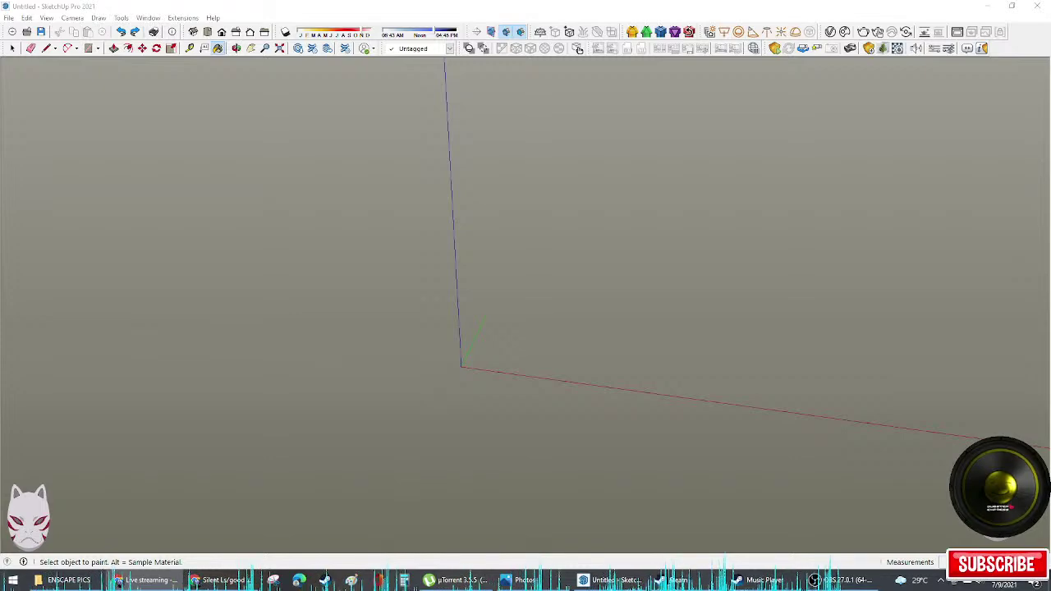
{"action": "middle_click_drag", "start_coordinate": [624, 413], "coordinate": [685, 371]}
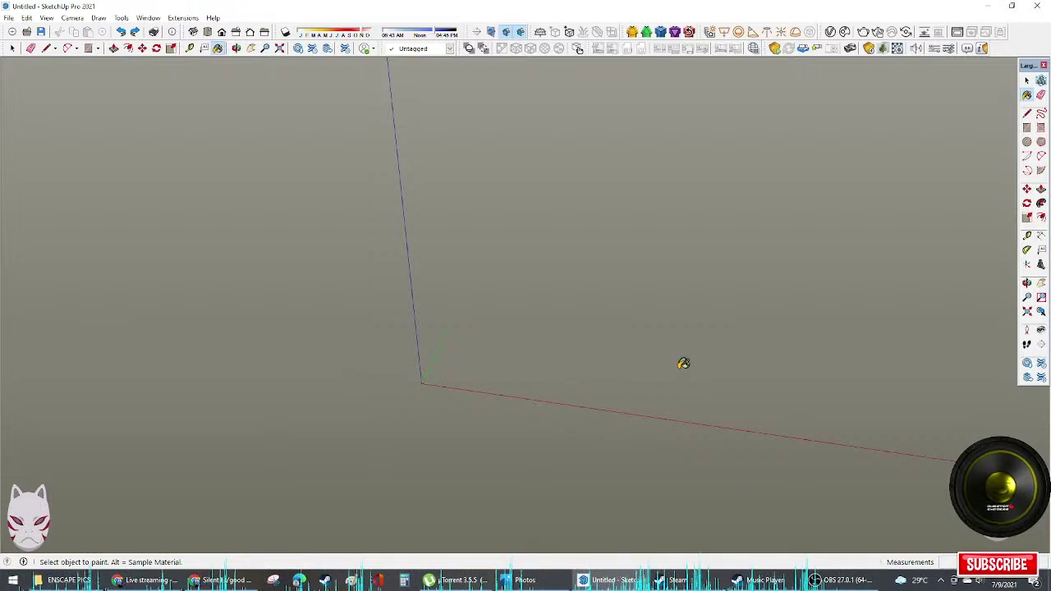
{"action": "left_click", "coordinate": [969, 580]}
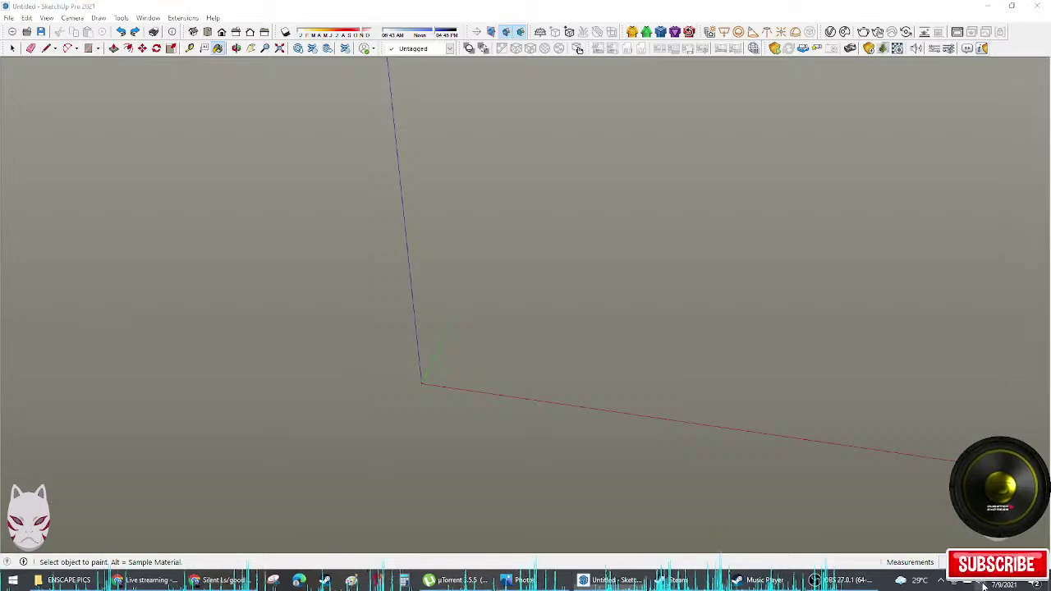
{"action": "key", "text": "Escape"}
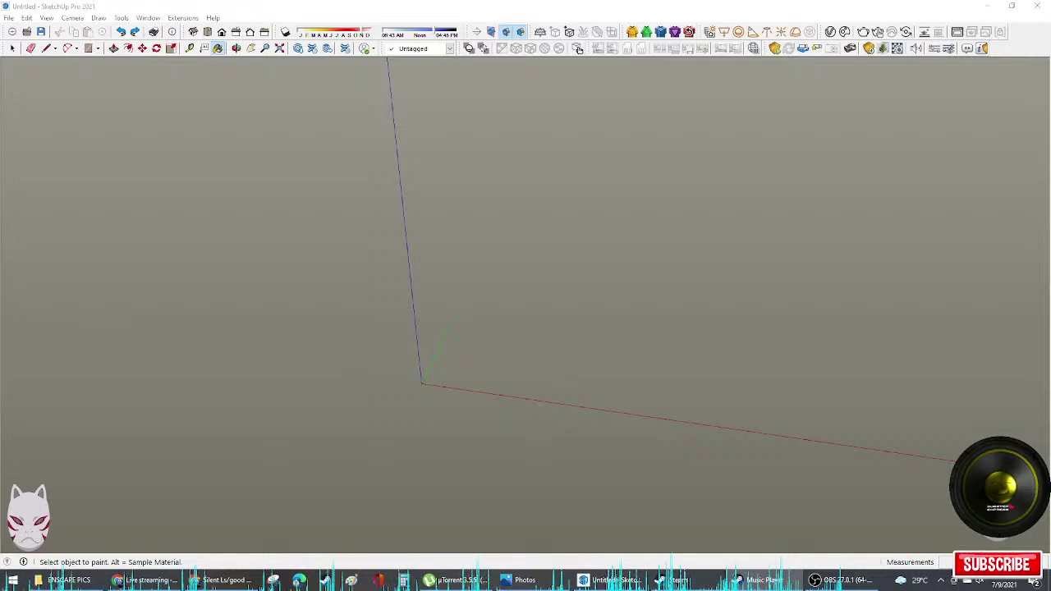
{"action": "middle_click_drag", "start_coordinate": [594, 284], "coordinate": [628, 281]}
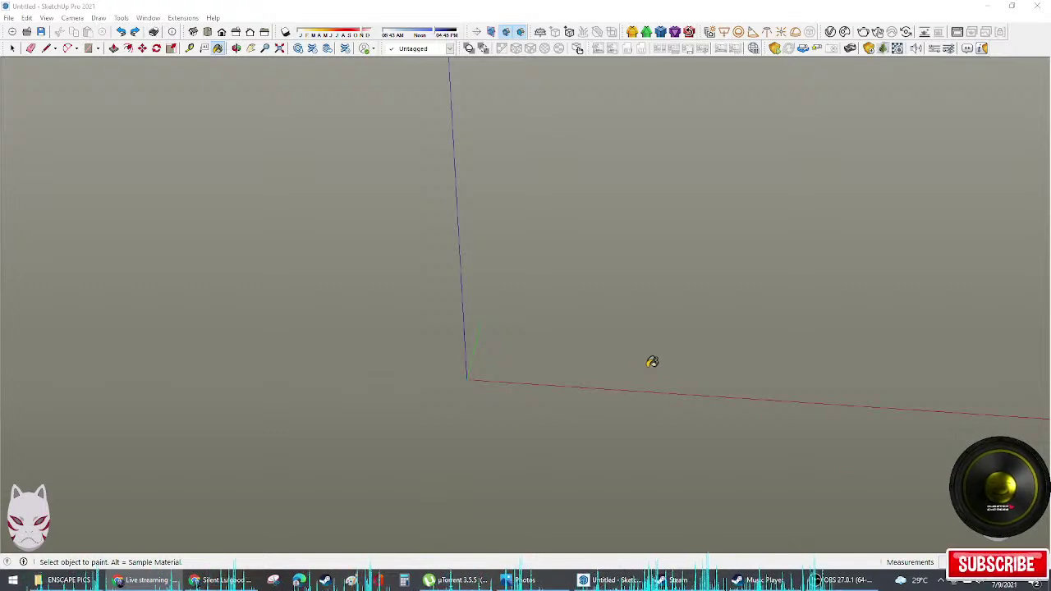
{"action": "mouse_move", "coordinate": [682, 307]}
{"action": "middle_mouse_down"}
{"action": "mouse_move", "coordinate": [687, 315]}
{"action": "mouse_move", "coordinate": [681, 309]}
{"action": "middle_mouse_up"}
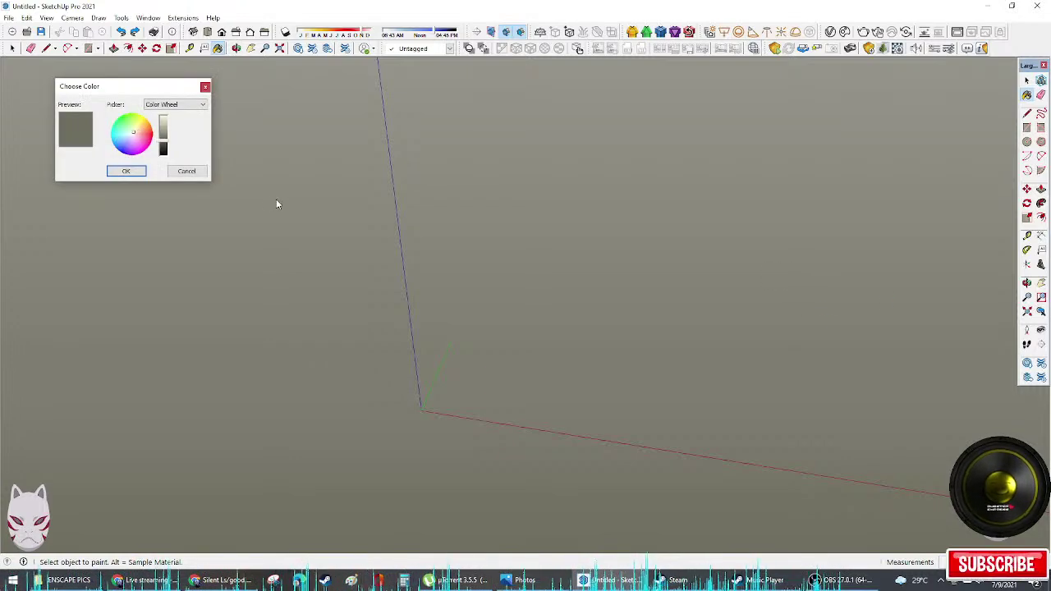
Step: Lighten the background colour to a pale beige with the color wheel's brightness
{"action": "left_click_drag", "start_coordinate": [162, 144], "coordinate": [163, 122]}
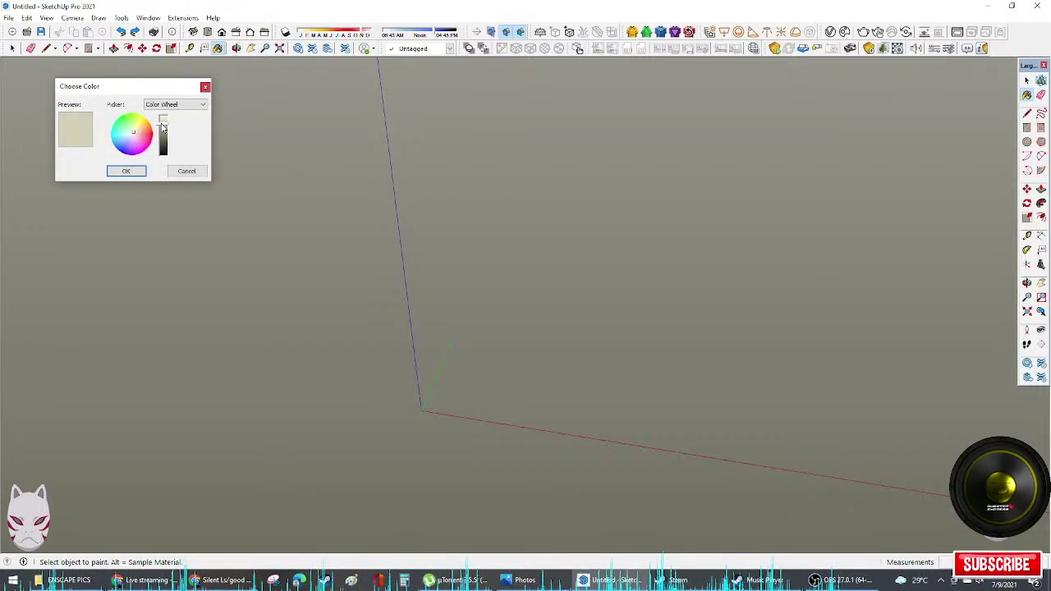
{"action": "left_click", "coordinate": [115, 172]}
{"action": "middle_click_drag", "start_coordinate": [905, 251], "coordinate": [750, 279]}
{"action": "key", "text": "space"}
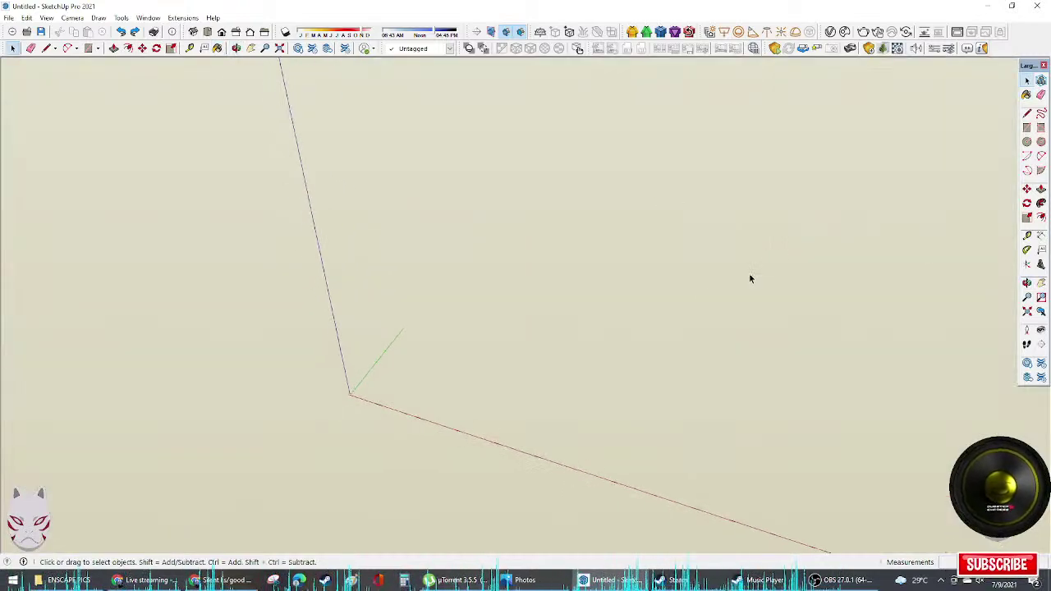
Step: Draw a small rectangle on the ground between the red and green axes as a column base
{"action": "middle_click_drag", "start_coordinate": [667, 286], "coordinate": [509, 374]}
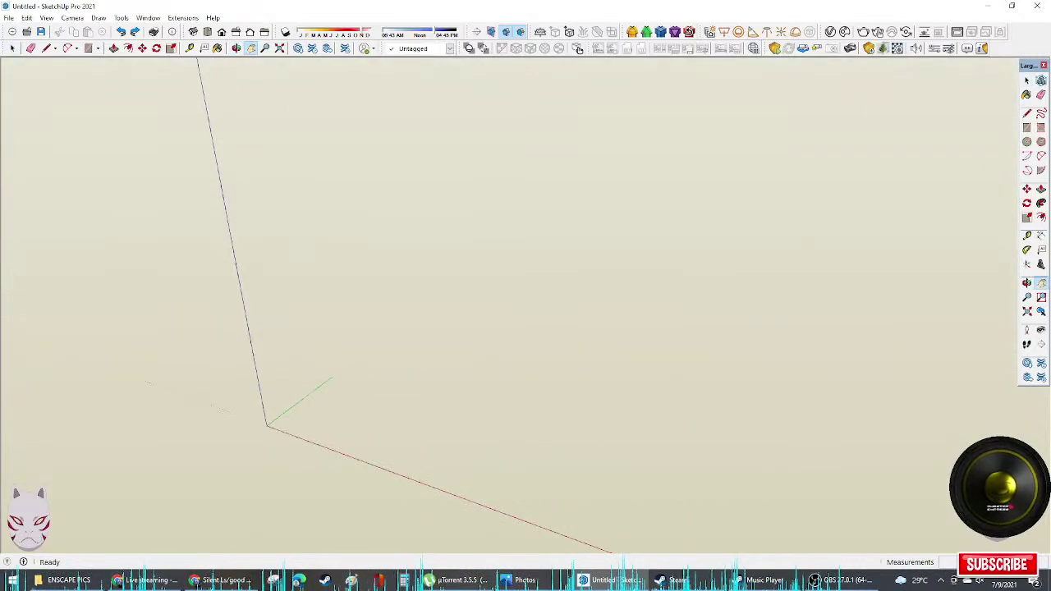
{"action": "middle_click_drag", "start_coordinate": [655, 383], "coordinate": [563, 420]}
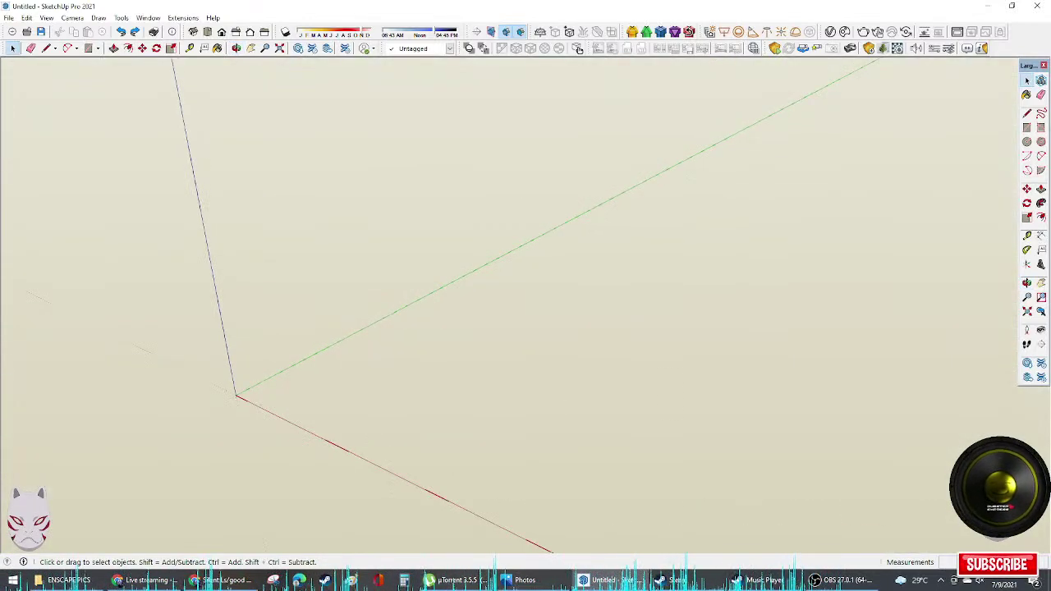
{"action": "middle_click_drag", "start_coordinate": [405, 453], "coordinate": [501, 402]}
{"action": "key", "text": "r"}
{"action": "left_click", "coordinate": [497, 404]}
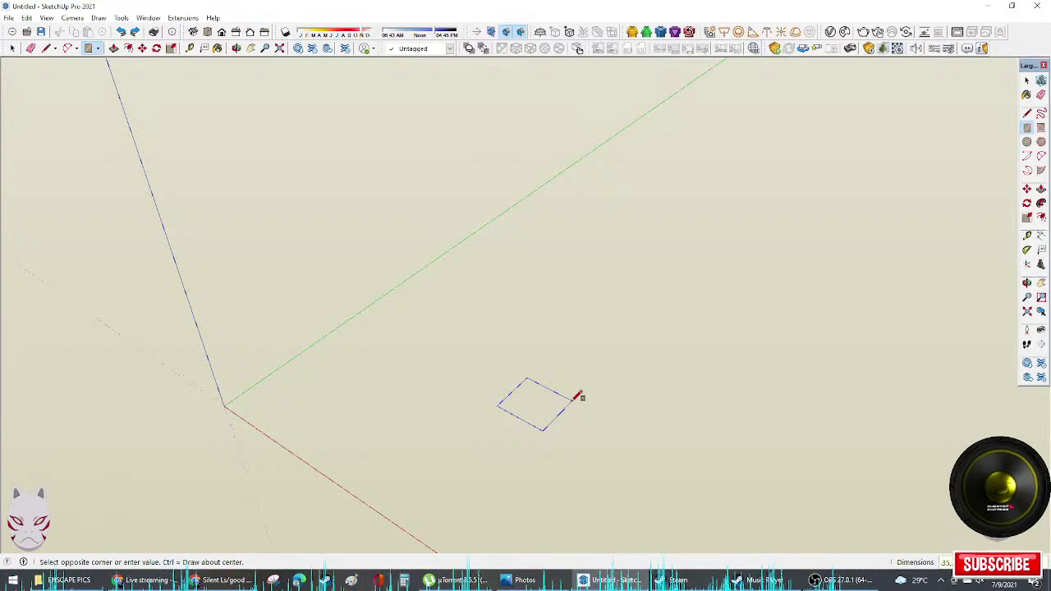
{"action": "left_click", "coordinate": [578, 397]}
{"action": "key", "text": "space"}
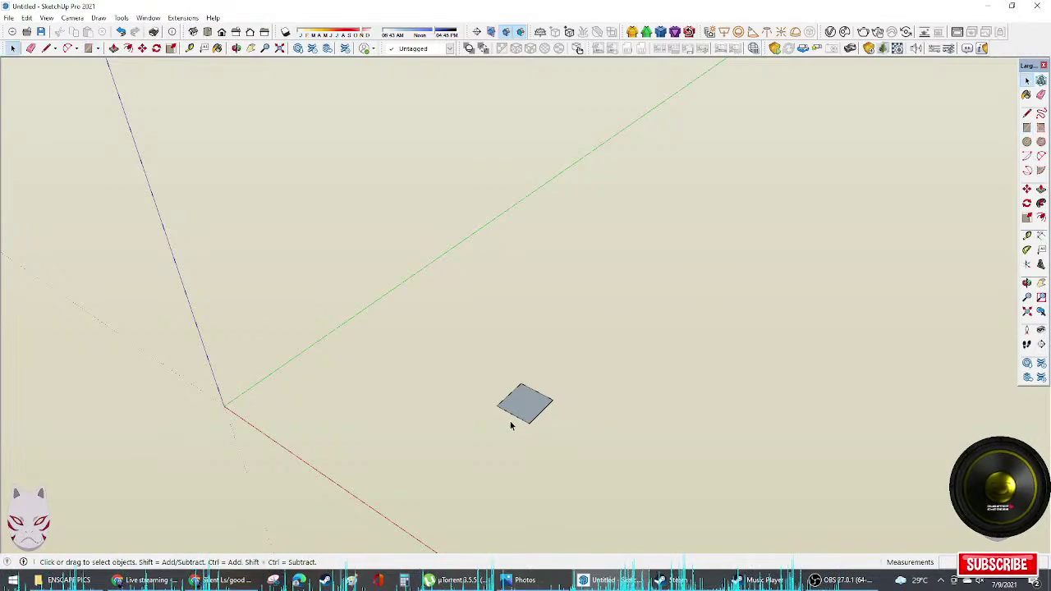
Step: Push/Pull the rectangle up 2.6 m to form a column
{"action": "key", "text": "p"}
{"action": "left_click_drag", "start_coordinate": [527, 417], "coordinate": [551, 283]}
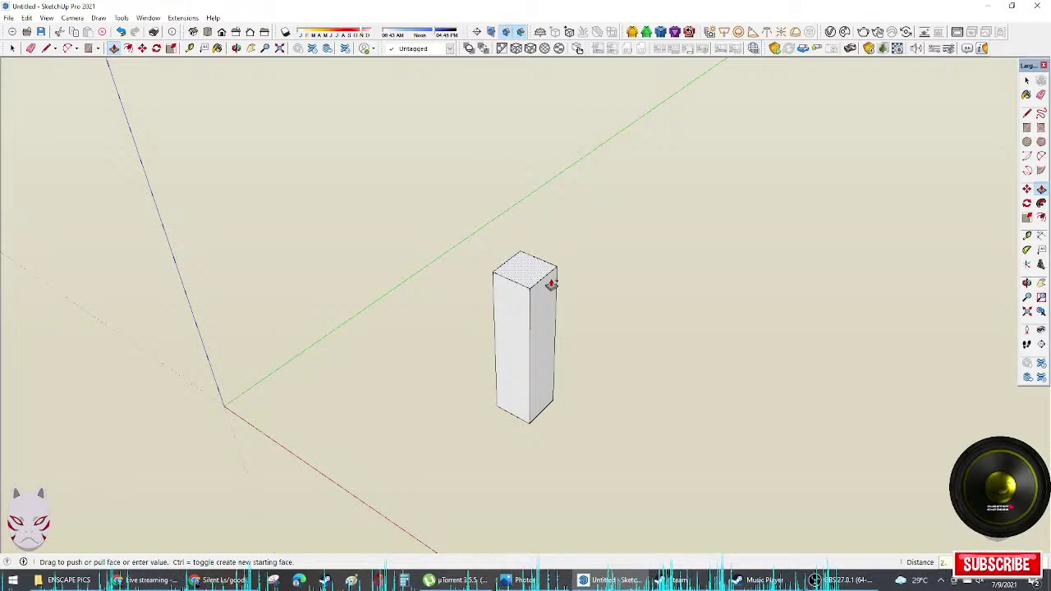
{"action": "type", "text": "2.6"}
{"action": "key", "text": "Return"}
{"action": "key", "text": "space"}
Step: Turn the whole column into a component, keeping the default settings
{"action": "triple_click", "coordinate": [552, 283]}
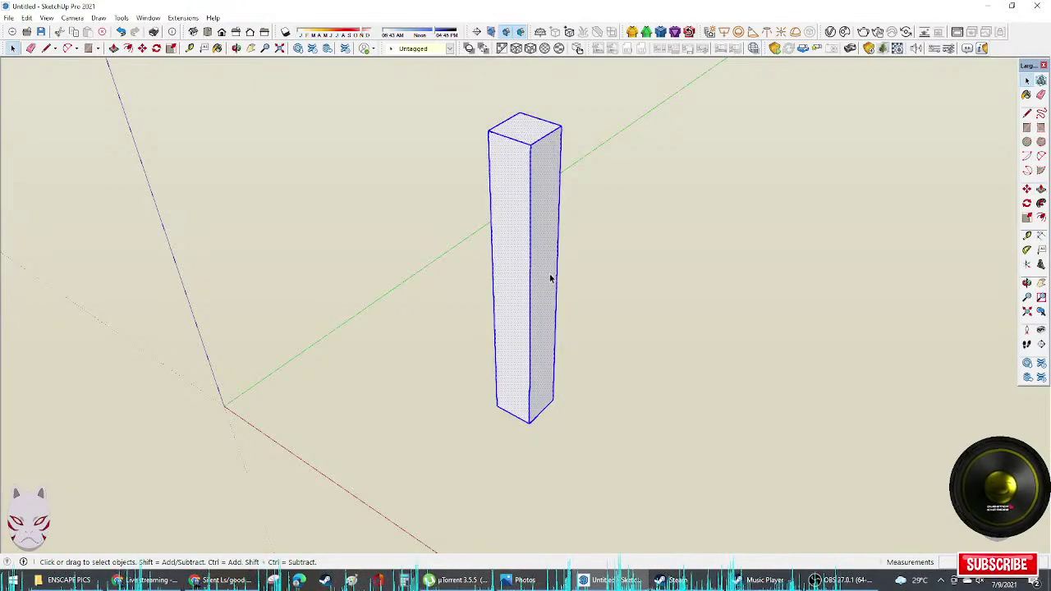
{"action": "right_click", "coordinate": [551, 280]}
{"action": "left_click", "coordinate": [595, 357]}
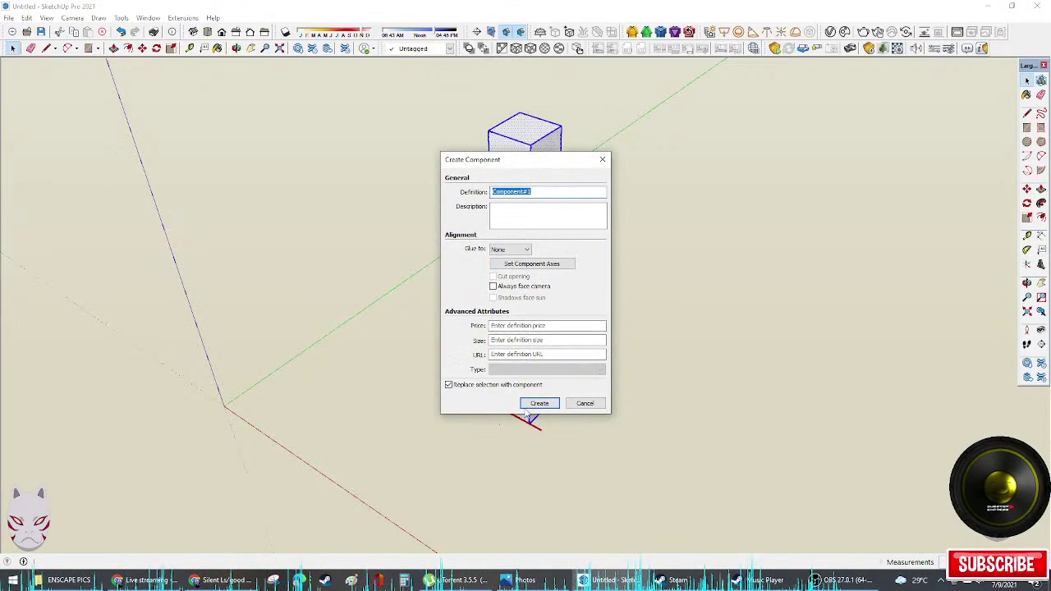
{"action": "left_click", "coordinate": [535, 402]}
Step: Draw a 4 m line along the green axis from the bottom corner of the column
{"action": "middle_click_drag", "start_coordinate": [517, 387], "coordinate": [393, 491]}
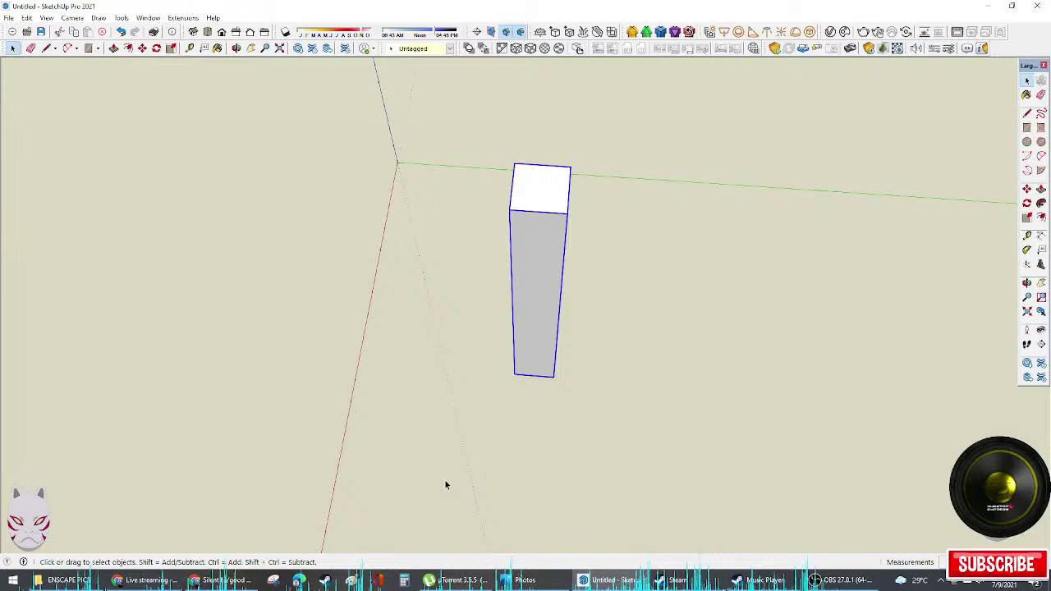
{"action": "key", "text": "l"}
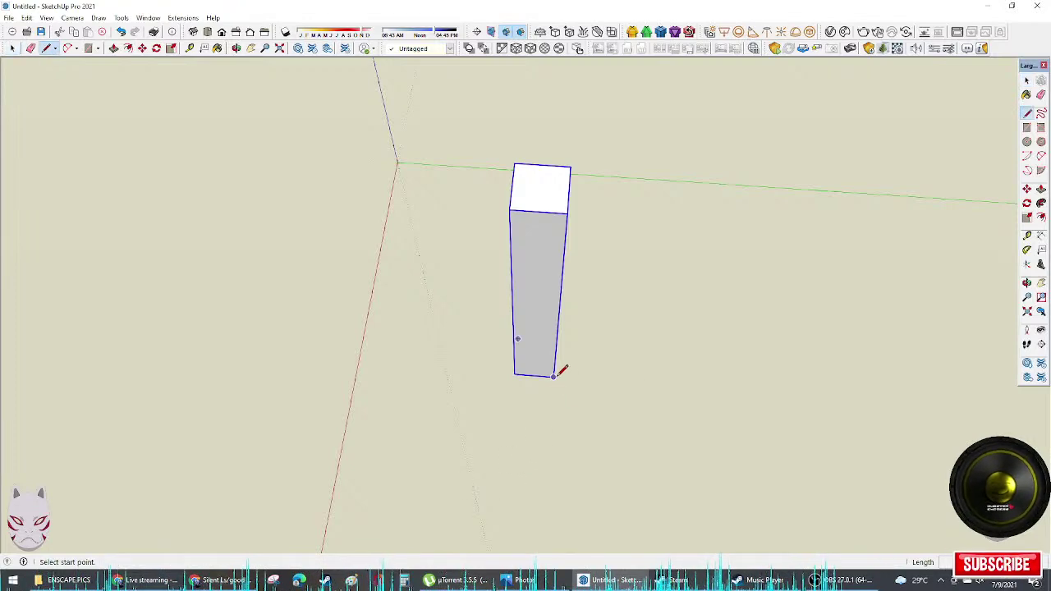
{"action": "left_click", "coordinate": [553, 376]}
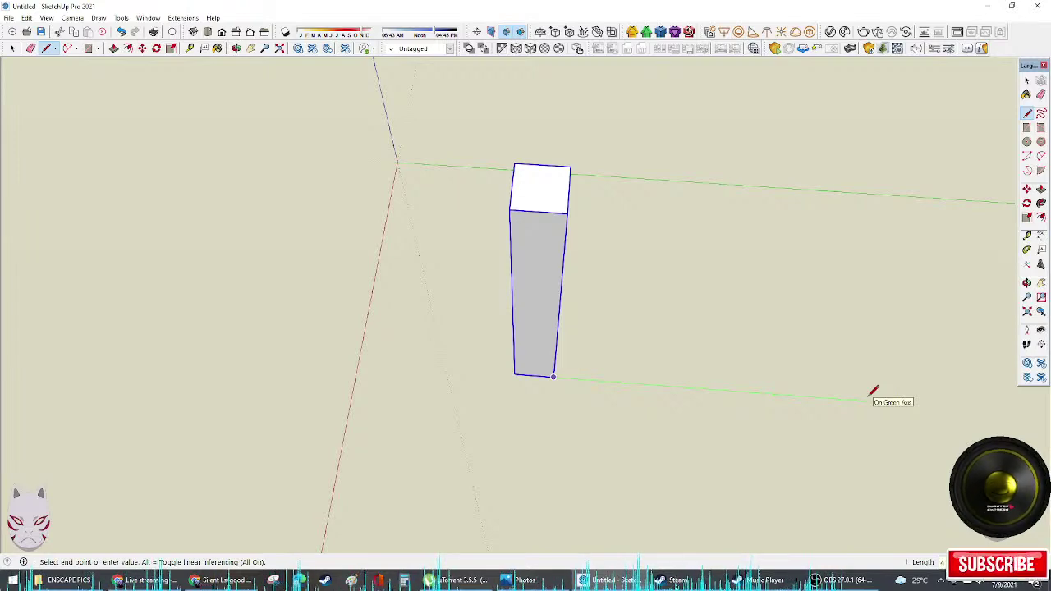
{"action": "type", "text": "4000"}
{"action": "key", "text": "Return"}
{"action": "key", "text": "space"}
Step: Copy the column by its outer bottom corner to the far end of the 4 m line, and clear the selection
{"action": "key", "text": "h"}
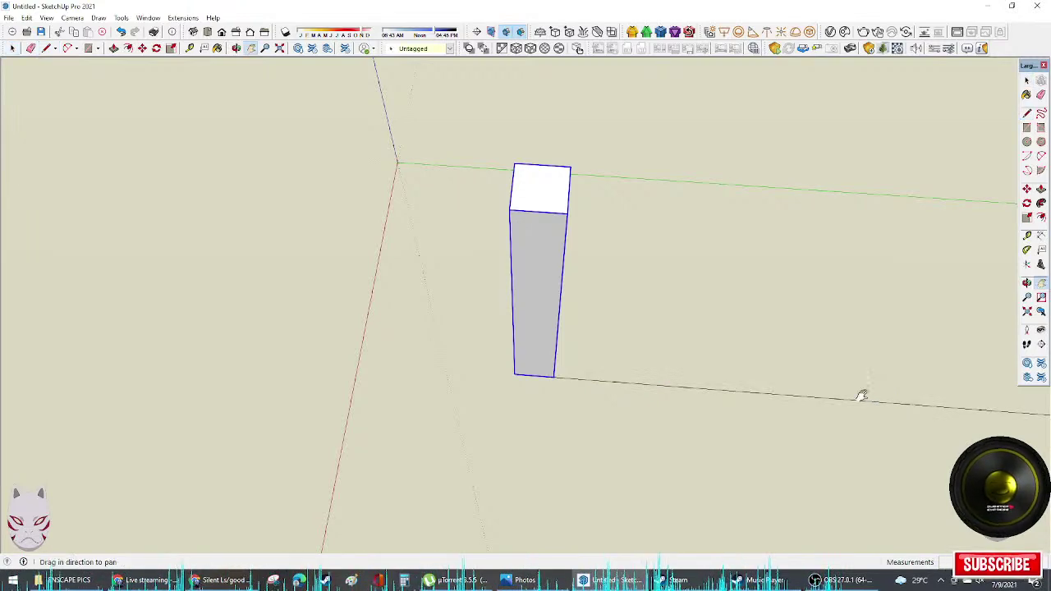
{"action": "scroll", "coordinate": [868, 398], "scroll_direction": "down", "scroll_amount": 1}
{"action": "left_click_drag", "start_coordinate": [903, 420], "coordinate": [557, 360]}
{"action": "key", "text": "m"}
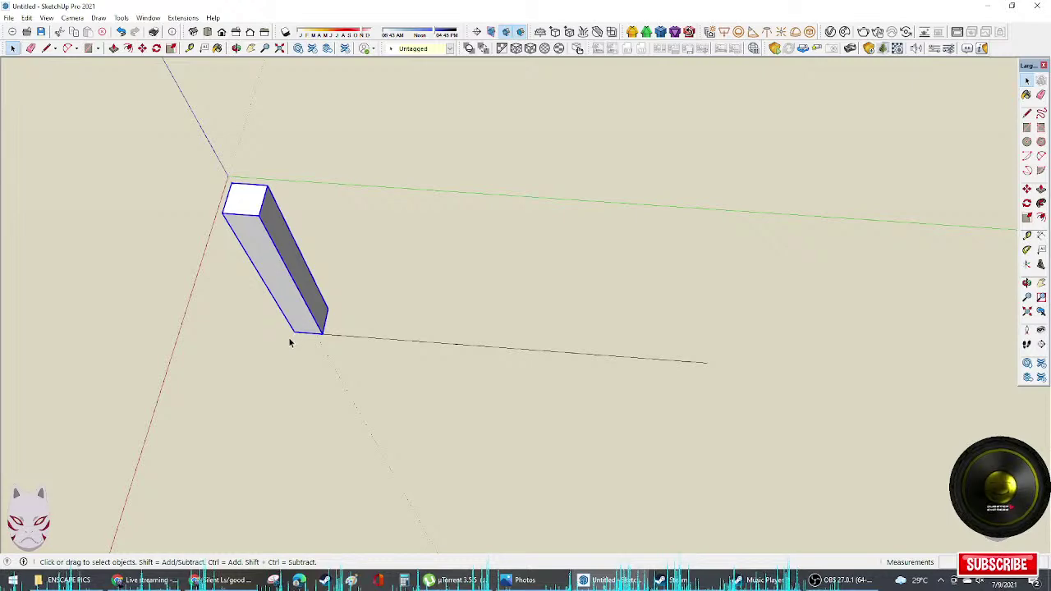
{"action": "left_click", "coordinate": [292, 332]}
{"action": "key", "text": "ctrl"}
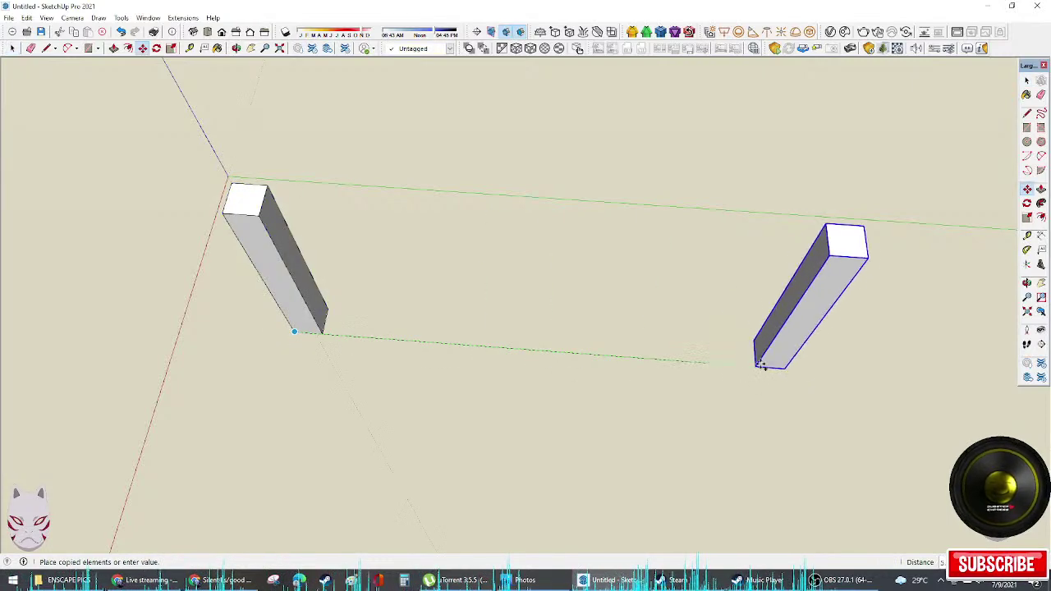
{"action": "left_click", "coordinate": [706, 363]}
{"action": "middle_click_drag", "start_coordinate": [706, 363], "coordinate": [790, 429]}
{"action": "key", "text": "space"}
{"action": "left_click", "coordinate": [439, 408]}
Step: Draw a line along the red axis from the midpoint of the first column's bottom side edge
{"action": "scroll", "coordinate": [431, 403], "scroll_direction": "up", "scroll_amount": 1}
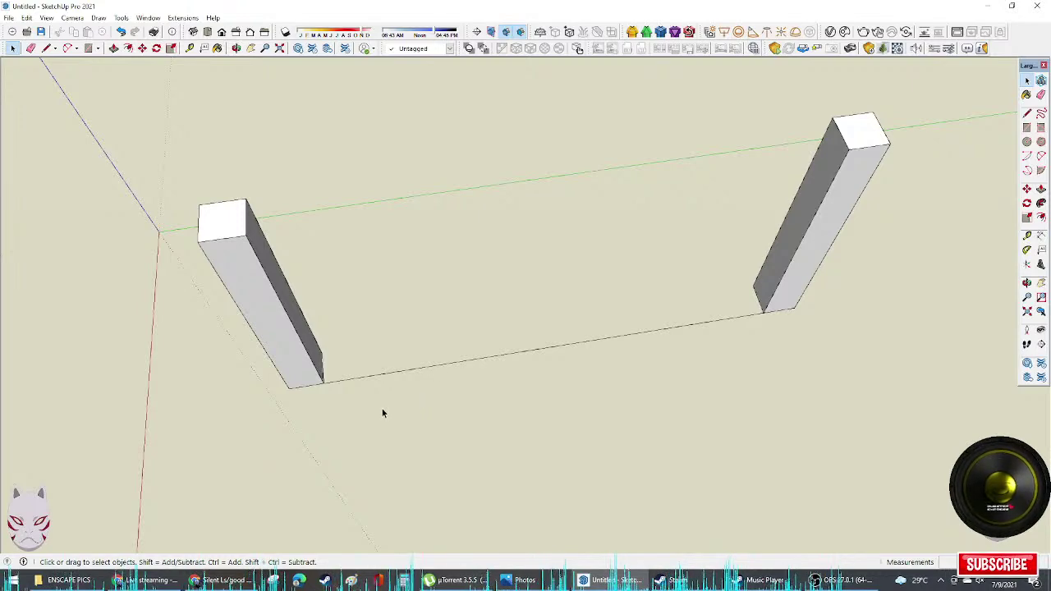
{"action": "mouse_move", "coordinate": [382, 413]}
{"action": "middle_mouse_down"}
{"action": "mouse_move", "coordinate": [436, 345]}
{"action": "mouse_move", "coordinate": [356, 444]}
{"action": "middle_mouse_up"}
{"action": "key", "text": "l"}
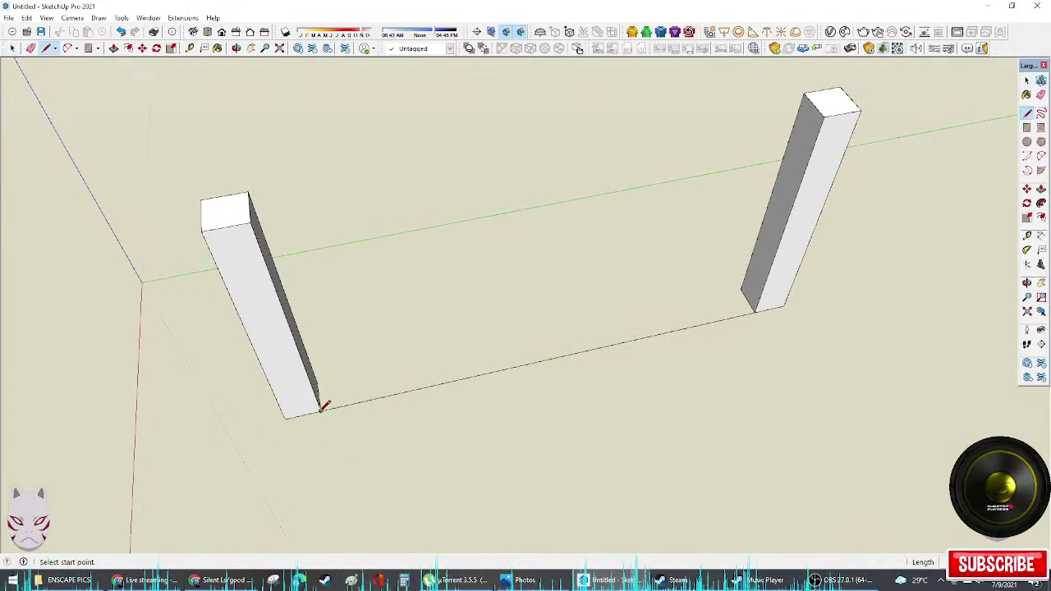
{"action": "left_click", "coordinate": [321, 410]}
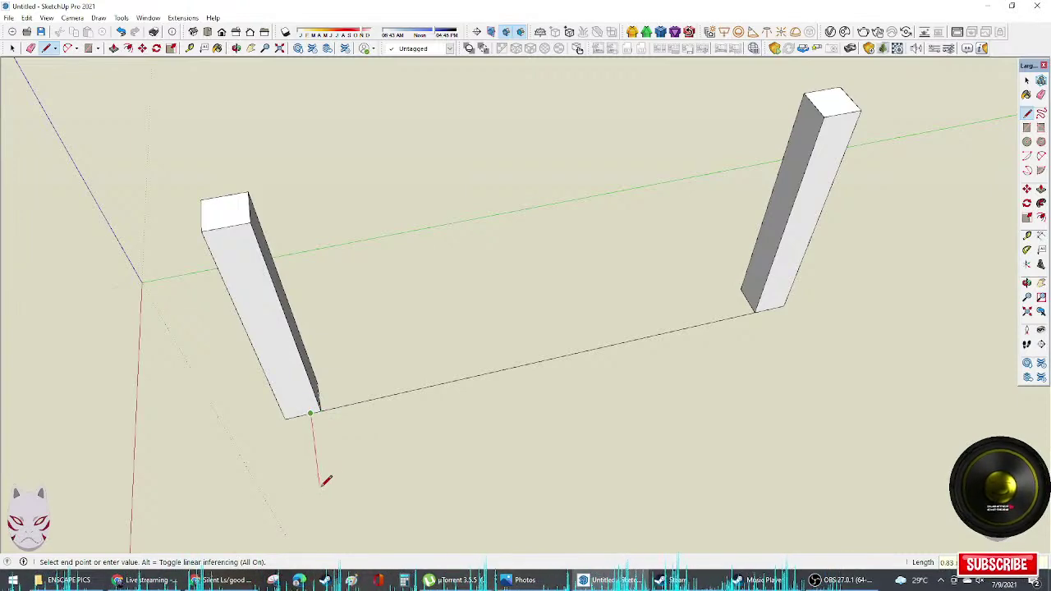
{"action": "middle_click_drag", "start_coordinate": [326, 478], "coordinate": [424, 383]}
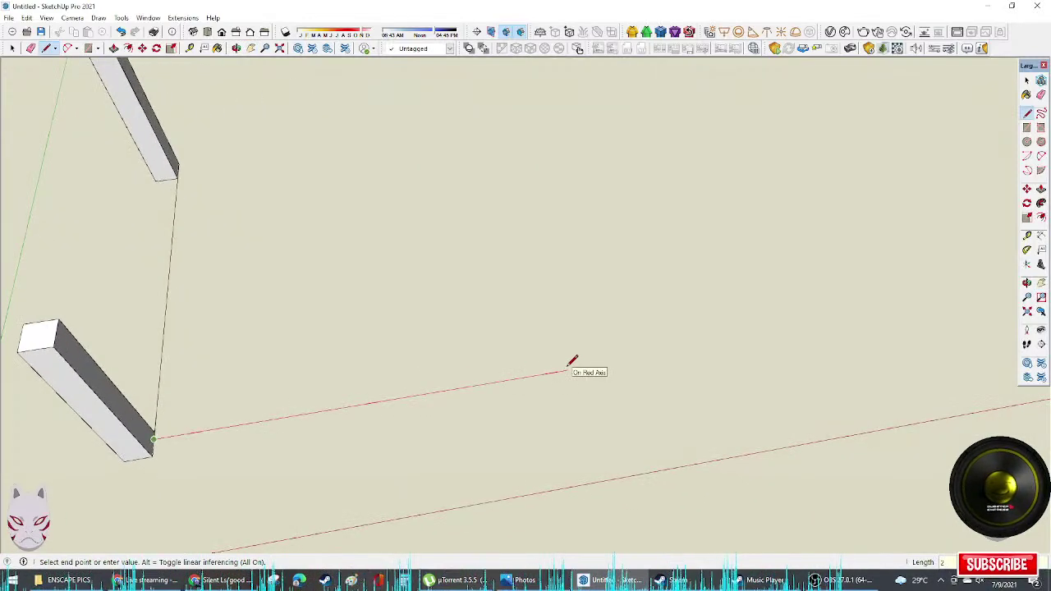
{"action": "key", "text": "Return"}
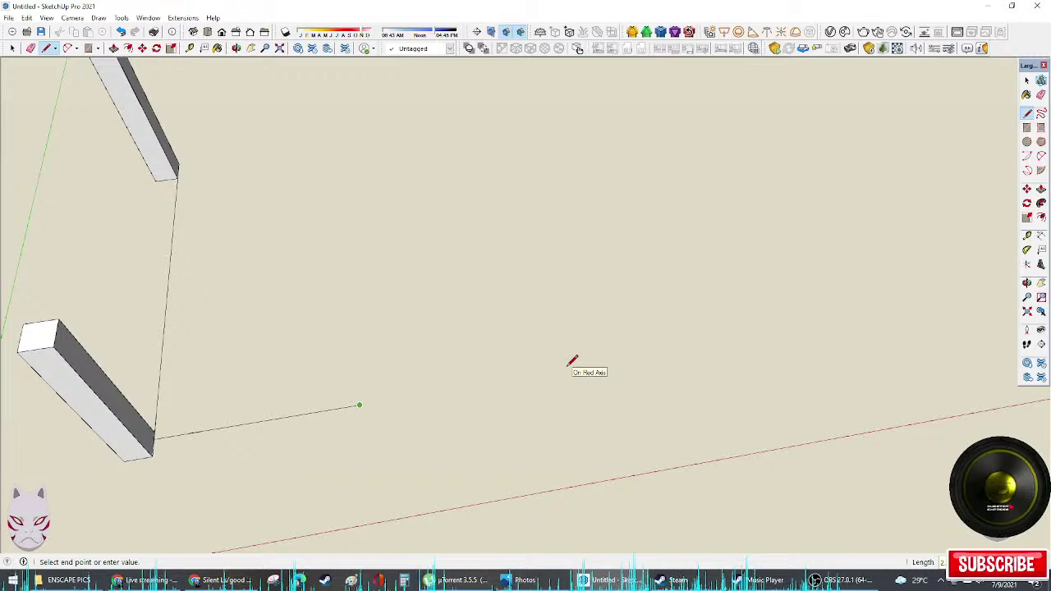
{"action": "scroll", "coordinate": [353, 400], "scroll_direction": "up", "scroll_amount": 2}
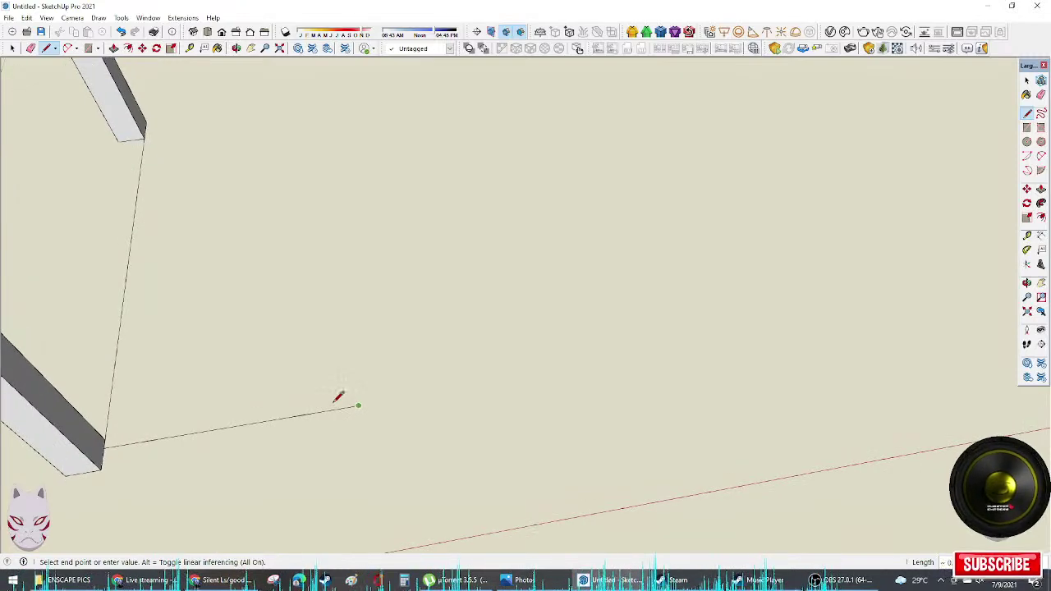
{"action": "key", "text": "space"}
{"action": "left_click", "coordinate": [105, 444]}
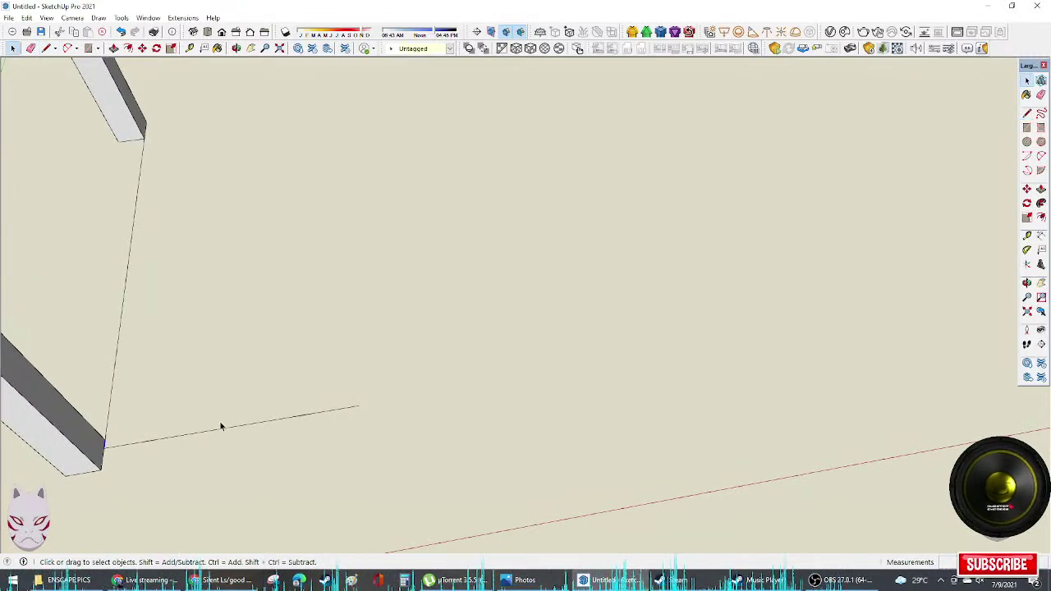
Step: Extend the red-axis line across the first column's base and copy the column from the far bottom edge's midpoint to the line's free end
{"action": "middle_click_drag", "start_coordinate": [220, 425], "coordinate": [591, 349]}
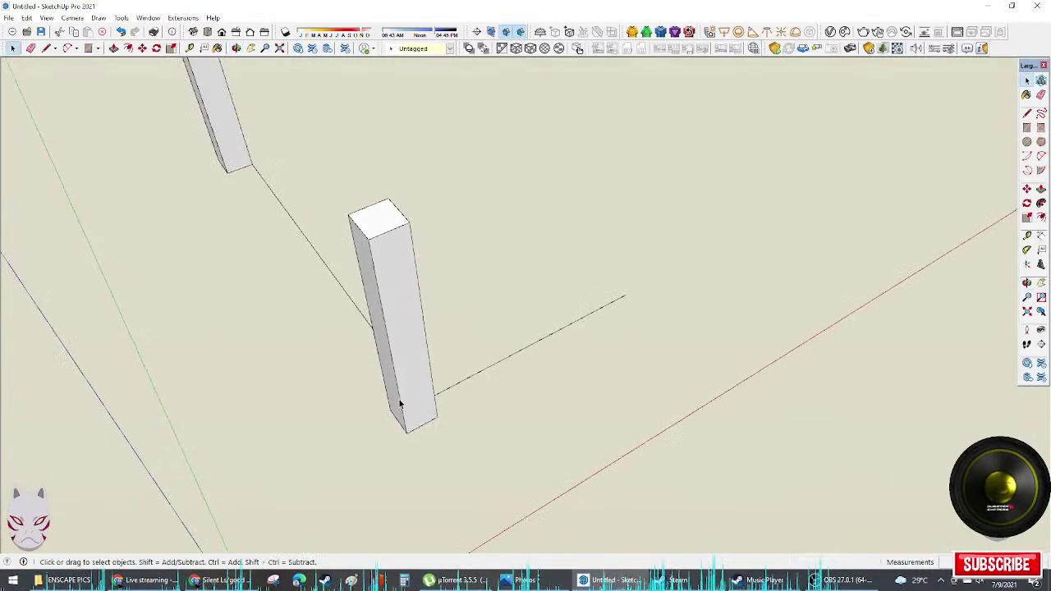
{"action": "left_click", "coordinate": [403, 419]}
{"action": "key", "text": "m"}
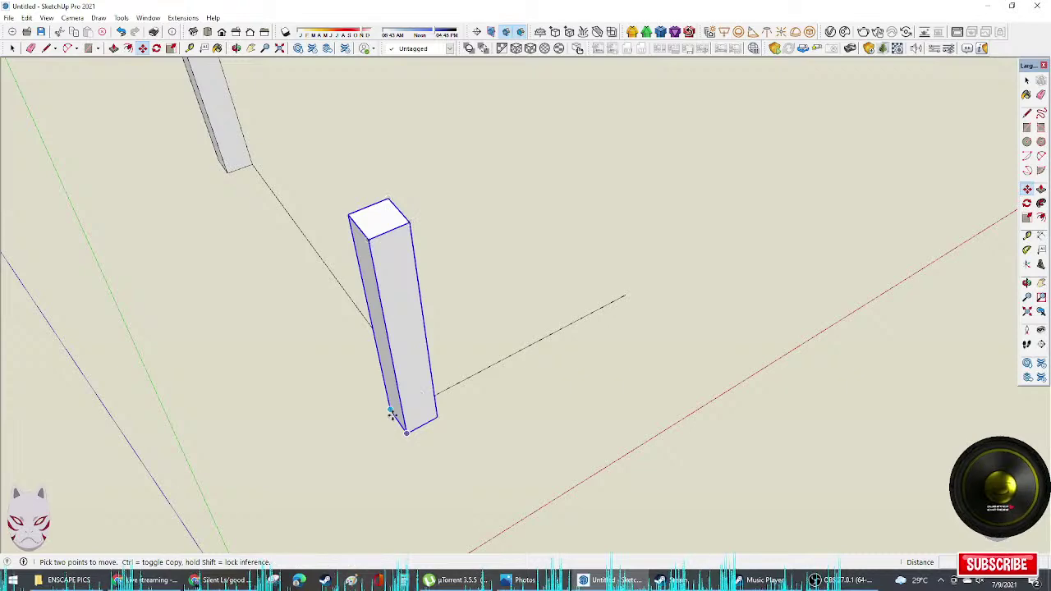
{"action": "middle_click_drag", "start_coordinate": [391, 410], "coordinate": [1015, 388]}
{"action": "scroll", "coordinate": [675, 410], "scroll_direction": "up", "scroll_amount": 3}
{"action": "middle_click_drag", "start_coordinate": [661, 393], "coordinate": [583, 35]}
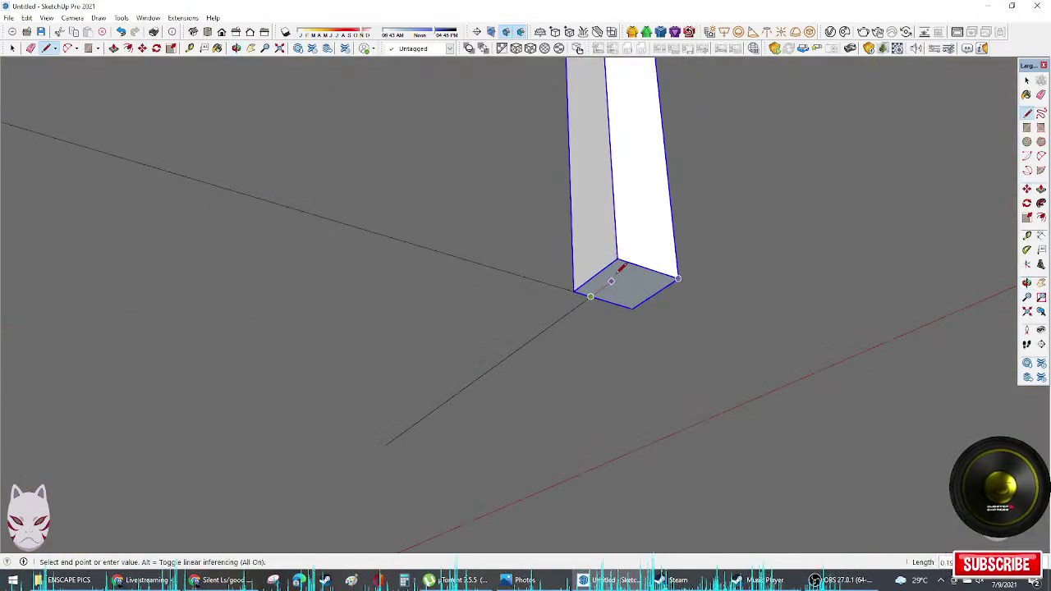
{"action": "key", "text": "space"}
{"action": "key", "text": "m"}
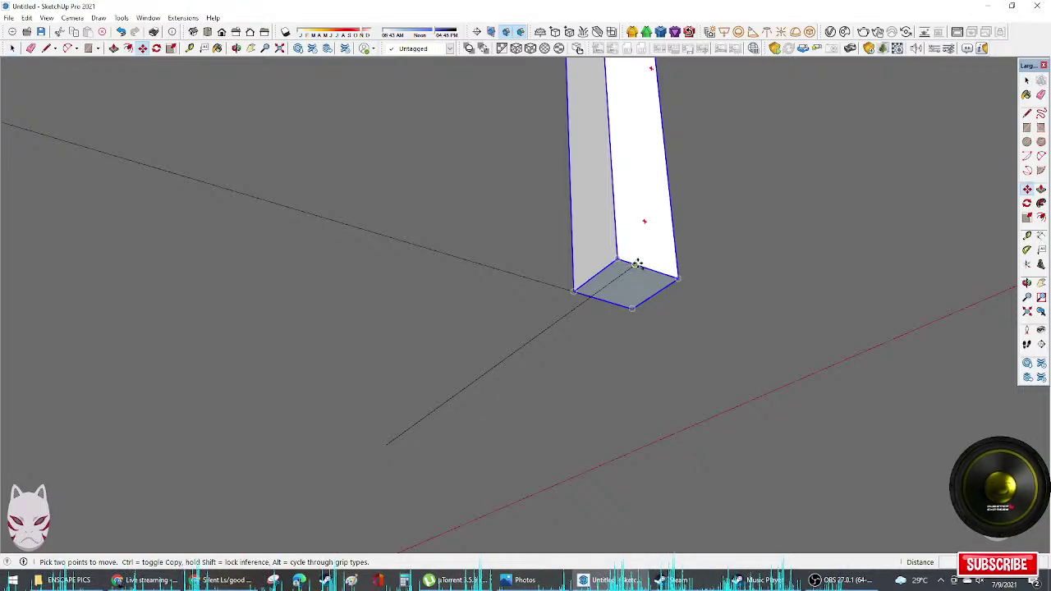
{"action": "left_click", "coordinate": [636, 264]}
{"action": "key", "text": "ctrl"}
{"action": "left_click", "coordinate": [386, 445]}
Step: Draw a narrow rectangle on the ground between the bases of the first column and its red-axis copy
{"action": "mouse_move", "coordinate": [671, 267]}
{"action": "middle_mouse_down"}
{"action": "mouse_move", "coordinate": [865, 478]}
{"action": "mouse_move", "coordinate": [605, 366]}
{"action": "mouse_move", "coordinate": [629, 474]}
{"action": "mouse_move", "coordinate": [589, 376]}
{"action": "mouse_move", "coordinate": [369, 425]}
{"action": "mouse_move", "coordinate": [338, 270]}
{"action": "mouse_move", "coordinate": [322, 276]}
{"action": "middle_mouse_up"}
{"action": "key", "text": "l"}
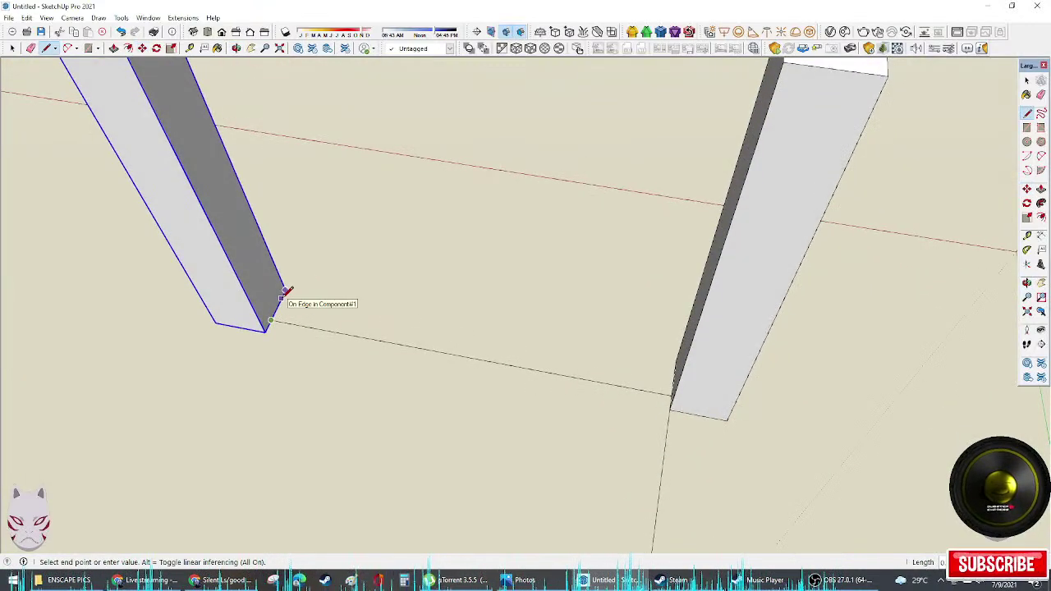
{"action": "middle_click_drag", "start_coordinate": [382, 324], "coordinate": [312, 348]}
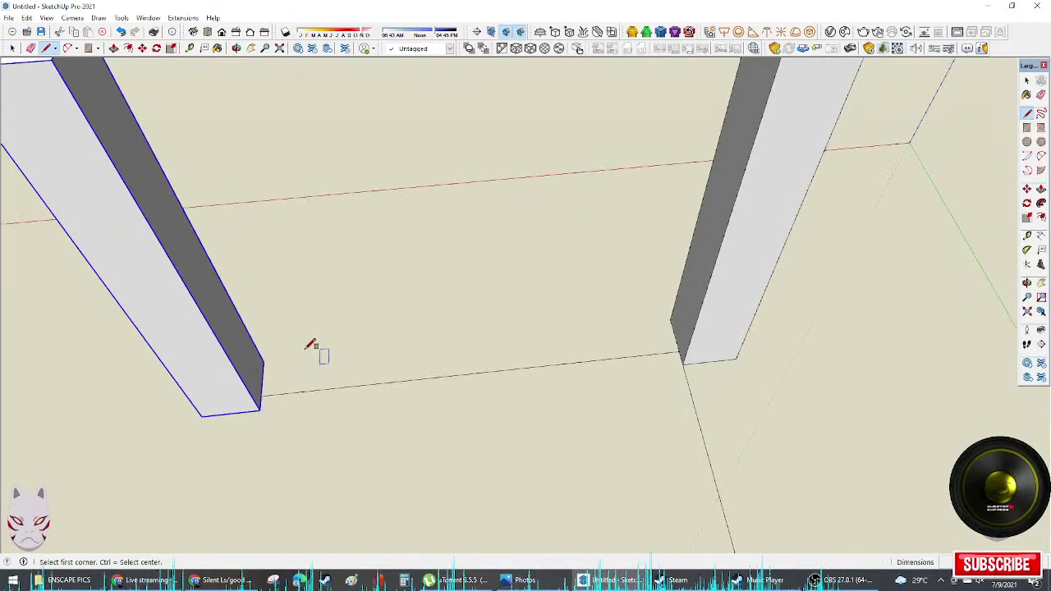
{"action": "key", "text": "r"}
{"action": "left_click", "coordinate": [262, 375]}
{"action": "left_click", "coordinate": [680, 348]}
{"action": "key", "text": "space"}
Step: Push/Pull the narrow strip between the two columns up to the height of the columns' tops
{"action": "scroll", "coordinate": [648, 353], "scroll_direction": "down", "scroll_amount": 4}
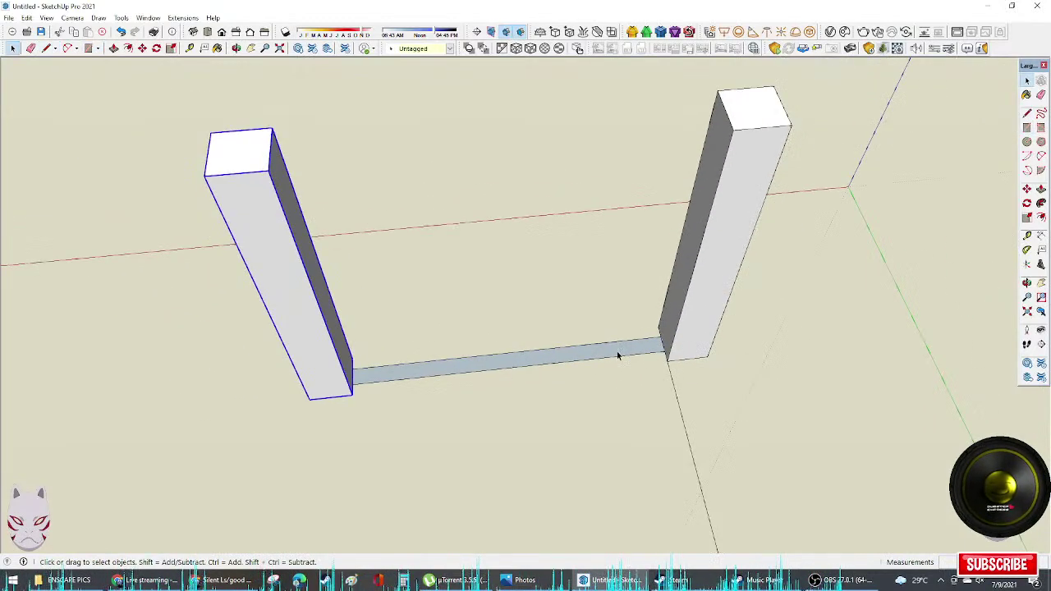
{"action": "key", "text": "p"}
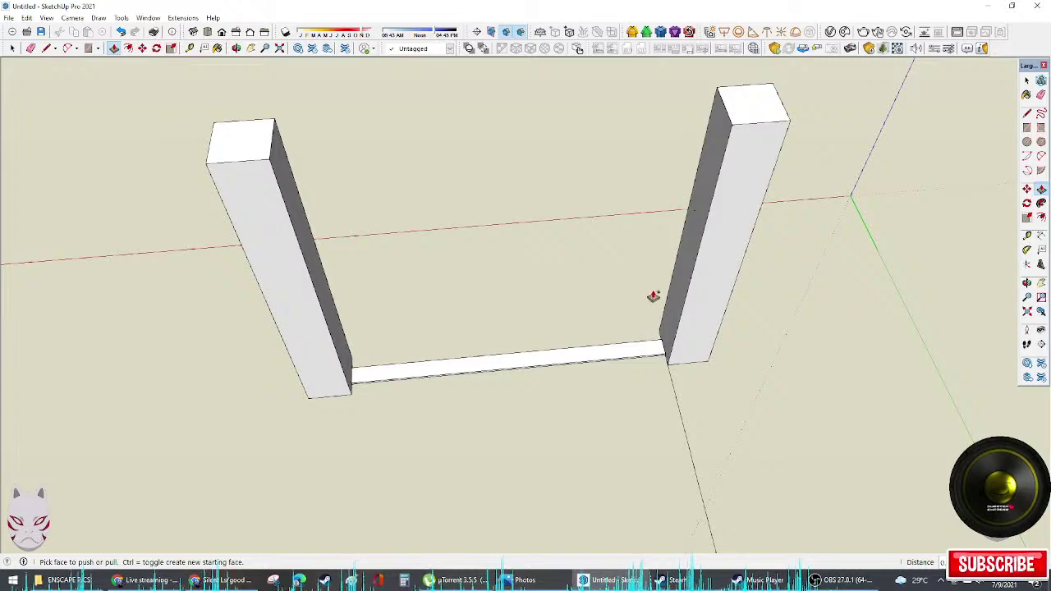
{"action": "left_click_drag", "start_coordinate": [567, 354], "coordinate": [734, 129]}
{"action": "key", "text": "space"}
{"action": "left_click", "coordinate": [578, 187]}
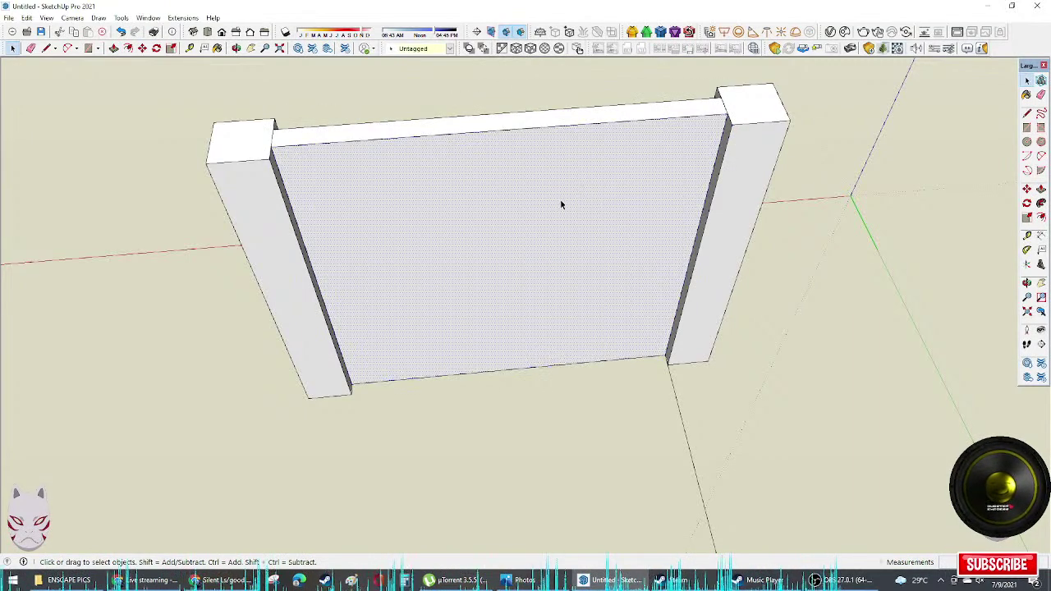
Step: Erase the leftover ground line running out from the wall's base corner, and clear the selection
{"action": "double_click", "coordinate": [562, 204]}
{"action": "middle_click_drag", "start_coordinate": [563, 197], "coordinate": [688, 356]}
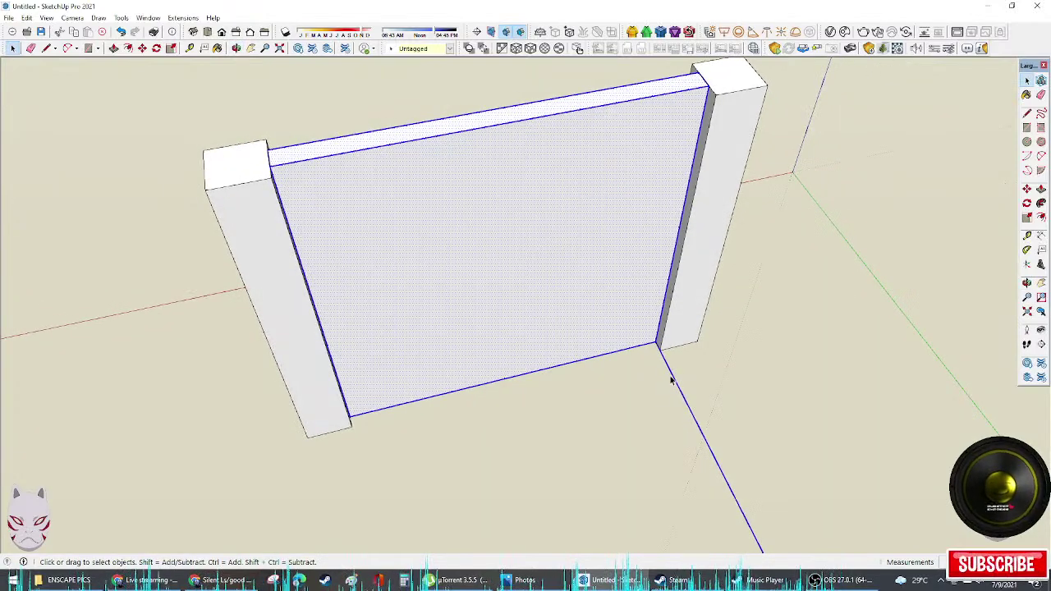
{"action": "key", "text": "e"}
{"action": "left_click", "coordinate": [676, 380]}
{"action": "scroll", "coordinate": [646, 349], "scroll_direction": "up", "scroll_amount": 1}
{"action": "key", "text": "space"}
{"action": "double_click", "coordinate": [652, 331]}
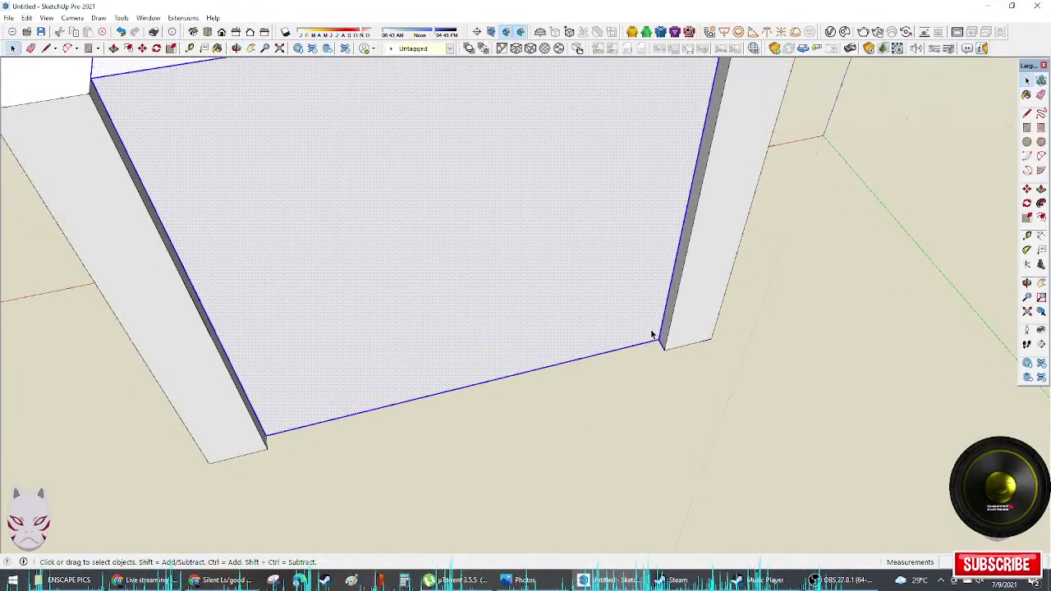
{"action": "left_click", "coordinate": [661, 345]}
{"action": "scroll", "coordinate": [650, 347], "scroll_direction": "down", "scroll_amount": 5}
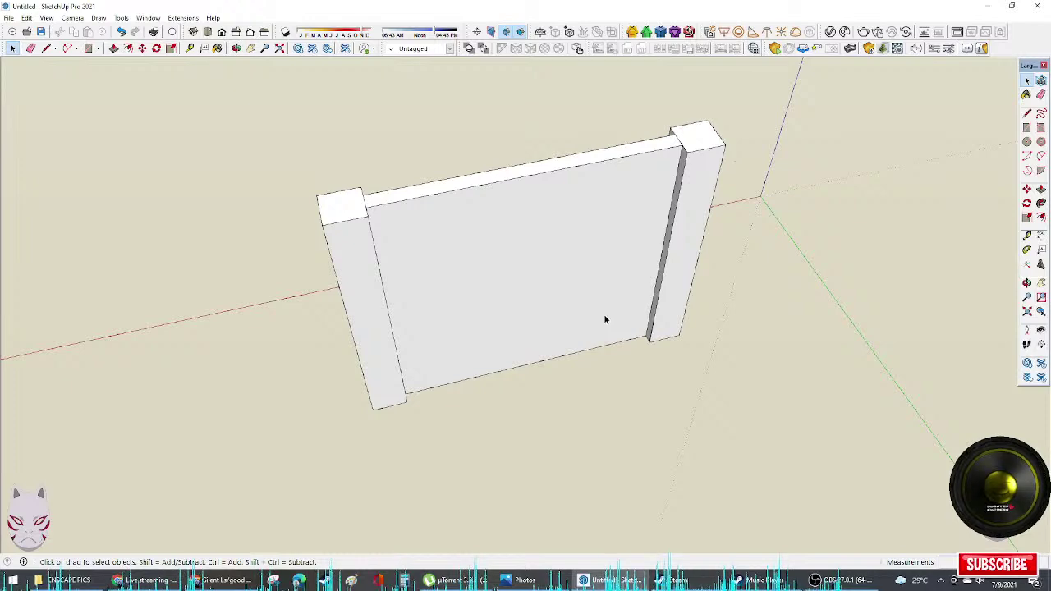
Step: Group the wall geometry, and erase the stray line across the first column's base
{"action": "double_click", "coordinate": [604, 314]}
{"action": "middle_click_drag", "start_coordinate": [604, 314], "coordinate": [502, 334]}
{"action": "key", "text": "ctrl+g"}
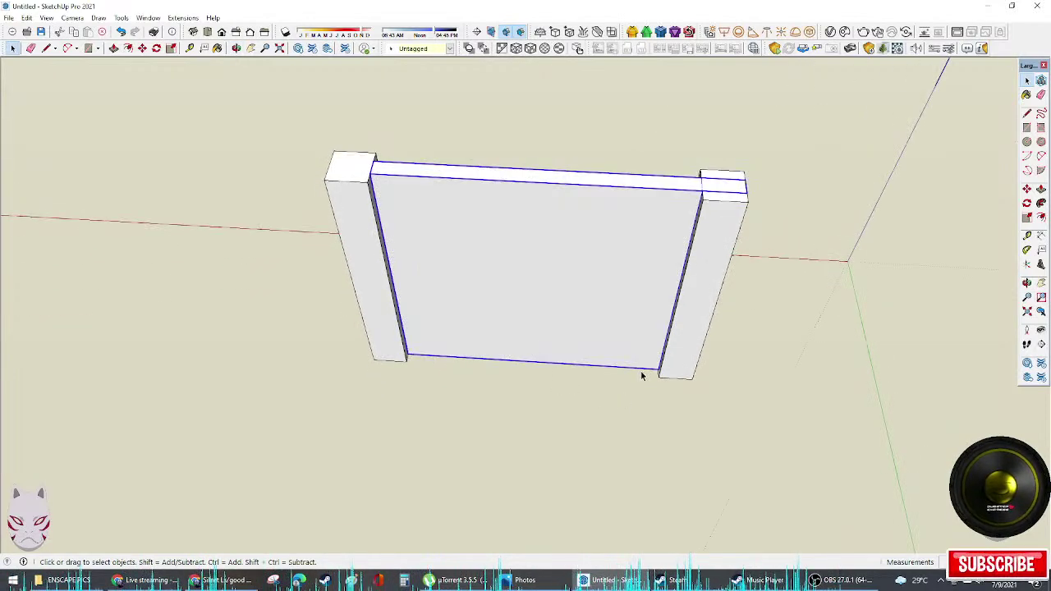
{"action": "middle_click_drag", "start_coordinate": [642, 376], "coordinate": [602, 277]}
{"action": "left_click", "coordinate": [601, 279]}
{"action": "key", "text": "e"}
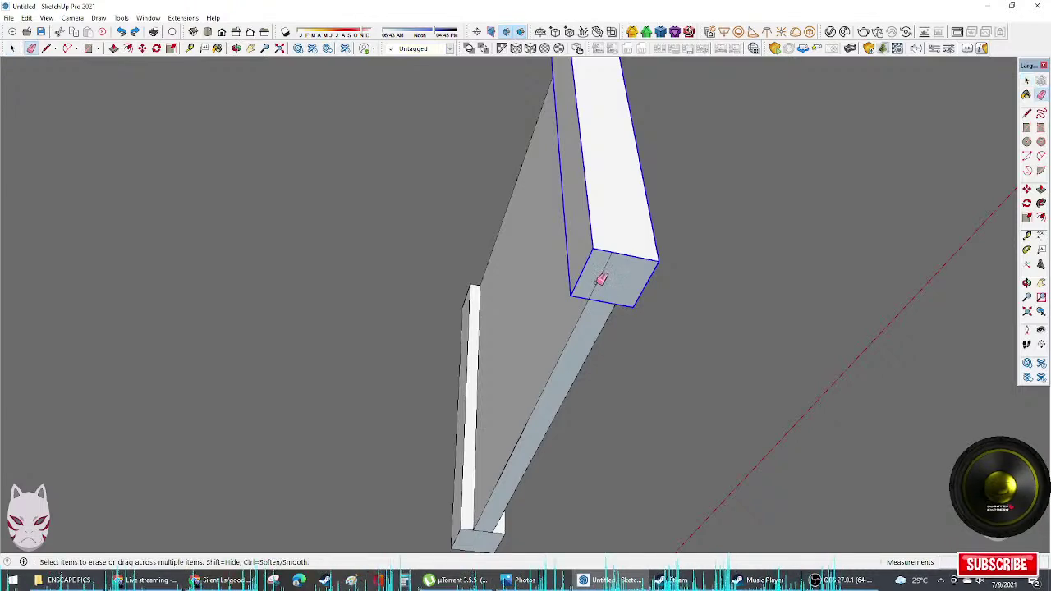
{"action": "left_click", "coordinate": [600, 277]}
Step: Copy the wall along the red axis by its top corner to the outer side of the second column
{"action": "key", "text": "space"}
{"action": "triple_click", "coordinate": [591, 326]}
{"action": "middle_click_drag", "start_coordinate": [583, 326], "coordinate": [663, 313]}
{"action": "key", "text": "m"}
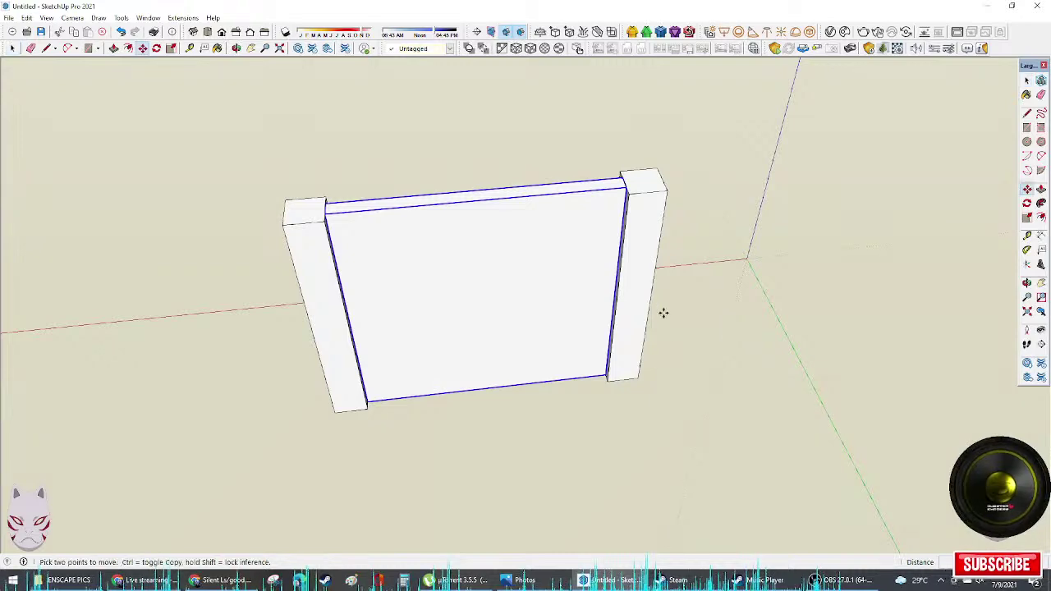
{"action": "left_click", "coordinate": [628, 191]}
{"action": "key", "text": "ctrl"}
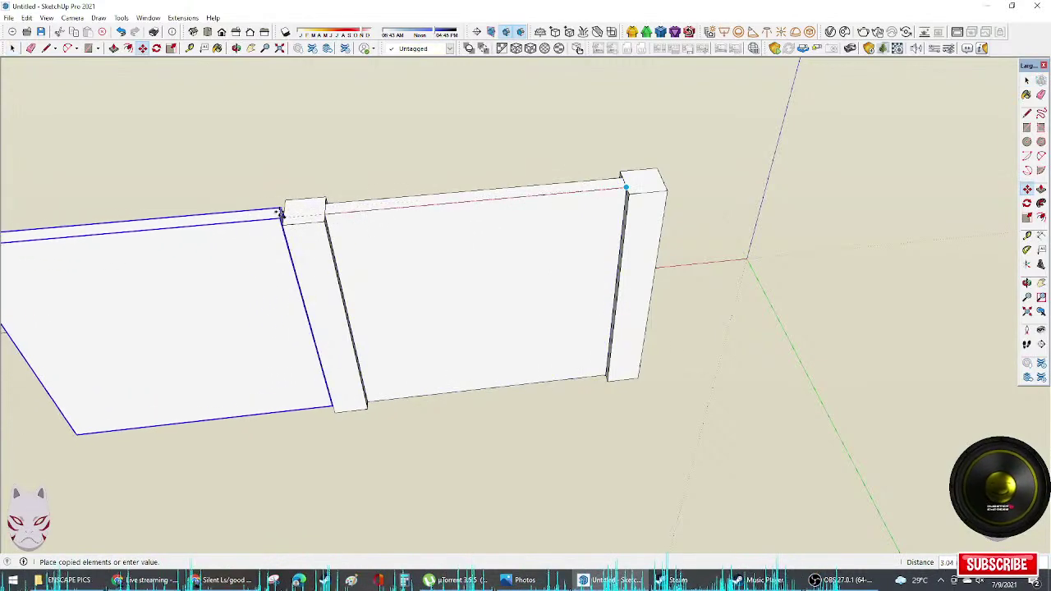
{"action": "left_click", "coordinate": [282, 215]}
Step: Draw a reference line along the red axis from the copied wall's top corner to beyond its free end
{"action": "mouse_move", "coordinate": [132, 408]}
{"action": "middle_mouse_down"}
{"action": "mouse_move", "coordinate": [547, 364]}
{"action": "mouse_move", "coordinate": [780, 354]}
{"action": "mouse_move", "coordinate": [769, 417]}
{"action": "mouse_move", "coordinate": [673, 416]}
{"action": "mouse_move", "coordinate": [706, 373]}
{"action": "middle_mouse_up"}
{"action": "key", "text": "l"}
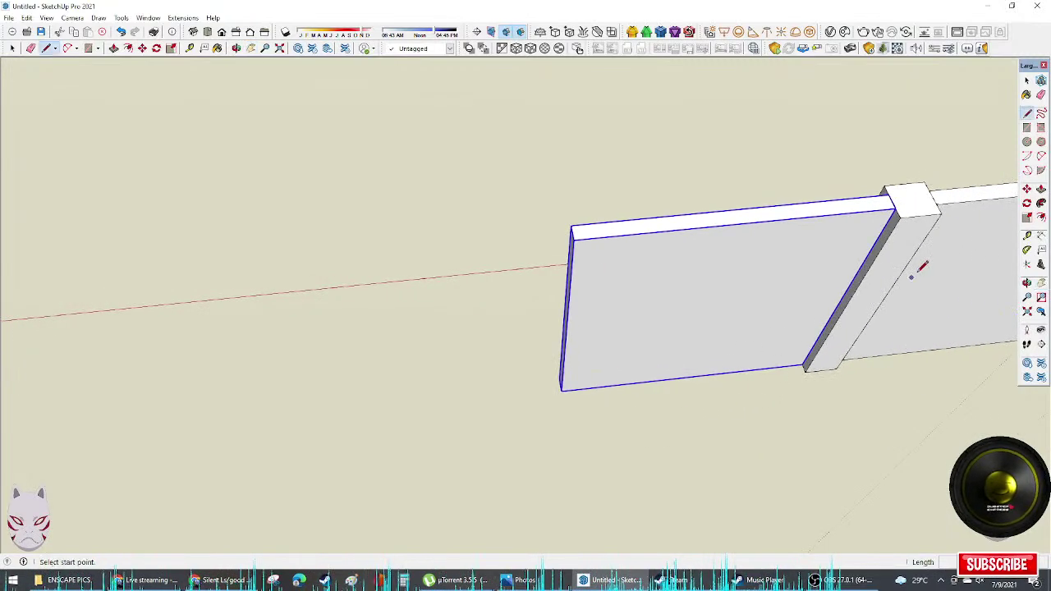
{"action": "left_click", "coordinate": [895, 209]}
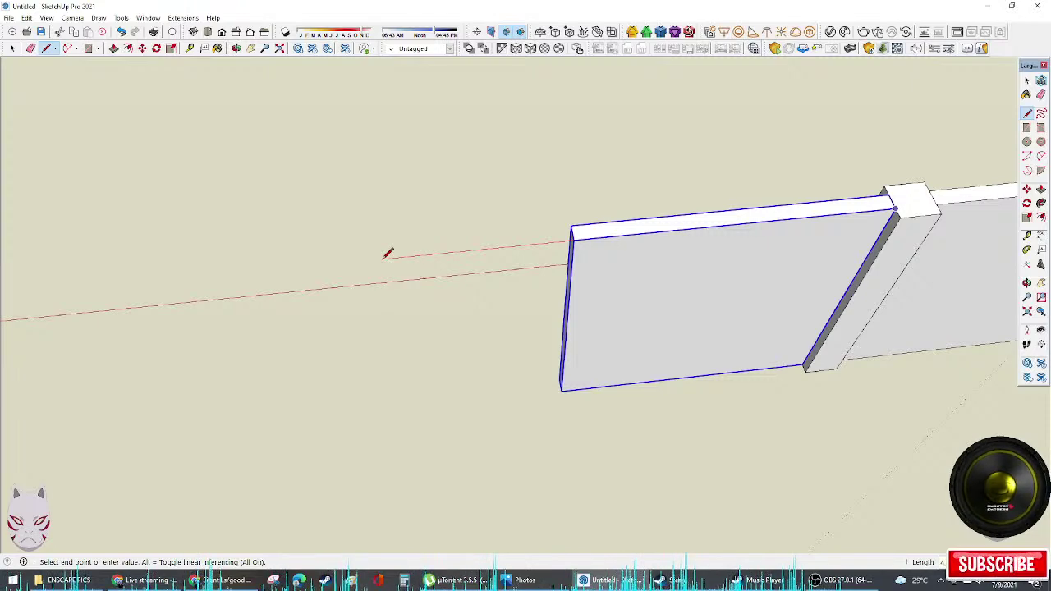
{"action": "key", "text": "space"}
{"action": "middle_click_drag", "start_coordinate": [556, 315], "coordinate": [579, 274]}
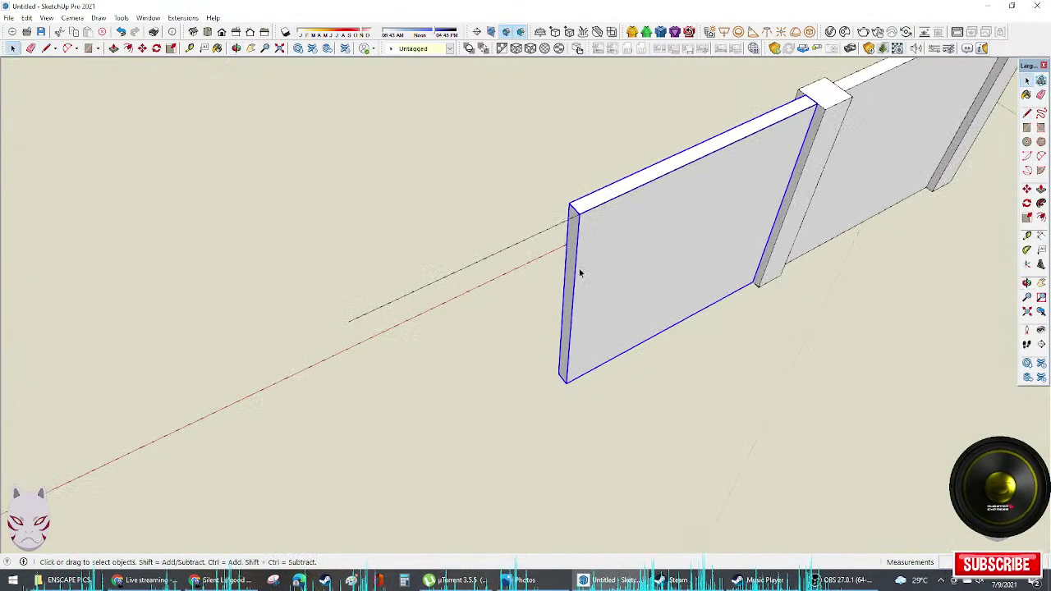
Step: Open the copied wall for editing and Push/Pull its free end face out to the reference line's endpoint
{"action": "double_click", "coordinate": [569, 263]}
{"action": "key", "text": "p"}
{"action": "left_click_drag", "start_coordinate": [574, 247], "coordinate": [352, 324]}
{"action": "left_click", "coordinate": [351, 325]}
{"action": "key", "text": "space"}
{"action": "key", "text": "Escape"}
Step: Copy the second column along the red axis to the free end of the lengthened wall
{"action": "middle_click_drag", "start_coordinate": [691, 297], "coordinate": [566, 245]}
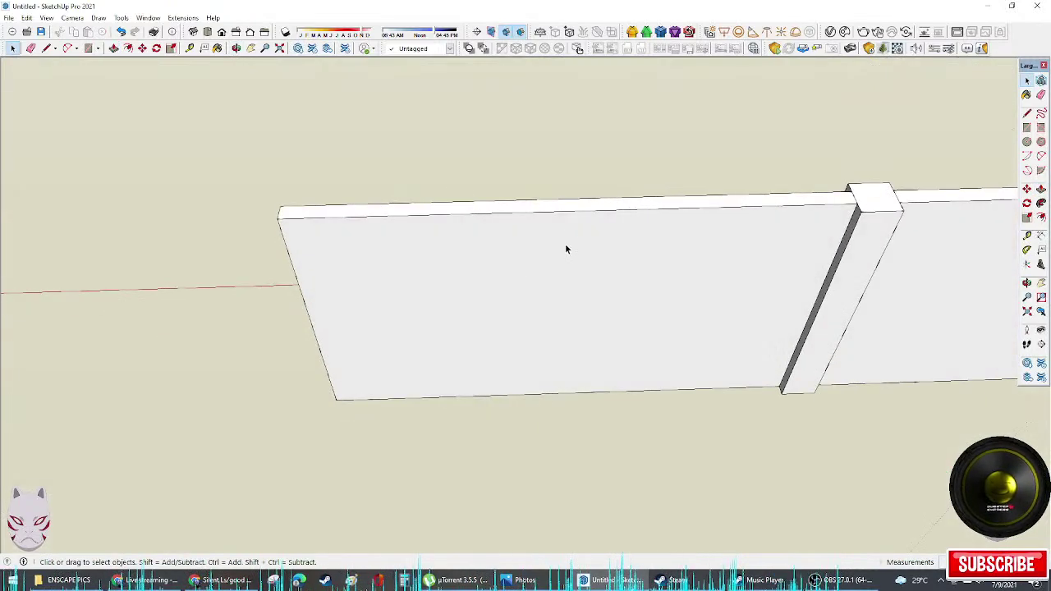
{"action": "left_click", "coordinate": [569, 215]}
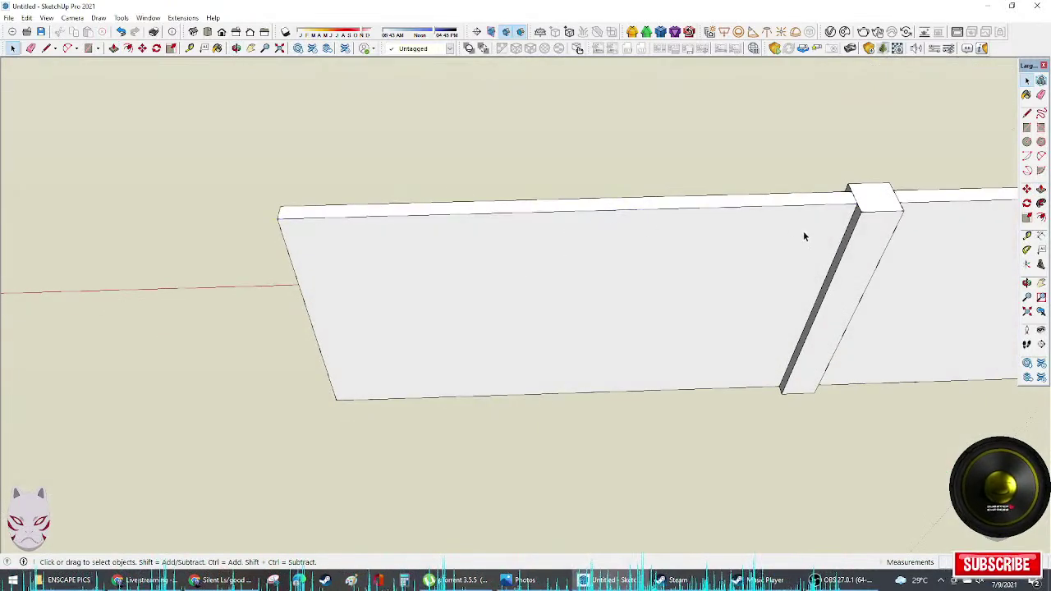
{"action": "scroll", "coordinate": [821, 255], "scroll_direction": "down", "scroll_amount": 2}
{"action": "left_click", "coordinate": [837, 274]}
{"action": "middle_click_drag", "start_coordinate": [830, 272], "coordinate": [908, 254]}
{"action": "key", "text": "m"}
{"action": "left_click", "coordinate": [880, 224]}
{"action": "key", "text": "ctrl"}
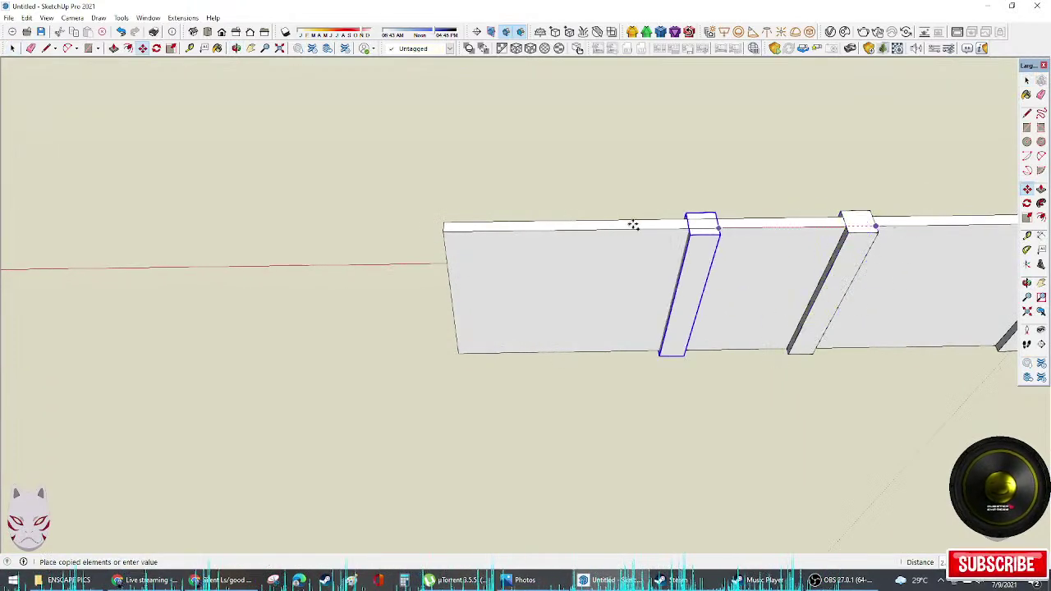
{"action": "key", "text": "space"}
{"action": "left_click", "coordinate": [812, 344]}
Step: Try to copy the end column along the red axis at a distance of 1000, and delete the copy
{"action": "middle_click_drag", "start_coordinate": [474, 281], "coordinate": [577, 290]}
{"action": "key", "text": "space"}
{"action": "left_click", "coordinate": [576, 292]}
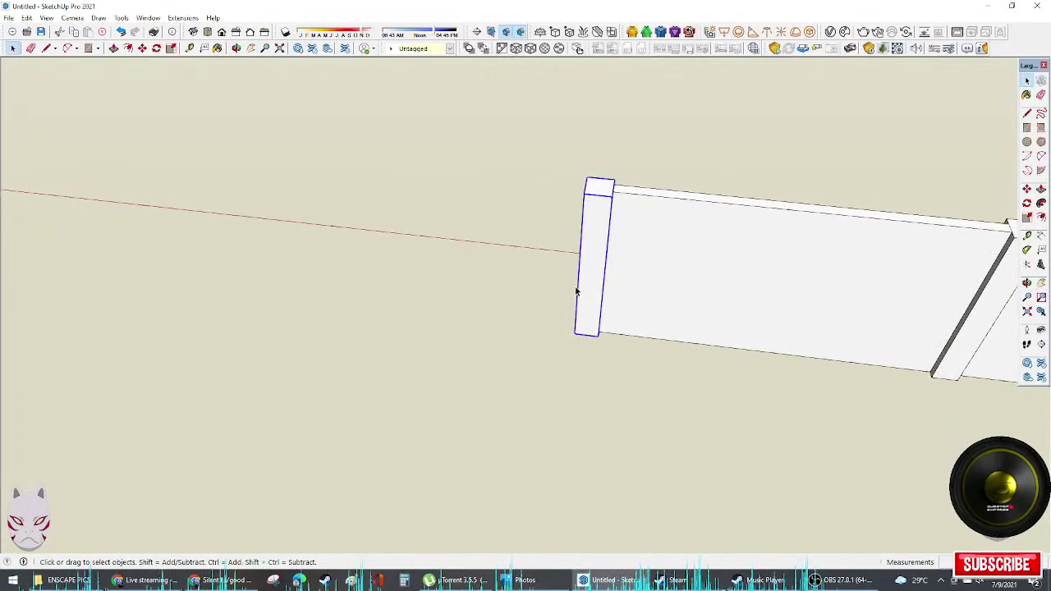
{"action": "key", "text": "m"}
{"action": "key", "text": "ctrl"}
{"action": "left_click", "coordinate": [615, 180]}
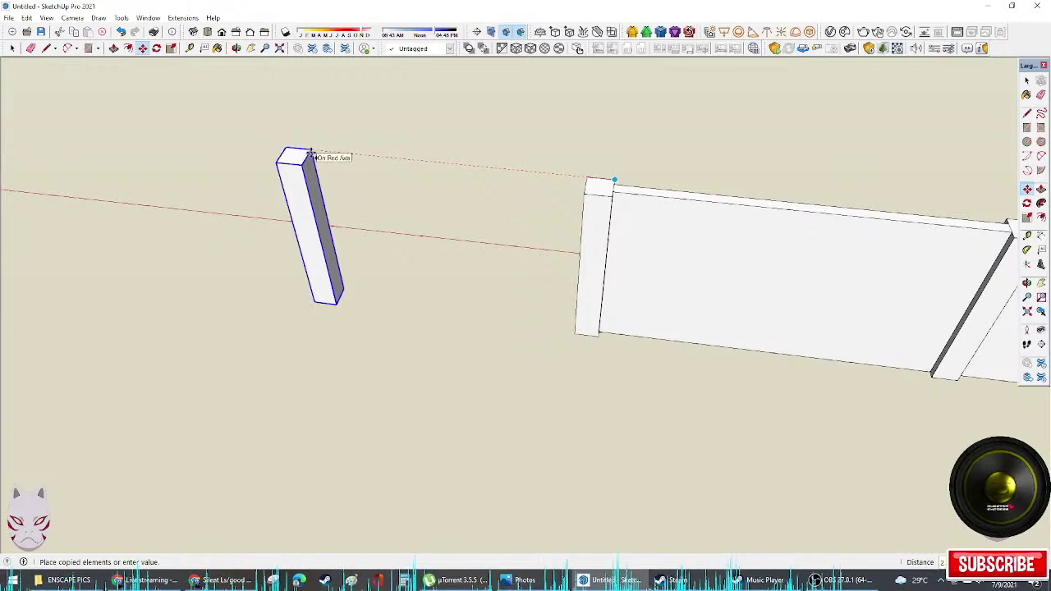
{"action": "type", "text": "1000"}
{"action": "key", "text": "Return"}
{"action": "key", "text": "space"}
{"action": "key", "text": "Delete"}
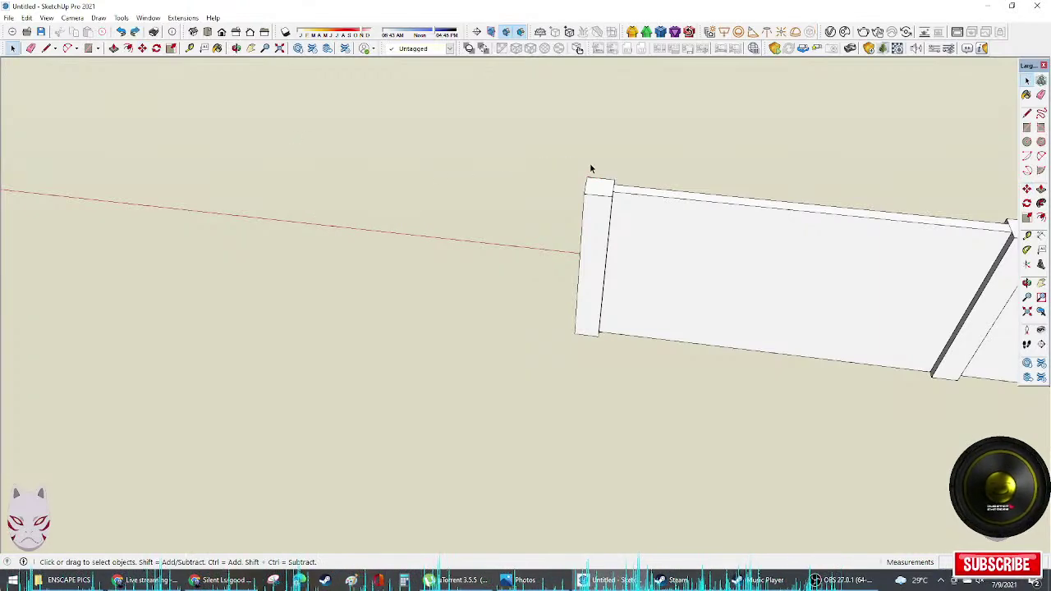
Step: Copy the end column about 4.5 m outward along the red axis
{"action": "left_click", "coordinate": [597, 189]}
{"action": "key", "text": "m"}
{"action": "left_click", "coordinate": [615, 180]}
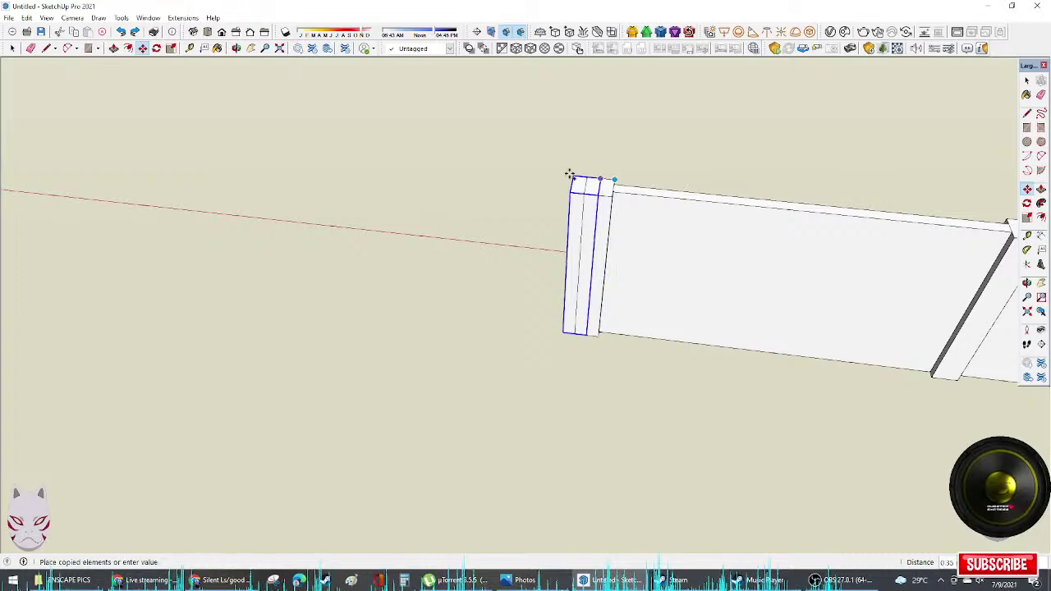
{"action": "key", "text": "ctrl"}
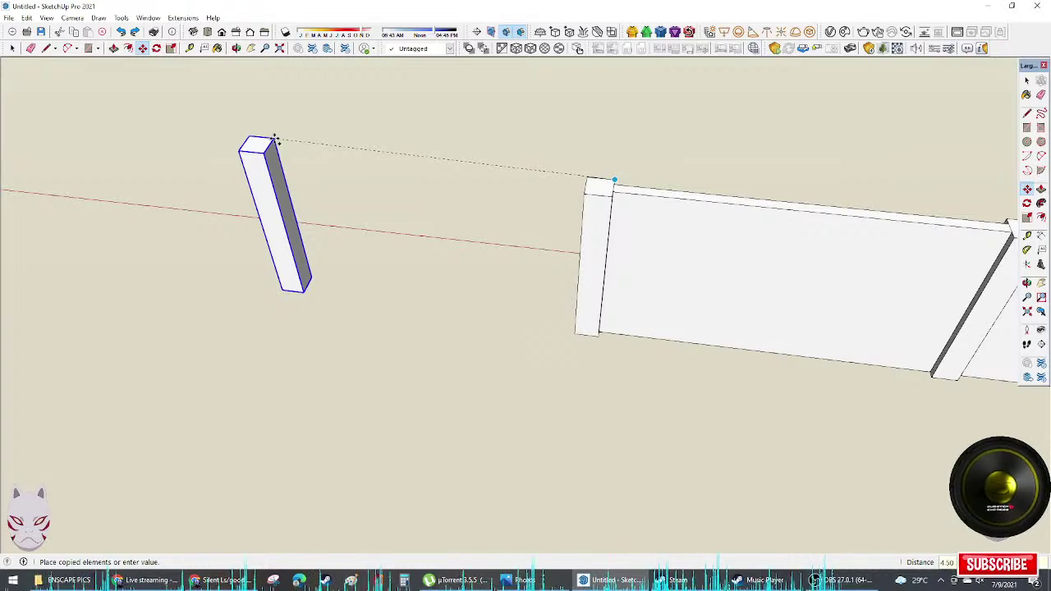
{"action": "left_click", "coordinate": [275, 139]}
{"action": "key", "text": "space"}
Step: Try to copy the long wall to the end column's outer side, and undo both this wall copy and the last column copy
{"action": "middle_click_drag", "start_coordinate": [410, 227], "coordinate": [676, 225]}
{"action": "left_click", "coordinate": [676, 225]}
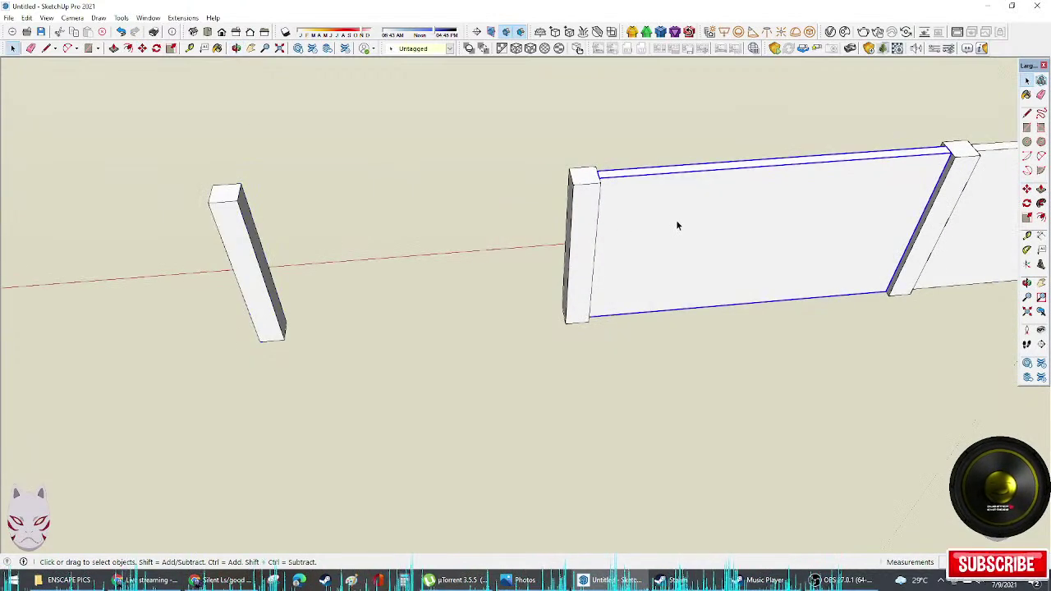
{"action": "key", "text": "m"}
{"action": "left_click", "coordinate": [951, 153]}
{"action": "key", "text": "ctrl"}
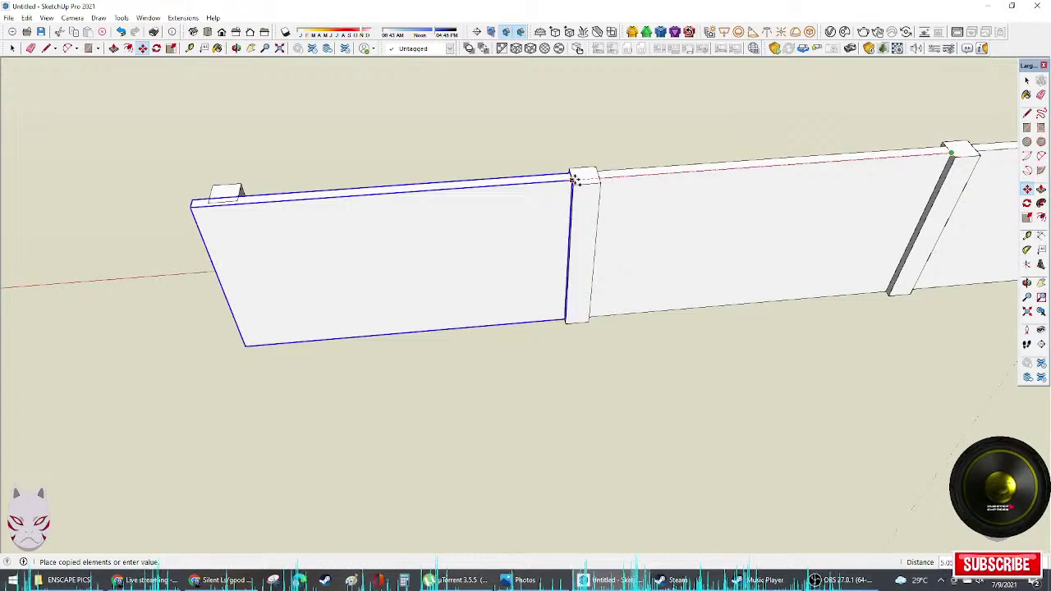
{"action": "left_click", "coordinate": [572, 180]}
{"action": "key", "text": "ctrl+z"}
{"action": "key", "text": "ctrl+z"}
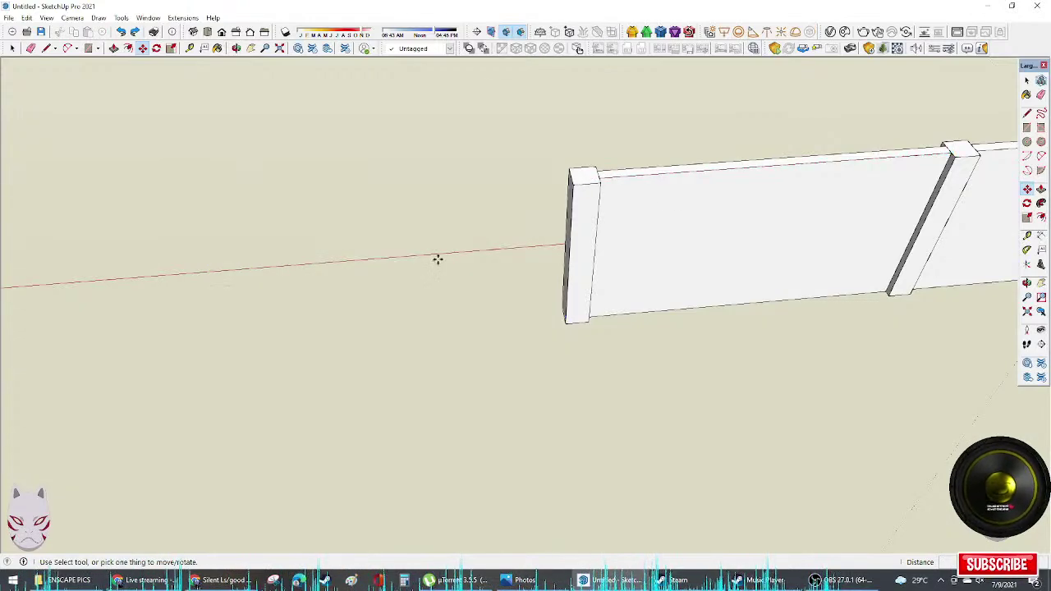
Step: Copy the end column outward along the red axis again, picking it up by its inner top corner
{"action": "key", "text": "space"}
{"action": "left_click", "coordinate": [587, 235]}
{"action": "key", "text": "m"}
{"action": "left_click", "coordinate": [600, 181]}
{"action": "key", "text": "ctrl"}
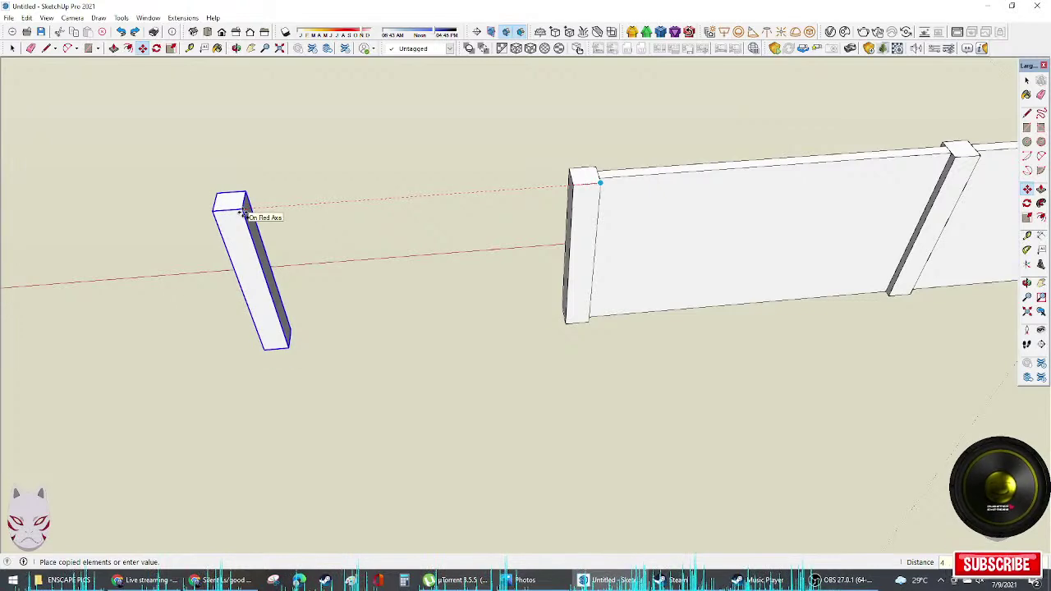
{"action": "left_click", "coordinate": [237, 212]}
{"action": "key", "text": "space"}
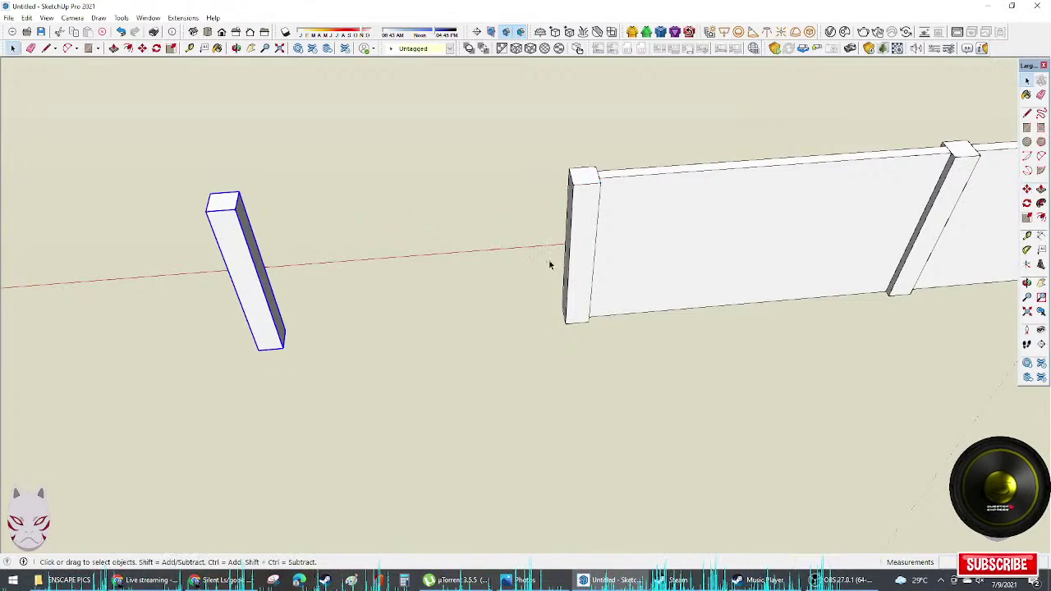
Step: Copy the long wall by its top corner into the bay between the former end column and the new outermost column
{"action": "left_click", "coordinate": [747, 220]}
{"action": "key", "text": "m"}
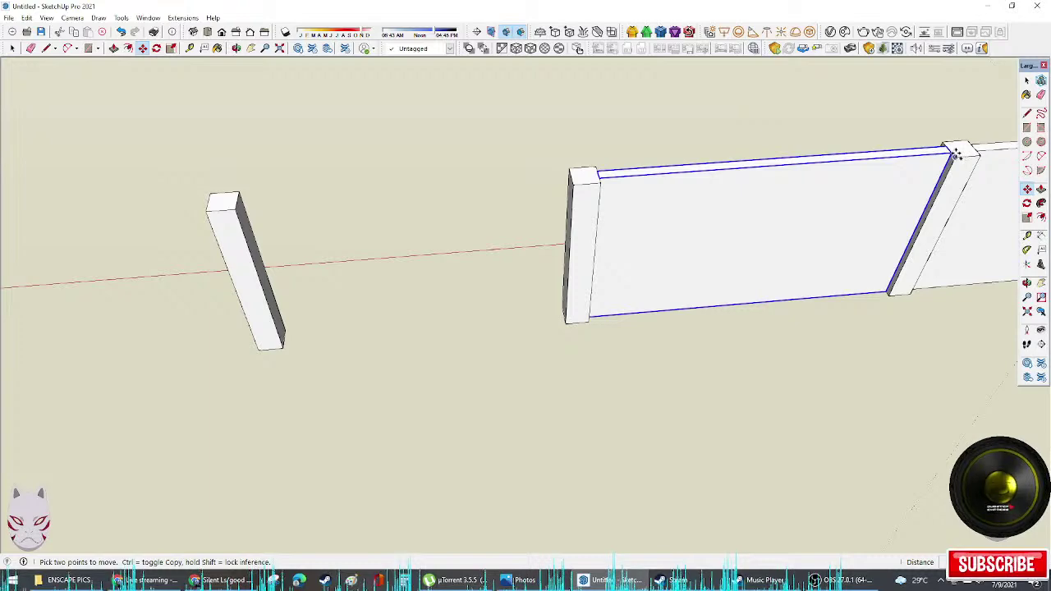
{"action": "left_click", "coordinate": [952, 153]}
{"action": "key", "text": "ctrl"}
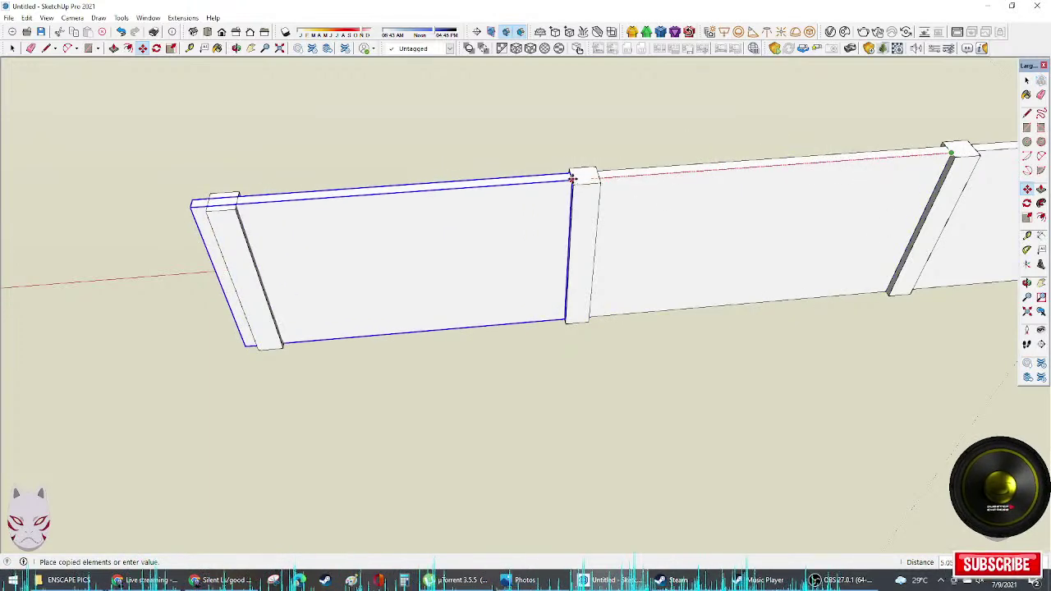
Step: Scale the copied wall along its length so its protruding end stops at the outermost column
{"action": "middle_click_drag", "start_coordinate": [386, 220], "coordinate": [146, 392]}
{"action": "key", "text": "s"}
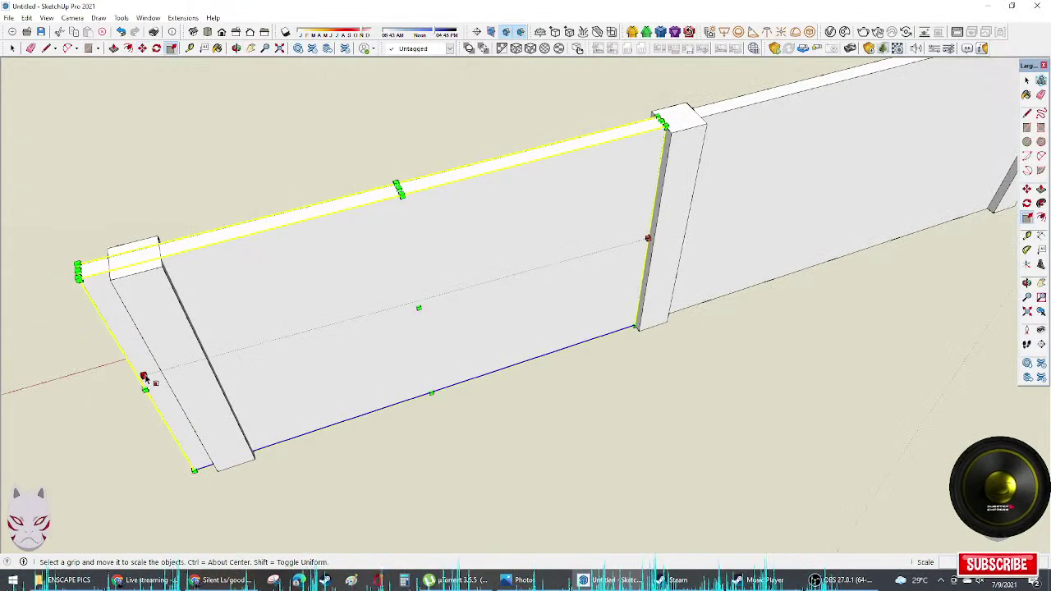
{"action": "left_click", "coordinate": [143, 376]}
{"action": "left_click", "coordinate": [172, 291]}
{"action": "key", "text": "space"}
{"action": "left_click", "coordinate": [656, 370]}
Step: Make a copy of the shortened wall rotated 90 degrees on the ground plane
{"action": "middle_click_drag", "start_coordinate": [656, 370], "coordinate": [620, 467]}
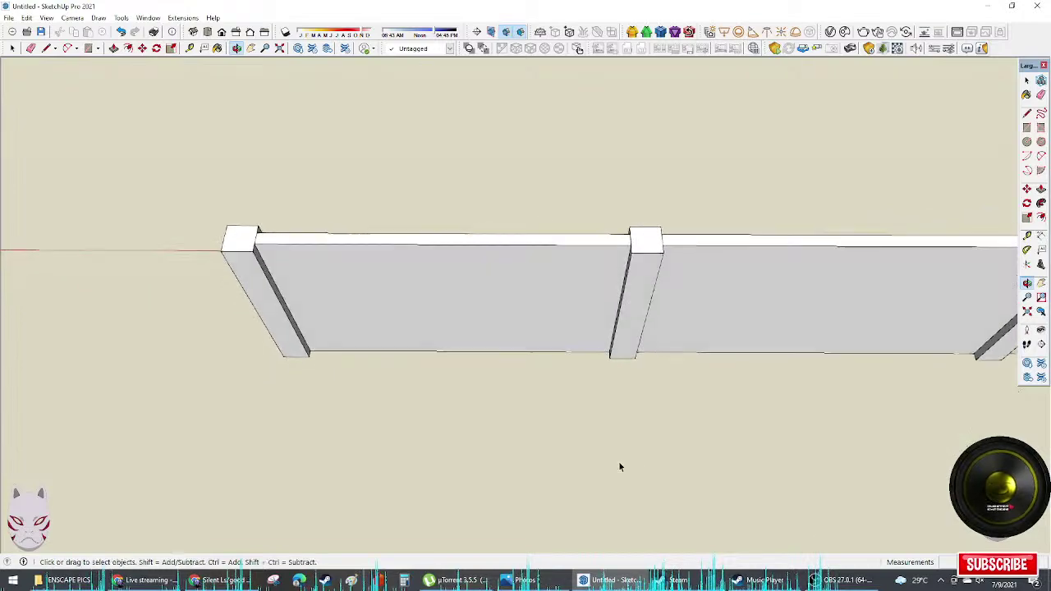
{"action": "scroll", "coordinate": [645, 314], "scroll_direction": "up", "scroll_amount": 1}
{"action": "middle_click_drag", "start_coordinate": [645, 314], "coordinate": [563, 300]}
{"action": "left_click", "coordinate": [563, 300]}
{"action": "key", "text": "q"}
{"action": "left_click", "coordinate": [418, 394]}
{"action": "left_click", "coordinate": [473, 391]}
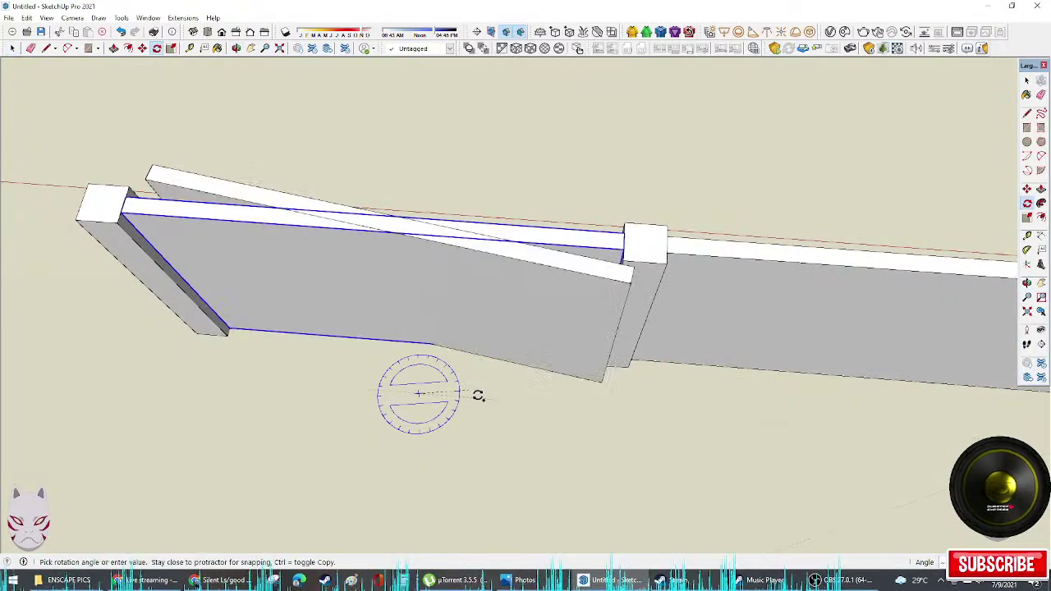
{"action": "left_click", "coordinate": [418, 433]}
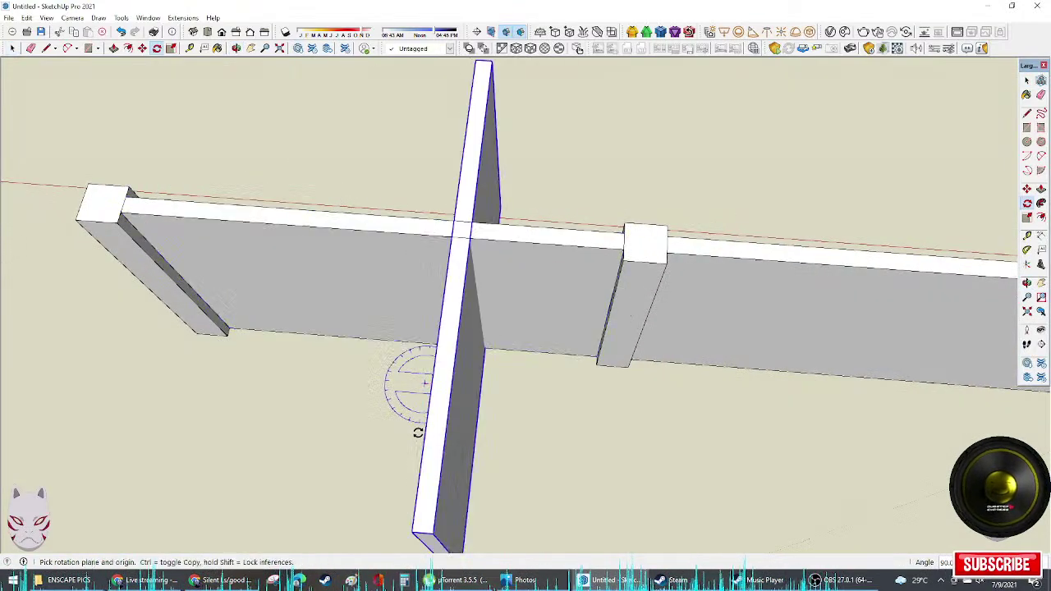
{"action": "key", "text": "space"}
Step: Move the rotated wall by its top end corner to the top corner of the column between the last two bays
{"action": "middle_click_drag", "start_coordinate": [418, 433], "coordinate": [677, 338]}
{"action": "key", "text": "m"}
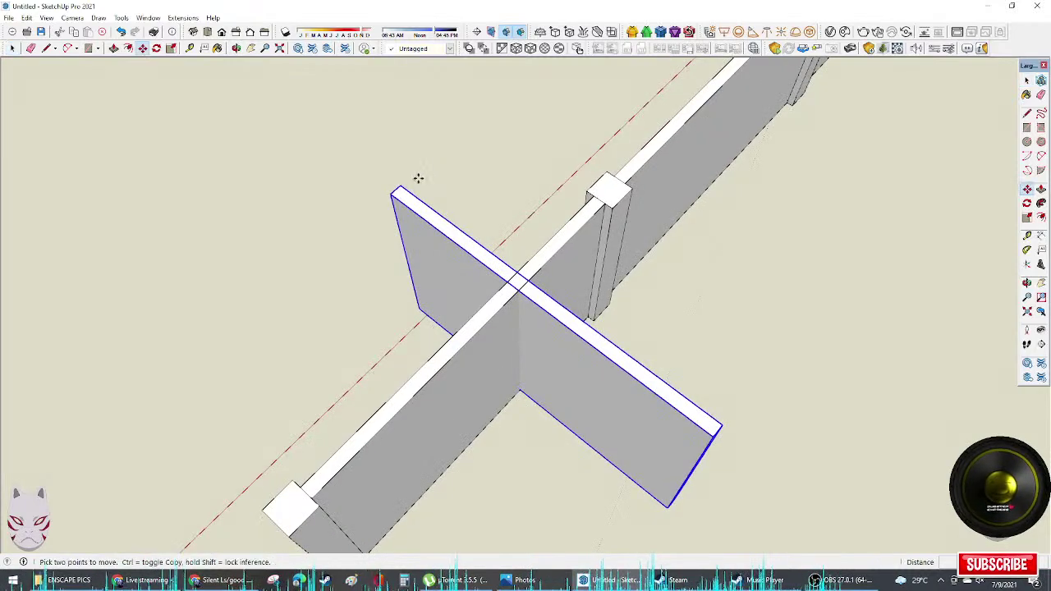
{"action": "left_click", "coordinate": [401, 186]}
{"action": "key", "text": "Escape"}
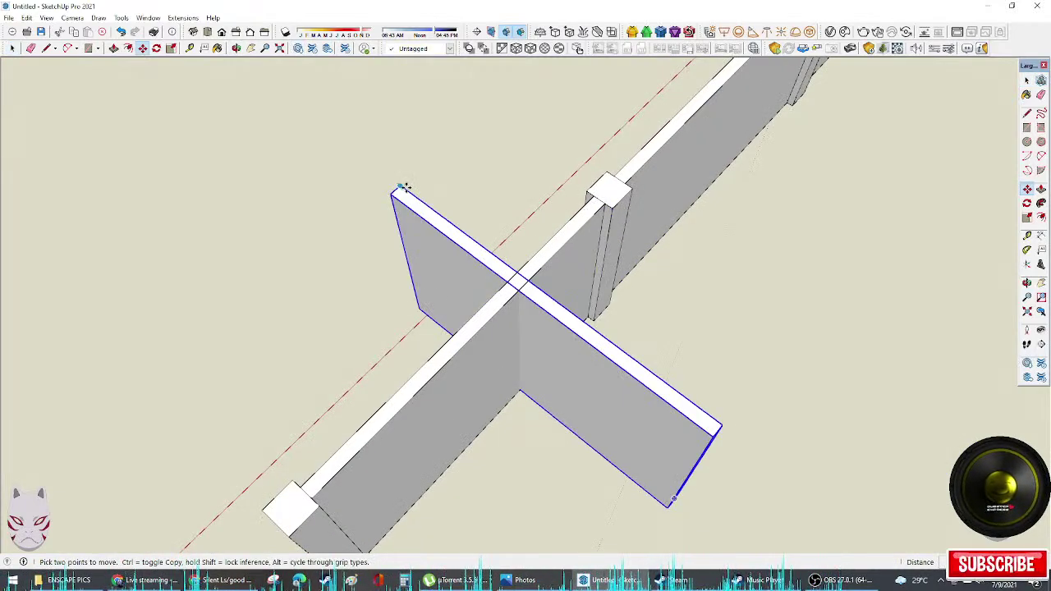
{"action": "left_click", "coordinate": [406, 187]}
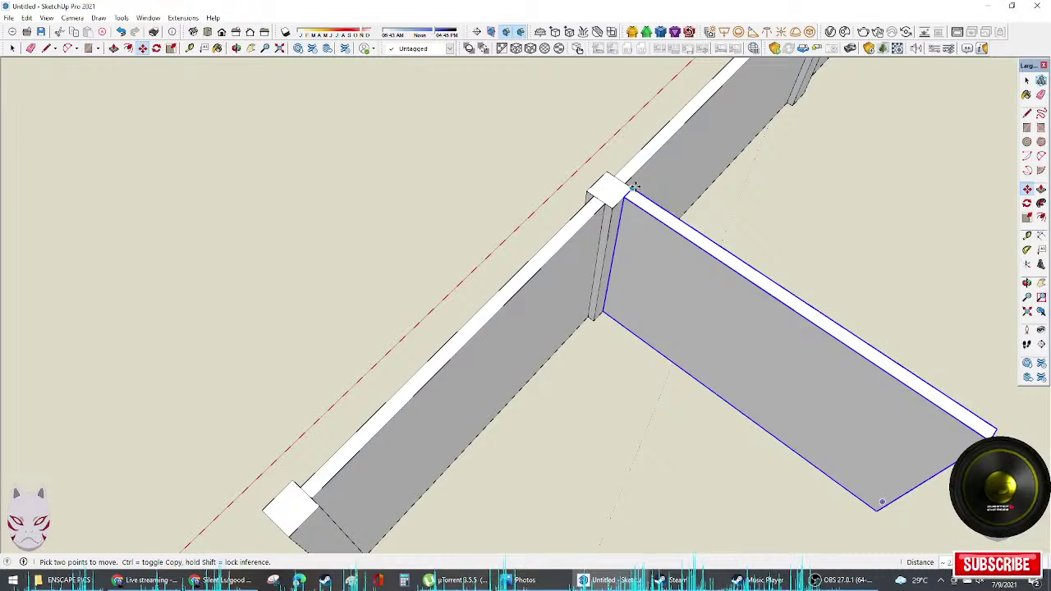
Step: Move the rotated wall's end to the midpoint of the column's top edge
{"action": "left_click", "coordinate": [620, 198]}
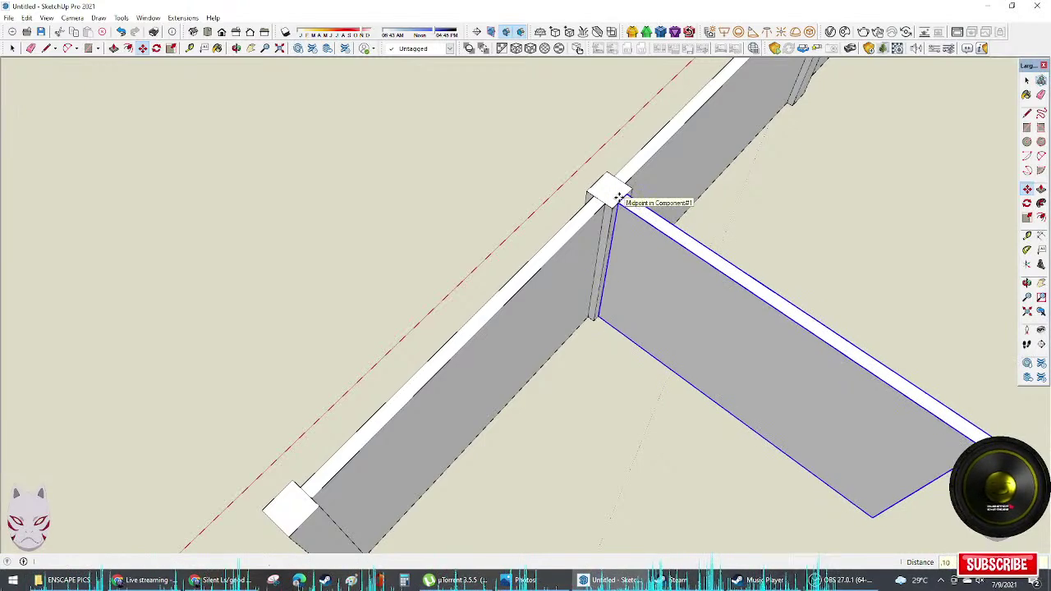
{"action": "key", "text": "space"}
{"action": "mouse_move", "coordinate": [636, 282]}
{"action": "middle_mouse_down"}
{"action": "mouse_move", "coordinate": [744, 257]}
{"action": "mouse_move", "coordinate": [681, 262]}
{"action": "mouse_move", "coordinate": [708, 292]}
{"action": "mouse_move", "coordinate": [734, 291]}
{"action": "mouse_move", "coordinate": [717, 295]}
{"action": "mouse_move", "coordinate": [728, 290]}
{"action": "mouse_move", "coordinate": [718, 287]}
{"action": "middle_mouse_up"}
{"action": "scroll", "coordinate": [681, 263], "scroll_direction": "down", "scroll_amount": 2}
{"action": "key", "text": "l"}
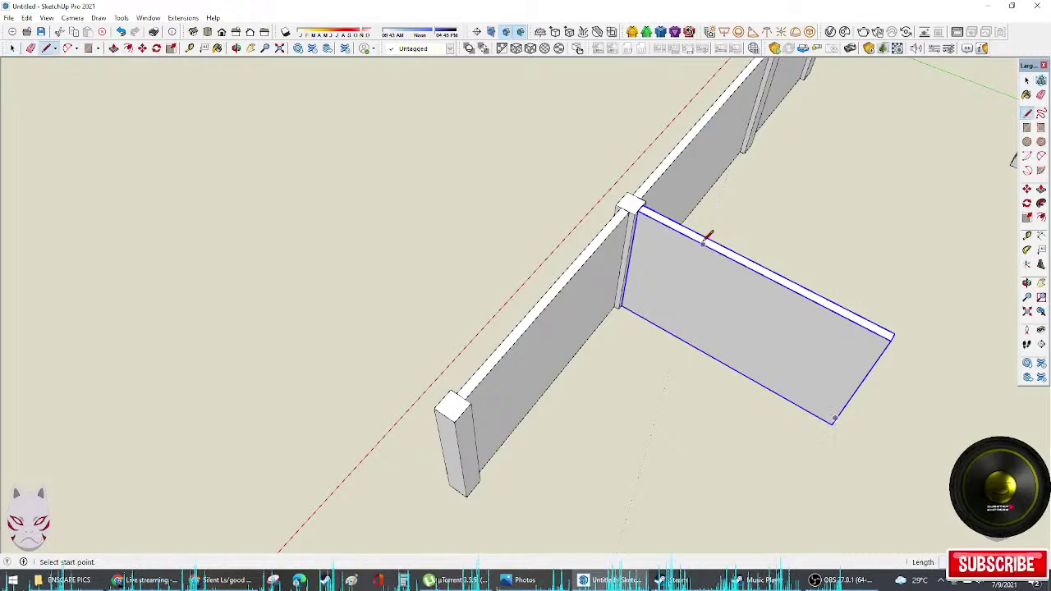
Step: Try to move the column at the wall junction so its face lines up with the perpendicular wall's end
{"action": "middle_click_drag", "start_coordinate": [643, 202], "coordinate": [122, 220]}
{"action": "mouse_move", "coordinate": [181, 326]}
{"action": "middle_mouse_down"}
{"action": "mouse_move", "coordinate": [324, 328]}
{"action": "mouse_move", "coordinate": [366, 293]}
{"action": "mouse_move", "coordinate": [405, 288]}
{"action": "mouse_move", "coordinate": [246, 378]}
{"action": "mouse_move", "coordinate": [272, 384]}
{"action": "mouse_move", "coordinate": [389, 369]}
{"action": "mouse_move", "coordinate": [413, 345]}
{"action": "mouse_move", "coordinate": [366, 356]}
{"action": "mouse_move", "coordinate": [400, 328]}
{"action": "middle_mouse_up"}
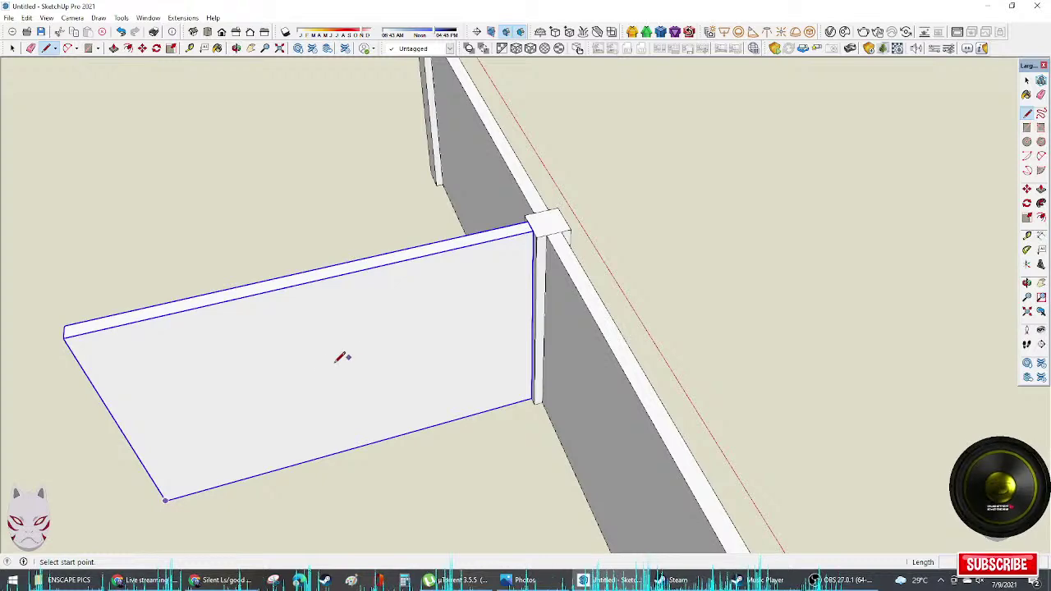
{"action": "middle_click_drag", "start_coordinate": [344, 357], "coordinate": [502, 340], "text": "shift"}
{"action": "scroll", "coordinate": [848, 212], "scroll_direction": "up", "scroll_amount": 3}
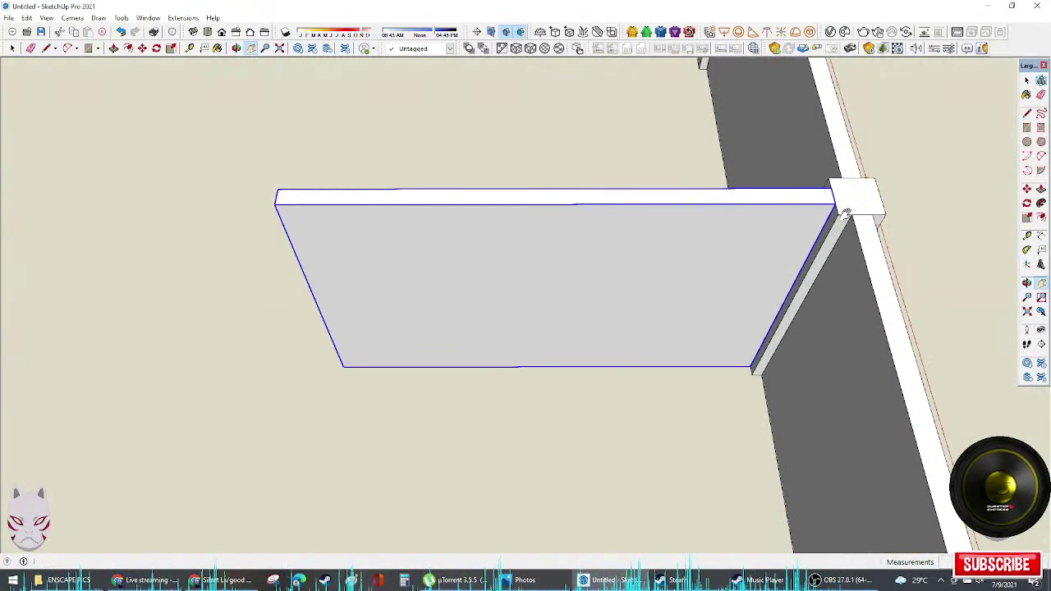
{"action": "key", "text": "space"}
{"action": "left_click", "coordinate": [850, 212]}
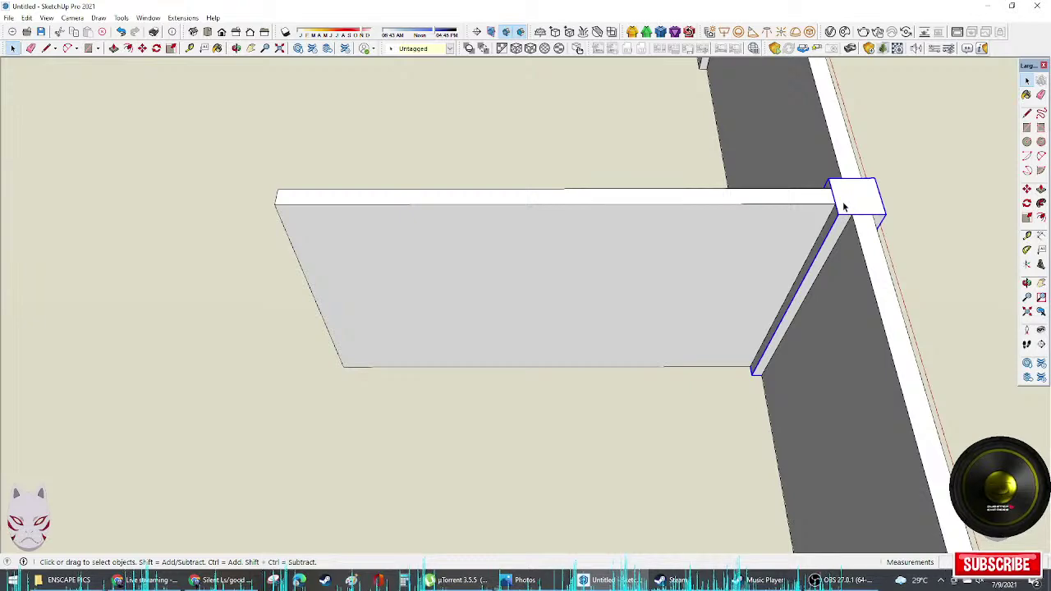
{"action": "key", "text": "m"}
{"action": "left_click", "coordinate": [859, 215]}
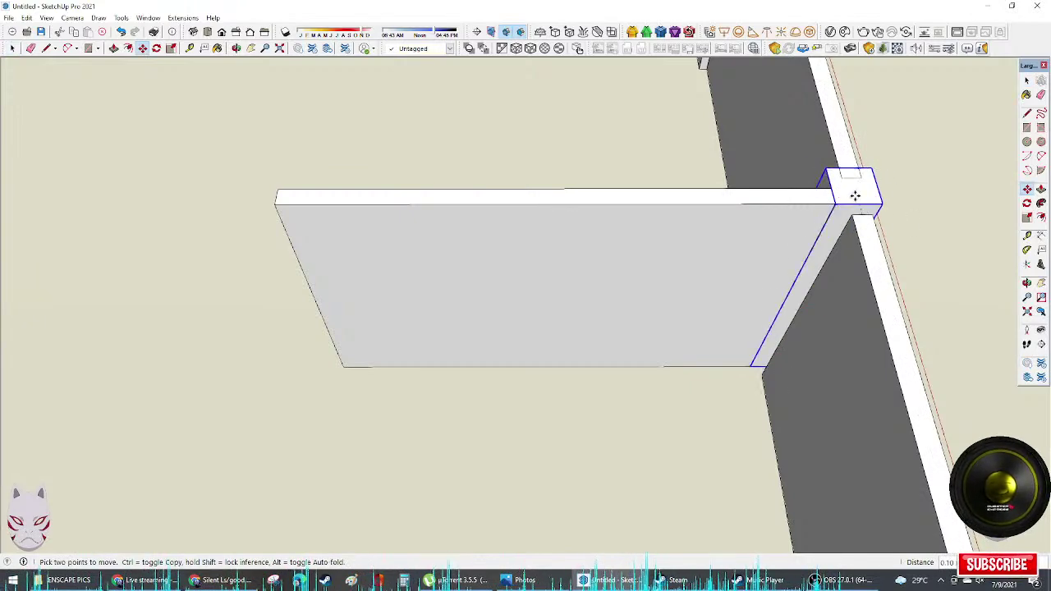
{"action": "left_click", "coordinate": [848, 195]}
{"action": "middle_click_drag", "start_coordinate": [848, 195], "coordinate": [891, 199]}
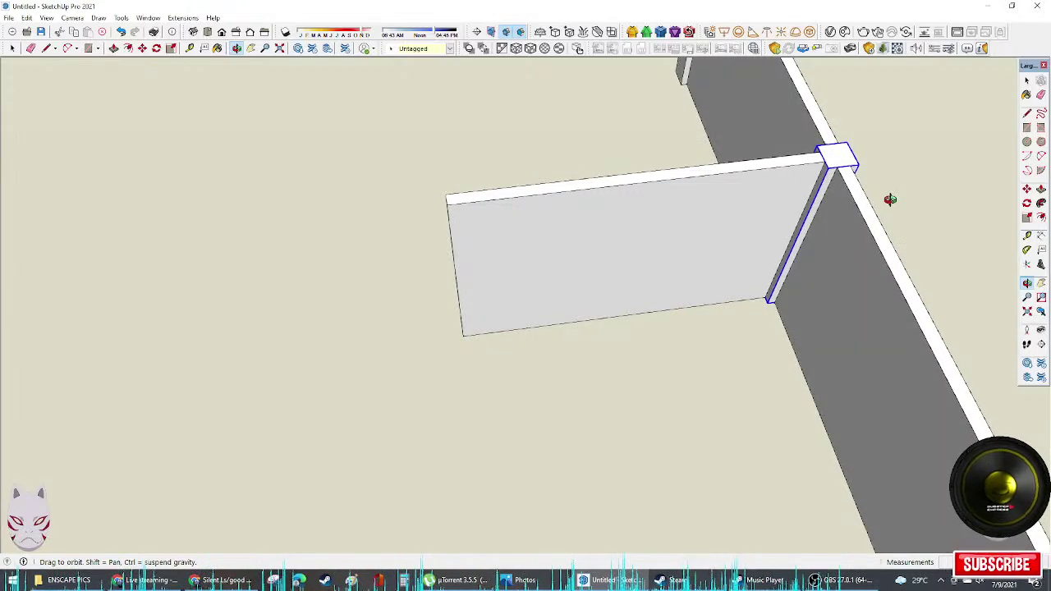
Step: Measure the span of the long inner bay from the junction column to the next column
{"action": "middle_click_drag", "start_coordinate": [890, 199], "coordinate": [544, 240]}
{"action": "scroll", "coordinate": [790, 200], "scroll_direction": "down", "scroll_amount": 1}
{"action": "key", "text": "d"}
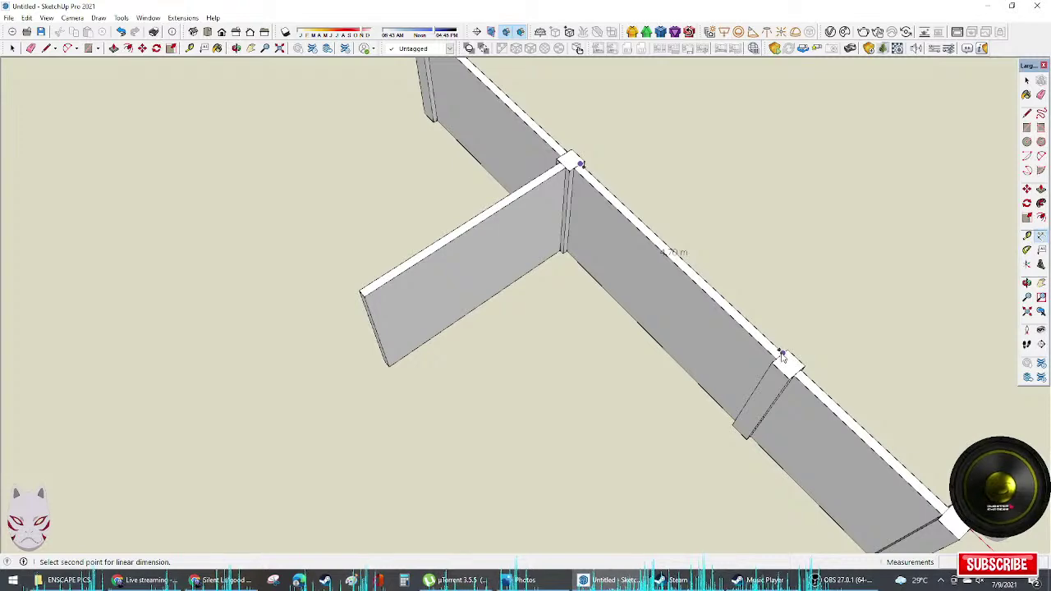
{"action": "middle_click_drag", "start_coordinate": [581, 171], "coordinate": [735, 150]}
{"action": "scroll", "coordinate": [517, 166], "scroll_direction": "up", "scroll_amount": 3}
{"action": "key", "text": "space"}
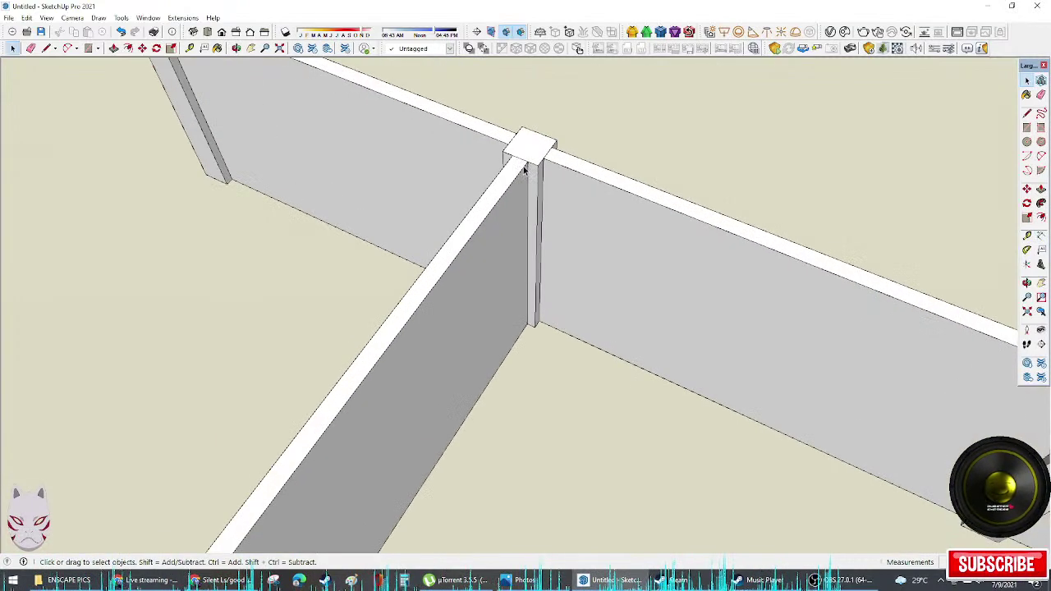
Step: Move the perpendicular wall by its top end corner to the point where the long inner wall meets the column
{"action": "left_click", "coordinate": [518, 168]}
{"action": "scroll", "coordinate": [519, 169], "scroll_direction": "up", "scroll_amount": 1}
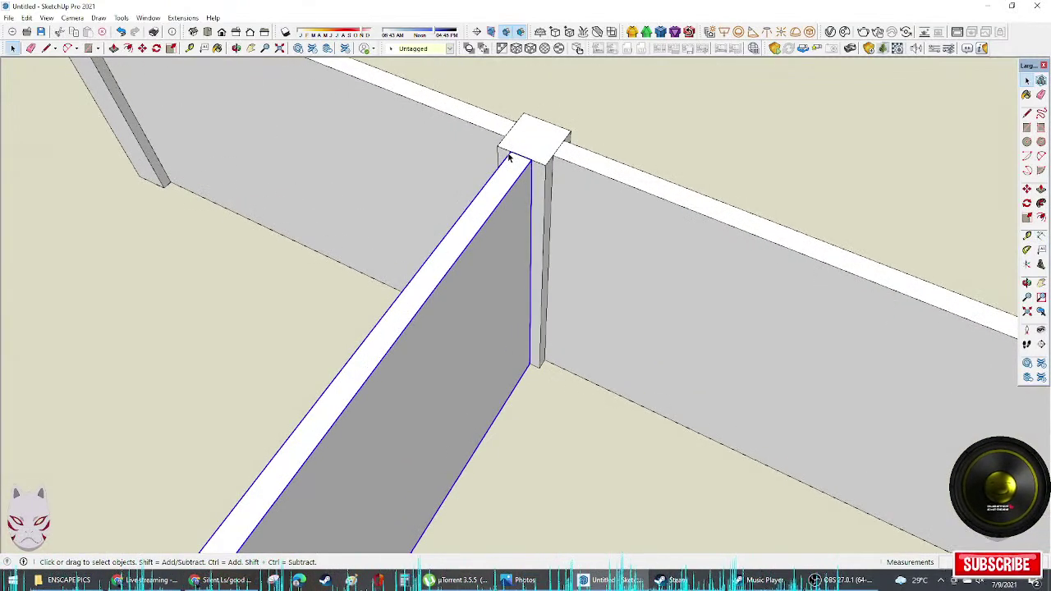
{"action": "key", "text": "m"}
{"action": "left_click", "coordinate": [529, 158]}
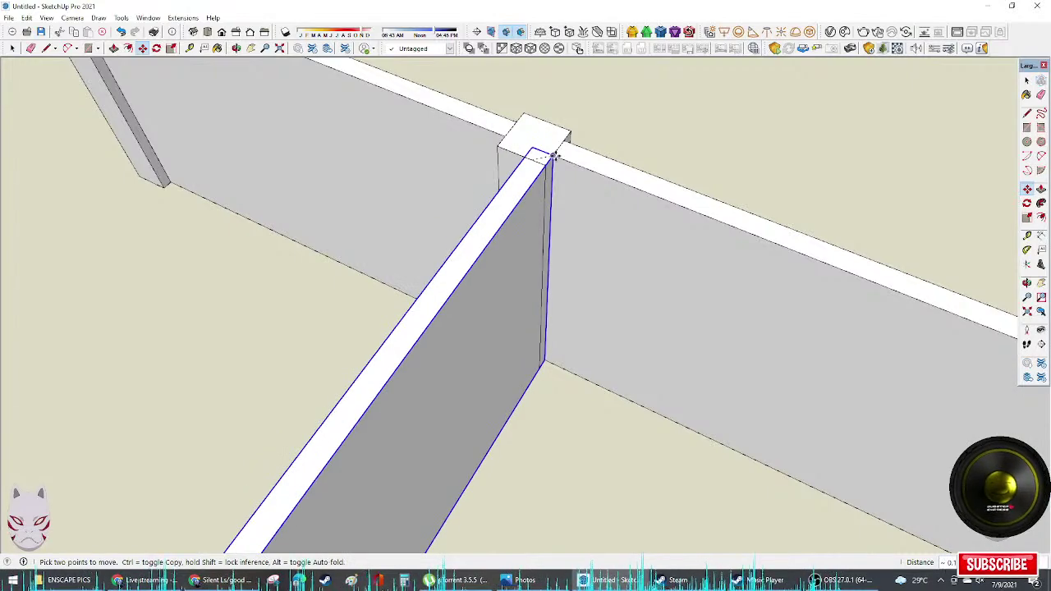
Step: Delete the junction column and the wall panel of the outermost bay
{"action": "middle_click_drag", "start_coordinate": [546, 160], "coordinate": [714, 115]}
{"action": "scroll", "coordinate": [530, 195], "scroll_direction": "up", "scroll_amount": 2}
{"action": "middle_click_drag", "start_coordinate": [530, 194], "coordinate": [172, 126]}
{"action": "key", "text": "space"}
{"action": "middle_click_drag", "start_coordinate": [608, 118], "coordinate": [500, 216]}
{"action": "left_click", "coordinate": [505, 224]}
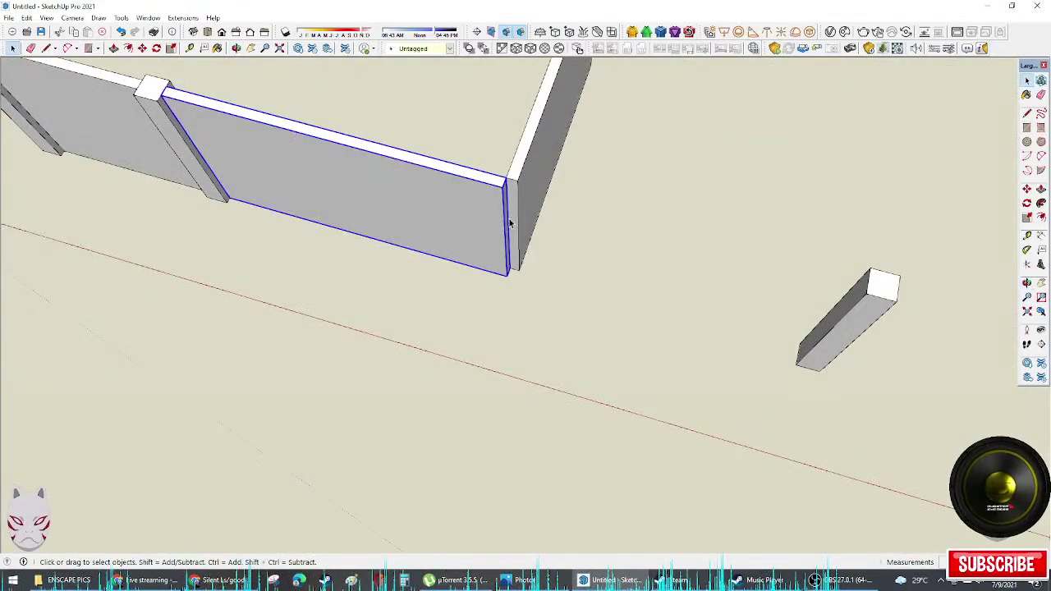
{"action": "key", "text": "s"}
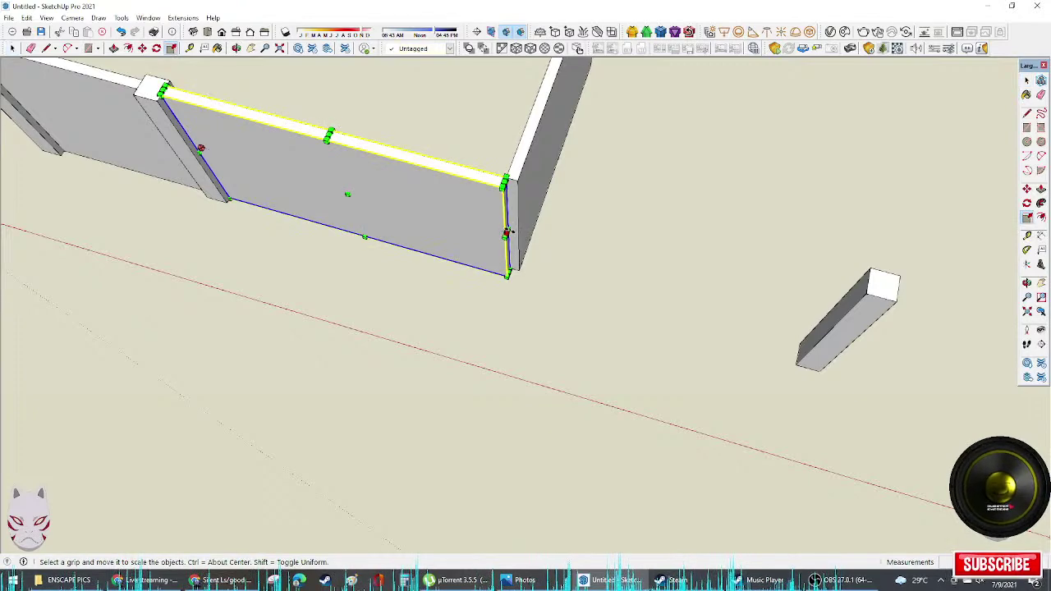
{"action": "key", "text": "space"}
Step: Edit the long inner wall and Push/Pull its free end face until it reaches the outermost column
{"action": "double_click", "coordinate": [509, 231]}
{"action": "left_click", "coordinate": [499, 230]}
{"action": "double_click", "coordinate": [499, 231]}
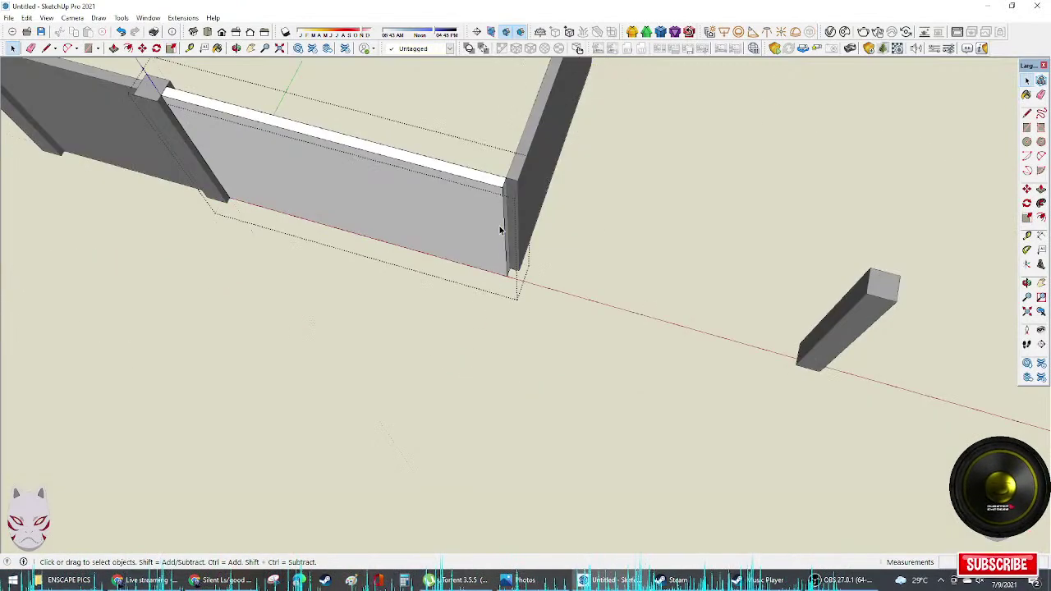
{"action": "key", "text": "p"}
{"action": "left_click", "coordinate": [504, 230]}
{"action": "left_click", "coordinate": [836, 295]}
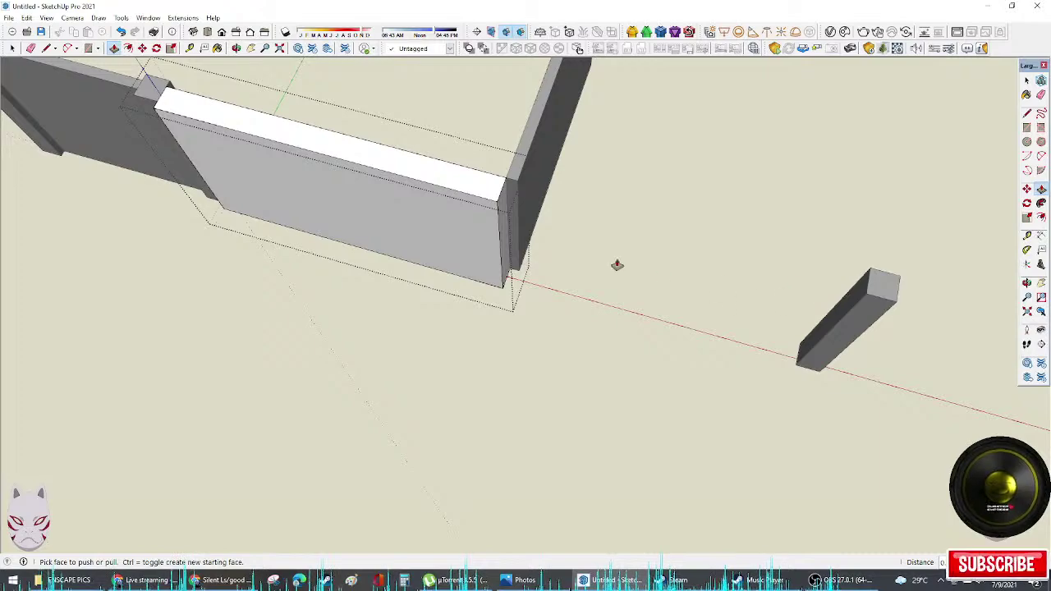
{"action": "key", "text": "ctrl+z"}
{"action": "left_click", "coordinate": [506, 211]}
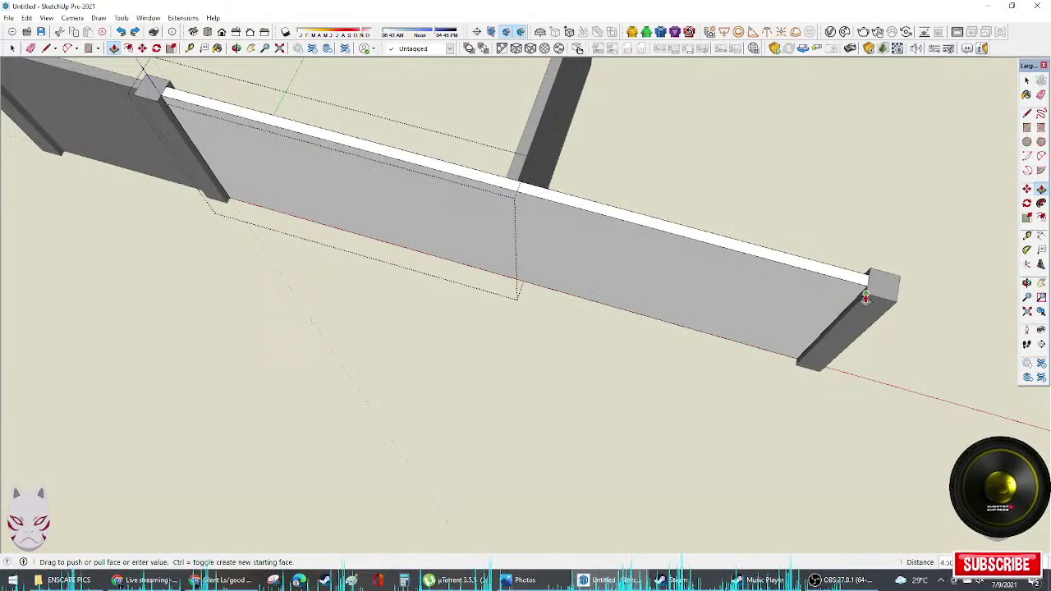
{"action": "left_click", "coordinate": [859, 291]}
{"action": "key", "text": "space"}
{"action": "key", "text": "Escape"}
Step: Draw a line down the perpendicular wall's side face from the midpoint of its top edge to its bottom edge
{"action": "middle_click_drag", "start_coordinate": [745, 300], "coordinate": [357, 189]}
{"action": "middle_click_drag", "start_coordinate": [431, 257], "coordinate": [611, 258]}
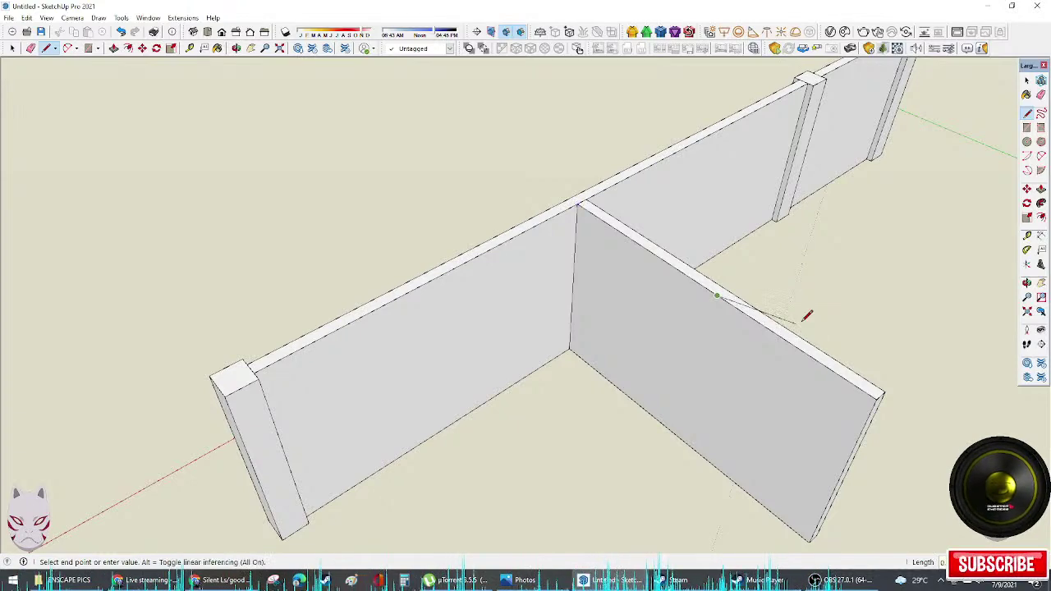
{"action": "left_click", "coordinate": [684, 435]}
{"action": "key", "text": "space"}
{"action": "middle_click_drag", "start_coordinate": [802, 446], "coordinate": [785, 431]}
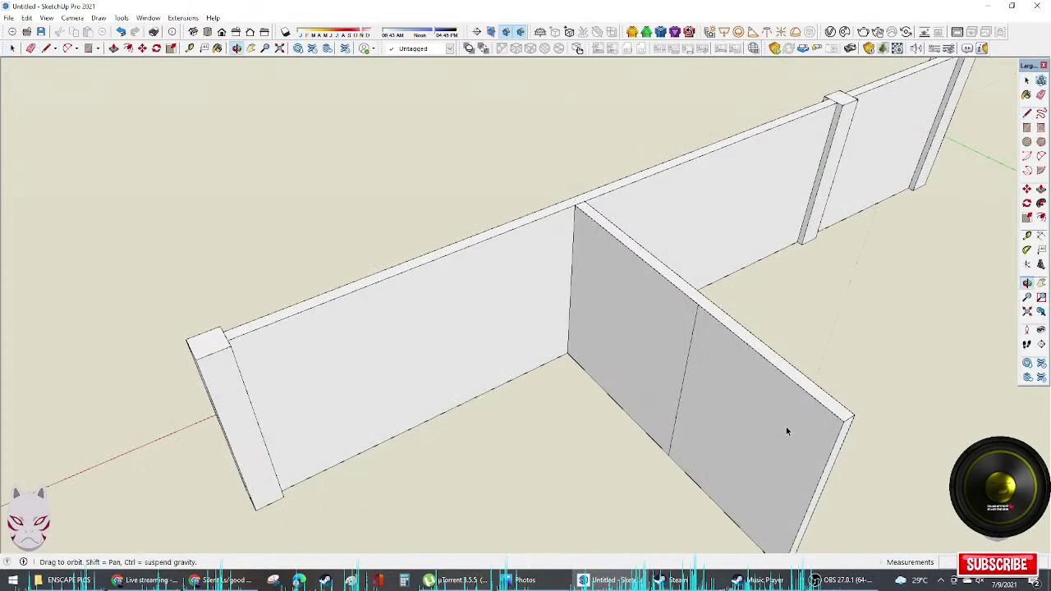
Step: Push/Pull the perpendicular wall's free end face back to the dividing line and delete the line
{"action": "double_click", "coordinate": [835, 450]}
{"action": "key", "text": "p"}
{"action": "left_click_drag", "start_coordinate": [836, 450], "coordinate": [692, 389]}
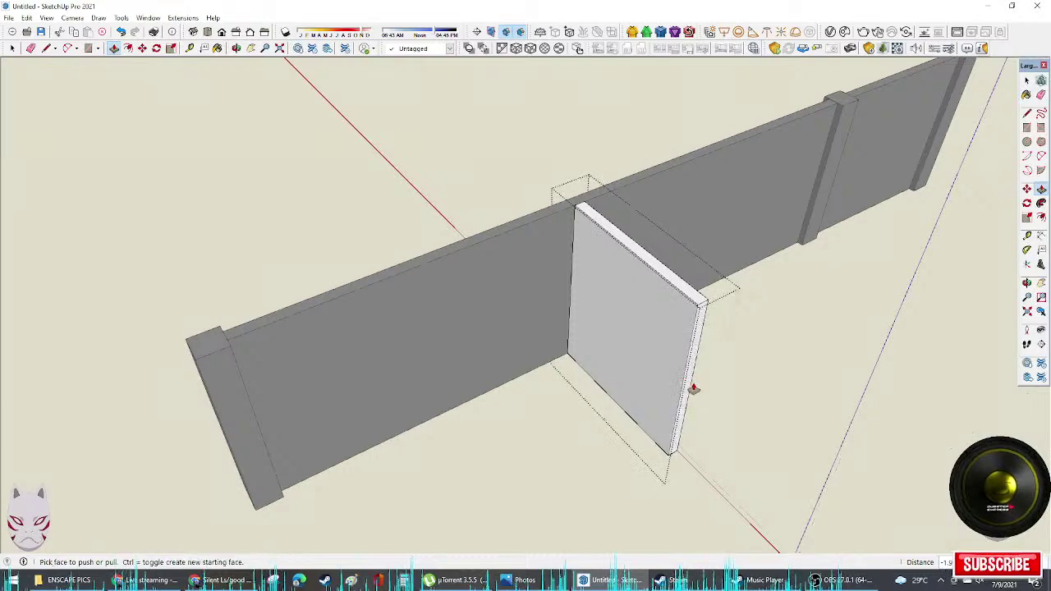
{"action": "key", "text": "space"}
{"action": "left_click", "coordinate": [706, 380]}
{"action": "left_click", "coordinate": [686, 368]}
Step: Copy the freestanding column by its base corner along the red axis, in line with the column between the first two bays
{"action": "middle_click_drag", "start_coordinate": [761, 362], "coordinate": [696, 354]}
{"action": "scroll", "coordinate": [657, 386], "scroll_direction": "down", "scroll_amount": 3}
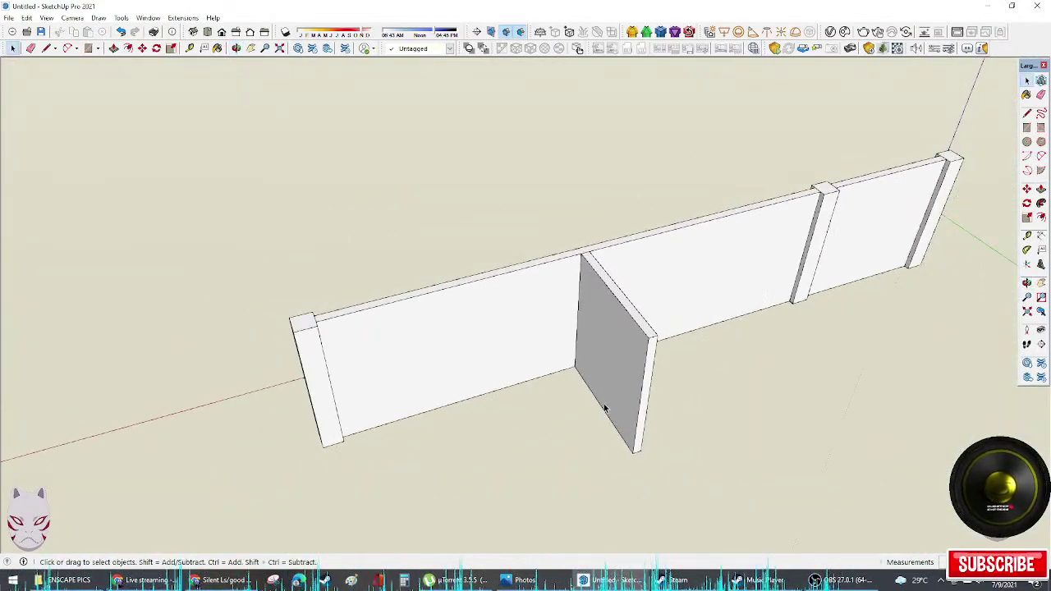
{"action": "middle_click_drag", "start_coordinate": [615, 418], "coordinate": [394, 300], "text": "shift"}
{"action": "scroll", "coordinate": [789, 329], "scroll_direction": "down", "scroll_amount": 3}
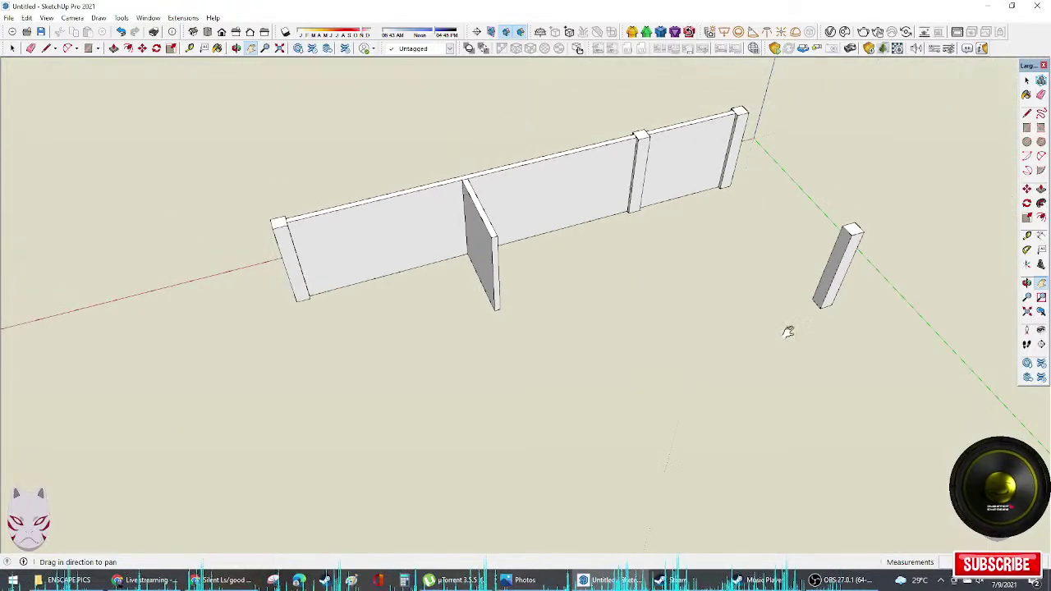
{"action": "middle_click_drag", "start_coordinate": [788, 329], "coordinate": [692, 356]}
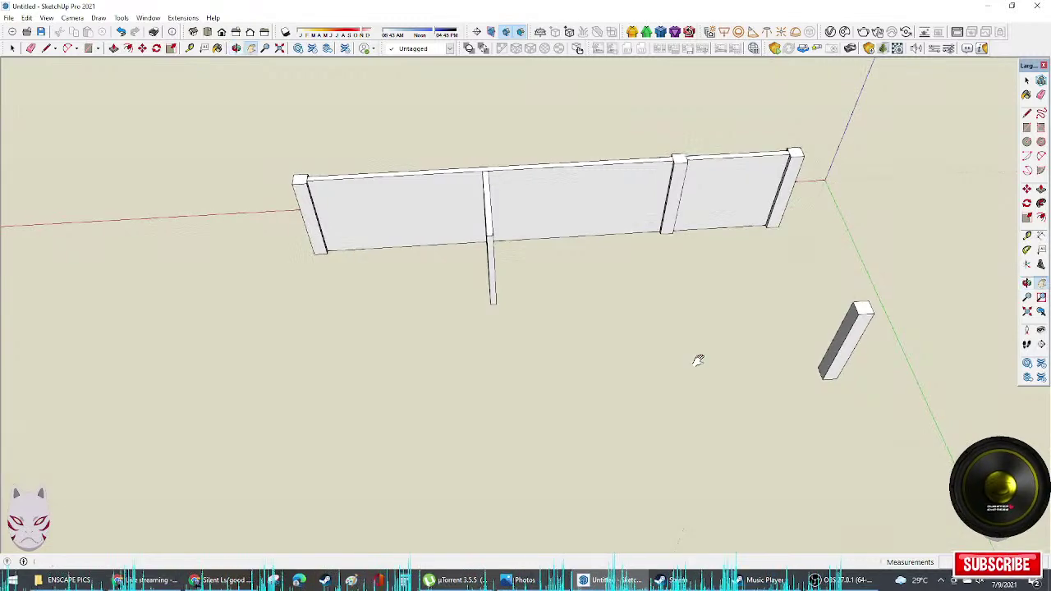
{"action": "key", "text": "space"}
{"action": "left_click", "coordinate": [831, 372]}
{"action": "middle_click_drag", "start_coordinate": [718, 380], "coordinate": [753, 386]}
{"action": "key", "text": "space"}
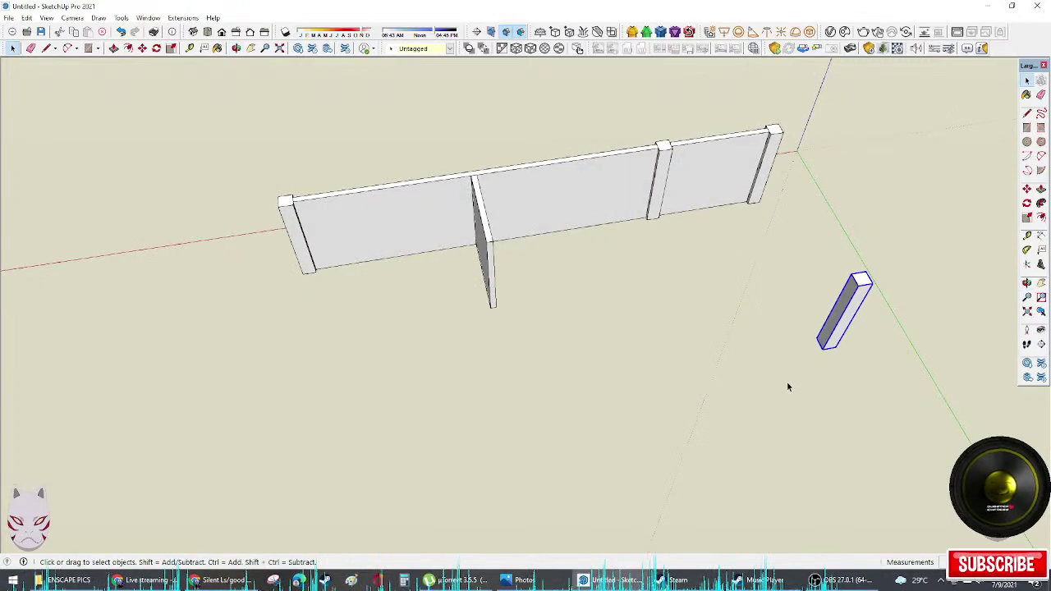
{"action": "scroll", "coordinate": [787, 377], "scroll_direction": "up", "scroll_amount": 2}
{"action": "key", "text": "m"}
{"action": "key", "text": "ctrl"}
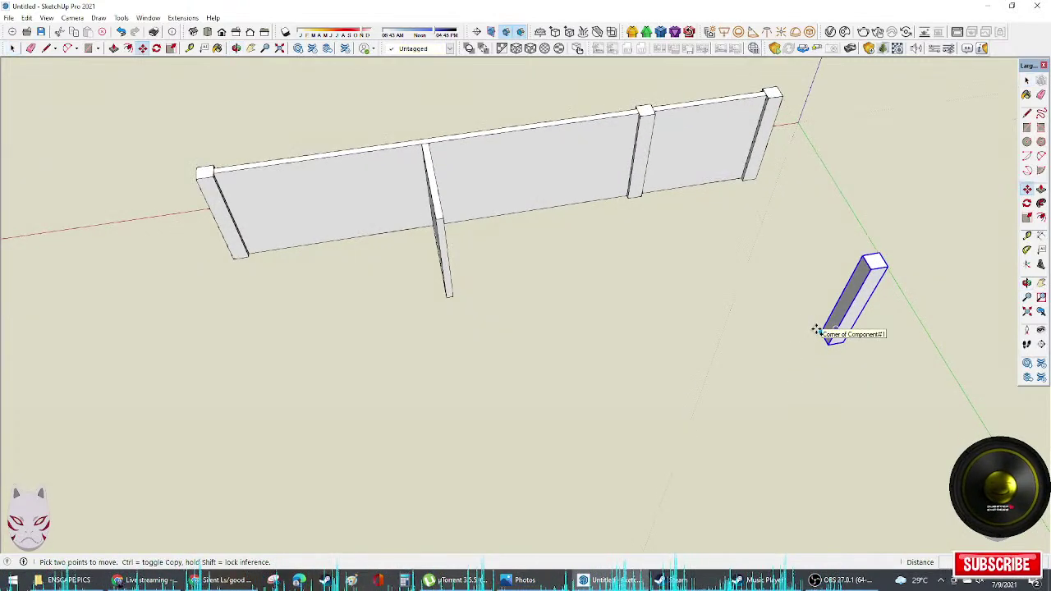
{"action": "left_click", "coordinate": [820, 331]}
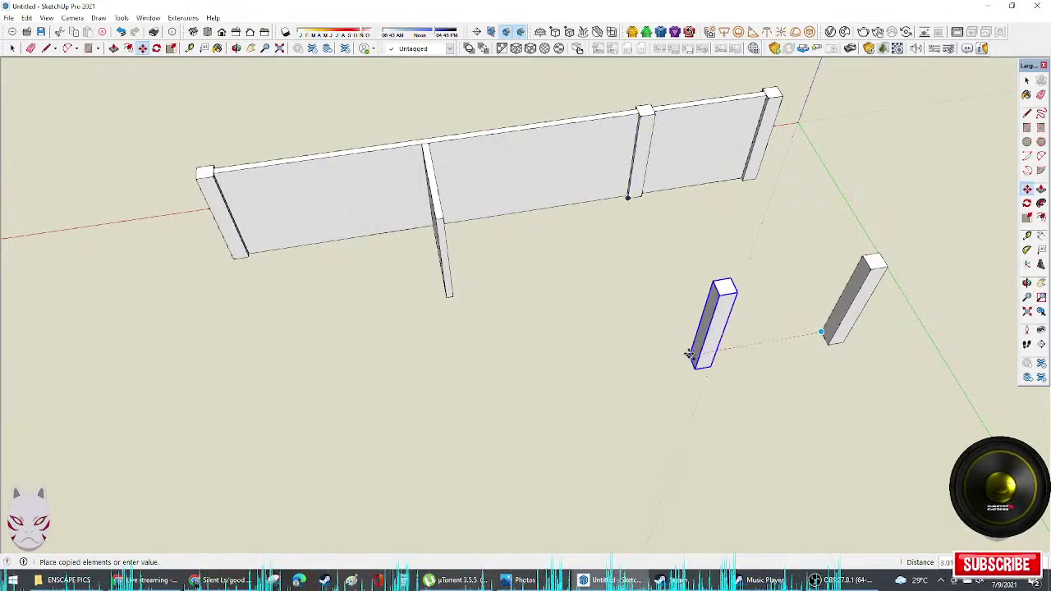
{"action": "left_click", "coordinate": [693, 357]}
{"action": "middle_click_drag", "start_coordinate": [694, 357], "coordinate": [582, 450]}
{"action": "key", "text": "s"}
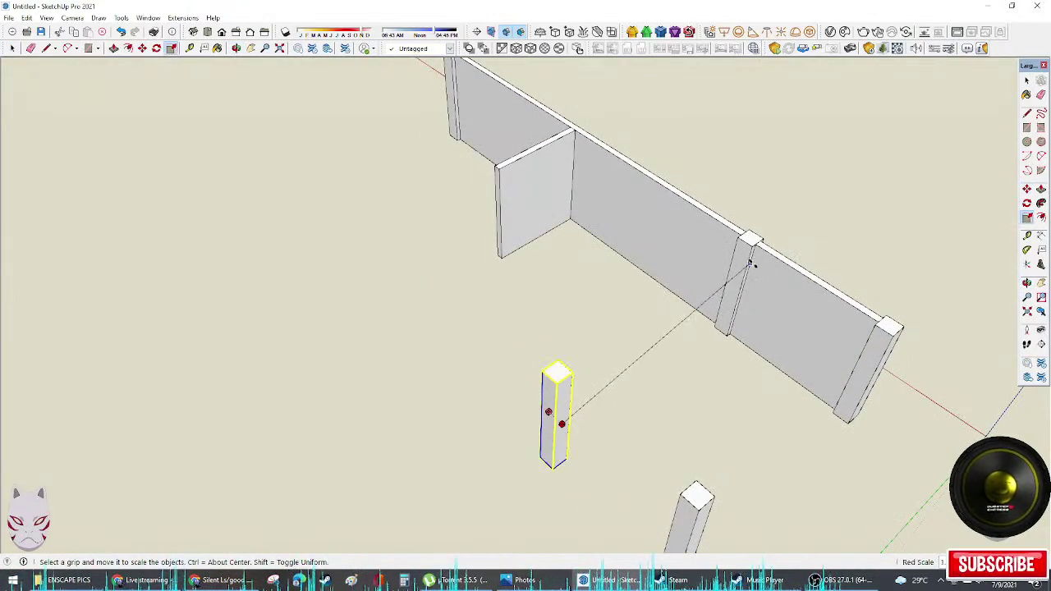
{"action": "middle_click_drag", "start_coordinate": [707, 303], "coordinate": [655, 328]}
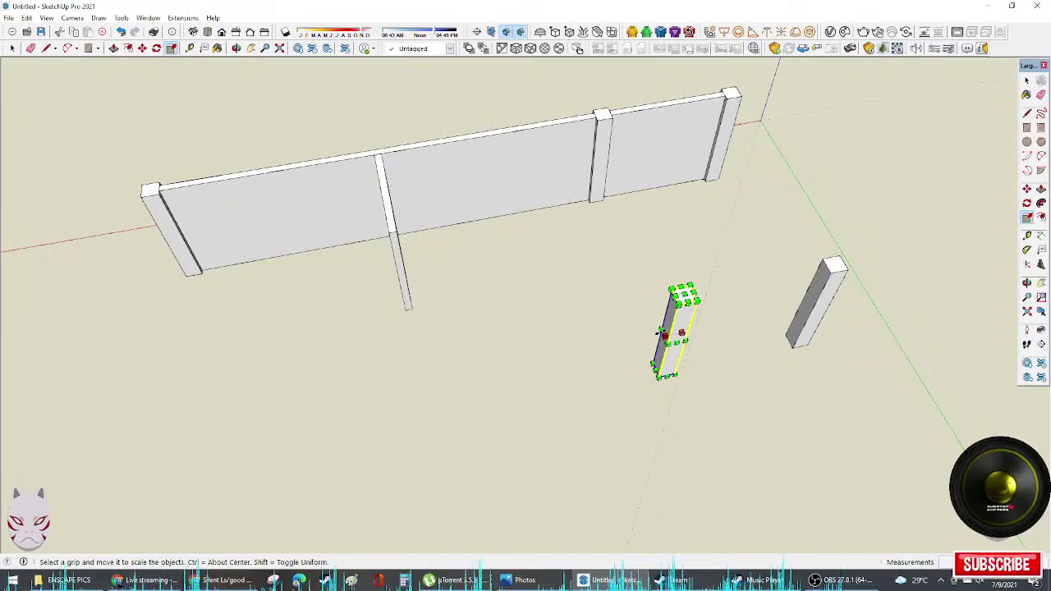
{"action": "left_click", "coordinate": [680, 333]}
{"action": "key", "text": "space"}
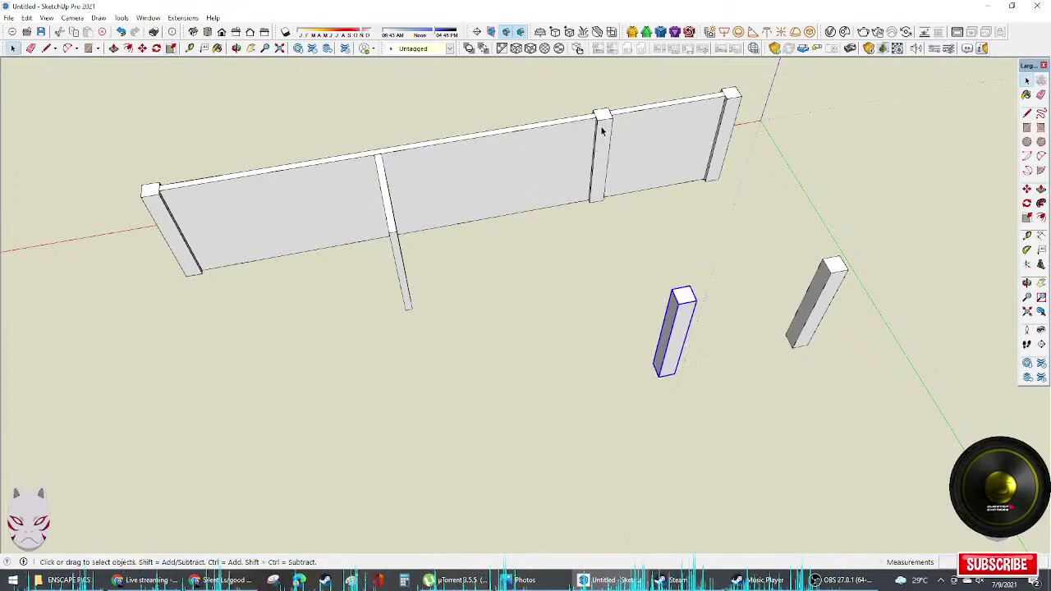
{"action": "double_click", "coordinate": [601, 128]}
{"action": "left_click", "coordinate": [550, 255]}
Step: Copy the short first-bay wall by its top corner into the gap between the two freestanding columns
{"action": "middle_click_drag", "start_coordinate": [550, 260], "coordinate": [723, 180]}
{"action": "left_click", "coordinate": [692, 176]}
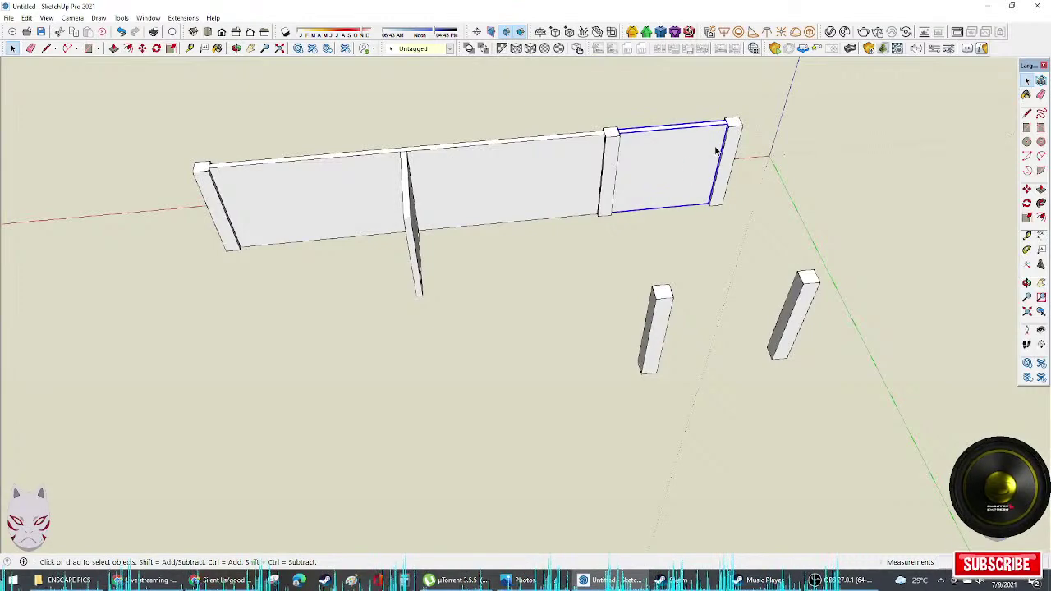
{"action": "key", "text": "m"}
{"action": "left_click", "coordinate": [729, 118]}
{"action": "key", "text": "ctrl"}
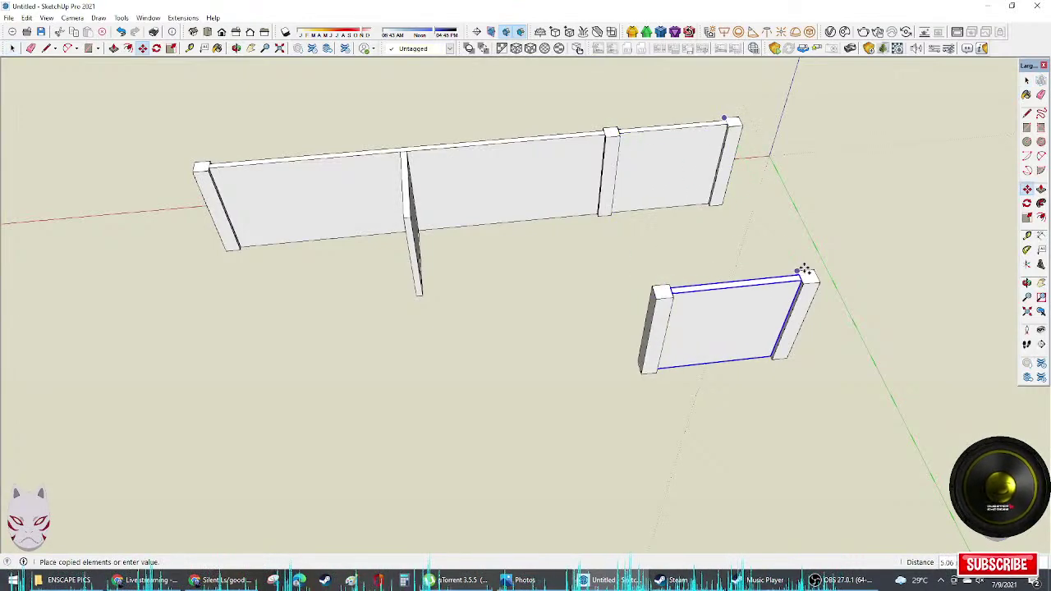
{"action": "middle_click_drag", "start_coordinate": [797, 271], "coordinate": [619, 270]}
{"action": "key", "text": "space"}
Step: Draw a line on the ground along the green axis, outward from the base corner of the perpendicular wall's free end
{"action": "key", "text": "h"}
{"action": "left_click_drag", "start_coordinate": [575, 280], "coordinate": [729, 332]}
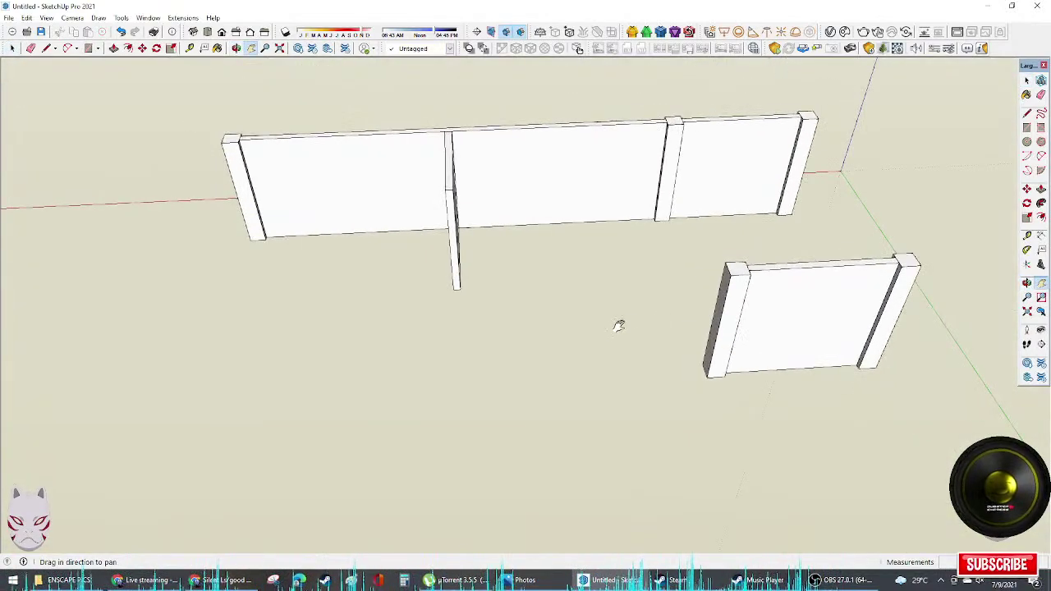
{"action": "middle_click_drag", "start_coordinate": [568, 349], "coordinate": [676, 362]}
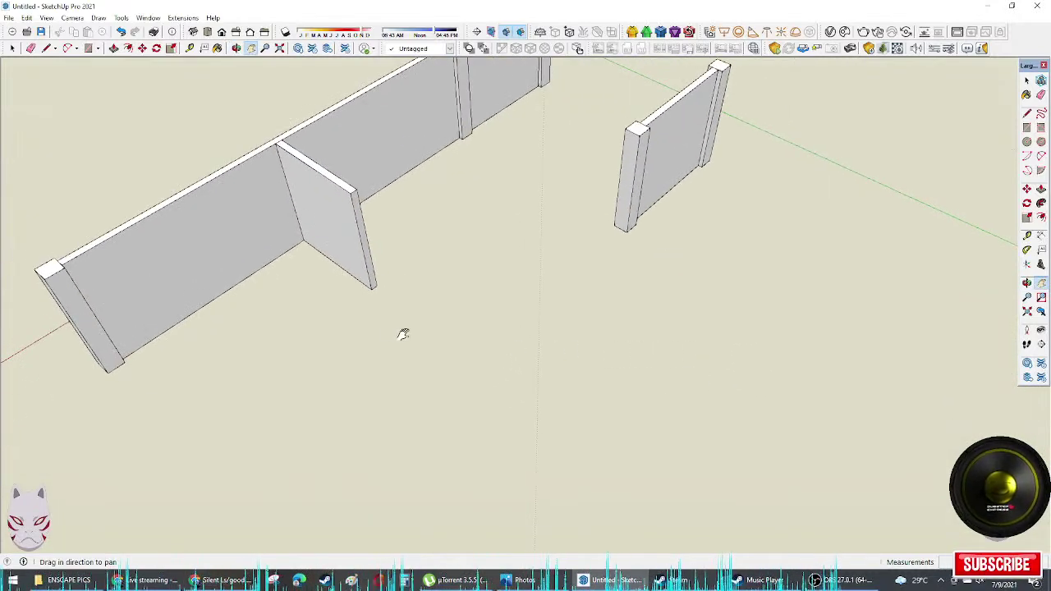
{"action": "middle_click_drag", "start_coordinate": [403, 335], "coordinate": [727, 305], "text": "shift"}
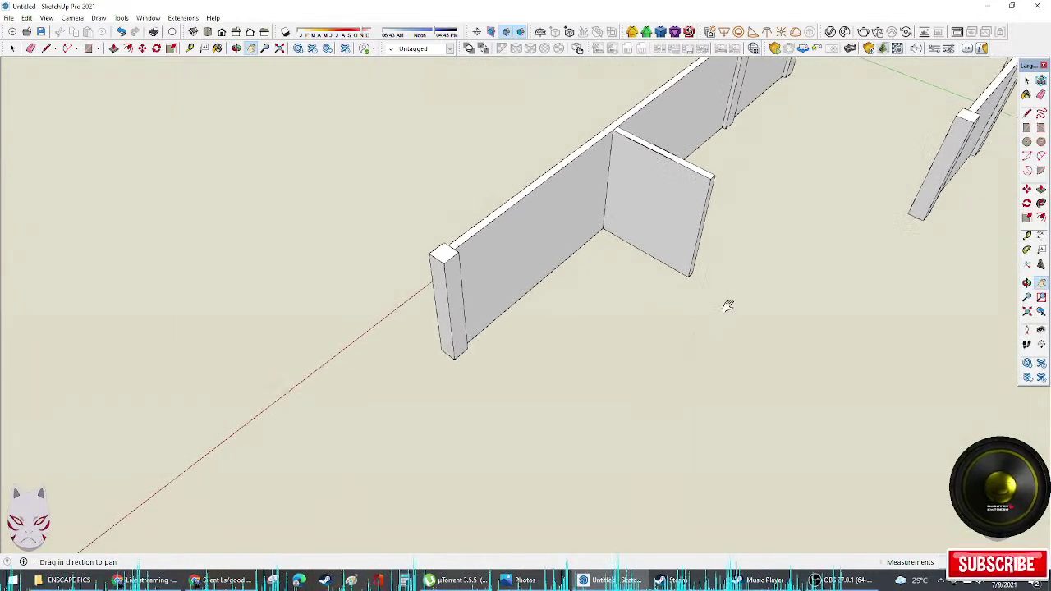
{"action": "middle_click_drag", "start_coordinate": [651, 252], "coordinate": [671, 289]}
{"action": "left_click", "coordinate": [669, 235]}
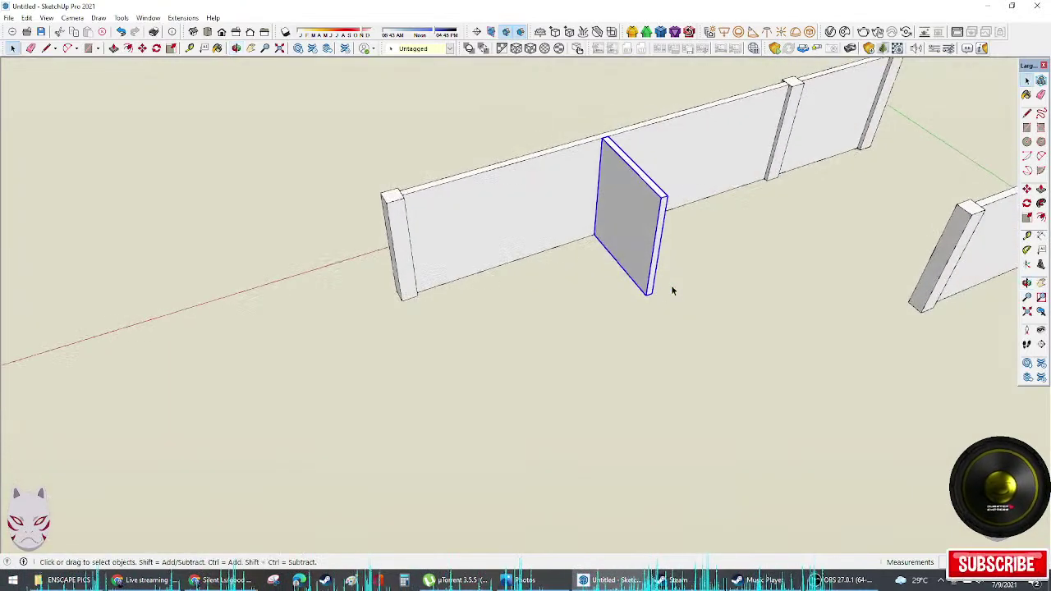
{"action": "left_click", "coordinate": [918, 305]}
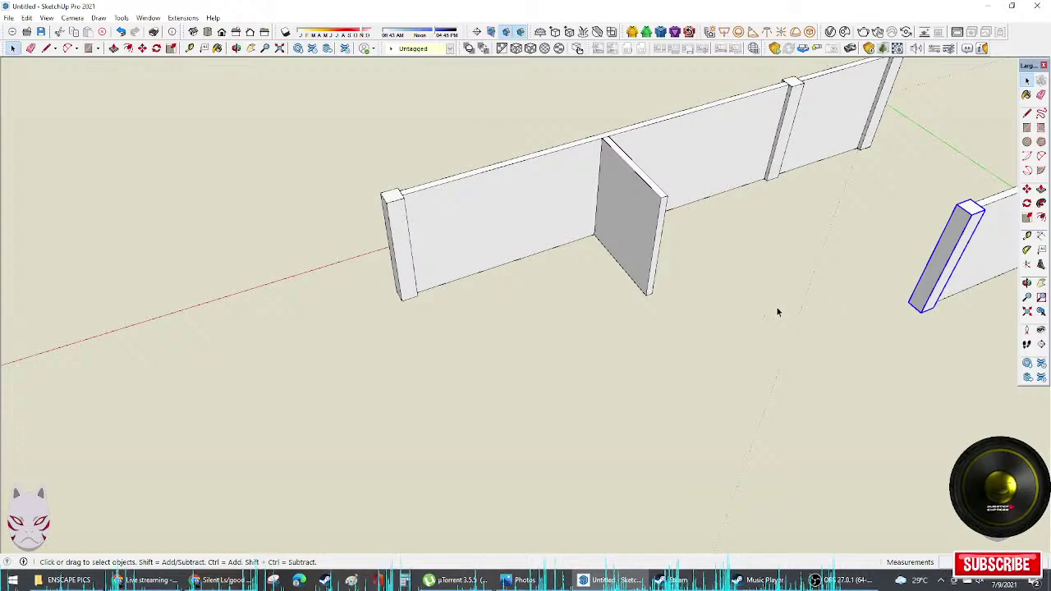
{"action": "key", "text": "l"}
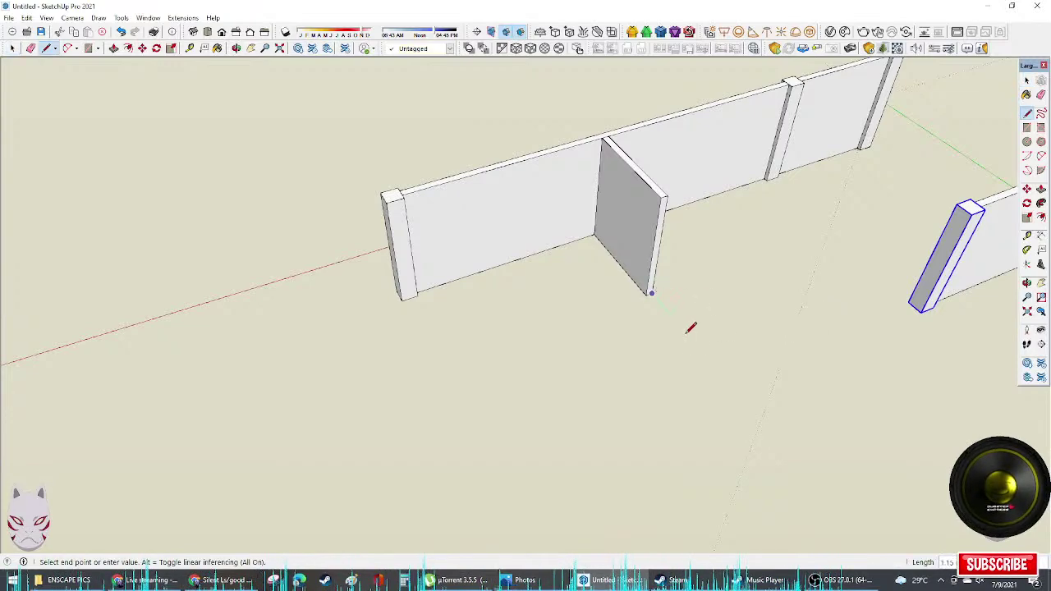
{"action": "left_click", "coordinate": [716, 367]}
{"action": "key", "text": "space"}
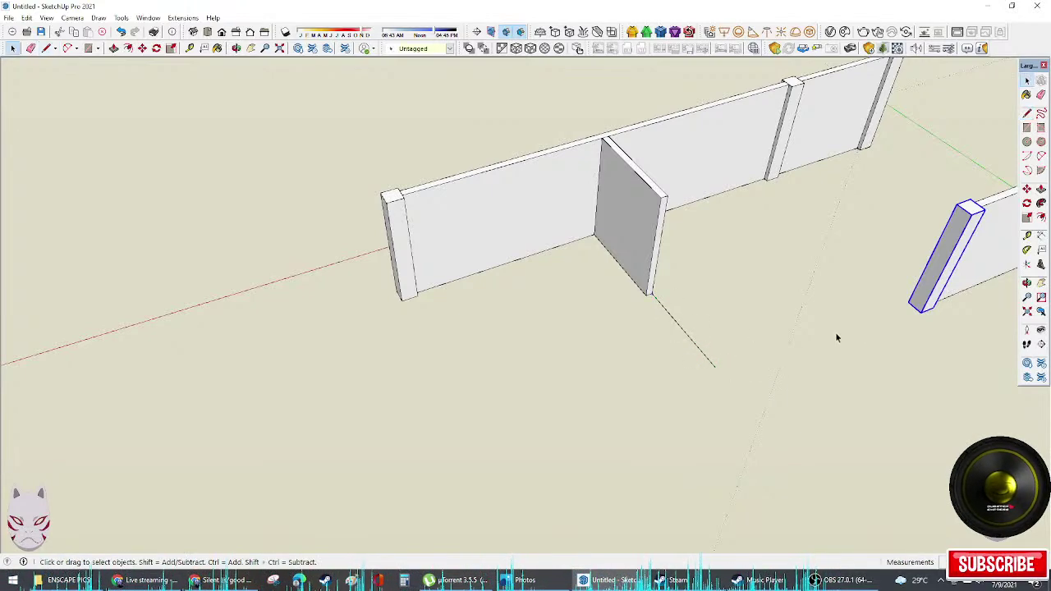
Step: Copy the parallel row's near column by its base corner along the red axis, level with the end of the ground line
{"action": "key", "text": "m"}
{"action": "key", "text": "ctrl"}
{"action": "left_click", "coordinate": [908, 303]}
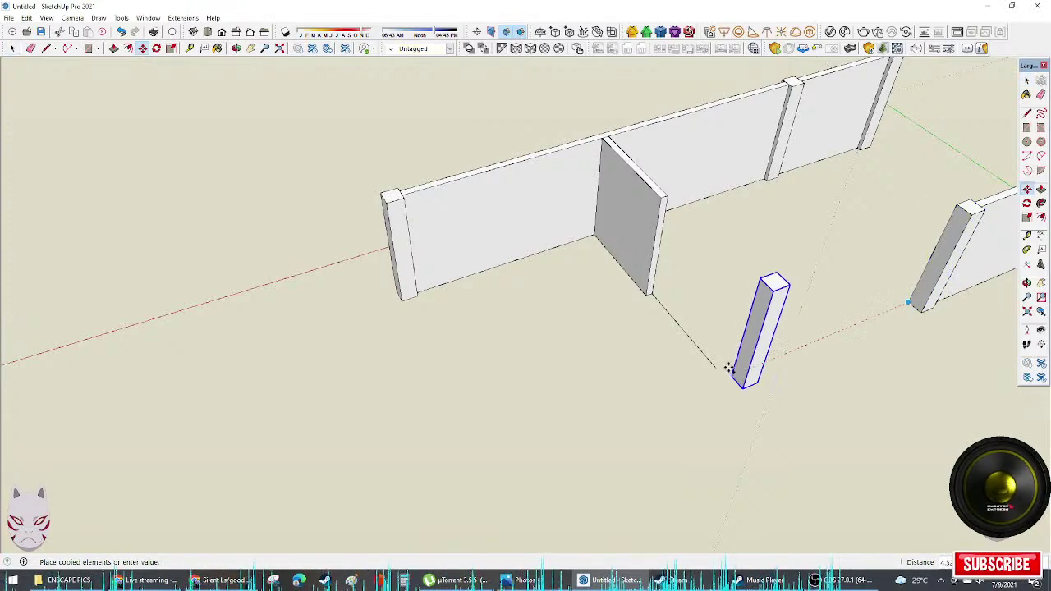
{"action": "middle_click_drag", "start_coordinate": [728, 367], "coordinate": [788, 356]}
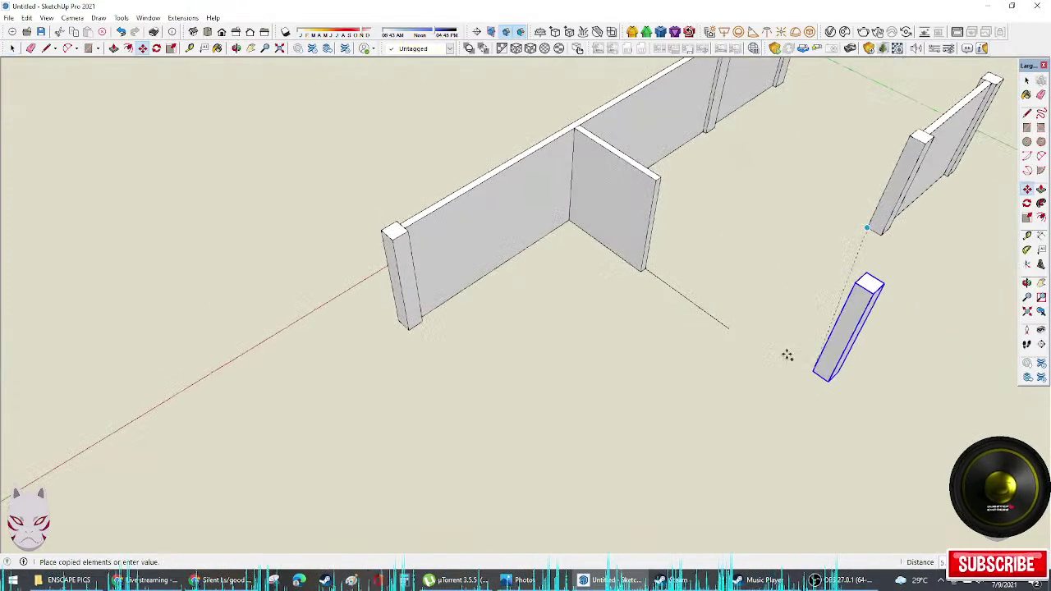
{"action": "left_click", "coordinate": [742, 336]}
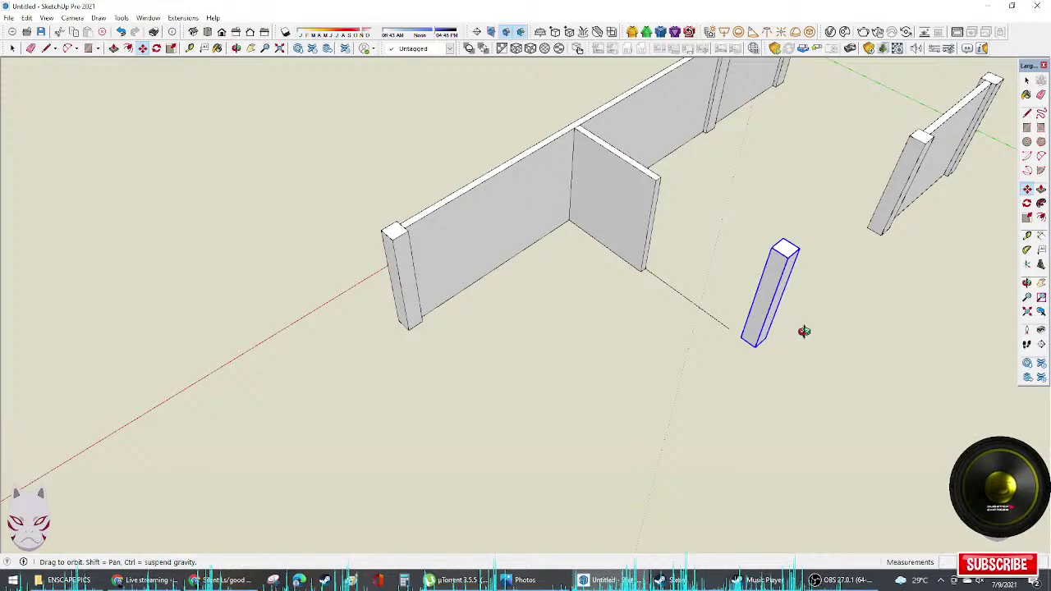
Step: Dimension the distance at the base between the first columns of the long row and the parallel row
{"action": "middle_click_drag", "start_coordinate": [804, 331], "coordinate": [672, 123]}
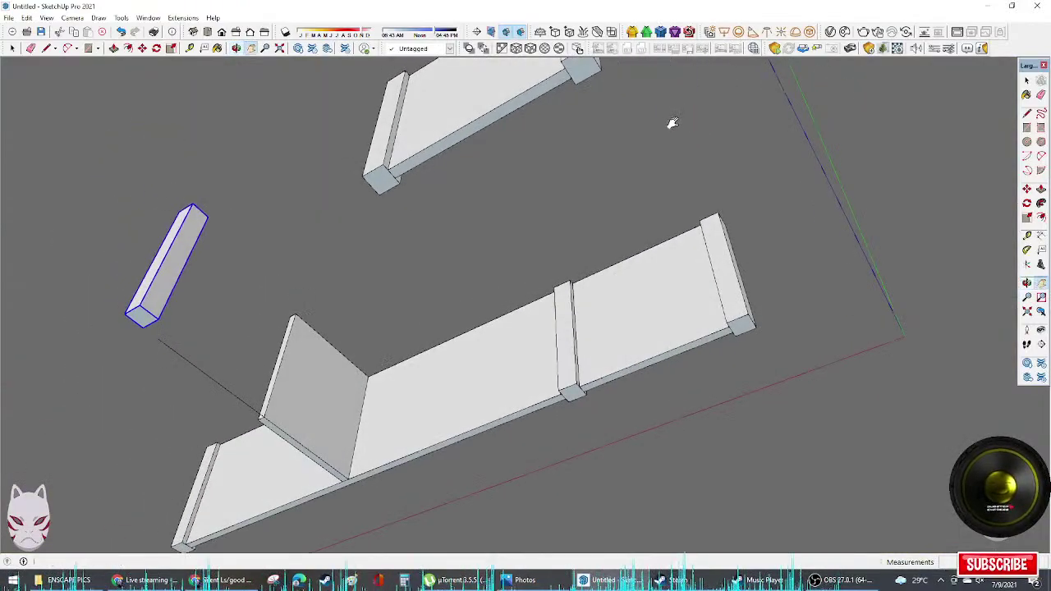
{"action": "key", "text": "d"}
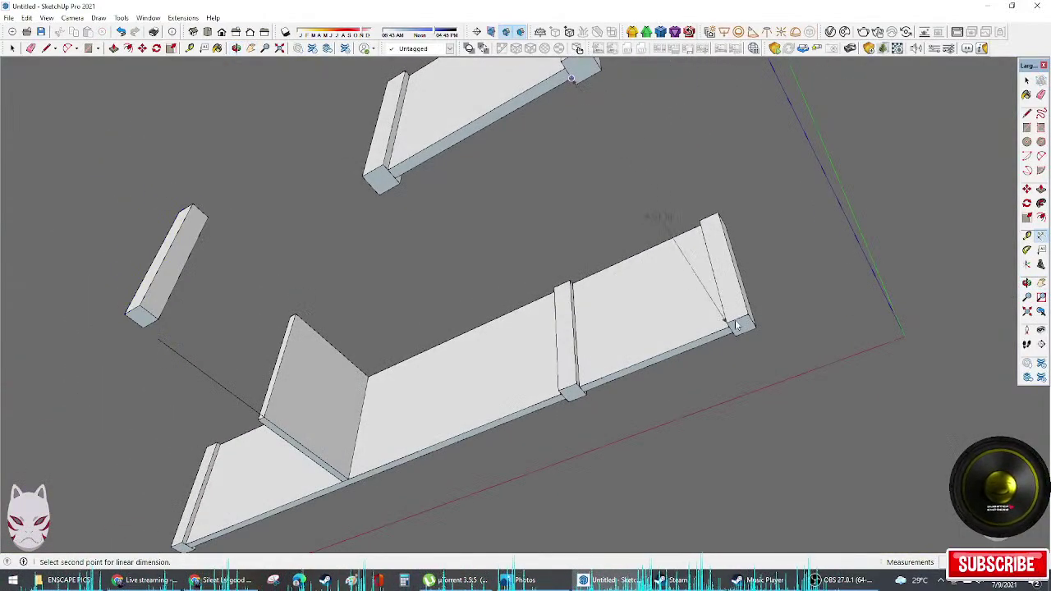
{"action": "left_click", "coordinate": [730, 327]}
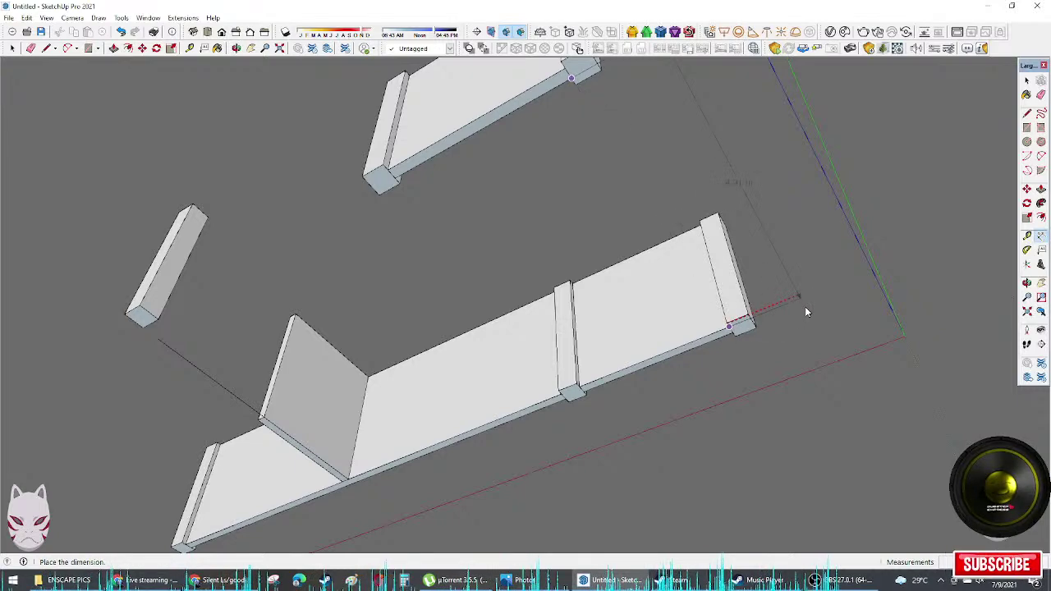
{"action": "left_click", "coordinate": [806, 312]}
{"action": "middle_click_drag", "start_coordinate": [806, 312], "coordinate": [359, 242]}
{"action": "key", "text": "space"}
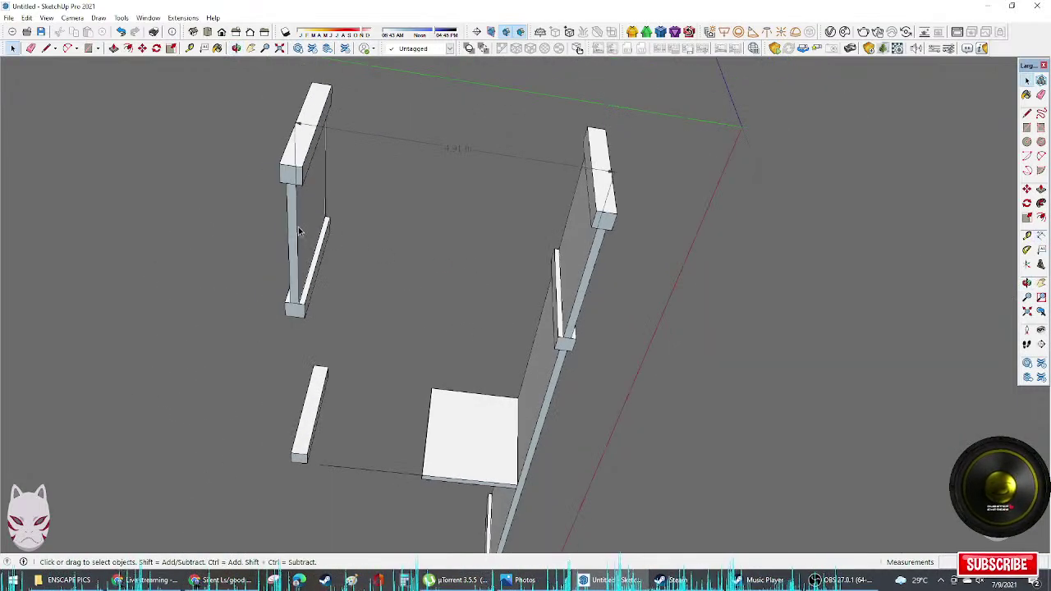
Step: Move the parallel row's wall and its two columns .20 m along the green axis toward the long row
{"action": "left_click", "coordinate": [299, 231]}
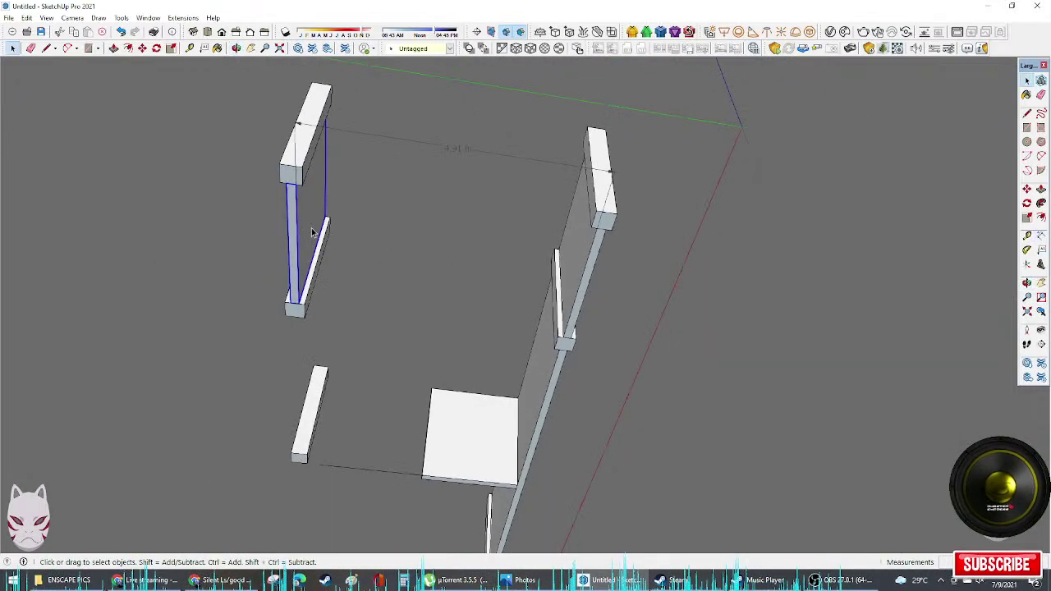
{"action": "left_click", "coordinate": [306, 183], "text": "ctrl"}
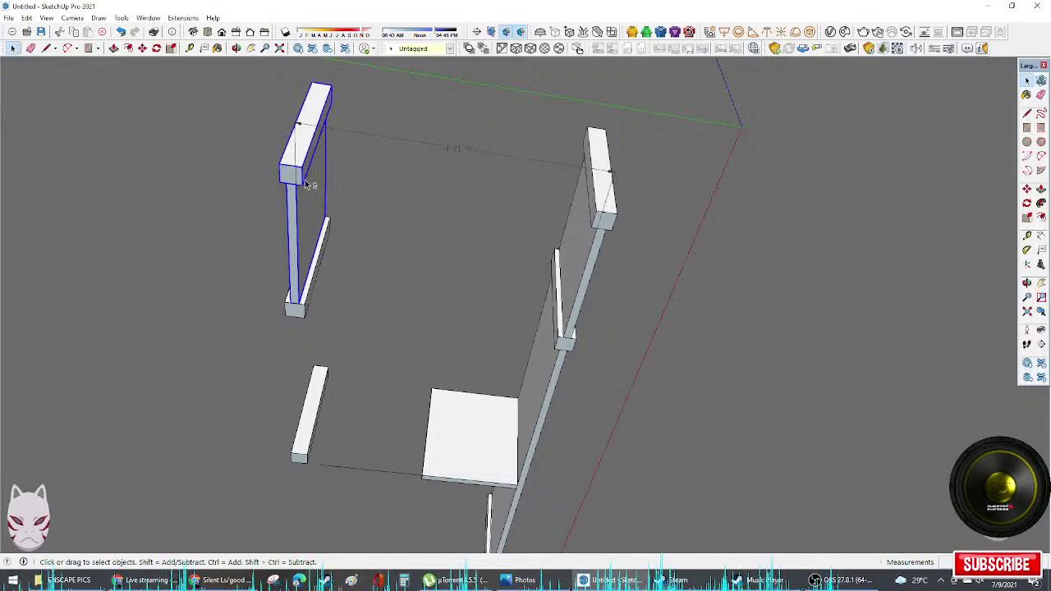
{"action": "left_click", "coordinate": [306, 302], "text": "ctrl"}
{"action": "key", "text": "m"}
{"action": "left_click", "coordinate": [306, 302]}
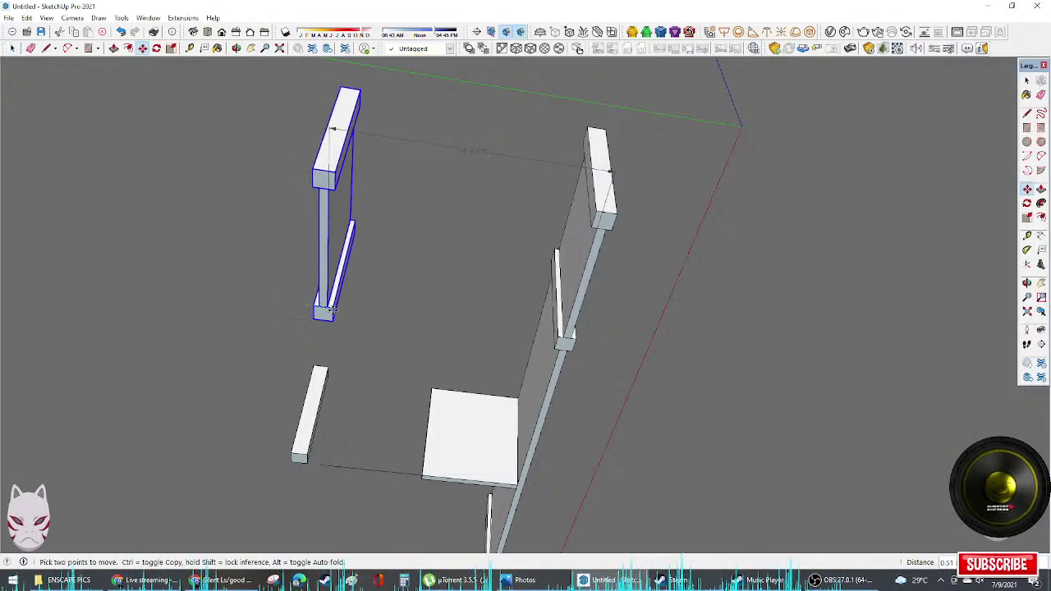
{"action": "key", "text": "Escape"}
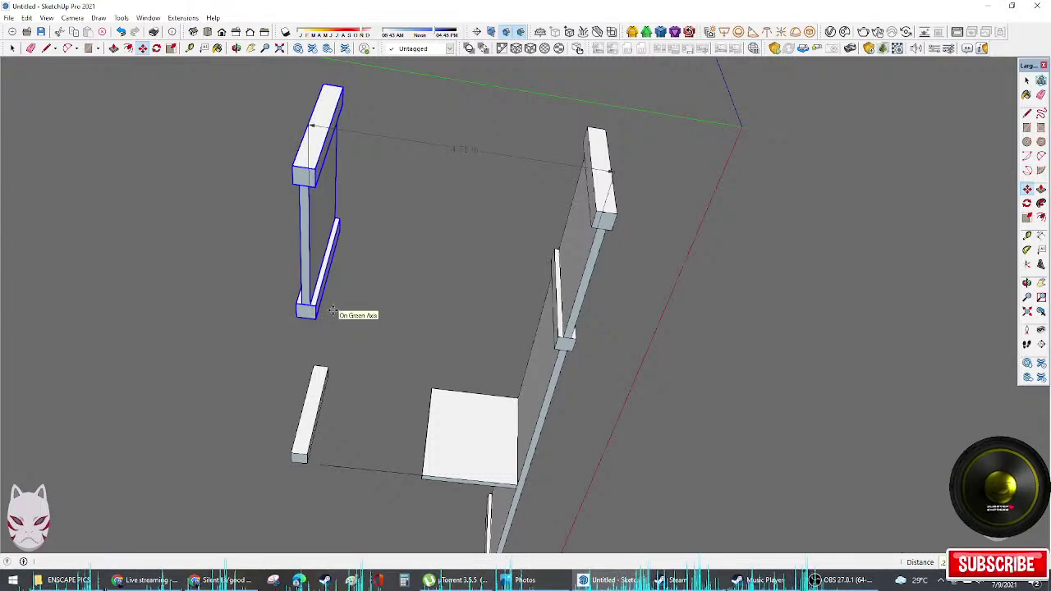
Step: Move the remaining freestanding column .20 m along the green axis toward the long row
{"action": "key", "text": "space"}
{"action": "left_click", "coordinate": [314, 422]}
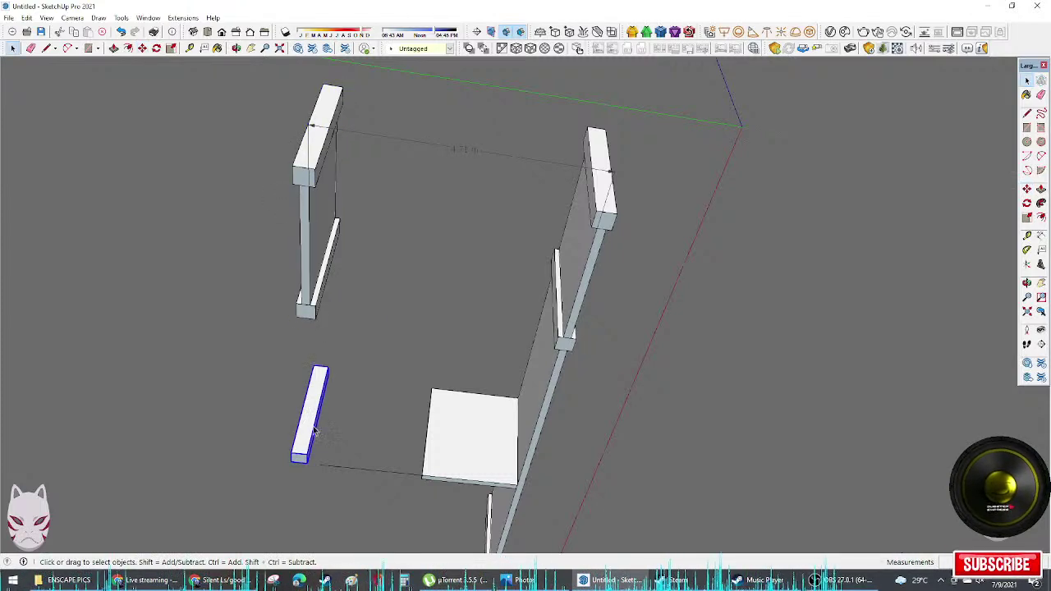
{"action": "key", "text": "m"}
{"action": "left_click", "coordinate": [315, 430]}
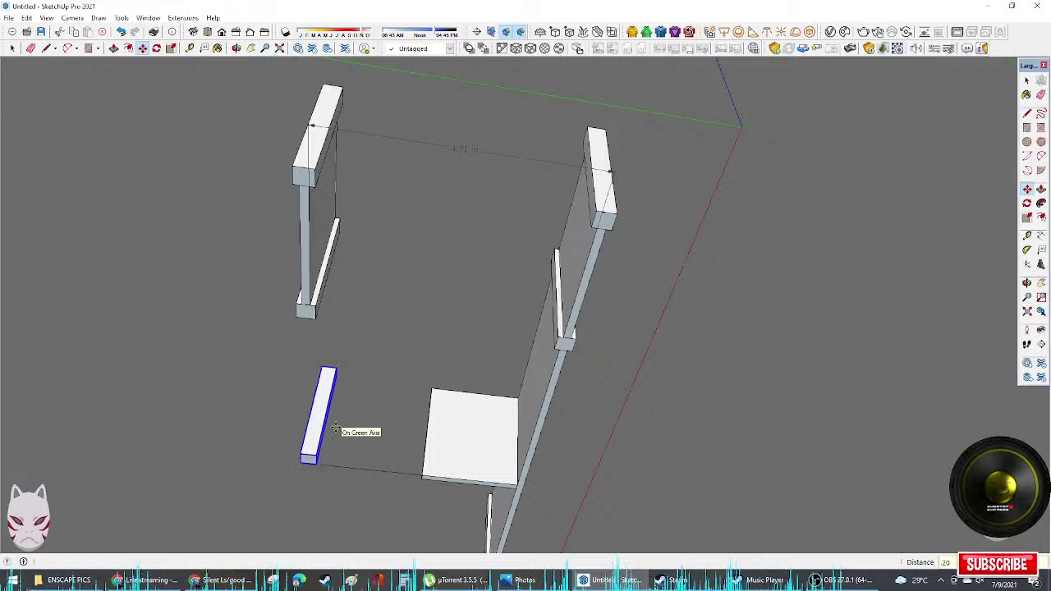
{"action": "key", "text": "space"}
Step: Examine how the freestanding column lines up with the ground line, the perpendicular wall and both rows
{"action": "mouse_move", "coordinate": [335, 430]}
{"action": "middle_mouse_down"}
{"action": "mouse_move", "coordinate": [375, 441]}
{"action": "mouse_move", "coordinate": [426, 400]}
{"action": "mouse_move", "coordinate": [265, 303]}
{"action": "middle_mouse_up"}
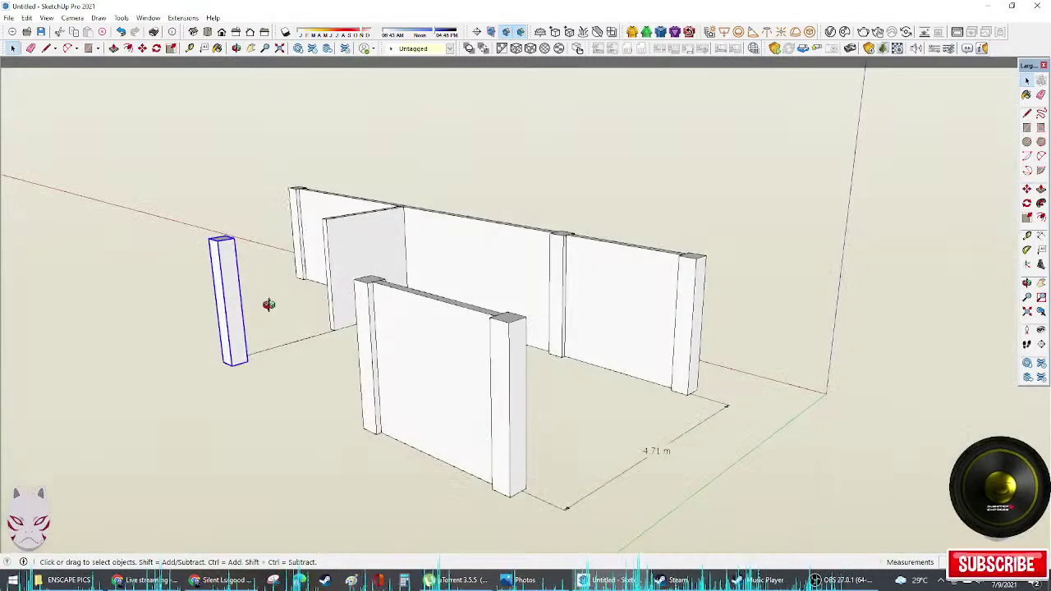
{"action": "scroll", "coordinate": [233, 289], "scroll_direction": "up", "scroll_amount": 5}
{"action": "key", "text": "e"}
{"action": "scroll", "coordinate": [335, 291], "scroll_direction": "down", "scroll_amount": 4}
{"action": "middle_click_drag", "start_coordinate": [369, 297], "coordinate": [645, 357]}
{"action": "scroll", "coordinate": [535, 342], "scroll_direction": "down", "scroll_amount": 1}
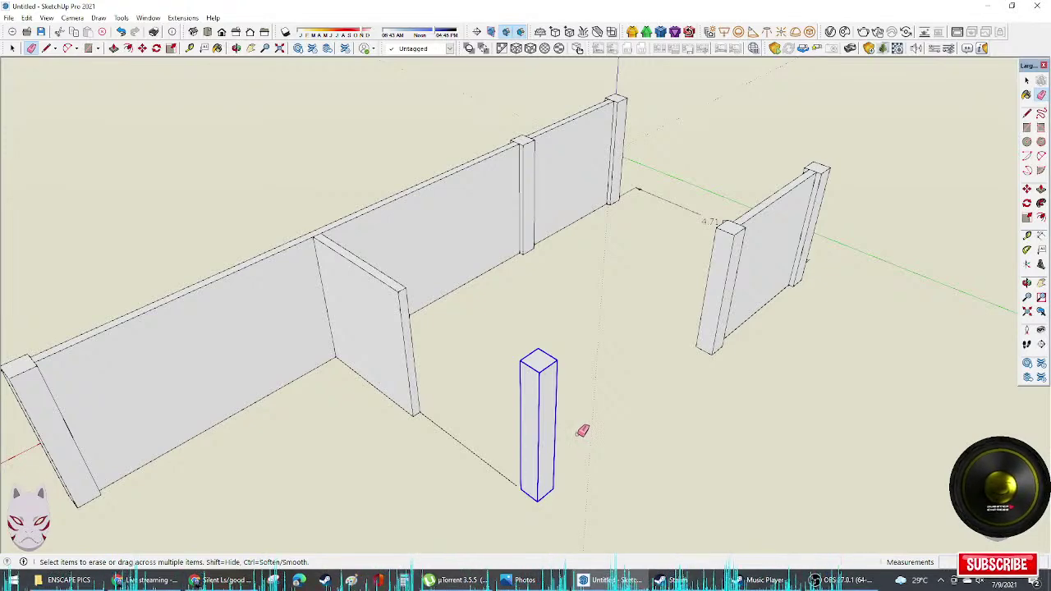
{"action": "middle_click_drag", "start_coordinate": [575, 434], "coordinate": [432, 421]}
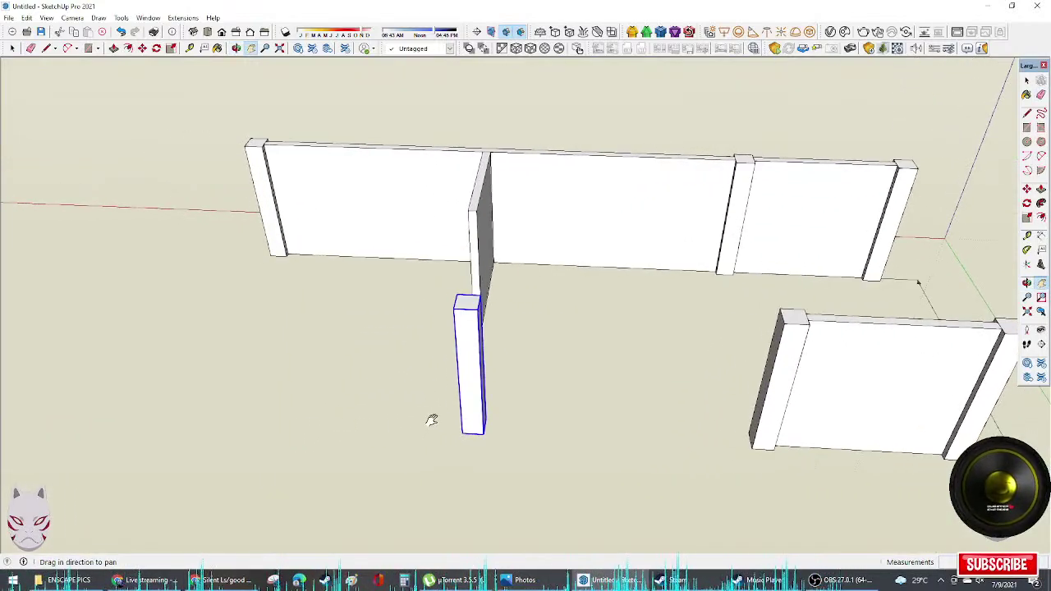
{"action": "middle_click_drag", "start_coordinate": [367, 422], "coordinate": [576, 372], "text": "shift"}
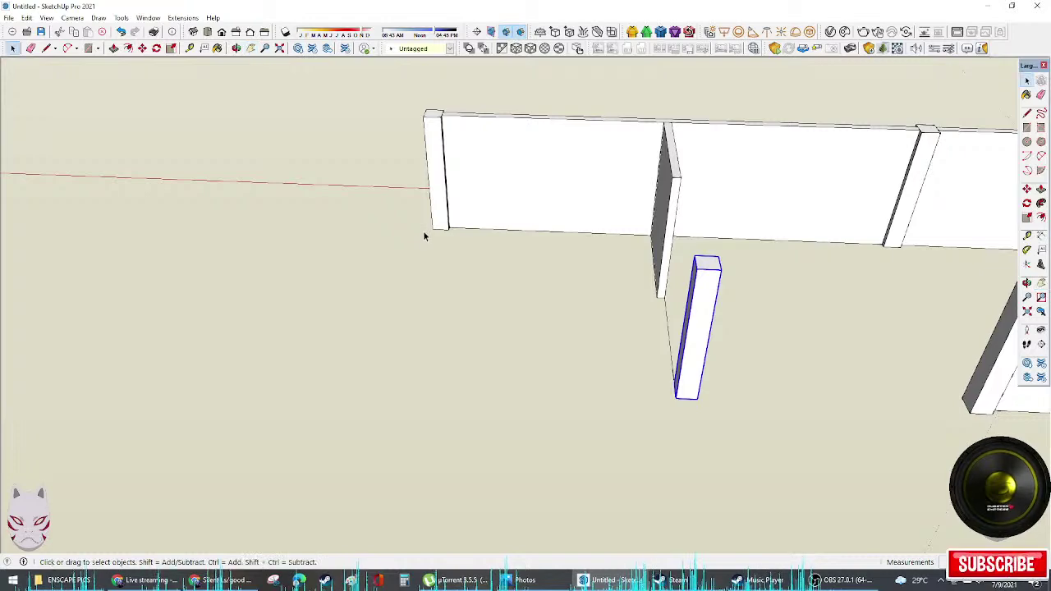
{"action": "middle_click_drag", "start_coordinate": [509, 358], "coordinate": [550, 380]}
{"action": "scroll", "coordinate": [427, 225], "scroll_direction": "down", "scroll_amount": 2}
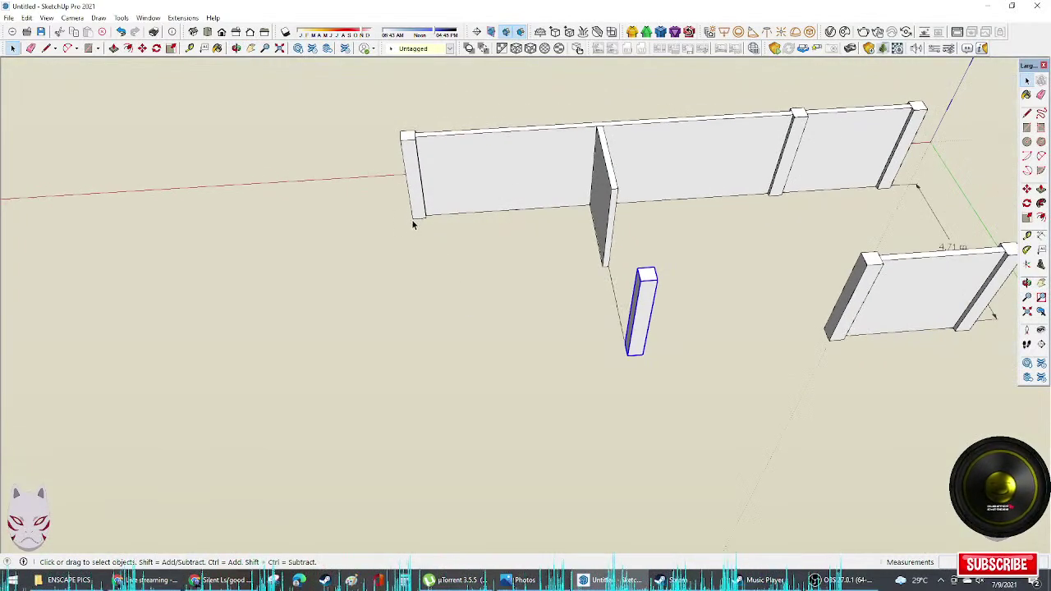
{"action": "middle_click_drag", "start_coordinate": [541, 308], "coordinate": [403, 234]}
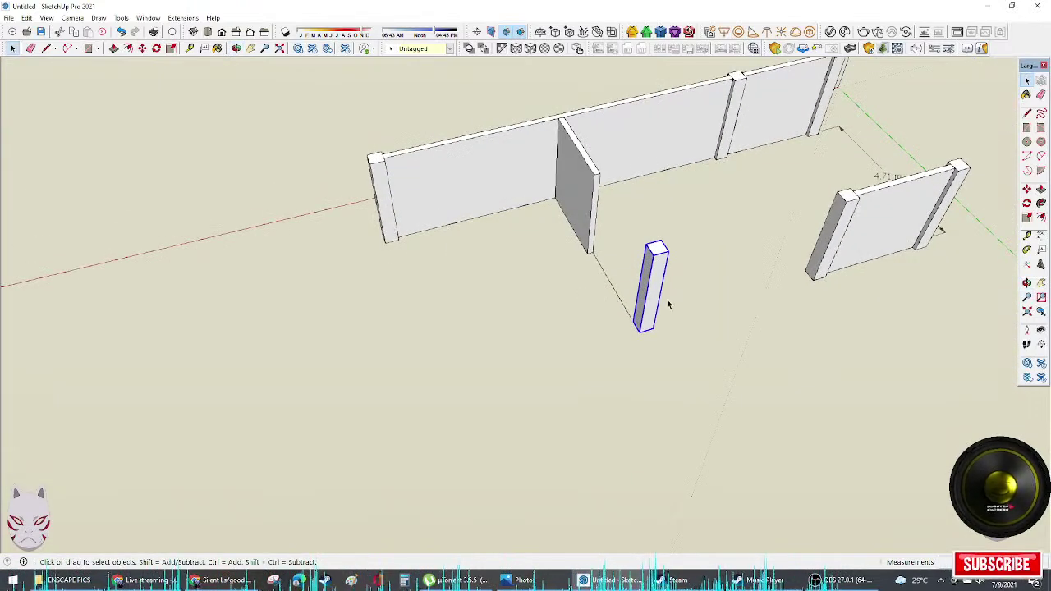
{"action": "middle_click_drag", "start_coordinate": [655, 321], "coordinate": [821, 246]}
{"action": "middle_click_drag", "start_coordinate": [542, 266], "coordinate": [438, 251]}
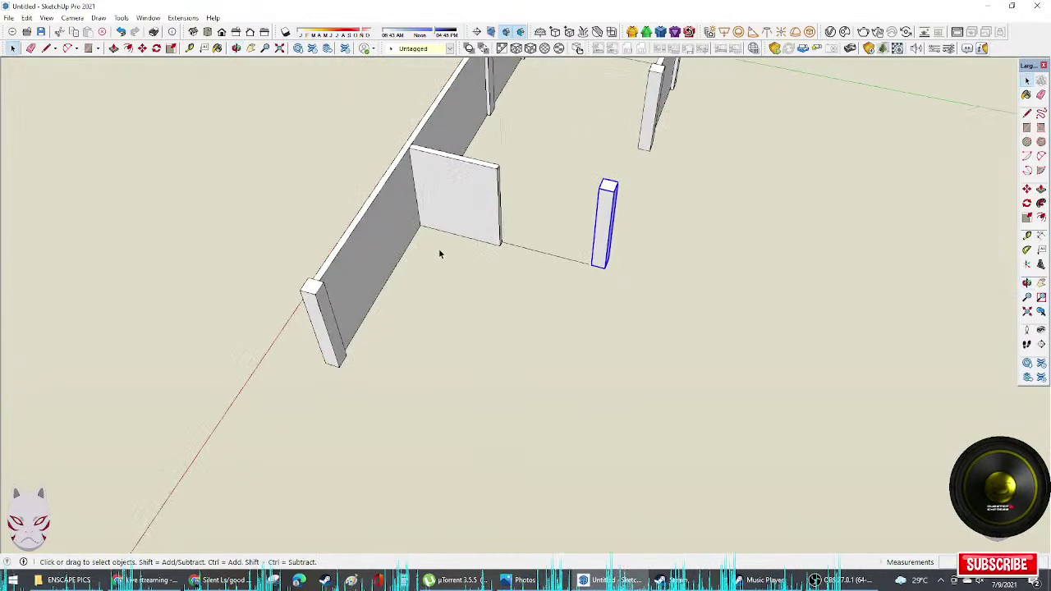
Step: Try to scale the perpendicular wall's thickness out to the long row's far end column
{"action": "left_click", "coordinate": [463, 228]}
{"action": "key", "text": "p"}
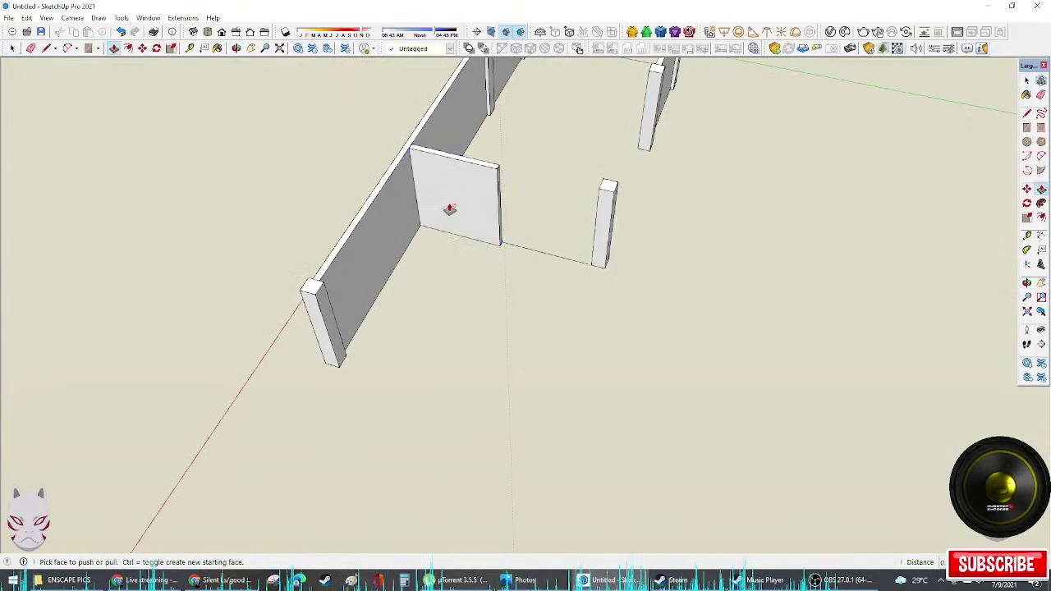
{"action": "key", "text": "space"}
{"action": "key", "text": "s"}
{"action": "left_click_drag", "start_coordinate": [458, 197], "coordinate": [316, 293]}
{"action": "scroll", "coordinate": [317, 288], "scroll_direction": "up", "scroll_amount": 2}
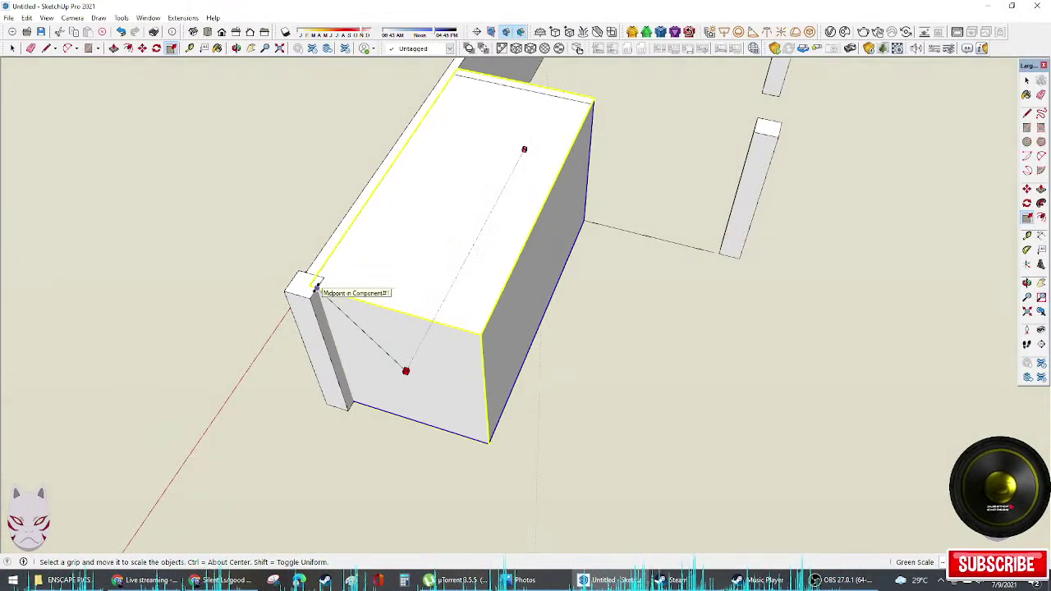
{"action": "left_click", "coordinate": [316, 288]}
{"action": "middle_click_drag", "start_coordinate": [521, 298], "coordinate": [463, 309]}
{"action": "key", "text": "space"}
{"action": "middle_click_drag", "start_coordinate": [350, 286], "coordinate": [450, 188]}
{"action": "key", "text": "ctrl+z"}
Step: Open the perpendicular wall for editing and Push/Pull its side face out to the far end column, plus .05 m
{"action": "double_click", "coordinate": [518, 165]}
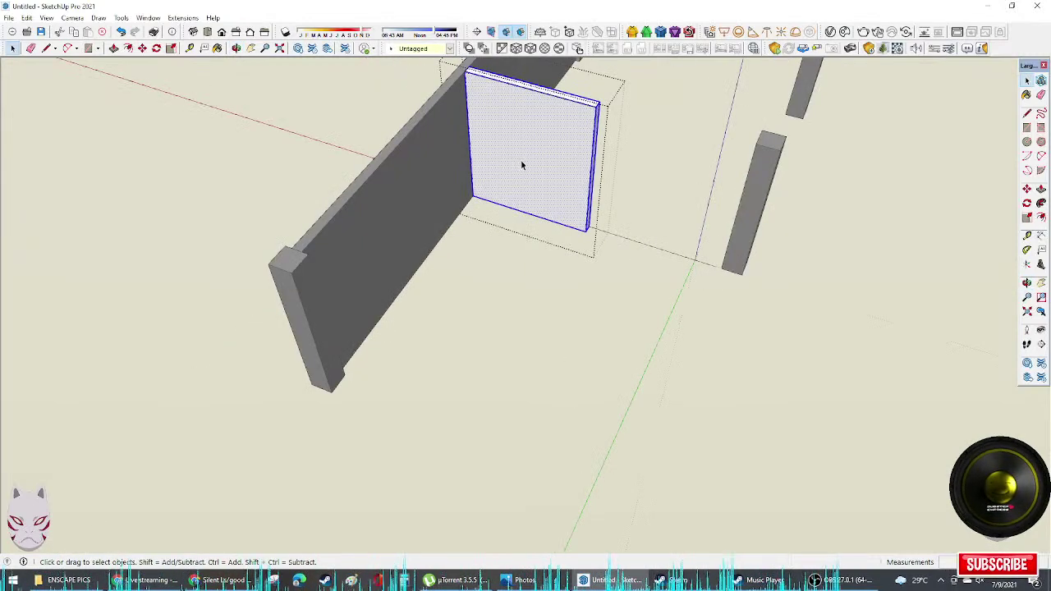
{"action": "key", "text": "p"}
{"action": "left_click_drag", "start_coordinate": [511, 147], "coordinate": [299, 263]}
{"action": "scroll", "coordinate": [302, 263], "scroll_direction": "up", "scroll_amount": 5}
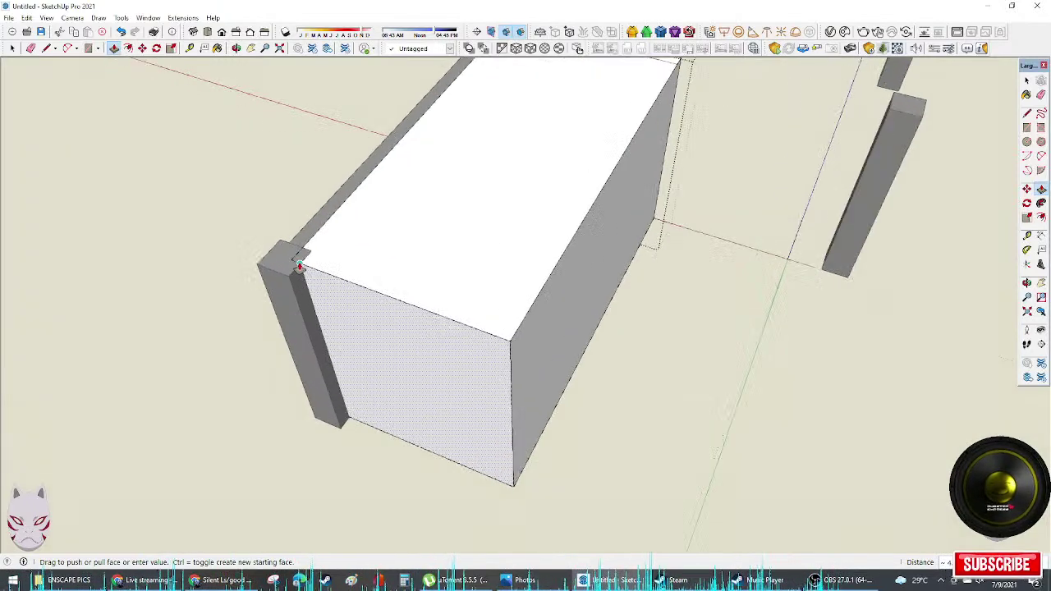
{"action": "left_click_drag", "start_coordinate": [305, 260], "coordinate": [322, 283]}
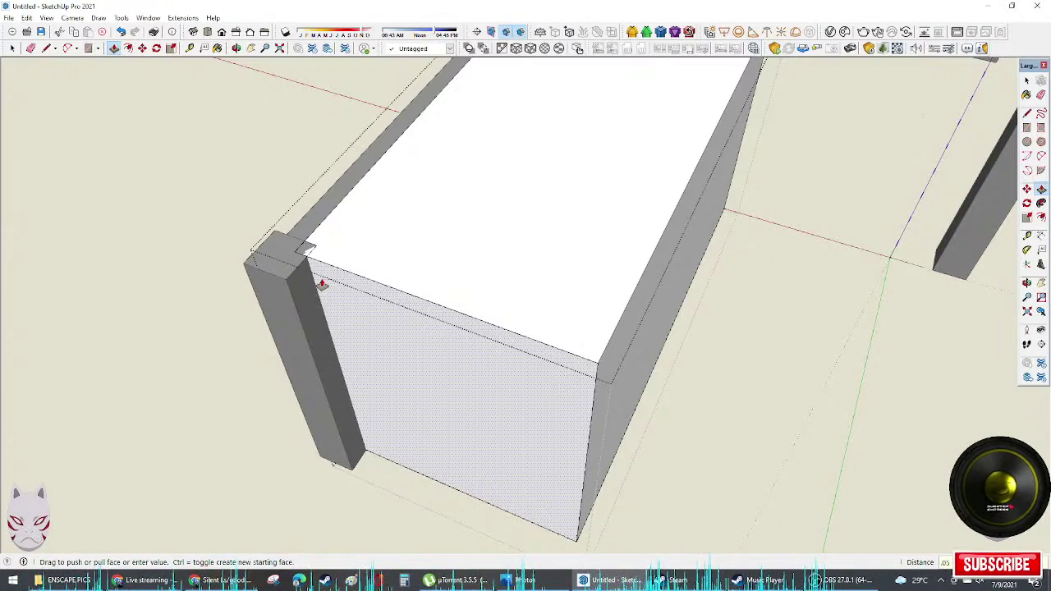
{"action": "key", "text": "Return"}
{"action": "key", "text": "space"}
Step: Try to offset the outline of the extruded block's top face, and undo the attempts
{"action": "scroll", "coordinate": [443, 282], "scroll_direction": "down", "scroll_amount": 3}
{"action": "middle_click_drag", "start_coordinate": [443, 282], "coordinate": [481, 307]}
{"action": "key", "text": "f"}
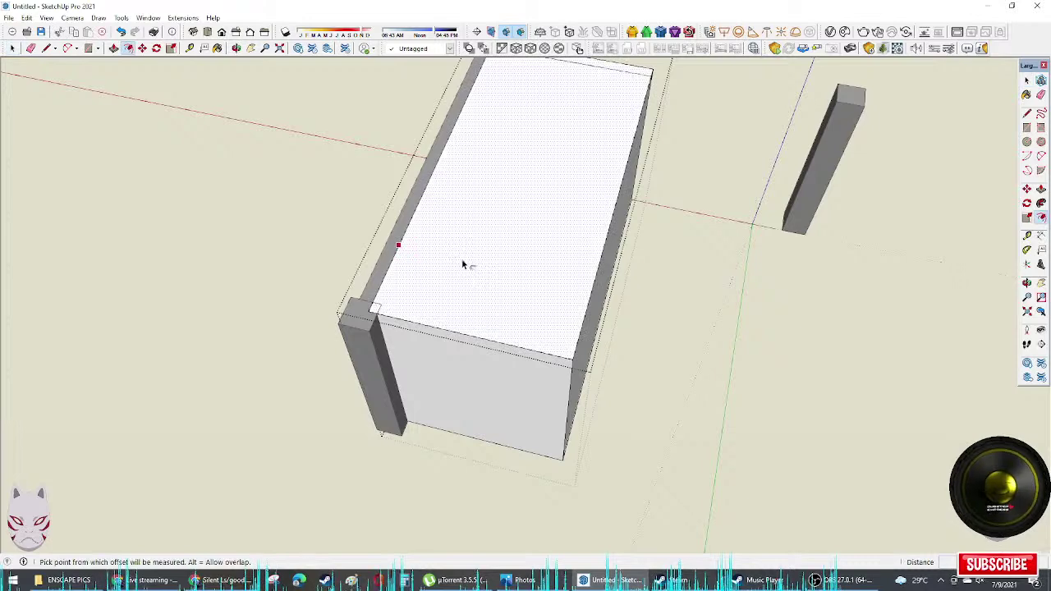
{"action": "double_click", "coordinate": [462, 264]}
{"action": "key", "text": "ctrl+z"}
{"action": "double_click", "coordinate": [441, 251]}
{"action": "key", "text": "ctrl+z"}
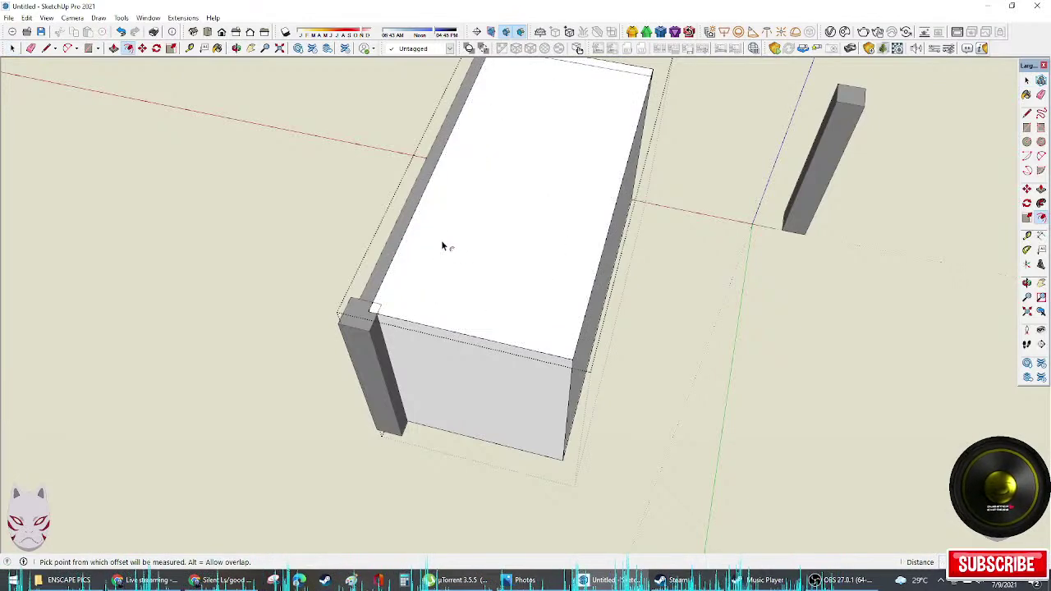
{"action": "key", "text": "space"}
{"action": "middle_click_drag", "start_coordinate": [448, 244], "coordinate": [519, 205]}
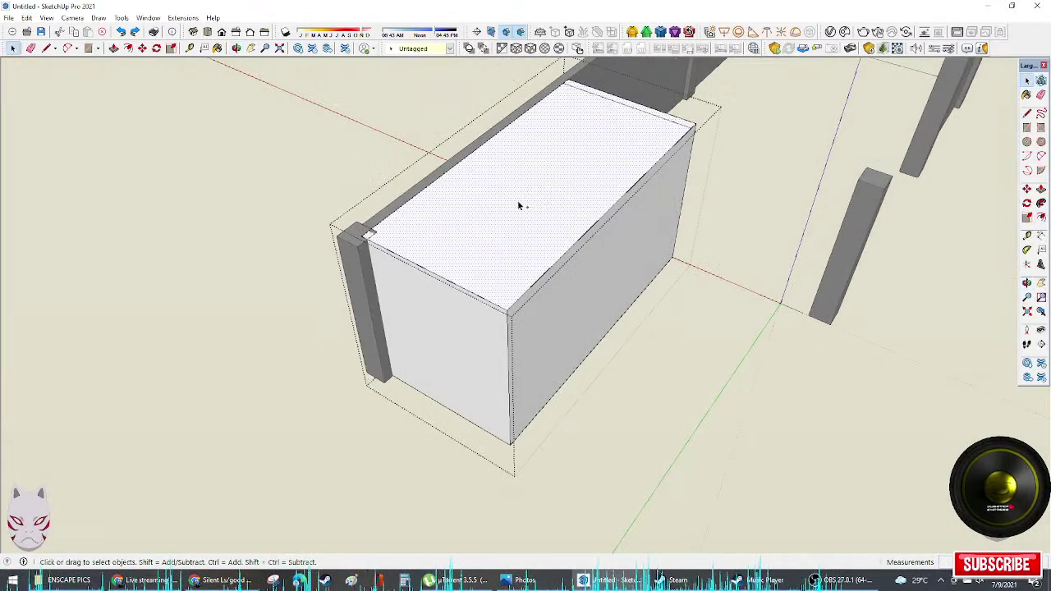
Step: Undo the block extrusion and rotate a copy of the perpendicular wall so it runs parallel to the long row
{"action": "key", "text": "ctrl+z"}
{"action": "key", "text": "Escape"}
{"action": "middle_click_drag", "start_coordinate": [620, 209], "coordinate": [596, 294]}
{"action": "left_click", "coordinate": [632, 244]}
{"action": "key", "text": "q"}
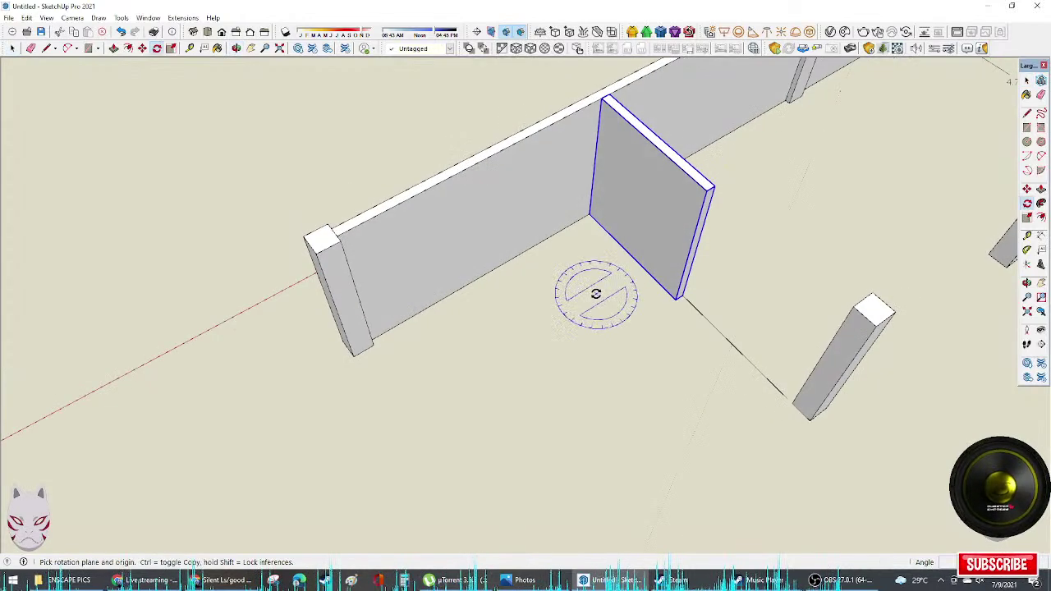
{"action": "left_click", "coordinate": [596, 294]}
{"action": "key", "text": "ctrl"}
{"action": "left_click", "coordinate": [613, 318]}
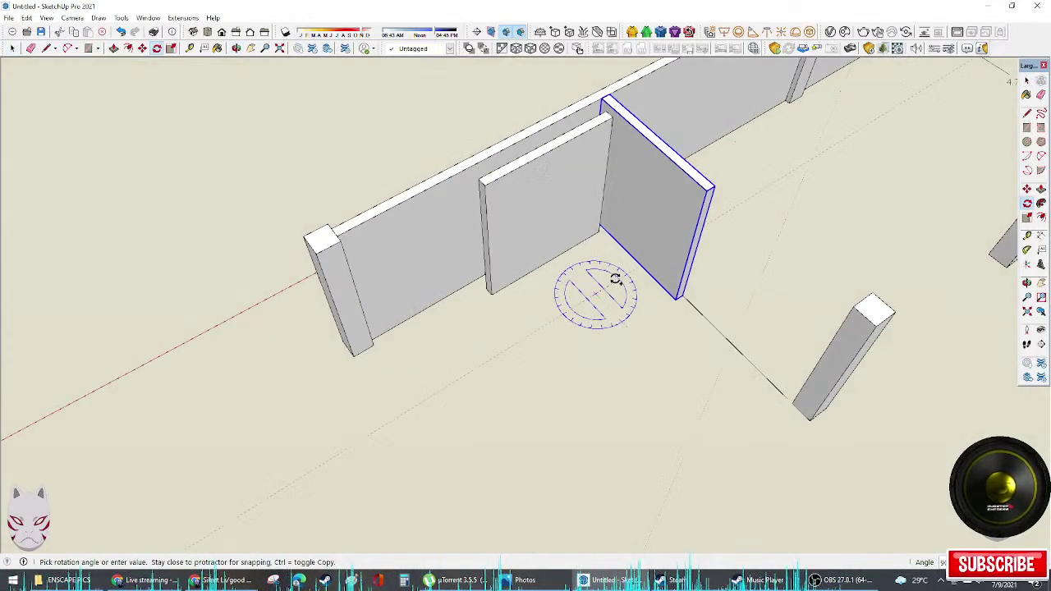
{"action": "key", "text": "Escape"}
{"action": "left_click", "coordinate": [597, 273]}
{"action": "left_click", "coordinate": [626, 298]}
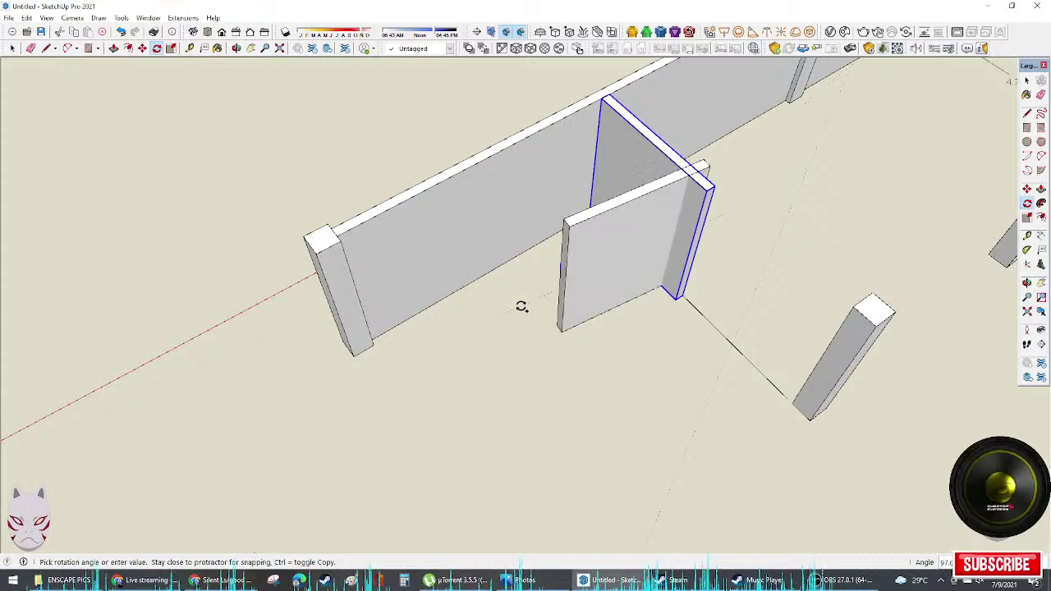
{"action": "left_click", "coordinate": [518, 324]}
{"action": "key", "text": "space"}
Step: Move the rotated wall copy so its end corner meets the outer end of the perpendicular wall
{"action": "middle_click_drag", "start_coordinate": [626, 288], "coordinate": [533, 287]}
{"action": "key", "text": "m"}
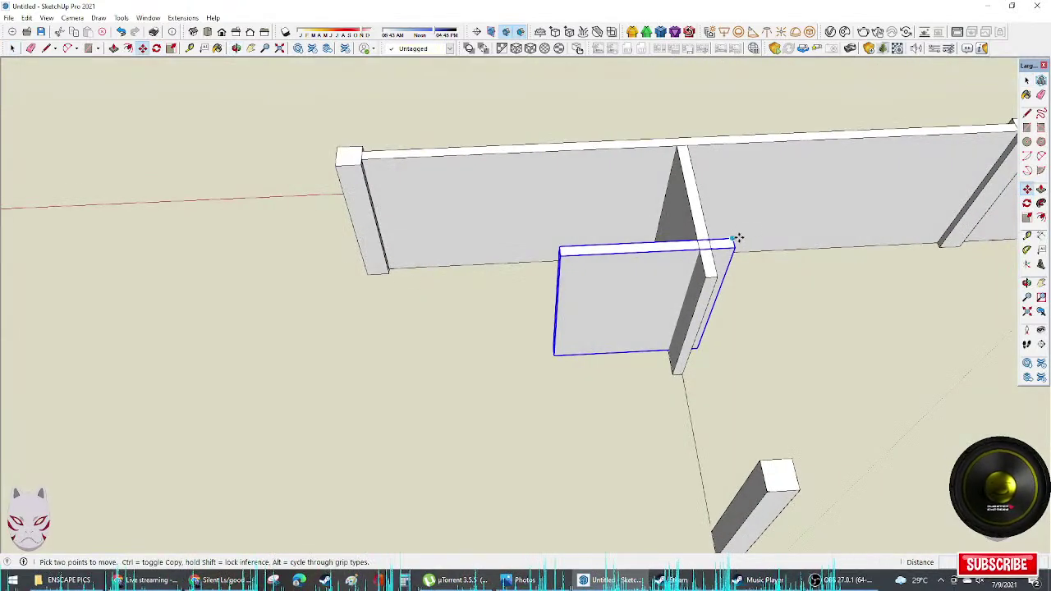
{"action": "left_click", "coordinate": [738, 238]}
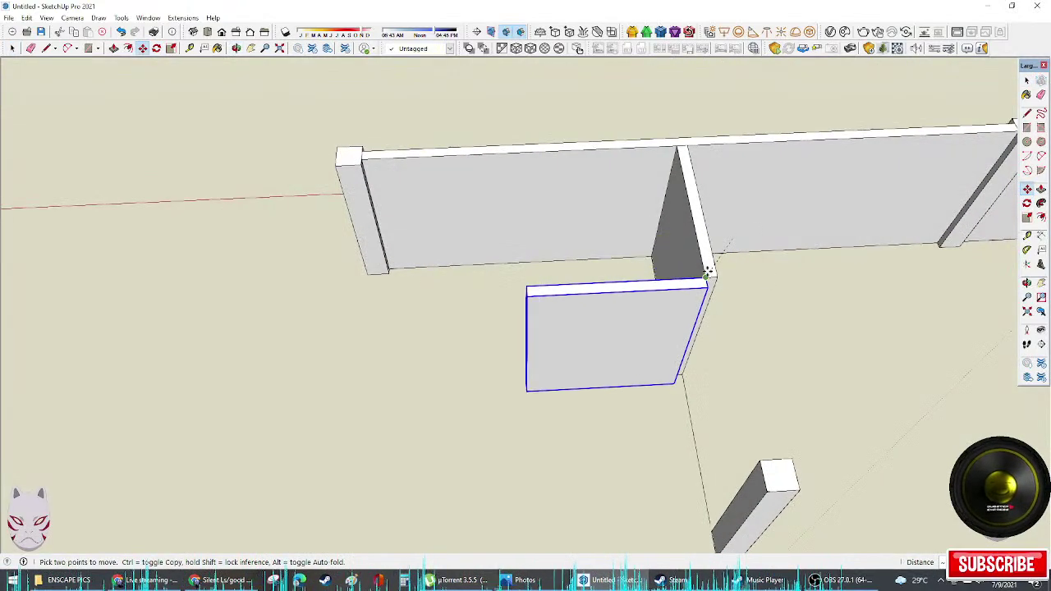
{"action": "left_click", "coordinate": [708, 276]}
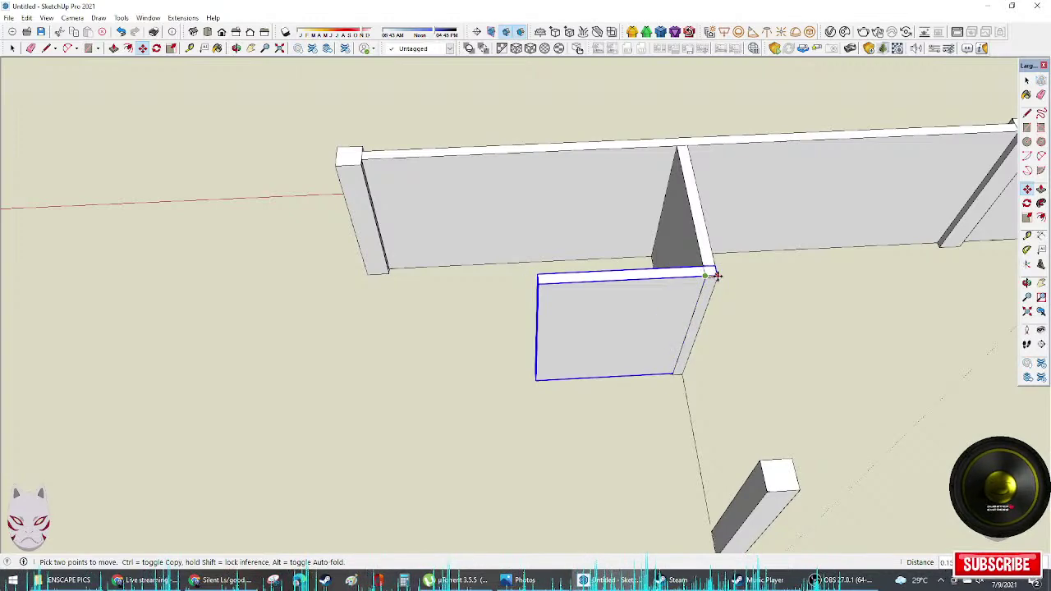
{"action": "left_click", "coordinate": [708, 276]}
{"action": "scroll", "coordinate": [681, 284], "scroll_direction": "up", "scroll_amount": 3}
{"action": "middle_click_drag", "start_coordinate": [677, 286], "coordinate": [903, 181]}
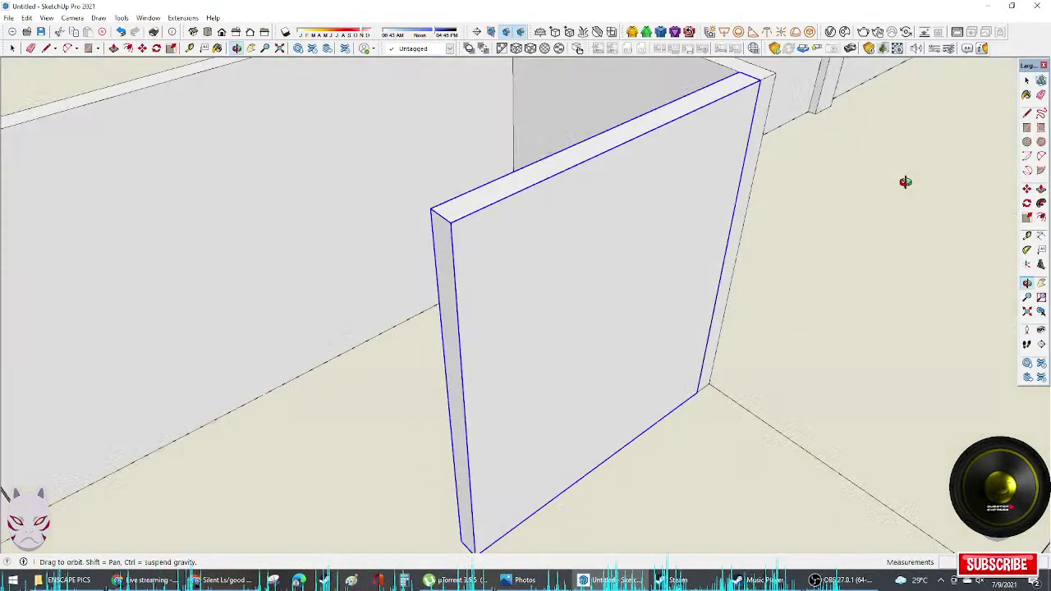
Step: Scale the new parallel wall lengthwise, extending its free end towards the long row's far end column
{"action": "scroll", "coordinate": [537, 399], "scroll_direction": "down", "scroll_amount": 5}
{"action": "key", "text": "s"}
{"action": "left_click_drag", "start_coordinate": [542, 390], "coordinate": [384, 336]}
{"action": "middle_click_drag", "start_coordinate": [541, 371], "coordinate": [566, 211]}
{"action": "key", "text": "space"}
{"action": "left_click", "coordinate": [428, 471]}
Step: Draw a ground line along the red axis from the parallel row's end column to the freestanding column's base corner
{"action": "middle_click_drag", "start_coordinate": [645, 211], "coordinate": [579, 227]}
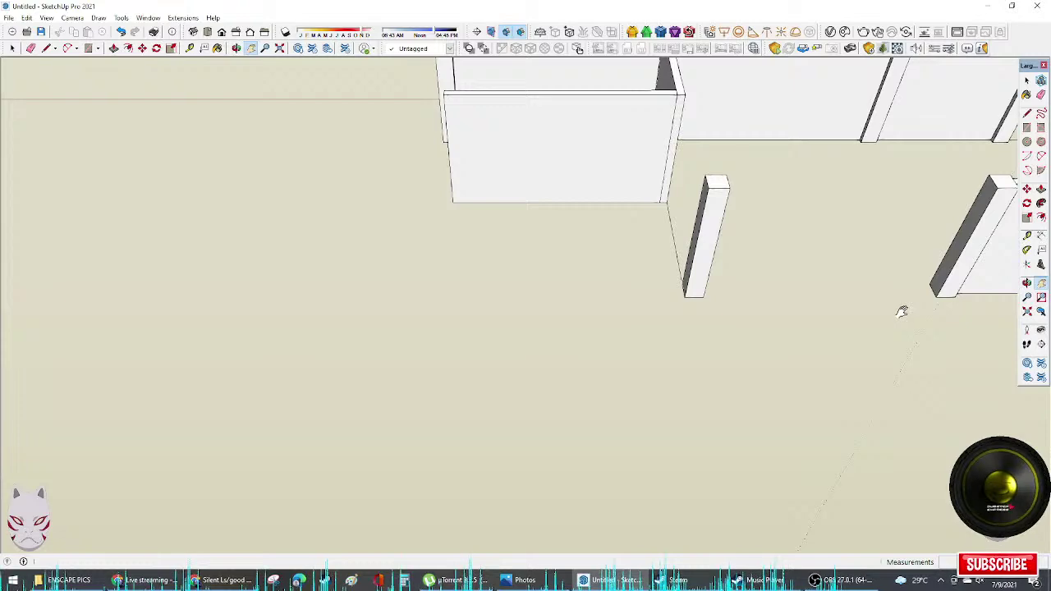
{"action": "scroll", "coordinate": [895, 309], "scroll_direction": "up", "scroll_amount": 2}
{"action": "middle_click_drag", "start_coordinate": [889, 312], "coordinate": [708, 326], "text": "shift"}
{"action": "key", "text": "l"}
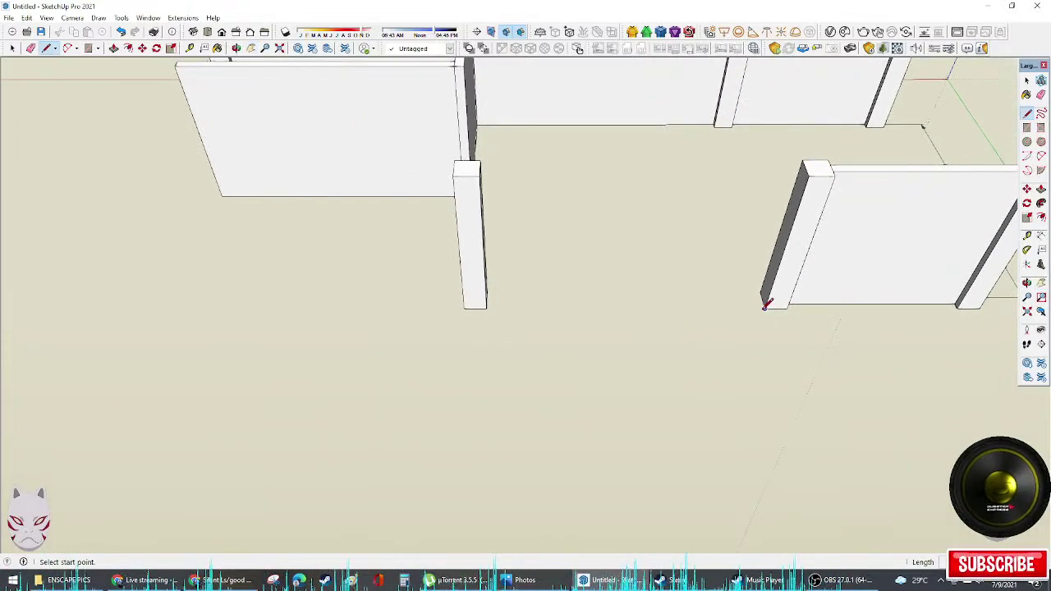
{"action": "left_click", "coordinate": [765, 308]}
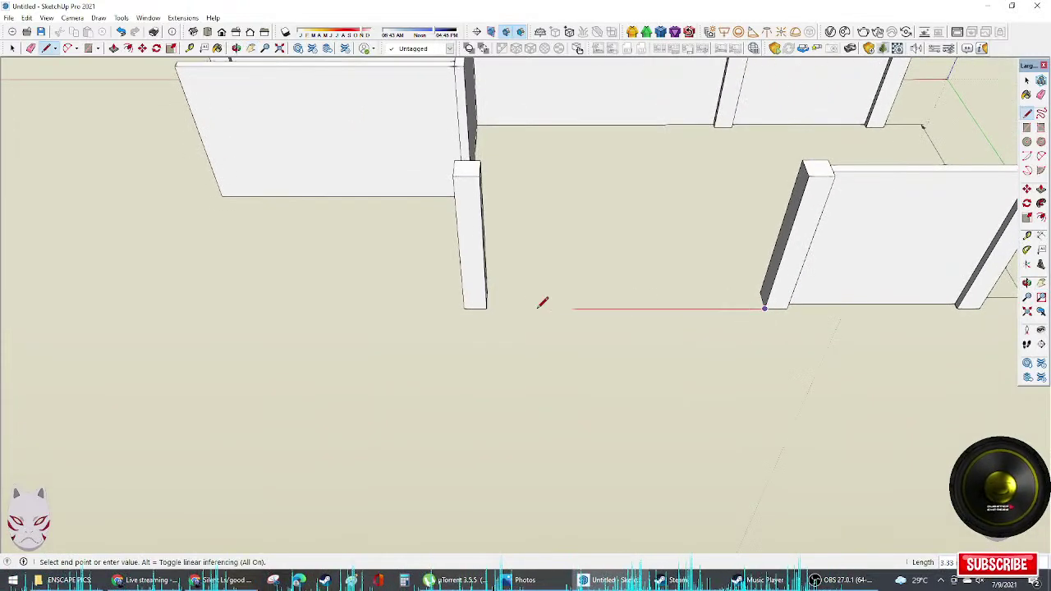
{"action": "left_click", "coordinate": [487, 307]}
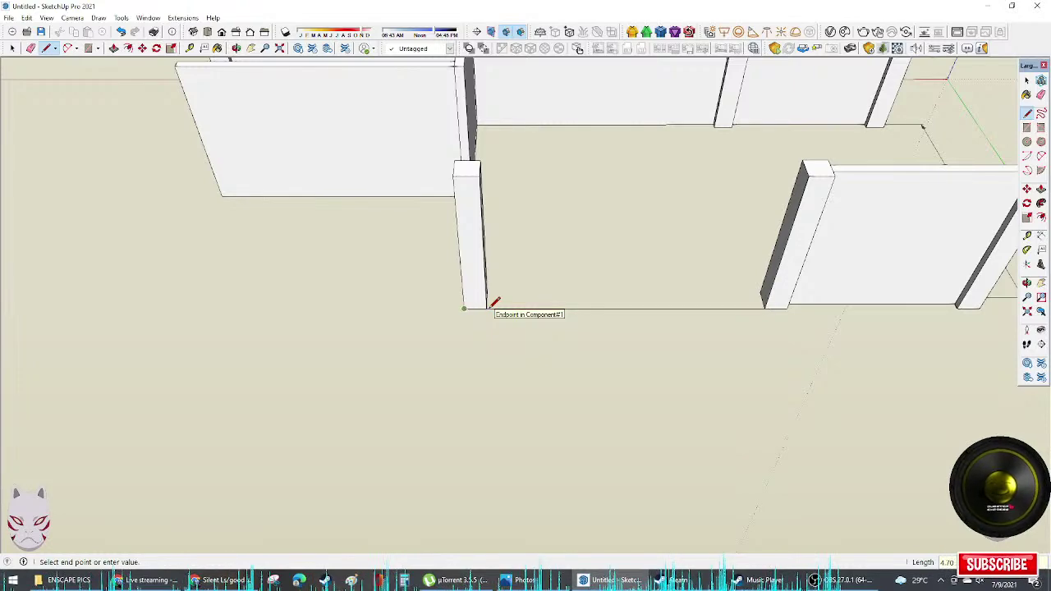
{"action": "mouse_move", "coordinate": [489, 305]}
{"action": "middle_mouse_down"}
{"action": "mouse_move", "coordinate": [535, 321]}
{"action": "mouse_move", "coordinate": [501, 309]}
{"action": "middle_mouse_up"}
{"action": "key", "text": "space"}
Step: Move the freestanding column by its own width away from the parallel row and erase the ground line between them
{"action": "left_click", "coordinate": [501, 309]}
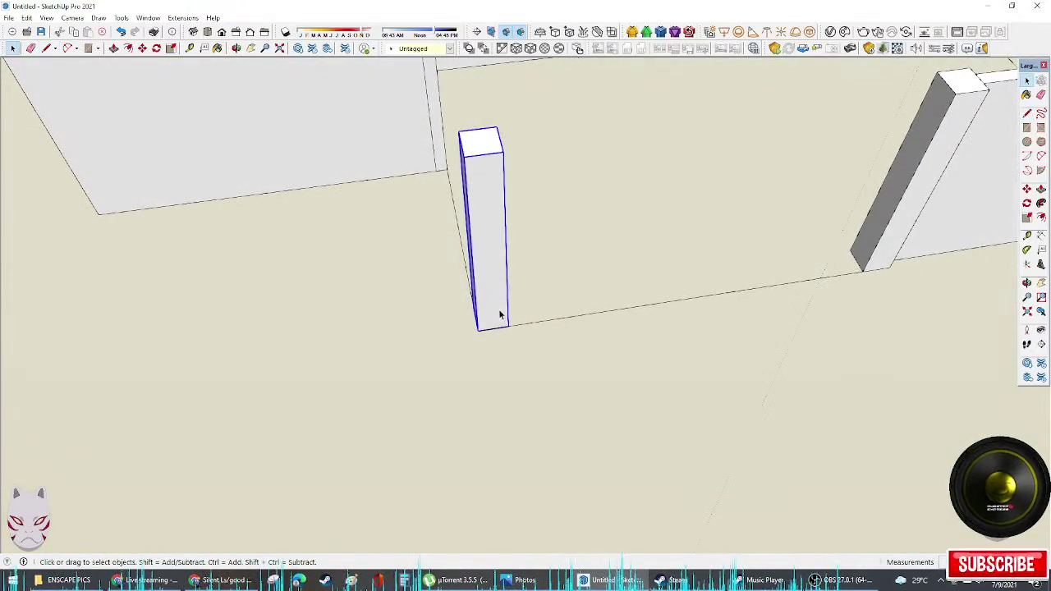
{"action": "key", "text": "m"}
{"action": "left_click", "coordinate": [508, 325]}
{"action": "left_click", "coordinate": [478, 331]}
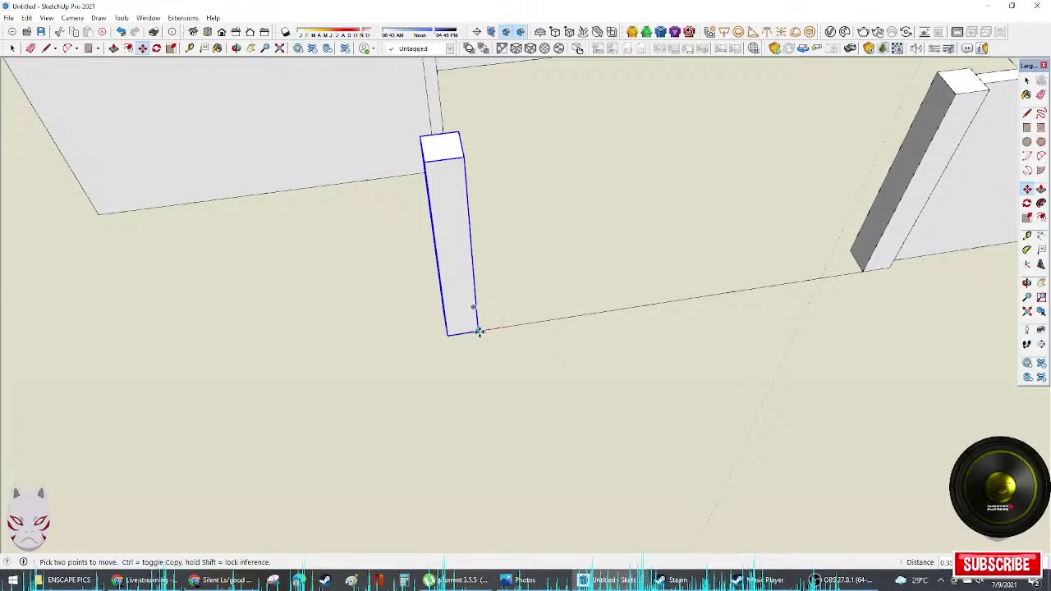
{"action": "middle_click_drag", "start_coordinate": [522, 325], "coordinate": [528, 359]}
{"action": "key", "text": "space"}
{"action": "key", "text": "e"}
{"action": "left_click_drag", "start_coordinate": [538, 344], "coordinate": [561, 308]}
{"action": "scroll", "coordinate": [560, 307], "scroll_direction": "down", "scroll_amount": 3}
{"action": "mouse_move", "coordinate": [560, 308]}
{"action": "middle_mouse_down"}
{"action": "mouse_move", "coordinate": [417, 265]}
{"action": "mouse_move", "coordinate": [516, 215]}
{"action": "middle_mouse_up"}
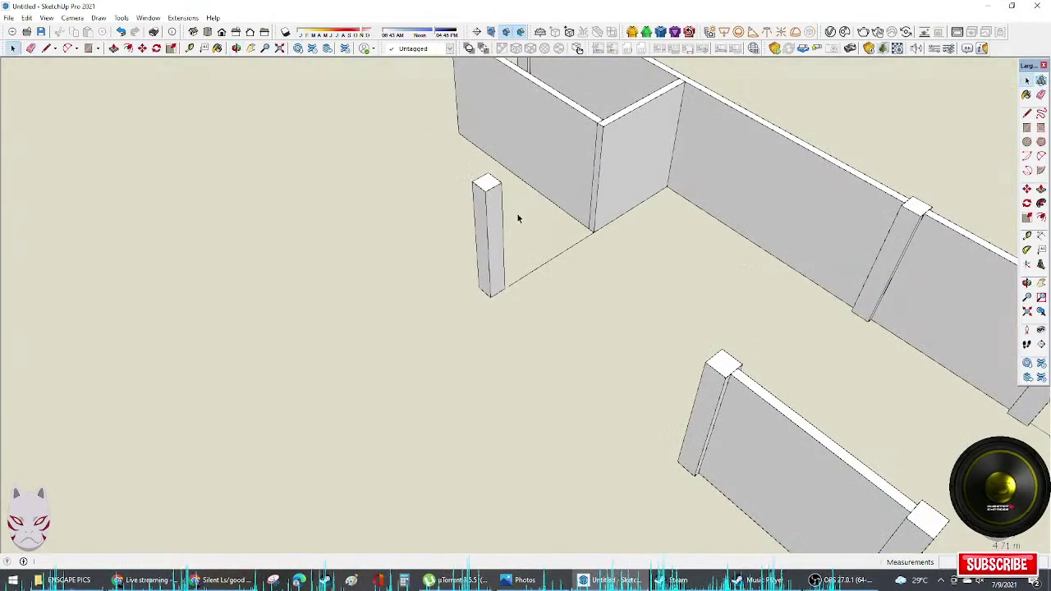
{"action": "middle_click_drag", "start_coordinate": [487, 286], "coordinate": [540, 343]}
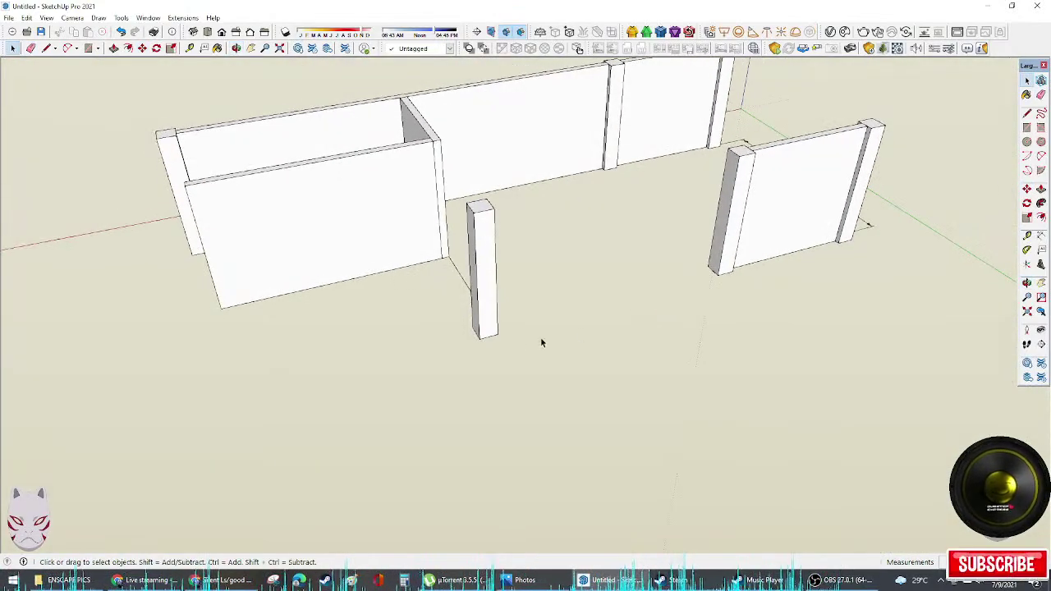
Step: Draw a 4.5 m line along the red axis from the freestanding column's base corner, away from the parallel row
{"action": "left_click", "coordinate": [492, 333]}
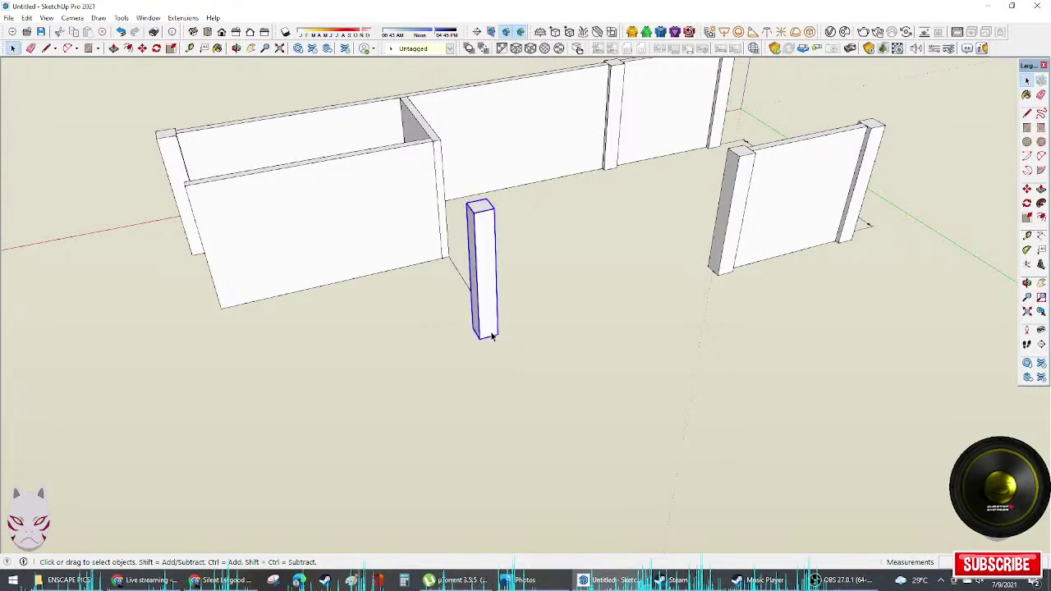
{"action": "key", "text": "l"}
{"action": "left_click", "coordinate": [481, 337]}
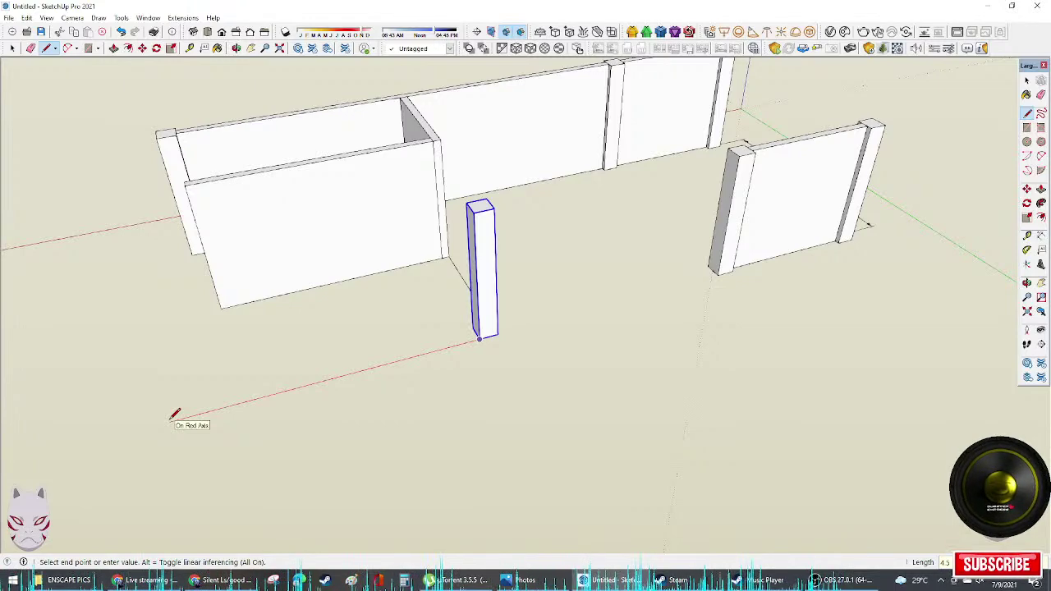
{"action": "key", "text": "Return"}
{"action": "key", "text": "space"}
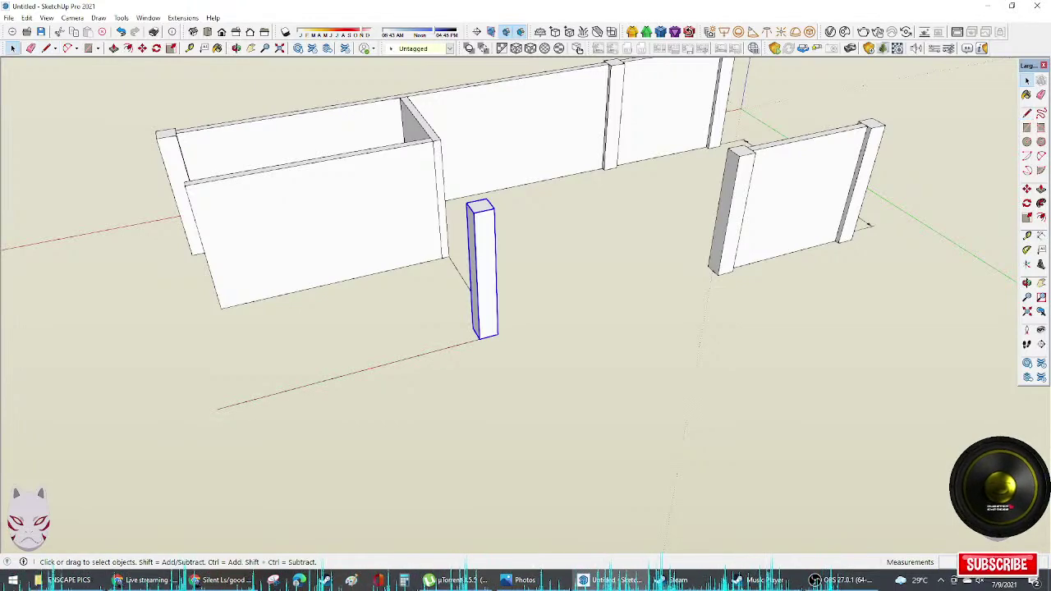
{"action": "key", "text": "alt+Tab"}
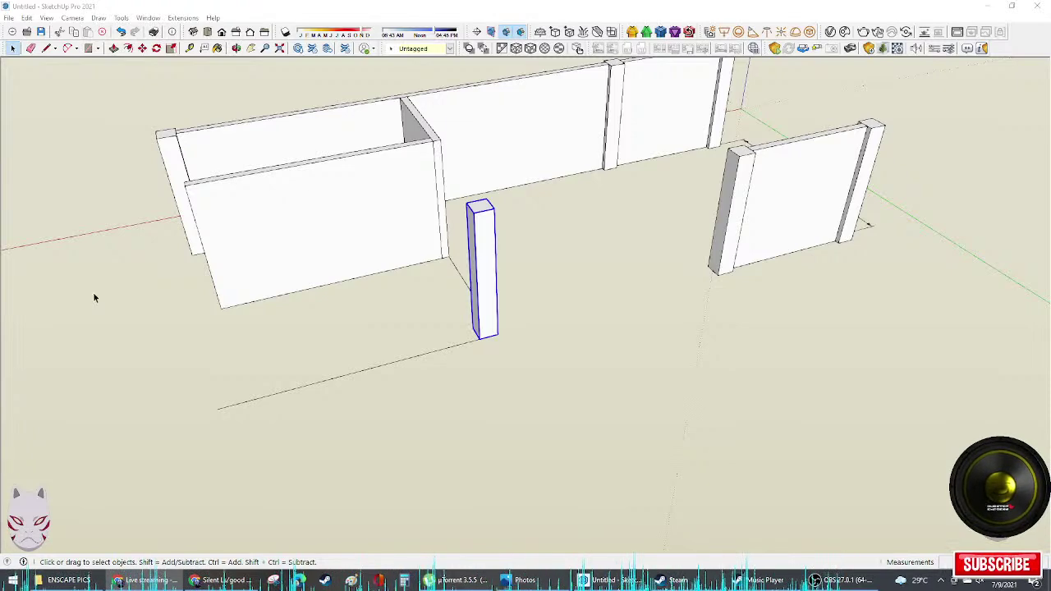
Step: Copy the freestanding column to the far end of the 4.5 m line
{"action": "middle_click_drag", "start_coordinate": [230, 323], "coordinate": [211, 380]}
{"action": "left_click", "coordinate": [175, 374]}
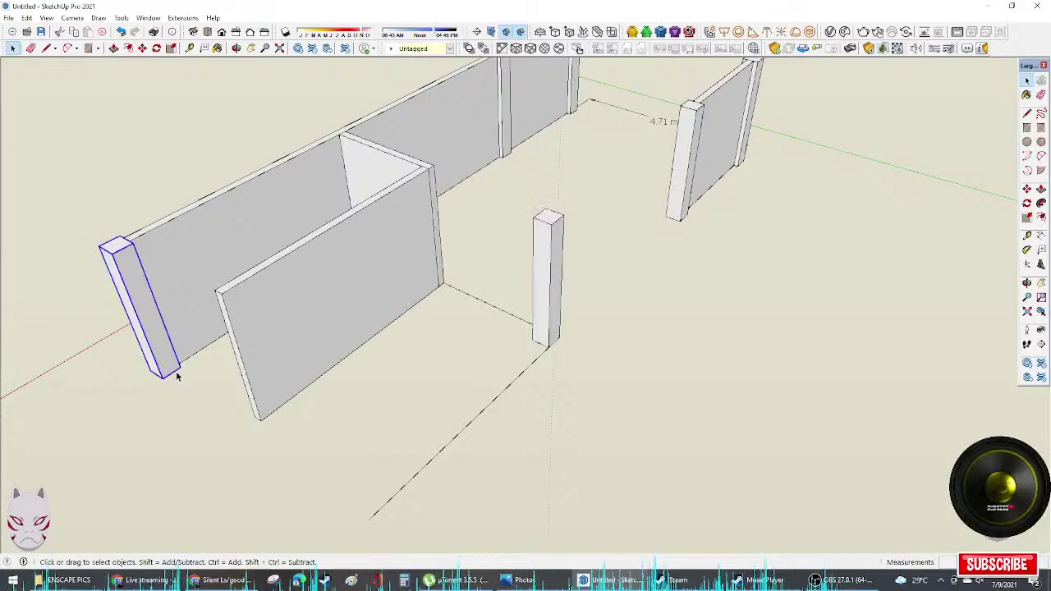
{"action": "middle_click_drag", "start_coordinate": [375, 386], "coordinate": [200, 419]}
{"action": "left_click", "coordinate": [562, 293]}
{"action": "left_click", "coordinate": [582, 311]}
{"action": "key", "text": "m"}
{"action": "left_click", "coordinate": [424, 324], "text": "ctrl"}
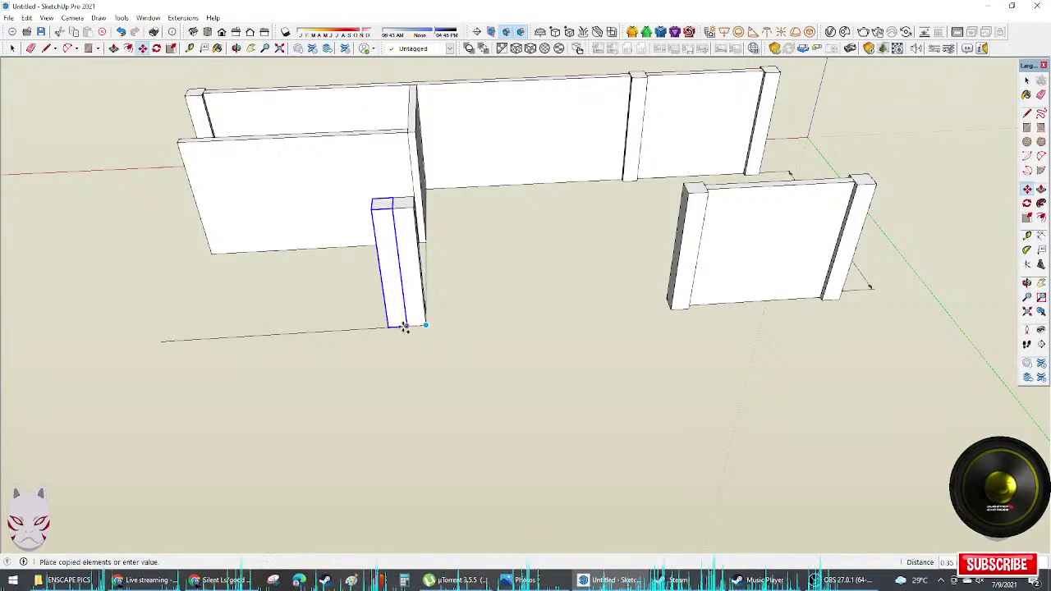
{"action": "left_click", "coordinate": [161, 342]}
{"action": "mouse_move", "coordinate": [161, 342]}
{"action": "middle_mouse_down"}
{"action": "mouse_move", "coordinate": [467, 232]}
{"action": "mouse_move", "coordinate": [218, 394]}
{"action": "middle_mouse_up"}
Step: Try to draw a line along the green axis from the copied column's base, and undo the column copy
{"action": "key", "text": "l"}
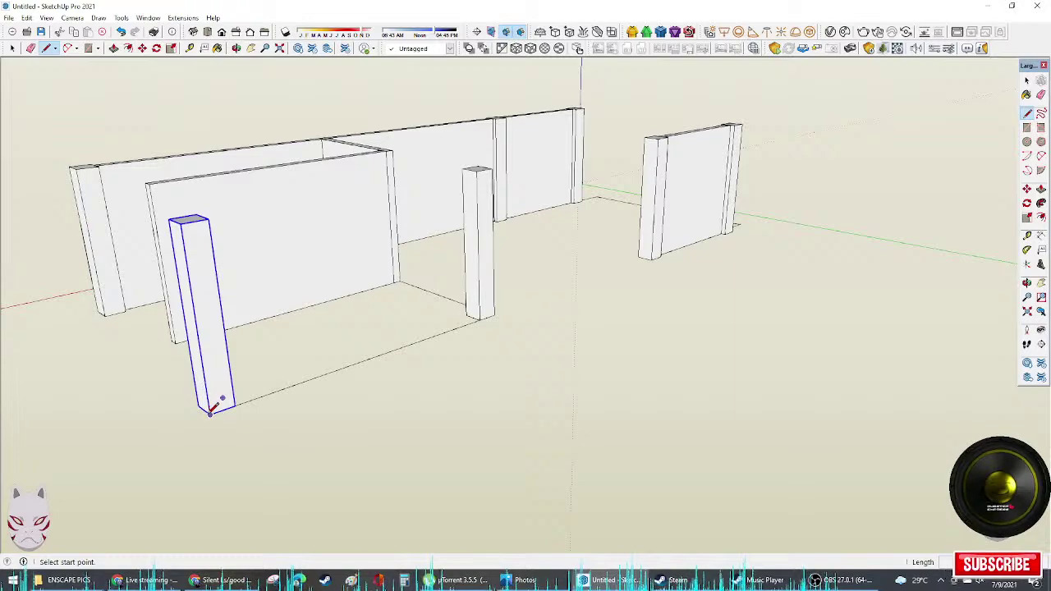
{"action": "left_click", "coordinate": [210, 412]}
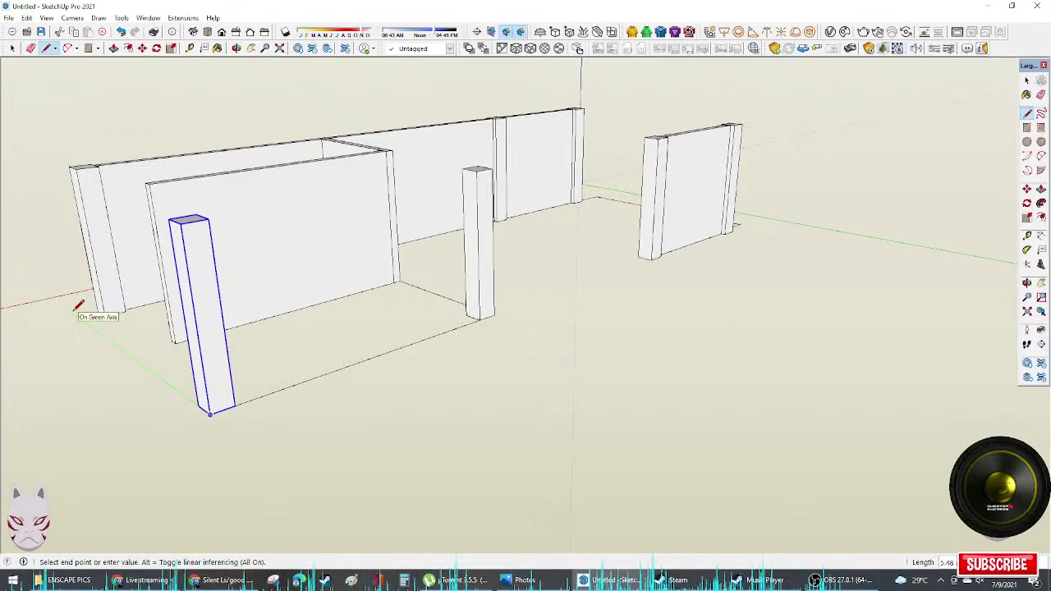
{"action": "middle_click_drag", "start_coordinate": [75, 293], "coordinate": [140, 403]}
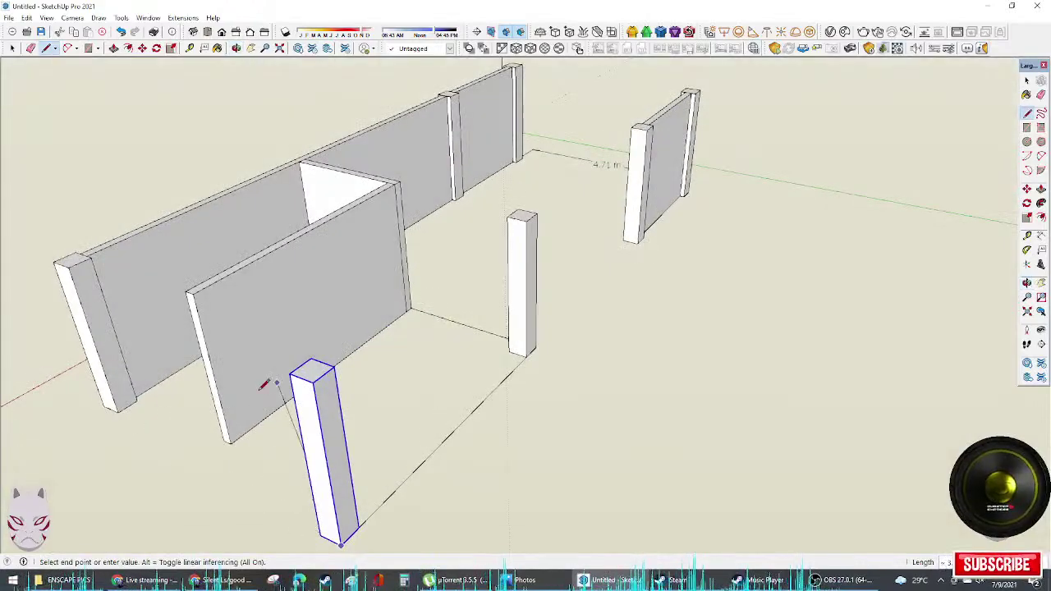
{"action": "middle_click_drag", "start_coordinate": [265, 380], "coordinate": [82, 465]}
{"action": "key", "text": "space"}
{"action": "key", "text": "ctrl+z"}
{"action": "key", "text": "ctrl+z"}
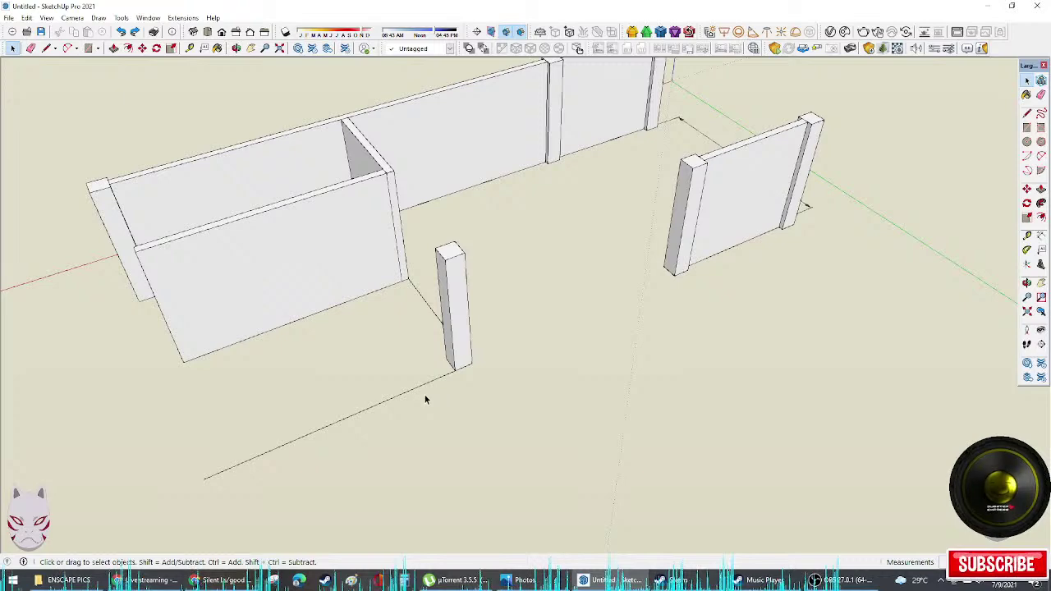
Step: Redraw the ground line 4.5 m along the red axis, starting from the freestanding column's base corner
{"action": "left_click", "coordinate": [455, 369]}
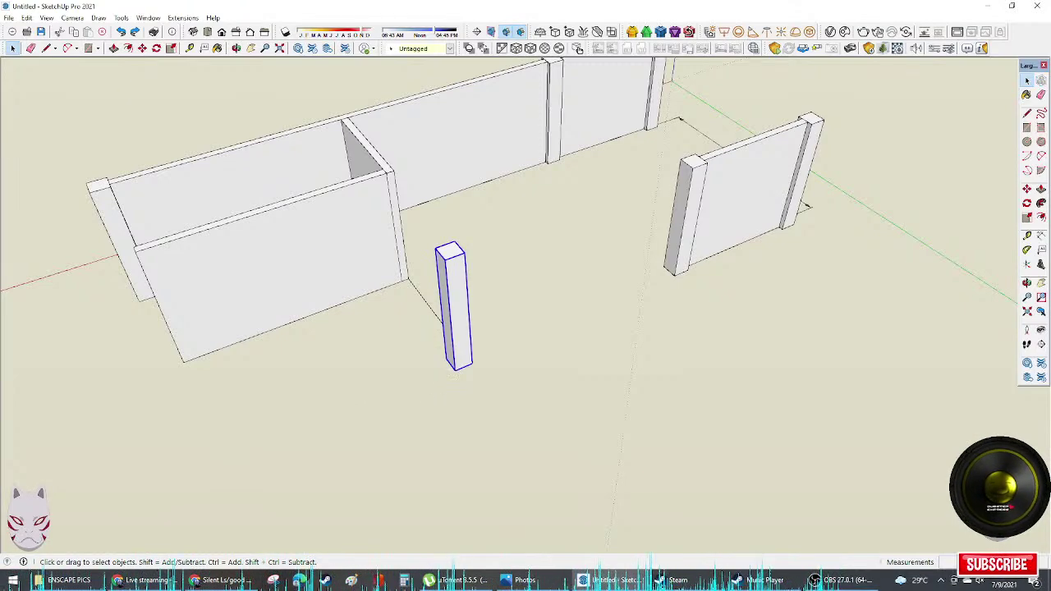
{"action": "key", "text": "alt+Tab"}
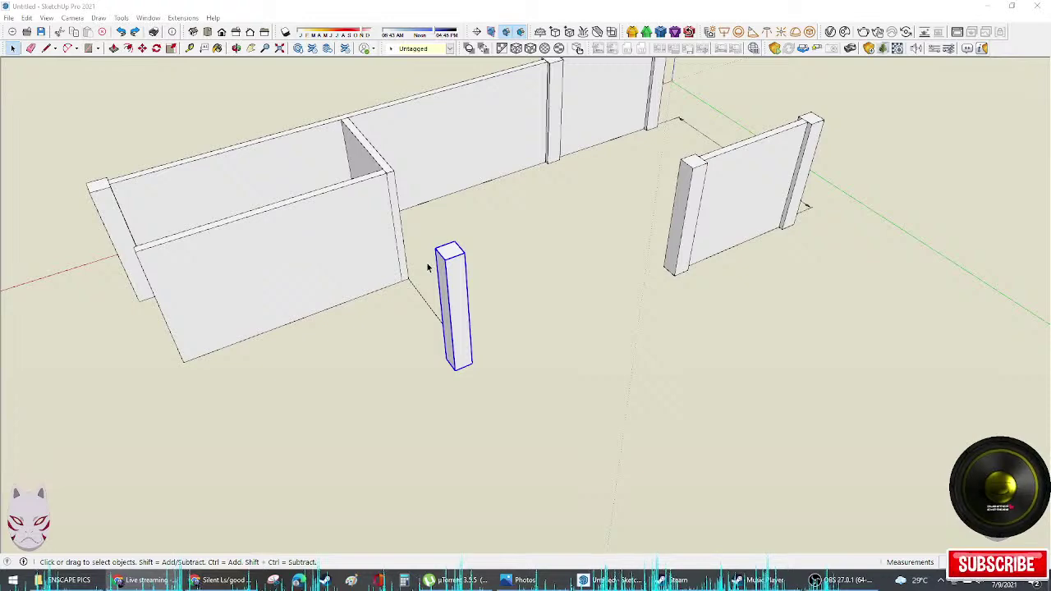
{"action": "middle_click_drag", "start_coordinate": [429, 265], "coordinate": [439, 343]}
{"action": "key", "text": "l"}
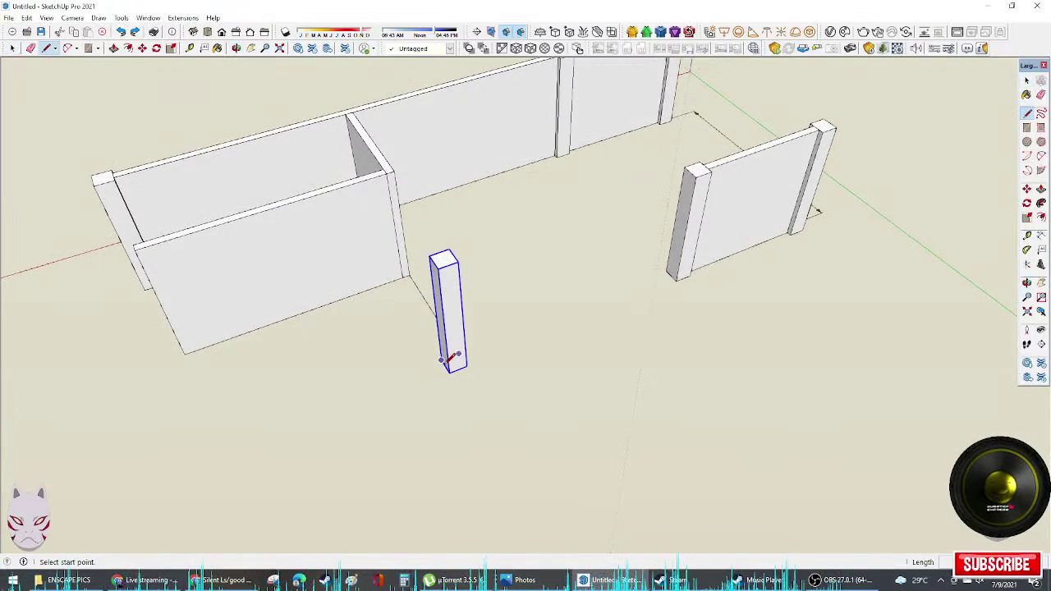
{"action": "left_click", "coordinate": [449, 372]}
{"action": "type", "text": "4"}
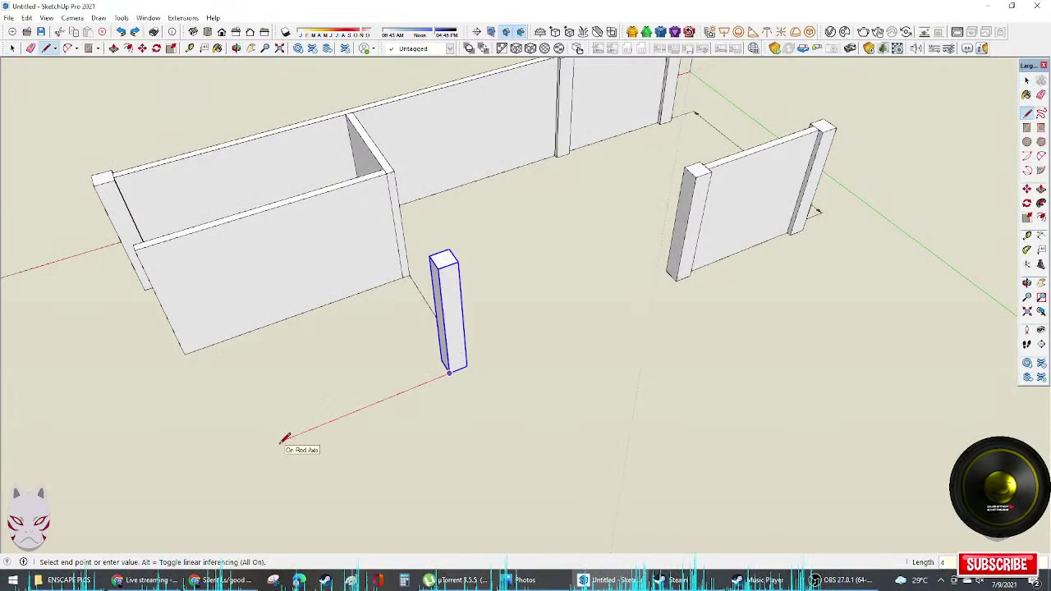
{"action": "type", "text": ".5"}
{"action": "key", "text": "Return"}
{"action": "key", "text": "space"}
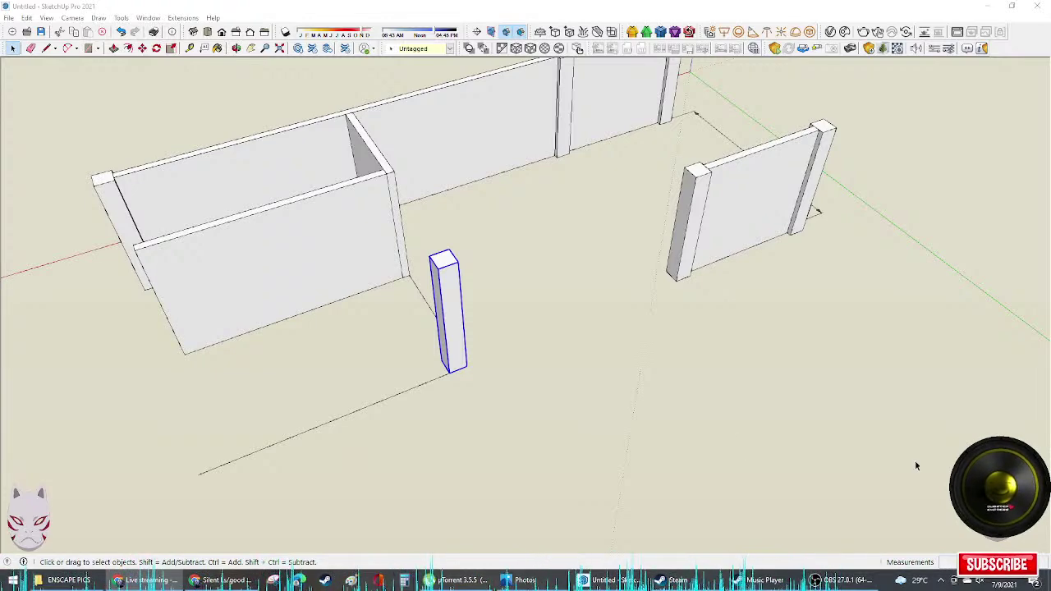
Step: Check the length of the redrawn ground line with the Dimension tool
{"action": "middle_click_drag", "start_coordinate": [394, 397], "coordinate": [654, 394], "text": "shift"}
{"action": "left_click", "coordinate": [772, 354]}
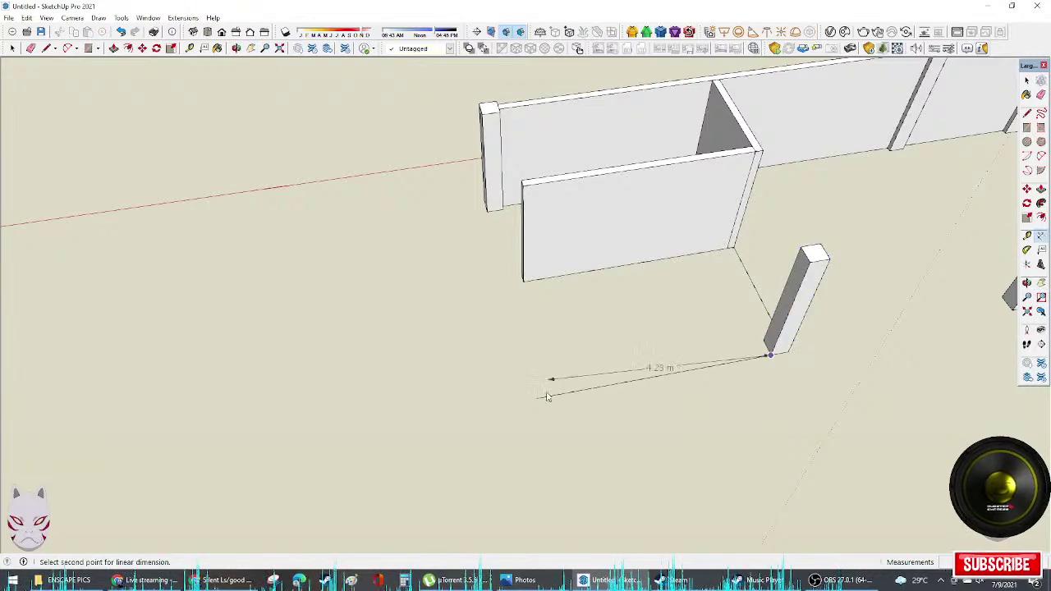
{"action": "key", "text": "space"}
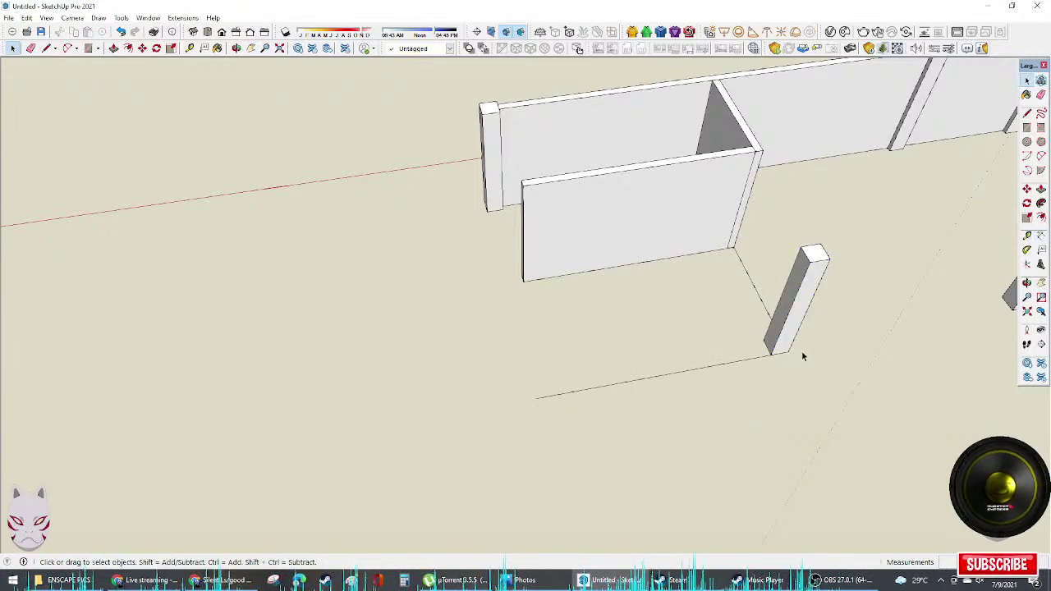
Step: Copy the freestanding column by its inner base corner onto the far end of the redrawn ground line
{"action": "key", "text": "m"}
{"action": "left_click", "coordinate": [787, 351]}
{"action": "key", "text": "ctrl"}
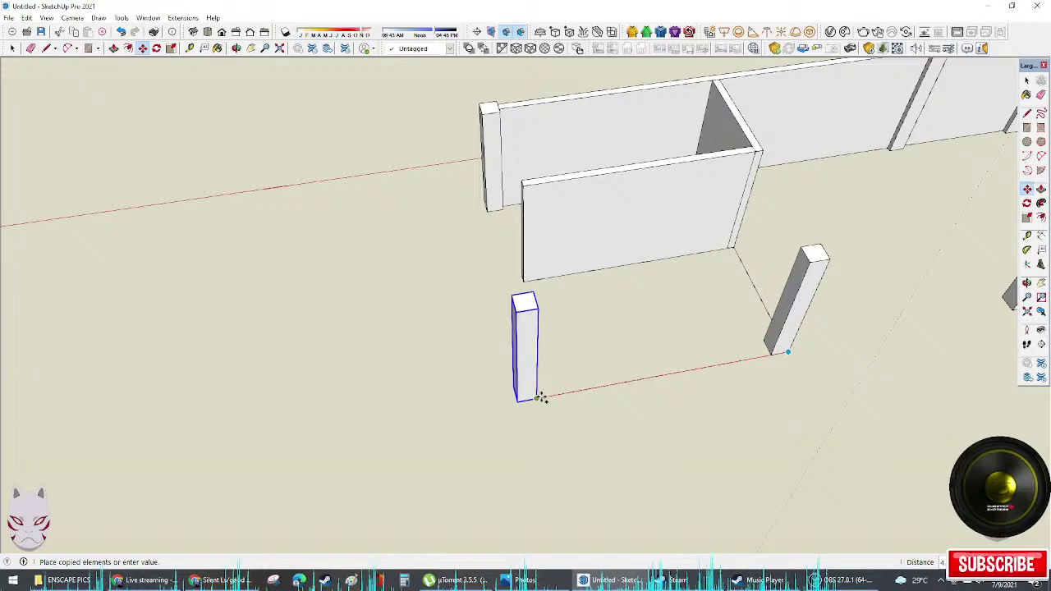
{"action": "left_click", "coordinate": [539, 398]}
Step: Lengthen the inner wall panel along the red axis toward the copied column, scaling it by about 1.15
{"action": "middle_click_drag", "start_coordinate": [540, 397], "coordinate": [430, 462]}
{"action": "scroll", "coordinate": [492, 452], "scroll_direction": "up", "scroll_amount": 3}
{"action": "middle_click_drag", "start_coordinate": [505, 451], "coordinate": [554, 244]}
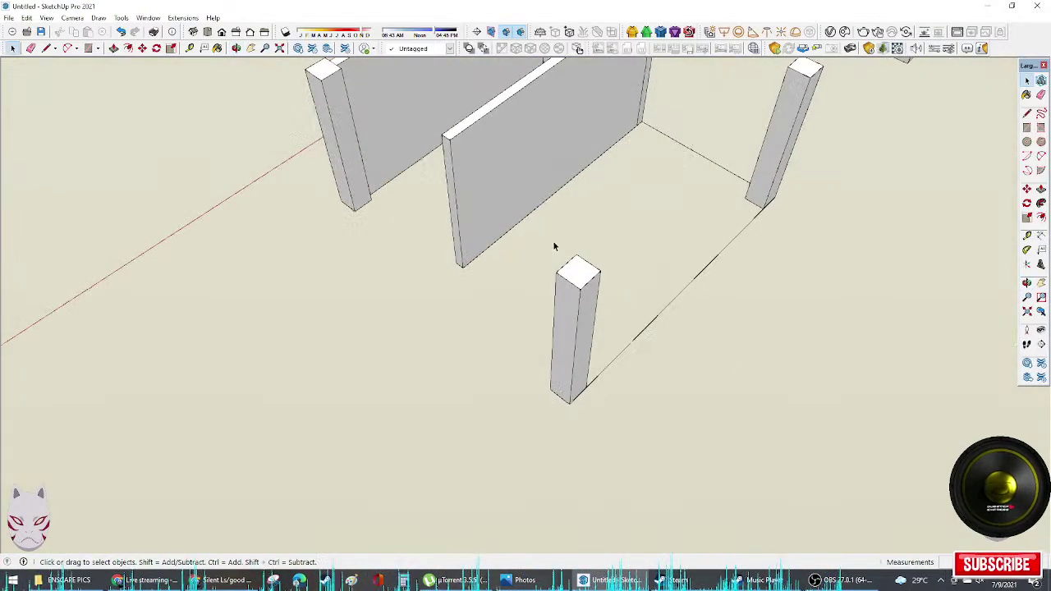
{"action": "left_click", "coordinate": [553, 244]}
{"action": "key", "text": "s"}
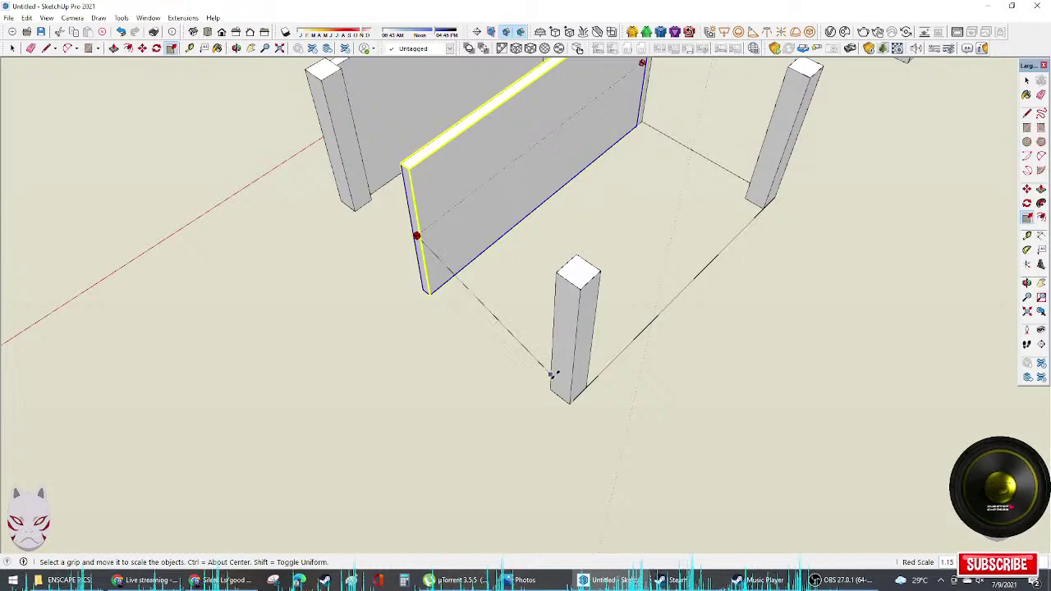
{"action": "middle_click_drag", "start_coordinate": [571, 264], "coordinate": [554, 383]}
{"action": "key", "text": "space"}
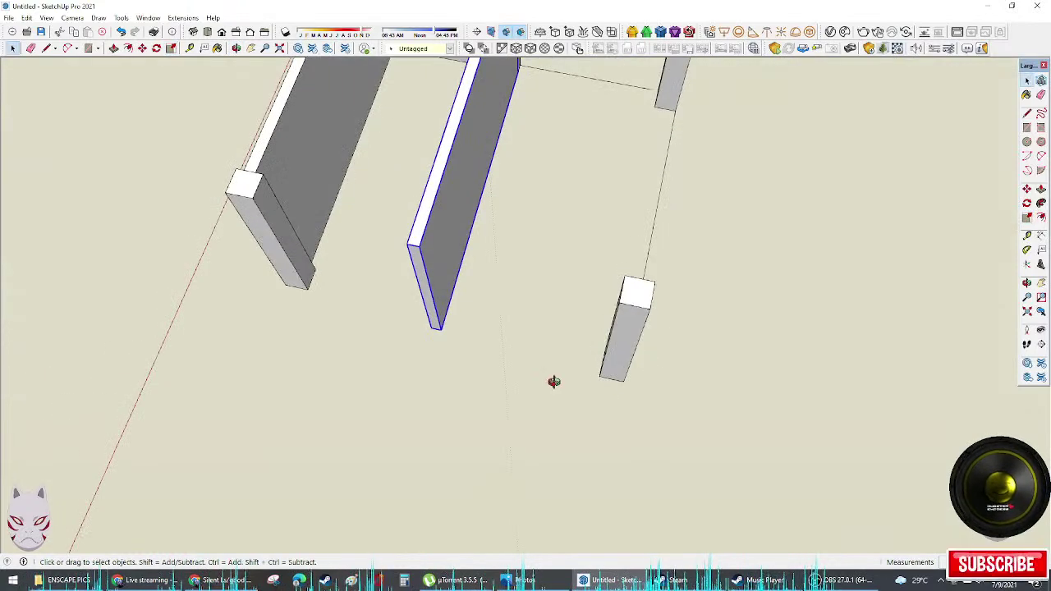
Step: Outline a narrow full-height strip on the copied column's side face with lines and a rectangle
{"action": "middle_click_drag", "start_coordinate": [620, 287], "coordinate": [561, 335]}
{"action": "scroll", "coordinate": [561, 336], "scroll_direction": "up", "scroll_amount": 2}
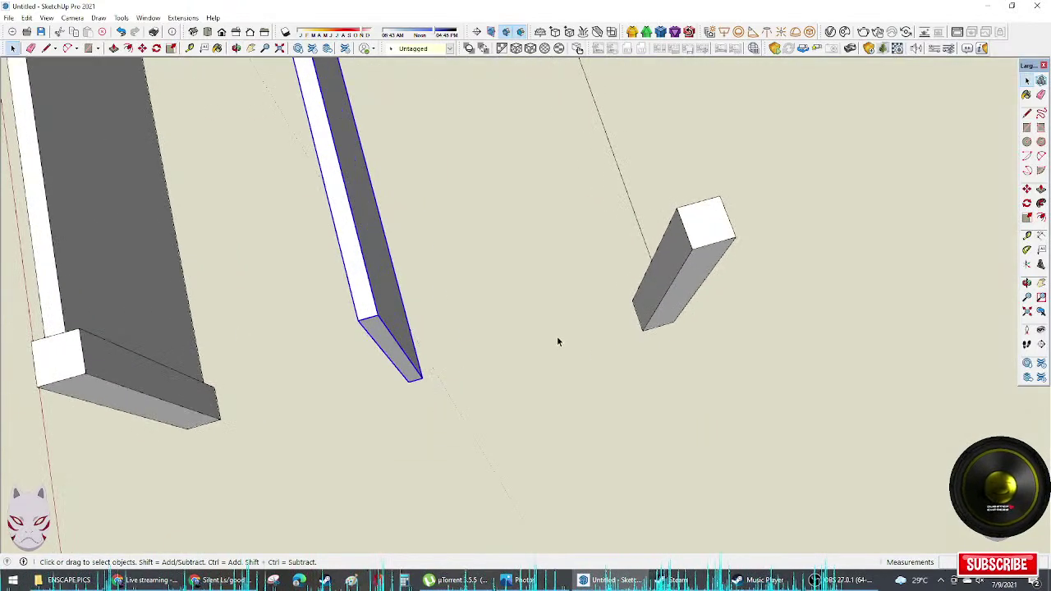
{"action": "scroll", "coordinate": [621, 312], "scroll_direction": "up", "scroll_amount": 2}
{"action": "key", "text": "l"}
{"action": "left_click", "coordinate": [634, 299]}
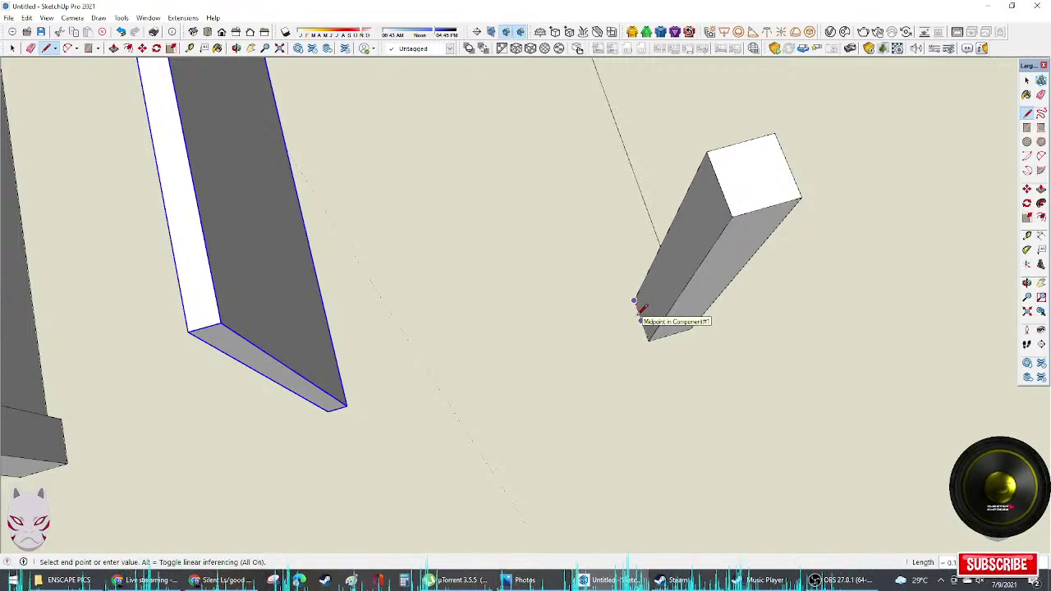
{"action": "left_click", "coordinate": [715, 170]}
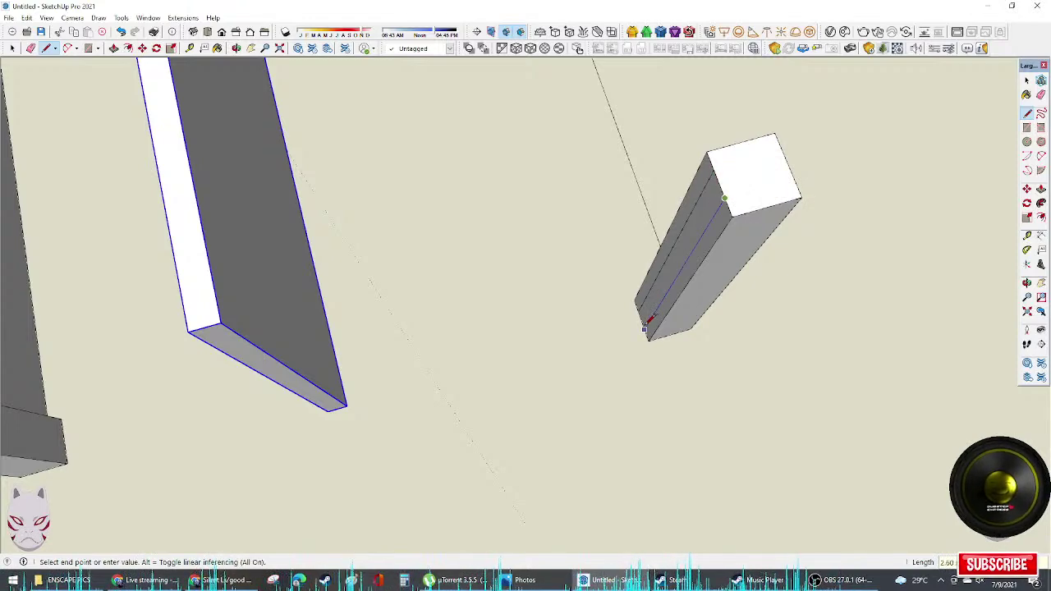
{"action": "key", "text": "r"}
{"action": "left_click", "coordinate": [645, 306]}
{"action": "key", "text": "space"}
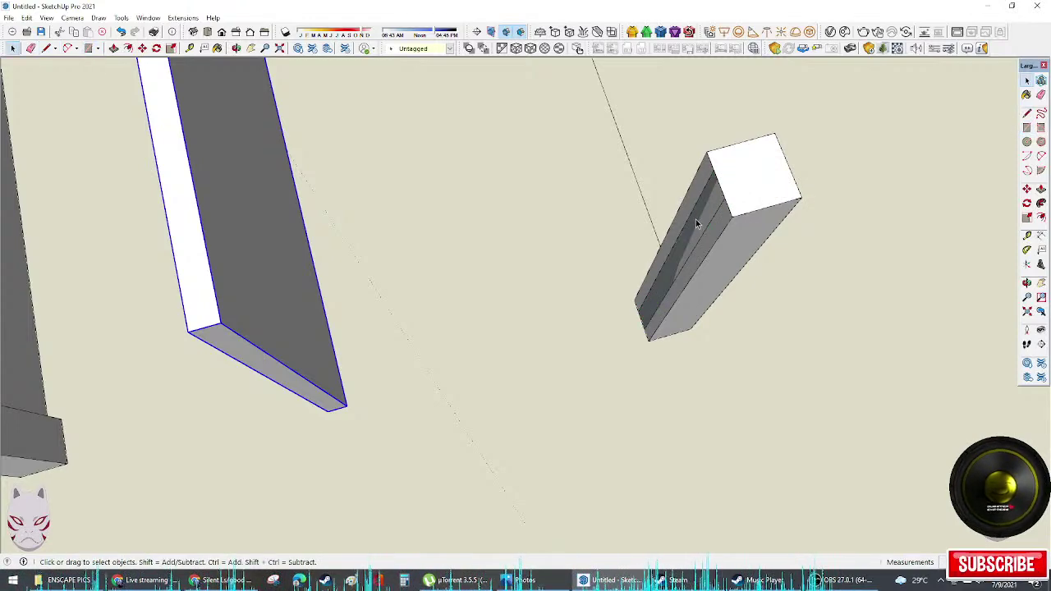
Step: Push/pull the strip about 4.61 m toward the opposite corner column to form an end wall
{"action": "middle_click_drag", "start_coordinate": [695, 222], "coordinate": [743, 218]}
{"action": "key", "text": "p"}
{"action": "left_click_drag", "start_coordinate": [696, 215], "coordinate": [235, 321]}
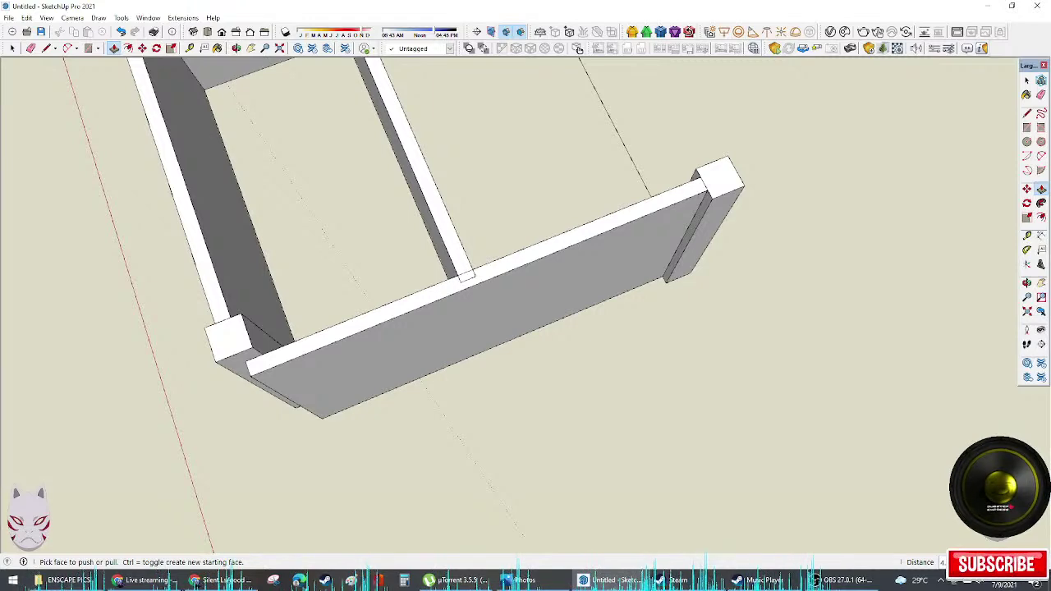
{"action": "key", "text": "alt+Tab"}
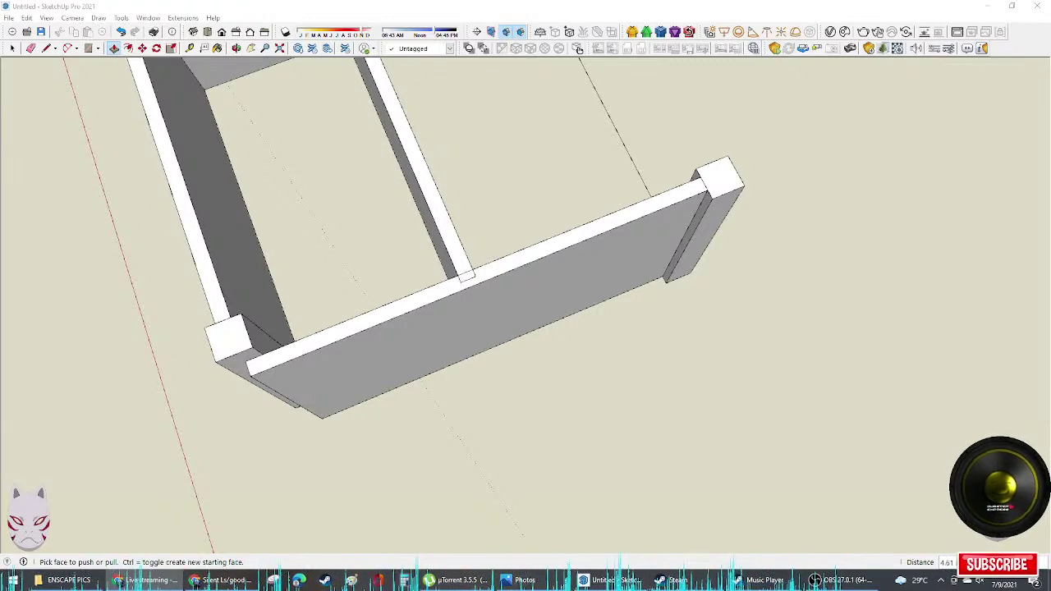
Step: Push/pull the end wall's free end face in line with the inner side of the corner column
{"action": "middle_click_drag", "start_coordinate": [382, 452], "coordinate": [586, 356]}
{"action": "key", "text": "space"}
{"action": "key", "text": "p"}
{"action": "left_click", "coordinate": [602, 331]}
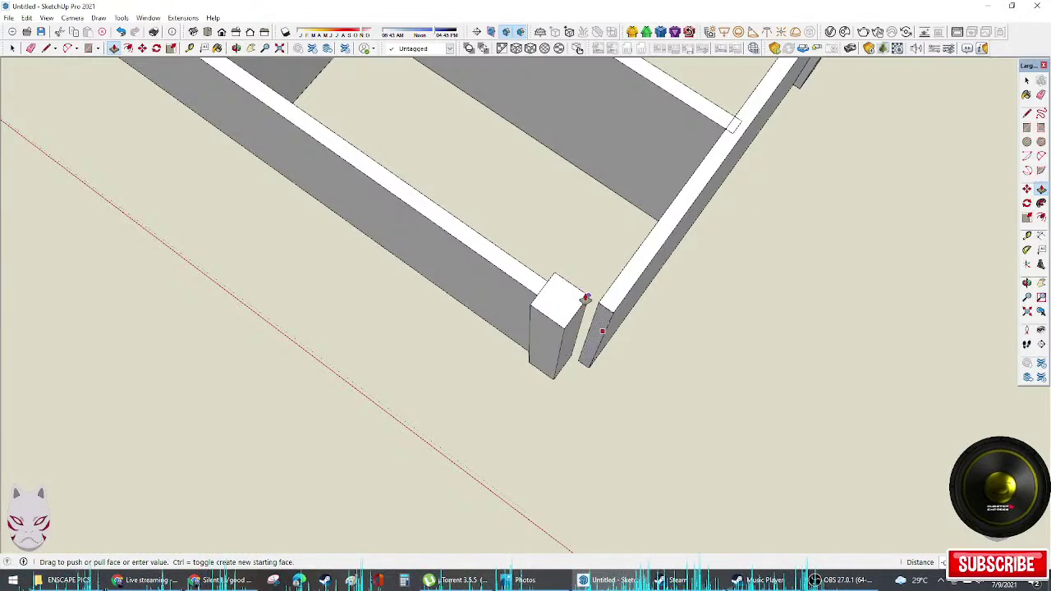
{"action": "left_click", "coordinate": [585, 299]}
{"action": "middle_click_drag", "start_coordinate": [584, 309], "coordinate": [579, 329]}
Step: Move the corner column along the red axis so it sits against the free end of the end wall
{"action": "key", "text": "space"}
{"action": "left_click", "coordinate": [582, 326]}
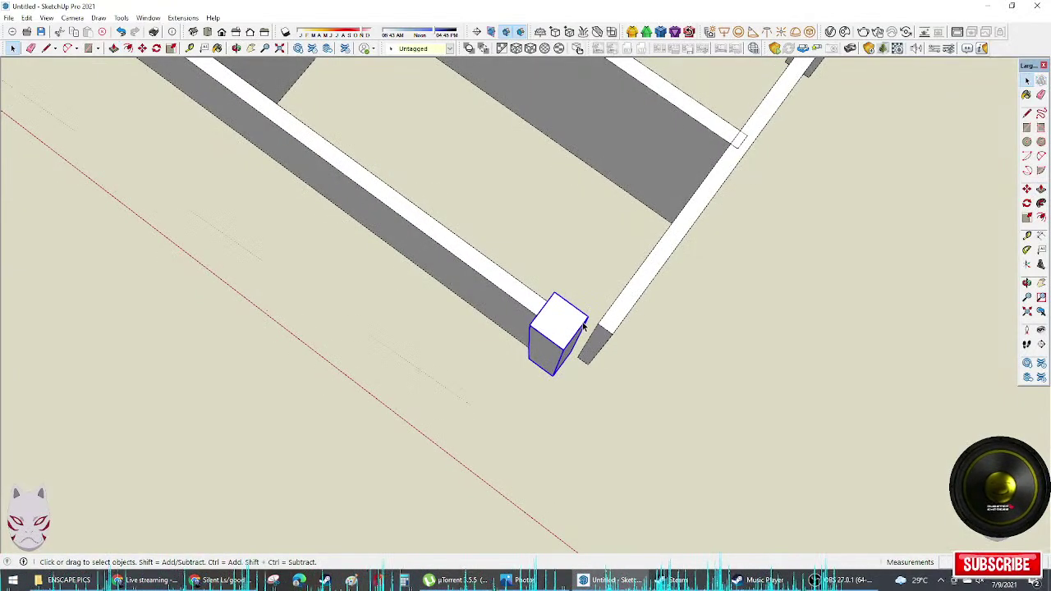
{"action": "key", "text": "m"}
{"action": "left_click", "coordinate": [556, 293]}
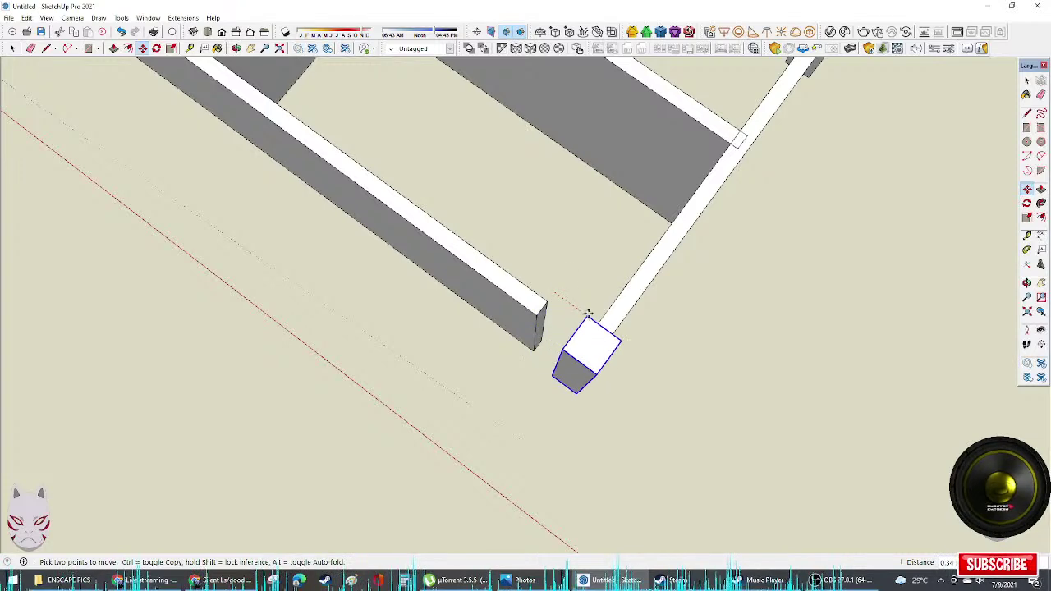
{"action": "left_click", "coordinate": [572, 303]}
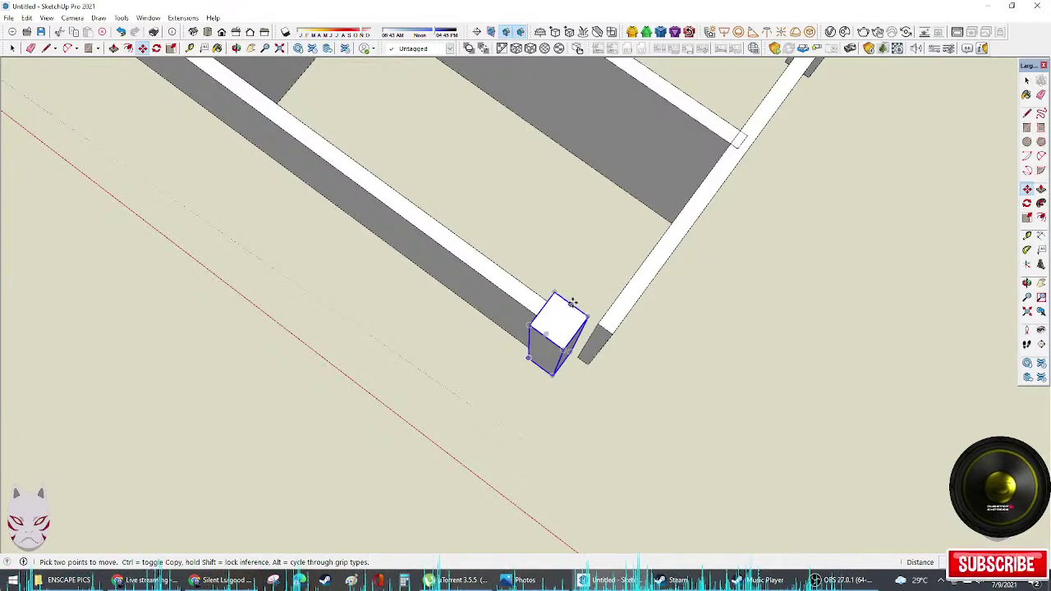
{"action": "left_click", "coordinate": [588, 317]}
{"action": "left_click", "coordinate": [610, 333]}
{"action": "middle_click_drag", "start_coordinate": [610, 332], "coordinate": [570, 347]}
Step: Try to scale the moved corner column along the red axis
{"action": "key", "text": "s"}
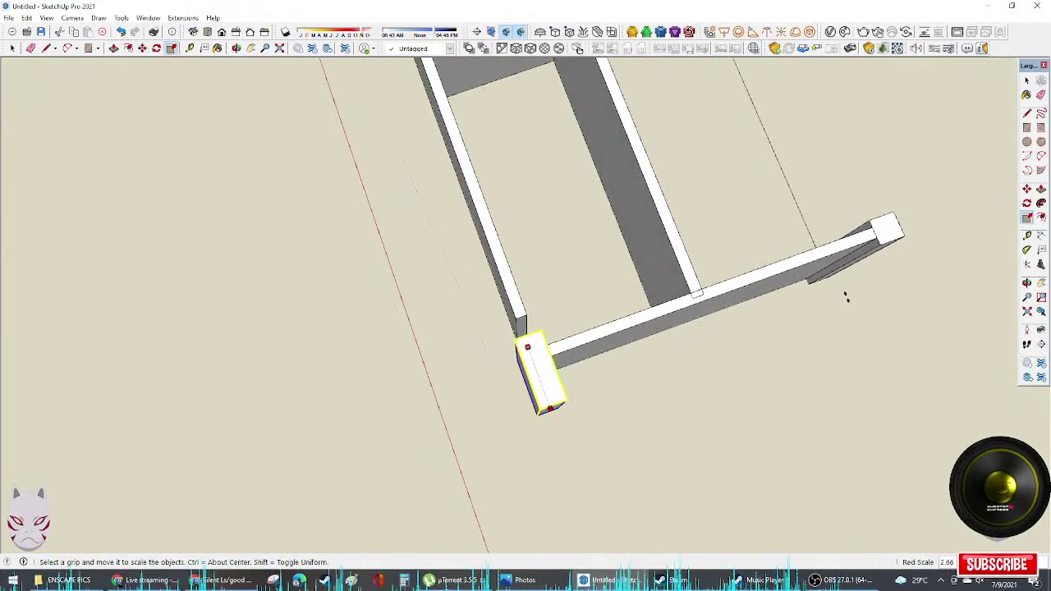
{"action": "middle_click_drag", "start_coordinate": [488, 315], "coordinate": [788, 326]}
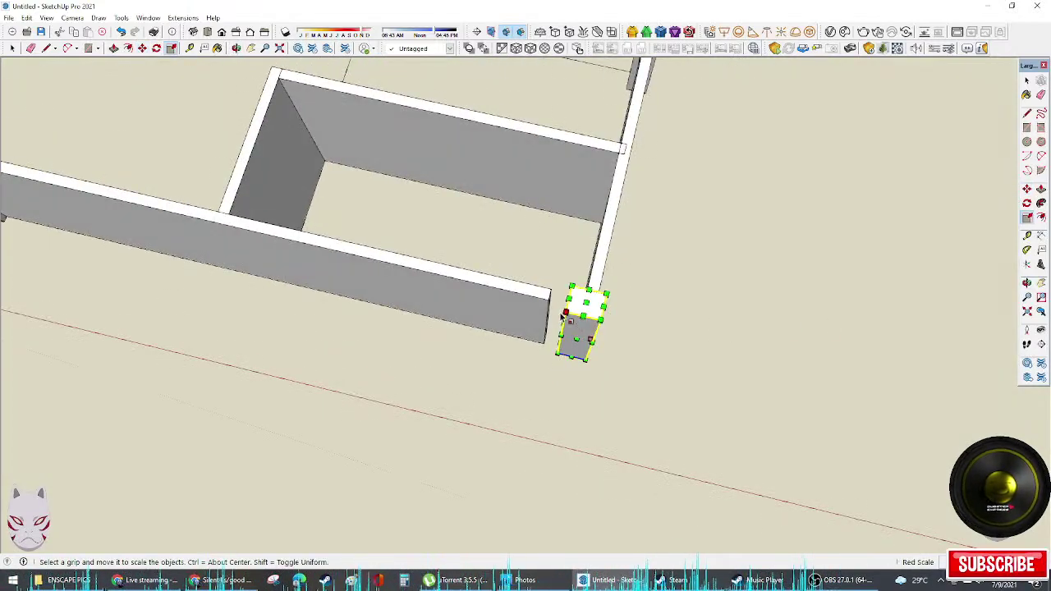
{"action": "middle_click_drag", "start_coordinate": [563, 316], "coordinate": [668, 272]}
{"action": "key", "text": "space"}
Step: Stretch the last panel of the long wall along the red axis to meet the moved corner column
{"action": "left_click", "coordinate": [532, 331]}
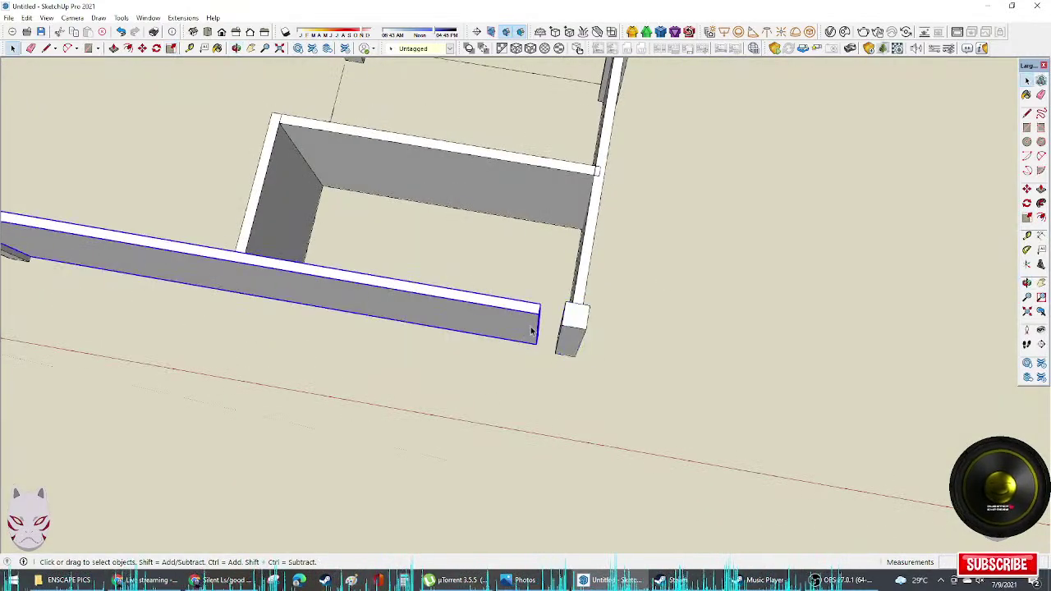
{"action": "scroll", "coordinate": [532, 331], "scroll_direction": "up", "scroll_amount": 2}
{"action": "key", "text": "s"}
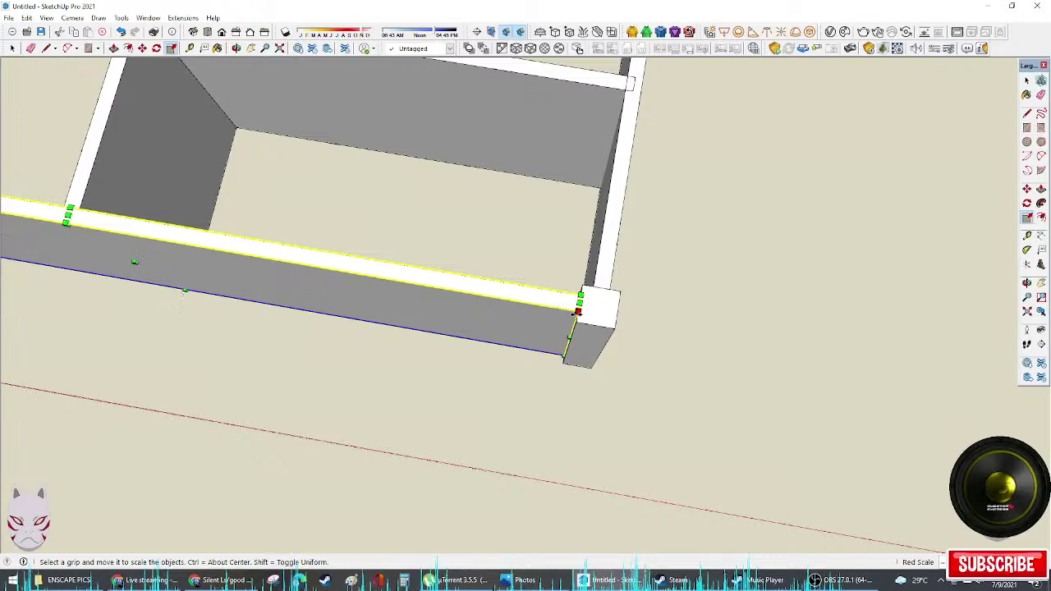
{"action": "key", "text": "space"}
{"action": "left_click", "coordinate": [716, 335]}
Step: Shorten the inner wall panel with Scale so it ends at the inner face of the end wall
{"action": "middle_click_drag", "start_coordinate": [716, 335], "coordinate": [327, 225]}
{"action": "middle_click_drag", "start_coordinate": [779, 228], "coordinate": [422, 331]}
{"action": "key", "text": "s"}
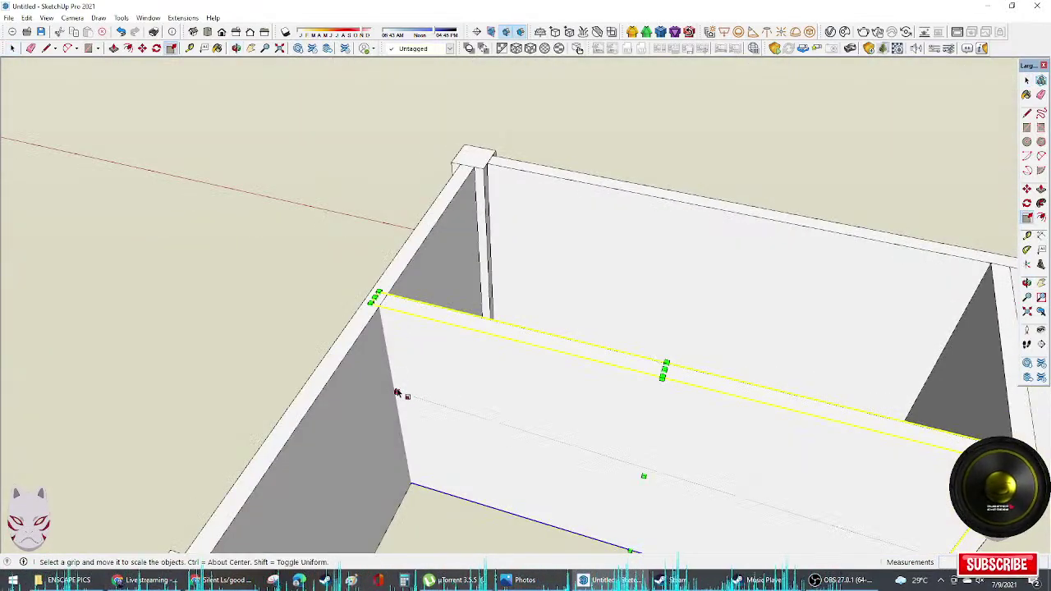
{"action": "middle_click_drag", "start_coordinate": [370, 371], "coordinate": [500, 384]}
{"action": "key", "text": "space"}
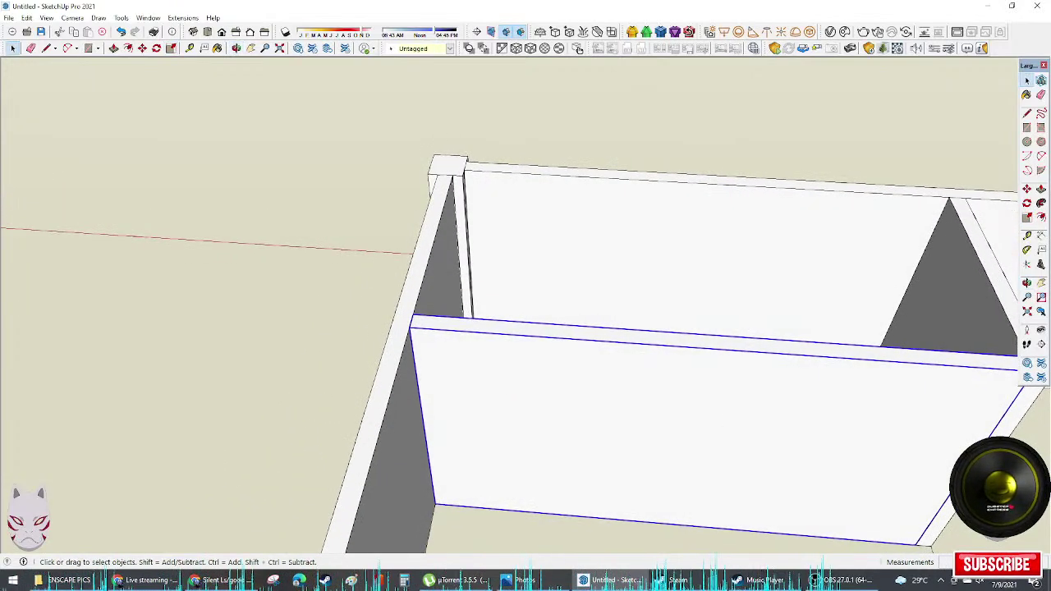
Step: Merge the inner wall panel and the short partition wall into one solid with Outer Shell
{"action": "left_click", "coordinate": [144, 580]}
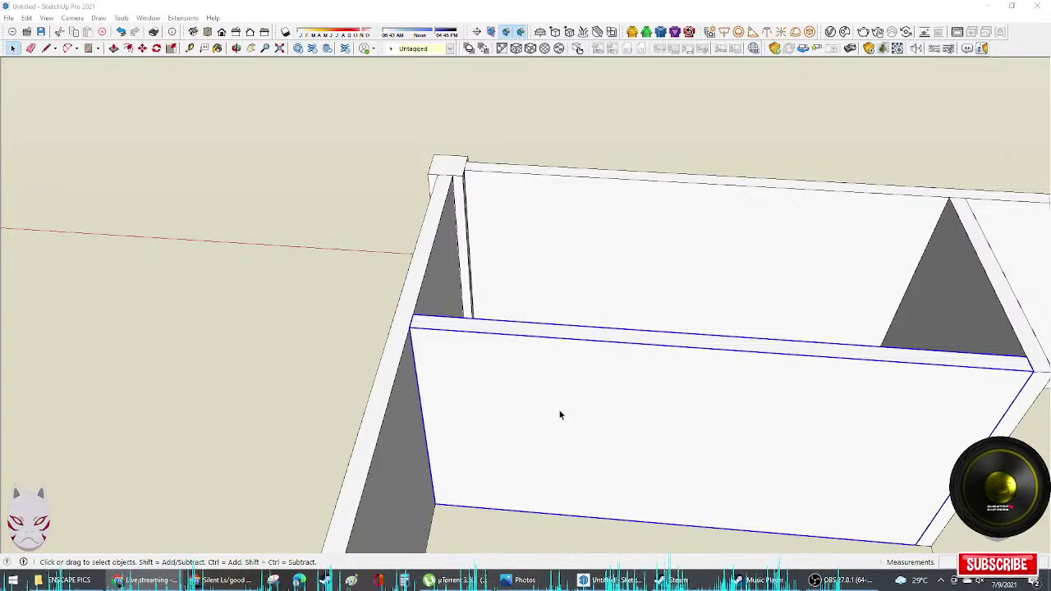
{"action": "middle_click_drag", "start_coordinate": [559, 415], "coordinate": [666, 312]}
{"action": "right_click", "coordinate": [667, 313]}
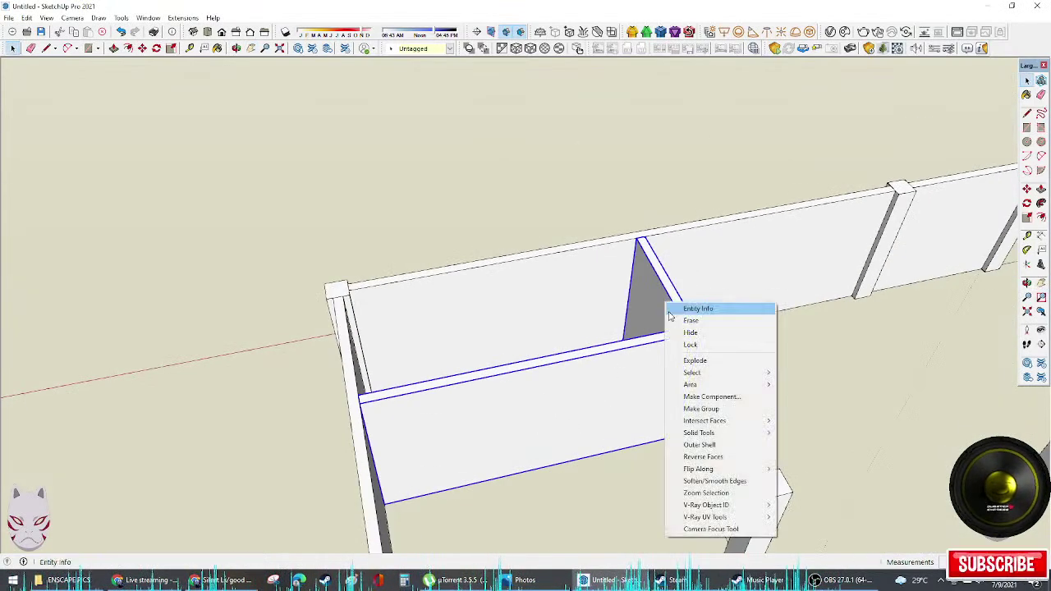
{"action": "left_click", "coordinate": [705, 445]}
{"action": "middle_click_drag", "start_coordinate": [705, 447], "coordinate": [751, 456]}
{"action": "left_click", "coordinate": [749, 454]}
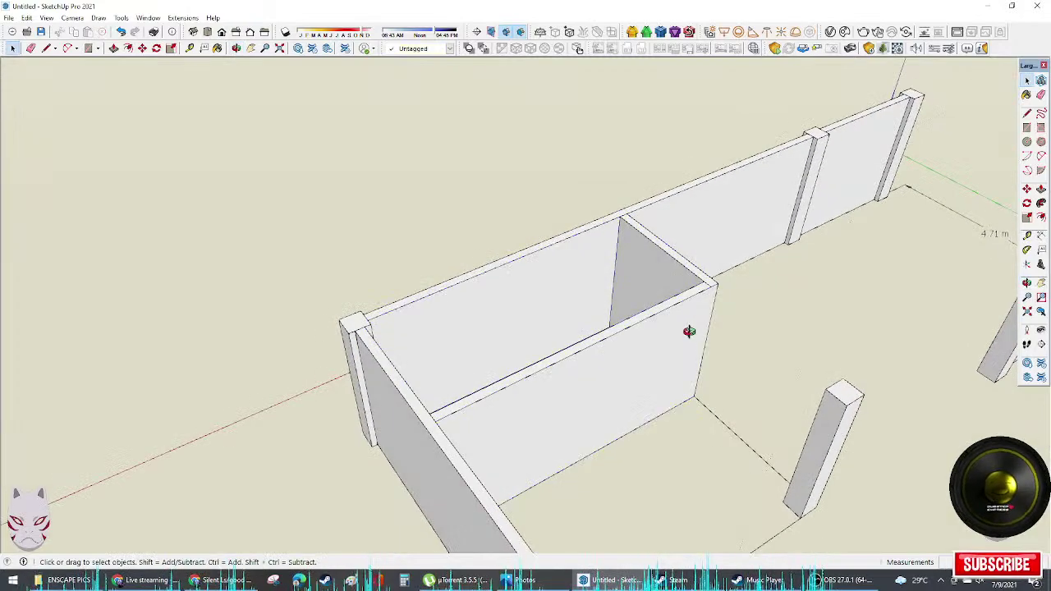
Step: Measure the distance from the freestanding column's inner base corner to the partition wall's corner with the Dimension tool
{"action": "middle_click_drag", "start_coordinate": [689, 331], "coordinate": [725, 174]}
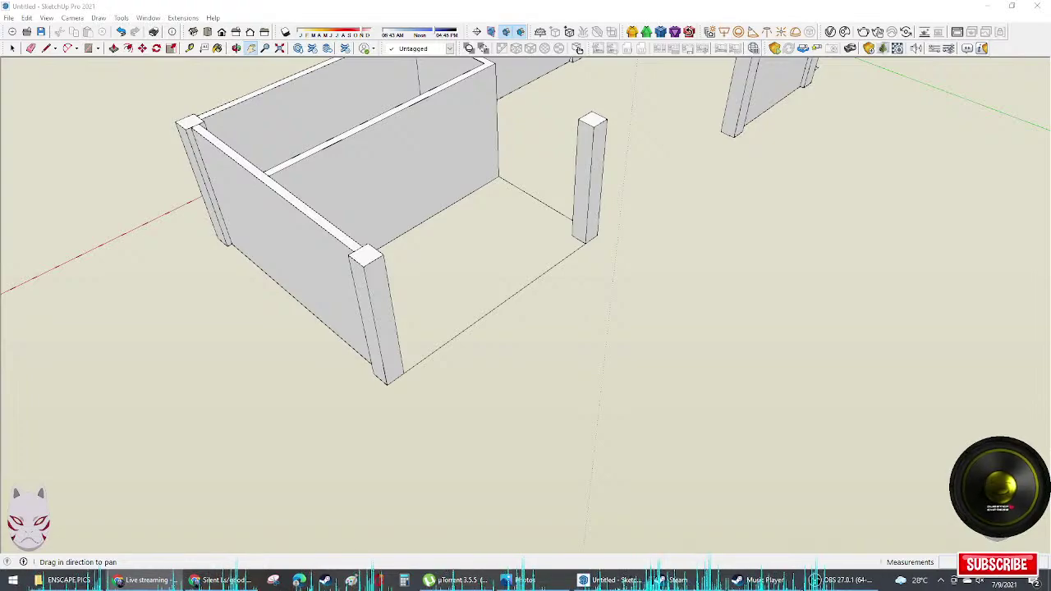
{"action": "mouse_move", "coordinate": [546, 307]}
{"action": "middle_mouse_down"}
{"action": "mouse_move", "coordinate": [785, 249]}
{"action": "mouse_move", "coordinate": [633, 188]}
{"action": "mouse_move", "coordinate": [865, 263]}
{"action": "mouse_move", "coordinate": [592, 344]}
{"action": "middle_mouse_up"}
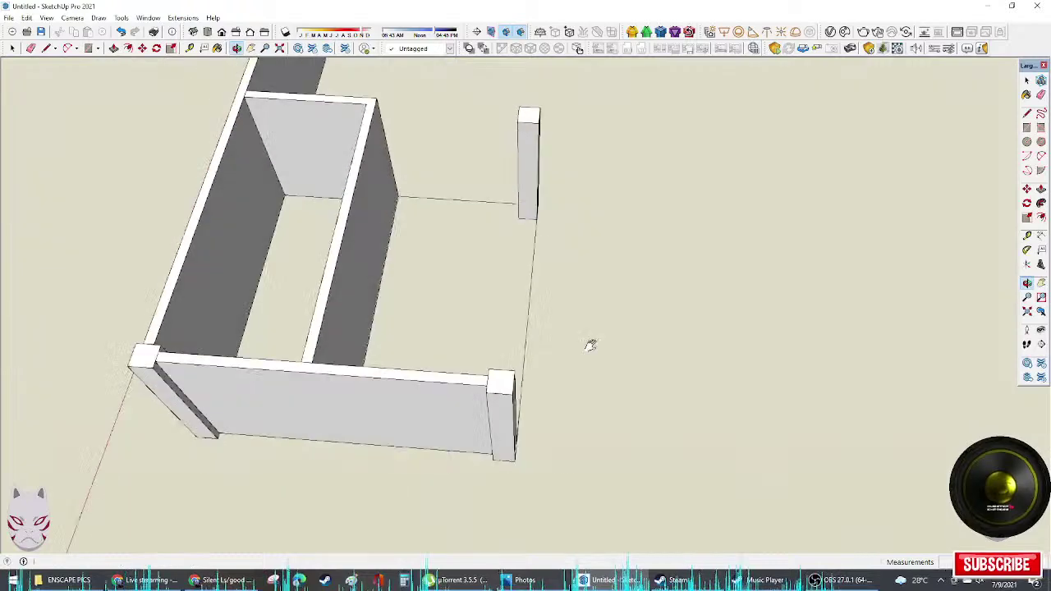
{"action": "scroll", "coordinate": [434, 171], "scroll_direction": "up", "scroll_amount": 4}
{"action": "middle_click_drag", "start_coordinate": [434, 172], "coordinate": [506, 221]}
{"action": "left_click_drag", "start_coordinate": [507, 221], "coordinate": [565, 258]}
{"action": "key", "text": "d"}
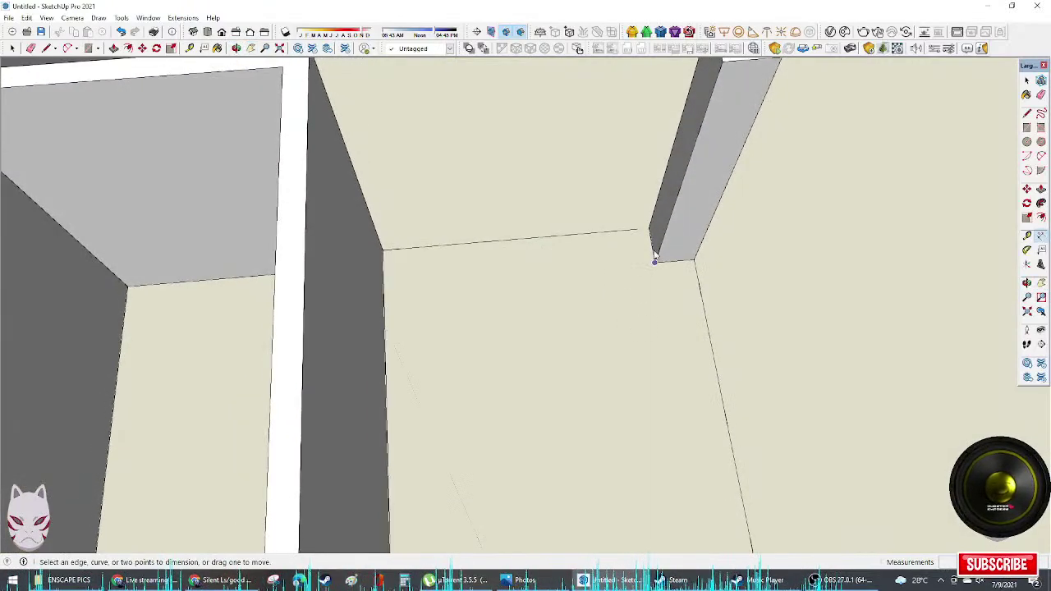
{"action": "left_click", "coordinate": [649, 229]}
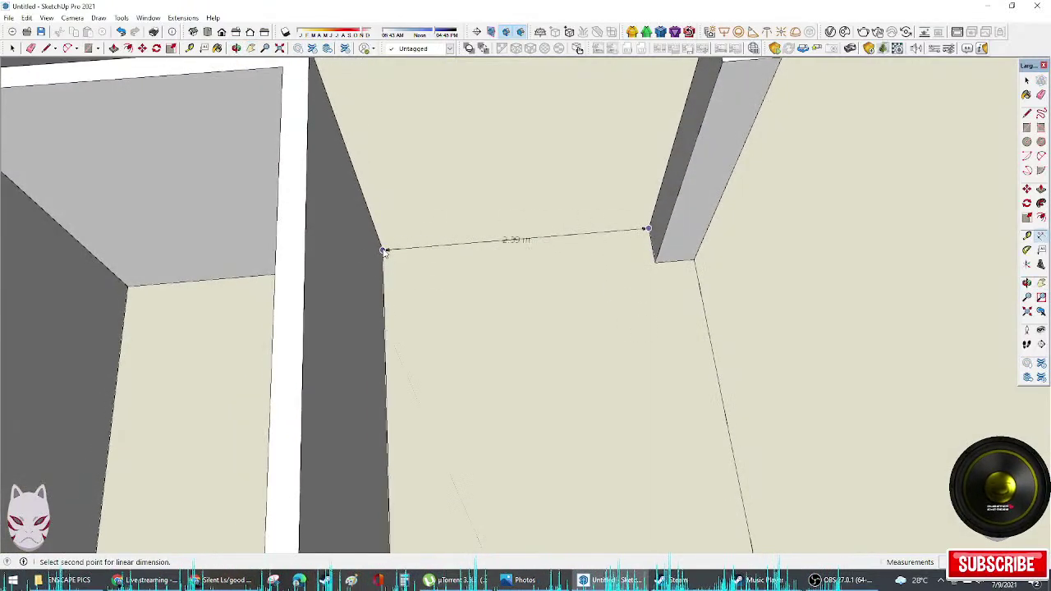
{"action": "left_click", "coordinate": [382, 250]}
{"action": "scroll", "coordinate": [413, 253], "scroll_direction": "down", "scroll_amount": 3}
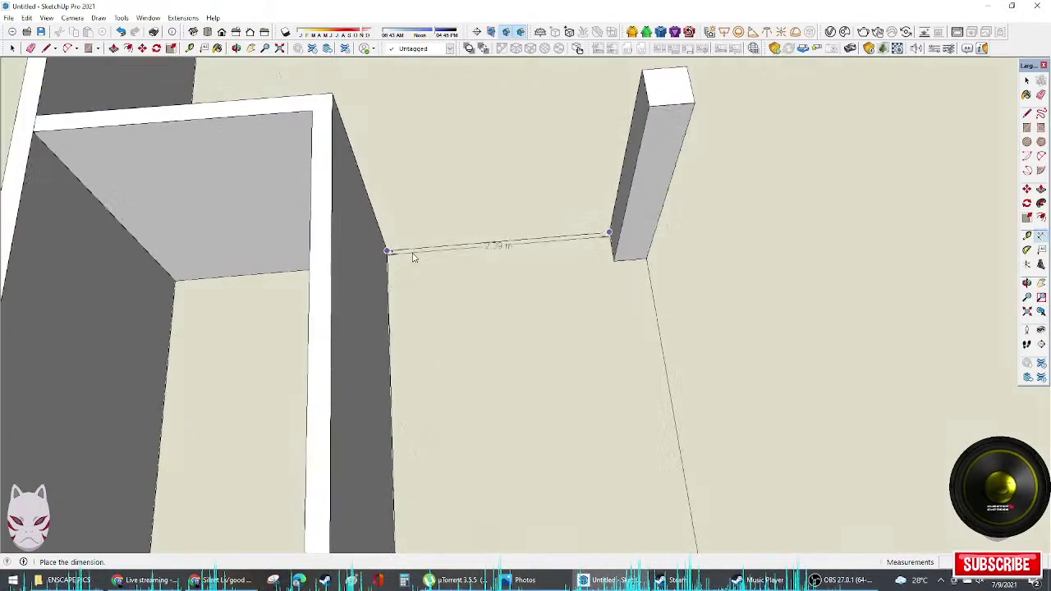
{"action": "middle_click_drag", "start_coordinate": [413, 254], "coordinate": [263, 189]}
{"action": "key", "text": "space"}
Step: Measure the clear distance between the long wall's column and the opposite row's column, without placing the dimension
{"action": "middle_click_drag", "start_coordinate": [664, 158], "coordinate": [441, 194]}
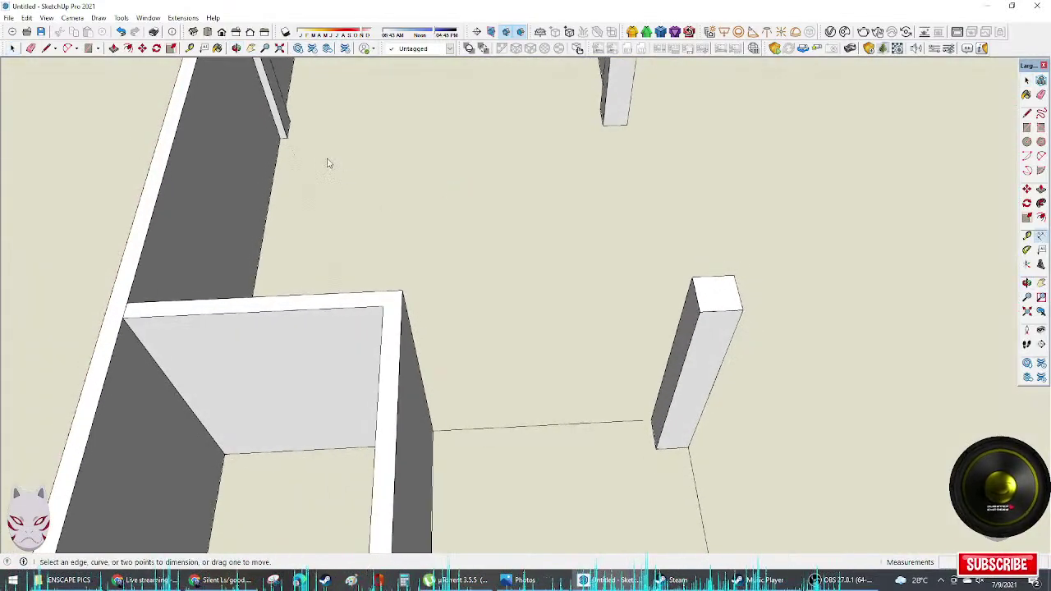
{"action": "left_click", "coordinate": [289, 136]}
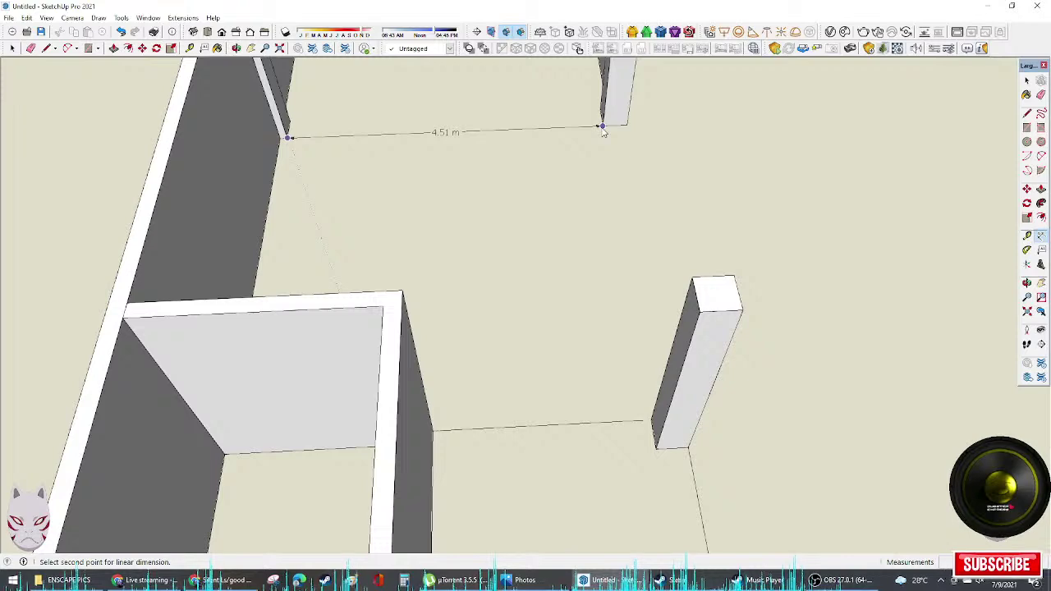
{"action": "scroll", "coordinate": [605, 150], "scroll_direction": "down", "scroll_amount": 3}
{"action": "middle_click_drag", "start_coordinate": [582, 238], "coordinate": [618, 215]}
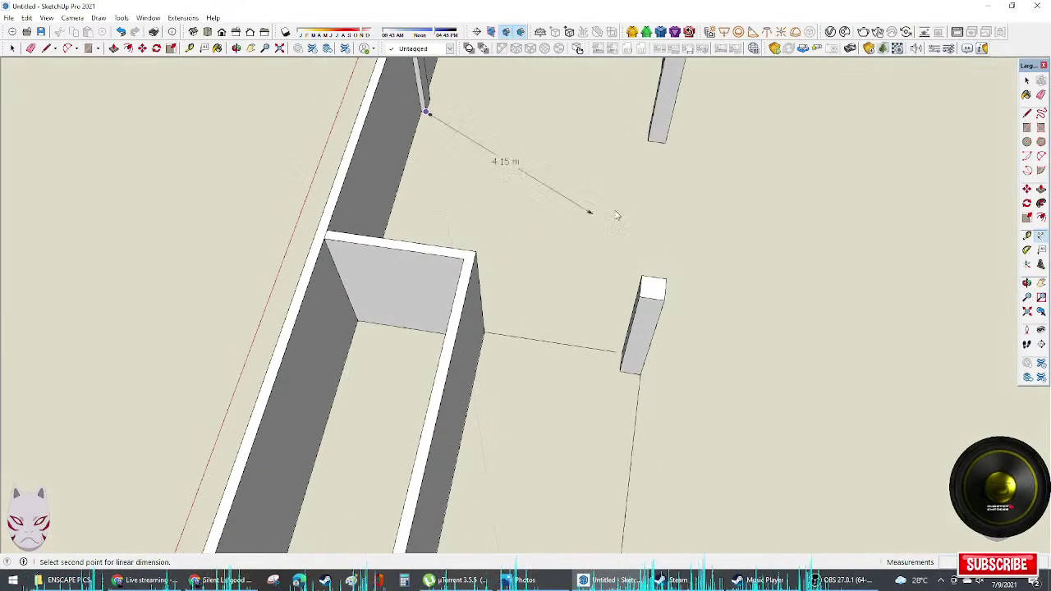
{"action": "key", "text": "Escape"}
Step: Measure from the freestanding column's other base corner to the partition wall's corner, without placing the dimension
{"action": "key", "text": "o"}
{"action": "left_click_drag", "start_coordinate": [591, 301], "coordinate": [608, 306]}
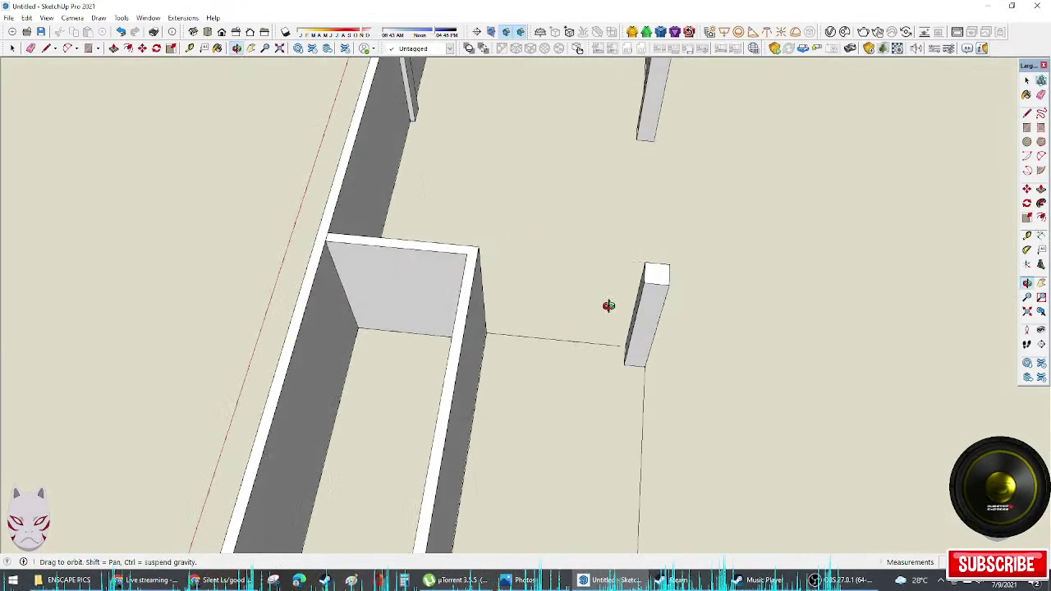
{"action": "middle_click_drag", "start_coordinate": [608, 305], "coordinate": [633, 334]}
{"action": "left_click", "coordinate": [628, 355]}
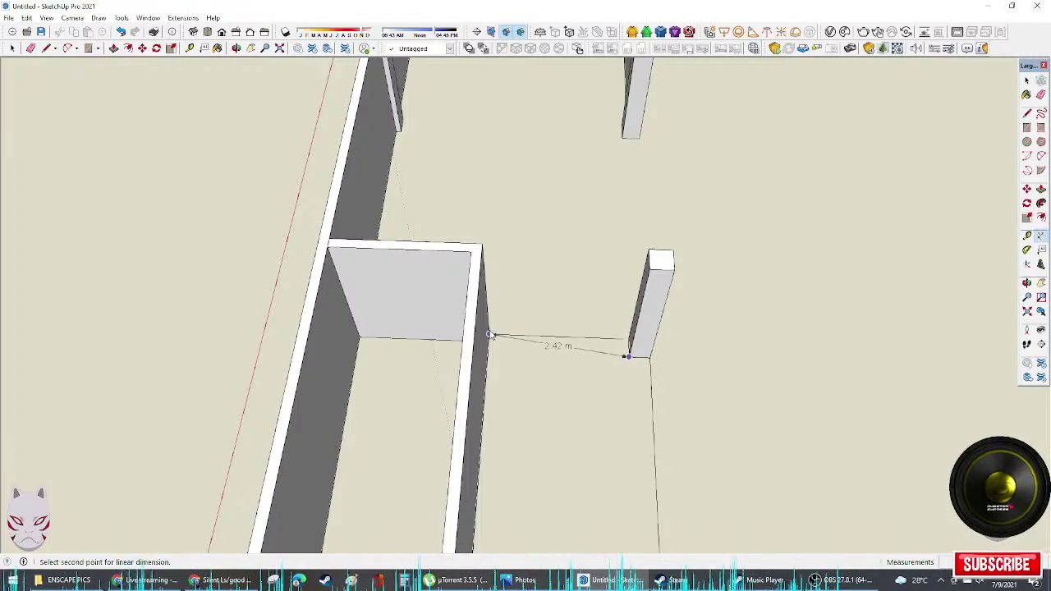
{"action": "left_click", "coordinate": [489, 335]}
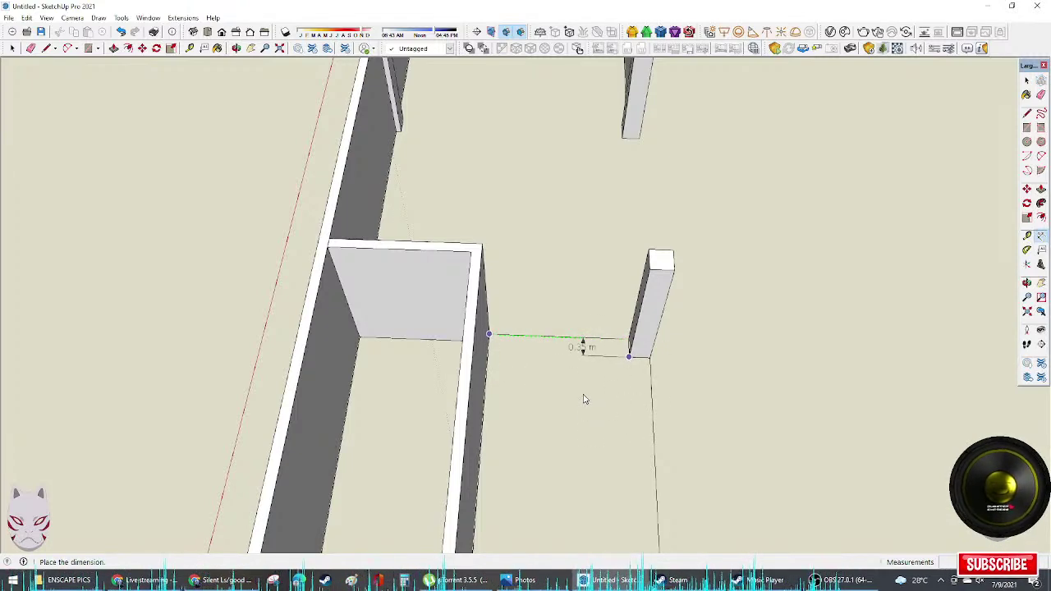
{"action": "middle_click_drag", "start_coordinate": [582, 379], "coordinate": [548, 417]}
{"action": "key", "text": "space"}
Step: Erase the two ground guide lines at the freestanding column and the 4.71 m dimension between the rows
{"action": "scroll", "coordinate": [611, 364], "scroll_direction": "down", "scroll_amount": 3}
{"action": "middle_click_drag", "start_coordinate": [650, 361], "coordinate": [619, 358]}
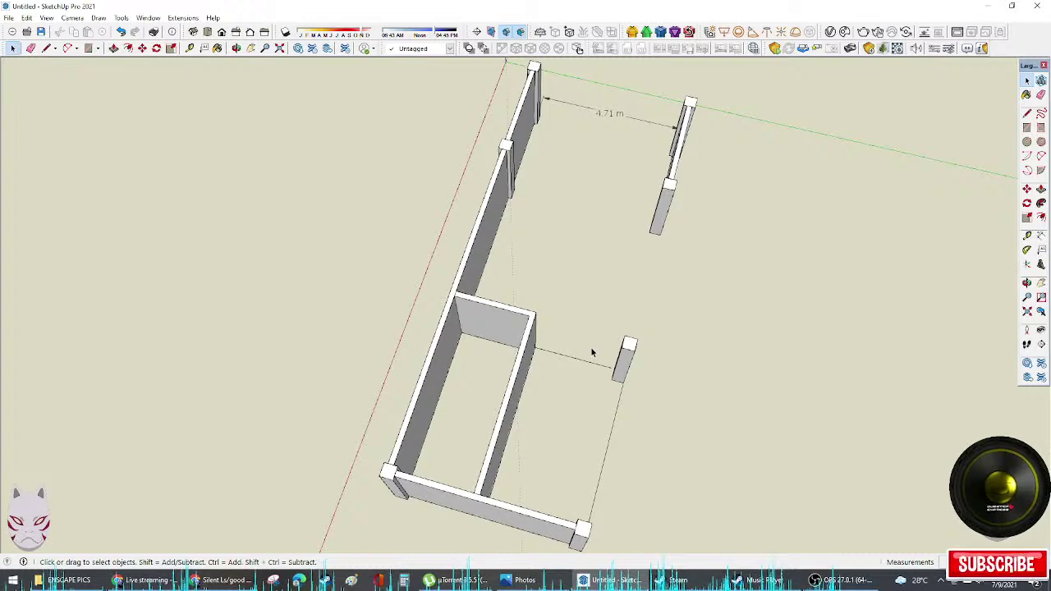
{"action": "key", "text": "e"}
{"action": "left_click", "coordinate": [594, 361]}
{"action": "left_click", "coordinate": [616, 412]}
{"action": "left_click", "coordinate": [626, 118]}
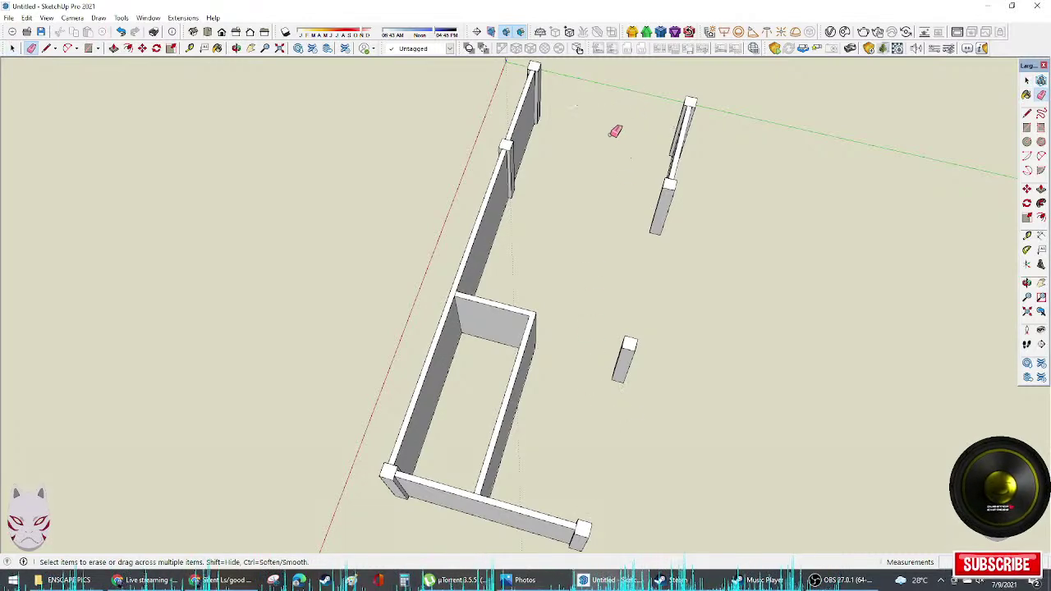
Step: Draw a 4.5 m ground line along the green axis from the freestanding column's outer base corner
{"action": "middle_click_drag", "start_coordinate": [615, 131], "coordinate": [762, 258]}
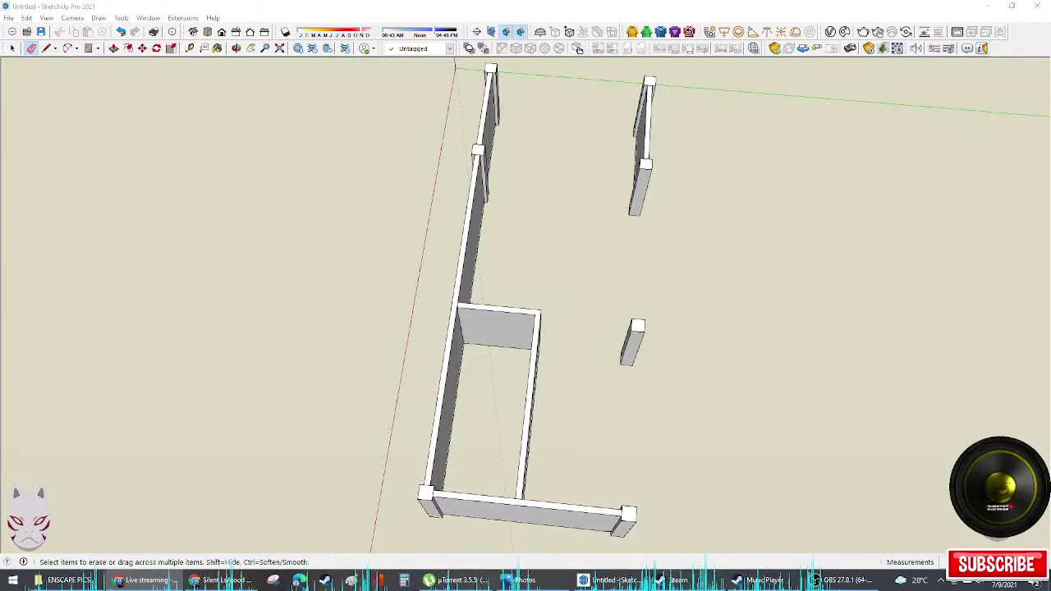
{"action": "mouse_move", "coordinate": [240, 487]}
{"action": "middle_mouse_down"}
{"action": "mouse_move", "coordinate": [697, 424]}
{"action": "mouse_move", "coordinate": [471, 326]}
{"action": "mouse_move", "coordinate": [502, 303]}
{"action": "mouse_move", "coordinate": [681, 298]}
{"action": "mouse_move", "coordinate": [816, 399]}
{"action": "mouse_move", "coordinate": [730, 387]}
{"action": "middle_mouse_up"}
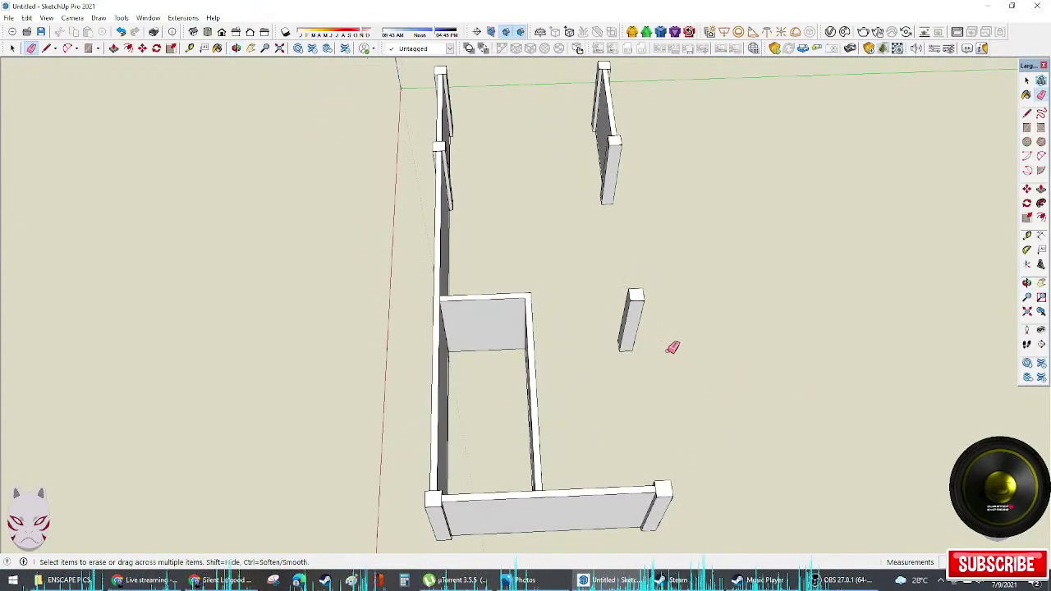
{"action": "key", "text": "space"}
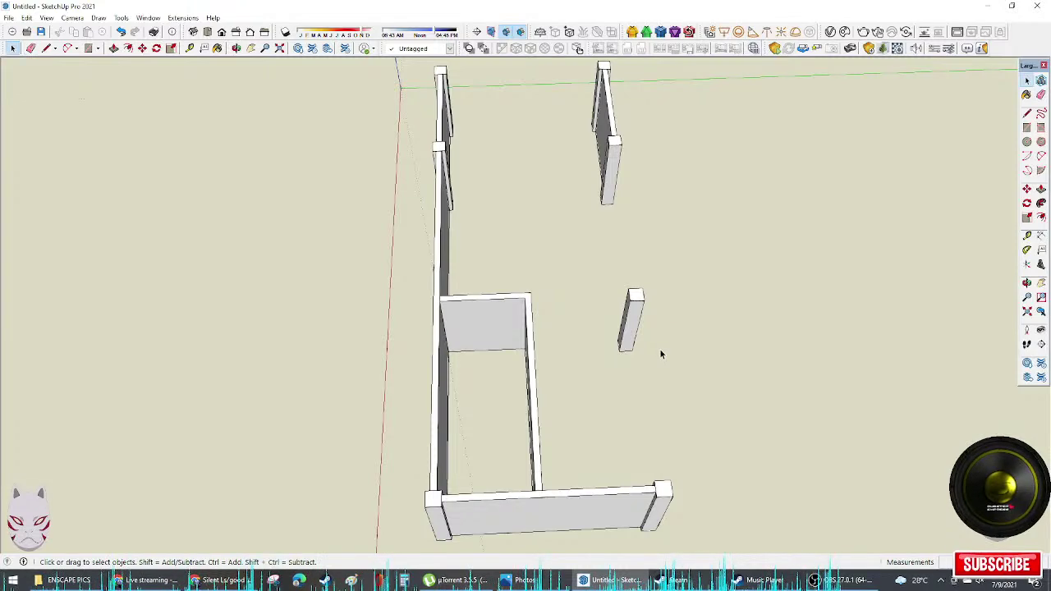
{"action": "key", "text": "l"}
{"action": "left_click", "coordinate": [630, 351]}
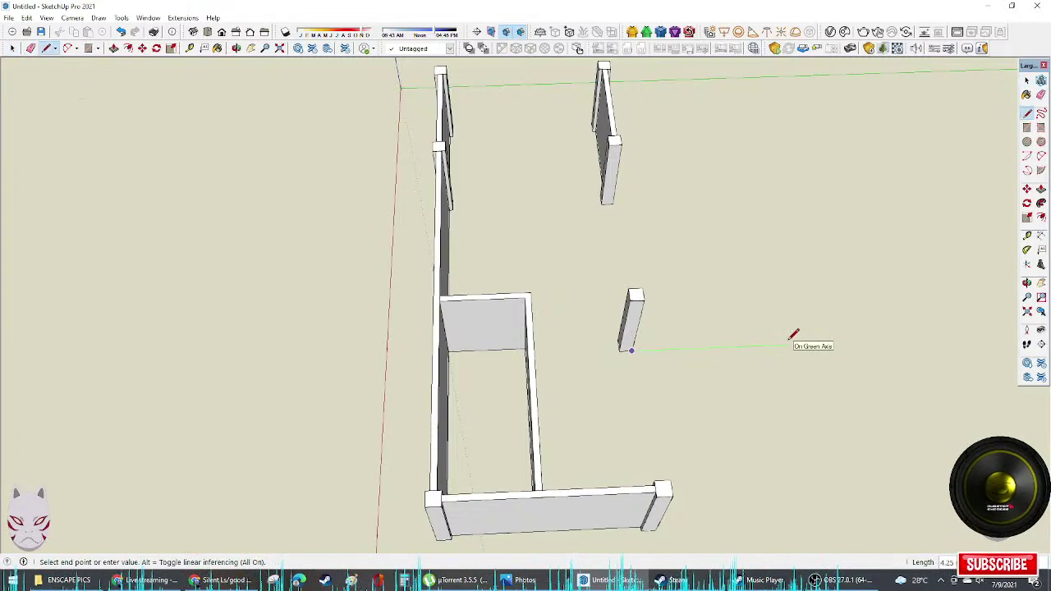
{"action": "left_click", "coordinate": [793, 335]}
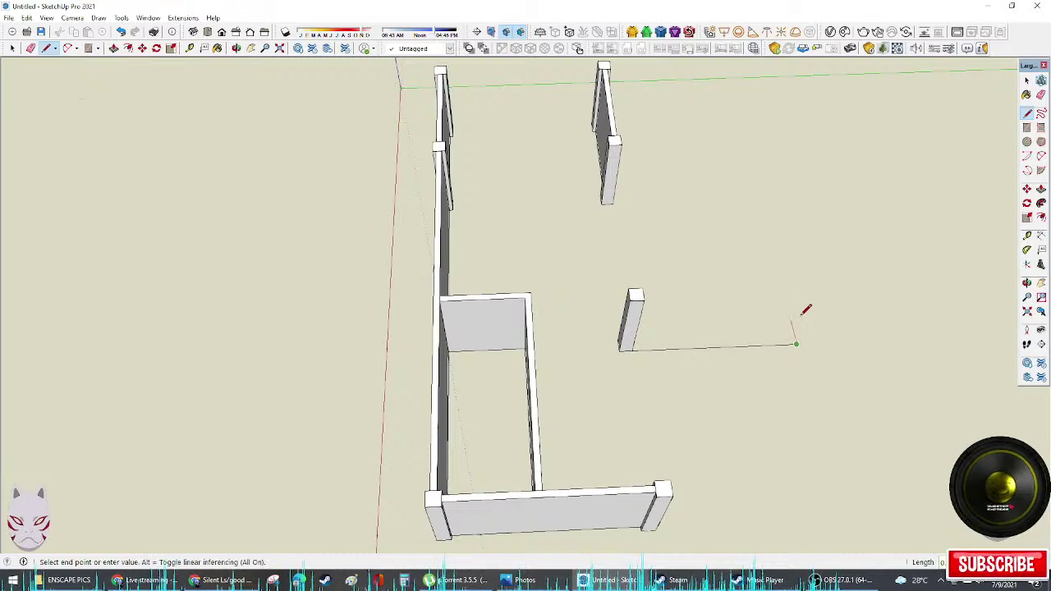
Step: Copy the freestanding column by its inner base corner to the line's far end, and erase the line
{"action": "scroll", "coordinate": [779, 329], "scroll_direction": "up", "scroll_amount": 2}
{"action": "key", "text": "space"}
{"action": "left_click", "coordinate": [606, 328]}
{"action": "key", "text": "m"}
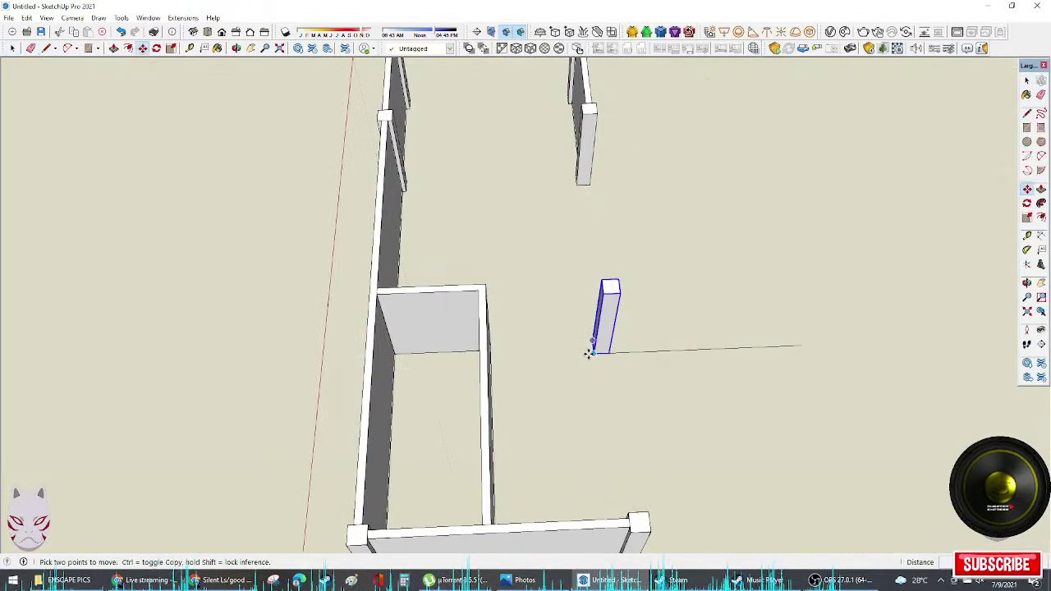
{"action": "left_click", "coordinate": [594, 353]}
{"action": "key", "text": "ctrl"}
{"action": "left_click", "coordinate": [801, 346]}
{"action": "key", "text": "space"}
{"action": "mouse_move", "coordinate": [801, 353]}
{"action": "middle_mouse_down"}
{"action": "mouse_move", "coordinate": [794, 386]}
{"action": "mouse_move", "coordinate": [541, 290]}
{"action": "mouse_move", "coordinate": [558, 369]}
{"action": "mouse_move", "coordinate": [474, 467]}
{"action": "mouse_move", "coordinate": [558, 450]}
{"action": "mouse_move", "coordinate": [569, 326]}
{"action": "middle_mouse_up"}
{"action": "key", "text": "e"}
{"action": "left_click", "coordinate": [784, 380]}
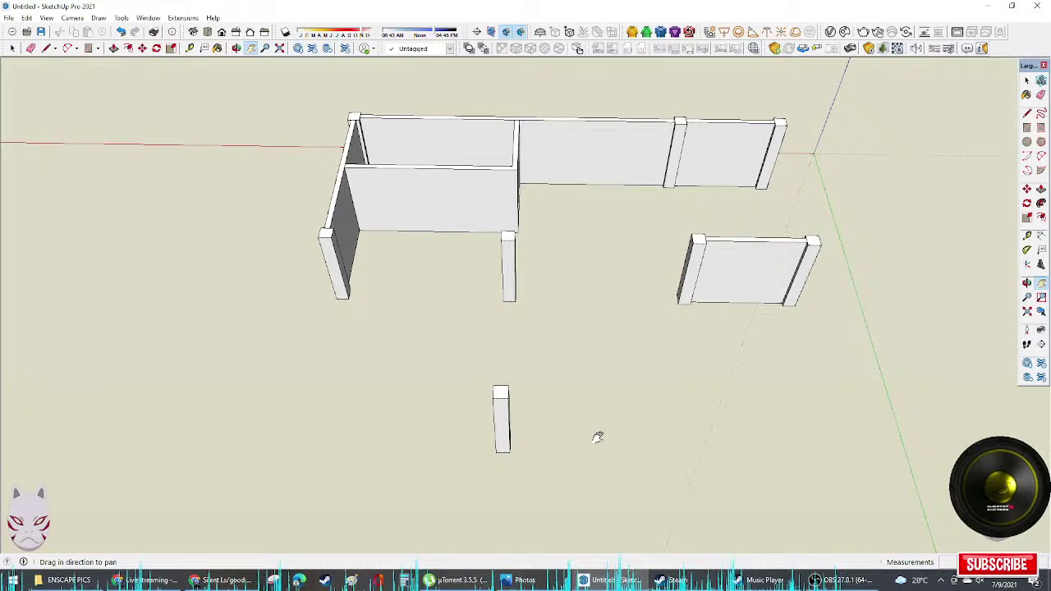
Step: Draw a ground rectangle from the base corner of the short wall's near column to the copied freestanding column's base corner
{"action": "key", "text": "l"}
{"action": "left_click", "coordinate": [509, 451]}
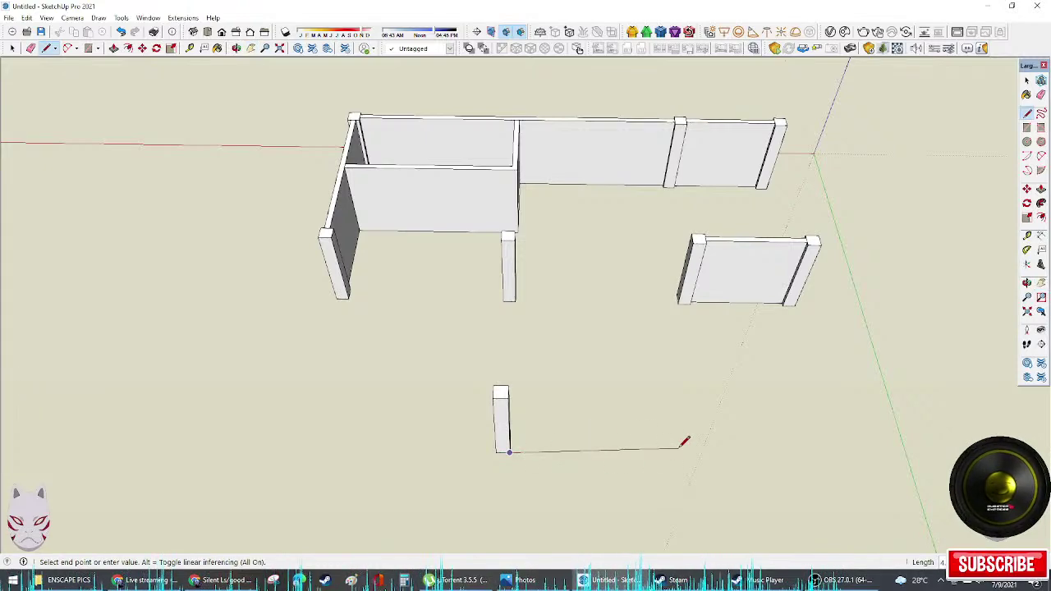
{"action": "key", "text": "r"}
{"action": "left_click", "coordinate": [678, 304]}
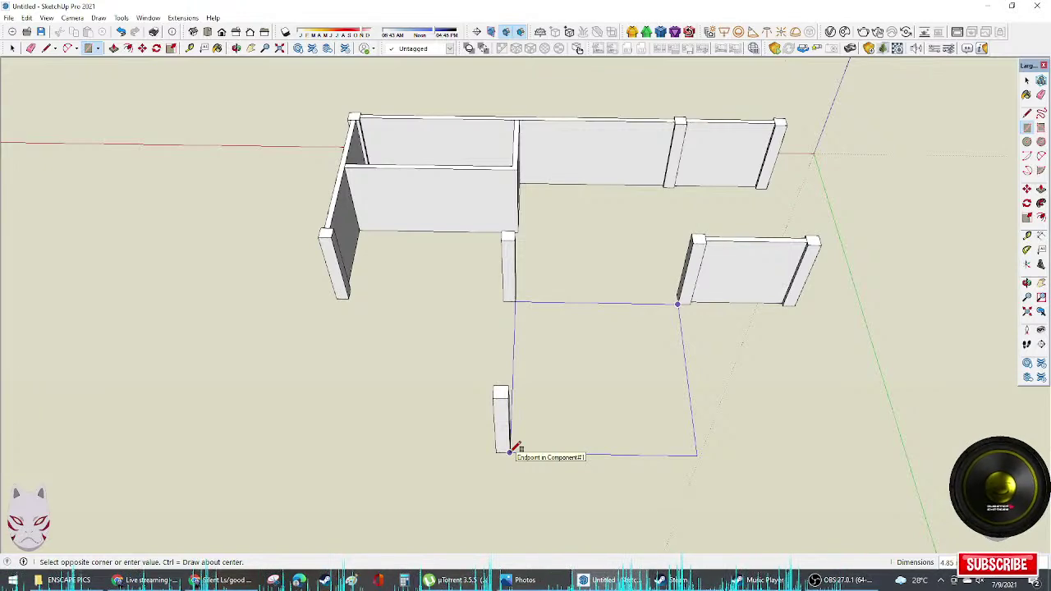
{"action": "left_click", "coordinate": [509, 450]}
{"action": "key", "text": "space"}
Step: Copy the short wall's near column by its base corner to the ground rectangle's open outer corner
{"action": "left_click", "coordinate": [683, 307]}
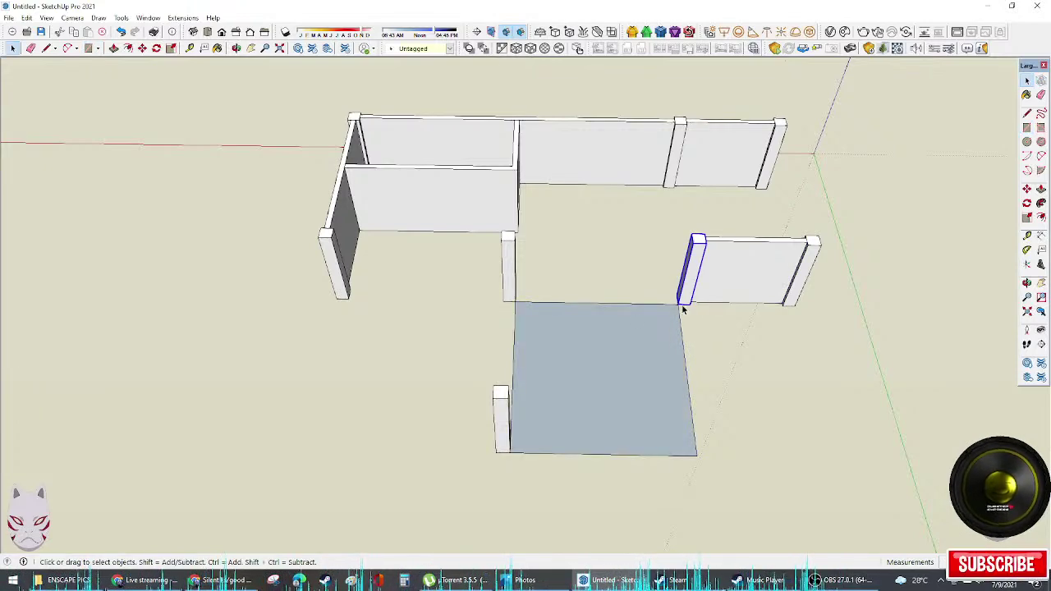
{"action": "middle_click_drag", "start_coordinate": [683, 307], "coordinate": [734, 293]}
{"action": "key", "text": "m"}
{"action": "left_click", "coordinate": [661, 254]}
{"action": "key", "text": "ctrl"}
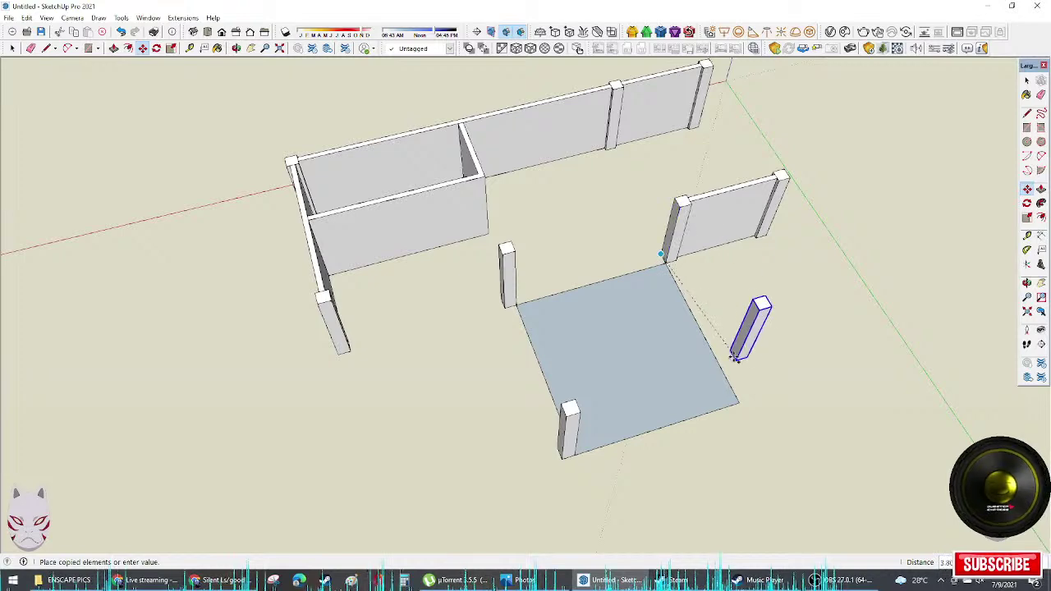
{"action": "key", "text": "space"}
{"action": "key", "text": "m"}
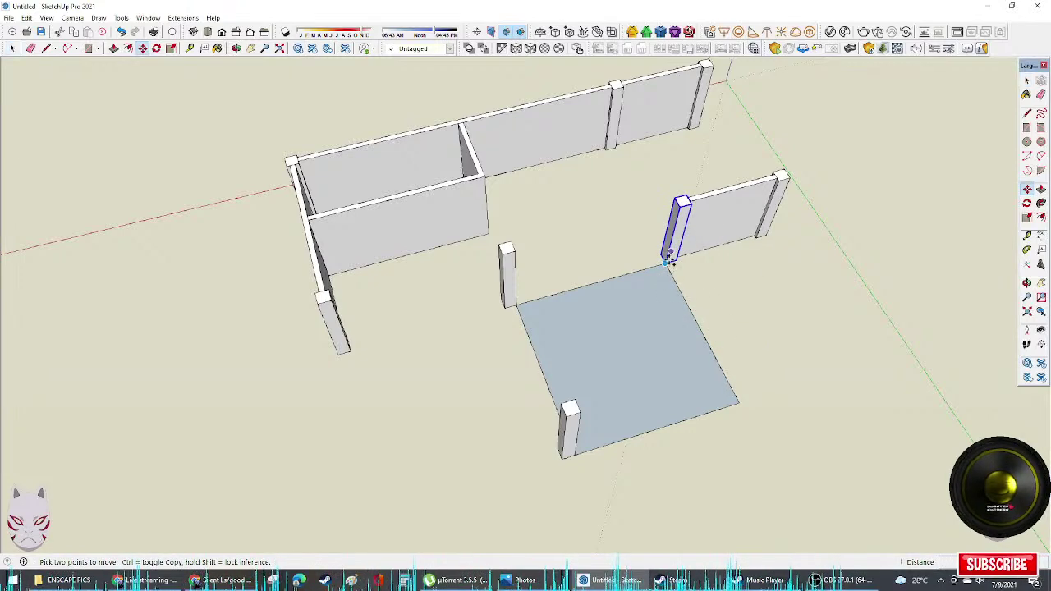
{"action": "left_click", "coordinate": [669, 260]}
{"action": "key", "text": "ctrl"}
{"action": "left_click", "coordinate": [737, 401]}
Step: Dimension the clear distance between the original freestanding column and its copy on the open side of the rectangle
{"action": "middle_click_drag", "start_coordinate": [656, 387], "coordinate": [775, 340]}
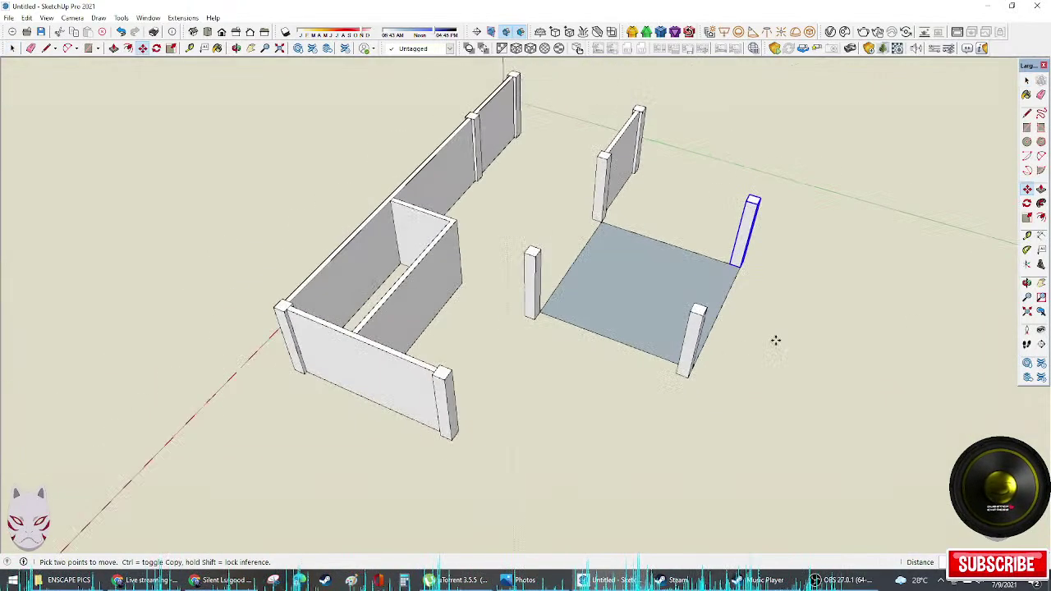
{"action": "scroll", "coordinate": [736, 348], "scroll_direction": "up", "scroll_amount": 3}
{"action": "middle_click_drag", "start_coordinate": [710, 344], "coordinate": [802, 344]}
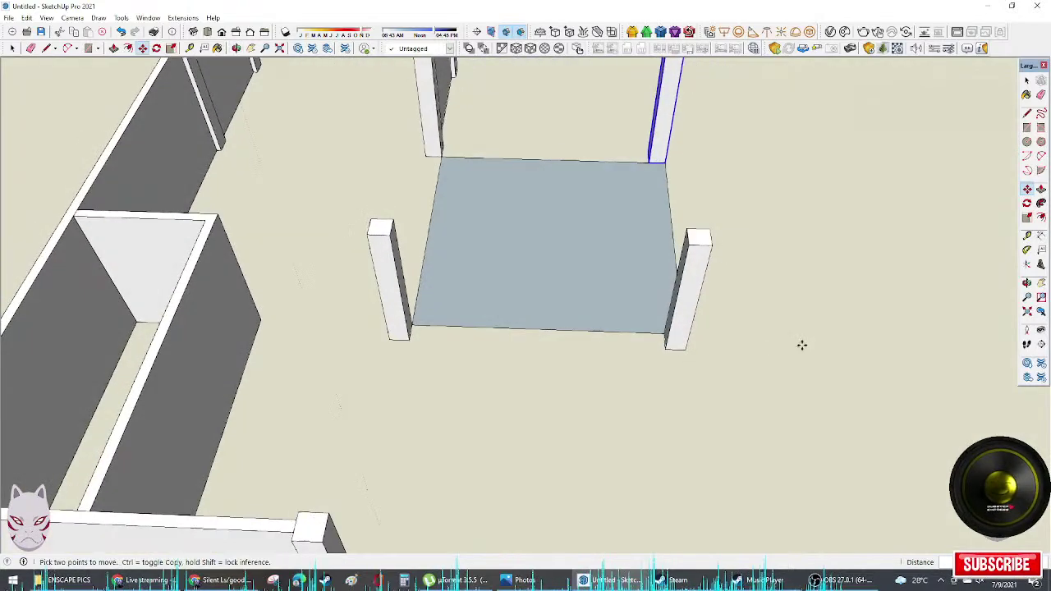
{"action": "key", "text": "d"}
{"action": "left_click", "coordinate": [663, 348]}
{"action": "left_click", "coordinate": [410, 341]}
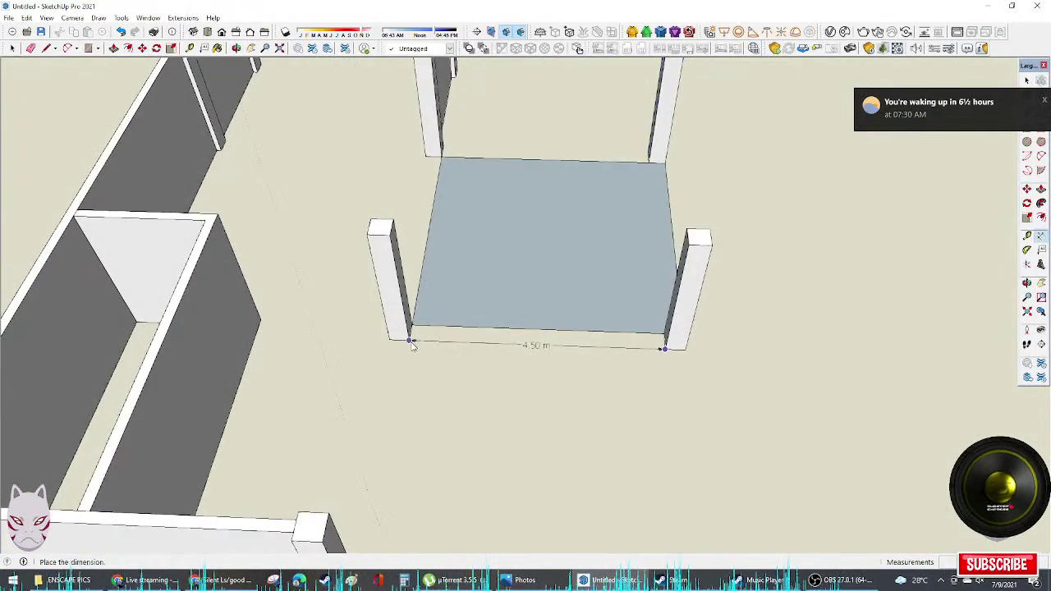
{"action": "left_click", "coordinate": [406, 379]}
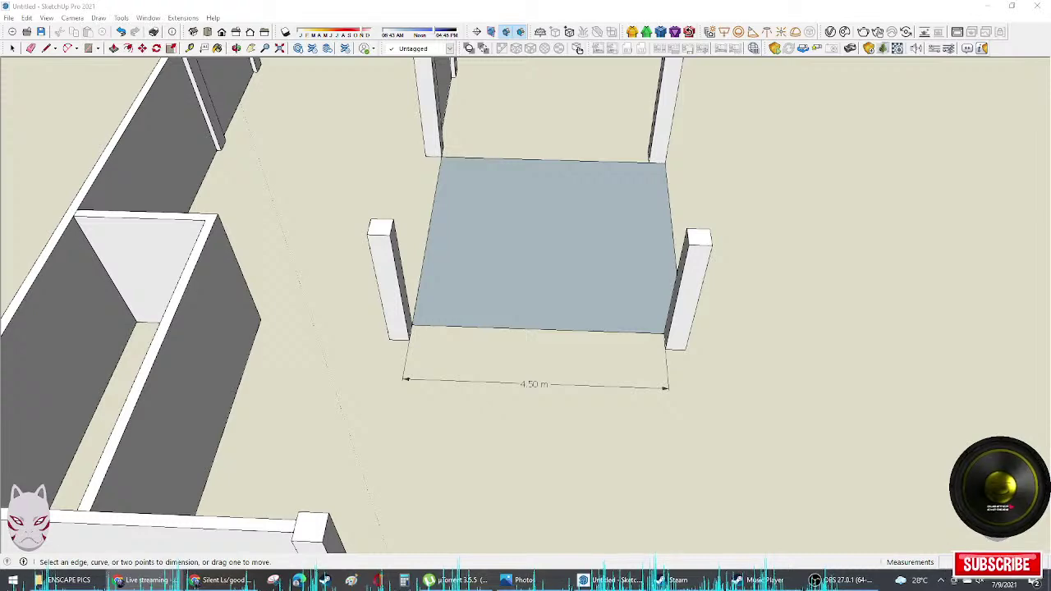
Step: Dimension the rectangle's outer side between the two newly copied columns
{"action": "middle_click_drag", "start_coordinate": [879, 432], "coordinate": [553, 376]}
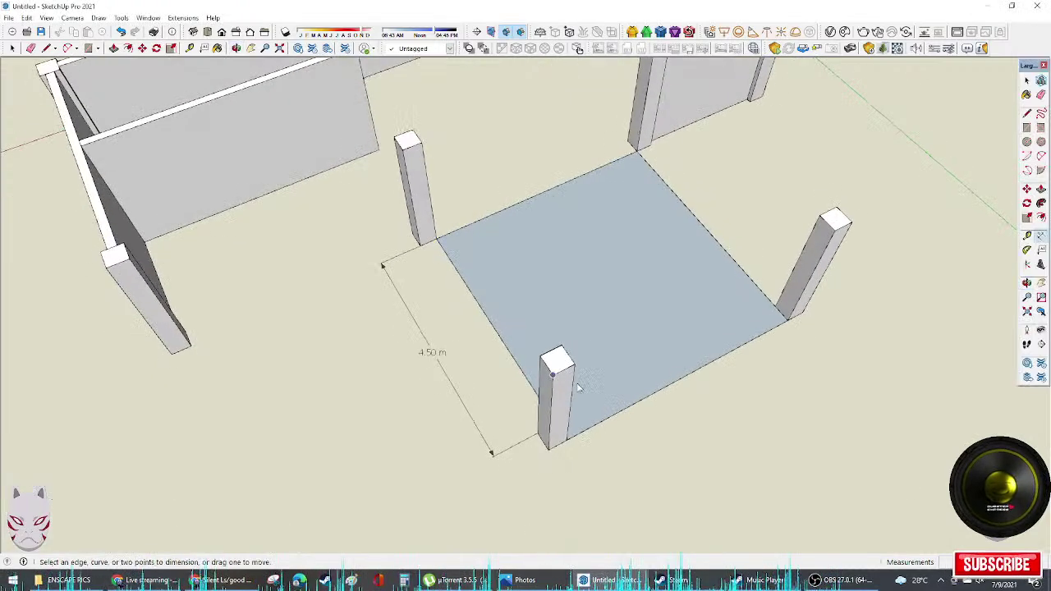
{"action": "left_click", "coordinate": [786, 320]}
{"action": "left_click", "coordinate": [569, 441]}
{"action": "left_click", "coordinate": [612, 459]}
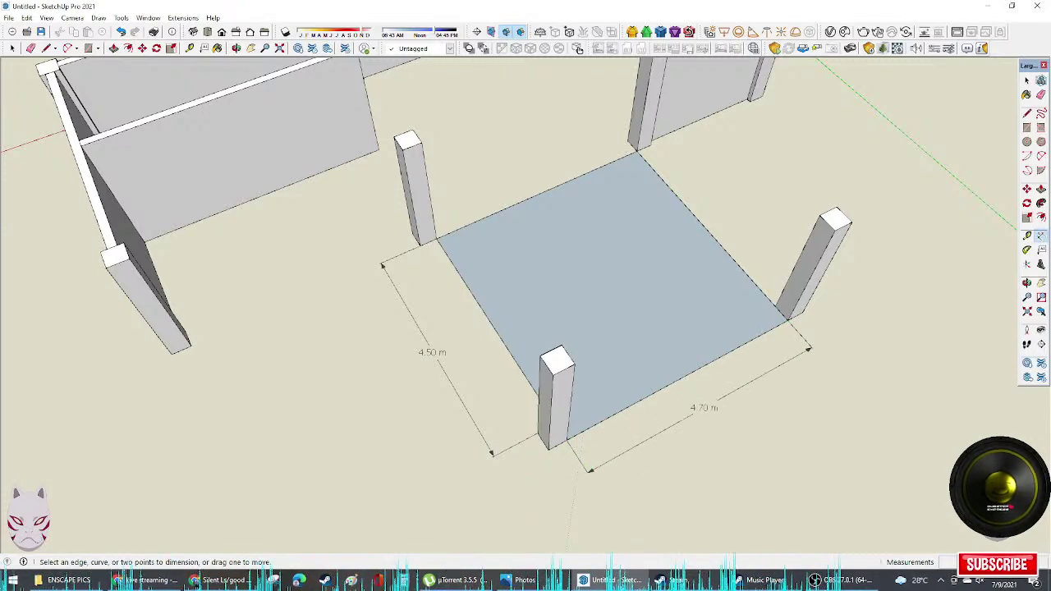
Step: Erase the two dimensions placed along the ground rectangle
{"action": "key", "text": "alt+Tab"}
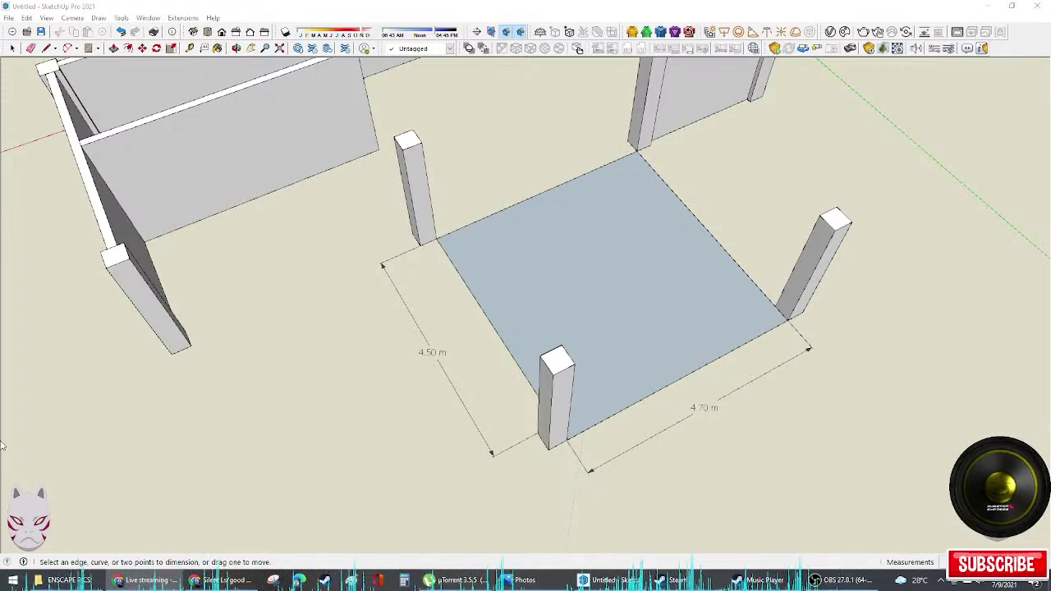
{"action": "mouse_move", "coordinate": [63, 394]}
{"action": "middle_mouse_down"}
{"action": "mouse_move", "coordinate": [167, 258]}
{"action": "mouse_move", "coordinate": [689, 309]}
{"action": "mouse_move", "coordinate": [596, 382]}
{"action": "middle_mouse_up"}
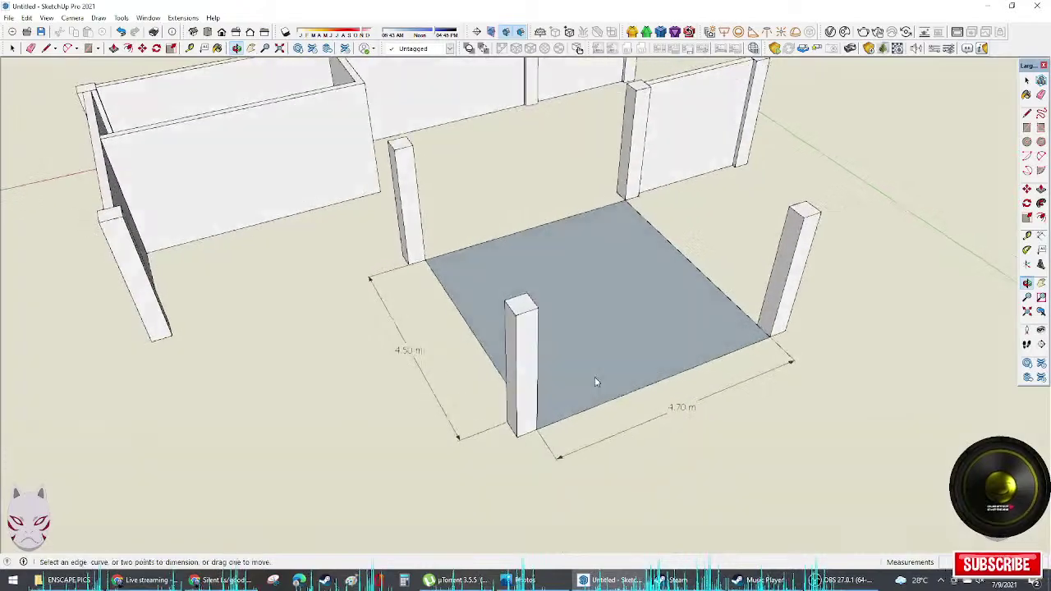
{"action": "key", "text": "e"}
{"action": "left_click", "coordinate": [702, 408]}
{"action": "left_click", "coordinate": [451, 419]}
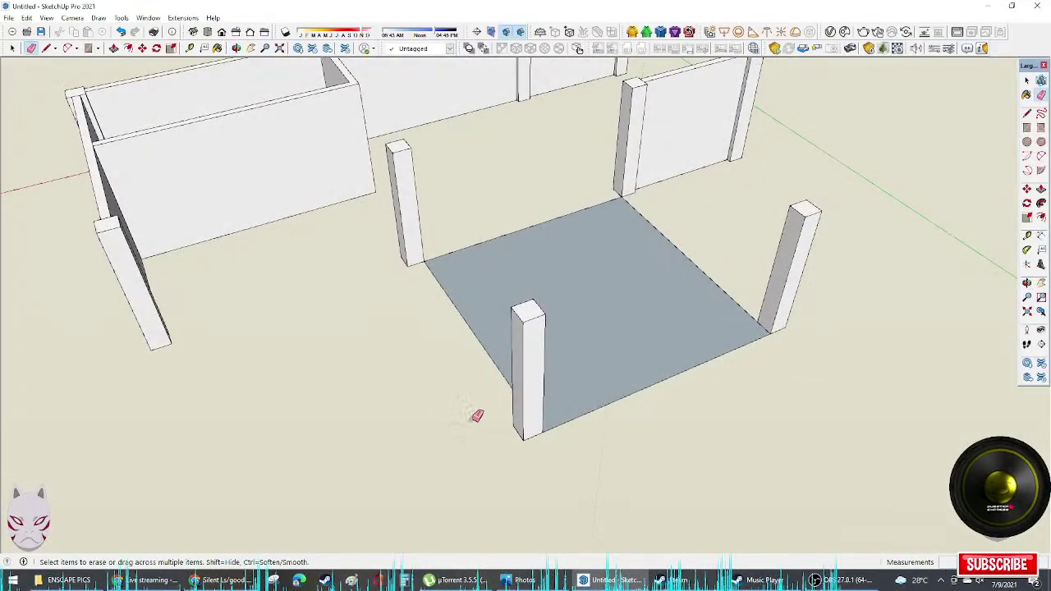
Step: Make a rotated copy of the short row's wall panel, turned perpendicular to the original
{"action": "mouse_move", "coordinate": [476, 416]}
{"action": "middle_mouse_down"}
{"action": "mouse_move", "coordinate": [660, 485]}
{"action": "mouse_move", "coordinate": [823, 504]}
{"action": "middle_mouse_up"}
{"action": "mouse_move", "coordinate": [628, 375]}
{"action": "middle_mouse_down"}
{"action": "mouse_move", "coordinate": [629, 336]}
{"action": "mouse_move", "coordinate": [551, 380]}
{"action": "mouse_move", "coordinate": [566, 392]}
{"action": "mouse_move", "coordinate": [394, 298]}
{"action": "mouse_move", "coordinate": [495, 279]}
{"action": "middle_mouse_up"}
{"action": "scroll", "coordinate": [540, 380], "scroll_direction": "down", "scroll_amount": 5}
{"action": "scroll", "coordinate": [709, 279], "scroll_direction": "up", "scroll_amount": 3}
{"action": "middle_click_drag", "start_coordinate": [704, 281], "coordinate": [669, 345]}
{"action": "key", "text": "space"}
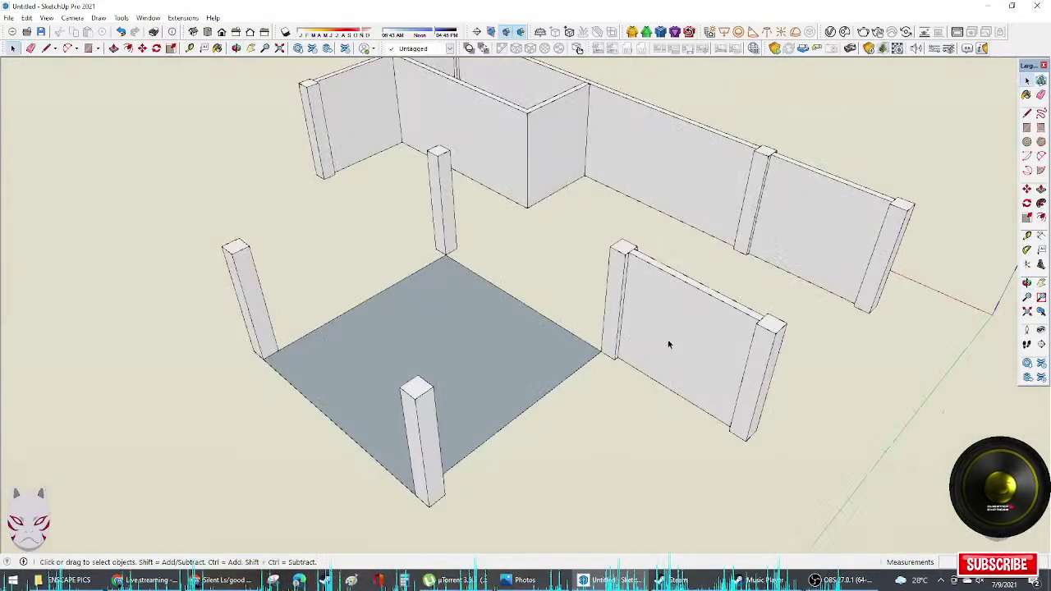
{"action": "left_click", "coordinate": [668, 344]}
{"action": "key", "text": "q"}
{"action": "left_click", "coordinate": [589, 430]}
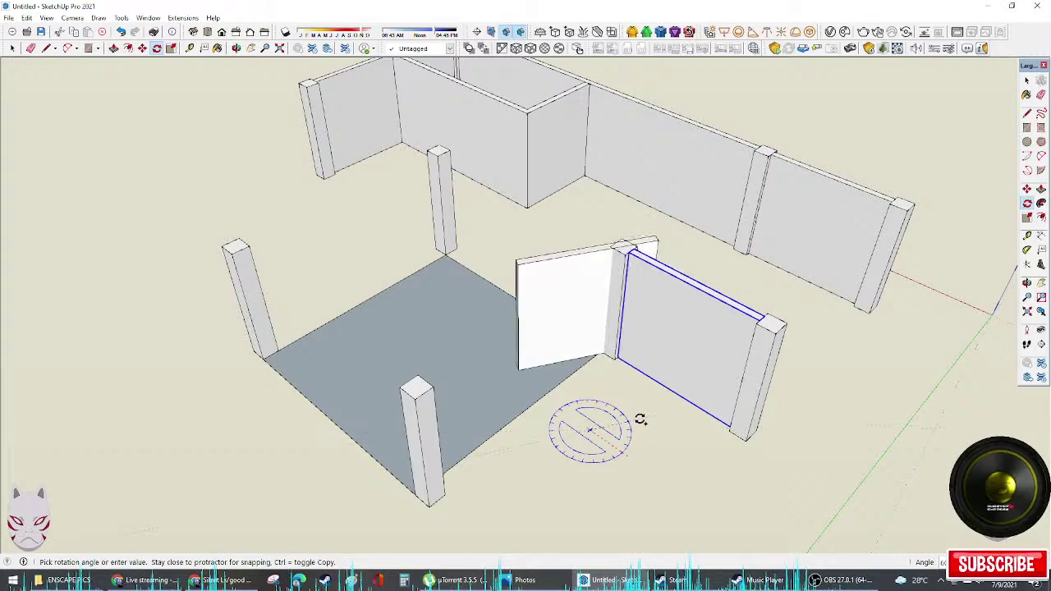
{"action": "left_click", "coordinate": [605, 399]}
{"action": "key", "text": "space"}
Step: Move the rotated panel against the short wall's near column, set slightly back from the ground rectangle's edge
{"action": "middle_click_drag", "start_coordinate": [605, 399], "coordinate": [660, 331]}
{"action": "scroll", "coordinate": [639, 329], "scroll_direction": "up", "scroll_amount": 4}
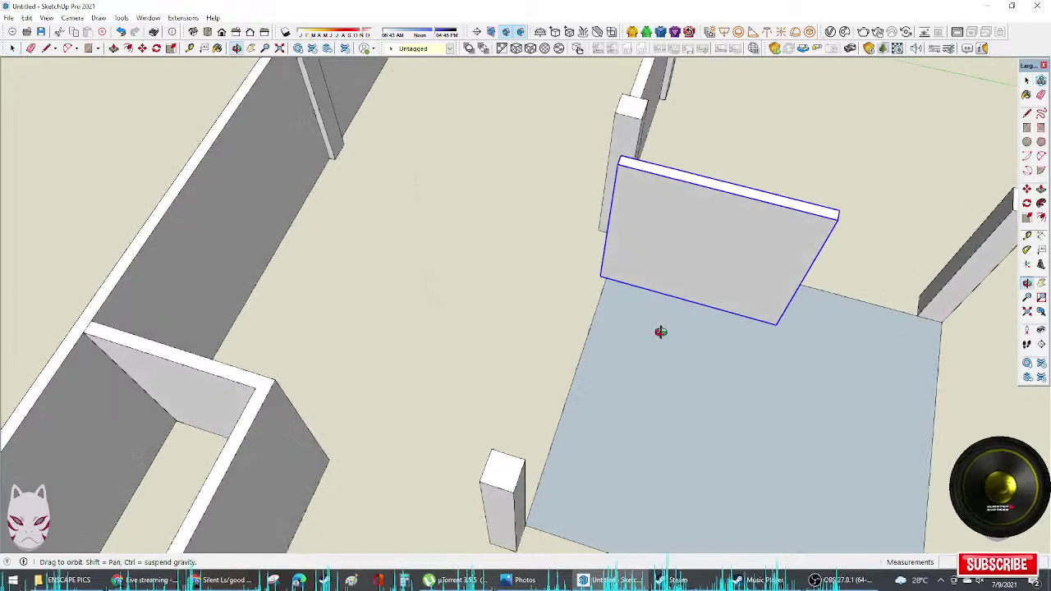
{"action": "key", "text": "m"}
{"action": "left_click", "coordinate": [601, 279]}
{"action": "scroll", "coordinate": [680, 206], "scroll_direction": "up", "scroll_amount": 3}
{"action": "scroll", "coordinate": [575, 246], "scroll_direction": "up", "scroll_amount": 4}
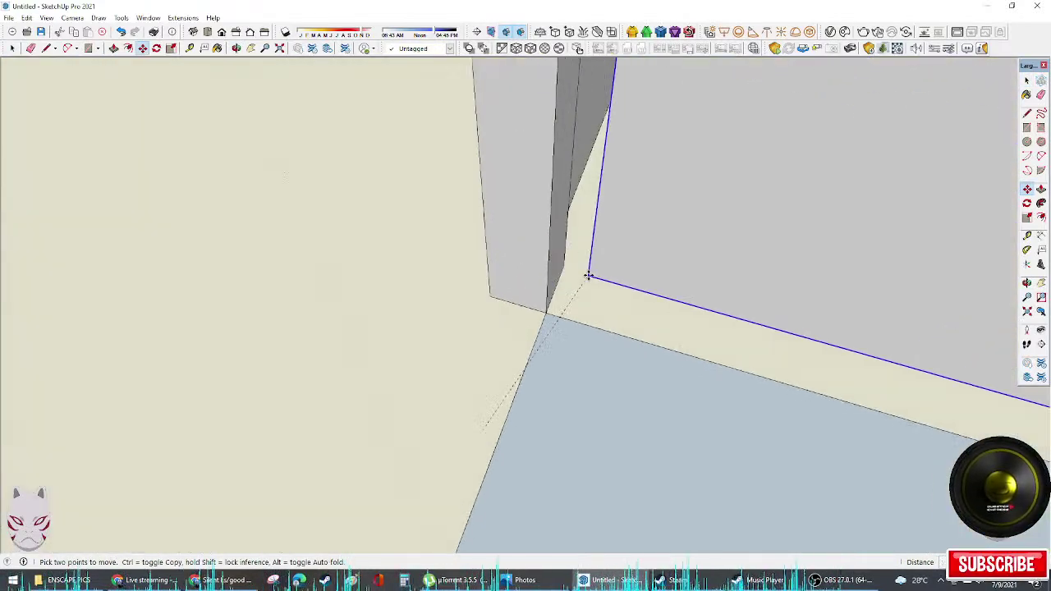
{"action": "left_click", "coordinate": [537, 322]}
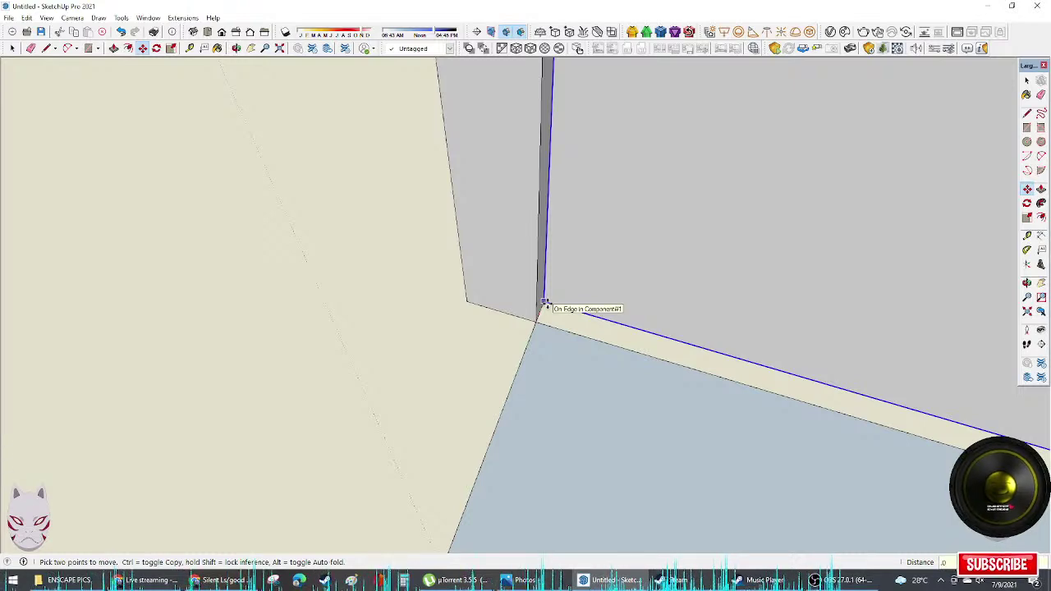
{"action": "left_click", "coordinate": [546, 304]}
{"action": "scroll", "coordinate": [575, 303], "scroll_direction": "down", "scroll_amount": 5}
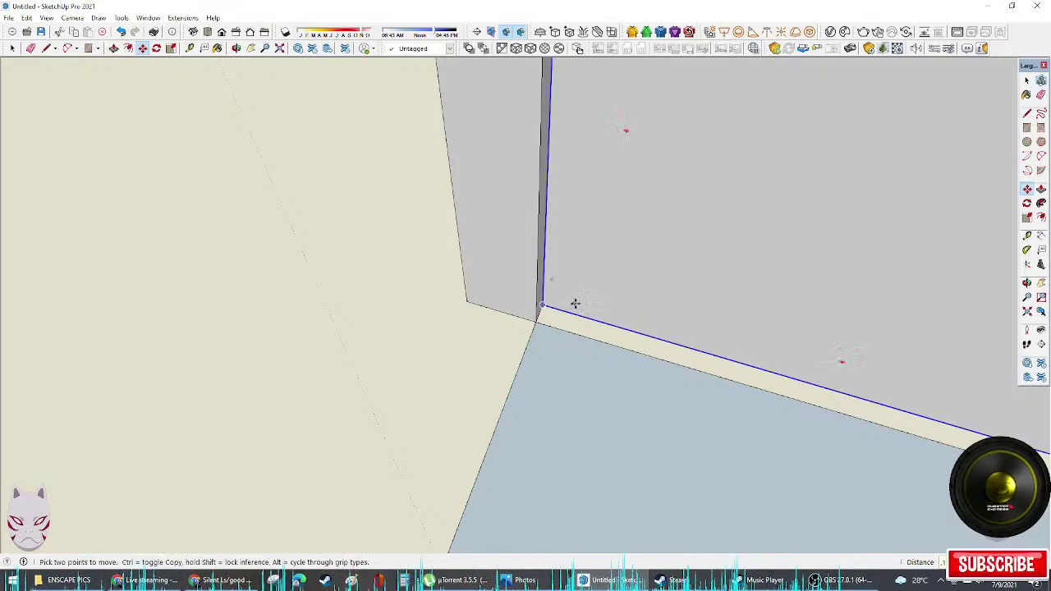
Step: Scale the rotated panel lengthwise so it spans to the column at the rectangle's outer corner
{"action": "middle_click_drag", "start_coordinate": [577, 363], "coordinate": [799, 296]}
{"action": "key", "text": "space"}
{"action": "scroll", "coordinate": [800, 296], "scroll_direction": "up", "scroll_amount": 5}
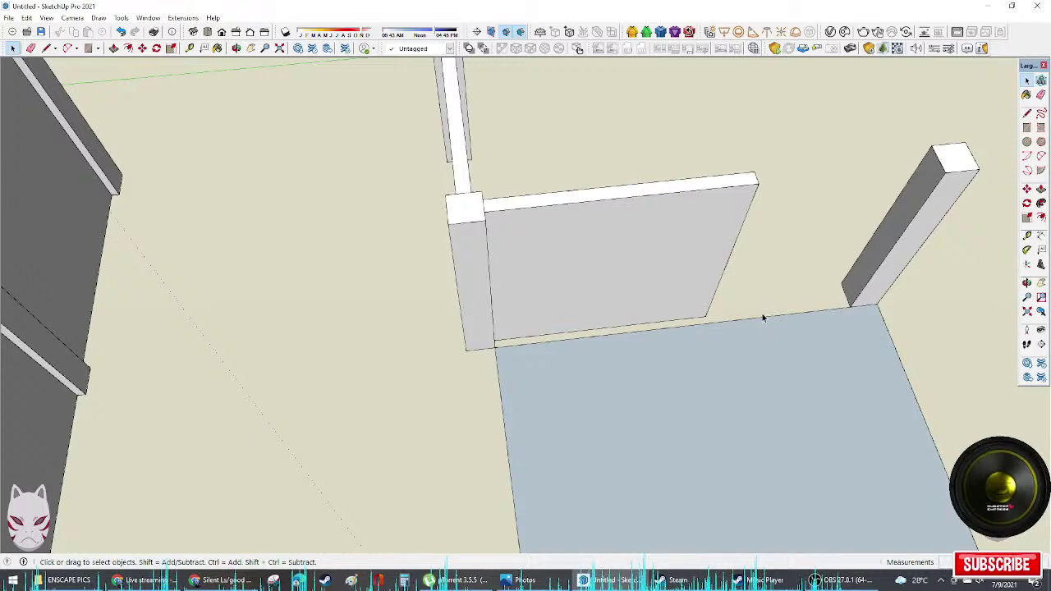
{"action": "key", "text": "s"}
{"action": "left_click_drag", "start_coordinate": [719, 238], "coordinate": [912, 305]}
{"action": "key", "text": "space"}
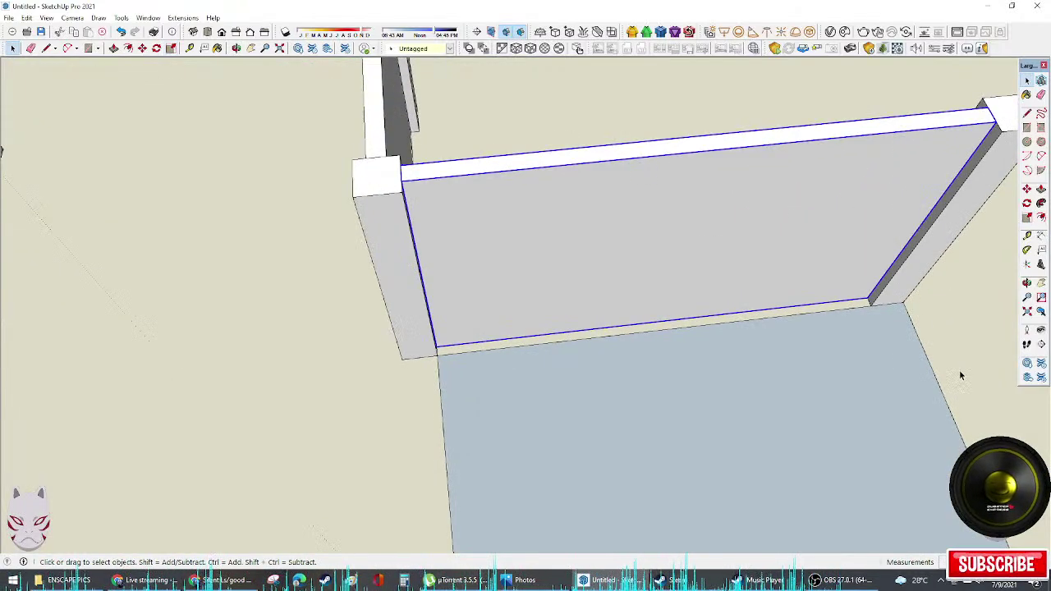
{"action": "middle_click_drag", "start_coordinate": [957, 368], "coordinate": [873, 328]}
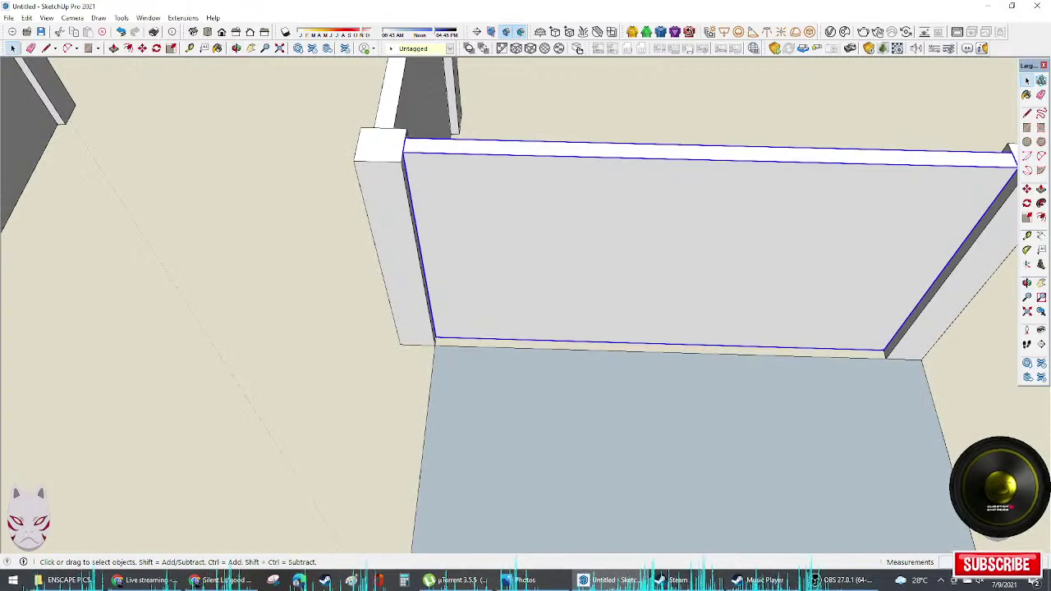
Step: Try to make a perpendicular rotated copy of the wall panel standing along the ground rectangle's edge
{"action": "key", "text": "alt+Tab"}
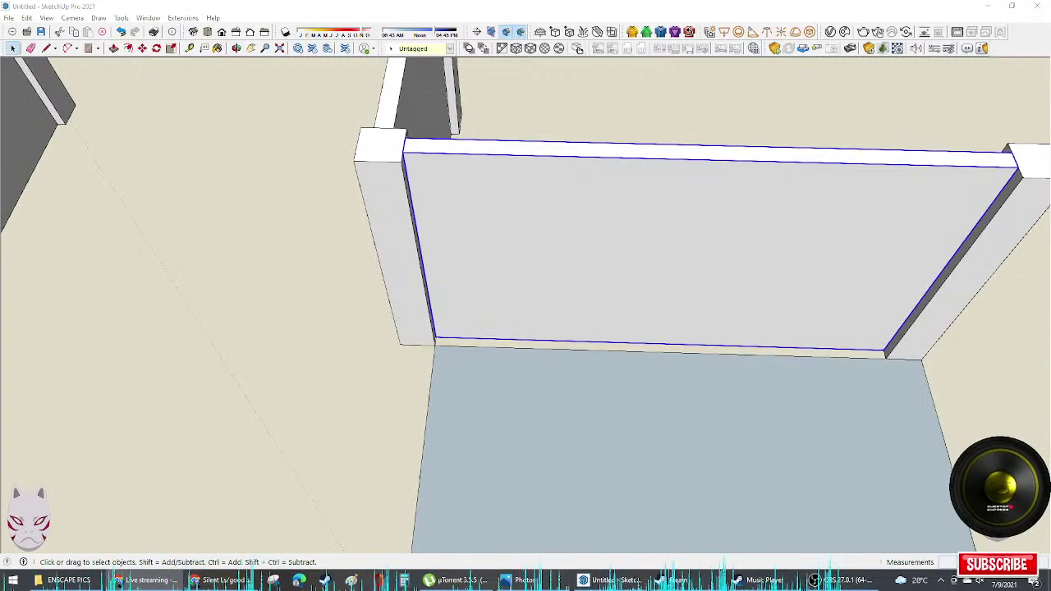
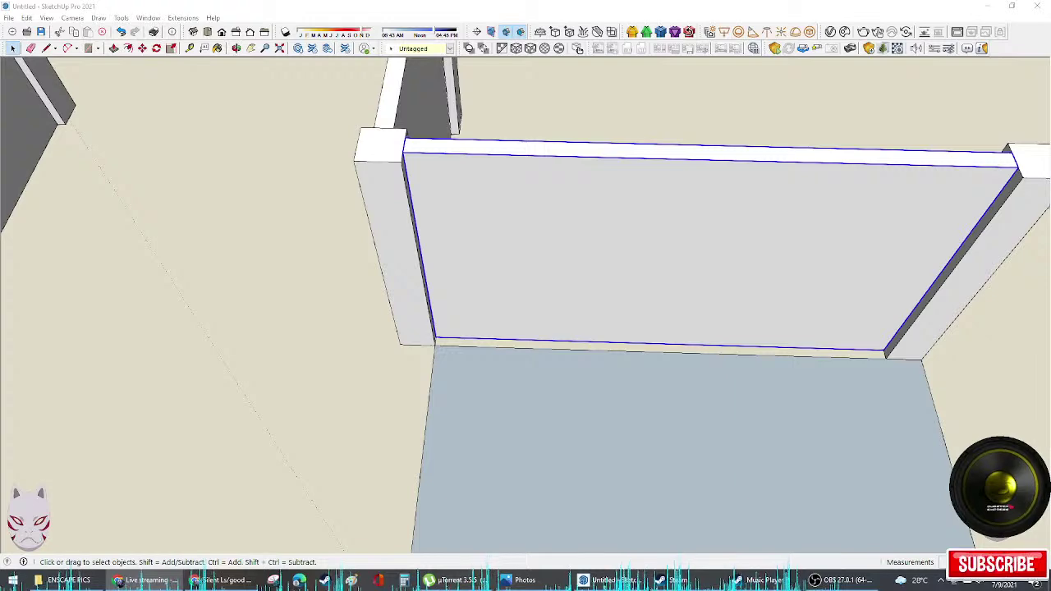
{"action": "scroll", "coordinate": [680, 293], "scroll_direction": "down", "scroll_amount": 3}
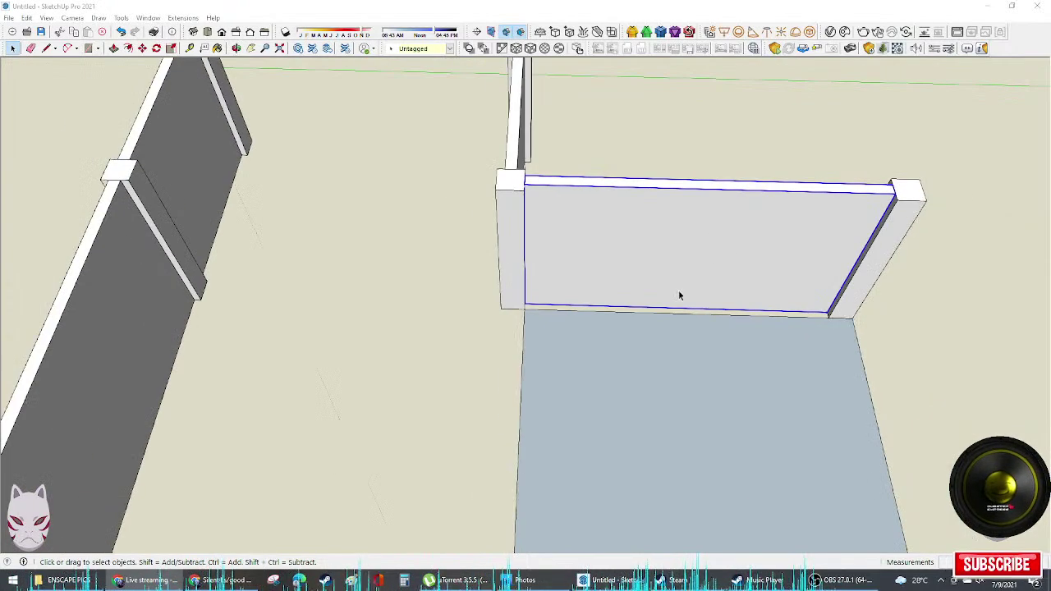
{"action": "middle_click_drag", "start_coordinate": [681, 293], "coordinate": [821, 334]}
{"action": "scroll", "coordinate": [825, 337], "scroll_direction": "down", "scroll_amount": 1}
{"action": "middle_click_drag", "start_coordinate": [771, 300], "coordinate": [623, 274], "text": "shift"}
{"action": "key", "text": "q"}
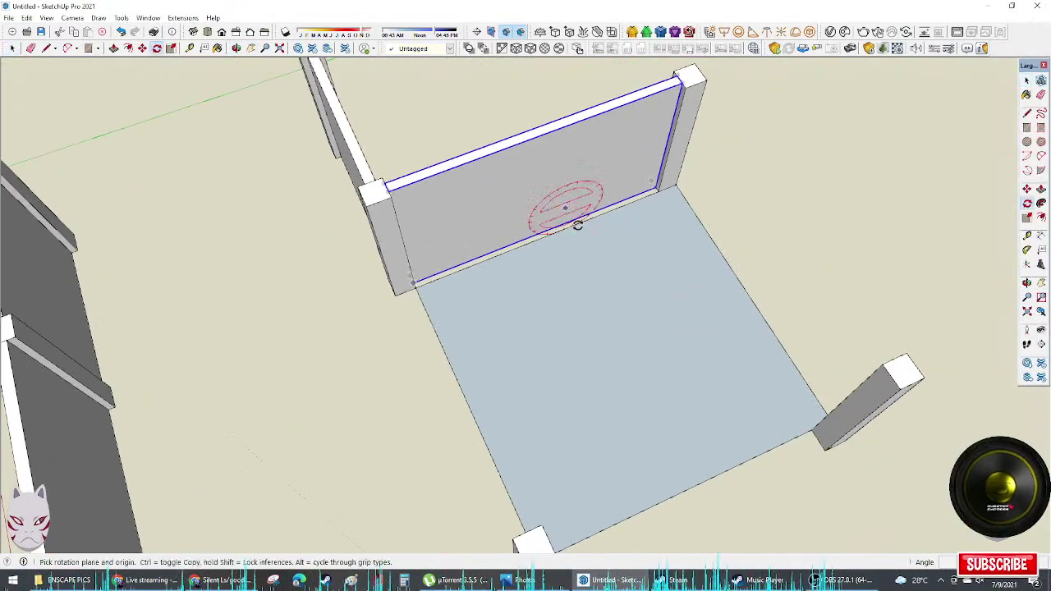
{"action": "left_click", "coordinate": [593, 247]}
{"action": "left_click", "coordinate": [623, 235]}
{"action": "key", "text": "ctrl"}
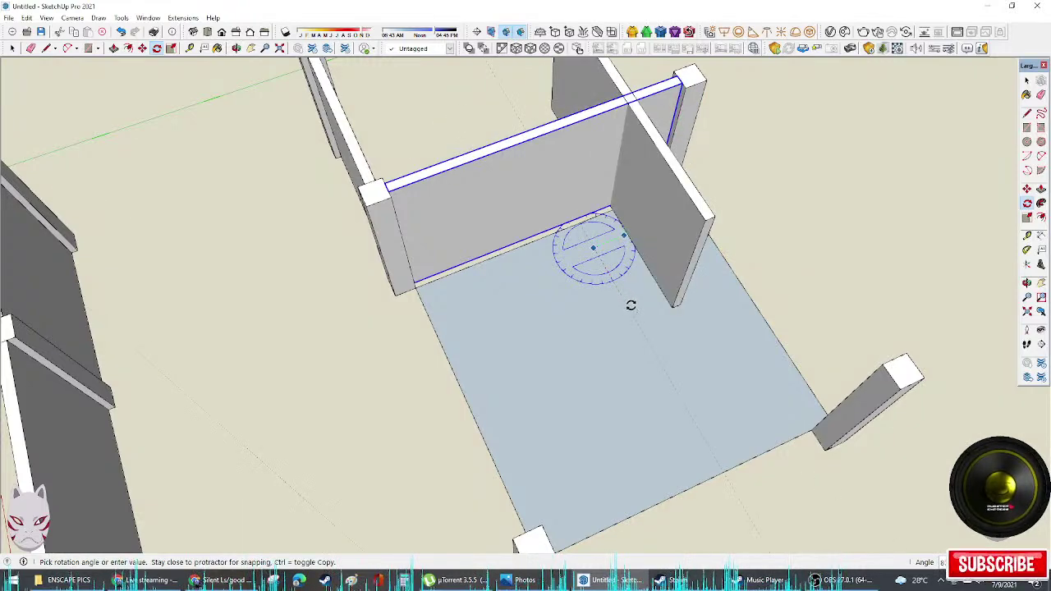
{"action": "left_click", "coordinate": [632, 304]}
{"action": "key", "text": "space"}
{"action": "scroll", "coordinate": [675, 277], "scroll_direction": "up", "scroll_amount": 2}
{"action": "middle_click_drag", "start_coordinate": [666, 283], "coordinate": [723, 320]}
{"action": "key", "text": "ctrl+z"}
{"action": "key", "text": "q"}
{"action": "key", "text": "space"}
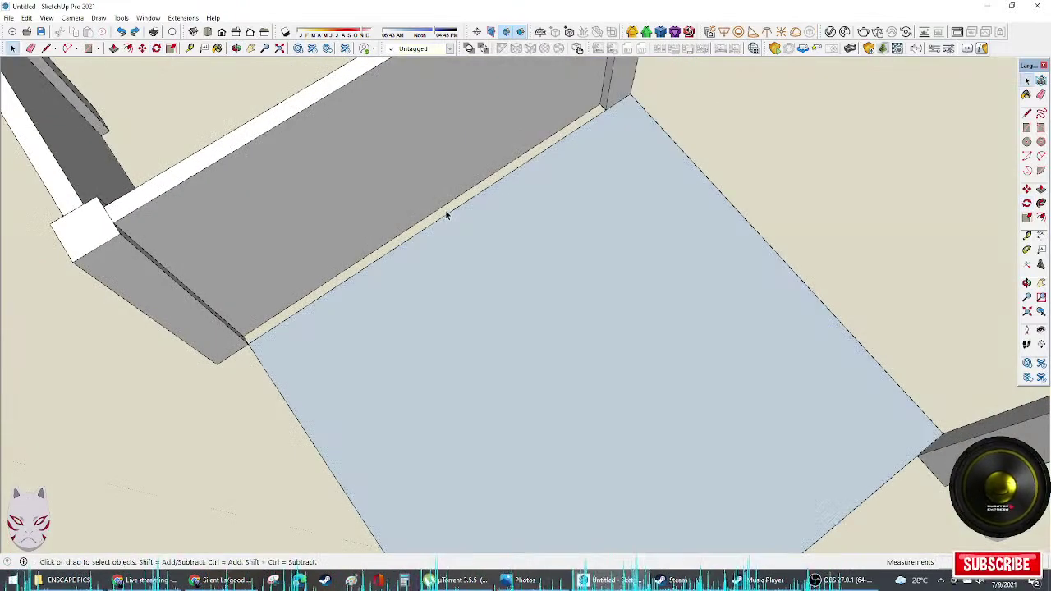
Step: Try rotating a copy of the wall panel about a pivot on the ground rectangle's surface, and undo it
{"action": "key", "text": "q"}
{"action": "key", "text": "space"}
{"action": "left_click", "coordinate": [422, 197]}
{"action": "key", "text": "q"}
{"action": "left_click", "coordinate": [476, 303]}
{"action": "left_click", "coordinate": [520, 270]}
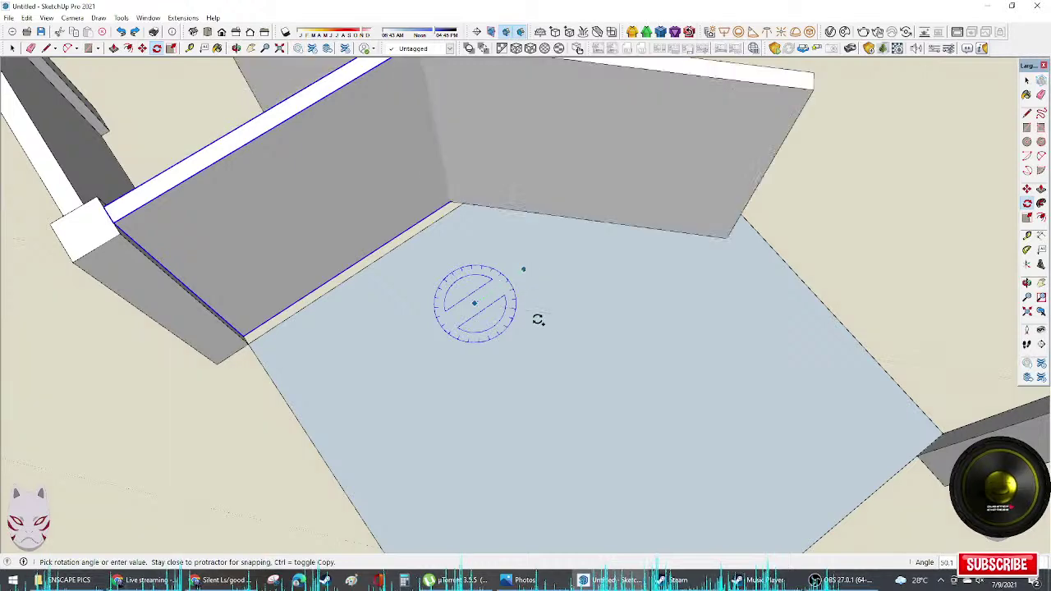
{"action": "left_click", "coordinate": [530, 381]}
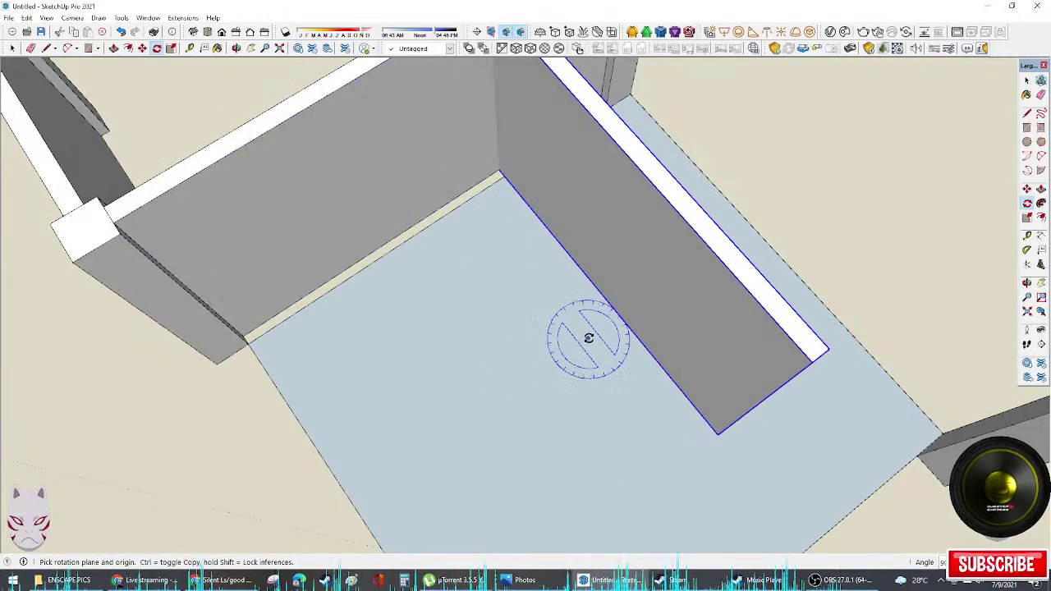
{"action": "key", "text": "ctrl+z"}
{"action": "key", "text": "space"}
{"action": "left_click", "coordinate": [389, 185]}
{"action": "left_click", "coordinate": [452, 289]}
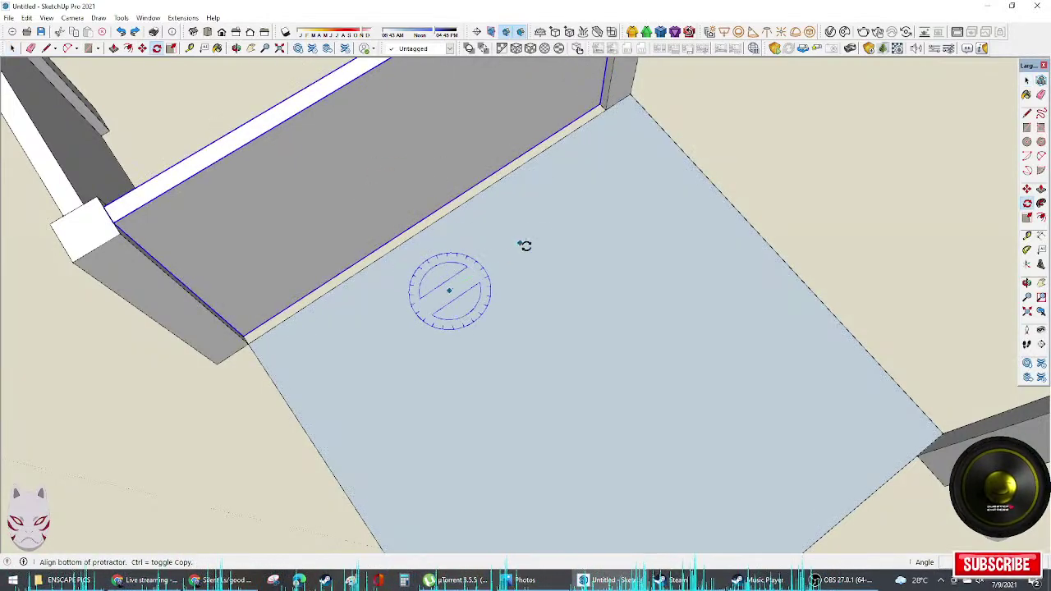
{"action": "left_click", "coordinate": [523, 243]}
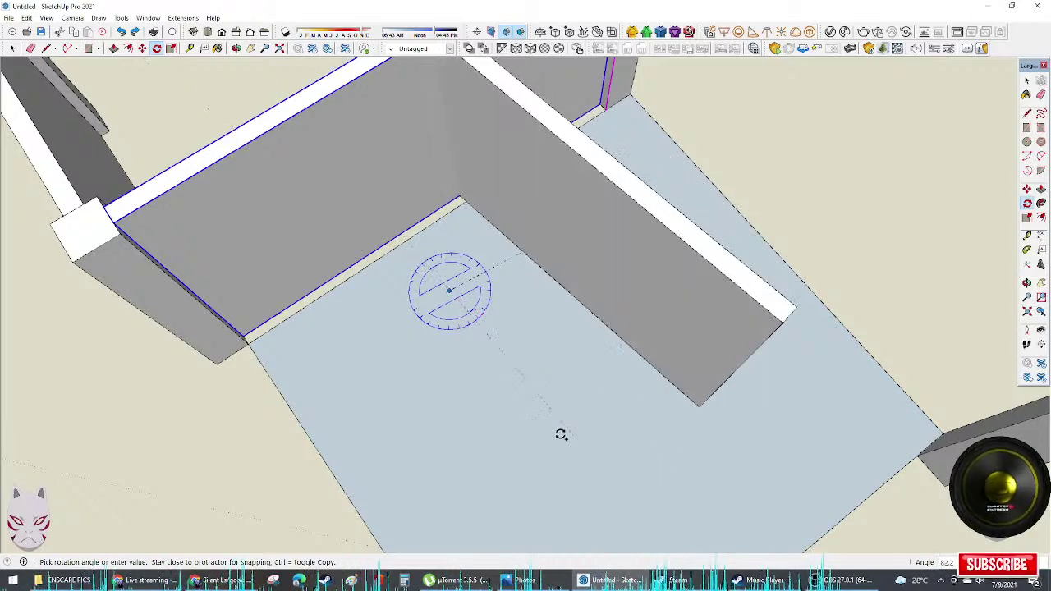
{"action": "key", "text": "Escape"}
Step: Make a rotated copy of the wall panel, turned perpendicular to the original across the ground rectangle
{"action": "middle_click_drag", "start_coordinate": [551, 375], "coordinate": [570, 369]}
{"action": "key", "text": "space"}
{"action": "key", "text": "q"}
{"action": "left_click", "coordinate": [422, 329]}
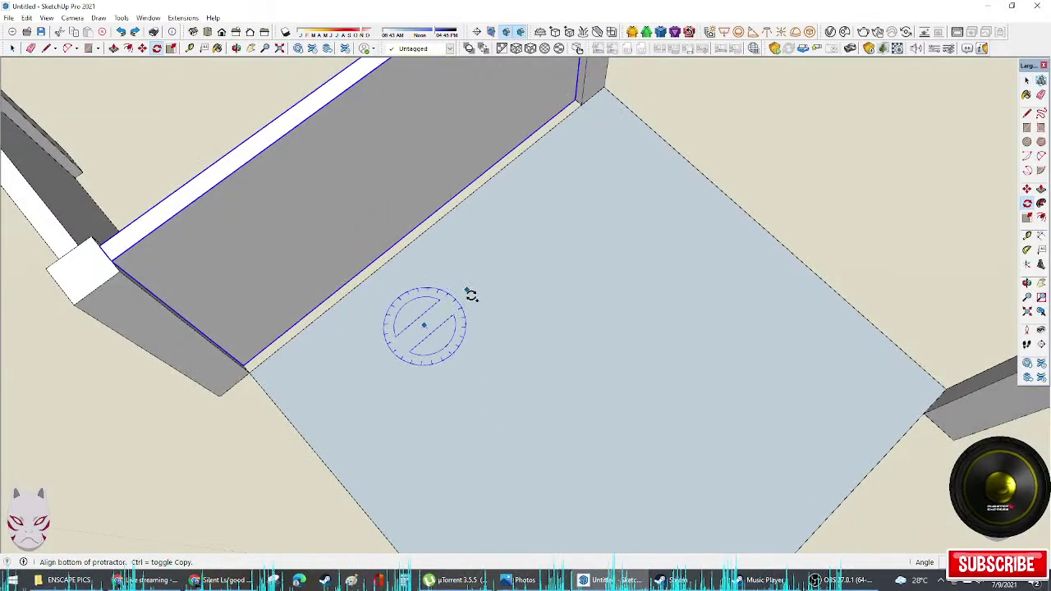
{"action": "left_click", "coordinate": [466, 289]}
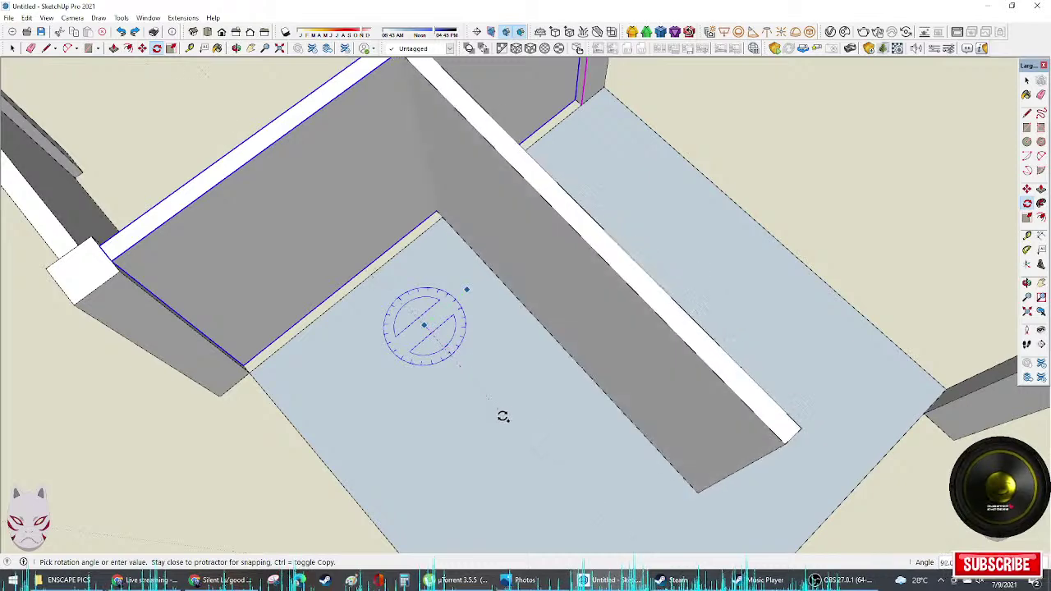
{"action": "key", "text": "space"}
{"action": "middle_click_drag", "start_coordinate": [542, 422], "coordinate": [922, 352]}
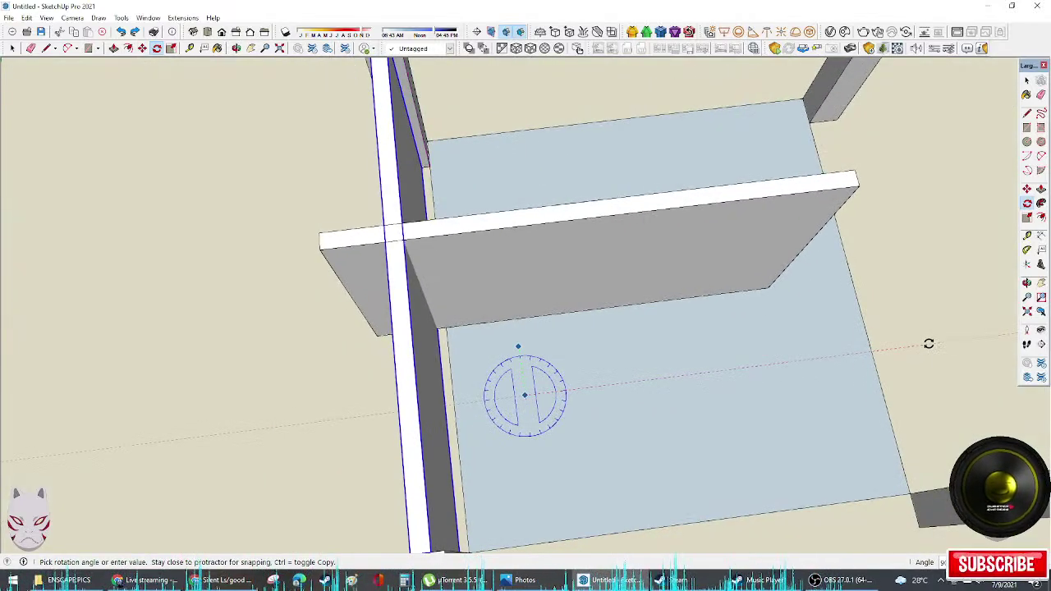
{"action": "left_click", "coordinate": [929, 344]}
{"action": "key", "text": "space"}
Step: Move the rotated copy against the column at the existing wall's outer end, set slightly back from the column's edge
{"action": "middle_click_drag", "start_coordinate": [621, 314], "coordinate": [692, 274]}
{"action": "key", "text": "m"}
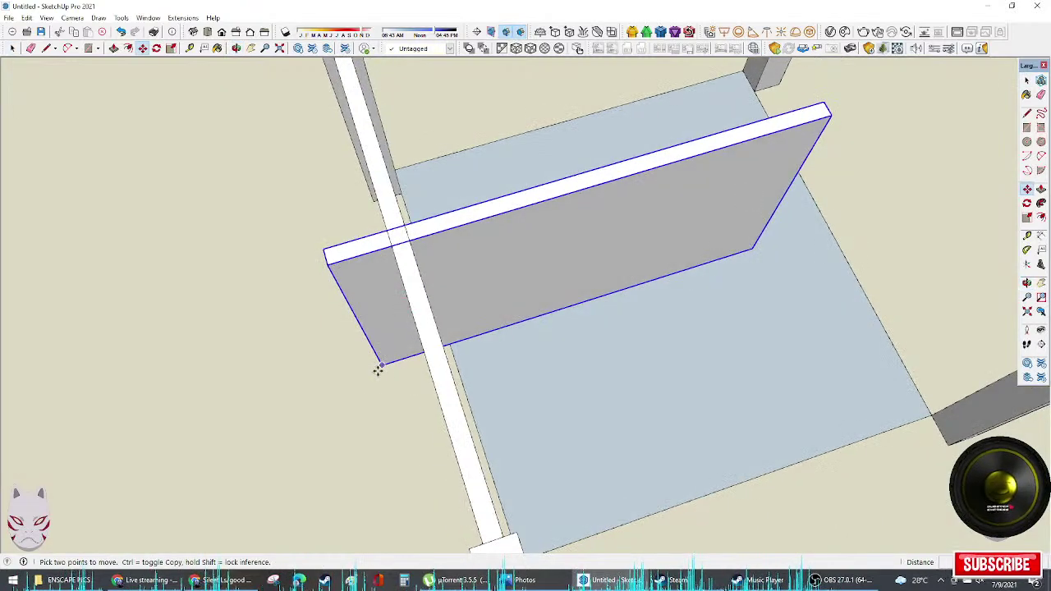
{"action": "left_click", "coordinate": [377, 369]}
{"action": "scroll", "coordinate": [534, 159], "scroll_direction": "up", "scroll_amount": 10}
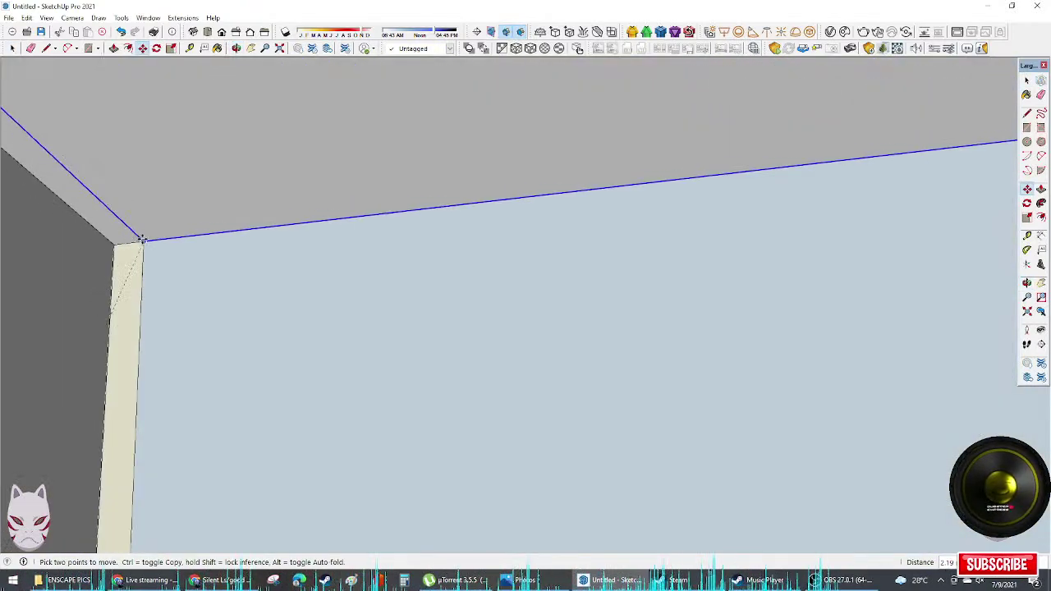
{"action": "left_click", "coordinate": [144, 238]}
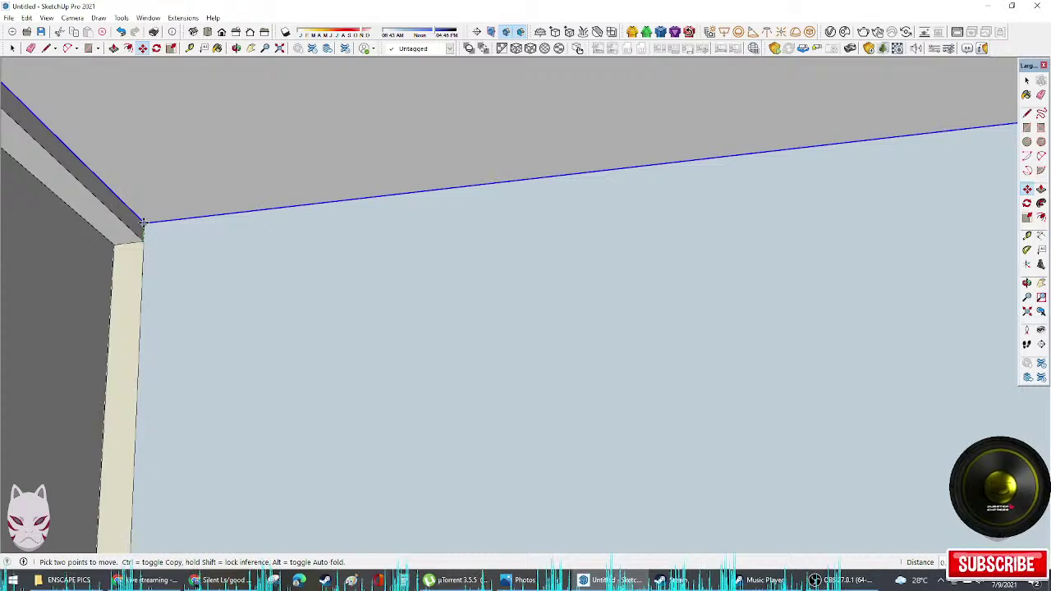
{"action": "key", "text": "Return"}
{"action": "key", "text": "space"}
Step: Scale the side wall panel lengthwise so it reaches the column at the ground rectangle's next outer corner
{"action": "scroll", "coordinate": [296, 146], "scroll_direction": "down", "scroll_amount": 6}
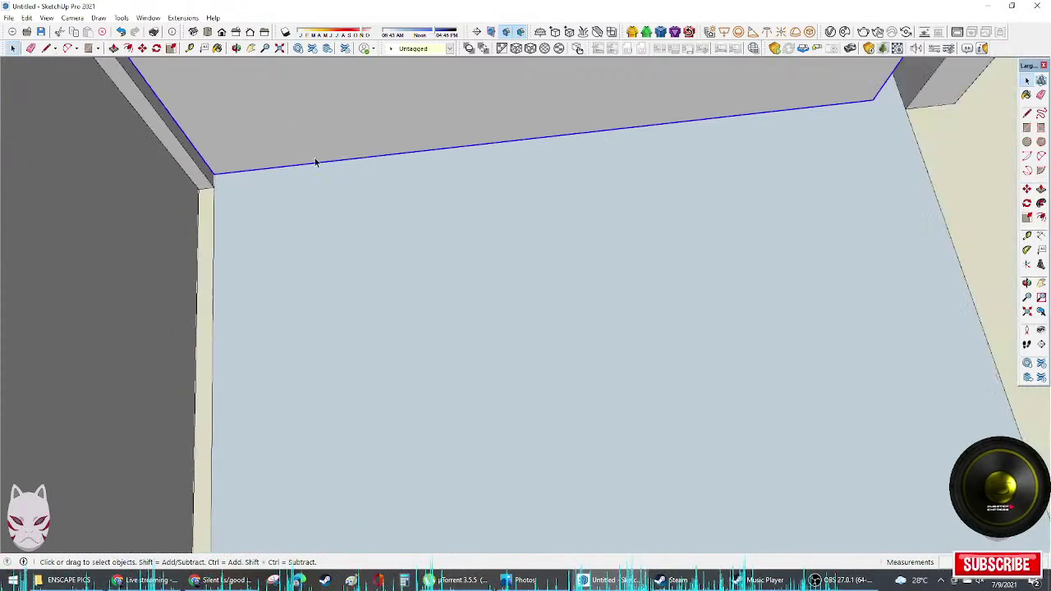
{"action": "middle_click_drag", "start_coordinate": [594, 174], "coordinate": [856, 194]}
{"action": "key", "text": "s"}
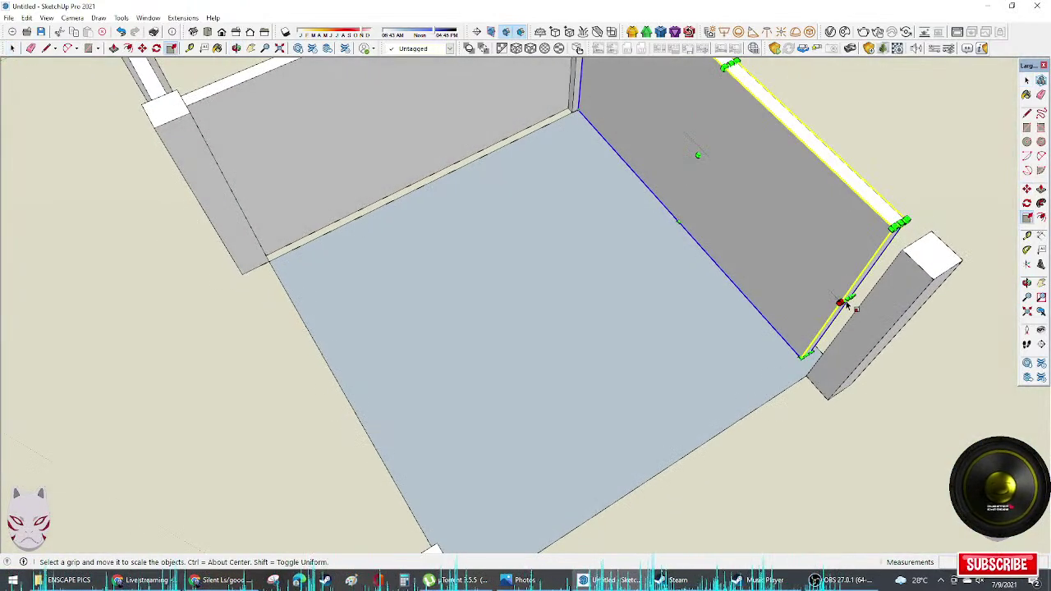
{"action": "key", "text": "space"}
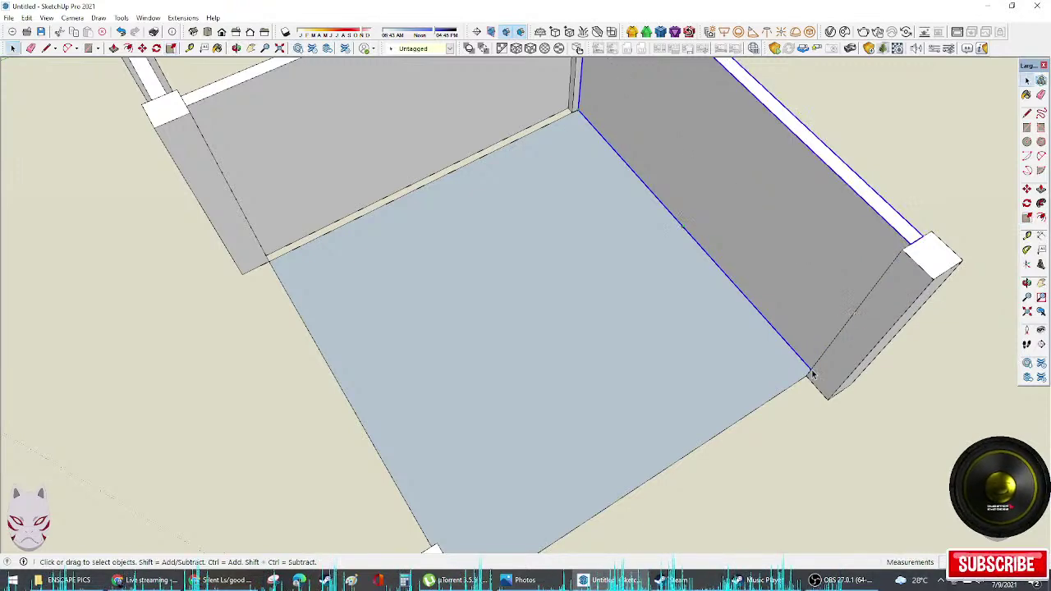
Step: Erase the ground rectangle's face and its remaining edges between the four columns
{"action": "mouse_move", "coordinate": [856, 312]}
{"action": "middle_mouse_down"}
{"action": "mouse_move", "coordinate": [722, 293]}
{"action": "mouse_move", "coordinate": [661, 266]}
{"action": "middle_mouse_up"}
{"action": "key", "text": "e"}
{"action": "left_click_drag", "start_coordinate": [661, 438], "coordinate": [683, 458]}
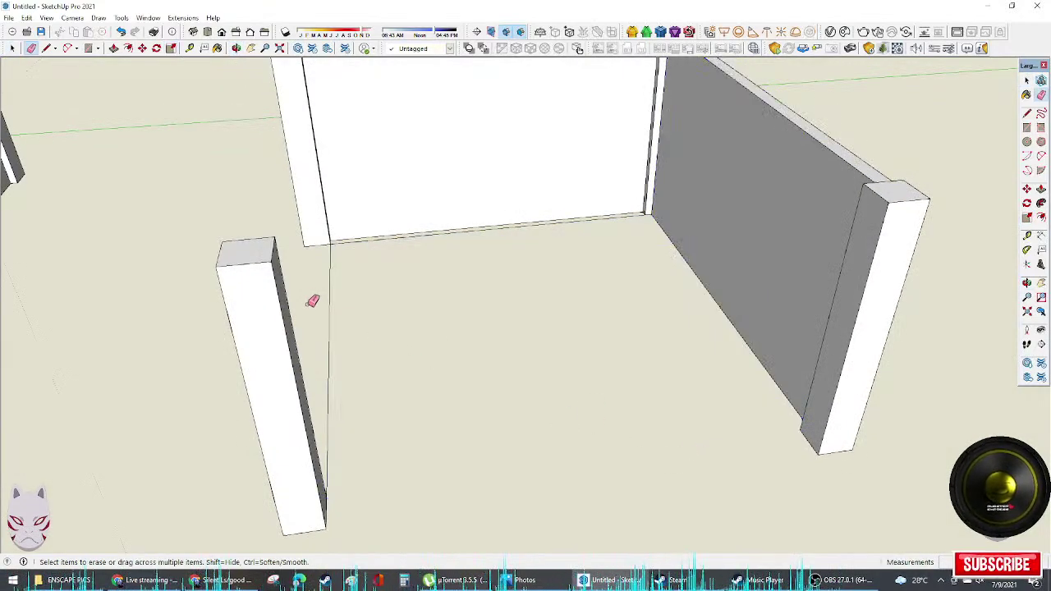
{"action": "key", "text": "space"}
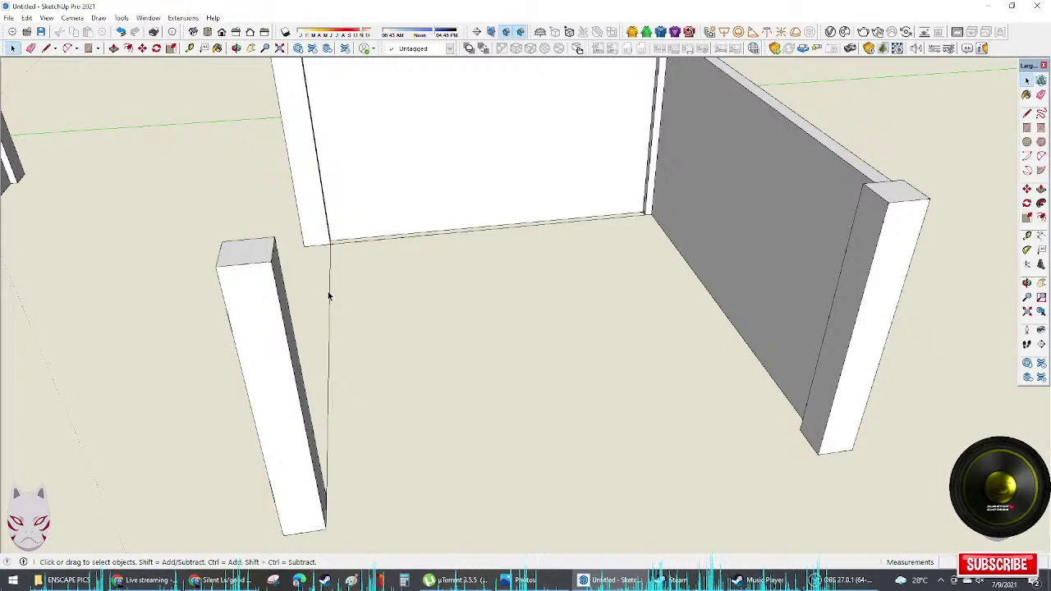
{"action": "left_click", "coordinate": [330, 298]}
{"action": "triple_click", "coordinate": [330, 302]}
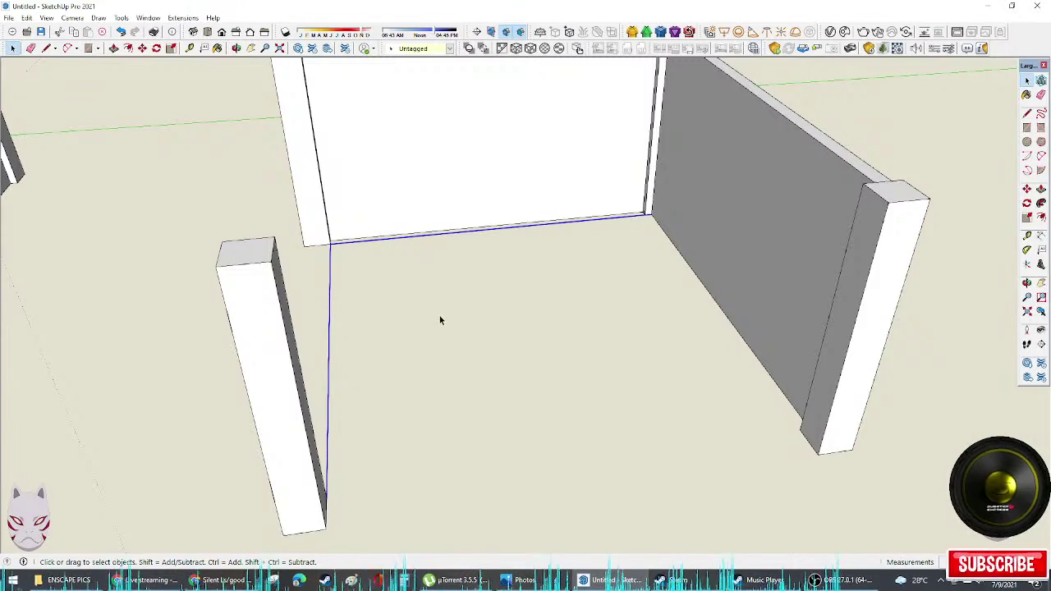
{"action": "key", "text": "Delete"}
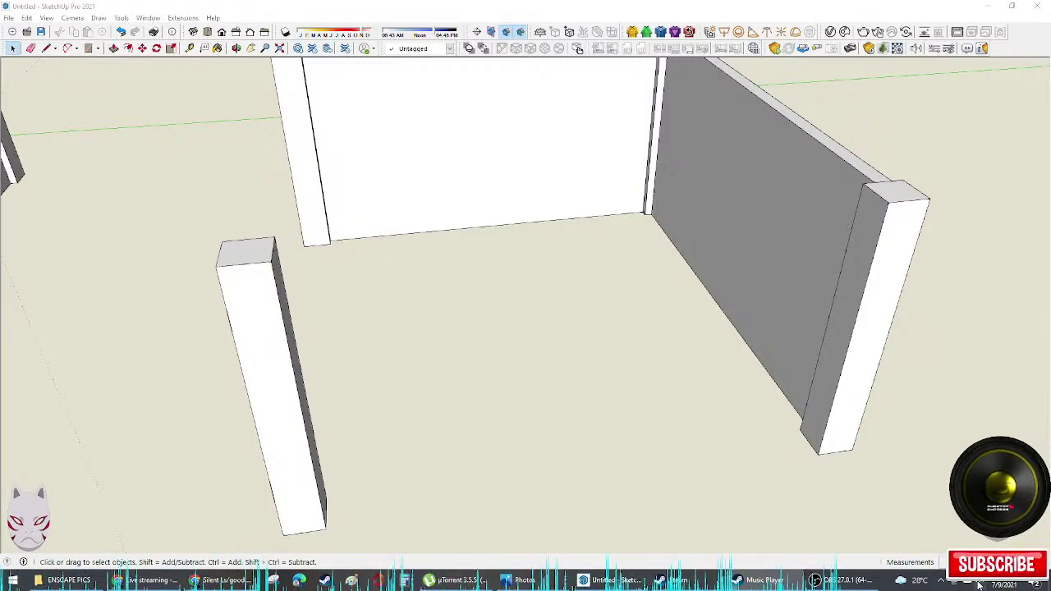
{"action": "left_click", "coordinate": [900, 580]}
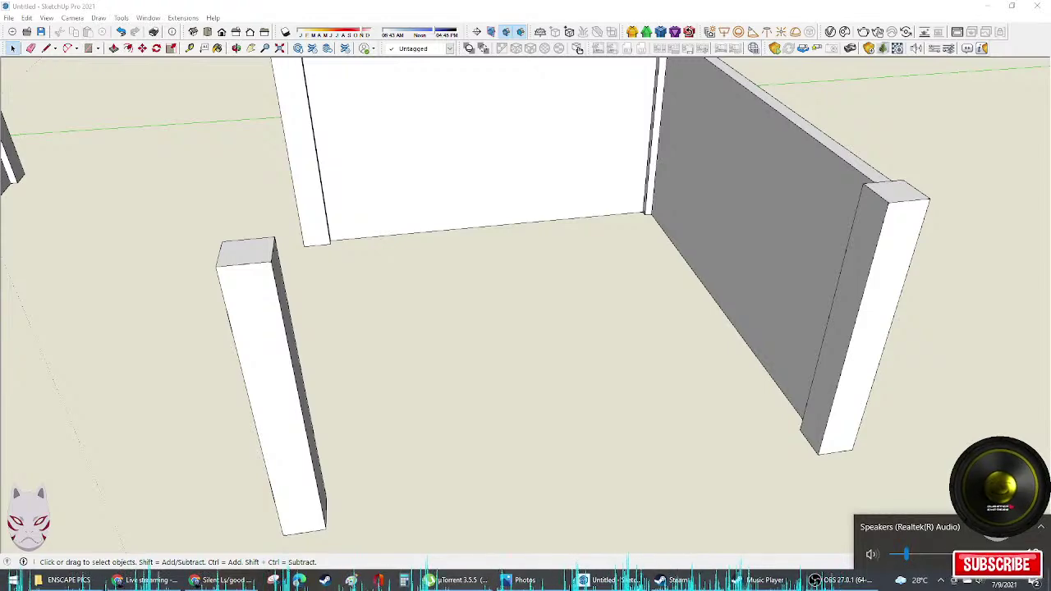
{"action": "left_click", "coordinate": [764, 579]}
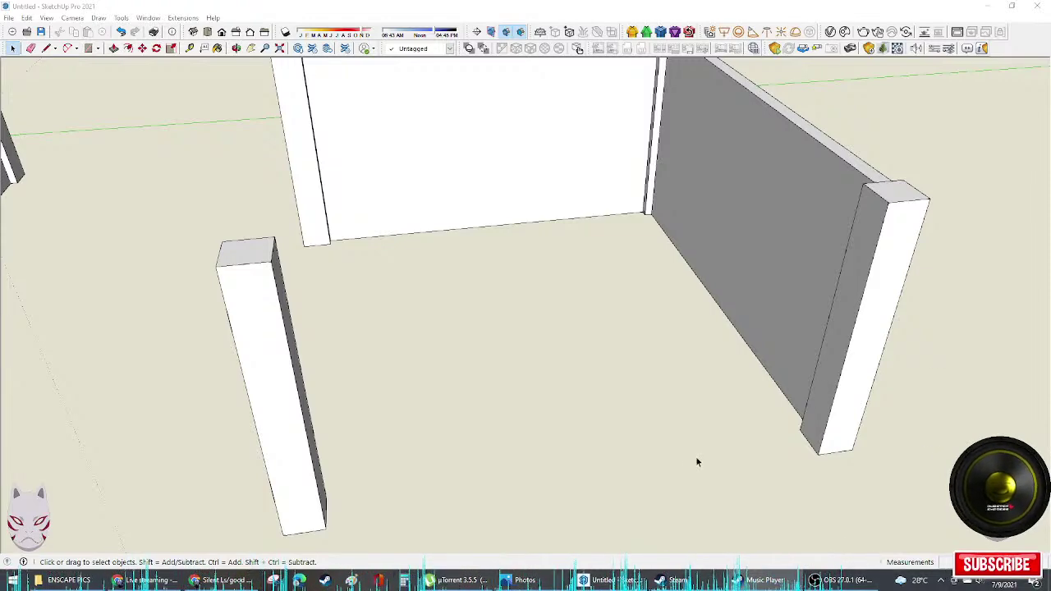
Step: Draw a ground rectangle from the side wall's end column to the end column of the separate long wall
{"action": "middle_click_drag", "start_coordinate": [695, 462], "coordinate": [664, 491]}
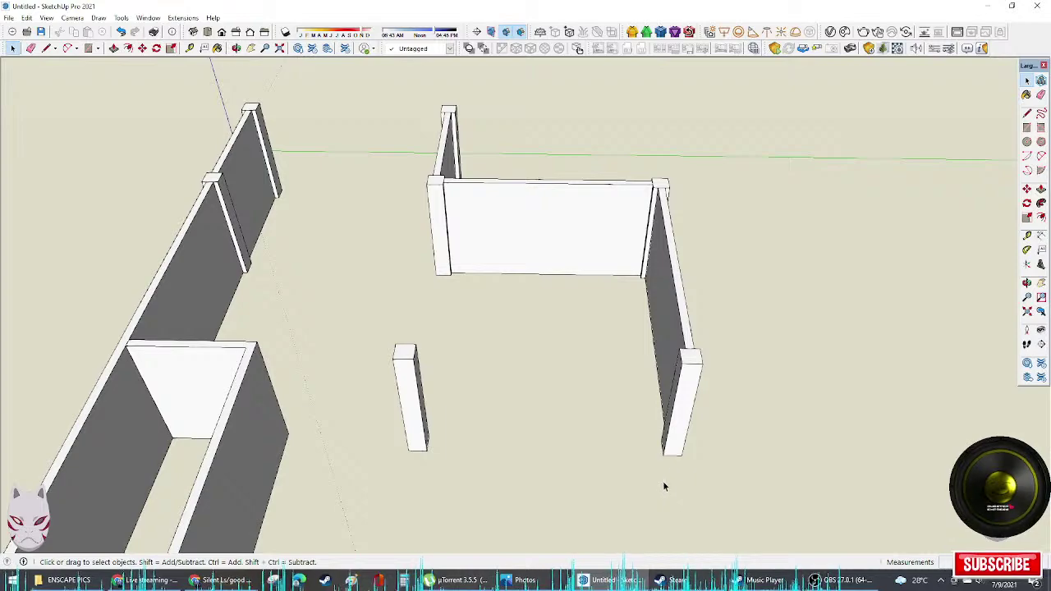
{"action": "middle_click_drag", "start_coordinate": [664, 486], "coordinate": [635, 357]}
{"action": "middle_click_drag", "start_coordinate": [663, 393], "coordinate": [607, 380], "text": "shift"}
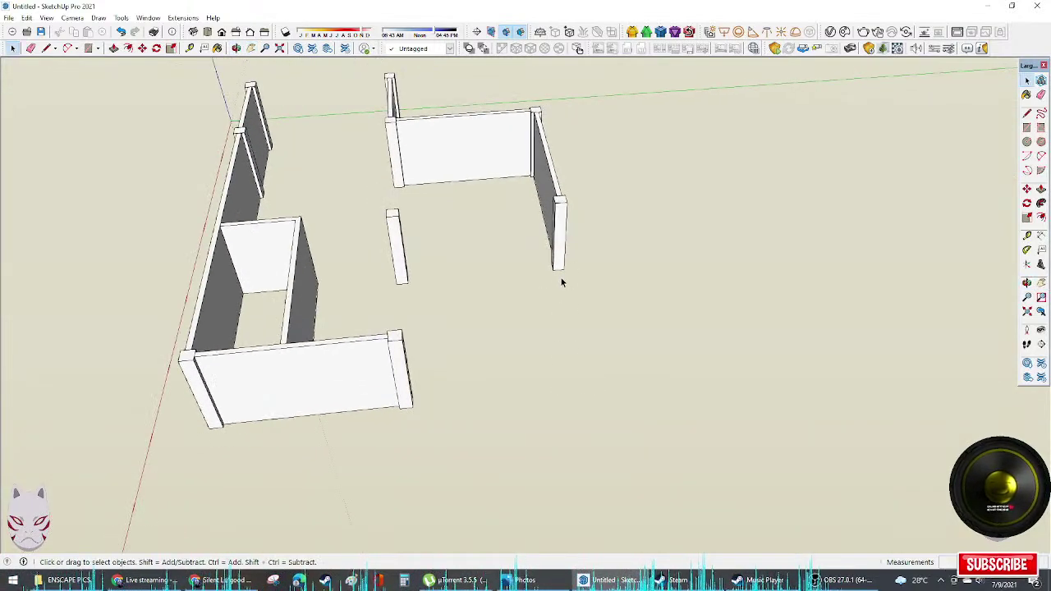
{"action": "key", "text": "r"}
{"action": "scroll", "coordinate": [561, 266], "scroll_direction": "up", "scroll_amount": 1}
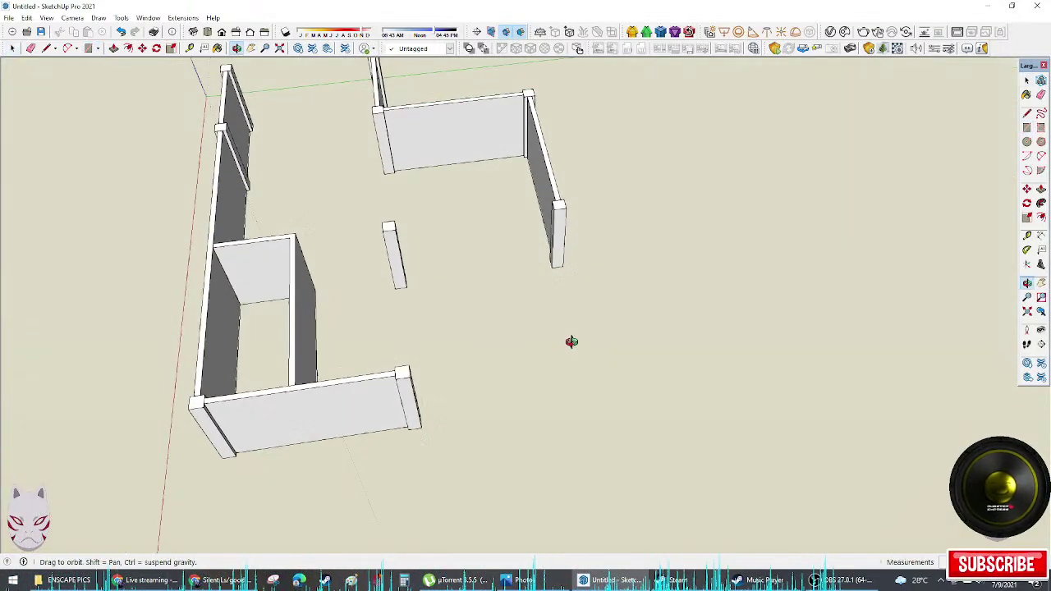
{"action": "left_click", "coordinate": [563, 264]}
{"action": "left_click", "coordinate": [421, 425]}
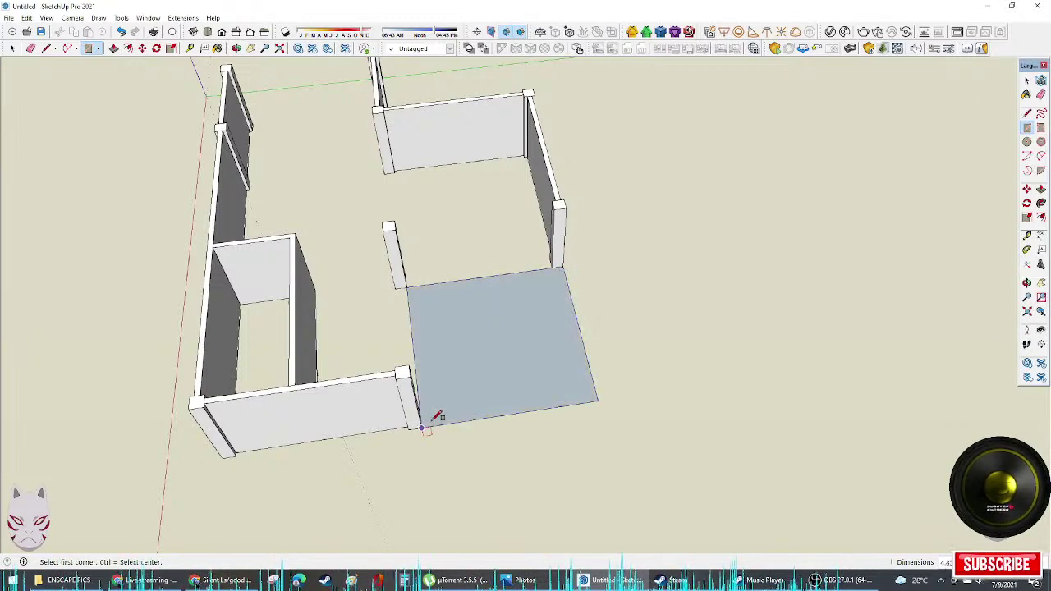
Step: Copy the side wall's end column to the new ground rectangle's free outer corner
{"action": "key", "text": "space"}
{"action": "left_click", "coordinate": [565, 257]}
{"action": "key", "text": "m"}
{"action": "left_click", "coordinate": [562, 266]}
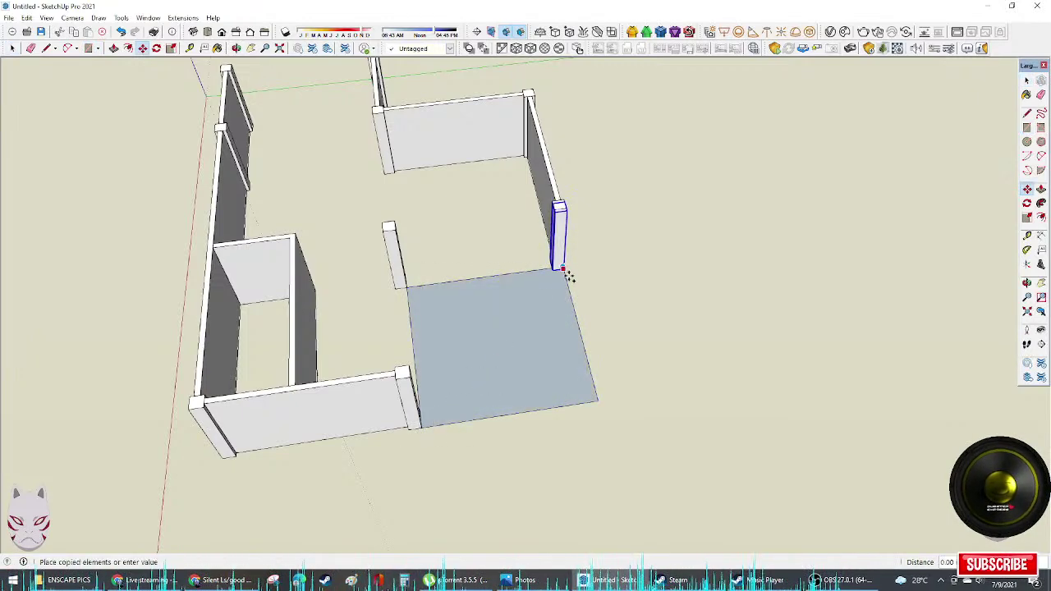
{"action": "key", "text": "ctrl"}
{"action": "left_click", "coordinate": [602, 400]}
Step: Delete the ground rectangle together with its edges, keeping the copied corner column
{"action": "middle_click_drag", "start_coordinate": [615, 399], "coordinate": [371, 344]}
{"action": "key", "text": "space"}
{"action": "double_click", "coordinate": [283, 331]}
{"action": "left_click", "coordinate": [401, 365]}
{"action": "key", "text": "Delete"}
Step: Copy the end wall panel into the opening beside it and move the copy against the new corner column
{"action": "double_click", "coordinate": [287, 329]}
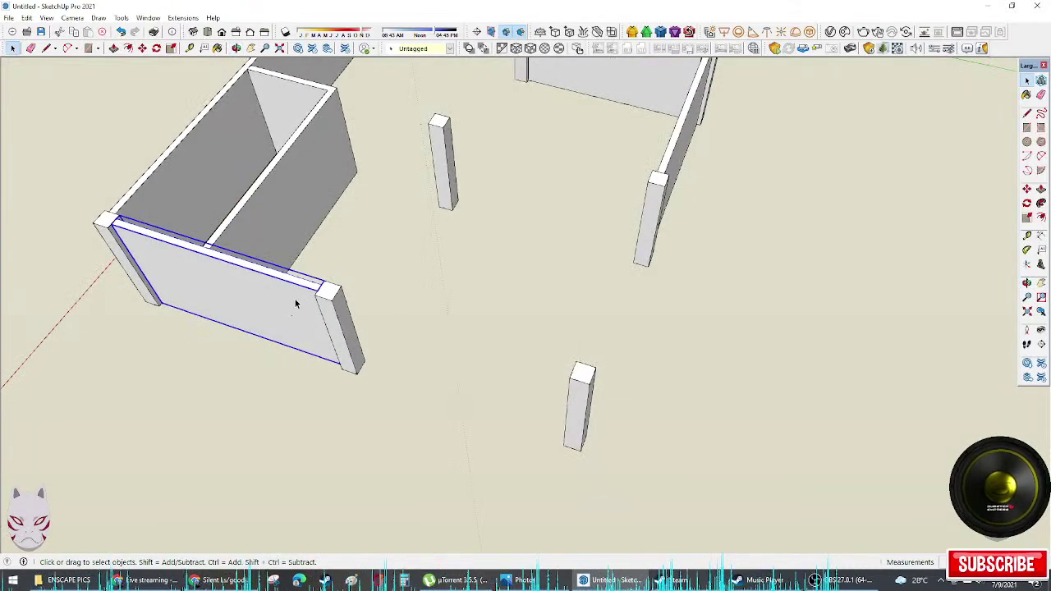
{"action": "key", "text": "m"}
{"action": "left_click", "coordinate": [341, 283]}
{"action": "key", "text": "ctrl"}
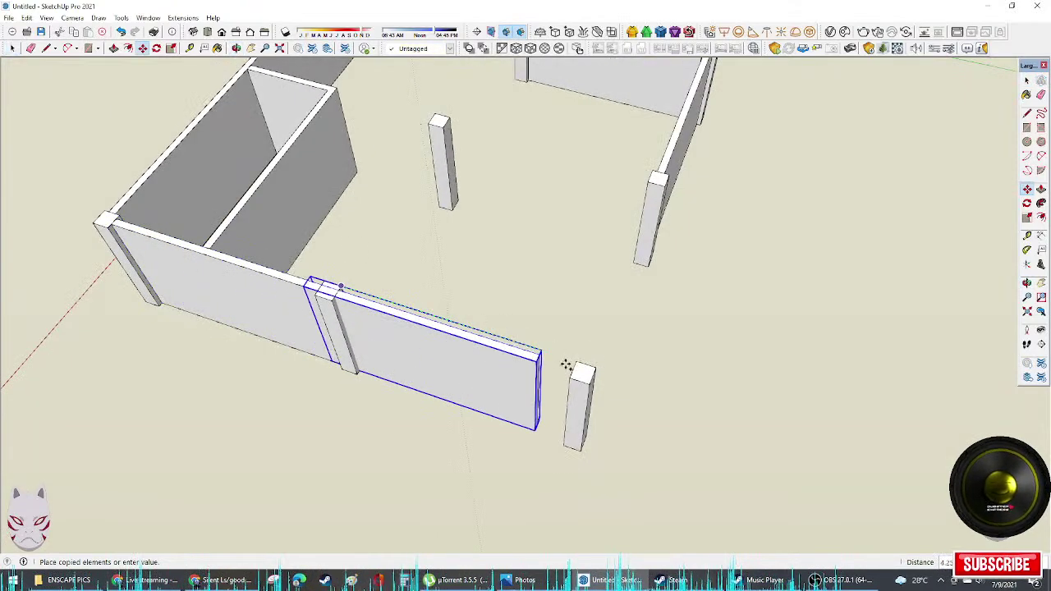
{"action": "left_click", "coordinate": [576, 363]}
{"action": "scroll", "coordinate": [525, 359], "scroll_direction": "up", "scroll_amount": 3}
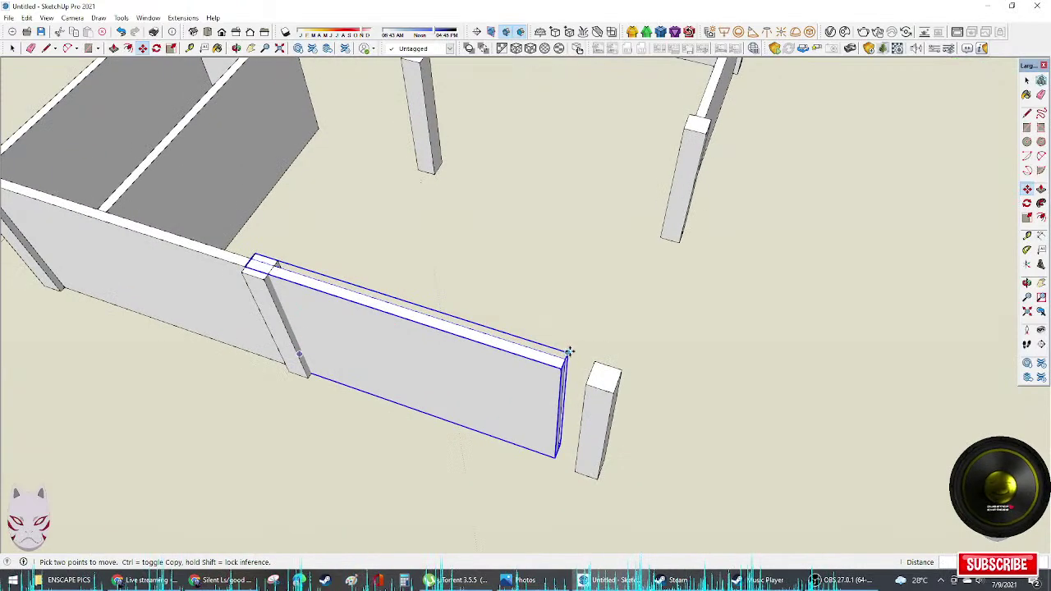
{"action": "left_click", "coordinate": [569, 352]}
{"action": "key", "text": "space"}
{"action": "middle_click_drag", "start_coordinate": [592, 362], "coordinate": [629, 455]}
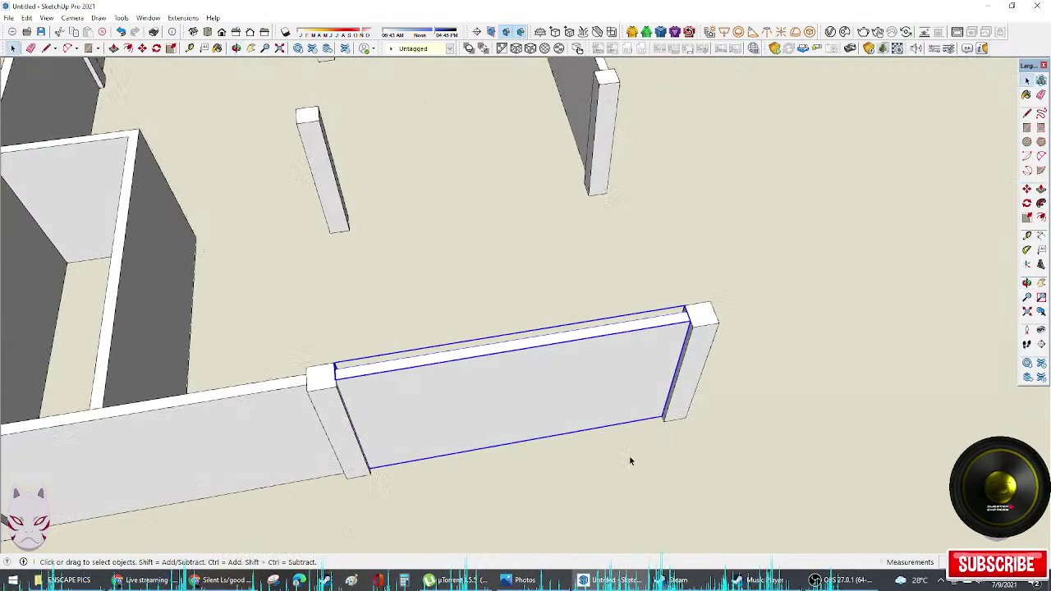
{"action": "scroll", "coordinate": [419, 399], "scroll_direction": "up", "scroll_amount": 5}
{"action": "left_click", "coordinate": [306, 404]}
{"action": "key", "text": "s"}
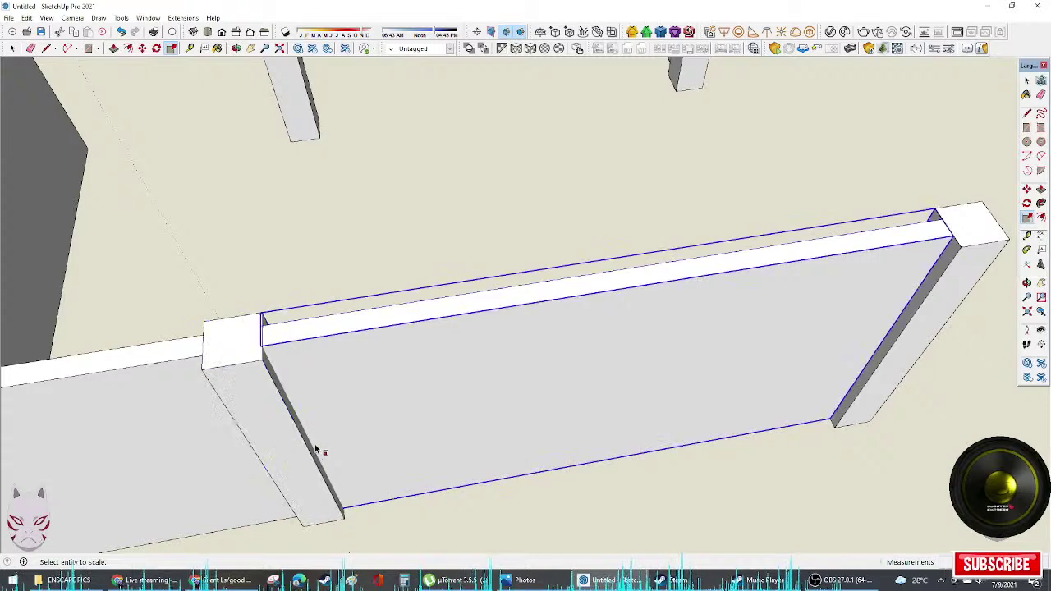
{"action": "key", "text": "space"}
{"action": "middle_click_drag", "start_coordinate": [342, 406], "coordinate": [282, 353]}
{"action": "key", "text": "s"}
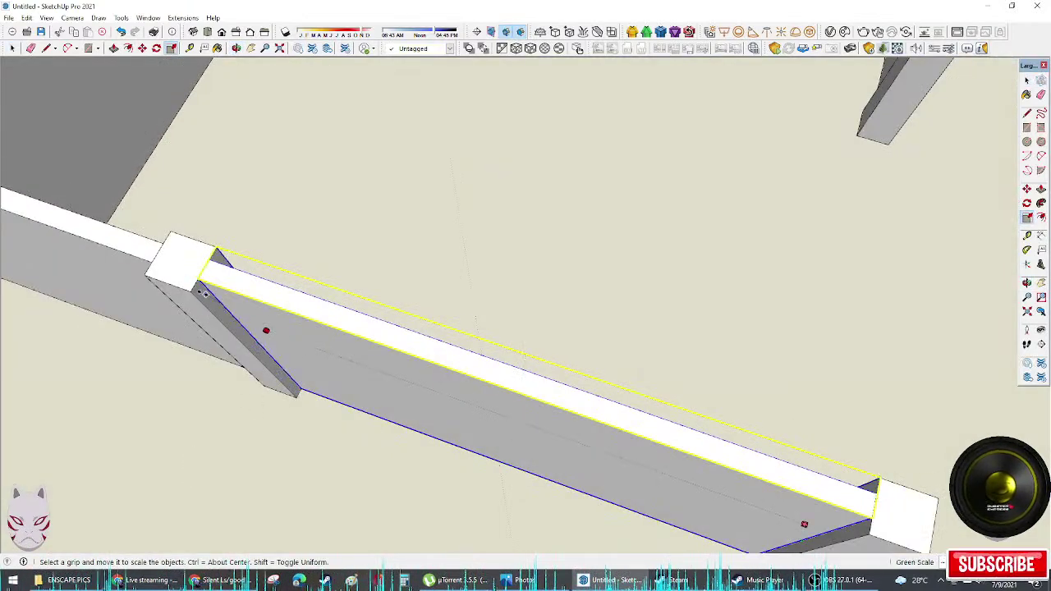
{"action": "key", "text": "space"}
Step: Open the new end wall panel for editing, erase the stray edges along its side, and close it
{"action": "middle_click_drag", "start_coordinate": [199, 289], "coordinate": [509, 118]}
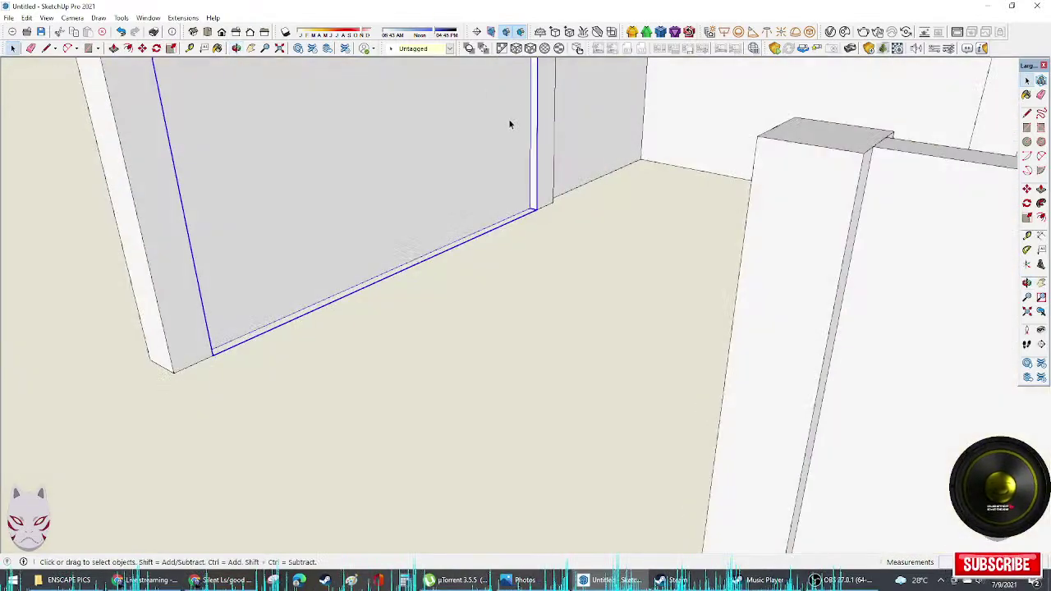
{"action": "scroll", "coordinate": [508, 121], "scroll_direction": "up", "scroll_amount": 2}
{"action": "triple_click", "coordinate": [472, 200]}
{"action": "mouse_move", "coordinate": [480, 200]}
{"action": "middle_mouse_down"}
{"action": "mouse_move", "coordinate": [573, 2]}
{"action": "mouse_move", "coordinate": [580, 178]}
{"action": "mouse_move", "coordinate": [659, 91]}
{"action": "mouse_move", "coordinate": [613, 272]}
{"action": "mouse_move", "coordinate": [547, 412]}
{"action": "middle_mouse_up"}
{"action": "scroll", "coordinate": [659, 91], "scroll_direction": "down", "scroll_amount": 1}
{"action": "key", "text": "e"}
{"action": "middle_click_drag", "start_coordinate": [641, 254], "coordinate": [638, 287]}
{"action": "key", "text": "space"}
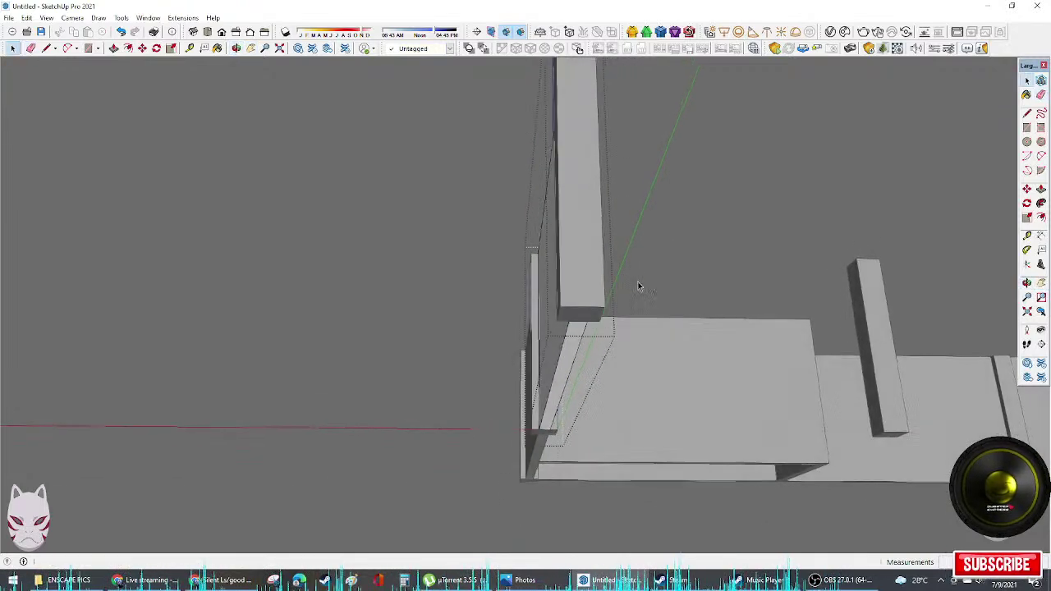
{"action": "left_click", "coordinate": [637, 287]}
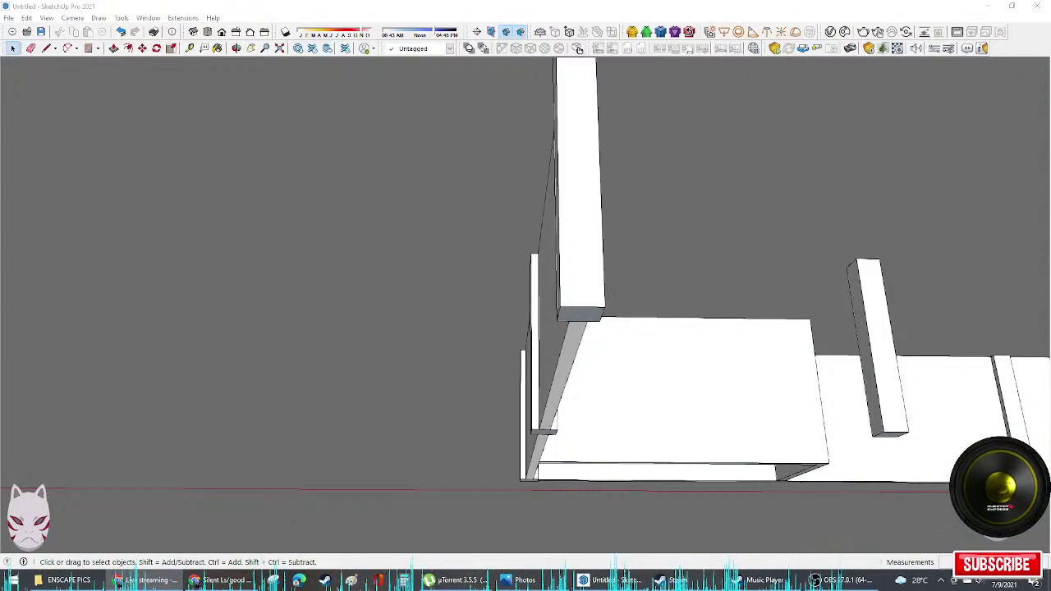
Step: Dimension the base length of the wall panel between the two outer columns on the opposite side
{"action": "mouse_move", "coordinate": [767, 345]}
{"action": "middle_mouse_down"}
{"action": "mouse_move", "coordinate": [767, 369]}
{"action": "mouse_move", "coordinate": [685, 399]}
{"action": "mouse_move", "coordinate": [523, 547]}
{"action": "mouse_move", "coordinate": [782, 253]}
{"action": "mouse_move", "coordinate": [622, 294]}
{"action": "mouse_move", "coordinate": [715, 281]}
{"action": "mouse_move", "coordinate": [895, 327]}
{"action": "mouse_move", "coordinate": [648, 316]}
{"action": "mouse_move", "coordinate": [812, 234]}
{"action": "mouse_move", "coordinate": [446, 502]}
{"action": "mouse_move", "coordinate": [638, 375]}
{"action": "mouse_move", "coordinate": [762, 347]}
{"action": "mouse_move", "coordinate": [650, 348]}
{"action": "middle_mouse_up"}
{"action": "scroll", "coordinate": [628, 298], "scroll_direction": "down", "scroll_amount": 3}
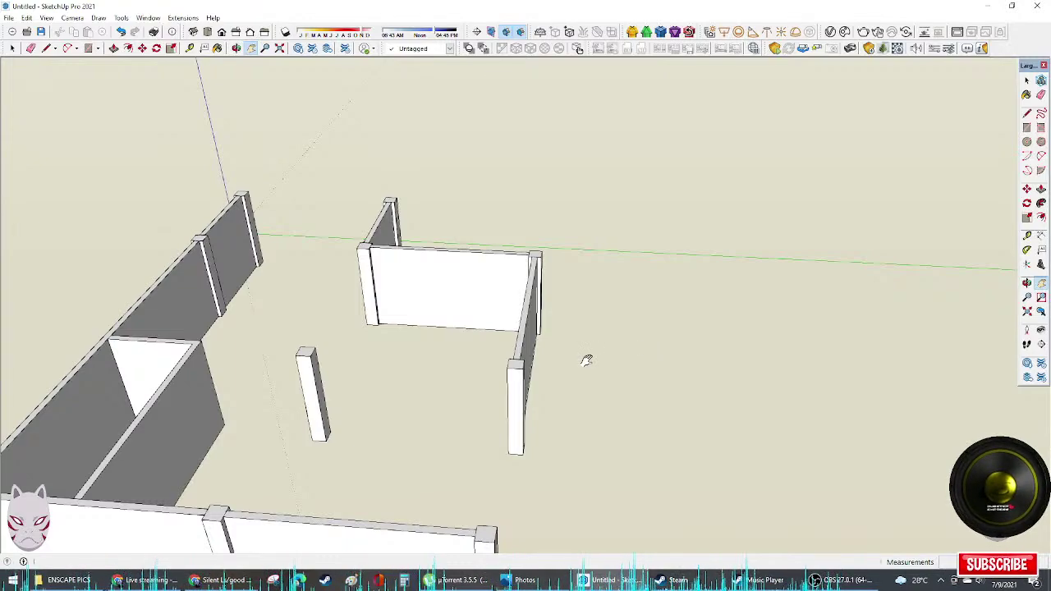
{"action": "mouse_move", "coordinate": [562, 361]}
{"action": "middle_mouse_down"}
{"action": "mouse_move", "coordinate": [353, 439]}
{"action": "mouse_move", "coordinate": [415, 452]}
{"action": "mouse_move", "coordinate": [450, 445]}
{"action": "mouse_move", "coordinate": [496, 386]}
{"action": "middle_mouse_up"}
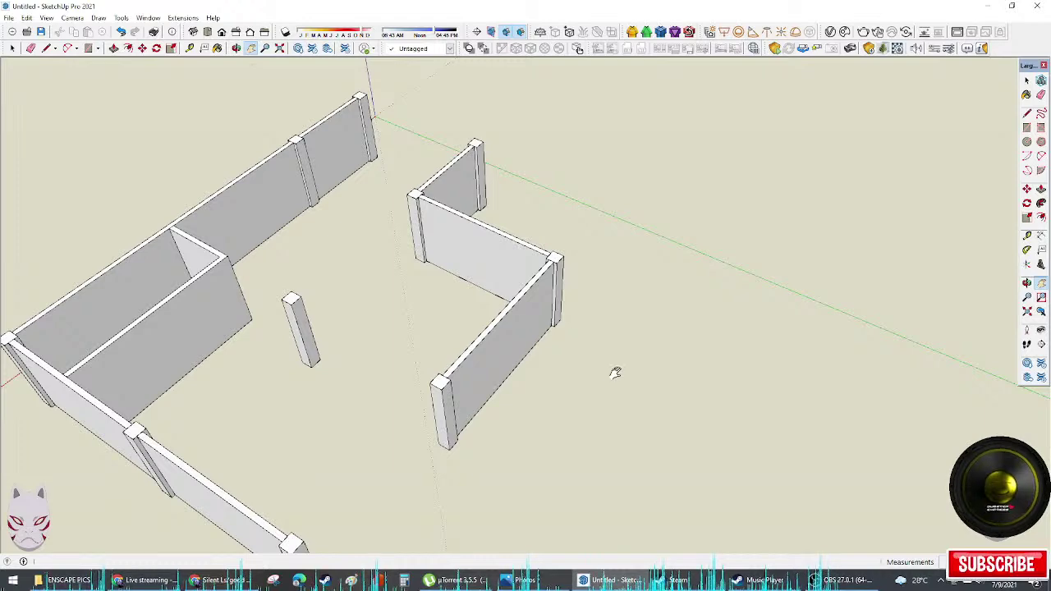
{"action": "mouse_move", "coordinate": [615, 371]}
{"action": "middle_mouse_down"}
{"action": "mouse_move", "coordinate": [485, 433]}
{"action": "mouse_move", "coordinate": [404, 433]}
{"action": "middle_mouse_up"}
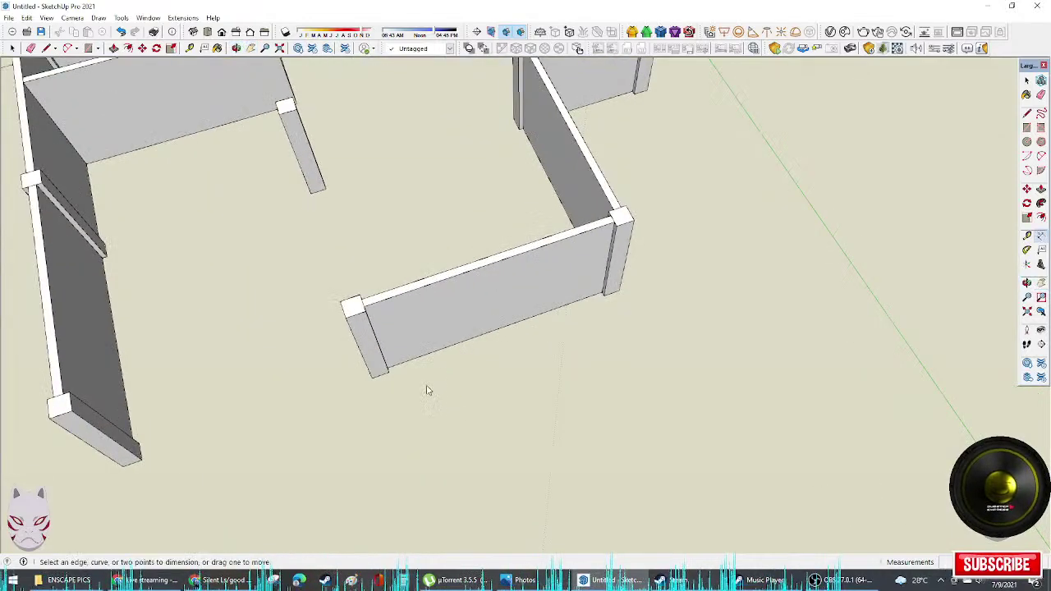
{"action": "left_click", "coordinate": [389, 373]}
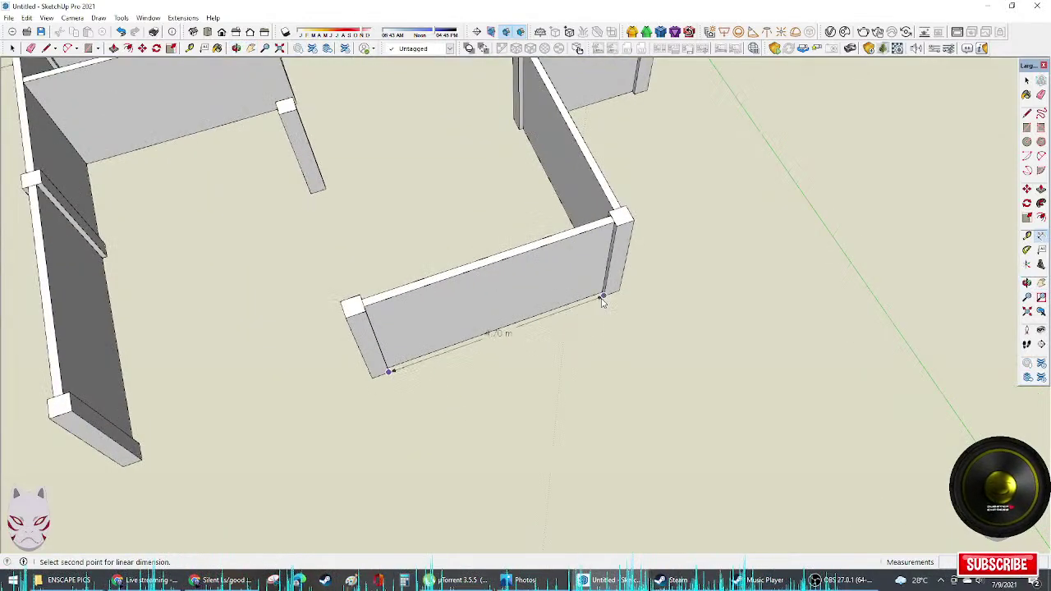
{"action": "left_click", "coordinate": [603, 299]}
{"action": "left_click", "coordinate": [640, 367]}
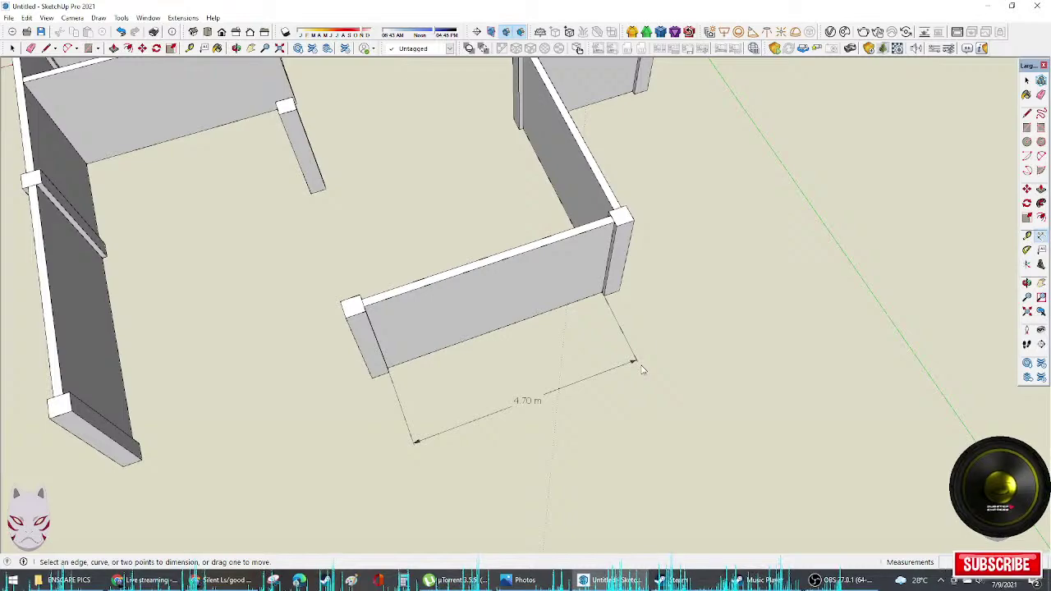
Step: Draw a guide line about 4.63 m outward along the green axis from the base of the dimensioned wall's free end column
{"action": "mouse_move", "coordinate": [617, 389]}
{"action": "middle_mouse_down"}
{"action": "mouse_move", "coordinate": [833, 342]}
{"action": "mouse_move", "coordinate": [896, 391]}
{"action": "mouse_move", "coordinate": [545, 506]}
{"action": "mouse_move", "coordinate": [520, 476]}
{"action": "mouse_move", "coordinate": [575, 486]}
{"action": "mouse_move", "coordinate": [641, 467]}
{"action": "mouse_move", "coordinate": [637, 357]}
{"action": "mouse_move", "coordinate": [650, 403]}
{"action": "mouse_move", "coordinate": [615, 403]}
{"action": "middle_mouse_up"}
{"action": "key", "text": "l"}
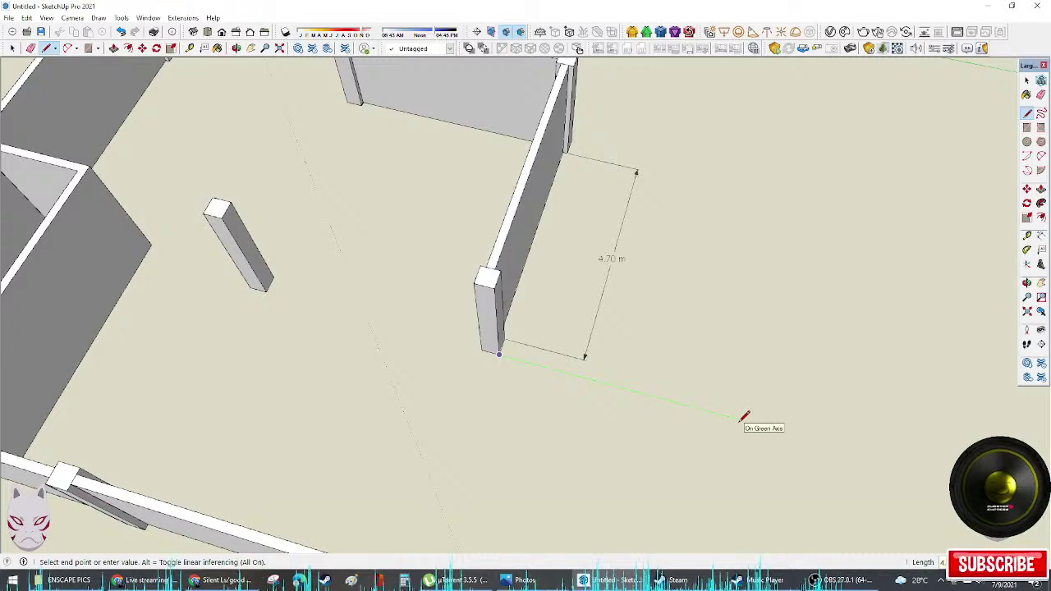
{"action": "left_click", "coordinate": [741, 420]}
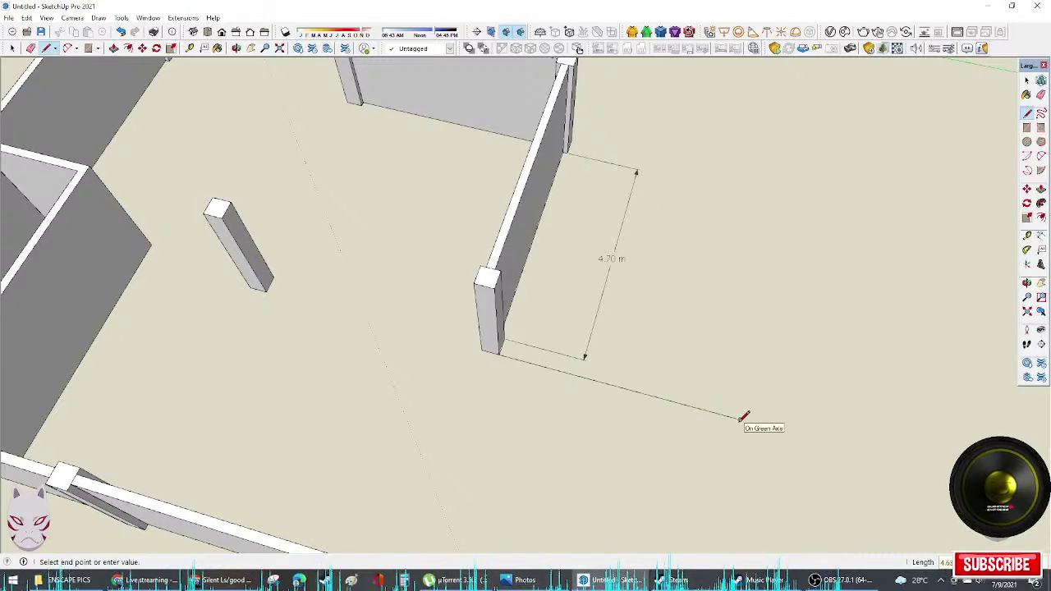
{"action": "middle_click_drag", "start_coordinate": [598, 374], "coordinate": [570, 354]}
Step: Copy both columns of the dimensioned wall and the end wall's corner column outward together to the guide line's free end
{"action": "key", "text": "space"}
{"action": "left_click", "coordinate": [499, 342]}
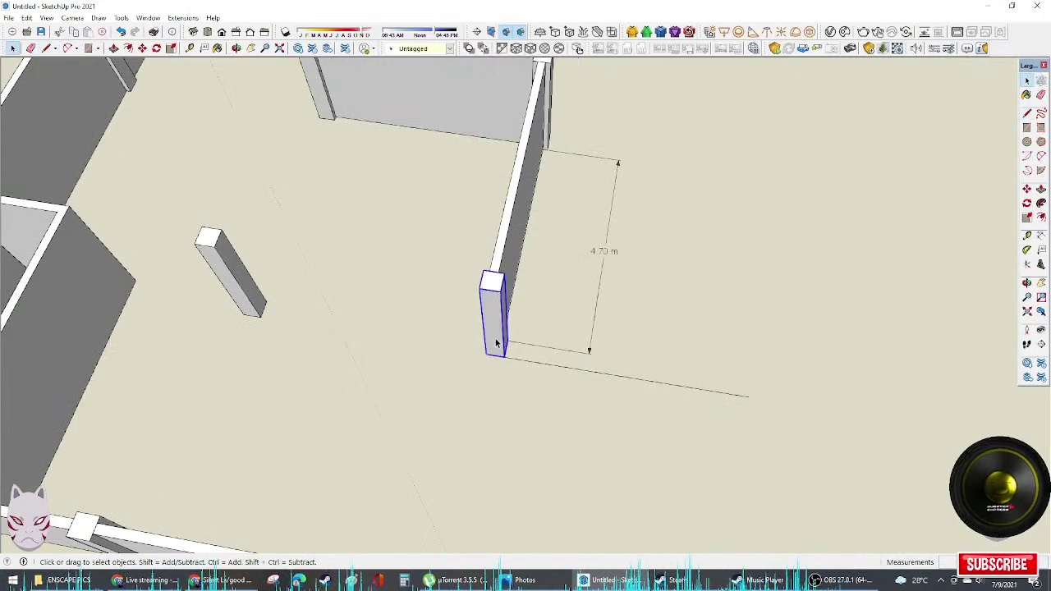
{"action": "middle_click_drag", "start_coordinate": [498, 341], "coordinate": [520, 394]}
{"action": "left_click", "coordinate": [579, 139], "text": "shift"}
{"action": "left_click", "coordinate": [501, 385], "text": "shift"}
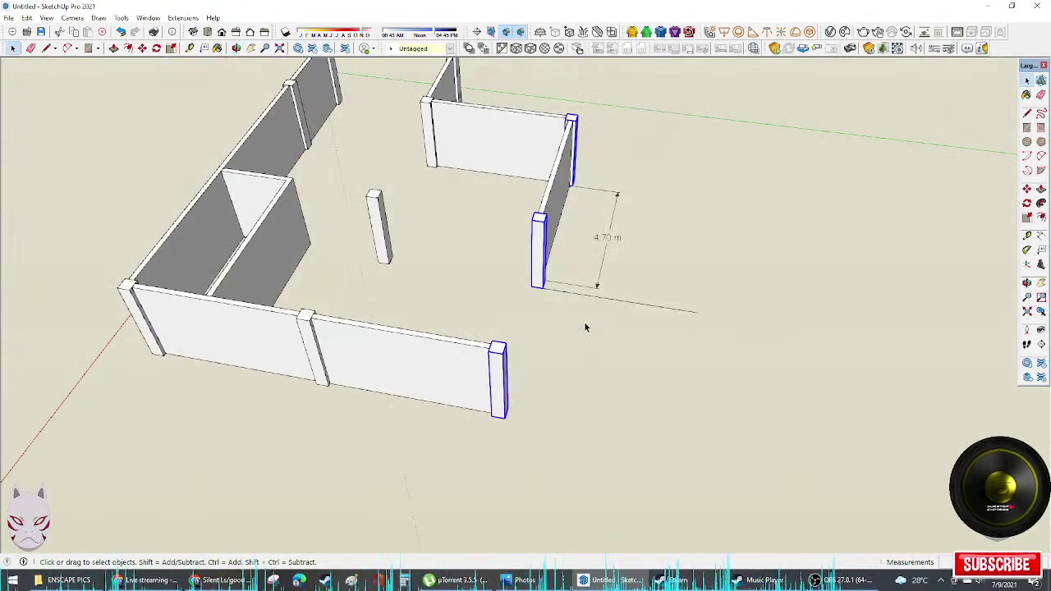
{"action": "middle_click_drag", "start_coordinate": [585, 327], "coordinate": [528, 284]}
{"action": "key", "text": "m"}
{"action": "key", "text": "ctrl"}
{"action": "left_click", "coordinate": [526, 283]}
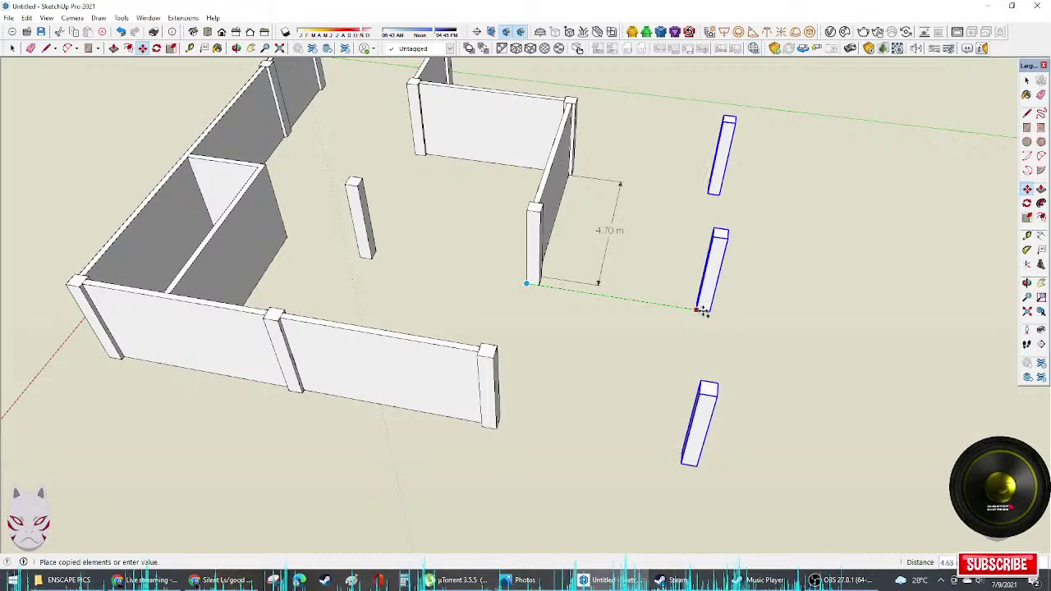
{"action": "scroll", "coordinate": [875, 303], "scroll_direction": "up", "scroll_amount": 5}
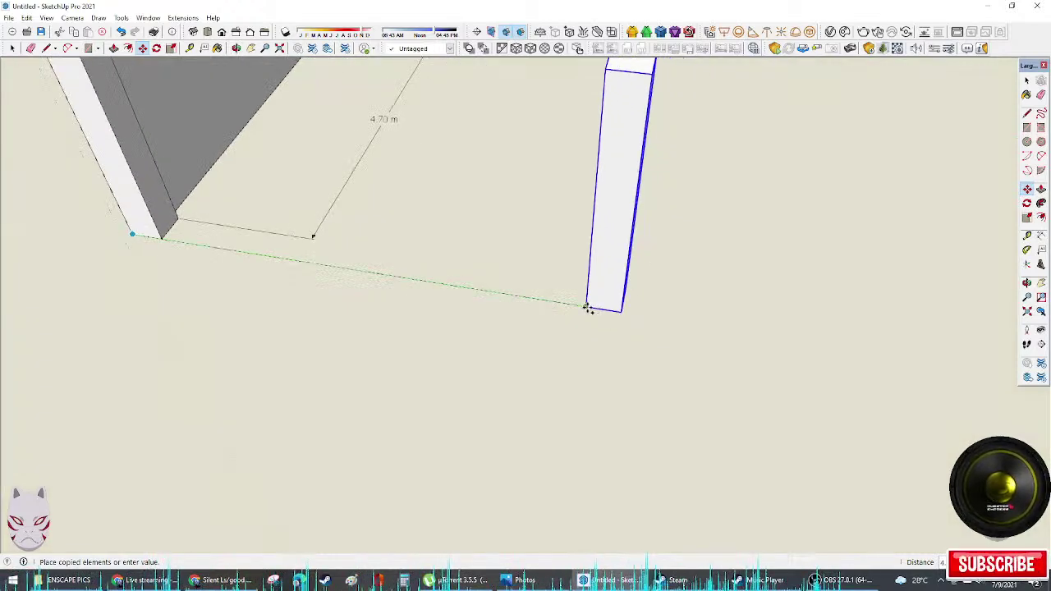
{"action": "left_click", "coordinate": [587, 308]}
{"action": "scroll", "coordinate": [591, 307], "scroll_direction": "down", "scroll_amount": 3}
{"action": "mouse_move", "coordinate": [590, 307]}
{"action": "middle_mouse_down"}
{"action": "mouse_move", "coordinate": [589, 352]}
{"action": "mouse_move", "coordinate": [603, 352]}
{"action": "middle_mouse_up"}
Step: Erase the guide line and the wall length dimension
{"action": "key", "text": "e"}
{"action": "left_click", "coordinate": [517, 301]}
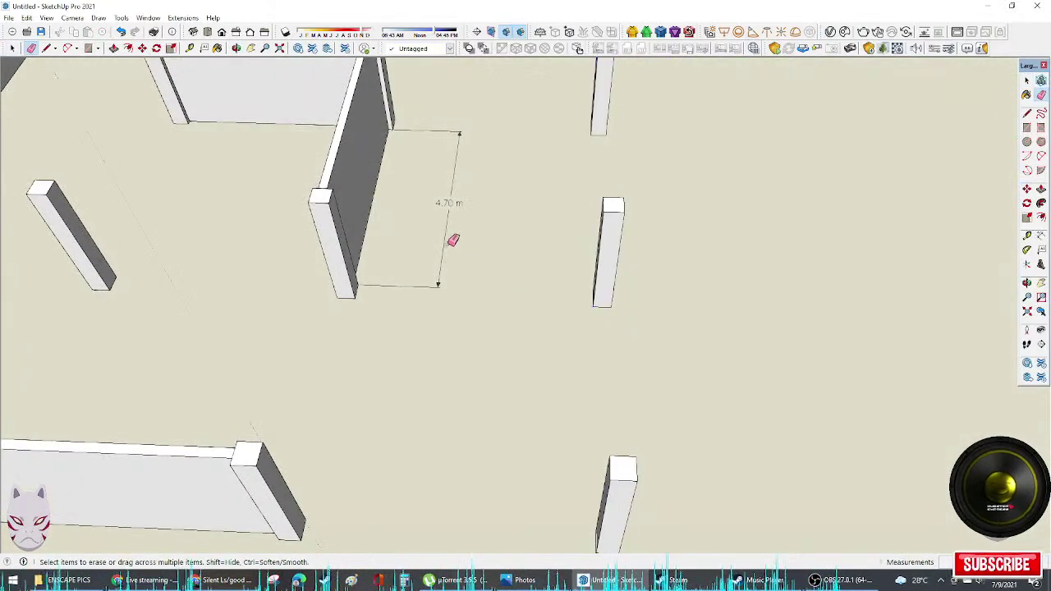
{"action": "left_click", "coordinate": [446, 244]}
Step: Draw a short guide line from the farthest copied column's base toward the existing walls
{"action": "mouse_move", "coordinate": [626, 175]}
{"action": "middle_mouse_down"}
{"action": "mouse_move", "coordinate": [591, 216]}
{"action": "mouse_move", "coordinate": [629, 331]}
{"action": "middle_mouse_up"}
{"action": "scroll", "coordinate": [622, 241], "scroll_direction": "up", "scroll_amount": 3}
{"action": "mouse_move", "coordinate": [622, 241]}
{"action": "middle_mouse_down", "text": "shift"}
{"action": "mouse_move", "coordinate": [606, 349]}
{"action": "mouse_move", "coordinate": [698, 394]}
{"action": "mouse_move", "coordinate": [624, 345]}
{"action": "middle_mouse_up", "text": "shift"}
{"action": "key", "text": "l"}
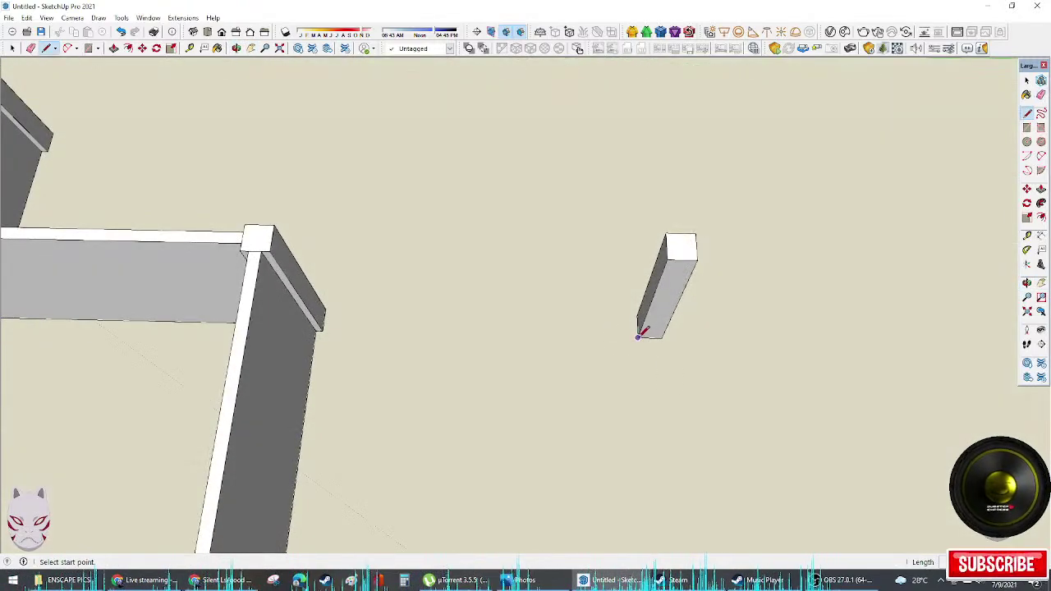
{"action": "left_click", "coordinate": [537, 336]}
{"action": "key", "text": "space"}
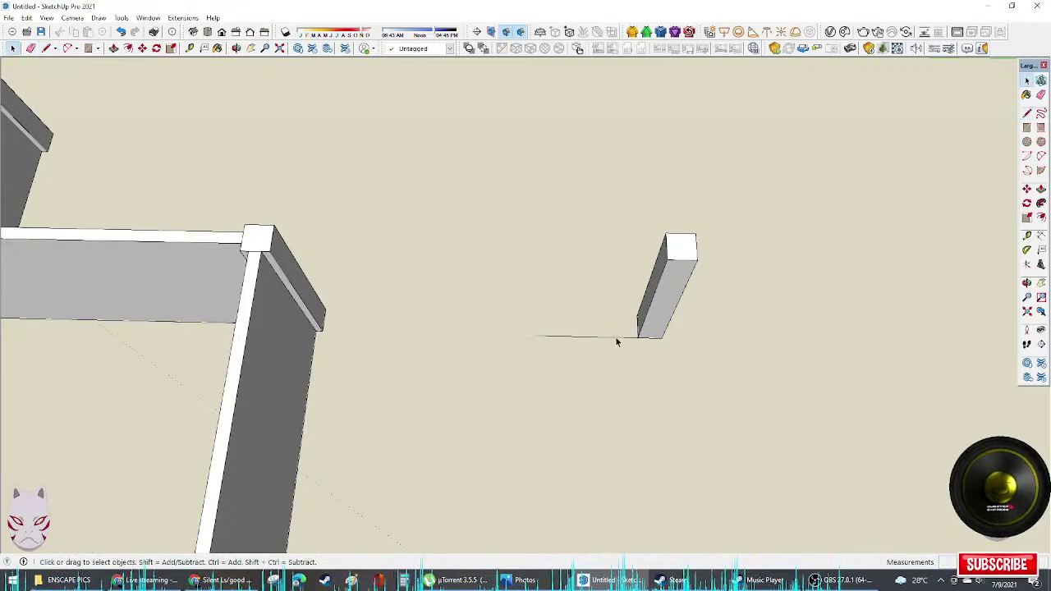
Step: Copy the farthest copied column to the short guide line's free end and erase the line
{"action": "left_click", "coordinate": [690, 307]}
{"action": "key", "text": "m"}
{"action": "key", "text": "ctrl"}
{"action": "left_click", "coordinate": [661, 337]}
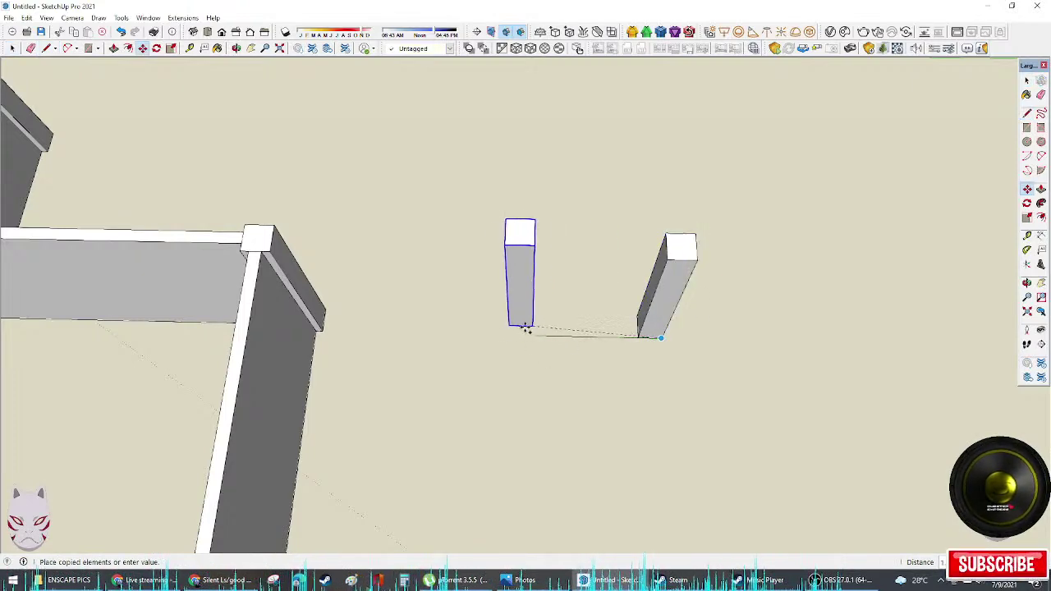
{"action": "left_click", "coordinate": [537, 335]}
{"action": "key", "text": "space"}
{"action": "key", "text": "e"}
{"action": "left_click", "coordinate": [616, 336]}
Step: Copy the end wall's corner column 4 m outward along the red axis
{"action": "mouse_move", "coordinate": [616, 332]}
{"action": "middle_mouse_down"}
{"action": "mouse_move", "coordinate": [276, 293]}
{"action": "mouse_move", "coordinate": [539, 338]}
{"action": "mouse_move", "coordinate": [176, 249]}
{"action": "mouse_move", "coordinate": [222, 309]}
{"action": "mouse_move", "coordinate": [403, 314]}
{"action": "mouse_move", "coordinate": [762, 381]}
{"action": "middle_mouse_up"}
{"action": "scroll", "coordinate": [755, 335], "scroll_direction": "up", "scroll_amount": 2}
{"action": "middle_click_drag", "start_coordinate": [647, 318], "coordinate": [723, 362], "text": "shift"}
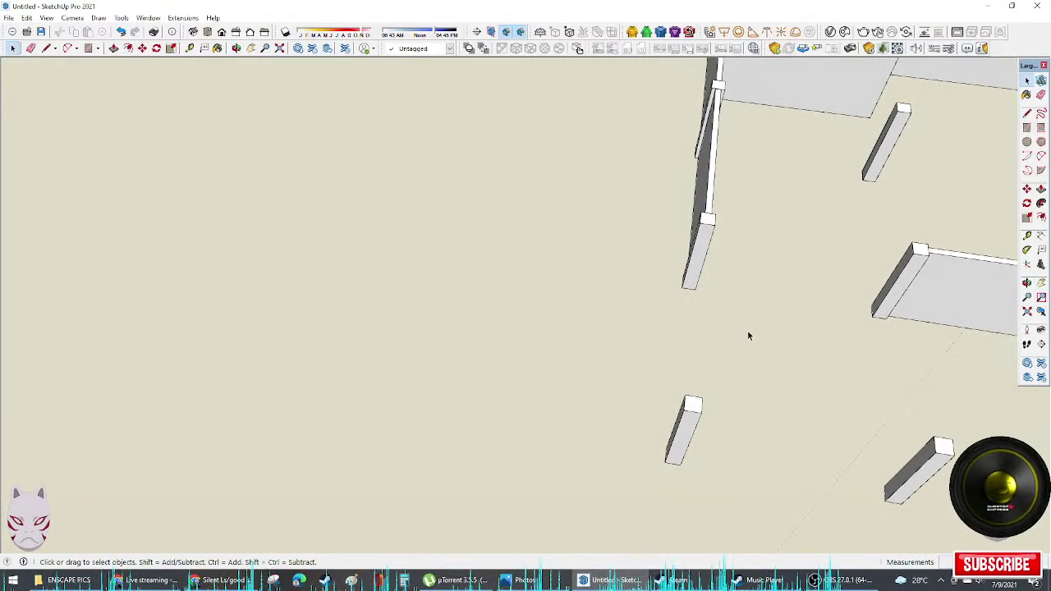
{"action": "left_click", "coordinate": [689, 284]}
{"action": "left_click", "coordinate": [695, 289]}
{"action": "key", "text": "ctrl"}
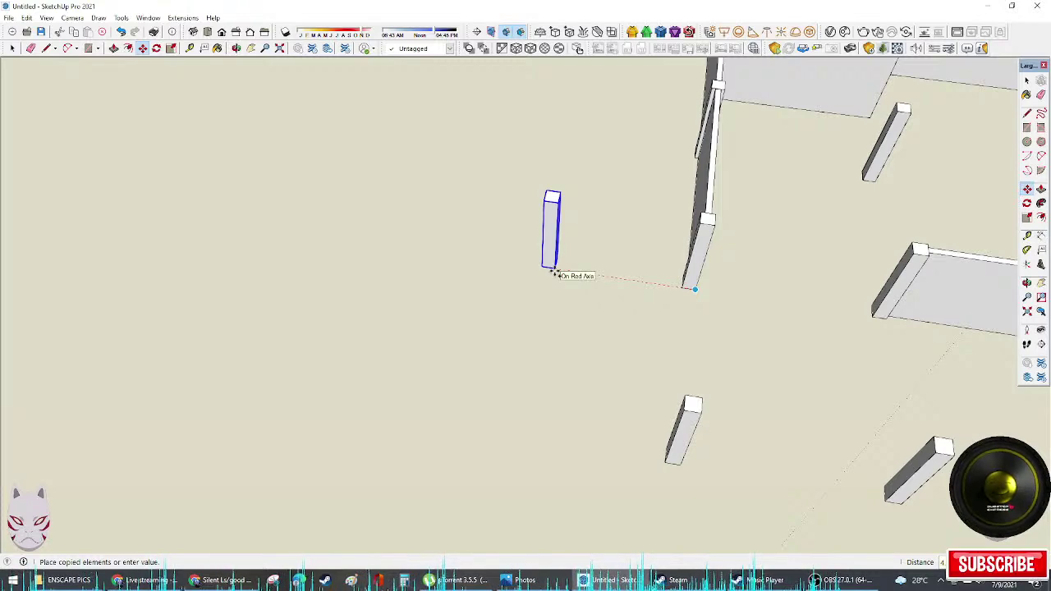
{"action": "type", "text": "4"}
{"action": "key", "text": "Return"}
{"action": "key", "text": "space"}
Step: Draw a ground rectangle from the newly copied column's base to the nearest column of the outer row
{"action": "mouse_move", "coordinate": [516, 312]}
{"action": "middle_mouse_down"}
{"action": "mouse_move", "coordinate": [537, 315]}
{"action": "mouse_move", "coordinate": [645, 266]}
{"action": "mouse_move", "coordinate": [575, 312]}
{"action": "mouse_move", "coordinate": [526, 306]}
{"action": "middle_mouse_up"}
{"action": "key", "text": "r"}
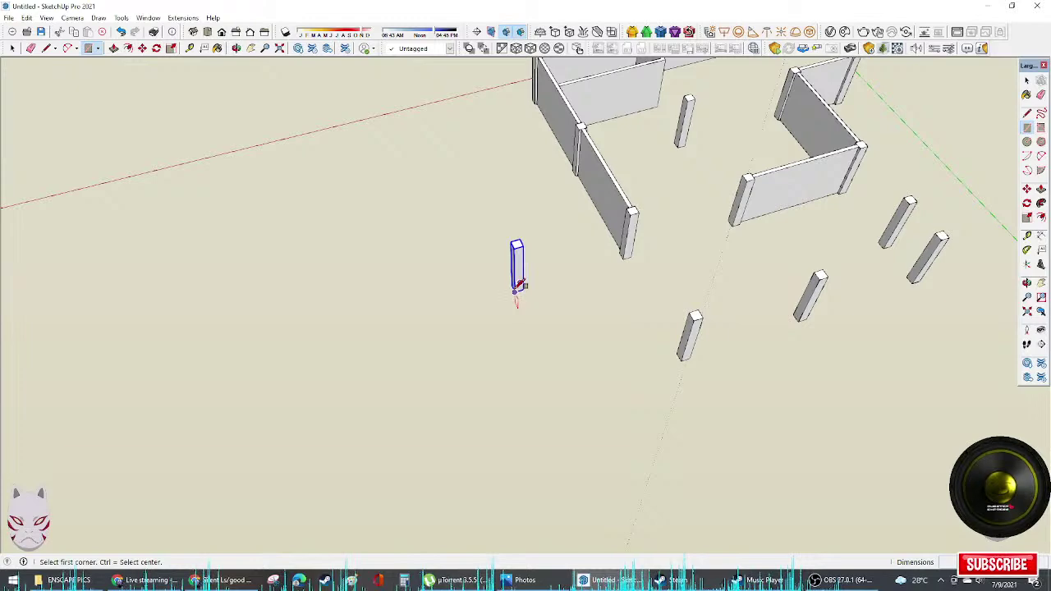
{"action": "left_click", "coordinate": [515, 291]}
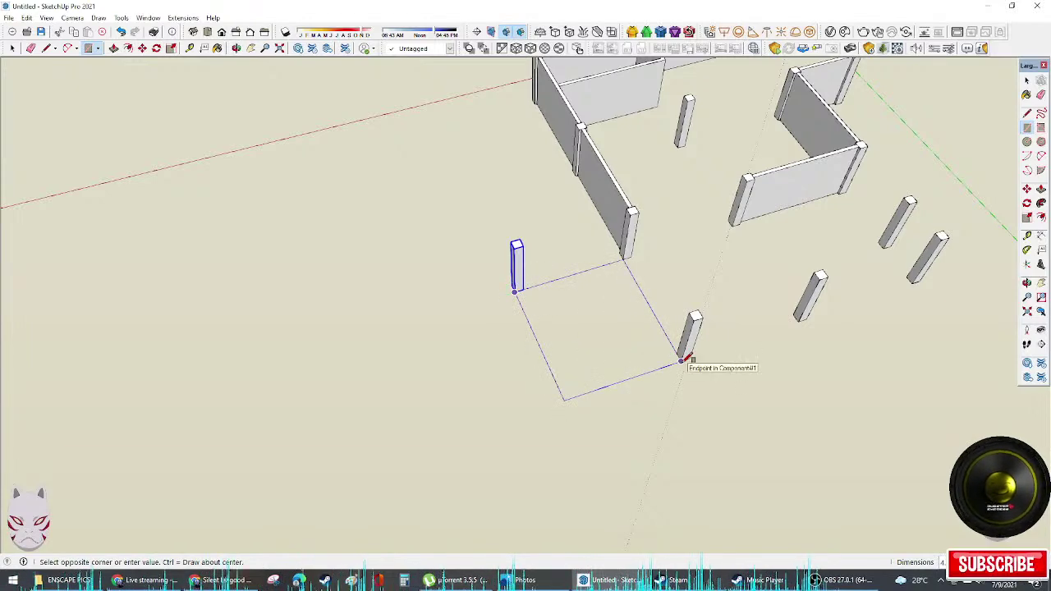
{"action": "left_click", "coordinate": [680, 359]}
Step: Copy the new column to the ground rectangle's free outer corner and erase the rectangle with its edges
{"action": "key", "text": "space"}
{"action": "key", "text": "m"}
{"action": "key", "text": "ctrl"}
{"action": "left_click", "coordinate": [519, 293]}
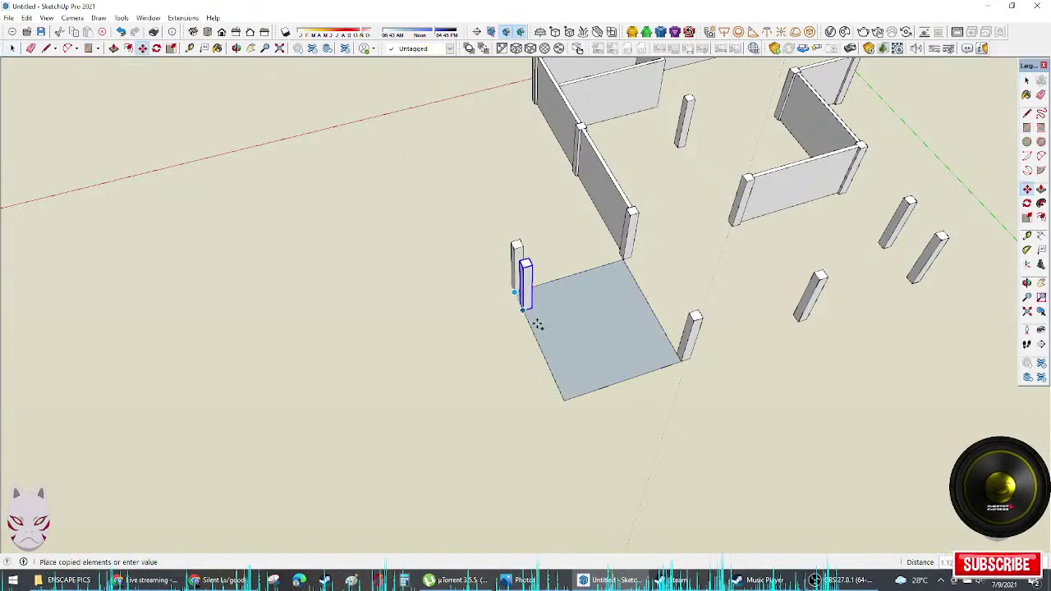
{"action": "left_click", "coordinate": [565, 399]}
{"action": "key", "text": "space"}
{"action": "key", "text": "e"}
{"action": "mouse_move", "coordinate": [629, 375]}
{"action": "left_mouse_down"}
{"action": "mouse_move", "coordinate": [671, 304]}
{"action": "mouse_move", "coordinate": [518, 331]}
{"action": "mouse_move", "coordinate": [565, 269]}
{"action": "left_mouse_up"}
{"action": "mouse_move", "coordinate": [541, 288]}
{"action": "middle_mouse_down"}
{"action": "mouse_move", "coordinate": [547, 279]}
{"action": "mouse_move", "coordinate": [525, 271]}
{"action": "middle_mouse_up"}
{"action": "key", "text": "space"}
{"action": "left_click", "coordinate": [522, 279]}
{"action": "key", "text": "m"}
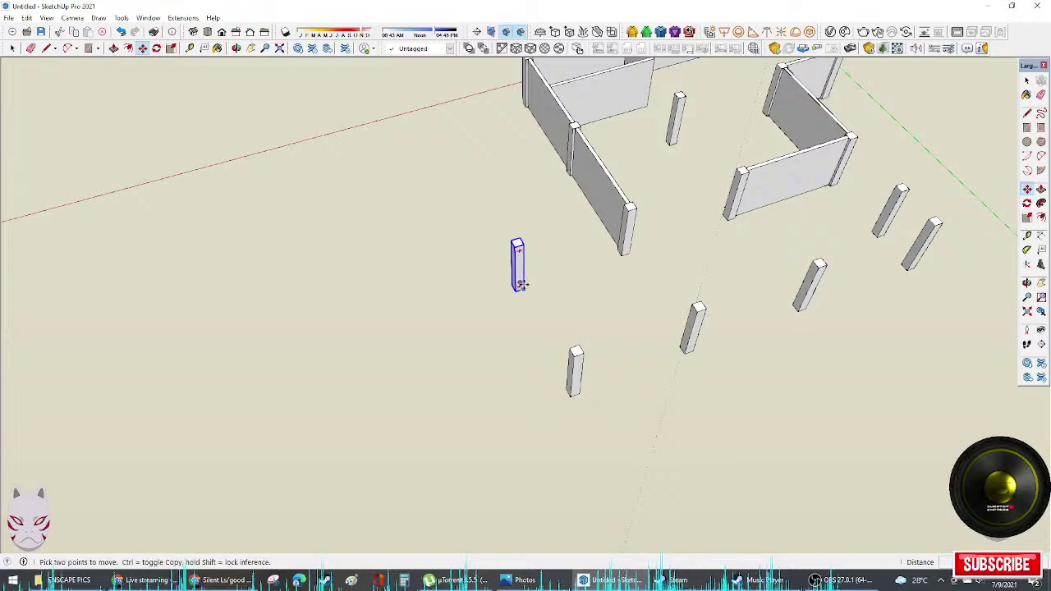
{"action": "key", "text": "space"}
{"action": "left_click", "coordinate": [647, 281]}
Step: Copy the column beyond the end wall's corner column farther outward along the red axis
{"action": "middle_click_drag", "start_coordinate": [647, 282], "coordinate": [603, 314]}
{"action": "left_click", "coordinate": [515, 282]}
{"action": "key", "text": "m"}
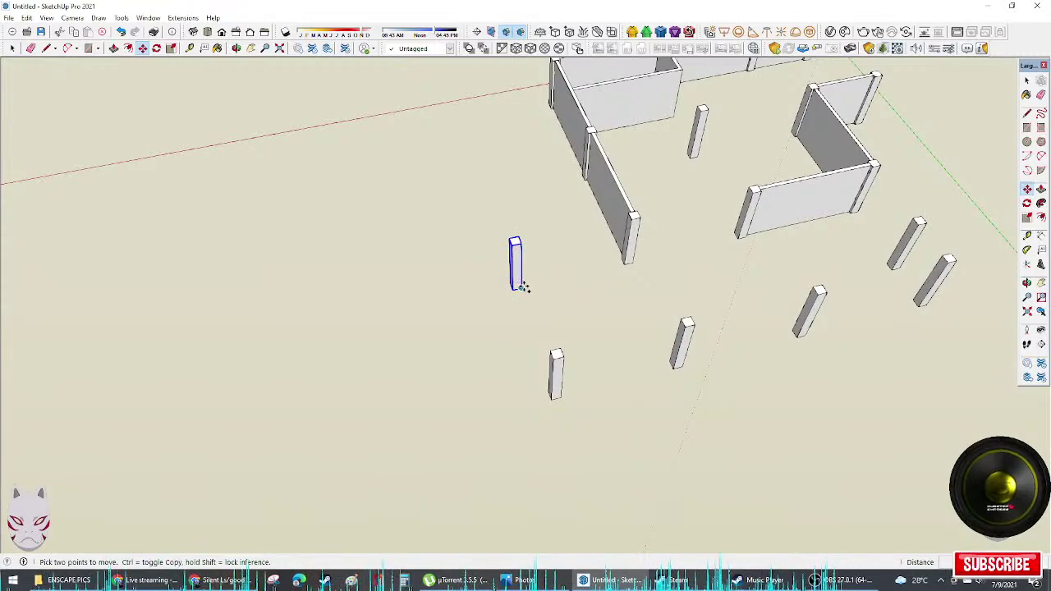
{"action": "left_click", "coordinate": [520, 287]}
{"action": "key", "text": "ctrl"}
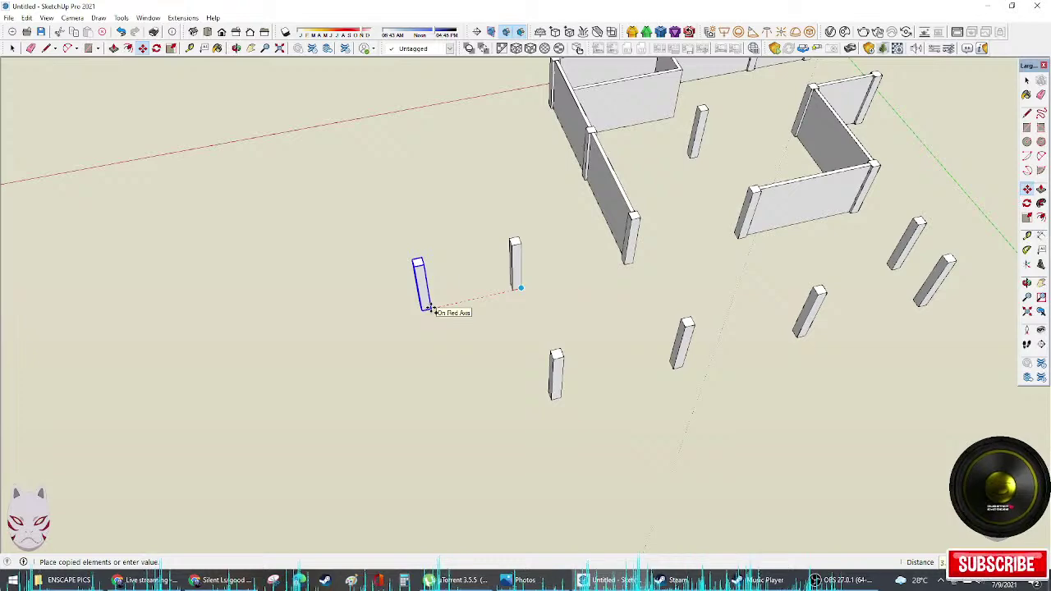
{"action": "left_click", "coordinate": [426, 309]}
{"action": "key", "text": "space"}
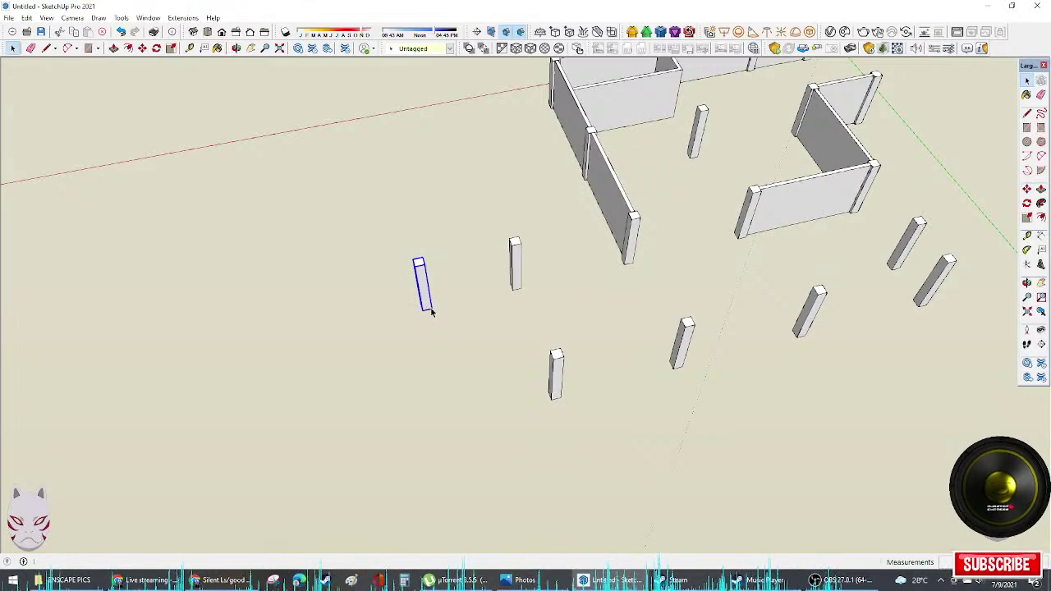
Step: Rotate a copy of the end wall panel beside the corner column perpendicular to the original
{"action": "middle_click_drag", "start_coordinate": [429, 308], "coordinate": [569, 192]}
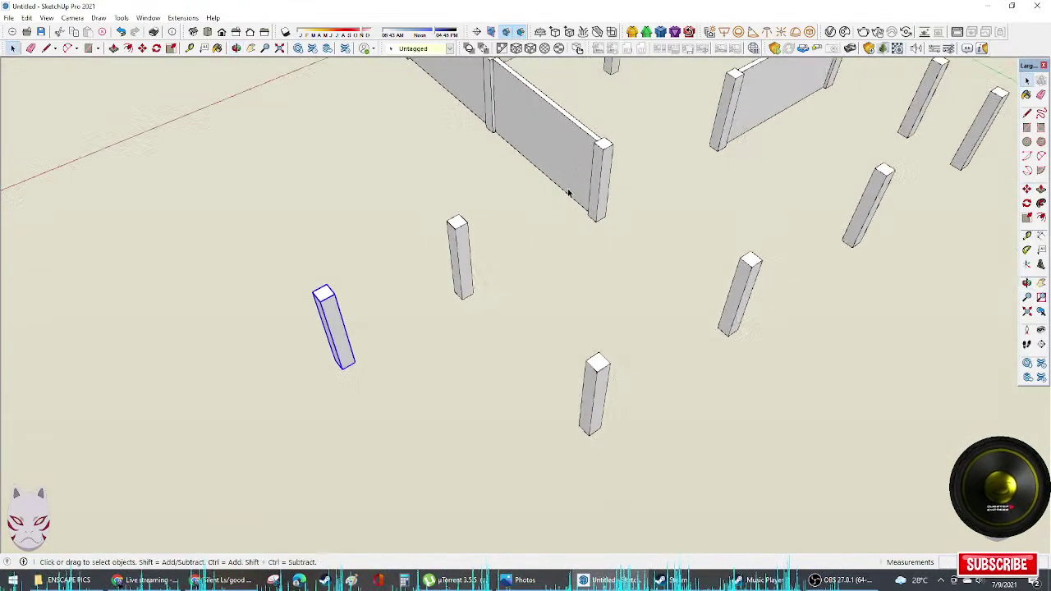
{"action": "left_click", "coordinate": [570, 192]}
{"action": "key", "text": "q"}
{"action": "left_click", "coordinate": [580, 267]}
{"action": "key", "text": "ctrl"}
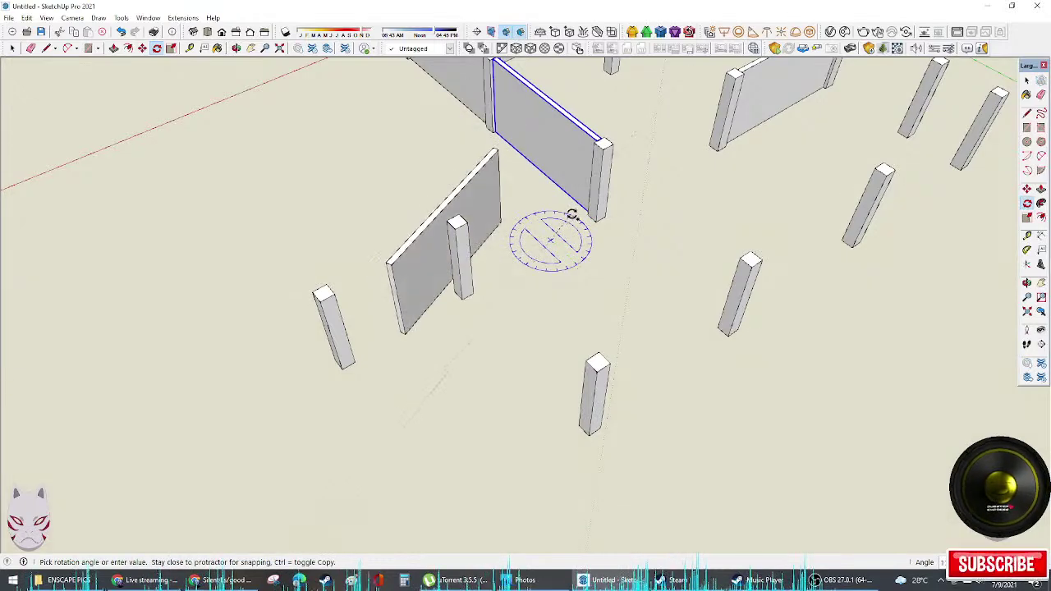
{"action": "left_click", "coordinate": [581, 229]}
{"action": "key", "text": "space"}
Step: Move the rotated panel between the corner column and the next column outward, against the corner column's outer edge
{"action": "middle_click_drag", "start_coordinate": [541, 230], "coordinate": [509, 250]}
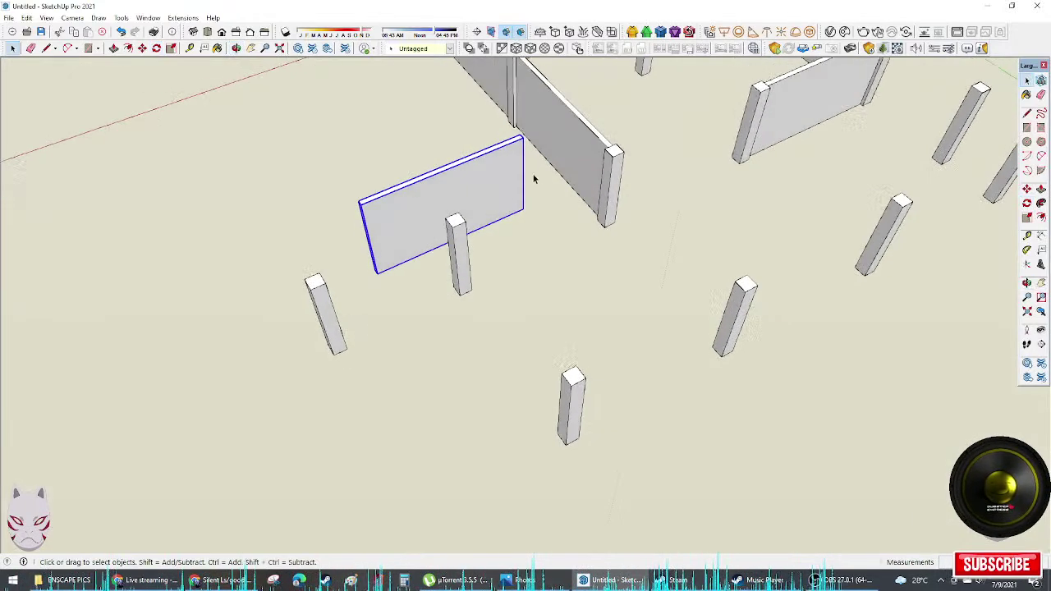
{"action": "scroll", "coordinate": [500, 156], "scroll_direction": "up", "scroll_amount": 4}
{"action": "key", "text": "m"}
{"action": "left_click", "coordinate": [555, 128]}
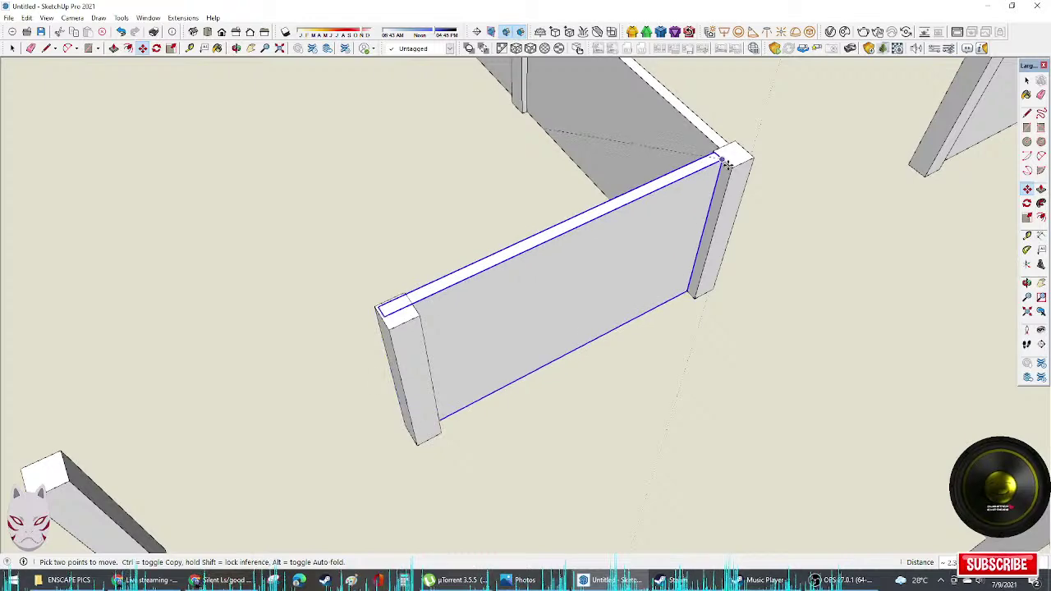
{"action": "left_click", "coordinate": [731, 164]}
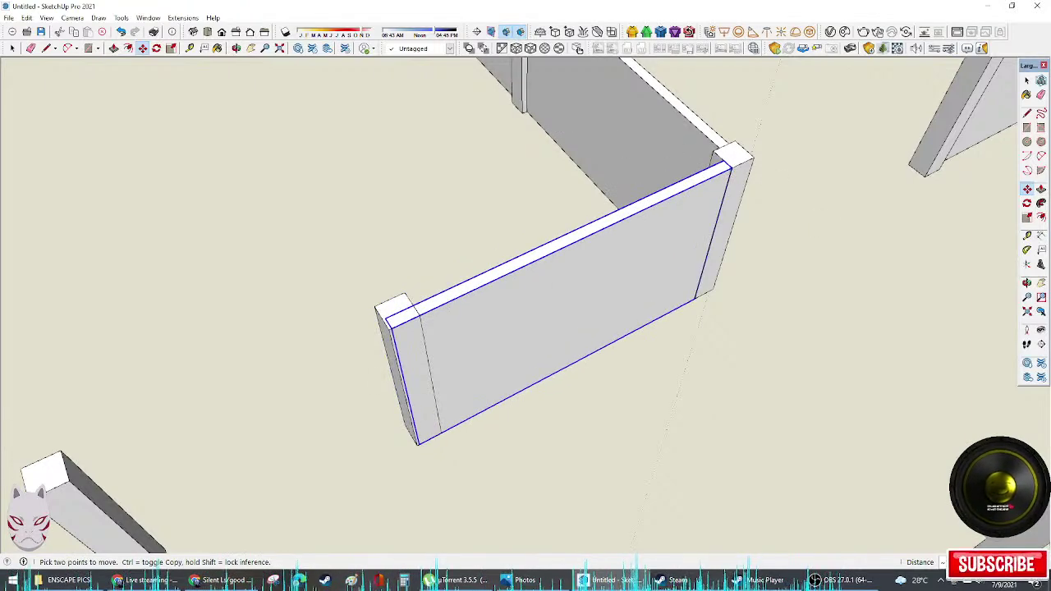
Step: Shift the rotated panel slightly inward so it sits back from the corner column's outer face
{"action": "key", "text": "alt+Tab"}
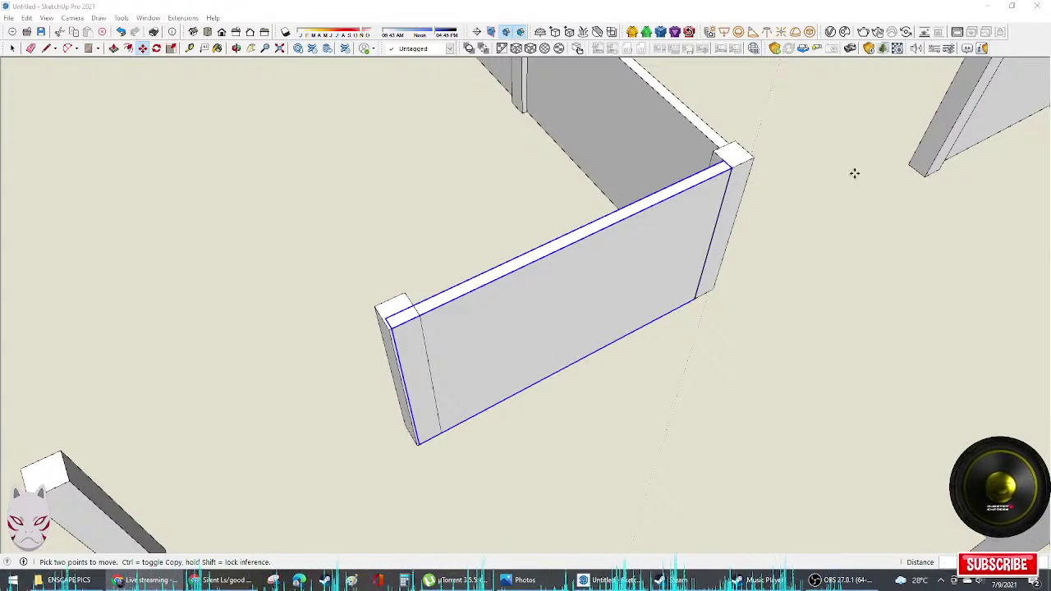
{"action": "scroll", "coordinate": [837, 169], "scroll_direction": "up", "scroll_amount": 3}
{"action": "left_click", "coordinate": [636, 179]}
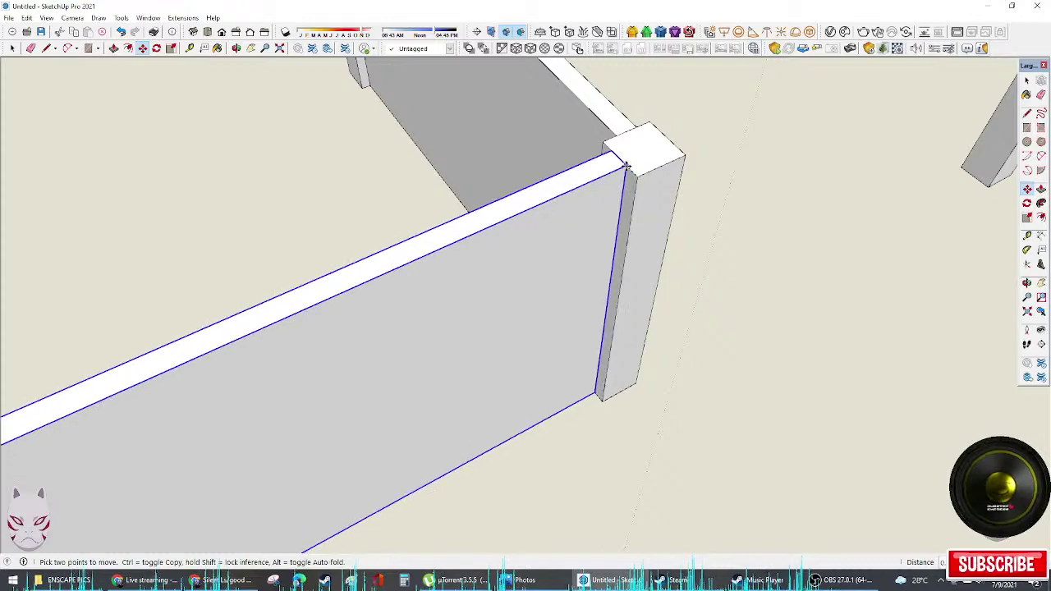
{"action": "left_click", "coordinate": [621, 162]}
{"action": "key", "text": "space"}
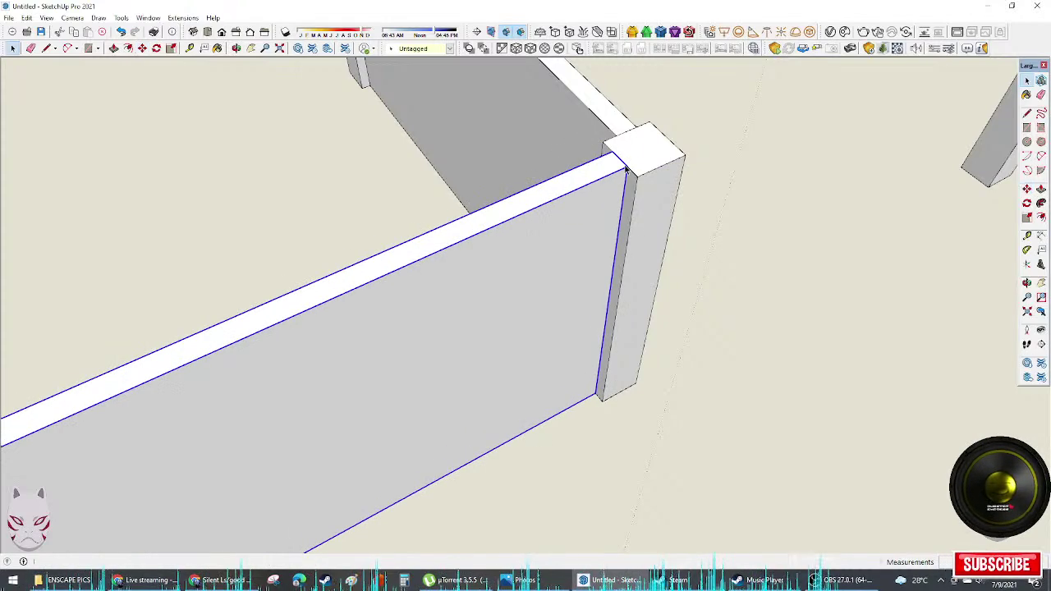
Step: Scale the panel's overlapping end back to the inner face of the next column outward
{"action": "scroll", "coordinate": [576, 249], "scroll_direction": "down", "scroll_amount": 2}
{"action": "middle_click_drag", "start_coordinate": [326, 367], "coordinate": [286, 497]}
{"action": "key", "text": "s"}
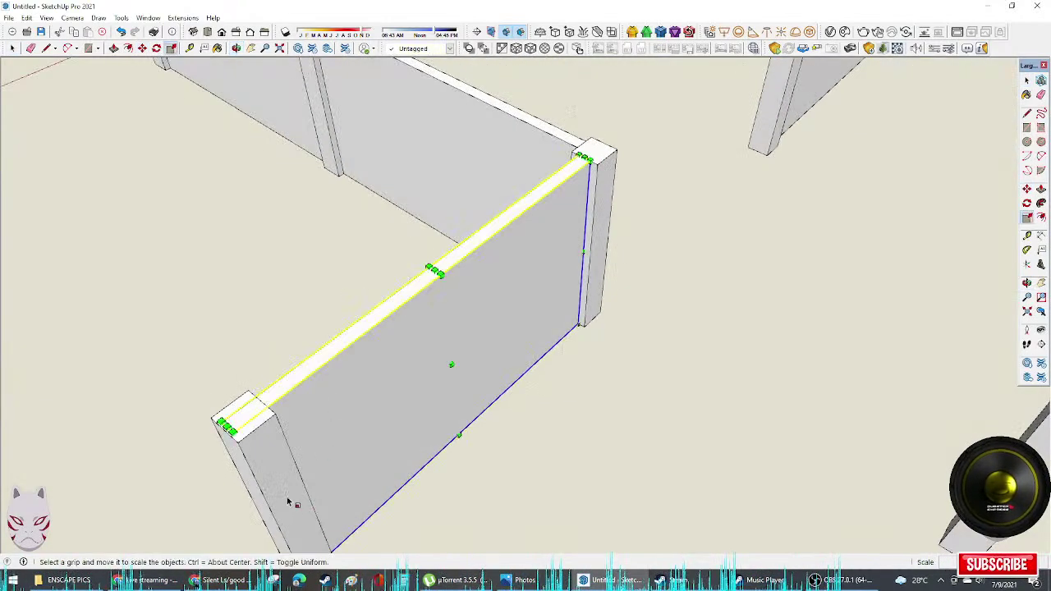
{"action": "left_click", "coordinate": [267, 510]}
{"action": "left_click", "coordinate": [279, 424]}
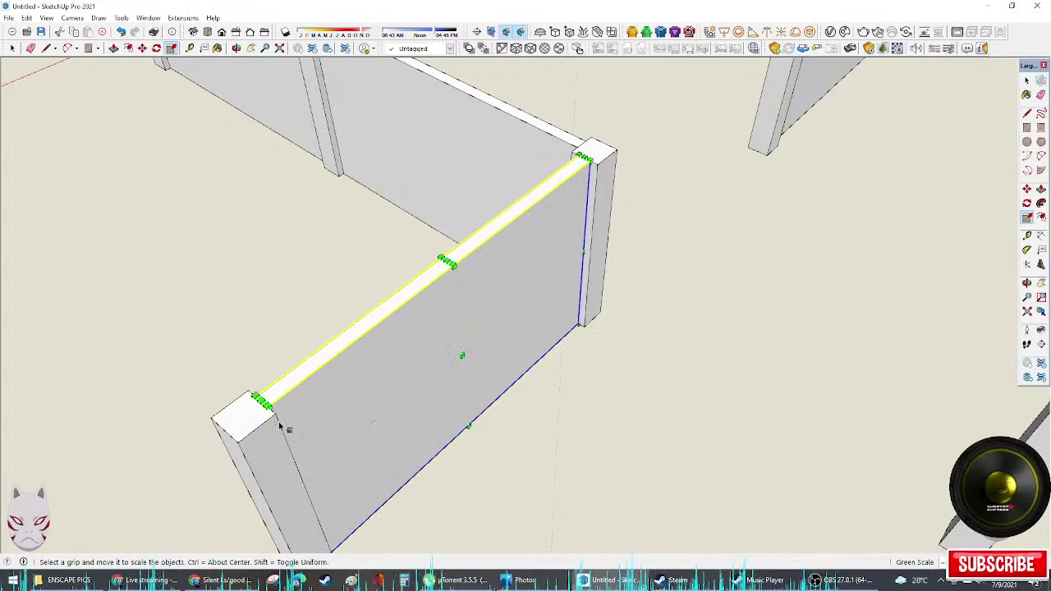
{"action": "key", "text": "space"}
Step: Copy the panel in line past the outer column and scale its free end to meet the next column
{"action": "middle_click_drag", "start_coordinate": [371, 408], "coordinate": [226, 451]}
{"action": "left_click", "coordinate": [327, 393]}
{"action": "middle_click_drag", "start_coordinate": [327, 396], "coordinate": [743, 323]}
{"action": "left_click", "coordinate": [743, 323]}
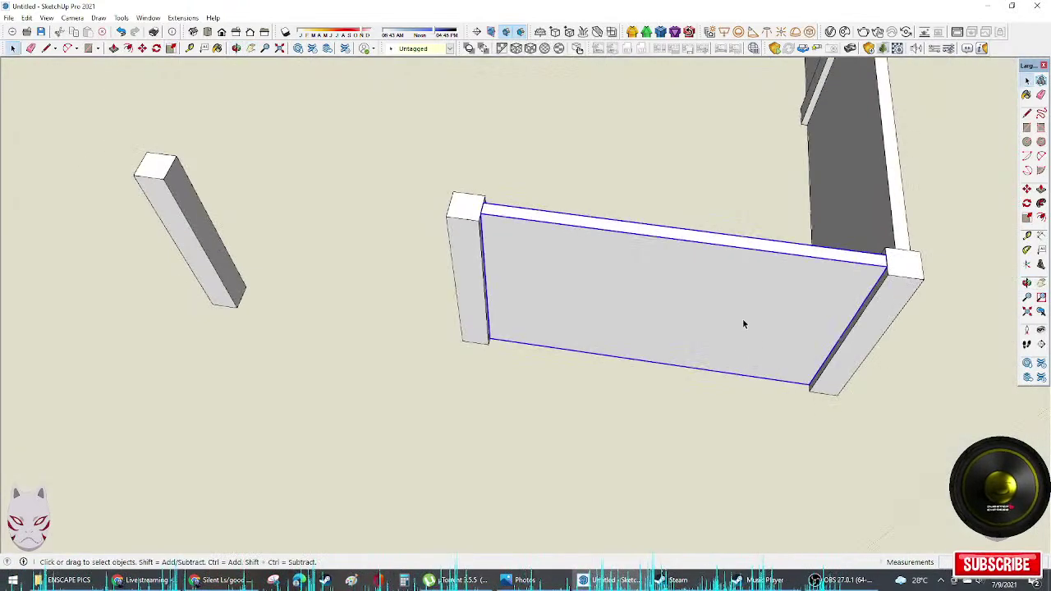
{"action": "key", "text": "m"}
{"action": "left_click", "coordinate": [887, 274]}
{"action": "key", "text": "ctrl"}
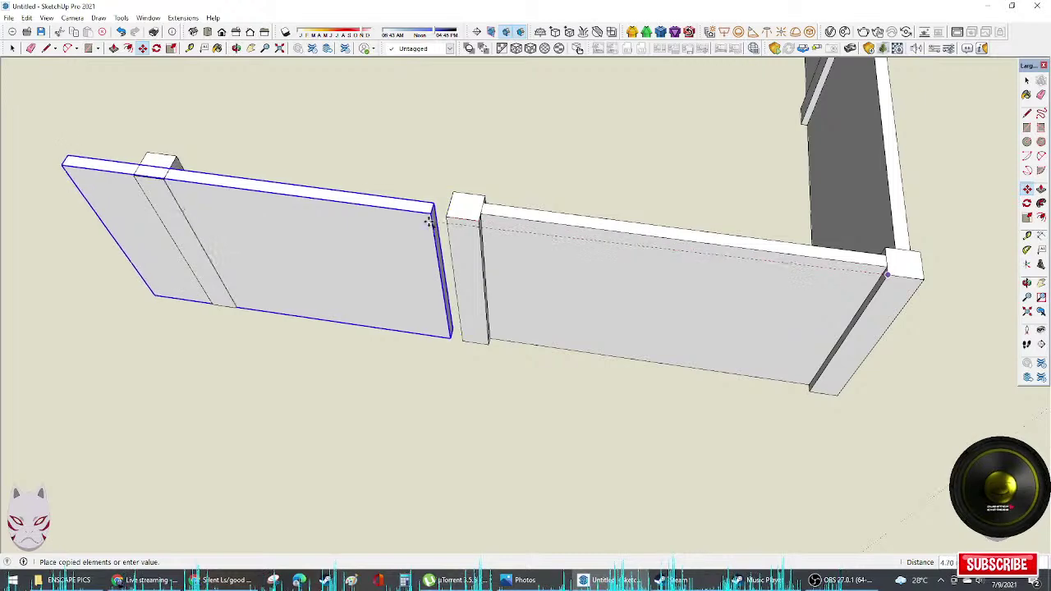
{"action": "left_click", "coordinate": [447, 217]}
{"action": "key", "text": "s"}
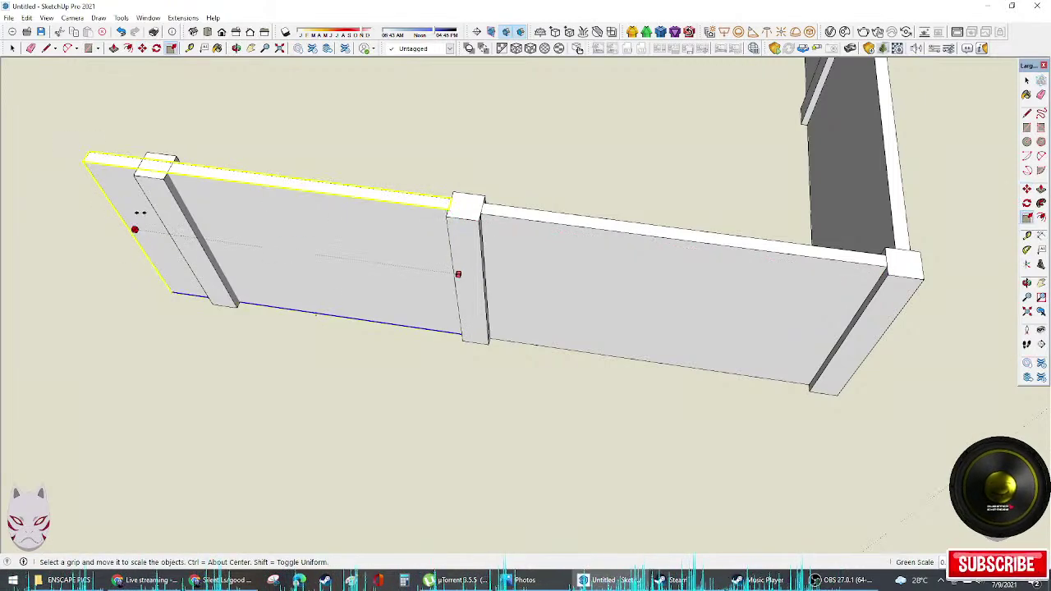
{"action": "key", "text": "space"}
{"action": "middle_click_drag", "start_coordinate": [363, 324], "coordinate": [359, 277]}
{"action": "left_click", "coordinate": [317, 276]}
{"action": "key", "text": "q"}
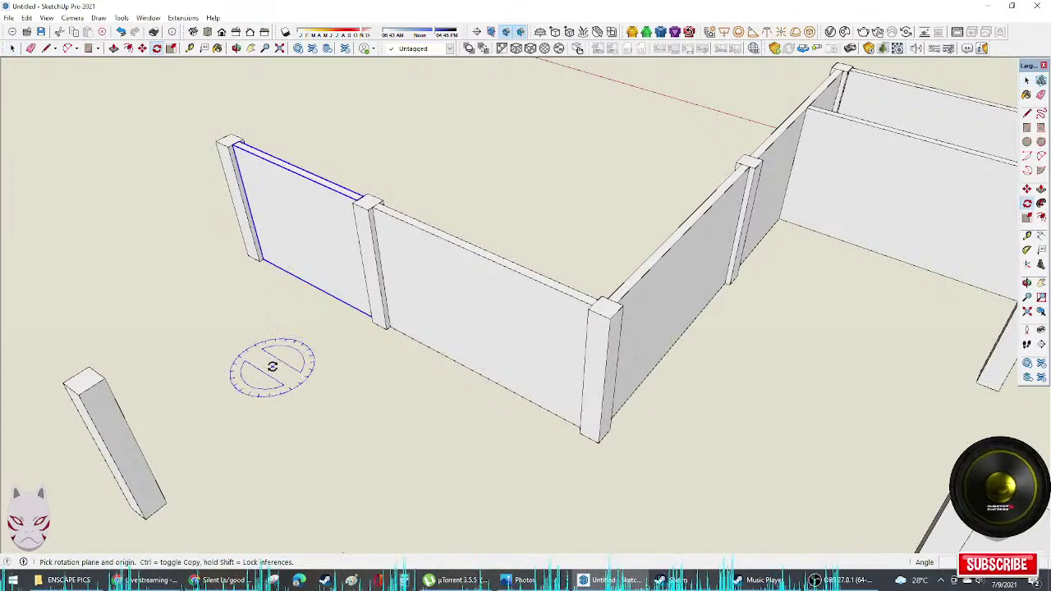
{"action": "left_click", "coordinate": [295, 374]}
{"action": "key", "text": "space"}
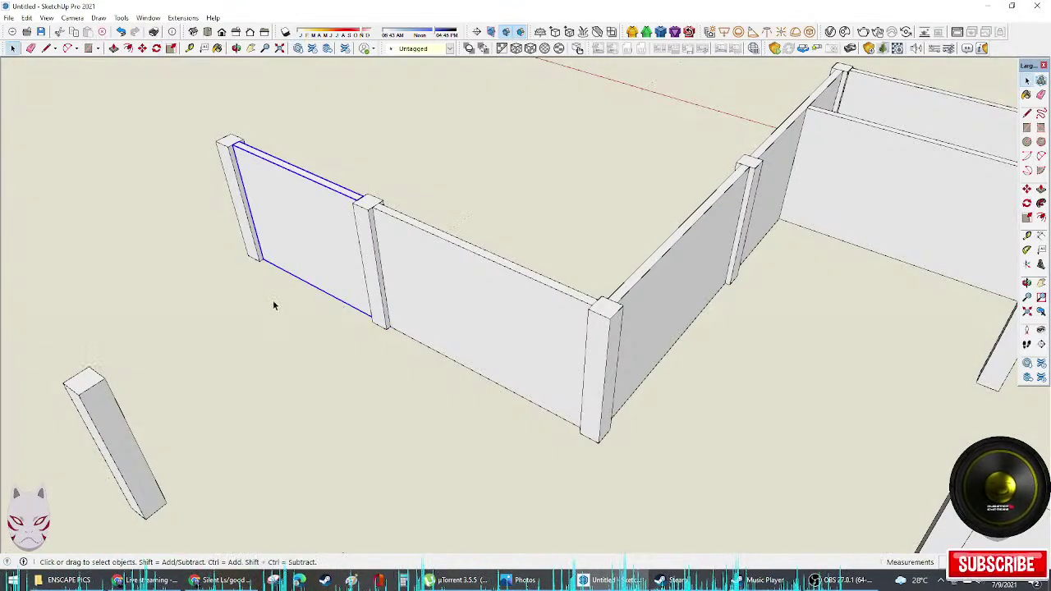
Step: Rotate a copy of the short outer panel on the ground plane until it is perpendicular to the original
{"action": "left_click", "coordinate": [367, 268]}
{"action": "left_click", "coordinate": [343, 268]}
{"action": "key", "text": "q"}
{"action": "left_click", "coordinate": [288, 348]}
{"action": "left_click", "coordinate": [316, 358]}
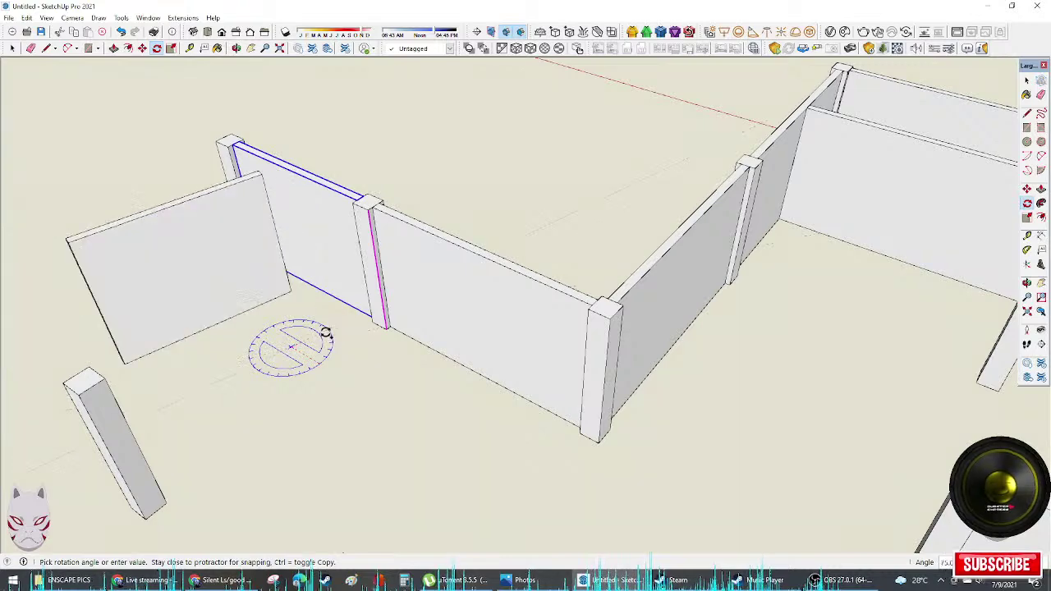
{"action": "key", "text": "space"}
Step: Move the rotated panel against the column shared by the two outer panels, set slightly back from the column's corner
{"action": "key", "text": "m"}
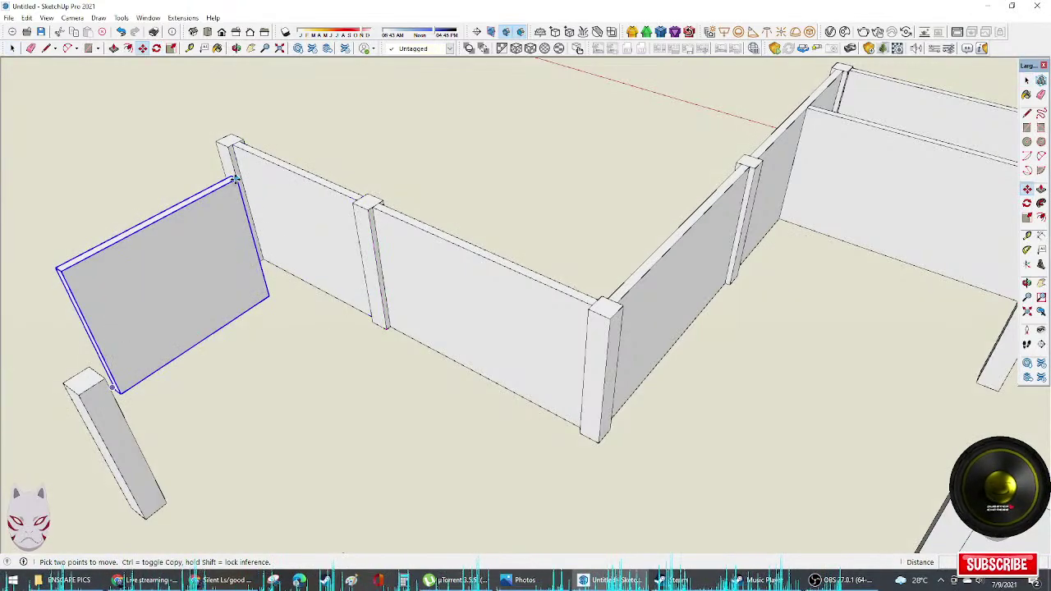
{"action": "left_click", "coordinate": [233, 179]}
{"action": "scroll", "coordinate": [348, 203], "scroll_direction": "up", "scroll_amount": 4}
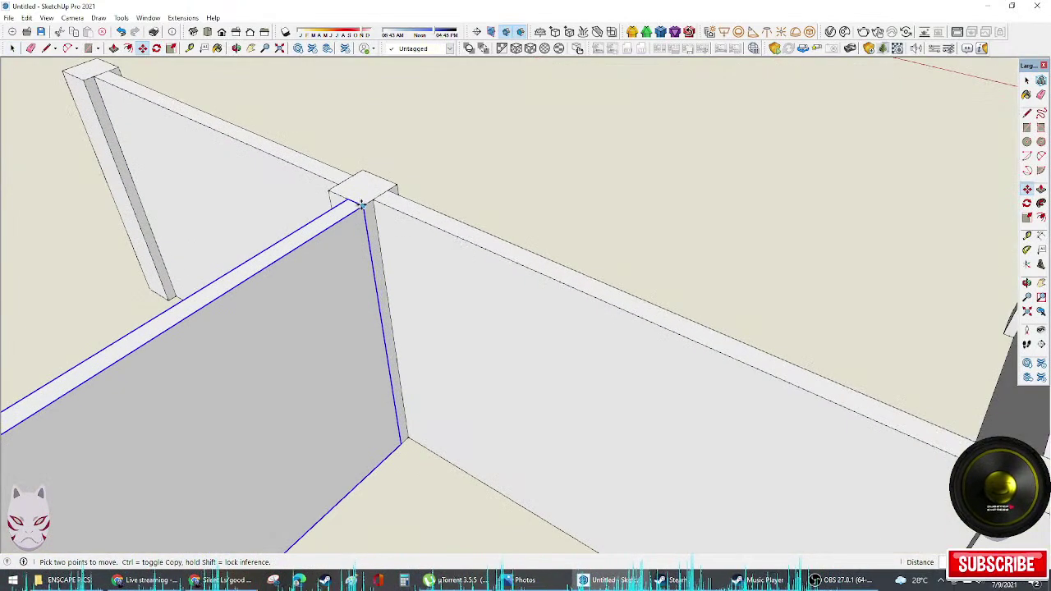
{"action": "left_click", "coordinate": [344, 197]}
{"action": "scroll", "coordinate": [345, 197], "scroll_direction": "down", "scroll_amount": 5}
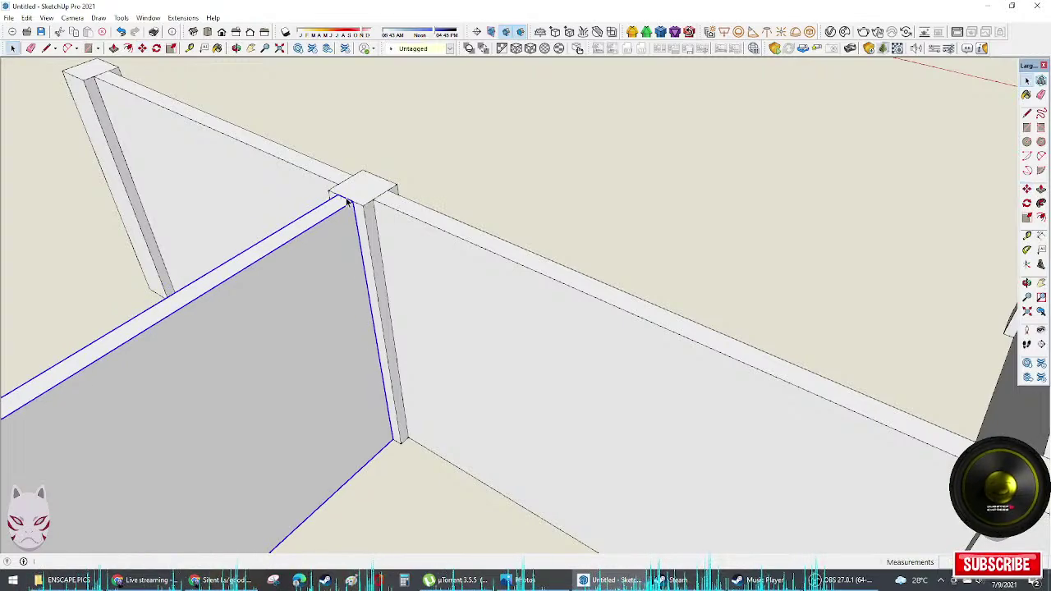
{"action": "key", "text": "space"}
Step: Scale the rotated panel's free end out to the freestanding column facing it
{"action": "middle_click_drag", "start_coordinate": [326, 321], "coordinate": [587, 246]}
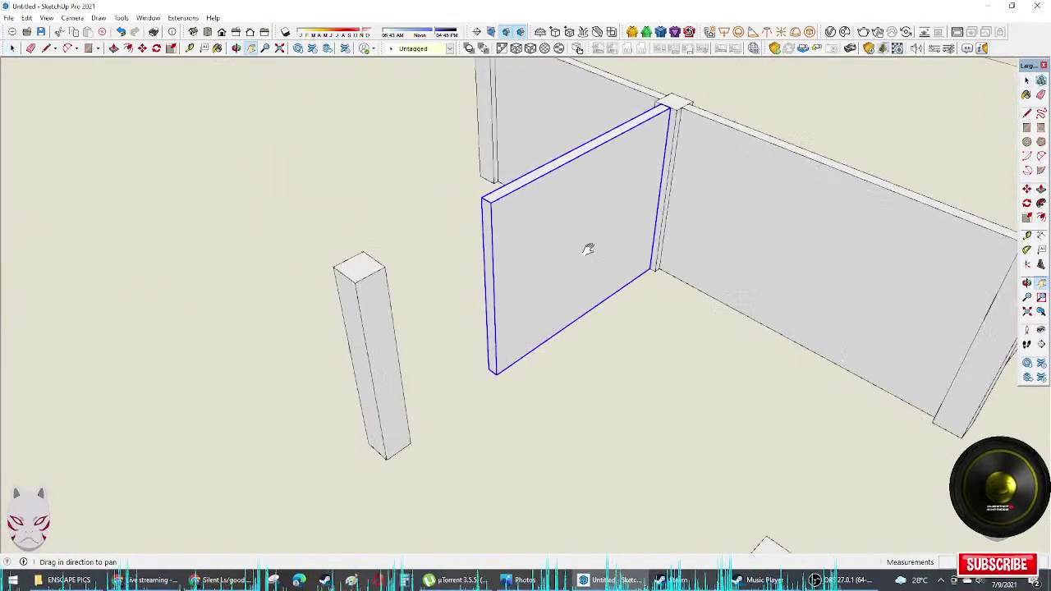
{"action": "key", "text": "s"}
{"action": "left_click_drag", "start_coordinate": [490, 290], "coordinate": [385, 269]}
{"action": "left_click", "coordinate": [385, 269]}
{"action": "key", "text": "space"}
{"action": "left_click", "coordinate": [619, 321]}
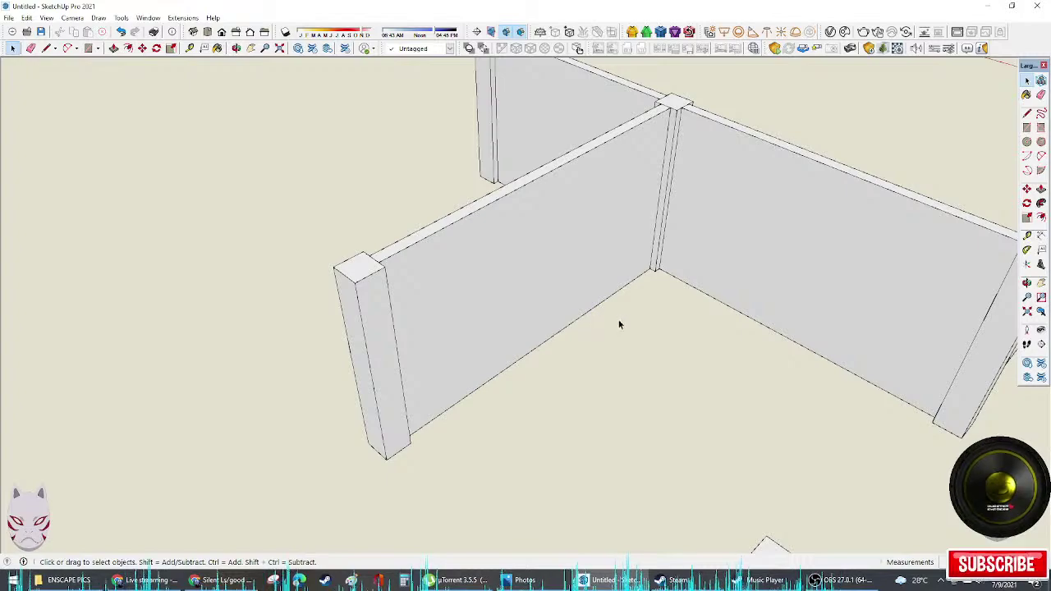
Step: Rotate a copy of the wall panel near the other freestanding columns perpendicular to the original
{"action": "middle_click_drag", "start_coordinate": [619, 321], "coordinate": [706, 295]}
{"action": "left_click", "coordinate": [706, 296]}
{"action": "key", "text": "q"}
{"action": "left_click", "coordinate": [624, 336]}
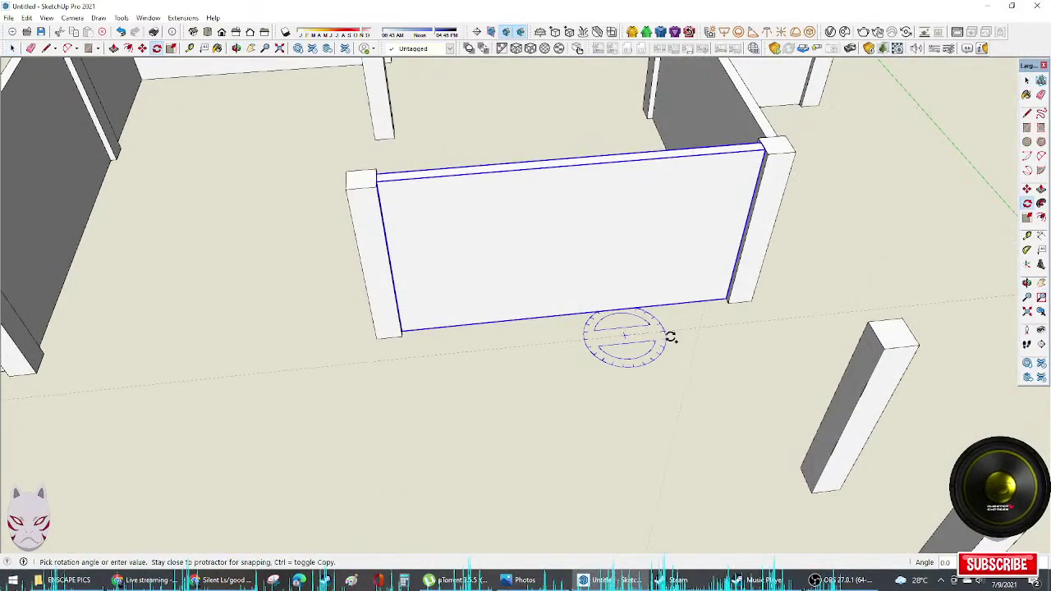
{"action": "left_click", "coordinate": [648, 403]}
{"action": "key", "text": "space"}
Step: Move the rotated copy to the column where the two walls meet, running toward the freestanding column
{"action": "key", "text": "m"}
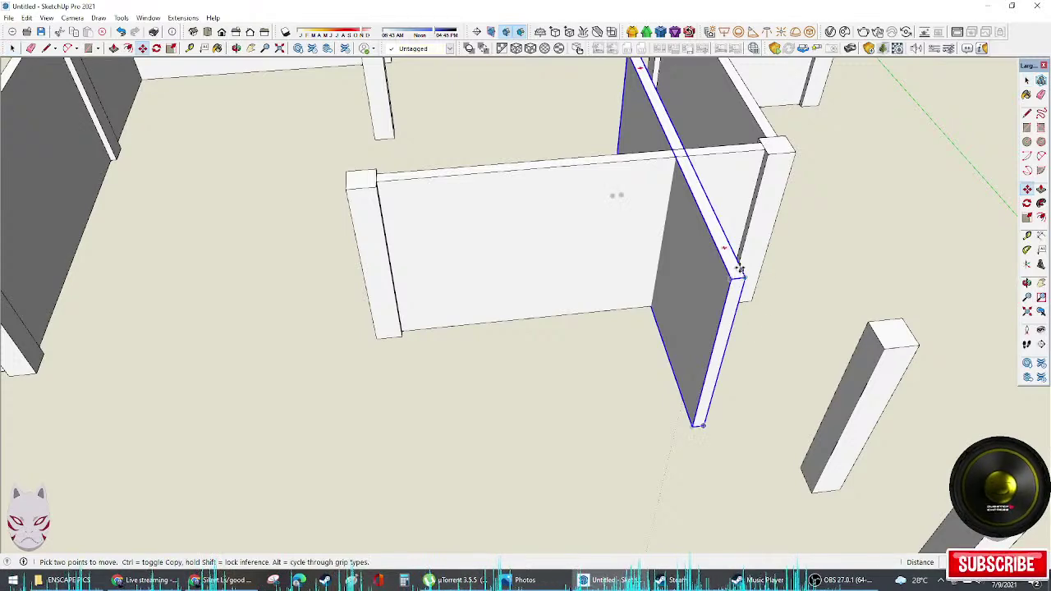
{"action": "middle_click_drag", "start_coordinate": [731, 164], "coordinate": [566, 347]}
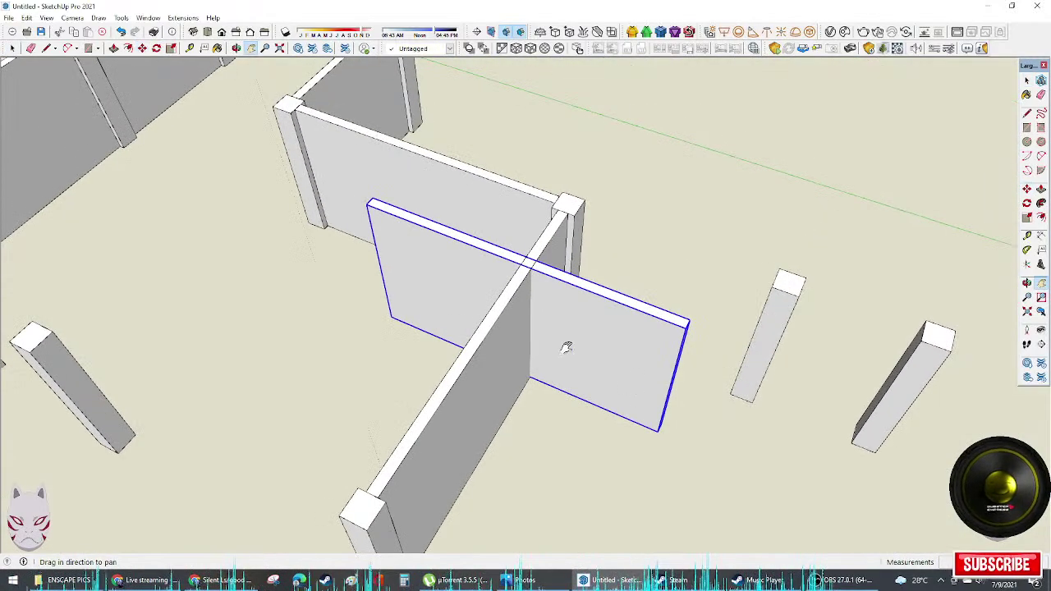
{"action": "left_click", "coordinate": [366, 206]}
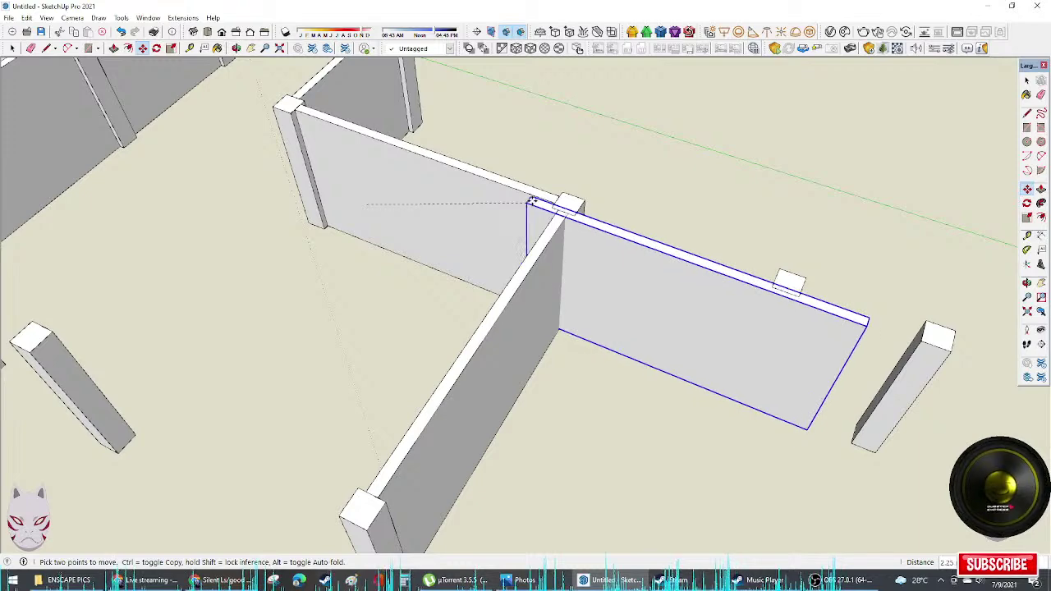
{"action": "left_click", "coordinate": [554, 201]}
Step: Scale both ends of the moved panel so it fits exactly between the wall junction column and the outer column
{"action": "scroll", "coordinate": [808, 303], "scroll_direction": "up", "scroll_amount": 2}
{"action": "key", "text": "s"}
{"action": "left_click_drag", "start_coordinate": [880, 418], "coordinate": [724, 328]}
{"action": "left_click", "coordinate": [716, 345]}
{"action": "middle_click_drag", "start_coordinate": [683, 309], "coordinate": [708, 337]}
{"action": "left_click_drag", "start_coordinate": [440, 256], "coordinate": [451, 255]}
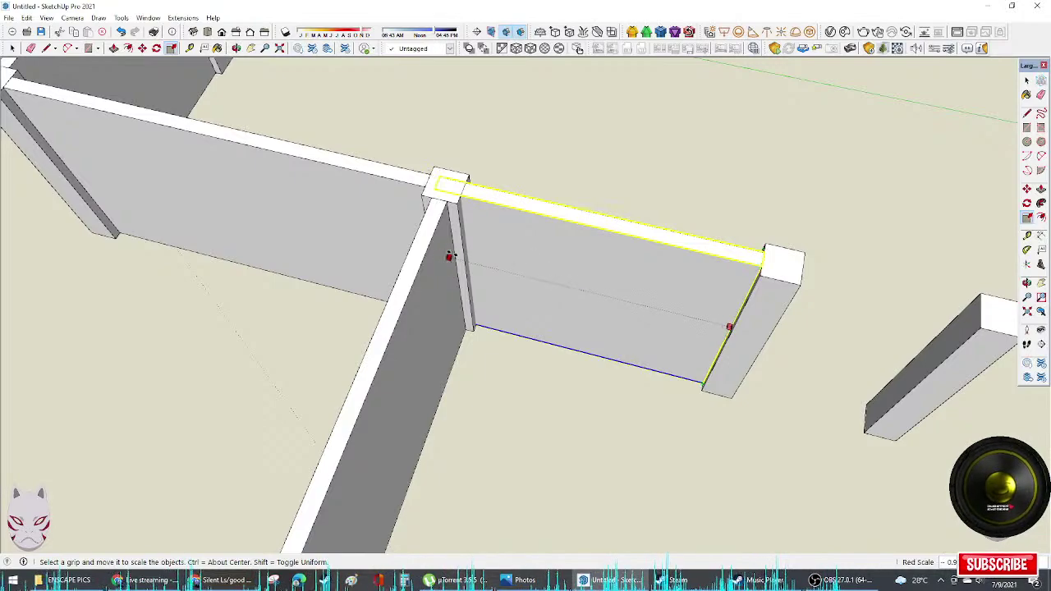
{"action": "left_click", "coordinate": [463, 253]}
{"action": "key", "text": "space"}
Step: Examine the overall layout of columns and wall panels from the open side of the building
{"action": "left_click", "coordinate": [631, 394]}
{"action": "middle_click_drag", "start_coordinate": [630, 394], "coordinate": [344, 250]}
{"action": "scroll", "coordinate": [339, 247], "scroll_direction": "down", "scroll_amount": 2}
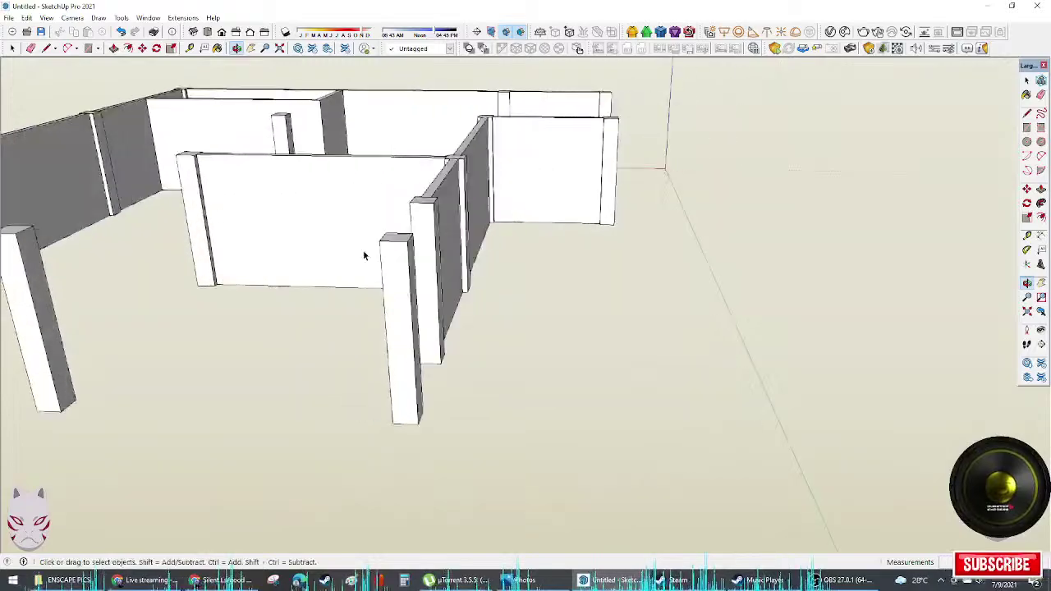
{"action": "middle_click_drag", "start_coordinate": [177, 253], "coordinate": [396, 362], "text": "shift"}
{"action": "scroll", "coordinate": [591, 303], "scroll_direction": "down", "scroll_amount": 3}
{"action": "scroll", "coordinate": [452, 282], "scroll_direction": "down", "scroll_amount": 2}
{"action": "scroll", "coordinate": [534, 297], "scroll_direction": "down", "scroll_amount": 3}
{"action": "scroll", "coordinate": [550, 296], "scroll_direction": "down", "scroll_amount": 2}
{"action": "scroll", "coordinate": [396, 361], "scroll_direction": "up", "scroll_amount": 4}
{"action": "scroll", "coordinate": [474, 318], "scroll_direction": "up", "scroll_amount": 3}
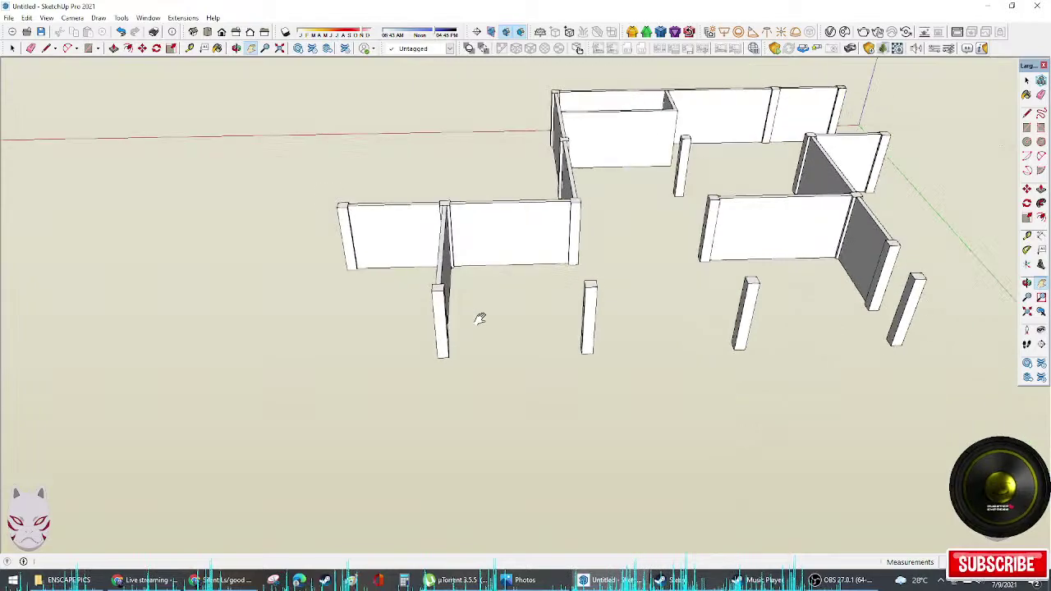
Step: Draw two connected perpendicular edges on the ground between the freestanding column and the wall, the short one 0.3 long
{"action": "middle_click_drag", "start_coordinate": [563, 304], "coordinate": [207, 365]}
{"action": "scroll", "coordinate": [499, 271], "scroll_direction": "up", "scroll_amount": 4}
{"action": "middle_click_drag", "start_coordinate": [444, 264], "coordinate": [145, 238]}
{"action": "scroll", "coordinate": [448, 273], "scroll_direction": "up", "scroll_amount": 2}
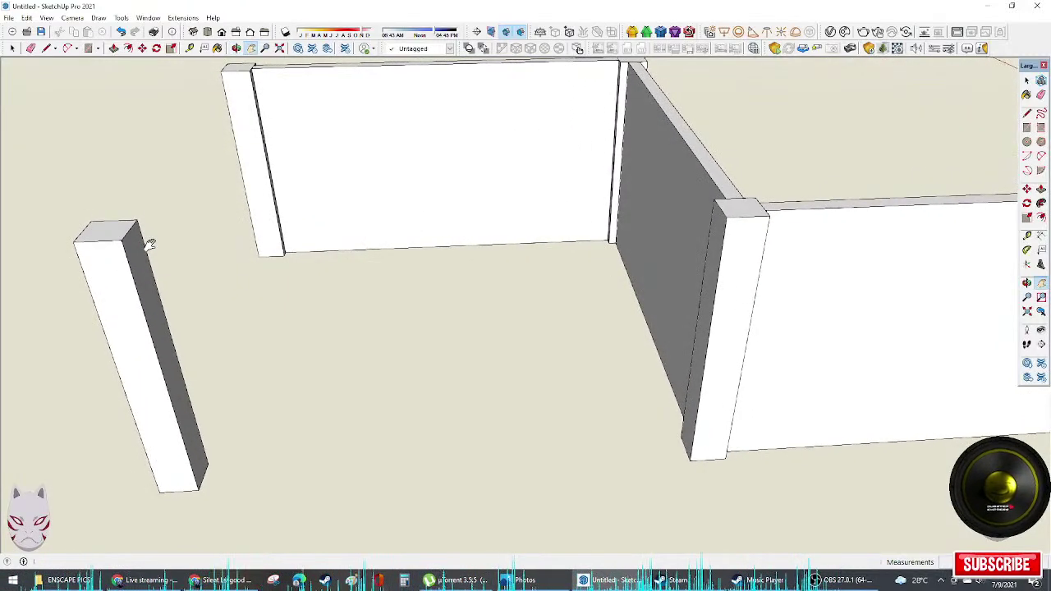
{"action": "key", "text": "l"}
{"action": "mouse_move", "coordinate": [285, 251]}
{"action": "middle_mouse_down"}
{"action": "mouse_move", "coordinate": [300, 353]}
{"action": "mouse_move", "coordinate": [325, 360]}
{"action": "middle_mouse_up"}
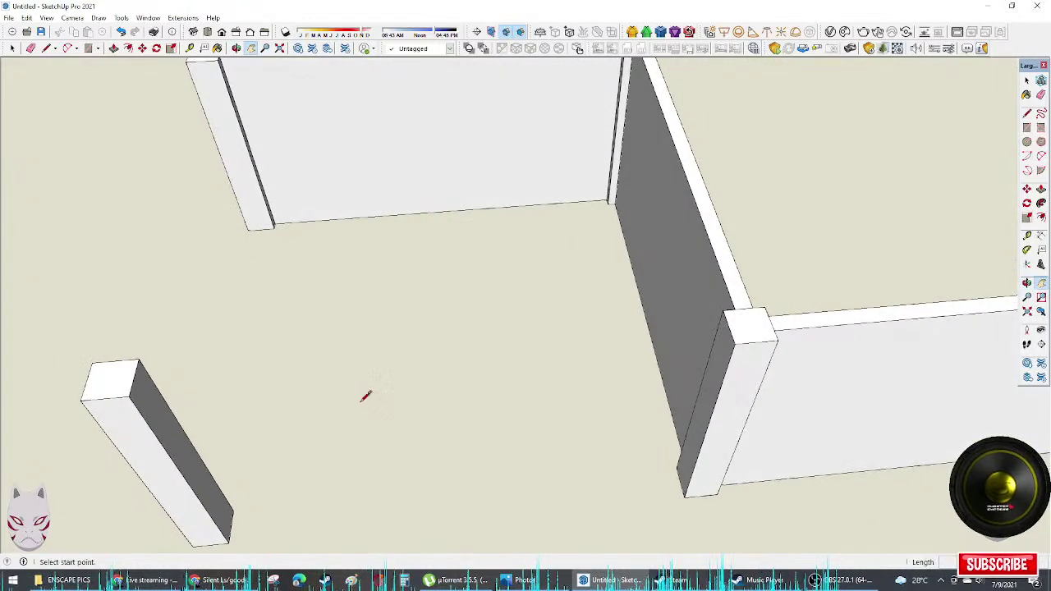
{"action": "left_click", "coordinate": [362, 401]}
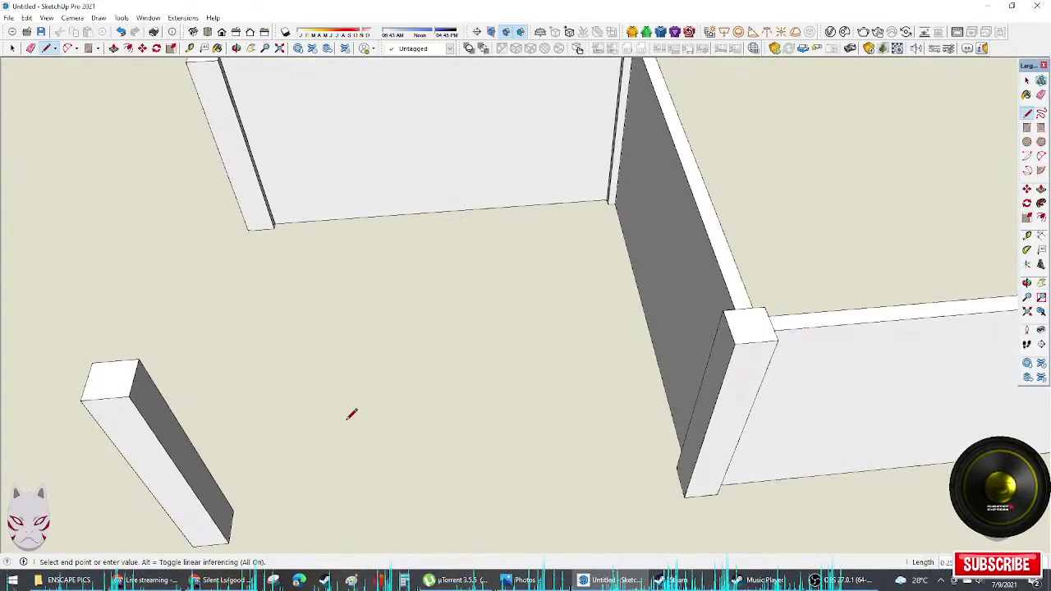
{"action": "left_click", "coordinate": [408, 417]}
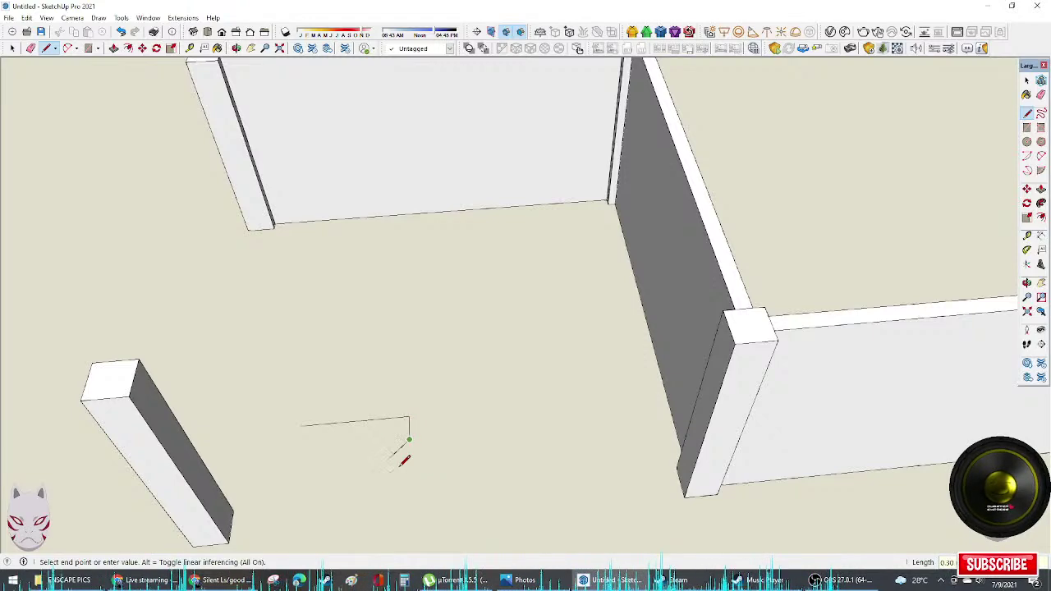
{"action": "key", "text": "Escape"}
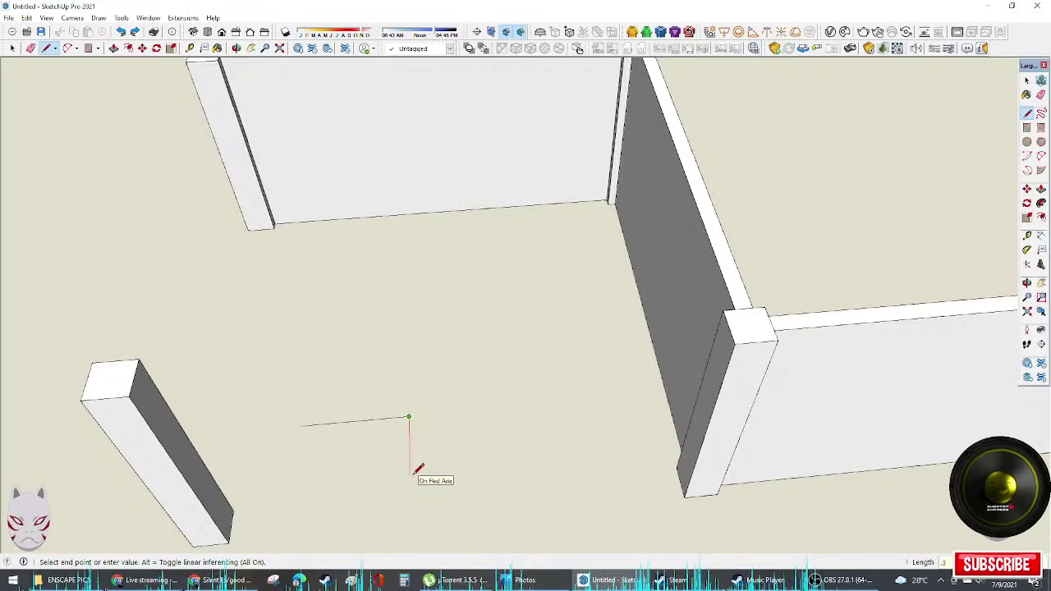
Step: Draw a rectangle spanning the two ground edges and push/pull it up into a thin slab
{"action": "key", "text": "r"}
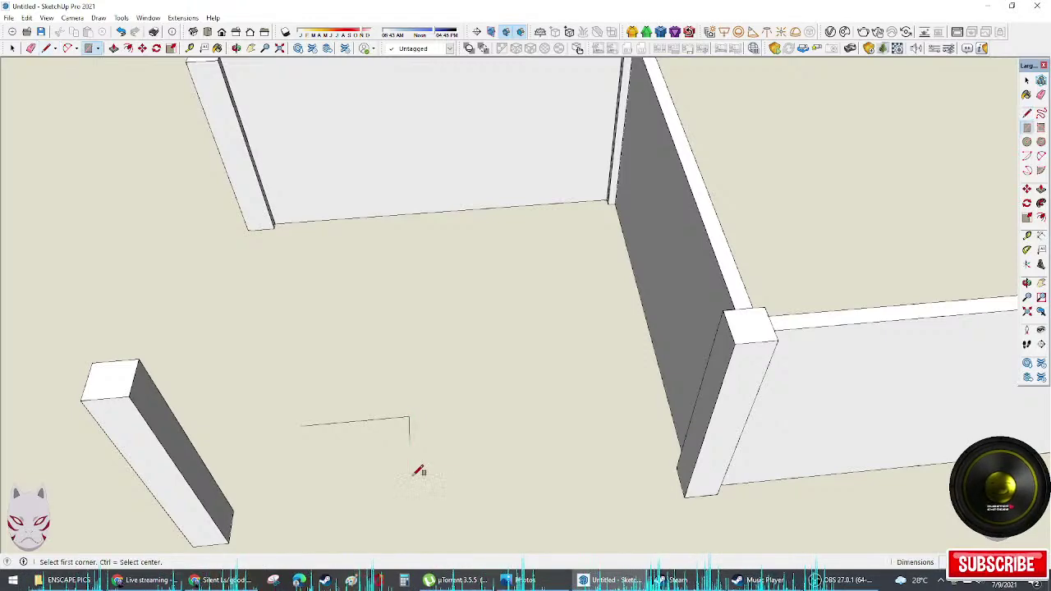
{"action": "left_click", "coordinate": [284, 424]}
{"action": "left_click", "coordinate": [414, 433]}
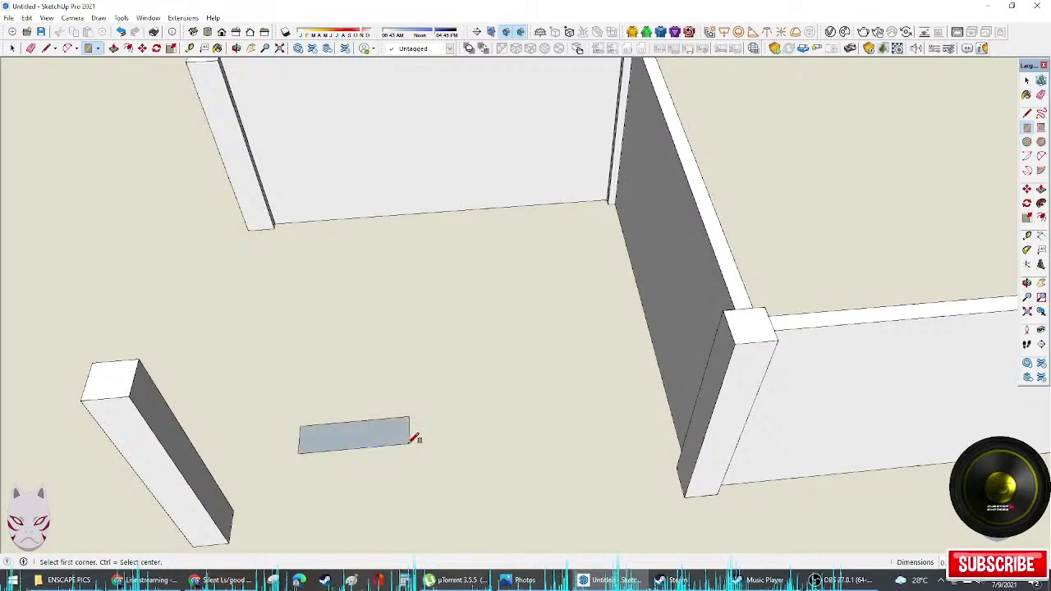
{"action": "middle_click_drag", "start_coordinate": [415, 433], "coordinate": [368, 418]}
{"action": "key", "text": "p"}
{"action": "left_click_drag", "start_coordinate": [370, 438], "coordinate": [371, 422]}
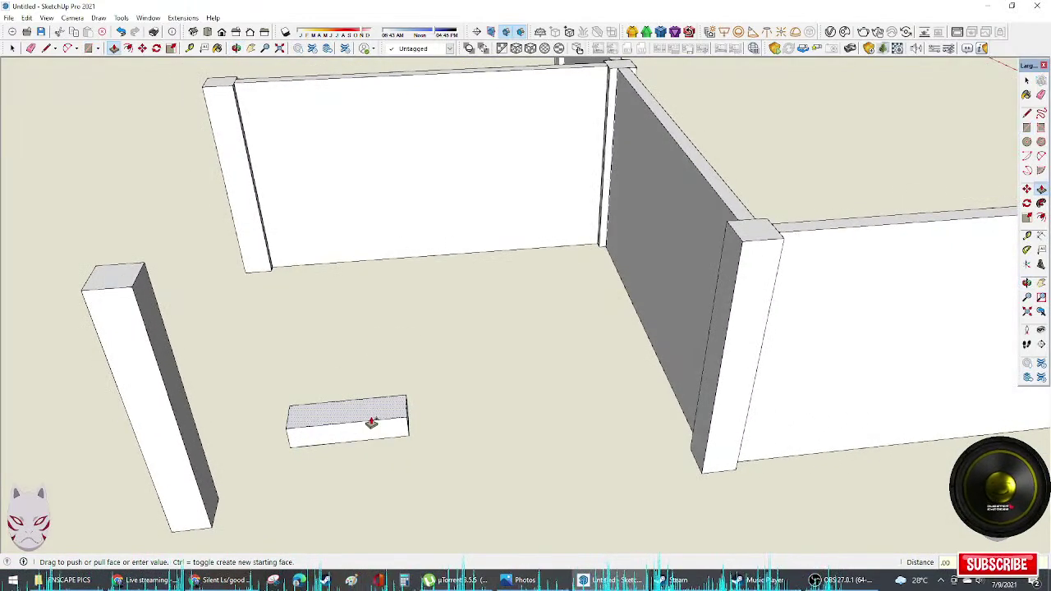
{"action": "key", "text": "space"}
Step: Make the whole thin slab a component with the default settings
{"action": "scroll", "coordinate": [357, 433], "scroll_direction": "up", "scroll_amount": 5}
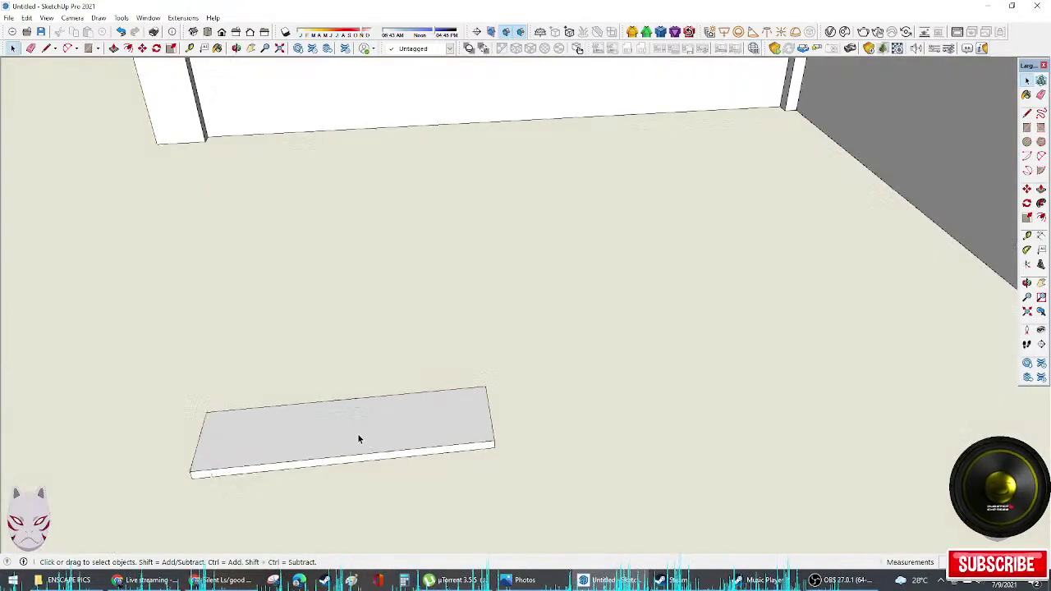
{"action": "middle_click_drag", "start_coordinate": [357, 432], "coordinate": [683, 342]}
{"action": "triple_click", "coordinate": [621, 399]}
{"action": "right_click", "coordinate": [621, 396]}
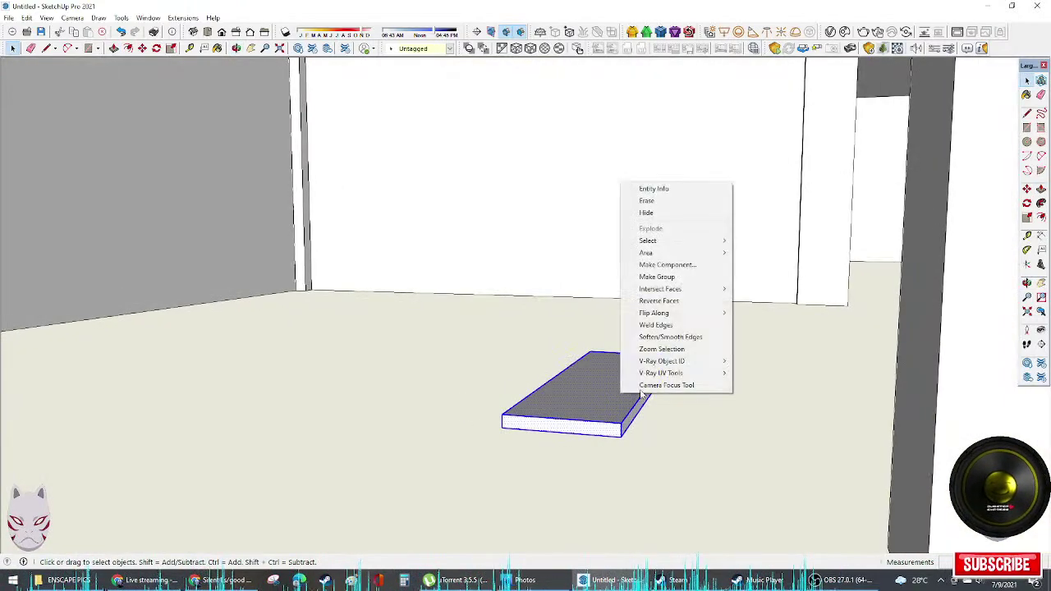
{"action": "left_click", "coordinate": [674, 264]}
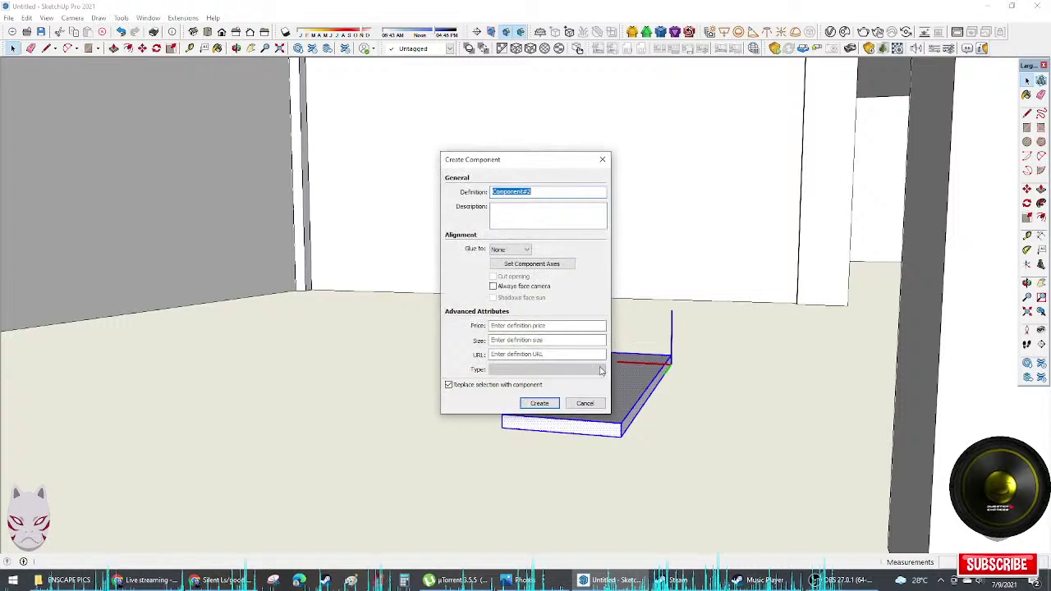
{"action": "left_click", "coordinate": [538, 403]}
Step: Copy the slab component vertically by its own thickness and repeat the copy 10x to build a stack on it
{"action": "middle_click_drag", "start_coordinate": [539, 403], "coordinate": [636, 427]}
{"action": "key", "text": "m"}
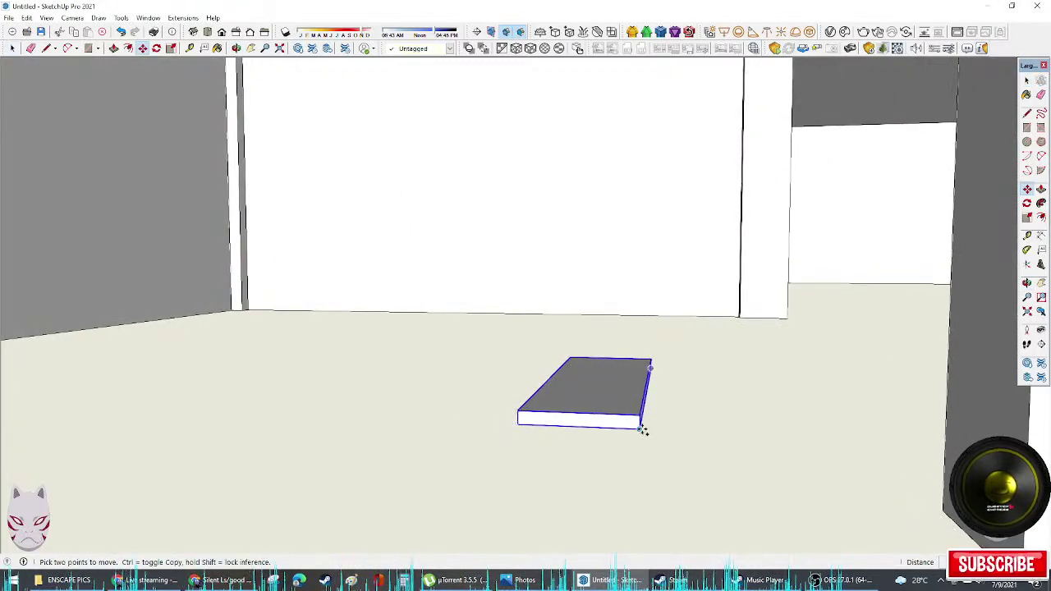
{"action": "key", "text": "ctrl"}
{"action": "left_click", "coordinate": [640, 423]}
{"action": "left_click", "coordinate": [639, 416]}
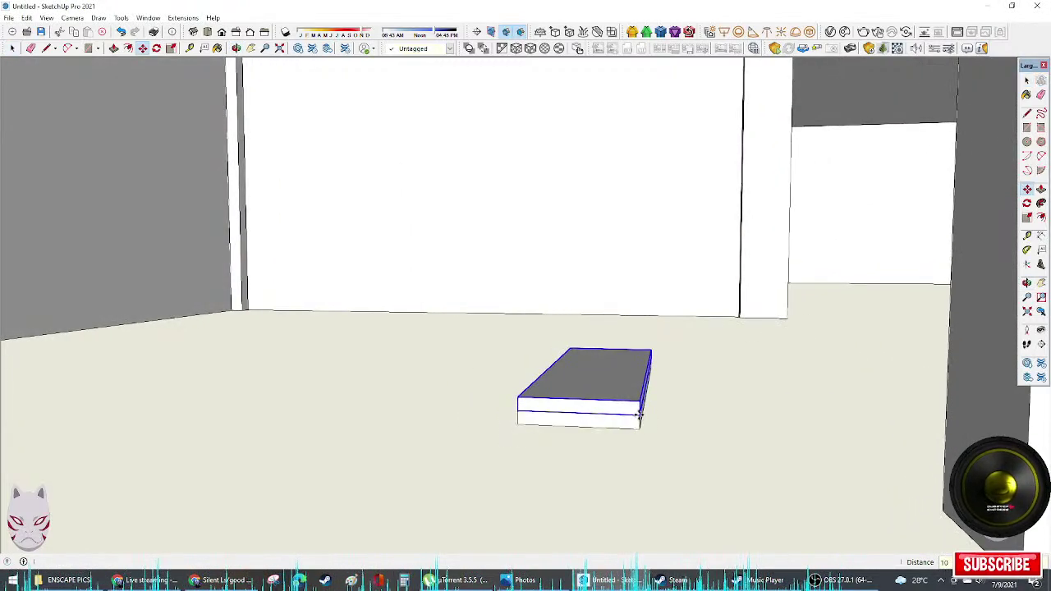
{"action": "type", "text": "10x"}
{"action": "key", "text": "Return"}
{"action": "key", "text": "space"}
{"action": "middle_click_drag", "start_coordinate": [743, 408], "coordinate": [460, 513]}
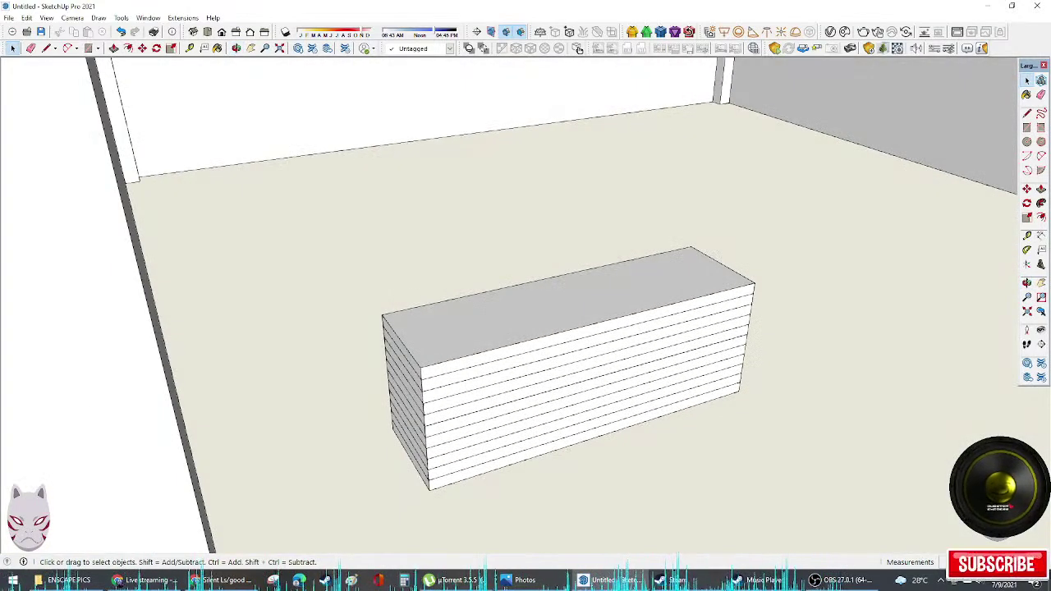
{"action": "key", "text": "alt+Tab"}
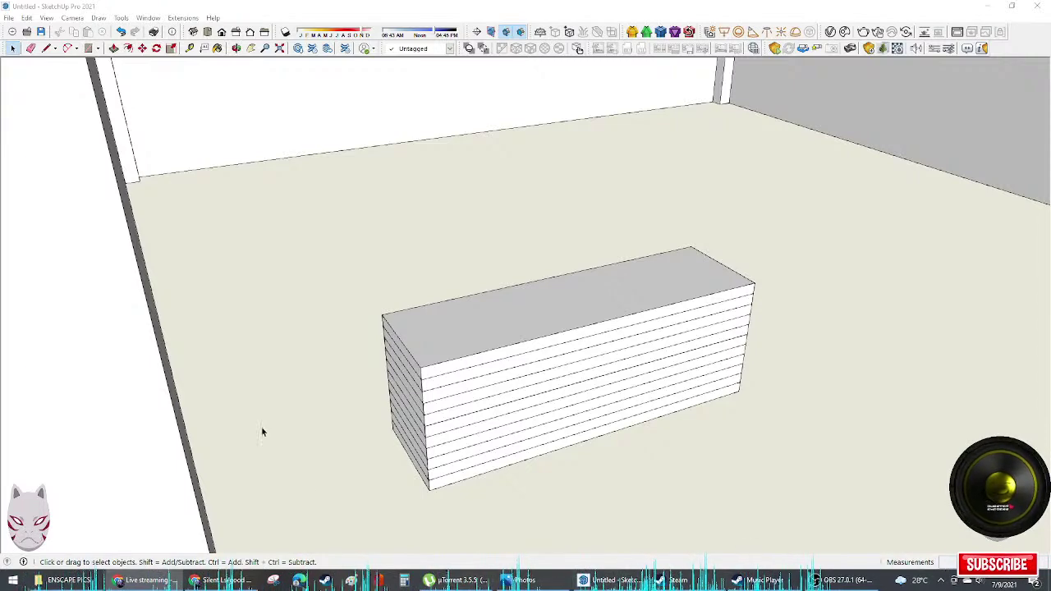
Step: Move the second and third slabs out of the stack along the red axis, each starting where the slab below ends
{"action": "middle_click_drag", "start_coordinate": [262, 429], "coordinate": [586, 393]}
{"action": "scroll", "coordinate": [543, 496], "scroll_direction": "up", "scroll_amount": 3}
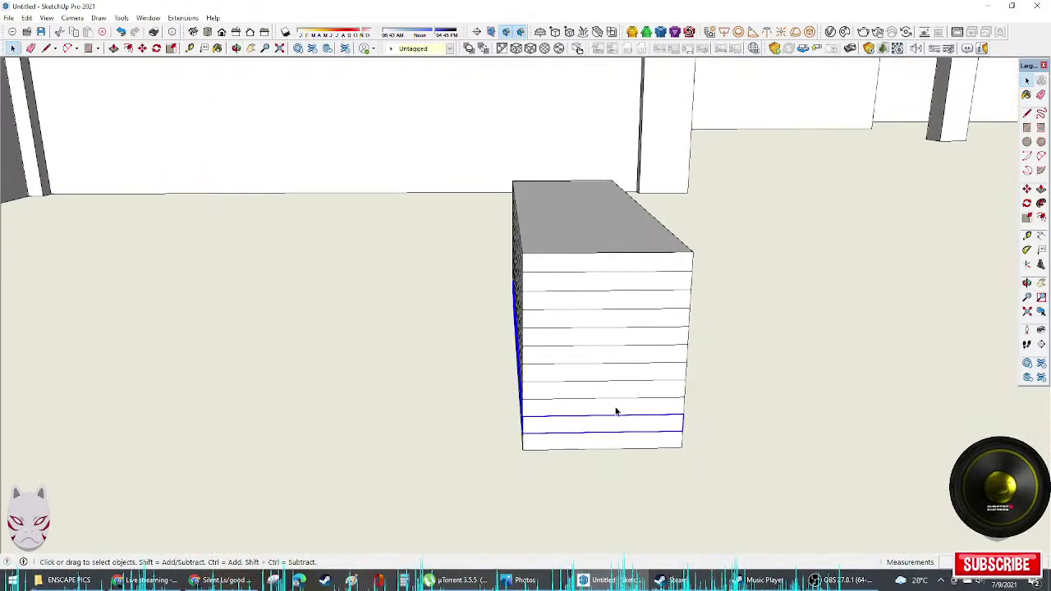
{"action": "key", "text": "m"}
{"action": "left_click", "coordinate": [681, 429]}
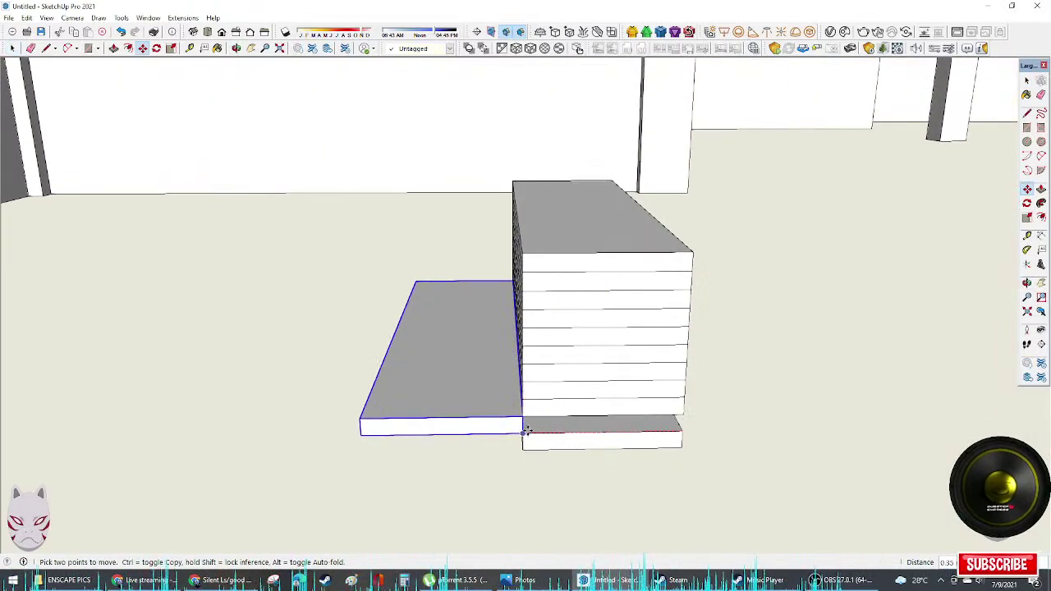
{"action": "left_click", "coordinate": [584, 410]}
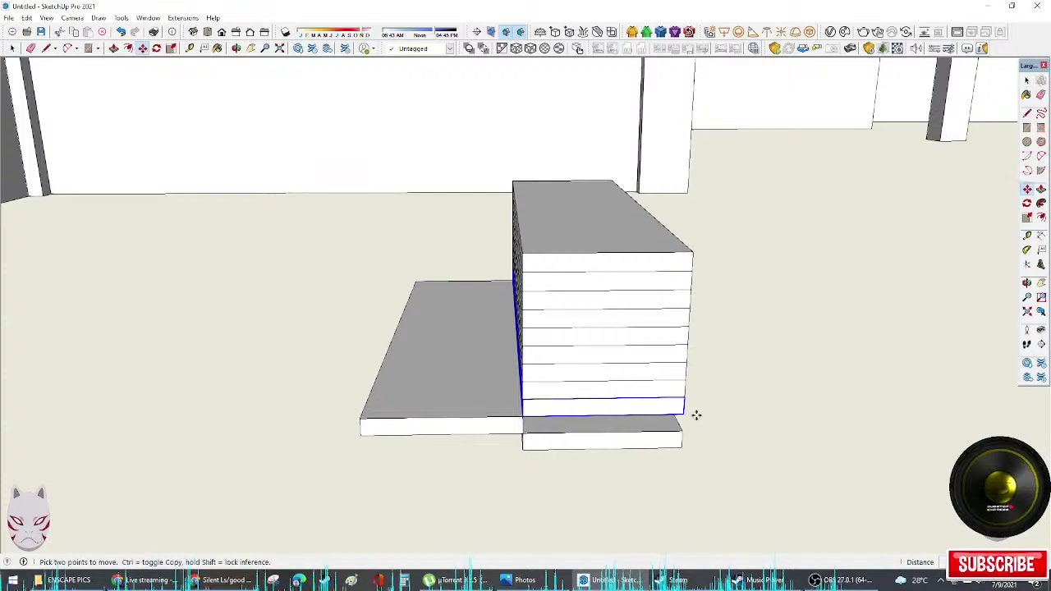
{"action": "left_click", "coordinate": [672, 413]}
{"action": "left_click", "coordinate": [361, 418]}
{"action": "key", "text": "space"}
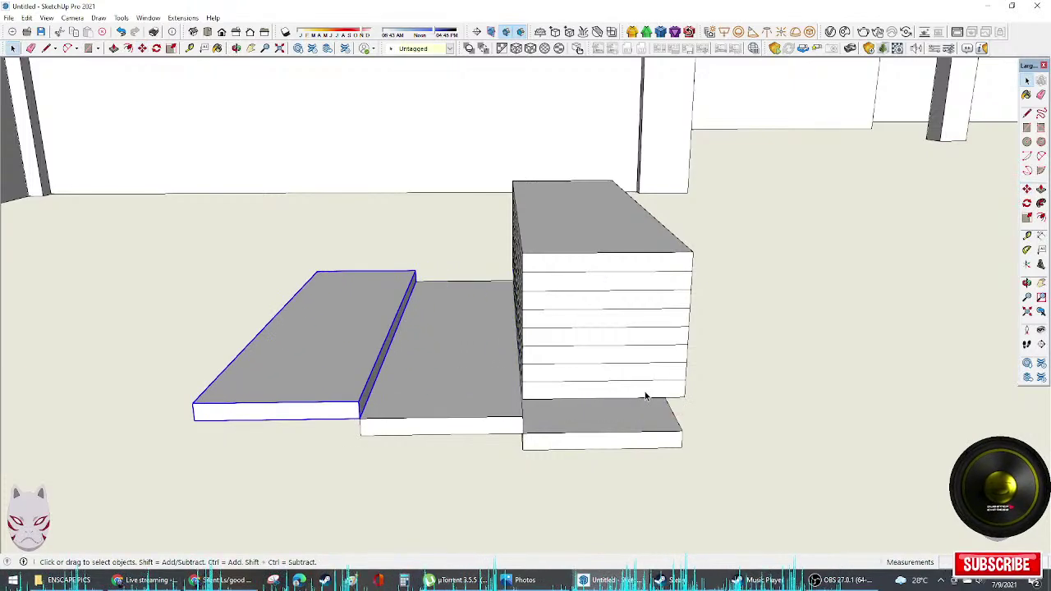
Step: Move the fourth and fifth slabs from the stack to continue the stepped row, joining each to the previous slab's far corner
{"action": "left_click", "coordinate": [696, 404]}
{"action": "key", "text": "m"}
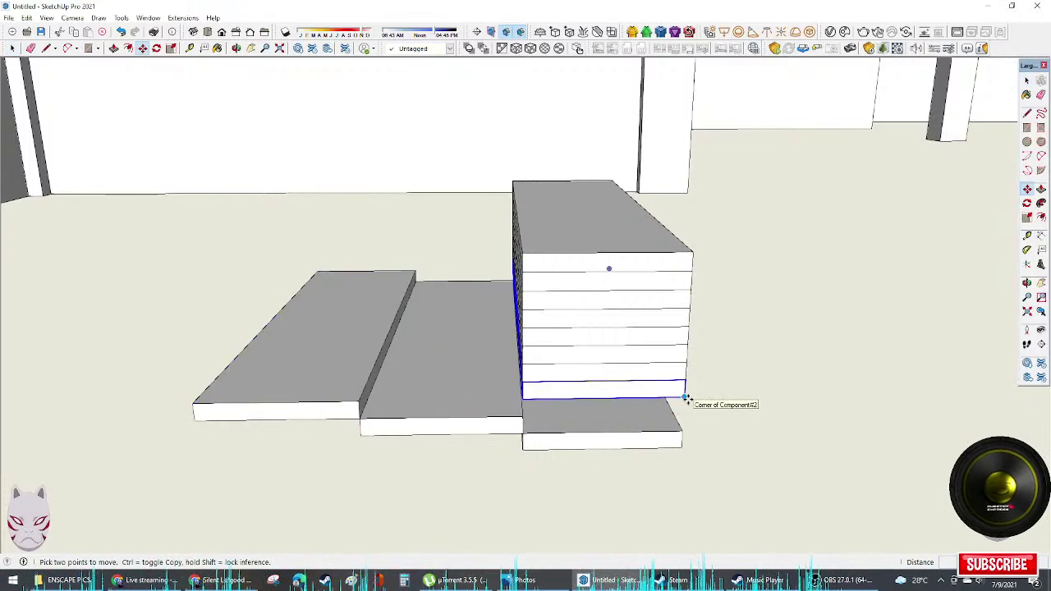
{"action": "left_click", "coordinate": [683, 398]}
{"action": "left_click", "coordinate": [193, 403]}
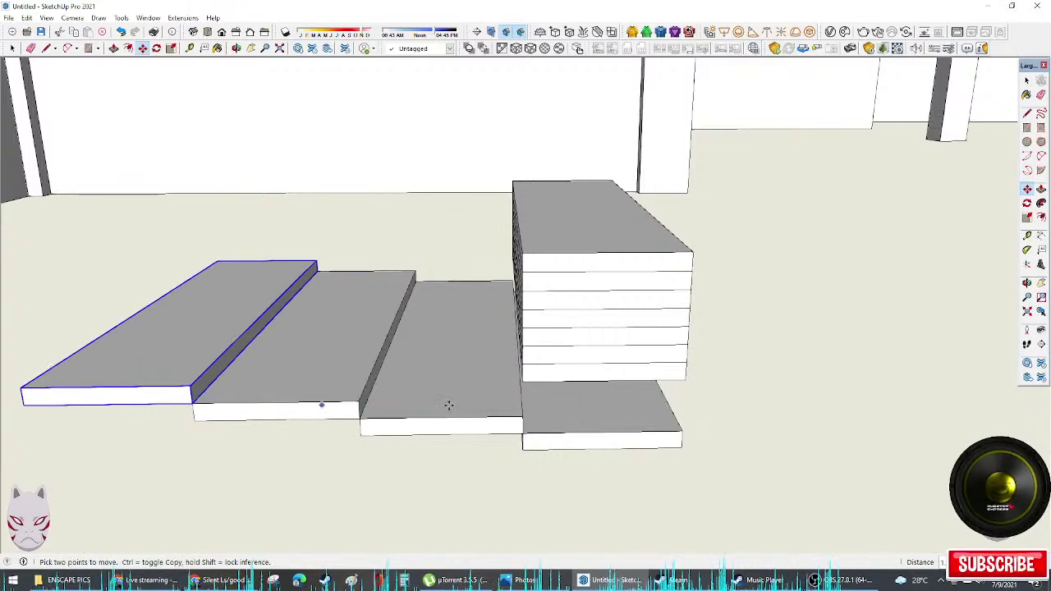
{"action": "key", "text": "space"}
{"action": "left_click", "coordinate": [633, 373]}
{"action": "scroll", "coordinate": [649, 375], "scroll_direction": "down", "scroll_amount": 1}
{"action": "key", "text": "m"}
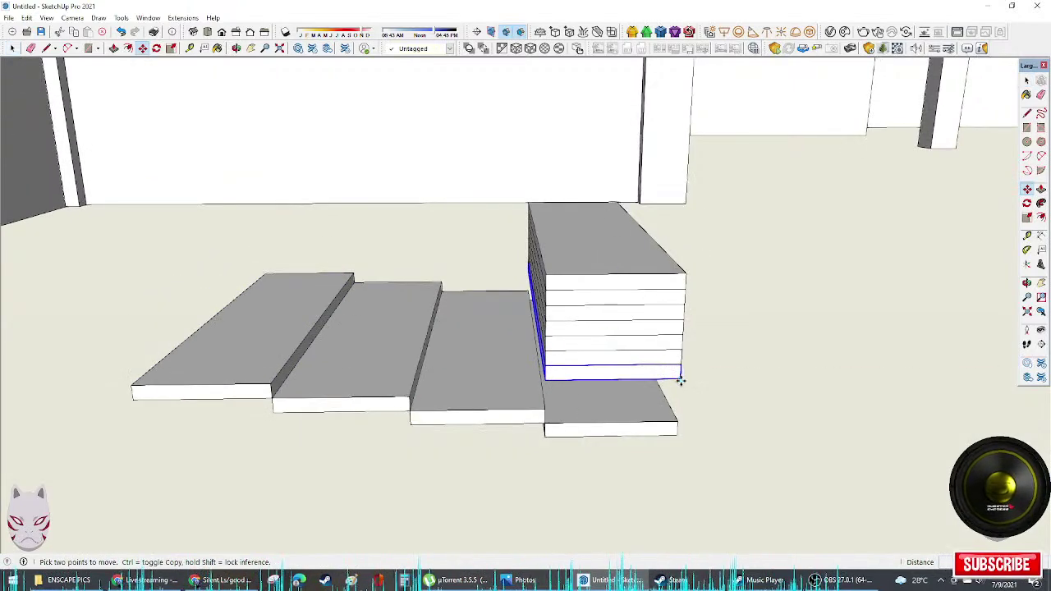
{"action": "left_click", "coordinate": [680, 380]}
{"action": "left_click", "coordinate": [130, 385]}
{"action": "key", "text": "space"}
Step: Move the sixth and seventh slabs from the stack onto the end of the stepped row
{"action": "left_click", "coordinate": [635, 362]}
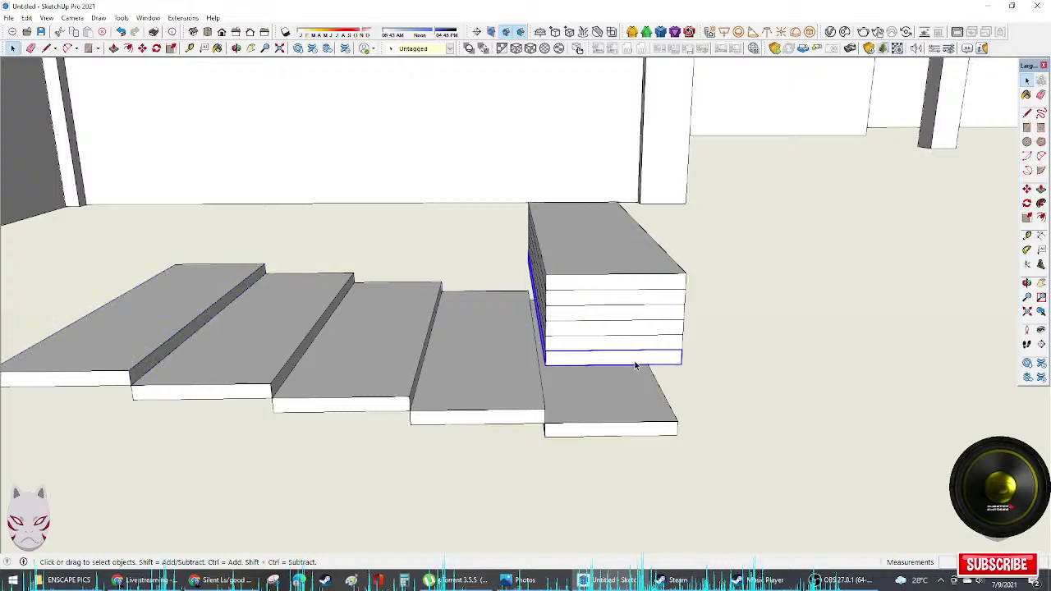
{"action": "scroll", "coordinate": [635, 363], "scroll_direction": "down", "scroll_amount": 2}
{"action": "key", "text": "m"}
{"action": "left_click", "coordinate": [659, 361]}
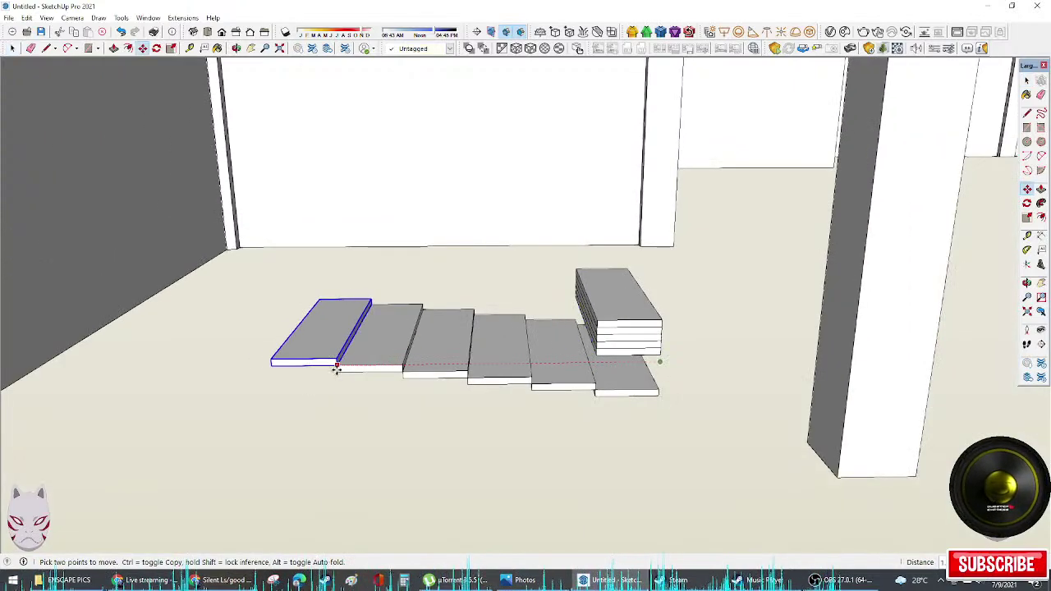
{"action": "left_click", "coordinate": [589, 363]}
{"action": "key", "text": "space"}
{"action": "left_click", "coordinate": [640, 361]}
{"action": "key", "text": "m"}
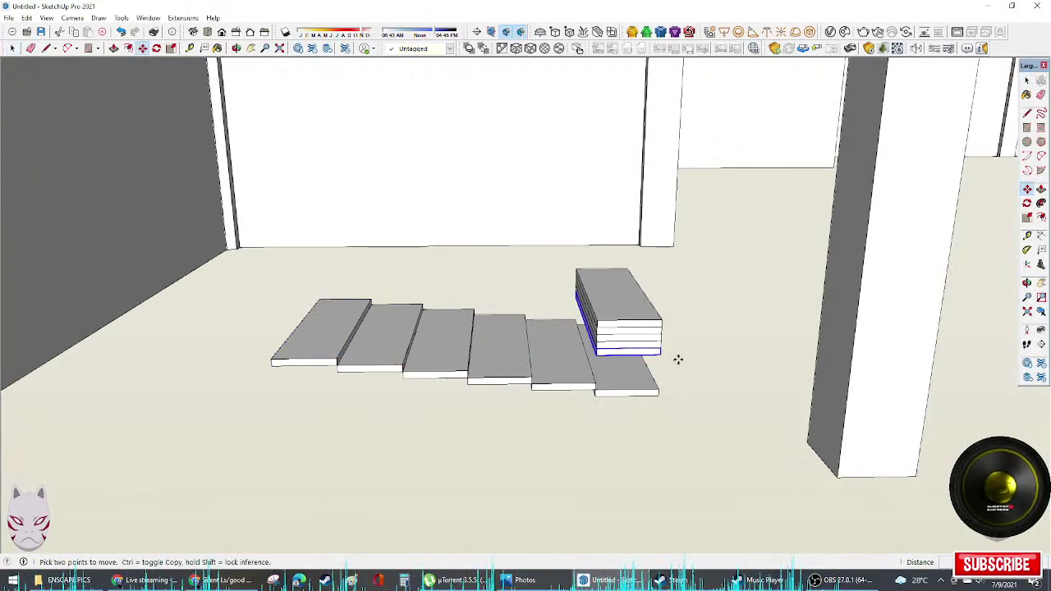
{"action": "left_click", "coordinate": [664, 353]}
{"action": "left_click", "coordinate": [271, 360]}
{"action": "key", "text": "space"}
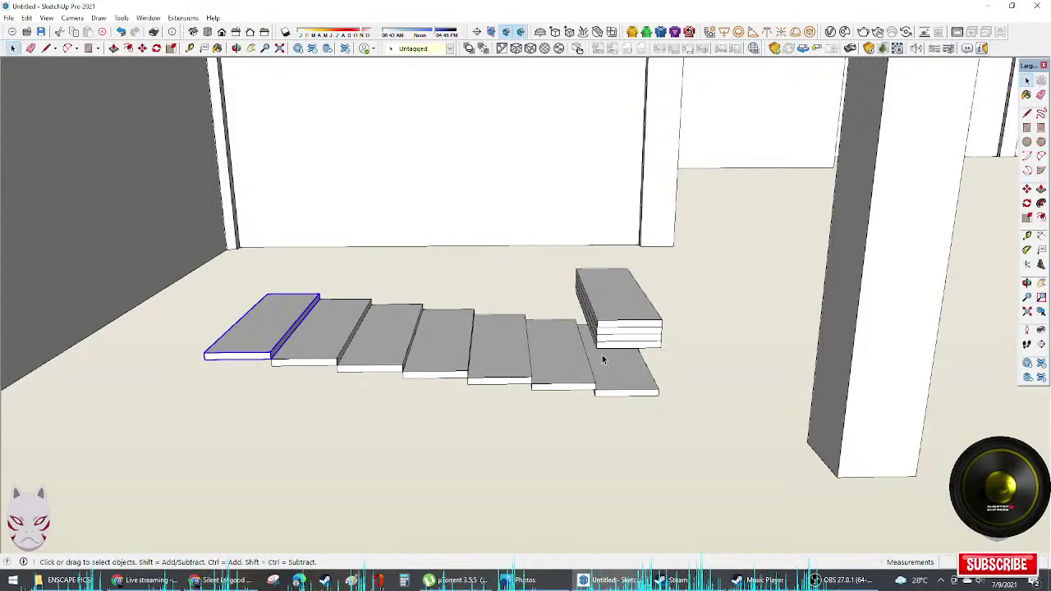
Step: Extend the stepped row with the eighth and ninth slabs, snapping each to the outer corner of the last one
{"action": "left_click", "coordinate": [630, 346]}
{"action": "key", "text": "m"}
{"action": "left_click", "coordinate": [662, 345]}
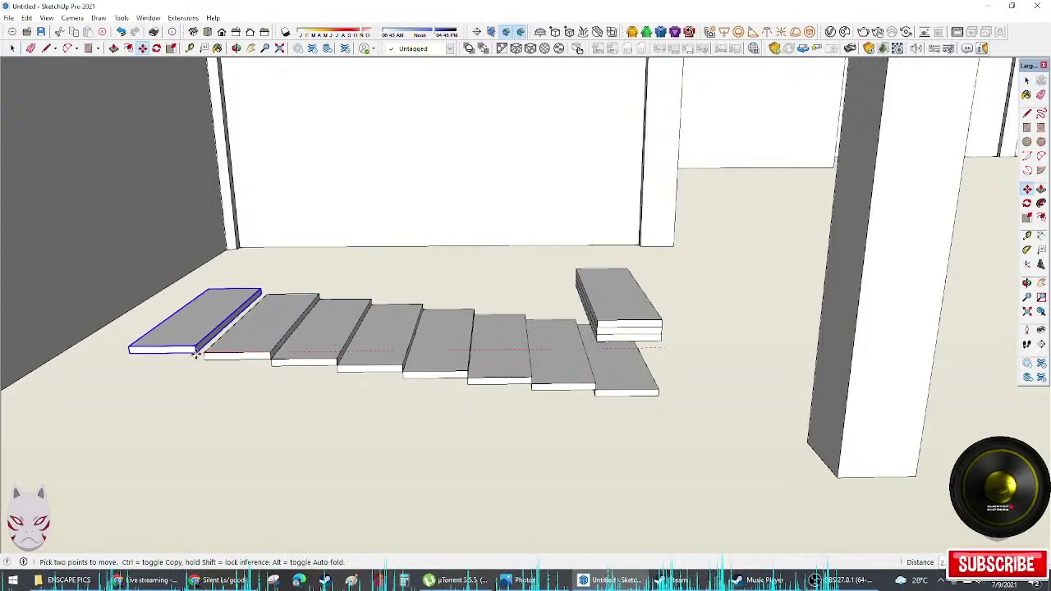
{"action": "left_click", "coordinate": [209, 354]}
{"action": "key", "text": "space"}
{"action": "left_click", "coordinate": [614, 339]}
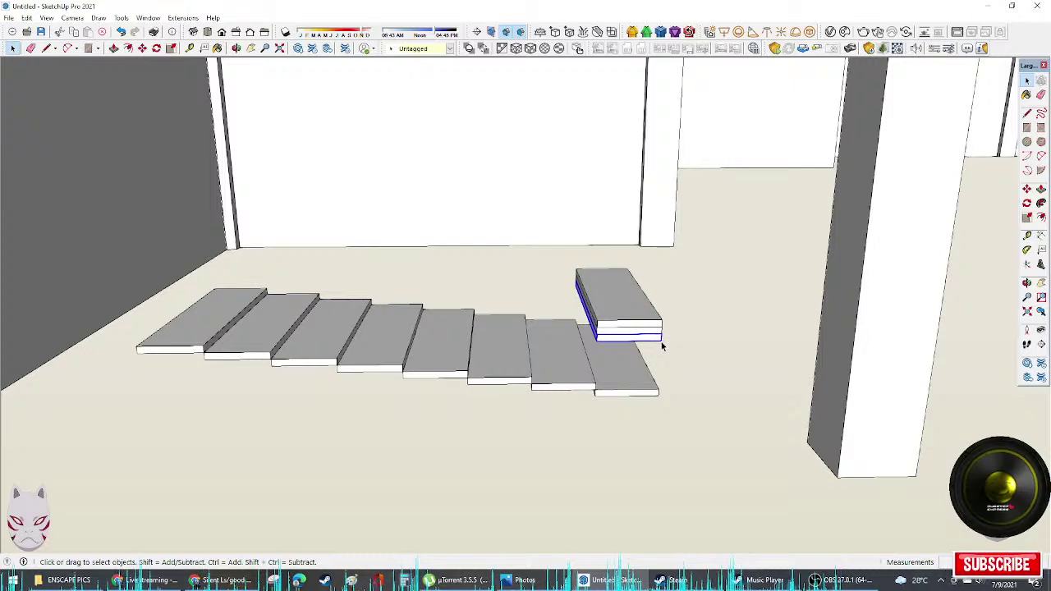
{"action": "key", "text": "m"}
{"action": "left_click", "coordinate": [664, 336]}
{"action": "left_click", "coordinate": [137, 348]}
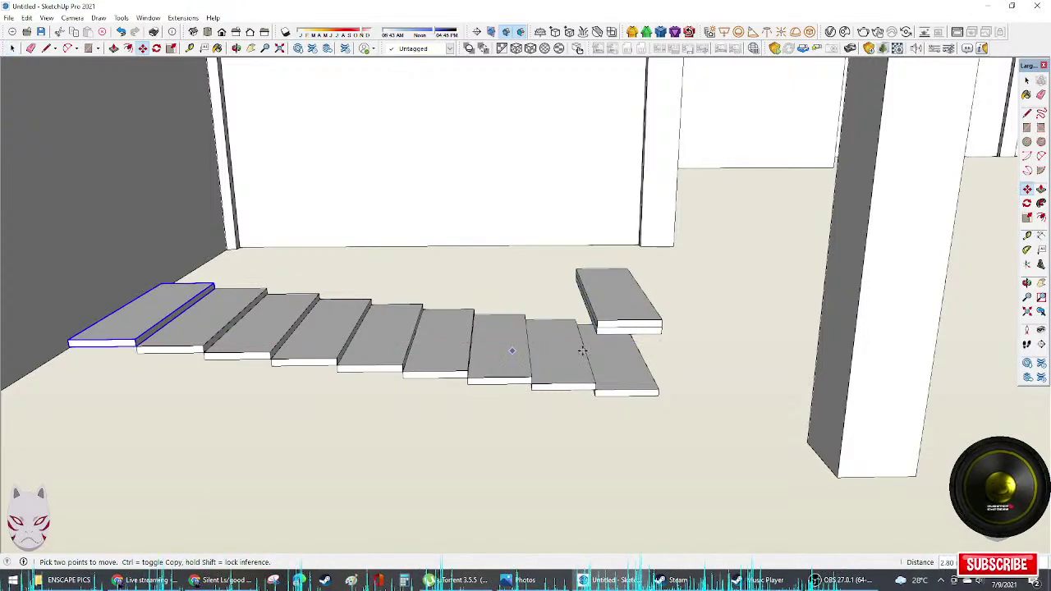
{"action": "key", "text": "space"}
Step: Move the last two slabs of the stack to the end of the stepped row beside the side wall
{"action": "left_click", "coordinate": [623, 337]}
{"action": "key", "text": "m"}
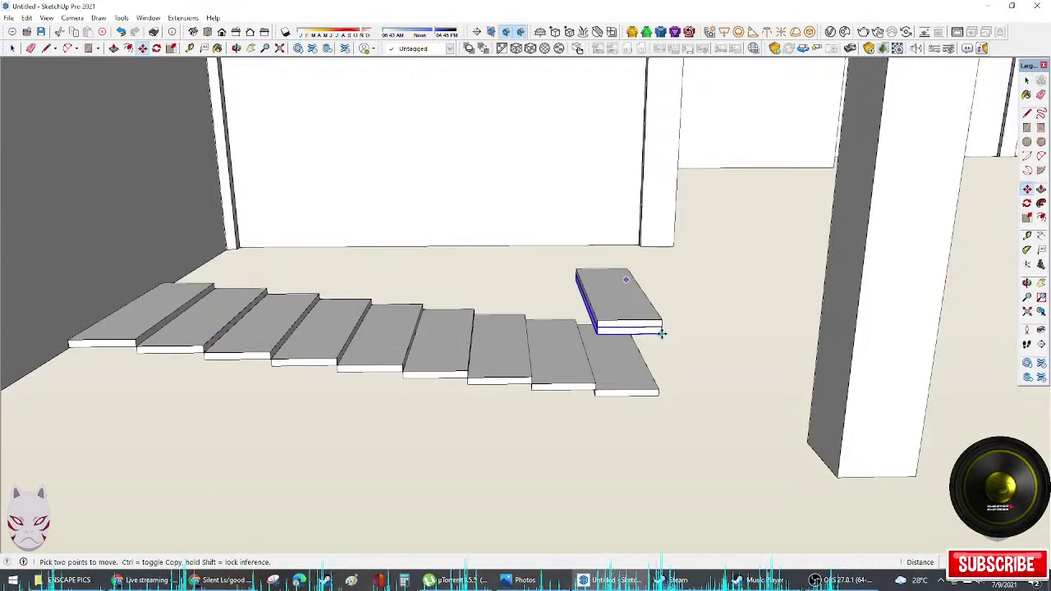
{"action": "left_click", "coordinate": [661, 331]}
{"action": "left_click", "coordinate": [71, 341]}
{"action": "key", "text": "space"}
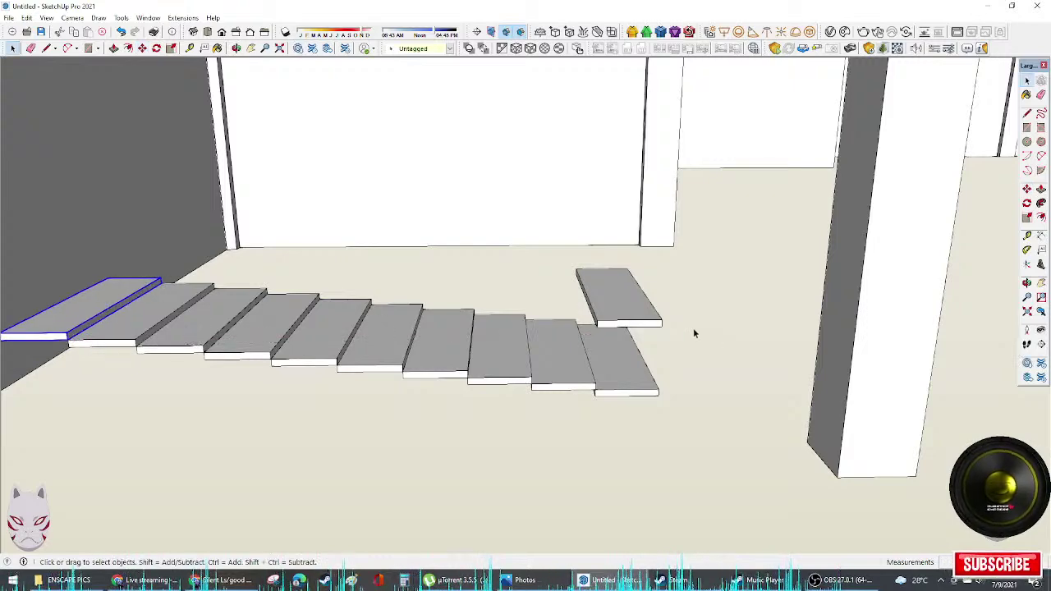
{"action": "left_click", "coordinate": [667, 330]}
{"action": "key", "text": "m"}
{"action": "left_click", "coordinate": [662, 327]}
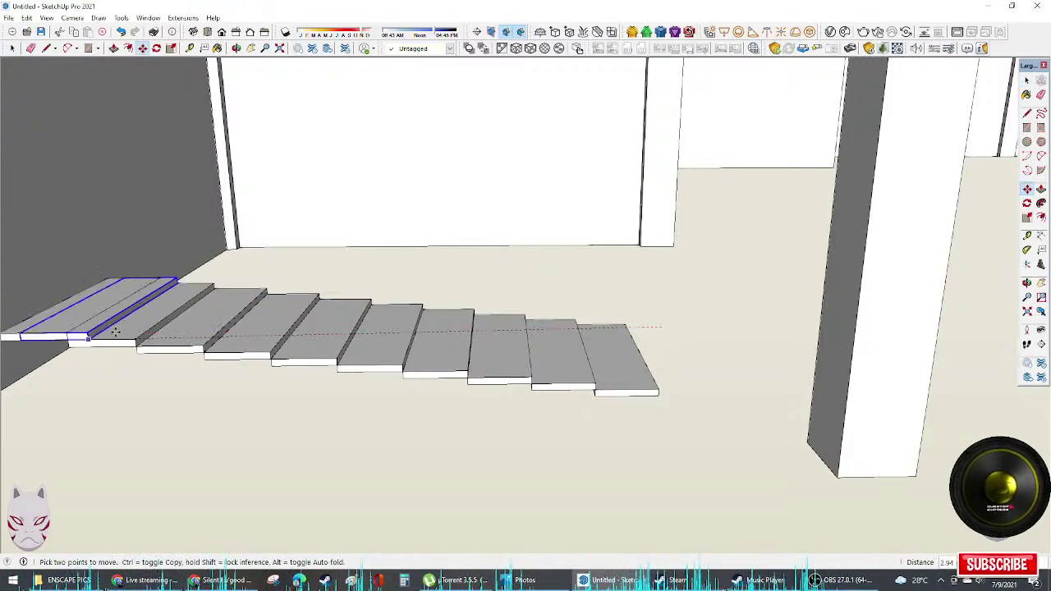
{"action": "scroll", "coordinate": [117, 335], "scroll_direction": "down", "scroll_amount": 4}
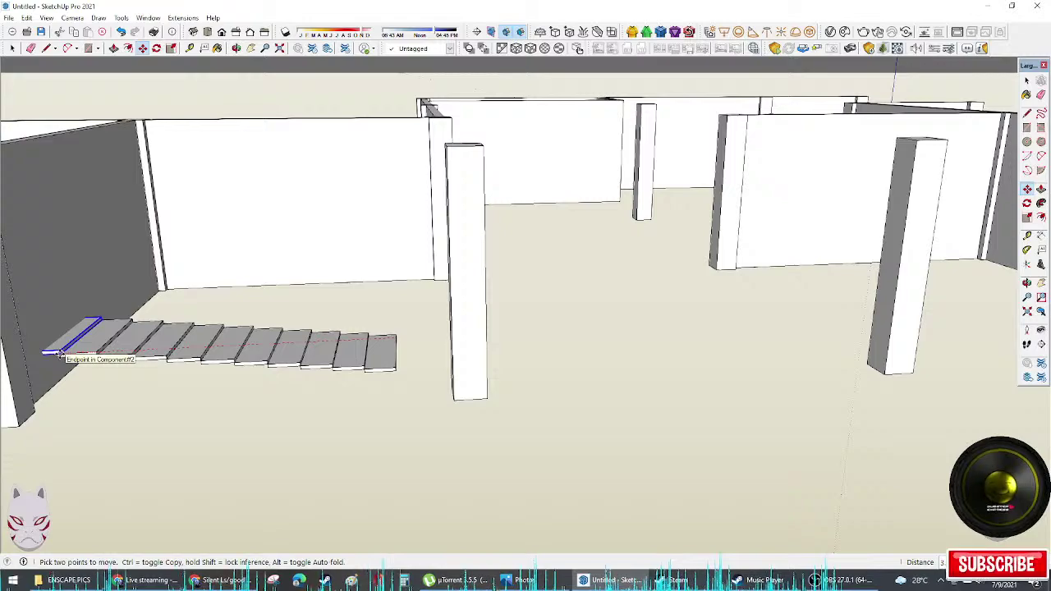
{"action": "scroll", "coordinate": [74, 353], "scroll_direction": "up", "scroll_amount": 5}
{"action": "middle_click_drag", "start_coordinate": [312, 335], "coordinate": [406, 339]}
{"action": "scroll", "coordinate": [377, 320], "scroll_direction": "down", "scroll_amount": 3}
Step: Raise all slabs except the lowest one by 0.2 and shift them 0.05 along the red axis toward it
{"action": "left_click_drag", "start_coordinate": [99, 309], "coordinate": [519, 394]}
{"action": "middle_click_drag", "start_coordinate": [555, 389], "coordinate": [486, 365]}
{"action": "left_click", "coordinate": [488, 359], "text": "shift"}
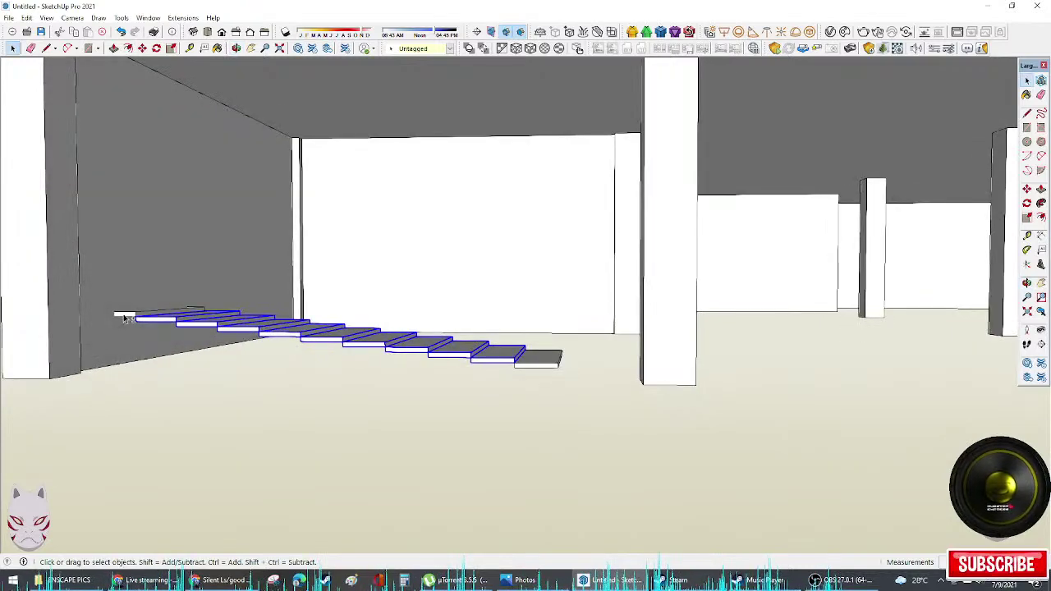
{"action": "left_click", "coordinate": [125, 314], "text": "shift"}
{"action": "mouse_move", "coordinate": [526, 334]}
{"action": "middle_mouse_down"}
{"action": "mouse_move", "coordinate": [583, 333]}
{"action": "mouse_move", "coordinate": [587, 342]}
{"action": "mouse_move", "coordinate": [538, 324]}
{"action": "middle_mouse_up"}
{"action": "scroll", "coordinate": [584, 333], "scroll_direction": "up", "scroll_amount": 4}
{"action": "key", "text": "m"}
{"action": "left_click", "coordinate": [426, 341]}
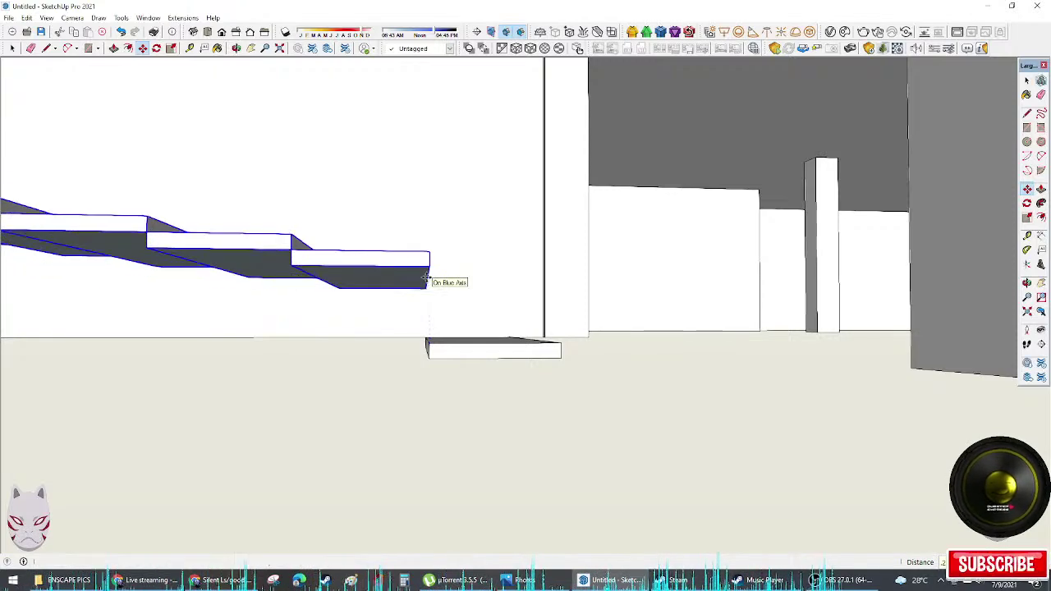
{"action": "left_click", "coordinate": [428, 267]}
{"action": "left_click", "coordinate": [430, 261]}
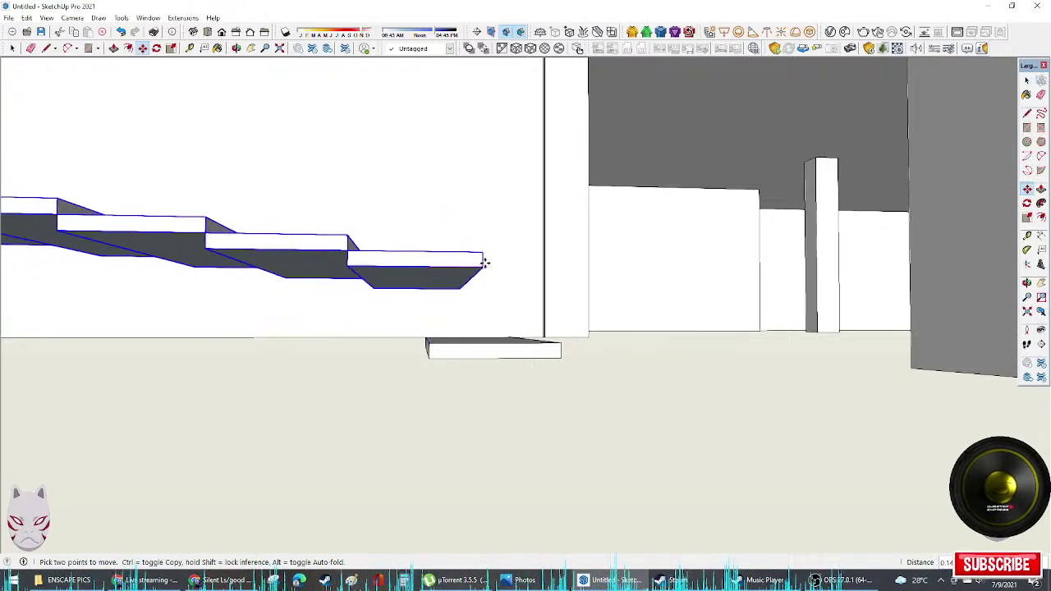
{"action": "key", "text": "Escape"}
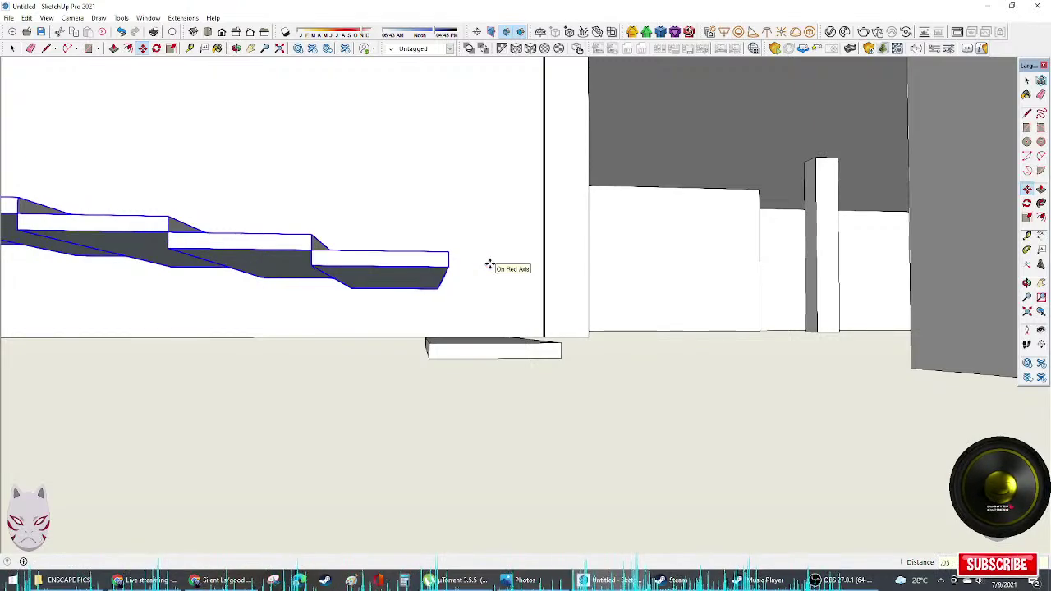
Step: Select the third to tenth slabs, raise them by 0.2 and shift them 0.05 along the red axis toward the second slab
{"action": "key", "text": "space"}
{"action": "left_click", "coordinate": [287, 256]}
{"action": "scroll", "coordinate": [287, 251], "scroll_direction": "down", "scroll_amount": 3}
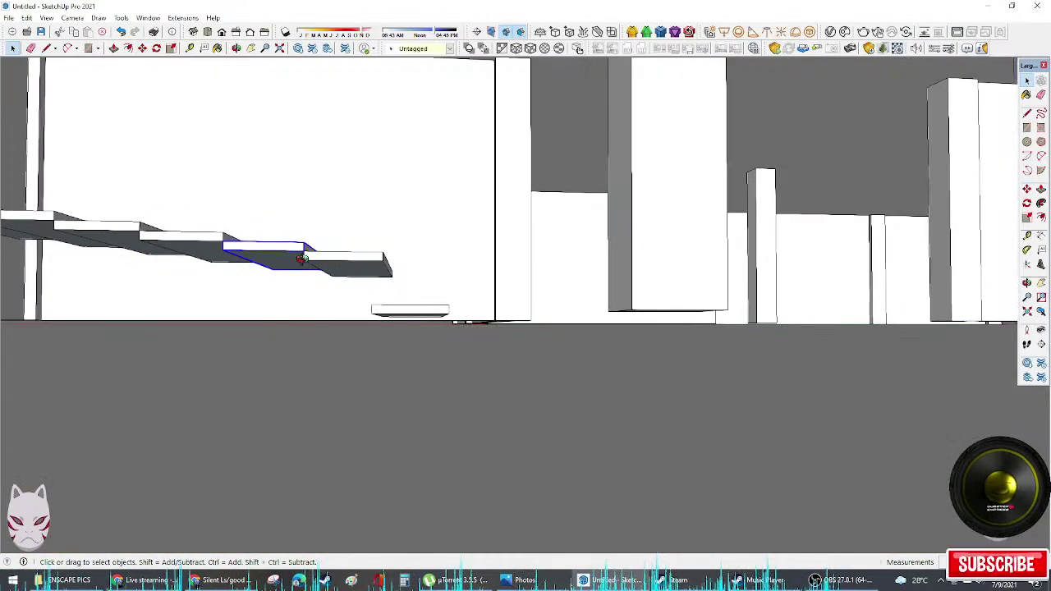
{"action": "middle_click_drag", "start_coordinate": [287, 251], "coordinate": [265, 379]}
{"action": "middle_click_drag", "start_coordinate": [265, 317], "coordinate": [542, 368], "text": "shift"}
{"action": "scroll", "coordinate": [542, 368], "scroll_direction": "down", "scroll_amount": 1}
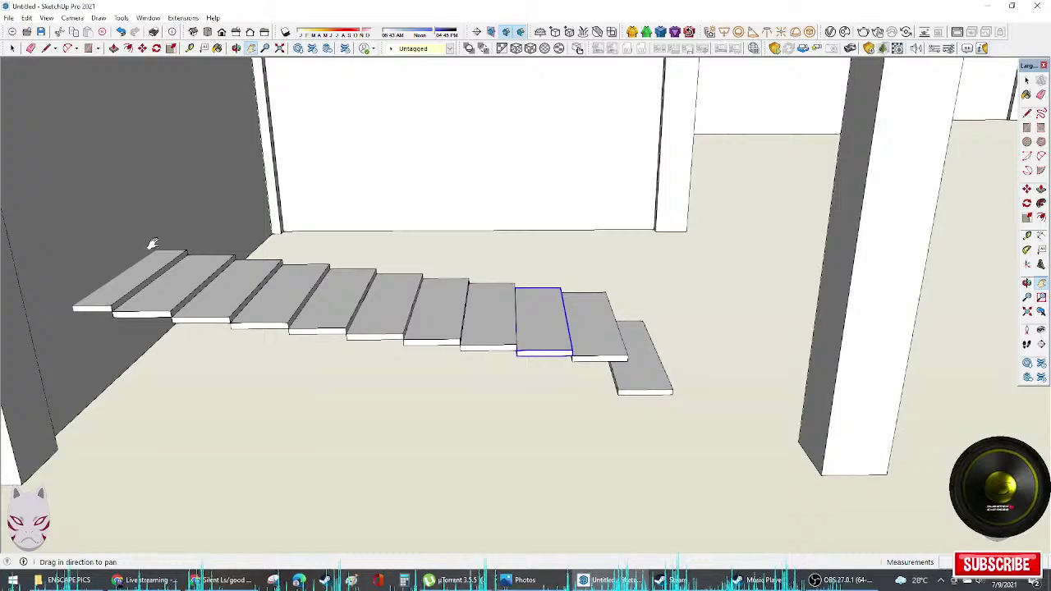
{"action": "middle_click_drag", "start_coordinate": [150, 244], "coordinate": [343, 317], "text": "shift"}
{"action": "left_click_drag", "start_coordinate": [347, 316], "coordinate": [779, 497]}
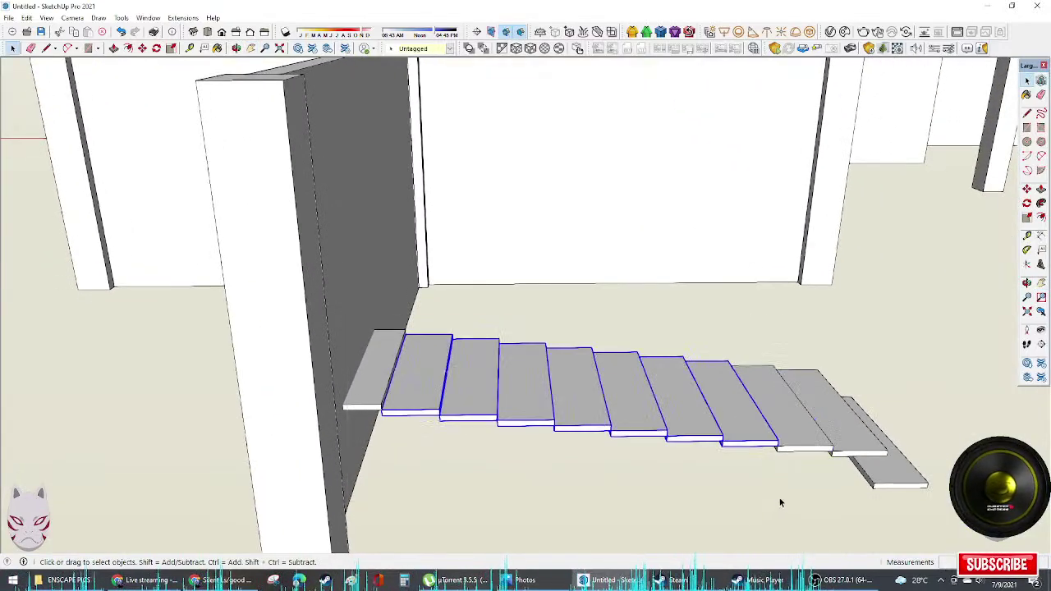
{"action": "middle_click_drag", "start_coordinate": [821, 452], "coordinate": [749, 369]}
{"action": "key", "text": "m"}
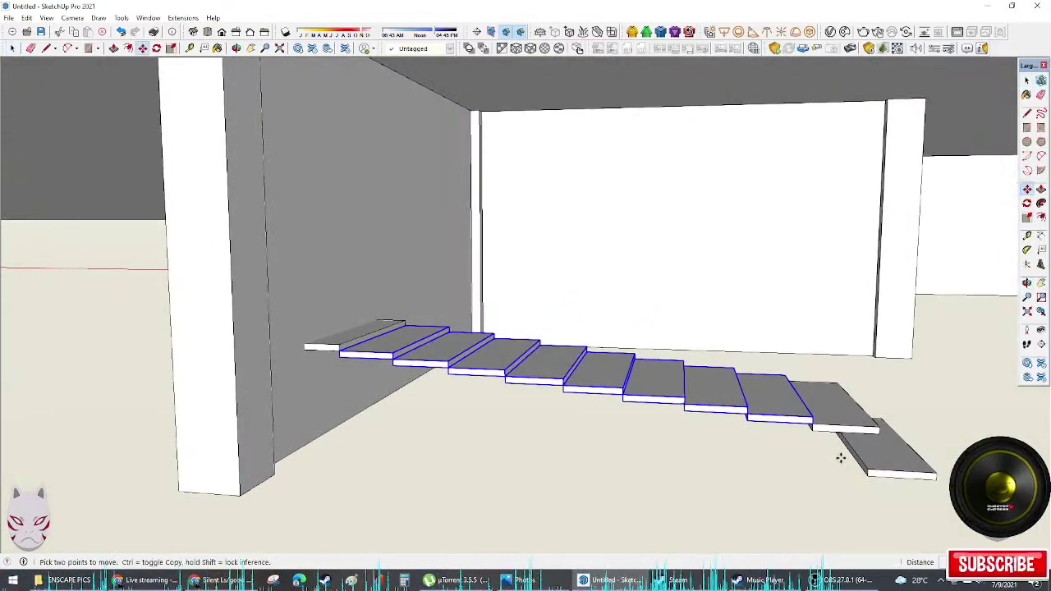
{"action": "left_click", "coordinate": [813, 425]}
{"action": "type", "text": "209"}
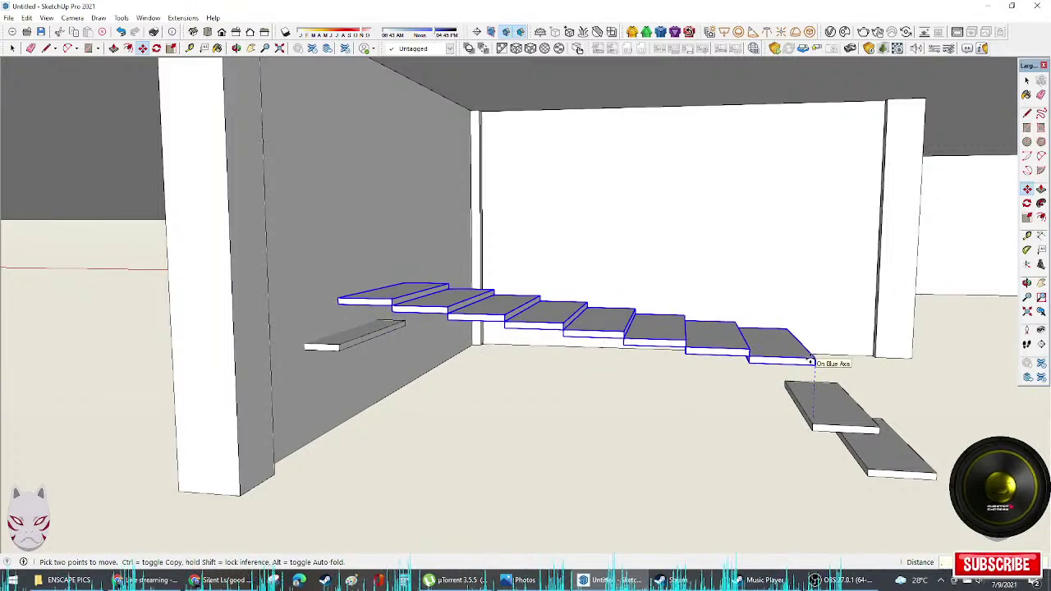
{"action": "key", "text": "Return"}
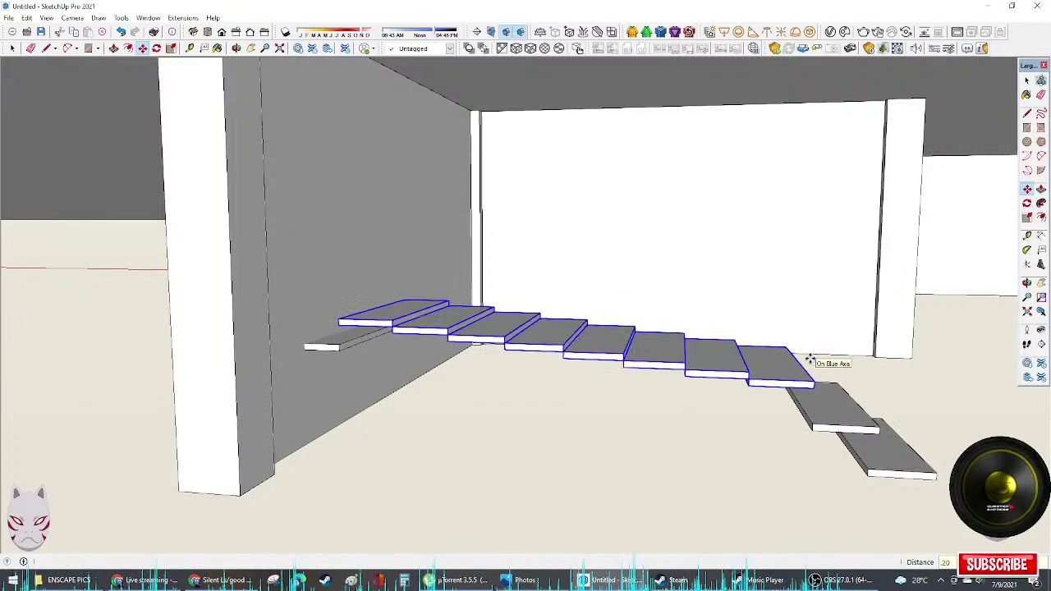
{"action": "left_click", "coordinate": [814, 386]}
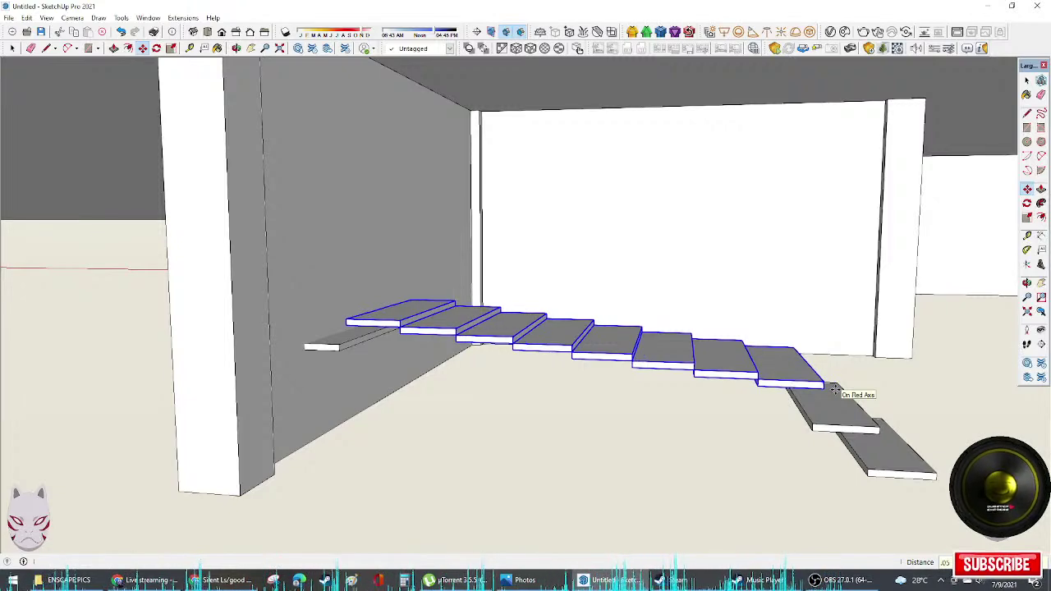
{"action": "left_click", "coordinate": [837, 391]}
Step: Delete the surplus slabs one by one between the three lowest steps and the side wall
{"action": "key", "text": "space"}
{"action": "left_click", "coordinate": [708, 373]}
{"action": "key", "text": "Delete"}
{"action": "left_click", "coordinate": [663, 360]}
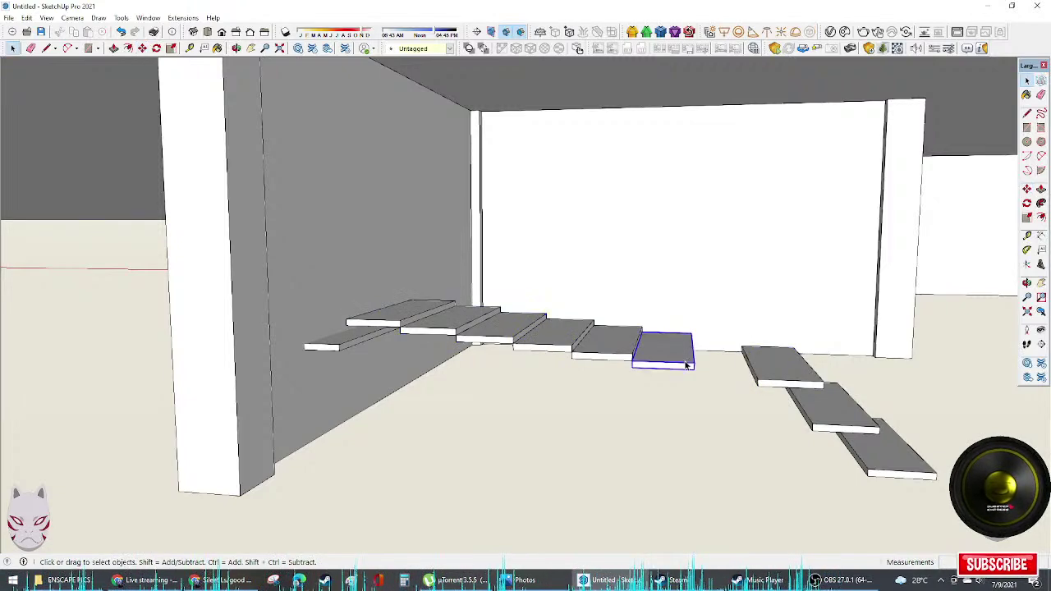
{"action": "key", "text": "Delete"}
{"action": "left_click", "coordinate": [604, 351]}
{"action": "key", "text": "Delete"}
{"action": "left_click", "coordinate": [546, 343]}
{"action": "key", "text": "Delete"}
{"action": "left_click_drag", "start_coordinate": [533, 363], "coordinate": [537, 362]}
{"action": "key", "text": "Delete"}
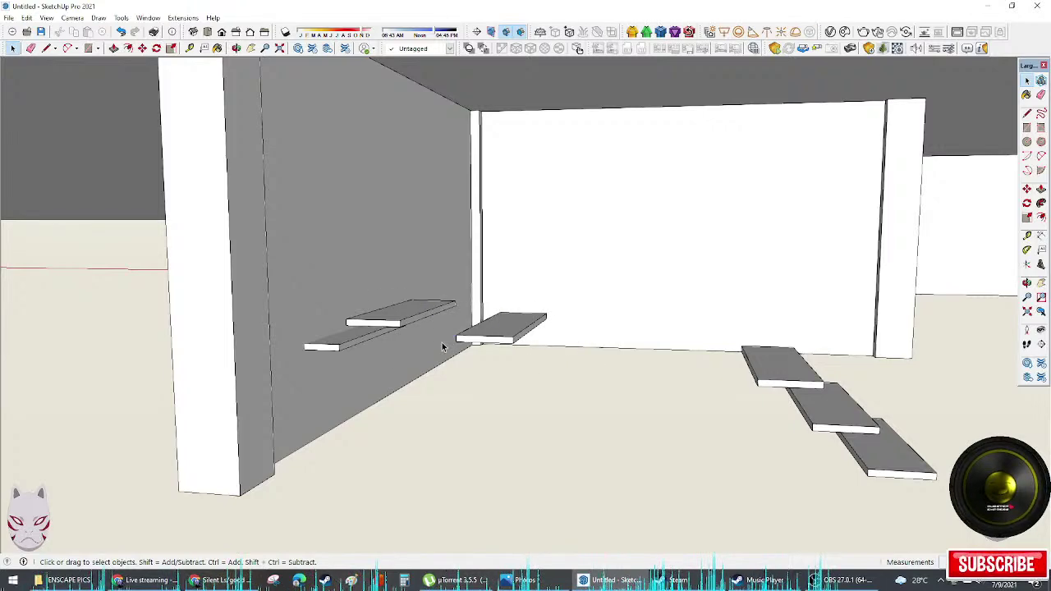
{"action": "left_click", "coordinate": [460, 339]}
{"action": "key", "text": "Delete"}
{"action": "left_click", "coordinate": [413, 326]}
{"action": "left_click", "coordinate": [405, 322]}
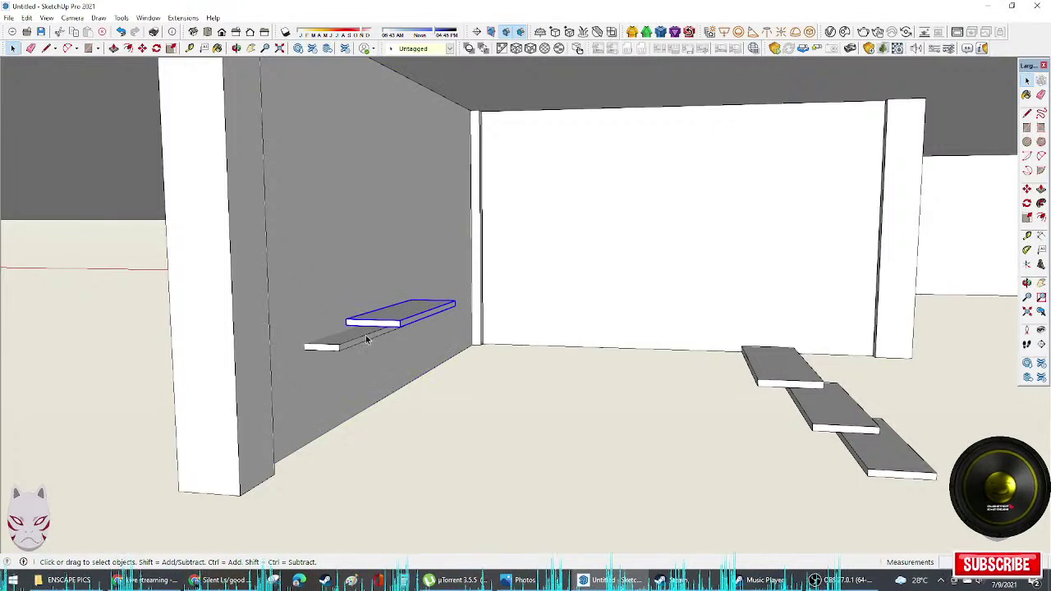
Step: Delete the two stray stair treads beside the partition wall
{"action": "key", "text": "Delete"}
{"action": "left_click", "coordinate": [362, 336]}
{"action": "key", "text": "Delete"}
Step: Extend the three-tread stair to nine treads by repeatedly copying the top tread upward along the slope at the same rise and run
{"action": "left_click", "coordinate": [864, 429]}
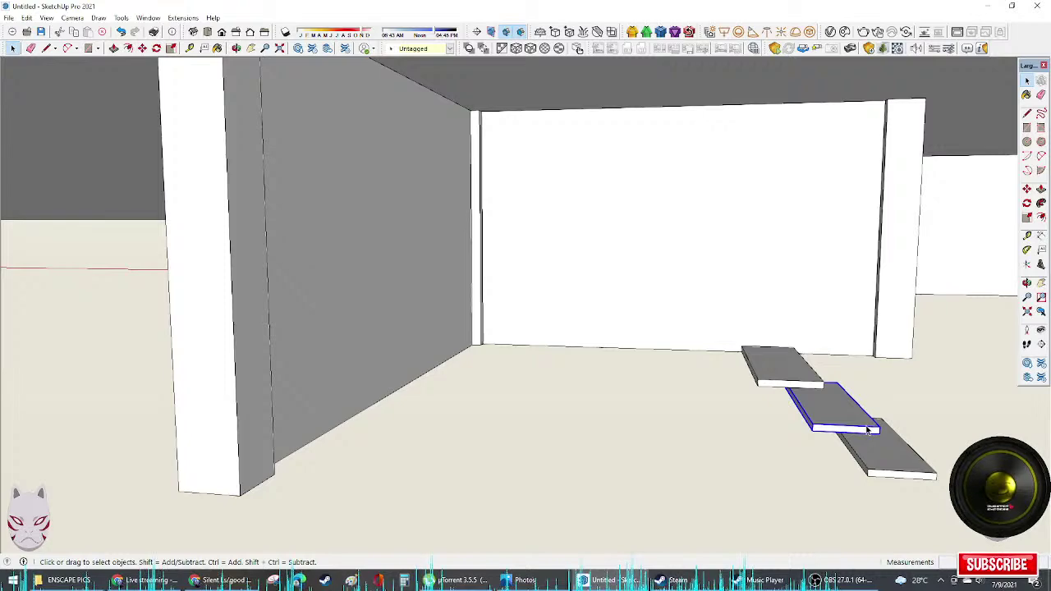
{"action": "left_click", "coordinate": [818, 389]}
{"action": "key", "text": "m"}
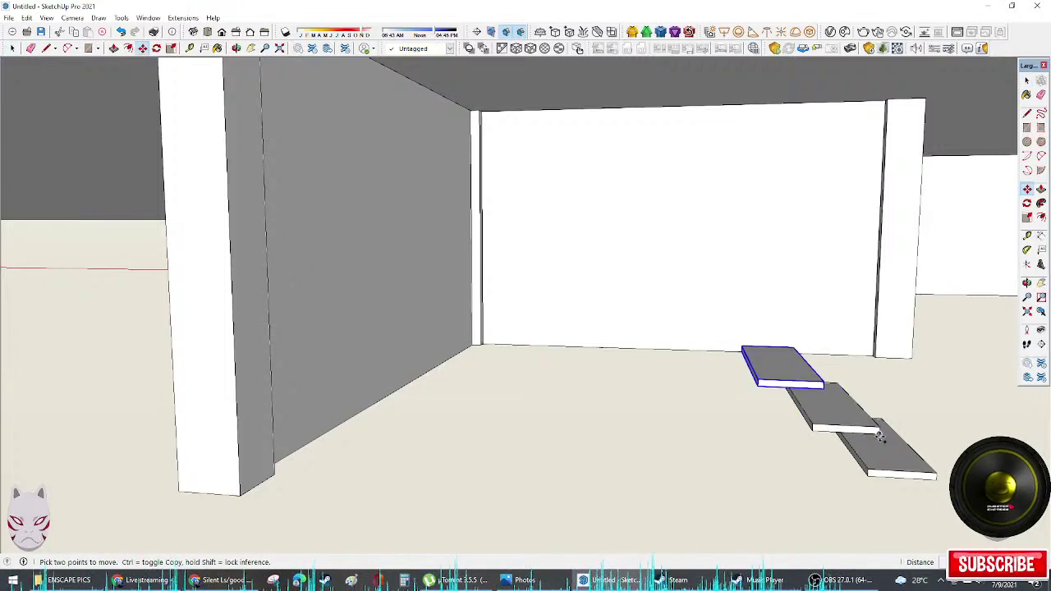
{"action": "key", "text": "ctrl"}
{"action": "left_click", "coordinate": [879, 433]}
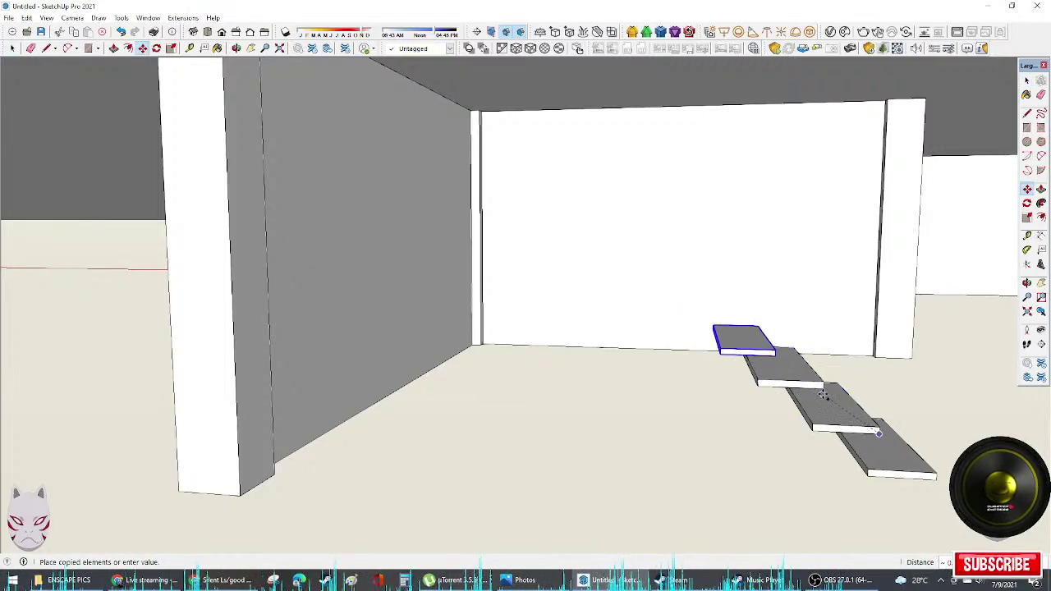
{"action": "left_click", "coordinate": [825, 394]}
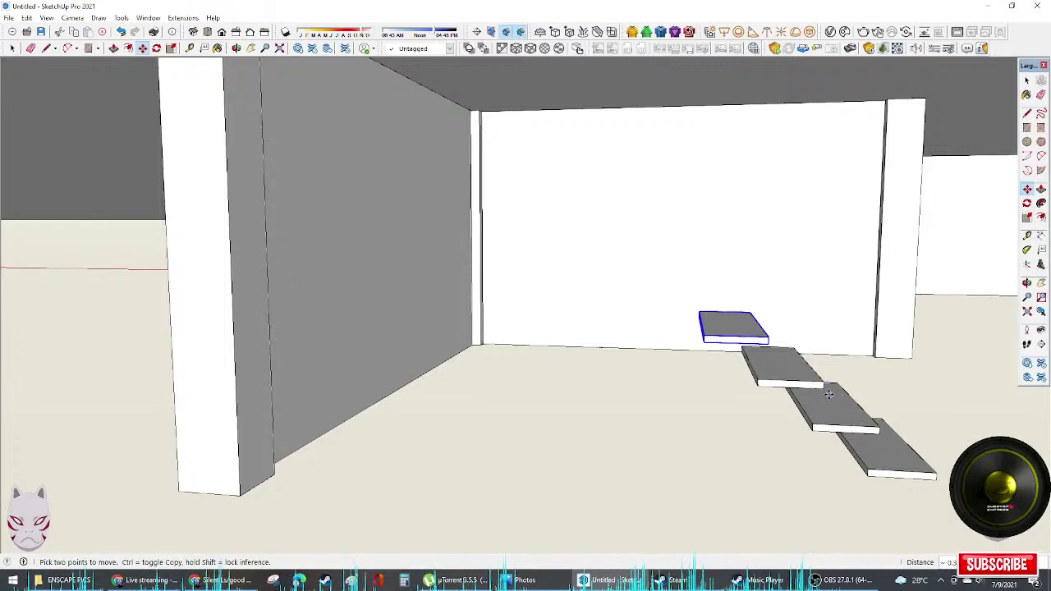
{"action": "left_click", "coordinate": [823, 387]}
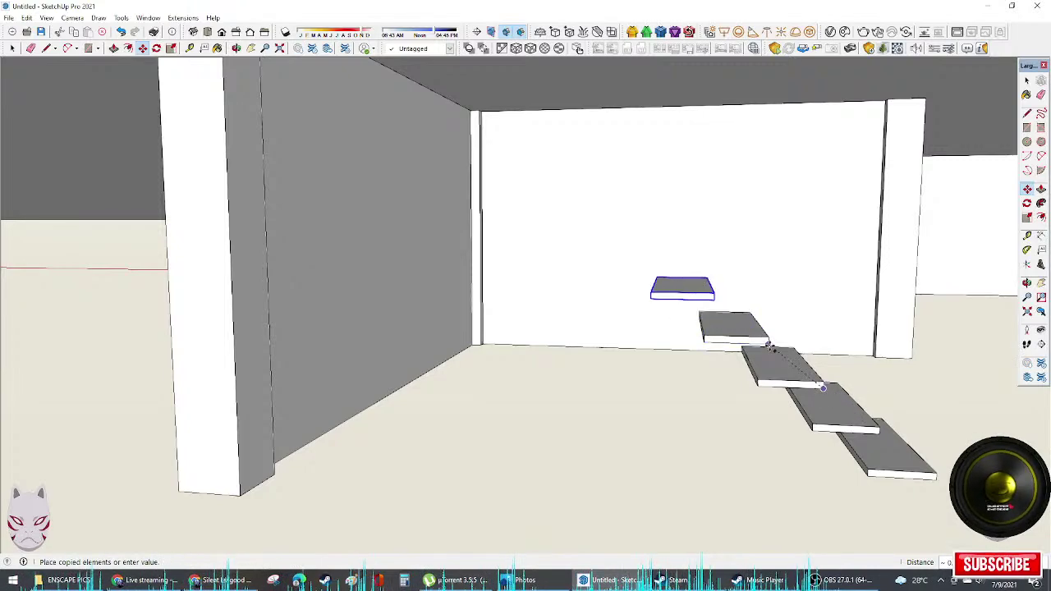
{"action": "left_click", "coordinate": [768, 344]}
{"action": "left_click", "coordinate": [714, 299]}
{"action": "key", "text": "ctrl"}
{"action": "left_click", "coordinate": [714, 300]}
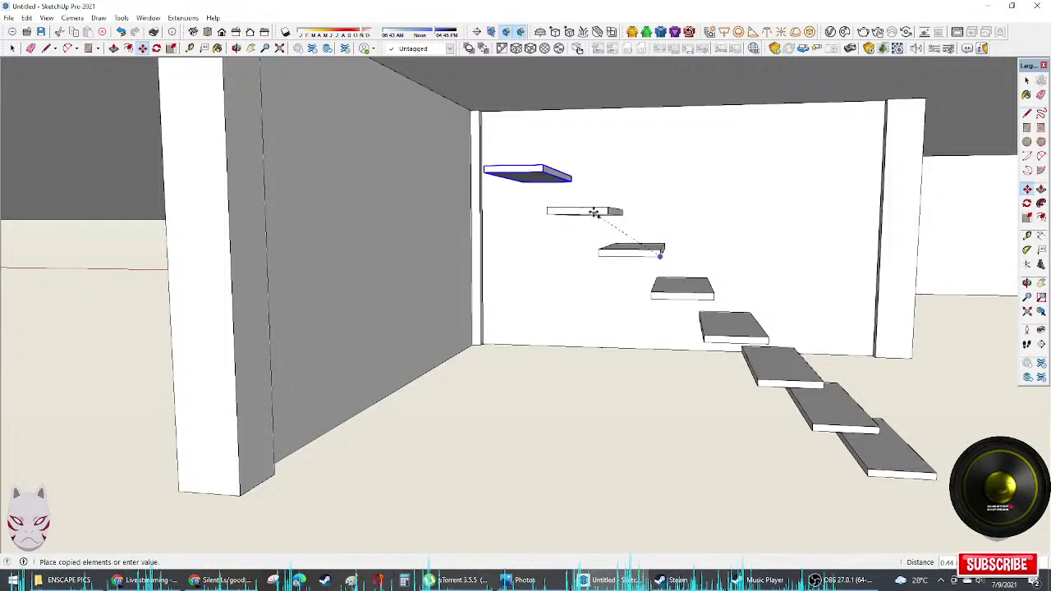
{"action": "left_click", "coordinate": [607, 213]}
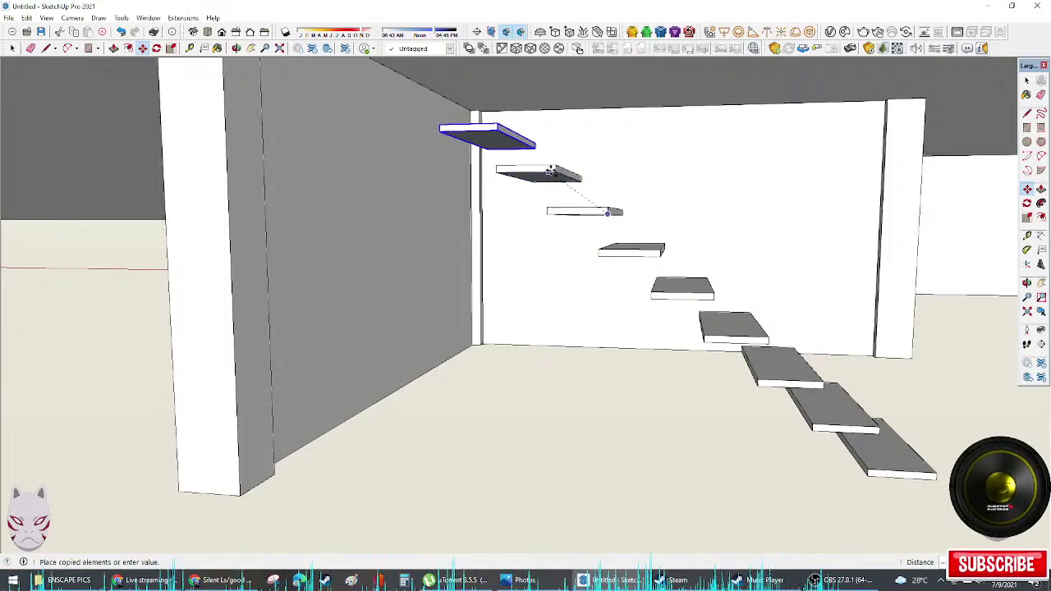
{"action": "middle_click_drag", "start_coordinate": [611, 213], "coordinate": [464, 256]}
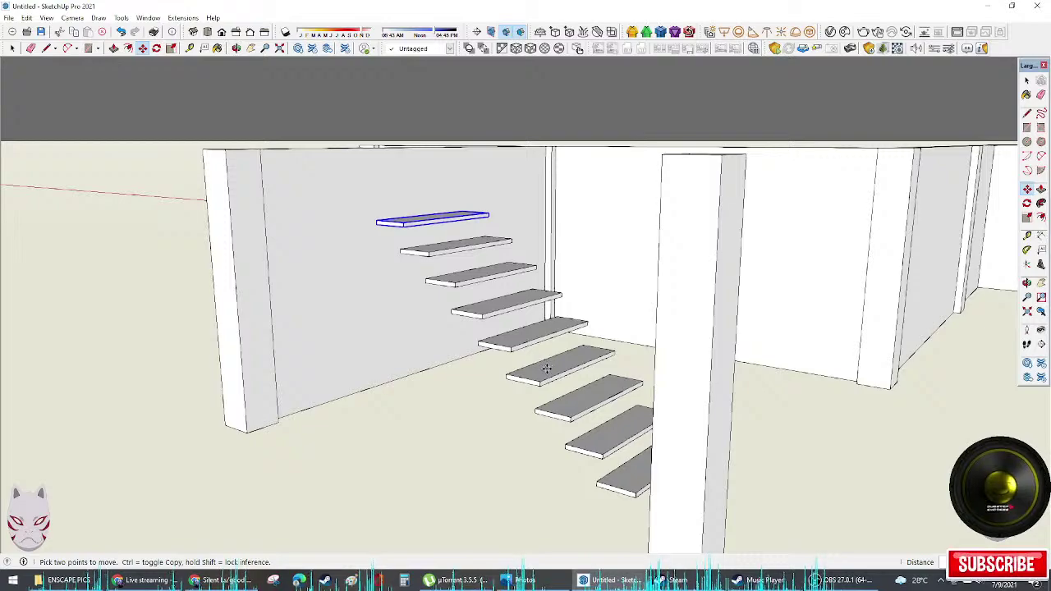
Step: Select all nine treads and move them away from the partition wall, parallel to the back wall
{"action": "middle_click_drag", "start_coordinate": [680, 417], "coordinate": [390, 314]}
{"action": "key", "text": "space"}
{"action": "left_click_drag", "start_coordinate": [394, 288], "coordinate": [722, 535]}
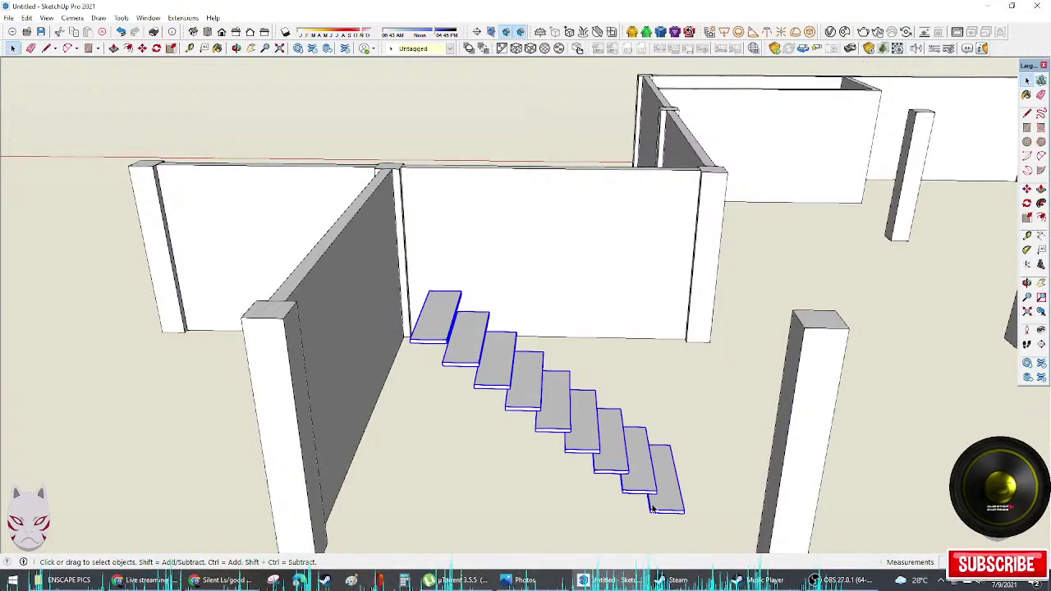
{"action": "key", "text": "m"}
{"action": "left_click_drag", "start_coordinate": [651, 509], "coordinate": [699, 533]}
{"action": "key", "text": "space"}
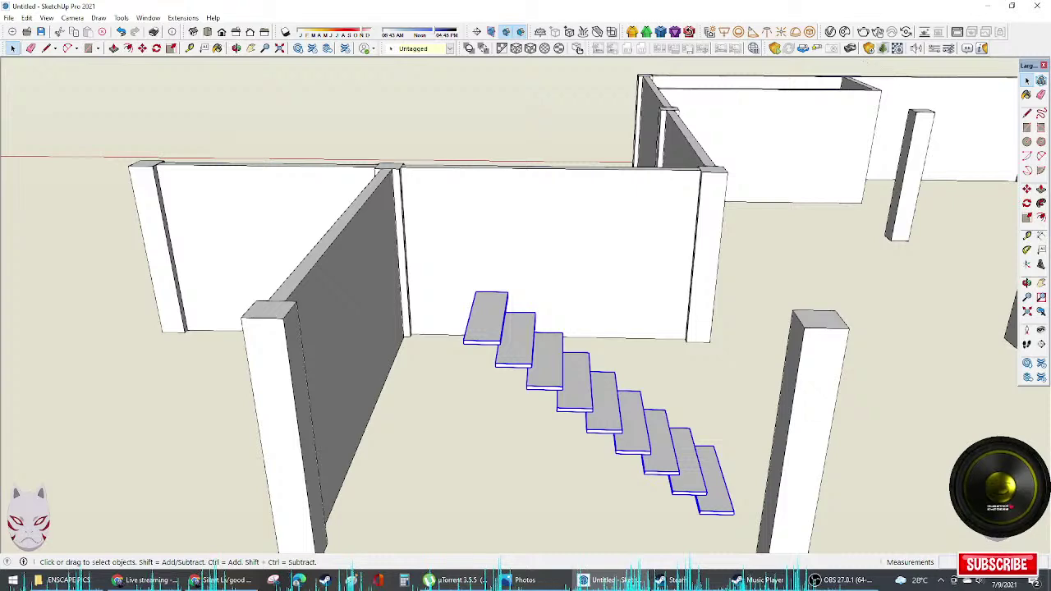
{"action": "key", "text": "alt+Tab"}
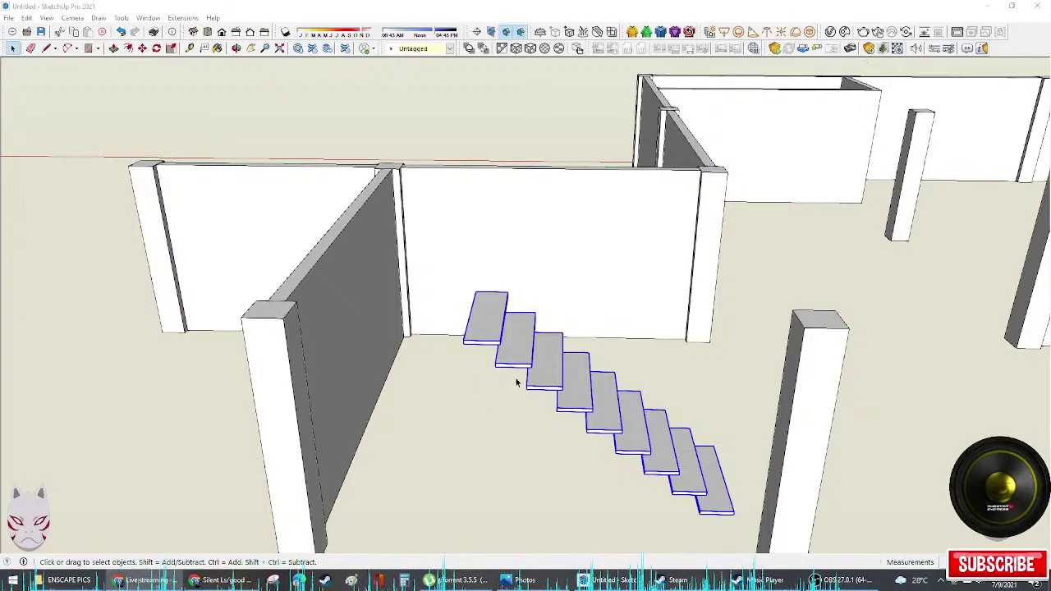
{"action": "middle_click_drag", "start_coordinate": [516, 383], "coordinate": [816, 298]}
{"action": "scroll", "coordinate": [504, 329], "scroll_direction": "up", "scroll_amount": 2}
{"action": "middle_click_drag", "start_coordinate": [504, 328], "coordinate": [558, 296]}
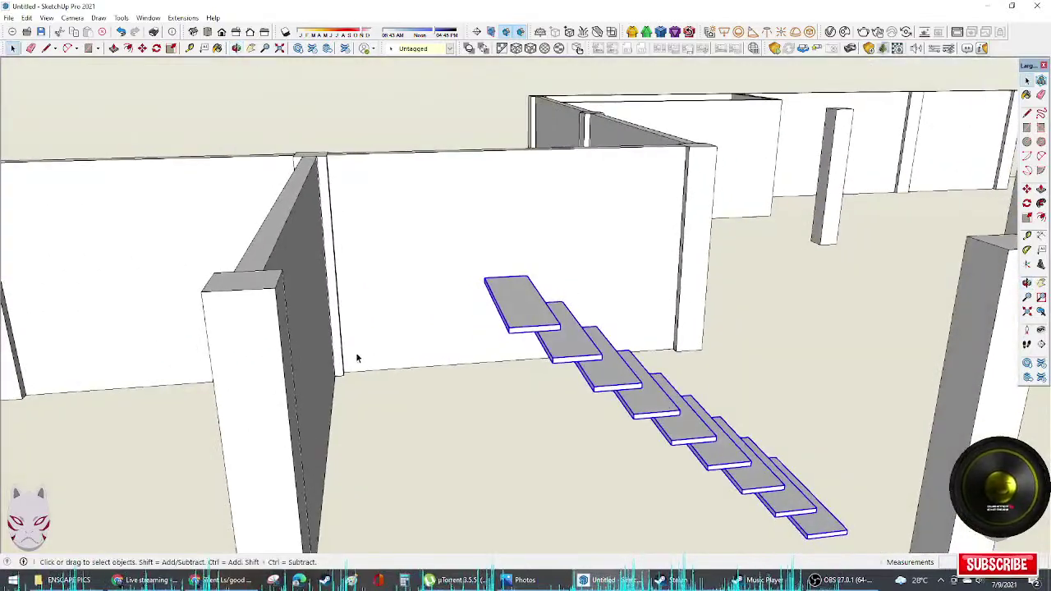
{"action": "key", "text": "r"}
{"action": "scroll", "coordinate": [456, 364], "scroll_direction": "down", "scroll_amount": 3}
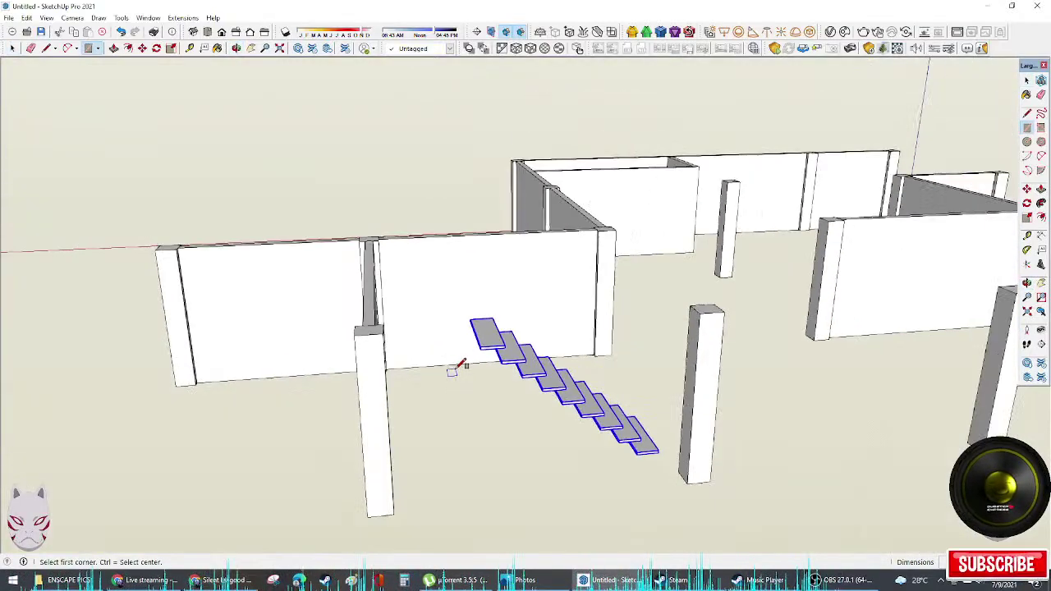
{"action": "middle_click_drag", "start_coordinate": [456, 363], "coordinate": [383, 420]}
Step: Try to copy the partition wall across to the upper end of the staircase
{"action": "key", "text": "space"}
{"action": "left_click", "coordinate": [339, 387]}
{"action": "key", "text": "m"}
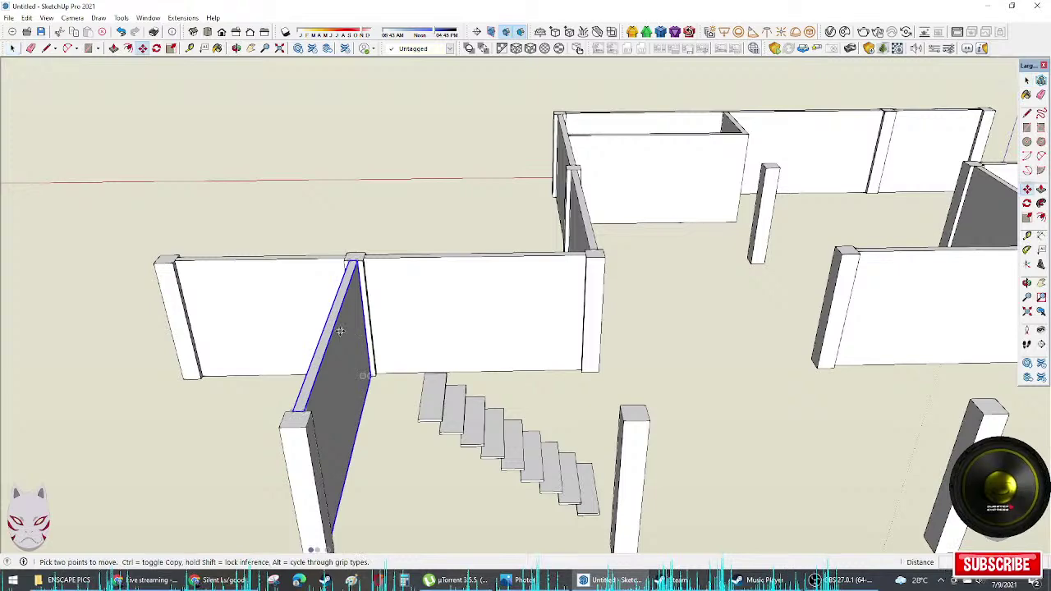
{"action": "left_click", "coordinate": [355, 261]}
{"action": "key", "text": "ctrl"}
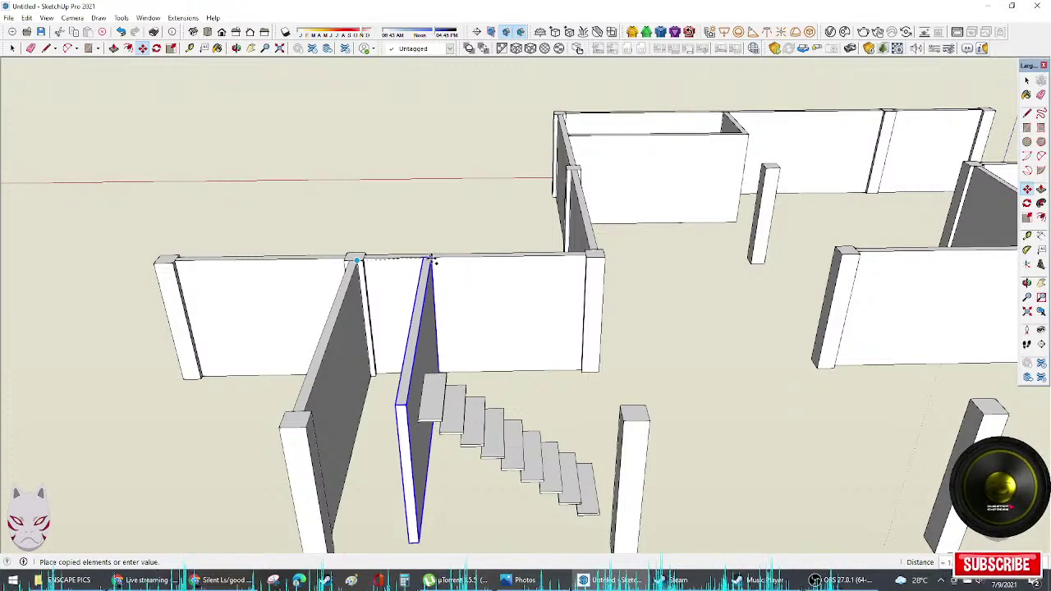
{"action": "left_click", "coordinate": [426, 260]}
{"action": "scroll", "coordinate": [450, 397], "scroll_direction": "up", "scroll_amount": 2}
{"action": "mouse_move", "coordinate": [450, 397]}
{"action": "middle_mouse_down"}
{"action": "mouse_move", "coordinate": [396, 345]}
{"action": "mouse_move", "coordinate": [410, 352]}
{"action": "mouse_move", "coordinate": [413, 387]}
{"action": "mouse_move", "coordinate": [266, 335]}
{"action": "middle_mouse_up"}
Step: Copy the partition wall along the red axis to the upper end of the staircase and remove the extra duplicate beside the original
{"action": "key", "text": "space"}
{"action": "key", "text": "m"}
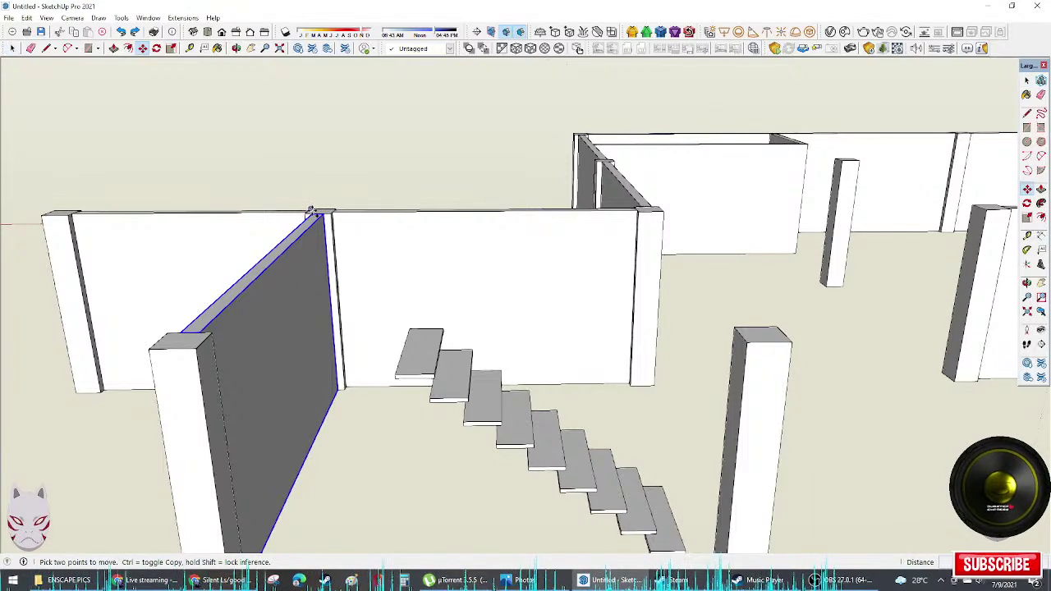
{"action": "key", "text": "space"}
{"action": "key", "text": "m"}
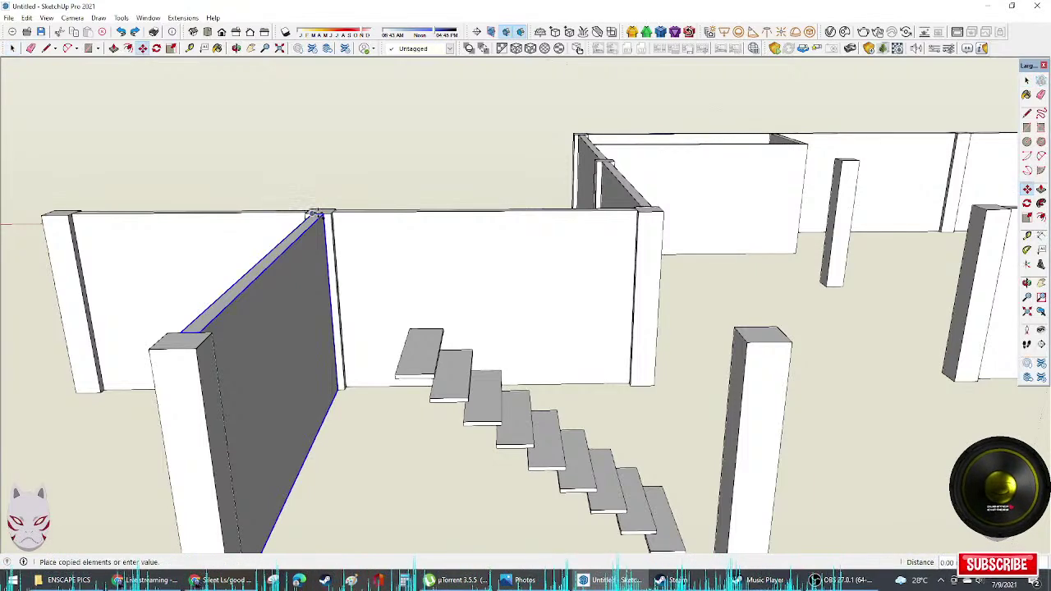
{"action": "left_click", "coordinate": [317, 215]}
{"action": "key", "text": "ctrl"}
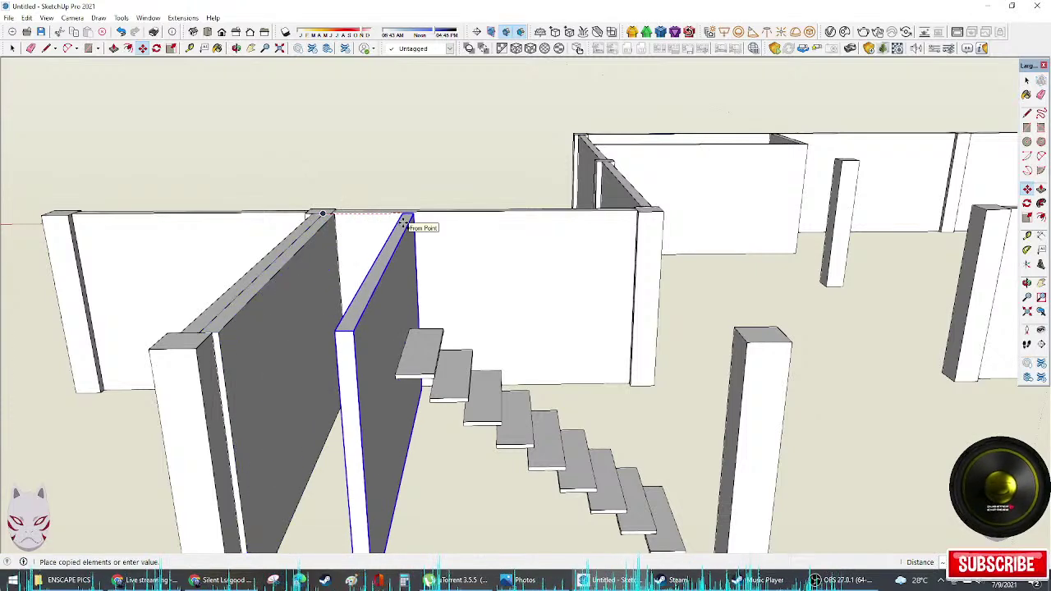
{"action": "left_click", "coordinate": [404, 224]}
{"action": "key", "text": "space"}
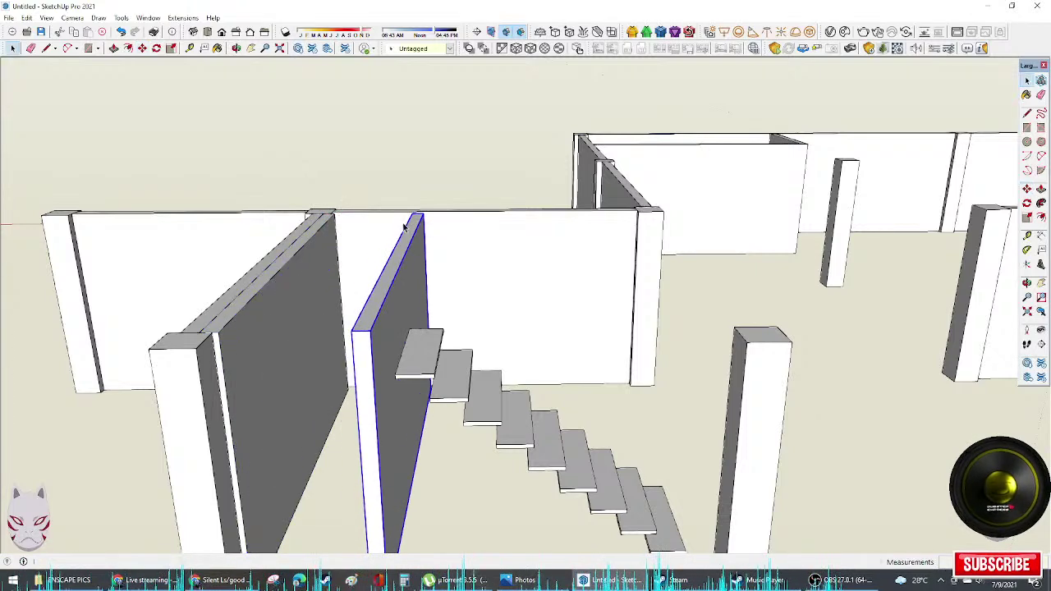
{"action": "left_click", "coordinate": [312, 306]}
Step: Scale the copied wall down in height so its top sits below the surrounding walls
{"action": "middle_click_drag", "start_coordinate": [362, 294], "coordinate": [403, 287]}
{"action": "left_click", "coordinate": [403, 277]}
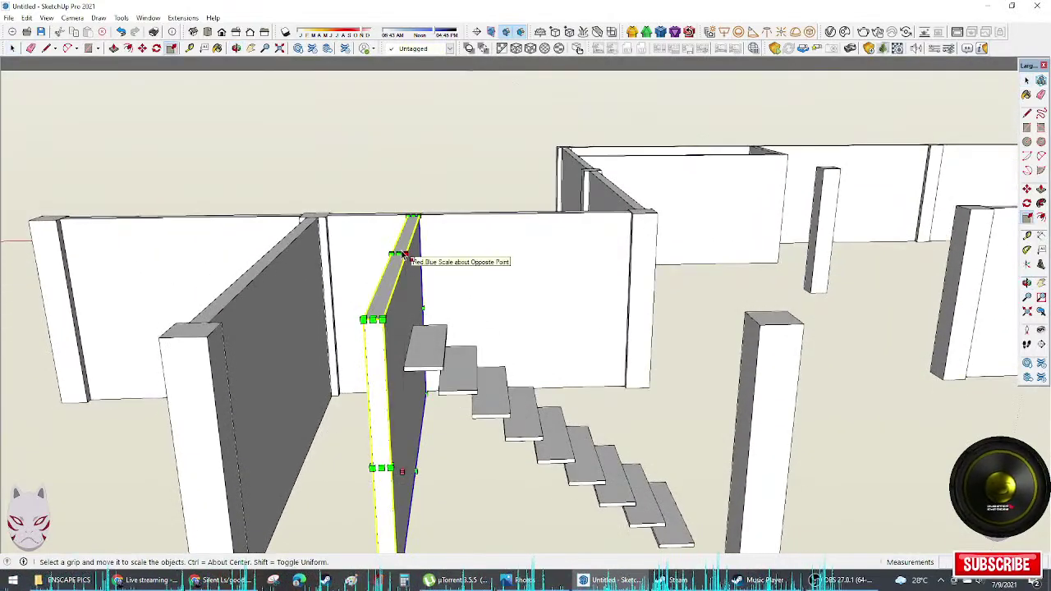
{"action": "left_click_drag", "start_coordinate": [403, 257], "coordinate": [403, 327]}
{"action": "middle_click_drag", "start_coordinate": [422, 319], "coordinate": [396, 332]}
{"action": "key", "text": "ctrl+z"}
{"action": "left_click_drag", "start_coordinate": [393, 281], "coordinate": [422, 368]}
{"action": "key", "text": "space"}
Step: Try to move all the treads against the side of the copied wall
{"action": "middle_click_drag", "start_coordinate": [422, 368], "coordinate": [464, 376]}
{"action": "left_click", "coordinate": [465, 375]}
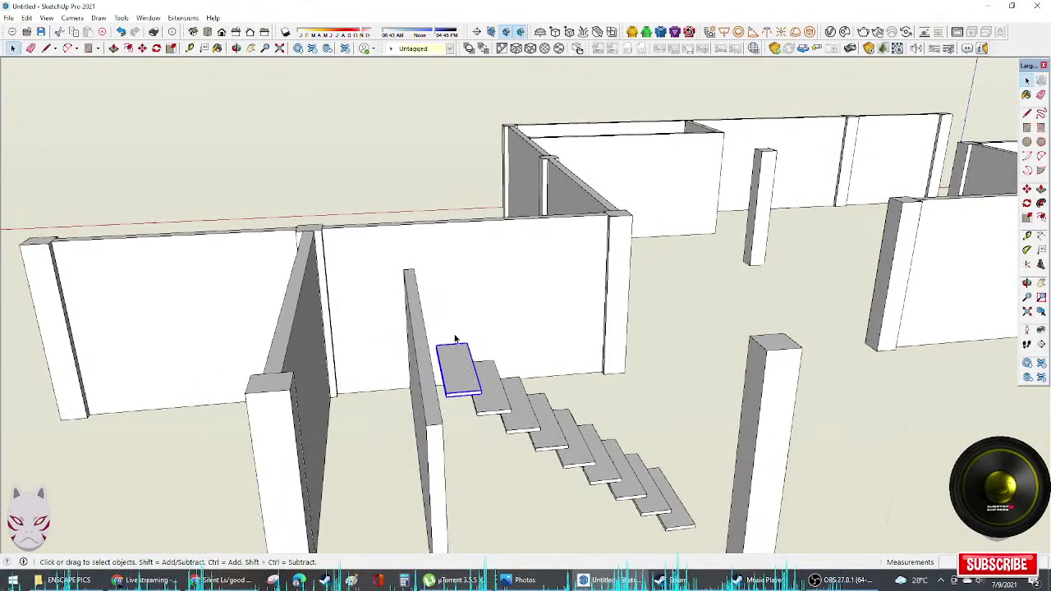
{"action": "left_click_drag", "start_coordinate": [454, 334], "coordinate": [726, 547]}
{"action": "scroll", "coordinate": [477, 380], "scroll_direction": "up", "scroll_amount": 5}
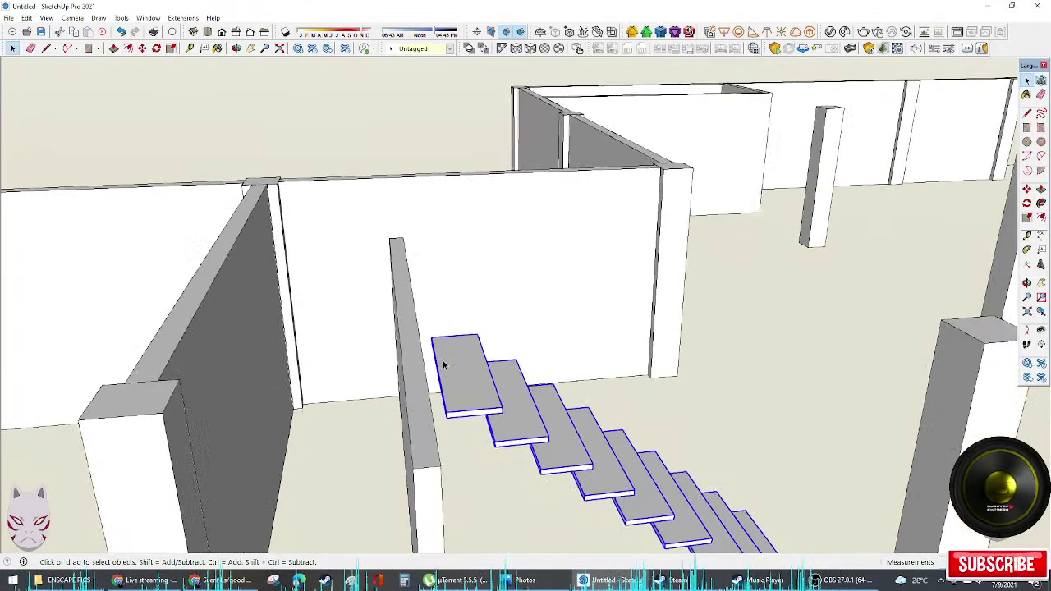
{"action": "key", "text": "m"}
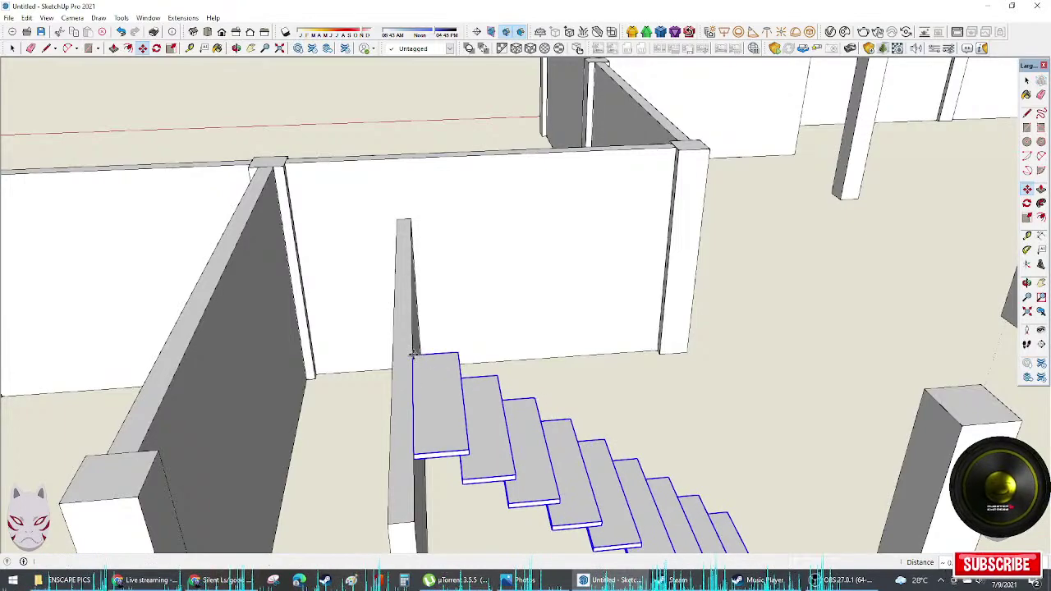
{"action": "middle_click_drag", "start_coordinate": [414, 355], "coordinate": [499, 416]}
{"action": "key", "text": "space"}
{"action": "left_click", "coordinate": [426, 455]}
{"action": "scroll", "coordinate": [492, 420], "scroll_direction": "down", "scroll_amount": 3}
{"action": "key", "text": "ctrl+z"}
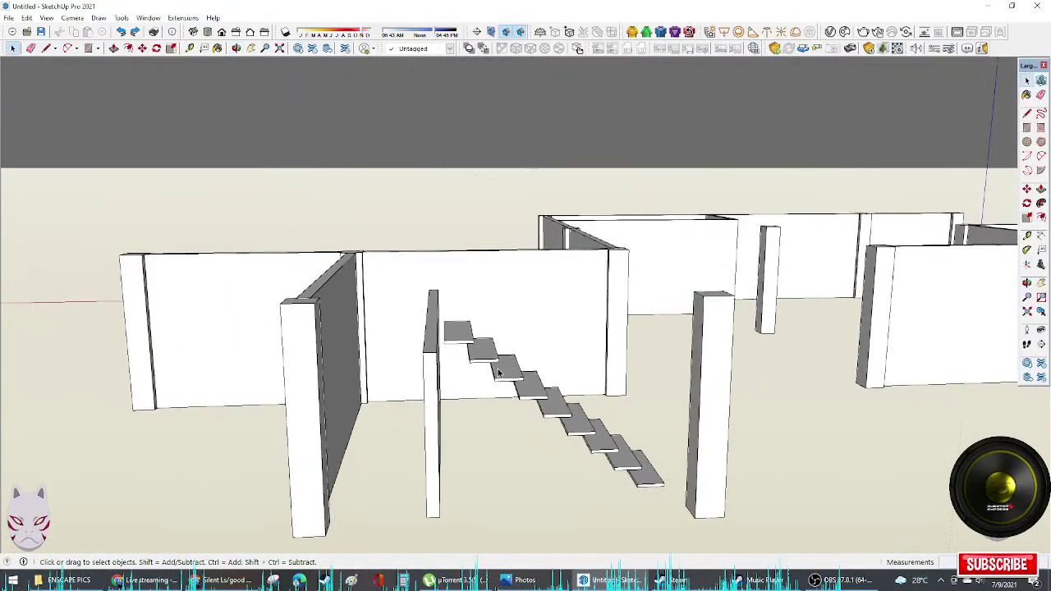
Step: Select all nine treads and raise the flight straight up along the blue axis
{"action": "left_click", "coordinate": [463, 331]}
{"action": "left_click", "coordinate": [499, 355], "text": "ctrl"}
{"action": "left_click_drag", "start_coordinate": [445, 328], "coordinate": [663, 504], "text": "shift"}
{"action": "middle_click_drag", "start_coordinate": [663, 504], "coordinate": [496, 307]}
{"action": "left_click", "coordinate": [456, 324], "text": "shift"}
{"action": "key", "text": "m"}
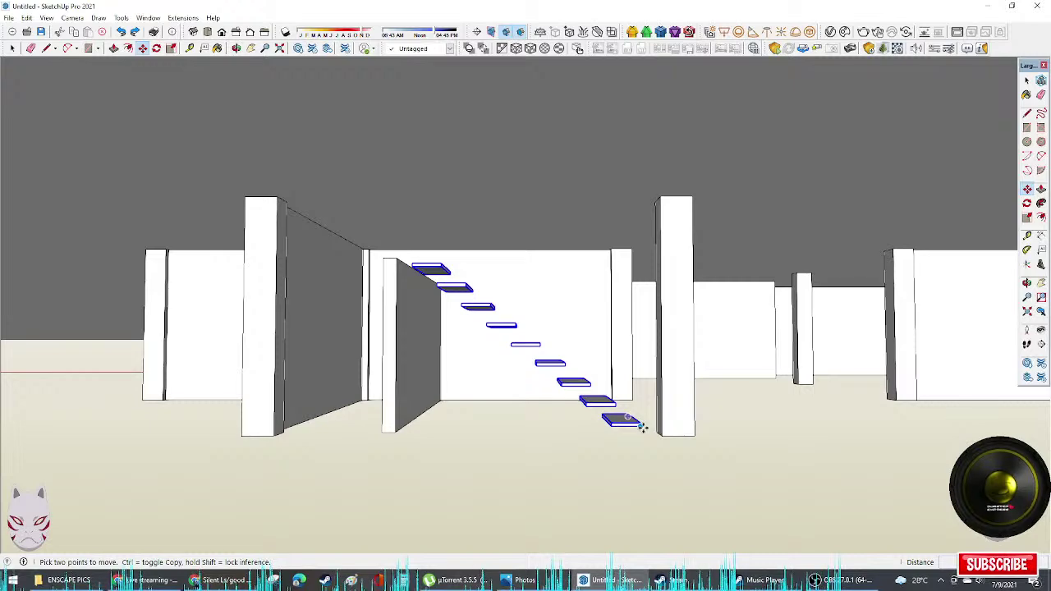
{"action": "key", "text": "m"}
{"action": "left_click", "coordinate": [639, 423]}
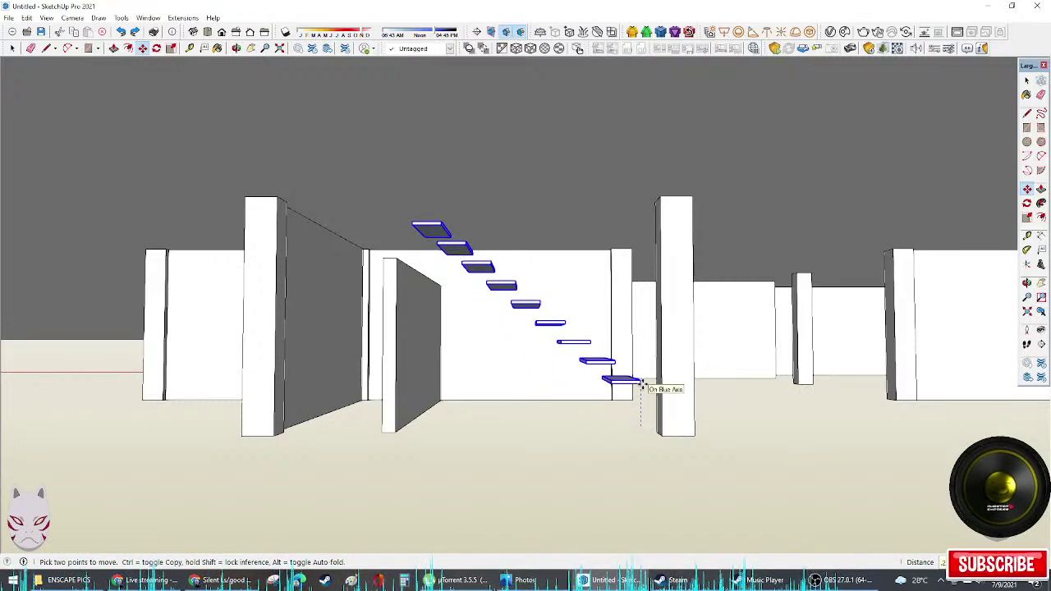
{"action": "left_click", "coordinate": [641, 385]}
{"action": "key", "text": "space"}
Step: Scale the copied wall beside the staircase slightly taller
{"action": "middle_click_drag", "start_coordinate": [653, 383], "coordinate": [461, 430]}
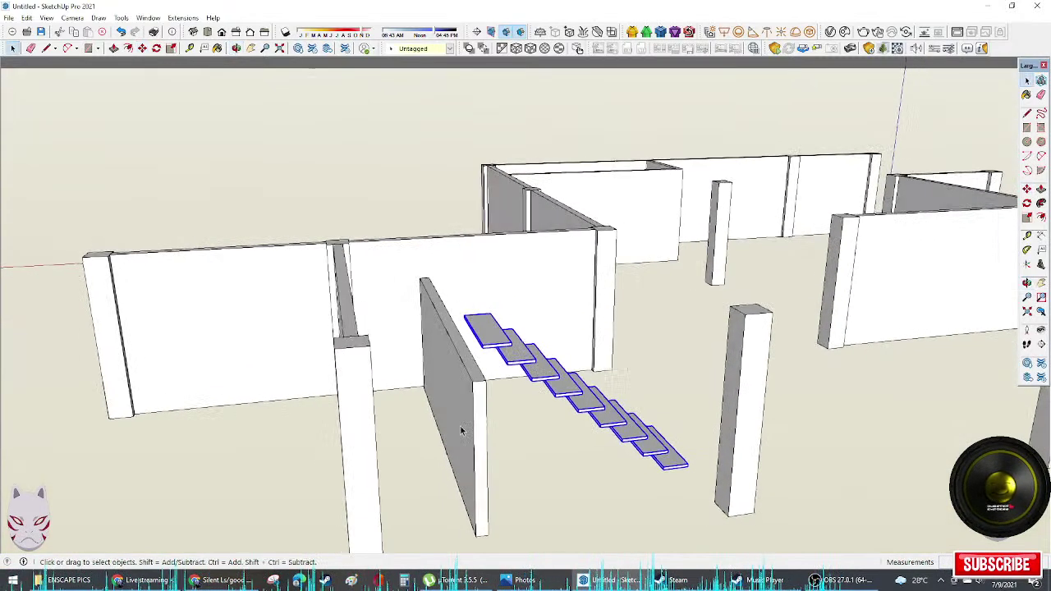
{"action": "left_click", "coordinate": [461, 430]}
{"action": "key", "text": "s"}
{"action": "key", "text": "space"}
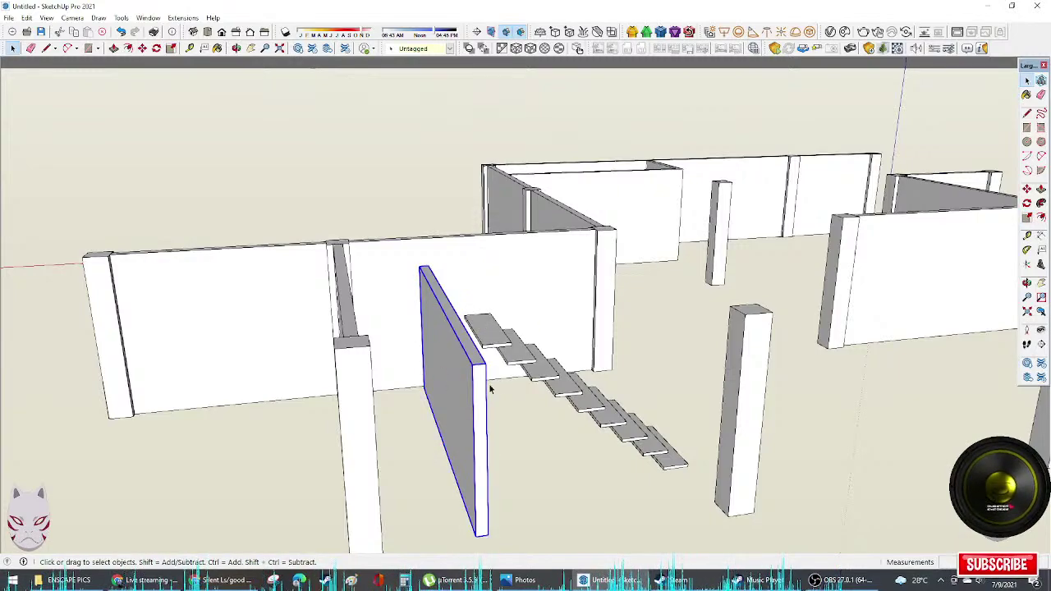
Step: Draw a vertical rectangle closing the gap between the copied wall's front end and the neighbouring corner column
{"action": "middle_click_drag", "start_coordinate": [449, 312], "coordinate": [308, 462]}
{"action": "key", "text": "r"}
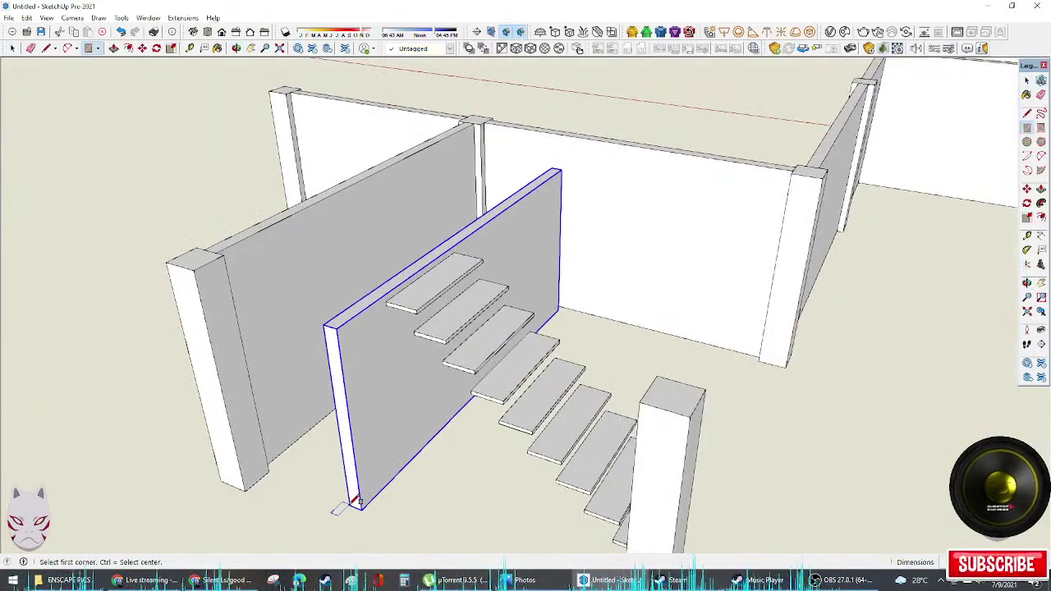
{"action": "left_click", "coordinate": [354, 502]}
{"action": "middle_click_drag", "start_coordinate": [312, 375], "coordinate": [331, 312]}
{"action": "left_click", "coordinate": [353, 333]}
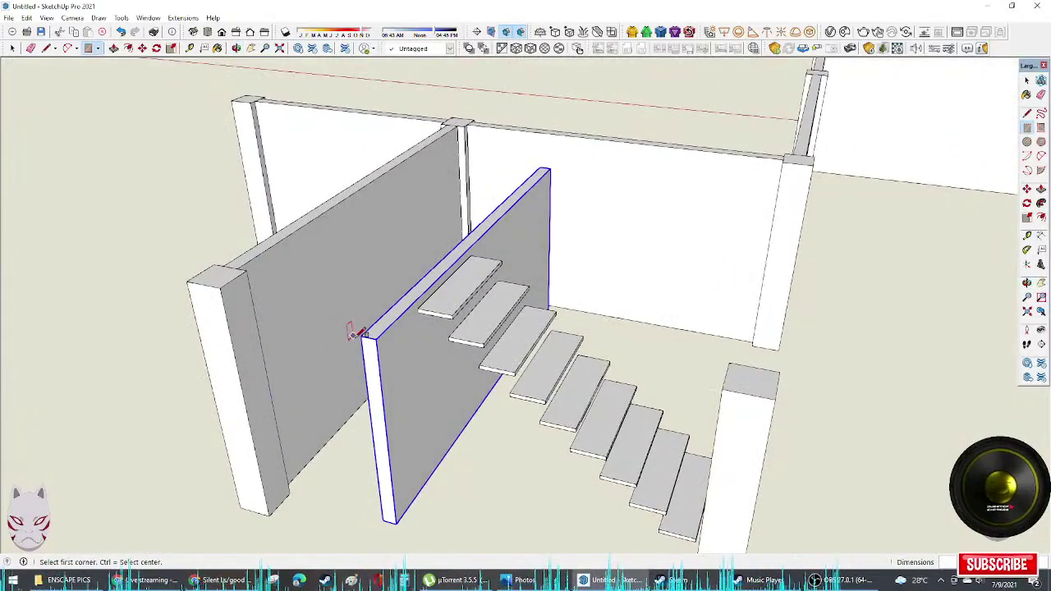
{"action": "key", "text": "space"}
Step: Push/Pull the new closing face inward to give it wall thickness
{"action": "middle_click_drag", "start_coordinate": [294, 487], "coordinate": [862, 463]}
{"action": "middle_click_drag", "start_coordinate": [766, 285], "coordinate": [755, 258]}
{"action": "key", "text": "p"}
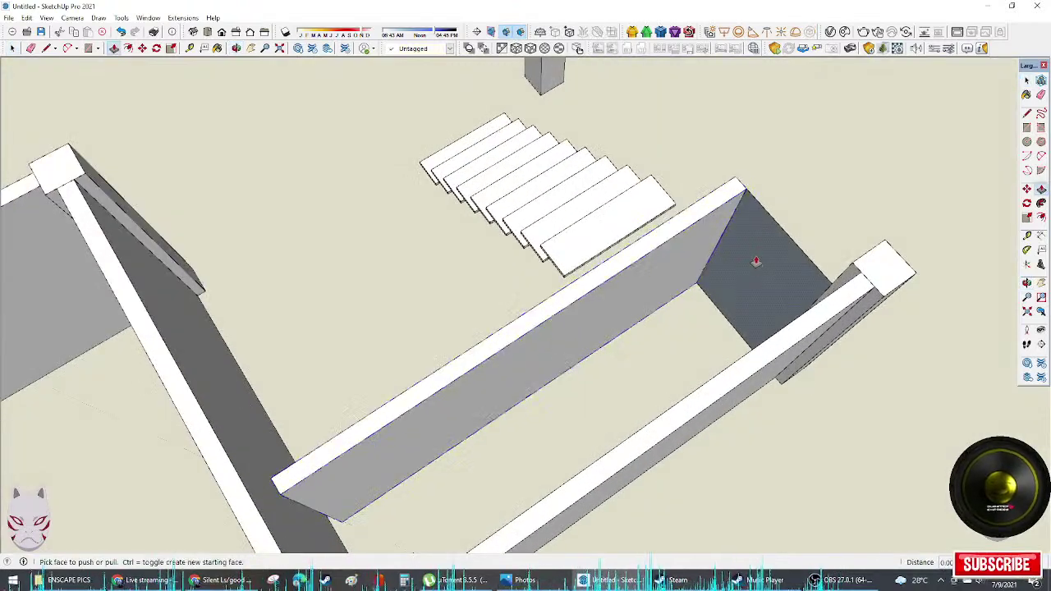
{"action": "left_click", "coordinate": [752, 263]}
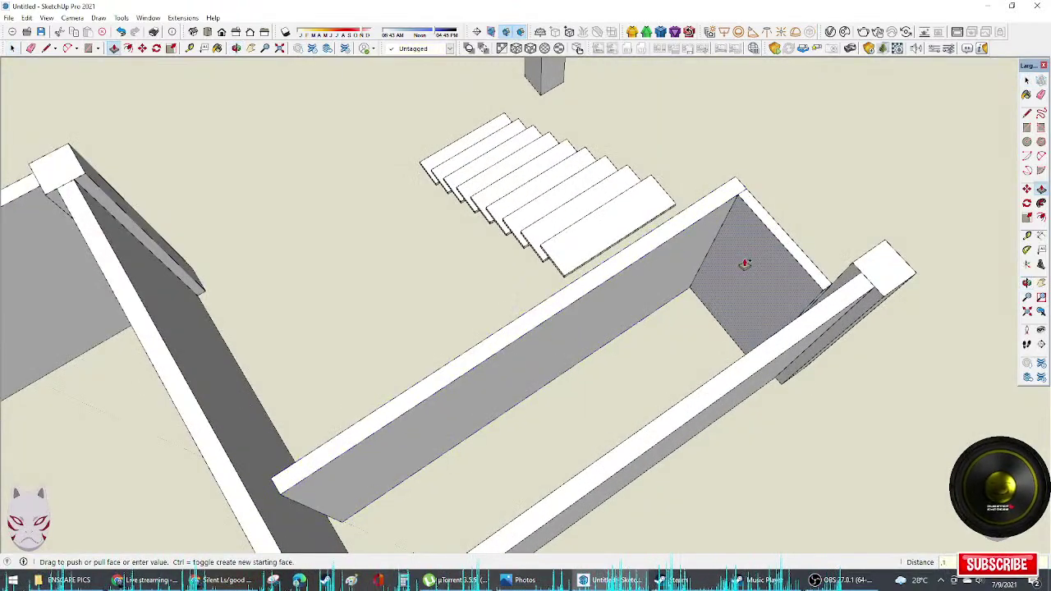
{"action": "left_click", "coordinate": [744, 264]}
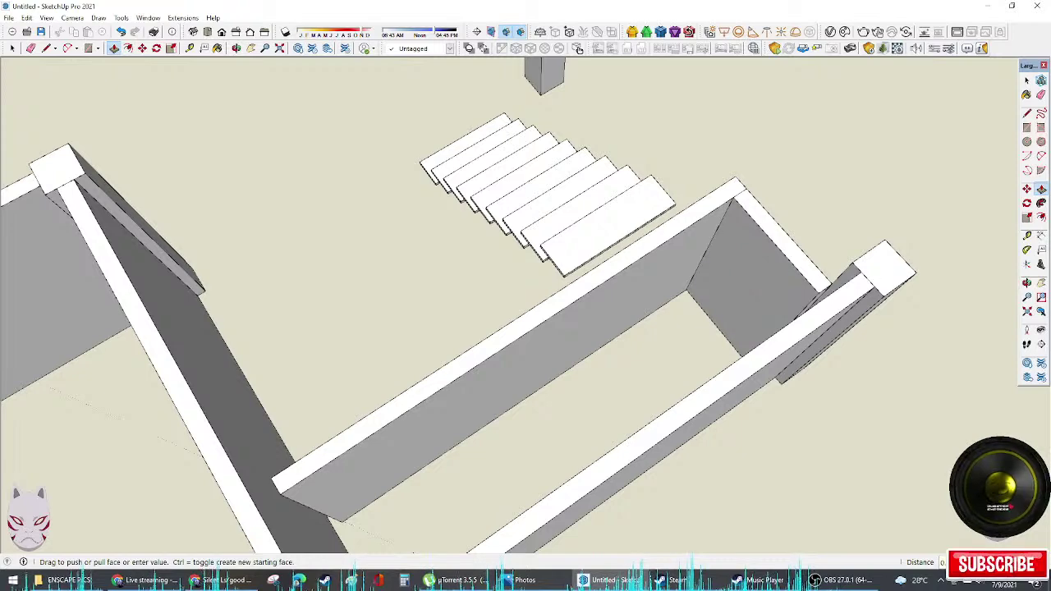
{"action": "scroll", "coordinate": [931, 312], "scroll_direction": "up", "scroll_amount": 1}
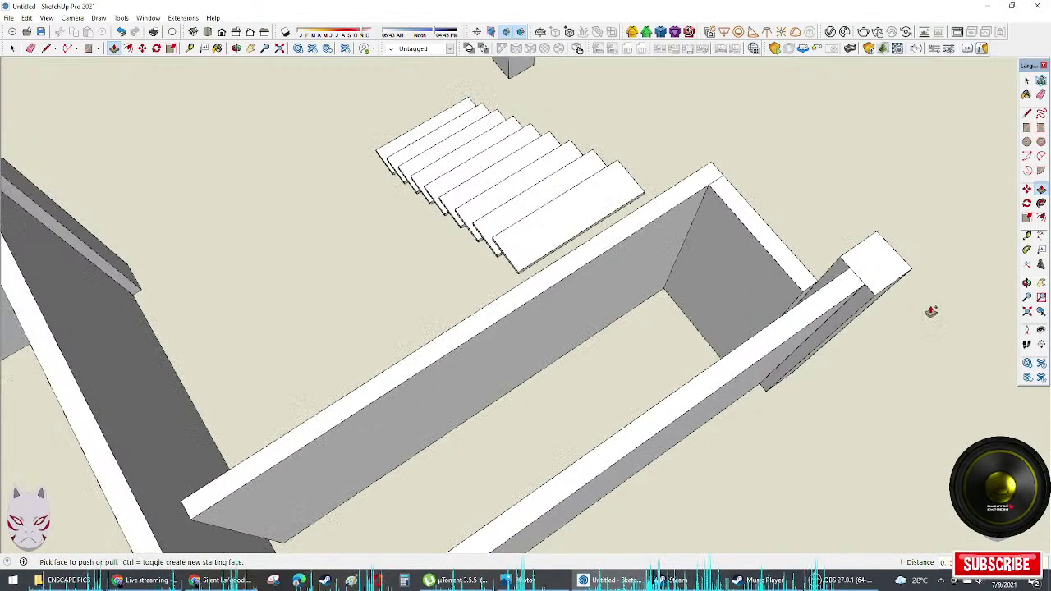
Step: Push/Pull the end of the new closing wall outward until it meets the long wall beside the corner column
{"action": "key", "text": "space"}
{"action": "triple_click", "coordinate": [762, 263]}
{"action": "middle_click_drag", "start_coordinate": [762, 263], "coordinate": [824, 271]}
{"action": "scroll", "coordinate": [824, 271], "scroll_direction": "up", "scroll_amount": 2}
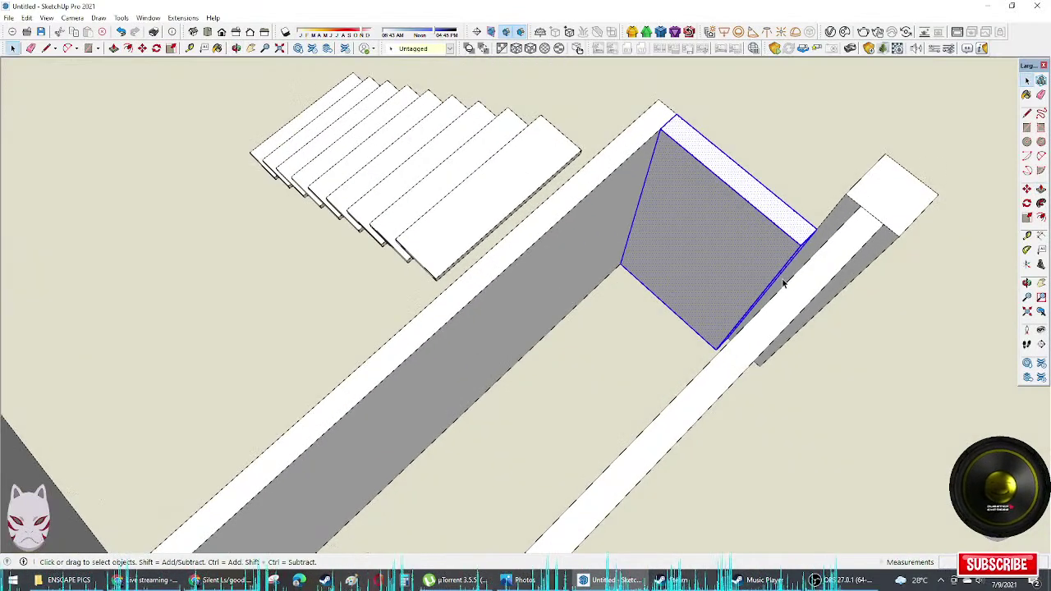
{"action": "key", "text": "p"}
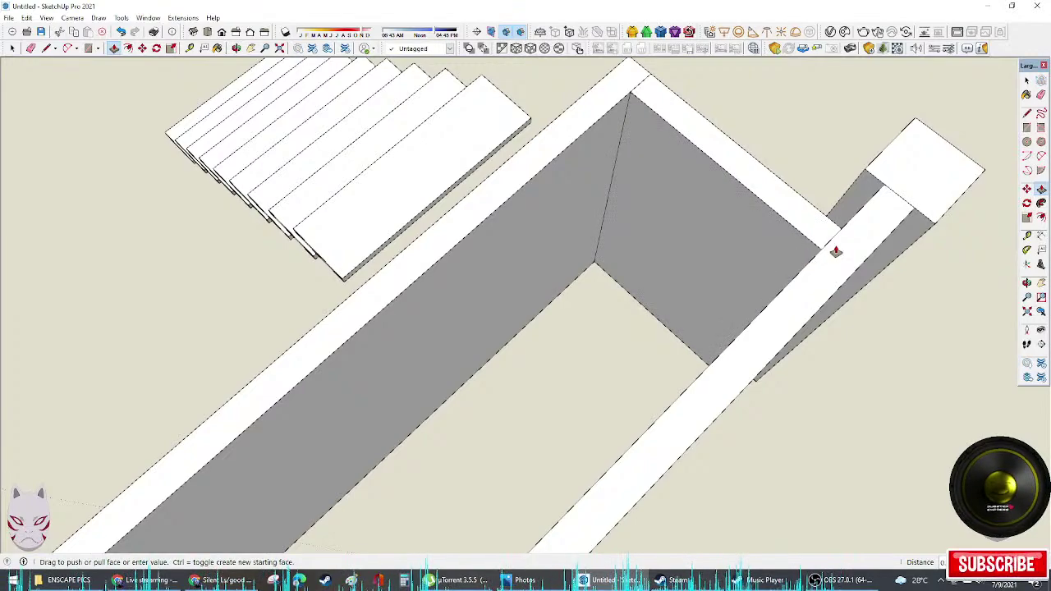
{"action": "key", "text": "space"}
{"action": "left_click", "coordinate": [781, 218]}
{"action": "middle_click_drag", "start_coordinate": [780, 219], "coordinate": [492, 281]}
Step: Draw a horizontal rectangle covering the top of the walled enclosure beside the staircase
{"action": "key", "text": "r"}
{"action": "left_click", "coordinate": [333, 312]}
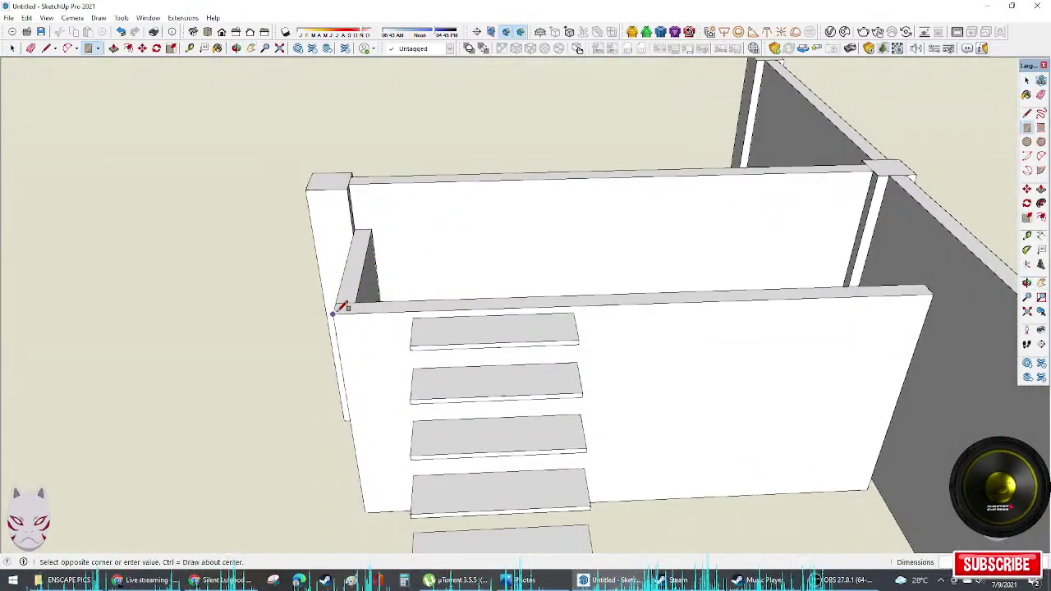
{"action": "left_click", "coordinate": [936, 292]}
{"action": "left_click", "coordinate": [357, 220]}
{"action": "mouse_move", "coordinate": [357, 221]}
{"action": "middle_mouse_down"}
{"action": "mouse_move", "coordinate": [506, 226]}
{"action": "mouse_move", "coordinate": [570, 256]}
{"action": "middle_mouse_up"}
Step: Turn the covering rectangle into a thin grouped slab with Push/Pull
{"action": "key", "text": "space"}
{"action": "key", "text": "p"}
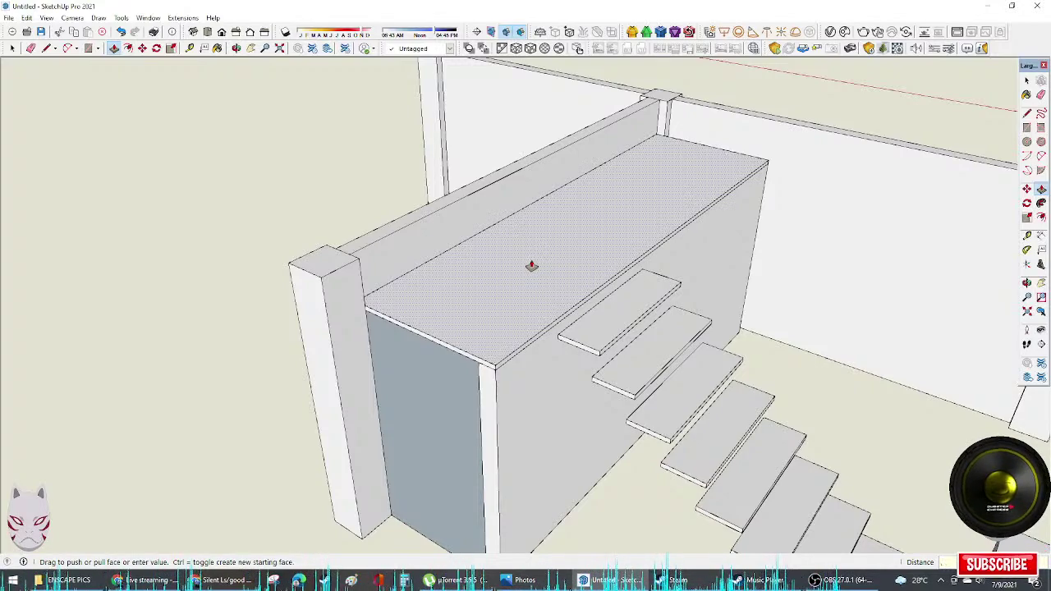
{"action": "key", "text": "space"}
{"action": "middle_click_drag", "start_coordinate": [565, 264], "coordinate": [720, 244]}
{"action": "left_click", "coordinate": [617, 283]}
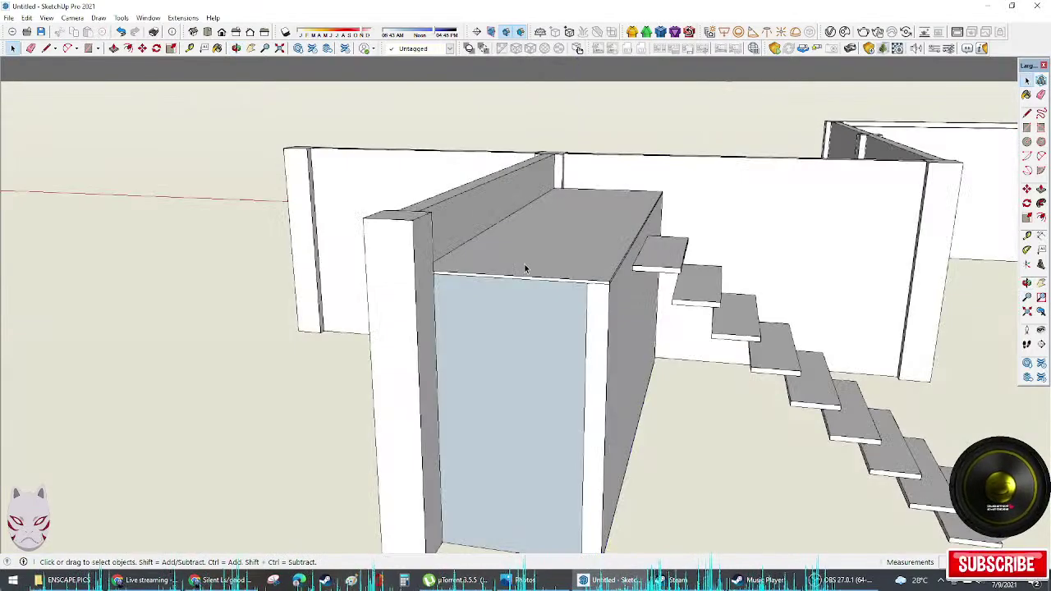
{"action": "left_click", "coordinate": [525, 265]}
{"action": "middle_click_drag", "start_coordinate": [525, 265], "coordinate": [550, 333]}
{"action": "scroll", "coordinate": [645, 288], "scroll_direction": "up", "scroll_amount": 2}
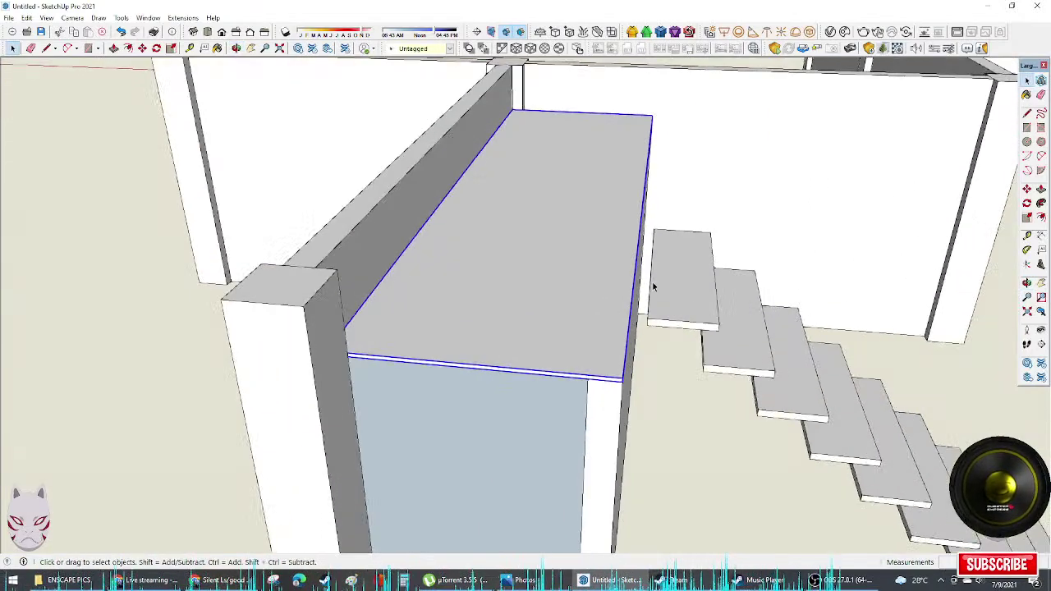
Step: Select all nine treads and move the flight sideways so the top tread's corner touches the enclosure's side wall
{"action": "scroll", "coordinate": [667, 278], "scroll_direction": "down", "scroll_amount": 3}
{"action": "middle_click_drag", "start_coordinate": [696, 312], "coordinate": [633, 365]}
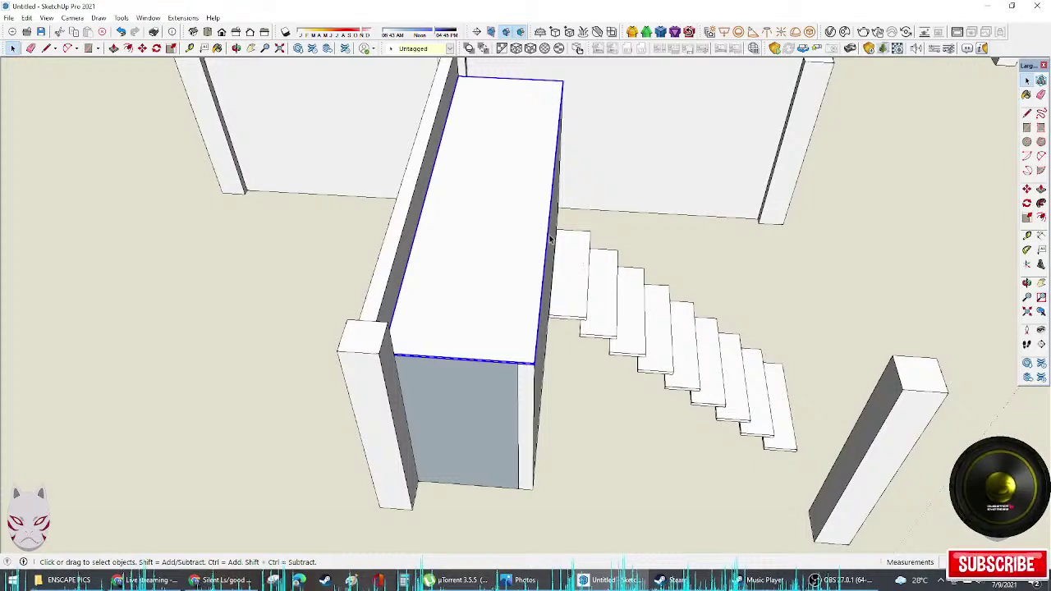
{"action": "left_click_drag", "start_coordinate": [551, 225], "coordinate": [803, 477]}
{"action": "scroll", "coordinate": [604, 272], "scroll_direction": "up", "scroll_amount": 3}
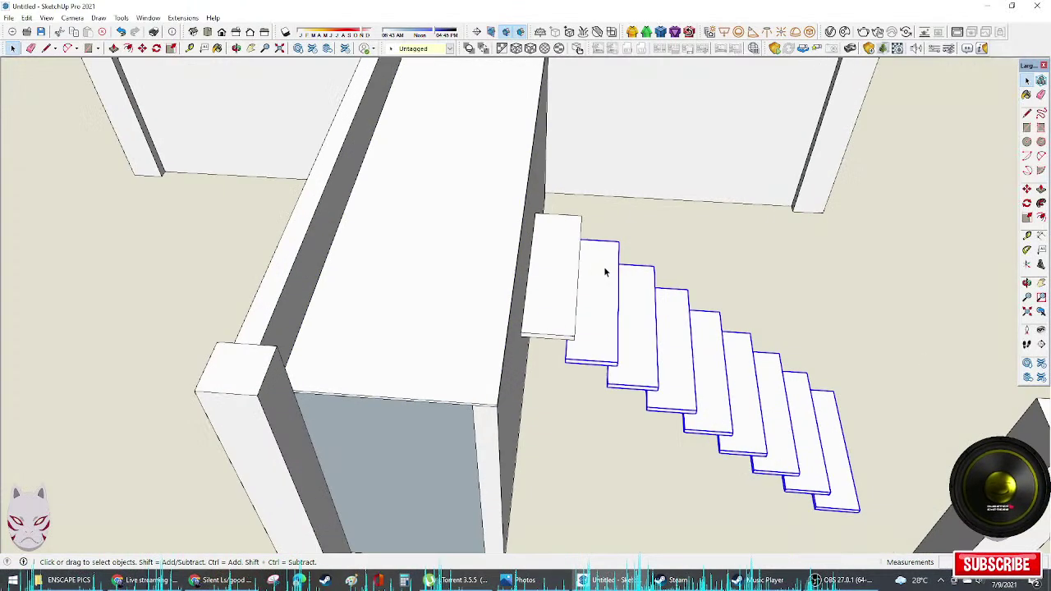
{"action": "left_click", "coordinate": [548, 254], "text": "shift"}
{"action": "left_click", "coordinate": [536, 215]}
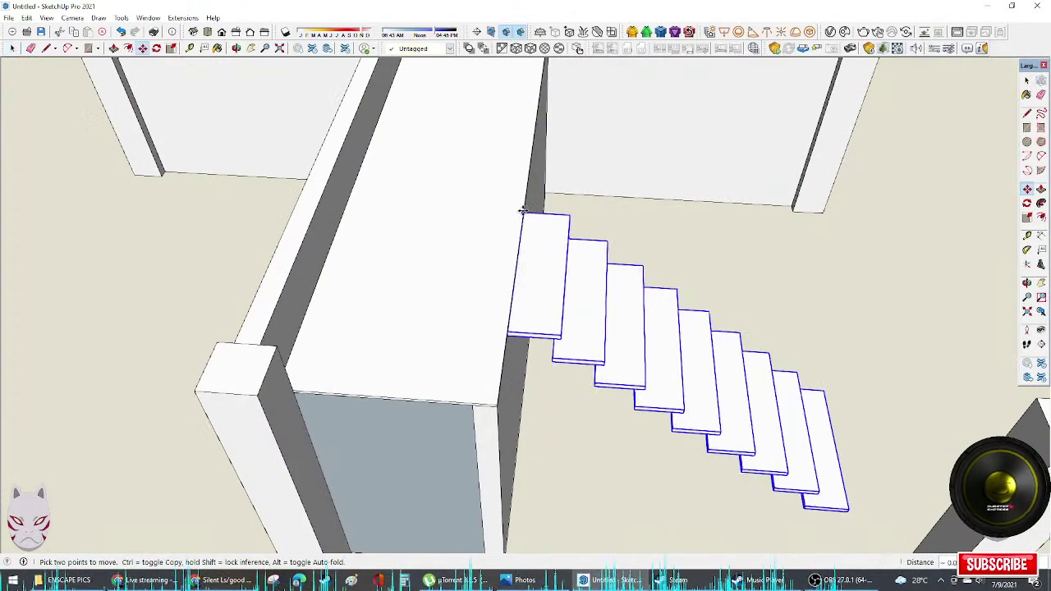
{"action": "left_click", "coordinate": [522, 212]}
{"action": "middle_click_drag", "start_coordinate": [642, 298], "coordinate": [500, 286]}
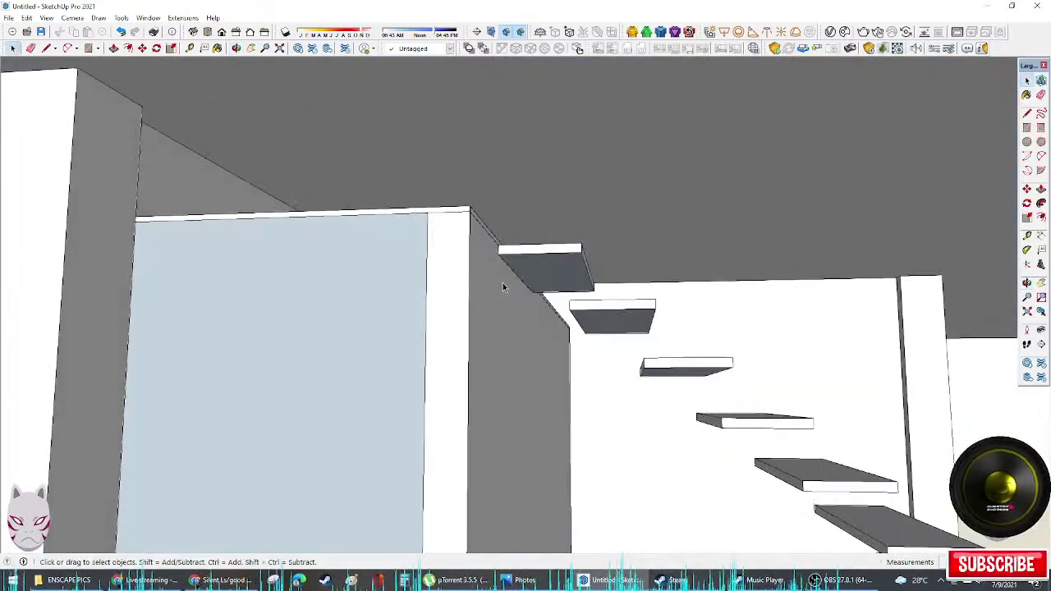
Step: Draw vertical rectangles under the front edges of the top three treads, each reaching down to the next tread's lower corner
{"action": "key", "text": "r"}
{"action": "left_click", "coordinate": [498, 254]}
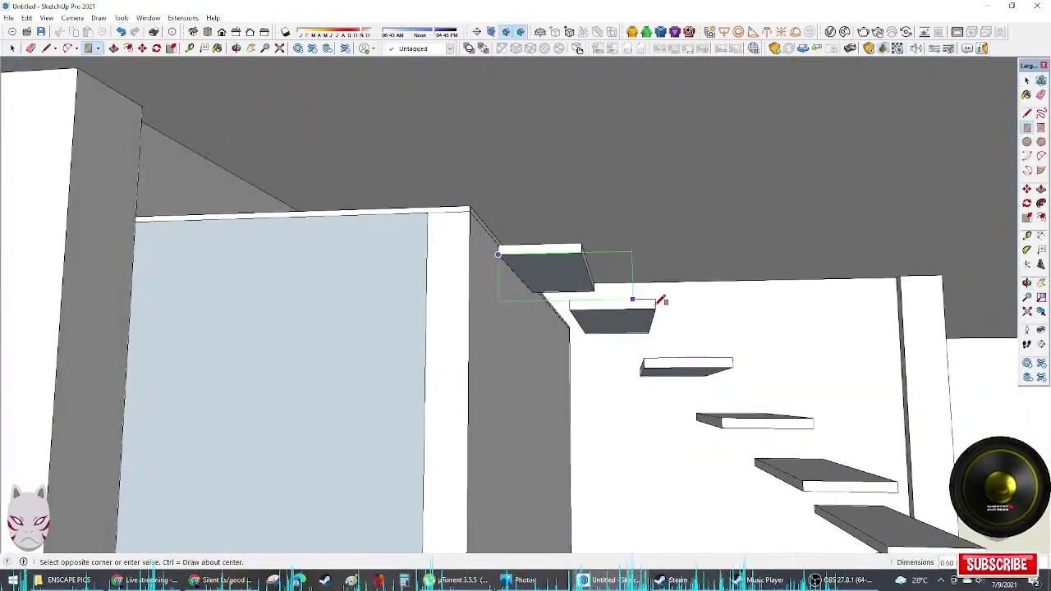
{"action": "left_click", "coordinate": [569, 310]}
{"action": "left_click", "coordinate": [569, 309]}
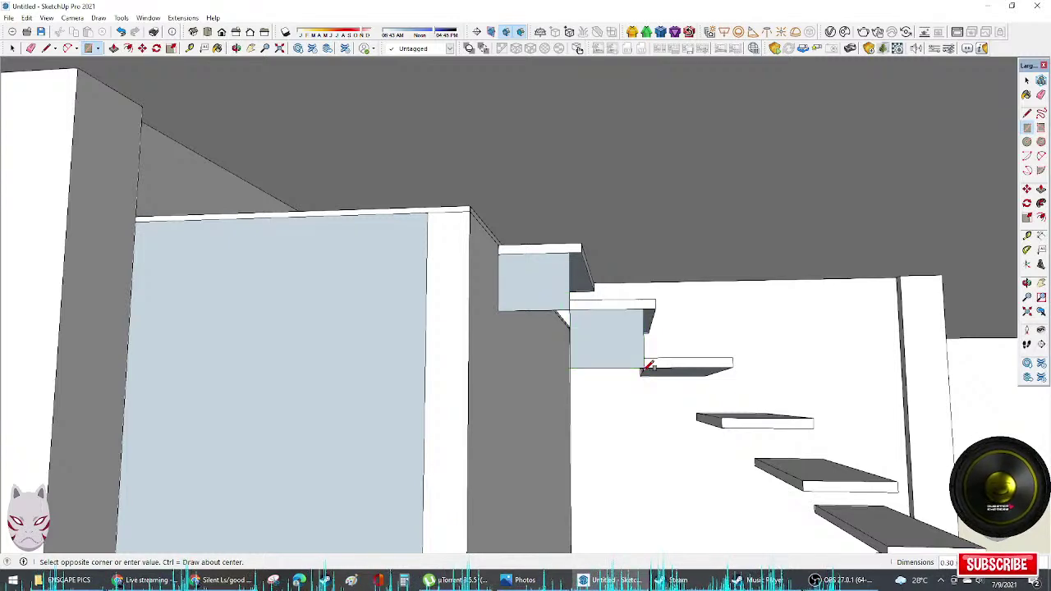
{"action": "left_click", "coordinate": [645, 367]}
{"action": "left_click", "coordinate": [643, 367]}
{"action": "left_click", "coordinate": [725, 419]}
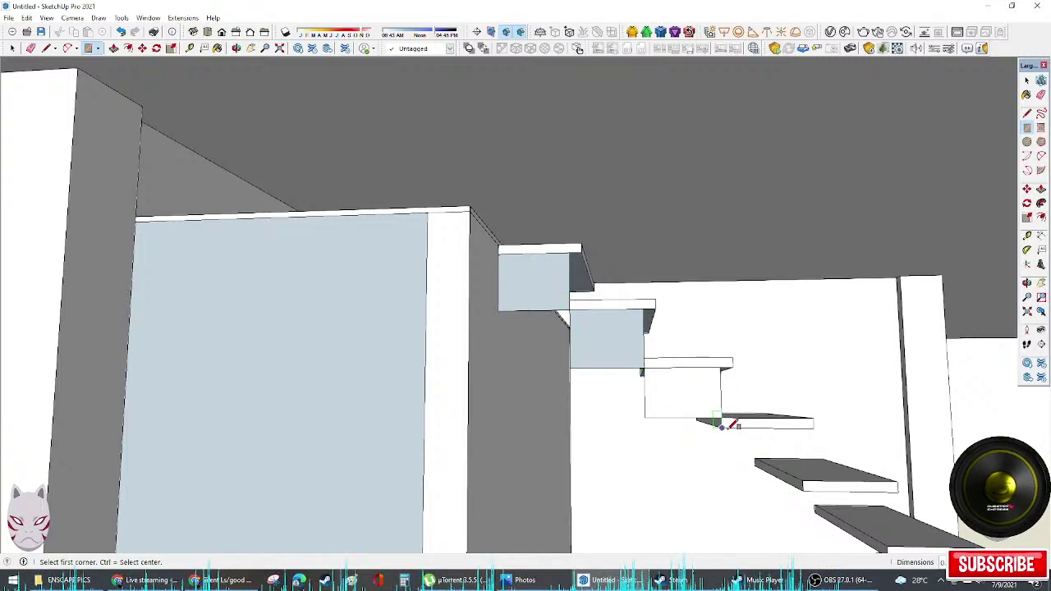
{"action": "key", "text": "ctrl+z"}
{"action": "left_click", "coordinate": [722, 427]}
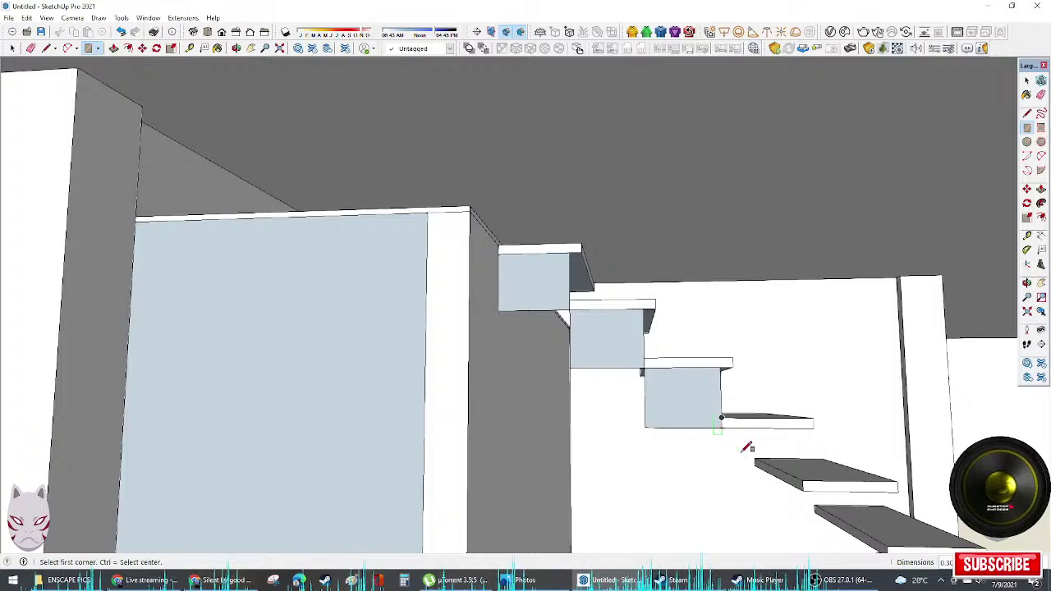
Step: Continue the vertical rectangles beneath the fourth to seventh treads, each ending at the next tread's lower corner
{"action": "middle_click_drag", "start_coordinate": [768, 484], "coordinate": [471, 270], "text": "shift"}
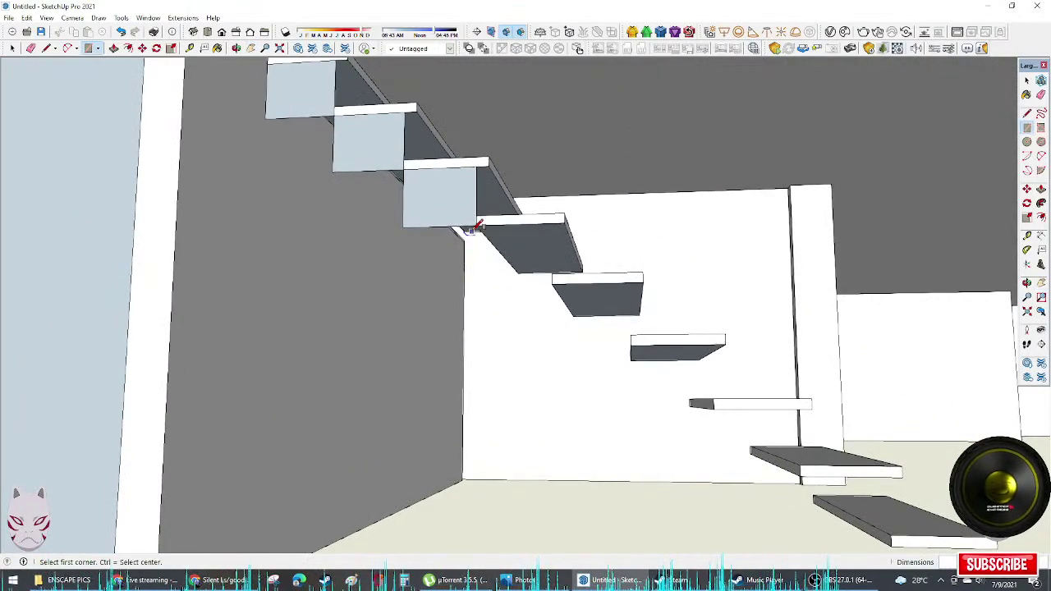
{"action": "left_click", "coordinate": [552, 284]}
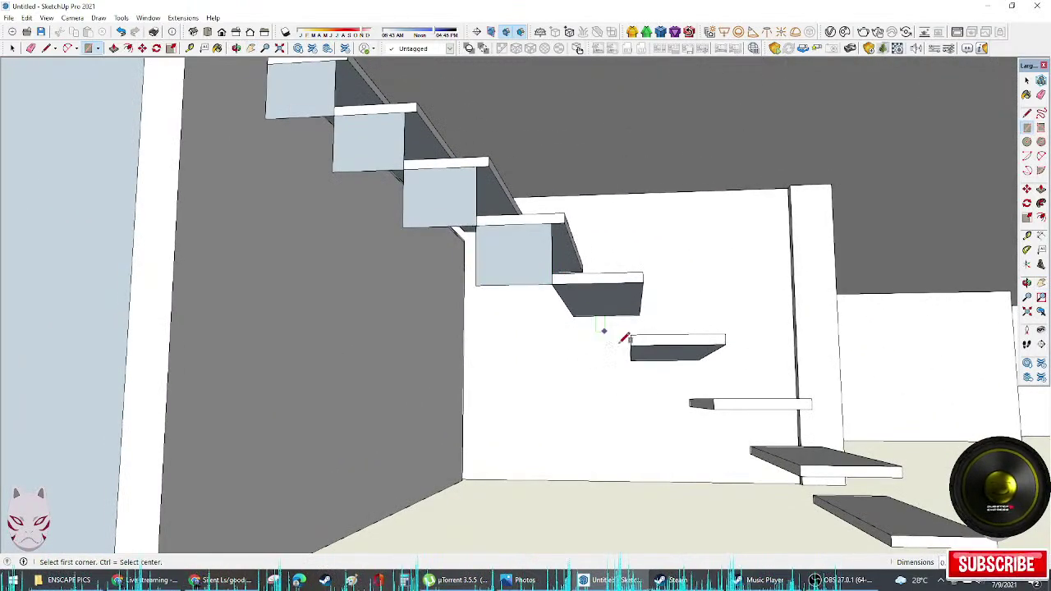
{"action": "left_click", "coordinate": [552, 284]}
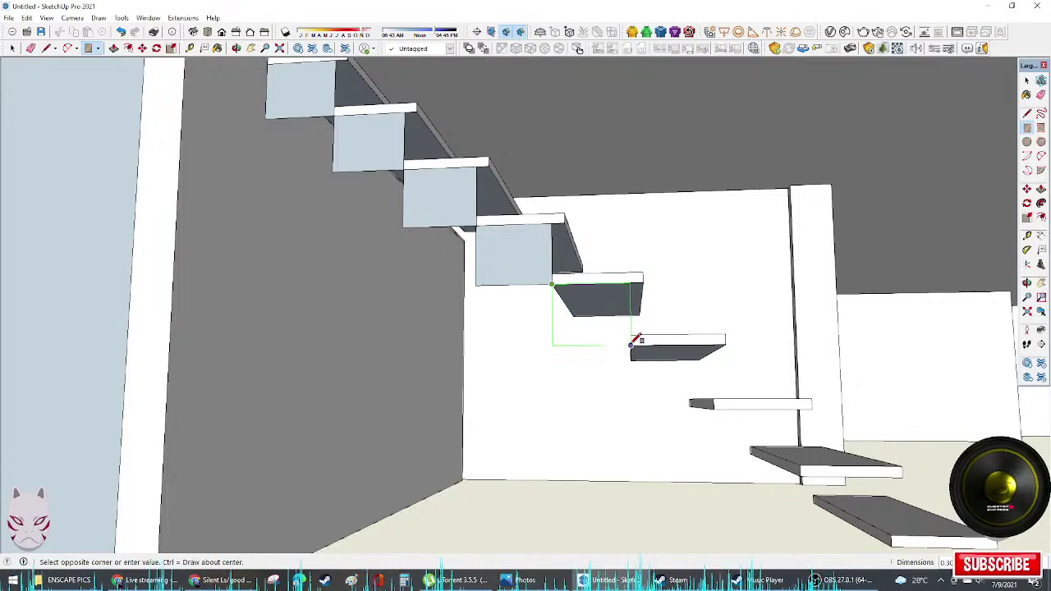
{"action": "left_click", "coordinate": [630, 345]}
{"action": "left_click", "coordinate": [630, 345]}
{"action": "left_click", "coordinate": [724, 404]}
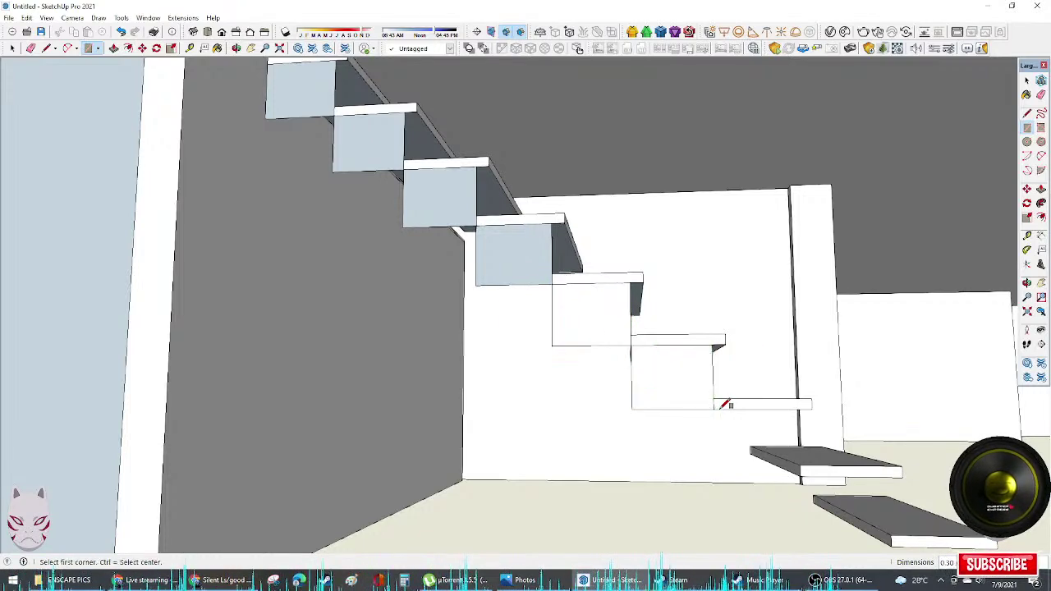
{"action": "left_click", "coordinate": [797, 478]}
{"action": "key", "text": "space"}
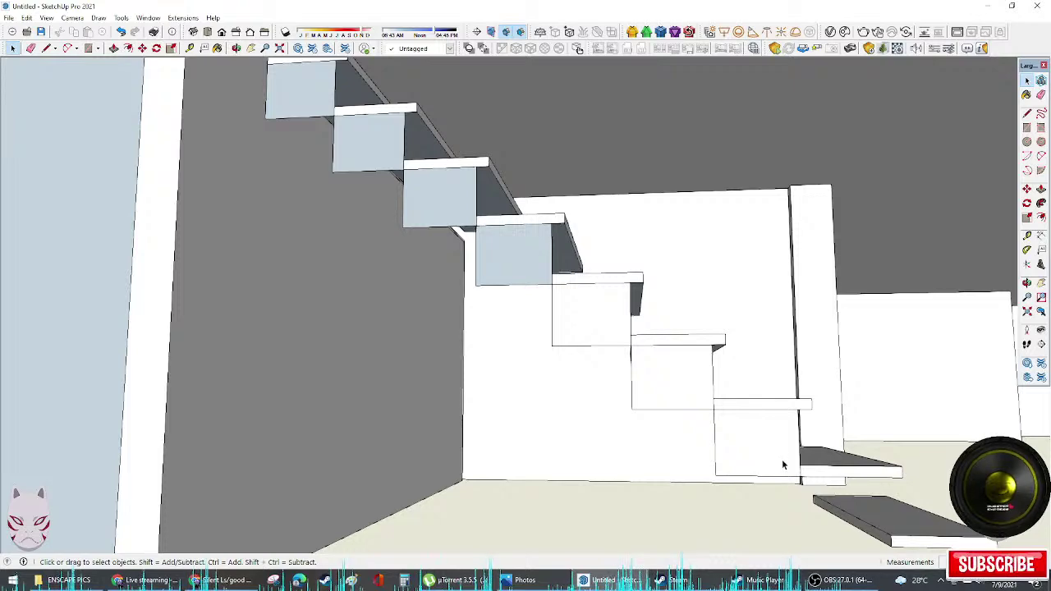
Step: Draw a matching rectangle beneath the eighth tread and copy it under the lowest tread
{"action": "middle_click_drag", "start_coordinate": [782, 466], "coordinate": [612, 340]}
{"action": "key", "text": "r"}
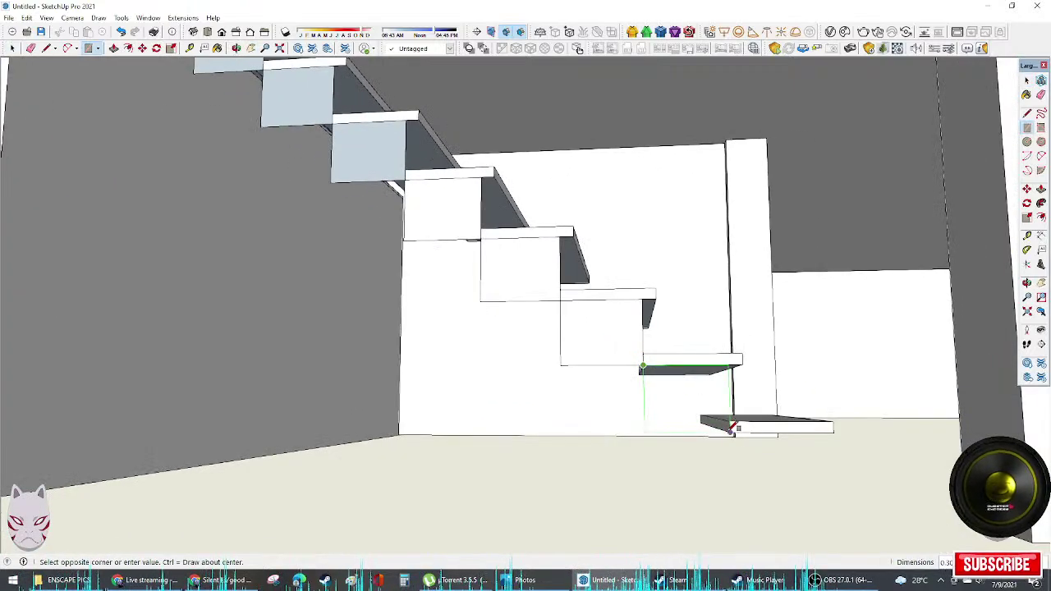
{"action": "left_click", "coordinate": [739, 425]}
{"action": "middle_click_drag", "start_coordinate": [739, 425], "coordinate": [665, 374]}
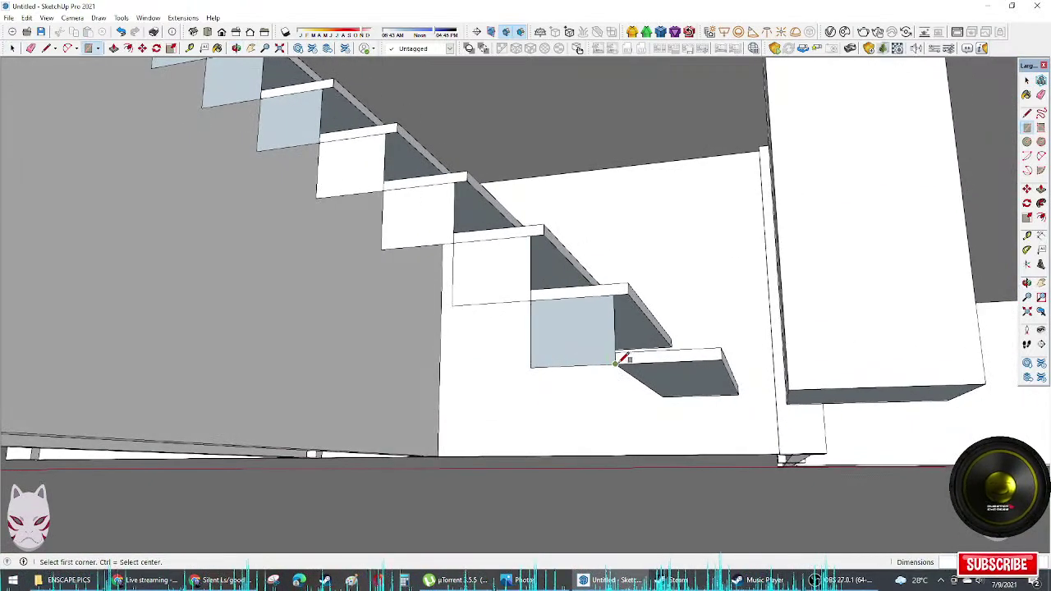
{"action": "key", "text": "space"}
{"action": "left_click", "coordinate": [586, 348]}
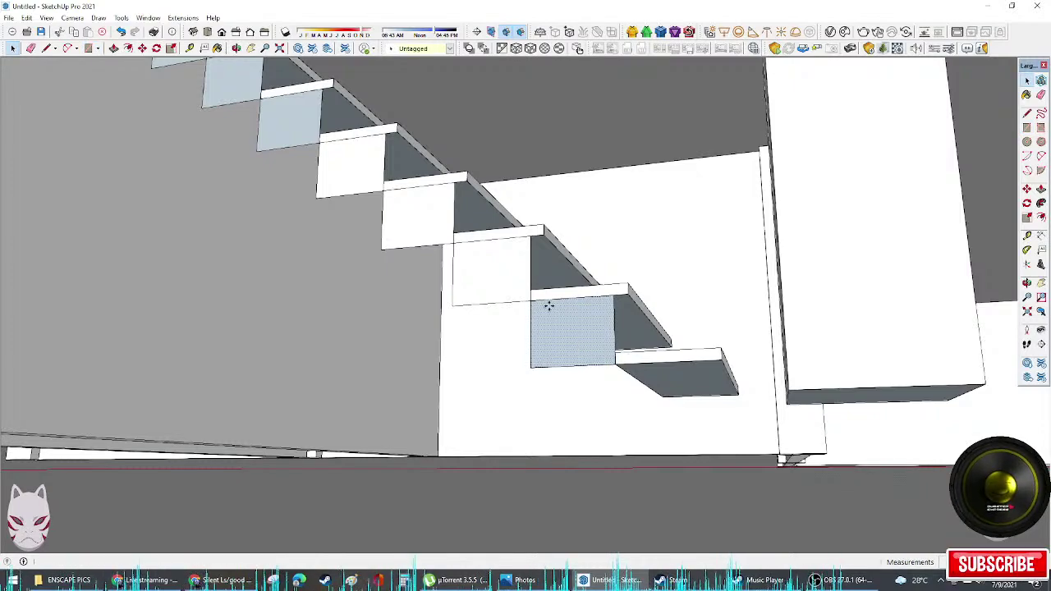
{"action": "key", "text": "m"}
{"action": "left_click", "coordinate": [531, 297]}
{"action": "key", "text": "ctrl"}
{"action": "left_click", "coordinate": [621, 361]}
Step: Draw two parallel sloping lines between the lowest and top panels, one through their lower corners and one through their side-edge midpoints
{"action": "mouse_move", "coordinate": [621, 361]}
{"action": "middle_mouse_down"}
{"action": "mouse_move", "coordinate": [723, 390]}
{"action": "mouse_move", "coordinate": [744, 476]}
{"action": "mouse_move", "coordinate": [664, 439]}
{"action": "mouse_move", "coordinate": [624, 444]}
{"action": "middle_mouse_up"}
{"action": "key", "text": "l"}
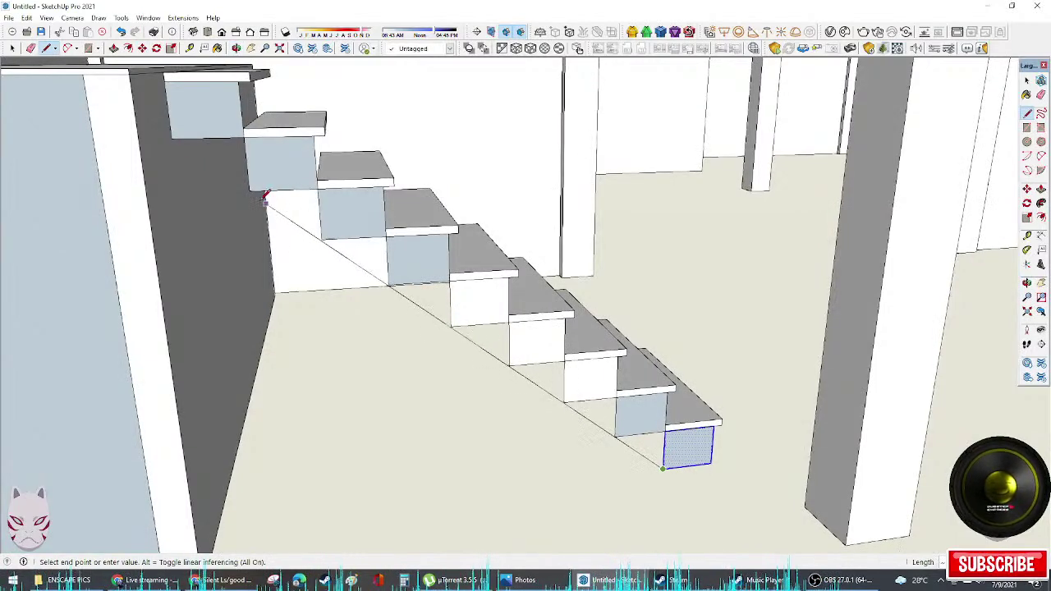
{"action": "left_click", "coordinate": [175, 137]}
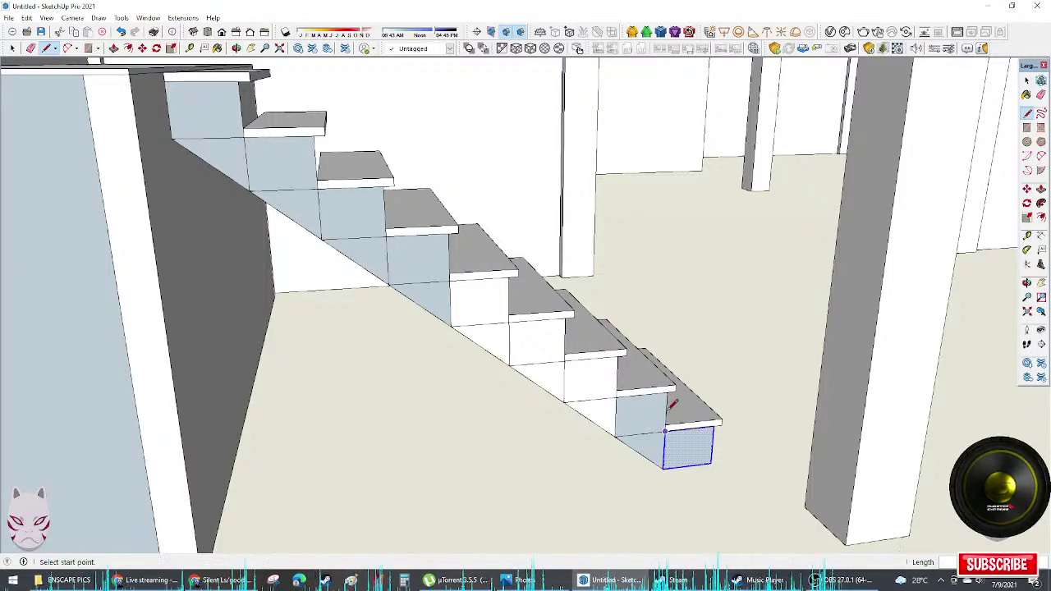
{"action": "middle_click_drag", "start_coordinate": [670, 410], "coordinate": [481, 285]}
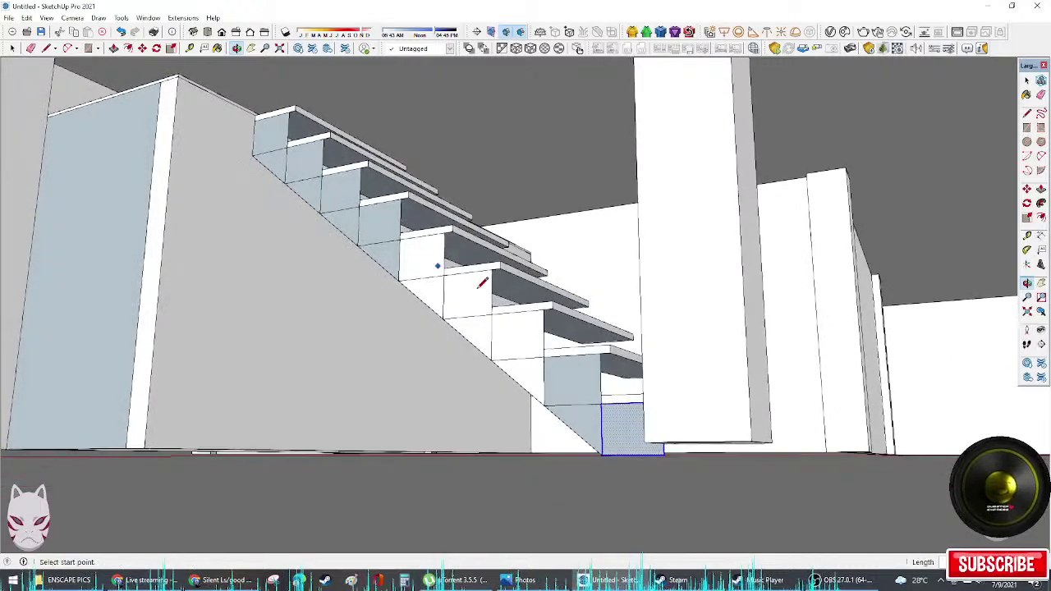
{"action": "left_click", "coordinate": [602, 429]}
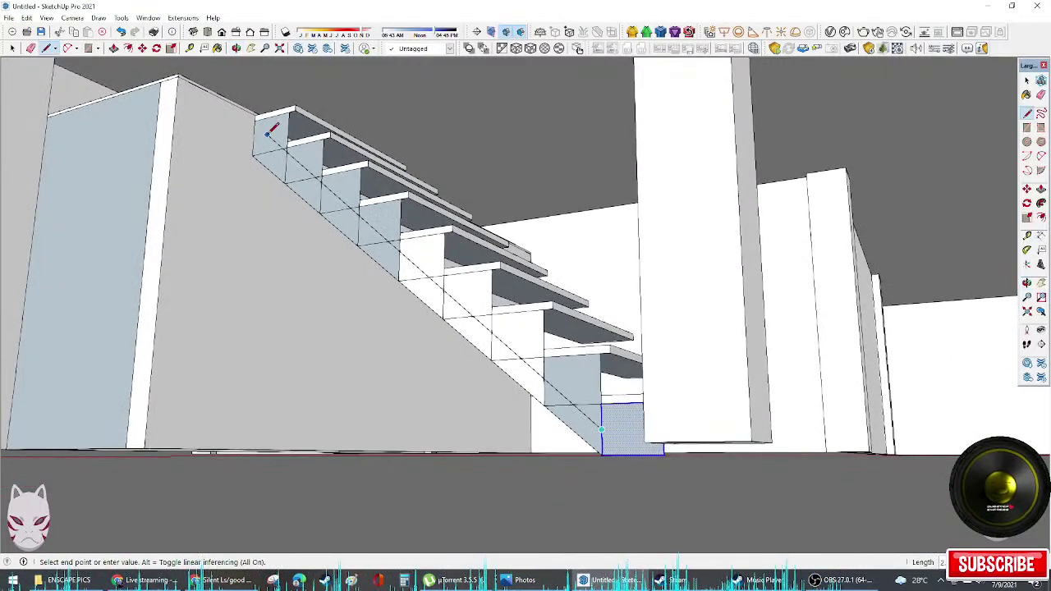
{"action": "middle_click_drag", "start_coordinate": [288, 197], "coordinate": [258, 148]}
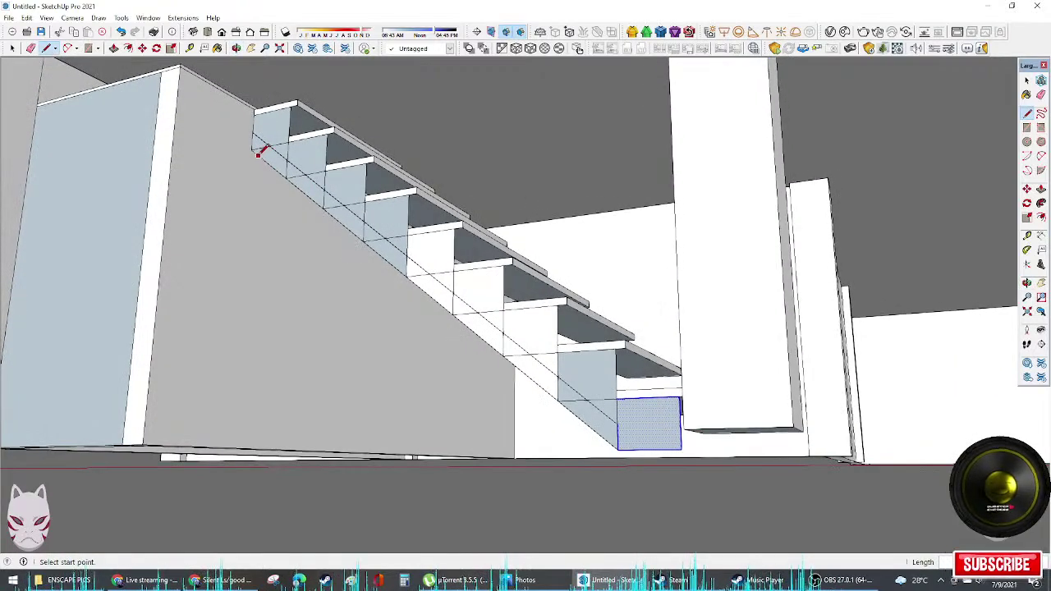
Step: Erase the lower sloping line and the panel edges below the upper sloping line
{"action": "key", "text": "e"}
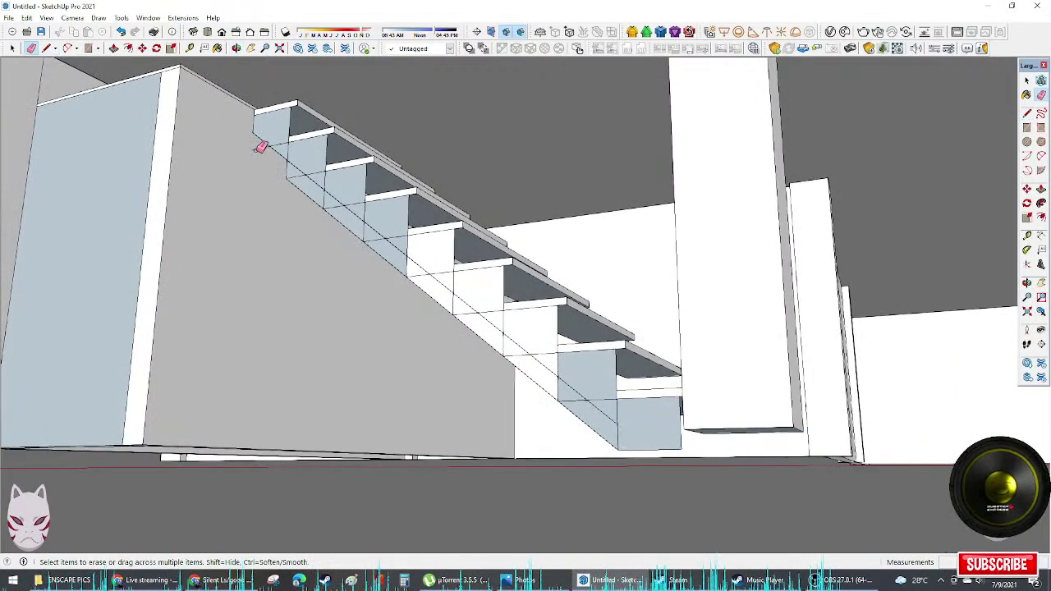
{"action": "left_click_drag", "start_coordinate": [270, 150], "coordinate": [360, 231]}
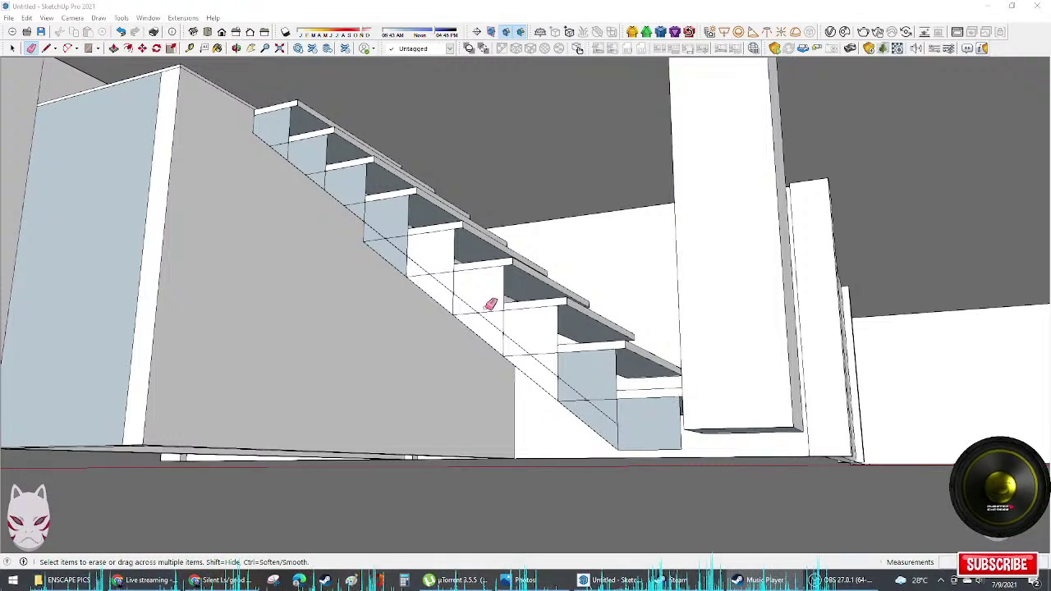
{"action": "middle_click_drag", "start_coordinate": [490, 304], "coordinate": [523, 336]}
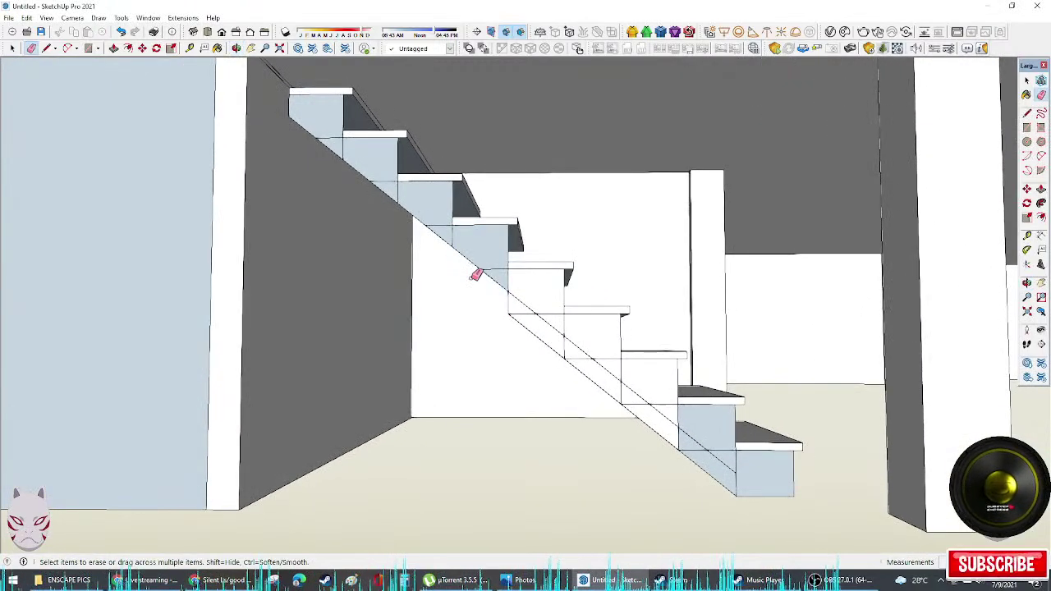
{"action": "mouse_move", "coordinate": [511, 310]}
{"action": "left_mouse_down"}
{"action": "mouse_move", "coordinate": [688, 441]}
{"action": "mouse_move", "coordinate": [690, 457]}
{"action": "left_mouse_up"}
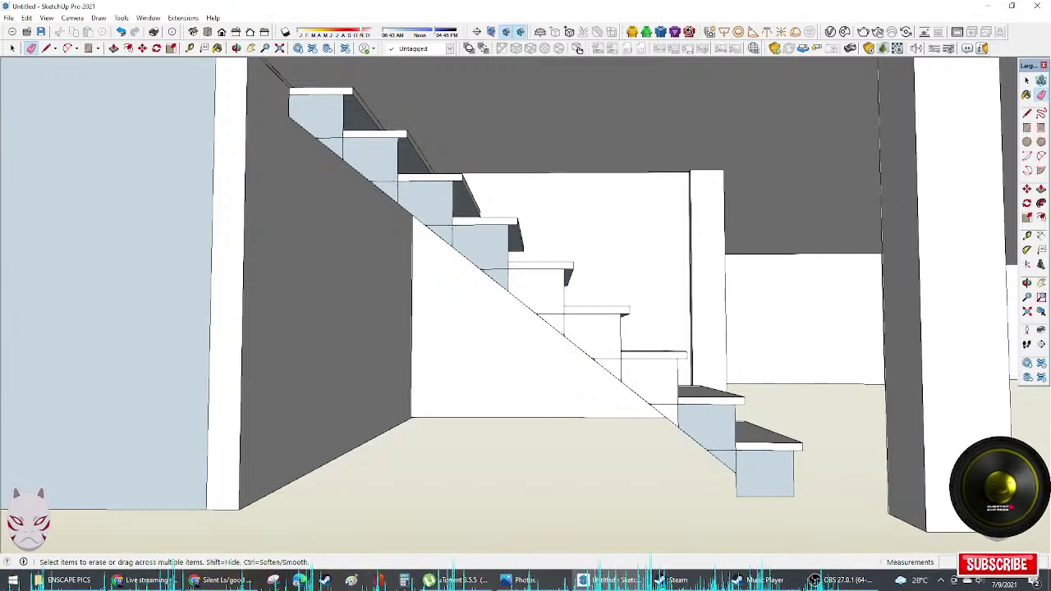
{"action": "left_click", "coordinate": [815, 580]}
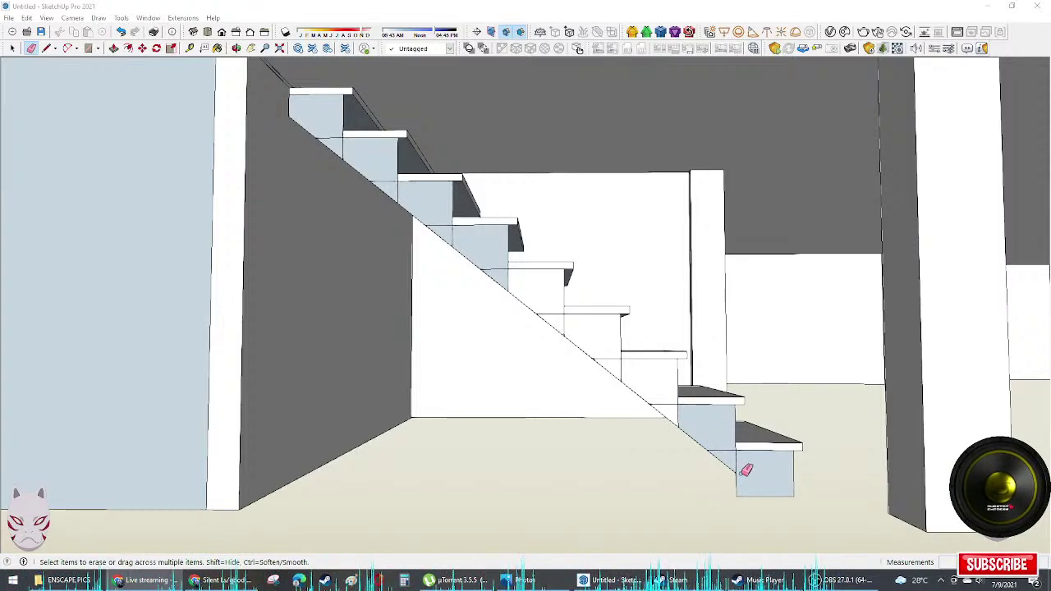
Step: Extend the sloping line across the lowest panel to its bottom edge and erase the corner cut off beneath it
{"action": "middle_click_drag", "start_coordinate": [677, 482], "coordinate": [708, 472]}
{"action": "key", "text": "l"}
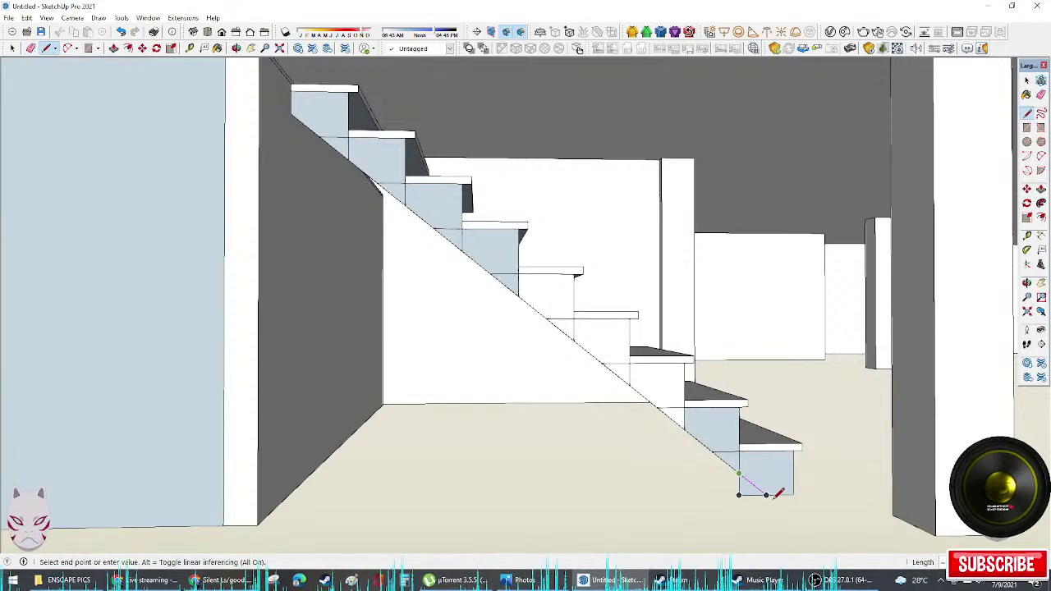
{"action": "key", "text": "e"}
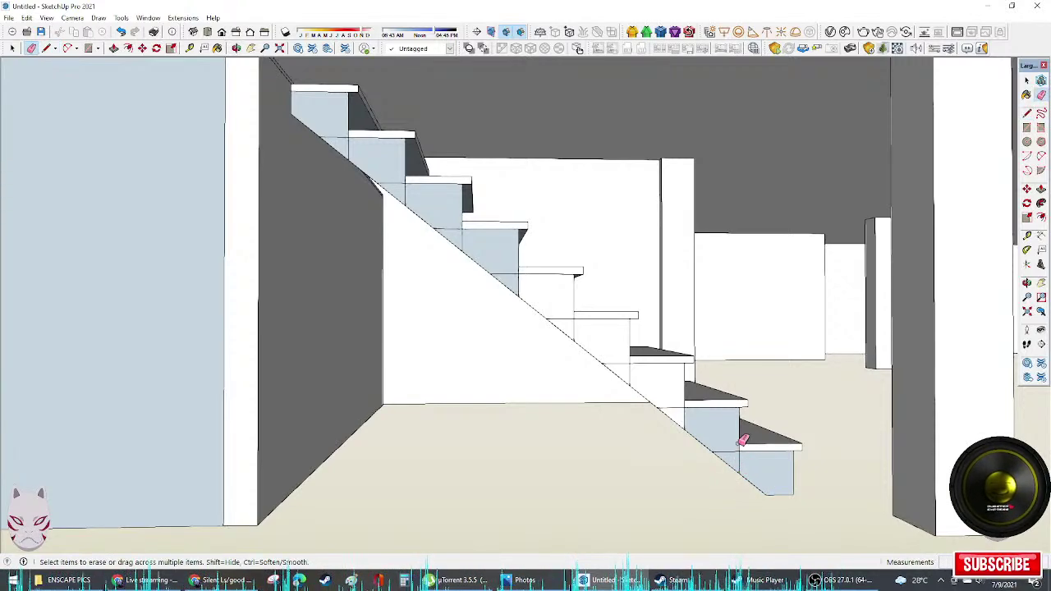
{"action": "middle_click_drag", "start_coordinate": [738, 444], "coordinate": [636, 394]}
{"action": "scroll", "coordinate": [667, 407], "scroll_direction": "up", "scroll_amount": 2}
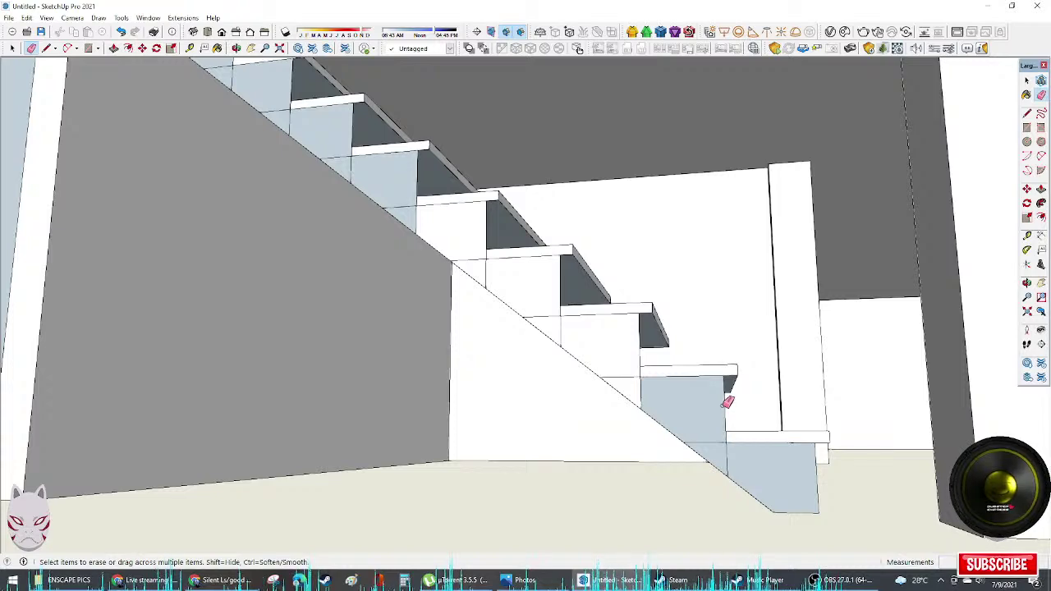
Step: Erase the leftover panel lines along the stringer profile beneath the treads so it becomes one continuous face
{"action": "mouse_move", "coordinate": [731, 405]}
{"action": "middle_mouse_down"}
{"action": "mouse_move", "coordinate": [622, 370]}
{"action": "mouse_move", "coordinate": [676, 412]}
{"action": "middle_mouse_up"}
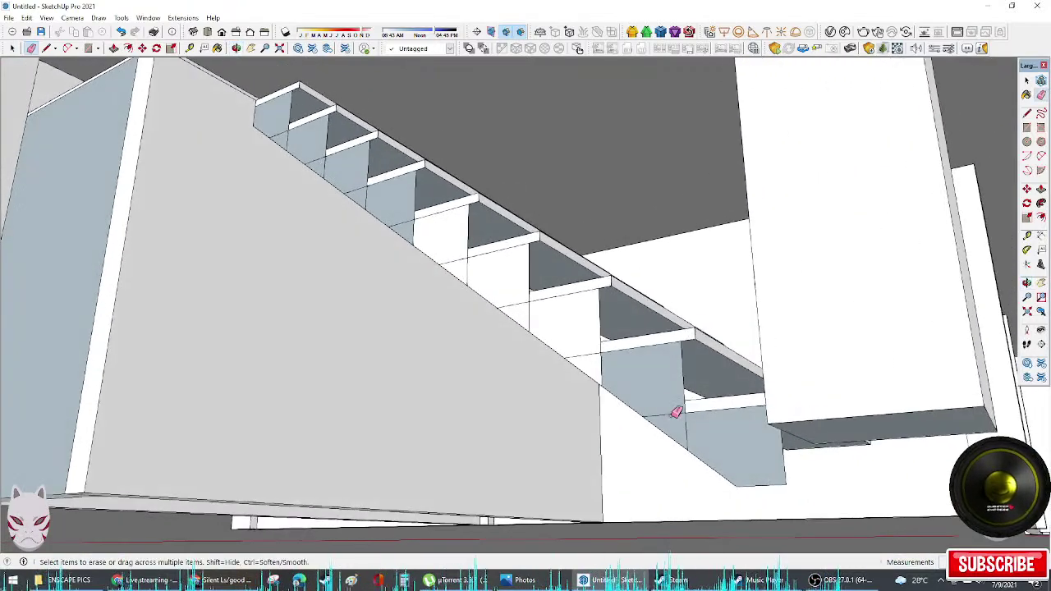
{"action": "left_click", "coordinate": [668, 415]}
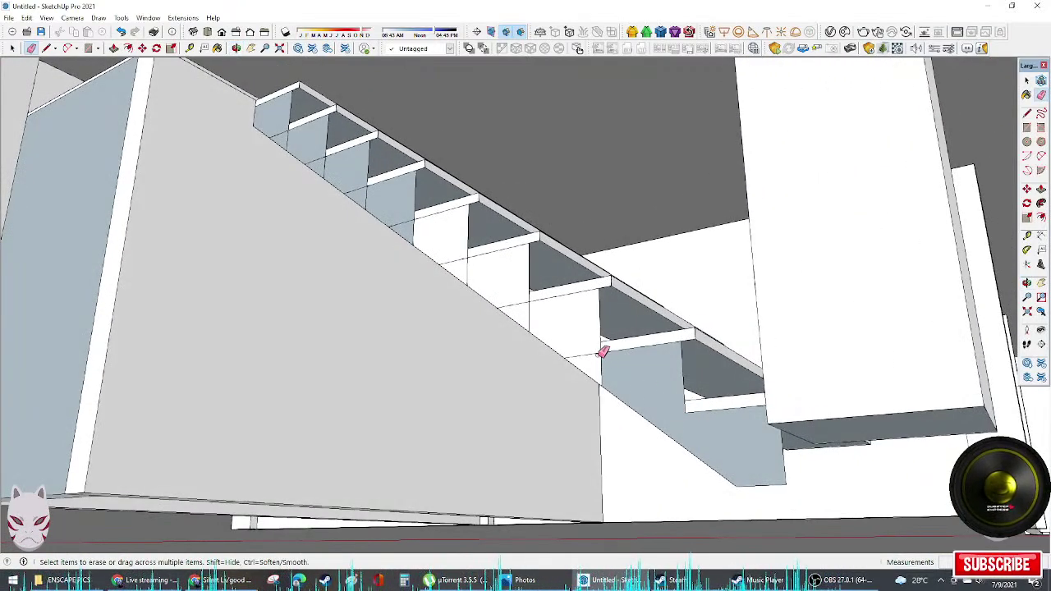
{"action": "left_click_drag", "start_coordinate": [603, 351], "coordinate": [567, 328]}
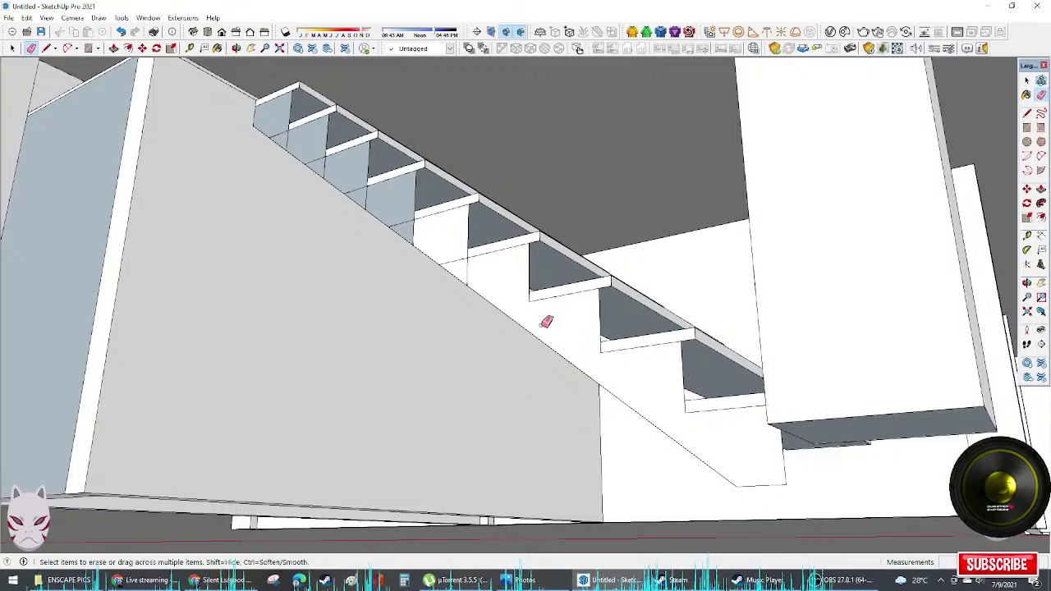
{"action": "left_click", "coordinate": [413, 223]}
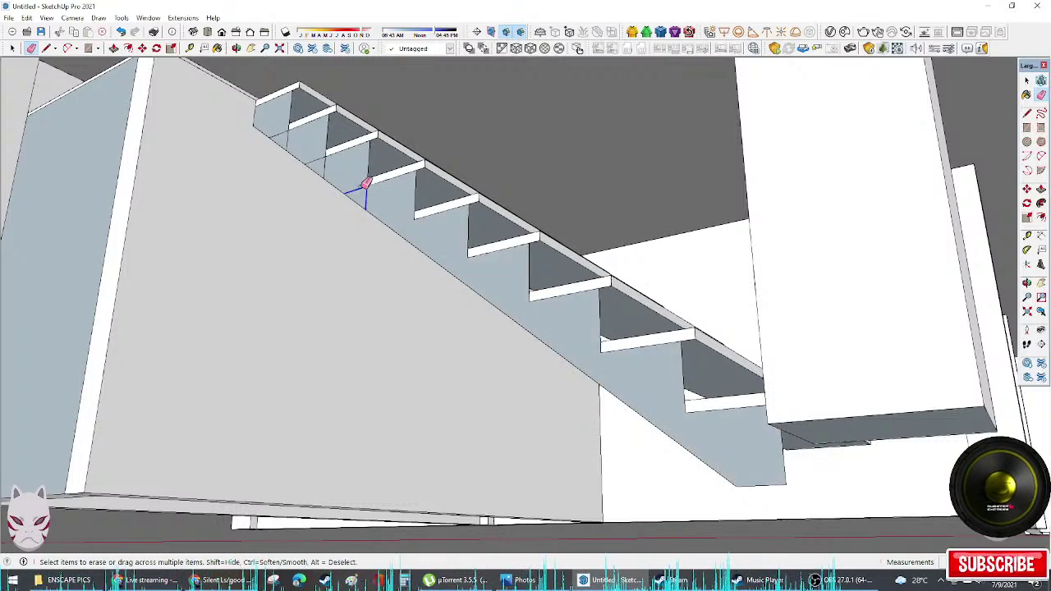
{"action": "left_click_drag", "start_coordinate": [330, 167], "coordinate": [288, 140]}
Step: Push/Pull the stringer profile sideways under the treads to give it thickness
{"action": "middle_click_drag", "start_coordinate": [311, 152], "coordinate": [392, 364]}
{"action": "key", "text": "p"}
{"action": "left_click", "coordinate": [340, 368]}
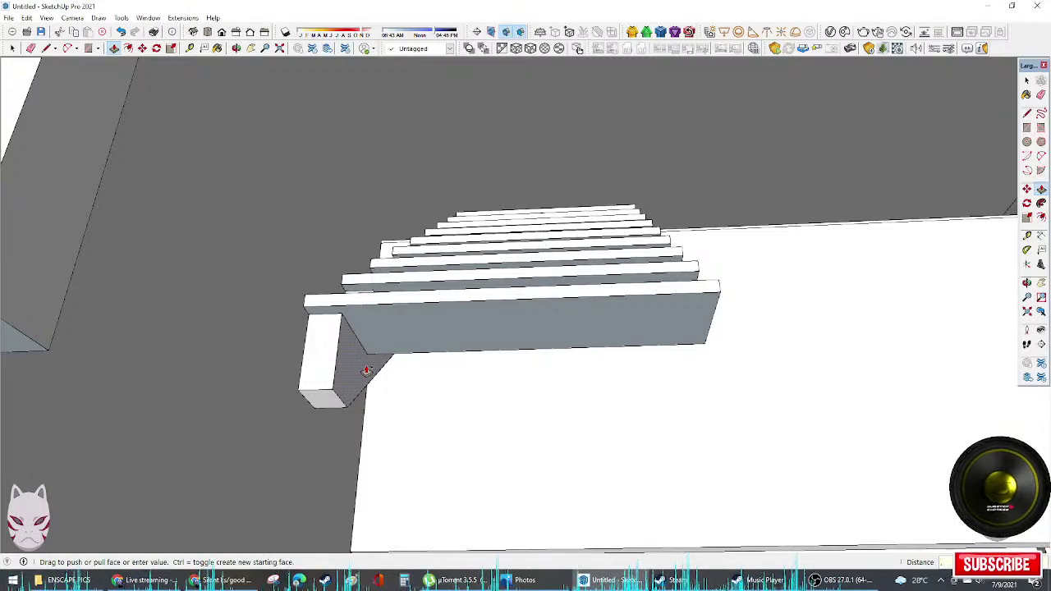
{"action": "left_click", "coordinate": [366, 370]}
Step: Select the whole stringer and move it sideways from the tread ends to the middle of the treads
{"action": "middle_click_drag", "start_coordinate": [366, 371], "coordinate": [323, 380]}
{"action": "triple_click", "coordinate": [804, 488]}
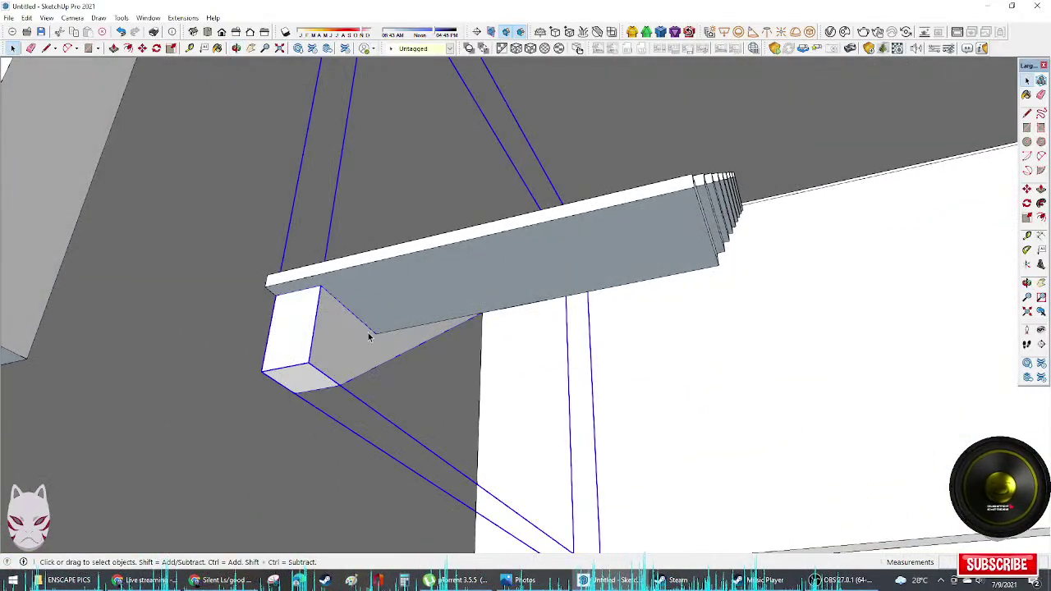
{"action": "key", "text": "m"}
{"action": "left_click", "coordinate": [298, 292]}
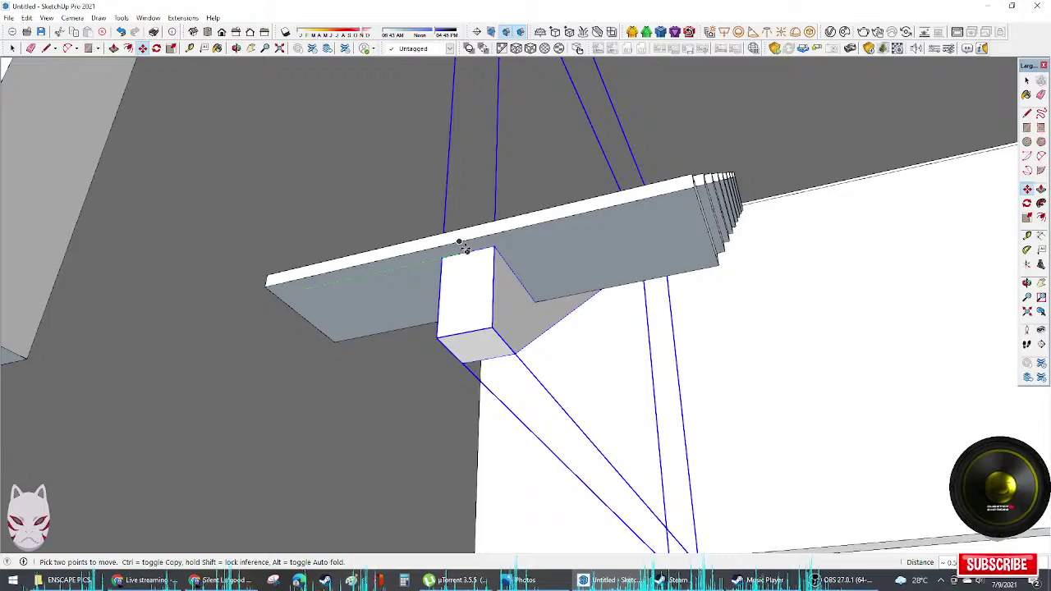
{"action": "left_click", "coordinate": [465, 249]}
Step: Select all the treads together with the stringer and group them as one staircase
{"action": "middle_click_drag", "start_coordinate": [544, 289], "coordinate": [443, 263]}
{"action": "scroll", "coordinate": [531, 415], "scroll_direction": "up", "scroll_amount": 2}
{"action": "left_click_drag", "start_coordinate": [435, 253], "coordinate": [713, 519]}
{"action": "middle_click_drag", "start_coordinate": [670, 493], "coordinate": [463, 501]}
{"action": "key", "text": "ctrl+g"}
{"action": "key", "text": "q"}
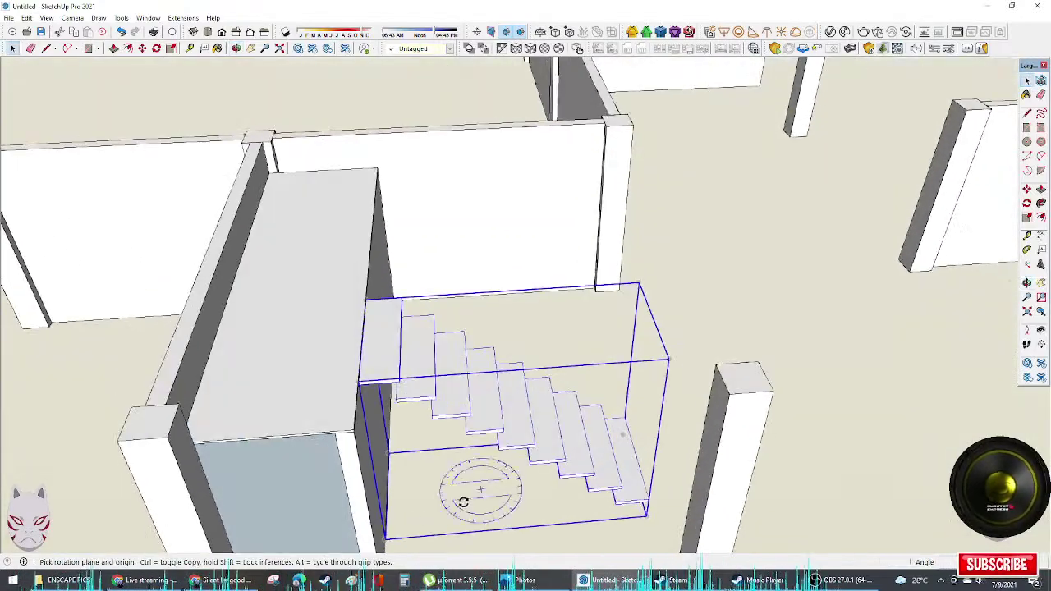
{"action": "left_click", "coordinate": [458, 517]}
{"action": "left_click", "coordinate": [505, 521]}
{"action": "middle_click_drag", "start_coordinate": [428, 537], "coordinate": [211, 480]}
{"action": "key", "text": "space"}
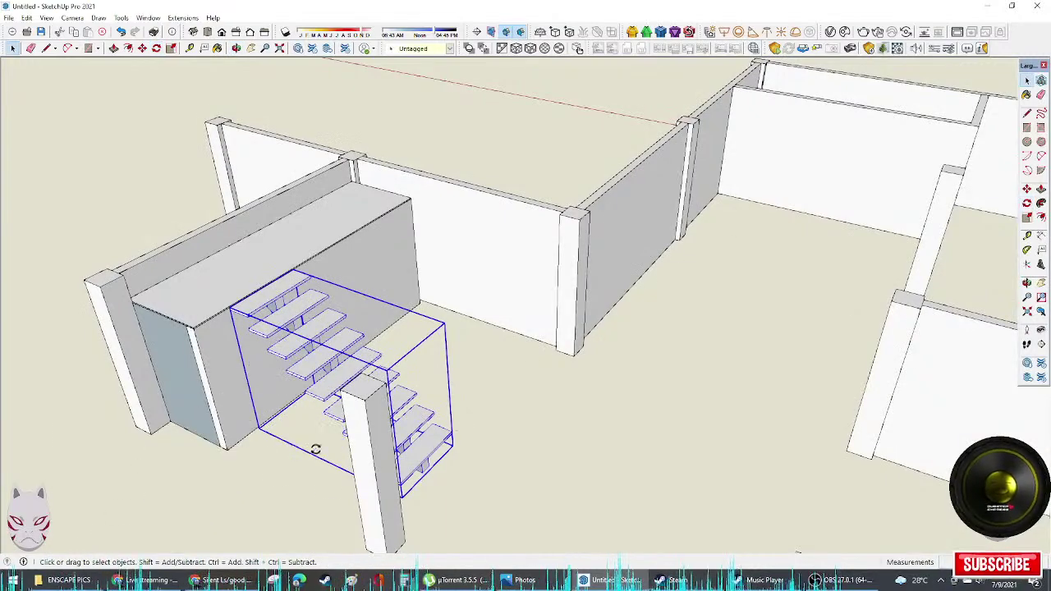
Step: Rotate a copy of the staircase group on the horizontal plane so it climbs in the opposite direction
{"action": "key", "text": "q"}
{"action": "middle_click_drag", "start_coordinate": [320, 455], "coordinate": [479, 469]}
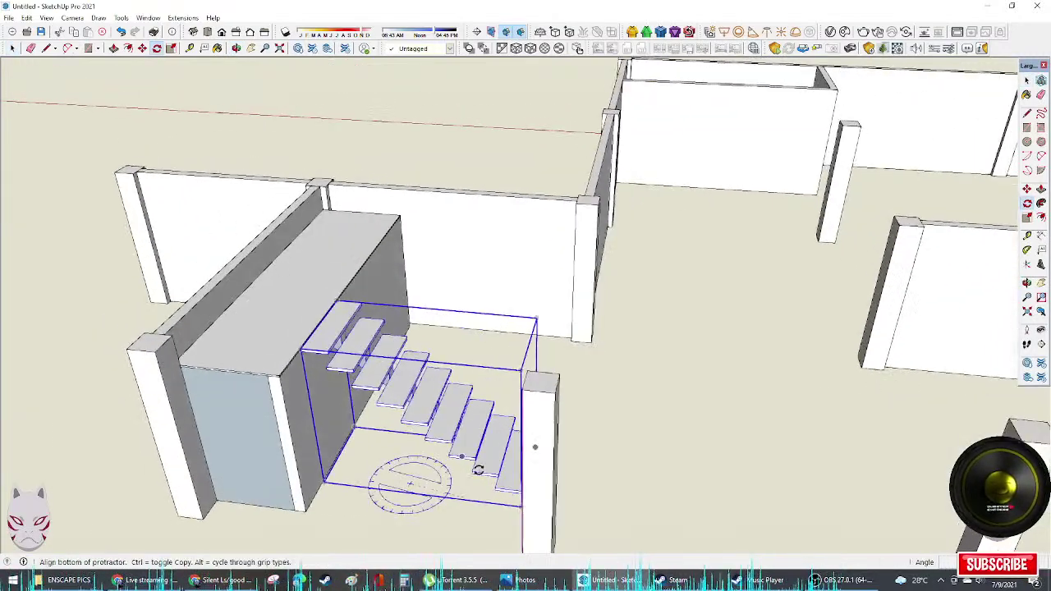
{"action": "left_click", "coordinate": [468, 476]}
{"action": "left_click", "coordinate": [467, 490]}
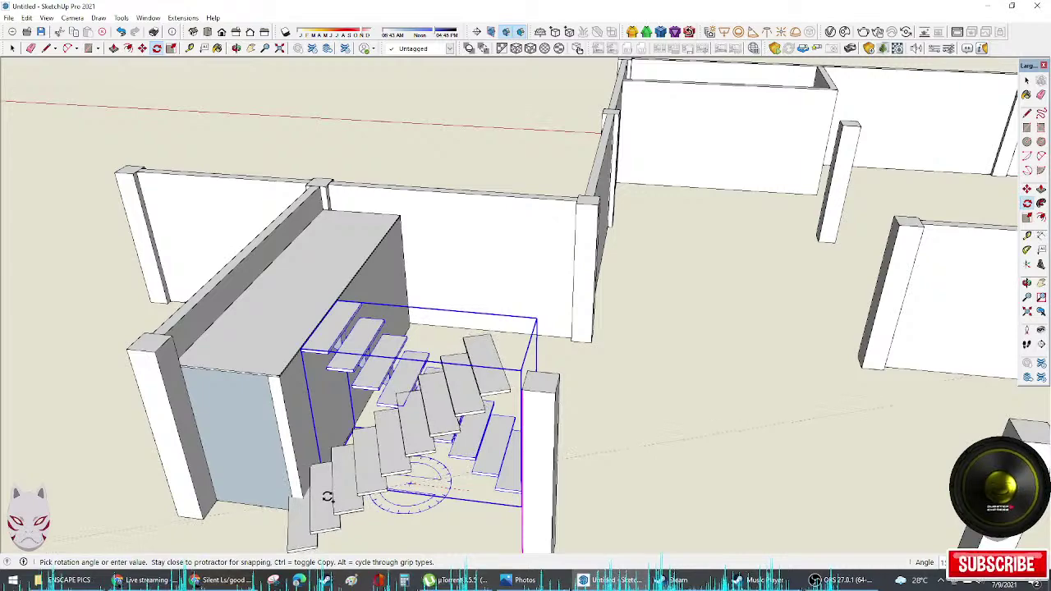
{"action": "middle_click_drag", "start_coordinate": [336, 481], "coordinate": [335, 342]}
{"action": "key", "text": "space"}
Step: Move the rotated staircase copy onto the front edge of the landing slab, beside the lower flight
{"action": "key", "text": "m"}
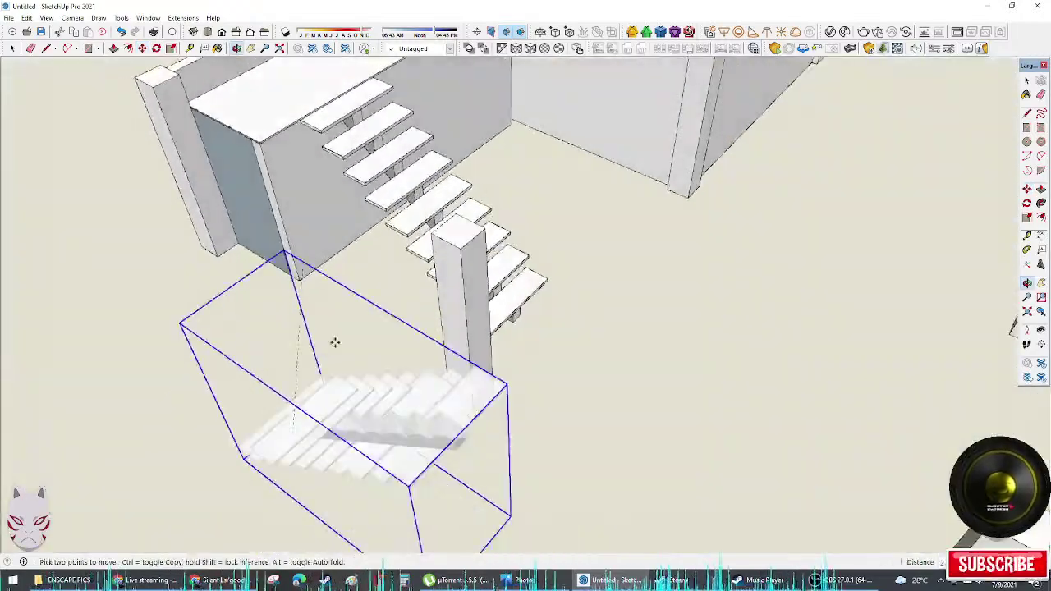
{"action": "scroll", "coordinate": [462, 138], "scroll_direction": "down", "scroll_amount": 5}
{"action": "middle_click_drag", "start_coordinate": [471, 139], "coordinate": [292, 44]}
{"action": "scroll", "coordinate": [575, 82], "scroll_direction": "up", "scroll_amount": 6}
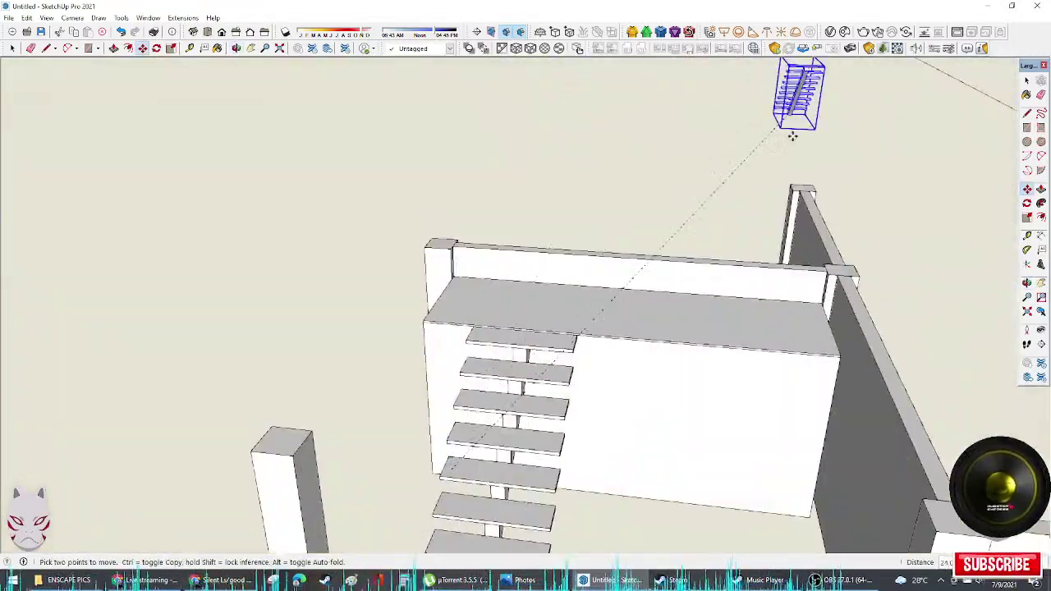
{"action": "middle_click_drag", "start_coordinate": [737, 326], "coordinate": [645, 225]}
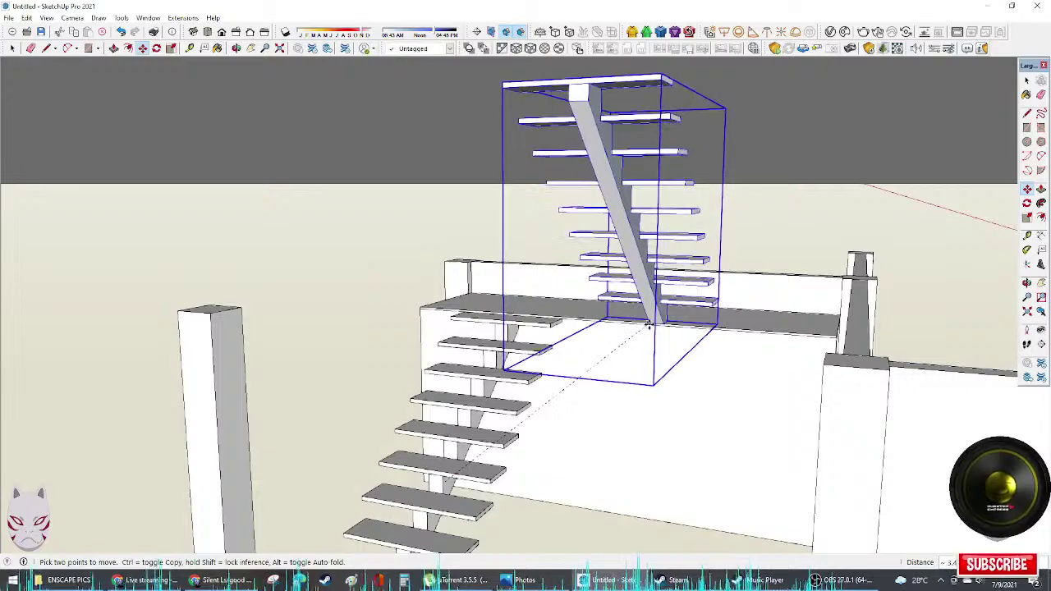
{"action": "mouse_move", "coordinate": [661, 325]}
{"action": "middle_mouse_down"}
{"action": "mouse_move", "coordinate": [755, 300]}
{"action": "mouse_move", "coordinate": [648, 316]}
{"action": "middle_mouse_up"}
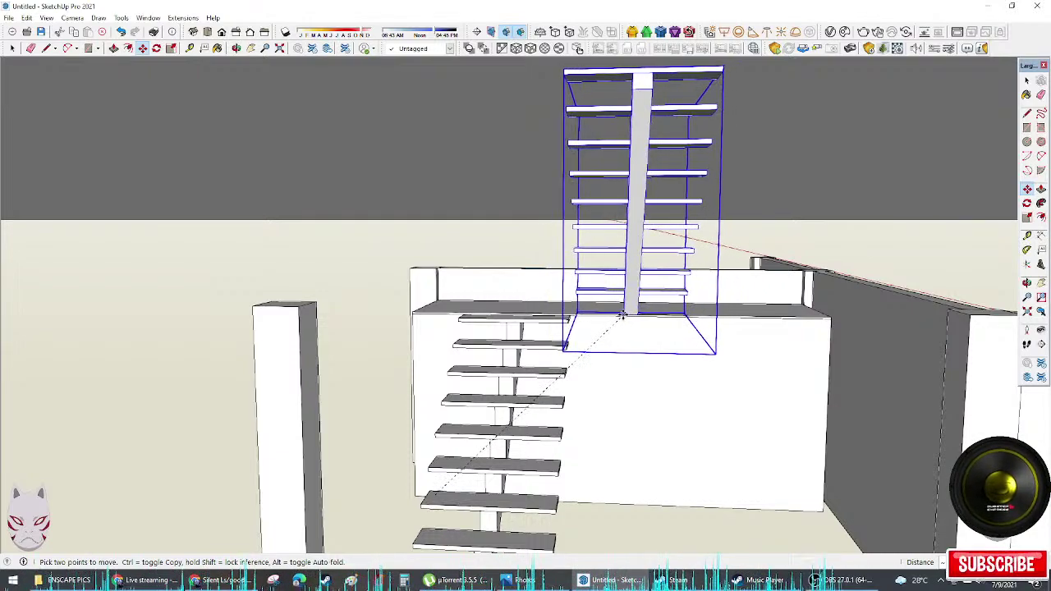
{"action": "middle_click_drag", "start_coordinate": [629, 318], "coordinate": [807, 342]}
{"action": "scroll", "coordinate": [703, 424], "scroll_direction": "up", "scroll_amount": 10}
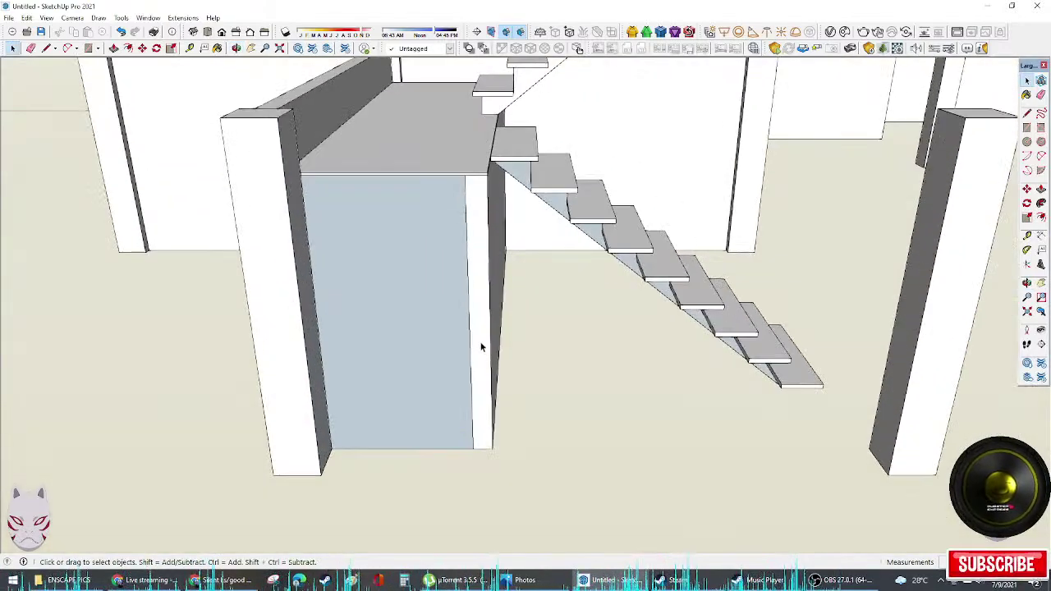
Step: Merge the landing slab and the enclosure walls beneath it into one solid with Outer Shell
{"action": "left_click", "coordinate": [430, 239]}
{"action": "left_click", "coordinate": [443, 171]}
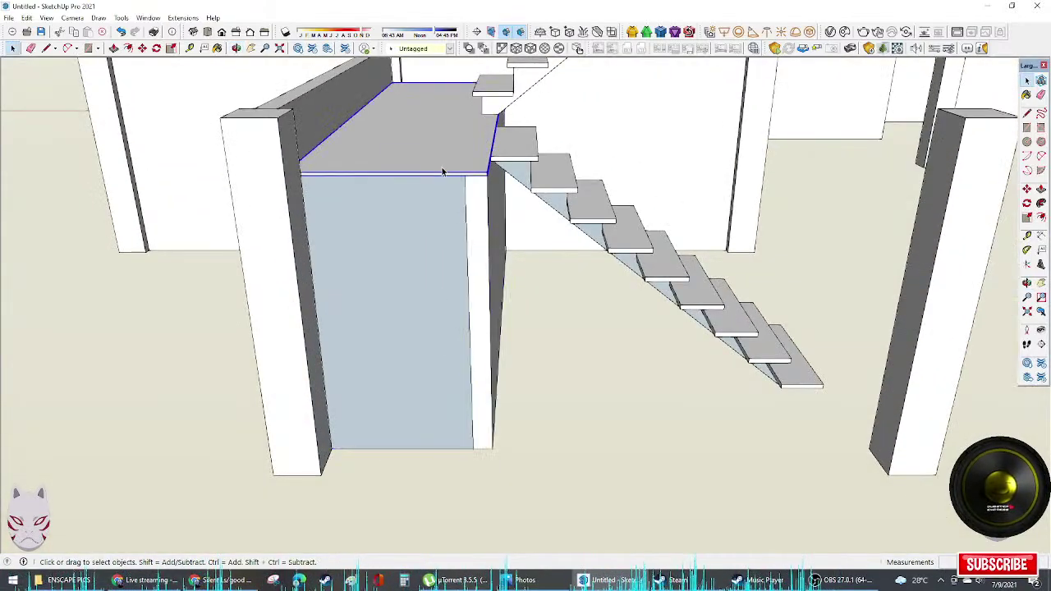
{"action": "left_click", "coordinate": [446, 206], "text": "shift"}
{"action": "left_click", "coordinate": [469, 219], "text": "shift"}
{"action": "right_click", "coordinate": [457, 216]}
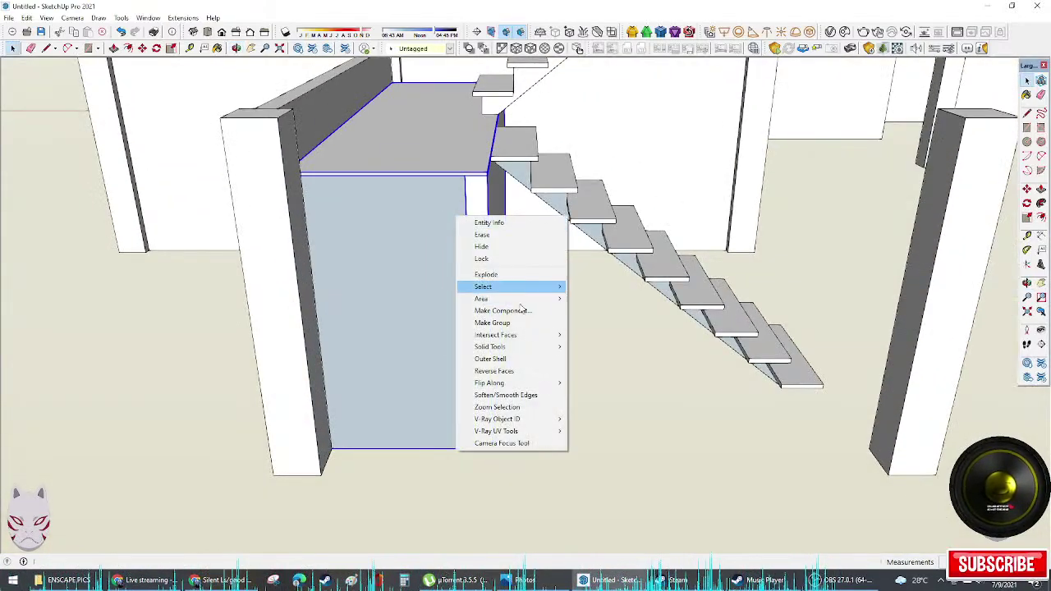
{"action": "left_click", "coordinate": [519, 358]}
{"action": "middle_click_drag", "start_coordinate": [584, 350], "coordinate": [448, 262]}
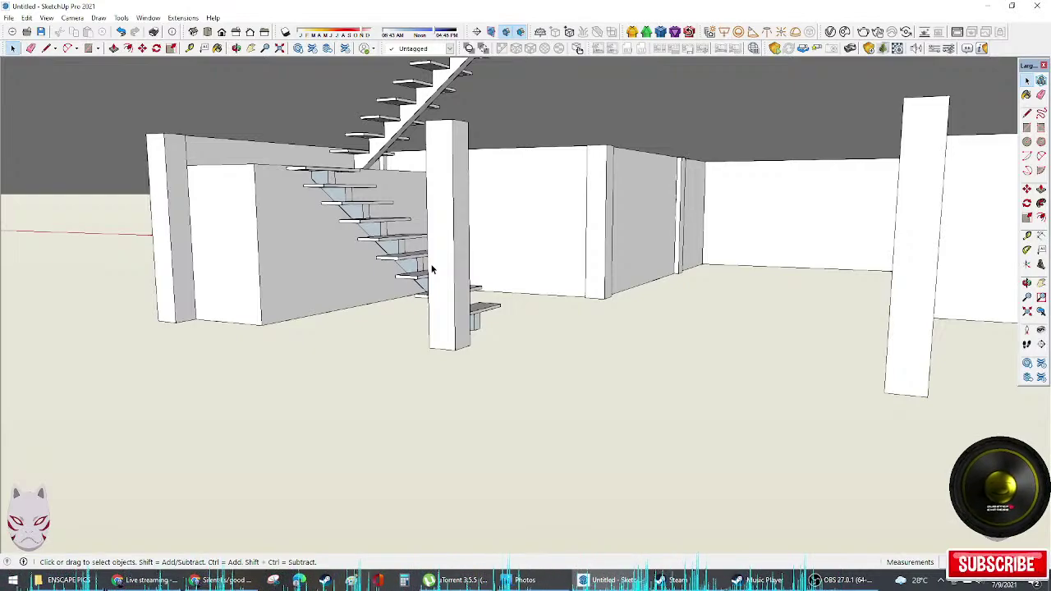
Step: Move the free-end column of the wall behind the landing inward along the wall's top edge
{"action": "mouse_move", "coordinate": [447, 271]}
{"action": "middle_mouse_down"}
{"action": "mouse_move", "coordinate": [514, 439]}
{"action": "mouse_move", "coordinate": [523, 411]}
{"action": "mouse_move", "coordinate": [632, 438]}
{"action": "mouse_move", "coordinate": [574, 369]}
{"action": "mouse_move", "coordinate": [492, 312]}
{"action": "mouse_move", "coordinate": [931, 484]}
{"action": "mouse_move", "coordinate": [814, 481]}
{"action": "mouse_move", "coordinate": [845, 488]}
{"action": "mouse_move", "coordinate": [659, 469]}
{"action": "mouse_move", "coordinate": [816, 481]}
{"action": "mouse_move", "coordinate": [761, 465]}
{"action": "middle_mouse_up"}
{"action": "left_click", "coordinate": [761, 450]}
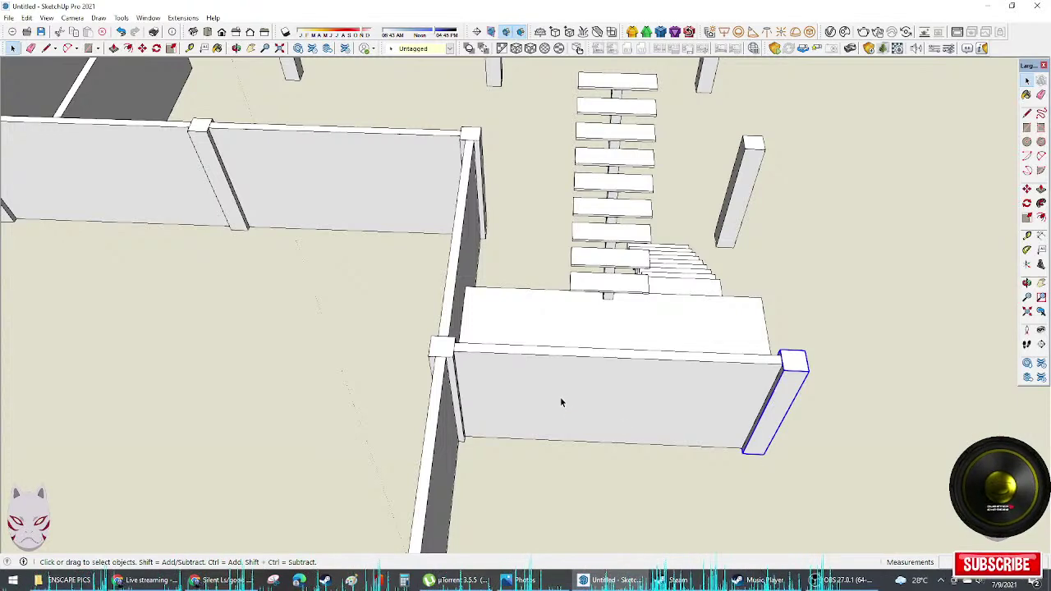
{"action": "key", "text": "l"}
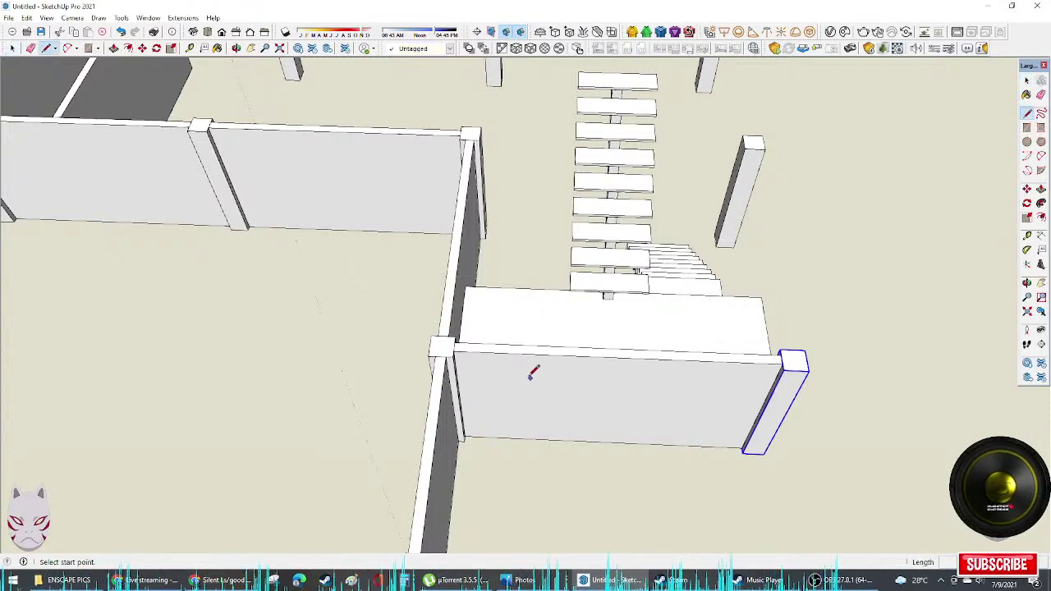
{"action": "left_click", "coordinate": [453, 351]}
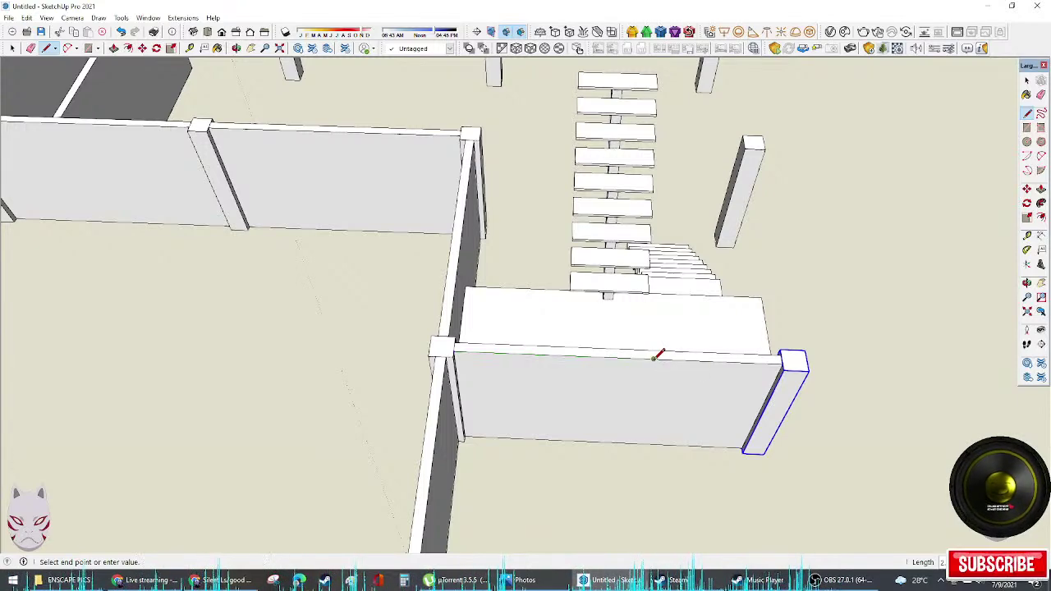
{"action": "key", "text": "space"}
{"action": "key", "text": "m"}
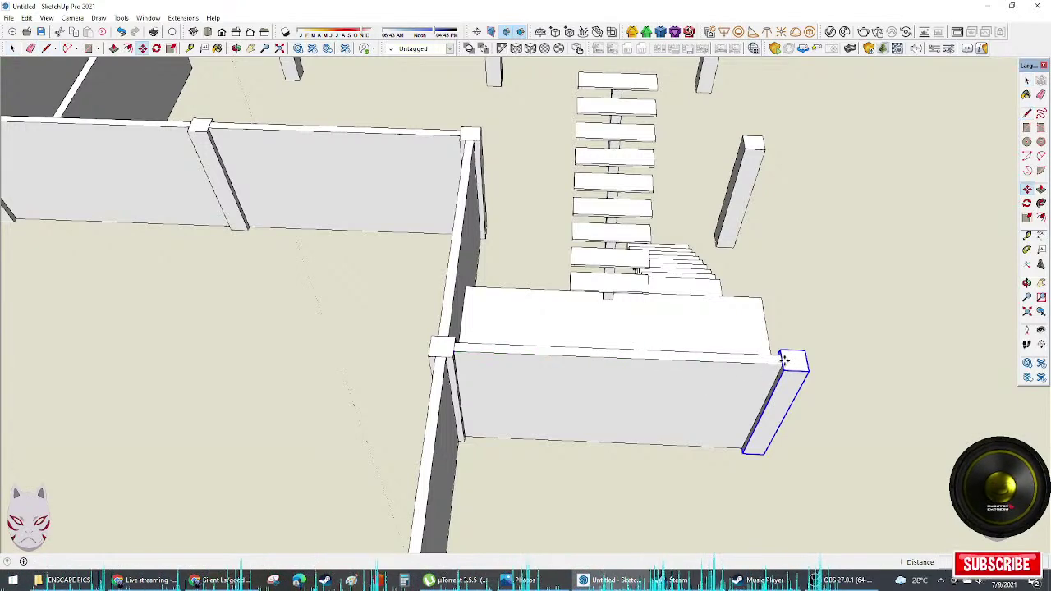
{"action": "left_click", "coordinate": [776, 358]}
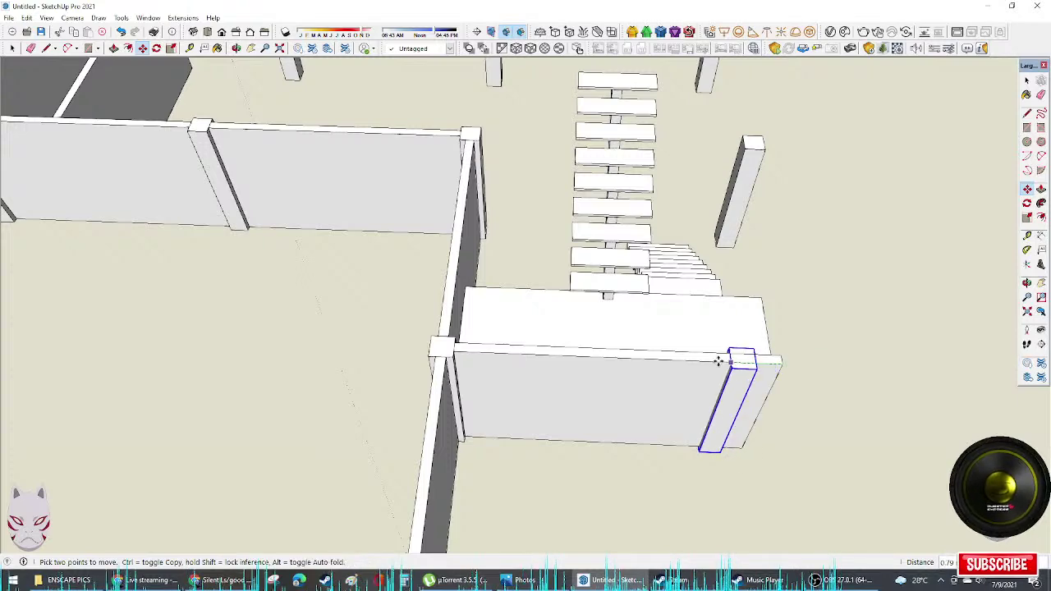
{"action": "left_click", "coordinate": [653, 358]}
{"action": "middle_click_drag", "start_coordinate": [761, 377], "coordinate": [727, 385]}
{"action": "key", "text": "space"}
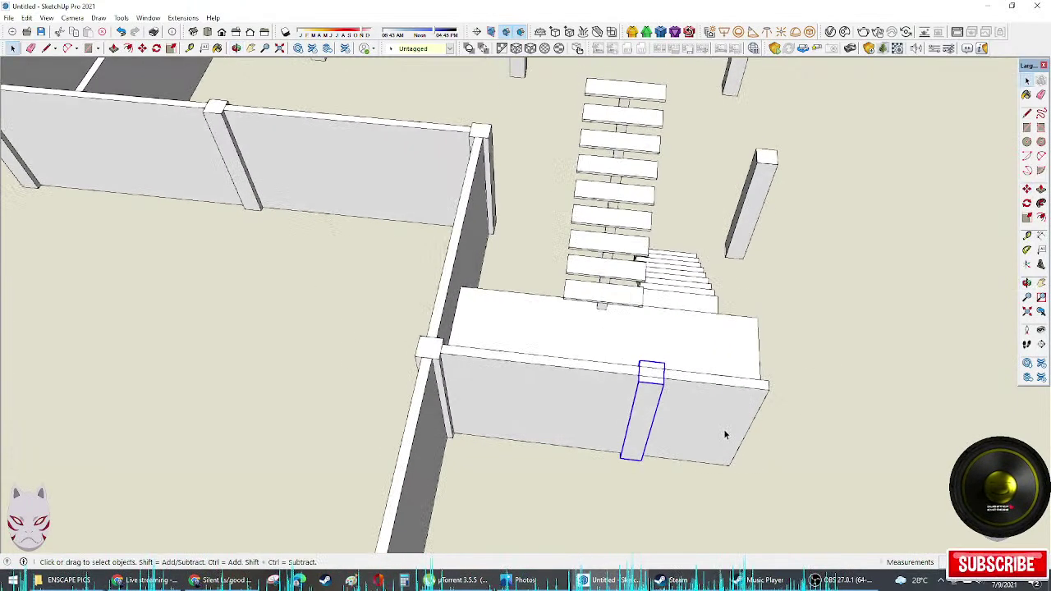
Step: Scale the wall behind the landing along its length so it ends at the relocated column
{"action": "left_click", "coordinate": [725, 434]}
{"action": "key", "text": "s"}
{"action": "left_click_drag", "start_coordinate": [744, 425], "coordinate": [630, 382]}
{"action": "key", "text": "space"}
Step: Scale the landing enclosure along its length so its free end lines up with the relocated column
{"action": "middle_click_drag", "start_coordinate": [721, 378], "coordinate": [665, 475]}
{"action": "left_click", "coordinate": [662, 399]}
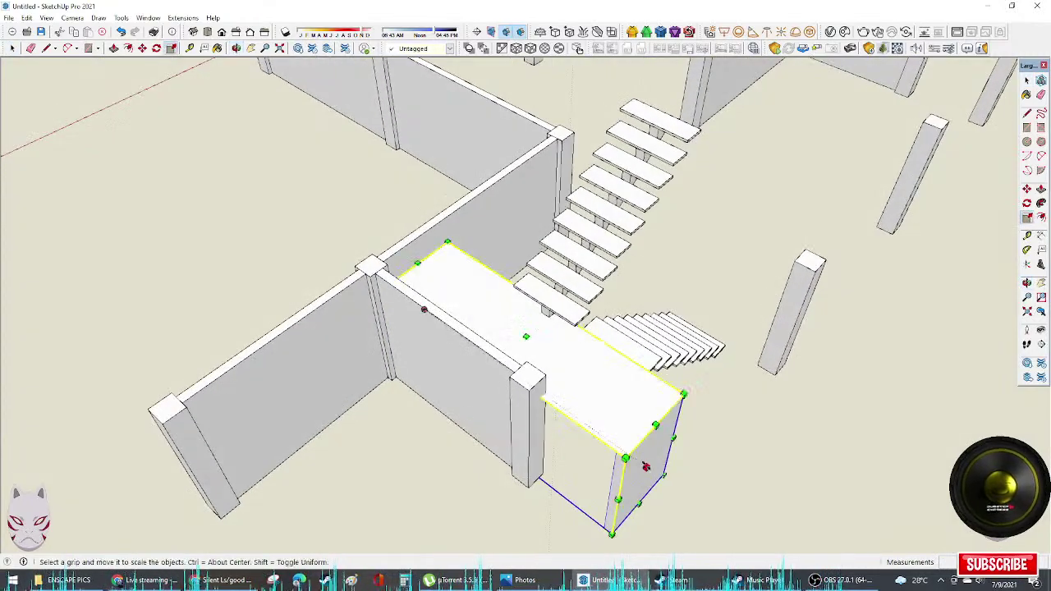
{"action": "middle_click_drag", "start_coordinate": [552, 389], "coordinate": [655, 413]}
{"action": "left_click", "coordinate": [666, 405]}
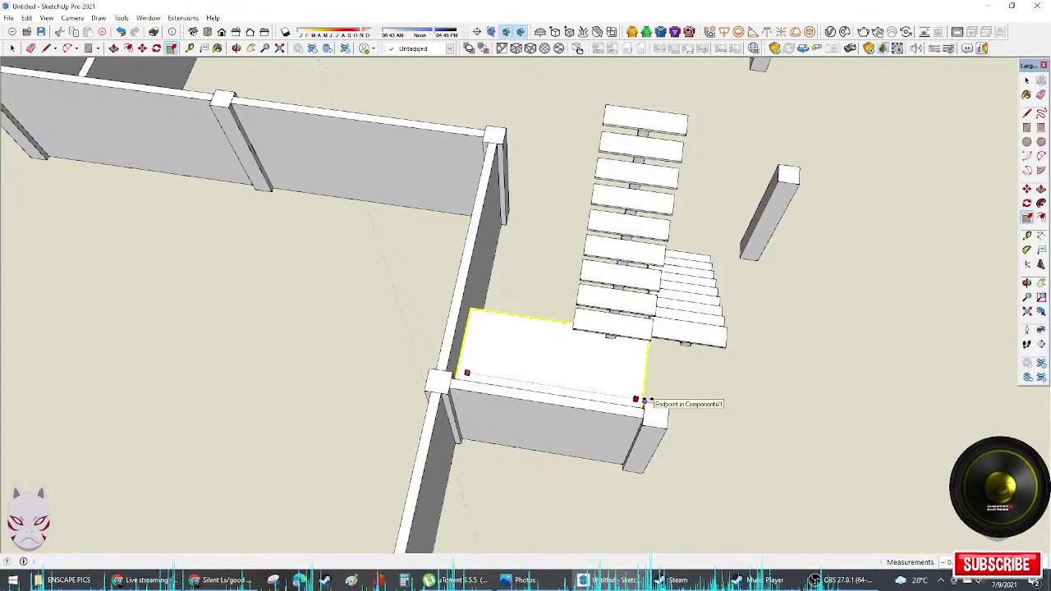
{"action": "left_click", "coordinate": [645, 401]}
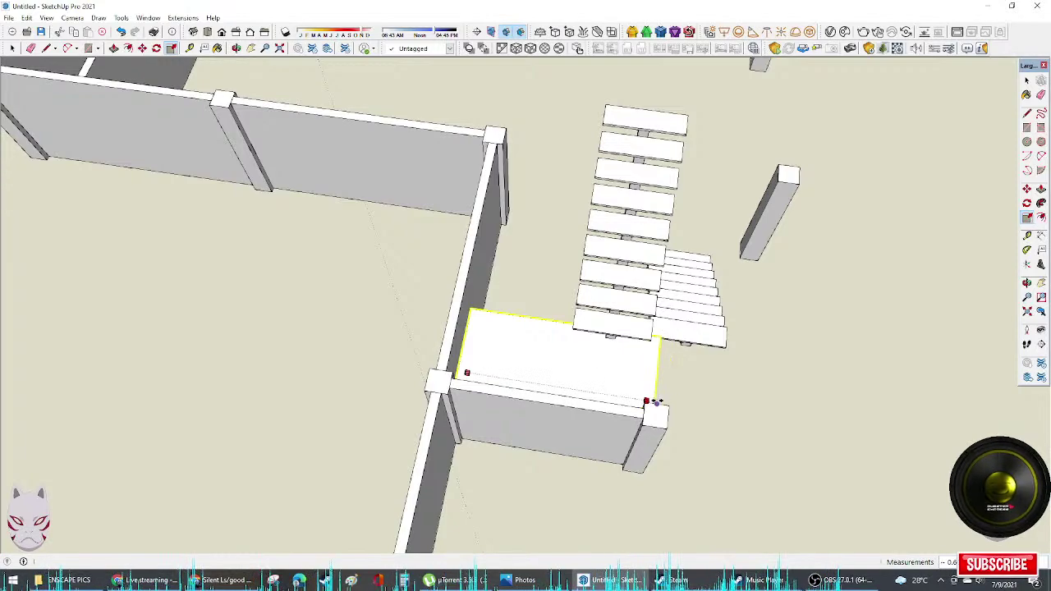
{"action": "left_click", "coordinate": [655, 402]}
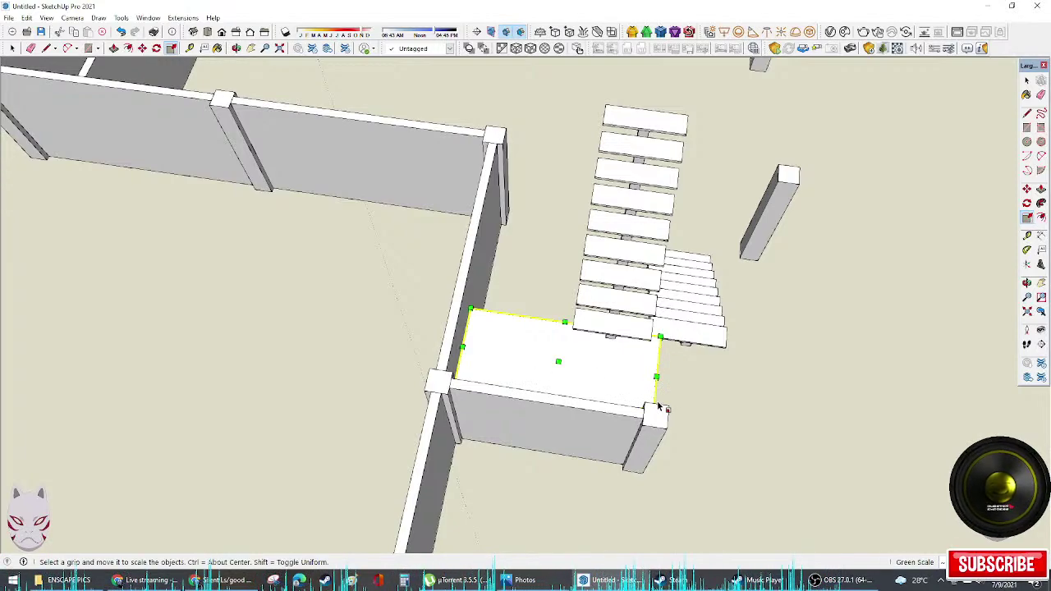
{"action": "mouse_move", "coordinate": [720, 403]}
{"action": "middle_mouse_down"}
{"action": "mouse_move", "coordinate": [377, 262]}
{"action": "mouse_move", "coordinate": [440, 293]}
{"action": "mouse_move", "coordinate": [448, 170]}
{"action": "mouse_move", "coordinate": [462, 241]}
{"action": "mouse_move", "coordinate": [629, 368]}
{"action": "mouse_move", "coordinate": [700, 400]}
{"action": "middle_mouse_up"}
Step: Select both stair flights and move them along the front edge of the shortened landing toward the adjoining wall
{"action": "left_click", "coordinate": [701, 400]}
{"action": "left_click", "coordinate": [614, 343], "text": "shift"}
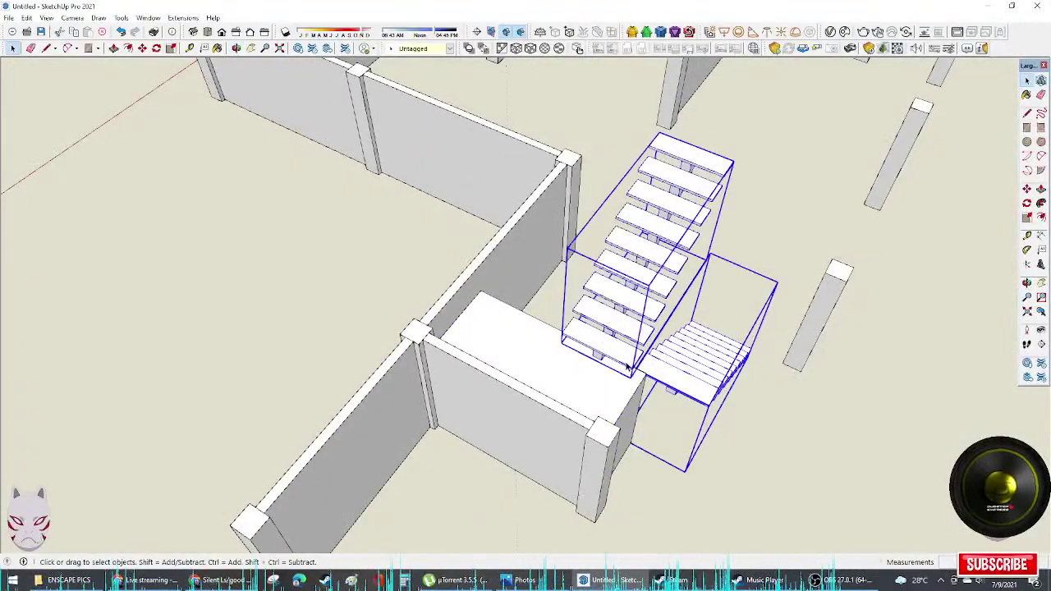
{"action": "middle_click_drag", "start_coordinate": [614, 344], "coordinate": [600, 312]}
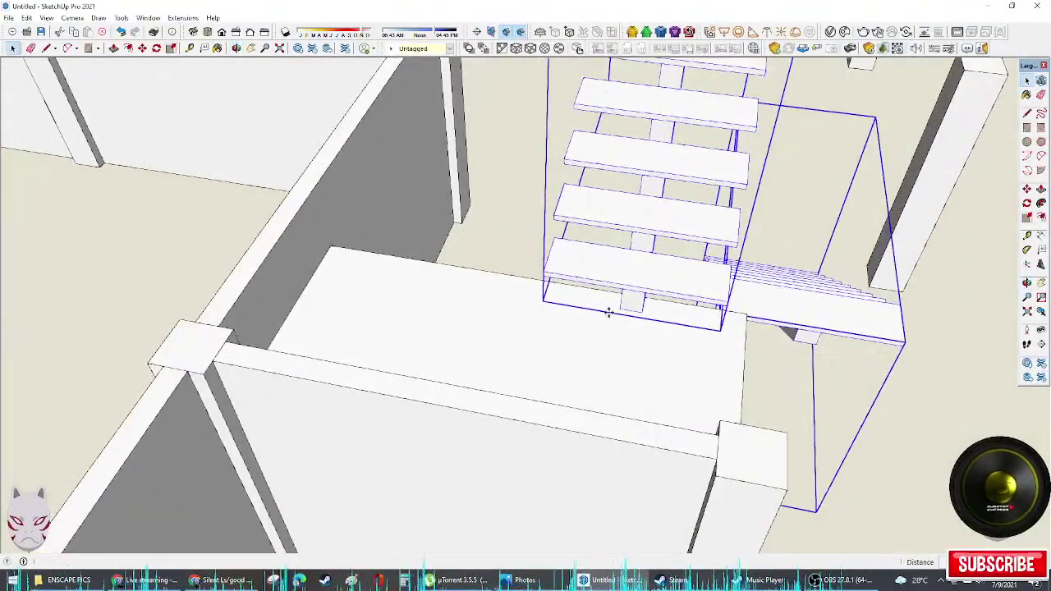
{"action": "key", "text": "m"}
{"action": "left_click", "coordinate": [574, 295]}
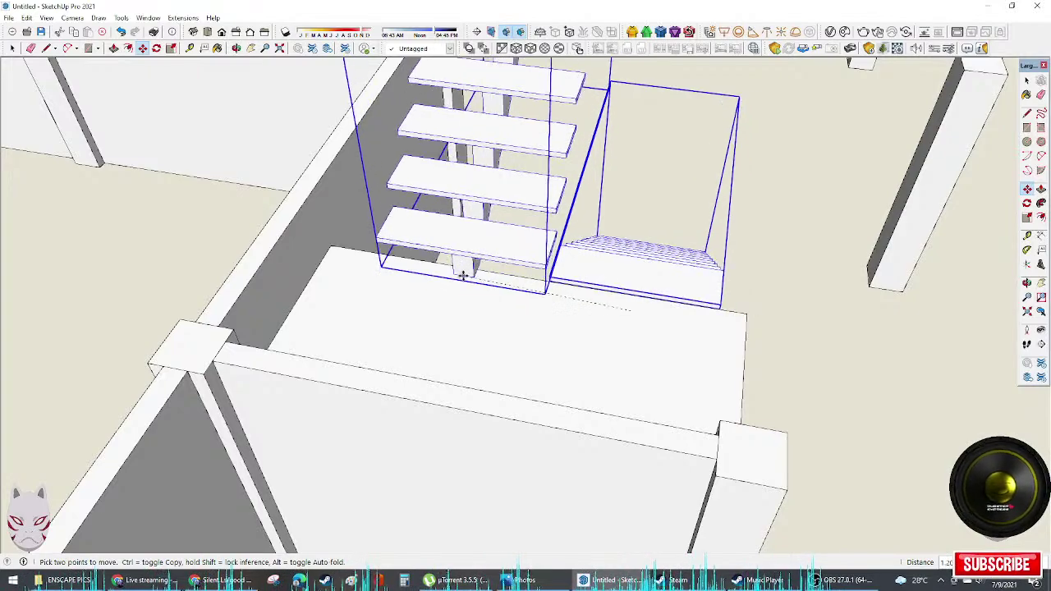
{"action": "left_click", "coordinate": [465, 280]}
{"action": "middle_click_drag", "start_coordinate": [668, 274], "coordinate": [218, 267]}
{"action": "scroll", "coordinate": [513, 256], "scroll_direction": "down", "scroll_amount": 3}
{"action": "middle_click_drag", "start_coordinate": [689, 294], "coordinate": [493, 378]}
{"action": "key", "text": "space"}
{"action": "left_click", "coordinate": [670, 481]}
Step: Draw a rectangle over the column tops of the front bay, from the outermost free-standing column to the interior wall's end column
{"action": "middle_click_drag", "start_coordinate": [614, 397], "coordinate": [518, 266]}
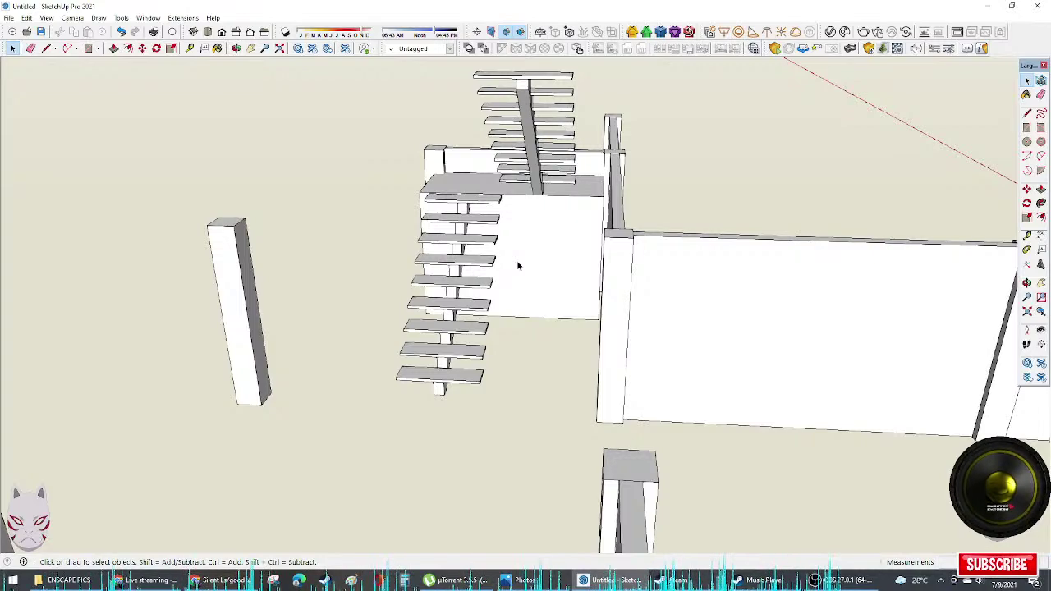
{"action": "middle_click_drag", "start_coordinate": [524, 279], "coordinate": [571, 232]}
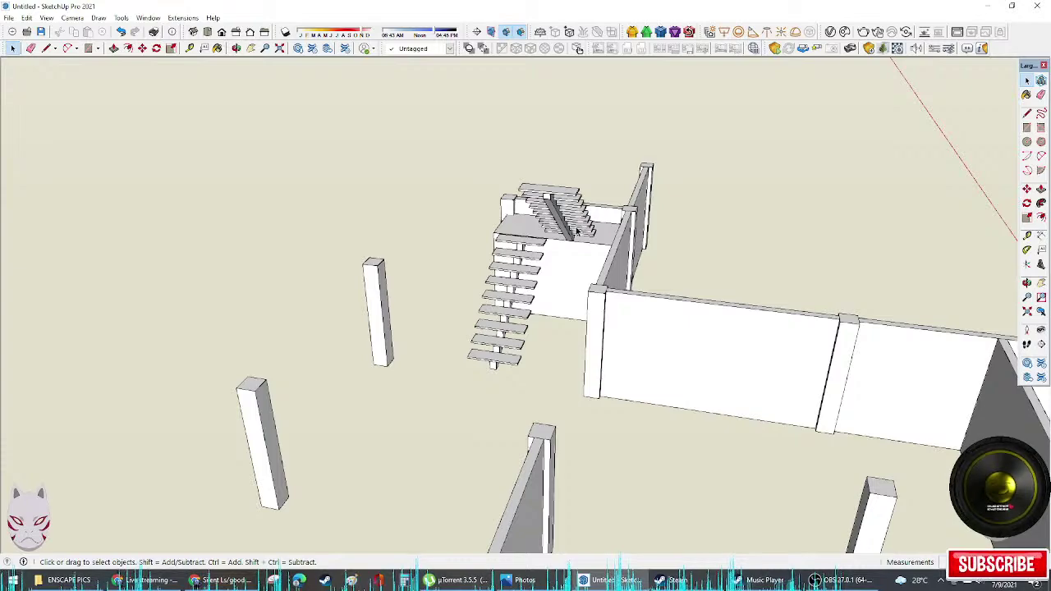
{"action": "scroll", "coordinate": [573, 232], "scroll_direction": "down", "scroll_amount": 3}
{"action": "middle_click_drag", "start_coordinate": [584, 312], "coordinate": [675, 381]}
{"action": "scroll", "coordinate": [603, 400], "scroll_direction": "up", "scroll_amount": 3}
{"action": "middle_click_drag", "start_coordinate": [604, 399], "coordinate": [511, 394]}
{"action": "key", "text": "r"}
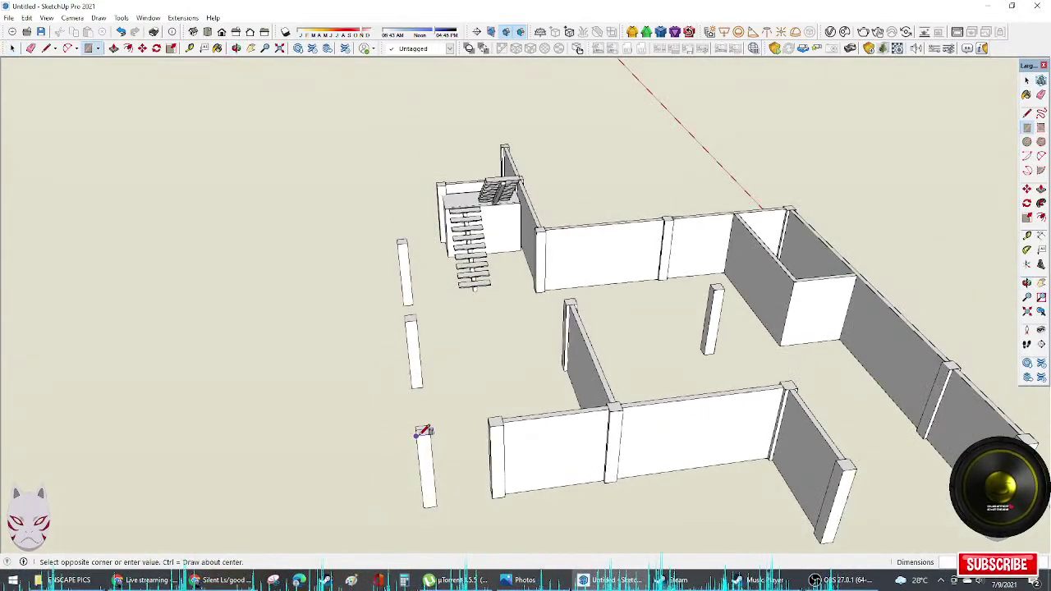
{"action": "left_click", "coordinate": [422, 430]}
{"action": "scroll", "coordinate": [575, 291], "scroll_direction": "up", "scroll_amount": 5}
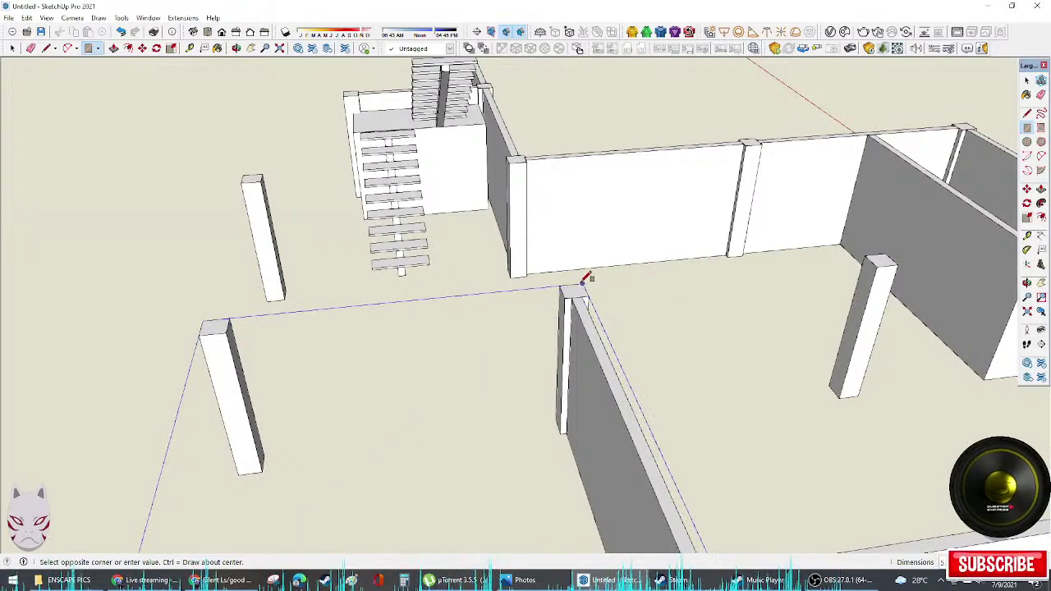
{"action": "scroll", "coordinate": [588, 281], "scroll_direction": "up", "scroll_amount": 4}
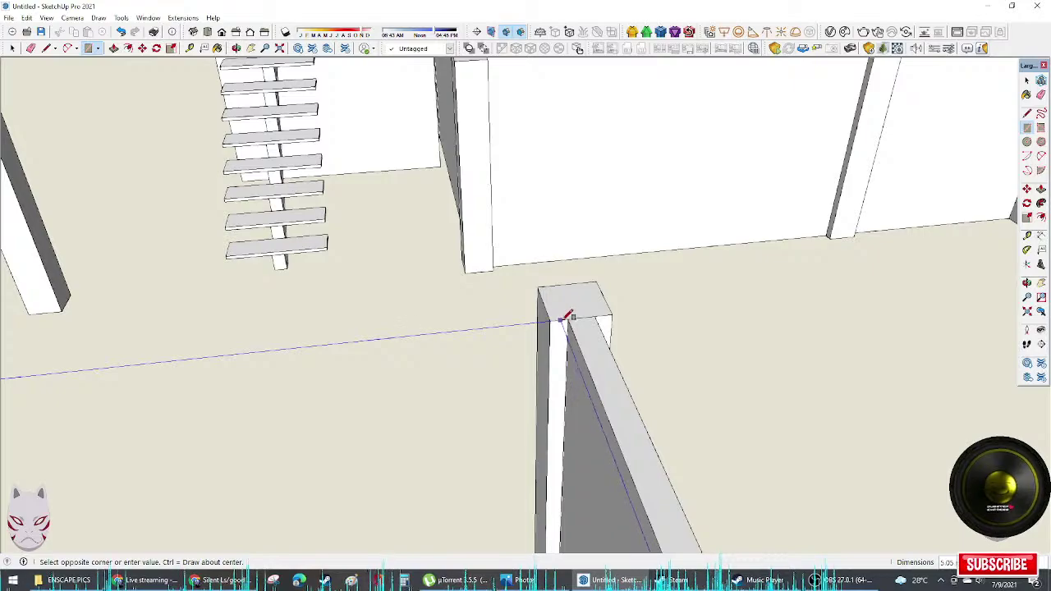
{"action": "left_click", "coordinate": [542, 305]}
Step: Draw a narrow rectangular strip from the bay rectangle's corner at the wall's end column toward the stair landing
{"action": "scroll", "coordinate": [438, 339], "scroll_direction": "down", "scroll_amount": 4}
{"action": "middle_click_drag", "start_coordinate": [437, 338], "coordinate": [462, 167]}
{"action": "left_click", "coordinate": [450, 170]}
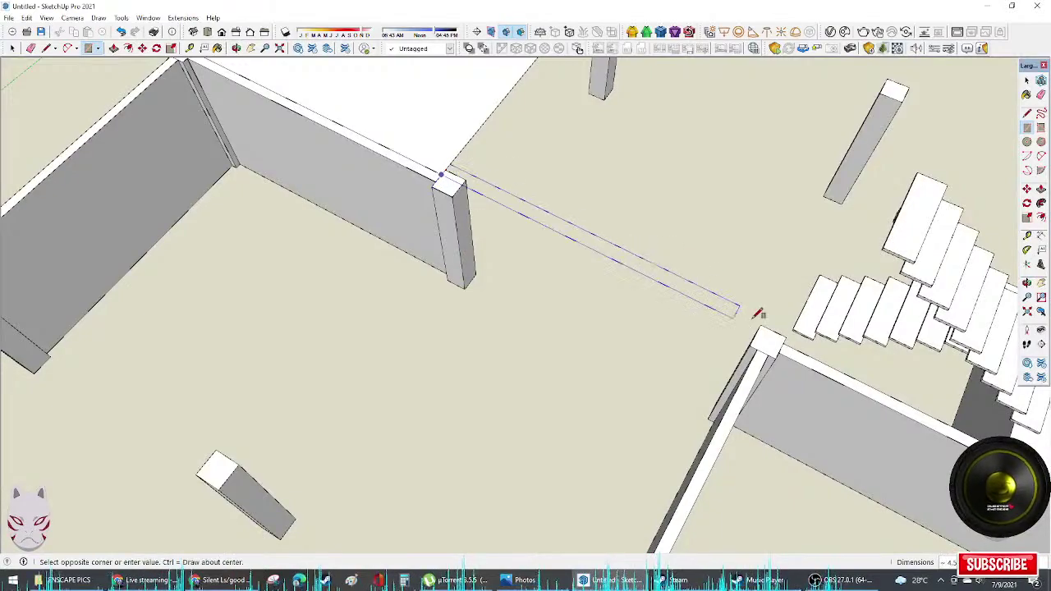
{"action": "middle_click_drag", "start_coordinate": [758, 312], "coordinate": [683, 436]}
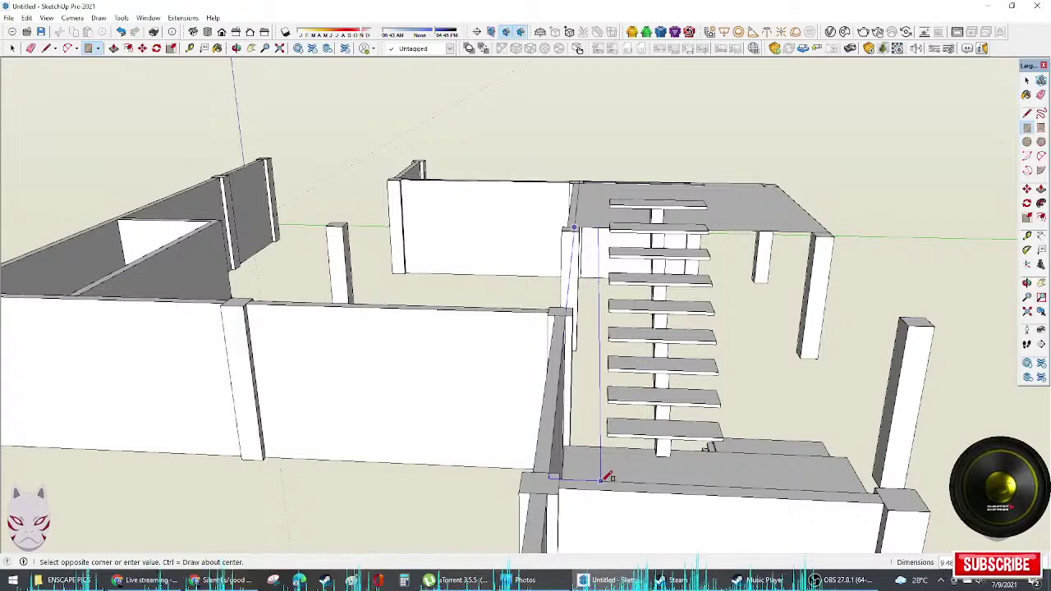
{"action": "left_click", "coordinate": [596, 428]}
Step: Erase the shared edge between the bay rectangle and the narrow strip to join them into one face
{"action": "mouse_move", "coordinate": [596, 429]}
{"action": "middle_mouse_down"}
{"action": "mouse_move", "coordinate": [704, 449]}
{"action": "mouse_move", "coordinate": [801, 484]}
{"action": "middle_mouse_up"}
{"action": "scroll", "coordinate": [483, 123], "scroll_direction": "up", "scroll_amount": 3}
{"action": "key", "text": "e"}
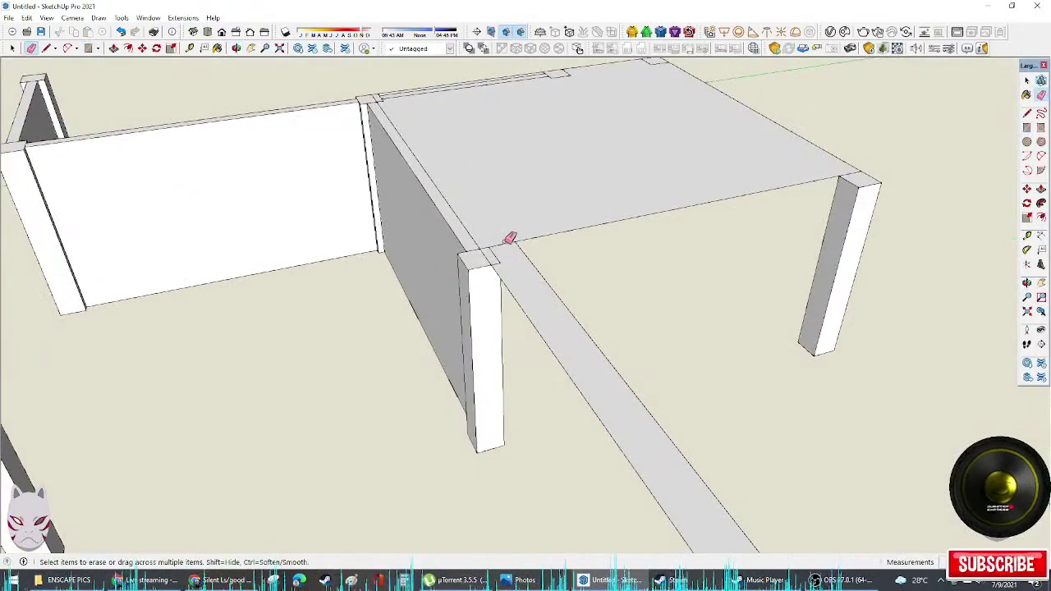
{"action": "scroll", "coordinate": [542, 267], "scroll_direction": "down", "scroll_amount": 5}
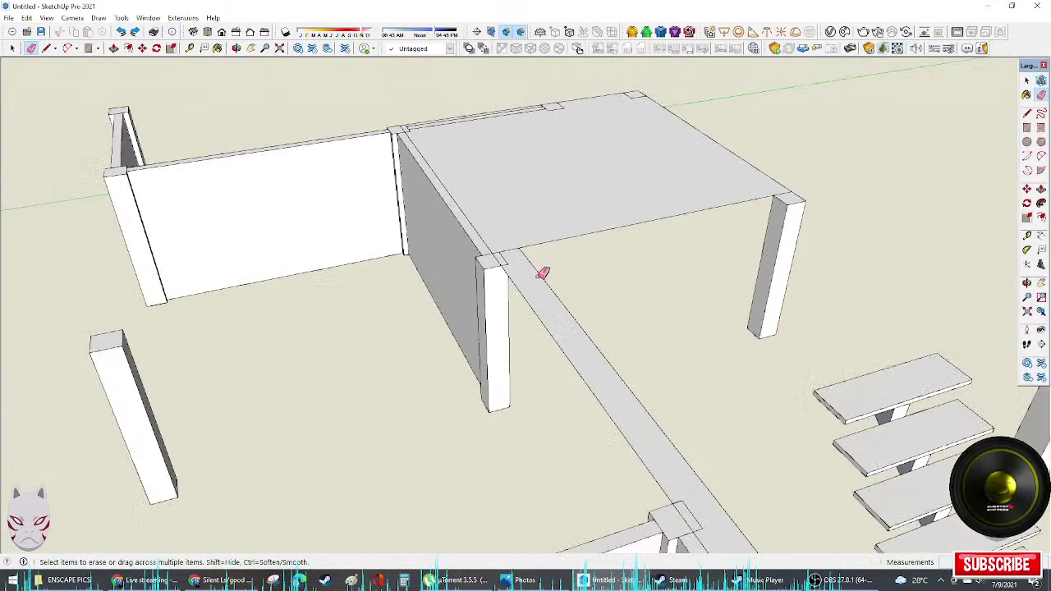
{"action": "middle_click_drag", "start_coordinate": [547, 272], "coordinate": [515, 244]}
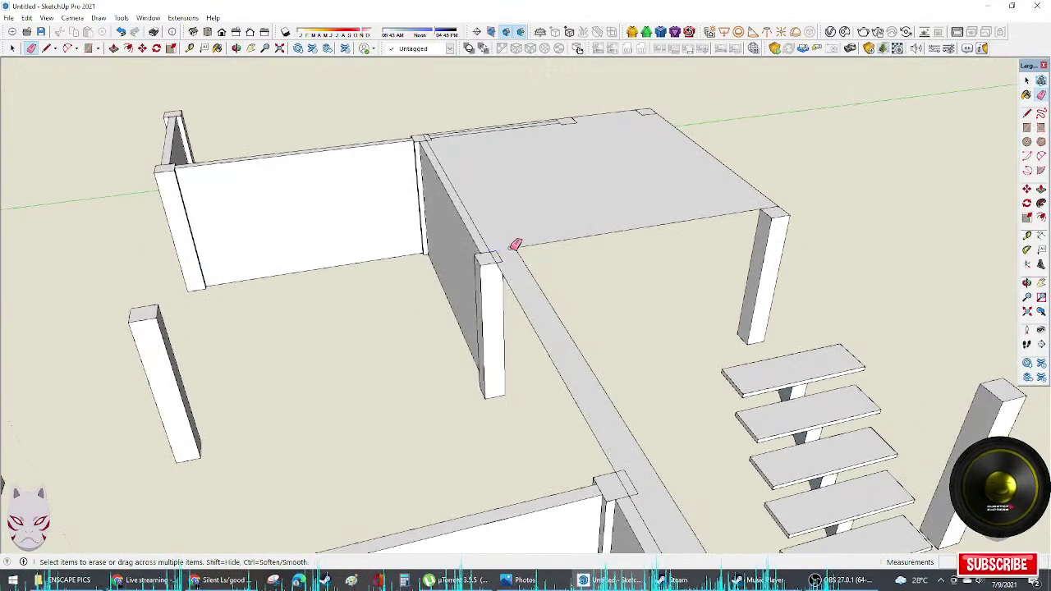
Step: Push/Pull the joined floor face upward to turn it into a slab with thickness
{"action": "key", "text": "p"}
{"action": "mouse_move", "coordinate": [692, 258]}
{"action": "middle_mouse_down"}
{"action": "mouse_move", "coordinate": [383, 239]}
{"action": "mouse_move", "coordinate": [597, 202]}
{"action": "mouse_move", "coordinate": [436, 251]}
{"action": "mouse_move", "coordinate": [443, 270]}
{"action": "mouse_move", "coordinate": [693, 245]}
{"action": "middle_mouse_up"}
{"action": "left_click", "coordinate": [446, 263]}
{"action": "left_click", "coordinate": [439, 296]}
{"action": "left_click", "coordinate": [421, 332]}
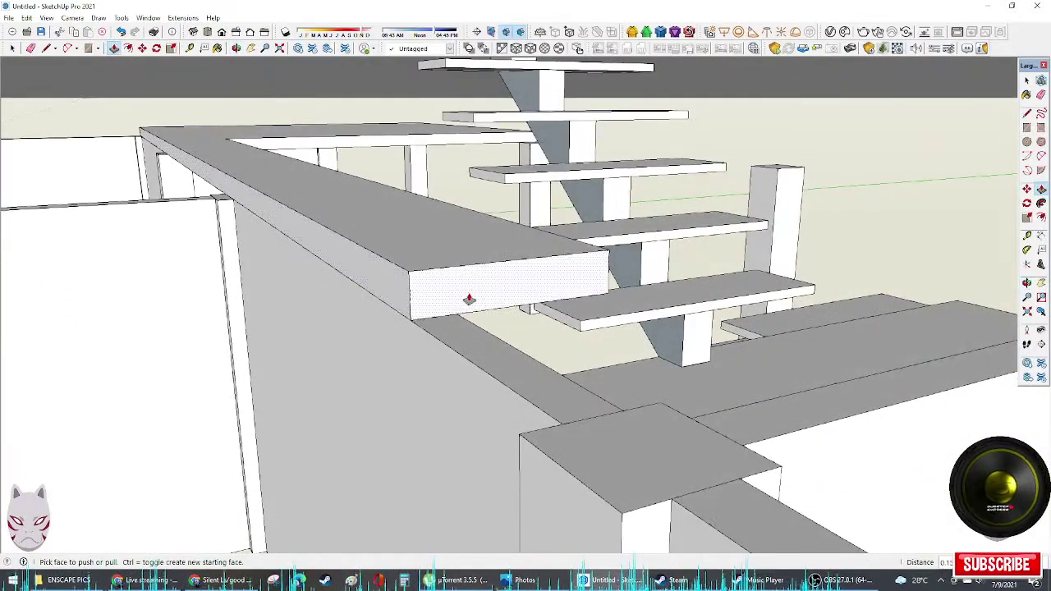
Step: Extend the strip's end face along the wall to the column at the corner behind the landing
{"action": "scroll", "coordinate": [487, 298], "scroll_direction": "down", "scroll_amount": 3}
{"action": "left_click_drag", "start_coordinate": [510, 292], "coordinate": [516, 357]}
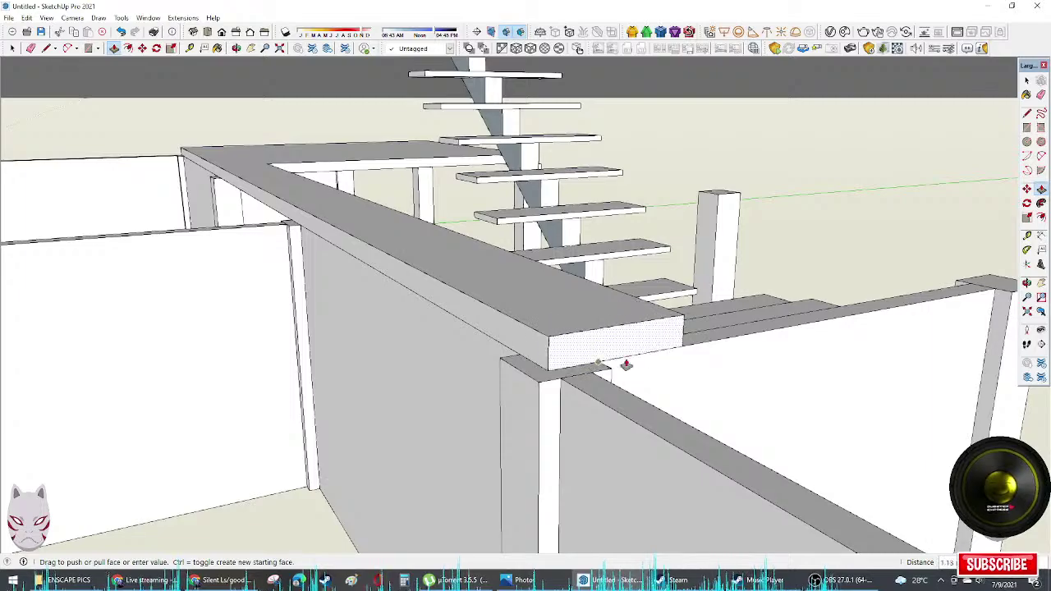
{"action": "left_click", "coordinate": [640, 356]}
Step: Push/Pull the slab's top face upward to about the level of the upper flight's top tread
{"action": "middle_click_drag", "start_coordinate": [640, 356], "coordinate": [33, 382]}
{"action": "middle_click_drag", "start_coordinate": [520, 333], "coordinate": [599, 304]}
{"action": "scroll", "coordinate": [657, 322], "scroll_direction": "down", "scroll_amount": 3}
{"action": "scroll", "coordinate": [657, 321], "scroll_direction": "up", "scroll_amount": 5}
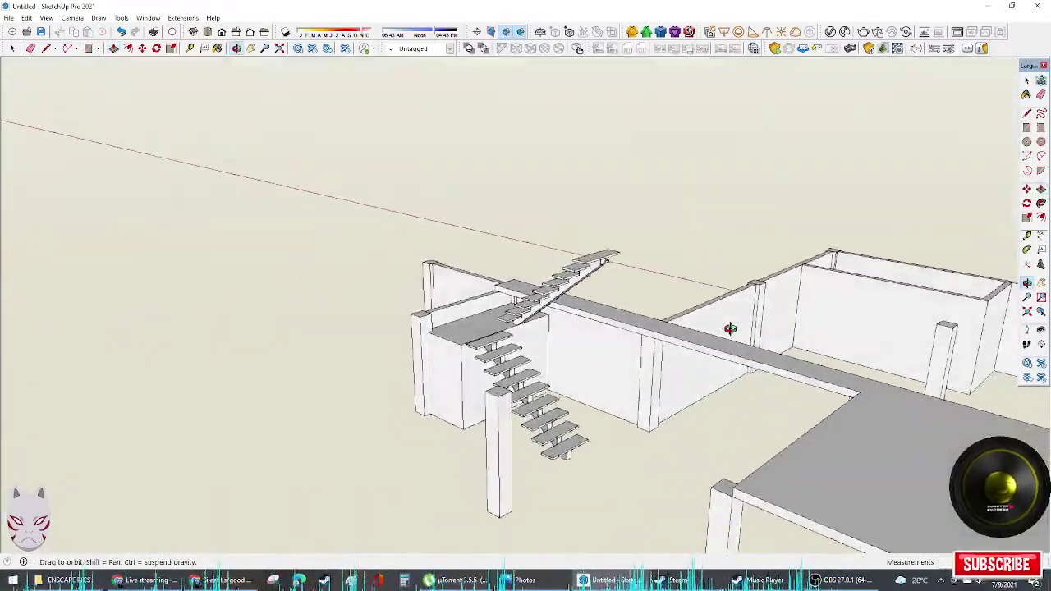
{"action": "middle_click_drag", "start_coordinate": [685, 300], "coordinate": [622, 331]}
{"action": "key", "text": "p"}
{"action": "left_click_drag", "start_coordinate": [621, 331], "coordinate": [577, 238]}
{"action": "middle_click_drag", "start_coordinate": [621, 263], "coordinate": [684, 321]}
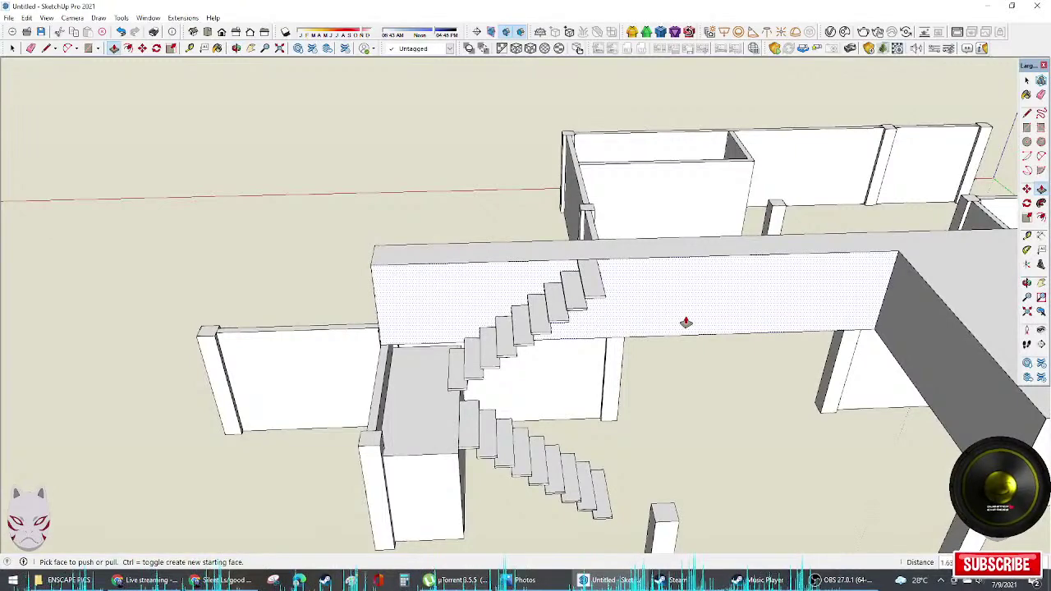
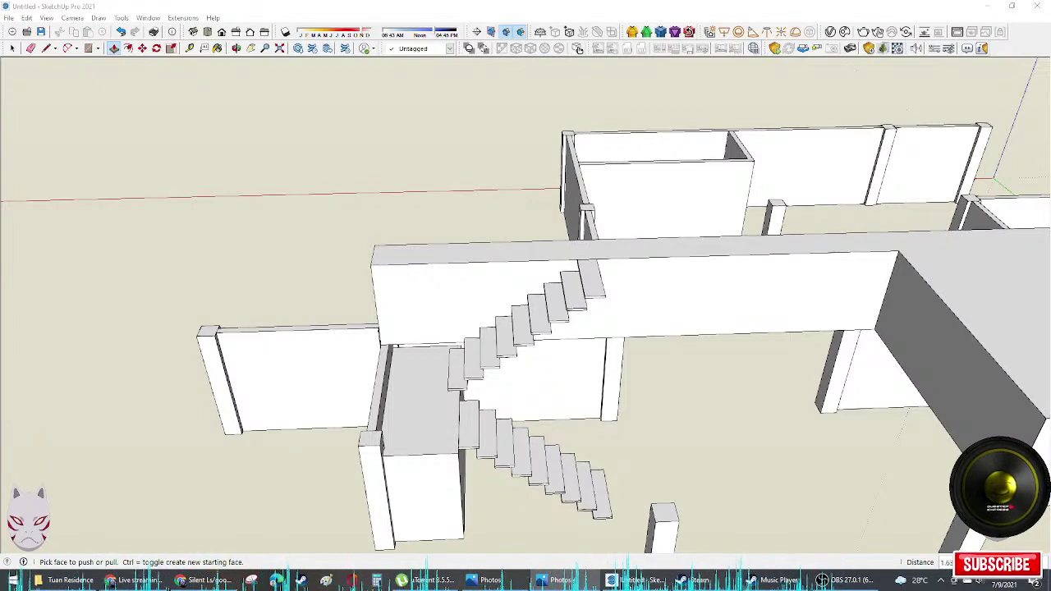
Step: Switch to Photos and examine how the floor beams, columns and stairs meet in the house construction pictures
{"action": "mouse_move", "coordinate": [1050, 150]}
{"action": "left_mouse_down"}
{"action": "mouse_move", "coordinate": [703, 106]}
{"action": "mouse_move", "coordinate": [693, 95]}
{"action": "left_mouse_up"}
{"action": "left_click", "coordinate": [960, 93]}
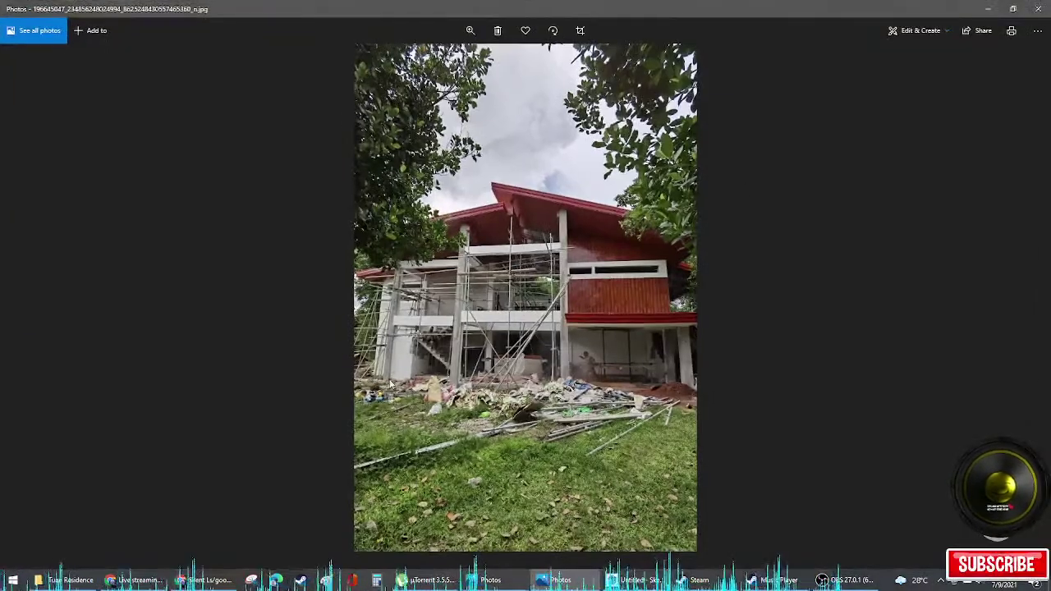
{"action": "key", "text": "Right"}
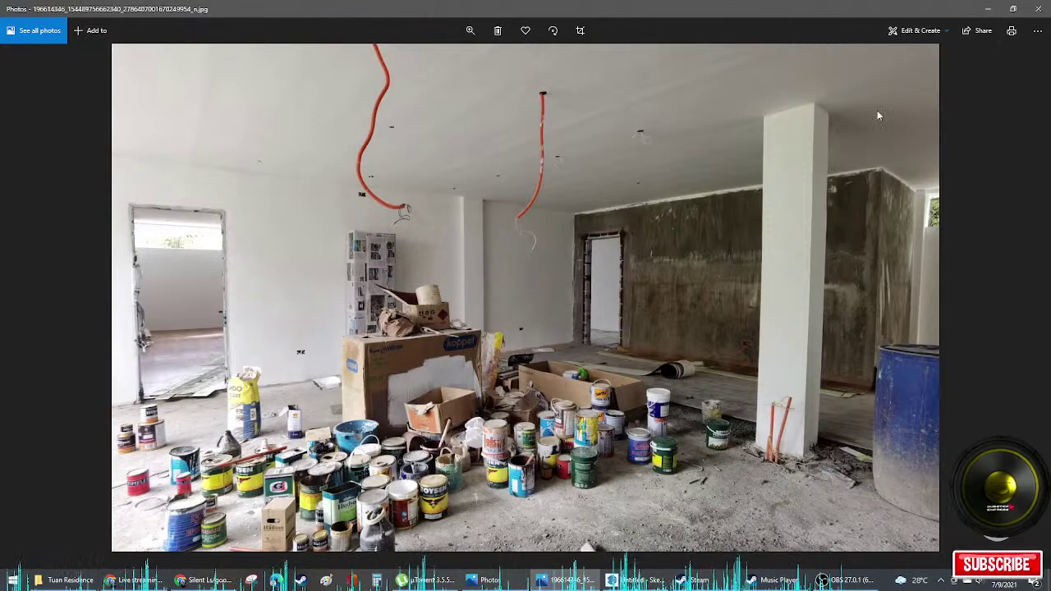
{"action": "left_click", "coordinate": [1037, 8]}
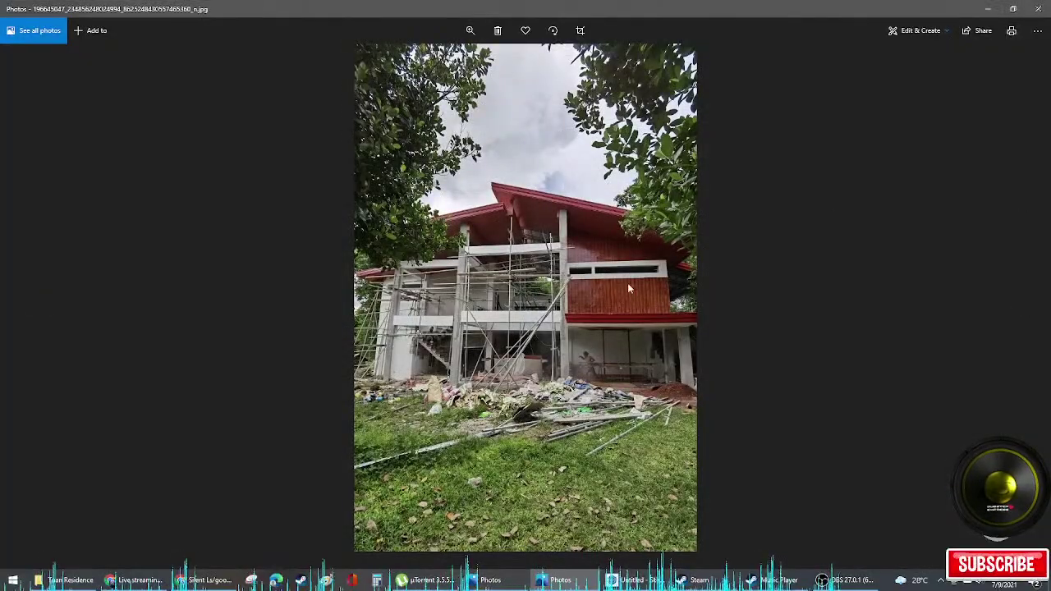
{"action": "key", "text": "Right"}
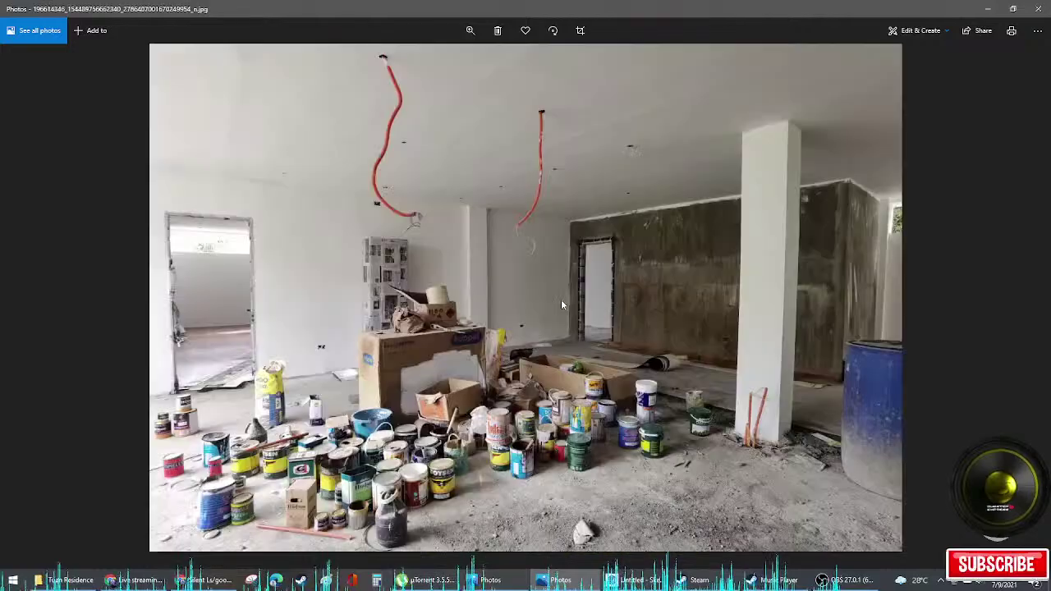
{"action": "key", "text": "Right"}
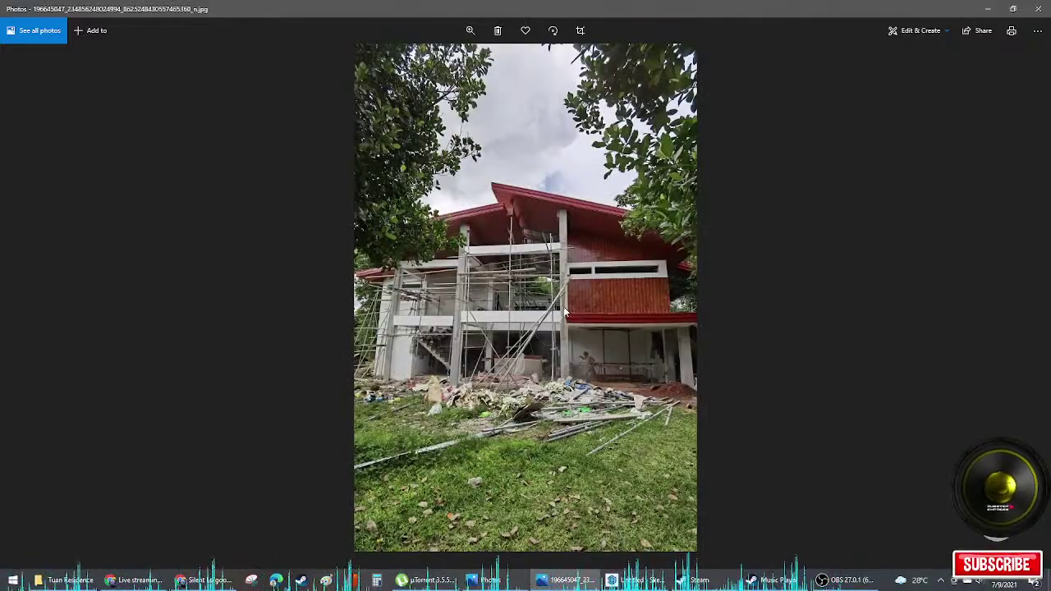
{"action": "scroll", "coordinate": [563, 309], "scroll_direction": "up", "scroll_amount": 5}
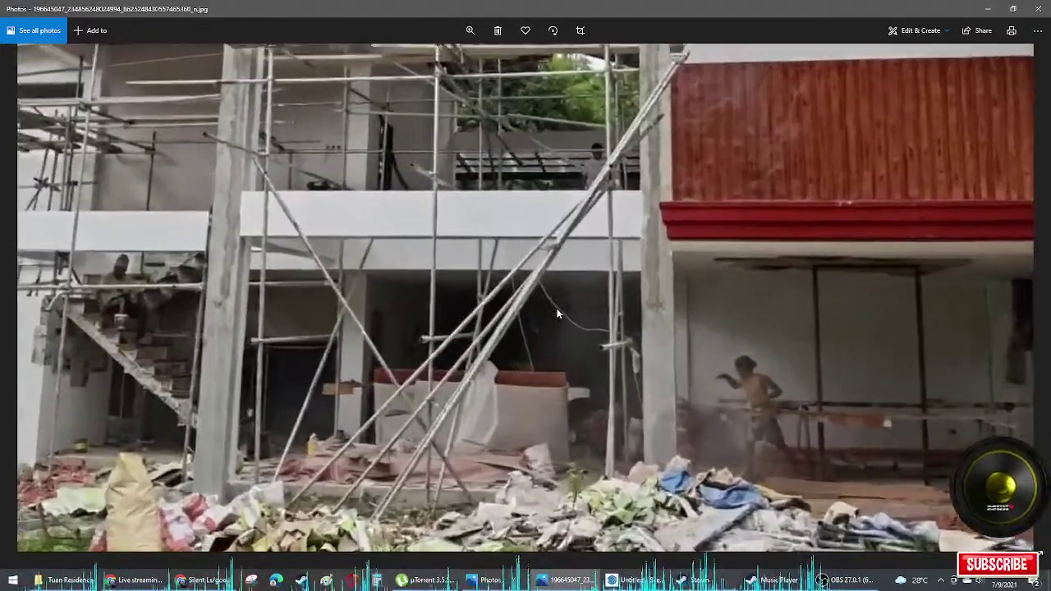
{"action": "scroll", "coordinate": [550, 298], "scroll_direction": "down", "scroll_amount": 2}
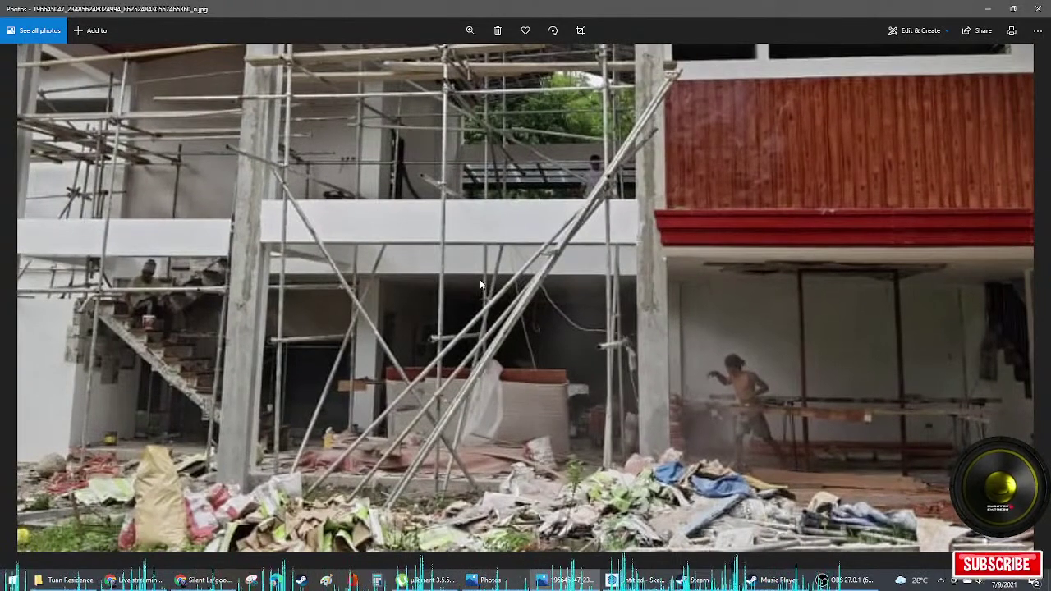
{"action": "left_click", "coordinate": [988, 10]}
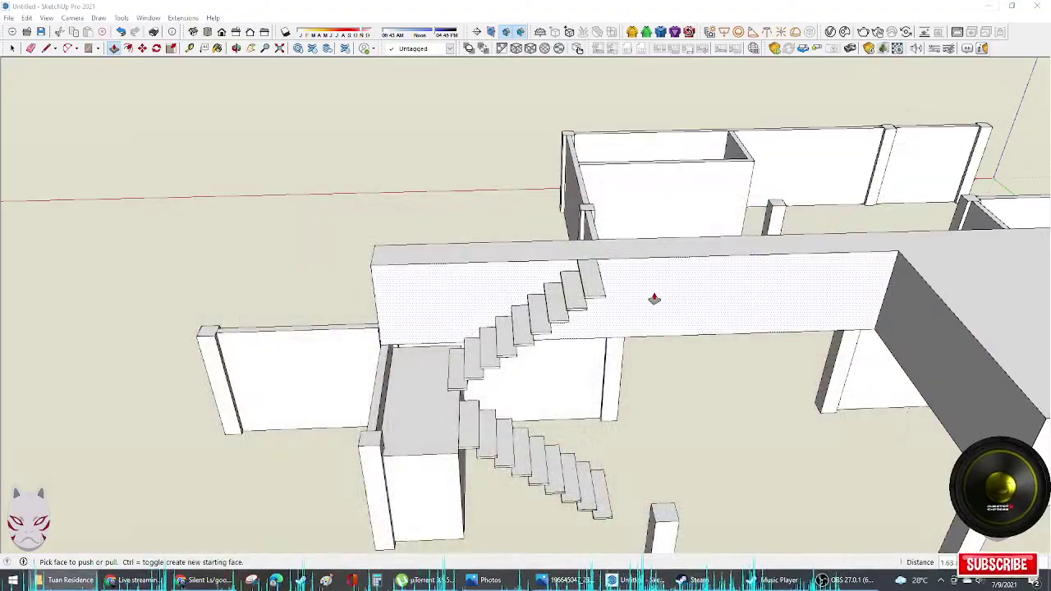
{"action": "mouse_move", "coordinate": [655, 298]}
{"action": "middle_mouse_down"}
{"action": "mouse_move", "coordinate": [917, 238]}
{"action": "mouse_move", "coordinate": [801, 157]}
{"action": "mouse_move", "coordinate": [763, 263]}
{"action": "mouse_move", "coordinate": [570, 171]}
{"action": "mouse_move", "coordinate": [567, 199]}
{"action": "middle_mouse_up"}
{"action": "key", "text": "p"}
{"action": "scroll", "coordinate": [587, 240], "scroll_direction": "up", "scroll_amount": 3}
{"action": "middle_click_drag", "start_coordinate": [587, 240], "coordinate": [669, 251]}
{"action": "scroll", "coordinate": [592, 270], "scroll_direction": "up", "scroll_amount": 4}
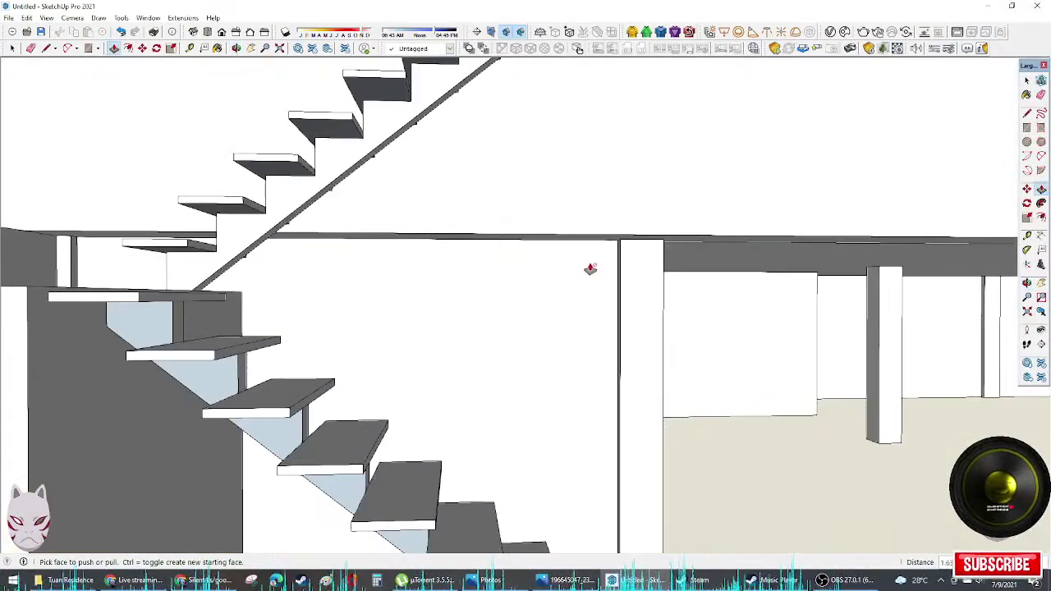
{"action": "key", "text": "r"}
{"action": "left_click", "coordinate": [636, 222]}
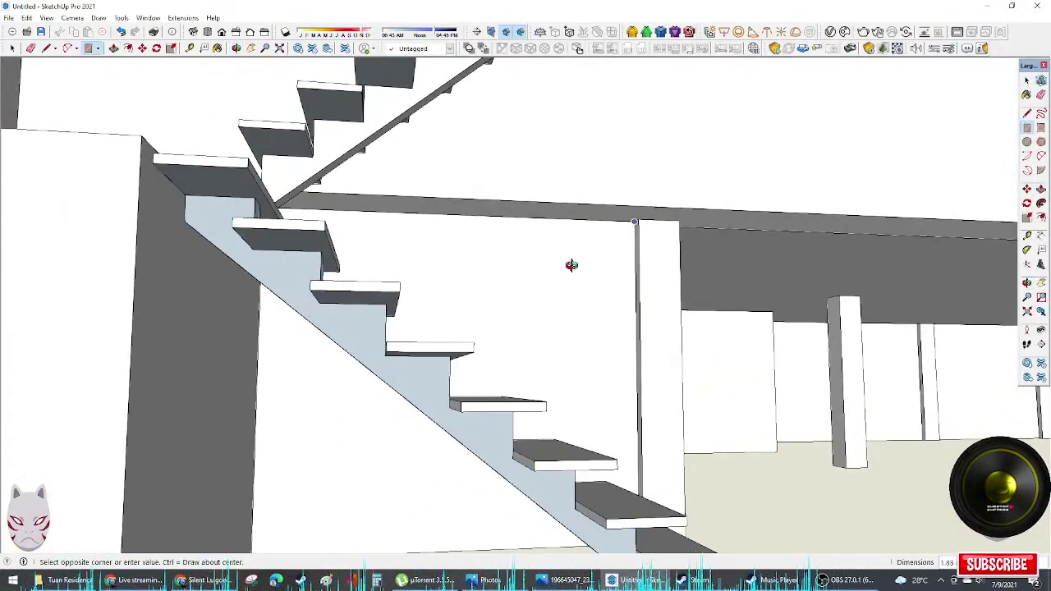
{"action": "scroll", "coordinate": [567, 271], "scroll_direction": "up", "scroll_amount": 3}
{"action": "scroll", "coordinate": [582, 284], "scroll_direction": "down", "scroll_amount": 5}
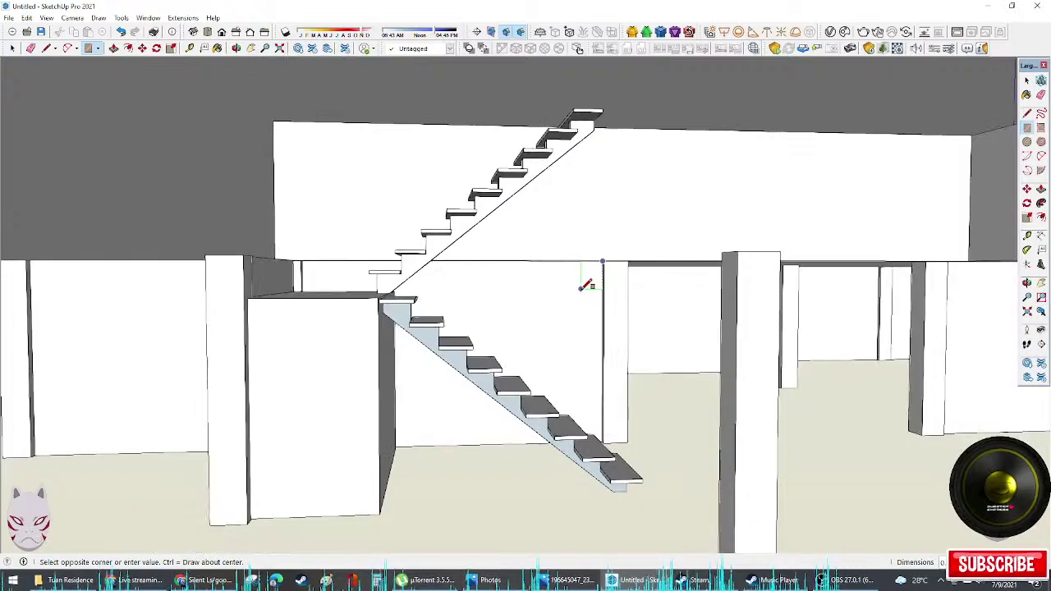
{"action": "middle_click_drag", "start_coordinate": [582, 285], "coordinate": [555, 272]}
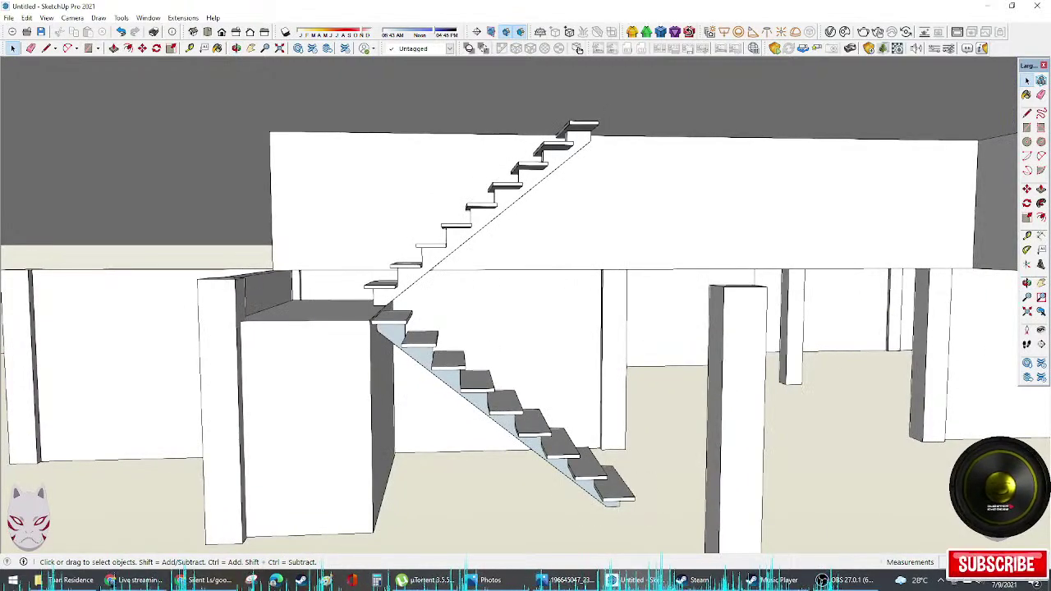
Step: Check the front elevation photo of the house again, looking at the columns and beams beside the stairs
{"action": "key", "text": "alt+Tab"}
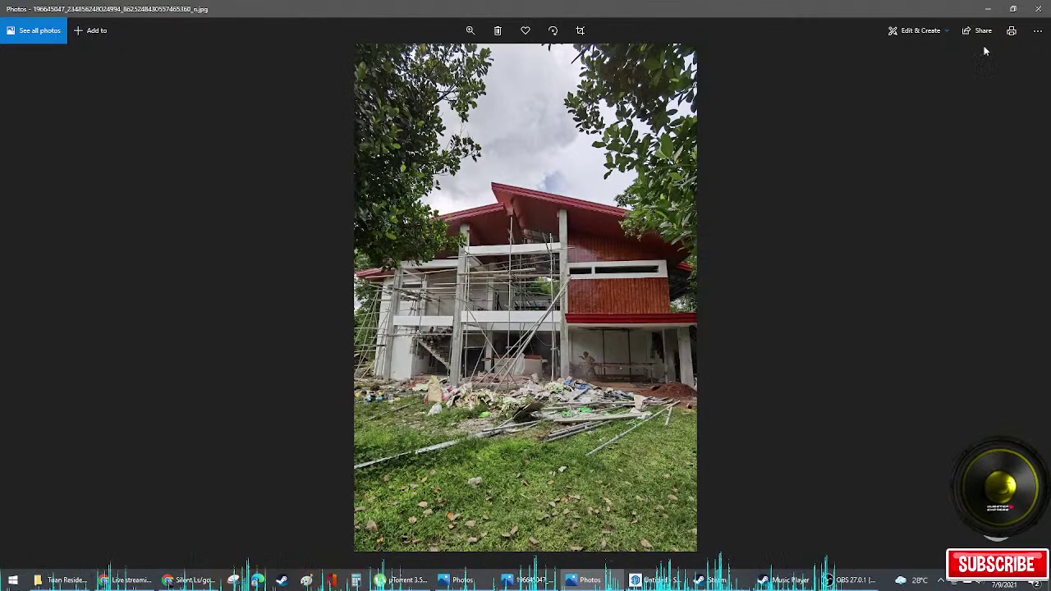
{"action": "left_click", "coordinate": [987, 8]}
{"action": "middle_click_drag", "start_coordinate": [565, 349], "coordinate": [566, 386]}
{"action": "scroll", "coordinate": [751, 408], "scroll_direction": "down", "scroll_amount": 1}
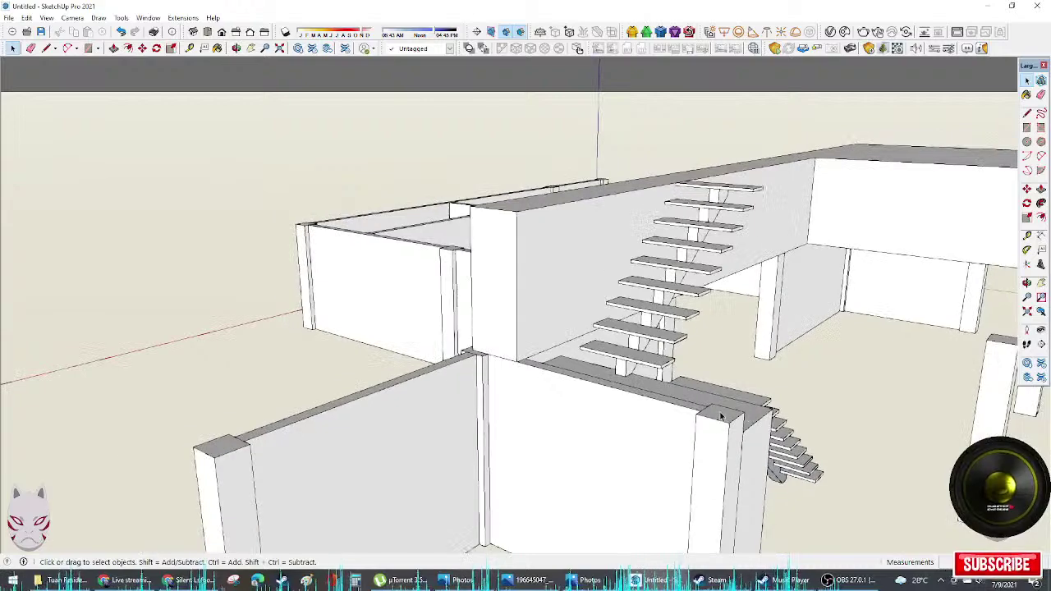
{"action": "left_click", "coordinate": [721, 413]}
{"action": "middle_click_drag", "start_coordinate": [728, 410], "coordinate": [657, 408]}
{"action": "key", "text": "s"}
{"action": "key", "text": "space"}
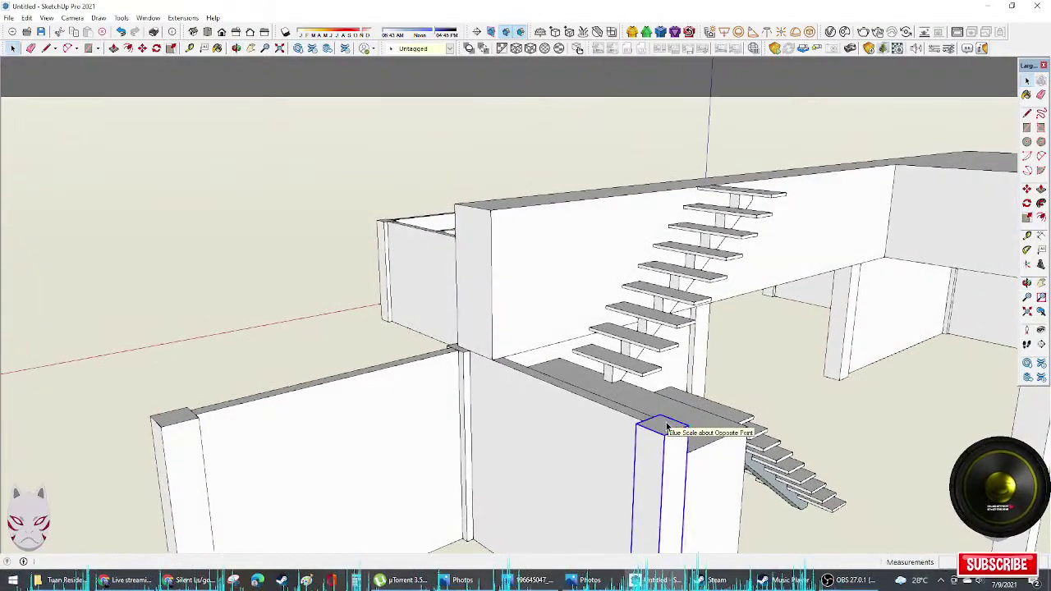
{"action": "middle_click_drag", "start_coordinate": [525, 465], "coordinate": [169, 382]}
{"action": "left_click", "coordinate": [871, 487]}
Step: Draw a rectangle on top of the column beside the landing and pull it up into a beam-height block
{"action": "key", "text": "r"}
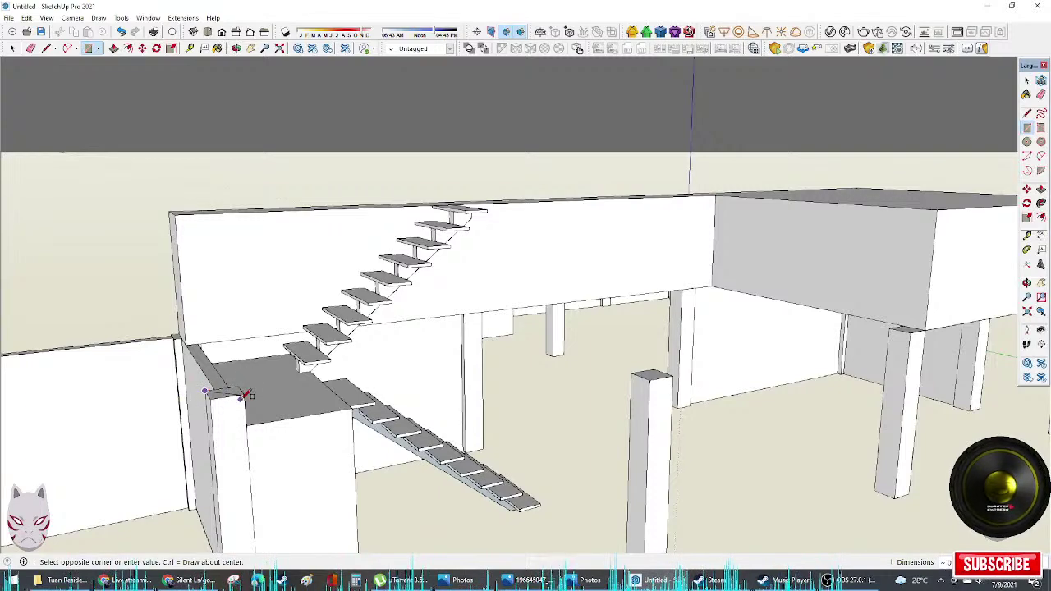
{"action": "key", "text": "space"}
{"action": "key", "text": "p"}
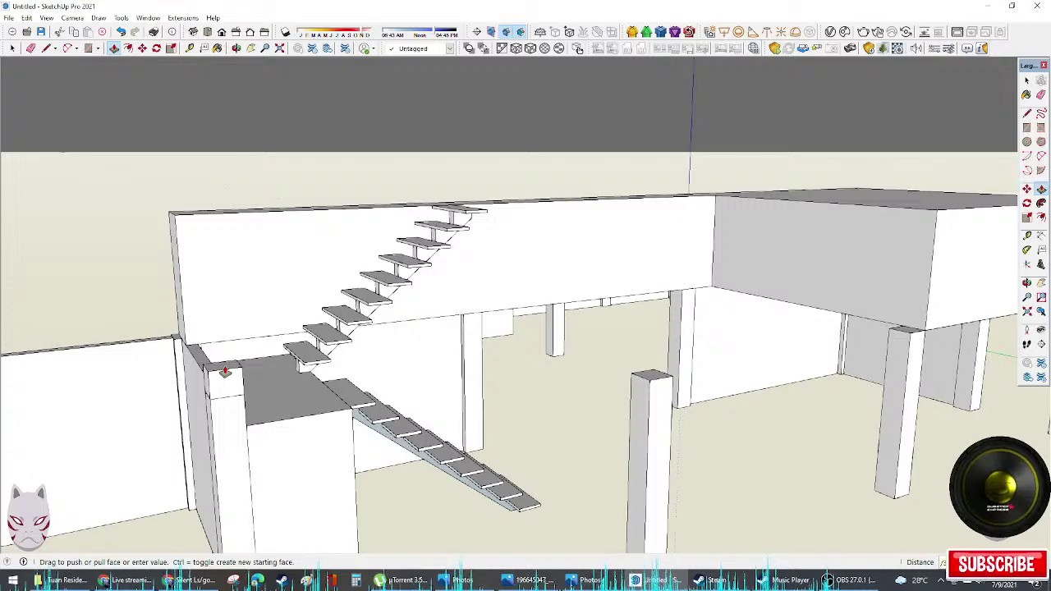
{"action": "key", "text": "Return"}
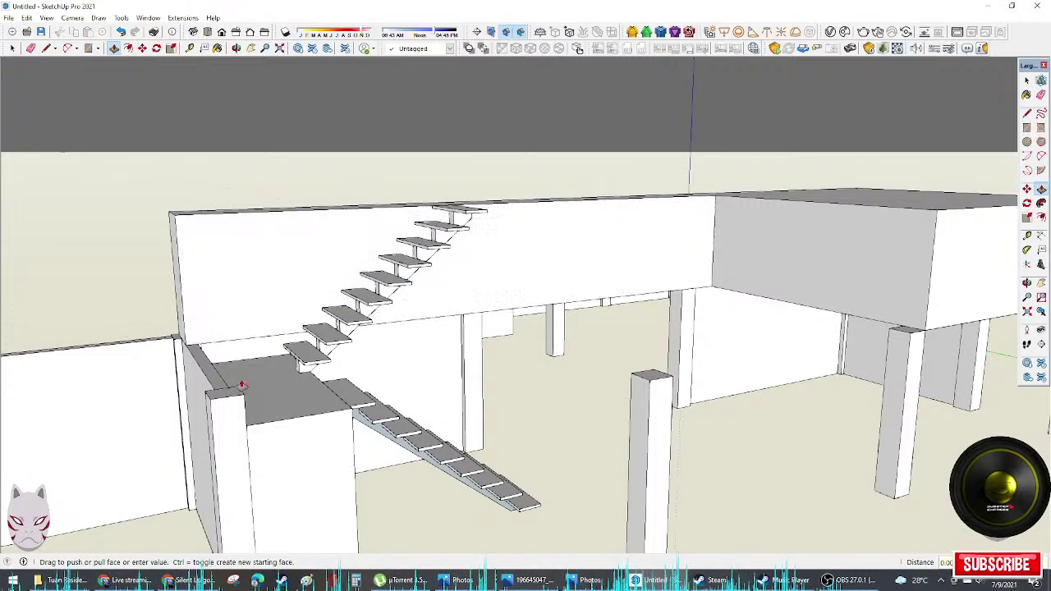
{"action": "left_click", "coordinate": [230, 383]}
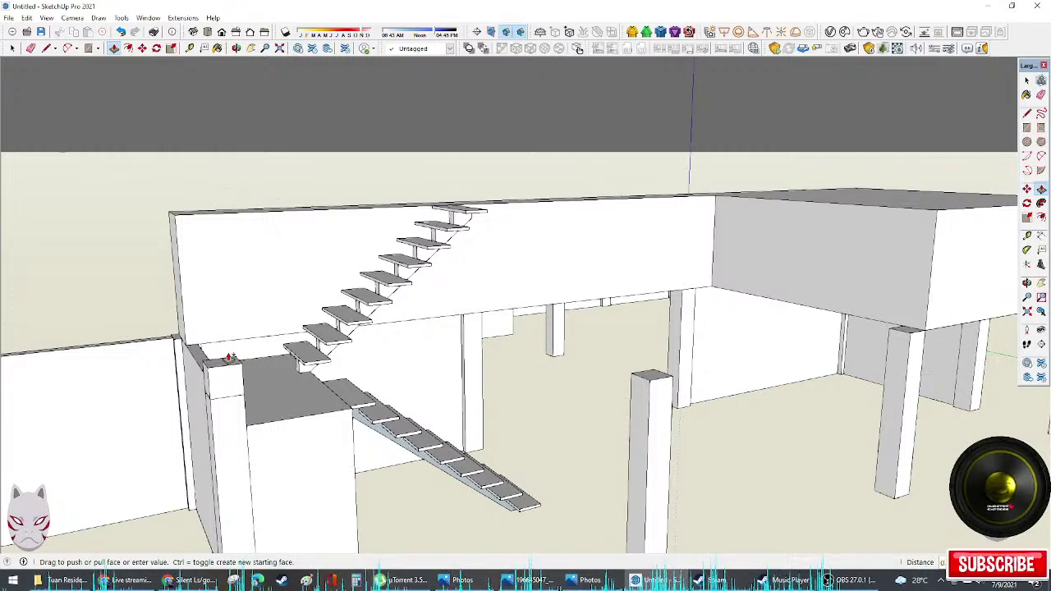
Step: Extend the block's side face about 4.53 m in line with the front column, and add a 0.35 m segment at its end
{"action": "middle_click_drag", "start_coordinate": [229, 358], "coordinate": [134, 359]}
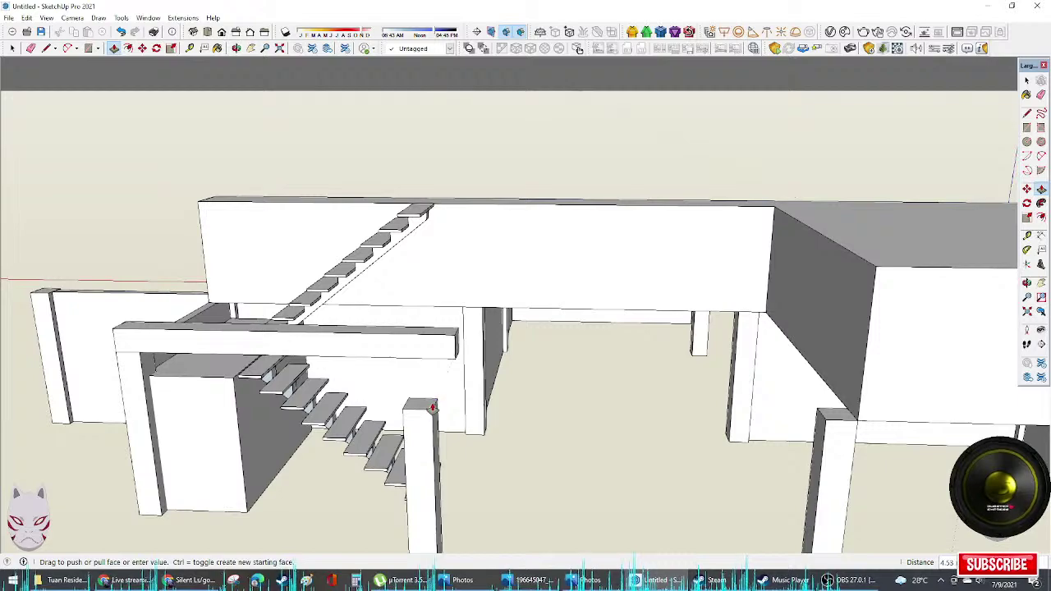
{"action": "left_click", "coordinate": [433, 407]}
{"action": "middle_click_drag", "start_coordinate": [465, 331], "coordinate": [389, 396]}
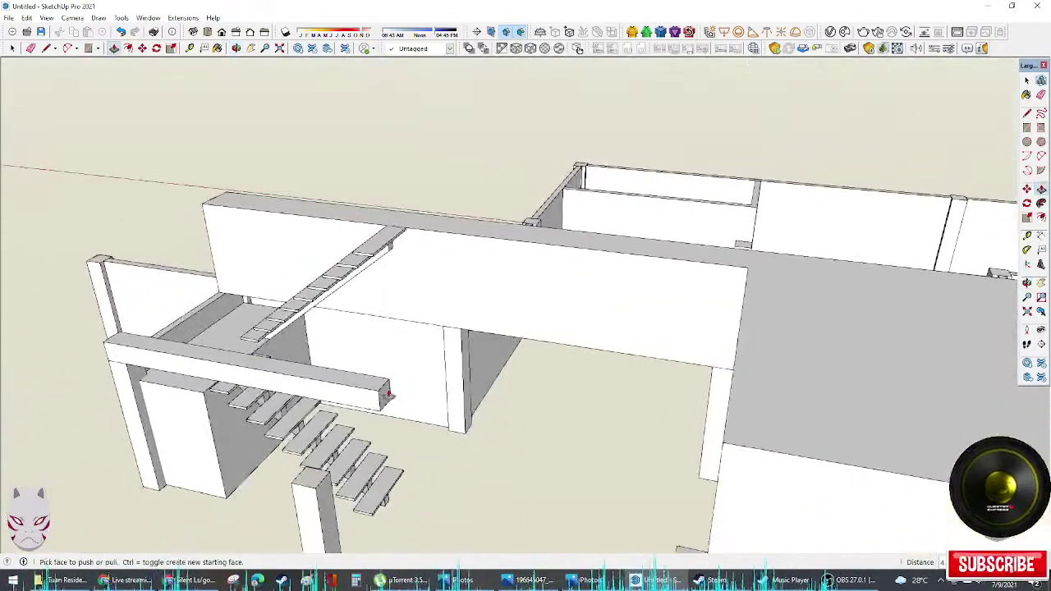
{"action": "scroll", "coordinate": [388, 396], "scroll_direction": "up", "scroll_amount": 2}
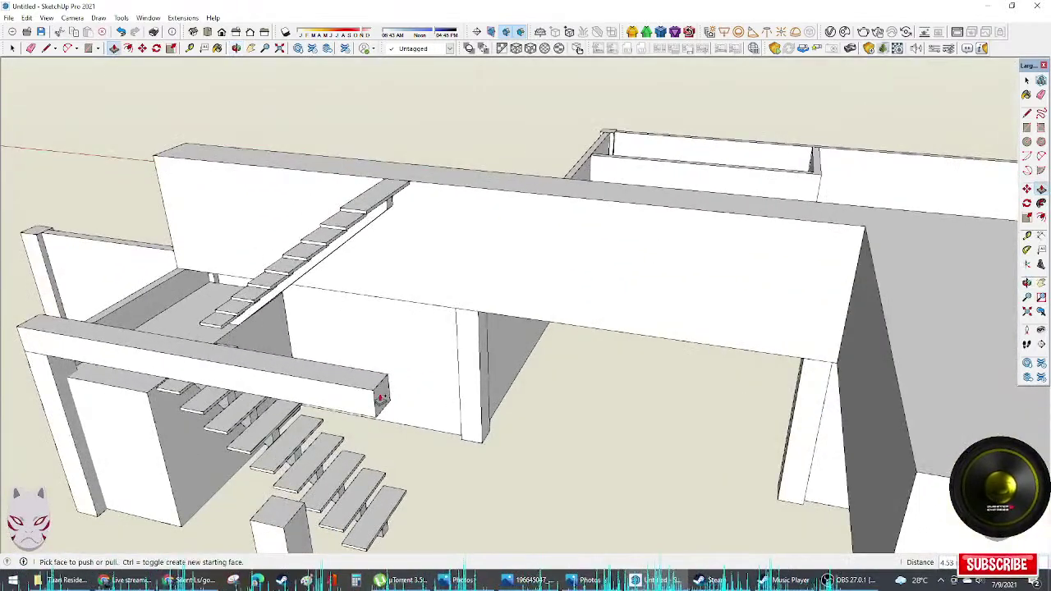
{"action": "left_click", "coordinate": [270, 498]}
{"action": "middle_click_drag", "start_coordinate": [330, 460], "coordinate": [454, 364]}
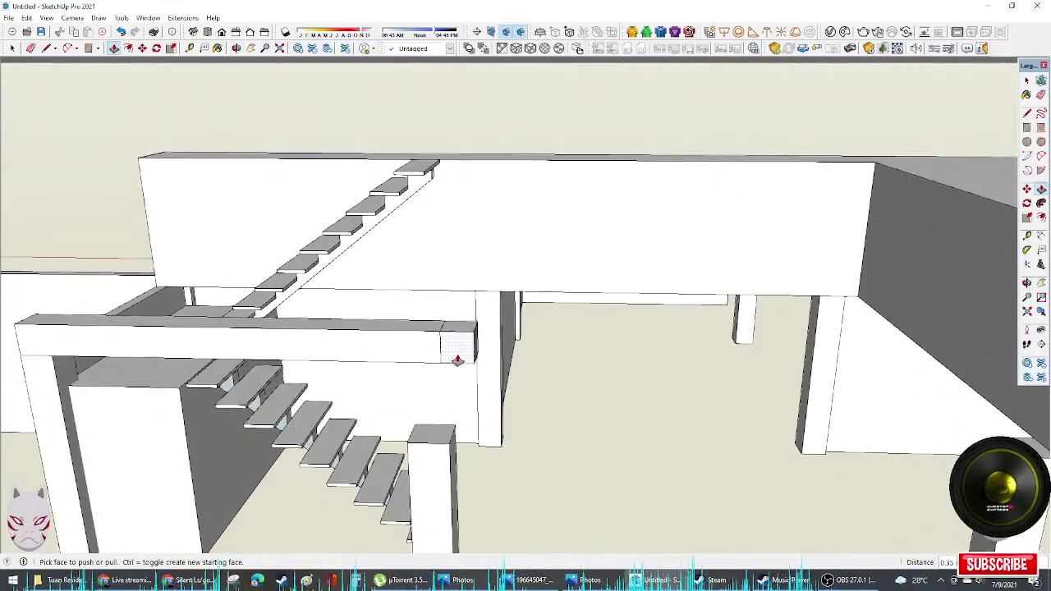
Step: Pull the end segment forward over the front column and extend its opposite face back to the upper wall as a cross beam
{"action": "left_click", "coordinate": [457, 354]}
{"action": "left_click", "coordinate": [450, 447]}
{"action": "middle_click_drag", "start_coordinate": [451, 448], "coordinate": [510, 314]}
{"action": "left_click", "coordinate": [355, 260]}
{"action": "scroll", "coordinate": [510, 315], "scroll_direction": "down", "scroll_amount": 2}
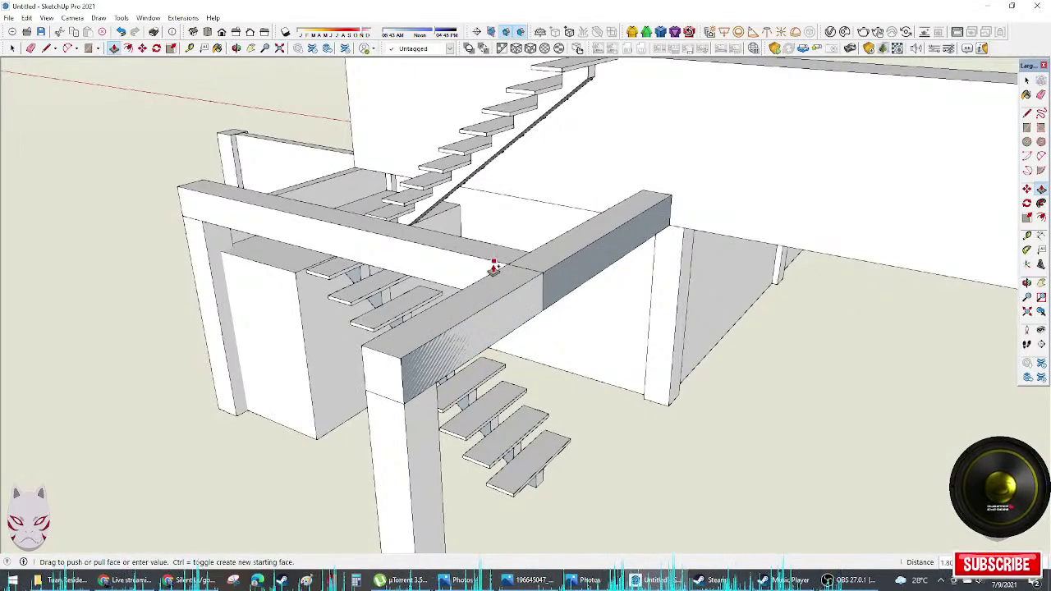
Step: Push/Pull the cross beam's faces above the front column and erase the seam edges where the two beams meet
{"action": "left_click", "coordinate": [549, 290]}
{"action": "left_click", "coordinate": [375, 376]}
{"action": "key", "text": "ctrl"}
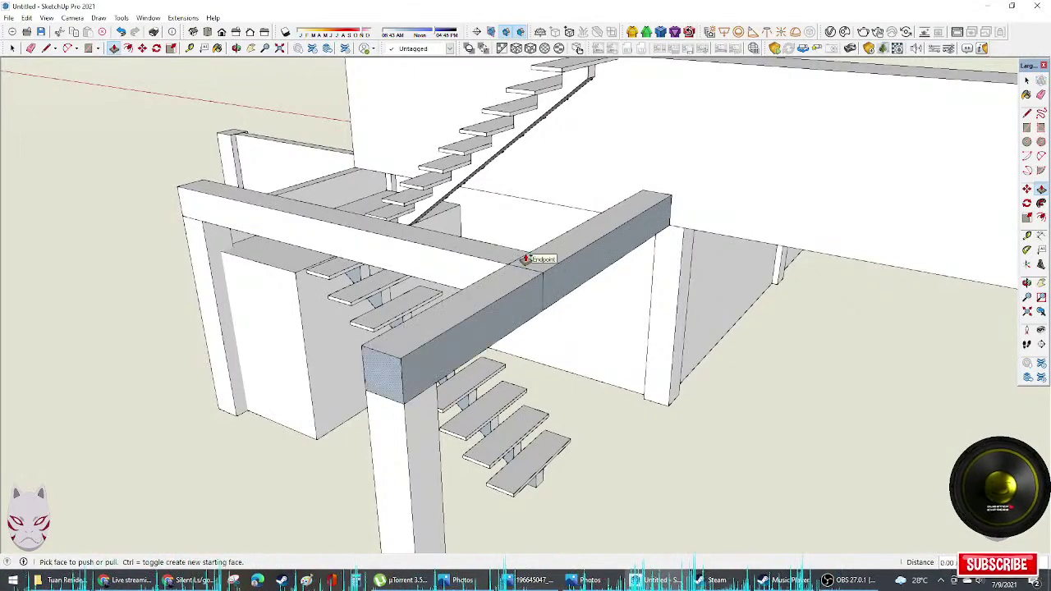
{"action": "left_click", "coordinate": [528, 255]}
{"action": "key", "text": "e"}
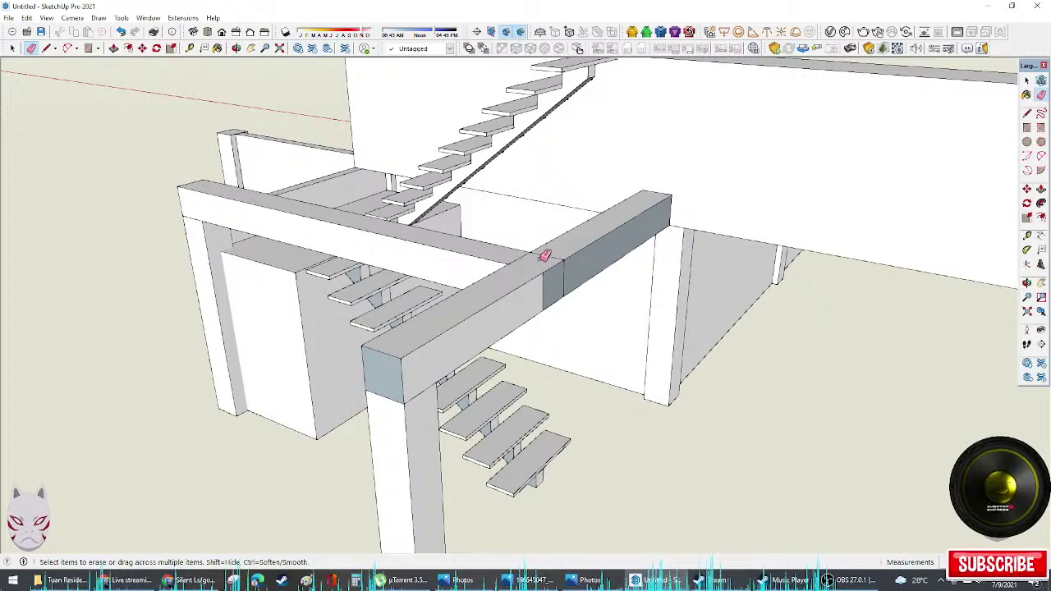
{"action": "scroll", "coordinate": [549, 262], "scroll_direction": "down", "scroll_amount": 4}
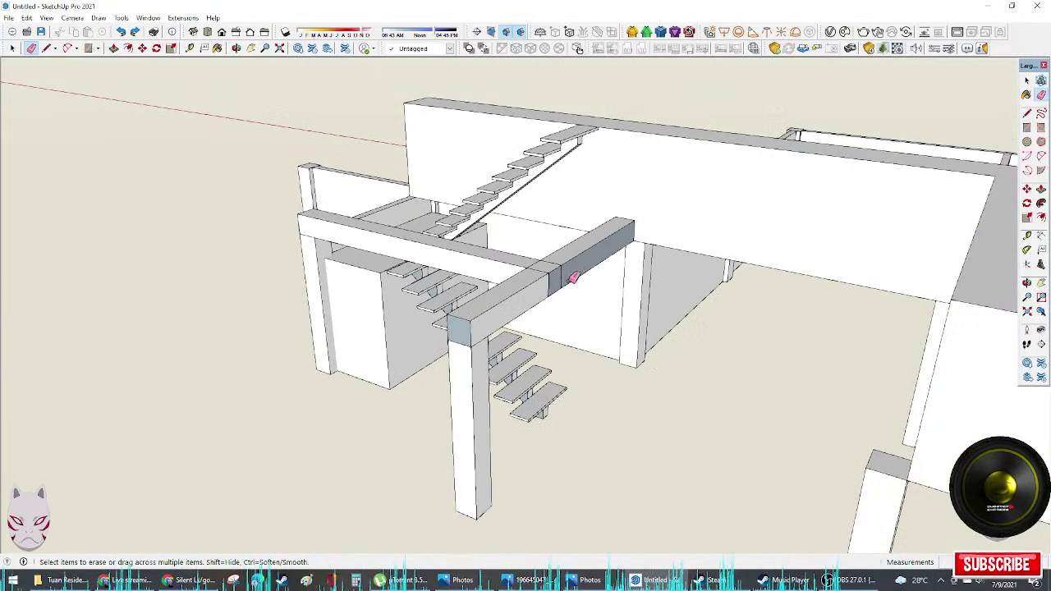
Step: Extend a beam from the cross beam's end above the front column to the column beside the raised slab
{"action": "key", "text": "p"}
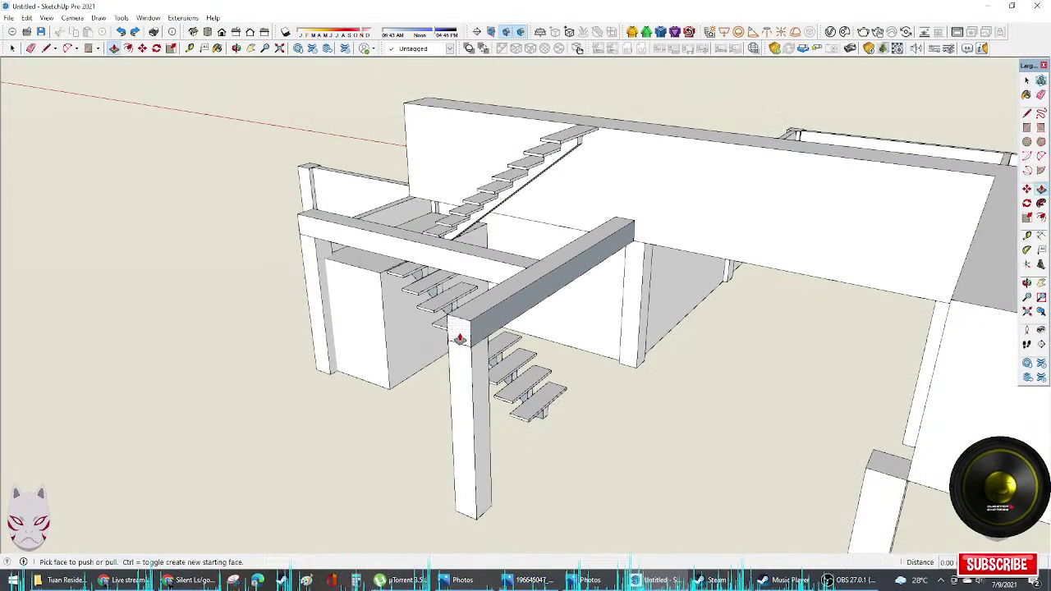
{"action": "middle_click_drag", "start_coordinate": [487, 345], "coordinate": [413, 298]}
{"action": "left_click_drag", "start_coordinate": [413, 298], "coordinate": [755, 462]}
{"action": "middle_click_drag", "start_coordinate": [720, 394], "coordinate": [993, 285]}
{"action": "key", "text": "space"}
{"action": "scroll", "coordinate": [883, 257], "scroll_direction": "up", "scroll_amount": 3}
{"action": "middle_click_drag", "start_coordinate": [856, 254], "coordinate": [640, 202]}
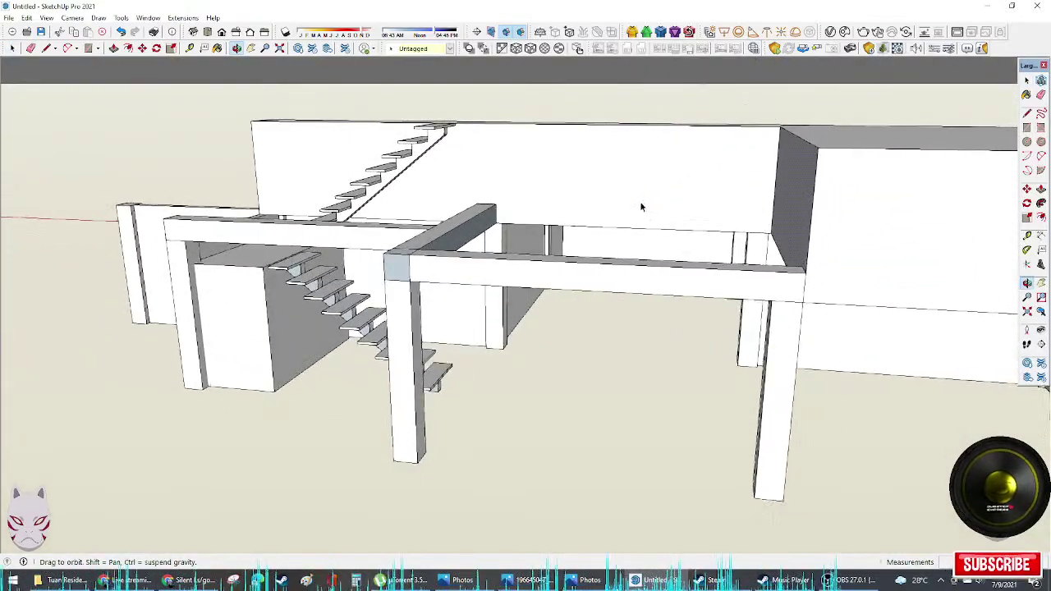
Step: Switch to Photos and examine how the columns run past the floor beams beside the stairs in the front elevation photo
{"action": "middle_click_drag", "start_coordinate": [998, 292], "coordinate": [775, 328]}
{"action": "scroll", "coordinate": [615, 370], "scroll_direction": "up", "scroll_amount": 5}
{"action": "middle_click_drag", "start_coordinate": [548, 302], "coordinate": [607, 281]}
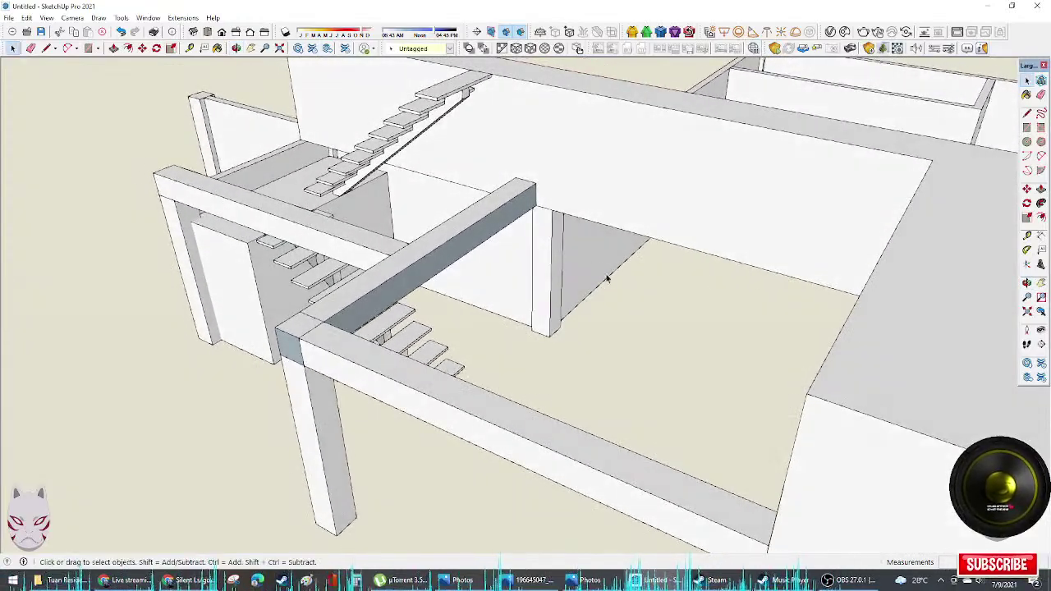
{"action": "scroll", "coordinate": [526, 296], "scroll_direction": "down", "scroll_amount": 3}
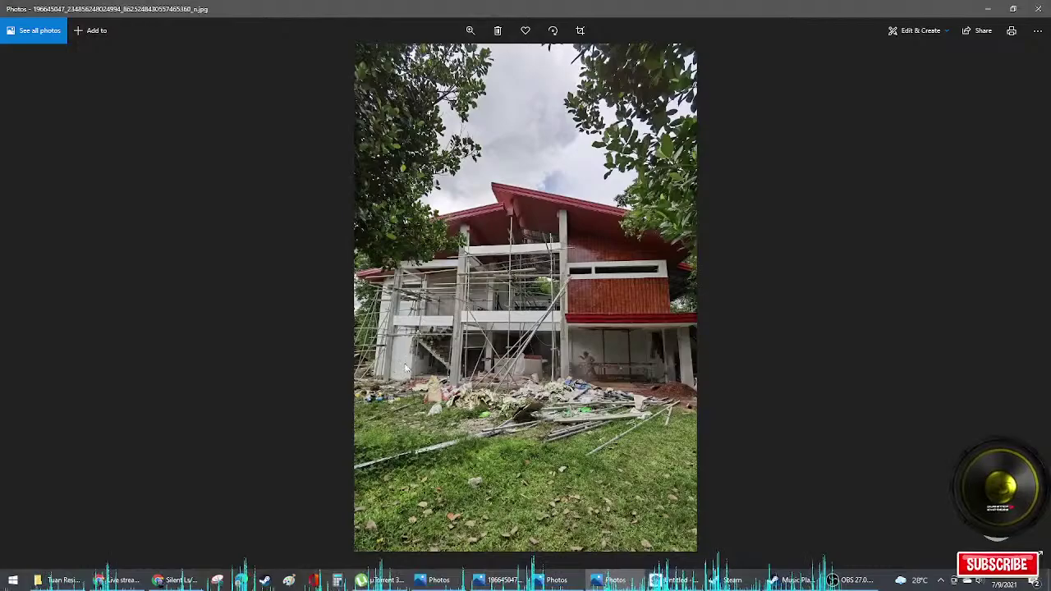
{"action": "scroll", "coordinate": [427, 362], "scroll_direction": "down", "scroll_amount": 1}
{"action": "scroll", "coordinate": [451, 354], "scroll_direction": "up", "scroll_amount": 1}
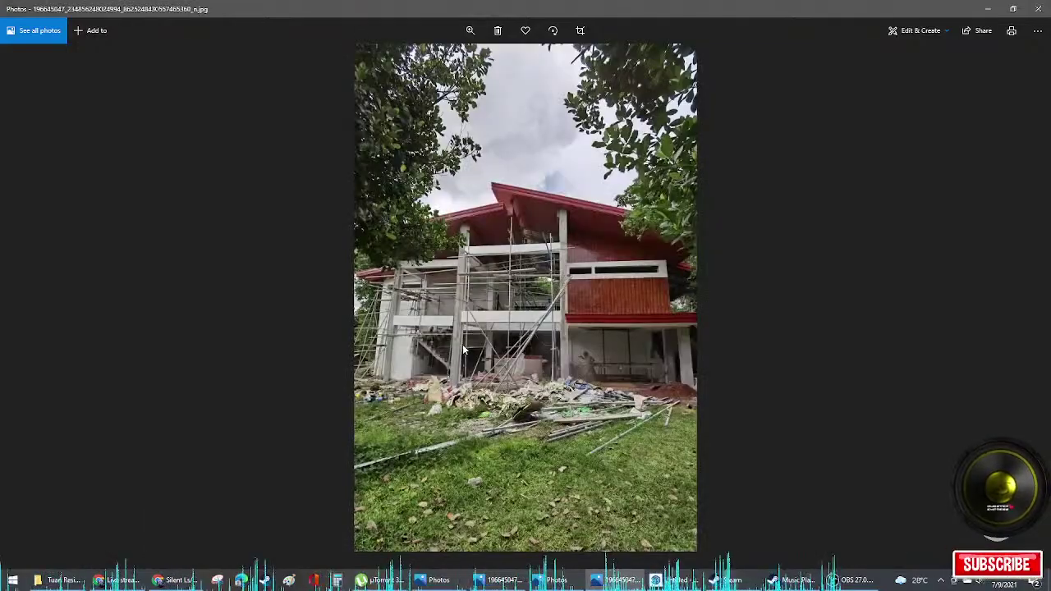
{"action": "scroll", "coordinate": [440, 343], "scroll_direction": "up", "scroll_amount": 5}
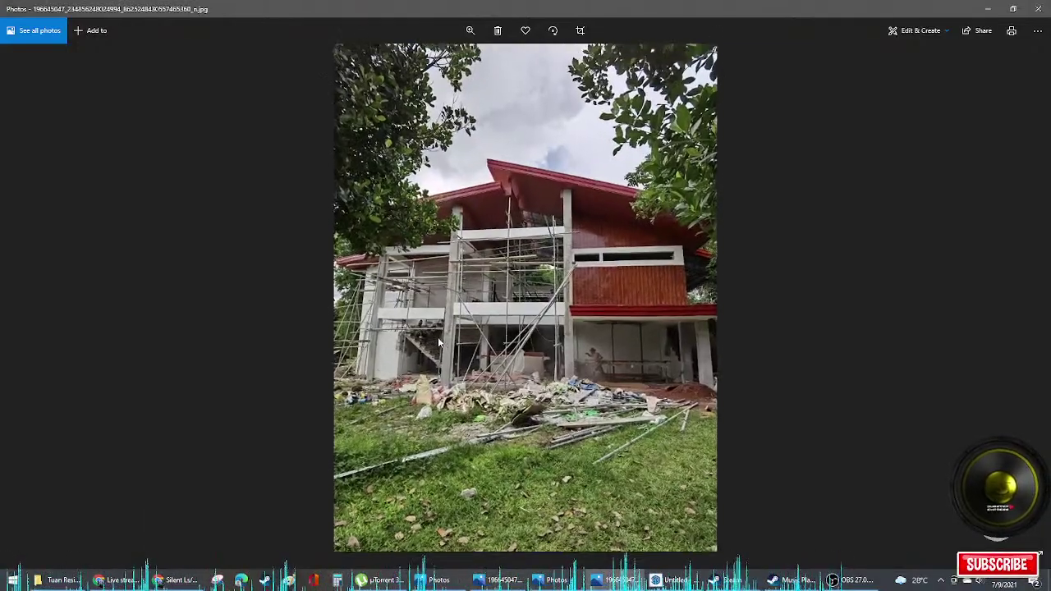
{"action": "scroll", "coordinate": [353, 288], "scroll_direction": "up", "scroll_amount": 1}
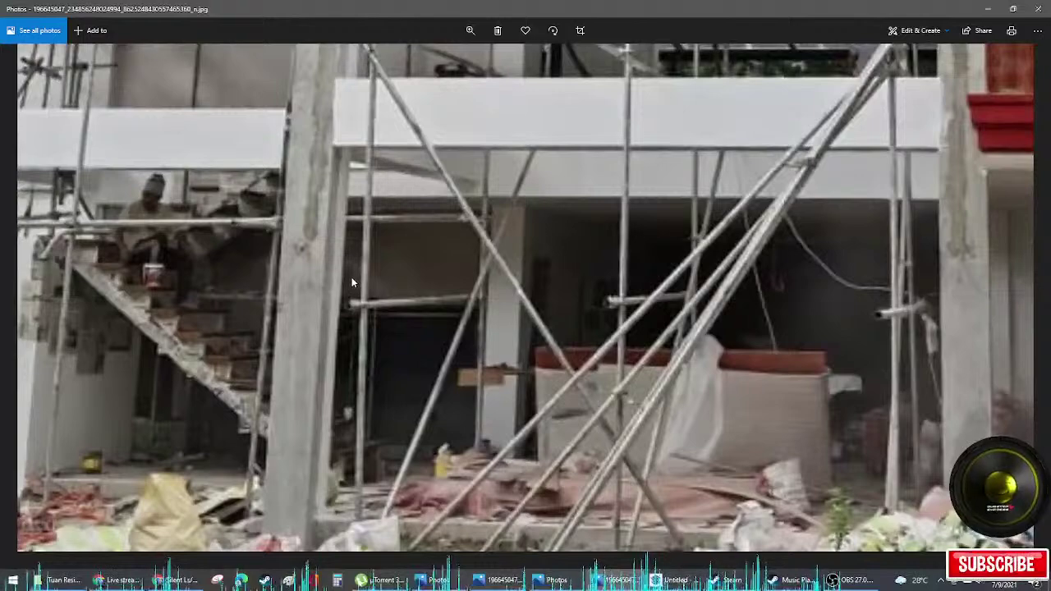
{"action": "scroll", "coordinate": [360, 254], "scroll_direction": "down", "scroll_amount": 4}
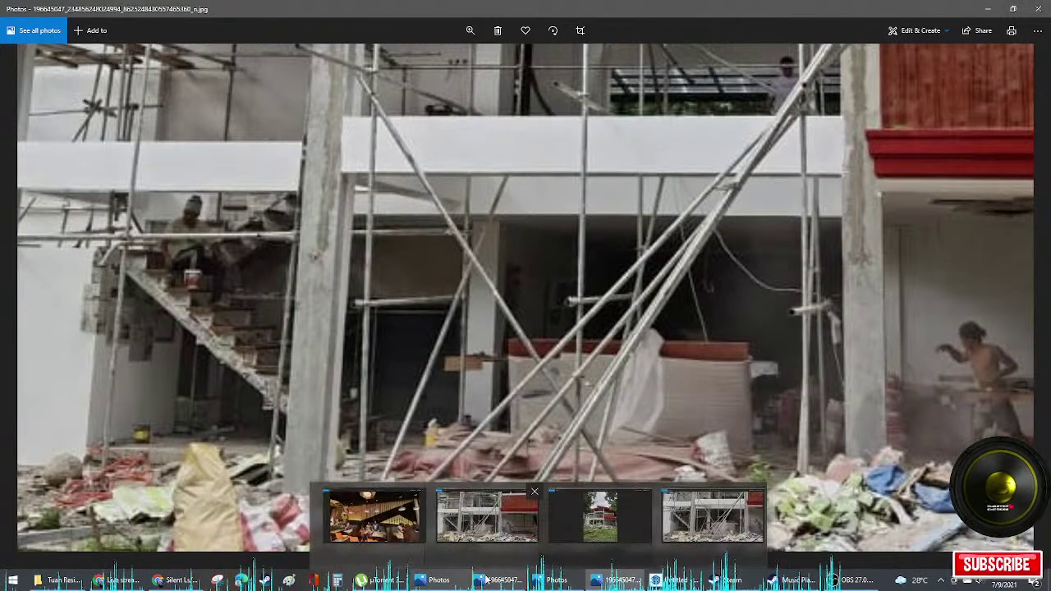
Step: Switch back to SketchUp and copy the column beside the landing straight up onto the top of the beam
{"action": "left_click", "coordinate": [673, 579]}
{"action": "mouse_move", "coordinate": [451, 241]}
{"action": "middle_mouse_down"}
{"action": "mouse_move", "coordinate": [793, 253]}
{"action": "mouse_move", "coordinate": [853, 145]}
{"action": "mouse_move", "coordinate": [862, 225]}
{"action": "mouse_move", "coordinate": [607, 211]}
{"action": "mouse_move", "coordinate": [712, 107]}
{"action": "mouse_move", "coordinate": [713, 227]}
{"action": "mouse_move", "coordinate": [567, 238]}
{"action": "mouse_move", "coordinate": [850, 126]}
{"action": "mouse_move", "coordinate": [873, 85]}
{"action": "mouse_move", "coordinate": [805, 123]}
{"action": "mouse_move", "coordinate": [533, 216]}
{"action": "mouse_move", "coordinate": [764, 205]}
{"action": "mouse_move", "coordinate": [875, 265]}
{"action": "mouse_move", "coordinate": [481, 304]}
{"action": "mouse_move", "coordinate": [492, 271]}
{"action": "mouse_move", "coordinate": [526, 347]}
{"action": "mouse_move", "coordinate": [490, 300]}
{"action": "mouse_move", "coordinate": [882, 485]}
{"action": "mouse_move", "coordinate": [890, 505]}
{"action": "middle_mouse_up"}
{"action": "middle_click_drag", "start_coordinate": [600, 484], "coordinate": [661, 382]}
{"action": "left_click", "coordinate": [476, 472]}
{"action": "middle_click_drag", "start_coordinate": [477, 472], "coordinate": [566, 415]}
{"action": "key", "text": "m"}
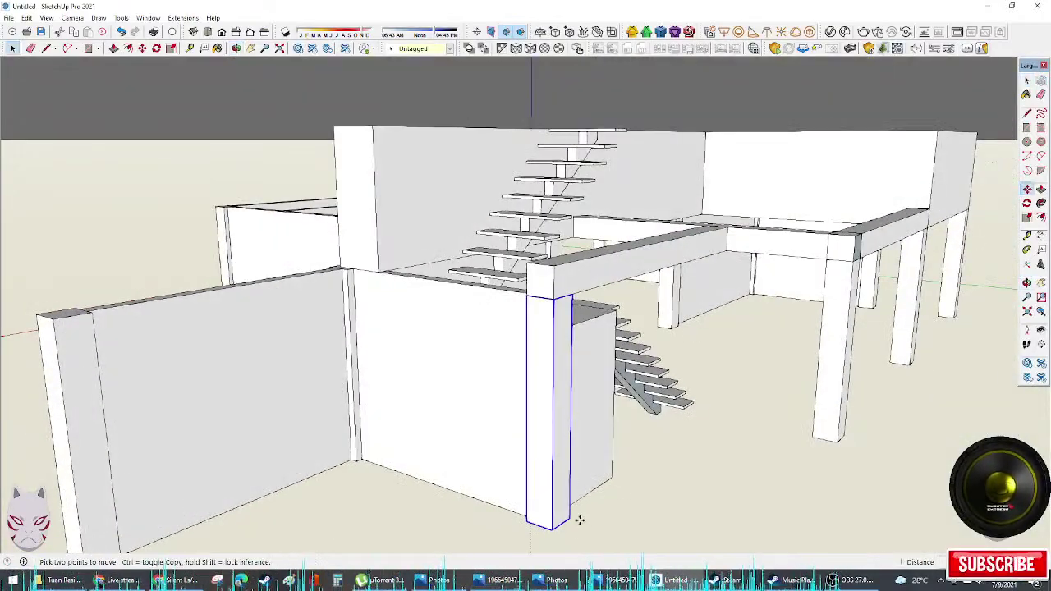
{"action": "left_click", "coordinate": [552, 530]}
{"action": "key", "text": "ctrl"}
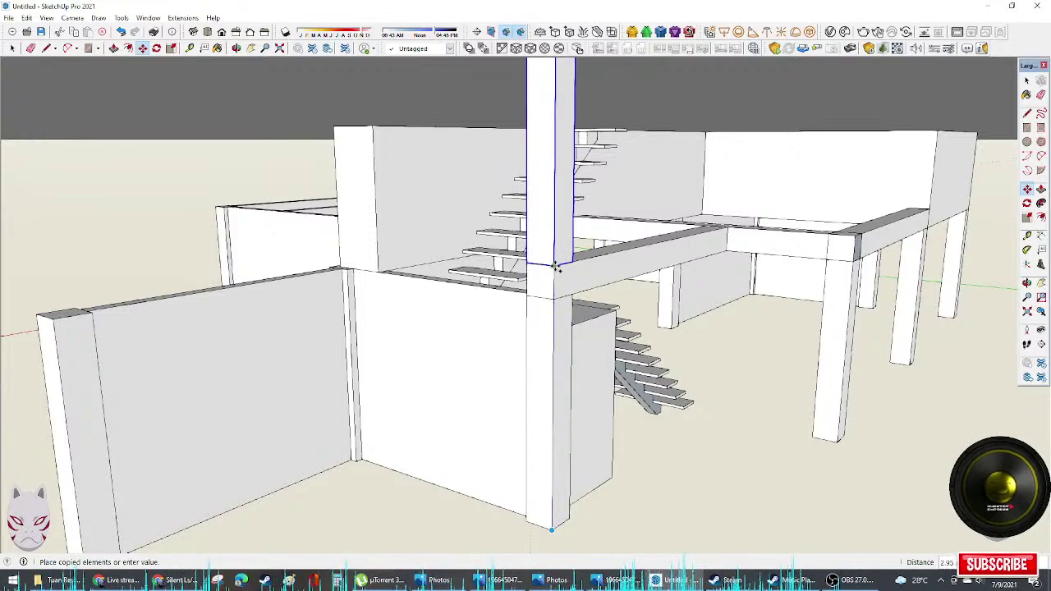
{"action": "middle_click_drag", "start_coordinate": [555, 267], "coordinate": [692, 441]}
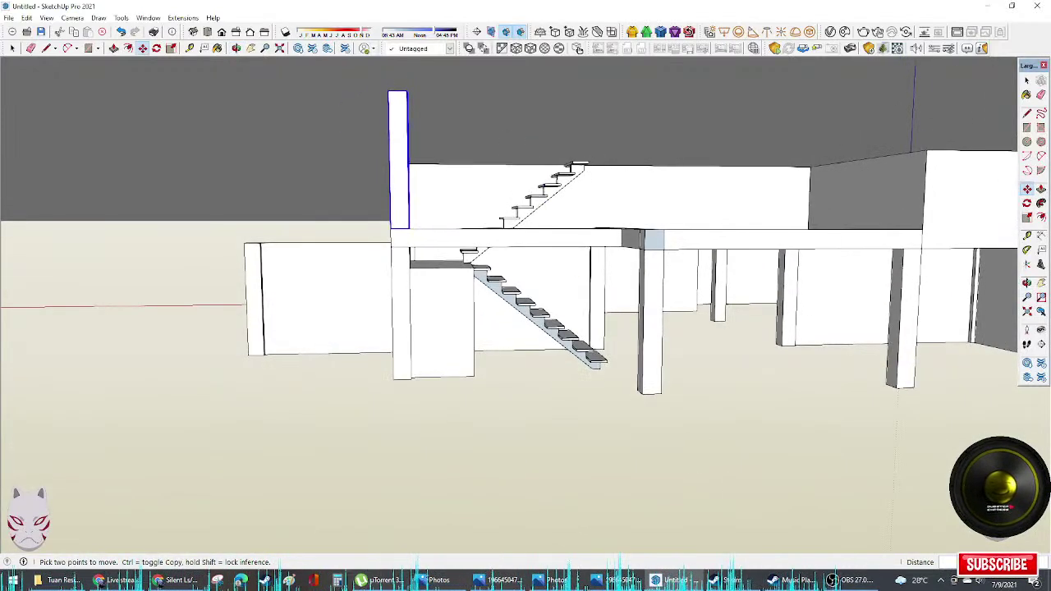
{"action": "key", "text": "alt+Tab"}
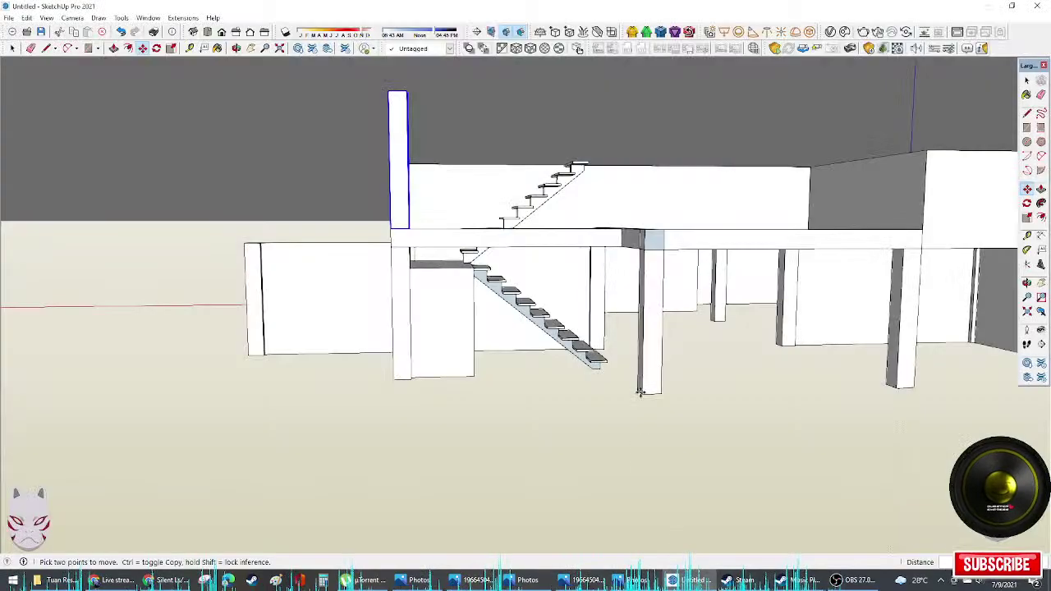
{"action": "mouse_move", "coordinate": [637, 345]}
{"action": "middle_mouse_down"}
{"action": "mouse_move", "coordinate": [615, 410]}
{"action": "mouse_move", "coordinate": [467, 413]}
{"action": "mouse_move", "coordinate": [492, 304]}
{"action": "mouse_move", "coordinate": [566, 316]}
{"action": "middle_mouse_up"}
{"action": "scroll", "coordinate": [775, 314], "scroll_direction": "up", "scroll_amount": 4}
{"action": "middle_click_drag", "start_coordinate": [786, 316], "coordinate": [396, 455]}
{"action": "scroll", "coordinate": [674, 365], "scroll_direction": "down", "scroll_amount": 2}
{"action": "key", "text": "Delete"}
{"action": "scroll", "coordinate": [603, 419], "scroll_direction": "down", "scroll_amount": 1}
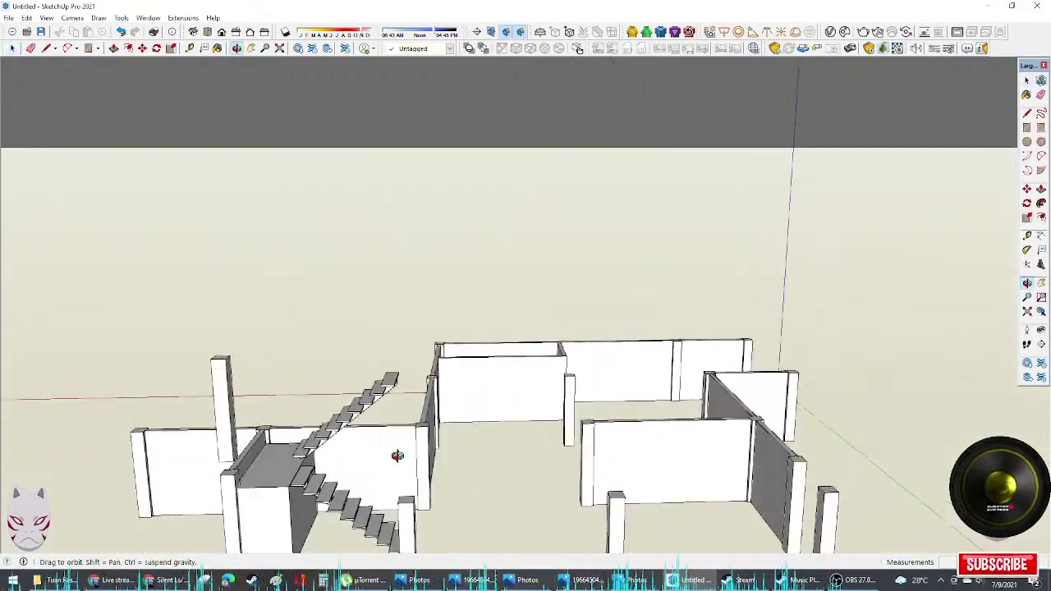
{"action": "scroll", "coordinate": [303, 459], "scroll_direction": "up", "scroll_amount": 2}
{"action": "left_click", "coordinate": [192, 411]}
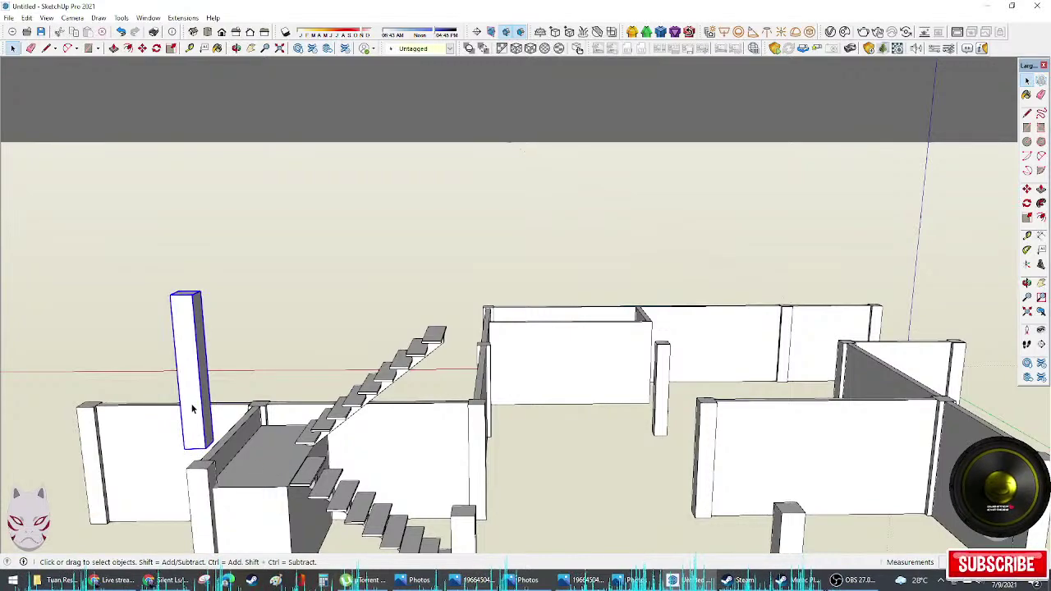
{"action": "key", "text": "Delete"}
{"action": "middle_click_drag", "start_coordinate": [206, 469], "coordinate": [413, 490]}
{"action": "key", "text": "ctrl+z"}
{"action": "key", "text": "ctrl+z"}
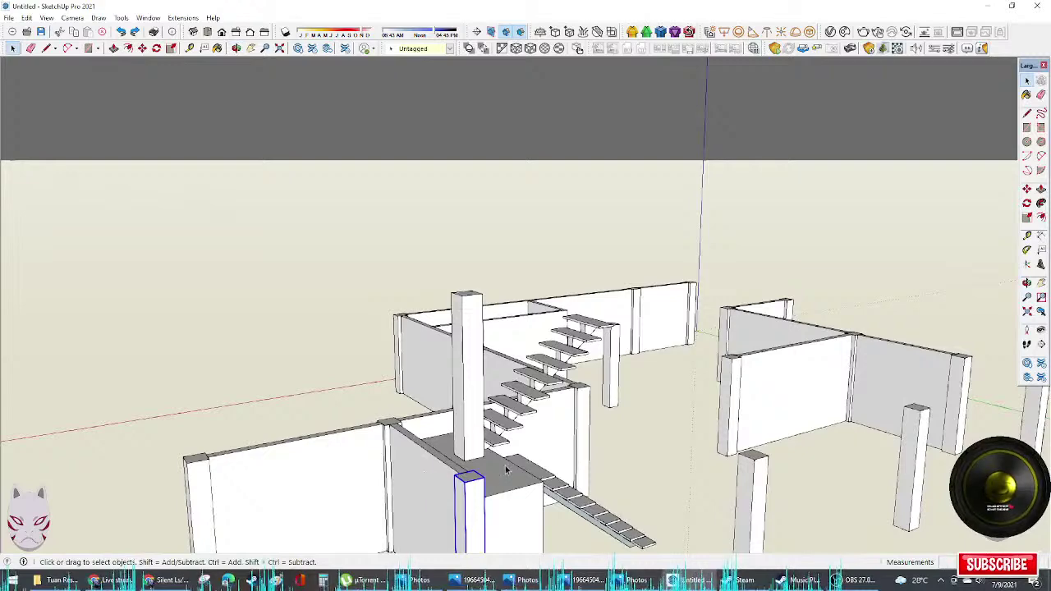
Step: Erase the seam edge at the beam corner above the front column and push the corner block in 0.35 m
{"action": "mouse_move", "coordinate": [500, 470]}
{"action": "middle_mouse_down"}
{"action": "mouse_move", "coordinate": [537, 399]}
{"action": "mouse_move", "coordinate": [704, 488]}
{"action": "mouse_move", "coordinate": [791, 481]}
{"action": "mouse_move", "coordinate": [765, 462]}
{"action": "middle_mouse_up"}
{"action": "key", "text": "e"}
{"action": "left_click", "coordinate": [765, 445]}
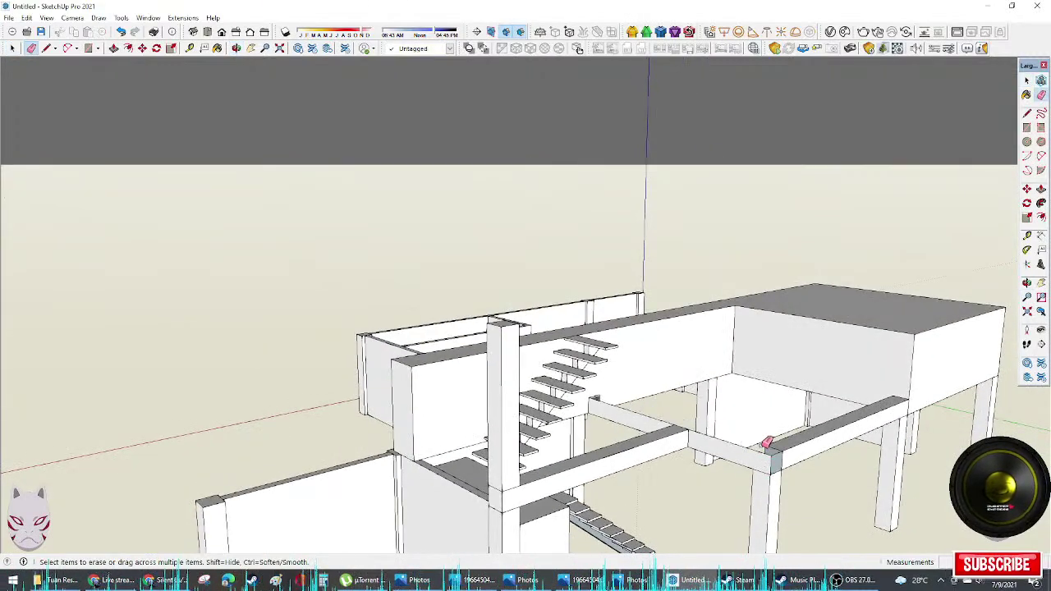
{"action": "key", "text": "ctrl+z"}
{"action": "left_click_drag", "start_coordinate": [790, 458], "coordinate": [789, 465]}
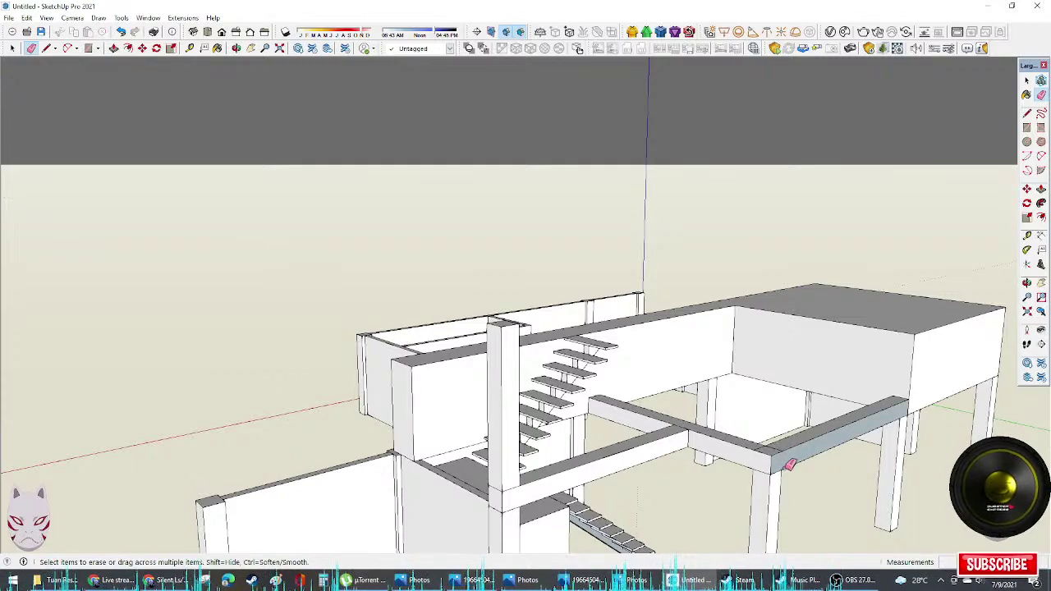
{"action": "mouse_move", "coordinate": [785, 472]}
{"action": "middle_mouse_down"}
{"action": "mouse_move", "coordinate": [417, 460]}
{"action": "mouse_move", "coordinate": [476, 410]}
{"action": "mouse_move", "coordinate": [641, 490]}
{"action": "middle_mouse_up"}
{"action": "key", "text": "p"}
{"action": "left_click", "coordinate": [626, 494]}
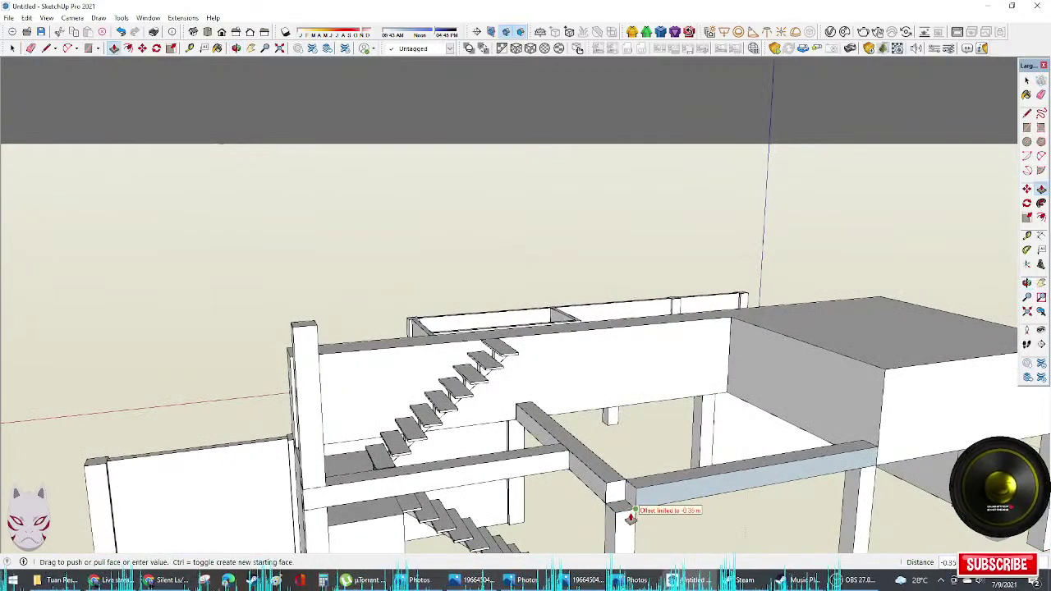
{"action": "left_click", "coordinate": [630, 517]}
Step: Scale the front column upward past the beams to about the top level of the upper column beside the landing
{"action": "scroll", "coordinate": [622, 515], "scroll_direction": "up", "scroll_amount": 1}
{"action": "key", "text": "space"}
{"action": "left_click", "coordinate": [622, 516]}
{"action": "scroll", "coordinate": [621, 516], "scroll_direction": "down", "scroll_amount": 2}
{"action": "key", "text": "s"}
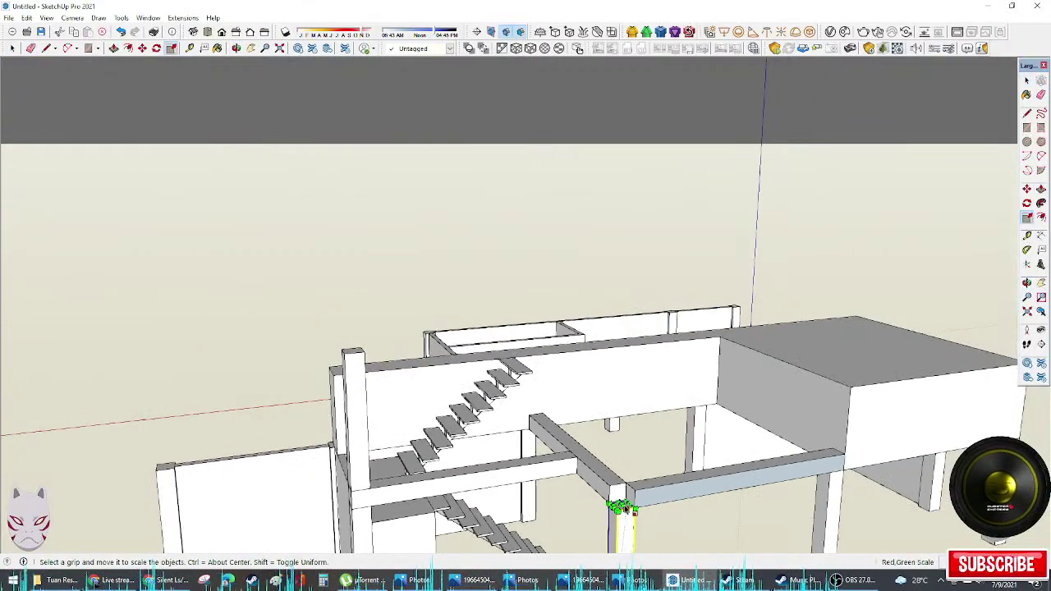
{"action": "left_click_drag", "start_coordinate": [621, 500], "coordinate": [629, 349]}
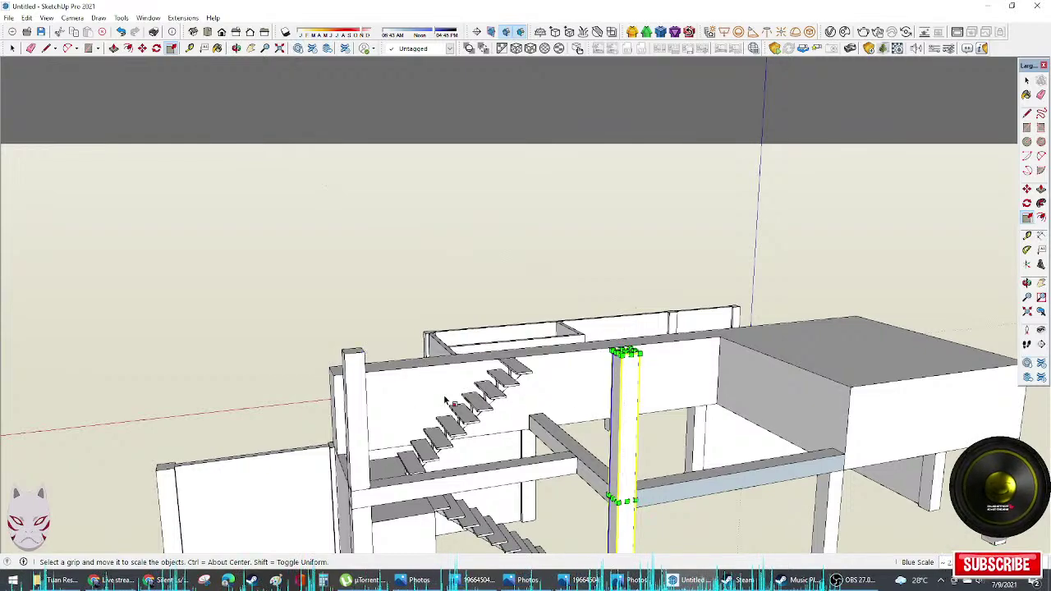
Step: Push in the beam's corner block between the lower and upper columns beside the landing and erase the leftover edge
{"action": "middle_click_drag", "start_coordinate": [629, 348], "coordinate": [471, 511]}
{"action": "left_click", "coordinate": [545, 406]}
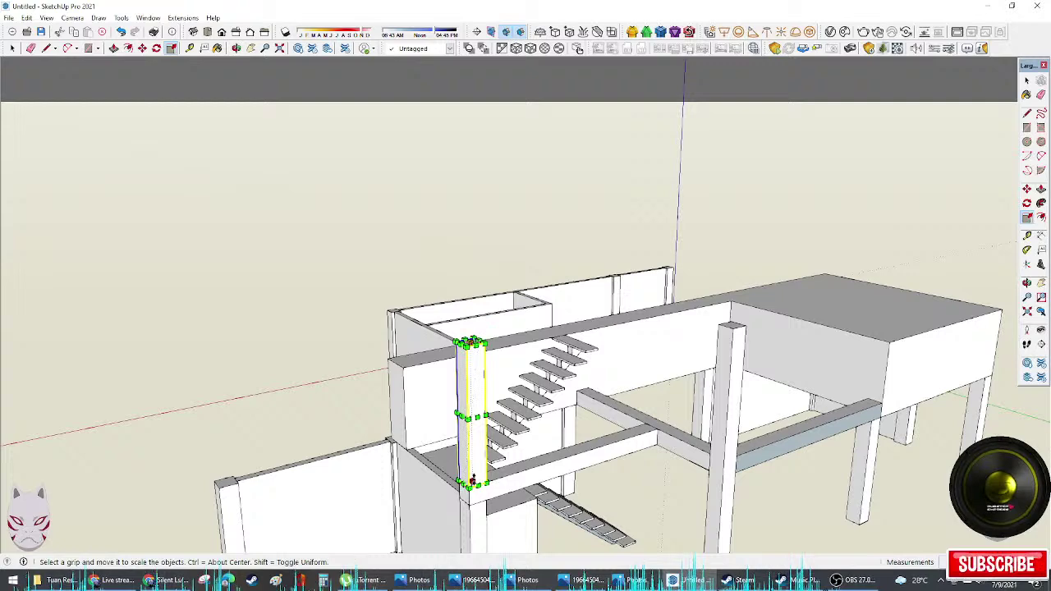
{"action": "key", "text": "space"}
{"action": "left_click", "coordinate": [482, 497]}
{"action": "key", "text": "s"}
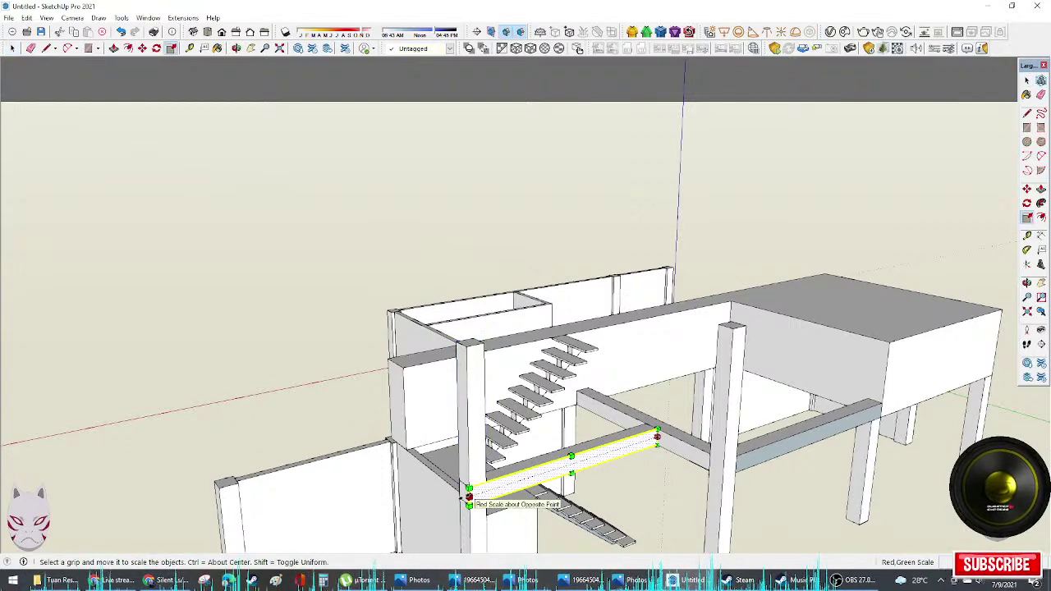
{"action": "key", "text": "space"}
{"action": "key", "text": "p"}
{"action": "left_click", "coordinate": [467, 497]}
{"action": "left_click", "coordinate": [471, 498]}
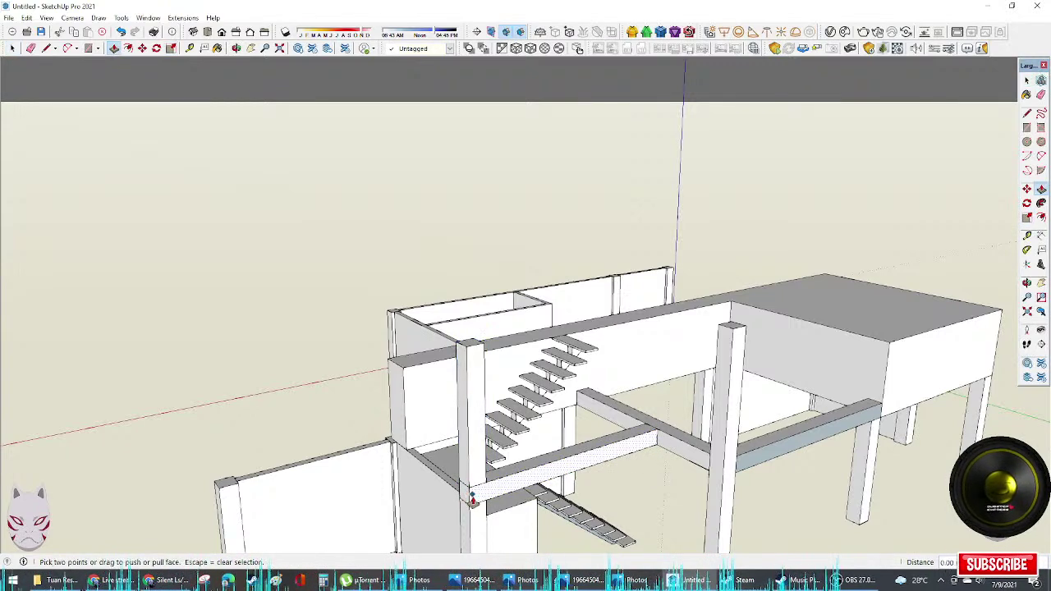
{"action": "key", "text": "space"}
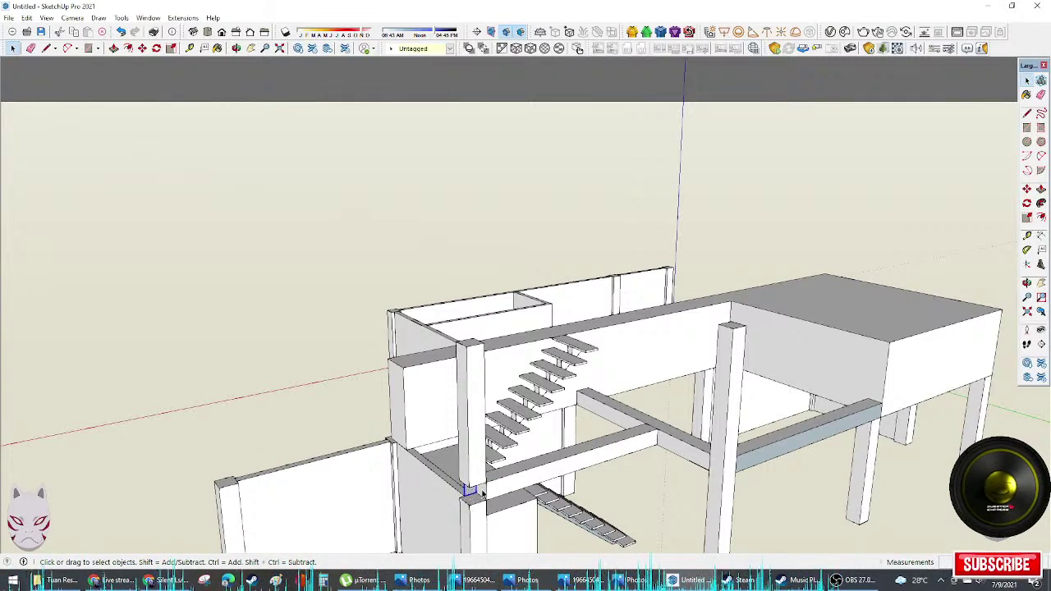
{"action": "scroll", "coordinate": [482, 494], "scroll_direction": "up", "scroll_amount": 5}
{"action": "key", "text": "e"}
{"action": "left_click", "coordinate": [587, 437]}
Step: Scale the lower column beside the landing upward past the beam to about the top level of the front column
{"action": "mouse_move", "coordinate": [648, 440]}
{"action": "middle_mouse_down"}
{"action": "mouse_move", "coordinate": [891, 455]}
{"action": "mouse_move", "coordinate": [882, 509]}
{"action": "middle_mouse_up"}
{"action": "key", "text": "space"}
{"action": "scroll", "coordinate": [767, 498], "scroll_direction": "down", "scroll_amount": 4}
{"action": "key", "text": "s"}
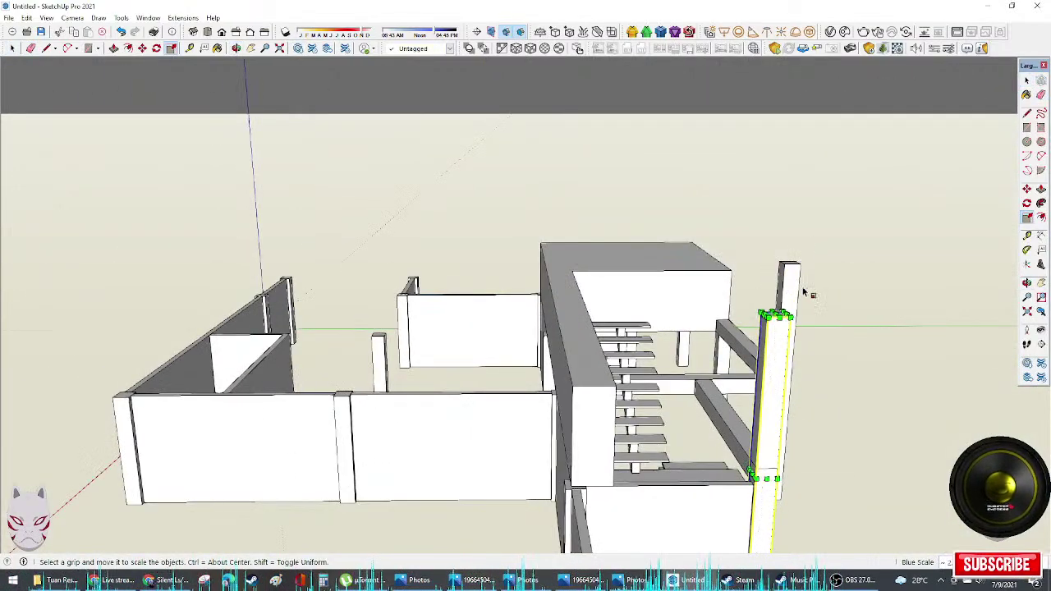
{"action": "middle_click_drag", "start_coordinate": [809, 293], "coordinate": [538, 463]}
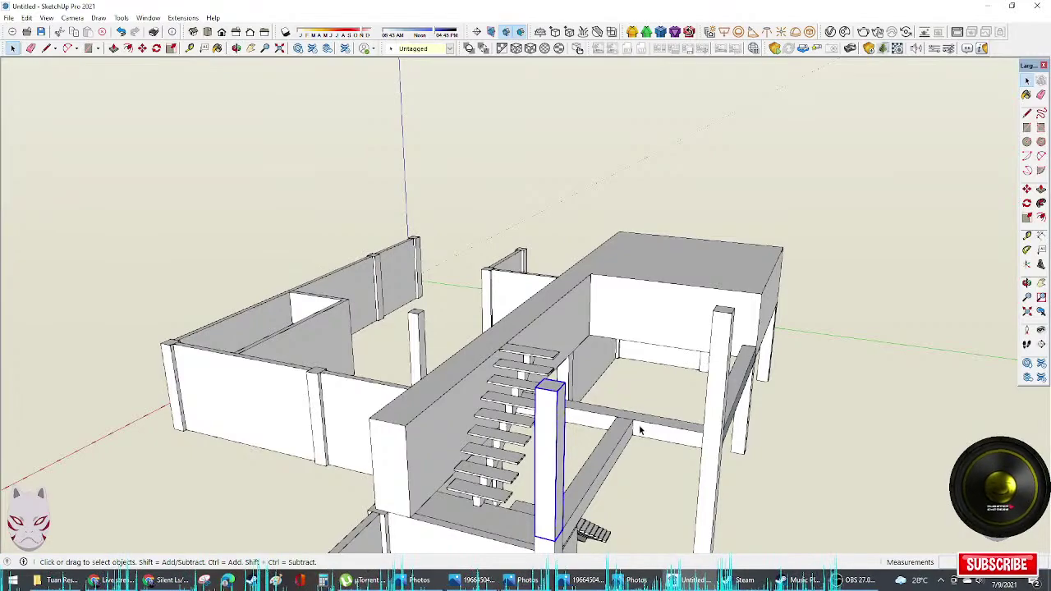
{"action": "middle_click_drag", "start_coordinate": [640, 429], "coordinate": [552, 451]}
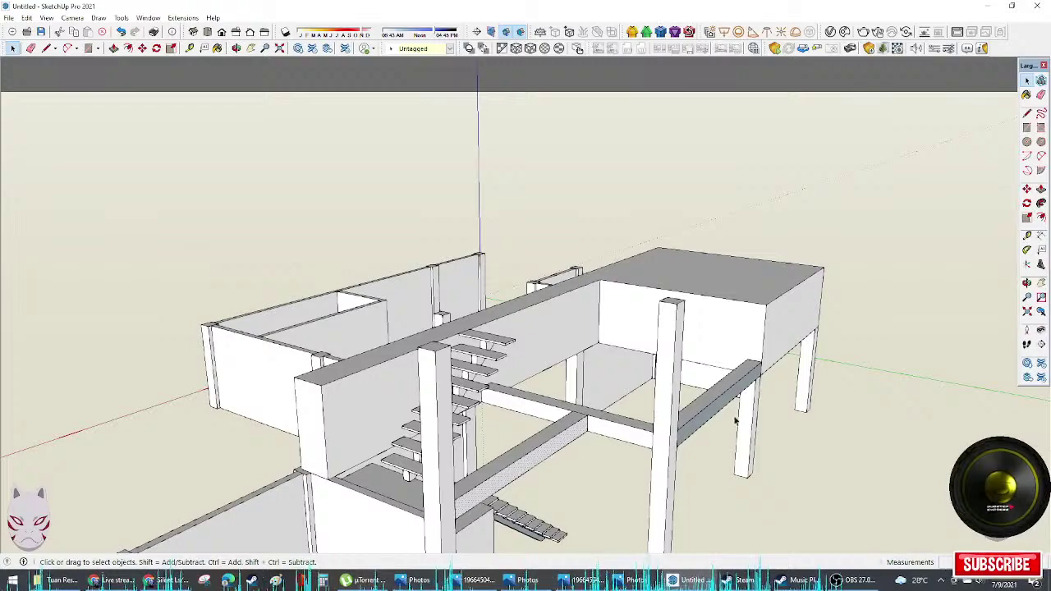
Step: Examine the columns and floor beams from the front and from below, and measure the height under the beam at the front column
{"action": "middle_click_drag", "start_coordinate": [735, 420], "coordinate": [589, 344]}
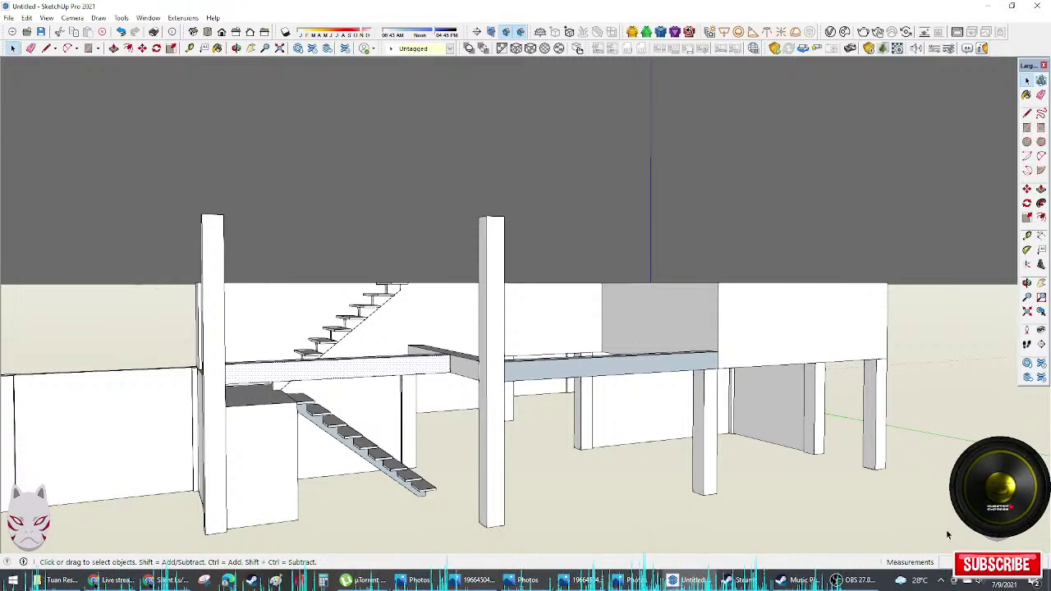
{"action": "middle_click_drag", "start_coordinate": [393, 421], "coordinate": [237, 316]}
{"action": "scroll", "coordinate": [367, 367], "scroll_direction": "up", "scroll_amount": 3}
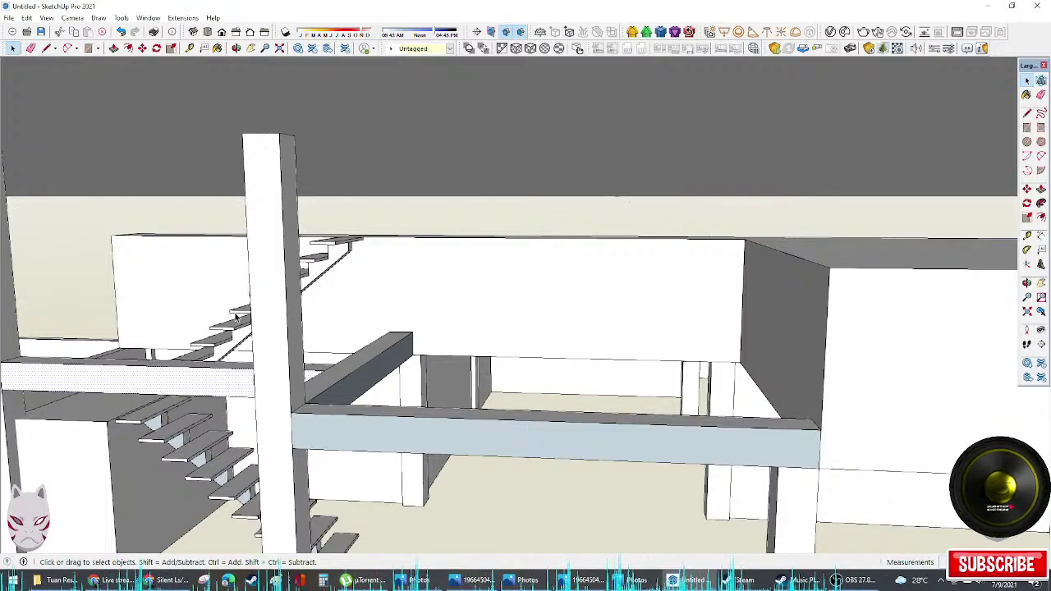
{"action": "middle_click_drag", "start_coordinate": [90, 329], "coordinate": [281, 230]}
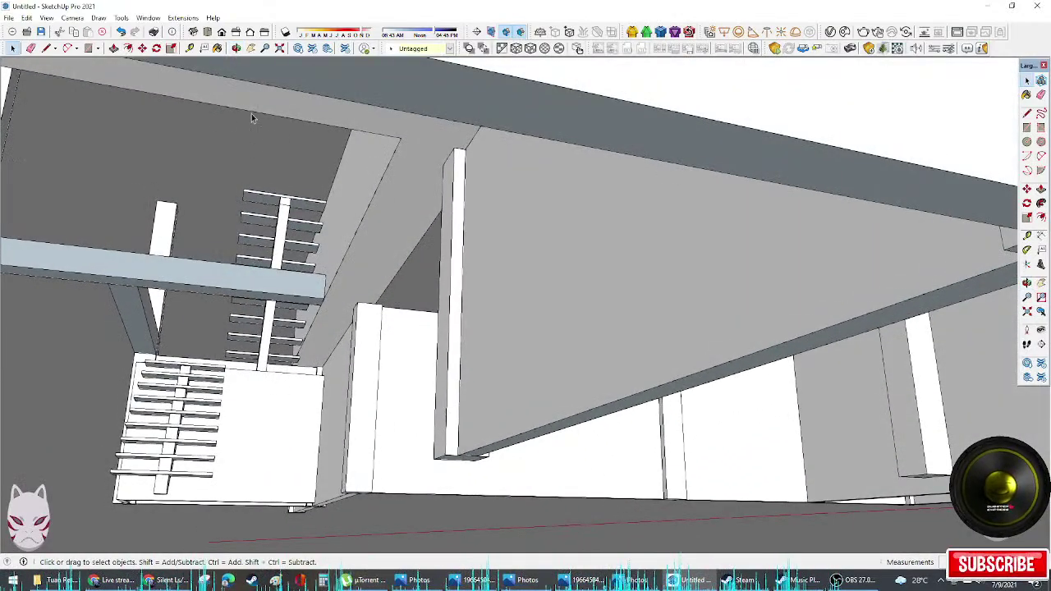
{"action": "middle_click_drag", "start_coordinate": [251, 117], "coordinate": [793, 237]}
{"action": "key", "text": "r"}
{"action": "scroll", "coordinate": [784, 259], "scroll_direction": "down", "scroll_amount": 2}
{"action": "middle_click_drag", "start_coordinate": [733, 287], "coordinate": [727, 293]}
{"action": "key", "text": "d"}
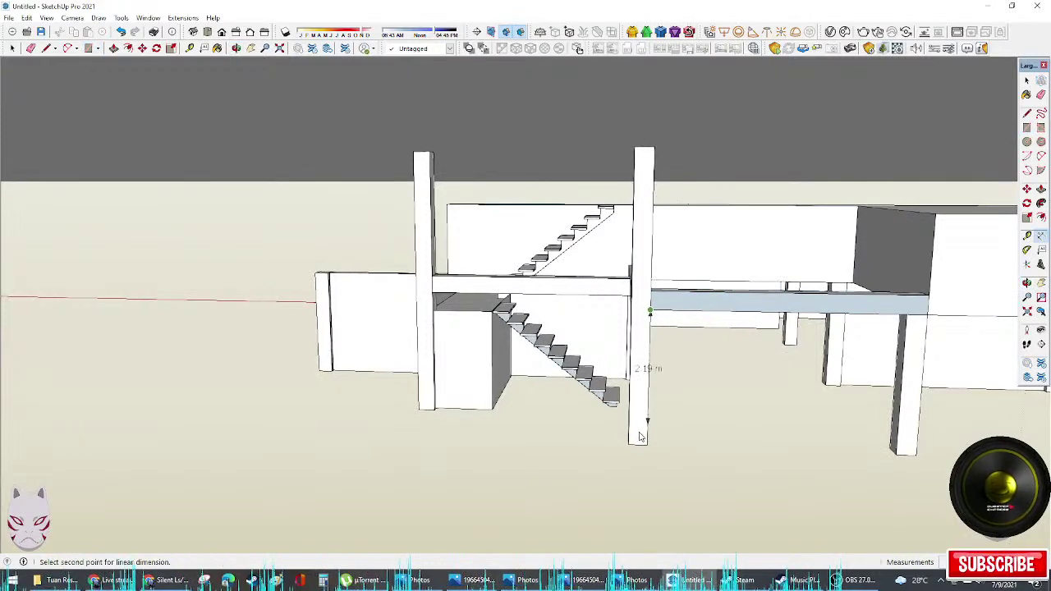
{"action": "middle_click_drag", "start_coordinate": [681, 364], "coordinate": [715, 375]}
Step: Move the connected upper floor slab and its beams straight up along the blue axis
{"action": "key", "text": "space"}
{"action": "triple_click", "coordinate": [711, 376]}
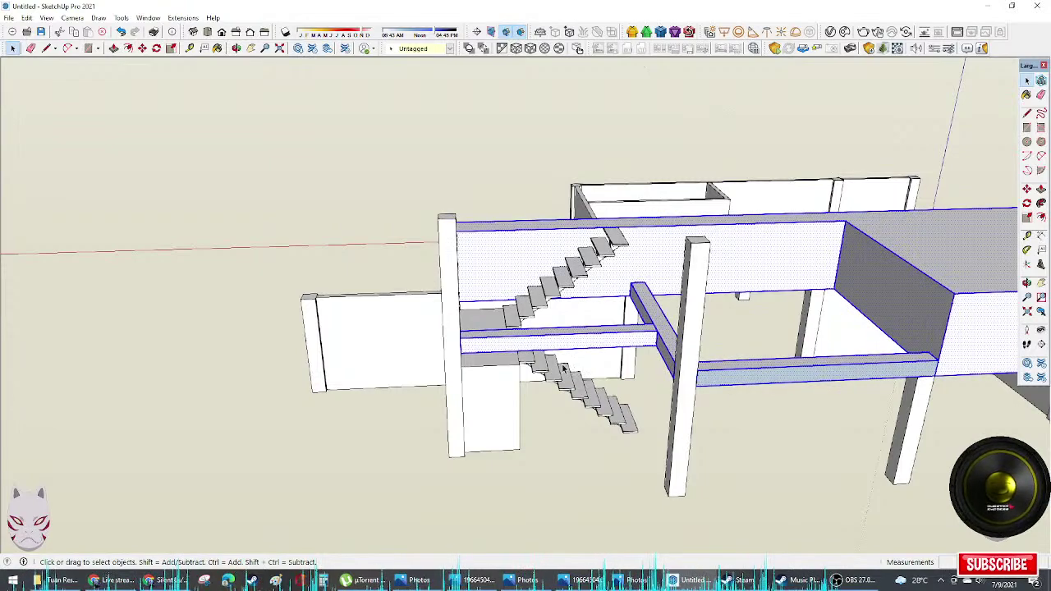
{"action": "middle_click_drag", "start_coordinate": [563, 369], "coordinate": [492, 327]}
{"action": "key", "text": "m"}
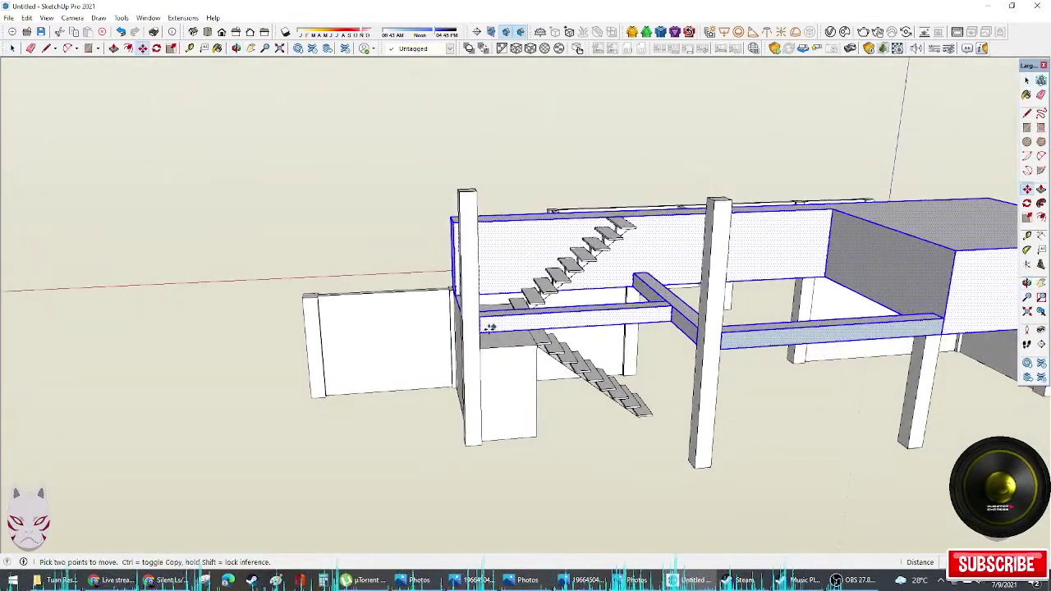
{"action": "left_click", "coordinate": [481, 334]}
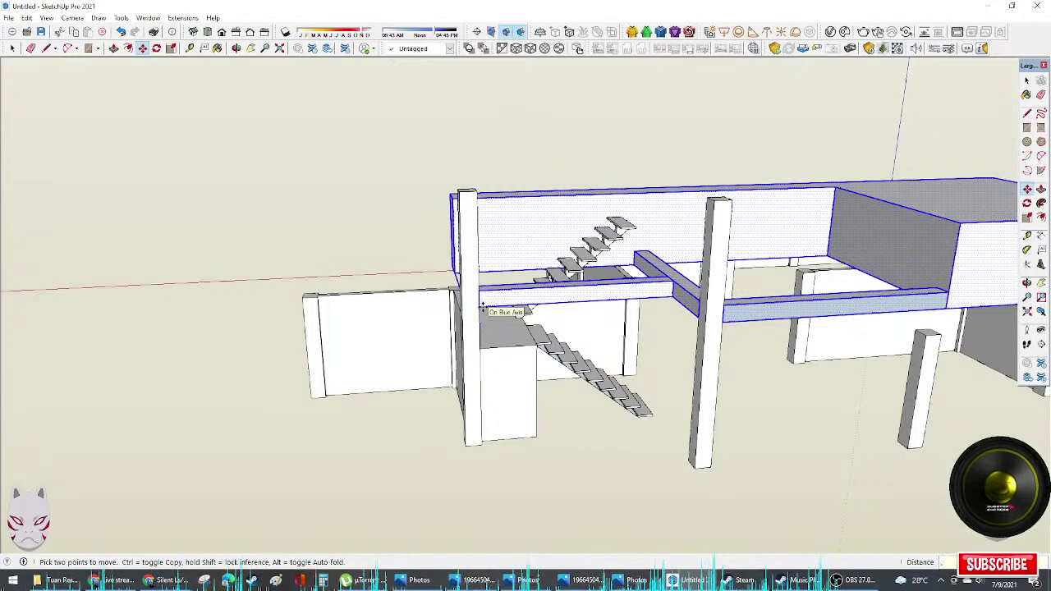
{"action": "left_click", "coordinate": [483, 306]}
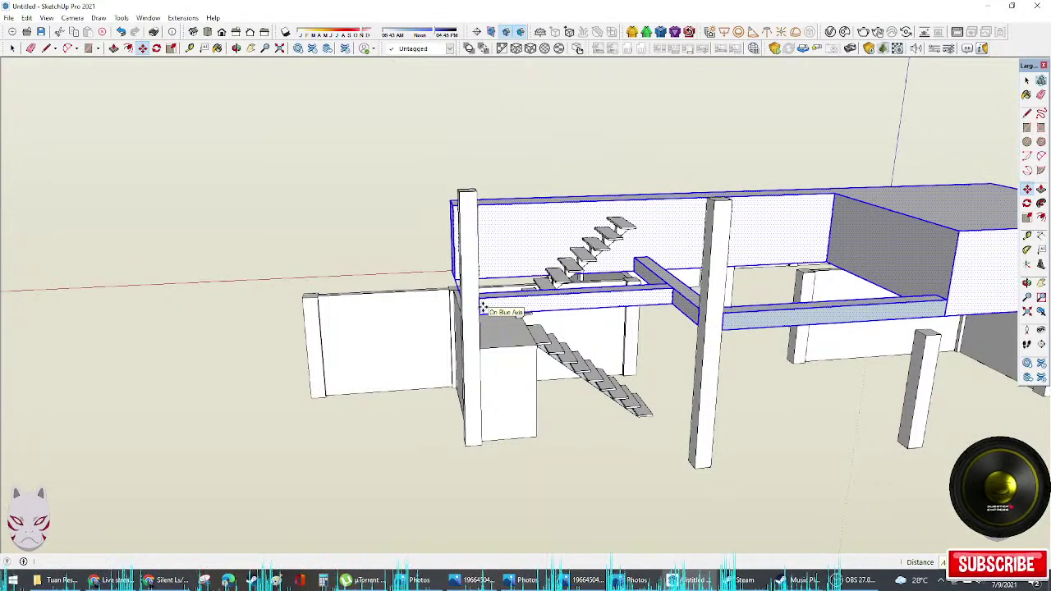
Step: Pull the underside of the slab and back beam down to close the gap above the lower columns
{"action": "middle_click_drag", "start_coordinate": [621, 269], "coordinate": [675, 75]}
{"action": "scroll", "coordinate": [706, 205], "scroll_direction": "up", "scroll_amount": 5}
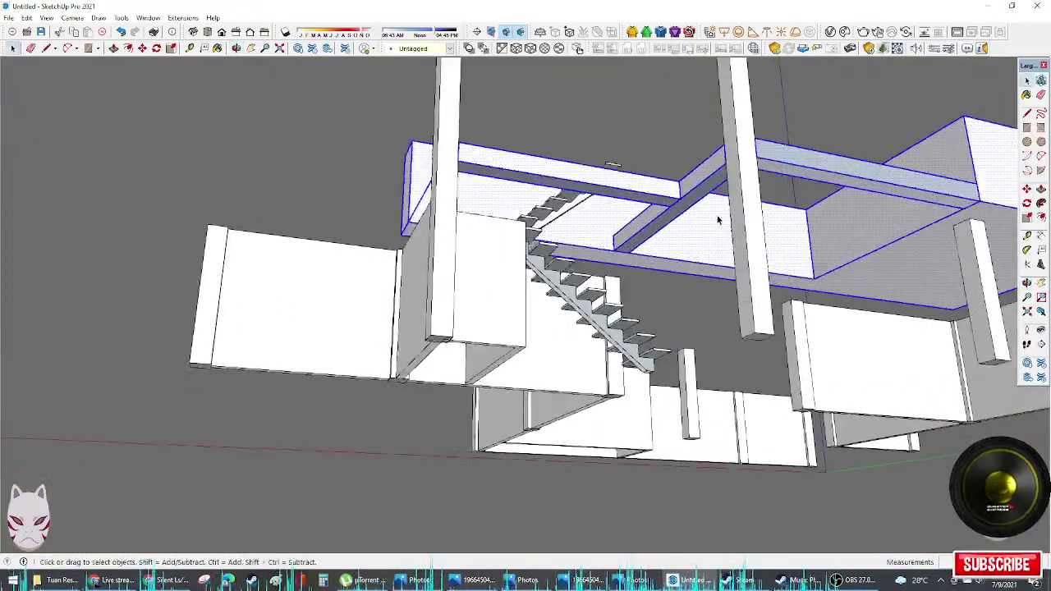
{"action": "key", "text": "p"}
{"action": "left_click", "coordinate": [639, 270]}
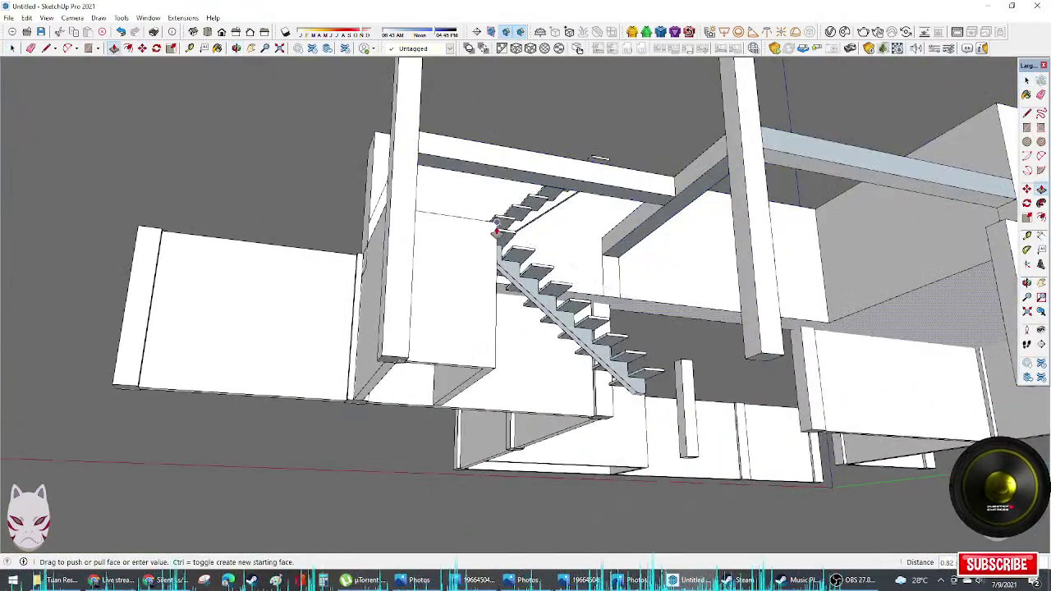
{"action": "middle_click_drag", "start_coordinate": [694, 235], "coordinate": [629, 199]}
{"action": "mouse_move", "coordinate": [513, 168]}
{"action": "middle_mouse_down"}
{"action": "mouse_move", "coordinate": [545, 200]}
{"action": "mouse_move", "coordinate": [500, 254]}
{"action": "mouse_move", "coordinate": [767, 286]}
{"action": "mouse_move", "coordinate": [580, 265]}
{"action": "mouse_move", "coordinate": [772, 370]}
{"action": "mouse_move", "coordinate": [825, 447]}
{"action": "mouse_move", "coordinate": [736, 235]}
{"action": "mouse_move", "coordinate": [892, 172]}
{"action": "mouse_move", "coordinate": [875, 386]}
{"action": "middle_mouse_up"}
Step: Scale the front column near the slab corner upward past the beam to about the height of the other tall columns
{"action": "key", "text": "e"}
{"action": "key", "text": "space"}
{"action": "left_click", "coordinate": [875, 387]}
{"action": "key", "text": "s"}
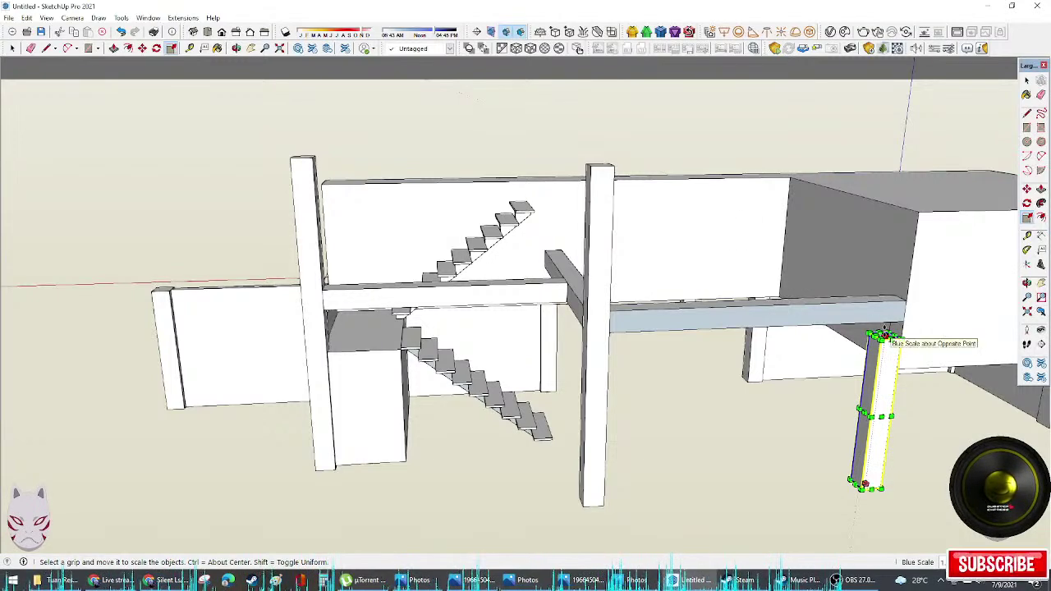
{"action": "left_click_drag", "start_coordinate": [880, 335], "coordinate": [879, 312]}
Step: Push the overlapping beam end back to the face of the extended column and reverse the front beam's blue face
{"action": "key", "text": "r"}
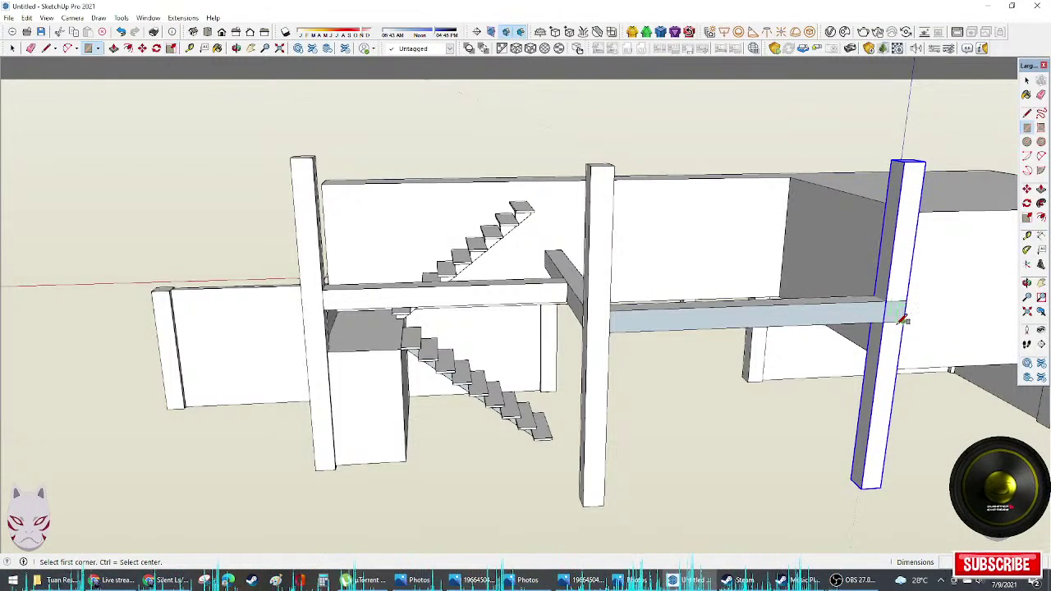
{"action": "key", "text": "space"}
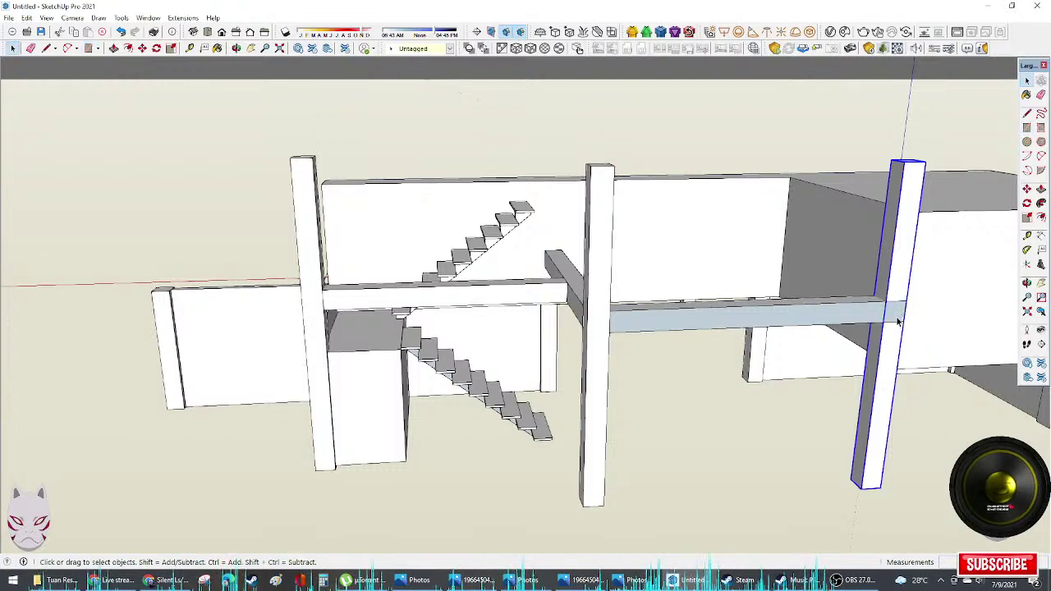
{"action": "key", "text": "p"}
{"action": "middle_click_drag", "start_coordinate": [874, 345], "coordinate": [838, 399]}
{"action": "key", "text": "space"}
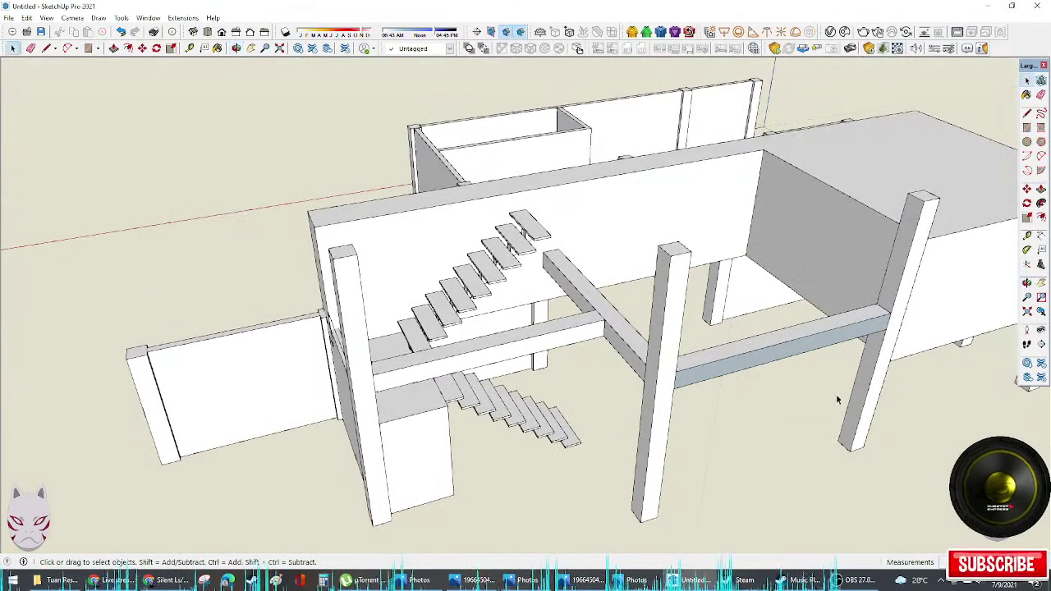
{"action": "right_click", "coordinate": [780, 348]}
{"action": "left_click", "coordinate": [809, 454]}
Step: Examine the three extended columns and their joints with the floor beams from several angles
{"action": "middle_click_drag", "start_coordinate": [737, 412], "coordinate": [566, 394]}
{"action": "scroll", "coordinate": [746, 338], "scroll_direction": "up", "scroll_amount": 3}
{"action": "scroll", "coordinate": [565, 334], "scroll_direction": "down", "scroll_amount": 3}
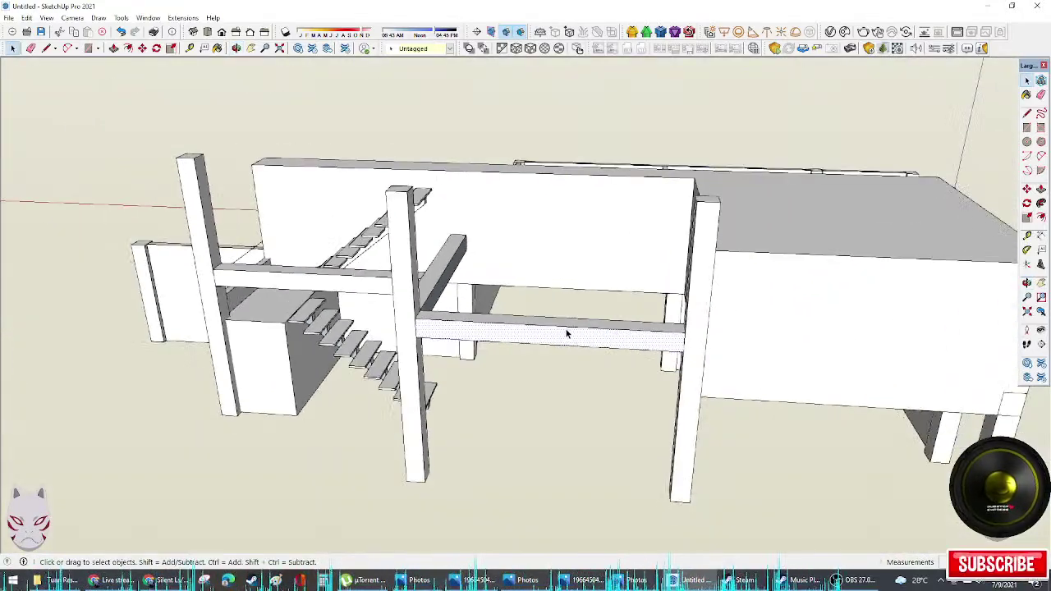
{"action": "middle_click_drag", "start_coordinate": [565, 333], "coordinate": [767, 370]}
{"action": "scroll", "coordinate": [540, 303], "scroll_direction": "up", "scroll_amount": 3}
{"action": "middle_click_drag", "start_coordinate": [457, 289], "coordinate": [206, 265]}
{"action": "scroll", "coordinate": [364, 232], "scroll_direction": "down", "scroll_amount": 4}
{"action": "middle_click_drag", "start_coordinate": [364, 232], "coordinate": [553, 207]}
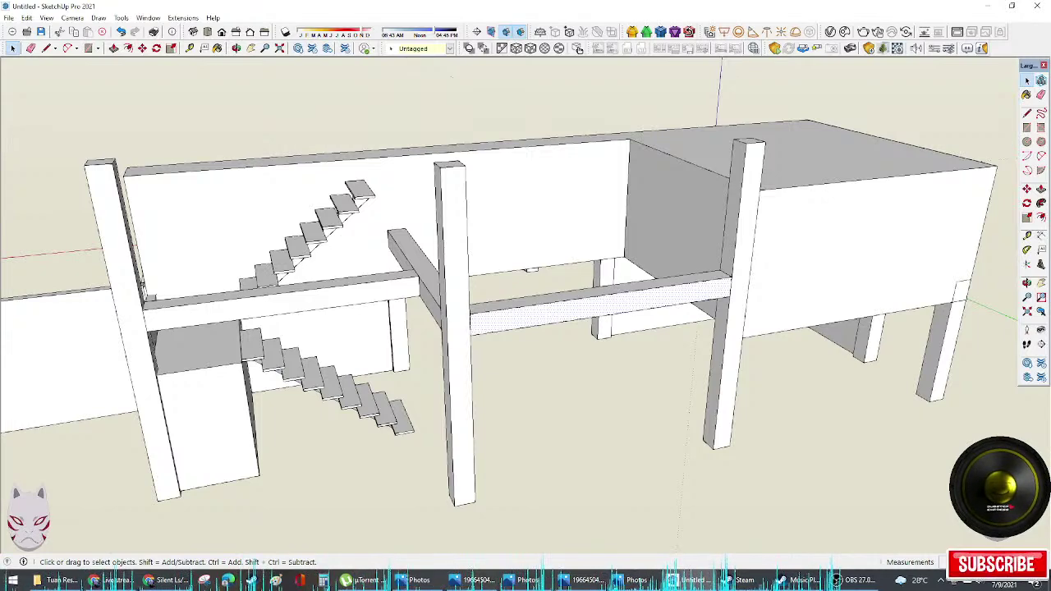
Step: Switch to Photos, examine the floor beams and columns in the front elevation photo, and return to SketchUp
{"action": "key", "text": "alt+Tab"}
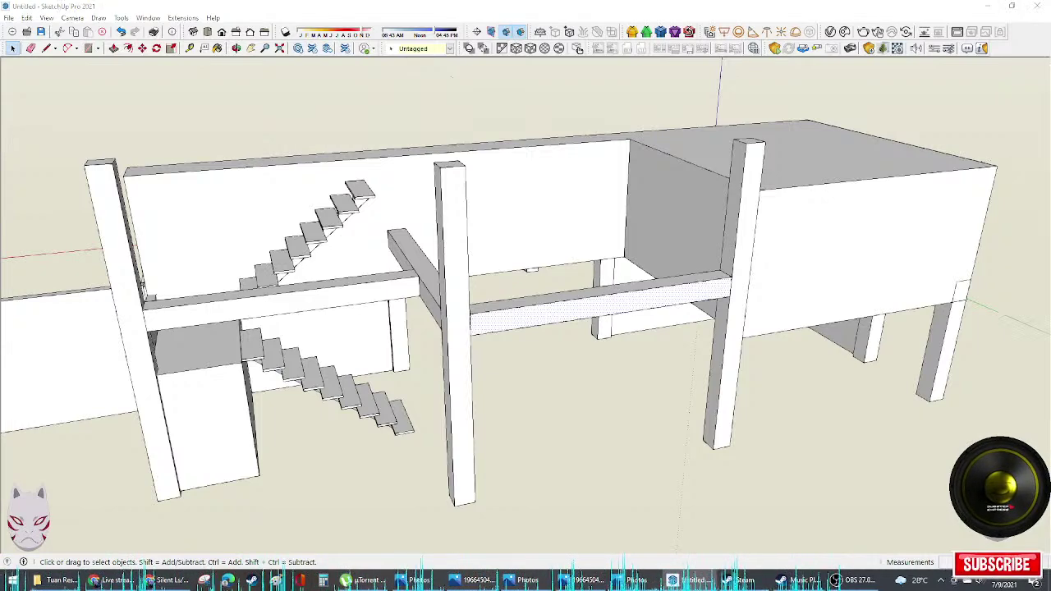
{"action": "key", "text": "alt+Tab"}
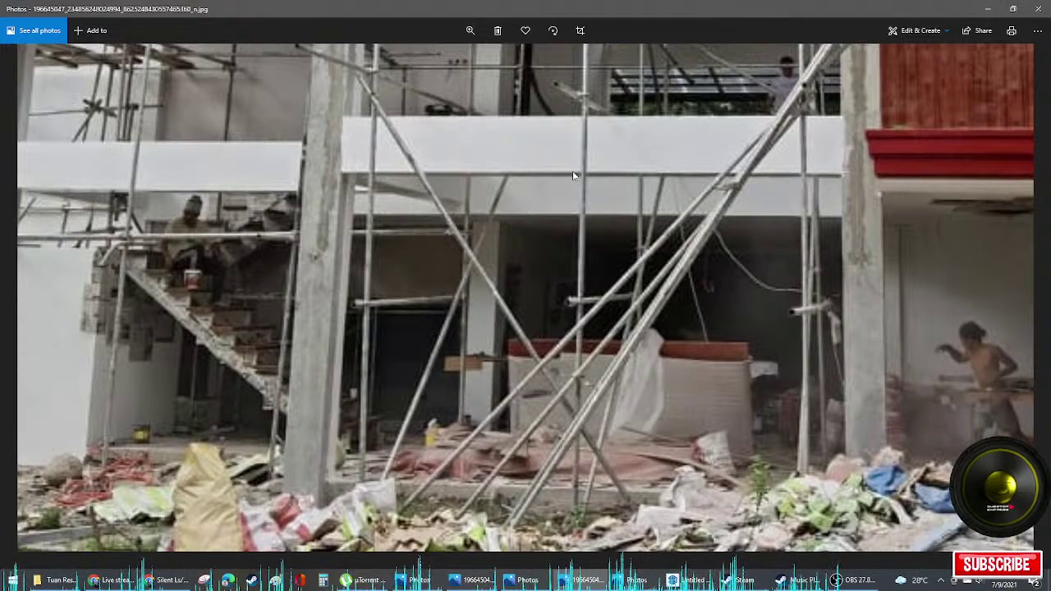
{"action": "scroll", "coordinate": [571, 173], "scroll_direction": "down", "scroll_amount": 1}
{"action": "key", "text": "Right"}
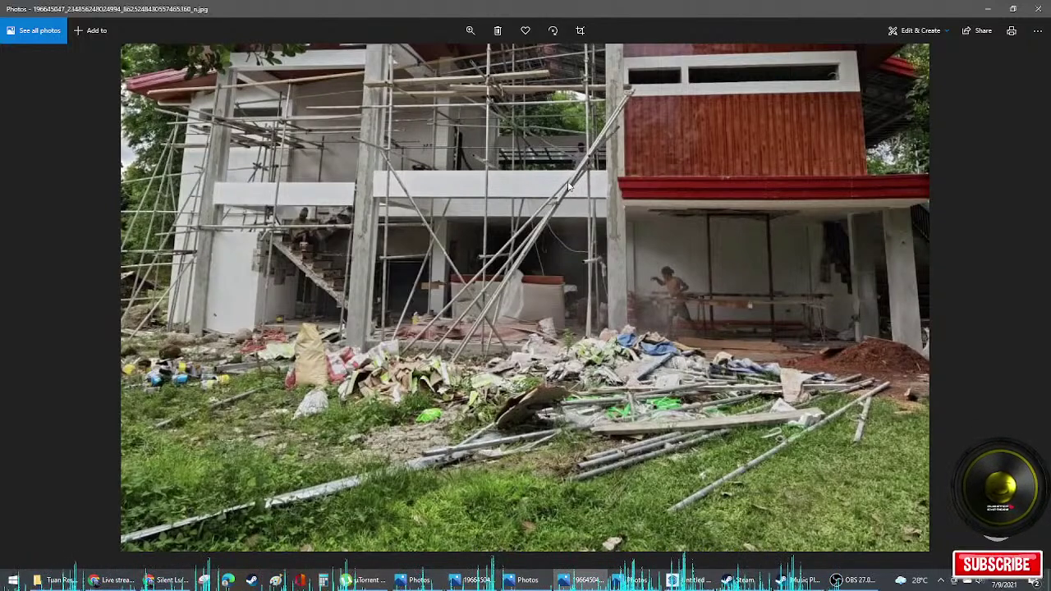
{"action": "left_click", "coordinate": [987, 9]}
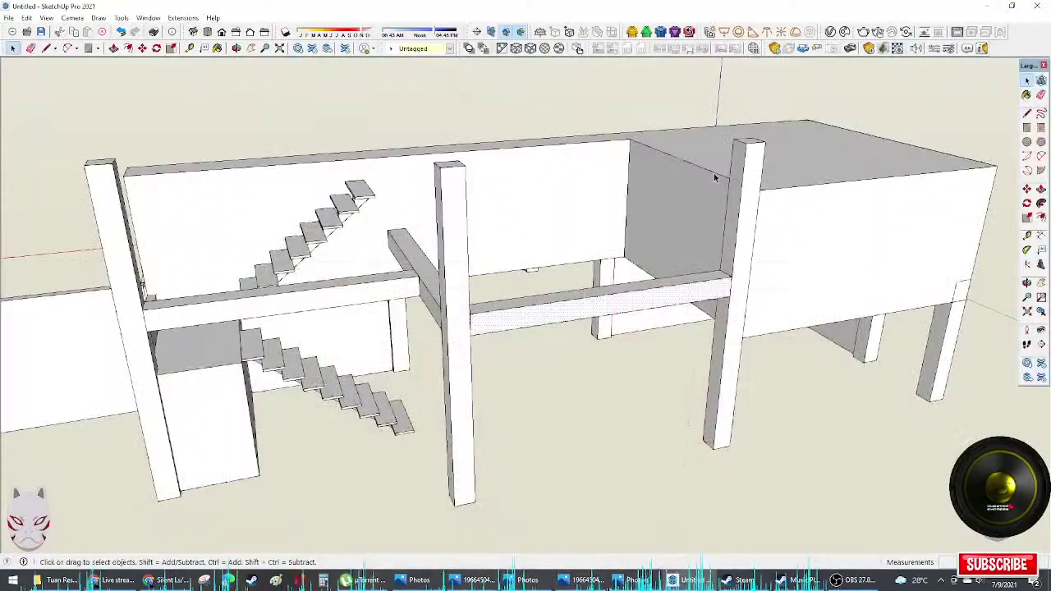
Step: Push the underside of the slab and back beam up level with the tops of the lower columns
{"action": "mouse_move", "coordinate": [550, 308]}
{"action": "middle_mouse_down"}
{"action": "mouse_move", "coordinate": [723, 359]}
{"action": "mouse_move", "coordinate": [500, 305]}
{"action": "mouse_move", "coordinate": [633, 436]}
{"action": "mouse_move", "coordinate": [911, 383]}
{"action": "mouse_move", "coordinate": [535, 167]}
{"action": "mouse_move", "coordinate": [382, 106]}
{"action": "mouse_move", "coordinate": [321, 164]}
{"action": "middle_mouse_up"}
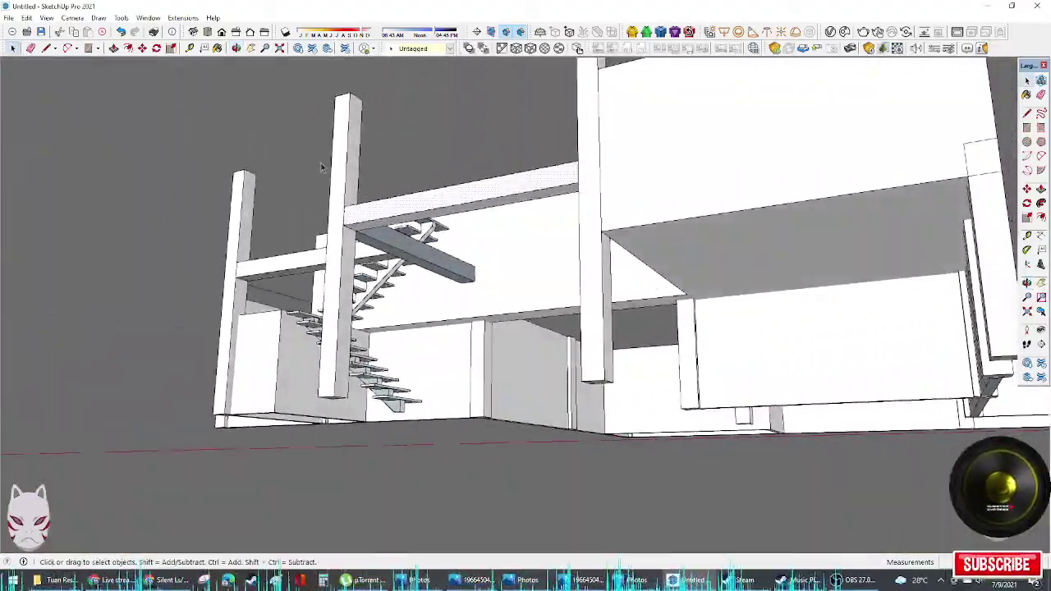
{"action": "scroll", "coordinate": [410, 320], "scroll_direction": "up", "scroll_amount": 3}
{"action": "mouse_move", "coordinate": [504, 336]}
{"action": "middle_mouse_down"}
{"action": "mouse_move", "coordinate": [446, 276]}
{"action": "mouse_move", "coordinate": [504, 307]}
{"action": "mouse_move", "coordinate": [485, 331]}
{"action": "mouse_move", "coordinate": [499, 344]}
{"action": "middle_mouse_up"}
{"action": "key", "text": "p"}
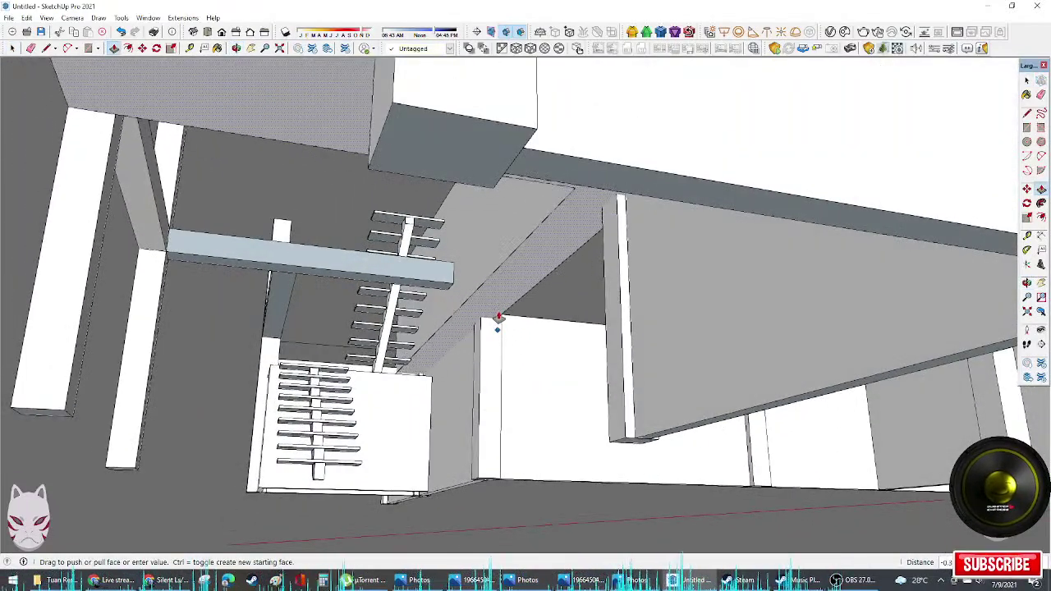
{"action": "left_click", "coordinate": [498, 323]}
{"action": "middle_click_drag", "start_coordinate": [497, 323], "coordinate": [579, 298]}
Step: Push the top face of the slab and back beam down about 1.2 m
{"action": "key", "text": "space"}
{"action": "key", "text": "p"}
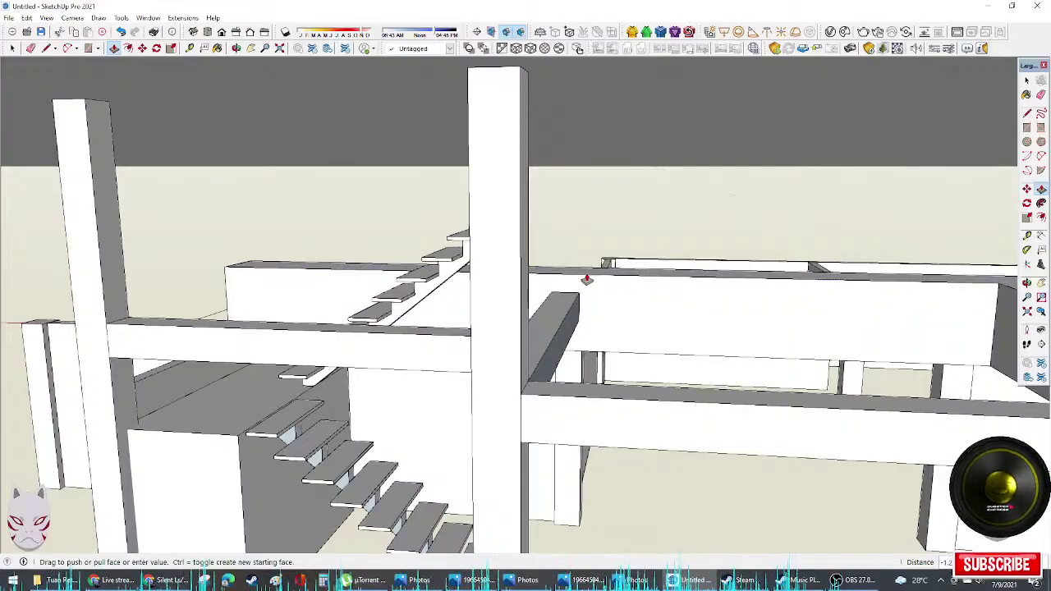
{"action": "middle_click_drag", "start_coordinate": [586, 280], "coordinate": [863, 438]}
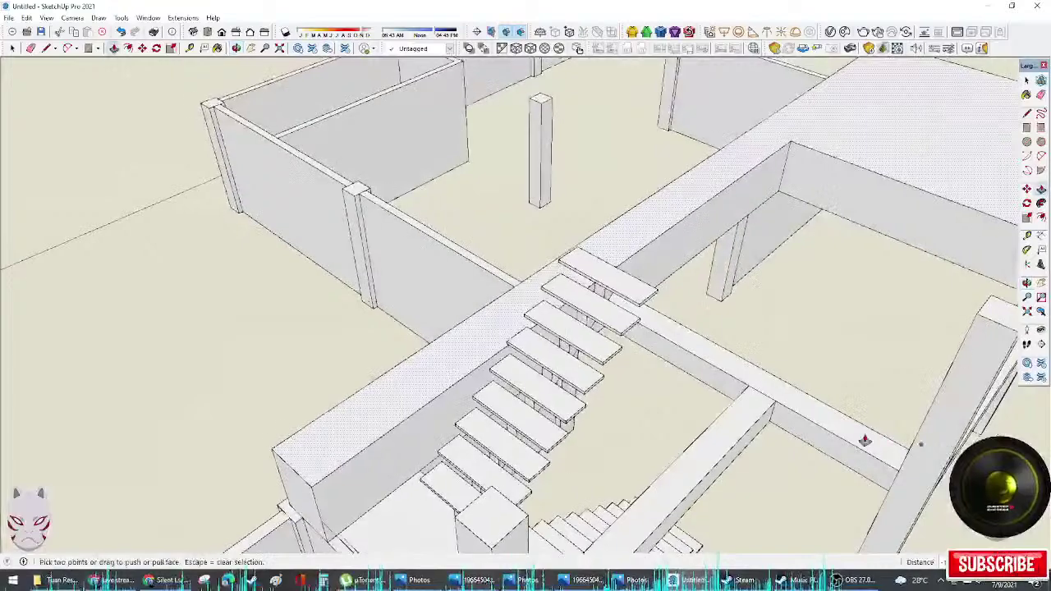
Step: Pull the back beam's stair-side face outward over the upper stair flight, toward the parallel beam beside the landing
{"action": "scroll", "coordinate": [651, 374], "scroll_direction": "up", "scroll_amount": 2}
{"action": "middle_click_drag", "start_coordinate": [651, 374], "coordinate": [652, 223]}
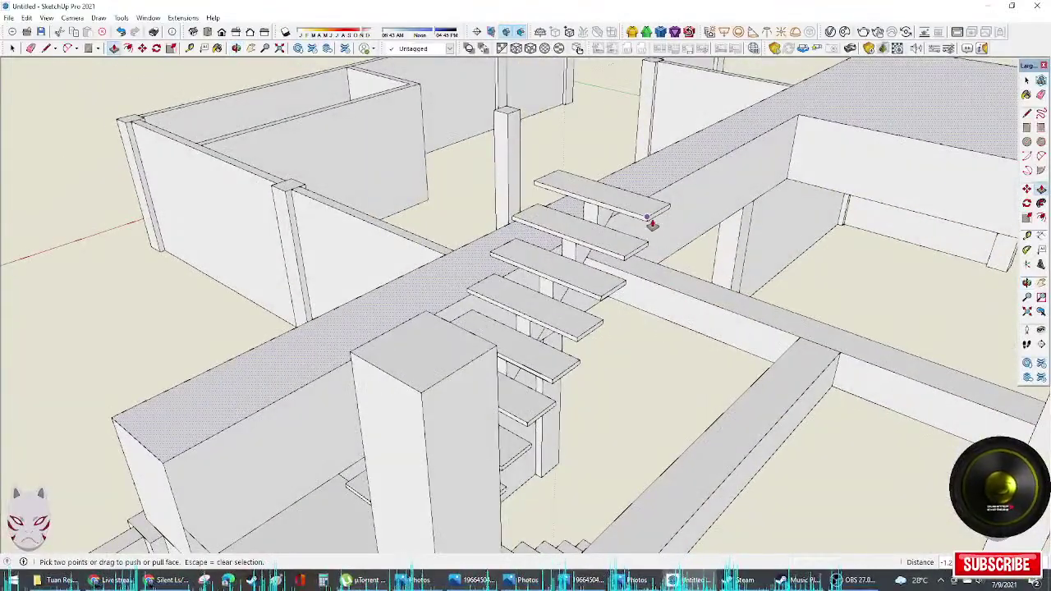
{"action": "key", "text": "space"}
{"action": "key", "text": "p"}
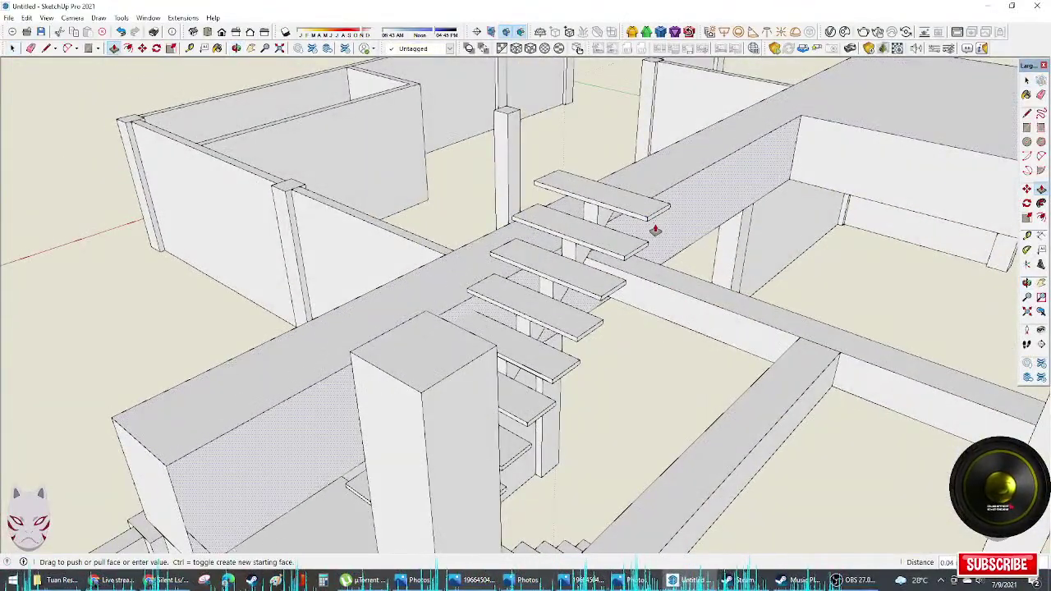
{"action": "left_click_drag", "start_coordinate": [659, 251], "coordinate": [588, 332]}
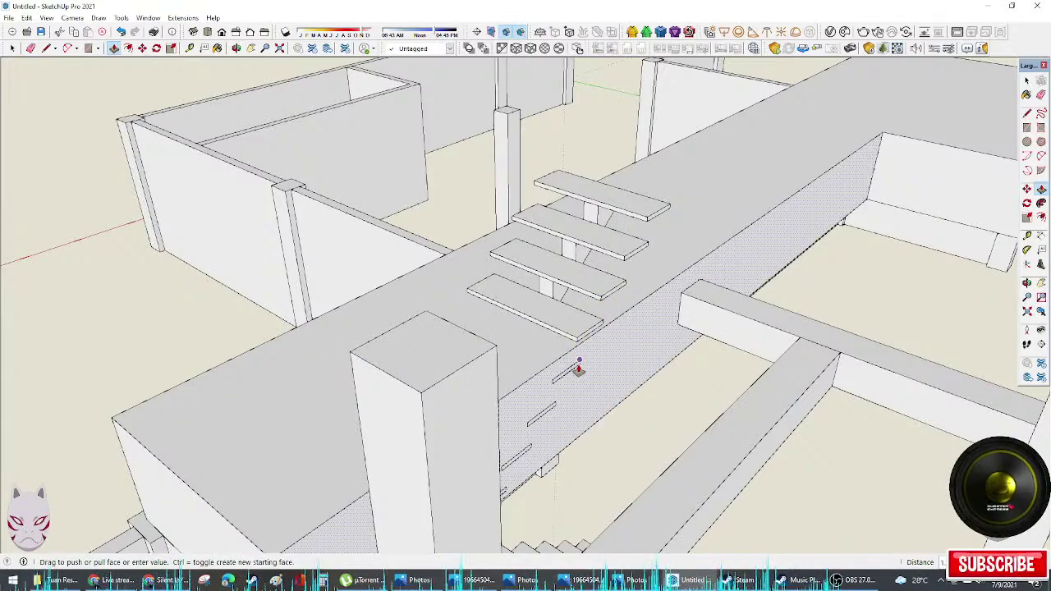
{"action": "left_click_drag", "start_coordinate": [579, 370], "coordinate": [579, 368]}
{"action": "middle_click_drag", "start_coordinate": [624, 350], "coordinate": [486, 374]}
{"action": "key", "text": "l"}
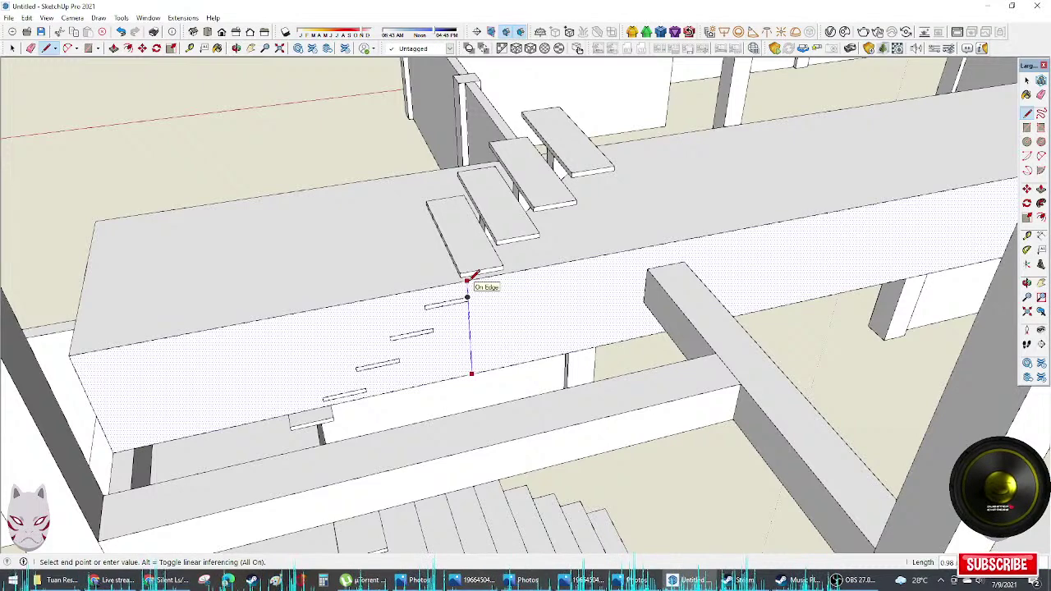
{"action": "key", "text": "Escape"}
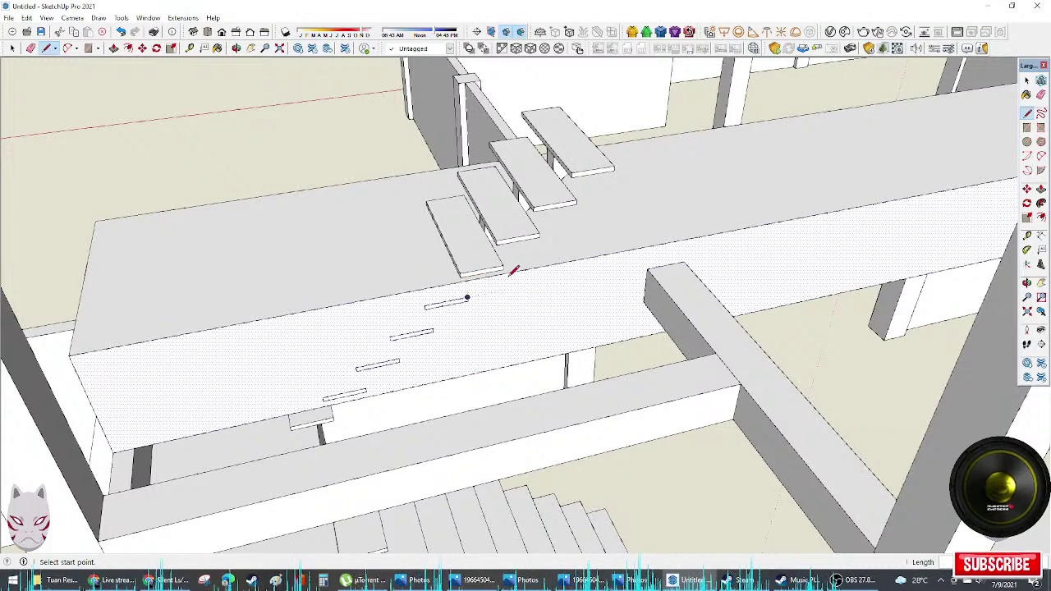
{"action": "left_click", "coordinate": [467, 298]}
{"action": "key", "text": "Escape"}
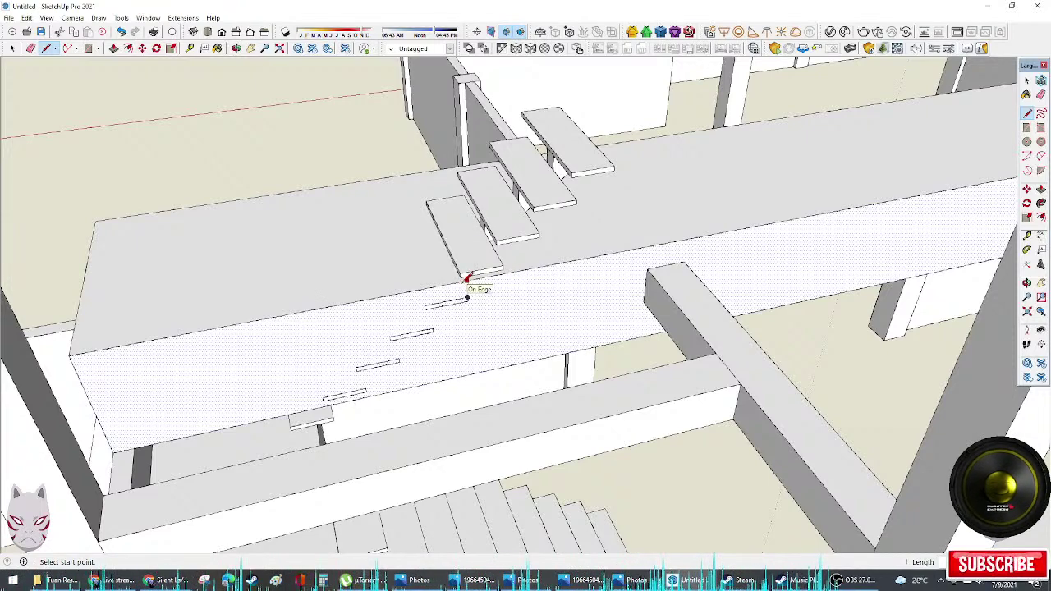
Step: Push the top face of the slab and back beam down level with the underside of the tread nearest the beam's edge
{"action": "key", "text": "space"}
{"action": "key", "text": "p"}
{"action": "left_click", "coordinate": [534, 267]}
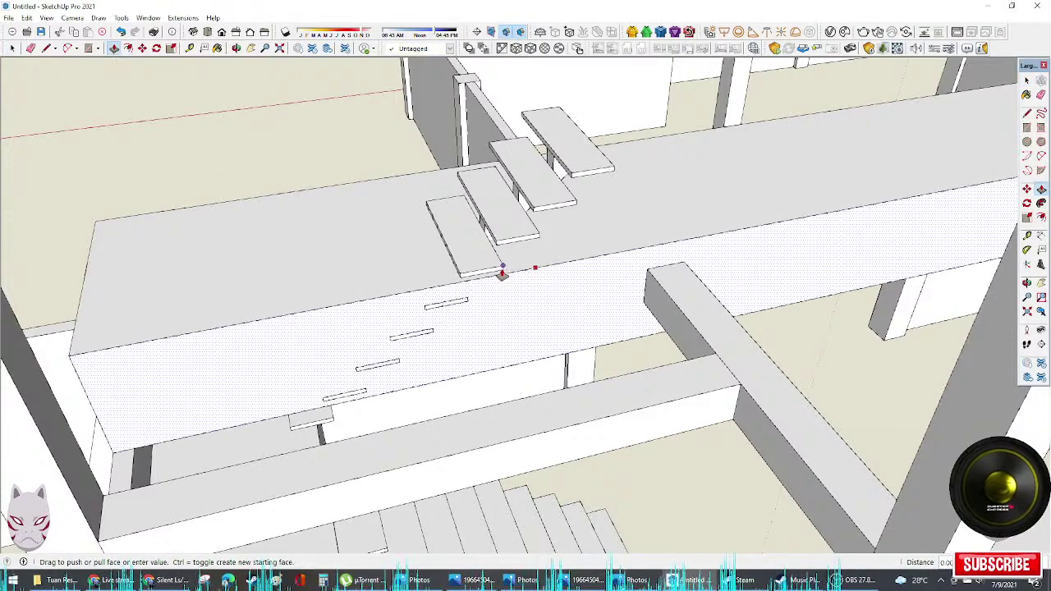
{"action": "left_click", "coordinate": [500, 272]}
{"action": "key", "text": "space"}
{"action": "middle_click_drag", "start_coordinate": [436, 298], "coordinate": [488, 231]}
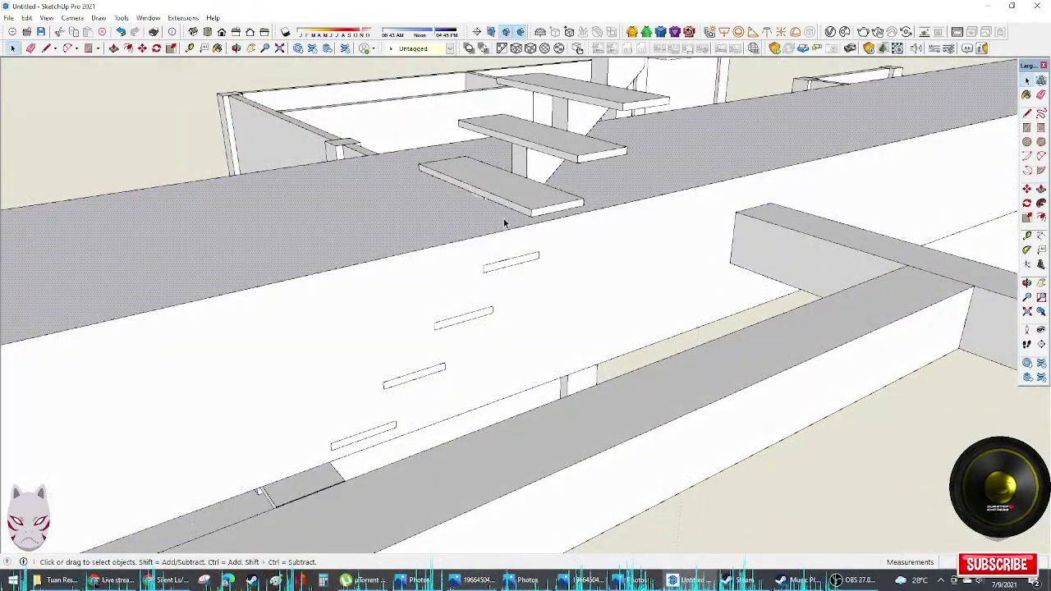
{"action": "key", "text": "p"}
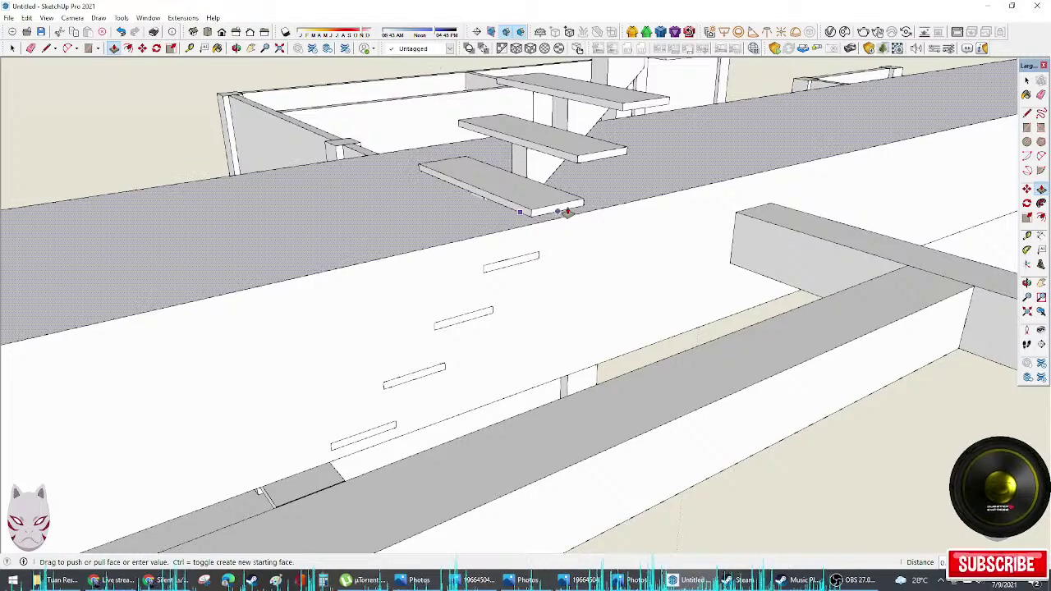
{"action": "left_click", "coordinate": [584, 206]}
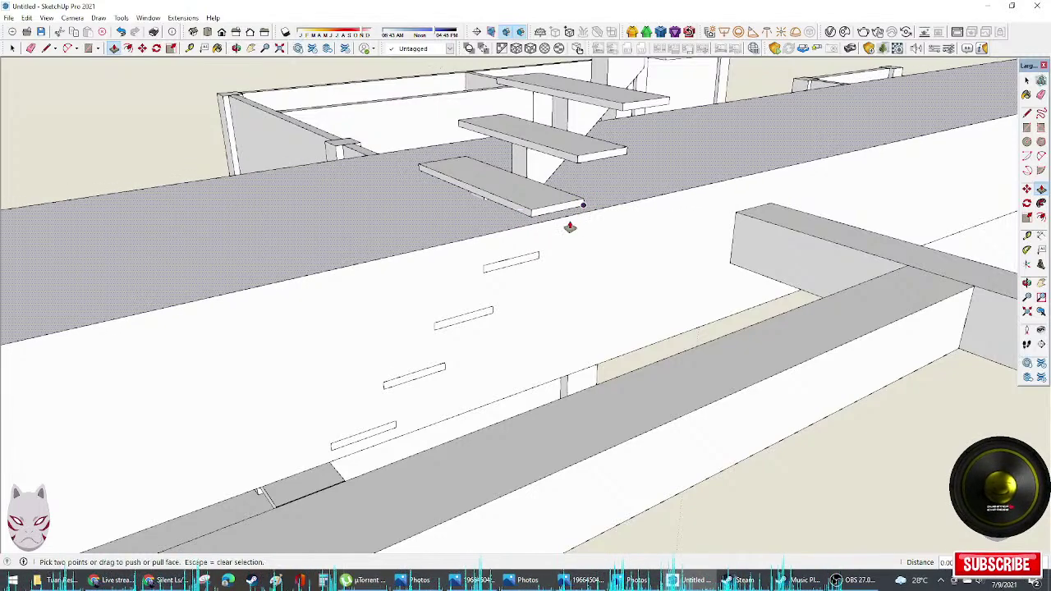
{"action": "middle_click_drag", "start_coordinate": [570, 227], "coordinate": [504, 217]}
{"action": "key", "text": "space"}
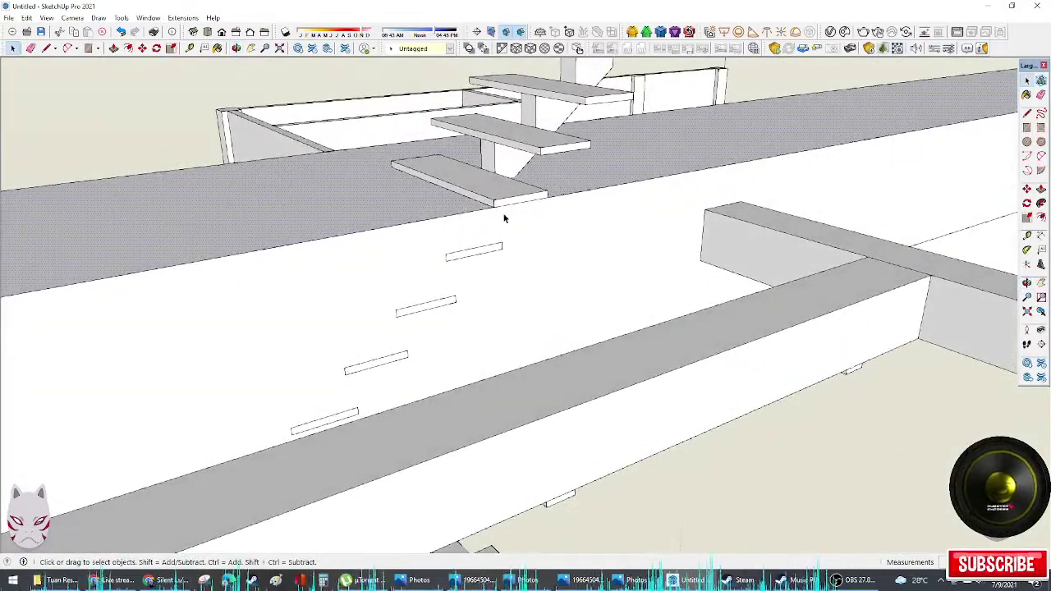
Step: Draw a line from the tread's corner down the back beam's stair-side face to its lower edge, splitting the face
{"action": "key", "text": "l"}
{"action": "middle_click_drag", "start_coordinate": [493, 256], "coordinate": [534, 364]}
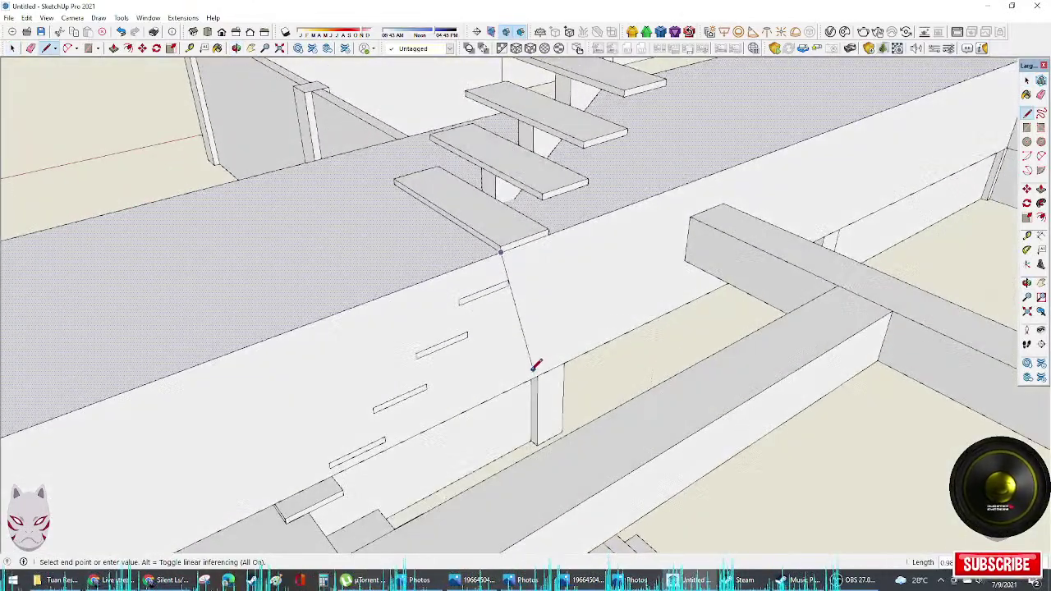
{"action": "middle_click_drag", "start_coordinate": [472, 348], "coordinate": [416, 359]}
{"action": "key", "text": "space"}
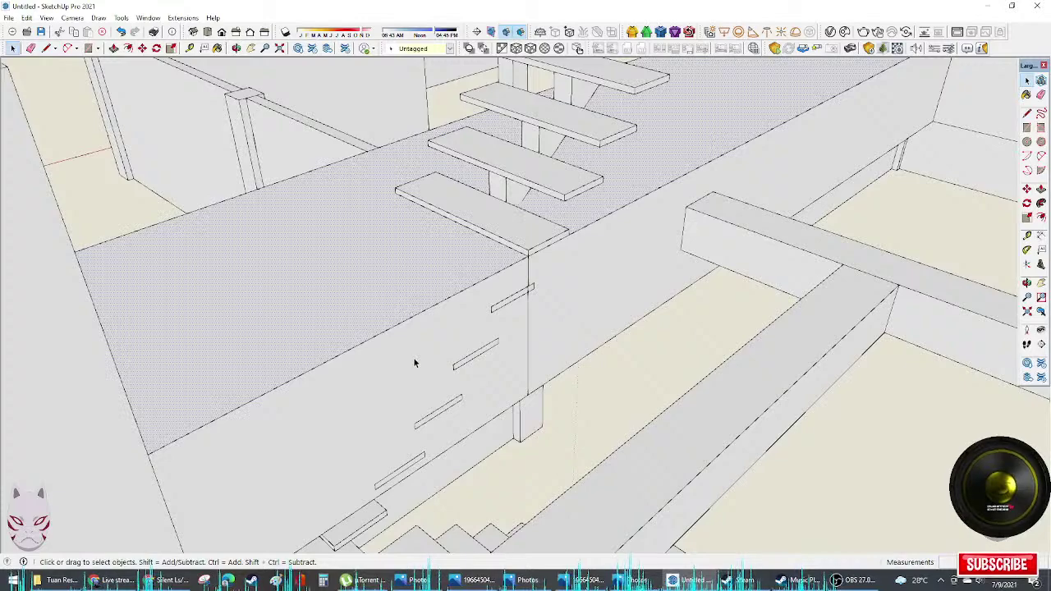
Step: Push the split part of the beam face back to the inner ends of the treads, clearing the upper stair flight
{"action": "key", "text": "p"}
{"action": "left_click_drag", "start_coordinate": [411, 364], "coordinate": [398, 209]}
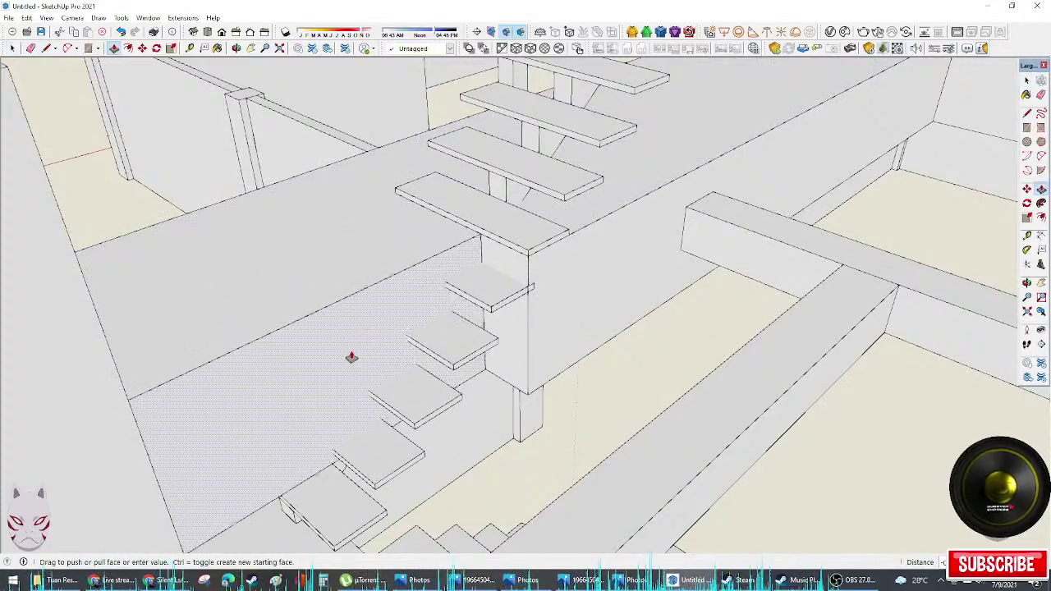
{"action": "middle_click_drag", "start_coordinate": [353, 356], "coordinate": [584, 164]}
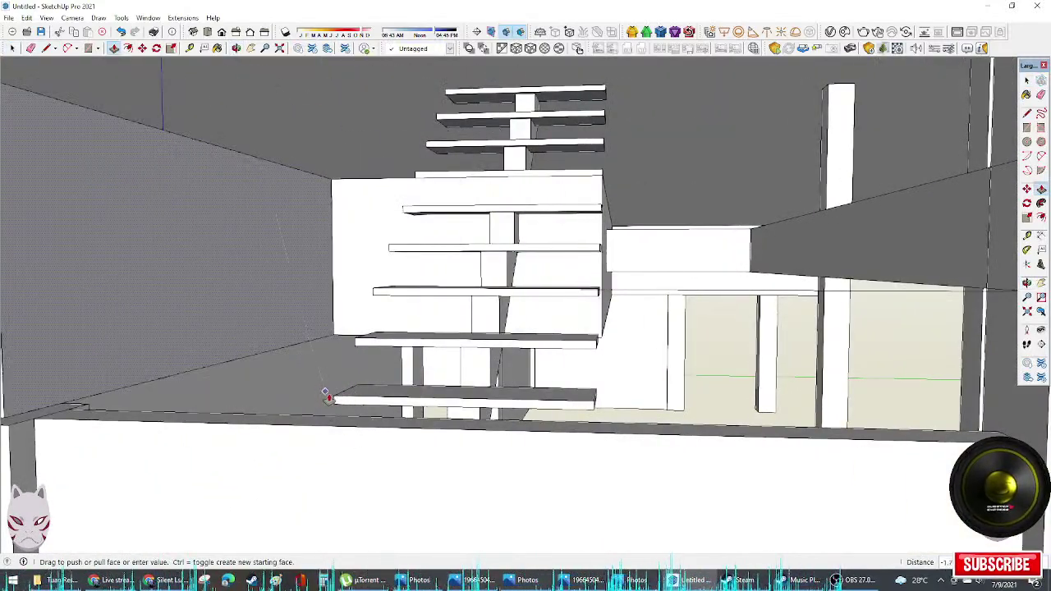
{"action": "left_click", "coordinate": [334, 397]}
{"action": "middle_click_drag", "start_coordinate": [371, 344], "coordinate": [398, 414]}
{"action": "scroll", "coordinate": [436, 320], "scroll_direction": "down", "scroll_amount": 3}
{"action": "middle_click_drag", "start_coordinate": [437, 320], "coordinate": [403, 270]}
{"action": "key", "text": "space"}
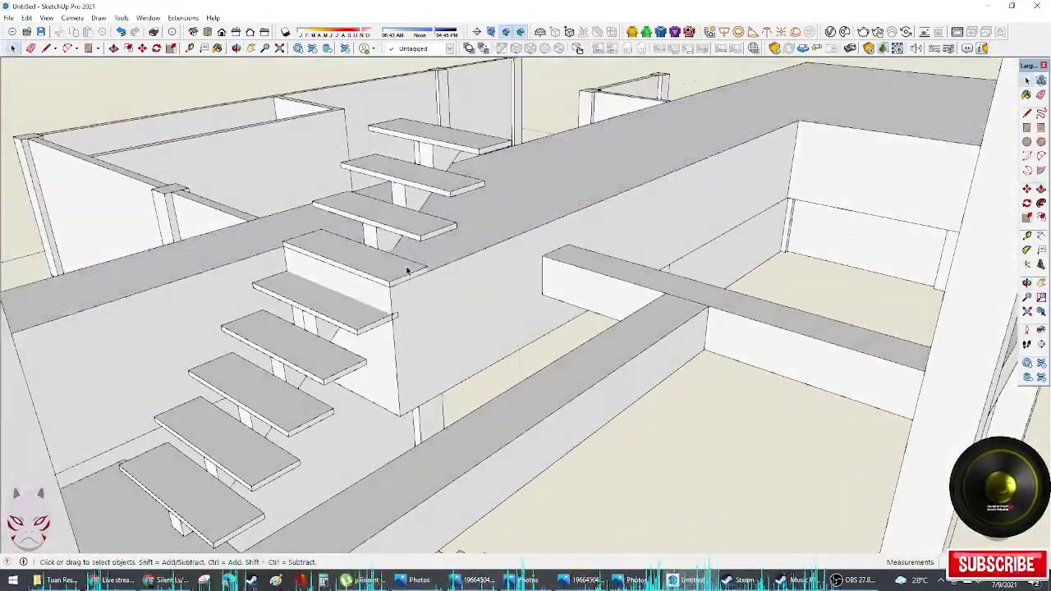
Step: Push the end face of the stair cut-out back to the rear edge of the tread level with the slab
{"action": "left_click", "coordinate": [403, 270]}
{"action": "double_click", "coordinate": [403, 270]}
{"action": "left_click", "coordinate": [403, 271]}
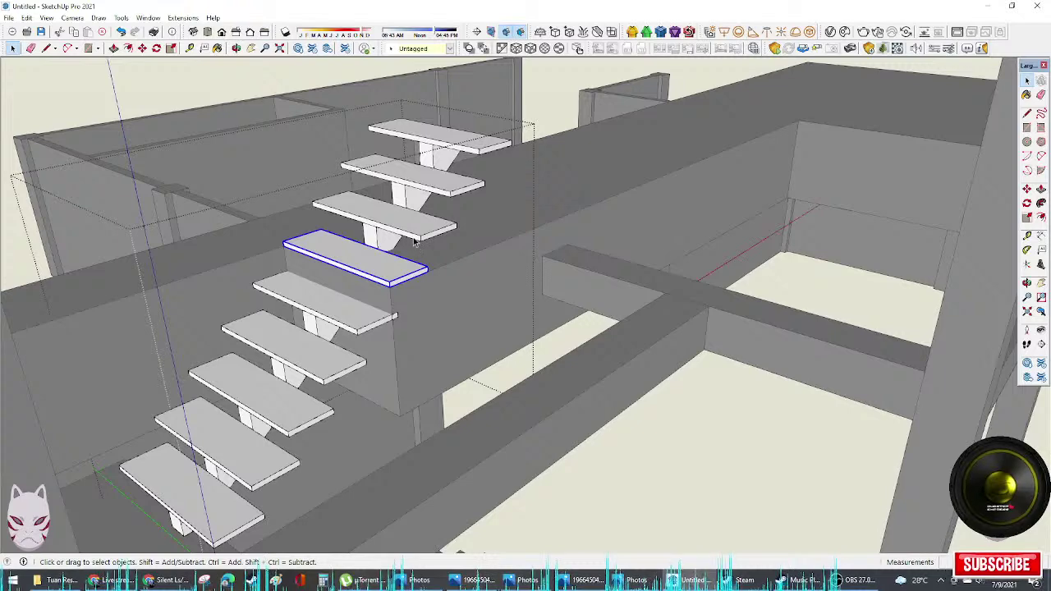
{"action": "key", "text": "Escape"}
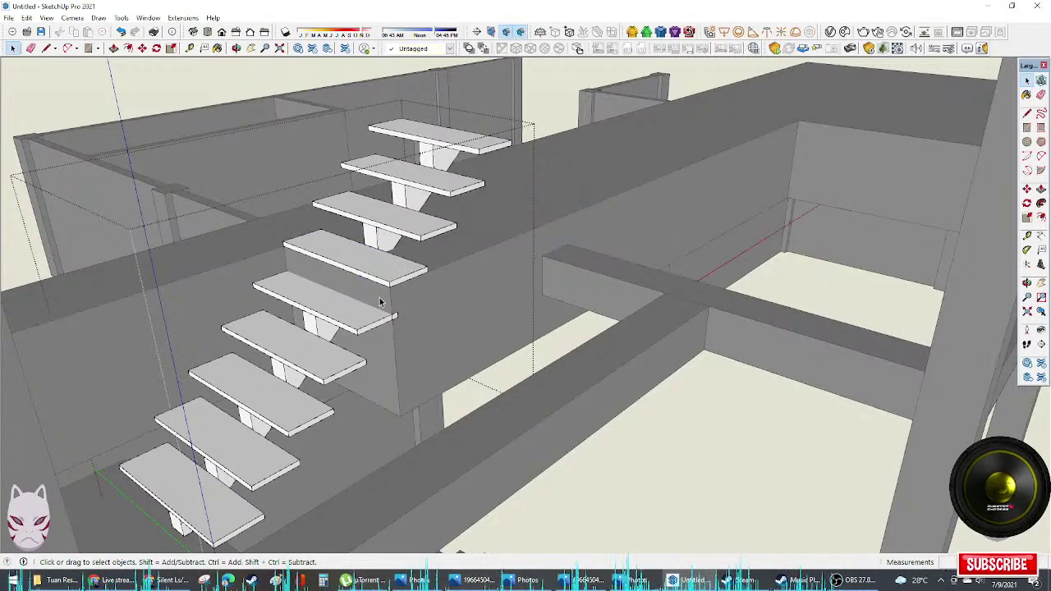
{"action": "key", "text": "Escape"}
{"action": "left_click", "coordinate": [380, 302]}
{"action": "left_click_drag", "start_coordinate": [378, 309], "coordinate": [426, 276]}
{"action": "key", "text": "space"}
Step: Delete the three treads that rise above the slab from the staircase group
{"action": "middle_click_drag", "start_coordinate": [436, 262], "coordinate": [403, 237]}
{"action": "left_click", "coordinate": [403, 238]}
{"action": "double_click", "coordinate": [406, 246]}
{"action": "left_click", "coordinate": [406, 247]}
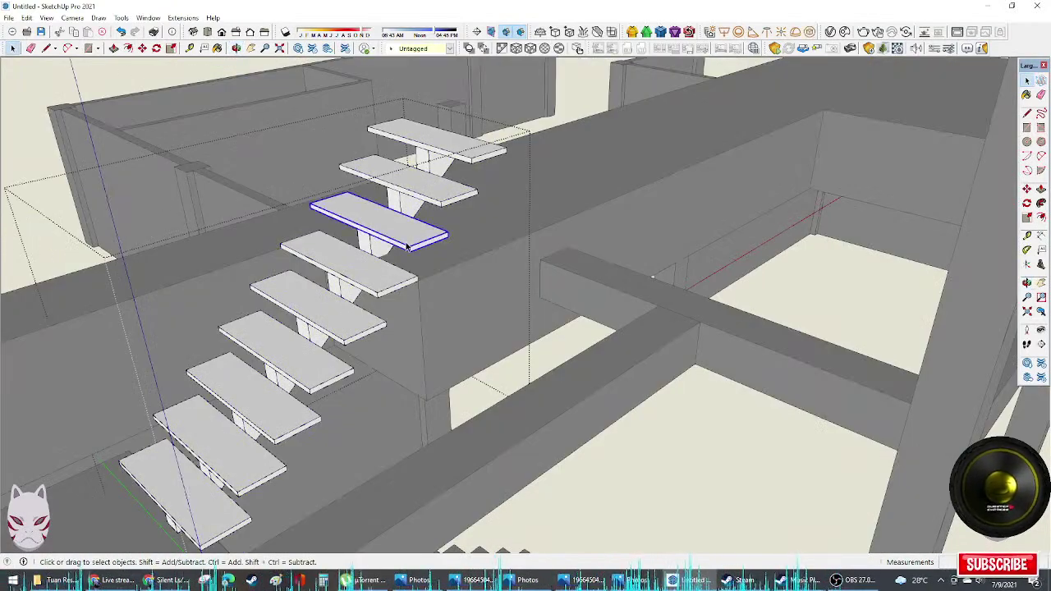
{"action": "key", "text": "Delete"}
{"action": "left_click", "coordinate": [458, 187]}
{"action": "key", "text": "Delete"}
{"action": "left_click", "coordinate": [439, 140]}
{"action": "key", "text": "Delete"}
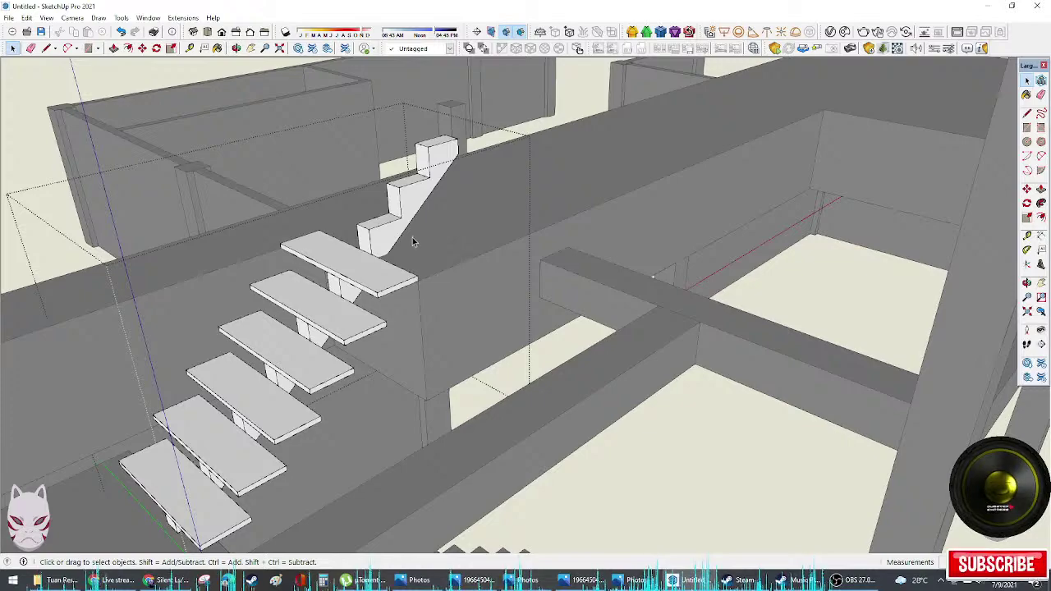
Step: Split the stringer's side face with a vertical line just under the topmost remaining tread, extended up past the slab level
{"action": "middle_click_drag", "start_coordinate": [411, 235], "coordinate": [336, 222]}
{"action": "key", "text": "l"}
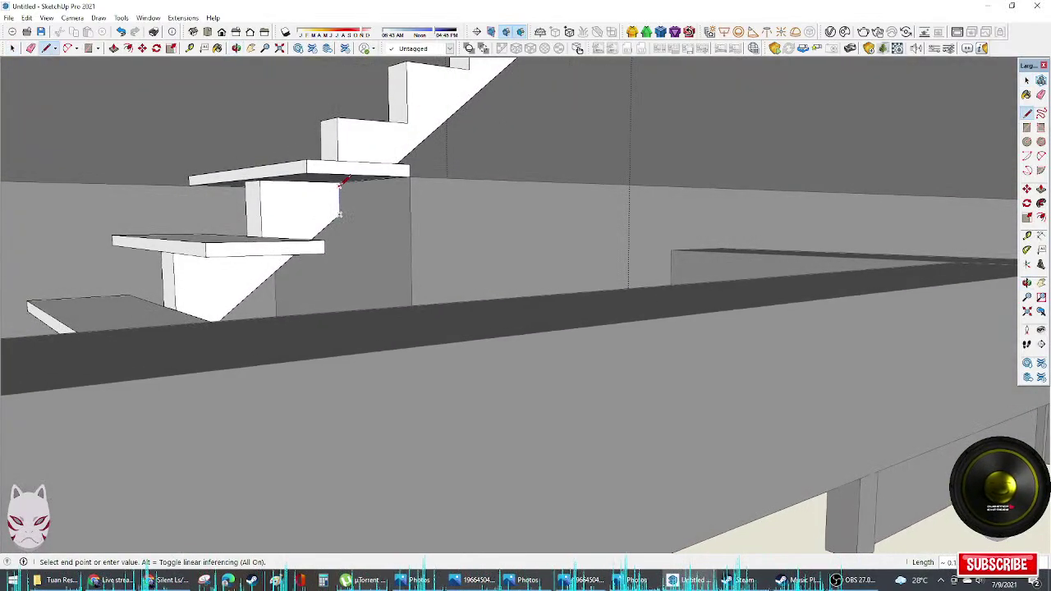
{"action": "key", "text": "p"}
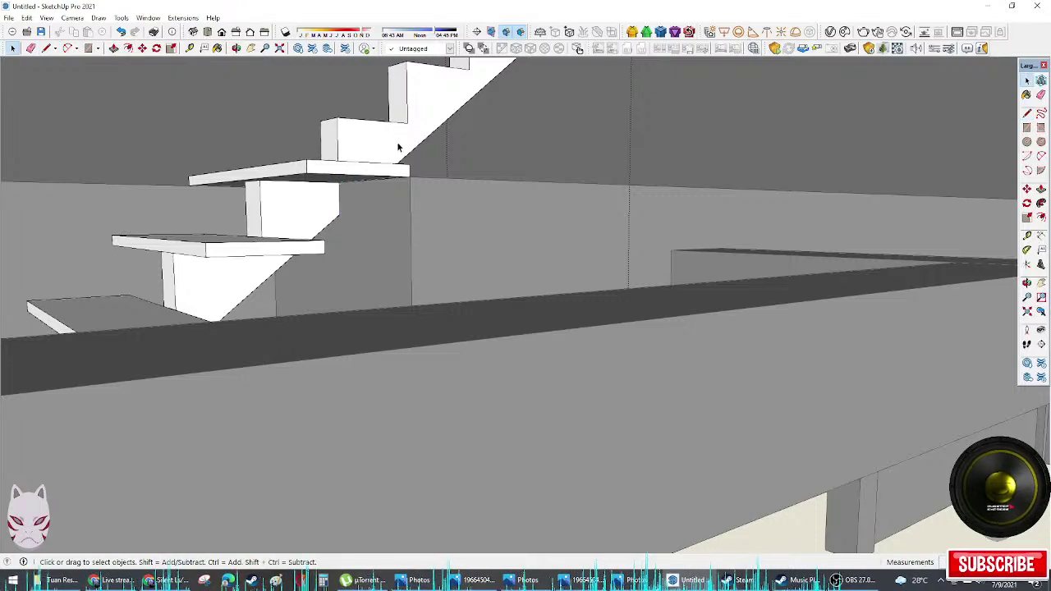
{"action": "scroll", "coordinate": [349, 148], "scroll_direction": "up", "scroll_amount": 2}
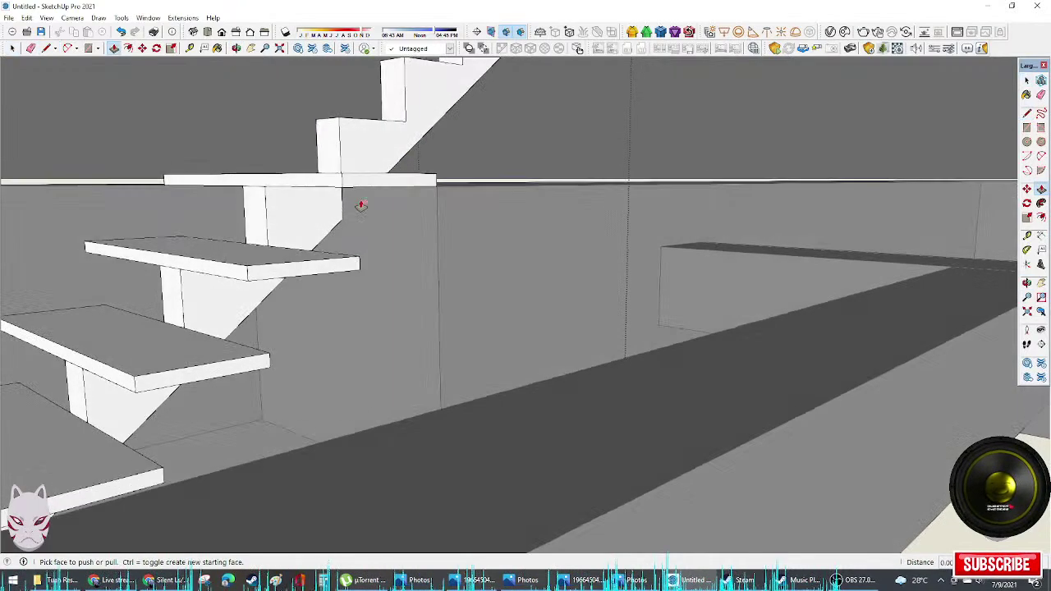
{"action": "key", "text": "space"}
{"action": "left_click", "coordinate": [314, 216]}
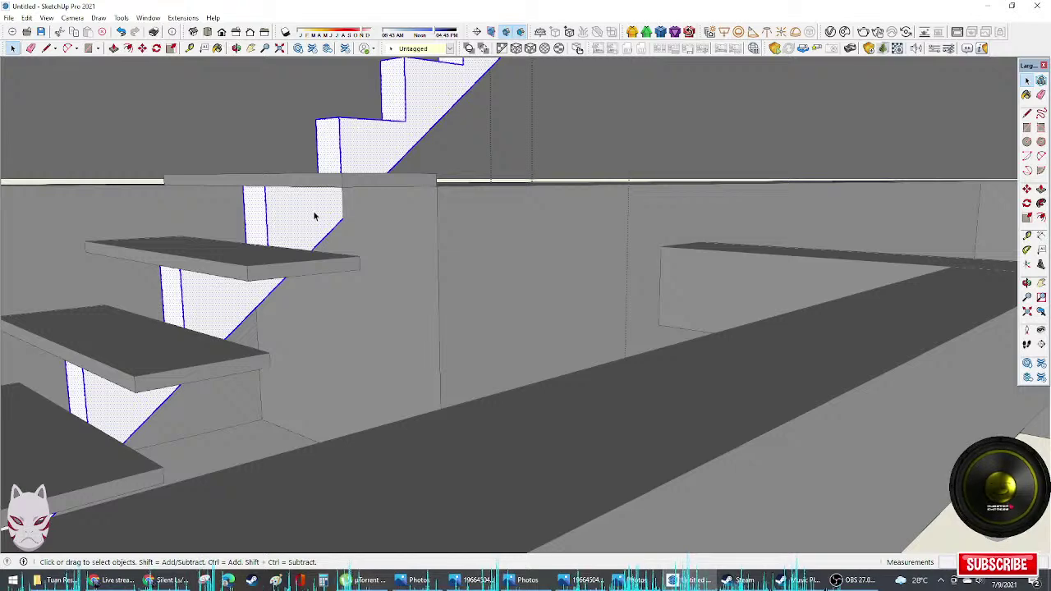
{"action": "key", "text": "l"}
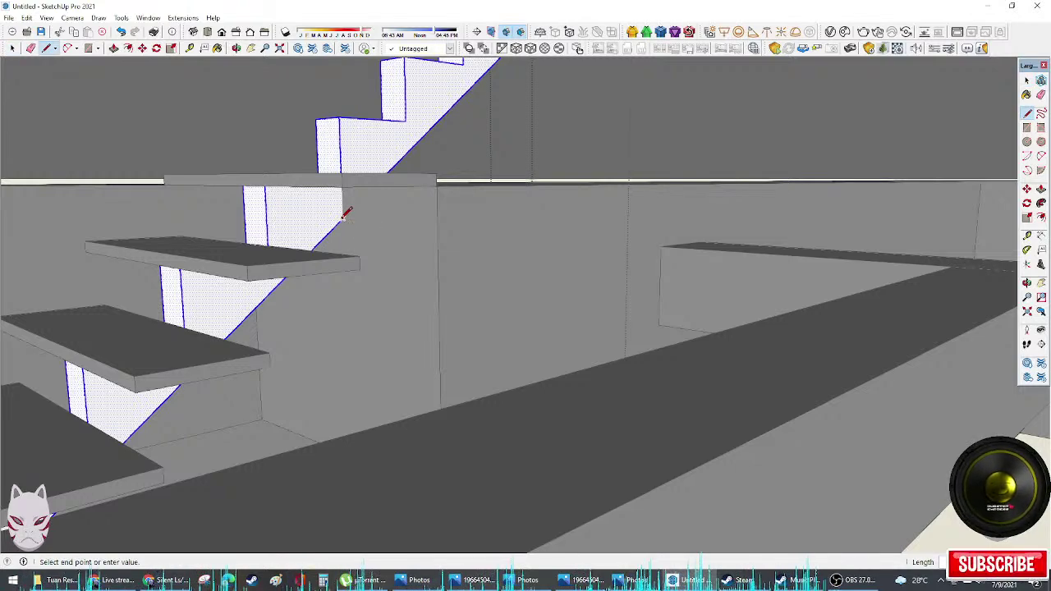
{"action": "left_click", "coordinate": [350, 110]}
Step: Push the stringer portion above the slab through its full thickness to remove it, and close the staircase group
{"action": "key", "text": "space"}
{"action": "key", "text": "p"}
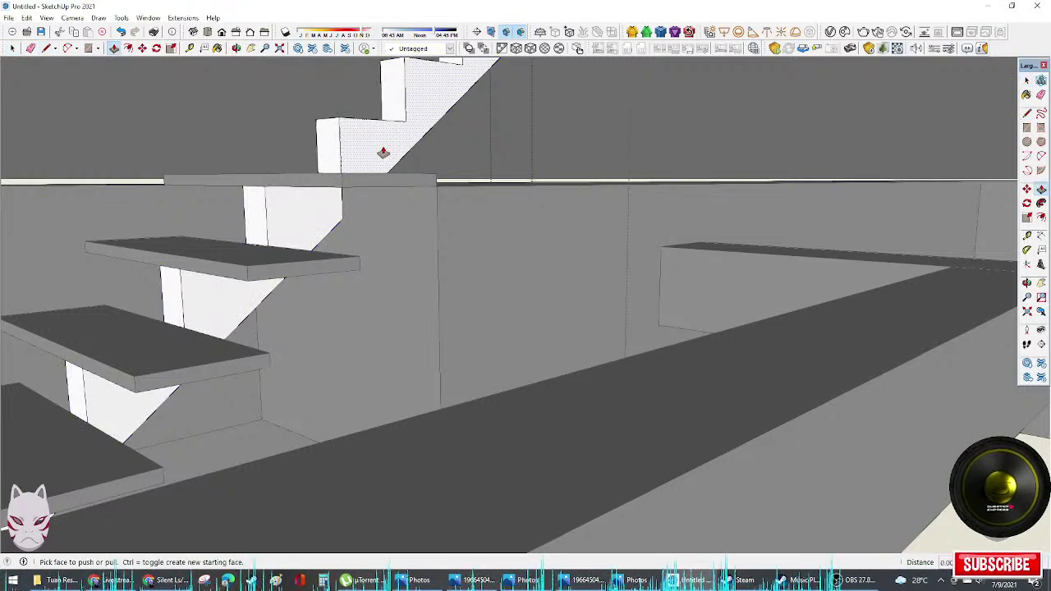
{"action": "left_click", "coordinate": [383, 150]}
{"action": "left_click", "coordinate": [324, 141]}
{"action": "mouse_move", "coordinate": [366, 236]}
{"action": "middle_mouse_down"}
{"action": "mouse_move", "coordinate": [397, 270]}
{"action": "mouse_move", "coordinate": [467, 202]}
{"action": "mouse_move", "coordinate": [454, 179]}
{"action": "mouse_move", "coordinate": [359, 251]}
{"action": "mouse_move", "coordinate": [485, 317]}
{"action": "mouse_move", "coordinate": [724, 317]}
{"action": "mouse_move", "coordinate": [708, 243]}
{"action": "mouse_move", "coordinate": [668, 265]}
{"action": "mouse_move", "coordinate": [797, 439]}
{"action": "middle_mouse_up"}
{"action": "scroll", "coordinate": [397, 268], "scroll_direction": "down", "scroll_amount": 1}
{"action": "key", "text": "space"}
{"action": "left_click", "coordinate": [380, 260]}
{"action": "scroll", "coordinate": [373, 257], "scroll_direction": "down", "scroll_amount": 3}
{"action": "key", "text": "e"}
{"action": "left_click", "coordinate": [816, 475]}
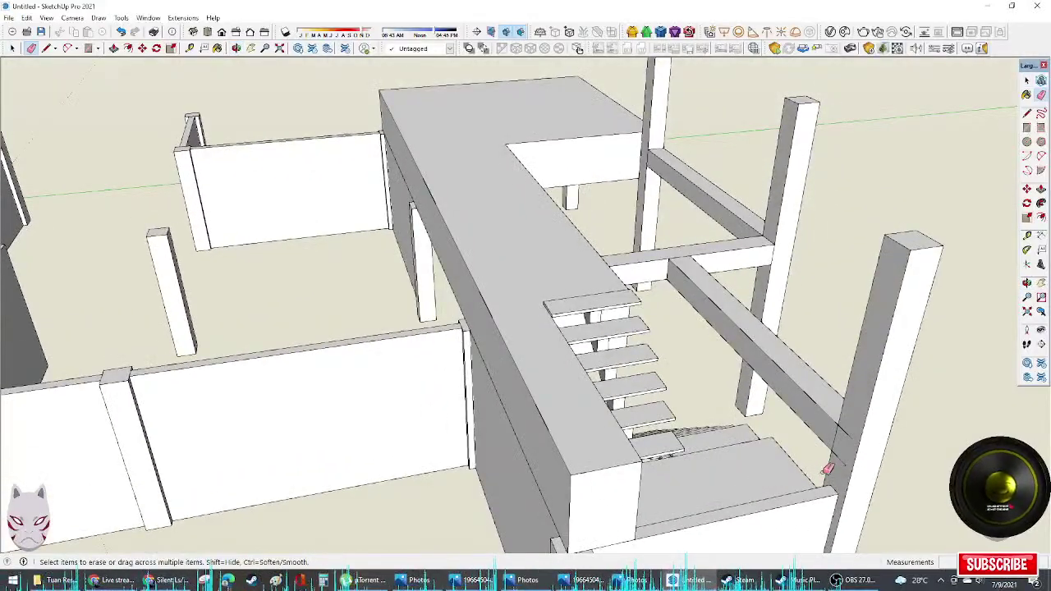
{"action": "key", "text": "space"}
{"action": "key", "text": "Delete"}
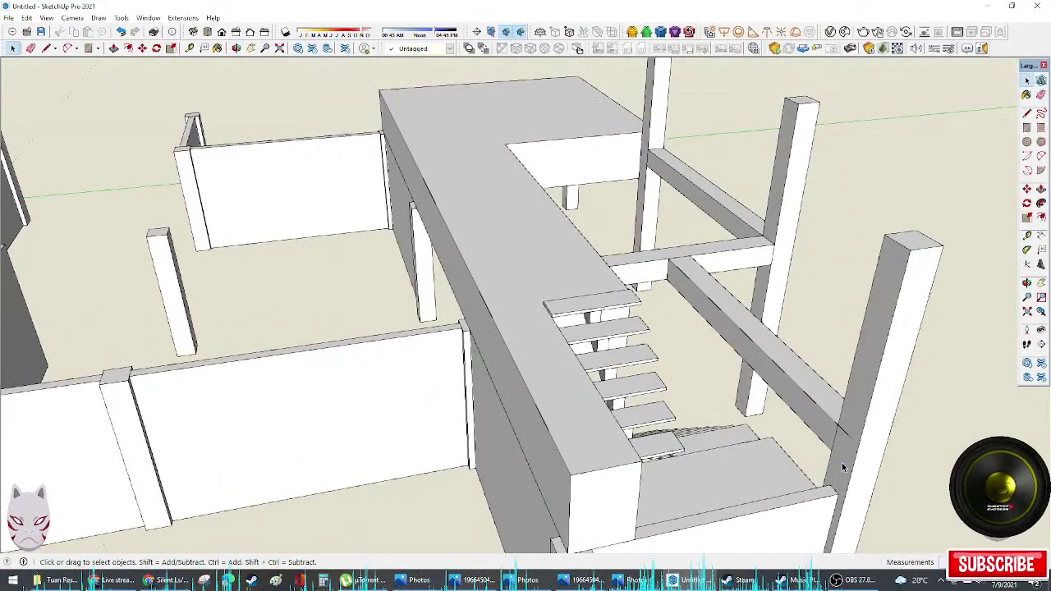
{"action": "middle_click_drag", "start_coordinate": [852, 445], "coordinate": [840, 359]}
{"action": "key", "text": "r"}
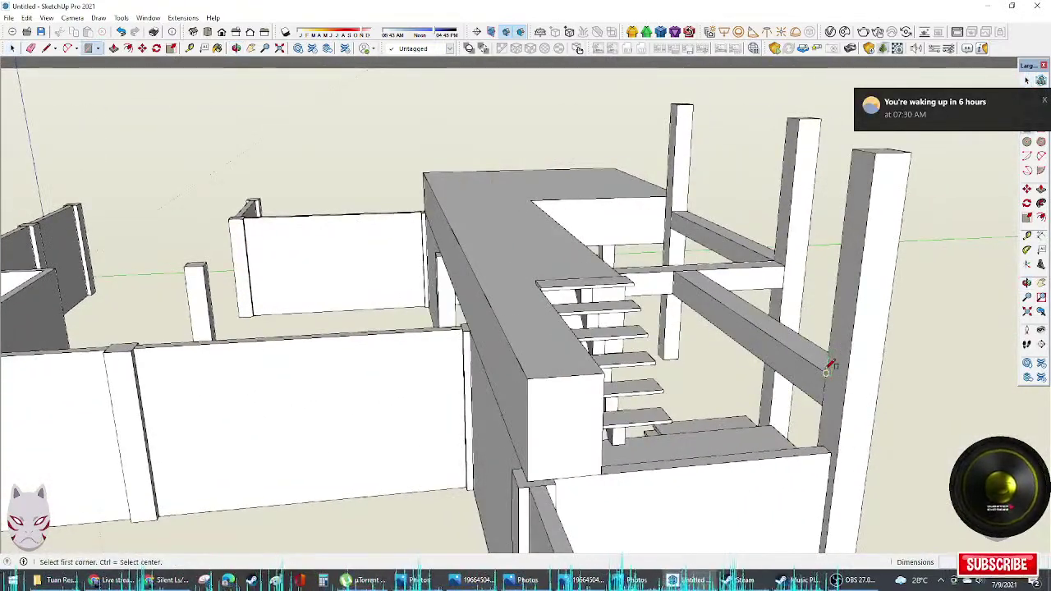
{"action": "left_click", "coordinate": [826, 374]}
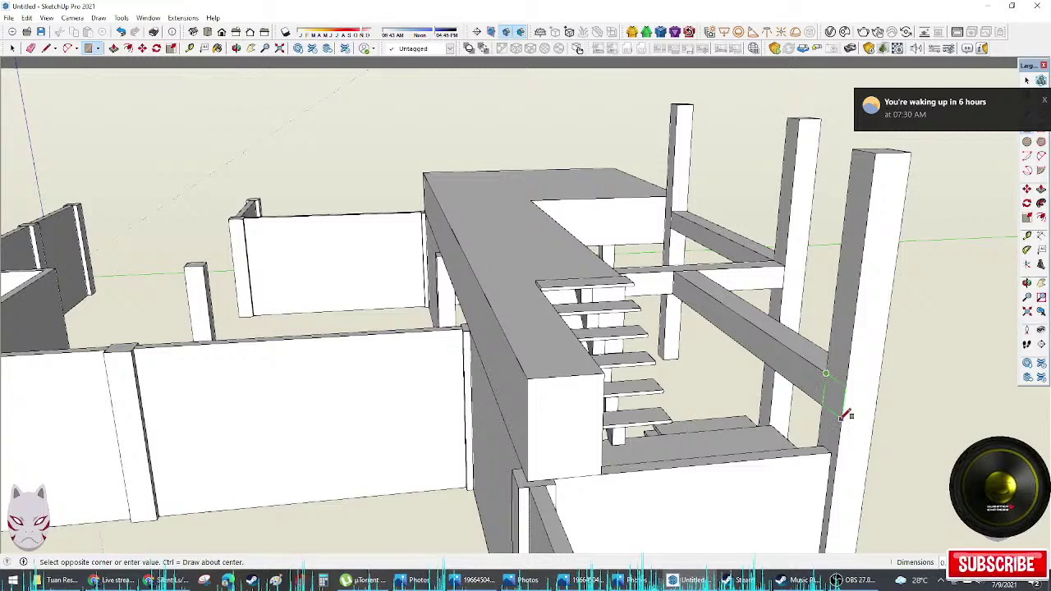
{"action": "key", "text": "space"}
Step: Draw a rectangle on the corner column's face, matching the height of the adjoining beam beside the landing
{"action": "scroll", "coordinate": [821, 422], "scroll_direction": "up", "scroll_amount": 3}
{"action": "middle_click_drag", "start_coordinate": [821, 423], "coordinate": [862, 383]}
{"action": "key", "text": "r"}
{"action": "left_click", "coordinate": [848, 376]}
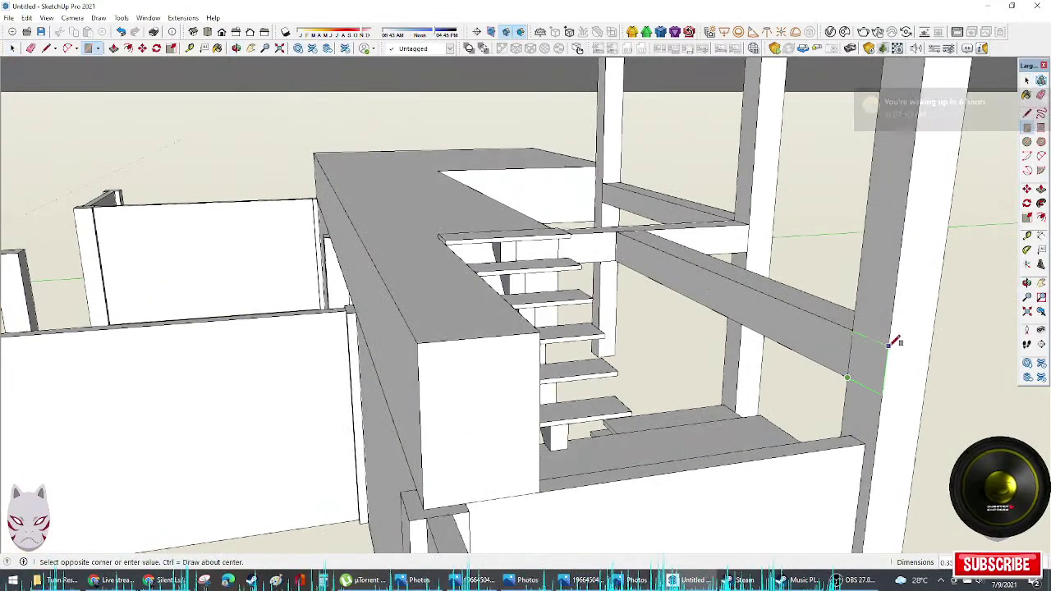
{"action": "key", "text": "space"}
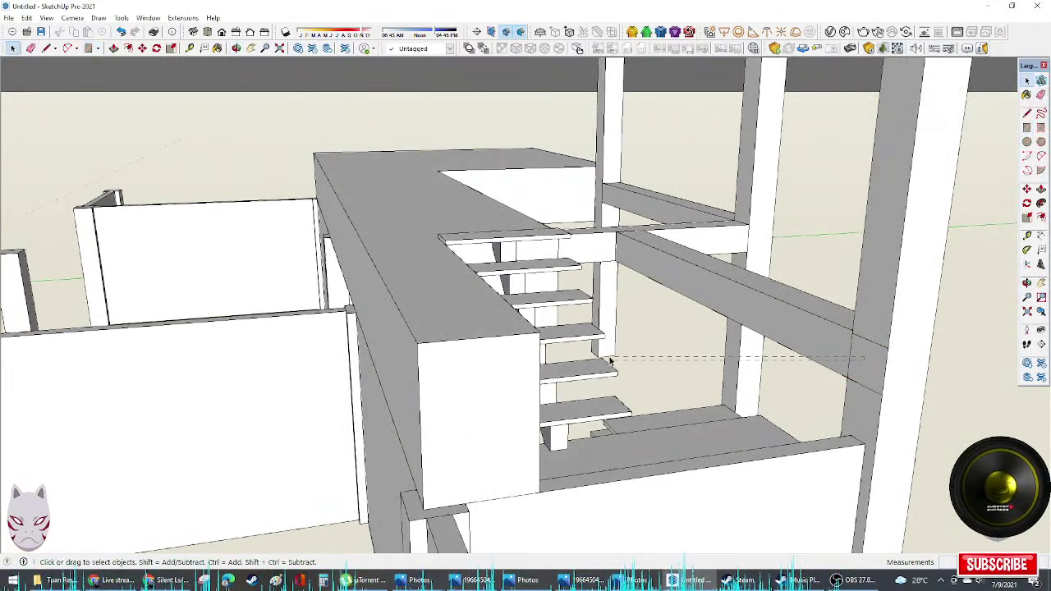
{"action": "left_click", "coordinate": [859, 390]}
{"action": "left_click", "coordinate": [874, 372]}
Step: Extrude the rectangle into a beam running from the corner column across the landing to the side of the back beam
{"action": "key", "text": "p"}
{"action": "left_click", "coordinate": [873, 373]}
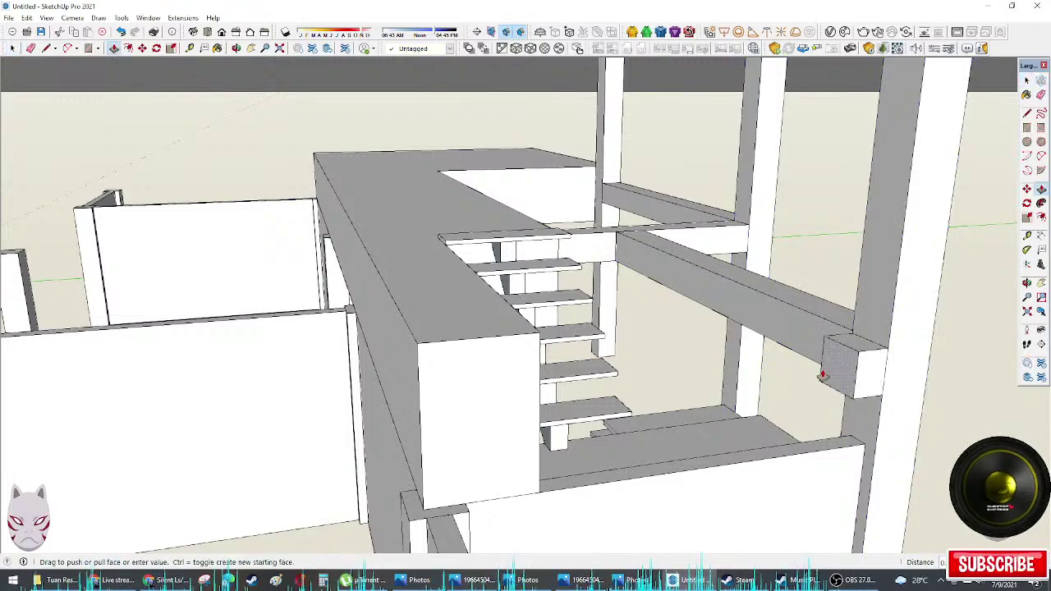
{"action": "left_click_drag", "start_coordinate": [540, 335], "coordinate": [542, 336]}
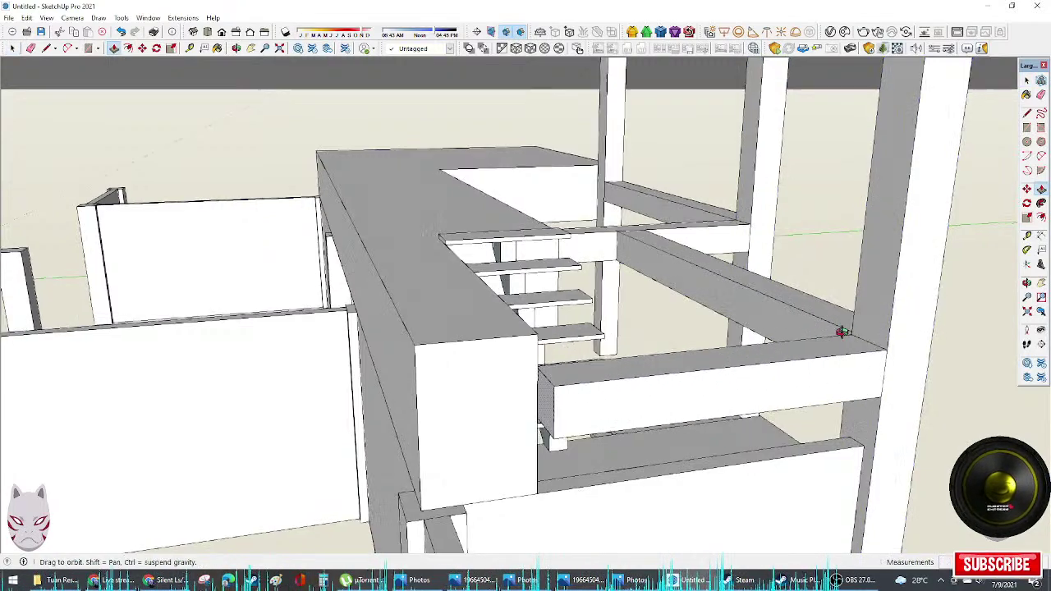
{"action": "middle_click_drag", "start_coordinate": [909, 335], "coordinate": [793, 332]}
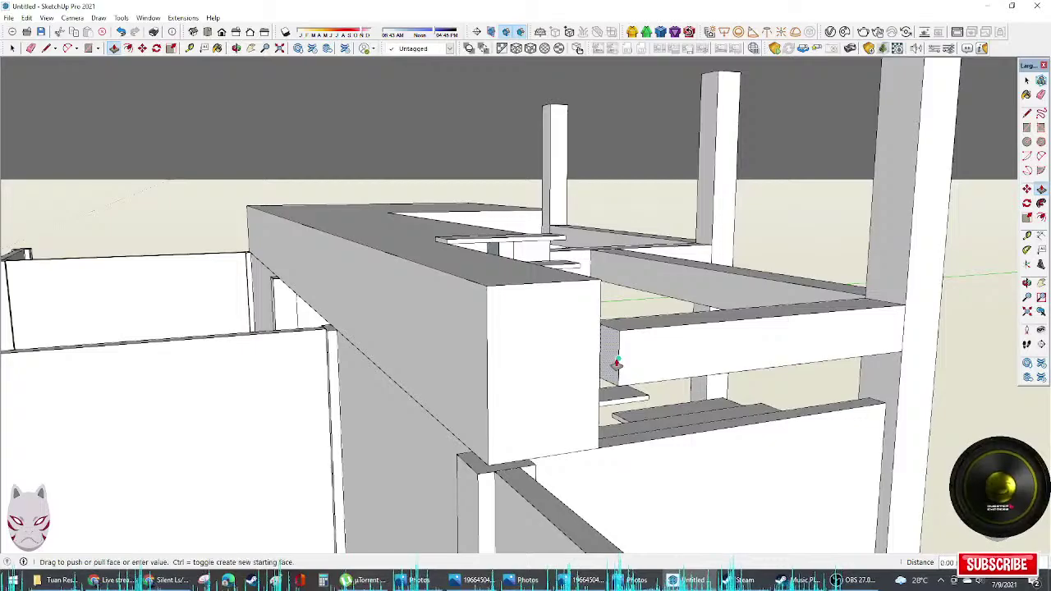
{"action": "left_click_drag", "start_coordinate": [616, 364], "coordinate": [596, 435]}
{"action": "middle_click_drag", "start_coordinate": [596, 435], "coordinate": [893, 317]}
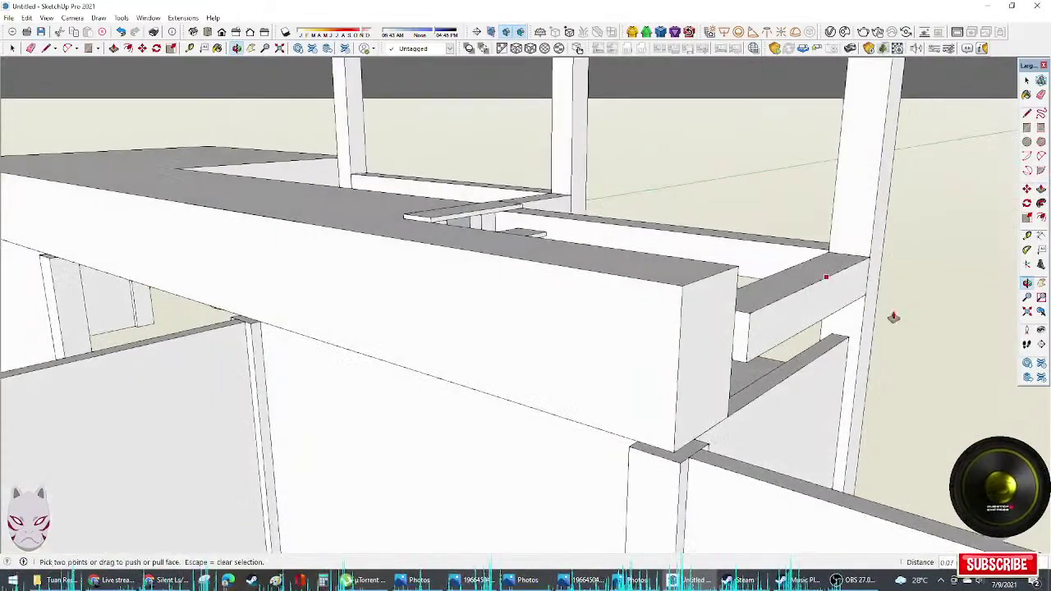
{"action": "key", "text": "space"}
{"action": "scroll", "coordinate": [721, 352], "scroll_direction": "down", "scroll_amount": 6}
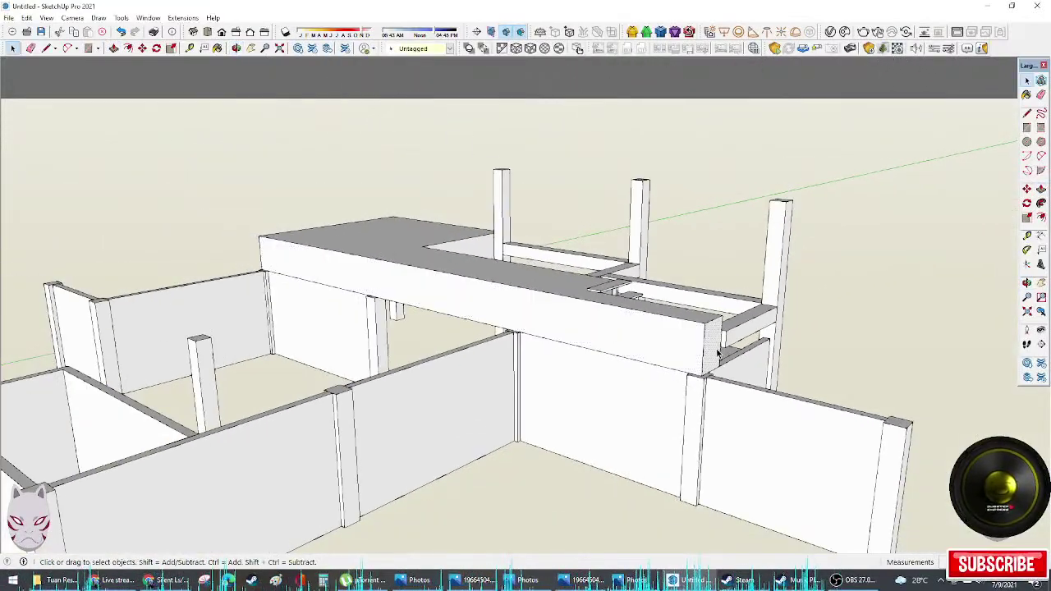
{"action": "middle_click_drag", "start_coordinate": [719, 353], "coordinate": [538, 387]}
{"action": "scroll", "coordinate": [538, 388], "scroll_direction": "up", "scroll_amount": 5}
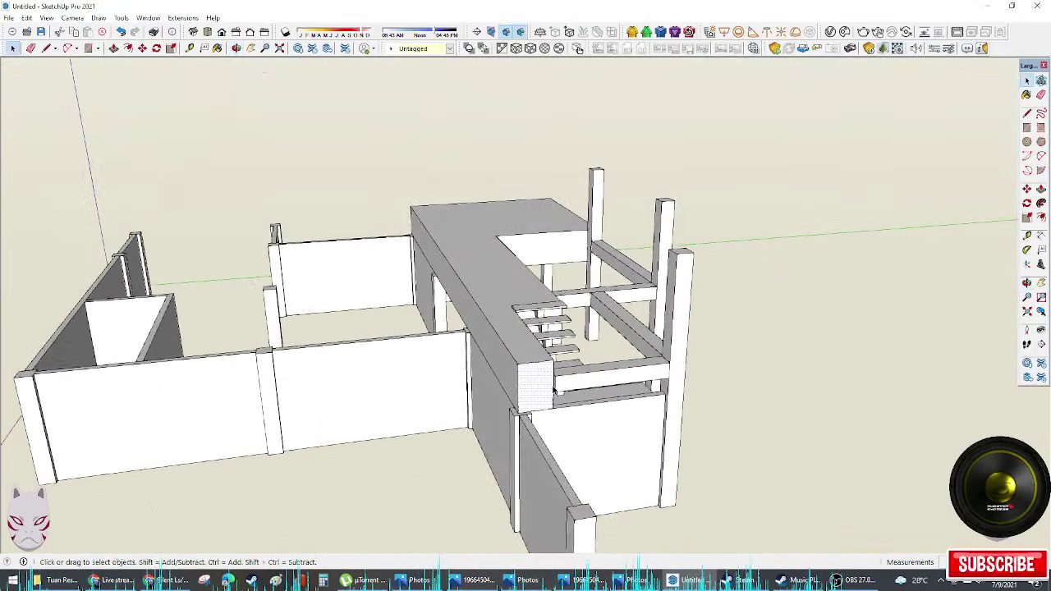
Step: Push the slab's end face beside the stairs back to line up with the short column below it
{"action": "key", "text": "p"}
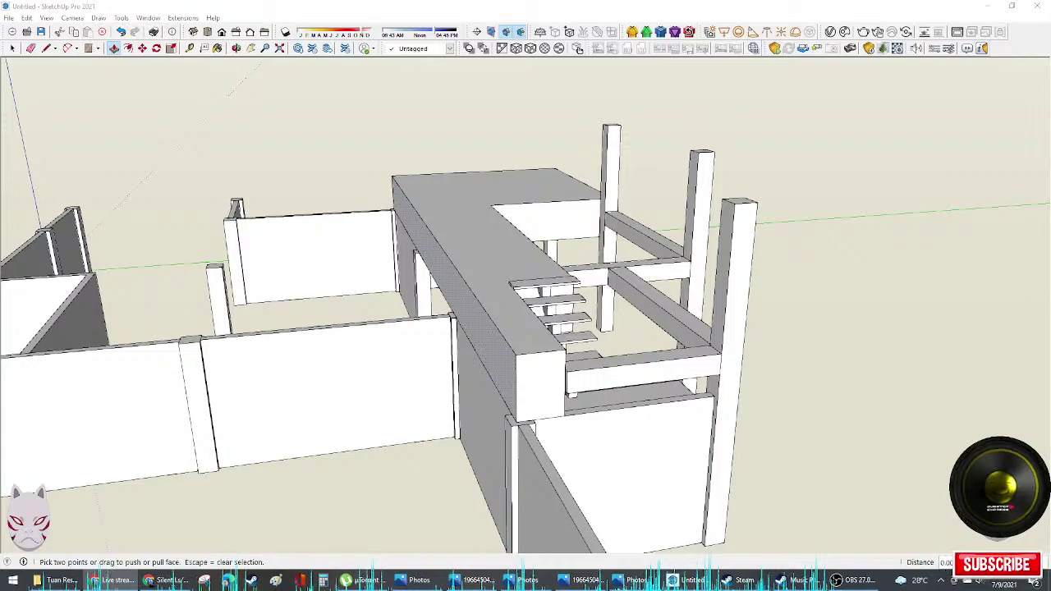
{"action": "middle_click_drag", "start_coordinate": [620, 377], "coordinate": [638, 364]}
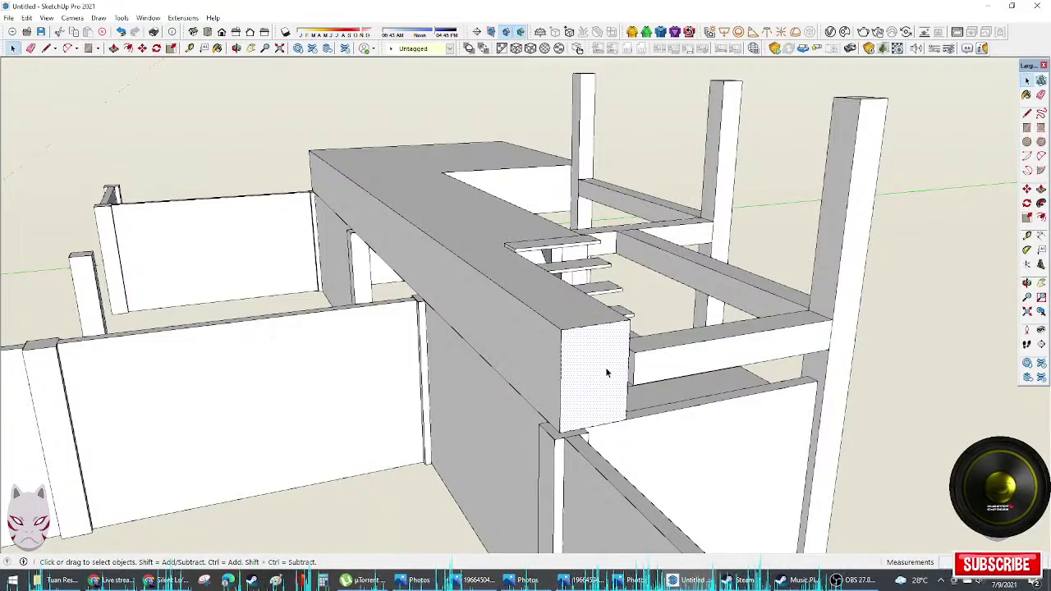
{"action": "middle_click_drag", "start_coordinate": [605, 367], "coordinate": [665, 386]}
{"action": "key", "text": "p"}
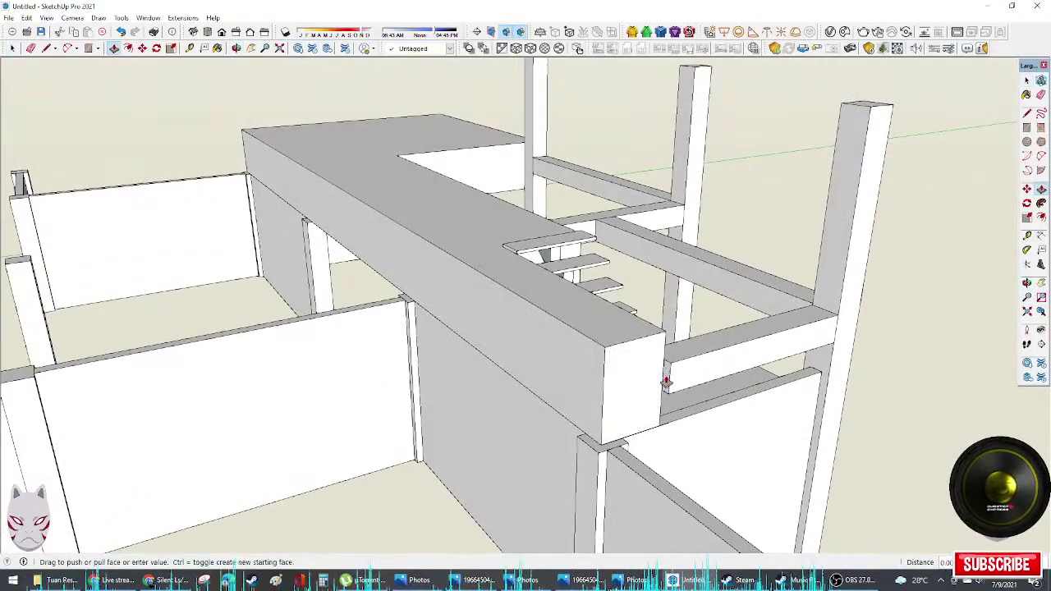
{"action": "middle_click_drag", "start_coordinate": [662, 413], "coordinate": [619, 431]}
Step: Scale the short column at the slab's end up vertically to match the height of the neighbouring corner column
{"action": "key", "text": "s"}
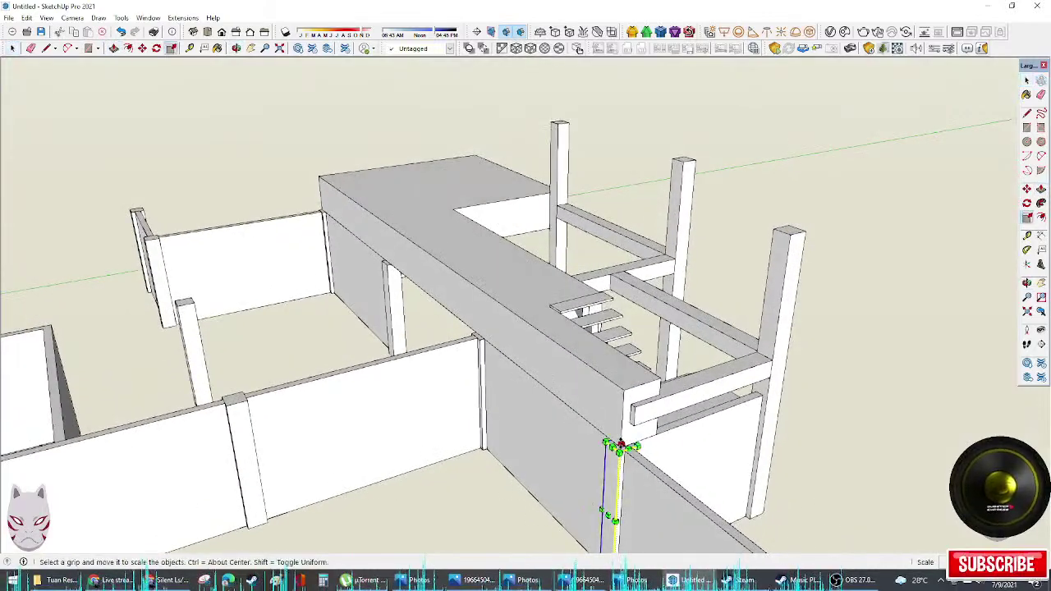
{"action": "left_click", "coordinate": [792, 237]}
{"action": "middle_click_drag", "start_coordinate": [763, 317], "coordinate": [486, 387]}
Step: Scale the projecting side wall up vertically until its top meets the underside level of the landing beam
{"action": "left_click", "coordinate": [481, 410]}
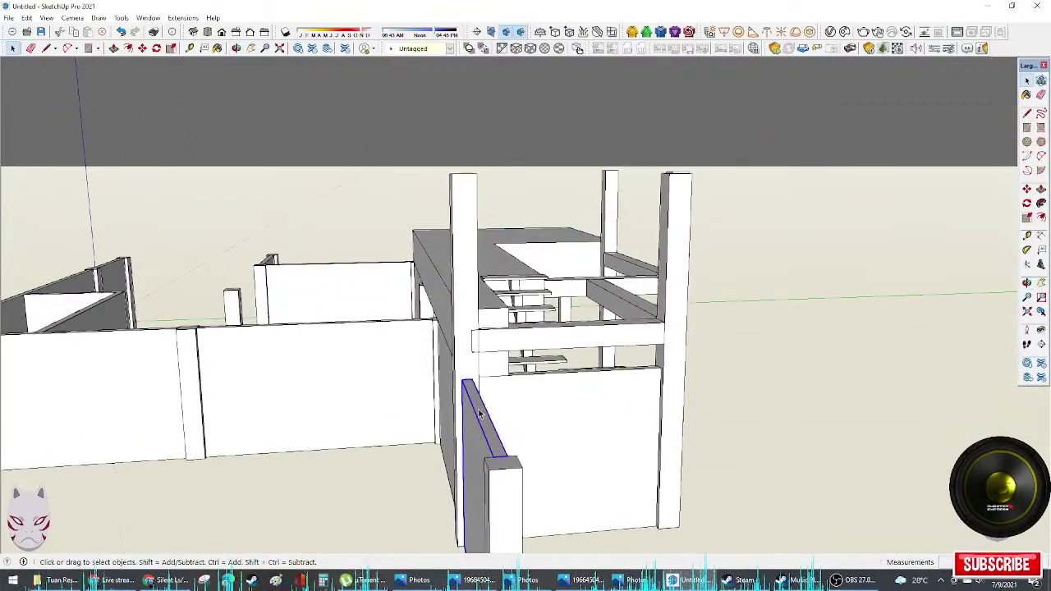
{"action": "key", "text": "s"}
{"action": "left_click", "coordinate": [481, 411]}
{"action": "left_click", "coordinate": [528, 350]}
{"action": "key", "text": "space"}
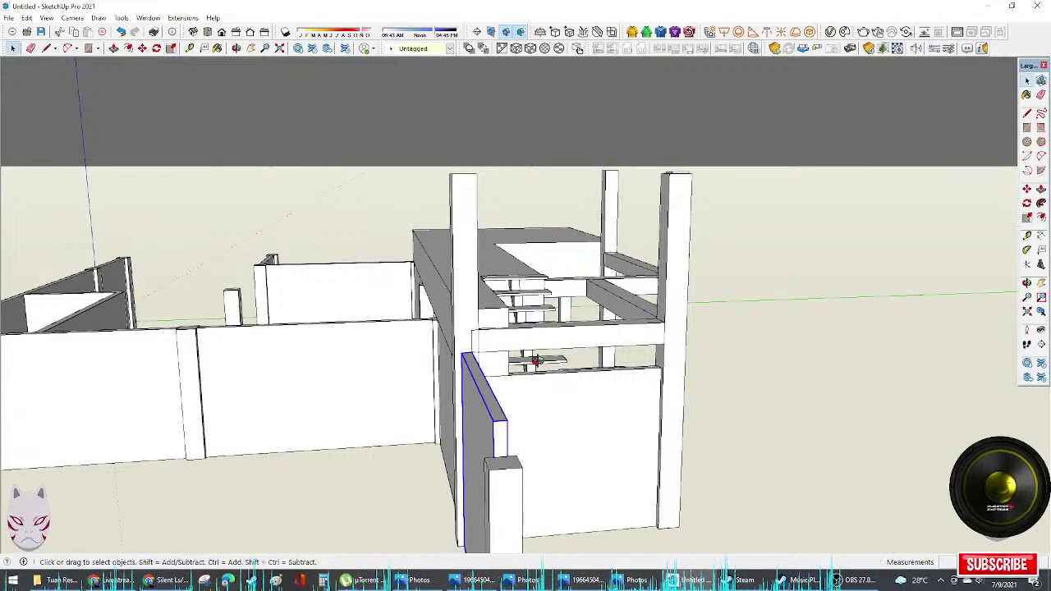
Step: Scale the column at the outer end of the projecting side wall up to the two-storey column height
{"action": "middle_click_drag", "start_coordinate": [535, 359], "coordinate": [587, 400]}
{"action": "left_click", "coordinate": [659, 478]}
{"action": "middle_click_drag", "start_coordinate": [660, 478], "coordinate": [649, 493]}
{"action": "key", "text": "s"}
{"action": "left_click_drag", "start_coordinate": [645, 463], "coordinate": [565, 269]}
{"action": "left_click", "coordinate": [565, 267]}
{"action": "key", "text": "space"}
Step: Adjust the landing beam's outer face with Push/Pull to fit the newly raised column, and erase the leftover edge
{"action": "middle_click_drag", "start_coordinate": [564, 268], "coordinate": [570, 515]}
{"action": "left_click", "coordinate": [545, 403]}
{"action": "key", "text": "q"}
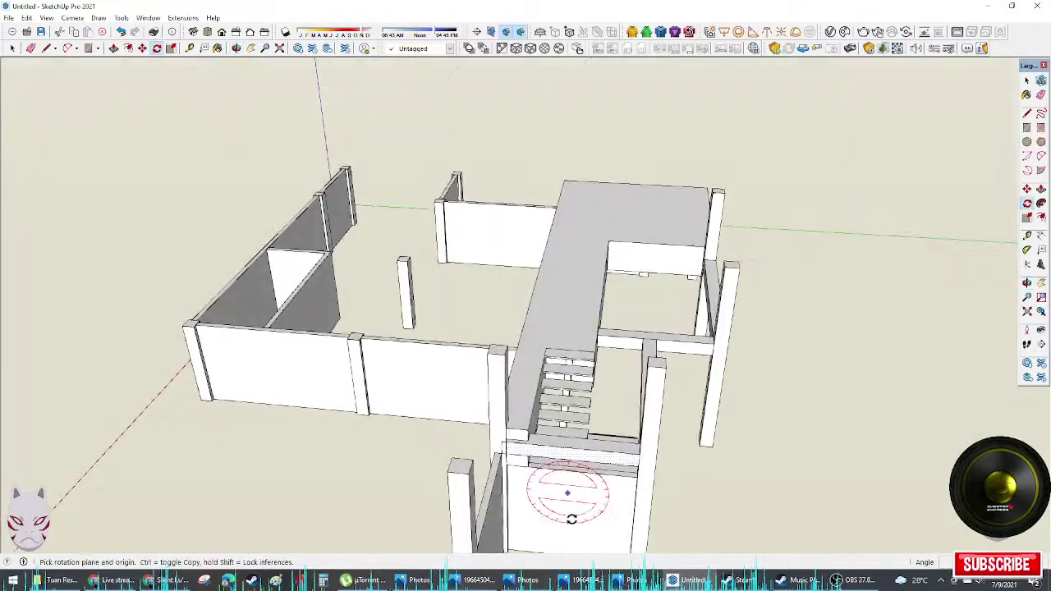
{"action": "key", "text": "space"}
{"action": "left_click", "coordinate": [597, 464]}
{"action": "scroll", "coordinate": [498, 457], "scroll_direction": "up", "scroll_amount": 6}
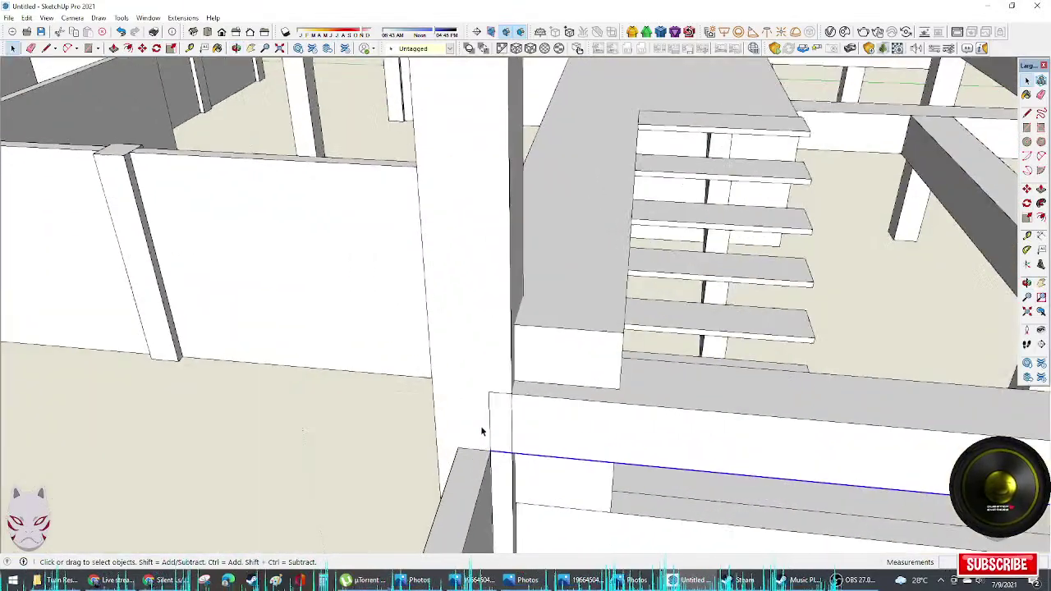
{"action": "middle_click_drag", "start_coordinate": [481, 432], "coordinate": [402, 397]}
{"action": "scroll", "coordinate": [402, 397], "scroll_direction": "down", "scroll_amount": 3}
{"action": "scroll", "coordinate": [390, 370], "scroll_direction": "up", "scroll_amount": 5}
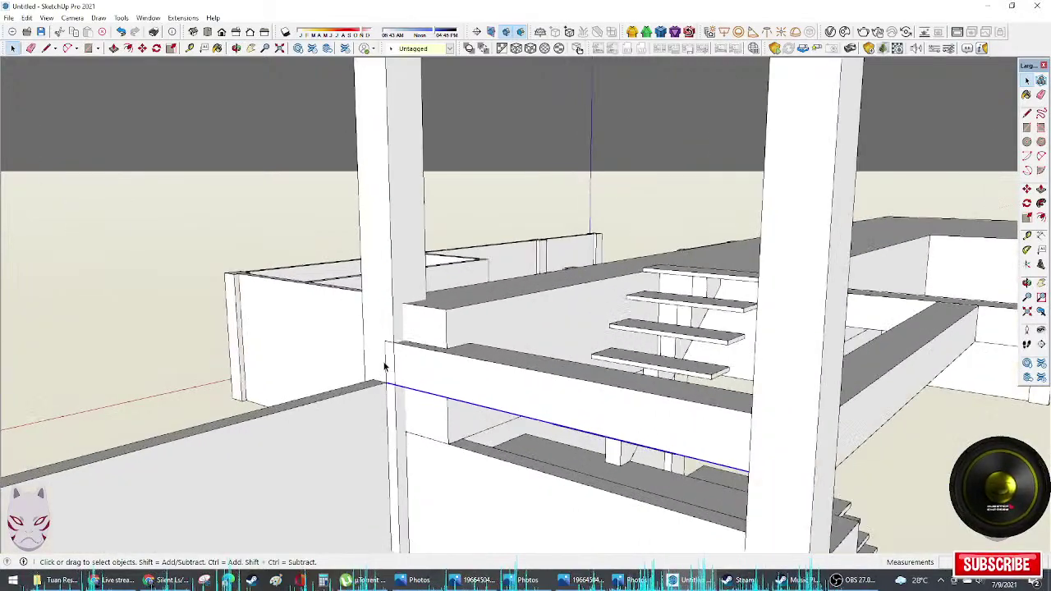
{"action": "middle_click_drag", "start_coordinate": [392, 348], "coordinate": [596, 446]}
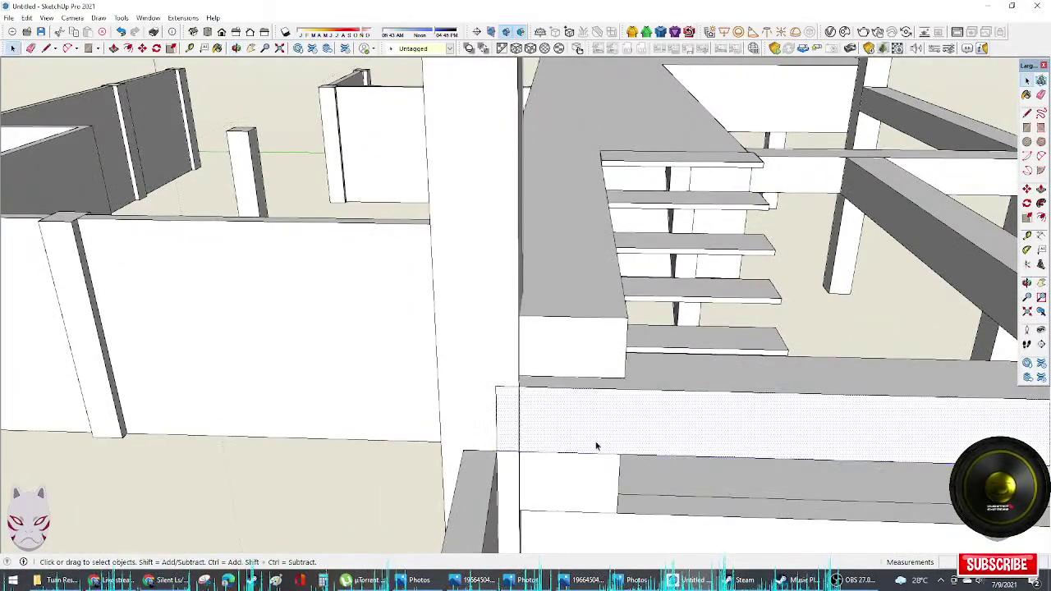
{"action": "scroll", "coordinate": [596, 446], "scroll_direction": "up", "scroll_amount": 5}
{"action": "key", "text": "p"}
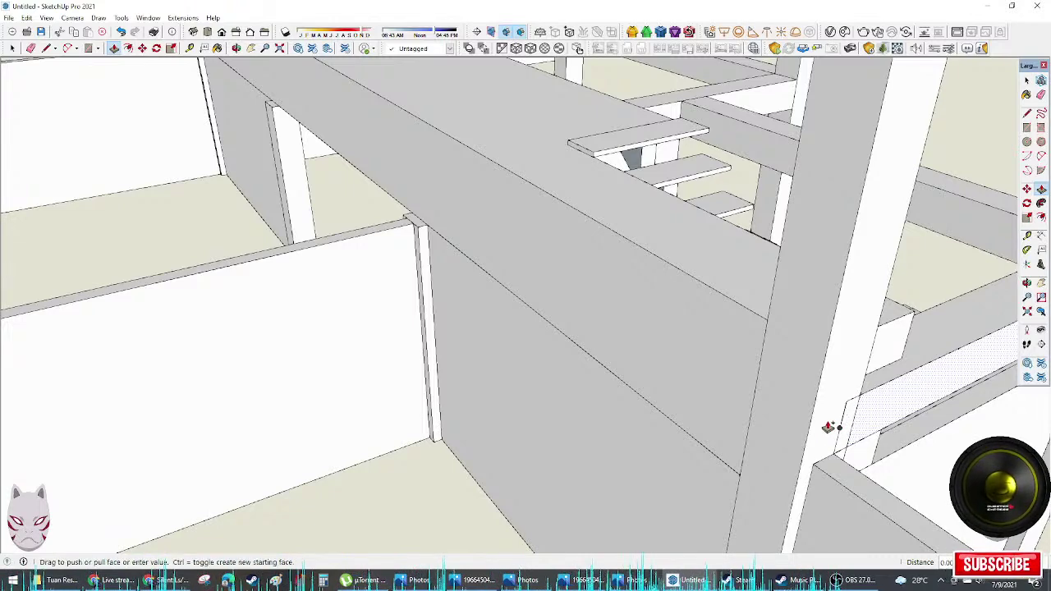
{"action": "mouse_move", "coordinate": [858, 400]}
{"action": "middle_mouse_down"}
{"action": "mouse_move", "coordinate": [697, 383]}
{"action": "mouse_move", "coordinate": [709, 396]}
{"action": "mouse_move", "coordinate": [651, 402]}
{"action": "mouse_move", "coordinate": [561, 345]}
{"action": "middle_mouse_up"}
{"action": "key", "text": "e"}
{"action": "left_click", "coordinate": [728, 408]}
Step: Draw a rectangle on the raised column's face above the projecting side wall, matching the adjoining beam's height
{"action": "scroll", "coordinate": [520, 363], "scroll_direction": "down", "scroll_amount": 5}
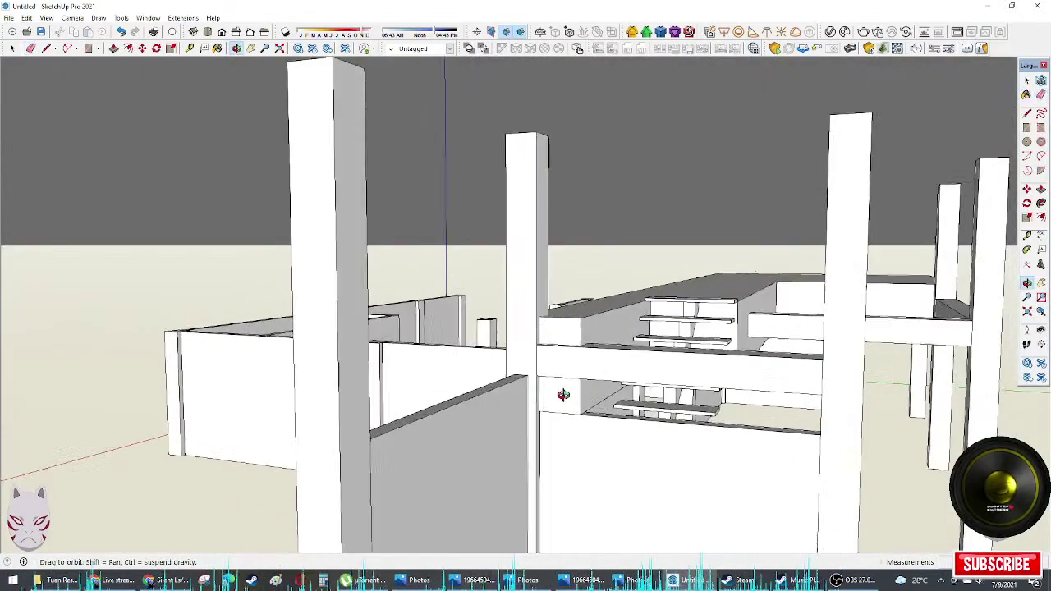
{"action": "scroll", "coordinate": [563, 386], "scroll_direction": "up", "scroll_amount": 2}
{"action": "key", "text": "space"}
{"action": "mouse_move", "coordinate": [649, 382]}
{"action": "middle_mouse_down"}
{"action": "mouse_move", "coordinate": [620, 456]}
{"action": "mouse_move", "coordinate": [536, 450]}
{"action": "mouse_move", "coordinate": [417, 331]}
{"action": "mouse_move", "coordinate": [479, 344]}
{"action": "mouse_move", "coordinate": [509, 391]}
{"action": "middle_mouse_up"}
{"action": "triple_click", "coordinate": [609, 495]}
{"action": "left_click_drag", "start_coordinate": [546, 442], "coordinate": [532, 391]}
{"action": "middle_click_drag", "start_coordinate": [532, 391], "coordinate": [821, 515]}
{"action": "scroll", "coordinate": [643, 424], "scroll_direction": "down", "scroll_amount": 2}
{"action": "left_click", "coordinate": [936, 497]}
{"action": "middle_click_drag", "start_coordinate": [727, 484], "coordinate": [816, 476], "text": "shift"}
{"action": "key", "text": "r"}
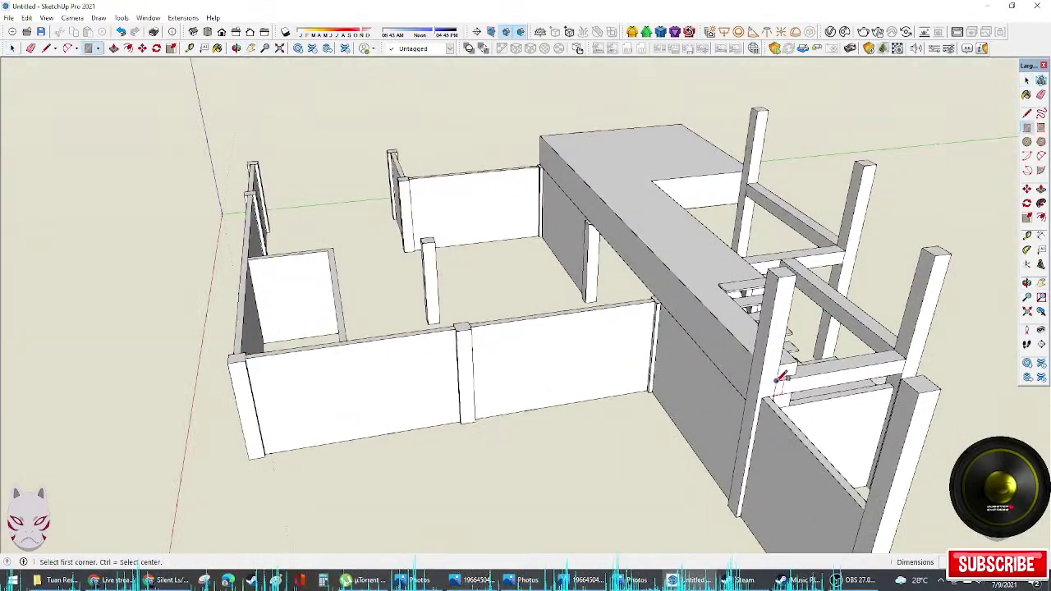
{"action": "key", "text": "space"}
Step: Extrude the rectangle along the top of the projecting wall into a beam reaching the outer end column
{"action": "key", "text": "p"}
{"action": "left_click", "coordinate": [795, 425]}
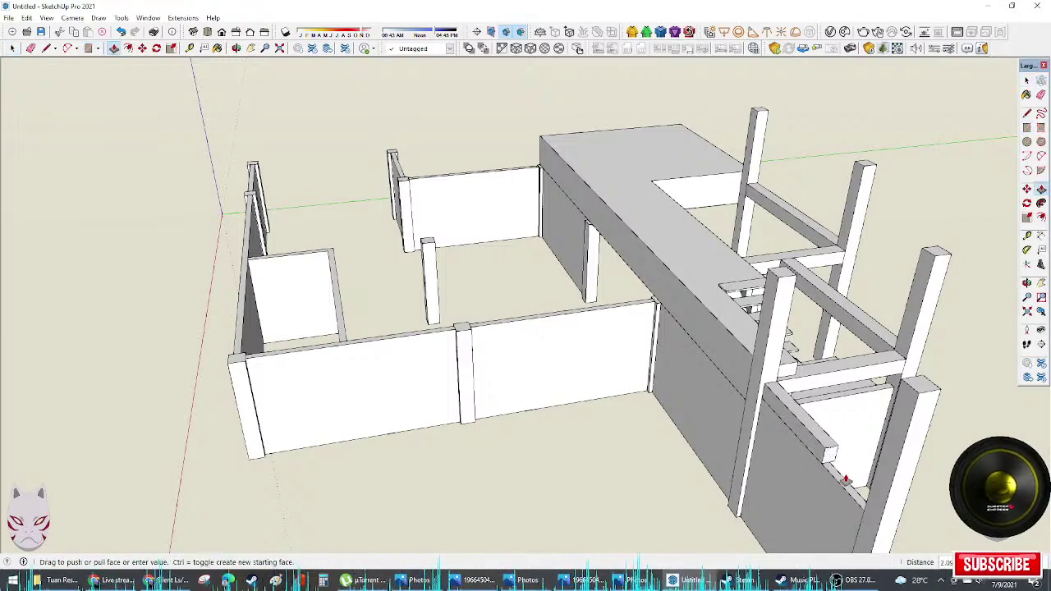
{"action": "left_click", "coordinate": [866, 514]}
{"action": "key", "text": "space"}
{"action": "key", "text": "p"}
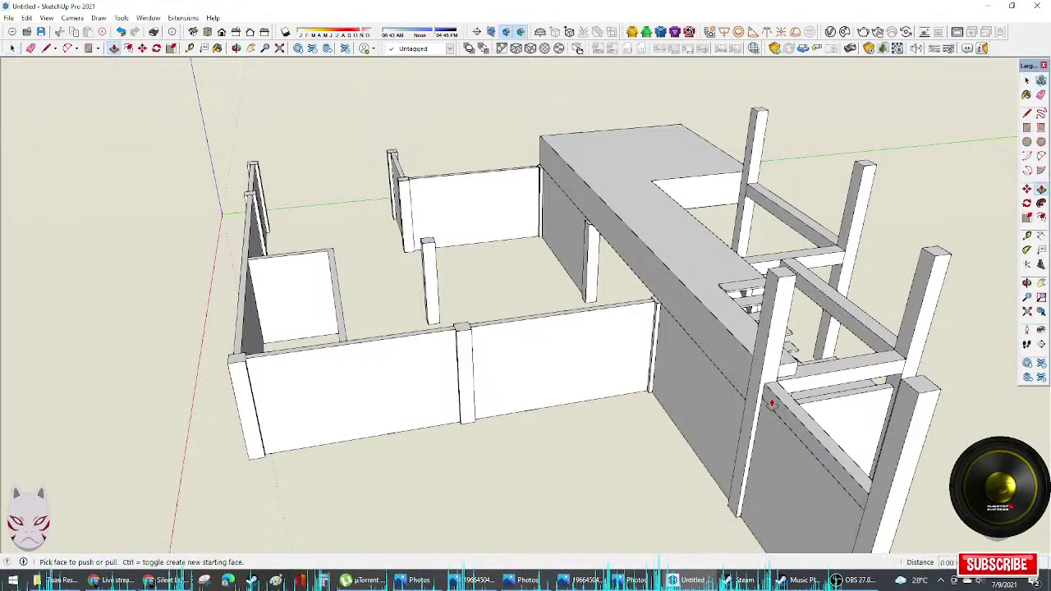
{"action": "left_click", "coordinate": [772, 406]}
{"action": "key", "text": "space"}
Step: Copy the projecting ground-floor wall straight up so the copy stands on top of the new beam
{"action": "left_click", "coordinate": [787, 417]}
{"action": "middle_click_drag", "start_coordinate": [786, 418], "coordinate": [839, 464]}
{"action": "key", "text": "m"}
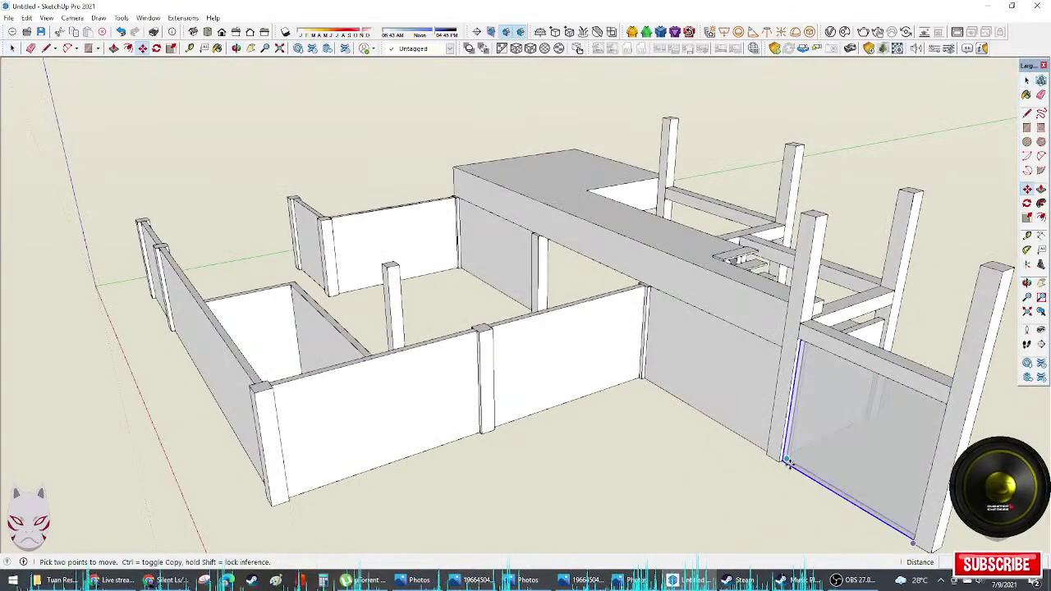
{"action": "key", "text": "ctrl"}
{"action": "left_click", "coordinate": [781, 460]}
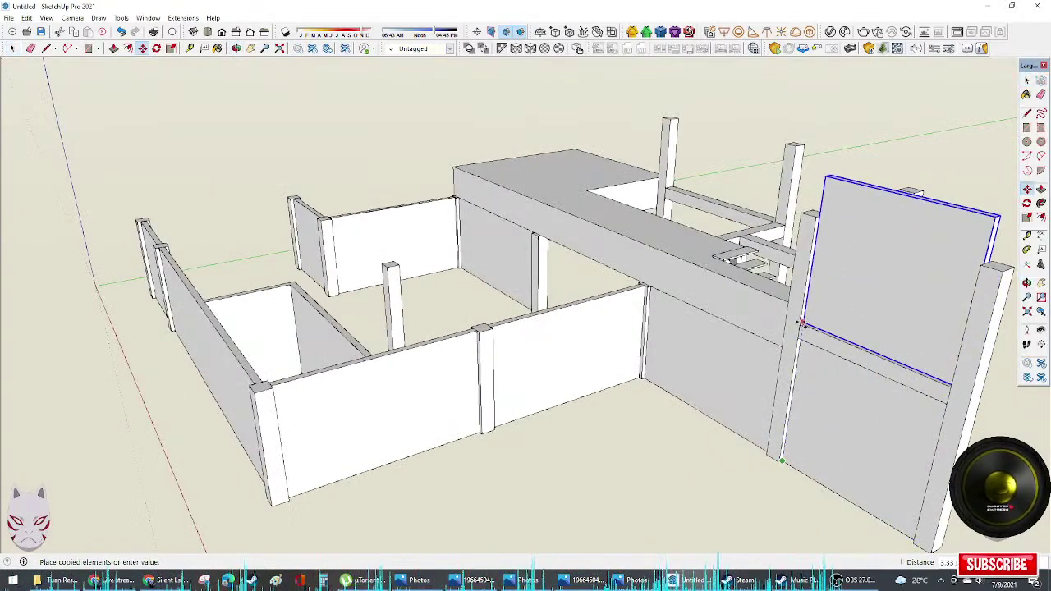
{"action": "left_click", "coordinate": [805, 322]}
Step: Scale the column at the inner end of the new upper wall up to the wall's top
{"action": "middle_click_drag", "start_coordinate": [851, 347], "coordinate": [386, 261]}
{"action": "key", "text": "s"}
{"action": "key", "text": "space"}
{"action": "left_click", "coordinate": [328, 236]}
{"action": "key", "text": "s"}
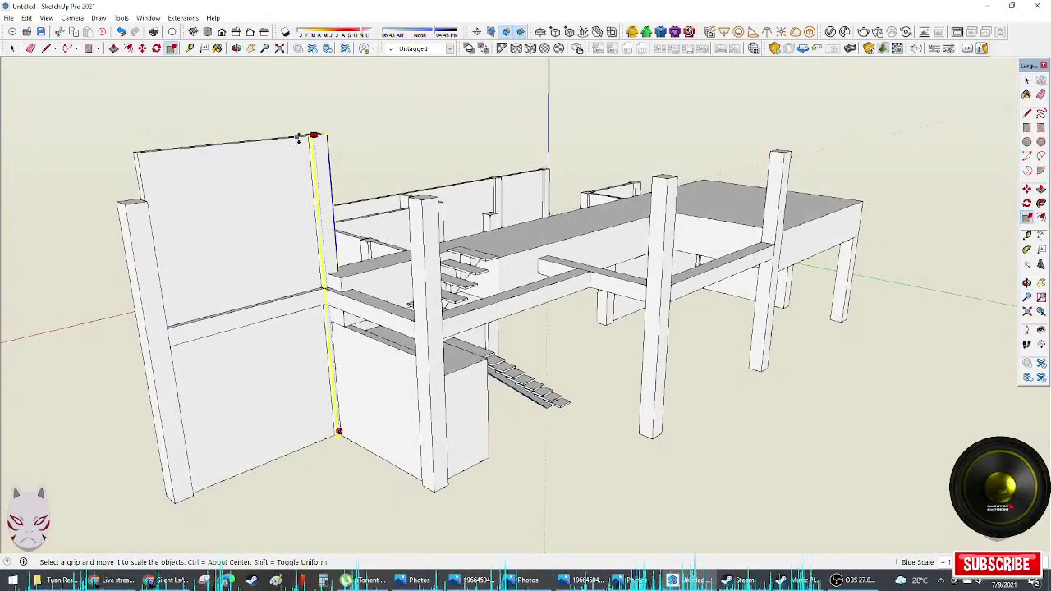
Step: Scale the column at the outer end of the upper wall up to the wall's top
{"action": "key", "text": "space"}
{"action": "left_click", "coordinate": [141, 246]}
{"action": "key", "text": "s"}
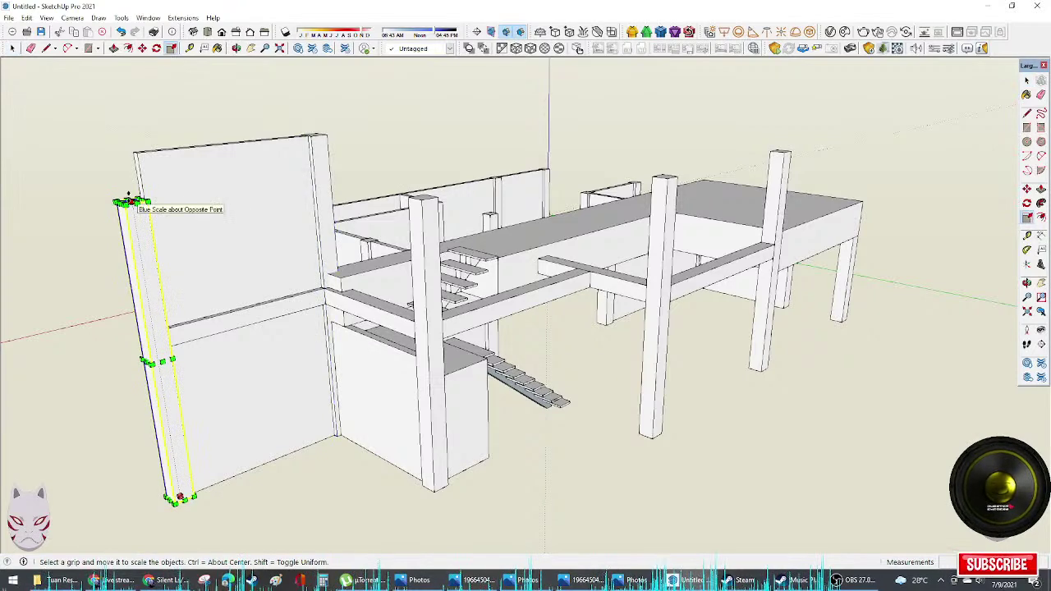
{"action": "left_click_drag", "start_coordinate": [129, 200], "coordinate": [183, 157]}
{"action": "key", "text": "space"}
Step: Select the three tall columns along the stair side and scale them together to the height of the upper wall's columns
{"action": "middle_click_drag", "start_coordinate": [394, 246], "coordinate": [492, 290]}
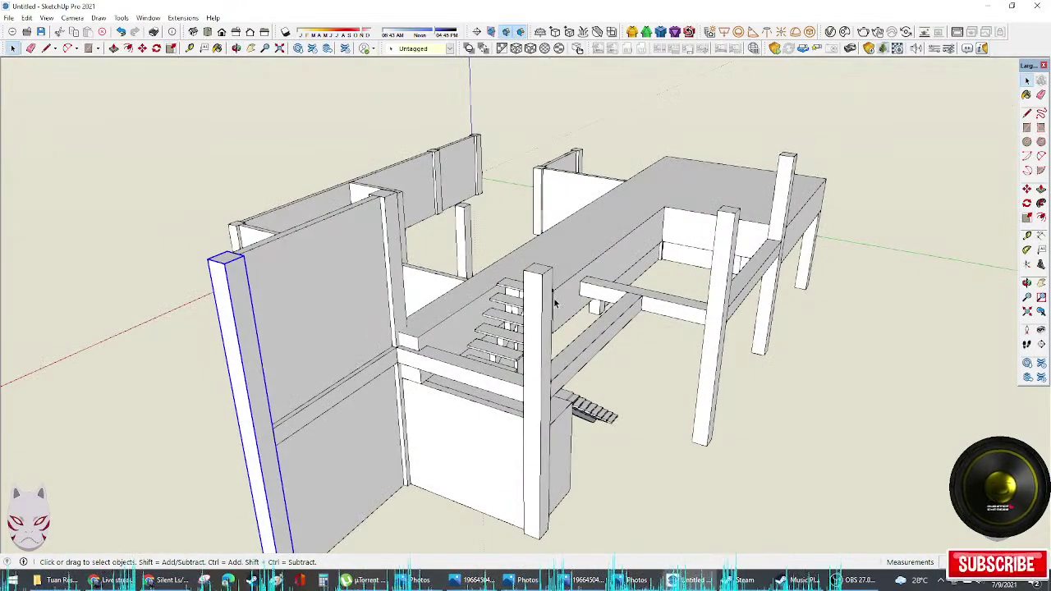
{"action": "left_click", "coordinate": [549, 303]}
{"action": "left_click", "coordinate": [729, 220], "text": "ctrl"}
{"action": "left_click", "coordinate": [786, 176], "text": "ctrl"}
{"action": "middle_click_drag", "start_coordinate": [786, 177], "coordinate": [590, 251]}
{"action": "key", "text": "s"}
{"action": "left_click_drag", "start_coordinate": [600, 257], "coordinate": [605, 219]}
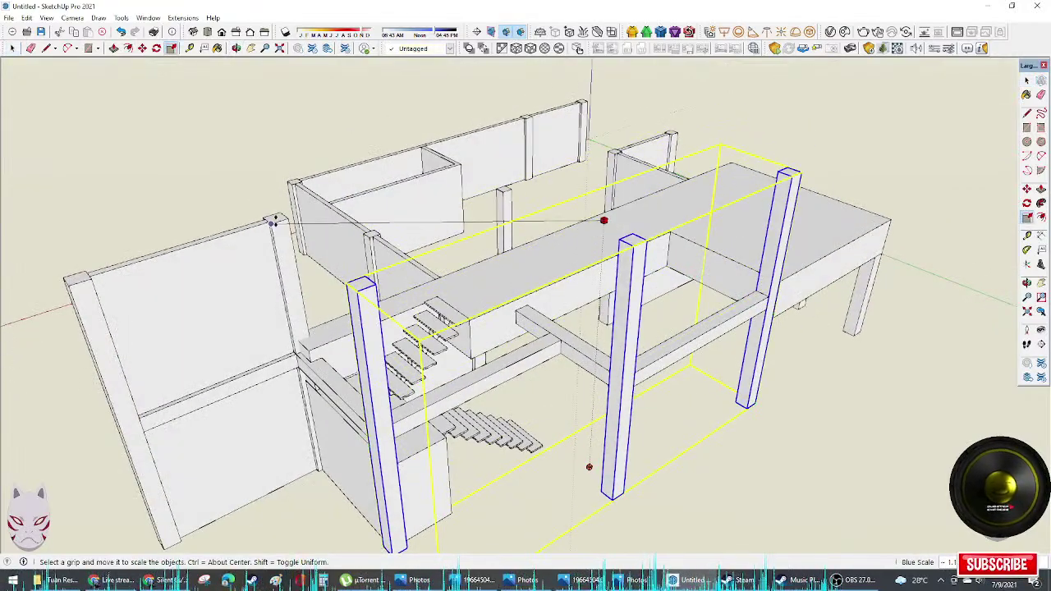
{"action": "key", "text": "space"}
{"action": "middle_click_drag", "start_coordinate": [605, 219], "coordinate": [713, 482]}
{"action": "left_click", "coordinate": [872, 424]}
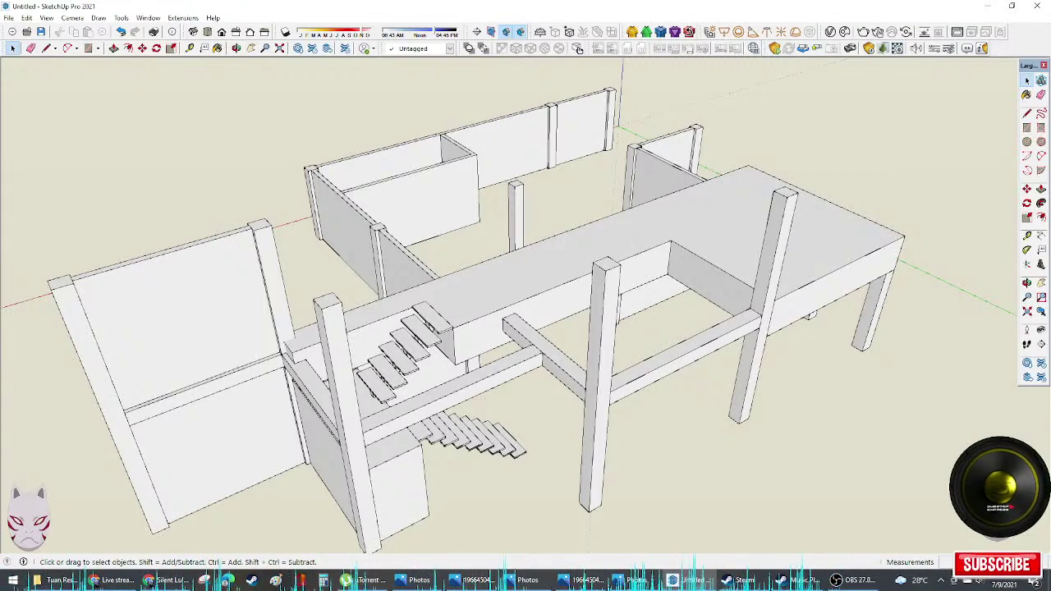
{"action": "key", "text": "alt+Tab"}
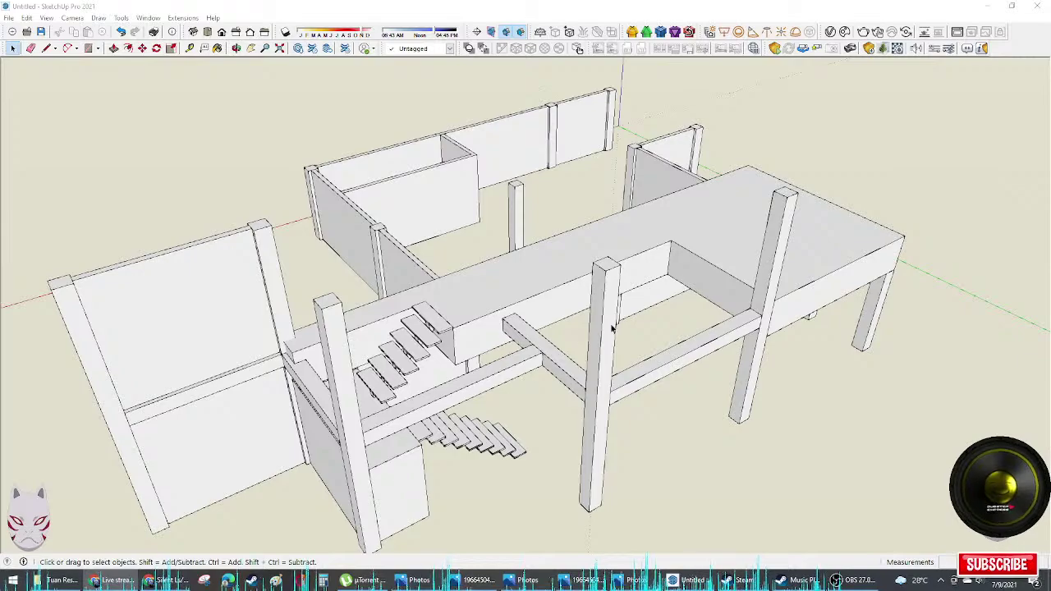
Step: Select the two columns flanking the opening beneath the slab edge and try to scale them taller
{"action": "middle_click_drag", "start_coordinate": [612, 328], "coordinate": [672, 391]}
{"action": "left_click", "coordinate": [729, 259]}
{"action": "left_click", "coordinate": [630, 302]}
{"action": "key", "text": "s"}
{"action": "middle_click_drag", "start_coordinate": [581, 295], "coordinate": [481, 235]}
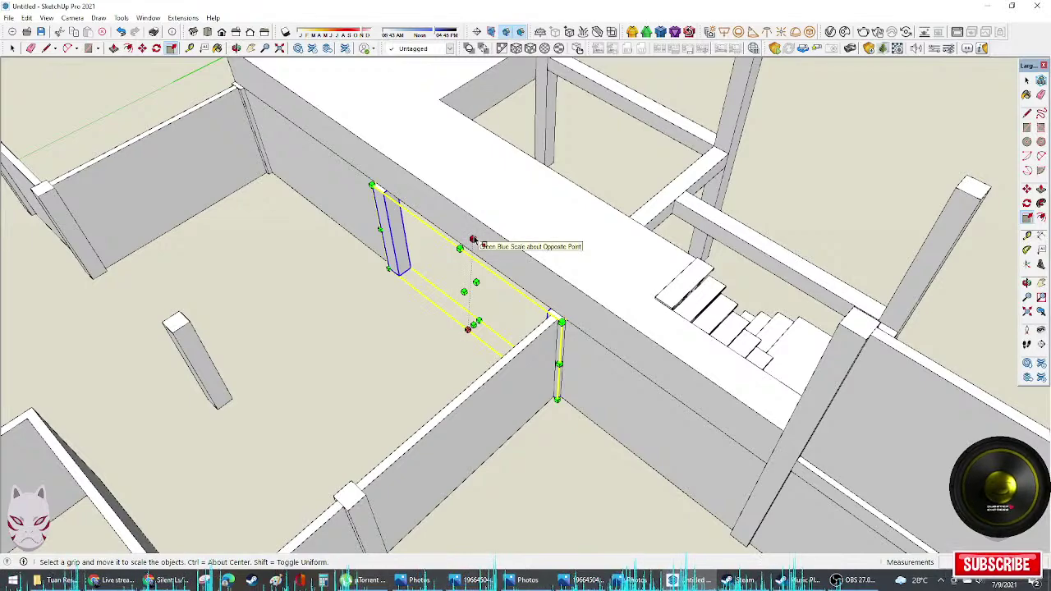
{"action": "left_click", "coordinate": [473, 239]}
{"action": "scroll", "coordinate": [516, 179], "scroll_direction": "down", "scroll_amount": 4}
{"action": "key", "text": "space"}
{"action": "scroll", "coordinate": [478, 210], "scroll_direction": "up", "scroll_amount": 5}
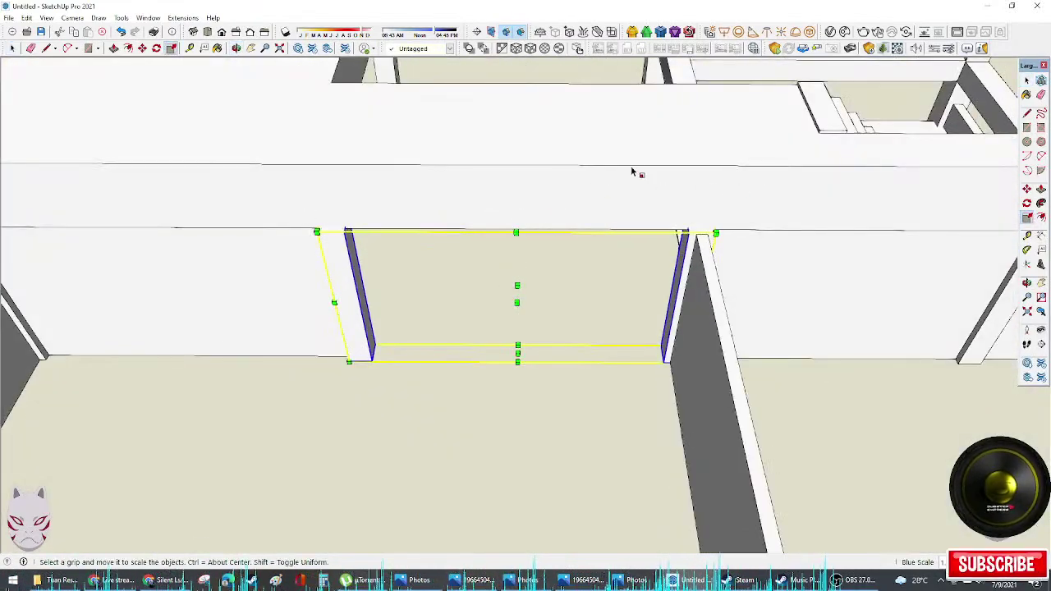
{"action": "scroll", "coordinate": [633, 171], "scroll_direction": "down", "scroll_amount": 3}
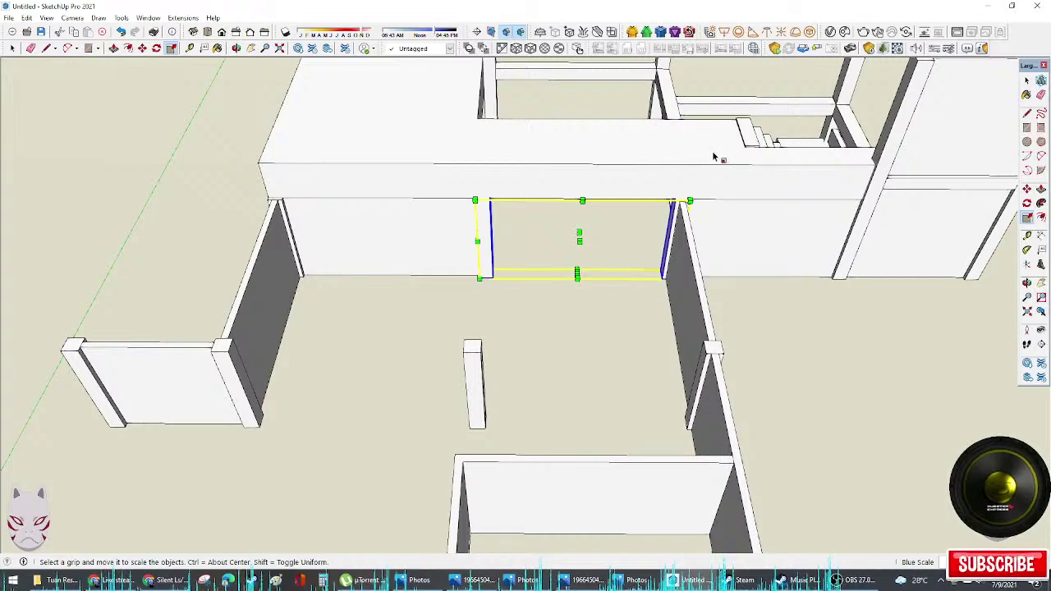
{"action": "middle_click_drag", "start_coordinate": [713, 156], "coordinate": [640, 173]}
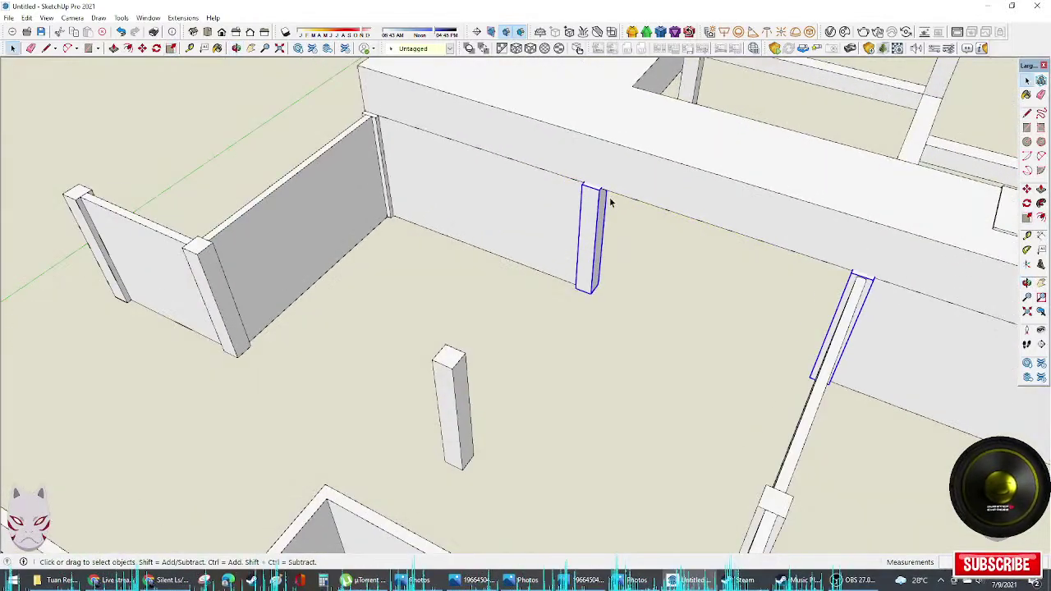
{"action": "scroll", "coordinate": [573, 174], "scroll_direction": "up", "scroll_amount": 5}
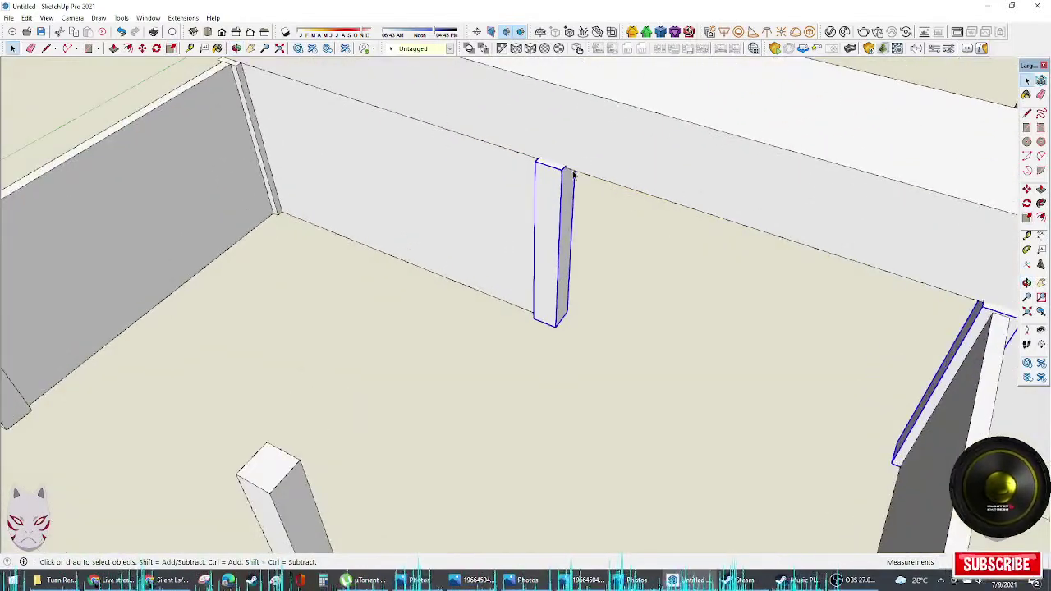
Step: Scale the two columns flanking the opening vertically through the slab up to the two-storey column height
{"action": "key", "text": "s"}
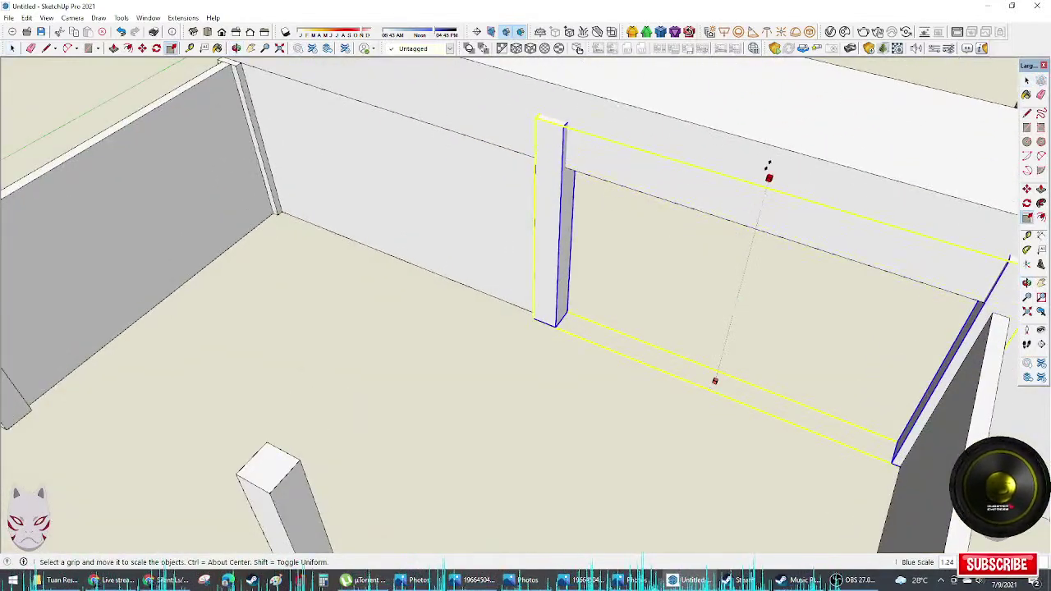
{"action": "scroll", "coordinate": [768, 169], "scroll_direction": "down", "scroll_amount": 3}
{"action": "middle_click_drag", "start_coordinate": [837, 164], "coordinate": [865, 233]}
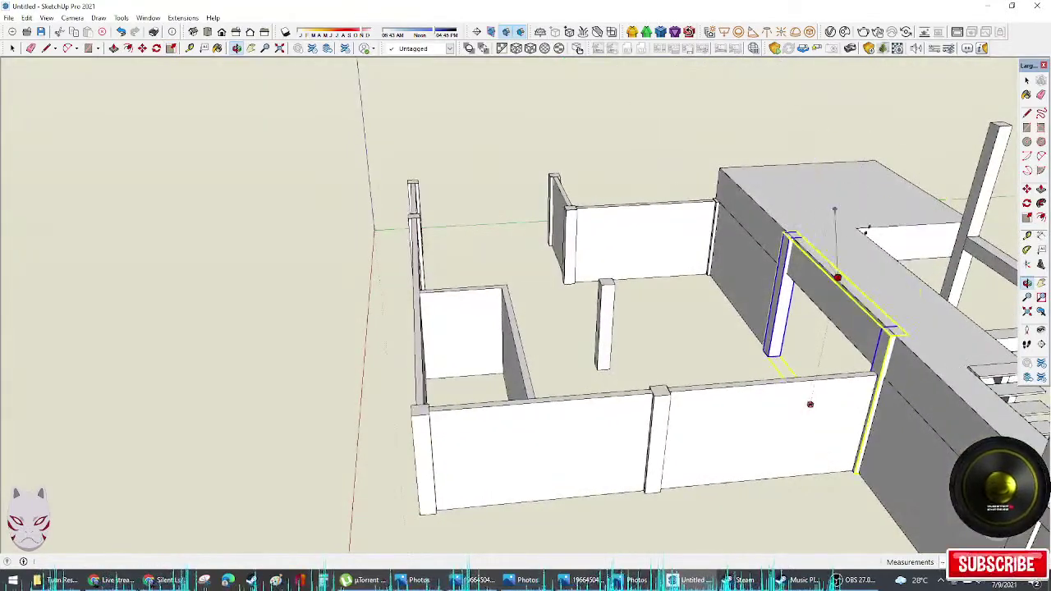
{"action": "scroll", "coordinate": [864, 232], "scroll_direction": "down", "scroll_amount": 3}
{"action": "middle_click_drag", "start_coordinate": [861, 322], "coordinate": [952, 337]}
{"action": "scroll", "coordinate": [841, 253], "scroll_direction": "up", "scroll_amount": 3}
{"action": "left_click", "coordinate": [840, 253]}
Step: Copy the upper side wall from its column corner to the matching top corner of the column rising through the slab
{"action": "middle_click_drag", "start_coordinate": [797, 298], "coordinate": [936, 267]}
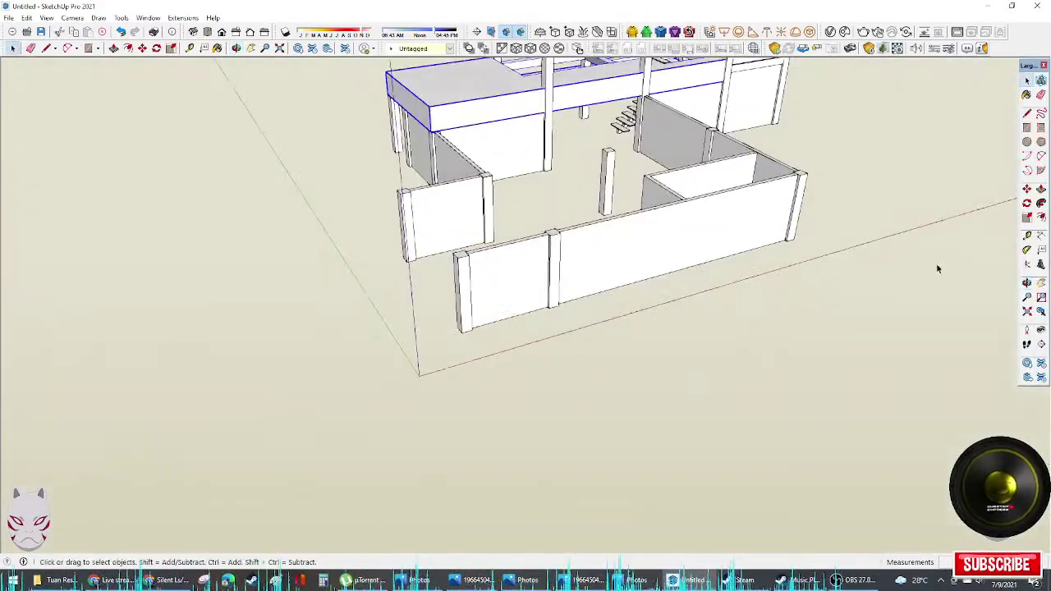
{"action": "left_click", "coordinate": [765, 270]}
{"action": "middle_click_drag", "start_coordinate": [411, 280], "coordinate": [558, 426]}
{"action": "scroll", "coordinate": [469, 272], "scroll_direction": "up", "scroll_amount": 3}
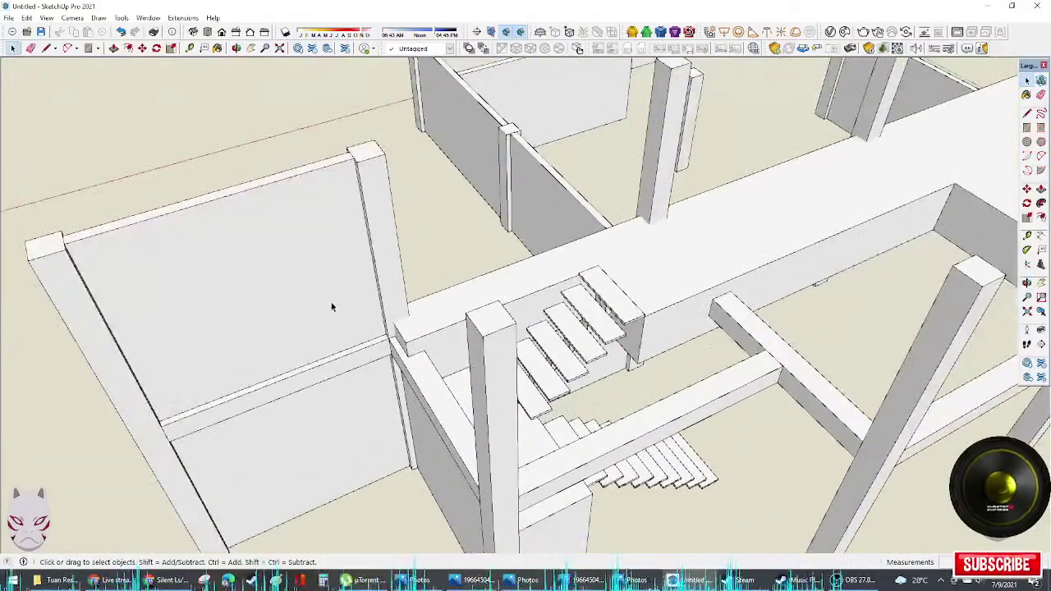
{"action": "left_click", "coordinate": [332, 306]}
{"action": "middle_click_drag", "start_coordinate": [332, 305], "coordinate": [338, 353]}
{"action": "key", "text": "m"}
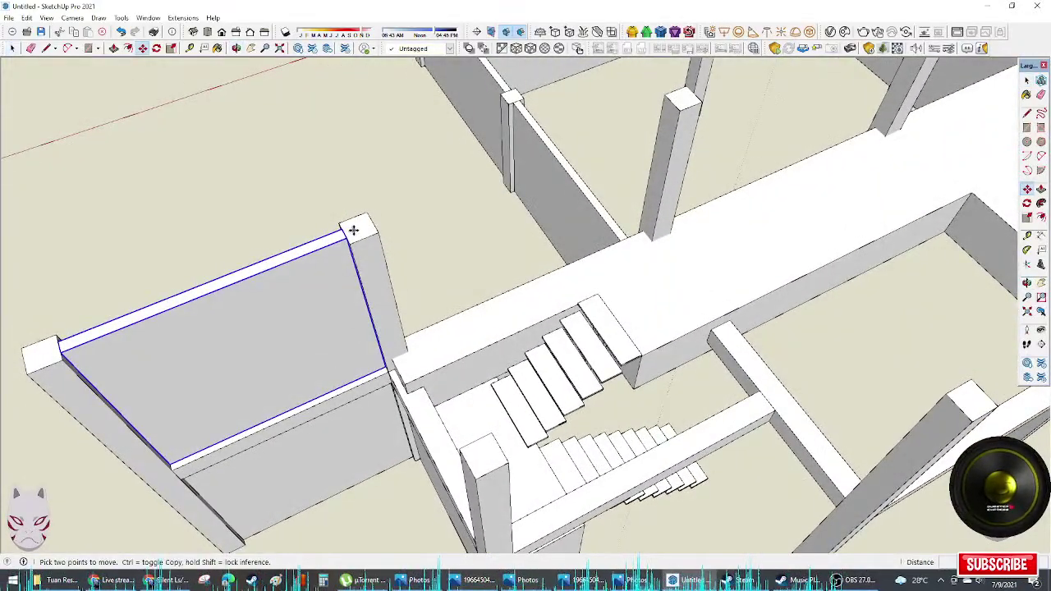
{"action": "left_click", "coordinate": [343, 230]}
{"action": "key", "text": "ctrl"}
{"action": "left_click", "coordinate": [674, 103]}
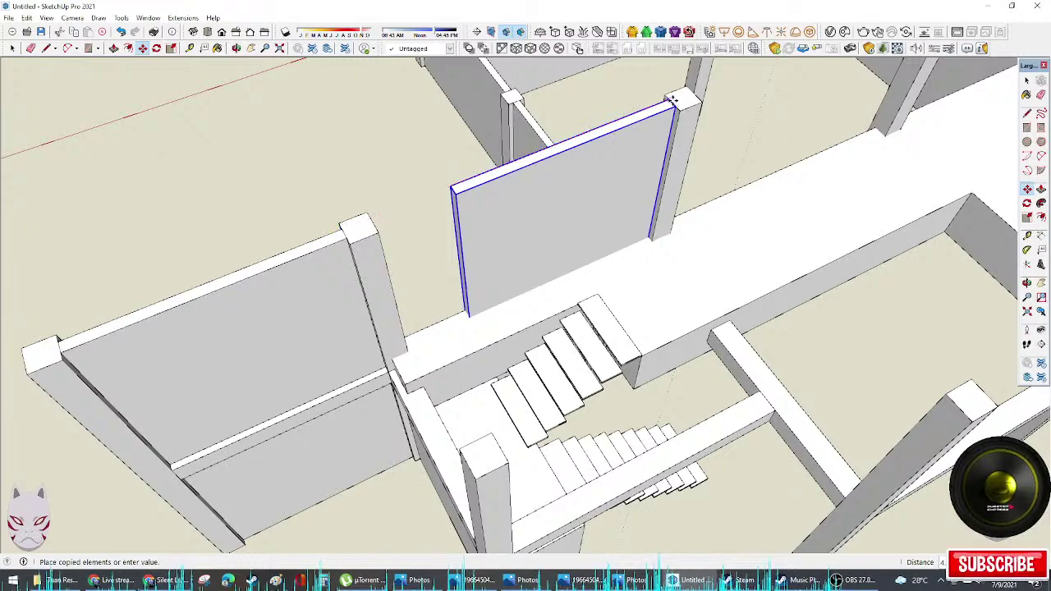
Step: Scale the copied upper side wall lengthwise to reach the next column and fit its lower edge to the floor beam
{"action": "key", "text": "s"}
{"action": "left_click_drag", "start_coordinate": [461, 266], "coordinate": [393, 293]}
{"action": "key", "text": "space"}
{"action": "middle_click_drag", "start_coordinate": [502, 312], "coordinate": [1034, 215]}
{"action": "key", "text": "s"}
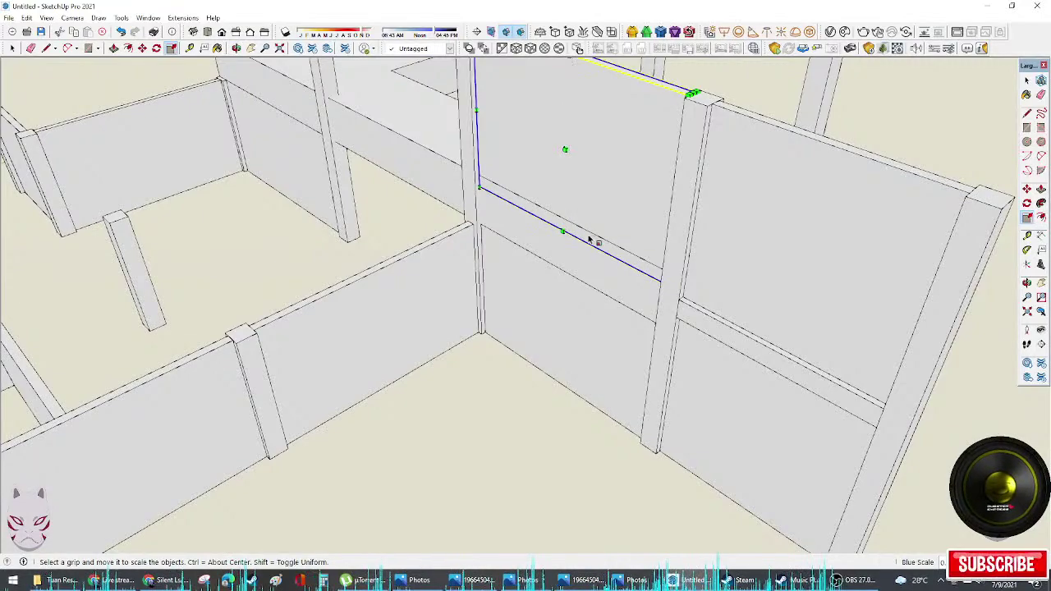
{"action": "key", "text": "space"}
{"action": "left_click", "coordinate": [521, 411]}
Step: Examine the house from several sides and the ground-floor space beneath the slab between the front columns
{"action": "middle_click_drag", "start_coordinate": [522, 411], "coordinate": [266, 372]}
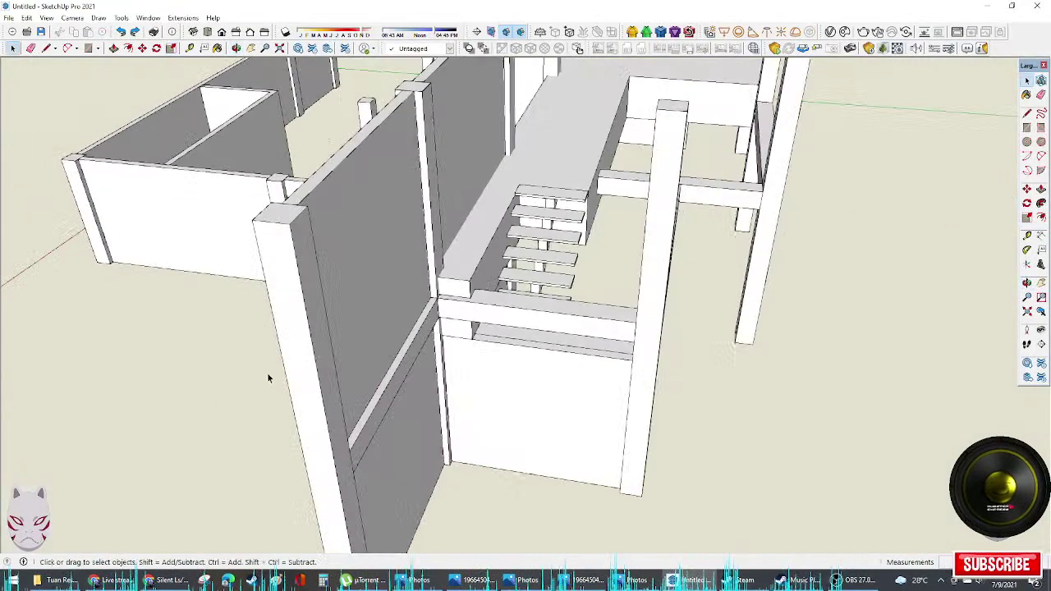
{"action": "scroll", "coordinate": [267, 372], "scroll_direction": "down", "scroll_amount": 2}
{"action": "middle_click_drag", "start_coordinate": [526, 296], "coordinate": [1036, 189]}
{"action": "scroll", "coordinate": [488, 265], "scroll_direction": "up", "scroll_amount": 3}
{"action": "scroll", "coordinate": [812, 267], "scroll_direction": "up", "scroll_amount": 3}
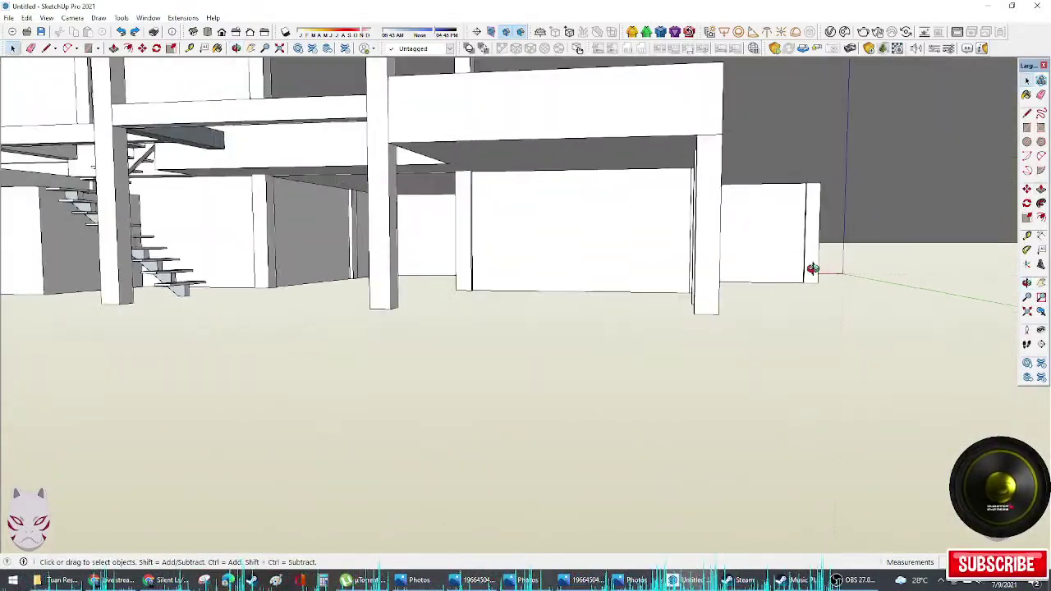
{"action": "middle_click_drag", "start_coordinate": [812, 268], "coordinate": [1014, 271]}
{"action": "scroll", "coordinate": [731, 243], "scroll_direction": "up", "scroll_amount": 3}
{"action": "left_click", "coordinate": [734, 243]}
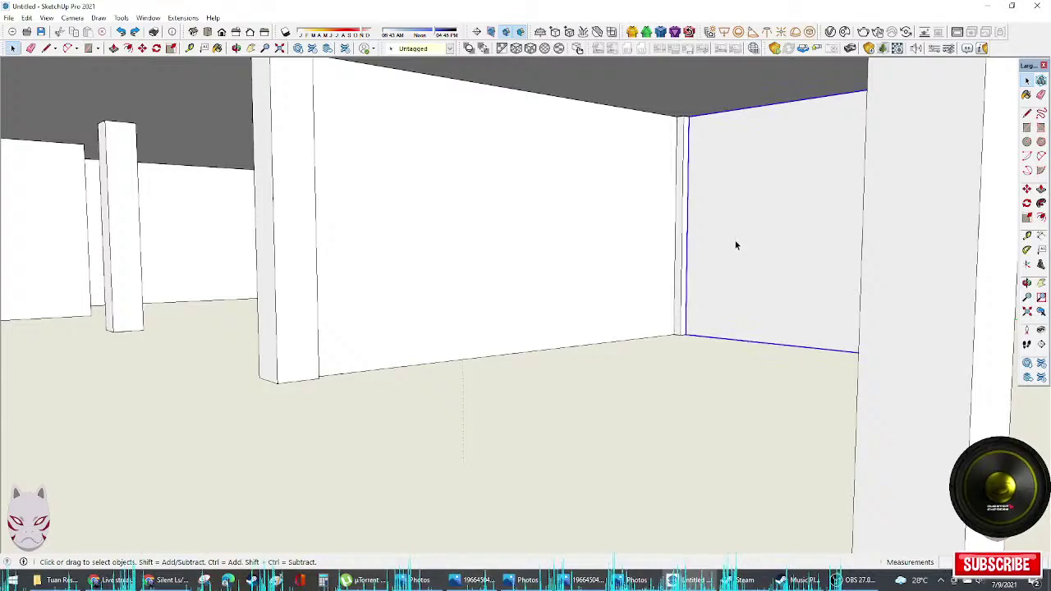
{"action": "scroll", "coordinate": [736, 245], "scroll_direction": "down", "scroll_amount": 2}
{"action": "middle_click_drag", "start_coordinate": [736, 244], "coordinate": [600, 246]}
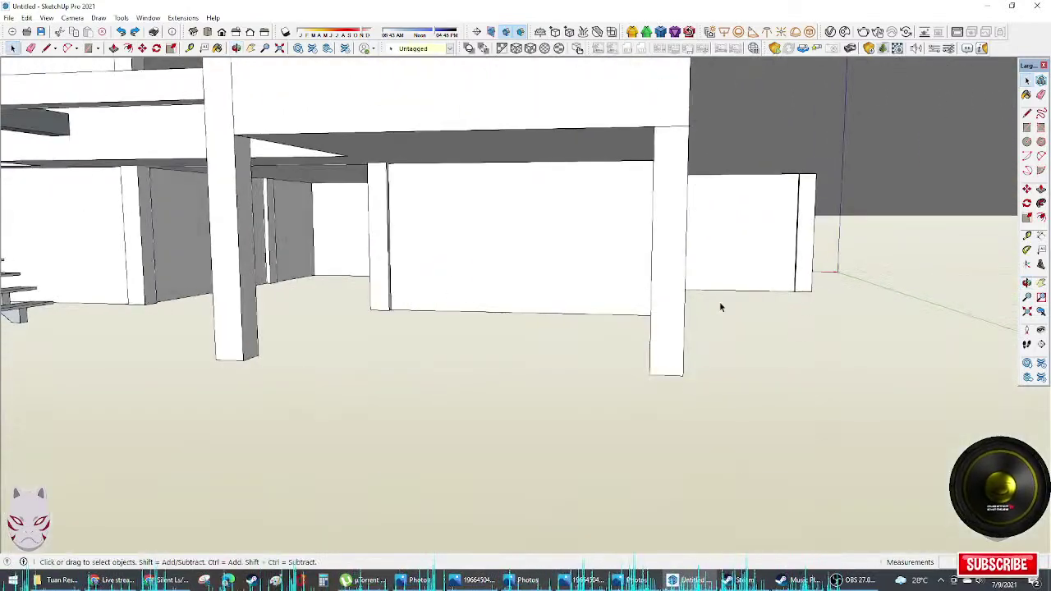
{"action": "scroll", "coordinate": [721, 304], "scroll_direction": "up", "scroll_amount": 2}
{"action": "middle_click_drag", "start_coordinate": [725, 305], "coordinate": [811, 343]}
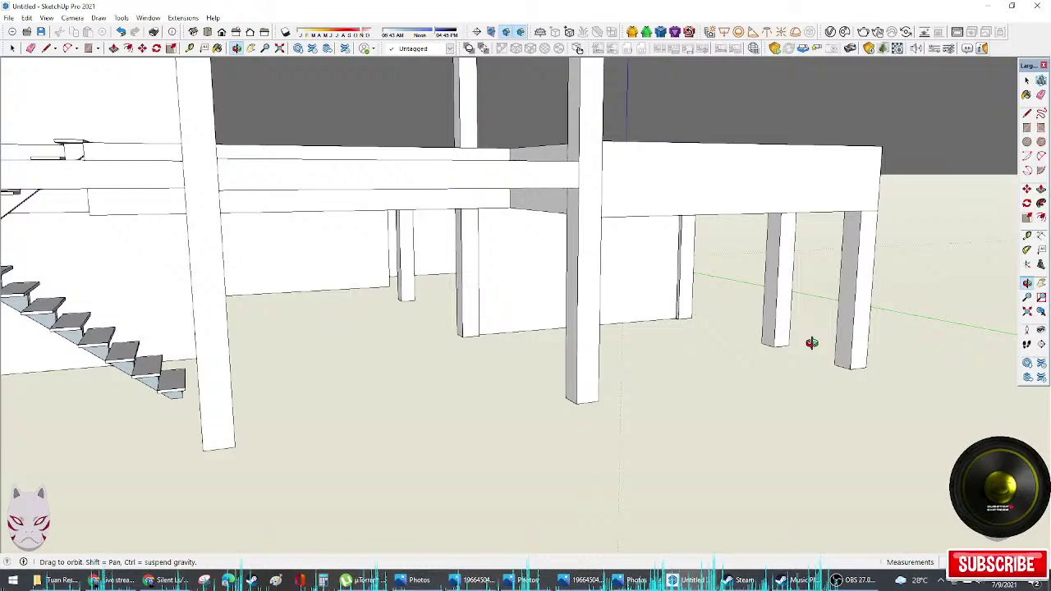
{"action": "middle_click_drag", "start_coordinate": [811, 343], "coordinate": [898, 392]}
Step: Draw a line from the ground-floor column's base corner along the red axis, with a short return along the green axis
{"action": "scroll", "coordinate": [777, 375], "scroll_direction": "up", "scroll_amount": 5}
{"action": "middle_click_drag", "start_coordinate": [776, 375], "coordinate": [747, 403]}
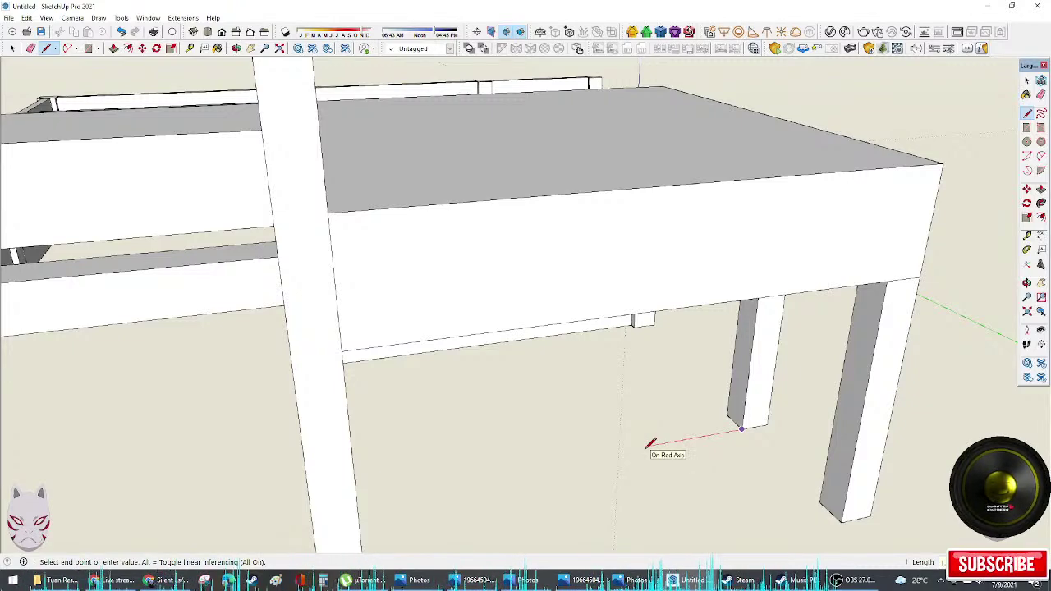
{"action": "scroll", "coordinate": [608, 426], "scroll_direction": "up", "scroll_amount": 3}
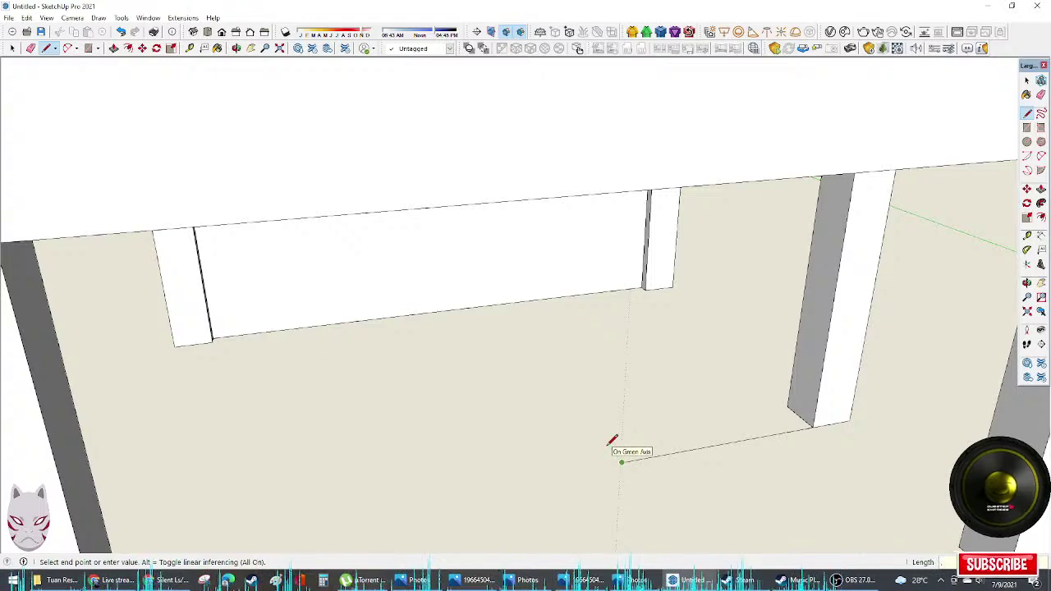
{"action": "left_click", "coordinate": [610, 447]}
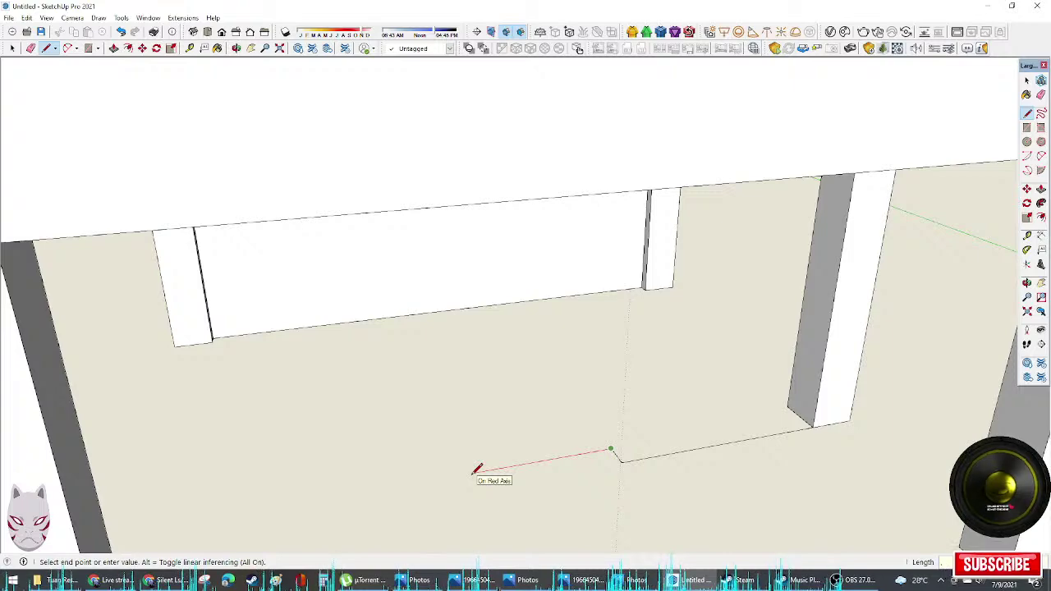
{"action": "scroll", "coordinate": [633, 445], "scroll_direction": "up", "scroll_amount": 4}
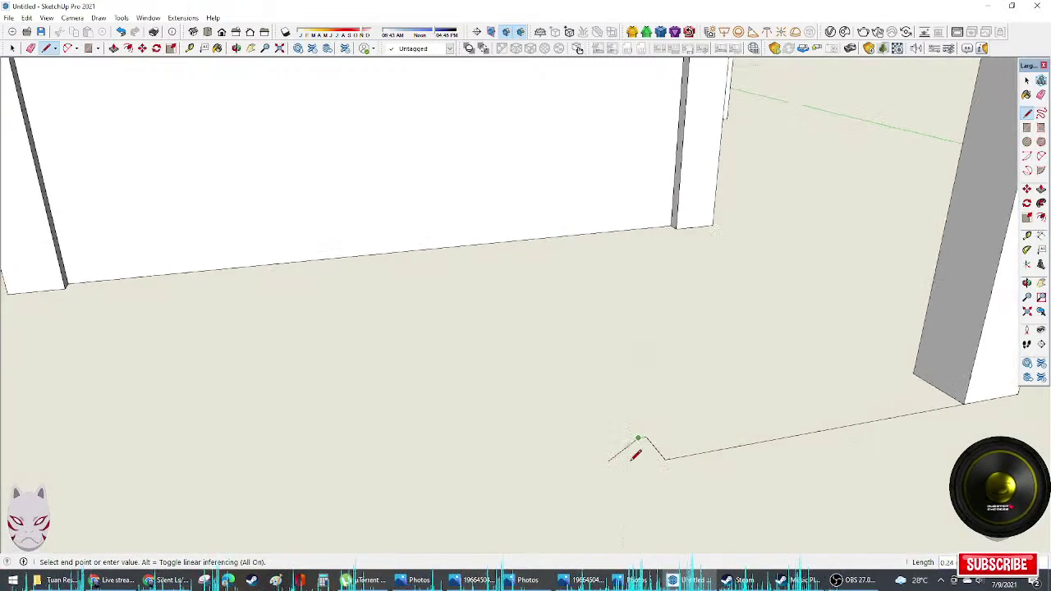
Step: Draw a narrow rectangle at the end of the floor line and a smaller rectangle inside its front half
{"action": "key", "text": "r"}
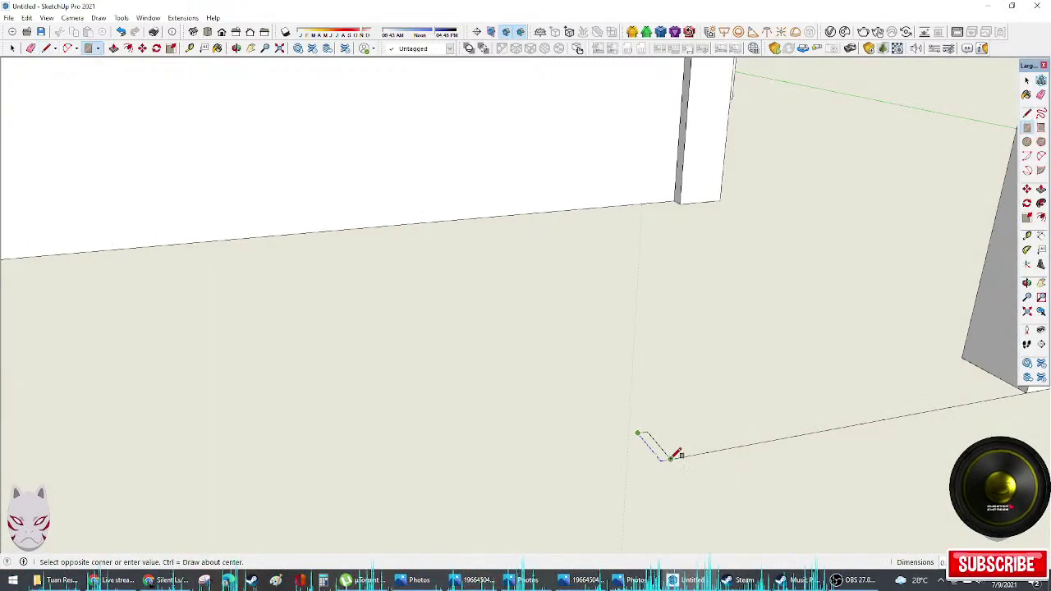
{"action": "scroll", "coordinate": [640, 444], "scroll_direction": "up", "scroll_amount": 1}
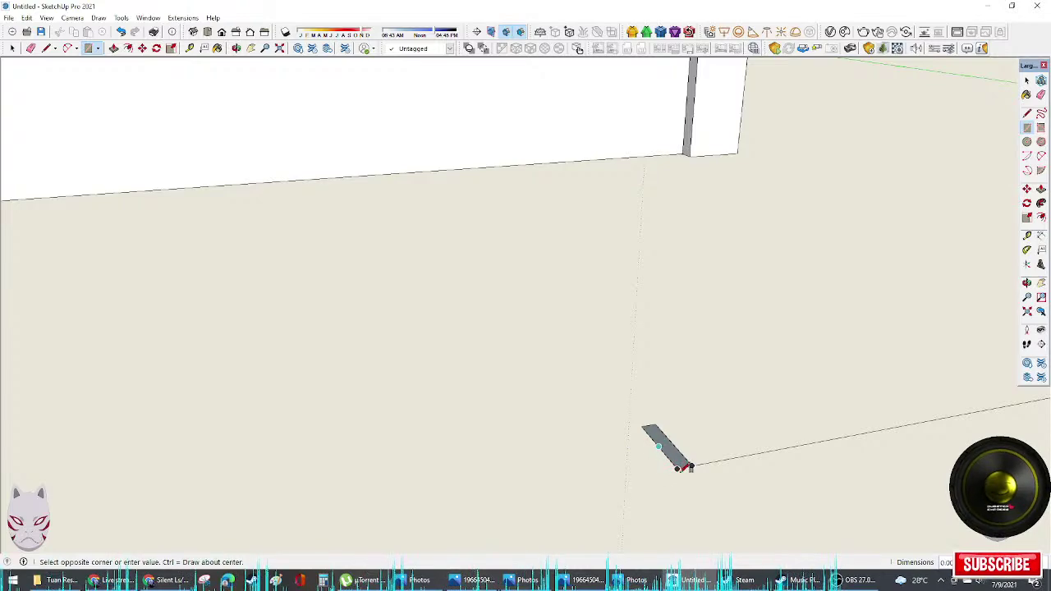
{"action": "left_click", "coordinate": [697, 463]}
{"action": "scroll", "coordinate": [667, 450], "scroll_direction": "up", "scroll_amount": 1}
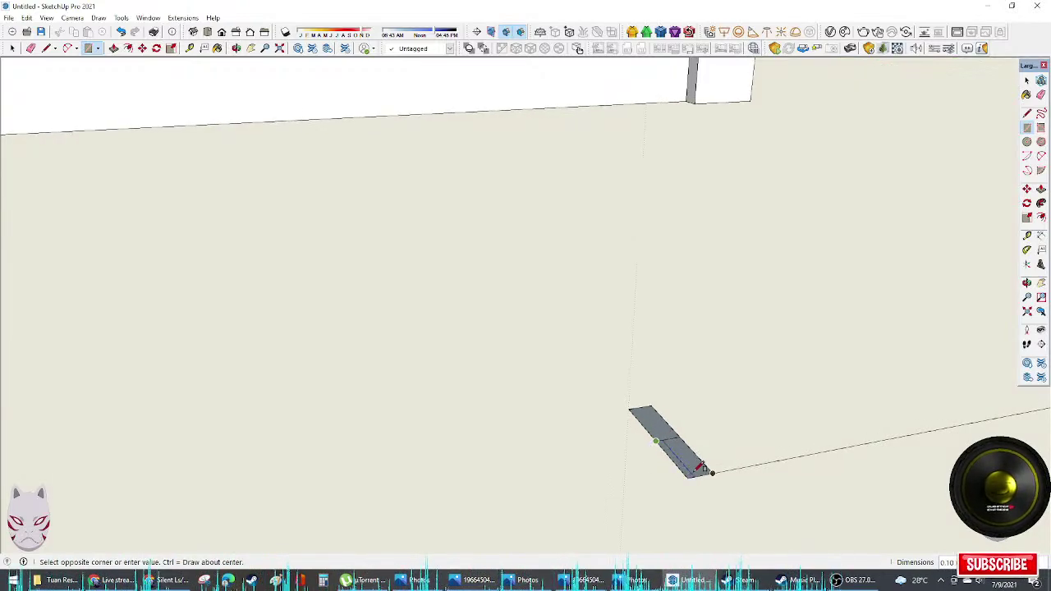
{"action": "left_click", "coordinate": [701, 472]}
{"action": "key", "text": "space"}
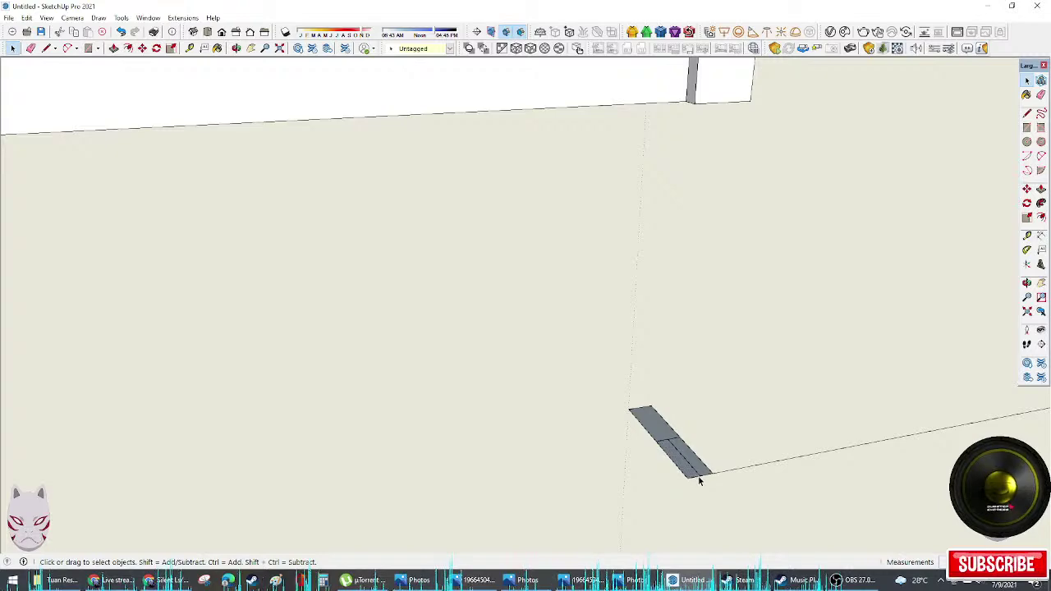
Step: Copy the smaller rectangle to the outer side of the narrow one and erase the dividing lines to form a stepped door-jamb profile
{"action": "key", "text": "m"}
{"action": "left_click", "coordinate": [700, 475]}
{"action": "key", "text": "ctrl"}
{"action": "key", "text": "space"}
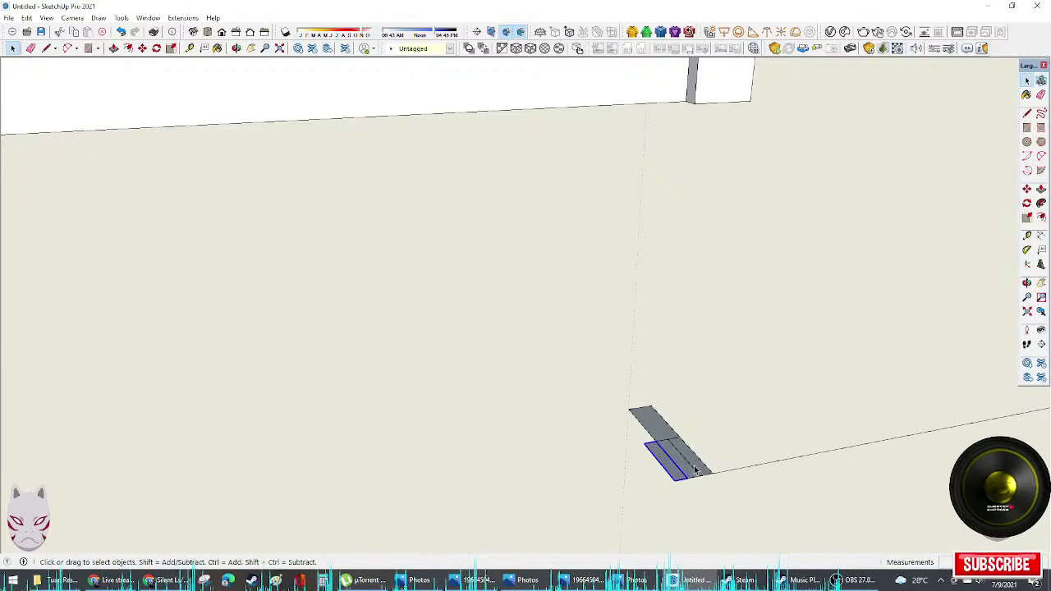
{"action": "key", "text": "e"}
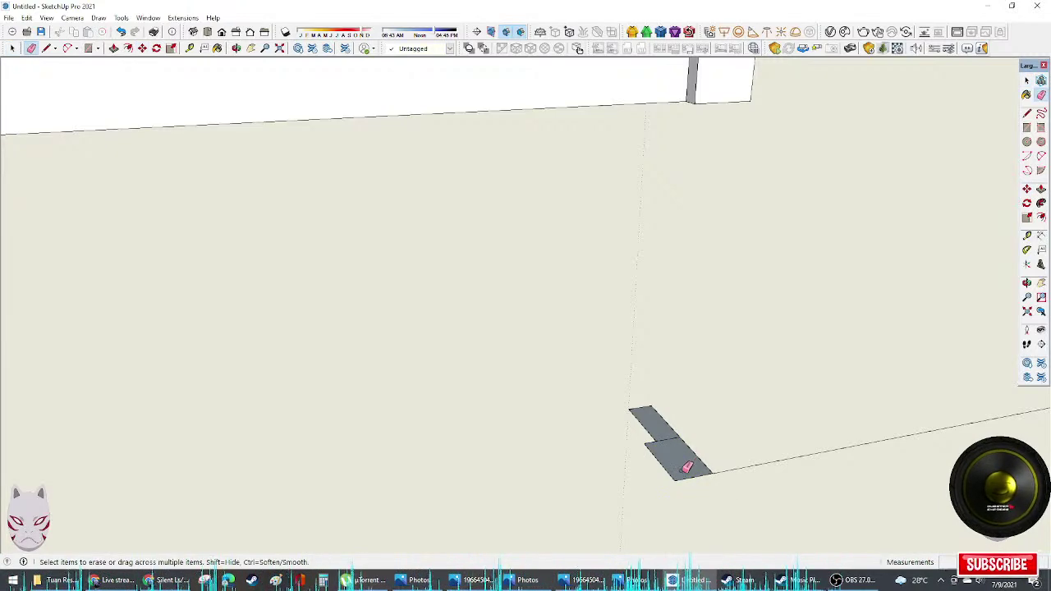
{"action": "scroll", "coordinate": [688, 466], "scroll_direction": "down", "scroll_amount": 2}
{"action": "scroll", "coordinate": [685, 468], "scroll_direction": "down", "scroll_amount": 2}
Step: Copy the stepped jamb profile along the red axis to the other side of the door opening
{"action": "key", "text": "space"}
{"action": "left_click", "coordinate": [682, 468]}
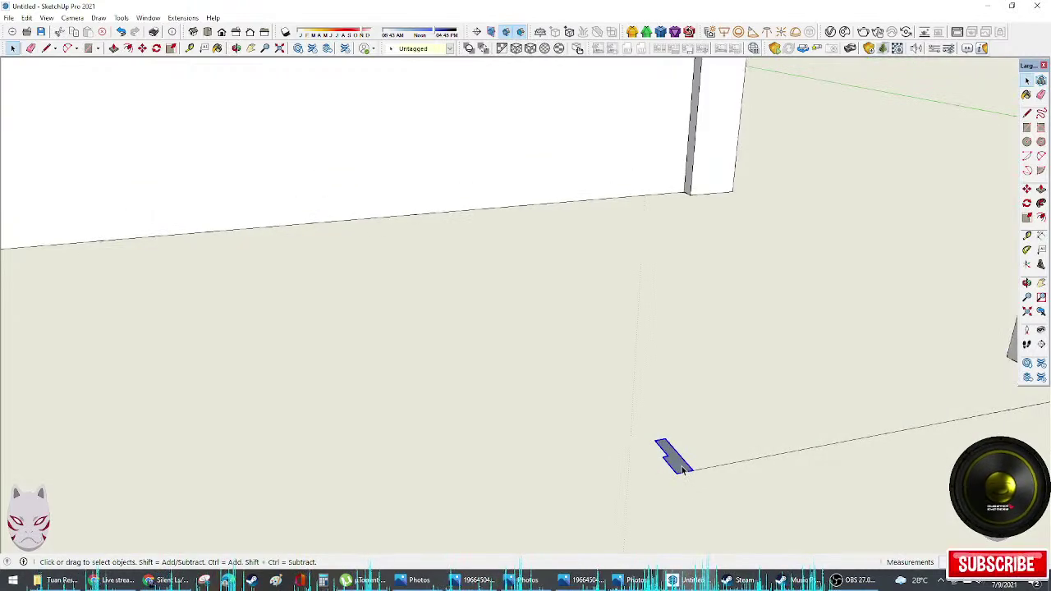
{"action": "key", "text": "m"}
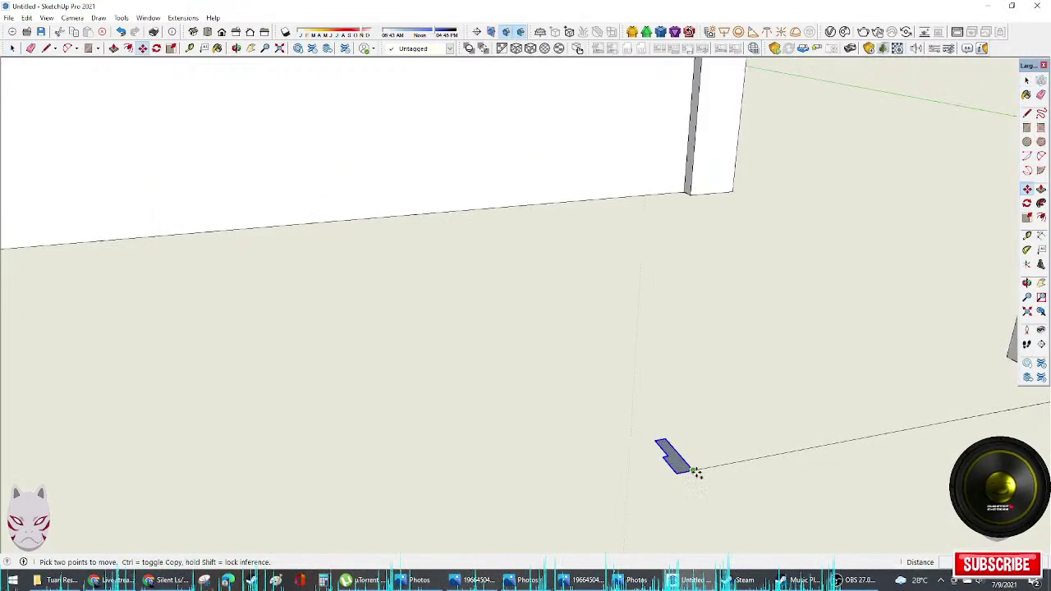
{"action": "left_click", "coordinate": [693, 469]}
{"action": "key", "text": "ctrl"}
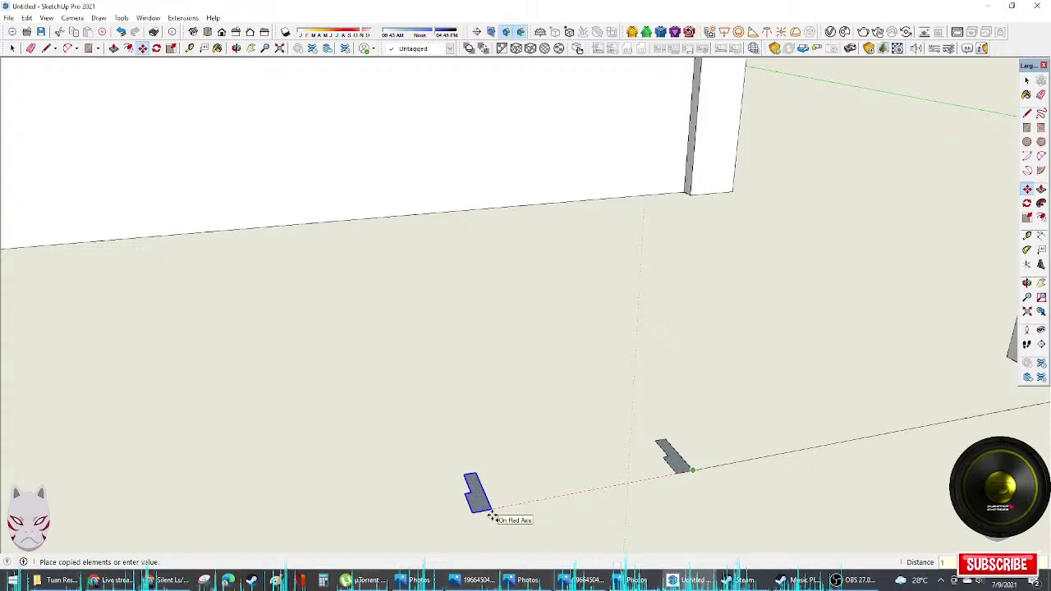
{"action": "key", "text": "Return"}
{"action": "scroll", "coordinate": [481, 510], "scroll_direction": "down", "scroll_amount": 3}
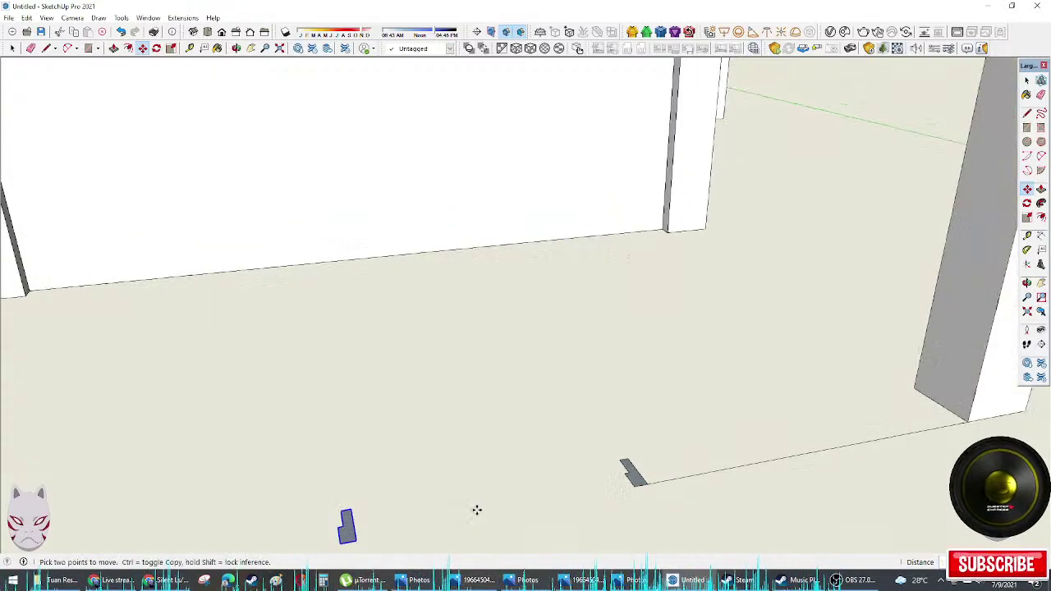
Step: Mirror the copied jamb profile along the red axis by scaling it through itself so its rebate faces the original
{"action": "middle_click_drag", "start_coordinate": [476, 509], "coordinate": [528, 427]}
{"action": "key", "text": "s"}
{"action": "left_click_drag", "start_coordinate": [519, 424], "coordinate": [462, 433]}
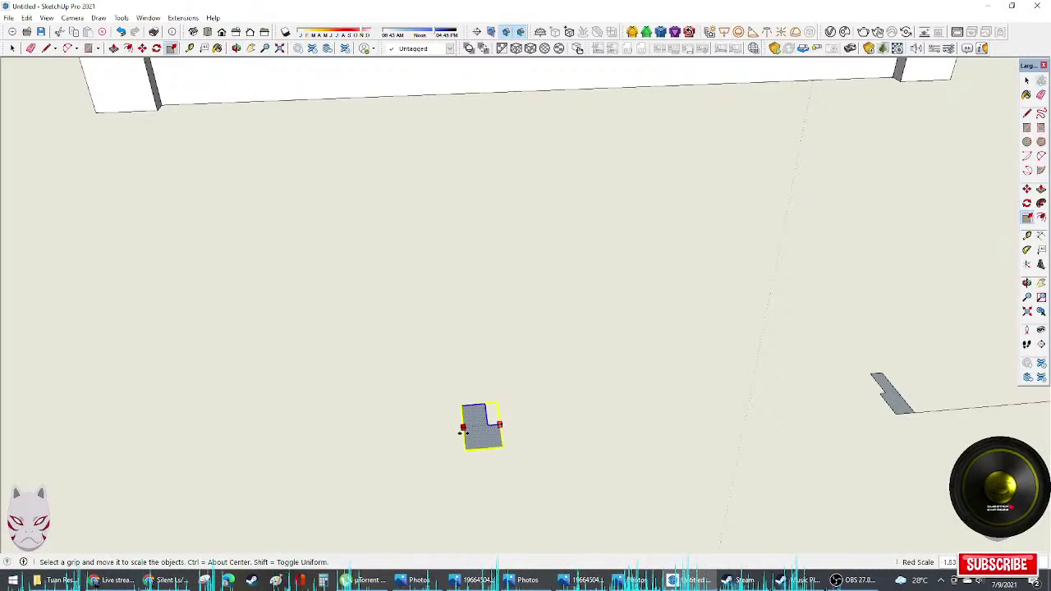
{"action": "key", "text": "Escape"}
{"action": "key", "text": "space"}
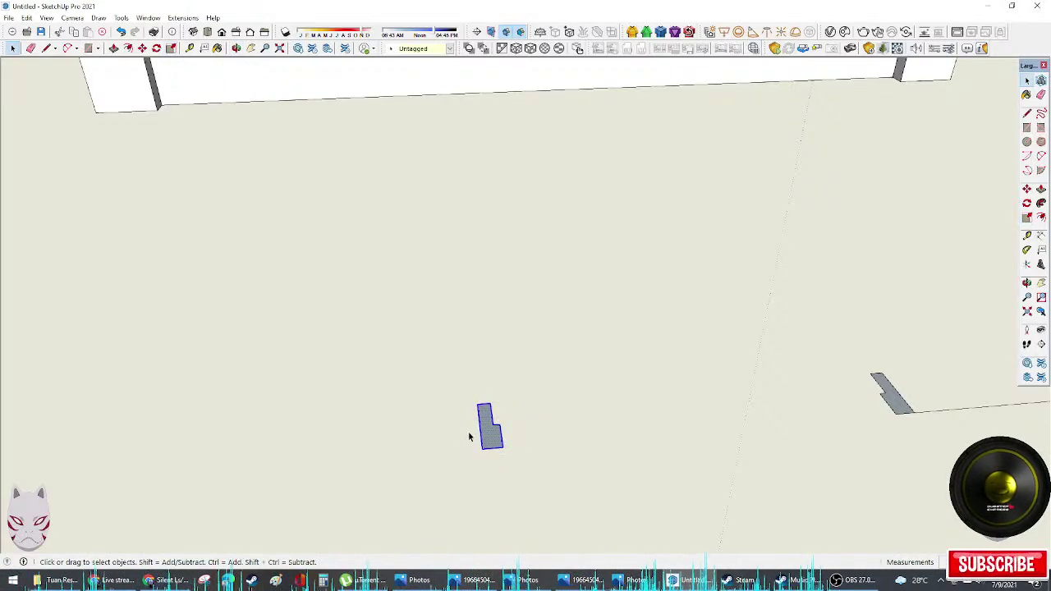
Step: Push/pull the mirrored jamb profile up into a door post reaching the underside of the slab
{"action": "scroll", "coordinate": [499, 428], "scroll_direction": "down", "scroll_amount": 2}
{"action": "key", "text": "p"}
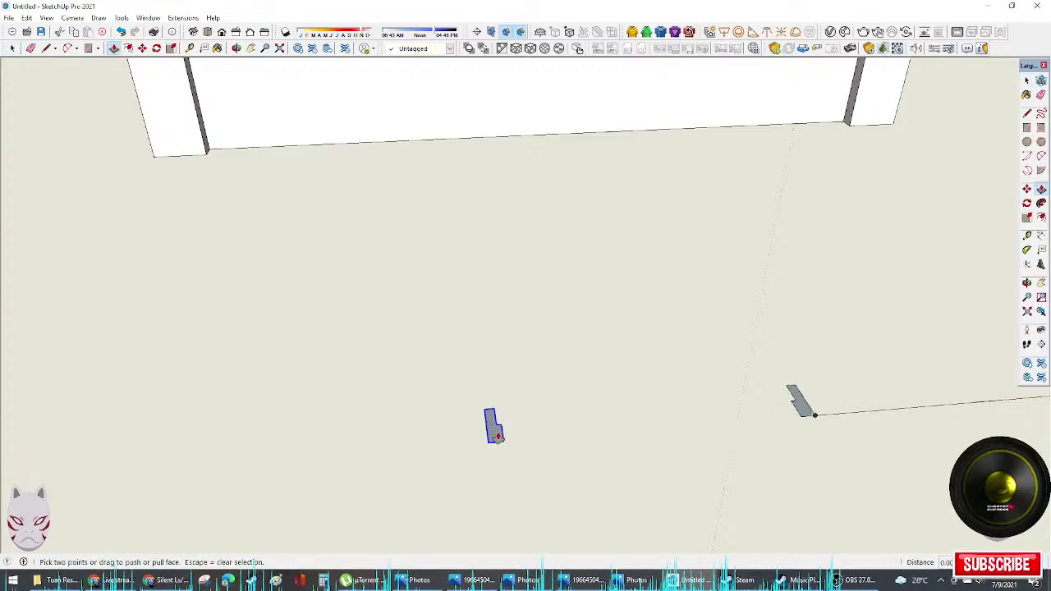
{"action": "left_click", "coordinate": [496, 437]}
{"action": "scroll", "coordinate": [516, 394], "scroll_direction": "down", "scroll_amount": 2}
{"action": "middle_click_drag", "start_coordinate": [534, 358], "coordinate": [573, 321]}
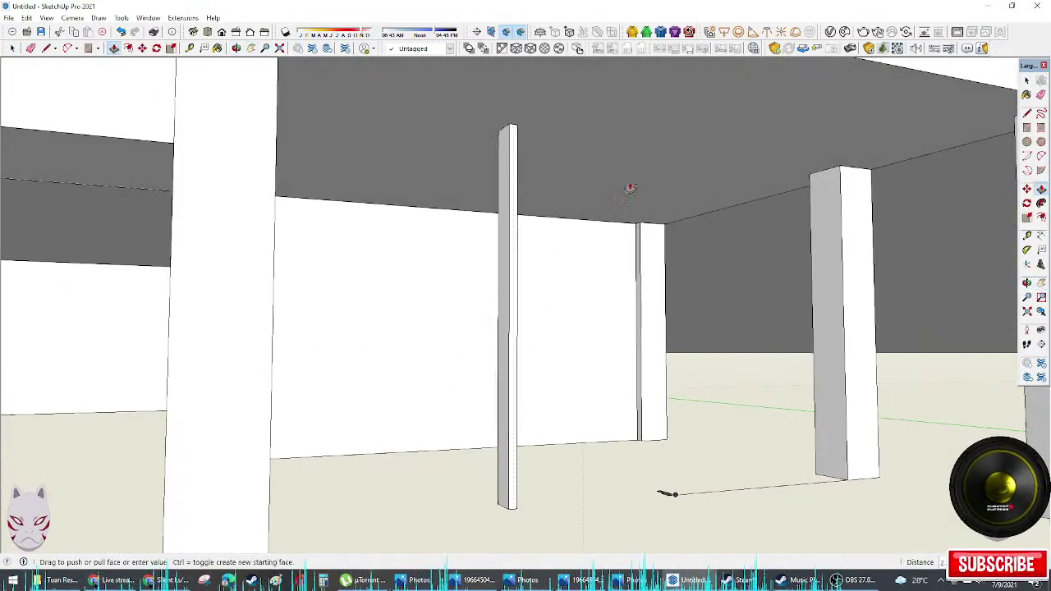
{"action": "left_click", "coordinate": [662, 135]}
{"action": "middle_click_drag", "start_coordinate": [665, 378], "coordinate": [680, 439]}
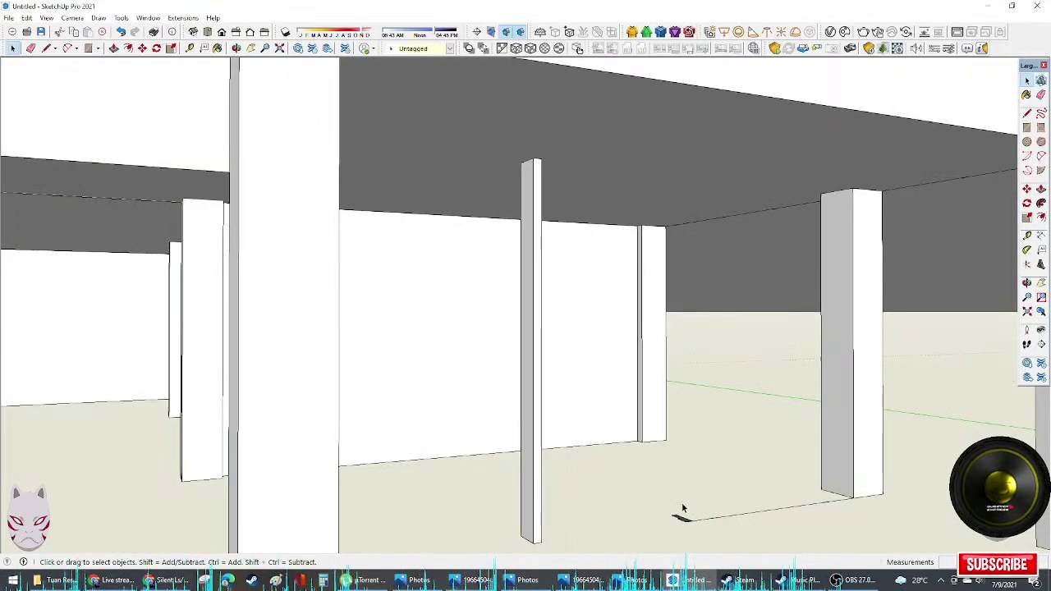
Step: Push/pull the original jamb profile up to match the other post and erase the guide line on the floor
{"action": "key", "text": "space"}
{"action": "scroll", "coordinate": [686, 522], "scroll_direction": "up", "scroll_amount": 5}
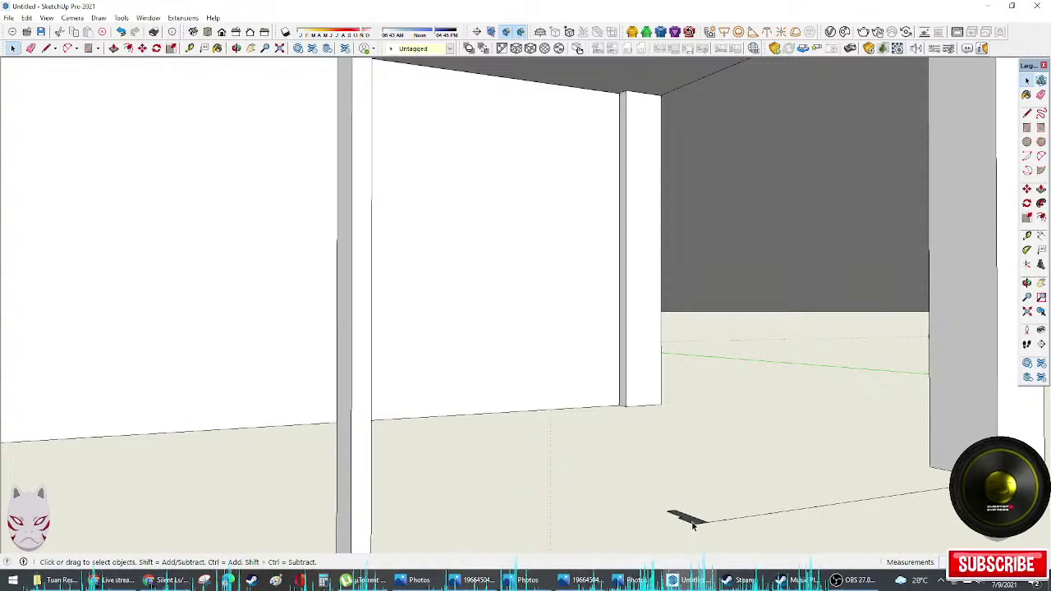
{"action": "key", "text": "p"}
{"action": "scroll", "coordinate": [687, 410], "scroll_direction": "down", "scroll_amount": 6}
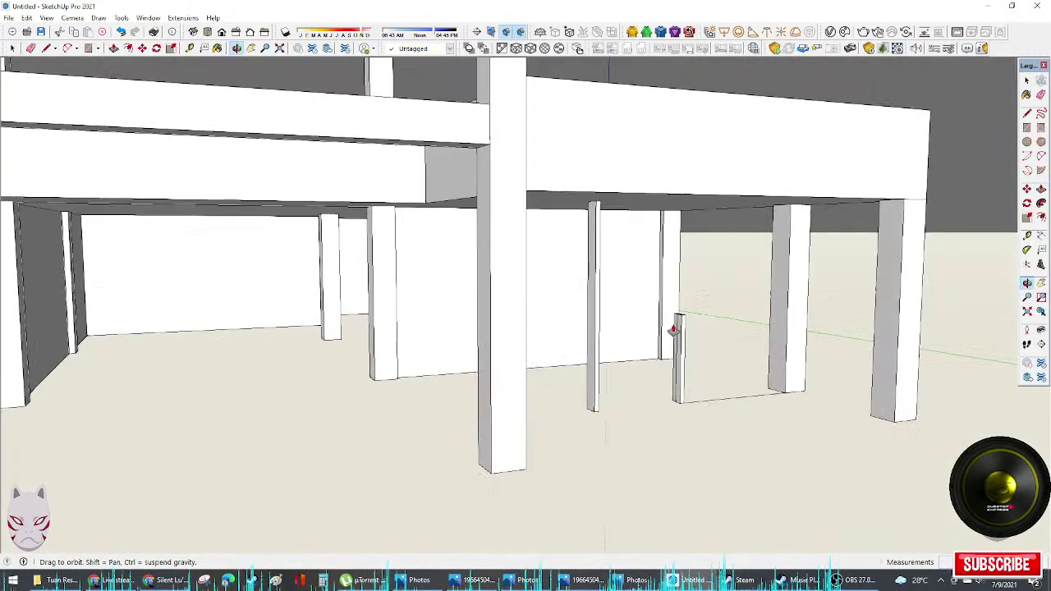
{"action": "key", "text": "space"}
{"action": "key", "text": "e"}
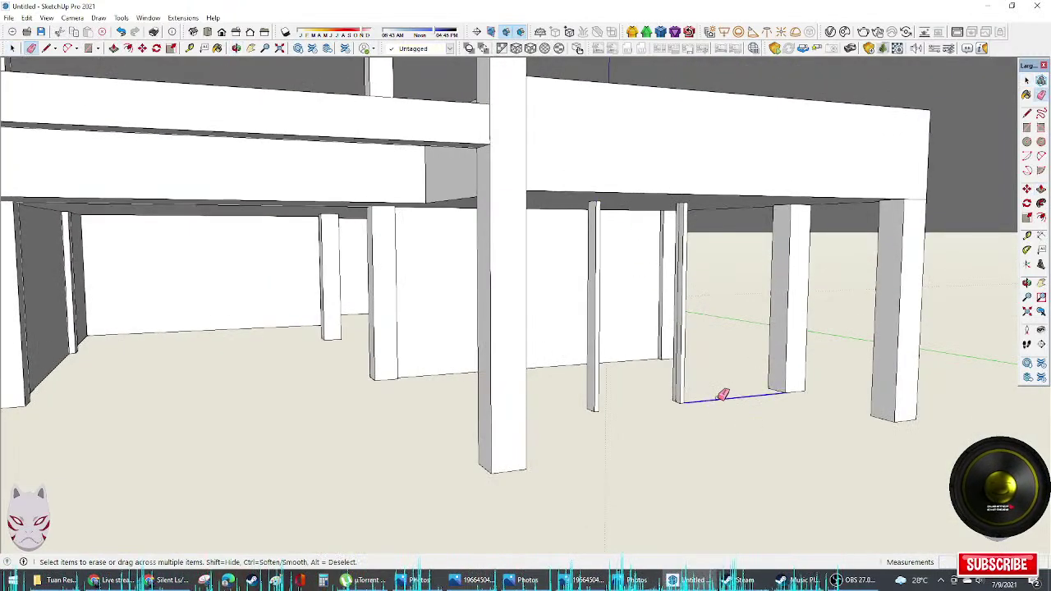
Step: Draw a small rectangle at the top of one door post's inner face and push/pull it across to the opposite post
{"action": "scroll", "coordinate": [660, 262], "scroll_direction": "up", "scroll_amount": 3}
{"action": "mouse_move", "coordinate": [661, 263]}
{"action": "middle_mouse_down"}
{"action": "mouse_move", "coordinate": [724, 180]}
{"action": "mouse_move", "coordinate": [879, 183]}
{"action": "mouse_move", "coordinate": [915, 156]}
{"action": "mouse_move", "coordinate": [930, 261]}
{"action": "mouse_move", "coordinate": [816, 277]}
{"action": "mouse_move", "coordinate": [683, 340]}
{"action": "middle_mouse_up"}
{"action": "key", "text": "r"}
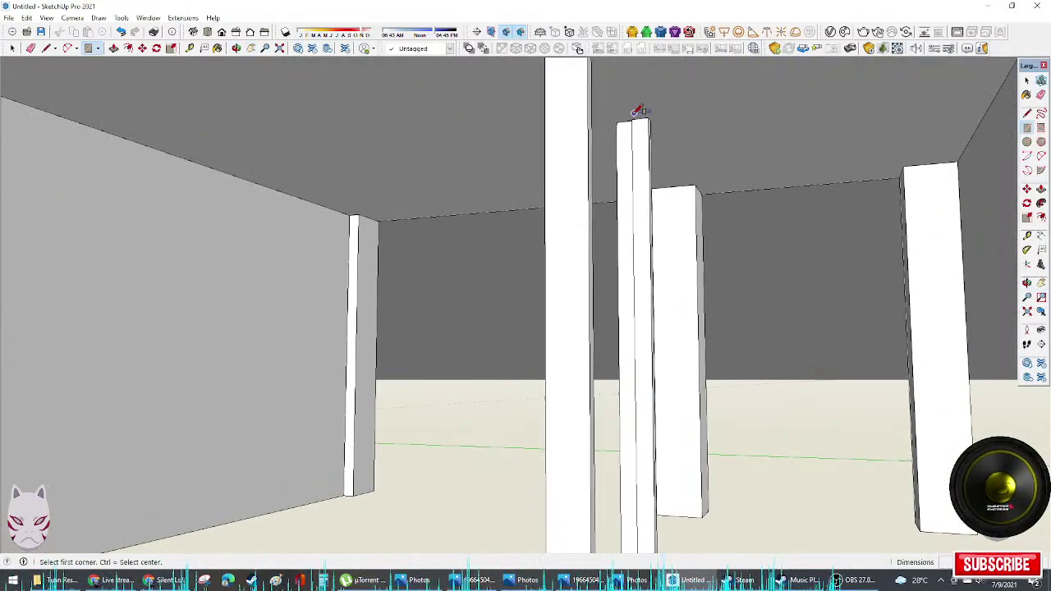
{"action": "left_click", "coordinate": [631, 120]}
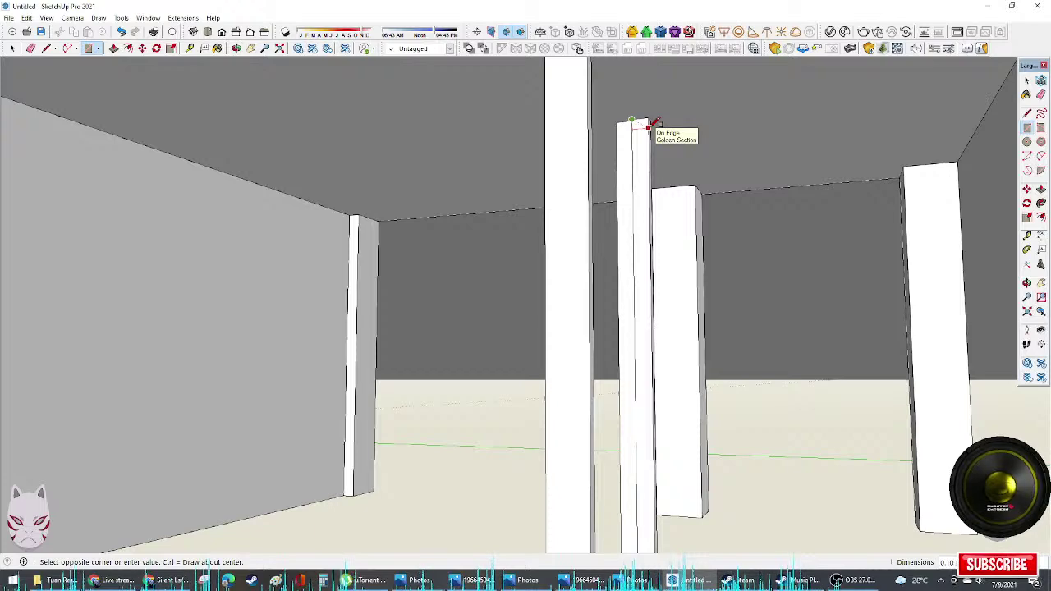
{"action": "middle_click_drag", "start_coordinate": [648, 123], "coordinate": [702, 139]}
{"action": "left_click", "coordinate": [654, 119]}
{"action": "key", "text": "space"}
{"action": "key", "text": "p"}
{"action": "left_click", "coordinate": [629, 128]}
{"action": "left_click", "coordinate": [571, 145]}
Step: Draw a rectangle spanning the tops of the two door posts and push/pull it to complete the stepped head of the frame
{"action": "key", "text": "r"}
{"action": "left_click", "coordinate": [662, 133]}
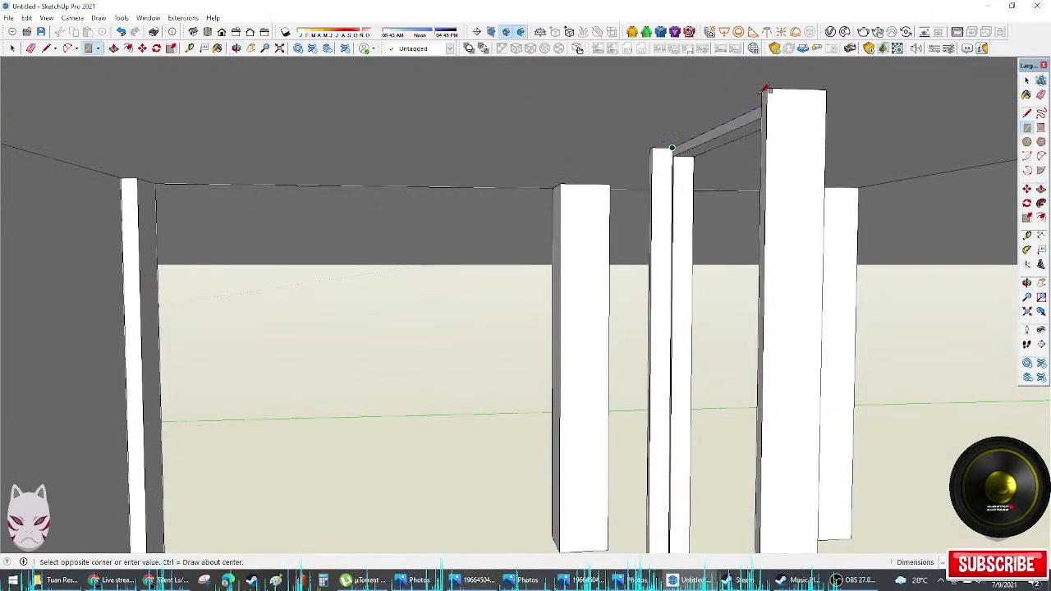
{"action": "left_click", "coordinate": [766, 88]}
{"action": "key", "text": "space"}
{"action": "key", "text": "p"}
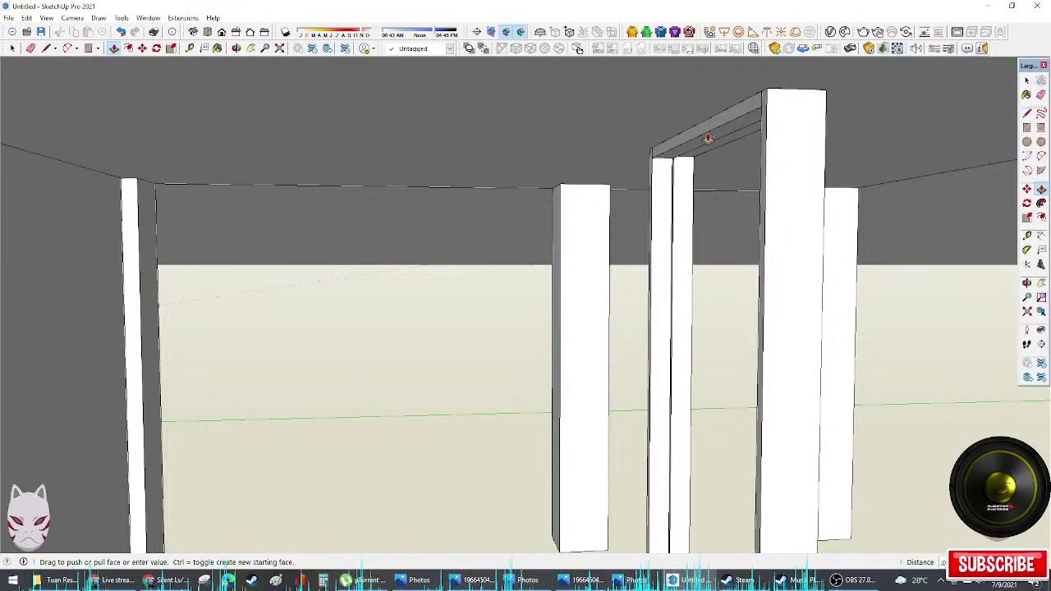
{"action": "key", "text": "space"}
{"action": "triple_click", "coordinate": [704, 133]}
{"action": "middle_click_drag", "start_coordinate": [704, 133], "coordinate": [244, 329]}
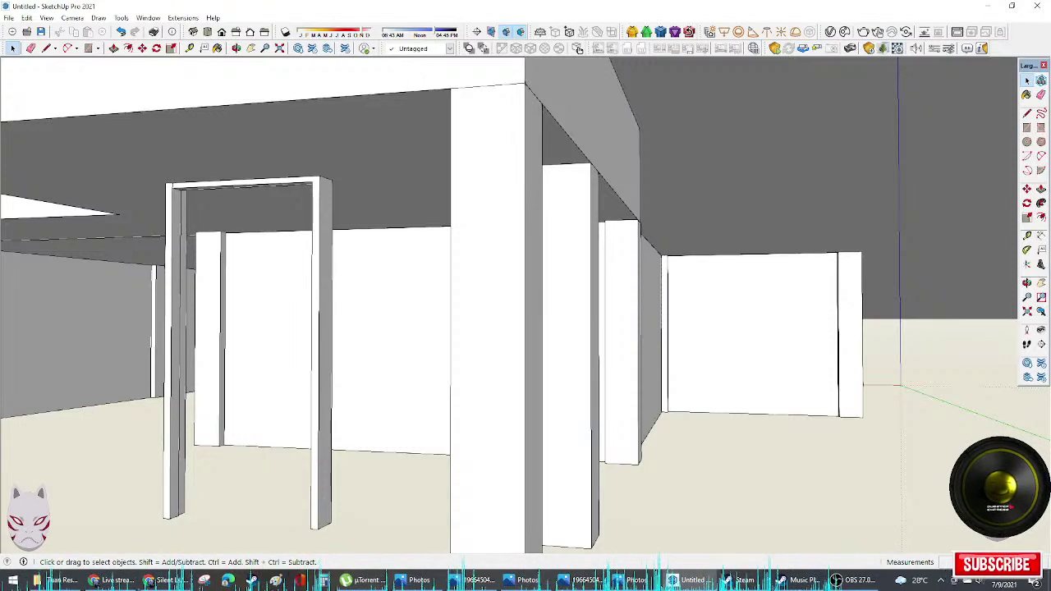
{"action": "key", "text": "alt+Tab"}
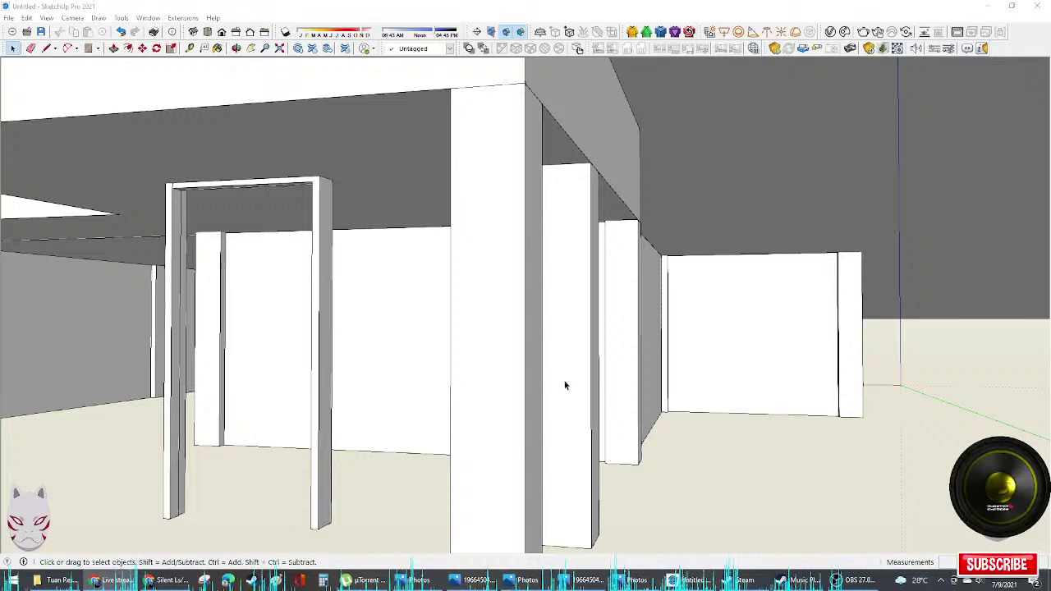
{"action": "middle_click_drag", "start_coordinate": [565, 385], "coordinate": [623, 374]}
{"action": "scroll", "coordinate": [157, 185], "scroll_direction": "up", "scroll_amount": 3}
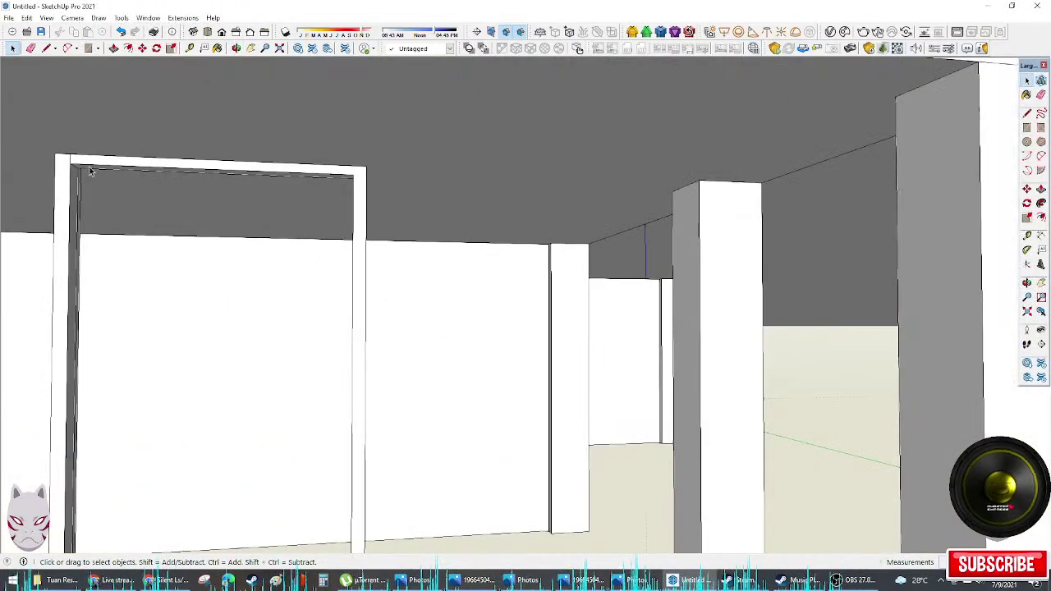
Step: Examine the top of the door frame and review the whole house model from several sides
{"action": "mouse_move", "coordinate": [89, 169]}
{"action": "middle_mouse_down", "text": "shift"}
{"action": "mouse_move", "coordinate": [194, 166]}
{"action": "mouse_move", "coordinate": [265, 206]}
{"action": "mouse_move", "coordinate": [276, 272]}
{"action": "mouse_move", "coordinate": [83, 315]}
{"action": "mouse_move", "coordinate": [914, 199]}
{"action": "mouse_move", "coordinate": [988, 218]}
{"action": "mouse_move", "coordinate": [344, 374]}
{"action": "middle_mouse_up", "text": "shift"}
{"action": "double_click", "coordinate": [193, 166]}
{"action": "key", "text": "e"}
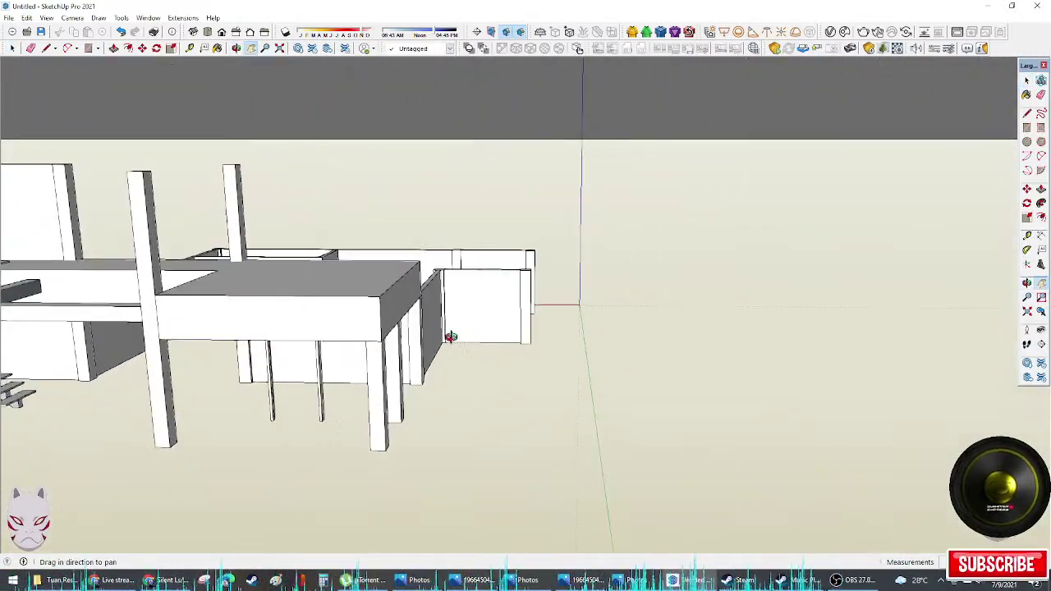
{"action": "middle_click_drag", "start_coordinate": [451, 337], "coordinate": [25, 369]}
{"action": "scroll", "coordinate": [345, 320], "scroll_direction": "up", "scroll_amount": 3}
{"action": "middle_click_drag", "start_coordinate": [492, 261], "coordinate": [618, 342]}
{"action": "left_click", "coordinate": [608, 377]}
{"action": "key", "text": "s"}
{"action": "key", "text": "space"}
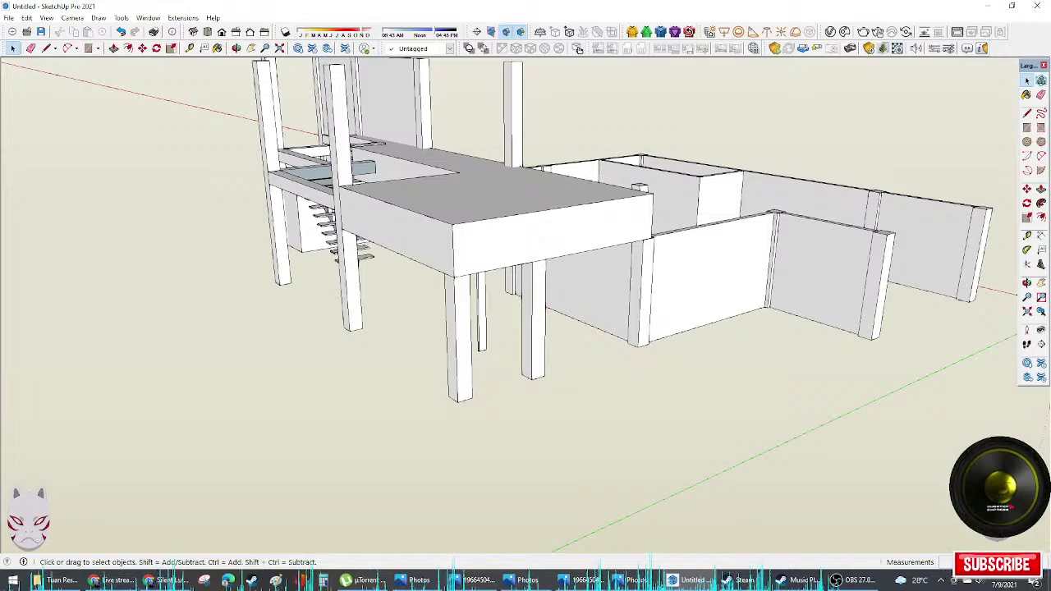
{"action": "middle_click_drag", "start_coordinate": [283, 267], "coordinate": [490, 285]}
{"action": "middle_click_drag", "start_coordinate": [787, 442], "coordinate": [307, 329]}
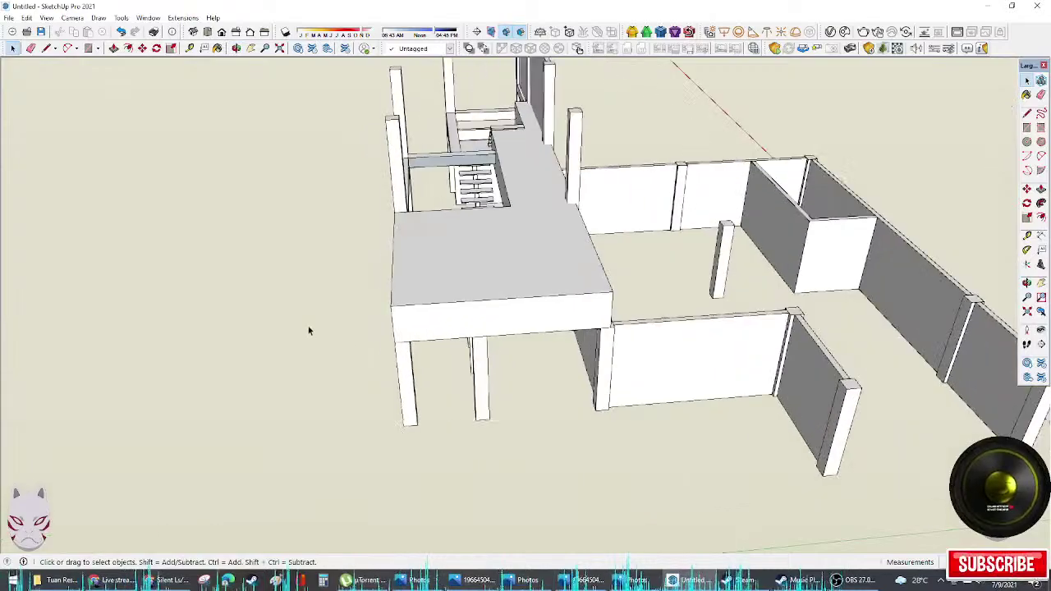
{"action": "middle_click_drag", "start_coordinate": [466, 324], "coordinate": [767, 319]}
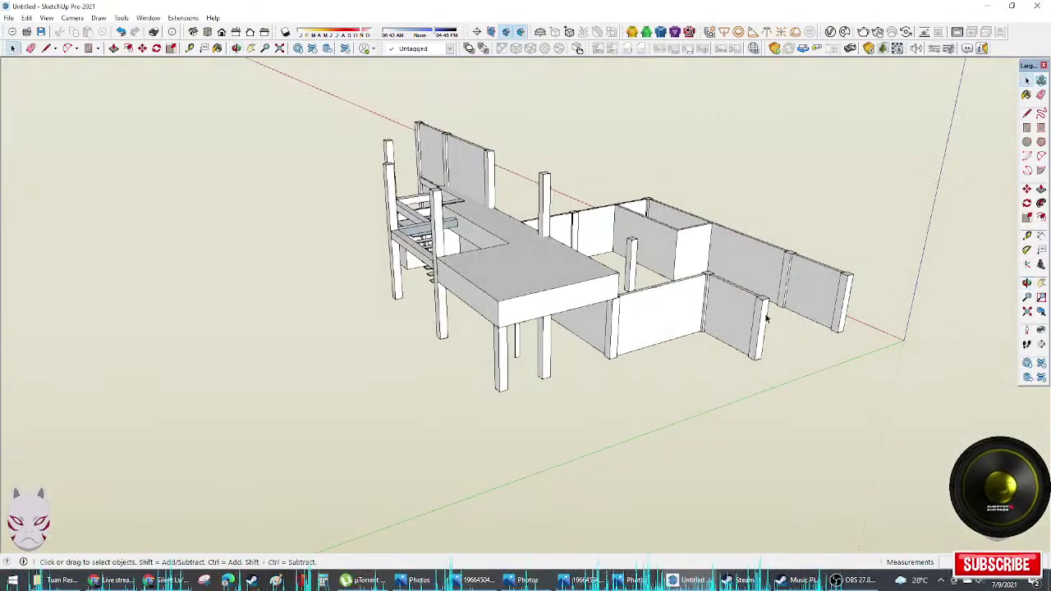
{"action": "scroll", "coordinate": [841, 341], "scroll_direction": "up", "scroll_amount": 4}
{"action": "middle_click_drag", "start_coordinate": [841, 342], "coordinate": [521, 237]}
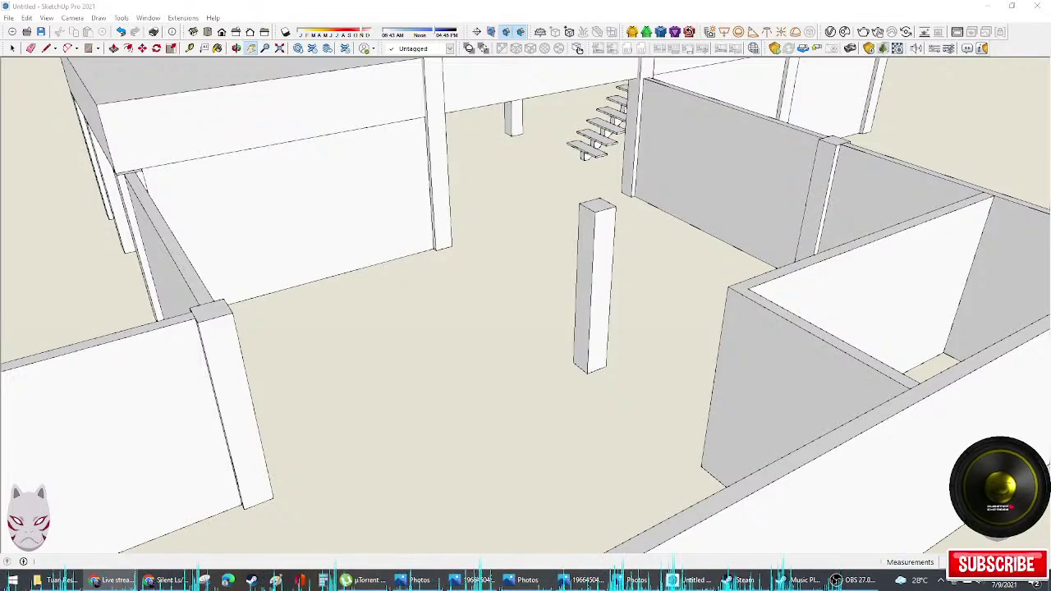
{"action": "scroll", "coordinate": [450, 207], "scroll_direction": "down", "scroll_amount": 4}
{"action": "middle_click_drag", "start_coordinate": [484, 230], "coordinate": [986, 173]}
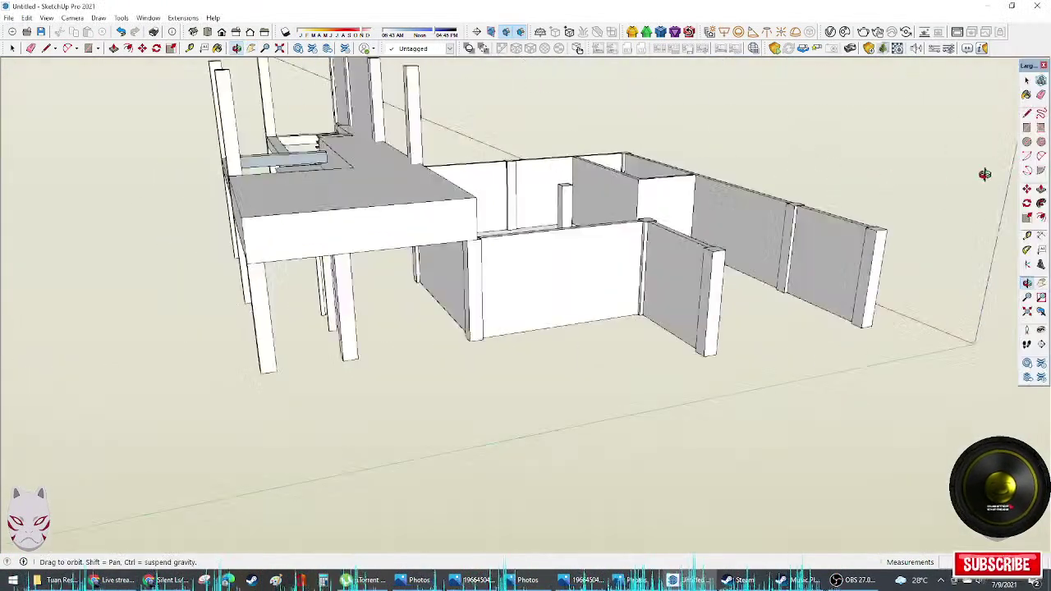
Step: Paint the door frame under the slab with a dark brown wood material
{"action": "middle_click_drag", "start_coordinate": [427, 329], "coordinate": [816, 326]}
{"action": "scroll", "coordinate": [722, 287], "scroll_direction": "up", "scroll_amount": 8}
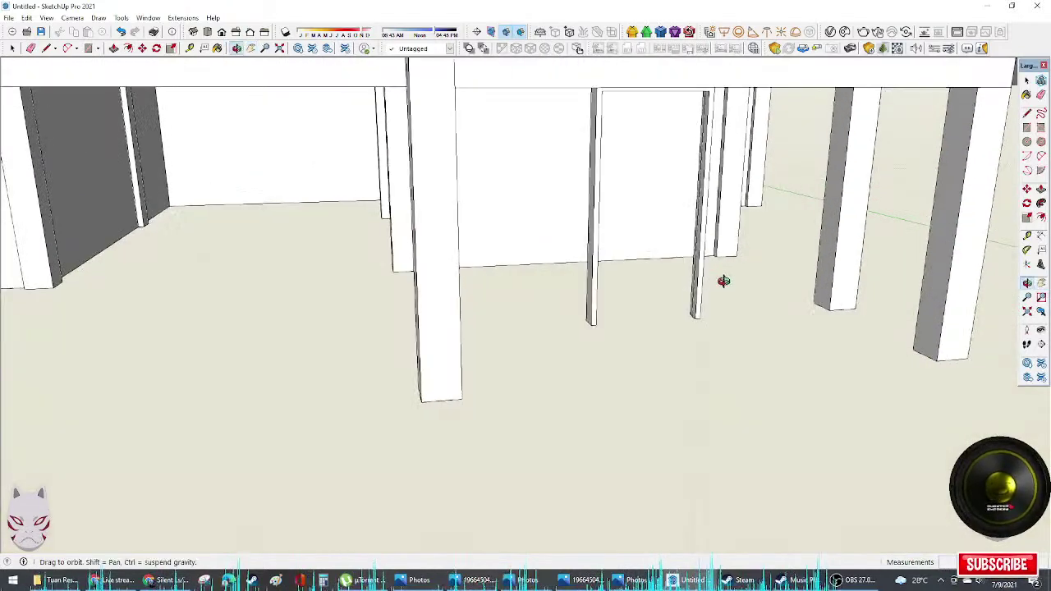
{"action": "left_click", "coordinate": [1026, 95]}
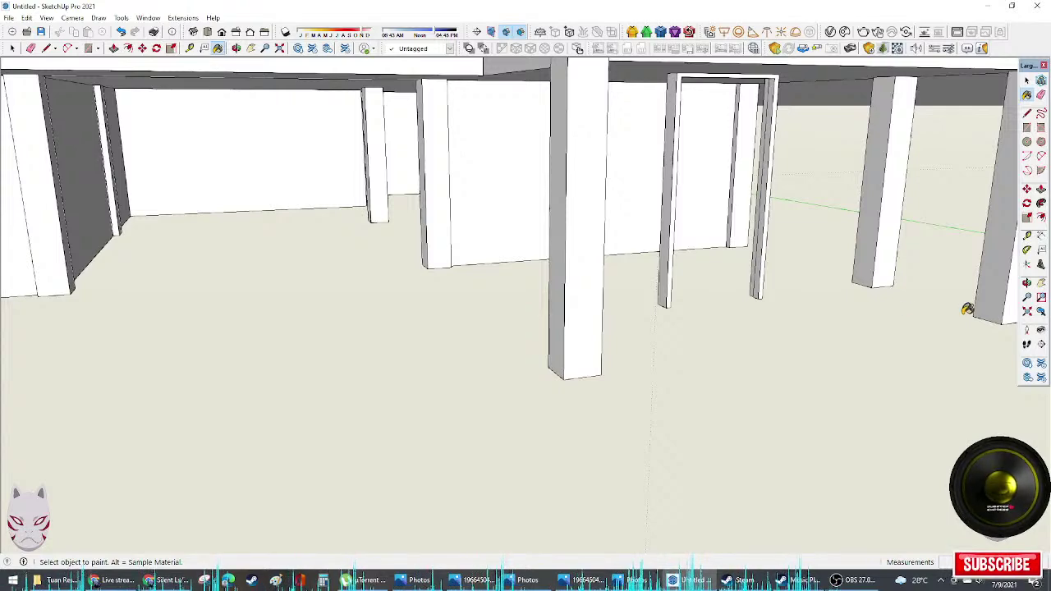
{"action": "mouse_move", "coordinate": [804, 298]}
{"action": "middle_mouse_down"}
{"action": "mouse_move", "coordinate": [873, 270]}
{"action": "mouse_move", "coordinate": [836, 293]}
{"action": "middle_mouse_up"}
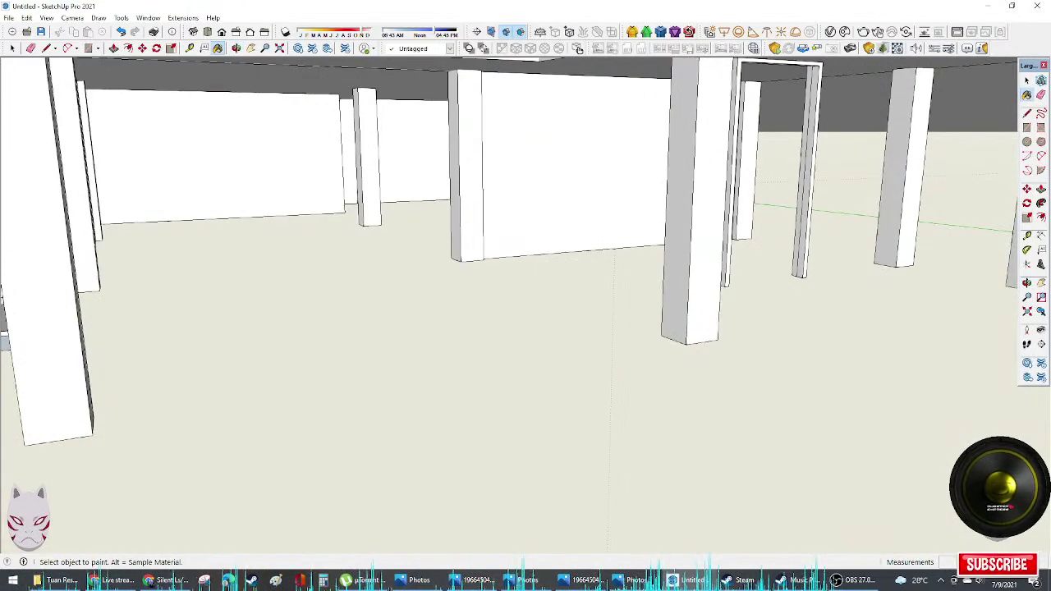
{"action": "scroll", "coordinate": [805, 219], "scroll_direction": "up", "scroll_amount": 5}
{"action": "left_click", "coordinate": [821, 230]}
{"action": "mouse_move", "coordinate": [833, 235]}
{"action": "middle_mouse_down"}
{"action": "mouse_move", "coordinate": [731, 357]}
{"action": "mouse_move", "coordinate": [706, 363]}
{"action": "mouse_move", "coordinate": [734, 298]}
{"action": "mouse_move", "coordinate": [722, 448]}
{"action": "middle_mouse_up"}
{"action": "scroll", "coordinate": [722, 448], "scroll_direction": "down", "scroll_amount": 10}
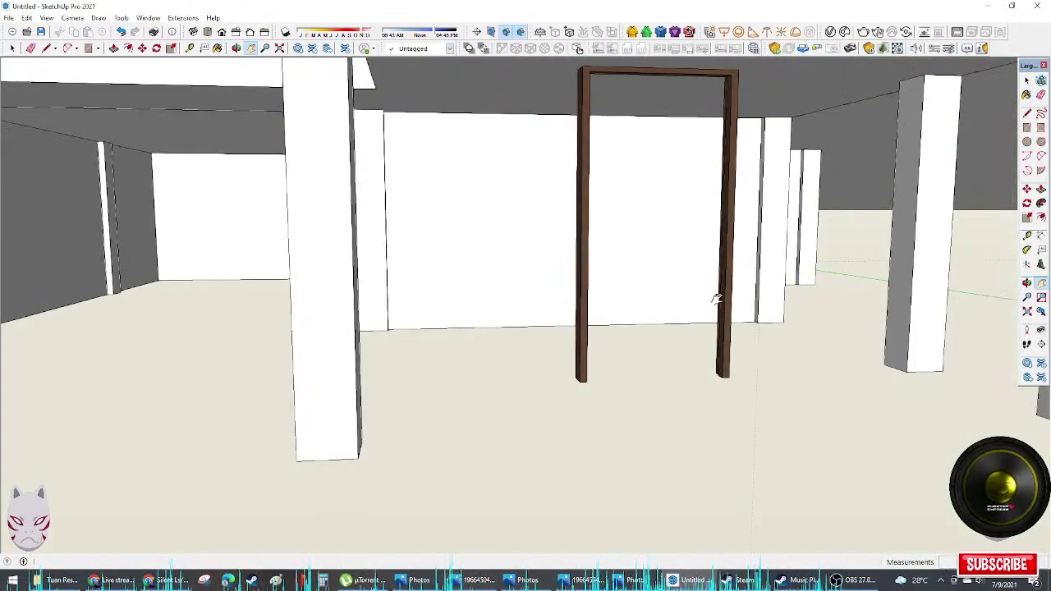
Step: Open the door frame for editing and check the texture options for the front face of one post
{"action": "key", "text": "space"}
{"action": "double_click", "coordinate": [718, 254]}
{"action": "triple_click", "coordinate": [718, 254]}
{"action": "left_click", "coordinate": [719, 253]}
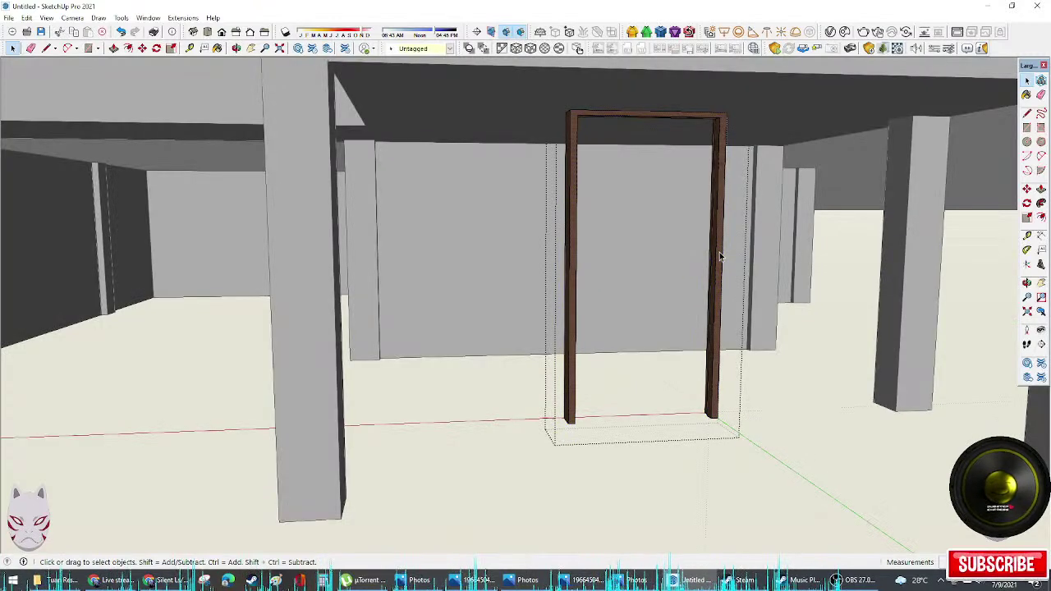
{"action": "right_click", "coordinate": [720, 253]}
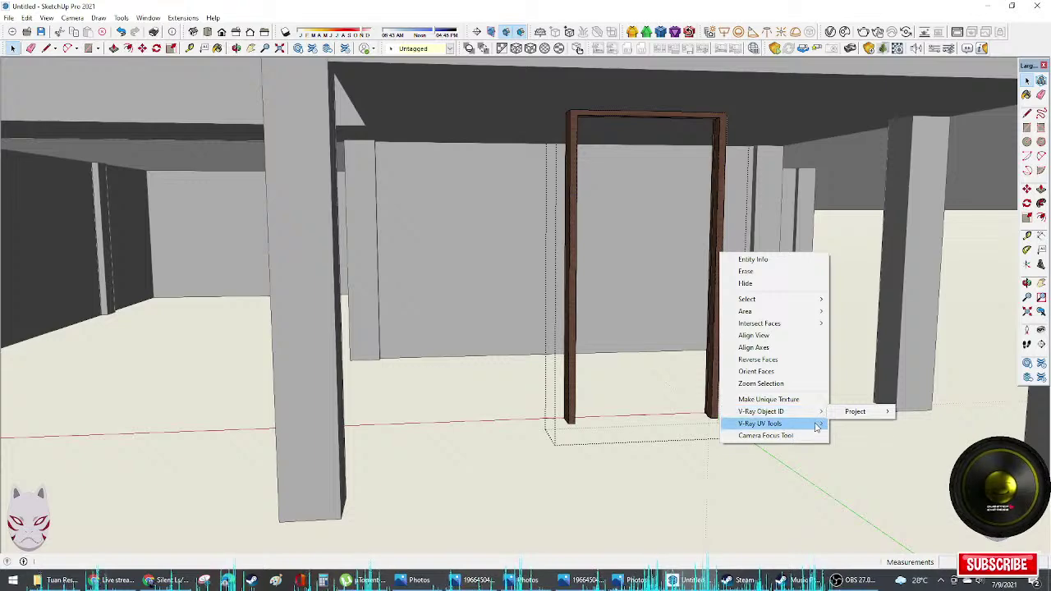
{"action": "mouse_move", "coordinate": [819, 427]}
{"action": "left_click", "coordinate": [878, 423]}
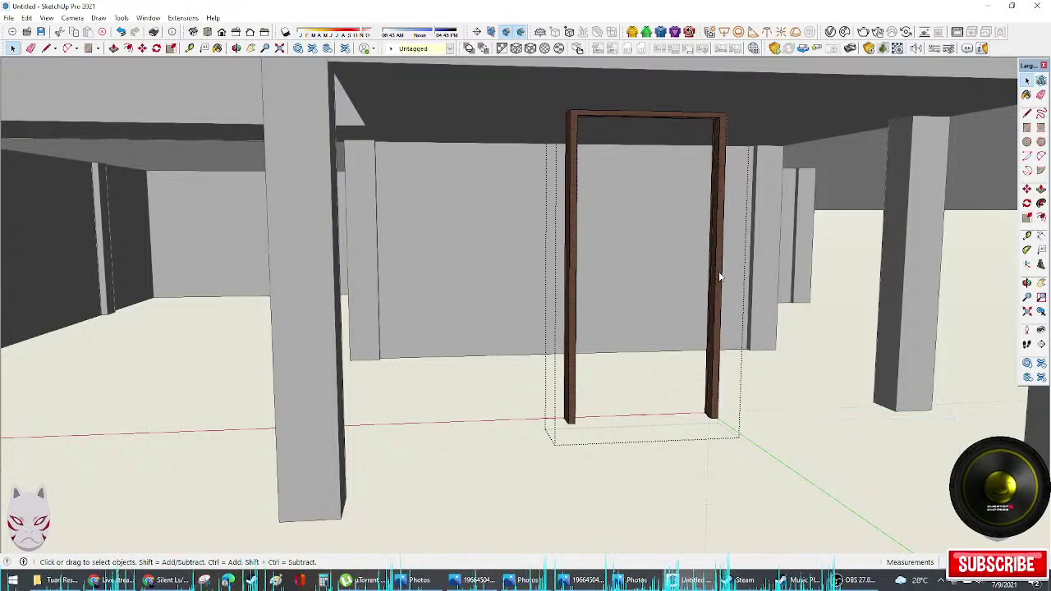
{"action": "scroll", "coordinate": [723, 283], "scroll_direction": "up", "scroll_amount": 2}
{"action": "middle_click_drag", "start_coordinate": [754, 309], "coordinate": [723, 304]}
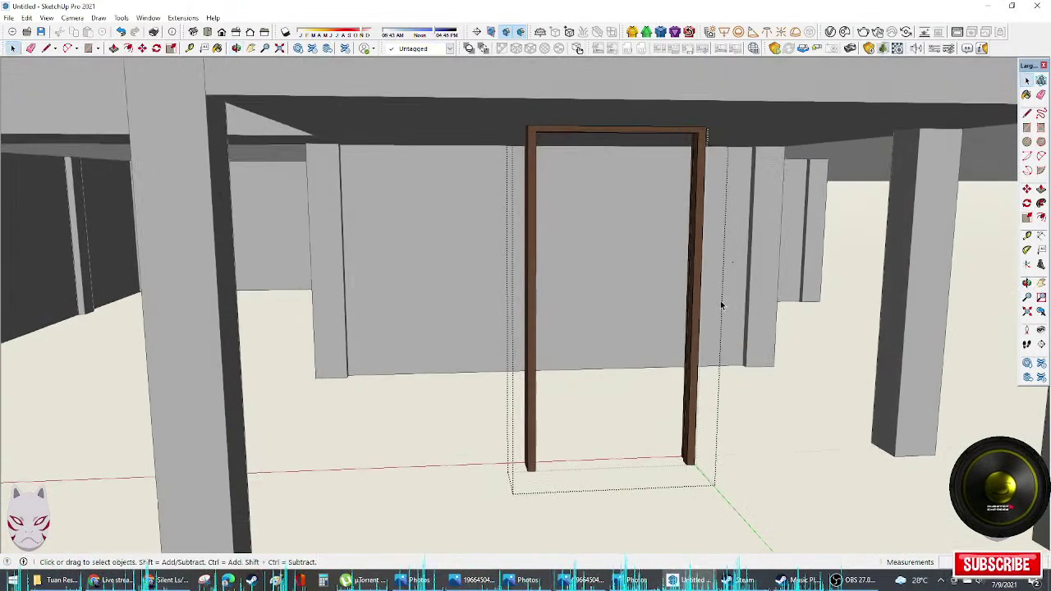
Step: Apply the wood directly to the post's front face and rotate its texture about 90 degrees so the grain runs vertically
{"action": "right_click", "coordinate": [699, 303]}
{"action": "left_click", "coordinate": [701, 285]}
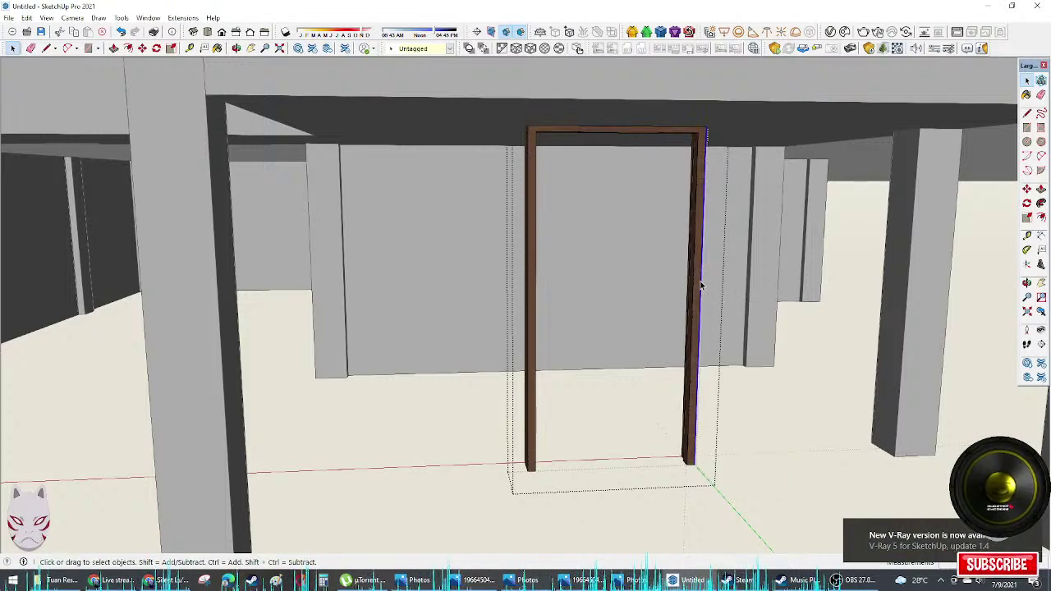
{"action": "key", "text": "b"}
{"action": "key", "text": "space"}
{"action": "right_click", "coordinate": [698, 289]}
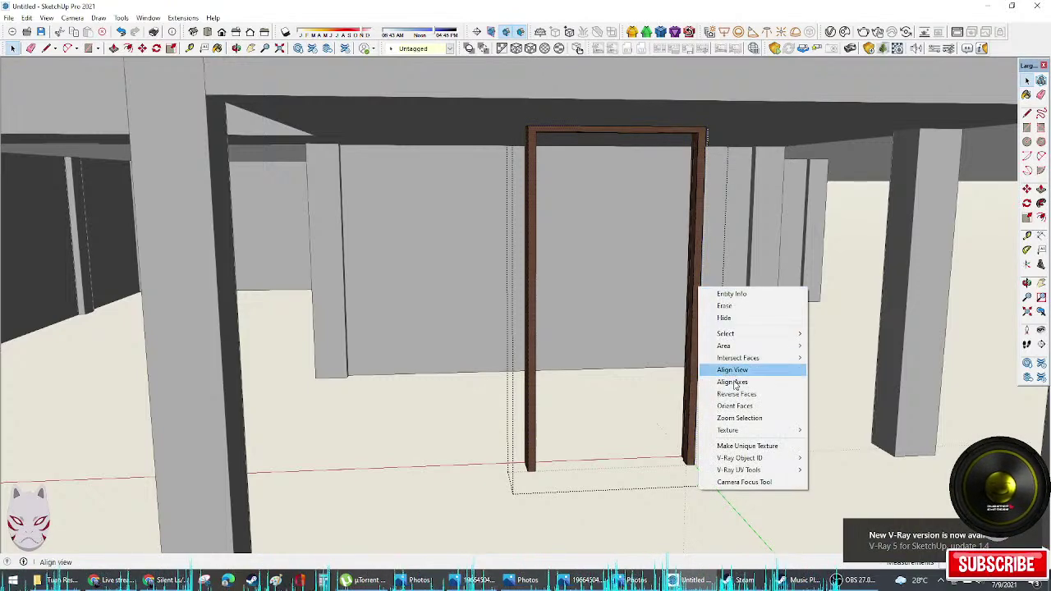
{"action": "mouse_move", "coordinate": [727, 429]}
{"action": "left_click", "coordinate": [835, 430]}
{"action": "middle_click_drag", "start_coordinate": [788, 405], "coordinate": [711, 326]}
{"action": "left_click_drag", "start_coordinate": [711, 326], "coordinate": [621, 476]}
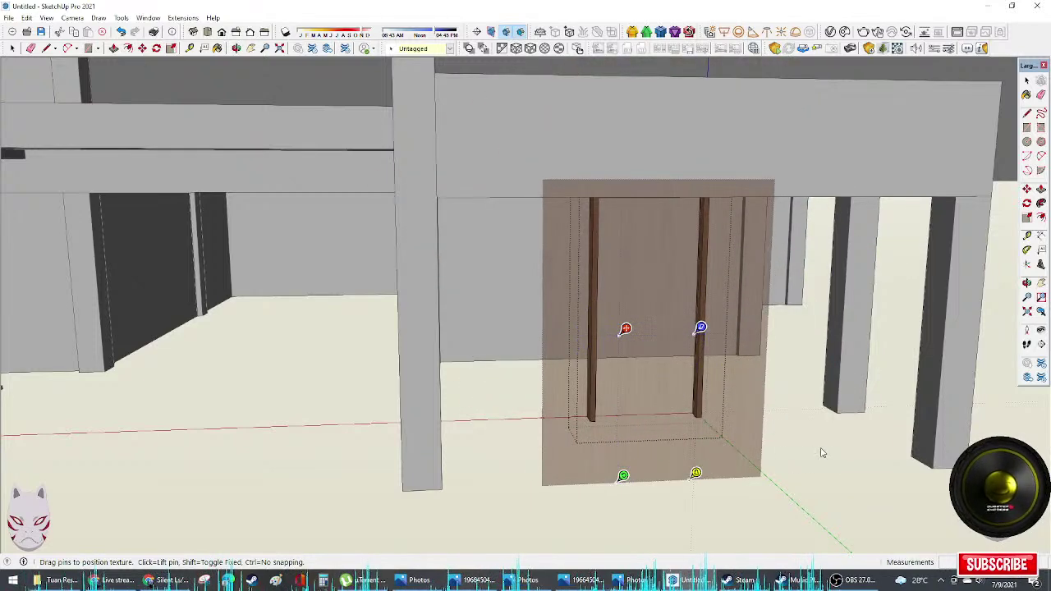
{"action": "left_click", "coordinate": [821, 451]}
{"action": "scroll", "coordinate": [786, 417], "scroll_direction": "up", "scroll_amount": 4}
{"action": "scroll", "coordinate": [689, 351], "scroll_direction": "up", "scroll_amount": 5}
{"action": "middle_click_drag", "start_coordinate": [675, 340], "coordinate": [715, 369]}
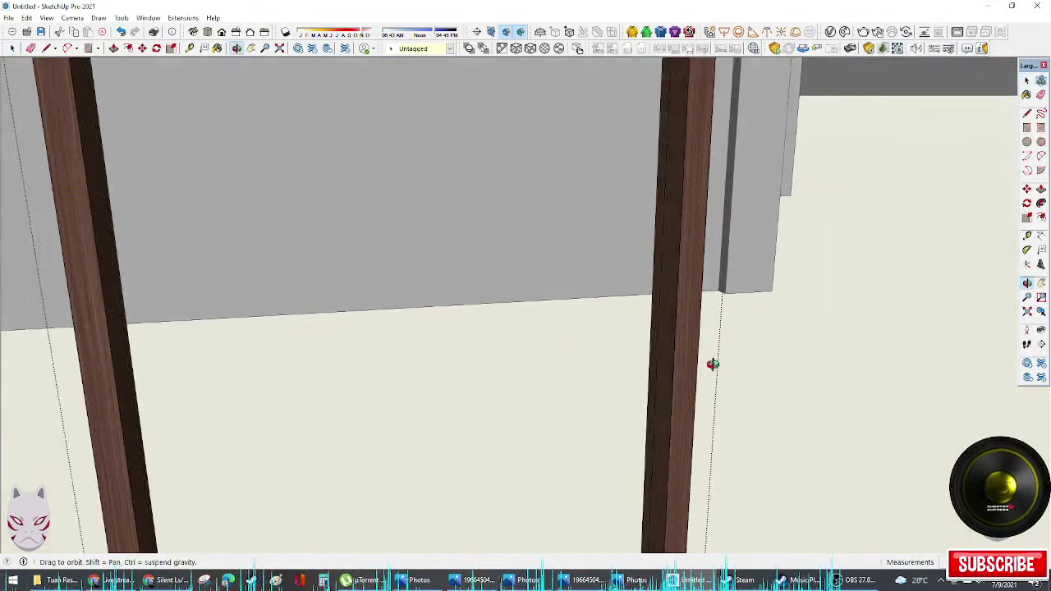
Step: Paint the rebate and side faces of the door posts with the rotated vertical-grain wood texture
{"action": "key", "text": "b"}
{"action": "middle_click_drag", "start_coordinate": [674, 317], "coordinate": [854, 361]}
{"action": "middle_click_drag", "start_coordinate": [482, 314], "coordinate": [750, 326]}
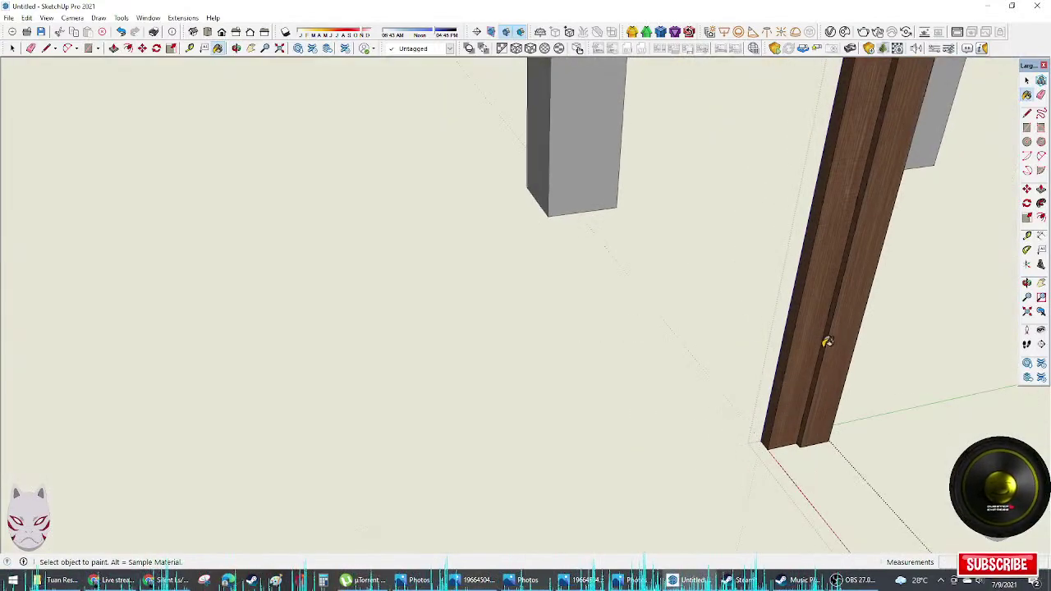
{"action": "middle_click_drag", "start_coordinate": [827, 341], "coordinate": [292, 71]}
{"action": "scroll", "coordinate": [891, 338], "scroll_direction": "down", "scroll_amount": 2}
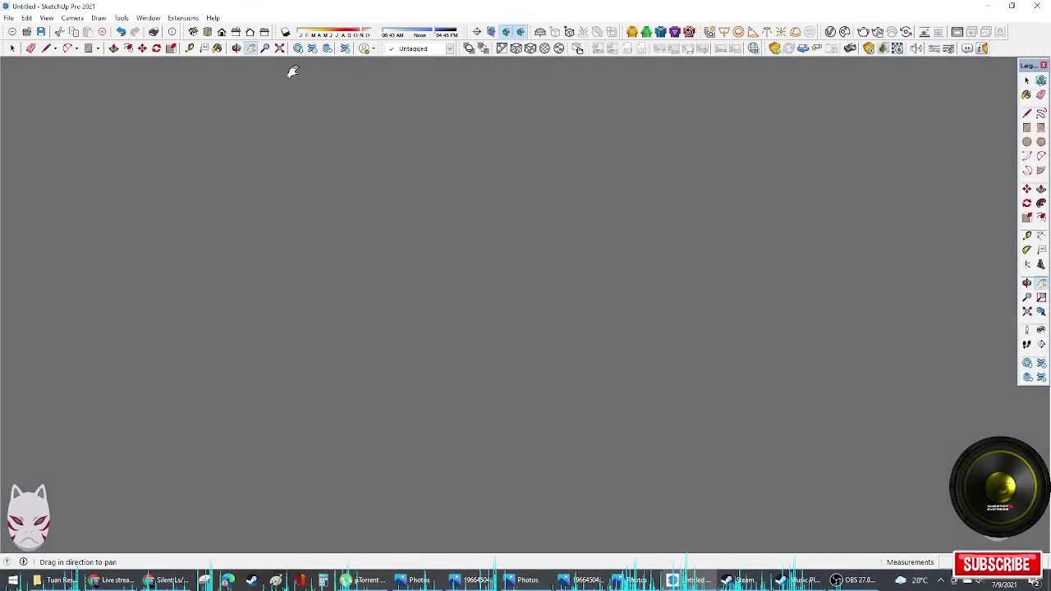
{"action": "mouse_move", "coordinate": [819, 449]}
{"action": "middle_mouse_down", "text": "shift"}
{"action": "mouse_move", "coordinate": [424, 60]}
{"action": "mouse_move", "coordinate": [438, 146]}
{"action": "mouse_move", "coordinate": [522, 209]}
{"action": "mouse_move", "coordinate": [369, 182]}
{"action": "mouse_move", "coordinate": [468, 216]}
{"action": "mouse_move", "coordinate": [484, 183]}
{"action": "mouse_move", "coordinate": [414, 153]}
{"action": "mouse_move", "coordinate": [518, 296]}
{"action": "mouse_move", "coordinate": [715, 441]}
{"action": "middle_mouse_up", "text": "shift"}
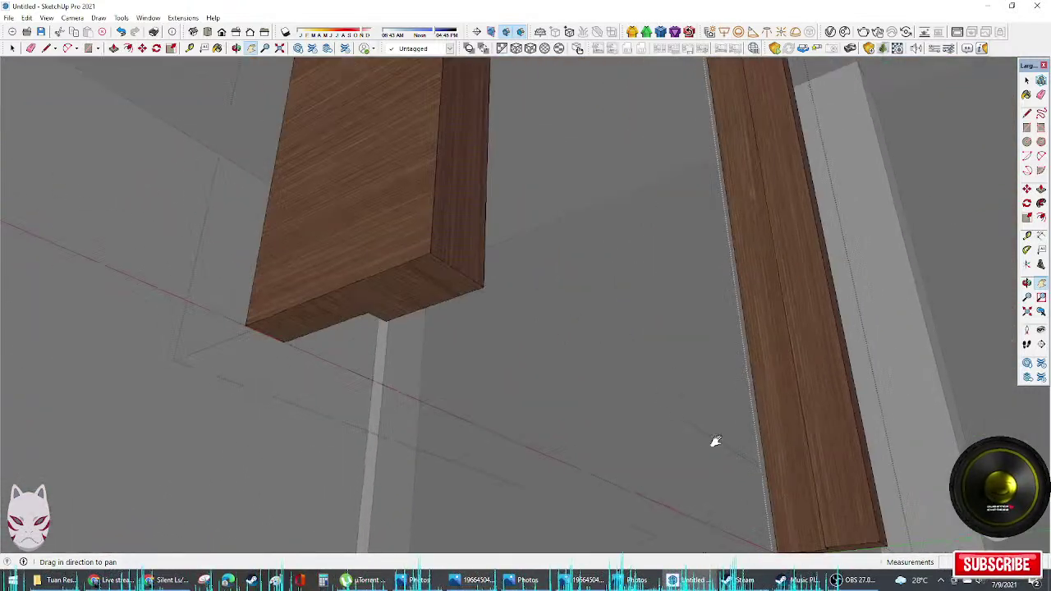
{"action": "scroll", "coordinate": [715, 441], "scroll_direction": "down", "scroll_amount": 1}
{"action": "left_click", "coordinate": [501, 235]}
{"action": "middle_click_drag", "start_coordinate": [501, 235], "coordinate": [624, 271]}
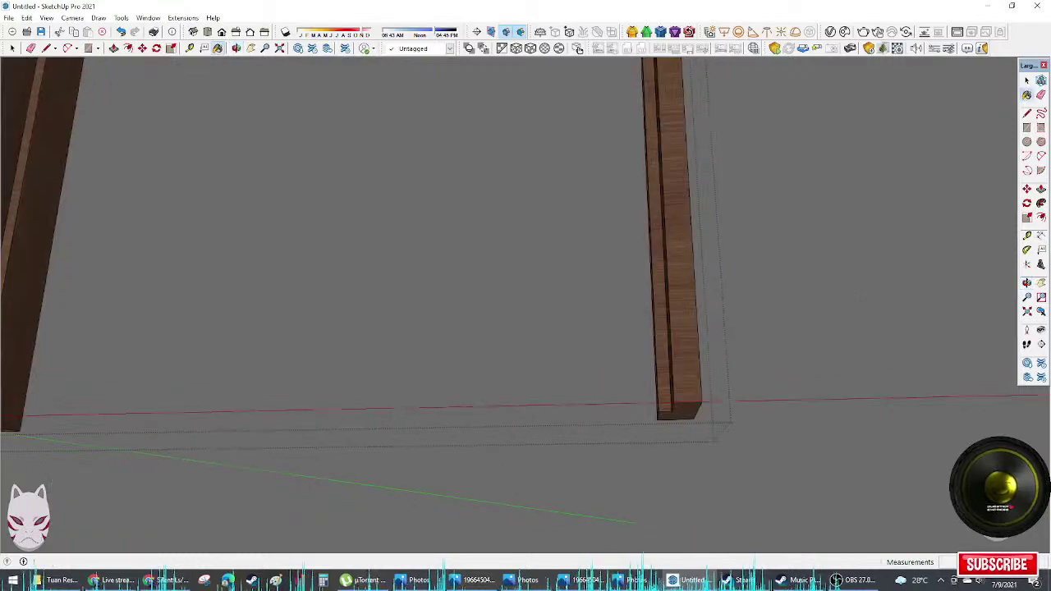
Step: Go over the remaining faces of the posts and head with the wood material and close the door frame group
{"action": "mouse_move", "coordinate": [654, 307]}
{"action": "middle_mouse_down"}
{"action": "mouse_move", "coordinate": [927, 307]}
{"action": "mouse_move", "coordinate": [569, 333]}
{"action": "mouse_move", "coordinate": [739, 316]}
{"action": "mouse_move", "coordinate": [1041, 329]}
{"action": "mouse_move", "coordinate": [964, 342]}
{"action": "mouse_move", "coordinate": [995, 335]}
{"action": "mouse_move", "coordinate": [511, 156]}
{"action": "mouse_move", "coordinate": [615, 360]}
{"action": "middle_mouse_up"}
{"action": "scroll", "coordinate": [964, 342], "scroll_direction": "up", "scroll_amount": 3}
{"action": "scroll", "coordinate": [511, 215], "scroll_direction": "down", "scroll_amount": 5}
{"action": "middle_click_drag", "start_coordinate": [511, 213], "coordinate": [533, 256]}
{"action": "scroll", "coordinate": [381, 235], "scroll_direction": "up", "scroll_amount": 6}
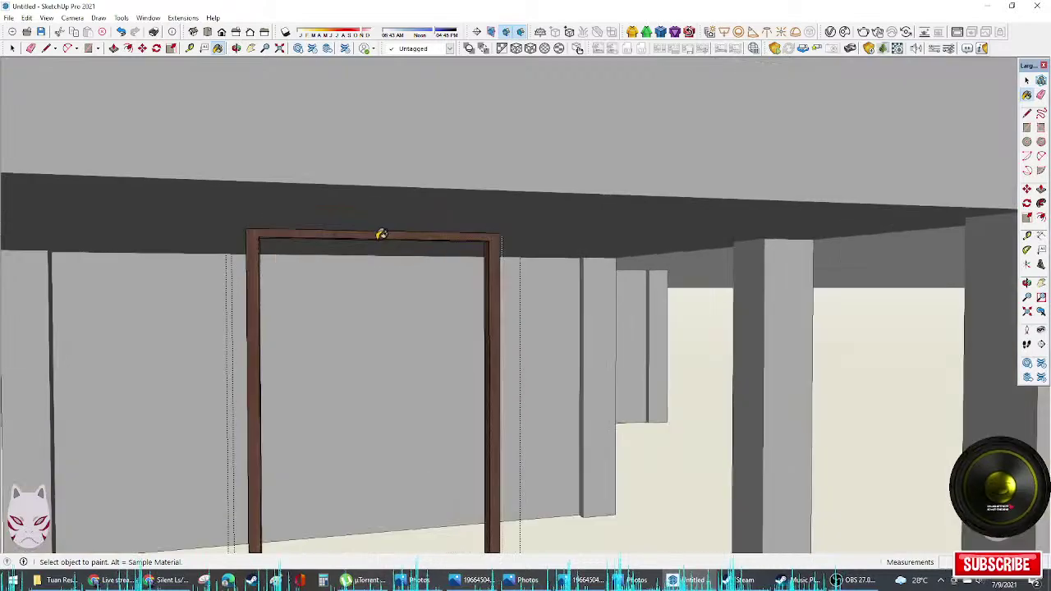
{"action": "scroll", "coordinate": [436, 244], "scroll_direction": "down", "scroll_amount": 6}
{"action": "middle_click_drag", "start_coordinate": [469, 244], "coordinate": [582, 252]}
{"action": "scroll", "coordinate": [638, 259], "scroll_direction": "down", "scroll_amount": 5}
{"action": "middle_click_drag", "start_coordinate": [641, 268], "coordinate": [598, 326]}
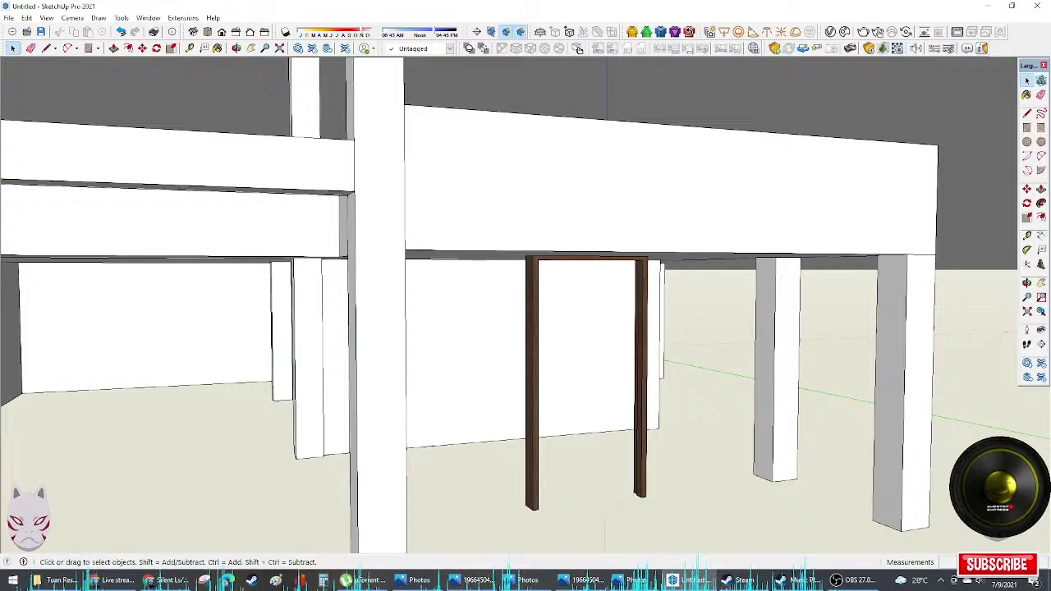
Step: Open the upper slab and push/pull its long side face across the ground-floor rooms to the far outer wall
{"action": "middle_click_drag", "start_coordinate": [396, 270], "coordinate": [855, 399]}
{"action": "scroll", "coordinate": [854, 326], "scroll_direction": "down", "scroll_amount": 1}
{"action": "scroll", "coordinate": [684, 306], "scroll_direction": "up", "scroll_amount": 3}
{"action": "scroll", "coordinate": [773, 382], "scroll_direction": "down", "scroll_amount": 5}
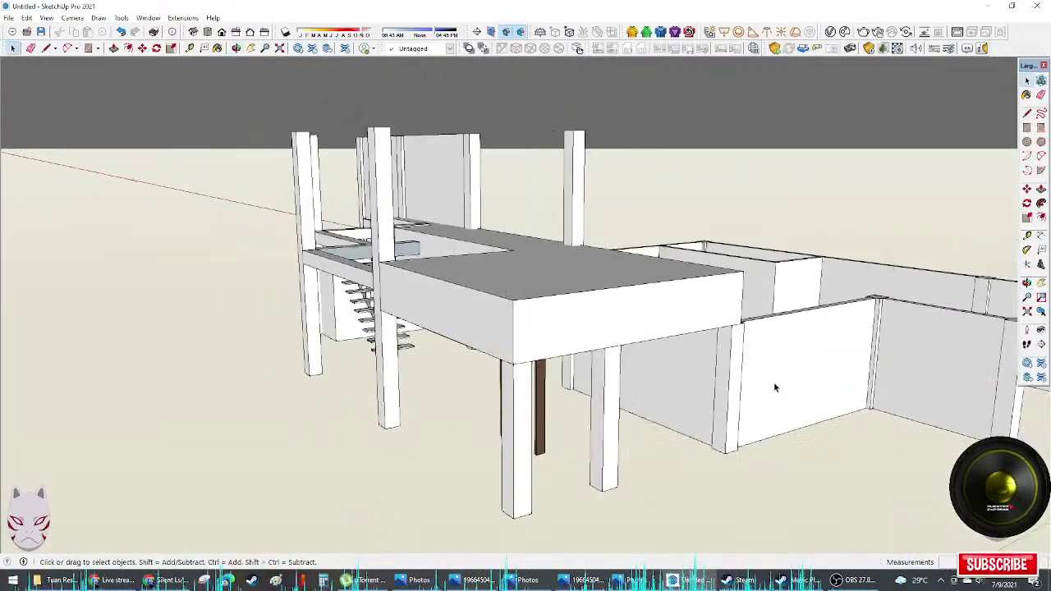
{"action": "middle_click_drag", "start_coordinate": [774, 382], "coordinate": [384, 324]}
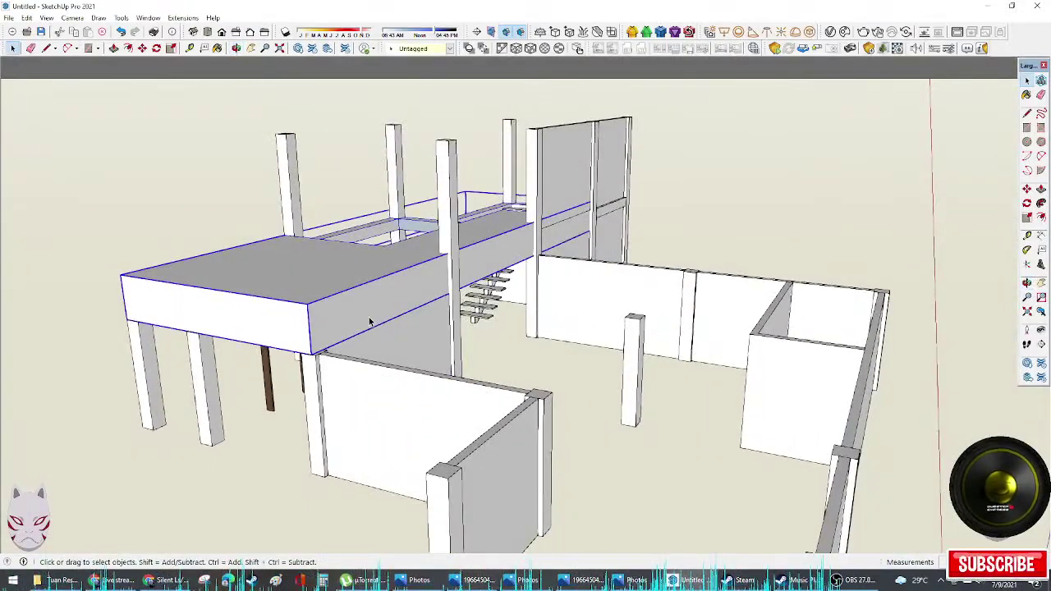
{"action": "key", "text": "p"}
{"action": "key", "text": "space"}
{"action": "triple_click", "coordinate": [369, 322]}
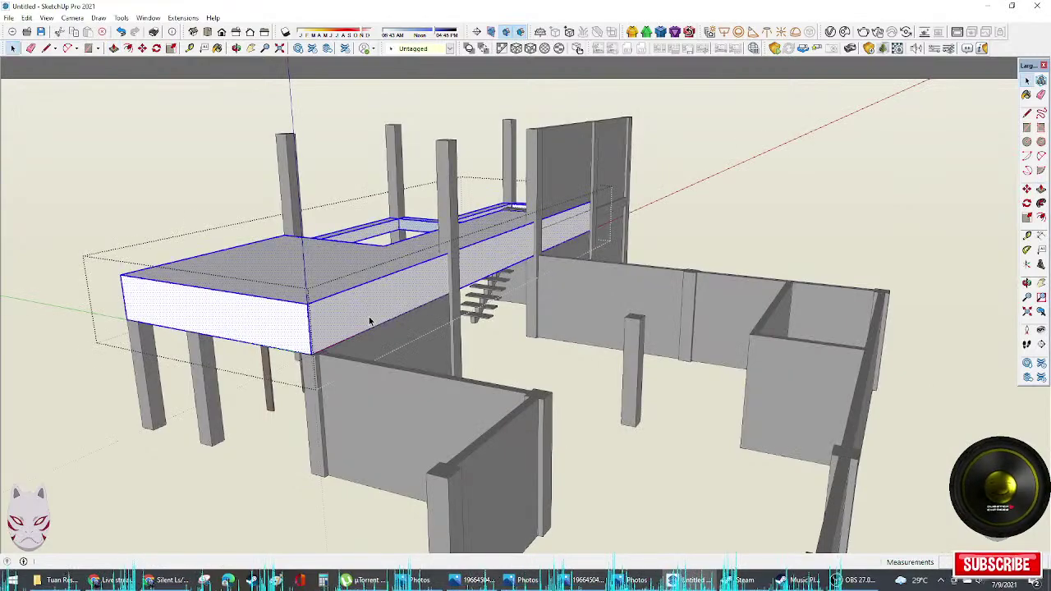
{"action": "key", "text": "p"}
{"action": "left_click", "coordinate": [369, 322]}
{"action": "middle_click_drag", "start_coordinate": [369, 322], "coordinate": [819, 356]}
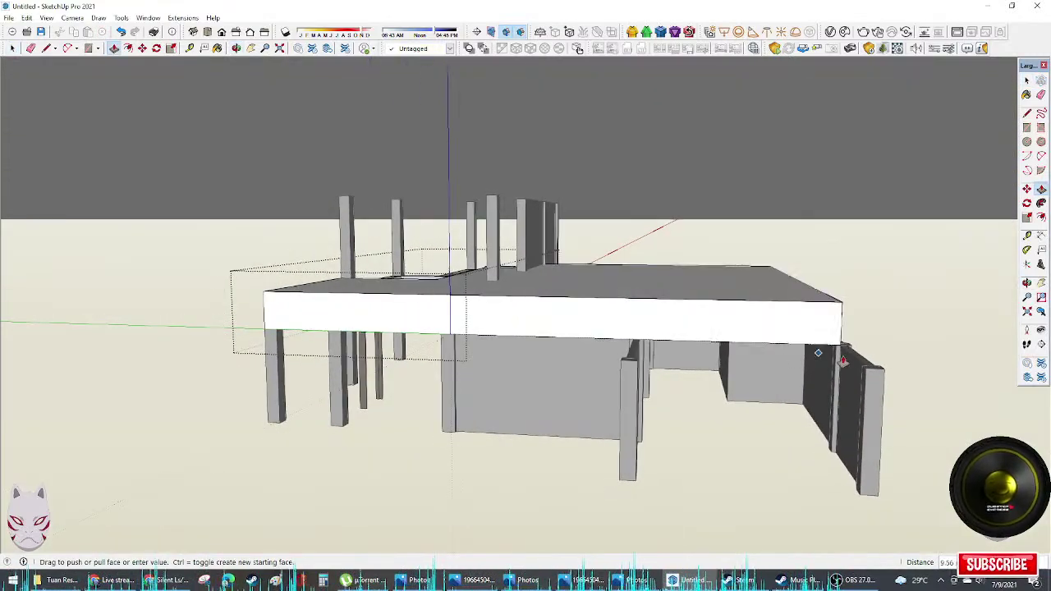
{"action": "middle_click_drag", "start_coordinate": [886, 375], "coordinate": [695, 349]}
Step: Divide the slab's front face with a rectangle above the projecting room and push/pull that part outward by about 3.01
{"action": "key", "text": "r"}
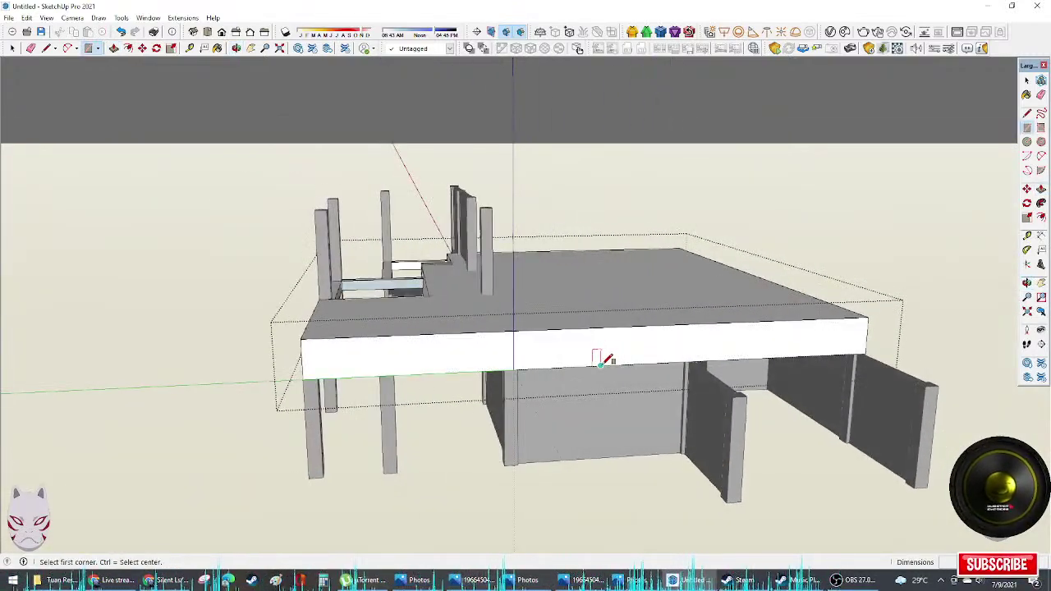
{"action": "key", "text": "p"}
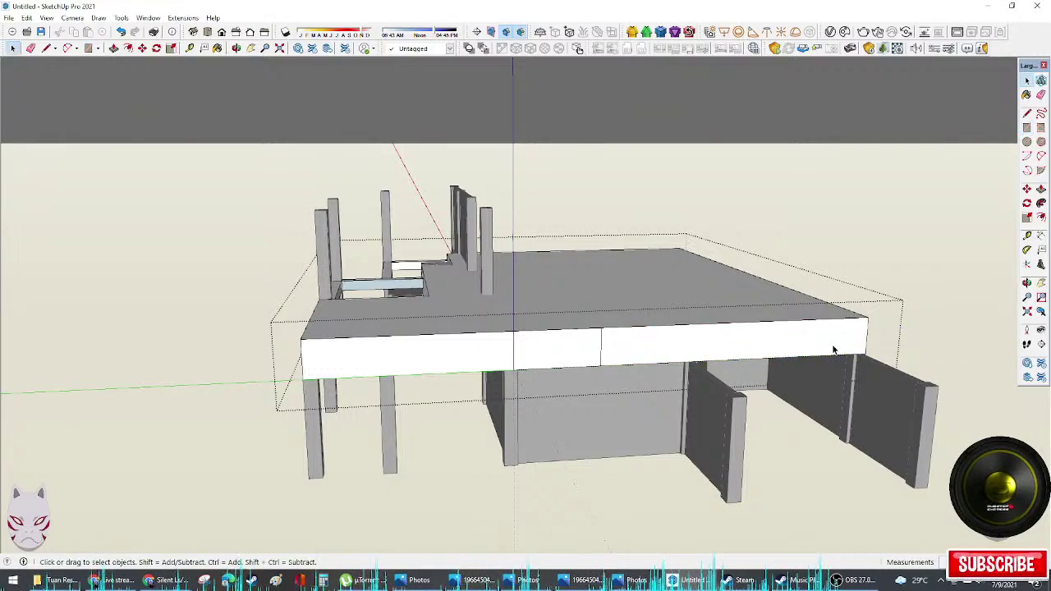
{"action": "middle_click_drag", "start_coordinate": [833, 347], "coordinate": [873, 326]}
{"action": "left_click_drag", "start_coordinate": [872, 326], "coordinate": [811, 371]}
{"action": "left_click", "coordinate": [813, 371]}
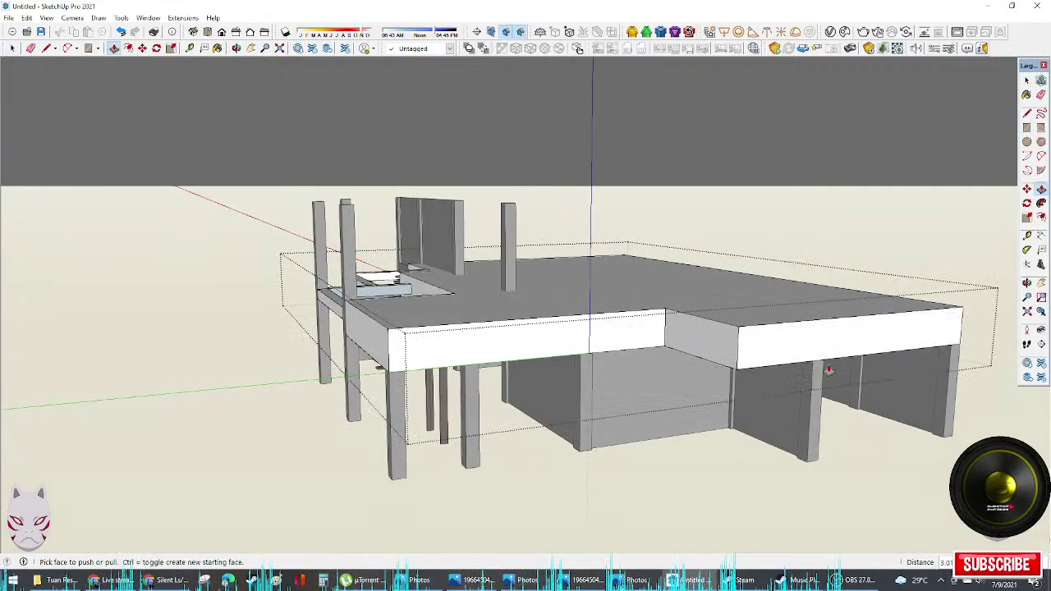
{"action": "middle_click_drag", "start_coordinate": [827, 369], "coordinate": [859, 441]}
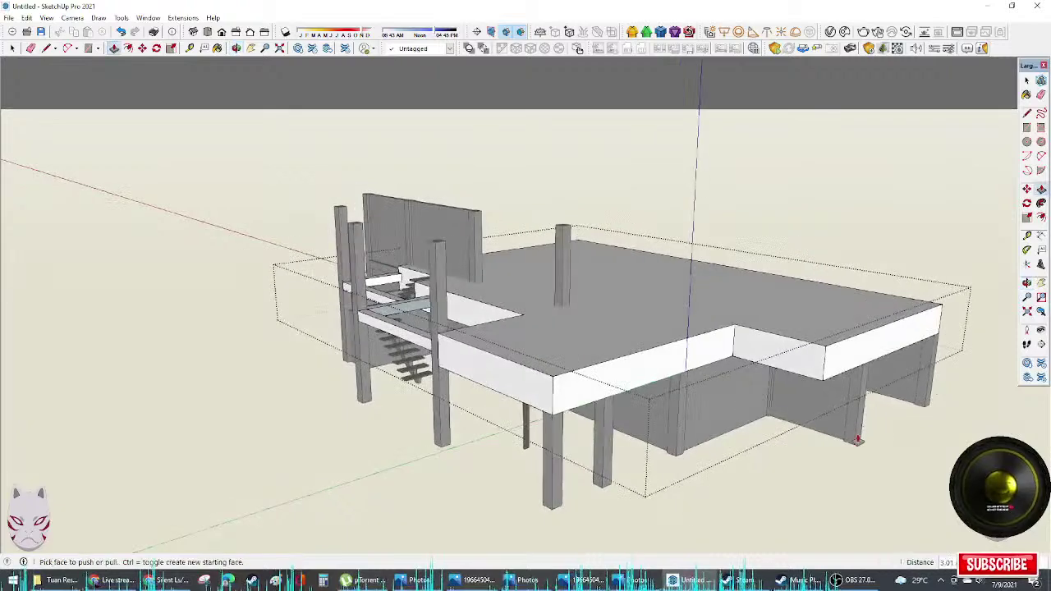
Step: Close the slab group and try to copy the wall-end column along the red axis to the front of the slab's recess
{"action": "key", "text": "space"}
{"action": "left_click", "coordinate": [859, 441]}
{"action": "left_click", "coordinate": [680, 435]}
{"action": "key", "text": "m"}
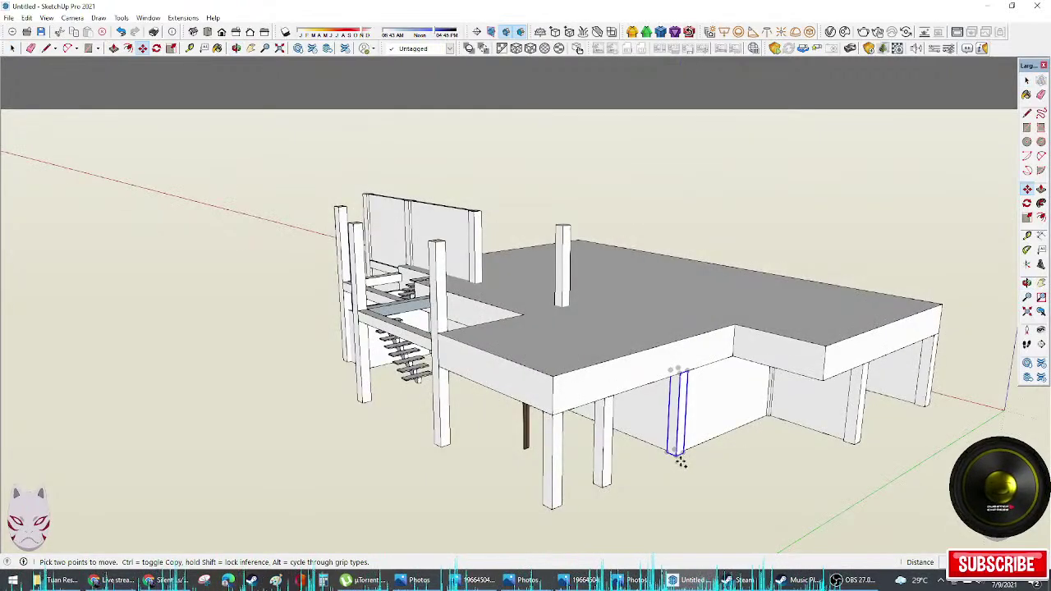
{"action": "left_click", "coordinate": [675, 454]}
{"action": "key", "text": "ctrl"}
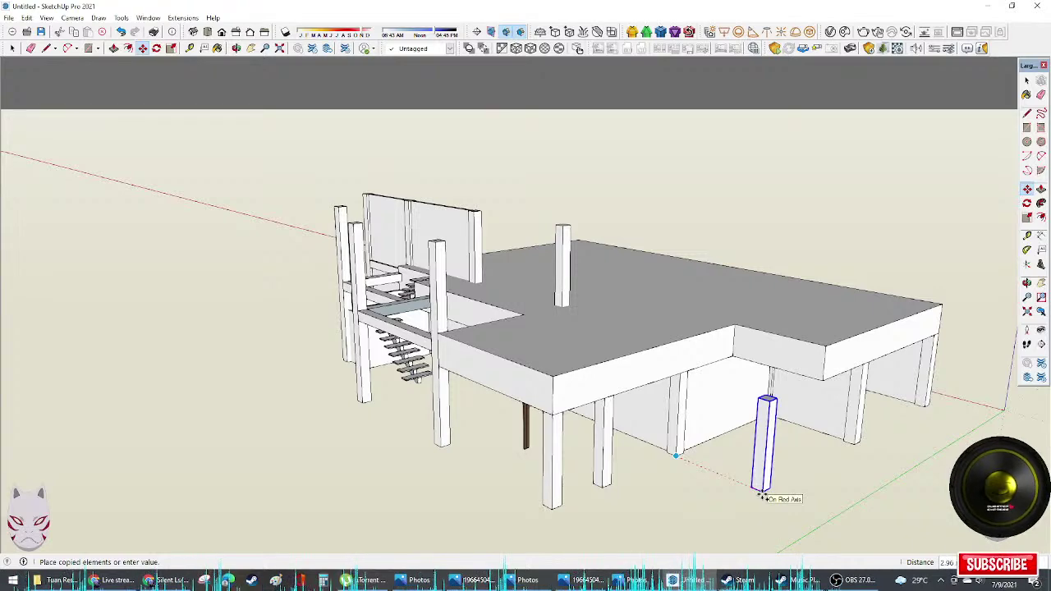
{"action": "left_click", "coordinate": [762, 491]}
{"action": "middle_click_drag", "start_coordinate": [762, 490], "coordinate": [681, 448]}
{"action": "key", "text": "space"}
{"action": "scroll", "coordinate": [711, 391], "scroll_direction": "up", "scroll_amount": 3}
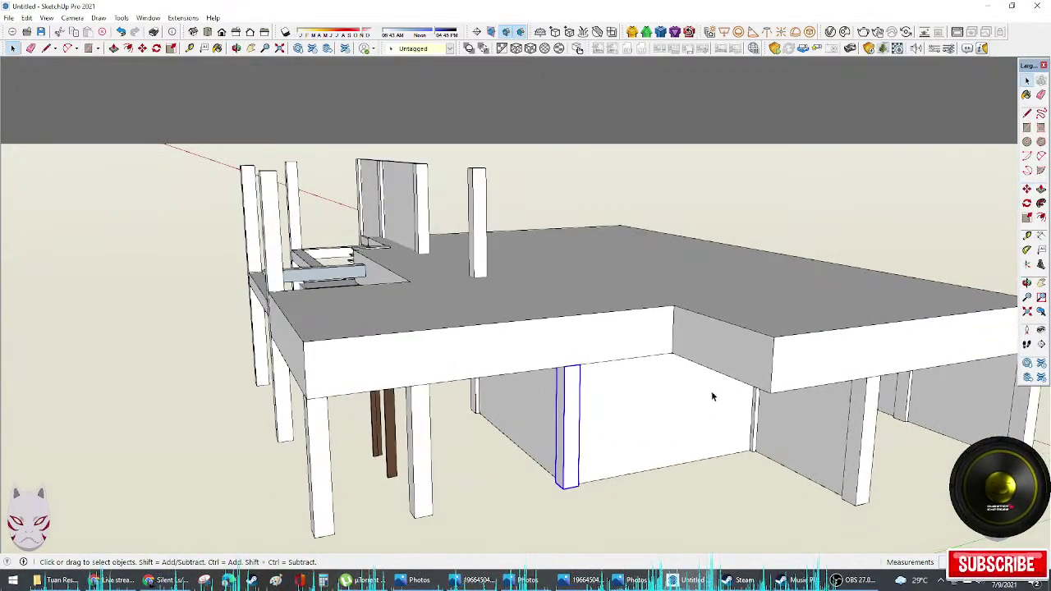
Step: Examine the house from all sides, including the underside of the upper slab, the ground-floor rooms and the staircase
{"action": "middle_click_drag", "start_coordinate": [711, 391], "coordinate": [1048, 300]}
{"action": "left_click", "coordinate": [734, 308]}
{"action": "left_click", "coordinate": [911, 468]}
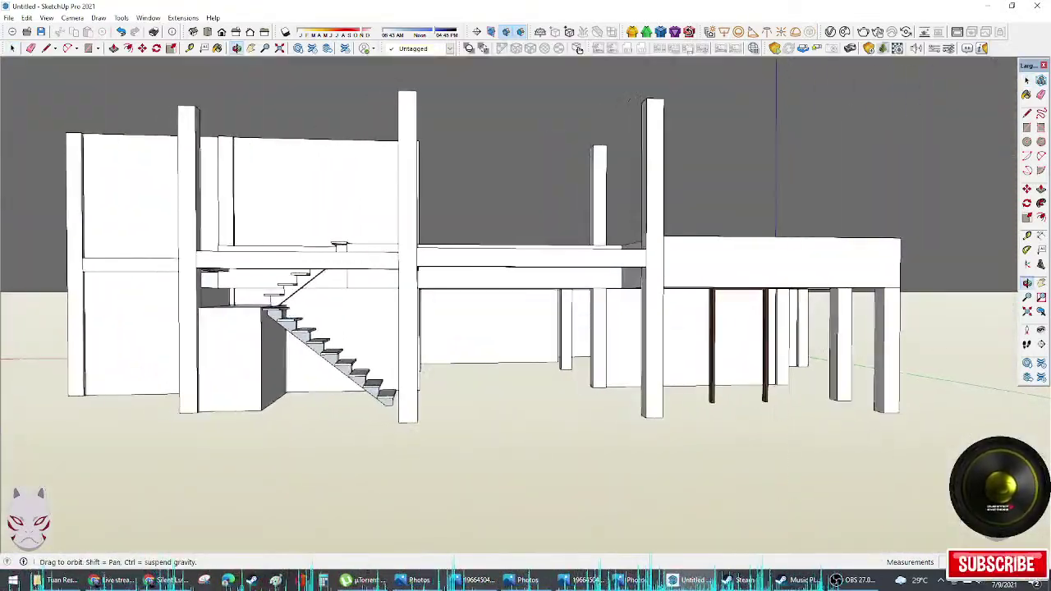
{"action": "middle_click_drag", "start_coordinate": [788, 328], "coordinate": [706, 460]}
{"action": "scroll", "coordinate": [628, 364], "scroll_direction": "down", "scroll_amount": 4}
{"action": "scroll", "coordinate": [746, 381], "scroll_direction": "up", "scroll_amount": 3}
{"action": "scroll", "coordinate": [605, 373], "scroll_direction": "up", "scroll_amount": 3}
{"action": "mouse_move", "coordinate": [606, 372]}
{"action": "middle_mouse_down"}
{"action": "mouse_move", "coordinate": [641, 319]}
{"action": "mouse_move", "coordinate": [618, 241]}
{"action": "mouse_move", "coordinate": [628, 274]}
{"action": "mouse_move", "coordinate": [577, 289]}
{"action": "mouse_move", "coordinate": [556, 307]}
{"action": "middle_mouse_up"}
{"action": "scroll", "coordinate": [586, 272], "scroll_direction": "up", "scroll_amount": 3}
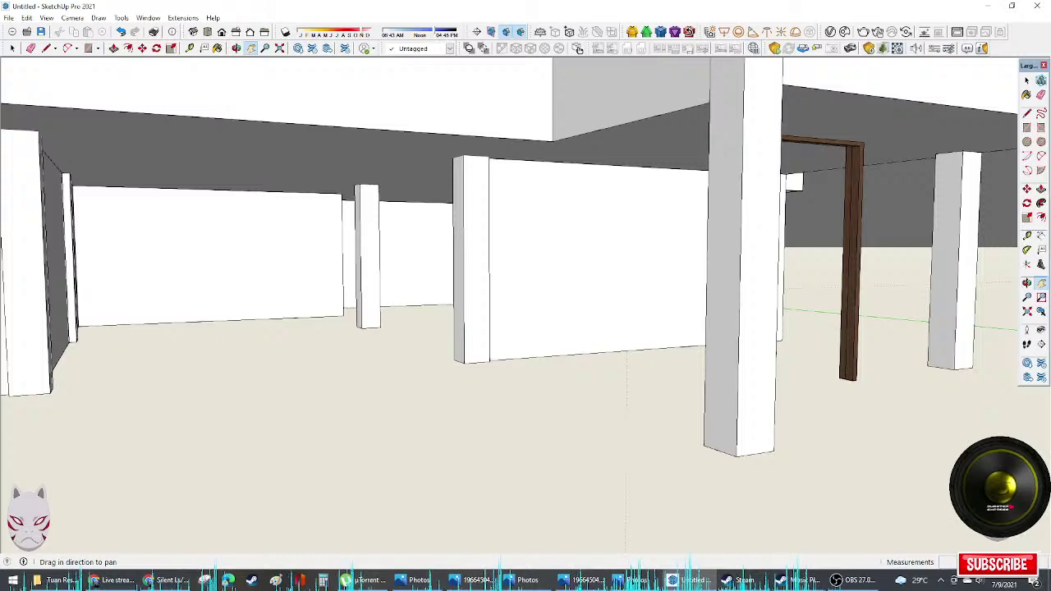
{"action": "key", "text": "alt+Tab"}
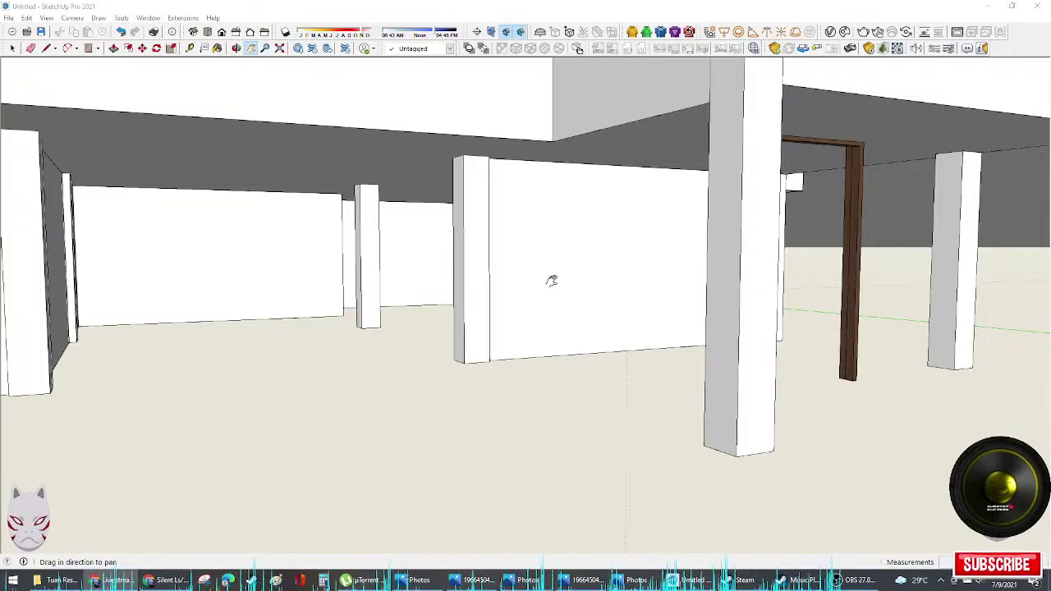
{"action": "scroll", "coordinate": [552, 281], "scroll_direction": "down", "scroll_amount": 10}
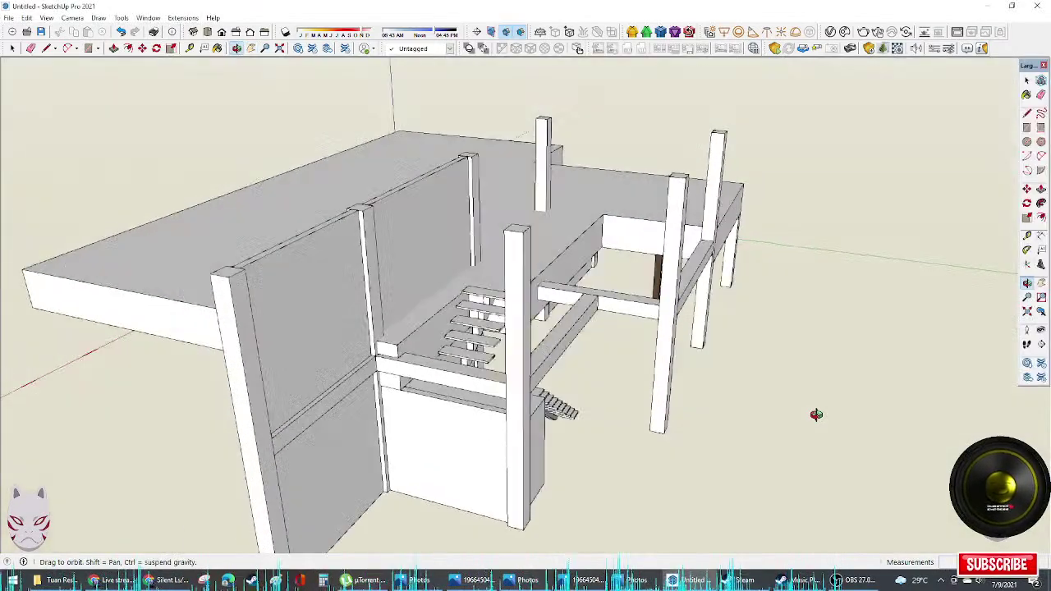
{"action": "middle_click_drag", "start_coordinate": [809, 416], "coordinate": [421, 346]}
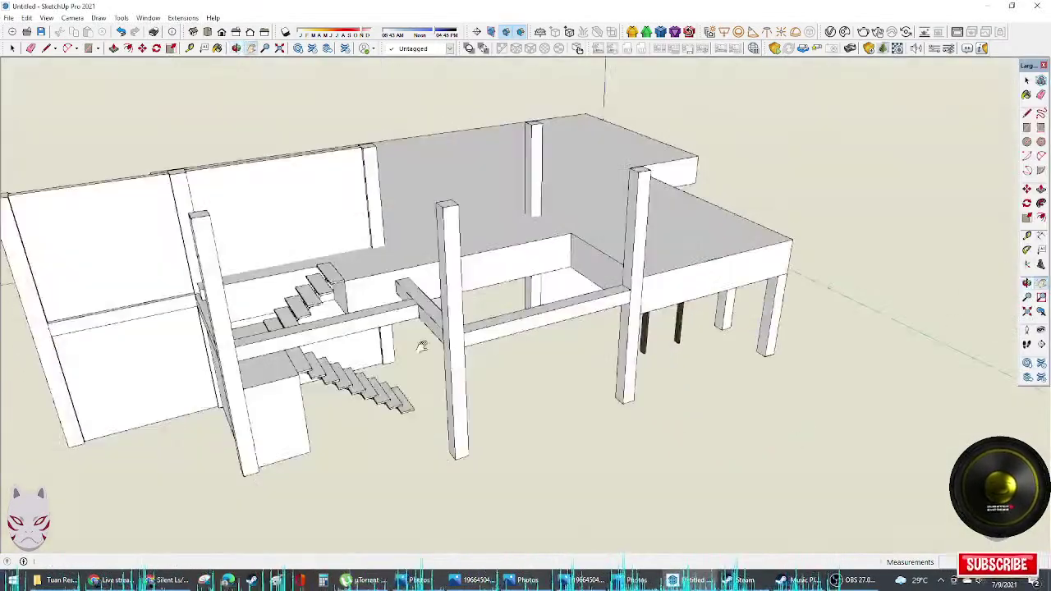
Step: Open the staircase group and paint its lowest tread with the grey-brown wood material
{"action": "scroll", "coordinate": [421, 346], "scroll_direction": "up", "scroll_amount": 10}
{"action": "key", "text": "space"}
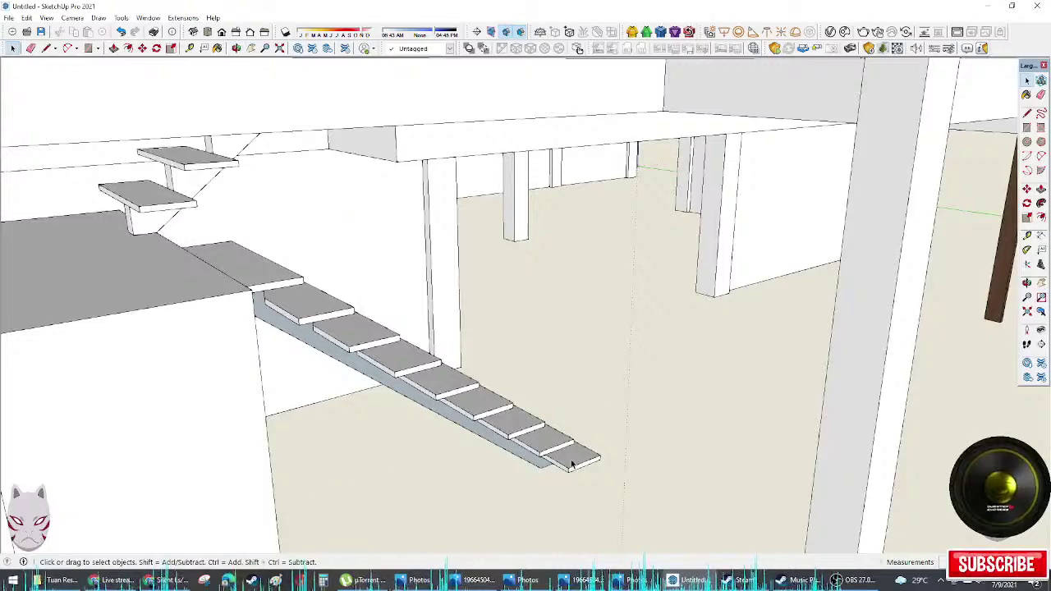
{"action": "double_click", "coordinate": [572, 465]}
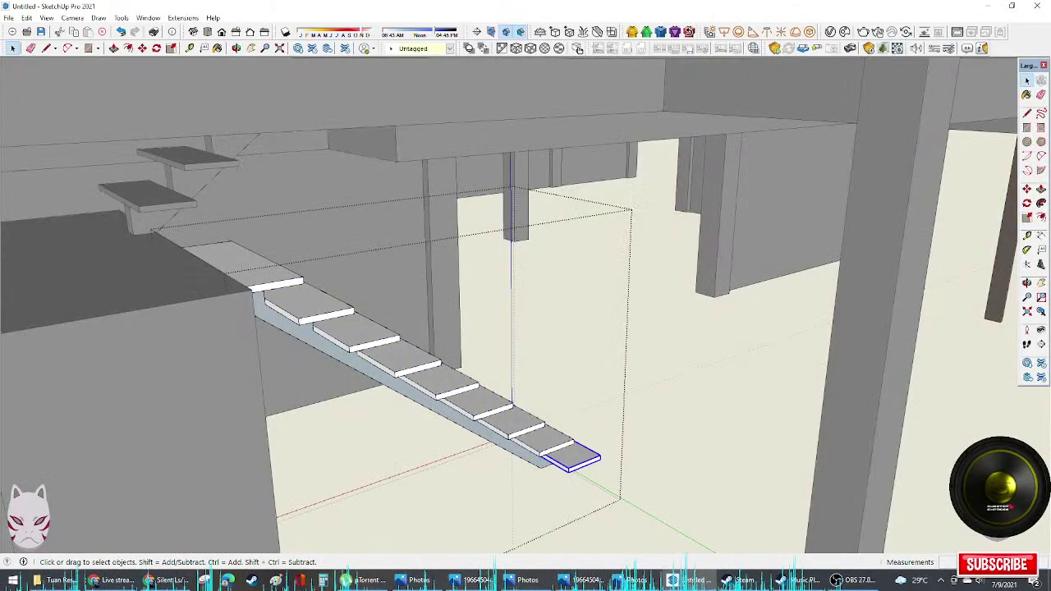
{"action": "key", "text": "b"}
{"action": "scroll", "coordinate": [591, 477], "scroll_direction": "up", "scroll_amount": 5}
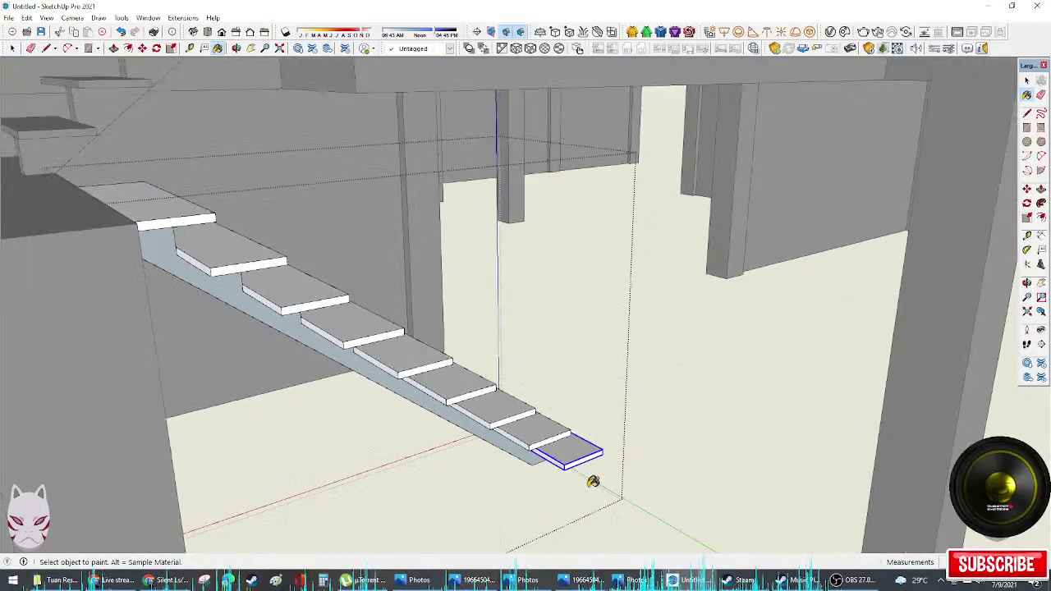
{"action": "left_click", "coordinate": [559, 442]}
{"action": "middle_click_drag", "start_coordinate": [565, 438], "coordinate": [307, 500]}
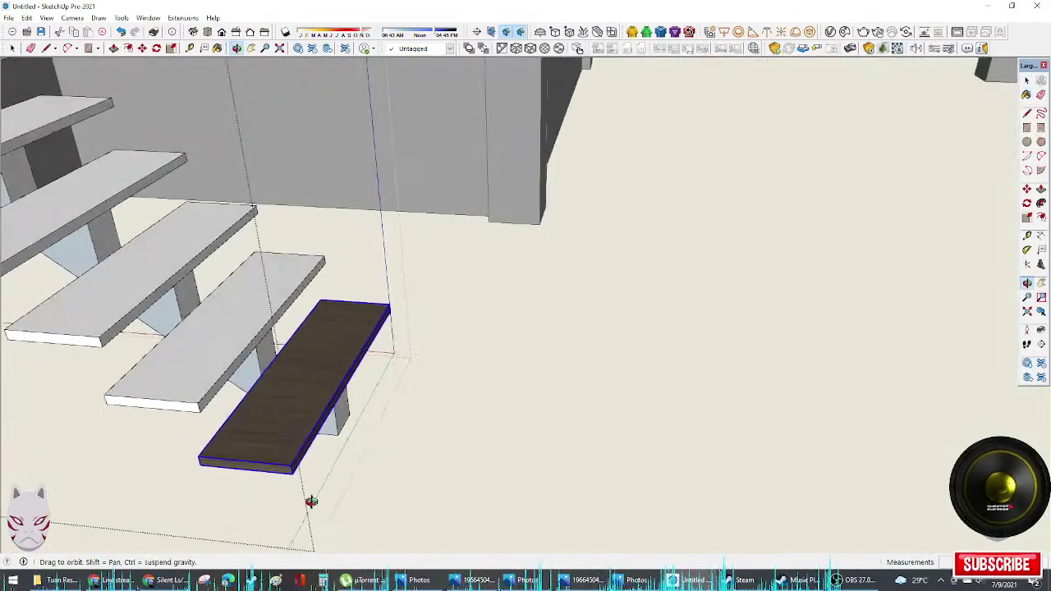
{"action": "scroll", "coordinate": [287, 533], "scroll_direction": "up", "scroll_amount": 4}
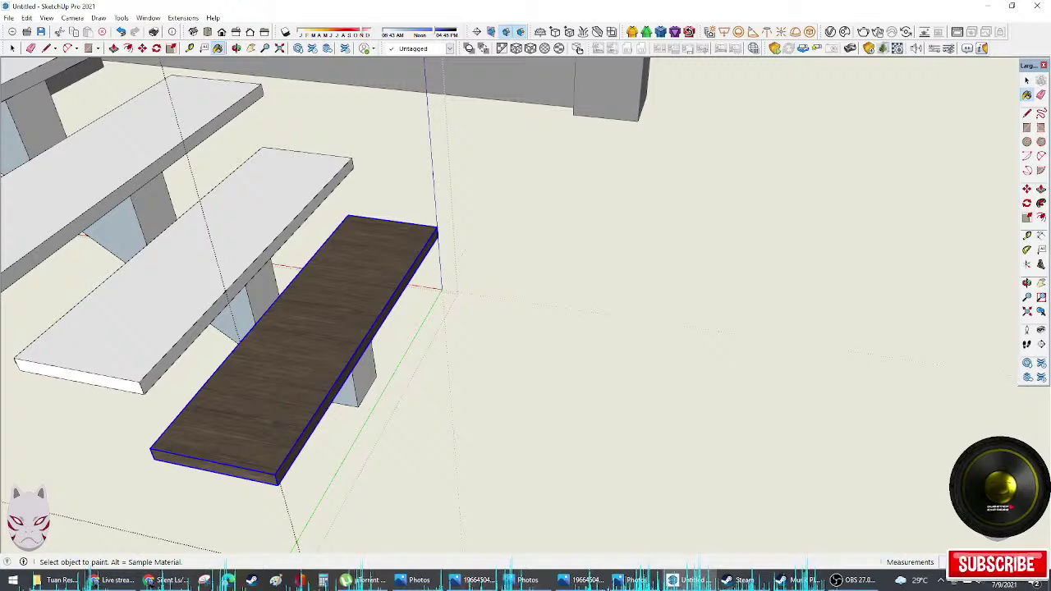
Step: Repaint the lowest tread with the dark red-brown wood used on the door frame
{"action": "left_click", "coordinate": [268, 370]}
{"action": "middle_click_drag", "start_coordinate": [274, 371], "coordinate": [361, 361]}
{"action": "key", "text": "space"}
{"action": "right_click", "coordinate": [335, 398]}
{"action": "left_click", "coordinate": [297, 440]}
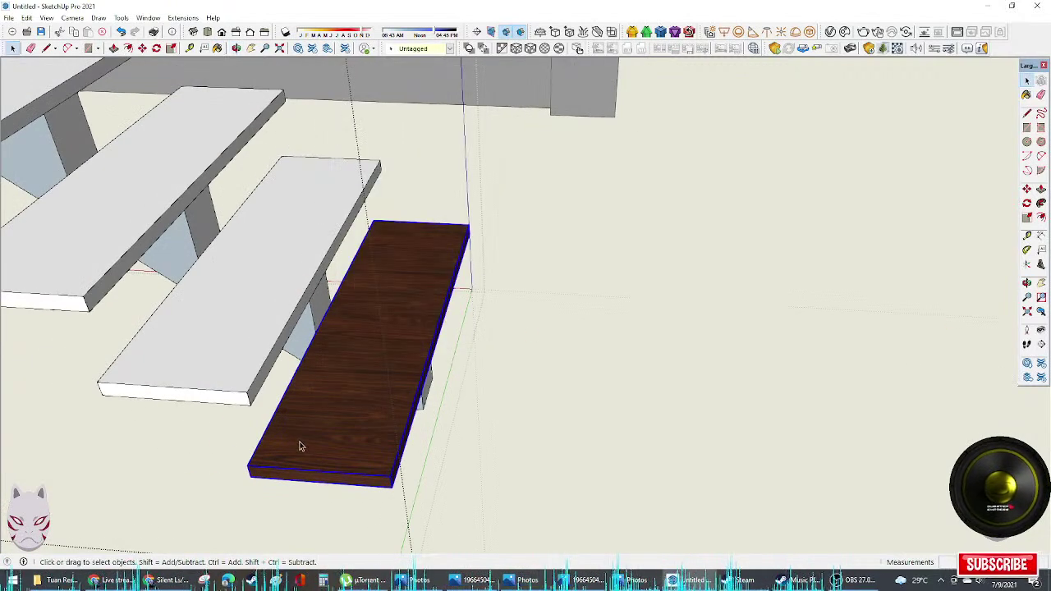
Step: Open the lowest tread and apply the red-brown wood directly to its top face
{"action": "double_click", "coordinate": [301, 440]}
{"action": "right_click", "coordinate": [327, 439]}
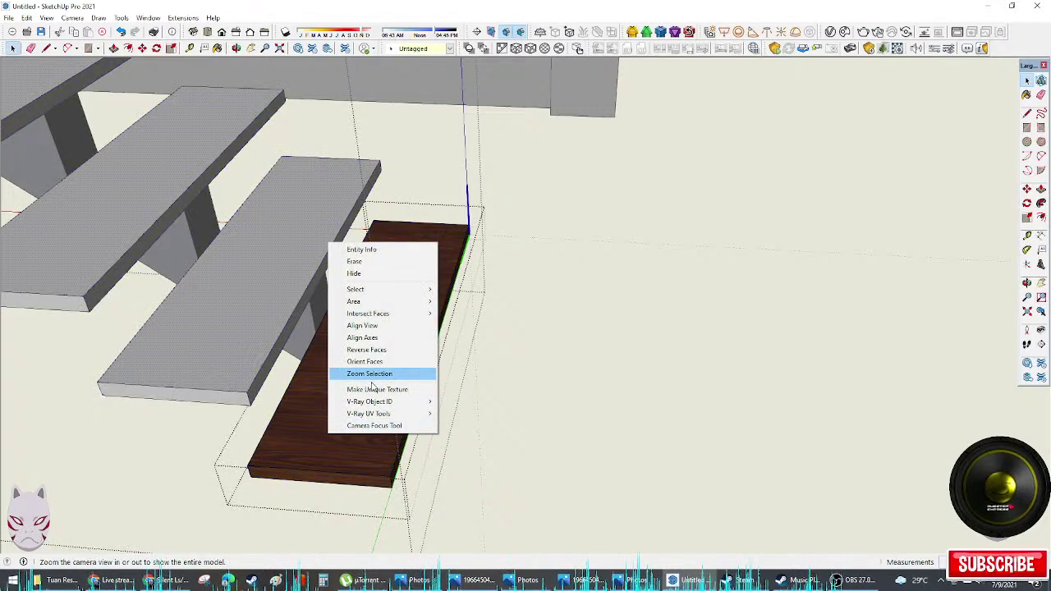
{"action": "left_click", "coordinate": [305, 412]}
{"action": "key", "text": "b"}
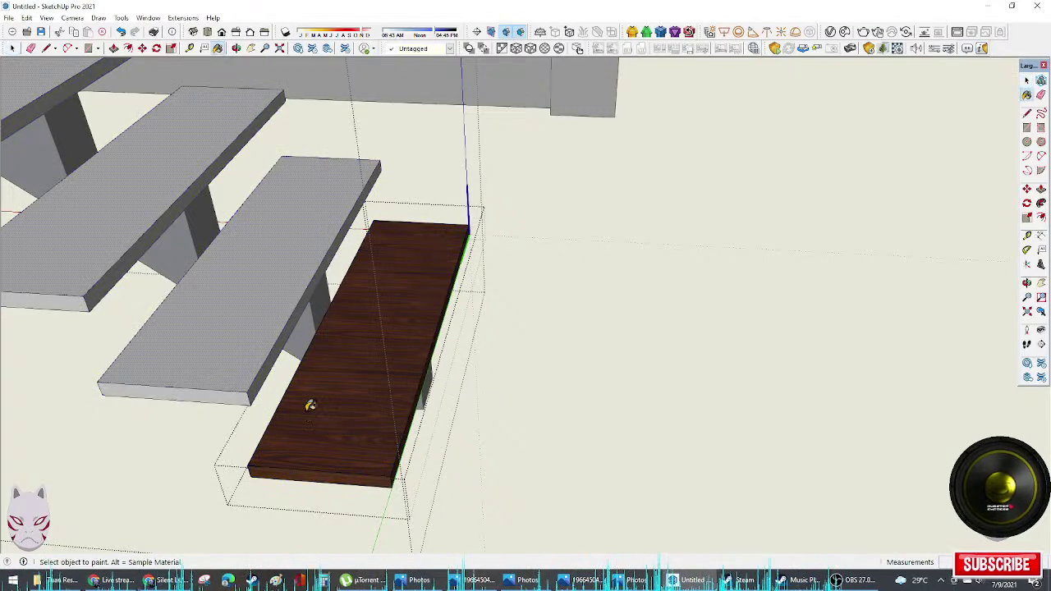
{"action": "left_click", "coordinate": [291, 411]}
Step: Reposition the wood texture on the tread's top face, rotating and shrinking it so the grain runs along the tread's length
{"action": "right_click", "coordinate": [312, 414]}
{"action": "mouse_move", "coordinate": [352, 353]}
{"action": "left_click", "coordinate": [439, 353]}
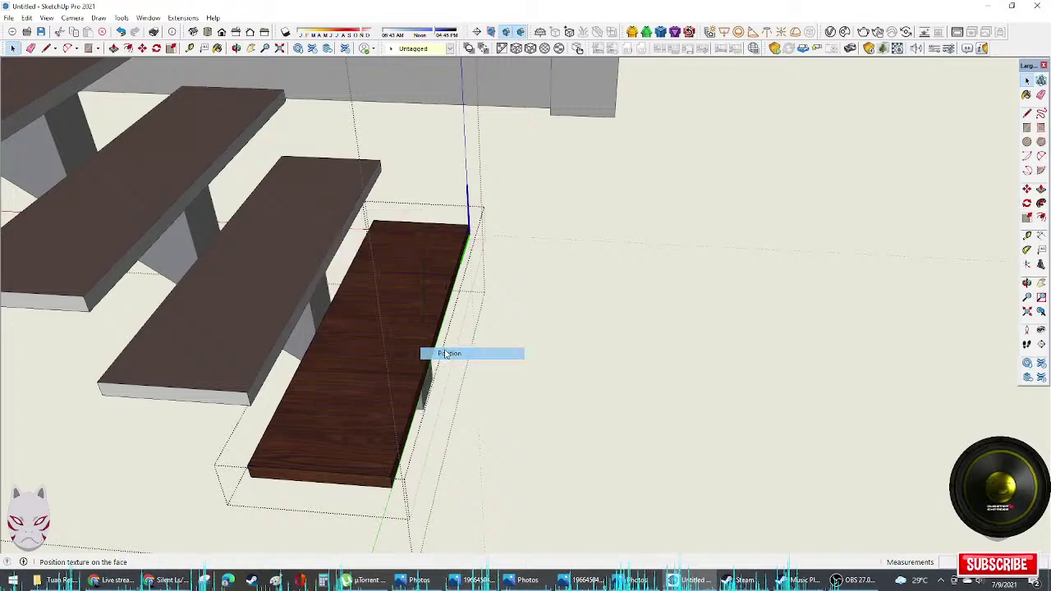
{"action": "scroll", "coordinate": [439, 301], "scroll_direction": "down", "scroll_amount": 2}
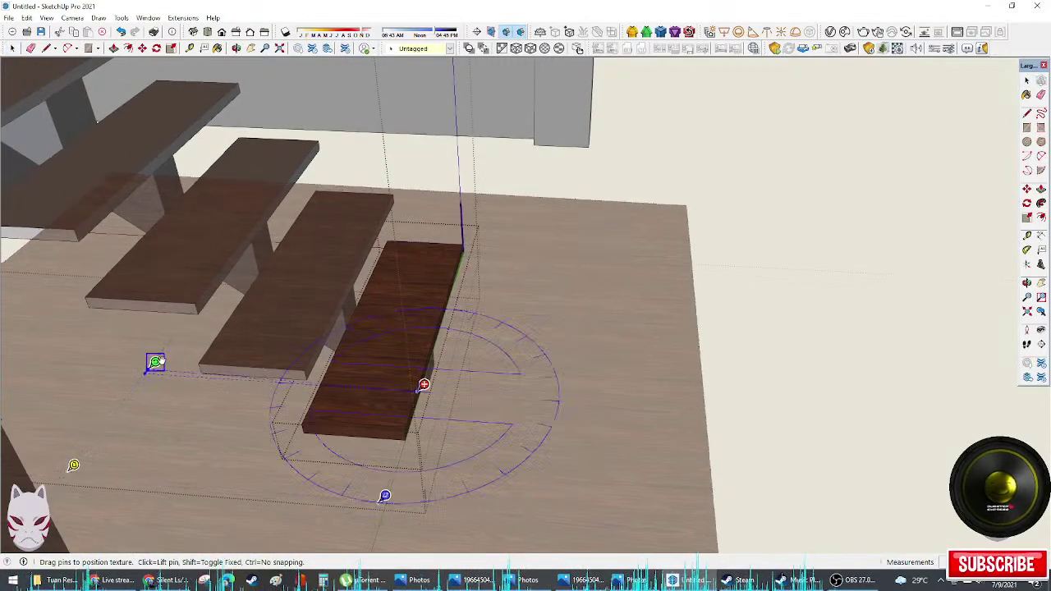
{"action": "mouse_move", "coordinate": [151, 366]}
{"action": "left_mouse_down"}
{"action": "mouse_move", "coordinate": [455, 281]}
{"action": "mouse_move", "coordinate": [419, 345]}
{"action": "mouse_move", "coordinate": [460, 307]}
{"action": "mouse_move", "coordinate": [448, 308]}
{"action": "left_mouse_up"}
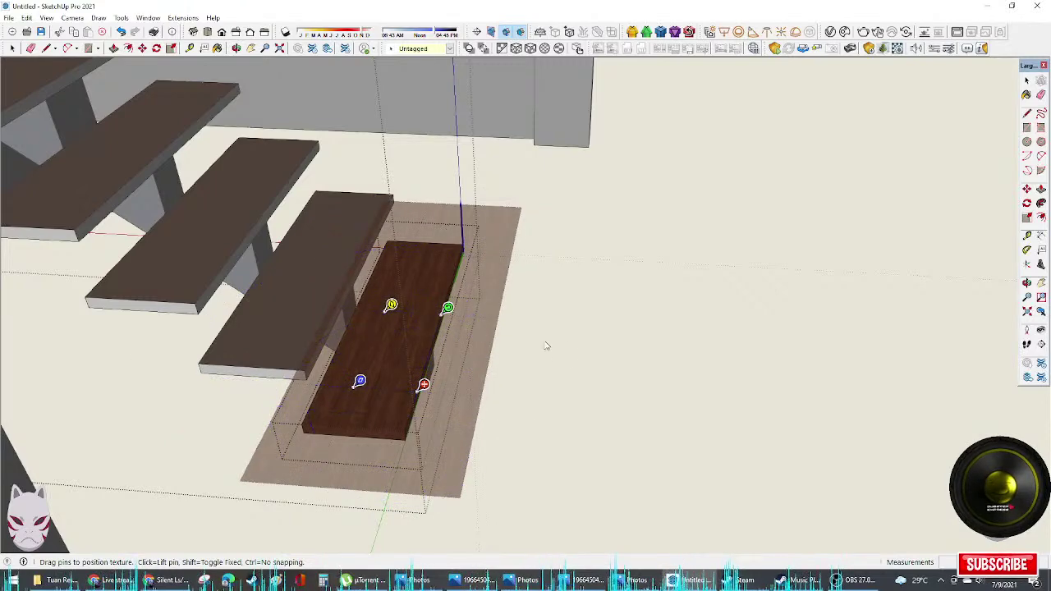
{"action": "left_click", "coordinate": [544, 345]}
{"action": "left_click", "coordinate": [544, 345]}
Step: Select all faces of the second-lowest tread and paint them with the wood texture whose grain runs lengthwise, then close the groups
{"action": "scroll", "coordinate": [445, 361], "scroll_direction": "up", "scroll_amount": 2}
{"action": "middle_click_drag", "start_coordinate": [427, 364], "coordinate": [351, 335]}
{"action": "key", "text": "b"}
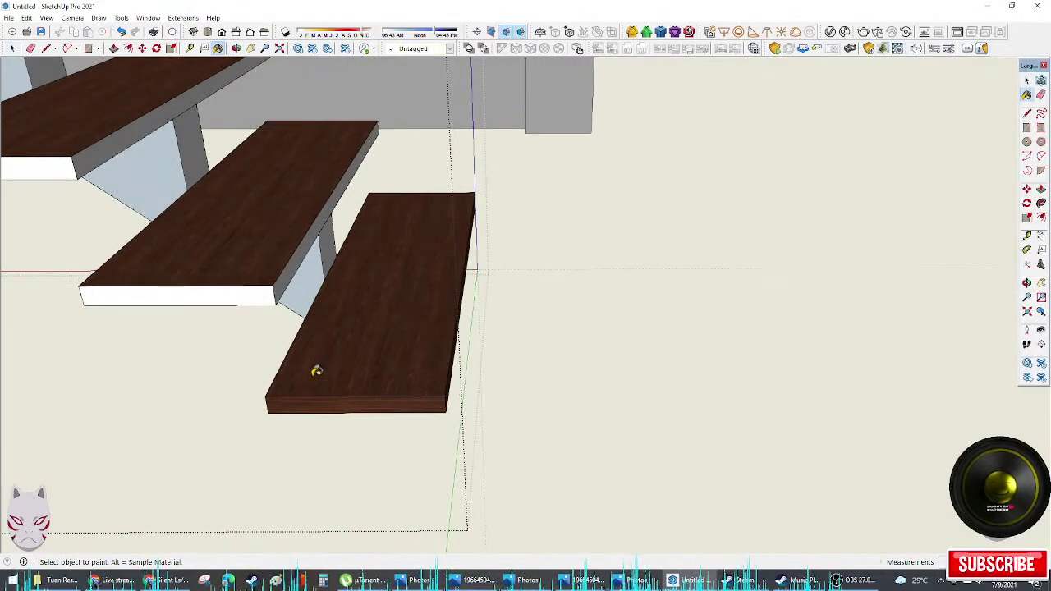
{"action": "key", "text": "space"}
{"action": "triple_click", "coordinate": [251, 303]}
{"action": "key", "text": "b"}
{"action": "left_click", "coordinate": [255, 293]}
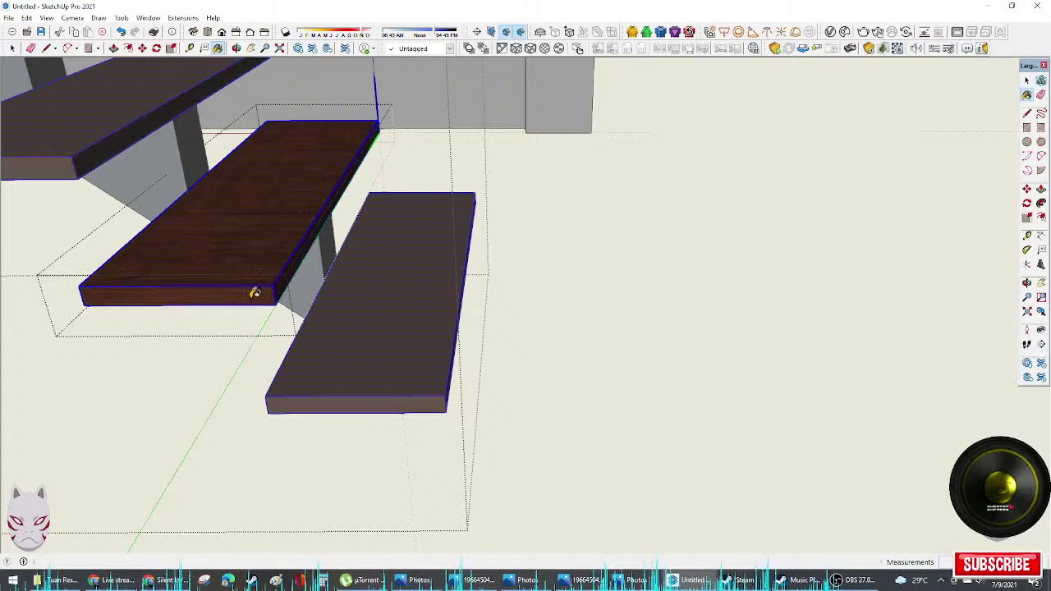
{"action": "key", "text": "ctrl+z"}
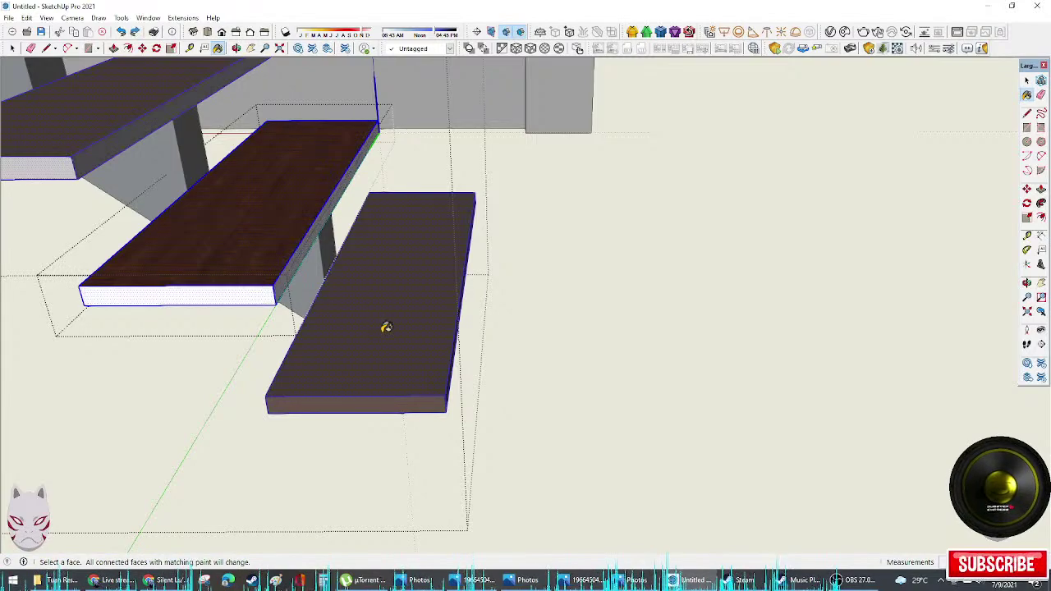
{"action": "left_click", "coordinate": [243, 242]}
{"action": "middle_click_drag", "start_coordinate": [247, 270], "coordinate": [344, 315]}
{"action": "key", "text": "space"}
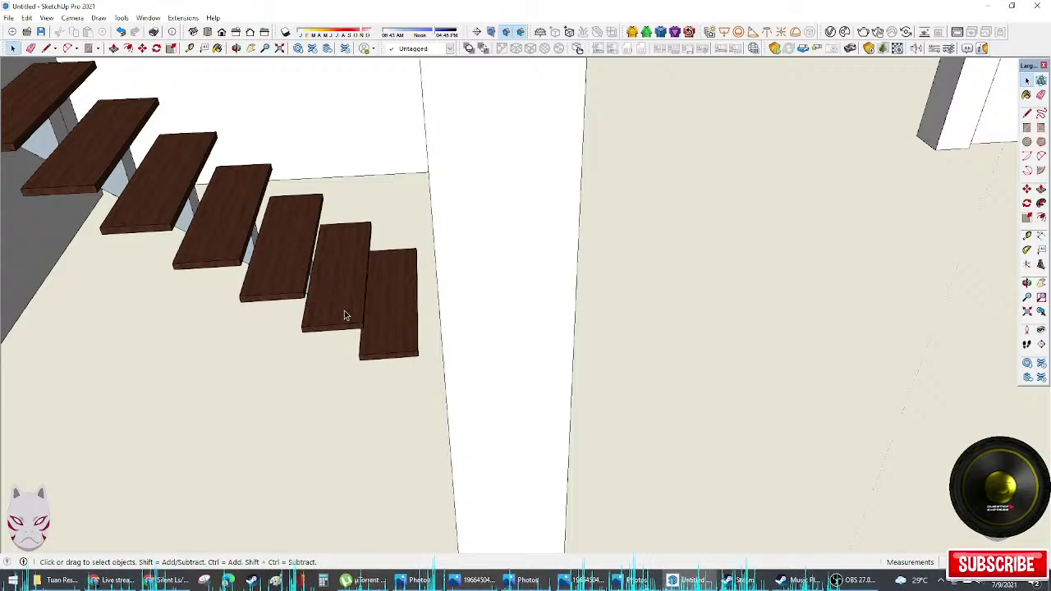
Step: Open the lower stair flight and scale the central stringer to a narrower thickness about its centre
{"action": "mouse_move", "coordinate": [271, 295]}
{"action": "middle_mouse_down"}
{"action": "mouse_move", "coordinate": [235, 321]}
{"action": "mouse_move", "coordinate": [273, 312]}
{"action": "middle_mouse_up"}
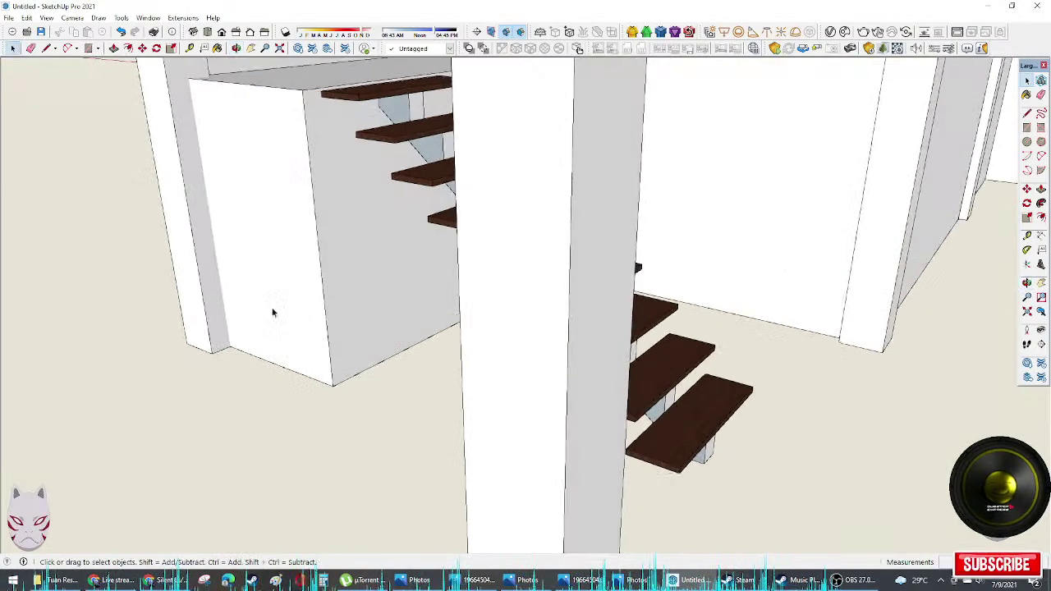
{"action": "middle_click_drag", "start_coordinate": [559, 367], "coordinate": [518, 500]}
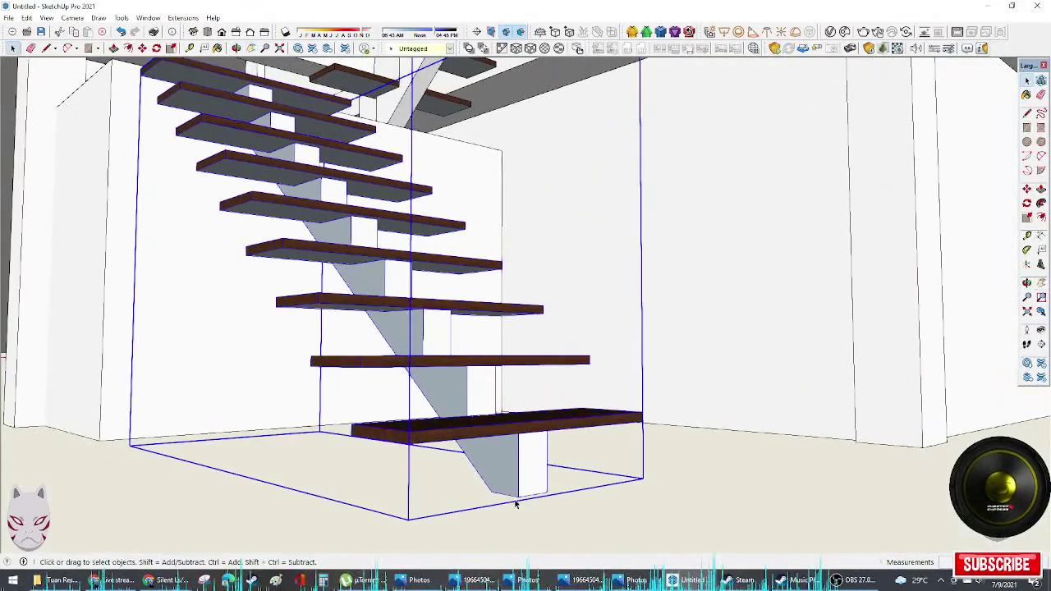
{"action": "double_click", "coordinate": [515, 498]}
{"action": "left_click", "coordinate": [515, 497]}
{"action": "key", "text": "s"}
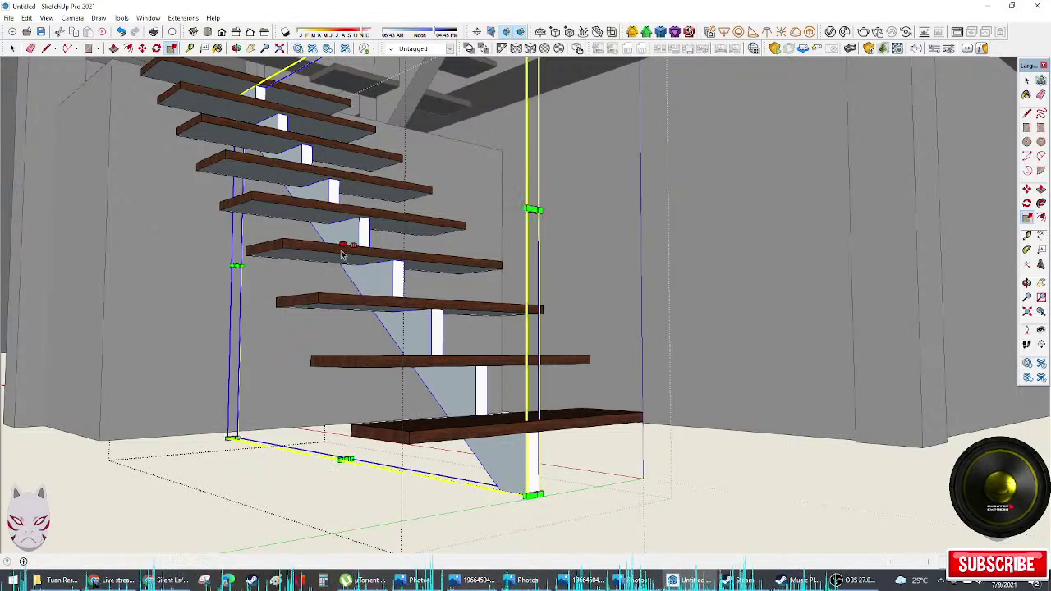
Step: Copy the central stringer along the green axis to just inside the treads' ends on the axis-origin side
{"action": "middle_click_drag", "start_coordinate": [339, 244], "coordinate": [287, 348]}
{"action": "key", "text": "m"}
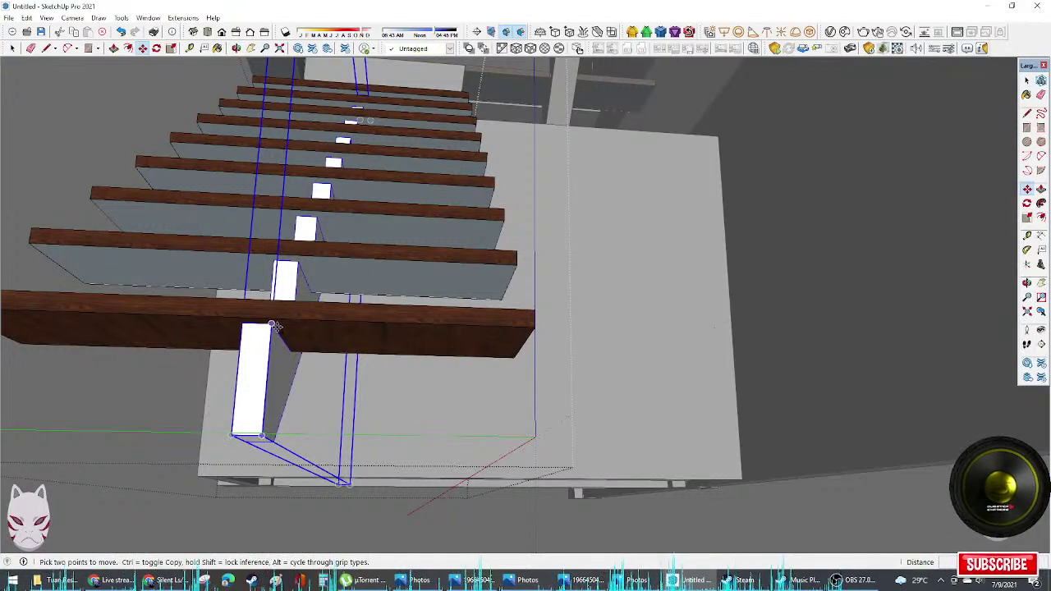
{"action": "left_click", "coordinate": [272, 324]}
{"action": "key", "text": "ctrl"}
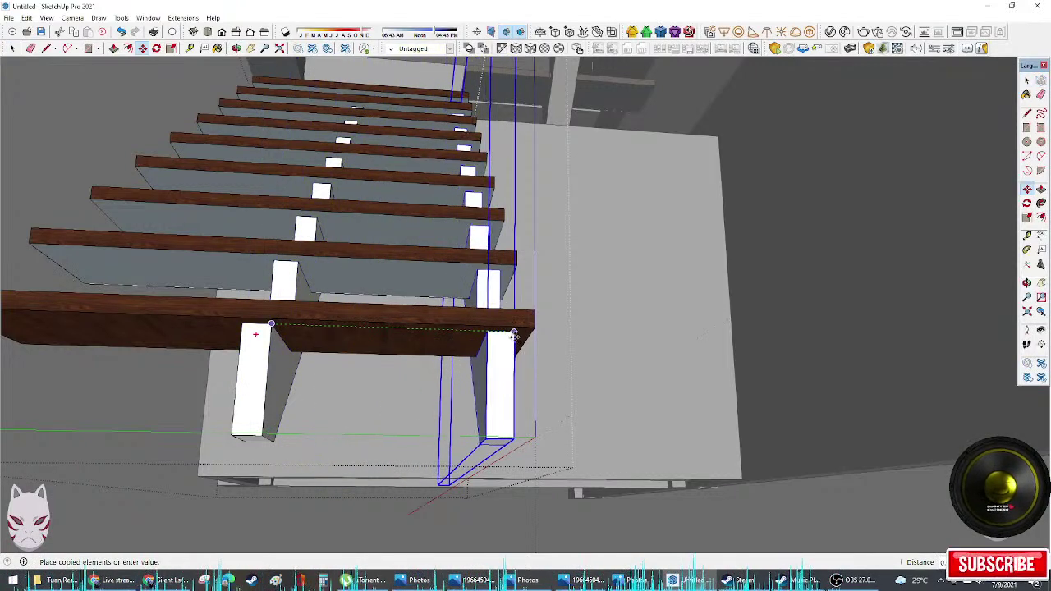
{"action": "left_click", "coordinate": [513, 334]}
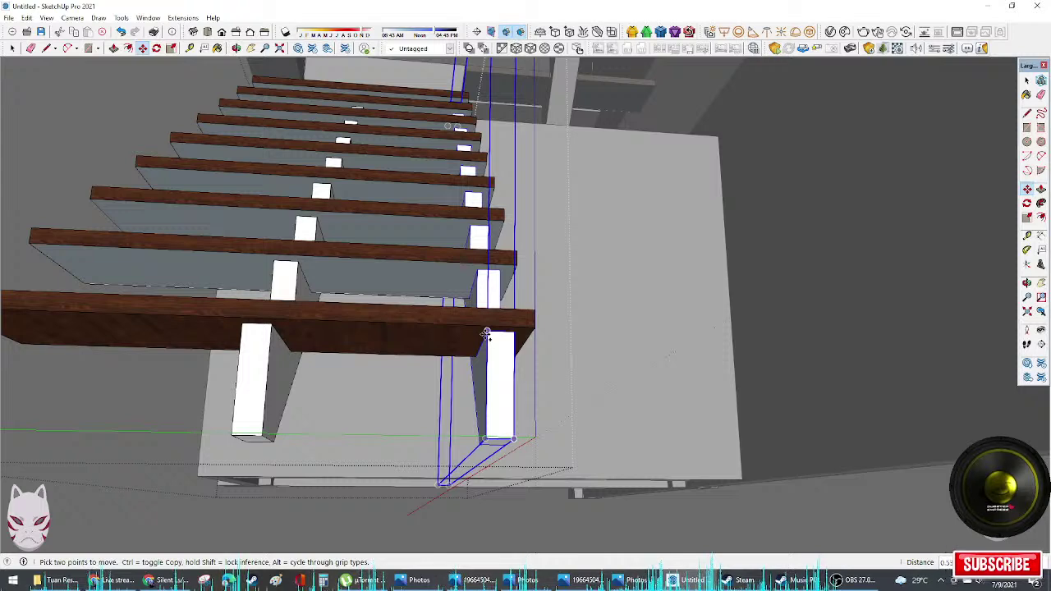
Step: Copy the new side stringer along the green axis to just inside the opposite ends of the treads
{"action": "left_click", "coordinate": [487, 333]}
{"action": "key", "text": "ctrl"}
{"action": "scroll", "coordinate": [284, 352], "scroll_direction": "down", "scroll_amount": 2}
{"action": "middle_click_drag", "start_coordinate": [284, 351], "coordinate": [381, 349]}
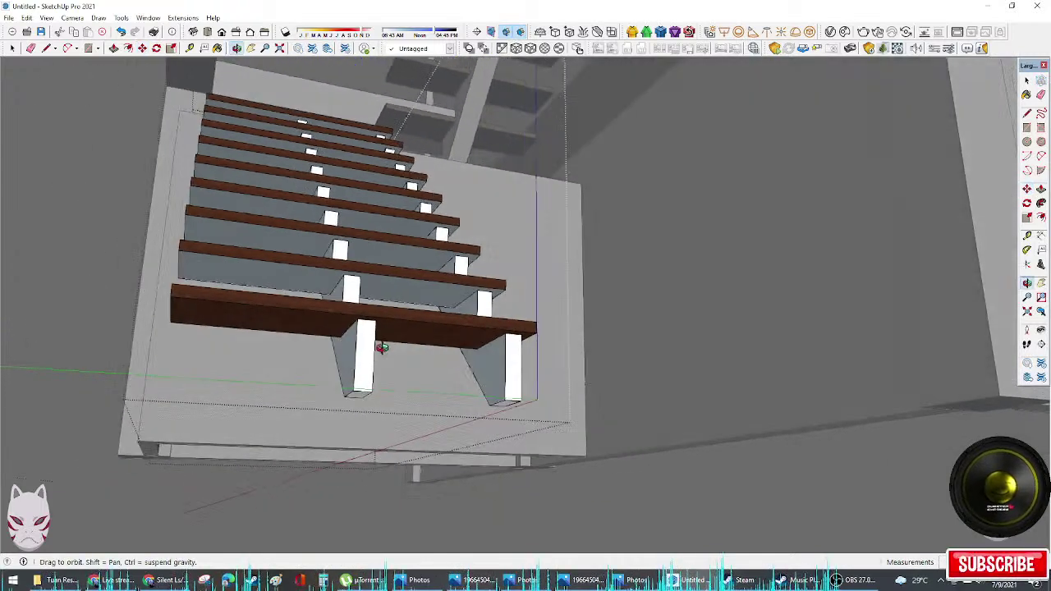
{"action": "left_click", "coordinate": [193, 306]}
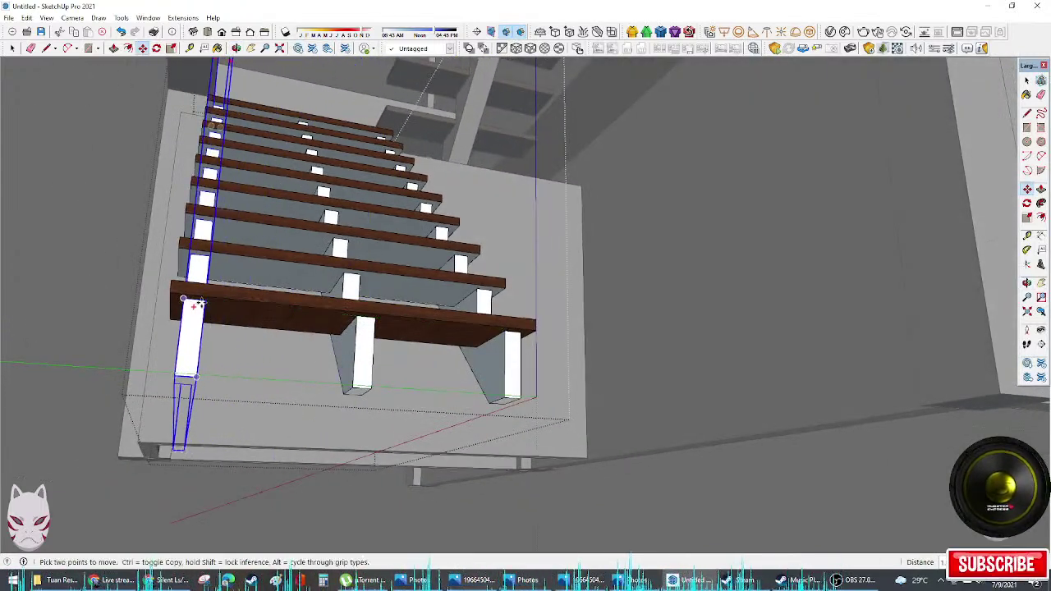
Step: Delete the original central stringer under the treads
{"action": "key", "text": "space"}
{"action": "left_click", "coordinate": [362, 341]}
{"action": "key", "text": "Delete"}
Step: Paint the nearer side stringer with the red-brown wood, repaint its faces inside the group with upright grain, and close the groups
{"action": "mouse_move", "coordinate": [363, 333]}
{"action": "middle_mouse_down"}
{"action": "mouse_move", "coordinate": [490, 404]}
{"action": "mouse_move", "coordinate": [617, 446]}
{"action": "mouse_move", "coordinate": [537, 413]}
{"action": "mouse_move", "coordinate": [460, 417]}
{"action": "middle_mouse_up"}
{"action": "key", "text": "b"}
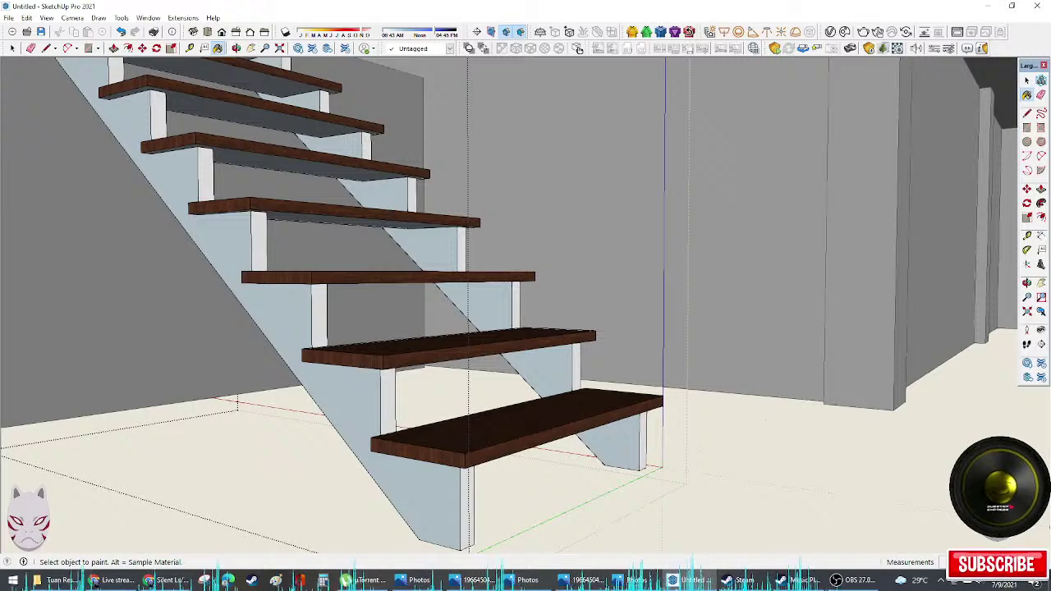
{"action": "left_click", "coordinate": [371, 428]}
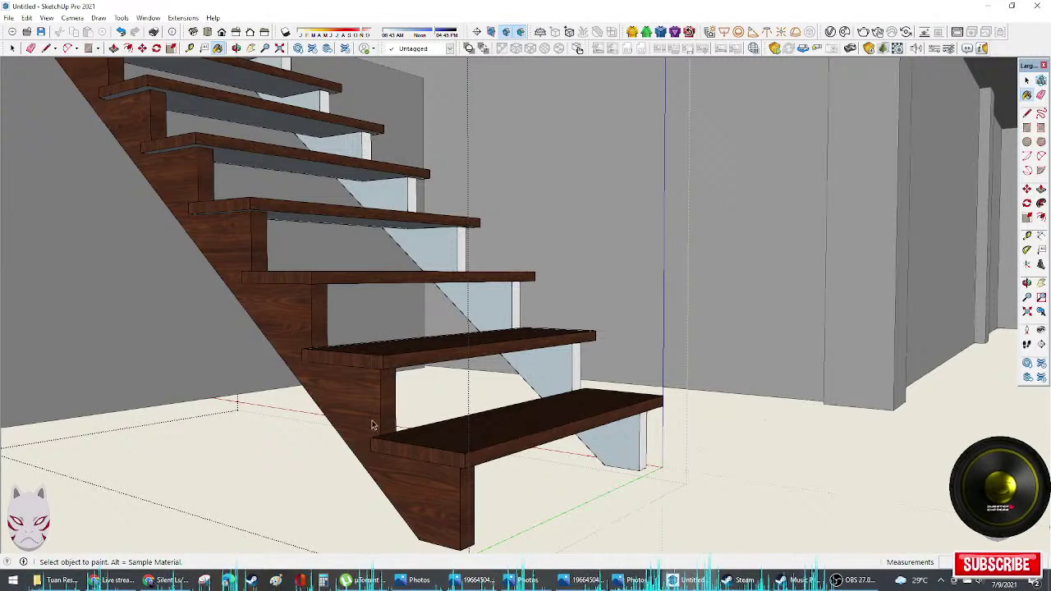
{"action": "key", "text": "space"}
{"action": "double_click", "coordinate": [370, 424]}
{"action": "key", "text": "b"}
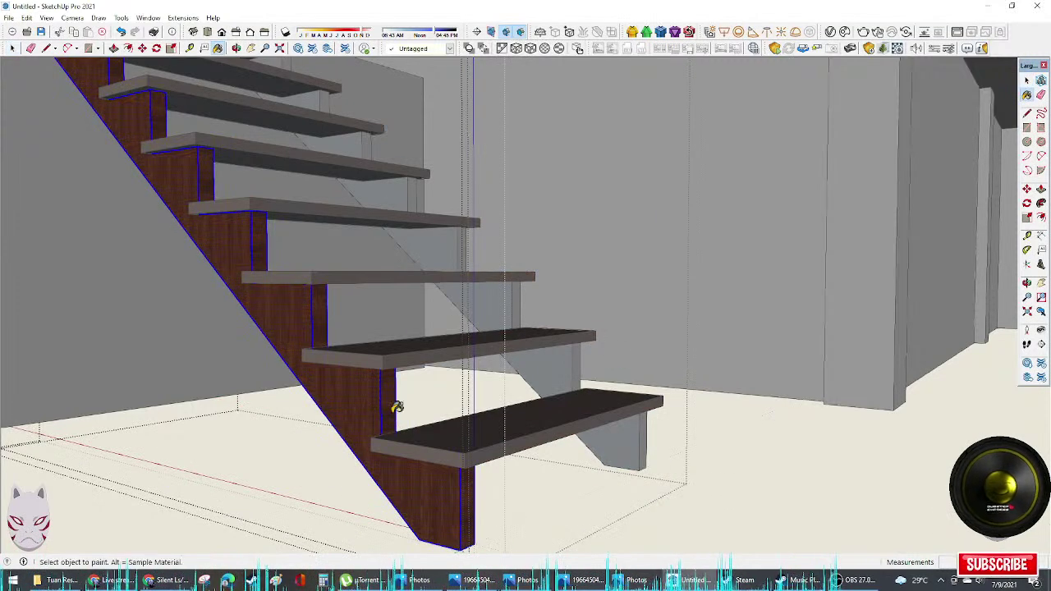
{"action": "key", "text": "space"}
{"action": "left_click", "coordinate": [511, 378]}
{"action": "left_click", "coordinate": [511, 377]}
Step: Try to paint the closed staircase group with the wood material, undo that paint and select the staircase
{"action": "key", "text": "b"}
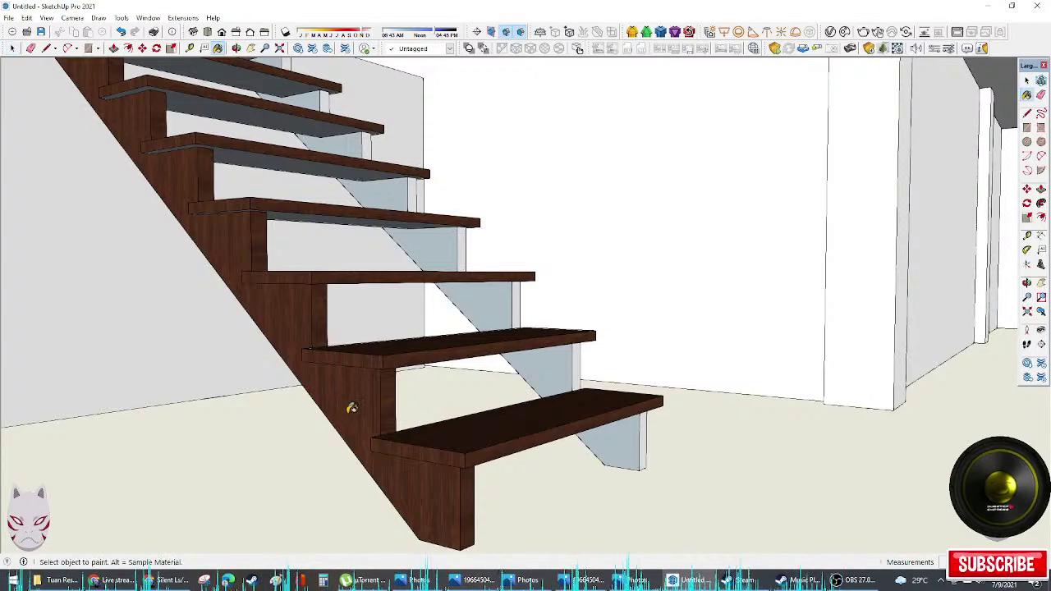
{"action": "left_click", "coordinate": [353, 408]}
{"action": "key", "text": "space"}
{"action": "key", "text": "ctrl+z"}
{"action": "left_click", "coordinate": [348, 411]}
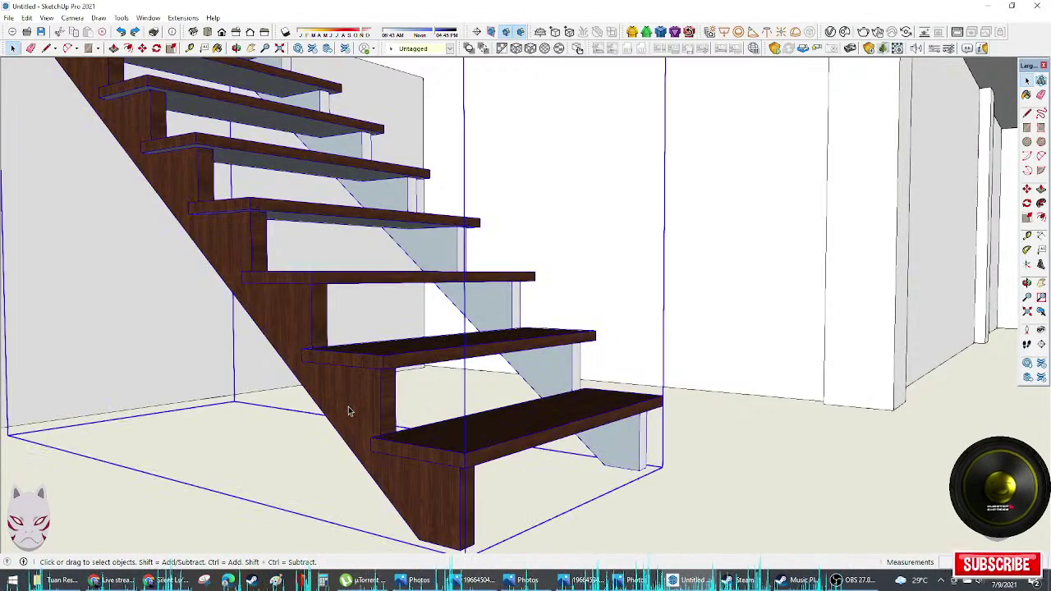
Step: Paint all faces of the lower staircase's near stringer black, working inside its group
{"action": "double_click", "coordinate": [348, 410]}
{"action": "key", "text": "o"}
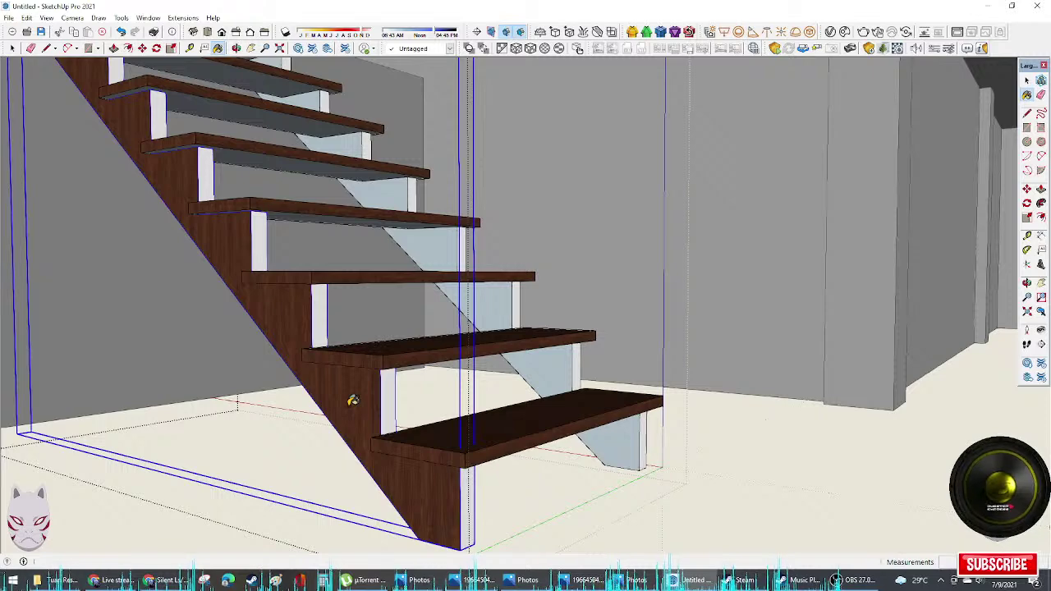
{"action": "left_click", "coordinate": [361, 387]}
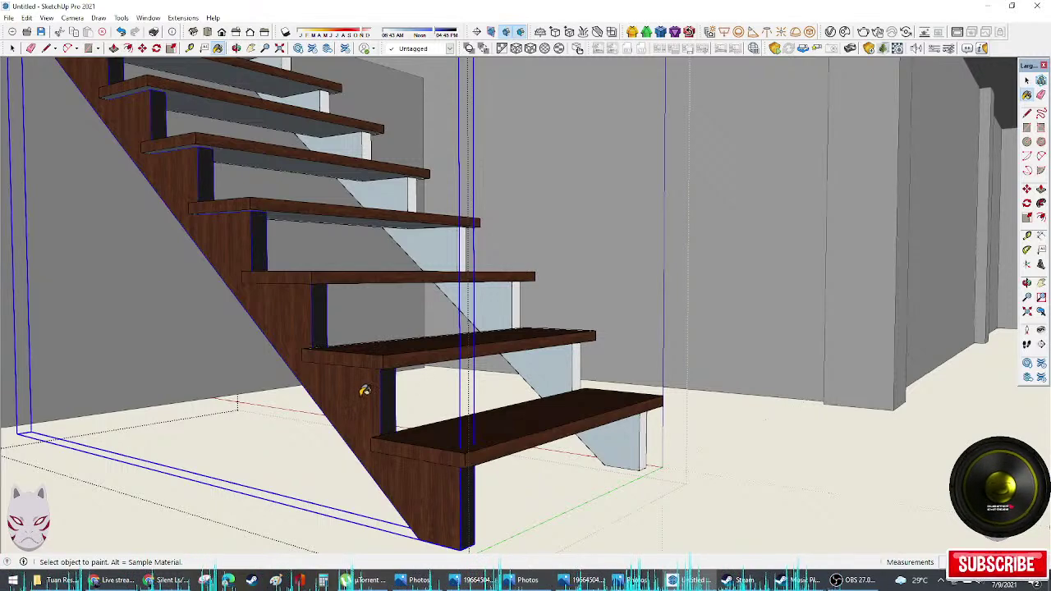
{"action": "key", "text": "space"}
{"action": "double_click", "coordinate": [361, 408]}
{"action": "key", "text": "ctrl+a"}
{"action": "key", "text": "b"}
{"action": "left_click", "coordinate": [363, 398]}
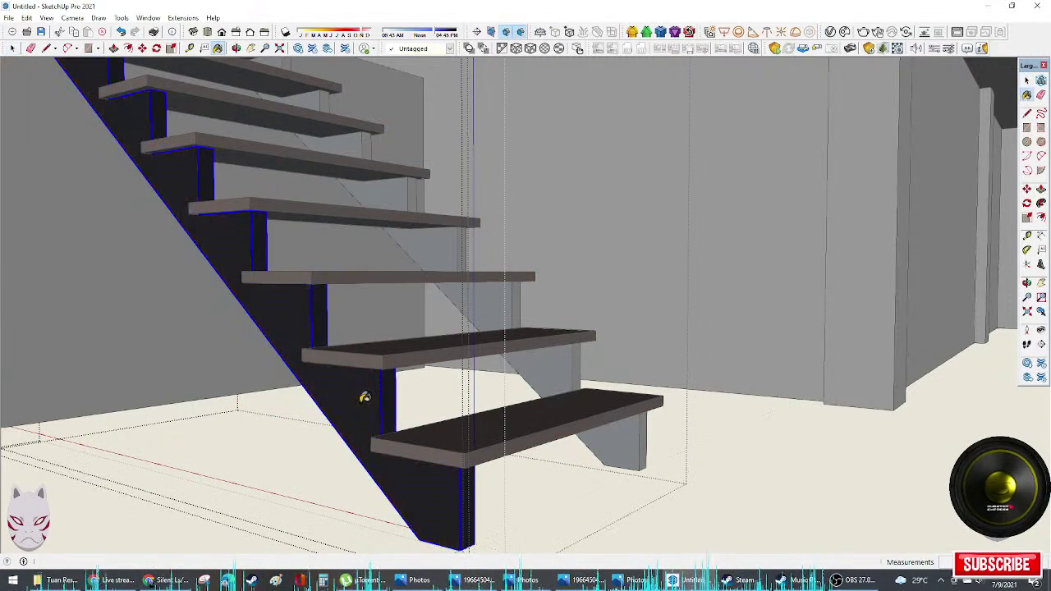
Step: Paint all faces of the lower staircase's far stringer black and leave its group
{"action": "key", "text": "space"}
{"action": "left_click", "coordinate": [435, 391]}
{"action": "left_click", "coordinate": [436, 391]}
{"action": "double_click", "coordinate": [533, 366]}
{"action": "double_click", "coordinate": [533, 365]}
{"action": "key", "text": "ctrl+a"}
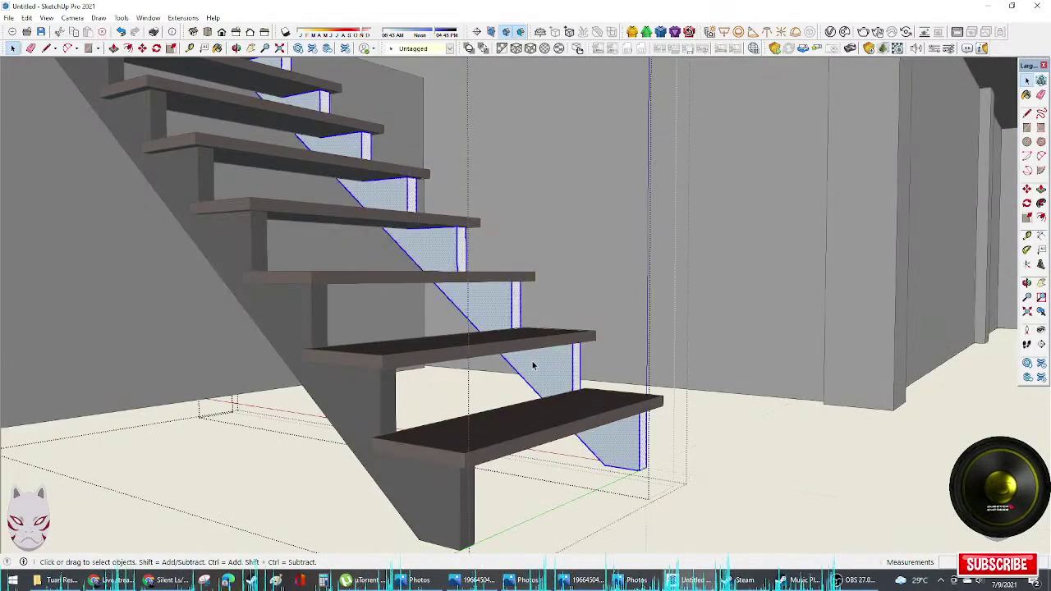
{"action": "key", "text": "b"}
{"action": "left_click", "coordinate": [535, 355]}
{"action": "mouse_move", "coordinate": [569, 357]}
{"action": "middle_mouse_down"}
{"action": "mouse_move", "coordinate": [497, 358]}
{"action": "mouse_move", "coordinate": [289, 254]}
{"action": "mouse_move", "coordinate": [314, 278]}
{"action": "middle_mouse_up"}
{"action": "key", "text": "space"}
{"action": "key", "text": "Escape"}
{"action": "key", "text": "Escape"}
Step: Paint every face of the stair tread component with the dark wood material
{"action": "key", "text": "b"}
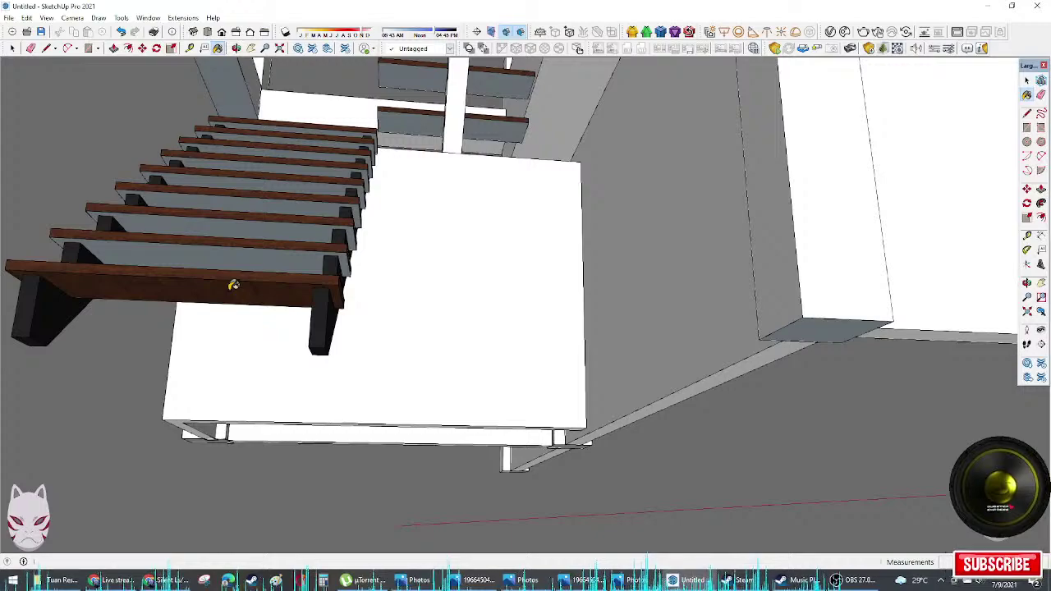
{"action": "key", "text": "space"}
{"action": "double_click", "coordinate": [231, 256]}
{"action": "double_click", "coordinate": [232, 257]}
{"action": "key", "text": "ctrl+a"}
{"action": "key", "text": "b"}
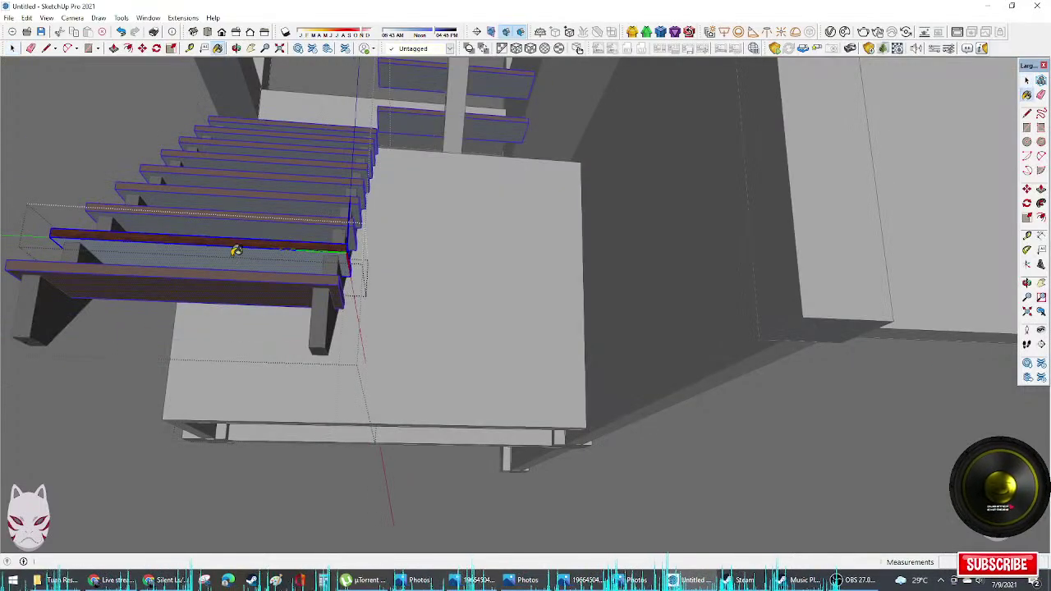
{"action": "left_click", "coordinate": [233, 255]}
Step: Scale the upper staircase's central stringer to 0.50 of its thickness about its centre along the green axis
{"action": "mouse_move", "coordinate": [236, 250]}
{"action": "middle_mouse_down"}
{"action": "mouse_move", "coordinate": [591, 476]}
{"action": "mouse_move", "coordinate": [615, 476]}
{"action": "mouse_move", "coordinate": [683, 317]}
{"action": "mouse_move", "coordinate": [628, 423]}
{"action": "middle_mouse_up"}
{"action": "key", "text": "alt"}
{"action": "middle_click_drag", "start_coordinate": [552, 369], "coordinate": [320, 248]}
{"action": "scroll", "coordinate": [377, 237], "scroll_direction": "up", "scroll_amount": 4}
{"action": "key", "text": "space"}
{"action": "left_click", "coordinate": [420, 226]}
{"action": "scroll", "coordinate": [422, 225], "scroll_direction": "down", "scroll_amount": 2}
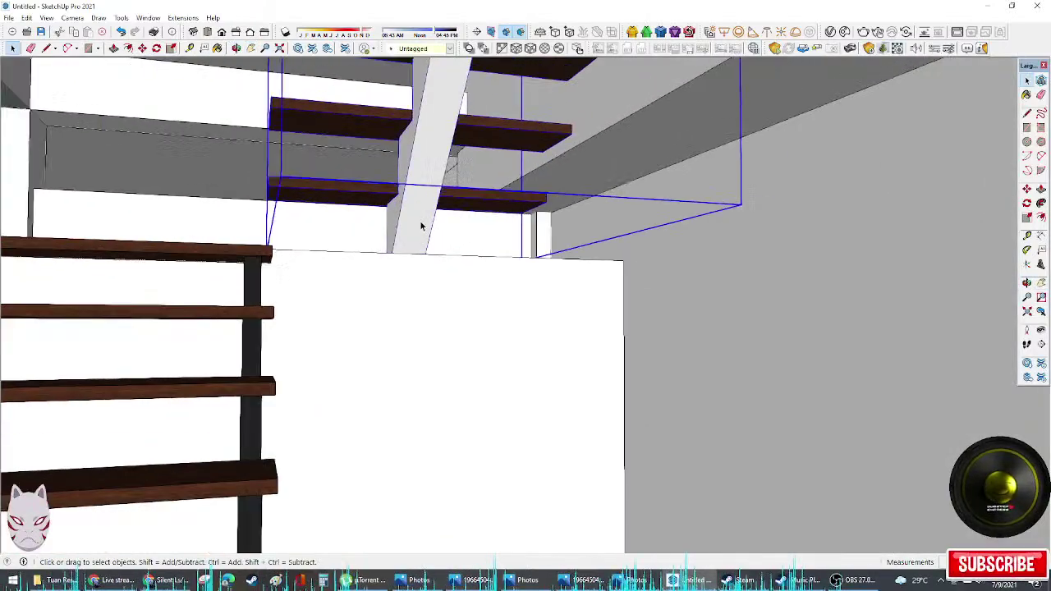
{"action": "key", "text": "s"}
{"action": "key", "text": "space"}
{"action": "double_click", "coordinate": [429, 151]}
{"action": "left_click", "coordinate": [429, 151]}
{"action": "middle_click_drag", "start_coordinate": [446, 151], "coordinate": [547, 131]}
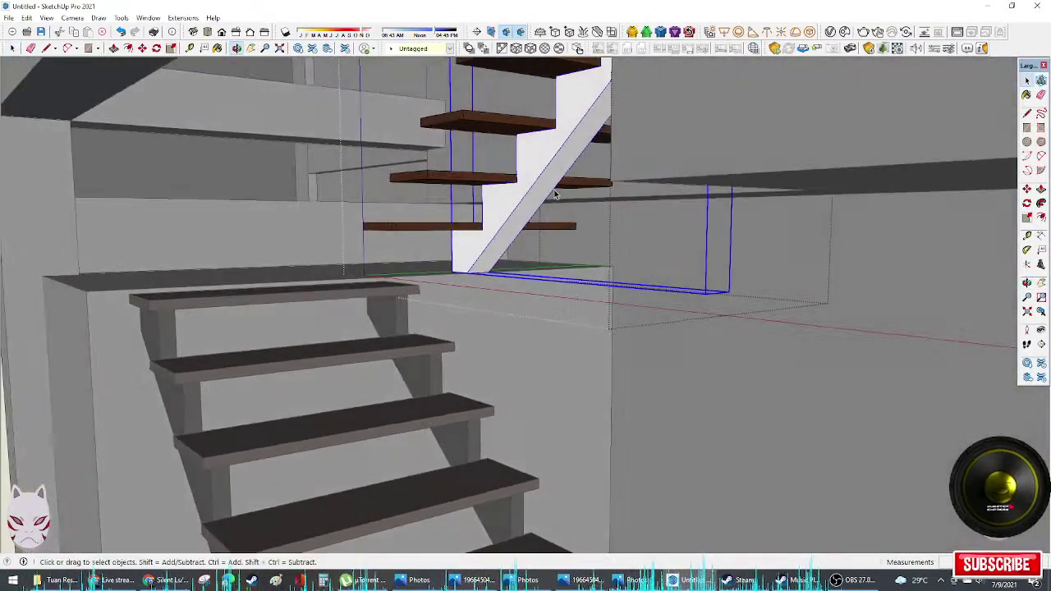
{"action": "key", "text": "s"}
{"action": "left_click_drag", "start_coordinate": [577, 130], "coordinate": [565, 129], "text": "ctrl"}
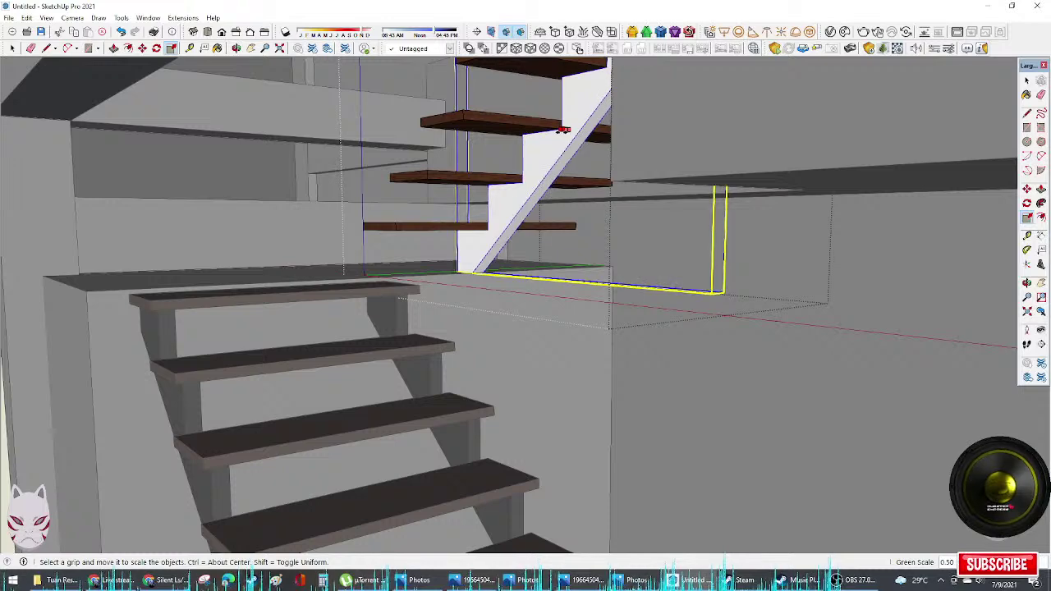
{"action": "key", "text": "space"}
Step: Move the thinned stringer to one end of the upper staircase's treads and place a copy near the opposite end
{"action": "middle_click_drag", "start_coordinate": [549, 176], "coordinate": [344, 201]}
{"action": "scroll", "coordinate": [418, 277], "scroll_direction": "up", "scroll_amount": 2}
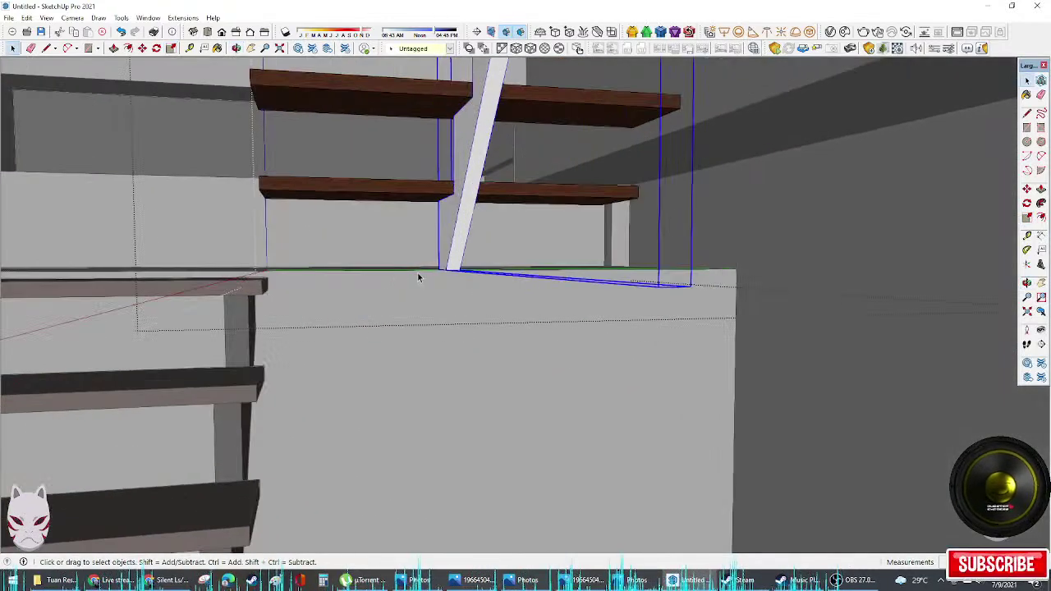
{"action": "scroll", "coordinate": [446, 218], "scroll_direction": "down", "scroll_amount": 2}
{"action": "key", "text": "m"}
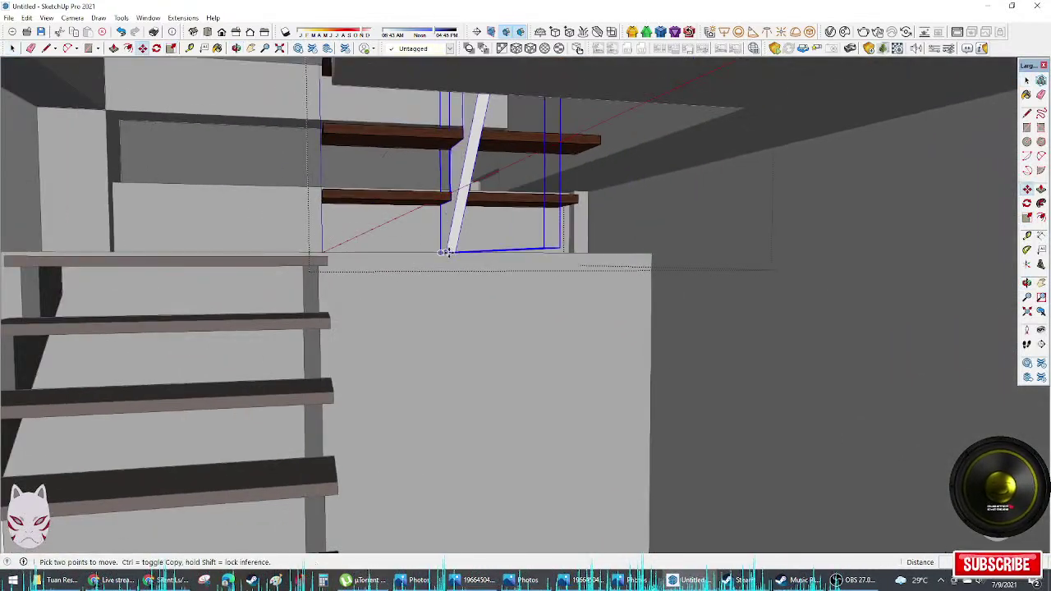
{"action": "left_click", "coordinate": [447, 252]}
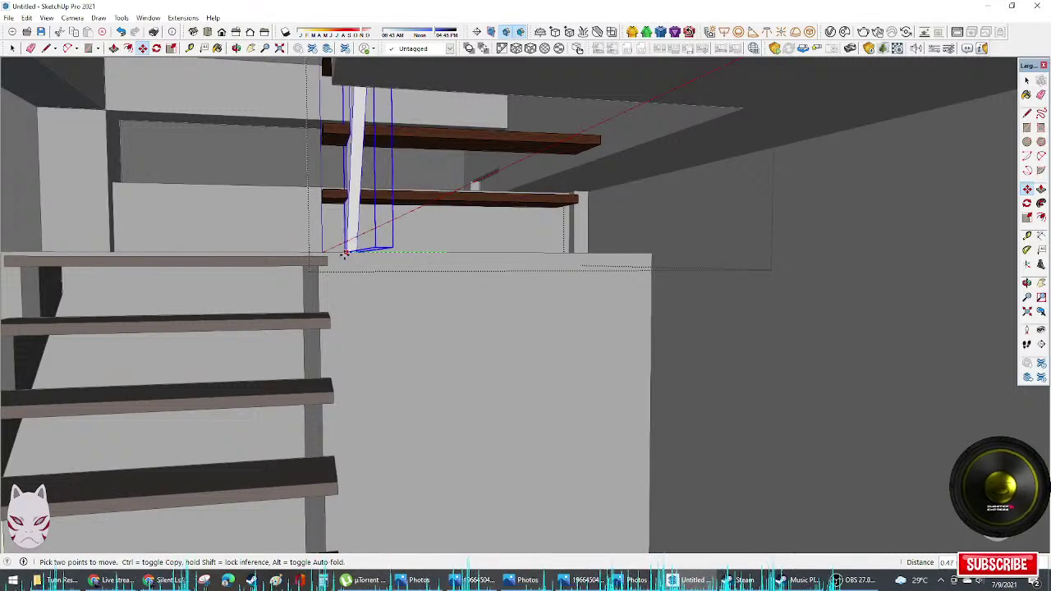
{"action": "left_click", "coordinate": [340, 254]}
{"action": "key", "text": "ctrl"}
{"action": "left_click", "coordinate": [356, 252]}
Step: Paint both stringers of the upper staircase black
{"action": "mouse_move", "coordinate": [512, 255]}
{"action": "middle_mouse_down"}
{"action": "mouse_move", "coordinate": [493, 253]}
{"action": "mouse_move", "coordinate": [591, 257]}
{"action": "mouse_move", "coordinate": [603, 188]}
{"action": "middle_mouse_up"}
{"action": "key", "text": "b"}
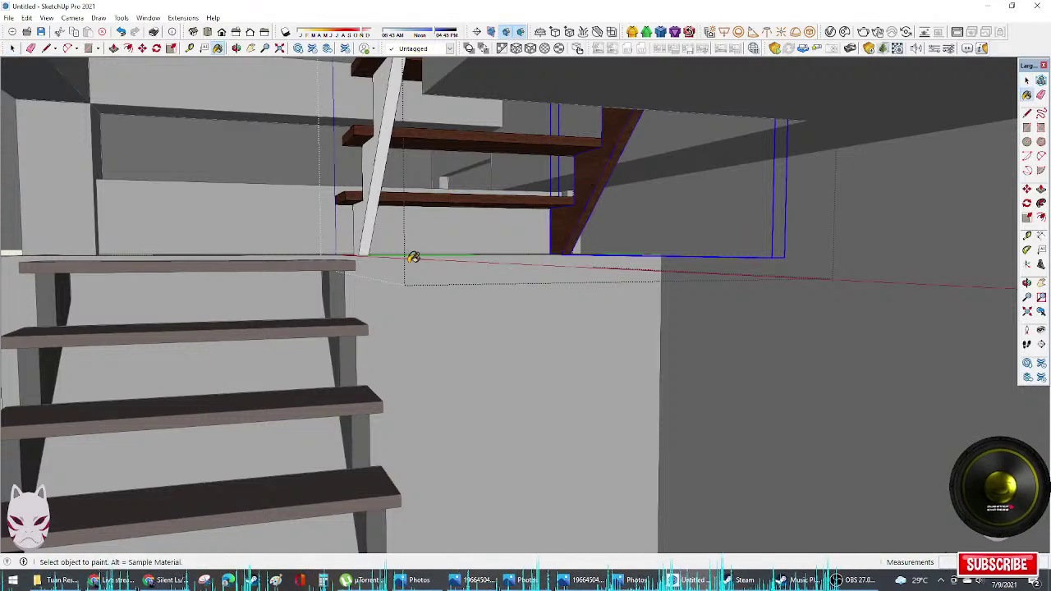
{"action": "left_click", "coordinate": [376, 195]}
{"action": "left_click", "coordinate": [599, 172]}
{"action": "key", "text": "space"}
Step: Examine the two stair flights, landing block and surrounding beams and columns from several angles
{"action": "mouse_move", "coordinate": [563, 221]}
{"action": "middle_mouse_down"}
{"action": "mouse_move", "coordinate": [610, 319]}
{"action": "mouse_move", "coordinate": [969, 282]}
{"action": "mouse_move", "coordinate": [915, 305]}
{"action": "middle_mouse_up"}
{"action": "scroll", "coordinate": [610, 319], "scroll_direction": "down", "scroll_amount": 4}
{"action": "middle_click_drag", "start_coordinate": [189, 349], "coordinate": [689, 404], "text": "shift"}
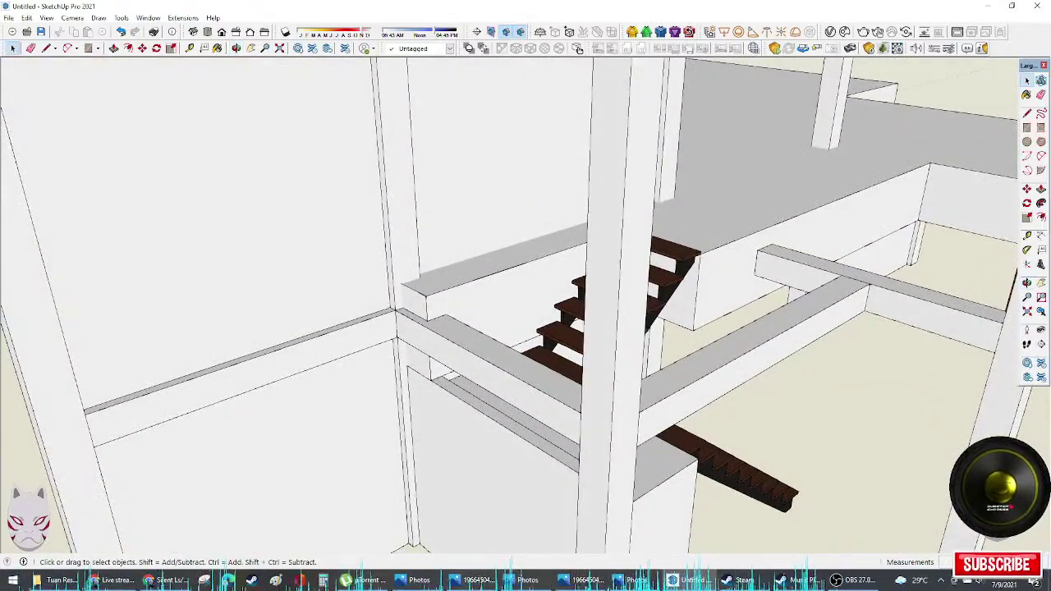
{"action": "key", "text": "alt+Tab"}
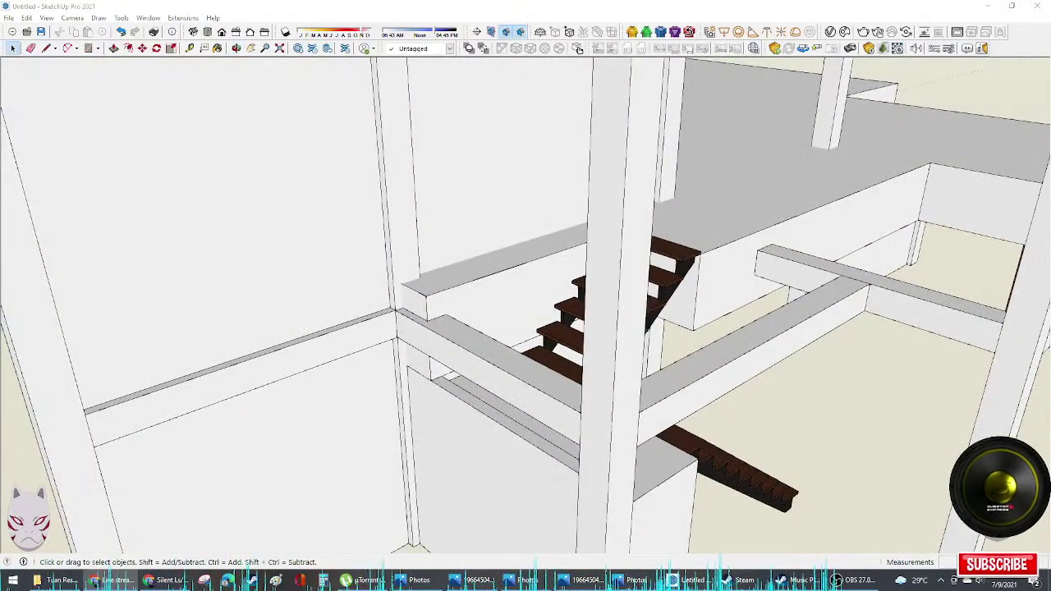
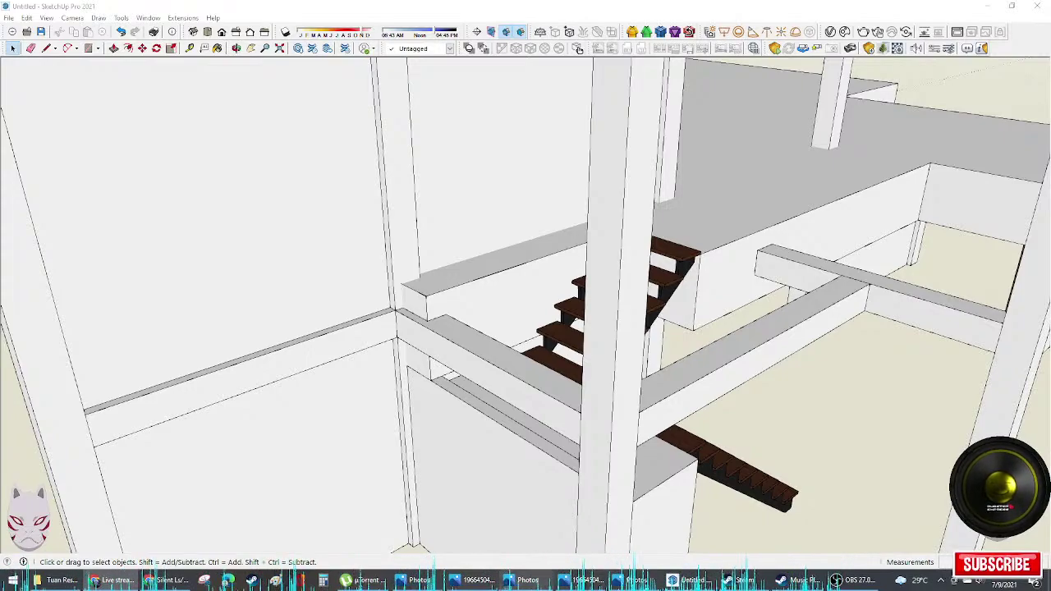
{"action": "mouse_move", "coordinate": [640, 418]}
{"action": "middle_mouse_down"}
{"action": "mouse_move", "coordinate": [647, 425]}
{"action": "mouse_move", "coordinate": [344, 242]}
{"action": "mouse_move", "coordinate": [214, 230]}
{"action": "mouse_move", "coordinate": [666, 338]}
{"action": "mouse_move", "coordinate": [469, 336]}
{"action": "mouse_move", "coordinate": [501, 377]}
{"action": "mouse_move", "coordinate": [87, 272]}
{"action": "mouse_move", "coordinate": [411, 364]}
{"action": "mouse_move", "coordinate": [558, 304]}
{"action": "middle_mouse_up"}
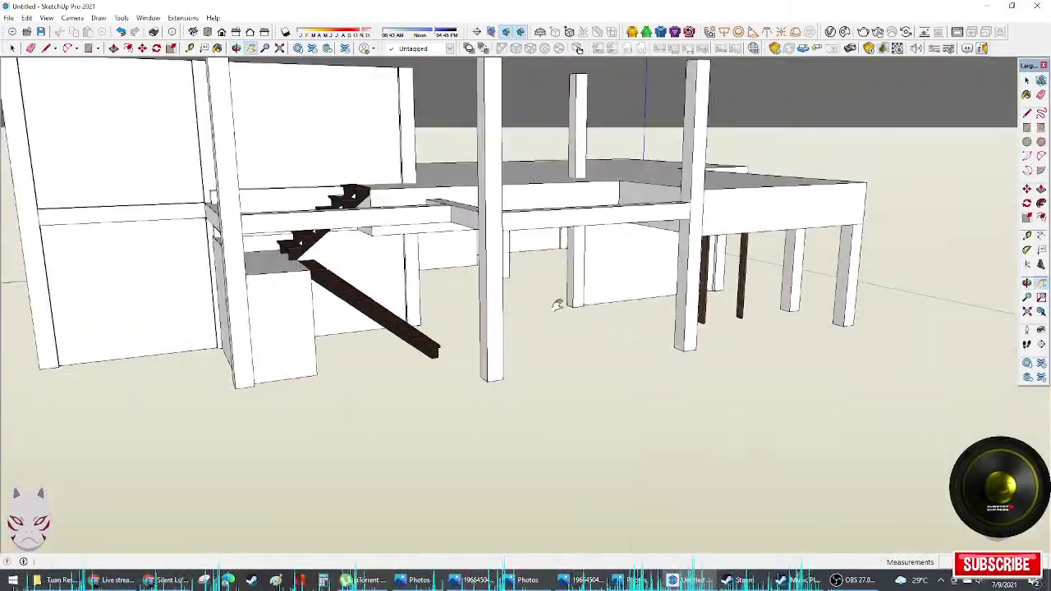
{"action": "scroll", "coordinate": [566, 222], "scroll_direction": "up", "scroll_amount": 3}
{"action": "middle_click_drag", "start_coordinate": [566, 222], "coordinate": [542, 281]}
{"action": "scroll", "coordinate": [541, 281], "scroll_direction": "down", "scroll_amount": 1}
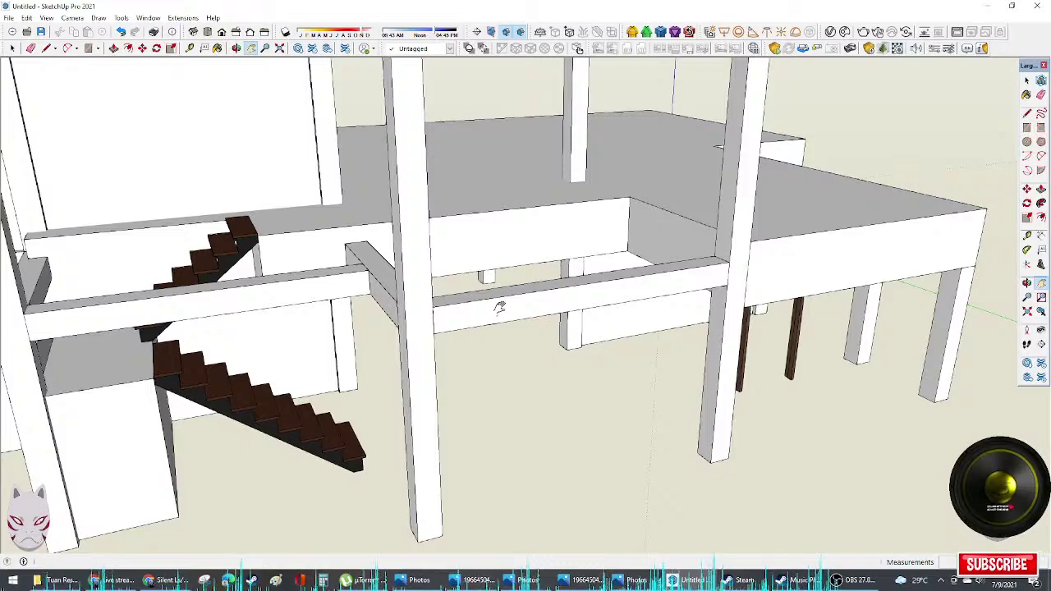
{"action": "scroll", "coordinate": [500, 307], "scroll_direction": "down", "scroll_amount": 4}
{"action": "middle_click_drag", "start_coordinate": [495, 307], "coordinate": [305, 446]}
{"action": "key", "text": "space"}
{"action": "left_click", "coordinate": [534, 281]}
{"action": "left_click", "coordinate": [753, 382]}
{"action": "scroll", "coordinate": [328, 386], "scroll_direction": "up", "scroll_amount": 5}
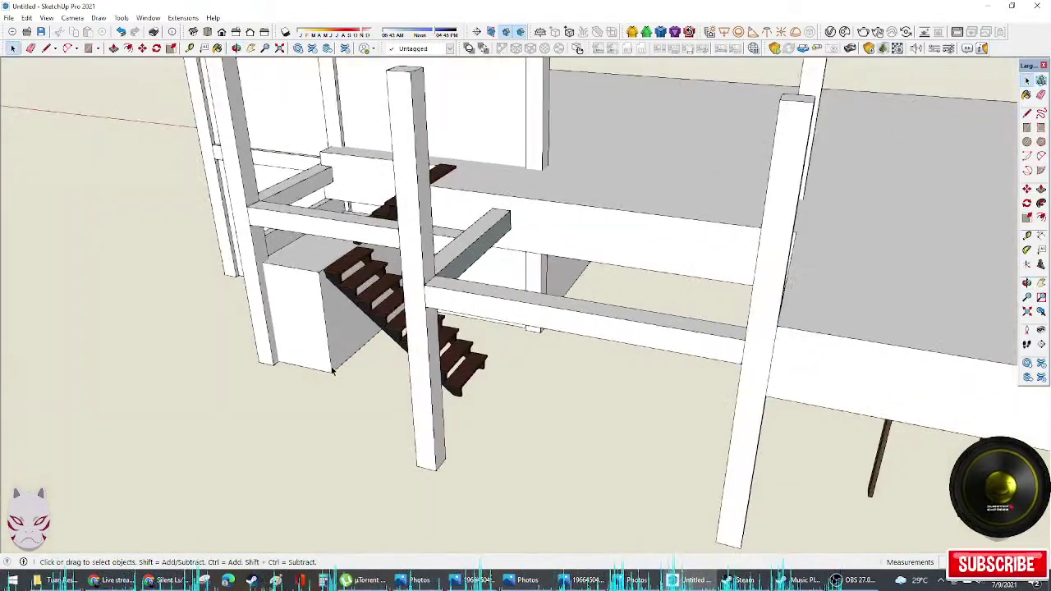
{"action": "middle_click_drag", "start_coordinate": [332, 370], "coordinate": [438, 436]}
{"action": "scroll", "coordinate": [326, 403], "scroll_direction": "up", "scroll_amount": 3}
{"action": "middle_click_drag", "start_coordinate": [326, 403], "coordinate": [390, 379]}
{"action": "scroll", "coordinate": [361, 374], "scroll_direction": "up", "scroll_amount": 2}
{"action": "key", "text": "r"}
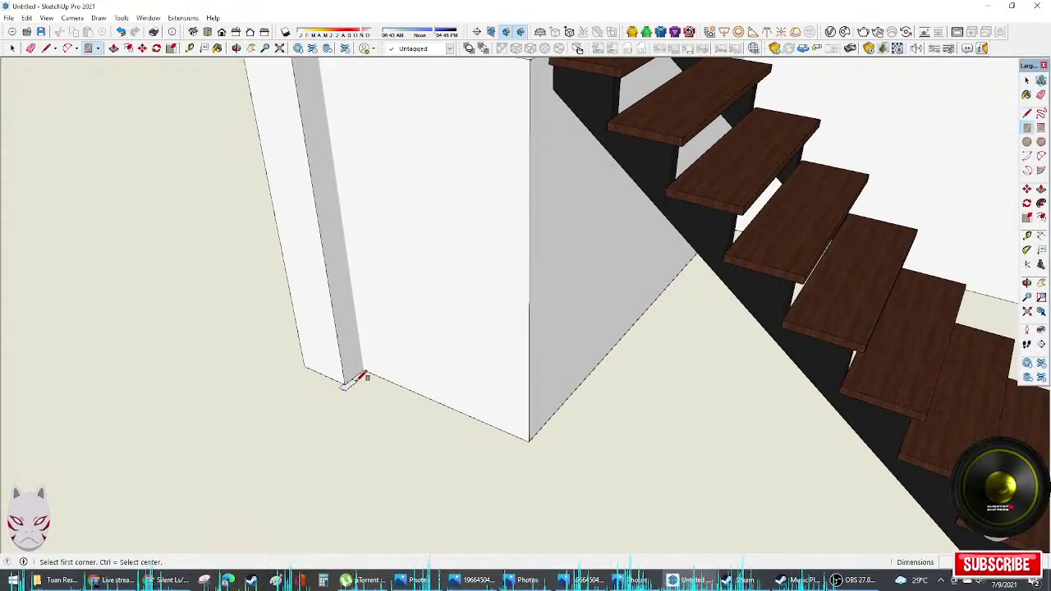
{"action": "left_click", "coordinate": [342, 382]}
{"action": "scroll", "coordinate": [415, 405], "scroll_direction": "down", "scroll_amount": 2}
{"action": "scroll", "coordinate": [439, 422], "scroll_direction": "up", "scroll_amount": 4}
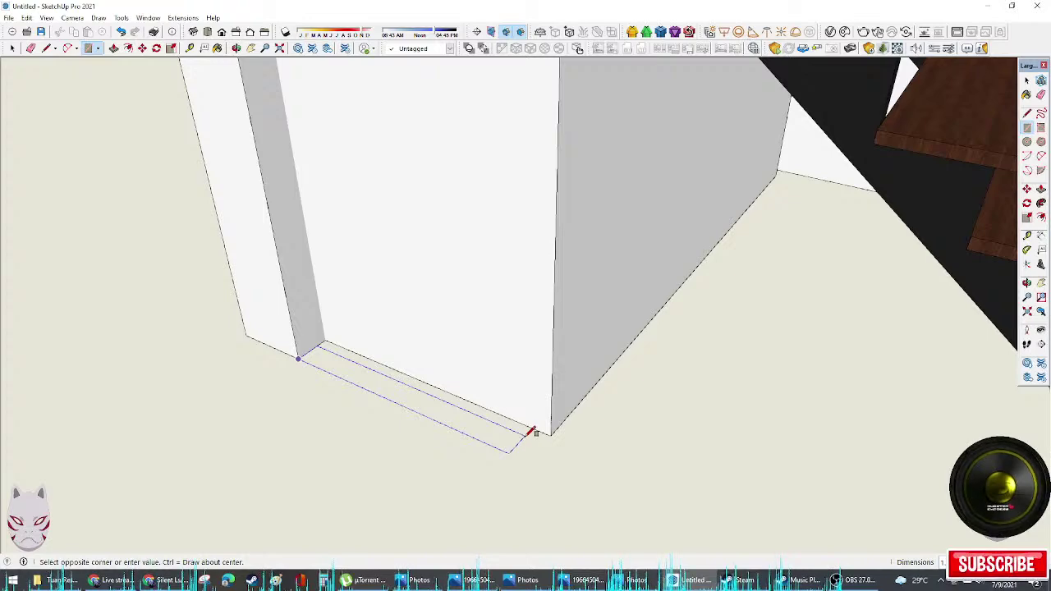
{"action": "left_click", "coordinate": [548, 437]}
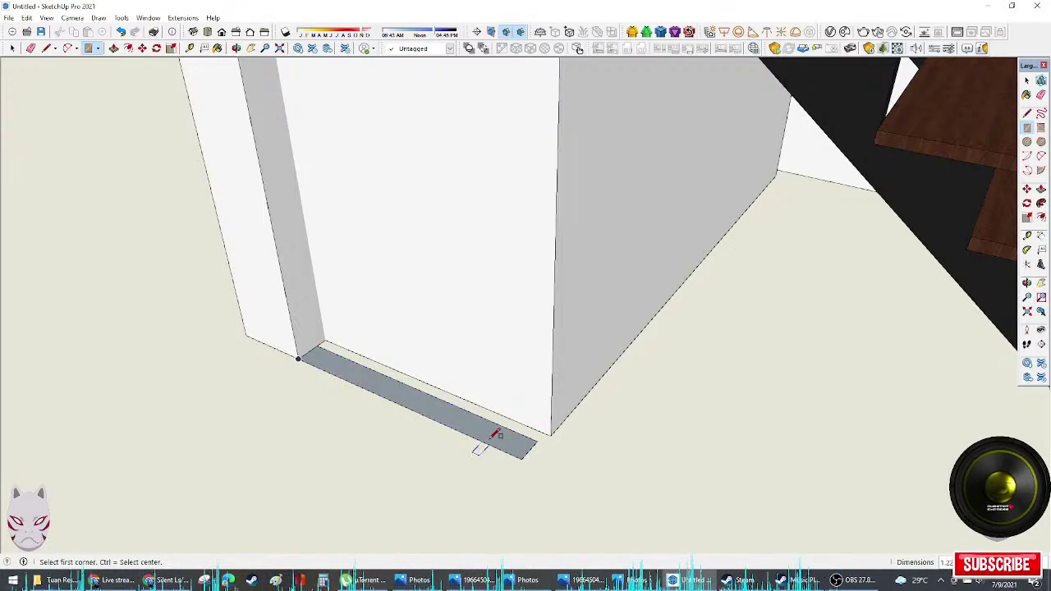
{"action": "middle_click_drag", "start_coordinate": [485, 439], "coordinate": [504, 417]}
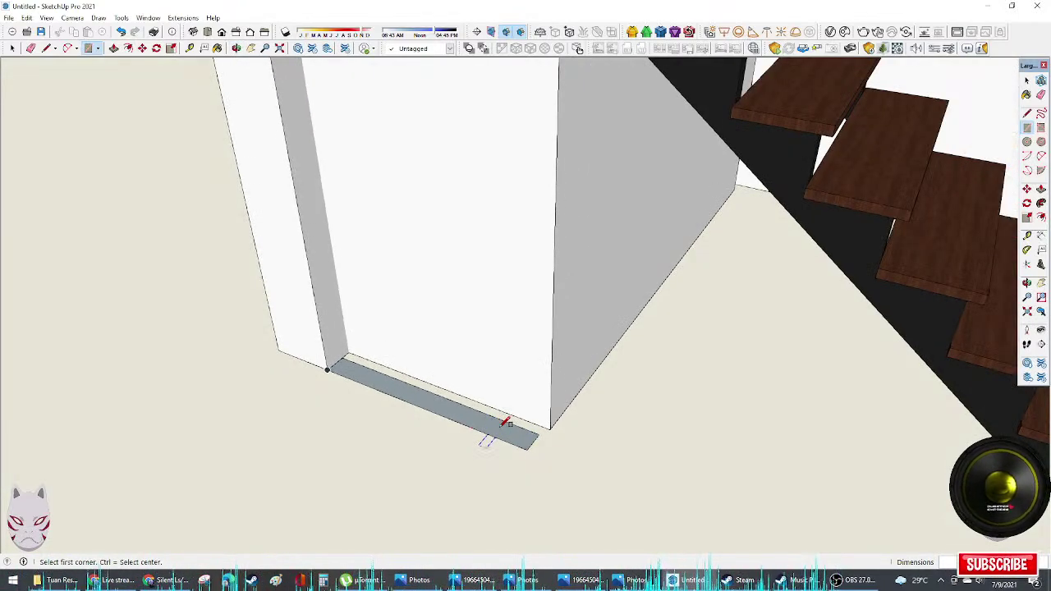
{"action": "key", "text": "ctrl+z"}
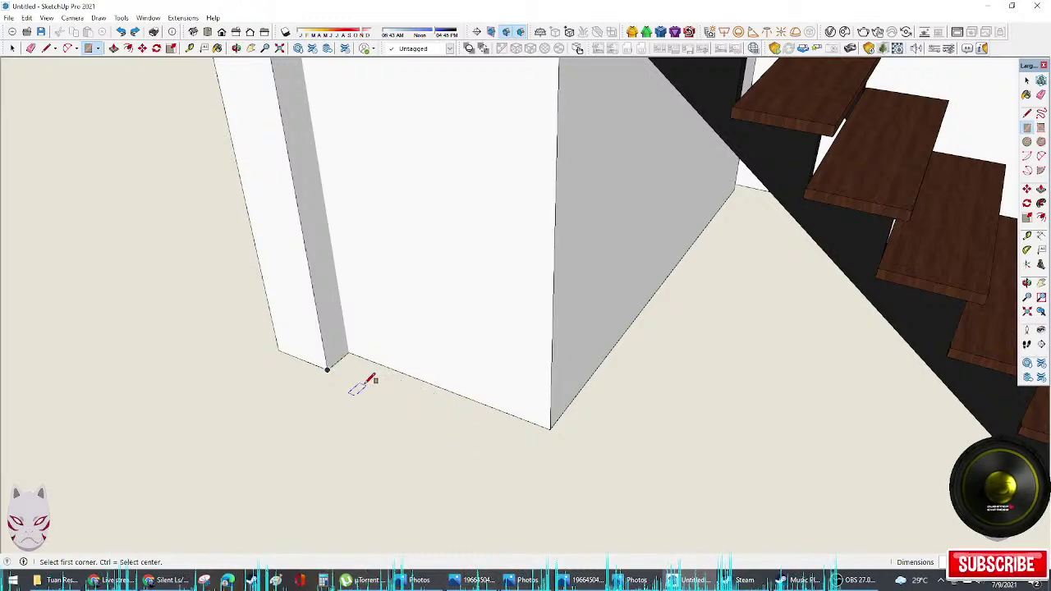
Step: Outline a narrow strip on the ground from the column's corner along the landing block and fill it with a rectangle
{"action": "key", "text": "l"}
{"action": "left_click", "coordinate": [326, 369]}
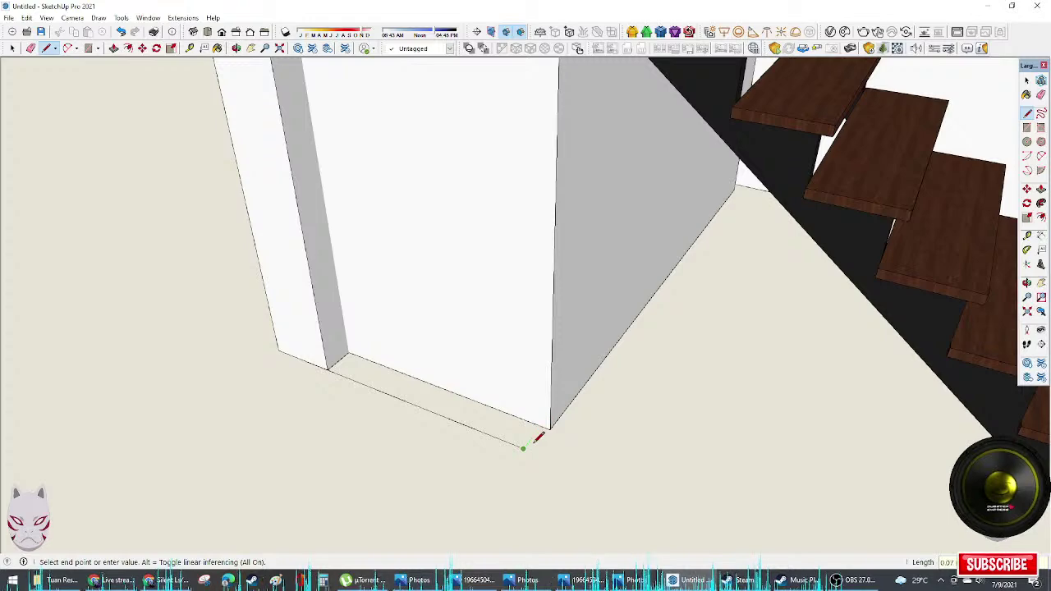
{"action": "scroll", "coordinate": [537, 437], "scroll_direction": "up", "scroll_amount": 2}
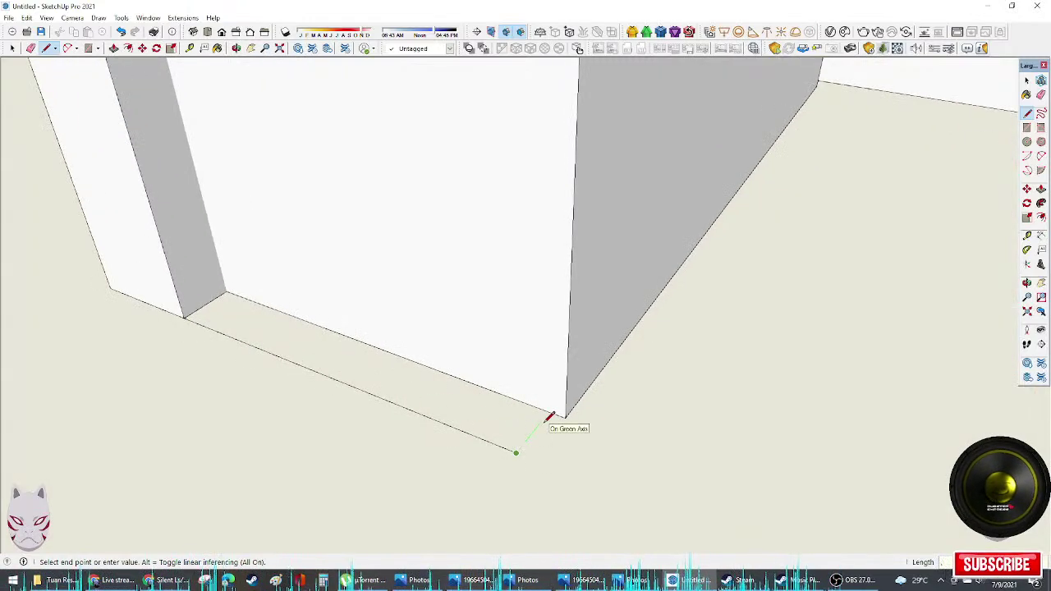
{"action": "left_click", "coordinate": [544, 418]}
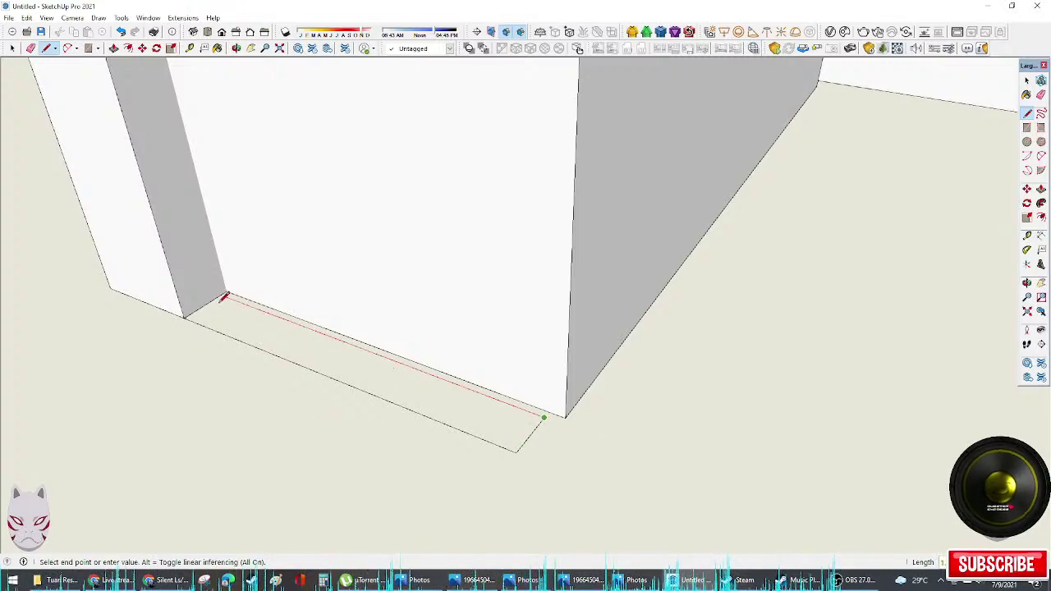
{"action": "key", "text": "r"}
{"action": "left_click", "coordinate": [544, 418]}
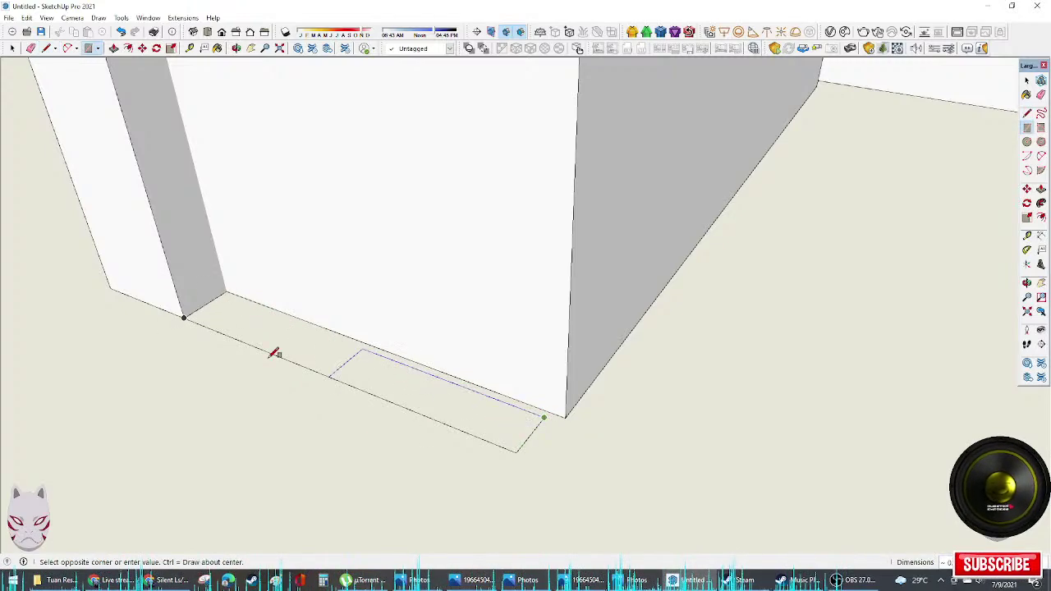
{"action": "left_click", "coordinate": [192, 313]}
{"action": "middle_click_drag", "start_coordinate": [364, 368], "coordinate": [366, 371]}
Step: Push/Pull the strip beside the landing block upward by 0.03
{"action": "key", "text": "p"}
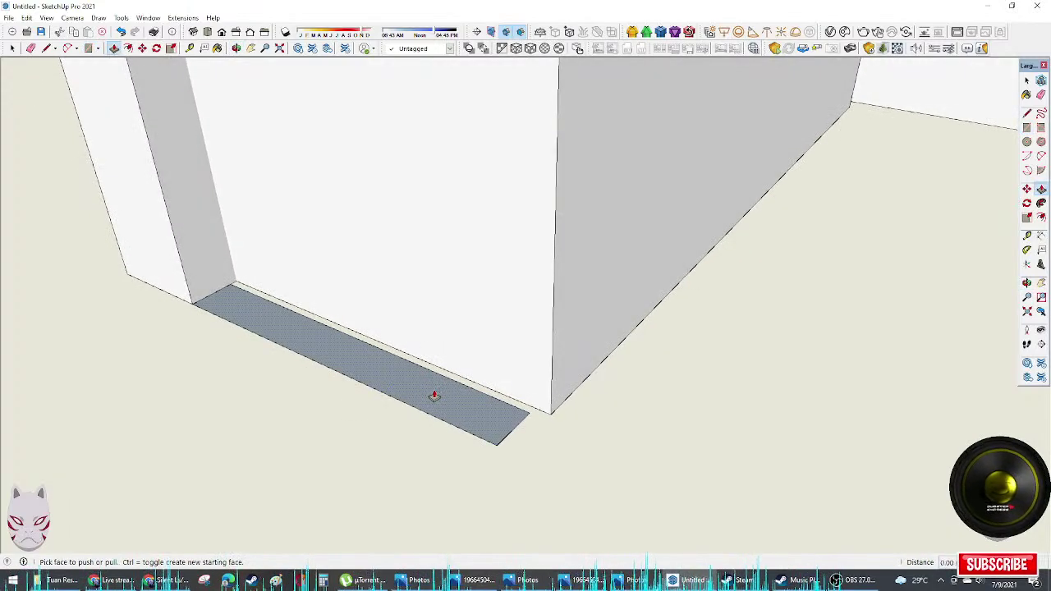
{"action": "left_click", "coordinate": [434, 395]}
{"action": "left_click", "coordinate": [445, 417]}
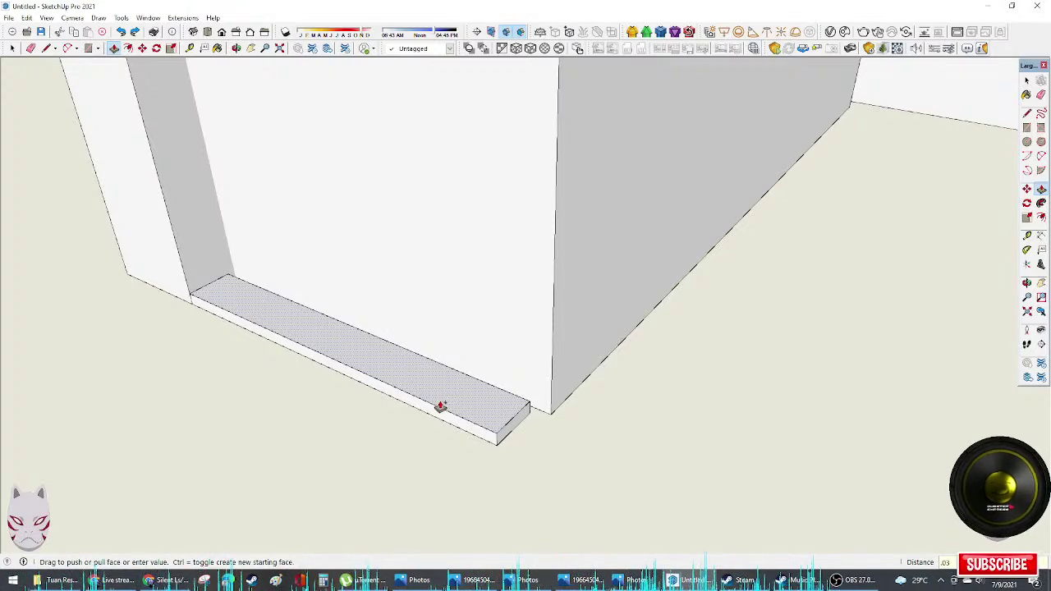
{"action": "left_click", "coordinate": [440, 406]}
{"action": "left_click", "coordinate": [524, 423]}
Step: Divide the strip's end face into four parts with a horizontal and a vertical line through its edge midpoints
{"action": "scroll", "coordinate": [437, 413], "scroll_direction": "up", "scroll_amount": 3}
{"action": "middle_click_drag", "start_coordinate": [540, 416], "coordinate": [312, 305]}
{"action": "scroll", "coordinate": [328, 317], "scroll_direction": "up", "scroll_amount": 5}
{"action": "key", "text": "l"}
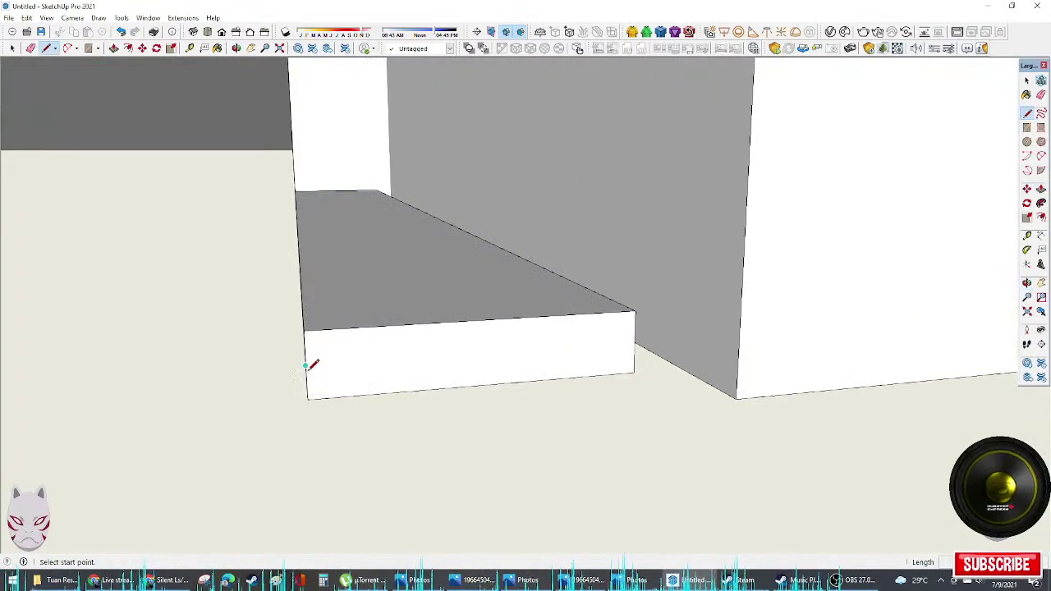
{"action": "left_click", "coordinate": [305, 365]}
{"action": "left_click", "coordinate": [634, 342]}
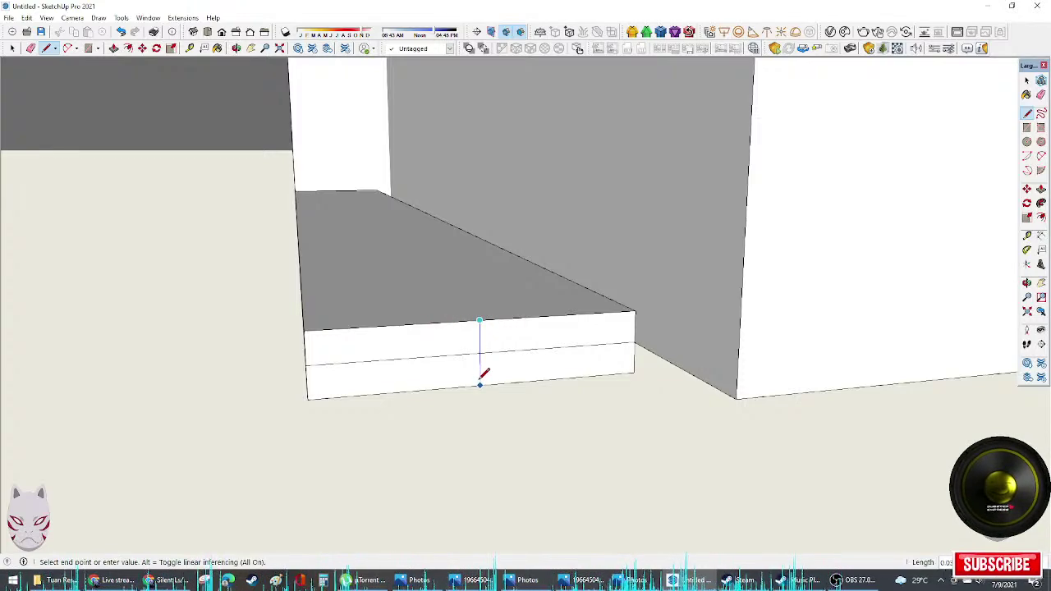
{"action": "key", "text": "space"}
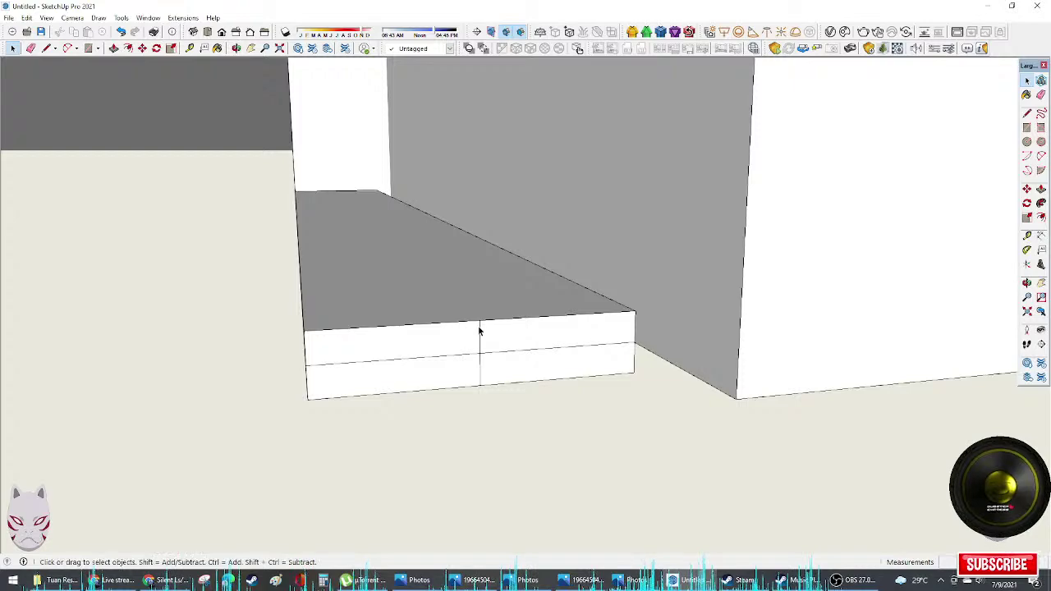
Step: Copy the upper half of the vertical dividing line about 0.01 along the end face's top edge toward the outer side
{"action": "left_click", "coordinate": [480, 330]}
{"action": "key", "text": "m"}
{"action": "left_click", "coordinate": [479, 320]}
{"action": "key", "text": "ctrl"}
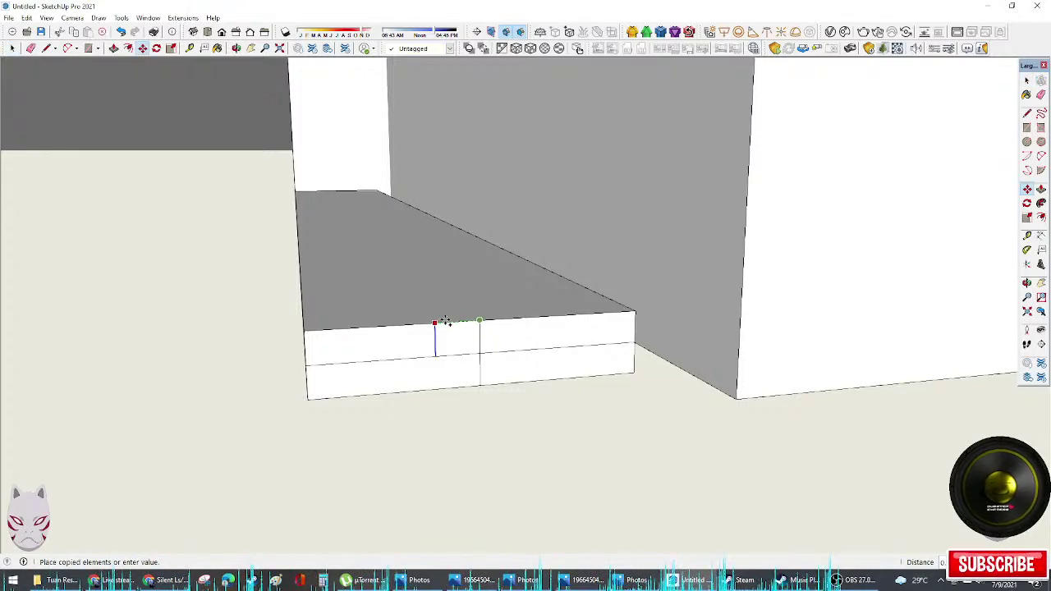
{"action": "left_click", "coordinate": [454, 321]}
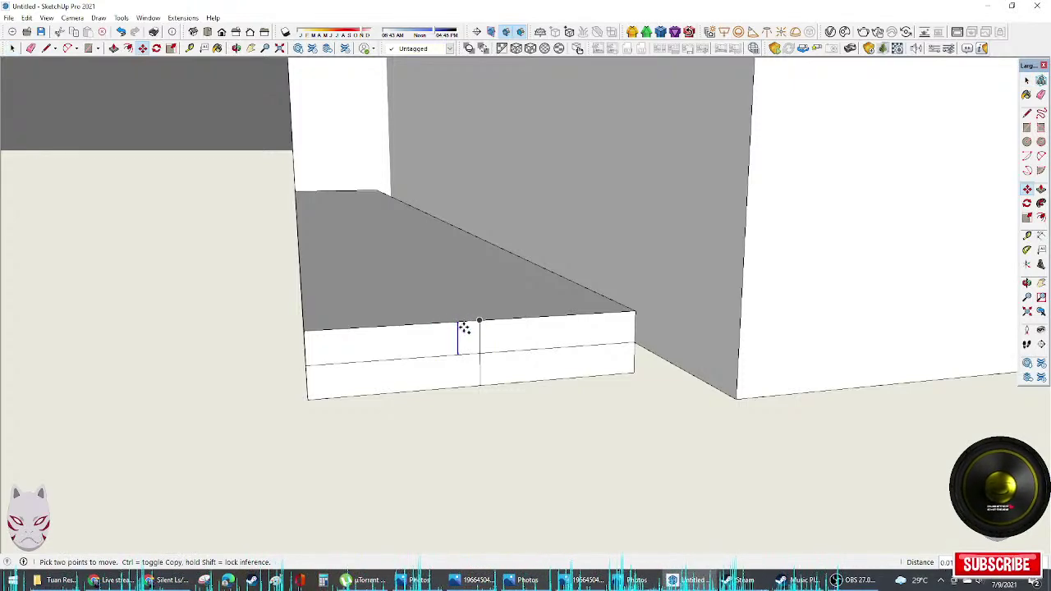
Step: Copy the short vertical line about 0.01 to the inner side of the end face's upper centre line
{"action": "key", "text": "space"}
{"action": "key", "text": "m"}
{"action": "left_click", "coordinate": [458, 322]}
{"action": "key", "text": "ctrl"}
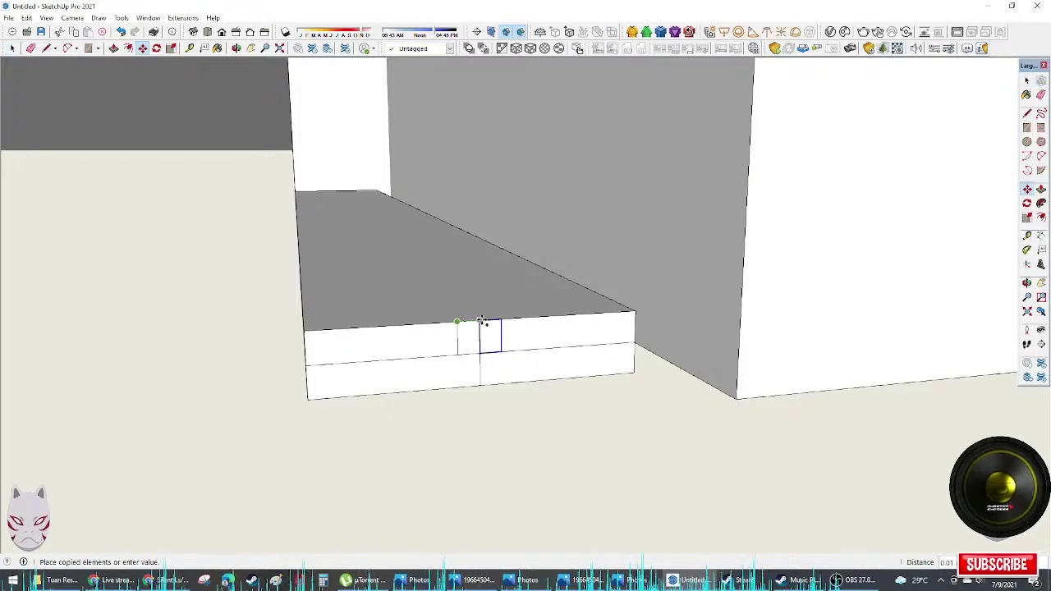
Step: Draw diagonals from the offset lines' top ends to the end face's side midpoints and bulge an arc above each up to the top edge
{"action": "key", "text": "l"}
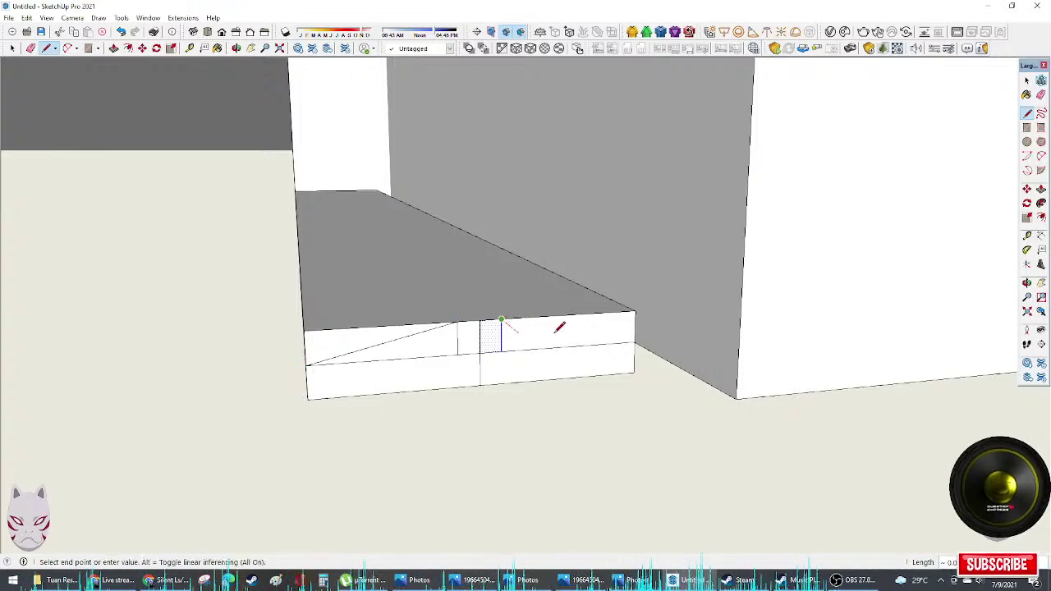
{"action": "scroll", "coordinate": [310, 353], "scroll_direction": "up", "scroll_amount": 2}
{"action": "key", "text": "a"}
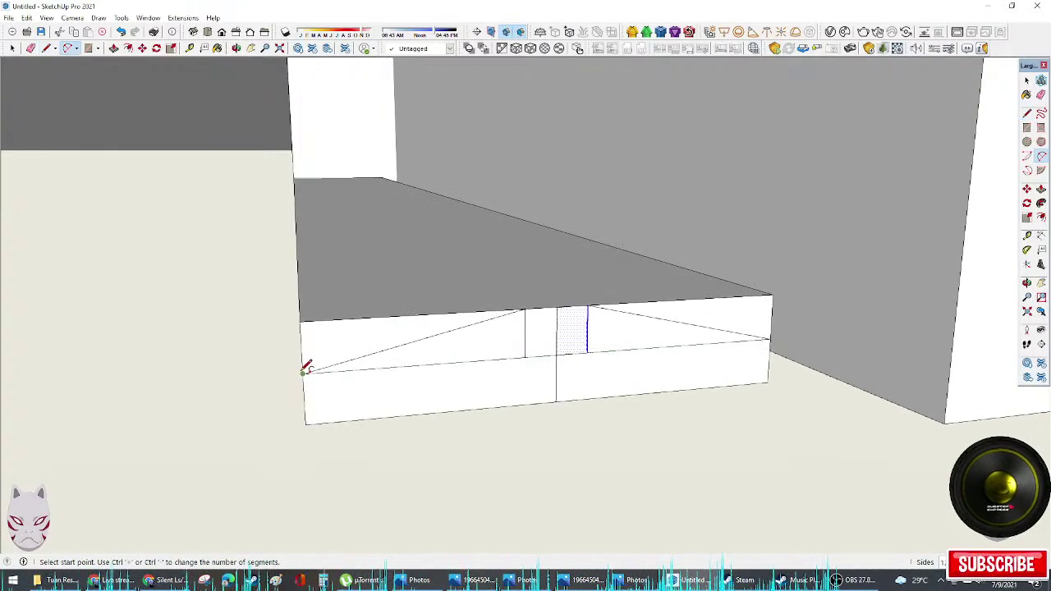
{"action": "left_click", "coordinate": [523, 310]}
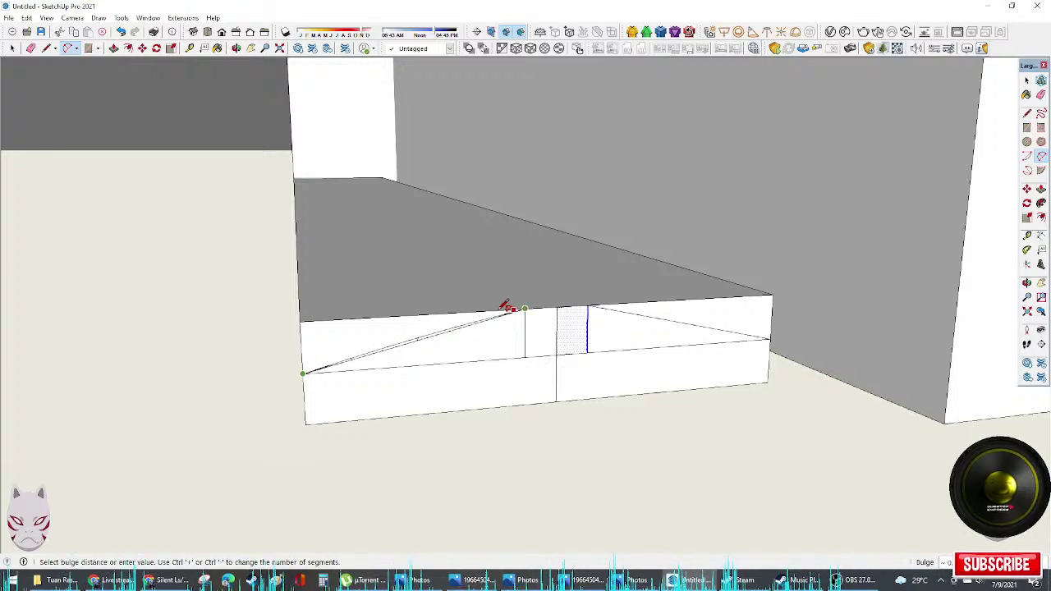
{"action": "left_click", "coordinate": [404, 307]}
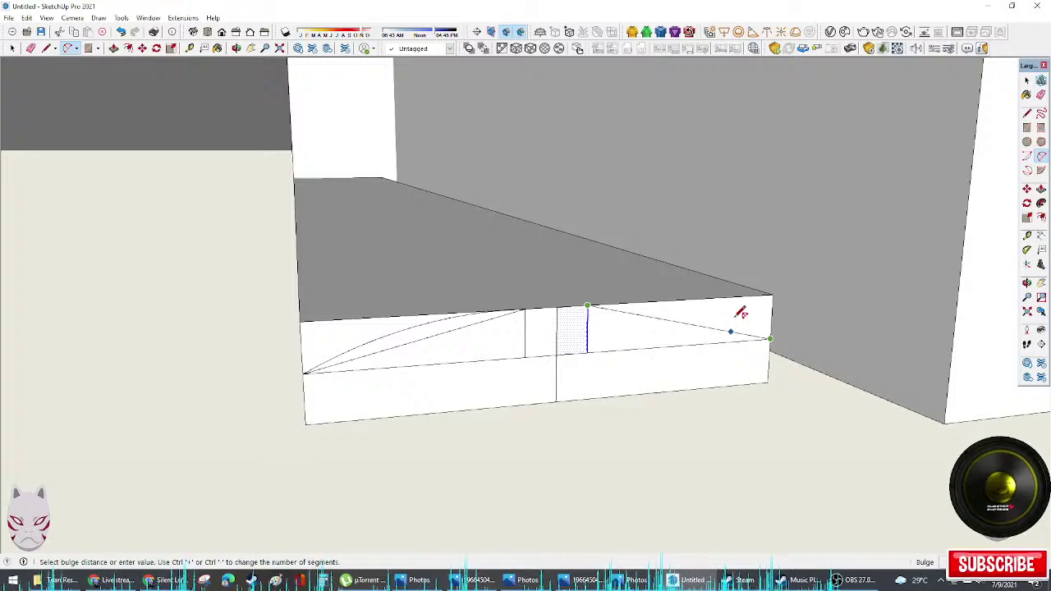
{"action": "middle_click_drag", "start_coordinate": [741, 312], "coordinate": [648, 298]}
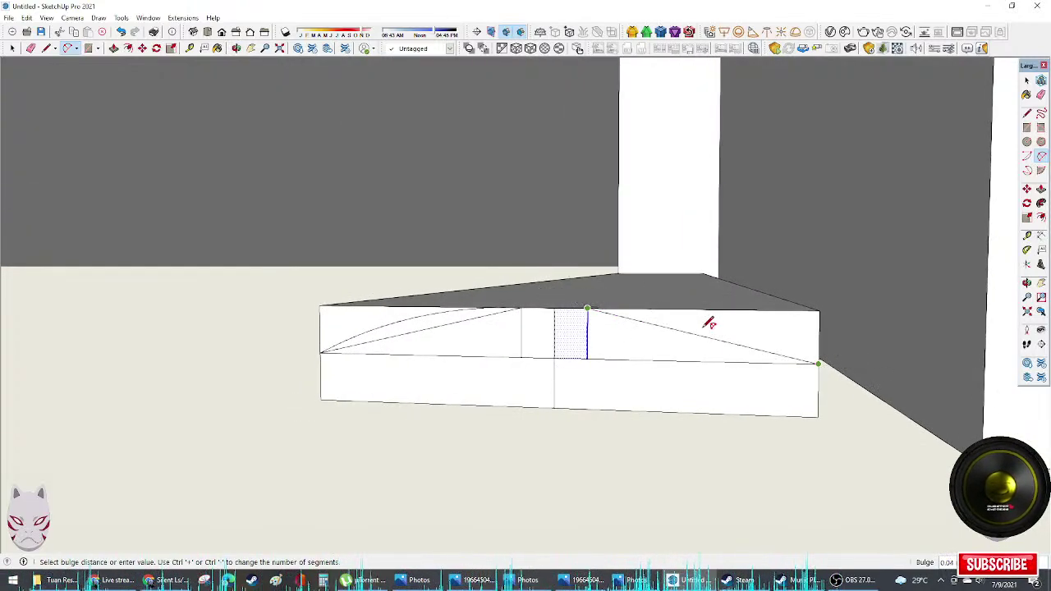
{"action": "middle_click_drag", "start_coordinate": [755, 312], "coordinate": [774, 312]}
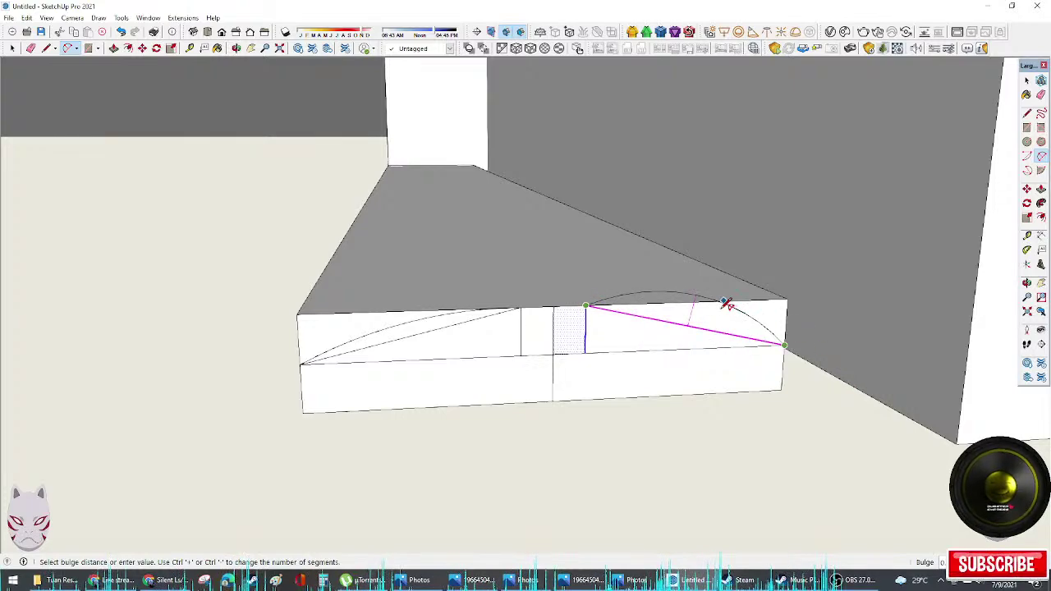
{"action": "left_click", "coordinate": [657, 302]}
{"action": "scroll", "coordinate": [692, 312], "scroll_direction": "up", "scroll_amount": 2}
Step: Erase the diagonals, centre line and outer horizontal lines on the end face, leaving the two arcs and the groove square
{"action": "key", "text": "e"}
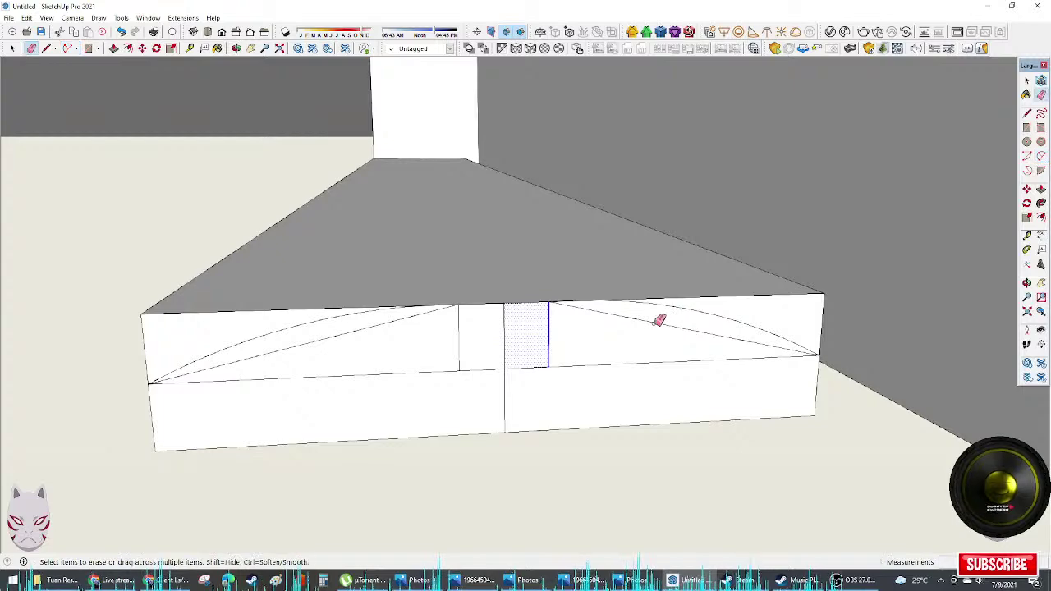
{"action": "left_click", "coordinate": [644, 320]}
{"action": "left_click", "coordinate": [504, 324]}
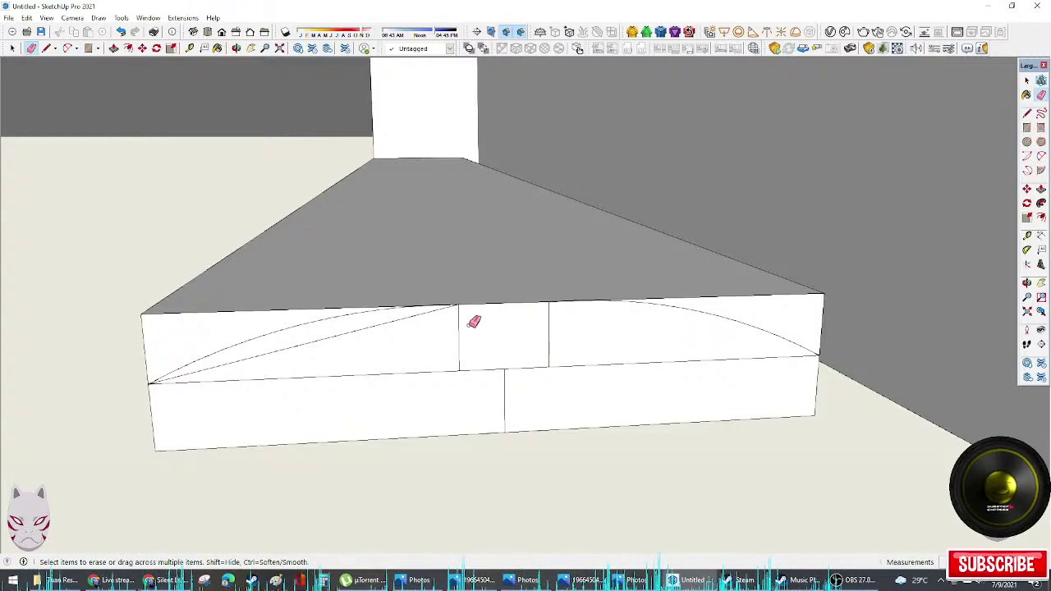
{"action": "left_click", "coordinate": [413, 316]}
{"action": "scroll", "coordinate": [689, 298], "scroll_direction": "down", "scroll_amount": 3}
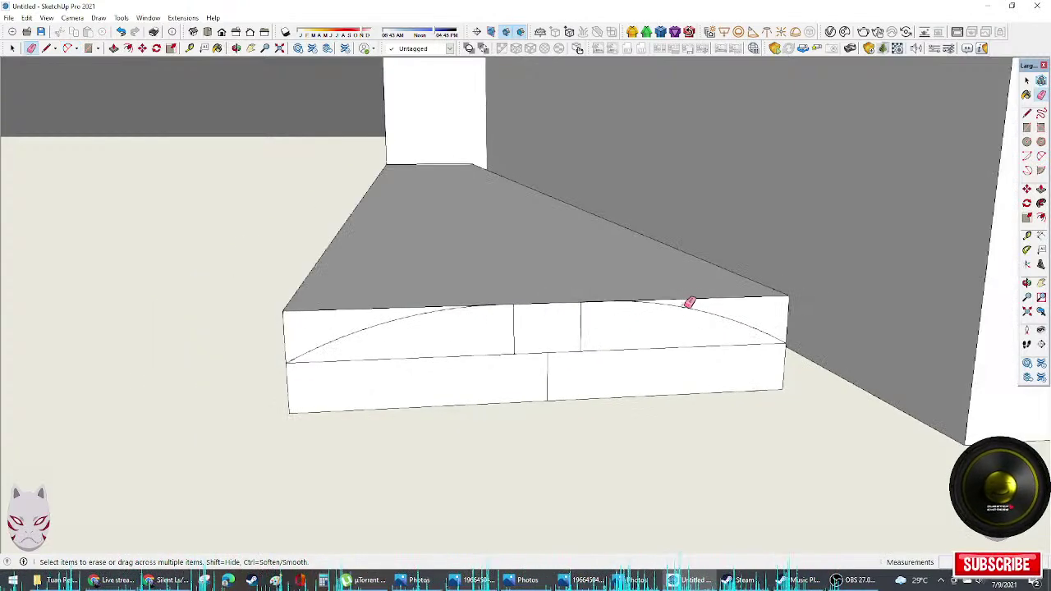
{"action": "left_click_drag", "start_coordinate": [547, 356], "coordinate": [571, 360]}
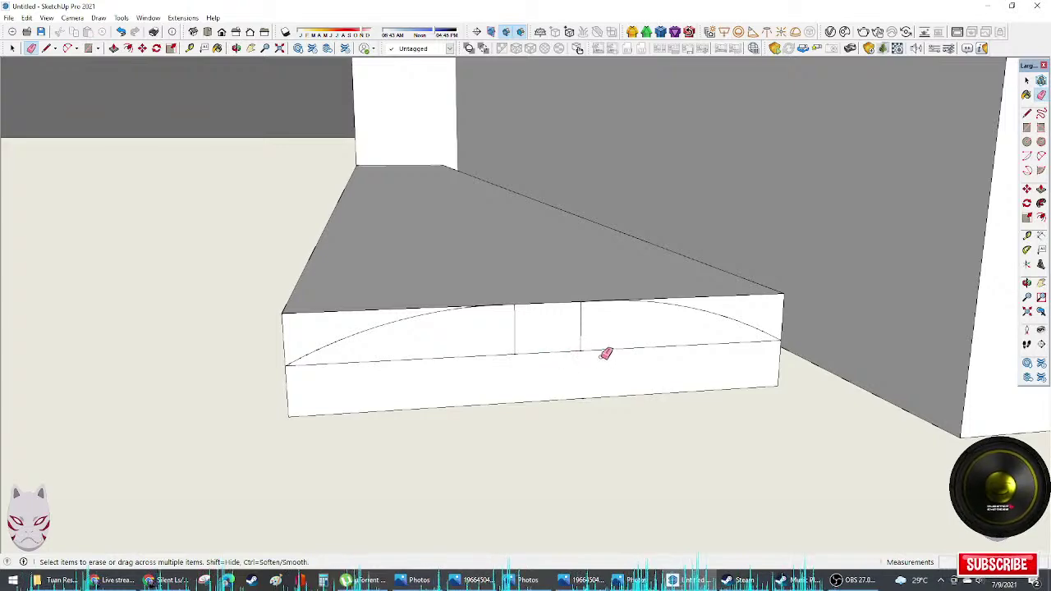
{"action": "left_click", "coordinate": [621, 344]}
{"action": "left_click", "coordinate": [481, 354]}
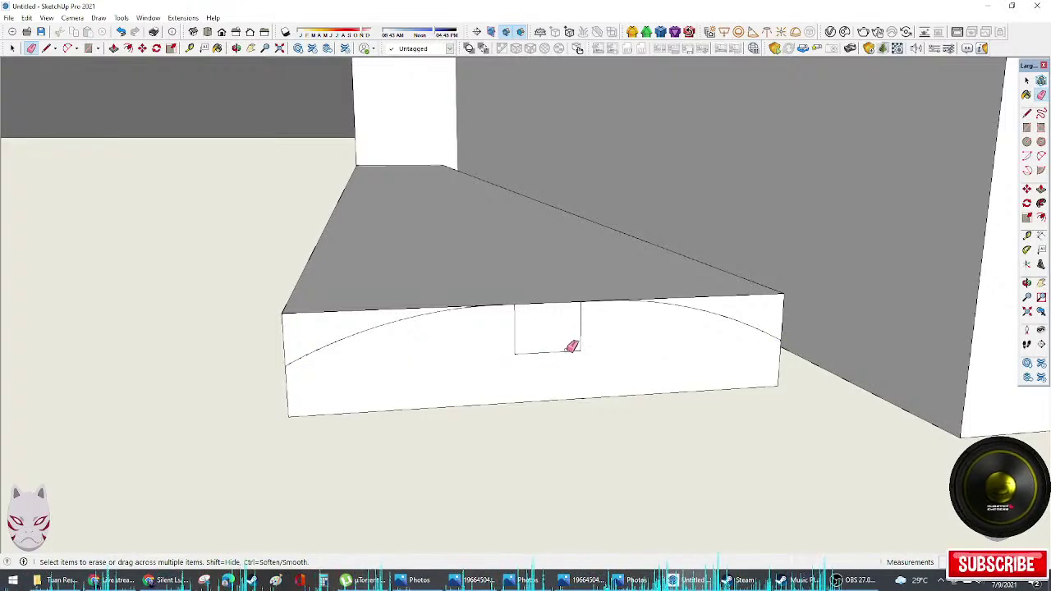
Step: Try to Push/Pull the two areas above the arcs and the groove square back along the strip's 1.20 m length
{"action": "key", "text": "p"}
{"action": "left_click_drag", "start_coordinate": [755, 312], "coordinate": [403, 169]}
{"action": "left_click_drag", "start_coordinate": [301, 341], "coordinate": [382, 169]}
{"action": "left_click_drag", "start_coordinate": [535, 324], "coordinate": [403, 168]}
{"action": "scroll", "coordinate": [605, 320], "scroll_direction": "up", "scroll_amount": 4}
{"action": "scroll", "coordinate": [616, 323], "scroll_direction": "up", "scroll_amount": 3}
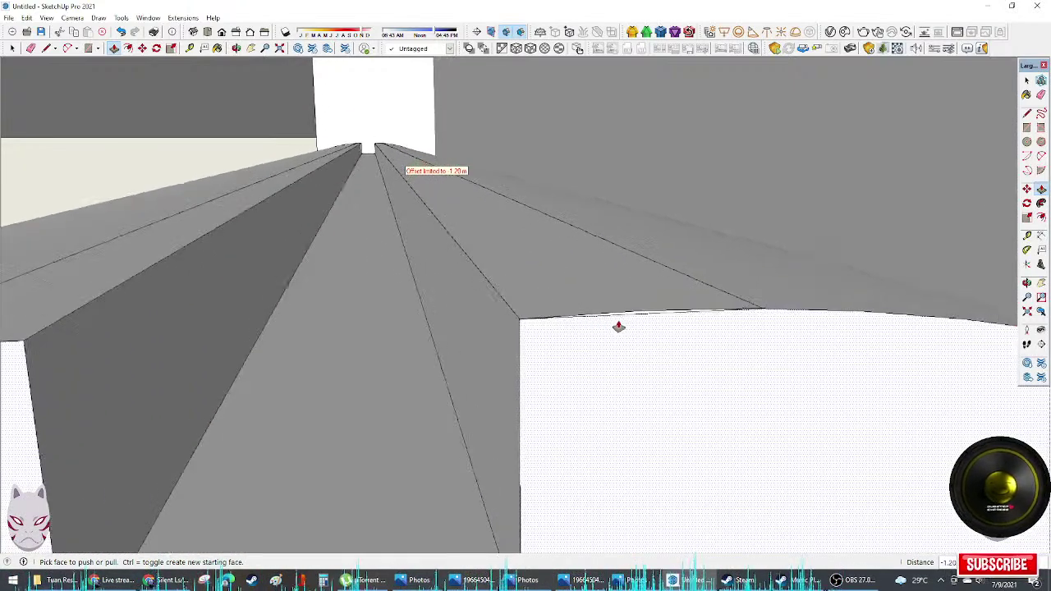
{"action": "left_click_drag", "start_coordinate": [622, 315], "coordinate": [376, 151]}
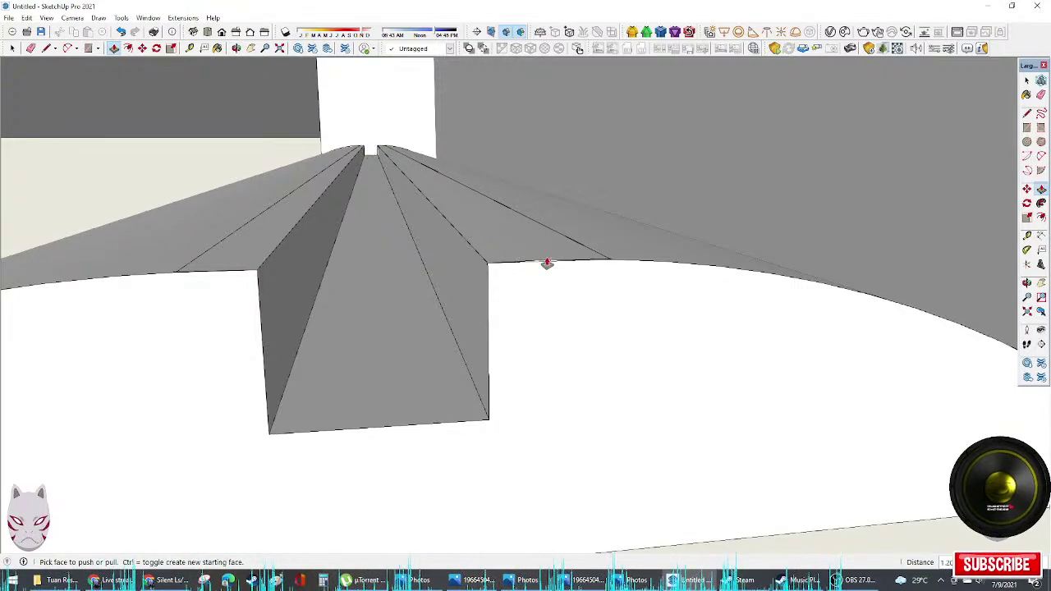
{"action": "mouse_move", "coordinate": [546, 263]}
{"action": "middle_mouse_down"}
{"action": "mouse_move", "coordinate": [451, 202]}
{"action": "mouse_move", "coordinate": [331, 237]}
{"action": "mouse_move", "coordinate": [138, 377]}
{"action": "mouse_move", "coordinate": [483, 321]}
{"action": "mouse_move", "coordinate": [700, 233]}
{"action": "mouse_move", "coordinate": [520, 232]}
{"action": "mouse_move", "coordinate": [819, 152]}
{"action": "mouse_move", "coordinate": [763, 235]}
{"action": "mouse_move", "coordinate": [741, 307]}
{"action": "mouse_move", "coordinate": [734, 288]}
{"action": "middle_mouse_up"}
Step: Erase the strip's long edges, side faces and far-end outline, keeping only the near end face
{"action": "key", "text": "e"}
{"action": "mouse_move", "coordinate": [648, 288]}
{"action": "middle_mouse_down"}
{"action": "mouse_move", "coordinate": [626, 307]}
{"action": "mouse_move", "coordinate": [718, 239]}
{"action": "mouse_move", "coordinate": [715, 257]}
{"action": "mouse_move", "coordinate": [736, 223]}
{"action": "mouse_move", "coordinate": [578, 279]}
{"action": "middle_mouse_up"}
{"action": "scroll", "coordinate": [526, 276], "scroll_direction": "down", "scroll_amount": 10}
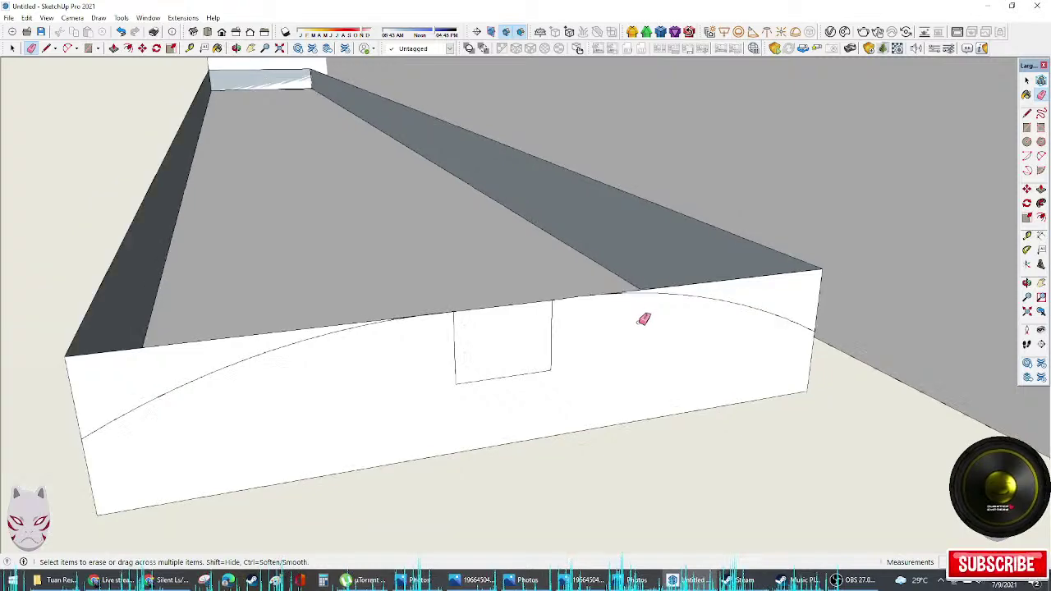
{"action": "mouse_move", "coordinate": [644, 319]}
{"action": "middle_mouse_down"}
{"action": "mouse_move", "coordinate": [786, 336]}
{"action": "mouse_move", "coordinate": [607, 332]}
{"action": "mouse_move", "coordinate": [723, 297]}
{"action": "middle_mouse_up"}
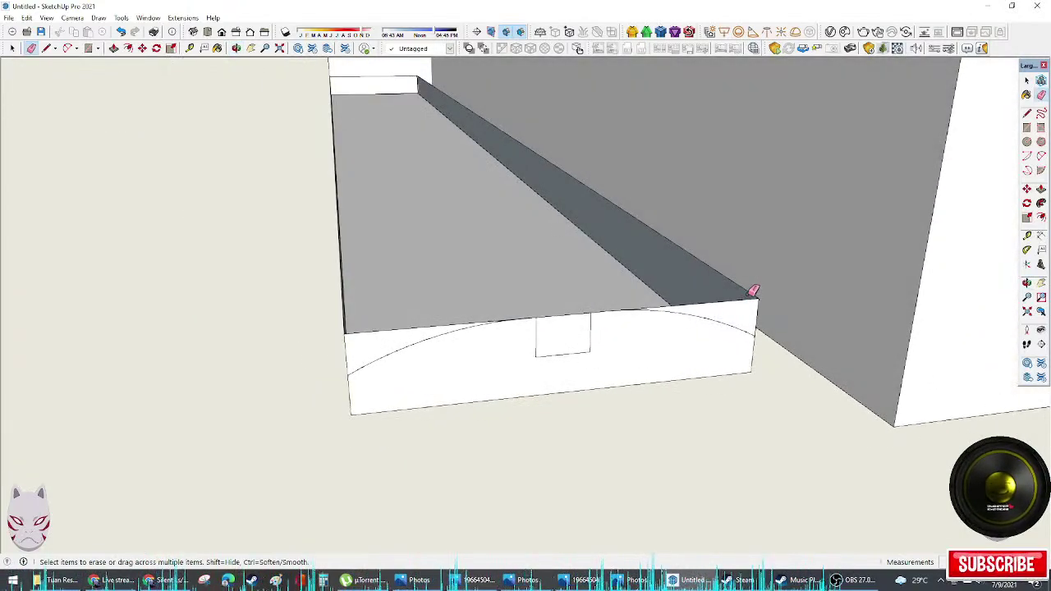
{"action": "left_click", "coordinate": [753, 292]}
{"action": "mouse_move", "coordinate": [692, 287]}
{"action": "left_mouse_down"}
{"action": "mouse_move", "coordinate": [704, 290]}
{"action": "mouse_move", "coordinate": [574, 308]}
{"action": "left_mouse_up"}
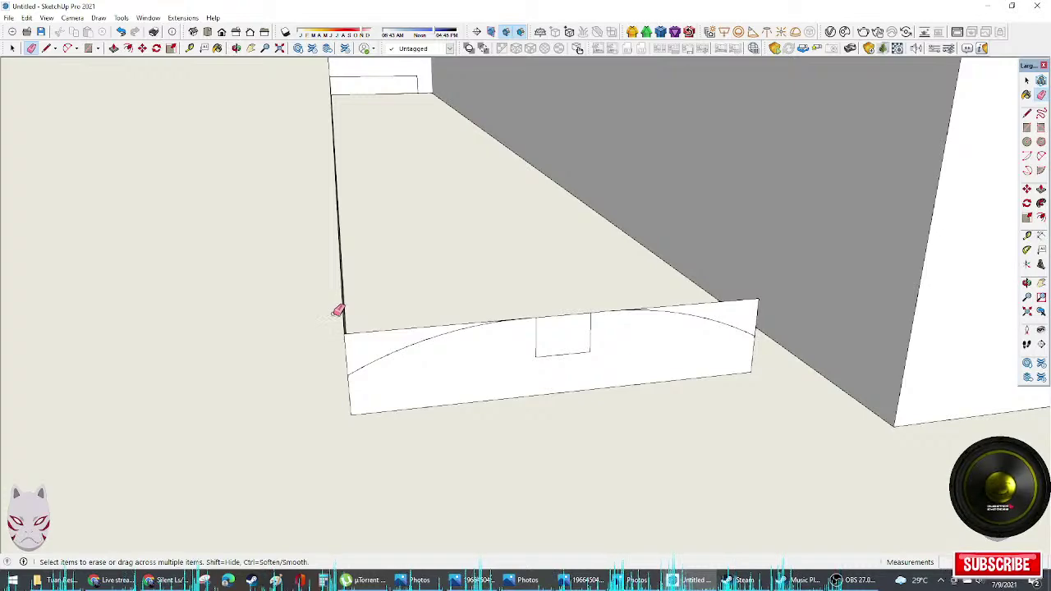
{"action": "mouse_move", "coordinate": [337, 310]}
{"action": "left_mouse_down"}
{"action": "mouse_move", "coordinate": [334, 333]}
{"action": "mouse_move", "coordinate": [367, 338]}
{"action": "left_mouse_up"}
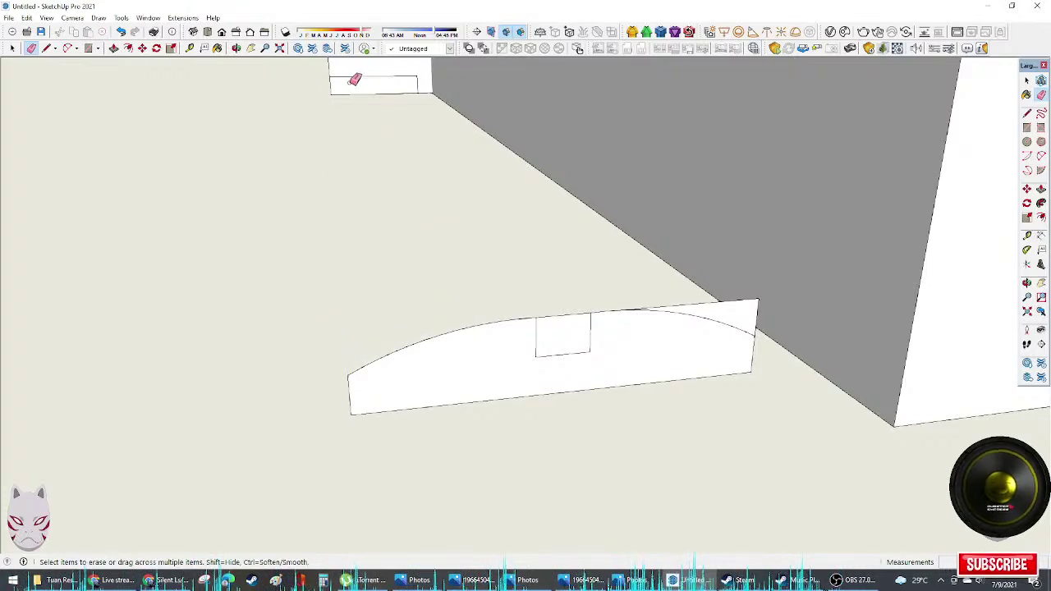
{"action": "left_click_drag", "start_coordinate": [353, 77], "coordinate": [430, 78]}
Step: Erase the groove's top edge and the leftover straight corner edges above the arc beside the landing block
{"action": "left_click", "coordinate": [567, 315]}
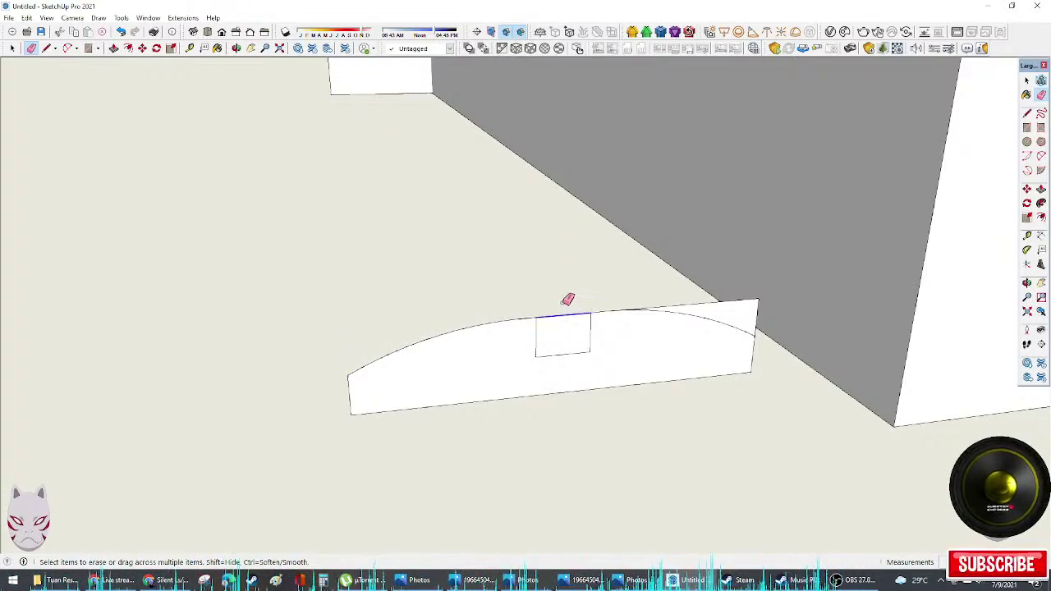
{"action": "scroll", "coordinate": [669, 304], "scroll_direction": "up", "scroll_amount": 4}
{"action": "mouse_move", "coordinate": [668, 305]}
{"action": "left_mouse_down"}
{"action": "mouse_move", "coordinate": [673, 295]}
{"action": "mouse_move", "coordinate": [793, 300]}
{"action": "left_mouse_up"}
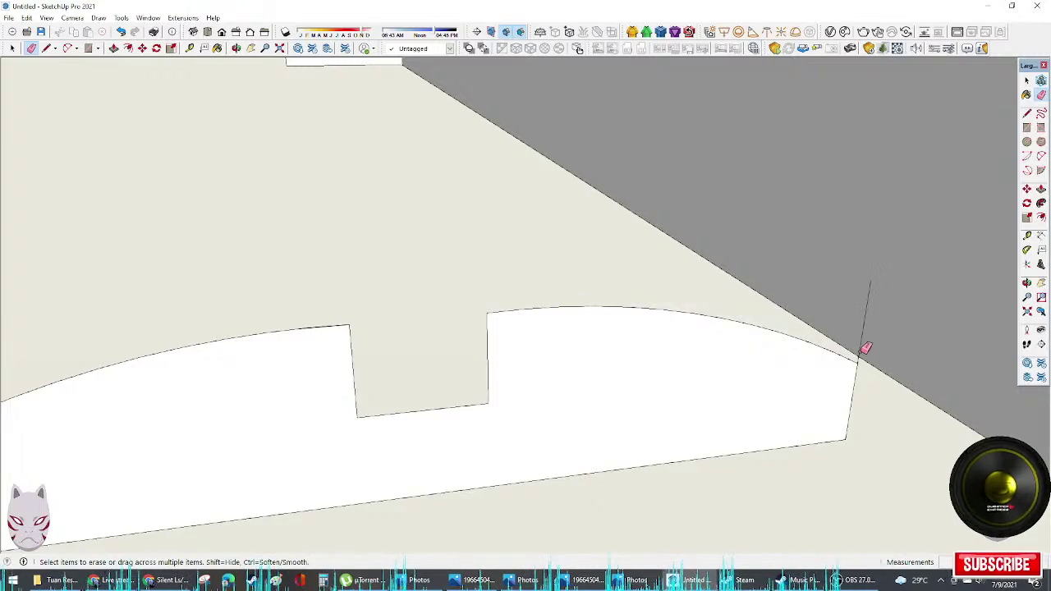
{"action": "left_click", "coordinate": [862, 353]}
Step: Try erasing the thin sliver edge where the profile's arc meets the groove corner, and undo the deletion
{"action": "mouse_move", "coordinate": [861, 354]}
{"action": "middle_mouse_down"}
{"action": "mouse_move", "coordinate": [653, 348]}
{"action": "mouse_move", "coordinate": [504, 321]}
{"action": "middle_mouse_up"}
{"action": "scroll", "coordinate": [504, 322], "scroll_direction": "up", "scroll_amount": 3}
{"action": "scroll", "coordinate": [563, 374], "scroll_direction": "up", "scroll_amount": 5}
{"action": "scroll", "coordinate": [586, 436], "scroll_direction": "down", "scroll_amount": 2}
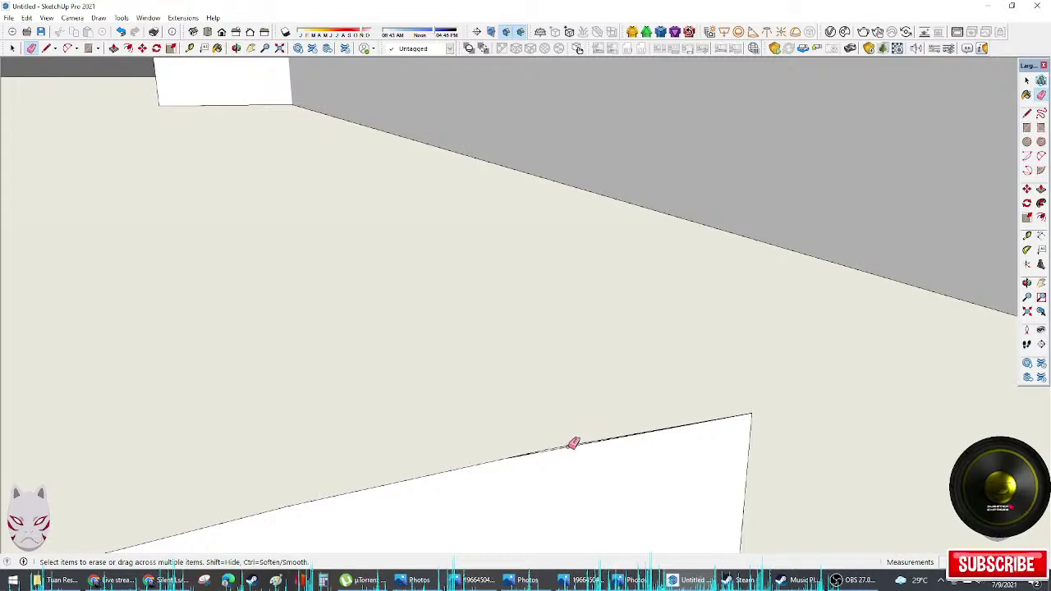
{"action": "left_click", "coordinate": [572, 444]}
{"action": "key", "text": "ctrl+z"}
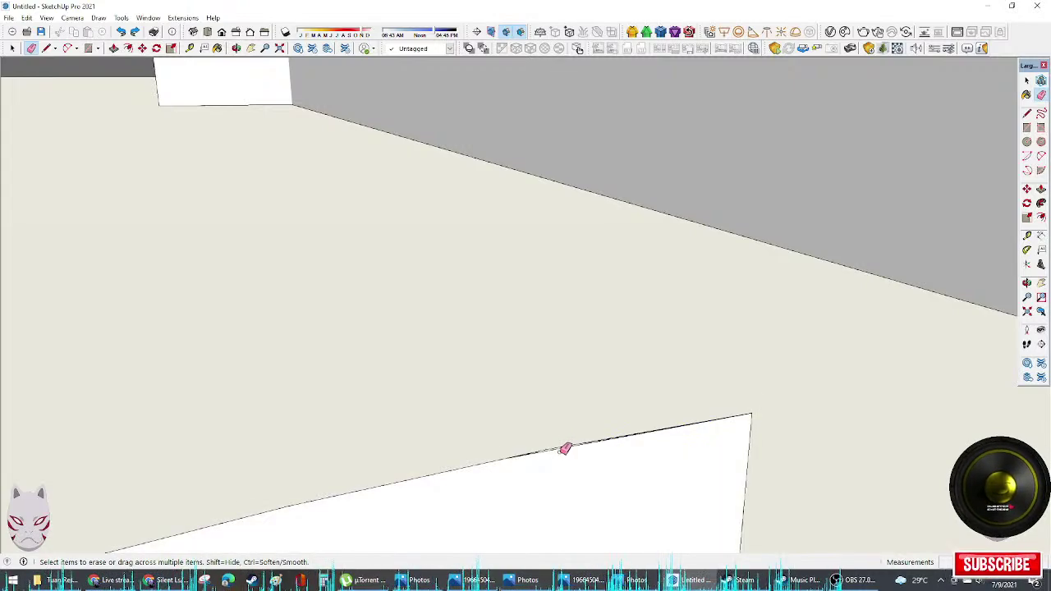
{"action": "scroll", "coordinate": [566, 447], "scroll_direction": "down", "scroll_amount": 5}
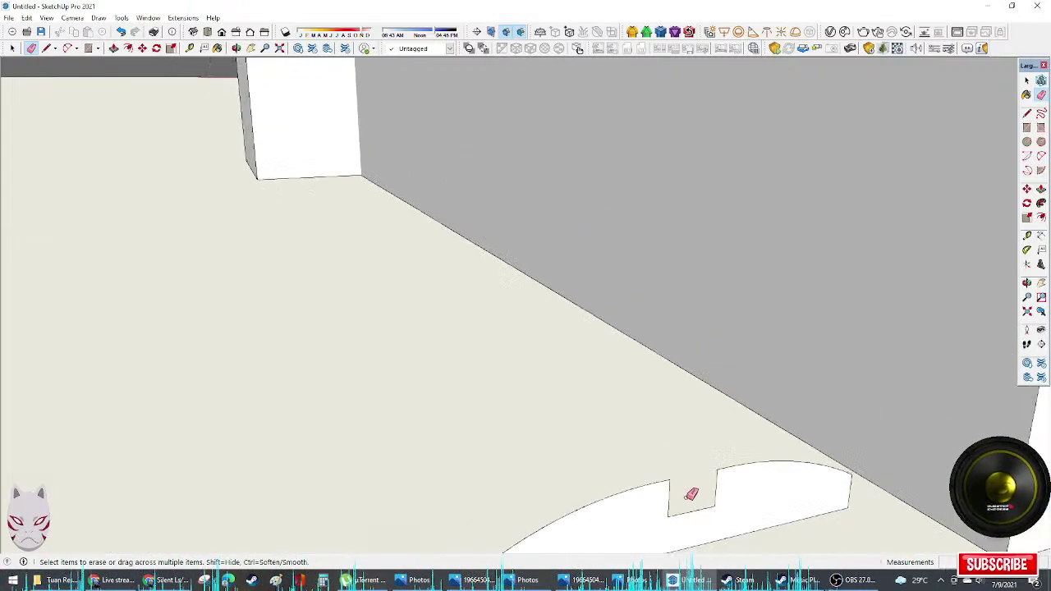
{"action": "middle_click_drag", "start_coordinate": [691, 493], "coordinate": [706, 398]}
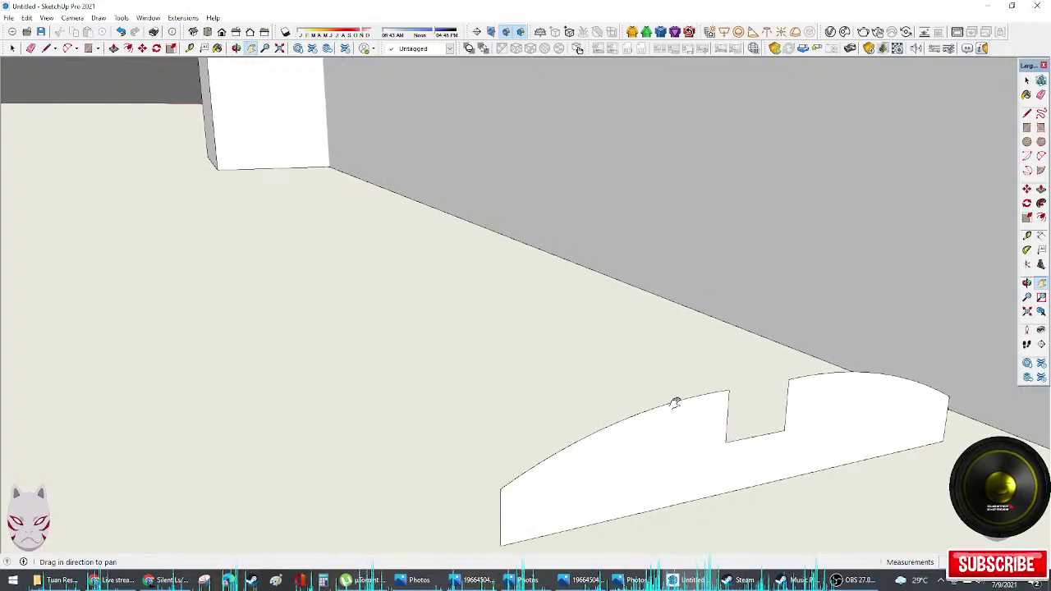
{"action": "scroll", "coordinate": [675, 402], "scroll_direction": "up", "scroll_amount": 2}
{"action": "key", "text": "l"}
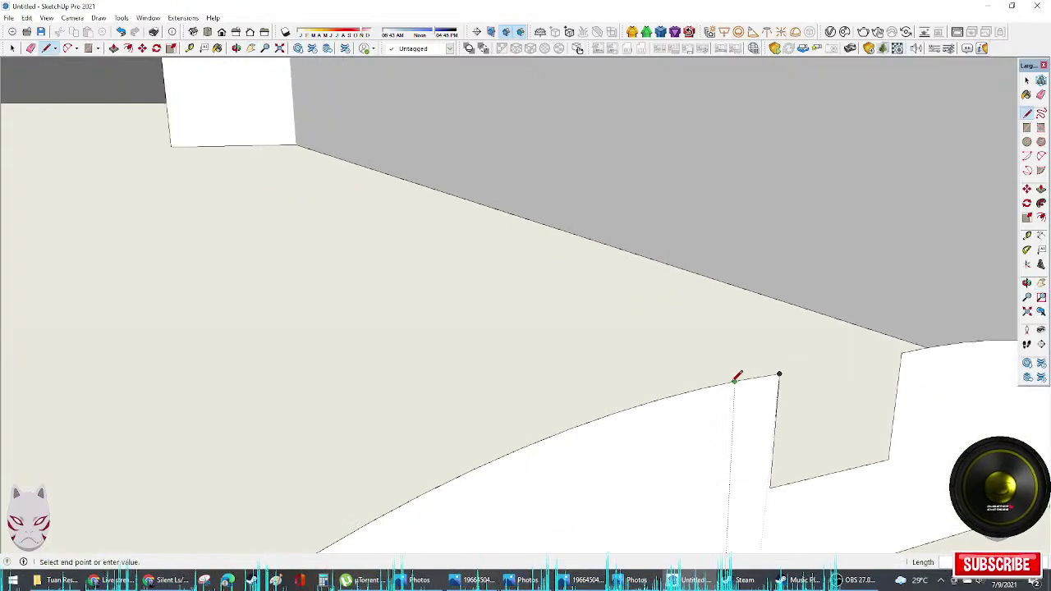
{"action": "left_click", "coordinate": [735, 382]}
{"action": "key", "text": "Escape"}
{"action": "scroll", "coordinate": [744, 431], "scroll_direction": "down", "scroll_amount": 3}
{"action": "middle_click_drag", "start_coordinate": [744, 431], "coordinate": [763, 422]}
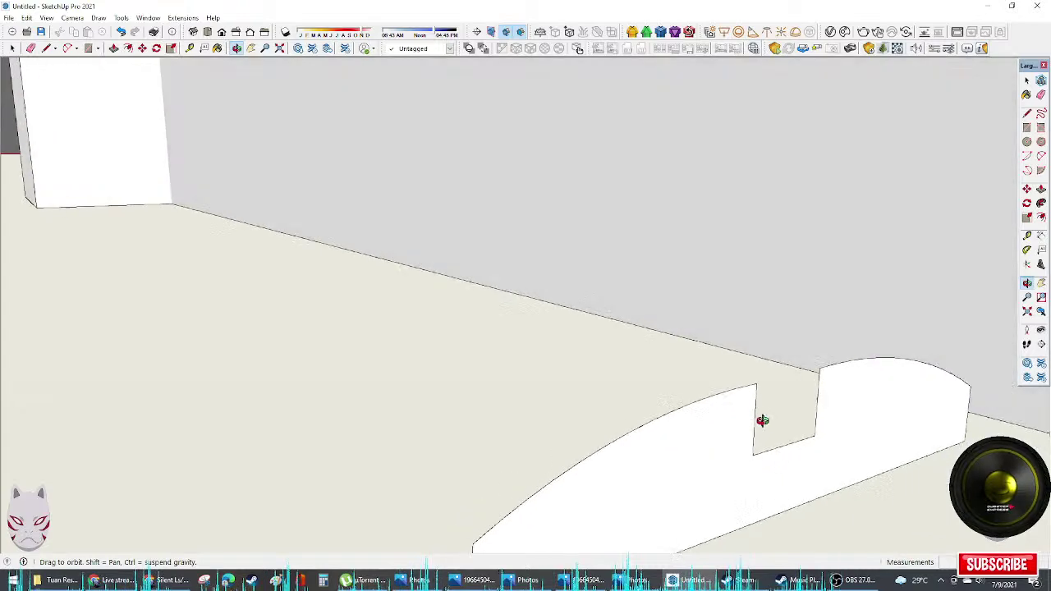
Step: Push/Pull the grooved, arched profile 1.20 m along the landing block to the column
{"action": "scroll", "coordinate": [725, 437], "scroll_direction": "down", "scroll_amount": 5}
{"action": "key", "text": "p"}
{"action": "left_click_drag", "start_coordinate": [698, 467], "coordinate": [141, 246]}
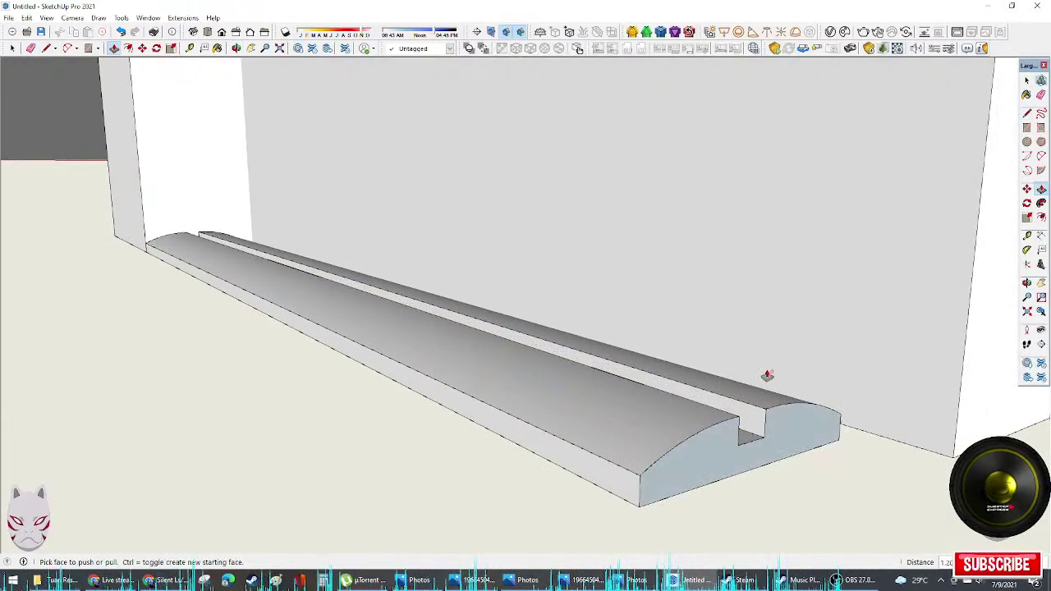
Step: Try to Push/Pull the side wall of the plank's groove toward the landing block
{"action": "middle_click_drag", "start_coordinate": [764, 370], "coordinate": [751, 485]}
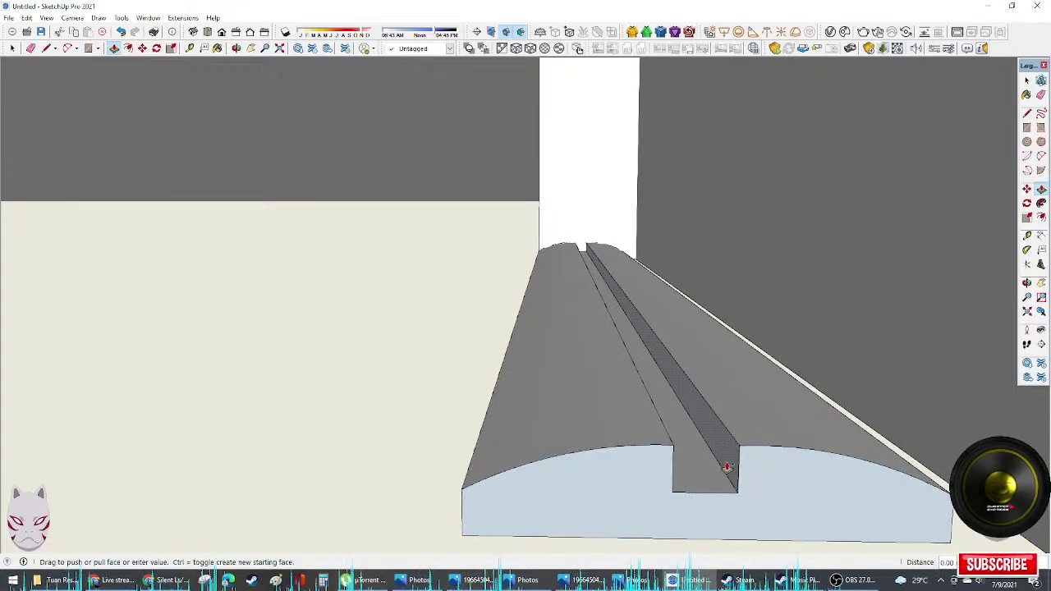
{"action": "left_click_drag", "start_coordinate": [726, 468], "coordinate": [797, 435]}
{"action": "scroll", "coordinate": [735, 459], "scroll_direction": "up", "scroll_amount": 4}
{"action": "scroll", "coordinate": [767, 439], "scroll_direction": "up", "scroll_amount": 2}
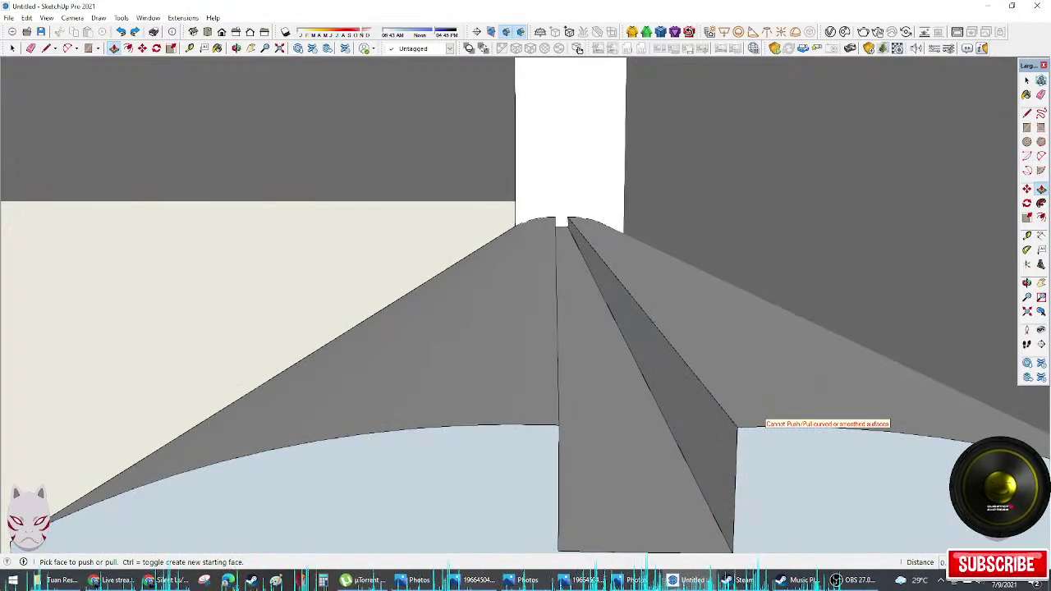
{"action": "key", "text": "alt+Tab"}
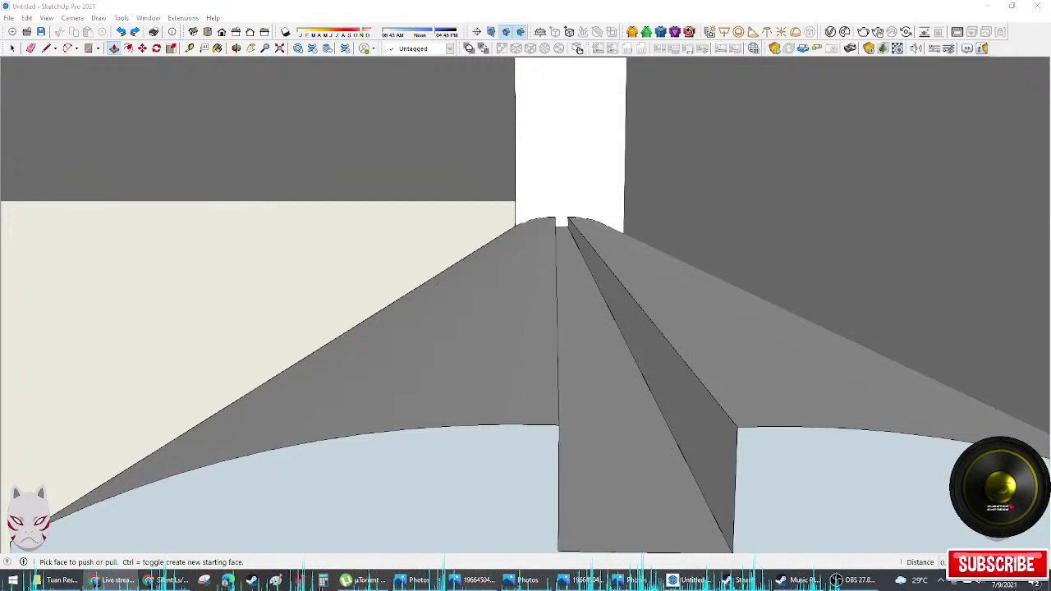
{"action": "scroll", "coordinate": [629, 305], "scroll_direction": "down", "scroll_amount": 5}
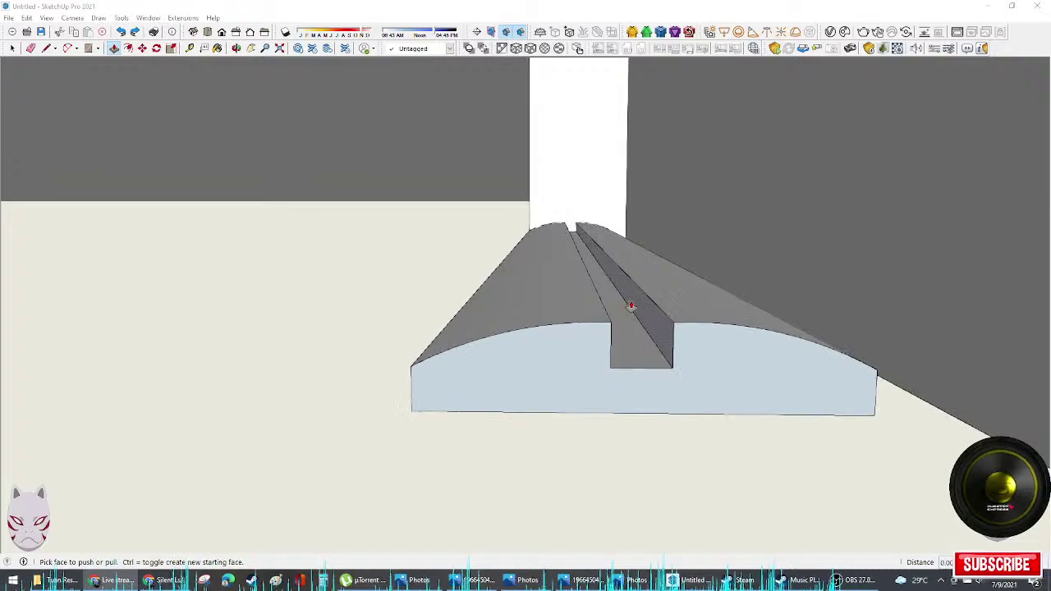
Step: Select the whole grooved plank and make it a component with the default settings
{"action": "middle_click_drag", "start_coordinate": [629, 304], "coordinate": [570, 335]}
{"action": "key", "text": "space"}
{"action": "right_click", "coordinate": [555, 358]}
{"action": "scroll", "coordinate": [572, 337], "scroll_direction": "down", "scroll_amount": 2}
{"action": "triple_click", "coordinate": [572, 337]}
{"action": "right_click", "coordinate": [570, 335]}
{"action": "left_click", "coordinate": [624, 429]}
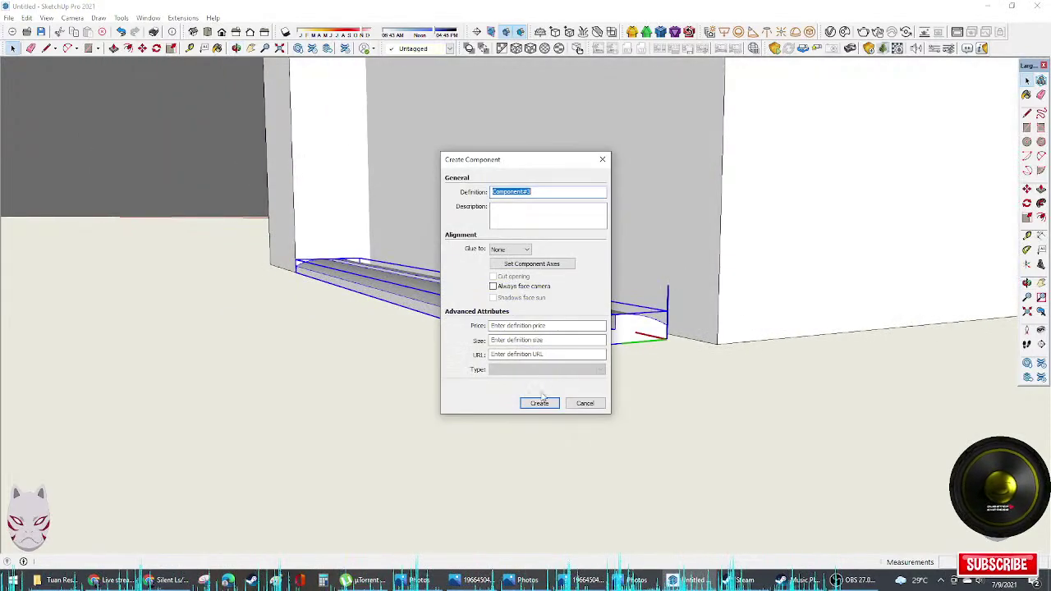
{"action": "left_click", "coordinate": [537, 402]}
Step: Make a copy of the plank component rotated 180 degrees about a point on its end face, so its groove faces down
{"action": "middle_click_drag", "start_coordinate": [537, 361], "coordinate": [504, 352]}
{"action": "key", "text": "q"}
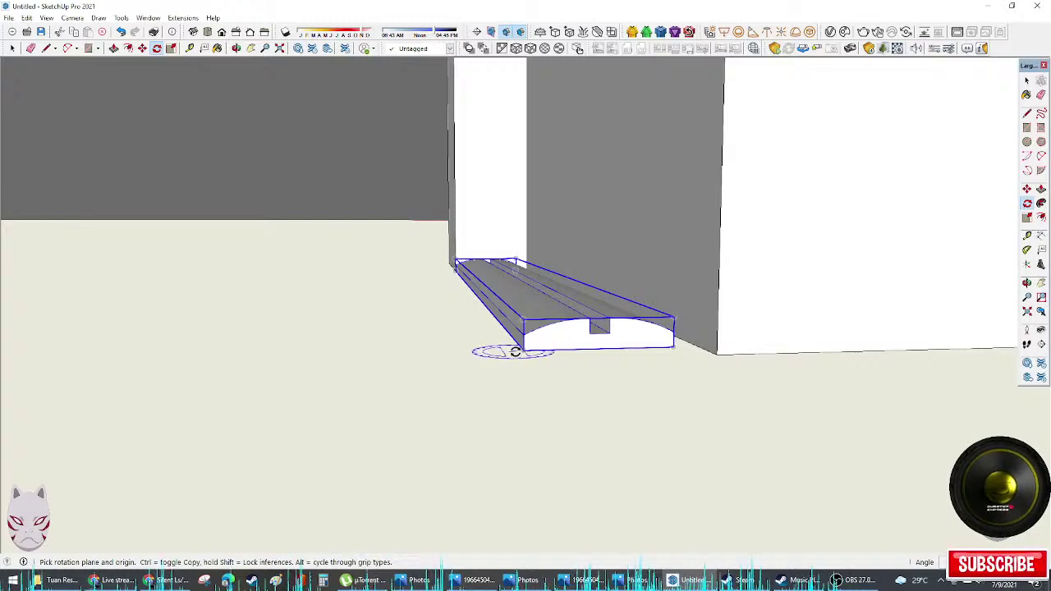
{"action": "left_click", "coordinate": [543, 339]}
{"action": "left_click", "coordinate": [585, 339]}
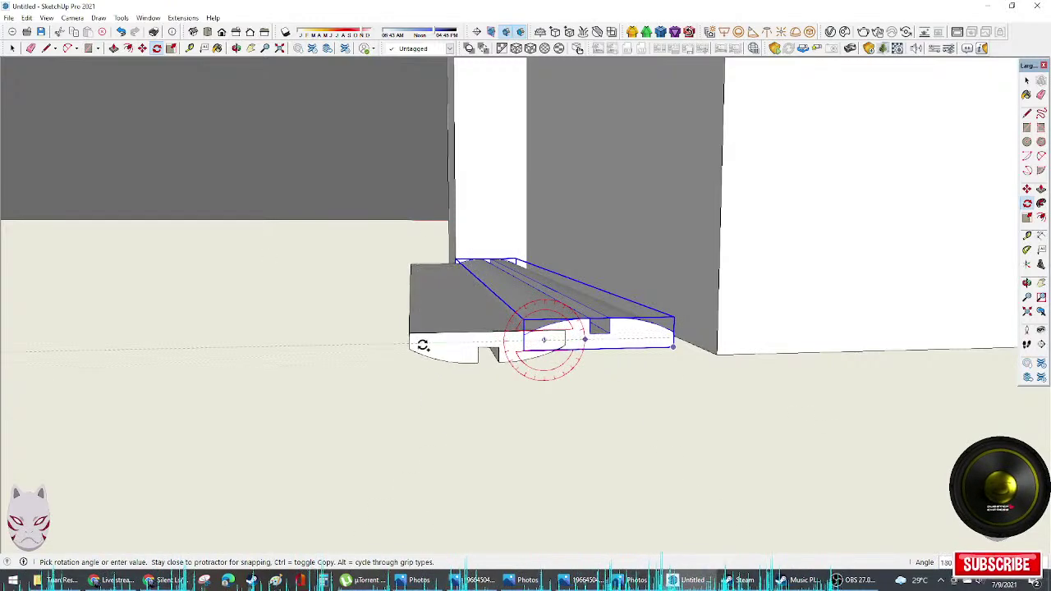
{"action": "left_click", "coordinate": [421, 345]}
{"action": "key", "text": "space"}
{"action": "middle_click_drag", "start_coordinate": [418, 342], "coordinate": [131, 351]}
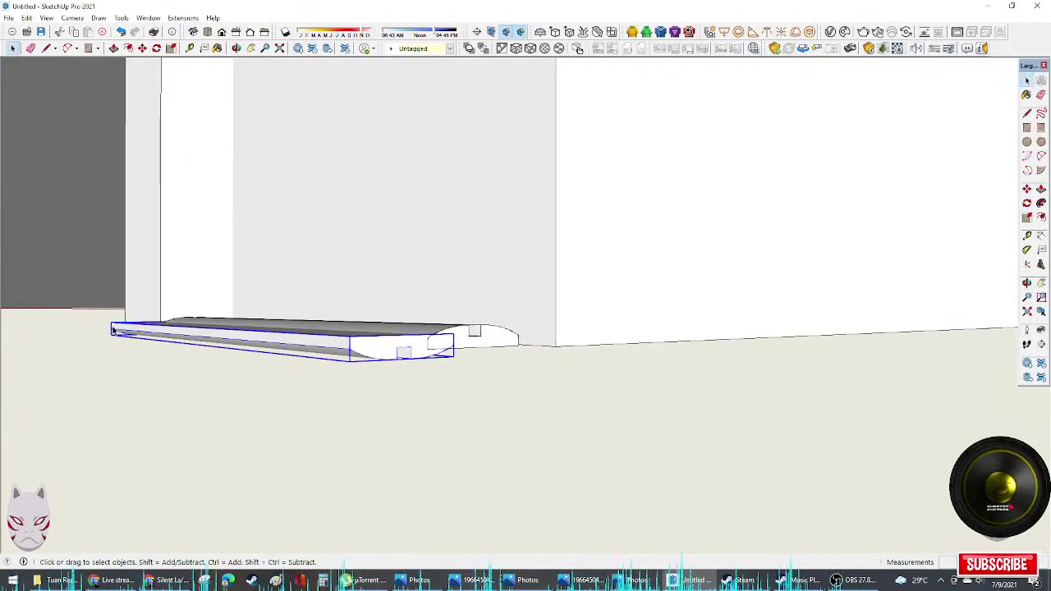
Step: Move the flipped plank copy straight up to the underside of the beam, against the column's corner
{"action": "key", "text": "m"}
{"action": "left_click", "coordinate": [106, 317]}
{"action": "middle_click_drag", "start_coordinate": [126, 265], "coordinate": [145, 230]}
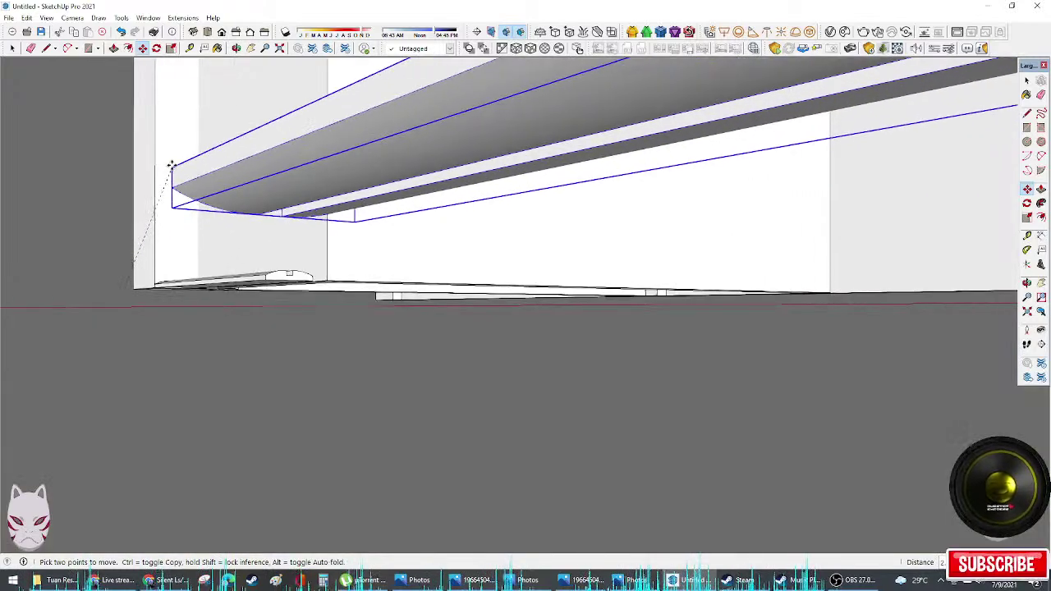
{"action": "middle_click_drag", "start_coordinate": [172, 165], "coordinate": [322, 244], "text": "shift"}
{"action": "left_click", "coordinate": [403, 305]}
{"action": "key", "text": "space"}
{"action": "scroll", "coordinate": [353, 269], "scroll_direction": "up", "scroll_amount": 3}
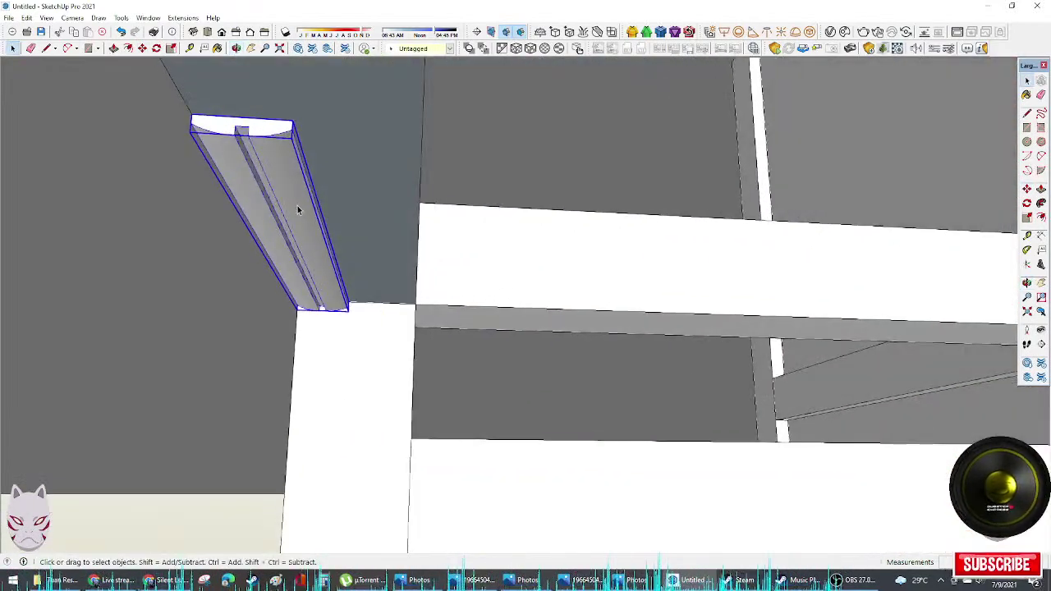
{"action": "key", "text": "s"}
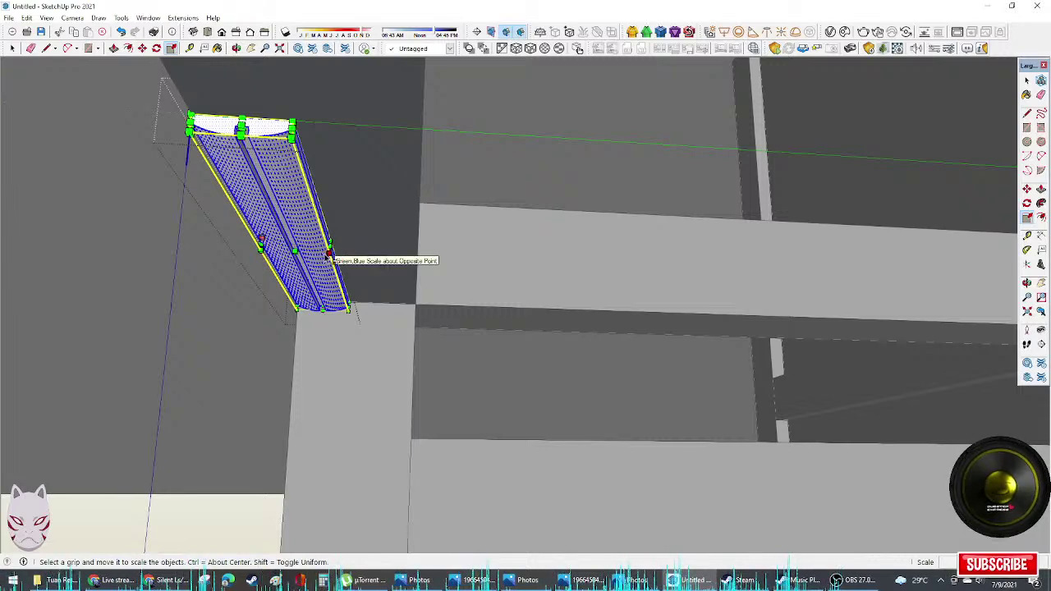
{"action": "mouse_move", "coordinate": [330, 253]}
{"action": "left_mouse_down"}
{"action": "mouse_move", "coordinate": [295, 241]}
{"action": "mouse_move", "coordinate": [322, 247]}
{"action": "left_mouse_up"}
{"action": "scroll", "coordinate": [329, 243], "scroll_direction": "up", "scroll_amount": 2}
{"action": "middle_click_drag", "start_coordinate": [321, 245], "coordinate": [426, 253]}
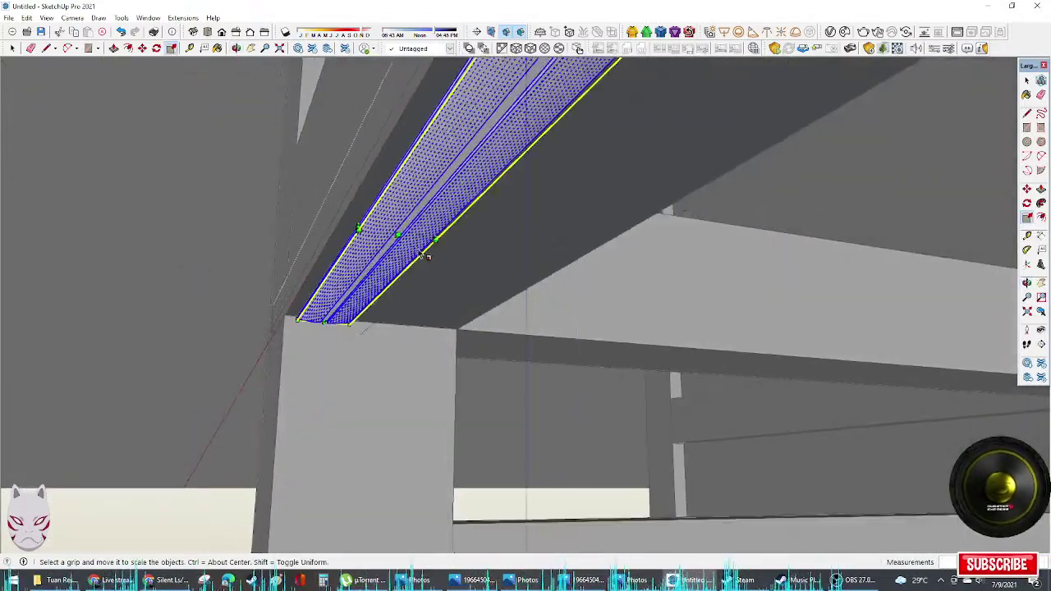
{"action": "scroll", "coordinate": [426, 253], "scroll_direction": "down", "scroll_amount": 2}
{"action": "key", "text": "space"}
{"action": "key", "text": "Escape"}
{"action": "key", "text": "Escape"}
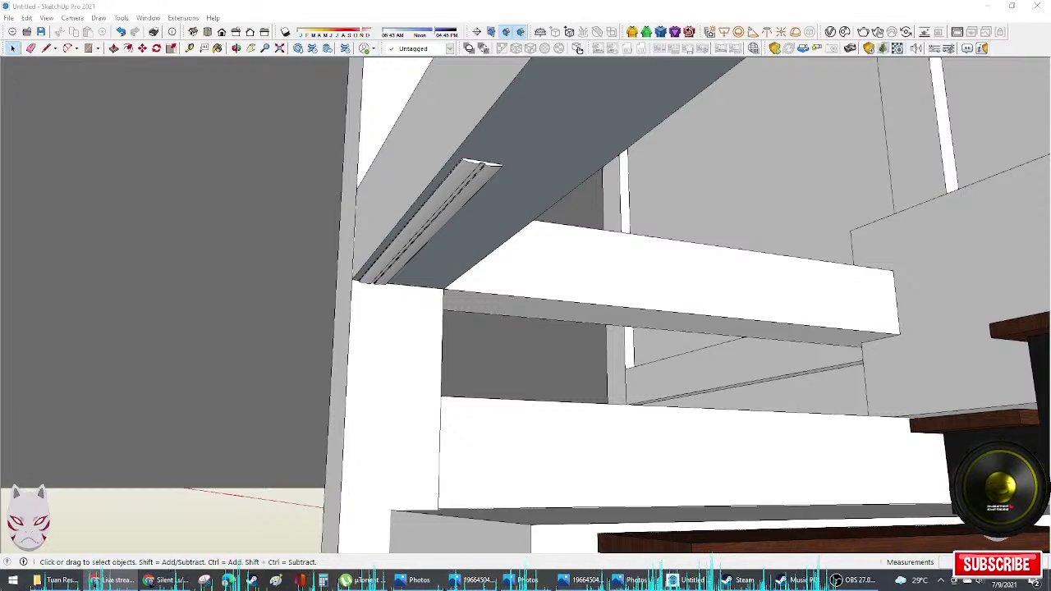
Step: Draw a rectangle over the floor plank's groove, from its corner at the column to the opposite corner at the plank's free end
{"action": "scroll", "coordinate": [451, 289], "scroll_direction": "down", "scroll_amount": 3}
{"action": "middle_click_drag", "start_coordinate": [451, 288], "coordinate": [604, 82]}
{"action": "scroll", "coordinate": [591, 247], "scroll_direction": "up", "scroll_amount": 3}
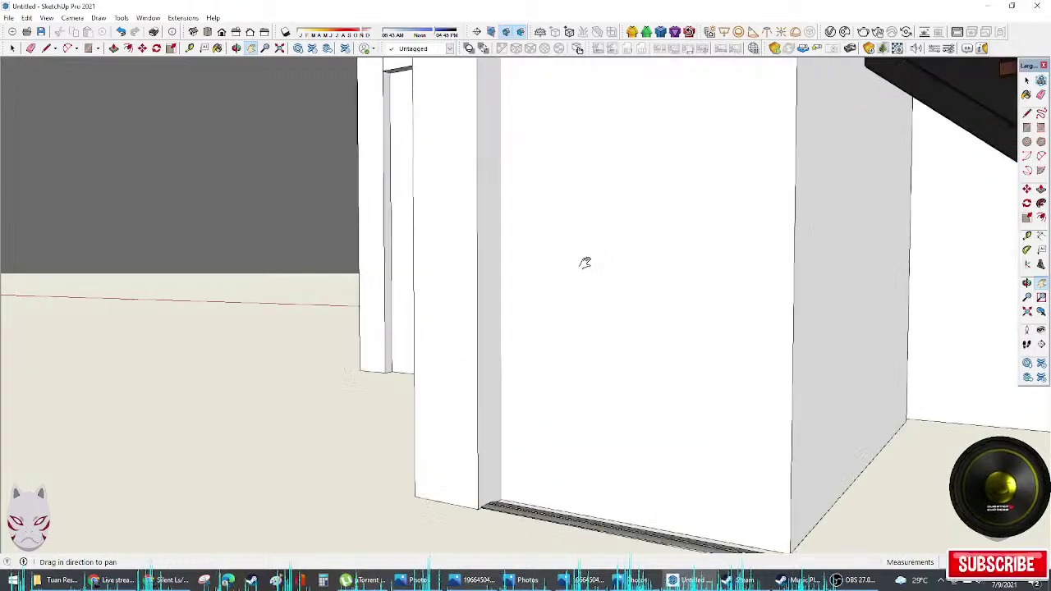
{"action": "middle_click_drag", "start_coordinate": [667, 509], "coordinate": [331, 408], "text": "shift"}
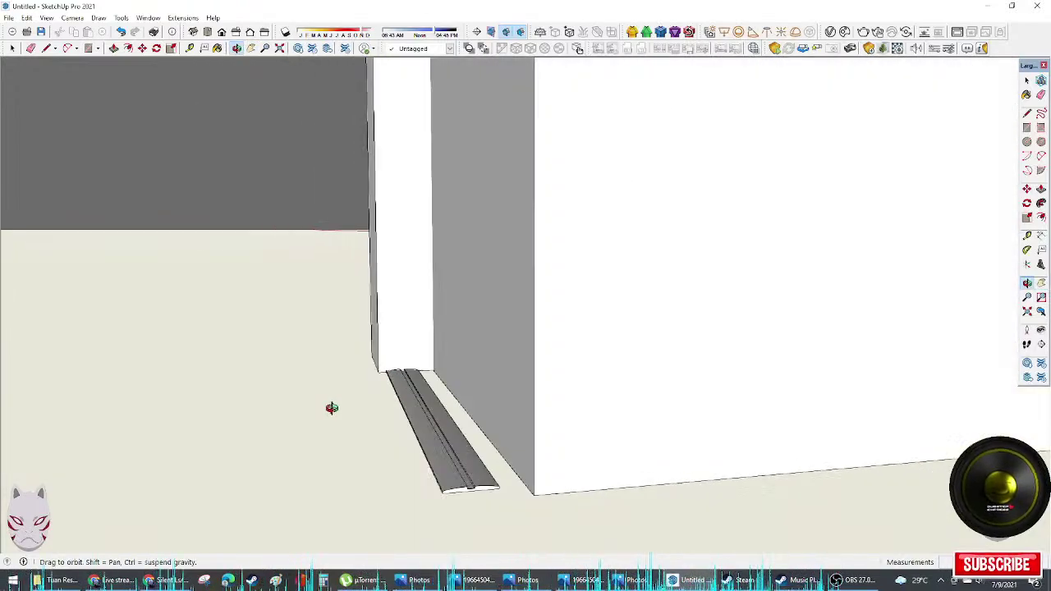
{"action": "scroll", "coordinate": [399, 394], "scroll_direction": "up", "scroll_amount": 3}
{"action": "scroll", "coordinate": [453, 321], "scroll_direction": "up", "scroll_amount": 2}
{"action": "scroll", "coordinate": [452, 321], "scroll_direction": "up", "scroll_amount": 5}
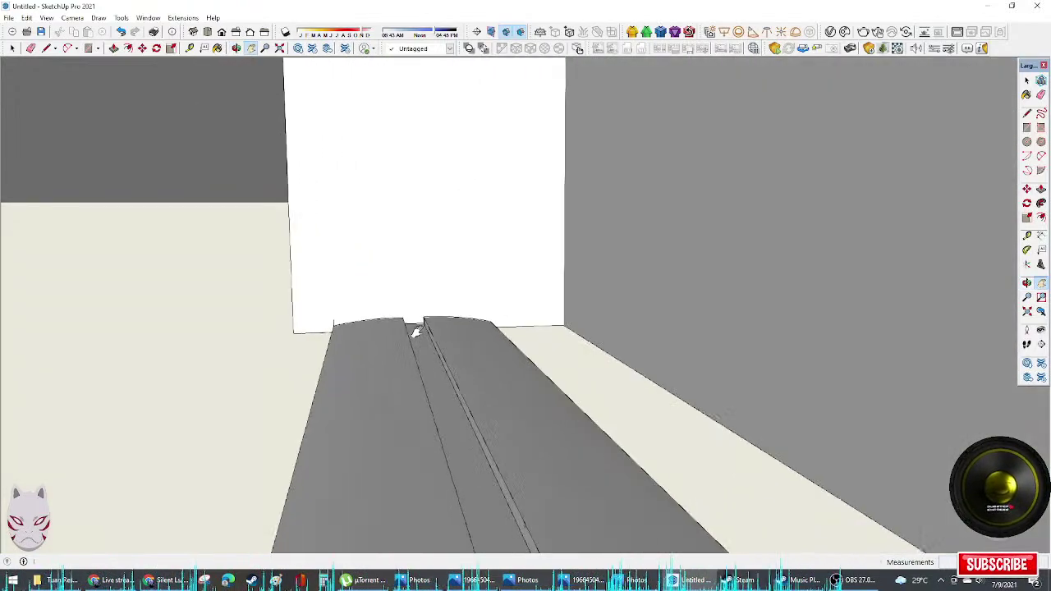
{"action": "key", "text": "r"}
{"action": "left_click", "coordinate": [427, 316]}
{"action": "scroll", "coordinate": [435, 394], "scroll_direction": "down", "scroll_amount": 3}
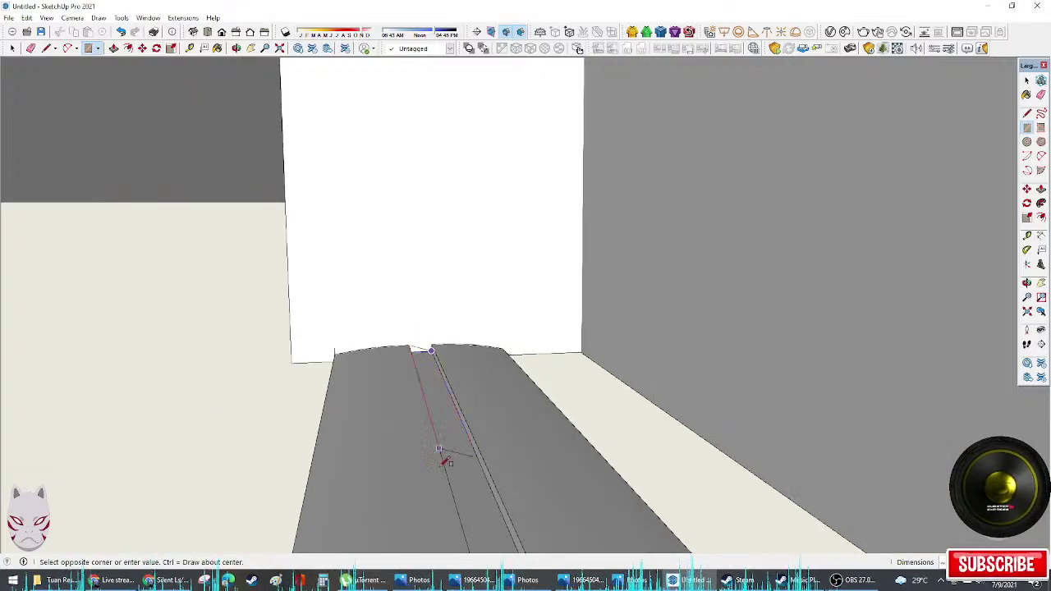
{"action": "middle_click_drag", "start_coordinate": [438, 457], "coordinate": [549, 369]}
{"action": "scroll", "coordinate": [591, 361], "scroll_direction": "down", "scroll_amount": 4}
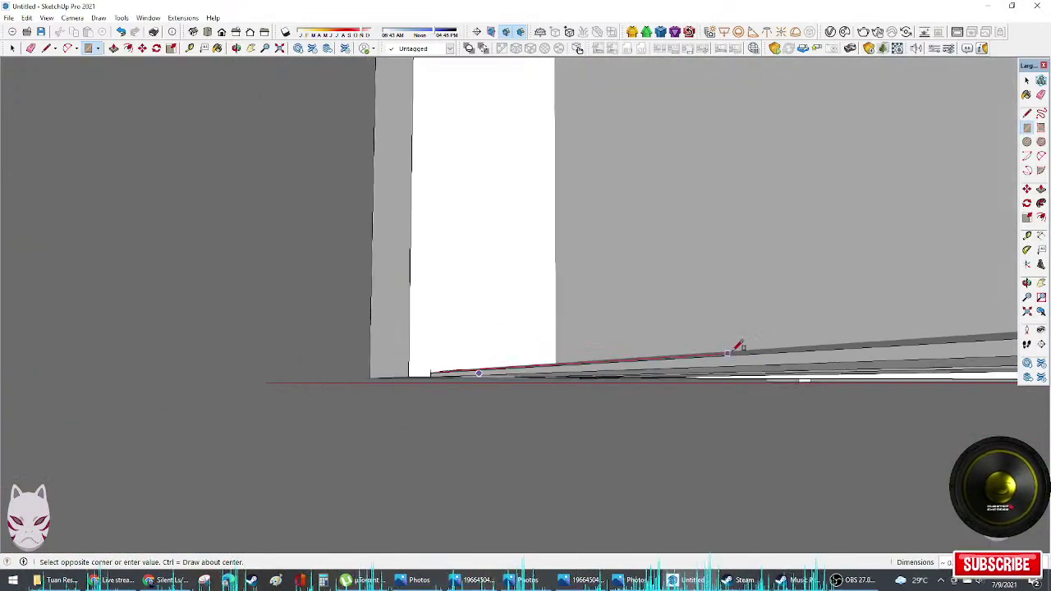
{"action": "middle_click_drag", "start_coordinate": [851, 354], "coordinate": [698, 380]}
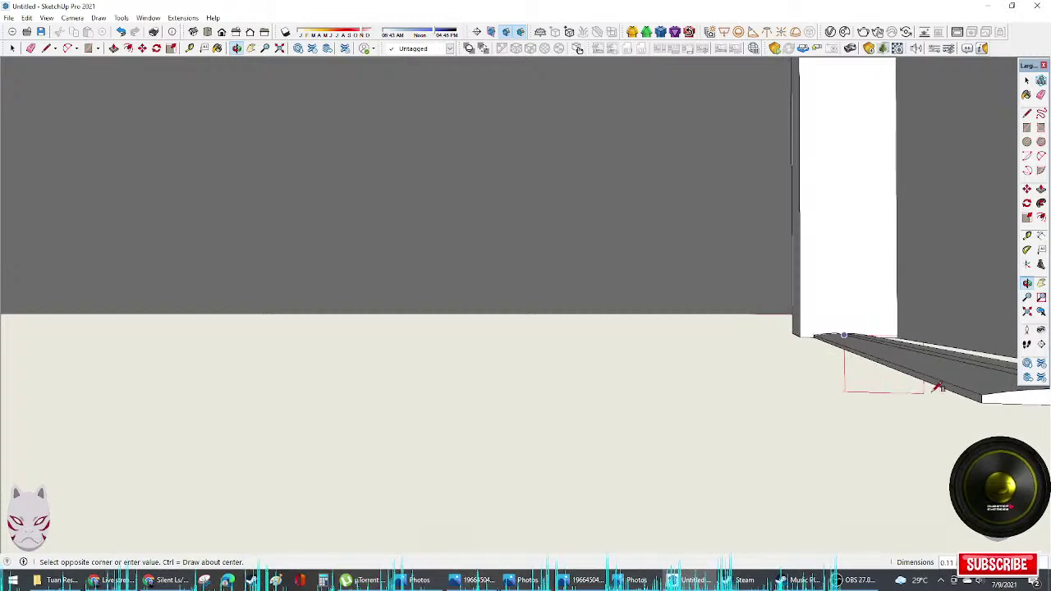
{"action": "middle_click_drag", "start_coordinate": [956, 394], "coordinate": [1034, 427]}
{"action": "middle_click_drag", "start_coordinate": [910, 361], "coordinate": [1018, 378]}
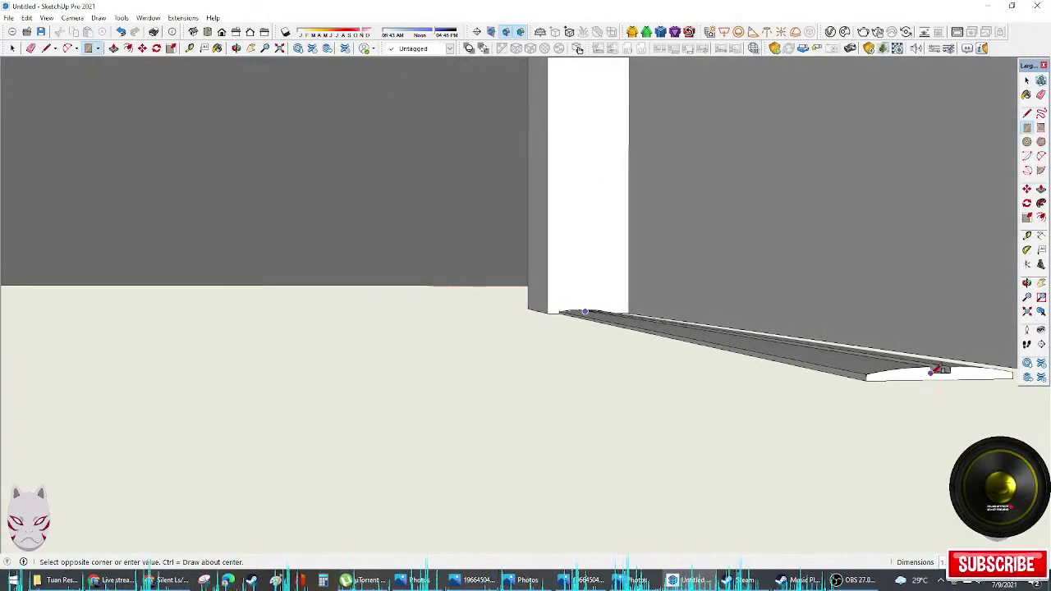
{"action": "middle_click_drag", "start_coordinate": [944, 371], "coordinate": [941, 403]}
Step: Push/Pull the groove rectangle upward to the plank under the beam, forming a thin vertical panel
{"action": "key", "text": "p"}
{"action": "left_click_drag", "start_coordinate": [947, 380], "coordinate": [951, 251]}
{"action": "middle_click_drag", "start_coordinate": [951, 252], "coordinate": [931, 177]}
{"action": "middle_click_drag", "start_coordinate": [913, 206], "coordinate": [651, 479], "text": "shift"}
{"action": "key", "text": "p"}
{"action": "middle_click_drag", "start_coordinate": [704, 433], "coordinate": [829, 124]}
{"action": "scroll", "coordinate": [829, 124], "scroll_direction": "up", "scroll_amount": 5}
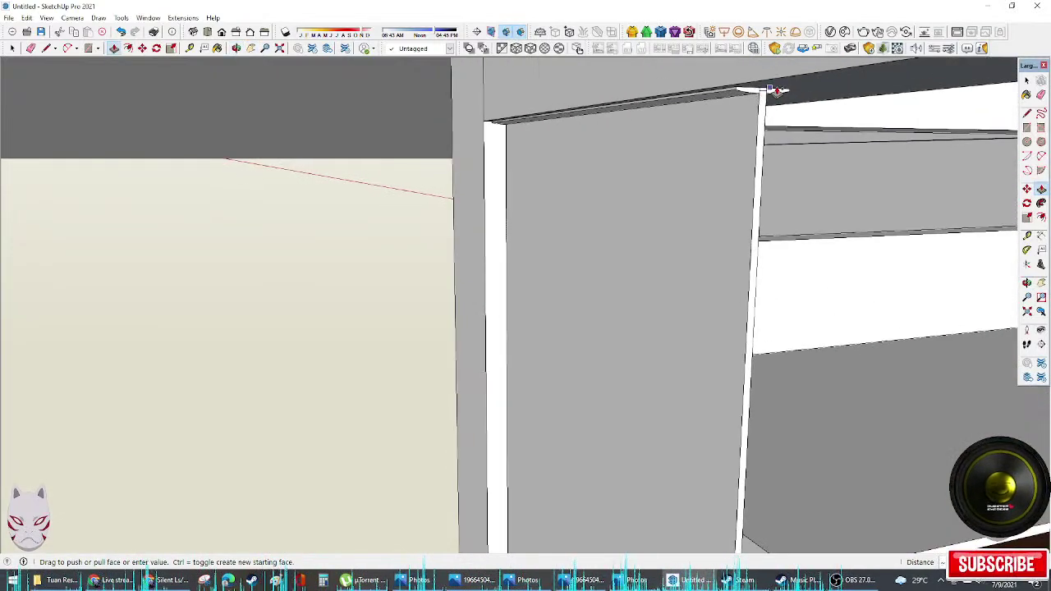
{"action": "scroll", "coordinate": [770, 92], "scroll_direction": "up", "scroll_amount": 2}
{"action": "left_click", "coordinate": [760, 96]}
{"action": "scroll", "coordinate": [722, 164], "scroll_direction": "down", "scroll_amount": 2}
Step: Select the whole vertical panel and paint it with a translucent gray glass material
{"action": "key", "text": "space"}
{"action": "double_click", "coordinate": [703, 189]}
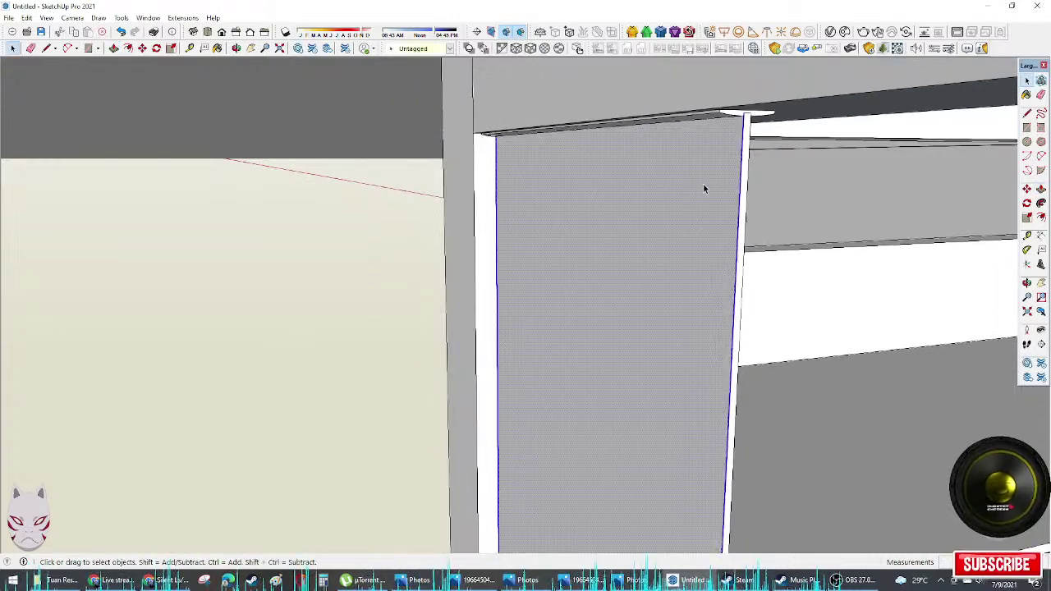
{"action": "left_click", "coordinate": [702, 189]}
{"action": "key", "text": "b"}
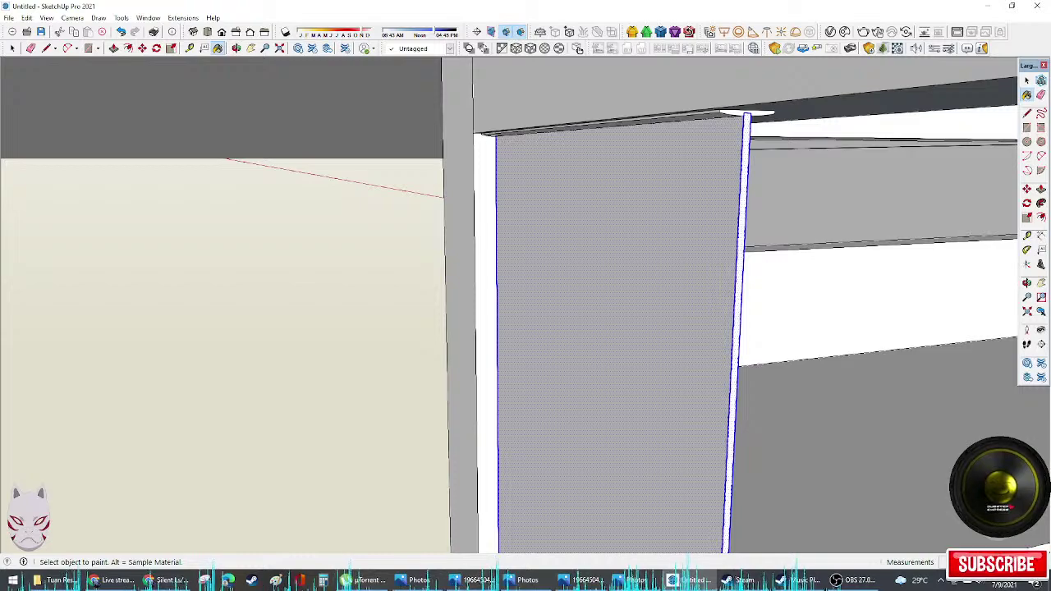
{"action": "left_click", "coordinate": [619, 294]}
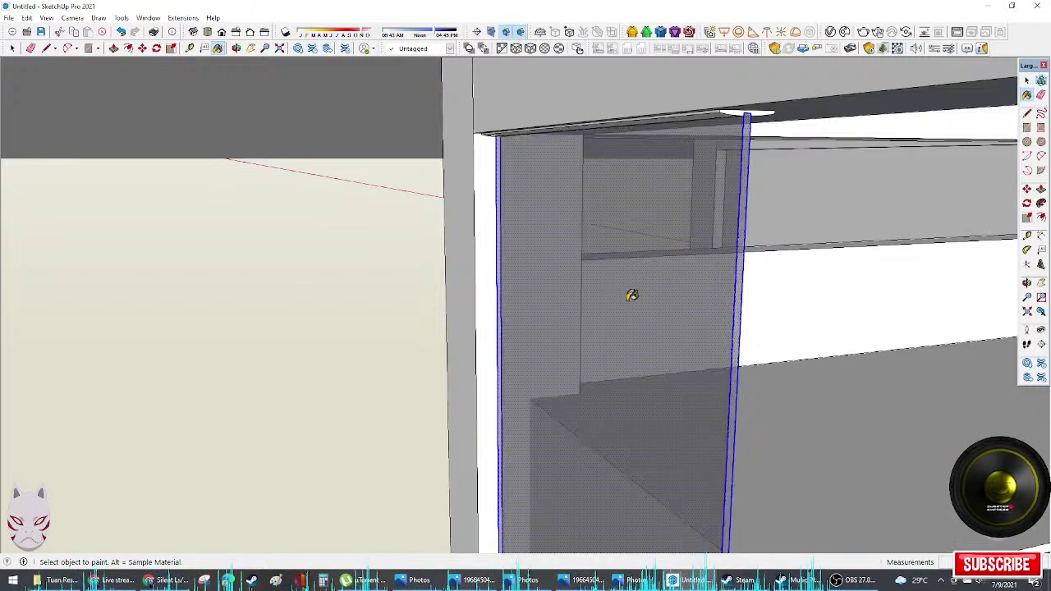
{"action": "mouse_move", "coordinate": [689, 285]}
{"action": "middle_mouse_down"}
{"action": "mouse_move", "coordinate": [898, 169]}
{"action": "mouse_move", "coordinate": [801, 104]}
{"action": "mouse_move", "coordinate": [605, 170]}
{"action": "mouse_move", "coordinate": [621, 216]}
{"action": "mouse_move", "coordinate": [845, 300]}
{"action": "mouse_move", "coordinate": [906, 450]}
{"action": "mouse_move", "coordinate": [627, 237]}
{"action": "mouse_move", "coordinate": [582, 265]}
{"action": "middle_mouse_up"}
{"action": "key", "text": "space"}
{"action": "scroll", "coordinate": [582, 265], "scroll_direction": "down", "scroll_amount": 2}
{"action": "middle_click_drag", "start_coordinate": [547, 394], "coordinate": [577, 241], "text": "shift"}
{"action": "scroll", "coordinate": [572, 396], "scroll_direction": "up", "scroll_amount": 3}
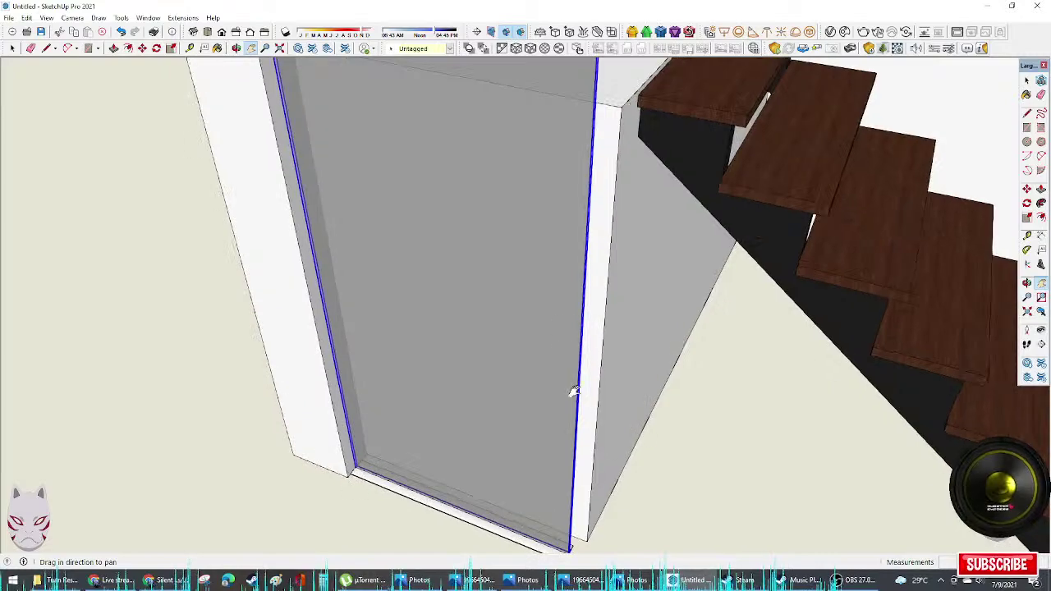
{"action": "middle_click_drag", "start_coordinate": [572, 365], "coordinate": [563, 430]}
{"action": "key", "text": "s"}
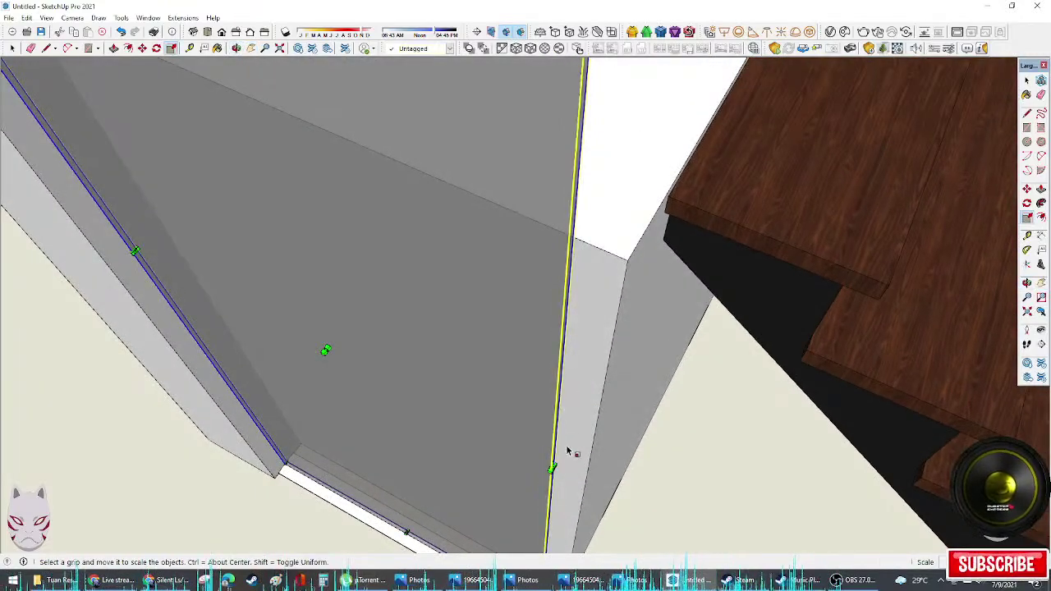
{"action": "scroll", "coordinate": [573, 431], "scroll_direction": "down", "scroll_amount": 2}
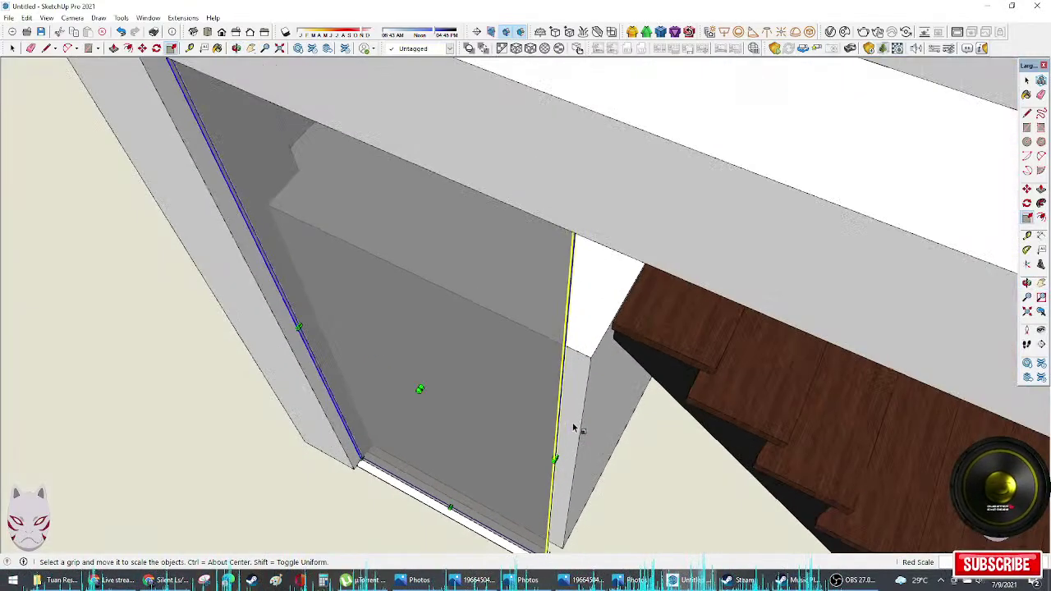
{"action": "middle_click_drag", "start_coordinate": [570, 418], "coordinate": [645, 434]}
{"action": "key", "text": "space"}
{"action": "left_click", "coordinate": [658, 485]}
Step: Select the glass panel with its upper and lower grooved planks and make them one component with the default settings
{"action": "middle_click_drag", "start_coordinate": [659, 485], "coordinate": [515, 271]}
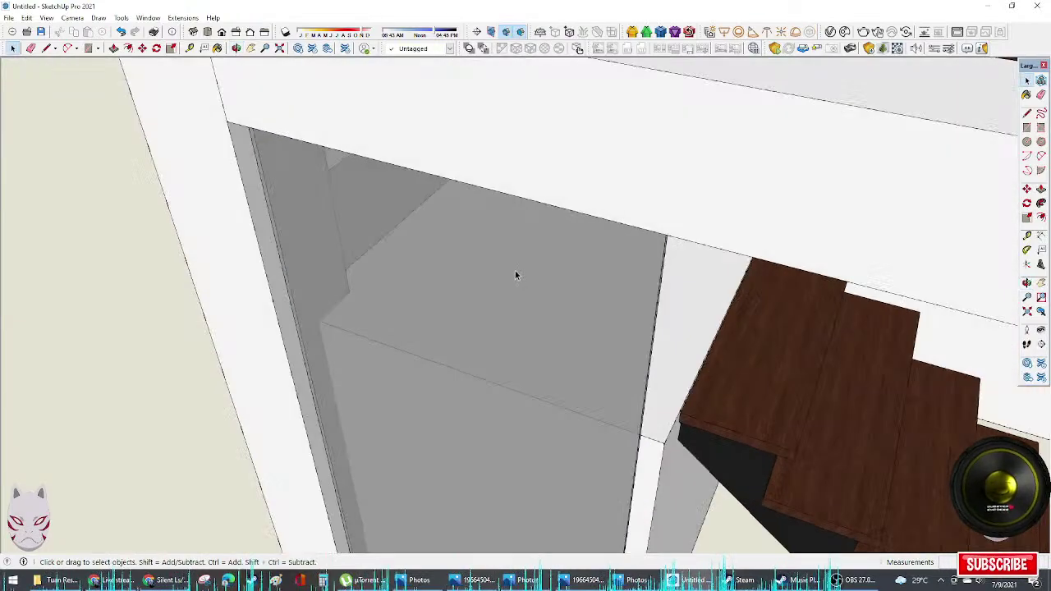
{"action": "scroll", "coordinate": [517, 246], "scroll_direction": "down", "scroll_amount": 3}
{"action": "scroll", "coordinate": [492, 181], "scroll_direction": "up", "scroll_amount": 3}
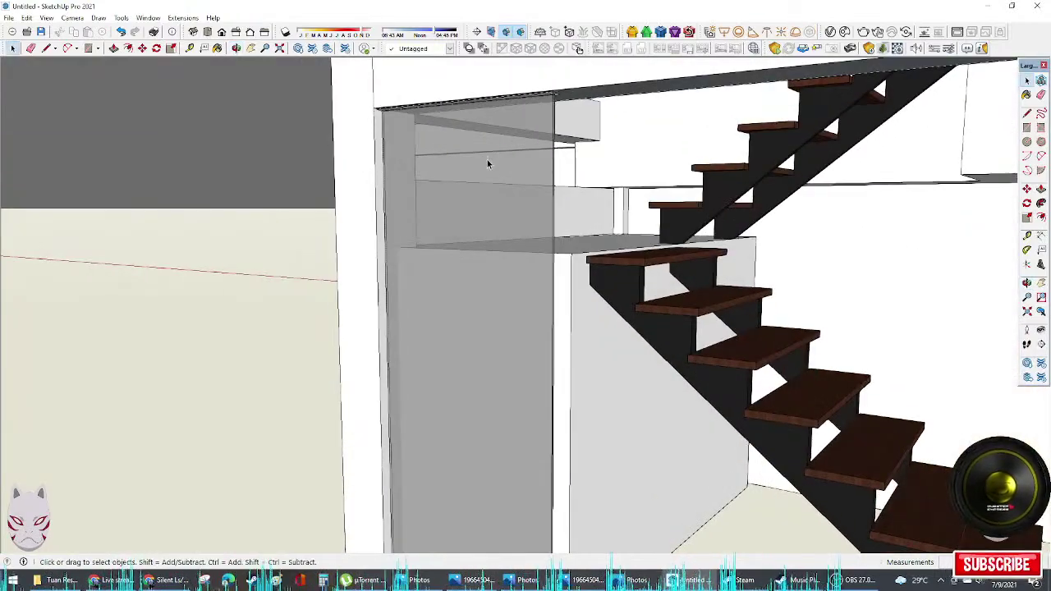
{"action": "left_click", "coordinate": [548, 109]}
{"action": "left_click", "coordinate": [544, 95], "text": "shift"}
{"action": "middle_click_drag", "start_coordinate": [567, 358], "coordinate": [583, 28], "text": "shift"}
{"action": "right_click", "coordinate": [556, 366]}
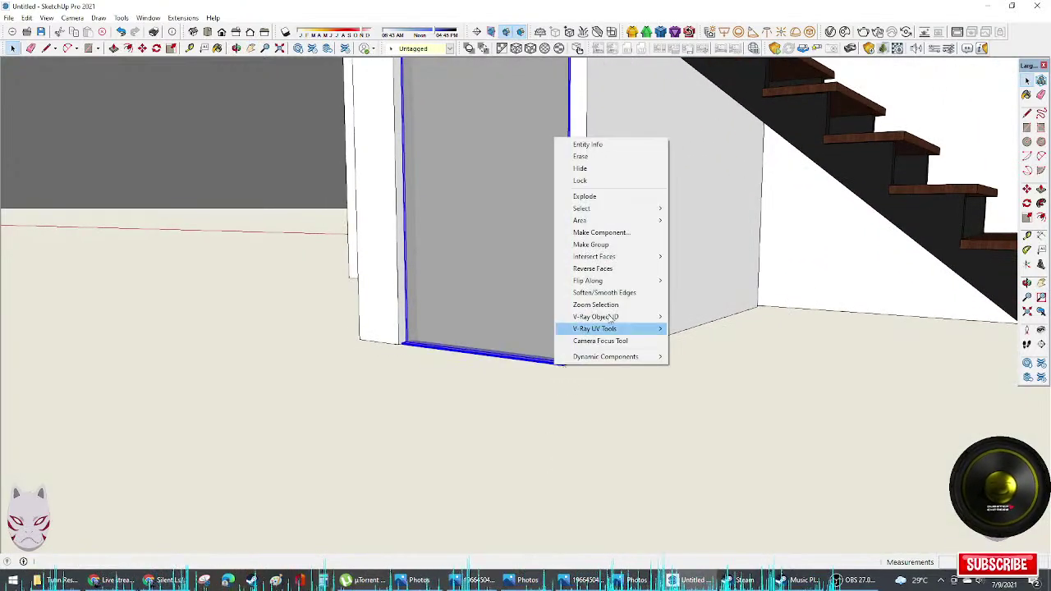
{"action": "left_click", "coordinate": [621, 237]}
{"action": "left_click", "coordinate": [537, 402]}
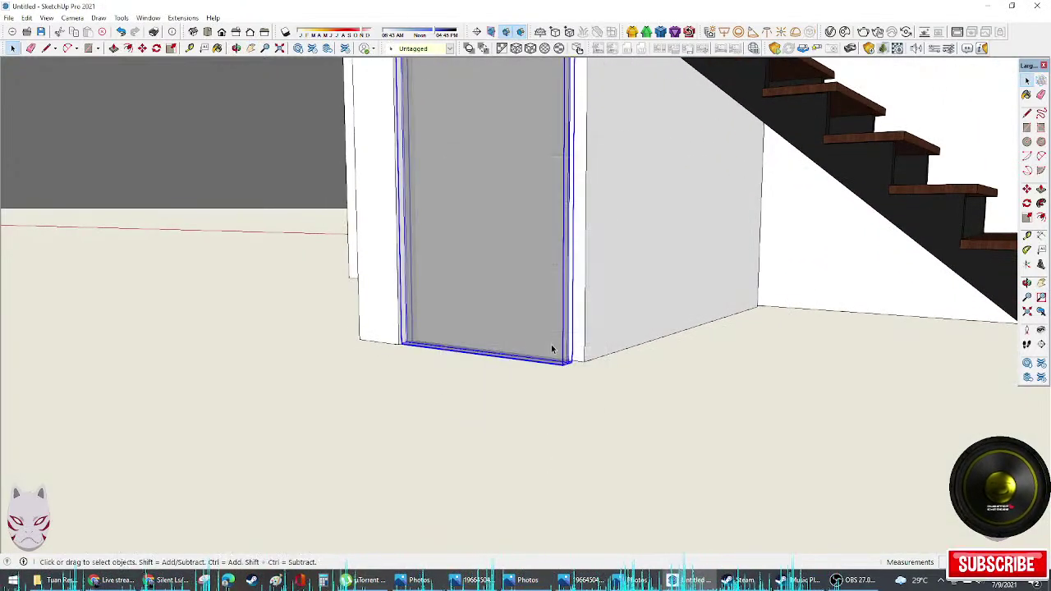
Step: Copy the glass panel component 1.20 m along the beam, corner to corner, and array the copy 5x
{"action": "middle_click_drag", "start_coordinate": [553, 353], "coordinate": [420, 176]}
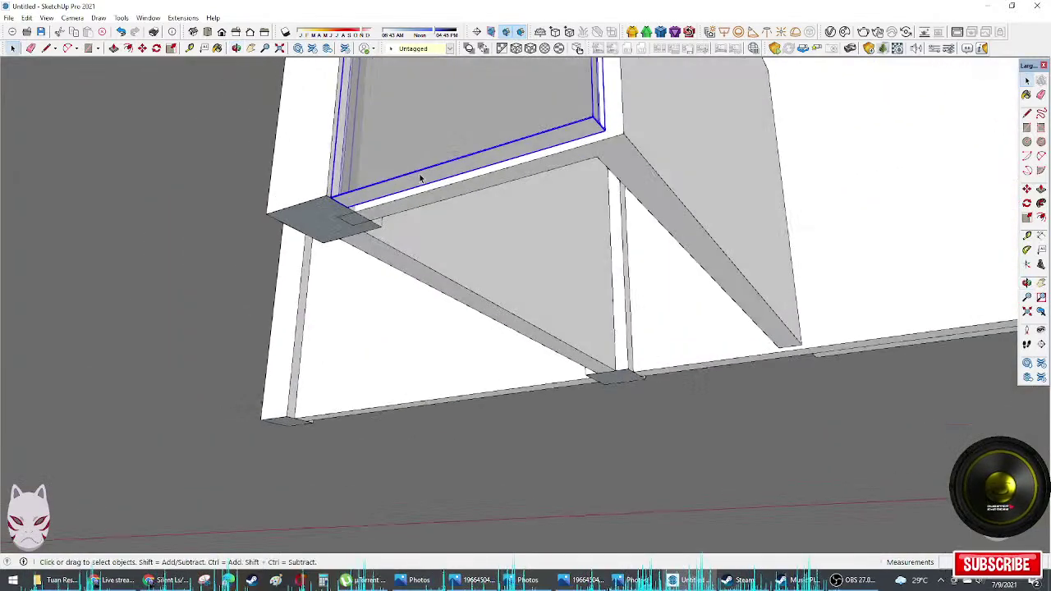
{"action": "key", "text": "m"}
{"action": "left_click", "coordinate": [318, 198]}
{"action": "key", "text": "ctrl"}
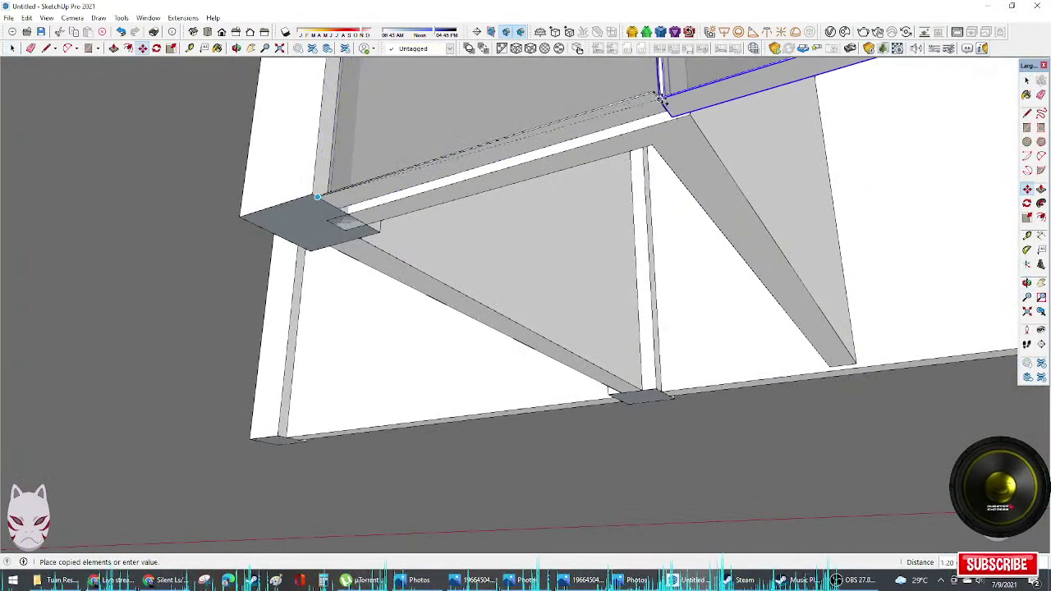
{"action": "left_click", "coordinate": [652, 94]}
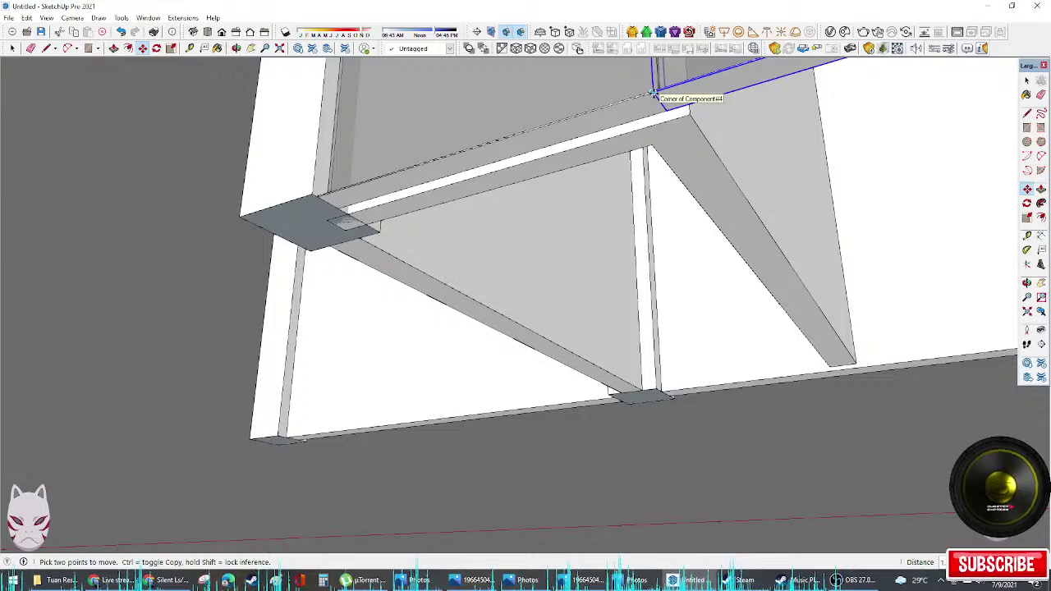
{"action": "key", "text": "ctrl+z"}
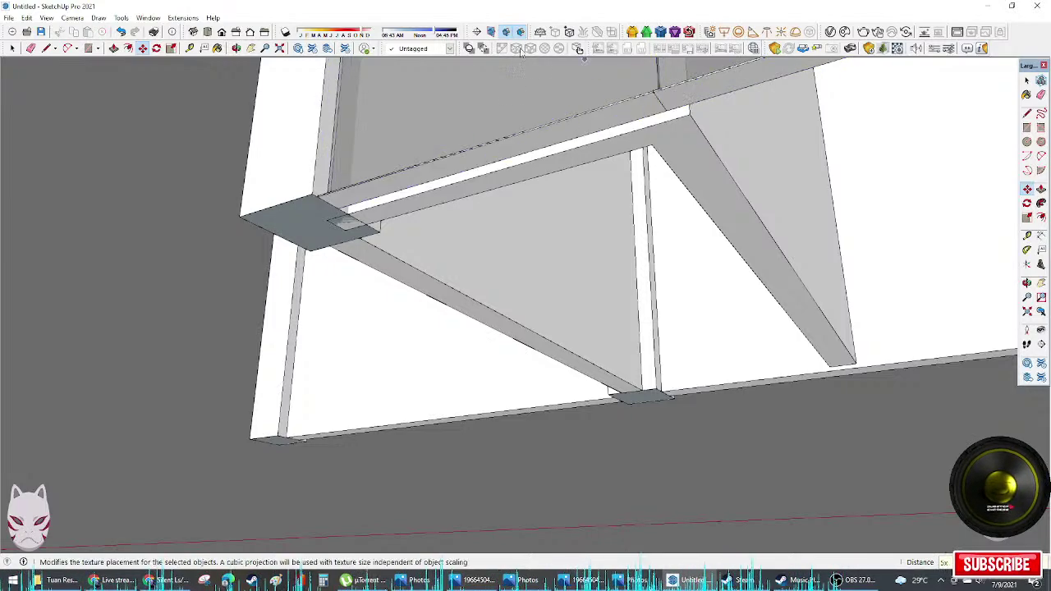
Step: Delete the surplus glass panels at the far end of the row, keeping the first four beside the staircase
{"action": "middle_click_drag", "start_coordinate": [521, 82], "coordinate": [569, 231]}
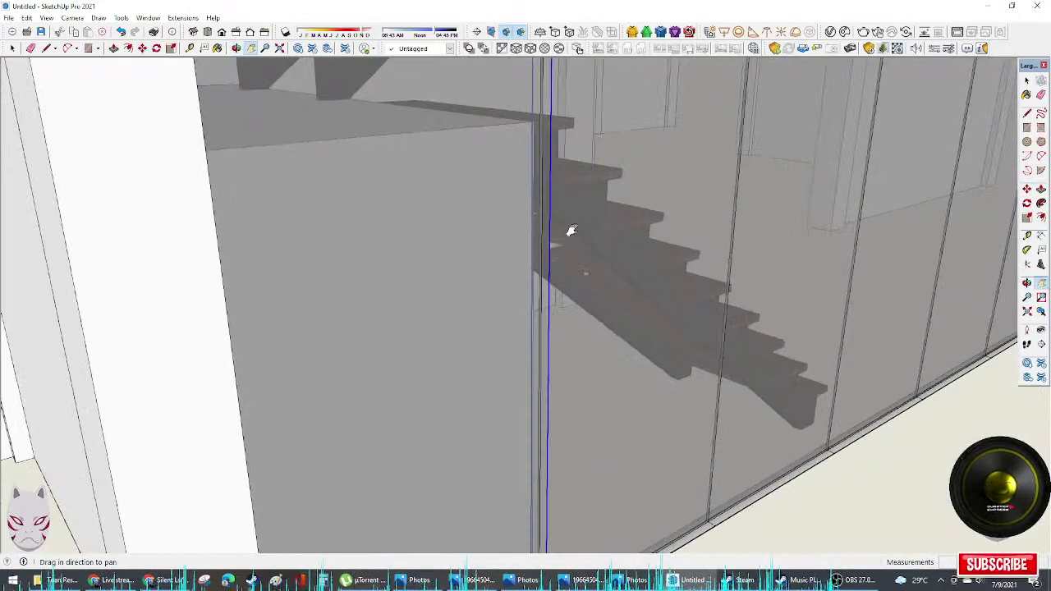
{"action": "scroll", "coordinate": [570, 231], "scroll_direction": "down", "scroll_amount": 3}
{"action": "middle_click_drag", "start_coordinate": [751, 265], "coordinate": [604, 276], "text": "shift"}
{"action": "scroll", "coordinate": [673, 287], "scroll_direction": "down", "scroll_amount": 3}
{"action": "key", "text": "space"}
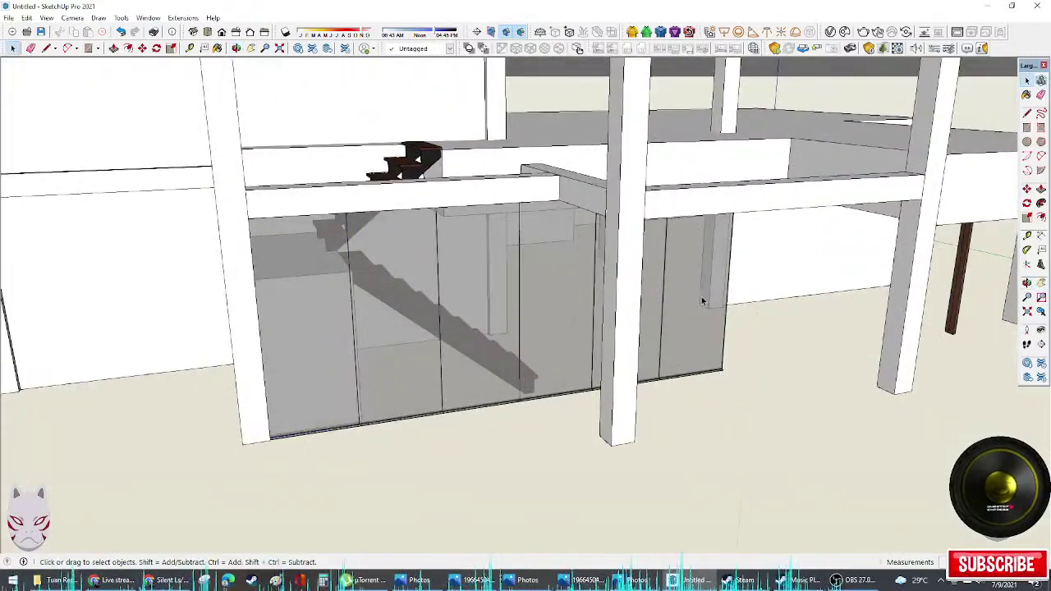
{"action": "left_click", "coordinate": [703, 304]}
{"action": "key", "text": "Delete"}
{"action": "middle_click_drag", "start_coordinate": [668, 356], "coordinate": [572, 294]}
{"action": "scroll", "coordinate": [573, 294], "scroll_direction": "up", "scroll_amount": 2}
{"action": "middle_click_drag", "start_coordinate": [500, 282], "coordinate": [584, 369]}
{"action": "left_click", "coordinate": [596, 380]}
{"action": "middle_click_drag", "start_coordinate": [636, 425], "coordinate": [509, 340]}
{"action": "key", "text": "Delete"}
{"action": "left_click", "coordinate": [466, 350]}
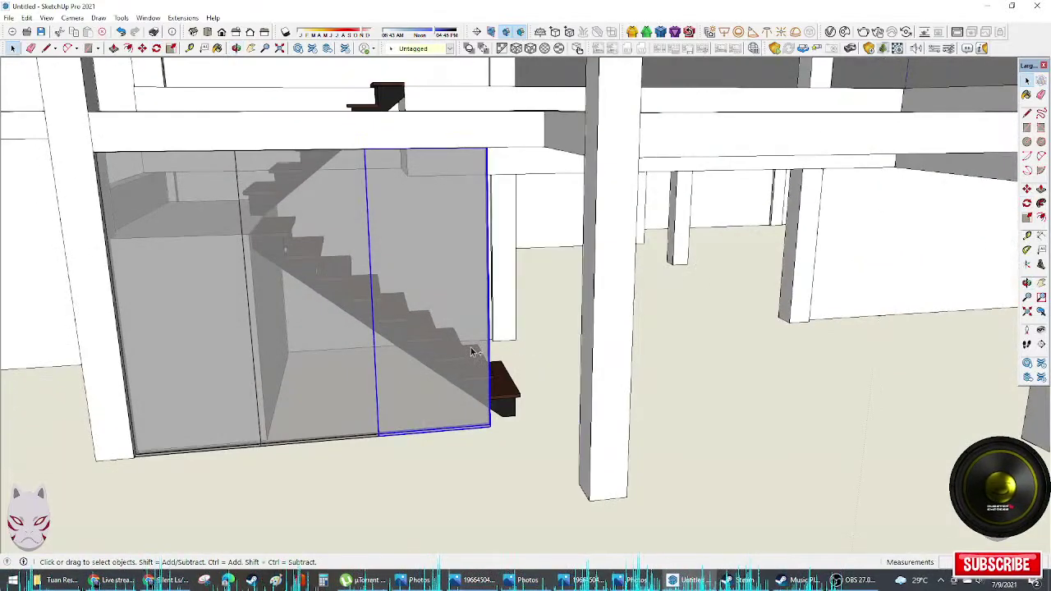
{"action": "key", "text": "ctrl+z"}
Step: Select the last three glass panels and scale them together along the row to end at the beam's corner
{"action": "left_click", "coordinate": [417, 318], "text": "shift"}
{"action": "left_click", "coordinate": [294, 341], "text": "shift"}
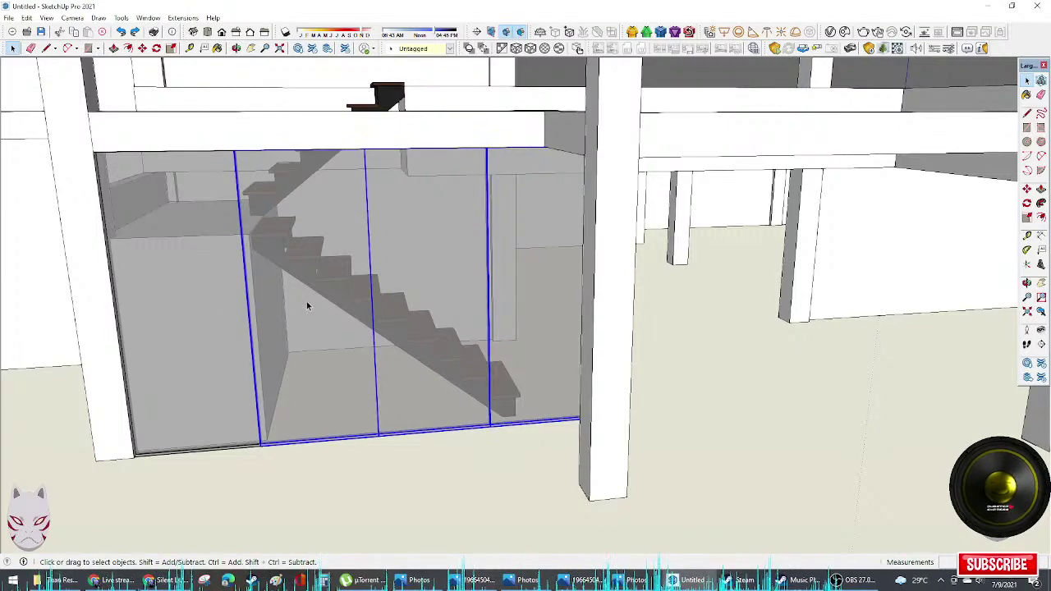
{"action": "middle_click_drag", "start_coordinate": [307, 305], "coordinate": [630, 302]}
{"action": "key", "text": "s"}
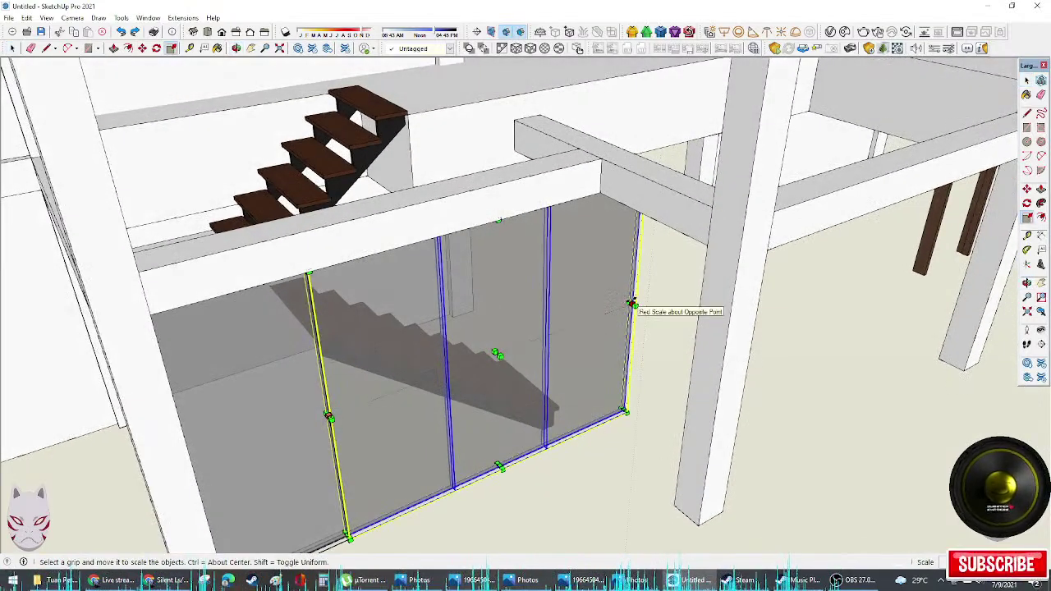
{"action": "left_click", "coordinate": [631, 303]}
{"action": "middle_click_drag", "start_coordinate": [608, 184], "coordinate": [543, 154]}
{"action": "scroll", "coordinate": [534, 147], "scroll_direction": "up", "scroll_amount": 6}
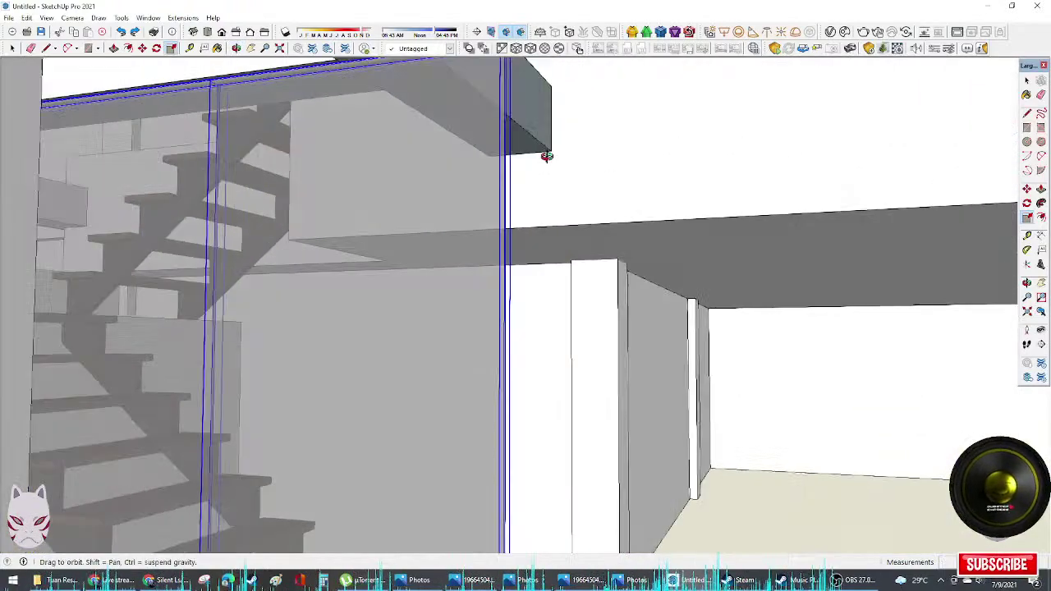
{"action": "key", "text": "k"}
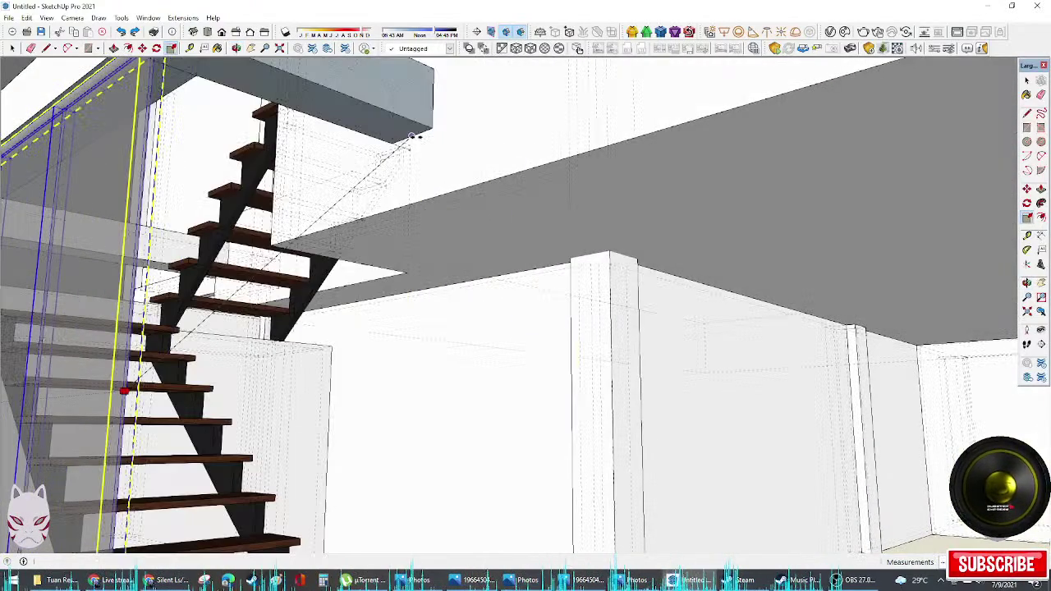
{"action": "left_click_drag", "start_coordinate": [411, 137], "coordinate": [415, 139]}
{"action": "middle_click_drag", "start_coordinate": [424, 152], "coordinate": [862, 415]}
{"action": "key", "text": "space"}
{"action": "left_click", "coordinate": [878, 482]}
{"action": "middle_click_drag", "start_coordinate": [878, 481], "coordinate": [623, 285]}
{"action": "scroll", "coordinate": [621, 284], "scroll_direction": "down", "scroll_amount": 5}
{"action": "middle_click_drag", "start_coordinate": [649, 320], "coordinate": [569, 326]}
{"action": "scroll", "coordinate": [594, 387], "scroll_direction": "up", "scroll_amount": 4}
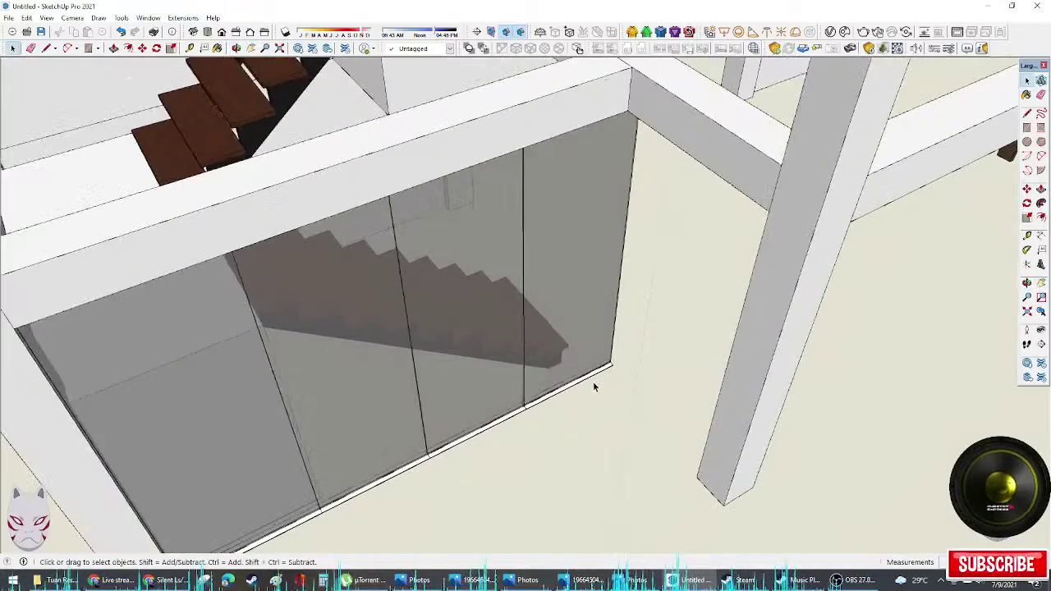
Step: Rotate a copy of the end glass panel so it stands perpendicular to the row beneath the beam corner
{"action": "left_click", "coordinate": [586, 383]}
{"action": "key", "text": "q"}
{"action": "left_click", "coordinate": [591, 394]}
{"action": "left_click", "coordinate": [618, 381]}
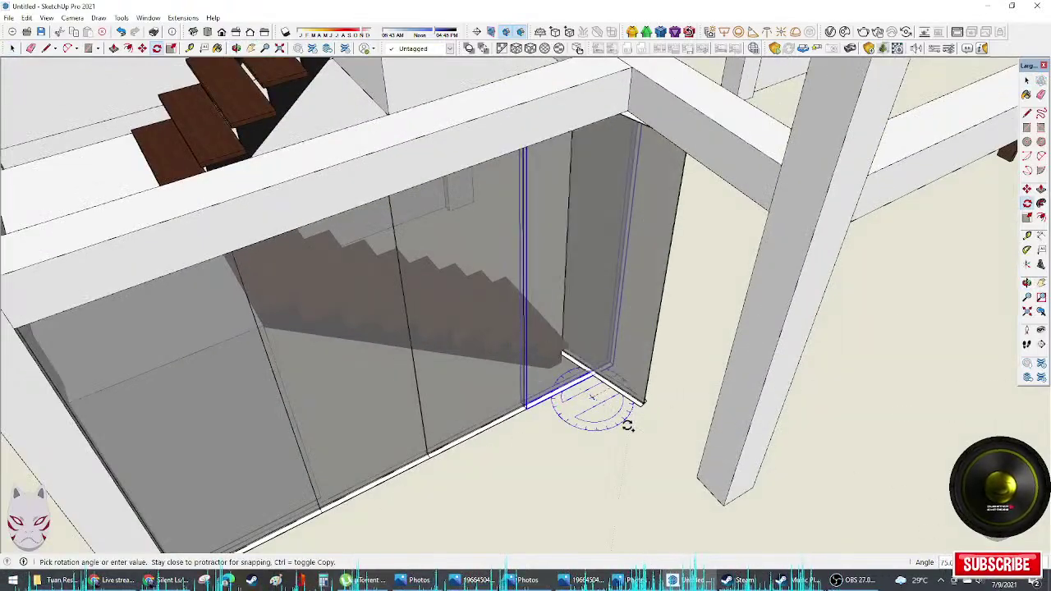
{"action": "left_click", "coordinate": [626, 441]}
Step: Move the perpendicular glass panel by its lower corner so it stands against the nearby column
{"action": "middle_click_drag", "start_coordinate": [608, 435], "coordinate": [317, 394]}
{"action": "key", "text": "space"}
{"action": "scroll", "coordinate": [569, 403], "scroll_direction": "up", "scroll_amount": 4}
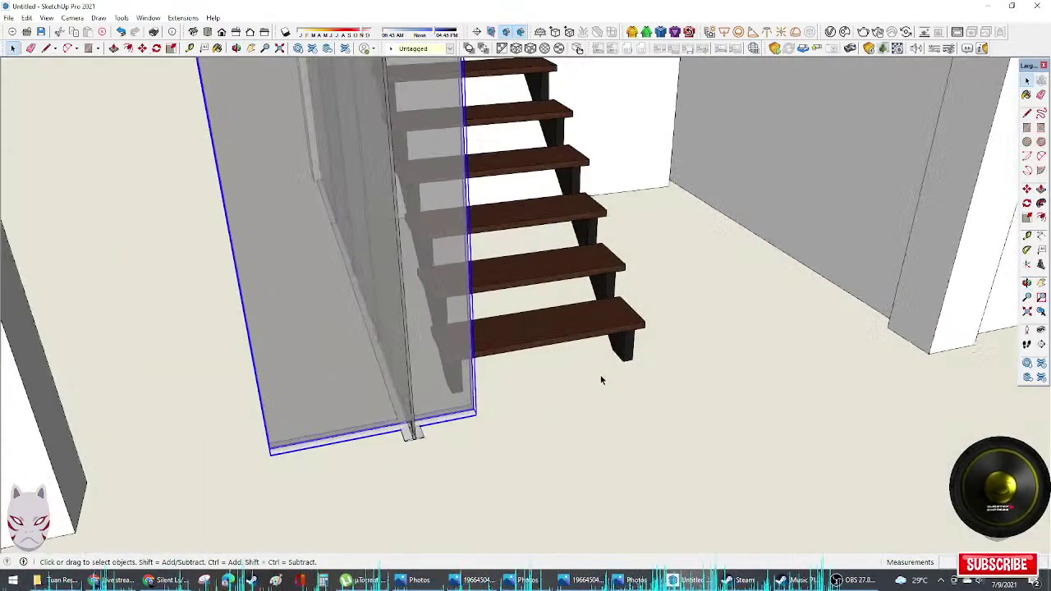
{"action": "middle_click_drag", "start_coordinate": [545, 377], "coordinate": [419, 441]}
{"action": "middle_click_drag", "start_coordinate": [326, 447], "coordinate": [772, 359], "text": "shift"}
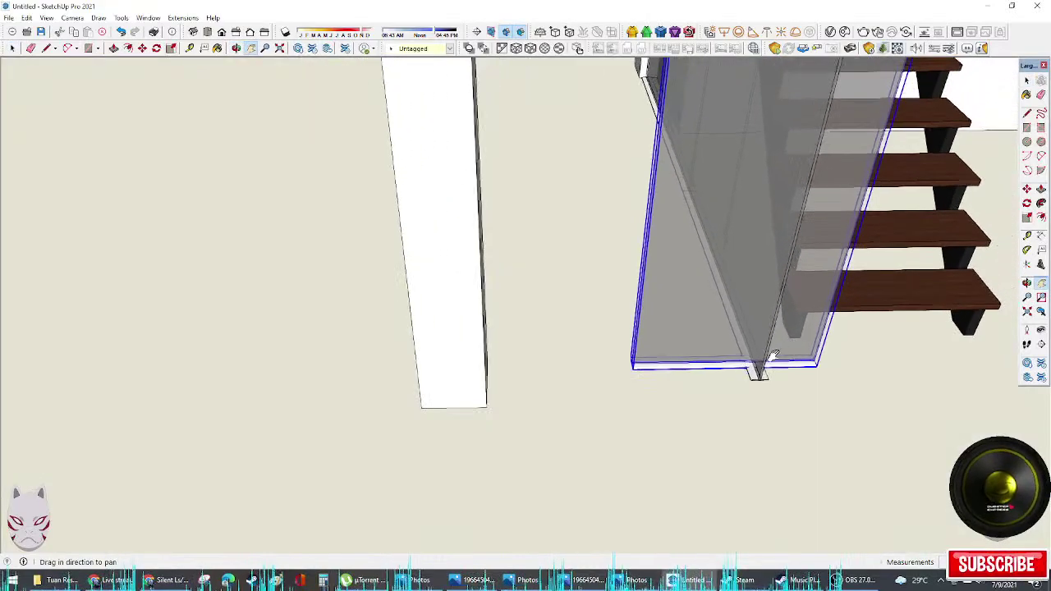
{"action": "scroll", "coordinate": [702, 358], "scroll_direction": "up", "scroll_amount": 3}
{"action": "middle_click_drag", "start_coordinate": [702, 358], "coordinate": [579, 238], "text": "shift"}
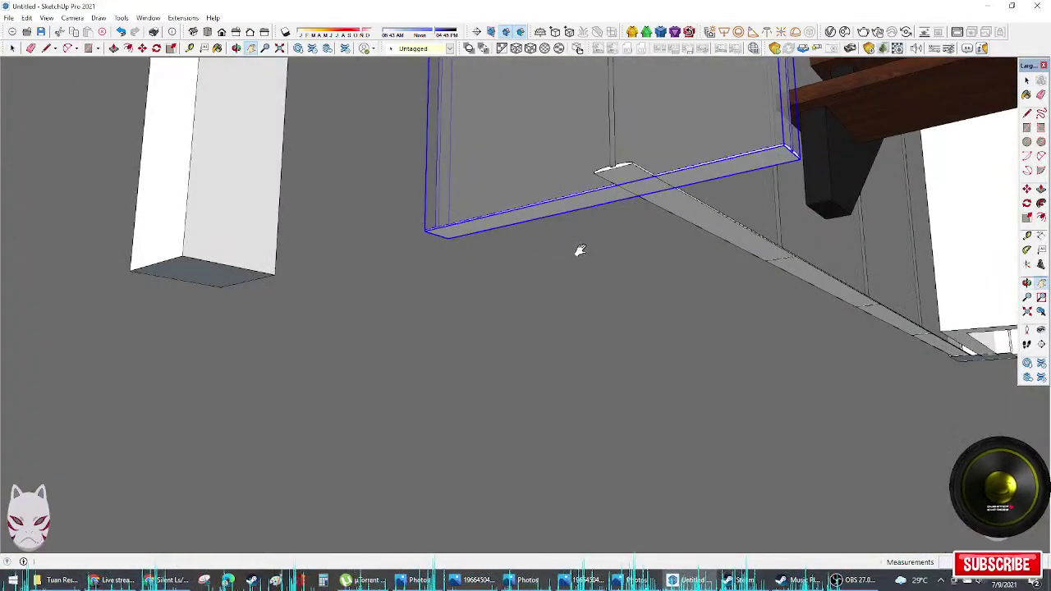
{"action": "key", "text": "m"}
{"action": "left_click", "coordinate": [434, 234]}
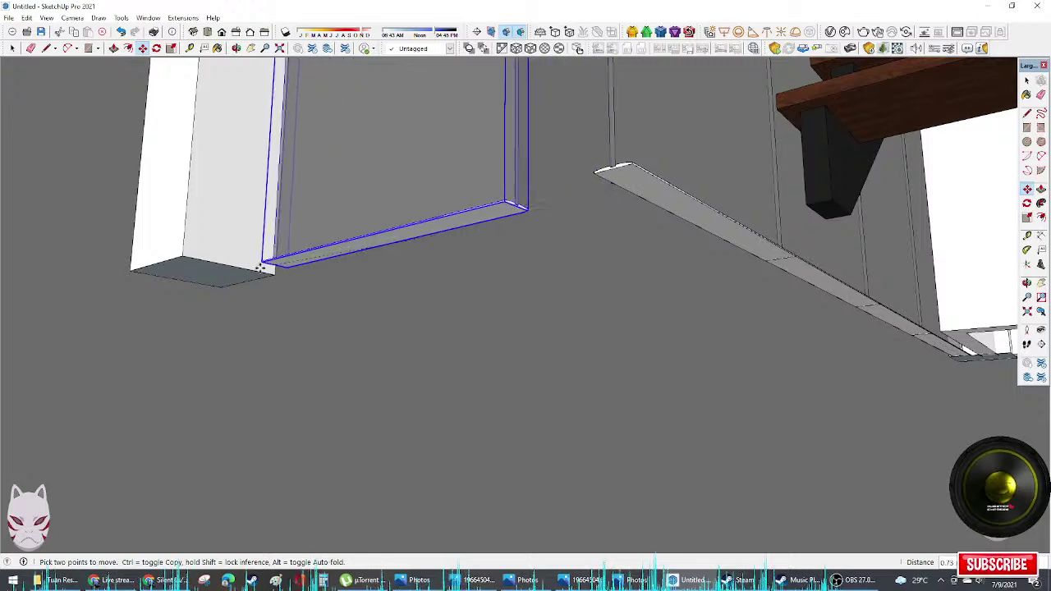
Step: Copy the perpendicular glass panel corner to corner so the copy continues from the column towards the staircase
{"action": "middle_click_drag", "start_coordinate": [353, 239], "coordinate": [472, 152]}
{"action": "key", "text": "ctrl"}
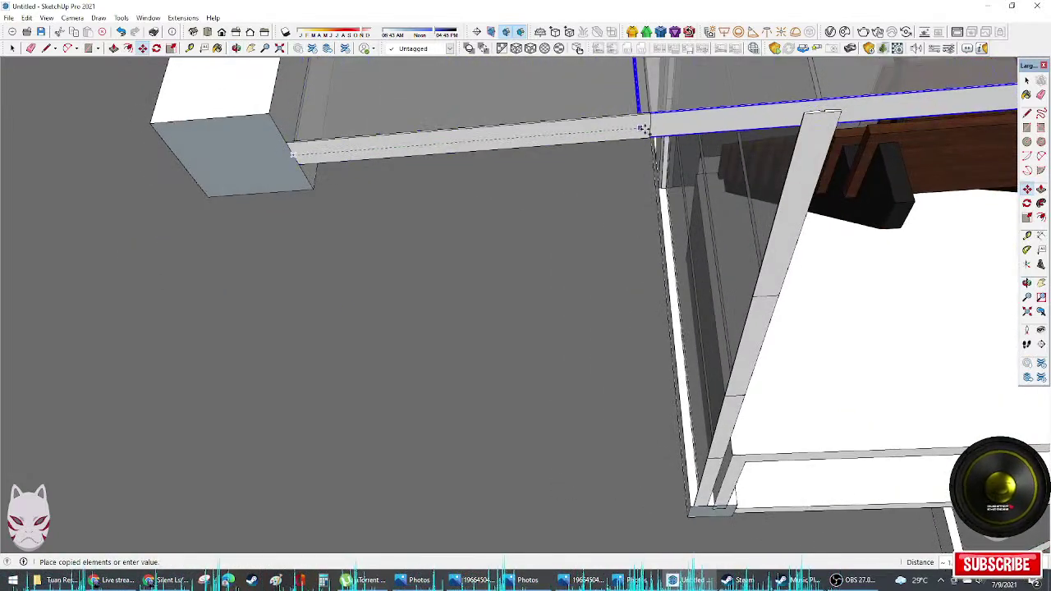
{"action": "left_click", "coordinate": [649, 126]}
{"action": "middle_click_drag", "start_coordinate": [663, 123], "coordinate": [821, 328]}
{"action": "middle_click_drag", "start_coordinate": [533, 205], "coordinate": [202, 371]}
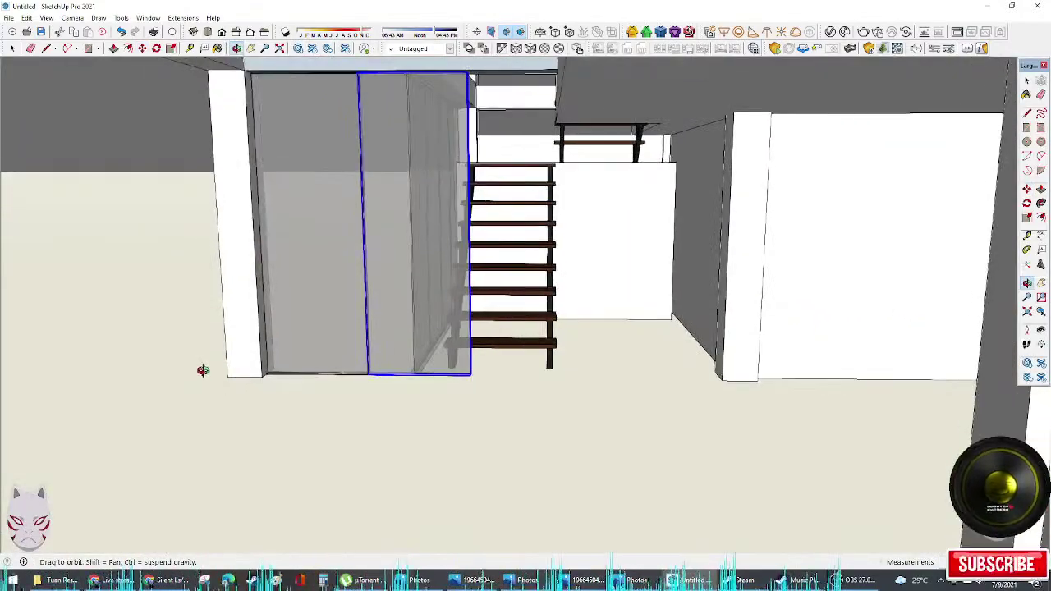
Step: Scale the copied glass panel narrower along its length so it ends at the corner with the main row
{"action": "key", "text": "space"}
{"action": "middle_click_drag", "start_coordinate": [387, 247], "coordinate": [471, 402]}
{"action": "scroll", "coordinate": [455, 366], "scroll_direction": "up", "scroll_amount": 2}
{"action": "scroll", "coordinate": [512, 448], "scroll_direction": "up", "scroll_amount": 3}
{"action": "key", "text": "s"}
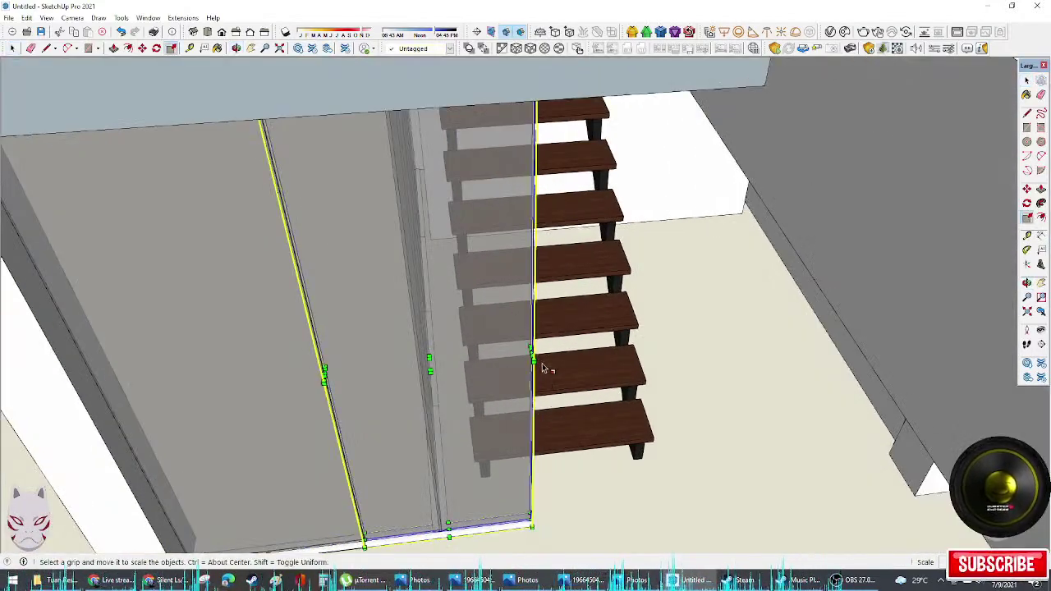
{"action": "scroll", "coordinate": [540, 357], "scroll_direction": "up", "scroll_amount": 2}
{"action": "middle_click_drag", "start_coordinate": [448, 527], "coordinate": [380, 251]}
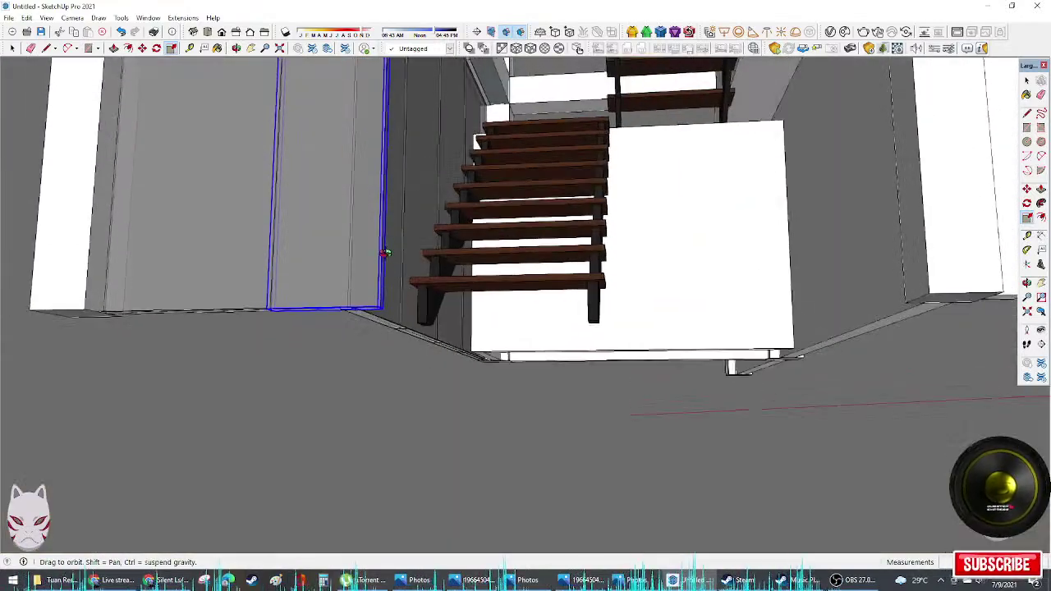
{"action": "scroll", "coordinate": [357, 298], "scroll_direction": "up", "scroll_amount": 3}
{"action": "middle_click_drag", "start_coordinate": [344, 314], "coordinate": [633, 504]}
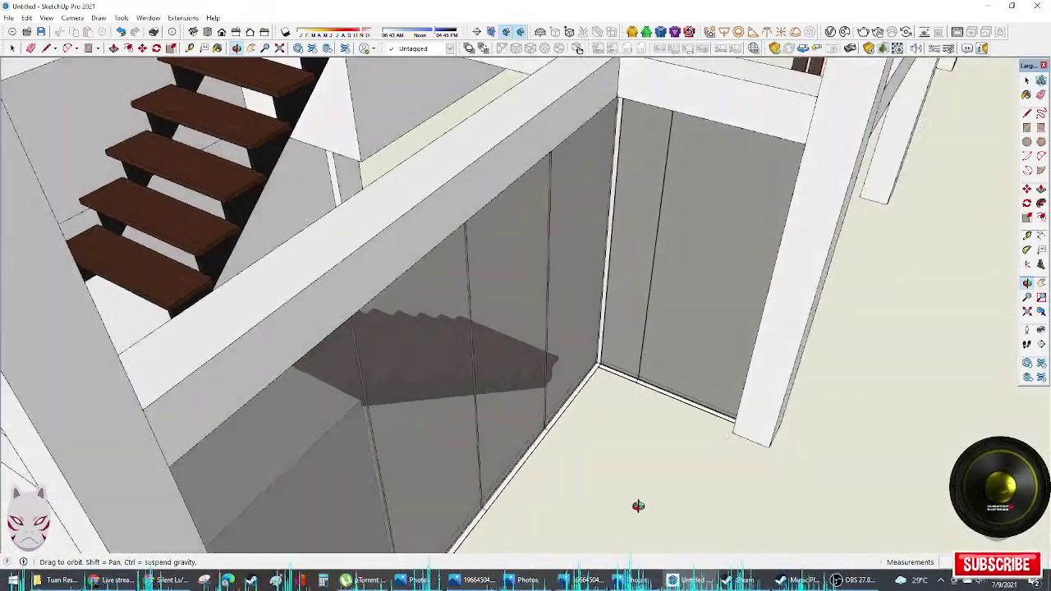
Step: Select both perpendicular glass panels and move them together so their bottom track's end corner meets the main row's track
{"action": "scroll", "coordinate": [575, 425], "scroll_direction": "up", "scroll_amount": 3}
{"action": "middle_click_drag", "start_coordinate": [575, 425], "coordinate": [710, 451], "text": "shift"}
{"action": "key", "text": "space"}
{"action": "left_click", "coordinate": [674, 385]}
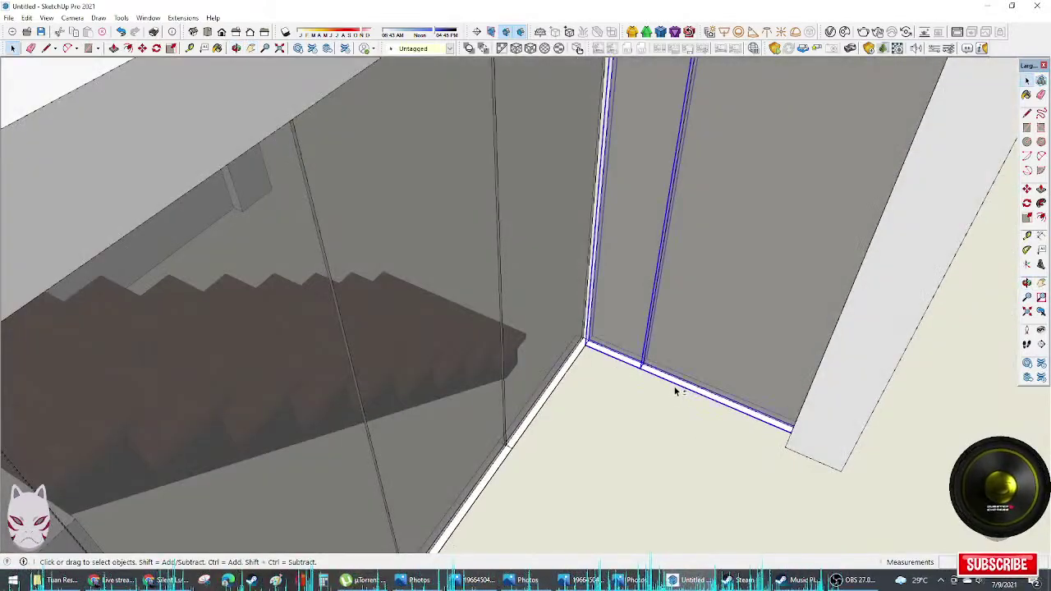
{"action": "scroll", "coordinate": [582, 335], "scroll_direction": "up", "scroll_amount": 5}
{"action": "scroll", "coordinate": [549, 336], "scroll_direction": "down", "scroll_amount": 2}
{"action": "middle_click_drag", "start_coordinate": [553, 335], "coordinate": [523, 330]}
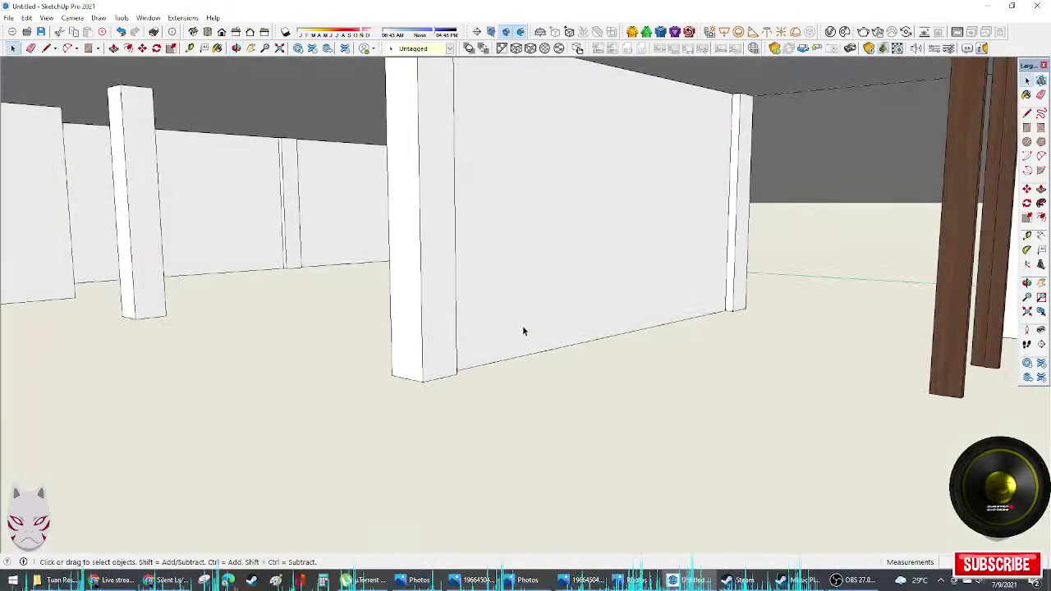
{"action": "scroll", "coordinate": [520, 329], "scroll_direction": "up", "scroll_amount": 5}
{"action": "scroll", "coordinate": [368, 453], "scroll_direction": "down", "scroll_amount": 6}
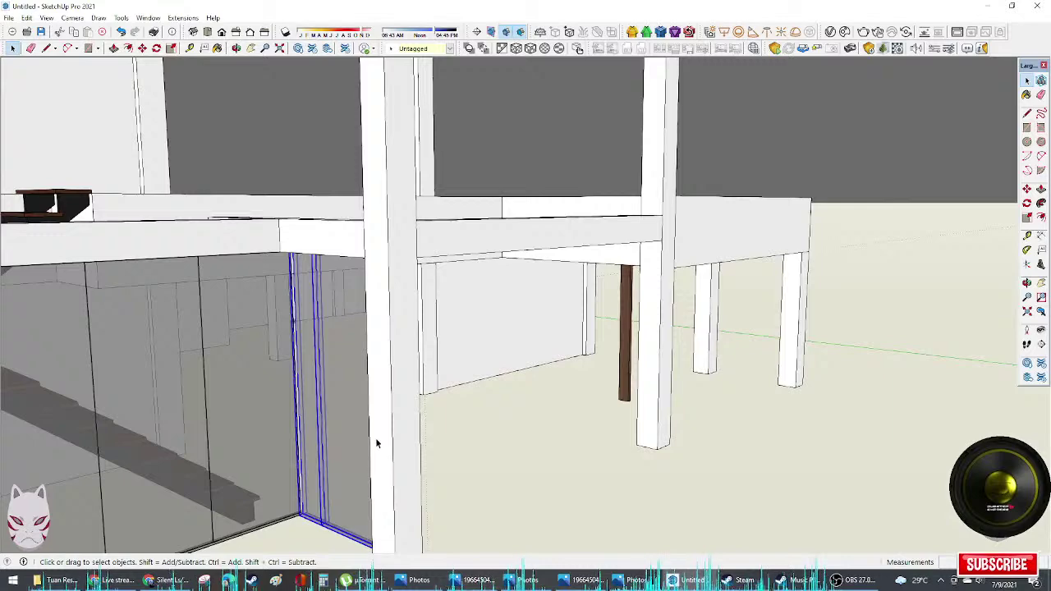
{"action": "middle_click_drag", "start_coordinate": [375, 440], "coordinate": [509, 328], "text": "shift"}
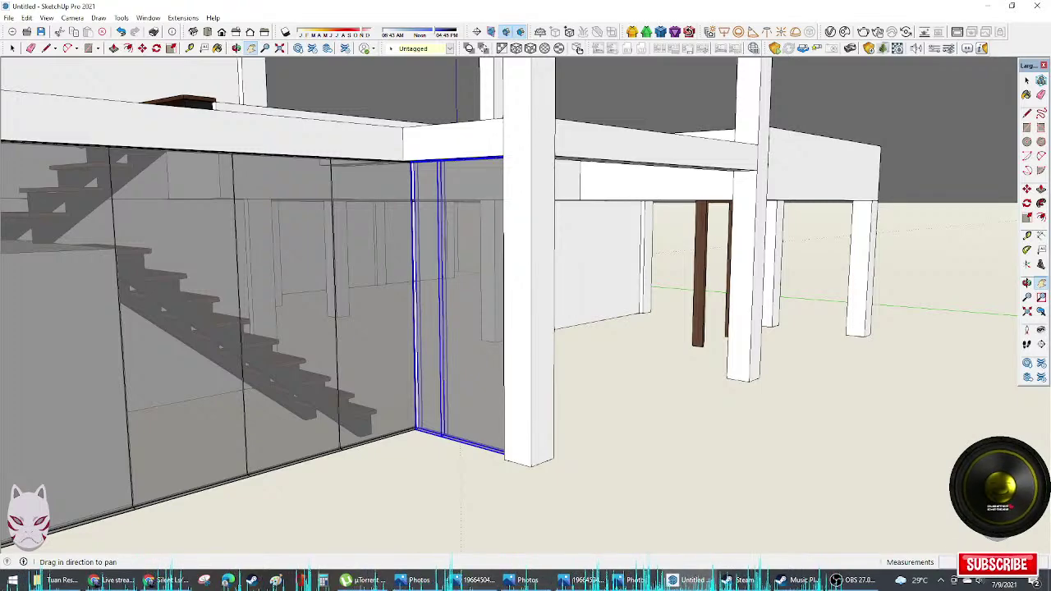
{"action": "key", "text": "alt+Tab"}
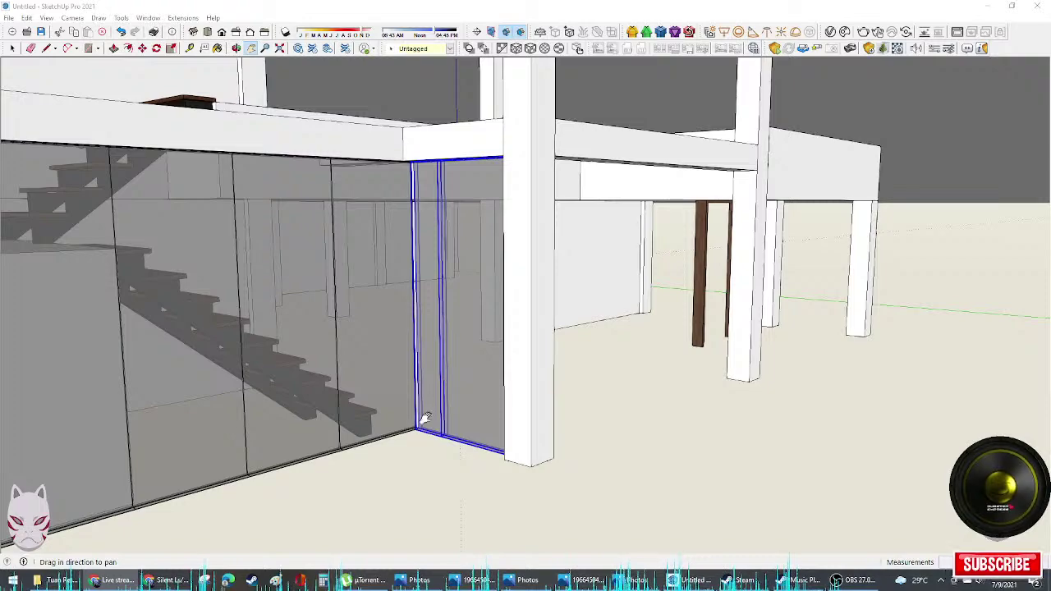
{"action": "middle_click_drag", "start_coordinate": [425, 419], "coordinate": [381, 296]}
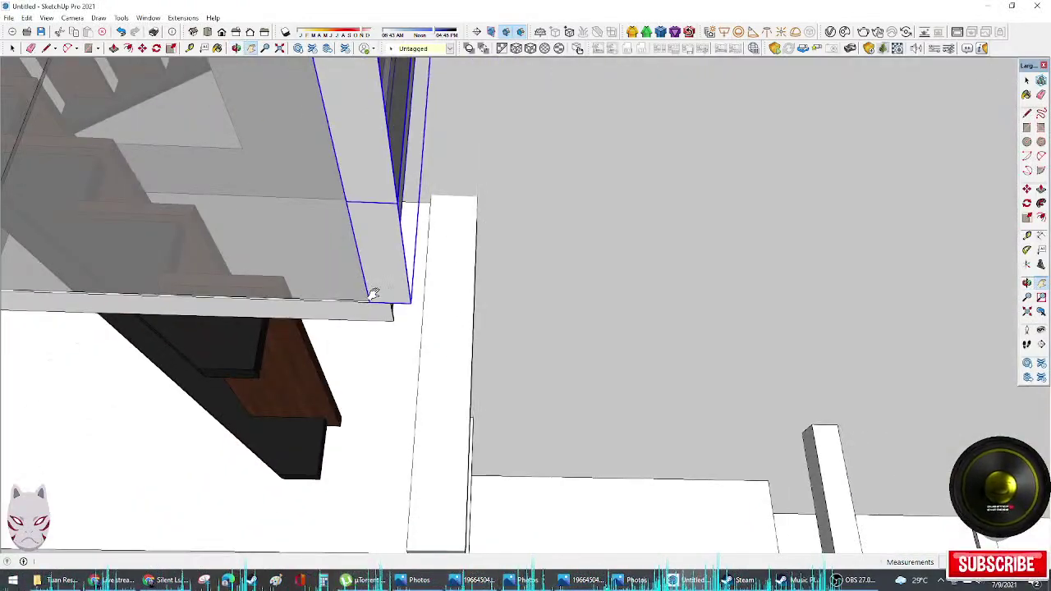
{"action": "key", "text": "m"}
{"action": "left_click", "coordinate": [367, 304]}
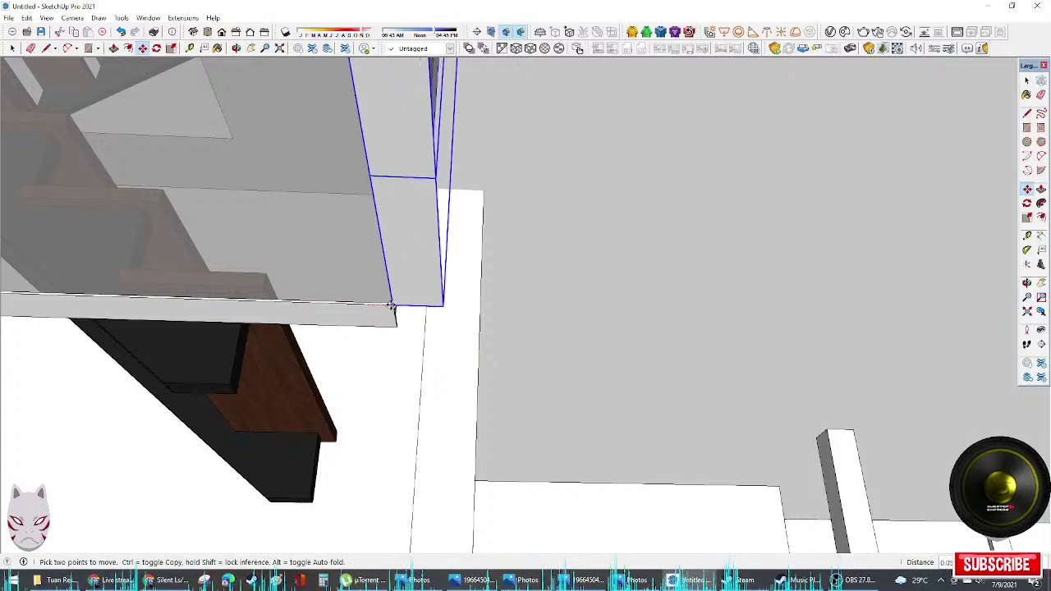
Step: Draw a rectangle filling the corner between the two glass walls and extrude it up to the beam as a post
{"action": "middle_click_drag", "start_coordinate": [393, 307], "coordinate": [369, 92]}
{"action": "key", "text": "r"}
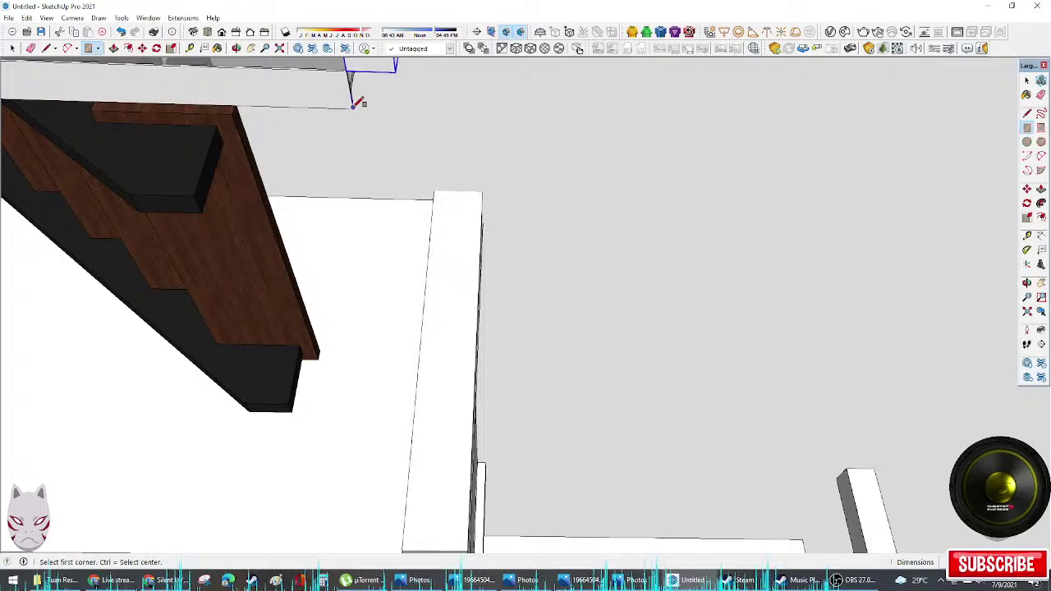
{"action": "left_click", "coordinate": [354, 100]}
{"action": "middle_click_drag", "start_coordinate": [393, 75], "coordinate": [222, 316]}
{"action": "middle_click_drag", "start_coordinate": [131, 320], "coordinate": [467, 358], "text": "shift"}
{"action": "key", "text": "p"}
{"action": "left_click", "coordinate": [331, 526]}
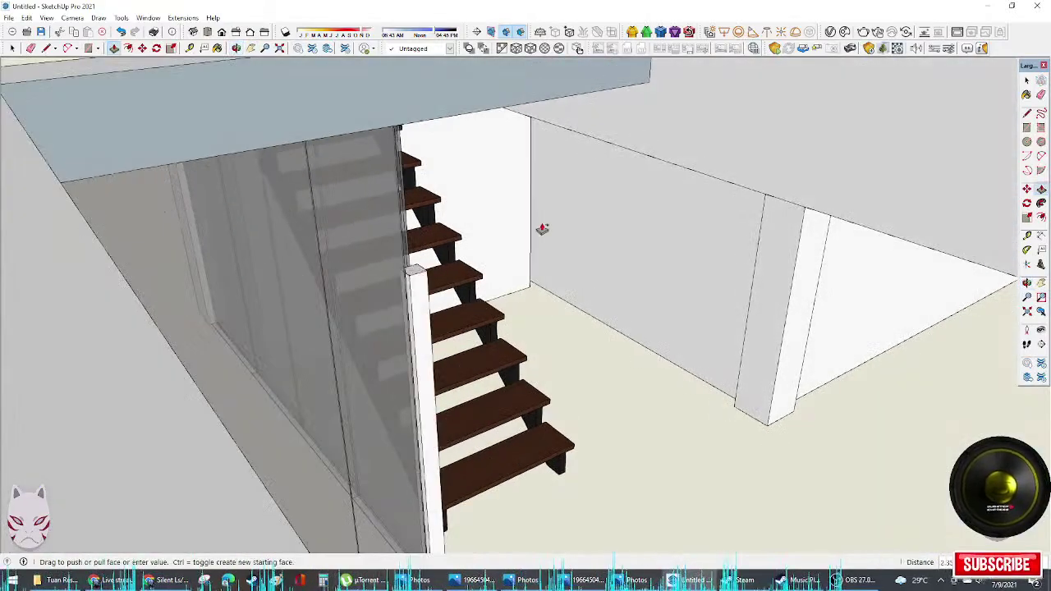
{"action": "left_click", "coordinate": [647, 87]}
{"action": "key", "text": "space"}
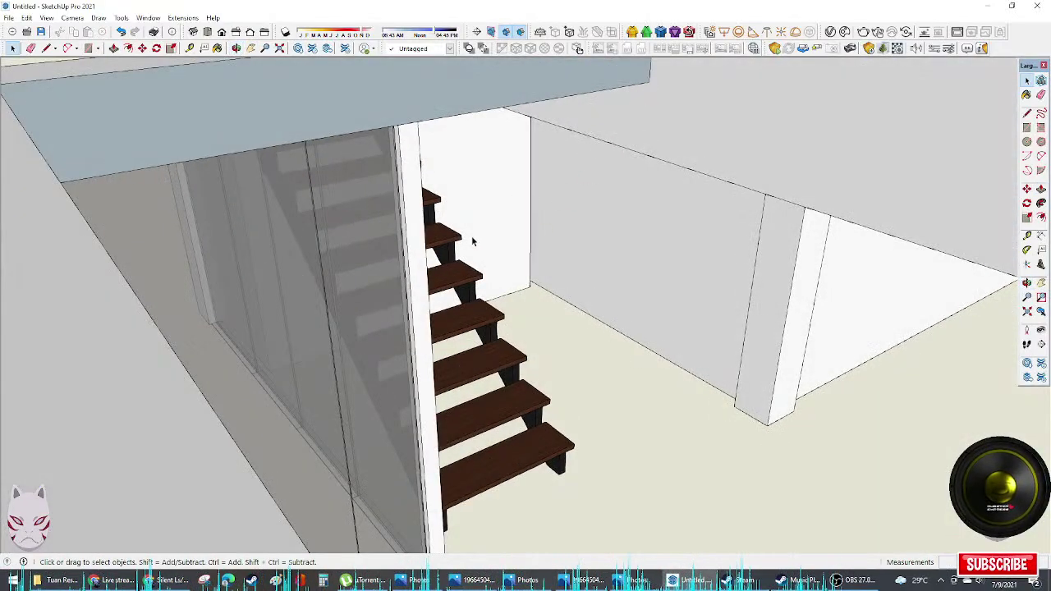
{"action": "left_click", "coordinate": [420, 285]}
Step: Open the glass panel component at the corner and paint its grooved tracks with the dark grey metal material
{"action": "middle_click_drag", "start_coordinate": [422, 287], "coordinate": [335, 296]}
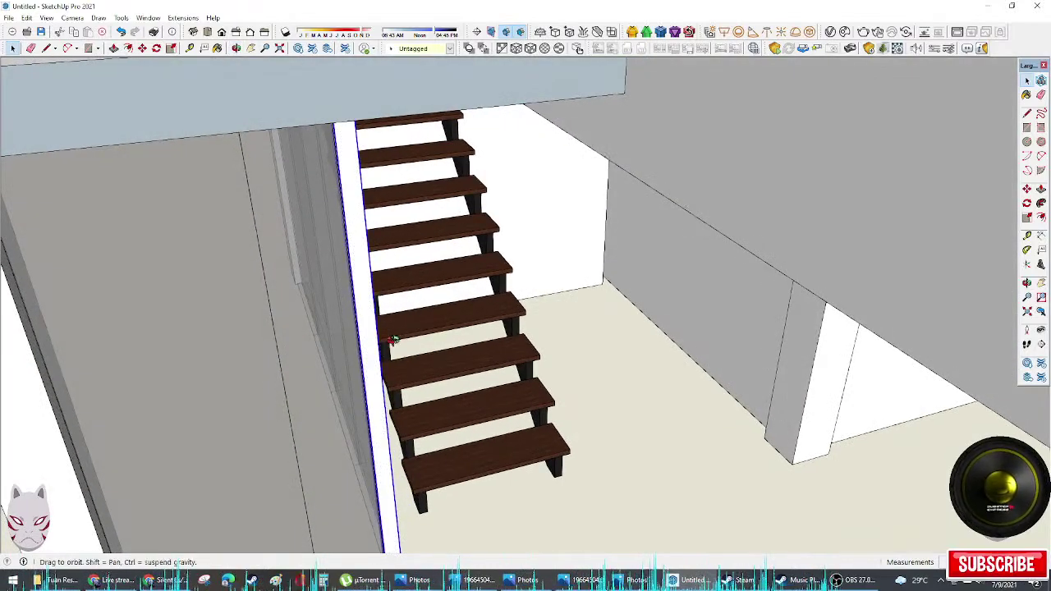
{"action": "middle_click_drag", "start_coordinate": [393, 339], "coordinate": [741, 225]}
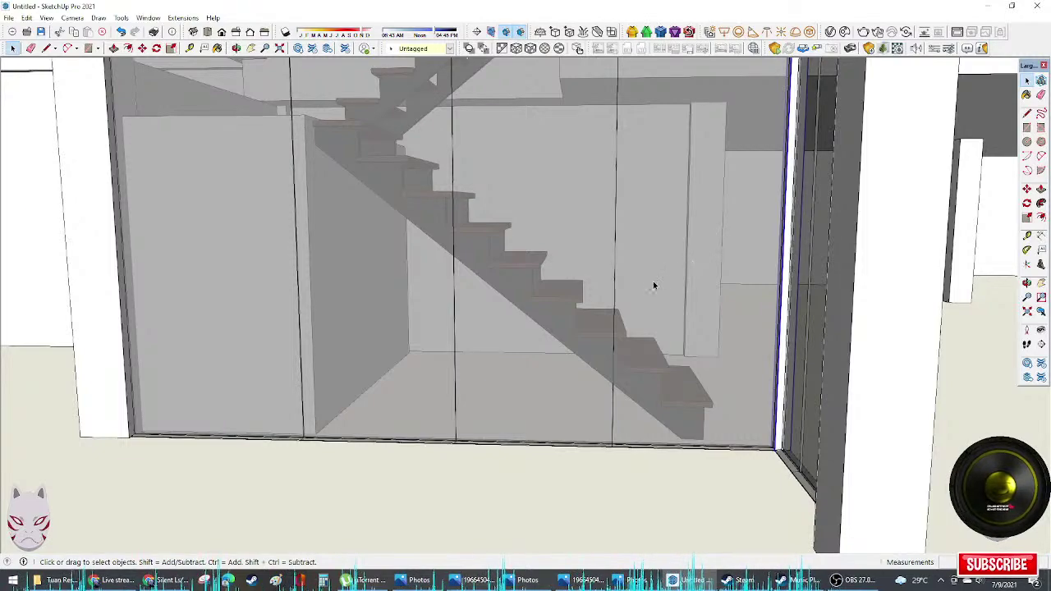
{"action": "middle_click_drag", "start_coordinate": [653, 286], "coordinate": [826, 345]}
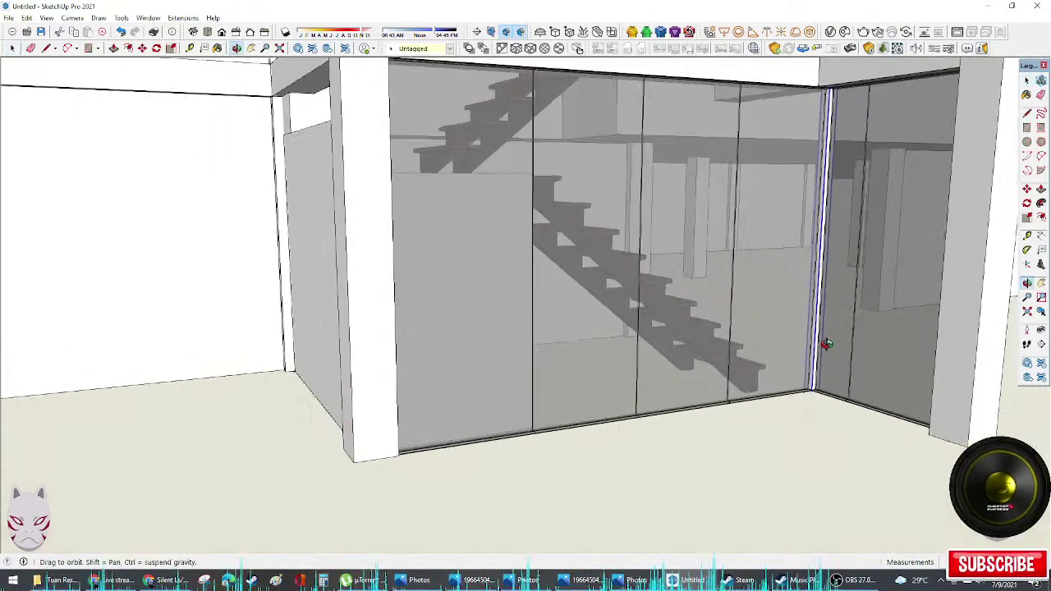
{"action": "scroll", "coordinate": [813, 392], "scroll_direction": "up", "scroll_amount": 10}
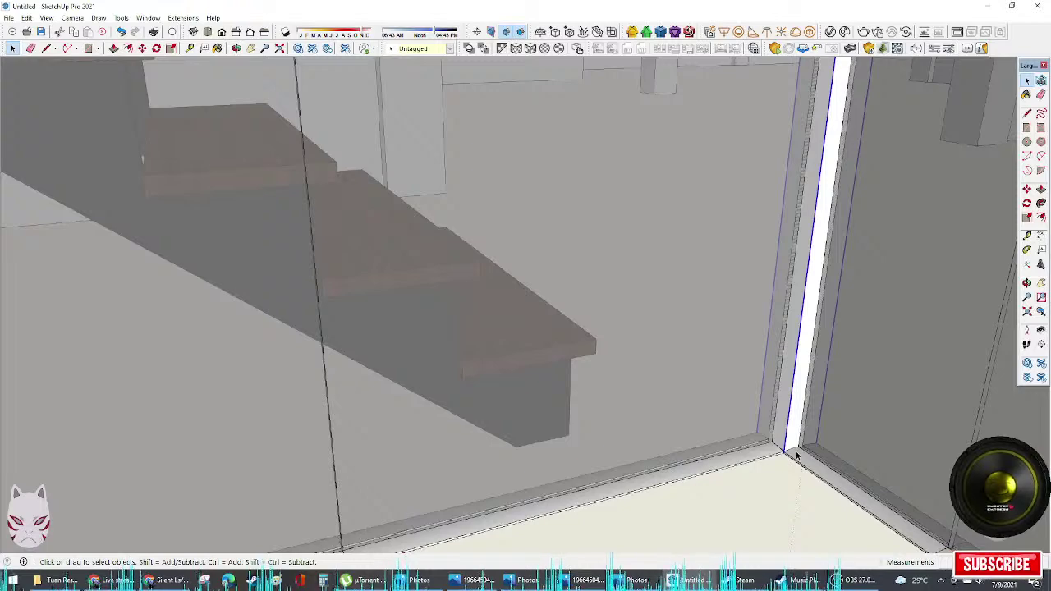
{"action": "double_click", "coordinate": [797, 458]}
{"action": "key", "text": "b"}
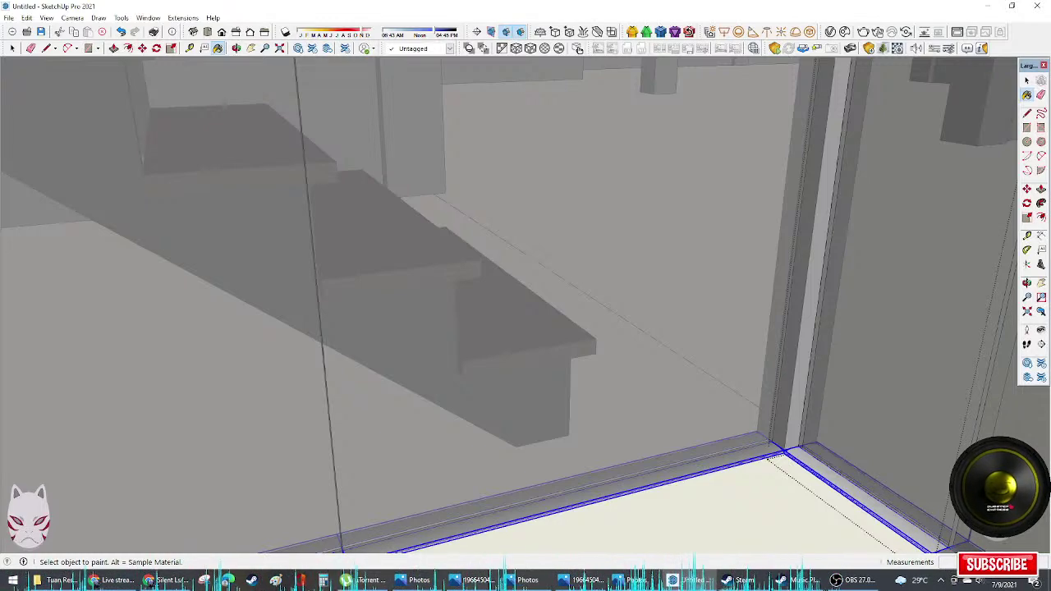
{"action": "scroll", "coordinate": [804, 464], "scroll_direction": "up", "scroll_amount": 5}
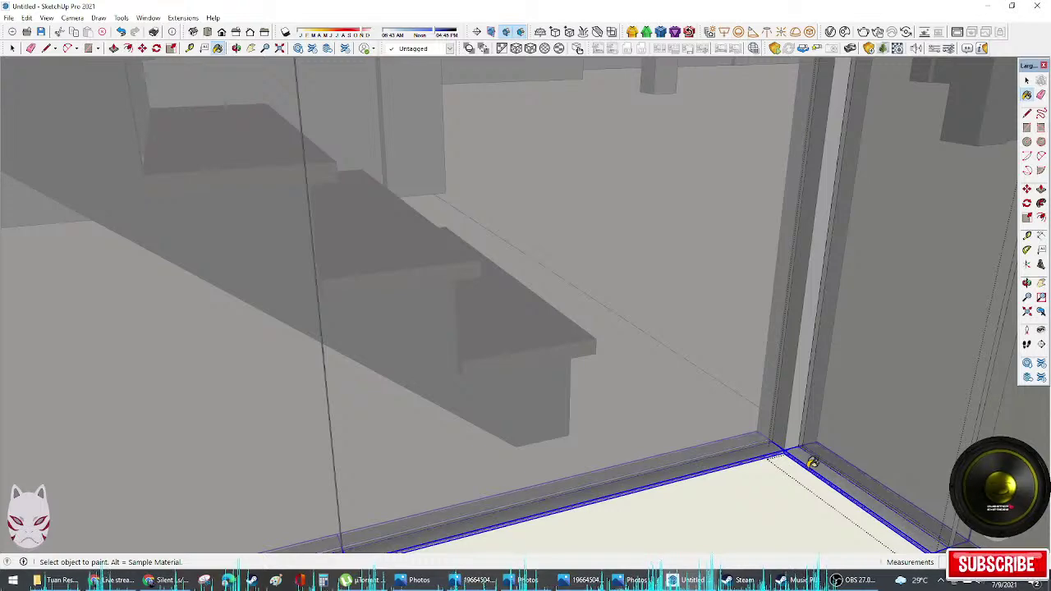
Step: Paint the corner post between the two glass walls with the same grey metal material as the tracks
{"action": "key", "text": "space"}
{"action": "triple_click", "coordinate": [782, 430]}
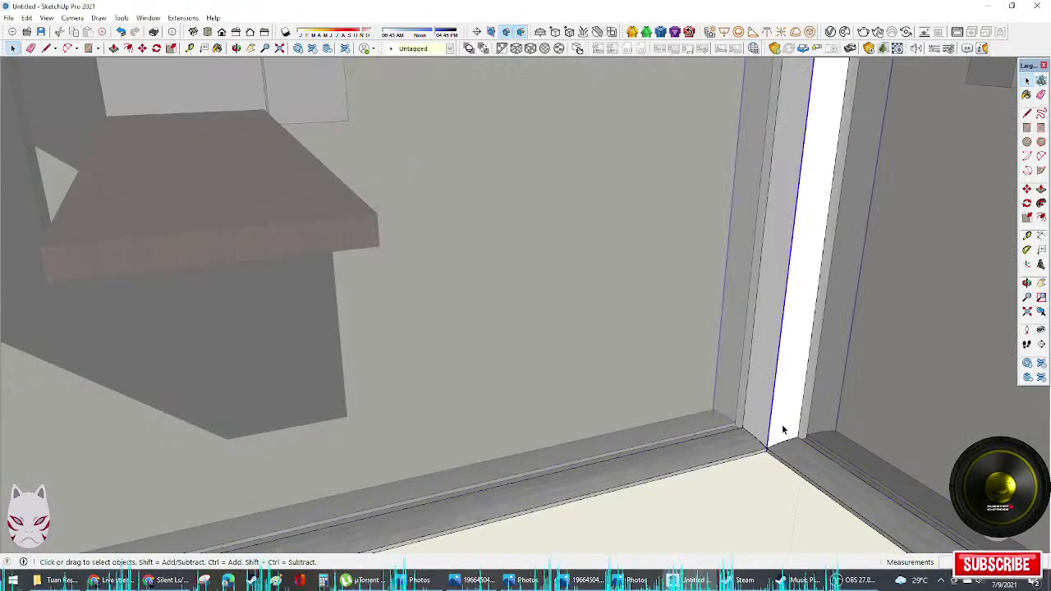
{"action": "key", "text": "b"}
{"action": "left_click", "coordinate": [782, 430]}
{"action": "key", "text": "space"}
{"action": "key", "text": "Escape"}
Step: Examine the finished glass enclosure around the staircase and the surrounding columns and beams of the house
{"action": "scroll", "coordinate": [783, 430], "scroll_direction": "down", "scroll_amount": 8}
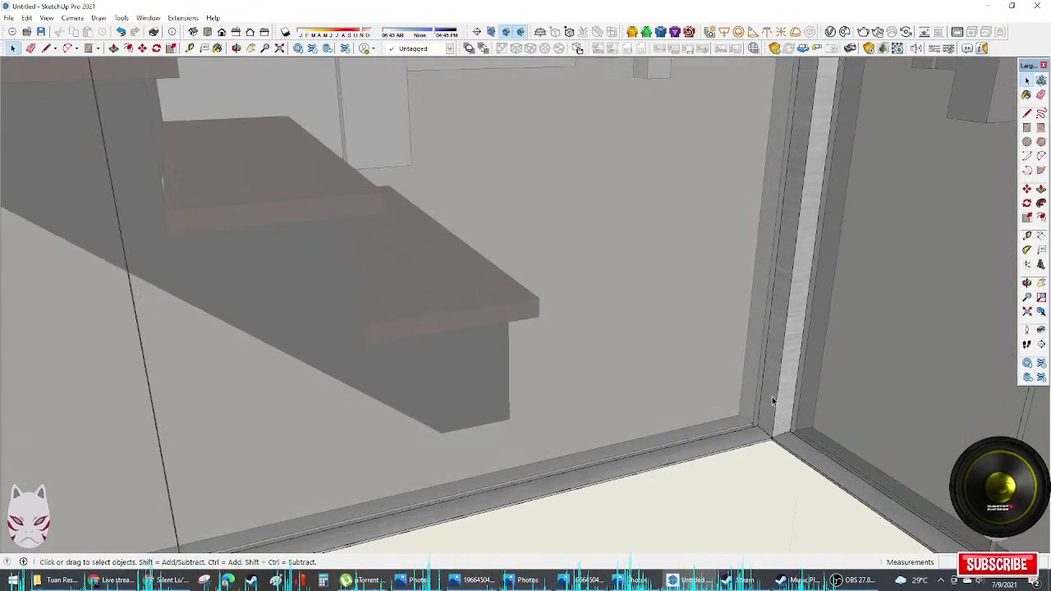
{"action": "middle_click_drag", "start_coordinate": [782, 430], "coordinate": [907, 303]}
{"action": "scroll", "coordinate": [687, 387], "scroll_direction": "down", "scroll_amount": 8}
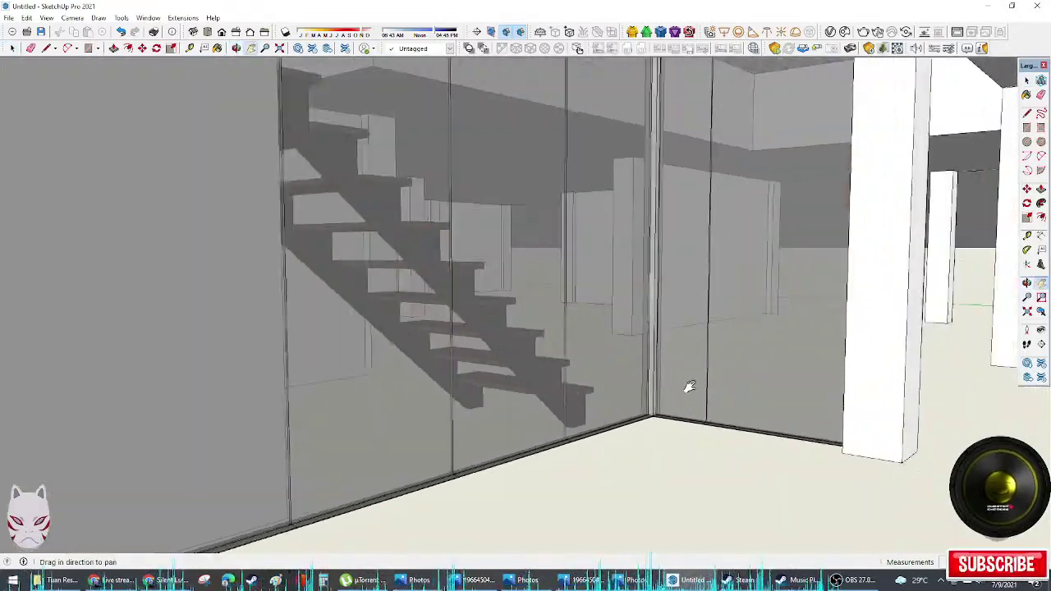
{"action": "middle_click_drag", "start_coordinate": [701, 307], "coordinate": [674, 457]}
{"action": "scroll", "coordinate": [544, 425], "scroll_direction": "down", "scroll_amount": 4}
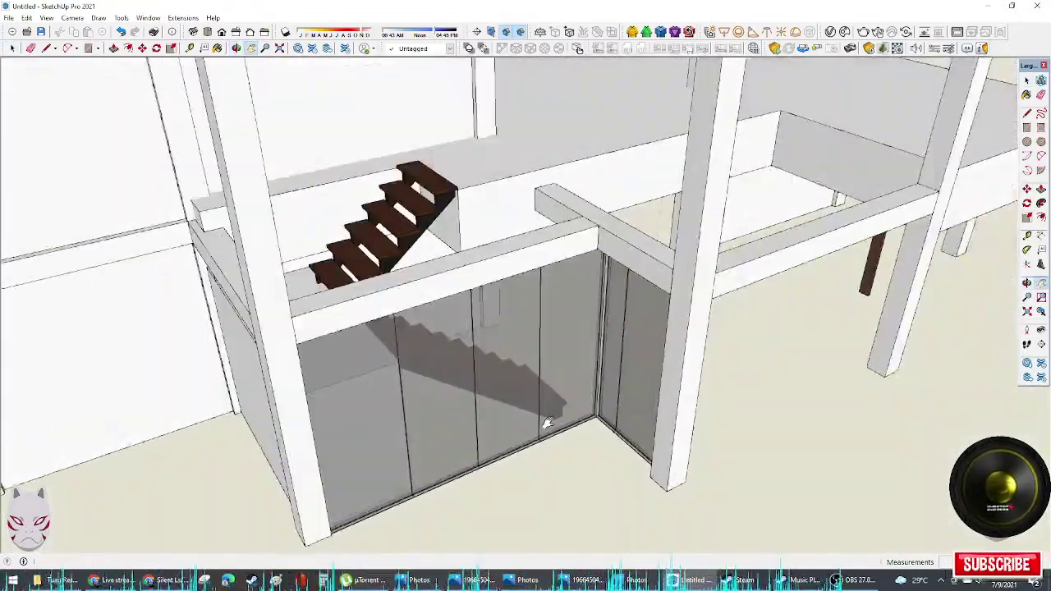
{"action": "middle_click_drag", "start_coordinate": [544, 425], "coordinate": [517, 386]}
{"action": "middle_click_drag", "start_coordinate": [517, 386], "coordinate": [428, 380], "text": "shift"}
{"action": "scroll", "coordinate": [467, 381], "scroll_direction": "down", "scroll_amount": 4}
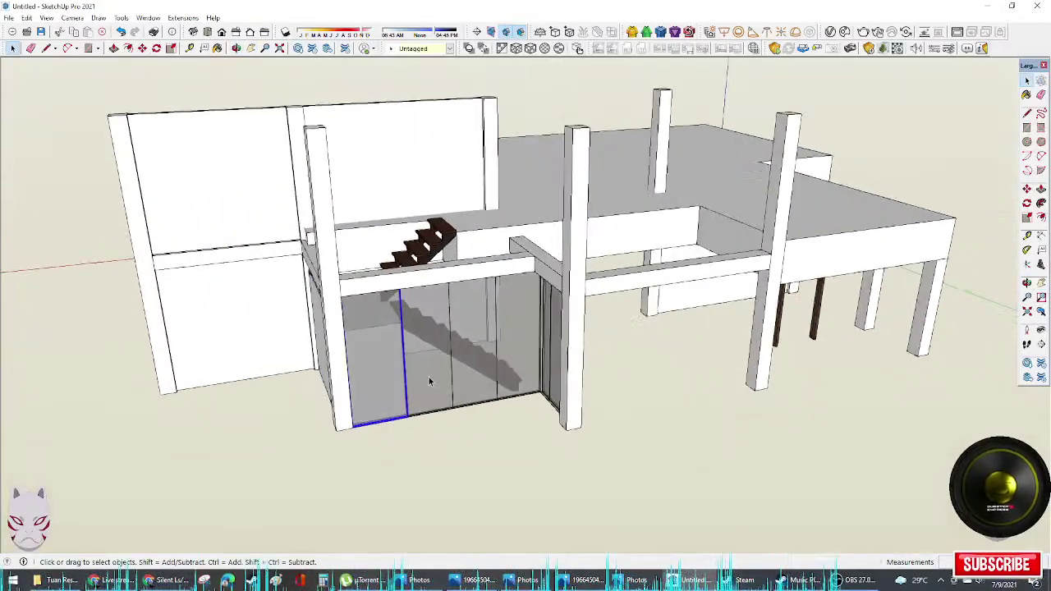
Step: Copy three main-row glass panels, the corner post and both perpendicular panels straight up onto the upper floor's beams
{"action": "scroll", "coordinate": [460, 406], "scroll_direction": "up", "scroll_amount": 3}
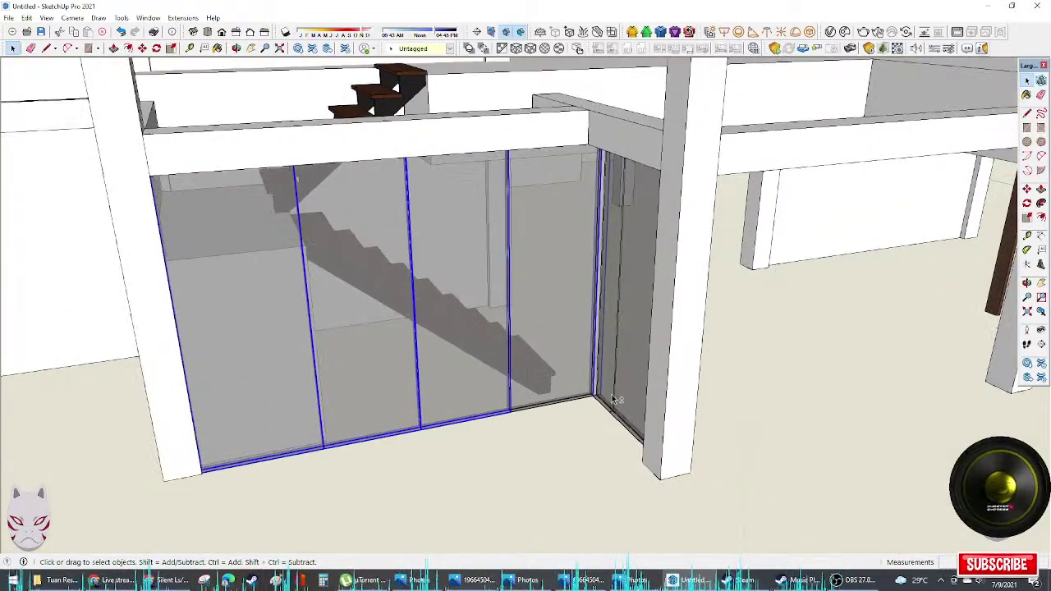
{"action": "scroll", "coordinate": [621, 397], "scroll_direction": "up", "scroll_amount": 2}
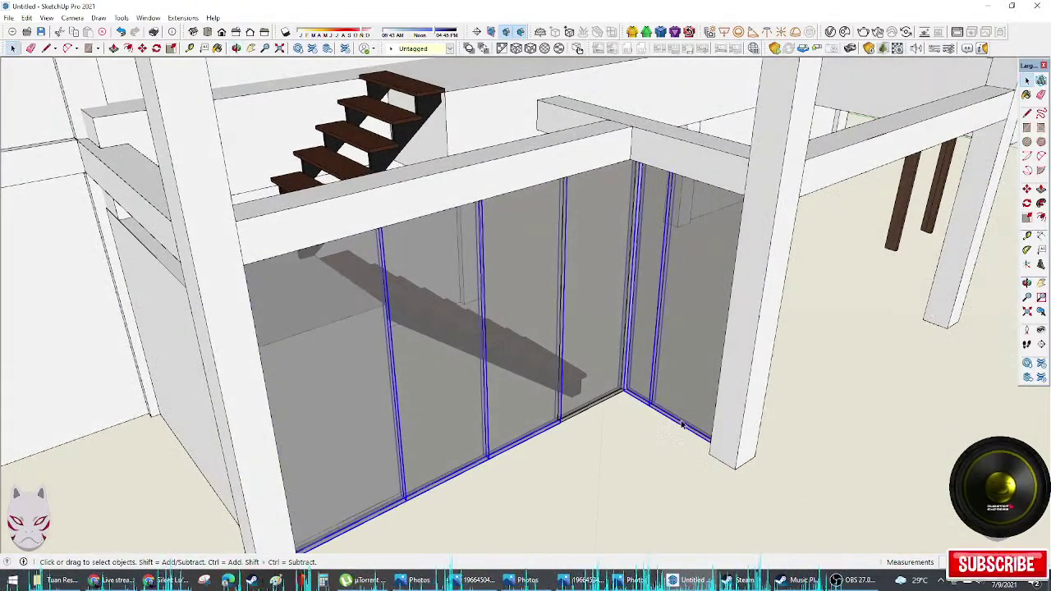
{"action": "middle_click_drag", "start_coordinate": [682, 424], "coordinate": [394, 419]}
{"action": "scroll", "coordinate": [173, 427], "scroll_direction": "up", "scroll_amount": 5}
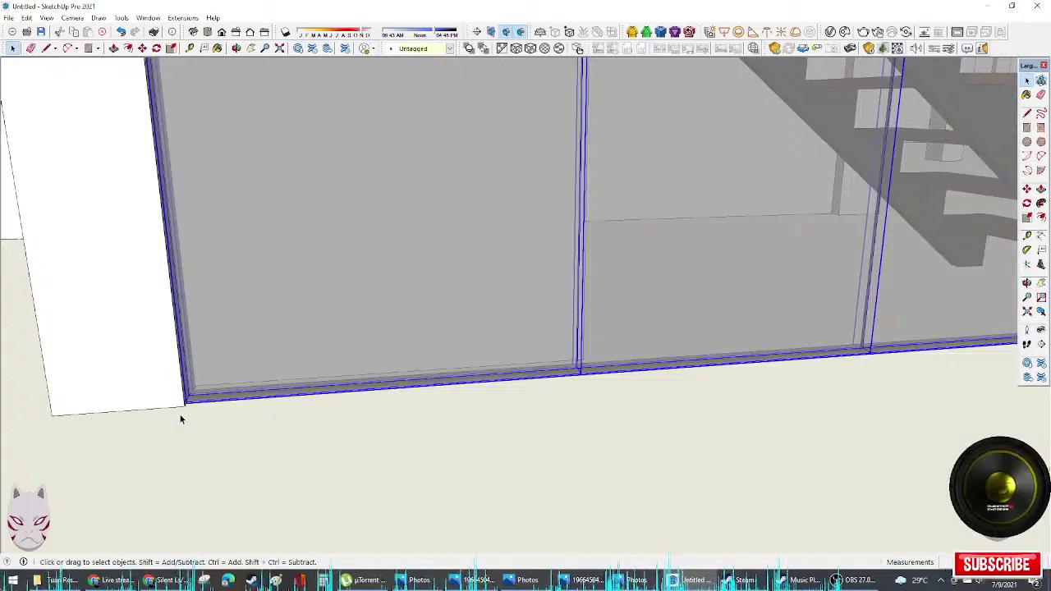
{"action": "middle_click_drag", "start_coordinate": [181, 418], "coordinate": [140, 284]}
{"action": "key", "text": "m"}
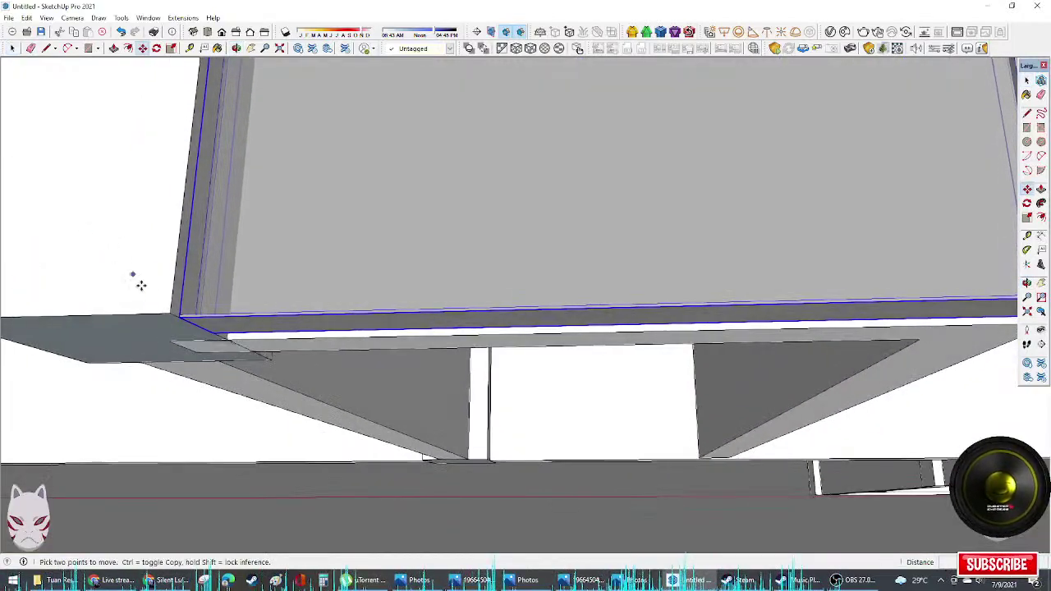
{"action": "left_click", "coordinate": [179, 319]}
{"action": "scroll", "coordinate": [181, 304], "scroll_direction": "down", "scroll_amount": 4}
{"action": "key", "text": "Escape"}
{"action": "middle_click_drag", "start_coordinate": [222, 209], "coordinate": [230, 549], "text": "shift"}
{"action": "scroll", "coordinate": [262, 486], "scroll_direction": "up", "scroll_amount": 4}
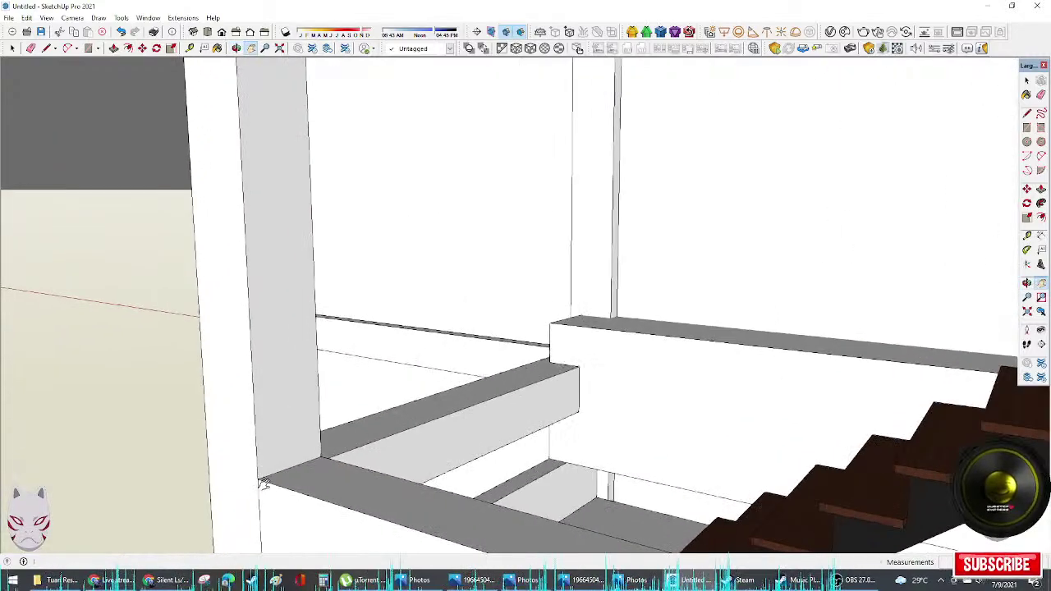
{"action": "left_click", "coordinate": [282, 483]}
{"action": "key", "text": "ctrl"}
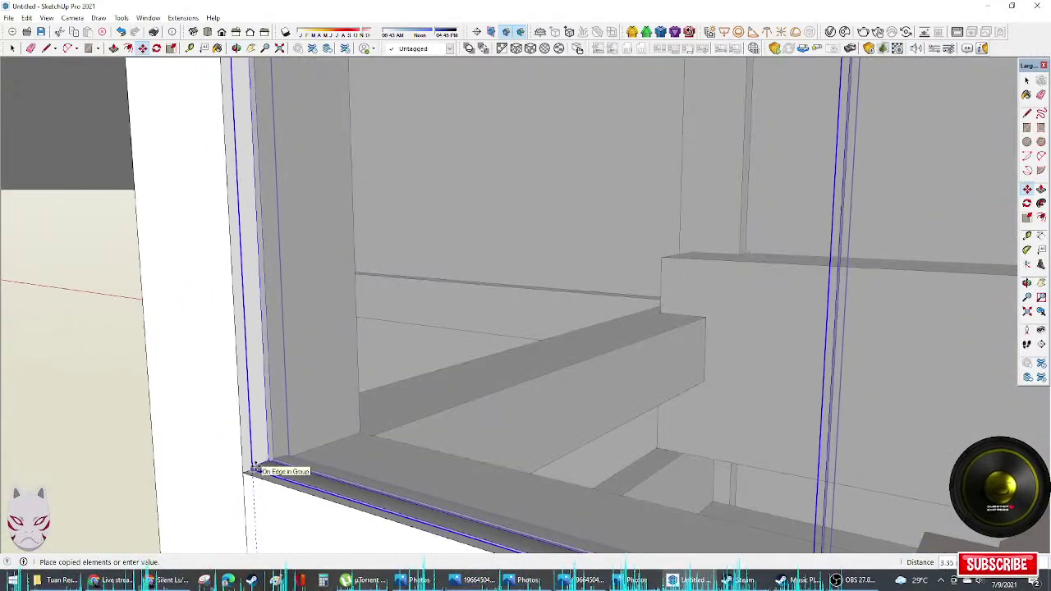
{"action": "middle_click_drag", "start_coordinate": [253, 471], "coordinate": [658, 419]}
{"action": "key", "text": "space"}
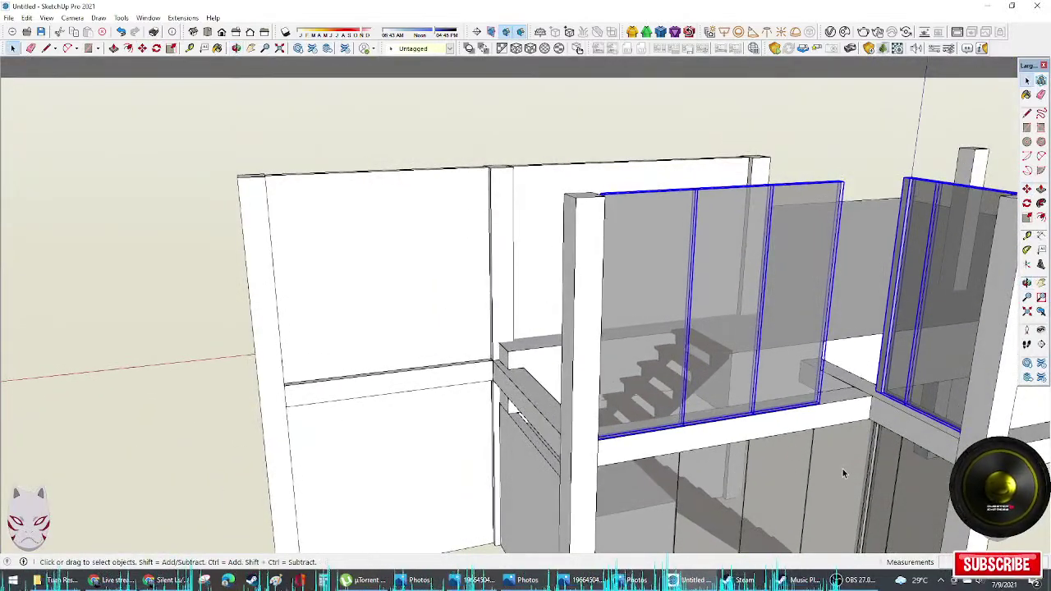
Step: Copy an upper main-row glass panel sideways by one panel width to fill the gap next to the corner post
{"action": "left_click", "coordinate": [836, 475]}
{"action": "scroll", "coordinate": [820, 463], "scroll_direction": "down", "scroll_amount": 2}
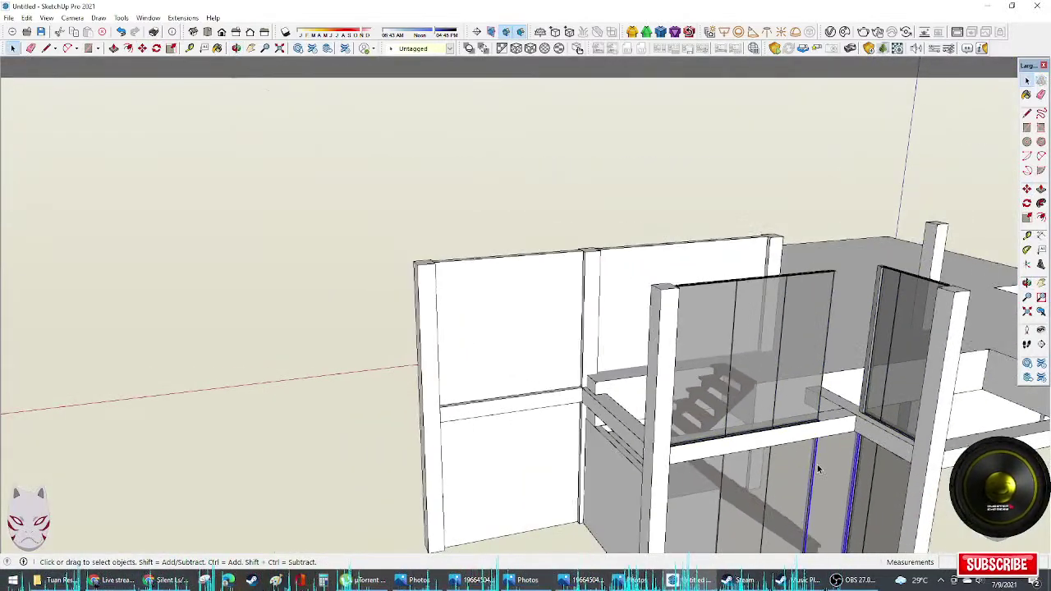
{"action": "middle_click_drag", "start_coordinate": [818, 467], "coordinate": [706, 314], "text": "shift"}
{"action": "scroll", "coordinate": [715, 265], "scroll_direction": "up", "scroll_amount": 3}
{"action": "middle_click_drag", "start_coordinate": [715, 265], "coordinate": [564, 435], "text": "shift"}
{"action": "key", "text": "m"}
{"action": "left_click", "coordinate": [563, 435]}
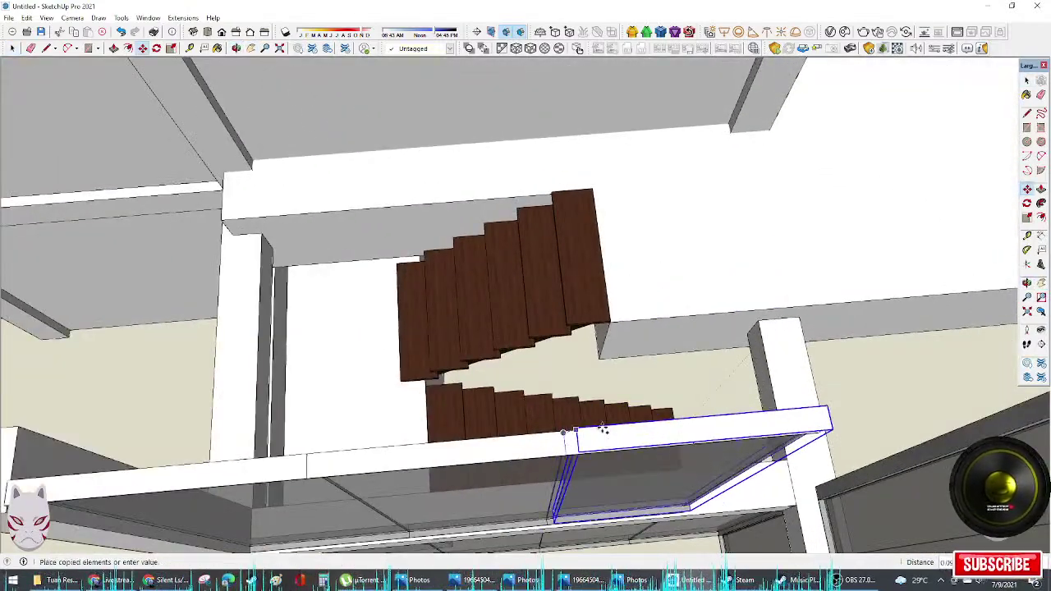
{"action": "left_click", "coordinate": [816, 415]}
{"action": "key", "text": "space"}
Step: Open the upper glass panel component and paint its top track with the grey metal material
{"action": "double_click", "coordinate": [786, 430]}
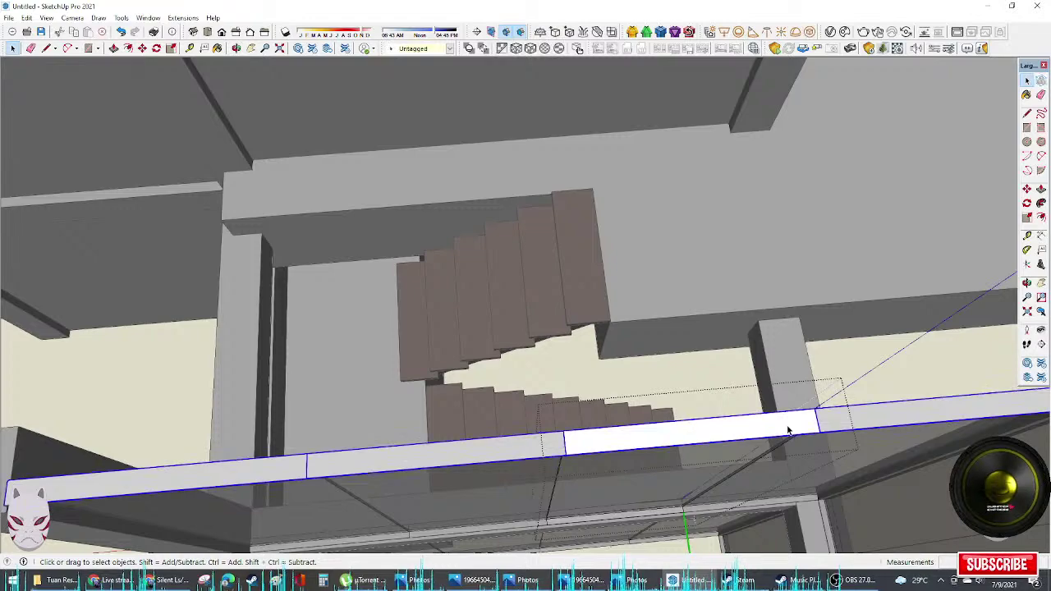
{"action": "double_click", "coordinate": [786, 429]}
{"action": "triple_click", "coordinate": [787, 430]}
{"action": "key", "text": "b"}
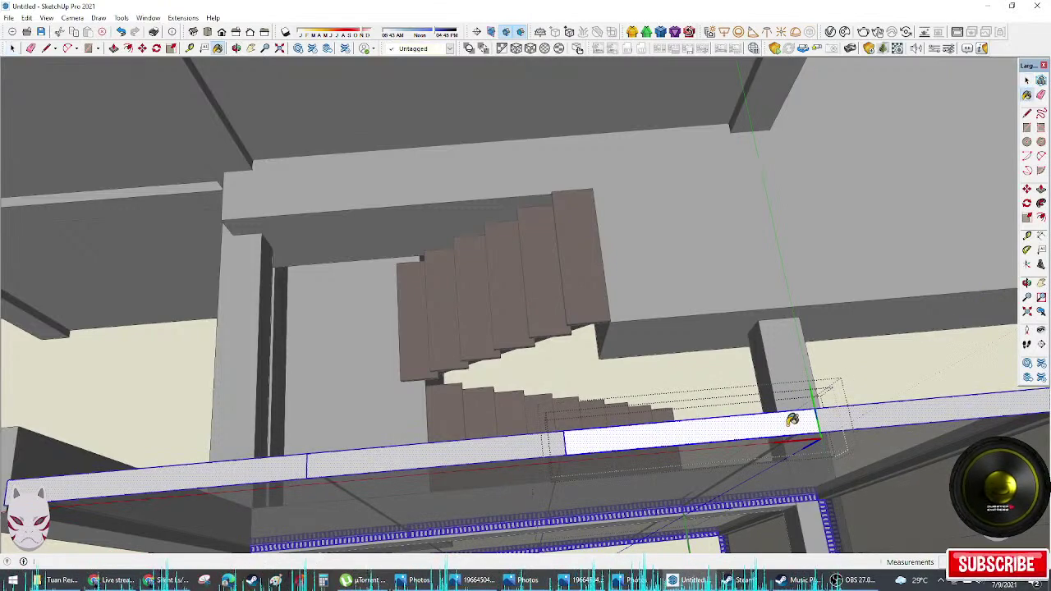
Step: Select three upper main-row panels and make a rotated copy of them perpendicular to the row
{"action": "middle_click_drag", "start_coordinate": [788, 413], "coordinate": [618, 452]}
{"action": "left_click", "coordinate": [504, 364], "text": "shift"}
{"action": "left_click", "coordinate": [534, 340], "text": "shift"}
{"action": "key", "text": "q"}
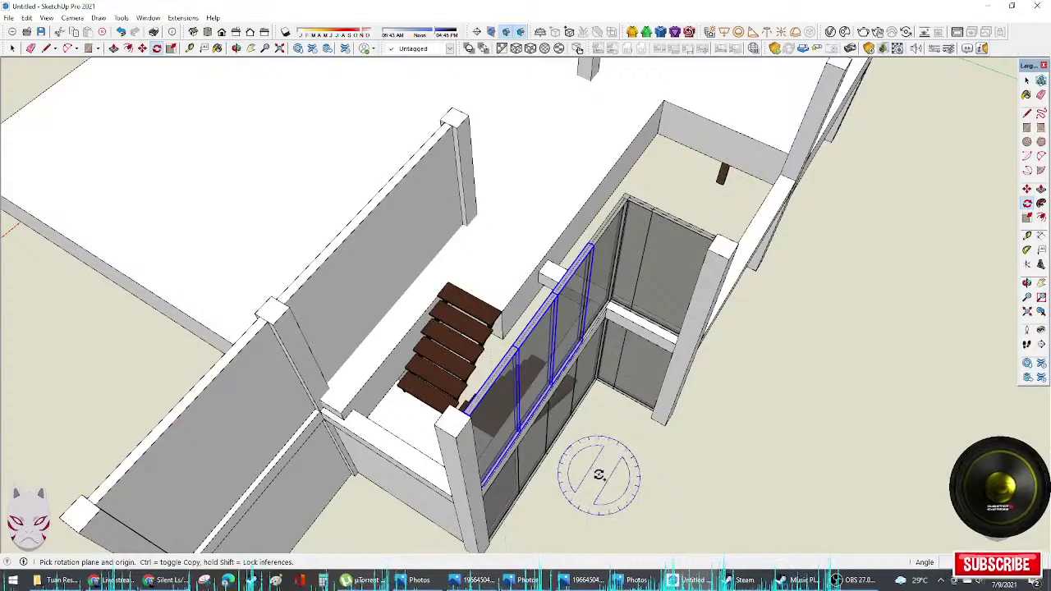
{"action": "left_click", "coordinate": [598, 474]}
{"action": "left_click", "coordinate": [622, 439]}
{"action": "left_click", "coordinate": [647, 500]}
Step: Move the three rotated panels onto the upper side beam, with their bottom corner against the front column
{"action": "middle_click_drag", "start_coordinate": [646, 498], "coordinate": [567, 374]}
{"action": "key", "text": "space"}
{"action": "key", "text": "m"}
{"action": "left_click", "coordinate": [657, 383]}
{"action": "scroll", "coordinate": [296, 419], "scroll_direction": "up", "scroll_amount": 4}
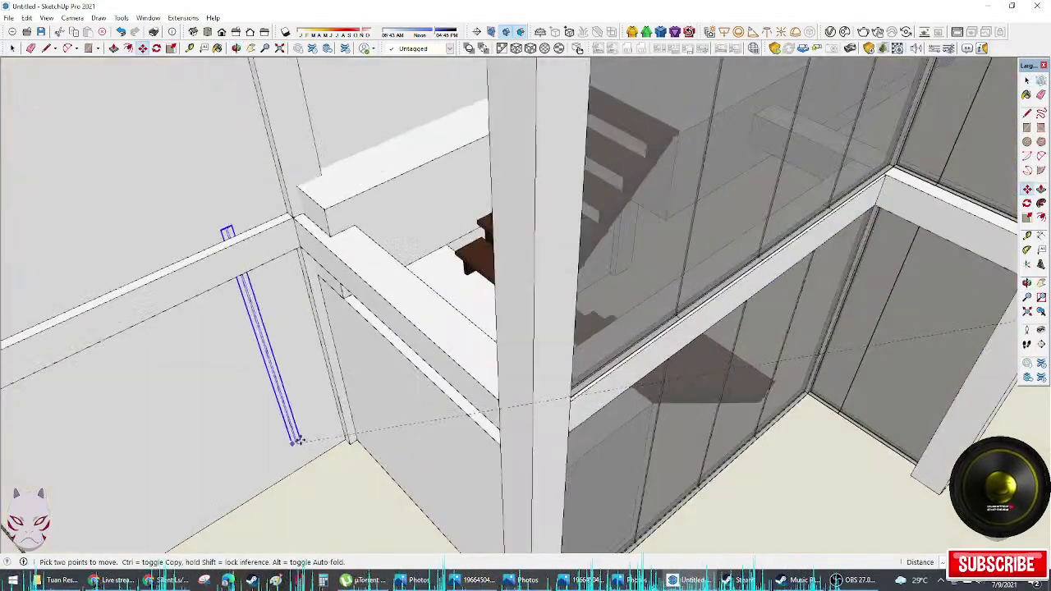
{"action": "middle_click_drag", "start_coordinate": [298, 441], "coordinate": [851, 237]}
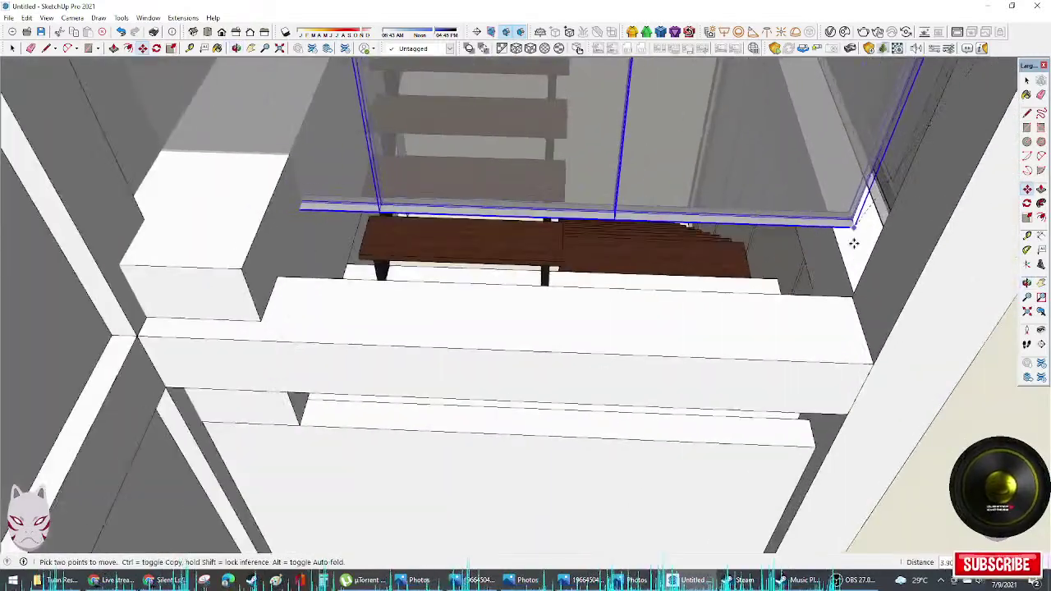
{"action": "scroll", "coordinate": [881, 396], "scroll_direction": "up", "scroll_amount": 5}
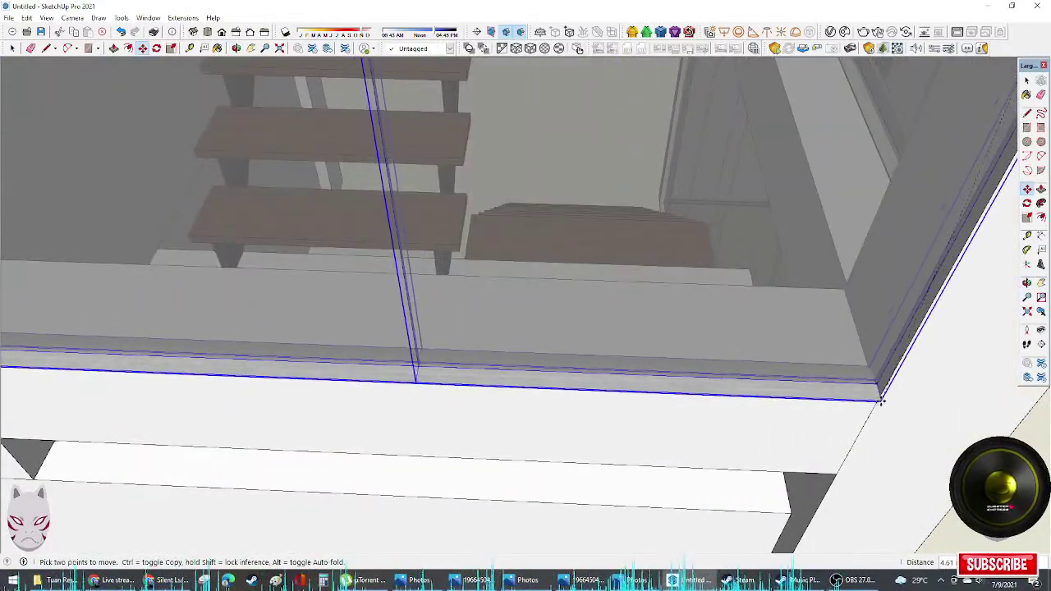
{"action": "scroll", "coordinate": [882, 401], "scroll_direction": "up", "scroll_amount": 4}
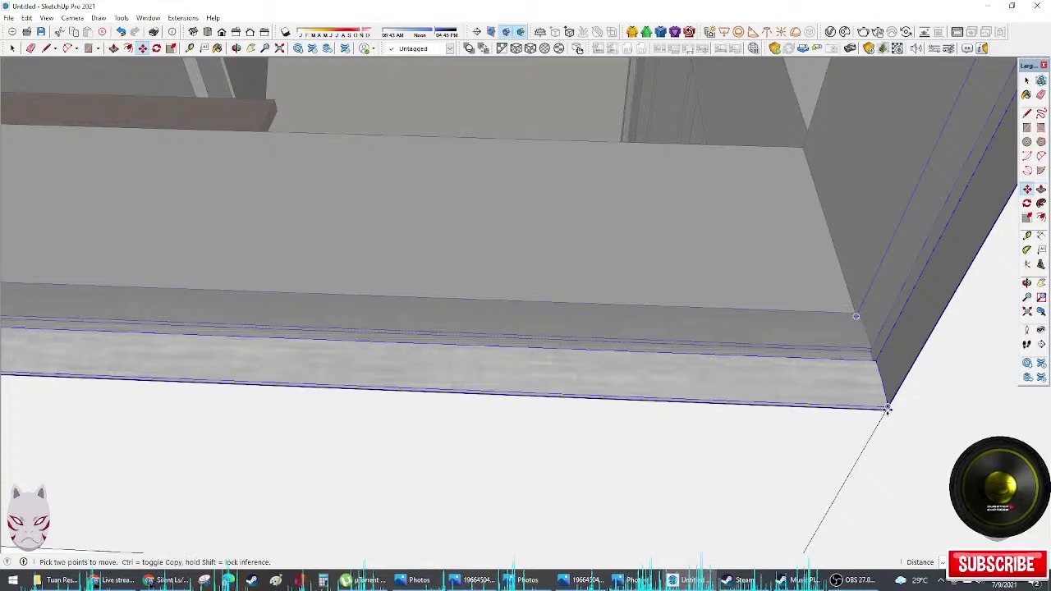
Step: Shift the three side panels slightly inward along the column so their track is set back from the beam's outer edge
{"action": "left_click", "coordinate": [884, 407]}
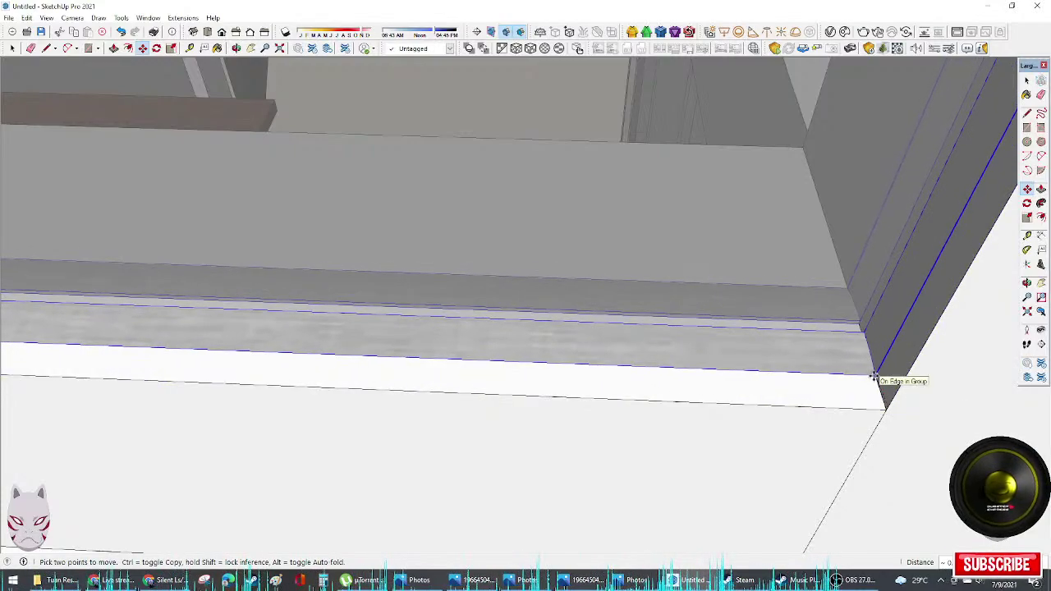
{"action": "scroll", "coordinate": [887, 399], "scroll_direction": "up", "scroll_amount": 4}
{"action": "middle_click_drag", "start_coordinate": [890, 404], "coordinate": [910, 425]}
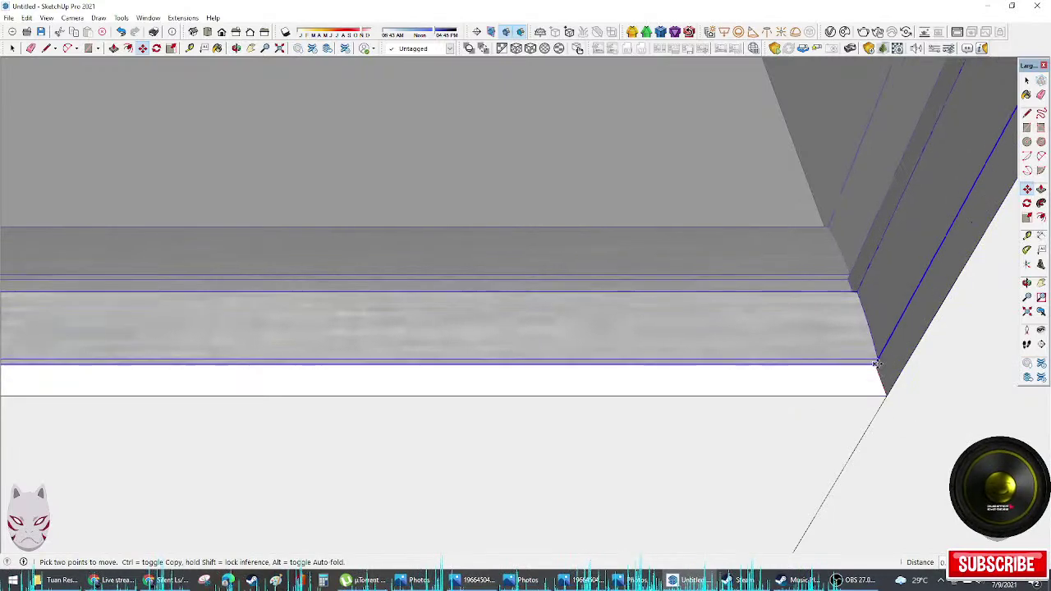
{"action": "left_click", "coordinate": [877, 362]}
{"action": "scroll", "coordinate": [854, 380], "scroll_direction": "down", "scroll_amount": 4}
{"action": "scroll", "coordinate": [818, 371], "scroll_direction": "down", "scroll_amount": 3}
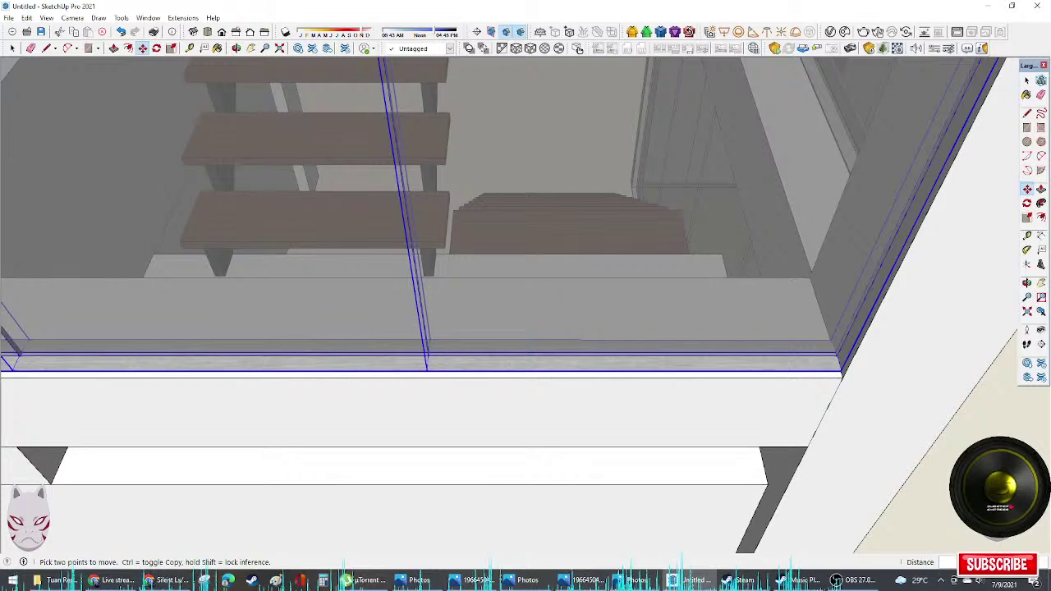
{"action": "key", "text": "alt+Tab"}
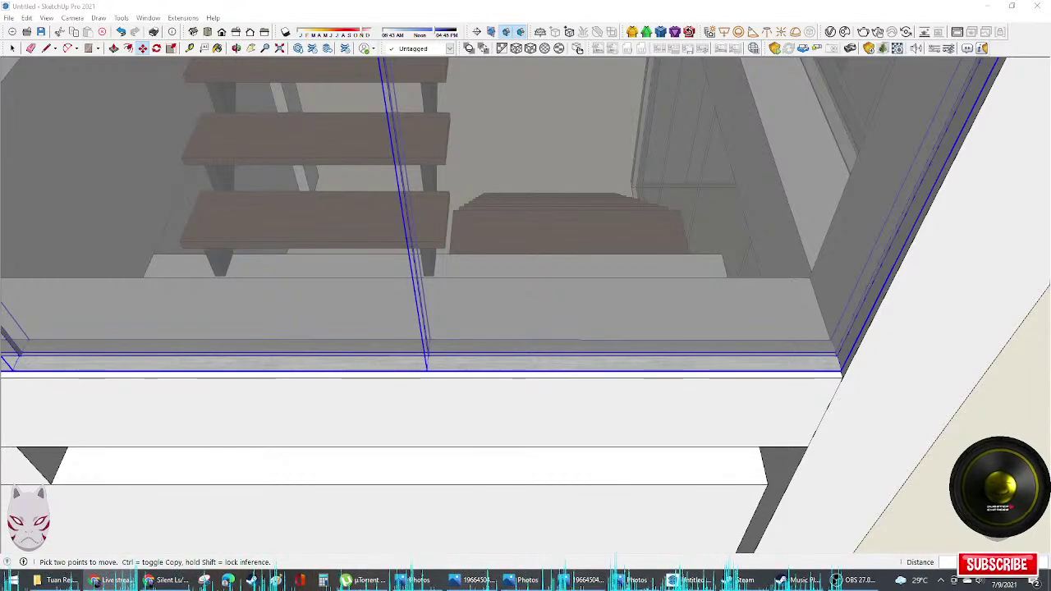
Step: Scale the three upper side panels down in width so they fit between the two columns
{"action": "middle_click_drag", "start_coordinate": [631, 410], "coordinate": [516, 387]}
{"action": "key", "text": "space"}
{"action": "middle_click_drag", "start_coordinate": [276, 339], "coordinate": [513, 357]}
{"action": "key", "text": "s"}
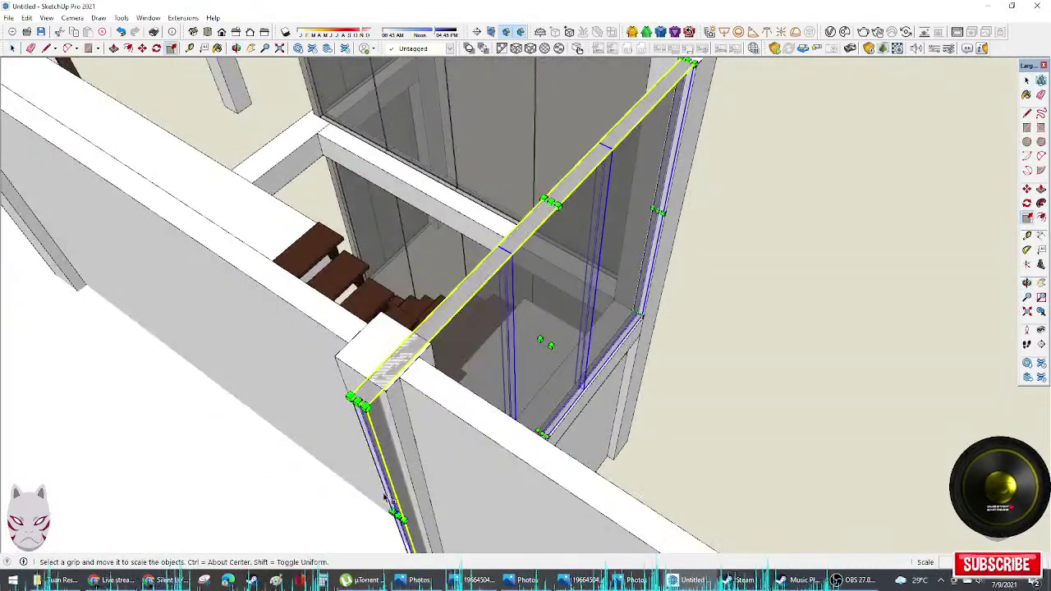
{"action": "left_click_drag", "start_coordinate": [394, 516], "coordinate": [444, 460]}
{"action": "left_click", "coordinate": [428, 341]}
{"action": "key", "text": "space"}
{"action": "middle_click_drag", "start_coordinate": [528, 351], "coordinate": [570, 434]}
{"action": "left_click", "coordinate": [739, 440]}
Step: Select the main-row glass panels on both floors and copy them into the adjacent bay, from column corner to column corner
{"action": "middle_click_drag", "start_coordinate": [751, 441], "coordinate": [525, 439]}
{"action": "scroll", "coordinate": [424, 214], "scroll_direction": "down", "scroll_amount": 5}
{"action": "left_click", "coordinate": [542, 435]}
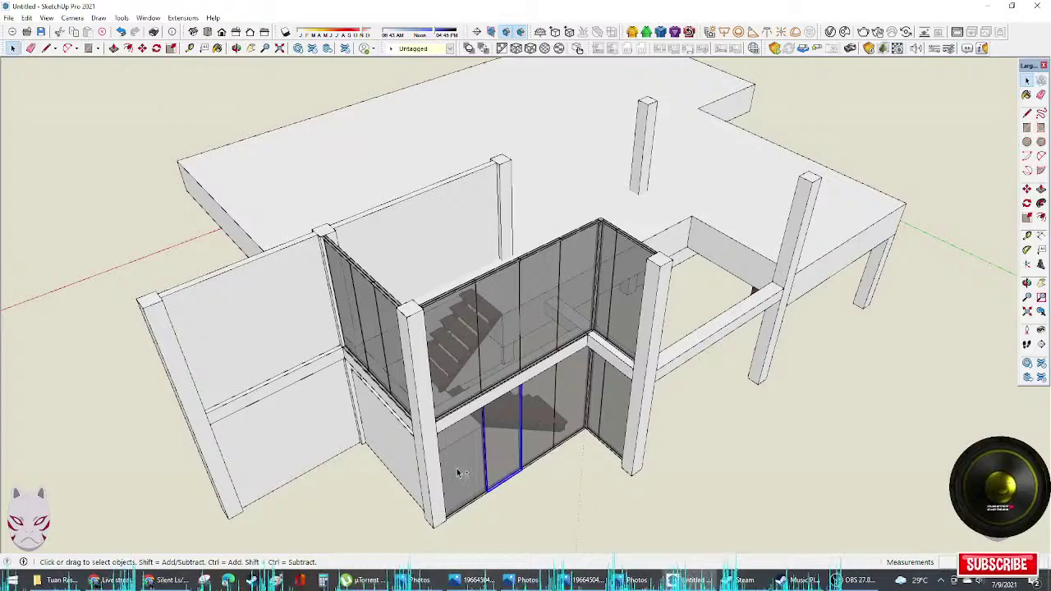
{"action": "left_click", "coordinate": [574, 419], "text": "shift"}
{"action": "left_click", "coordinate": [460, 361], "text": "shift"}
{"action": "left_click", "coordinate": [501, 336], "text": "shift"}
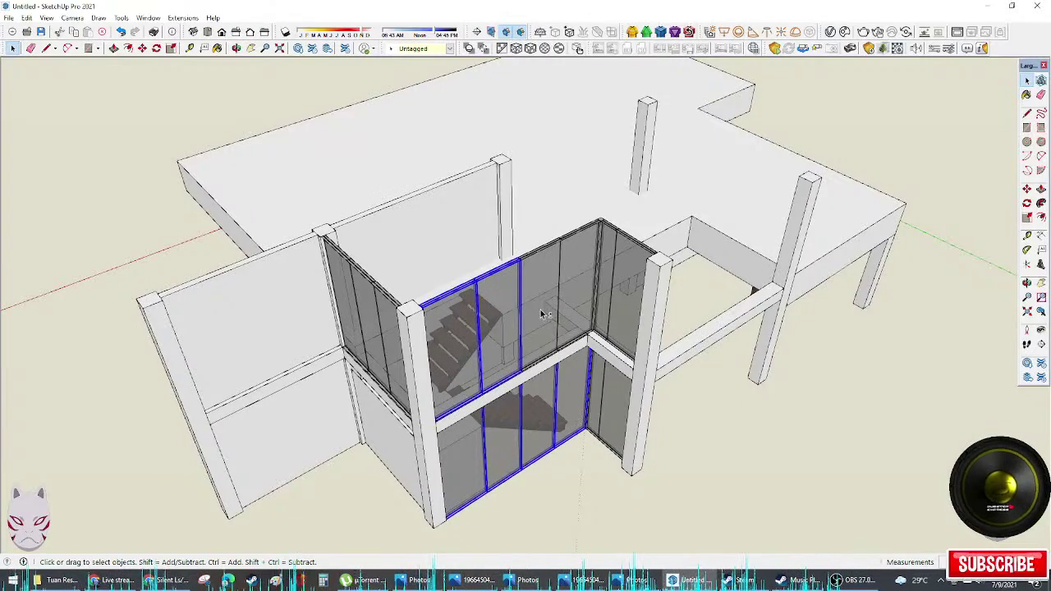
{"action": "middle_click_drag", "start_coordinate": [577, 394], "coordinate": [476, 427]}
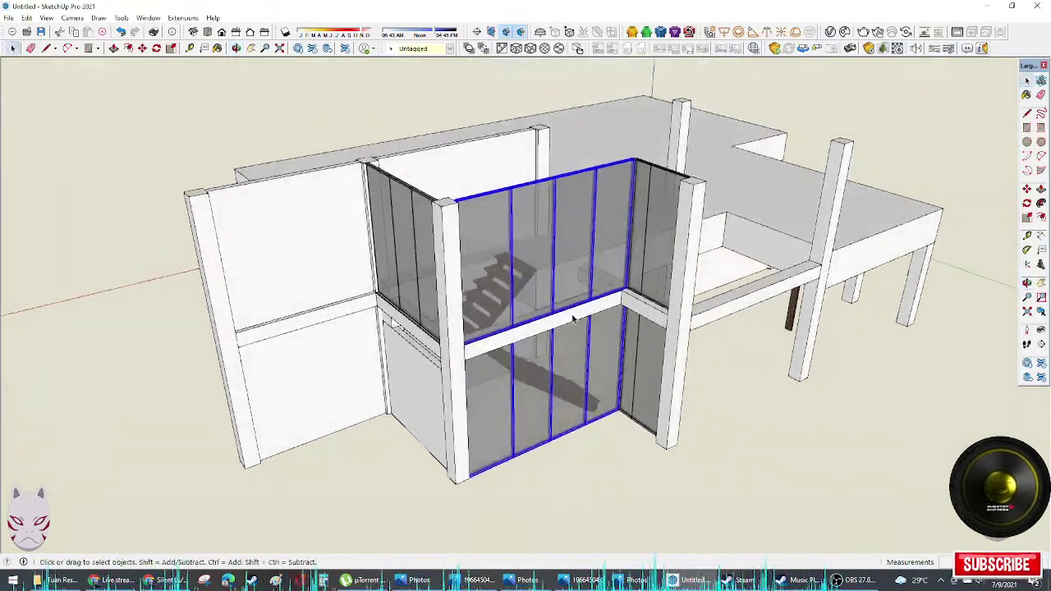
{"action": "scroll", "coordinate": [476, 427], "scroll_direction": "up", "scroll_amount": 4}
{"action": "key", "text": "m"}
{"action": "left_click", "coordinate": [420, 524]}
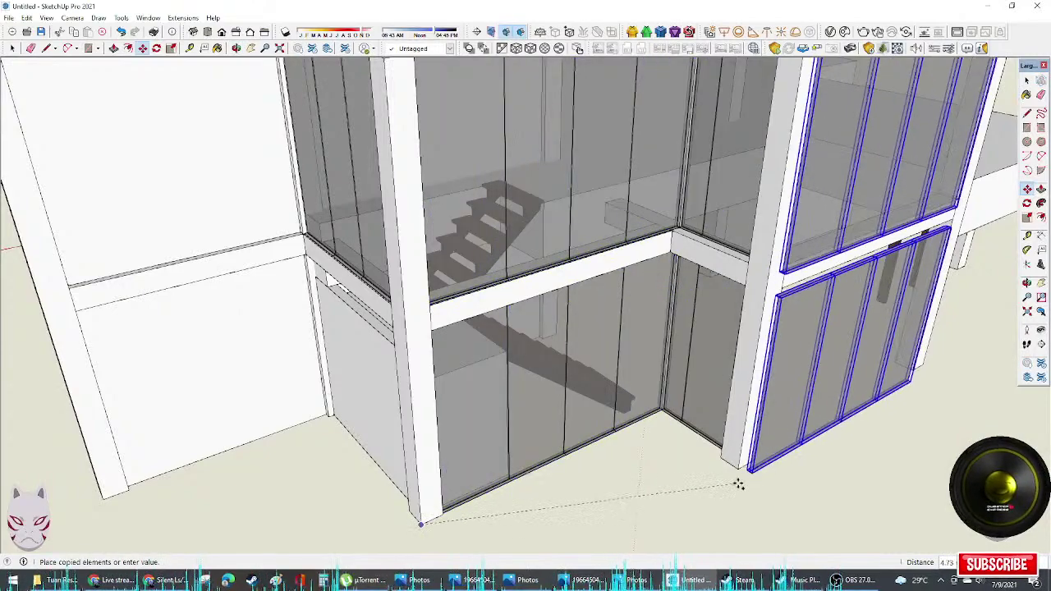
{"action": "left_click", "coordinate": [736, 464]}
Step: Stretch the copied two-floor glass panels along the red axis by about 1.03 to reach the bay's far column
{"action": "middle_click_drag", "start_coordinate": [736, 464], "coordinate": [632, 431]}
{"action": "scroll", "coordinate": [654, 423], "scroll_direction": "down", "scroll_amount": 3}
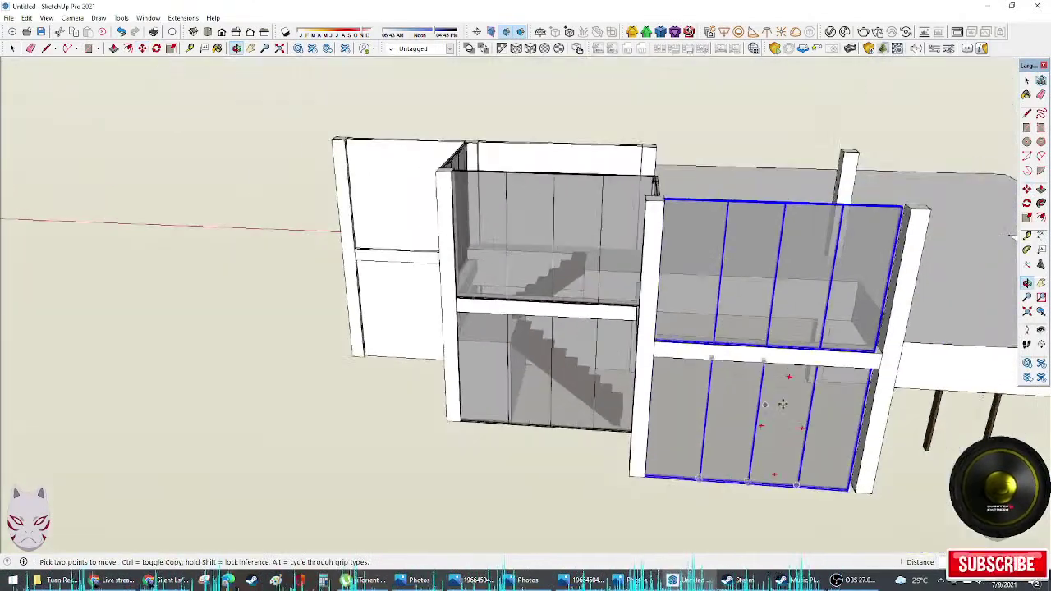
{"action": "middle_click_drag", "start_coordinate": [783, 404], "coordinate": [883, 457]}
{"action": "scroll", "coordinate": [852, 431], "scroll_direction": "up", "scroll_amount": 3}
{"action": "key", "text": "s"}
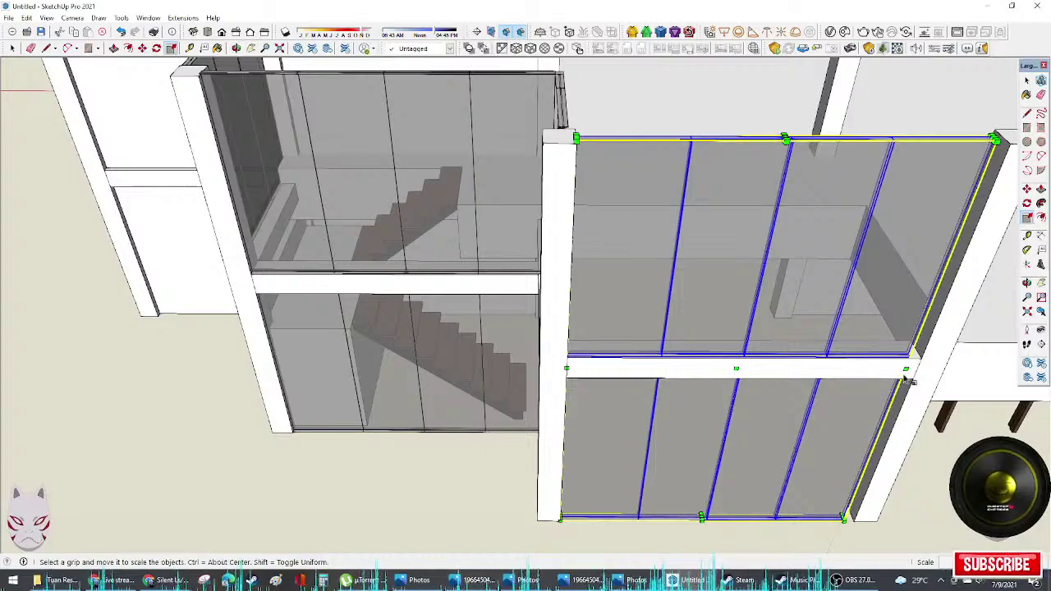
{"action": "left_click", "coordinate": [910, 365]}
{"action": "left_click", "coordinate": [916, 383]}
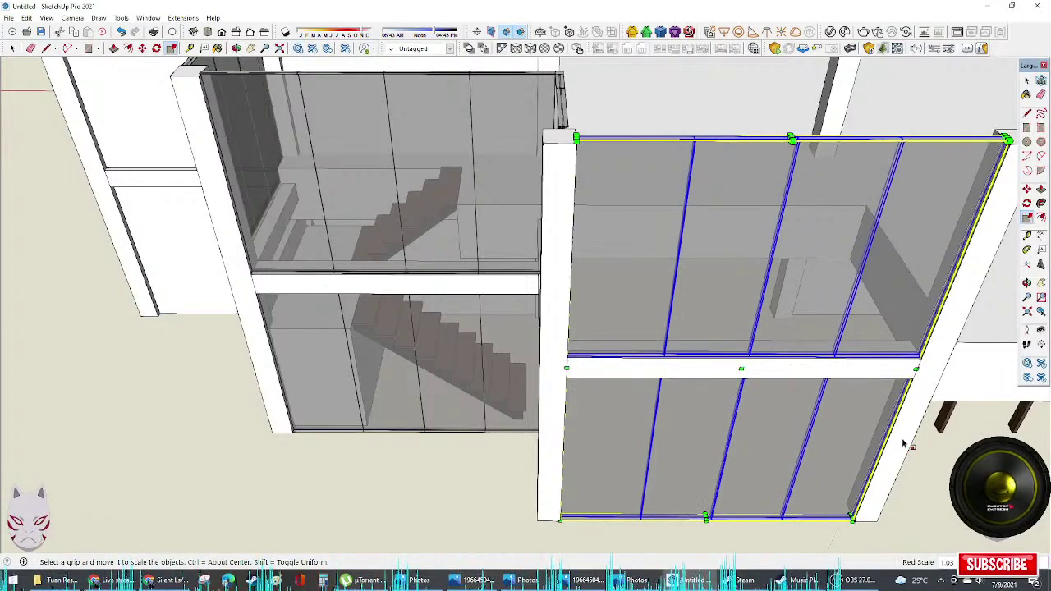
{"action": "key", "text": "space"}
{"action": "middle_click_drag", "start_coordinate": [903, 444], "coordinate": [803, 437]}
{"action": "left_click", "coordinate": [905, 461]}
Step: Examine the glazed bays, the underside of the floor slab and the wooden door frame area from a low viewpoint
{"action": "scroll", "coordinate": [440, 301], "scroll_direction": "down", "scroll_amount": 5}
{"action": "scroll", "coordinate": [801, 432], "scroll_direction": "up", "scroll_amount": 3}
{"action": "middle_click_drag", "start_coordinate": [730, 415], "coordinate": [657, 224]}
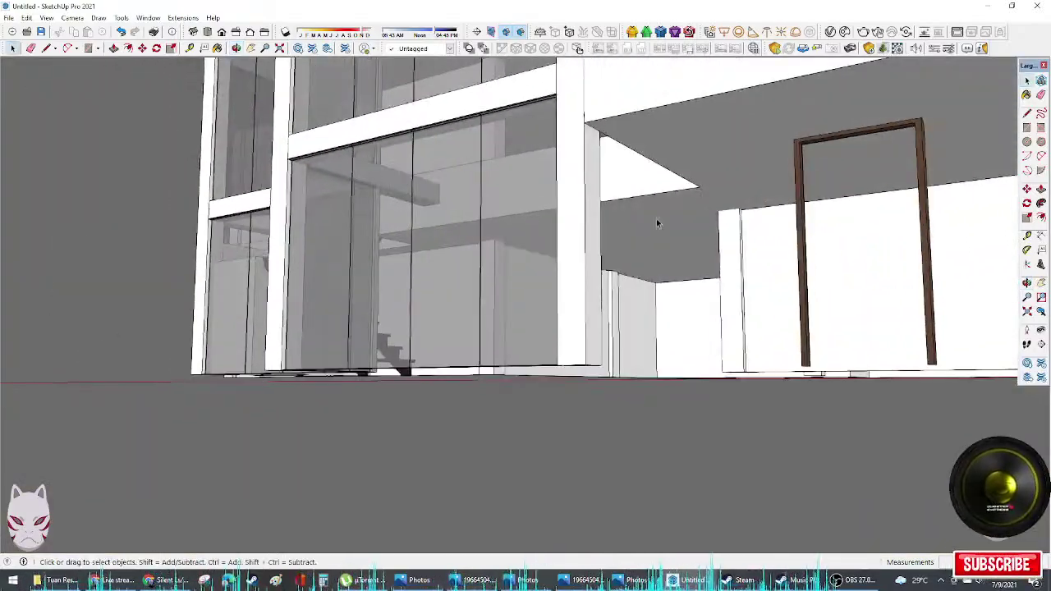
{"action": "middle_click_drag", "start_coordinate": [692, 187], "coordinate": [714, 200]}
{"action": "scroll", "coordinate": [749, 251], "scroll_direction": "up", "scroll_amount": 10}
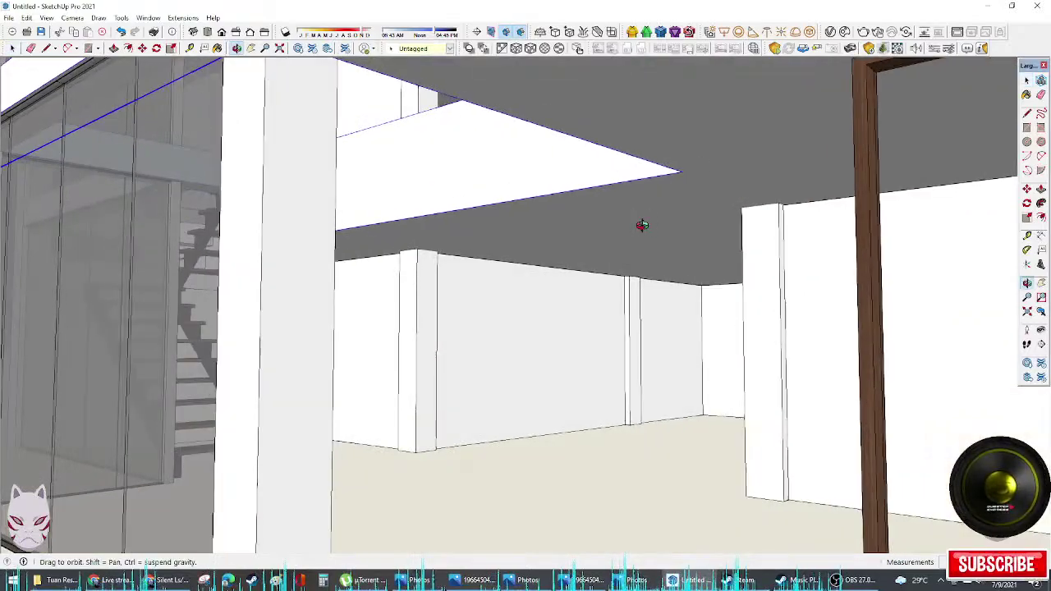
{"action": "middle_click_drag", "start_coordinate": [642, 225], "coordinate": [833, 281]}
{"action": "scroll", "coordinate": [832, 281], "scroll_direction": "down", "scroll_amount": 10}
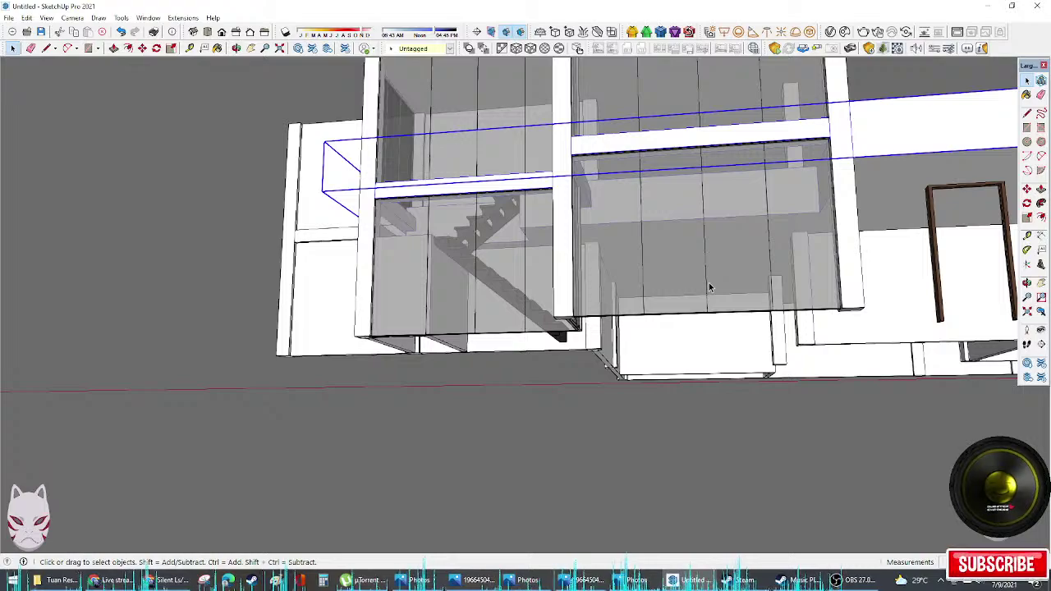
Step: Raise the top face of the beams beside the stairwell with Push/Pull until it is flush with the floor slab
{"action": "middle_click_drag", "start_coordinate": [714, 242], "coordinate": [704, 375]}
{"action": "scroll", "coordinate": [808, 329], "scroll_direction": "up", "scroll_amount": 3}
{"action": "scroll", "coordinate": [811, 316], "scroll_direction": "down", "scroll_amount": 5}
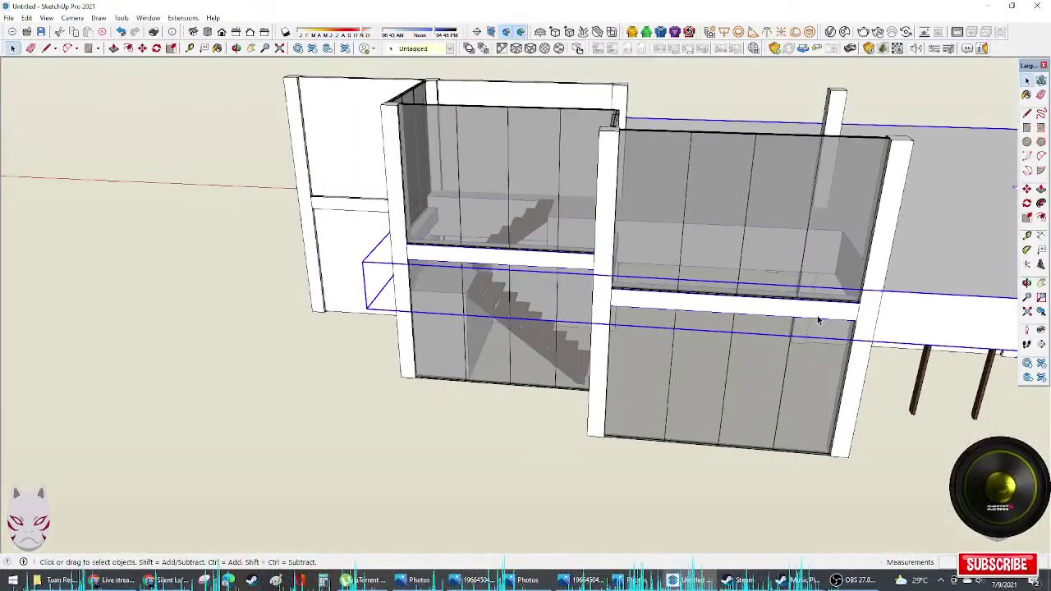
{"action": "middle_click_drag", "start_coordinate": [813, 310], "coordinate": [460, 352]}
{"action": "scroll", "coordinate": [509, 271], "scroll_direction": "up", "scroll_amount": 4}
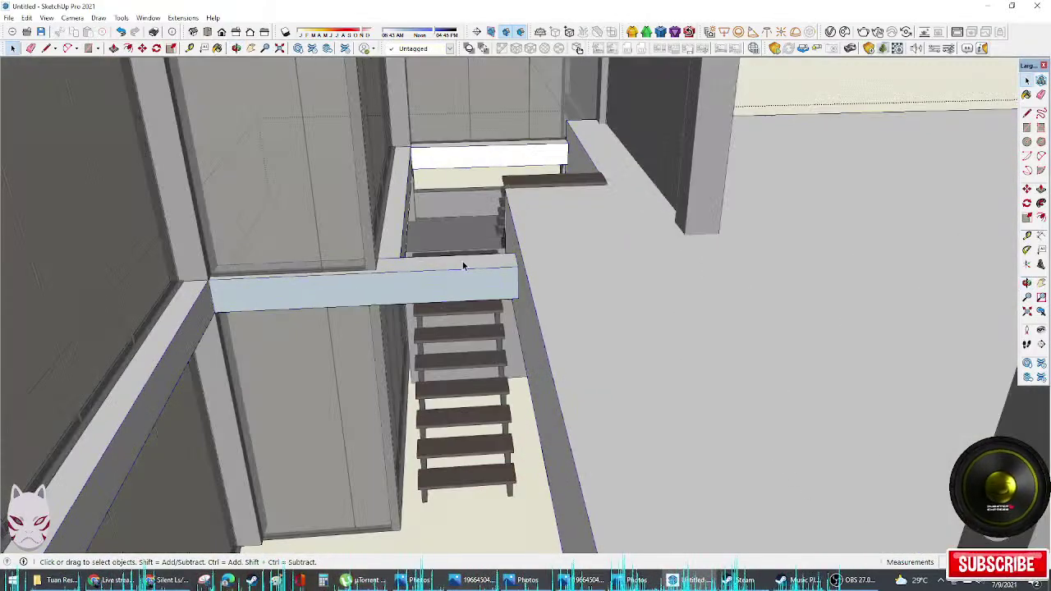
{"action": "mouse_move", "coordinate": [463, 262]}
{"action": "middle_mouse_down"}
{"action": "mouse_move", "coordinate": [472, 246]}
{"action": "mouse_move", "coordinate": [371, 246]}
{"action": "middle_mouse_up"}
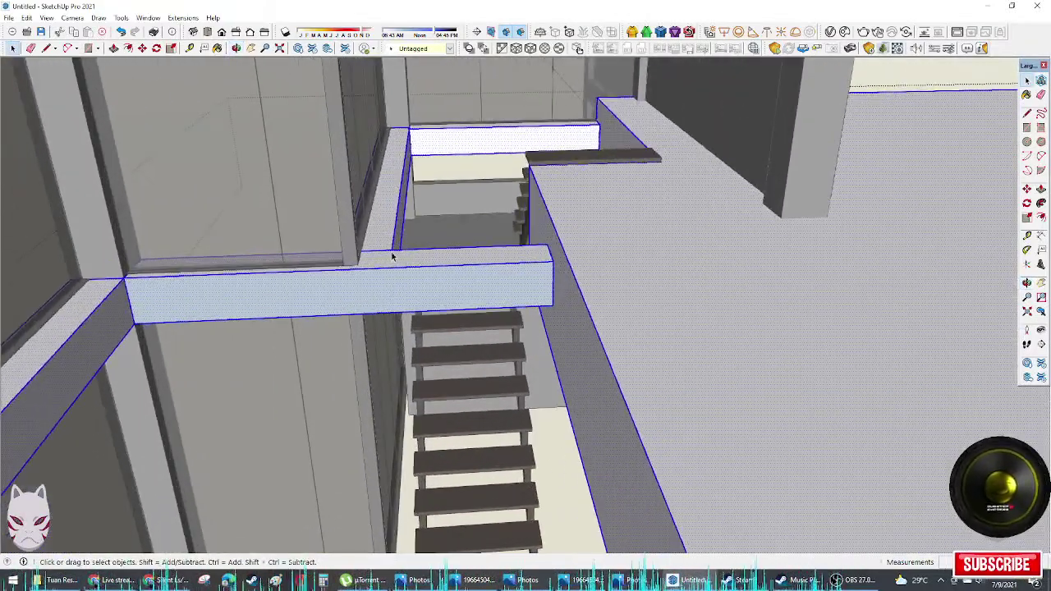
{"action": "key", "text": "e"}
{"action": "scroll", "coordinate": [382, 246], "scroll_direction": "down", "scroll_amount": 2}
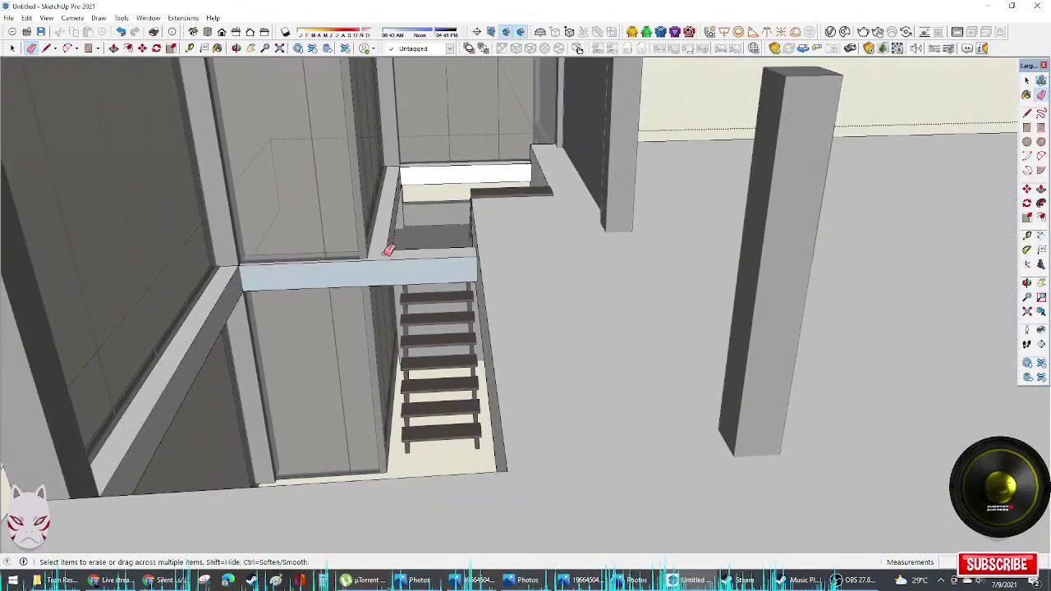
{"action": "key", "text": "p"}
{"action": "left_click", "coordinate": [417, 254]}
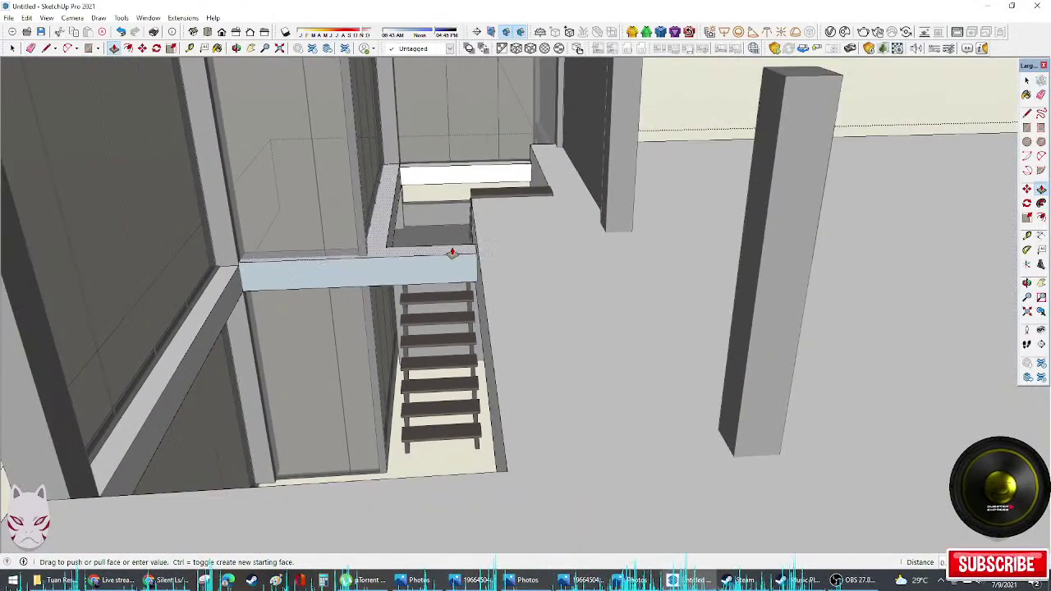
{"action": "left_click", "coordinate": [481, 247]}
Step: Raise the top face of the adjoining bay's outer beam to the same level as the stairwell beam
{"action": "middle_click_drag", "start_coordinate": [481, 246], "coordinate": [285, 283]}
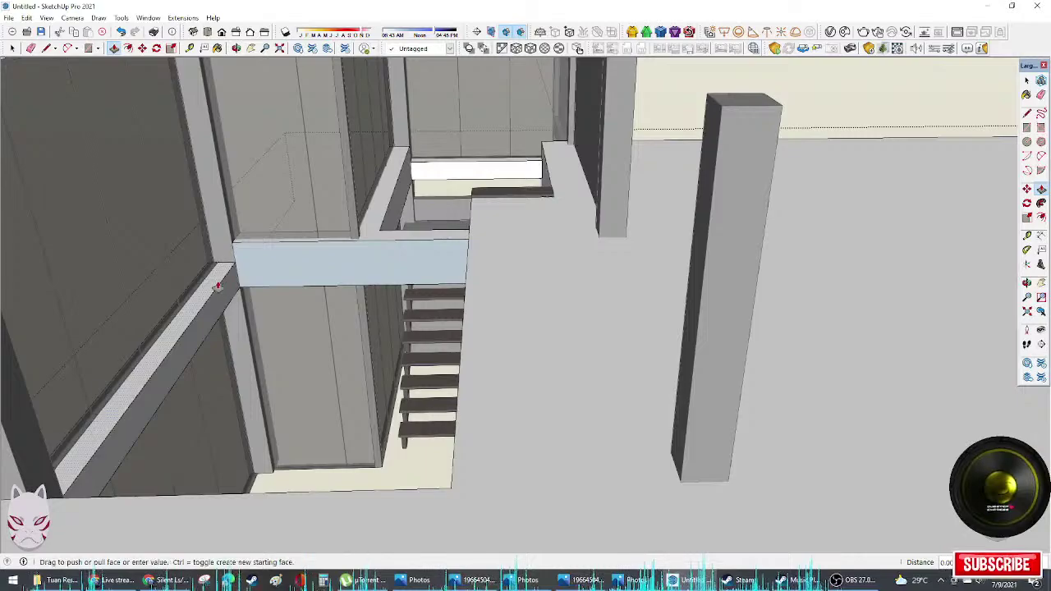
{"action": "left_click_drag", "start_coordinate": [217, 285], "coordinate": [337, 243]}
{"action": "middle_click_drag", "start_coordinate": [375, 239], "coordinate": [485, 376]}
Step: Select the upper-floor glass panels along the stair enclosure, return and adjoining bay, and scale them in height to rest on the raised beams
{"action": "key", "text": "space"}
{"action": "left_click_drag", "start_coordinate": [537, 380], "coordinate": [401, 432]}
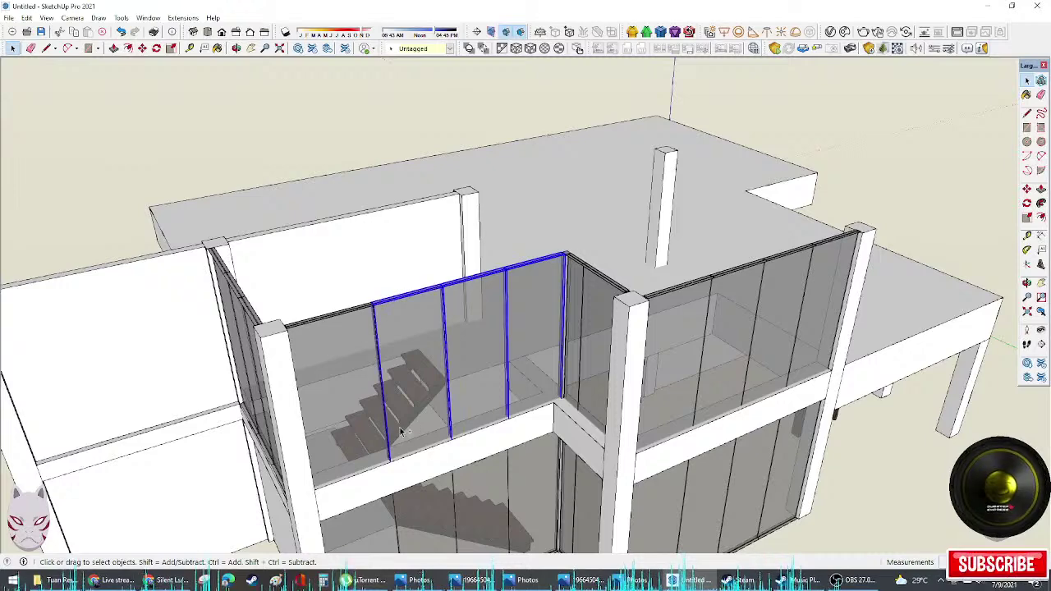
{"action": "left_click", "coordinate": [586, 377], "text": "shift"}
{"action": "left_click", "coordinate": [686, 382], "text": "ctrl"}
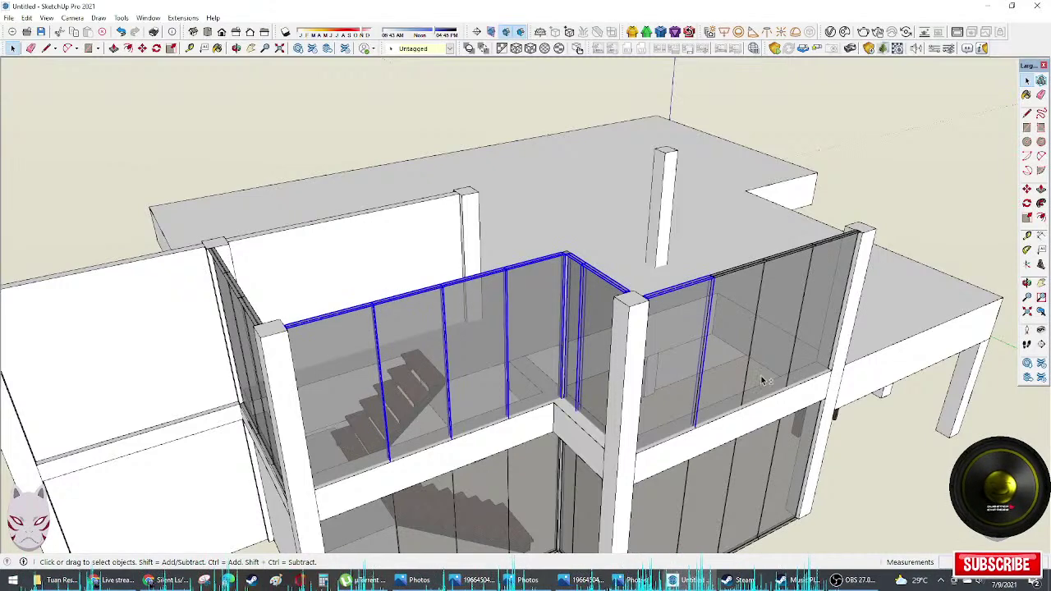
{"action": "left_click", "coordinate": [765, 376], "text": "ctrl"}
{"action": "left_click", "coordinate": [823, 349], "text": "ctrl"}
{"action": "key", "text": "s"}
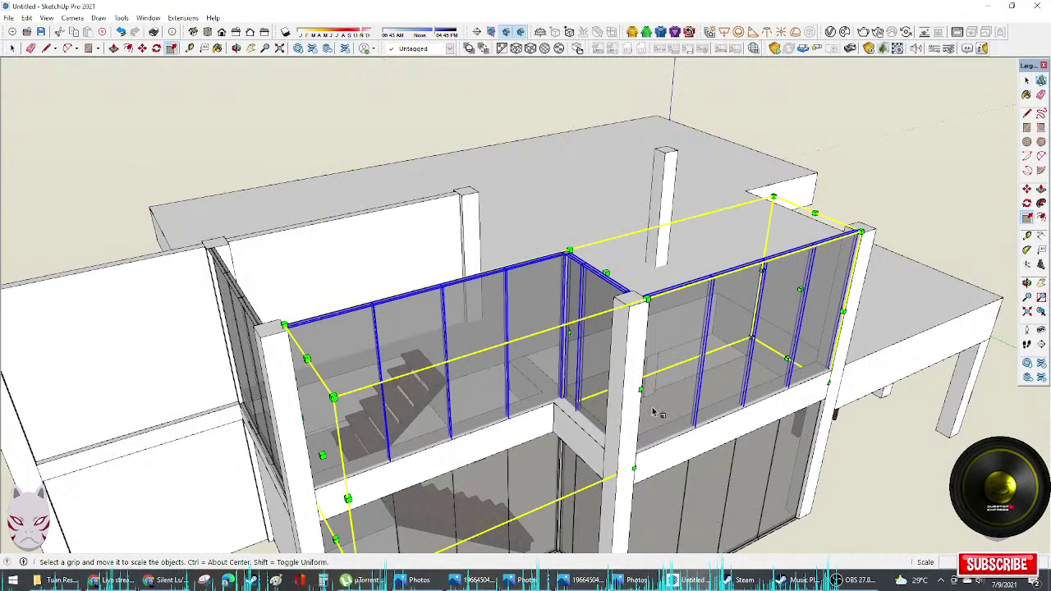
{"action": "left_click", "coordinate": [640, 388]}
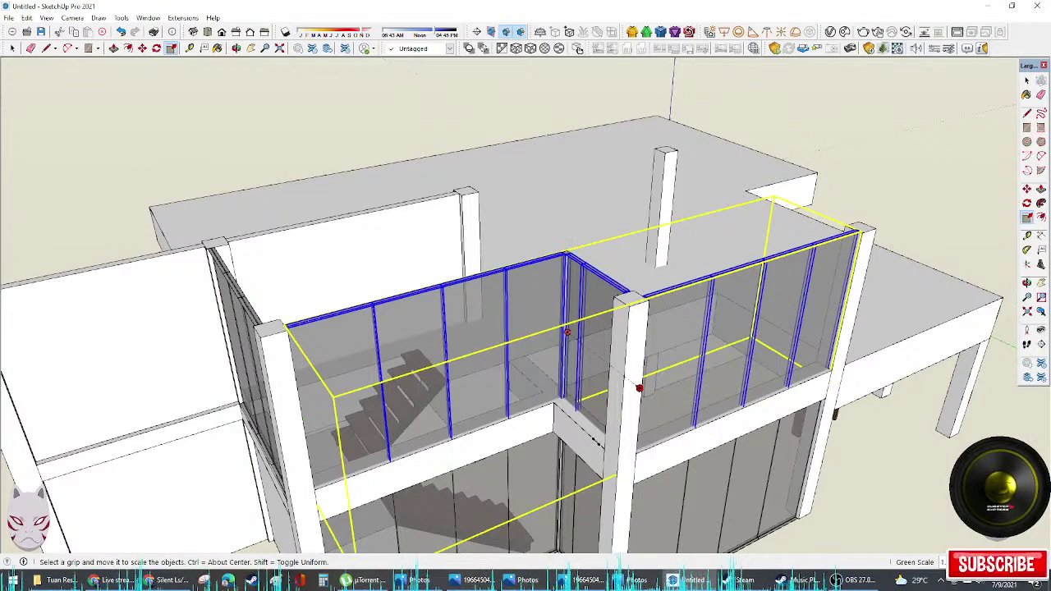
{"action": "middle_click_drag", "start_coordinate": [639, 388], "coordinate": [765, 340]}
{"action": "middle_click_drag", "start_coordinate": [679, 361], "coordinate": [717, 402]}
{"action": "middle_click_drag", "start_coordinate": [680, 371], "coordinate": [695, 467]}
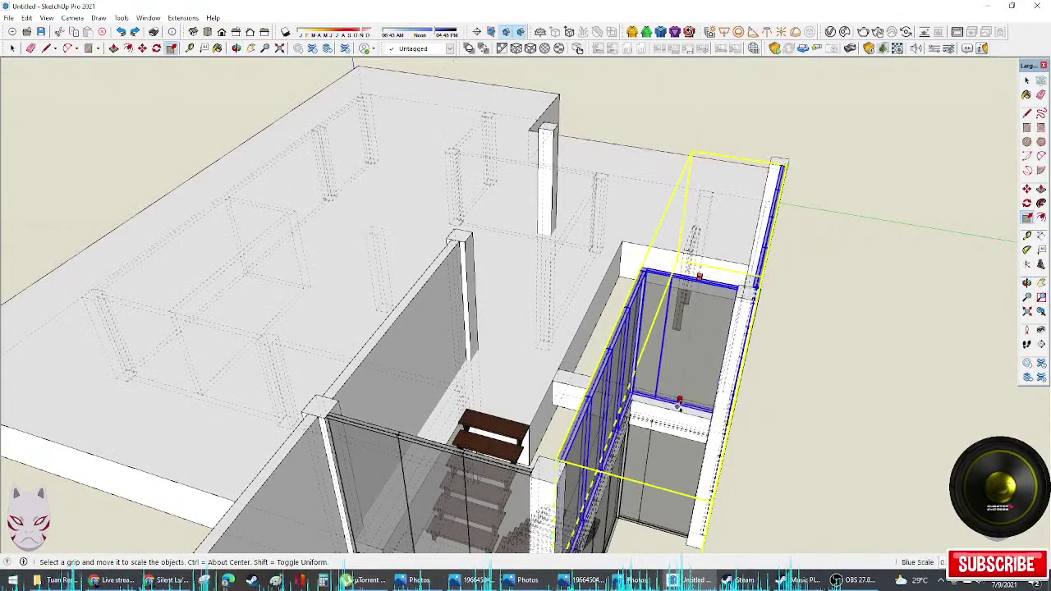
{"action": "middle_click_drag", "start_coordinate": [699, 364], "coordinate": [312, 326]}
{"action": "scroll", "coordinate": [532, 421], "scroll_direction": "up", "scroll_amount": 5}
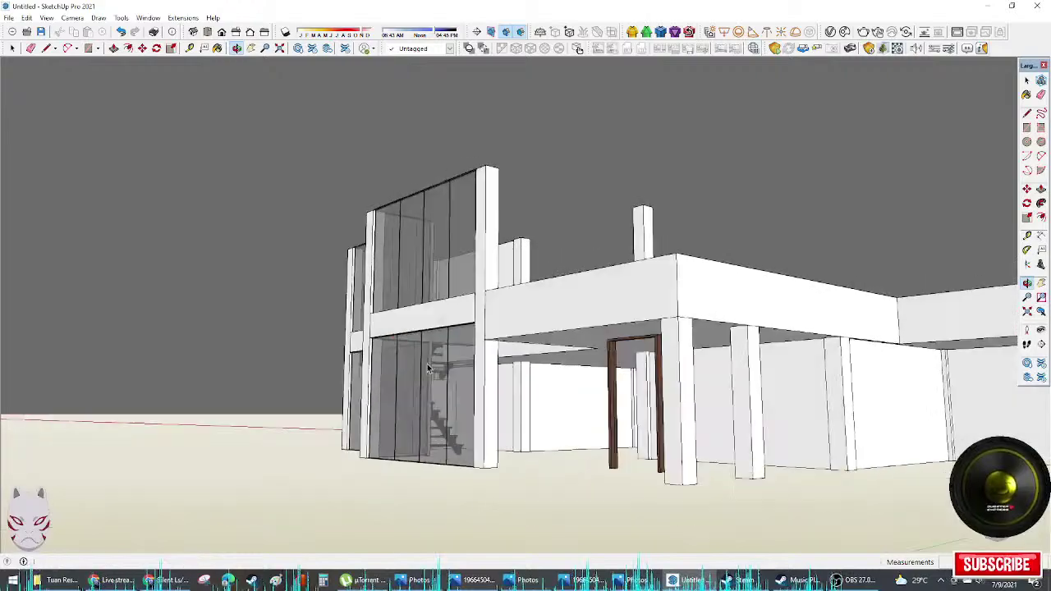
{"action": "scroll", "coordinate": [532, 421], "scroll_direction": "down", "scroll_amount": 5}
{"action": "middle_click_drag", "start_coordinate": [535, 390], "coordinate": [927, 476]}
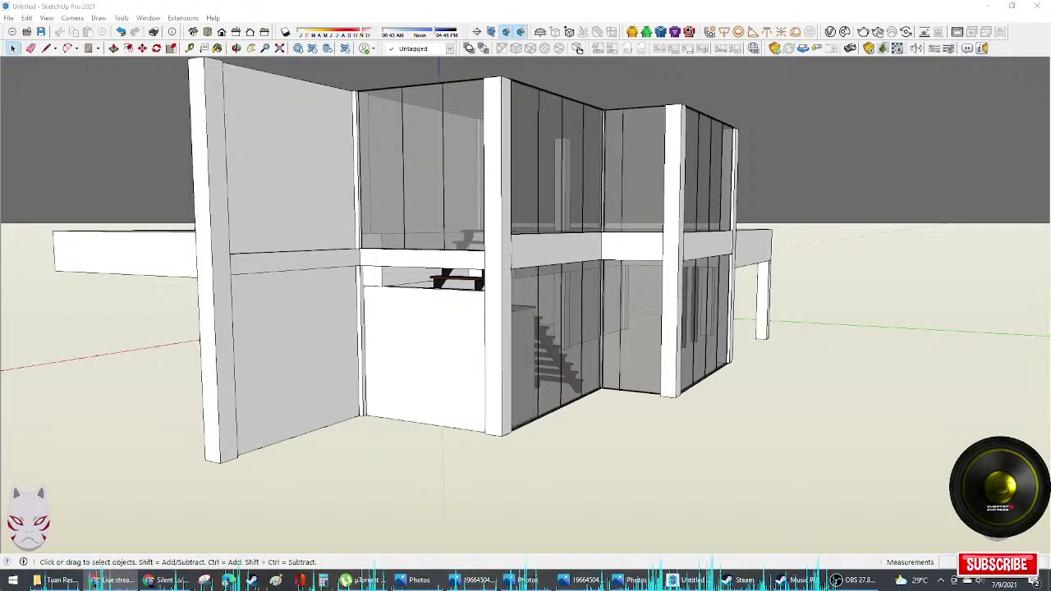
Step: Rotate a copy of the bay's end glass panel so it stands perpendicular to the main glass row
{"action": "middle_click_drag", "start_coordinate": [389, 331], "coordinate": [666, 191]}
{"action": "left_click", "coordinate": [631, 321]}
{"action": "key", "text": "q"}
{"action": "left_click", "coordinate": [651, 111]}
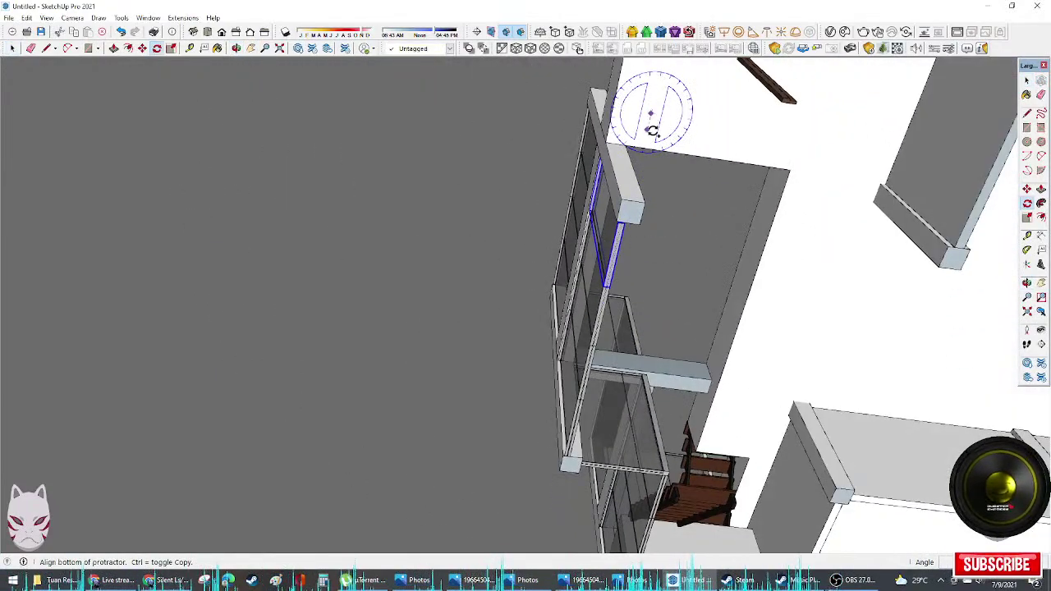
{"action": "left_click", "coordinate": [678, 122]}
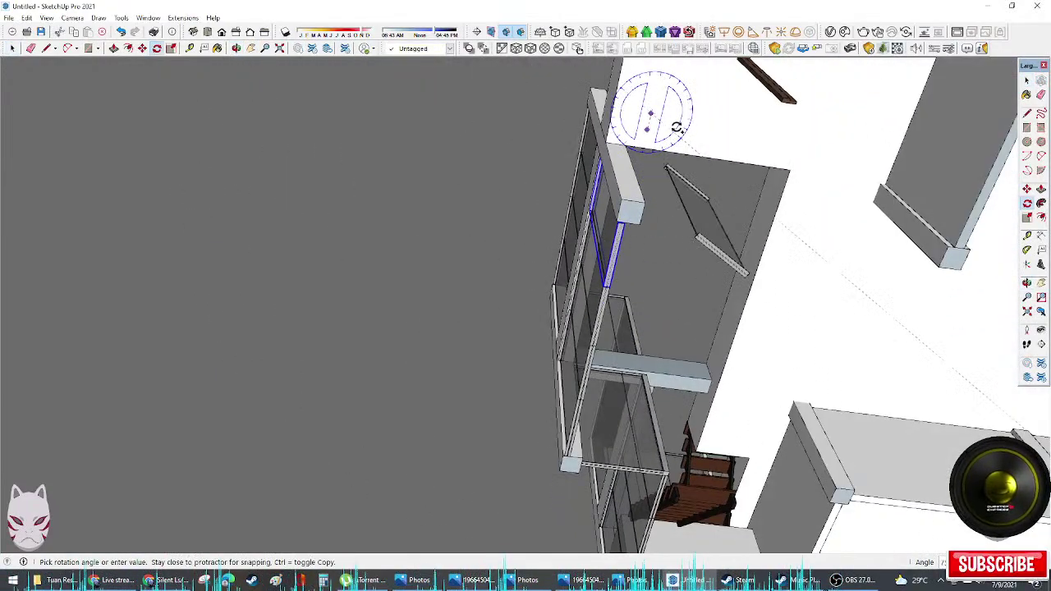
{"action": "left_click", "coordinate": [729, 125]}
Step: Move the rotated glass panel by its corner to the inner face of the bay's end column
{"action": "key", "text": "space"}
{"action": "key", "text": "m"}
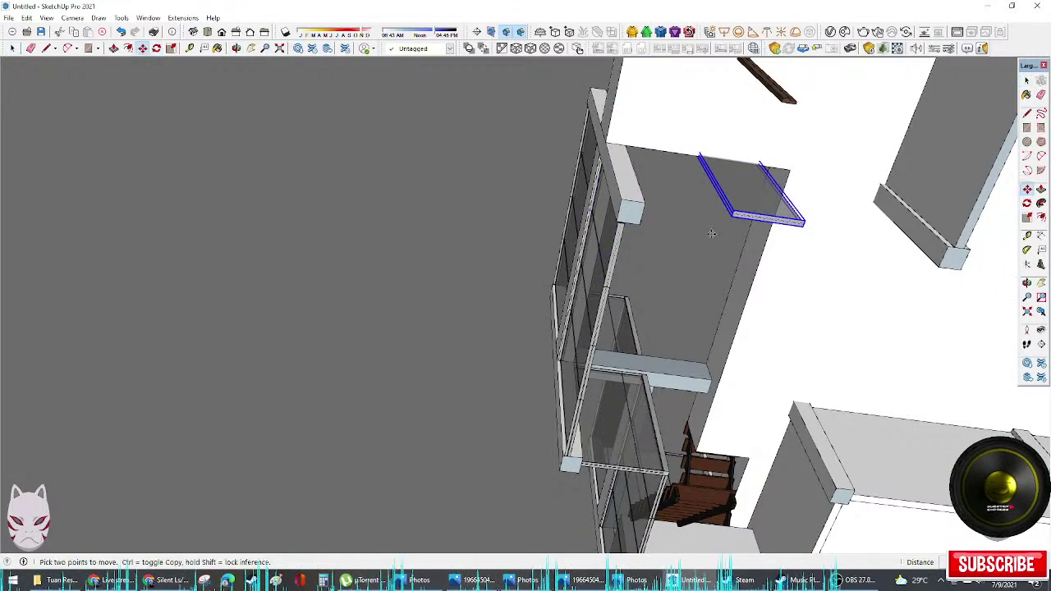
{"action": "left_click", "coordinate": [730, 218]}
{"action": "scroll", "coordinate": [640, 211], "scroll_direction": "up", "scroll_amount": 3}
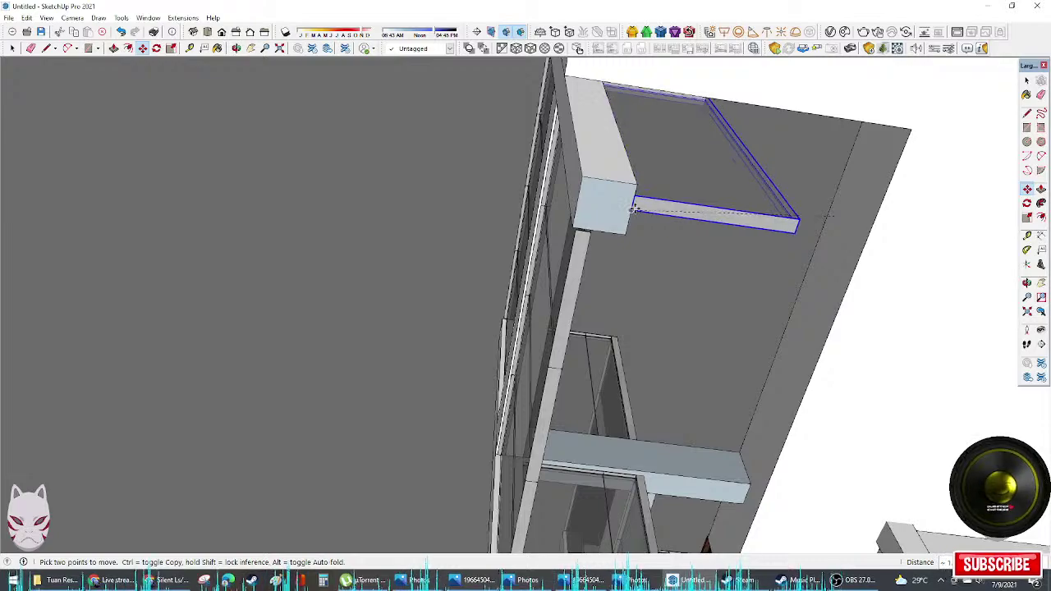
Step: Scale the main row's last glass panels on both floors beside the bay's end column
{"action": "middle_click_drag", "start_coordinate": [821, 250], "coordinate": [825, 417]}
{"action": "key", "text": "space"}
{"action": "left_click", "coordinate": [729, 159], "text": "shift"}
{"action": "middle_click_drag", "start_coordinate": [765, 154], "coordinate": [863, 310]}
{"action": "key", "text": "s"}
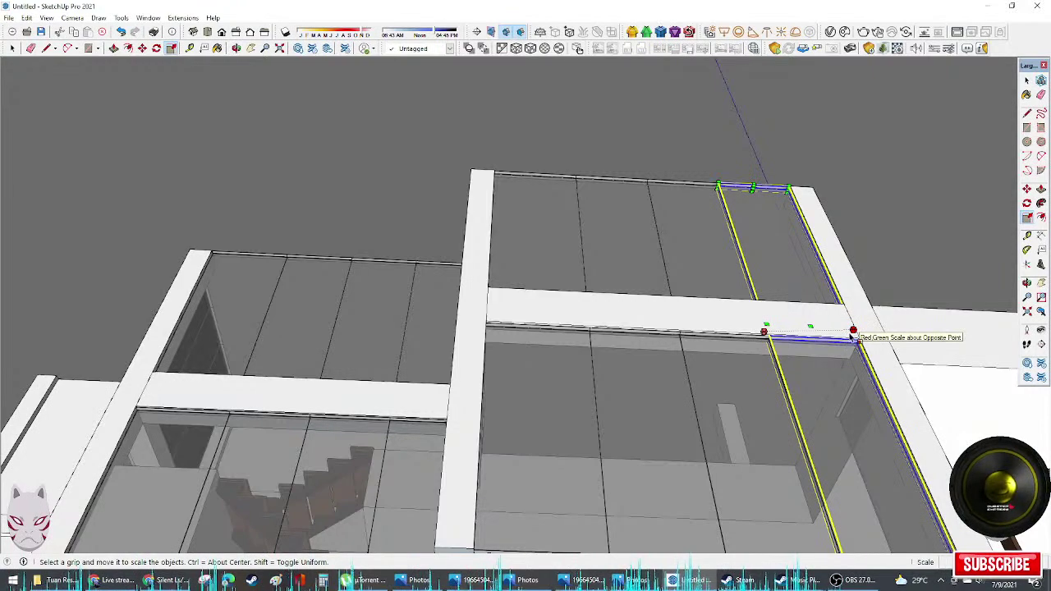
{"action": "left_click", "coordinate": [853, 333]}
{"action": "middle_click_drag", "start_coordinate": [873, 369], "coordinate": [676, 153]}
{"action": "middle_click_drag", "start_coordinate": [897, 199], "coordinate": [594, 413]}
Step: Copy the perpendicular panel and the existing return's inner panel one bay along, using column corners as reference points
{"action": "key", "text": "space"}
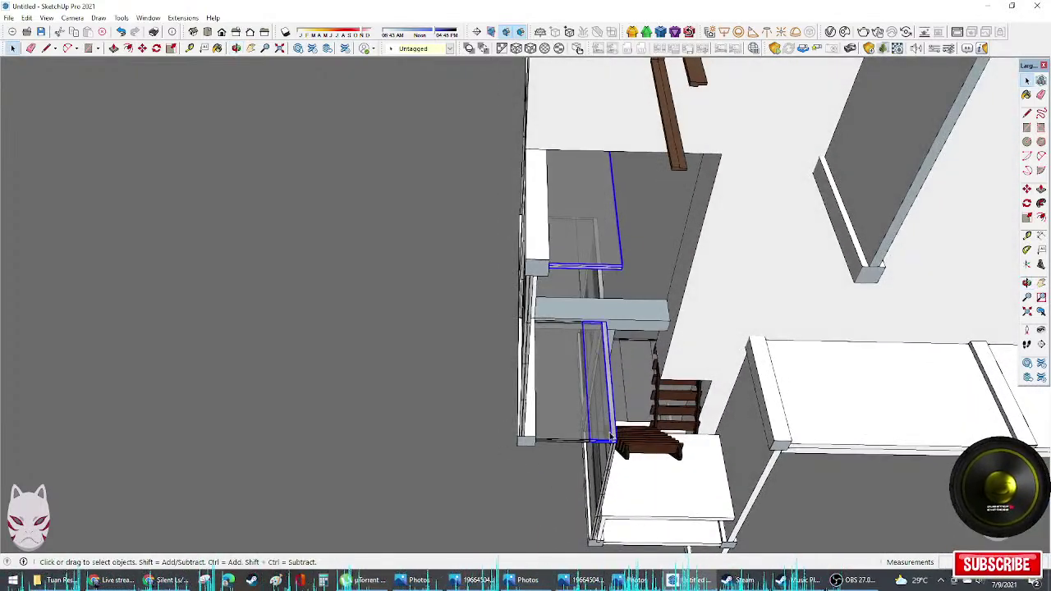
{"action": "key", "text": "m"}
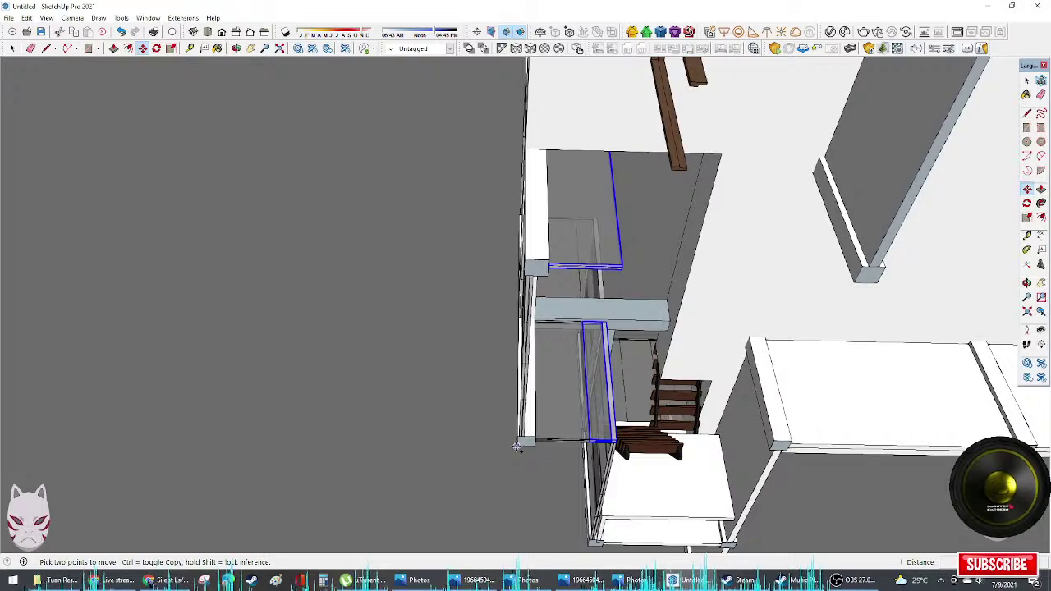
{"action": "key", "text": "ctrl"}
{"action": "left_click", "coordinate": [517, 446]}
{"action": "middle_click_drag", "start_coordinate": [517, 446], "coordinate": [902, 215]}
Step: Open the floor slab for editing and shorten its opening with Push/Pull at the end beside the perpendicular glass panels
{"action": "key", "text": "space"}
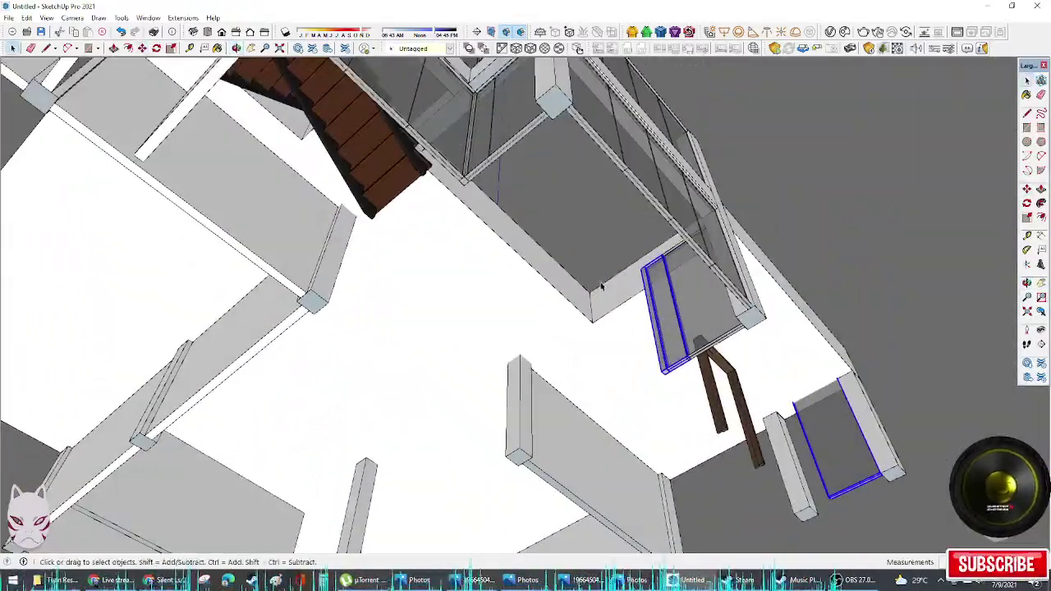
{"action": "double_click", "coordinate": [605, 291]}
{"action": "triple_click", "coordinate": [606, 291]}
{"action": "middle_click_drag", "start_coordinate": [607, 293], "coordinate": [554, 290]}
{"action": "key", "text": "p"}
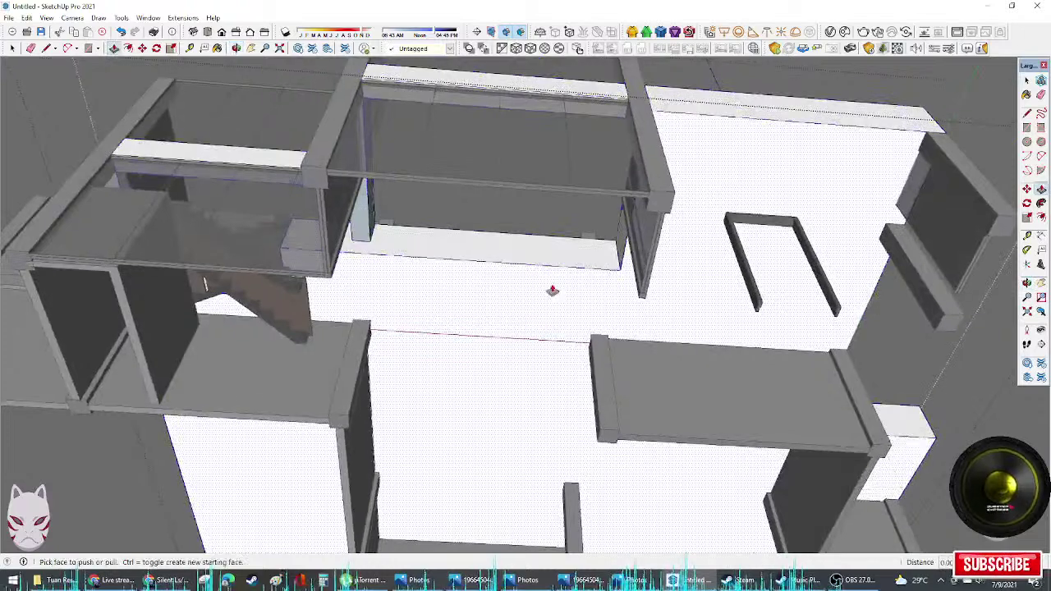
{"action": "left_click", "coordinate": [598, 363]}
{"action": "left_click", "coordinate": [605, 359]}
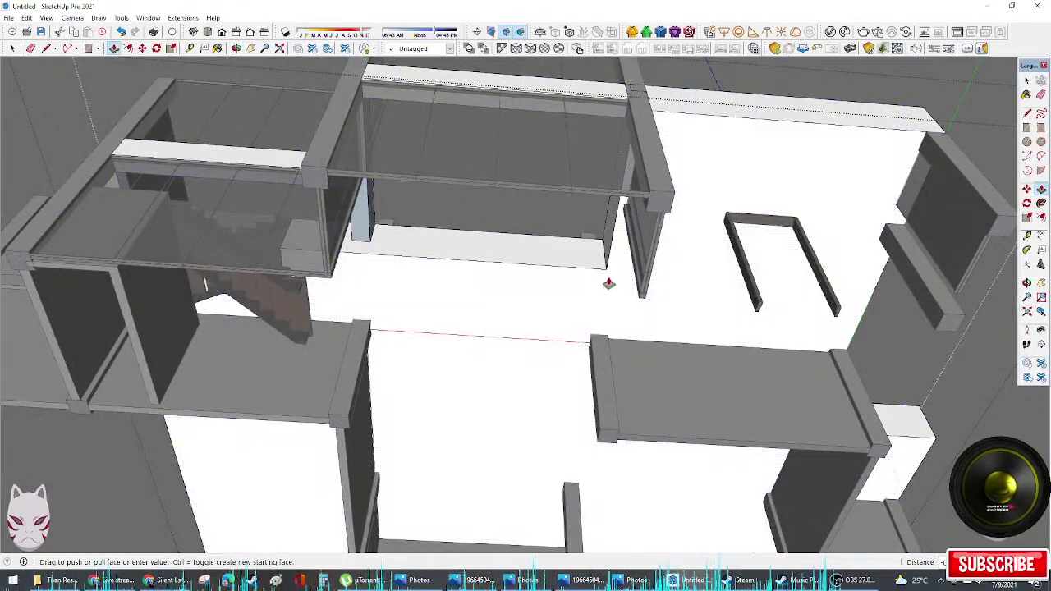
{"action": "left_click", "coordinate": [593, 361]}
{"action": "key", "text": "space"}
{"action": "middle_click_drag", "start_coordinate": [593, 361], "coordinate": [315, 357]}
{"action": "key", "text": "Escape"}
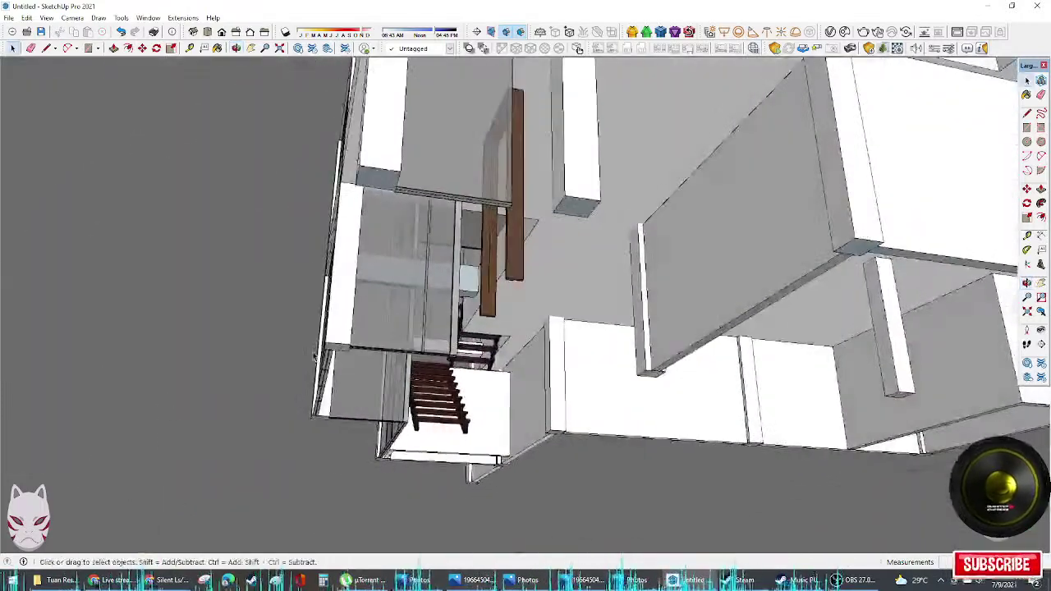
Step: Scale the perpendicular glass panels at the bay's end column down in height to meet the slab's underside
{"action": "left_click", "coordinate": [385, 282]}
{"action": "middle_click_drag", "start_coordinate": [385, 281], "coordinate": [535, 222]}
{"action": "key", "text": "s"}
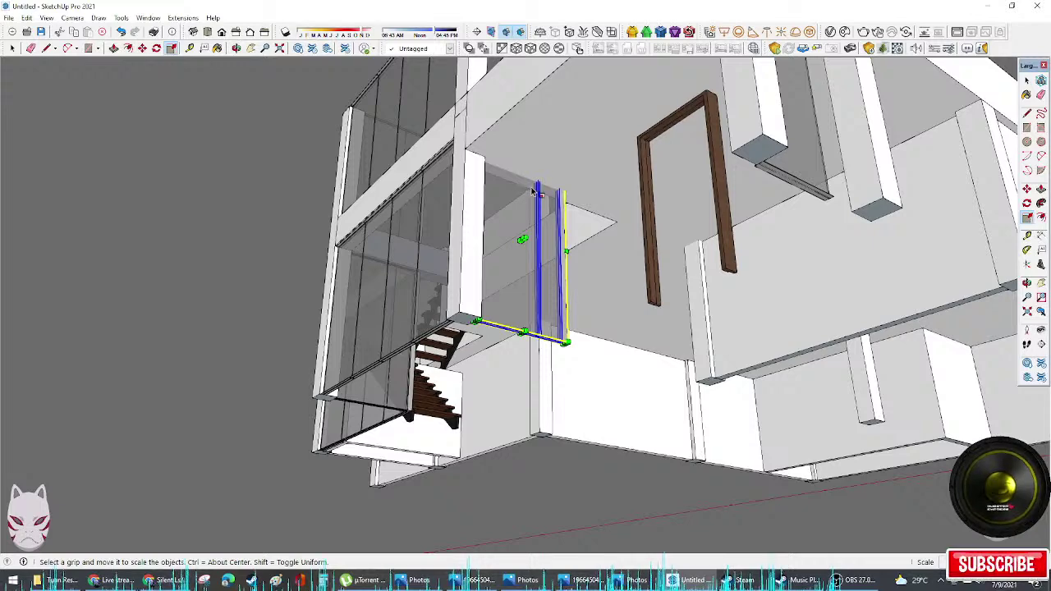
{"action": "key", "text": "k"}
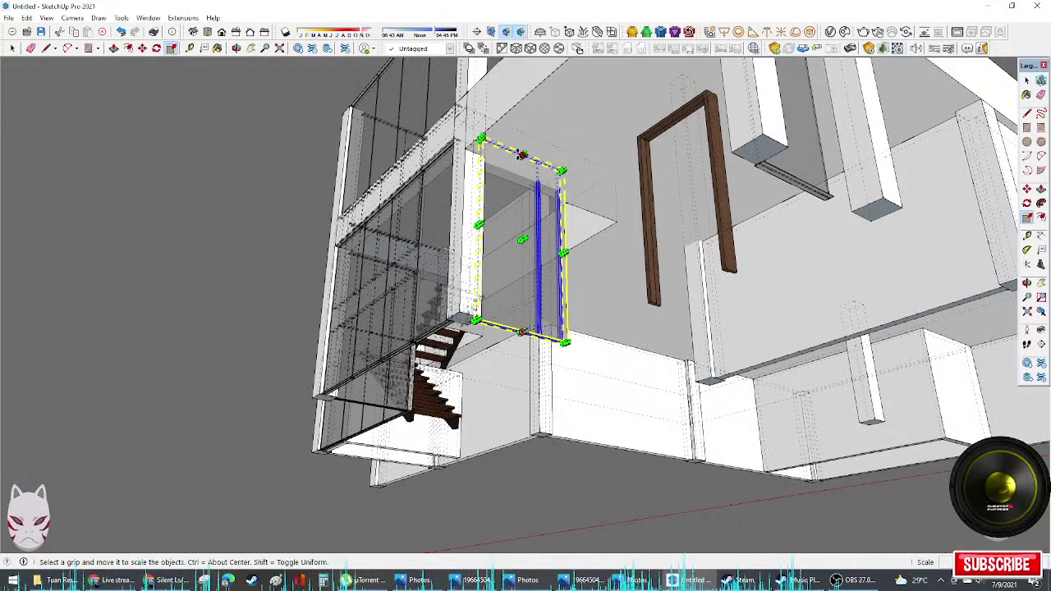
{"action": "left_click", "coordinate": [520, 154]}
{"action": "key", "text": "k"}
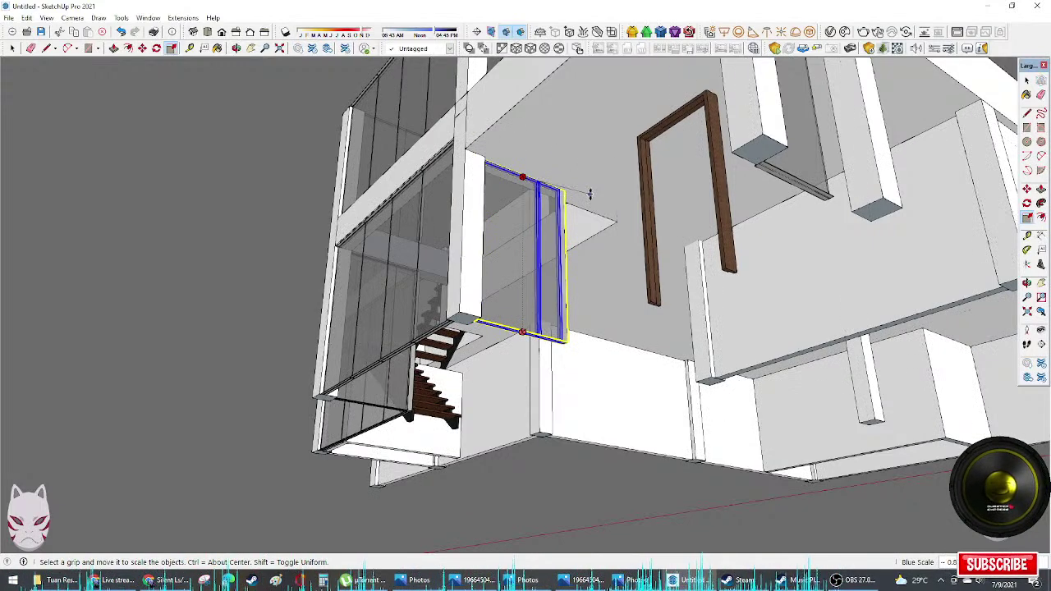
{"action": "middle_click_drag", "start_coordinate": [593, 202], "coordinate": [293, 413]}
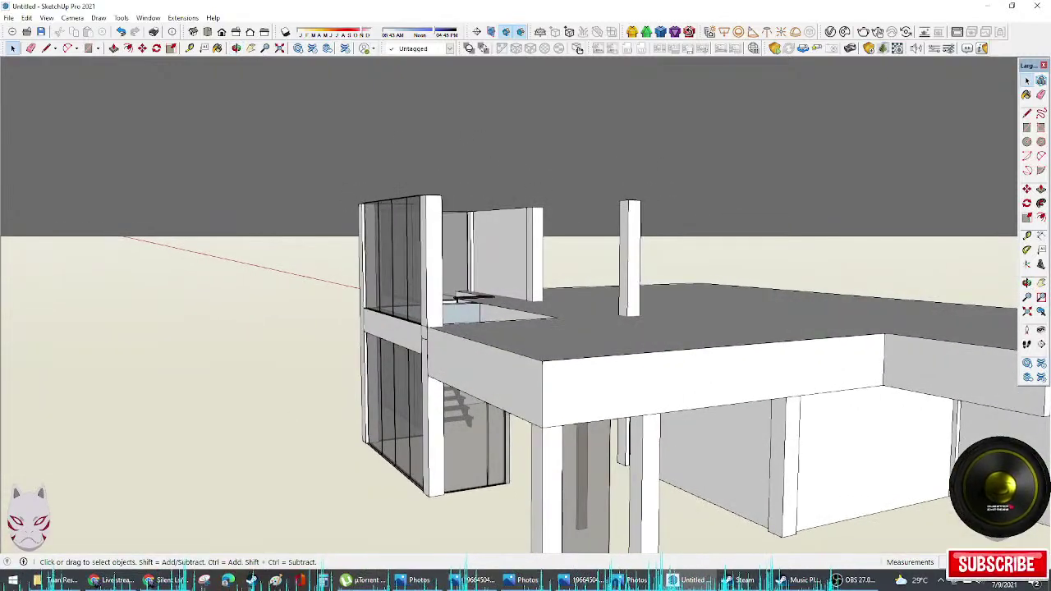
{"action": "key", "text": "alt+Tab"}
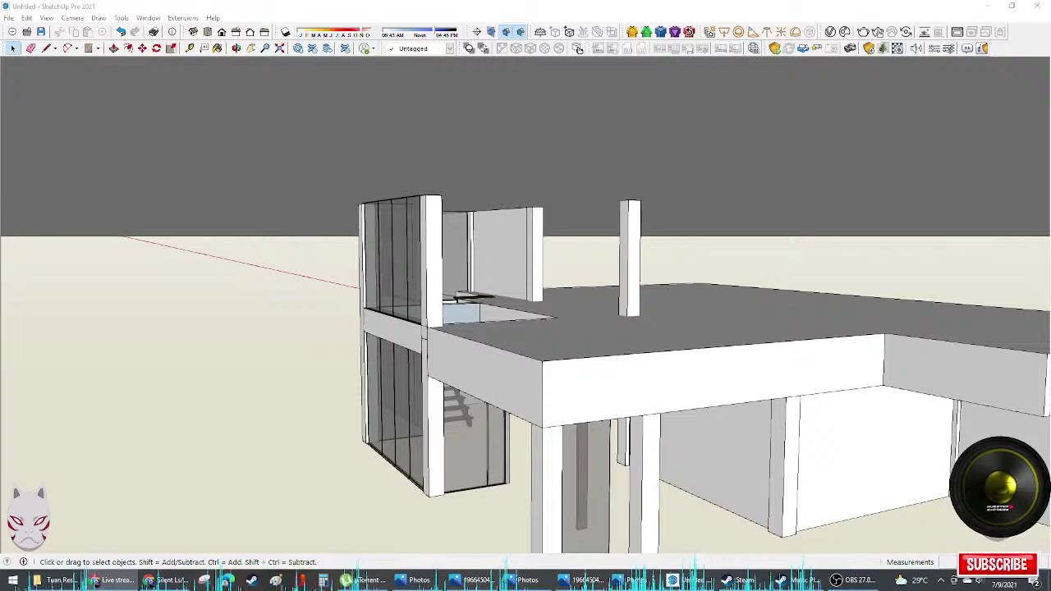
{"action": "middle_click_drag", "start_coordinate": [332, 339], "coordinate": [561, 391]}
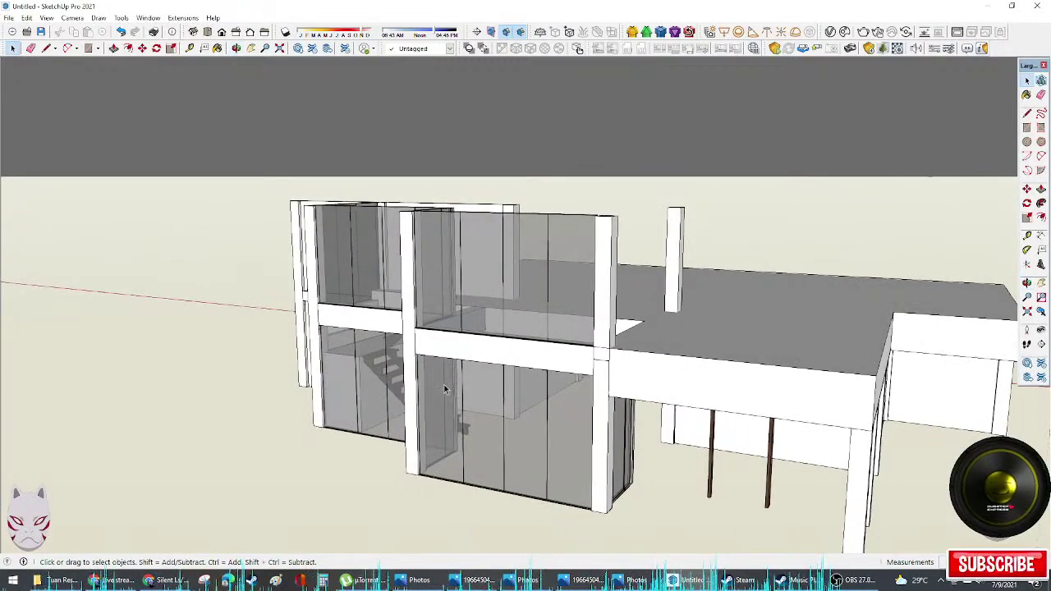
{"action": "scroll", "coordinate": [468, 378], "scroll_direction": "down", "scroll_amount": 3}
{"action": "middle_click_drag", "start_coordinate": [468, 379], "coordinate": [968, 467]}
Step: Save the model as "ground Floor structure" in the residence's project folder under ON GOING on the F: drive
{"action": "key", "text": "ctrl+s"}
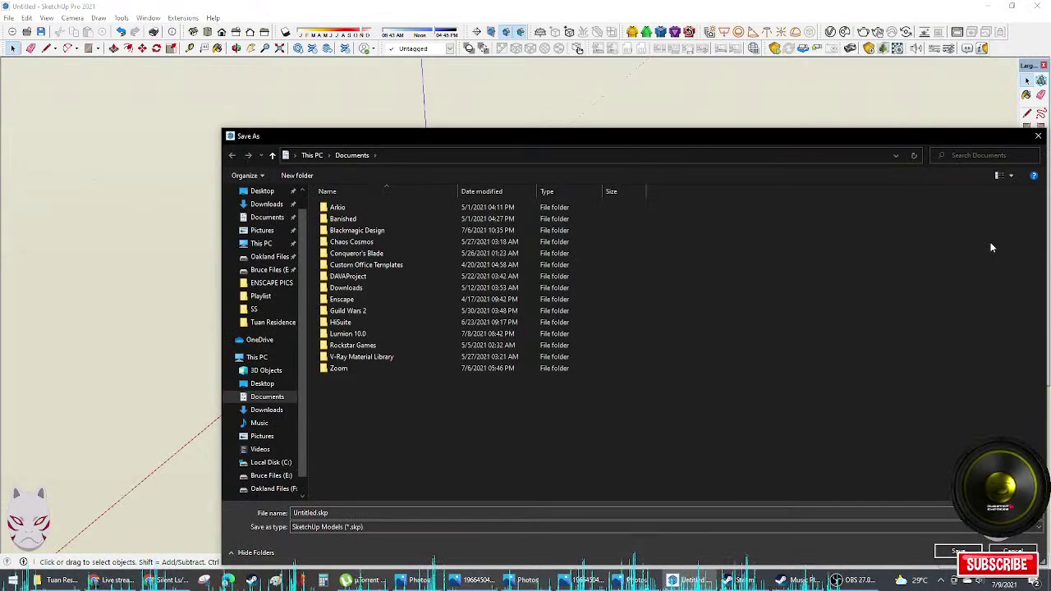
{"action": "left_click", "coordinate": [271, 475]}
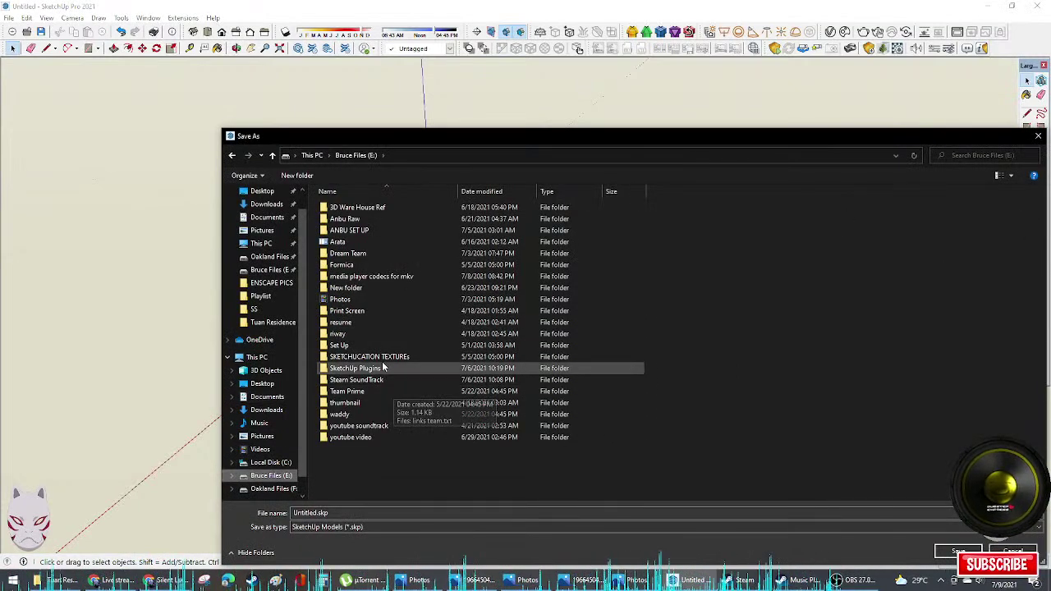
{"action": "scroll", "coordinate": [272, 475], "scroll_direction": "down", "scroll_amount": 2}
{"action": "left_click", "coordinate": [271, 463]}
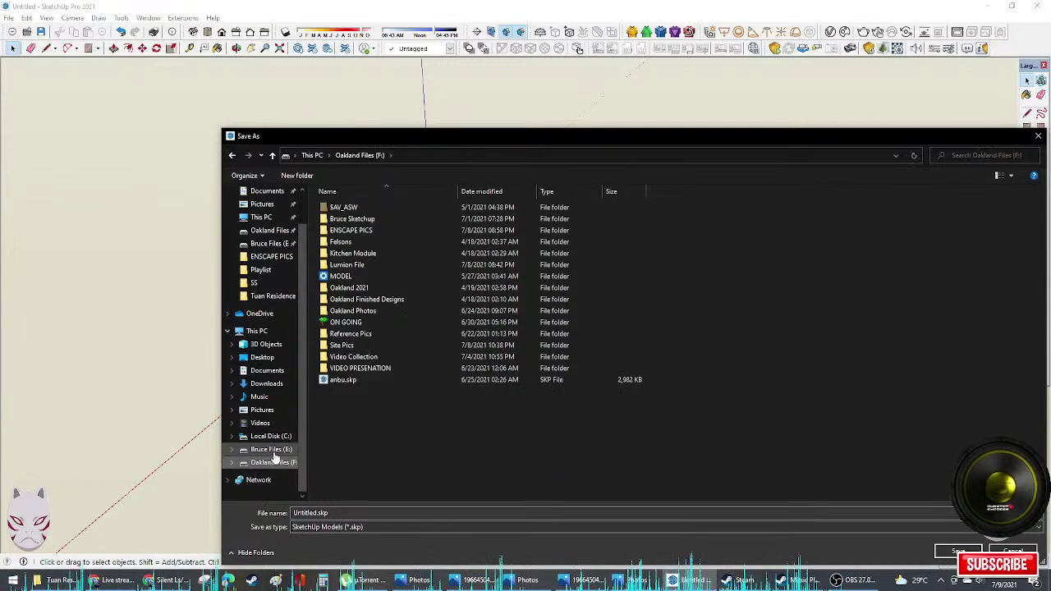
{"action": "double_click", "coordinate": [356, 325]}
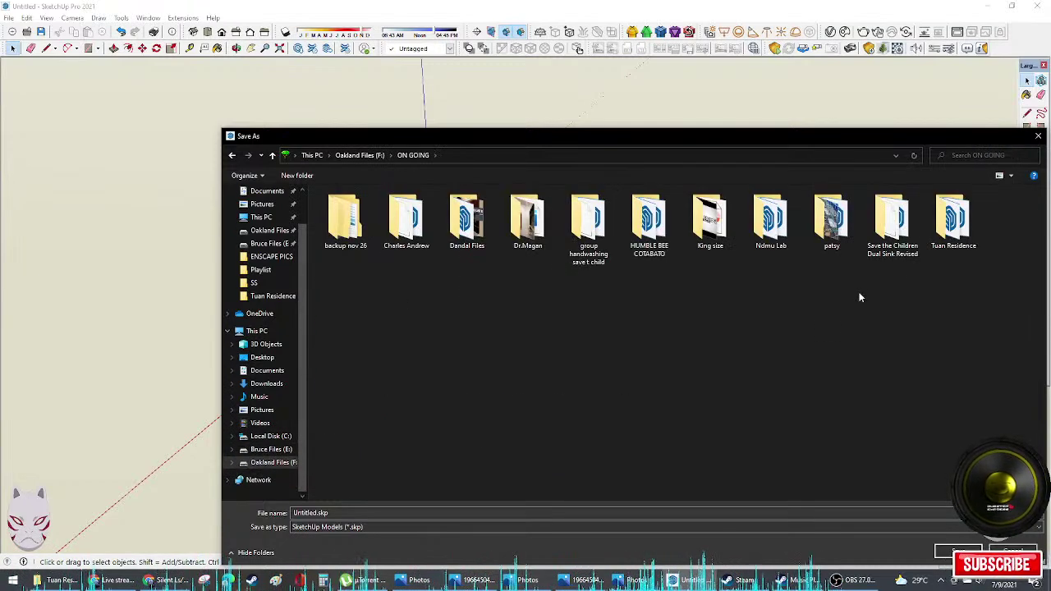
{"action": "double_click", "coordinate": [937, 247]}
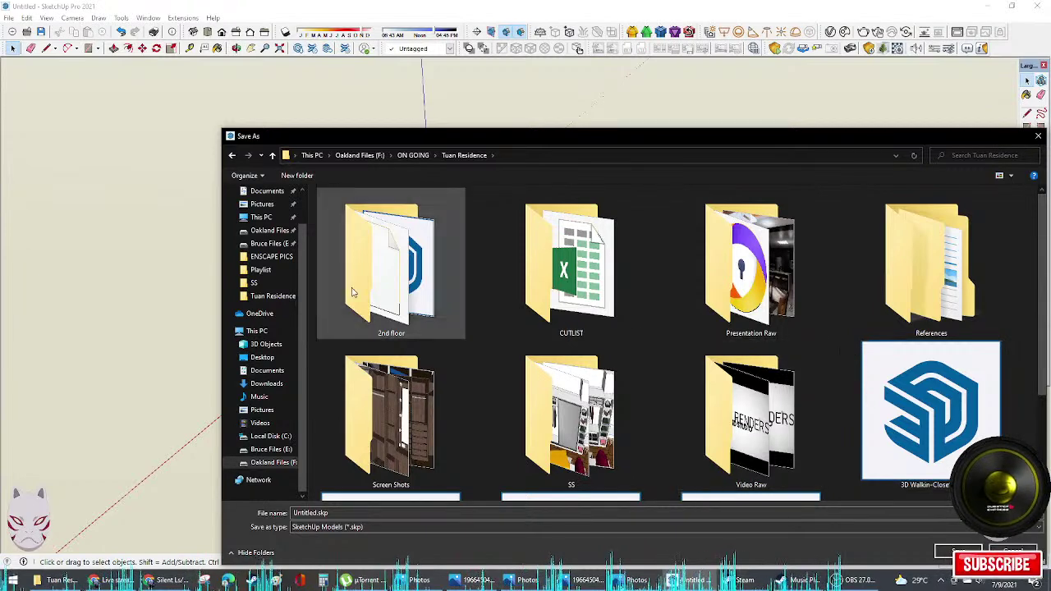
{"action": "scroll", "coordinate": [420, 326], "scroll_direction": "down", "scroll_amount": 2}
{"action": "scroll", "coordinate": [821, 422], "scroll_direction": "up", "scroll_amount": 2}
{"action": "scroll", "coordinate": [821, 423], "scroll_direction": "down", "scroll_amount": 2}
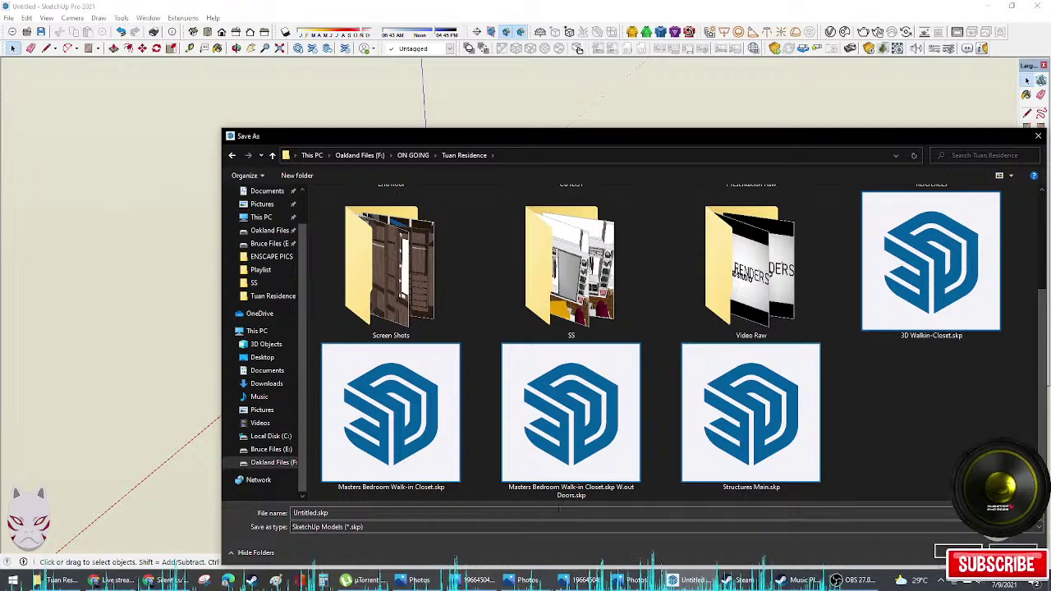
{"action": "left_click", "coordinate": [559, 512]}
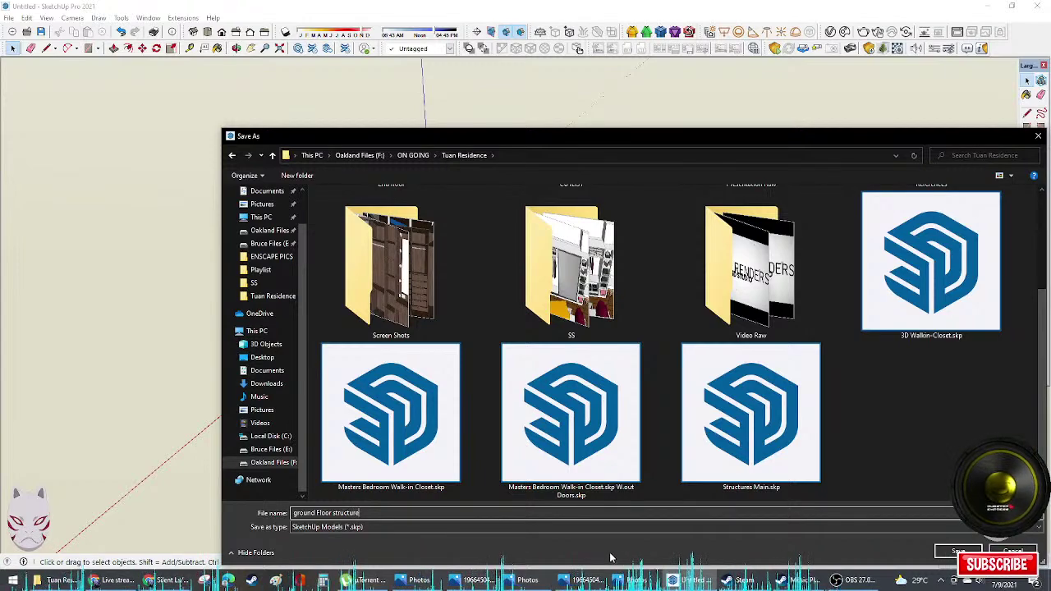
{"action": "key", "text": "Return"}
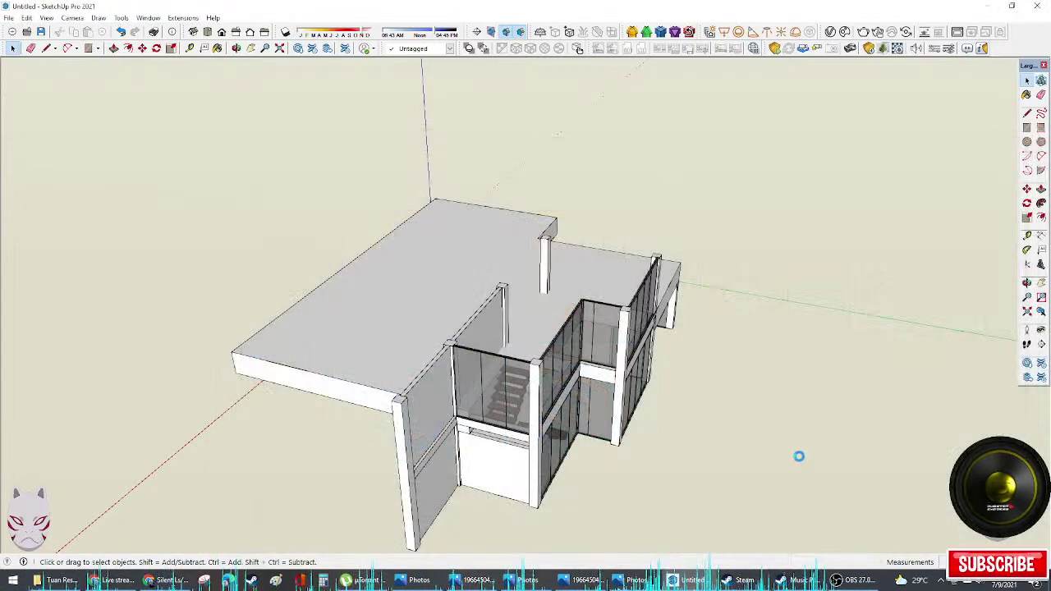
Step: Rotate a copy of the ground-floor return's end glass panel a quarter turn so it runs perpendicular to the return
{"action": "scroll", "coordinate": [664, 364], "scroll_direction": "down", "scroll_amount": 2}
{"action": "middle_click_drag", "start_coordinate": [664, 364], "coordinate": [549, 471]}
{"action": "scroll", "coordinate": [548, 470], "scroll_direction": "up", "scroll_amount": 10}
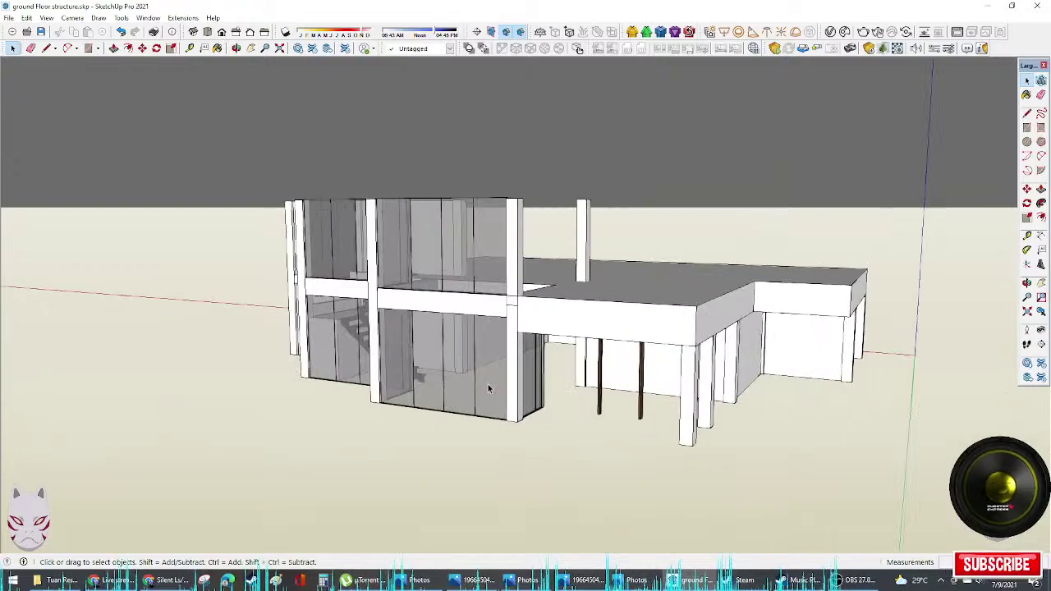
{"action": "mouse_move", "coordinate": [680, 382]}
{"action": "middle_mouse_down"}
{"action": "mouse_move", "coordinate": [558, 311]}
{"action": "mouse_move", "coordinate": [491, 218]}
{"action": "mouse_move", "coordinate": [476, 239]}
{"action": "mouse_move", "coordinate": [492, 235]}
{"action": "mouse_move", "coordinate": [379, 280]}
{"action": "mouse_move", "coordinate": [410, 211]}
{"action": "middle_mouse_up"}
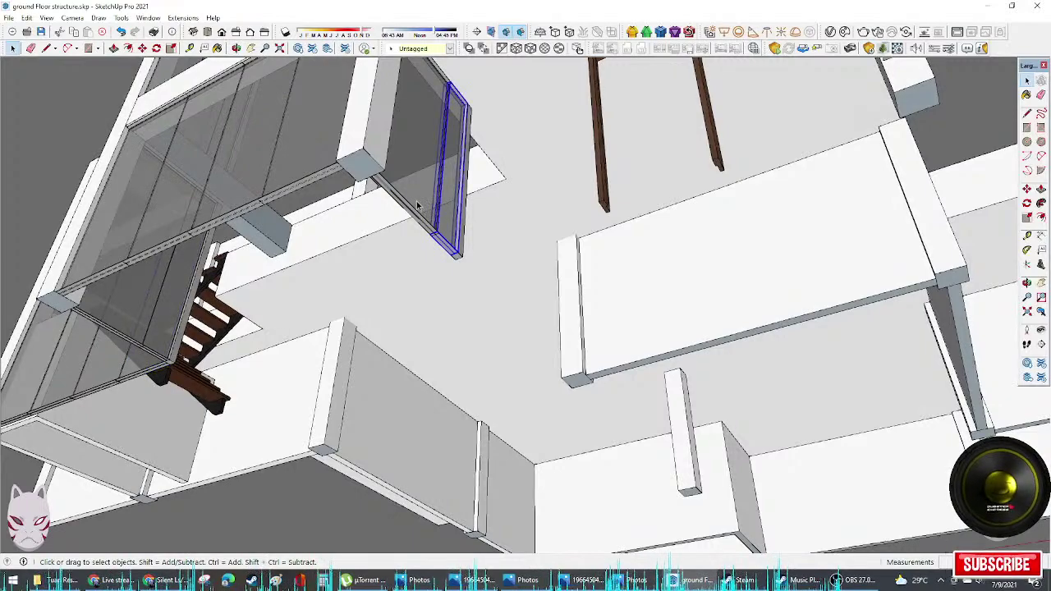
{"action": "key", "text": "q"}
{"action": "middle_click_drag", "start_coordinate": [420, 215], "coordinate": [638, 205]}
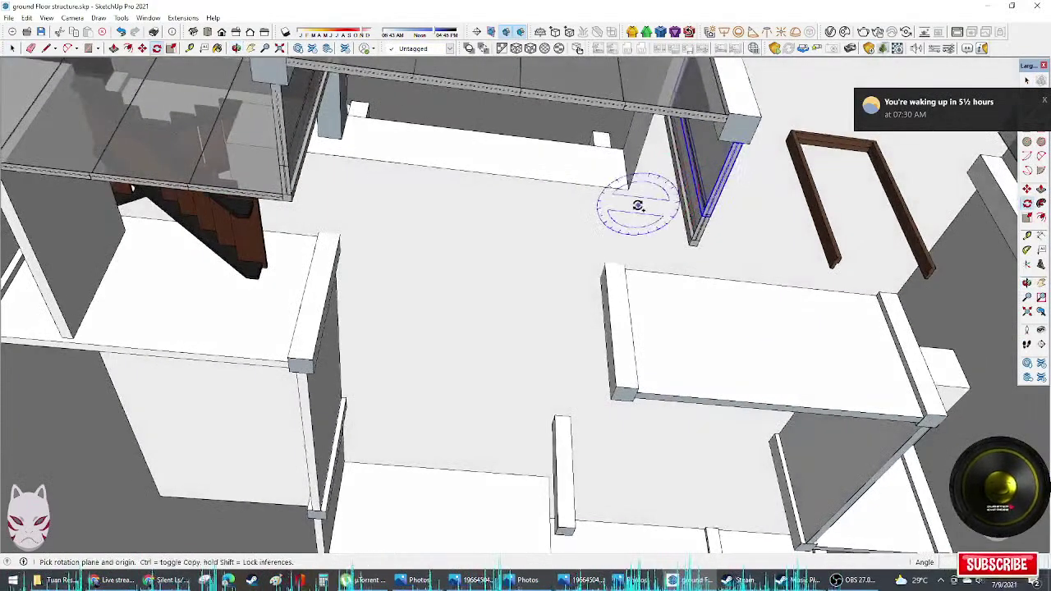
{"action": "left_click", "coordinate": [627, 230]}
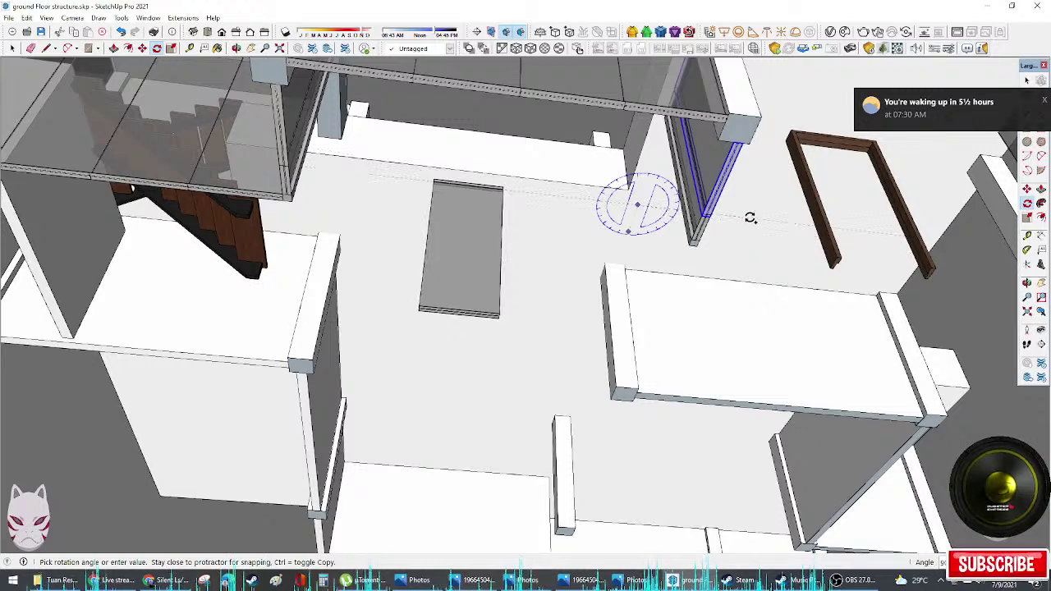
{"action": "key", "text": "space"}
Step: Move the rotated glass panel by its bottom corner to the end corner of the return's last panel
{"action": "middle_click_drag", "start_coordinate": [593, 295], "coordinate": [550, 300]}
{"action": "key", "text": "m"}
{"action": "left_click", "coordinate": [424, 302]}
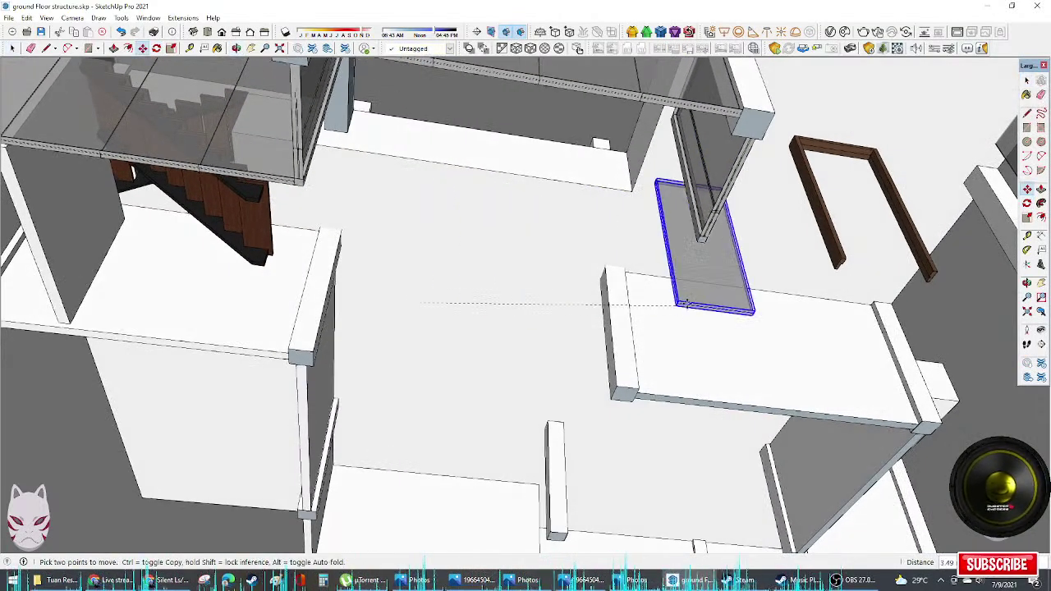
{"action": "scroll", "coordinate": [704, 277], "scroll_direction": "up", "scroll_amount": 3}
{"action": "left_click", "coordinate": [693, 171]}
{"action": "scroll", "coordinate": [793, 216], "scroll_direction": "down", "scroll_amount": 5}
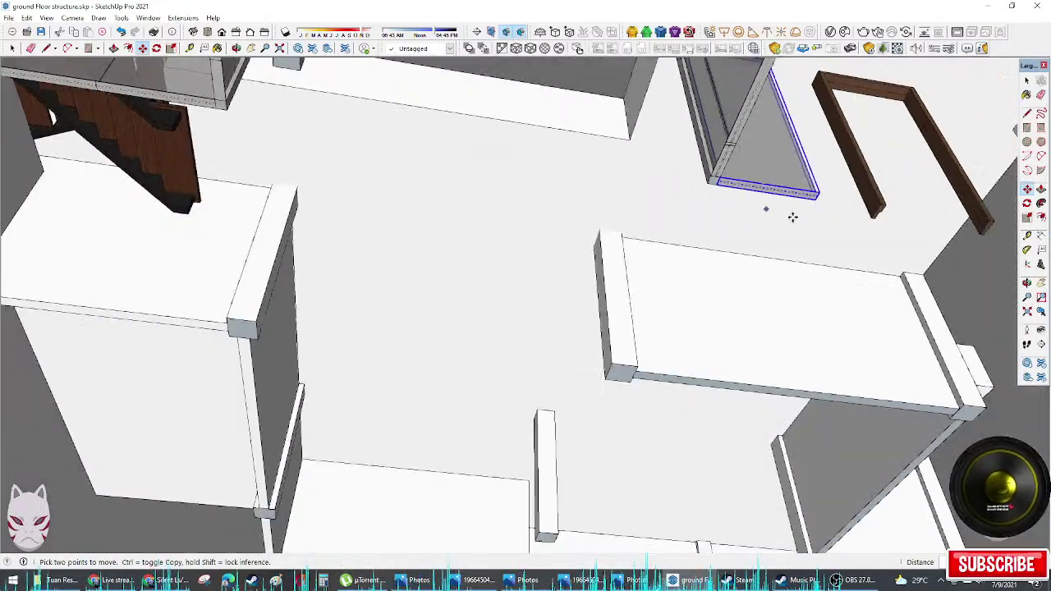
Step: Copy the entrance-side glass panel edge to edge and scale the copy's width down to meet the wooden door frame
{"action": "middle_click_drag", "start_coordinate": [793, 216], "coordinate": [724, 261]}
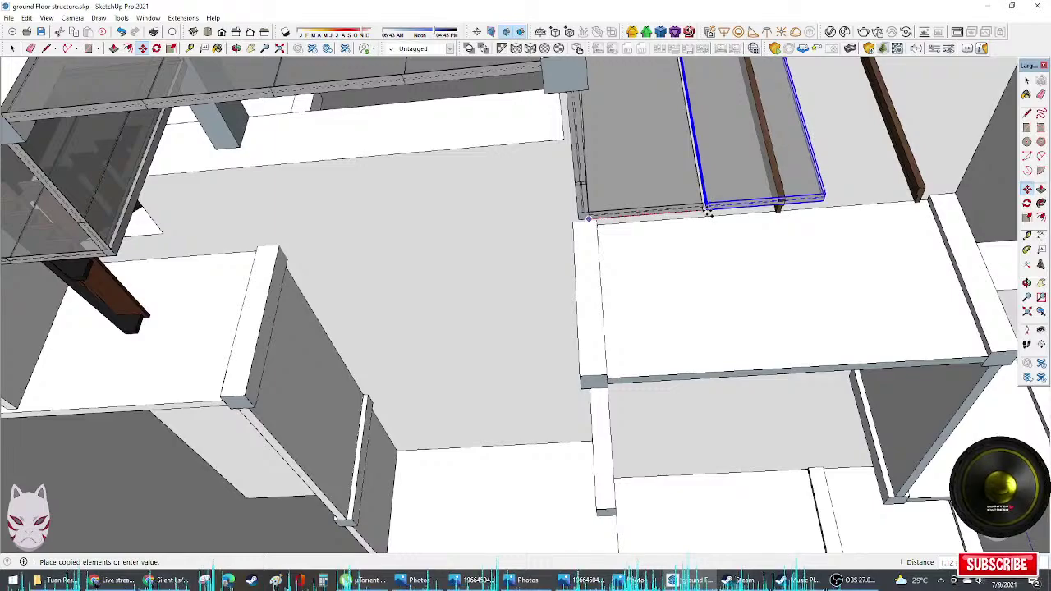
{"action": "scroll", "coordinate": [703, 217], "scroll_direction": "up", "scroll_amount": 5}
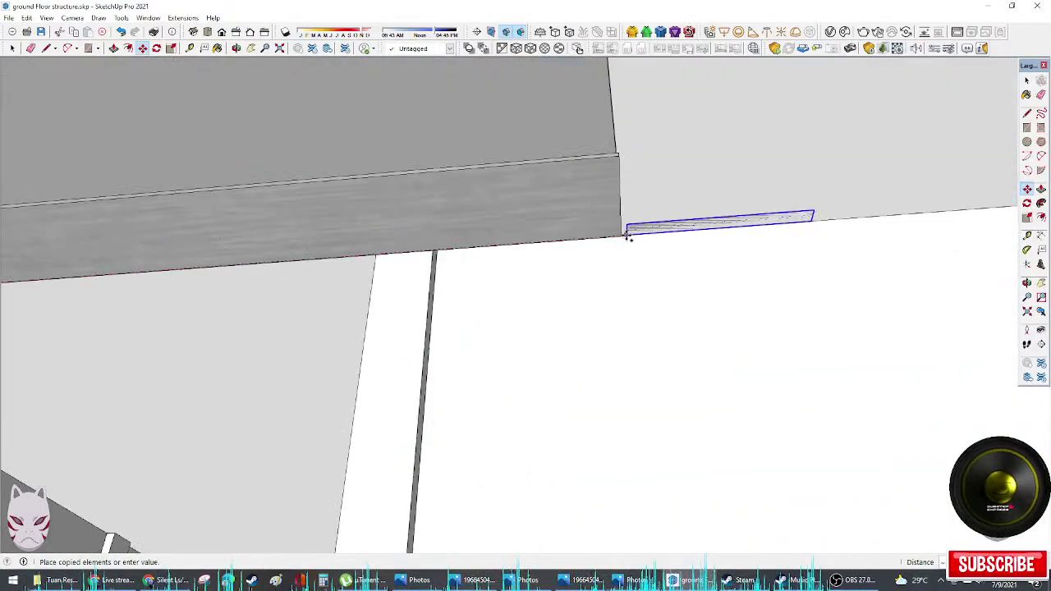
{"action": "left_click", "coordinate": [621, 235]}
{"action": "scroll", "coordinate": [661, 255], "scroll_direction": "down", "scroll_amount": 5}
{"action": "middle_click_drag", "start_coordinate": [704, 276], "coordinate": [614, 243]}
{"action": "key", "text": "s"}
{"action": "key", "text": "space"}
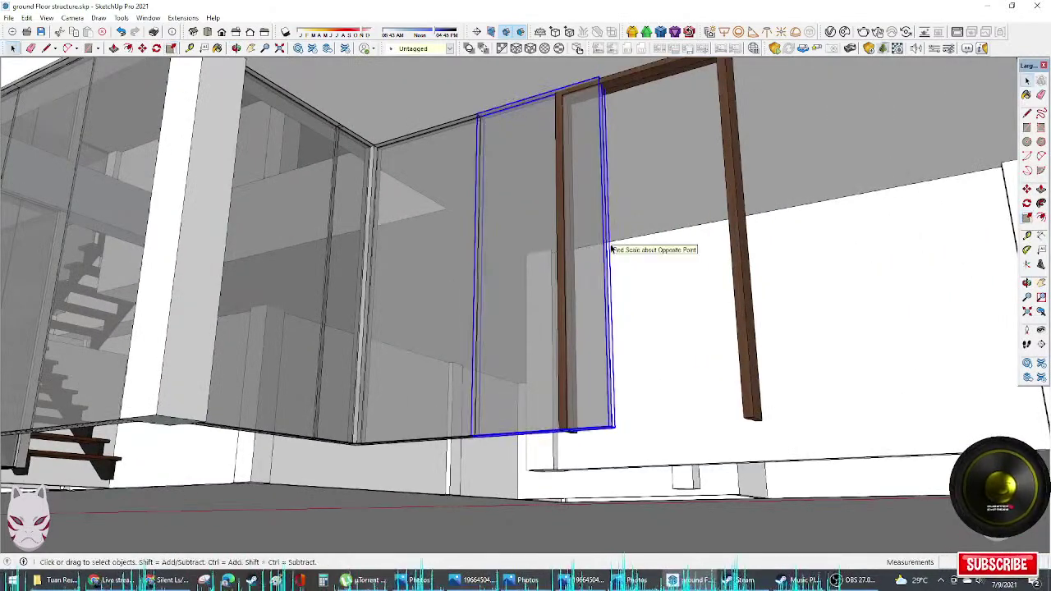
{"action": "key", "text": "s"}
{"action": "left_click_drag", "start_coordinate": [606, 243], "coordinate": [559, 430]}
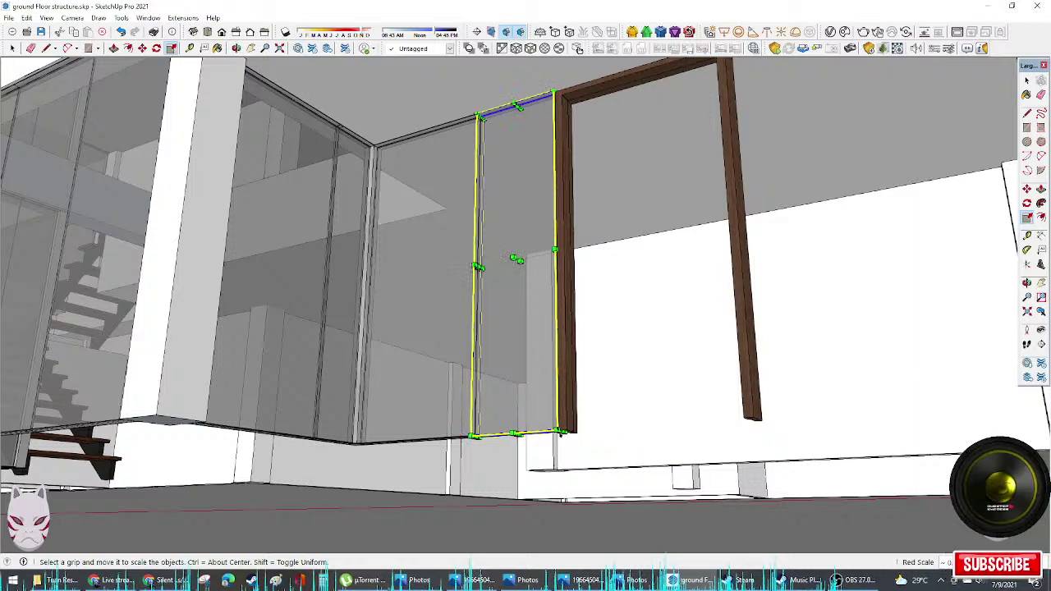
Step: Copy the narrowed glass panel to the opposite side of the wooden door frame, against its far jamb
{"action": "middle_click_drag", "start_coordinate": [590, 382], "coordinate": [604, 307]}
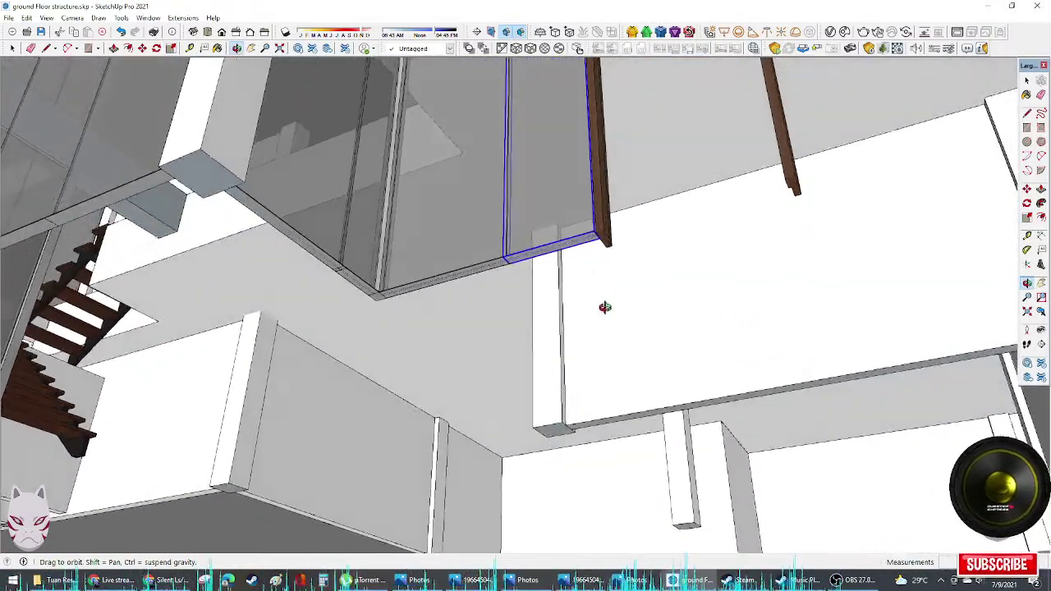
{"action": "key", "text": "m"}
{"action": "key", "text": "ctrl"}
{"action": "left_click", "coordinate": [502, 257]}
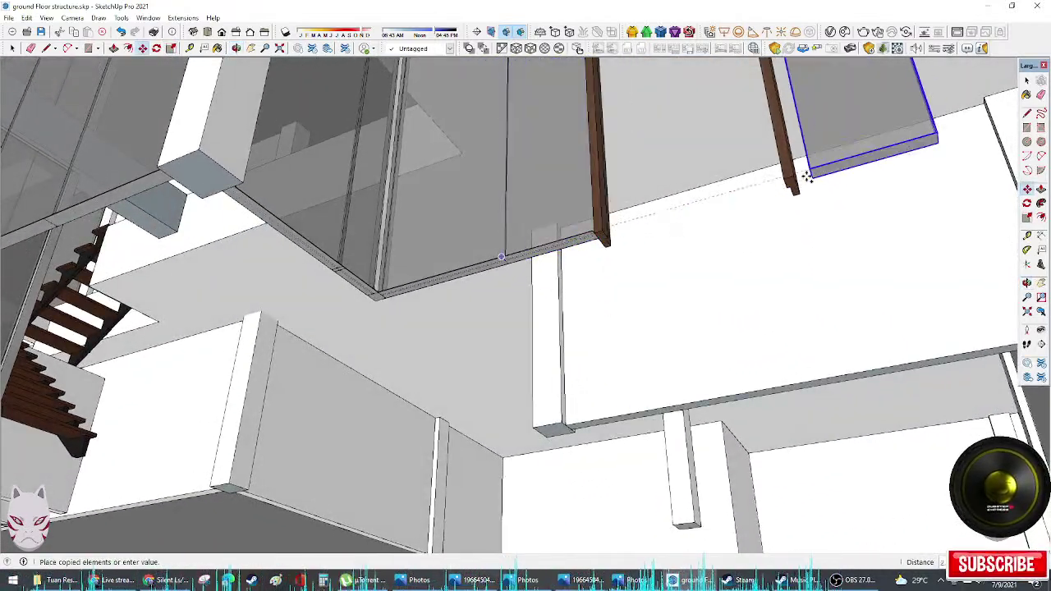
{"action": "scroll", "coordinate": [795, 187], "scroll_direction": "up", "scroll_amount": 3}
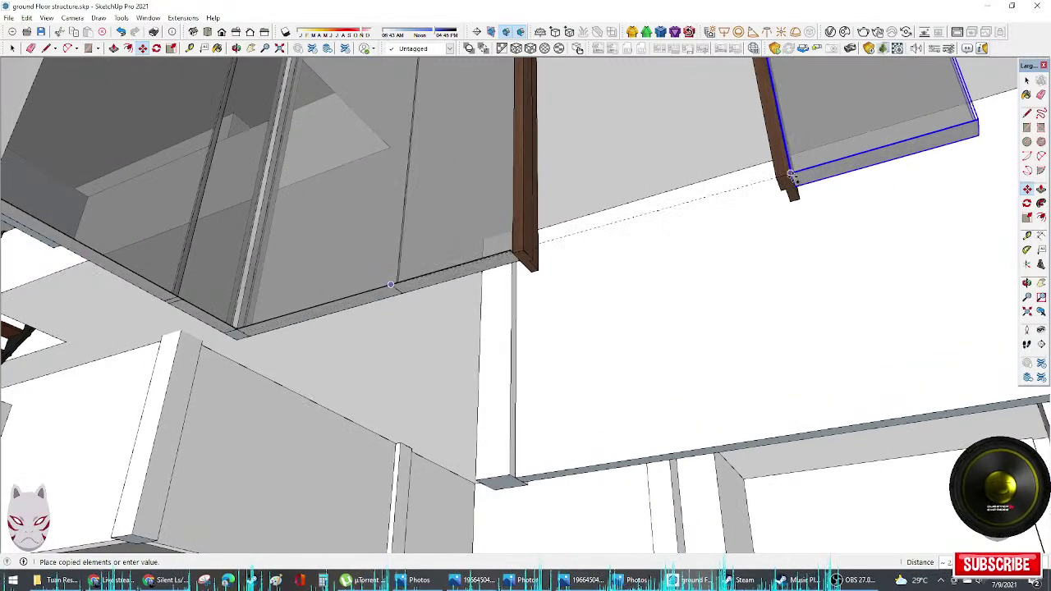
{"action": "middle_click_drag", "start_coordinate": [786, 174], "coordinate": [710, 146]}
{"action": "scroll", "coordinate": [662, 249], "scroll_direction": "down", "scroll_amount": 3}
{"action": "middle_click_drag", "start_coordinate": [659, 254], "coordinate": [728, 219]}
Step: Copy the full-width glass panel beside the far narrow panel and scale its width to meet the end column
{"action": "key", "text": "space"}
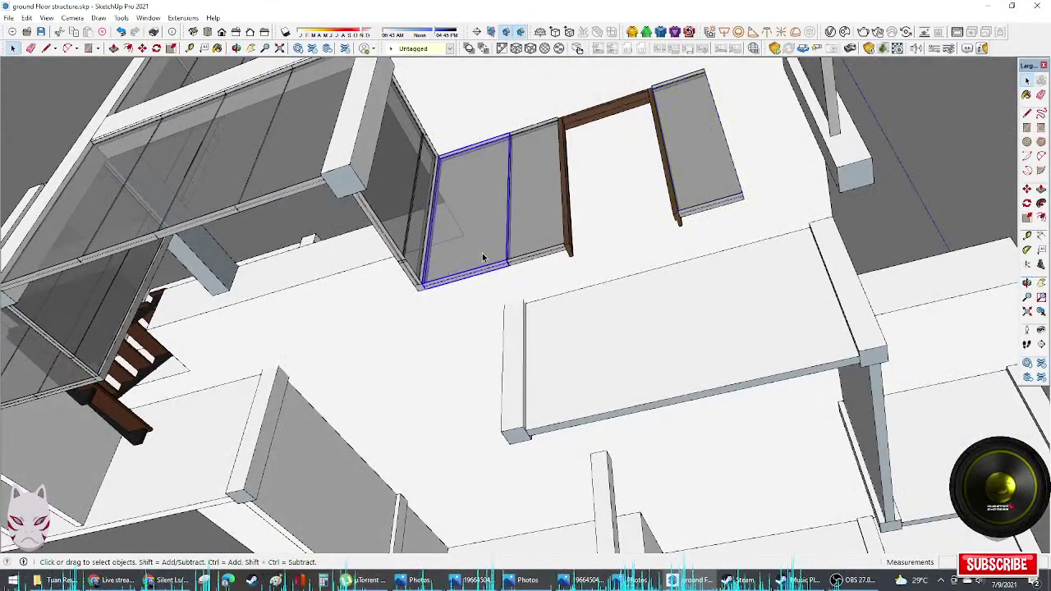
{"action": "key", "text": "ctrl"}
{"action": "left_click", "coordinate": [421, 286]}
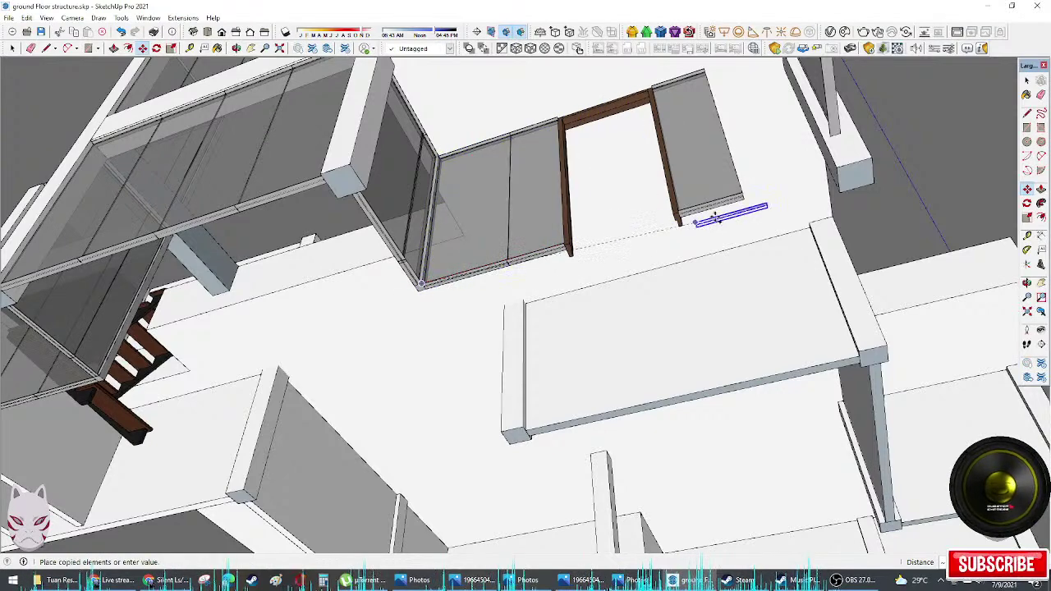
{"action": "left_click", "coordinate": [744, 190]}
{"action": "middle_click_drag", "start_coordinate": [744, 191], "coordinate": [833, 111]}
{"action": "key", "text": "s"}
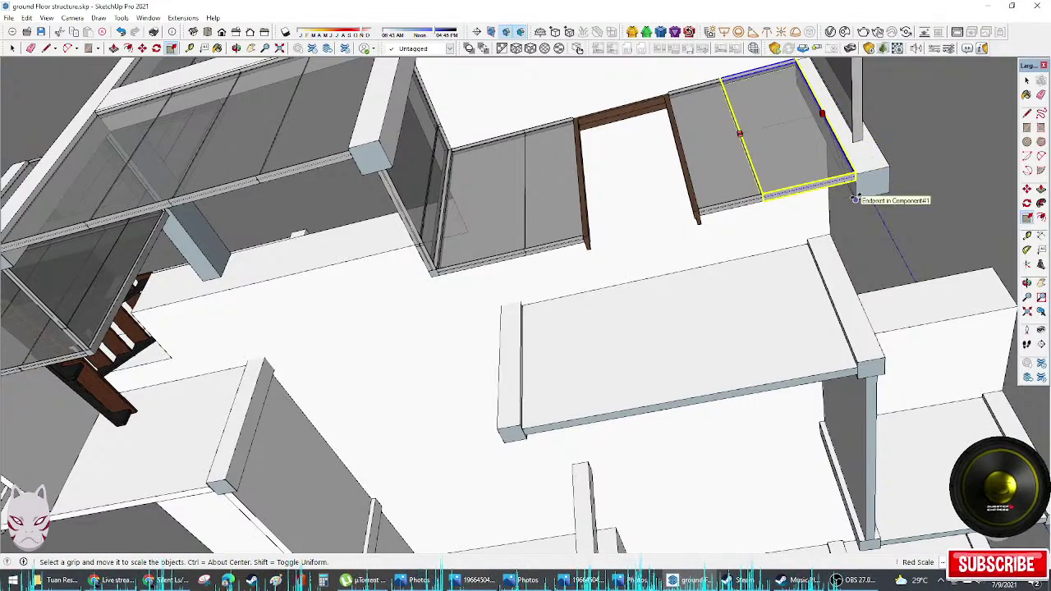
{"action": "key", "text": "space"}
Step: Open the wooden door frame for editing and Push/Pull its far jamb's face to the adjoining glass panel
{"action": "middle_click_drag", "start_coordinate": [854, 198], "coordinate": [767, 429]}
{"action": "scroll", "coordinate": [774, 429], "scroll_direction": "up", "scroll_amount": 8}
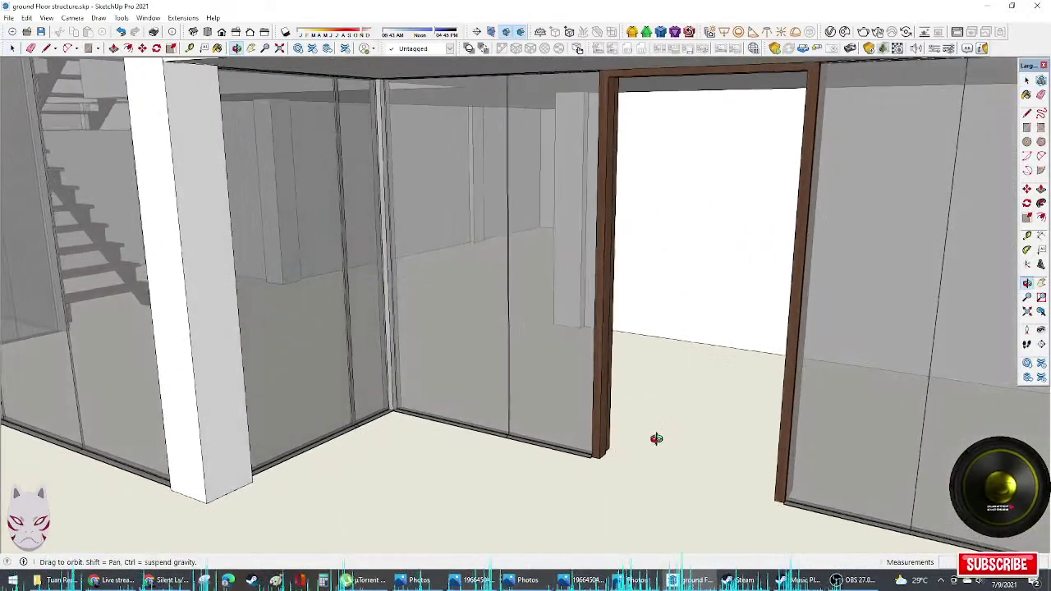
{"action": "middle_click_drag", "start_coordinate": [656, 438], "coordinate": [655, 438]}
{"action": "triple_click", "coordinate": [780, 441]}
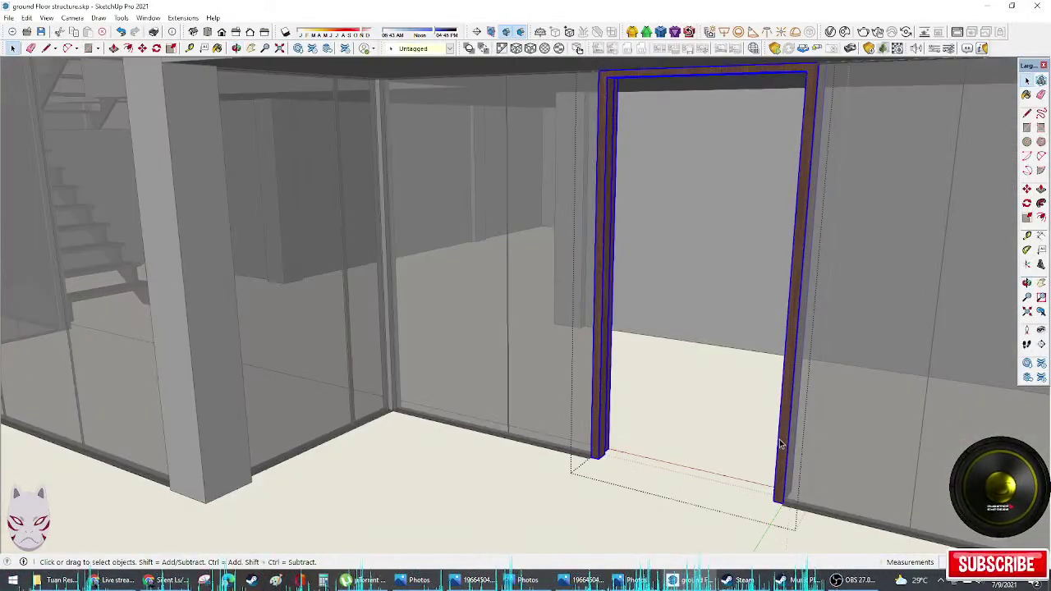
{"action": "key", "text": "p"}
{"action": "left_click", "coordinate": [783, 479]}
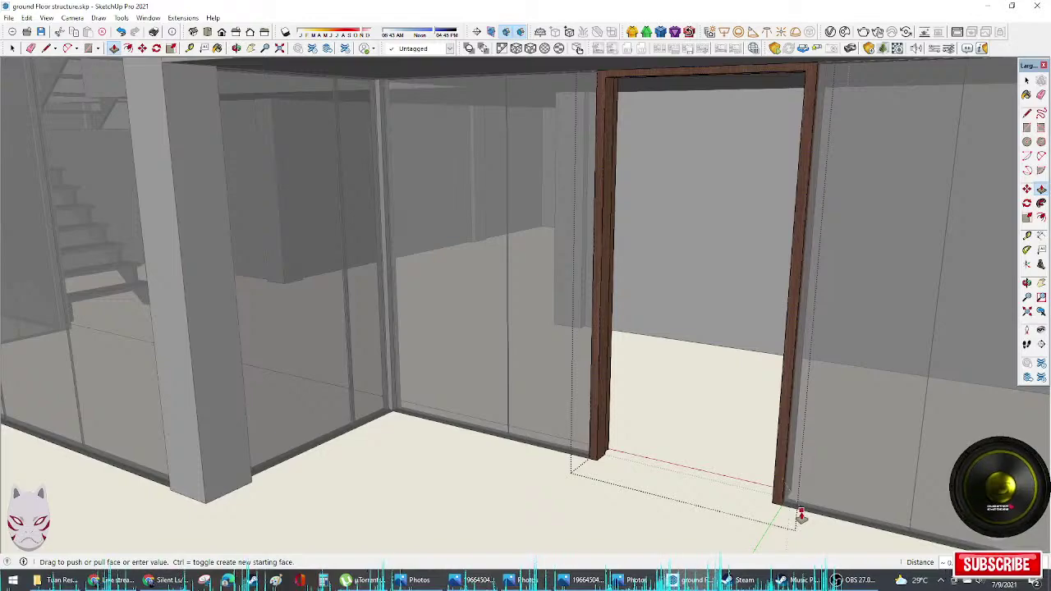
{"action": "left_click", "coordinate": [784, 501]}
Step: Examine the glazed entrance, staircase enclosure, slab and interior walls from outside, inside, above and underneath
{"action": "middle_click_drag", "start_coordinate": [780, 506], "coordinate": [624, 353]}
{"action": "middle_click_drag", "start_coordinate": [780, 303], "coordinate": [913, 356]}
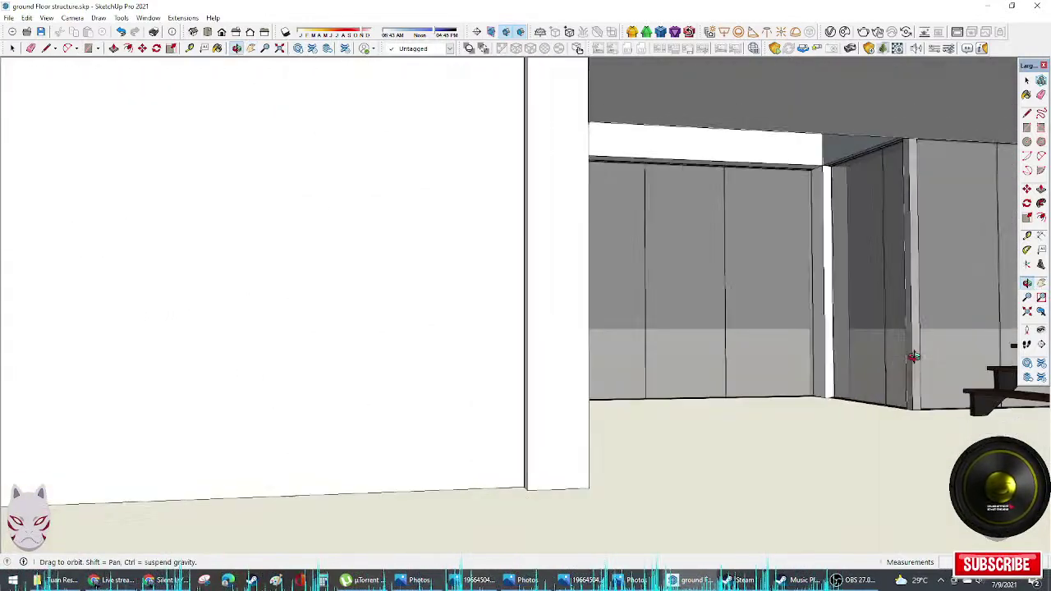
{"action": "middle_click_drag", "start_coordinate": [968, 407], "coordinate": [582, 385], "text": "shift"}
{"action": "scroll", "coordinate": [800, 458], "scroll_direction": "up", "scroll_amount": 5}
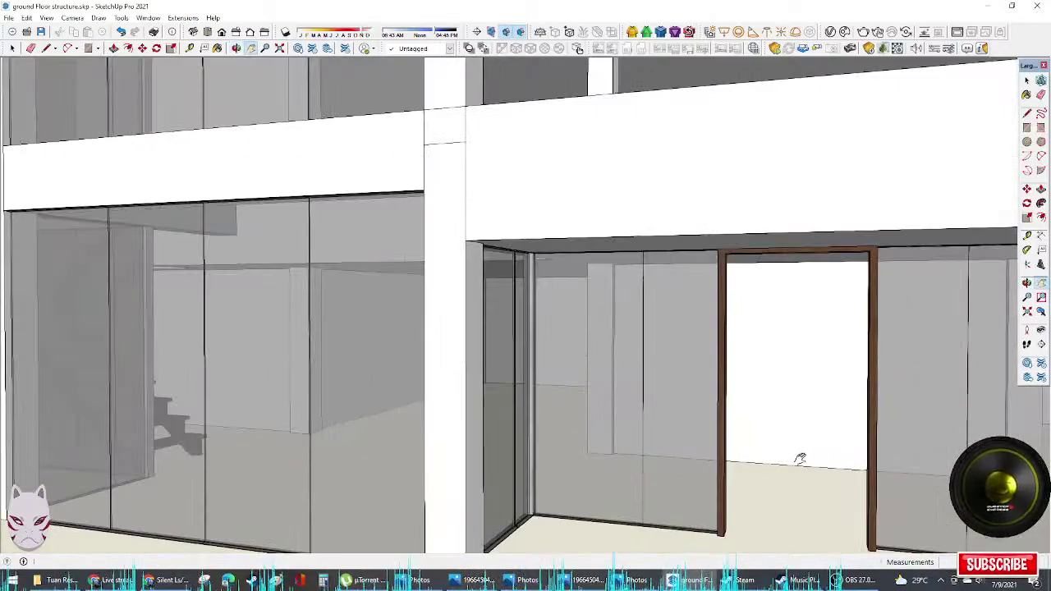
{"action": "scroll", "coordinate": [714, 402], "scroll_direction": "down", "scroll_amount": 5}
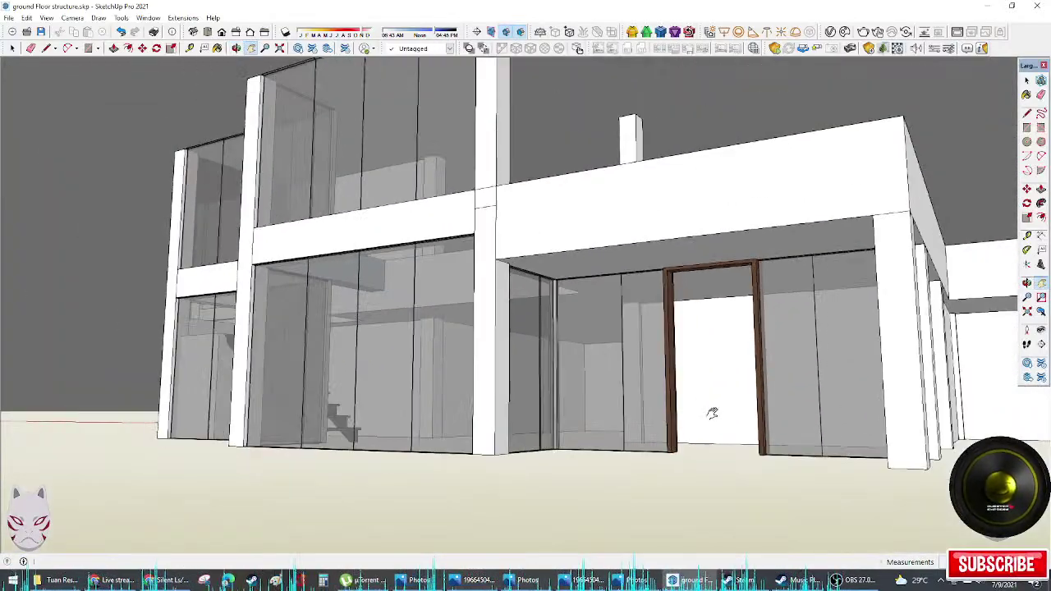
{"action": "scroll", "coordinate": [693, 418], "scroll_direction": "down", "scroll_amount": 3}
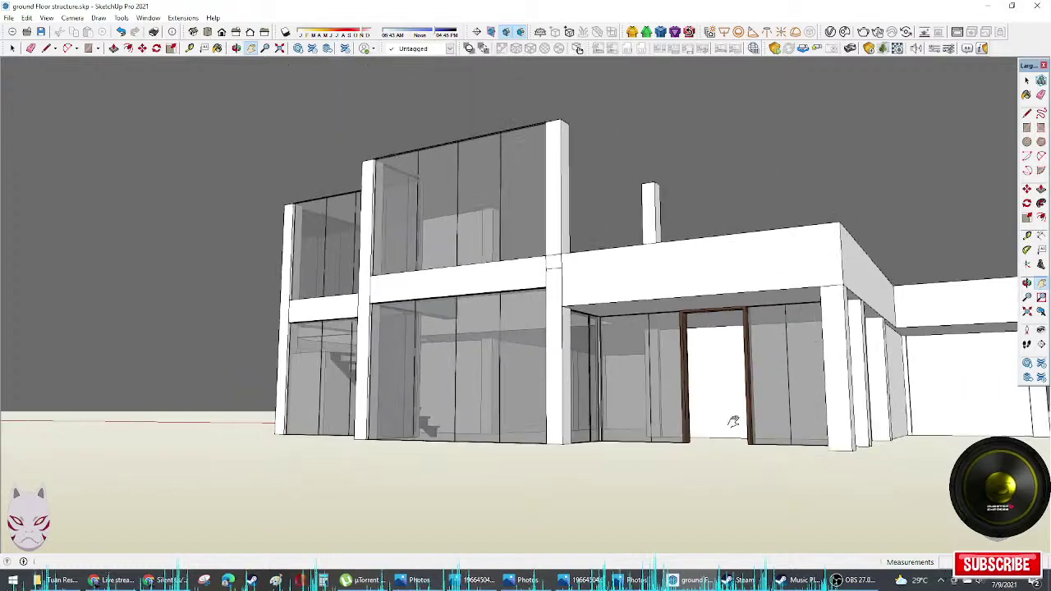
{"action": "middle_click_drag", "start_coordinate": [693, 418], "coordinate": [660, 426]}
{"action": "scroll", "coordinate": [584, 427], "scroll_direction": "down", "scroll_amount": 3}
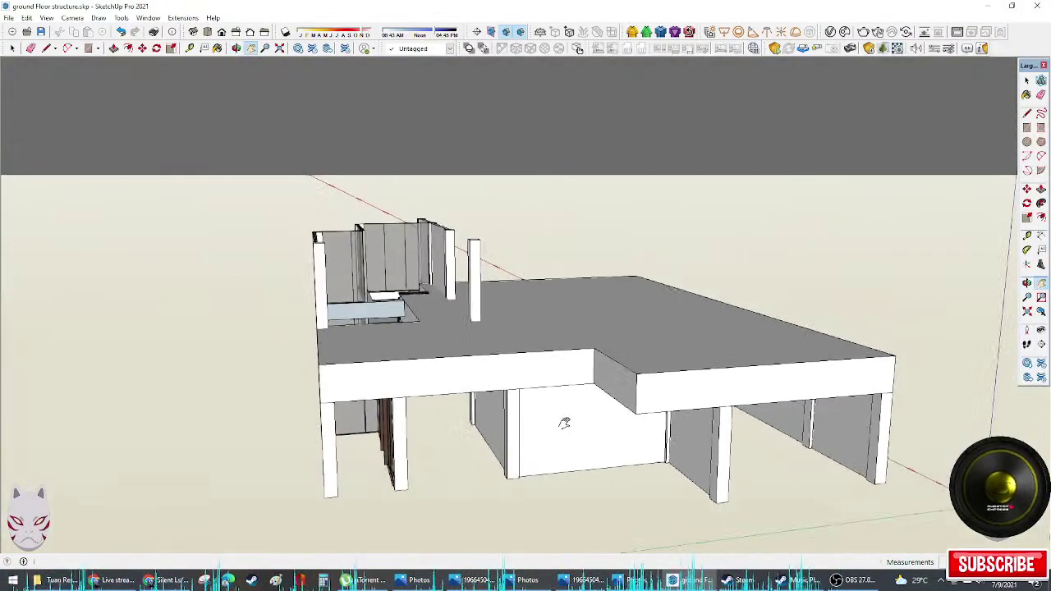
{"action": "middle_click_drag", "start_coordinate": [563, 422], "coordinate": [1001, 204], "text": "shift"}
{"action": "middle_click_drag", "start_coordinate": [526, 435], "coordinate": [430, 406]}
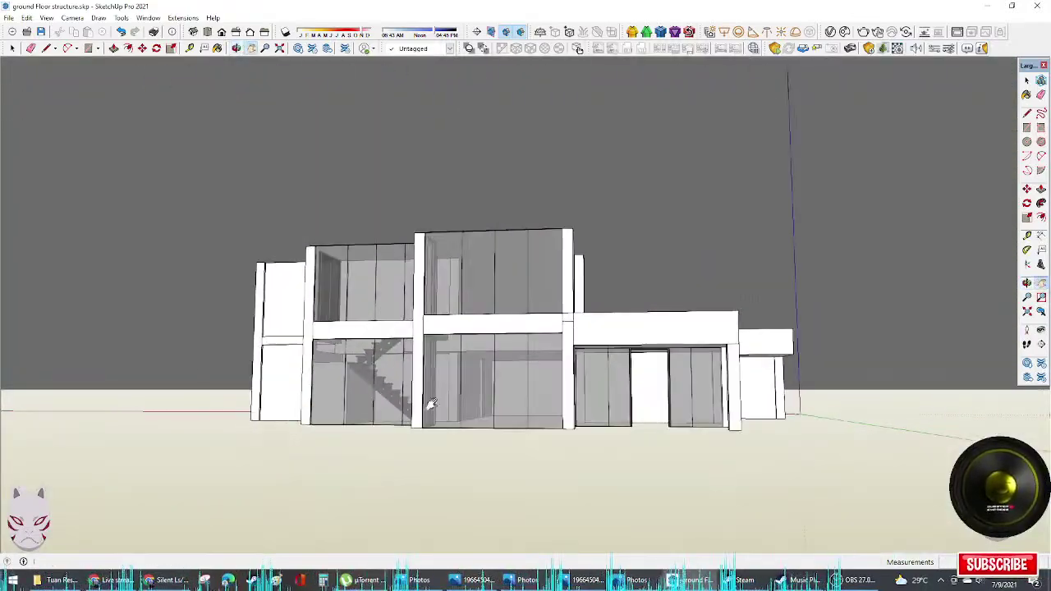
{"action": "scroll", "coordinate": [551, 408], "scroll_direction": "up", "scroll_amount": 3}
{"action": "middle_click_drag", "start_coordinate": [561, 410], "coordinate": [366, 260], "text": "shift"}
{"action": "scroll", "coordinate": [589, 422], "scroll_direction": "up", "scroll_amount": 2}
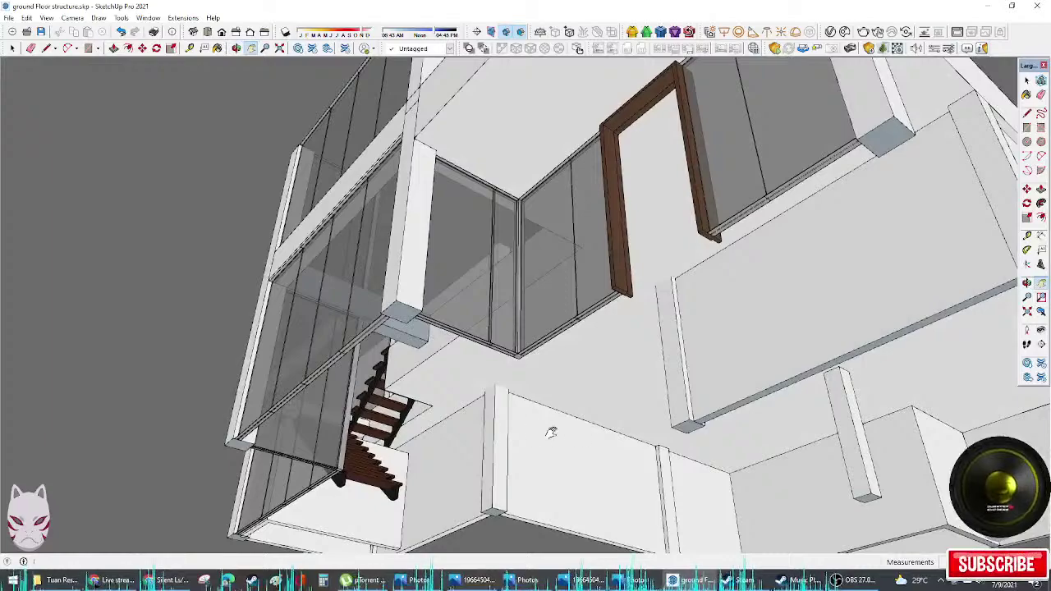
{"action": "middle_click_drag", "start_coordinate": [581, 428], "coordinate": [525, 375], "text": "shift"}
{"action": "scroll", "coordinate": [474, 343], "scroll_direction": "up", "scroll_amount": 3}
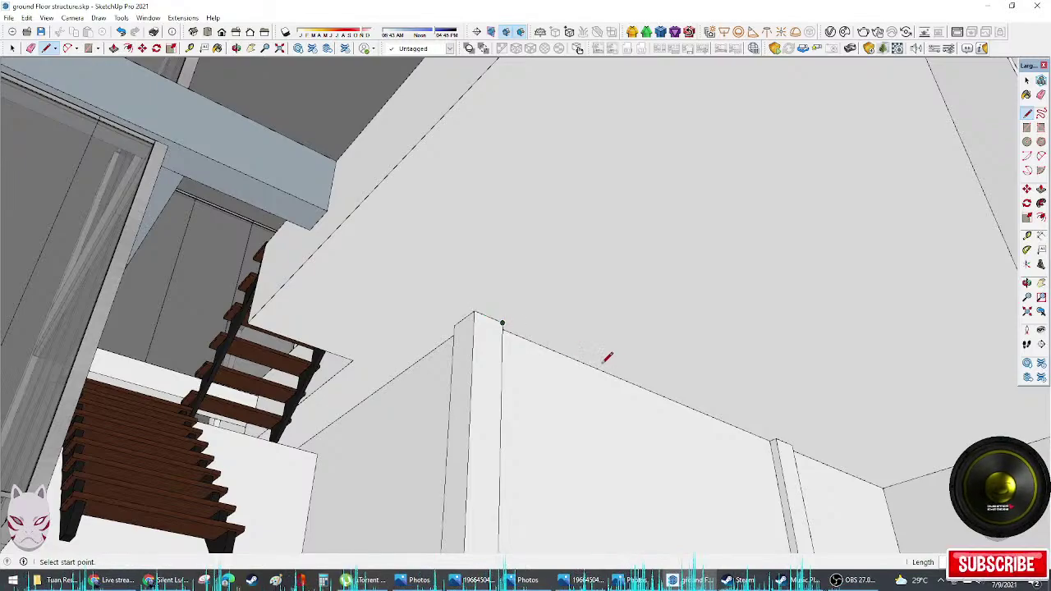
Step: Examine the wall ends, columns and staircase beneath the floor slab from several angles underneath
{"action": "middle_click_drag", "start_coordinate": [608, 357], "coordinate": [624, 343]}
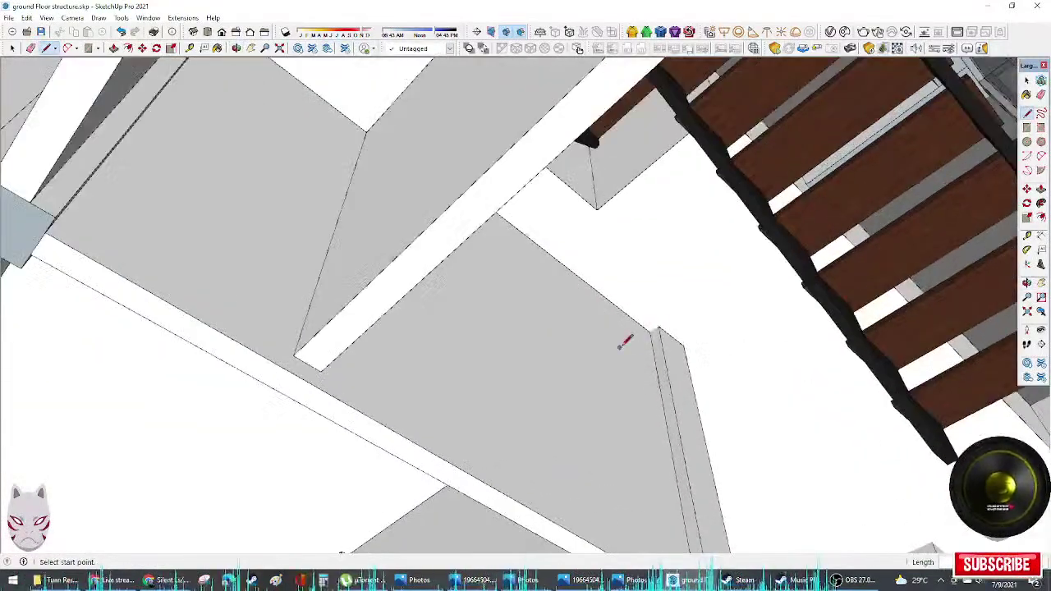
{"action": "key", "text": "Escape"}
{"action": "scroll", "coordinate": [726, 397], "scroll_direction": "down", "scroll_amount": 4}
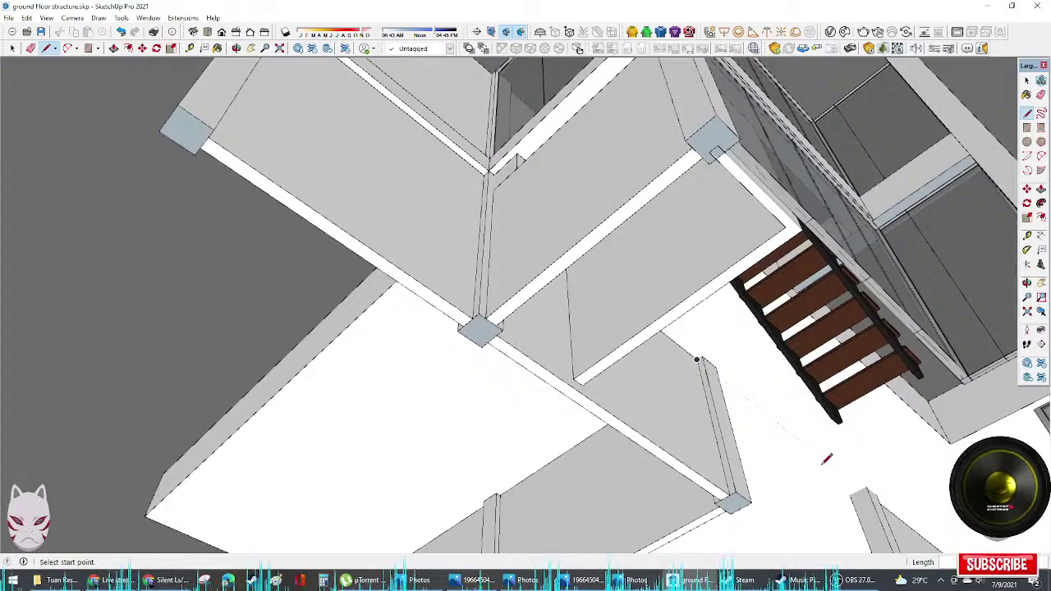
{"action": "middle_click_drag", "start_coordinate": [826, 458], "coordinate": [837, 483]}
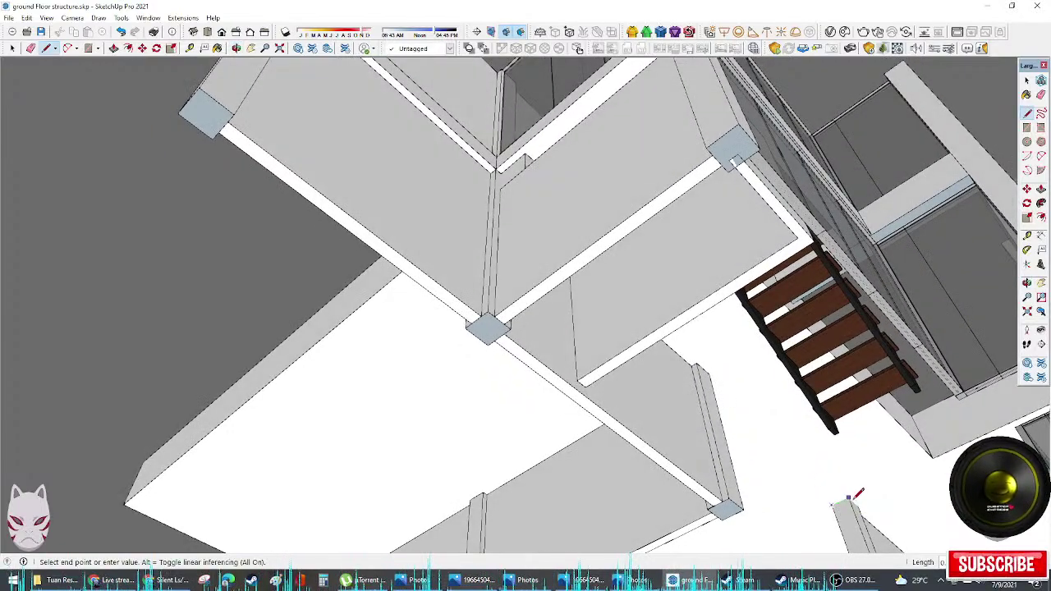
{"action": "middle_click_drag", "start_coordinate": [871, 512], "coordinate": [813, 500]}
{"action": "middle_click_drag", "start_coordinate": [837, 450], "coordinate": [77, 200]}
{"action": "scroll", "coordinate": [355, 224], "scroll_direction": "up", "scroll_amount": 2}
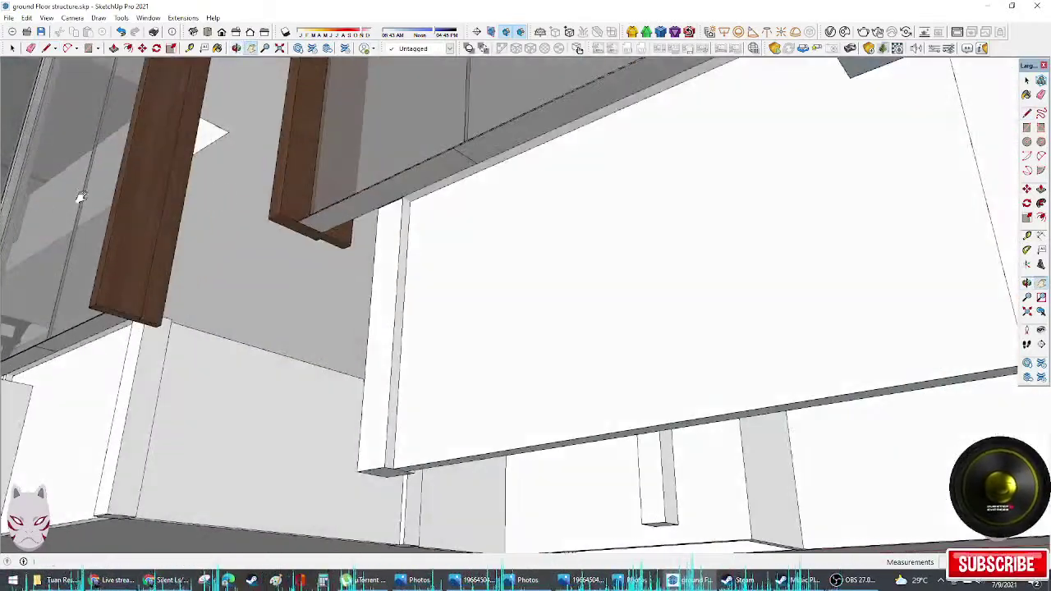
{"action": "scroll", "coordinate": [293, 187], "scroll_direction": "up", "scroll_amount": 3}
{"action": "middle_click_drag", "start_coordinate": [293, 319], "coordinate": [727, 246], "text": "shift"}
{"action": "key", "text": "l"}
{"action": "left_click", "coordinate": [538, 98]}
{"action": "left_click", "coordinate": [549, 103]}
{"action": "scroll", "coordinate": [553, 148], "scroll_direction": "down", "scroll_amount": 1}
{"action": "scroll", "coordinate": [727, 246], "scroll_direction": "down", "scroll_amount": 4}
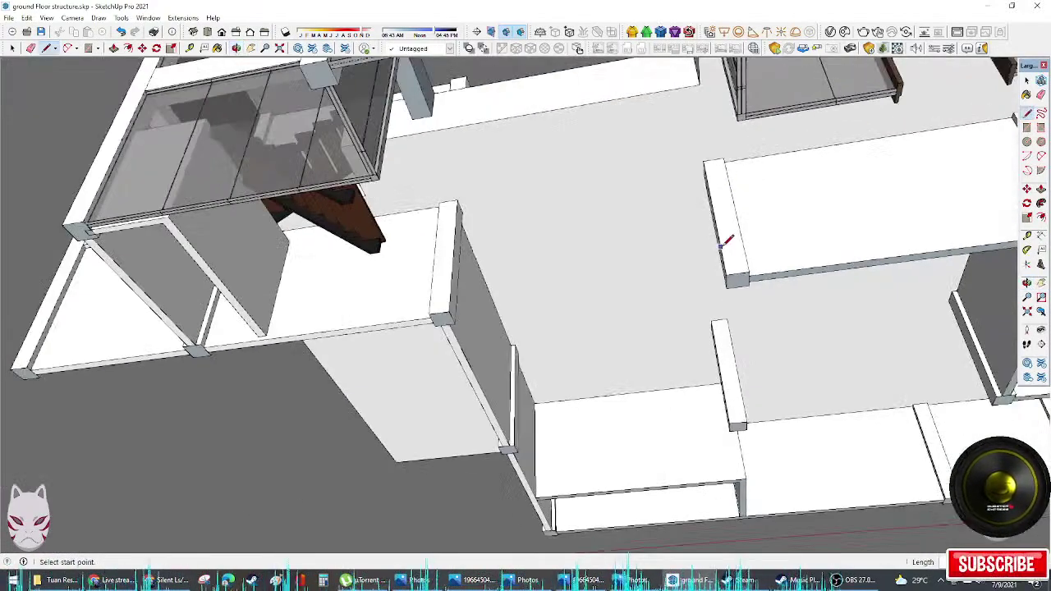
{"action": "scroll", "coordinate": [727, 256], "scroll_direction": "down", "scroll_amount": 3}
{"action": "middle_click_drag", "start_coordinate": [747, 326], "coordinate": [818, 401]}
Step: Select the floor slab group and inspect it from outside, around the low wall beside the staircase enclosure
{"action": "key", "text": "space"}
{"action": "middle_click_drag", "start_coordinate": [779, 345], "coordinate": [589, 342]}
{"action": "left_click", "coordinate": [589, 342]}
{"action": "middle_click_drag", "start_coordinate": [664, 382], "coordinate": [945, 364]}
{"action": "right_click", "coordinate": [647, 237]}
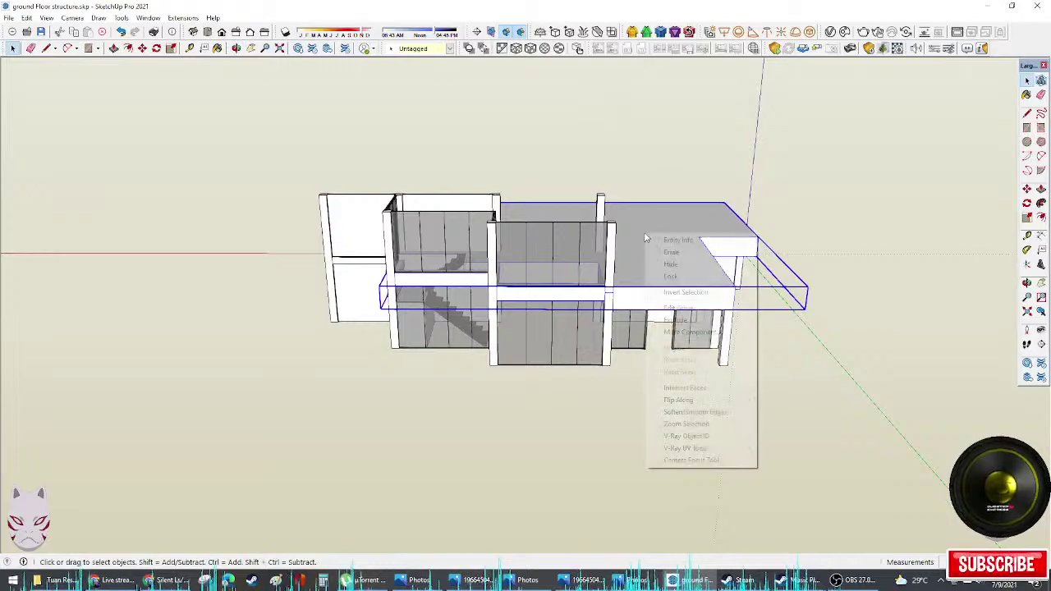
{"action": "left_click", "coordinate": [692, 267]}
{"action": "middle_click_drag", "start_coordinate": [692, 268], "coordinate": [425, 350]}
{"action": "scroll", "coordinate": [498, 308], "scroll_direction": "up", "scroll_amount": 5}
{"action": "scroll", "coordinate": [425, 351], "scroll_direction": "up", "scroll_amount": 4}
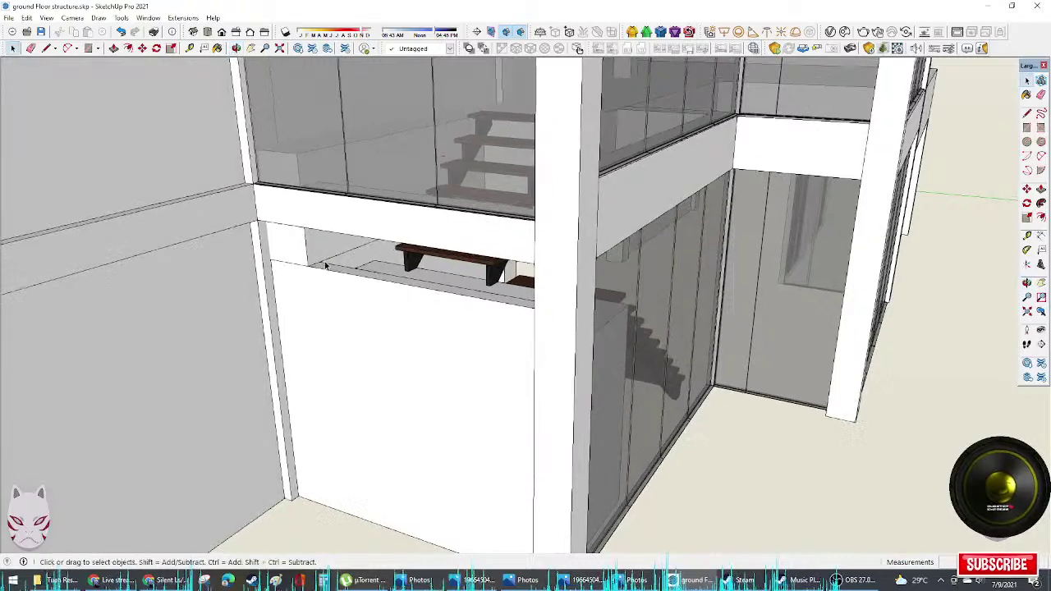
Step: Open the floor slab group for editing and Push/Pull its end face above the low wall beside the staircase
{"action": "left_click", "coordinate": [299, 261]}
{"action": "double_click", "coordinate": [299, 261]}
{"action": "triple_click", "coordinate": [301, 261]}
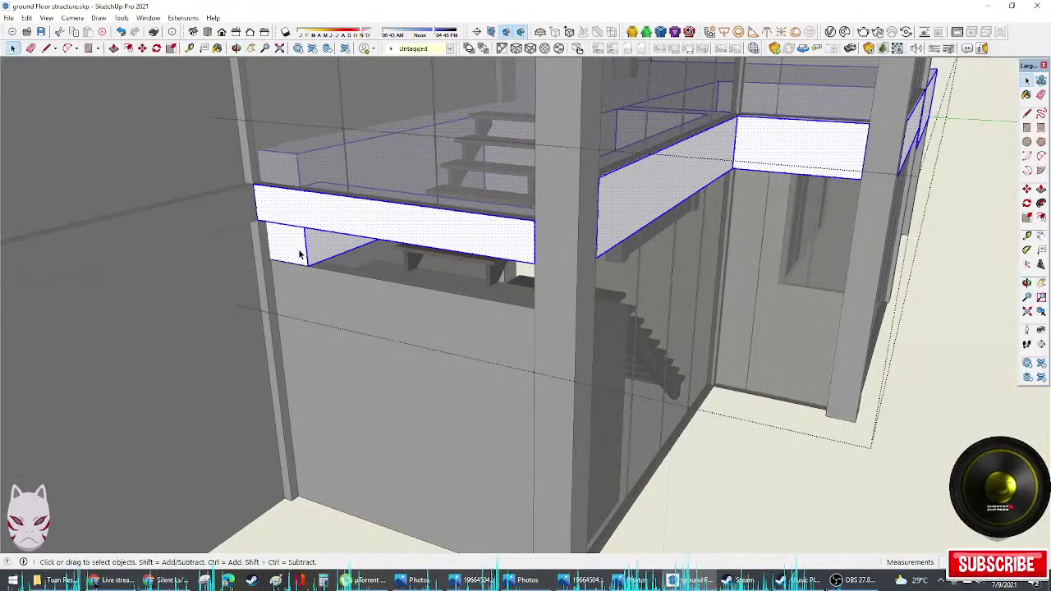
{"action": "key", "text": "p"}
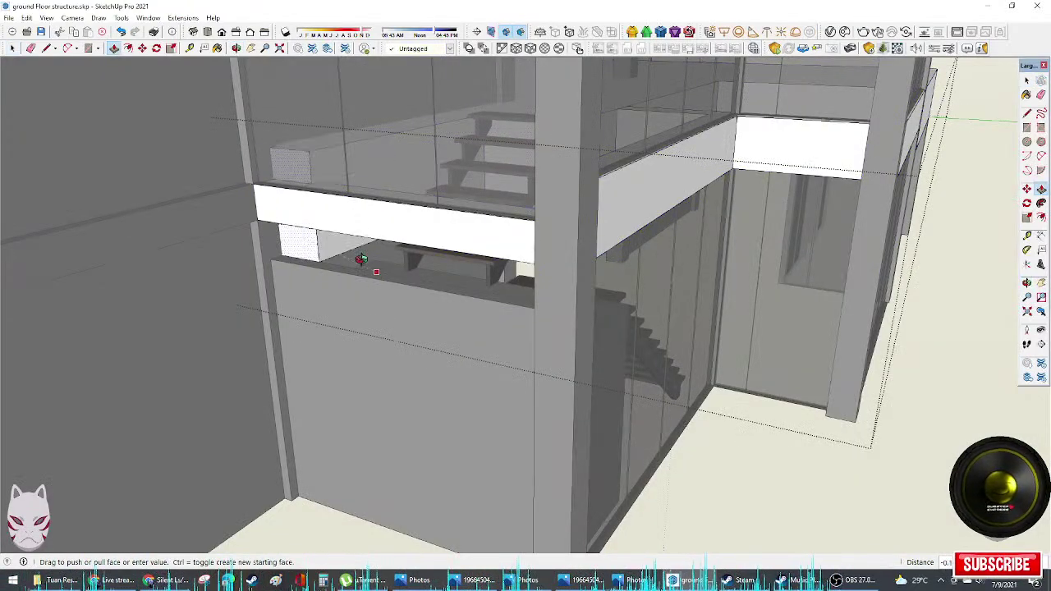
{"action": "middle_click_drag", "start_coordinate": [305, 263], "coordinate": [287, 180]}
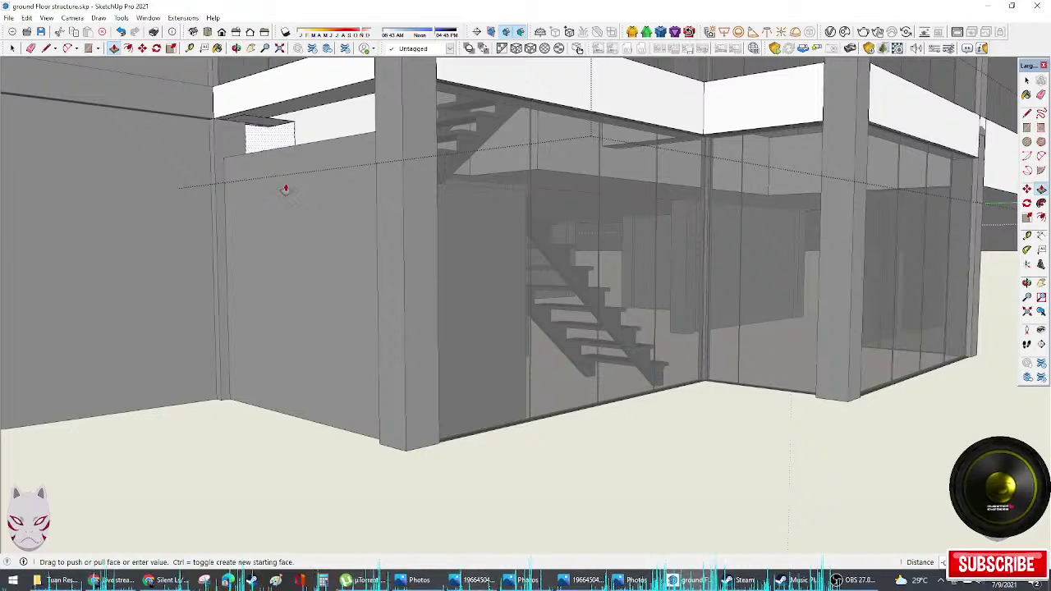
{"action": "left_click", "coordinate": [247, 123]}
{"action": "middle_click_drag", "start_coordinate": [271, 140], "coordinate": [300, 168]}
{"action": "key", "text": "space"}
{"action": "left_click", "coordinate": [344, 250]}
Step: Examine the glazed facade, staircase enclosure and upper-floor columns from outside and above
{"action": "scroll", "coordinate": [344, 251], "scroll_direction": "down", "scroll_amount": 2}
{"action": "middle_click_drag", "start_coordinate": [345, 253], "coordinate": [682, 439]}
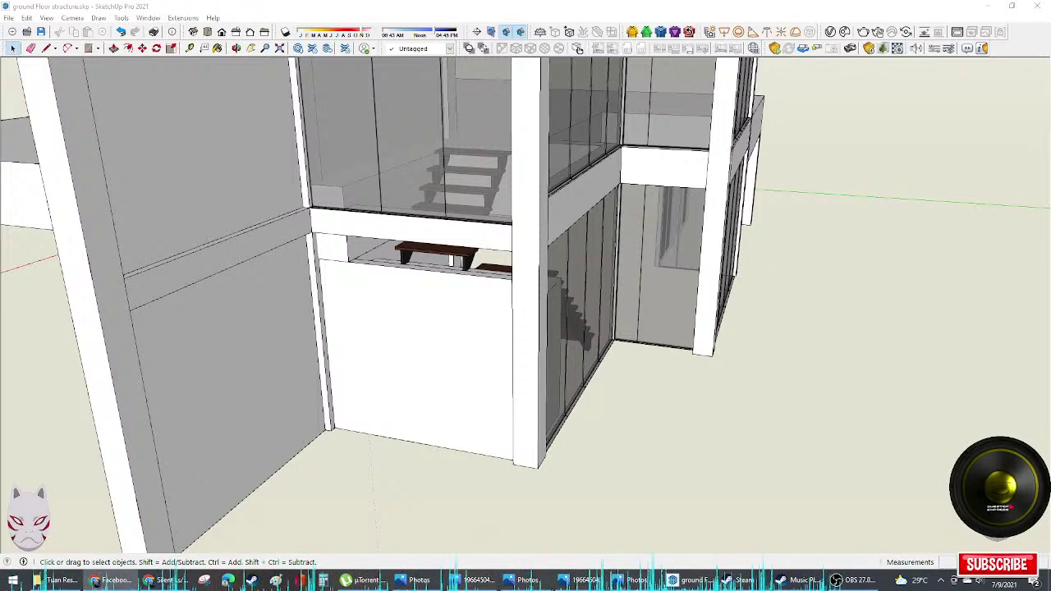
{"action": "middle_click_drag", "start_coordinate": [989, 367], "coordinate": [839, 335]}
{"action": "scroll", "coordinate": [853, 328], "scroll_direction": "up", "scroll_amount": 3}
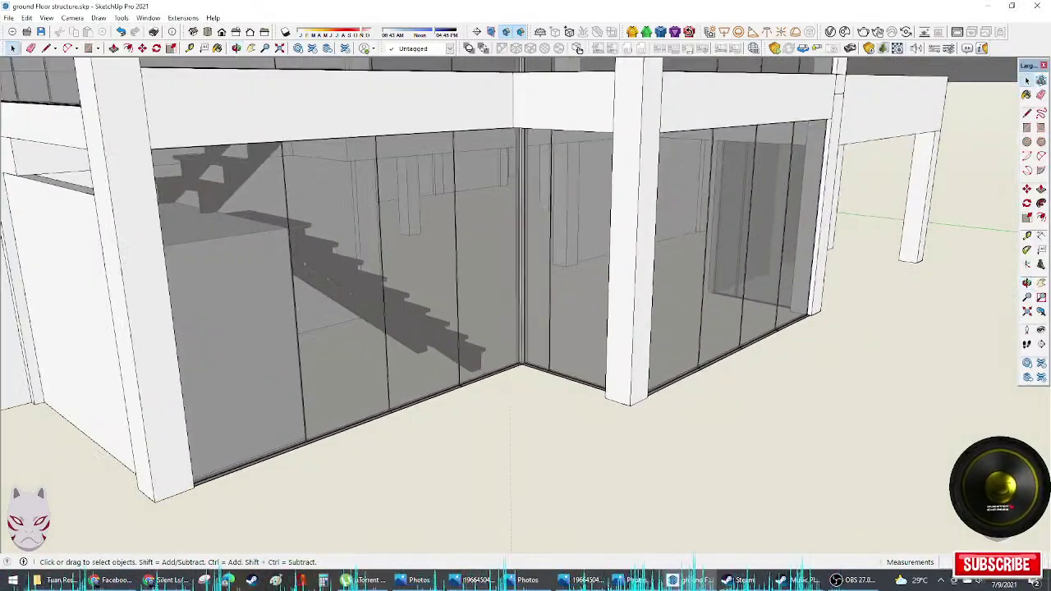
{"action": "middle_click_drag", "start_coordinate": [474, 339], "coordinate": [624, 206]}
{"action": "left_click", "coordinate": [676, 270]}
{"action": "key", "text": "alt+Tab"}
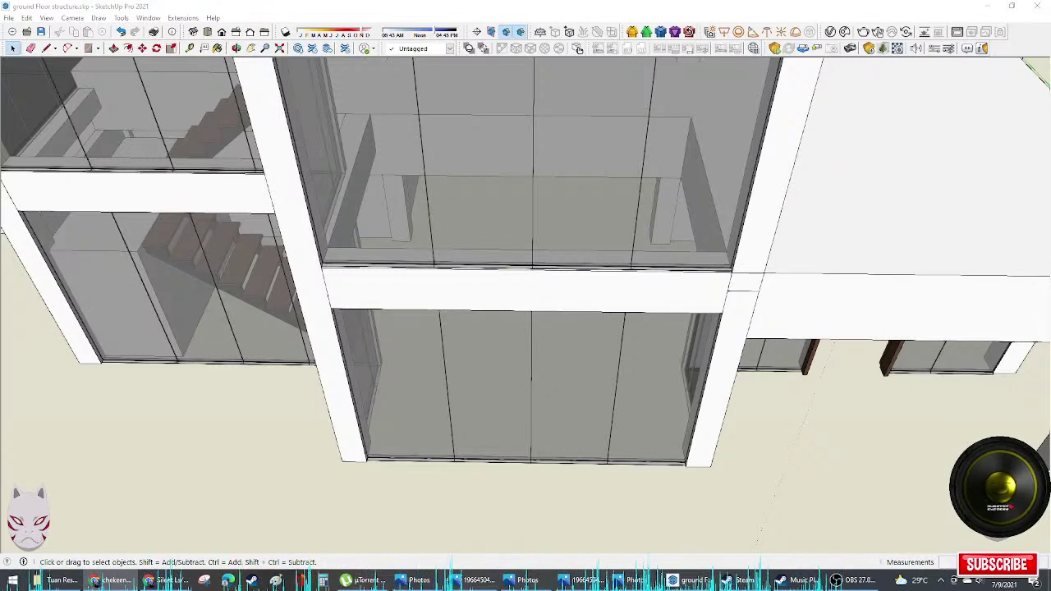
{"action": "middle_click_drag", "start_coordinate": [734, 269], "coordinate": [1001, 205]}
{"action": "scroll", "coordinate": [455, 330], "scroll_direction": "up", "scroll_amount": 2}
{"action": "middle_click_drag", "start_coordinate": [424, 335], "coordinate": [176, 456]}
{"action": "scroll", "coordinate": [379, 417], "scroll_direction": "up", "scroll_amount": 2}
{"action": "scroll", "coordinate": [484, 333], "scroll_direction": "down", "scroll_amount": 3}
{"action": "scroll", "coordinate": [396, 350], "scroll_direction": "down", "scroll_amount": 3}
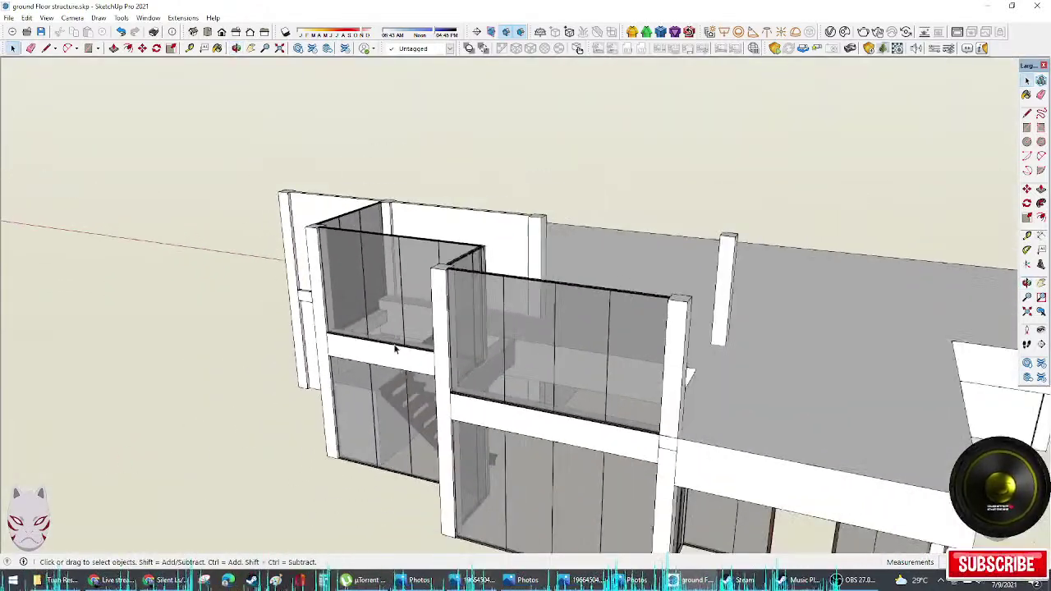
Step: Draw a long narrow rectangle across the tops of the rear column row, from its end column to the far free-standing column
{"action": "middle_click_drag", "start_coordinate": [397, 350], "coordinate": [640, 443]}
{"action": "scroll", "coordinate": [334, 267], "scroll_direction": "up", "scroll_amount": 3}
{"action": "key", "text": "r"}
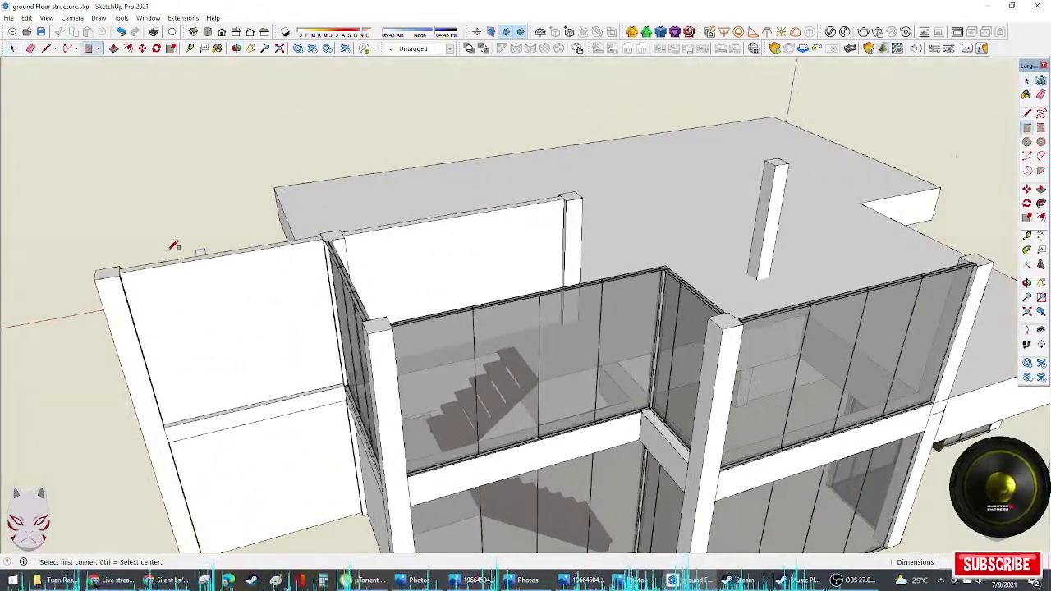
{"action": "left_click", "coordinate": [96, 270]}
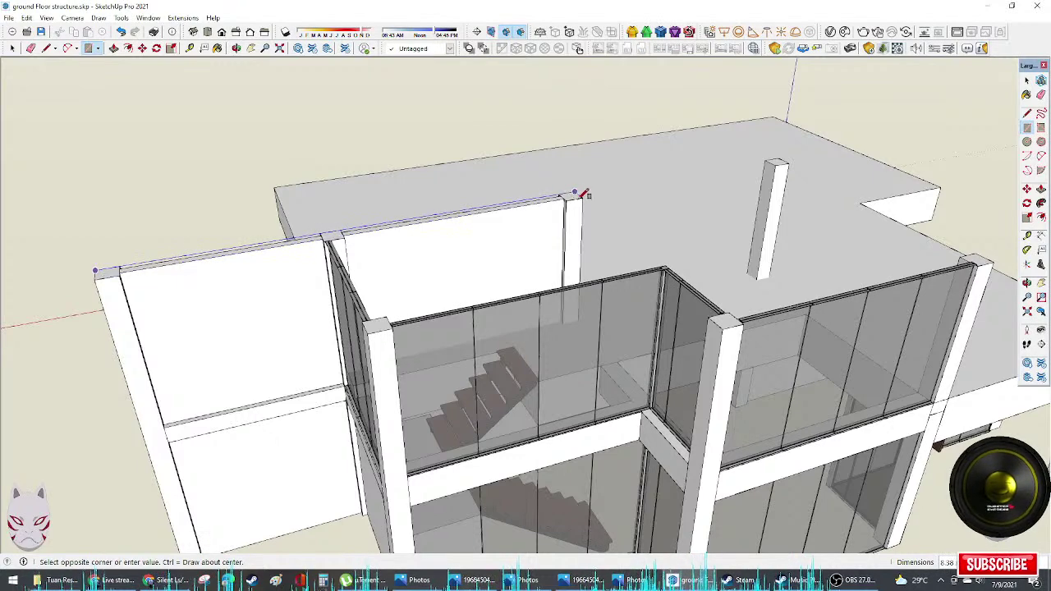
{"action": "left_click", "coordinate": [792, 165]}
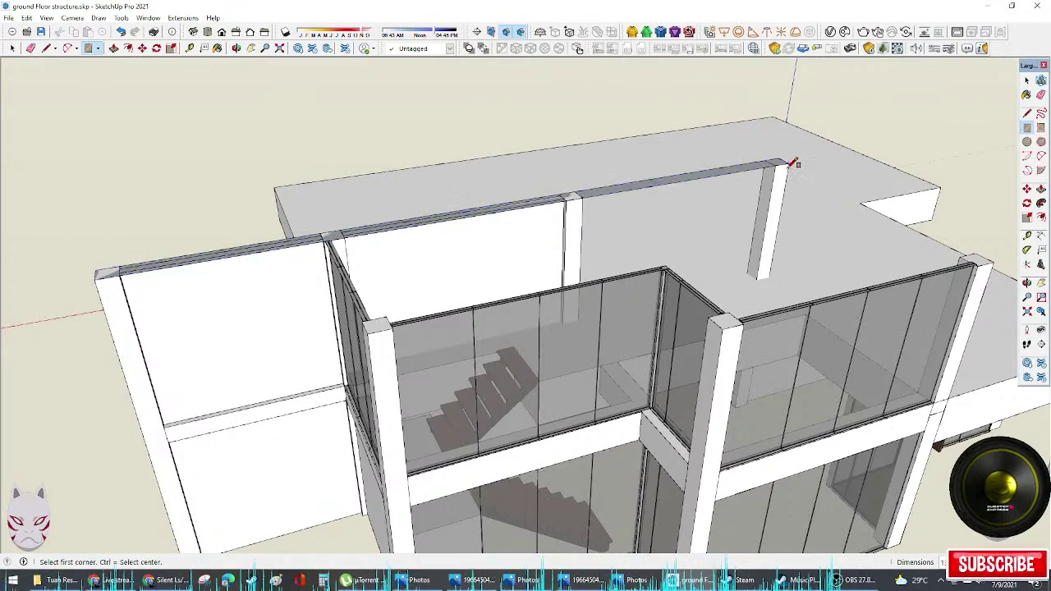
Step: Draw narrow rectangles across the column tops along the glazed bay's open side and above its front glazing
{"action": "middle_click_drag", "start_coordinate": [793, 159], "coordinate": [781, 211]}
{"action": "scroll", "coordinate": [801, 202], "scroll_direction": "down", "scroll_amount": 2}
{"action": "middle_click_drag", "start_coordinate": [835, 231], "coordinate": [745, 206]}
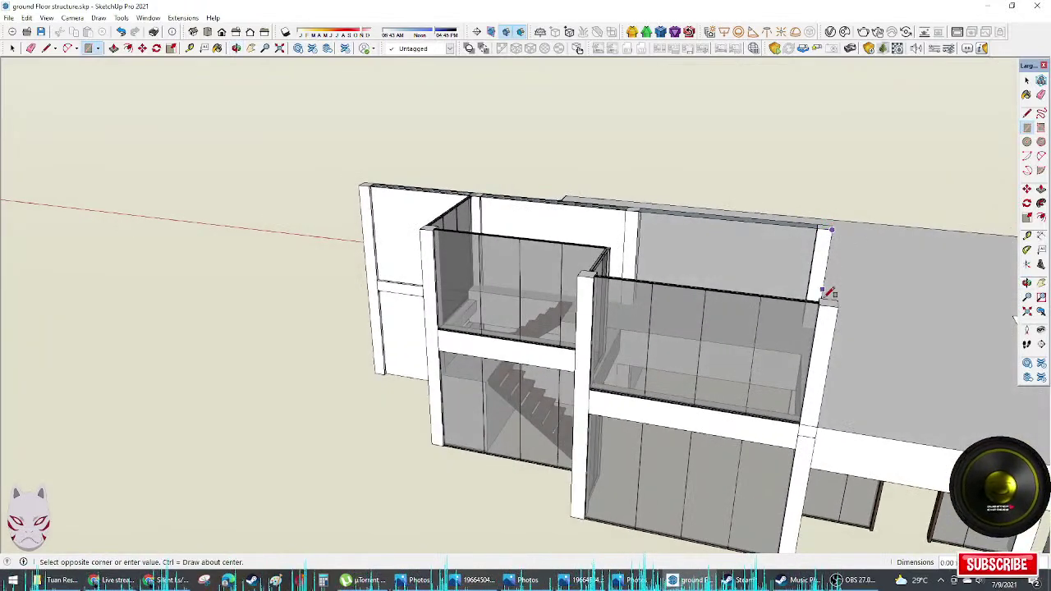
{"action": "middle_click_drag", "start_coordinate": [823, 300], "coordinate": [852, 289]}
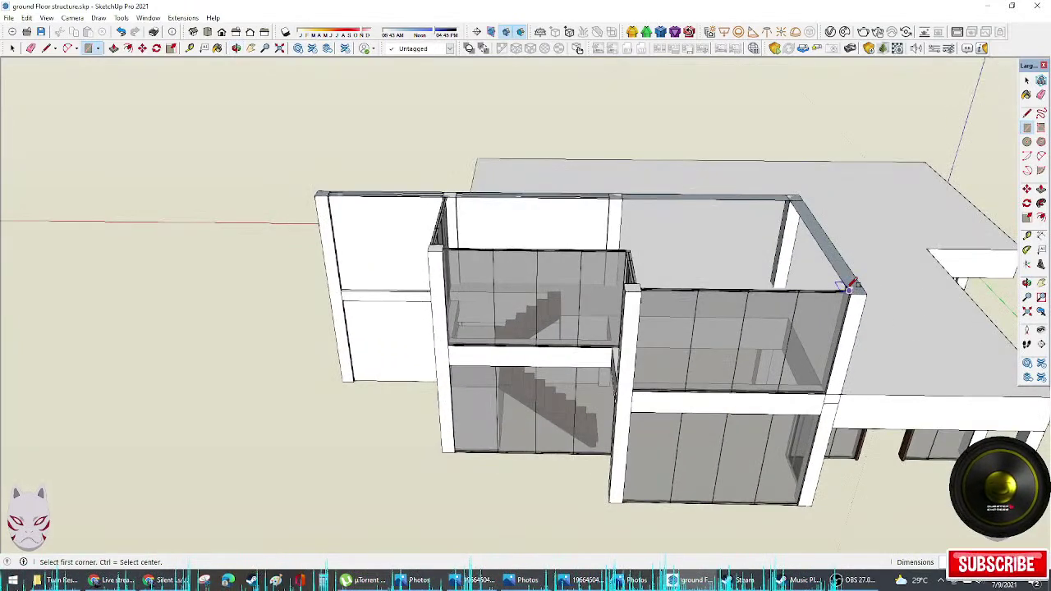
{"action": "left_click", "coordinate": [864, 293]}
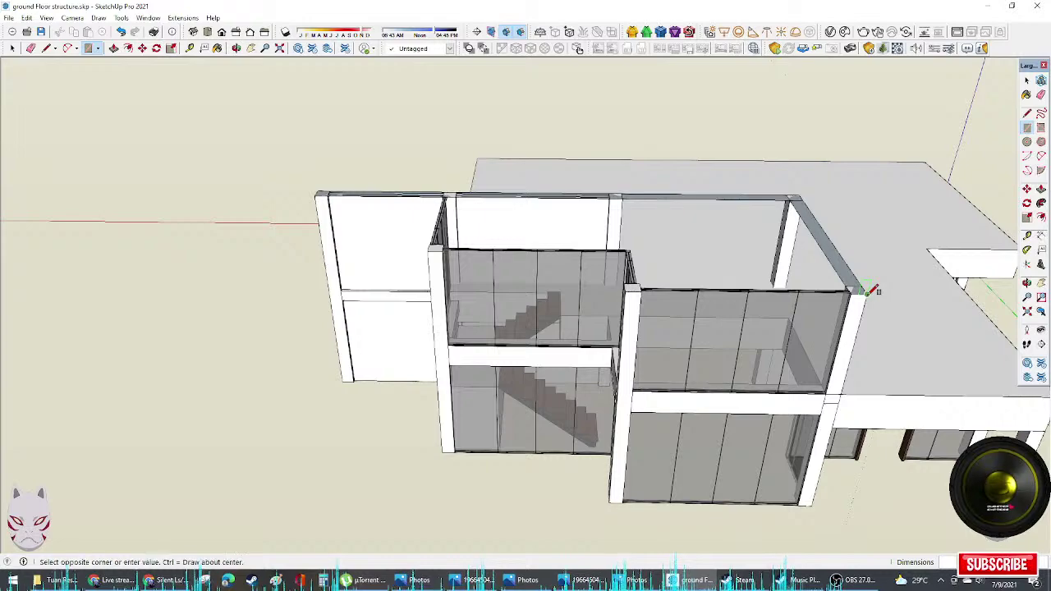
{"action": "left_click", "coordinate": [630, 273]}
Step: Draw column-top rectangles from the bay's inner front column to the rear row, and from the rear row to the staircase corner column
{"action": "middle_click_drag", "start_coordinate": [630, 272], "coordinate": [645, 330]}
{"action": "left_click", "coordinate": [637, 327]}
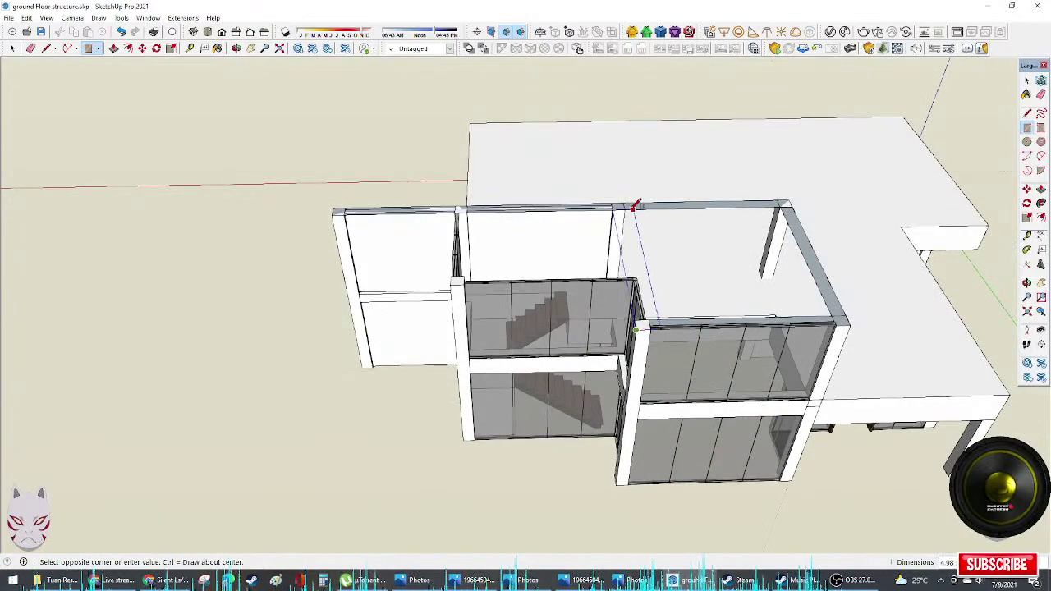
{"action": "left_click", "coordinate": [621, 206]}
{"action": "middle_click_drag", "start_coordinate": [703, 260], "coordinate": [825, 283]}
{"action": "scroll", "coordinate": [591, 266], "scroll_direction": "up", "scroll_amount": 2}
{"action": "middle_click_drag", "start_coordinate": [589, 263], "coordinate": [574, 245]}
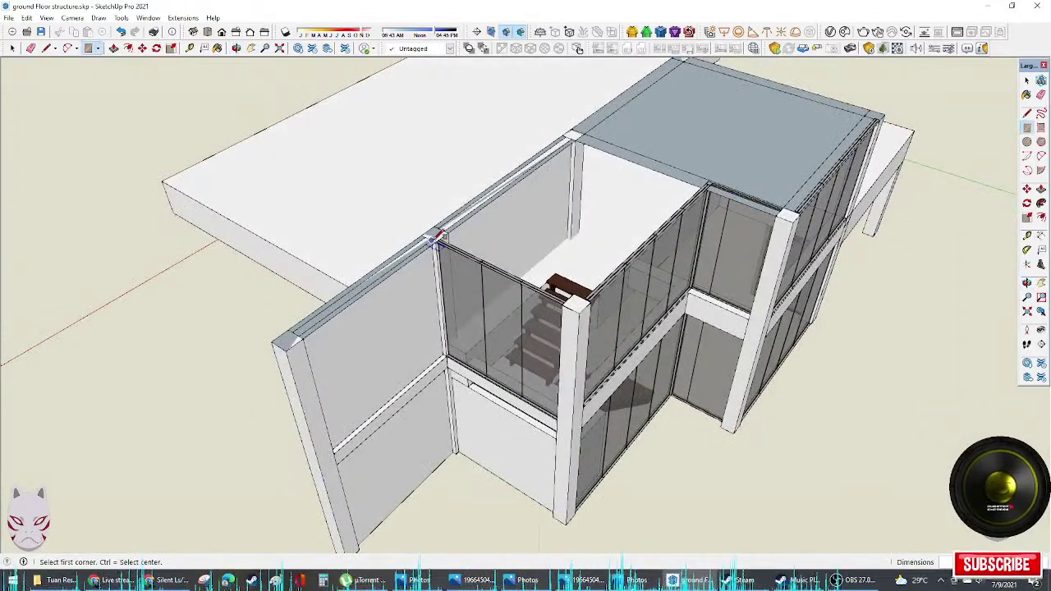
{"action": "left_click", "coordinate": [431, 239]}
{"action": "left_click", "coordinate": [592, 300]}
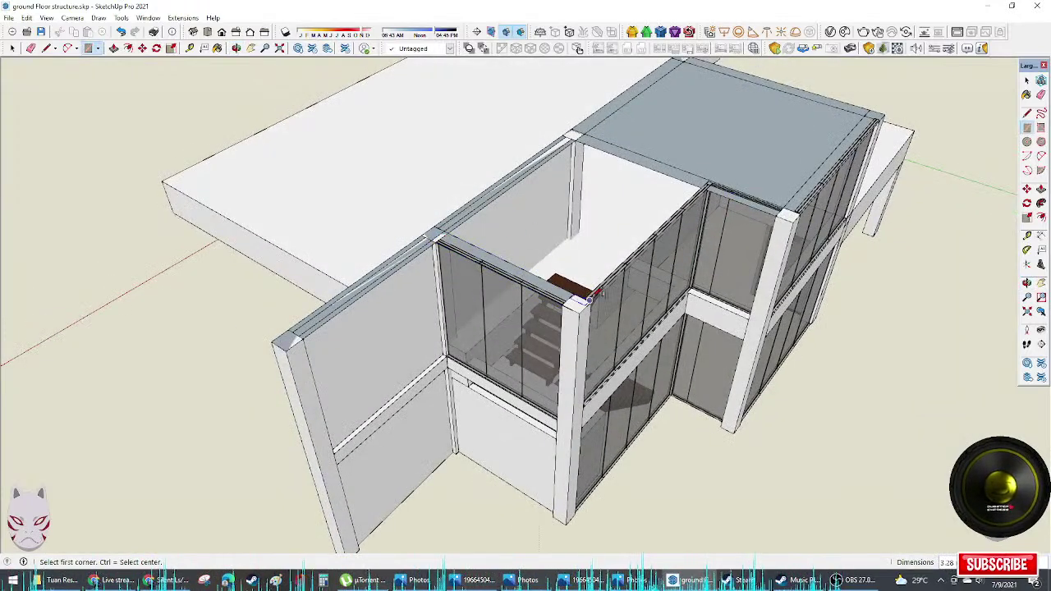
Step: Draw a rectangle above the staircase's front glazing, from the corner column top to the cross strip beside the bay
{"action": "middle_click_drag", "start_coordinate": [593, 301], "coordinate": [624, 427]}
{"action": "scroll", "coordinate": [624, 426], "scroll_direction": "up", "scroll_amount": 2}
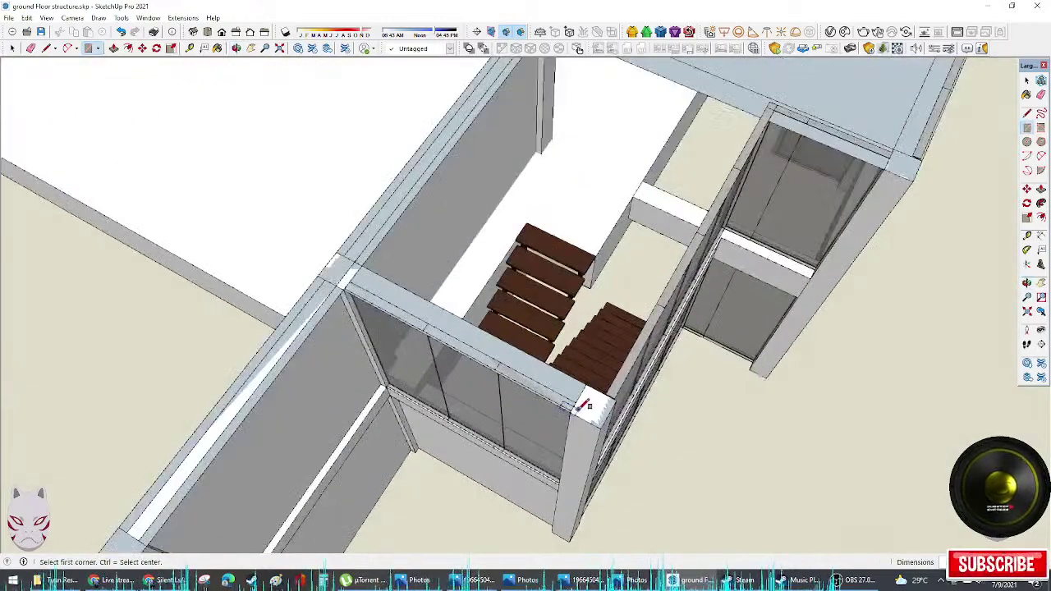
{"action": "left_click", "coordinate": [569, 412]}
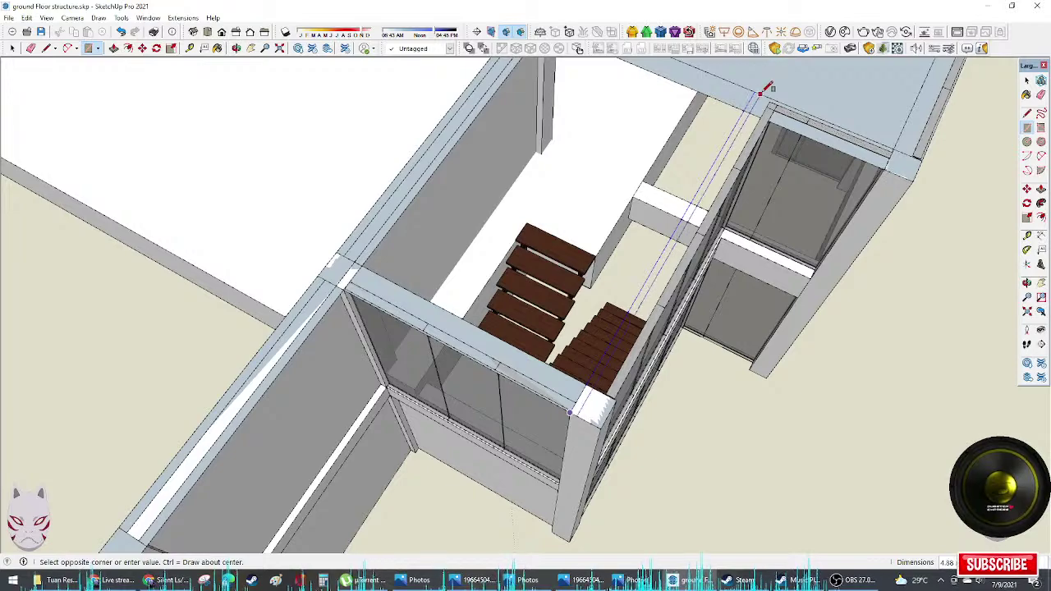
{"action": "left_click", "coordinate": [770, 97]}
{"action": "middle_click_drag", "start_coordinate": [770, 96], "coordinate": [605, 202]}
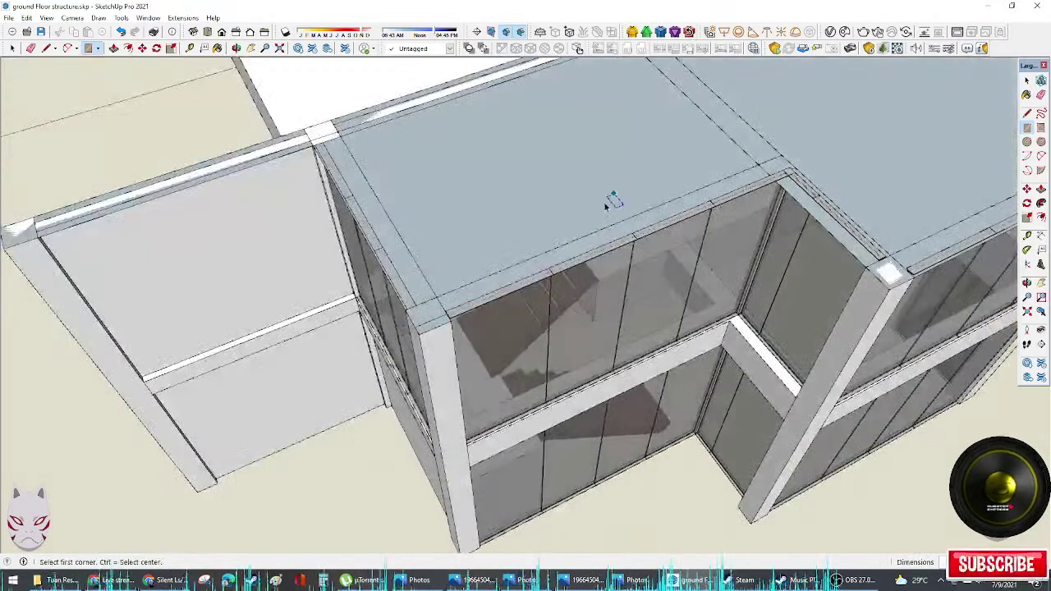
{"action": "scroll", "coordinate": [605, 205], "scroll_direction": "up", "scroll_amount": 1}
{"action": "key", "text": "space"}
{"action": "middle_click_drag", "start_coordinate": [579, 259], "coordinate": [612, 251]}
{"action": "key", "text": "r"}
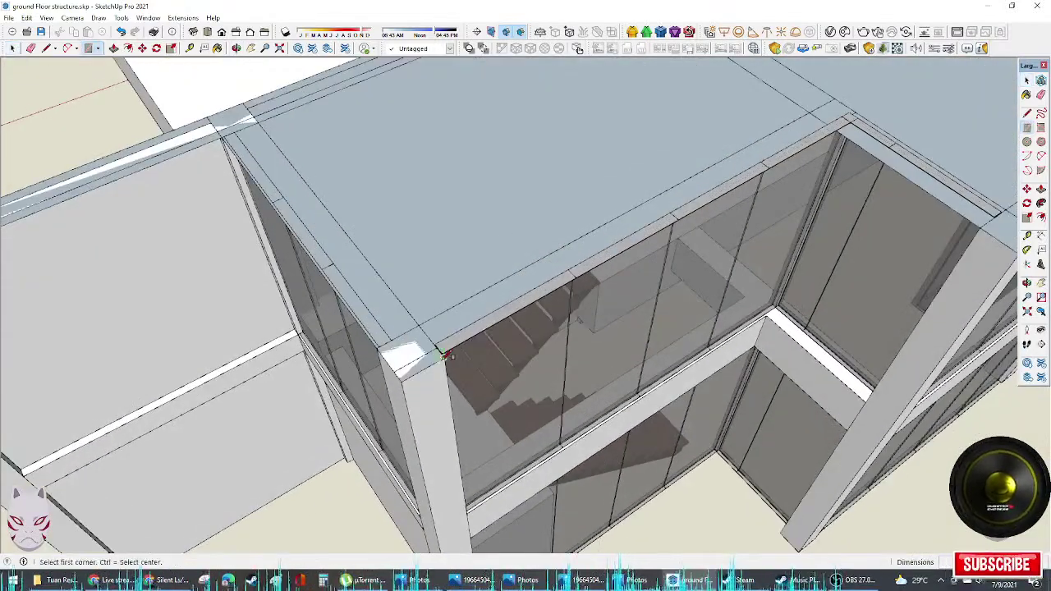
{"action": "left_click", "coordinate": [443, 355]}
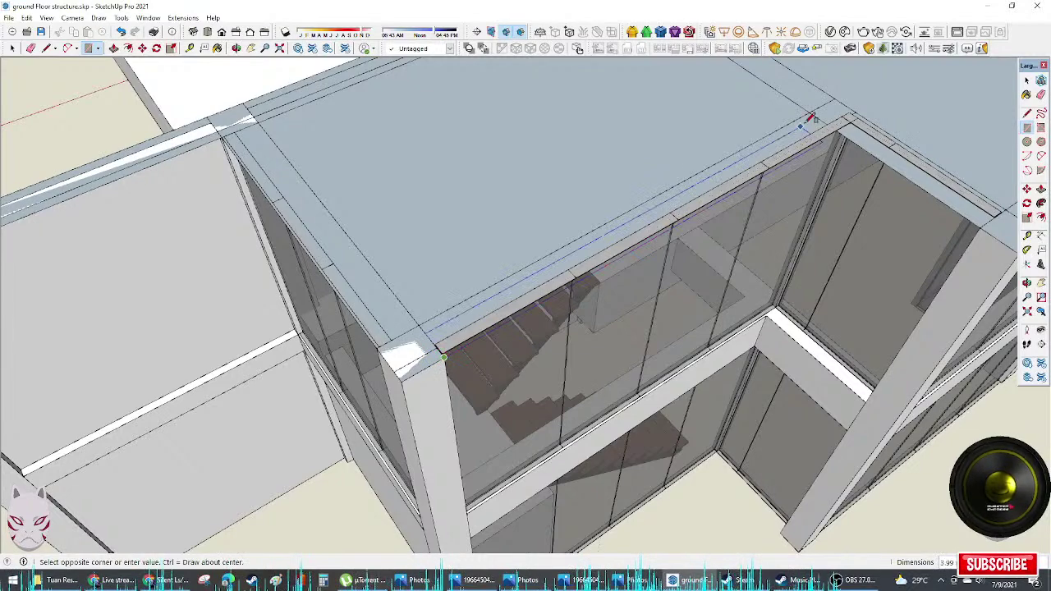
{"action": "left_click", "coordinate": [837, 97]}
Step: Delete the large infill faces enclosed by the column-top strips over the staircase enclosure and the bay
{"action": "key", "text": "space"}
{"action": "scroll", "coordinate": [696, 129], "scroll_direction": "down", "scroll_amount": 2}
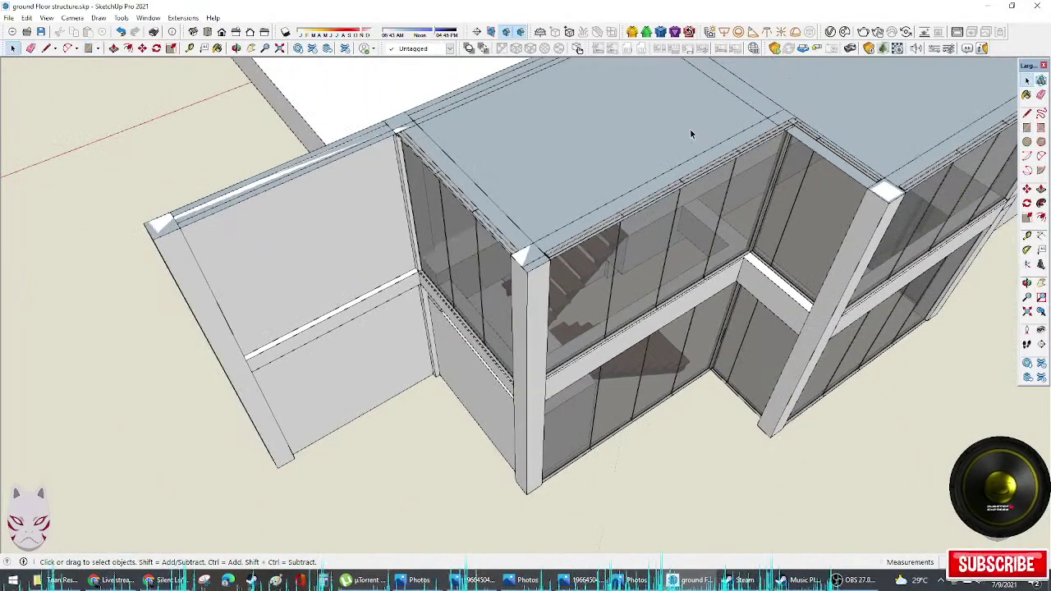
{"action": "left_click", "coordinate": [692, 132]}
{"action": "key", "text": "Delete"}
Step: Push/Pull the strip between the bay's two rear columns upward to form a roof beam
{"action": "middle_click_drag", "start_coordinate": [894, 98], "coordinate": [588, 61]}
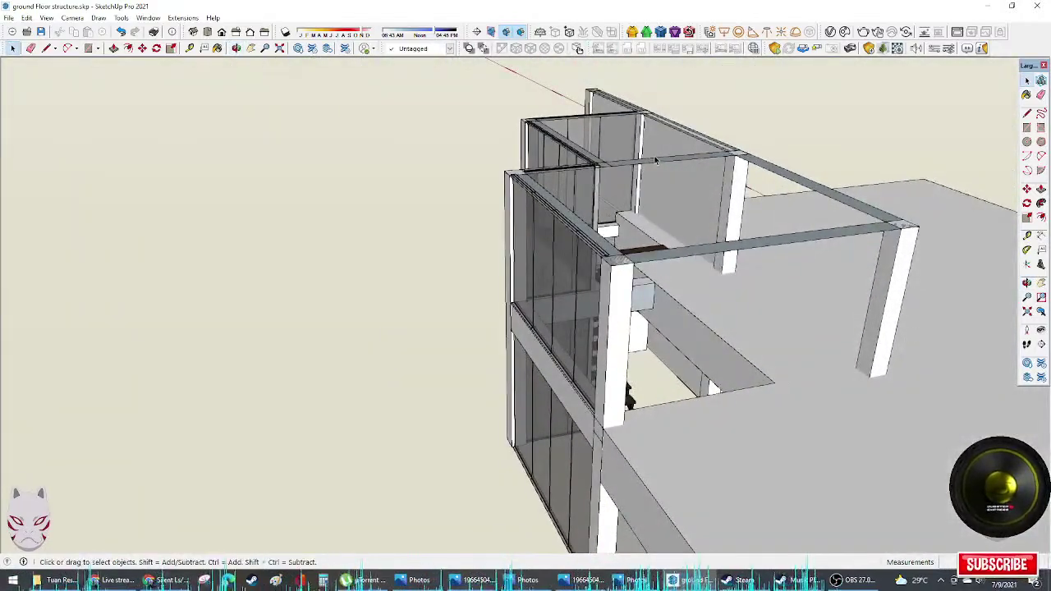
{"action": "middle_click_drag", "start_coordinate": [702, 213], "coordinate": [734, 249]}
{"action": "scroll", "coordinate": [629, 224], "scroll_direction": "up", "scroll_amount": 3}
{"action": "scroll", "coordinate": [586, 149], "scroll_direction": "up", "scroll_amount": 1}
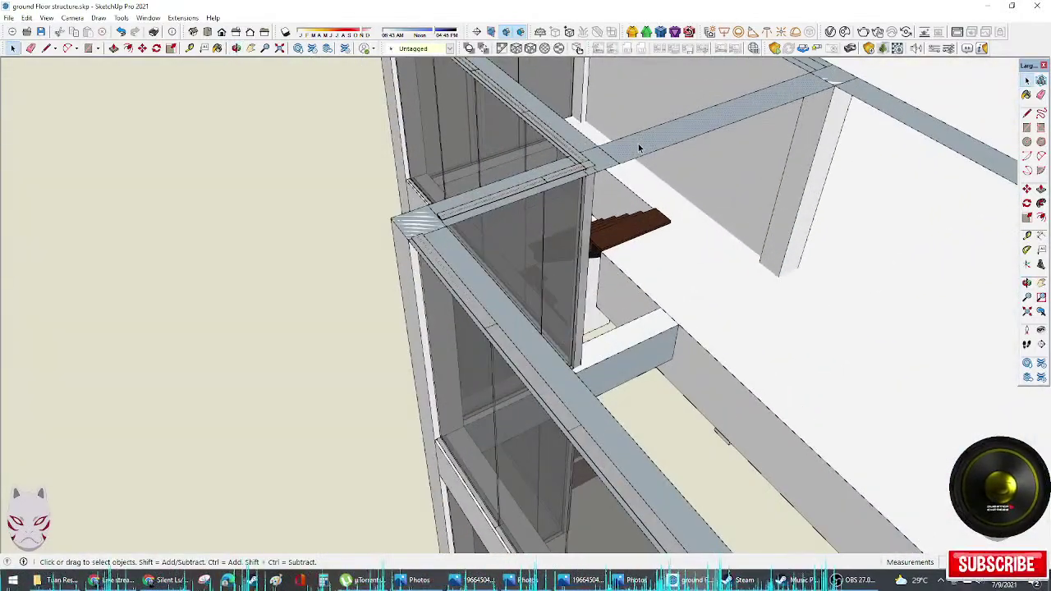
{"action": "scroll", "coordinate": [588, 149], "scroll_direction": "down", "scroll_amount": 2}
{"action": "key", "text": "e"}
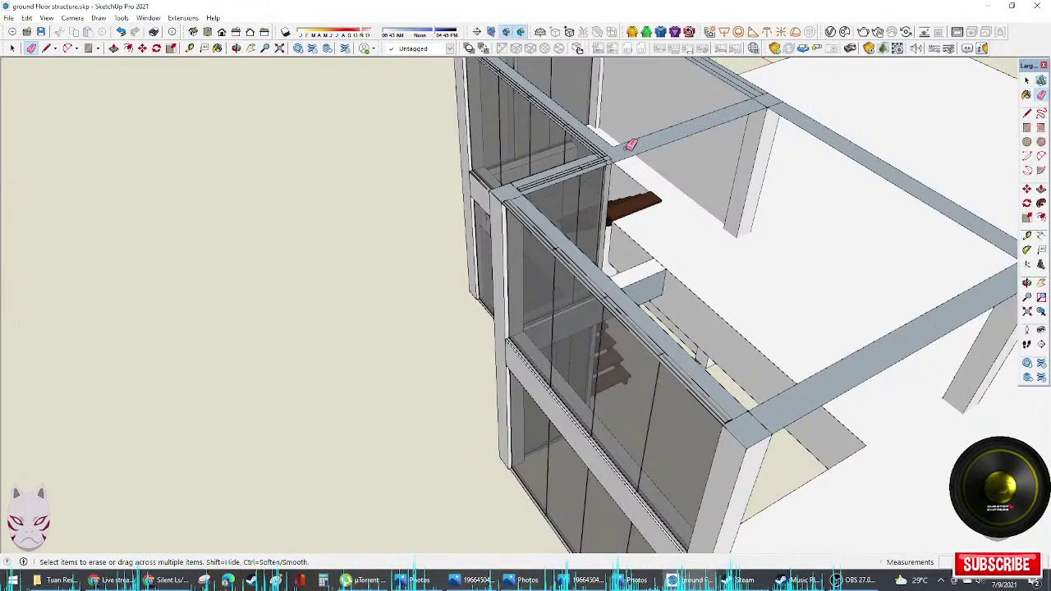
{"action": "middle_click_drag", "start_coordinate": [629, 141], "coordinate": [820, 150]}
{"action": "key", "text": "space"}
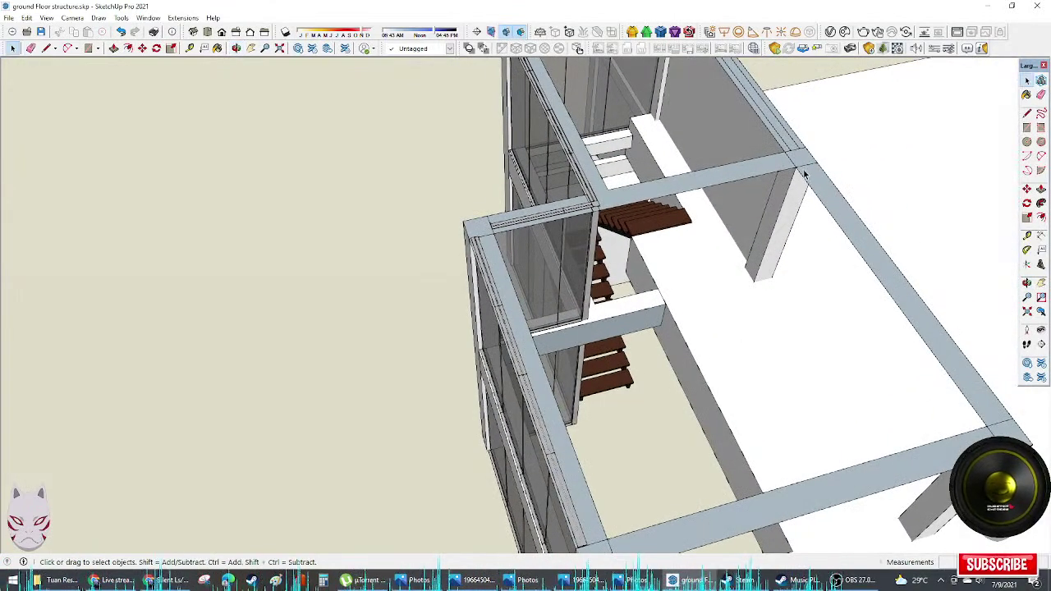
{"action": "key", "text": "p"}
{"action": "left_click", "coordinate": [831, 205]}
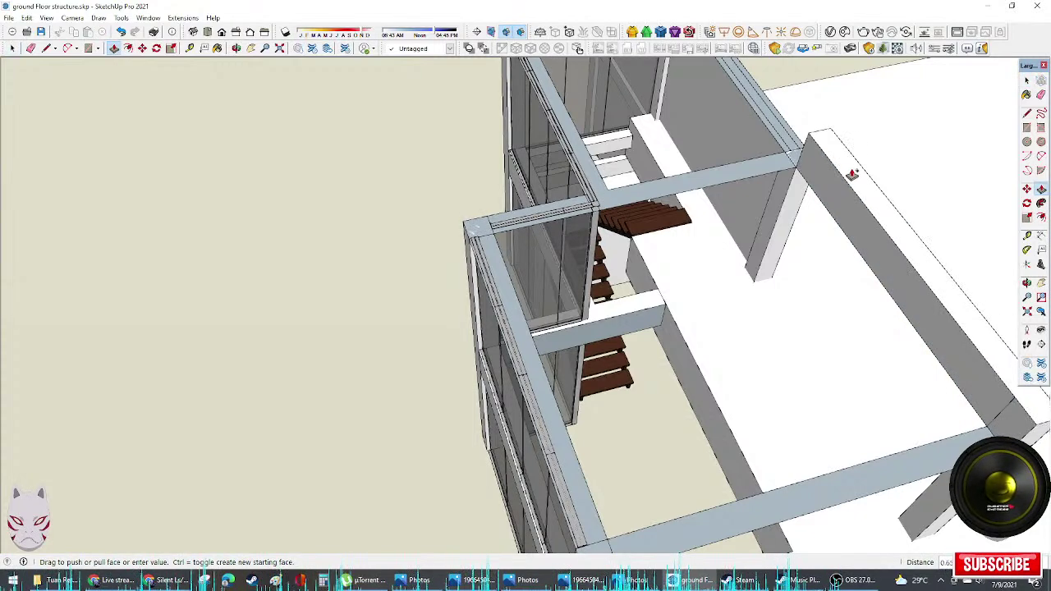
{"action": "key", "text": "Return"}
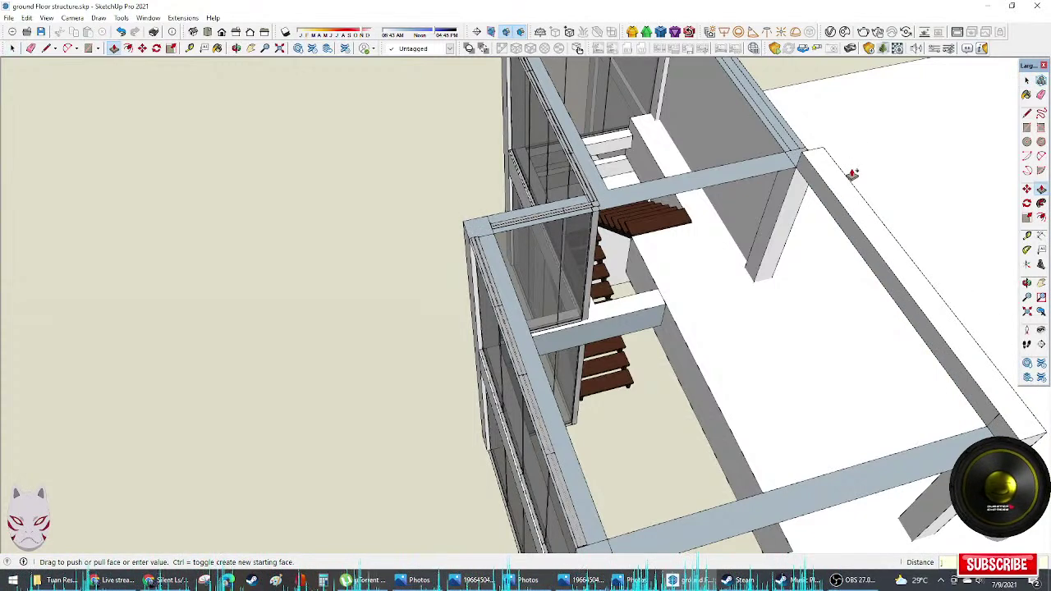
Step: Raise the strips above the staircase's front glazing, between staircase and bay, and above the bay's side glazing to roof beam height with Push/Pull
{"action": "left_click", "coordinate": [731, 171]}
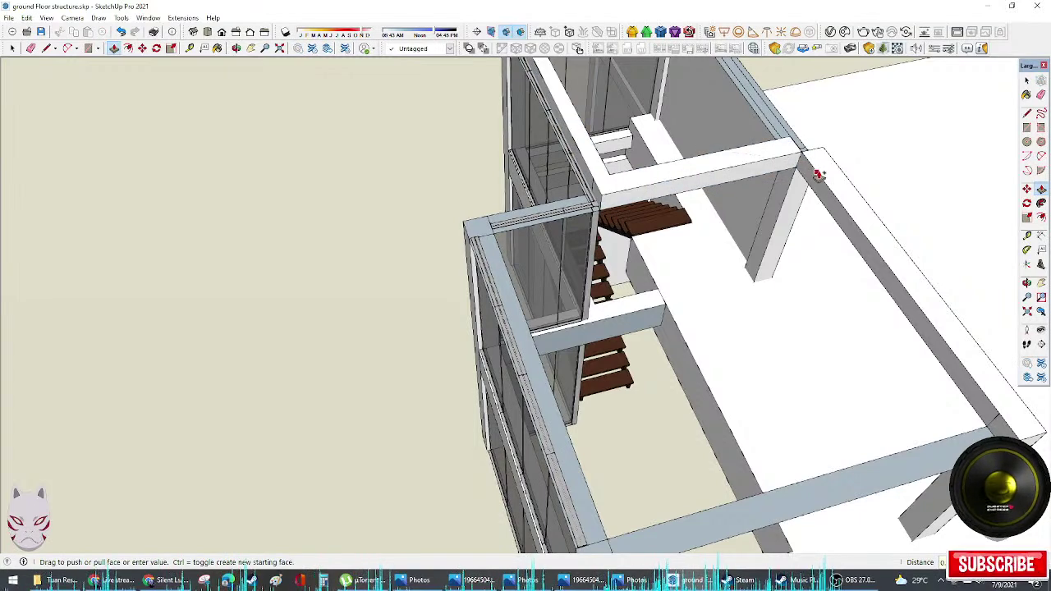
{"action": "middle_click_drag", "start_coordinate": [821, 169], "coordinate": [826, 192]}
{"action": "key", "text": "space"}
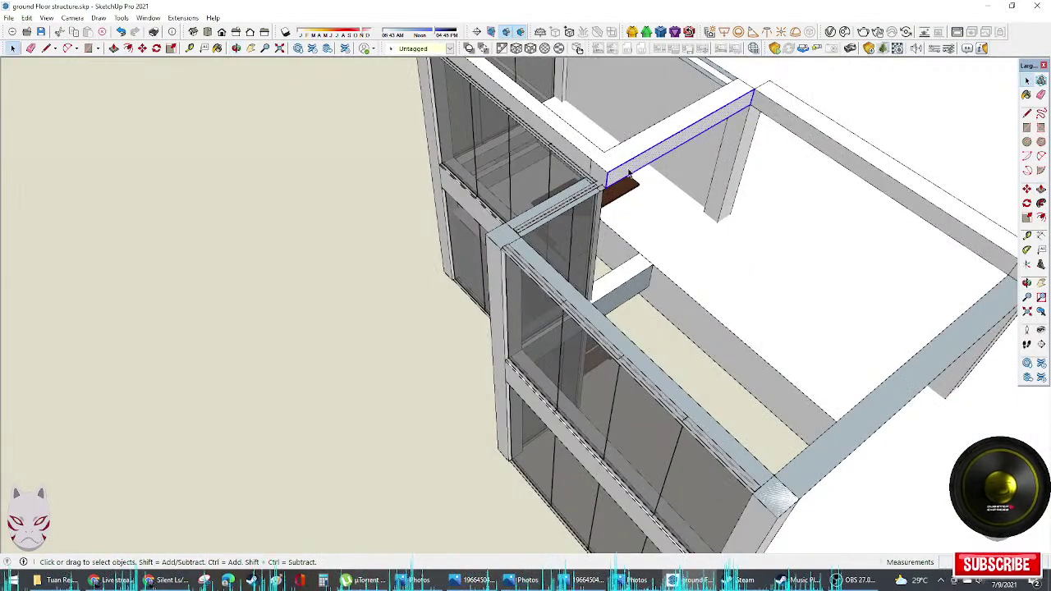
{"action": "key", "text": "p"}
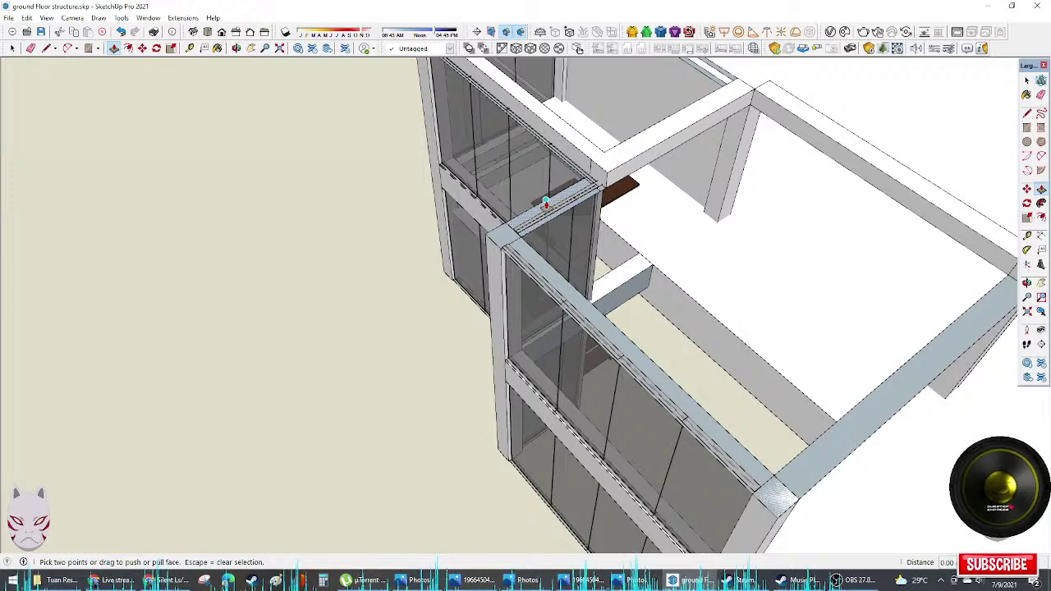
{"action": "left_click", "coordinate": [545, 204]}
{"action": "left_click", "coordinate": [609, 175]}
{"action": "scroll", "coordinate": [609, 175], "scroll_direction": "up", "scroll_amount": 2}
{"action": "scroll", "coordinate": [611, 175], "scroll_direction": "up", "scroll_amount": 2}
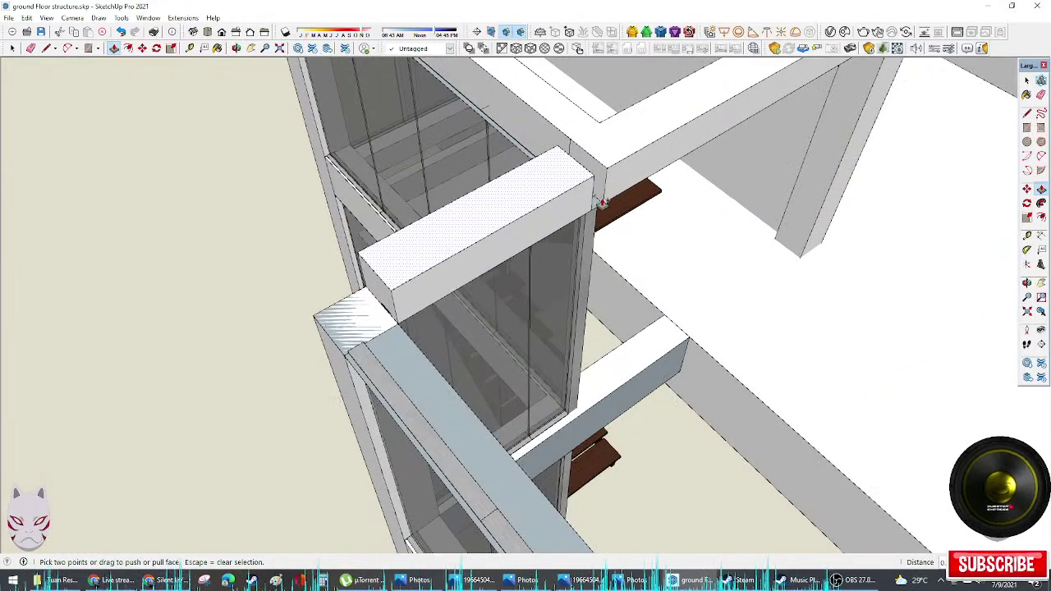
Step: Push/Pull the remaining narrow strips at the side beam's junction and above the staircase's front glazing to beam height, and erase the seam
{"action": "key", "text": "space"}
{"action": "key", "text": "p"}
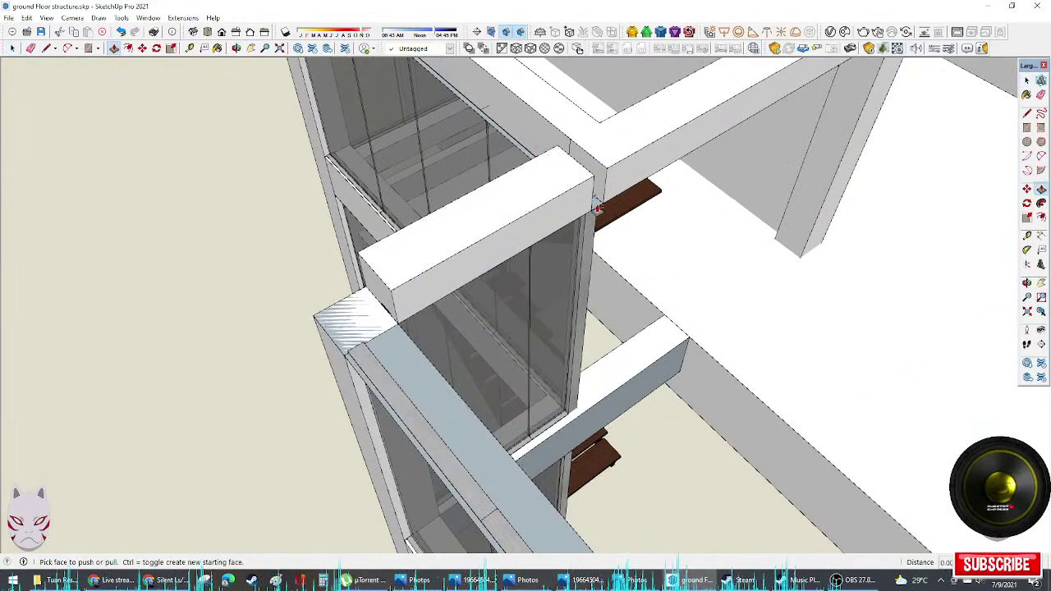
{"action": "left_click", "coordinate": [599, 209]}
{"action": "left_click", "coordinate": [621, 167]}
{"action": "middle_click_drag", "start_coordinate": [596, 195], "coordinate": [902, 129]}
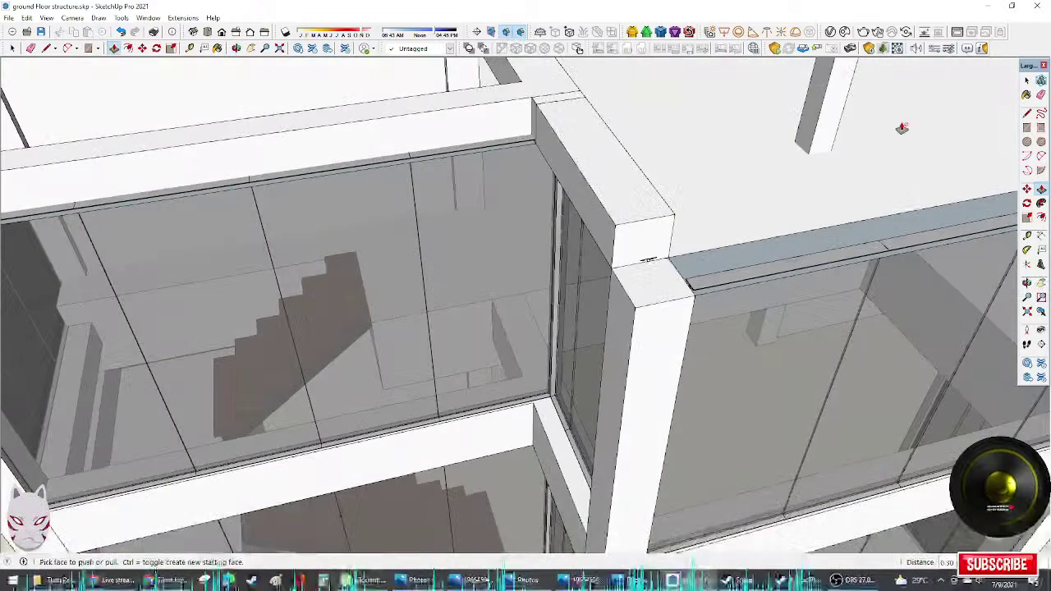
{"action": "left_click", "coordinate": [530, 151]}
{"action": "left_click", "coordinate": [547, 107]}
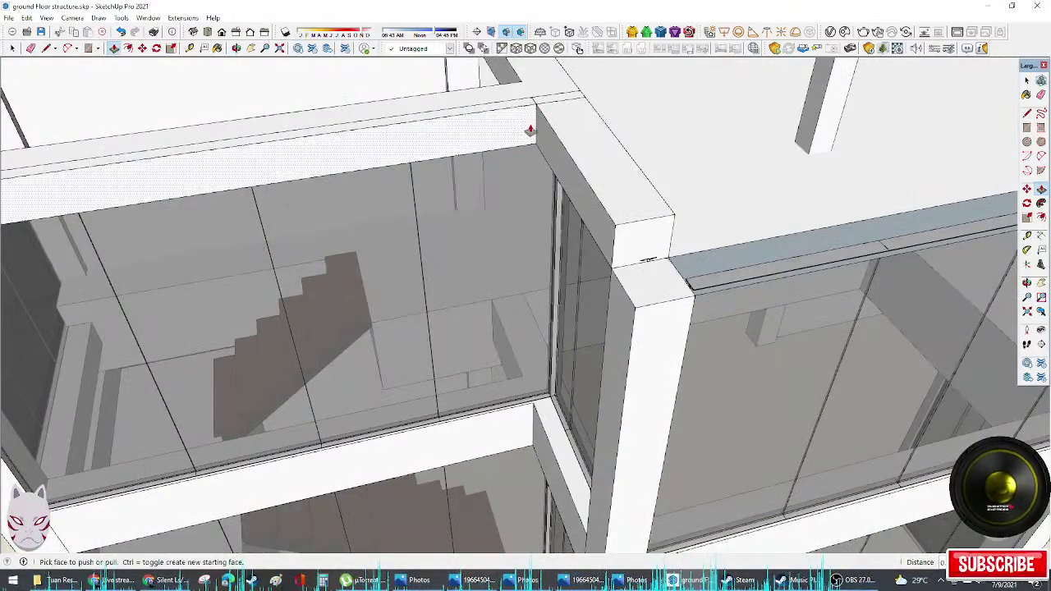
{"action": "middle_click_drag", "start_coordinate": [530, 132], "coordinate": [566, 148]}
{"action": "key", "text": "e"}
{"action": "left_click", "coordinate": [550, 132]}
{"action": "scroll", "coordinate": [564, 135], "scroll_direction": "down", "scroll_amount": 3}
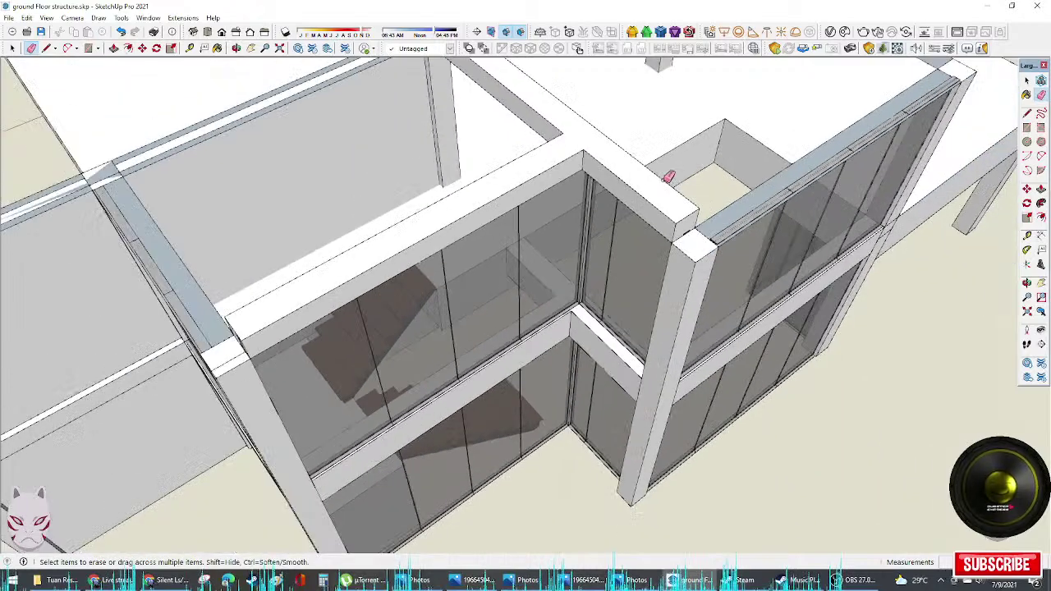
Step: Raise the bay's front corner column top and the strip above its front glazing to beam height, erasing the seams between them
{"action": "middle_click_drag", "start_coordinate": [657, 164], "coordinate": [664, 206]}
{"action": "key", "text": "p"}
{"action": "left_click", "coordinate": [658, 237]}
{"action": "left_click", "coordinate": [647, 231]}
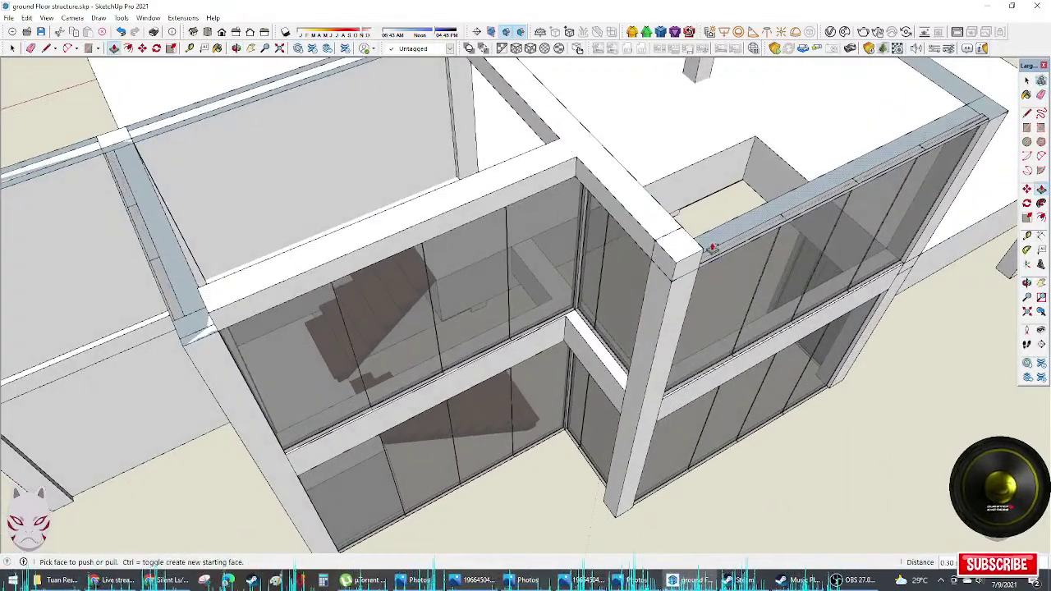
{"action": "middle_click_drag", "start_coordinate": [732, 237], "coordinate": [720, 242]}
{"action": "left_click", "coordinate": [715, 244]}
{"action": "left_click", "coordinate": [684, 248]}
{"action": "key", "text": "e"}
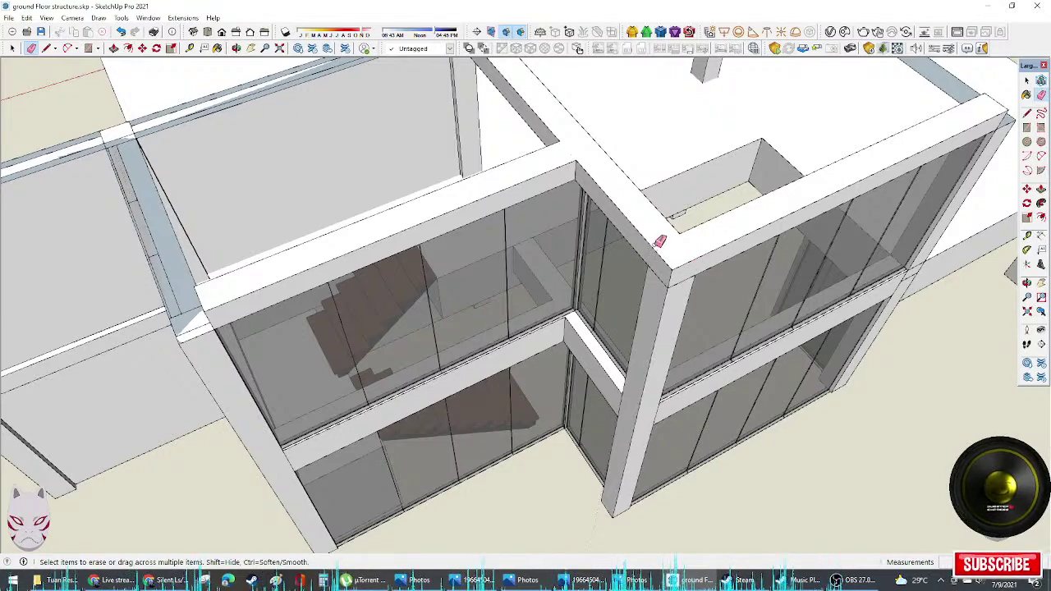
{"action": "mouse_move", "coordinate": [661, 227]}
{"action": "middle_mouse_down"}
{"action": "mouse_move", "coordinate": [788, 198]}
{"action": "mouse_move", "coordinate": [852, 262]}
{"action": "middle_mouse_up"}
Step: Push/Pull the bay's outer side strip and its front column top up to beam height, and erase the seams at the corner
{"action": "key", "text": "p"}
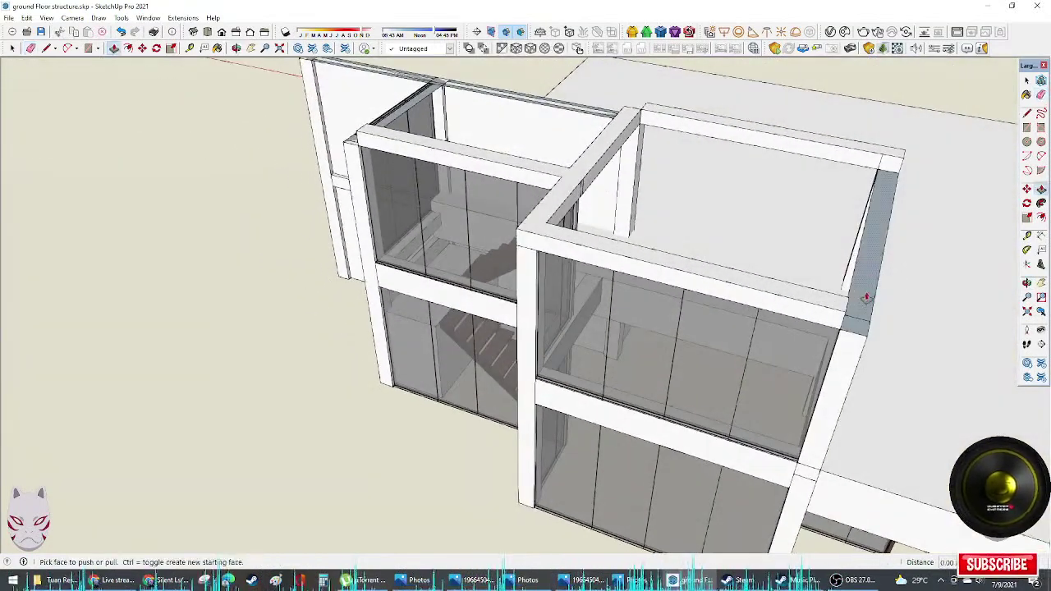
{"action": "left_click", "coordinate": [858, 300]}
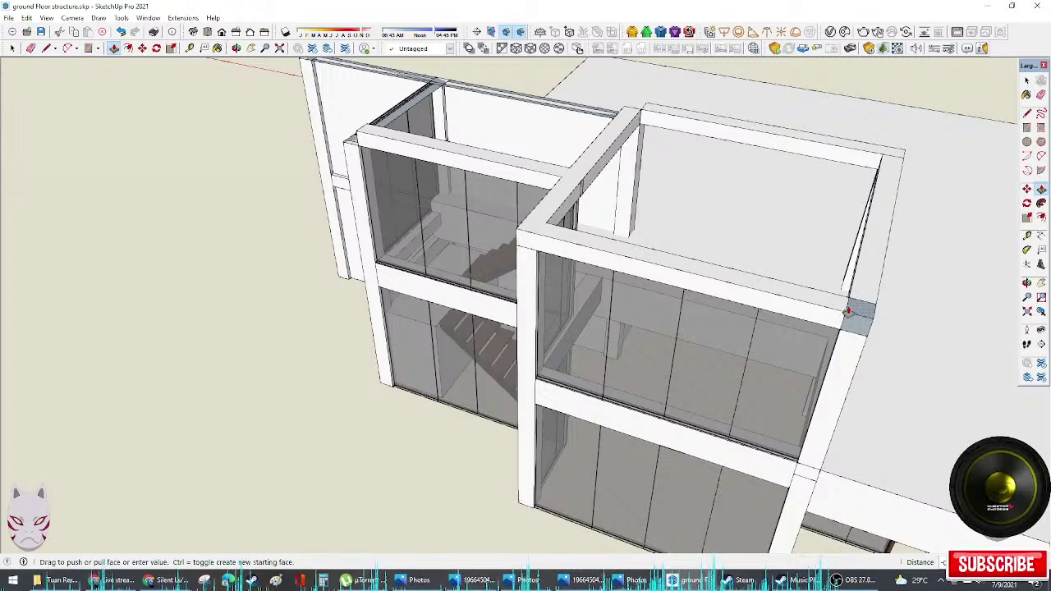
{"action": "left_click", "coordinate": [856, 312]}
{"action": "key", "text": "ctrl+z"}
{"action": "left_click", "coordinate": [848, 324]}
{"action": "left_click", "coordinate": [848, 321]}
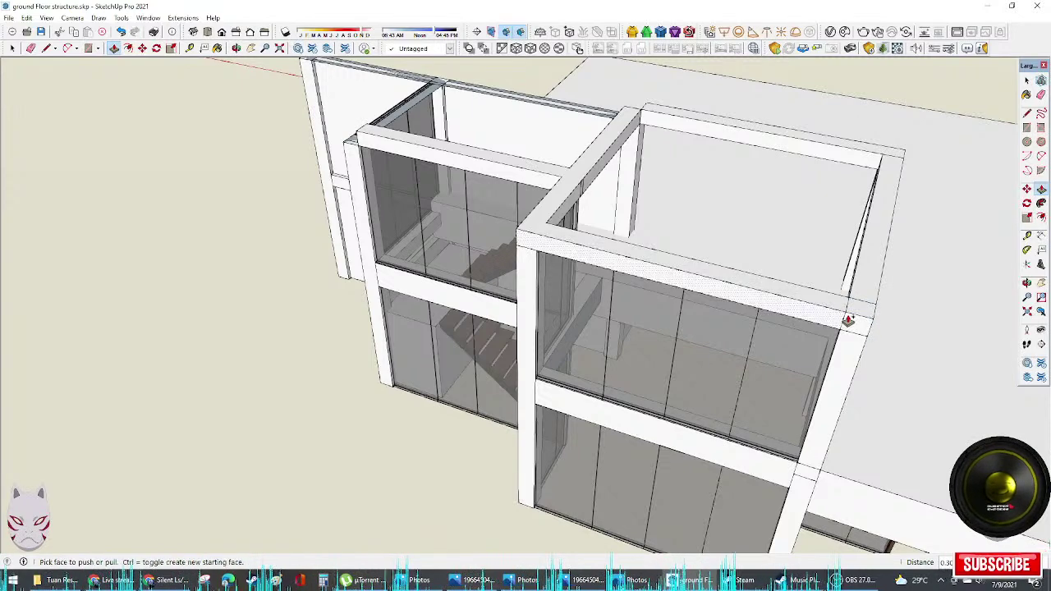
{"action": "key", "text": "e"}
{"action": "scroll", "coordinate": [774, 250], "scroll_direction": "down", "scroll_amount": 2}
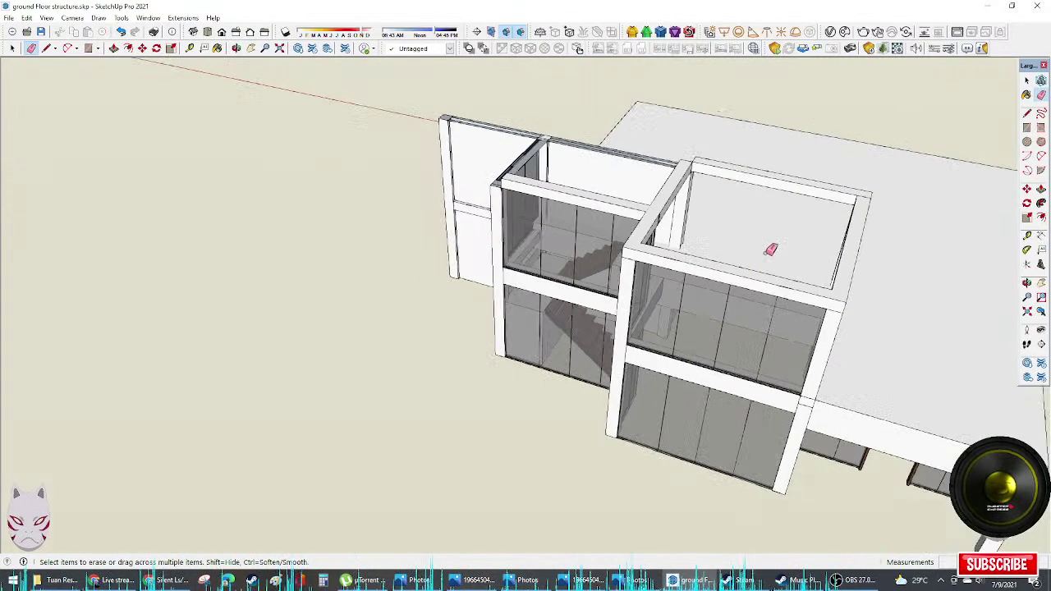
Step: Raise the staircase's front corner column top flush with the adjoining roof beam and erase the seams there
{"action": "middle_click_drag", "start_coordinate": [769, 246], "coordinate": [885, 166]}
{"action": "scroll", "coordinate": [764, 131], "scroll_direction": "up", "scroll_amount": 3}
{"action": "middle_click_drag", "start_coordinate": [638, 136], "coordinate": [796, 209]}
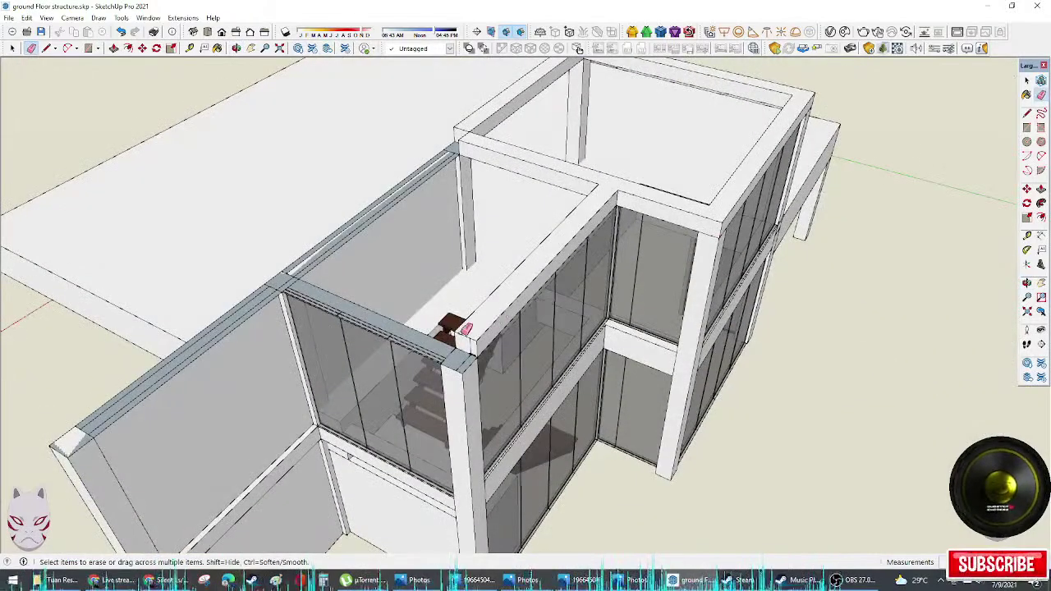
{"action": "key", "text": "p"}
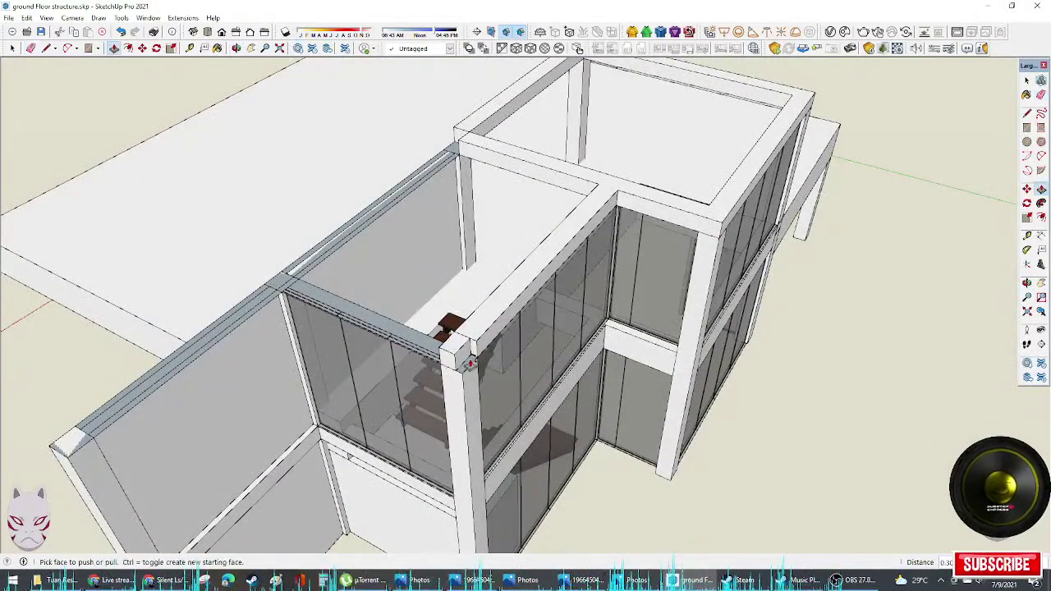
{"action": "scroll", "coordinate": [476, 341], "scroll_direction": "up", "scroll_amount": 2}
{"action": "key", "text": "e"}
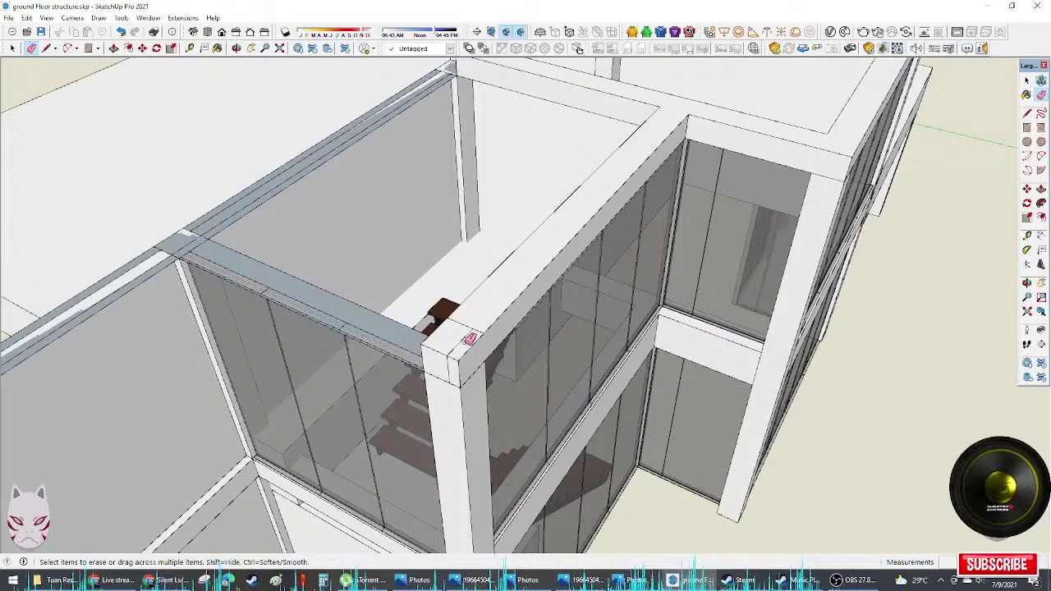
{"action": "scroll", "coordinate": [457, 363], "scroll_direction": "down", "scroll_amount": 3}
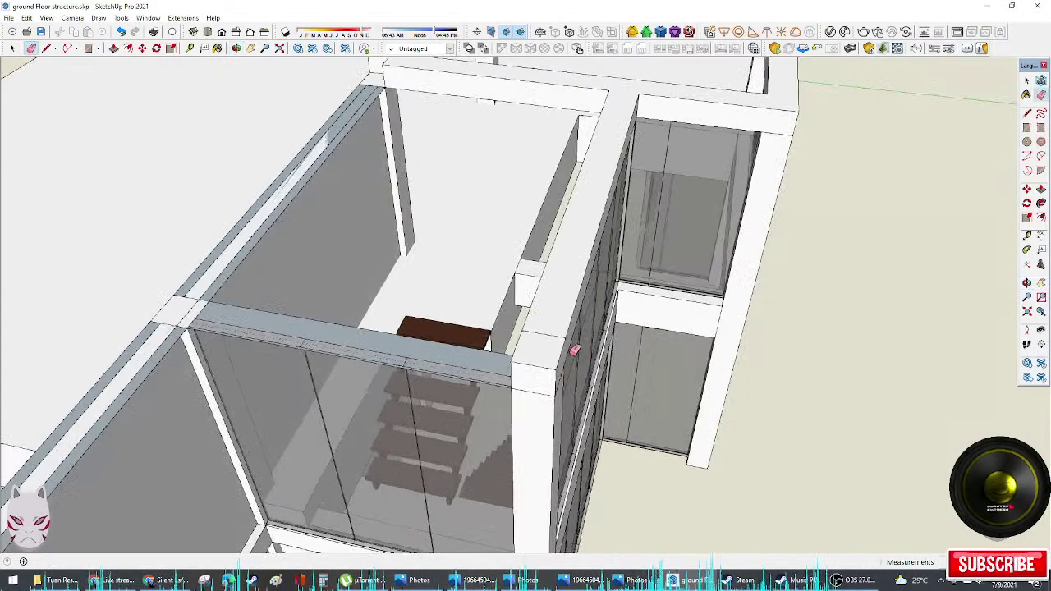
Step: Push/Pull the strip above the staircase's side glazing up to beam height and erase its seam at the corner column
{"action": "scroll", "coordinate": [567, 337], "scroll_direction": "up", "scroll_amount": 3}
{"action": "key", "text": "p"}
{"action": "left_click", "coordinate": [483, 375]}
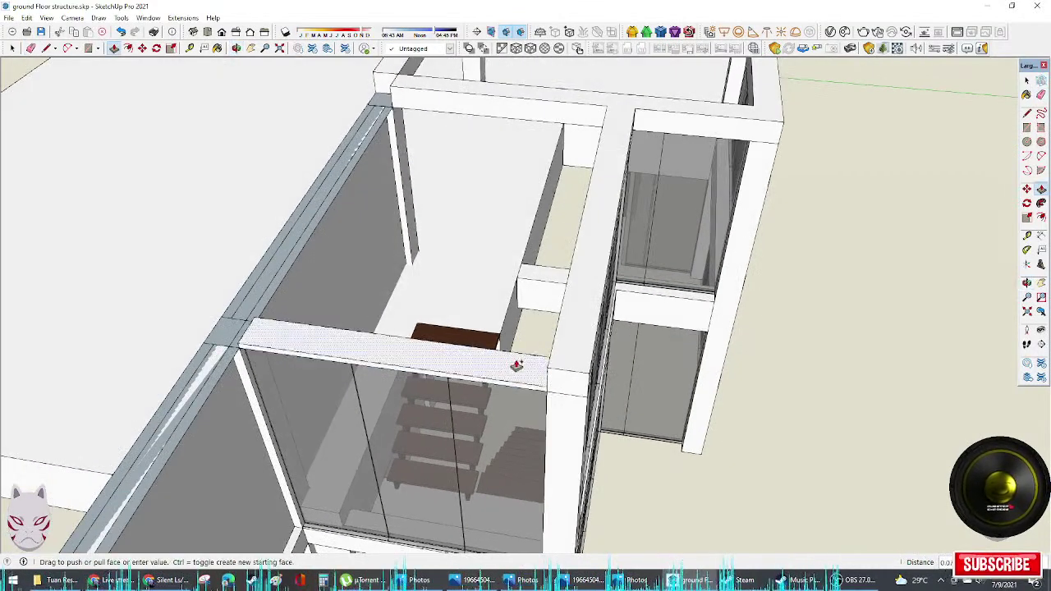
{"action": "left_click", "coordinate": [550, 375]}
{"action": "key", "text": "e"}
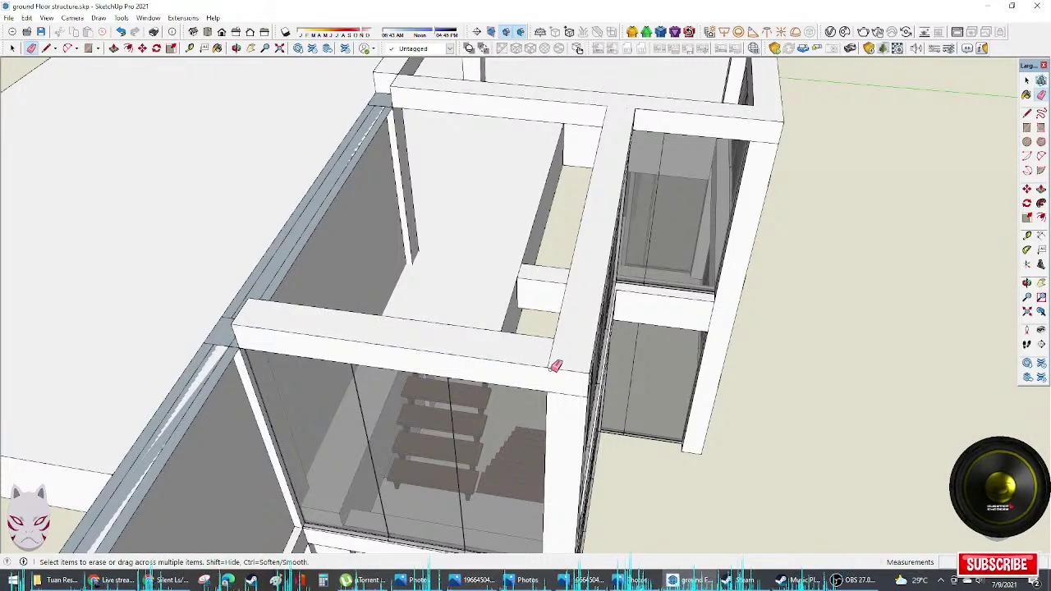
{"action": "mouse_move", "coordinate": [554, 364]}
{"action": "middle_mouse_down"}
{"action": "mouse_move", "coordinate": [257, 323]}
{"action": "mouse_move", "coordinate": [387, 334]}
{"action": "middle_mouse_up"}
Step: Raise the rear wall strips and the column top behind the staircase's side beam to roof beam height, erasing the seams
{"action": "key", "text": "p"}
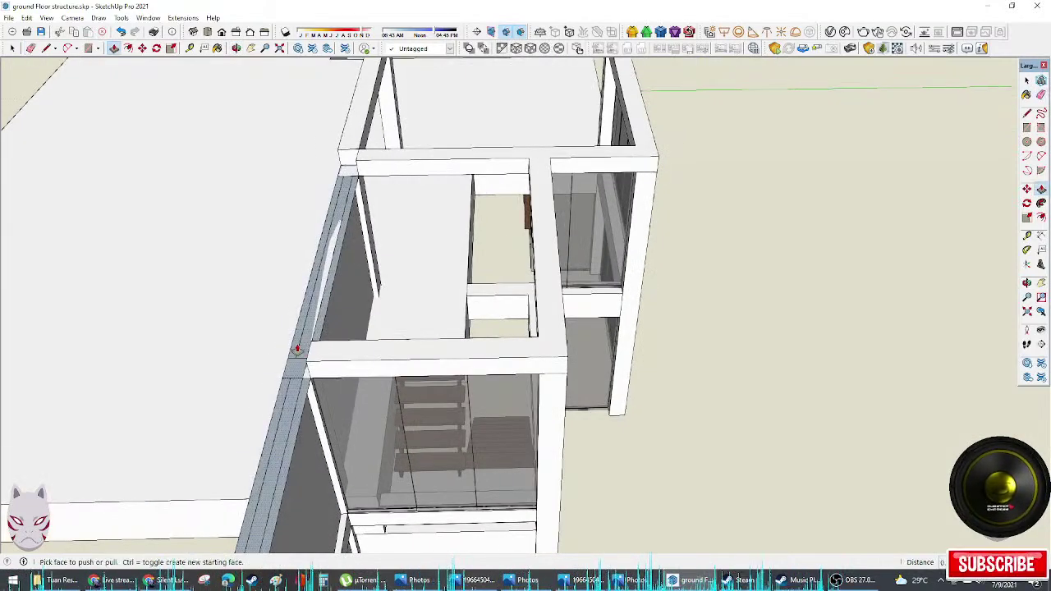
{"action": "scroll", "coordinate": [313, 355], "scroll_direction": "up", "scroll_amount": 3}
{"action": "middle_click_drag", "start_coordinate": [313, 355], "coordinate": [450, 481]}
{"action": "left_click", "coordinate": [396, 492]}
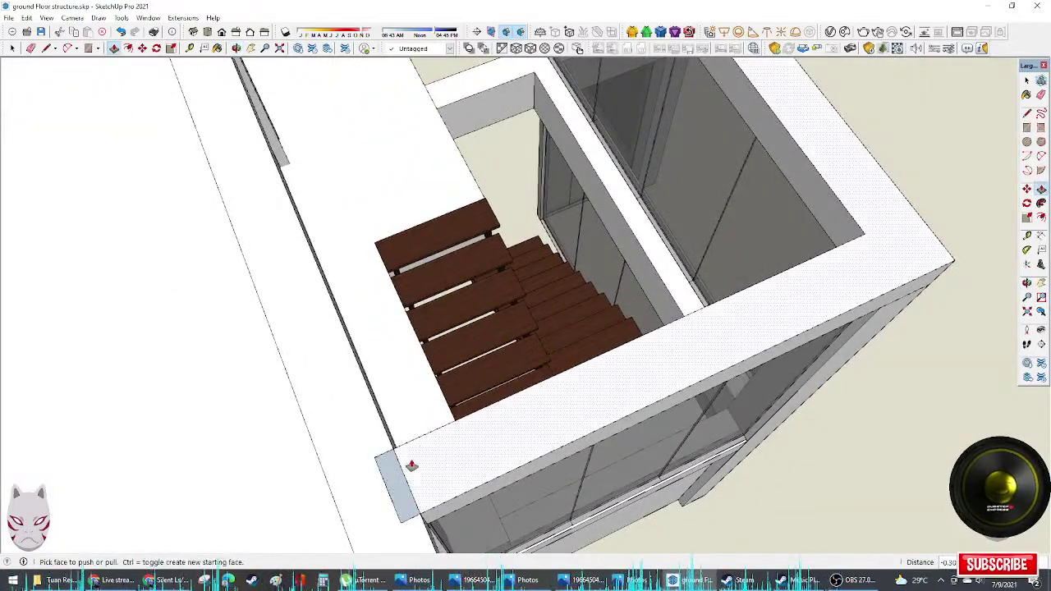
{"action": "left_click", "coordinate": [399, 481]}
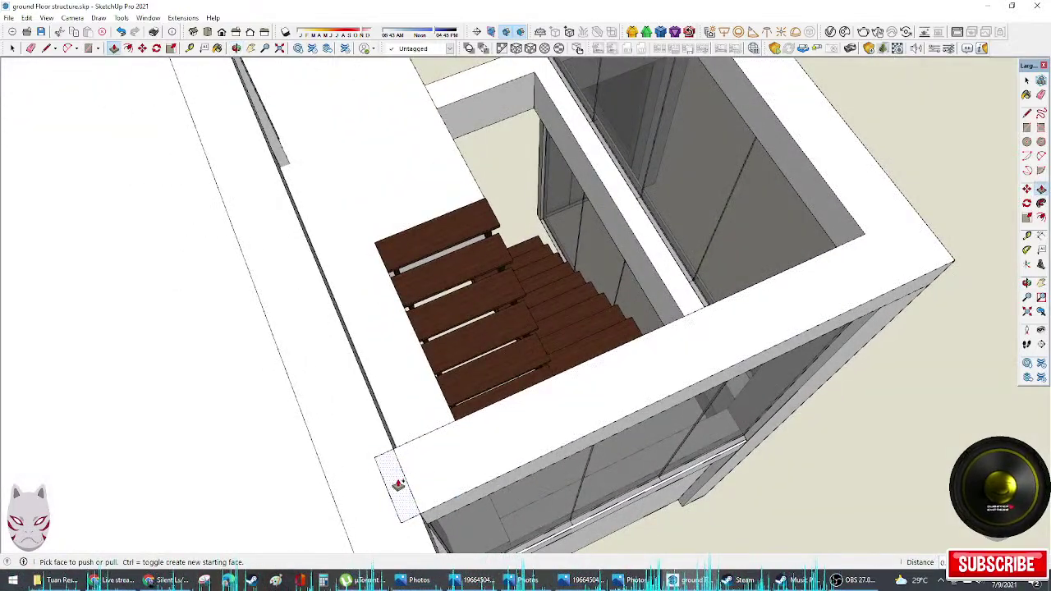
{"action": "key", "text": "e"}
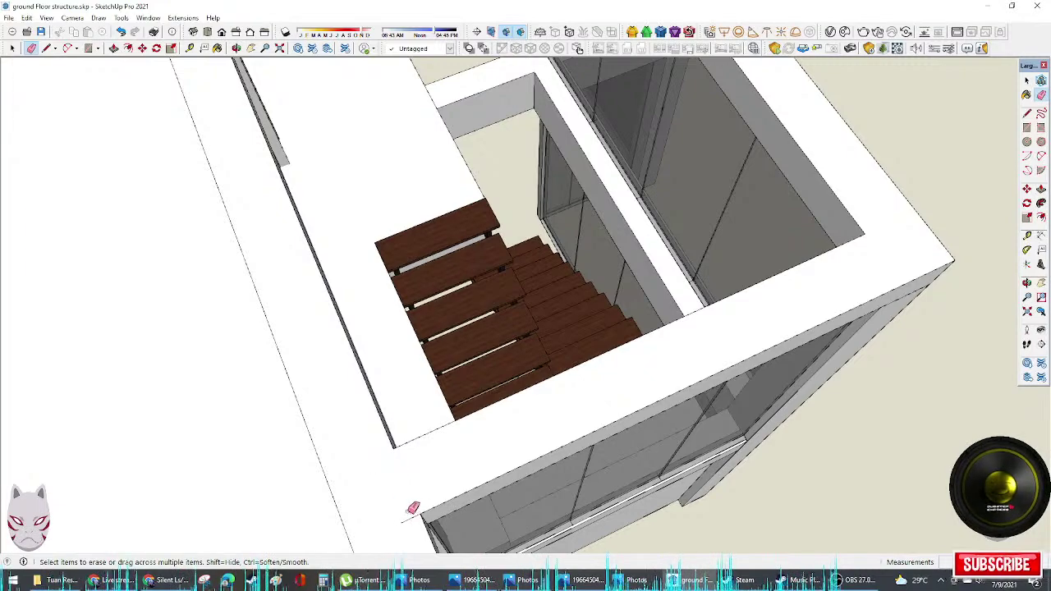
{"action": "scroll", "coordinate": [407, 508], "scroll_direction": "down", "scroll_amount": 1}
Step: Close the notch in the rear beam at the staircase and bay junction with Push/Pull, and erase the leftover seam lines
{"action": "middle_click_drag", "start_coordinate": [406, 509], "coordinate": [889, 352]}
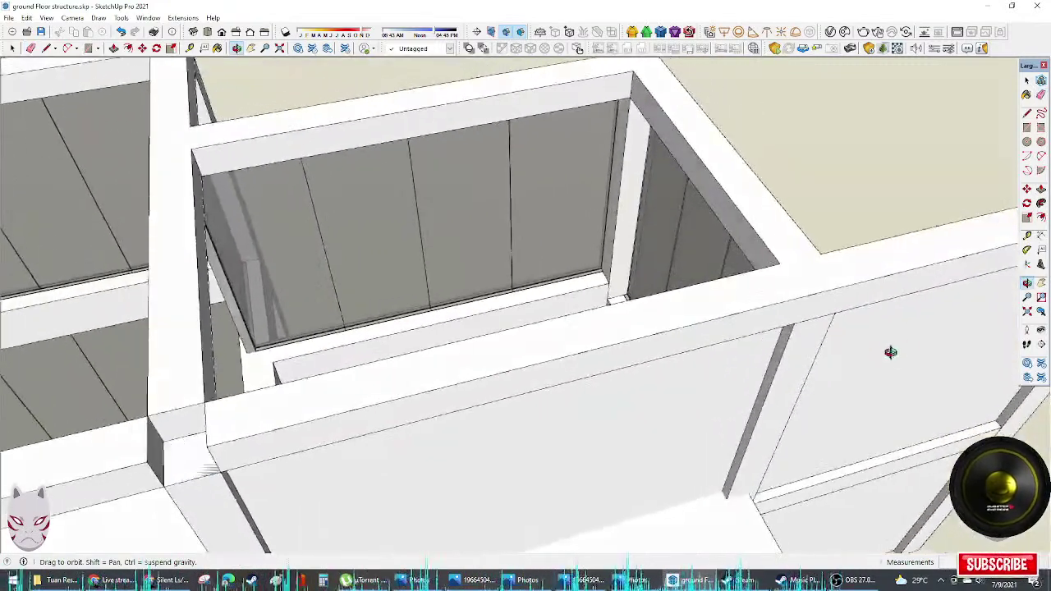
{"action": "key", "text": "p"}
{"action": "left_click", "coordinate": [183, 453]}
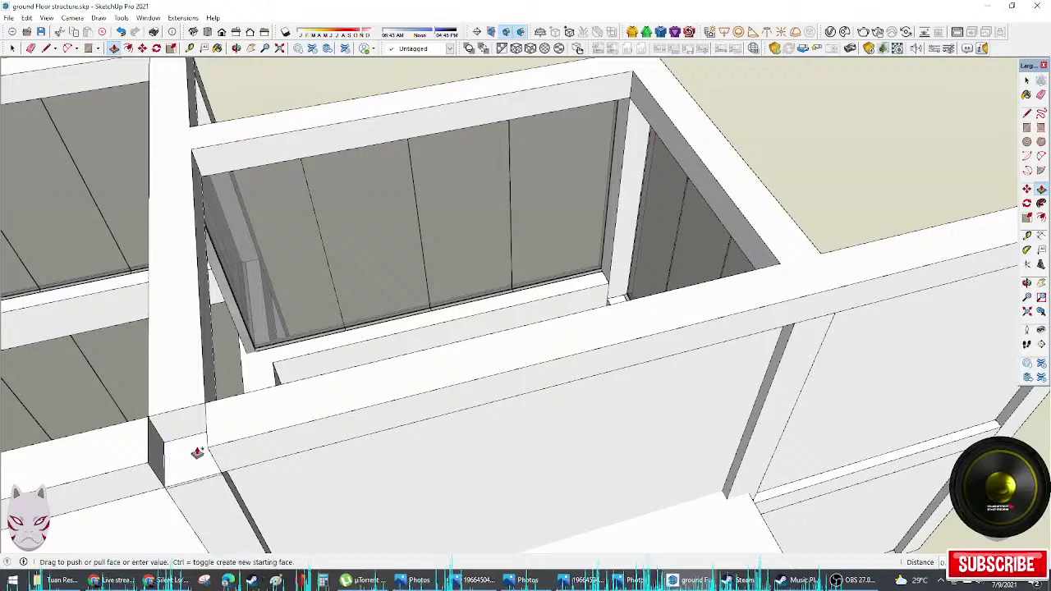
{"action": "left_click", "coordinate": [239, 443]}
{"action": "key", "text": "e"}
{"action": "left_click", "coordinate": [208, 433]}
{"action": "left_click", "coordinate": [146, 440]}
{"action": "left_click", "coordinate": [149, 437]}
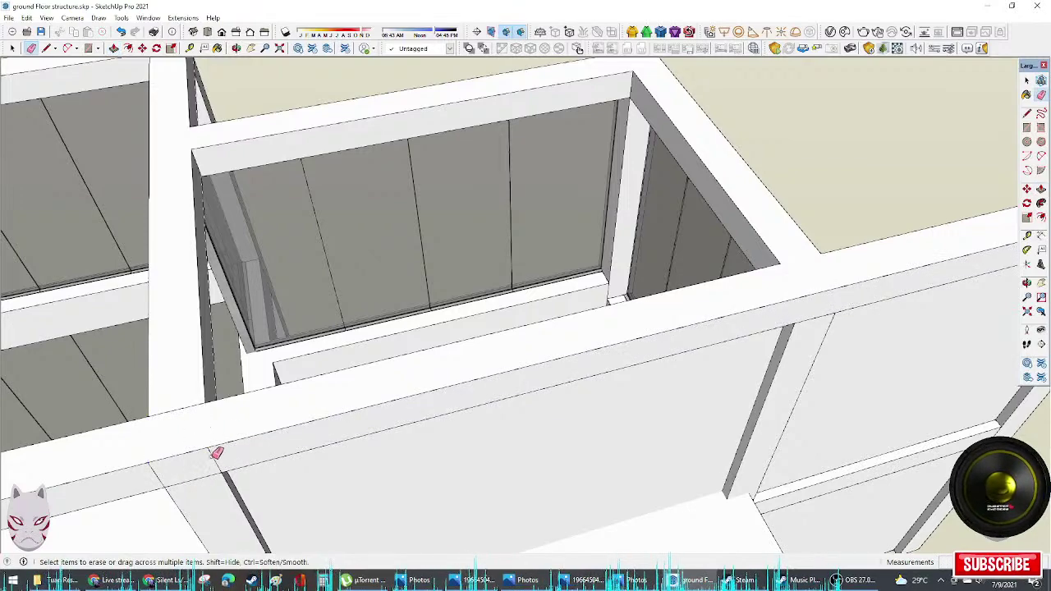
Step: Inspect the roof beam frame over the staircase enclosure, the bay and the rear wall from several sides
{"action": "mouse_move", "coordinate": [316, 442]}
{"action": "middle_mouse_down"}
{"action": "mouse_move", "coordinate": [621, 418]}
{"action": "mouse_move", "coordinate": [282, 293]}
{"action": "mouse_move", "coordinate": [348, 265]}
{"action": "mouse_move", "coordinate": [235, 269]}
{"action": "mouse_move", "coordinate": [194, 305]}
{"action": "mouse_move", "coordinate": [654, 164]}
{"action": "middle_mouse_up"}
{"action": "scroll", "coordinate": [695, 127], "scroll_direction": "up", "scroll_amount": 3}
{"action": "middle_click_drag", "start_coordinate": [695, 126], "coordinate": [851, 179]}
{"action": "scroll", "coordinate": [725, 244], "scroll_direction": "down", "scroll_amount": 3}
{"action": "mouse_move", "coordinate": [714, 238]}
{"action": "middle_mouse_down"}
{"action": "mouse_move", "coordinate": [818, 331]}
{"action": "mouse_move", "coordinate": [769, 484]}
{"action": "mouse_move", "coordinate": [391, 268]}
{"action": "mouse_move", "coordinate": [553, 260]}
{"action": "mouse_move", "coordinate": [814, 307]}
{"action": "mouse_move", "coordinate": [582, 242]}
{"action": "mouse_move", "coordinate": [534, 262]}
{"action": "middle_mouse_up"}
{"action": "scroll", "coordinate": [391, 267], "scroll_direction": "up", "scroll_amount": 3}
{"action": "scroll", "coordinate": [534, 261], "scroll_direction": "down", "scroll_amount": 5}
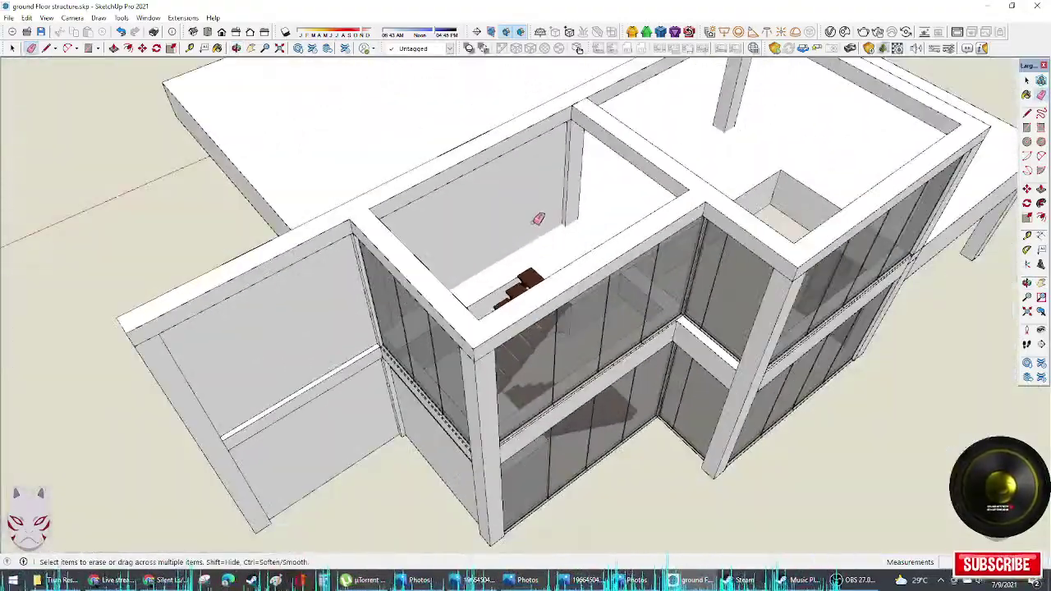
{"action": "key", "text": "space"}
{"action": "left_click", "coordinate": [490, 150]}
{"action": "middle_click_drag", "start_coordinate": [500, 177], "coordinate": [446, 82]}
{"action": "left_click", "coordinate": [855, 364]}
{"action": "middle_click_drag", "start_coordinate": [854, 364], "coordinate": [287, 295]}
{"action": "scroll", "coordinate": [615, 206], "scroll_direction": "up", "scroll_amount": 3}
{"action": "middle_click_drag", "start_coordinate": [615, 205], "coordinate": [627, 269]}
Step: Open the roof beam group, erase the seam on the bay's outer side beam at the rear corner column, and close the group
{"action": "double_click", "coordinate": [657, 224]}
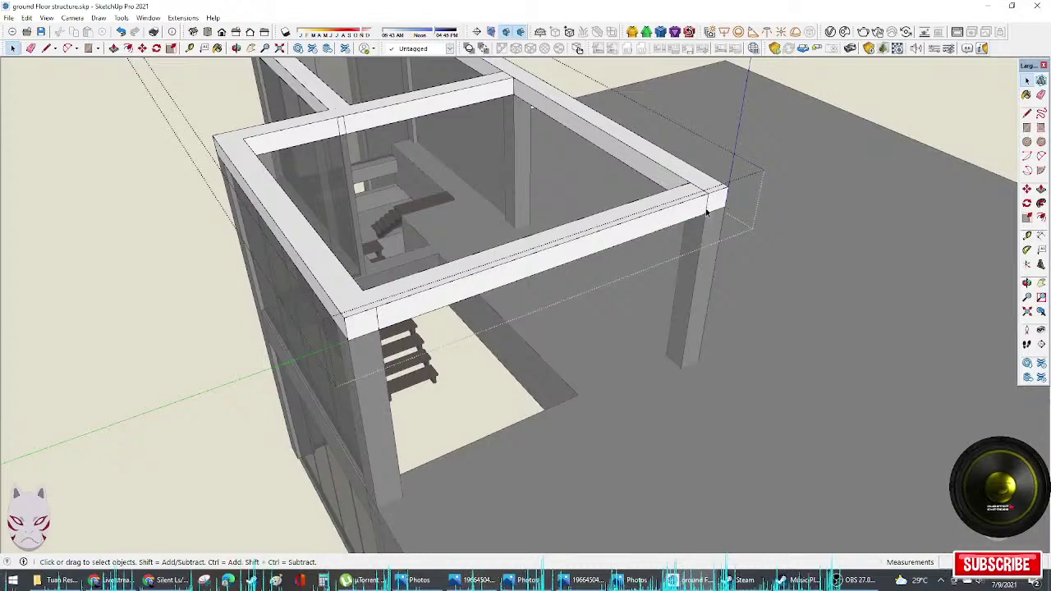
{"action": "scroll", "coordinate": [711, 197], "scroll_direction": "up", "scroll_amount": 3}
{"action": "key", "text": "e"}
{"action": "key", "text": "space"}
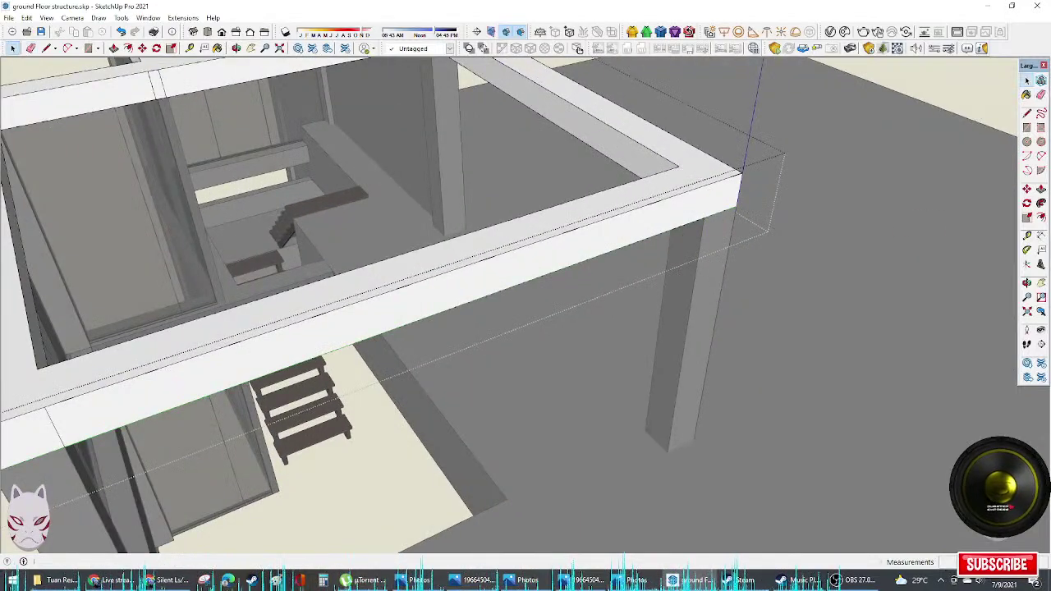
{"action": "key", "text": "Escape"}
{"action": "key", "text": "alt+Tab"}
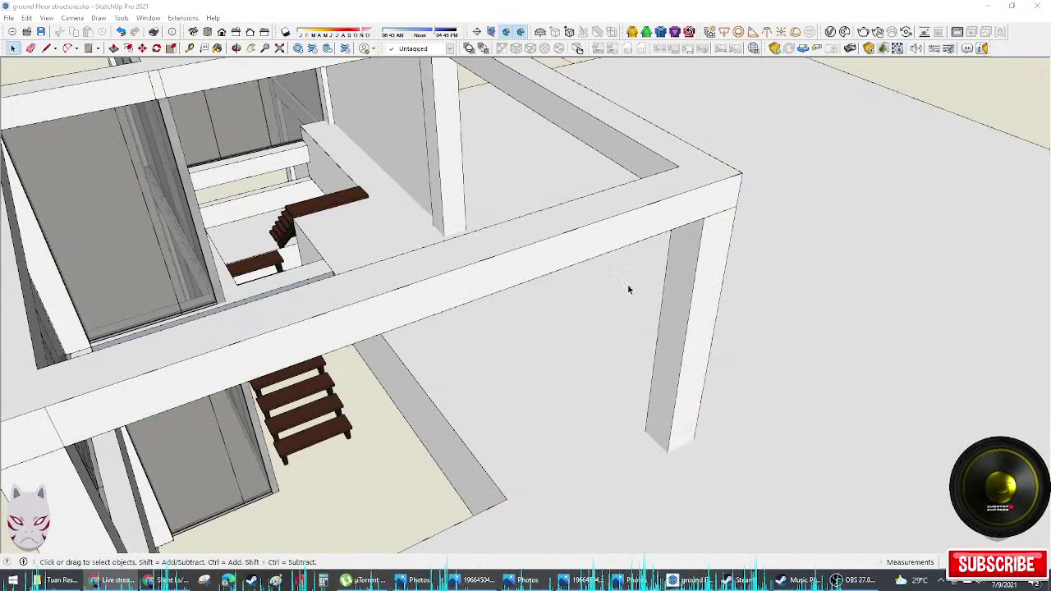
Step: Erase the leftover short seam on the inner face of the roof beam between the staircase and the bay
{"action": "scroll", "coordinate": [485, 312], "scroll_direction": "down", "scroll_amount": 3}
{"action": "mouse_move", "coordinate": [485, 312]}
{"action": "middle_mouse_down"}
{"action": "mouse_move", "coordinate": [610, 235]}
{"action": "mouse_move", "coordinate": [646, 279]}
{"action": "middle_mouse_up"}
{"action": "scroll", "coordinate": [379, 237], "scroll_direction": "up", "scroll_amount": 3}
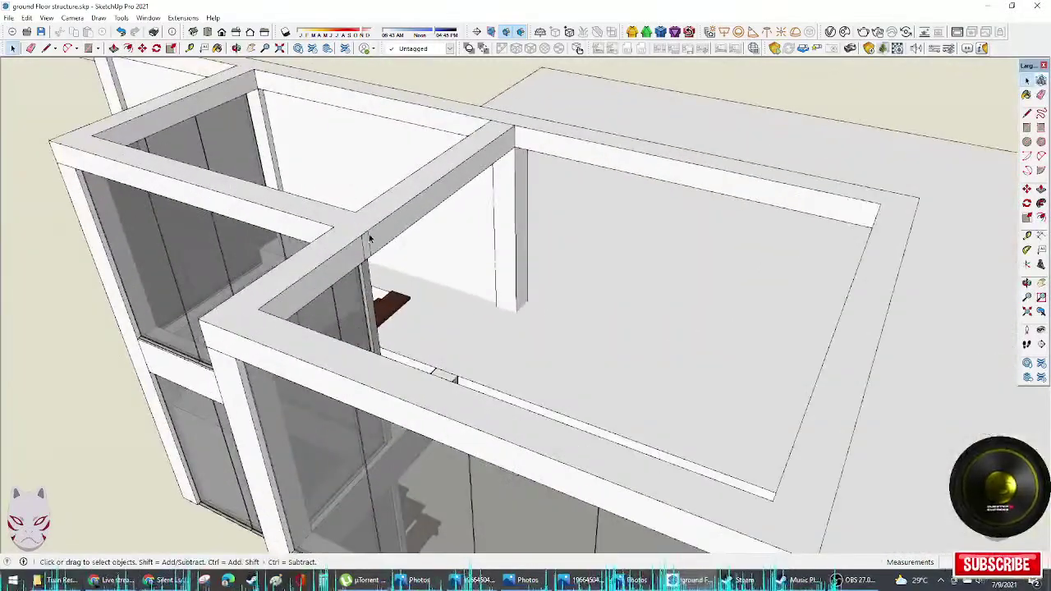
{"action": "scroll", "coordinate": [369, 238], "scroll_direction": "down", "scroll_amount": 3}
{"action": "scroll", "coordinate": [370, 238], "scroll_direction": "up", "scroll_amount": 4}
{"action": "key", "text": "e"}
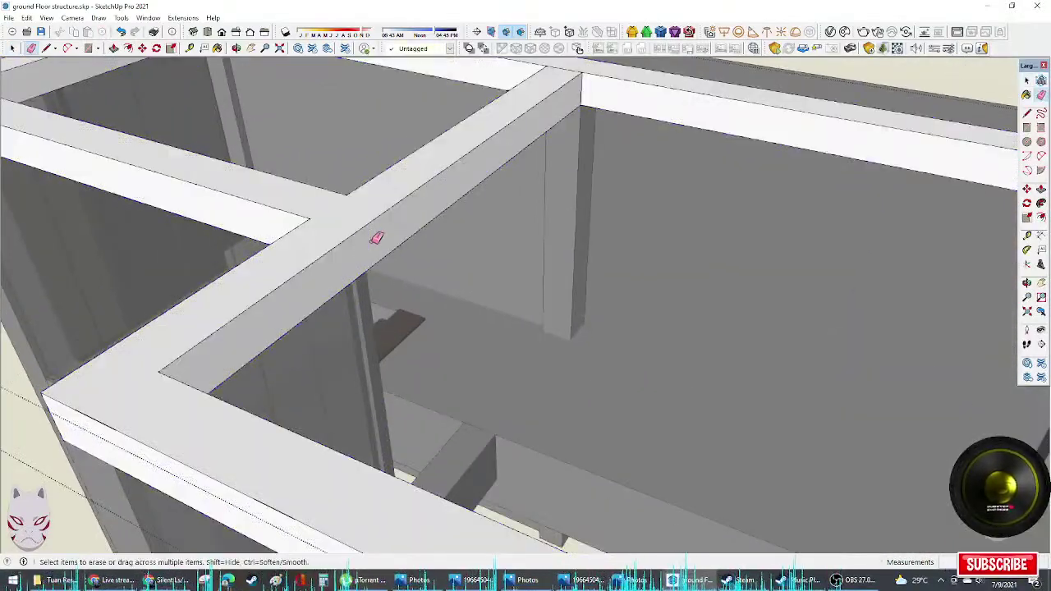
{"action": "scroll", "coordinate": [376, 238], "scroll_direction": "down", "scroll_amount": 4}
Step: Examine the whole house structure from around and from below
{"action": "middle_click_drag", "start_coordinate": [446, 258], "coordinate": [361, 214]}
{"action": "scroll", "coordinate": [633, 286], "scroll_direction": "up", "scroll_amount": 3}
{"action": "middle_click_drag", "start_coordinate": [633, 286], "coordinate": [726, 341]}
{"action": "middle_click_drag", "start_coordinate": [726, 341], "coordinate": [657, 402], "text": "shift"}
{"action": "scroll", "coordinate": [782, 238], "scroll_direction": "down", "scroll_amount": 3}
{"action": "scroll", "coordinate": [621, 279], "scroll_direction": "up", "scroll_amount": 4}
{"action": "scroll", "coordinate": [621, 279], "scroll_direction": "down", "scroll_amount": 3}
{"action": "scroll", "coordinate": [436, 337], "scroll_direction": "down", "scroll_amount": 5}
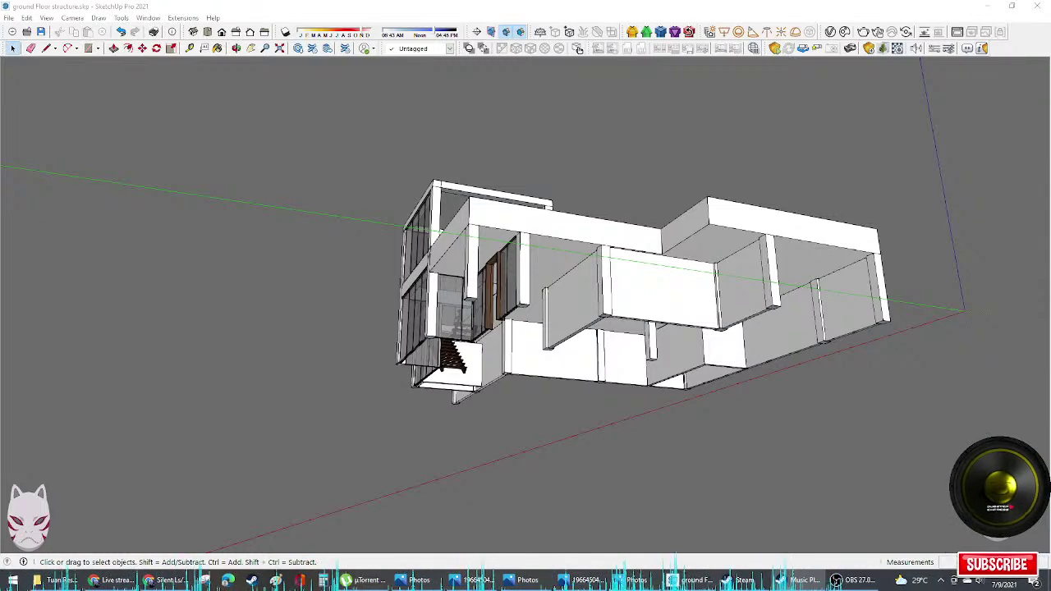
{"action": "left_click", "coordinate": [984, 582]}
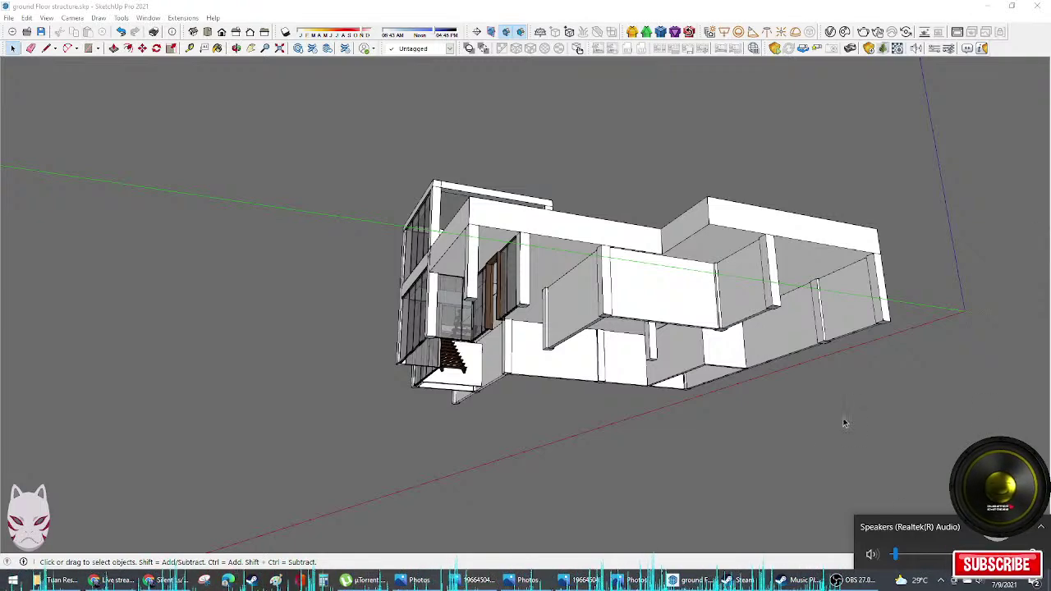
Step: Examine the entrance porch, glazed enclosure and upper-floor frame of the house from ground level
{"action": "middle_click_drag", "start_coordinate": [634, 279], "coordinate": [787, 371]}
{"action": "scroll", "coordinate": [535, 355], "scroll_direction": "up", "scroll_amount": 4}
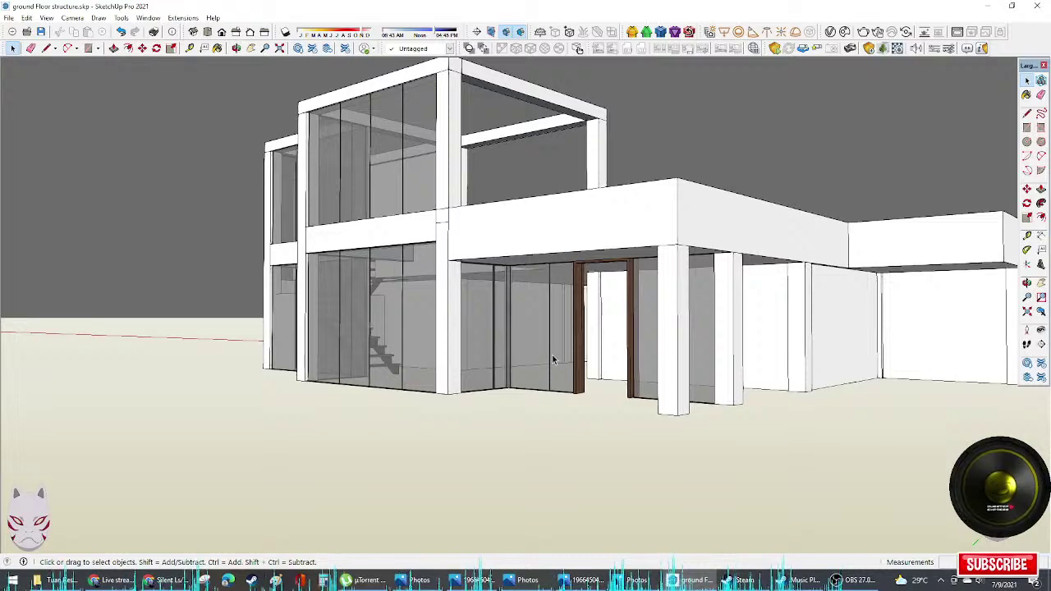
{"action": "middle_click_drag", "start_coordinate": [578, 322], "coordinate": [406, 369], "text": "shift"}
{"action": "scroll", "coordinate": [423, 356], "scroll_direction": "up", "scroll_amount": 3}
{"action": "scroll", "coordinate": [431, 350], "scroll_direction": "up", "scroll_amount": 1}
{"action": "scroll", "coordinate": [432, 345], "scroll_direction": "down", "scroll_amount": 4}
{"action": "scroll", "coordinate": [435, 335], "scroll_direction": "up", "scroll_amount": 4}
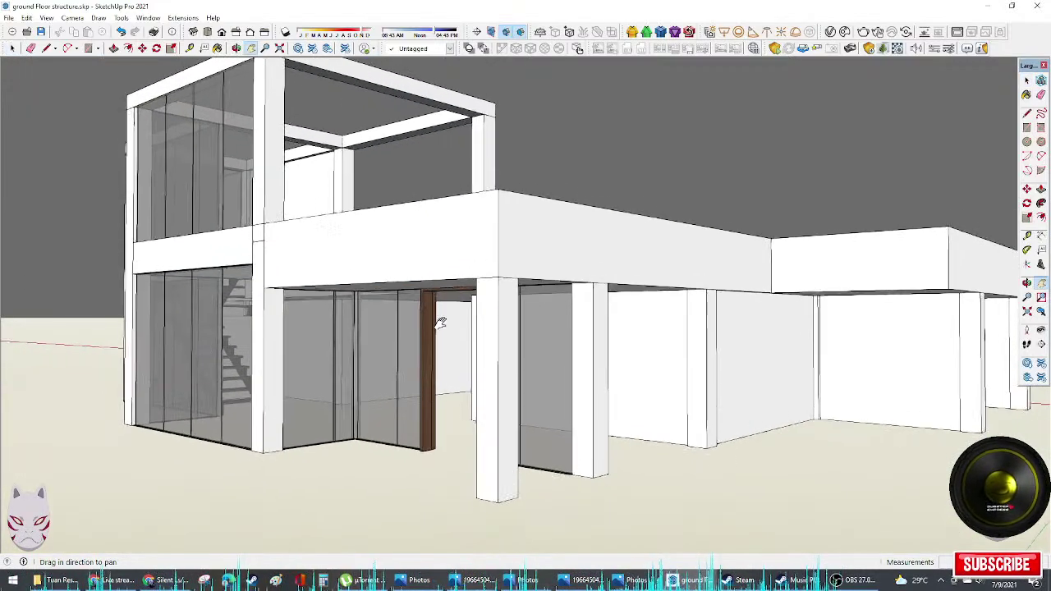
{"action": "scroll", "coordinate": [440, 322], "scroll_direction": "down", "scroll_amount": 4}
{"action": "scroll", "coordinate": [563, 331], "scroll_direction": "up", "scroll_amount": 4}
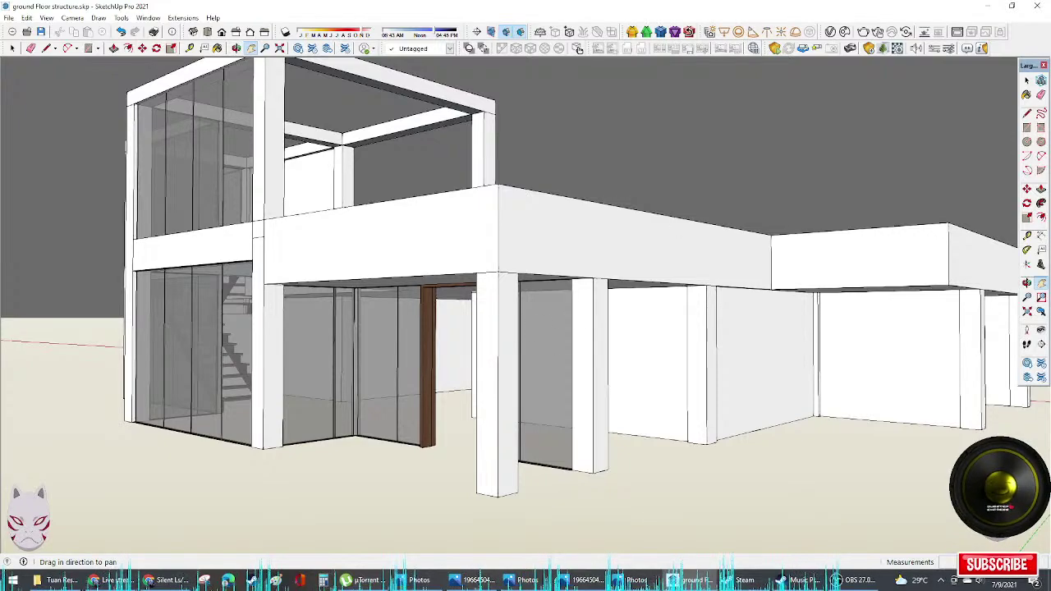
{"action": "scroll", "coordinate": [914, 270], "scroll_direction": "down", "scroll_amount": 4}
{"action": "middle_click_drag", "start_coordinate": [579, 301], "coordinate": [525, 296]}
{"action": "mouse_move", "coordinate": [386, 274]}
{"action": "middle_mouse_down"}
{"action": "mouse_move", "coordinate": [669, 326]}
{"action": "mouse_move", "coordinate": [887, 333]}
{"action": "mouse_move", "coordinate": [677, 300]}
{"action": "mouse_move", "coordinate": [411, 297]}
{"action": "middle_mouse_up"}
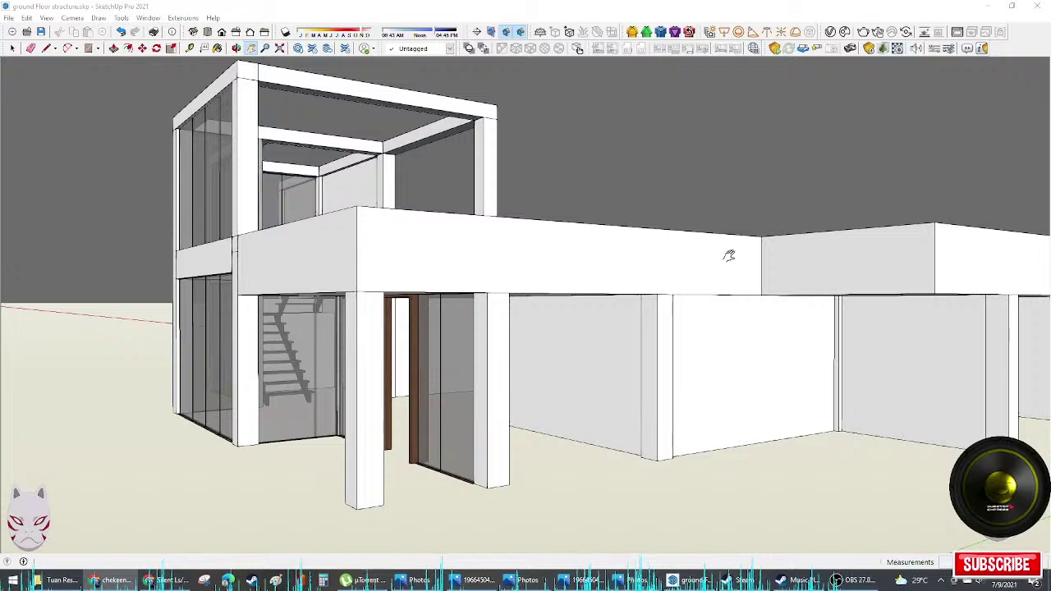
Step: Save two scenes, one of the entrance corner and one of the glazed staircase side, and preview the animation between them
{"action": "middle_click_drag", "start_coordinate": [726, 205], "coordinate": [798, 297]}
{"action": "key", "text": "h"}
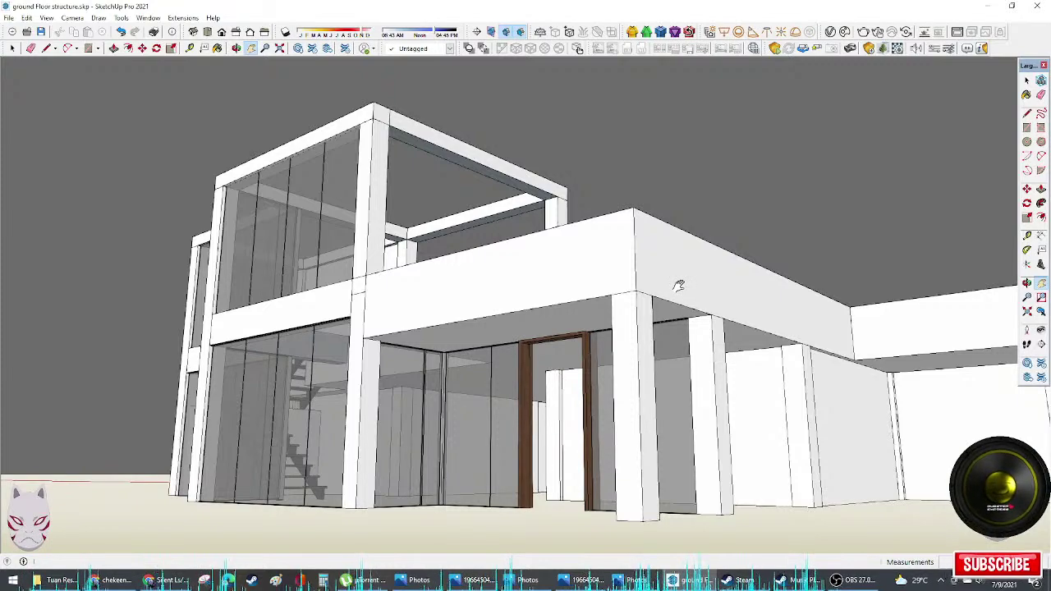
{"action": "middle_click_drag", "start_coordinate": [687, 308], "coordinate": [649, 355]}
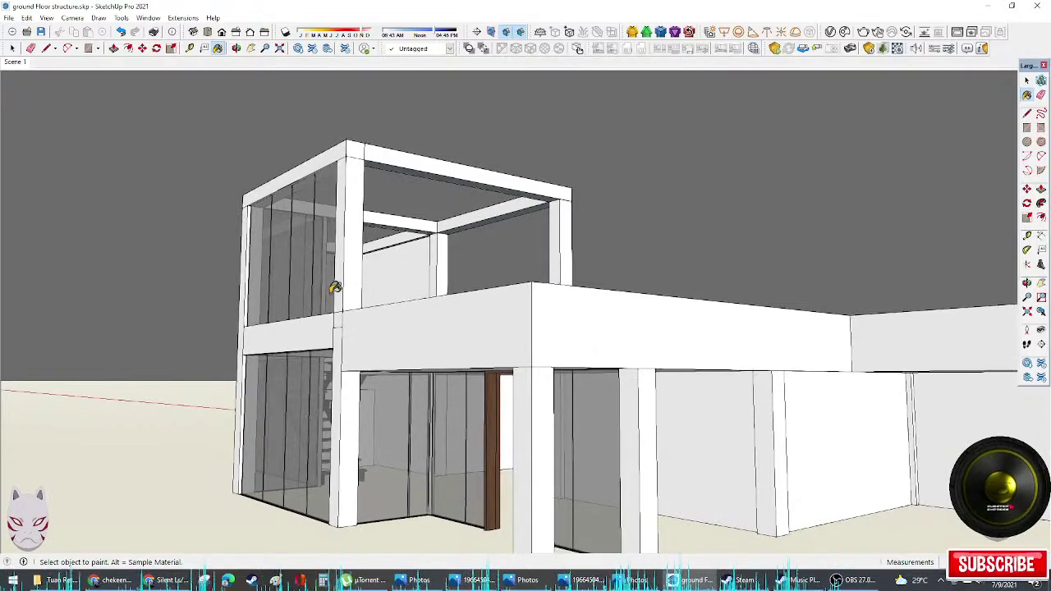
{"action": "middle_click_drag", "start_coordinate": [335, 286], "coordinate": [873, 292]}
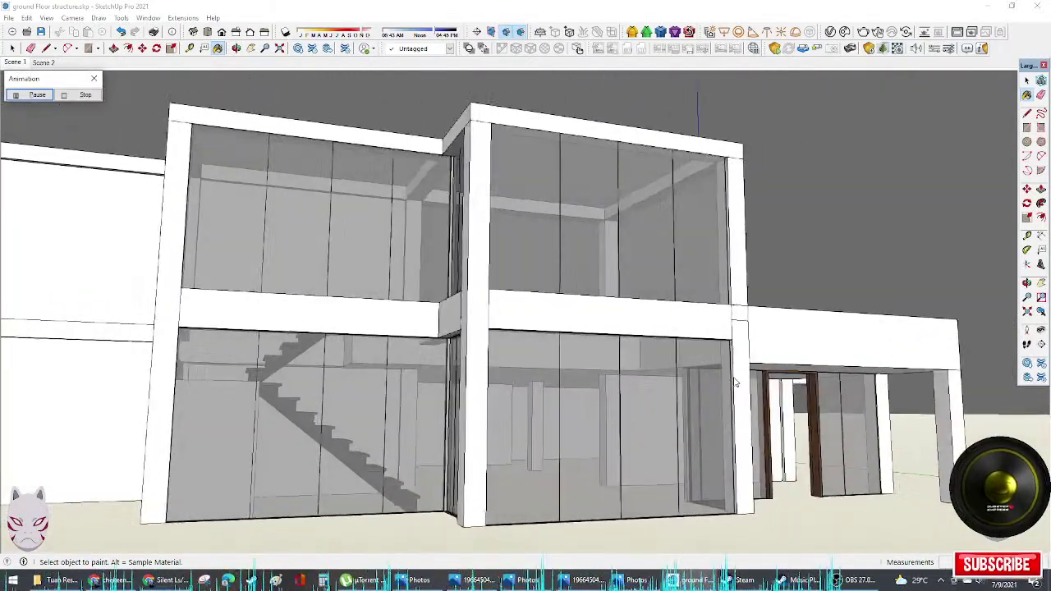
{"action": "left_click", "coordinate": [92, 94]}
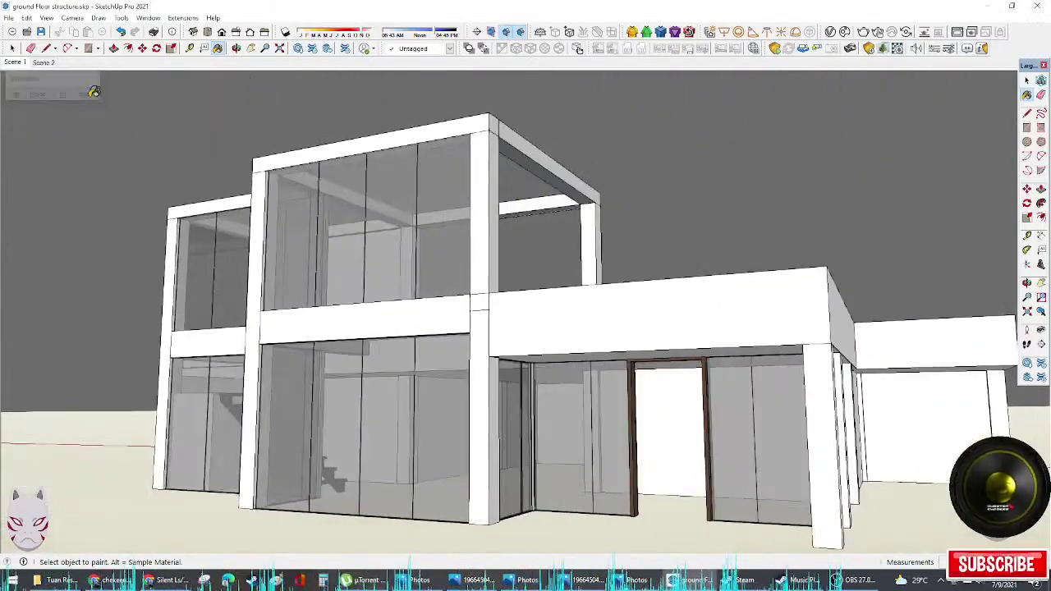
Step: Add four intermediate scenes circling the house between the first two, and play the animation through all six scenes
{"action": "mouse_move", "coordinate": [225, 193]}
{"action": "middle_mouse_down"}
{"action": "mouse_move", "coordinate": [558, 229]}
{"action": "mouse_move", "coordinate": [654, 214]}
{"action": "mouse_move", "coordinate": [673, 235]}
{"action": "mouse_move", "coordinate": [717, 243]}
{"action": "mouse_move", "coordinate": [674, 230]}
{"action": "middle_mouse_up"}
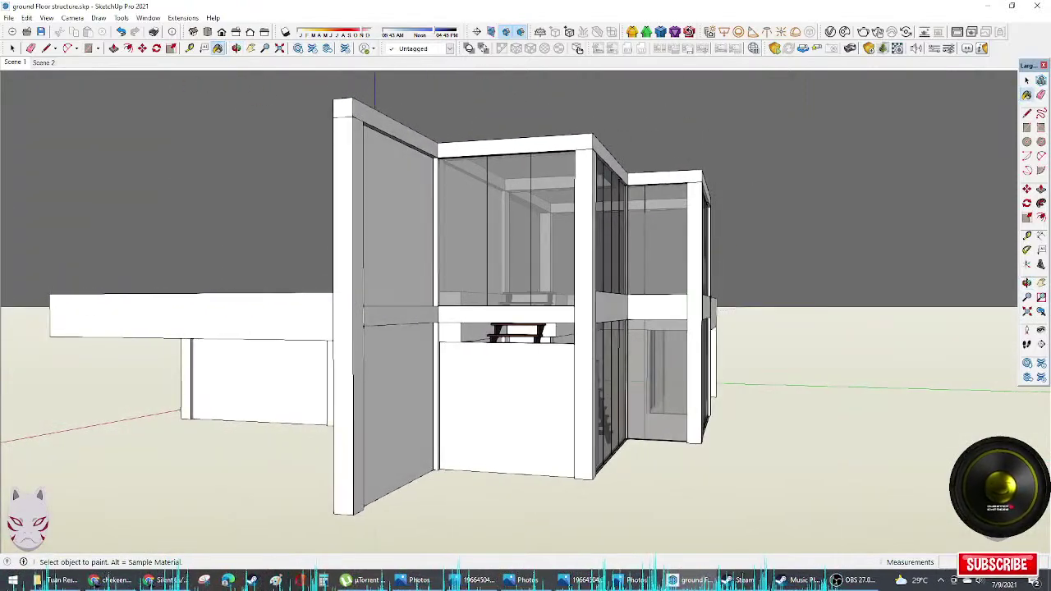
{"action": "mouse_move", "coordinate": [485, 354]}
{"action": "middle_mouse_down"}
{"action": "mouse_move", "coordinate": [469, 347]}
{"action": "mouse_move", "coordinate": [968, 347]}
{"action": "mouse_move", "coordinate": [904, 345]}
{"action": "middle_mouse_up"}
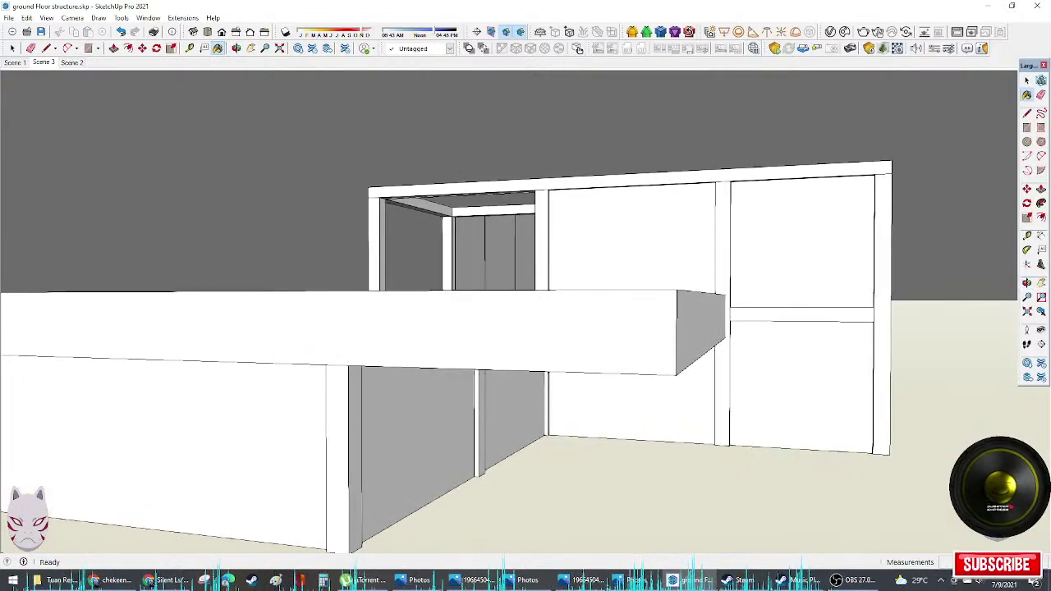
{"action": "scroll", "coordinate": [564, 358], "scroll_direction": "down", "scroll_amount": 5}
{"action": "middle_click_drag", "start_coordinate": [565, 359], "coordinate": [981, 317]}
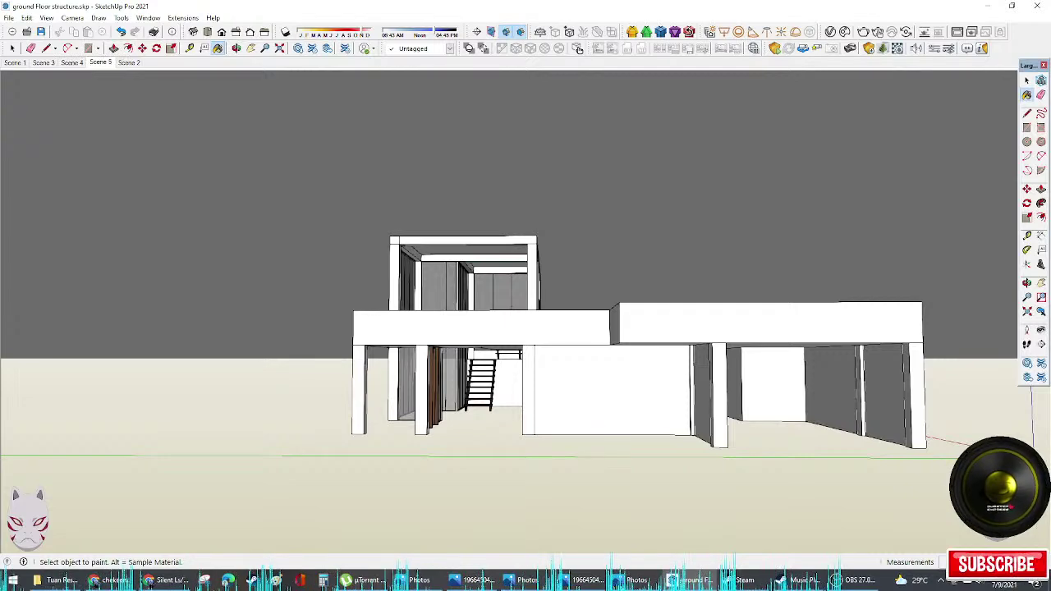
{"action": "scroll", "coordinate": [754, 408], "scroll_direction": "up", "scroll_amount": 5}
{"action": "middle_click_drag", "start_coordinate": [525, 361], "coordinate": [458, 343]}
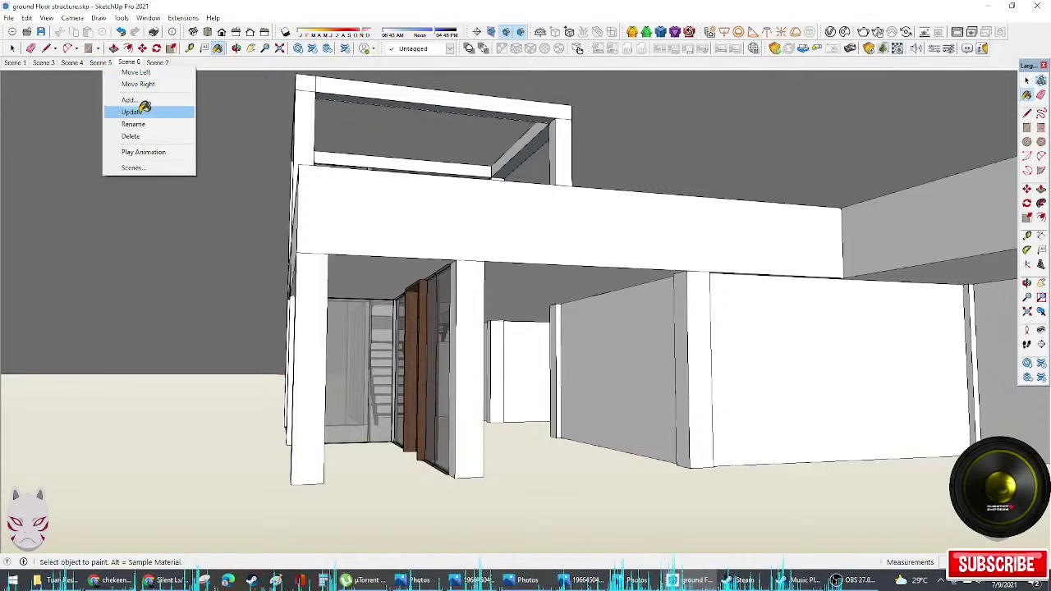
{"action": "left_click", "coordinate": [152, 152]}
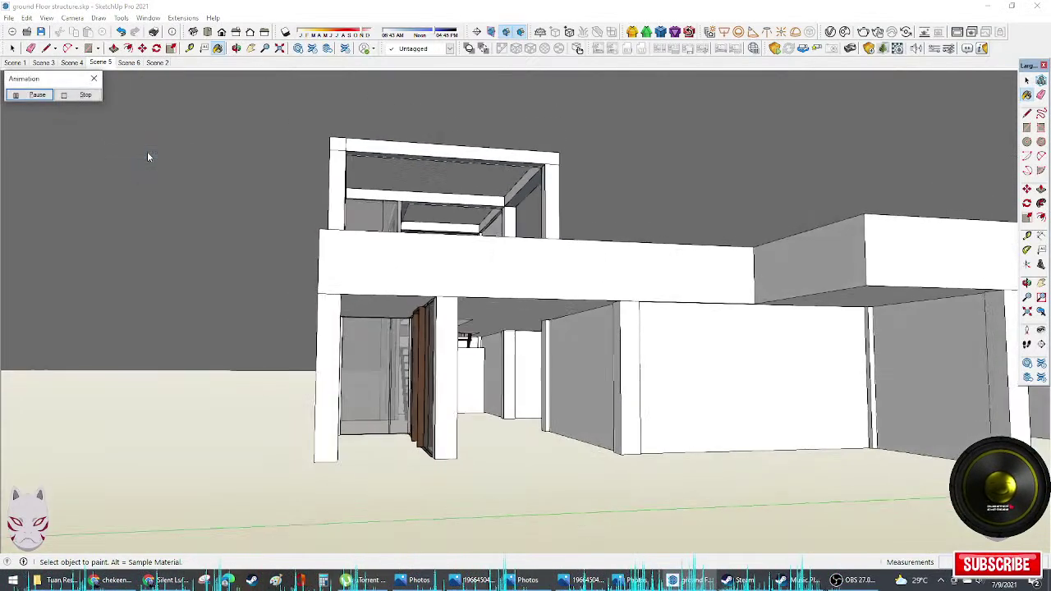
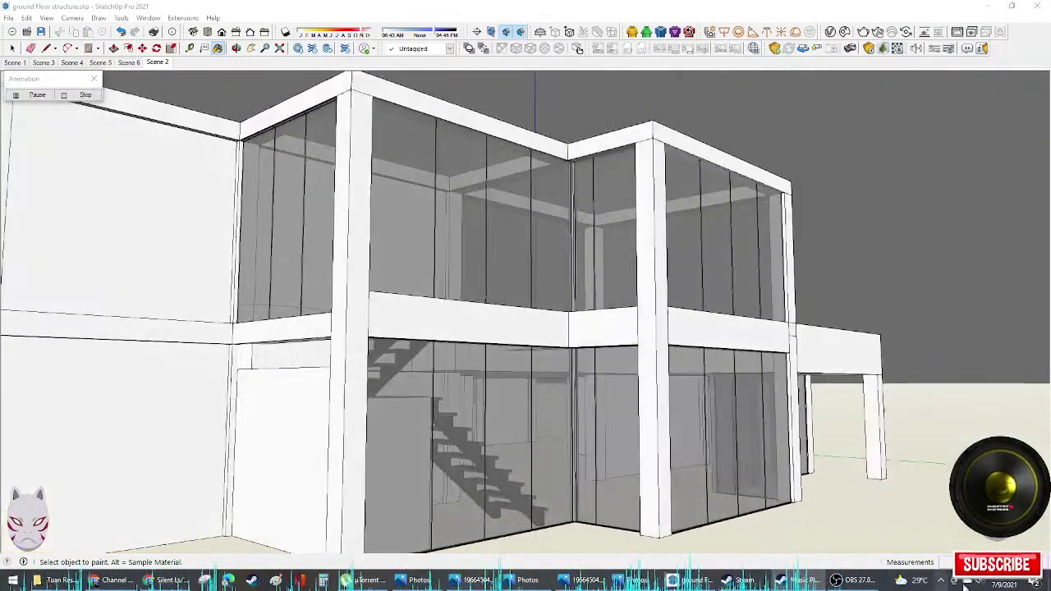
{"action": "left_click", "coordinate": [982, 583]}
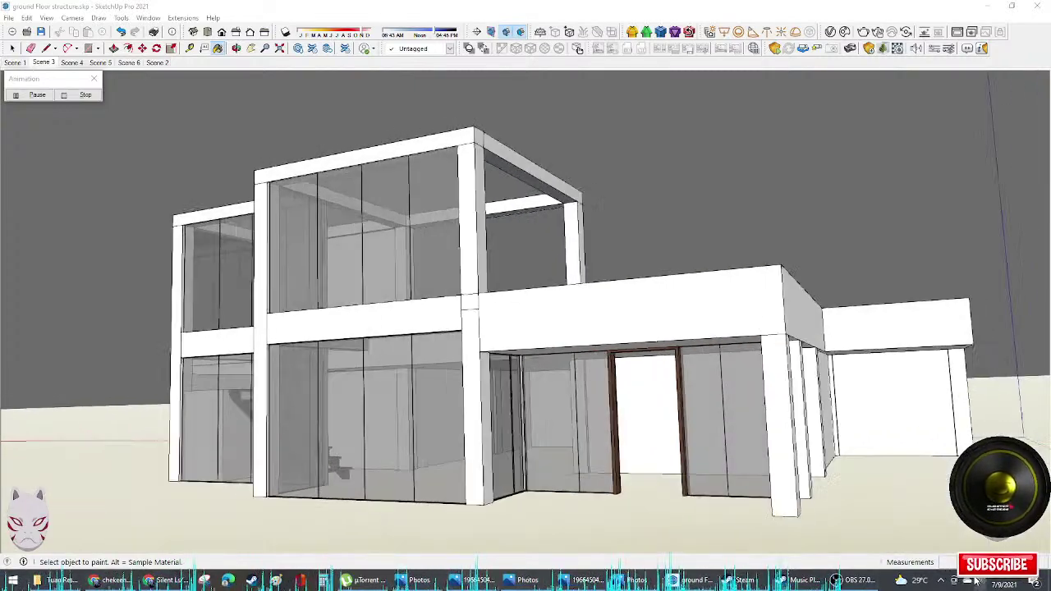
{"action": "left_click", "coordinate": [979, 580]}
{"action": "left_click_drag", "start_coordinate": [915, 556], "coordinate": [906, 557]}
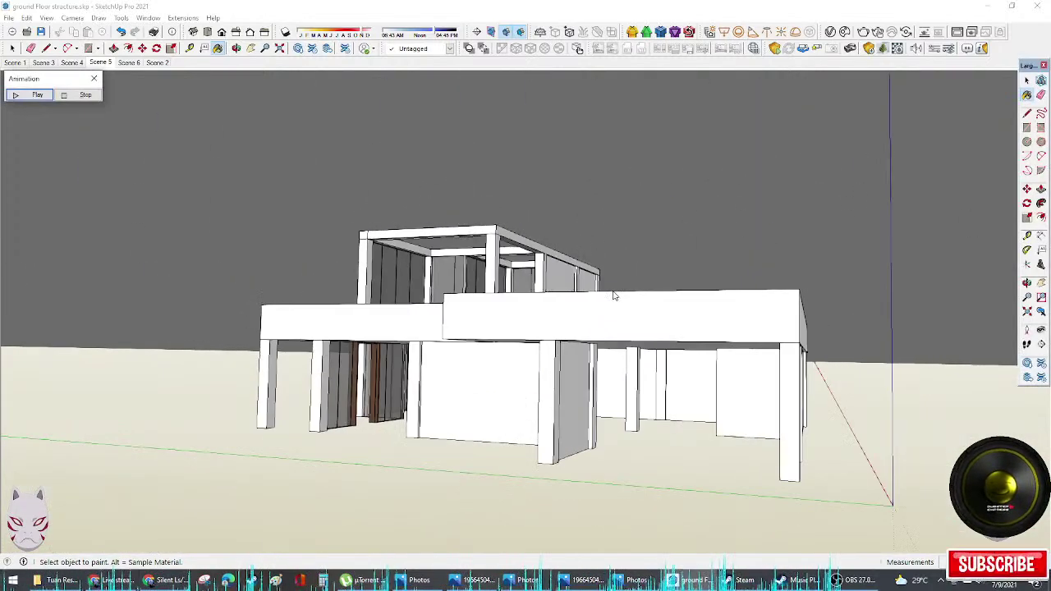
Step: Close the open reference photos of the house and stop the scene animation
{"action": "left_click", "coordinate": [629, 579]}
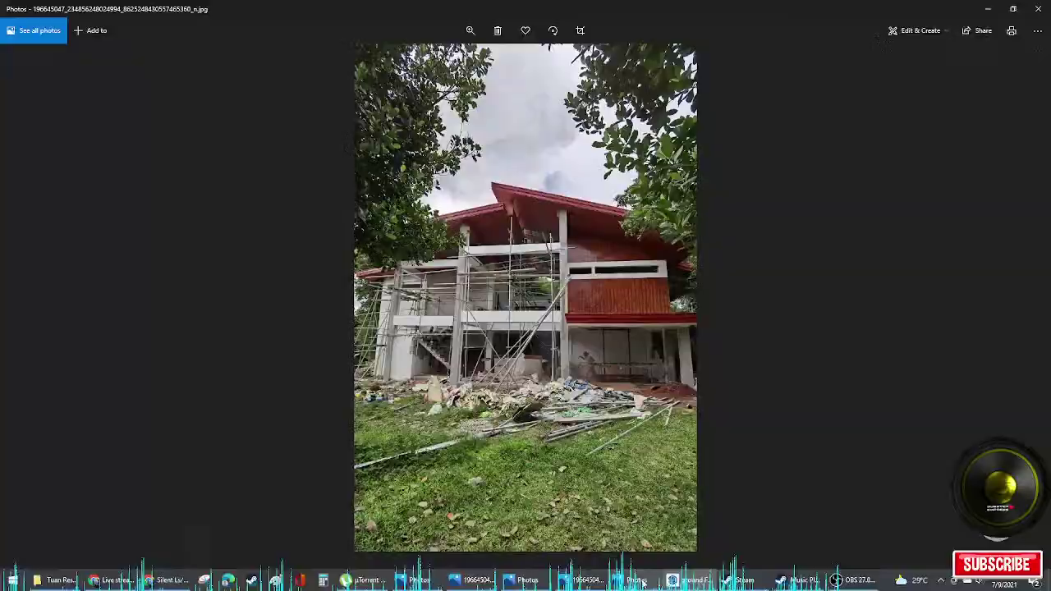
{"action": "left_click", "coordinate": [1036, 7]}
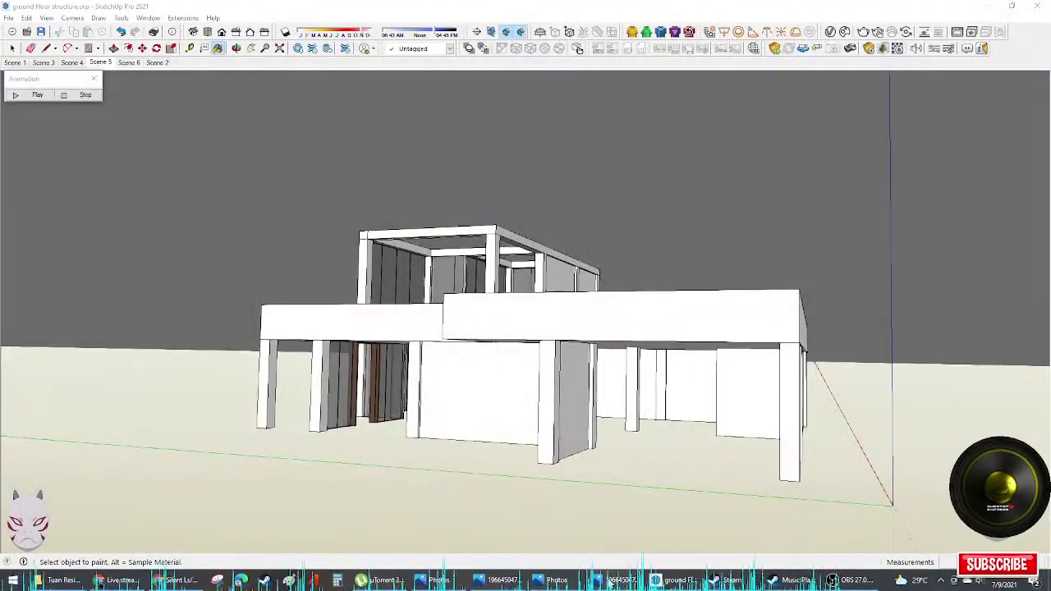
{"action": "left_click", "coordinate": [609, 581]}
{"action": "left_click", "coordinate": [1036, 7]}
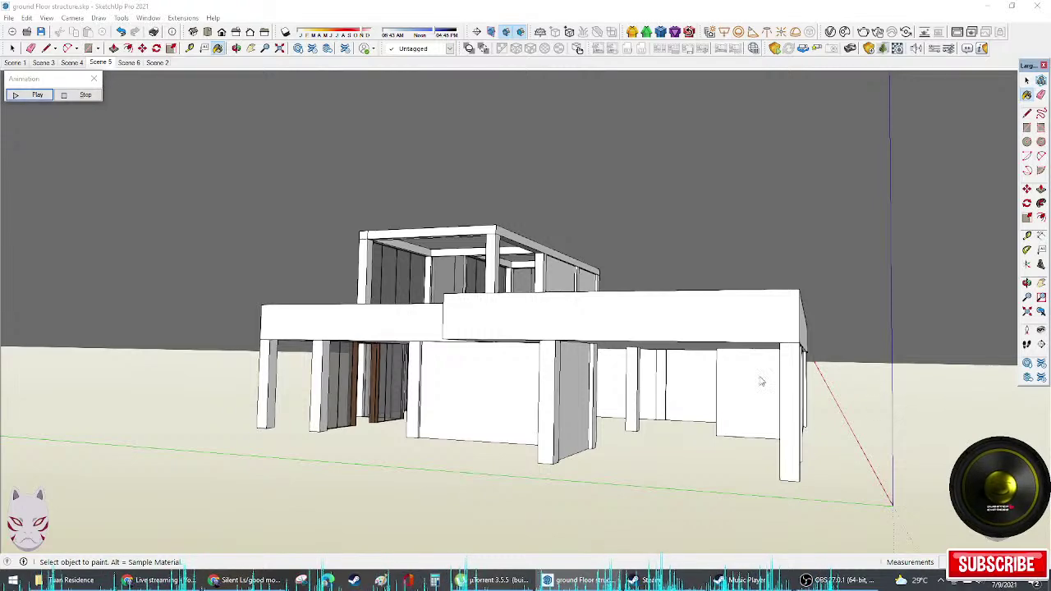
{"action": "left_click", "coordinate": [81, 93]}
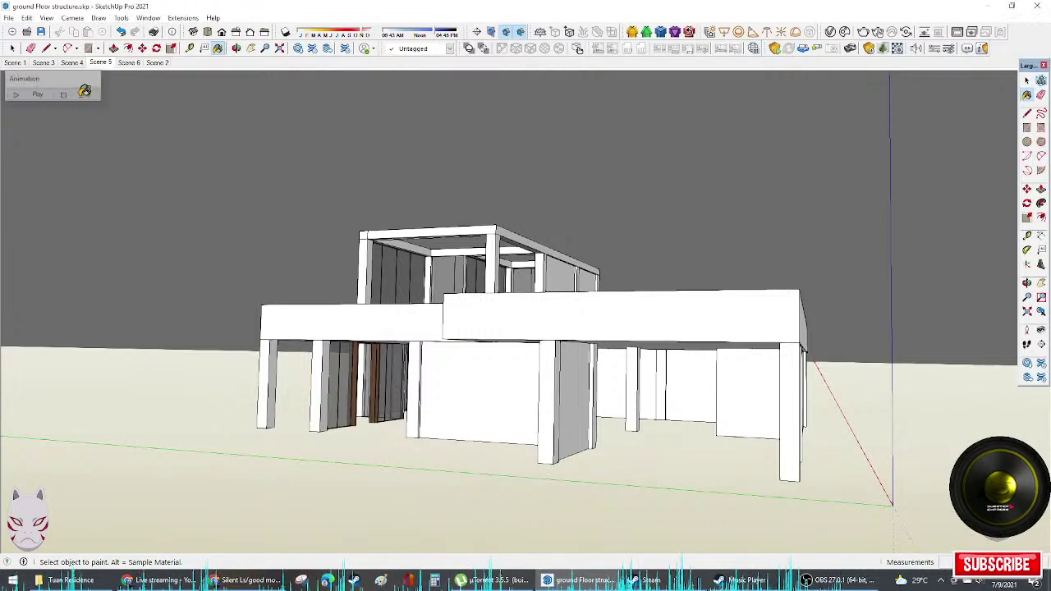
Step: Open the upper floor slab group, reverse the back-facing inner side face of the staircase opening, and close the group
{"action": "middle_click_drag", "start_coordinate": [312, 307], "coordinate": [784, 481]}
{"action": "key", "text": "space"}
{"action": "left_click_drag", "start_coordinate": [789, 484], "coordinate": [809, 492]}
{"action": "scroll", "coordinate": [809, 494], "scroll_direction": "up", "scroll_amount": 3}
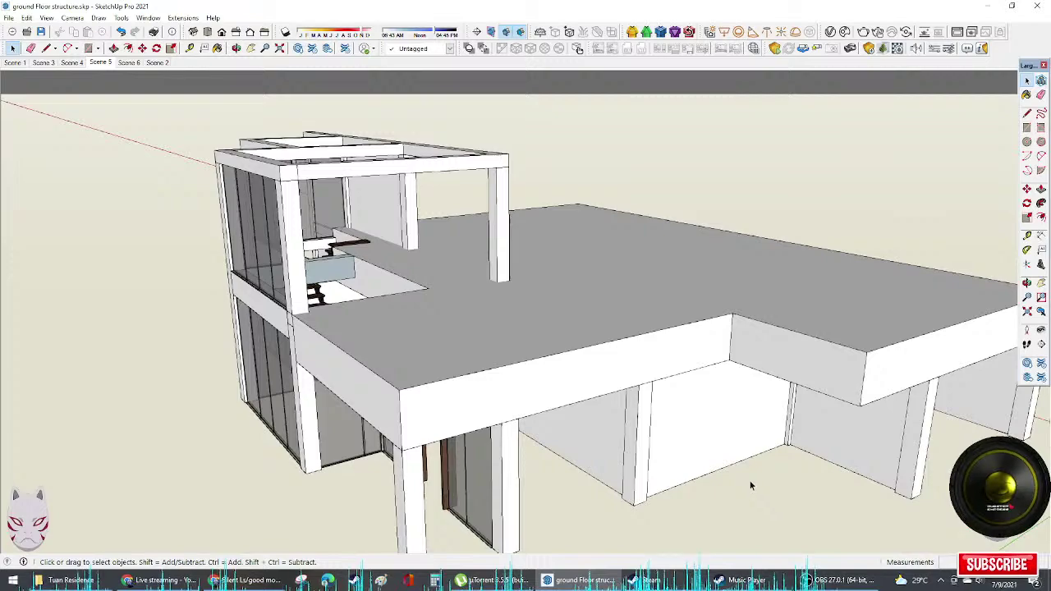
{"action": "middle_click_drag", "start_coordinate": [750, 485], "coordinate": [526, 525]}
{"action": "right_click", "coordinate": [367, 226]}
{"action": "left_click", "coordinate": [400, 299]}
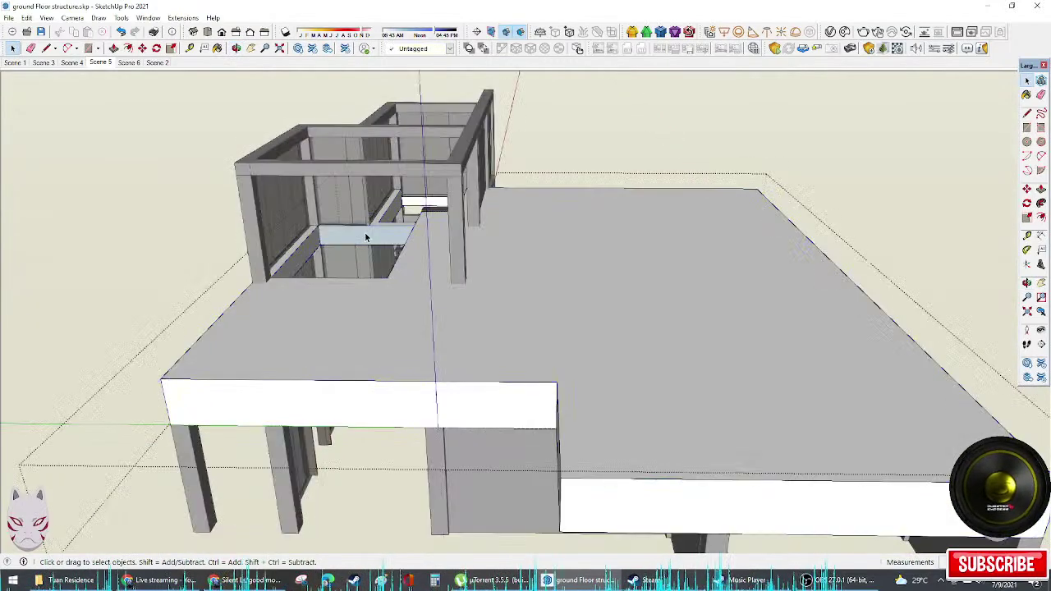
{"action": "right_click", "coordinate": [349, 236]}
{"action": "key", "text": "Escape"}
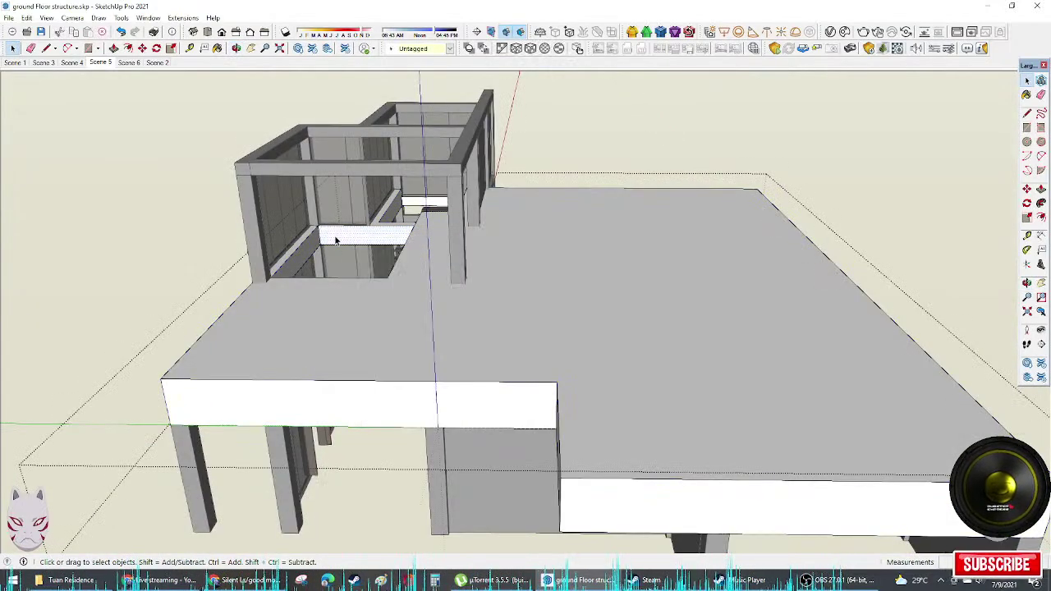
{"action": "middle_click_drag", "start_coordinate": [331, 243], "coordinate": [361, 260]}
{"action": "scroll", "coordinate": [344, 370], "scroll_direction": "up", "scroll_amount": 4}
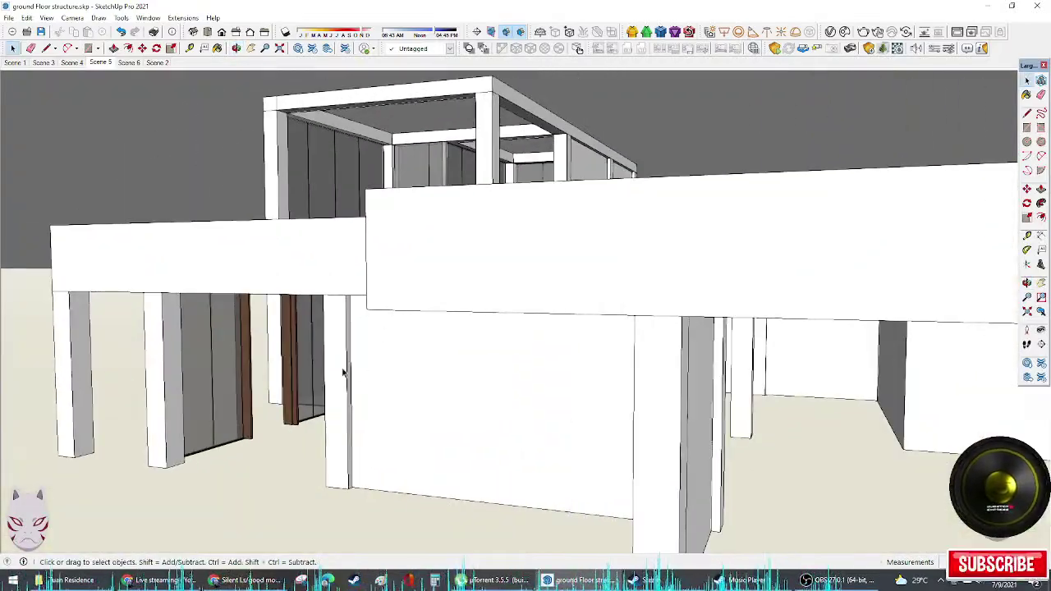
{"action": "middle_click_drag", "start_coordinate": [344, 370], "coordinate": [596, 464]}
{"action": "scroll", "coordinate": [739, 370], "scroll_direction": "down", "scroll_amount": 4}
{"action": "scroll", "coordinate": [598, 450], "scroll_direction": "down", "scroll_amount": 2}
{"action": "middle_click_drag", "start_coordinate": [669, 435], "coordinate": [515, 423], "text": "shift"}
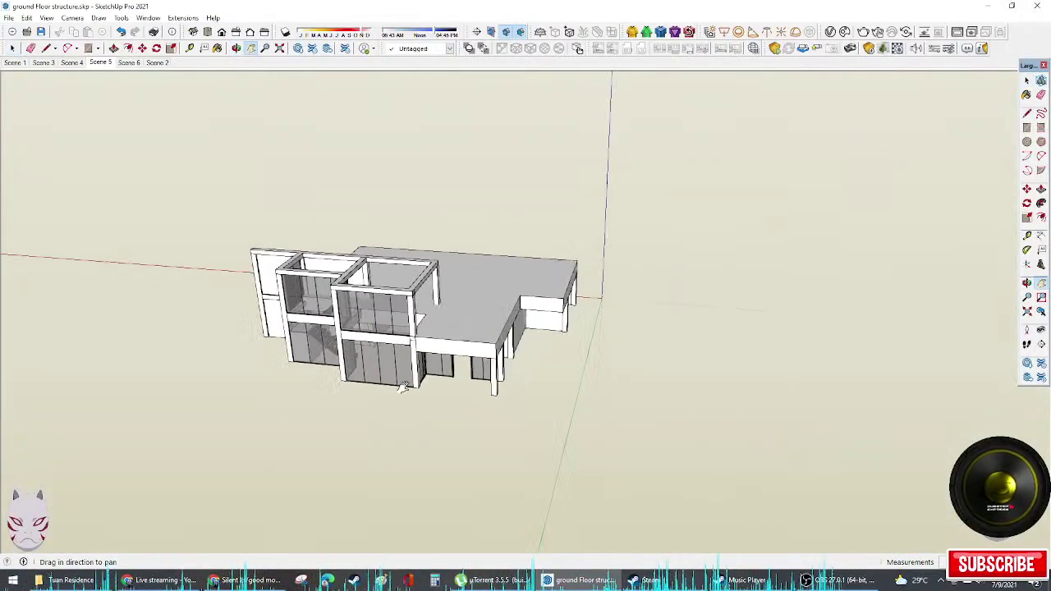
{"action": "key", "text": "r"}
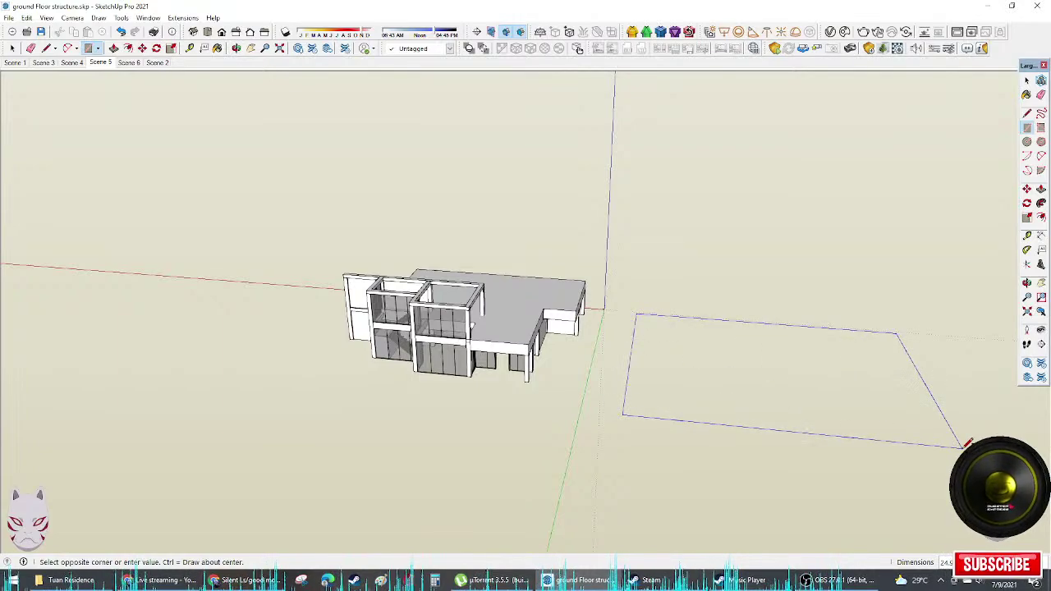
{"action": "scroll", "coordinate": [574, 320], "scroll_direction": "up", "scroll_amount": 6}
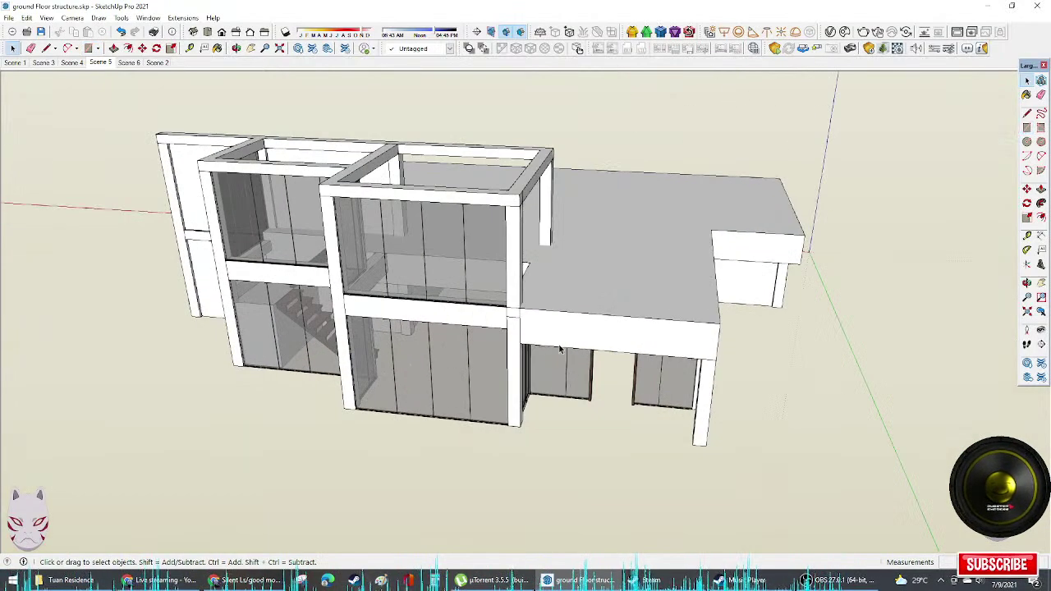
Step: Draw a ground floor rectangle under the column bases, from the outer entrance porch column to the far wall's corner column
{"action": "middle_click_drag", "start_coordinate": [575, 320], "coordinate": [460, 156]}
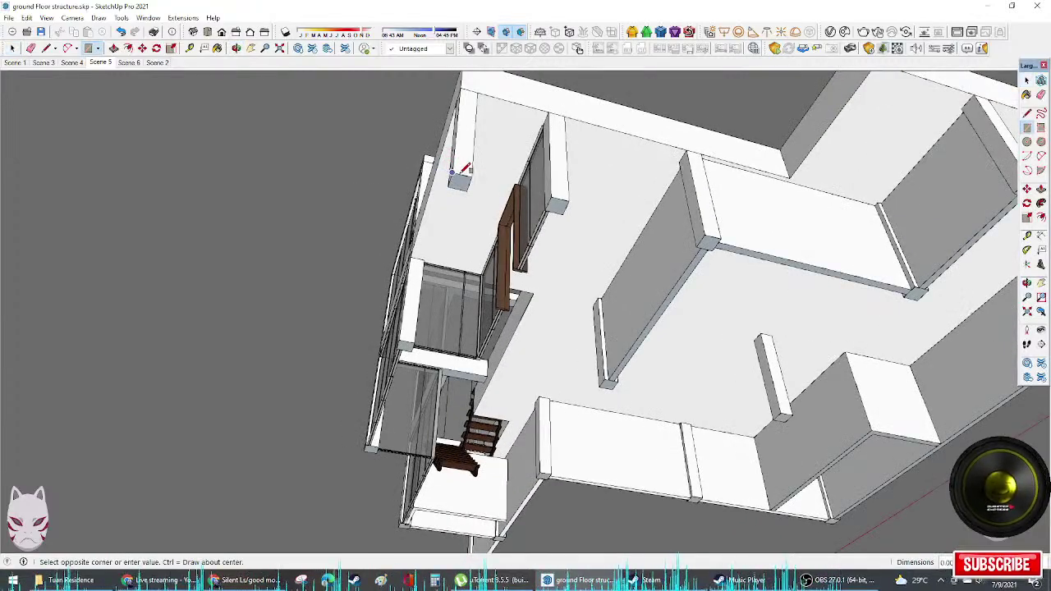
{"action": "scroll", "coordinate": [597, 425], "scroll_direction": "down", "scroll_amount": 5}
{"action": "middle_click_drag", "start_coordinate": [597, 425], "coordinate": [574, 238]}
{"action": "left_click", "coordinate": [424, 231]}
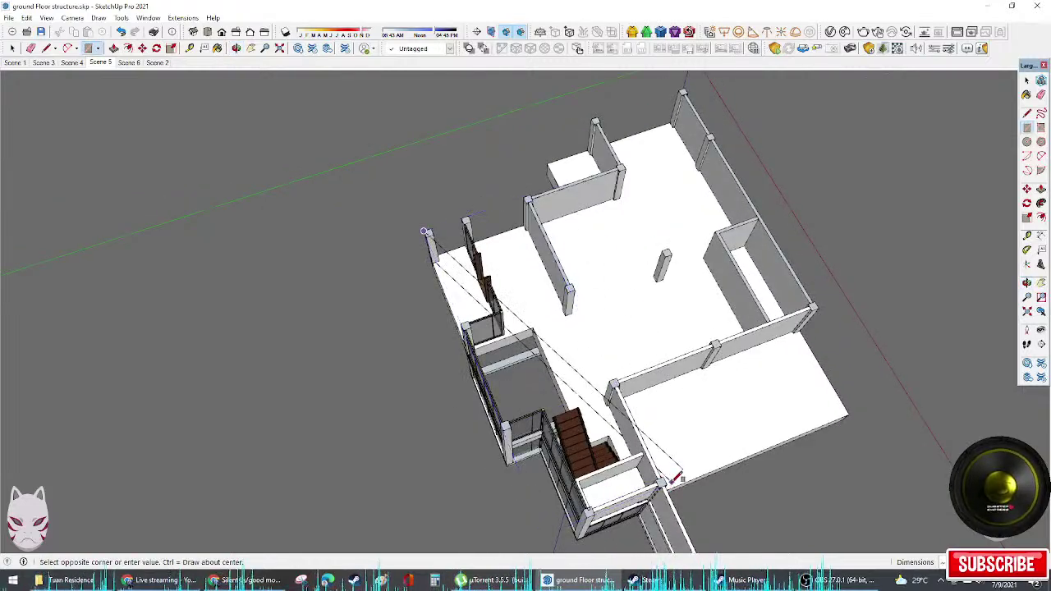
{"action": "left_click", "coordinate": [676, 476]}
{"action": "middle_click_drag", "start_coordinate": [677, 476], "coordinate": [513, 276]}
Step: Draw a second, adjoining ground floor rectangle under the rooms, from the inner wall's corner column to a column on the opposite wall
{"action": "scroll", "coordinate": [509, 295], "scroll_direction": "up", "scroll_amount": 3}
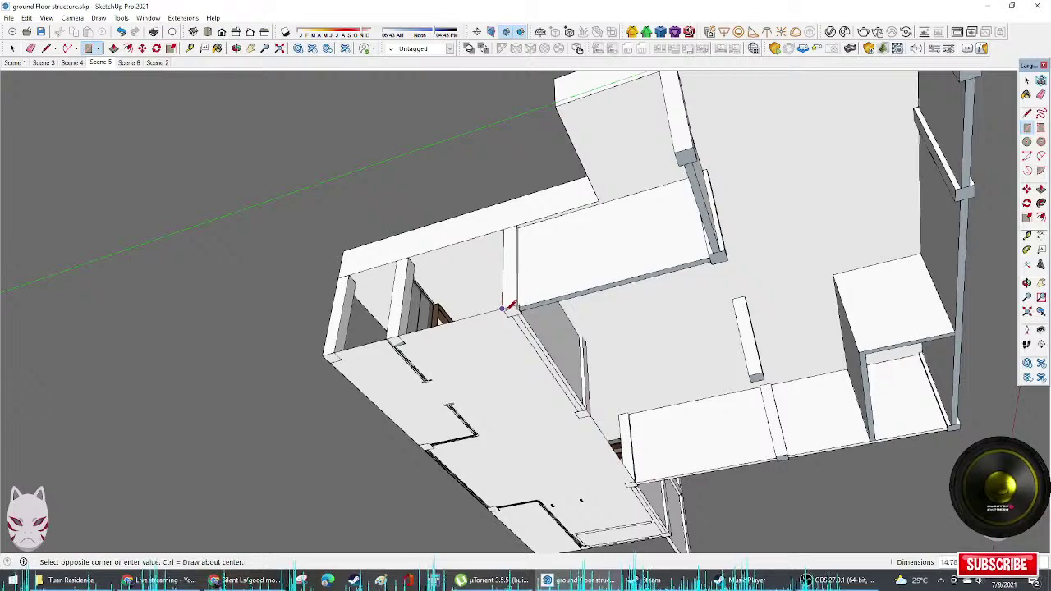
{"action": "left_click", "coordinate": [788, 458]}
{"action": "middle_click_drag", "start_coordinate": [652, 369], "coordinate": [797, 397]}
{"action": "scroll", "coordinate": [797, 397], "scroll_direction": "down", "scroll_amount": 2}
{"action": "middle_click_drag", "start_coordinate": [739, 375], "coordinate": [598, 431]}
{"action": "key", "text": "space"}
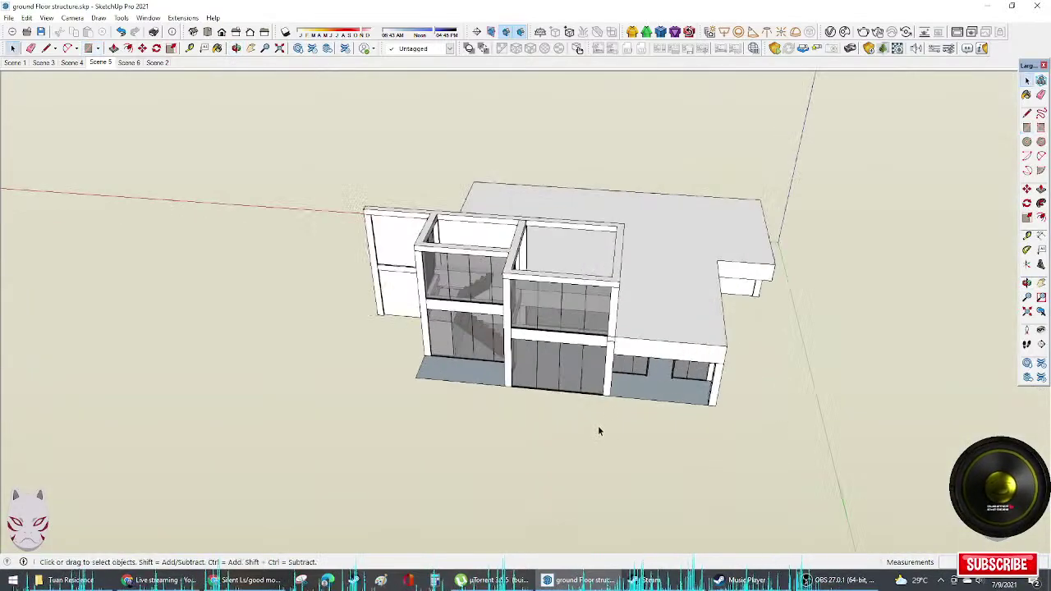
{"action": "middle_click_drag", "start_coordinate": [646, 400], "coordinate": [559, 413]}
{"action": "scroll", "coordinate": [558, 413], "scroll_direction": "up", "scroll_amount": 8}
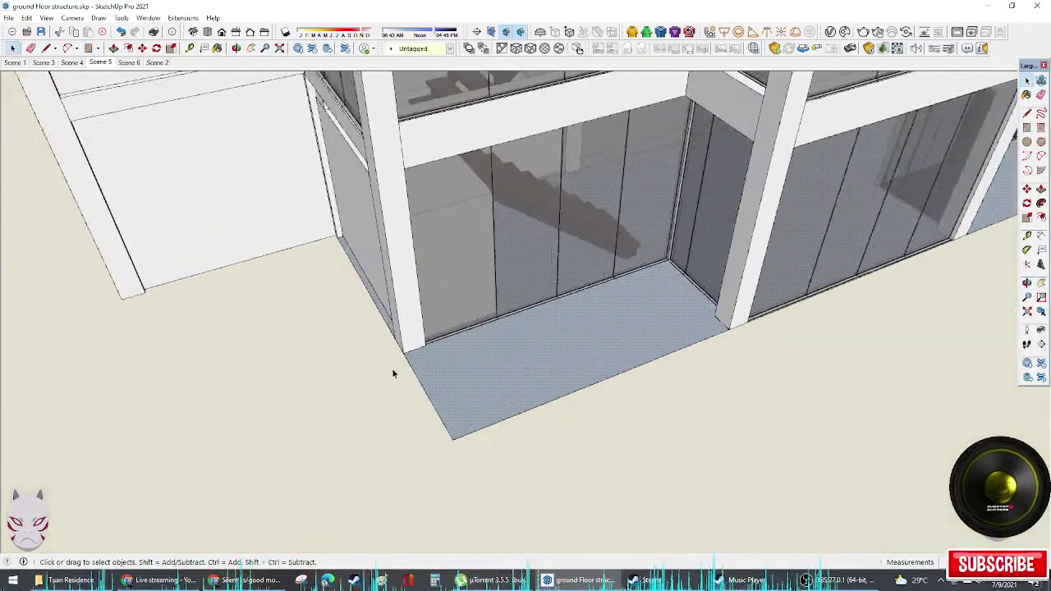
{"action": "middle_click_drag", "start_coordinate": [418, 361], "coordinate": [640, 188]}
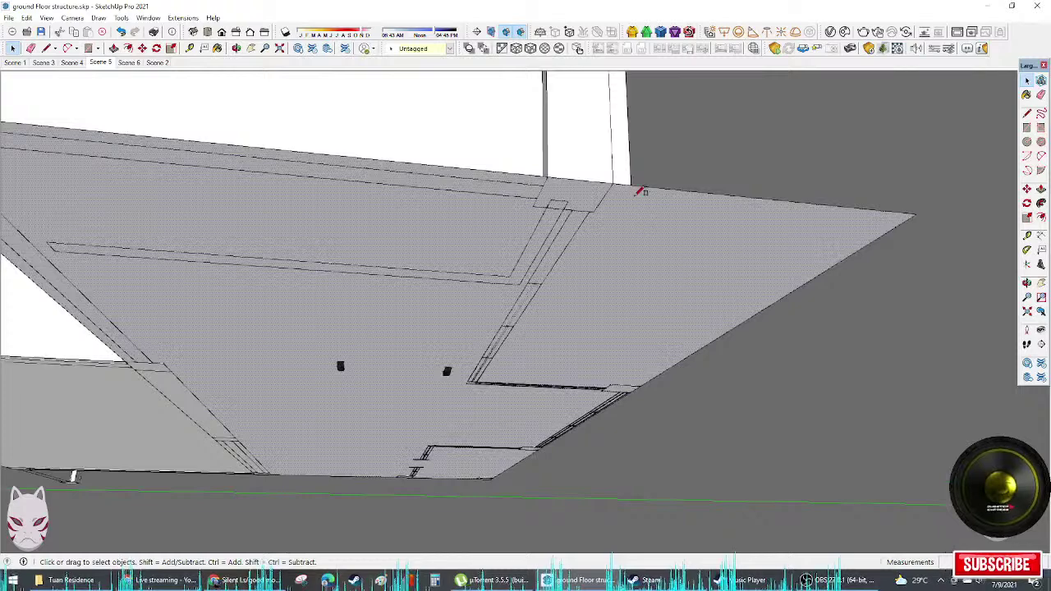
{"action": "key", "text": "r"}
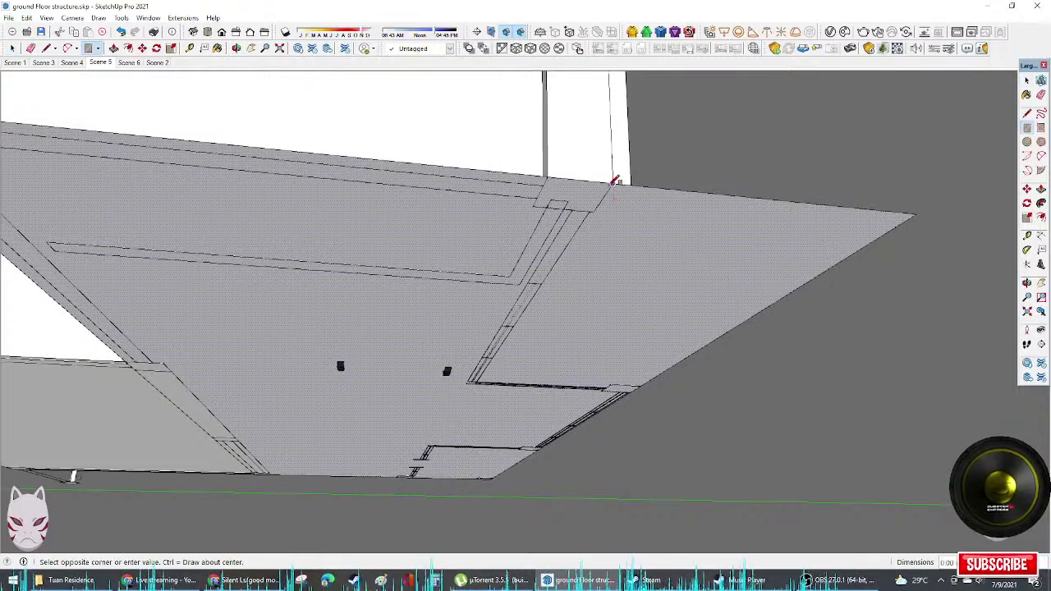
{"action": "key", "text": "Escape"}
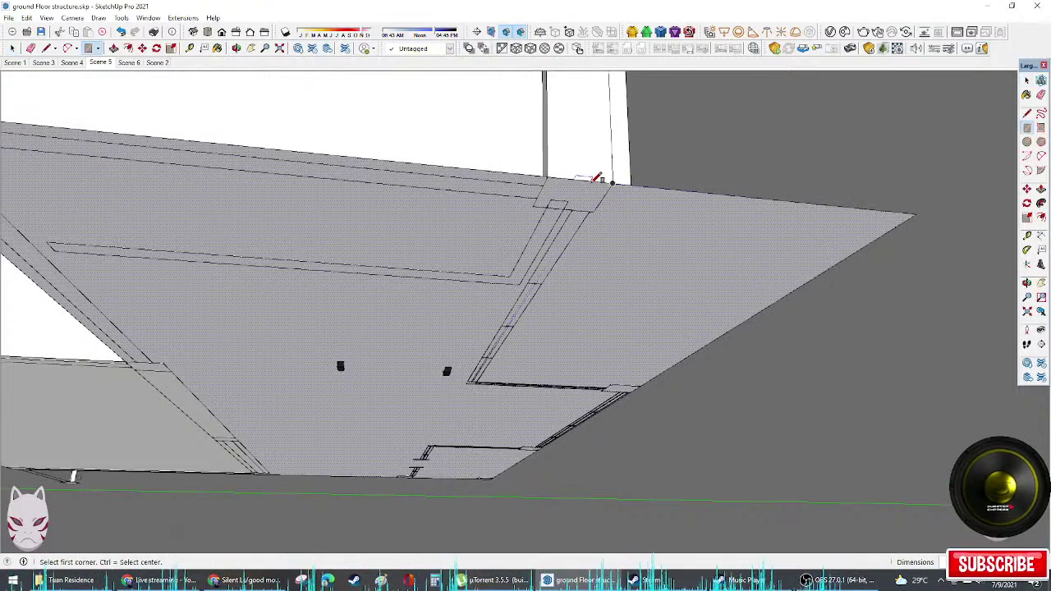
{"action": "middle_click_drag", "start_coordinate": [616, 303], "coordinate": [615, 354]}
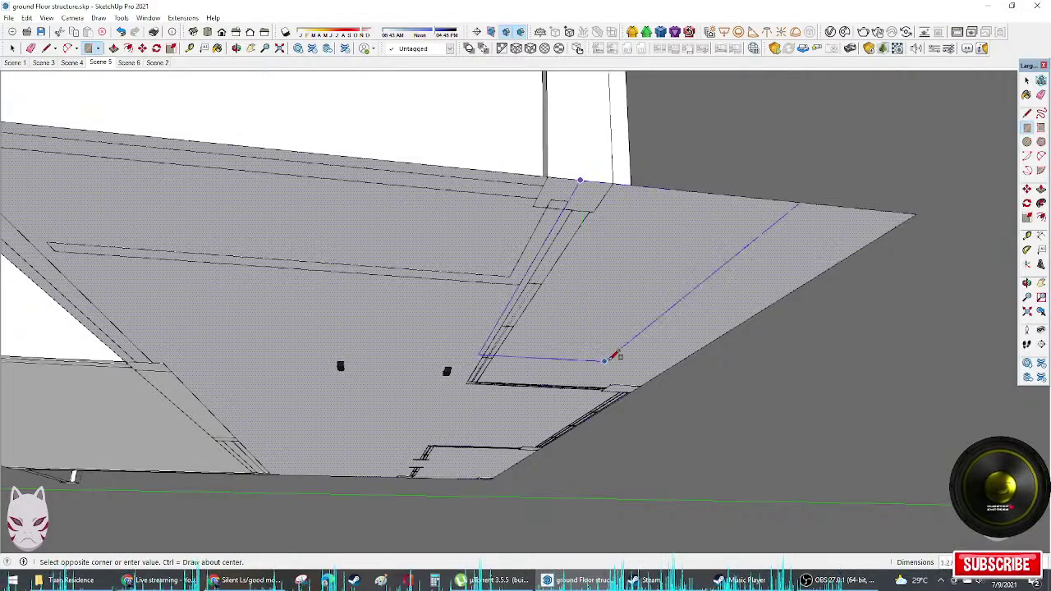
{"action": "scroll", "coordinate": [528, 262], "scroll_direction": "up", "scroll_amount": 5}
{"action": "middle_click_drag", "start_coordinate": [528, 263], "coordinate": [566, 349]}
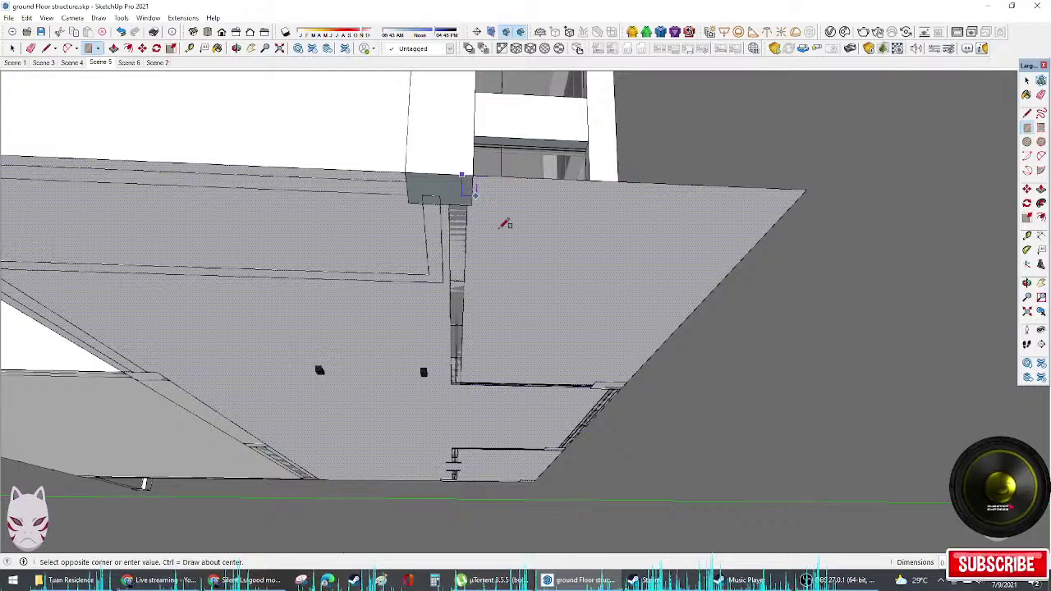
{"action": "middle_click_drag", "start_coordinate": [657, 399], "coordinate": [593, 278]}
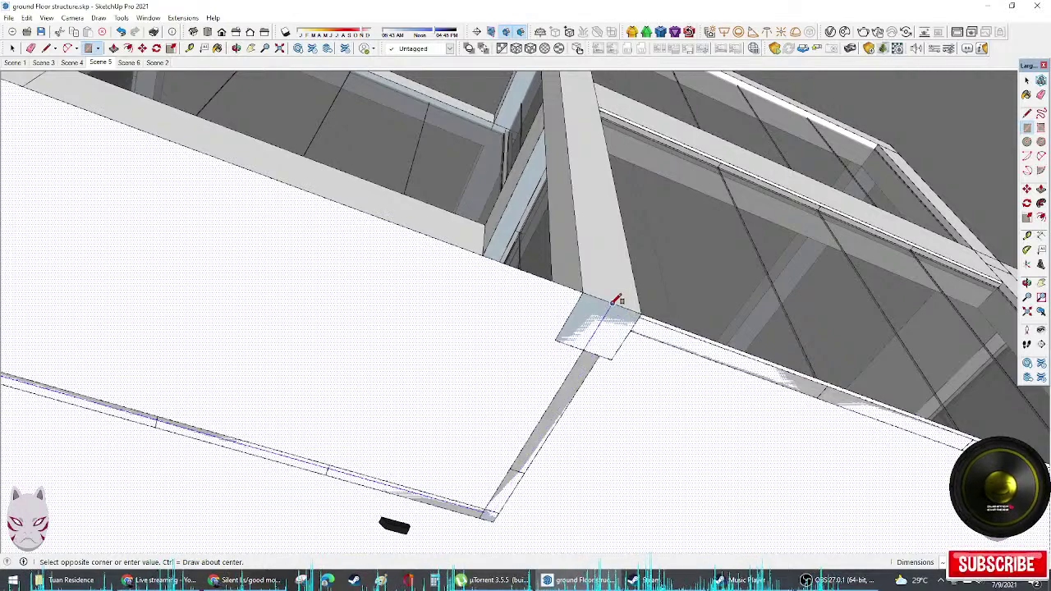
{"action": "left_click", "coordinate": [612, 303]}
{"action": "key", "text": "space"}
{"action": "scroll", "coordinate": [583, 319], "scroll_direction": "down", "scroll_amount": 2}
{"action": "middle_click_drag", "start_coordinate": [584, 324], "coordinate": [870, 379]}
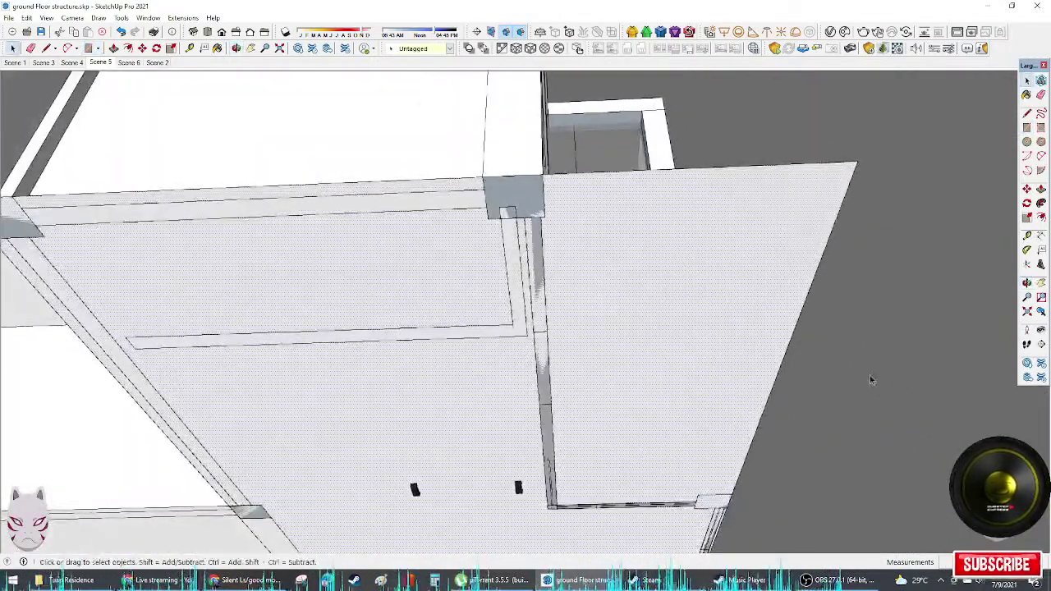
Step: Draw a rectangle on the ground floor's underside across the entrance recess, from the glazing beside the corner column to the opposite column
{"action": "left_click", "coordinate": [532, 214]}
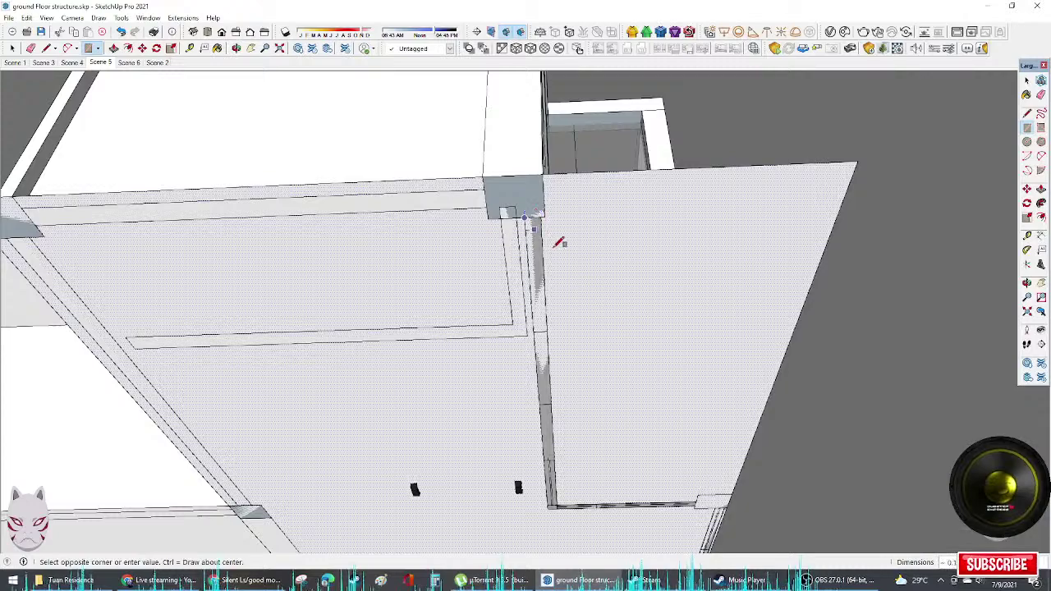
{"action": "middle_click_drag", "start_coordinate": [559, 237], "coordinate": [697, 286]}
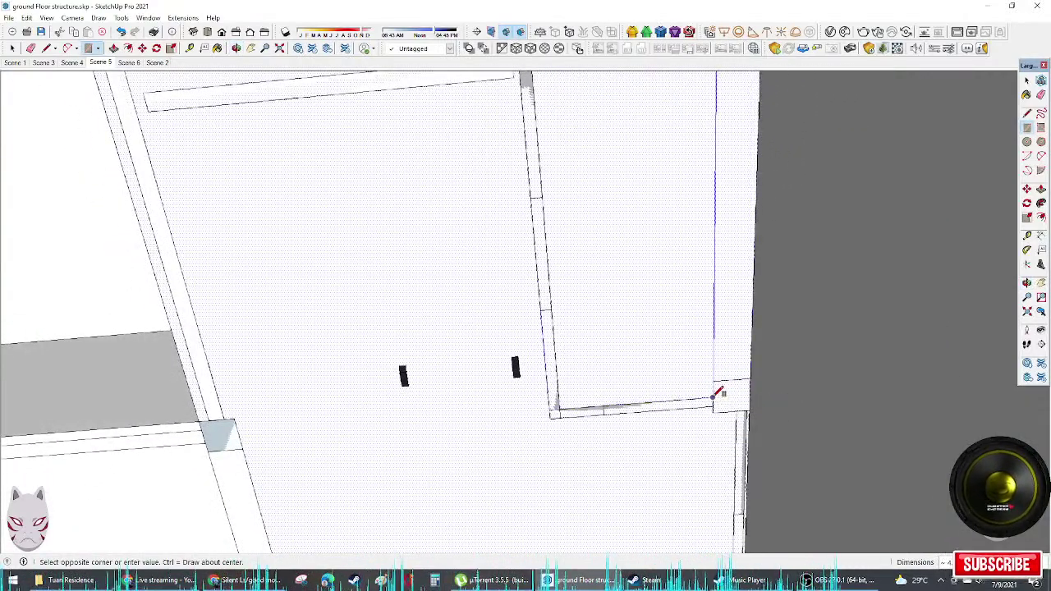
{"action": "left_click", "coordinate": [714, 397]}
{"action": "middle_click_drag", "start_coordinate": [685, 328], "coordinate": [731, 372]}
{"action": "scroll", "coordinate": [711, 496], "scroll_direction": "up", "scroll_amount": 2}
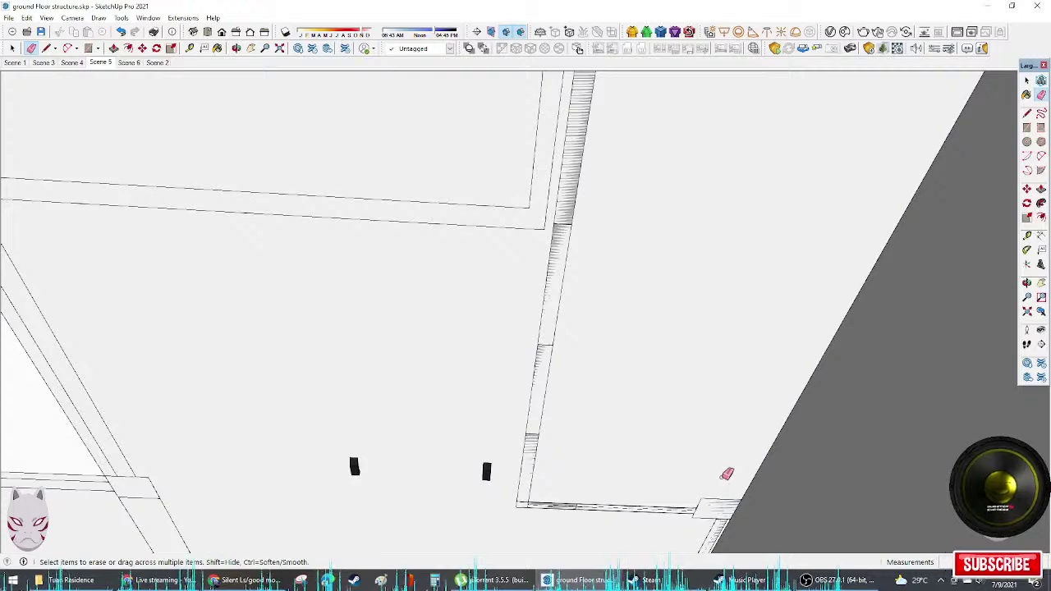
{"action": "scroll", "coordinate": [725, 474], "scroll_direction": "down", "scroll_amount": 3}
{"action": "key", "text": "ctrl+z"}
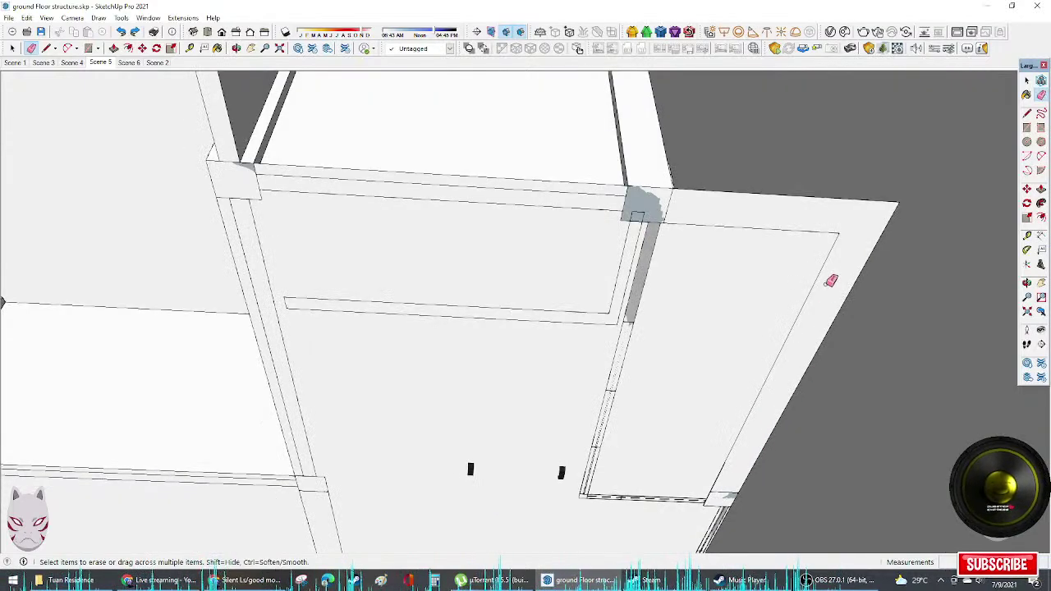
Step: Divide the floor along the outer column faces with rectangles, and erase the strips and panel outside the entrance glazing
{"action": "key", "text": "r"}
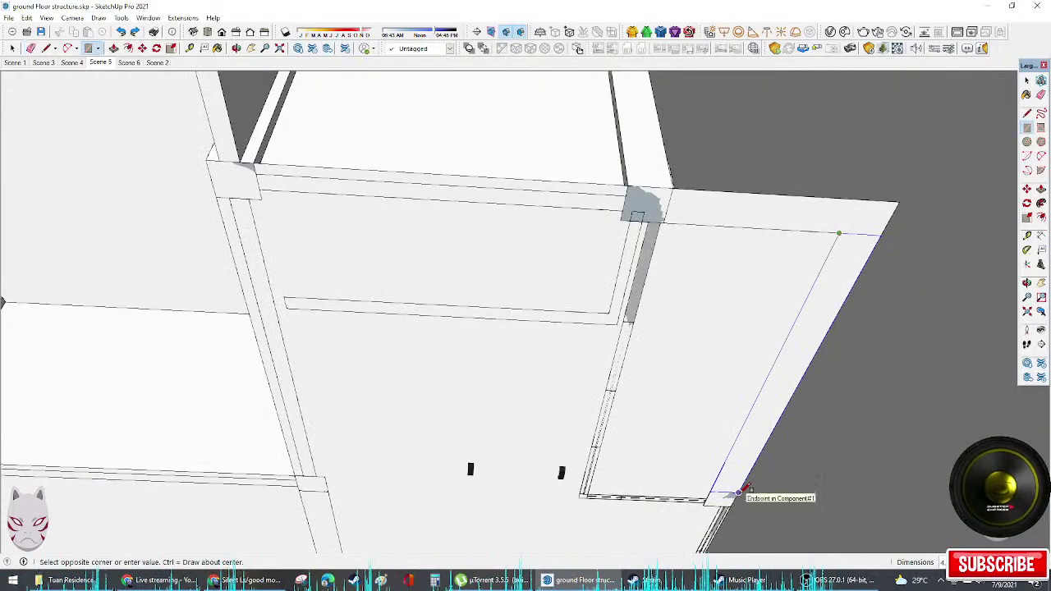
{"action": "left_click", "coordinate": [745, 491]}
{"action": "key", "text": "space"}
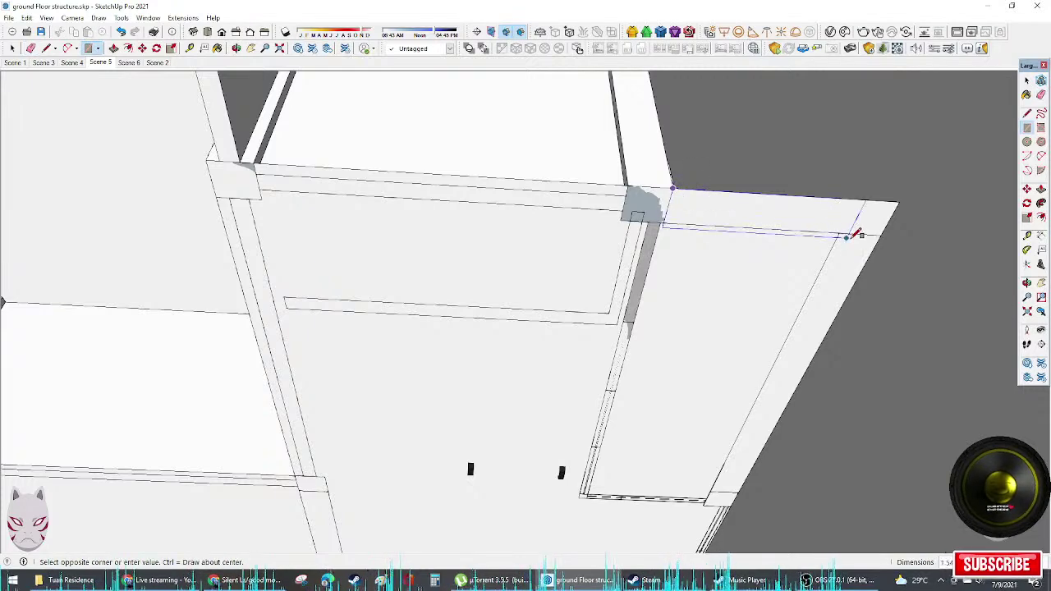
{"action": "left_click_drag", "start_coordinate": [733, 200], "coordinate": [741, 185]}
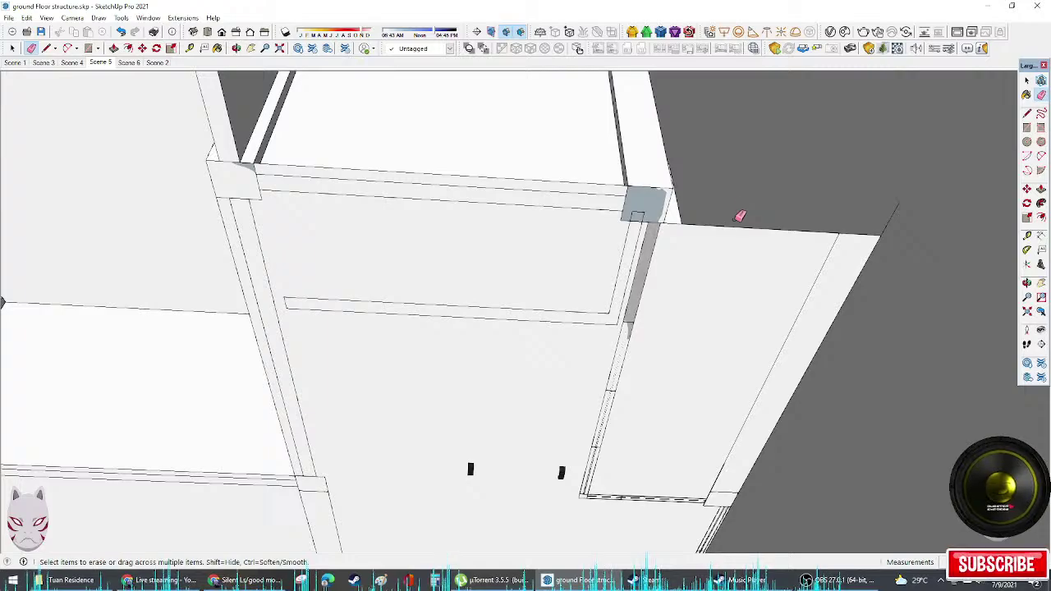
{"action": "left_click", "coordinate": [860, 228]}
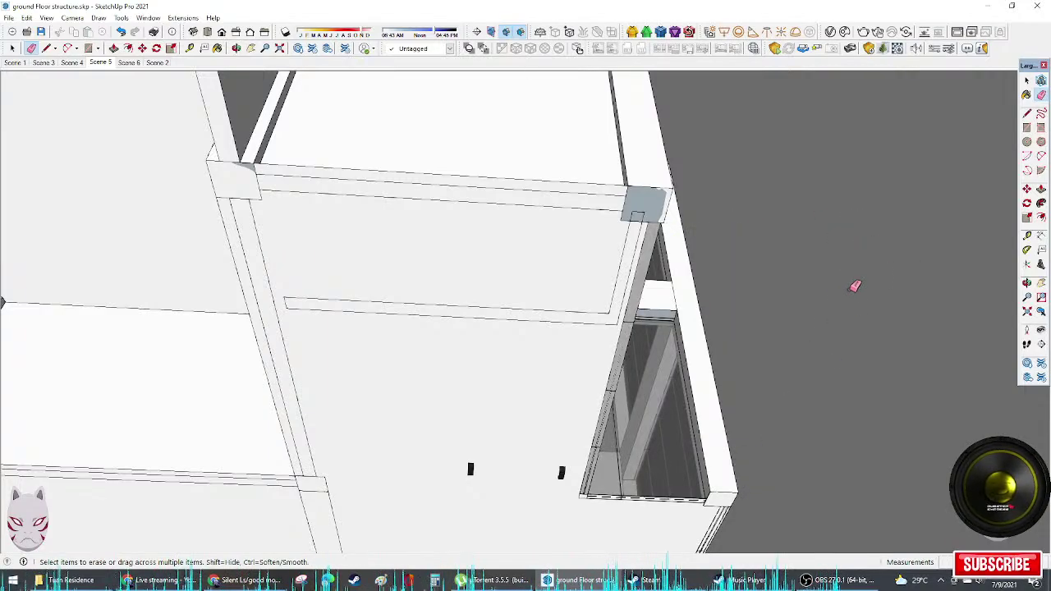
Step: Select the whole ground floor surface and move it out from under the columns, clear of the house
{"action": "mouse_move", "coordinate": [853, 286]}
{"action": "middle_mouse_down"}
{"action": "mouse_move", "coordinate": [666, 380]}
{"action": "mouse_move", "coordinate": [643, 353]}
{"action": "middle_mouse_up"}
{"action": "scroll", "coordinate": [643, 353], "scroll_direction": "down", "scroll_amount": 2}
{"action": "middle_click_drag", "start_coordinate": [723, 325], "coordinate": [282, 216]}
{"action": "scroll", "coordinate": [469, 184], "scroll_direction": "up", "scroll_amount": 3}
{"action": "scroll", "coordinate": [479, 181], "scroll_direction": "down", "scroll_amount": 4}
{"action": "middle_click_drag", "start_coordinate": [427, 265], "coordinate": [661, 449]}
{"action": "left_click", "coordinate": [659, 286]}
{"action": "left_click", "coordinate": [665, 370]}
{"action": "middle_click_drag", "start_coordinate": [655, 361], "coordinate": [536, 466]}
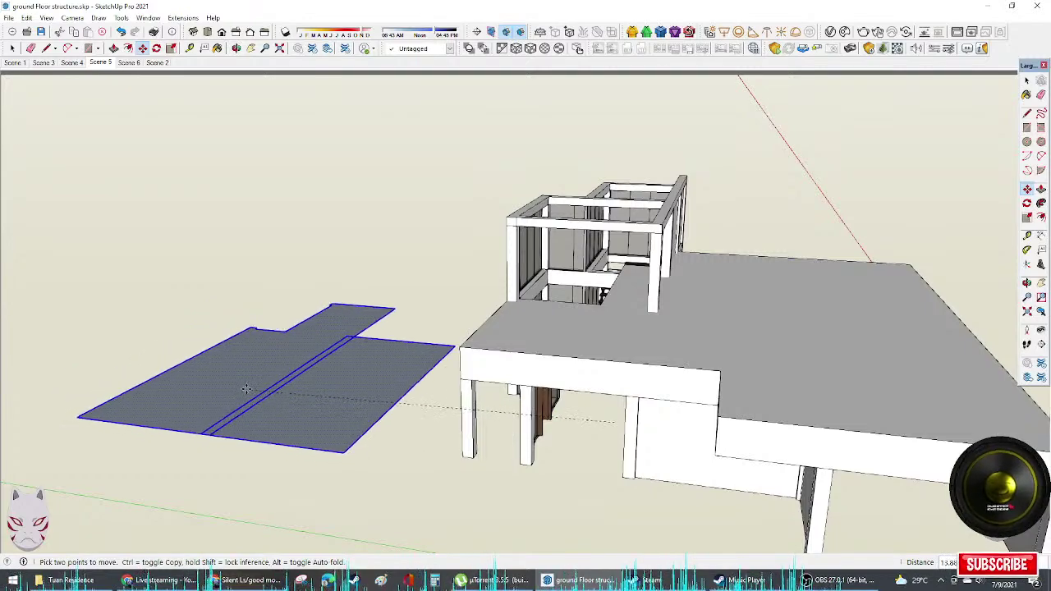
Step: Erase the two parallel dividing edges across the moved floor to merge its faces into one surface
{"action": "middle_click_drag", "start_coordinate": [253, 401], "coordinate": [608, 309]}
{"action": "scroll", "coordinate": [536, 343], "scroll_direction": "up", "scroll_amount": 3}
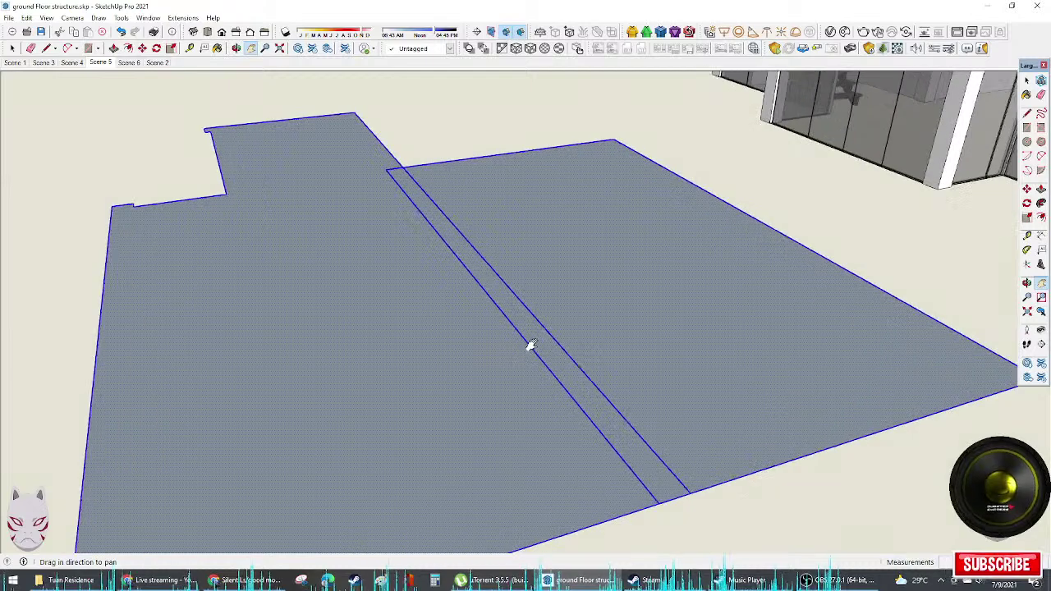
{"action": "key", "text": "e"}
{"action": "left_click", "coordinate": [605, 429]}
{"action": "left_click", "coordinate": [632, 427]}
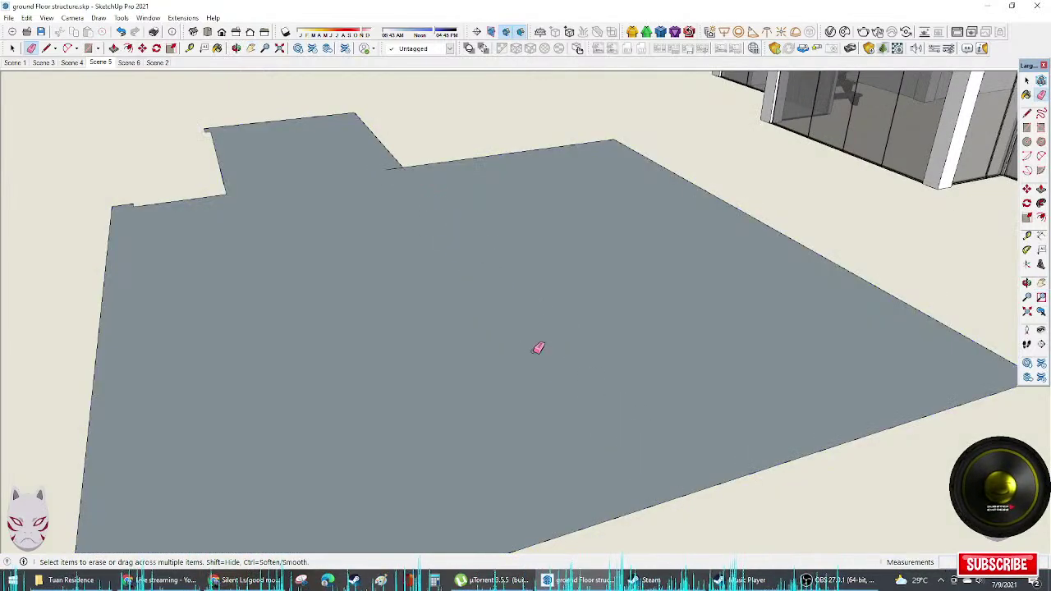
Step: Fill the small column notches at the floor's outer corners with rectangles and erase the leftover edges to straighten the outline
{"action": "scroll", "coordinate": [394, 179], "scroll_direction": "down", "scroll_amount": 5}
{"action": "middle_click_drag", "start_coordinate": [394, 178], "coordinate": [732, 331]}
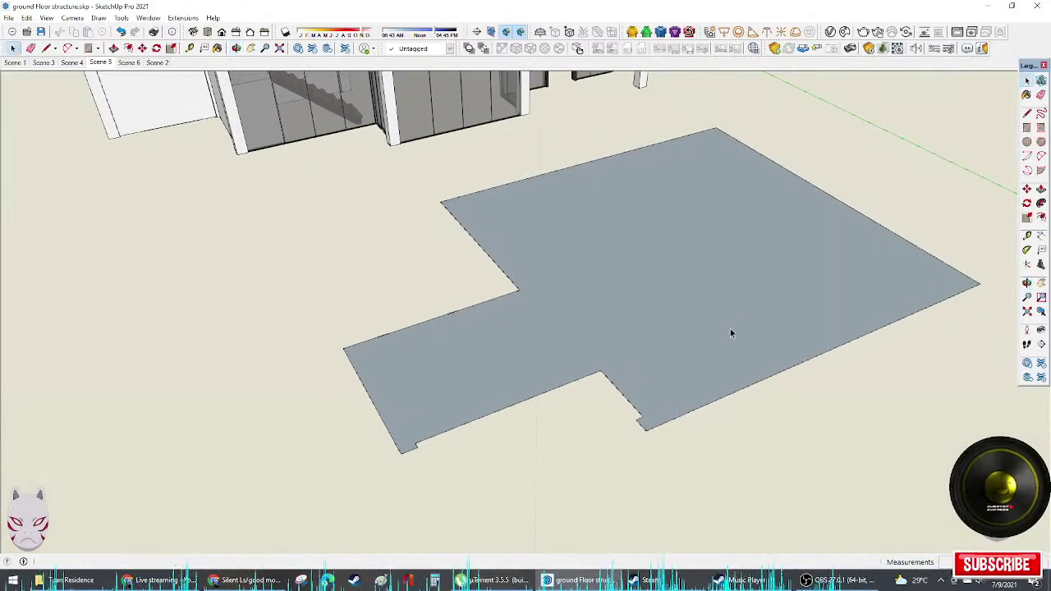
{"action": "scroll", "coordinate": [734, 326], "scroll_direction": "up", "scroll_amount": 2}
{"action": "middle_click_drag", "start_coordinate": [526, 315], "coordinate": [624, 392]}
{"action": "key", "text": "r"}
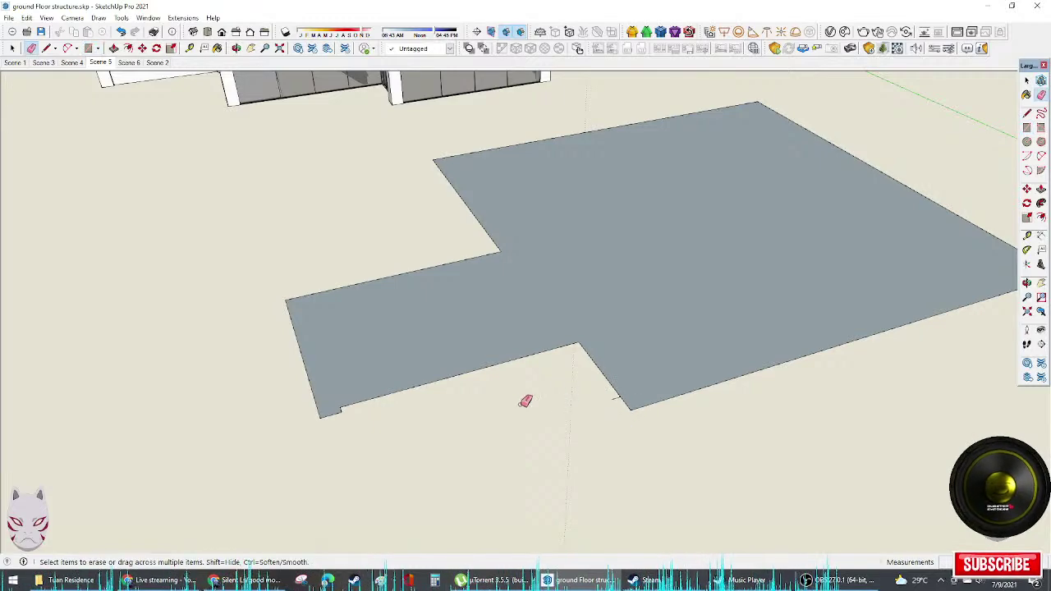
{"action": "key", "text": "r"}
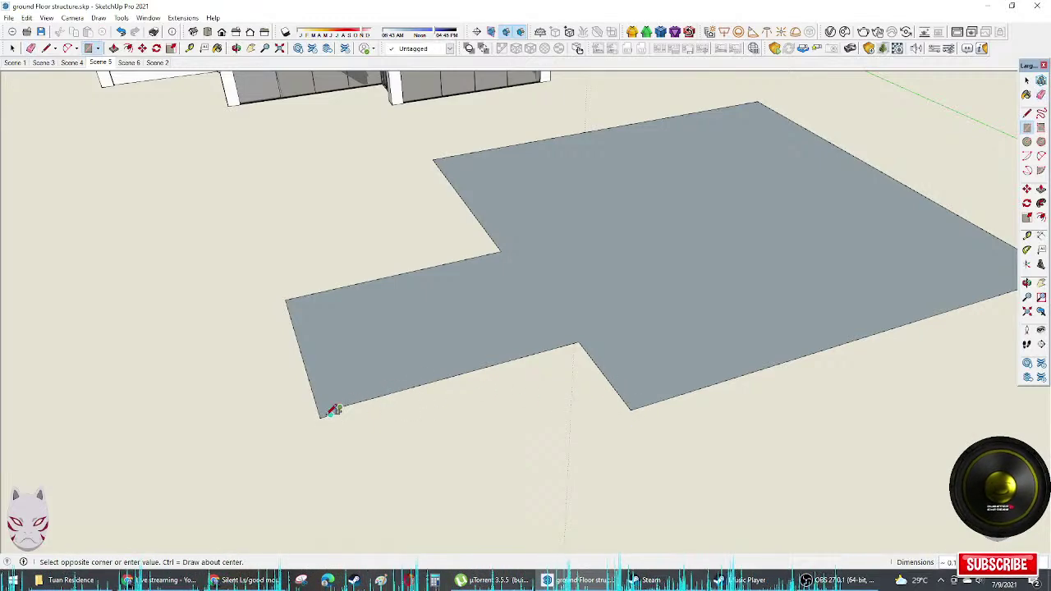
{"action": "key", "text": "e"}
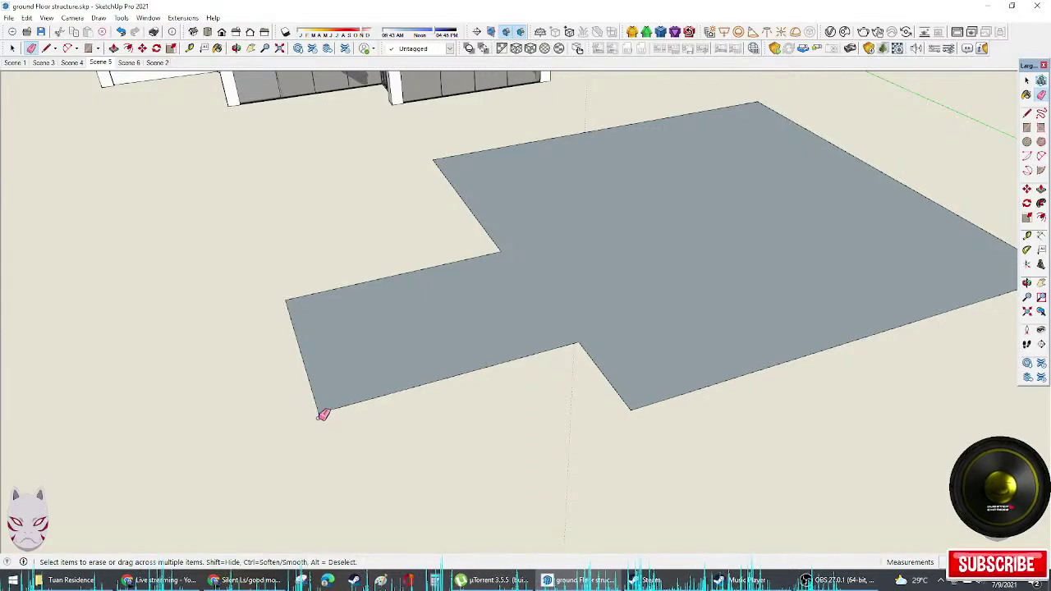
{"action": "middle_click_drag", "start_coordinate": [388, 410], "coordinate": [780, 403]}
{"action": "key", "text": "space"}
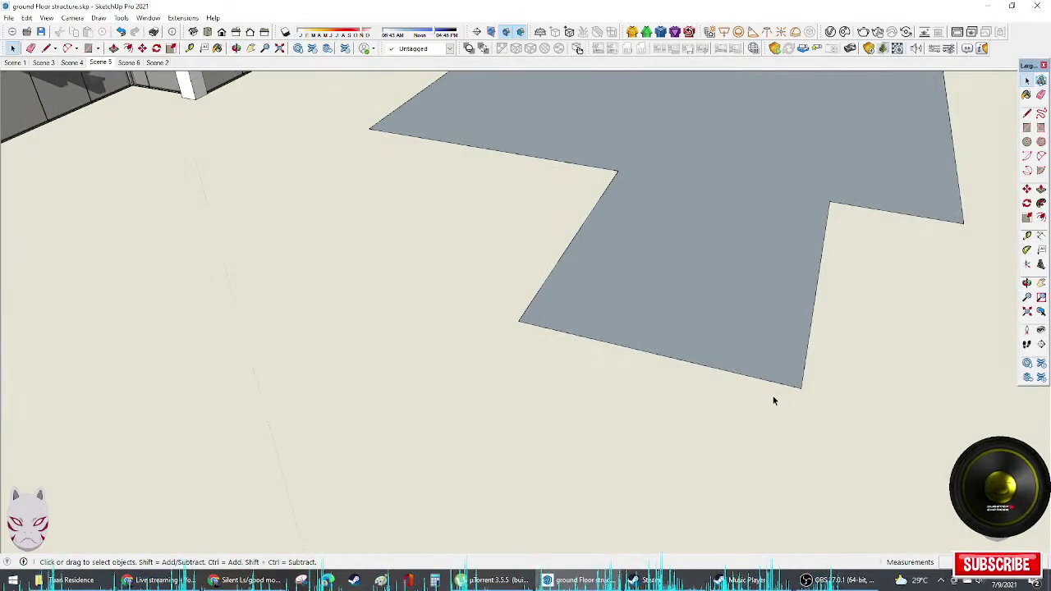
{"action": "scroll", "coordinate": [749, 362], "scroll_direction": "down", "scroll_amount": 2}
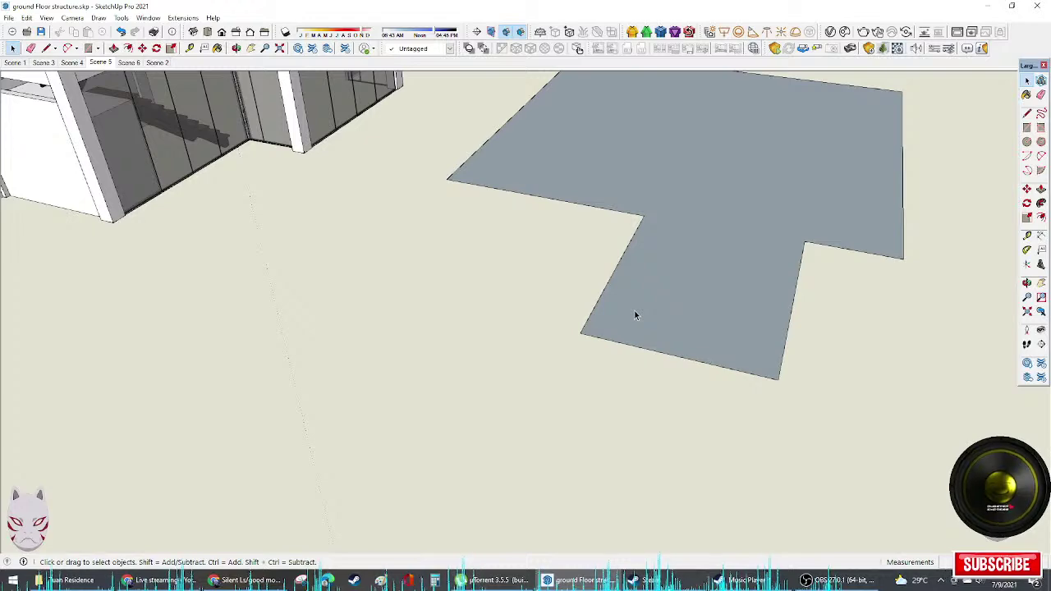
{"action": "scroll", "coordinate": [590, 303], "scroll_direction": "down", "scroll_amount": 2}
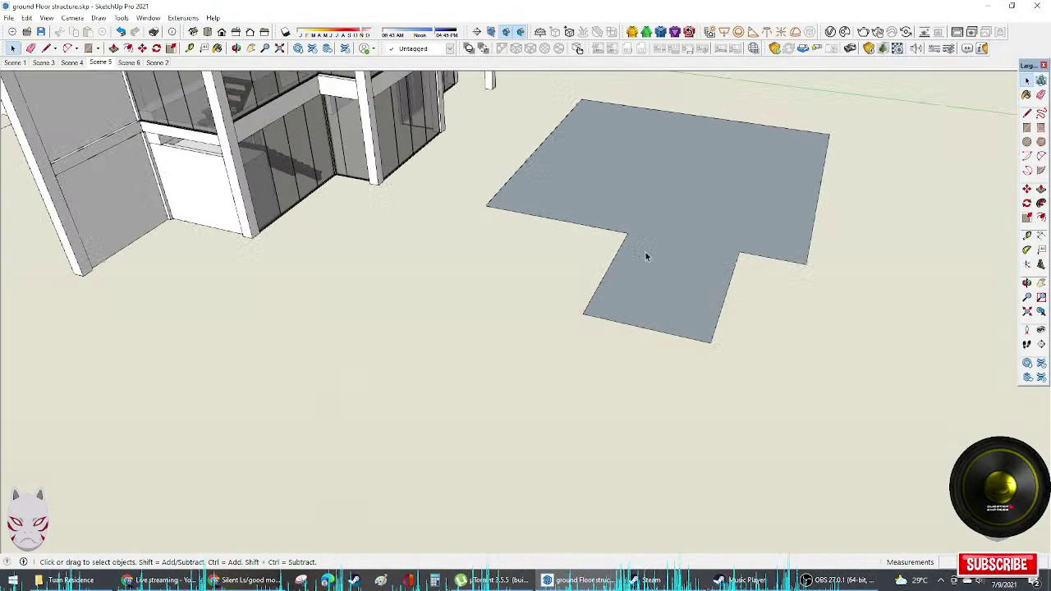
{"action": "middle_click_drag", "start_coordinate": [645, 253], "coordinate": [448, 318]}
{"action": "double_click", "coordinate": [700, 292]}
{"action": "middle_click_drag", "start_coordinate": [673, 293], "coordinate": [763, 280]}
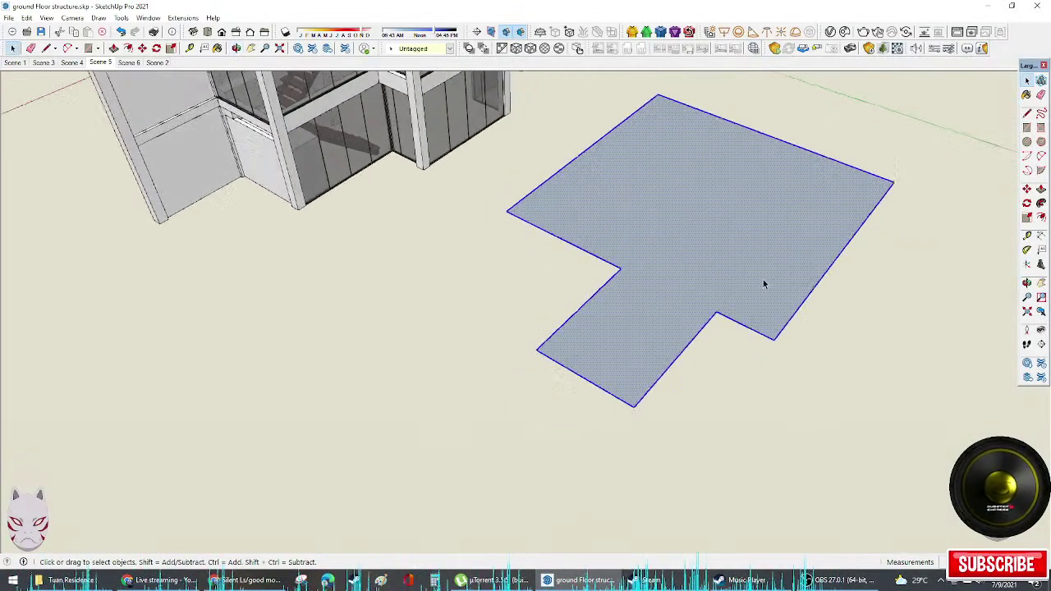
{"action": "left_click", "coordinate": [846, 400]}
Step: Draw a small square tile face on the ground just outside the floor's corner
{"action": "middle_click_drag", "start_coordinate": [846, 400], "coordinate": [521, 354]}
{"action": "key", "text": "r"}
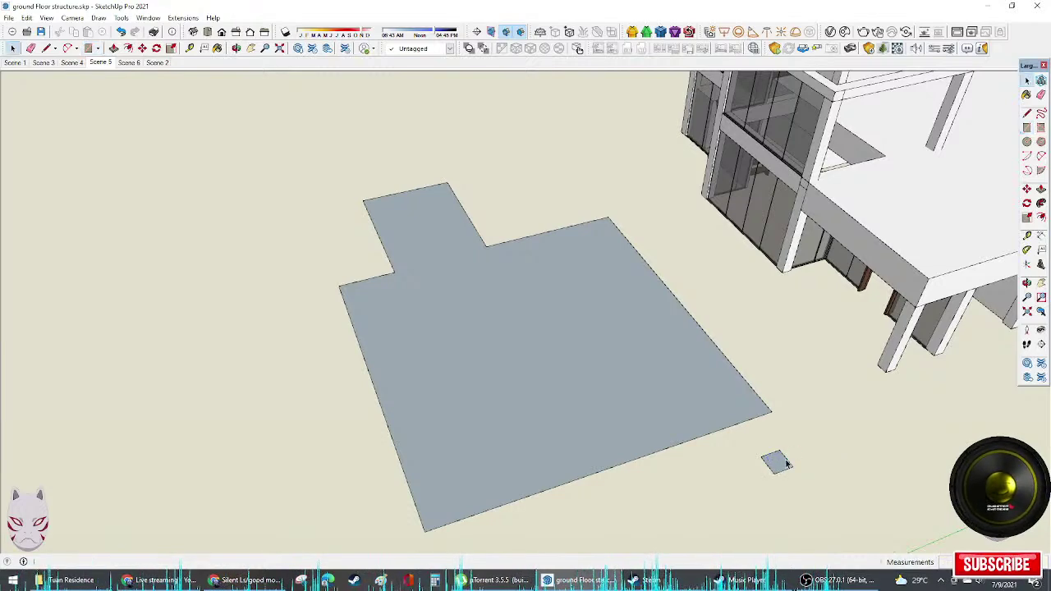
{"action": "scroll", "coordinate": [782, 465], "scroll_direction": "up", "scroll_amount": 2}
{"action": "middle_click_drag", "start_coordinate": [794, 479], "coordinate": [775, 485]}
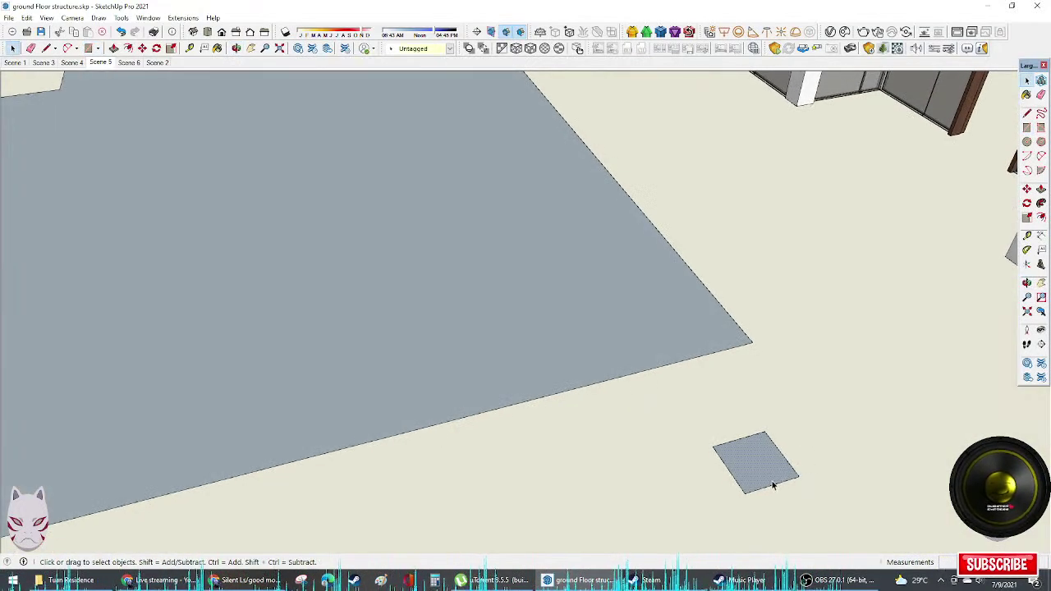
Step: Extrude the small square with Push/Pull to a thickness of 0.01 and select the resulting tile
{"action": "left_click", "coordinate": [765, 468]}
{"action": "left_click", "coordinate": [765, 468]}
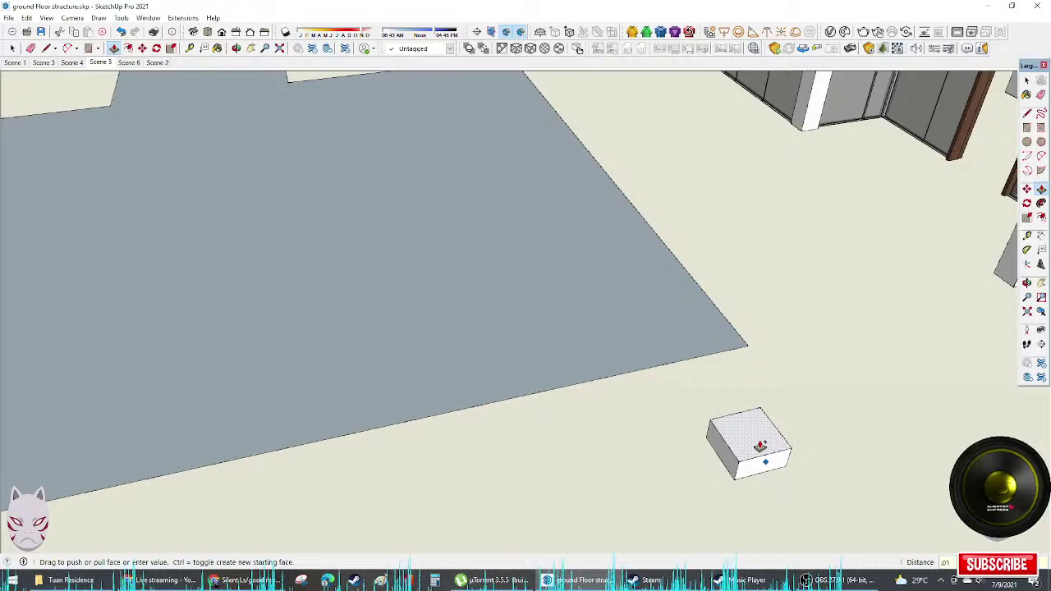
{"action": "key", "text": "Escape"}
{"action": "middle_click_drag", "start_coordinate": [839, 435], "coordinate": [720, 290]}
{"action": "scroll", "coordinate": [761, 411], "scroll_direction": "up", "scroll_amount": 2}
{"action": "middle_click_drag", "start_coordinate": [760, 411], "coordinate": [742, 375]}
{"action": "key", "text": "space"}
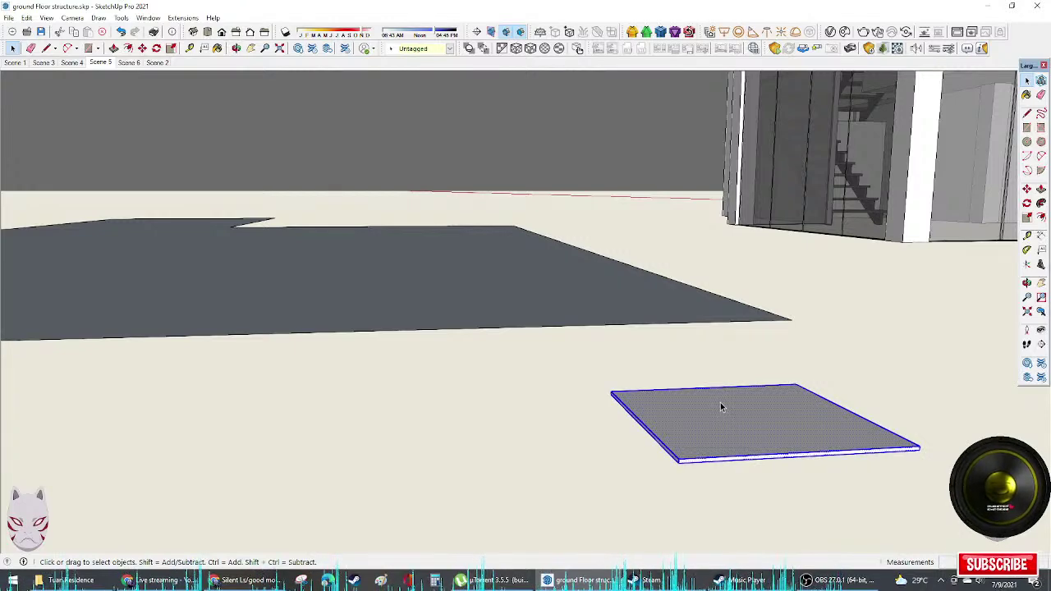
Step: Deselect the thin tile, activate the Paint Bucket tool, and open the file commands
{"action": "middle_click_drag", "start_coordinate": [757, 414], "coordinate": [829, 538]}
{"action": "scroll", "coordinate": [741, 416], "scroll_direction": "up", "scroll_amount": 3}
{"action": "middle_click_drag", "start_coordinate": [785, 398], "coordinate": [807, 407]}
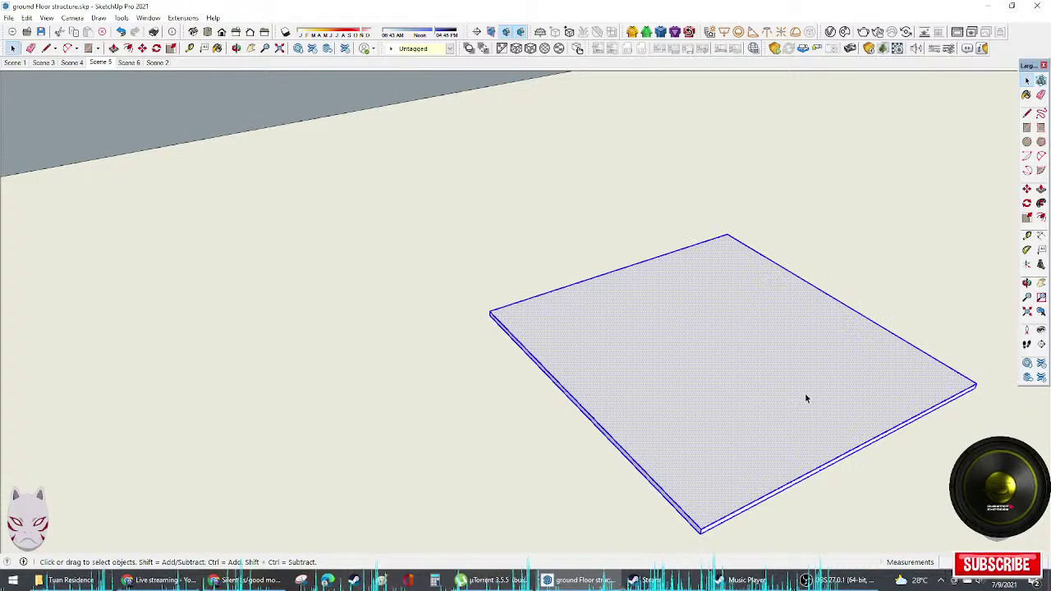
{"action": "key", "text": "ctrl+t"}
{"action": "key", "text": "b"}
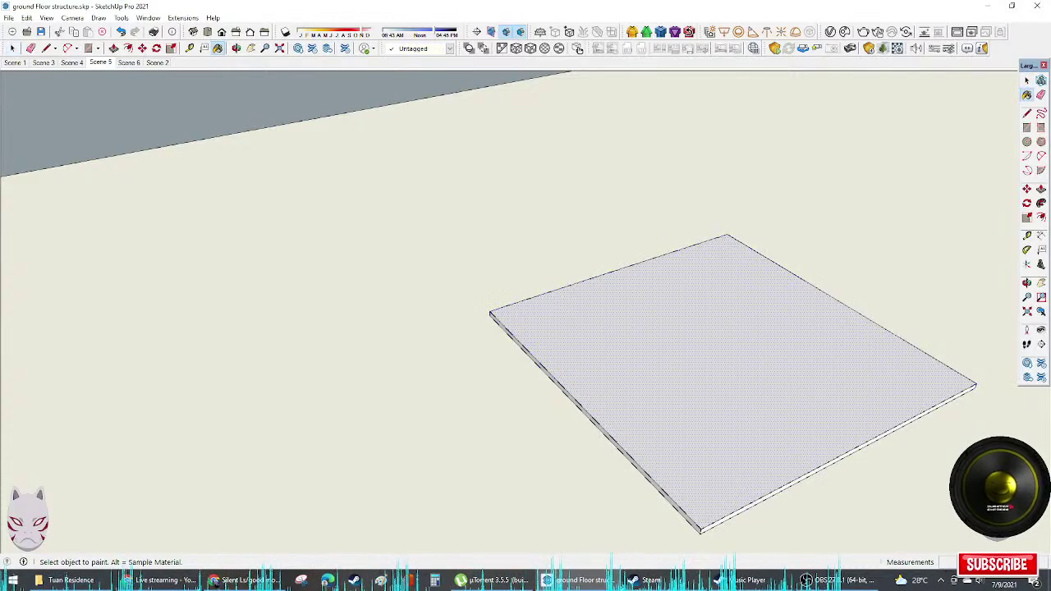
{"action": "scroll", "coordinate": [578, 278], "scroll_direction": "up", "scroll_amount": 2}
{"action": "scroll", "coordinate": [97, 83], "scroll_direction": "down", "scroll_amount": 3}
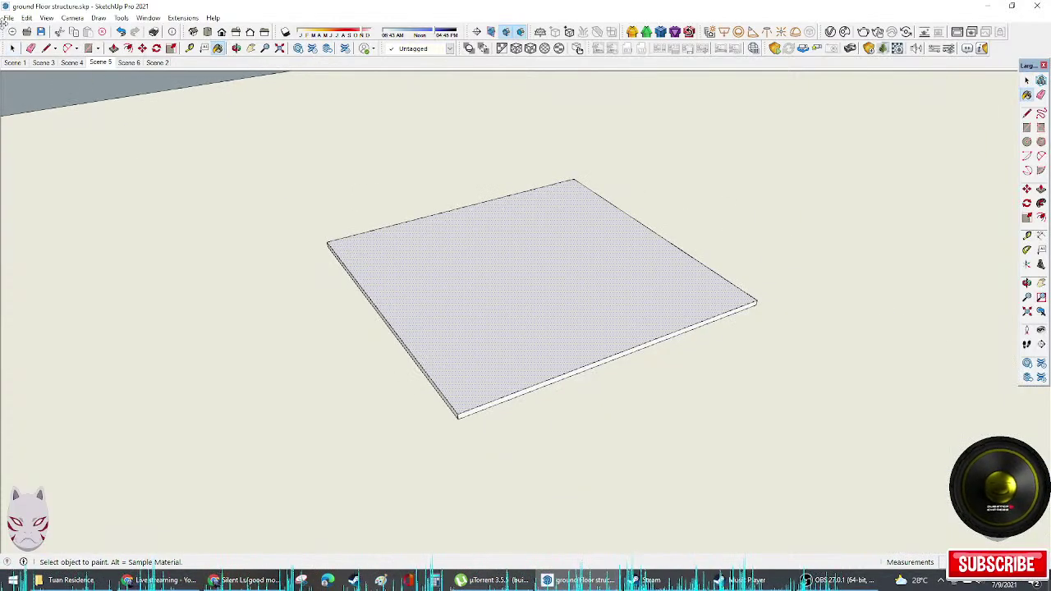
{"action": "left_click", "coordinate": [9, 17]}
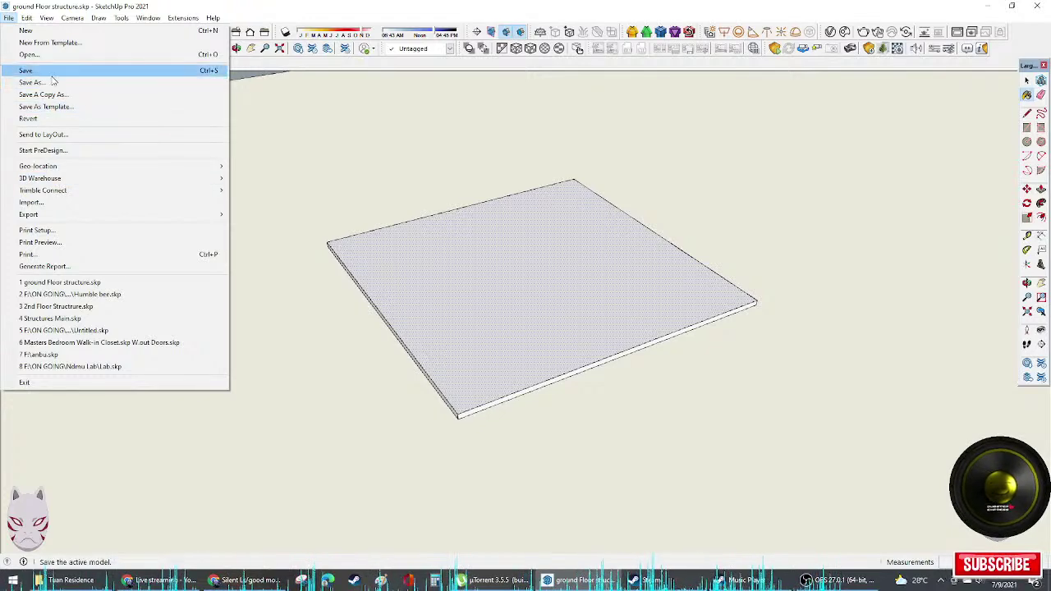
Step: Import the marble image 3460-fullsheet.jpg from the Stone subfolder of Formica on drive E
{"action": "left_click", "coordinate": [62, 202]}
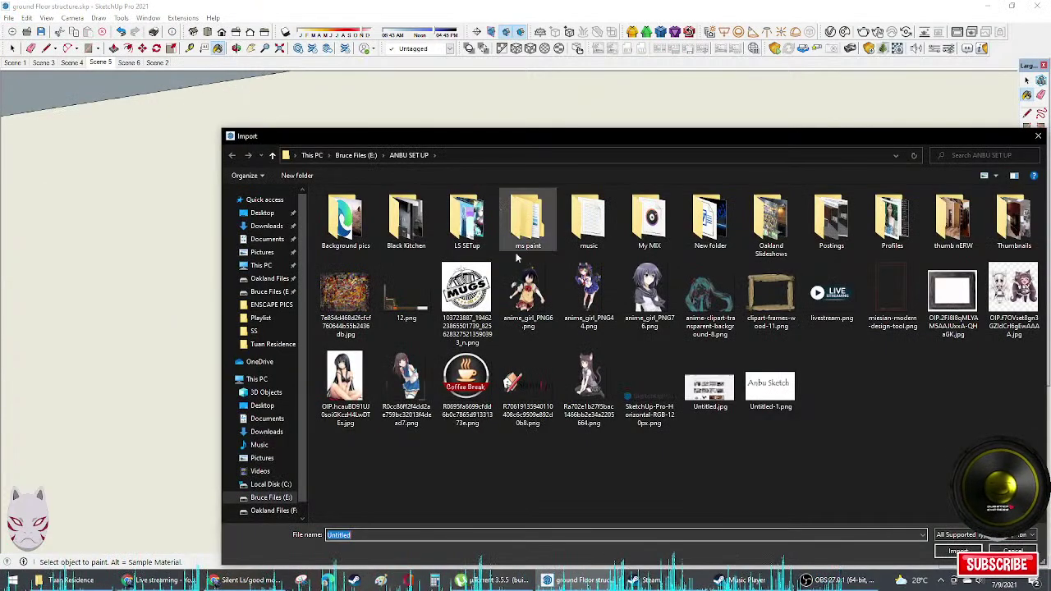
{"action": "left_click", "coordinate": [270, 497]}
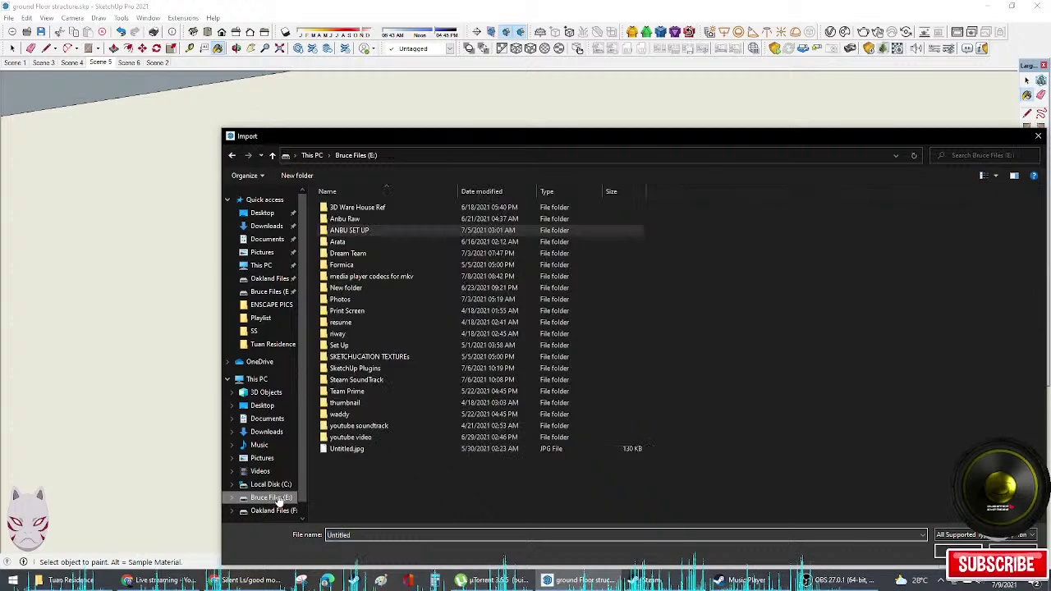
{"action": "left_click", "coordinate": [271, 484]}
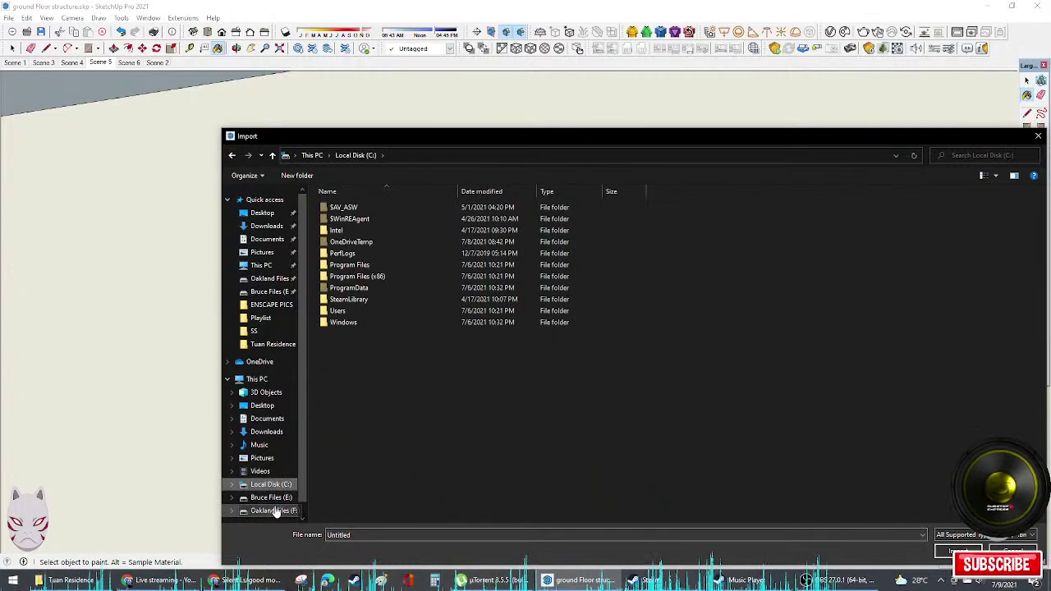
{"action": "left_click", "coordinate": [274, 498]}
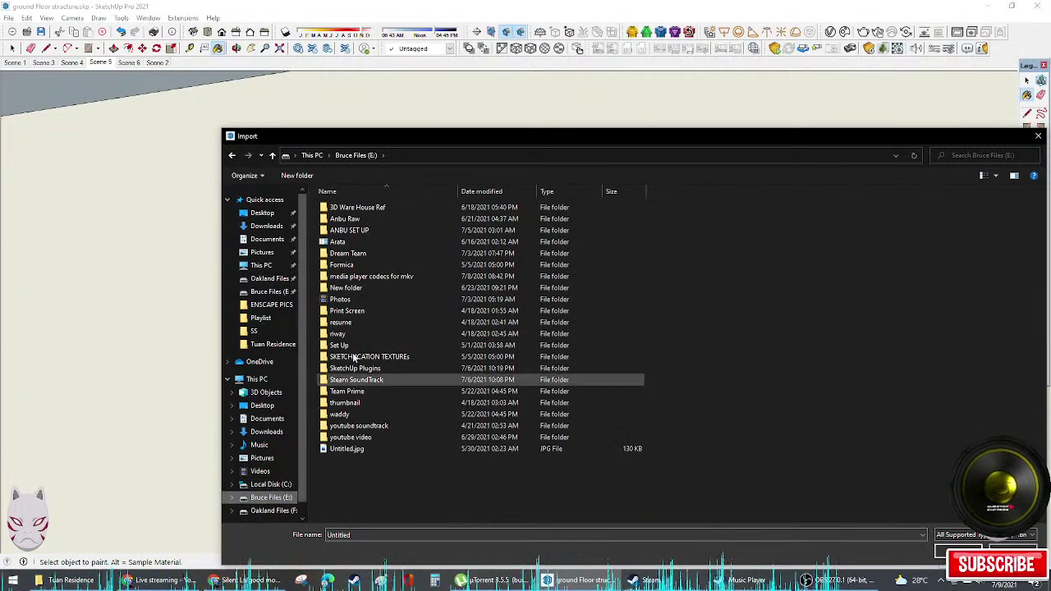
{"action": "double_click", "coordinate": [355, 267]}
{"action": "double_click", "coordinate": [362, 231]}
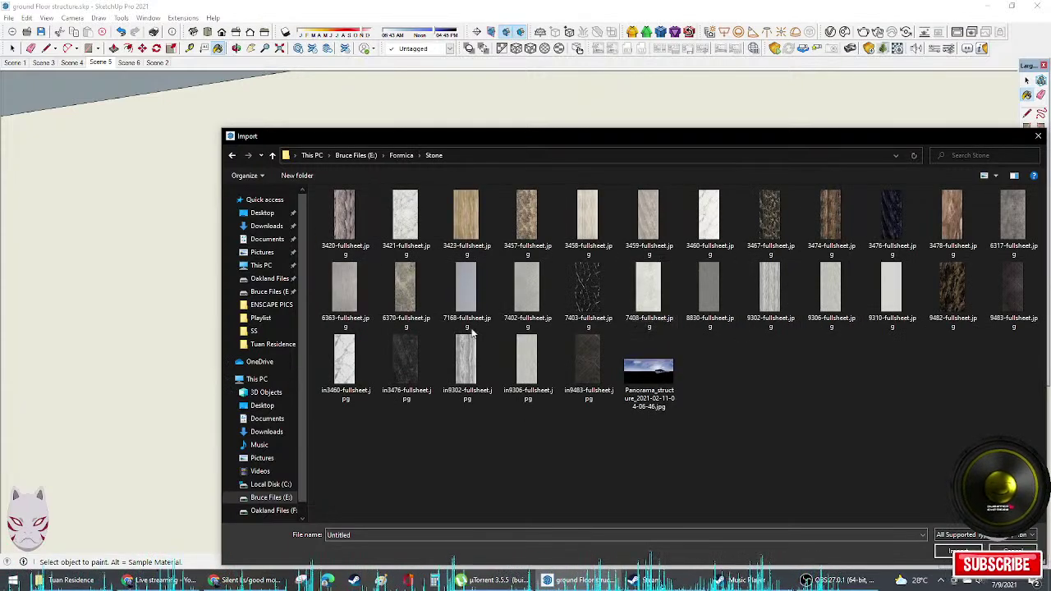
{"action": "left_click", "coordinate": [347, 368]}
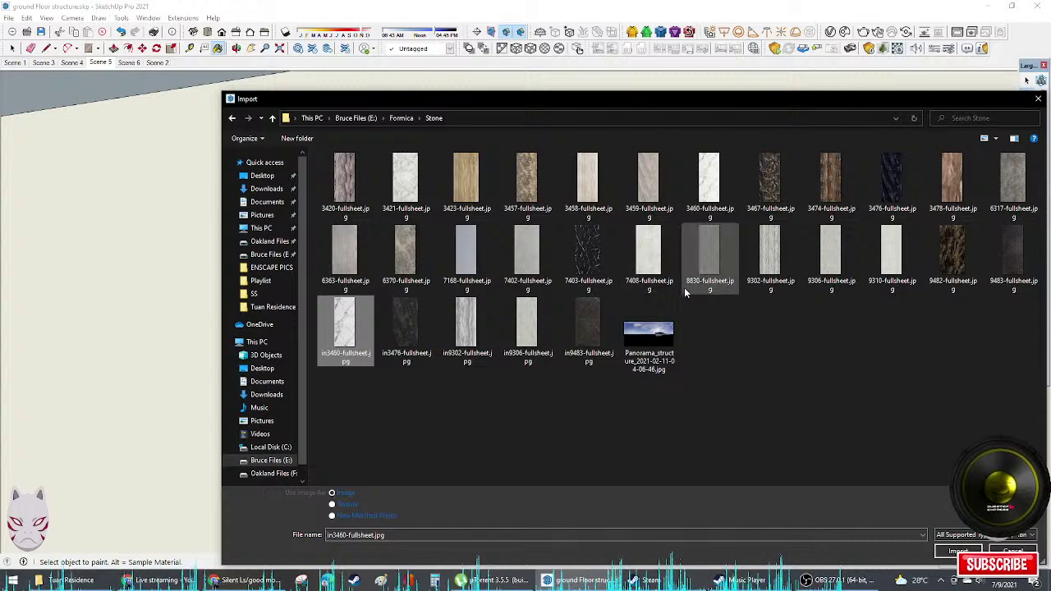
{"action": "left_click", "coordinate": [709, 182]}
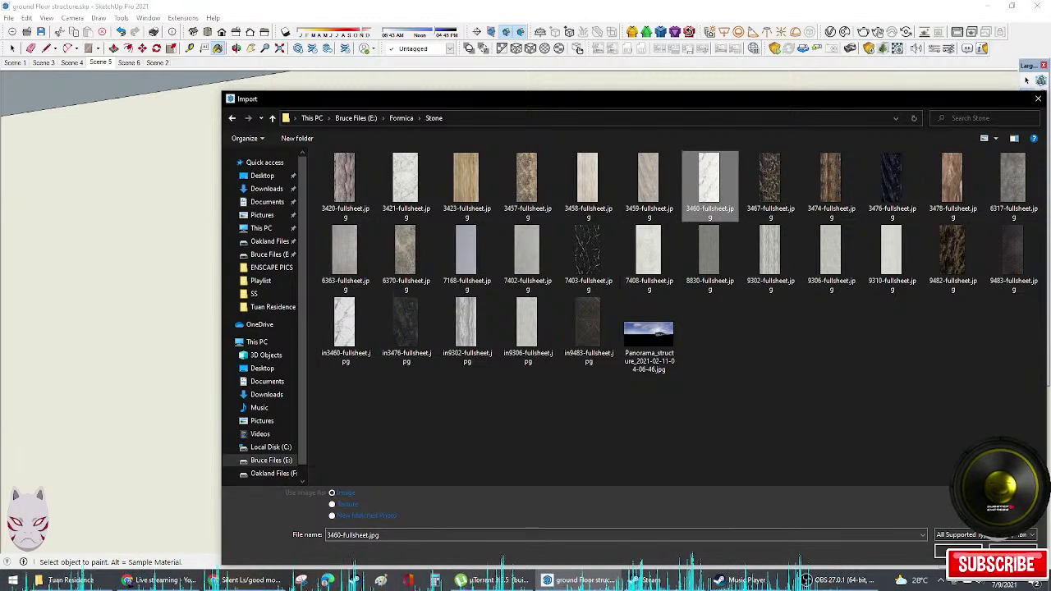
{"action": "left_click", "coordinate": [958, 550]}
Step: Try placing the marble as an image object across the slab's top face, and delete it
{"action": "scroll", "coordinate": [543, 345], "scroll_direction": "down", "scroll_amount": 2}
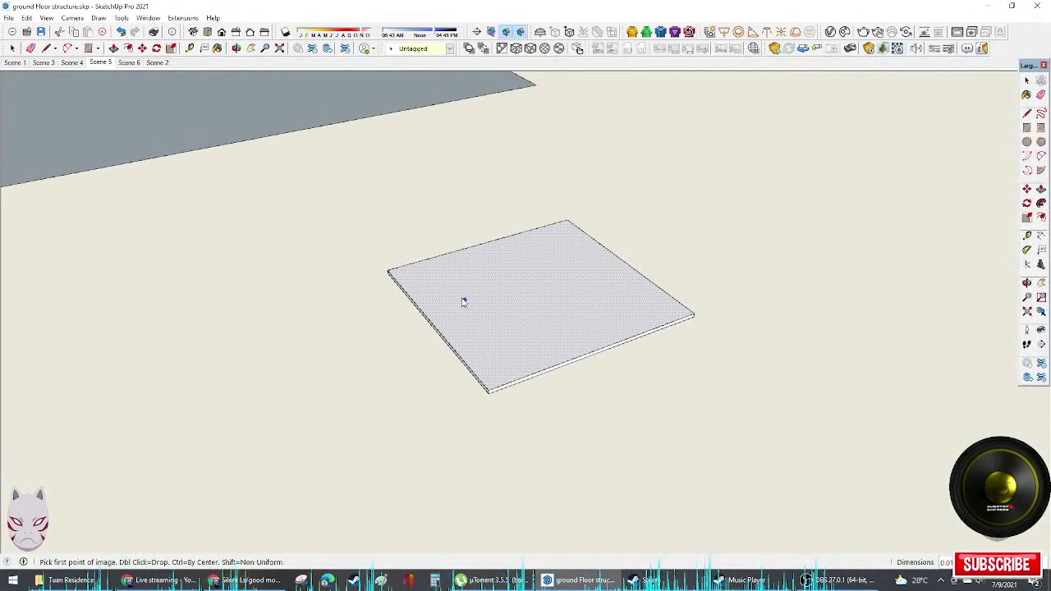
{"action": "scroll", "coordinate": [415, 277], "scroll_direction": "up", "scroll_amount": 3}
{"action": "left_click", "coordinate": [402, 272]}
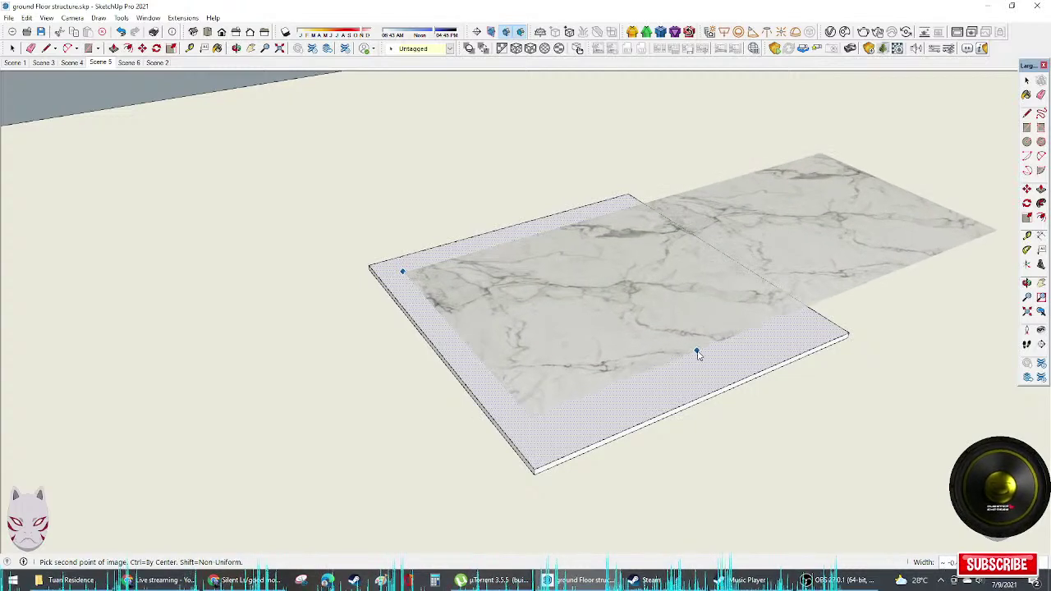
{"action": "scroll", "coordinate": [877, 350], "scroll_direction": "down", "scroll_amount": 5}
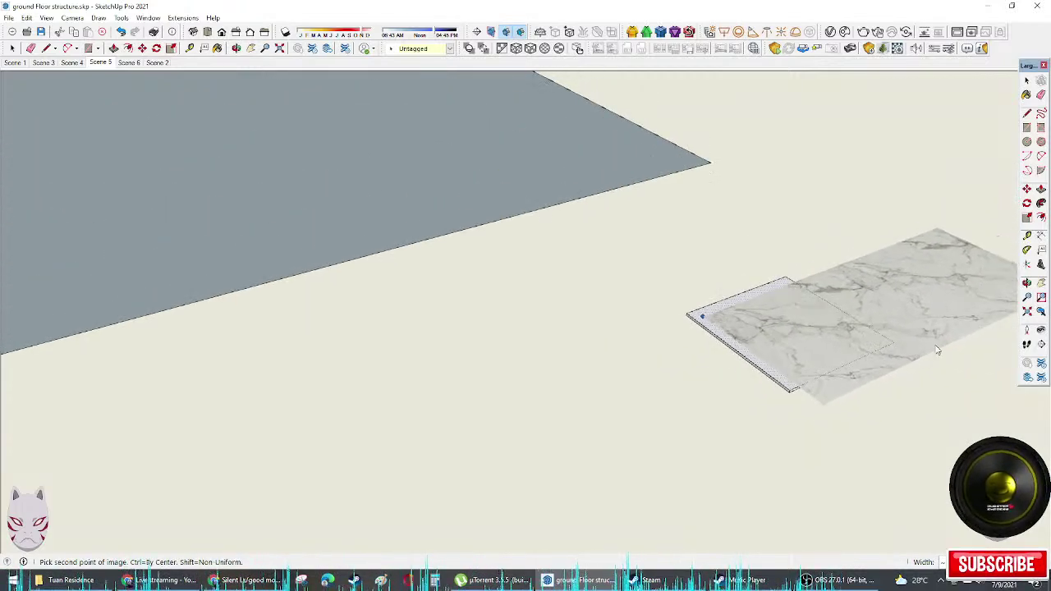
{"action": "left_click", "coordinate": [892, 347]}
{"action": "scroll", "coordinate": [783, 322], "scroll_direction": "up", "scroll_amount": 4}
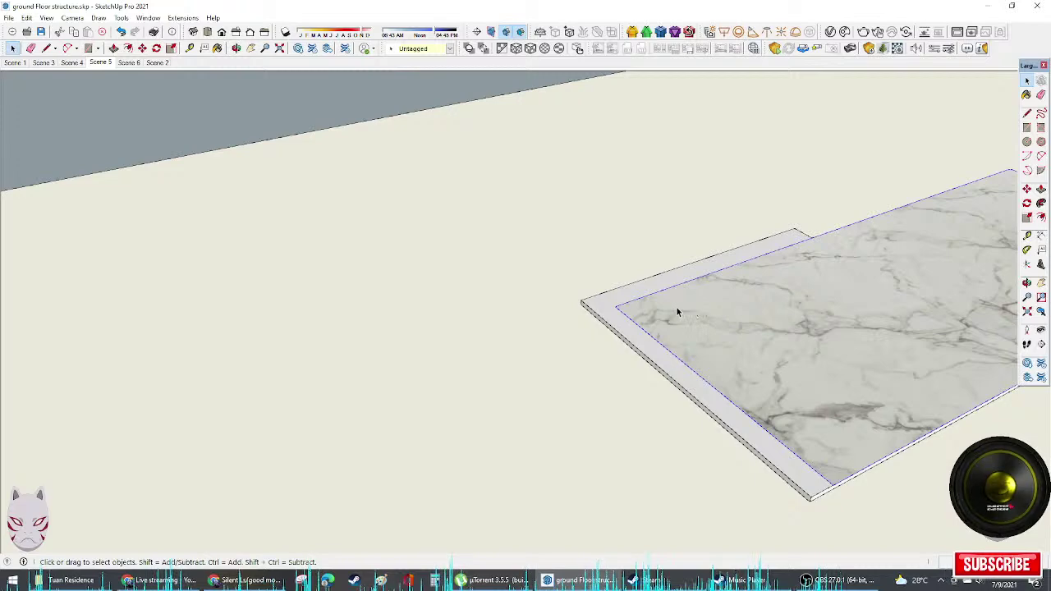
{"action": "scroll", "coordinate": [661, 316], "scroll_direction": "down", "scroll_amount": 2}
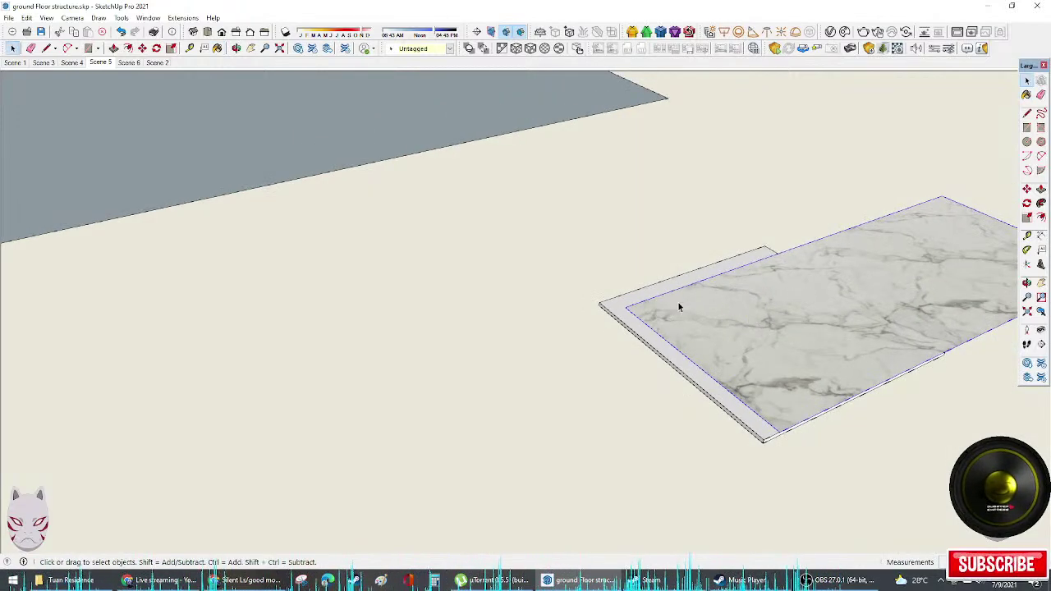
{"action": "key", "text": "Delete"}
{"action": "left_click", "coordinate": [10, 32]}
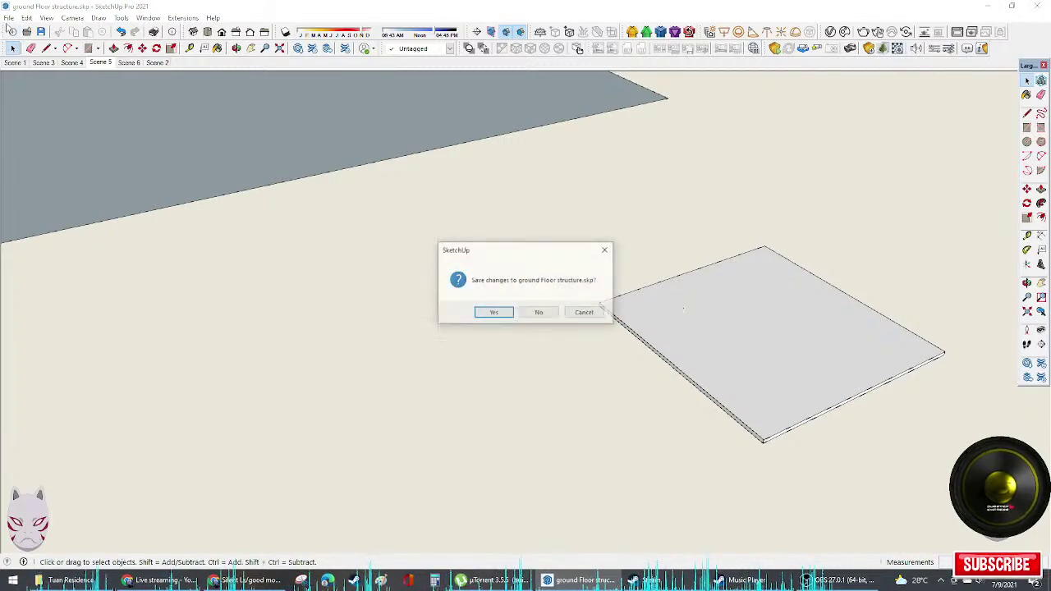
{"action": "left_click", "coordinate": [584, 311]}
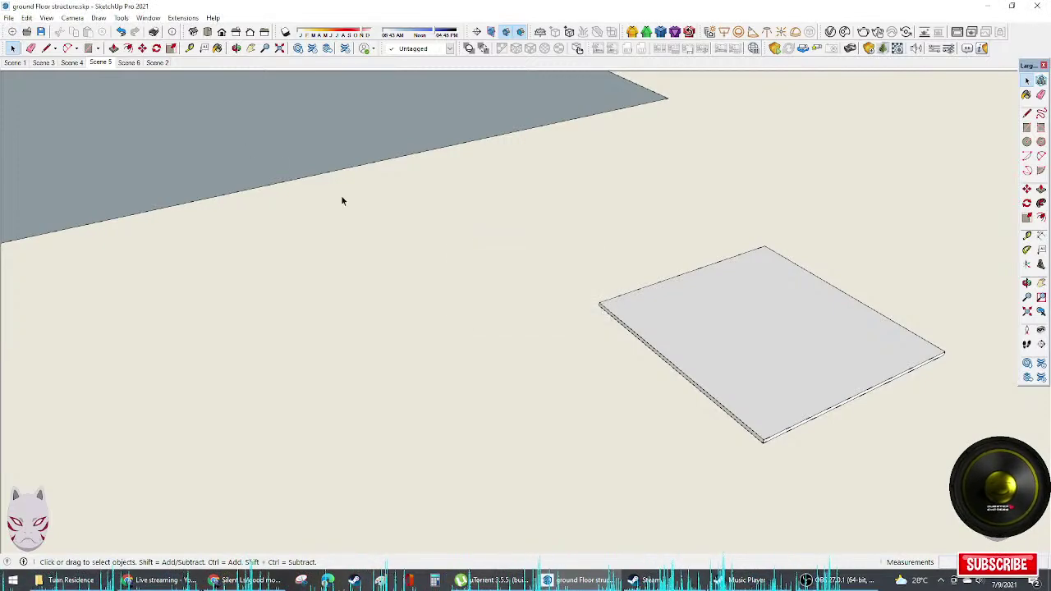
{"action": "left_click", "coordinate": [8, 18]}
{"action": "left_click", "coordinate": [33, 202]}
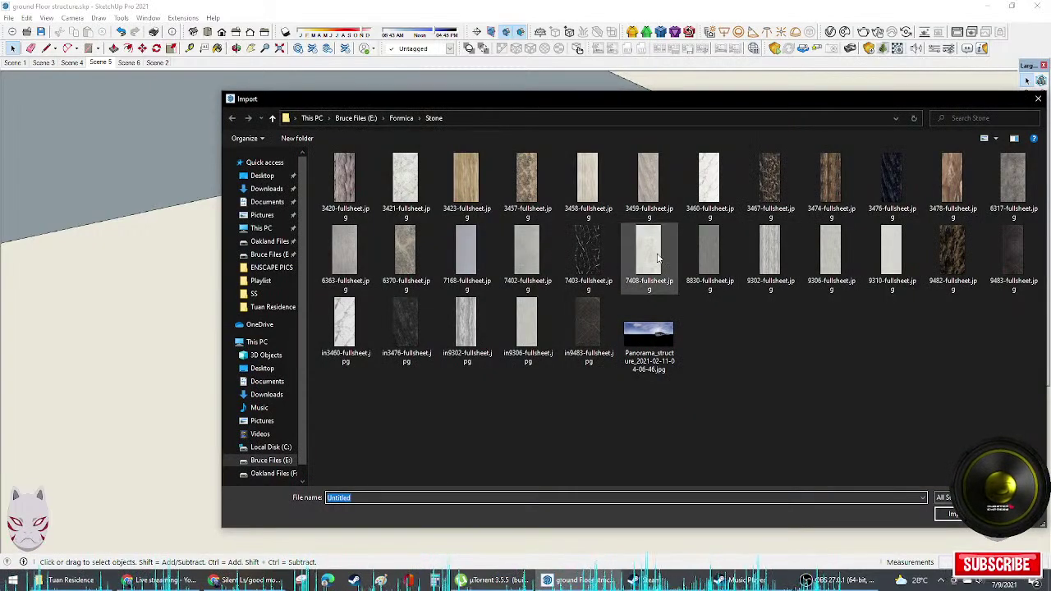
{"action": "left_click", "coordinate": [709, 180]}
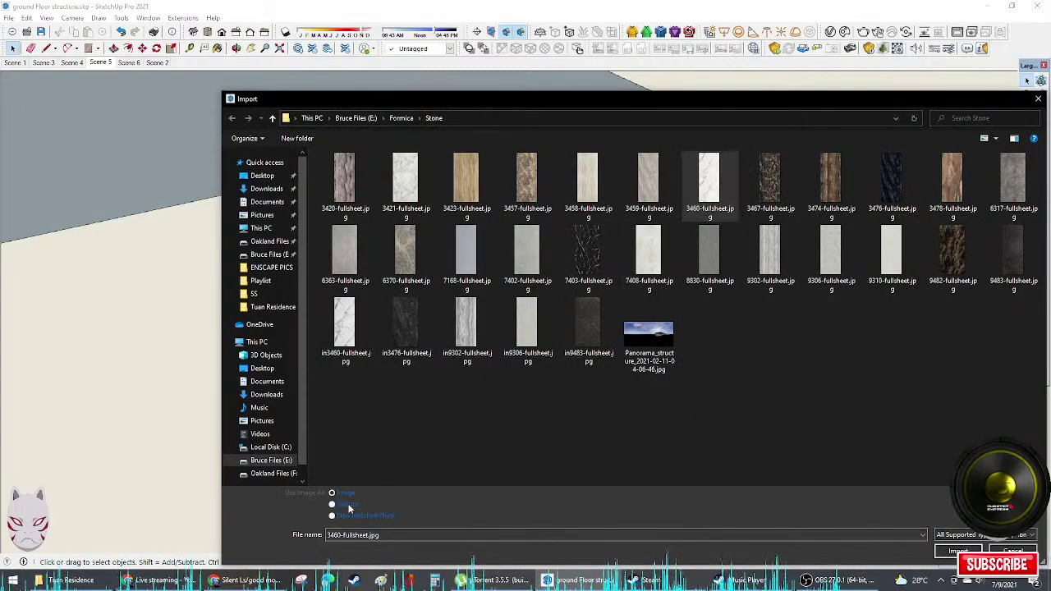
{"action": "left_click", "coordinate": [952, 552]}
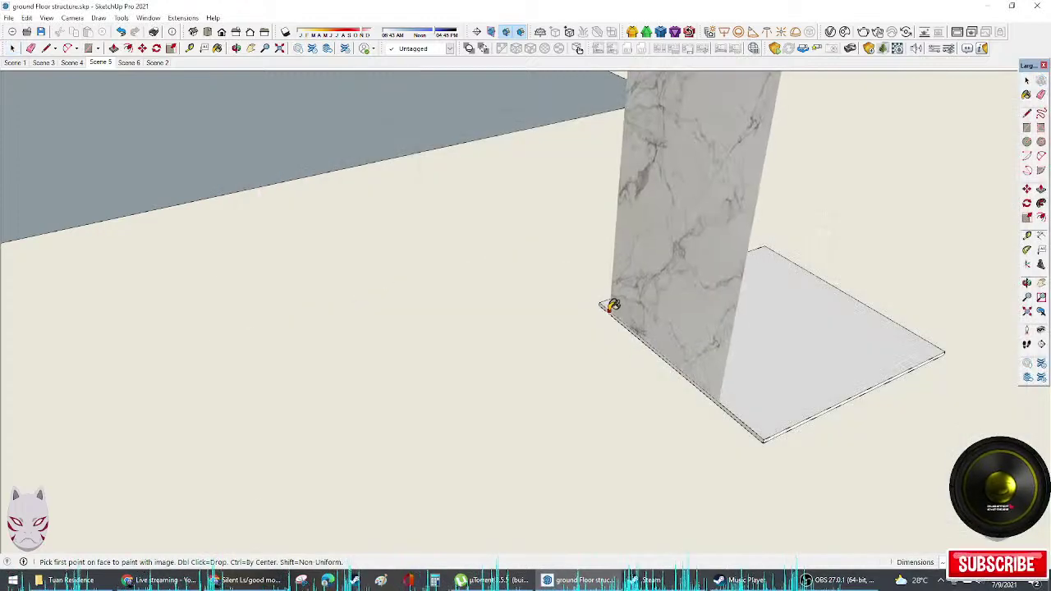
{"action": "left_click", "coordinate": [944, 352]}
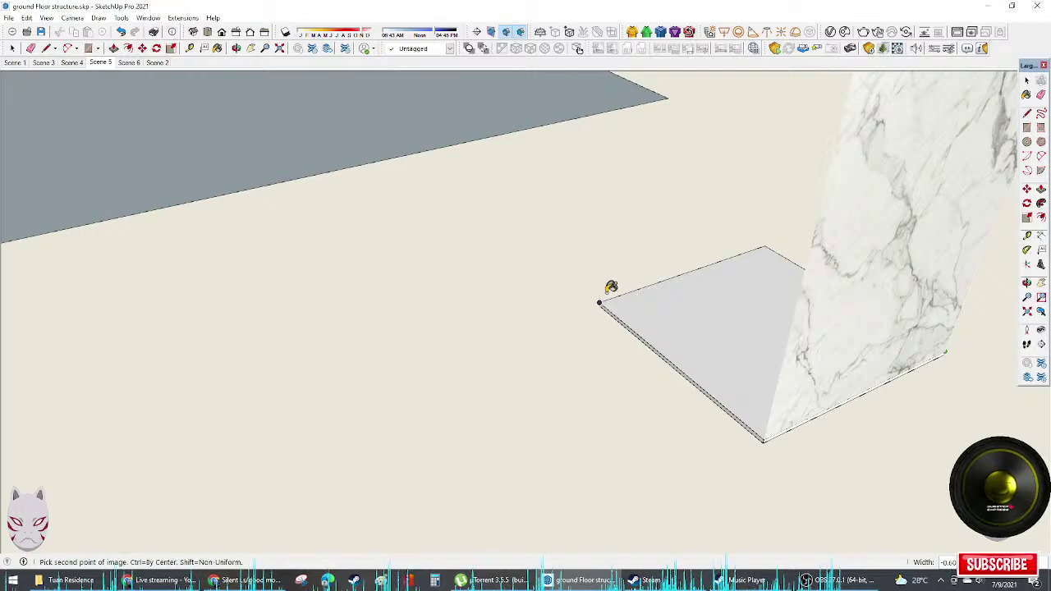
{"action": "key", "text": "Escape"}
Step: Import 3460-fullsheet.jpg as a texture and stretch it across the slab's top face from one corner
{"action": "left_click", "coordinate": [708, 324]}
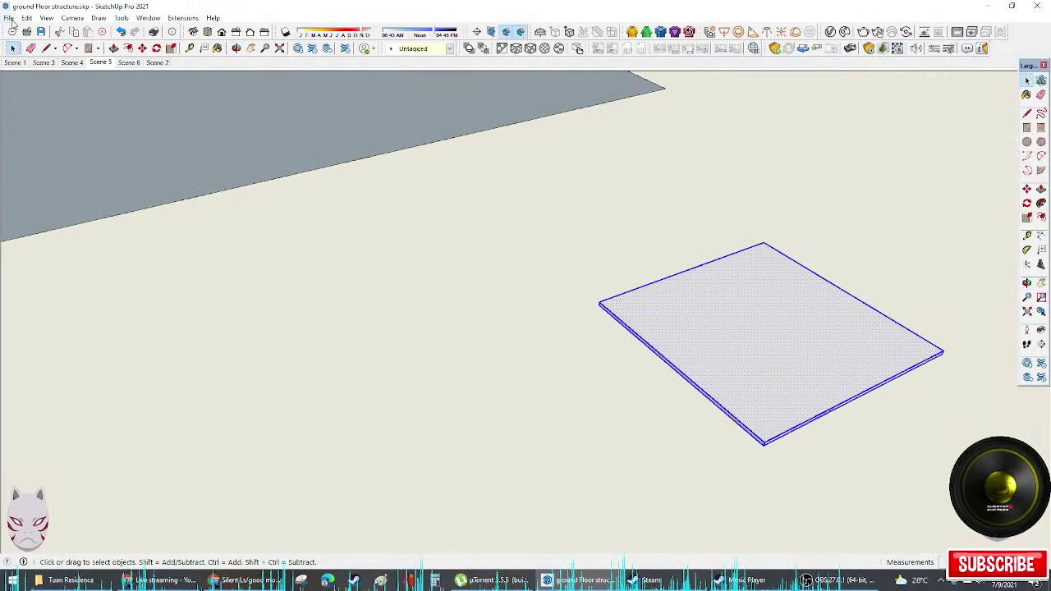
{"action": "left_click", "coordinate": [676, 316]}
{"action": "left_click", "coordinate": [8, 17]}
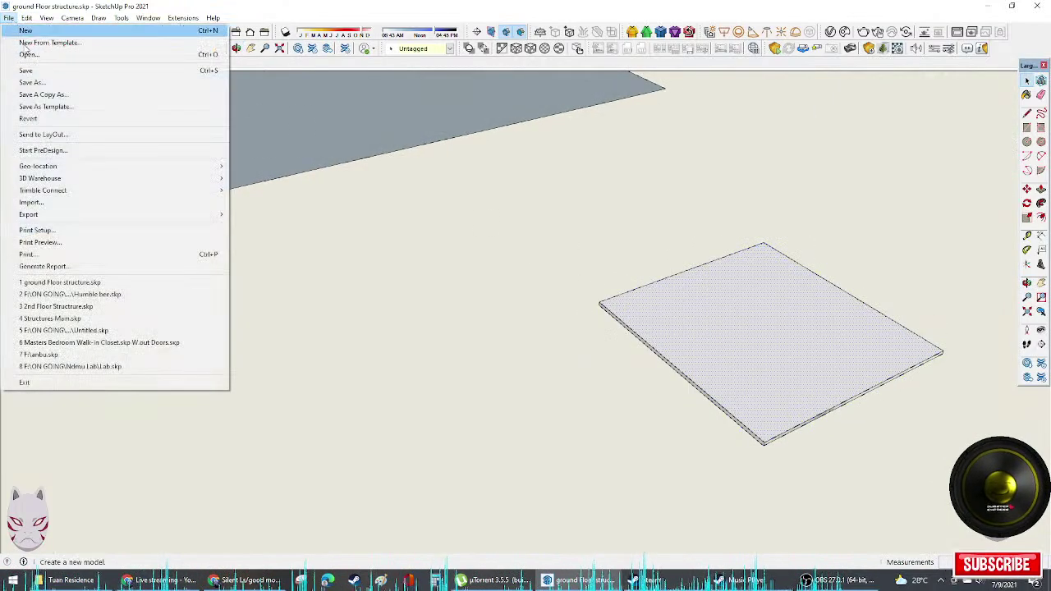
{"action": "left_click", "coordinate": [535, 312]}
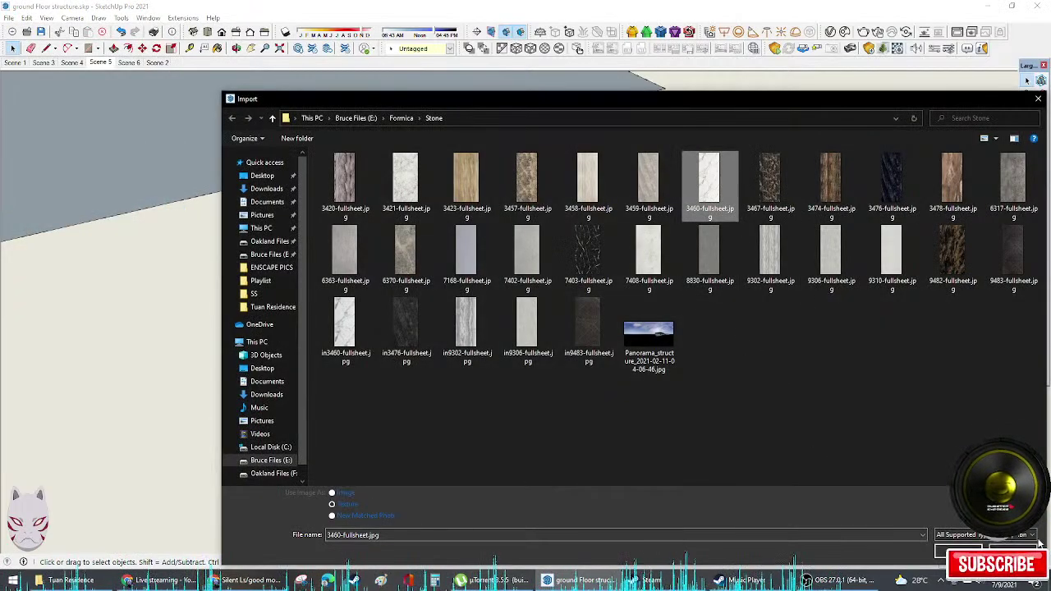
{"action": "left_click", "coordinate": [957, 550]}
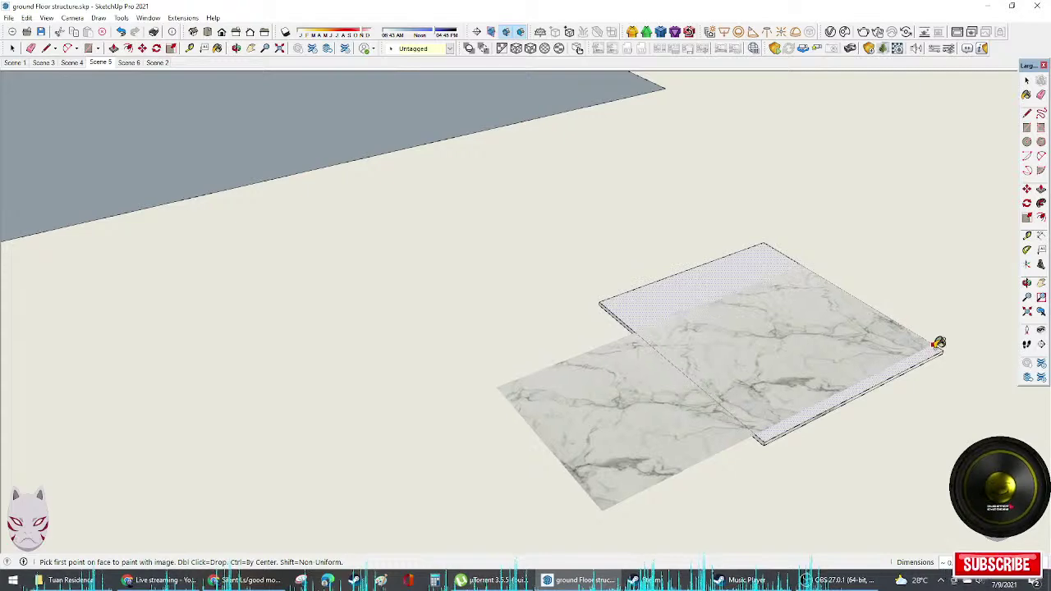
{"action": "left_click", "coordinate": [943, 349]}
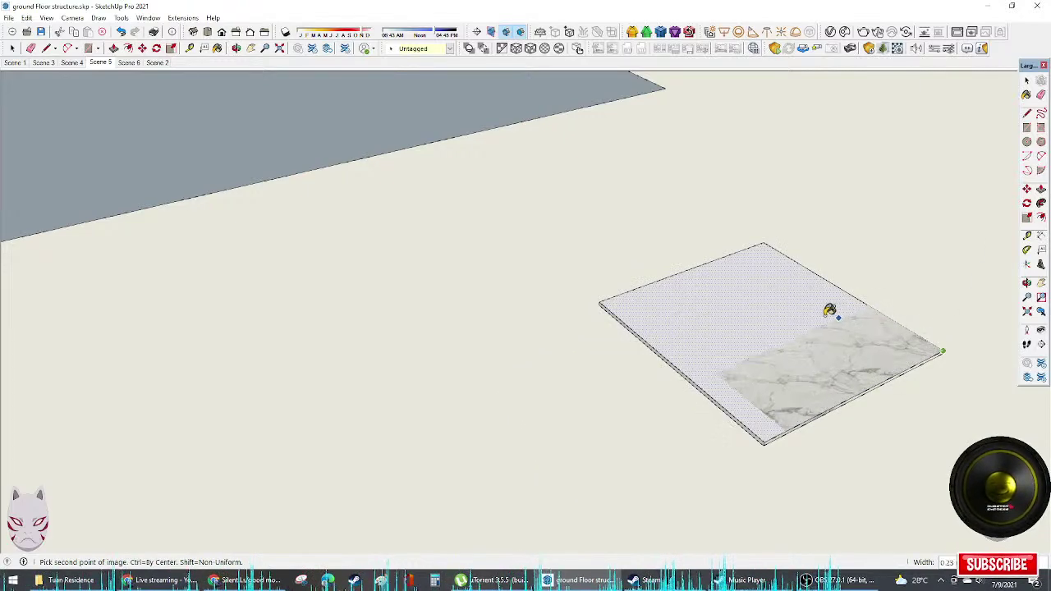
{"action": "left_click", "coordinate": [636, 300]}
Step: Enlarge and reposition the marble texture on the slab's top face with the texture positioning pins
{"action": "middle_click_drag", "start_coordinate": [642, 306], "coordinate": [723, 345]}
{"action": "right_click", "coordinate": [723, 346]}
{"action": "mouse_move", "coordinate": [779, 488]}
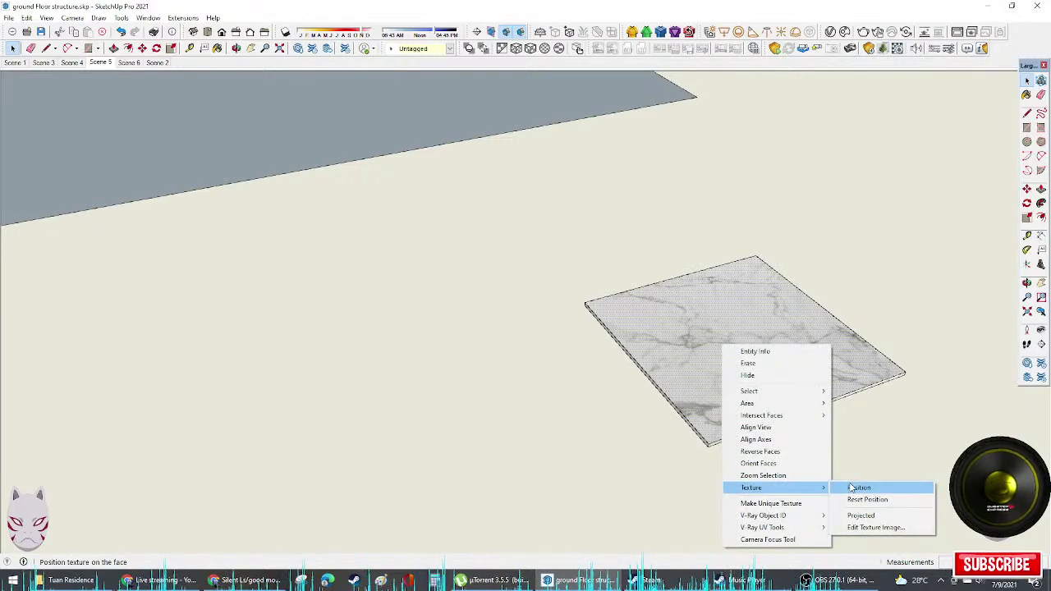
{"action": "left_click", "coordinate": [858, 486]}
{"action": "middle_click_drag", "start_coordinate": [859, 486], "coordinate": [839, 380]}
{"action": "left_click_drag", "start_coordinate": [805, 335], "coordinate": [718, 261]}
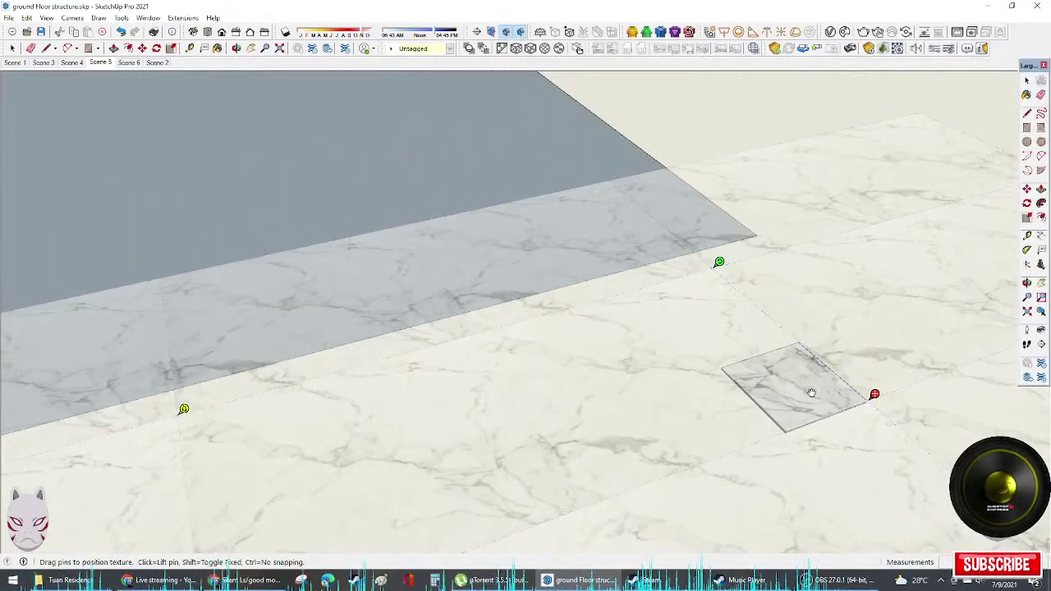
{"action": "mouse_move", "coordinate": [811, 393]}
{"action": "left_mouse_down"}
{"action": "mouse_move", "coordinate": [891, 370]}
{"action": "mouse_move", "coordinate": [849, 469]}
{"action": "mouse_move", "coordinate": [930, 480]}
{"action": "mouse_move", "coordinate": [881, 458]}
{"action": "mouse_move", "coordinate": [907, 460]}
{"action": "mouse_move", "coordinate": [910, 476]}
{"action": "mouse_move", "coordinate": [934, 485]}
{"action": "mouse_move", "coordinate": [983, 476]}
{"action": "mouse_move", "coordinate": [1036, 377]}
{"action": "mouse_move", "coordinate": [922, 346]}
{"action": "mouse_move", "coordinate": [1014, 310]}
{"action": "mouse_move", "coordinate": [932, 370]}
{"action": "mouse_move", "coordinate": [846, 384]}
{"action": "mouse_move", "coordinate": [918, 385]}
{"action": "mouse_move", "coordinate": [914, 370]}
{"action": "mouse_move", "coordinate": [863, 422]}
{"action": "mouse_move", "coordinate": [896, 438]}
{"action": "mouse_move", "coordinate": [909, 463]}
{"action": "left_mouse_up"}
{"action": "left_click", "coordinate": [743, 159]}
{"action": "scroll", "coordinate": [822, 400], "scroll_direction": "up", "scroll_amount": 4}
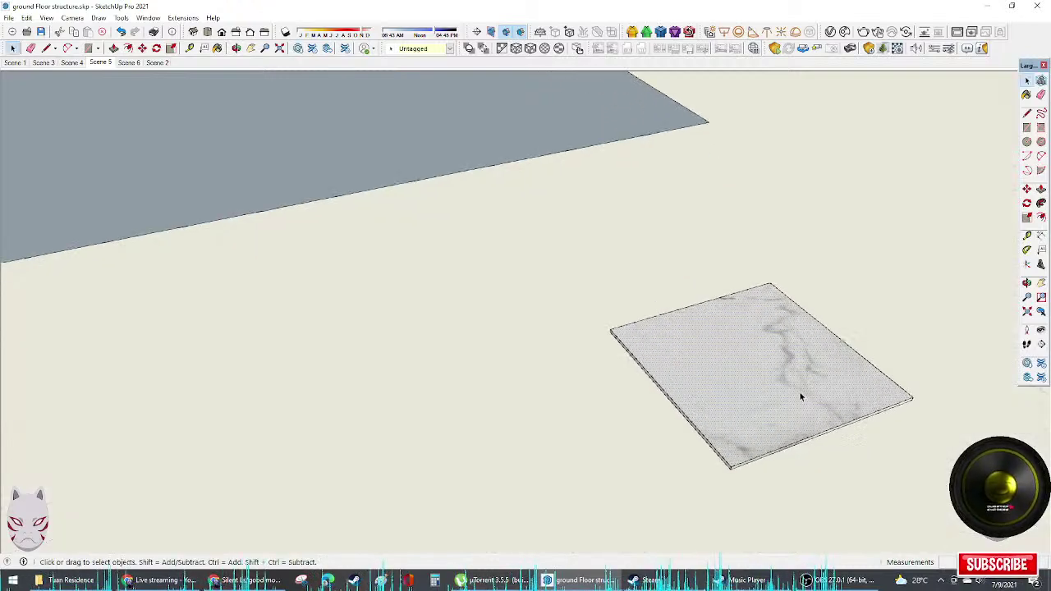
Step: Select the whole textured slab and make it a component with the default settings
{"action": "middle_click_drag", "start_coordinate": [800, 397], "coordinate": [790, 365]}
{"action": "left_click", "coordinate": [789, 365]}
{"action": "right_click", "coordinate": [789, 364]}
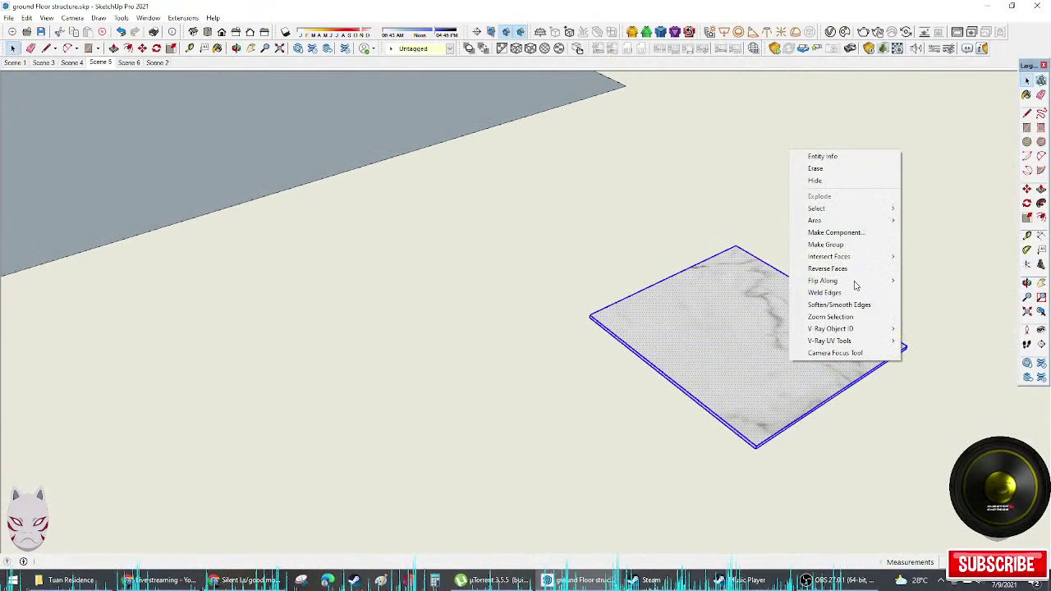
{"action": "left_click", "coordinate": [836, 233]}
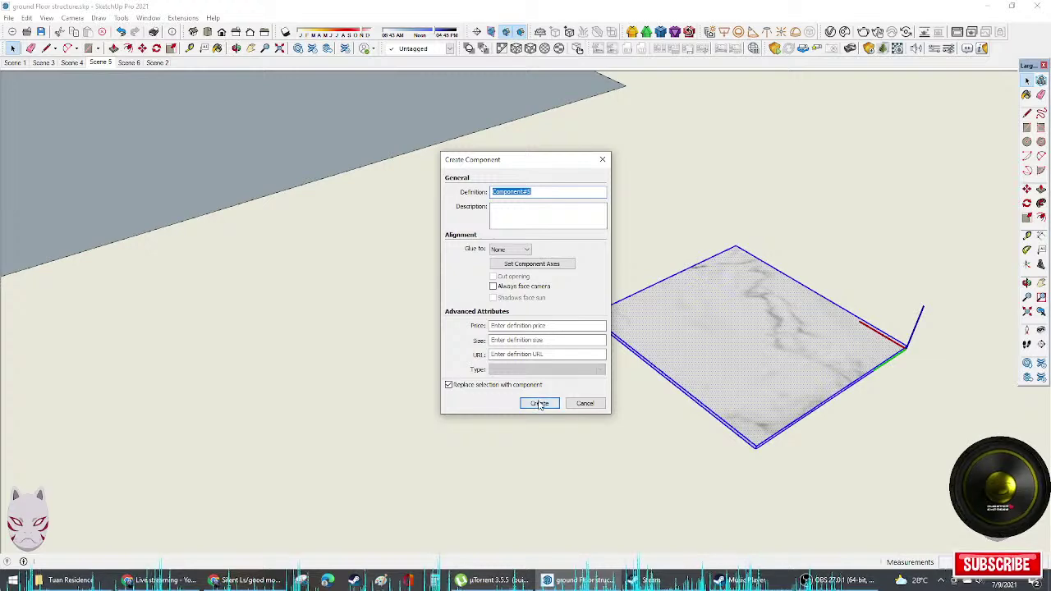
{"action": "left_click", "coordinate": [539, 403]}
Step: Create a copy of the marble tile rotated 90 degrees and move it flush against the original tile's edge
{"action": "middle_click_drag", "start_coordinate": [715, 386], "coordinate": [642, 408]}
{"action": "key", "text": "q"}
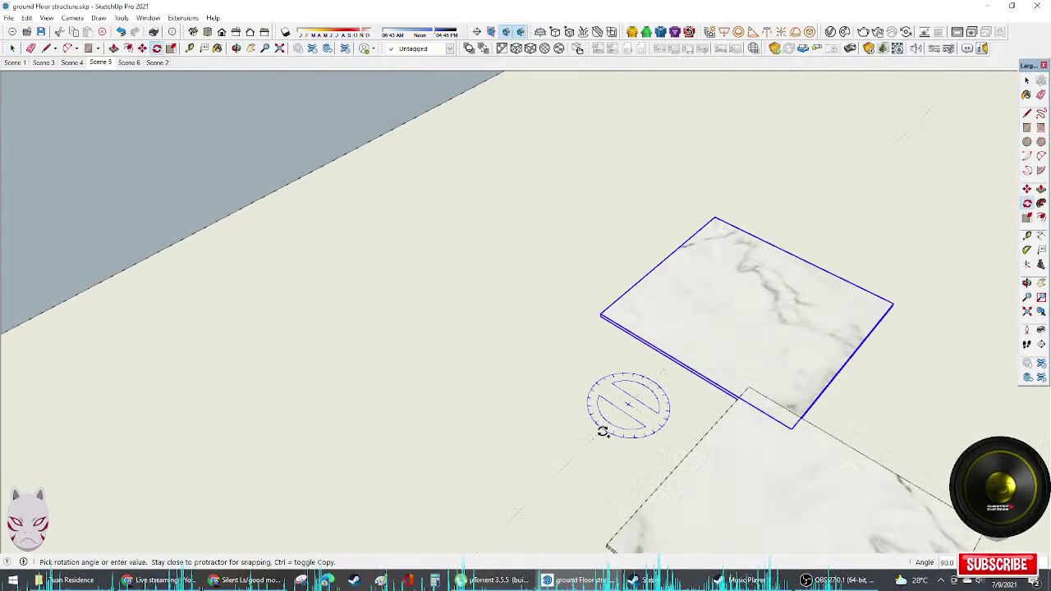
{"action": "left_click", "coordinate": [598, 440]}
{"action": "middle_click_drag", "start_coordinate": [599, 441], "coordinate": [848, 457]}
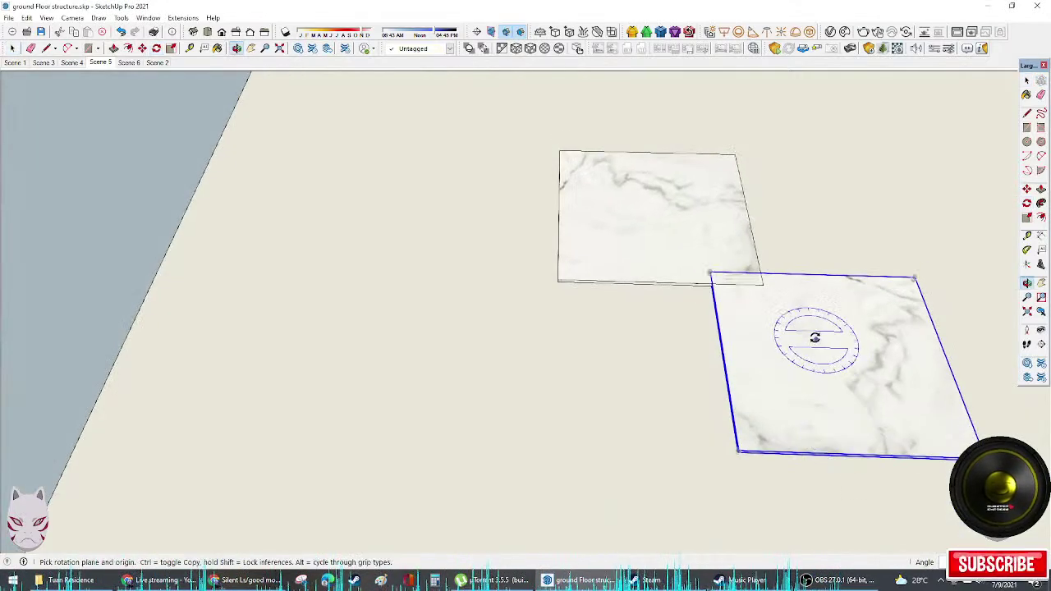
{"action": "key", "text": "m"}
{"action": "left_click", "coordinate": [713, 273]}
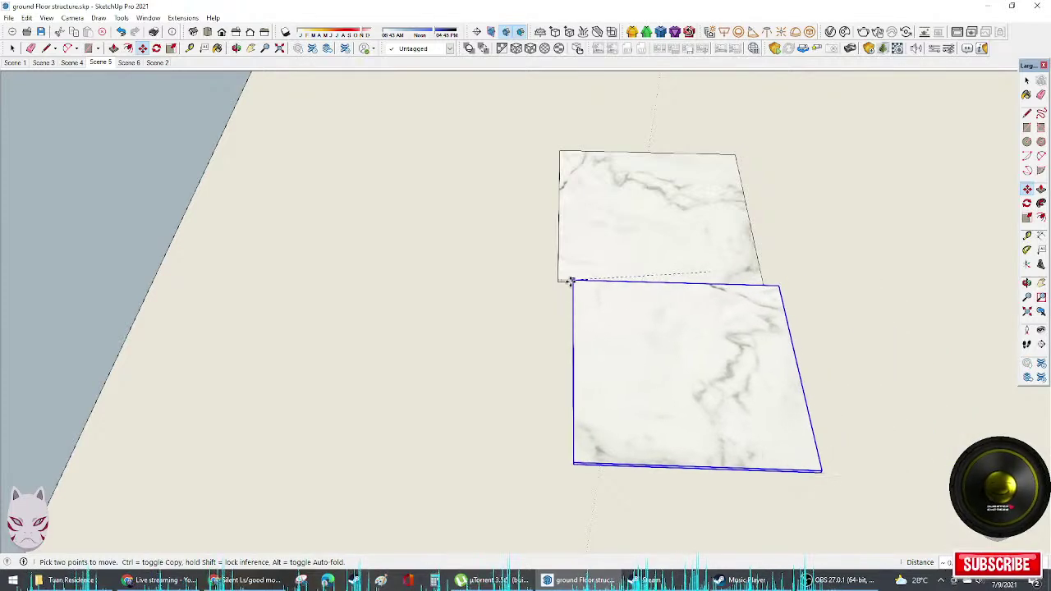
{"action": "middle_click_drag", "start_coordinate": [703, 304], "coordinate": [782, 314]}
Step: Create another rotated copy from the second marble tile and move it flush against that tile's free side, forming an L
{"action": "key", "text": "space"}
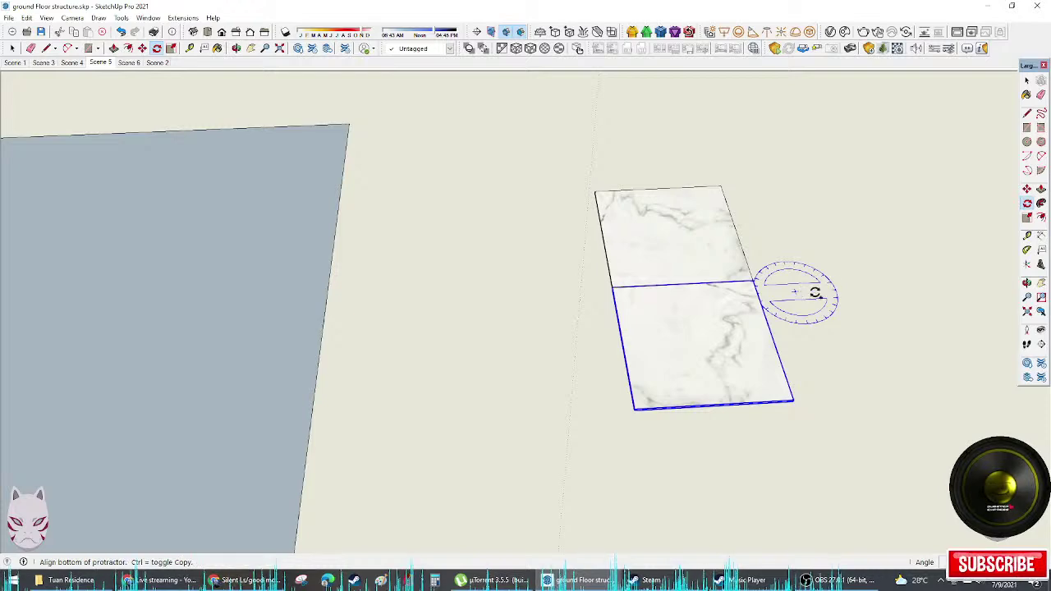
{"action": "left_click", "coordinate": [826, 291]}
{"action": "left_click", "coordinate": [828, 396]}
{"action": "key", "text": "space"}
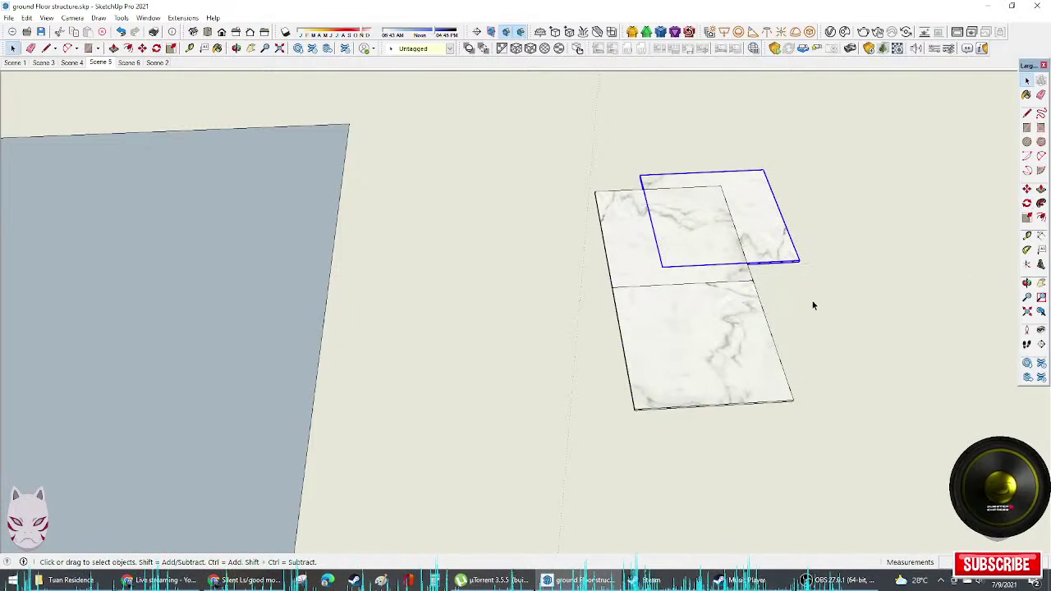
{"action": "left_click", "coordinate": [800, 261]}
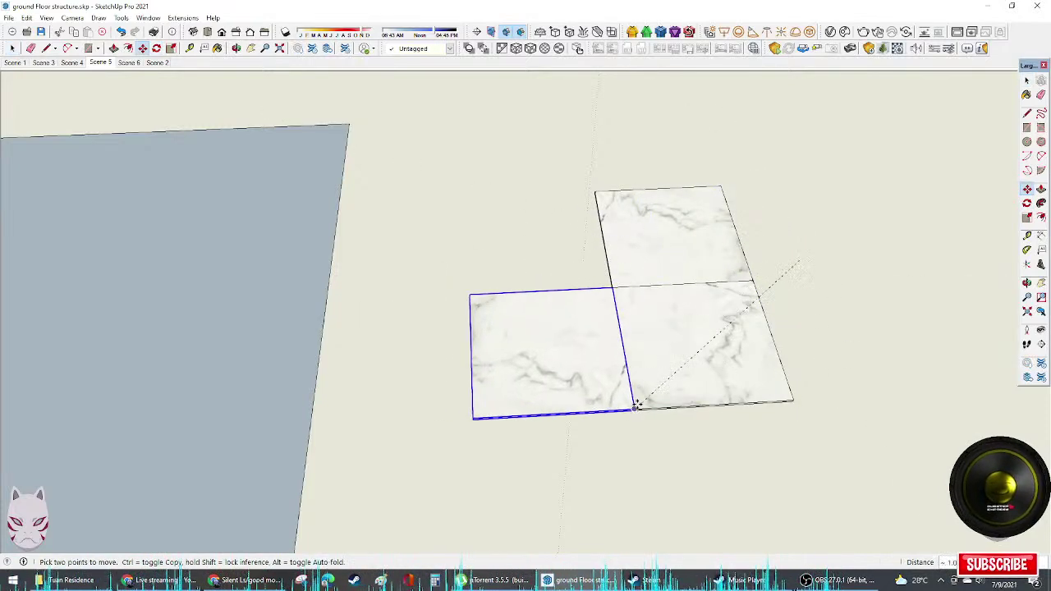
{"action": "left_click", "coordinate": [668, 371]}
{"action": "middle_click_drag", "start_coordinate": [668, 371], "coordinate": [777, 406]}
{"action": "key", "text": "space"}
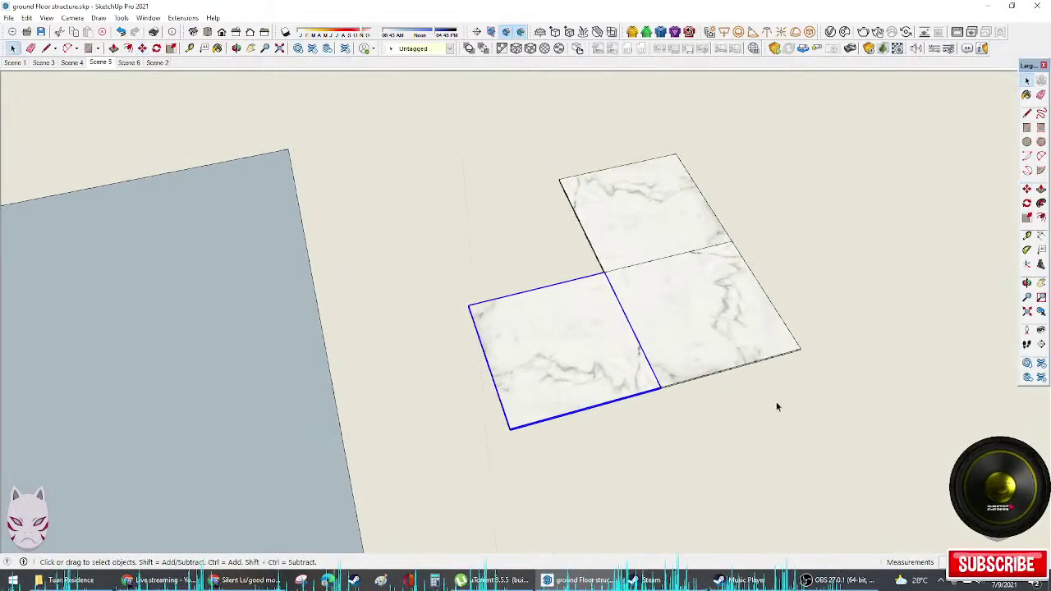
Step: Create a copy of the third marble tile rotated 90 degrees and fit it into the L's open corner, completing a two-by-two block
{"action": "left_click", "coordinate": [778, 395]}
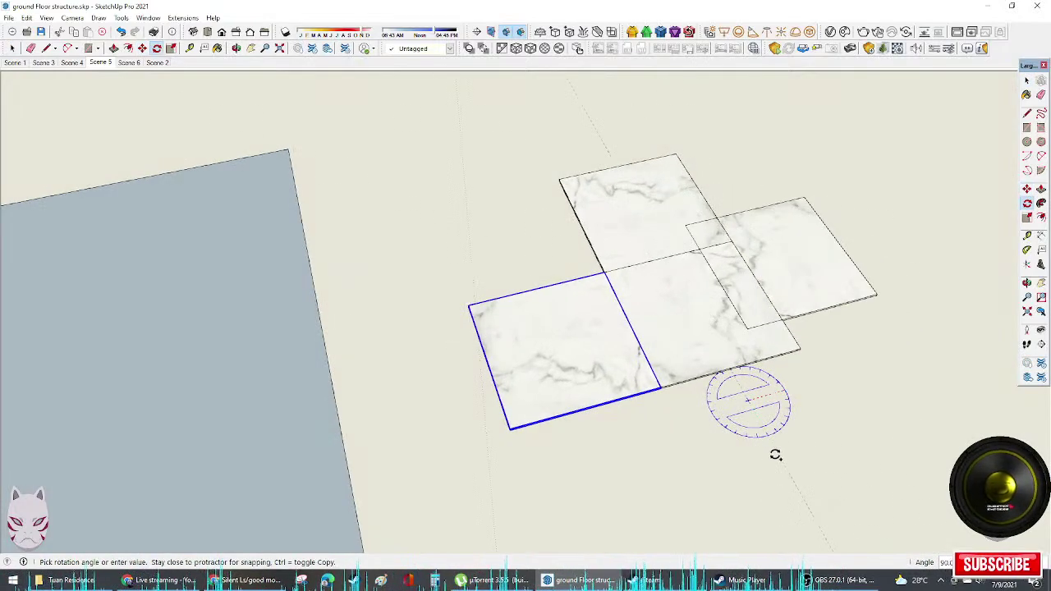
{"action": "left_click", "coordinate": [775, 455]}
{"action": "key", "text": "space"}
{"action": "left_click", "coordinate": [875, 293]}
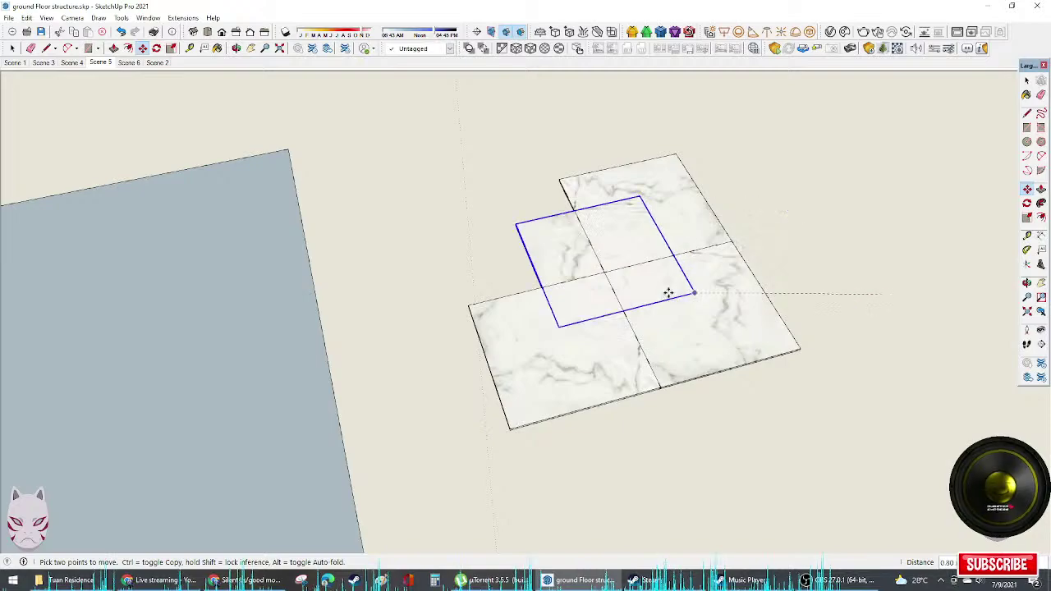
{"action": "left_click", "coordinate": [604, 273]}
{"action": "scroll", "coordinate": [628, 235], "scroll_direction": "up", "scroll_amount": 6}
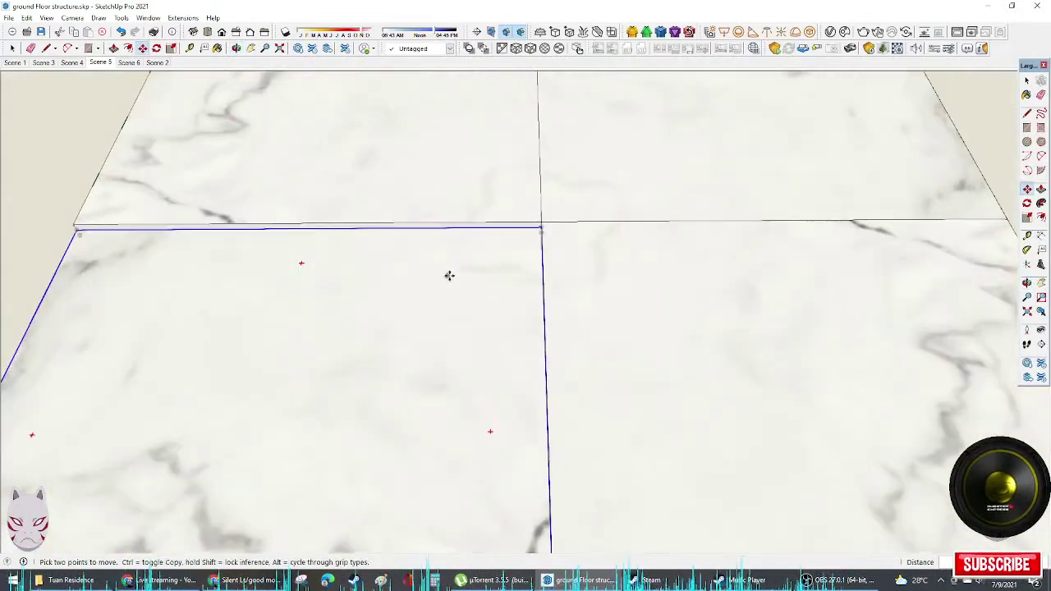
{"action": "middle_click_drag", "start_coordinate": [449, 275], "coordinate": [603, 199]}
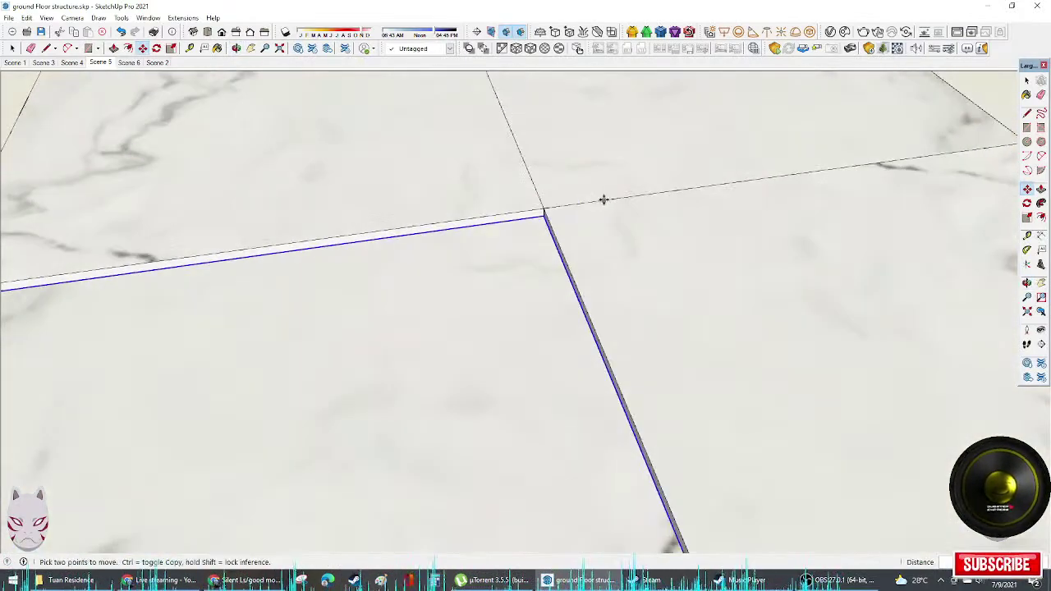
{"action": "scroll", "coordinate": [544, 206], "scroll_direction": "down", "scroll_amount": 6}
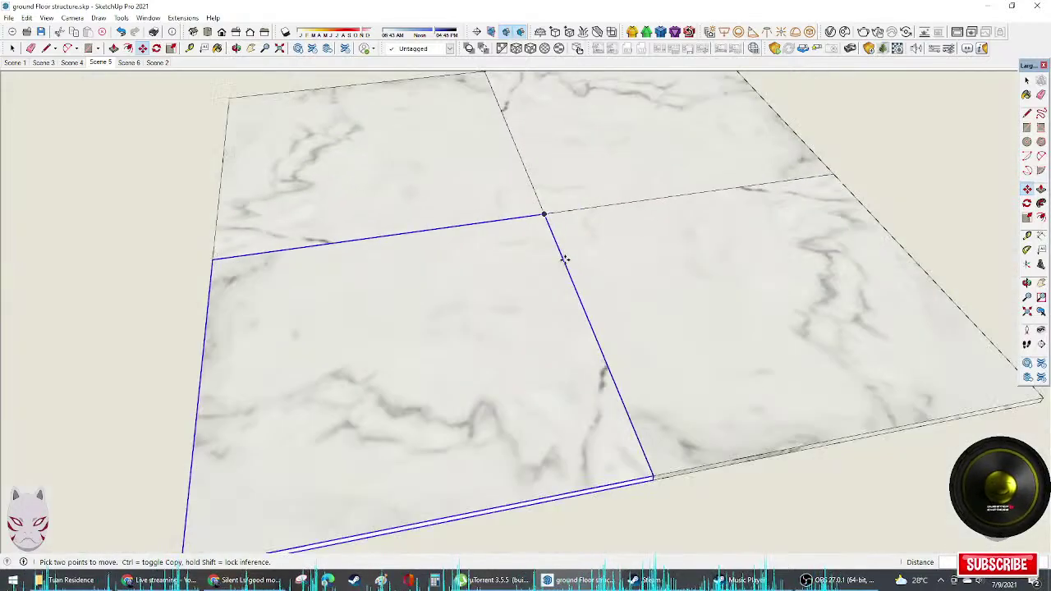
{"action": "middle_click_drag", "start_coordinate": [563, 258], "coordinate": [825, 375]}
{"action": "key", "text": "space"}
Step: Rotate the newly added fourth tile 90 degrees and move it back into its gap in the block
{"action": "middle_click_drag", "start_coordinate": [591, 365], "coordinate": [919, 326]}
{"action": "scroll", "coordinate": [825, 327], "scroll_direction": "down", "scroll_amount": 3}
{"action": "scroll", "coordinate": [711, 305], "scroll_direction": "up", "scroll_amount": 3}
{"action": "middle_click_drag", "start_coordinate": [657, 291], "coordinate": [784, 291]}
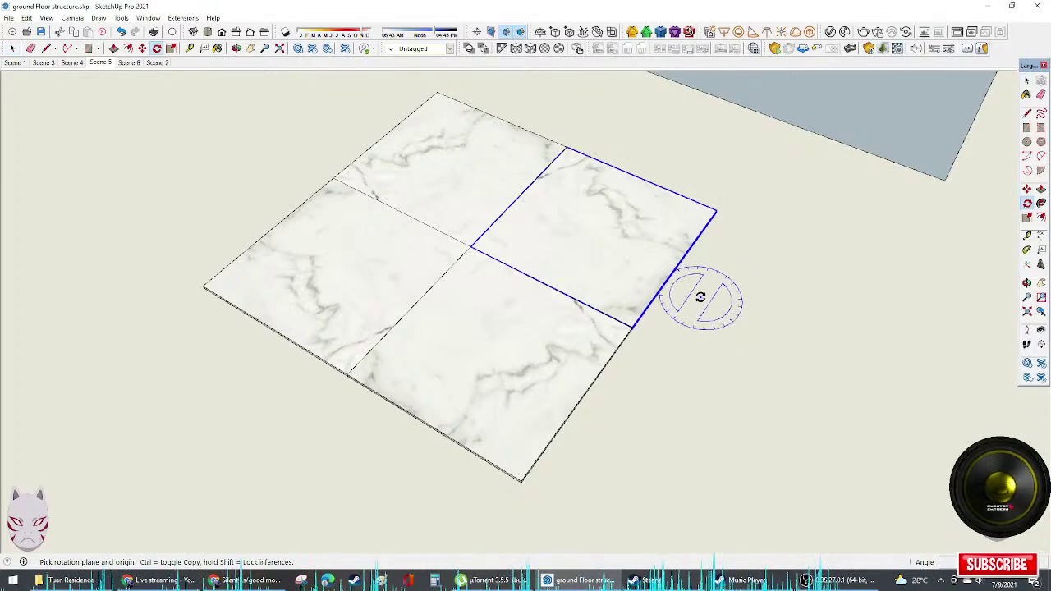
{"action": "left_click", "coordinate": [719, 271]}
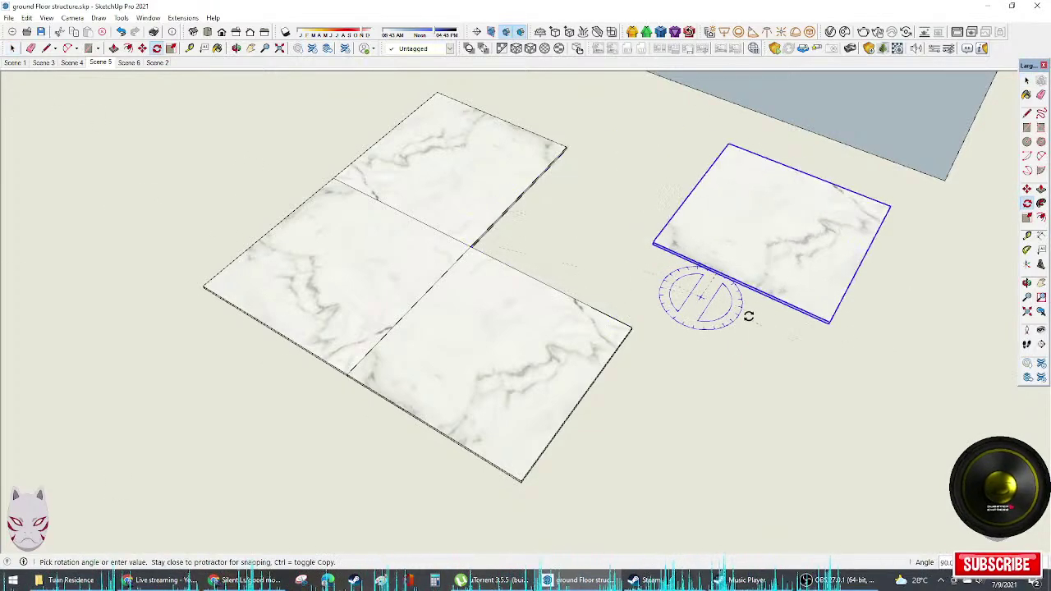
{"action": "left_click", "coordinate": [653, 242]}
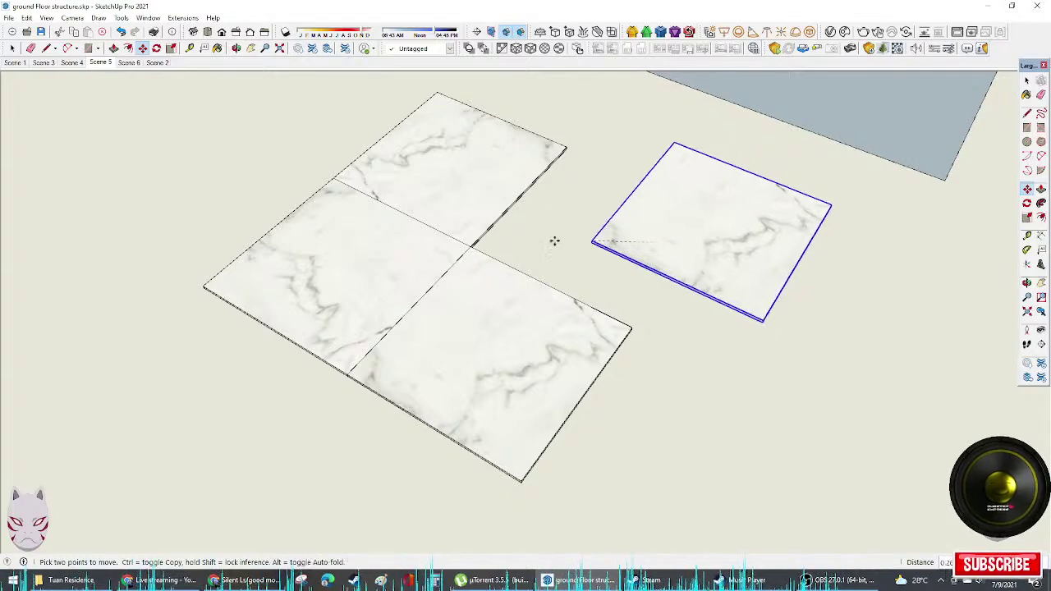
{"action": "left_click", "coordinate": [474, 245]}
{"action": "middle_click_drag", "start_coordinate": [476, 242], "coordinate": [751, 335]}
Step: Rotate the block's other tile on the side facing the floor slab and snap it back into its gap
{"action": "key", "text": "space"}
{"action": "left_click", "coordinate": [746, 310]}
{"action": "left_click", "coordinate": [397, 230]}
{"action": "middle_click_drag", "start_coordinate": [411, 233], "coordinate": [589, 282]}
{"action": "left_click", "coordinate": [673, 240]}
{"action": "left_click", "coordinate": [699, 233]}
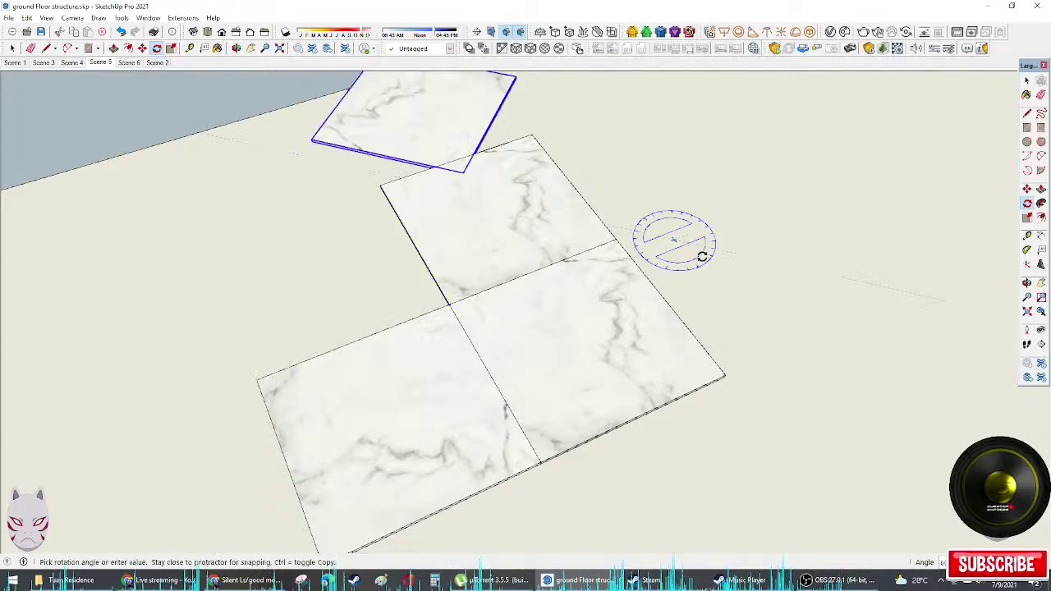
{"action": "left_click", "coordinate": [713, 286]}
{"action": "key", "text": "space"}
{"action": "scroll", "coordinate": [706, 271], "scroll_direction": "down", "scroll_amount": 3}
{"action": "middle_click_drag", "start_coordinate": [701, 273], "coordinate": [702, 266]}
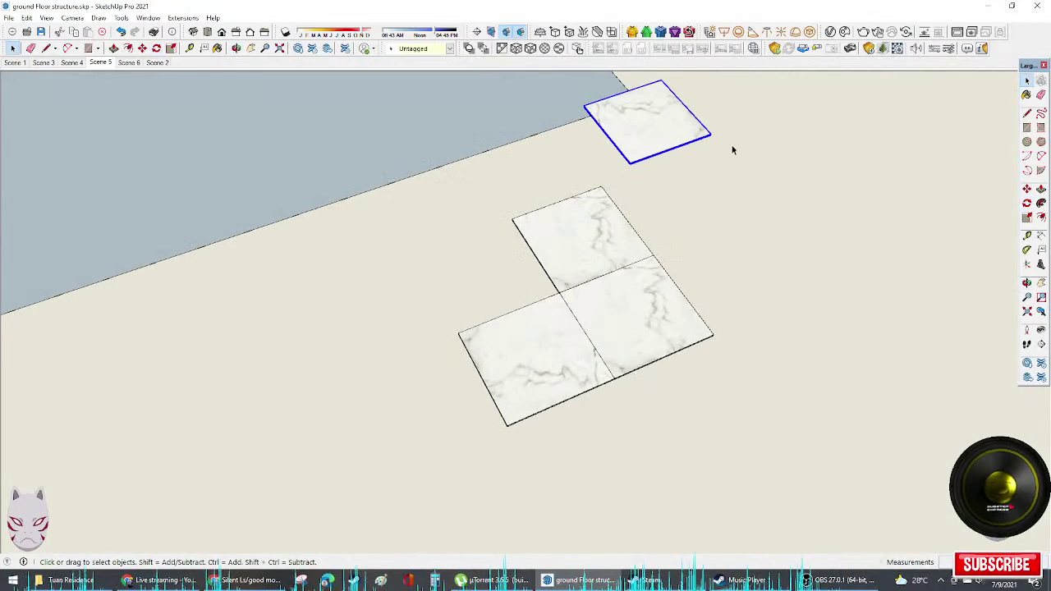
{"action": "left_click", "coordinate": [716, 141]}
{"action": "scroll", "coordinate": [561, 291], "scroll_direction": "up", "scroll_amount": 4}
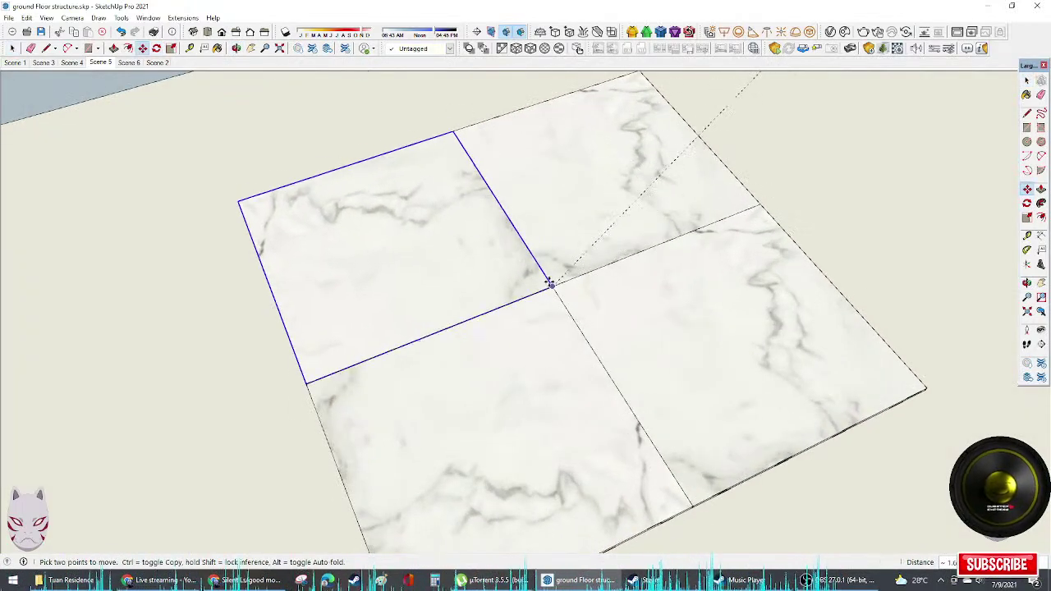
{"action": "left_click", "coordinate": [552, 284]}
Step: Rotate the tile on the block's far side, away from the slab's corner, half a turn and move it back into place
{"action": "scroll", "coordinate": [566, 287], "scroll_direction": "down", "scroll_amount": 4}
{"action": "middle_click_drag", "start_coordinate": [584, 293], "coordinate": [563, 415]}
{"action": "scroll", "coordinate": [660, 367], "scroll_direction": "down", "scroll_amount": 3}
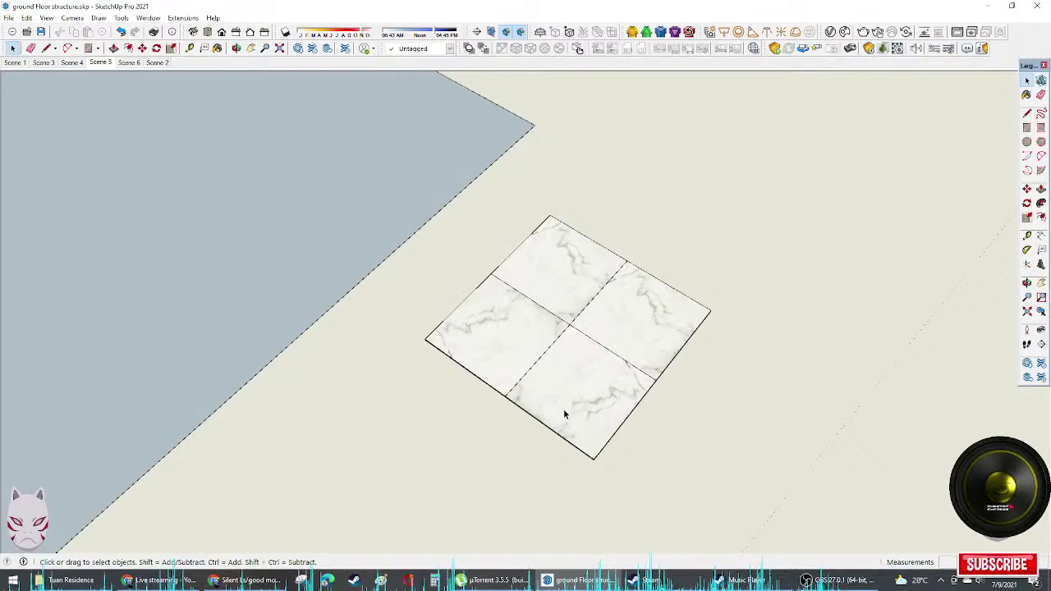
{"action": "left_click", "coordinate": [663, 427]}
{"action": "left_click", "coordinate": [684, 400]}
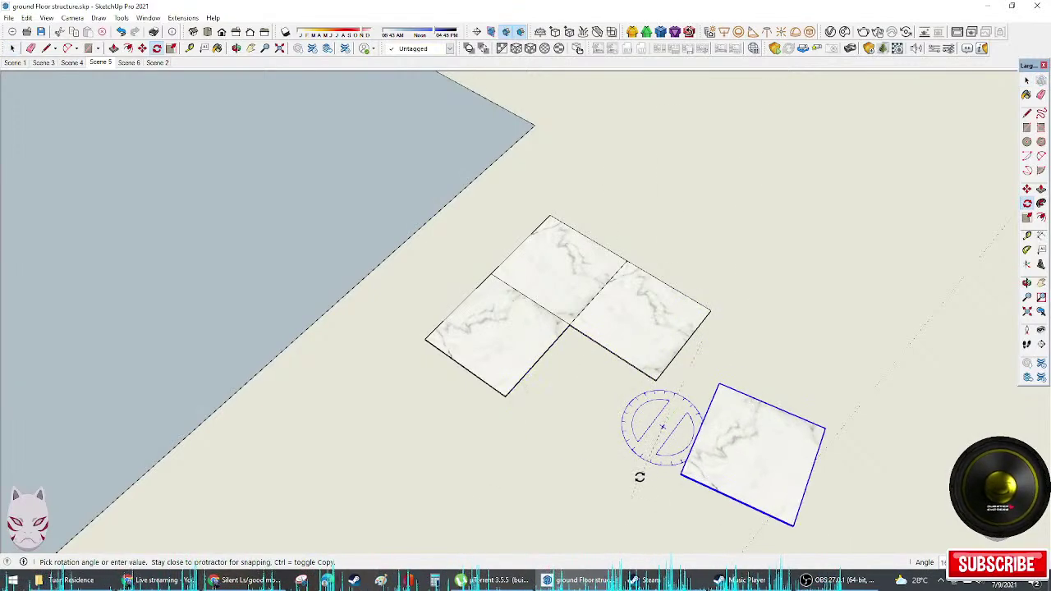
{"action": "left_click", "coordinate": [726, 392]}
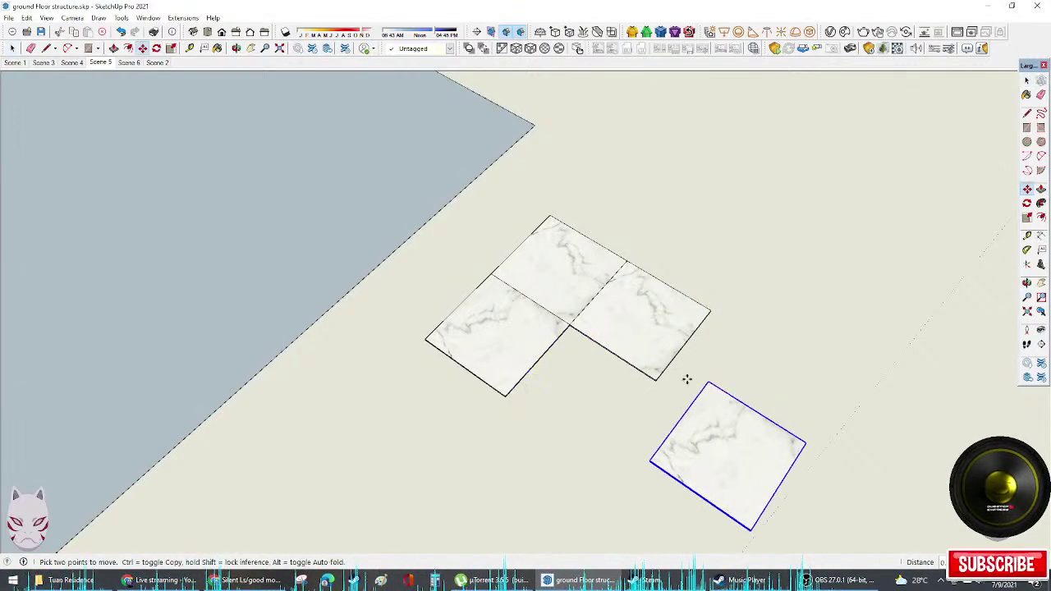
{"action": "left_click", "coordinate": [569, 325]}
Step: Rotate the last unturned tile a quarter turn and move it back to close the two-by-two block
{"action": "middle_click_drag", "start_coordinate": [736, 413], "coordinate": [494, 333]}
{"action": "key", "text": "space"}
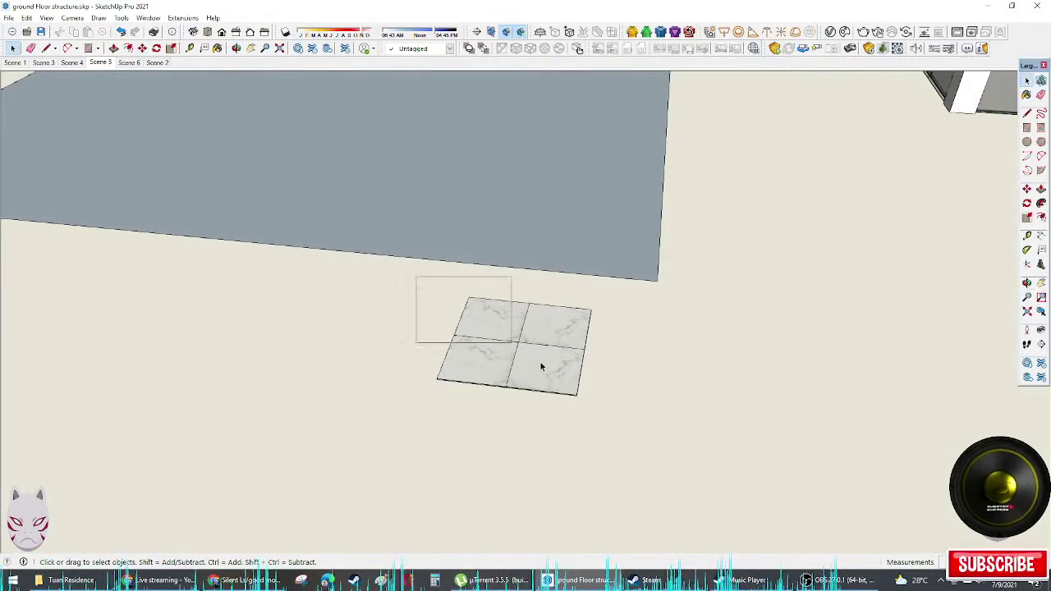
{"action": "left_click_drag", "start_coordinate": [541, 363], "coordinate": [612, 410]}
{"action": "middle_click_drag", "start_coordinate": [612, 411], "coordinate": [838, 501]}
{"action": "scroll", "coordinate": [645, 369], "scroll_direction": "up", "scroll_amount": 4}
{"action": "left_click", "coordinate": [674, 344]}
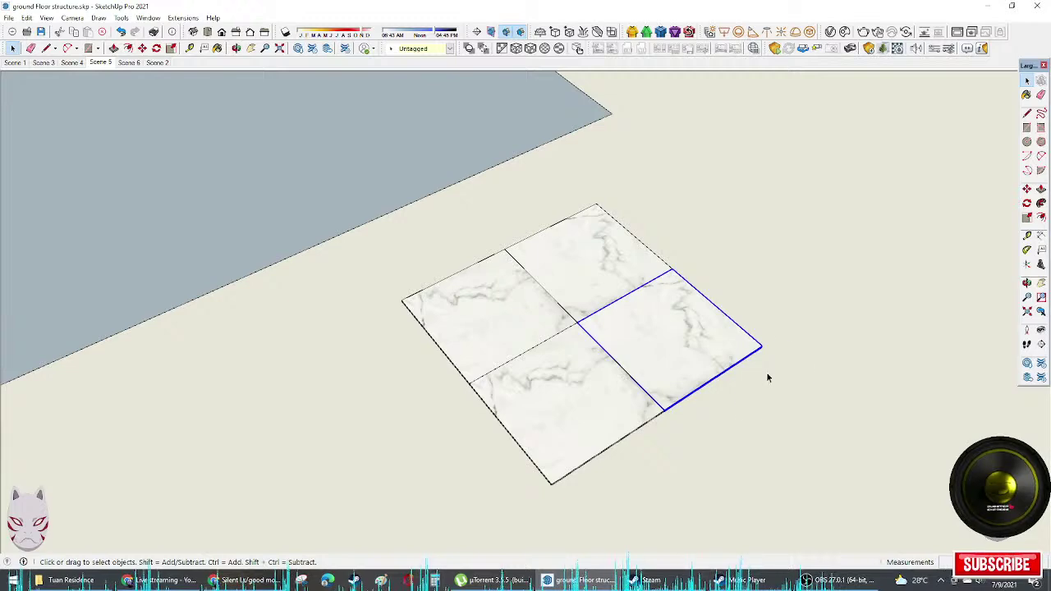
{"action": "key", "text": "q"}
{"action": "left_click", "coordinate": [805, 325]}
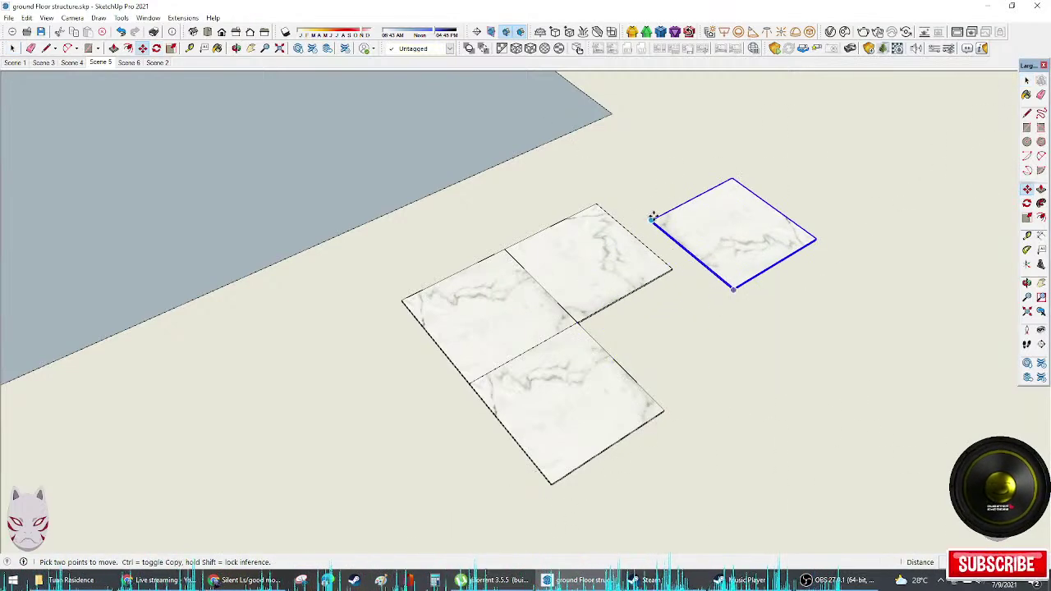
{"action": "left_click", "coordinate": [652, 218]}
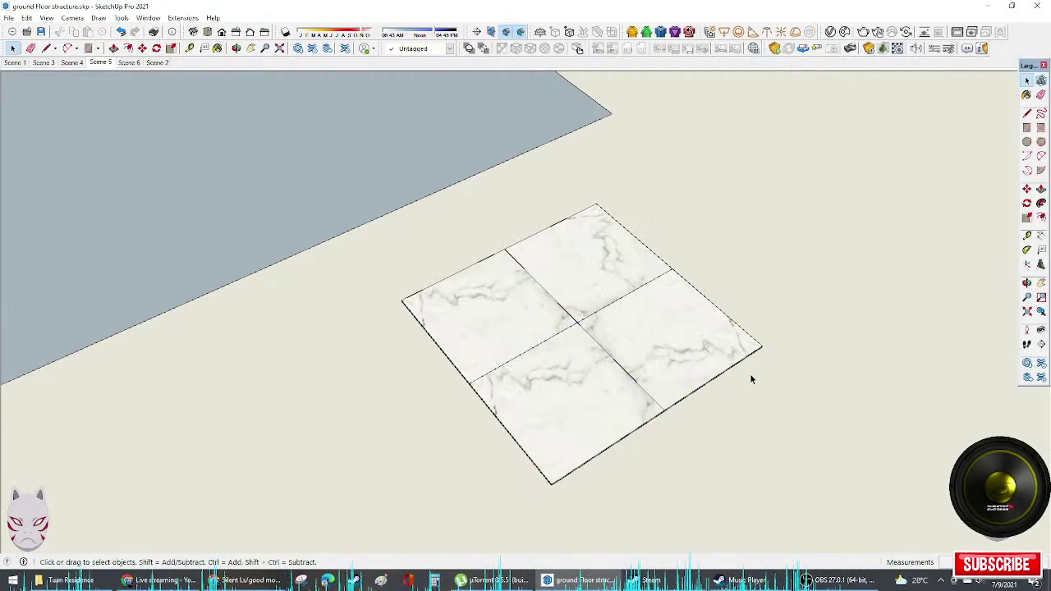
Step: Select all four marble tiles and place a copy of the block on the corner of the large floor slab
{"action": "middle_click_drag", "start_coordinate": [750, 379], "coordinate": [587, 287]}
{"action": "left_click_drag", "start_coordinate": [351, 243], "coordinate": [835, 474]}
{"action": "middle_click_drag", "start_coordinate": [835, 474], "coordinate": [493, 344]}
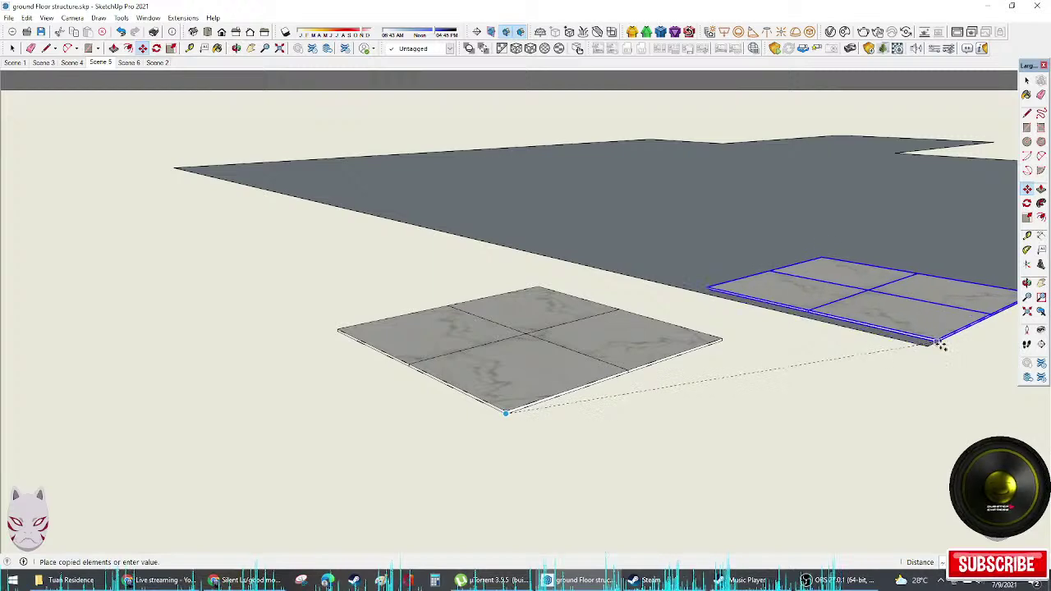
{"action": "scroll", "coordinate": [922, 348], "scroll_direction": "up", "scroll_amount": 3}
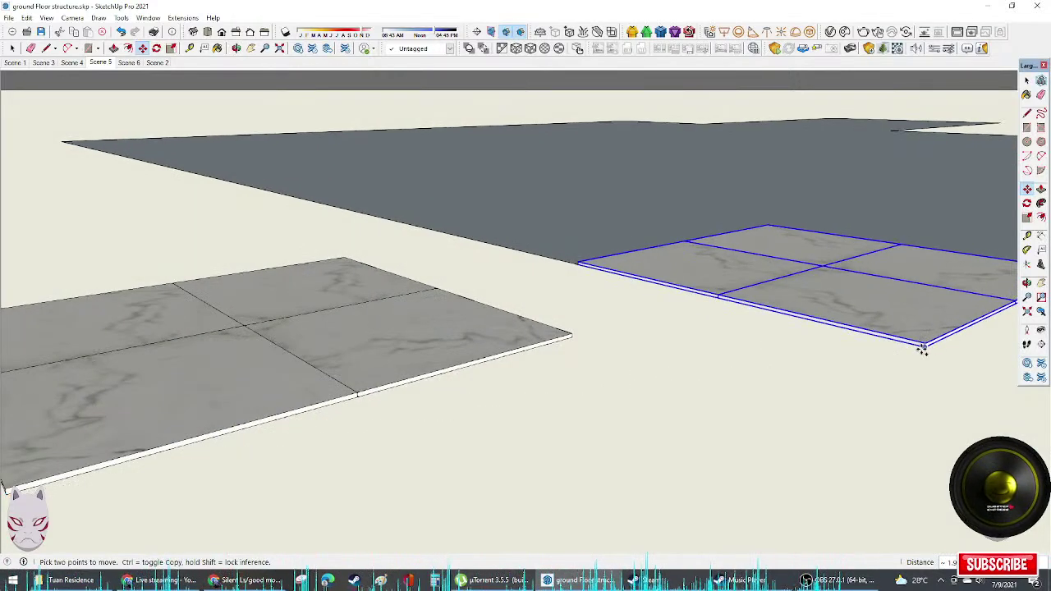
Step: Copy the four-tile block flush along the slab's edge and repeat it as a 20x array
{"action": "left_click", "coordinate": [925, 347]}
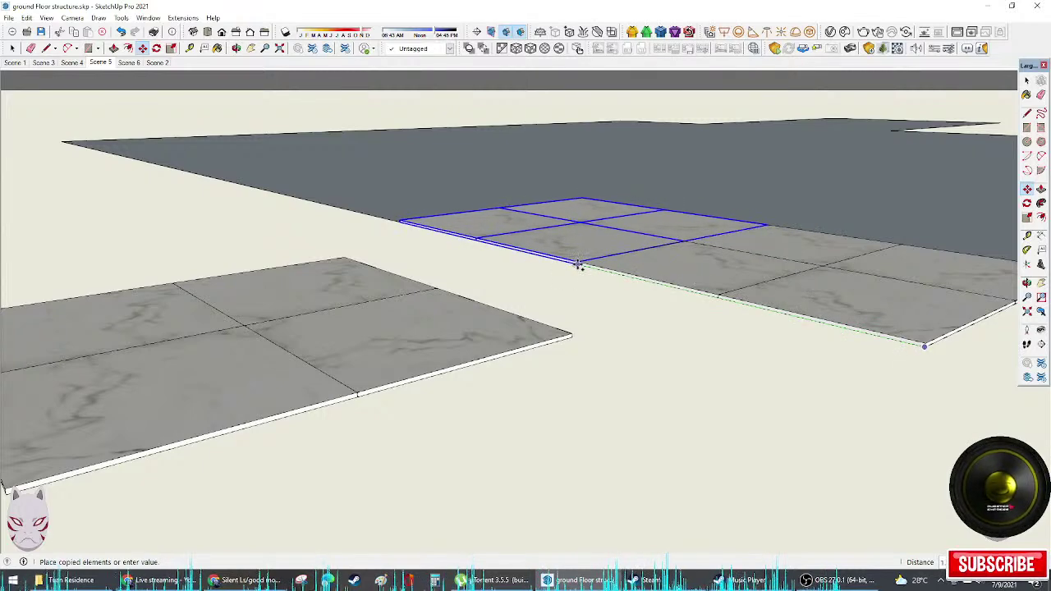
{"action": "type", "text": "20x"}
{"action": "key", "text": "Return"}
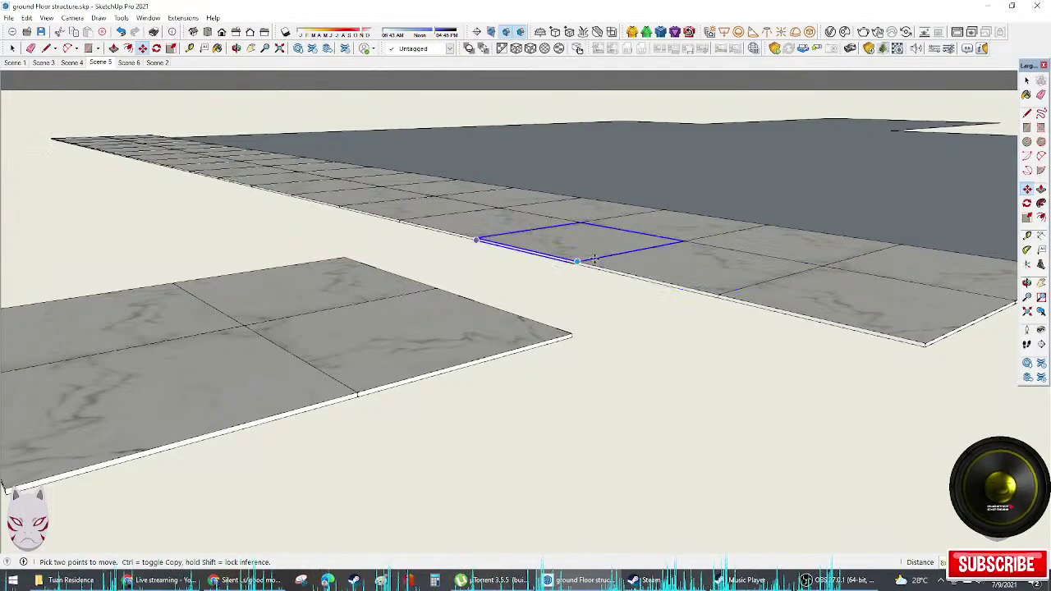
Step: Delete the surplus tiles of the row that extend past the end of the floor slab
{"action": "middle_click_drag", "start_coordinate": [576, 261], "coordinate": [626, 319]}
{"action": "scroll", "coordinate": [626, 320], "scroll_direction": "down", "scroll_amount": 5}
{"action": "middle_click_drag", "start_coordinate": [485, 316], "coordinate": [901, 420]}
{"action": "scroll", "coordinate": [812, 392], "scroll_direction": "up", "scroll_amount": 1}
{"action": "key", "text": "space"}
{"action": "middle_click_drag", "start_coordinate": [812, 393], "coordinate": [420, 295]}
{"action": "key", "text": "Delete"}
{"action": "left_click", "coordinate": [857, 340]}
{"action": "key", "text": "Delete"}
{"action": "left_click", "coordinate": [463, 209]}
Step: Select the whole tile strip, copy it flush beside itself across the slab, and repeat it as a 10x array
{"action": "mouse_move", "coordinate": [551, 450]}
{"action": "middle_mouse_down"}
{"action": "mouse_move", "coordinate": [481, 376]}
{"action": "mouse_move", "coordinate": [523, 359]}
{"action": "middle_mouse_up"}
{"action": "scroll", "coordinate": [523, 359], "scroll_direction": "up", "scroll_amount": 2}
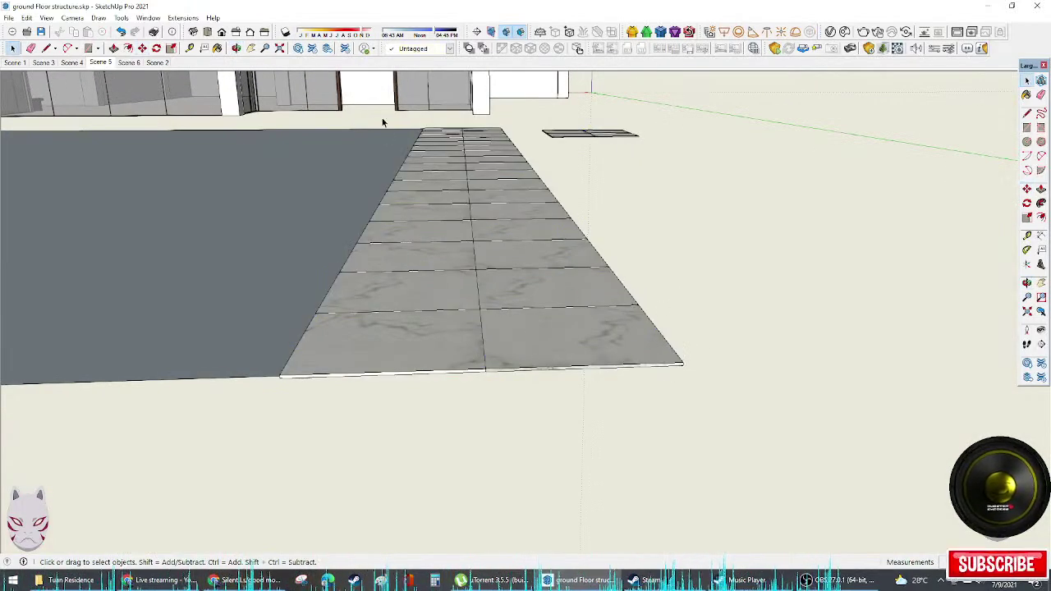
{"action": "left_click_drag", "start_coordinate": [580, 373], "coordinate": [634, 433]}
{"action": "scroll", "coordinate": [507, 349], "scroll_direction": "down", "scroll_amount": 3}
{"action": "left_click_drag", "start_coordinate": [322, 107], "coordinate": [638, 358]}
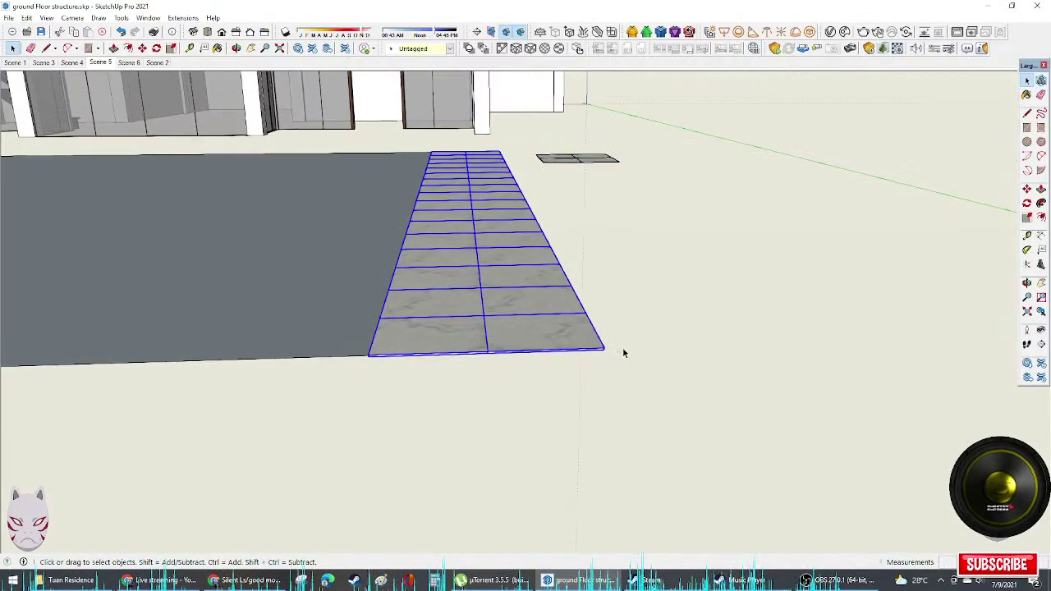
{"action": "left_click", "coordinate": [607, 348]}
{"action": "key", "text": "ctrl"}
{"action": "scroll", "coordinate": [361, 357], "scroll_direction": "up", "scroll_amount": 3}
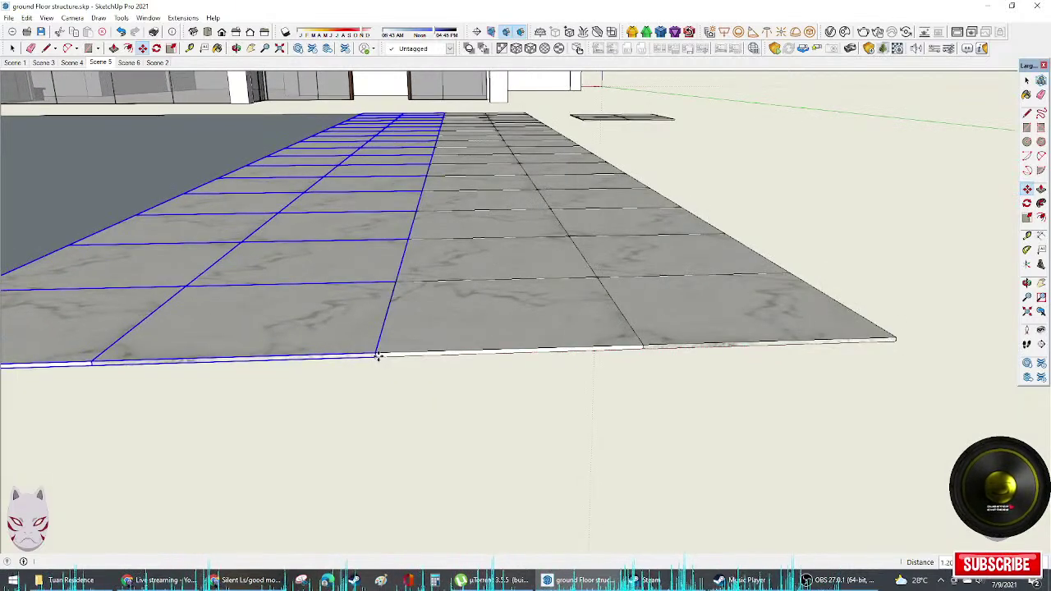
{"action": "left_click", "coordinate": [378, 356]}
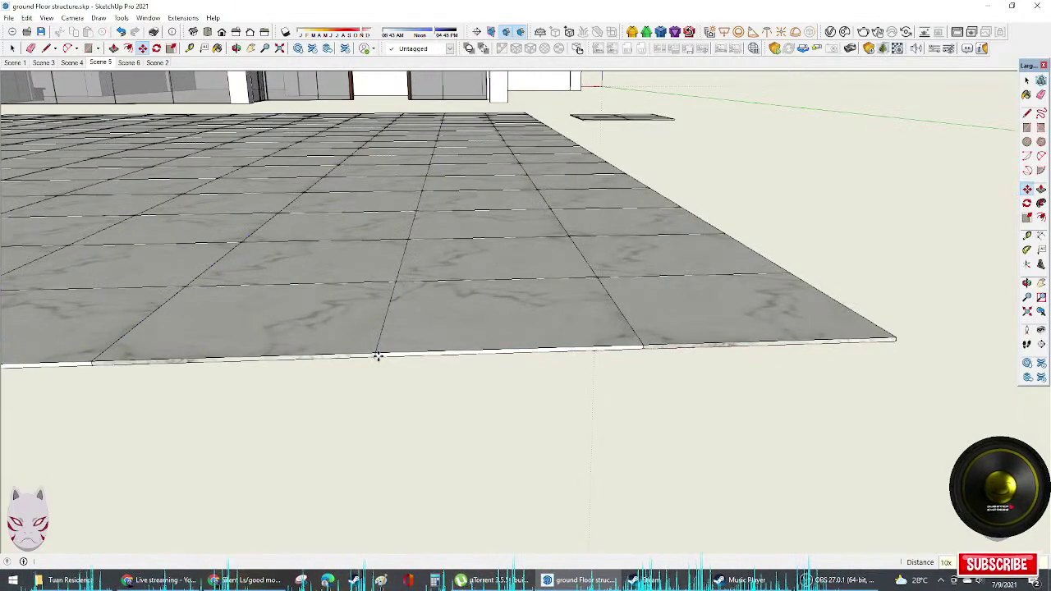
Step: Erase the tiles that overhang the floor slab's notches, working from the underside
{"action": "scroll", "coordinate": [382, 349], "scroll_direction": "down", "scroll_amount": 5}
{"action": "middle_click_drag", "start_coordinate": [383, 339], "coordinate": [784, 218]}
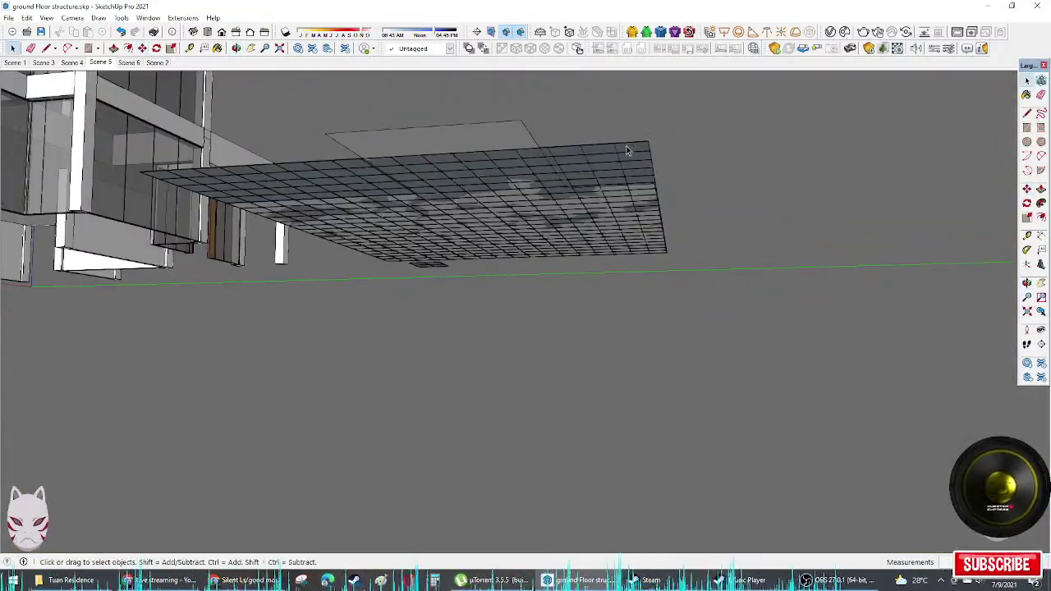
{"action": "scroll", "coordinate": [626, 150], "scroll_direction": "up", "scroll_amount": 3}
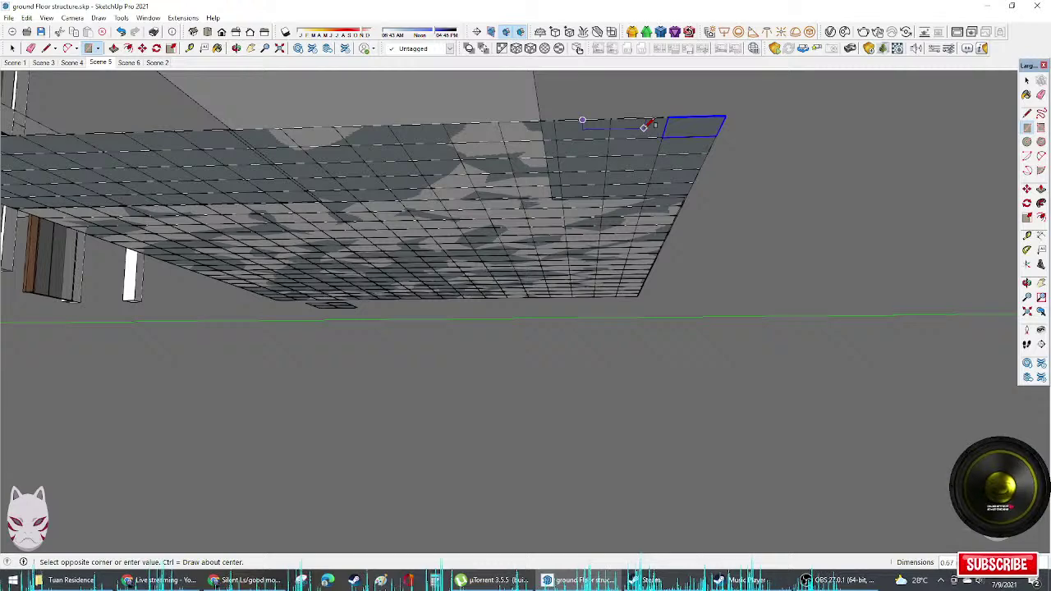
{"action": "left_click_drag", "start_coordinate": [608, 113], "coordinate": [676, 123]}
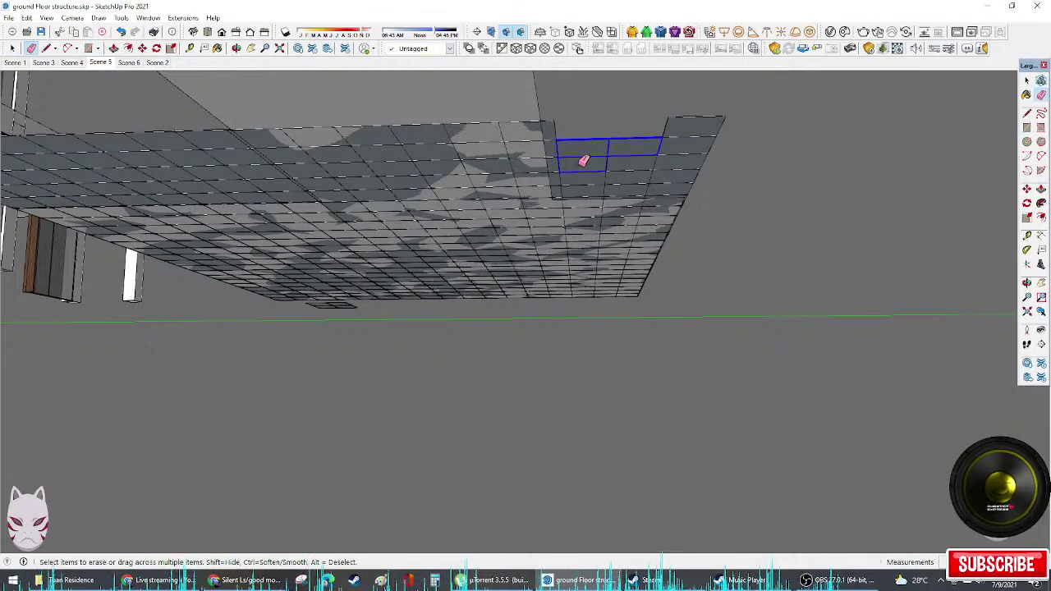
{"action": "mouse_move", "coordinate": [593, 183]}
{"action": "left_mouse_down"}
{"action": "mouse_move", "coordinate": [629, 178]}
{"action": "mouse_move", "coordinate": [583, 150]}
{"action": "left_mouse_up"}
{"action": "mouse_move", "coordinate": [584, 151]}
{"action": "middle_mouse_down"}
{"action": "mouse_move", "coordinate": [645, 170]}
{"action": "mouse_move", "coordinate": [568, 112]}
{"action": "middle_mouse_up"}
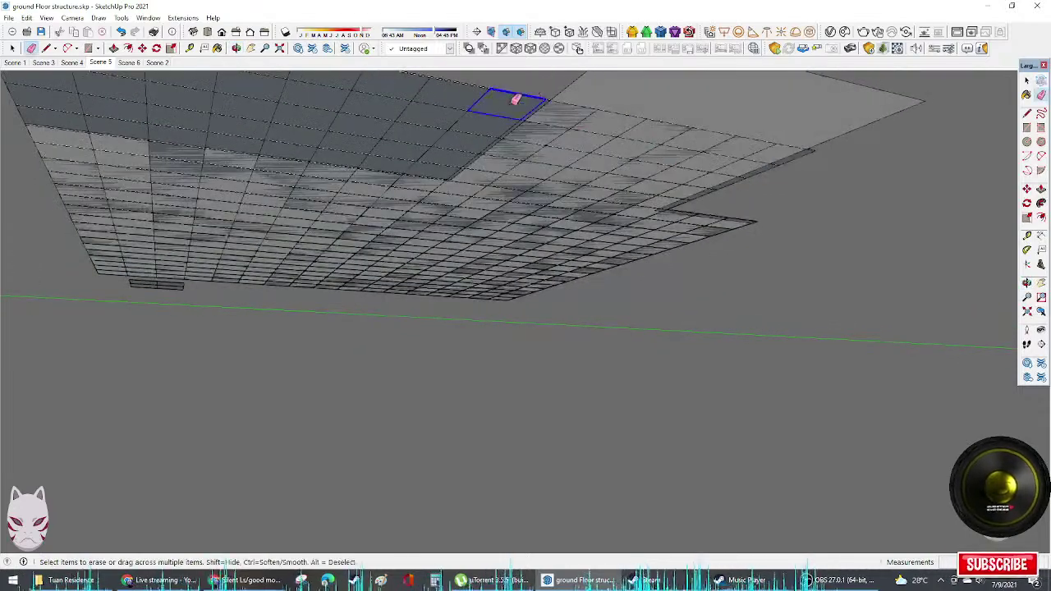
{"action": "left_click_drag", "start_coordinate": [443, 162], "coordinate": [444, 160]}
{"action": "middle_click_drag", "start_coordinate": [445, 160], "coordinate": [464, 101]}
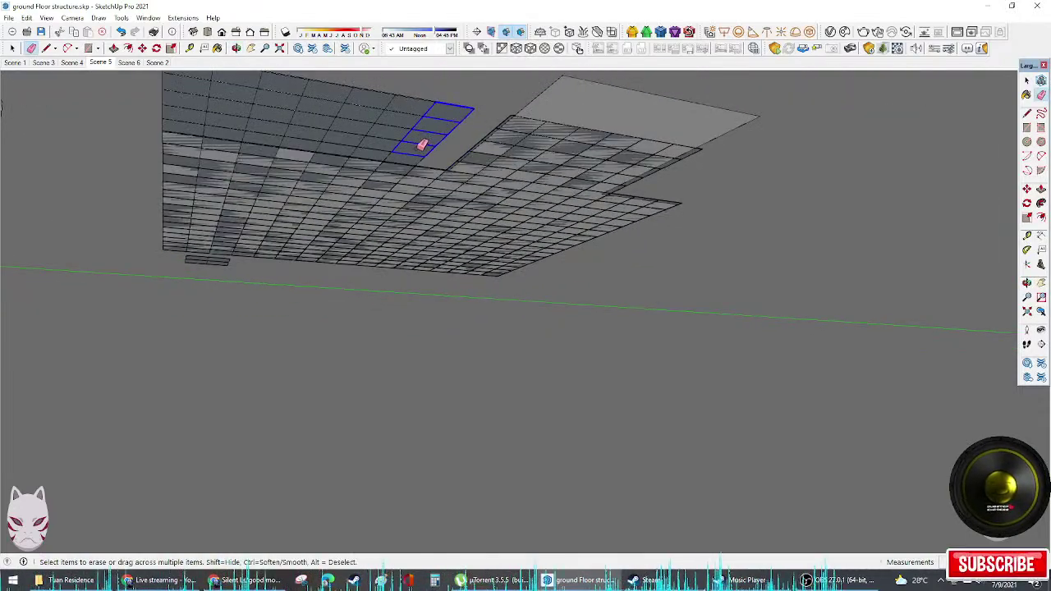
{"action": "left_click_drag", "start_coordinate": [417, 151], "coordinate": [421, 148]}
Step: Erase the surplus tiles beyond the slab's notch and delete the leftover four-tile block beside the floor
{"action": "mouse_move", "coordinate": [430, 150]}
{"action": "middle_mouse_down"}
{"action": "mouse_move", "coordinate": [435, 178]}
{"action": "mouse_move", "coordinate": [416, 196]}
{"action": "mouse_move", "coordinate": [417, 237]}
{"action": "mouse_move", "coordinate": [457, 342]}
{"action": "middle_mouse_up"}
{"action": "left_click_drag", "start_coordinate": [312, 398], "coordinate": [195, 430]}
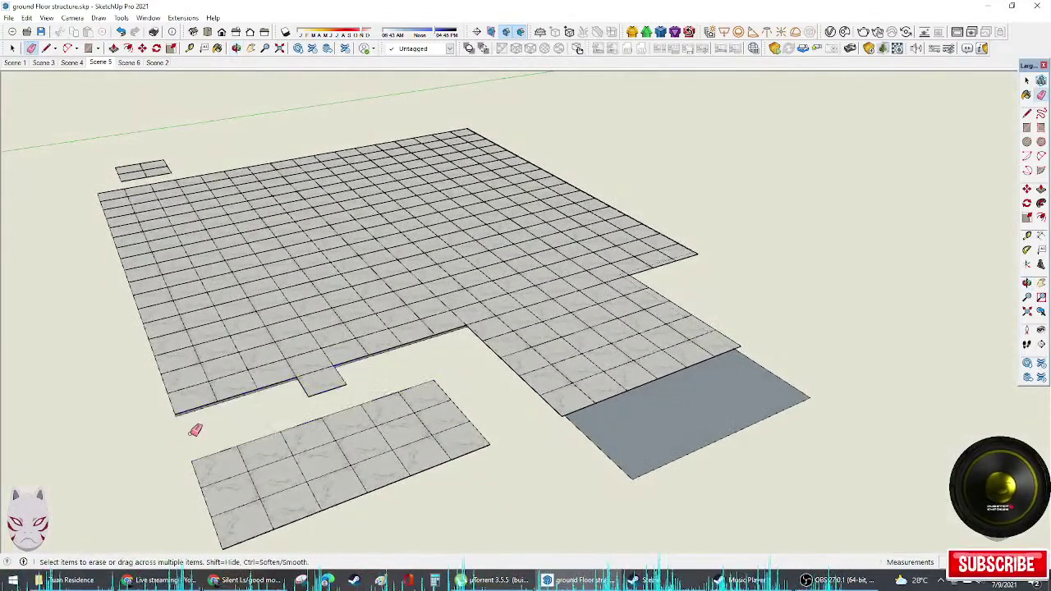
{"action": "left_click_drag", "start_coordinate": [443, 439], "coordinate": [417, 399]}
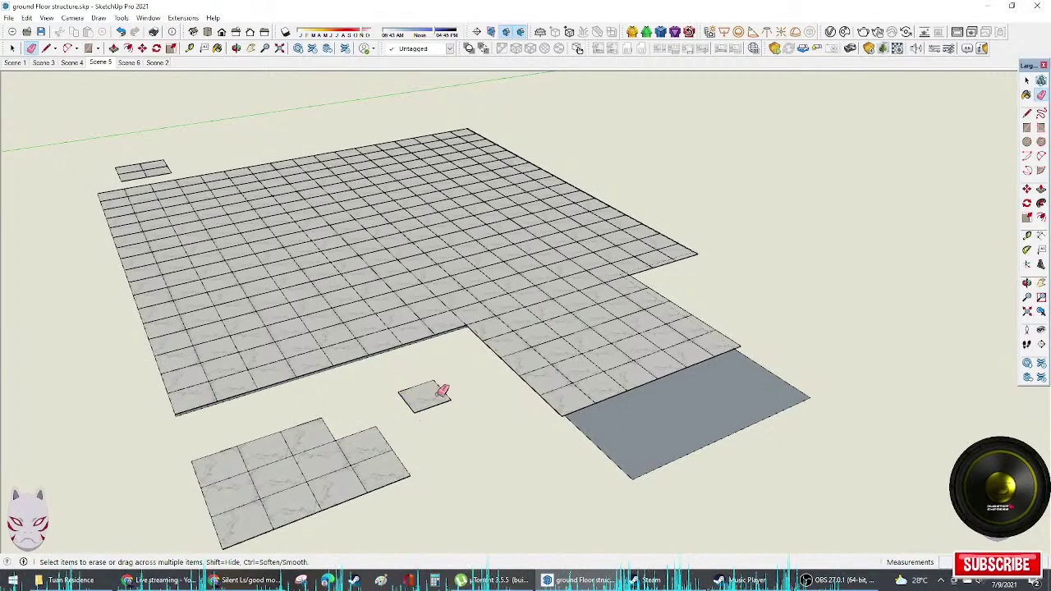
{"action": "left_click_drag", "start_coordinate": [144, 425], "coordinate": [492, 547]}
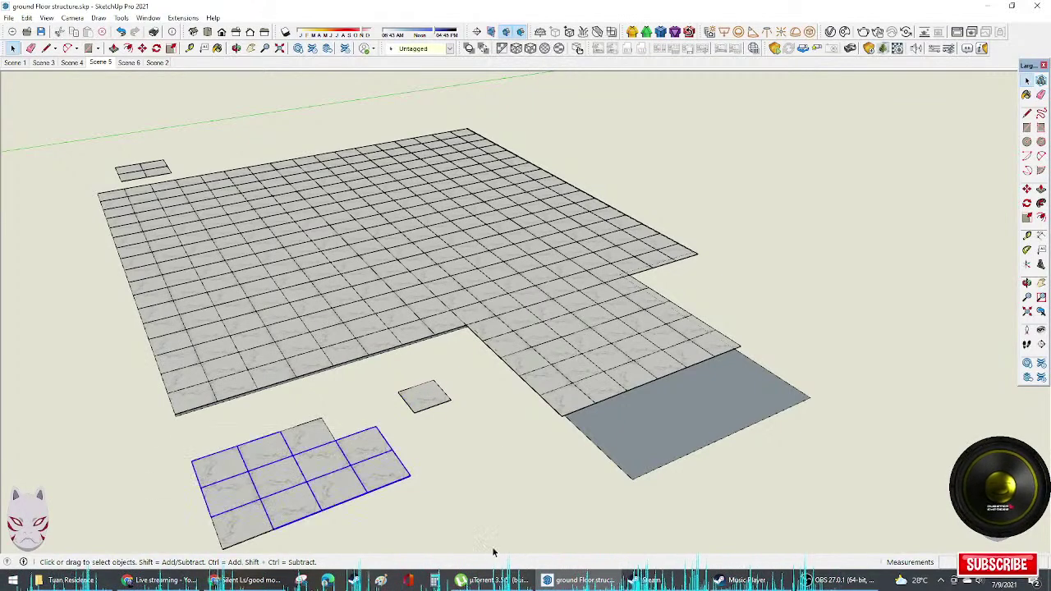
{"action": "middle_click_drag", "start_coordinate": [492, 547], "coordinate": [287, 521]}
{"action": "key", "text": "Delete"}
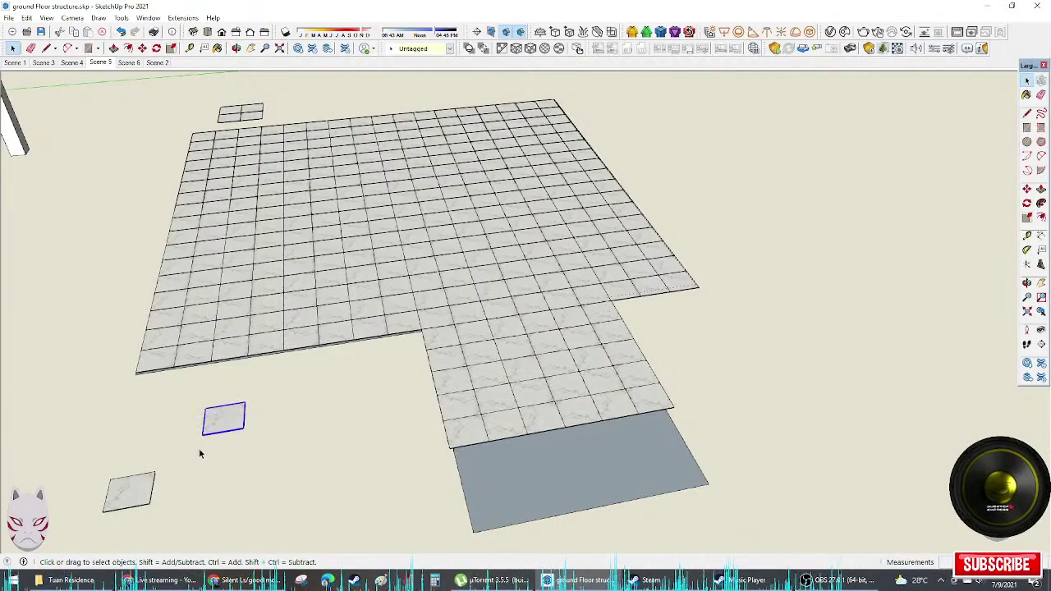
{"action": "middle_click_drag", "start_coordinate": [166, 484], "coordinate": [121, 302]}
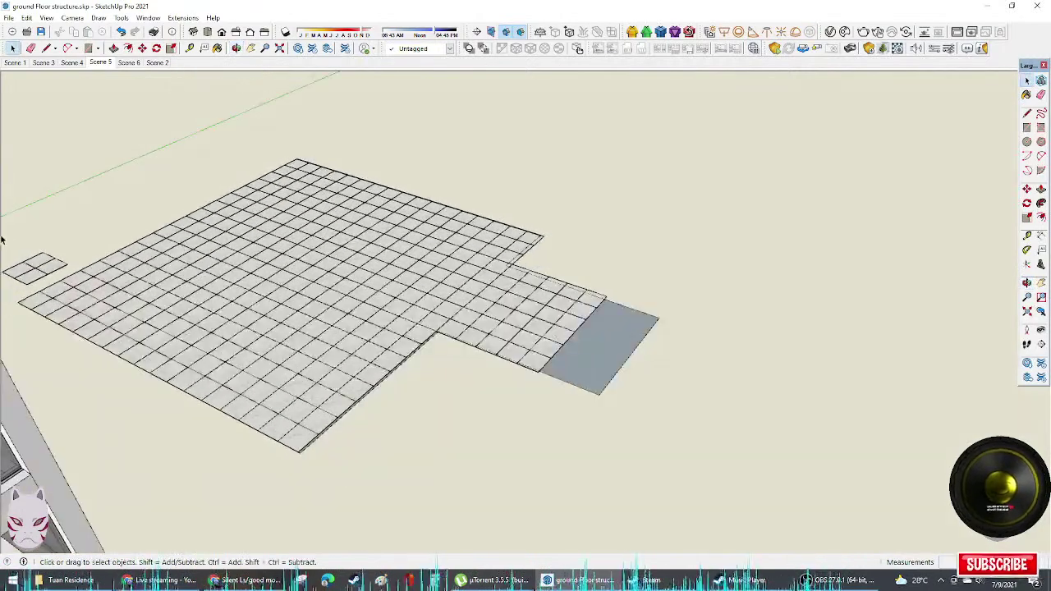
{"action": "middle_click_drag", "start_coordinate": [2, 239], "coordinate": [612, 223]}
{"action": "key", "text": "Delete"}
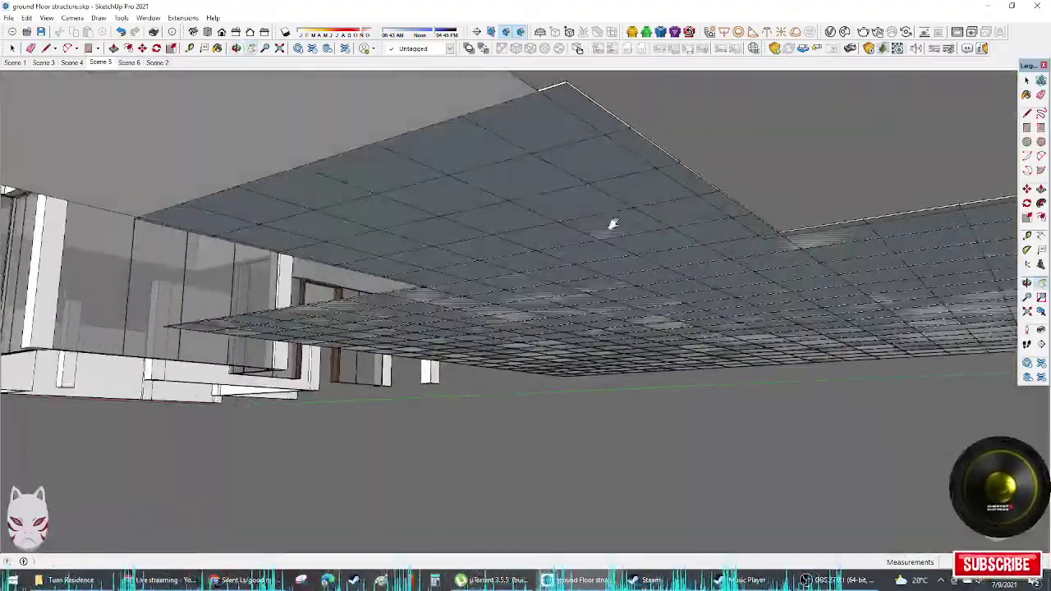
Step: Select the tiles overhanging the side of the slab's narrow extension from below and make them unique
{"action": "left_click", "coordinate": [747, 224]}
{"action": "scroll", "coordinate": [774, 234], "scroll_direction": "up", "scroll_amount": 4}
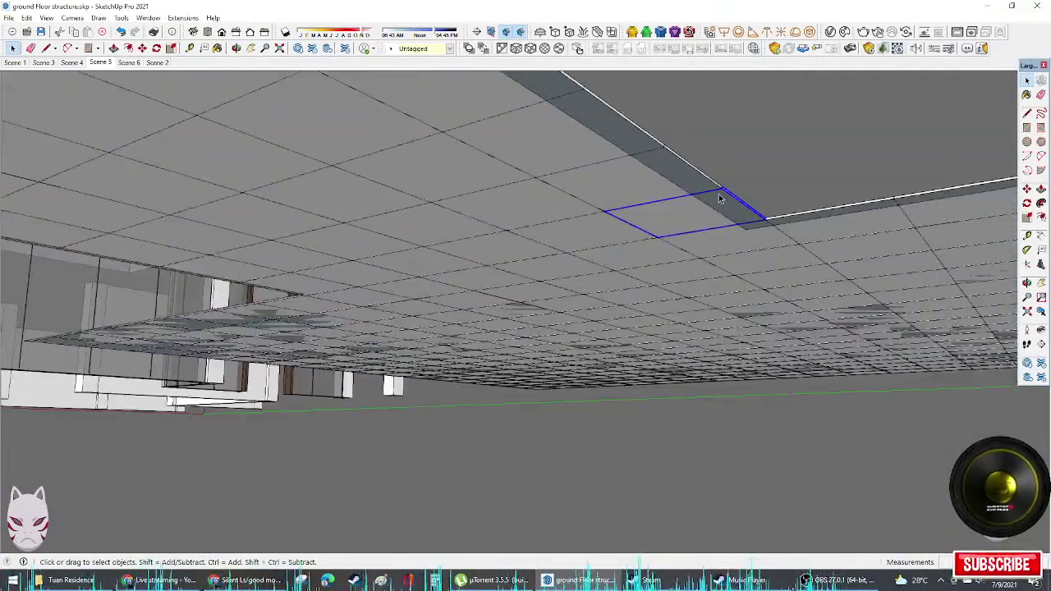
{"action": "scroll", "coordinate": [720, 198], "scroll_direction": "down", "scroll_amount": 1}
{"action": "middle_click_drag", "start_coordinate": [689, 183], "coordinate": [710, 192]}
{"action": "middle_click_drag", "start_coordinate": [665, 156], "coordinate": [646, 165]}
{"action": "scroll", "coordinate": [601, 136], "scroll_direction": "up", "scroll_amount": 2}
{"action": "right_click", "coordinate": [601, 136]}
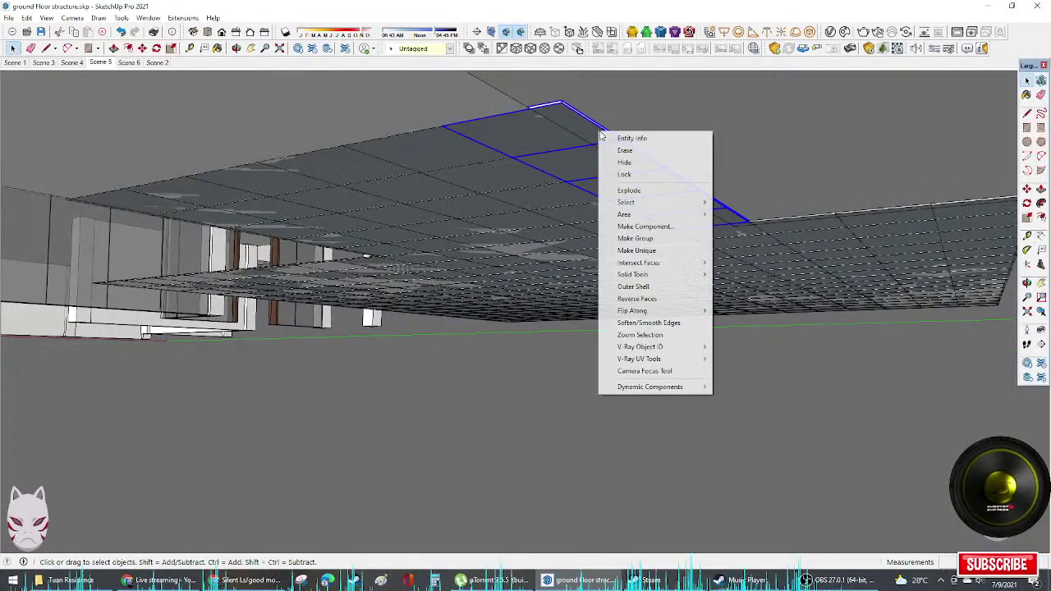
{"action": "left_click", "coordinate": [669, 236]}
Step: Open one of the unique extension tiles and push its overhanging face back to the slab's side edge
{"action": "middle_click_drag", "start_coordinate": [689, 186], "coordinate": [682, 189]}
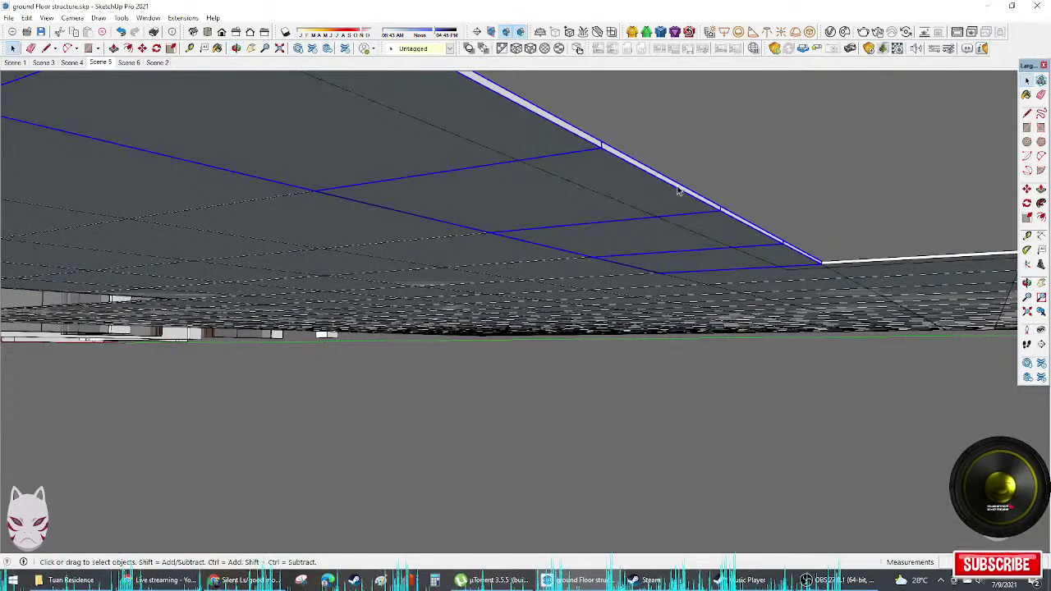
{"action": "double_click", "coordinate": [678, 190]}
{"action": "left_click_drag", "start_coordinate": [678, 190], "coordinate": [614, 202]}
{"action": "middle_click_drag", "start_coordinate": [614, 202], "coordinate": [697, 235]}
{"action": "middle_click_drag", "start_coordinate": [532, 238], "coordinate": [611, 197]}
{"action": "middle_click_drag", "start_coordinate": [700, 152], "coordinate": [545, 223], "text": "shift"}
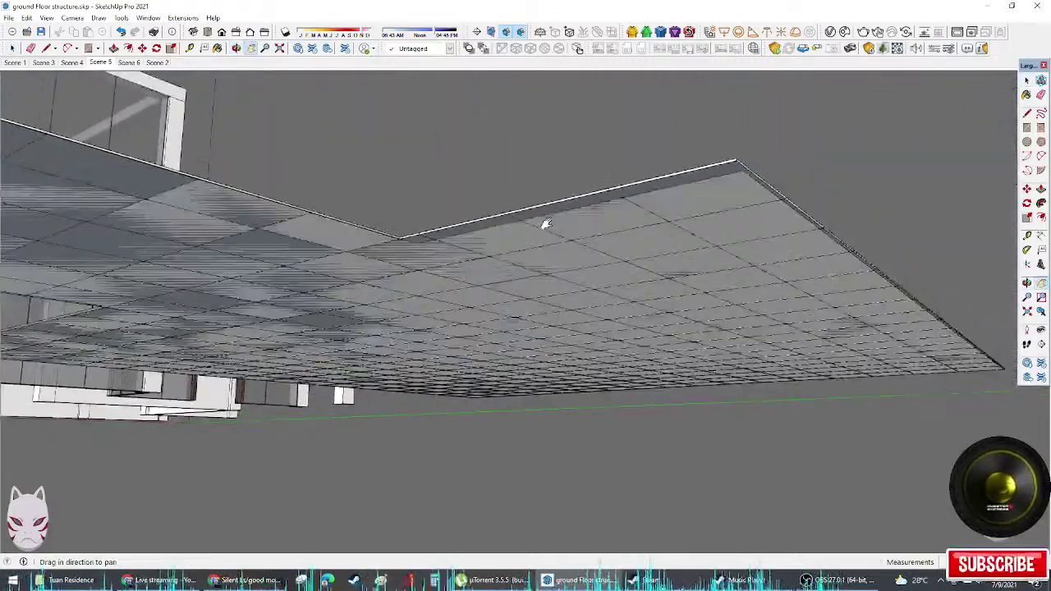
Step: Make the three overhanging tiles along the adjoining short notch edge unique
{"action": "right_click", "coordinate": [494, 229]}
{"action": "left_click", "coordinate": [543, 345]}
{"action": "scroll", "coordinate": [484, 270], "scroll_direction": "up", "scroll_amount": 2}
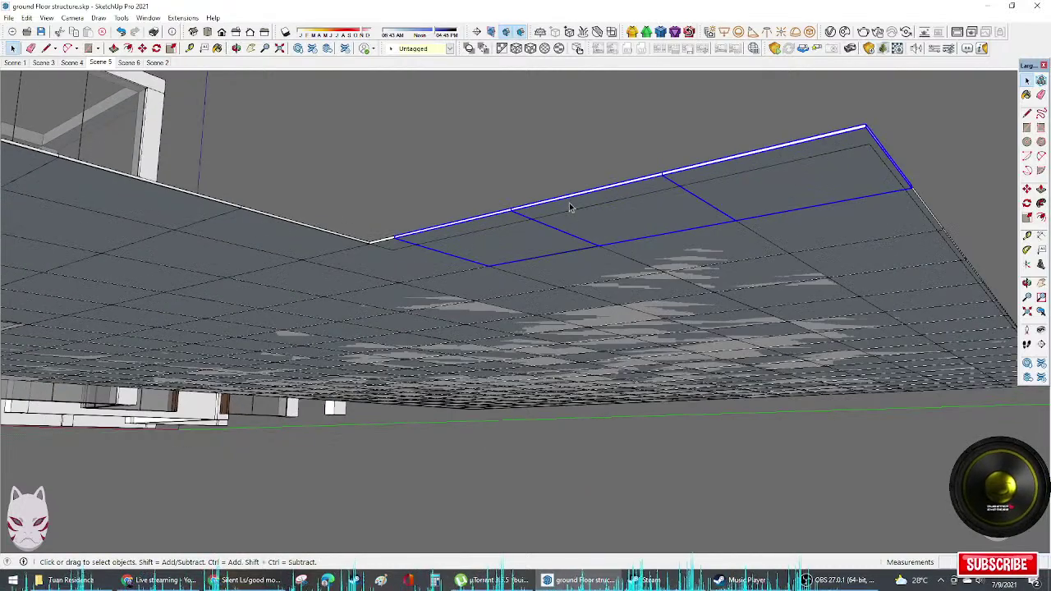
Step: Try to trim the short notch edge by pushing the middle tile's outer face back to the slab
{"action": "double_click", "coordinate": [570, 206]}
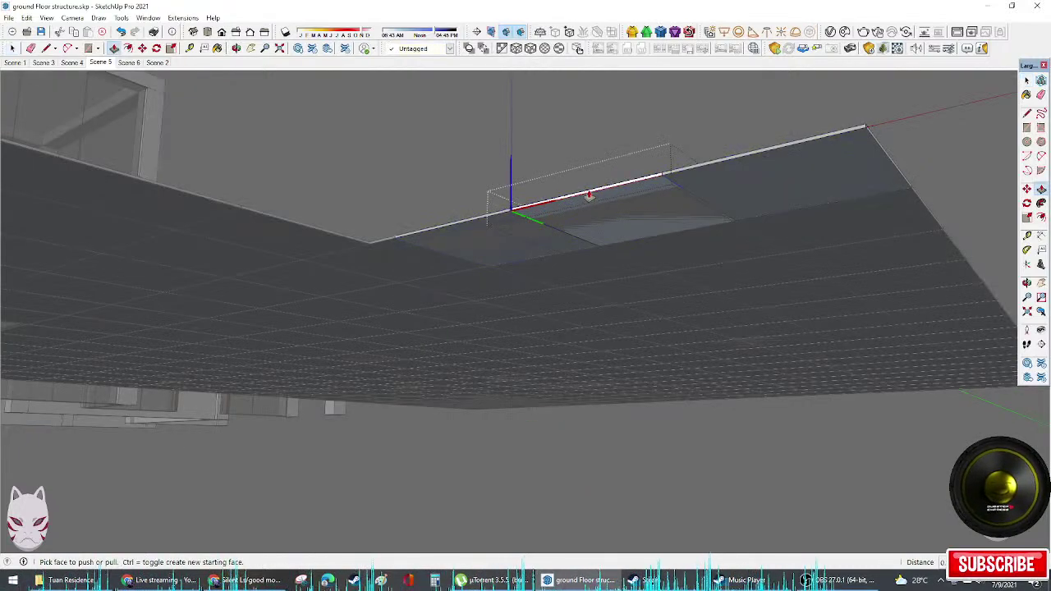
{"action": "left_click", "coordinate": [588, 195]}
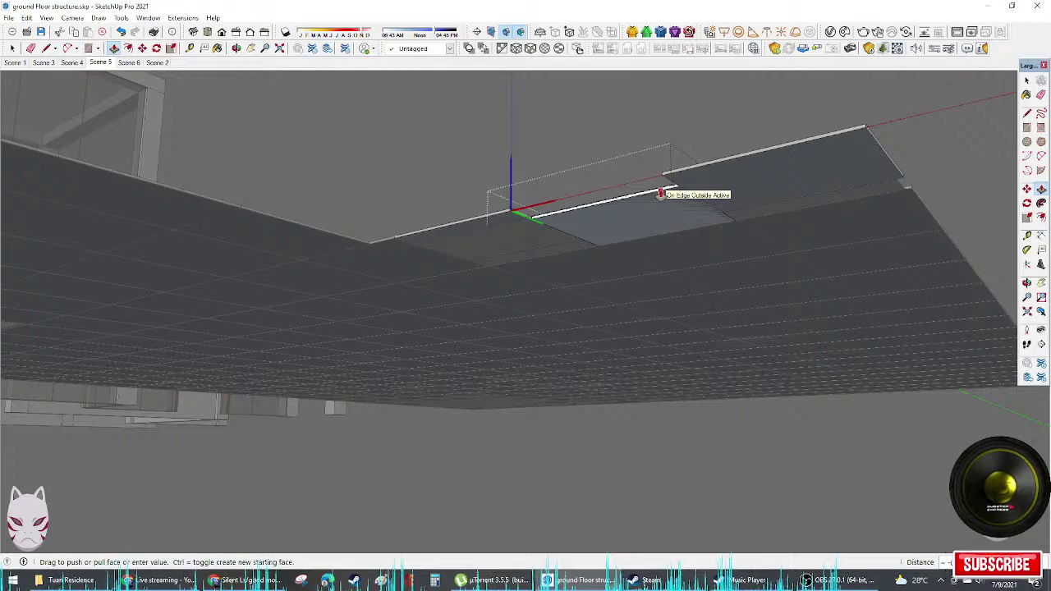
{"action": "middle_click_drag", "start_coordinate": [656, 198], "coordinate": [502, 403]}
{"action": "scroll", "coordinate": [525, 369], "scroll_direction": "down", "scroll_amount": 2}
{"action": "middle_click_drag", "start_coordinate": [558, 363], "coordinate": [686, 165]}
{"action": "key", "text": "space"}
{"action": "key", "text": "Escape"}
{"action": "scroll", "coordinate": [685, 160], "scroll_direction": "down", "scroll_amount": 2}
{"action": "double_click", "coordinate": [660, 173]}
{"action": "key", "text": "Escape"}
{"action": "scroll", "coordinate": [684, 167], "scroll_direction": "down", "scroll_amount": 2}
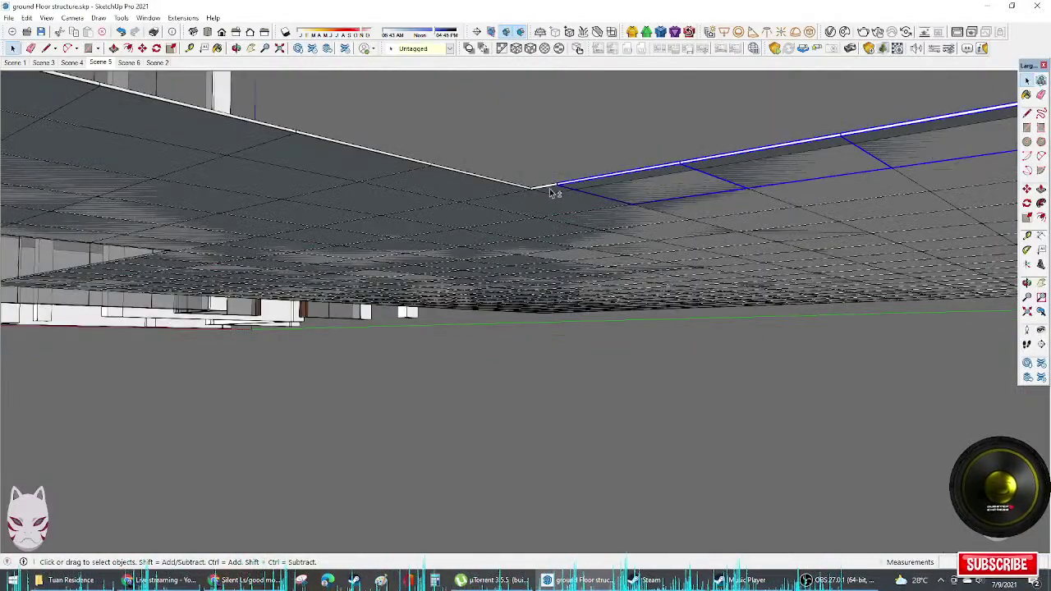
Step: Scale the three notch-edge tiles inward along the red axis so they end at the slab's edge
{"action": "key", "text": "s"}
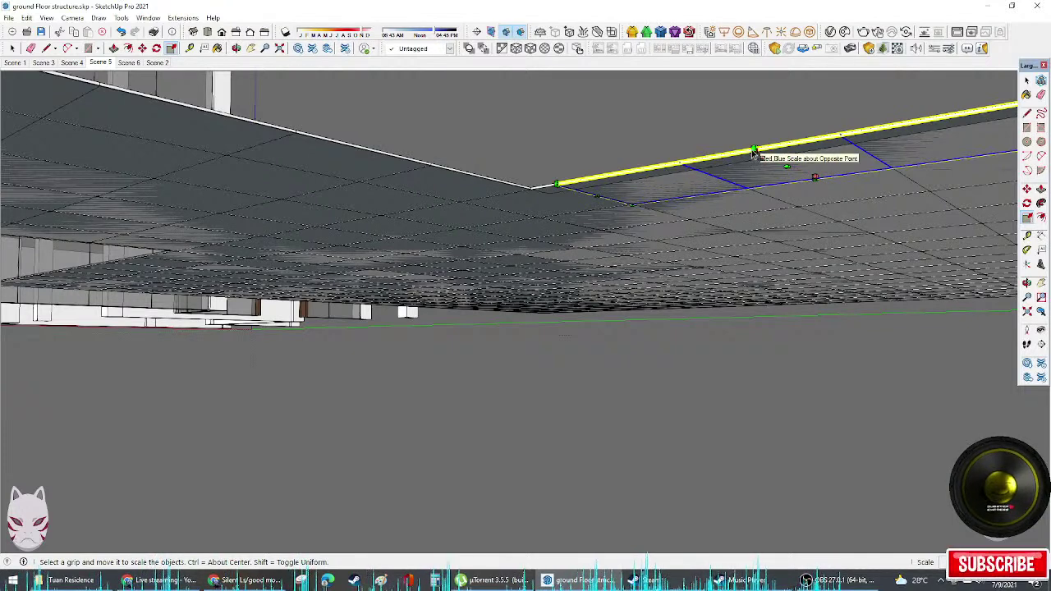
{"action": "left_click", "coordinate": [753, 149]}
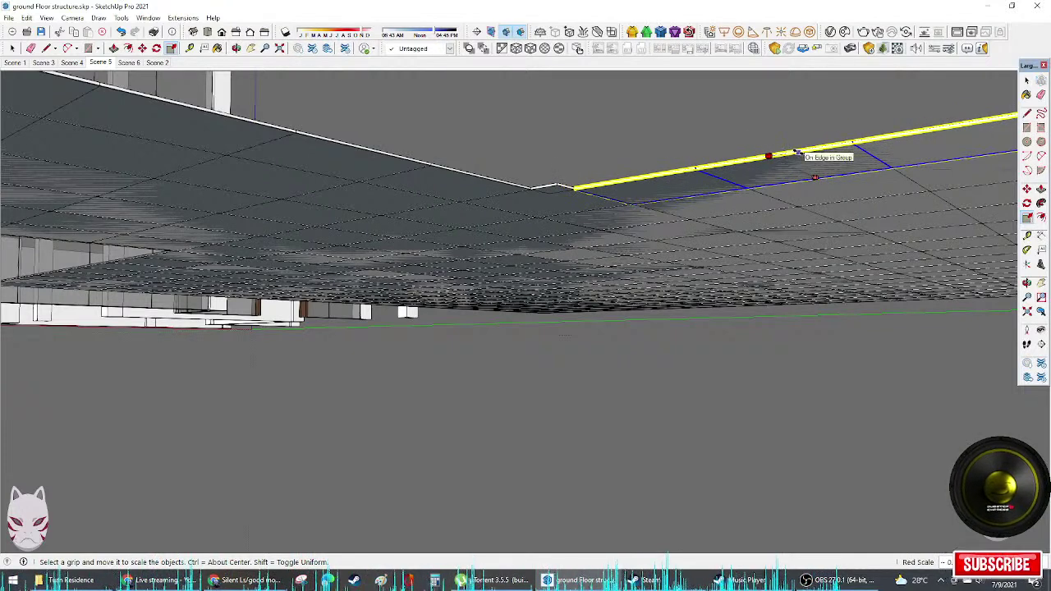
{"action": "left_click", "coordinate": [797, 153]}
{"action": "key", "text": "space"}
Step: Make the tile at the notch's inner corner unique and push its overhanging faces back to the slab's edges
{"action": "middle_click_drag", "start_coordinate": [697, 176], "coordinate": [683, 180]}
{"action": "scroll", "coordinate": [564, 188], "scroll_direction": "up", "scroll_amount": 2}
{"action": "left_click", "coordinate": [537, 186]}
{"action": "scroll", "coordinate": [541, 186], "scroll_direction": "up", "scroll_amount": 2}
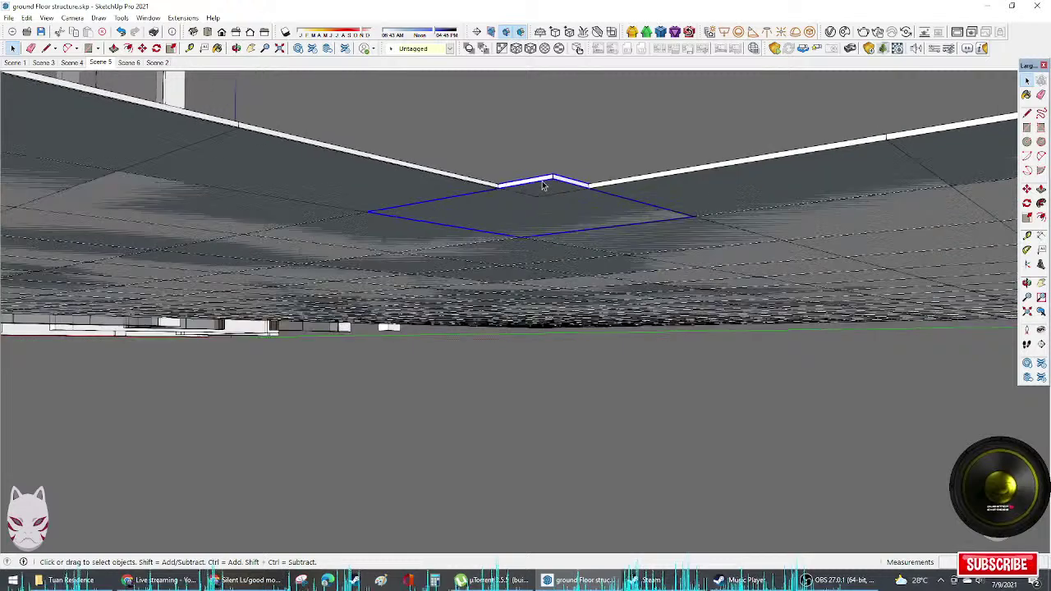
{"action": "right_click", "coordinate": [543, 186]}
{"action": "left_click", "coordinate": [581, 269]}
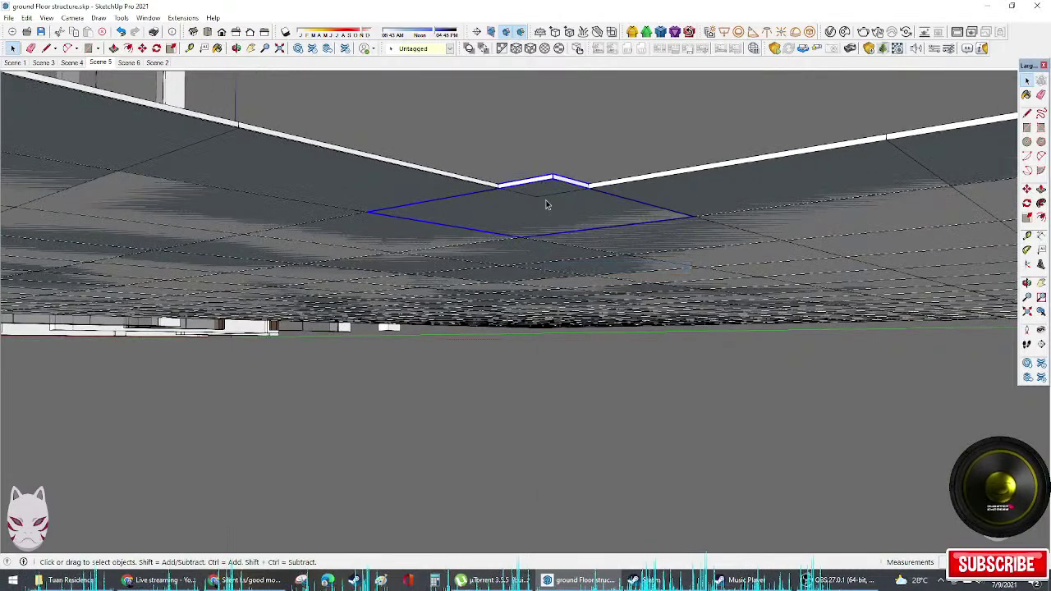
{"action": "double_click", "coordinate": [547, 191]}
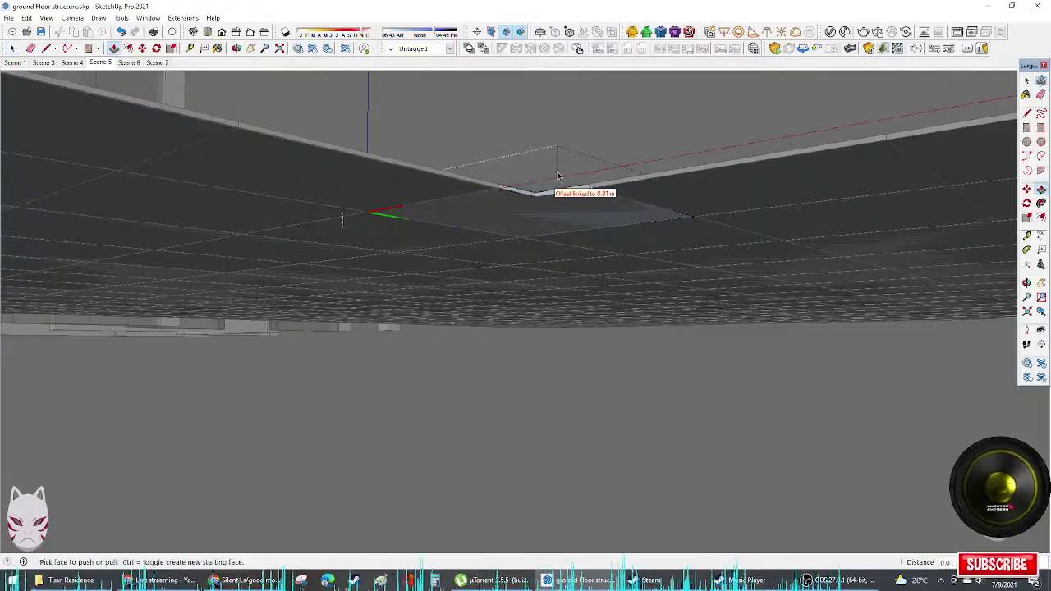
{"action": "key", "text": "space"}
{"action": "key", "text": "Escape"}
Step: Select the four edge tiles along the longer notch where the slab extends past the tiling
{"action": "middle_click_drag", "start_coordinate": [591, 204], "coordinate": [777, 263]}
{"action": "scroll", "coordinate": [333, 380], "scroll_direction": "down", "scroll_amount": 3}
{"action": "scroll", "coordinate": [296, 343], "scroll_direction": "down", "scroll_amount": 3}
{"action": "scroll", "coordinate": [685, 312], "scroll_direction": "up", "scroll_amount": 3}
{"action": "middle_click_drag", "start_coordinate": [617, 325], "coordinate": [587, 366]}
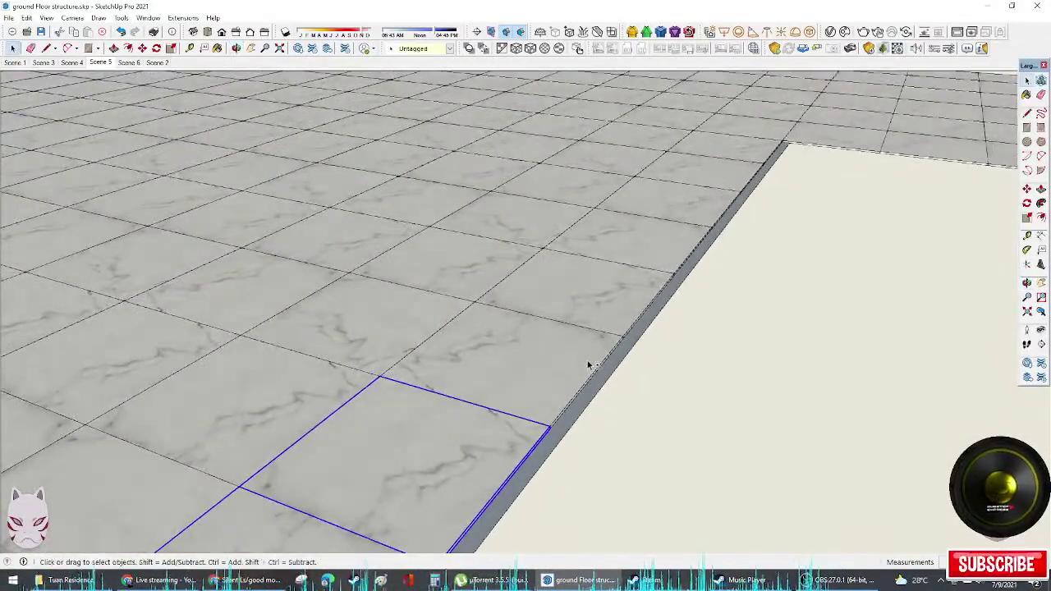
{"action": "scroll", "coordinate": [669, 263], "scroll_direction": "down", "scroll_amount": 6}
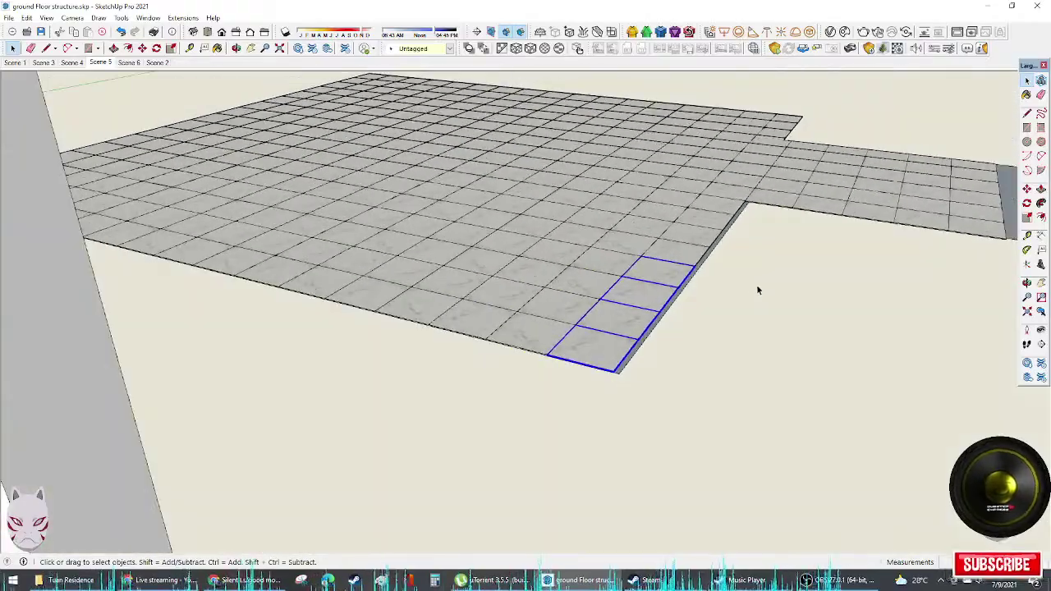
{"action": "middle_click_drag", "start_coordinate": [758, 290], "coordinate": [579, 289]}
Step: Copy the end row of extension tiles flush onto the bare slab and repeat it as a 3x array
{"action": "middle_click_drag", "start_coordinate": [749, 343], "coordinate": [511, 297]}
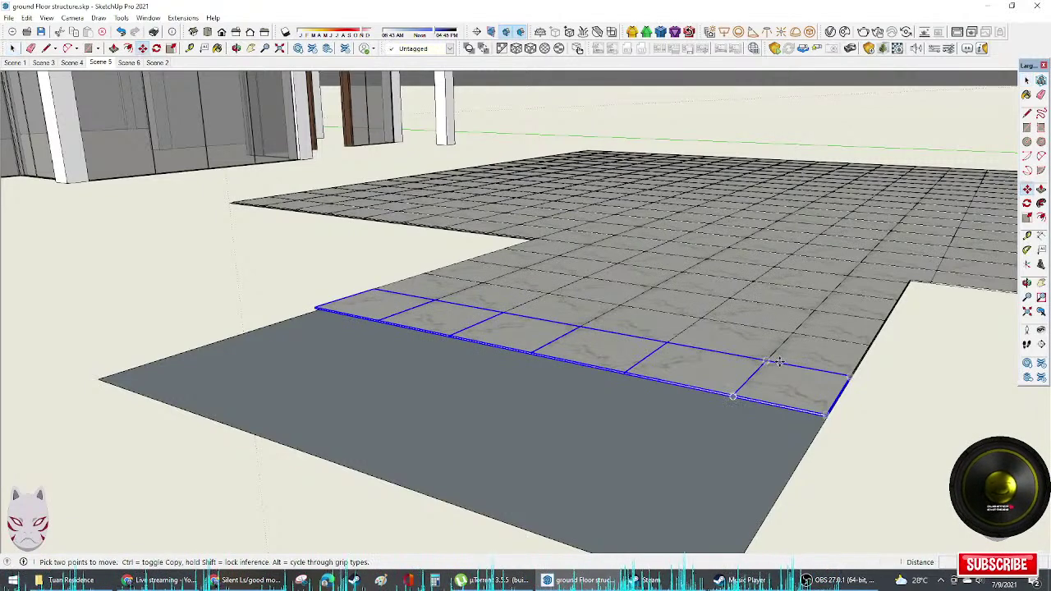
{"action": "left_click", "coordinate": [766, 360]}
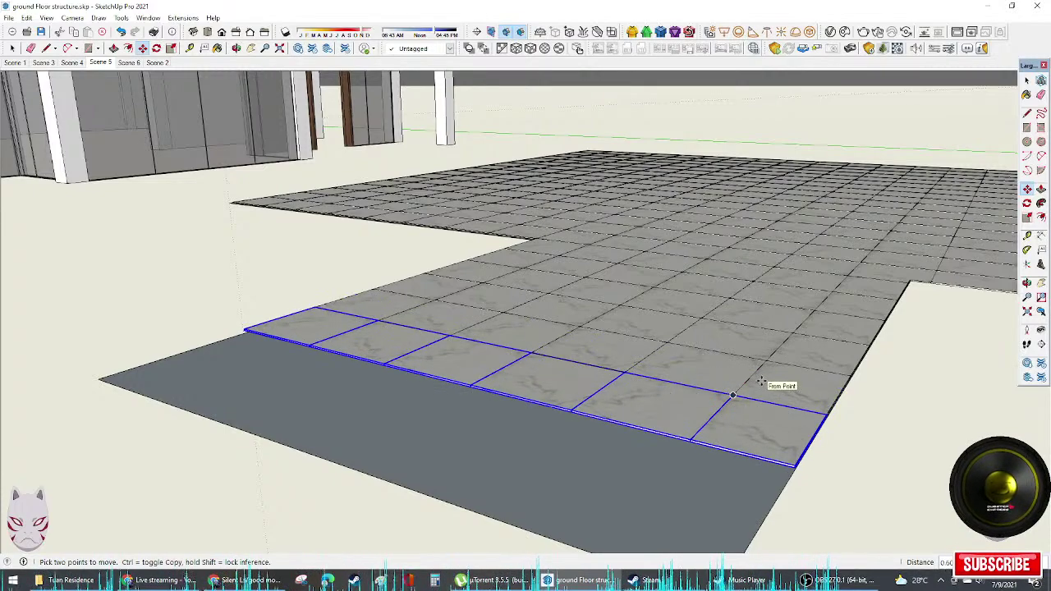
{"action": "type", "text": "3x"}
{"action": "key", "text": "Return"}
{"action": "middle_click_drag", "start_coordinate": [767, 362], "coordinate": [544, 229]}
{"action": "key", "text": "space"}
Step: Scale the last row of extension tiles along the red axis so it ends at the slab's end edge
{"action": "middle_click_drag", "start_coordinate": [218, 221], "coordinate": [274, 192], "text": "shift"}
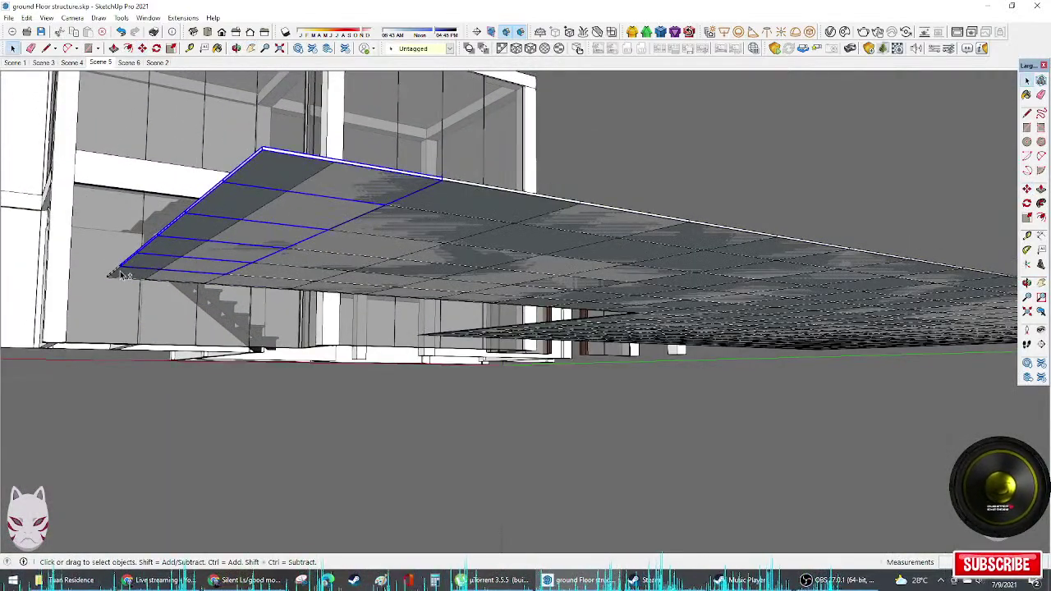
{"action": "scroll", "coordinate": [191, 225], "scroll_direction": "up", "scroll_amount": 2}
{"action": "key", "text": "s"}
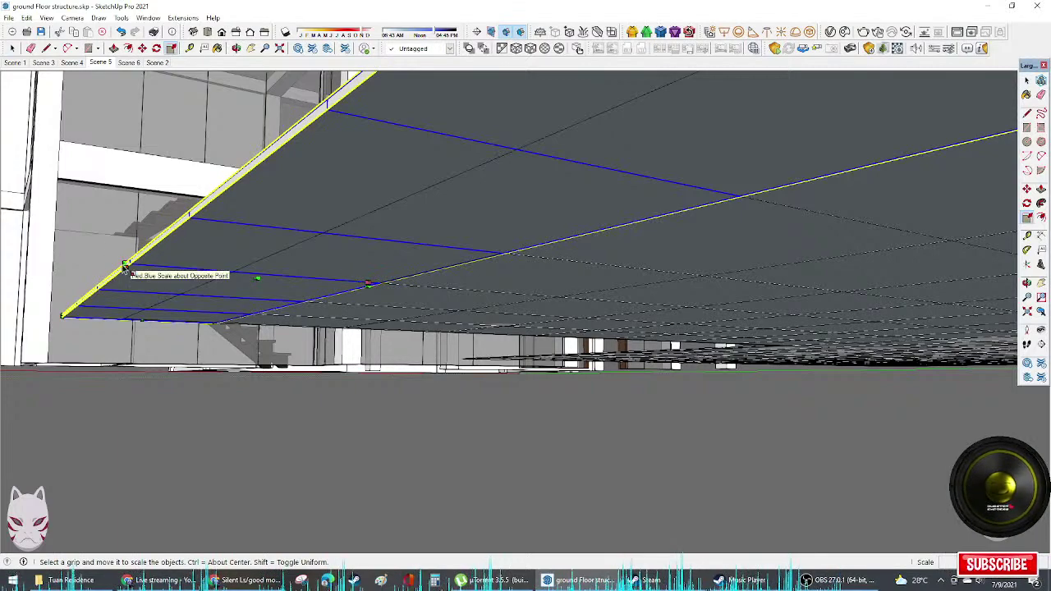
{"action": "left_click_drag", "start_coordinate": [125, 265], "coordinate": [384, 196]}
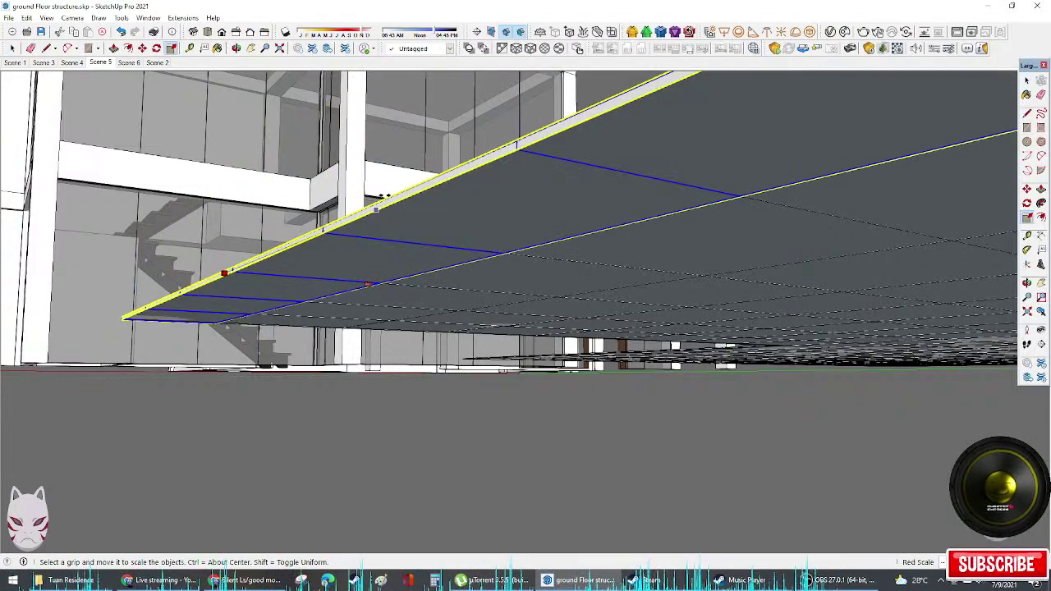
Step: Select the entire tiled floor and move it by its outer corner to the base of the building's corner column
{"action": "middle_click_drag", "start_coordinate": [400, 209], "coordinate": [674, 347]}
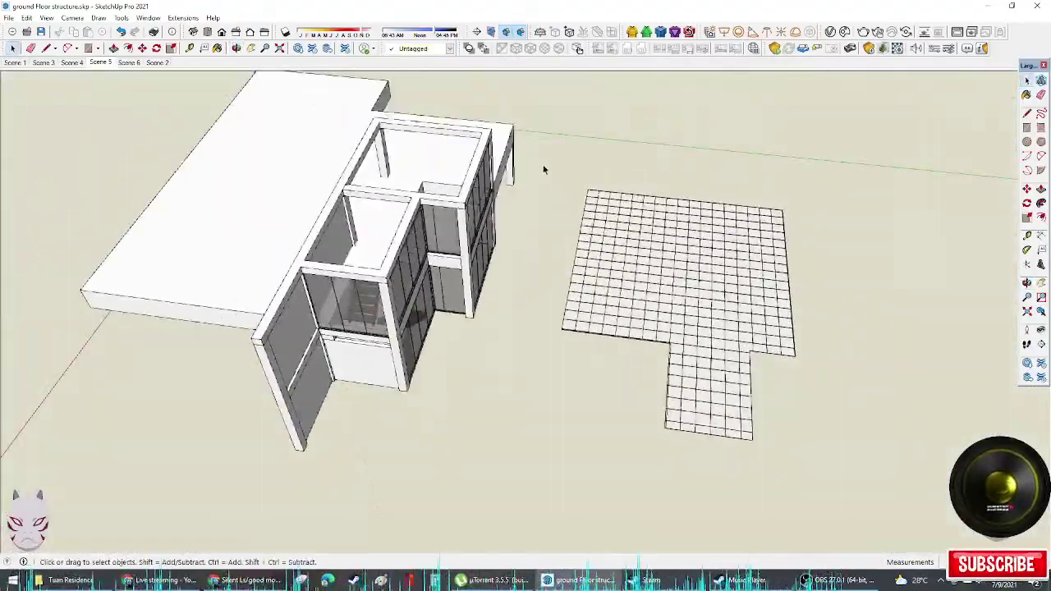
{"action": "left_click_drag", "start_coordinate": [895, 490], "coordinate": [893, 489]}
{"action": "middle_click_drag", "start_coordinate": [868, 458], "coordinate": [410, 238]}
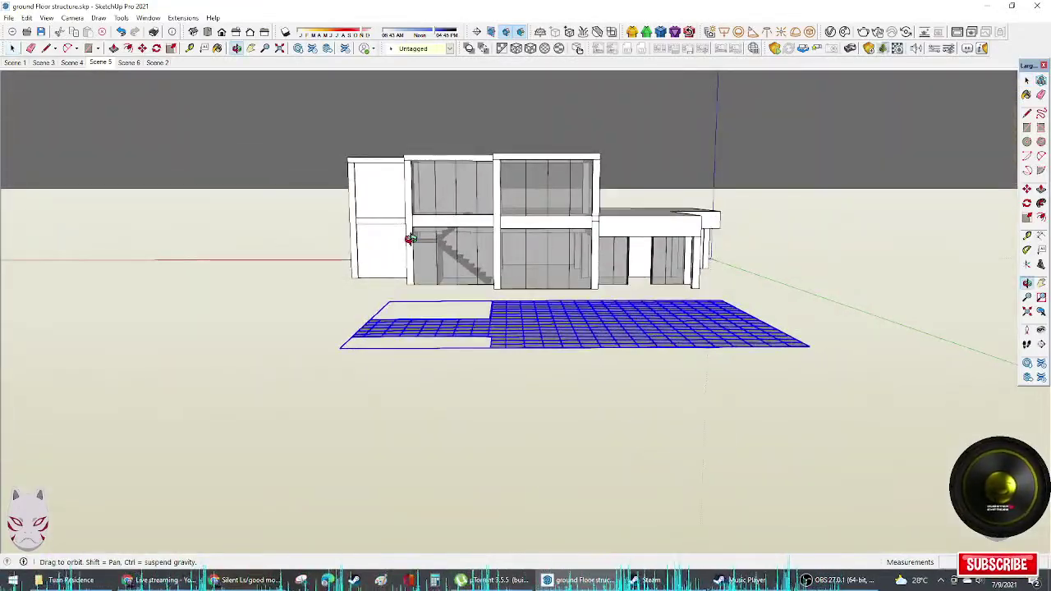
{"action": "middle_click_drag", "start_coordinate": [597, 308], "coordinate": [399, 424]}
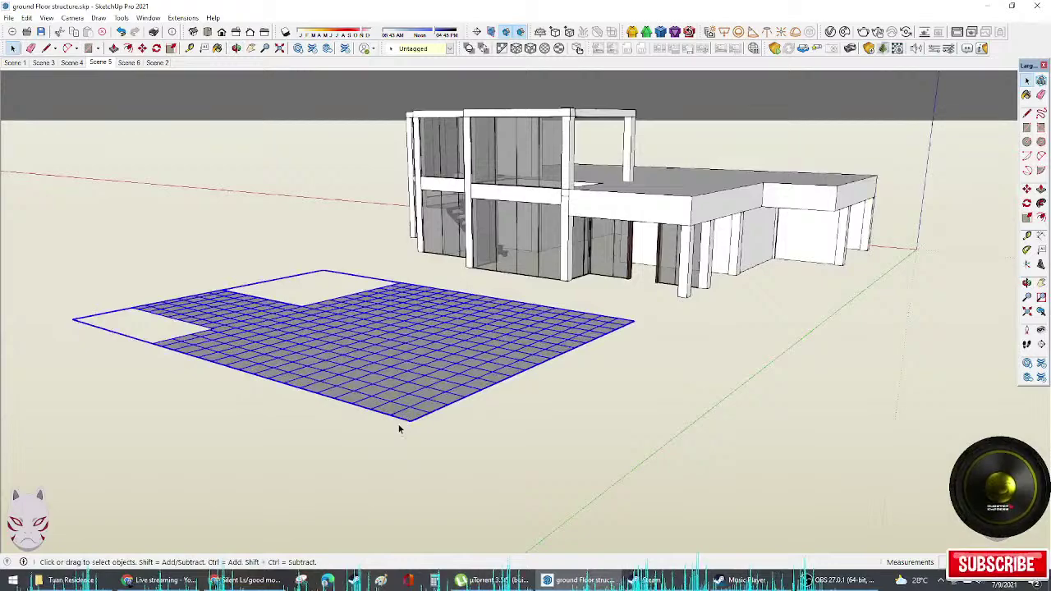
{"action": "scroll", "coordinate": [410, 415], "scroll_direction": "up", "scroll_amount": 3}
{"action": "scroll", "coordinate": [422, 412], "scroll_direction": "up", "scroll_amount": 1}
{"action": "key", "text": "m"}
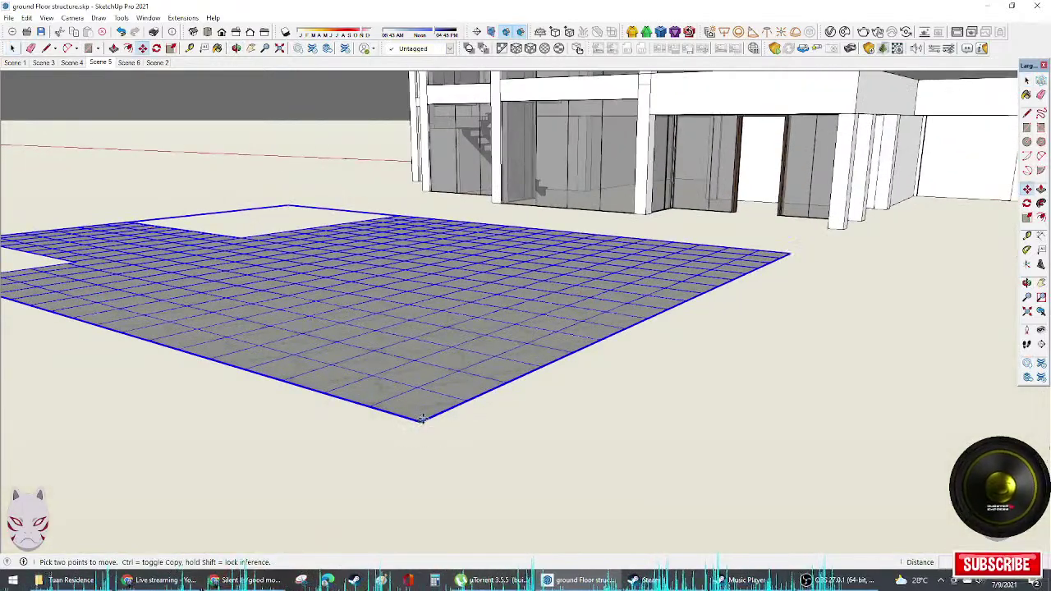
{"action": "left_click", "coordinate": [423, 419]}
{"action": "scroll", "coordinate": [889, 244], "scroll_direction": "up", "scroll_amount": 4}
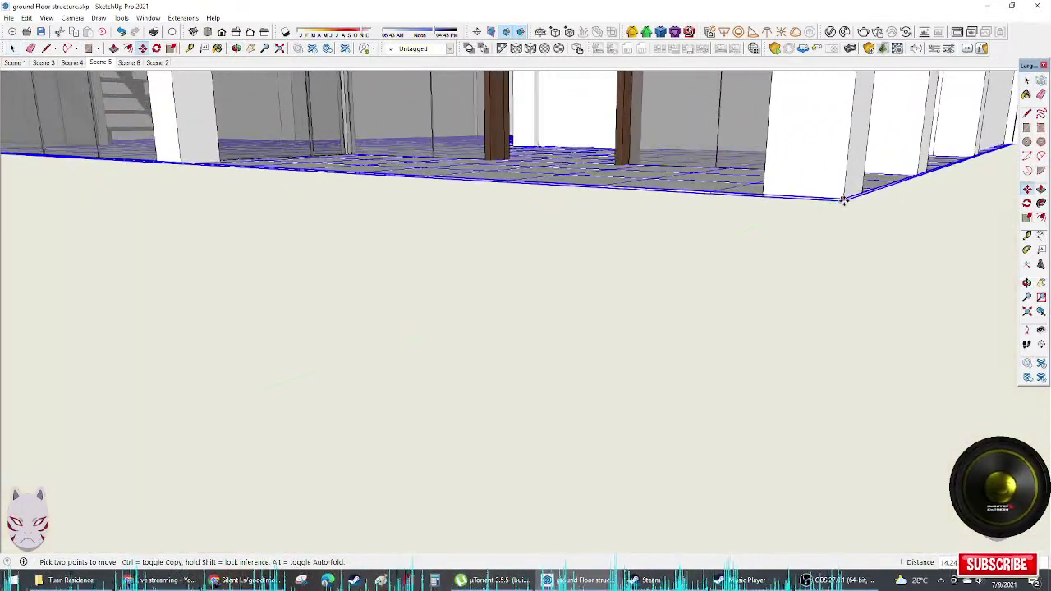
Step: Select the tiled floor and move it by its outer corner so its top surface meets the corner column's base
{"action": "middle_click_drag", "start_coordinate": [843, 200], "coordinate": [406, 495]}
{"action": "scroll", "coordinate": [302, 280], "scroll_direction": "up", "scroll_amount": 6}
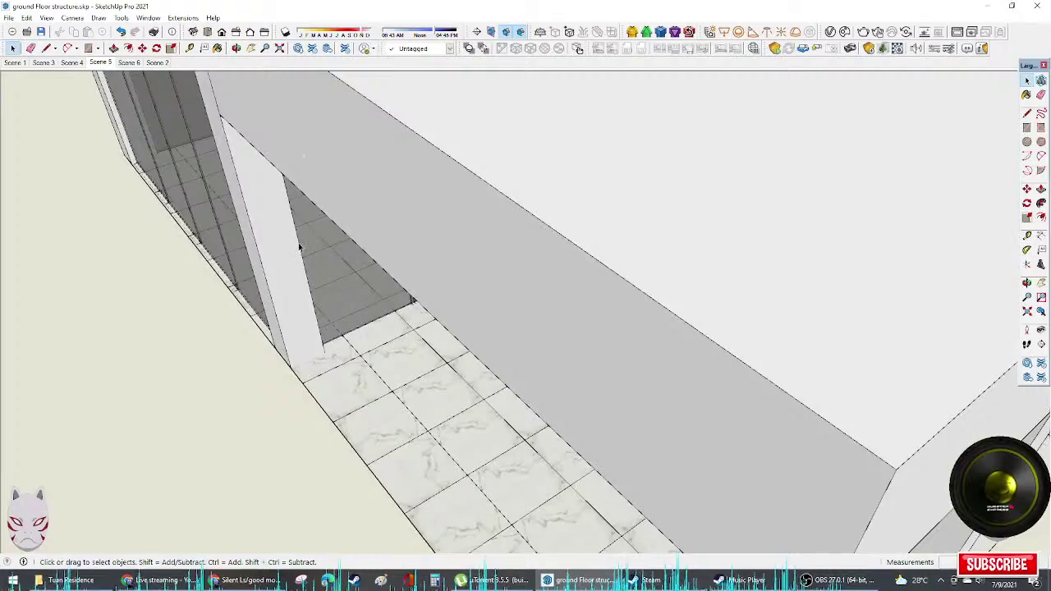
{"action": "middle_click_drag", "start_coordinate": [239, 298], "coordinate": [622, 256]}
{"action": "middle_click_drag", "start_coordinate": [702, 272], "coordinate": [472, 427]}
{"action": "left_click", "coordinate": [484, 466]}
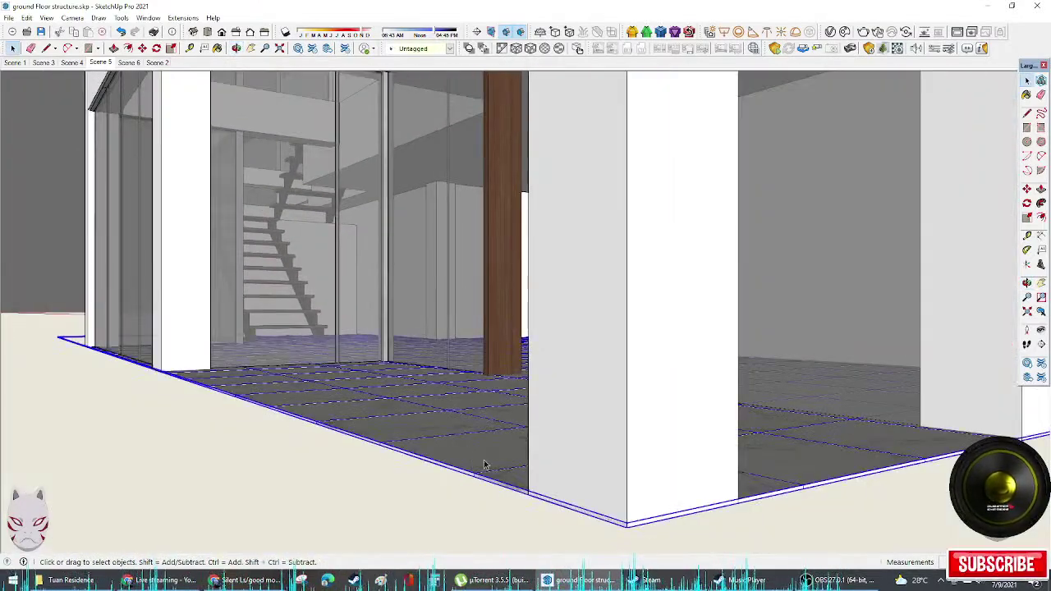
{"action": "left_click", "coordinate": [628, 522]}
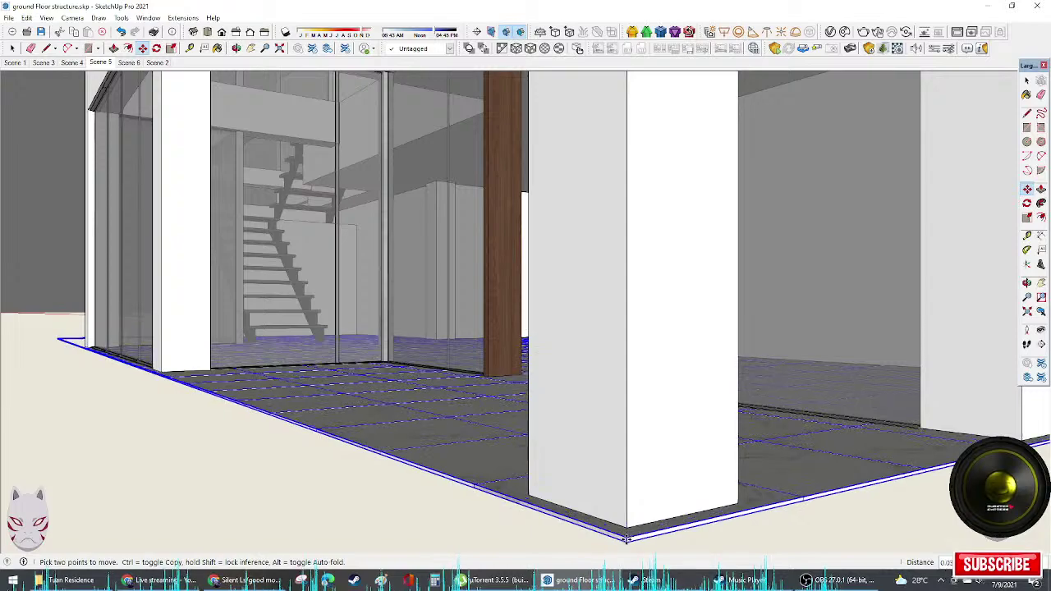
{"action": "middle_click_drag", "start_coordinate": [626, 542], "coordinate": [469, 385]}
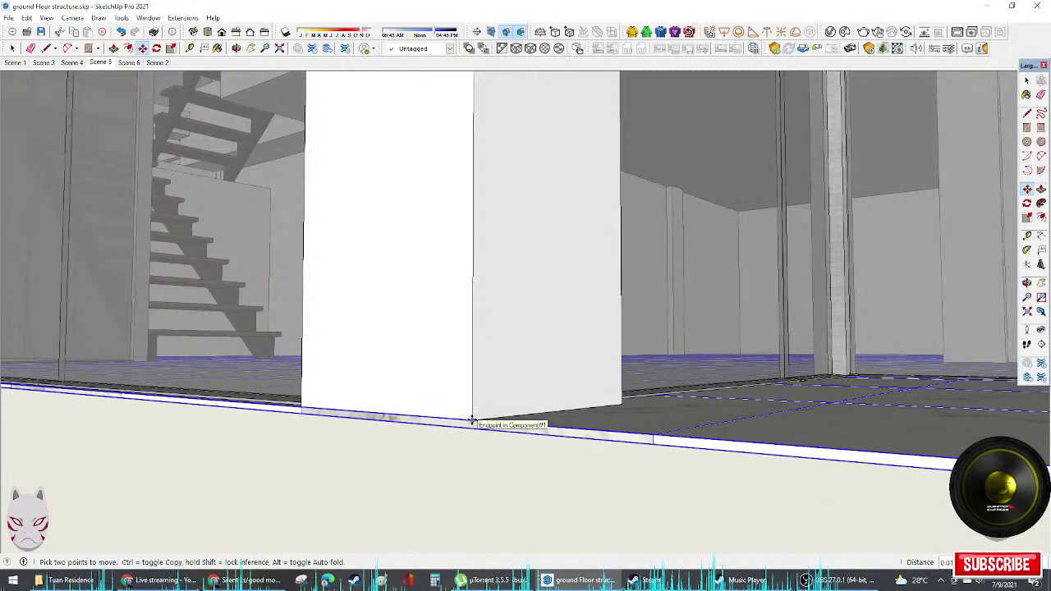
{"action": "middle_click_drag", "start_coordinate": [475, 407], "coordinate": [465, 353]}
{"action": "scroll", "coordinate": [908, 443], "scroll_direction": "down", "scroll_amount": 2}
{"action": "left_click", "coordinate": [722, 382]}
{"action": "scroll", "coordinate": [691, 402], "scroll_direction": "up", "scroll_amount": 4}
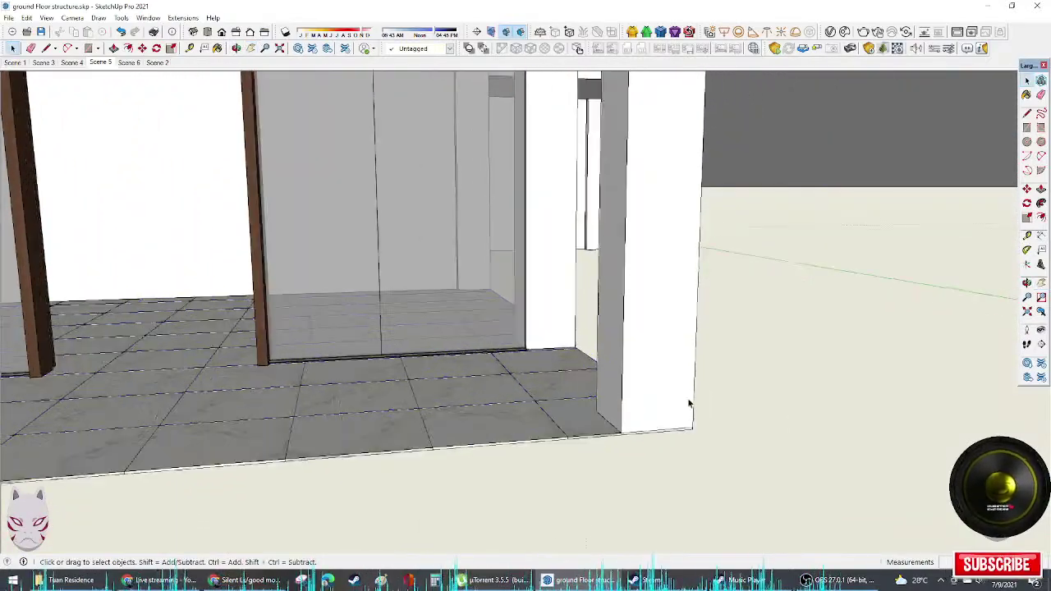
Step: Open the roof slab for editing and push/pull the side face of its notch, then close the slab
{"action": "middle_click_drag", "start_coordinate": [664, 408], "coordinate": [568, 313]}
{"action": "middle_click_drag", "start_coordinate": [522, 305], "coordinate": [802, 305]}
{"action": "double_click", "coordinate": [820, 234]}
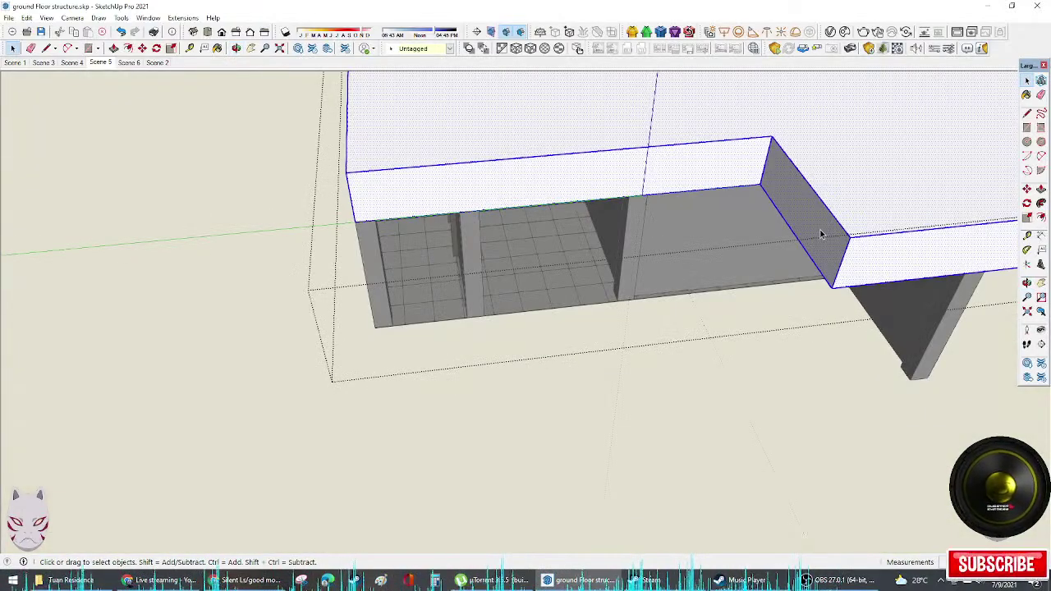
{"action": "key", "text": "p"}
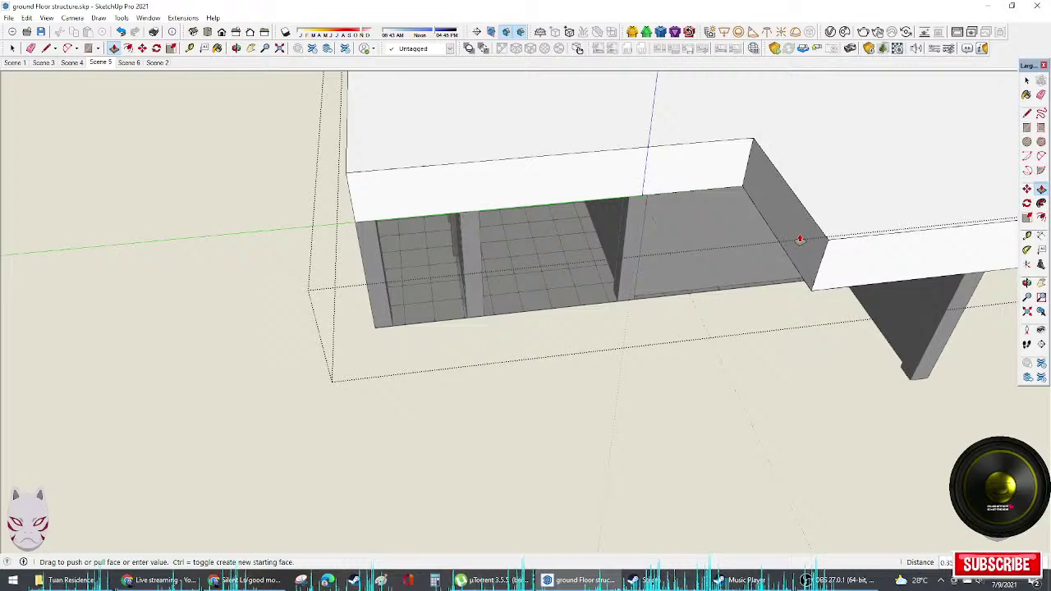
{"action": "left_click", "coordinate": [797, 241]}
{"action": "key", "text": "space"}
{"action": "left_click", "coordinate": [713, 298]}
{"action": "middle_click_drag", "start_coordinate": [714, 298], "coordinate": [566, 111]}
{"action": "key", "text": "space"}
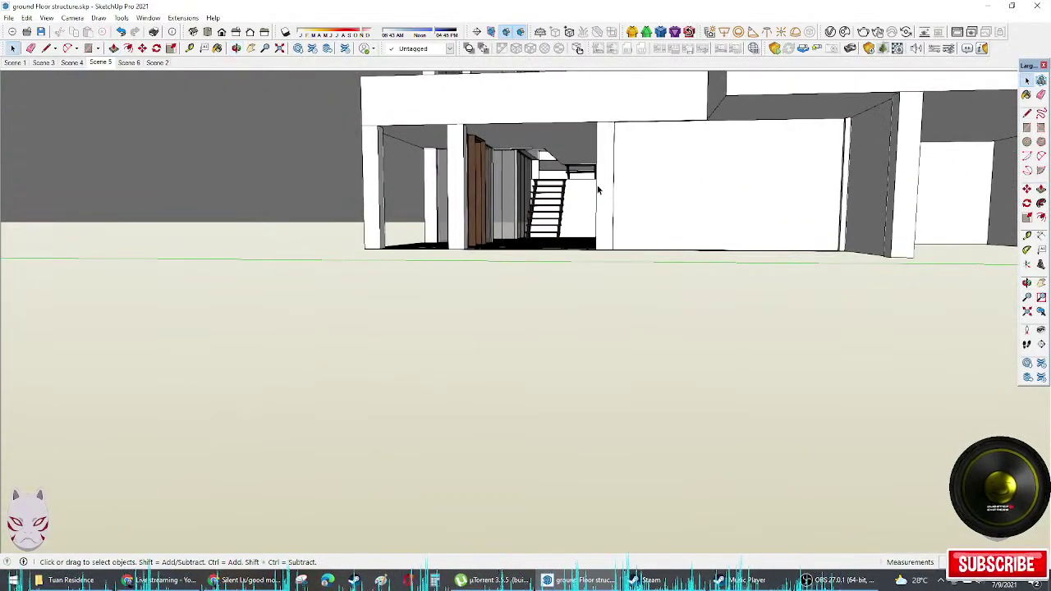
Step: Inspect the building's front and the underside of the tiled floor around the columns
{"action": "middle_click_drag", "start_coordinate": [464, 244], "coordinate": [701, 244]}
{"action": "scroll", "coordinate": [723, 197], "scroll_direction": "up", "scroll_amount": 5}
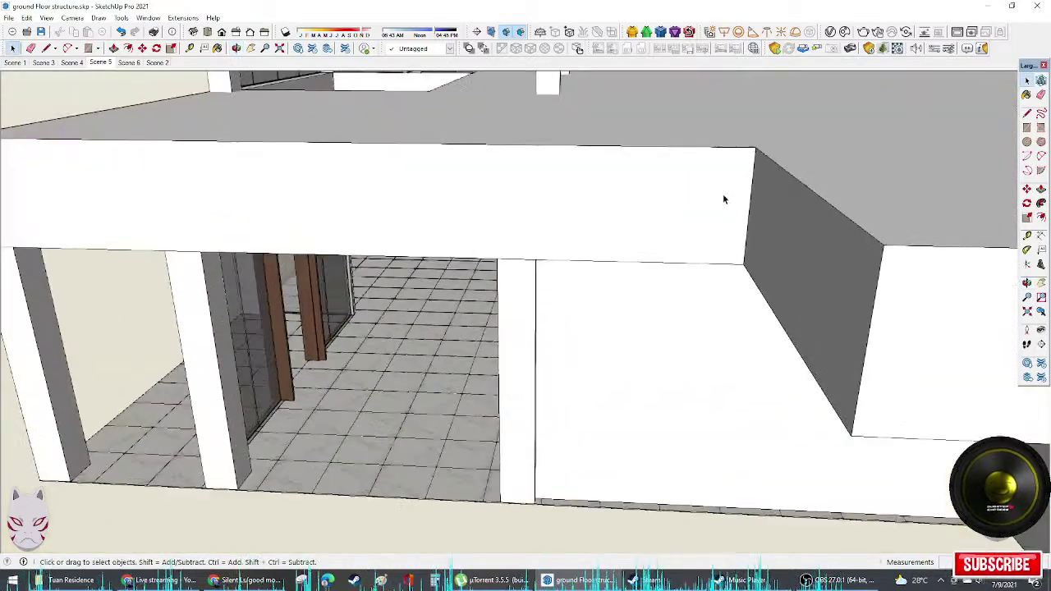
{"action": "key", "text": "r"}
{"action": "scroll", "coordinate": [748, 192], "scroll_direction": "down", "scroll_amount": 5}
{"action": "middle_click_drag", "start_coordinate": [755, 199], "coordinate": [718, 180]}
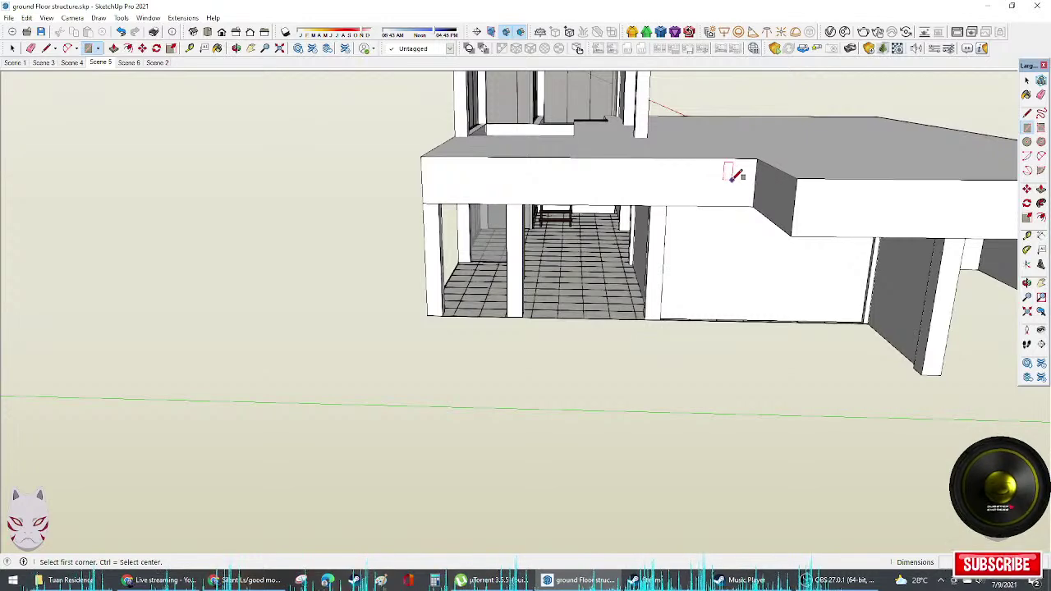
{"action": "middle_click_drag", "start_coordinate": [243, 364], "coordinate": [543, 367]}
{"action": "middle_click_drag", "start_coordinate": [747, 302], "coordinate": [370, 281]}
{"action": "scroll", "coordinate": [420, 282], "scroll_direction": "up", "scroll_amount": 3}
{"action": "middle_click_drag", "start_coordinate": [553, 280], "coordinate": [635, 225]}
{"action": "scroll", "coordinate": [771, 222], "scroll_direction": "up", "scroll_amount": 1}
{"action": "middle_click_drag", "start_coordinate": [857, 282], "coordinate": [802, 312]}
{"action": "scroll", "coordinate": [800, 312], "scroll_direction": "up", "scroll_amount": 4}
{"action": "middle_click_drag", "start_coordinate": [754, 355], "coordinate": [721, 315]}
{"action": "scroll", "coordinate": [721, 315], "scroll_direction": "down", "scroll_amount": 4}
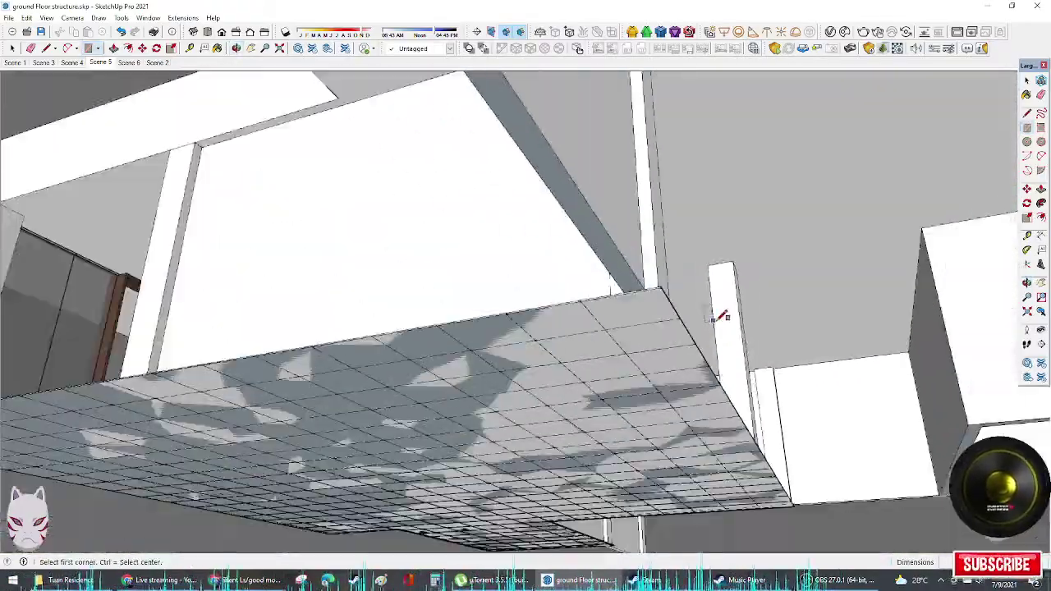
{"action": "middle_click_drag", "start_coordinate": [754, 345], "coordinate": [623, 341]}
{"action": "scroll", "coordinate": [739, 290], "scroll_direction": "up", "scroll_amount": 2}
Step: Open the tiled floor, select the outermost row of tiles along the column side and make them unique
{"action": "key", "text": "space"}
{"action": "left_click", "coordinate": [623, 342]}
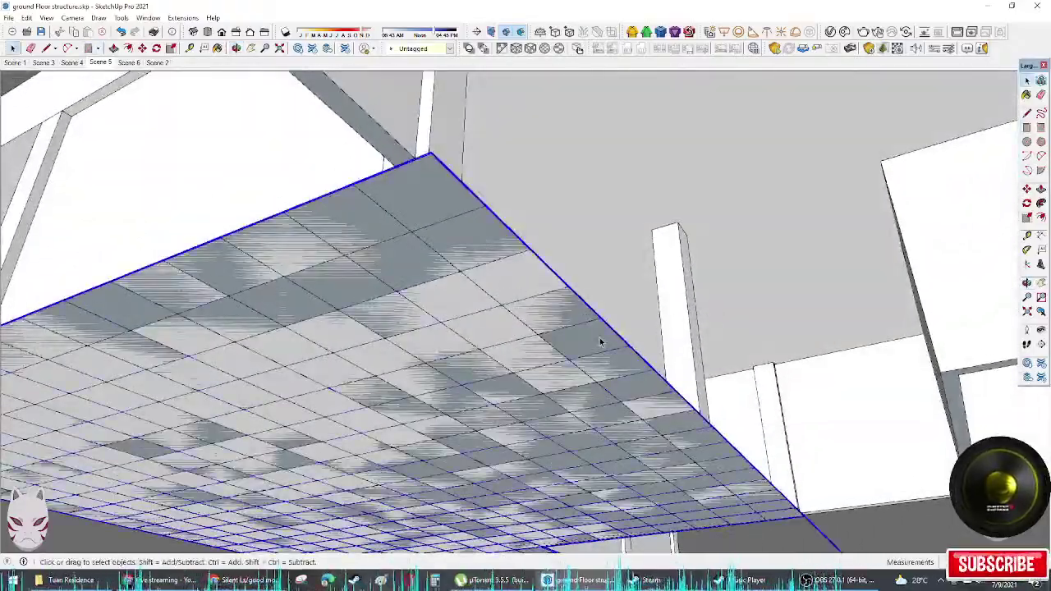
{"action": "scroll", "coordinate": [622, 342], "scroll_direction": "up", "scroll_amount": 2}
{"action": "scroll", "coordinate": [694, 371], "scroll_direction": "down", "scroll_amount": 2}
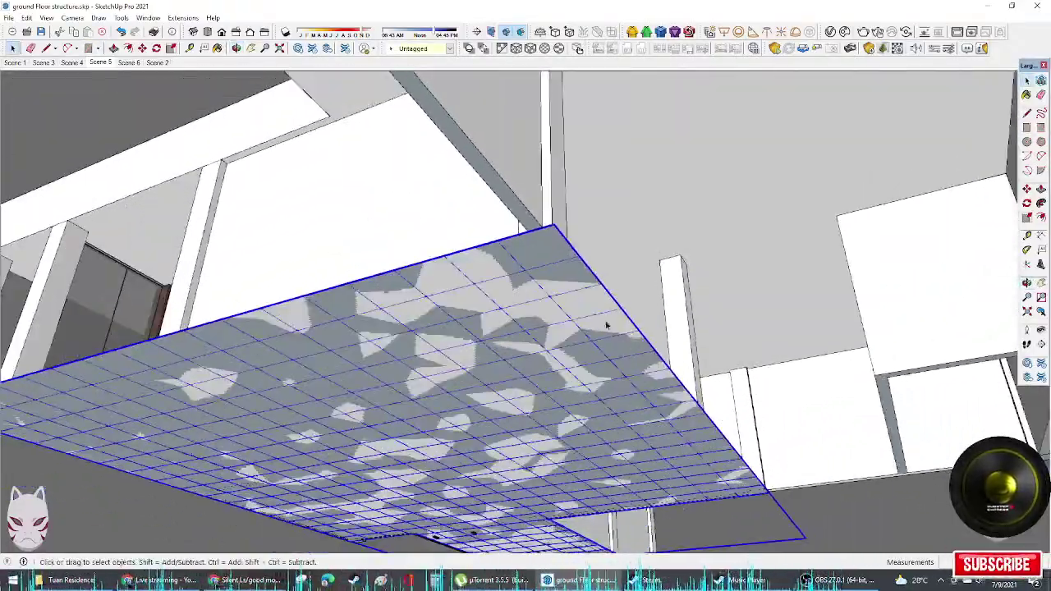
{"action": "double_click", "coordinate": [601, 316]}
{"action": "key", "text": "Escape"}
{"action": "double_click", "coordinate": [556, 255]}
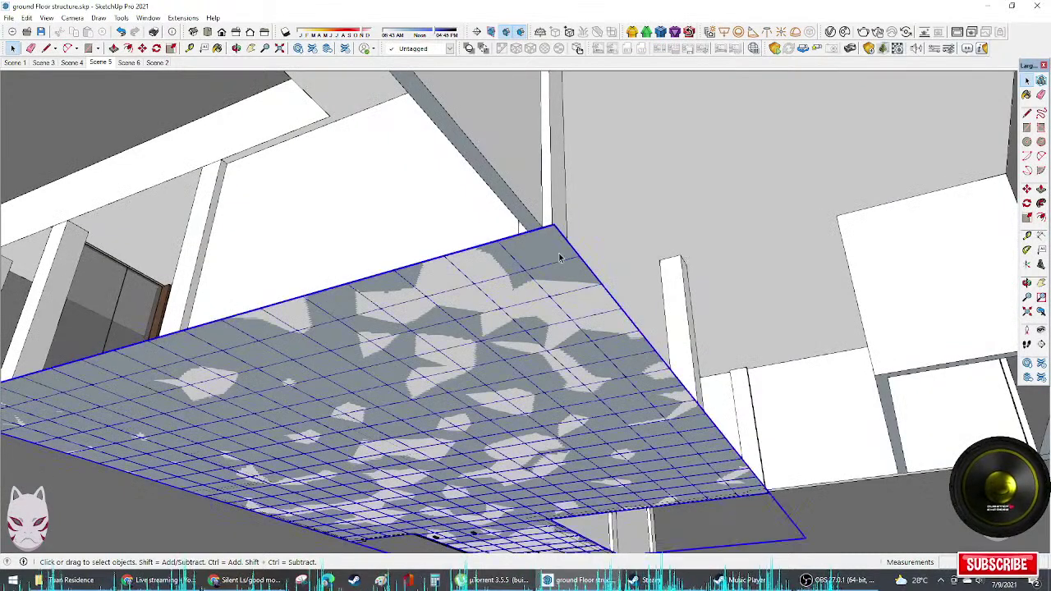
{"action": "left_click", "coordinate": [554, 254]}
{"action": "left_click", "coordinate": [578, 283], "text": "ctrl"}
{"action": "left_click", "coordinate": [602, 315], "text": "ctrl"}
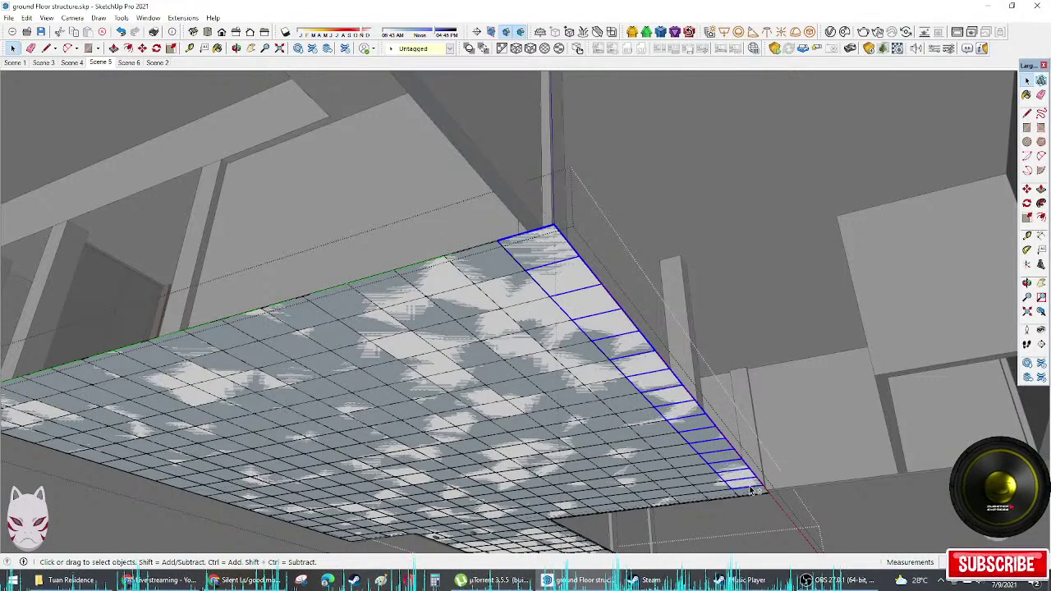
{"action": "right_click", "coordinate": [648, 362]}
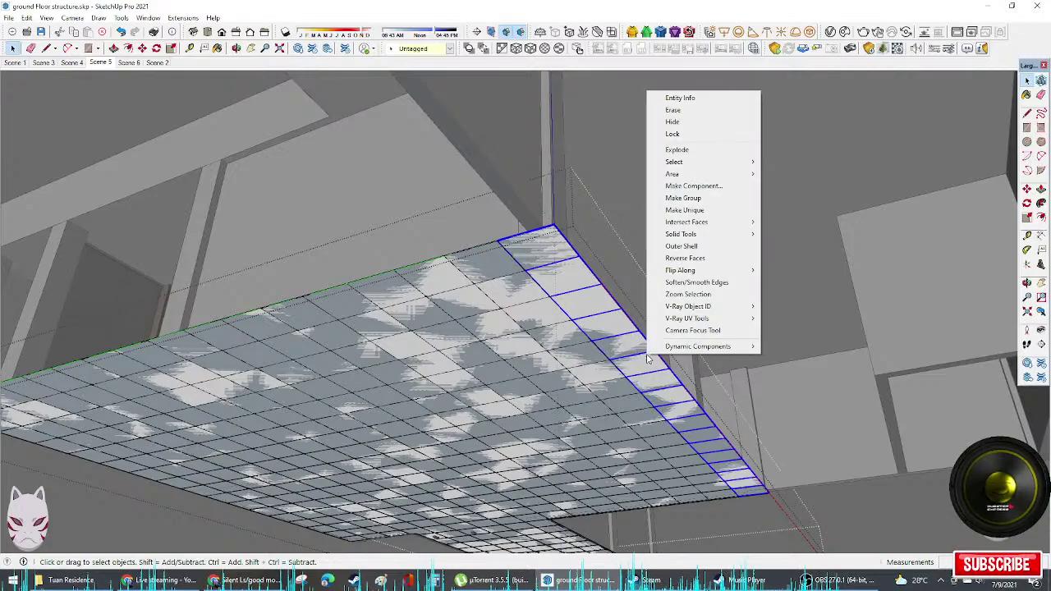
{"action": "left_click", "coordinate": [690, 210]}
Step: Try to push the side face of the corner edge tile beside the column
{"action": "middle_click_drag", "start_coordinate": [573, 266], "coordinate": [469, 253]}
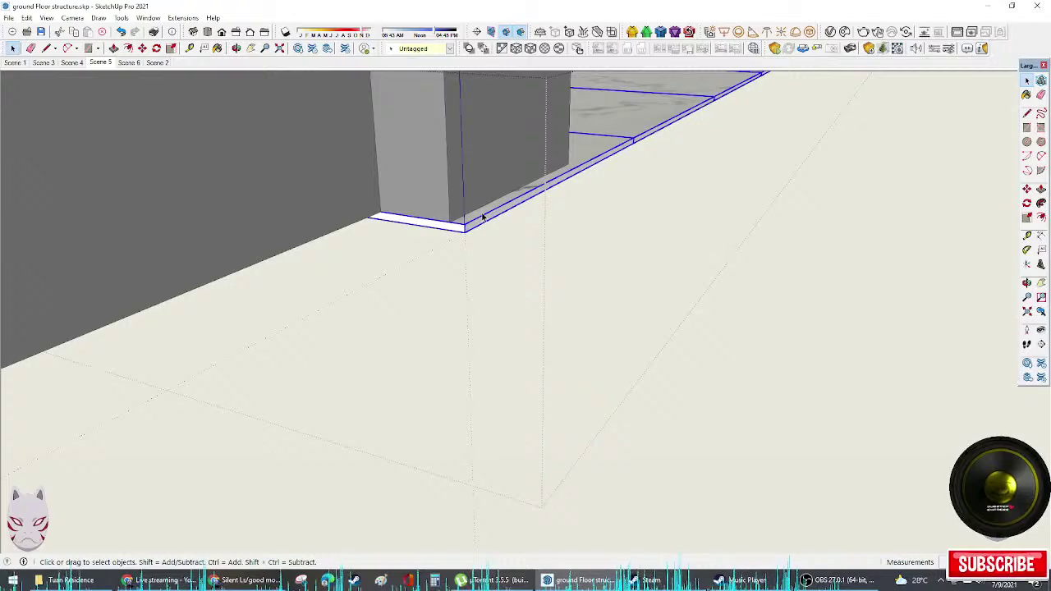
{"action": "key", "text": "p"}
{"action": "left_click", "coordinate": [469, 229]}
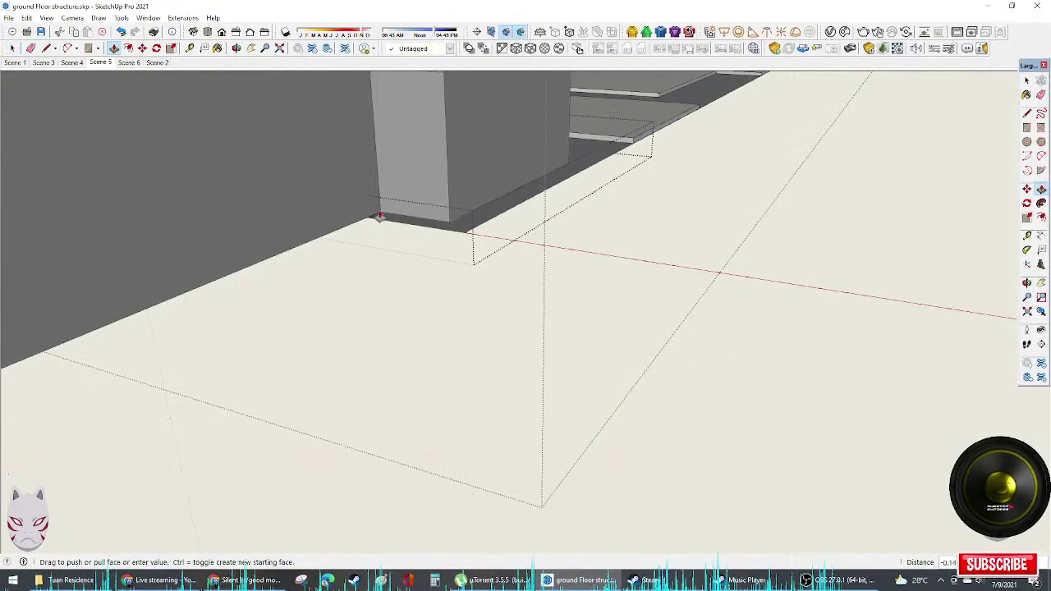
{"action": "middle_click_drag", "start_coordinate": [382, 213], "coordinate": [480, 185]}
{"action": "middle_click_drag", "start_coordinate": [657, 169], "coordinate": [553, 402], "text": "shift"}
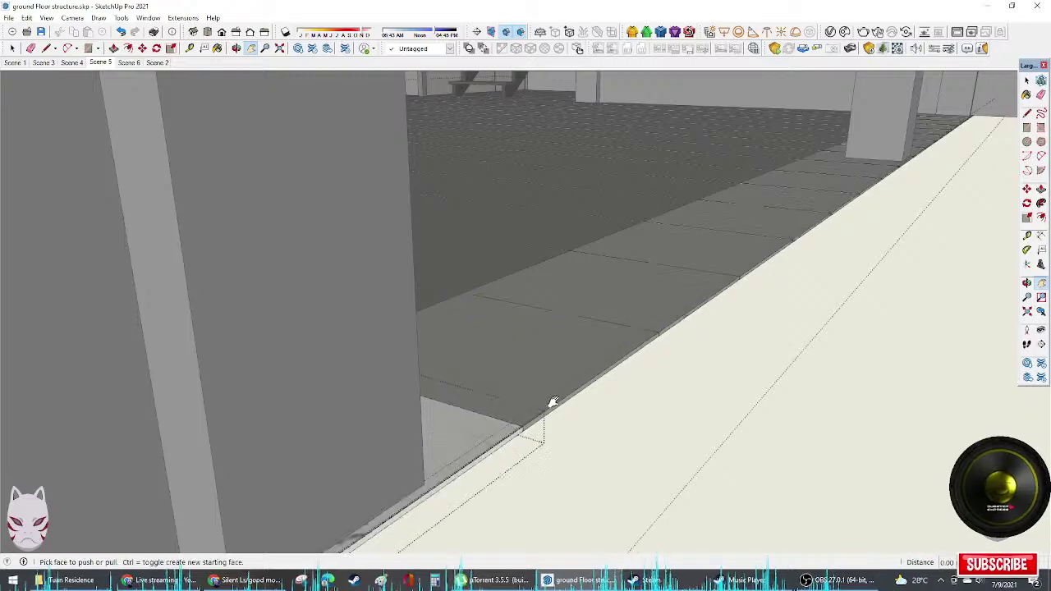
{"action": "middle_click_drag", "start_coordinate": [577, 370], "coordinate": [810, 89]}
Step: Select every tile in the outermost row along the column side, from the corner tile to the far end
{"action": "left_click", "coordinate": [575, 306]}
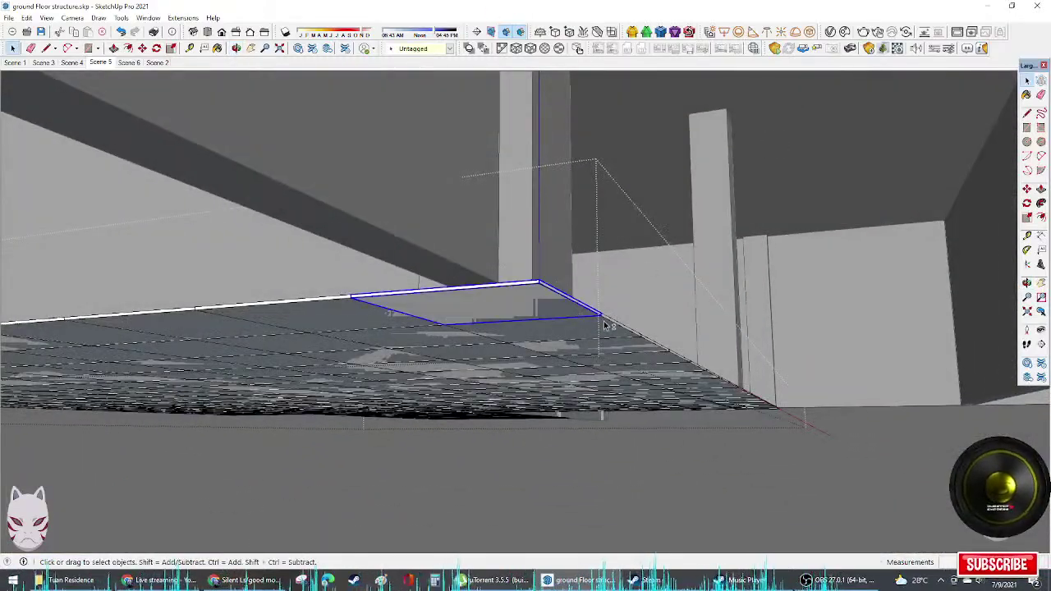
{"action": "left_click", "coordinate": [617, 331], "text": "shift"}
{"action": "middle_click_drag", "start_coordinate": [720, 375], "coordinate": [753, 206]}
{"action": "left_click", "coordinate": [743, 316], "text": "shift"}
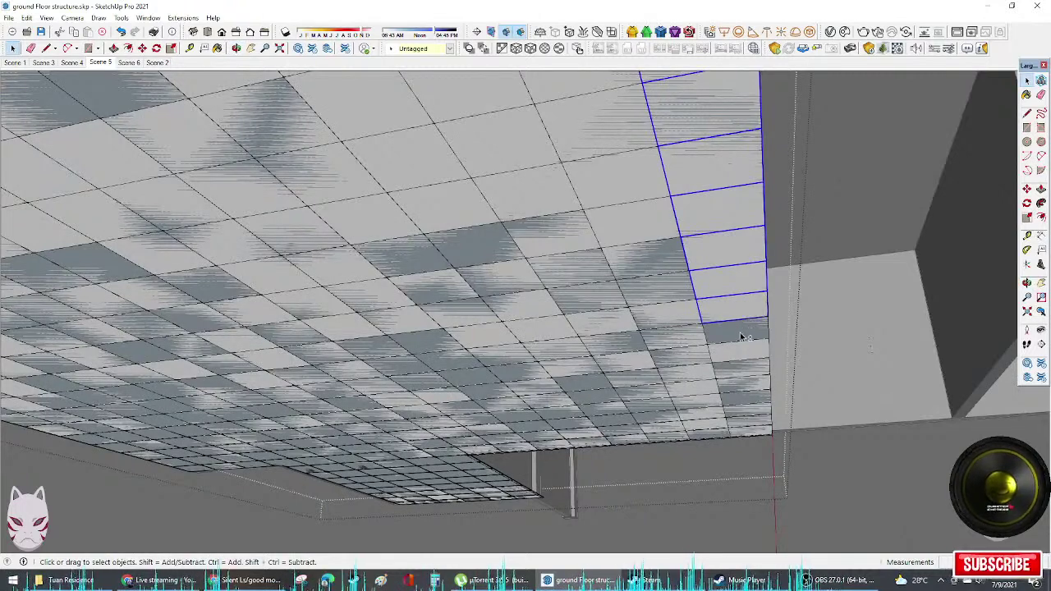
{"action": "left_click", "coordinate": [749, 330], "text": "shift"}
{"action": "left_click", "coordinate": [736, 352], "text": "shift"}
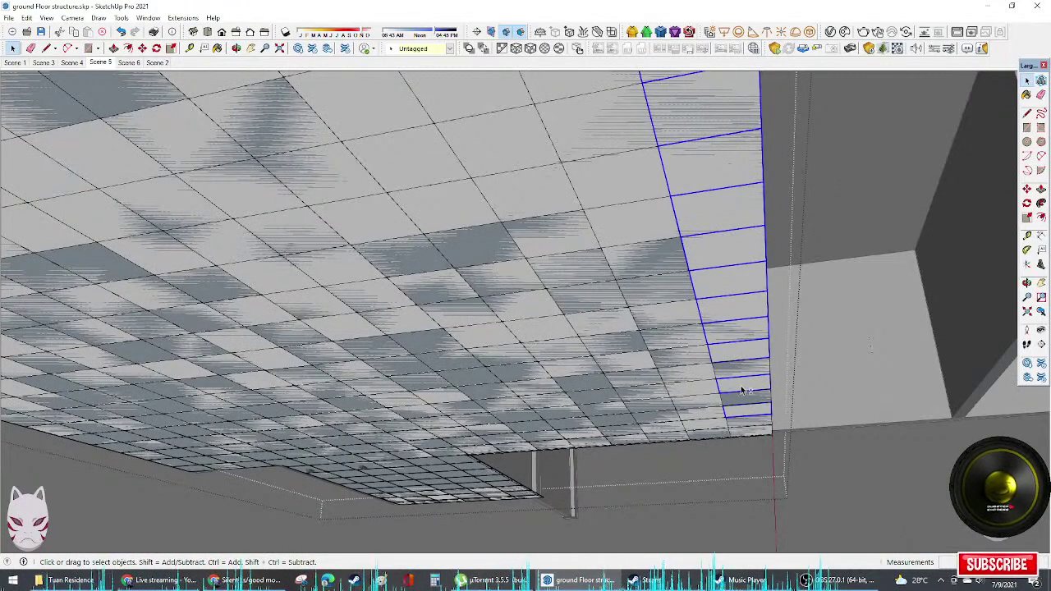
{"action": "left_click", "coordinate": [745, 386], "text": "shift"}
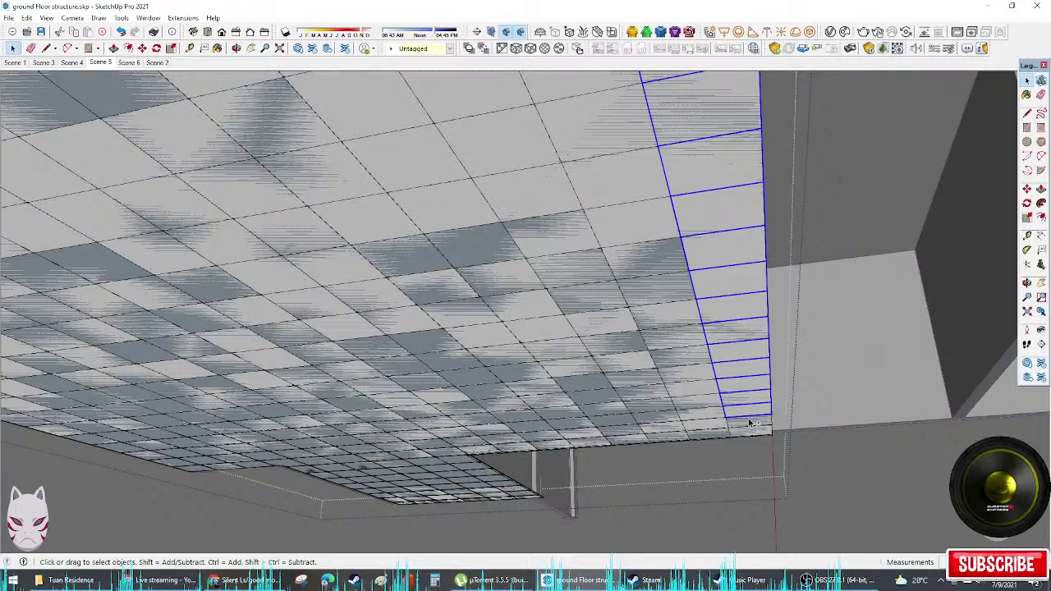
{"action": "middle_click_drag", "start_coordinate": [752, 433], "coordinate": [739, 394]}
Step: Scale the selected edge row narrower so it ends in line with the columns, and close the floor group
{"action": "key", "text": "s"}
{"action": "scroll", "coordinate": [756, 416], "scroll_direction": "up", "scroll_amount": 3}
{"action": "scroll", "coordinate": [751, 408], "scroll_direction": "up", "scroll_amount": 5}
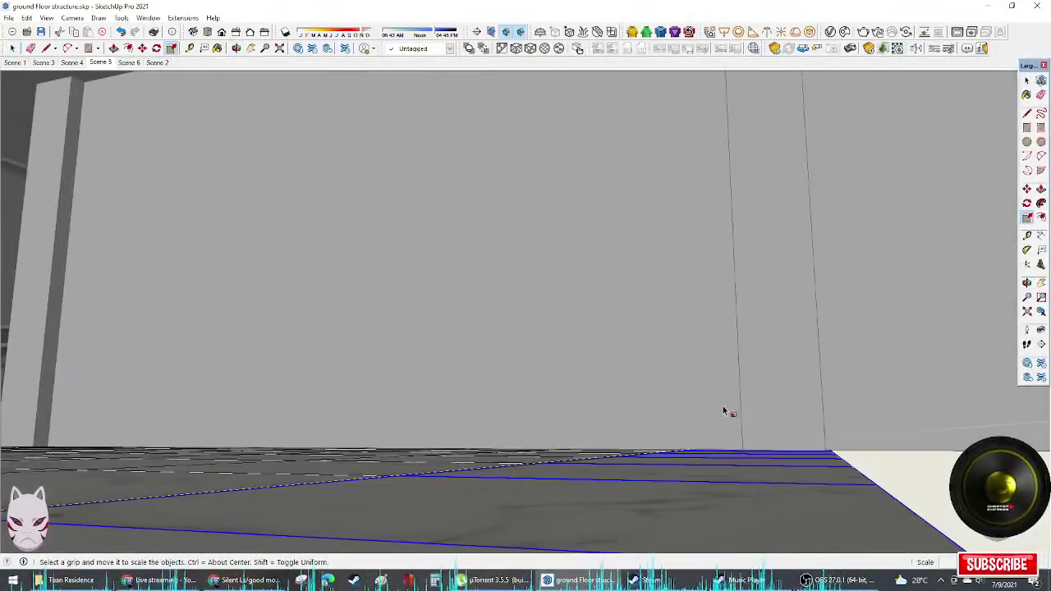
{"action": "scroll", "coordinate": [724, 409], "scroll_direction": "down", "scroll_amount": 3}
{"action": "middle_click_drag", "start_coordinate": [614, 416], "coordinate": [500, 317]}
{"action": "scroll", "coordinate": [528, 445], "scroll_direction": "up", "scroll_amount": 2}
{"action": "key", "text": "space"}
{"action": "left_click", "coordinate": [540, 457]}
Step: Open the floor slab beneath the tiles for editing and select its underside face along the protruding edge
{"action": "scroll", "coordinate": [540, 458], "scroll_direction": "up", "scroll_amount": 2}
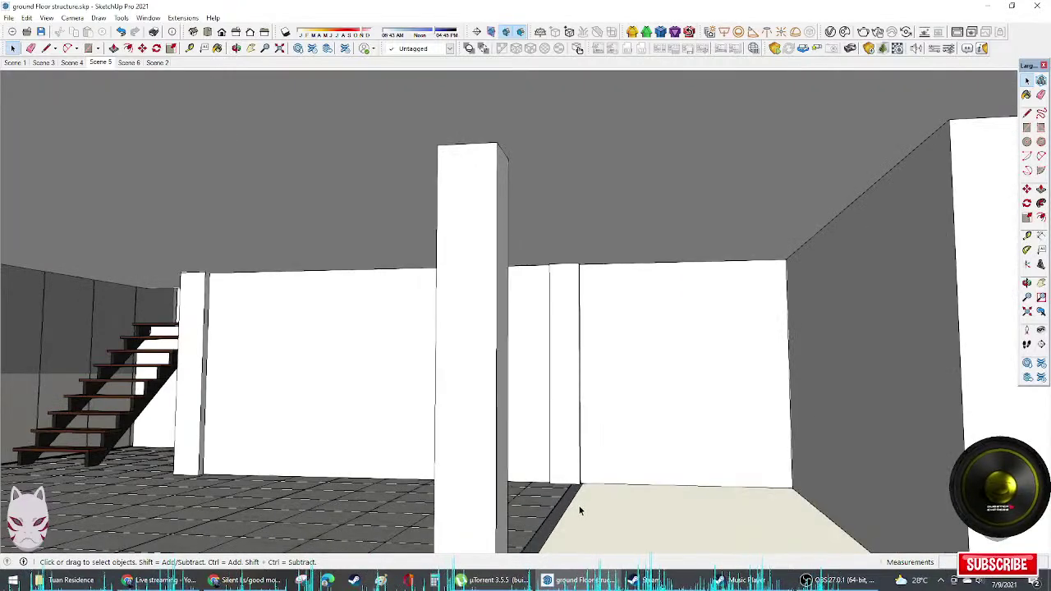
{"action": "middle_click_drag", "start_coordinate": [580, 510], "coordinate": [573, 370], "text": "shift"}
{"action": "double_click", "coordinate": [522, 399]}
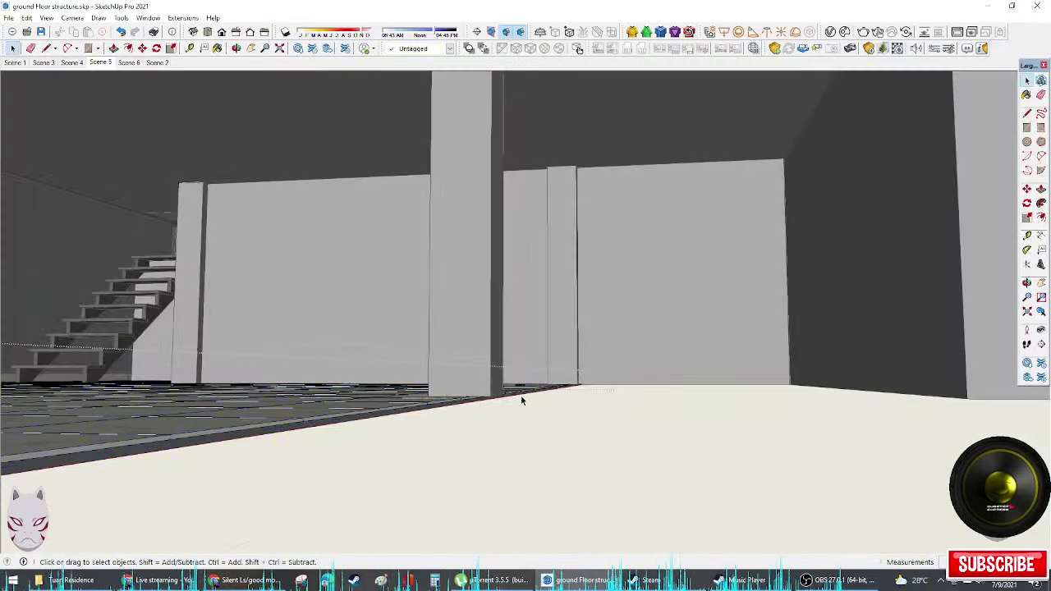
{"action": "middle_click_drag", "start_coordinate": [521, 391], "coordinate": [618, 333]}
{"action": "left_click", "coordinate": [623, 332]}
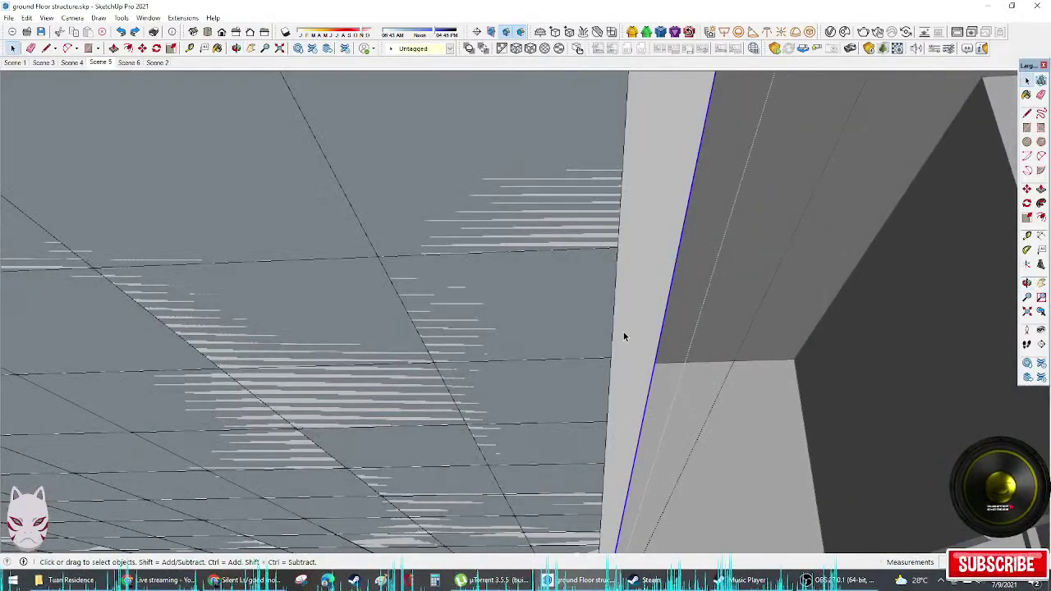
{"action": "triple_click", "coordinate": [623, 334]}
Step: Try to push/pull the floor slab's faces along its protruding edge and undo the last change
{"action": "key", "text": "p"}
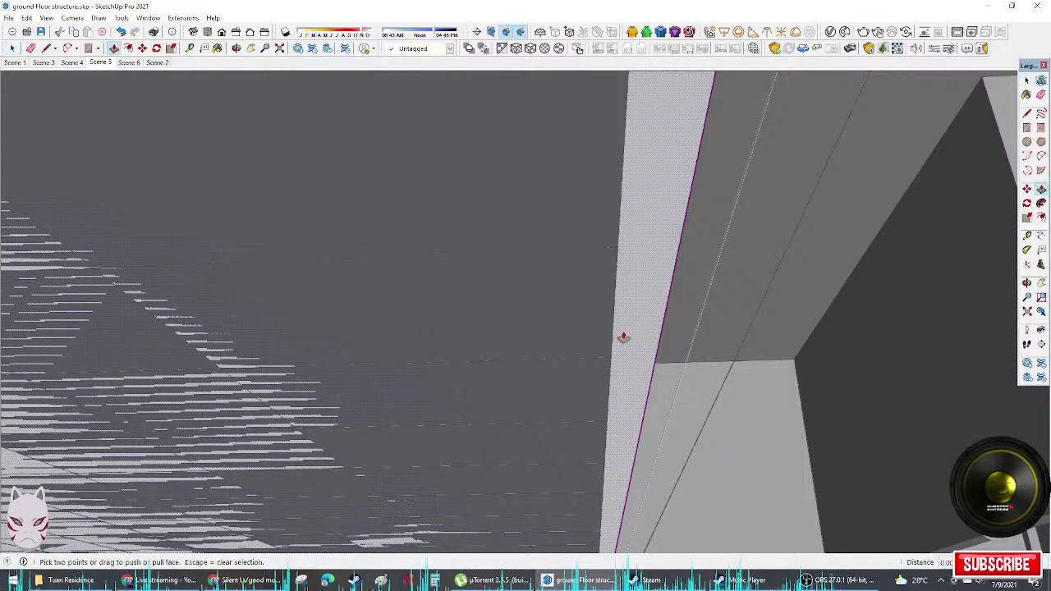
{"action": "left_click", "coordinate": [624, 337]}
{"action": "left_click", "coordinate": [624, 354]}
{"action": "middle_click_drag", "start_coordinate": [649, 321], "coordinate": [605, 380]}
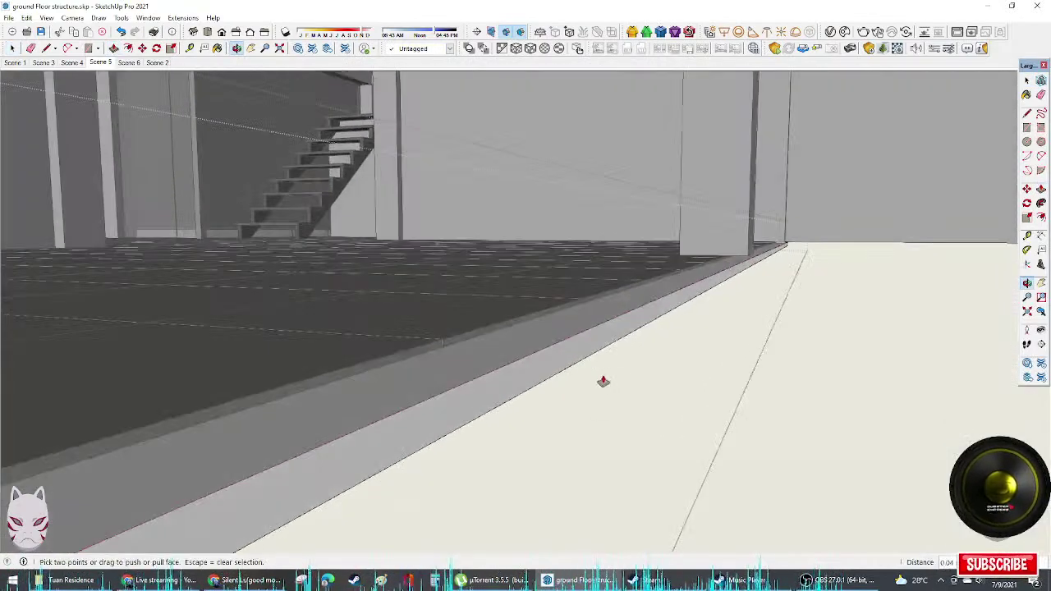
{"action": "left_click_drag", "start_coordinate": [564, 349], "coordinate": [501, 336]}
{"action": "middle_click_drag", "start_coordinate": [548, 344], "coordinate": [631, 304]}
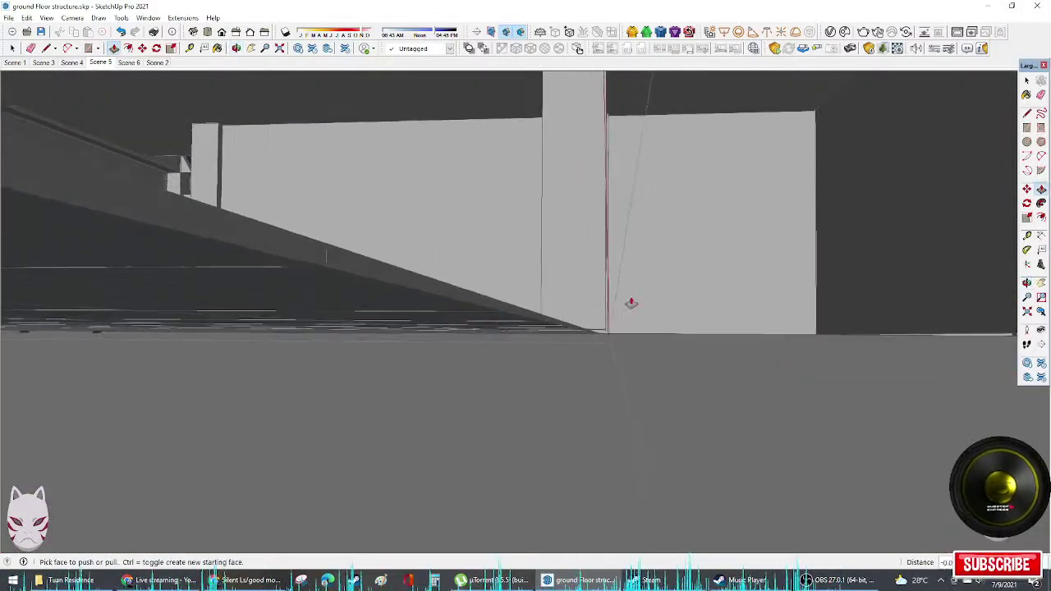
{"action": "key", "text": "ctrl+z"}
Step: Push the floor slab's outer side face in toward the edge of the narrowed tile row and close the slab
{"action": "middle_click_drag", "start_coordinate": [571, 335], "coordinate": [569, 375]}
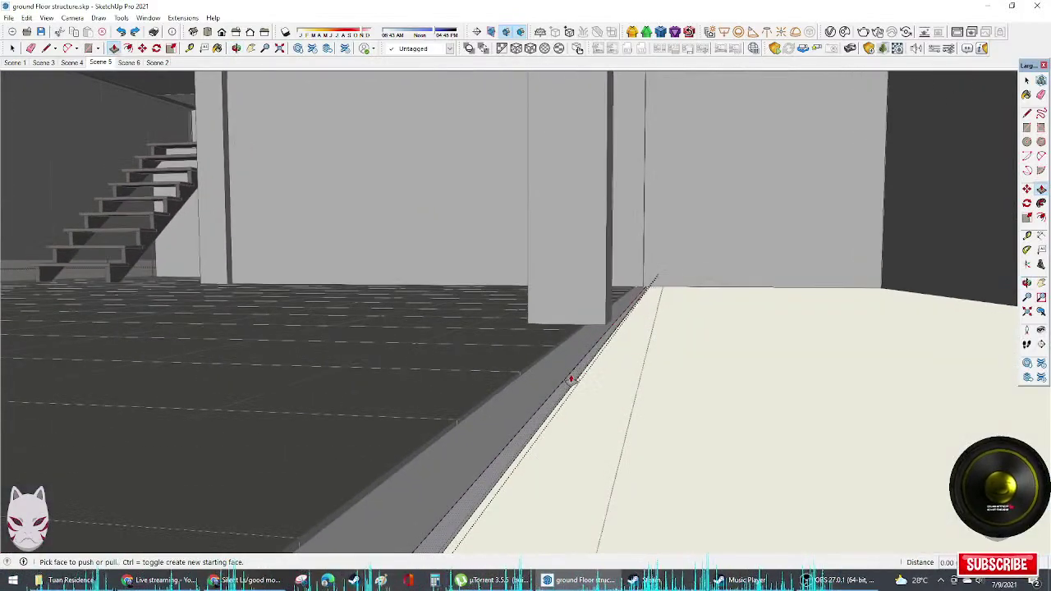
{"action": "left_click", "coordinate": [557, 373]}
{"action": "left_click", "coordinate": [552, 366]}
{"action": "key", "text": "space"}
{"action": "key", "text": "Escape"}
Step: Draw a floor rectangle on the underside of the untiled rooms, from the inner wall's end corner to the column beside the tiled floor
{"action": "middle_click_drag", "start_coordinate": [625, 352], "coordinate": [241, 335]}
{"action": "scroll", "coordinate": [378, 291], "scroll_direction": "down", "scroll_amount": 3}
{"action": "middle_click_drag", "start_coordinate": [377, 290], "coordinate": [290, 282]}
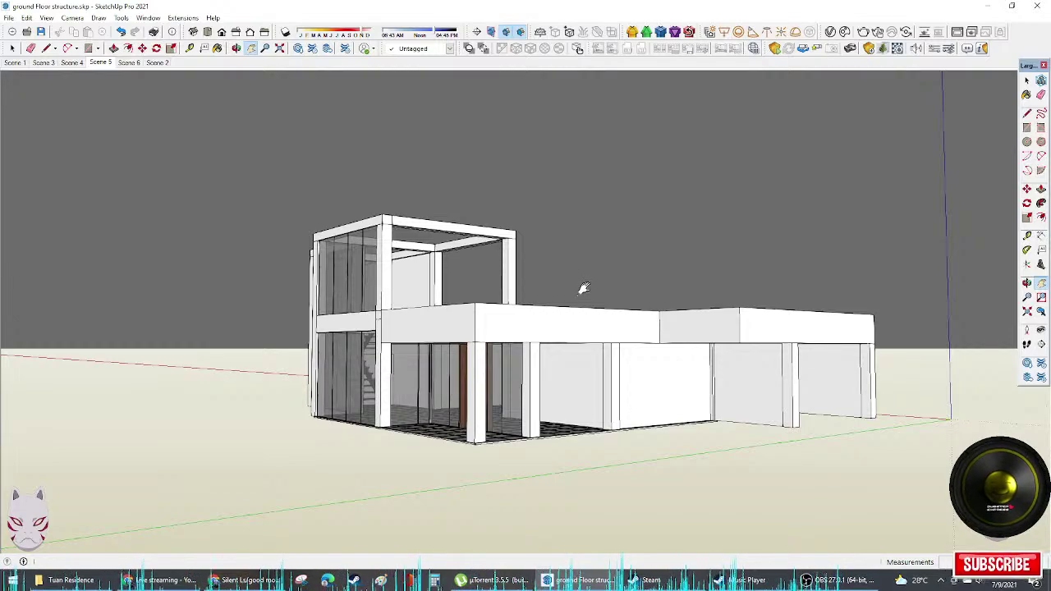
{"action": "mouse_move", "coordinate": [716, 369]}
{"action": "middle_mouse_down"}
{"action": "mouse_move", "coordinate": [563, 359]}
{"action": "mouse_move", "coordinate": [558, 279]}
{"action": "mouse_move", "coordinate": [659, 338]}
{"action": "mouse_move", "coordinate": [729, 425]}
{"action": "mouse_move", "coordinate": [669, 511]}
{"action": "mouse_move", "coordinate": [649, 522]}
{"action": "middle_mouse_up"}
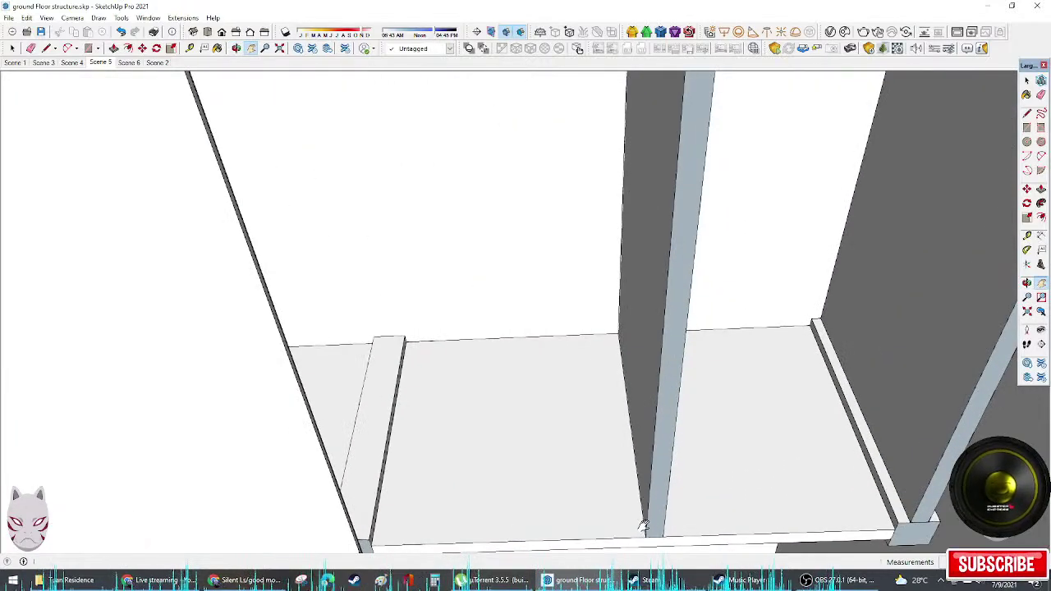
{"action": "key", "text": "r"}
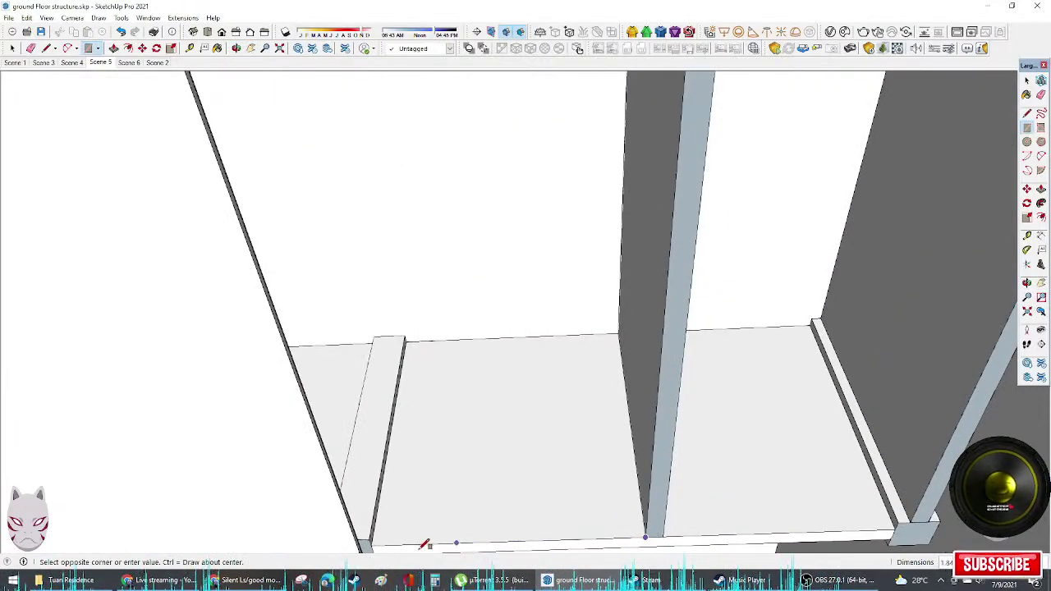
{"action": "scroll", "coordinate": [392, 500], "scroll_direction": "down", "scroll_amount": 6}
{"action": "middle_click_drag", "start_coordinate": [385, 387], "coordinate": [402, 437]}
{"action": "scroll", "coordinate": [322, 246], "scroll_direction": "up", "scroll_amount": 1}
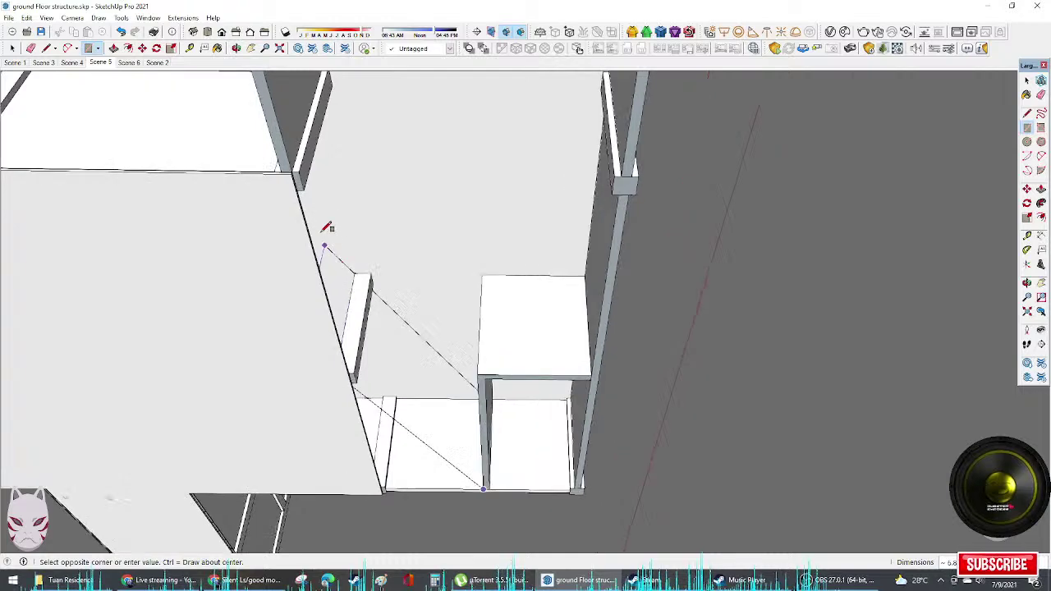
{"action": "scroll", "coordinate": [327, 228], "scroll_direction": "up", "scroll_amount": 3}
{"action": "left_click", "coordinate": [273, 116]}
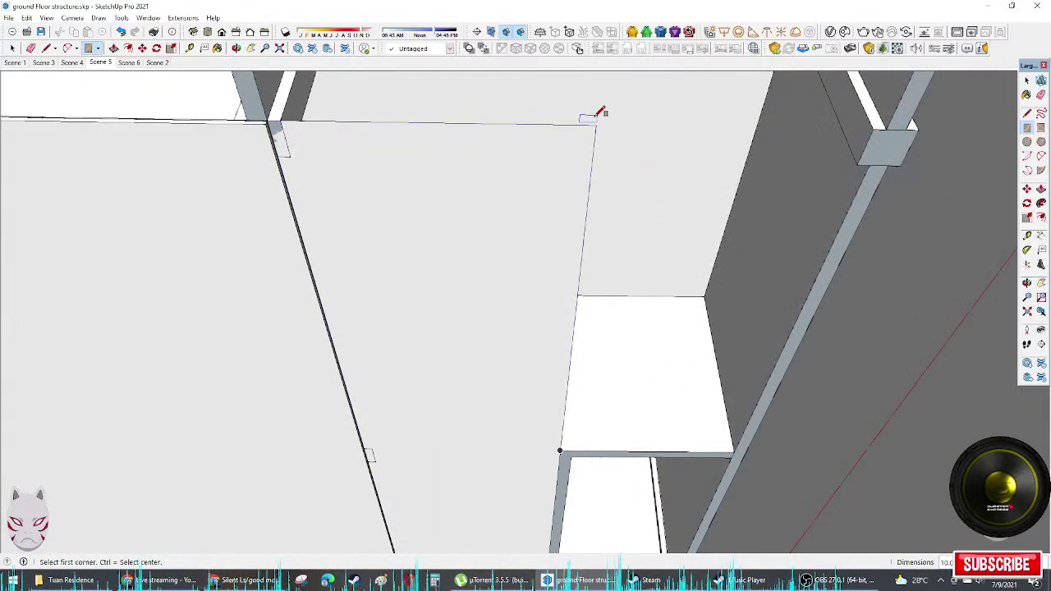
Step: Draw two adjoining floor rectangles, one beside the small room up to the outer wall and one across the next bay between the columns
{"action": "left_click", "coordinate": [741, 447]}
{"action": "middle_click_drag", "start_coordinate": [741, 448], "coordinate": [544, 315]}
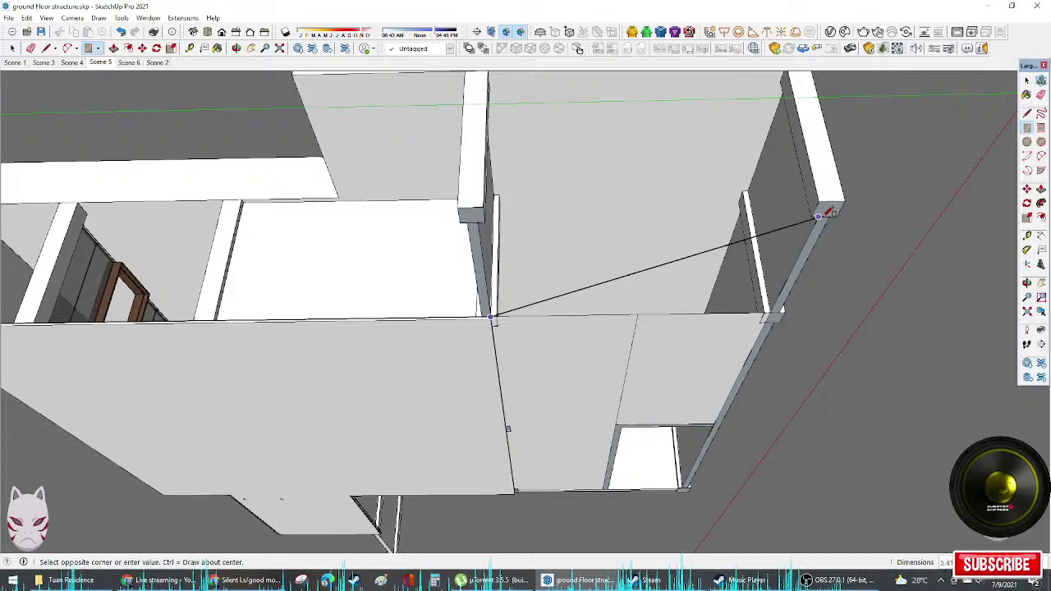
{"action": "scroll", "coordinate": [503, 312], "scroll_direction": "up", "scroll_amount": 3}
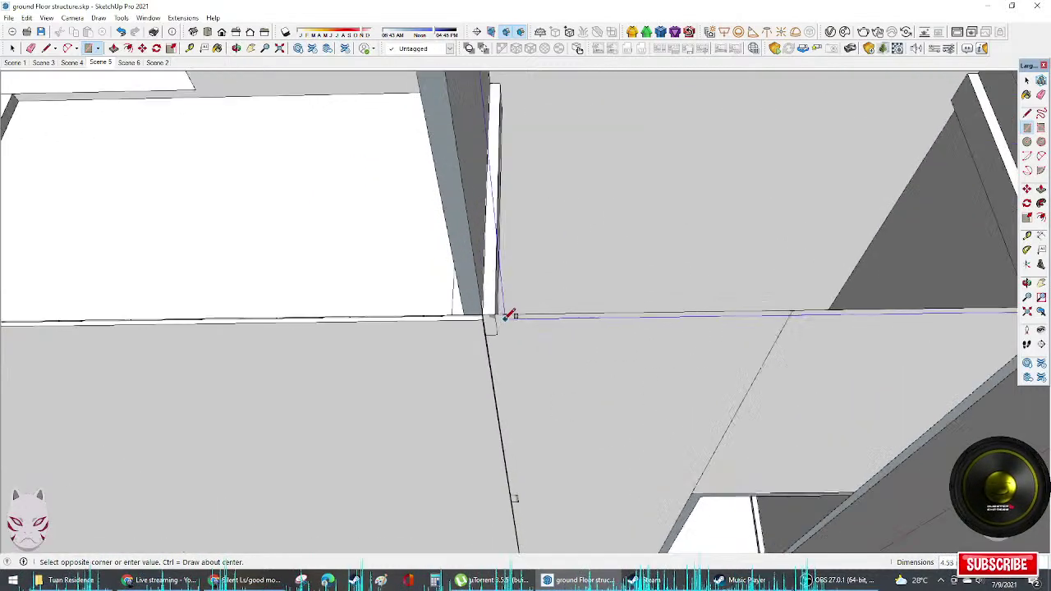
{"action": "scroll", "coordinate": [506, 315], "scroll_direction": "up", "scroll_amount": 4}
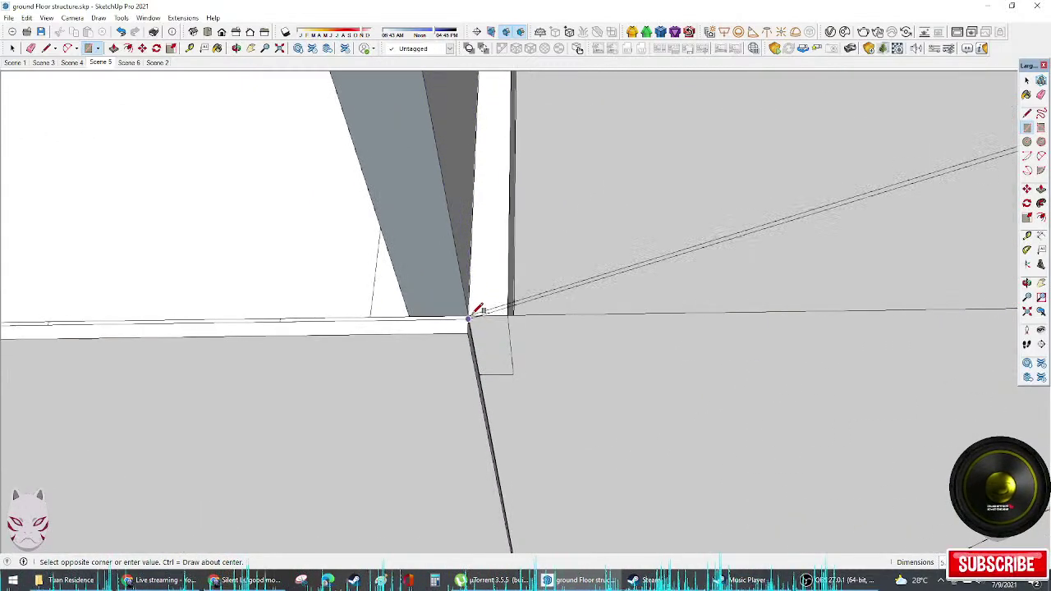
{"action": "scroll", "coordinate": [472, 312], "scroll_direction": "up", "scroll_amount": 2}
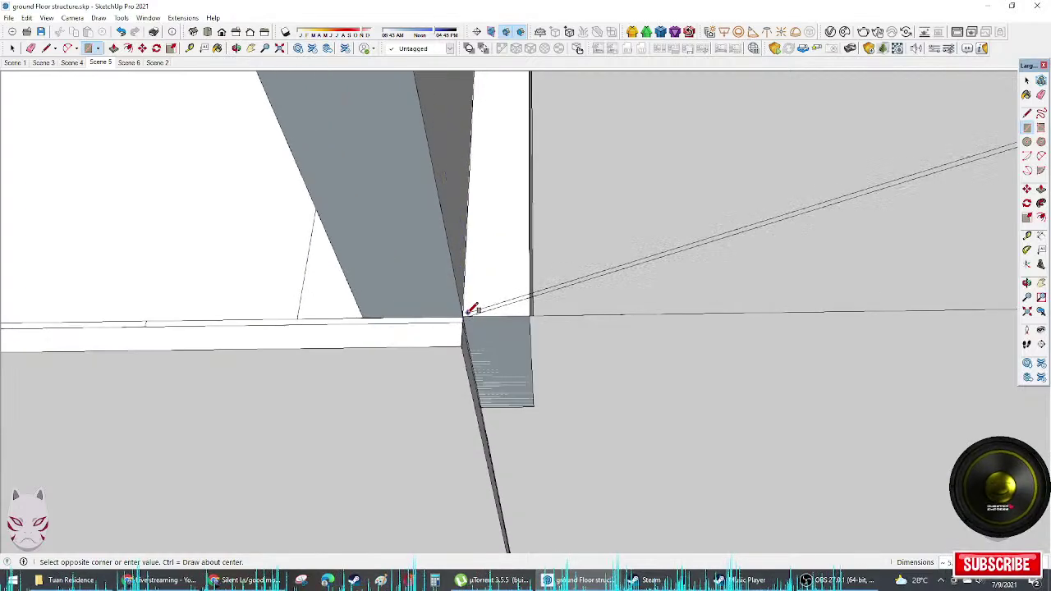
{"action": "left_click", "coordinate": [464, 315]}
Step: Draw a narrow floor rectangle filling the strip between the two end columns along the open side
{"action": "scroll", "coordinate": [581, 299], "scroll_direction": "down", "scroll_amount": 8}
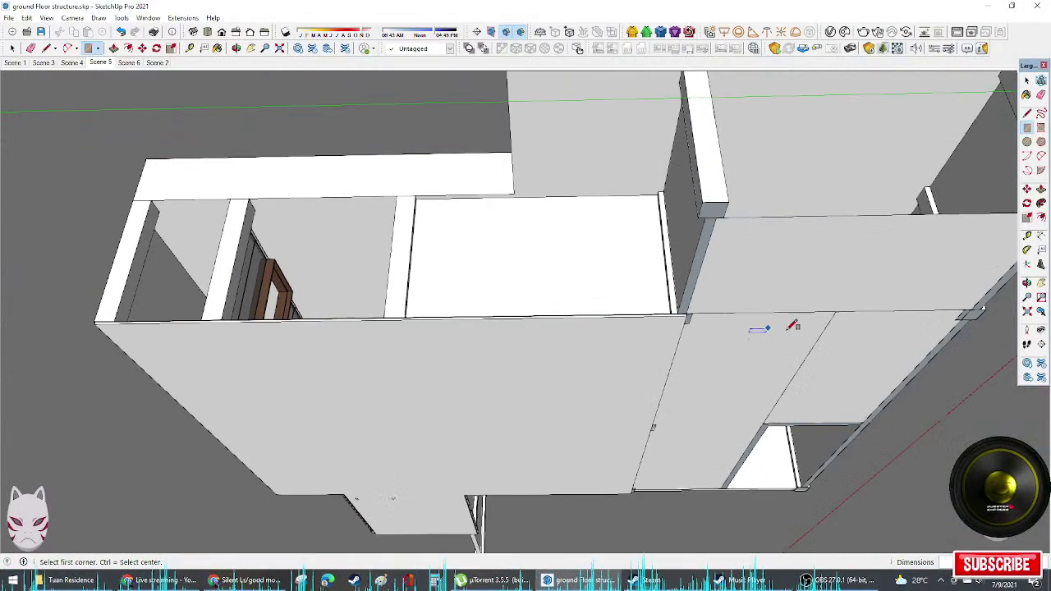
{"action": "middle_click_drag", "start_coordinate": [793, 325], "coordinate": [434, 250]}
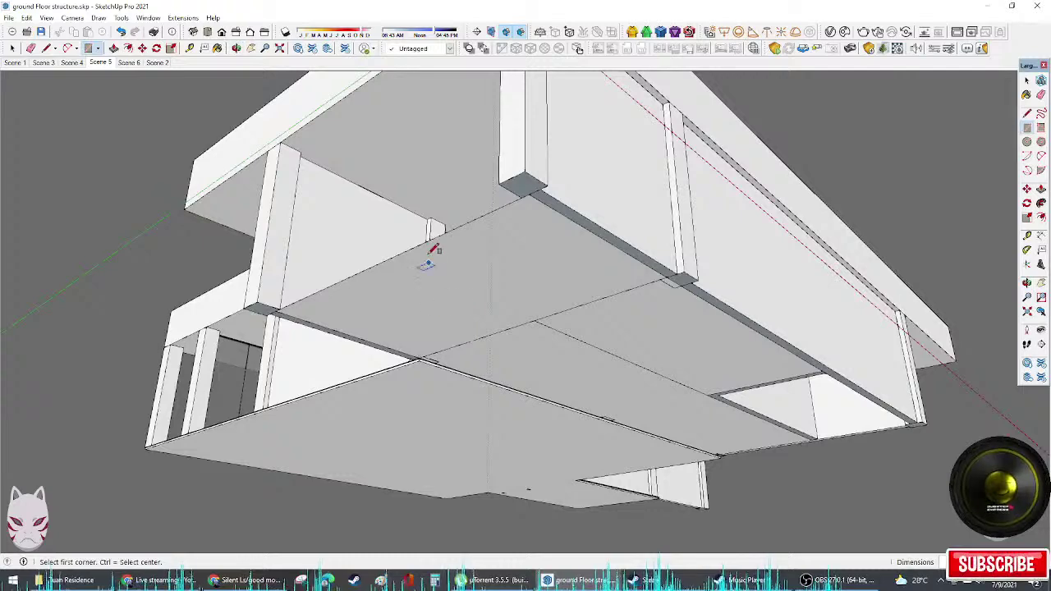
{"action": "left_click", "coordinate": [498, 184]}
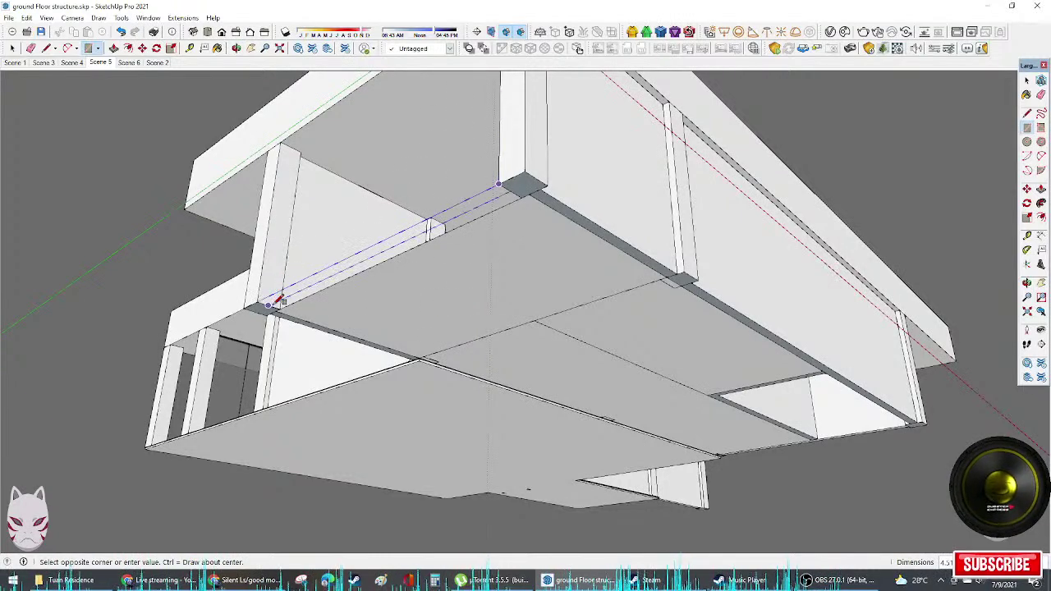
{"action": "key", "text": "space"}
Step: Select all the connected new floor faces and move them out from under the building to the open ground beside it
{"action": "scroll", "coordinate": [338, 302], "scroll_direction": "down", "scroll_amount": 2}
{"action": "triple_click", "coordinate": [355, 299]}
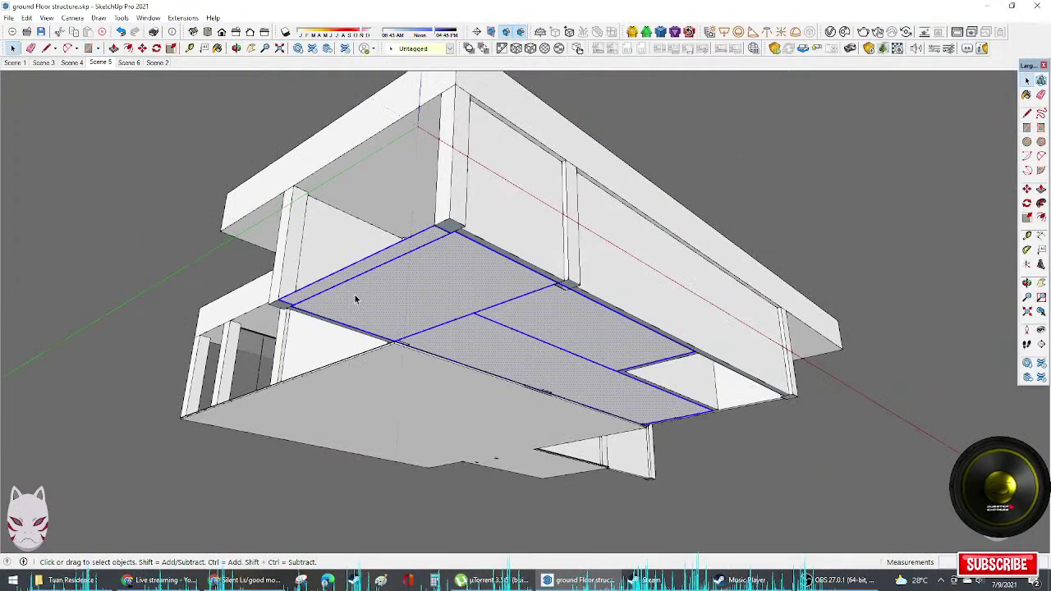
{"action": "middle_click_drag", "start_coordinate": [356, 299], "coordinate": [634, 347]}
{"action": "key", "text": "m"}
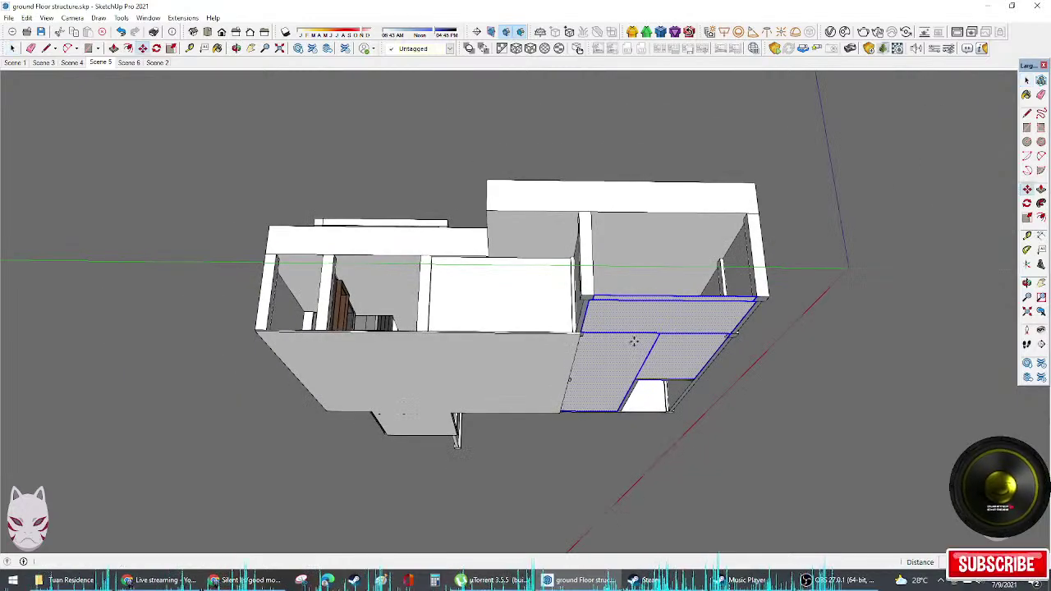
{"action": "left_click", "coordinate": [633, 341]}
{"action": "middle_click_drag", "start_coordinate": [197, 340], "coordinate": [394, 481]}
{"action": "scroll", "coordinate": [499, 465], "scroll_direction": "down", "scroll_amount": 3}
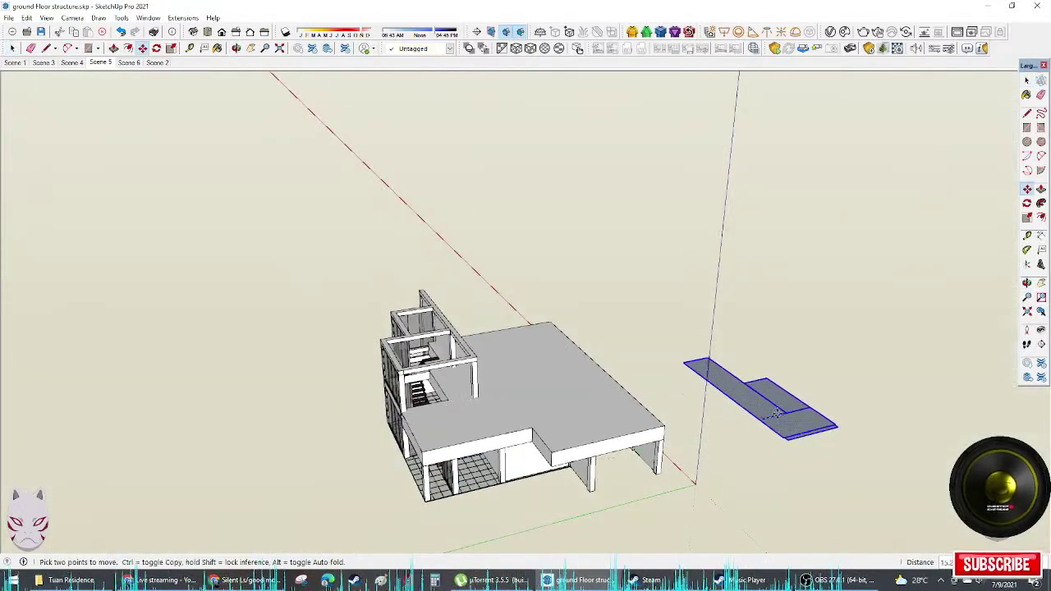
{"action": "scroll", "coordinate": [837, 425], "scroll_direction": "up", "scroll_amount": 4}
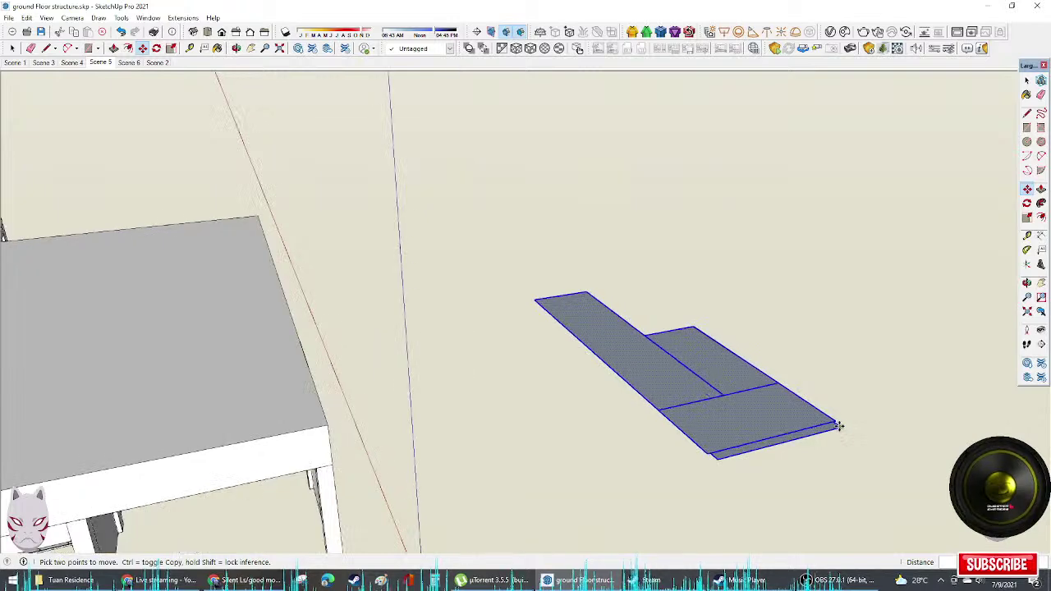
{"action": "left_click", "coordinate": [837, 425]}
{"action": "key", "text": "space"}
Step: Erase the dividing edges between the floor rectangles to merge them into one face
{"action": "mouse_move", "coordinate": [837, 425]}
{"action": "middle_mouse_down"}
{"action": "mouse_move", "coordinate": [865, 432]}
{"action": "mouse_move", "coordinate": [807, 453]}
{"action": "mouse_move", "coordinate": [637, 435]}
{"action": "middle_mouse_up"}
{"action": "left_click", "coordinate": [865, 429]}
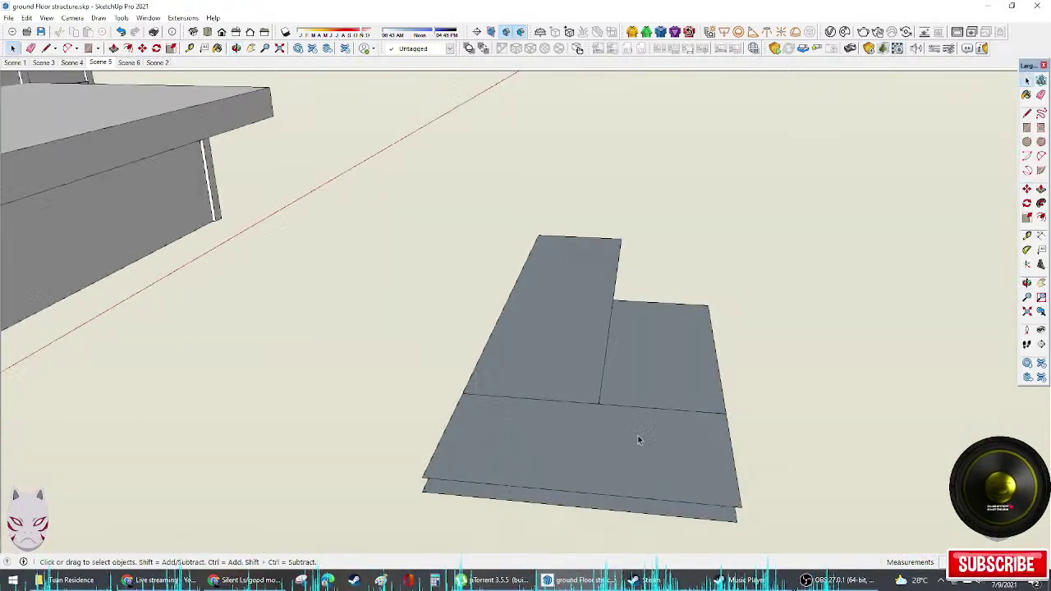
{"action": "scroll", "coordinate": [637, 434], "scroll_direction": "up", "scroll_amount": 1}
{"action": "key", "text": "e"}
{"action": "left_click_drag", "start_coordinate": [575, 411], "coordinate": [602, 390]}
{"action": "left_click", "coordinate": [601, 399]}
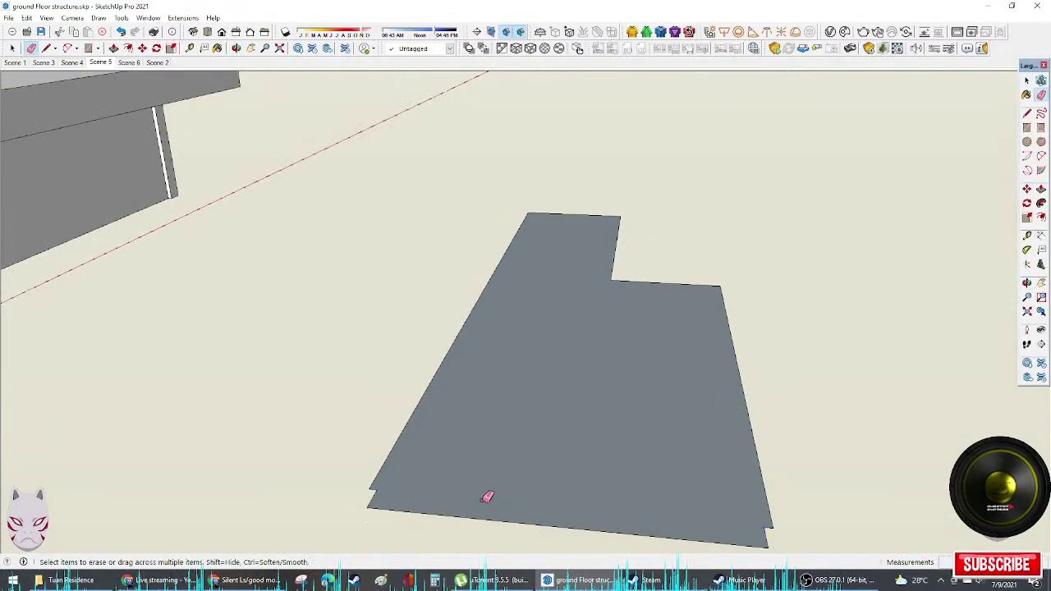
Step: Fill the two notched corners at the floor's wide end with small rectangles and erase the leftover inner edges
{"action": "middle_click_drag", "start_coordinate": [487, 497], "coordinate": [566, 462]}
{"action": "key", "text": "r"}
{"action": "left_click", "coordinate": [391, 509]}
{"action": "key", "text": "e"}
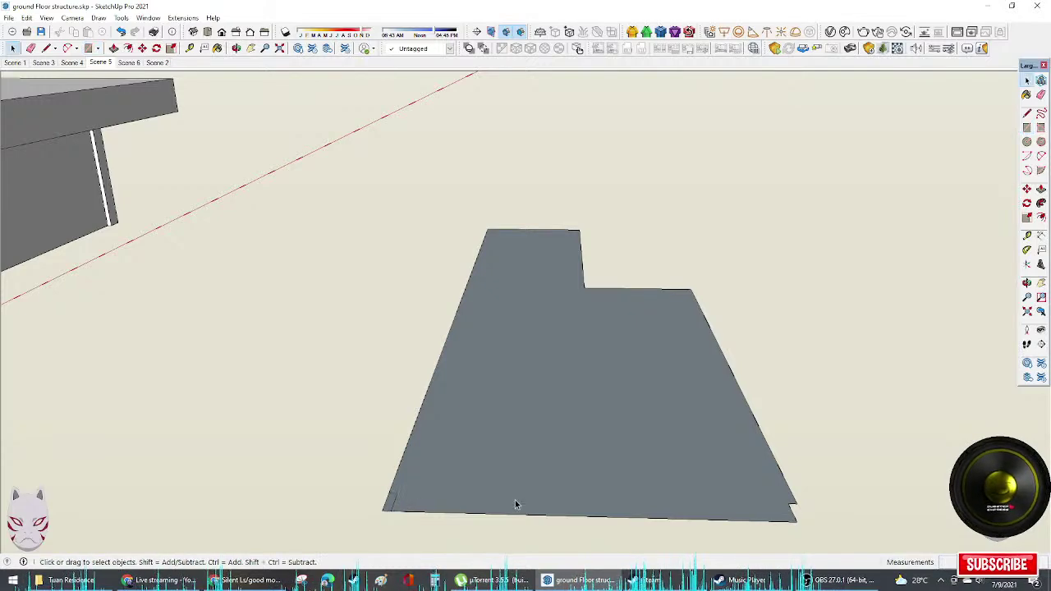
{"action": "key", "text": "r"}
{"action": "left_click", "coordinate": [796, 521]}
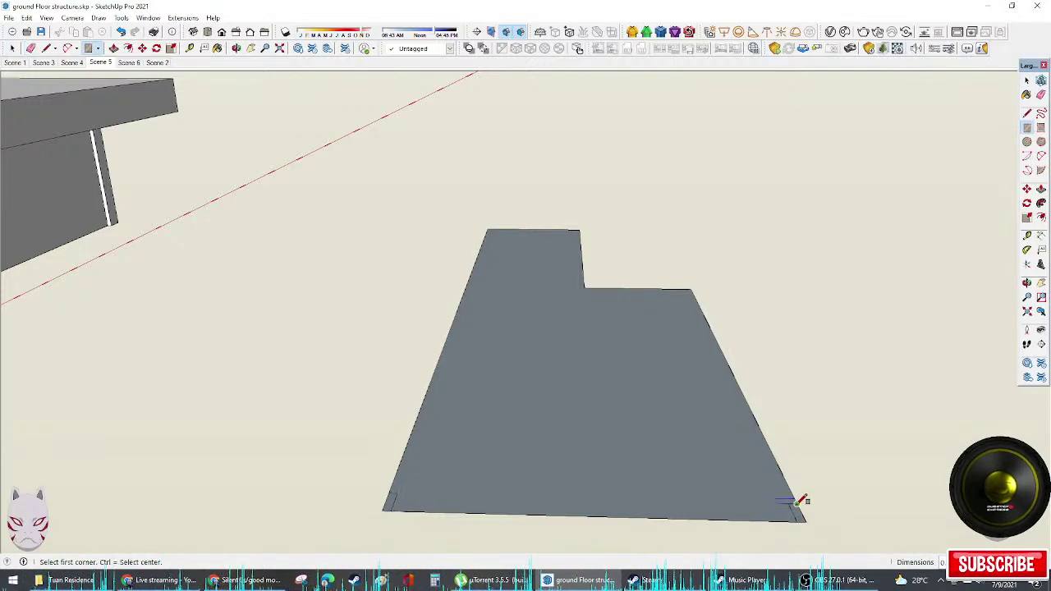
{"action": "key", "text": "e"}
{"action": "left_click_drag", "start_coordinate": [391, 497], "coordinate": [400, 494]}
Step: Select the room's wall face inside its group and draw a rectangle over it from lower corner to opposite upper corner
{"action": "scroll", "coordinate": [397, 489], "scroll_direction": "down", "scroll_amount": 4}
{"action": "middle_click_drag", "start_coordinate": [399, 481], "coordinate": [267, 317]}
{"action": "left_click", "coordinate": [268, 318]}
{"action": "key", "text": "r"}
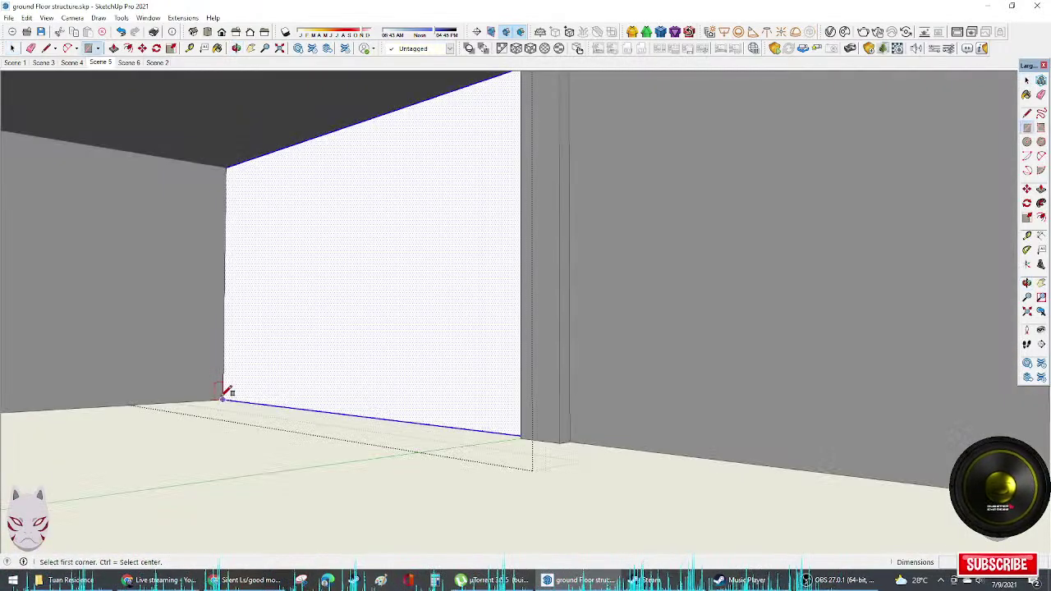
{"action": "left_click", "coordinate": [224, 398]}
{"action": "middle_click_drag", "start_coordinate": [263, 363], "coordinate": [535, 359]}
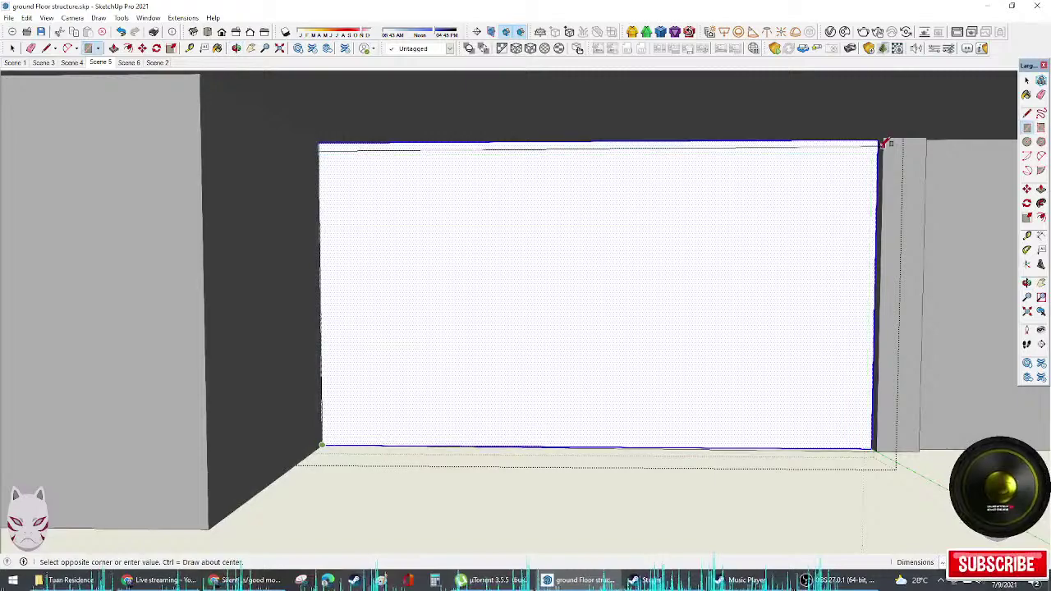
{"action": "left_click", "coordinate": [881, 143]}
Step: Draw a thin rectangle across the full width of the wall face along its upper edge
{"action": "key", "text": "space"}
{"action": "middle_click_drag", "start_coordinate": [579, 183], "coordinate": [369, 169]}
{"action": "key", "text": "r"}
{"action": "left_click", "coordinate": [441, 169]}
{"action": "mouse_move", "coordinate": [541, 191]}
{"action": "middle_mouse_down"}
{"action": "mouse_move", "coordinate": [733, 193]}
{"action": "mouse_move", "coordinate": [596, 214]}
{"action": "mouse_move", "coordinate": [329, 221]}
{"action": "mouse_move", "coordinate": [626, 222]}
{"action": "mouse_move", "coordinate": [802, 274]}
{"action": "mouse_move", "coordinate": [767, 260]}
{"action": "mouse_move", "coordinate": [922, 246]}
{"action": "mouse_move", "coordinate": [373, 251]}
{"action": "mouse_move", "coordinate": [703, 209]}
{"action": "mouse_move", "coordinate": [591, 244]}
{"action": "middle_mouse_up"}
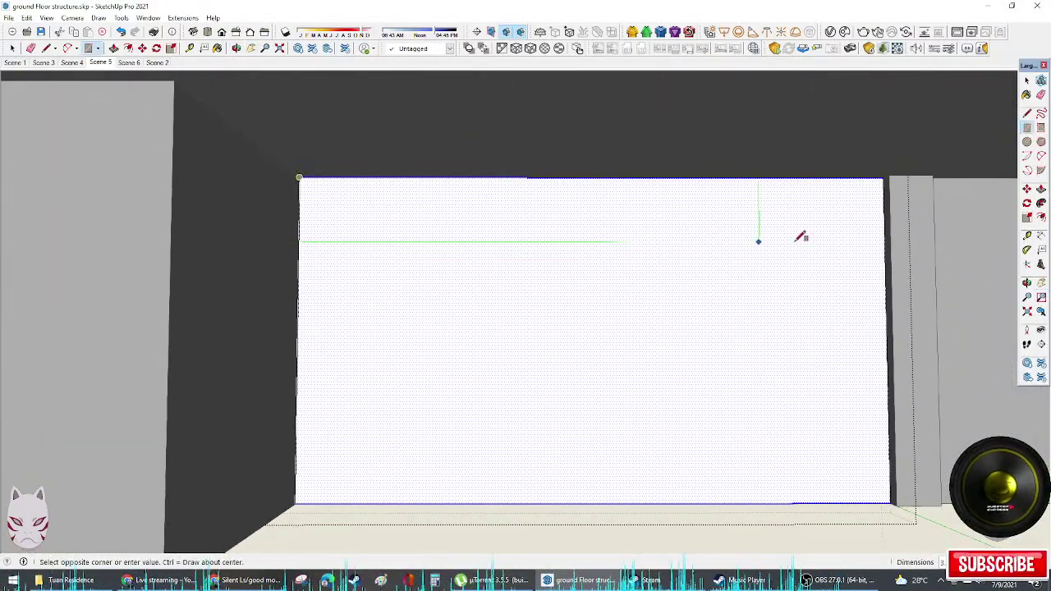
{"action": "left_click", "coordinate": [884, 194]}
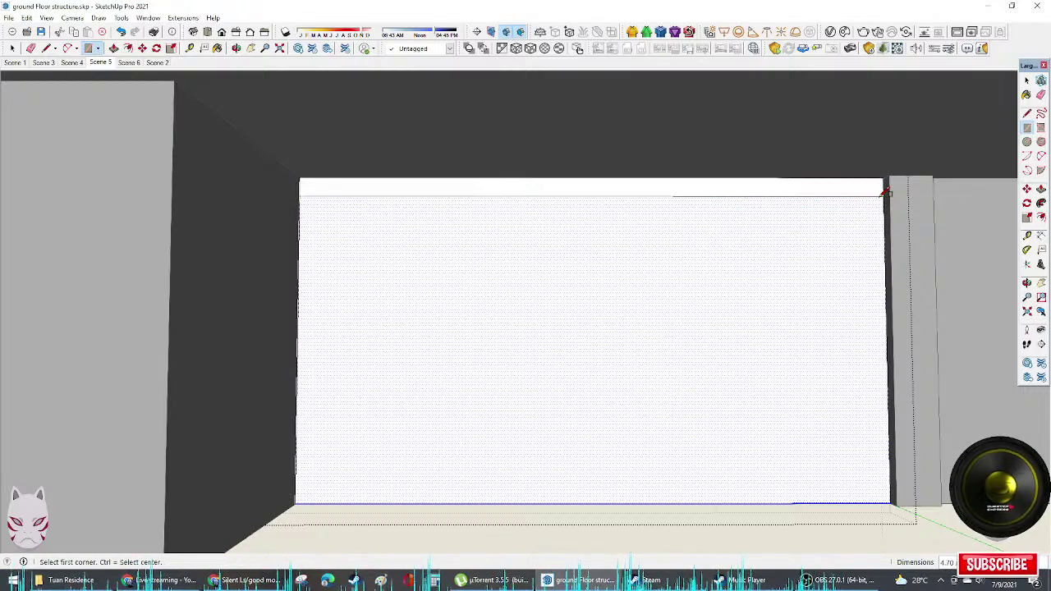
{"action": "left_click", "coordinate": [300, 193]}
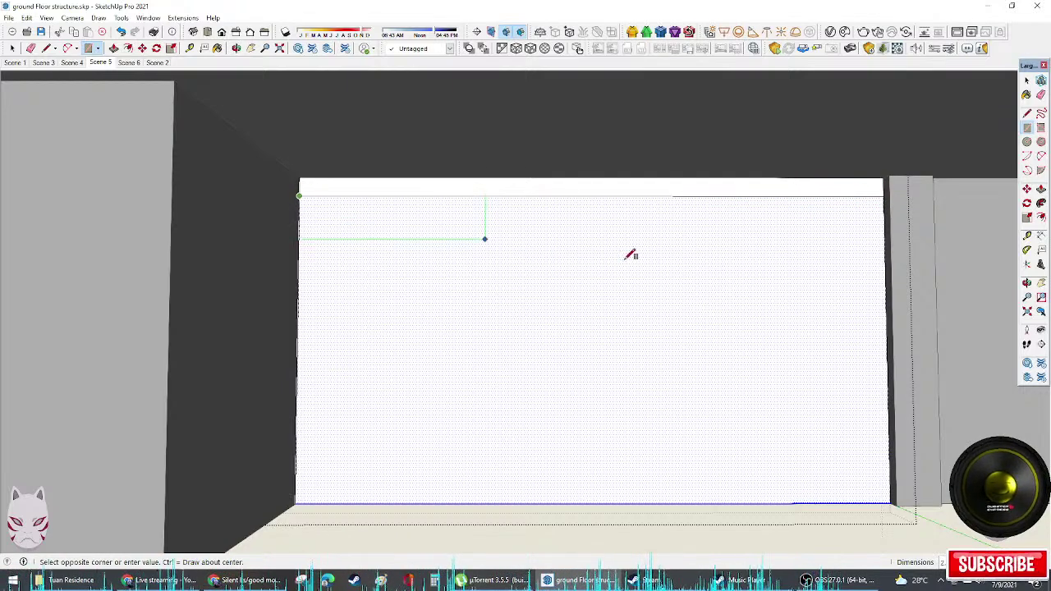
{"action": "key", "text": "space"}
Step: Draw a 2 m line up the wall's side edge and a horizontal line from its end across the whole wall
{"action": "key", "text": "l"}
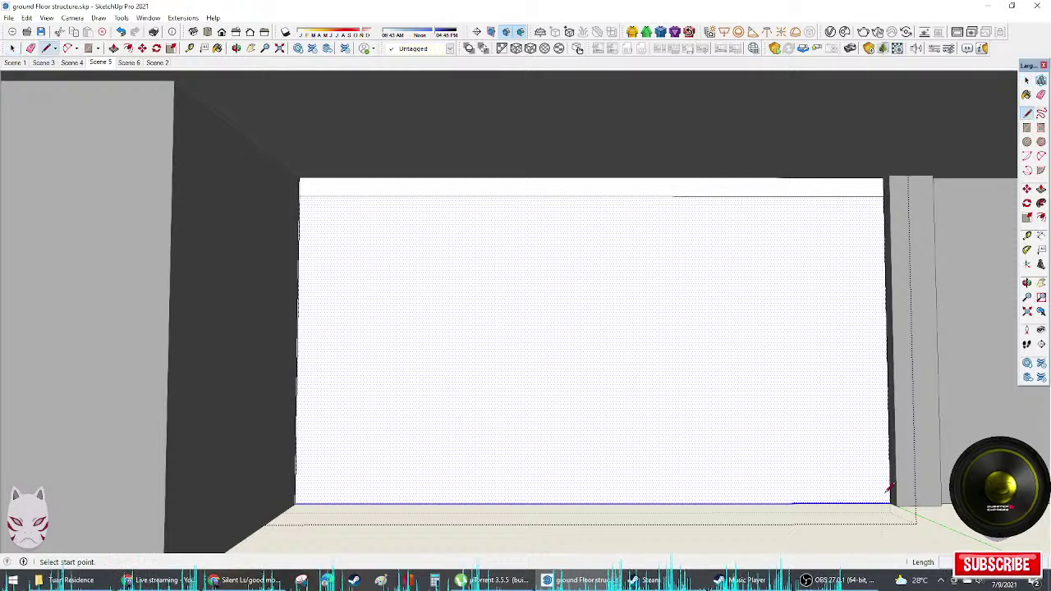
{"action": "left_click", "coordinate": [889, 502]}
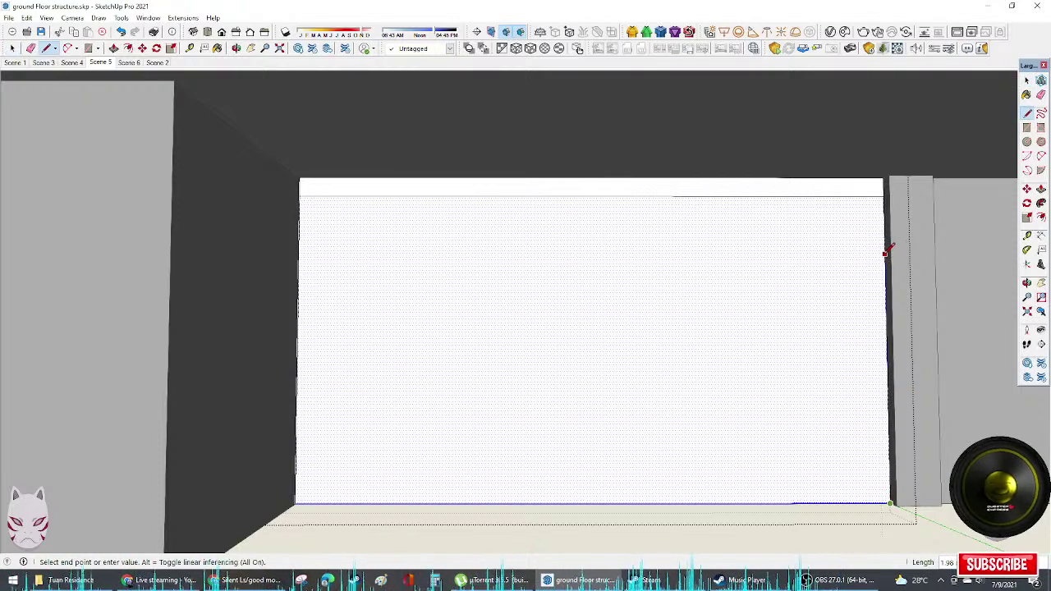
{"action": "type", "text": "2"}
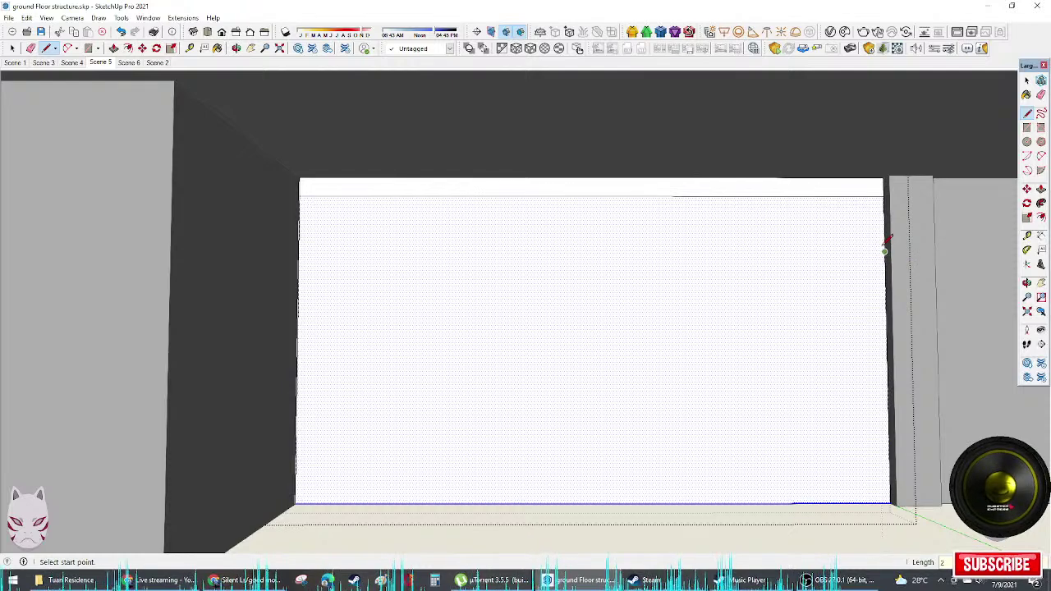
{"action": "left_click", "coordinate": [884, 252]}
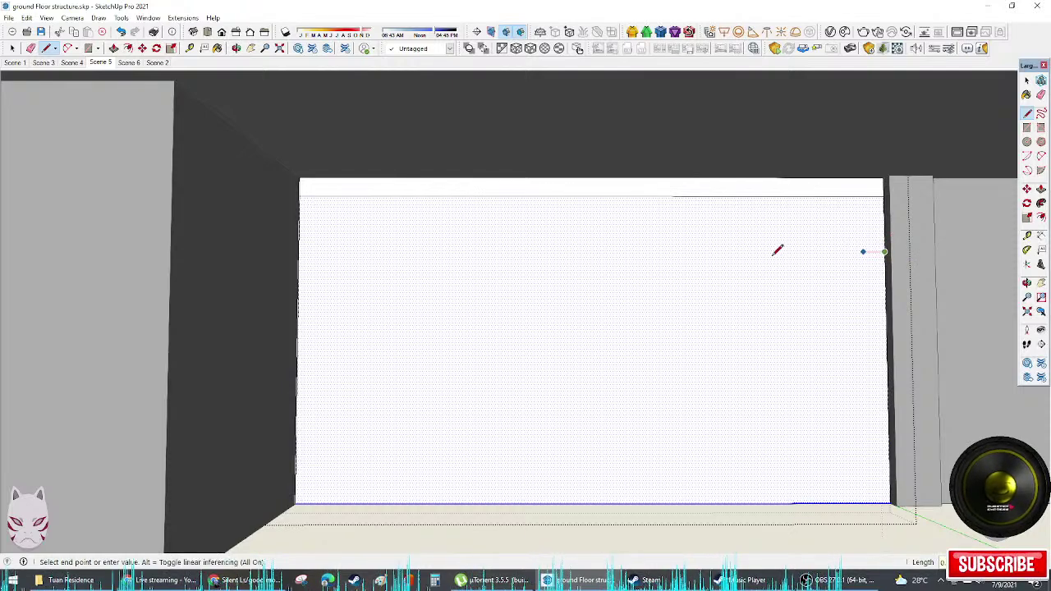
{"action": "left_click", "coordinate": [299, 250]}
{"action": "key", "text": "space"}
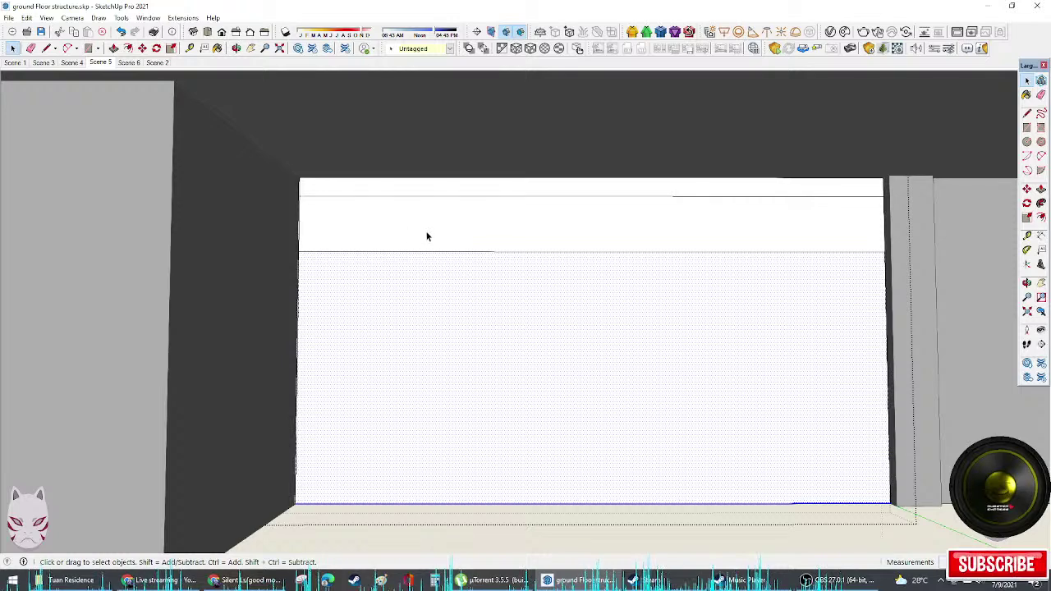
Step: Draw a short vertical line near each end of the wall, connecting the two horizontal lines
{"action": "key", "text": "l"}
{"action": "left_click", "coordinate": [309, 197]}
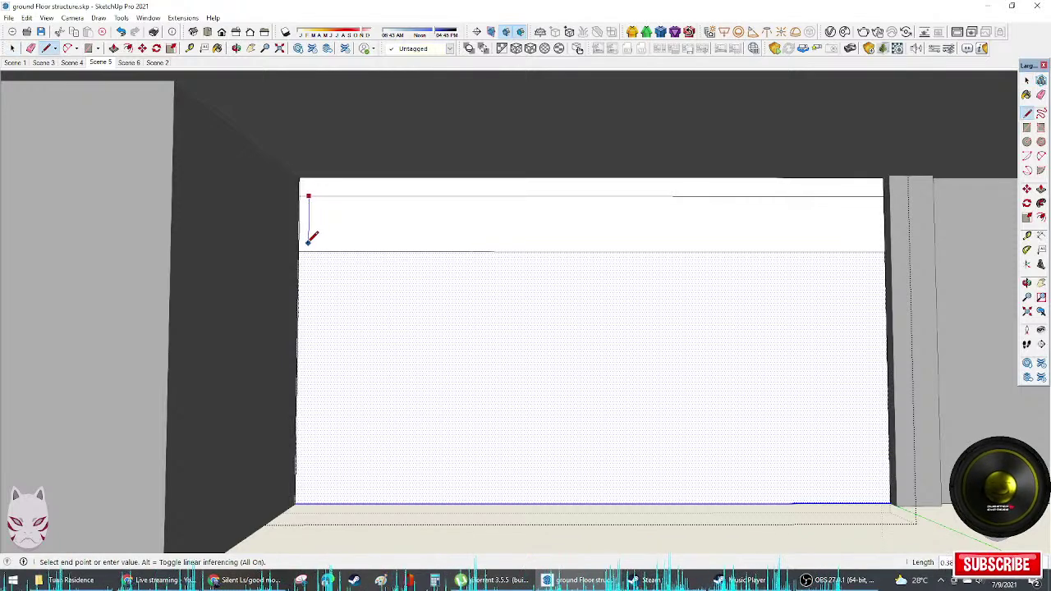
{"action": "left_click", "coordinate": [308, 250]}
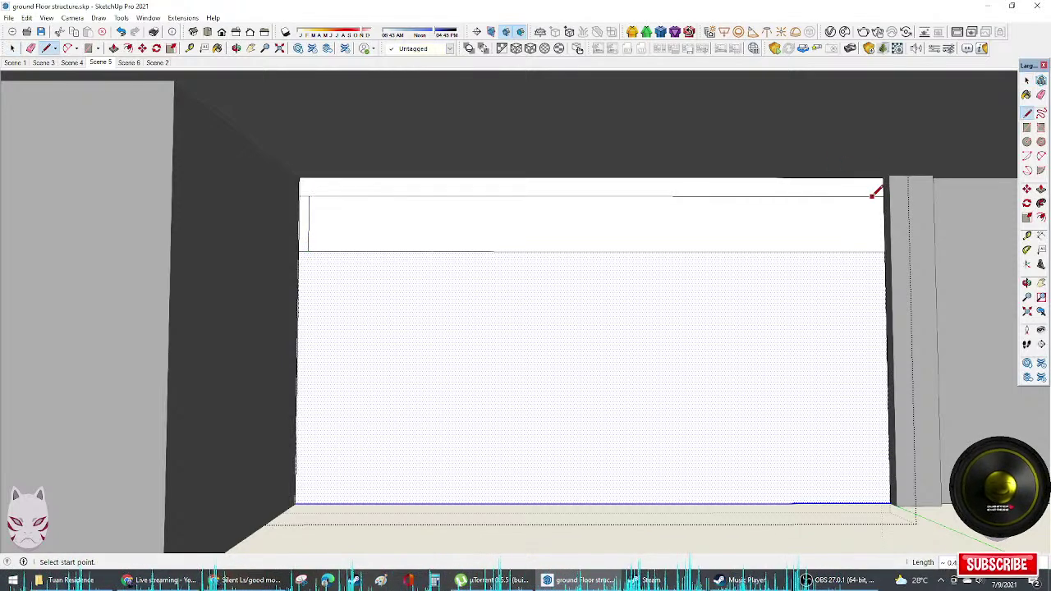
{"action": "left_click", "coordinate": [872, 197]}
{"action": "left_click", "coordinate": [873, 250]}
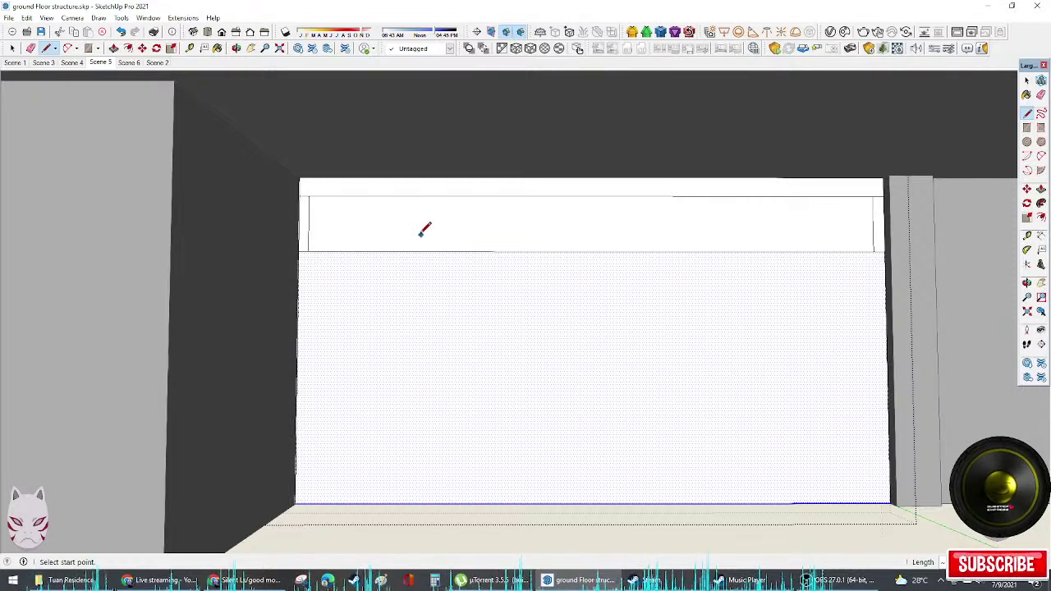
Step: Erase the leftover line segments between the window outline and the wall's two side edges
{"action": "key", "text": "e"}
{"action": "left_click", "coordinate": [305, 252]}
{"action": "left_click", "coordinate": [304, 196]}
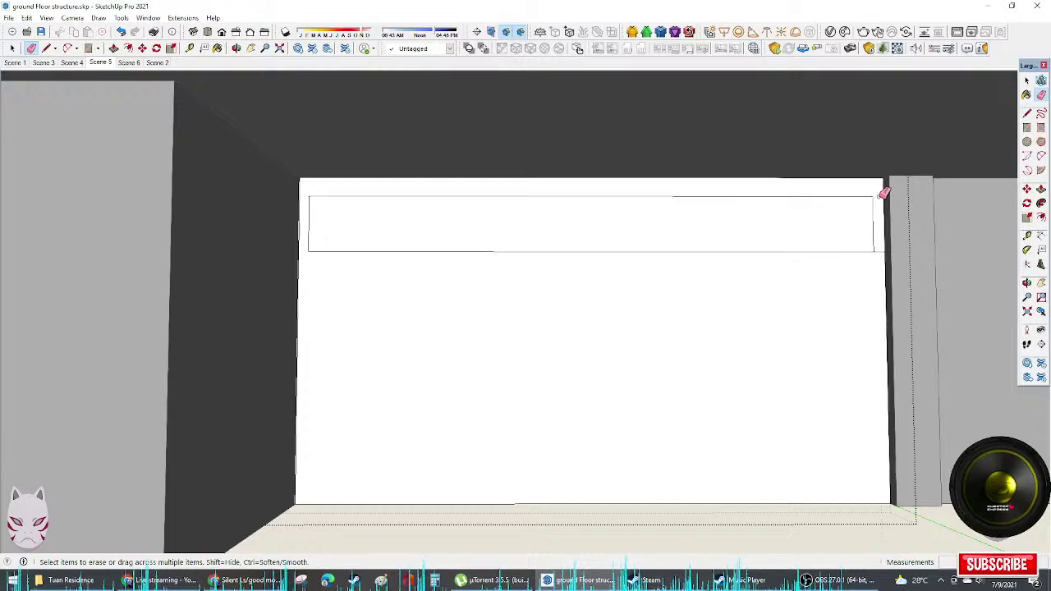
{"action": "left_click", "coordinate": [878, 251]}
Step: Push the long high window rectangle through the wall's thickness to cut the opening
{"action": "key", "text": "p"}
{"action": "left_click", "coordinate": [787, 250]}
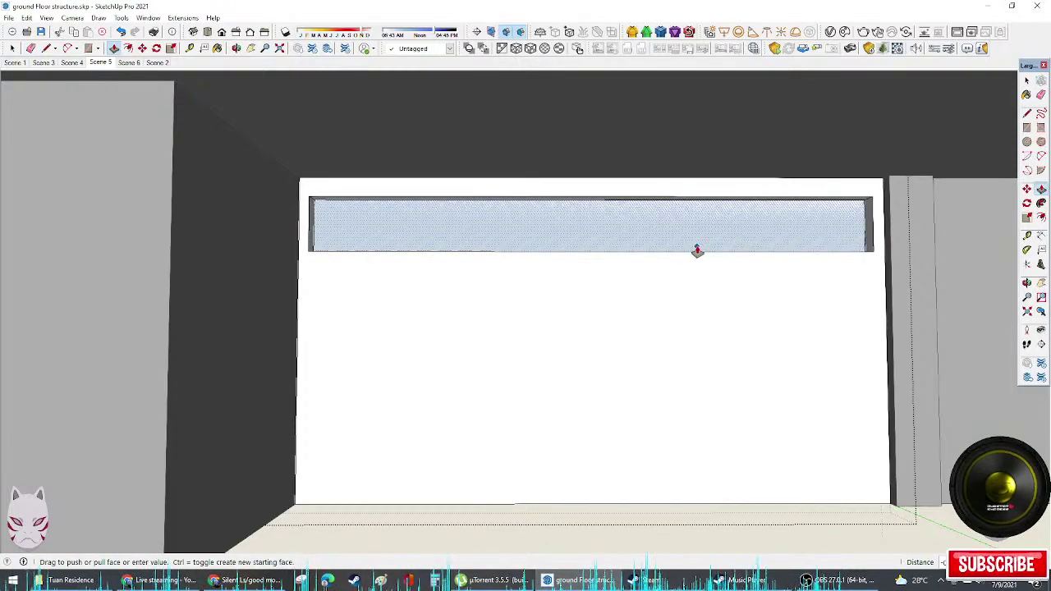
{"action": "left_click", "coordinate": [697, 250]}
Step: Switch to Photos and browse the site photos of the house exterior and the ground-floor interior
{"action": "mouse_move", "coordinate": [697, 250]}
{"action": "middle_mouse_down"}
{"action": "mouse_move", "coordinate": [784, 226]}
{"action": "mouse_move", "coordinate": [799, 286]}
{"action": "mouse_move", "coordinate": [882, 331]}
{"action": "mouse_move", "coordinate": [458, 345]}
{"action": "mouse_move", "coordinate": [576, 323]}
{"action": "mouse_move", "coordinate": [464, 319]}
{"action": "mouse_move", "coordinate": [695, 293]}
{"action": "mouse_move", "coordinate": [731, 275]}
{"action": "mouse_move", "coordinate": [418, 301]}
{"action": "mouse_move", "coordinate": [832, 183]}
{"action": "mouse_move", "coordinate": [698, 83]}
{"action": "mouse_move", "coordinate": [462, 107]}
{"action": "mouse_move", "coordinate": [489, 187]}
{"action": "middle_mouse_up"}
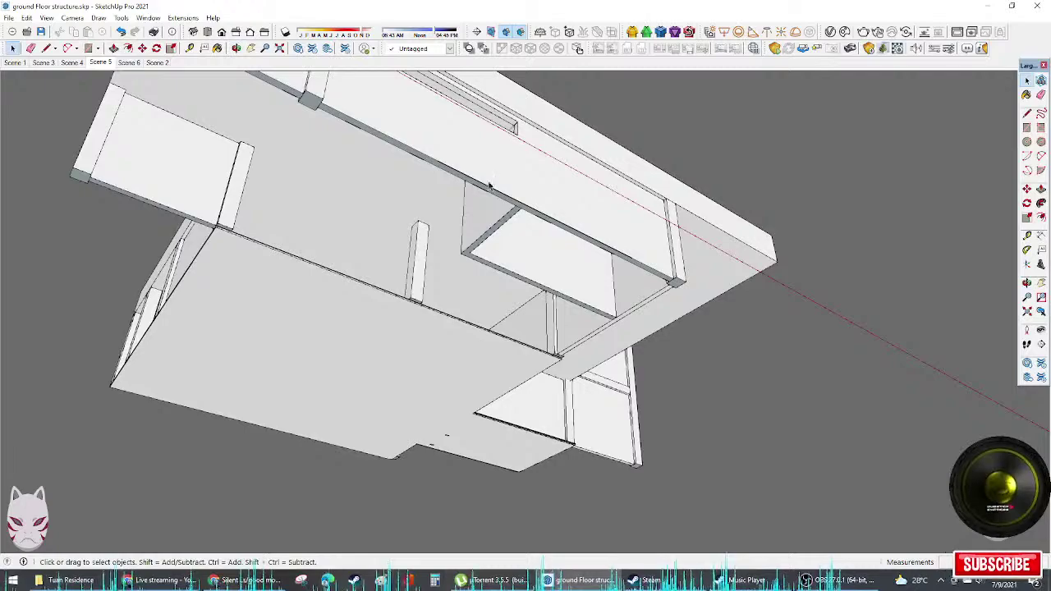
{"action": "middle_click_drag", "start_coordinate": [434, 265], "coordinate": [931, 446]}
{"action": "scroll", "coordinate": [907, 440], "scroll_direction": "up", "scroll_amount": 2}
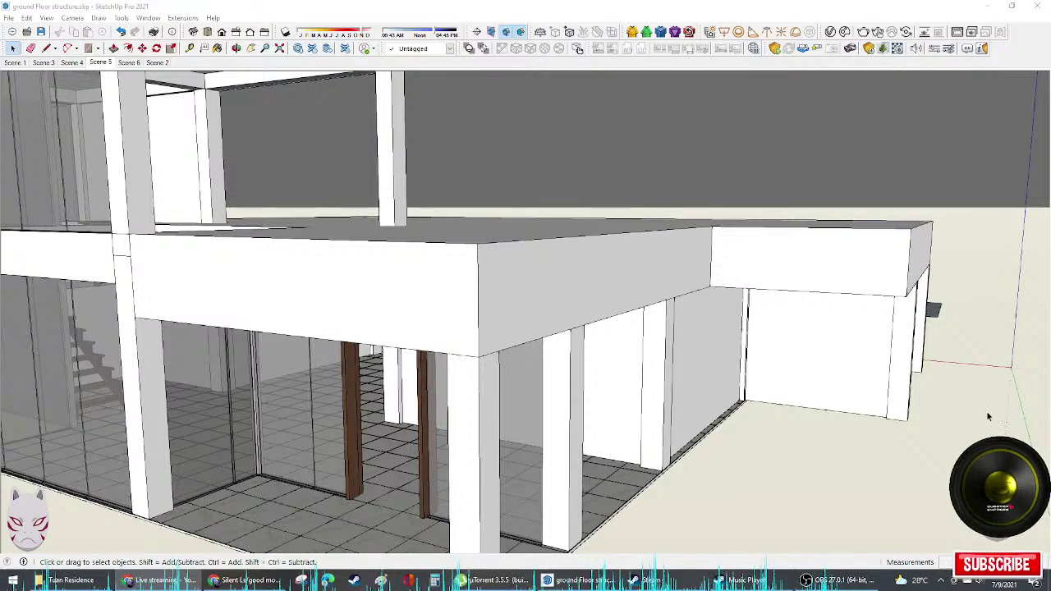
{"action": "mouse_move", "coordinate": [987, 415]}
{"action": "middle_mouse_down"}
{"action": "mouse_move", "coordinate": [884, 403]}
{"action": "mouse_move", "coordinate": [747, 407]}
{"action": "mouse_move", "coordinate": [840, 413]}
{"action": "mouse_move", "coordinate": [975, 357]}
{"action": "mouse_move", "coordinate": [755, 420]}
{"action": "mouse_move", "coordinate": [782, 422]}
{"action": "mouse_move", "coordinate": [655, 401]}
{"action": "mouse_move", "coordinate": [655, 375]}
{"action": "mouse_move", "coordinate": [557, 368]}
{"action": "mouse_move", "coordinate": [567, 399]}
{"action": "mouse_move", "coordinate": [590, 405]}
{"action": "middle_mouse_up"}
{"action": "scroll", "coordinate": [802, 415], "scroll_direction": "down", "scroll_amount": 1}
{"action": "key", "text": "alt+Tab"}
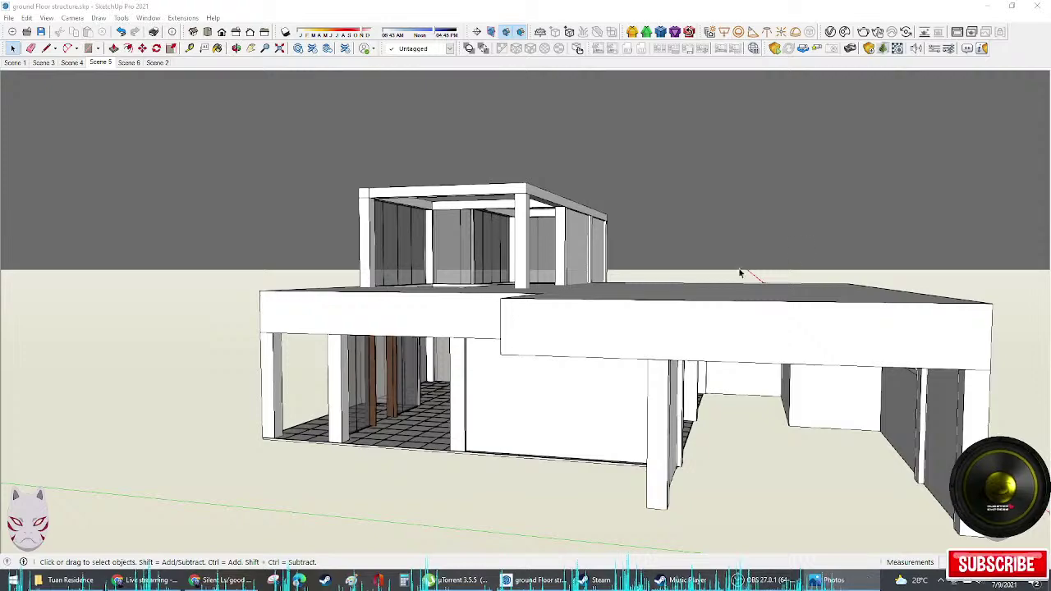
{"action": "mouse_move", "coordinate": [1050, 57]}
{"action": "left_mouse_down"}
{"action": "mouse_move", "coordinate": [600, 60]}
{"action": "mouse_move", "coordinate": [544, 49]}
{"action": "left_mouse_up"}
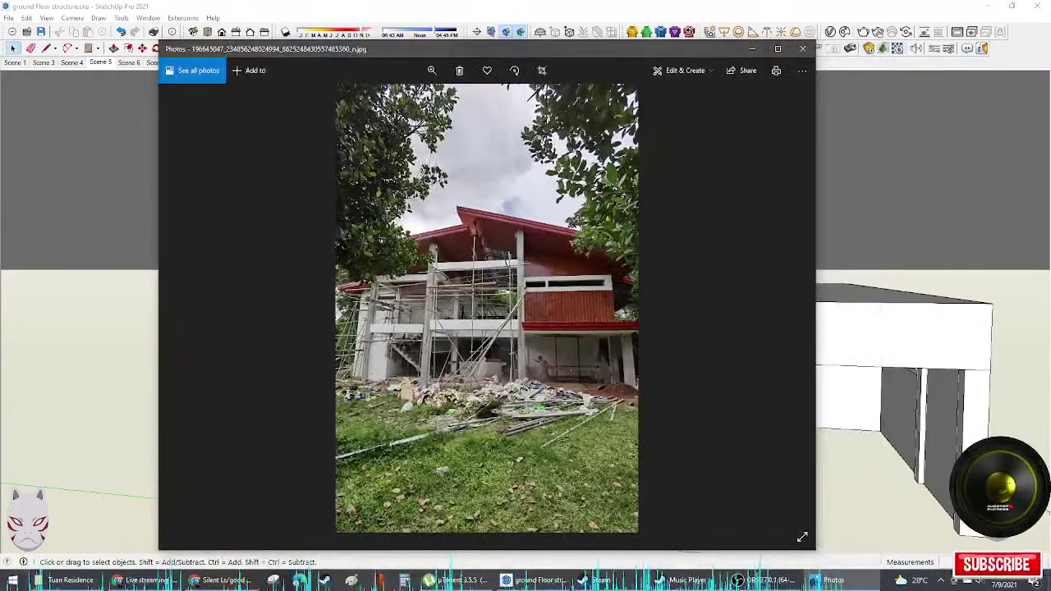
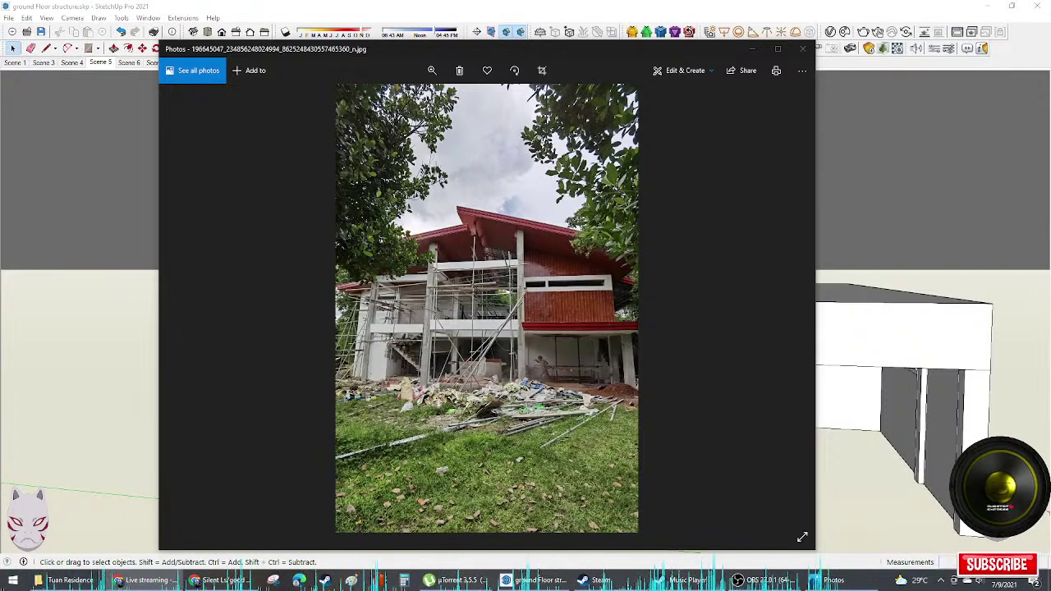
{"action": "key", "text": "Right"}
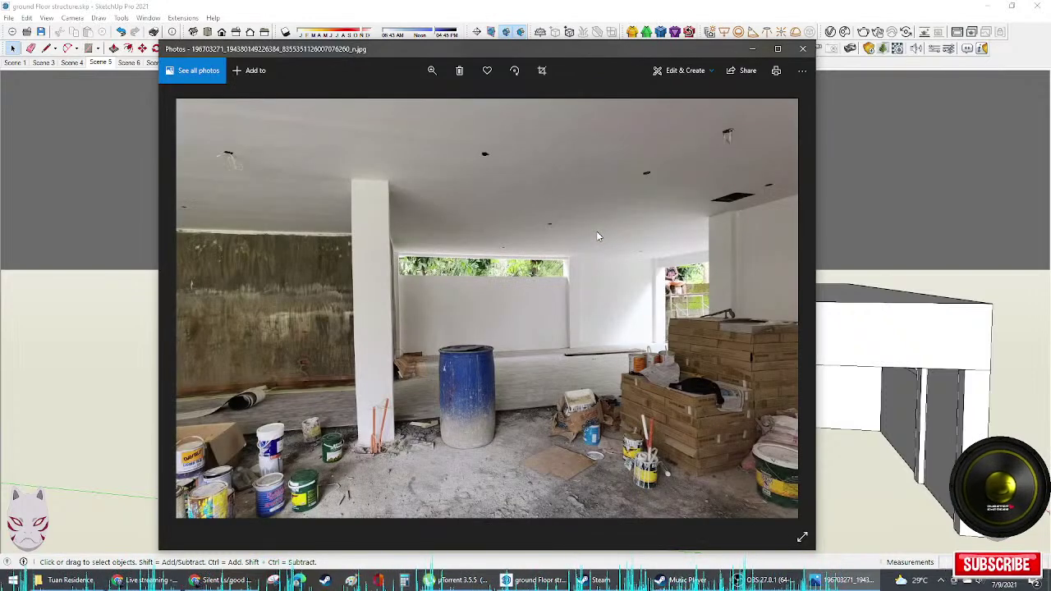
{"action": "key", "text": "Right"}
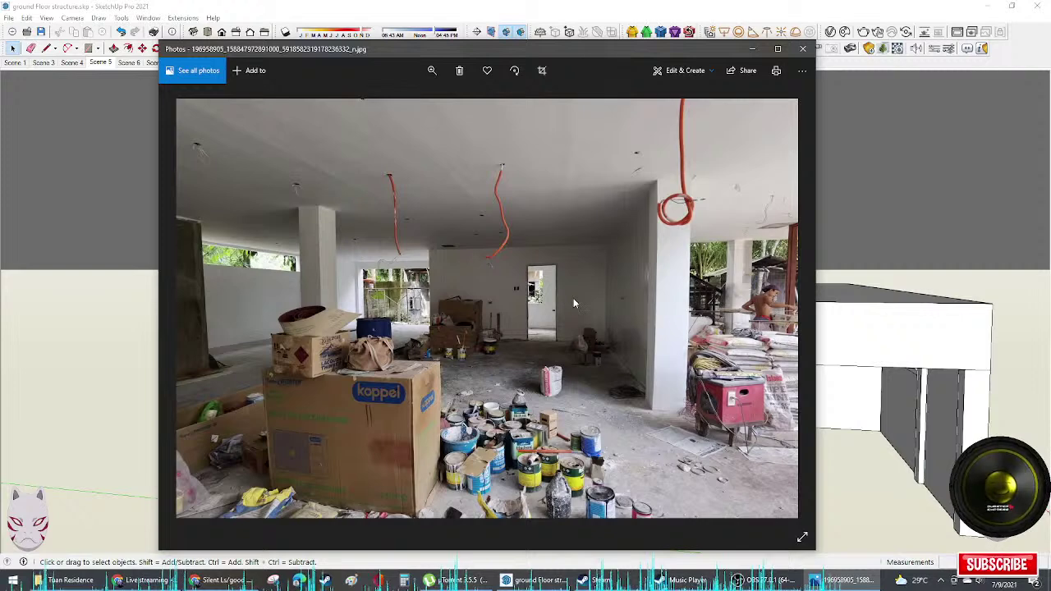
{"action": "key", "text": "Right"}
{"action": "key", "text": "Right"}
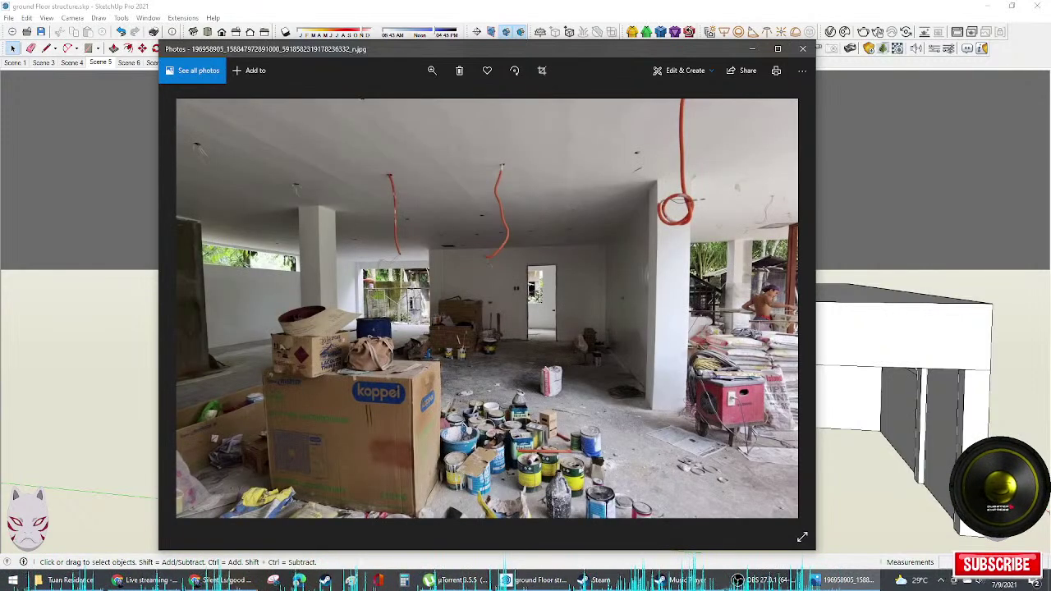
{"action": "key", "text": "alt+Tab"}
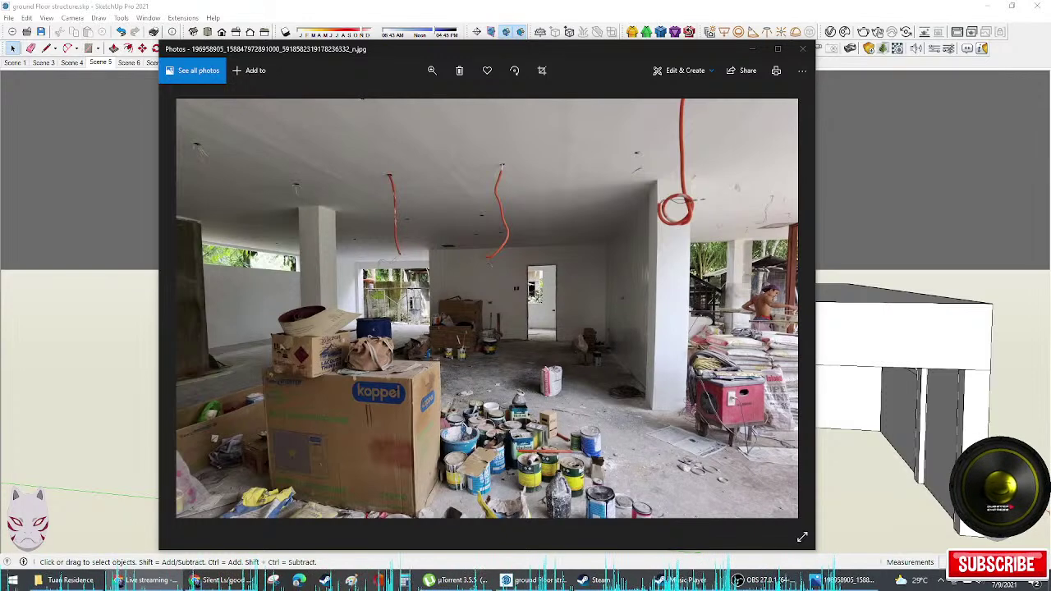
{"action": "key", "text": "Right"}
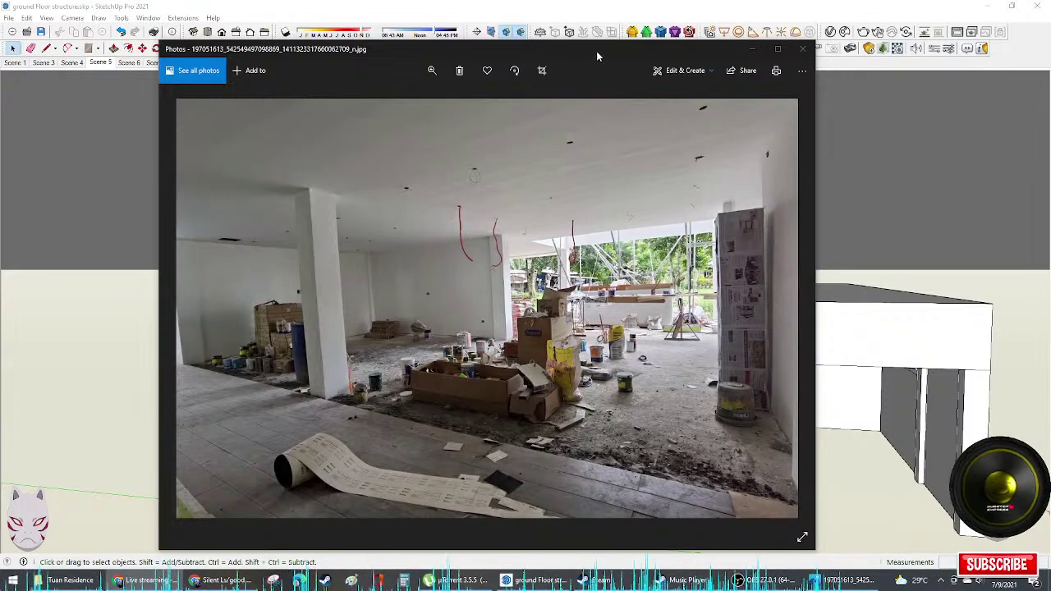
Step: Examine the ground-floor interior of the model around the free-standing column and the high window opening against the site photo
{"action": "mouse_move", "coordinate": [567, 54]}
{"action": "left_mouse_down"}
{"action": "mouse_move", "coordinate": [1008, 56]}
{"action": "mouse_move", "coordinate": [243, 48]}
{"action": "mouse_move", "coordinate": [273, 47]}
{"action": "left_mouse_up"}
{"action": "scroll", "coordinate": [625, 403], "scroll_direction": "up", "scroll_amount": 3}
{"action": "mouse_move", "coordinate": [626, 403]}
{"action": "middle_mouse_down"}
{"action": "mouse_move", "coordinate": [635, 370]}
{"action": "mouse_move", "coordinate": [839, 363]}
{"action": "middle_mouse_up"}
{"action": "scroll", "coordinate": [449, 345], "scroll_direction": "up", "scroll_amount": 5}
{"action": "mouse_move", "coordinate": [535, 336]}
{"action": "middle_mouse_down"}
{"action": "mouse_move", "coordinate": [908, 352]}
{"action": "mouse_move", "coordinate": [445, 352]}
{"action": "mouse_move", "coordinate": [746, 334]}
{"action": "middle_mouse_up"}
{"action": "scroll", "coordinate": [854, 354], "scroll_direction": "up", "scroll_amount": 3}
{"action": "mouse_move", "coordinate": [823, 366]}
{"action": "middle_mouse_down", "text": "shift"}
{"action": "mouse_move", "coordinate": [484, 399]}
{"action": "mouse_move", "coordinate": [640, 377]}
{"action": "mouse_move", "coordinate": [821, 378]}
{"action": "middle_mouse_up", "text": "shift"}
{"action": "middle_click_drag", "start_coordinate": [481, 353], "coordinate": [547, 339], "text": "shift"}
{"action": "middle_click_drag", "start_coordinate": [450, 331], "coordinate": [622, 352], "text": "shift"}
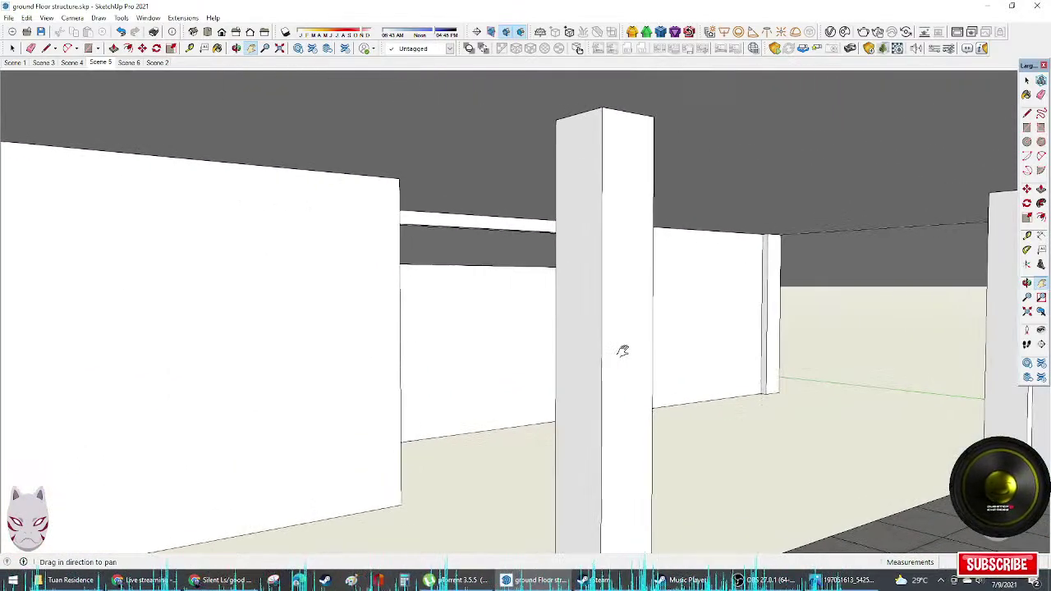
Step: Bring back the interior site photo showing the high window, shrink its window and place it beside the model's window wall
{"action": "left_click", "coordinate": [866, 578]}
{"action": "scroll", "coordinate": [299, 345], "scroll_direction": "up", "scroll_amount": 1}
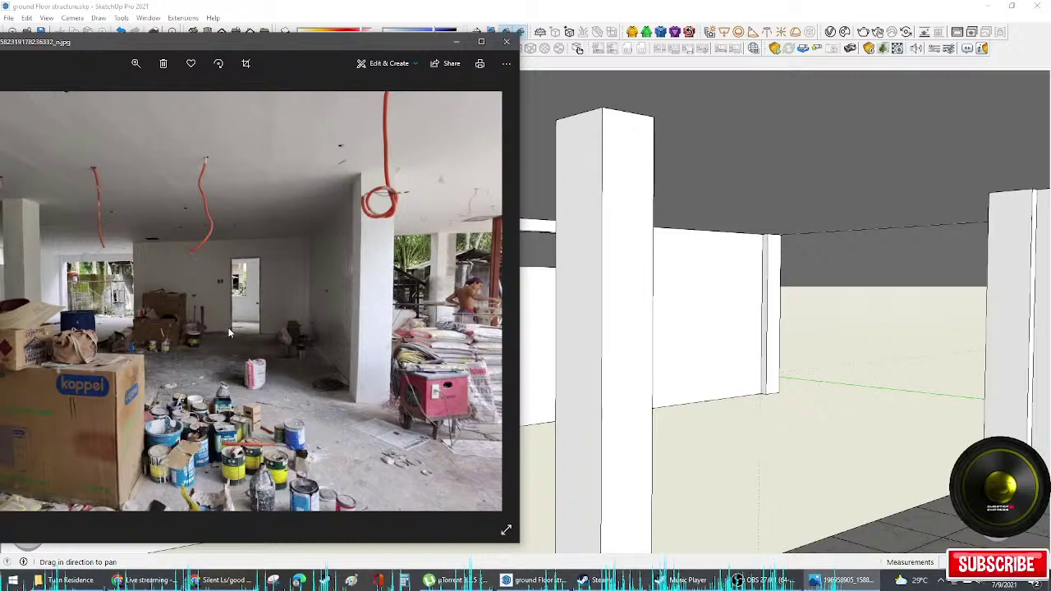
{"action": "left_click_drag", "start_coordinate": [272, 45], "coordinate": [534, 87]}
{"action": "scroll", "coordinate": [379, 297], "scroll_direction": "up", "scroll_amount": 1}
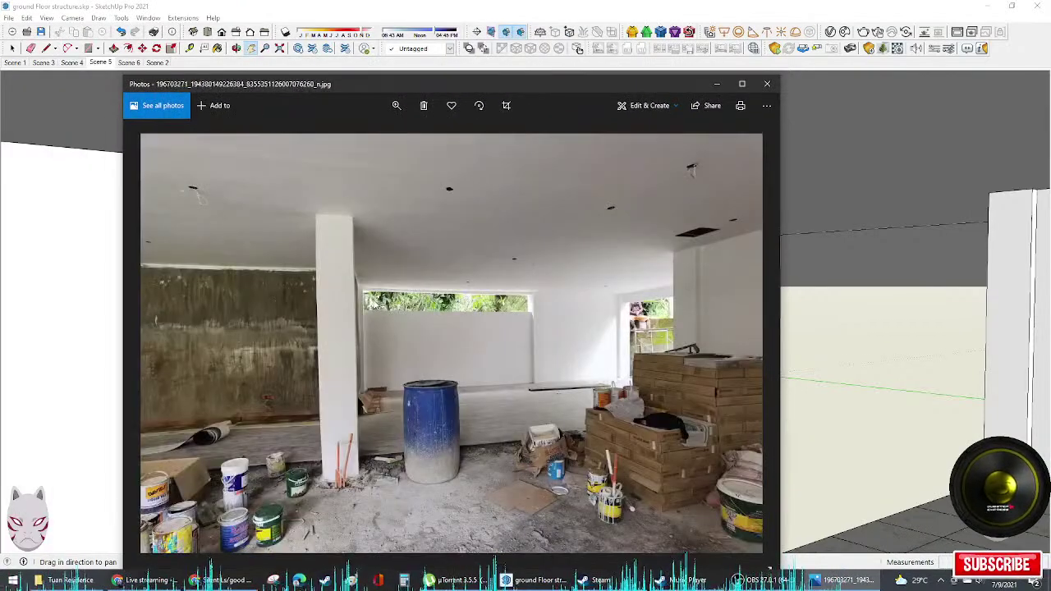
{"action": "mouse_move", "coordinate": [457, 77]}
{"action": "left_mouse_down"}
{"action": "mouse_move", "coordinate": [638, 133]}
{"action": "mouse_move", "coordinate": [765, 191]}
{"action": "mouse_move", "coordinate": [698, 178]}
{"action": "left_mouse_up"}
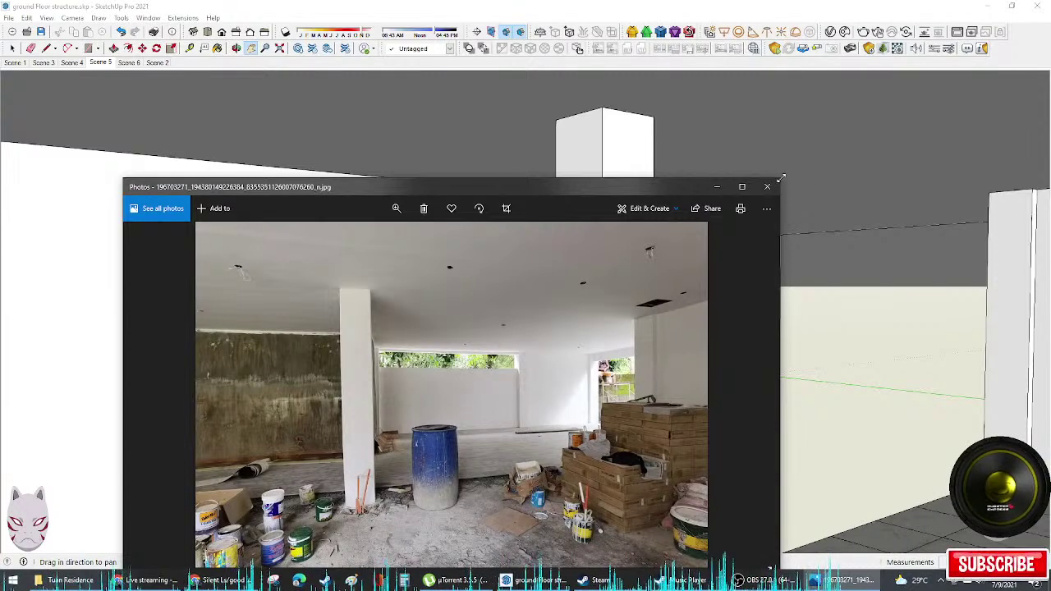
{"action": "left_click_drag", "start_coordinate": [778, 180], "coordinate": [488, 315]}
{"action": "left_click_drag", "start_coordinate": [362, 320], "coordinate": [284, 168]}
Step: Compare the modelled window wall, columns and staircase wall with the exterior and interior site photos
{"action": "mouse_move", "coordinate": [499, 277]}
{"action": "middle_mouse_down"}
{"action": "mouse_move", "coordinate": [556, 288]}
{"action": "mouse_move", "coordinate": [324, 309]}
{"action": "mouse_move", "coordinate": [504, 293]}
{"action": "mouse_move", "coordinate": [441, 303]}
{"action": "middle_mouse_up"}
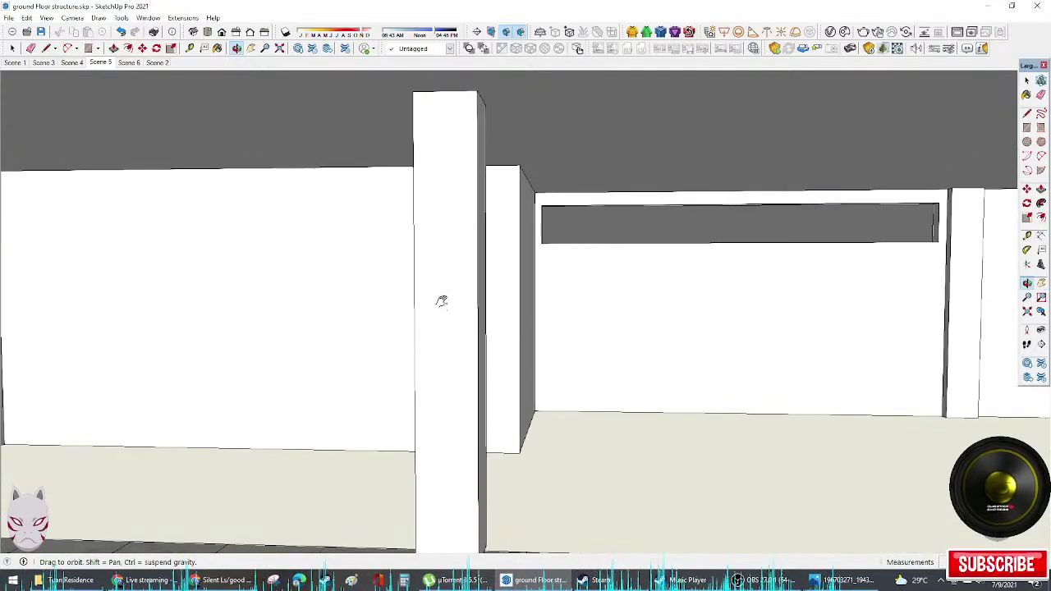
{"action": "left_click", "coordinate": [873, 583]}
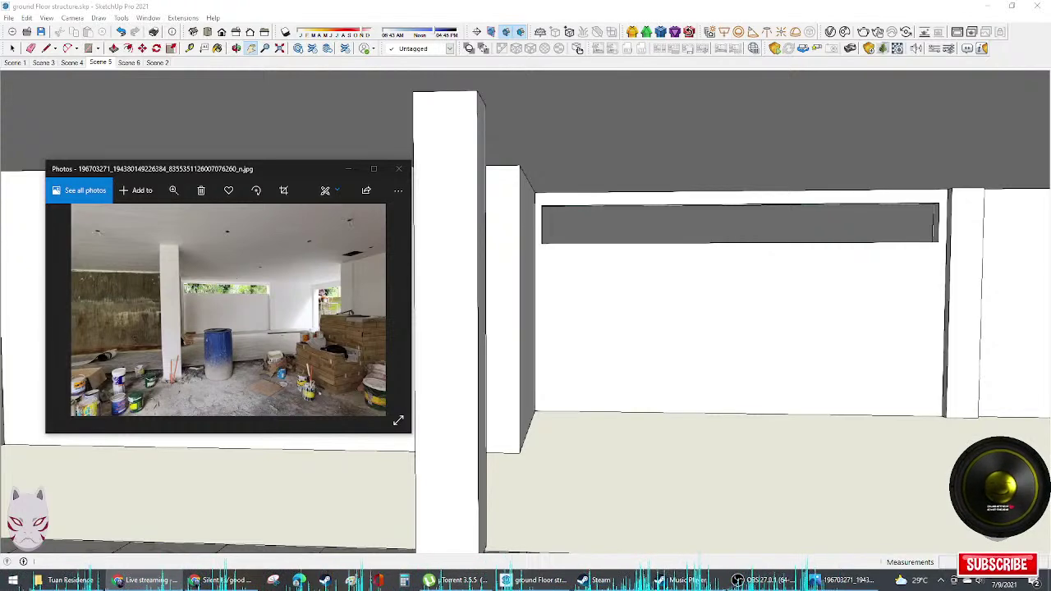
{"action": "key", "text": "Right"}
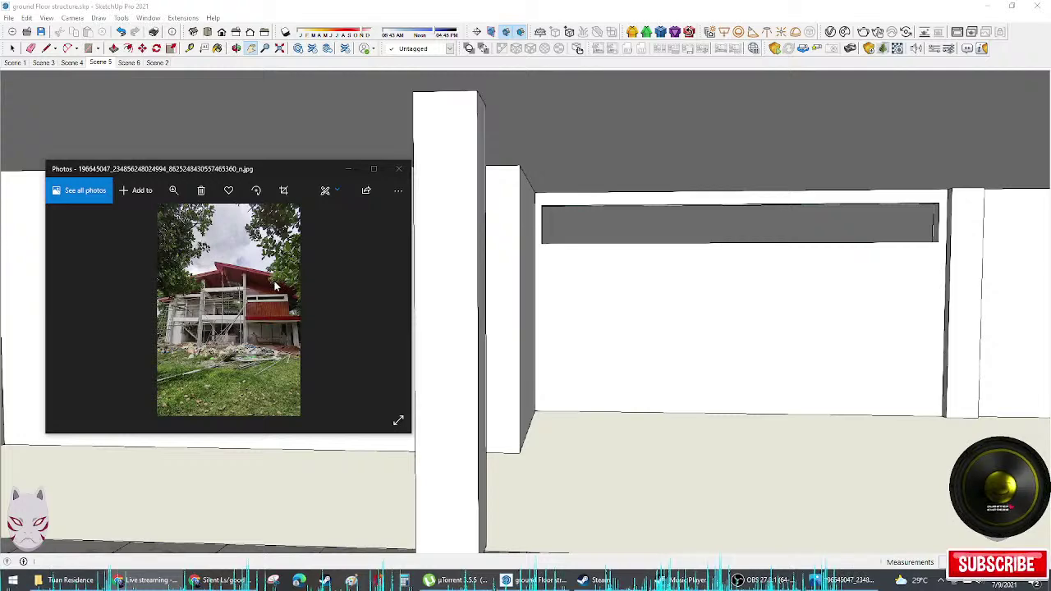
{"action": "key", "text": "Right"}
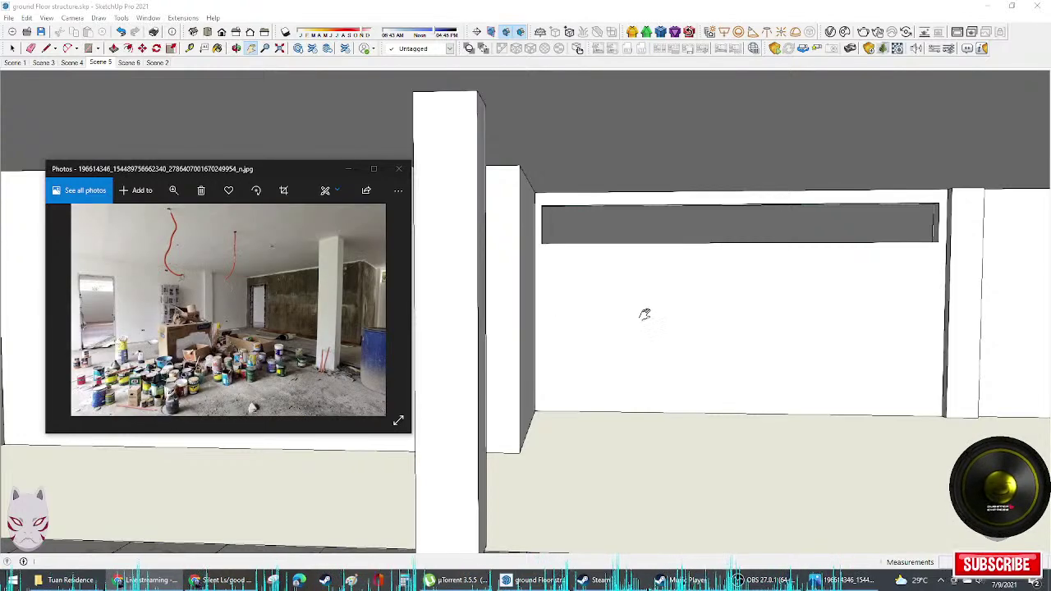
{"action": "mouse_move", "coordinate": [559, 323]}
{"action": "middle_mouse_down"}
{"action": "mouse_move", "coordinate": [732, 334]}
{"action": "mouse_move", "coordinate": [431, 316]}
{"action": "mouse_move", "coordinate": [275, 327]}
{"action": "mouse_move", "coordinate": [680, 317]}
{"action": "mouse_move", "coordinate": [649, 324]}
{"action": "mouse_move", "coordinate": [739, 341]}
{"action": "mouse_move", "coordinate": [677, 342]}
{"action": "middle_mouse_up"}
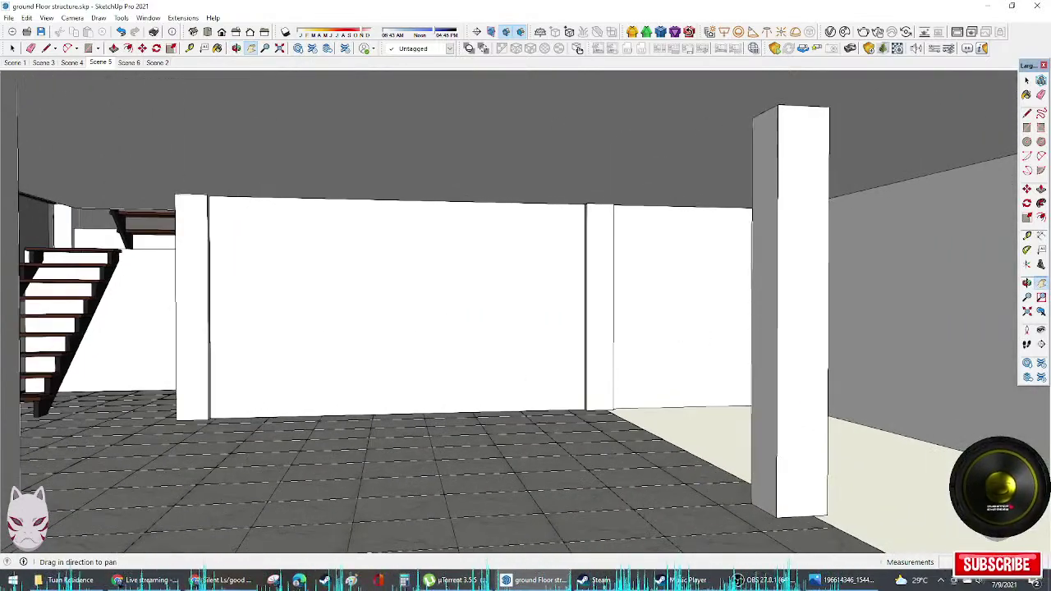
{"action": "key", "text": "alt+Tab"}
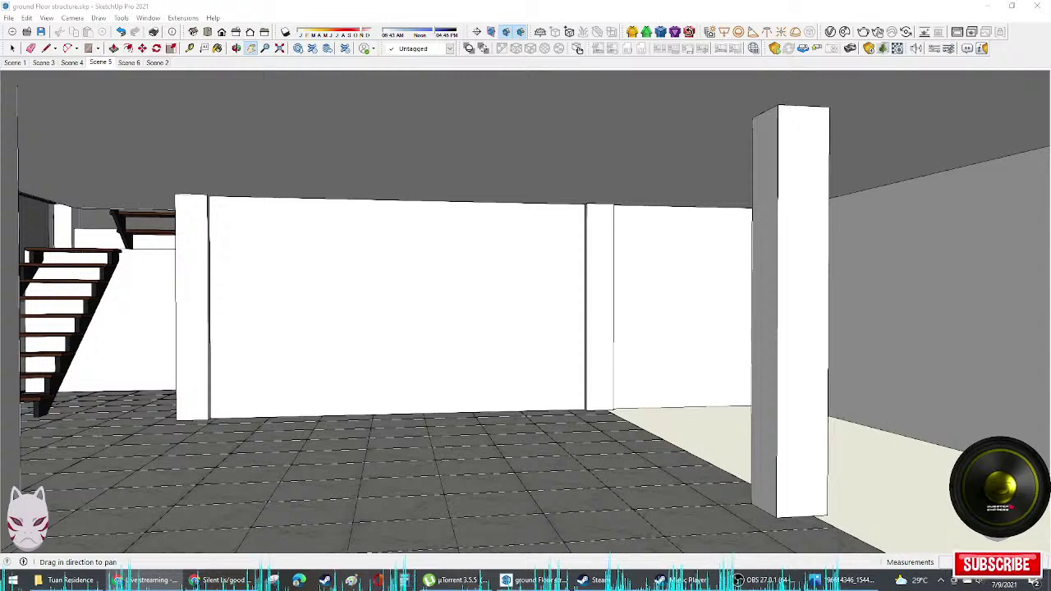
{"action": "key", "text": "super+shift+s"}
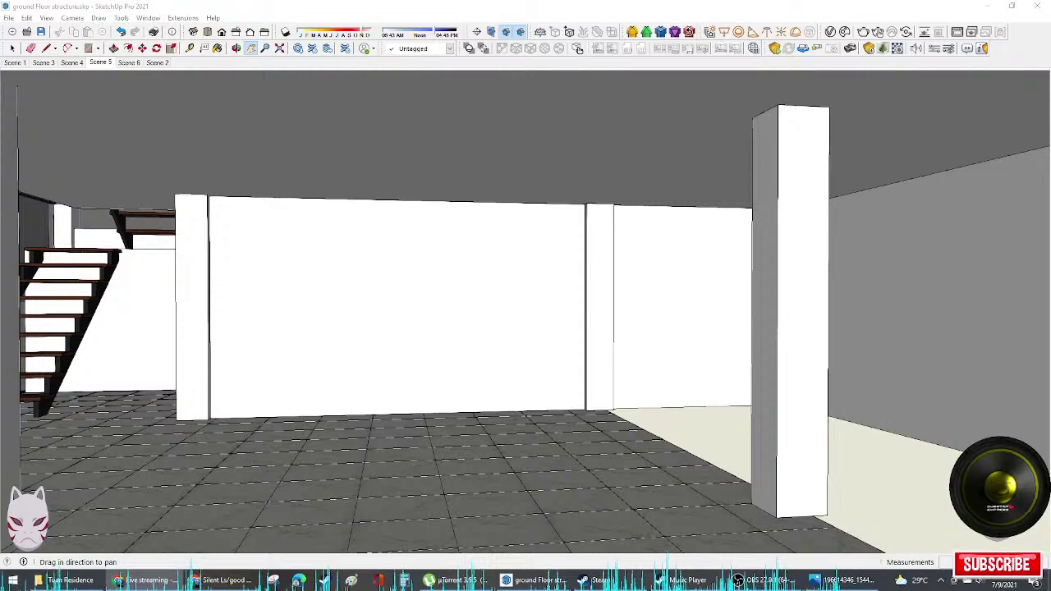
Step: On the separate floor face beside the building, draw a short line along the edge from its outer corner and a 1.20 m line inward
{"action": "middle_click_drag", "start_coordinate": [689, 308], "coordinate": [898, 493]}
{"action": "scroll", "coordinate": [627, 307], "scroll_direction": "down", "scroll_amount": 4}
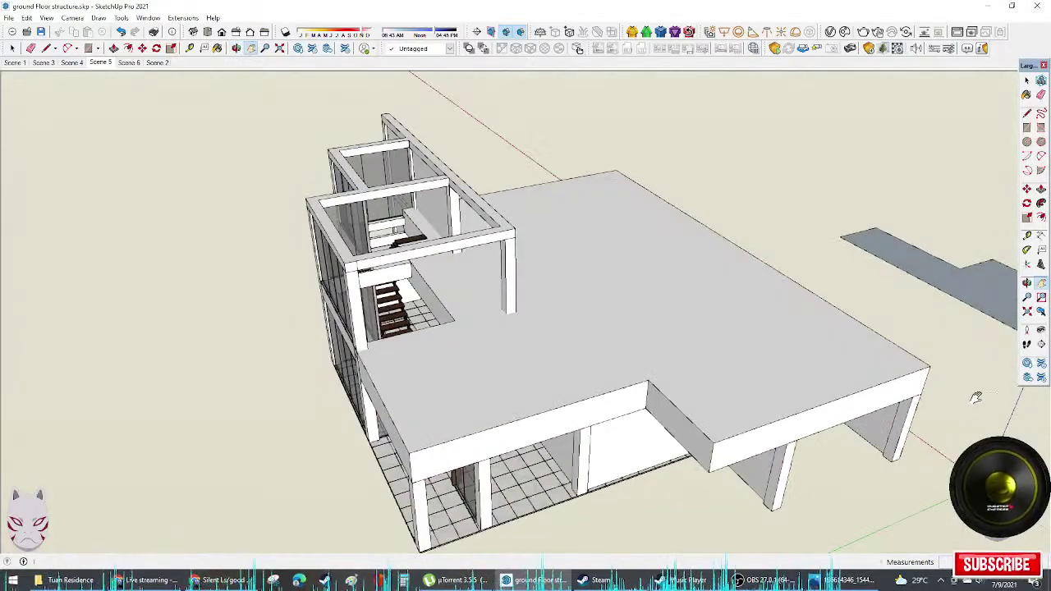
{"action": "left_click_drag", "start_coordinate": [976, 397], "coordinate": [246, 472]}
{"action": "scroll", "coordinate": [600, 453], "scroll_direction": "up", "scroll_amount": 8}
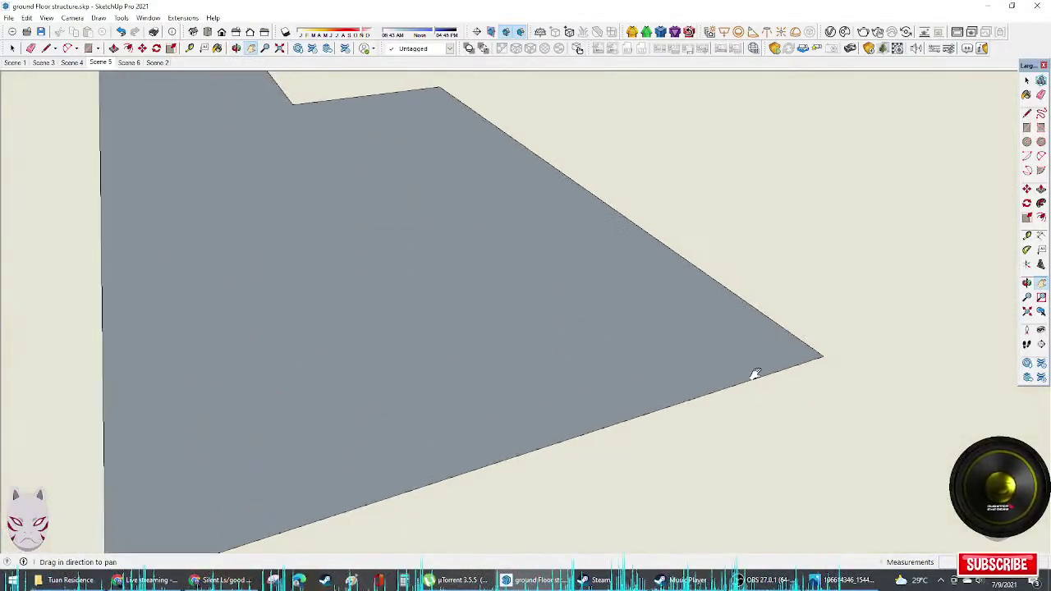
{"action": "middle_click_drag", "start_coordinate": [793, 371], "coordinate": [736, 380]}
{"action": "scroll", "coordinate": [737, 380], "scroll_direction": "up", "scroll_amount": 2}
{"action": "key", "text": "l"}
{"action": "key", "text": "space"}
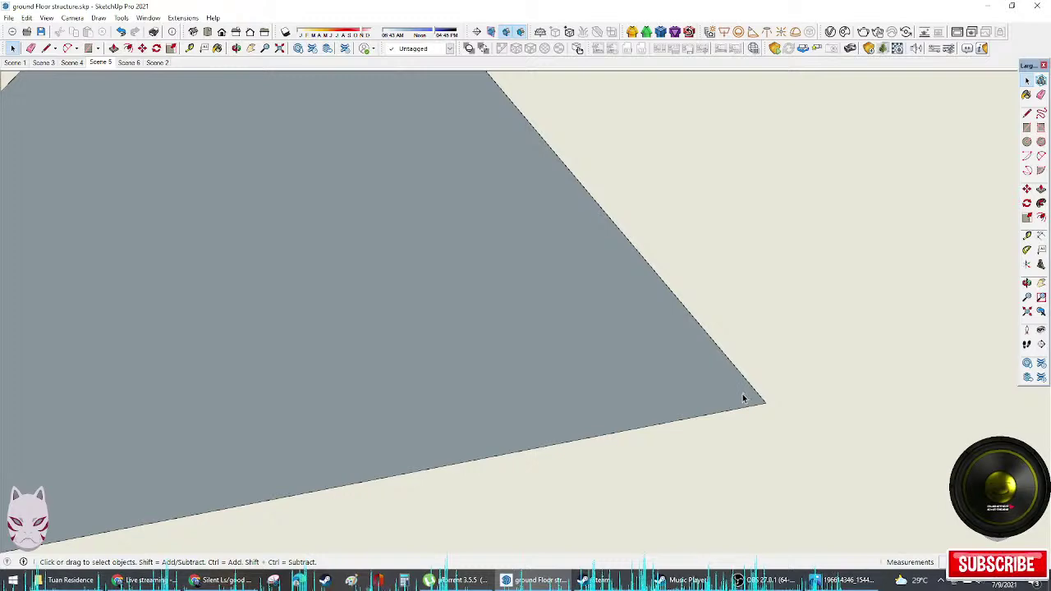
{"action": "left_click", "coordinate": [743, 400]}
{"action": "left_click", "coordinate": [742, 400], "text": "shift"}
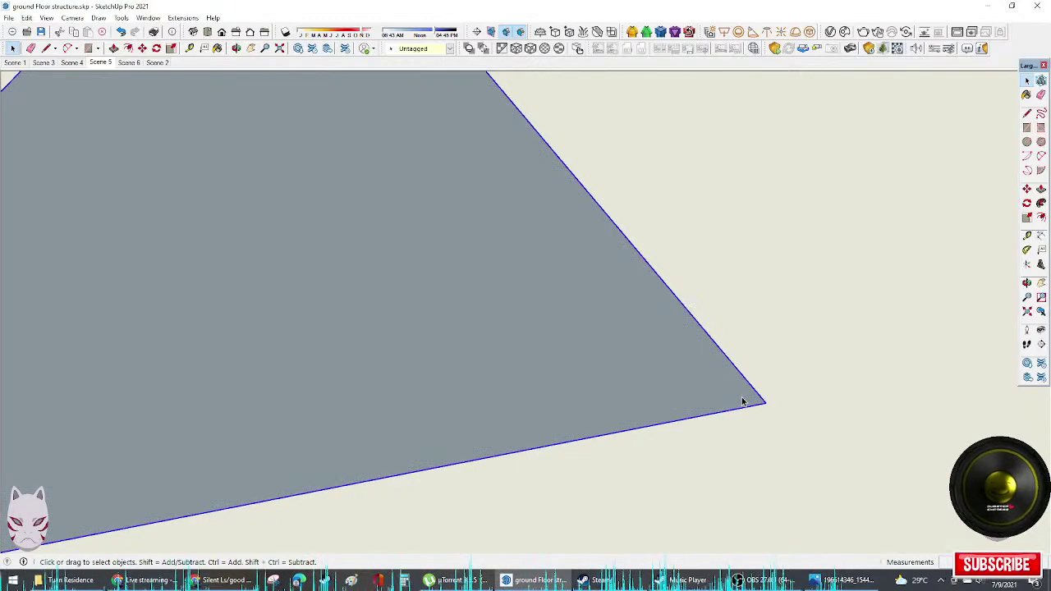
{"action": "key", "text": "m"}
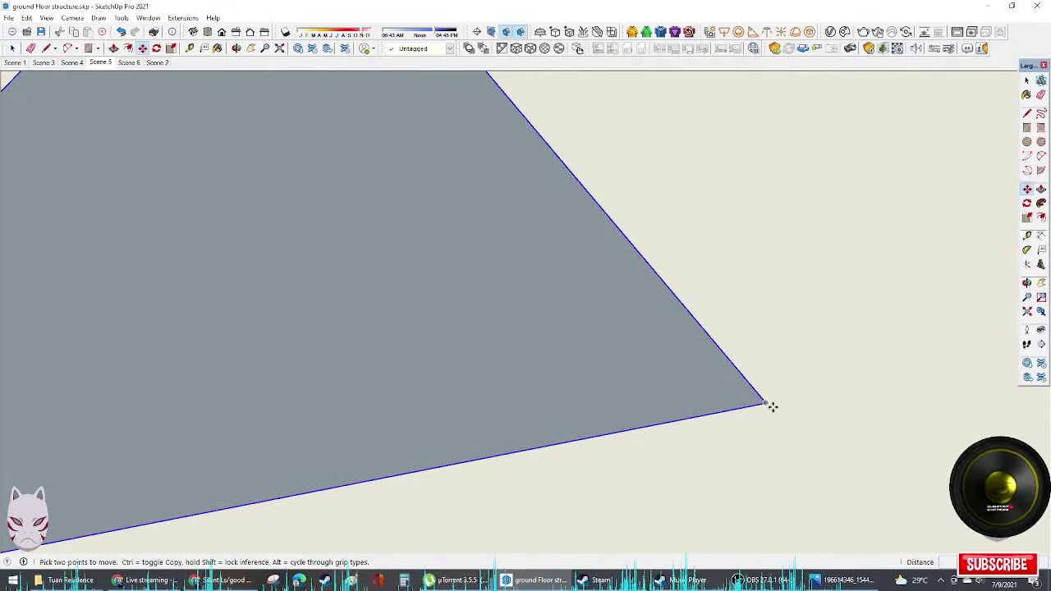
{"action": "key", "text": "l"}
{"action": "left_click", "coordinate": [765, 402]}
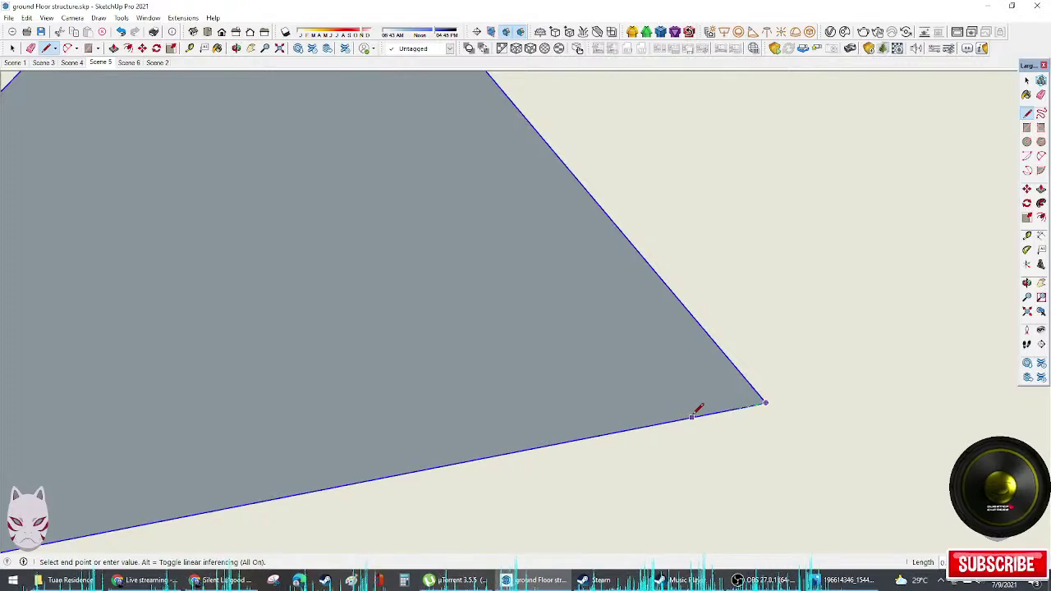
{"action": "left_click", "coordinate": [692, 418]}
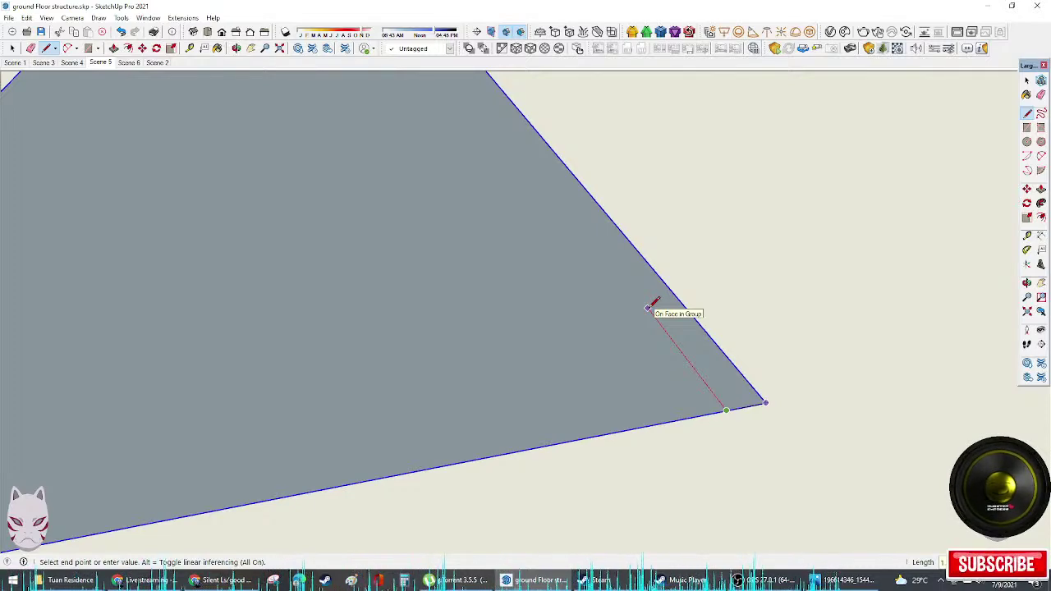
{"action": "type", "text": "1.20"}
{"action": "key", "text": "Return"}
Step: Draw a plank-shaped rectangle from the inner end of the 1.20 m line to the floor face's outer corner
{"action": "key", "text": "r"}
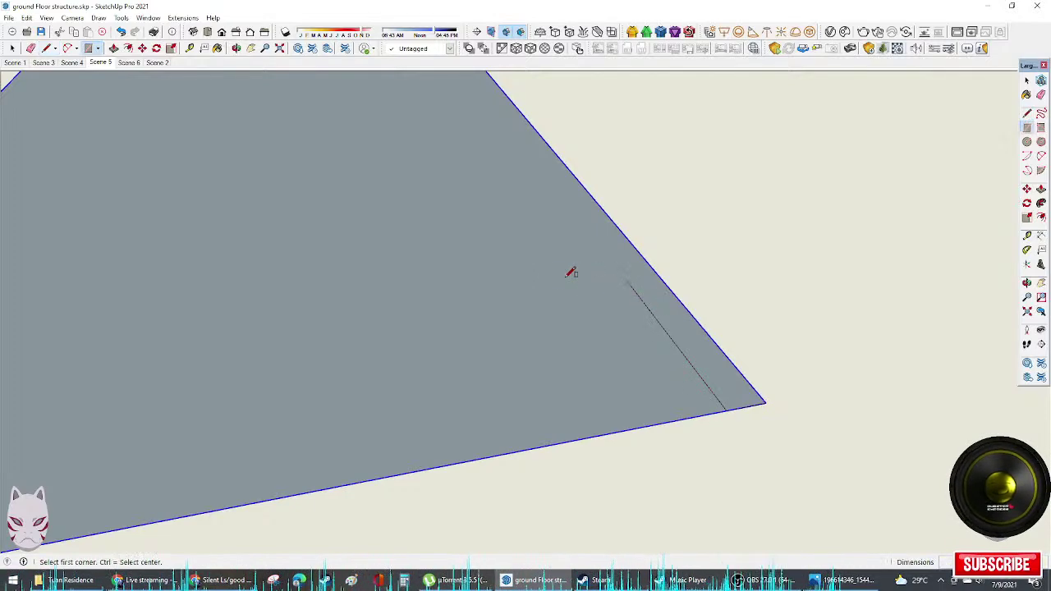
{"action": "left_click", "coordinate": [625, 280]}
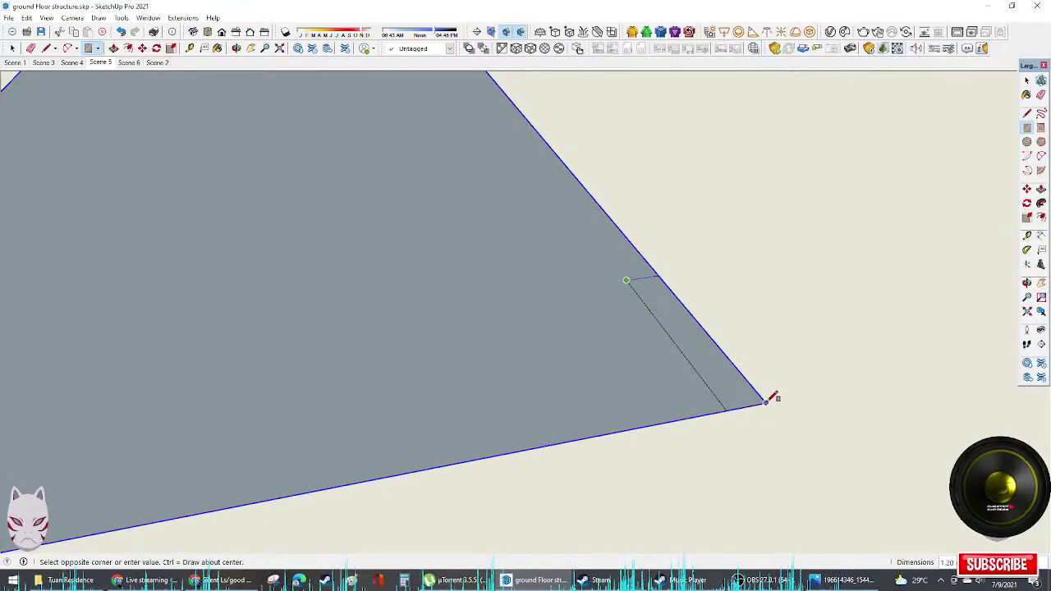
{"action": "left_click", "coordinate": [765, 402]}
Step: Pull the plank rectangle up into a thin slab and select its top face with the bounding edges
{"action": "key", "text": "p"}
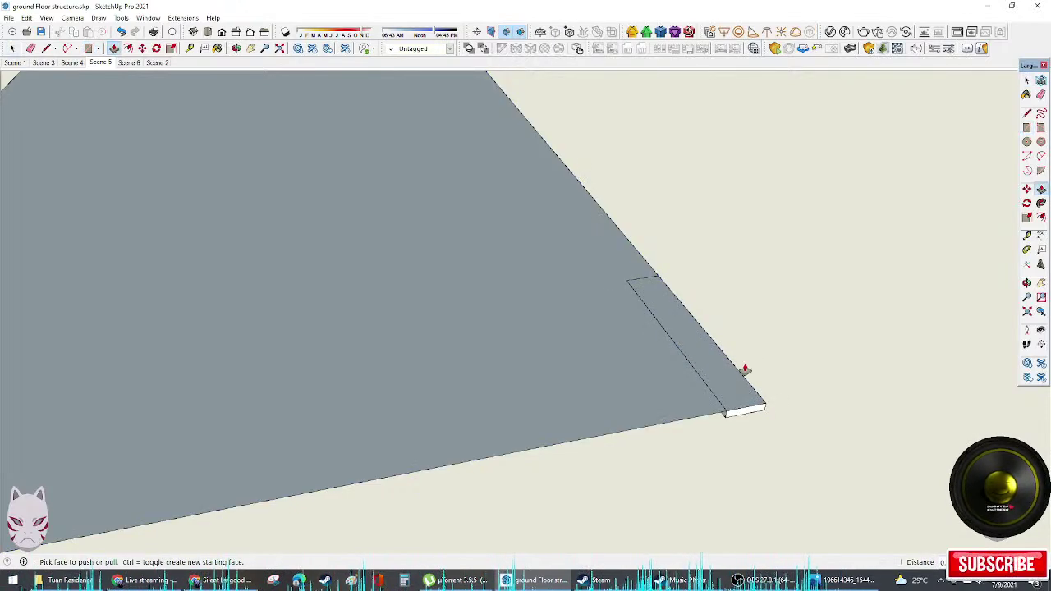
{"action": "left_click", "coordinate": [734, 380]}
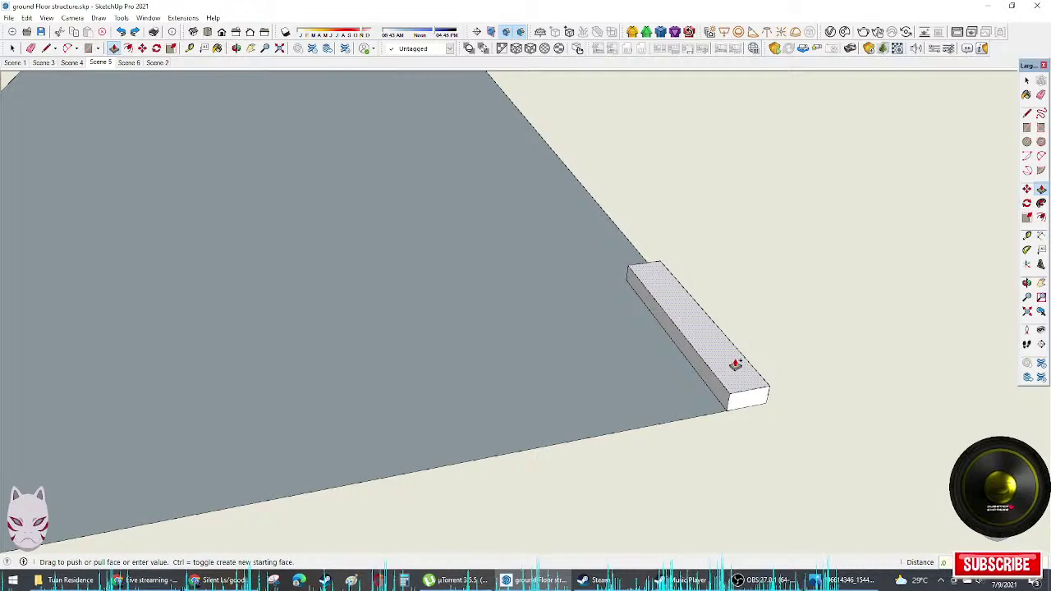
{"action": "key", "text": "space"}
{"action": "scroll", "coordinate": [720, 373], "scroll_direction": "up", "scroll_amount": 4}
{"action": "double_click", "coordinate": [717, 374]}
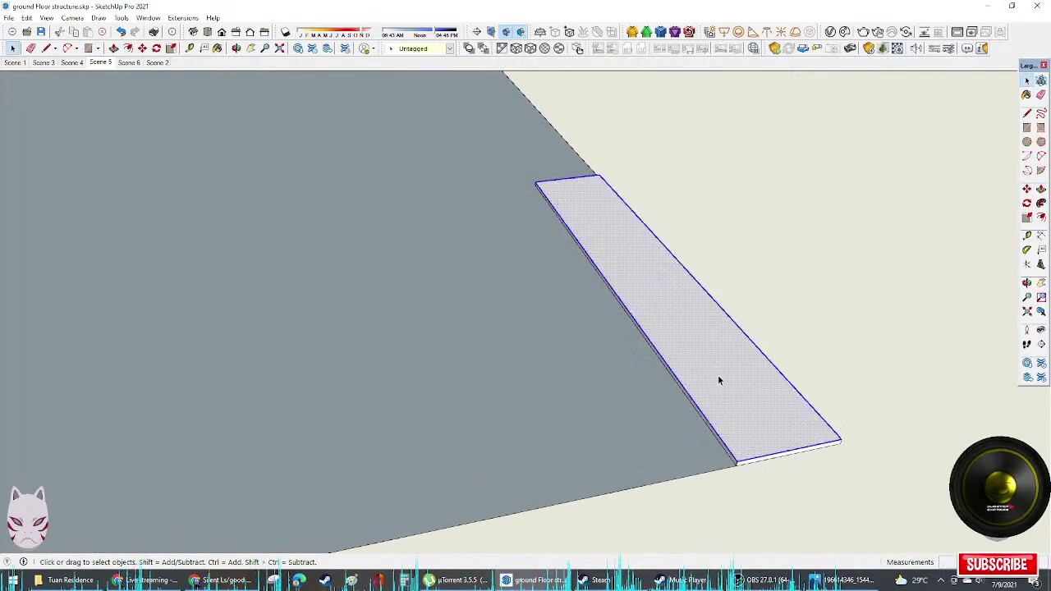
Step: Convert the grouped plank at the floor corner into a component
{"action": "middle_click_drag", "start_coordinate": [724, 375], "coordinate": [663, 331]}
{"action": "right_click", "coordinate": [687, 323]}
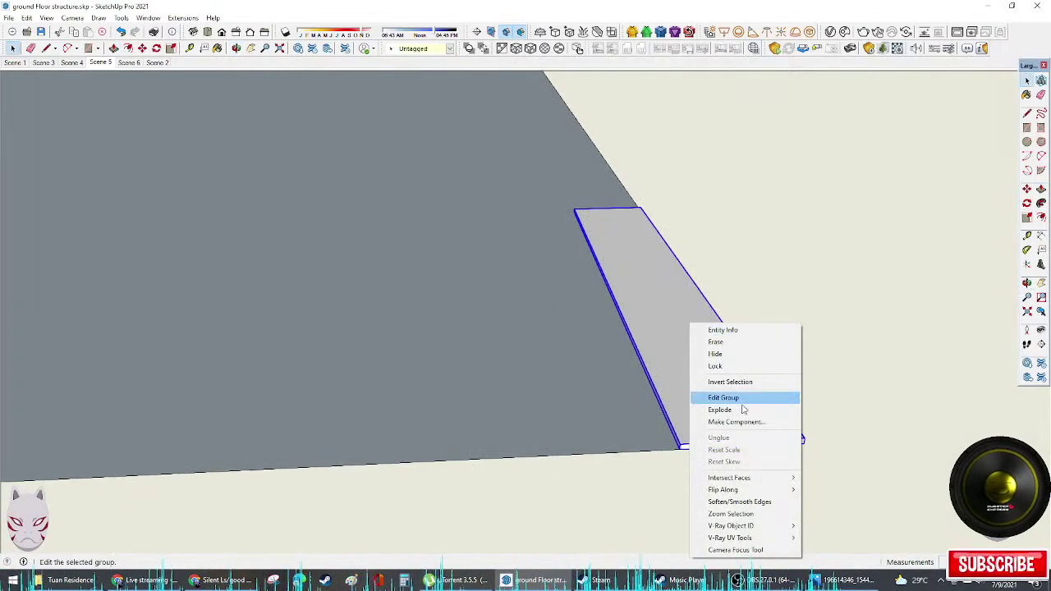
{"action": "left_click", "coordinate": [723, 422]}
{"action": "left_click", "coordinate": [539, 403]}
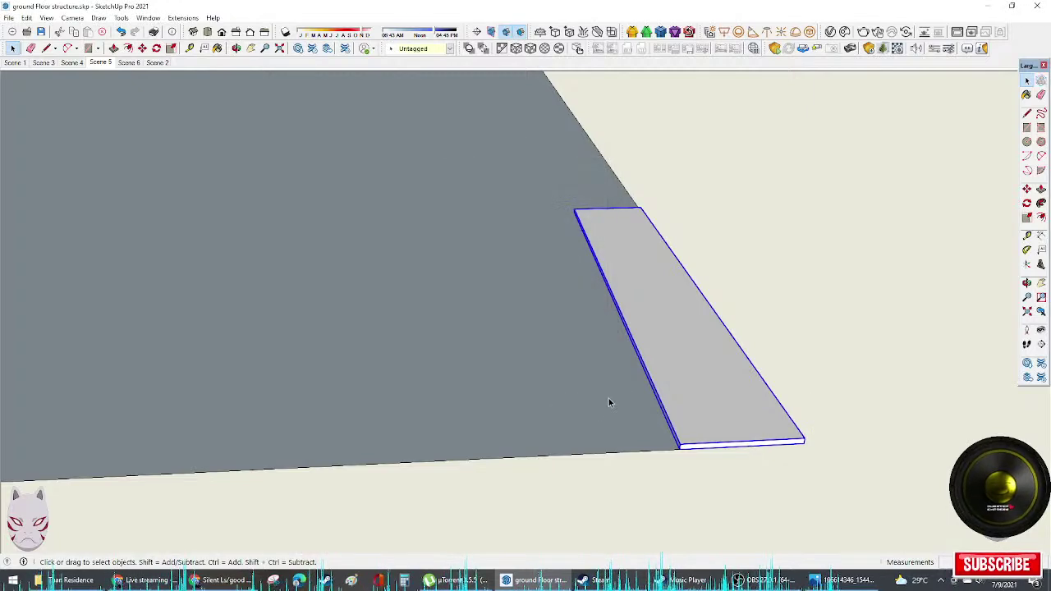
Step: Paint the plank component with the dark brown wood material
{"action": "key", "text": "b"}
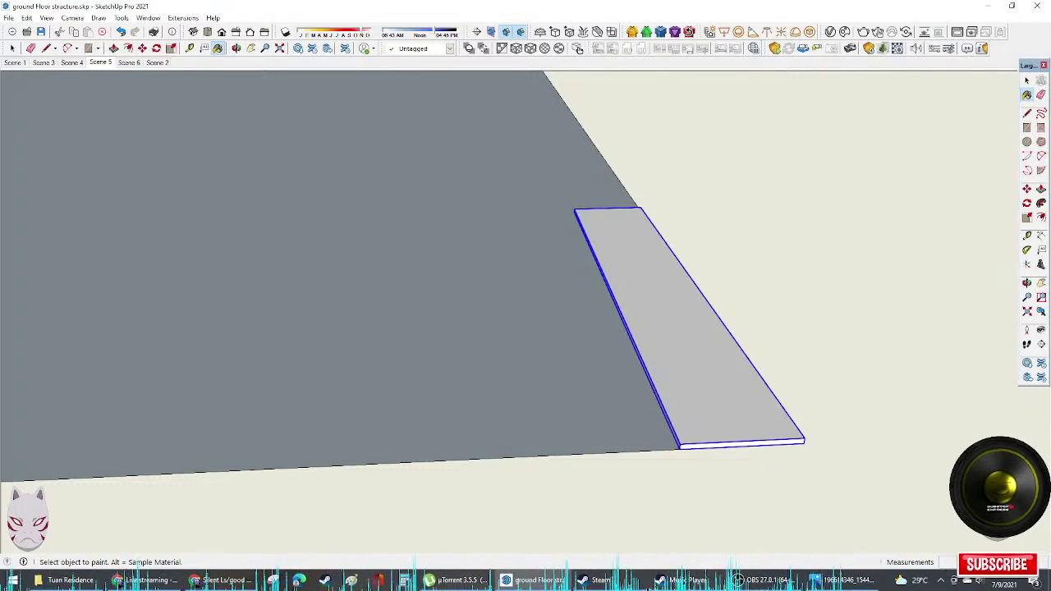
{"action": "left_click", "coordinate": [727, 399]}
{"action": "middle_click_drag", "start_coordinate": [728, 399], "coordinate": [739, 404]}
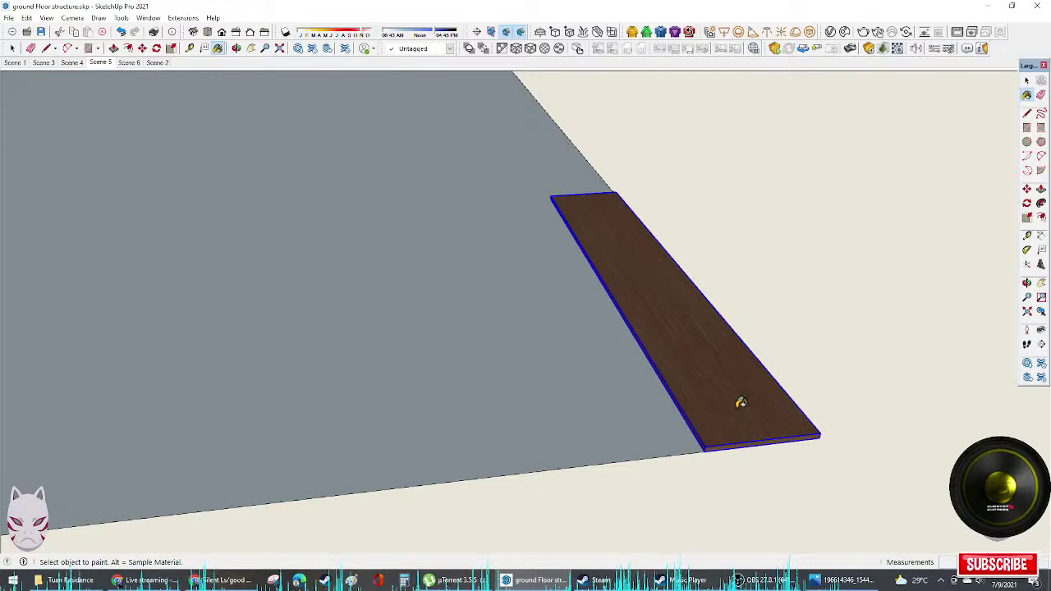
{"action": "mouse_move", "coordinate": [763, 401]}
{"action": "middle_mouse_down"}
{"action": "mouse_move", "coordinate": [693, 395]}
{"action": "mouse_move", "coordinate": [768, 402]}
{"action": "middle_mouse_up"}
{"action": "key", "text": "space"}
{"action": "right_click", "coordinate": [728, 420]}
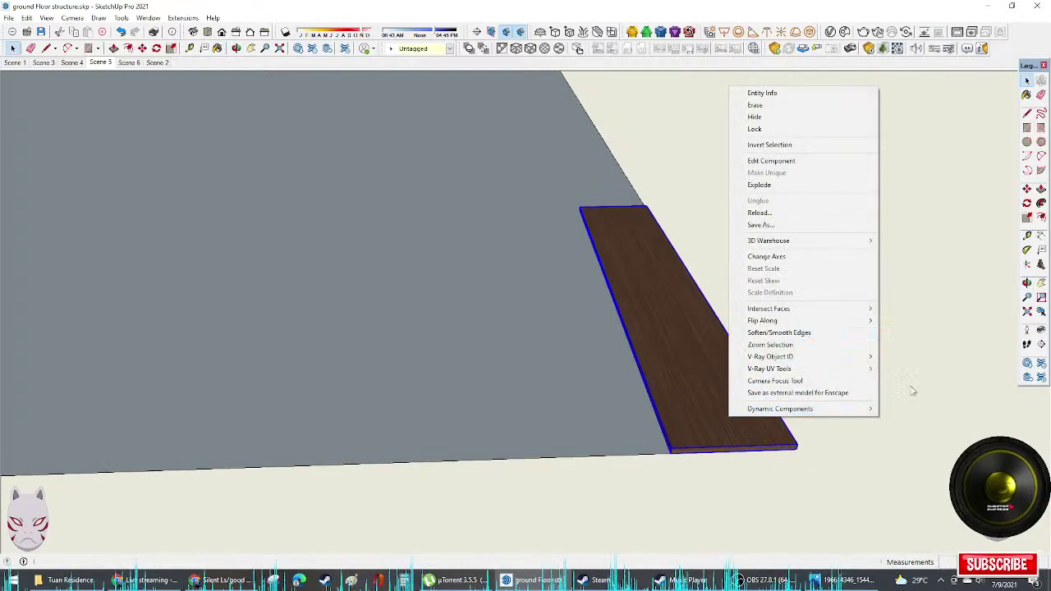
{"action": "left_click", "coordinate": [853, 430]}
{"action": "left_click", "coordinate": [777, 417]}
Step: Copy the plank directly alongside itself and shift the copy 0.60 m lengthwise to stagger the joint
{"action": "key", "text": "m"}
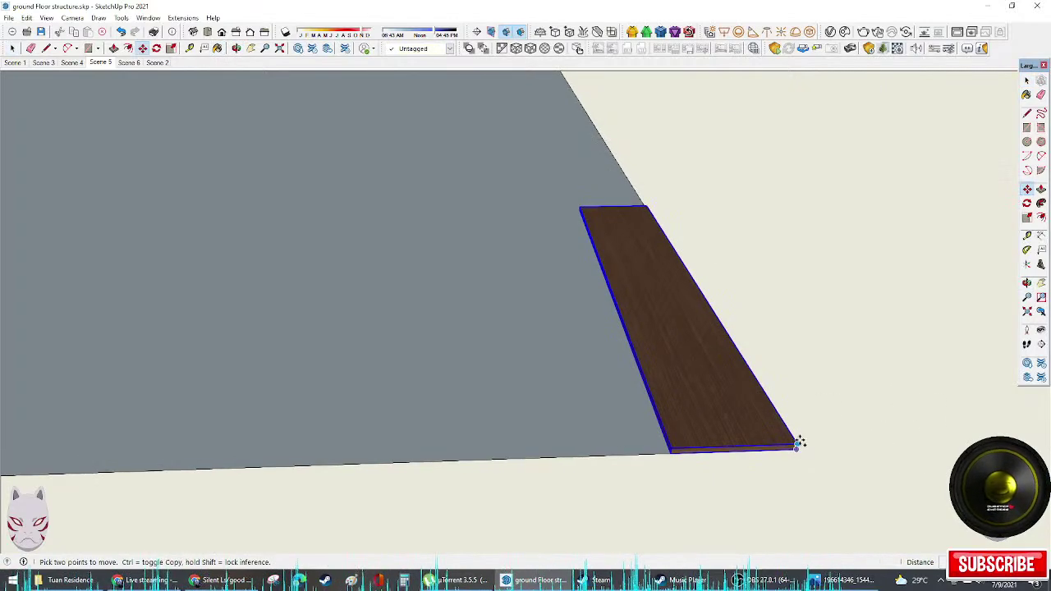
{"action": "left_click", "coordinate": [797, 445]}
{"action": "key", "text": "ctrl"}
{"action": "left_click", "coordinate": [670, 450]}
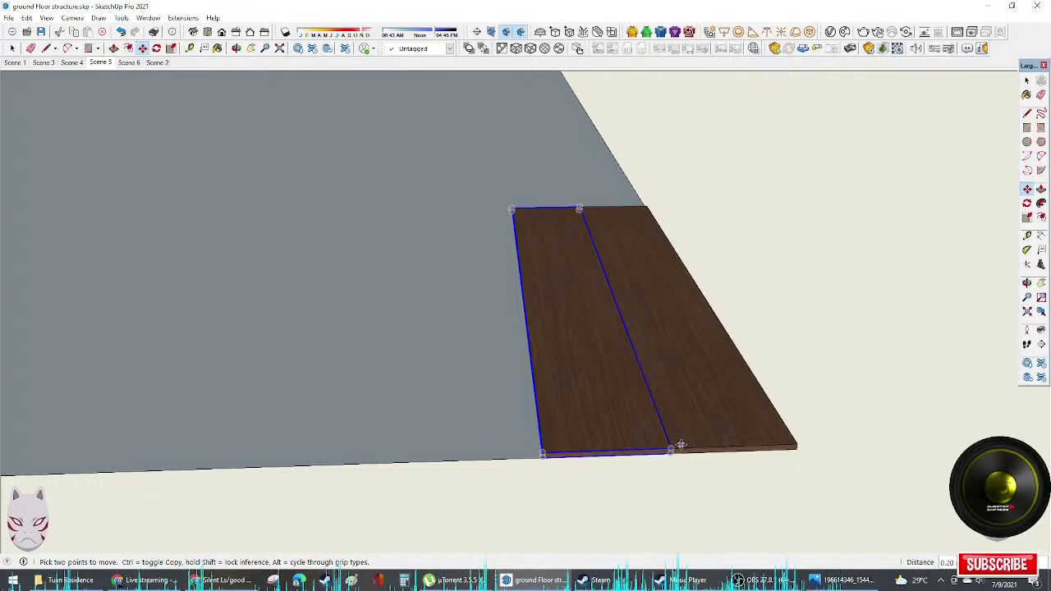
{"action": "left_click", "coordinate": [671, 448]}
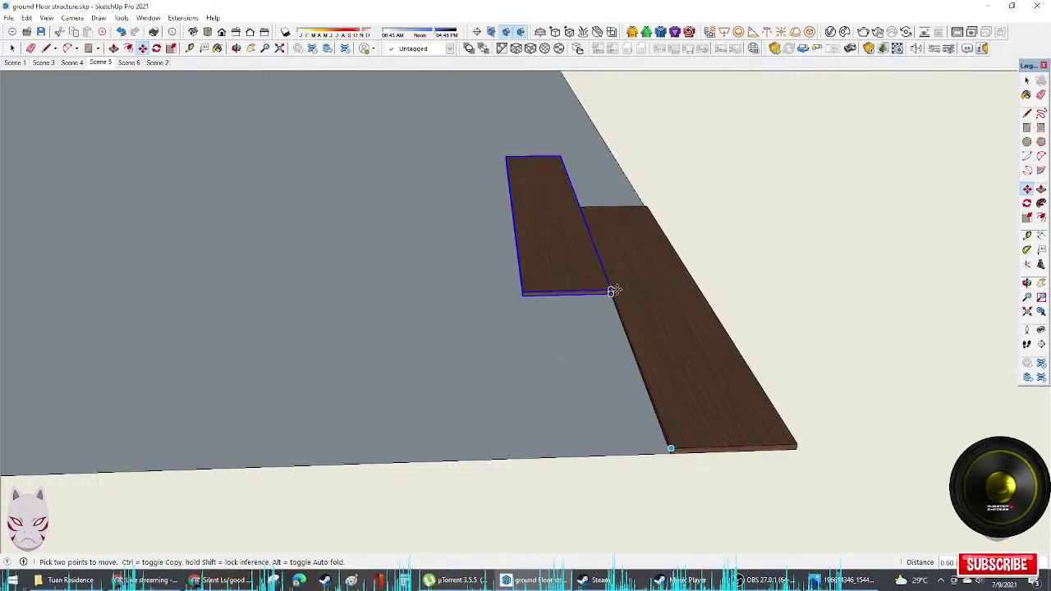
{"action": "middle_click_drag", "start_coordinate": [610, 290], "coordinate": [404, 384]}
{"action": "scroll", "coordinate": [513, 352], "scroll_direction": "down", "scroll_amount": 3}
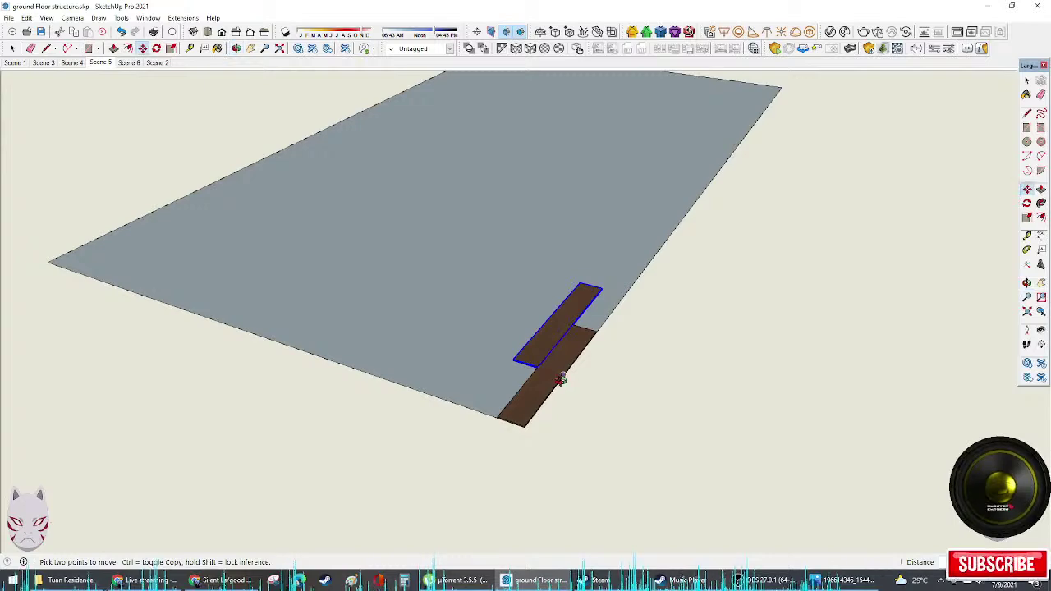
{"action": "key", "text": "space"}
{"action": "left_click", "coordinate": [655, 415]}
Step: Select the original plank together with its staggered copy
{"action": "middle_click_drag", "start_coordinate": [561, 375], "coordinate": [522, 377]}
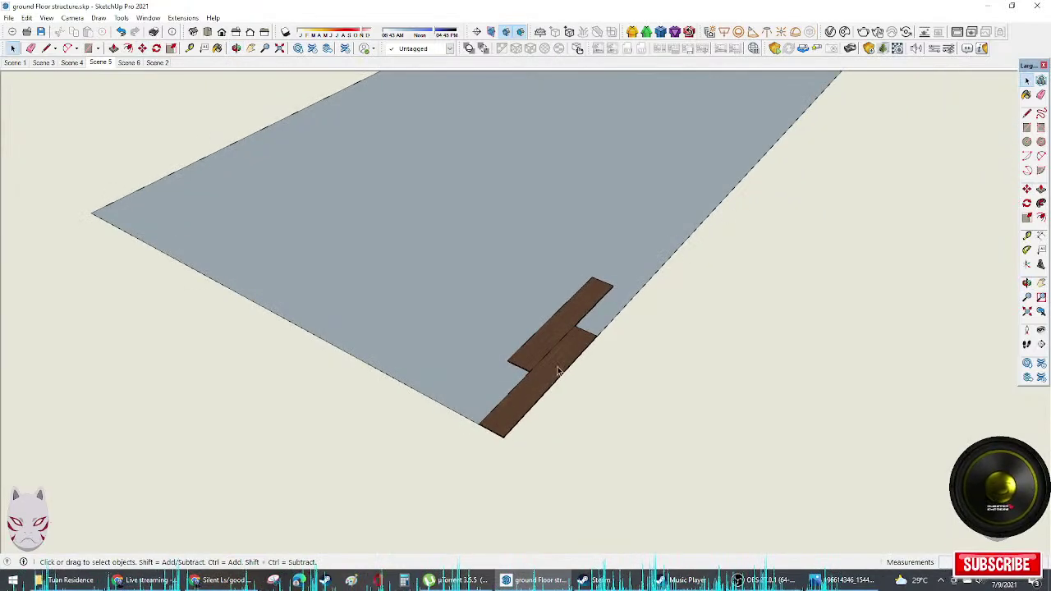
{"action": "left_click", "coordinate": [558, 364]}
{"action": "left_click", "coordinate": [543, 342], "text": "shift"}
{"action": "middle_click_drag", "start_coordinate": [565, 337], "coordinate": [558, 304]}
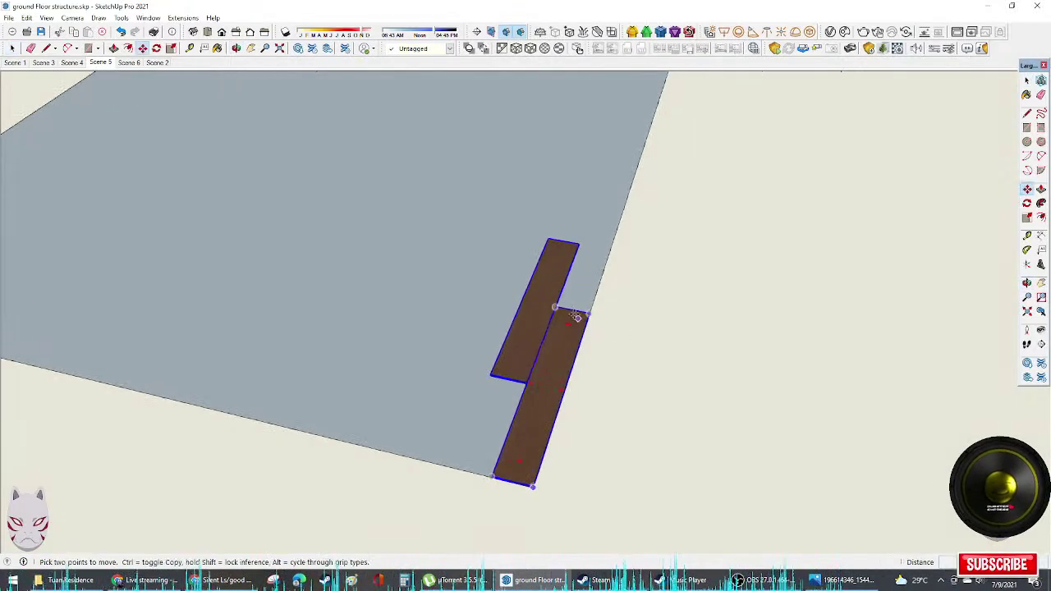
{"action": "key", "text": "m"}
{"action": "left_click", "coordinate": [555, 306]}
{"action": "key", "text": "ctrl"}
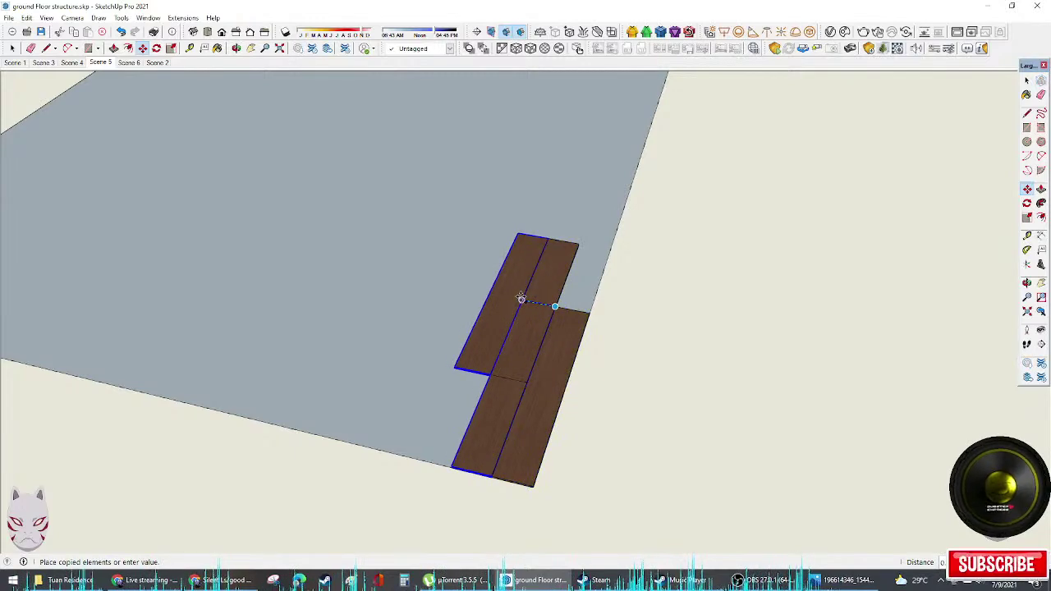
{"action": "key", "text": "Escape"}
Step: Copy the staggered plank pair 0.40 m across the floor and array the copy 10x
{"action": "key", "text": "ctrl"}
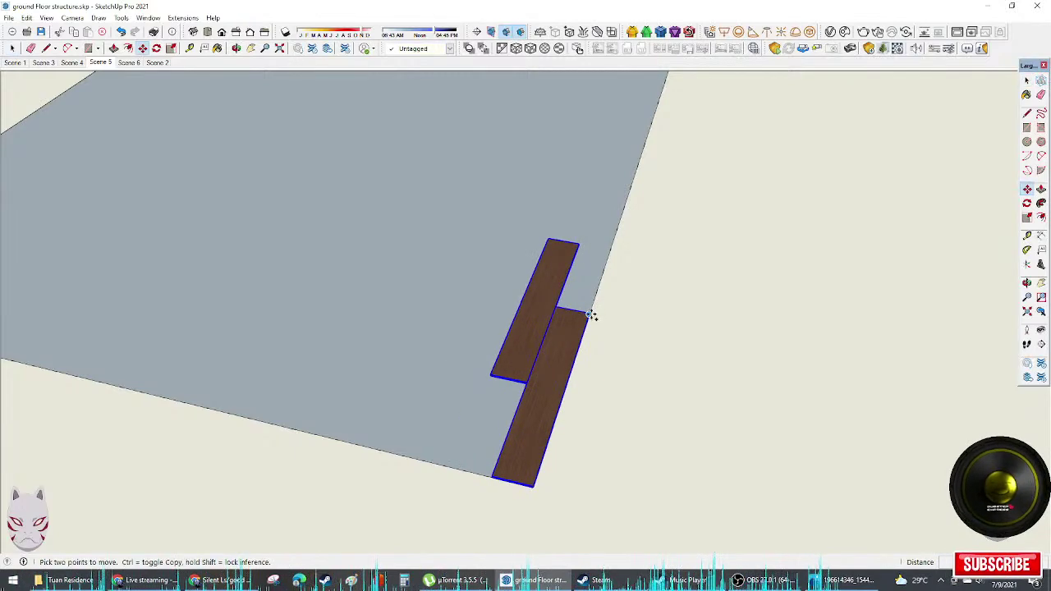
{"action": "left_click", "coordinate": [592, 313]}
{"action": "key", "text": "Escape"}
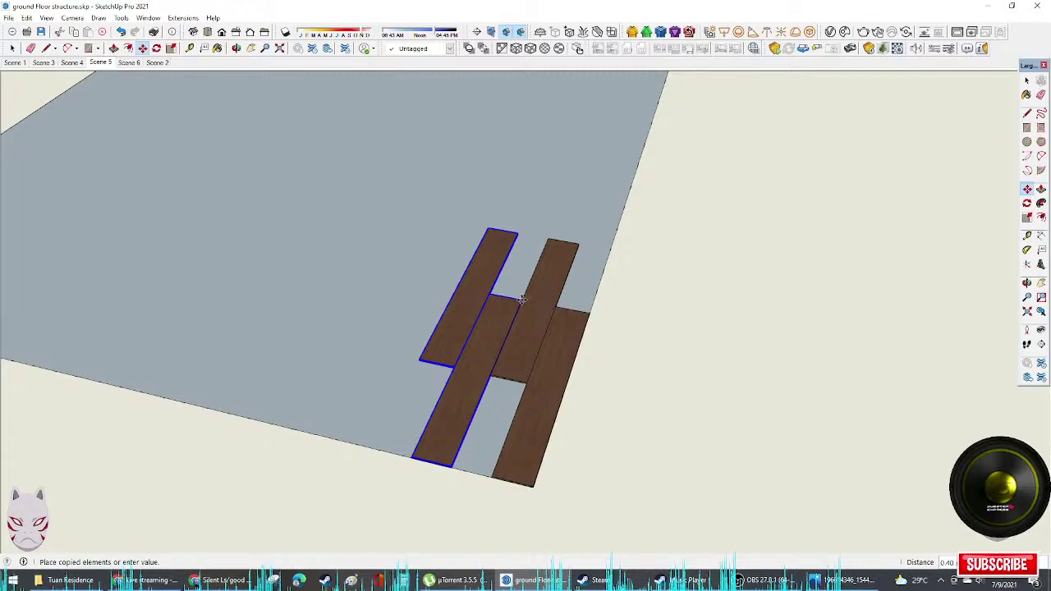
{"action": "scroll", "coordinate": [628, 321], "scroll_direction": "up", "scroll_amount": 5}
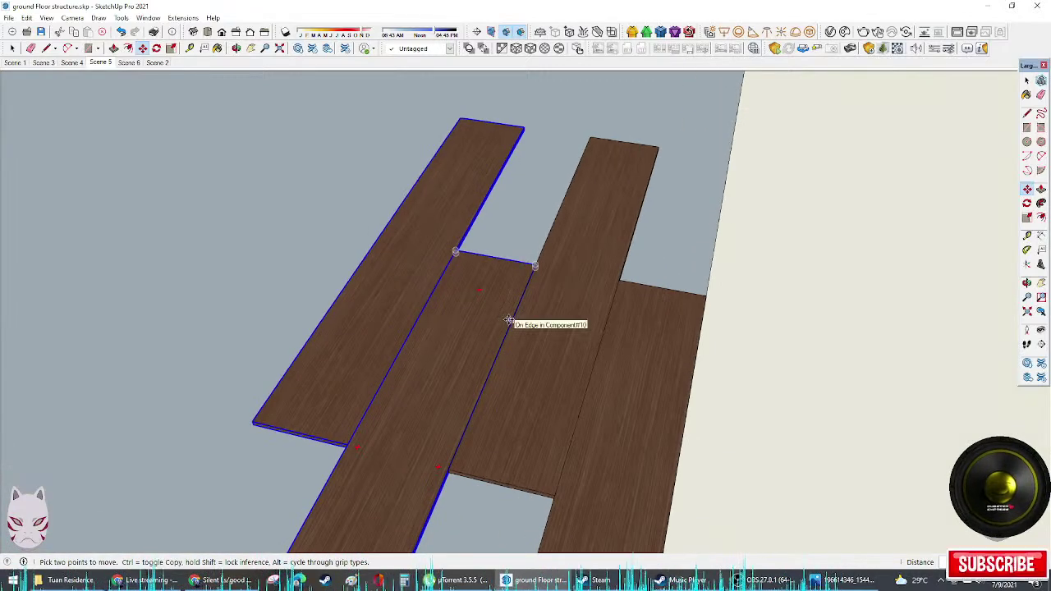
{"action": "scroll", "coordinate": [508, 320], "scroll_direction": "down", "scroll_amount": 5}
{"action": "type", "text": "x"}
{"action": "key", "text": "Return"}
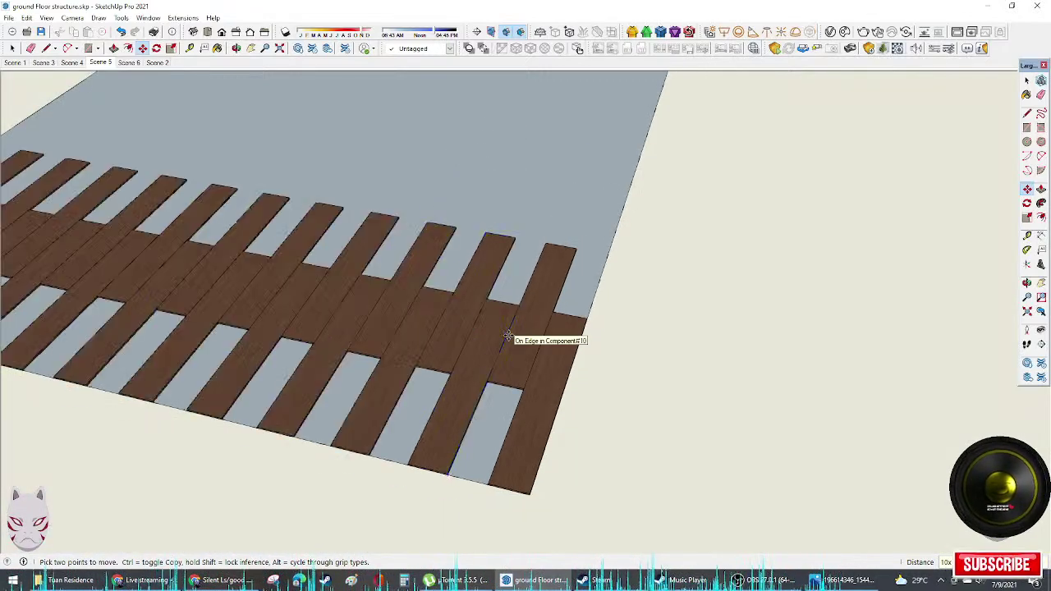
Step: Copy the last edge-aligned plank of the array across by two plank widths, toward the floor's far side
{"action": "scroll", "coordinate": [478, 305], "scroll_direction": "down", "scroll_amount": 3}
{"action": "middle_click_drag", "start_coordinate": [479, 305], "coordinate": [690, 275]}
{"action": "scroll", "coordinate": [106, 436], "scroll_direction": "up", "scroll_amount": 4}
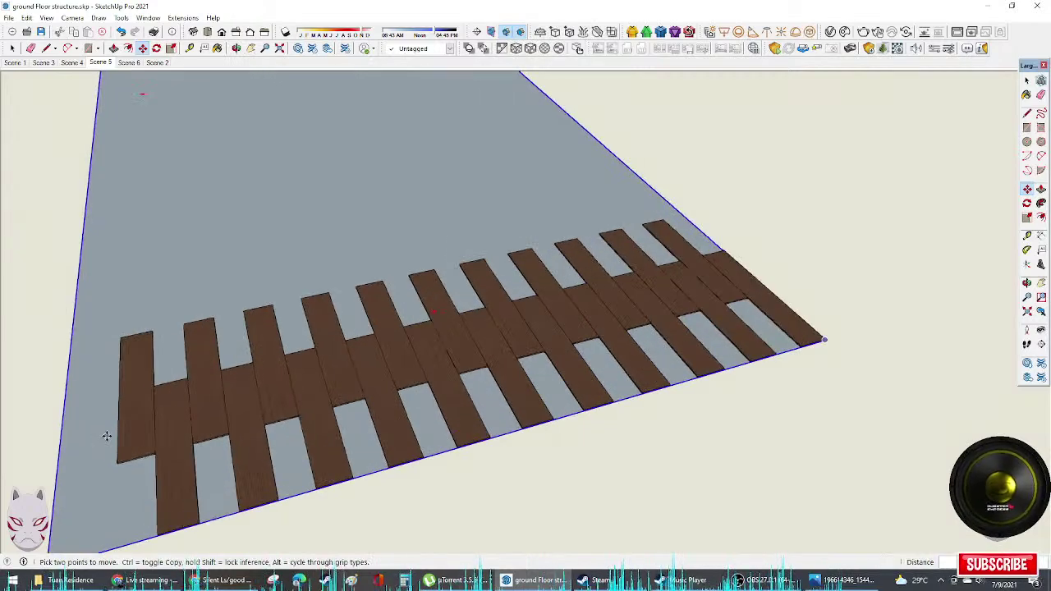
{"action": "middle_click_drag", "start_coordinate": [176, 411], "coordinate": [214, 409], "text": "shift"}
{"action": "scroll", "coordinate": [214, 409], "scroll_direction": "down", "scroll_amount": 2}
{"action": "left_click", "coordinate": [495, 352]}
{"action": "key", "text": "m"}
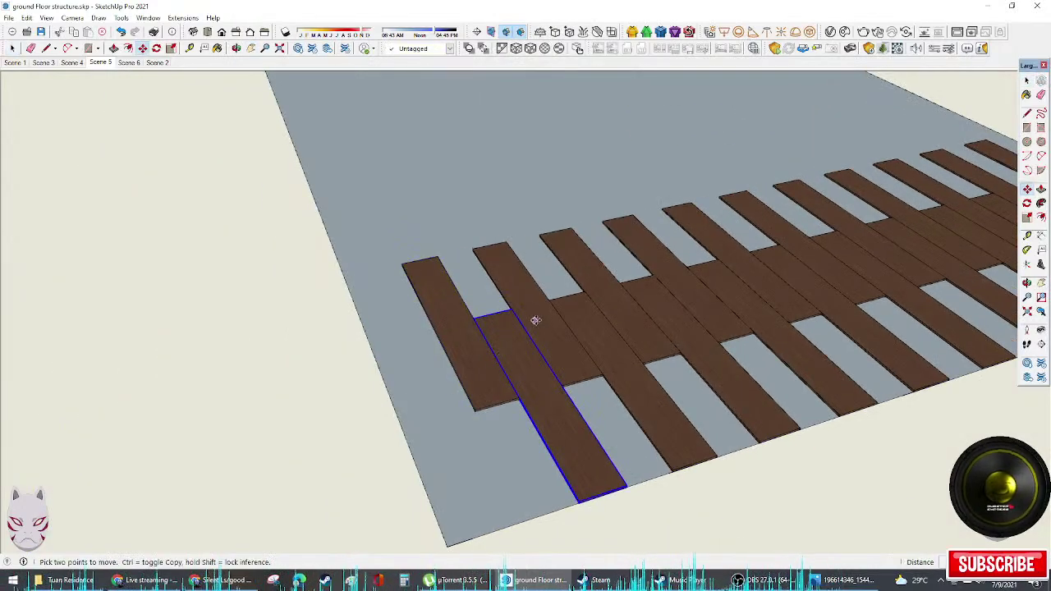
{"action": "left_click", "coordinate": [511, 305]}
{"action": "left_click", "coordinate": [433, 328]}
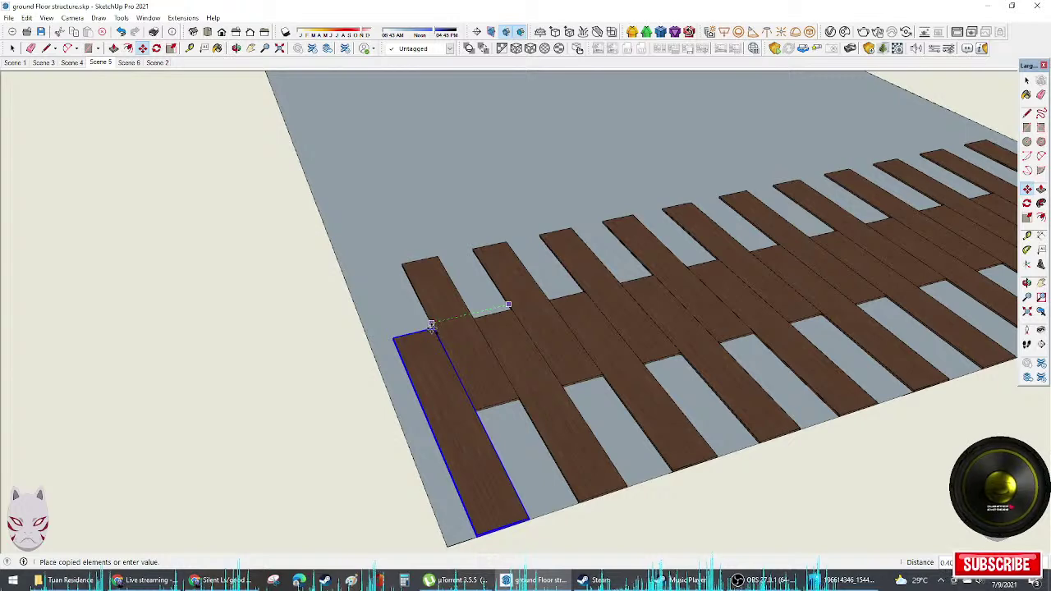
{"action": "key", "text": "space"}
Step: Copy the last offset plank by two plank widths so that it overlaps the floor's far side edge
{"action": "scroll", "coordinate": [447, 334], "scroll_direction": "down", "scroll_amount": 2}
{"action": "mouse_move", "coordinate": [441, 336]}
{"action": "middle_mouse_down"}
{"action": "mouse_move", "coordinate": [544, 326]}
{"action": "mouse_move", "coordinate": [485, 338]}
{"action": "middle_mouse_up"}
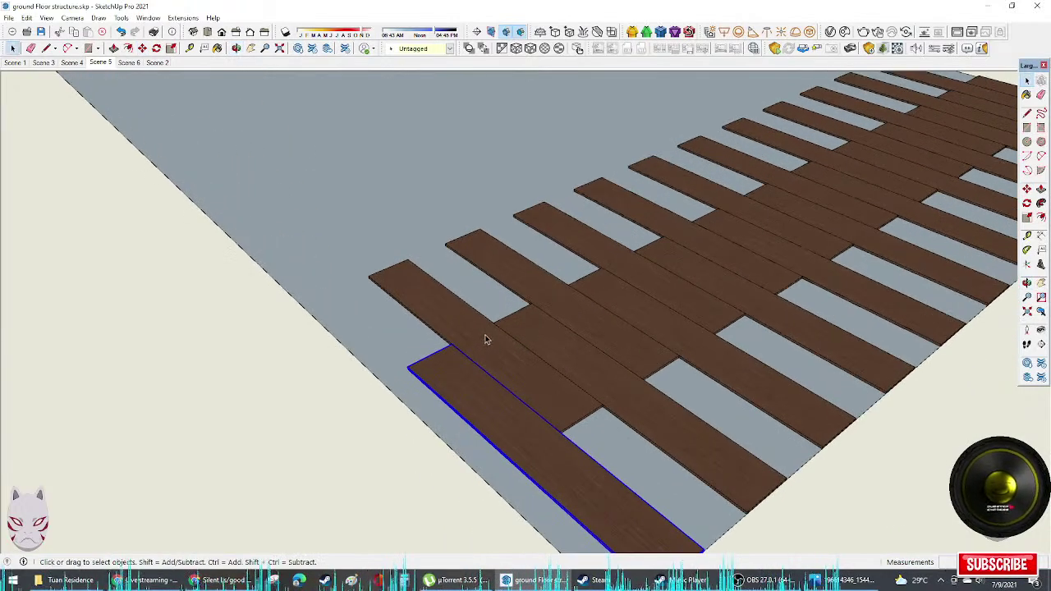
{"action": "scroll", "coordinate": [576, 403], "scroll_direction": "up", "scroll_amount": 3}
{"action": "key", "text": "m"}
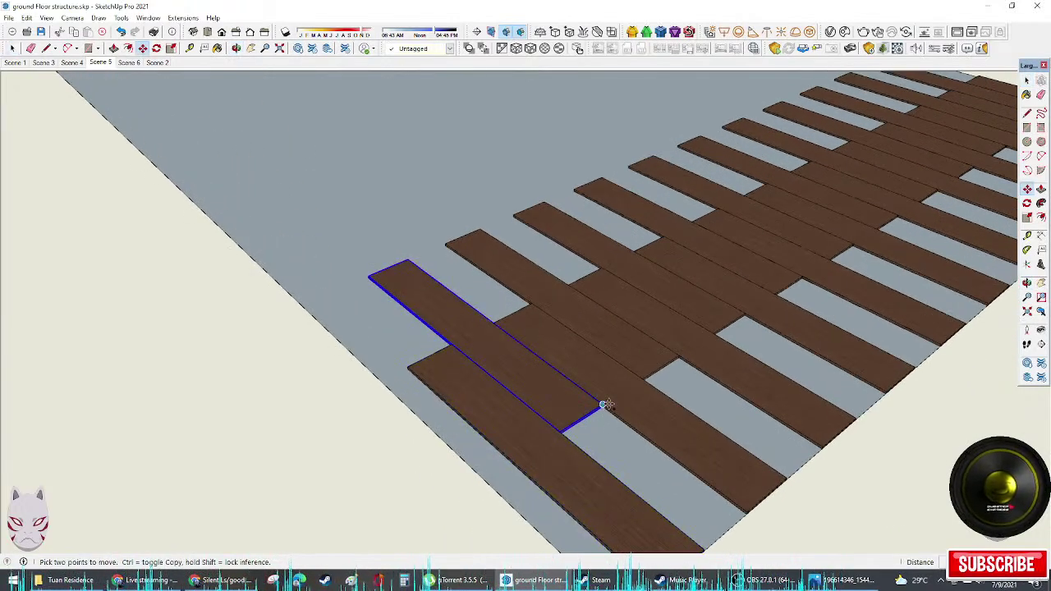
{"action": "left_click", "coordinate": [603, 405]}
{"action": "key", "text": "ctrl"}
{"action": "left_click", "coordinate": [515, 462]}
{"action": "key", "text": "space"}
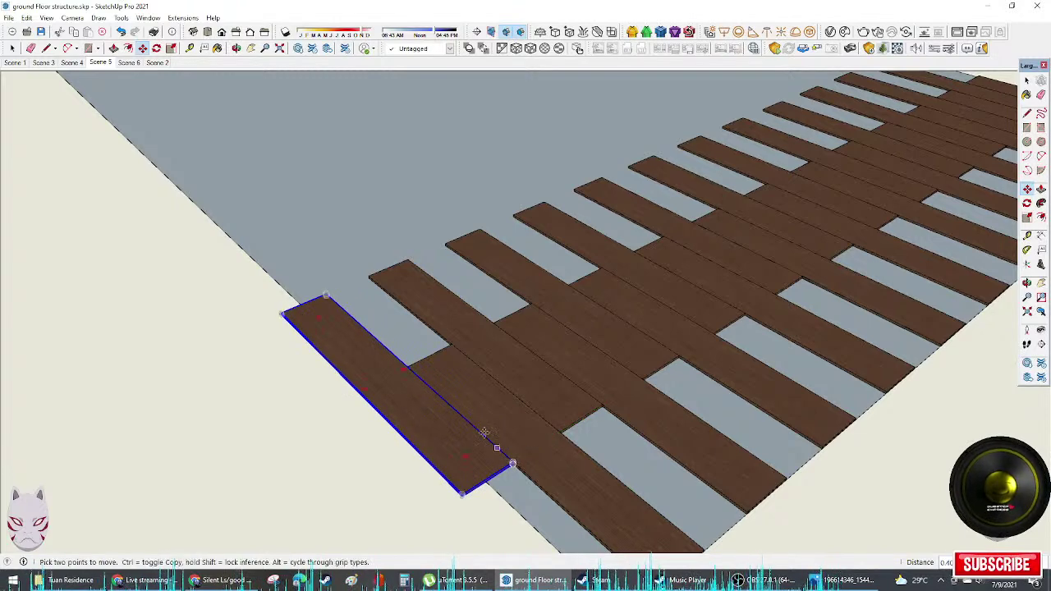
Step: Make the overhanging plank unique and push its outer side back to the floor edge
{"action": "middle_click_drag", "start_coordinate": [515, 462], "coordinate": [495, 413]}
{"action": "right_click", "coordinate": [495, 413]}
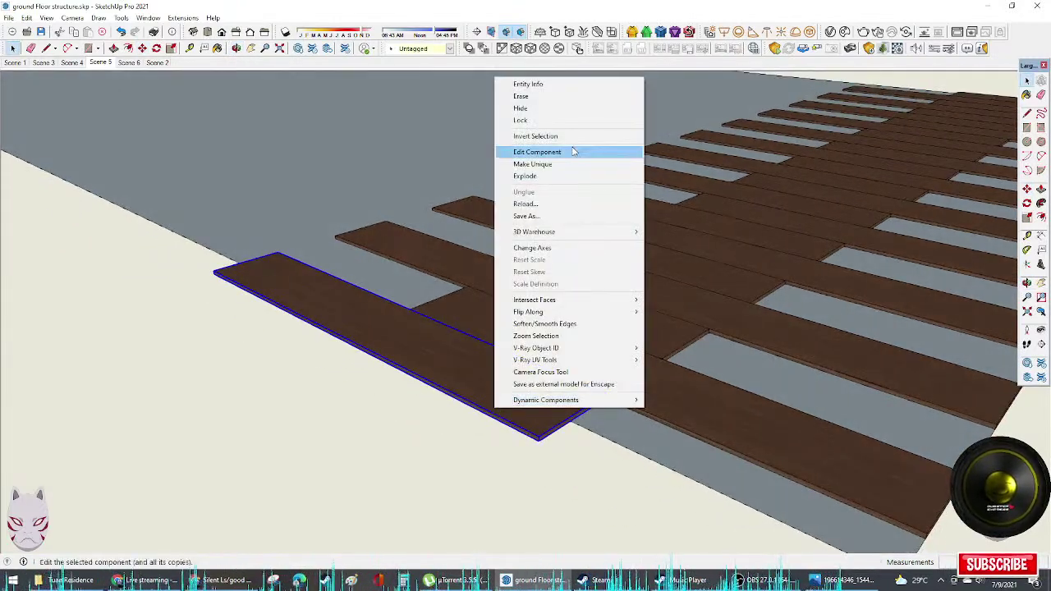
{"action": "left_click", "coordinate": [561, 170]}
{"action": "double_click", "coordinate": [542, 413]}
{"action": "left_click", "coordinate": [537, 428]}
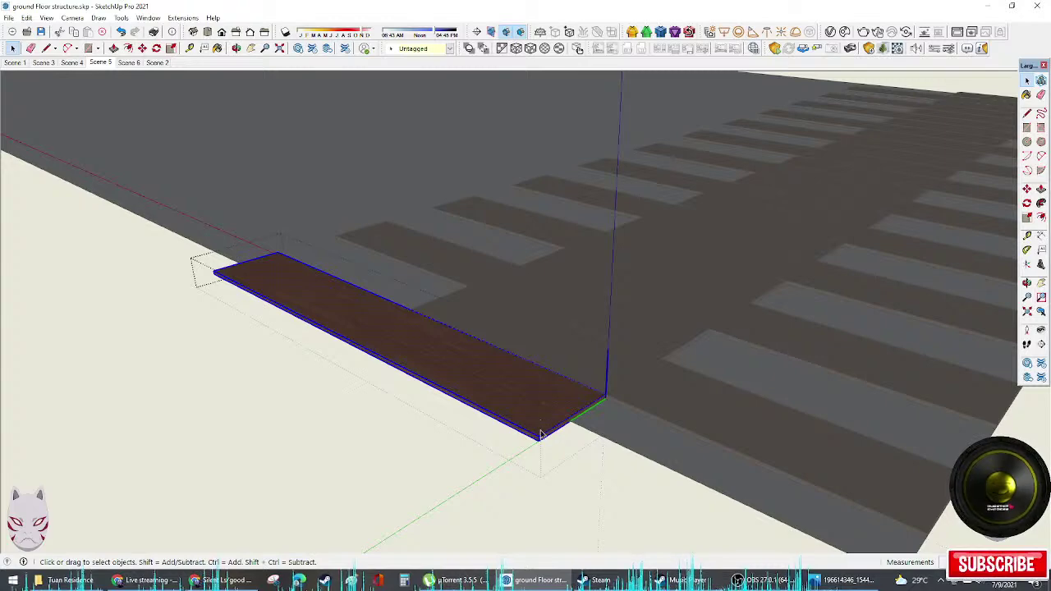
{"action": "key", "text": "p"}
{"action": "left_click", "coordinate": [537, 441]}
{"action": "left_click", "coordinate": [605, 440]}
{"action": "key", "text": "space"}
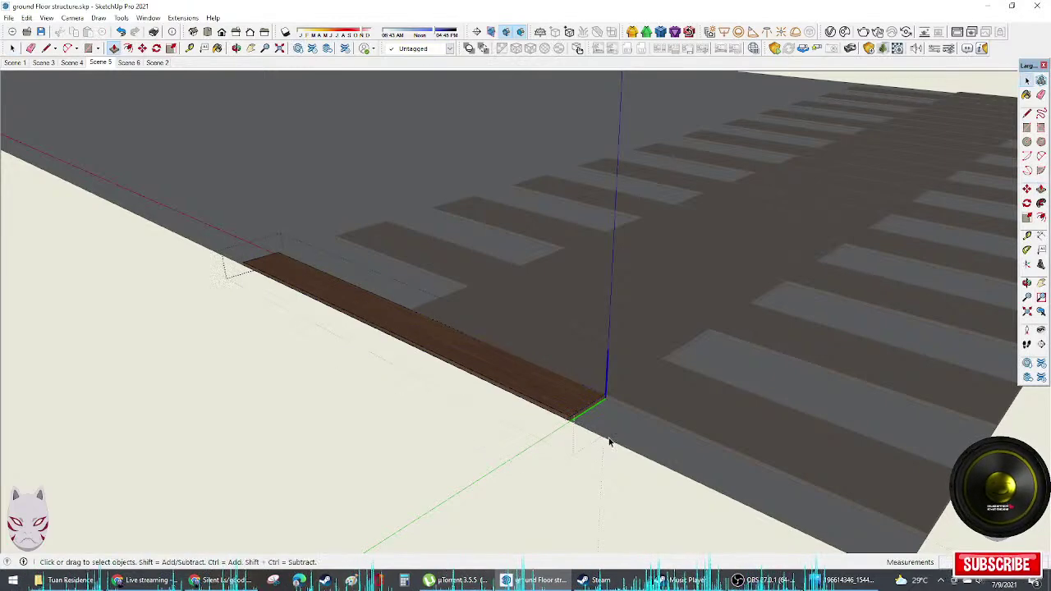
{"action": "left_click", "coordinate": [620, 440]}
{"action": "scroll", "coordinate": [623, 402], "scroll_direction": "down", "scroll_amount": 3}
{"action": "middle_click_drag", "start_coordinate": [608, 392], "coordinate": [413, 394]}
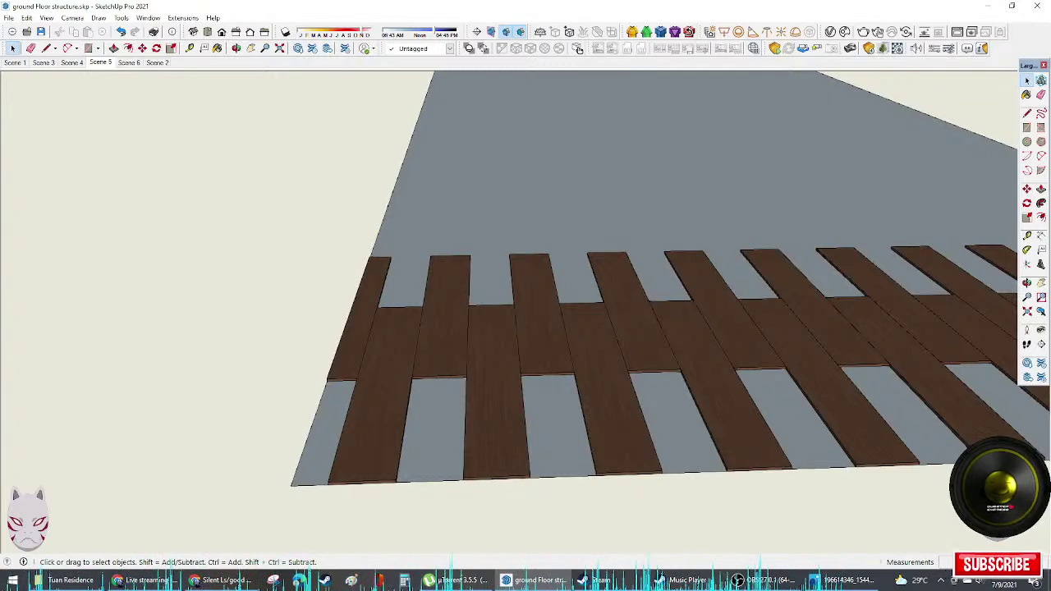
Step: Select the whole staggered plank course and array copies of it 6x along the floor, spaced one plank length apart
{"action": "key", "text": "alt+Tab"}
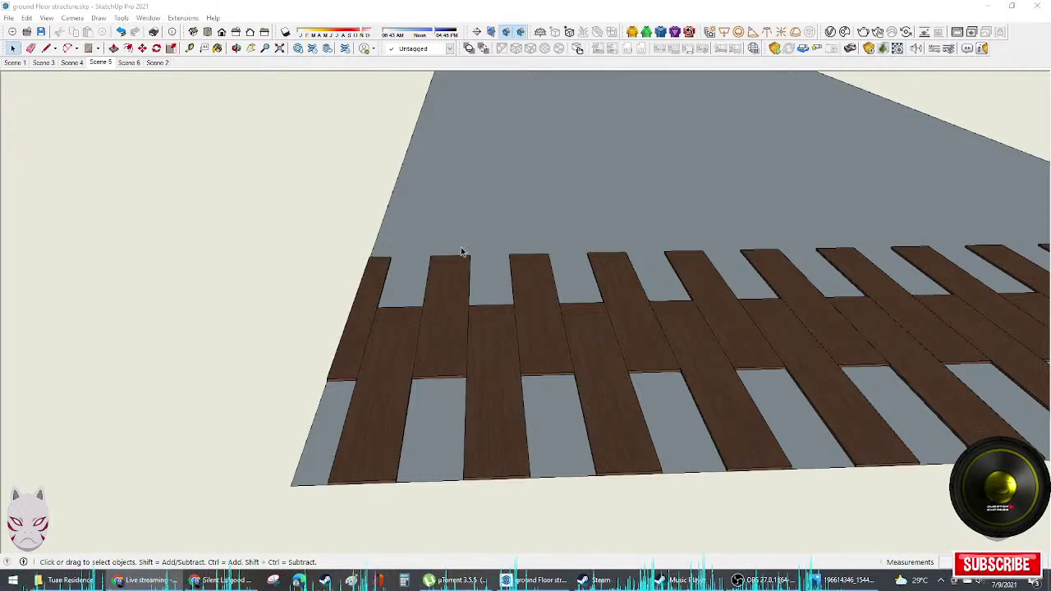
{"action": "scroll", "coordinate": [462, 252], "scroll_direction": "down", "scroll_amount": 3}
{"action": "middle_click_drag", "start_coordinate": [216, 265], "coordinate": [680, 366]}
{"action": "scroll", "coordinate": [680, 366], "scroll_direction": "up", "scroll_amount": 1}
{"action": "left_click_drag", "start_coordinate": [292, 181], "coordinate": [873, 558]}
{"action": "middle_click_drag", "start_coordinate": [823, 504], "coordinate": [751, 490]}
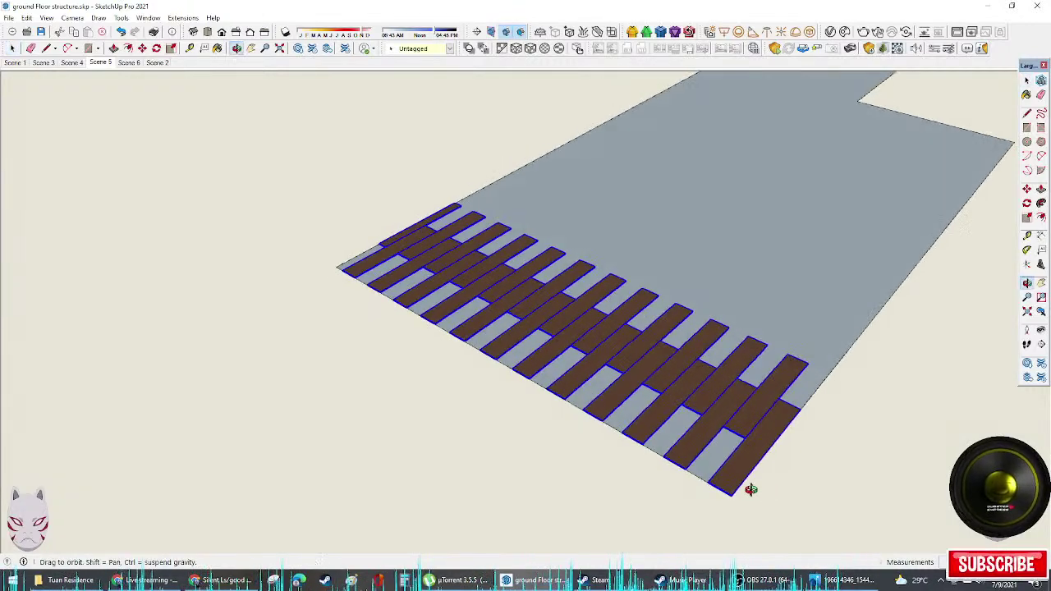
{"action": "scroll", "coordinate": [751, 490], "scroll_direction": "down", "scroll_amount": 2}
{"action": "key", "text": "space"}
{"action": "scroll", "coordinate": [748, 488], "scroll_direction": "up", "scroll_amount": 3}
{"action": "key", "text": "m"}
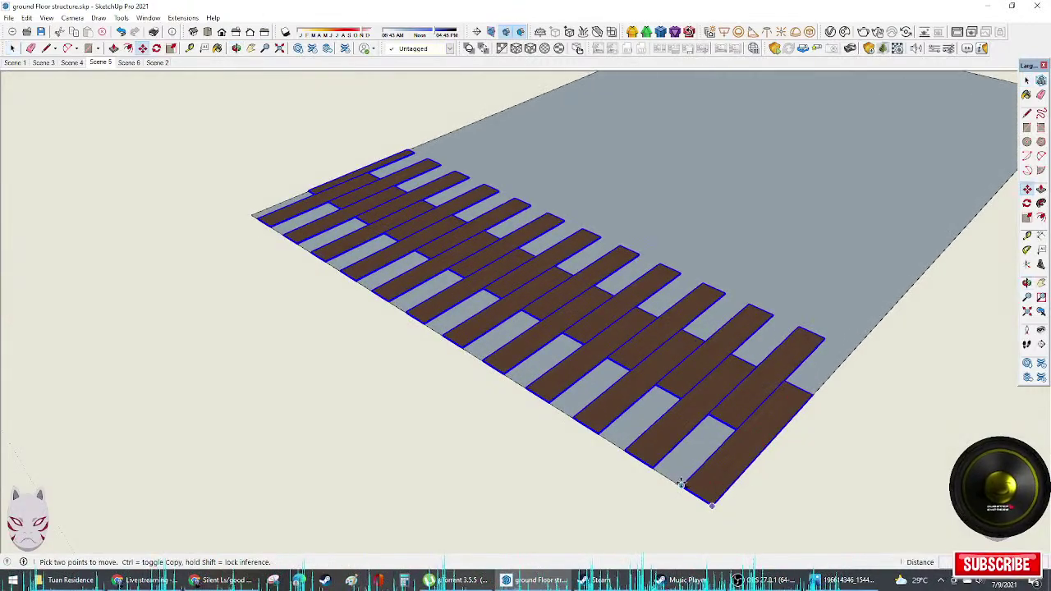
{"action": "key", "text": "ctrl"}
{"action": "left_click", "coordinate": [681, 484]}
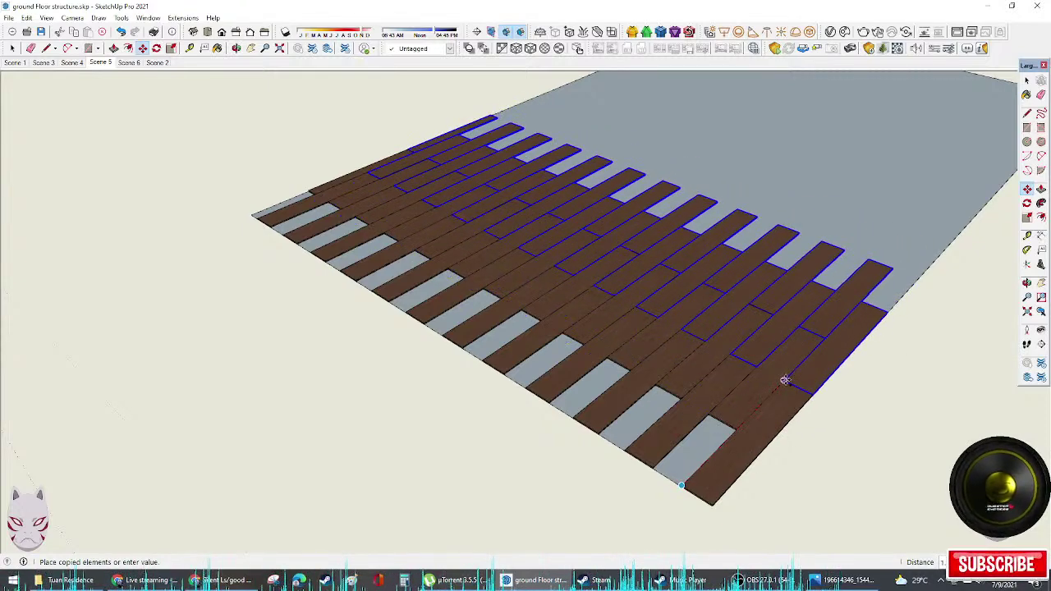
{"action": "left_click", "coordinate": [784, 380]}
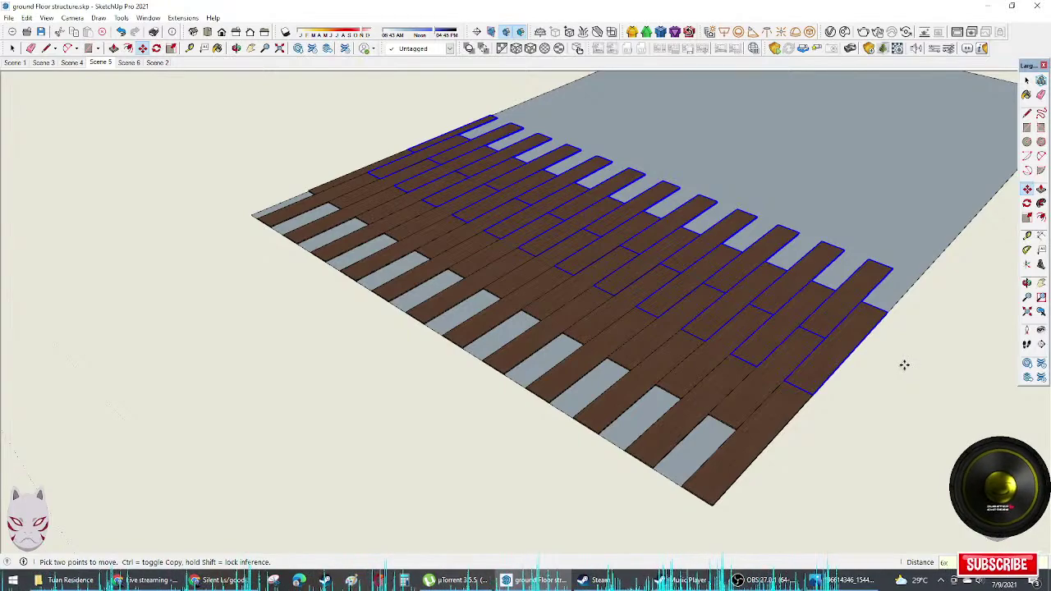
Step: Select the last staggered planks over the narrow floor section and array copies by one plank length past that section's end
{"action": "scroll", "coordinate": [904, 364], "scroll_direction": "down", "scroll_amount": 8}
{"action": "middle_click_drag", "start_coordinate": [886, 317], "coordinate": [821, 329]}
{"action": "scroll", "coordinate": [879, 276], "scroll_direction": "up", "scroll_amount": 4}
{"action": "middle_click_drag", "start_coordinate": [933, 232], "coordinate": [661, 362], "text": "shift"}
{"action": "scroll", "coordinate": [649, 336], "scroll_direction": "up", "scroll_amount": 2}
{"action": "middle_click_drag", "start_coordinate": [647, 333], "coordinate": [762, 287], "text": "shift"}
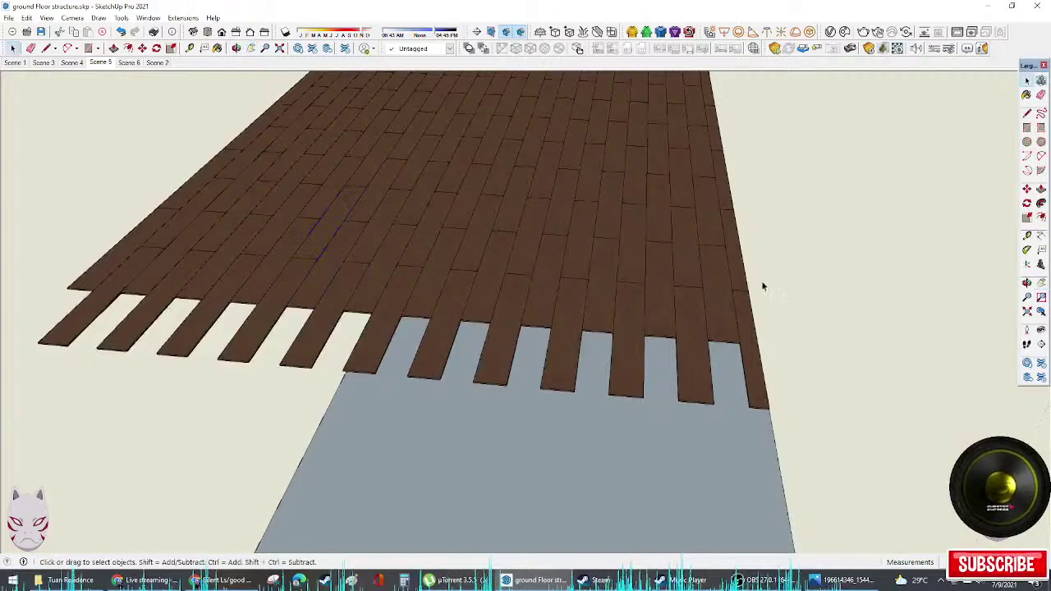
{"action": "left_click", "coordinate": [747, 376], "text": "shift"}
{"action": "left_click", "coordinate": [698, 380], "text": "shift"}
{"action": "left_click", "coordinate": [627, 370], "text": "shift"}
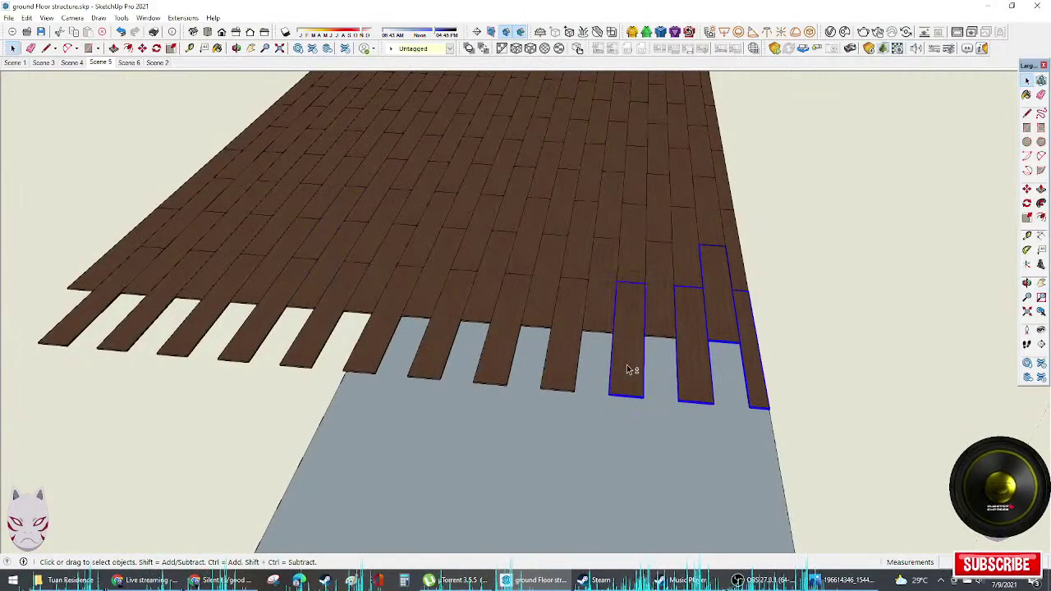
{"action": "left_click", "coordinate": [661, 328], "text": "shift"}
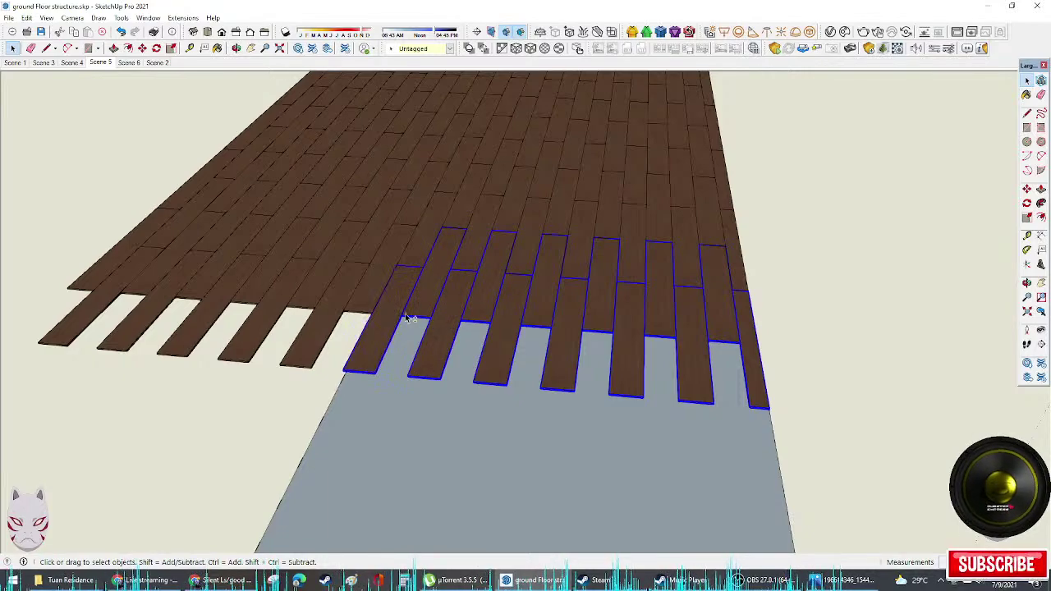
{"action": "middle_click_drag", "start_coordinate": [408, 318], "coordinate": [734, 247]}
{"action": "key", "text": "m"}
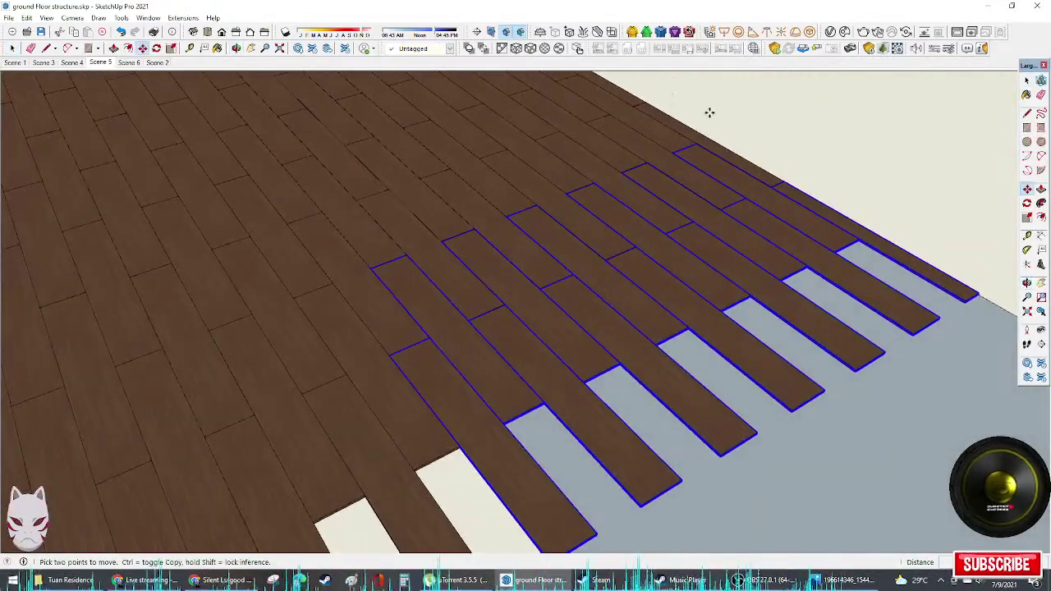
{"action": "left_click", "coordinate": [696, 143]}
{"action": "key", "text": "ctrl"}
{"action": "scroll", "coordinate": [884, 256], "scroll_direction": "up", "scroll_amount": 3}
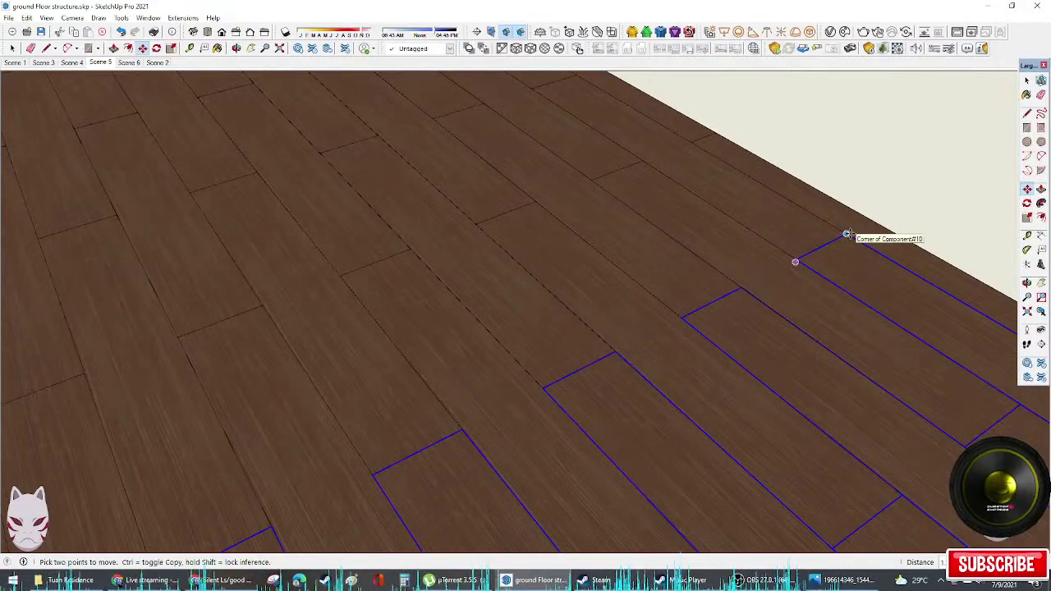
{"action": "key", "text": "ctrl+t"}
{"action": "scroll", "coordinate": [657, 314], "scroll_direction": "down", "scroll_amount": 3}
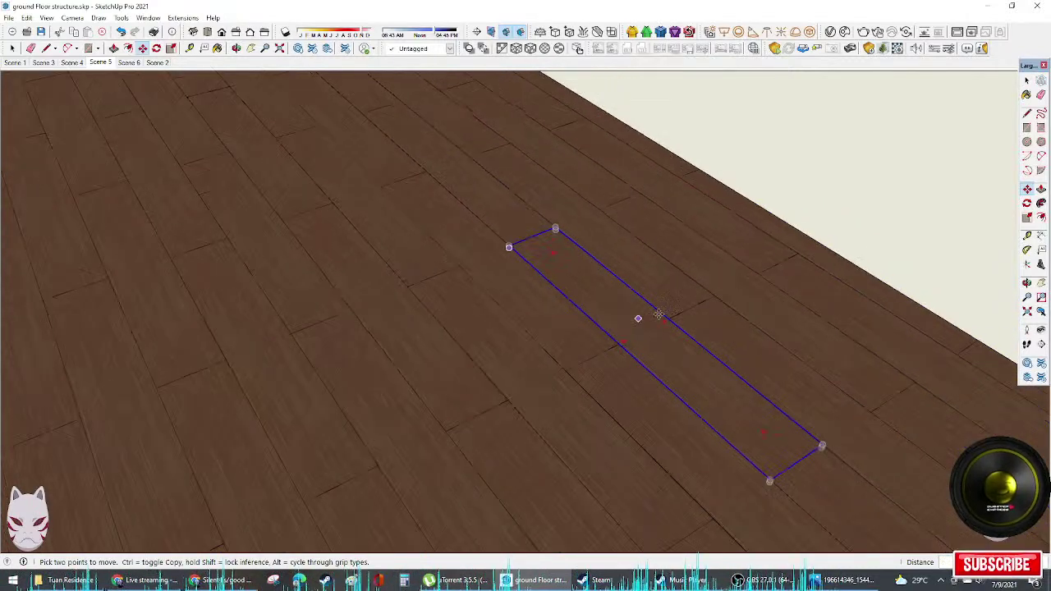
Step: Select the planks that overhang farthest beyond the end of the narrow floor section and make them unique
{"action": "middle_click_drag", "start_coordinate": [725, 298], "coordinate": [859, 293]}
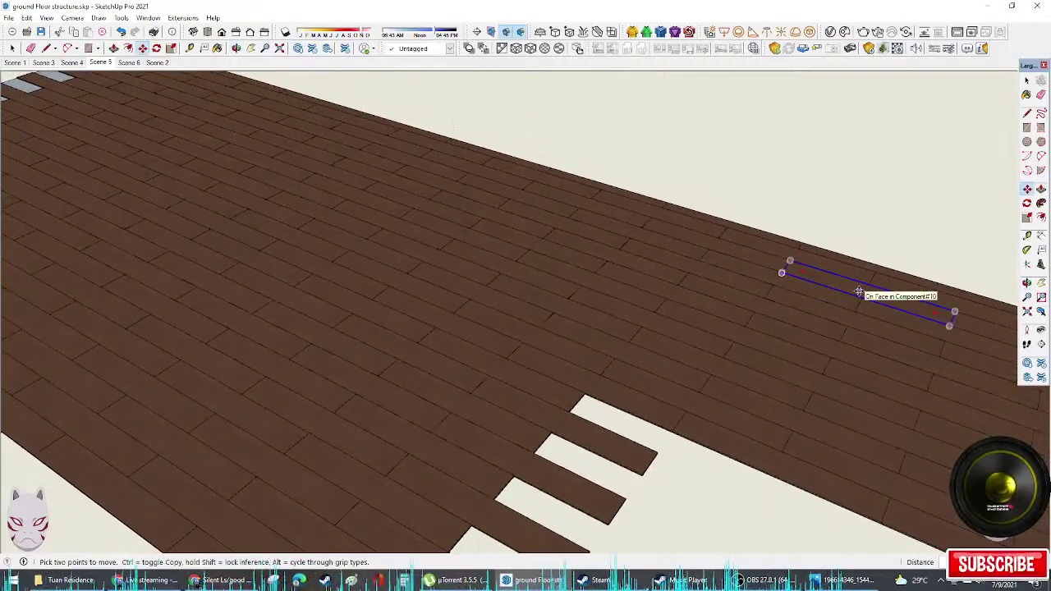
{"action": "middle_click_drag", "start_coordinate": [773, 330], "coordinate": [271, 322]}
{"action": "middle_click_drag", "start_coordinate": [747, 291], "coordinate": [582, 177]}
{"action": "middle_click_drag", "start_coordinate": [855, 309], "coordinate": [852, 239]}
{"action": "scroll", "coordinate": [856, 258], "scroll_direction": "up", "scroll_amount": 2}
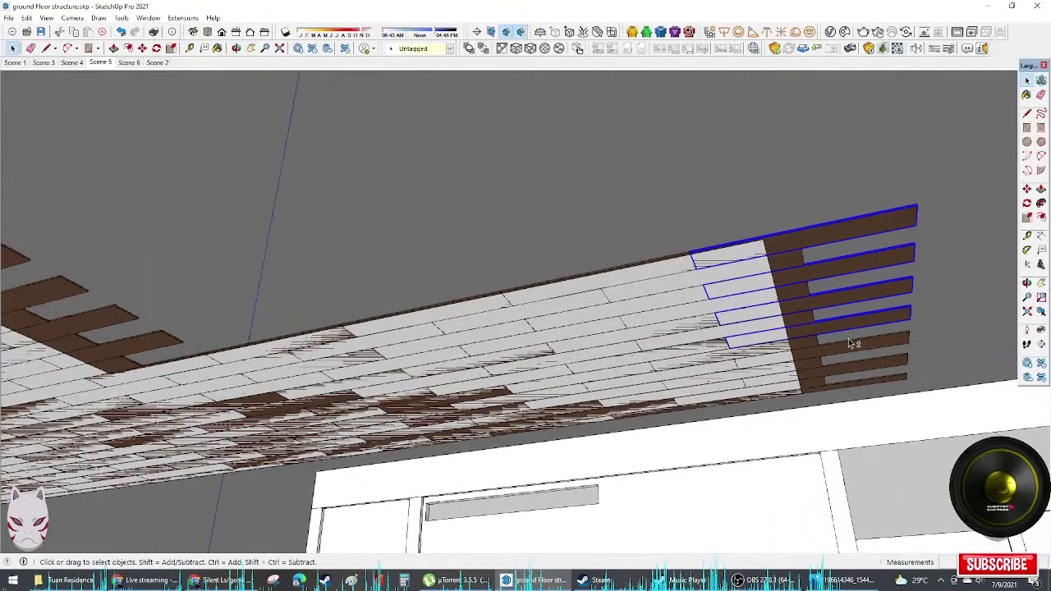
{"action": "middle_click_drag", "start_coordinate": [868, 332], "coordinate": [772, 403]}
{"action": "scroll", "coordinate": [771, 403], "scroll_direction": "up", "scroll_amount": 2}
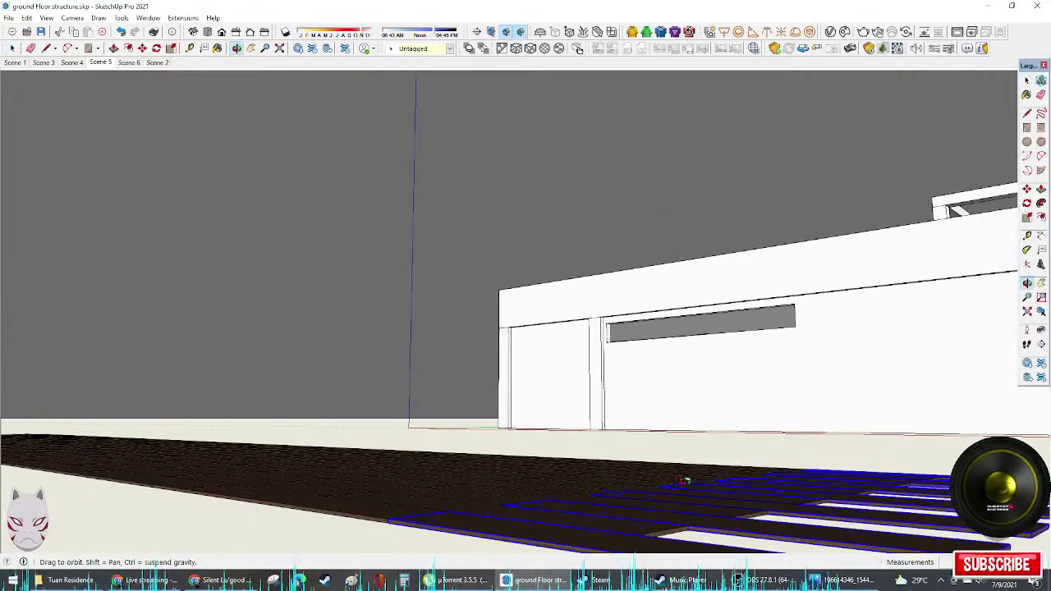
{"action": "middle_click_drag", "start_coordinate": [683, 480], "coordinate": [729, 509]}
{"action": "right_click", "coordinate": [726, 495]}
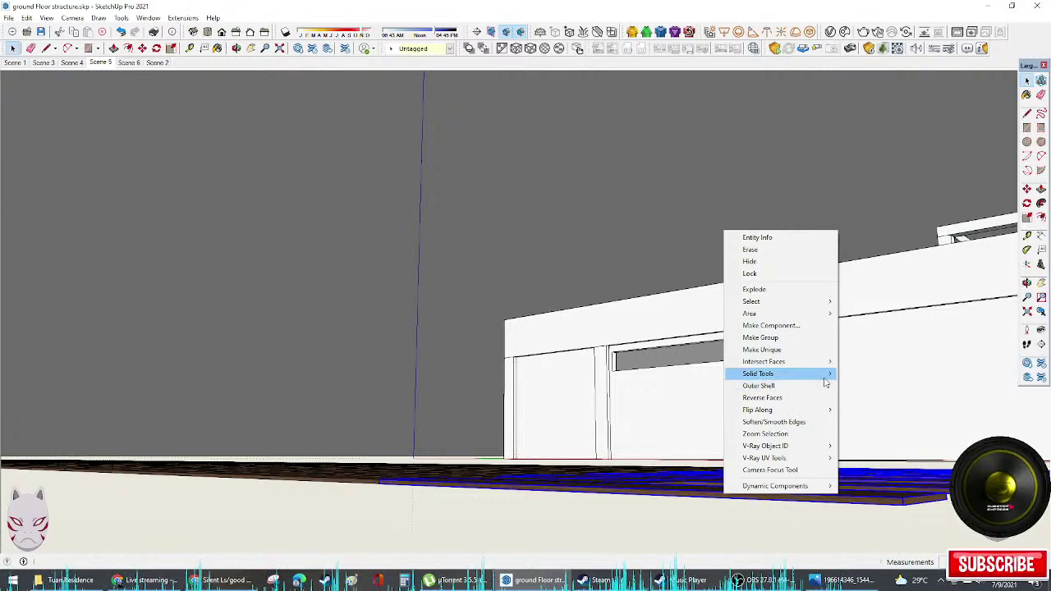
{"action": "left_click", "coordinate": [794, 349]}
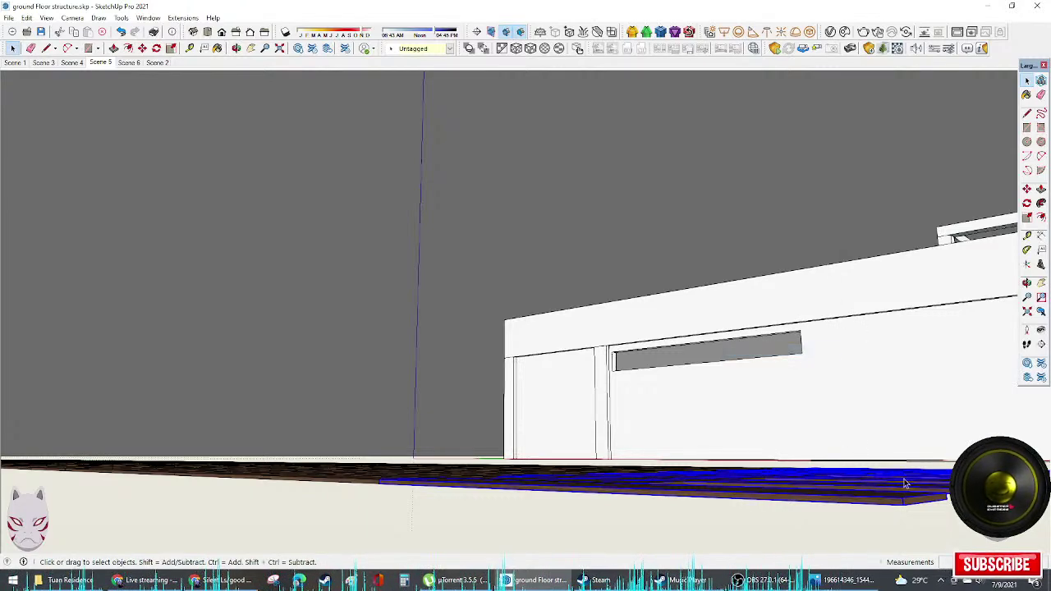
Step: Push the ends of these unique planks back to the floor edge at the narrow section's end
{"action": "double_click", "coordinate": [917, 506]}
{"action": "key", "text": "p"}
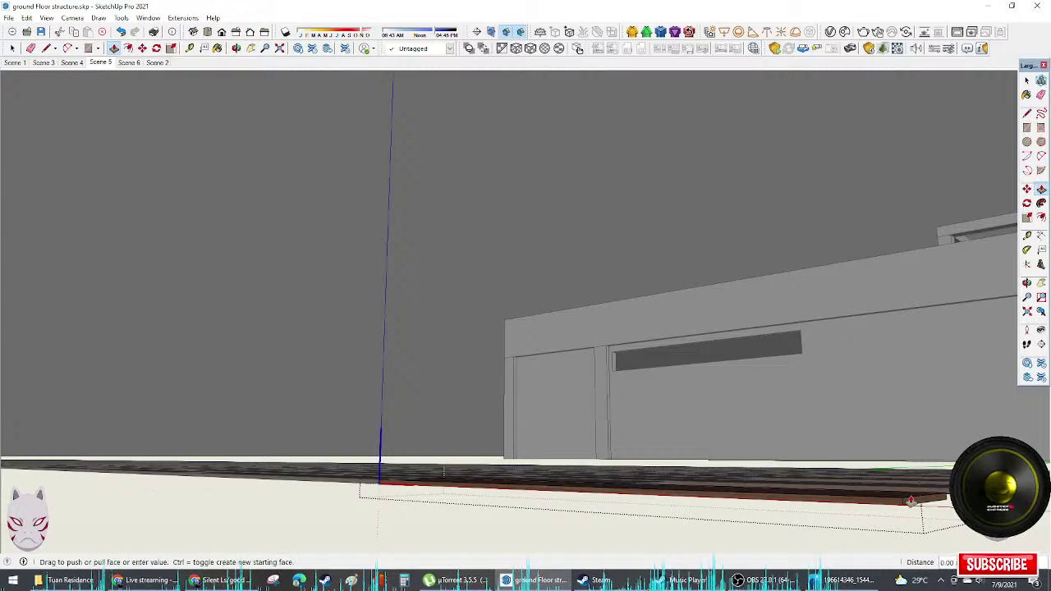
{"action": "left_click", "coordinate": [904, 504]}
{"action": "key", "text": "ctrl+z"}
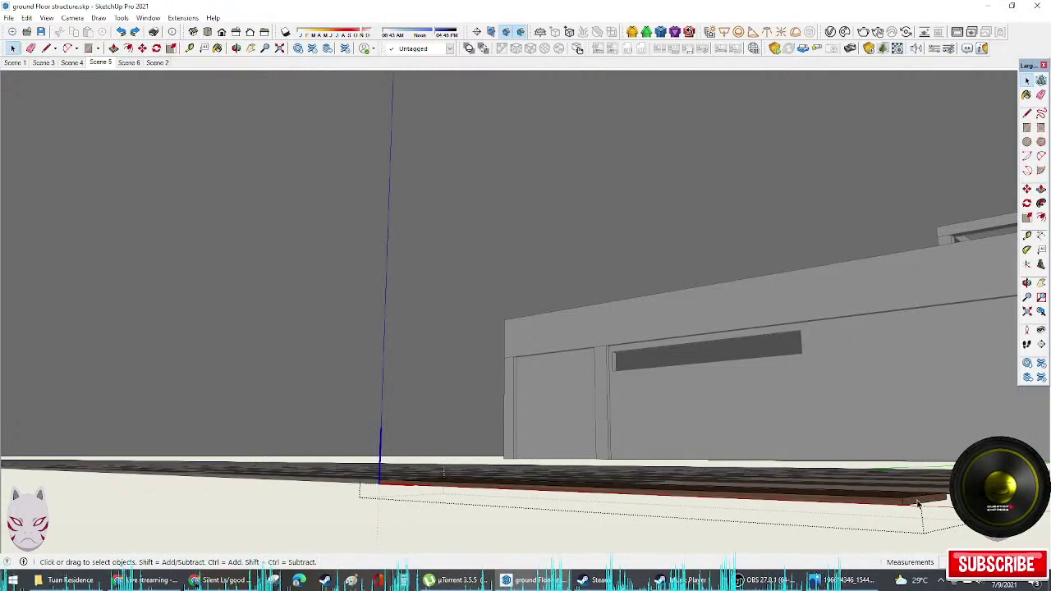
{"action": "left_click", "coordinate": [910, 508]}
{"action": "middle_click_drag", "start_coordinate": [774, 492], "coordinate": [615, 358]}
{"action": "left_click", "coordinate": [615, 359]}
Step: Make the remaining full-width overhanging planks at the narrow section's end unique and push their ends back to the floor edge
{"action": "middle_click_drag", "start_coordinate": [678, 372], "coordinate": [603, 476]}
{"action": "middle_click_drag", "start_coordinate": [748, 389], "coordinate": [702, 399]}
{"action": "left_click", "coordinate": [690, 399]}
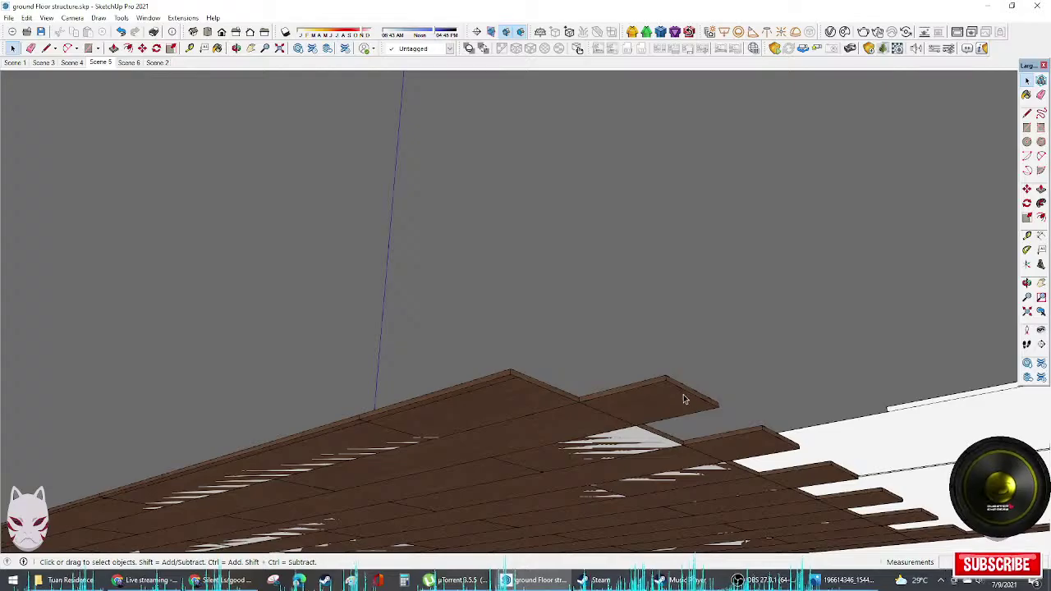
{"action": "left_click", "coordinate": [685, 400]}
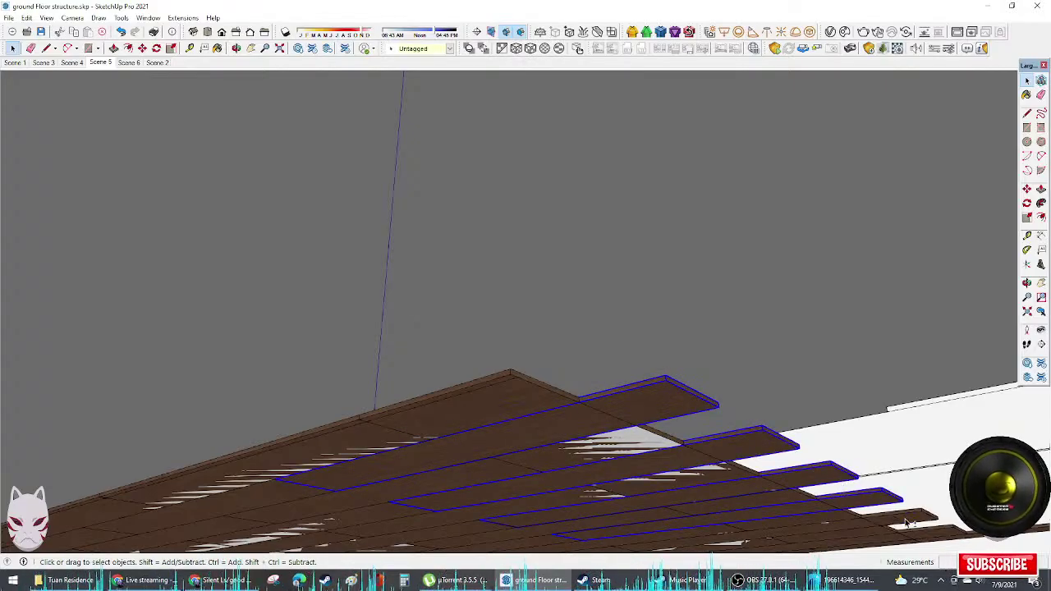
{"action": "middle_click_drag", "start_coordinate": [908, 522], "coordinate": [870, 338]}
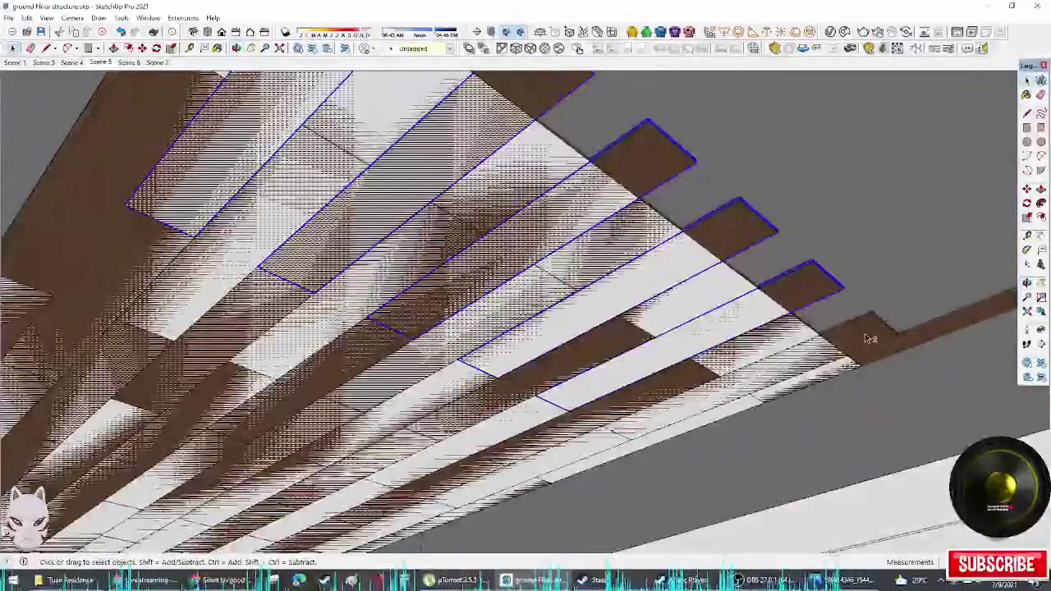
{"action": "left_click", "coordinate": [870, 338], "text": "shift"}
{"action": "right_click", "coordinate": [870, 338]}
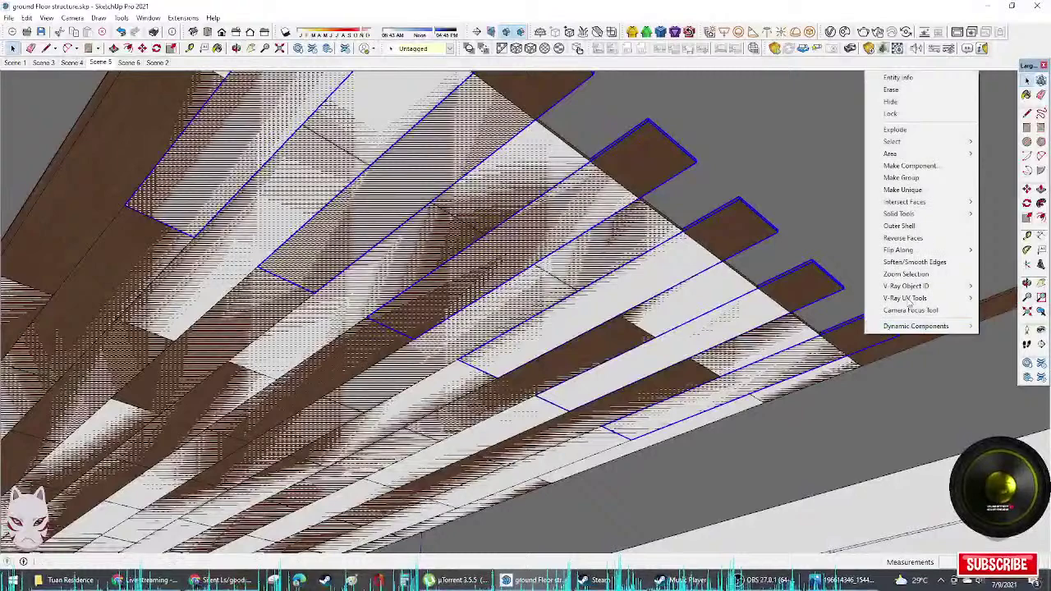
{"action": "left_click", "coordinate": [915, 179]}
{"action": "scroll", "coordinate": [829, 263], "scroll_direction": "up", "scroll_amount": 3}
{"action": "double_click", "coordinate": [819, 280]}
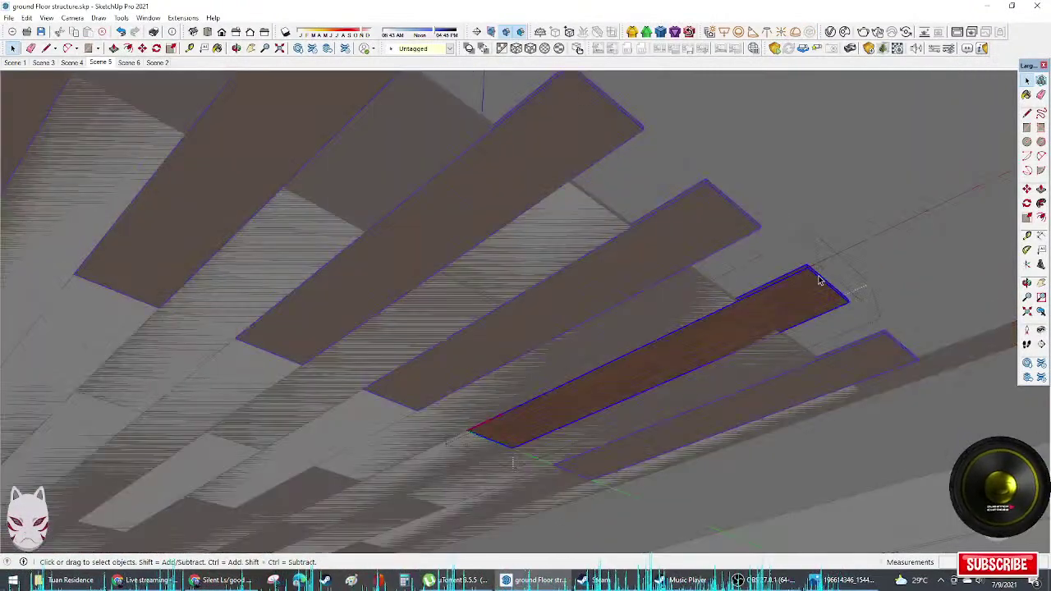
{"action": "middle_click_drag", "start_coordinate": [824, 285], "coordinate": [897, 376]}
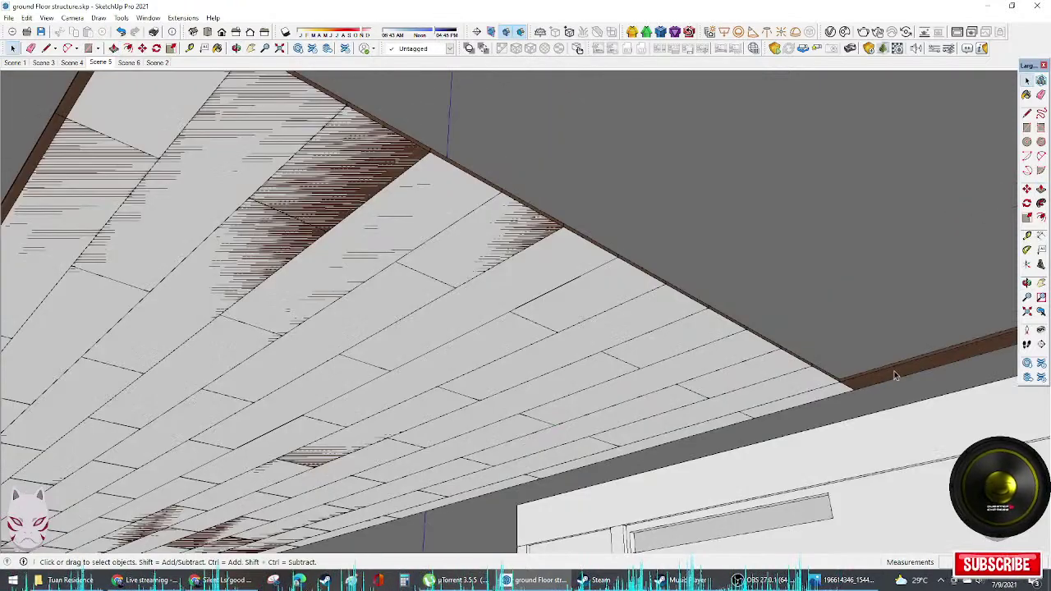
Step: Push the end of the narrow side-edge plank back to the floor edge at the narrow section's end
{"action": "left_click", "coordinate": [896, 376]}
{"action": "right_click", "coordinate": [898, 372]}
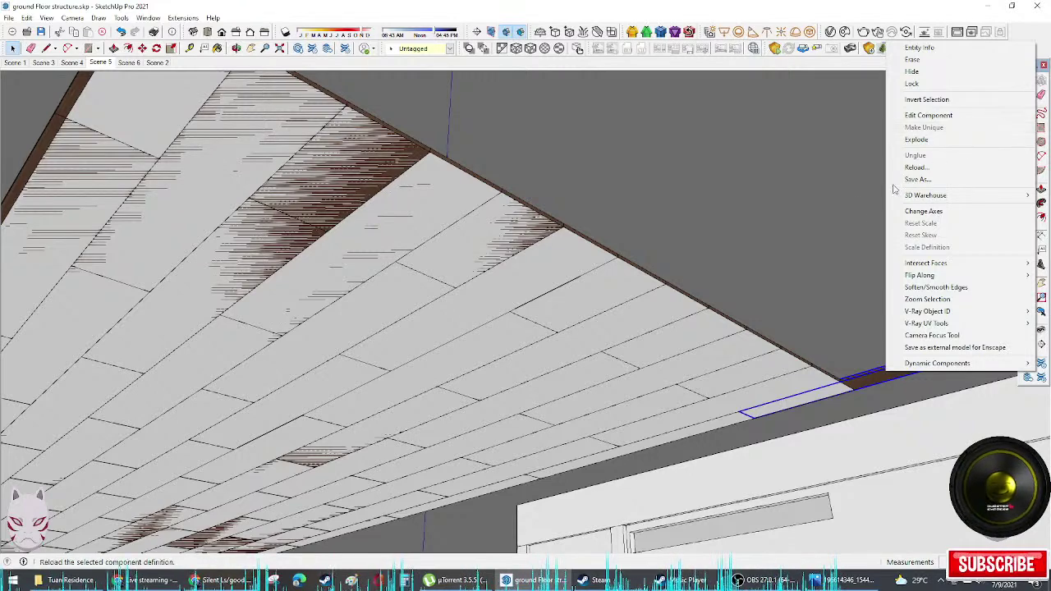
{"action": "double_click", "coordinate": [868, 385]}
{"action": "scroll", "coordinate": [875, 380], "scroll_direction": "down", "scroll_amount": 1}
{"action": "middle_click_drag", "start_coordinate": [882, 372], "coordinate": [797, 369], "text": "shift"}
{"action": "key", "text": "p"}
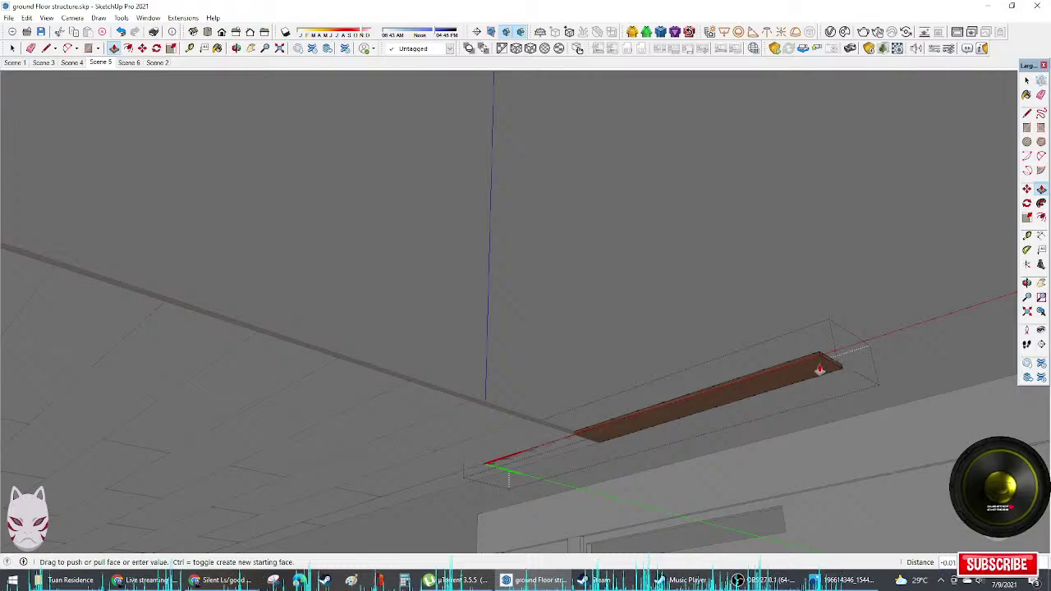
{"action": "left_click_drag", "start_coordinate": [819, 370], "coordinate": [567, 428]}
Step: Select the planks that overhang farthest at the inner step of the L-shaped floor and make them unique
{"action": "middle_click_drag", "start_coordinate": [566, 428], "coordinate": [650, 199]}
{"action": "scroll", "coordinate": [578, 194], "scroll_direction": "up", "scroll_amount": 3}
{"action": "scroll", "coordinate": [563, 195], "scroll_direction": "up", "scroll_amount": 2}
{"action": "left_click", "coordinate": [575, 158]}
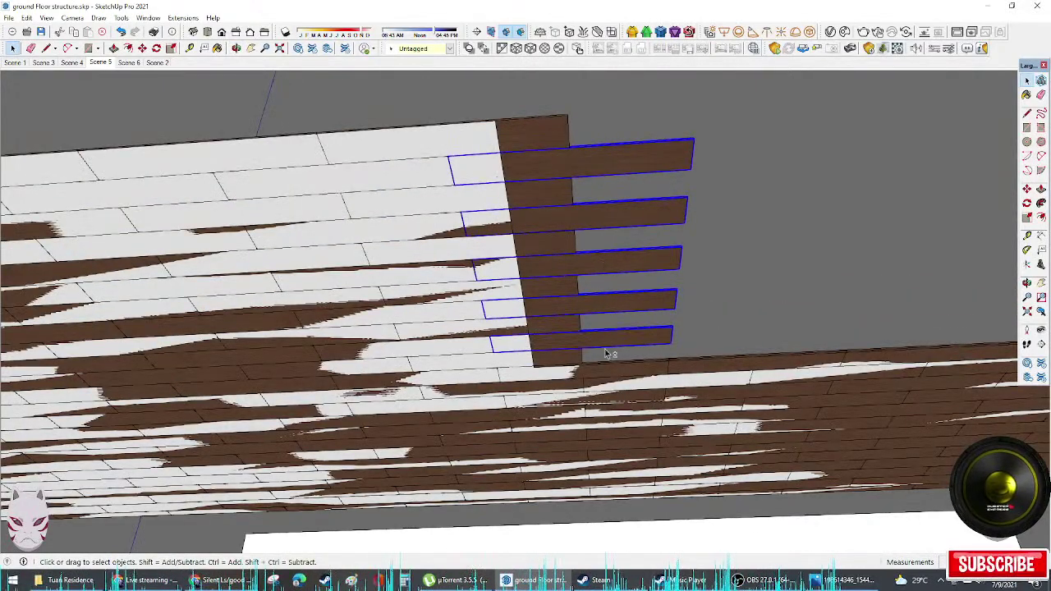
{"action": "right_click", "coordinate": [629, 160]}
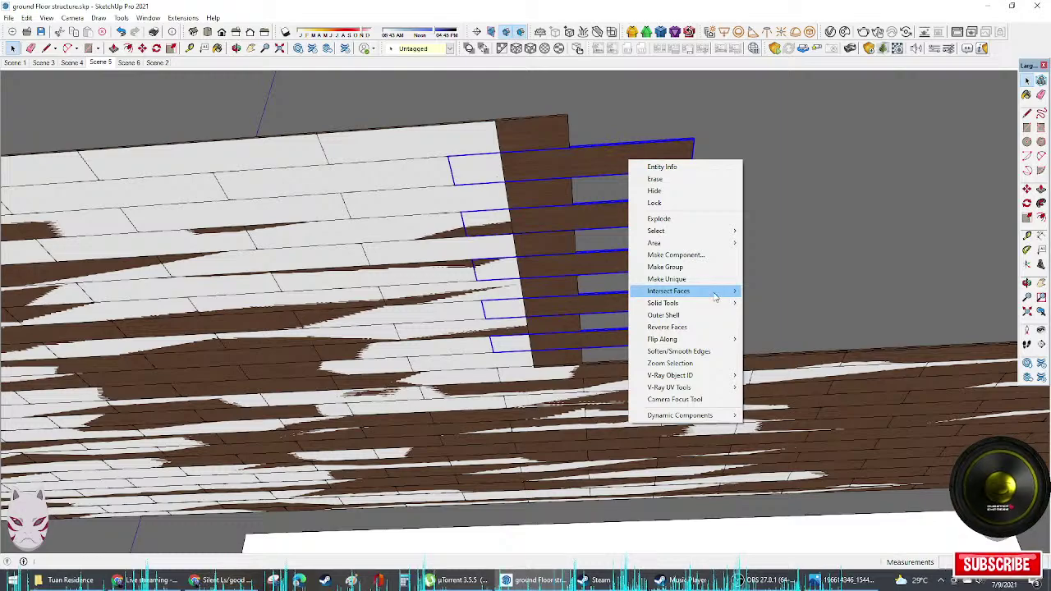
{"action": "left_click", "coordinate": [681, 280]}
Step: Push the ends of the unique planks at the floor's inner step back to the floor edge
{"action": "middle_click_drag", "start_coordinate": [681, 281], "coordinate": [532, 348]}
{"action": "left_click", "coordinate": [532, 347]}
{"action": "double_click", "coordinate": [525, 346]}
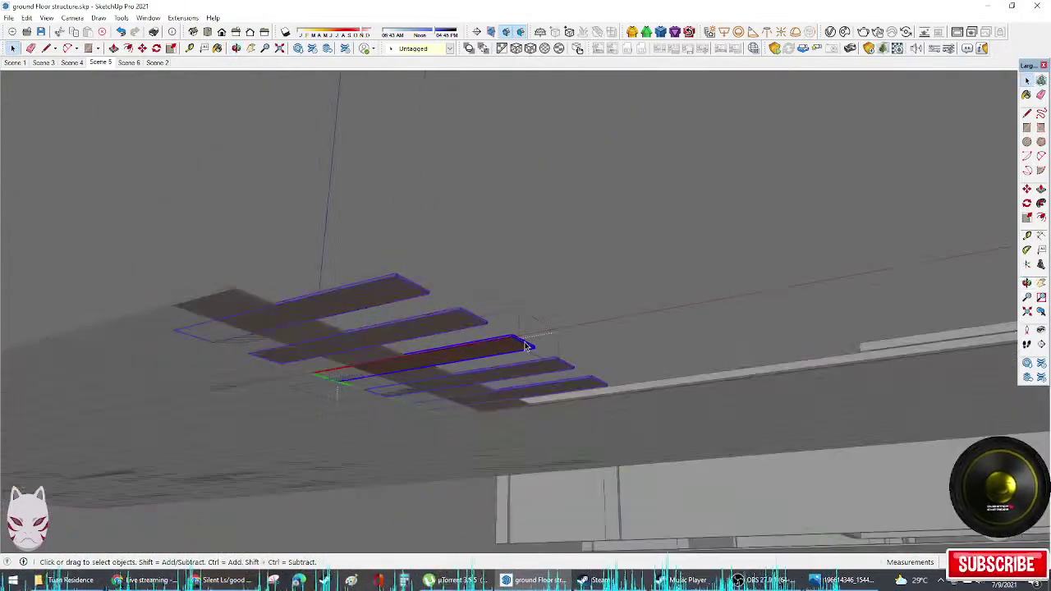
{"action": "key", "text": "p"}
{"action": "left_click_drag", "start_coordinate": [525, 345], "coordinate": [342, 370]}
{"action": "middle_click_drag", "start_coordinate": [388, 334], "coordinate": [457, 296]}
{"action": "key", "text": "space"}
{"action": "left_click", "coordinate": [458, 295]}
Step: Make the remaining overhanging planks at the floor's inner step unique and push their ends back to the floor edge
{"action": "left_click", "coordinate": [503, 259]}
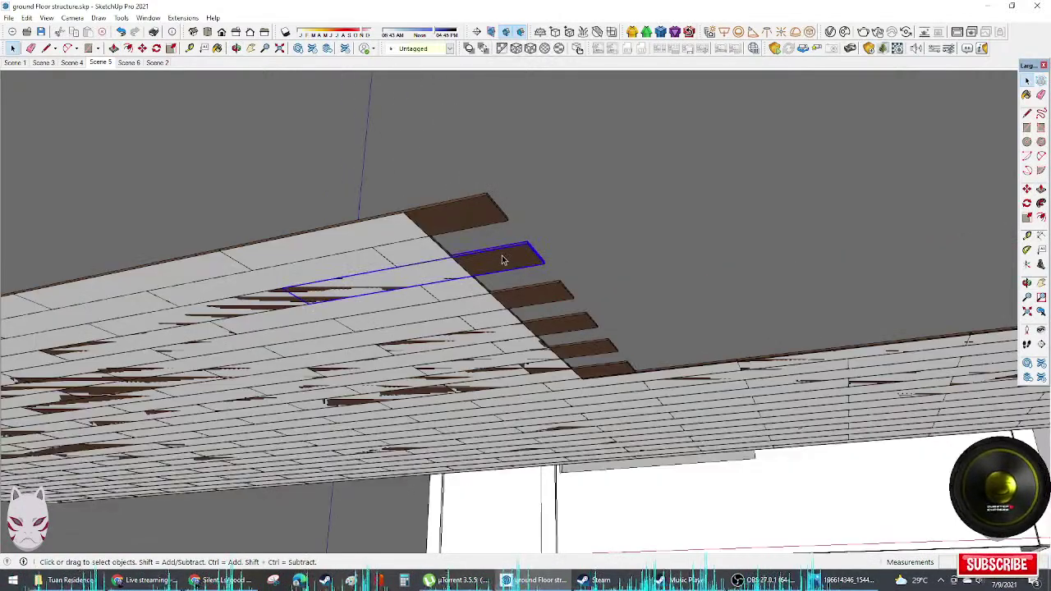
{"action": "right_click", "coordinate": [594, 375]}
{"action": "left_click", "coordinate": [664, 231]}
{"action": "scroll", "coordinate": [497, 209], "scroll_direction": "up", "scroll_amount": 2}
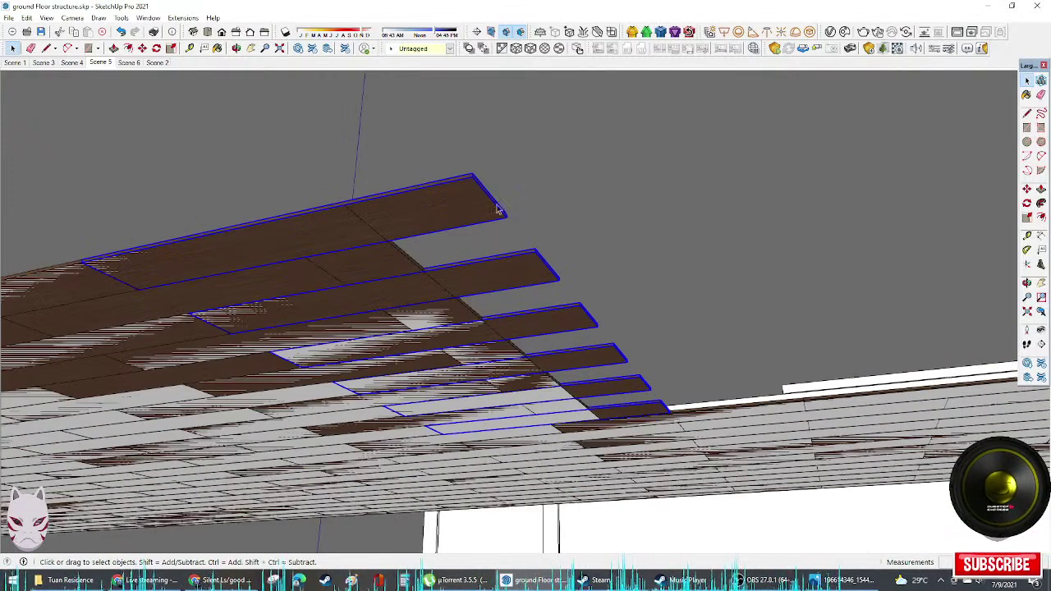
{"action": "double_click", "coordinate": [497, 209]}
{"action": "key", "text": "p"}
{"action": "left_click_drag", "start_coordinate": [493, 207], "coordinate": [386, 241]}
{"action": "key", "text": "space"}
{"action": "left_click", "coordinate": [467, 256]}
Step: Select the alternate planks bordering the gaps at the floor's wide end and copy them outward by one plank length
{"action": "scroll", "coordinate": [467, 256], "scroll_direction": "down", "scroll_amount": 2}
{"action": "middle_click_drag", "start_coordinate": [467, 256], "coordinate": [703, 429]}
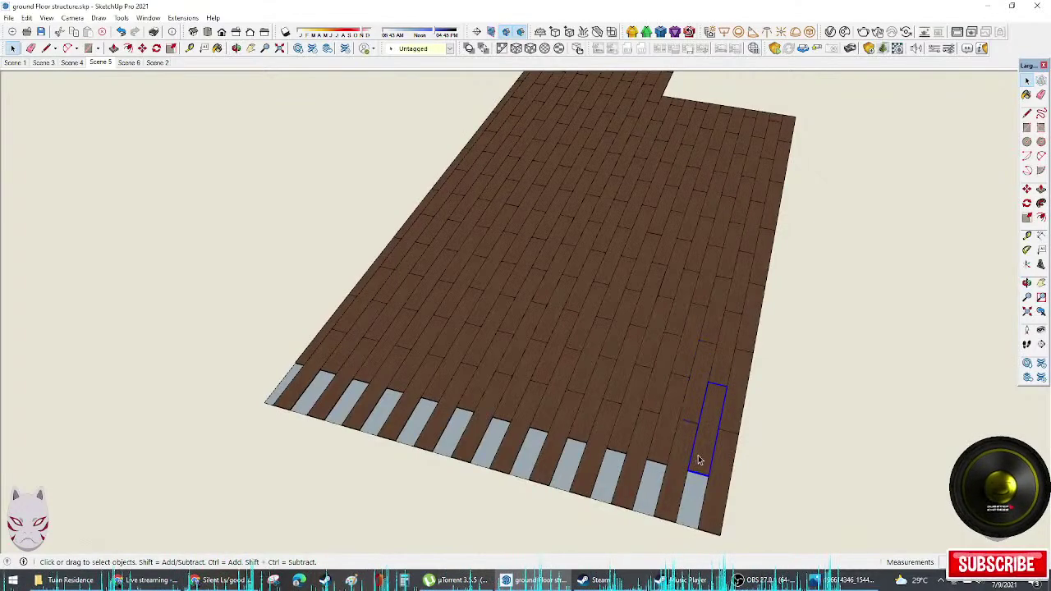
{"action": "left_click", "coordinate": [588, 418], "text": "shift"}
{"action": "left_click", "coordinate": [542, 410], "text": "shift"}
{"action": "left_click", "coordinate": [514, 411], "text": "shift"}
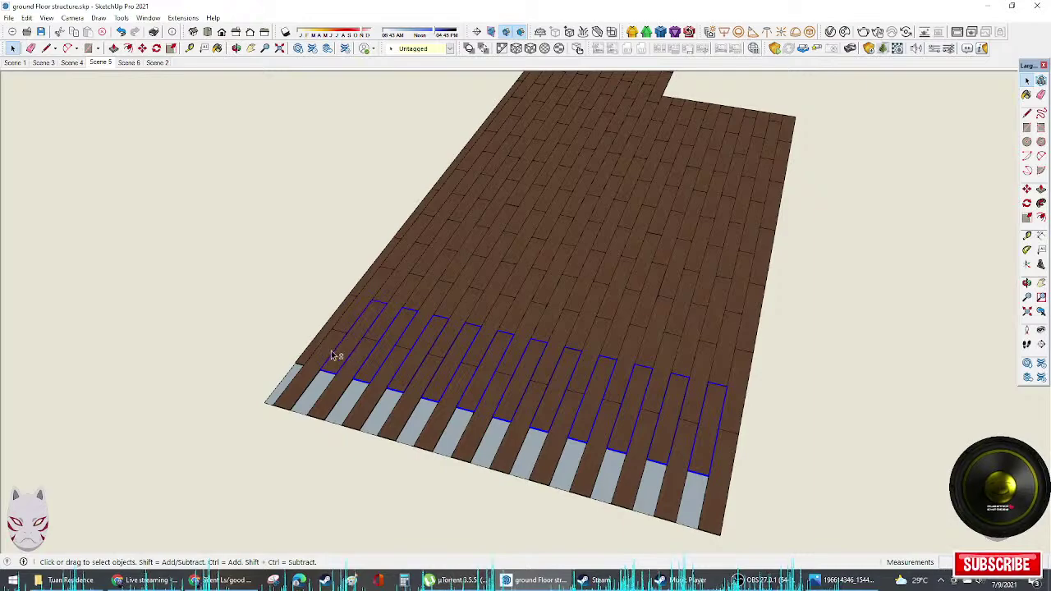
{"action": "scroll", "coordinate": [366, 340], "scroll_direction": "up", "scroll_amount": 3}
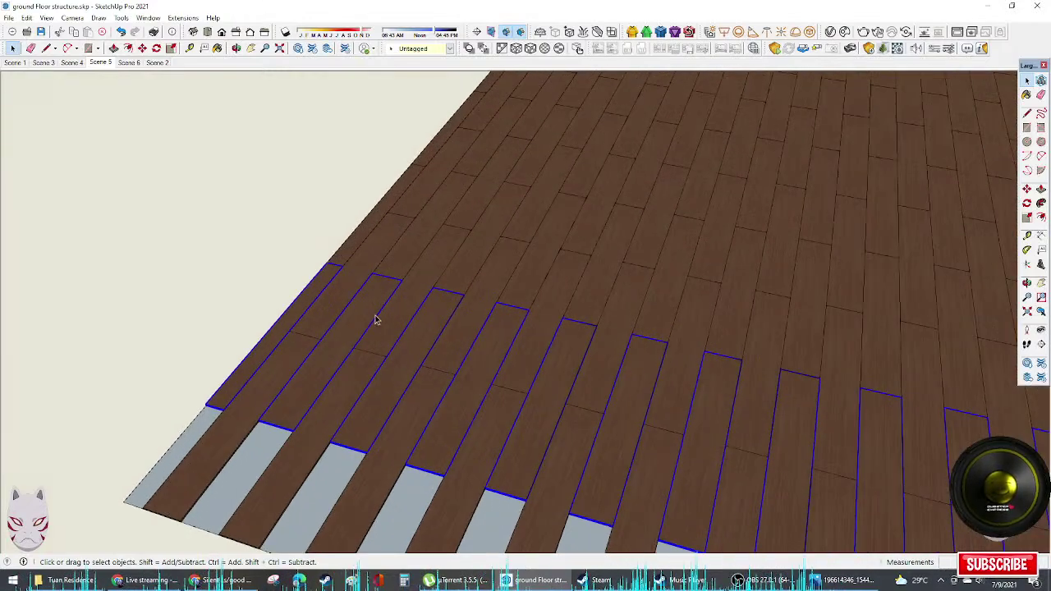
{"action": "left_click", "coordinate": [343, 267]}
{"action": "key", "text": "ctrl"}
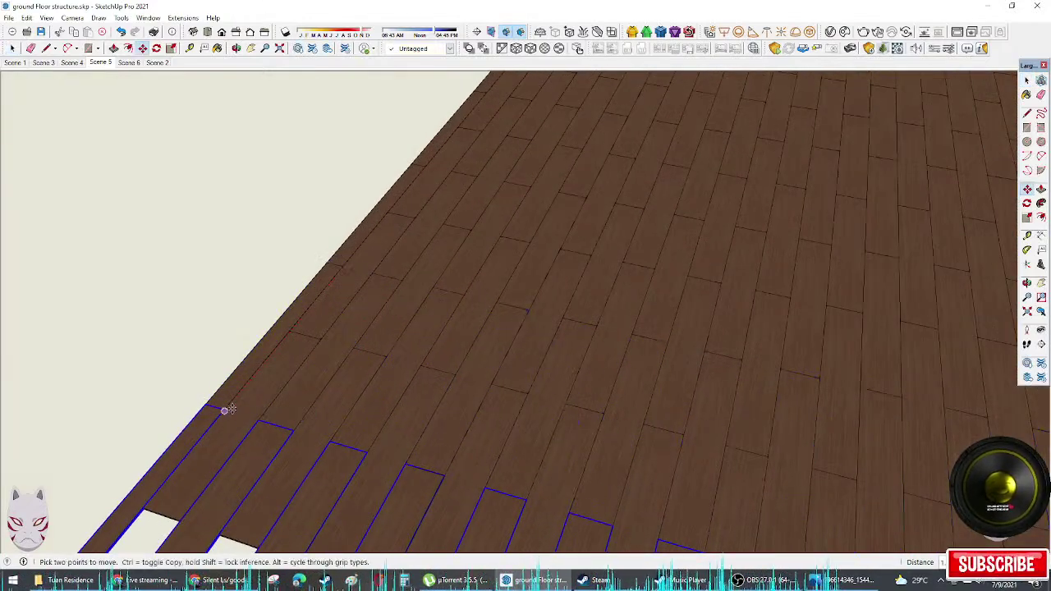
{"action": "scroll", "coordinate": [448, 323], "scroll_direction": "down", "scroll_amount": 6}
{"action": "key", "text": "space"}
Step: Make the copied planks at the wide end unique and push the full-width planks' overhanging ends back to the floor edge
{"action": "right_click", "coordinate": [592, 135]}
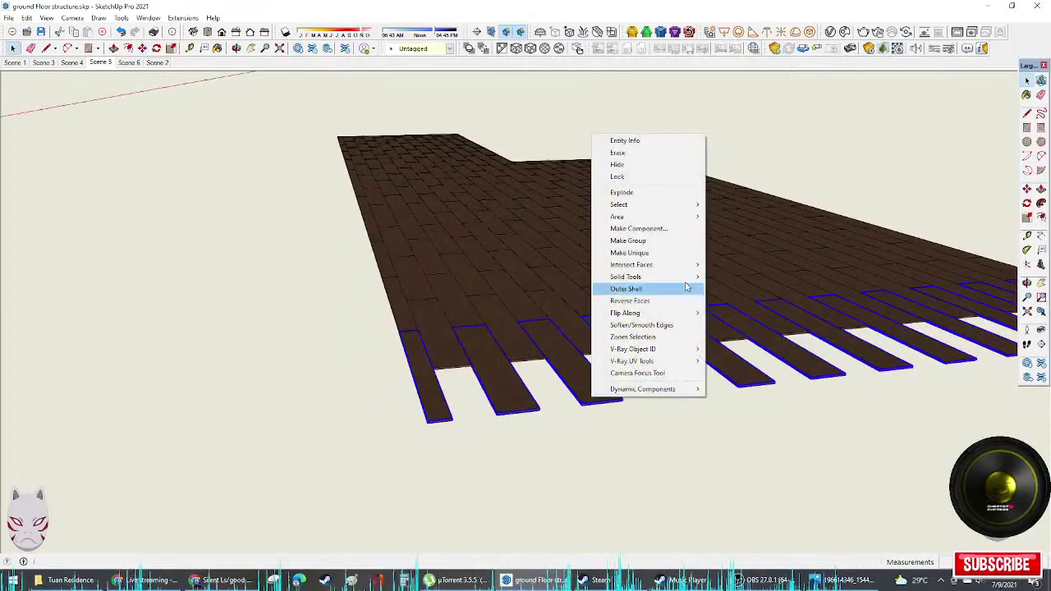
{"action": "left_click", "coordinate": [657, 255]}
{"action": "double_click", "coordinate": [593, 406]}
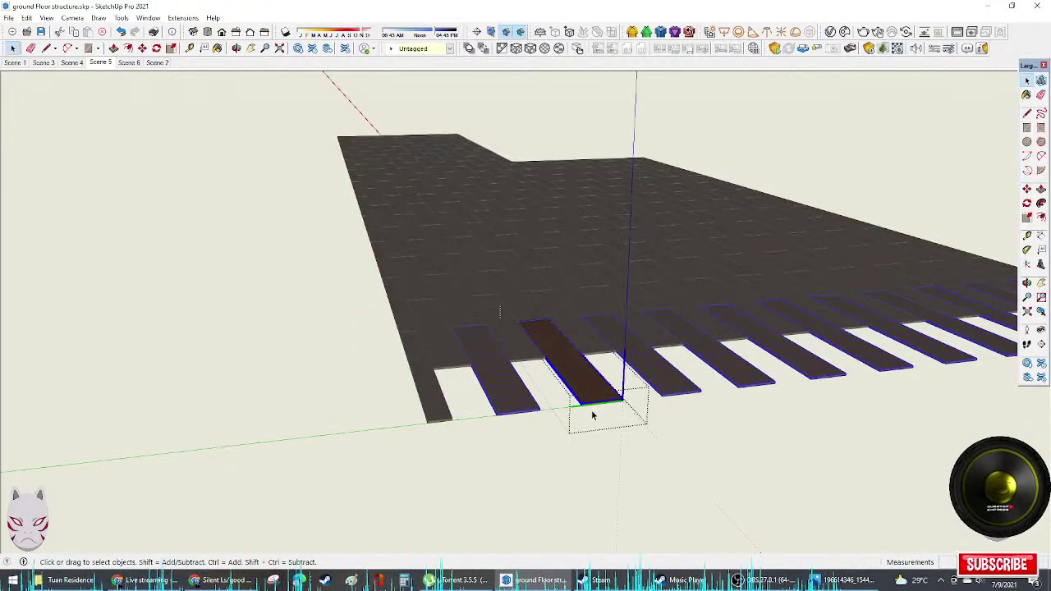
{"action": "key", "text": "p"}
{"action": "scroll", "coordinate": [530, 372], "scroll_direction": "up", "scroll_amount": 1}
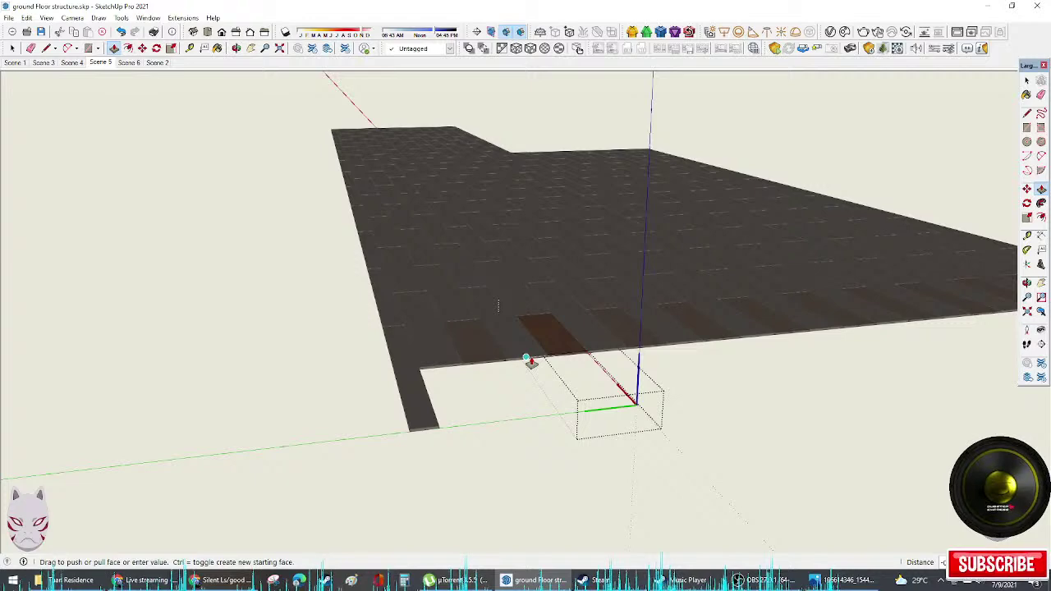
Step: Push the overhanging end of the copied narrow side plank back to the floor edge at the wide end
{"action": "double_click", "coordinate": [419, 427]}
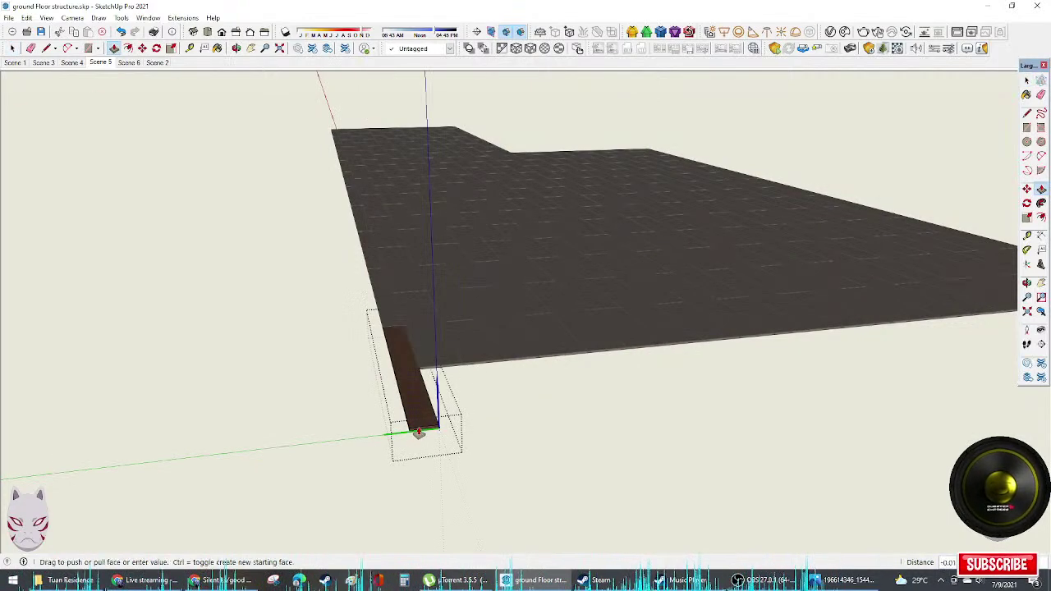
{"action": "left_click", "coordinate": [479, 365]}
{"action": "key", "text": "space"}
{"action": "left_click", "coordinate": [524, 368]}
{"action": "middle_click_drag", "start_coordinate": [640, 369], "coordinate": [517, 460]}
{"action": "scroll", "coordinate": [512, 335], "scroll_direction": "down", "scroll_amount": 3}
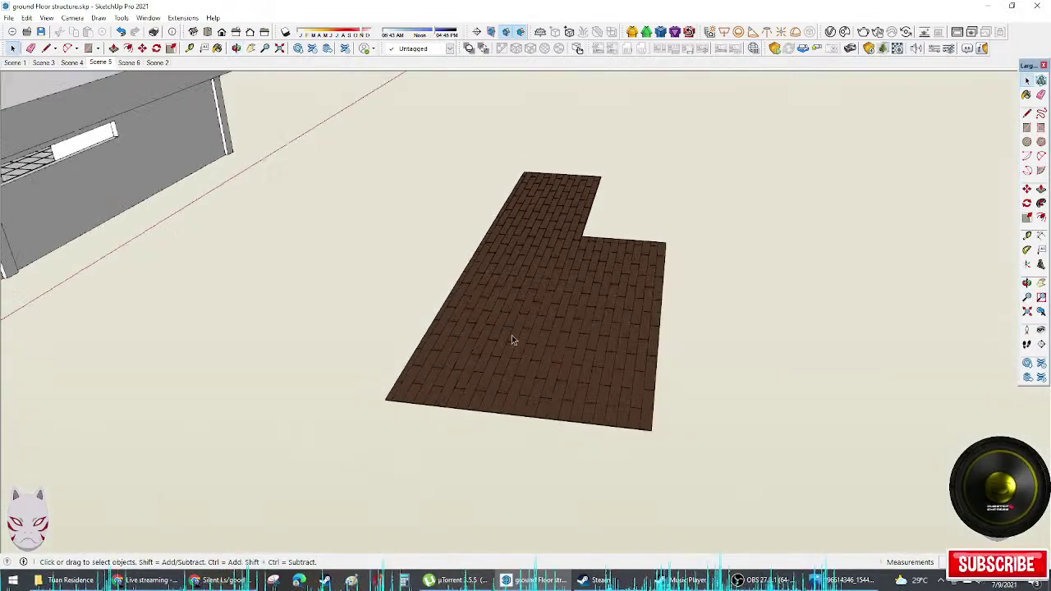
Step: Select the whole plank floor and move it by its corner into the building, snapping it at the column beside the untiled area
{"action": "left_click_drag", "start_coordinate": [360, 128], "coordinate": [691, 435]}
{"action": "middle_click_drag", "start_coordinate": [691, 435], "coordinate": [677, 335]}
{"action": "key", "text": "m"}
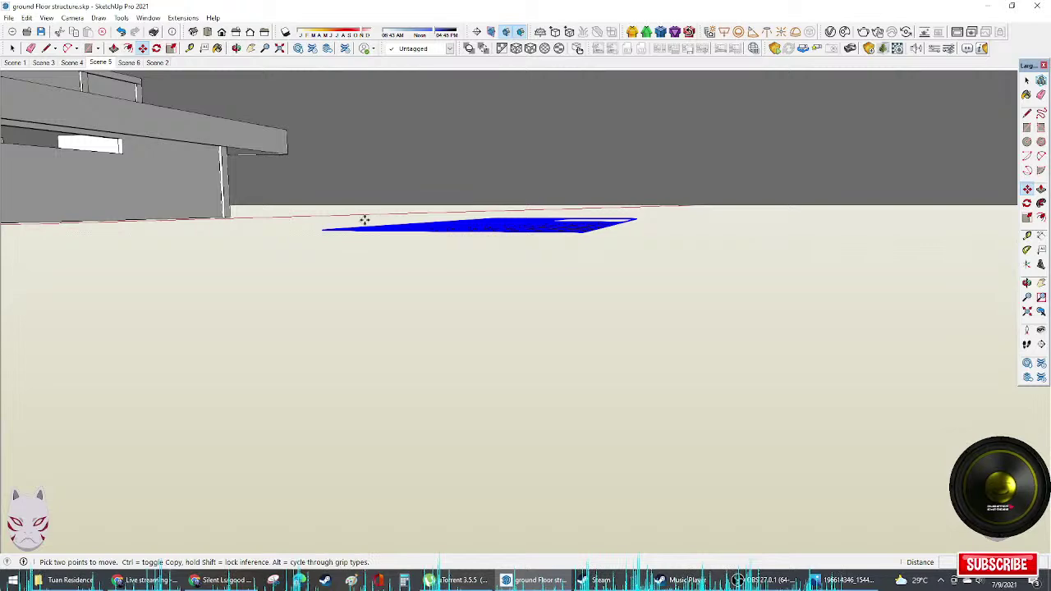
{"action": "left_click", "coordinate": [583, 230]}
{"action": "scroll", "coordinate": [362, 304], "scroll_direction": "down", "scroll_amount": 1}
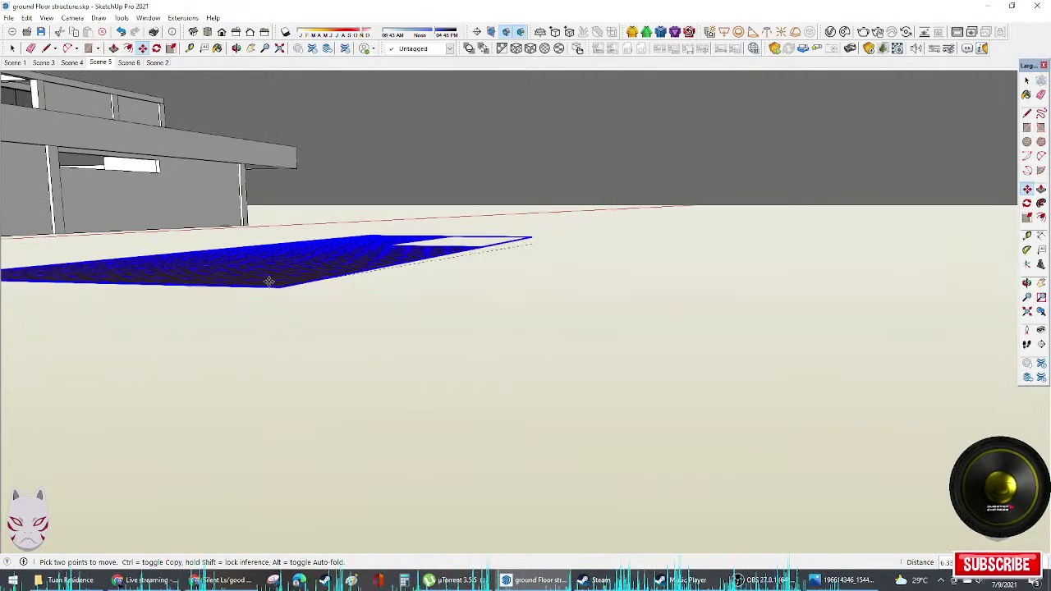
{"action": "middle_click_drag", "start_coordinate": [562, 283], "coordinate": [886, 388], "text": "shift"}
{"action": "scroll", "coordinate": [776, 370], "scroll_direction": "up", "scroll_amount": 5}
{"action": "middle_click_drag", "start_coordinate": [610, 344], "coordinate": [678, 215]}
{"action": "scroll", "coordinate": [694, 237], "scroll_direction": "up", "scroll_amount": 1}
{"action": "middle_click_drag", "start_coordinate": [720, 247], "coordinate": [654, 212]}
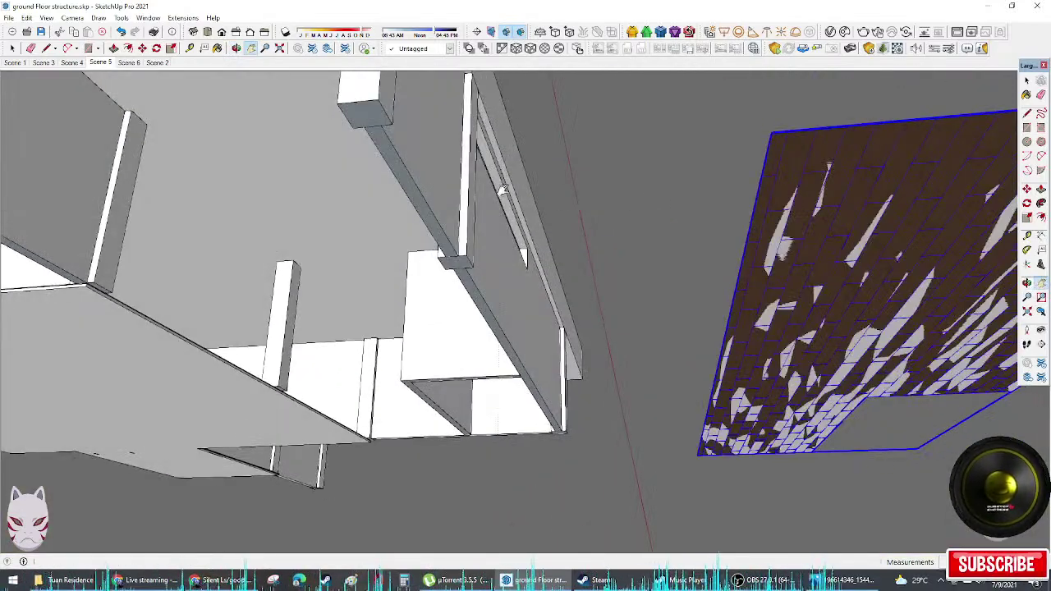
{"action": "middle_click_drag", "start_coordinate": [465, 182], "coordinate": [541, 202], "text": "shift"}
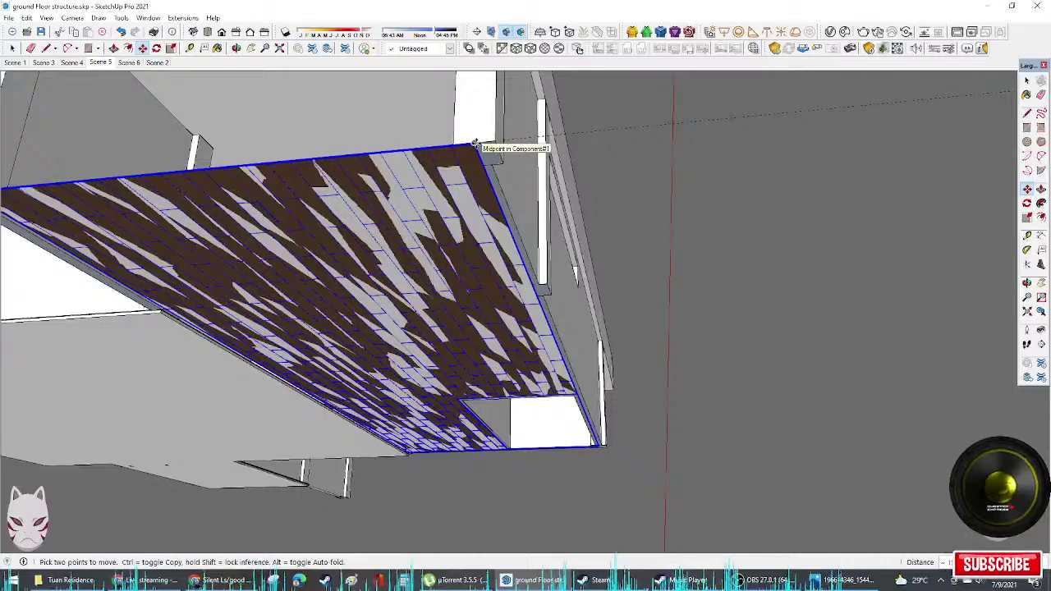
{"action": "left_click", "coordinate": [475, 143]}
{"action": "scroll", "coordinate": [448, 409], "scroll_direction": "up", "scroll_amount": 4}
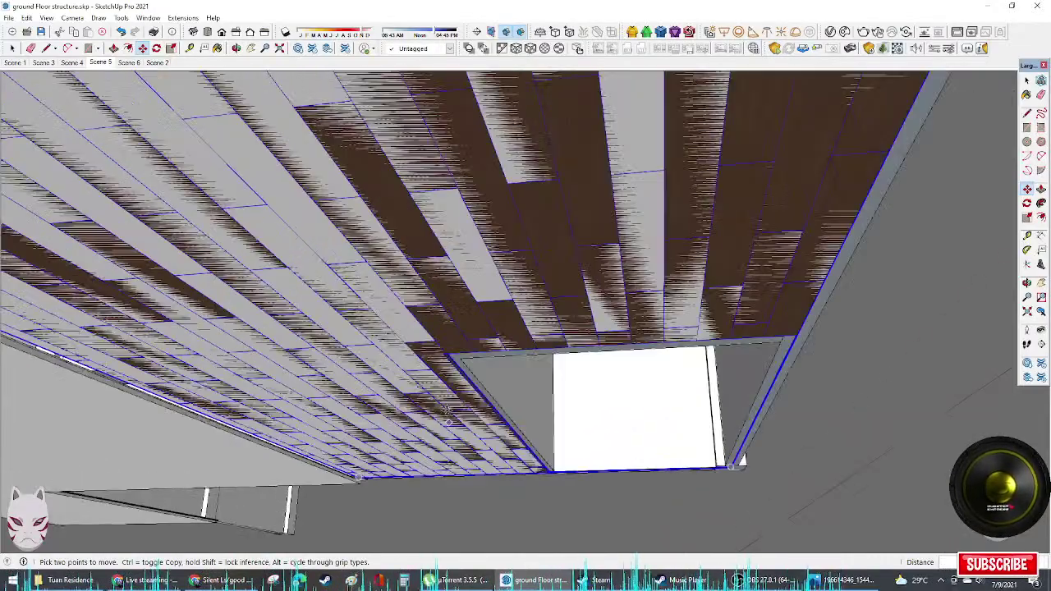
{"action": "middle_click_drag", "start_coordinate": [495, 345], "coordinate": [447, 435]}
{"action": "scroll", "coordinate": [431, 317], "scroll_direction": "up", "scroll_amount": 4}
{"action": "middle_click_drag", "start_coordinate": [433, 352], "coordinate": [624, 275]}
{"action": "key", "text": "g"}
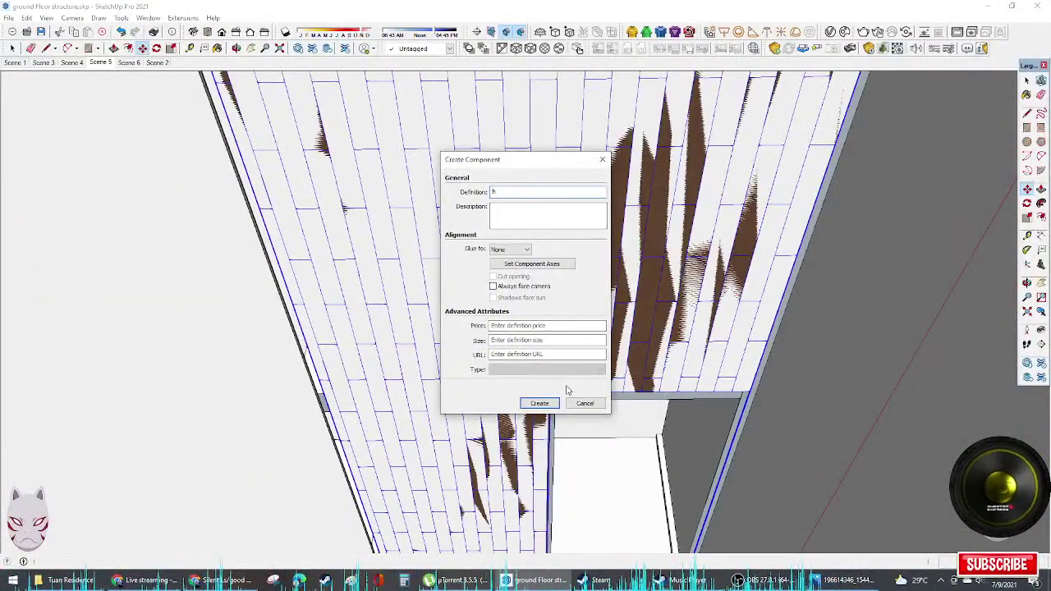
{"action": "type", "text": "h"}
{"action": "left_click", "coordinate": [585, 404]}
Step: Adjust the plank floor's position against the slab edge and shift it sideways to line up with the front column's corner
{"action": "middle_click_drag", "start_coordinate": [582, 429], "coordinate": [599, 413]}
{"action": "key", "text": "m"}
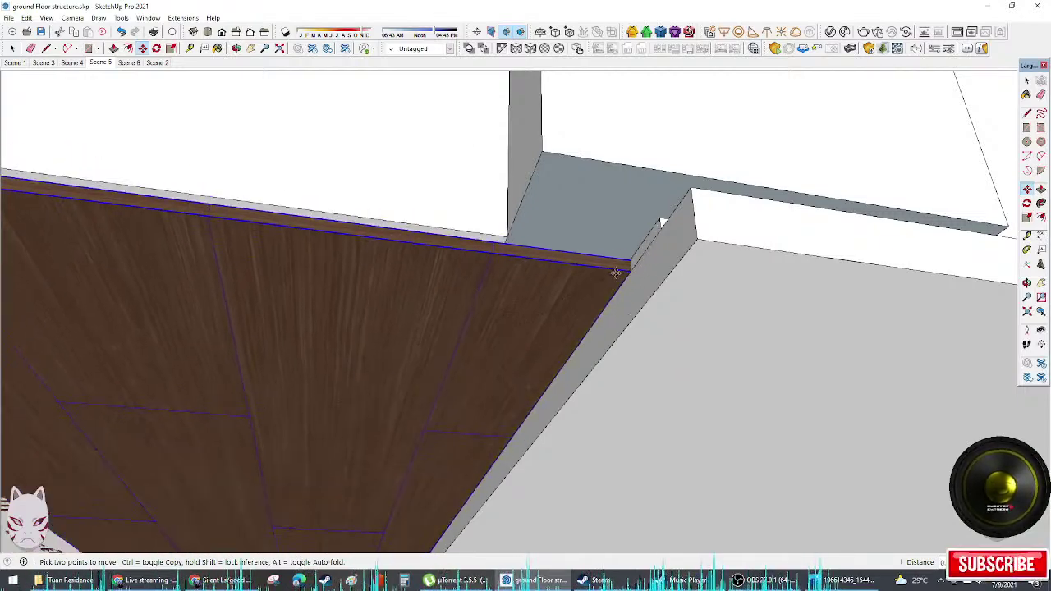
{"action": "left_click", "coordinate": [613, 288]}
{"action": "scroll", "coordinate": [582, 339], "scroll_direction": "down", "scroll_amount": 2}
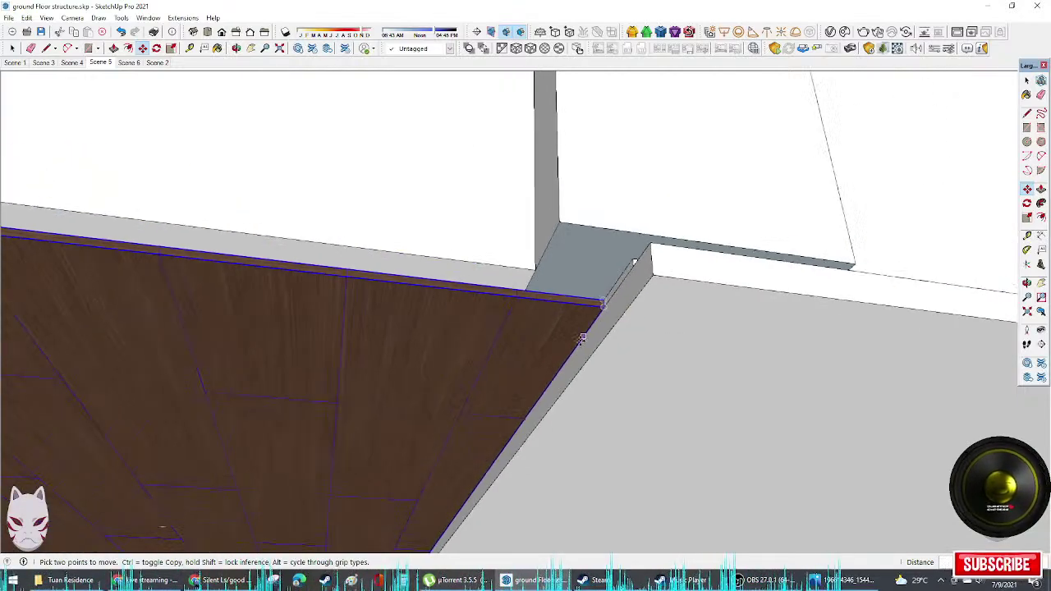
{"action": "middle_click_drag", "start_coordinate": [581, 338], "coordinate": [854, 491]}
{"action": "scroll", "coordinate": [558, 390], "scroll_direction": "up", "scroll_amount": 2}
{"action": "scroll", "coordinate": [206, 343], "scroll_direction": "up", "scroll_amount": 1}
{"action": "scroll", "coordinate": [256, 353], "scroll_direction": "down", "scroll_amount": 1}
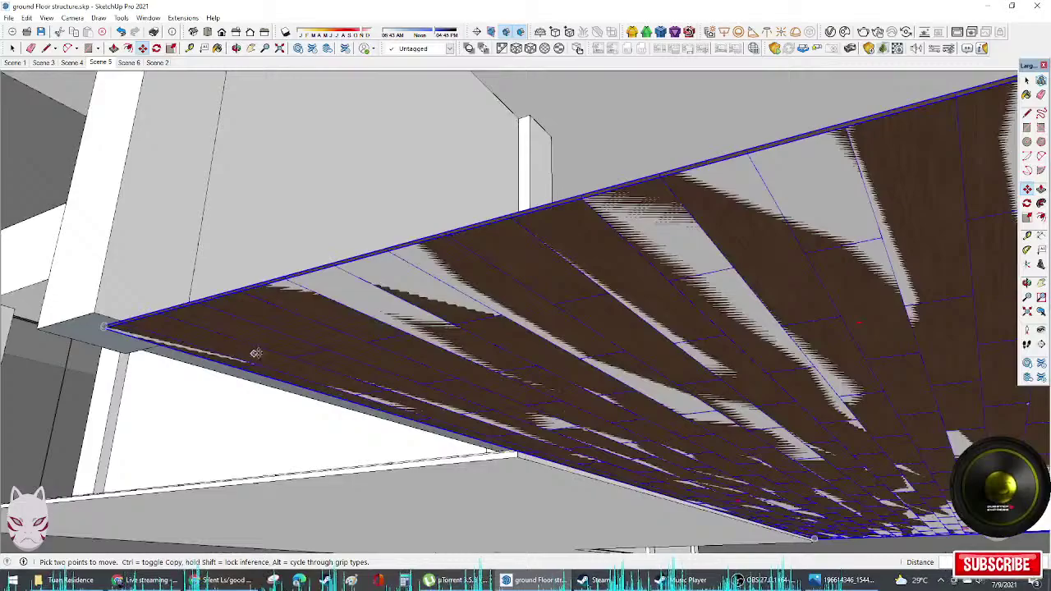
{"action": "scroll", "coordinate": [256, 353], "scroll_direction": "up", "scroll_amount": 3}
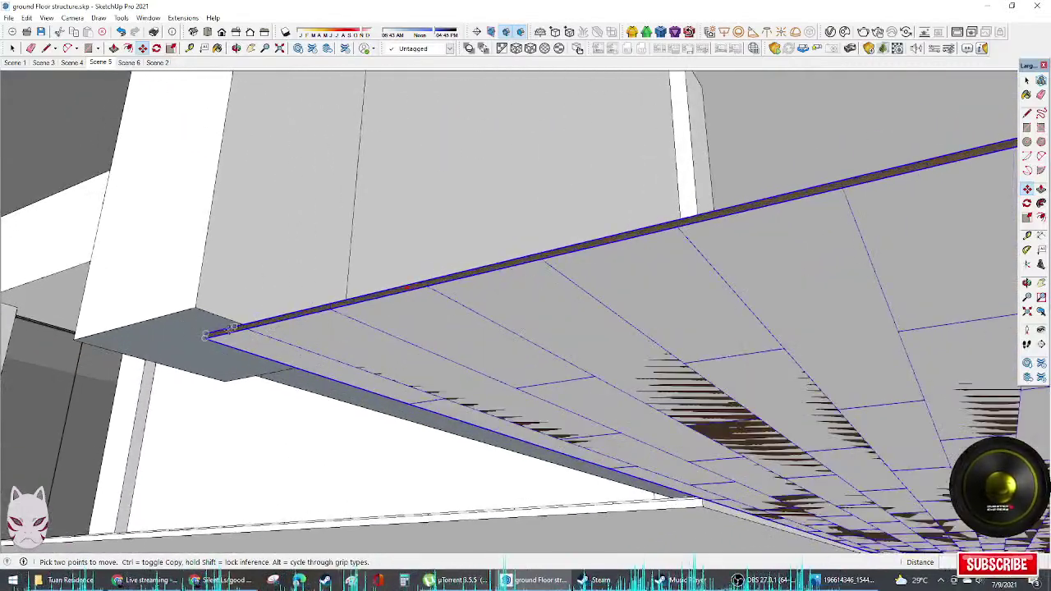
{"action": "left_click", "coordinate": [208, 332]}
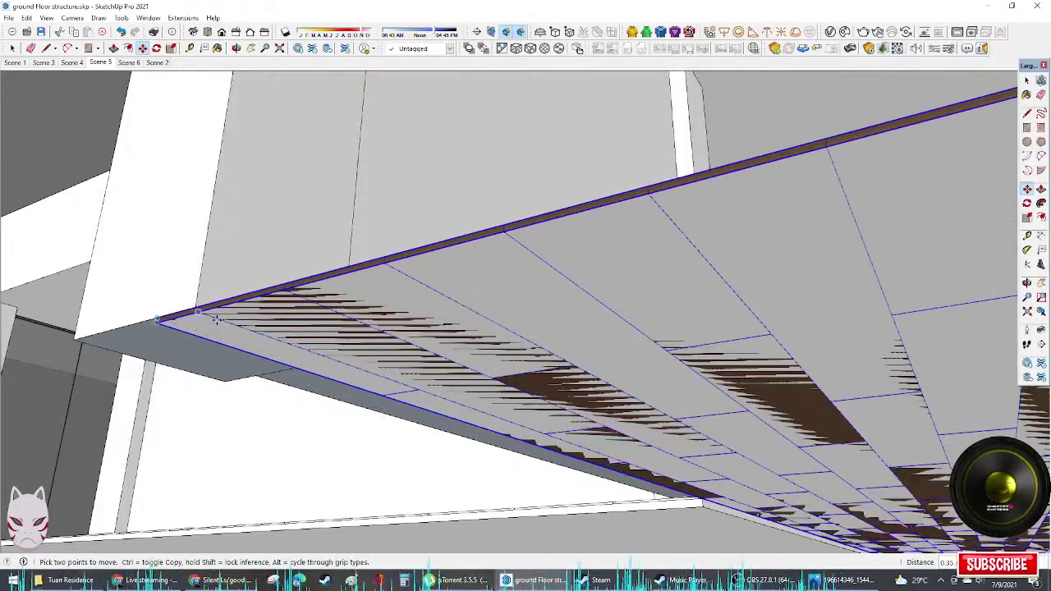
Step: Examine the placed plank floor between the columns and walls and compare the ground floor with the reference images
{"action": "scroll", "coordinate": [396, 363], "scroll_direction": "down", "scroll_amount": 2}
{"action": "middle_click_drag", "start_coordinate": [397, 364], "coordinate": [299, 159]}
{"action": "scroll", "coordinate": [406, 249], "scroll_direction": "up", "scroll_amount": 4}
{"action": "middle_click_drag", "start_coordinate": [376, 237], "coordinate": [797, 383]}
{"action": "middle_click_drag", "start_coordinate": [751, 432], "coordinate": [182, 276]}
{"action": "middle_click_drag", "start_coordinate": [559, 362], "coordinate": [414, 261], "text": "shift"}
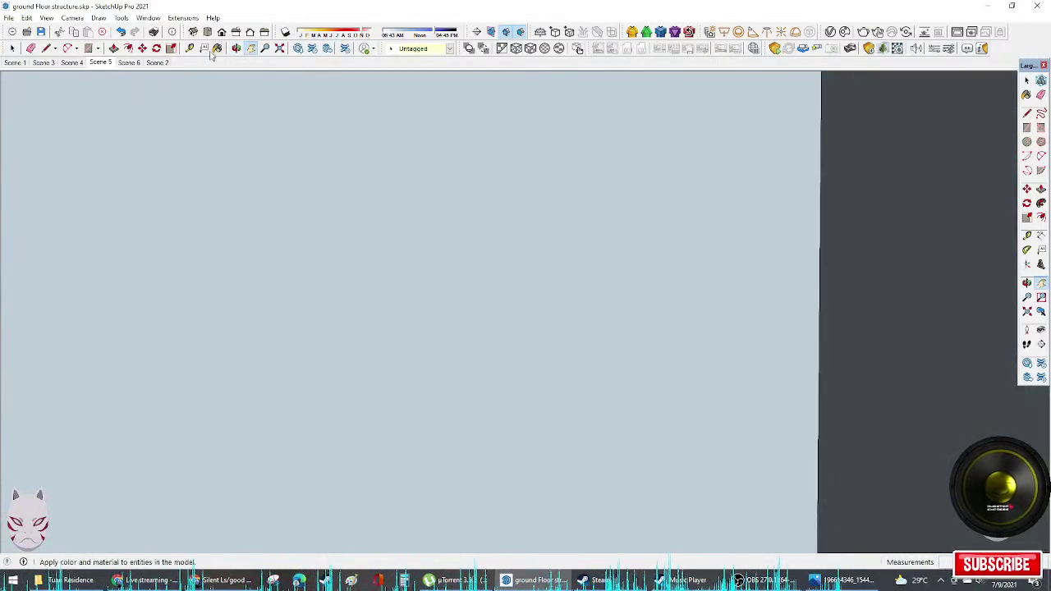
{"action": "left_click", "coordinate": [279, 48]}
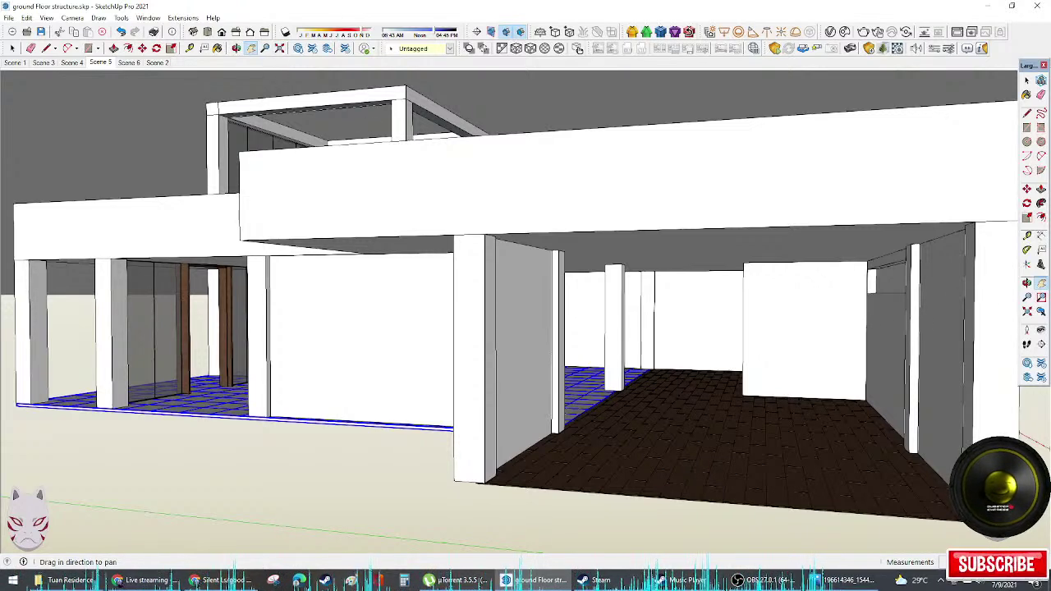
{"action": "key", "text": "alt+Tab"}
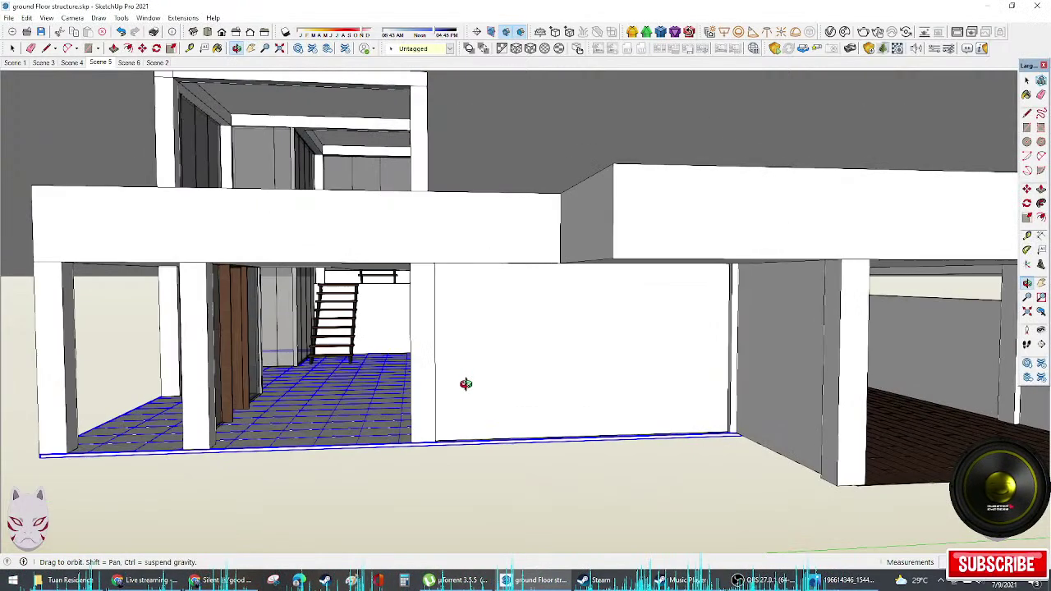
{"action": "scroll", "coordinate": [469, 383], "scroll_direction": "up", "scroll_amount": 3}
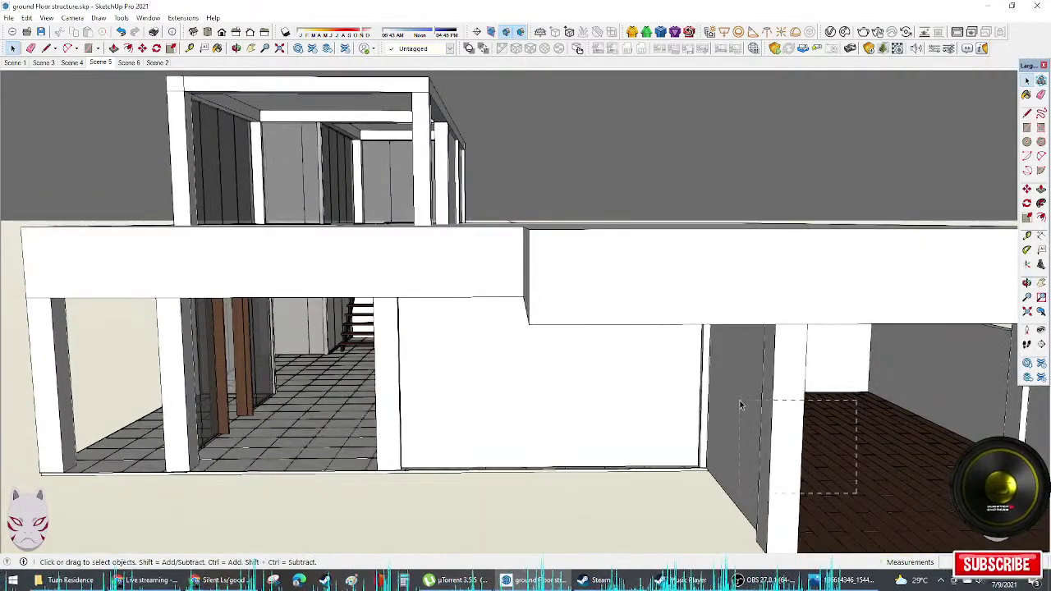
{"action": "middle_click_drag", "start_coordinate": [797, 501], "coordinate": [558, 353], "text": "shift"}
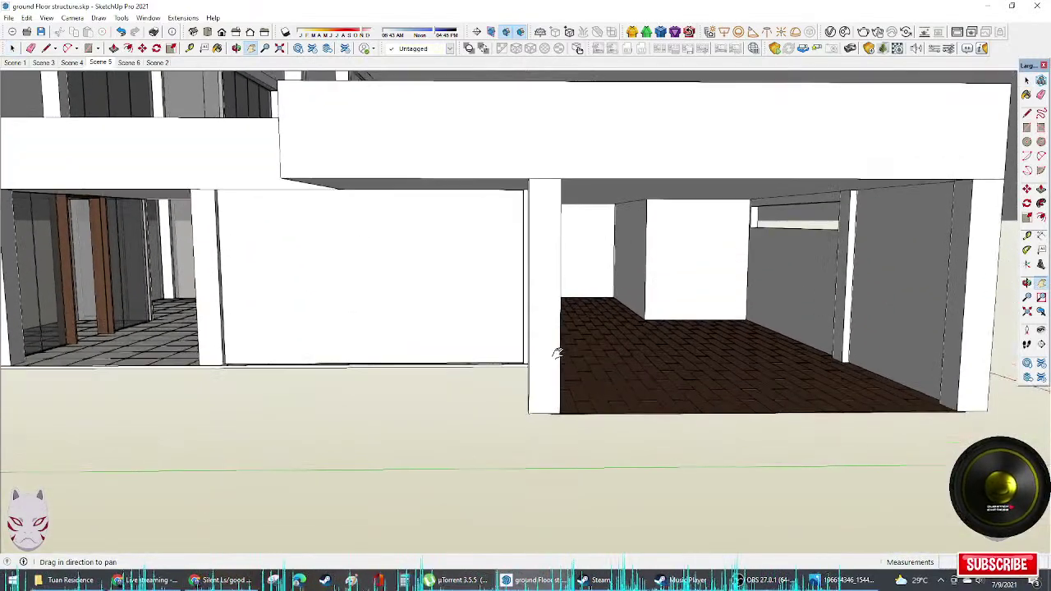
{"action": "scroll", "coordinate": [690, 374], "scroll_direction": "up", "scroll_amount": 2}
{"action": "middle_click_drag", "start_coordinate": [725, 377], "coordinate": [668, 358]}
{"action": "scroll", "coordinate": [656, 363], "scroll_direction": "up", "scroll_amount": 3}
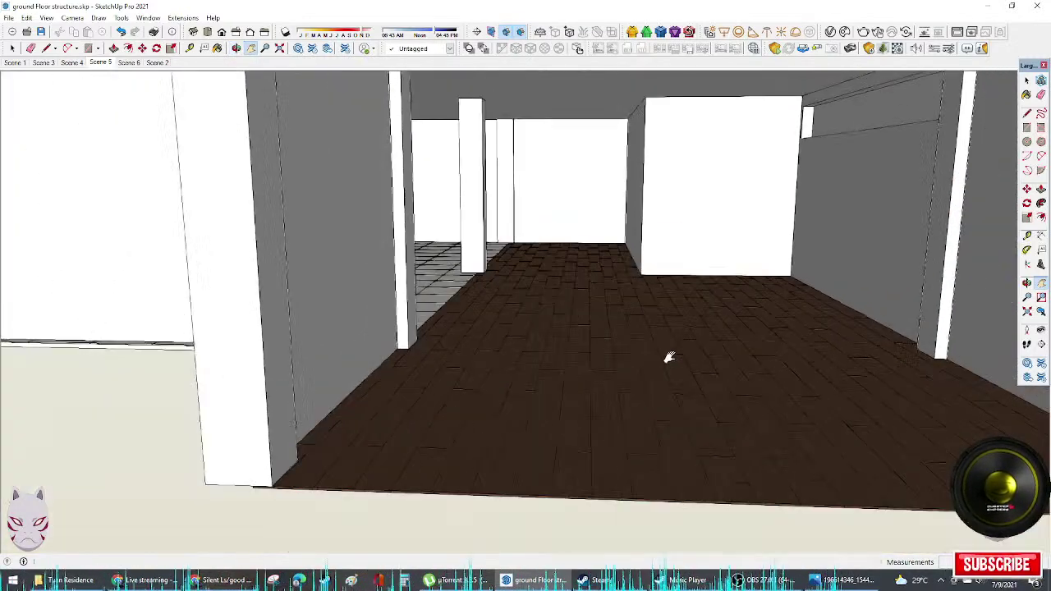
{"action": "scroll", "coordinate": [668, 367], "scroll_direction": "down", "scroll_amount": 3}
{"action": "middle_click_drag", "start_coordinate": [501, 335], "coordinate": [459, 308]}
{"action": "middle_click_drag", "start_coordinate": [204, 276], "coordinate": [246, 277]}
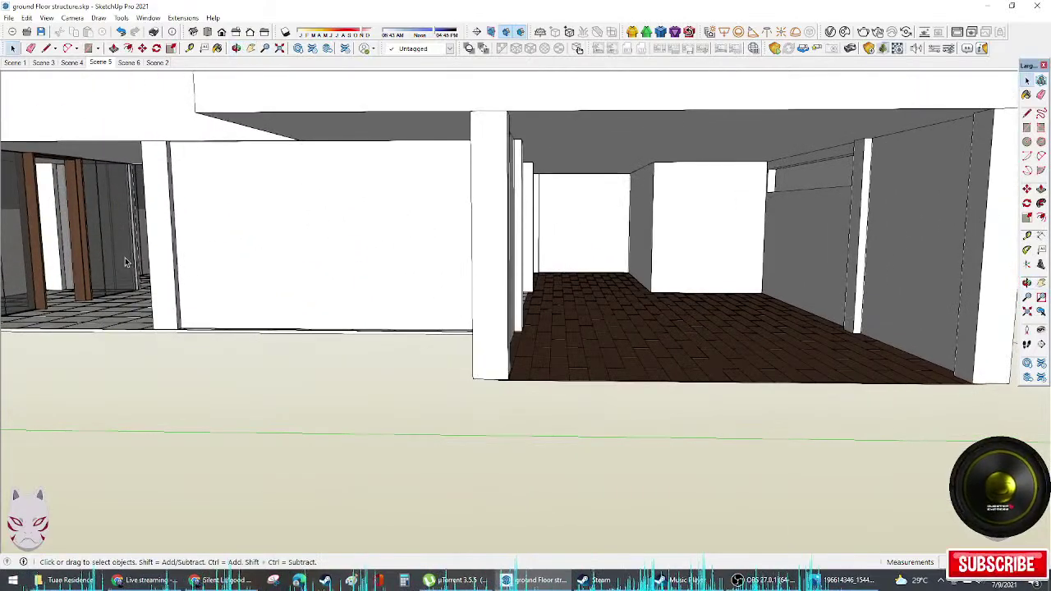
Step: Copy an existing glass panel to the opening beside the plank floor and align it with the column and the tile edge
{"action": "middle_click_drag", "start_coordinate": [115, 288], "coordinate": [109, 283]}
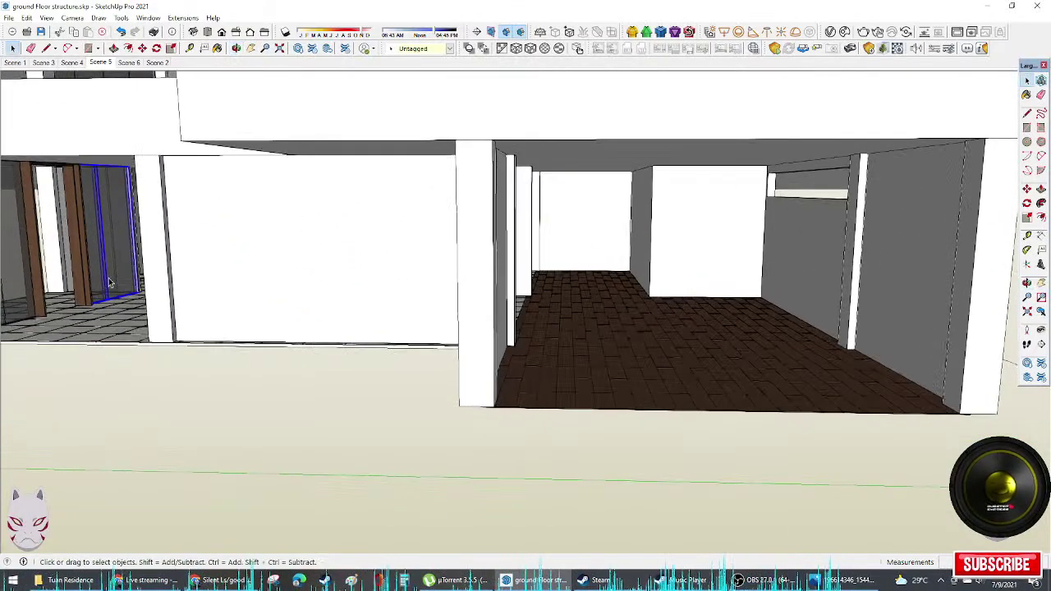
{"action": "scroll", "coordinate": [468, 307], "scroll_direction": "up", "scroll_amount": 5}
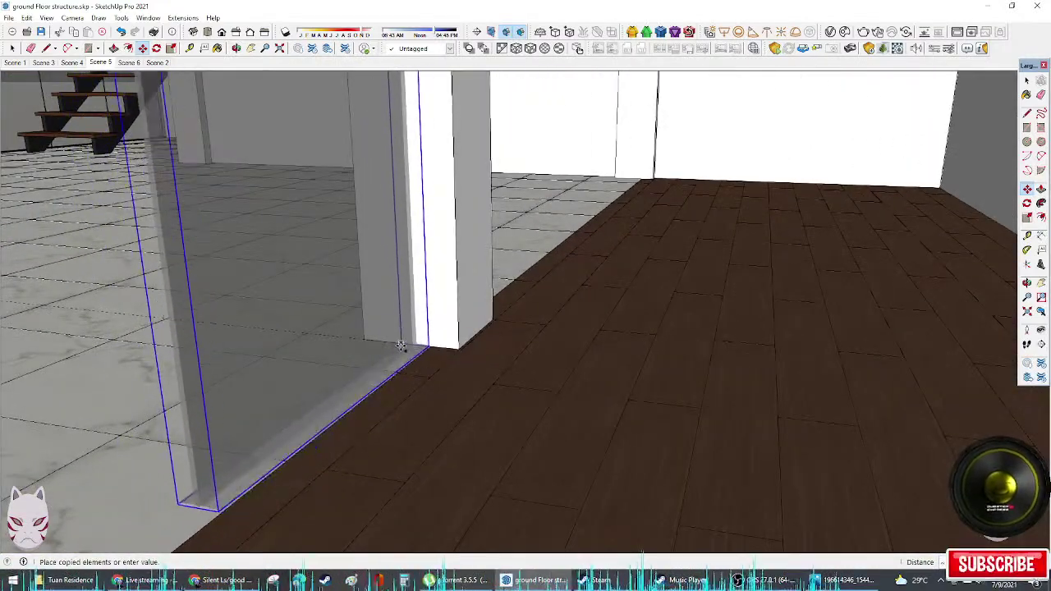
{"action": "left_click", "coordinate": [404, 348]}
{"action": "scroll", "coordinate": [410, 348], "scroll_direction": "up", "scroll_amount": 3}
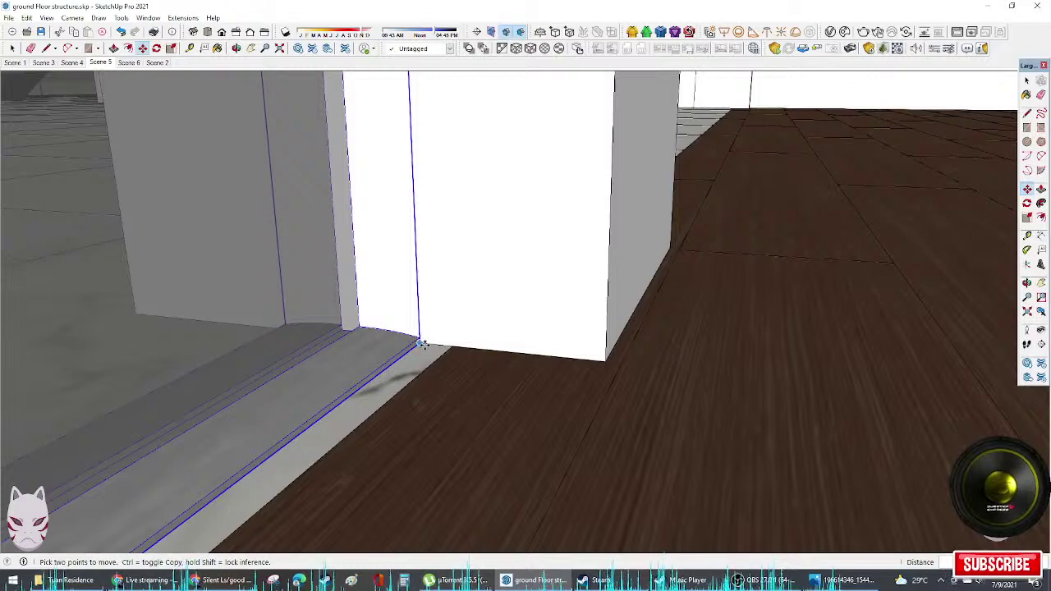
{"action": "left_click", "coordinate": [421, 345]}
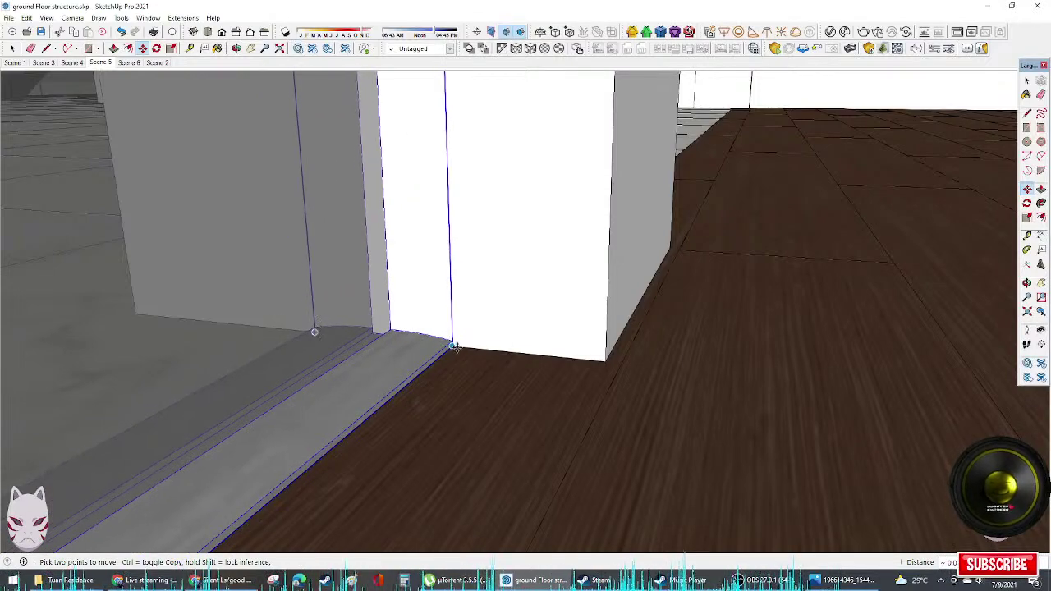
{"action": "left_click", "coordinate": [454, 346]}
Step: Copy the glass panel along the tile edge to place a second panel directly beside the first
{"action": "key", "text": "ctrl"}
{"action": "middle_click_drag", "start_coordinate": [429, 347], "coordinate": [790, 366]}
{"action": "scroll", "coordinate": [608, 369], "scroll_direction": "down", "scroll_amount": 3}
{"action": "scroll", "coordinate": [485, 377], "scroll_direction": "down", "scroll_amount": 2}
{"action": "middle_click_drag", "start_coordinate": [485, 378], "coordinate": [683, 365], "text": "shift"}
{"action": "scroll", "coordinate": [717, 368], "scroll_direction": "down", "scroll_amount": 2}
{"action": "key", "text": "m"}
{"action": "scroll", "coordinate": [716, 366], "scroll_direction": "up", "scroll_amount": 8}
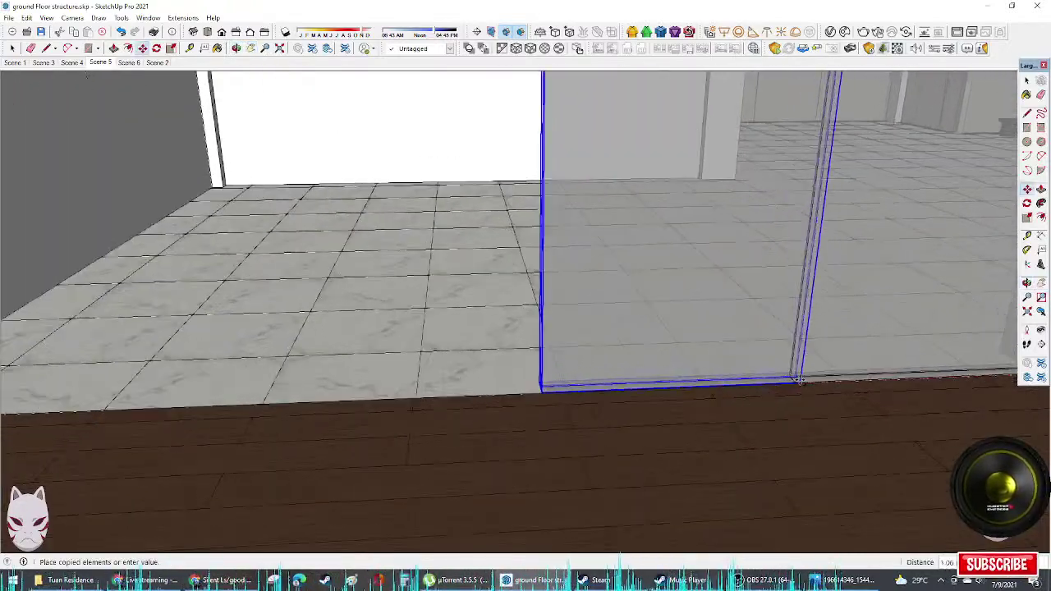
{"action": "key", "text": "ctrl"}
{"action": "left_click", "coordinate": [800, 392]}
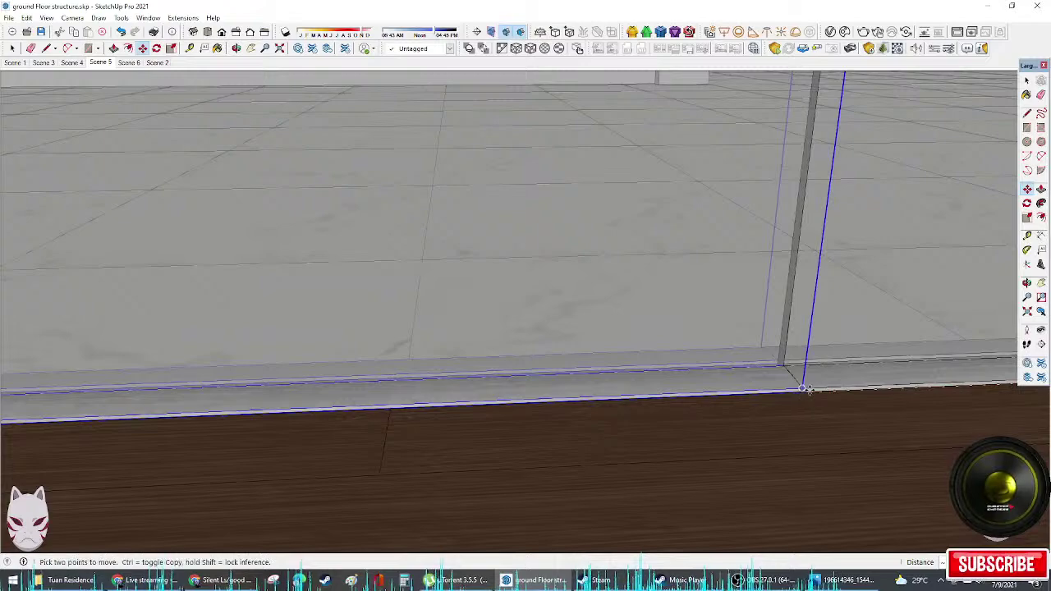
{"action": "left_click", "coordinate": [801, 393]}
{"action": "scroll", "coordinate": [23, 374], "scroll_direction": "down", "scroll_amount": 4}
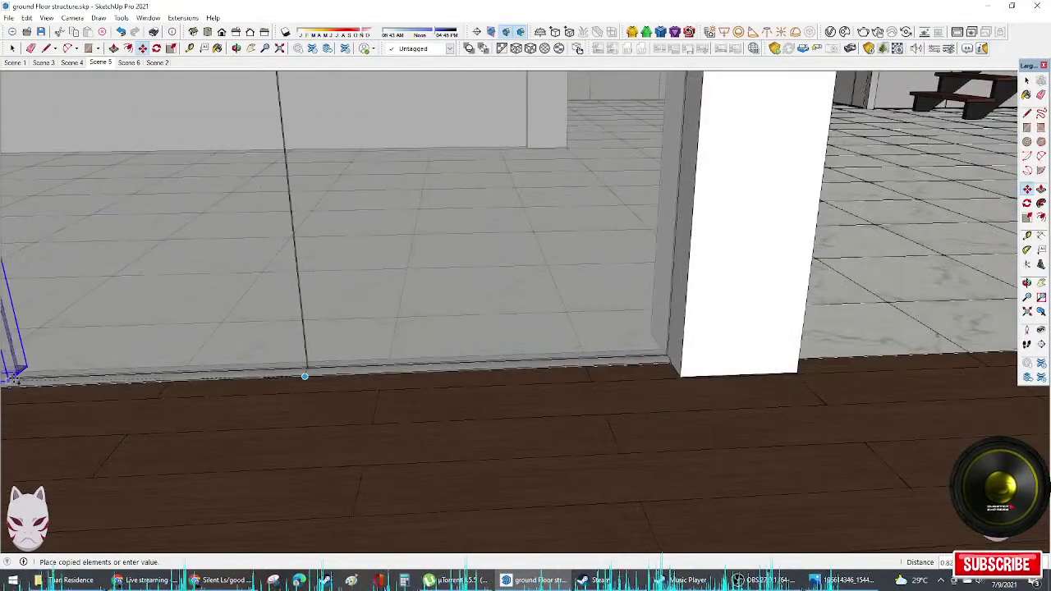
{"action": "middle_click_drag", "start_coordinate": [94, 345], "coordinate": [861, 343], "text": "shift"}
{"action": "scroll", "coordinate": [795, 376], "scroll_direction": "down", "scroll_amount": 5}
{"action": "scroll", "coordinate": [797, 377], "scroll_direction": "up", "scroll_amount": 3}
{"action": "scroll", "coordinate": [861, 343], "scroll_direction": "down", "scroll_amount": 1}
{"action": "key", "text": "space"}
Step: Select both glass panels and copy the pair alongside to form a row of four panels
{"action": "middle_click_drag", "start_coordinate": [805, 444], "coordinate": [768, 423]}
{"action": "key", "text": "m"}
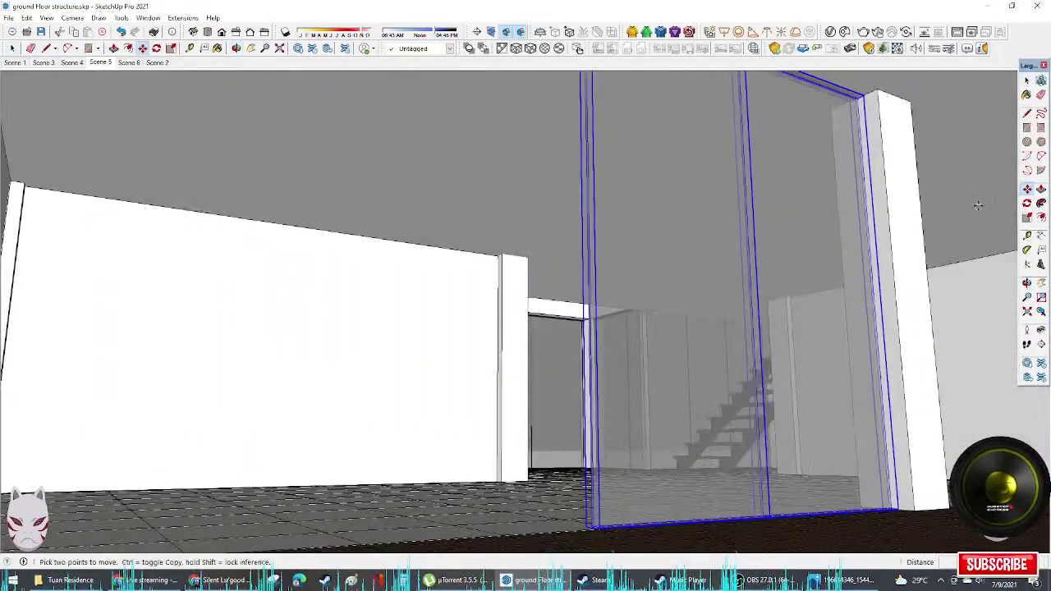
{"action": "left_click", "coordinate": [865, 94]}
{"action": "key", "text": "ctrl"}
Step: Scale the row of four glass panels lengthwise to fit the opening between the two columns
{"action": "middle_click_drag", "start_coordinate": [802, 146], "coordinate": [851, 209]}
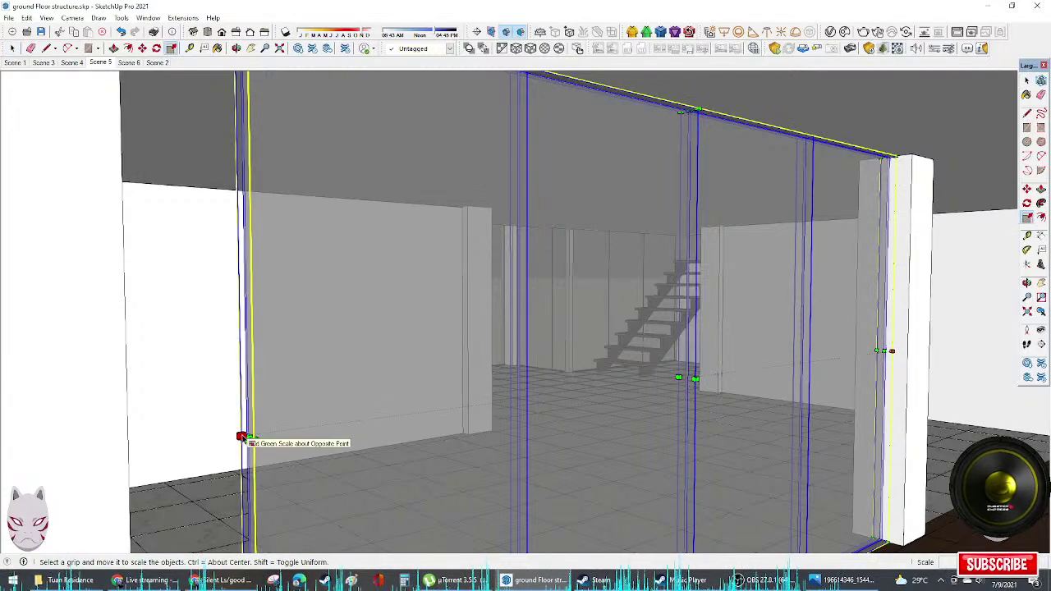
{"action": "left_click", "coordinate": [243, 437]}
{"action": "middle_click_drag", "start_coordinate": [129, 426], "coordinate": [615, 241]}
{"action": "middle_click_drag", "start_coordinate": [613, 441], "coordinate": [678, 479], "text": "shift"}
{"action": "scroll", "coordinate": [661, 243], "scroll_direction": "down", "scroll_amount": 3}
{"action": "scroll", "coordinate": [533, 509], "scroll_direction": "down", "scroll_amount": 1}
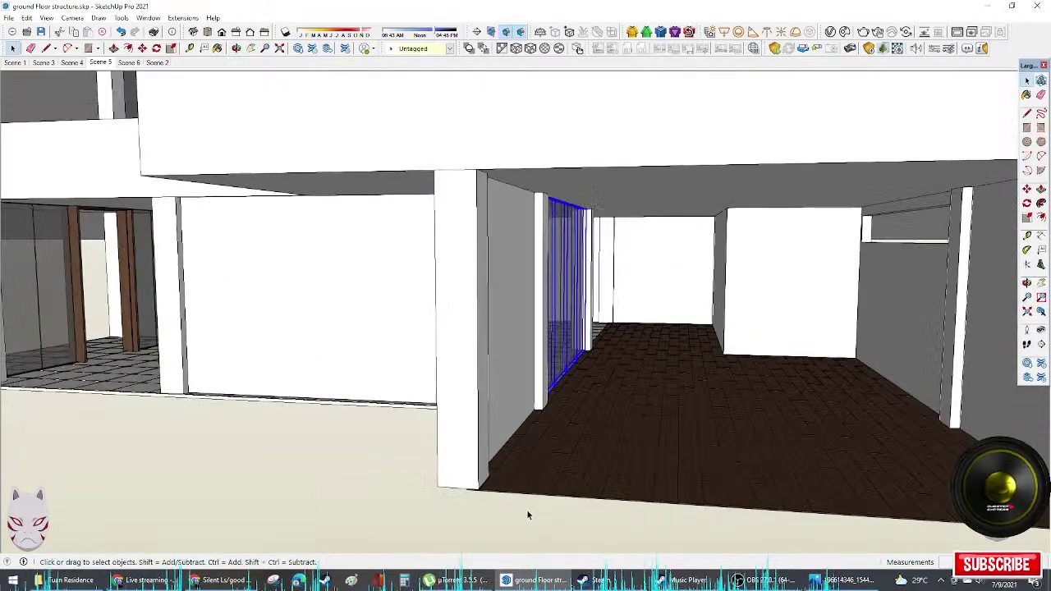
Step: Examine the new glazing and the building's exterior from several sides and compare them with the reference images
{"action": "middle_click_drag", "start_coordinate": [517, 518], "coordinate": [443, 457]}
{"action": "scroll", "coordinate": [779, 291], "scroll_direction": "up", "scroll_amount": 4}
{"action": "middle_click_drag", "start_coordinate": [627, 328], "coordinate": [637, 358]}
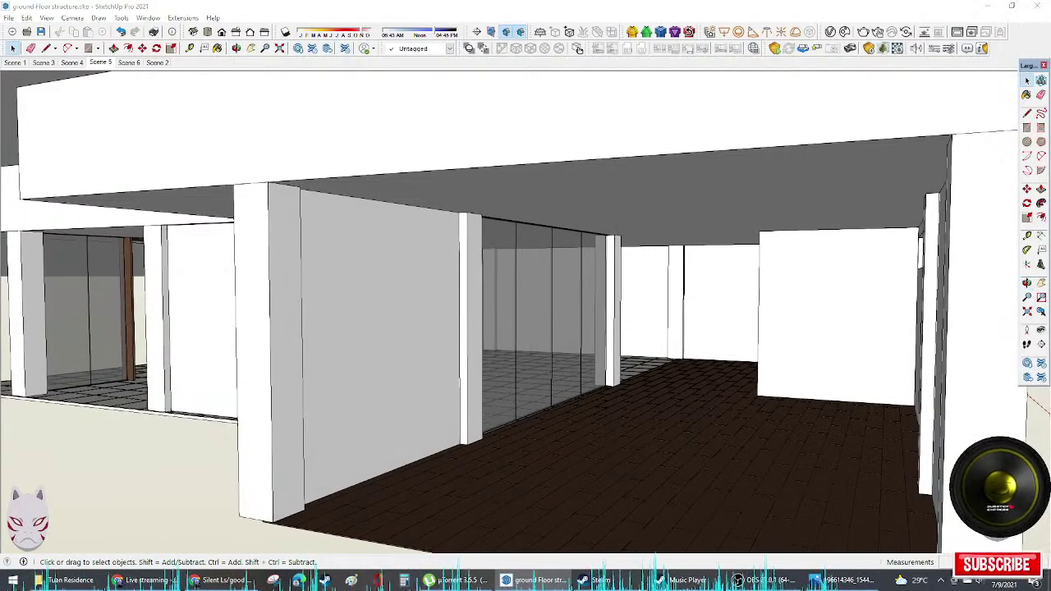
{"action": "key", "text": "alt+Tab"}
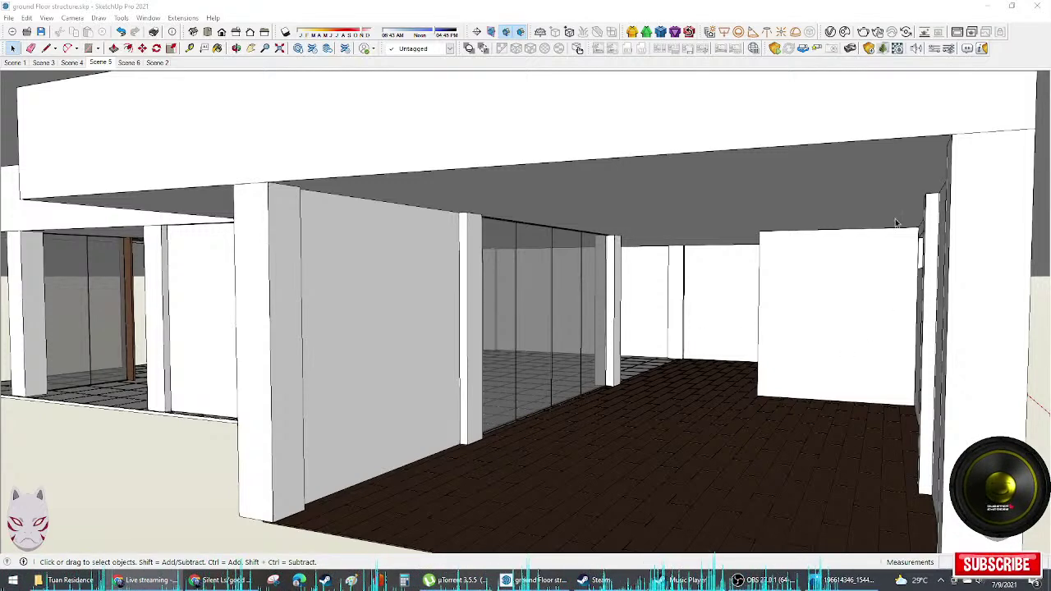
{"action": "middle_click_drag", "start_coordinate": [896, 223], "coordinate": [774, 284]}
{"action": "scroll", "coordinate": [767, 366], "scroll_direction": "down", "scroll_amount": 3}
{"action": "middle_click_drag", "start_coordinate": [764, 367], "coordinate": [780, 473]}
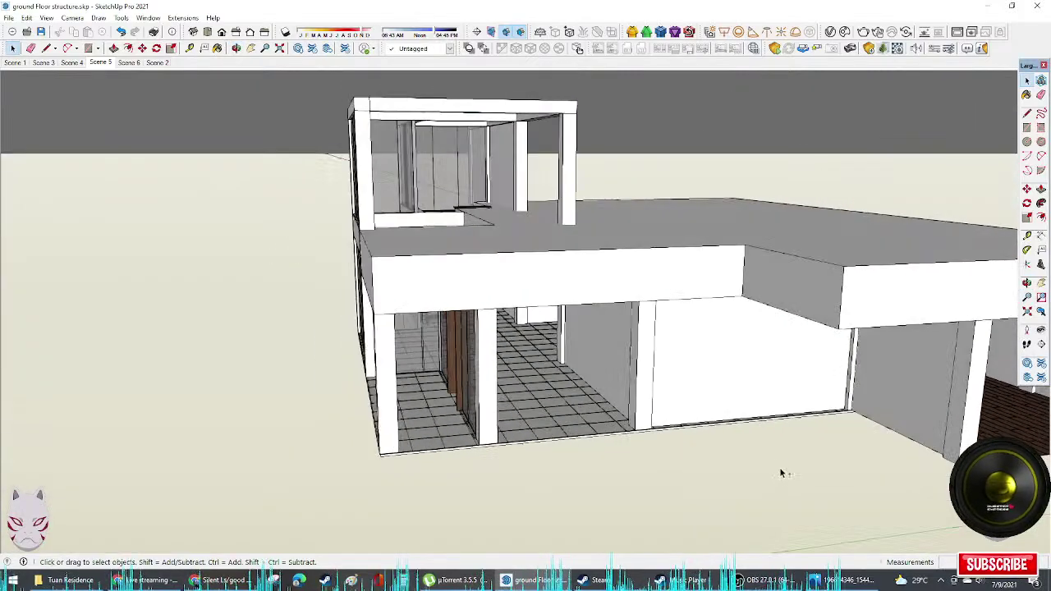
{"action": "scroll", "coordinate": [751, 422], "scroll_direction": "up", "scroll_amount": 5}
{"action": "middle_click_drag", "start_coordinate": [751, 422], "coordinate": [727, 321]}
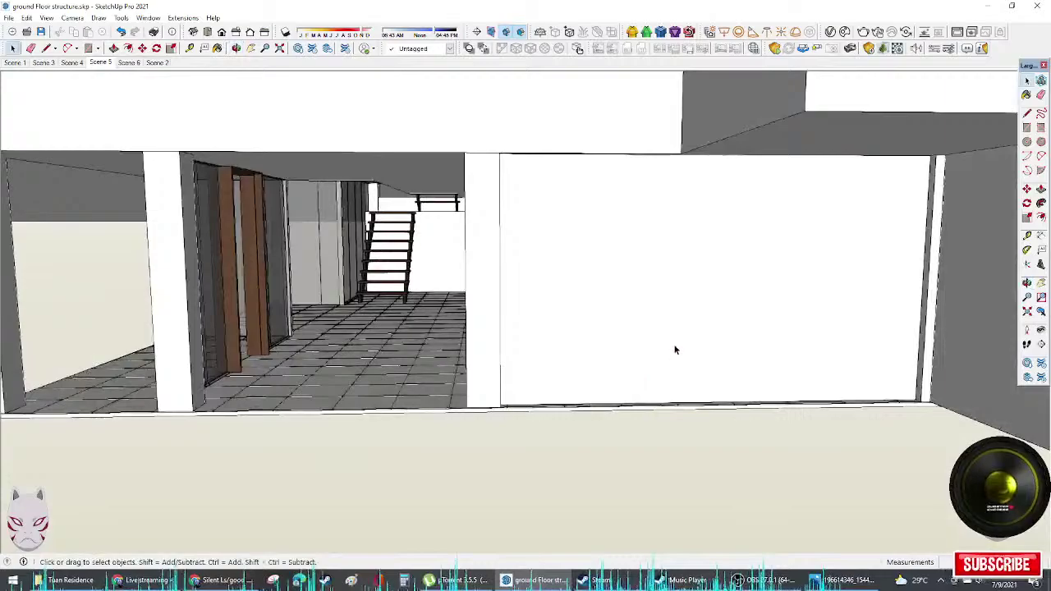
{"action": "scroll", "coordinate": [676, 349], "scroll_direction": "down", "scroll_amount": 3}
{"action": "scroll", "coordinate": [396, 349], "scroll_direction": "up", "scroll_amount": 4}
{"action": "scroll", "coordinate": [729, 322], "scroll_direction": "down", "scroll_amount": 8}
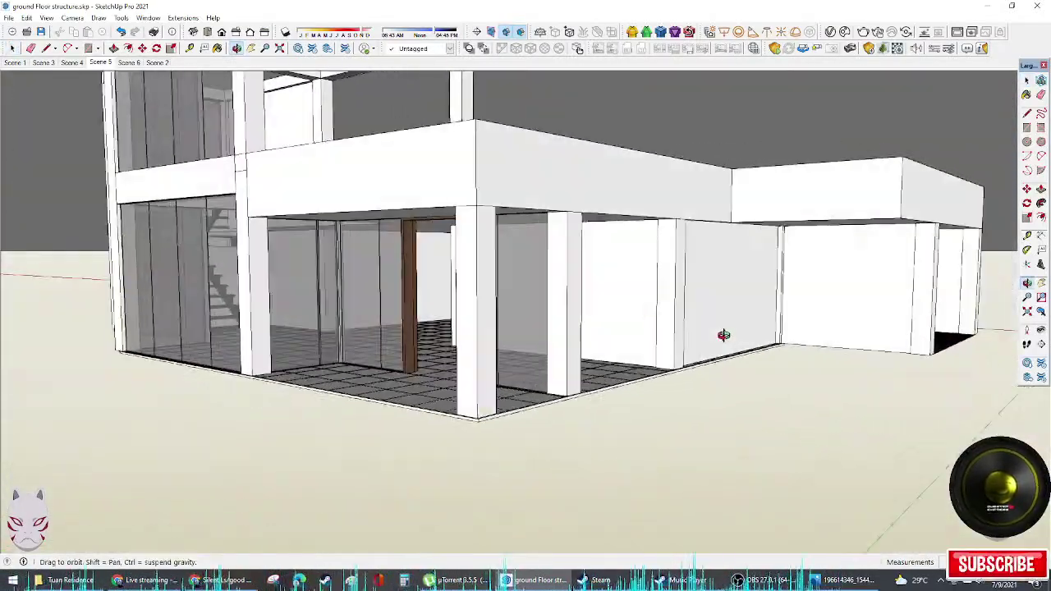
{"action": "middle_click_drag", "start_coordinate": [476, 333], "coordinate": [718, 233]}
{"action": "scroll", "coordinate": [564, 323], "scroll_direction": "up", "scroll_amount": 1}
{"action": "middle_click_drag", "start_coordinate": [564, 323], "coordinate": [480, 313]}
{"action": "scroll", "coordinate": [558, 385], "scroll_direction": "down", "scroll_amount": 3}
{"action": "middle_click_drag", "start_coordinate": [592, 391], "coordinate": [525, 366]}
{"action": "scroll", "coordinate": [739, 333], "scroll_direction": "up", "scroll_amount": 2}
Step: Open the wood plank floor group for editing, working from its underside at the outer corner by the column
{"action": "middle_click_drag", "start_coordinate": [886, 312], "coordinate": [575, 247]}
{"action": "scroll", "coordinate": [550, 240], "scroll_direction": "up", "scroll_amount": 1}
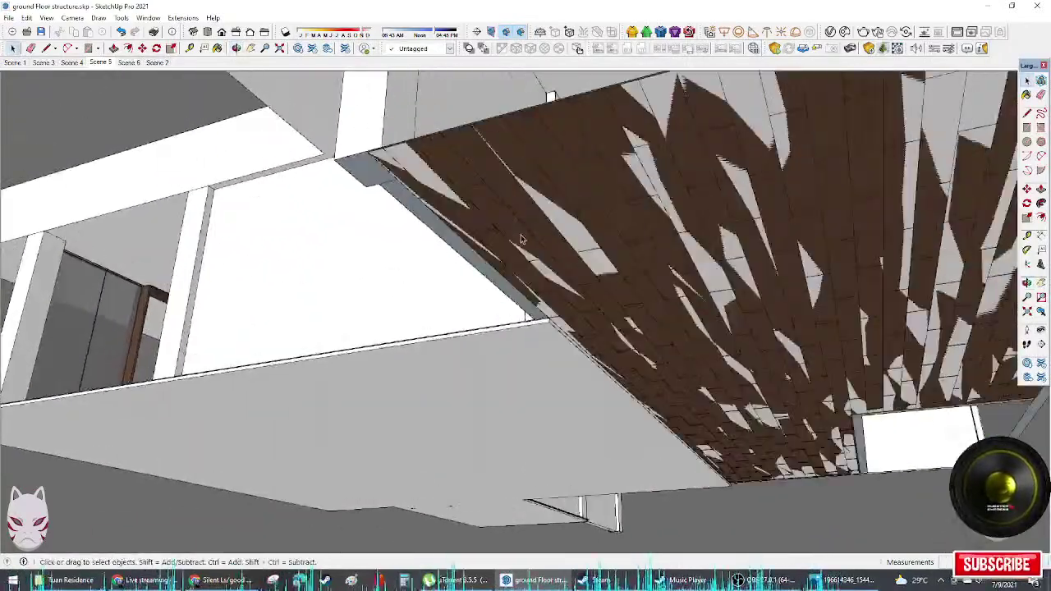
{"action": "scroll", "coordinate": [521, 238], "scroll_direction": "up", "scroll_amount": 2}
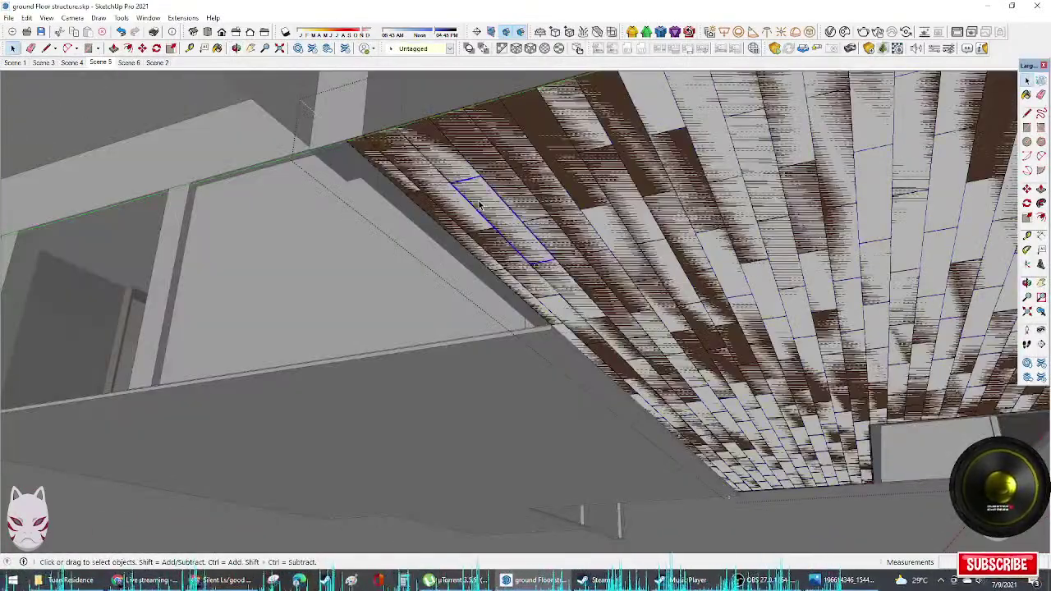
{"action": "middle_click_drag", "start_coordinate": [571, 213], "coordinate": [555, 282]}
{"action": "key", "text": "space"}
{"action": "key", "text": "Escape"}
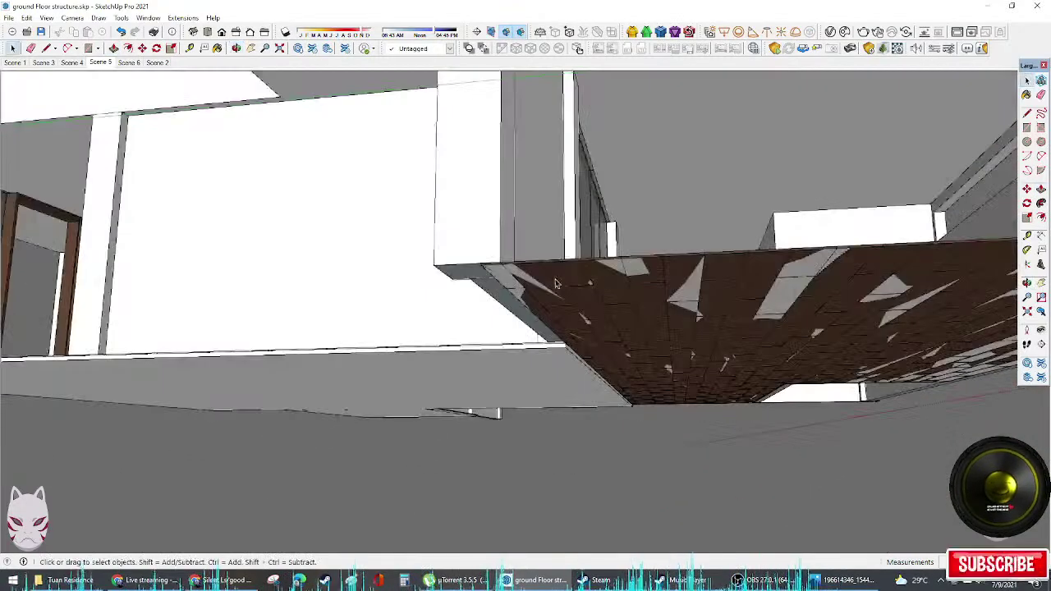
{"action": "scroll", "coordinate": [552, 281], "scroll_direction": "up", "scroll_amount": 2}
{"action": "double_click", "coordinate": [470, 267]}
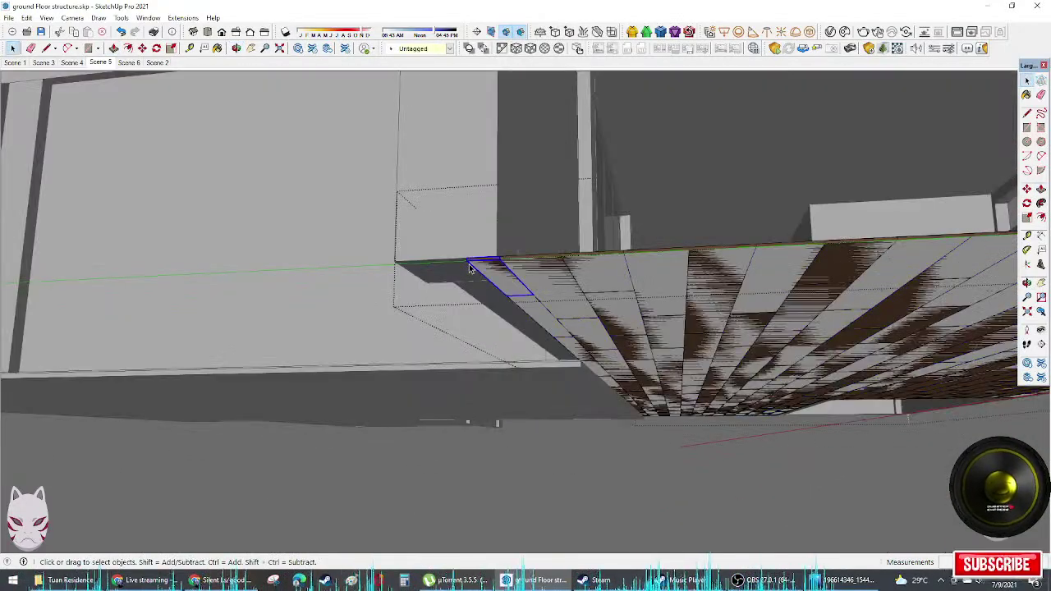
{"action": "double_click", "coordinate": [471, 267]}
{"action": "key", "text": "Escape"}
{"action": "middle_click_drag", "start_coordinate": [487, 267], "coordinate": [530, 276]}
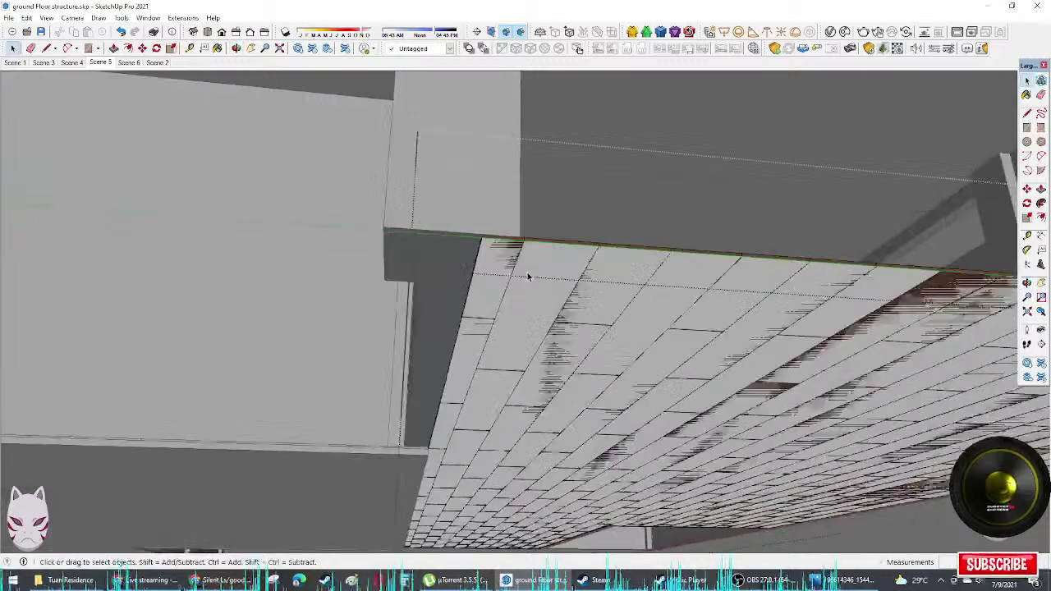
Step: Hide the corner plank at the floor's outer edge to expose the base face beneath the planks
{"action": "scroll", "coordinate": [483, 241], "scroll_direction": "up", "scroll_amount": 2}
{"action": "left_click", "coordinate": [483, 244]}
{"action": "scroll", "coordinate": [484, 244], "scroll_direction": "up", "scroll_amount": 3}
{"action": "scroll", "coordinate": [496, 244], "scroll_direction": "up", "scroll_amount": 2}
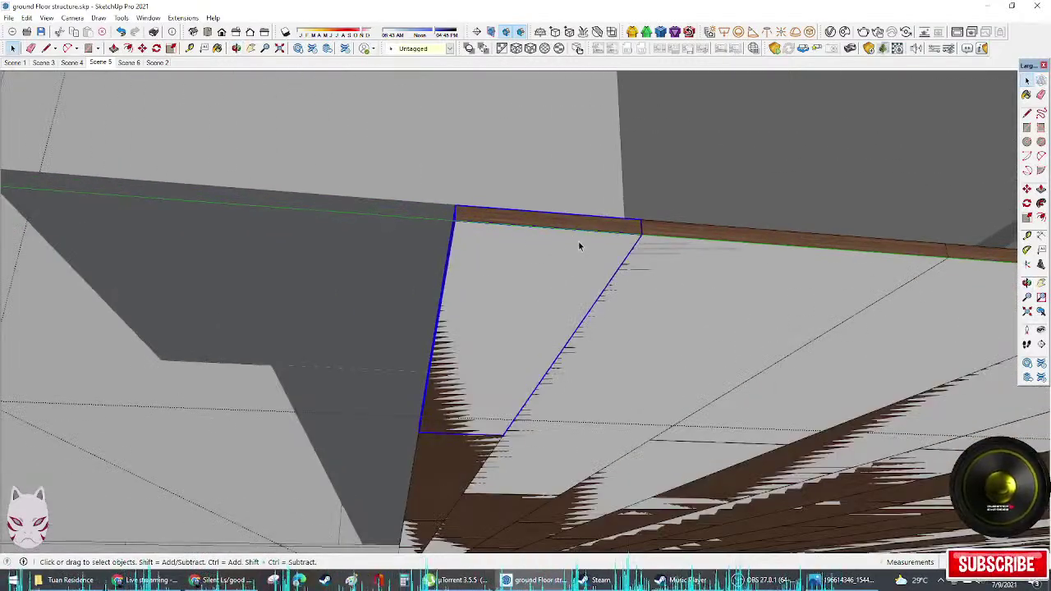
{"action": "right_click", "coordinate": [579, 242]}
{"action": "left_click", "coordinate": [584, 270]}
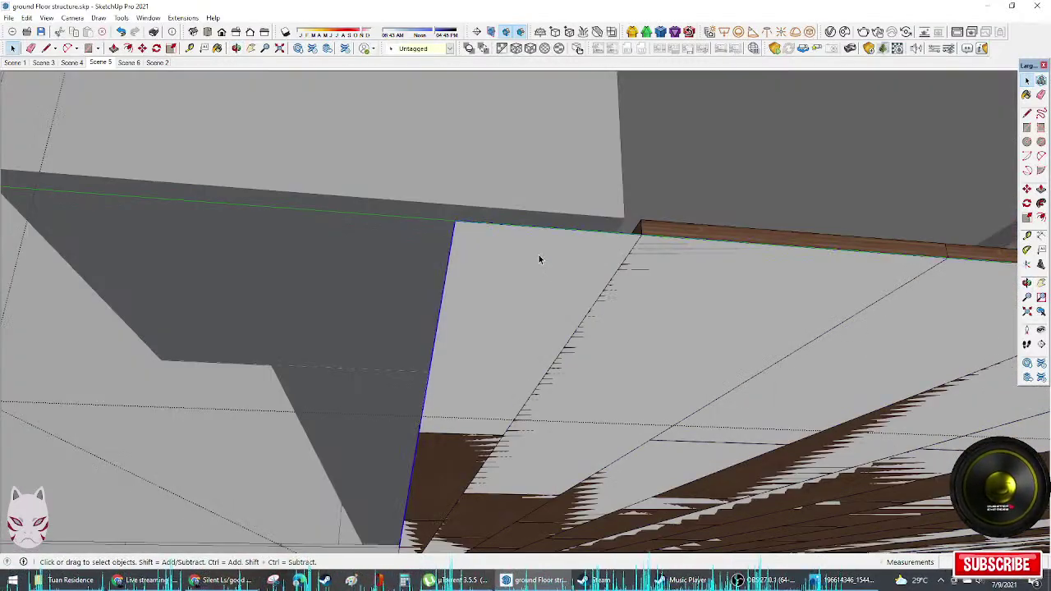
{"action": "scroll", "coordinate": [533, 260], "scroll_direction": "down", "scroll_amount": 2}
{"action": "left_click", "coordinate": [531, 267]}
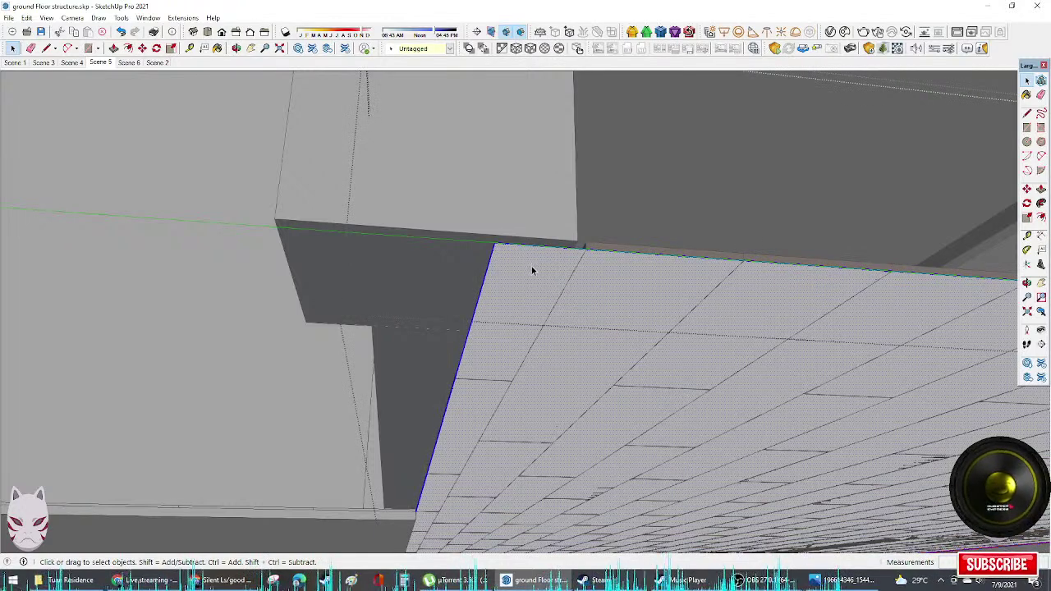
{"action": "key", "text": "ctrl+z"}
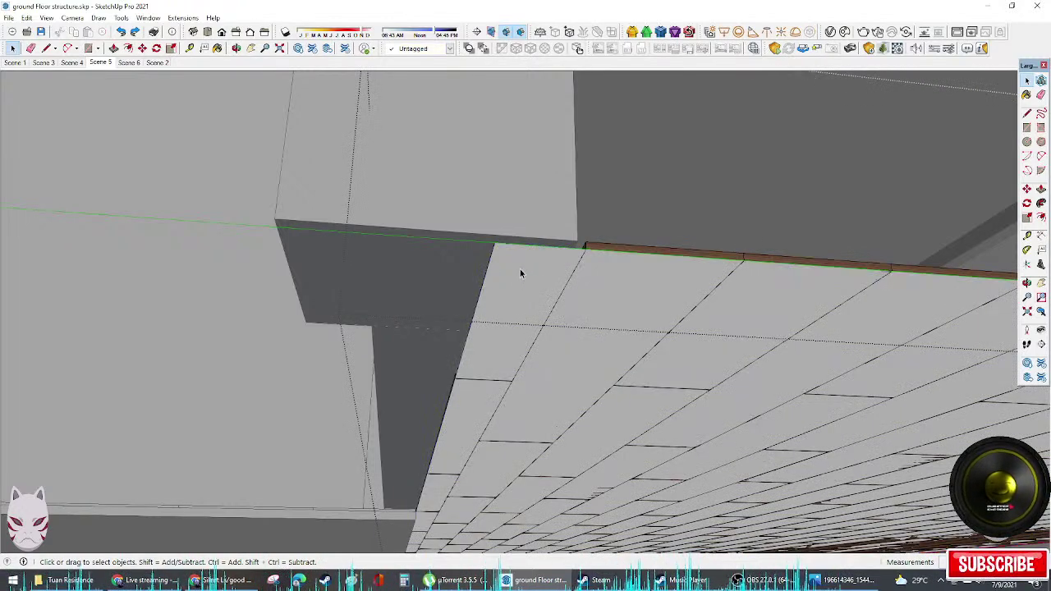
Step: Push/Pull the exposed base face under the planks downward to the underside of the neighbouring slab edge
{"action": "left_click", "coordinate": [520, 273]}
{"action": "key", "text": "h"}
{"action": "key", "text": "p"}
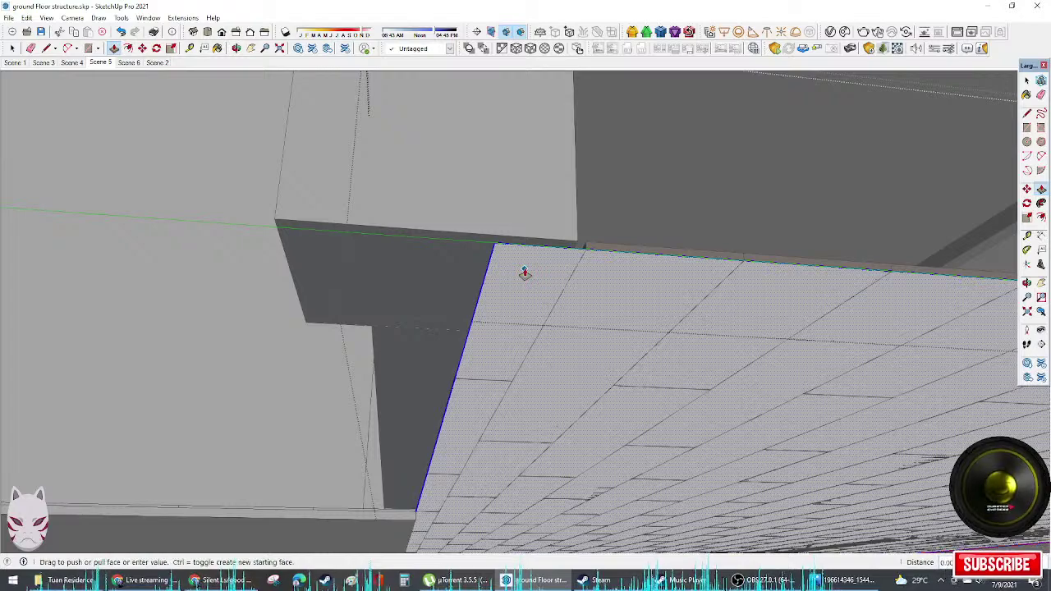
{"action": "left_click", "coordinate": [521, 272]}
{"action": "middle_click_drag", "start_coordinate": [521, 265], "coordinate": [400, 517]}
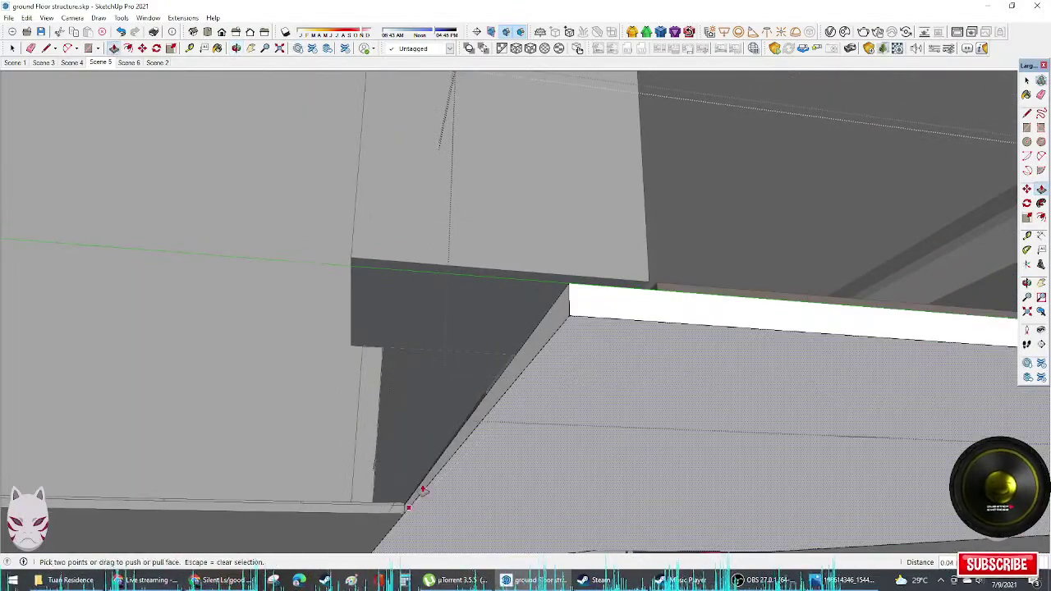
{"action": "left_click", "coordinate": [422, 490]}
Step: Try to unhide the missing corner plank, inspect the floor edge, and undo the recent changes to the plank floor
{"action": "key", "text": "space"}
{"action": "left_click", "coordinate": [49, 20]}
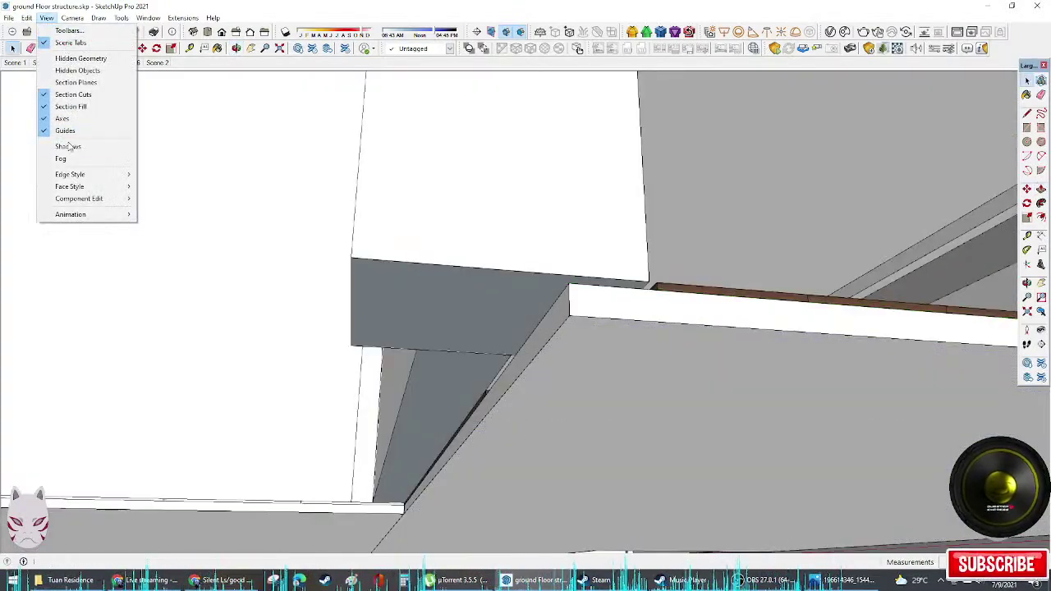
{"action": "mouse_move", "coordinate": [30, 18]}
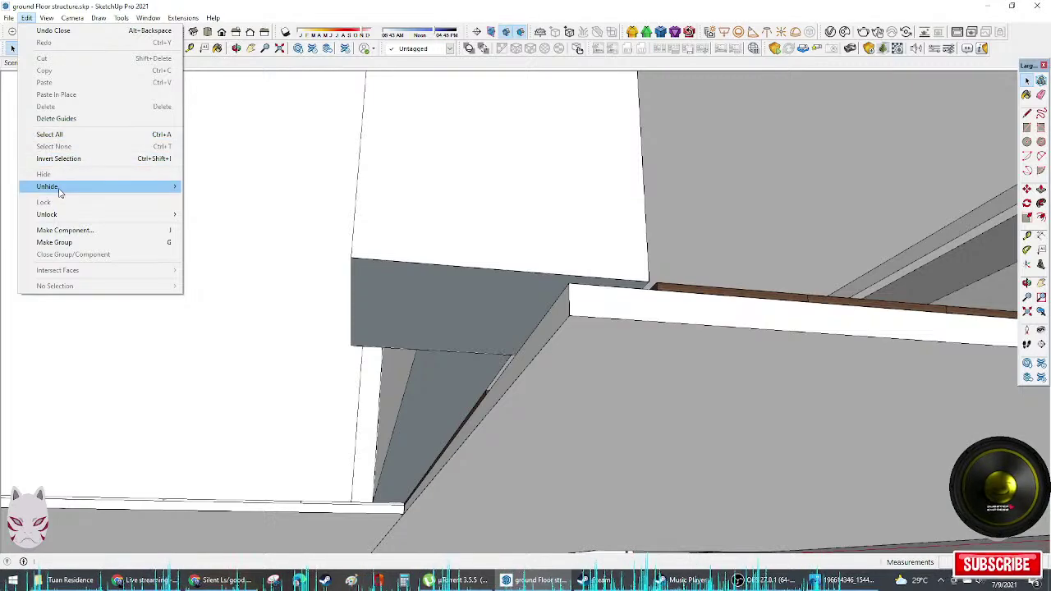
{"action": "left_click", "coordinate": [198, 201]}
{"action": "middle_click_drag", "start_coordinate": [235, 211], "coordinate": [622, 284]}
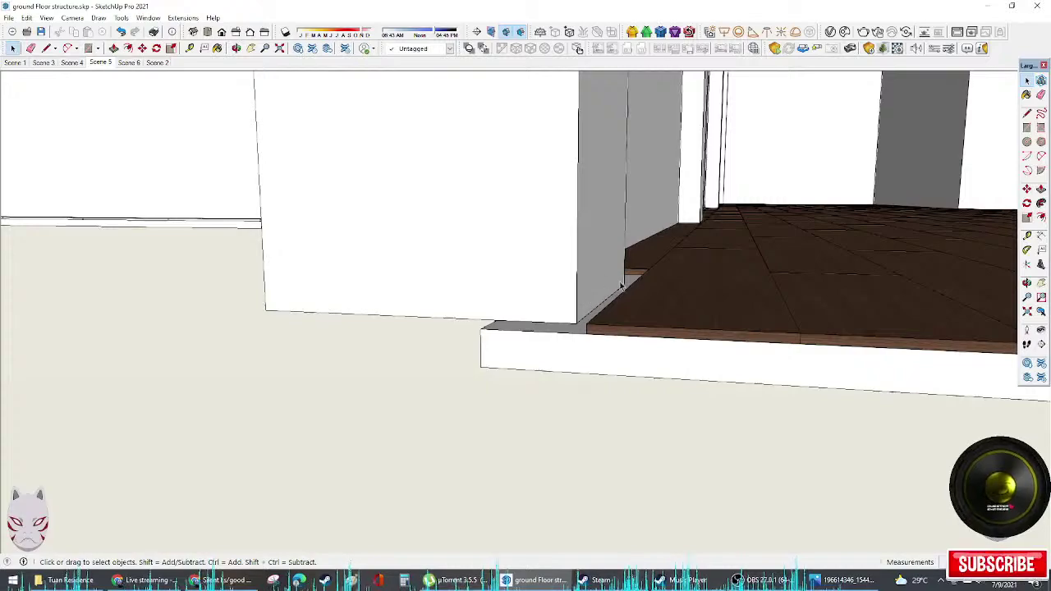
{"action": "middle_click_drag", "start_coordinate": [678, 264], "coordinate": [515, 280]}
{"action": "key", "text": "ctrl+z"}
{"action": "key", "text": "ctrl+z"}
{"action": "key", "text": "ctrl+z"}
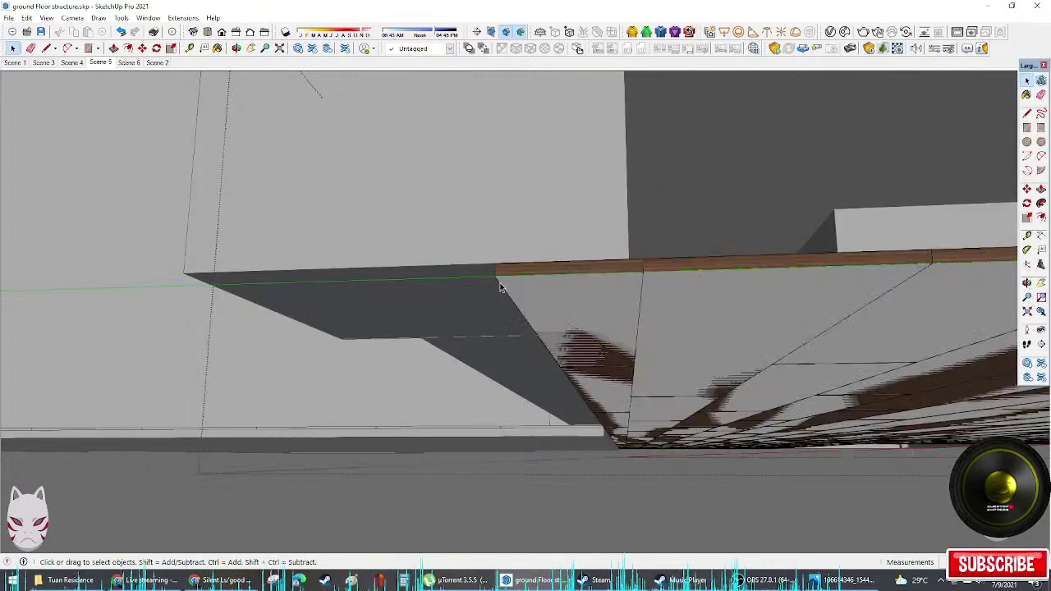
Step: Push/Pull the plank floor's base face downward to the neighbouring slab edge, keeping all planks in place
{"action": "left_click", "coordinate": [500, 286]}
{"action": "left_click", "coordinate": [500, 287]}
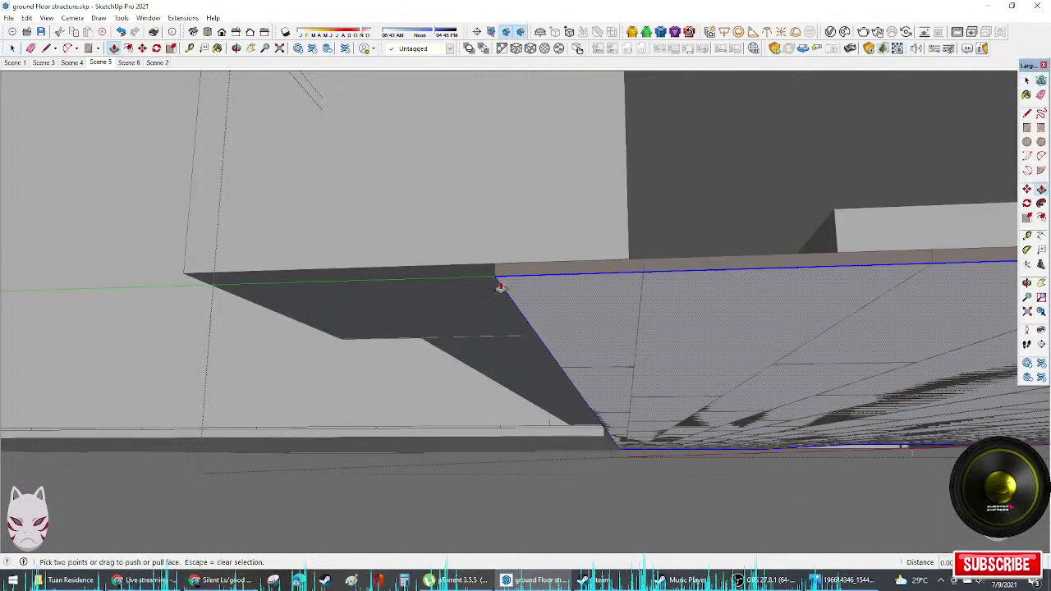
{"action": "left_click_drag", "start_coordinate": [500, 286], "coordinate": [408, 440]}
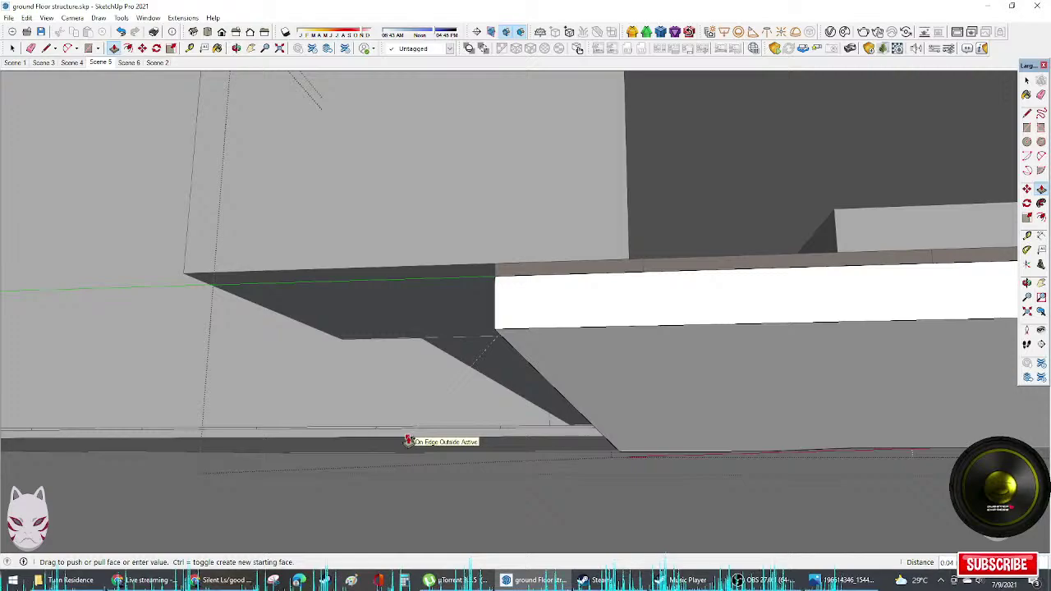
Step: Open one floor plank for editing and offset its top face slightly inward to form a thin border
{"action": "middle_click_drag", "start_coordinate": [408, 441], "coordinate": [476, 399]}
{"action": "scroll", "coordinate": [654, 413], "scroll_direction": "up", "scroll_amount": 4}
{"action": "middle_click_drag", "start_coordinate": [676, 353], "coordinate": [709, 413]}
{"action": "double_click", "coordinate": [687, 379]}
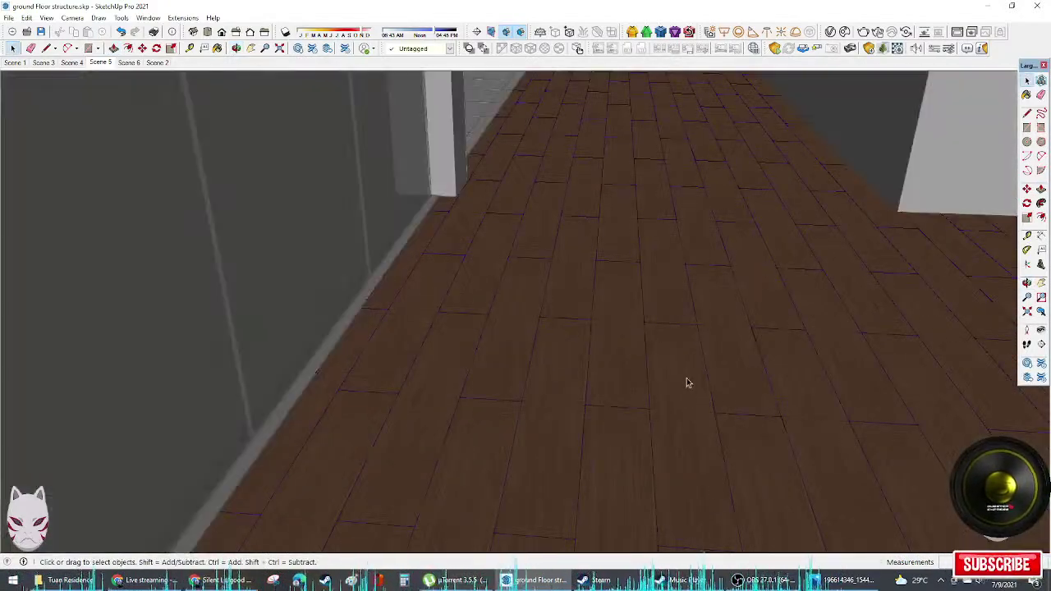
{"action": "double_click", "coordinate": [687, 379]}
{"action": "scroll", "coordinate": [688, 379], "scroll_direction": "up", "scroll_amount": 6}
{"action": "middle_click_drag", "start_coordinate": [705, 322], "coordinate": [685, 344]}
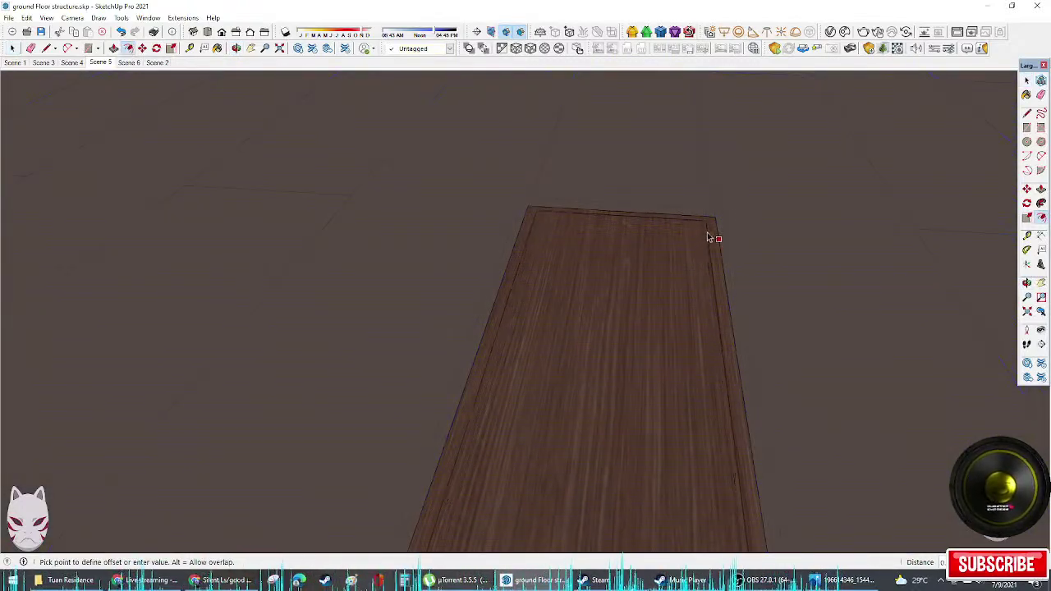
{"action": "scroll", "coordinate": [717, 236], "scroll_direction": "up", "scroll_amount": 5}
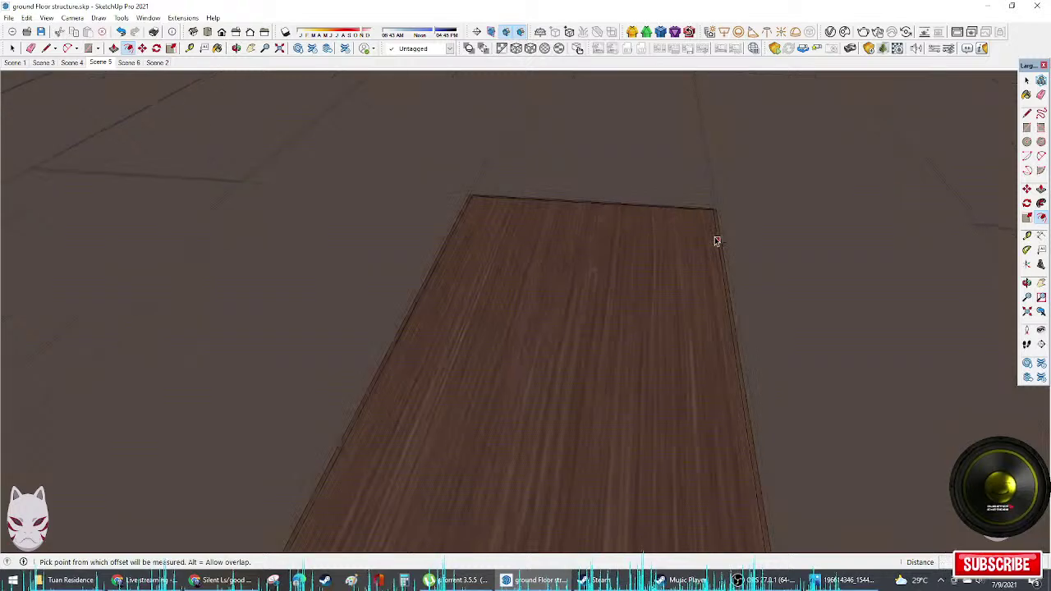
{"action": "key", "text": "space"}
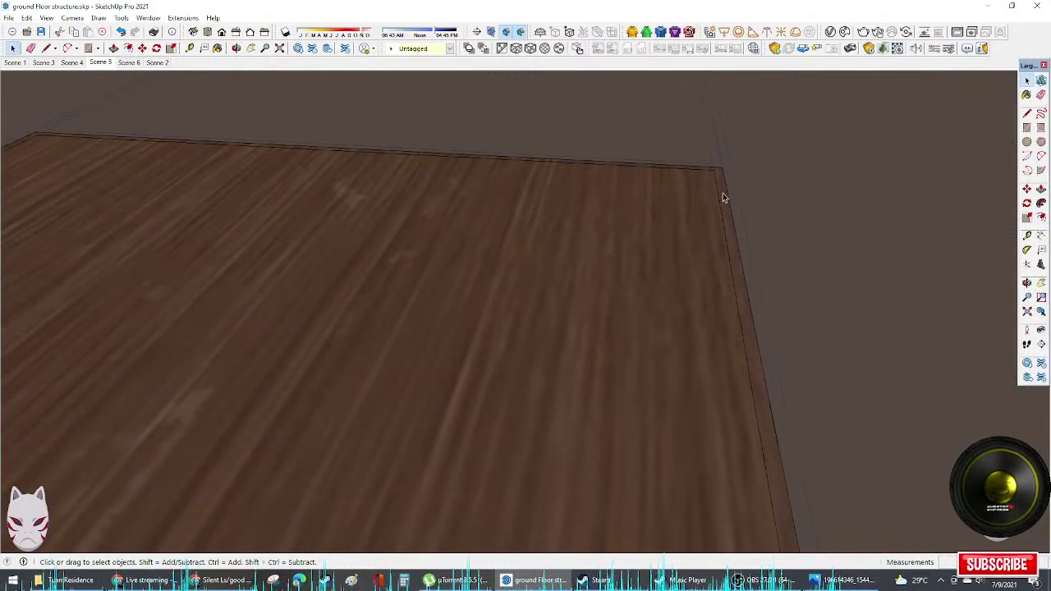
Step: Push the thin border of the plank's top face down to form grooves between the floor planks
{"action": "key", "text": "p"}
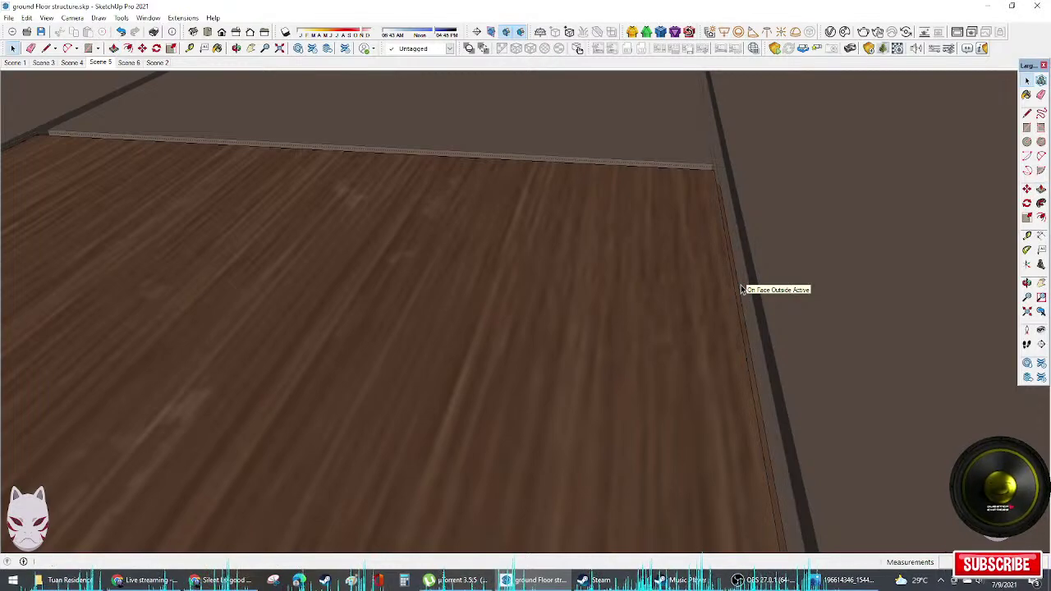
{"action": "left_click", "coordinate": [741, 287]}
{"action": "scroll", "coordinate": [690, 184], "scroll_direction": "down", "scroll_amount": 3}
{"action": "middle_click_drag", "start_coordinate": [687, 204], "coordinate": [673, 340]}
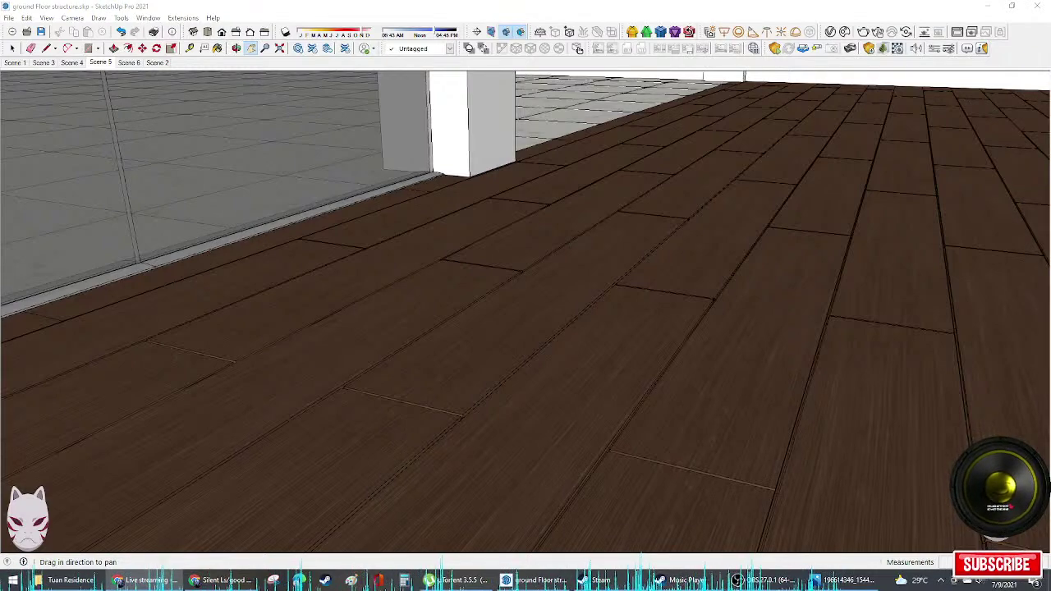
Step: Open a marble floor tile beside the glazing for editing and offset its top face slightly inward
{"action": "middle_click_drag", "start_coordinate": [519, 293], "coordinate": [732, 266], "text": "shift"}
{"action": "middle_click_drag", "start_coordinate": [194, 290], "coordinate": [426, 345], "text": "shift"}
{"action": "double_click", "coordinate": [406, 307]}
{"action": "left_click", "coordinate": [406, 307]}
{"action": "triple_click", "coordinate": [429, 346]}
{"action": "scroll", "coordinate": [435, 353], "scroll_direction": "up", "scroll_amount": 2}
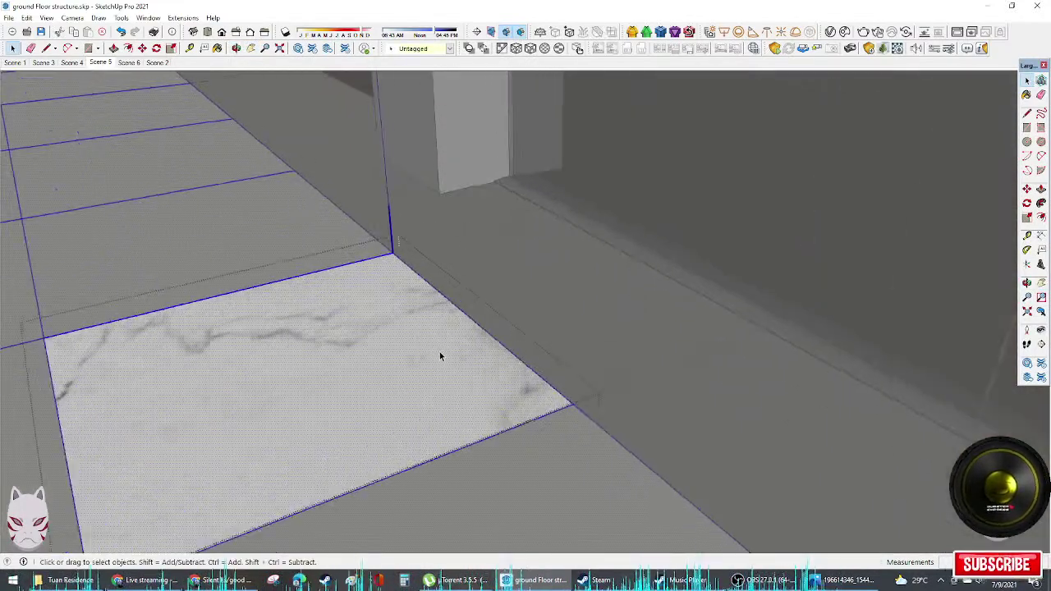
{"action": "key", "text": "f"}
{"action": "scroll", "coordinate": [550, 381], "scroll_direction": "up", "scroll_amount": 3}
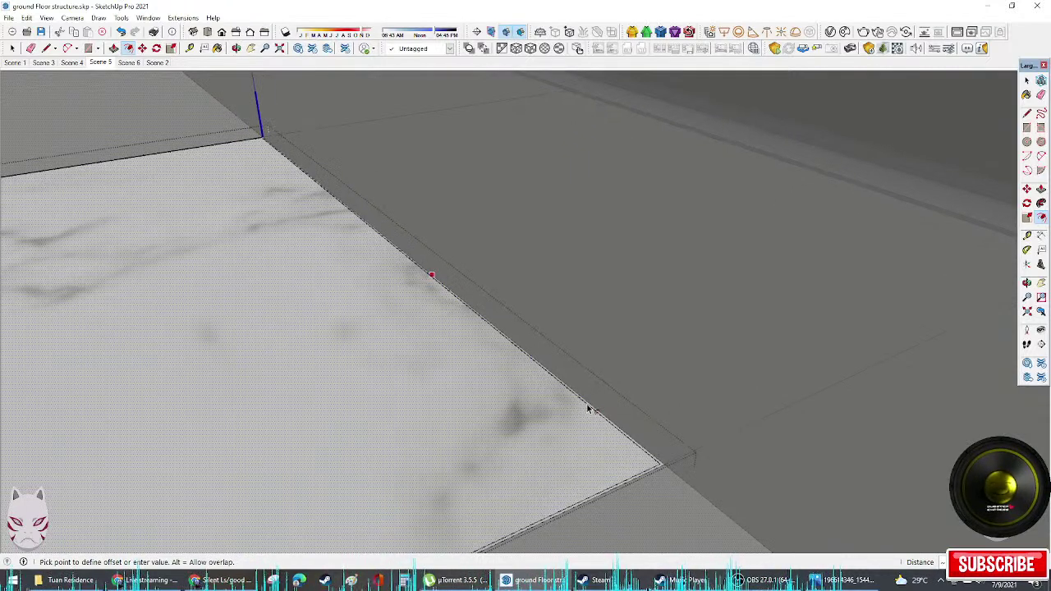
{"action": "scroll", "coordinate": [588, 408], "scroll_direction": "up", "scroll_amount": 3}
{"action": "key", "text": "space"}
Step: Push the marble tile's thin border down to form grout grooves, and close the tile
{"action": "middle_click_drag", "start_coordinate": [649, 453], "coordinate": [741, 407]}
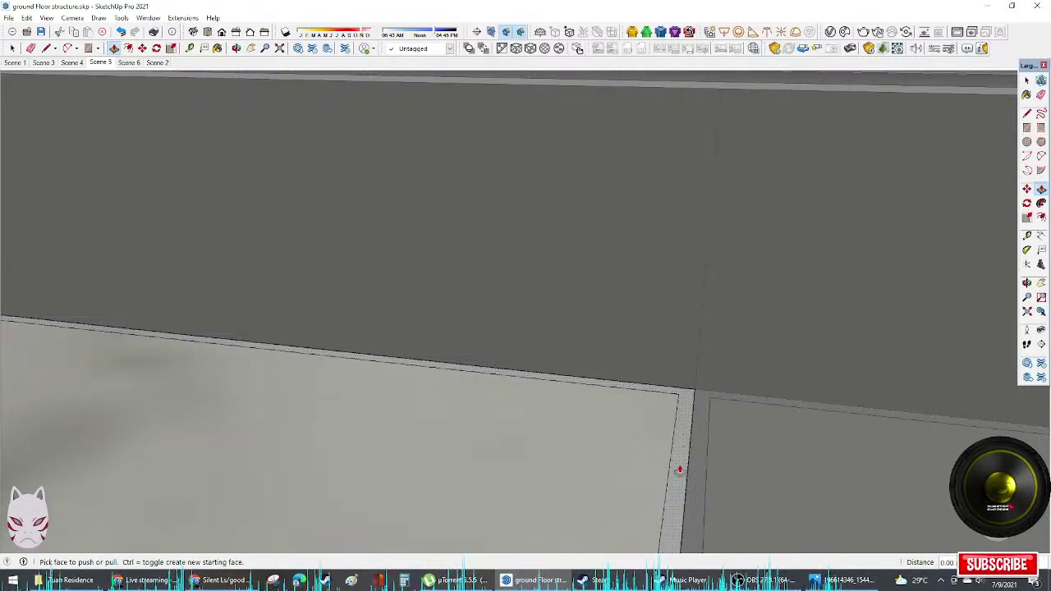
{"action": "middle_click_drag", "start_coordinate": [672, 436], "coordinate": [712, 385]}
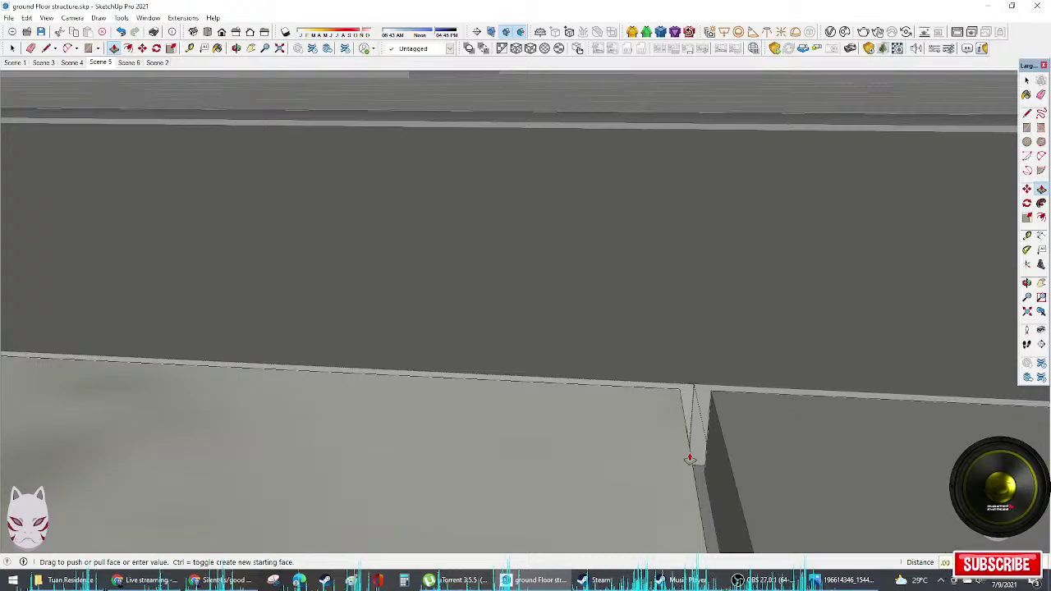
{"action": "left_click", "coordinate": [689, 458]}
{"action": "key", "text": "space"}
{"action": "key", "text": "Escape"}
{"action": "middle_click_drag", "start_coordinate": [688, 417], "coordinate": [345, 394]}
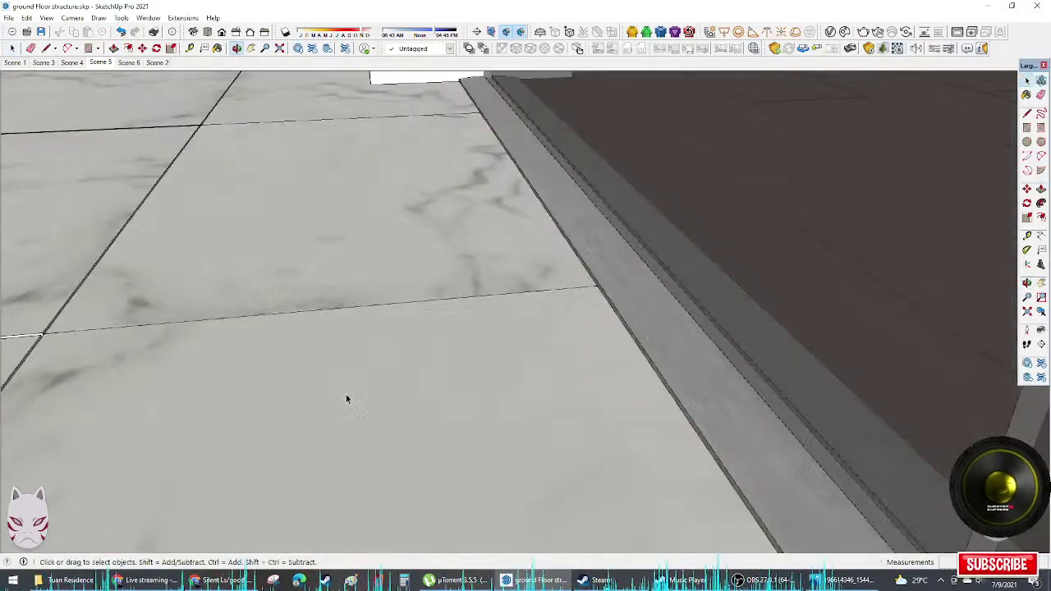
Step: Examine the grooved tile and plank floors from several viewpoints, and look over the adjoining rooms up to the staircase
{"action": "scroll", "coordinate": [343, 386], "scroll_direction": "down", "scroll_amount": 2}
{"action": "middle_click_drag", "start_coordinate": [162, 179], "coordinate": [566, 361], "text": "shift"}
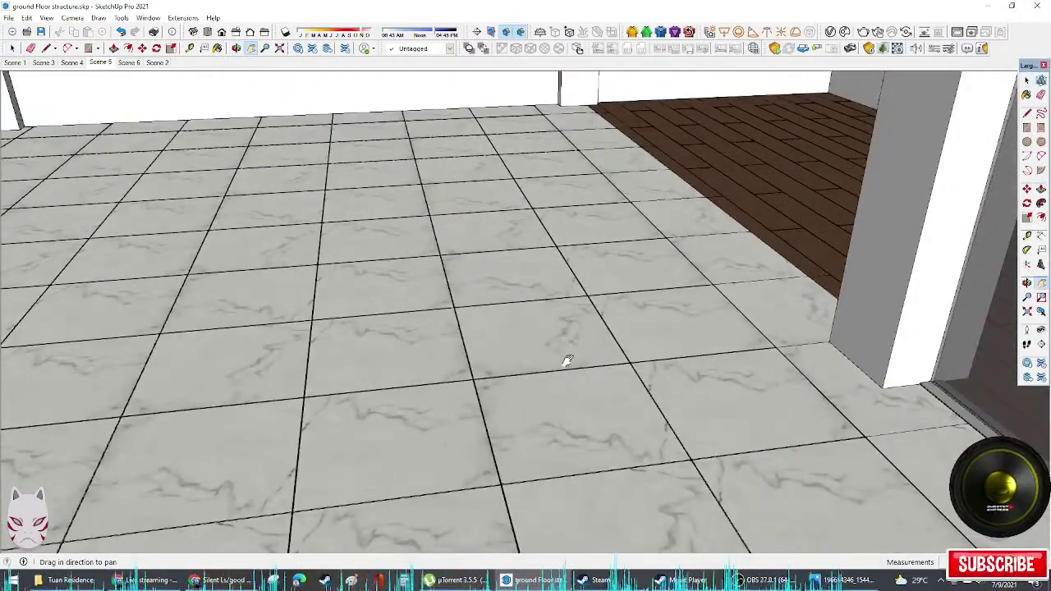
{"action": "middle_click_drag", "start_coordinate": [661, 372], "coordinate": [836, 330]}
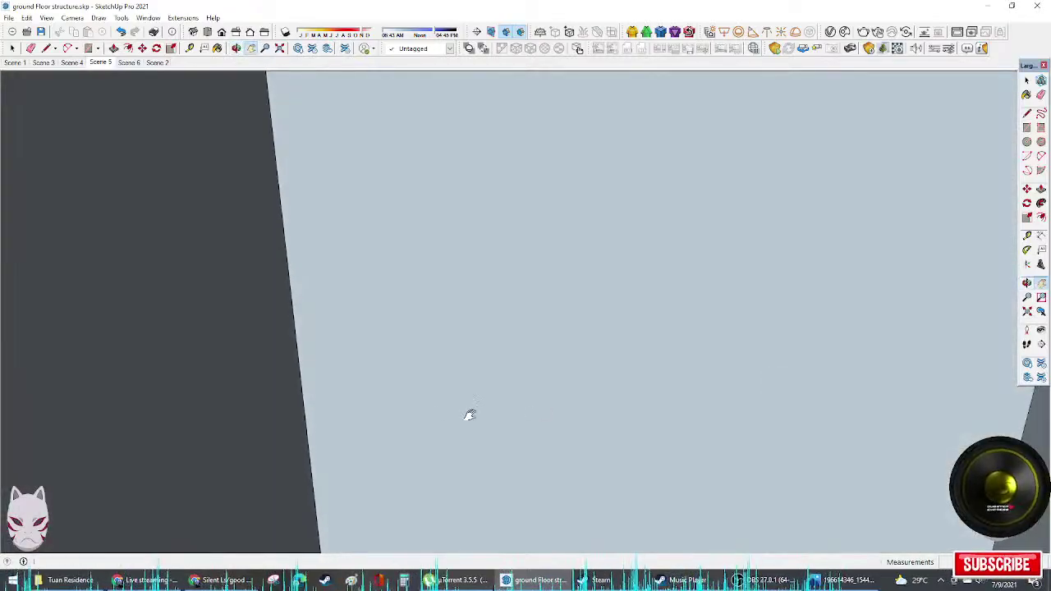
{"action": "middle_click_drag", "start_coordinate": [470, 415], "coordinate": [705, 406], "text": "shift"}
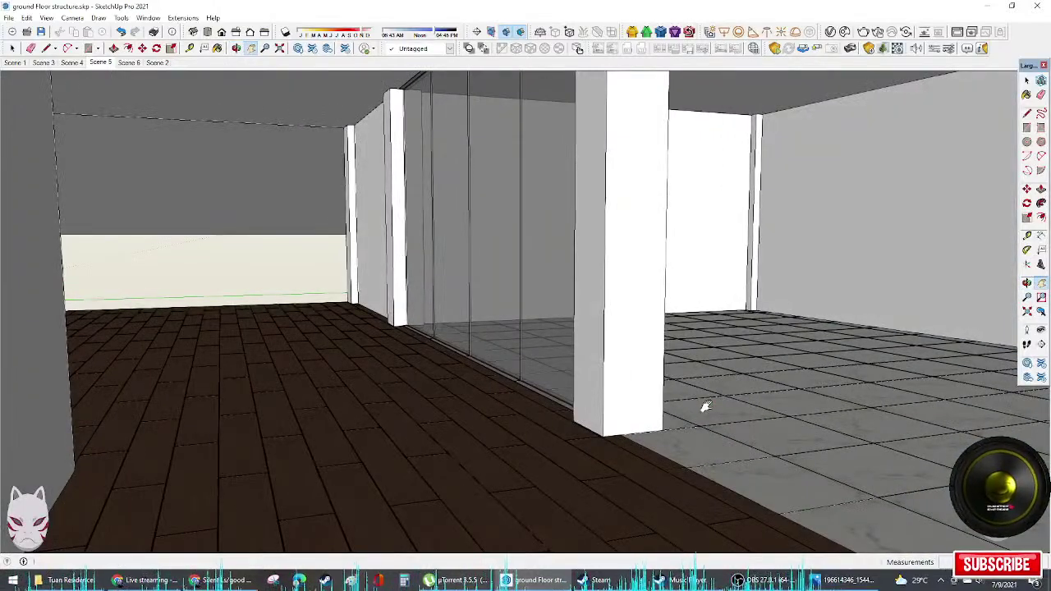
{"action": "middle_click_drag", "start_coordinate": [371, 171], "coordinate": [378, 215], "text": "shift"}
{"action": "middle_click_drag", "start_coordinate": [968, 300], "coordinate": [123, 236], "text": "shift"}
{"action": "middle_click_drag", "start_coordinate": [179, 266], "coordinate": [184, 144], "text": "shift"}
{"action": "left_click_drag", "start_coordinate": [120, 283], "coordinate": [272, 162]}
{"action": "left_click_drag", "start_coordinate": [368, 262], "coordinate": [814, 357]}
{"action": "middle_click_drag", "start_coordinate": [731, 361], "coordinate": [607, 331], "text": "shift"}
Step: Scale the stair landing block along the green axis to extend its side to the adjacent wall
{"action": "key", "text": "s"}
{"action": "scroll", "coordinate": [869, 351], "scroll_direction": "down", "scroll_amount": 3}
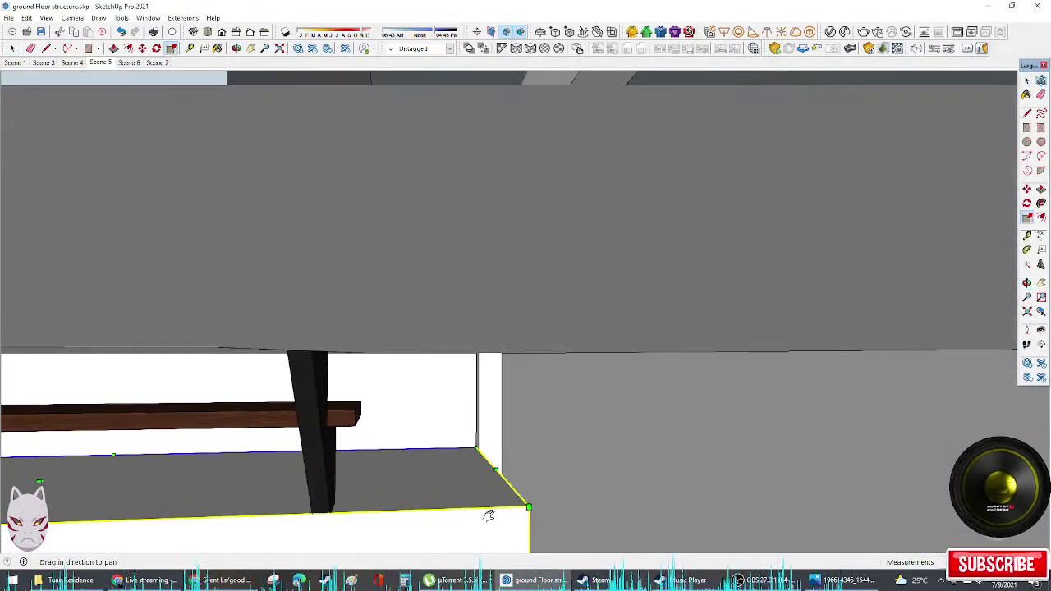
{"action": "middle_click_drag", "start_coordinate": [489, 515], "coordinate": [566, 169], "text": "shift"}
{"action": "scroll", "coordinate": [526, 334], "scroll_direction": "down", "scroll_amount": 3}
{"action": "middle_click_drag", "start_coordinate": [517, 396], "coordinate": [528, 408], "text": "shift"}
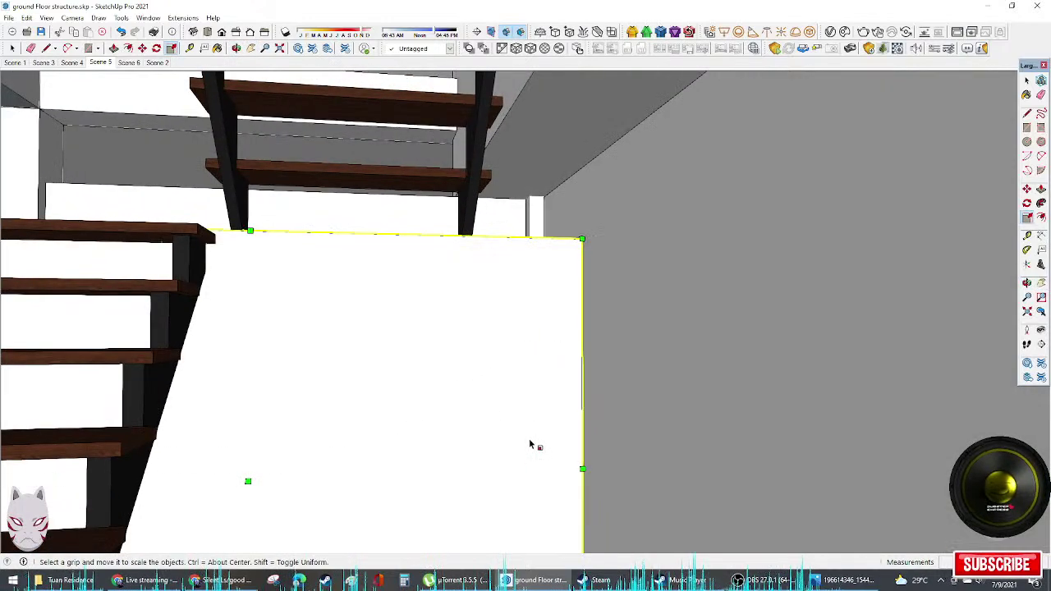
{"action": "left_click_drag", "start_coordinate": [549, 450], "coordinate": [612, 458]}
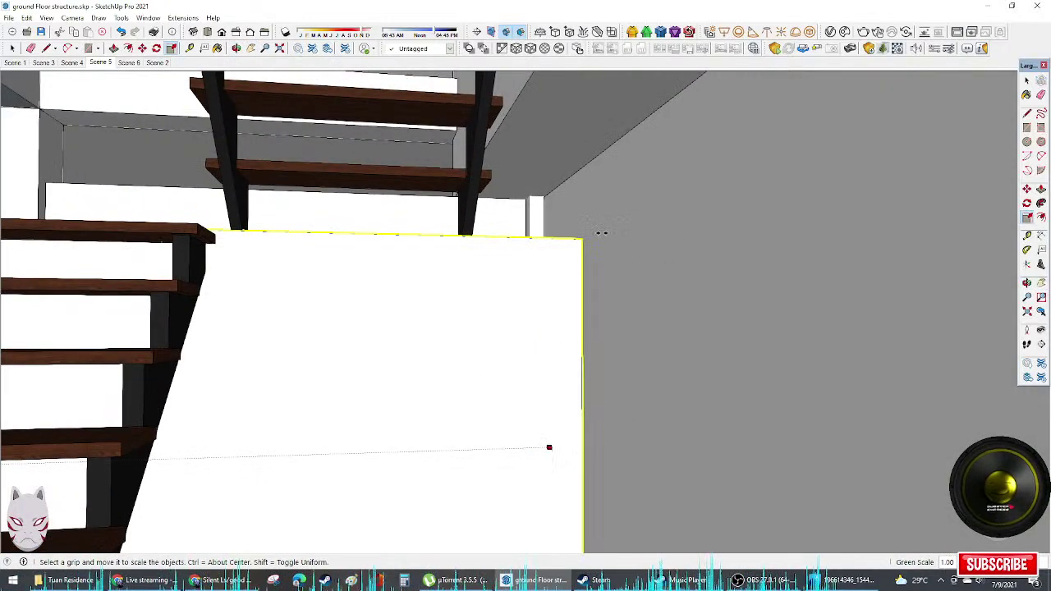
{"action": "left_click_drag", "start_coordinate": [548, 447], "coordinate": [615, 445]}
{"action": "middle_click_drag", "start_coordinate": [623, 253], "coordinate": [558, 311]}
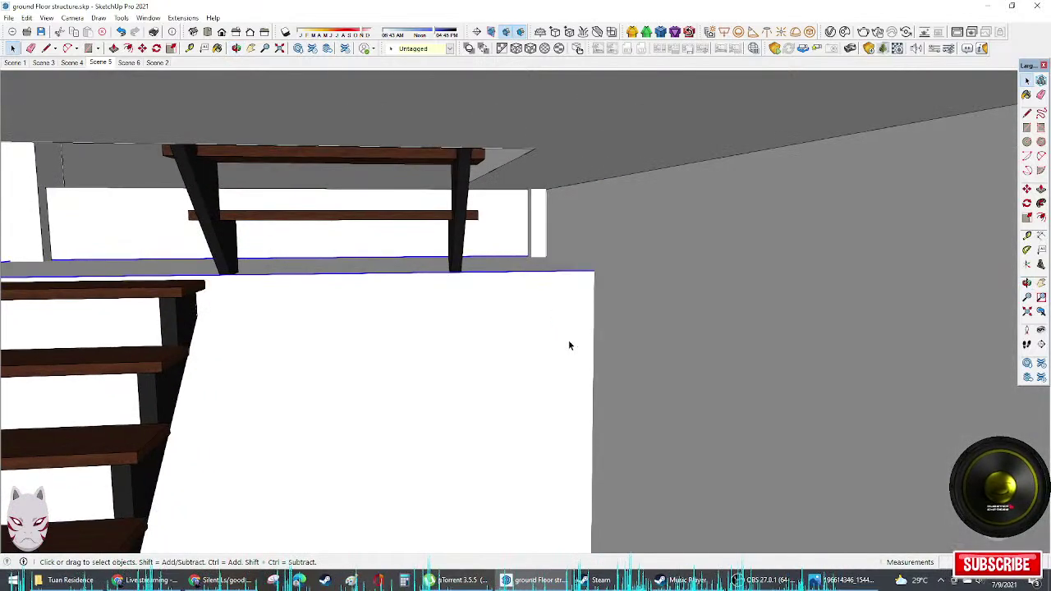
Step: Undo the last scaling of the stair landing block and rescale its side along the green axis to the adjacent wall
{"action": "key", "text": "ctrl+z"}
{"action": "key", "text": "s"}
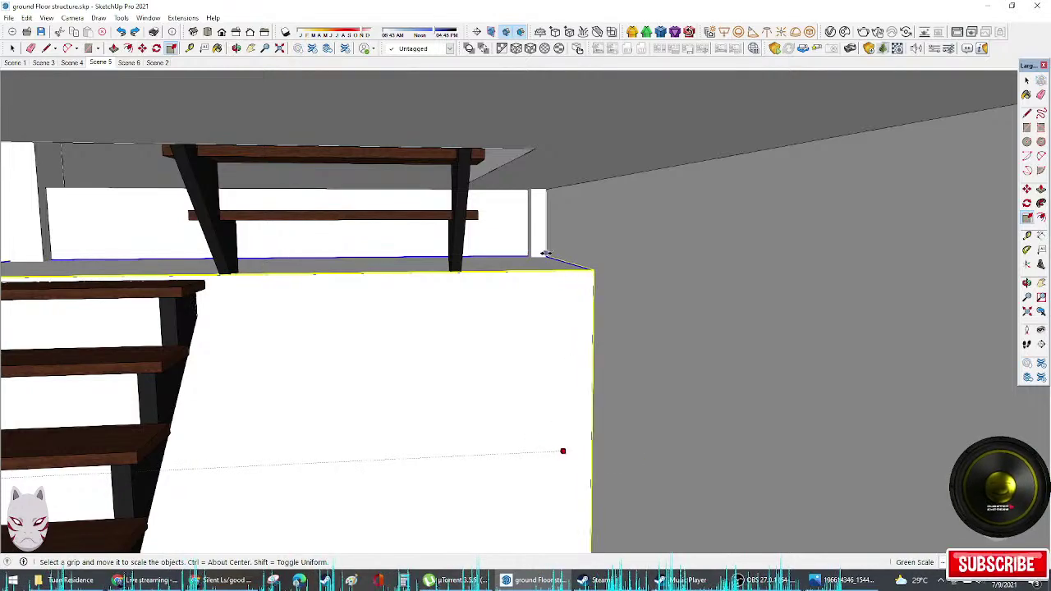
{"action": "middle_click_drag", "start_coordinate": [544, 254], "coordinate": [911, 263]}
{"action": "scroll", "coordinate": [325, 322], "scroll_direction": "down", "scroll_amount": 6}
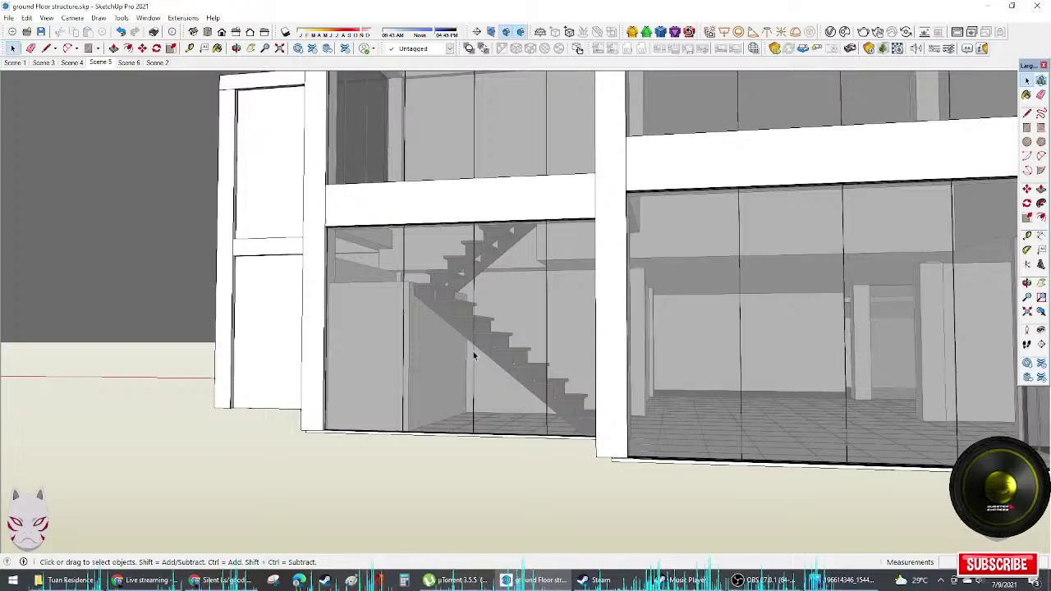
Step: Examine the staircase and its landing block from outside the glazed facade and from inside the ground floor
{"action": "scroll", "coordinate": [609, 324], "scroll_direction": "up", "scroll_amount": 2}
{"action": "middle_click_drag", "start_coordinate": [632, 317], "coordinate": [16, 447]}
{"action": "scroll", "coordinate": [578, 396], "scroll_direction": "down", "scroll_amount": 4}
{"action": "scroll", "coordinate": [347, 333], "scroll_direction": "down", "scroll_amount": 3}
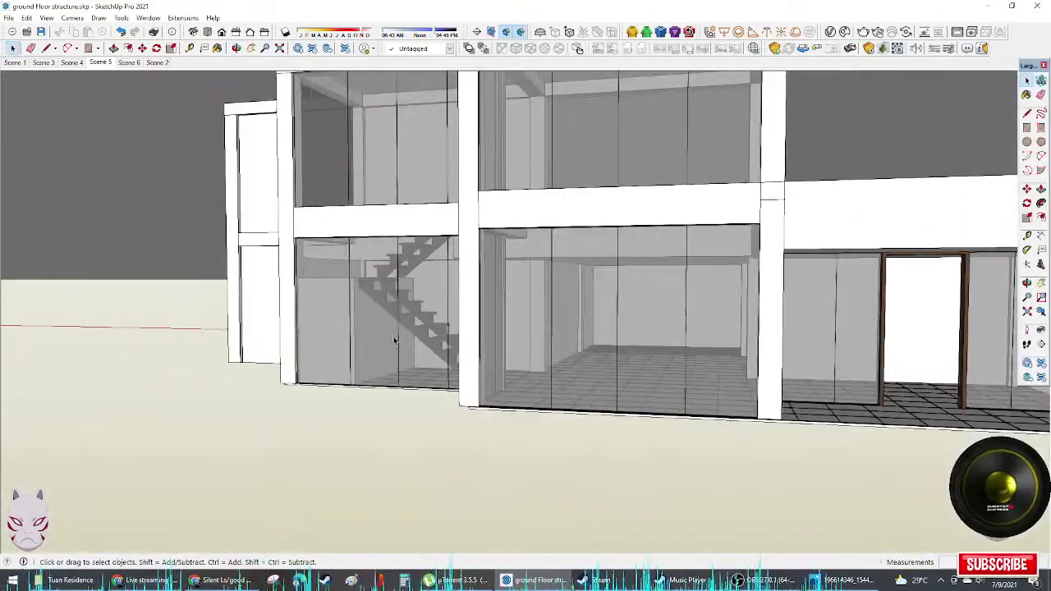
{"action": "middle_click_drag", "start_coordinate": [628, 329], "coordinate": [492, 329]}
{"action": "mouse_move", "coordinate": [573, 210]}
{"action": "middle_mouse_down"}
{"action": "mouse_move", "coordinate": [599, 209]}
{"action": "mouse_move", "coordinate": [563, 211]}
{"action": "middle_mouse_up"}
{"action": "middle_click_drag", "start_coordinate": [394, 217], "coordinate": [488, 266], "text": "shift"}
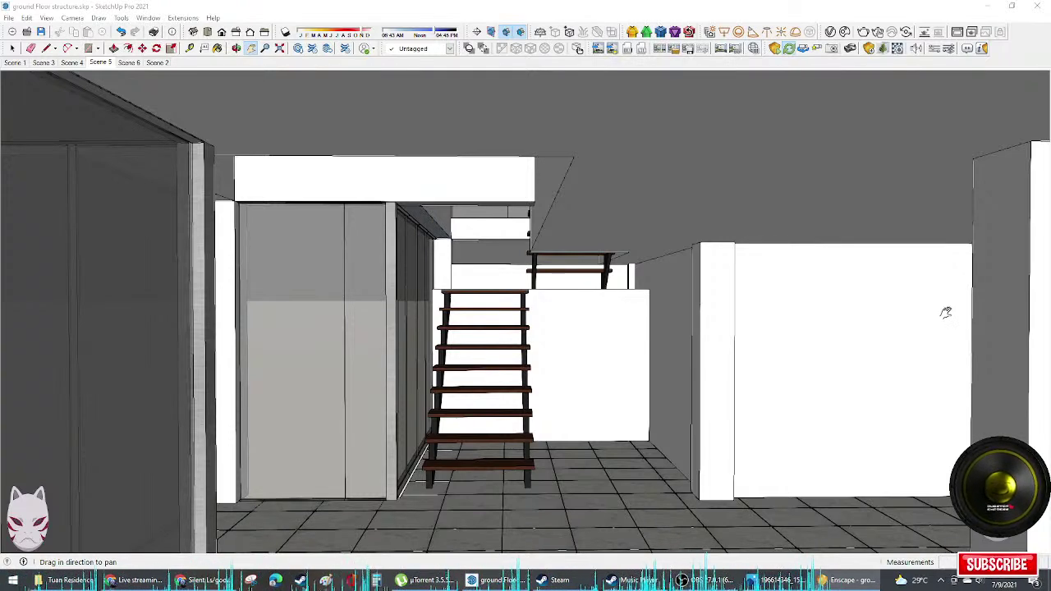
{"action": "scroll", "coordinate": [636, 387], "scroll_direction": "up", "scroll_amount": 3}
{"action": "middle_click_drag", "start_coordinate": [636, 387], "coordinate": [756, 353]}
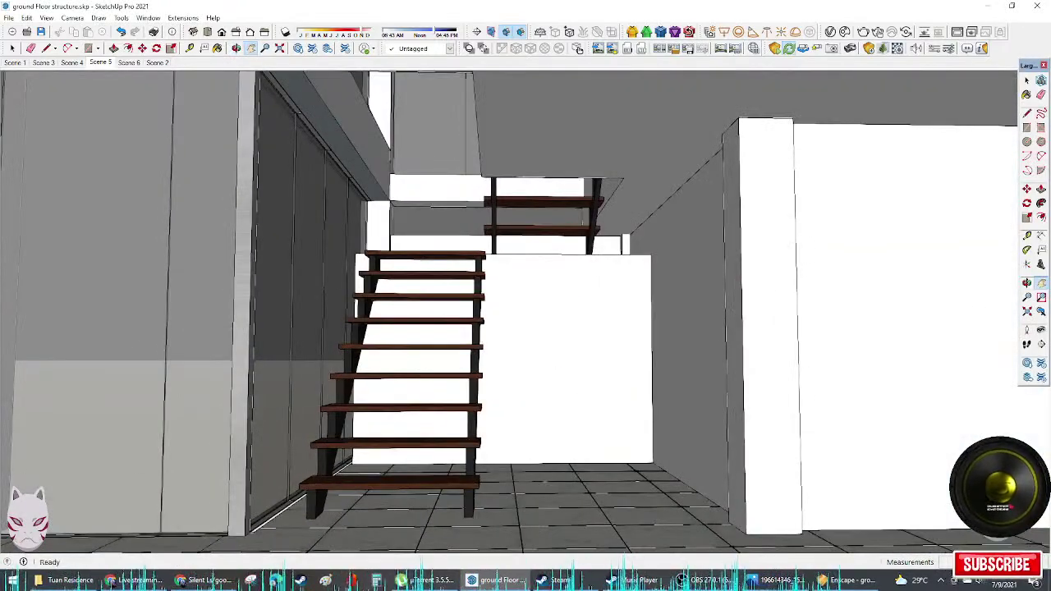
Step: Switch to the Enscape render window and maximize it
{"action": "mouse_move", "coordinate": [1050, 7]}
{"action": "left_mouse_down"}
{"action": "mouse_move", "coordinate": [629, 73]}
{"action": "mouse_move", "coordinate": [667, 60]}
{"action": "left_mouse_up"}
{"action": "mouse_move", "coordinate": [685, 5]}
{"action": "left_mouse_down"}
{"action": "mouse_move", "coordinate": [816, 16]}
{"action": "mouse_move", "coordinate": [1050, 64]}
{"action": "left_mouse_up"}
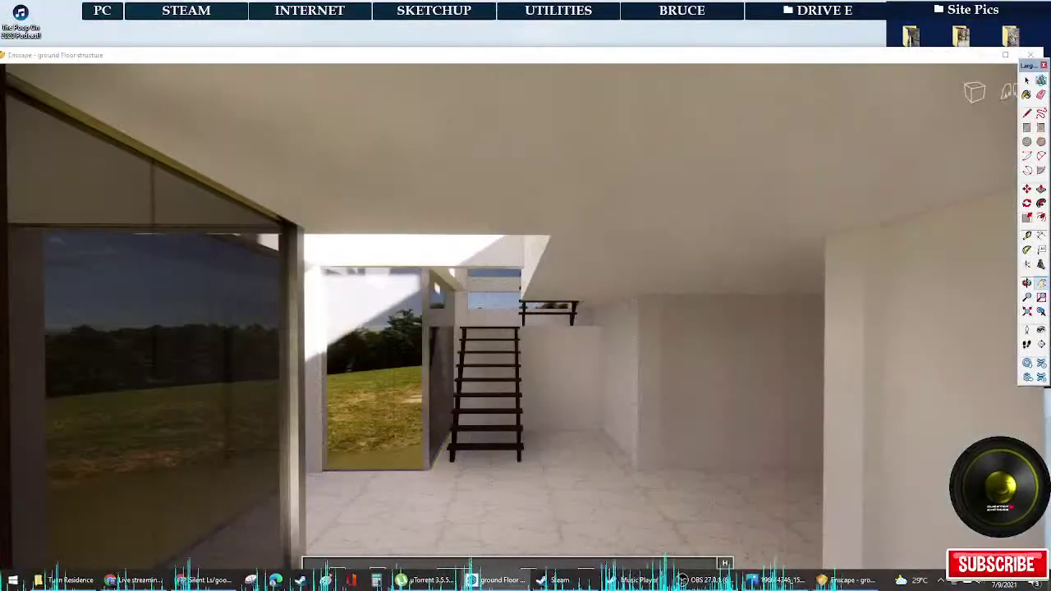
{"action": "left_click", "coordinate": [1005, 56]}
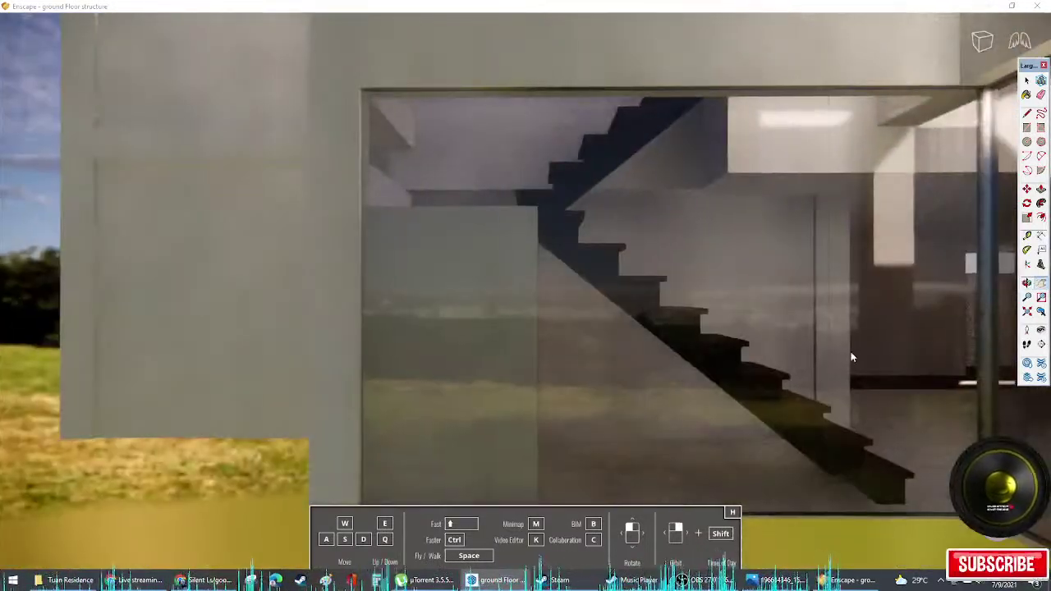
Step: Examine the rendered staircase and glazed walls from outside and inside, and hide the navigation help overlay
{"action": "scroll", "coordinate": [722, 319], "scroll_direction": "down", "scroll_amount": 3}
{"action": "scroll", "coordinate": [721, 320], "scroll_direction": "up", "scroll_amount": 1}
{"action": "scroll", "coordinate": [722, 320], "scroll_direction": "down", "scroll_amount": 1}
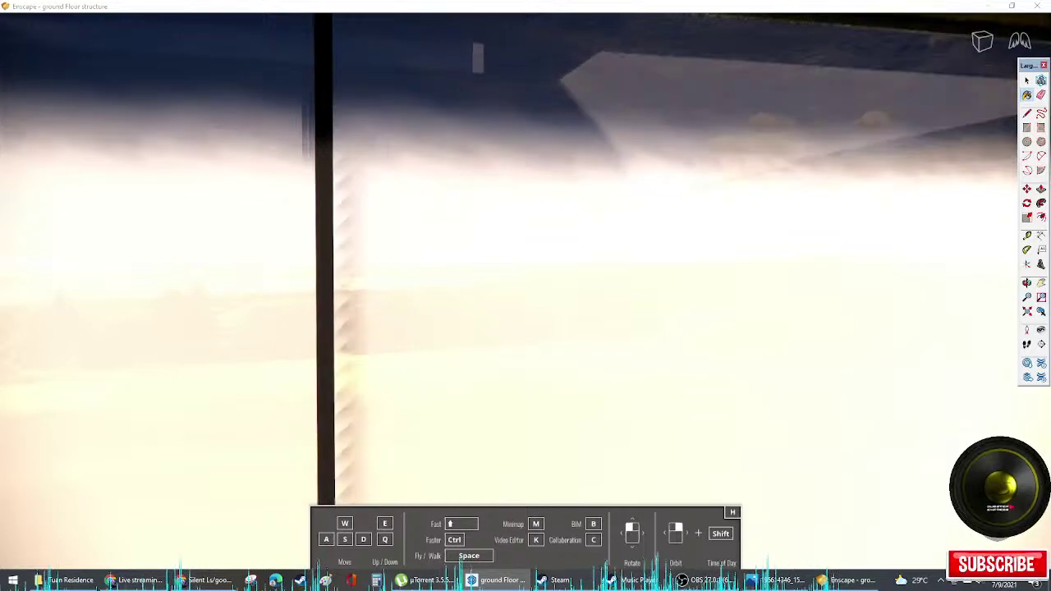
{"action": "scroll", "coordinate": [525, 296], "scroll_direction": "down", "scroll_amount": 3}
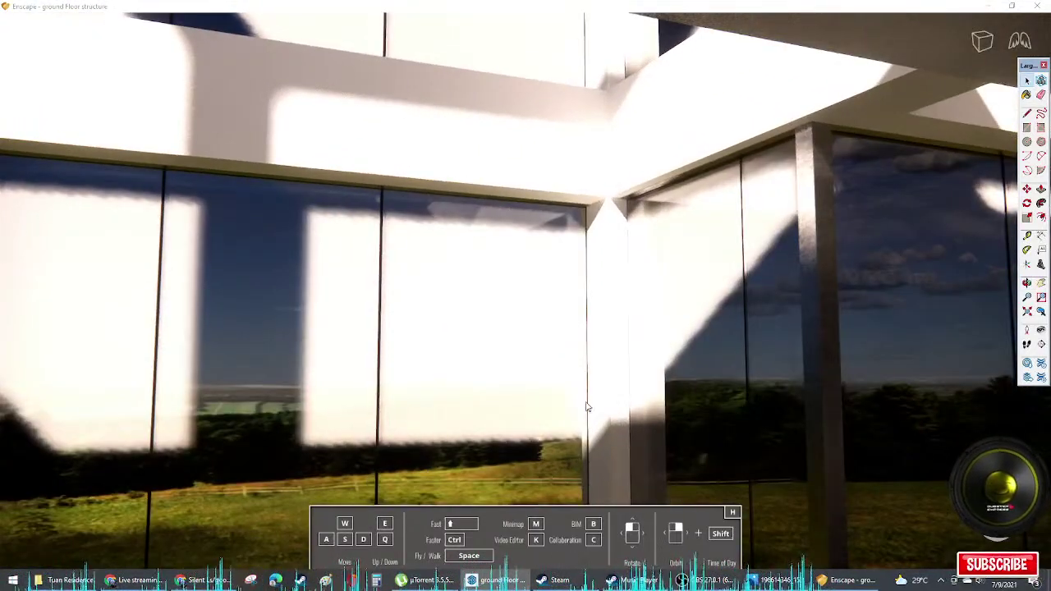
{"action": "right_click_drag", "start_coordinate": [815, 379], "coordinate": [816, 393]}
{"action": "key", "text": "h"}
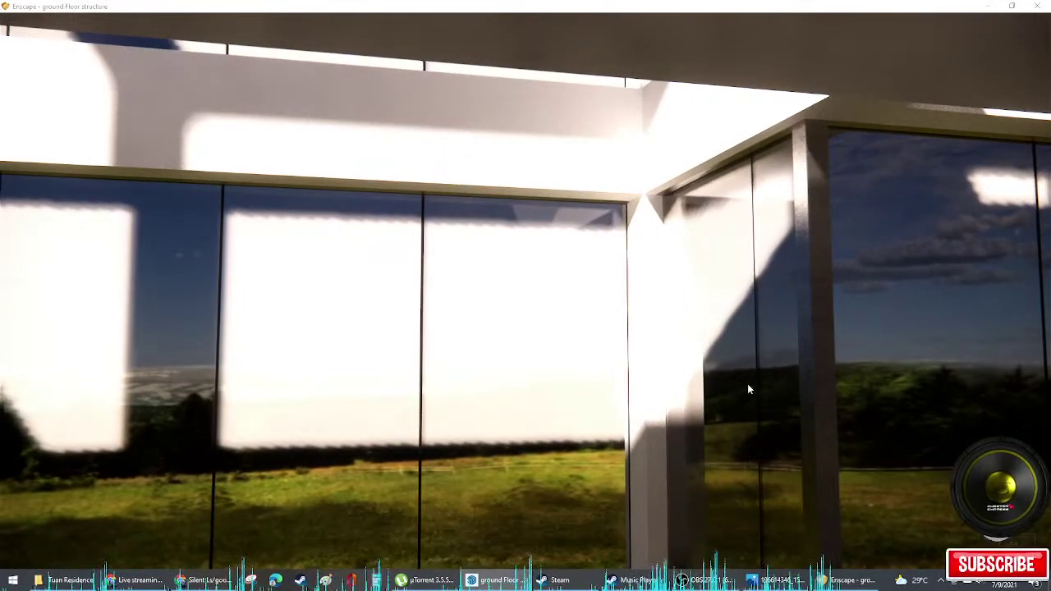
Step: Enable the white background in Enscape's atmosphere settings and close the visual settings
{"action": "key", "text": "alt+Tab"}
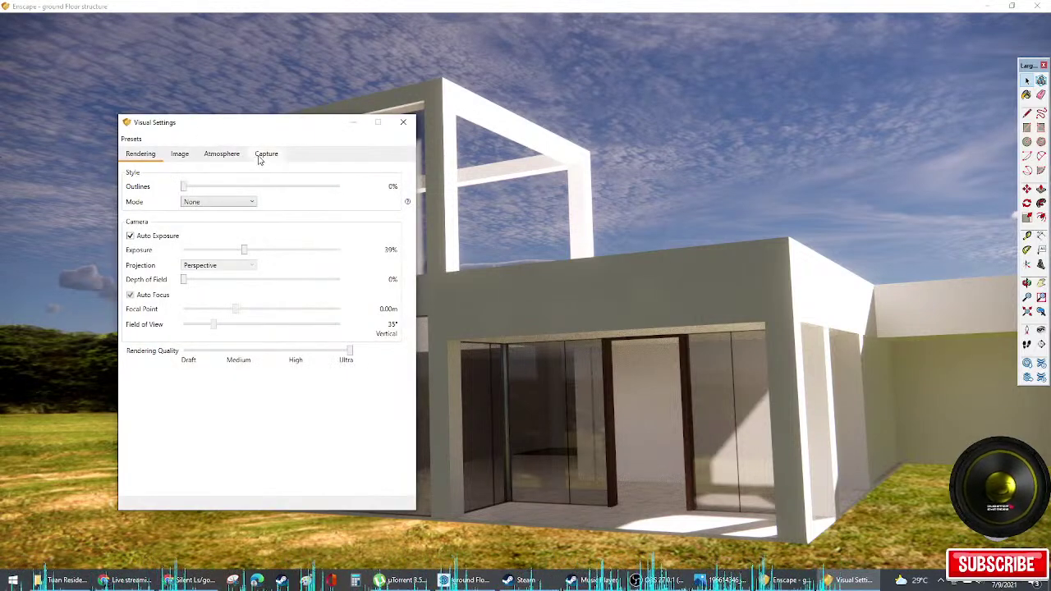
{"action": "left_click", "coordinate": [264, 154]}
{"action": "left_click", "coordinate": [226, 156]}
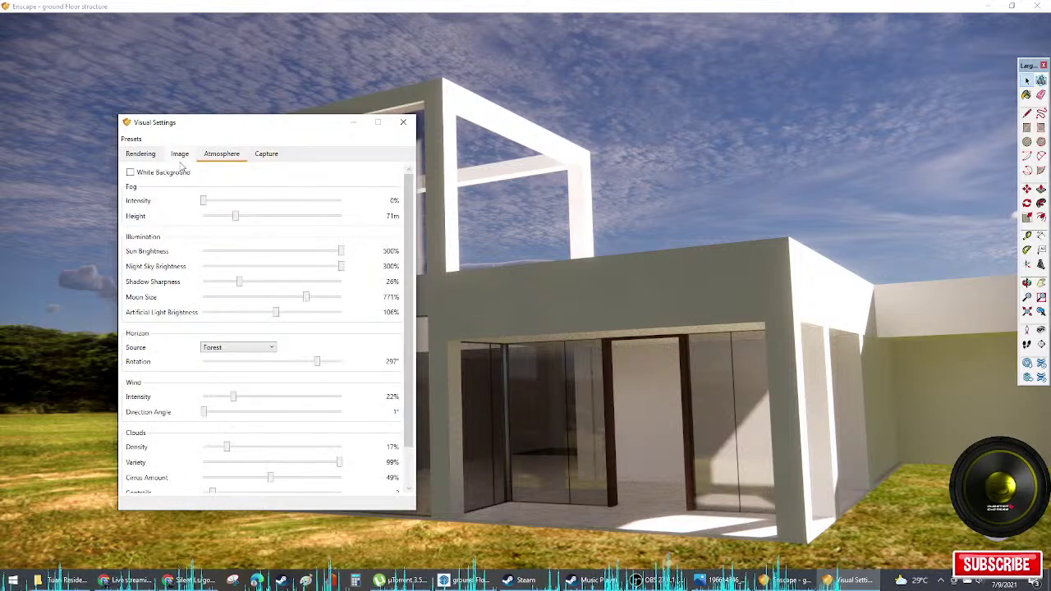
{"action": "left_click", "coordinate": [131, 172]}
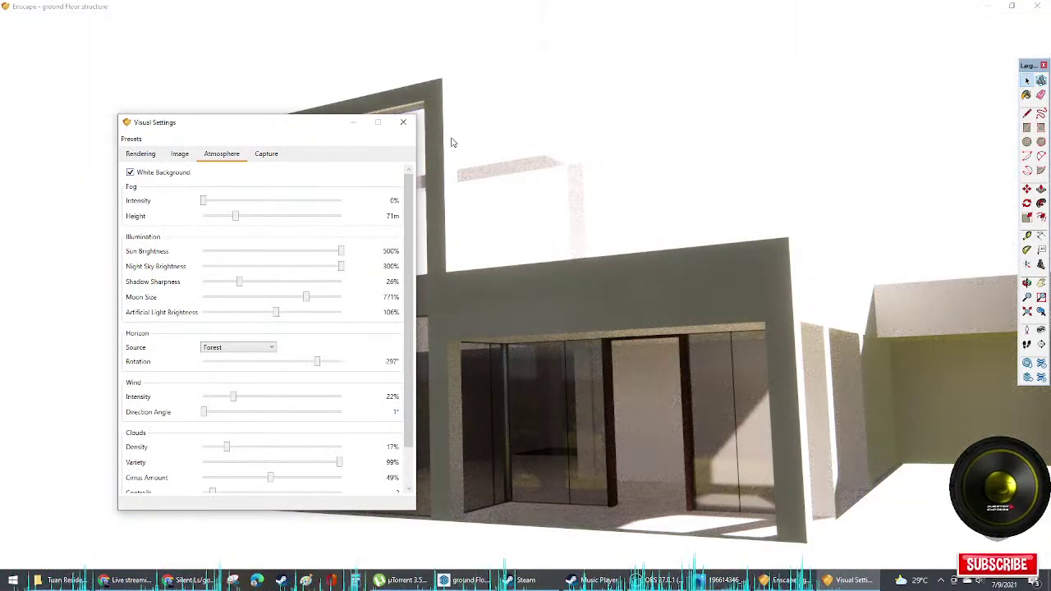
{"action": "left_click", "coordinate": [402, 123]}
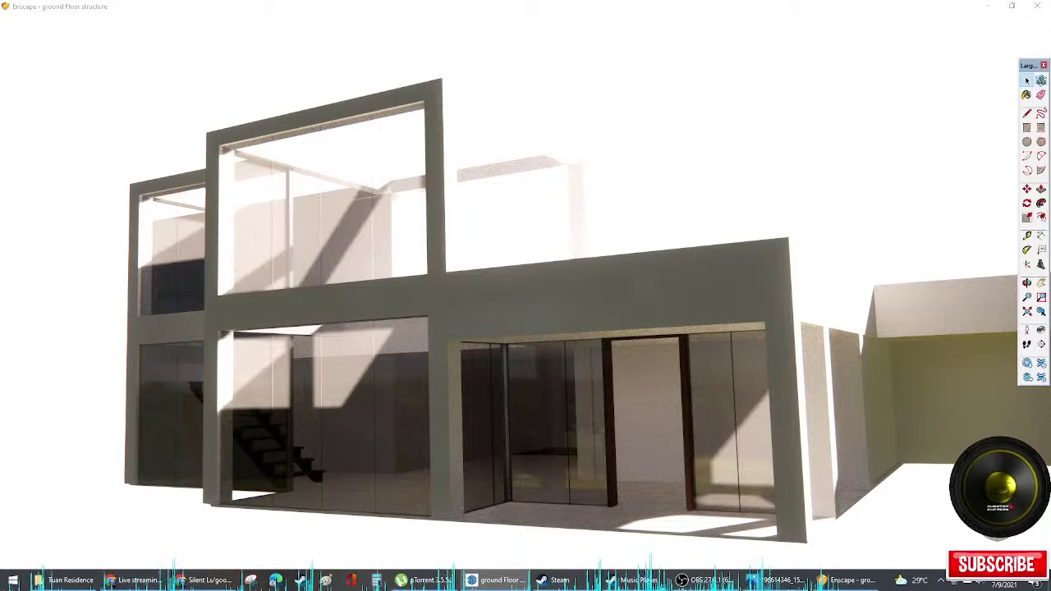
Step: Turn the render to the building's side wall and adjust the computer's speaker volume
{"action": "right_click_drag", "start_coordinate": [459, 328], "coordinate": [648, 328]}
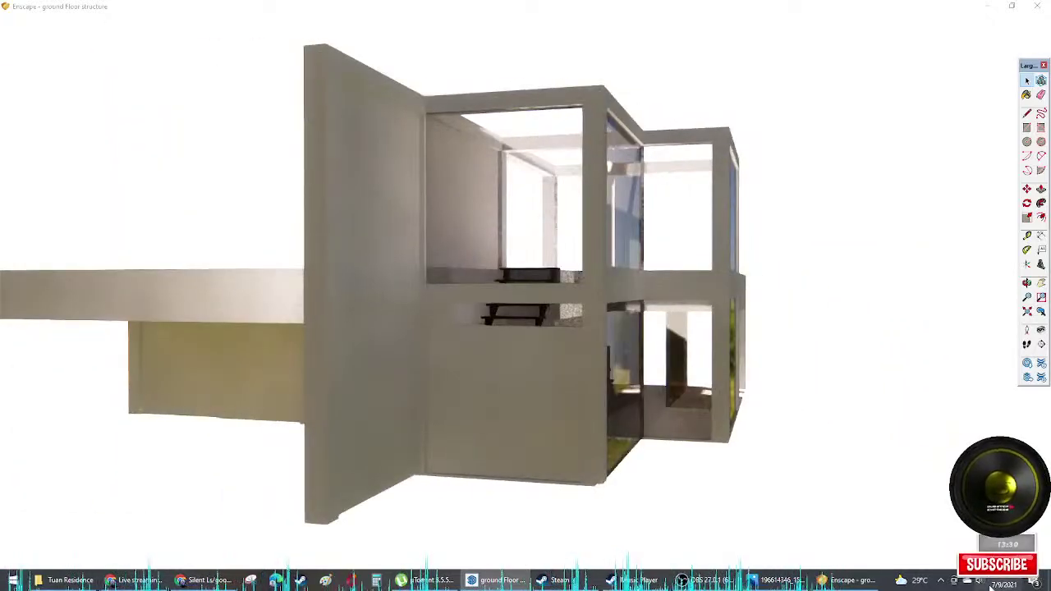
{"action": "left_click", "coordinate": [967, 580]}
{"action": "left_click", "coordinate": [930, 555]}
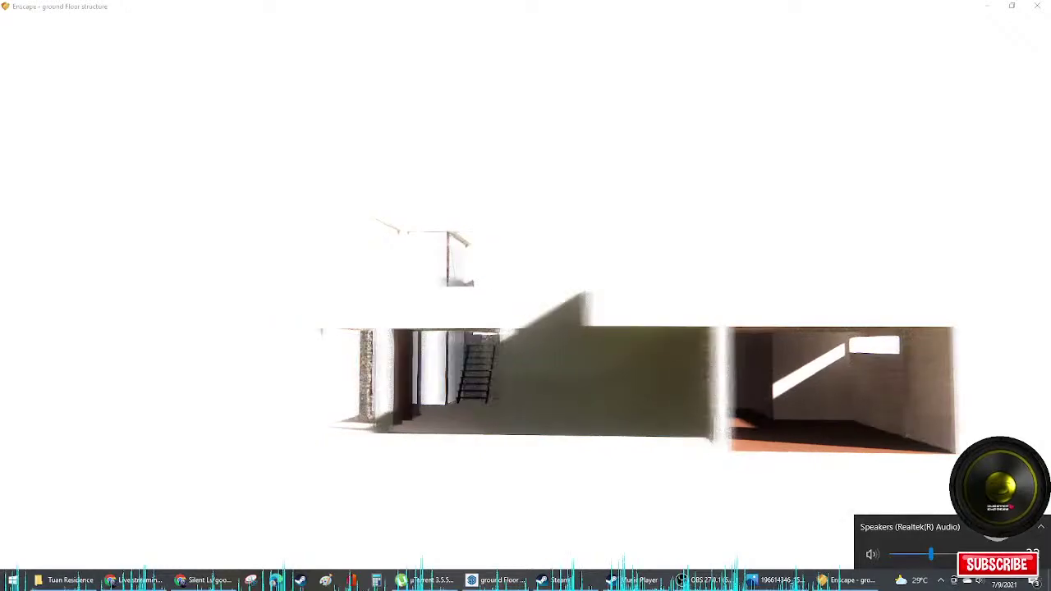
Step: Browse the site photos to the exterior view of the red-roofed house and place the photo window clear of the render's centre
{"action": "key", "text": "alt+Tab"}
{"action": "scroll", "coordinate": [286, 211], "scroll_direction": "down", "scroll_amount": 1}
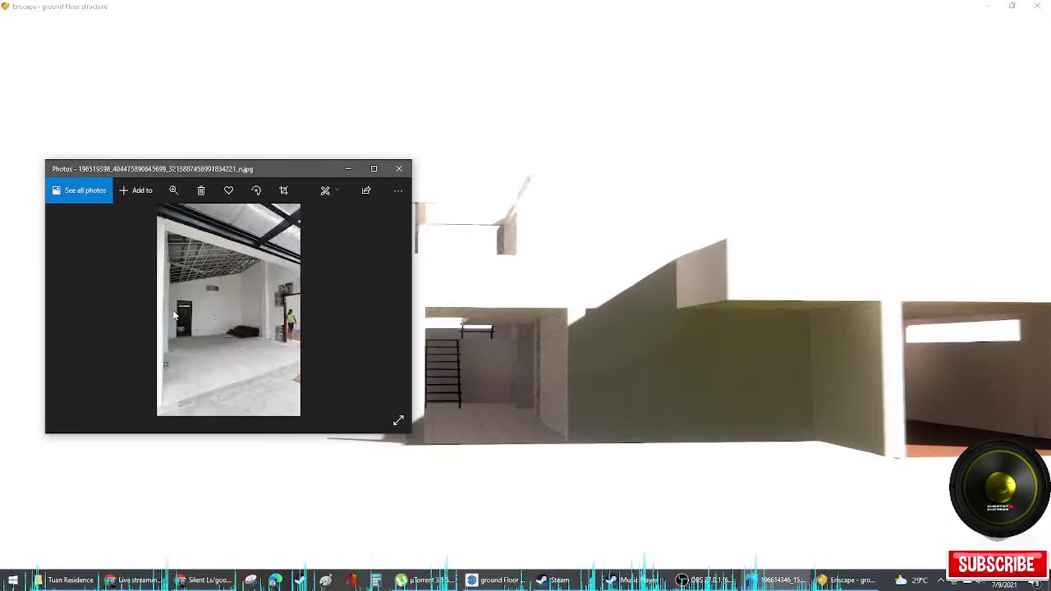
{"action": "scroll", "coordinate": [166, 297], "scroll_direction": "down", "scroll_amount": 1}
{"action": "scroll", "coordinate": [168, 290], "scroll_direction": "down", "scroll_amount": 1}
{"action": "scroll", "coordinate": [172, 288], "scroll_direction": "down", "scroll_amount": 1}
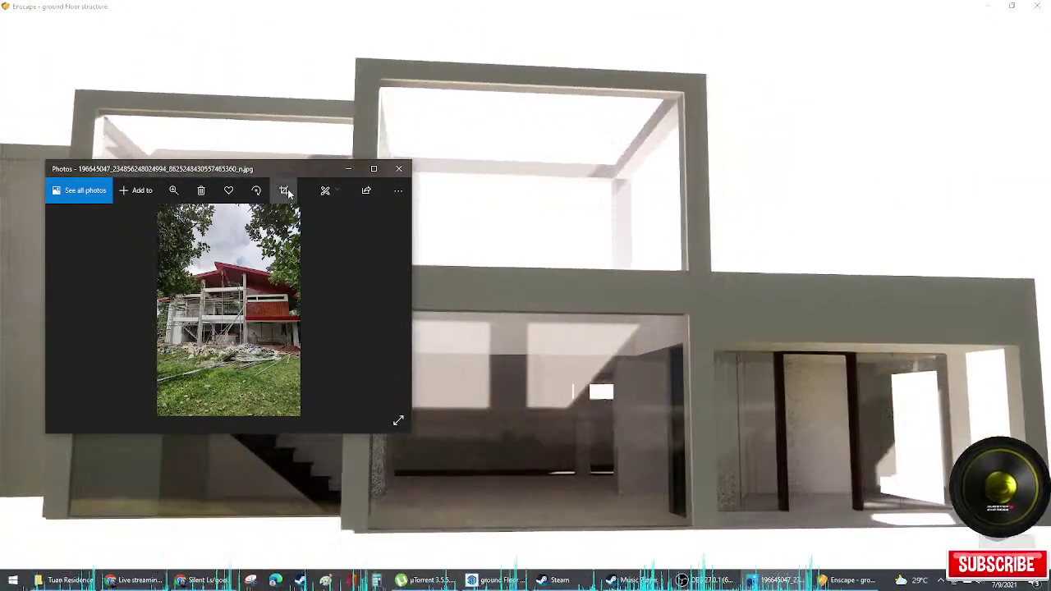
{"action": "left_click", "coordinate": [284, 191]}
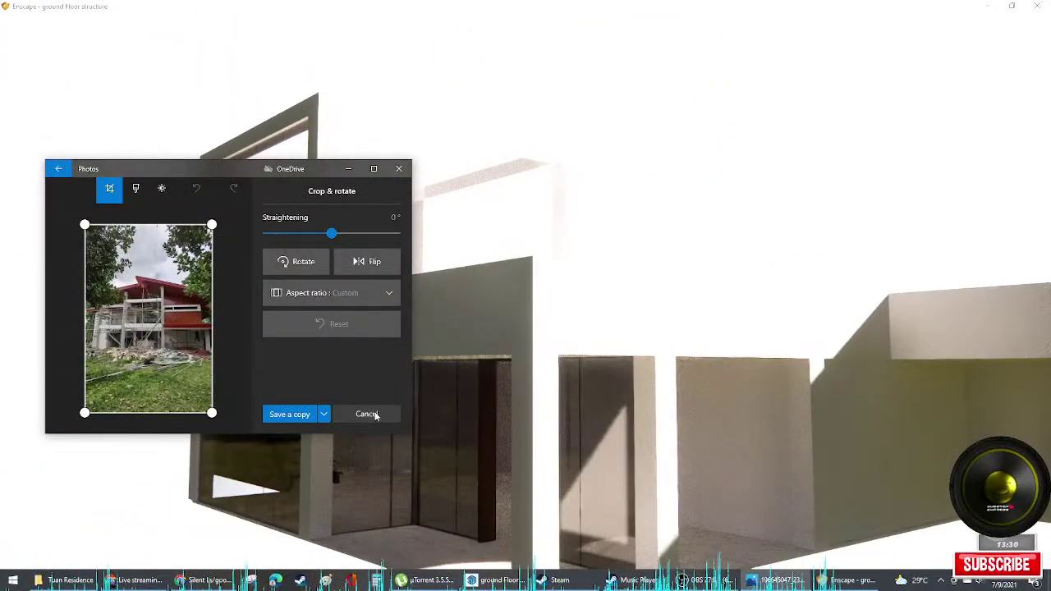
{"action": "left_click", "coordinate": [366, 414]}
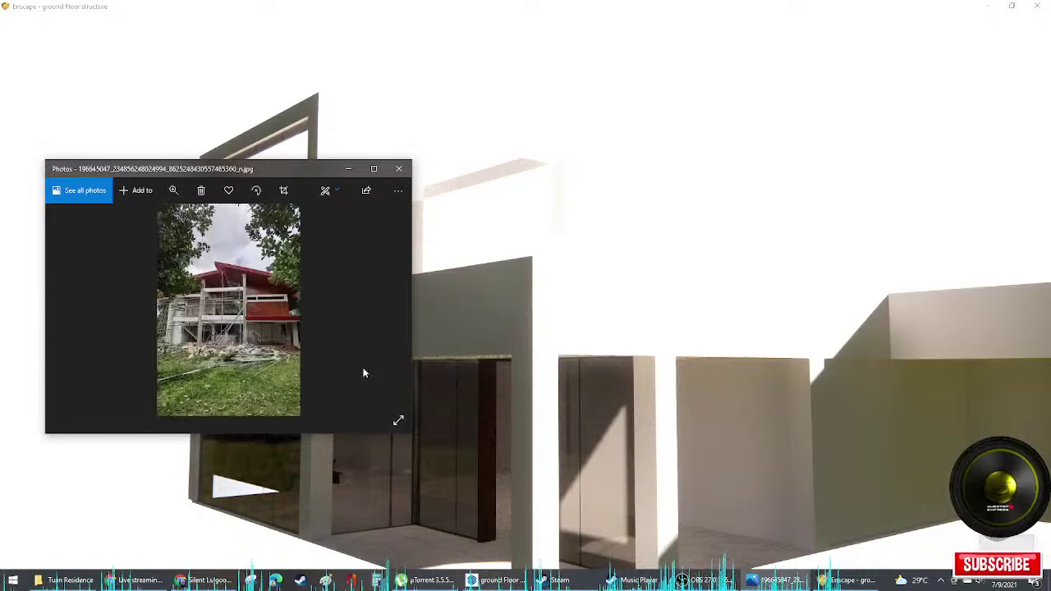
{"action": "left_click_drag", "start_coordinate": [272, 167], "coordinate": [242, 37]}
{"action": "key", "text": "alt+Tab"}
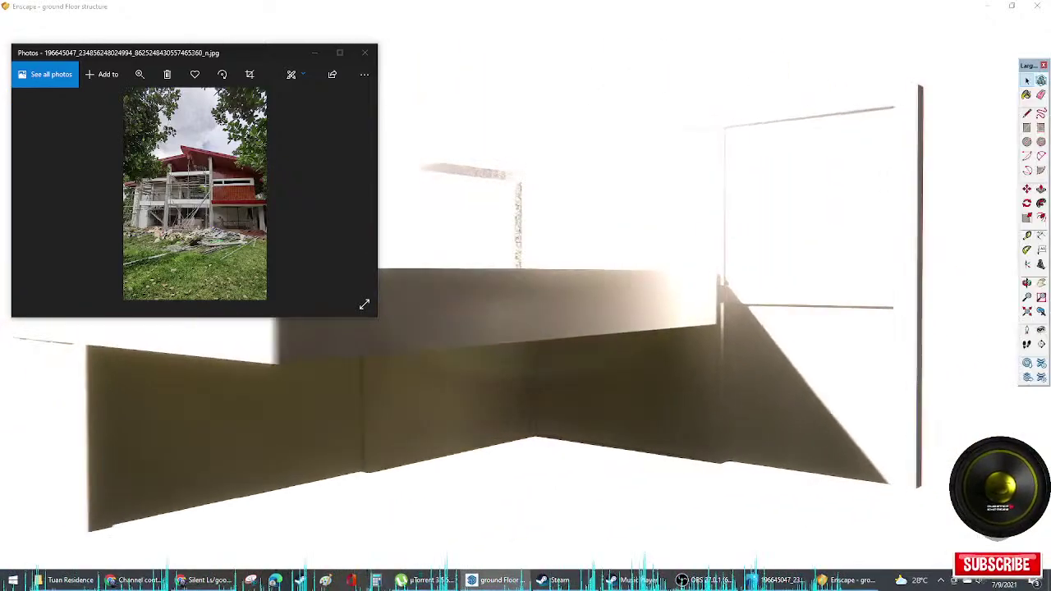
Step: Examine the white-background render around the exterior side walls and move inside to the marble-tiled floor by the staircase
{"action": "right_click_drag", "start_coordinate": [824, 408], "coordinate": [698, 399]}
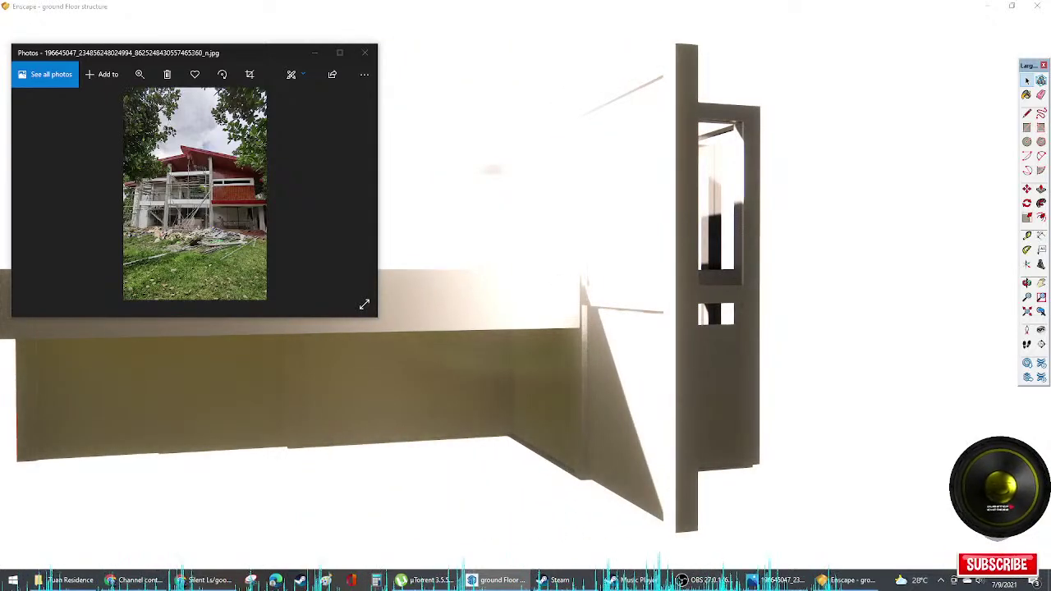
{"action": "key", "text": "alt+Tab"}
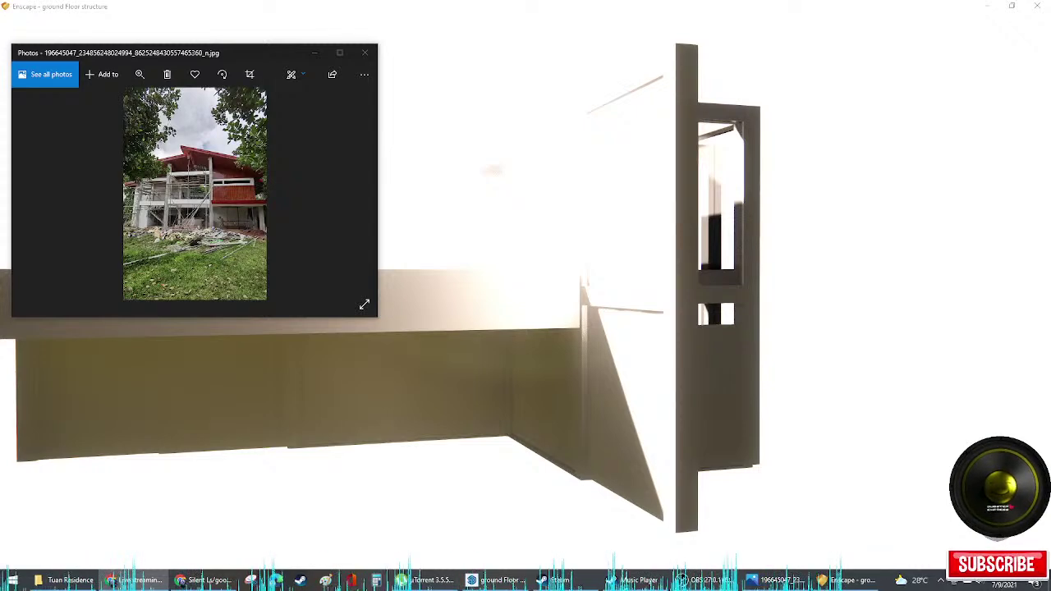
{"action": "middle_click_drag", "start_coordinate": [504, 64], "coordinate": [439, 91]}
{"action": "left_click_drag", "start_coordinate": [735, 5], "coordinate": [688, 1]}
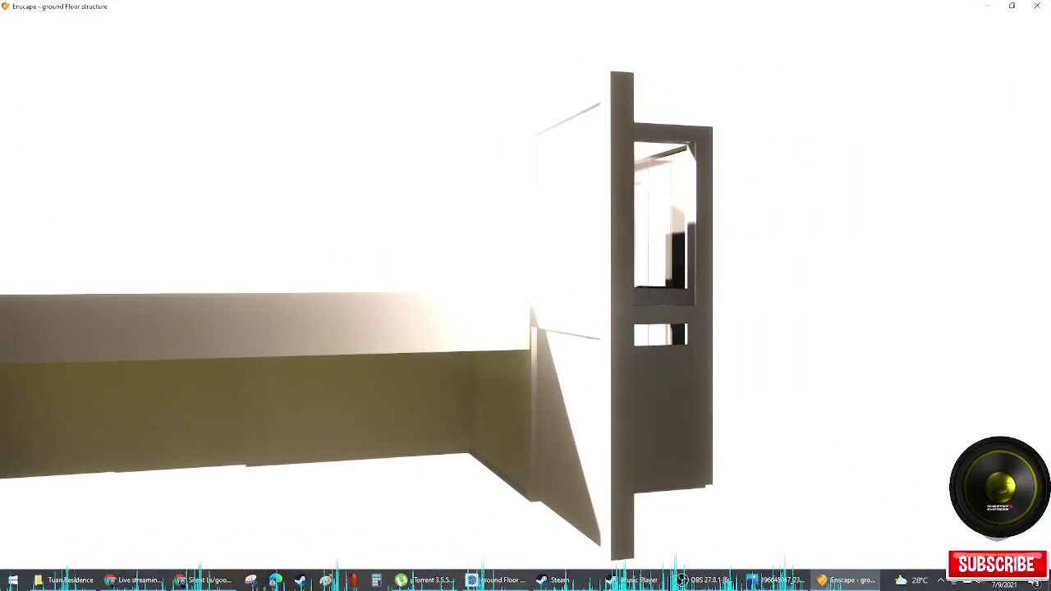
{"action": "key", "text": "alt+Tab"}
{"action": "scroll", "coordinate": [717, 384], "scroll_direction": "up", "scroll_amount": 2}
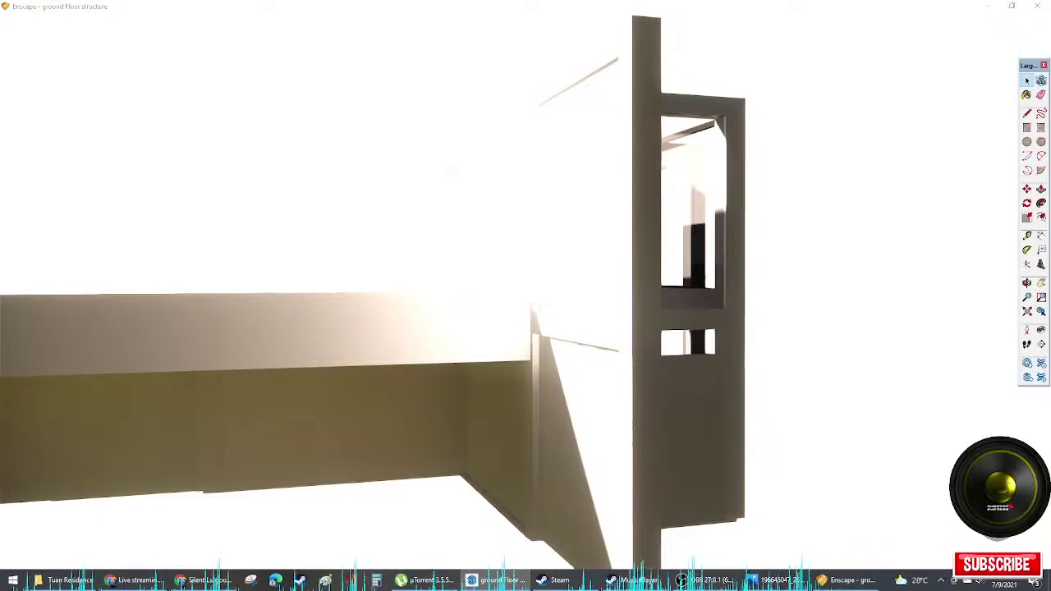
{"action": "scroll", "coordinate": [369, 328], "scroll_direction": "up", "scroll_amount": 5}
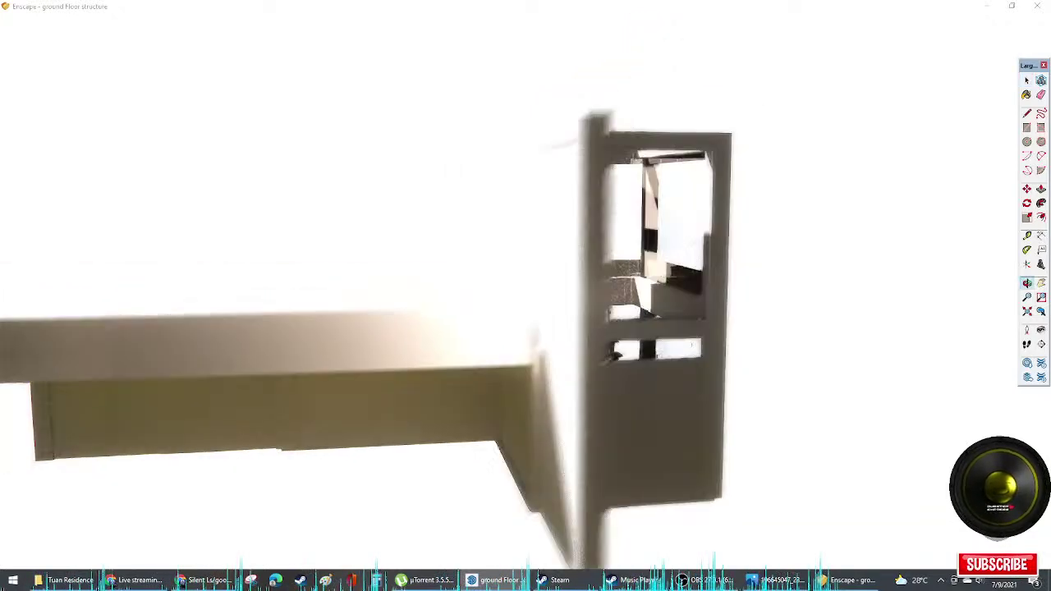
{"action": "middle_click_drag", "start_coordinate": [616, 312], "coordinate": [353, 320]}
{"action": "scroll", "coordinate": [526, 328], "scroll_direction": "up", "scroll_amount": 5}
{"action": "right_click_drag", "start_coordinate": [526, 296], "coordinate": [279, 292]}
{"action": "scroll", "coordinate": [526, 296], "scroll_direction": "up", "scroll_amount": 3}
{"action": "right_click_drag", "start_coordinate": [526, 296], "coordinate": [369, 300]}
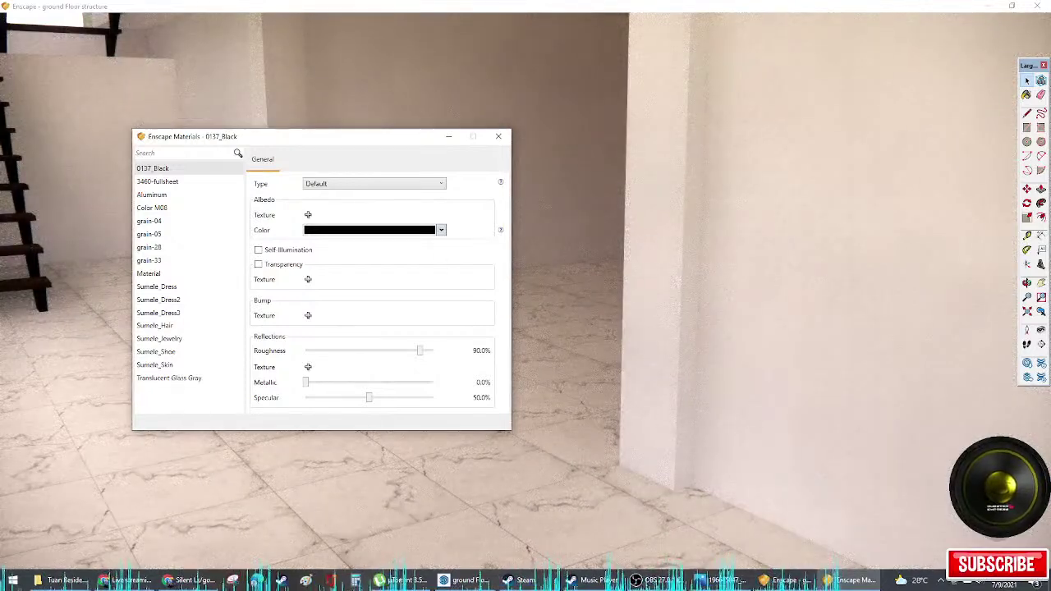
Step: Set the 3460-fullsheet marble material's roughness to 0% and specular to 75% in the Enscape material editor, and inspect the floor reflections
{"action": "scroll", "coordinate": [525, 295], "scroll_direction": "up", "scroll_amount": 2}
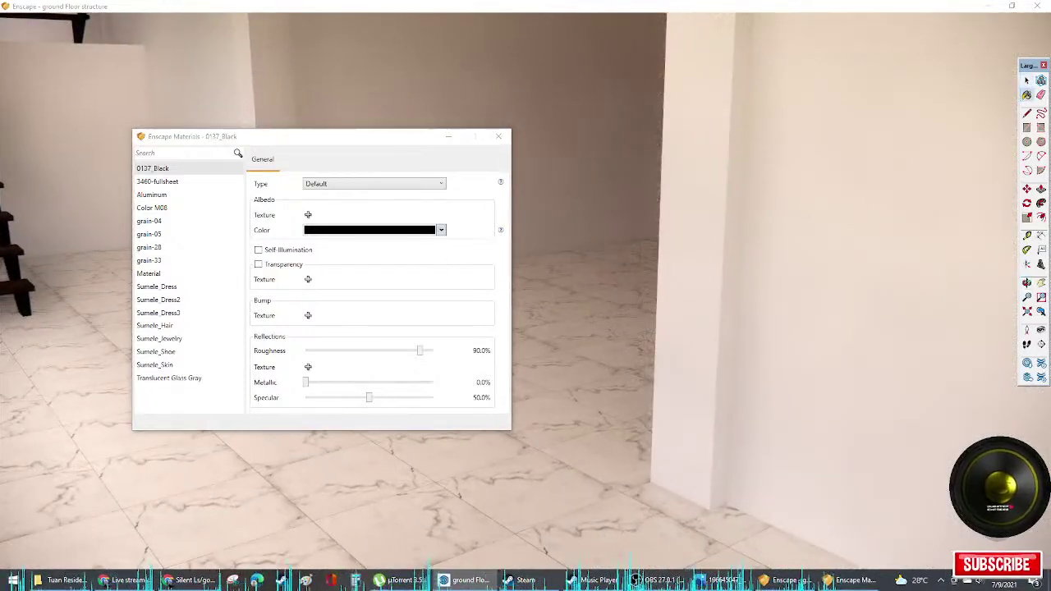
{"action": "key", "text": "Down"}
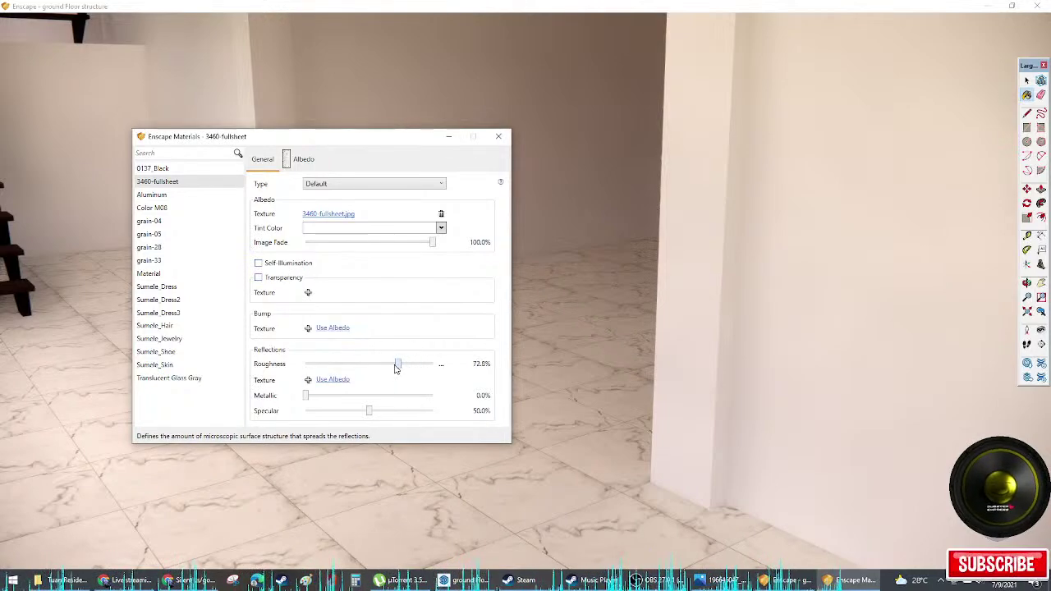
{"action": "left_click_drag", "start_coordinate": [394, 368], "coordinate": [303, 369]}
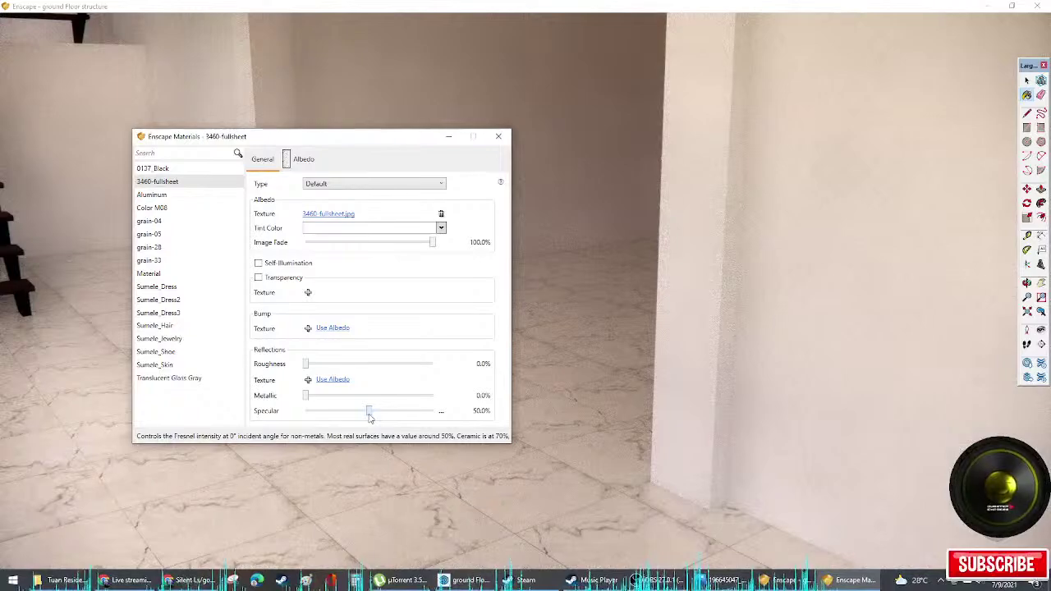
{"action": "left_click_drag", "start_coordinate": [369, 411], "coordinate": [401, 414]}
{"action": "right_click_drag", "start_coordinate": [572, 230], "coordinate": [610, 366]}
{"action": "scroll", "coordinate": [644, 407], "scroll_direction": "up", "scroll_amount": 3}
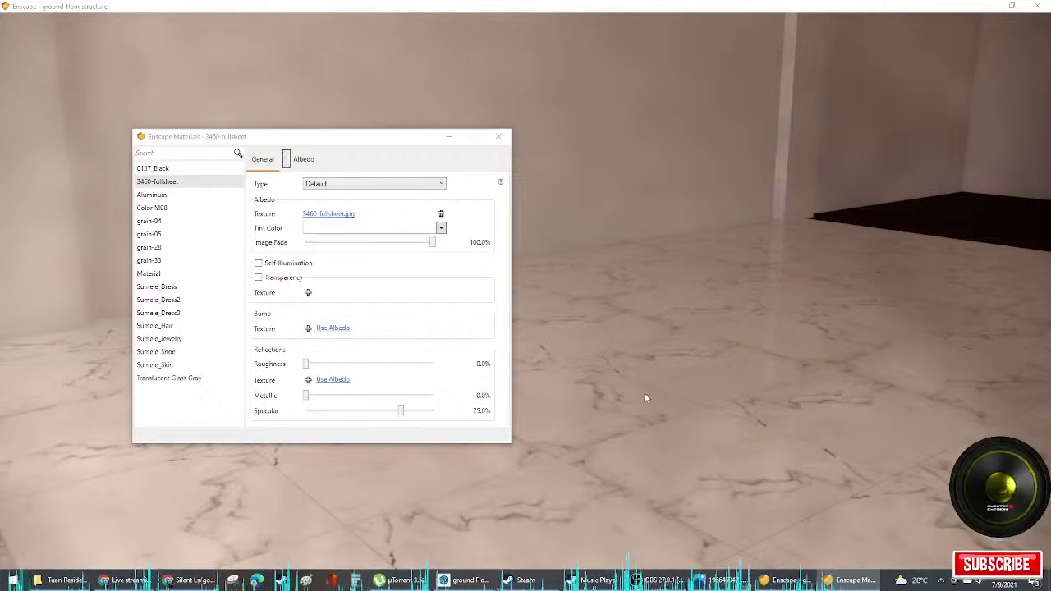
Step: Move to the dark plank floor and set the grain-05 wood material's roughness to 6.6%
{"action": "key", "text": "alt+Tab"}
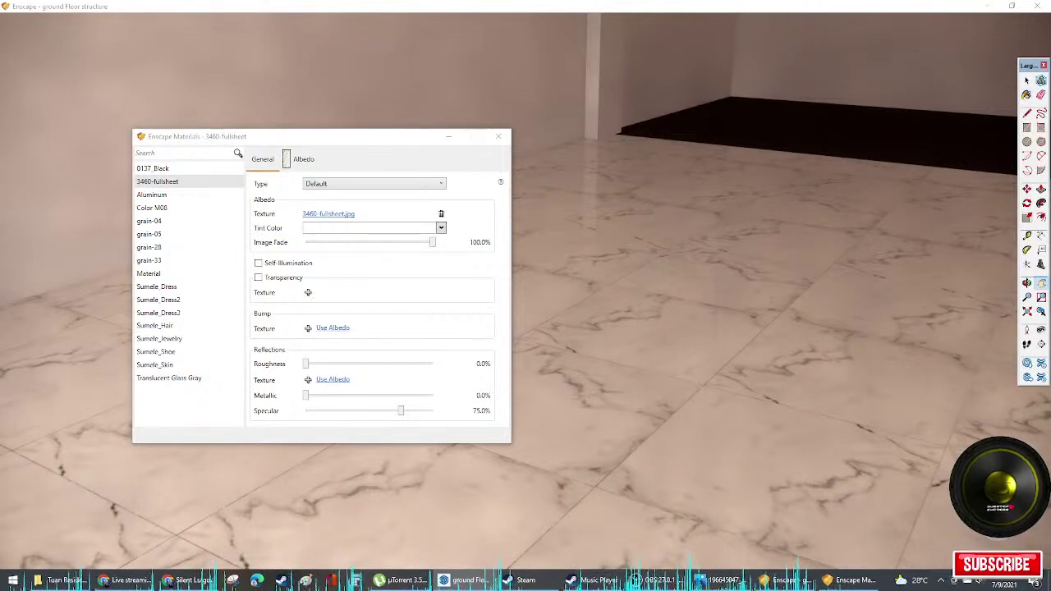
{"action": "key", "text": "w"}
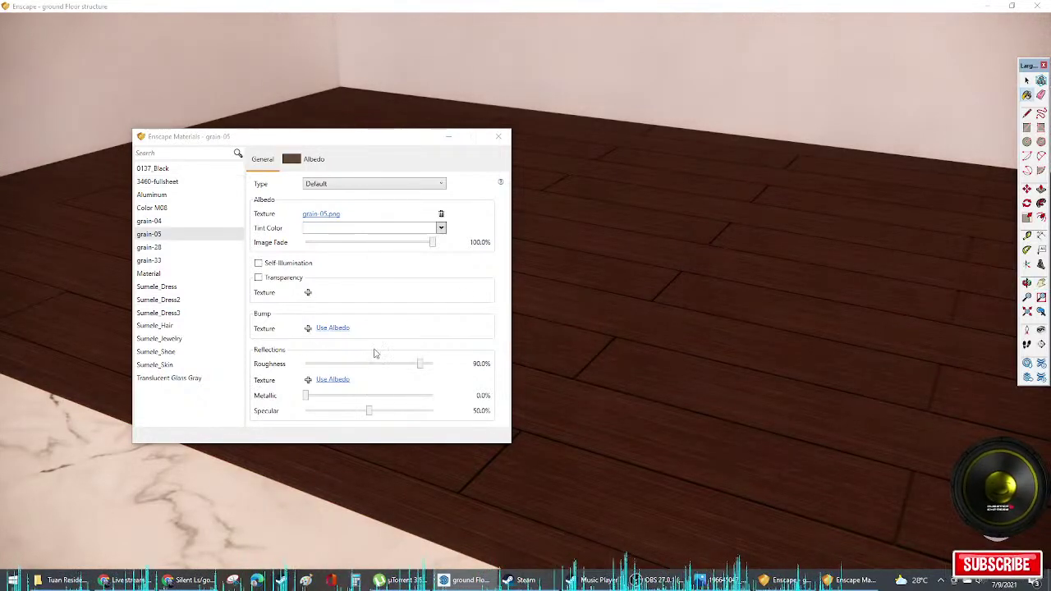
{"action": "left_click_drag", "start_coordinate": [419, 367], "coordinate": [296, 368]}
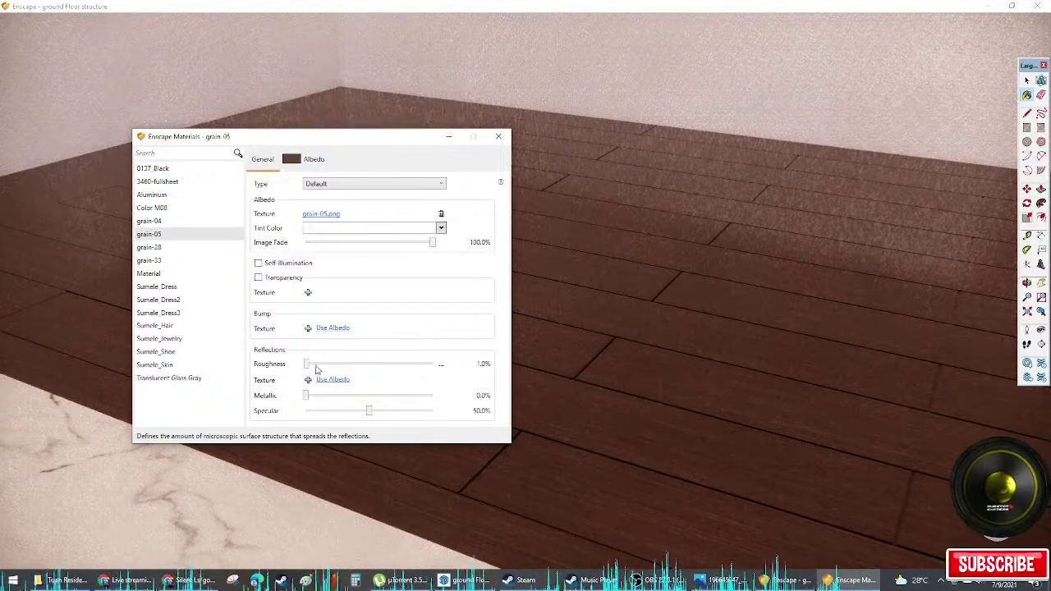
{"action": "left_click_drag", "start_coordinate": [316, 369], "coordinate": [329, 367]}
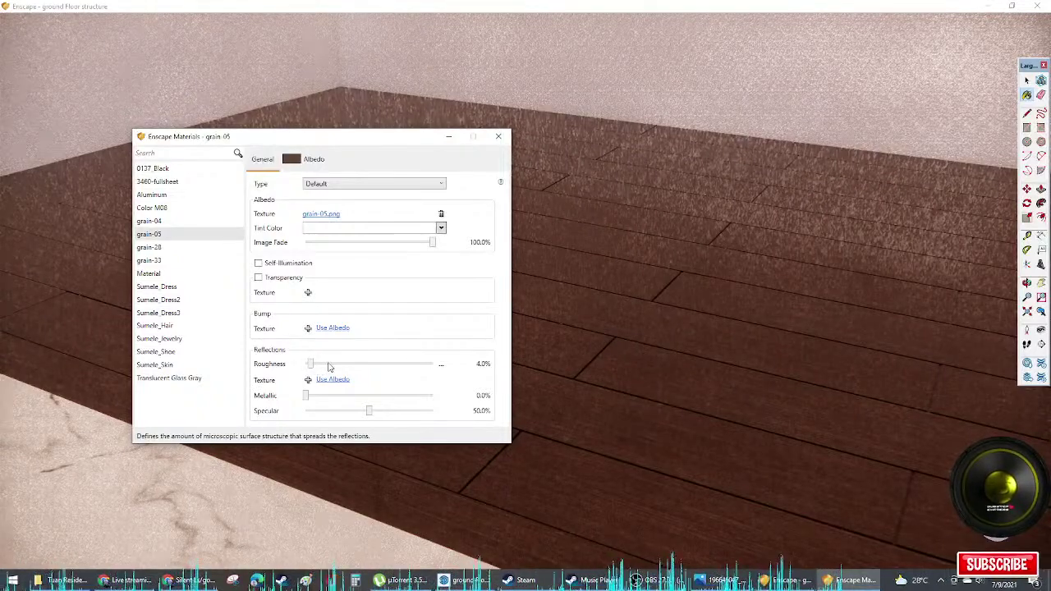
{"action": "left_click", "coordinate": [729, 246]}
{"action": "key", "text": "s"}
{"action": "key", "text": "a"}
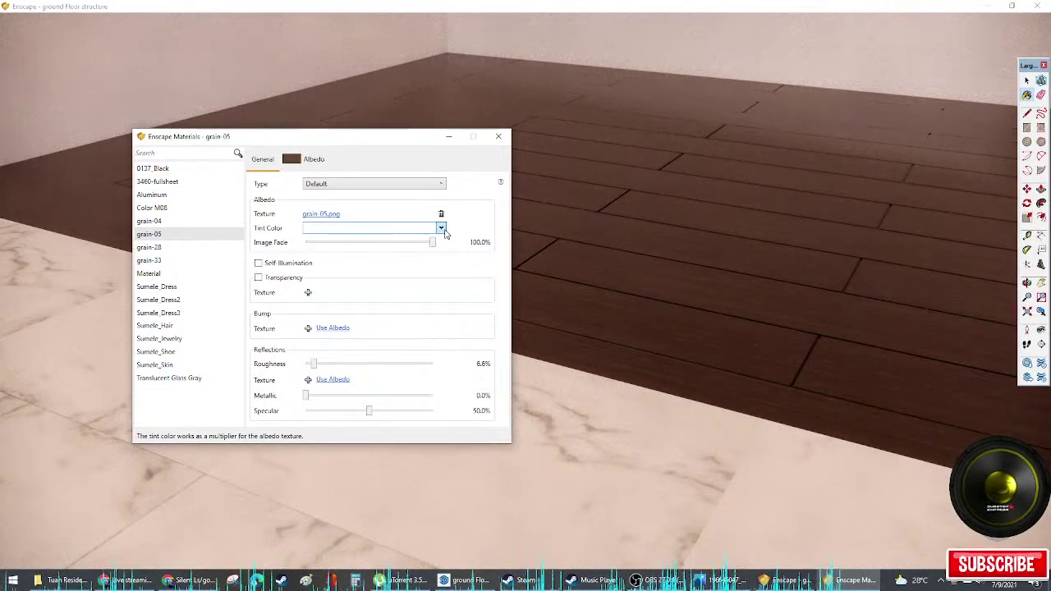
Step: Set the grain-05 wood material's tint color to black and inspect the plank floor
{"action": "left_click", "coordinate": [441, 228]}
{"action": "left_click", "coordinate": [317, 270]}
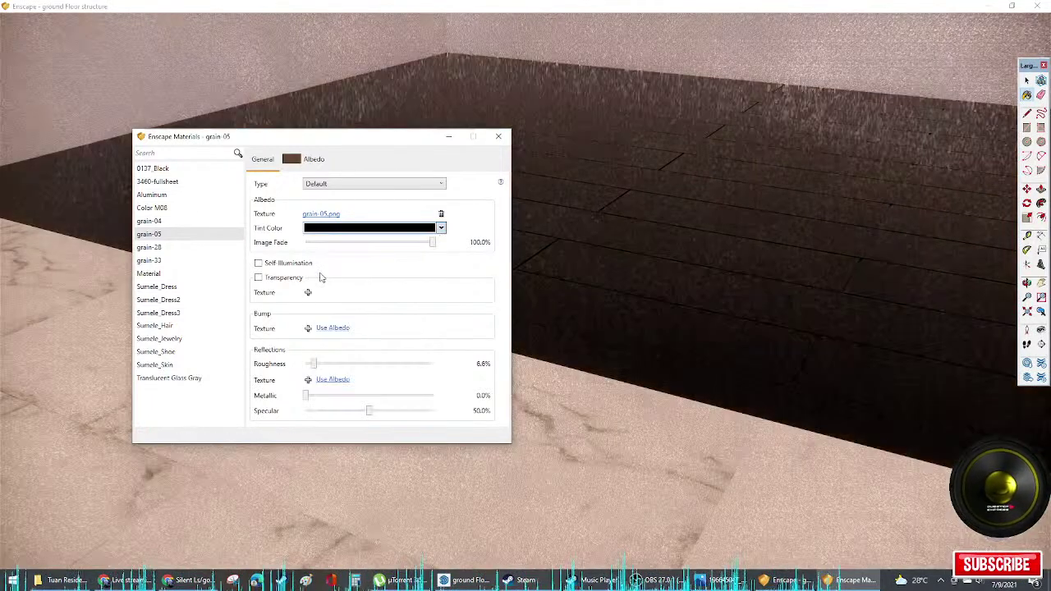
{"action": "left_click_drag", "start_coordinate": [683, 241], "coordinate": [719, 222]}
{"action": "left_click_drag", "start_coordinate": [649, 256], "coordinate": [739, 293]}
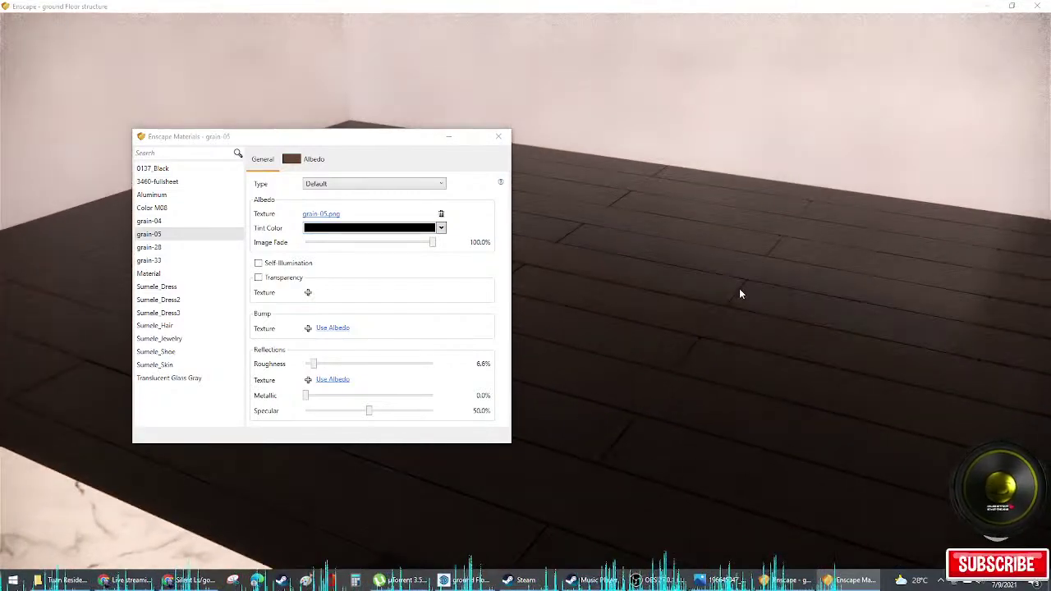
Step: Open the tint color choices of the grain-05 wood material again
{"action": "left_click", "coordinate": [440, 229]}
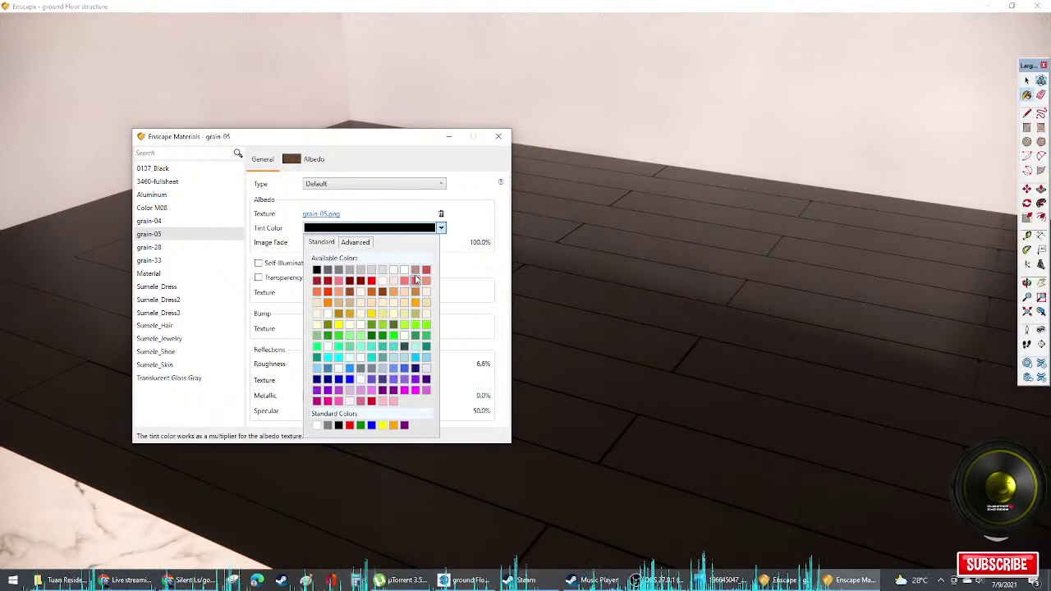
Step: Tint the grain-05 wood floor material medium gray and set its reflection roughness to 19.1%
{"action": "left_click", "coordinate": [350, 270]}
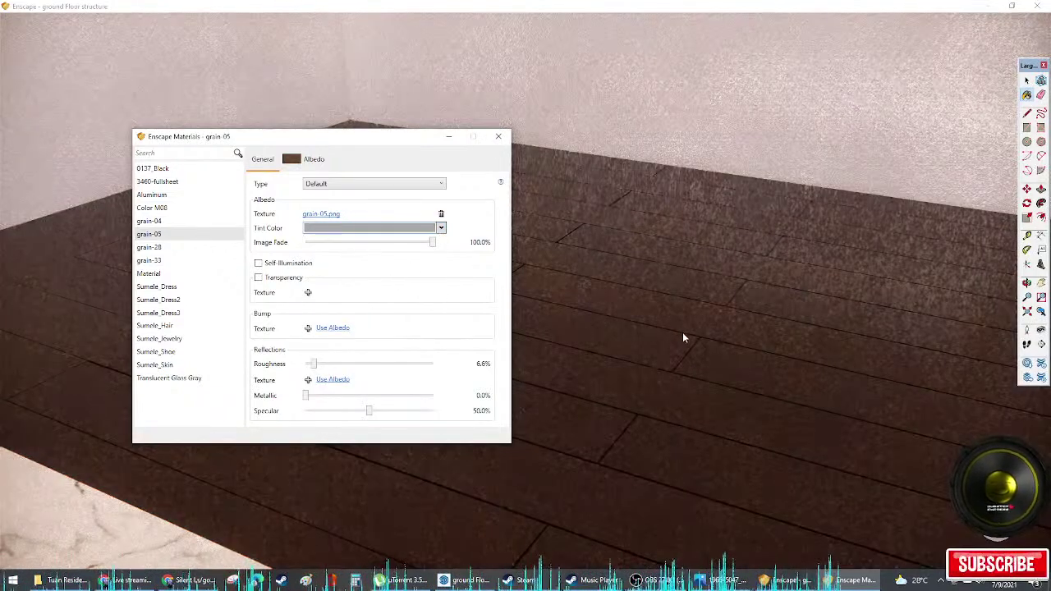
{"action": "middle_click_drag", "start_coordinate": [722, 337], "coordinate": [846, 320]}
{"action": "left_click_drag", "start_coordinate": [738, 341], "coordinate": [534, 339]}
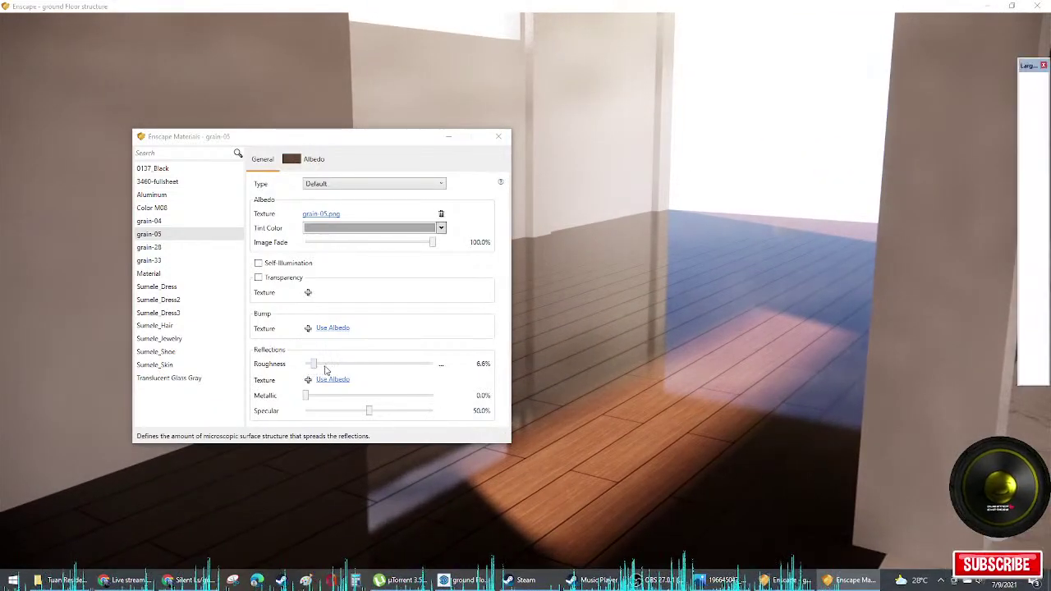
{"action": "left_click_drag", "start_coordinate": [325, 367], "coordinate": [331, 367]}
{"action": "mouse_move", "coordinate": [746, 436]}
{"action": "middle_mouse_down"}
{"action": "mouse_move", "coordinate": [751, 464]}
{"action": "mouse_move", "coordinate": [904, 444]}
{"action": "mouse_move", "coordinate": [776, 442]}
{"action": "middle_mouse_up"}
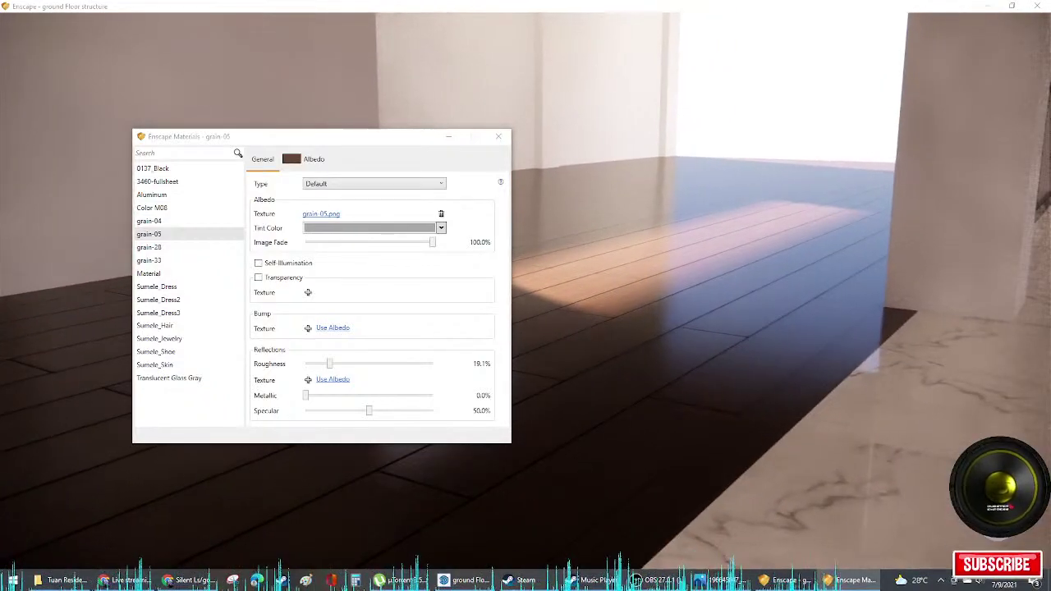
Step: Examine the dark wood floor and the adjoining marble floor from several viewpoints in the rendered interior
{"action": "left_click_drag", "start_coordinate": [776, 443], "coordinate": [757, 298]}
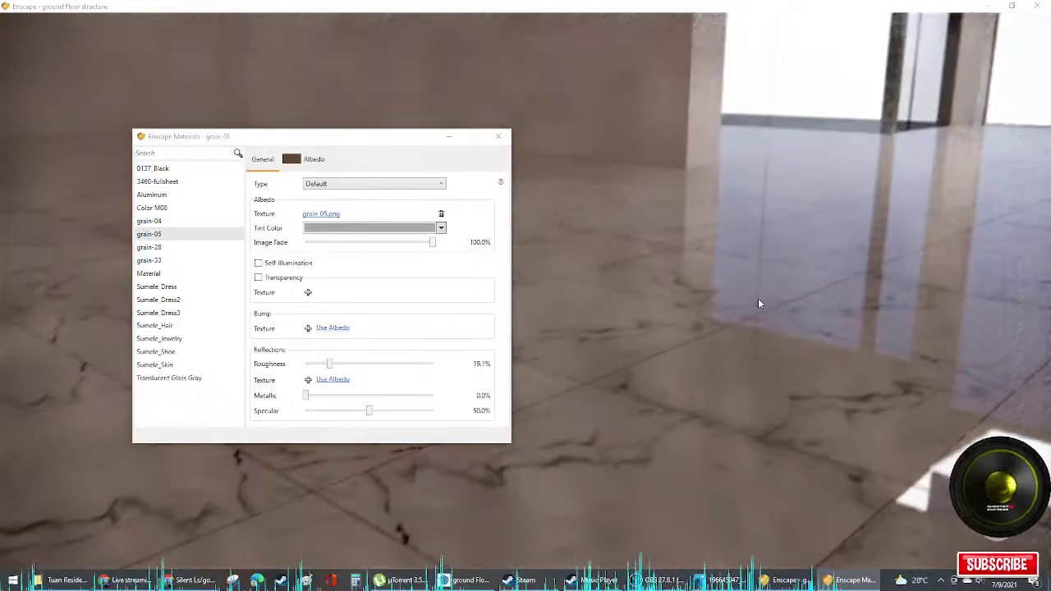
{"action": "key", "text": "e"}
{"action": "key", "text": "e"}
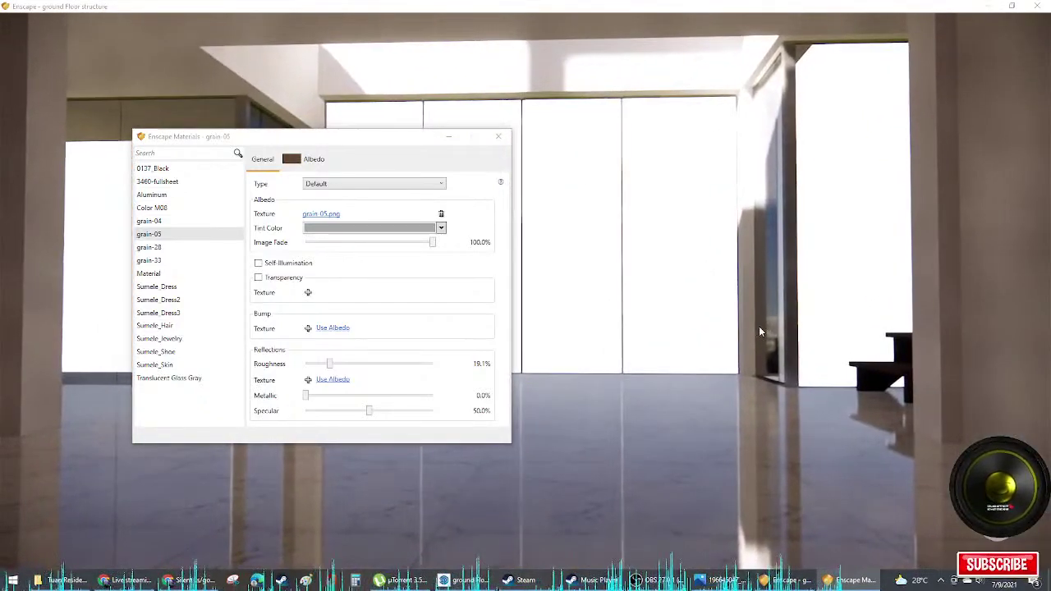
{"action": "left_click_drag", "start_coordinate": [759, 332], "coordinate": [696, 295]}
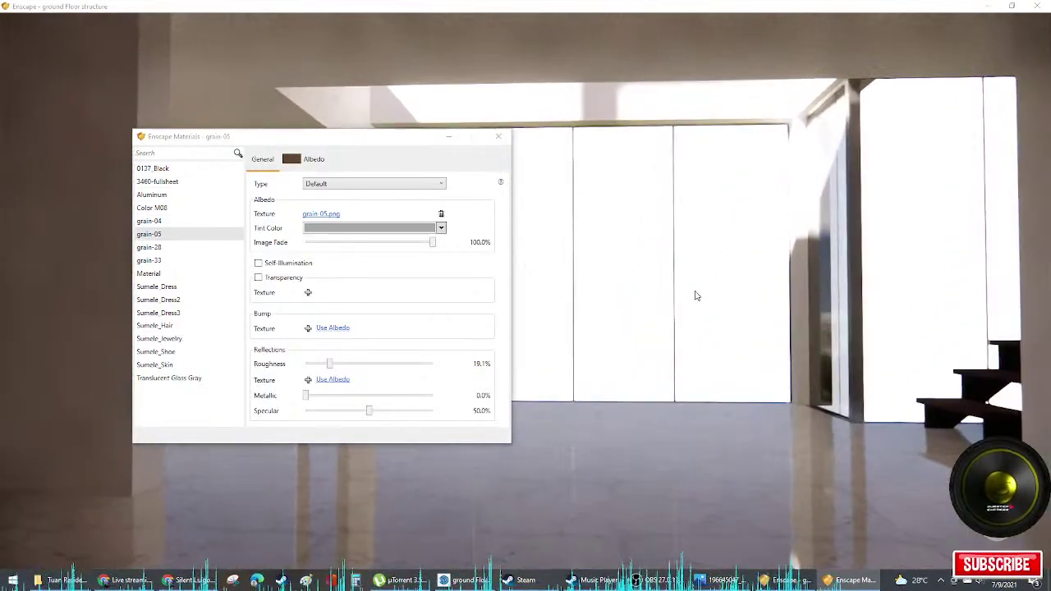
{"action": "key", "text": "w"}
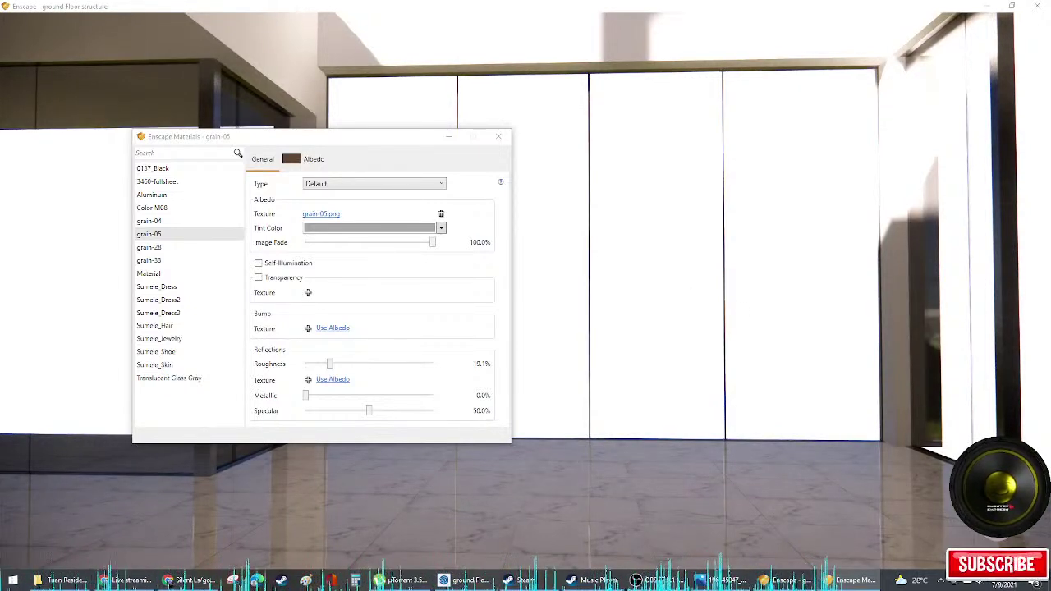
{"action": "key", "text": "o"}
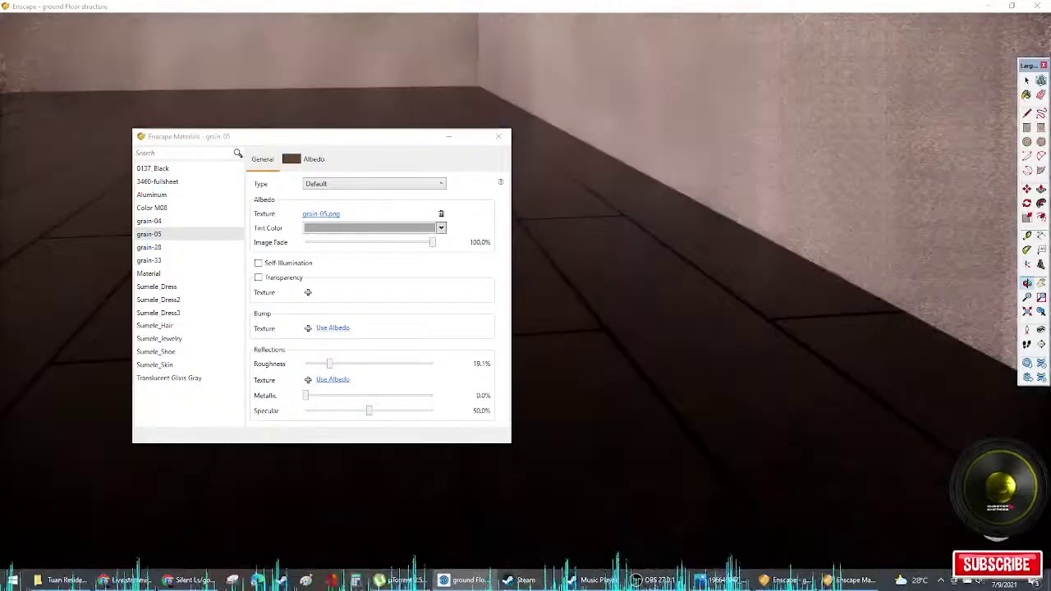
{"action": "key", "text": "w"}
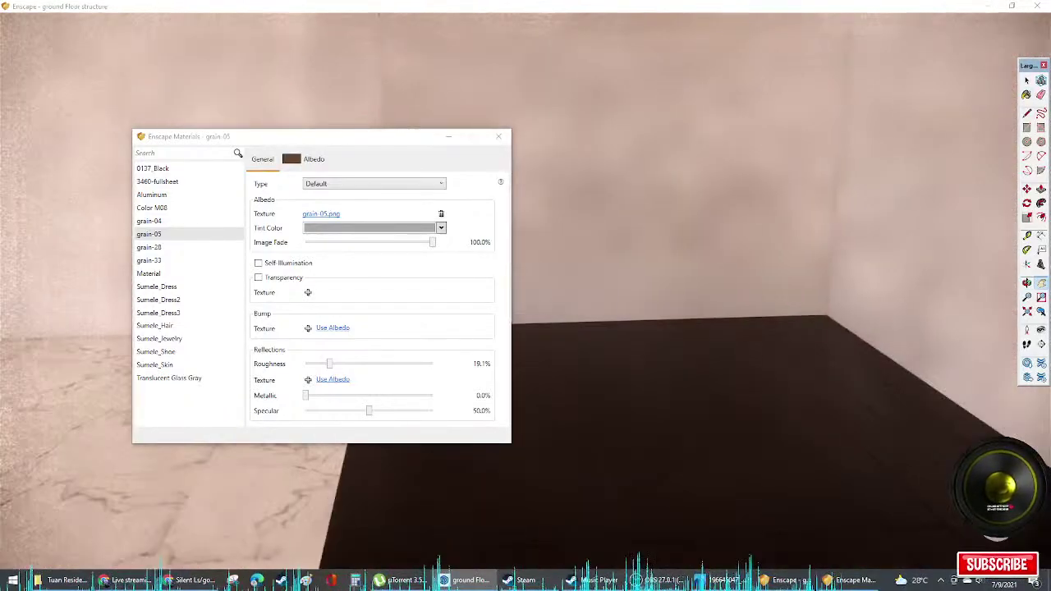
{"action": "key", "text": "w"}
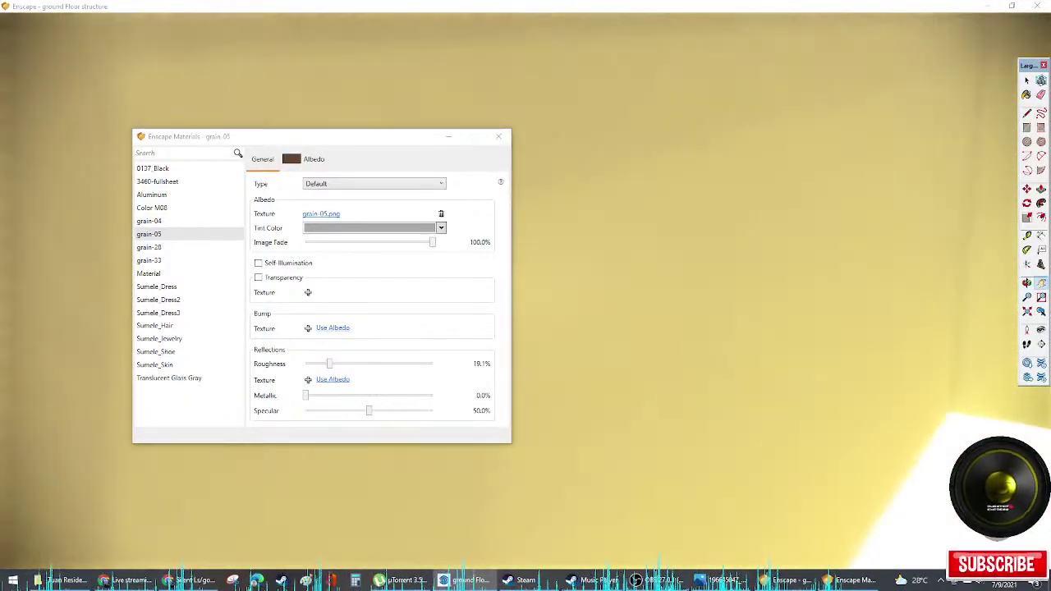
{"action": "key", "text": "o"}
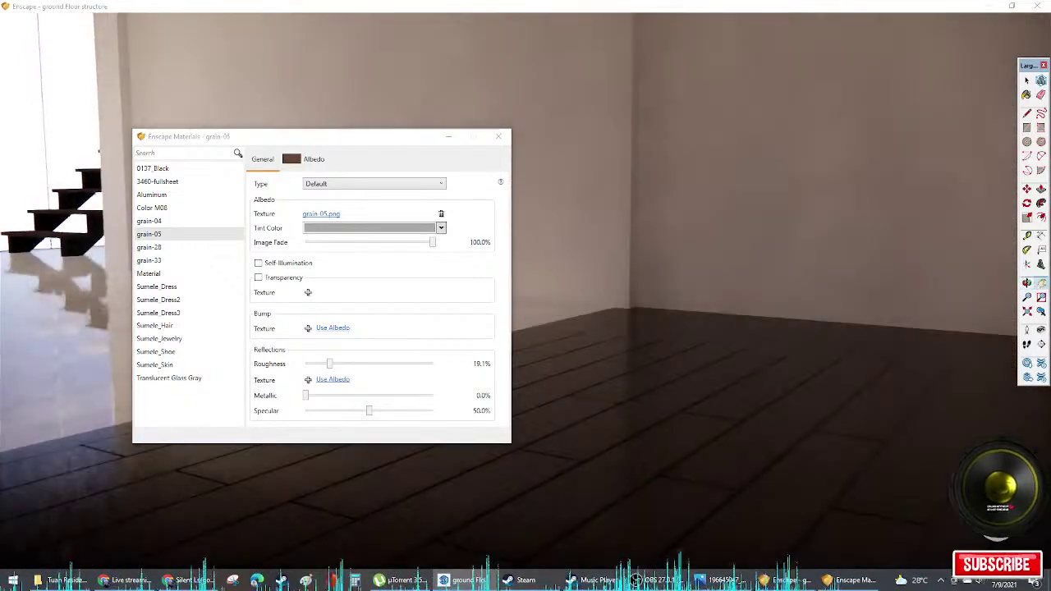
{"action": "key", "text": "h"}
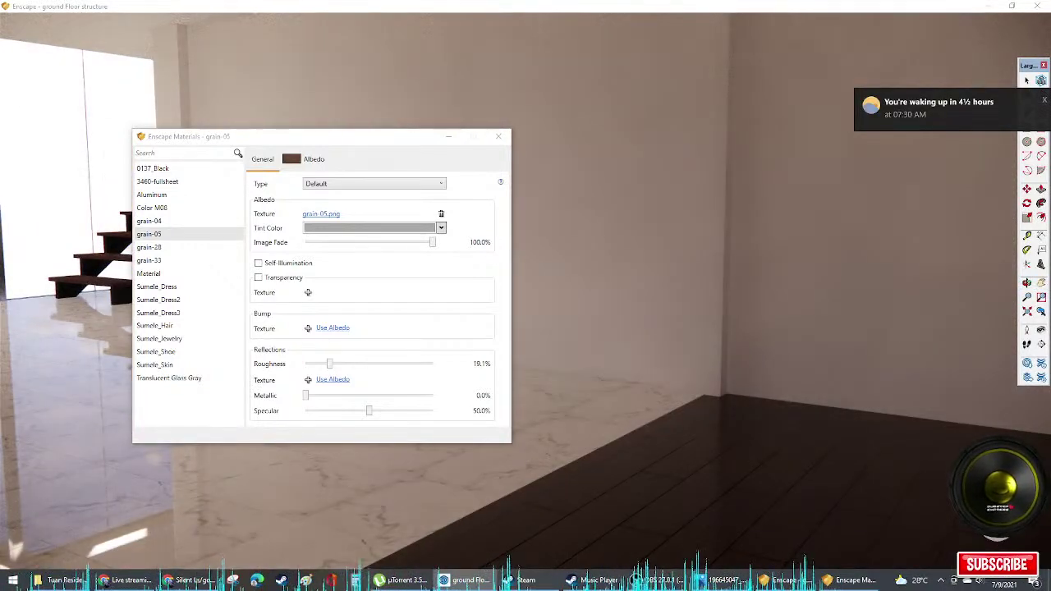
Step: Change the albedo color of the Translucent Glass Gray material to black
{"action": "left_click", "coordinate": [169, 378]}
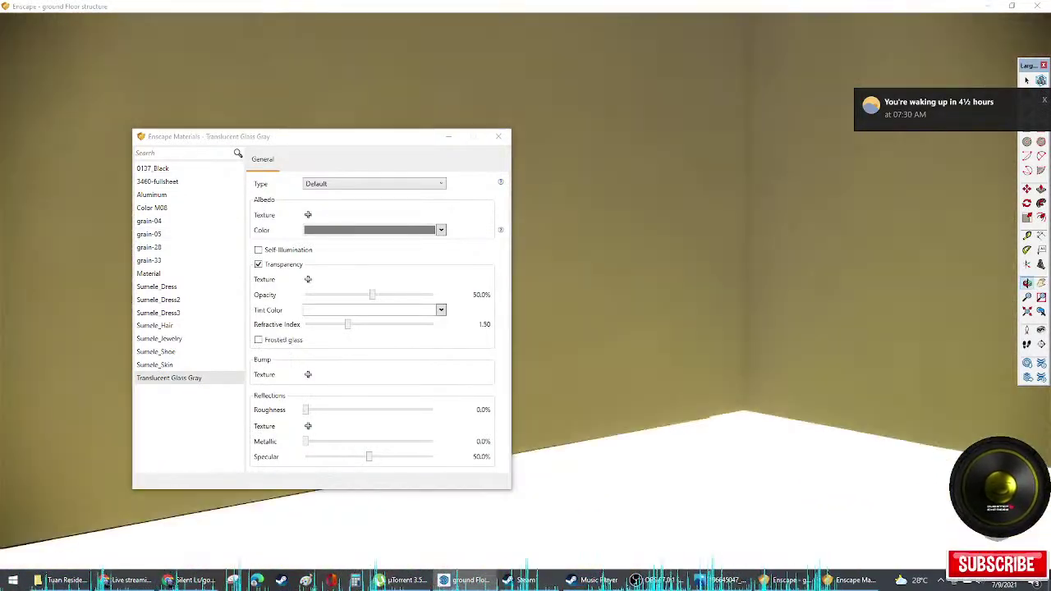
{"action": "mouse_move", "coordinate": [1050, 308]}
{"action": "middle_mouse_down"}
{"action": "mouse_move", "coordinate": [946, 308]}
{"action": "mouse_move", "coordinate": [1050, 307]}
{"action": "middle_mouse_up"}
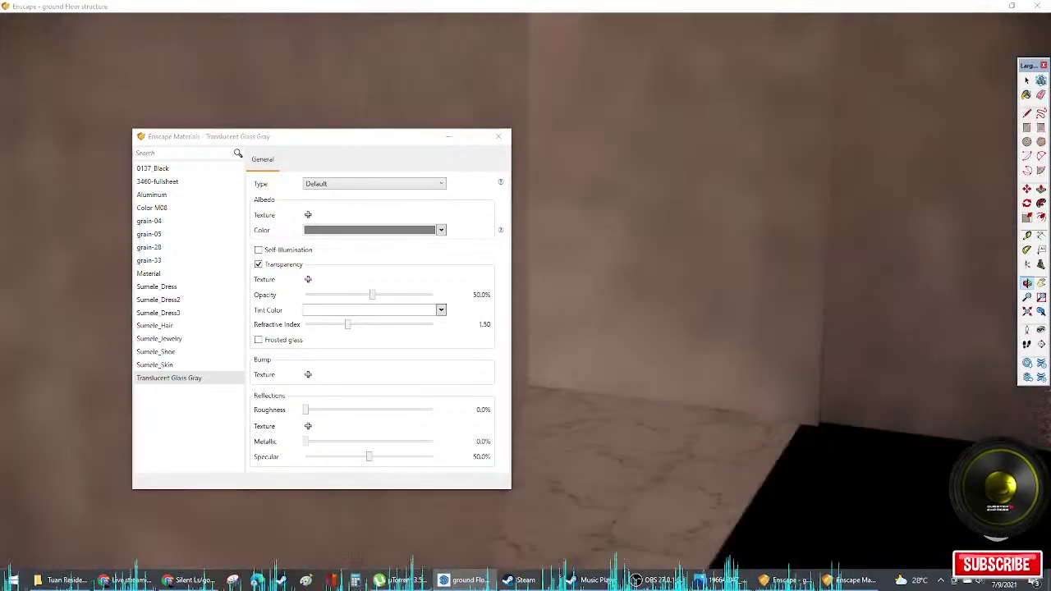
{"action": "key", "text": "h"}
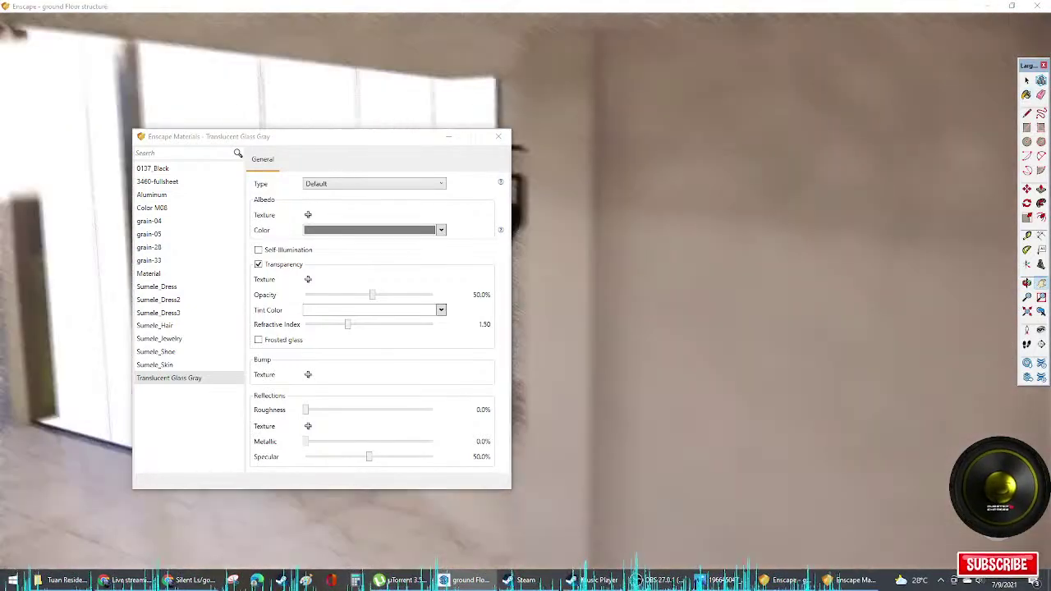
{"action": "key", "text": "q"}
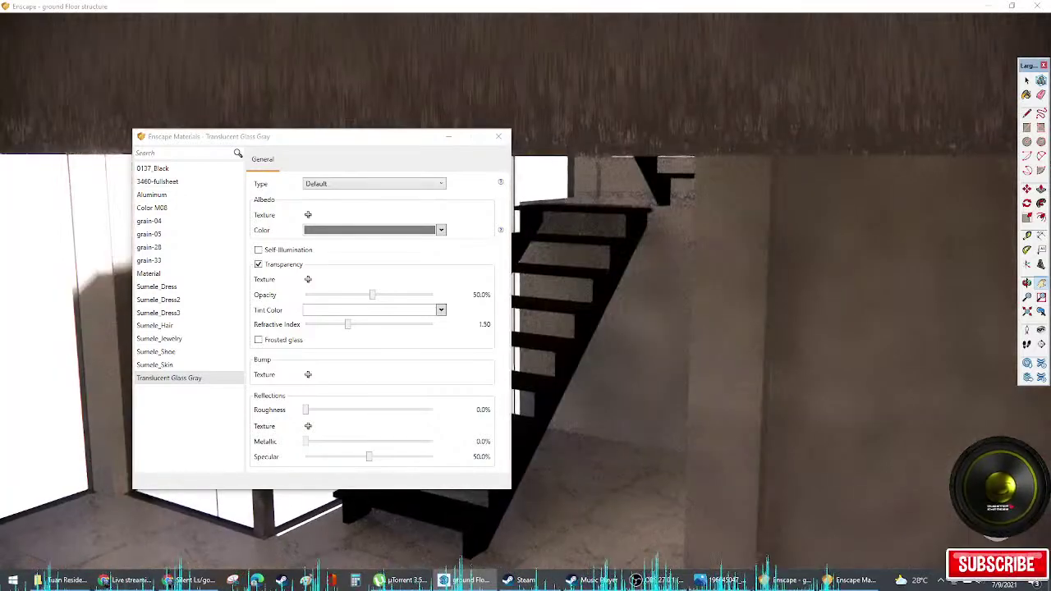
{"action": "key", "text": "e"}
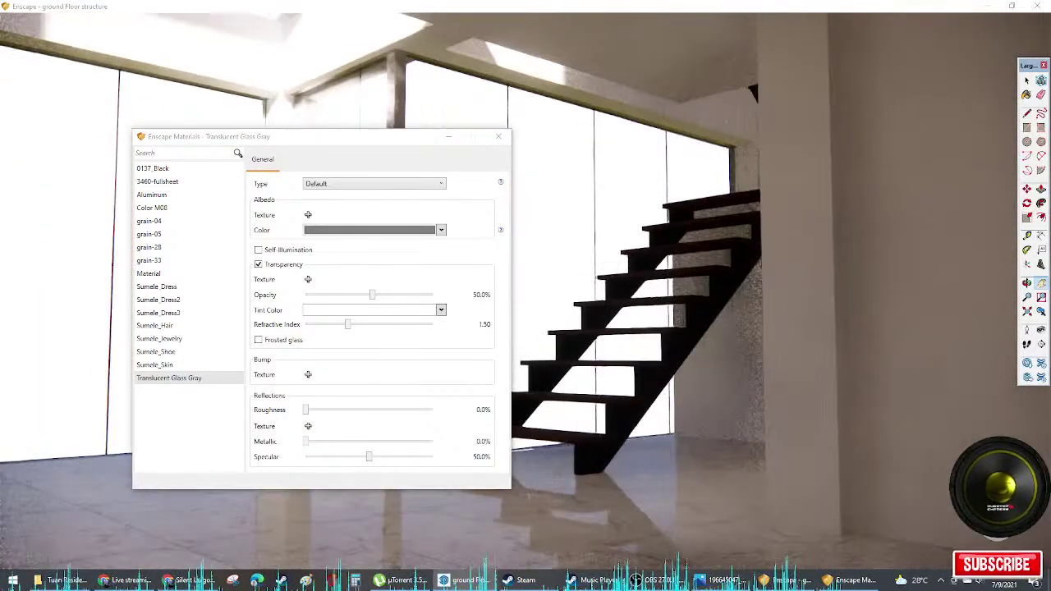
{"action": "key", "text": "o"}
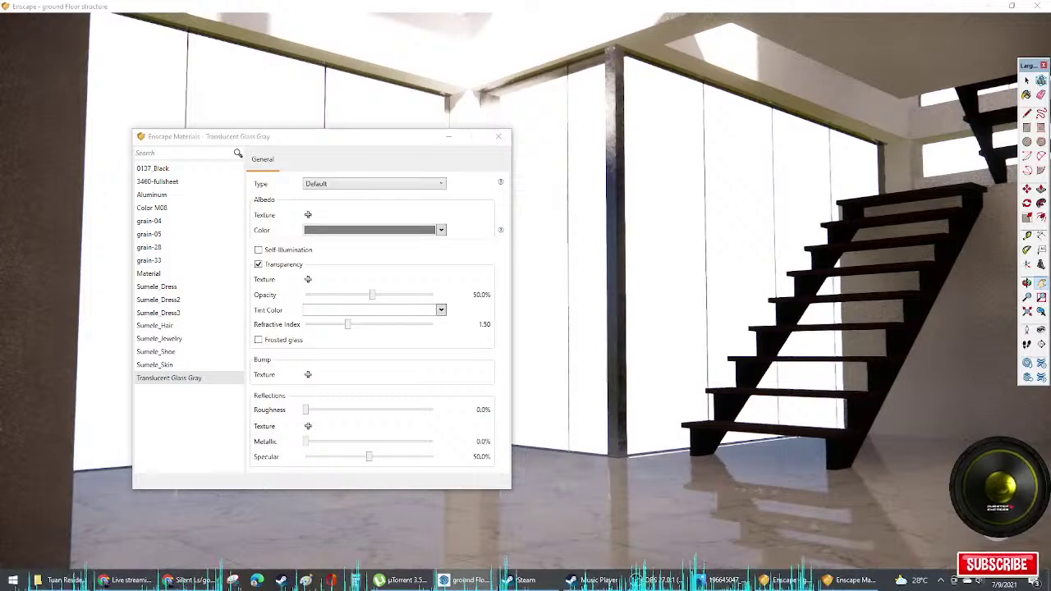
{"action": "key", "text": "a"}
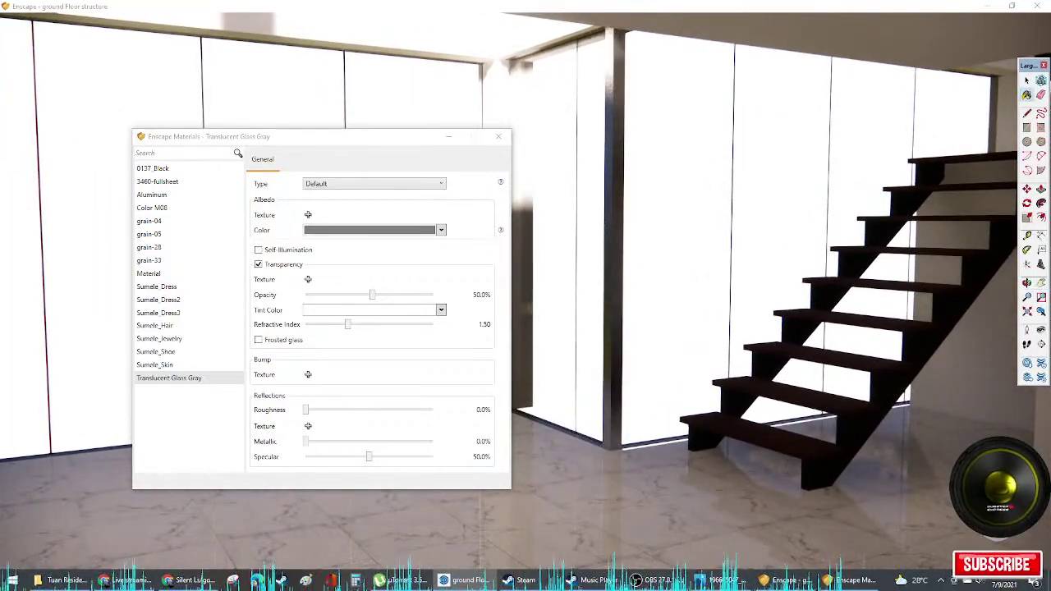
{"action": "key", "text": "w"}
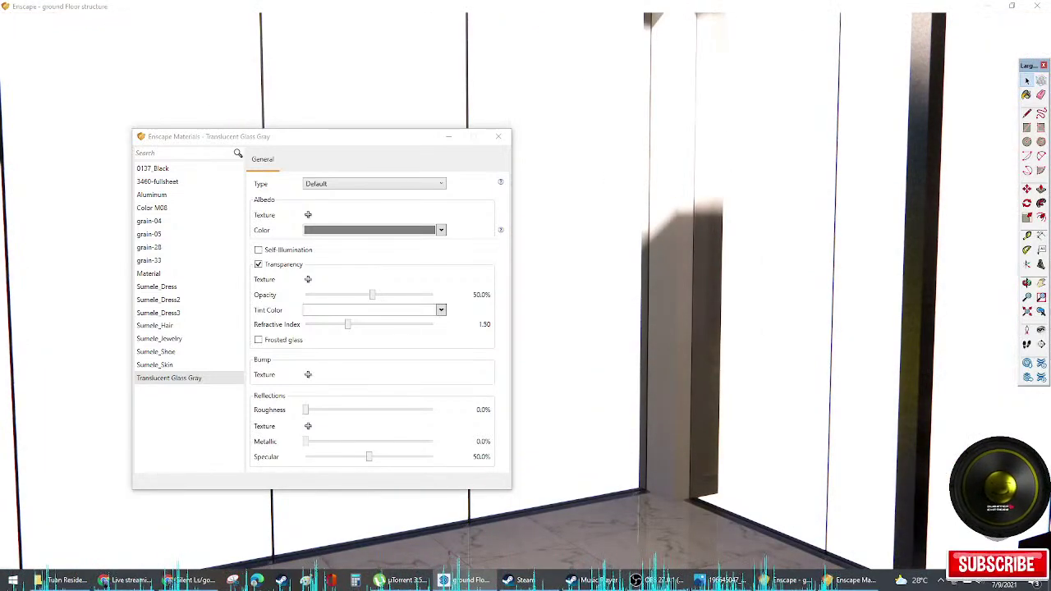
{"action": "left_click", "coordinate": [362, 232]}
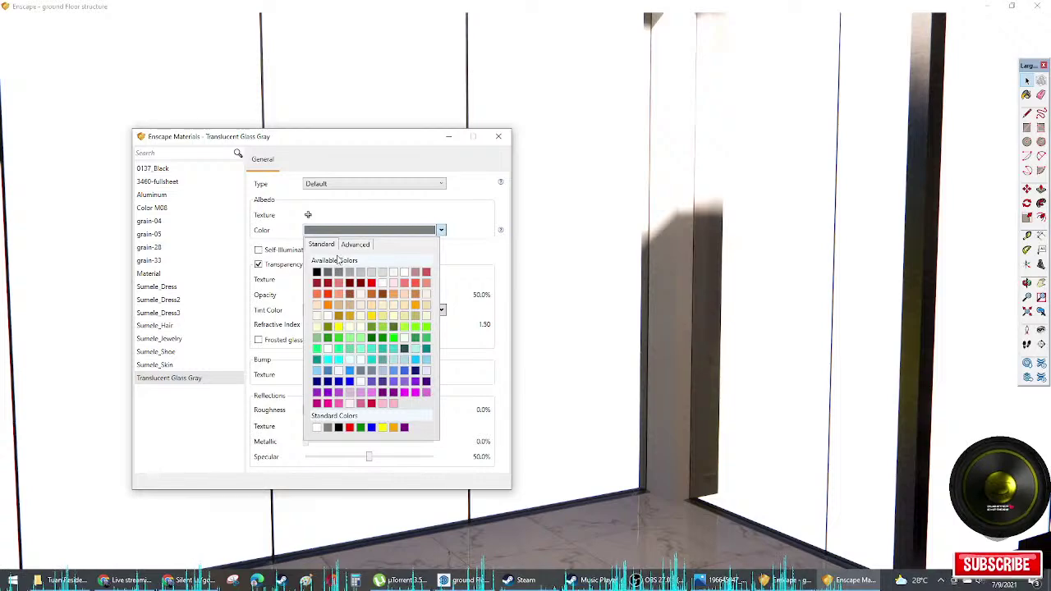
{"action": "left_click", "coordinate": [320, 273]}
Step: Set the opacity of the Translucent Glass Gray material to 35.7%
{"action": "key", "text": "s"}
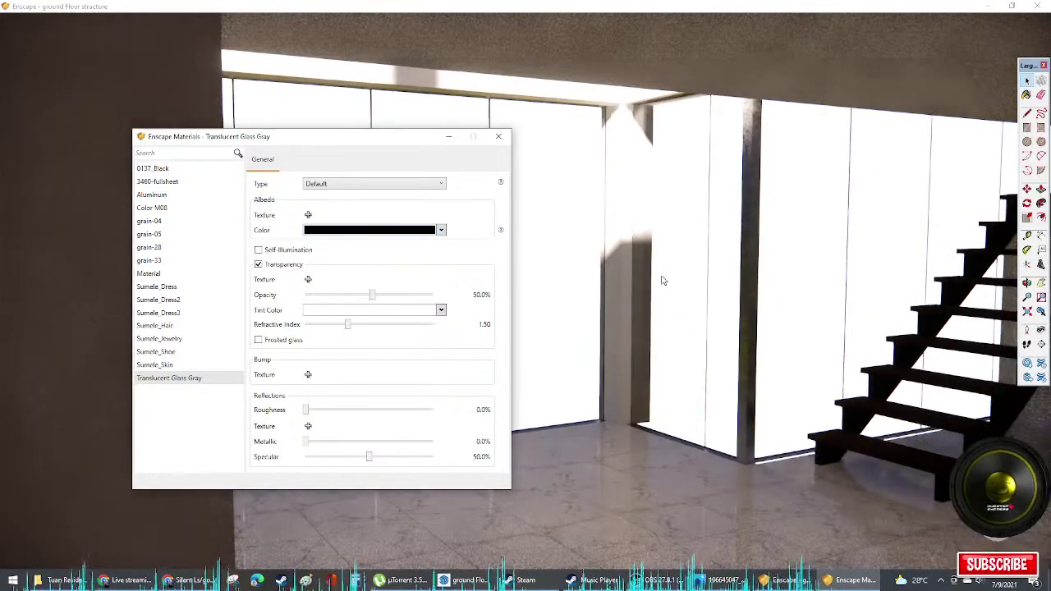
{"action": "key", "text": "q"}
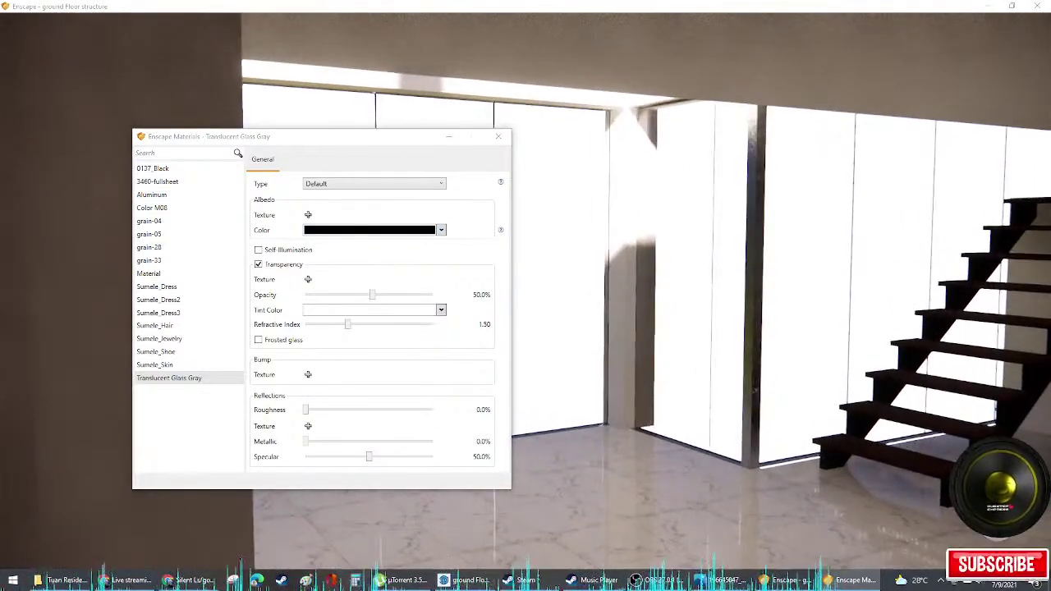
{"action": "middle_click_drag", "start_coordinate": [635, 327], "coordinate": [647, 296]}
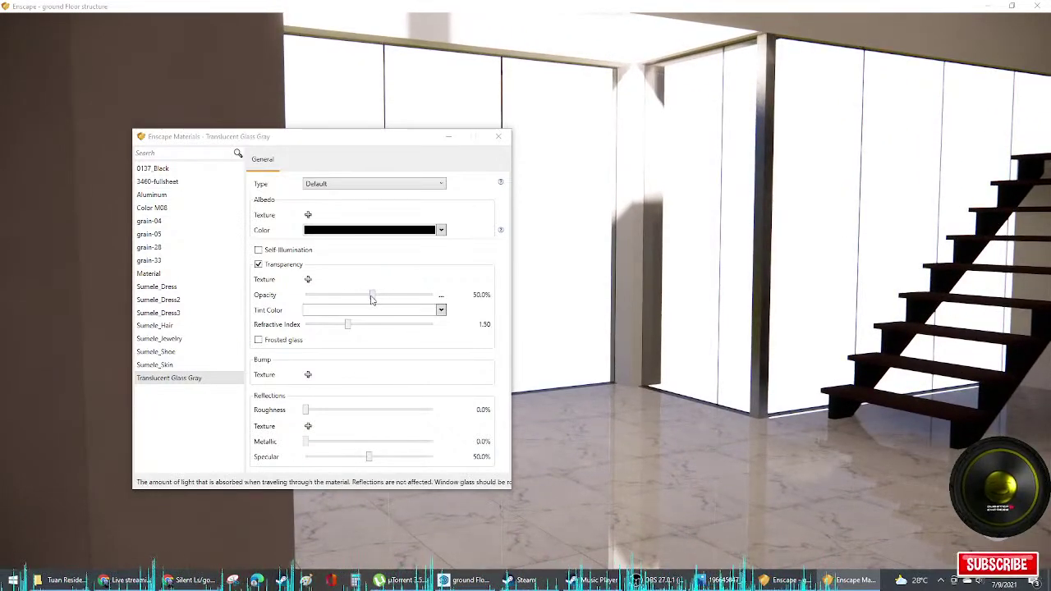
{"action": "mouse_move", "coordinate": [371, 300]}
{"action": "left_mouse_down"}
{"action": "mouse_move", "coordinate": [317, 300]}
{"action": "mouse_move", "coordinate": [428, 300]}
{"action": "mouse_move", "coordinate": [354, 297]}
{"action": "left_mouse_up"}
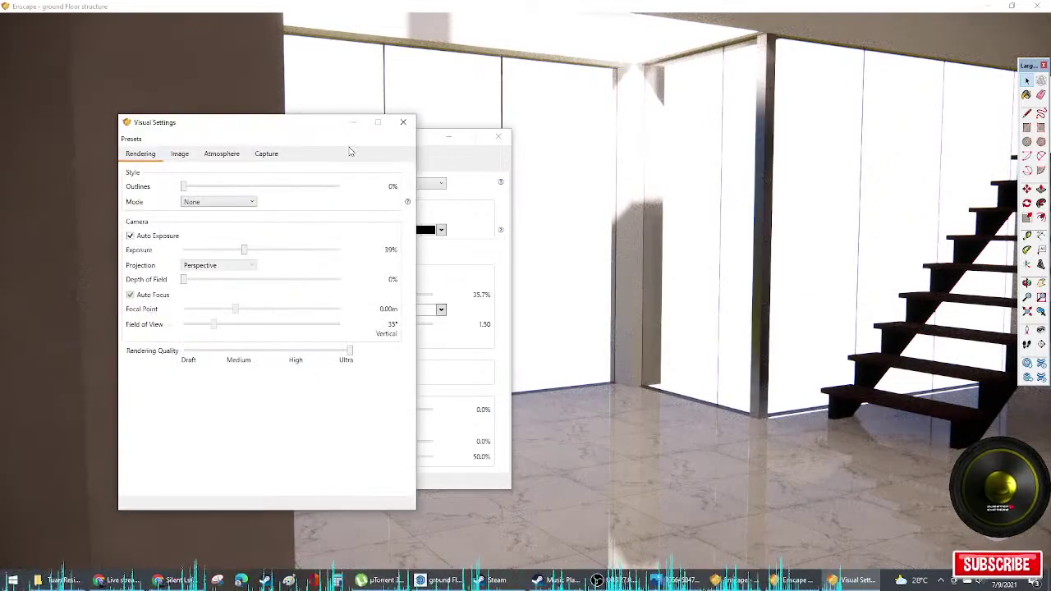
Step: Turn off the white background in the atmosphere settings and switch the horizon to a desert landscape
{"action": "left_click", "coordinate": [266, 154]}
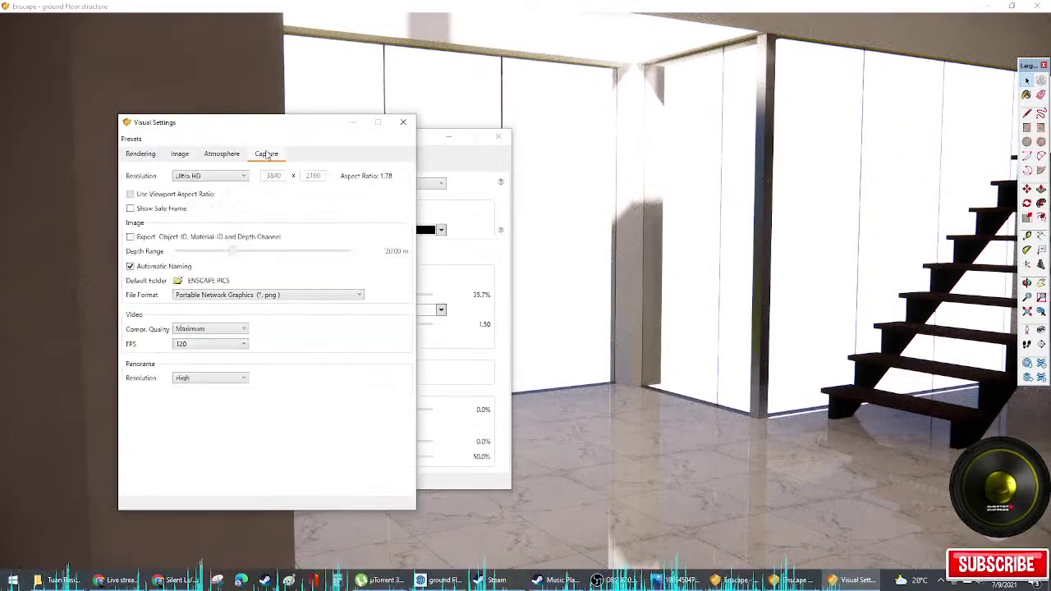
{"action": "left_click", "coordinate": [223, 154]}
{"action": "left_click", "coordinate": [130, 173]}
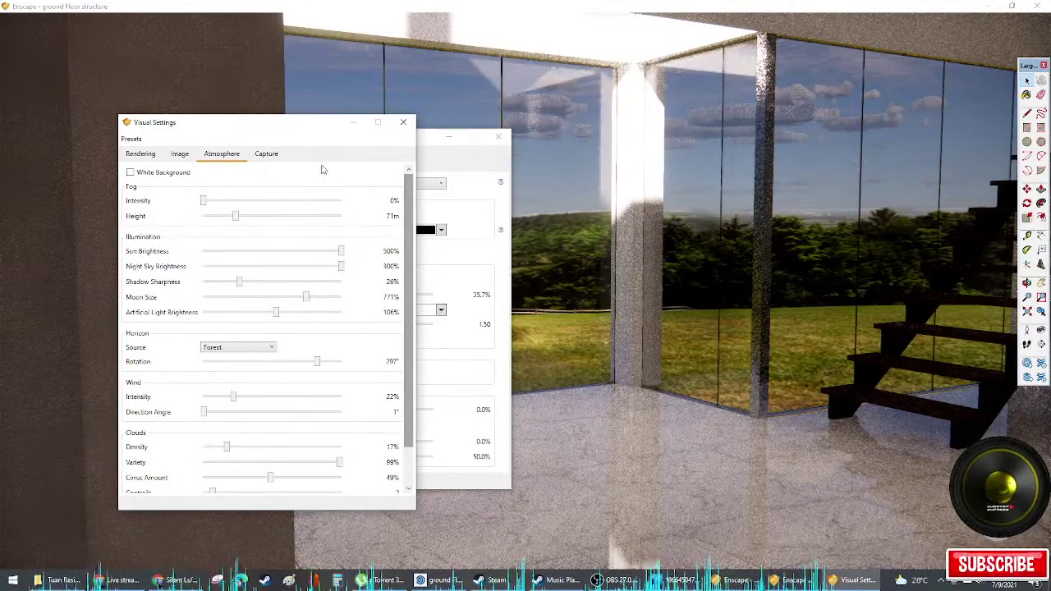
{"action": "left_click_drag", "start_coordinate": [285, 133], "coordinate": [1050, 159]}
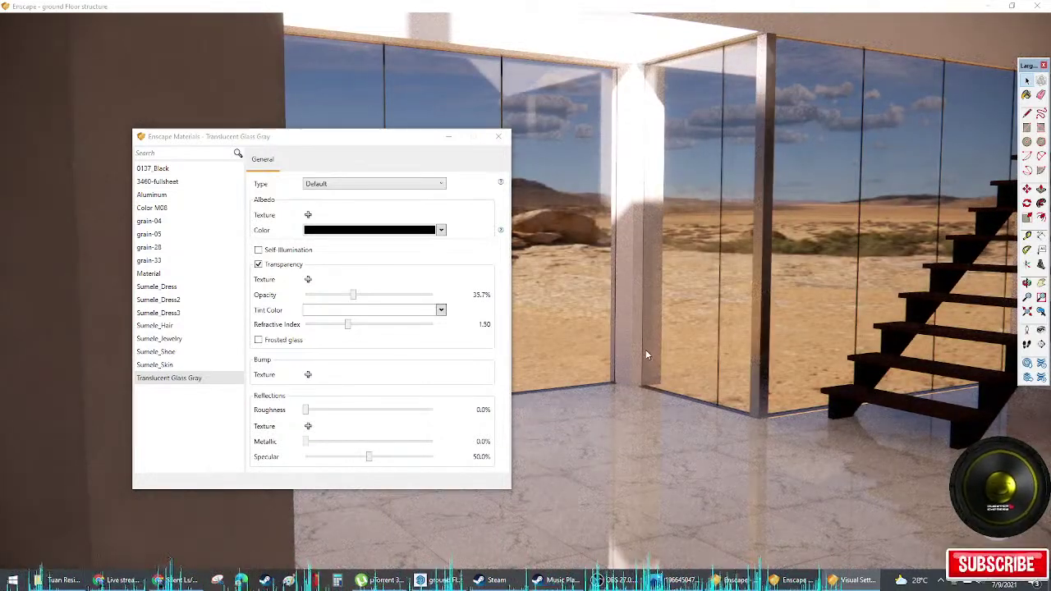
{"action": "mouse_move", "coordinate": [645, 355]}
{"action": "left_mouse_down"}
{"action": "mouse_move", "coordinate": [675, 359]}
{"action": "mouse_move", "coordinate": [778, 429]}
{"action": "mouse_move", "coordinate": [975, 415]}
{"action": "left_mouse_up"}
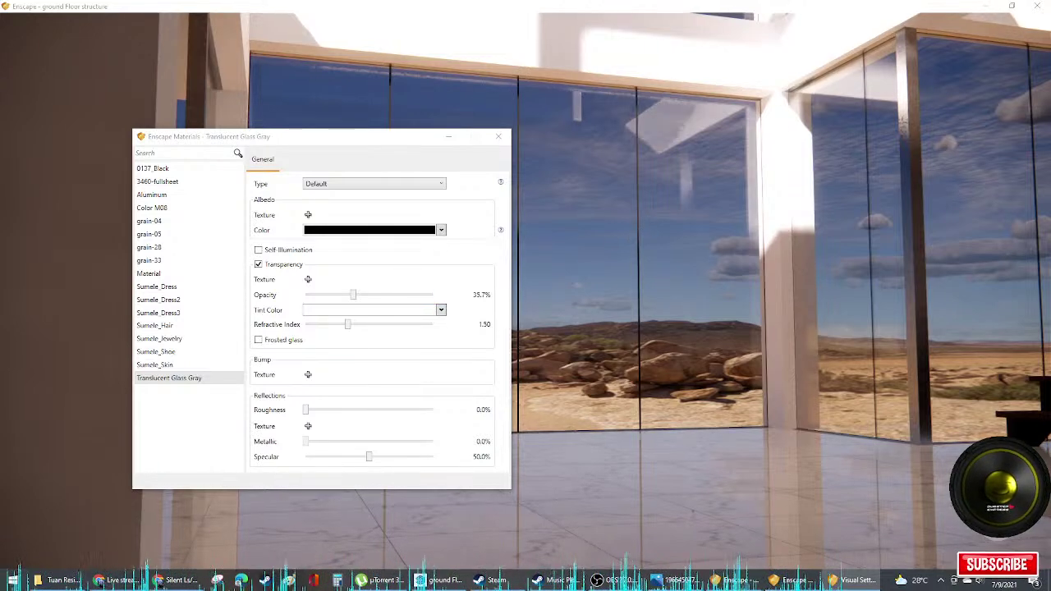
Step: Try a black transparency tint on the Translucent Glass Gray material and check the windows
{"action": "left_click", "coordinate": [334, 314]}
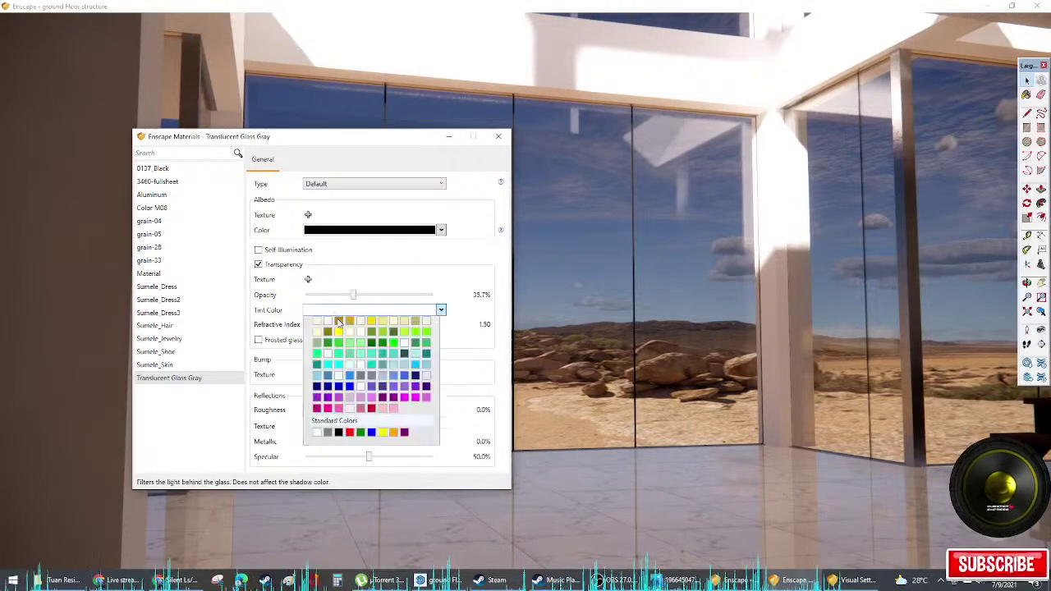
{"action": "left_click", "coordinate": [321, 352]}
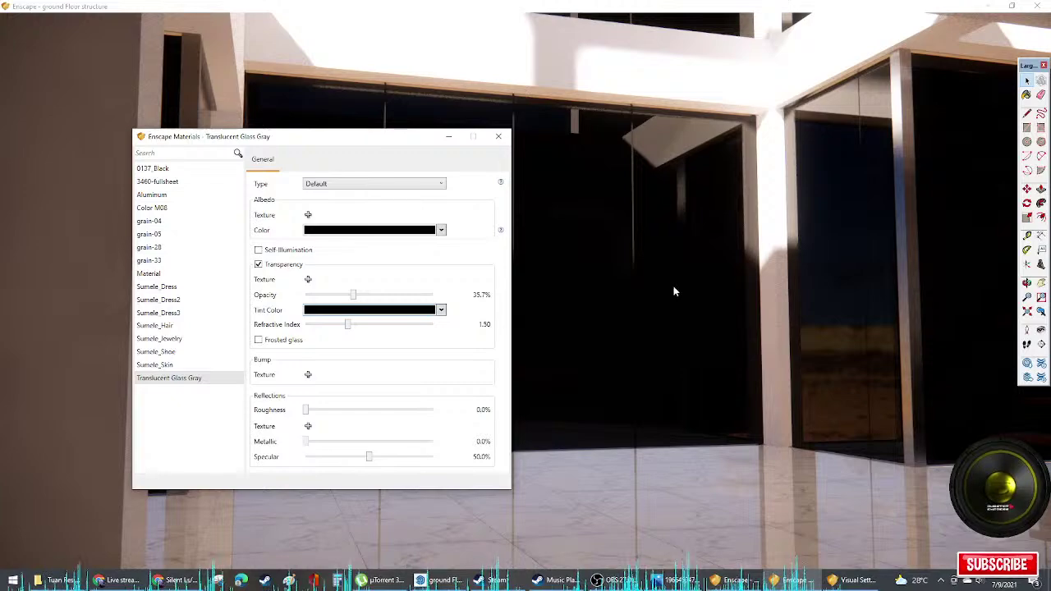
{"action": "left_click_drag", "start_coordinate": [673, 291], "coordinate": [792, 292]}
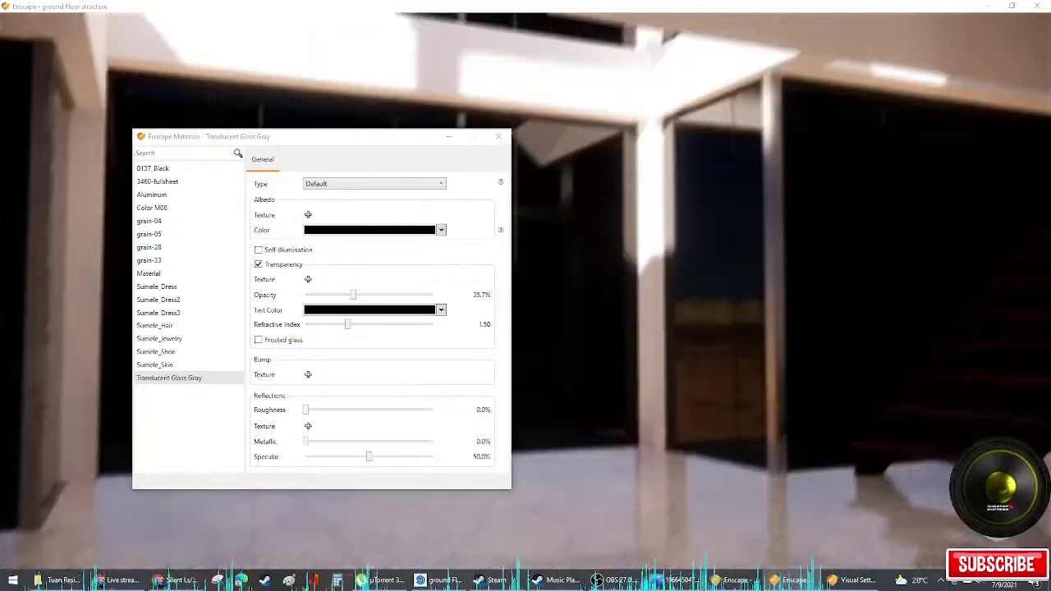
Step: Set the Translucent Glass Gray material's opacity to 18.4% and its transparency tint color to dark gray
{"action": "left_click_drag", "start_coordinate": [352, 295], "coordinate": [293, 302]}
{"action": "left_click_drag", "start_coordinate": [594, 225], "coordinate": [541, 239]}
{"action": "left_click_drag", "start_coordinate": [309, 298], "coordinate": [321, 298]}
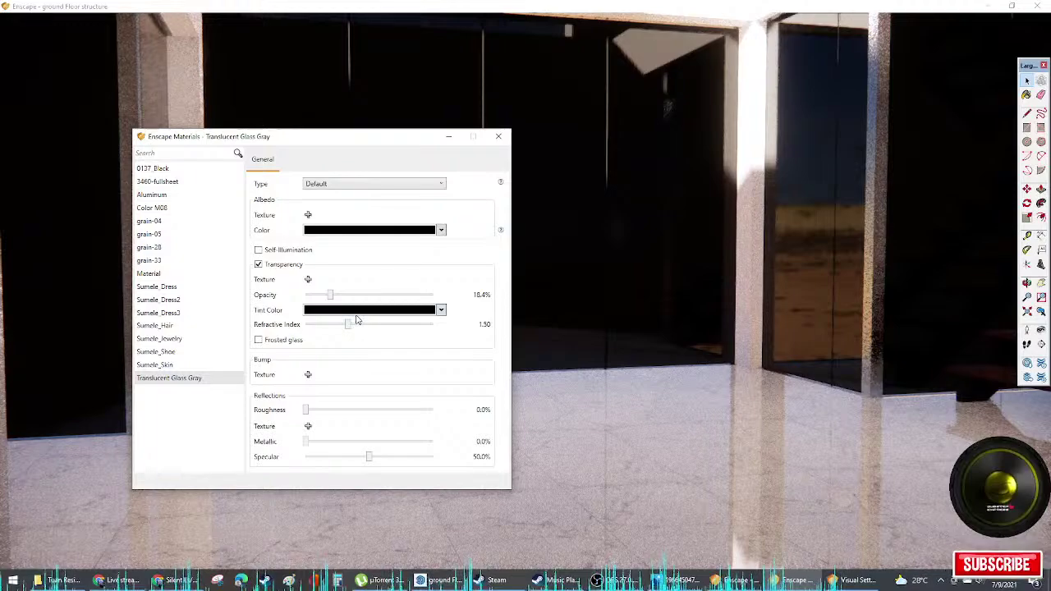
{"action": "left_click", "coordinate": [357, 312]}
{"action": "left_click", "coordinate": [338, 352]}
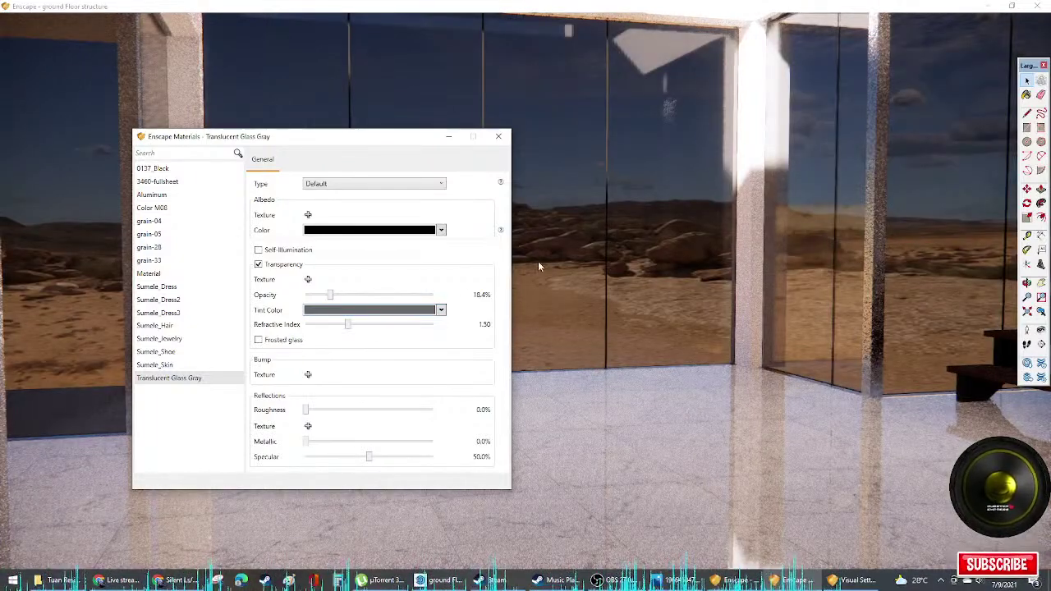
{"action": "left_click", "coordinate": [698, 220]}
{"action": "key", "text": "a"}
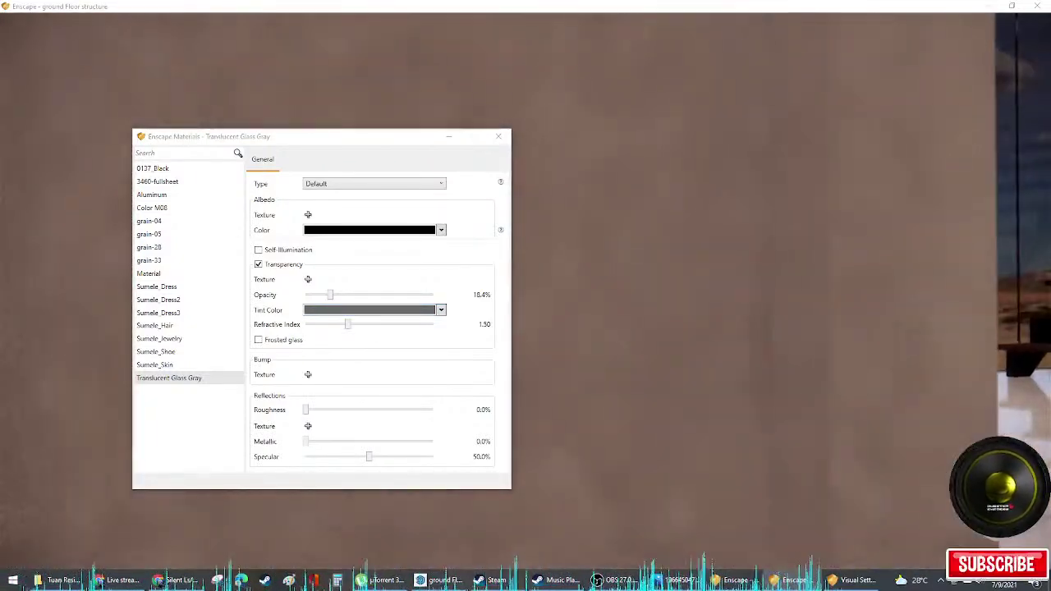
Step: Examine the tinted window glass and the staircase from several viewpoints inside the ground floor
{"action": "key", "text": "d"}
{"action": "key", "text": "s"}
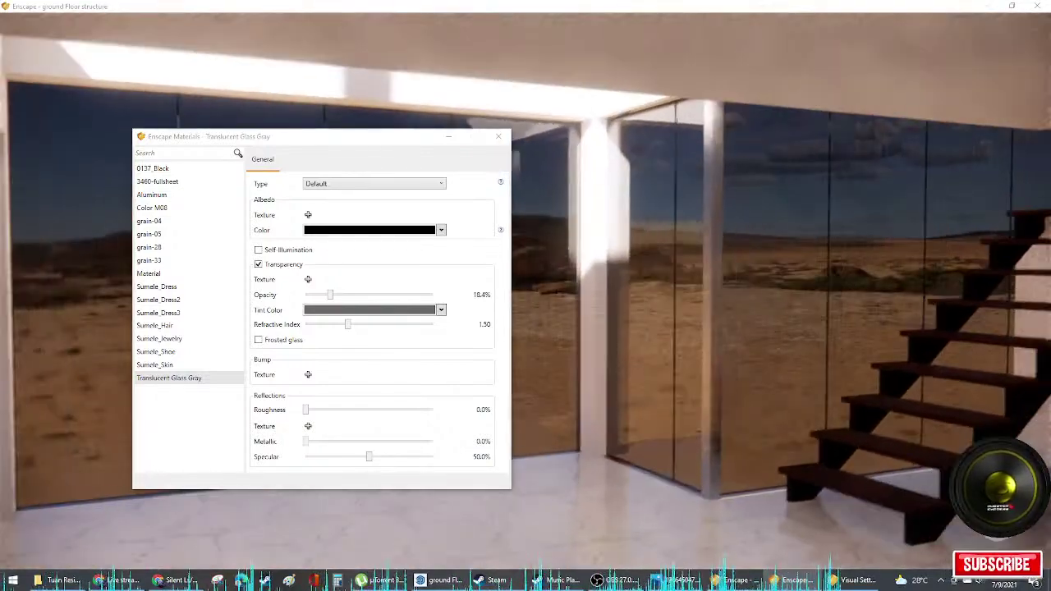
{"action": "key", "text": "w"}
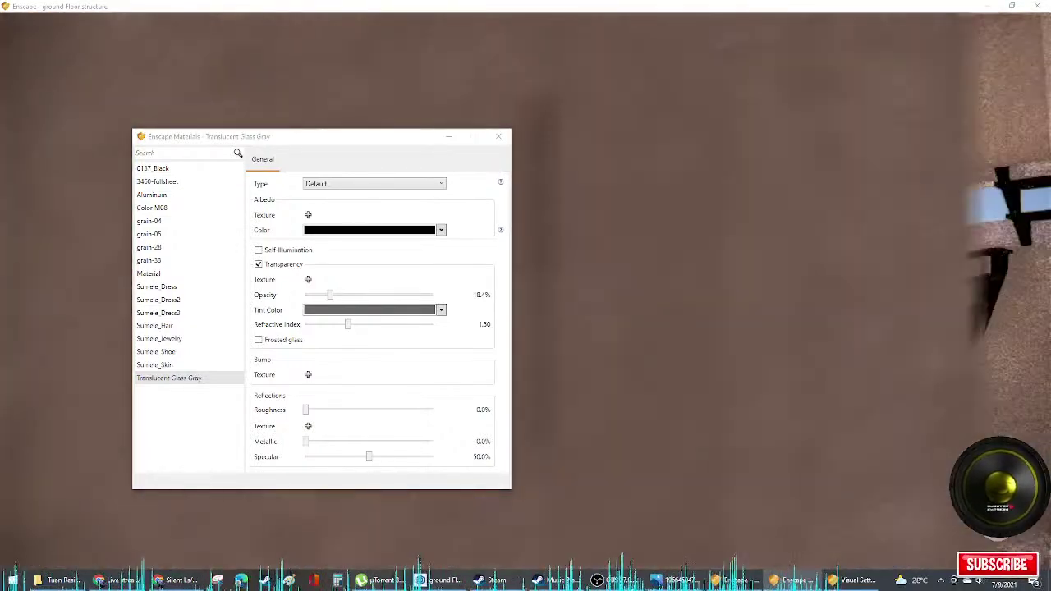
{"action": "key", "text": "w"}
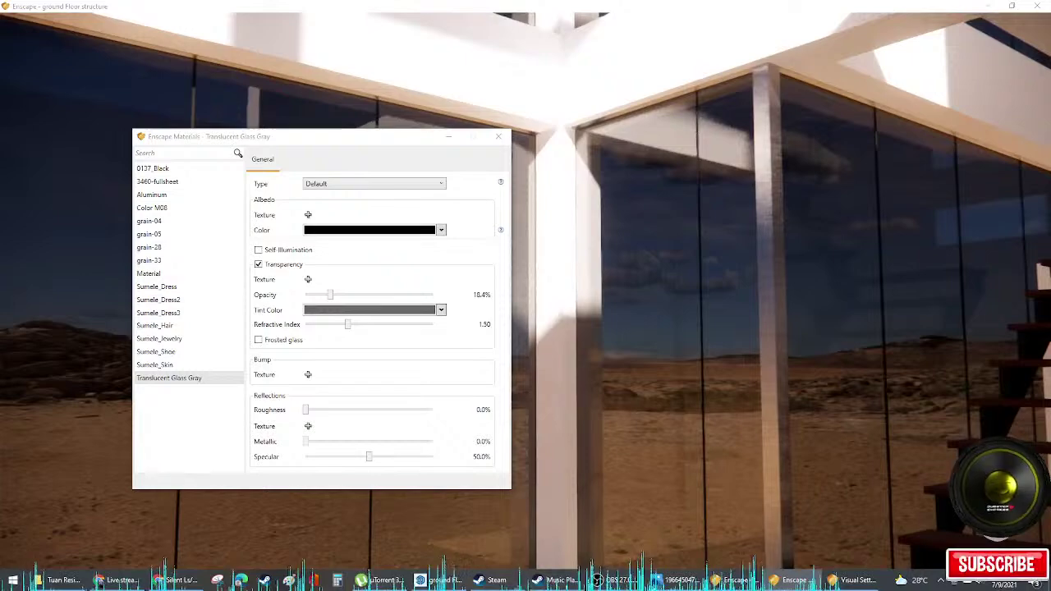
{"action": "key", "text": "e"}
{"action": "key", "text": "d"}
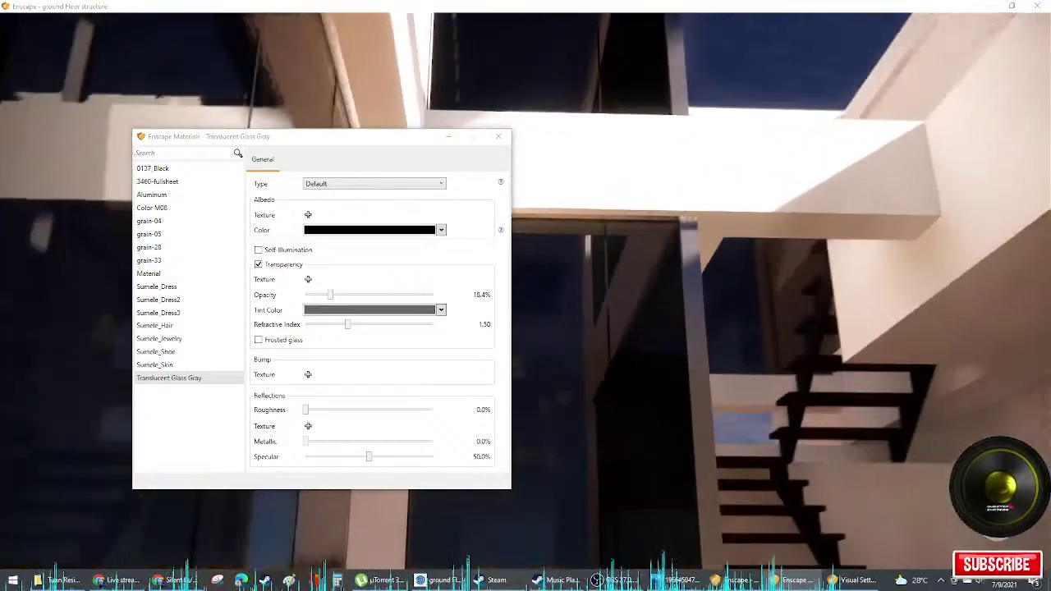
{"action": "key", "text": "d"}
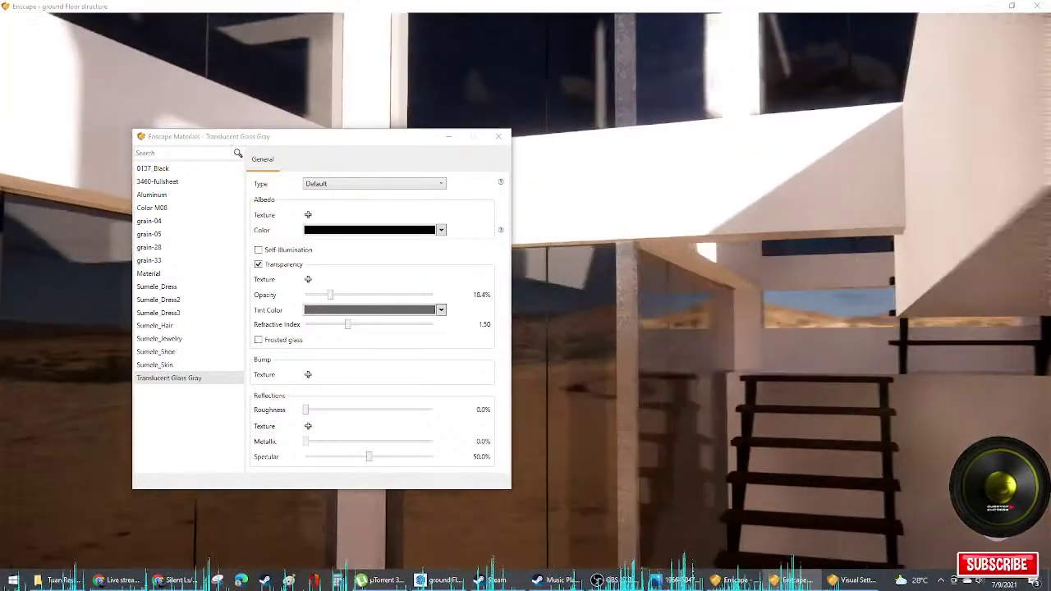
{"action": "key", "text": "q"}
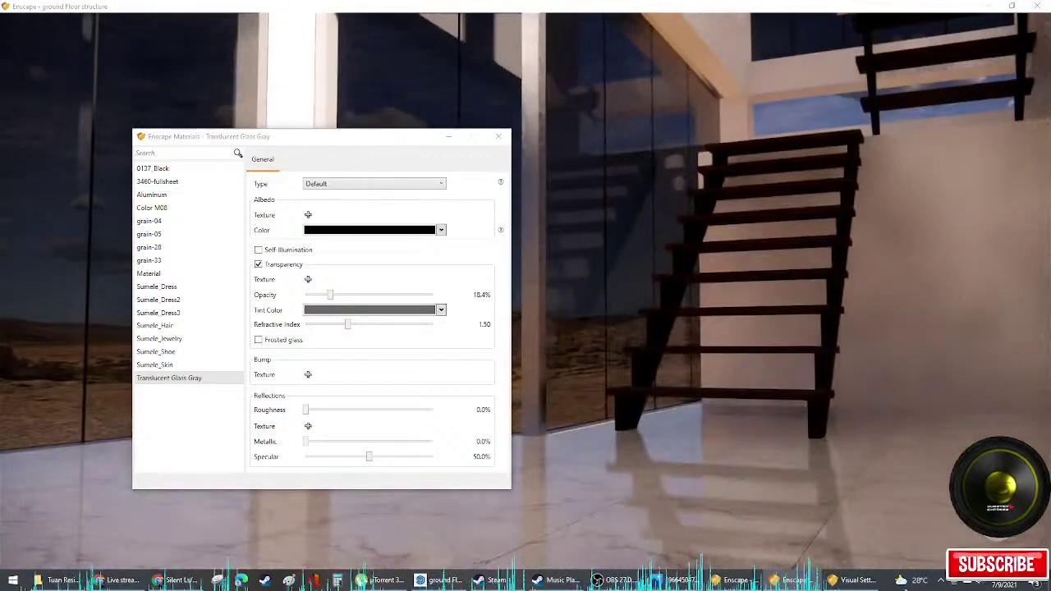
{"action": "key", "text": "w"}
{"action": "middle_click_drag", "start_coordinate": [853, 326], "coordinate": [865, 403]}
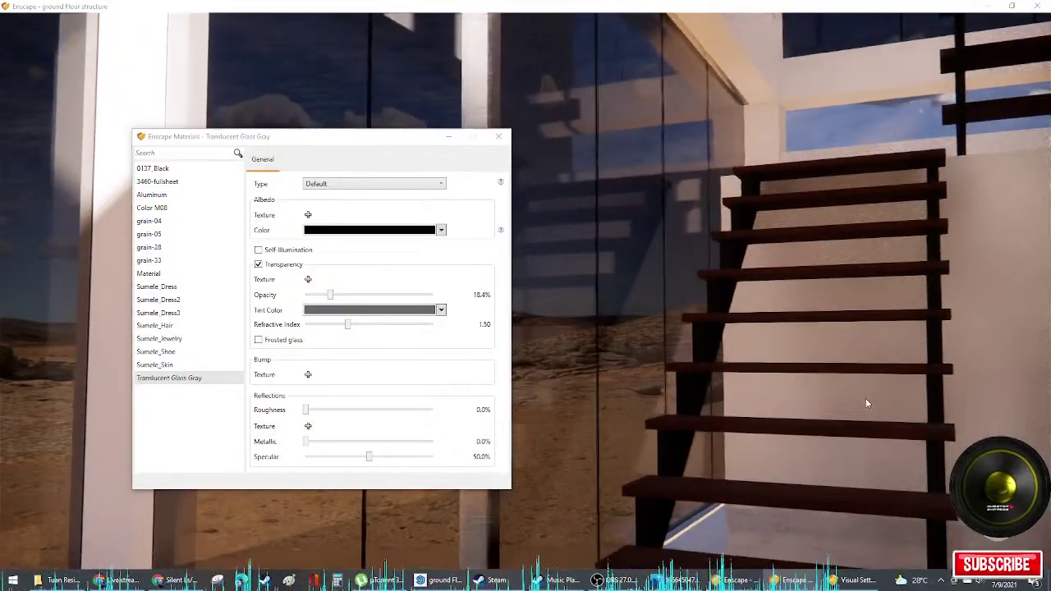
{"action": "left_click_drag", "start_coordinate": [866, 403], "coordinate": [917, 246]}
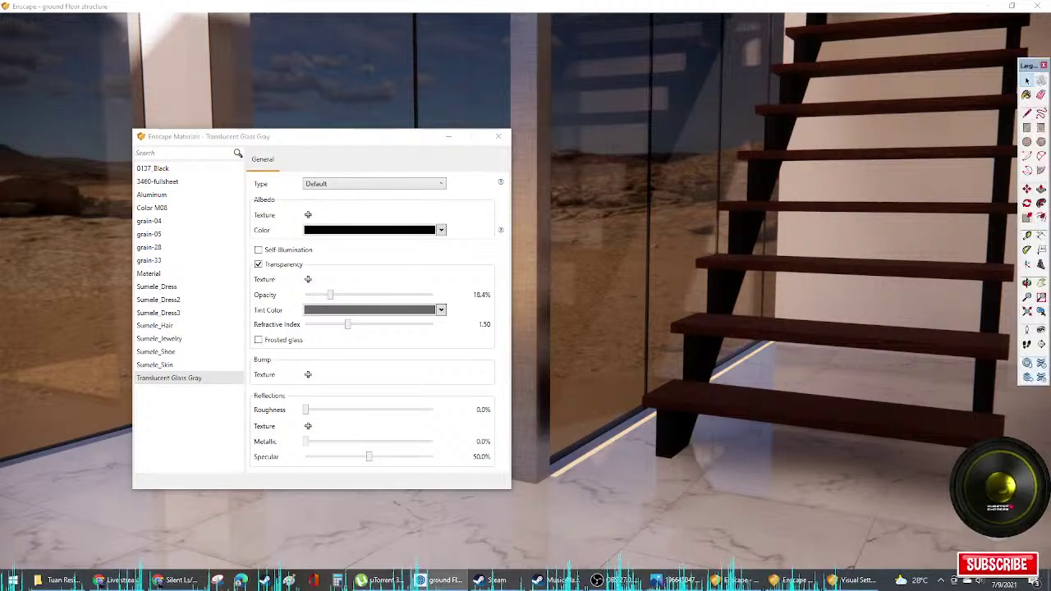
Step: Set the Aluminum window frame material's roughness to 2.9% and its tint color to black
{"action": "left_click_drag", "start_coordinate": [624, 296], "coordinate": [911, 296]}
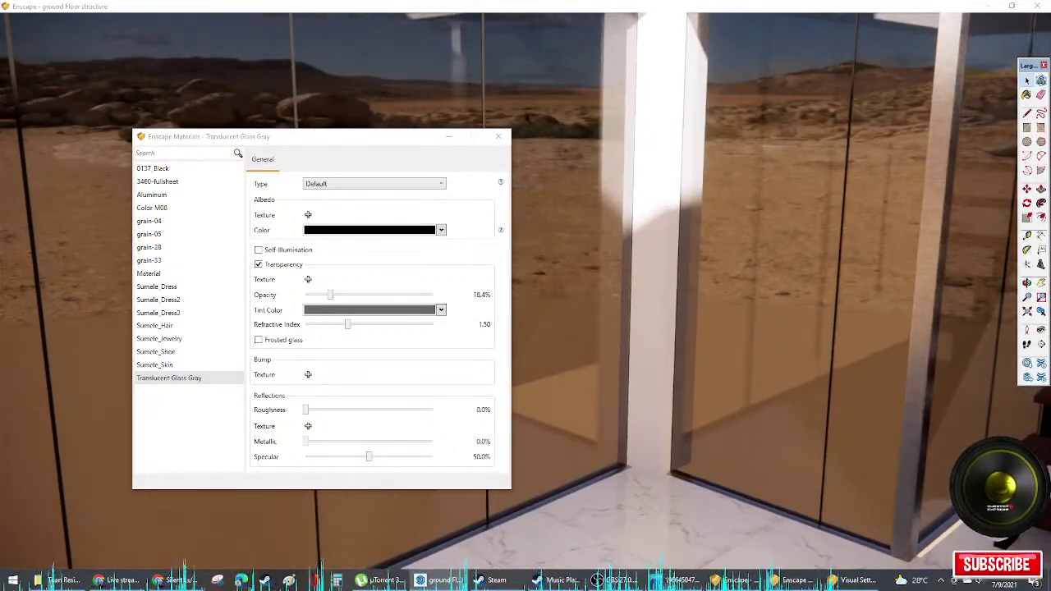
{"action": "scroll", "coordinate": [779, 329], "scroll_direction": "up", "scroll_amount": 4}
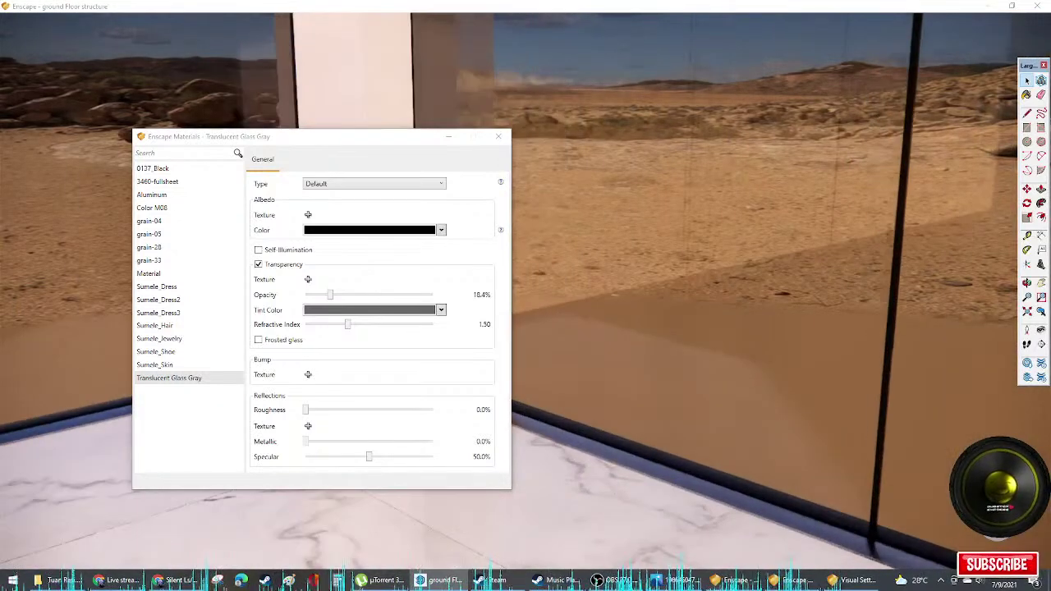
{"action": "left_click", "coordinate": [152, 195]}
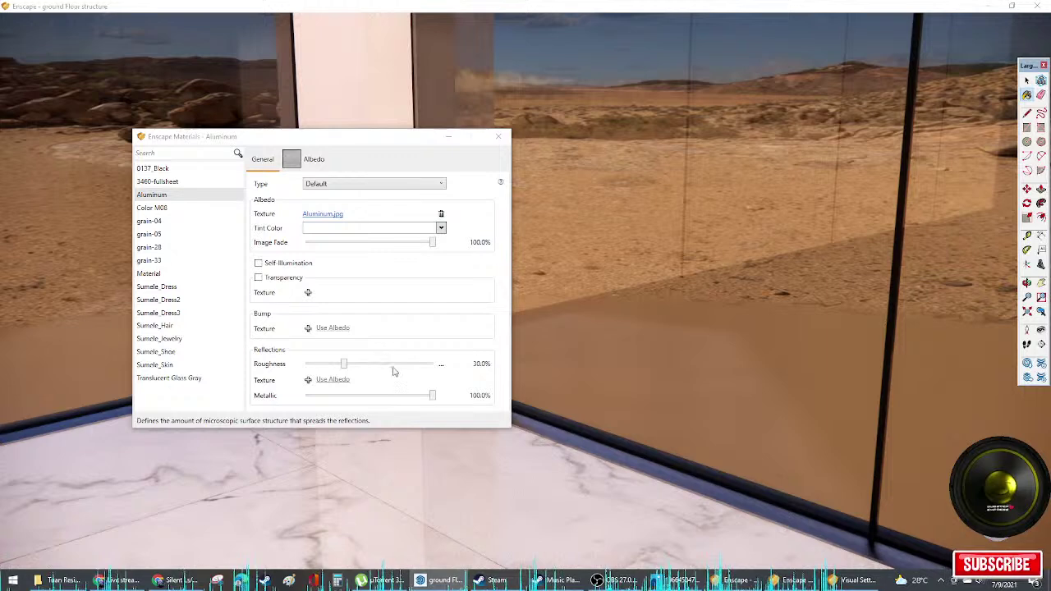
{"action": "left_click_drag", "start_coordinate": [343, 368], "coordinate": [319, 370]}
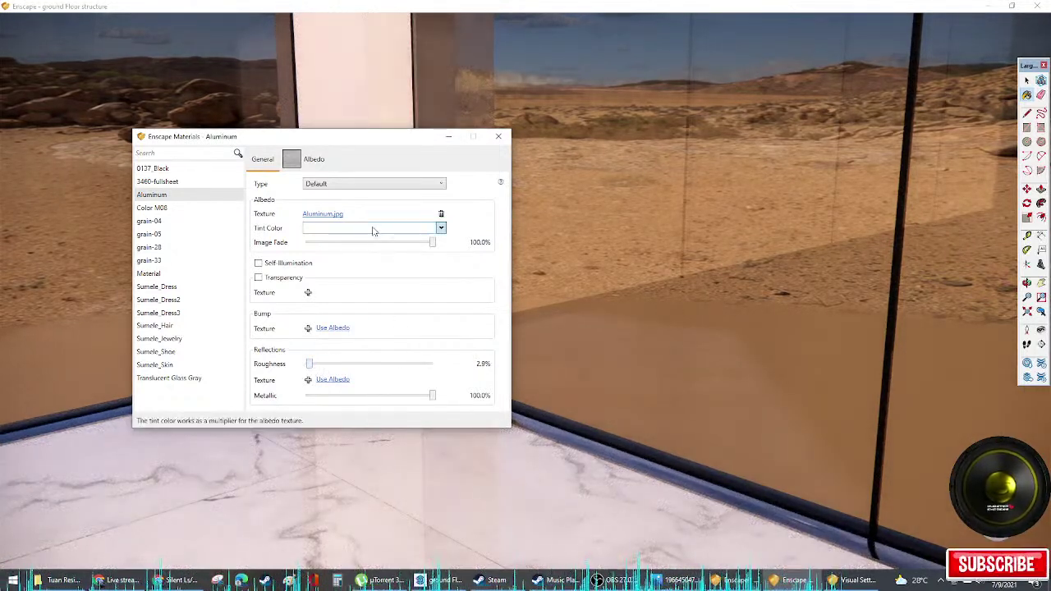
{"action": "left_click", "coordinate": [332, 228]}
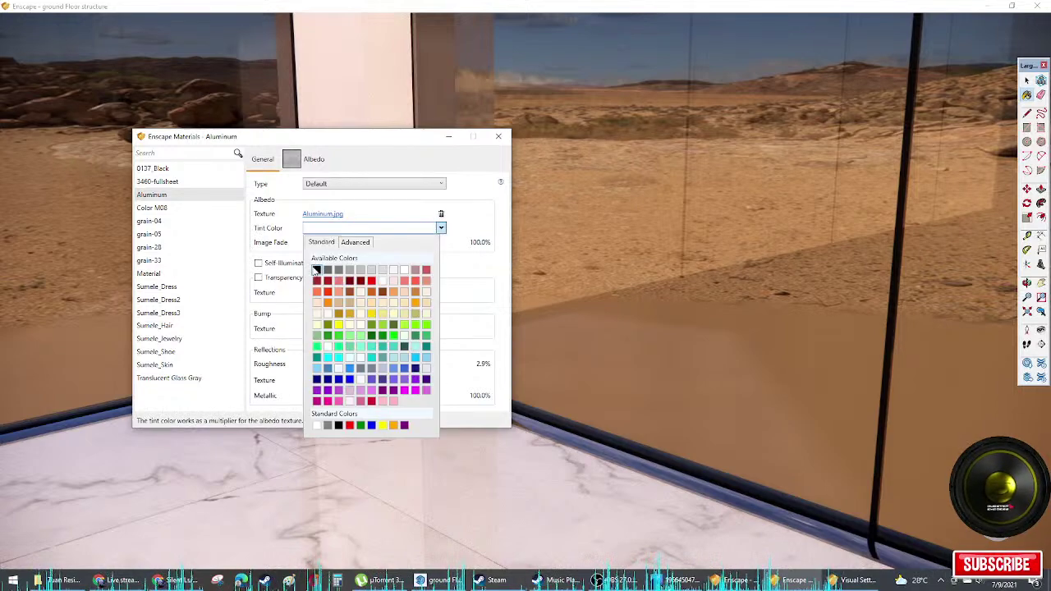
{"action": "left_click", "coordinate": [316, 270]}
{"action": "scroll", "coordinate": [654, 361], "scroll_direction": "down", "scroll_amount": 2}
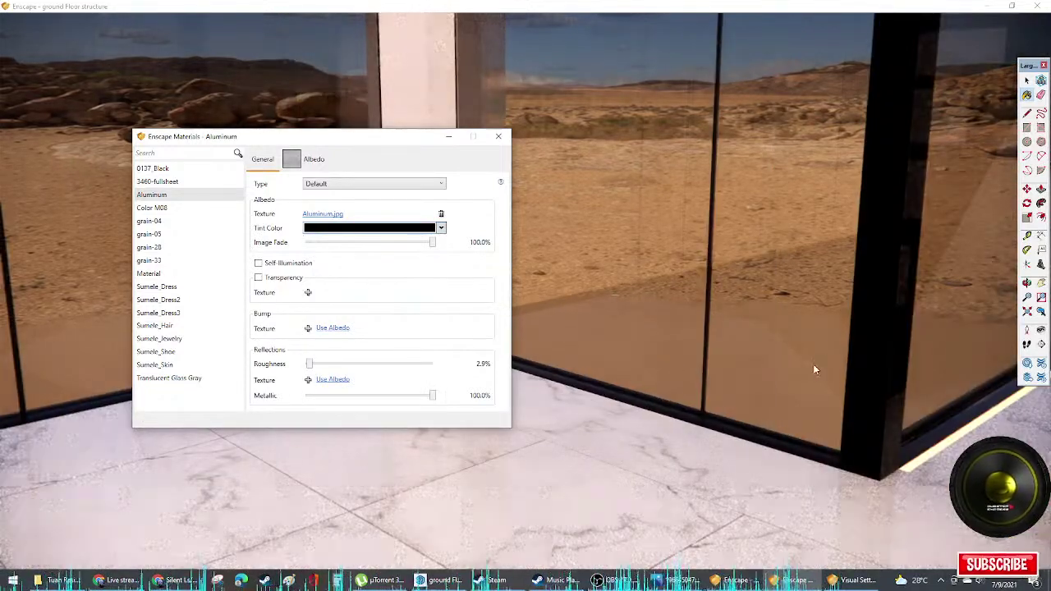
Step: Set the roughness of the stair treads' grain-28 wood material to 0%
{"action": "scroll", "coordinate": [829, 363], "scroll_direction": "down", "scroll_amount": 3}
{"action": "left_click_drag", "start_coordinate": [829, 364], "coordinate": [944, 364]}
{"action": "right_click_drag", "start_coordinate": [944, 363], "coordinate": [816, 381]}
{"action": "middle_click_drag", "start_coordinate": [580, 258], "coordinate": [616, 300]}
{"action": "scroll", "coordinate": [624, 328], "scroll_direction": "up", "scroll_amount": 3}
{"action": "left_click_drag", "start_coordinate": [649, 434], "coordinate": [664, 441]}
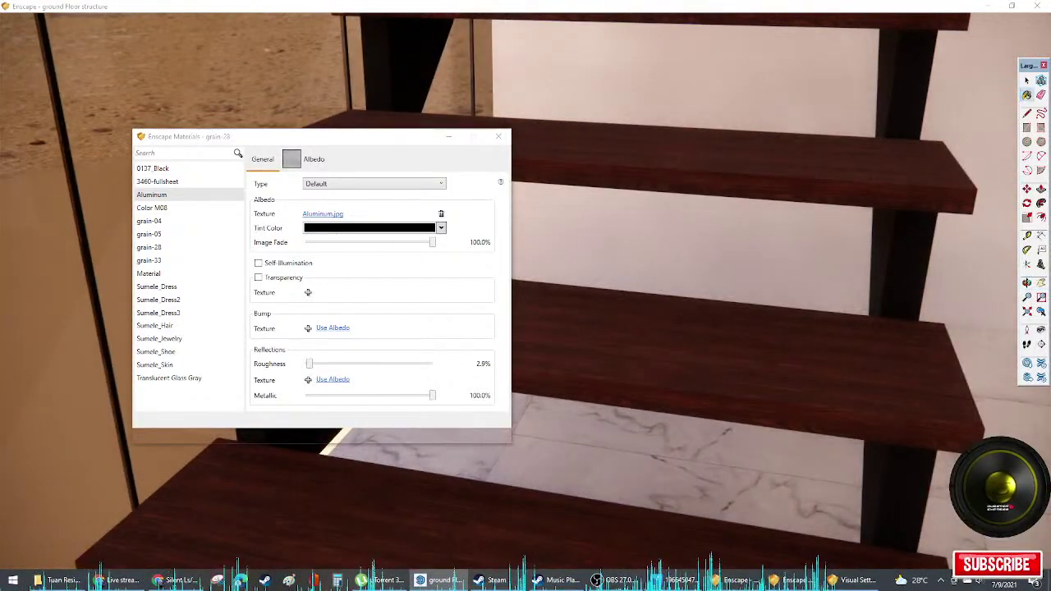
{"action": "left_click", "coordinate": [544, 323]}
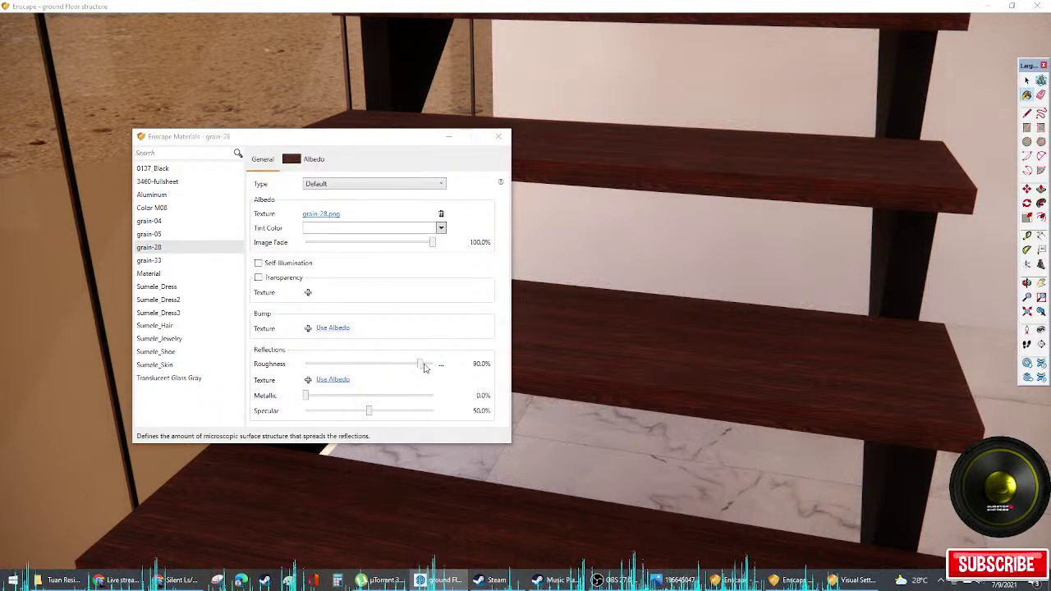
{"action": "left_click_drag", "start_coordinate": [425, 367], "coordinate": [298, 367]}
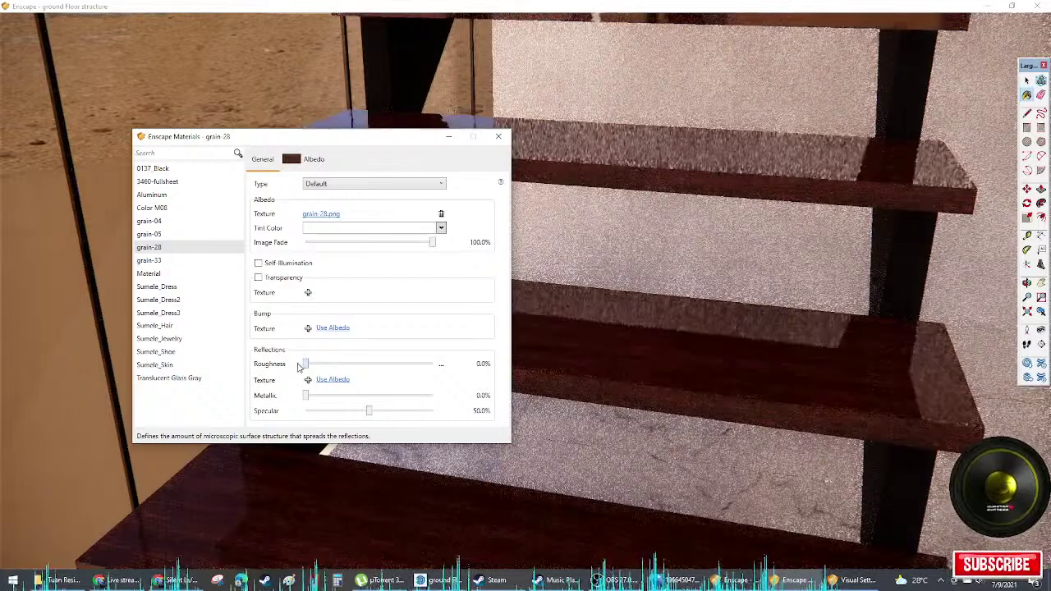
Step: Set the black Color M08 material to 37.1% roughness and 40.4% metallic
{"action": "middle_click_drag", "start_coordinate": [784, 356], "coordinate": [743, 332]}
{"action": "scroll", "coordinate": [743, 332], "scroll_direction": "down", "scroll_amount": 3}
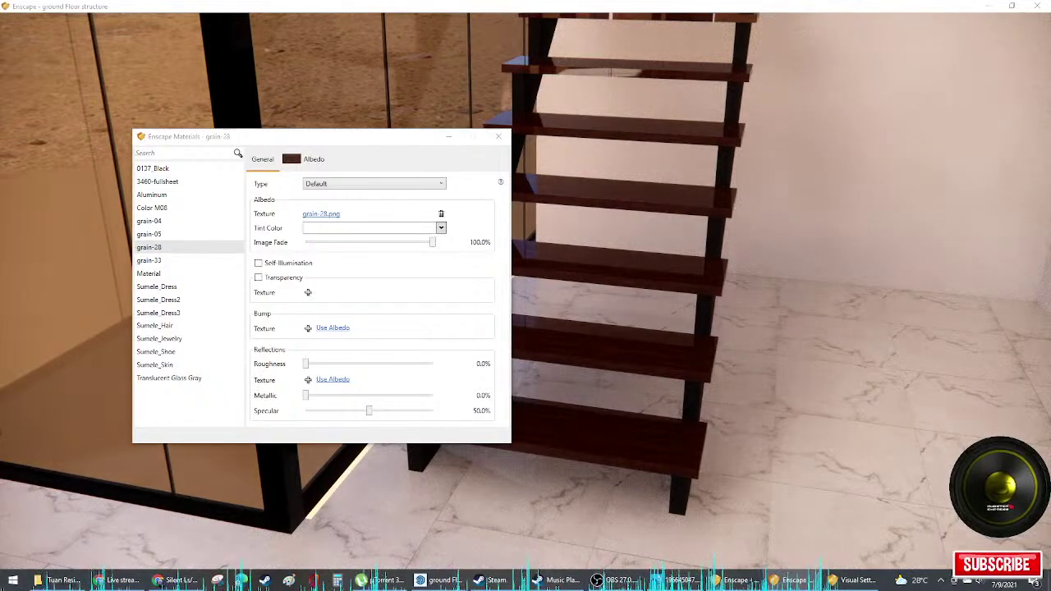
{"action": "left_click", "coordinate": [152, 208]}
{"action": "left_click_drag", "start_coordinate": [421, 355], "coordinate": [351, 355]}
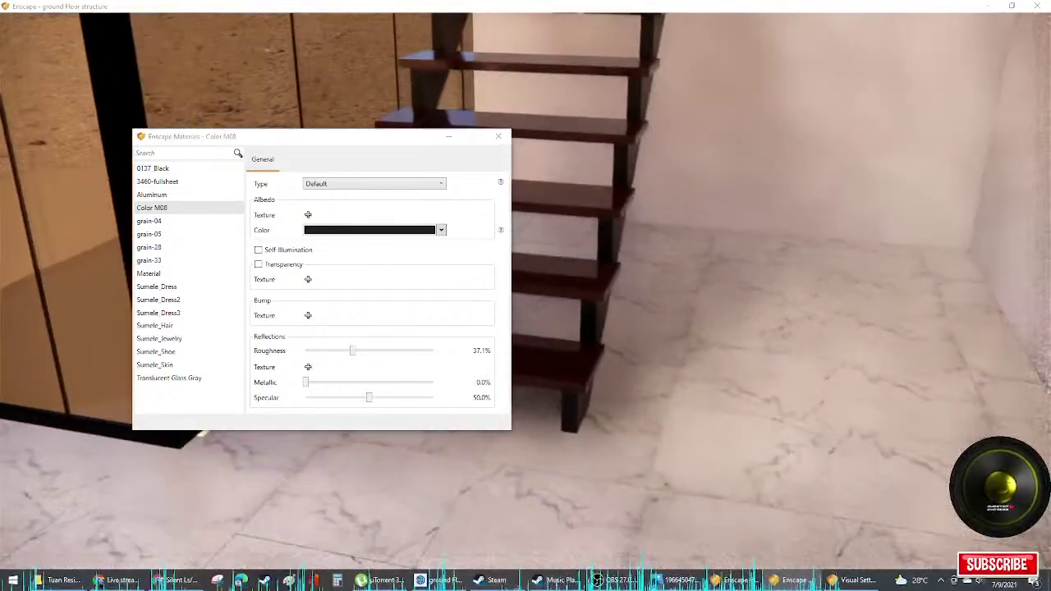
{"action": "middle_click_drag", "start_coordinate": [555, 210], "coordinate": [638, 284]}
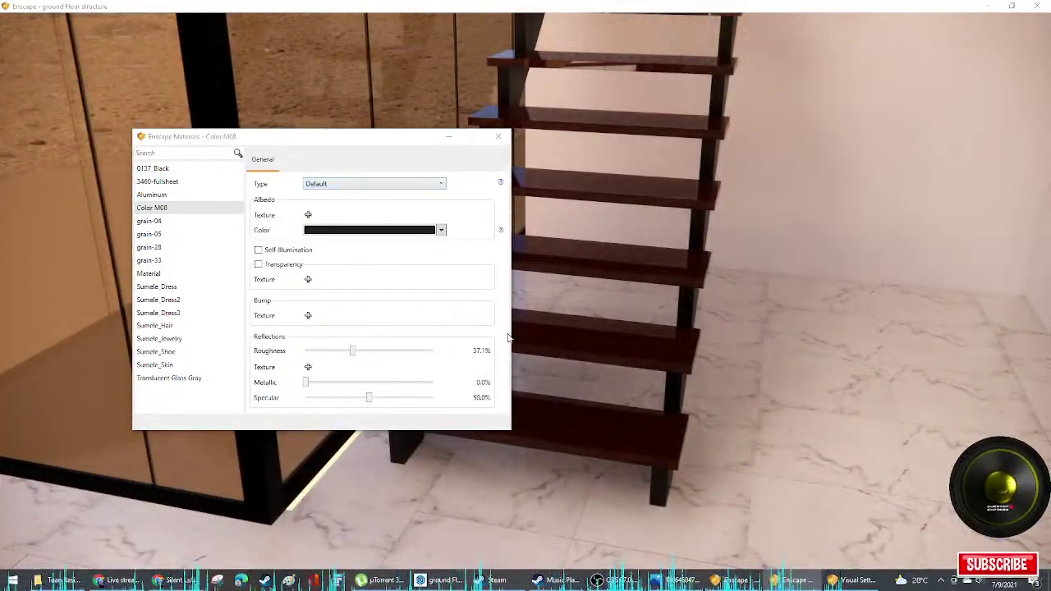
{"action": "left_click", "coordinate": [304, 383]}
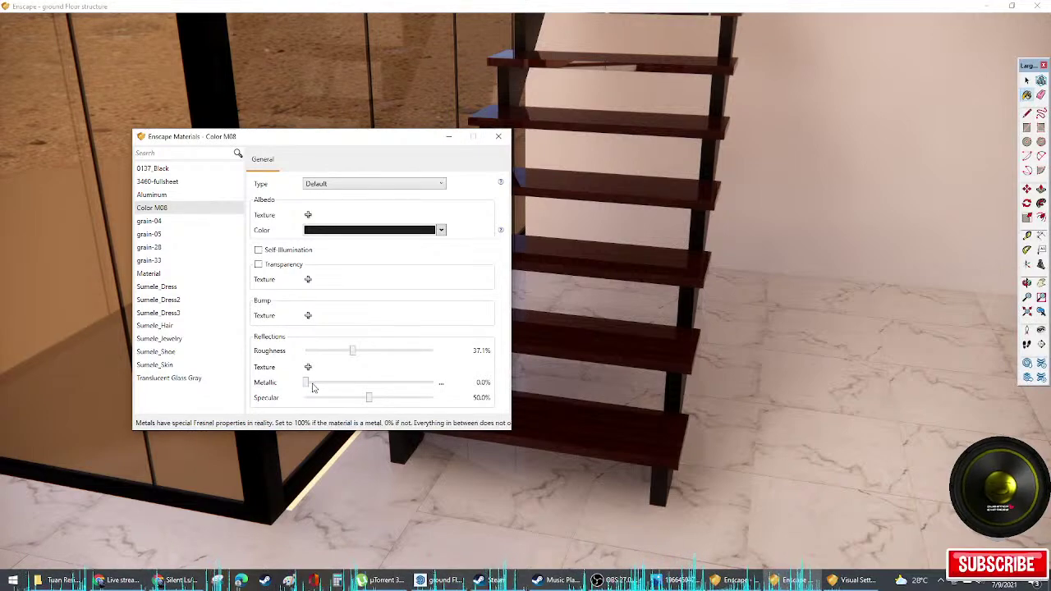
{"action": "left_click_drag", "start_coordinate": [306, 383], "coordinate": [356, 383]}
Step: Inspect the glossy stair treads, black supports and window frames up close, and close the materials editor
{"action": "key", "text": "s"}
{"action": "key", "text": "w"}
{"action": "key", "text": "e"}
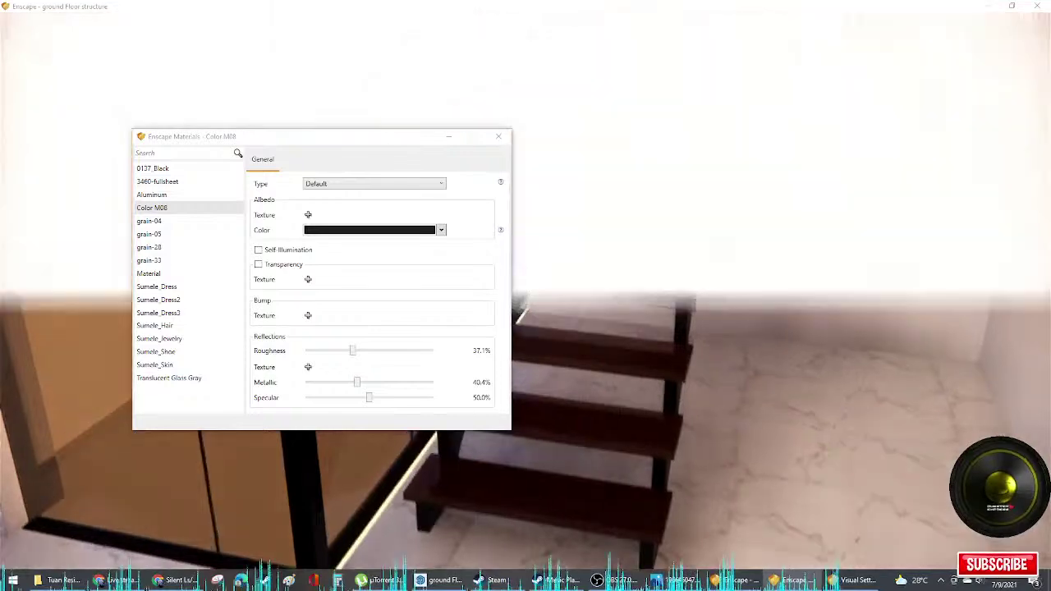
{"action": "key", "text": "q"}
{"action": "right_click_drag", "start_coordinate": [575, 370], "coordinate": [706, 370]}
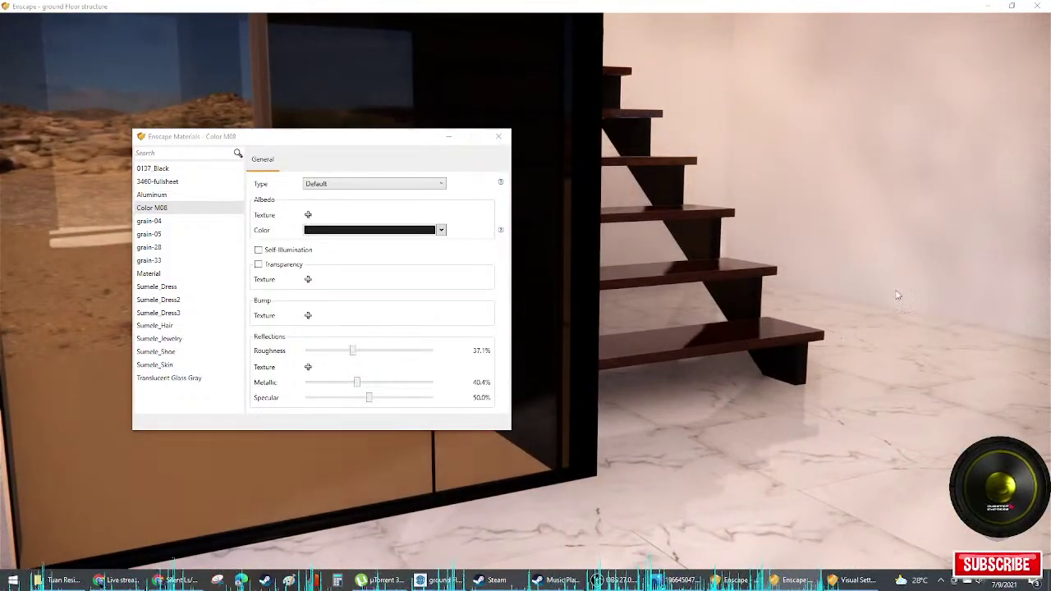
{"action": "key", "text": "w"}
{"action": "left_click_drag", "start_coordinate": [605, 197], "coordinate": [813, 197]}
{"action": "key", "text": "w"}
{"action": "left_click_drag", "start_coordinate": [758, 254], "coordinate": [813, 260]}
{"action": "key", "text": "d"}
{"action": "key", "text": "a"}
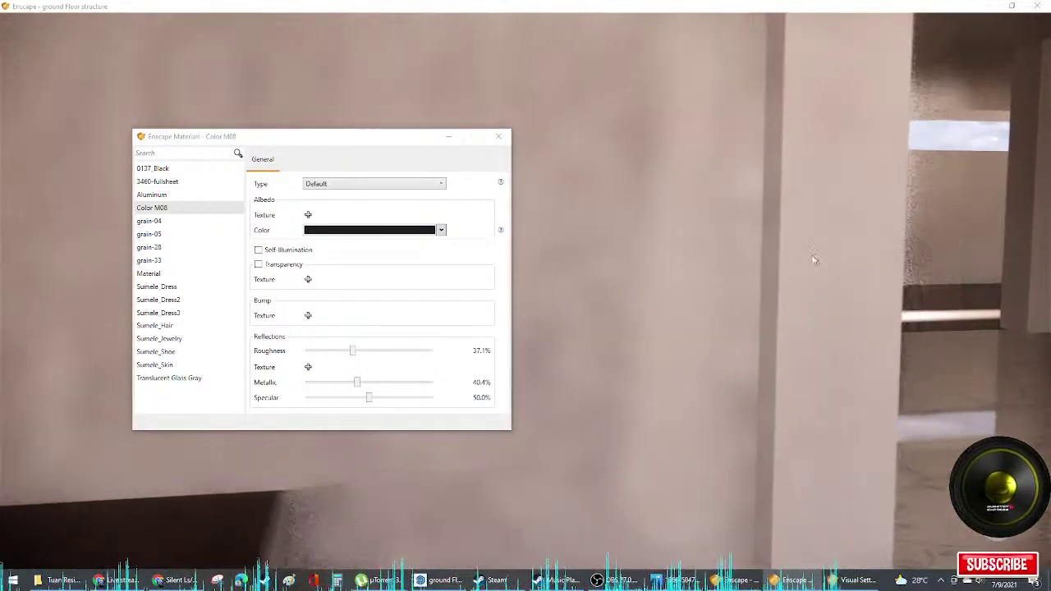
{"action": "key", "text": "alt+F4"}
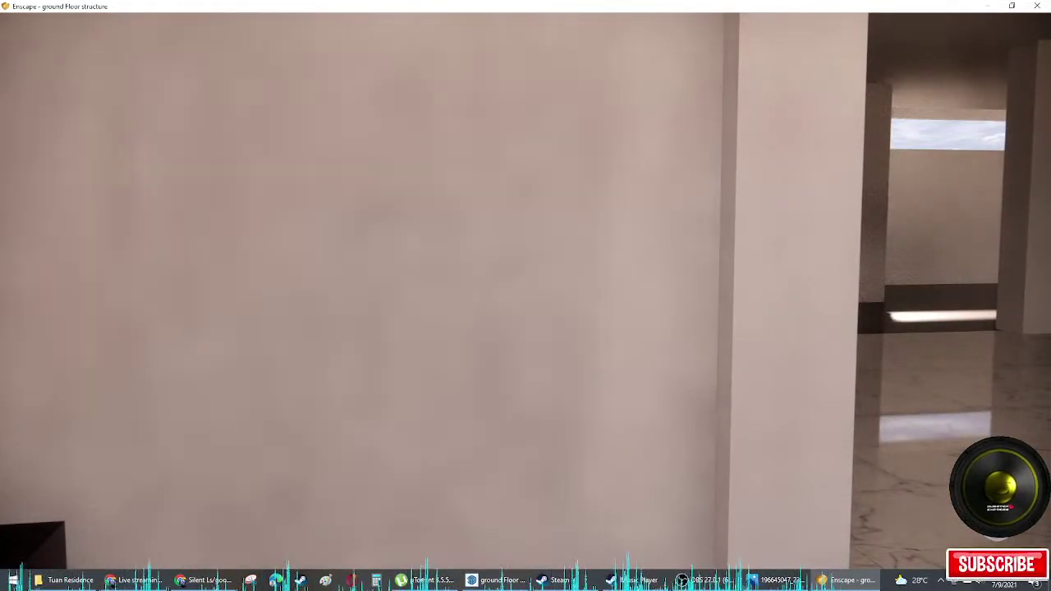
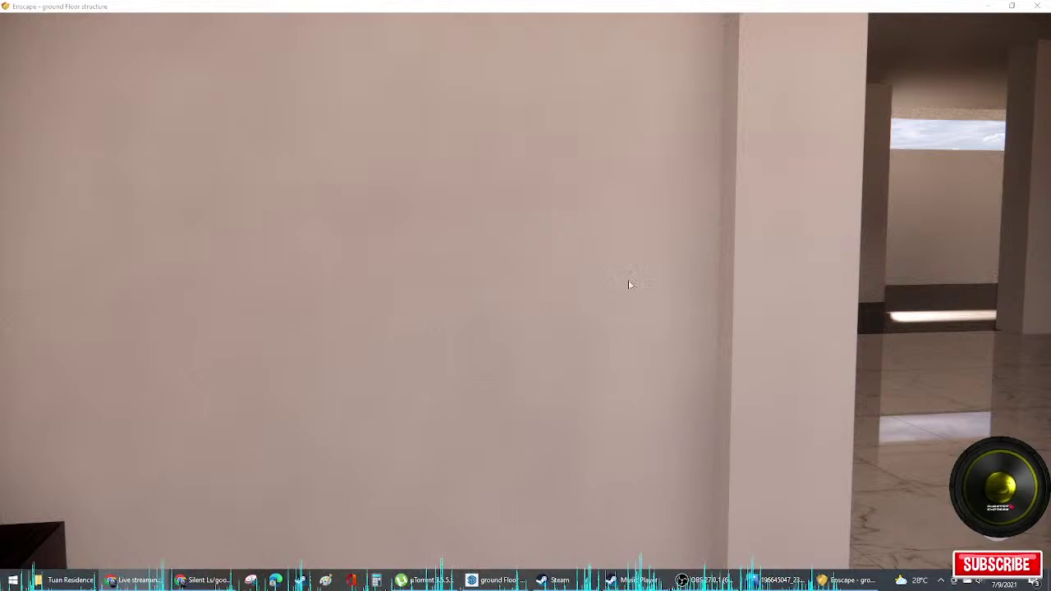
Step: Examine the marble floor's reflections from low and standing height in the room with the dark glass panels
{"action": "key", "text": "d"}
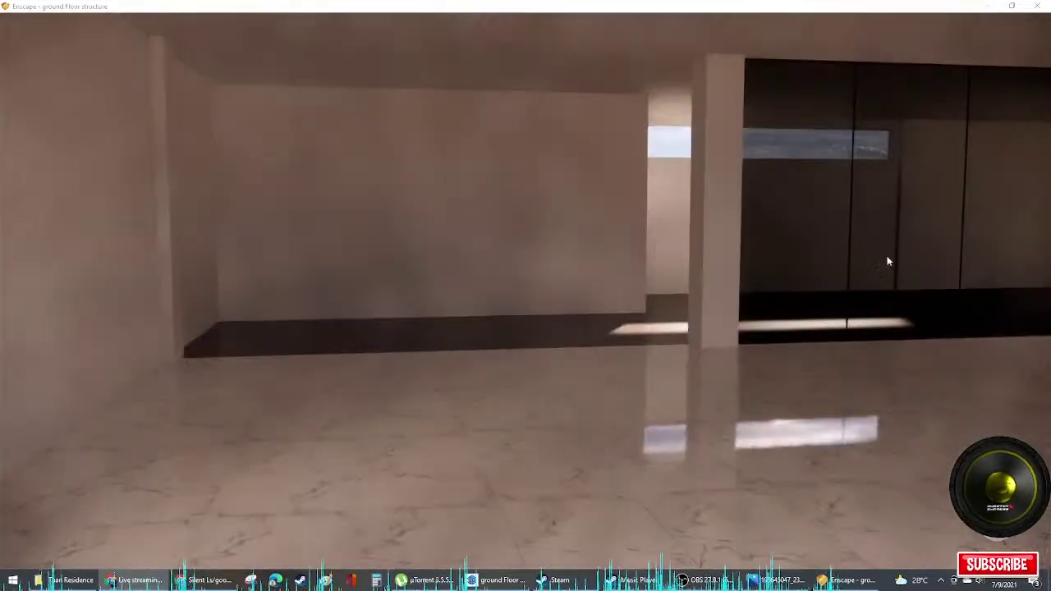
{"action": "key", "text": "s"}
{"action": "left_click_drag", "start_coordinate": [862, 271], "coordinate": [1006, 271]}
{"action": "key", "text": "q"}
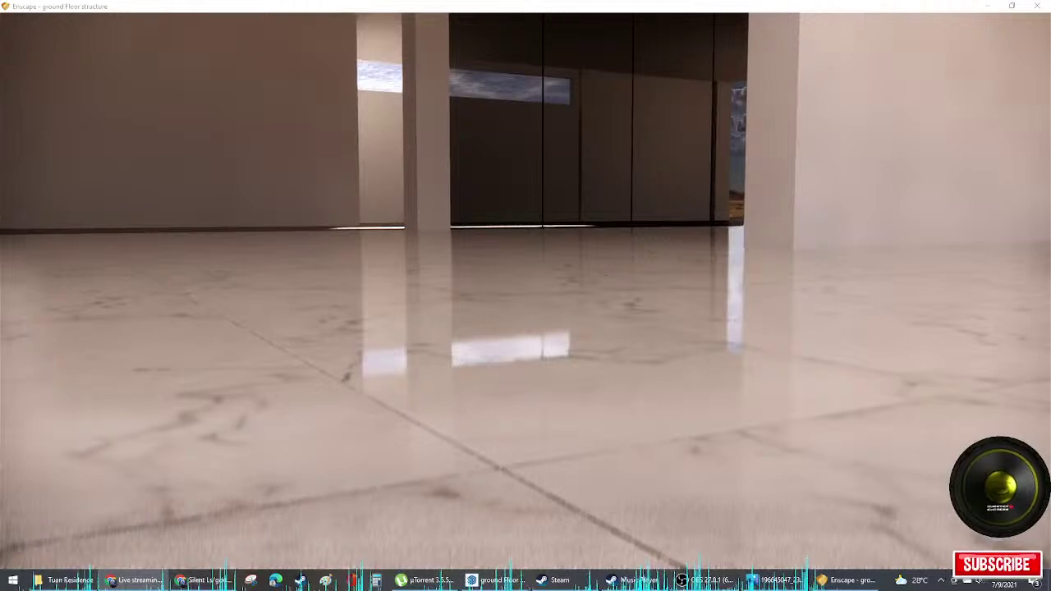
{"action": "key", "text": "d"}
{"action": "key", "text": "q"}
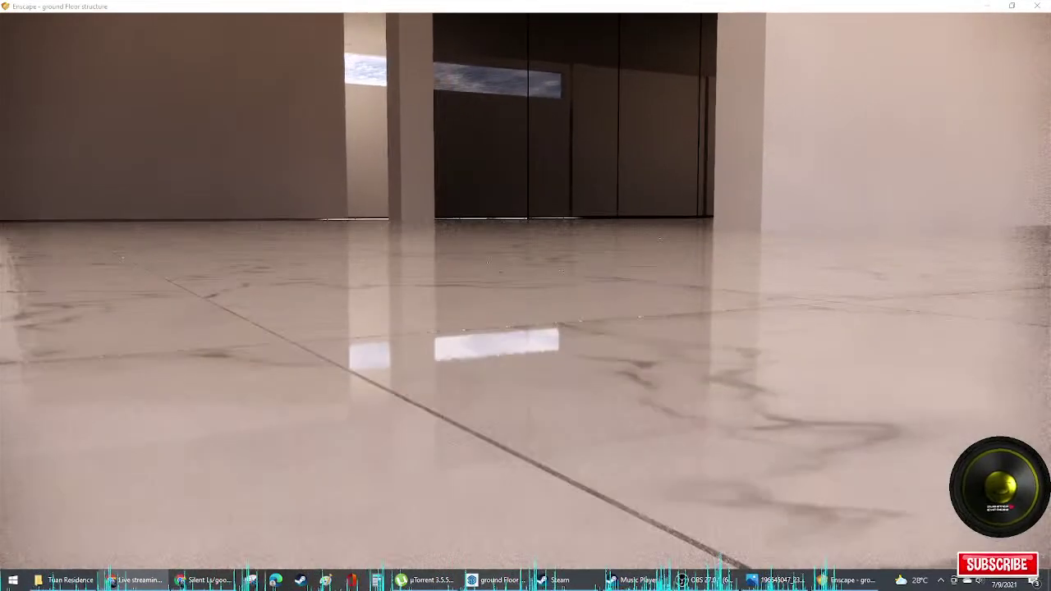
{"action": "key", "text": "e"}
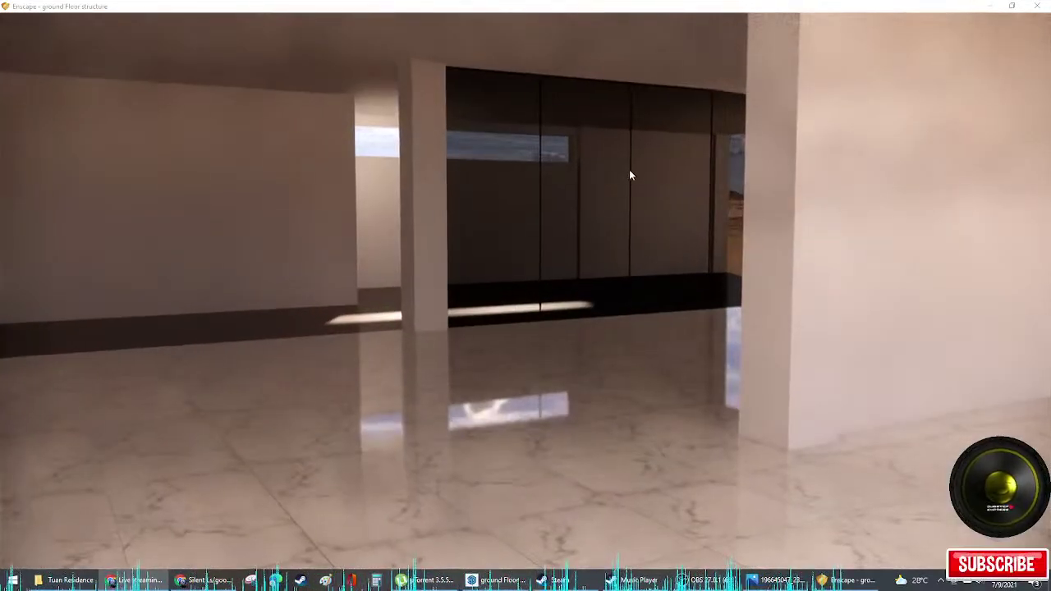
Step: Walk through the ground floor to review the black-framed windows, open doorway and desert view from different sides
{"action": "left_click_drag", "start_coordinate": [629, 174], "coordinate": [870, 174]}
{"action": "left_click_drag", "start_coordinate": [574, 197], "coordinate": [424, 232]}
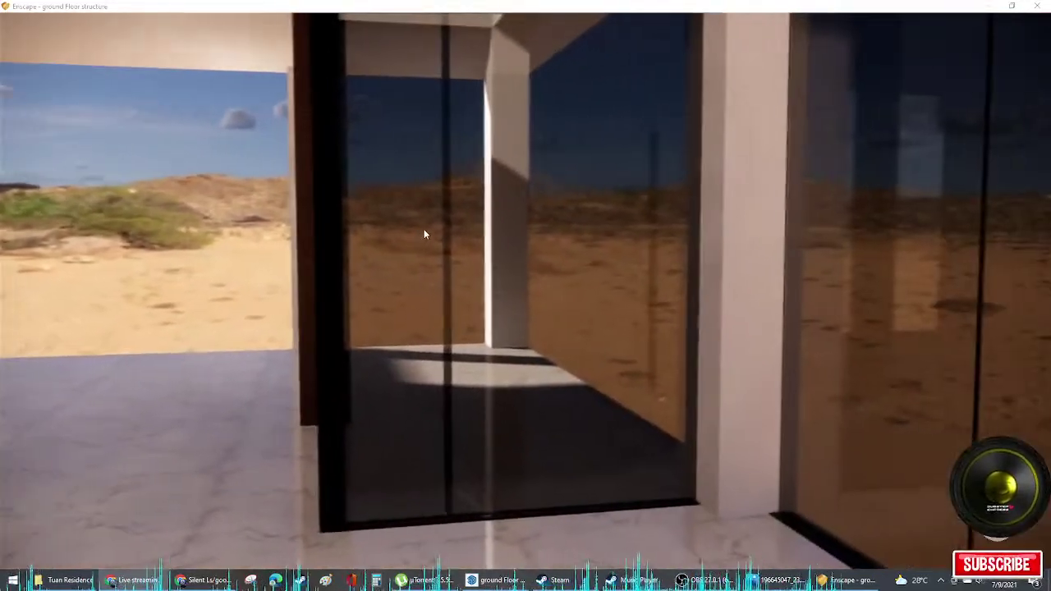
{"action": "key", "text": "s"}
{"action": "key", "text": "a"}
{"action": "key", "text": "q"}
{"action": "key", "text": "a"}
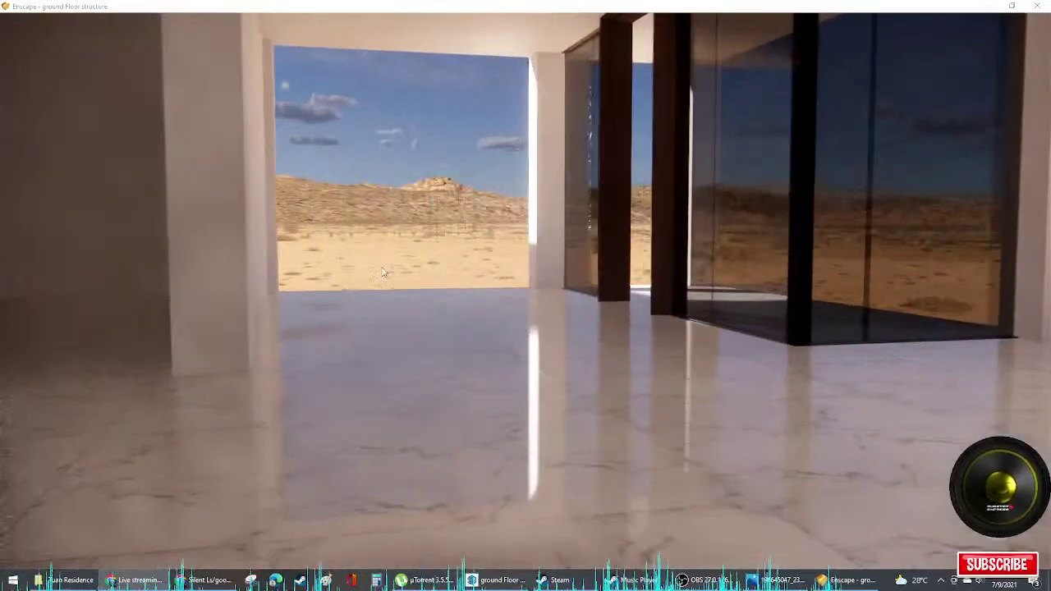
{"action": "left_click_drag", "start_coordinate": [170, 355], "coordinate": [350, 333]}
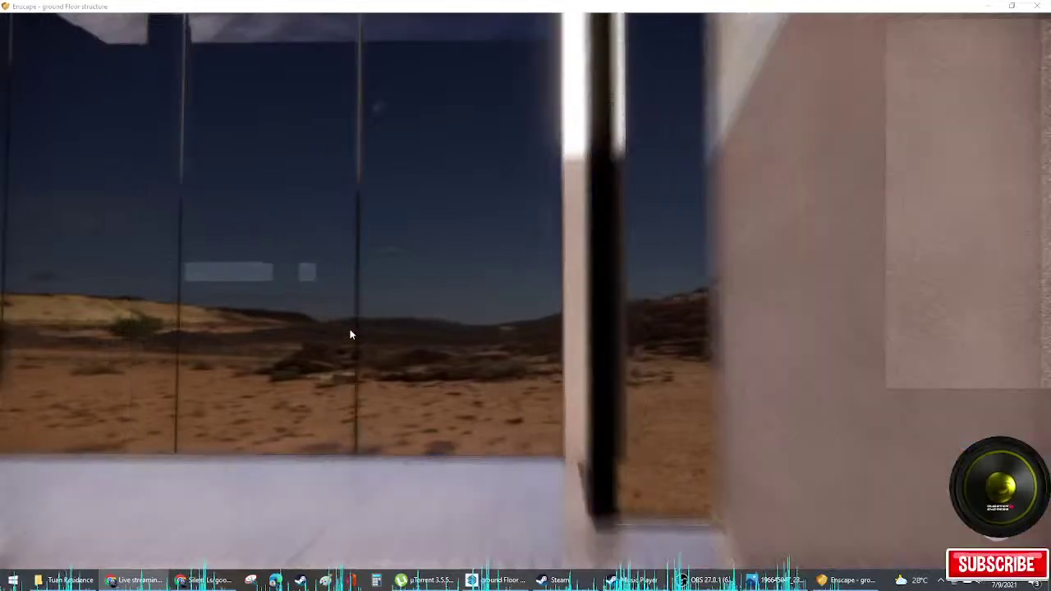
{"action": "key", "text": "s"}
{"action": "left_click_drag", "start_coordinate": [215, 406], "coordinate": [377, 399]}
{"action": "key", "text": "a"}
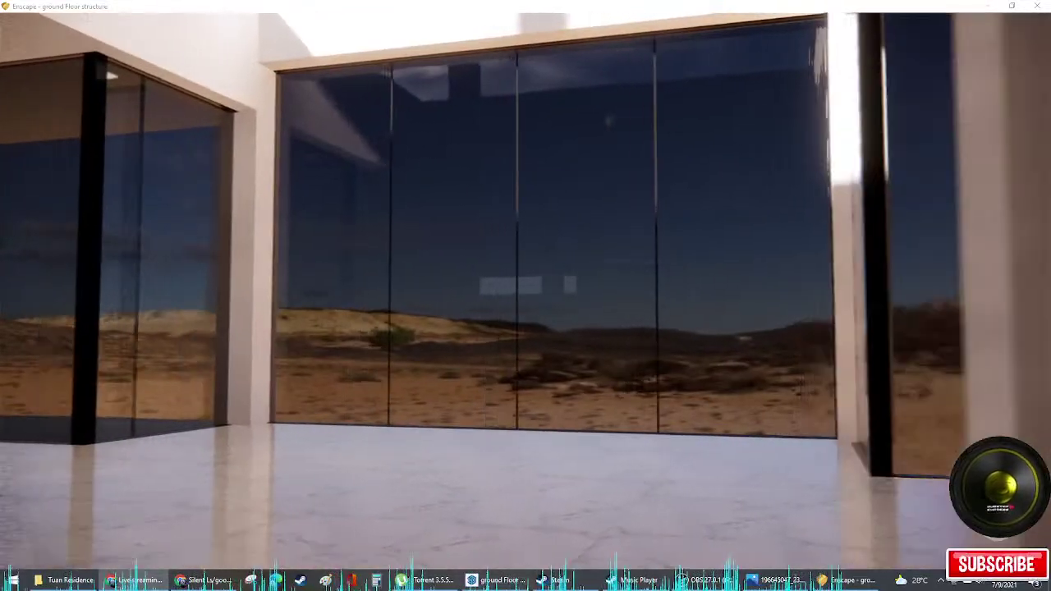
{"action": "left_click_drag", "start_coordinate": [107, 454], "coordinate": [0, 457]}
{"action": "right_click_drag", "start_coordinate": [211, 414], "coordinate": [417, 415]}
{"action": "key", "text": "d"}
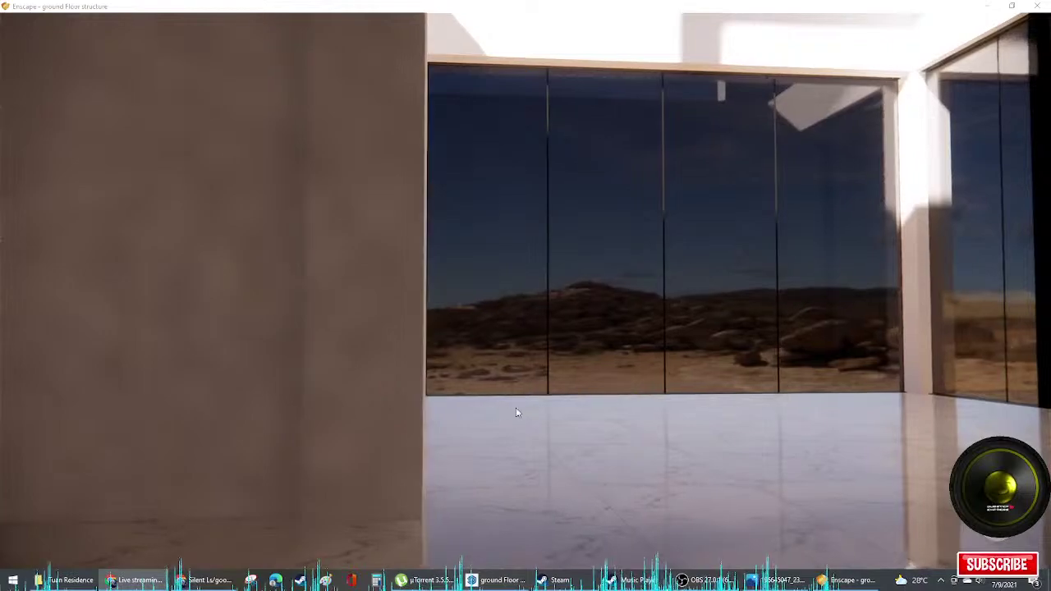
Step: Frame a low view of the dark glass panels and adjust the time of day from night back to warm daylight
{"action": "key", "text": "w"}
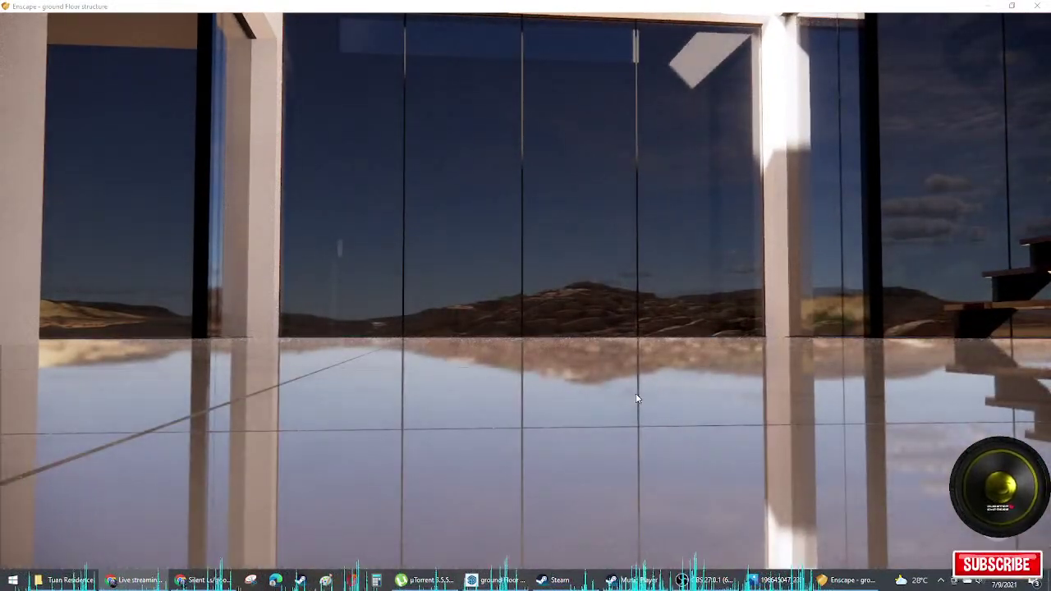
{"action": "right_click_drag", "start_coordinate": [971, 334], "coordinate": [805, 334], "text": "shift"}
{"action": "right_click_drag", "start_coordinate": [1048, 270], "coordinate": [1050, 246], "text": "shift"}
{"action": "key", "text": "i"}
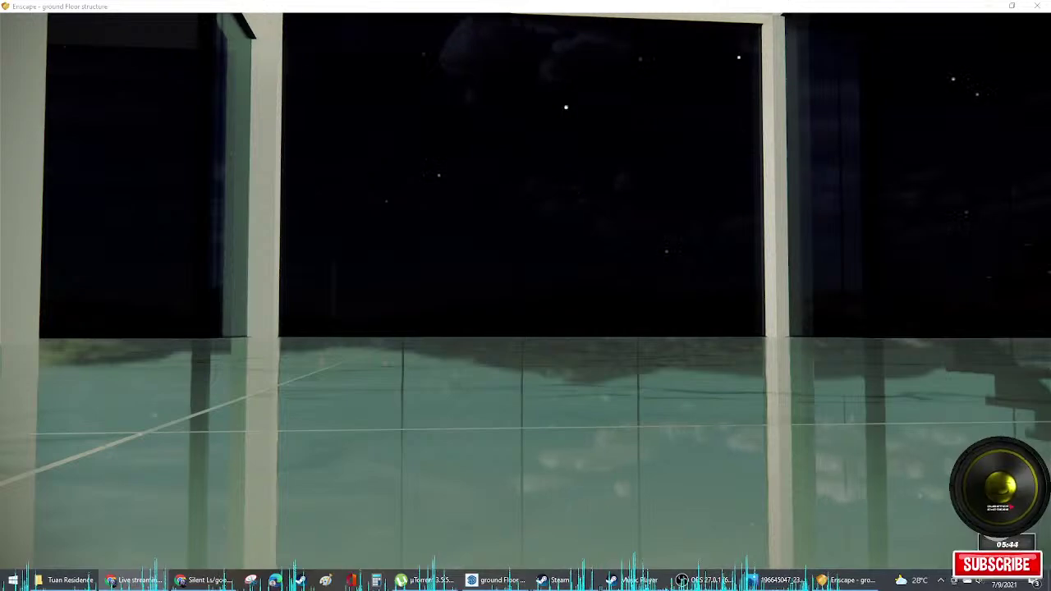
{"action": "key", "text": "i"}
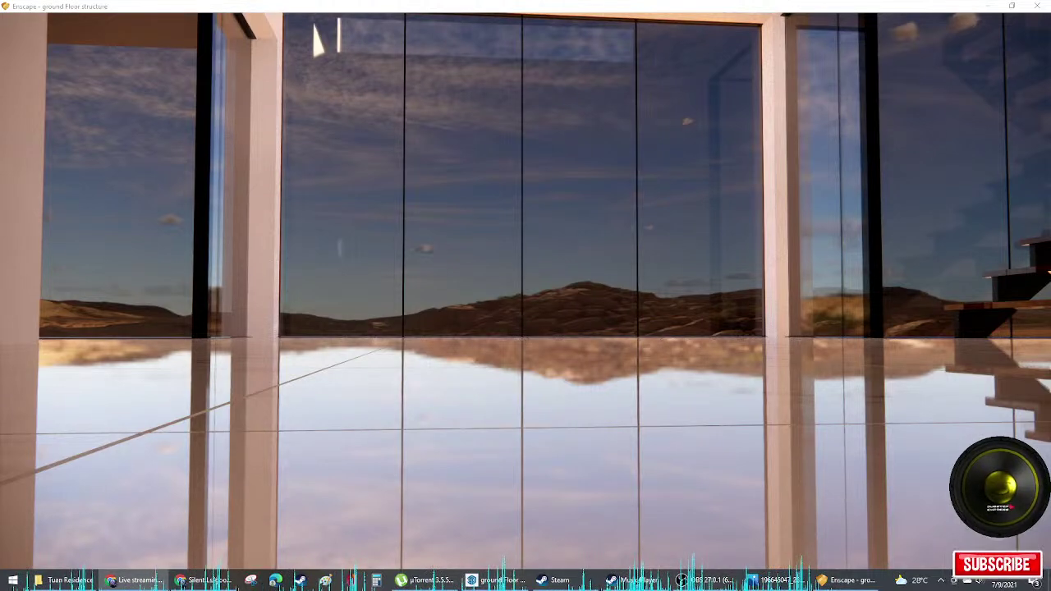
Step: Open the video editor and add a starting keyframe near the glass panels and a second keyframe from further back
{"action": "key", "text": "k"}
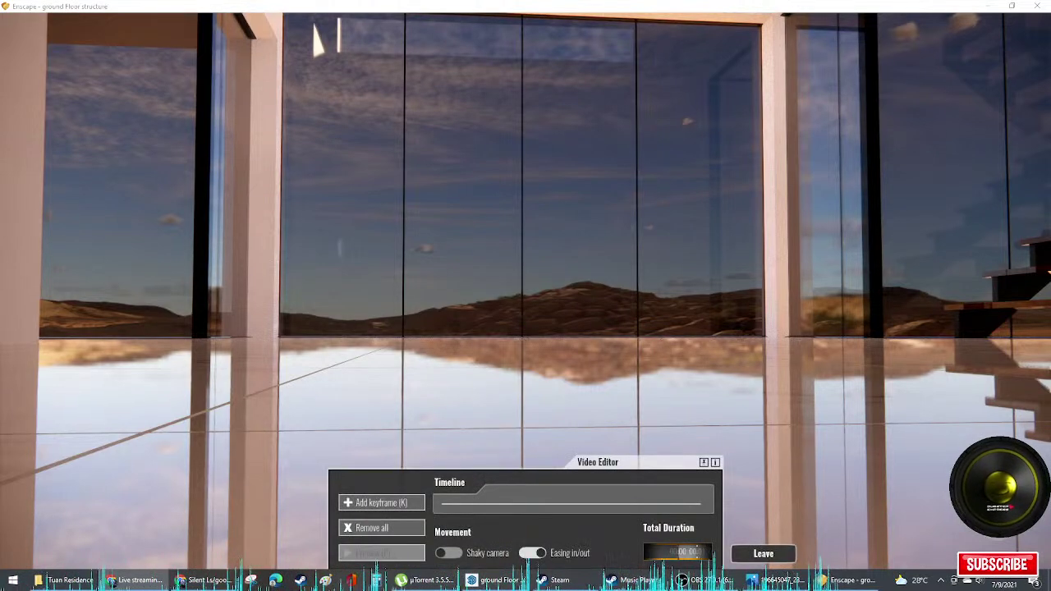
{"action": "left_click", "coordinate": [386, 504]}
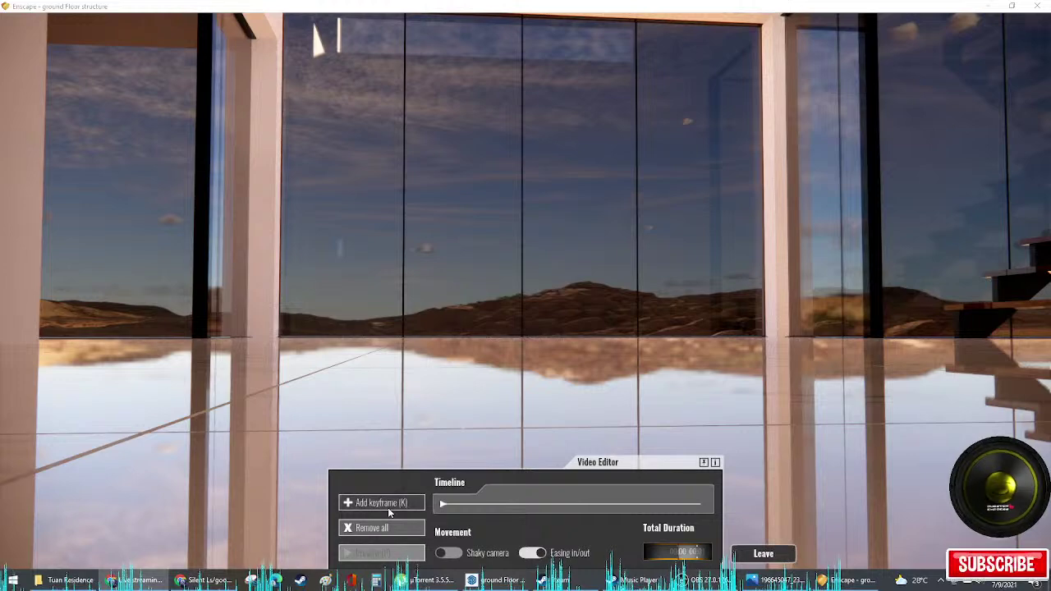
{"action": "scroll", "coordinate": [527, 268], "scroll_direction": "down", "scroll_amount": 3}
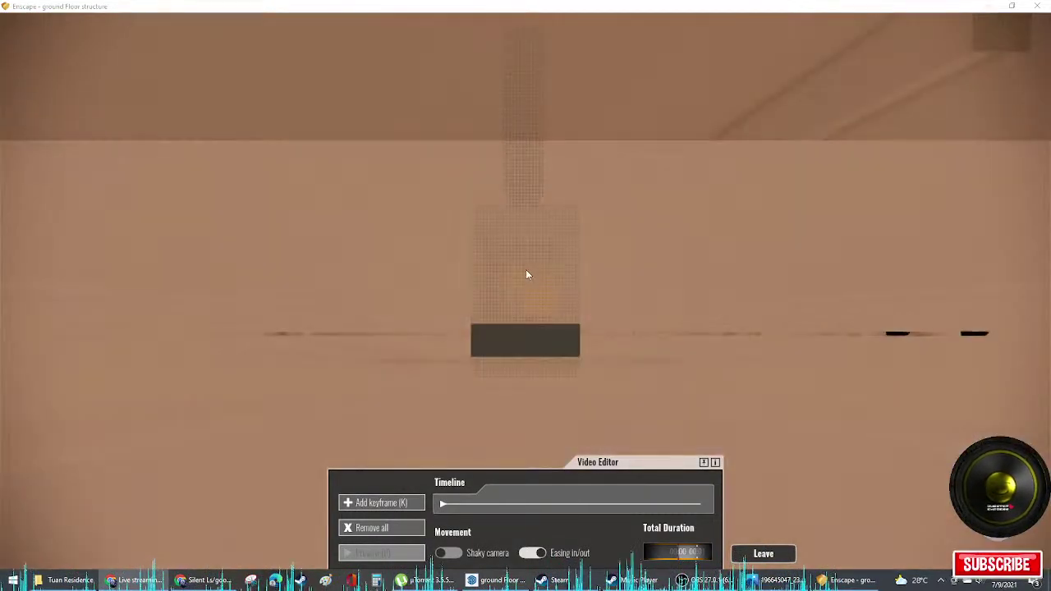
{"action": "scroll", "coordinate": [526, 276], "scroll_direction": "down", "scroll_amount": 5}
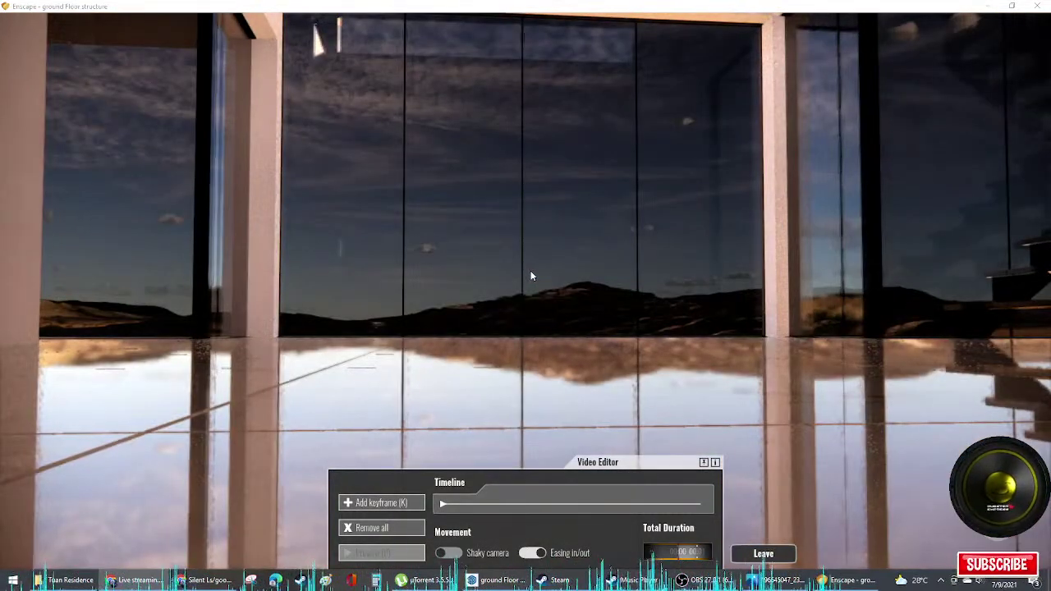
{"action": "scroll", "coordinate": [509, 345], "scroll_direction": "down", "scroll_amount": 3}
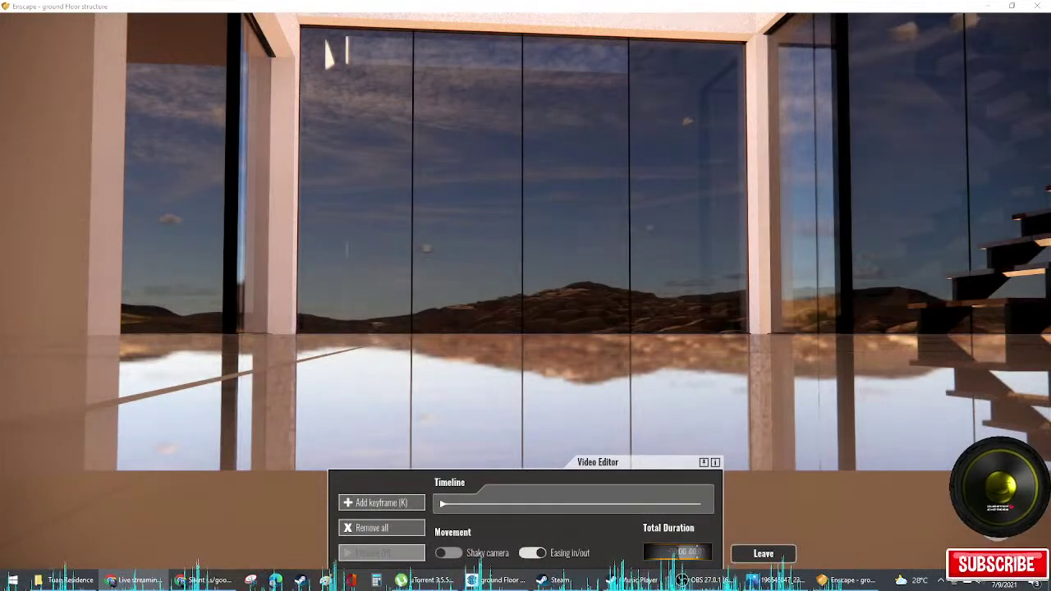
{"action": "scroll", "coordinate": [521, 348], "scroll_direction": "down", "scroll_amount": 2}
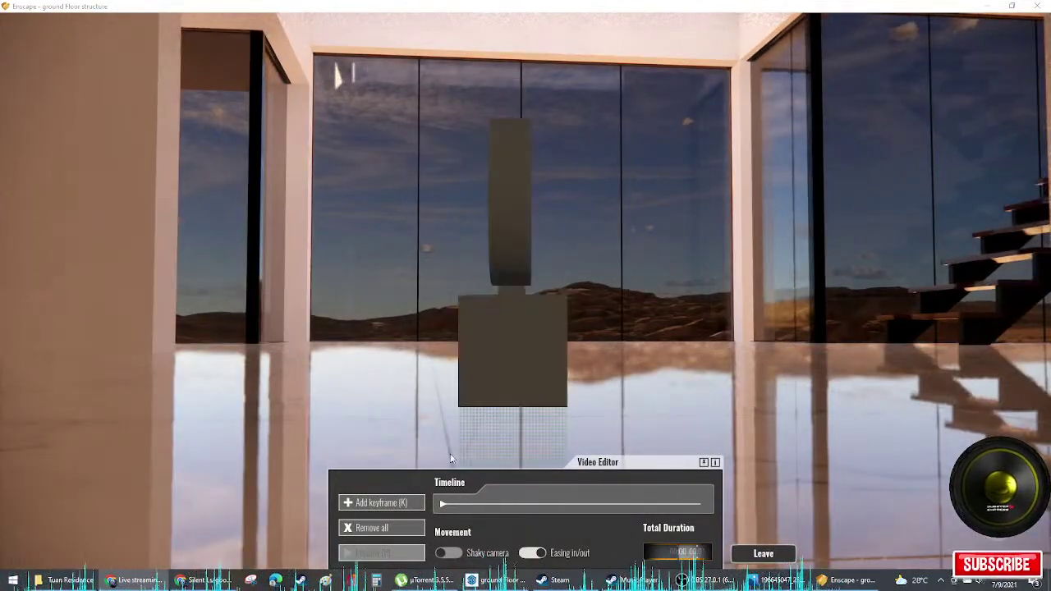
{"action": "scroll", "coordinate": [479, 410], "scroll_direction": "down", "scroll_amount": 2}
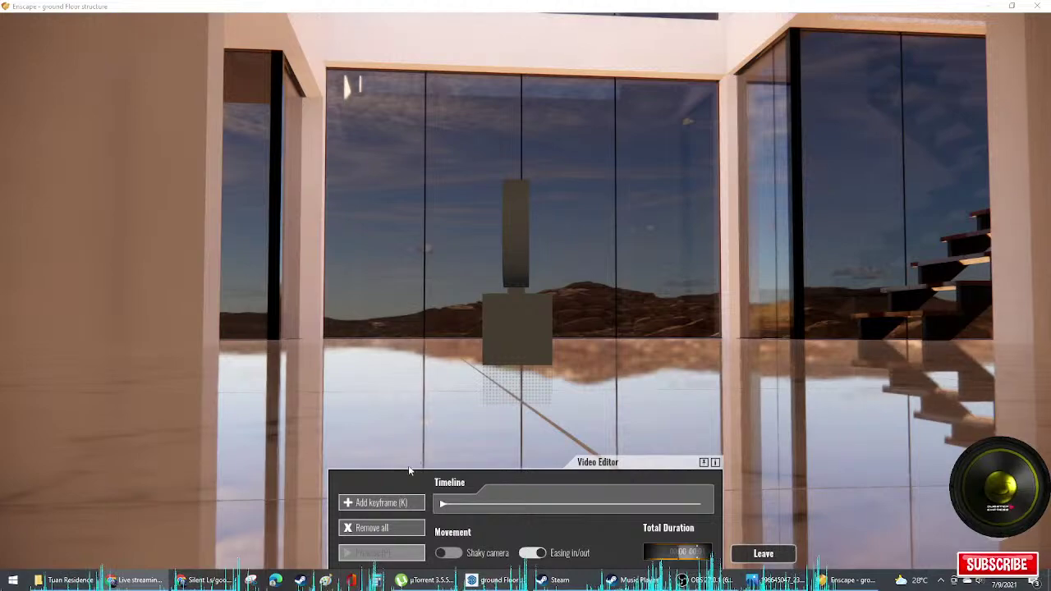
{"action": "left_click", "coordinate": [395, 504]}
{"action": "left_click", "coordinate": [386, 550]}
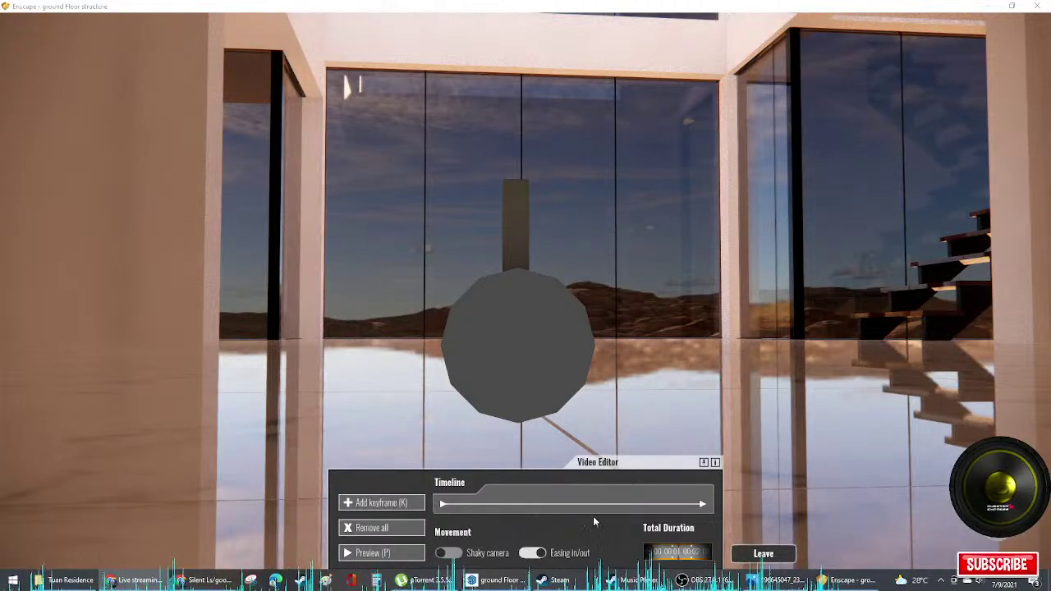
Step: Try a 43.4° field of view on the second keyframe, and set it to 86.5°
{"action": "left_click", "coordinate": [703, 506]}
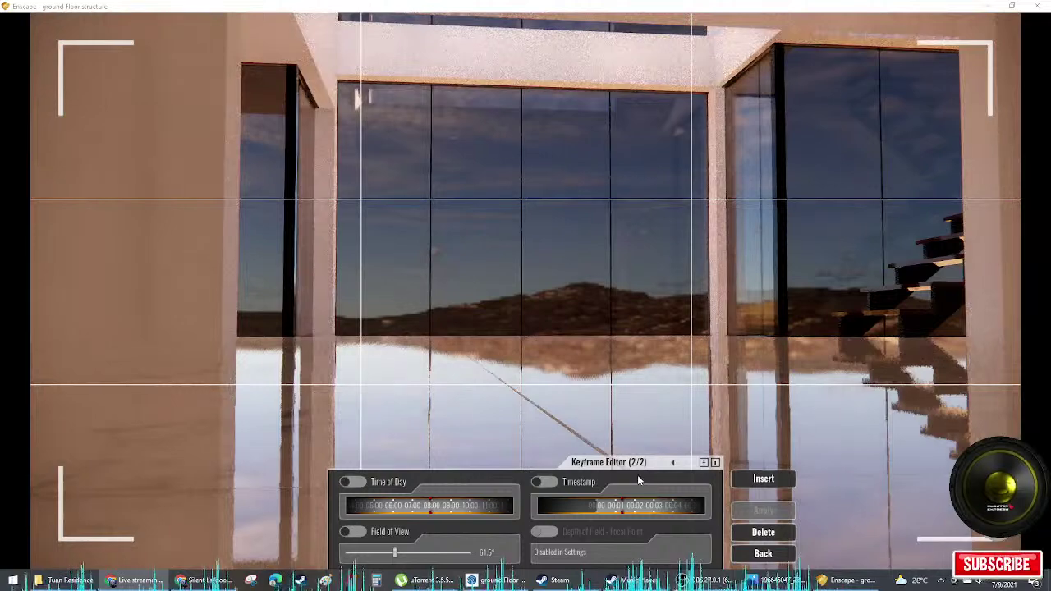
{"action": "left_click", "coordinate": [353, 531]}
{"action": "left_click_drag", "start_coordinate": [395, 553], "coordinate": [377, 556]}
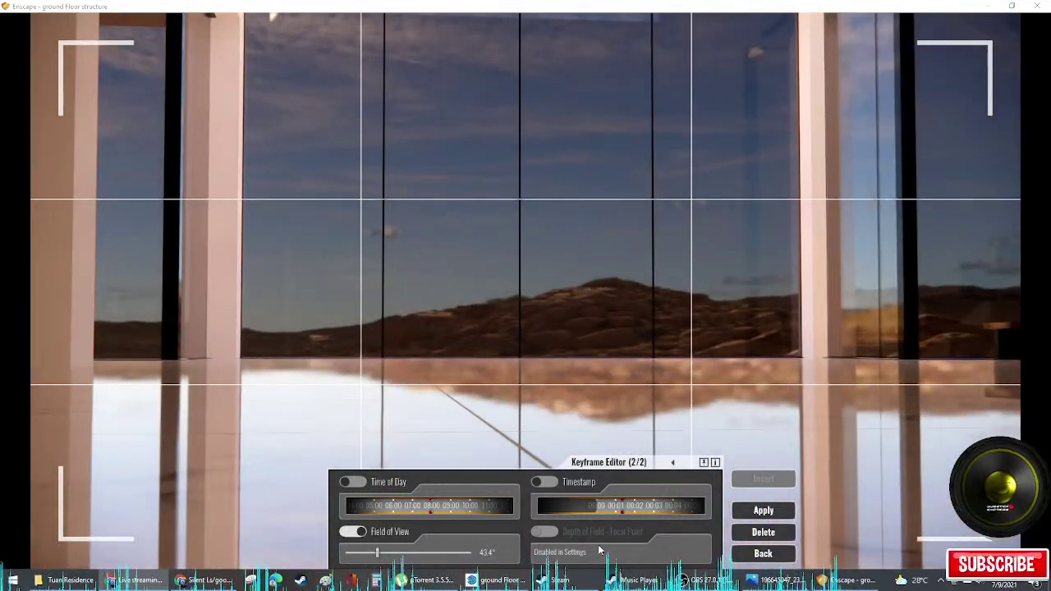
{"action": "left_click", "coordinate": [762, 510]}
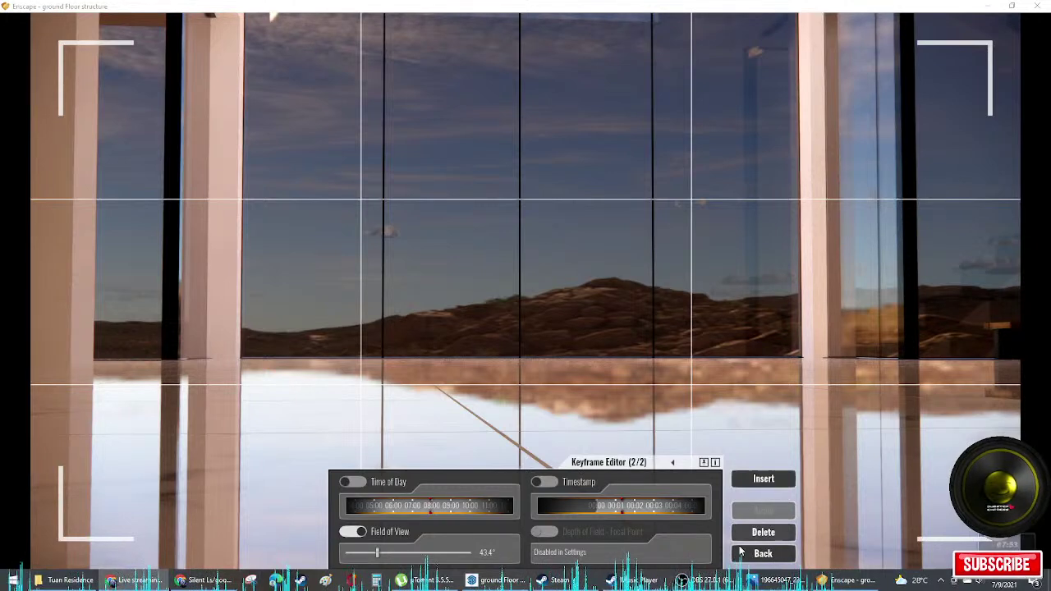
{"action": "left_click_drag", "start_coordinate": [378, 553], "coordinate": [418, 553]}
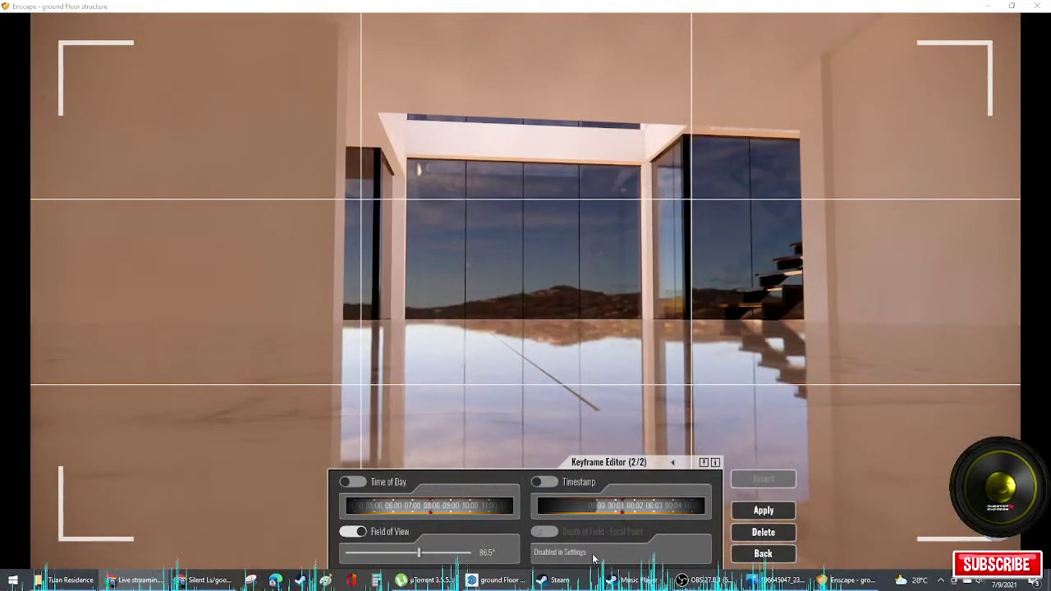
{"action": "left_click", "coordinate": [763, 510]}
{"action": "left_click", "coordinate": [778, 556]}
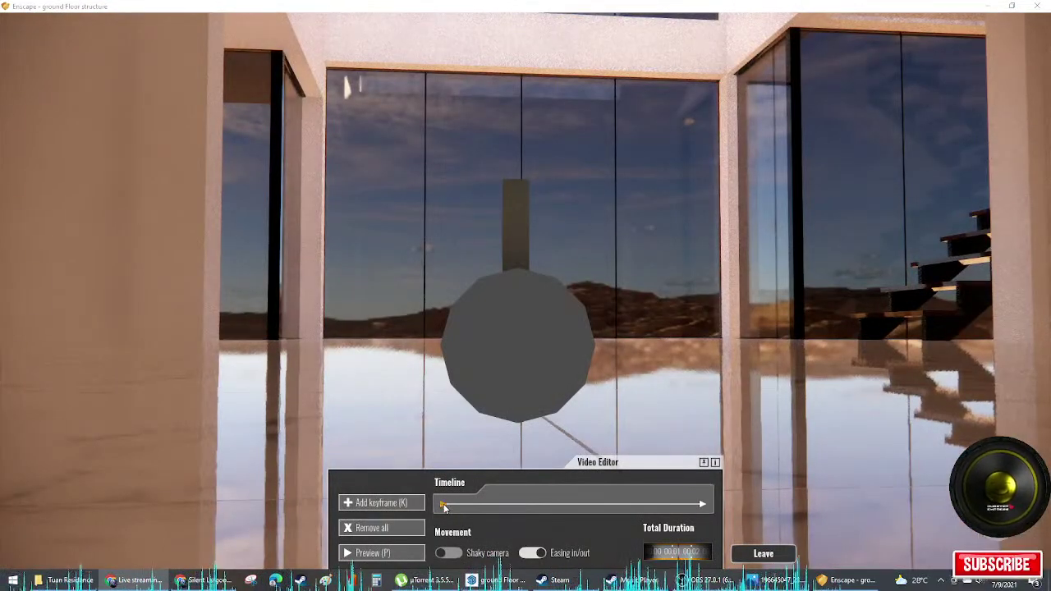
Step: Set the first keyframe's field of view to 14.4° and return to the video timeline
{"action": "left_click", "coordinate": [415, 503]}
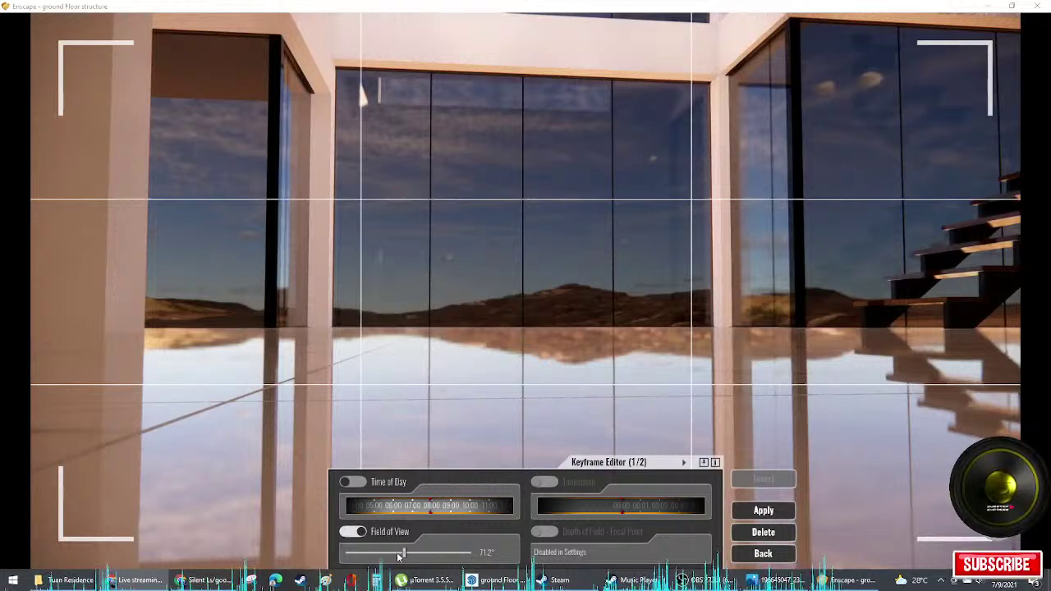
{"action": "left_click_drag", "start_coordinate": [397, 553], "coordinate": [389, 553]}
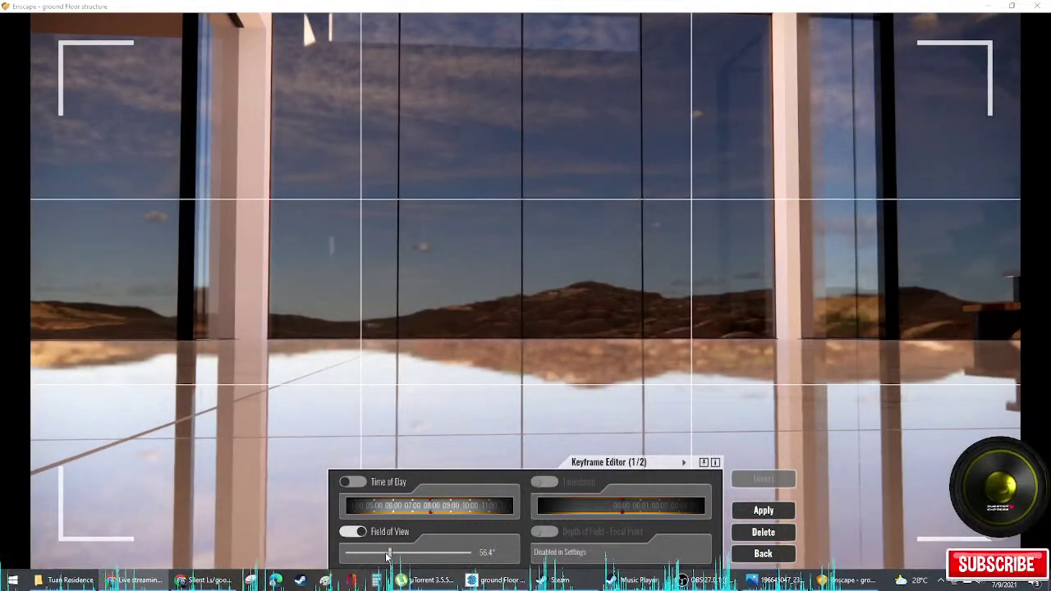
{"action": "scroll", "coordinate": [387, 557], "scroll_direction": "down", "scroll_amount": 10}
{"action": "left_click", "coordinate": [753, 511]}
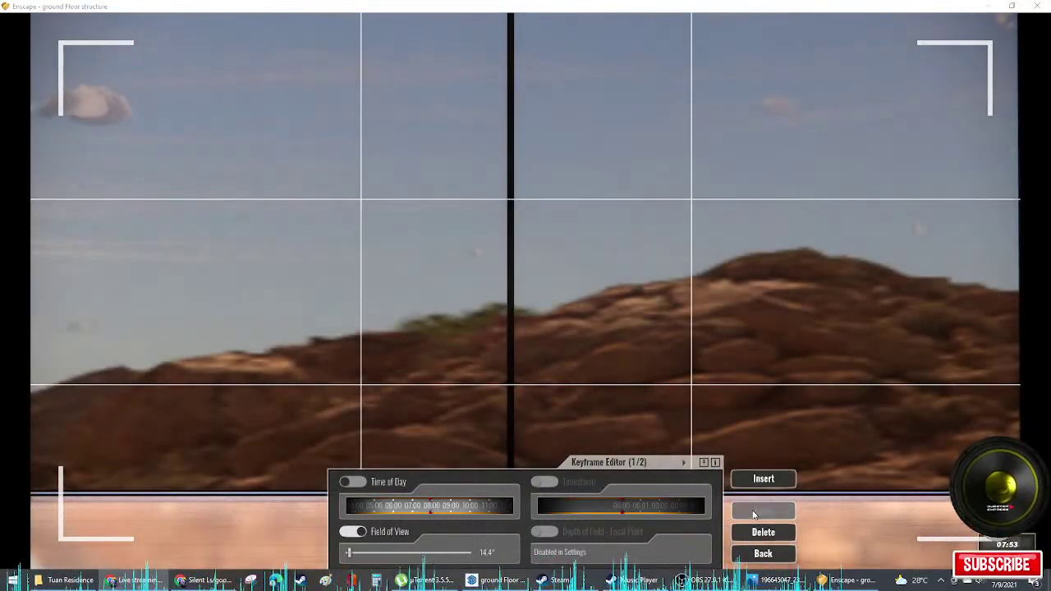
{"action": "left_click", "coordinate": [762, 555]}
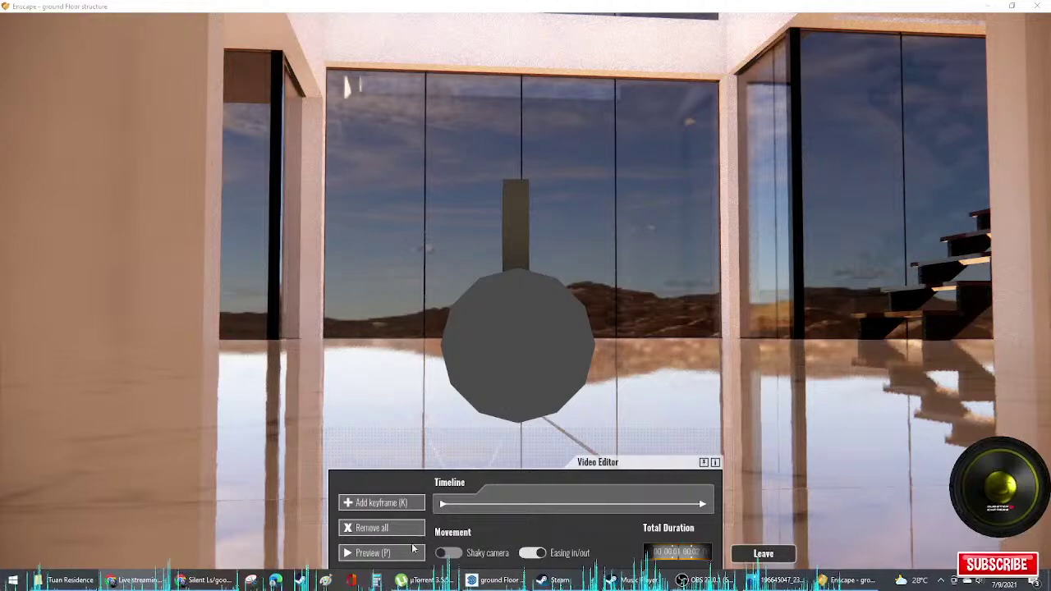
Step: Preview the camera path, set the total duration to about 9 seconds and turn on Shaky camera
{"action": "left_click", "coordinate": [410, 551]}
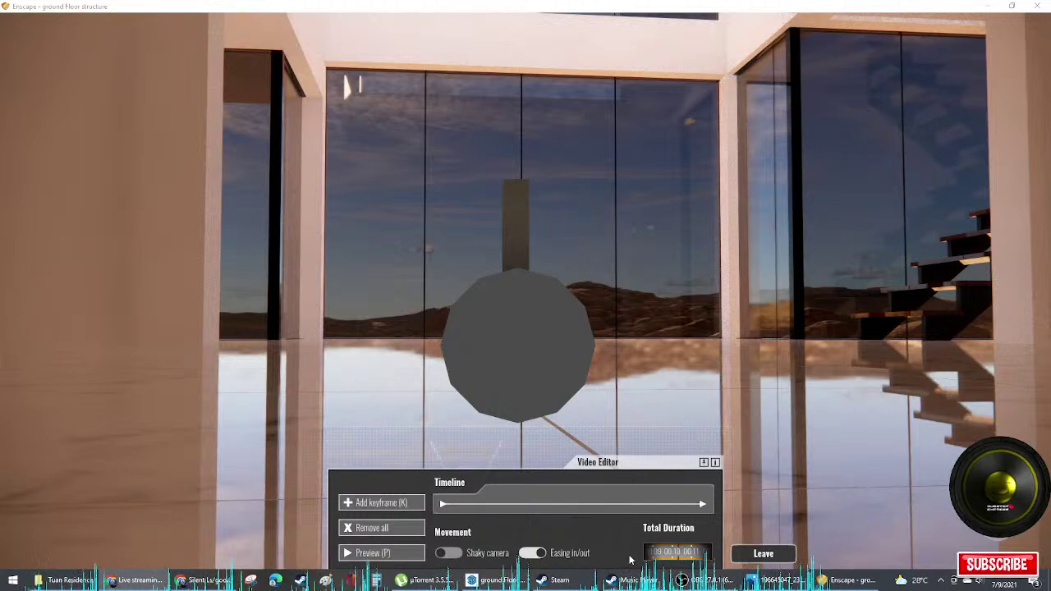
{"action": "left_click", "coordinate": [390, 554]}
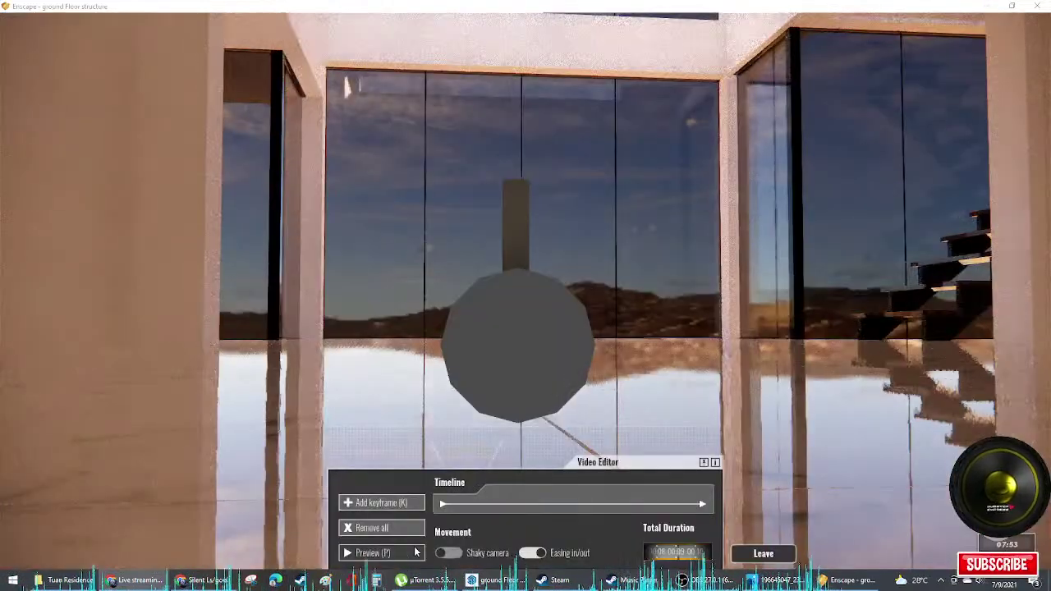
{"action": "left_click", "coordinate": [451, 556]}
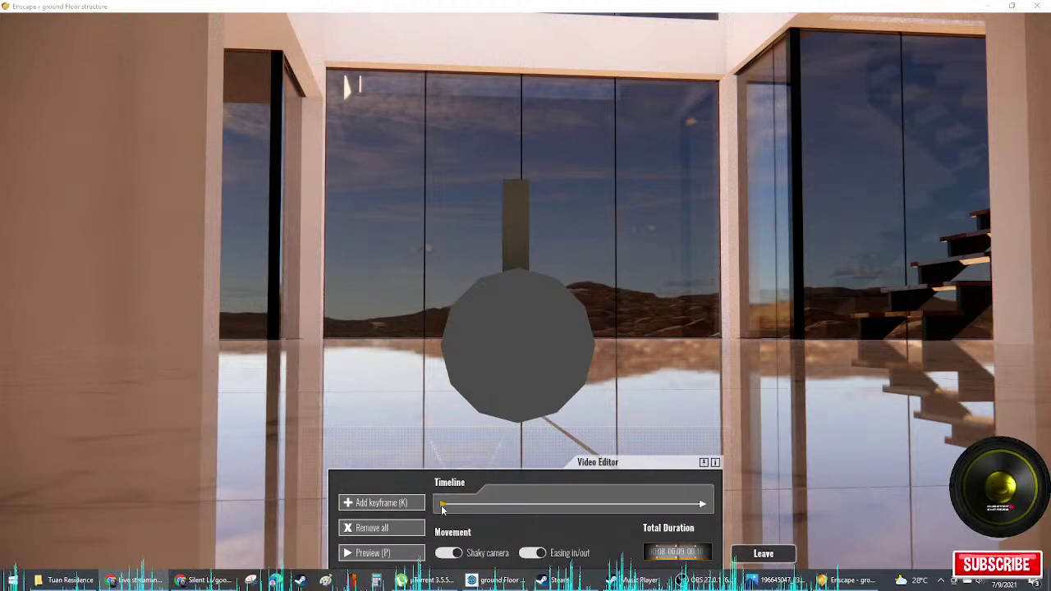
{"action": "left_click", "coordinate": [442, 508]}
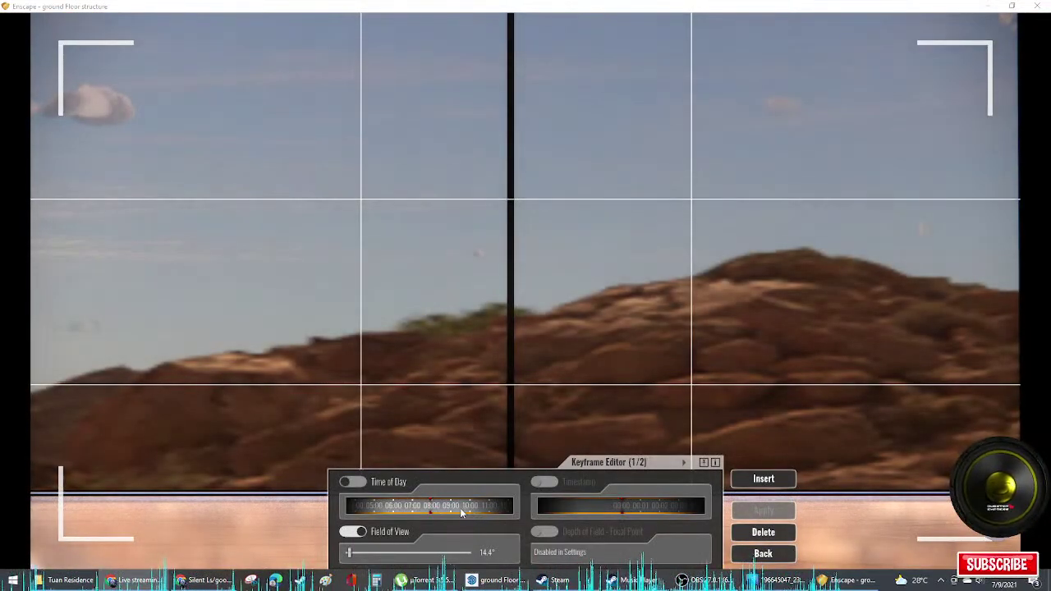
{"action": "left_click", "coordinate": [352, 483]}
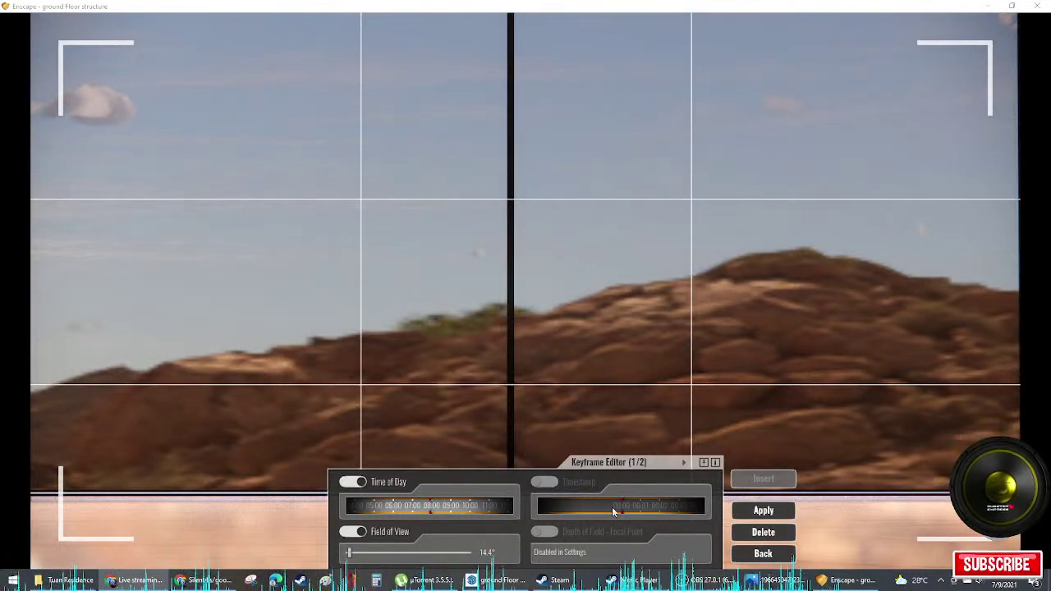
{"action": "left_click", "coordinate": [763, 553]}
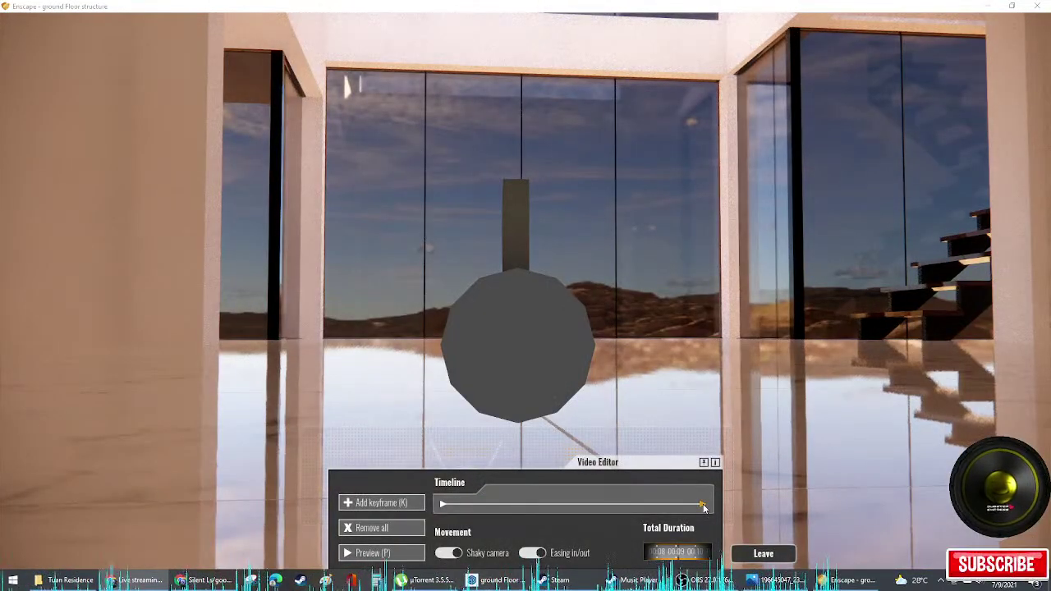
Step: Delete the second keyframe and add a replacement end keyframe from slightly further back on the dark tiled floor
{"action": "left_click", "coordinate": [701, 507]}
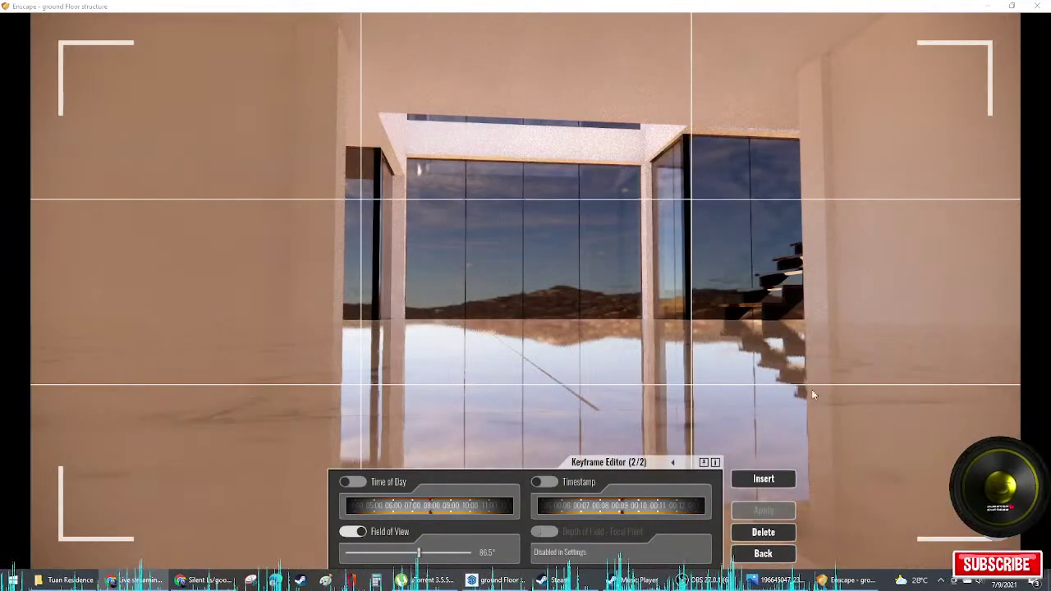
{"action": "right_click_drag", "start_coordinate": [860, 381], "coordinate": [679, 381], "text": "shift"}
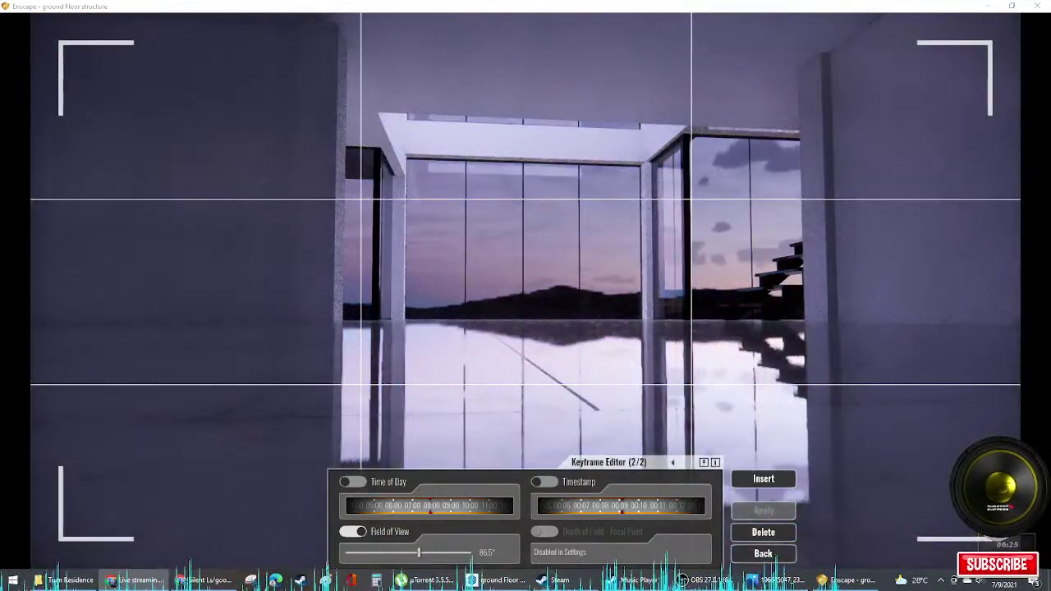
{"action": "left_click", "coordinate": [771, 531]}
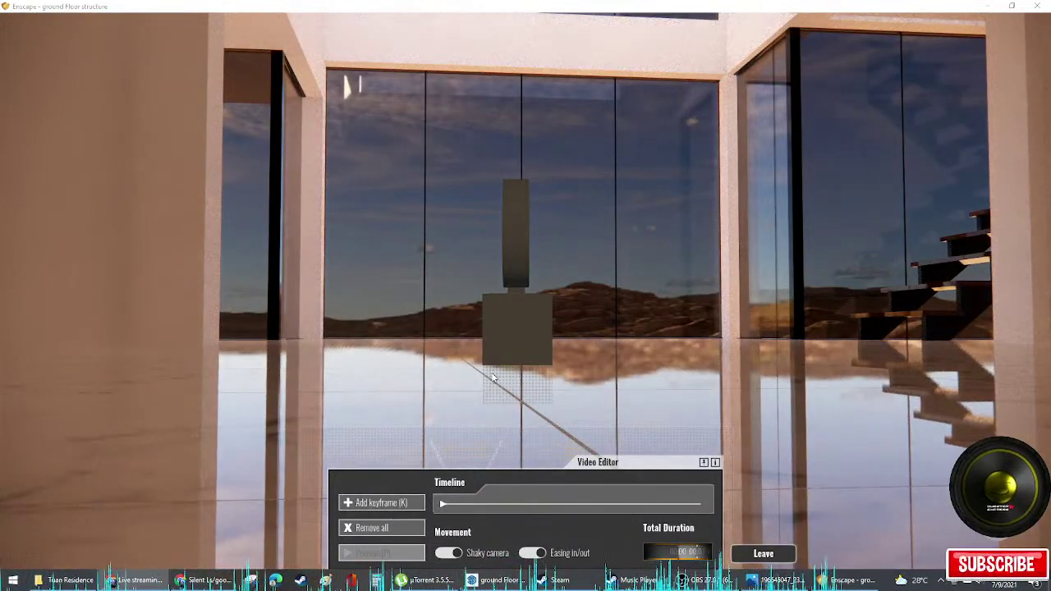
{"action": "scroll", "coordinate": [487, 375], "scroll_direction": "down", "scroll_amount": 2}
{"action": "left_click", "coordinate": [406, 502]}
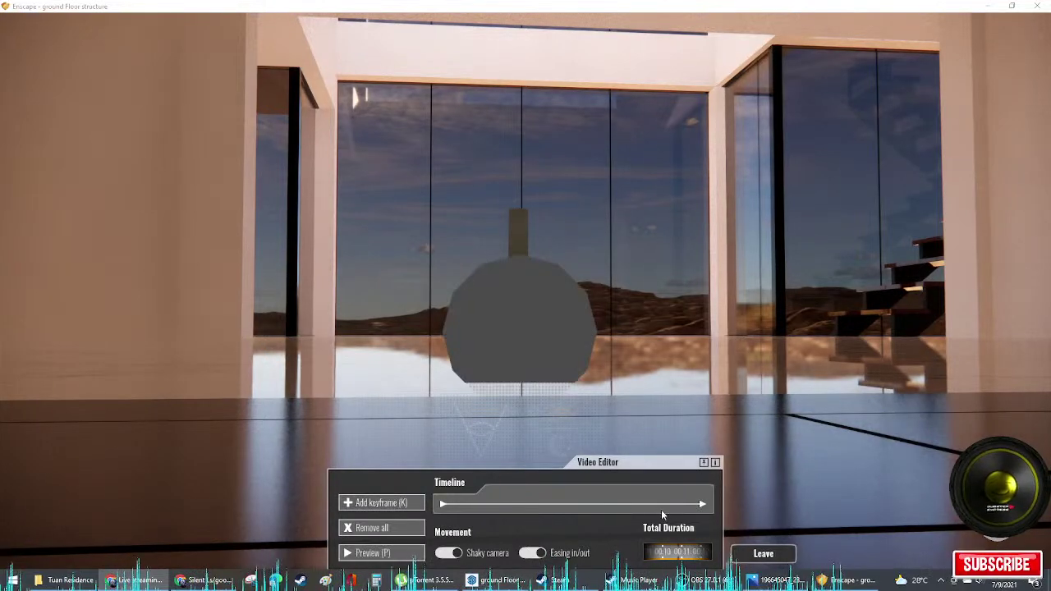
Step: Set the new end keyframe's field of view to 53.6°
{"action": "left_click", "coordinate": [702, 505]}
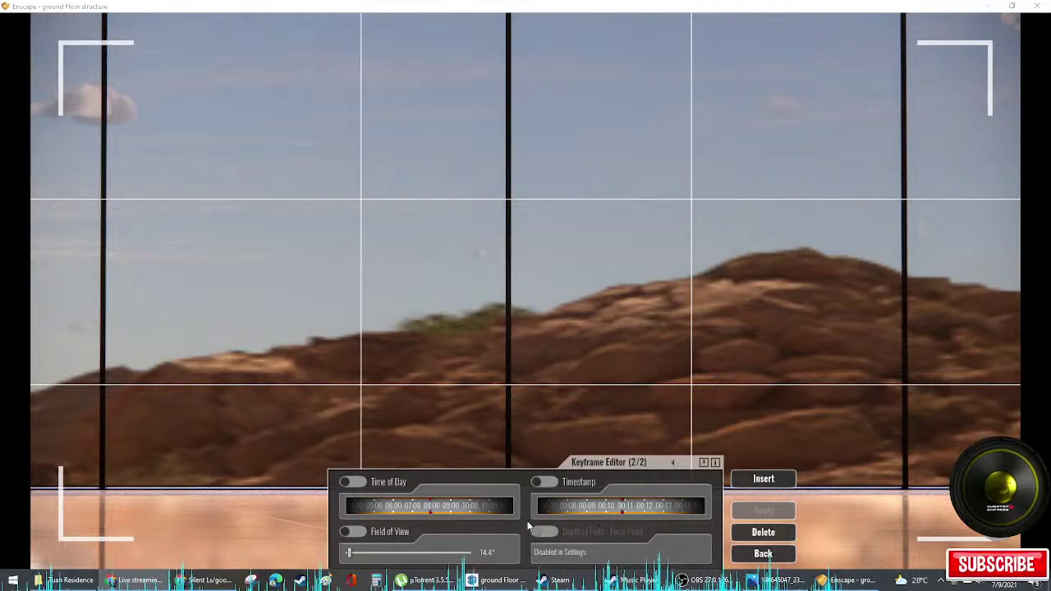
{"action": "left_click_drag", "start_coordinate": [349, 550], "coordinate": [390, 548]}
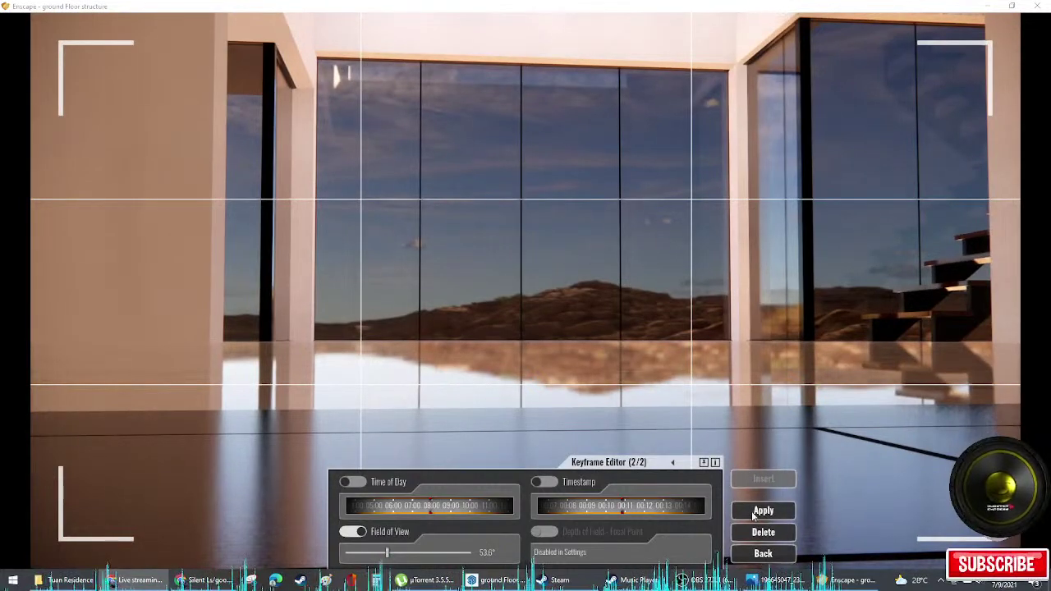
{"action": "left_click", "coordinate": [762, 553]}
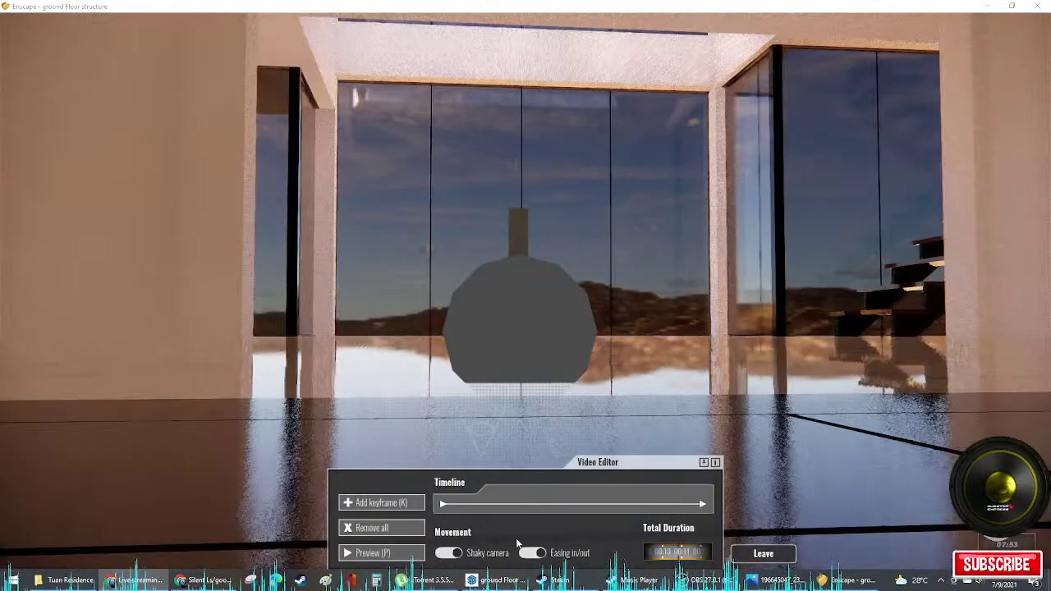
Step: Preview the revised camera path and remove all keyframes from the timeline
{"action": "left_click", "coordinate": [390, 552]}
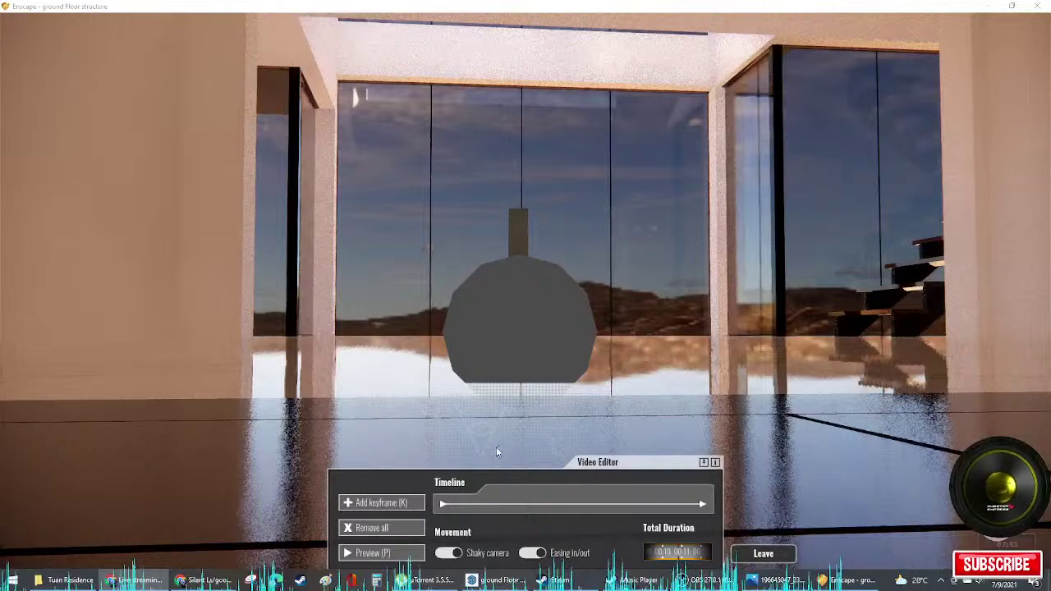
{"action": "left_click", "coordinate": [382, 527]}
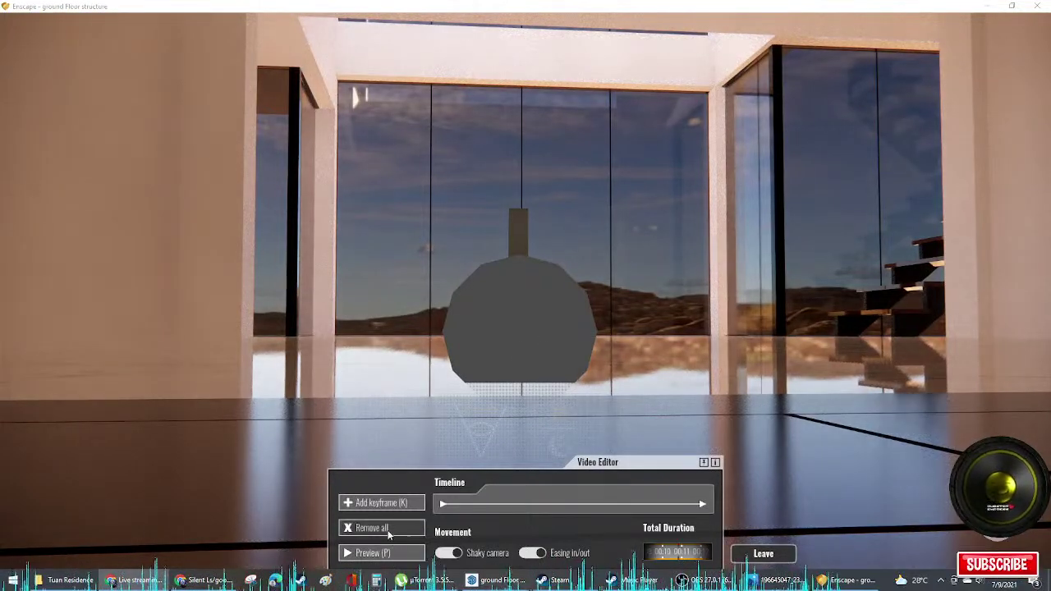
Step: Add a first keyframe facing the rear glass wall and desert hills from close range on the marble floor
{"action": "scroll", "coordinate": [528, 310], "scroll_direction": "up", "scroll_amount": 1}
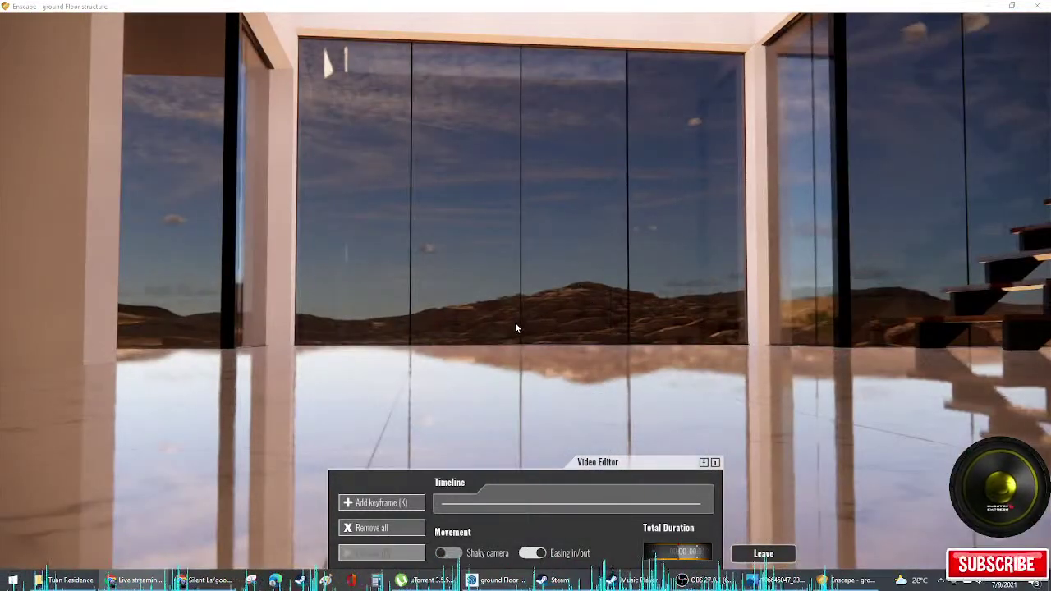
{"action": "scroll", "coordinate": [513, 327], "scroll_direction": "up", "scroll_amount": 1}
{"action": "key", "text": "w"}
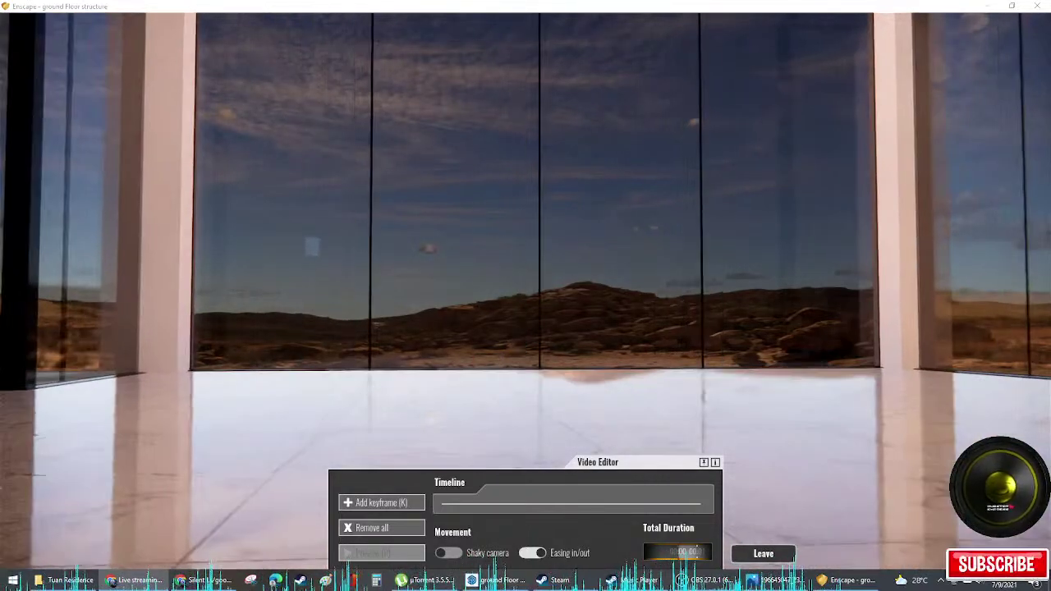
{"action": "right_click_drag", "start_coordinate": [394, 437], "coordinate": [457, 437]}
{"action": "left_click", "coordinate": [390, 503]}
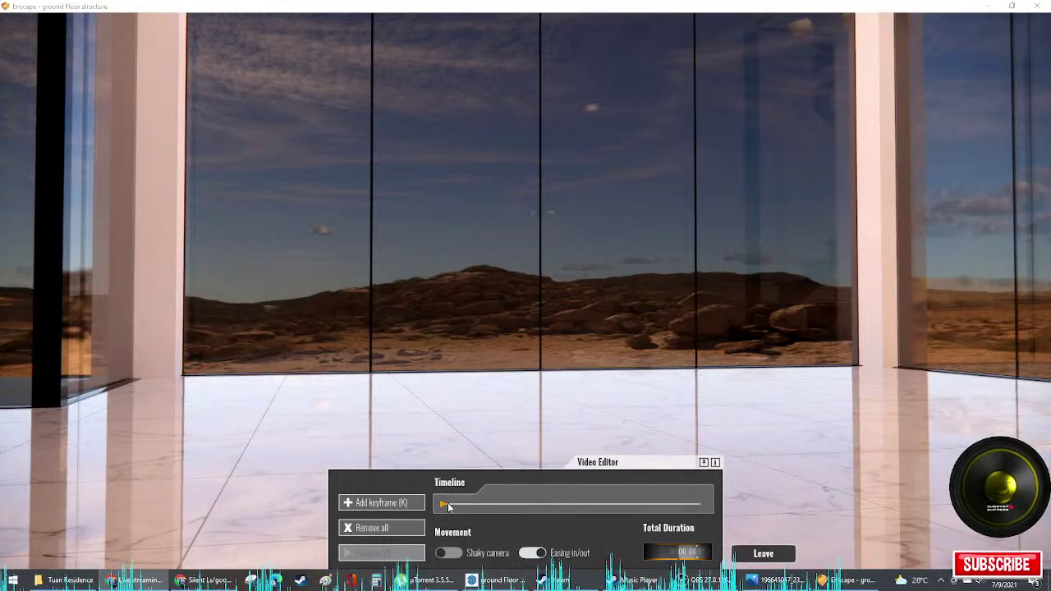
Step: Set the first keyframe's field of view to 20.1°
{"action": "left_click", "coordinate": [444, 503]}
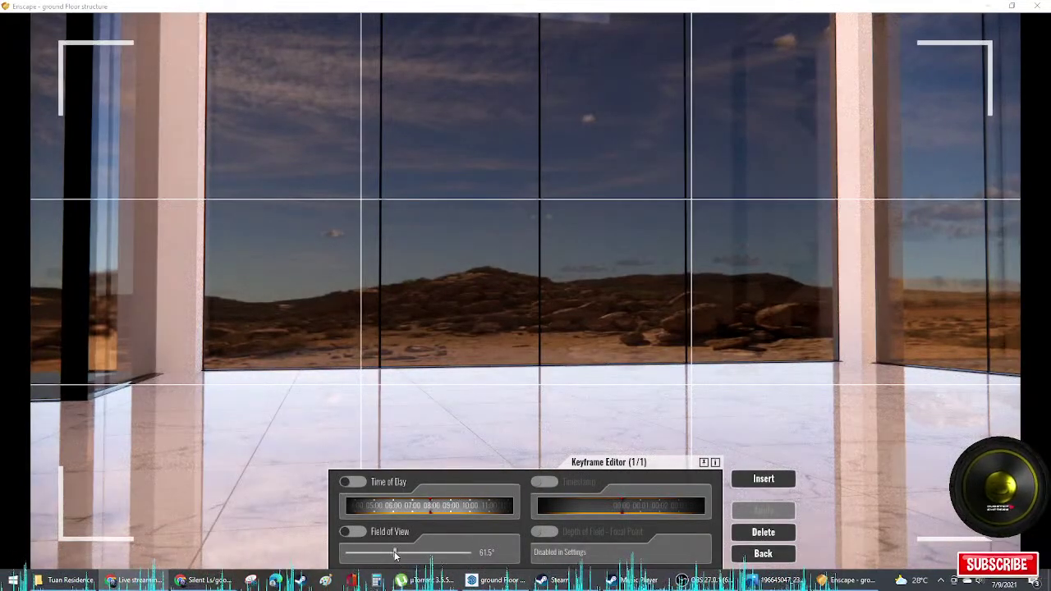
{"action": "left_click_drag", "start_coordinate": [395, 555], "coordinate": [351, 555]}
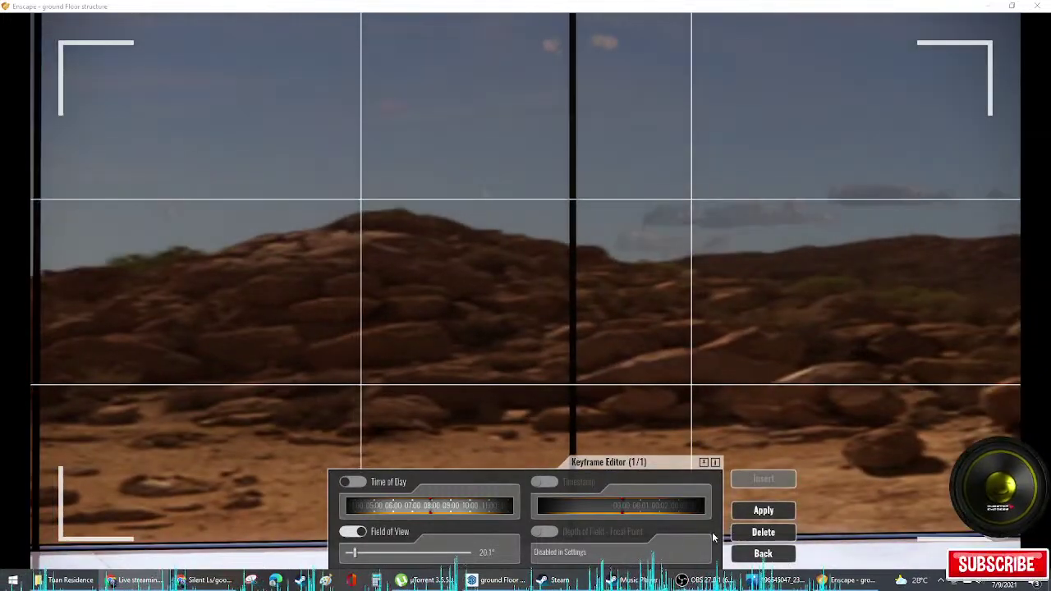
{"action": "left_click", "coordinate": [751, 553]}
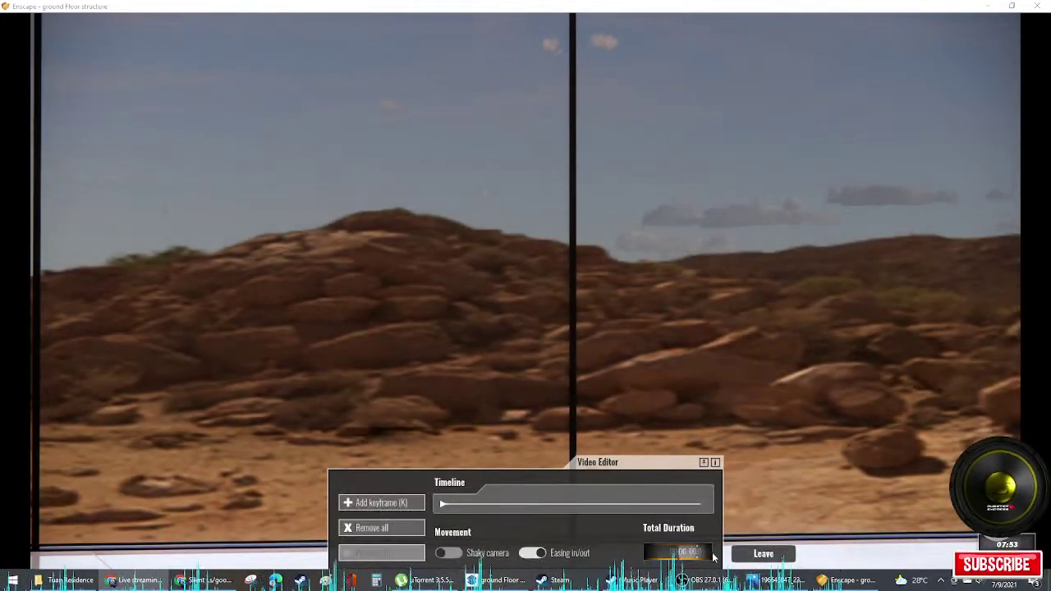
Step: Add an end keyframe from further back in the room and set its field of view to 65.6°
{"action": "scroll", "coordinate": [620, 376], "scroll_direction": "down", "scroll_amount": 2}
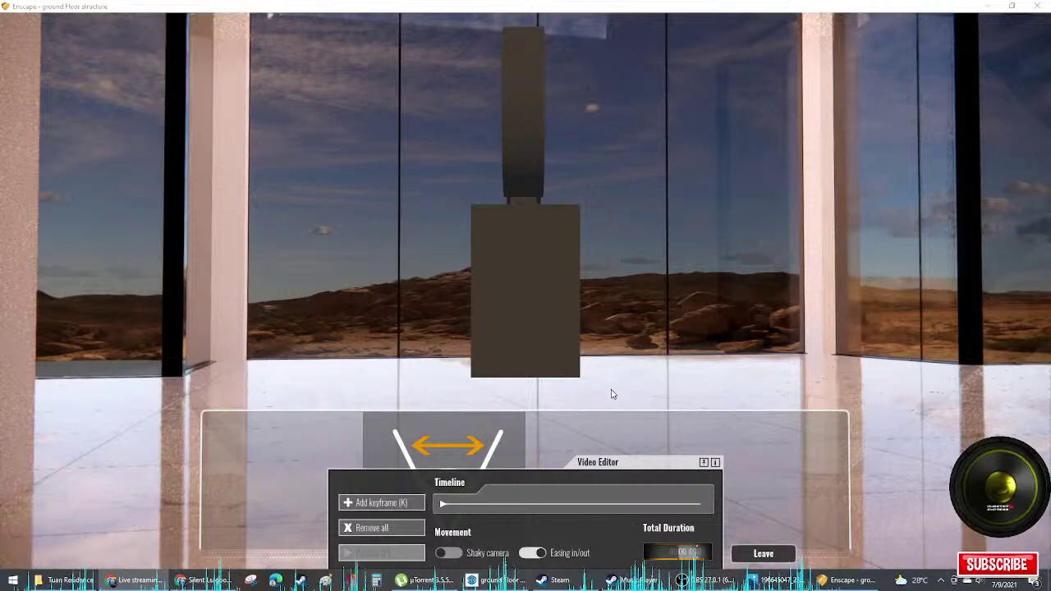
{"action": "left_click", "coordinate": [666, 494]}
{"action": "left_click_drag", "start_coordinate": [354, 553], "coordinate": [399, 562]}
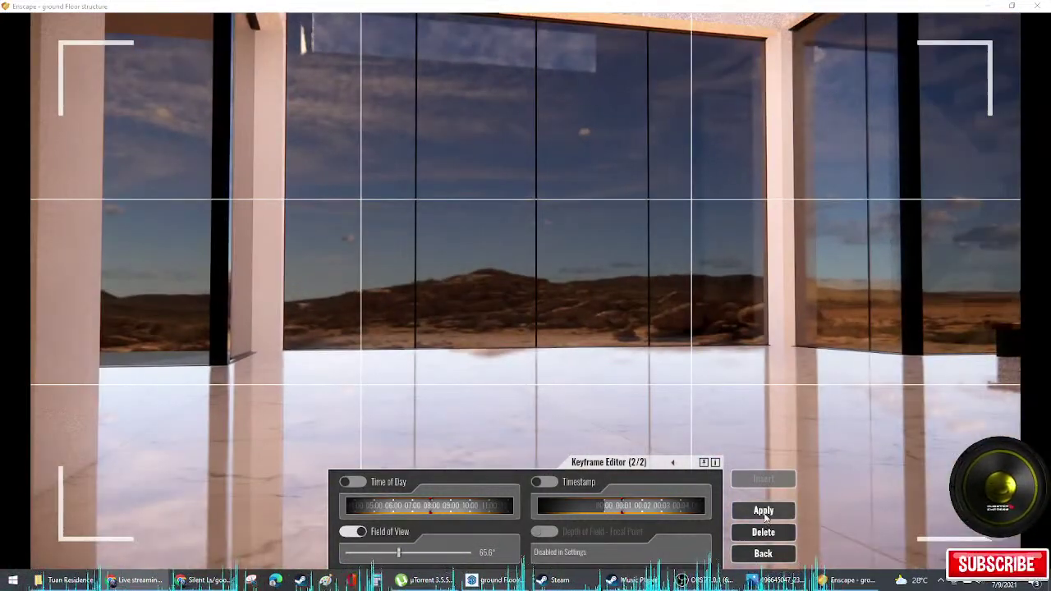
{"action": "left_click", "coordinate": [763, 510]}
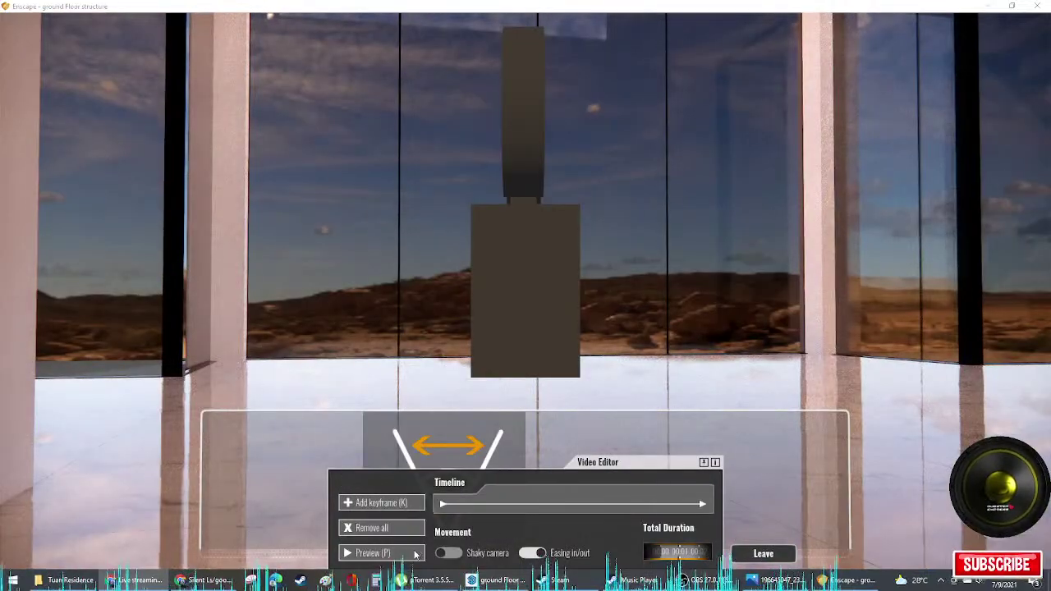
Step: Lengthen the total duration to about 10 seconds and preview the camera path
{"action": "left_click", "coordinate": [415, 554]}
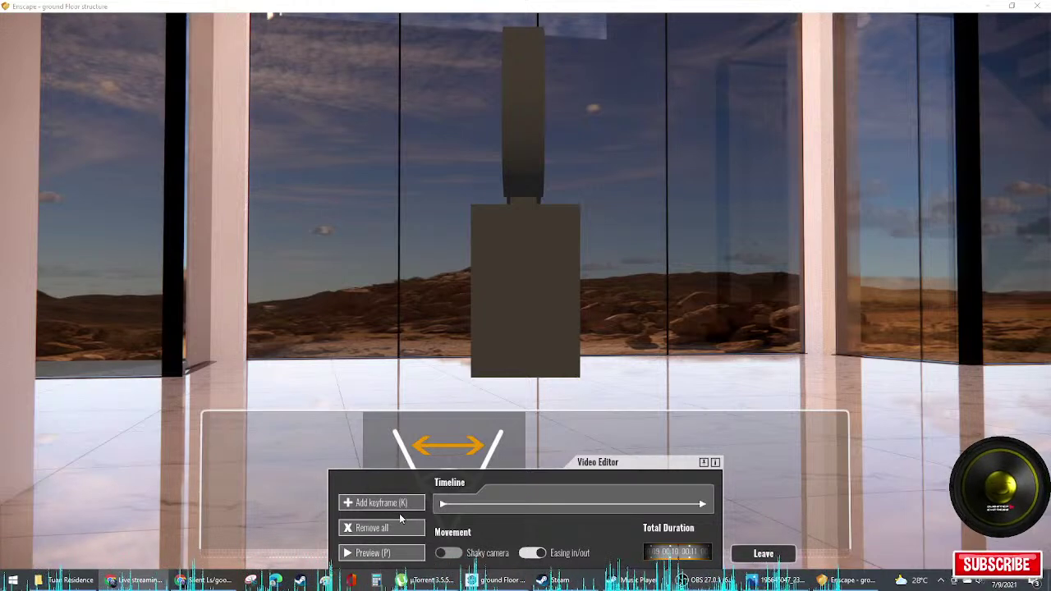
{"action": "left_click", "coordinate": [385, 554]}
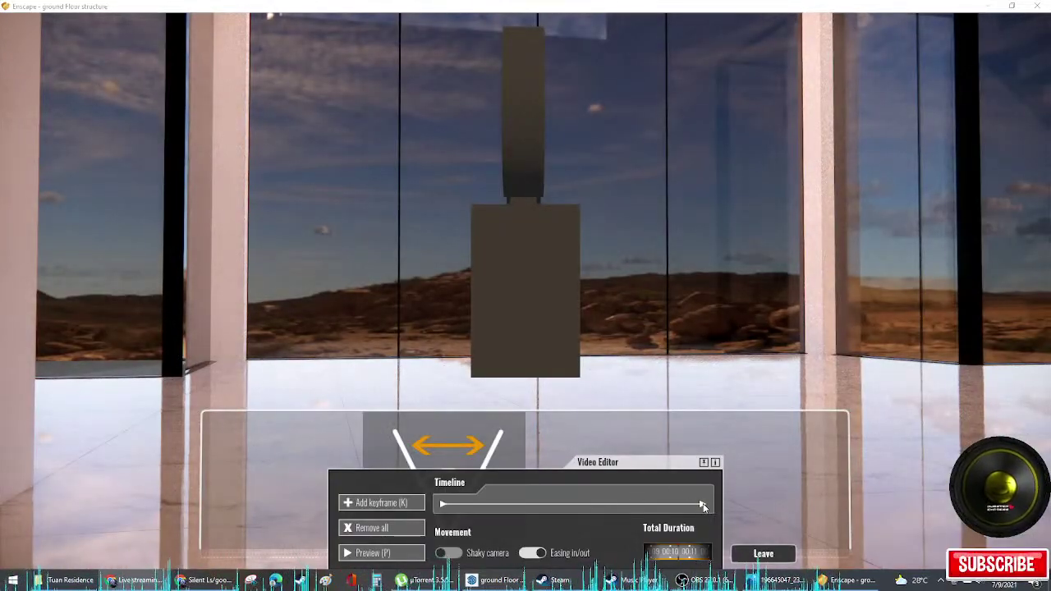
Step: Enable the timestamp on the end keyframe and apply it
{"action": "left_click", "coordinate": [704, 505]}
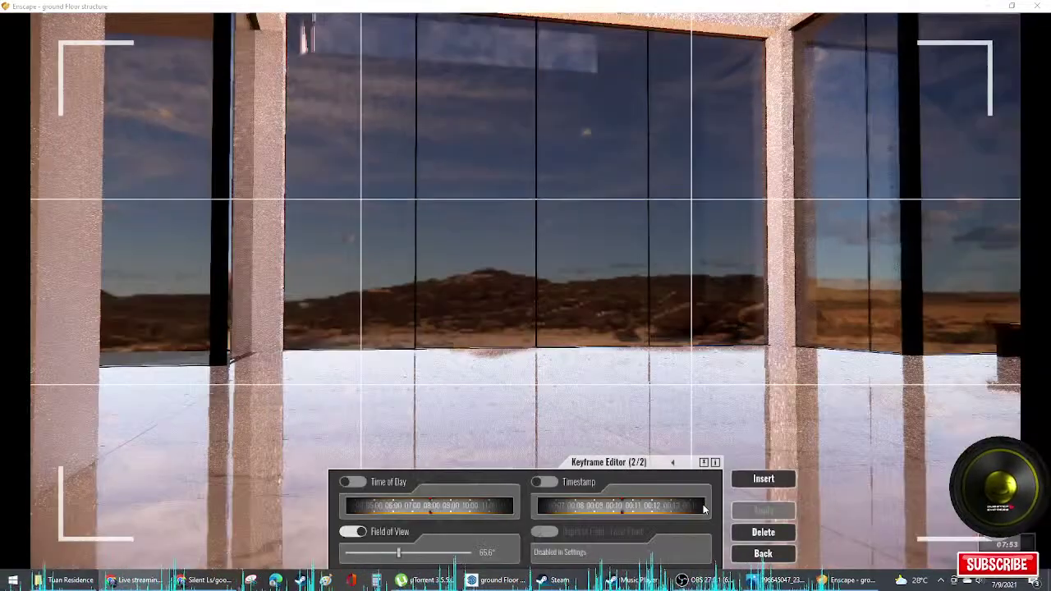
{"action": "left_click", "coordinate": [546, 483]}
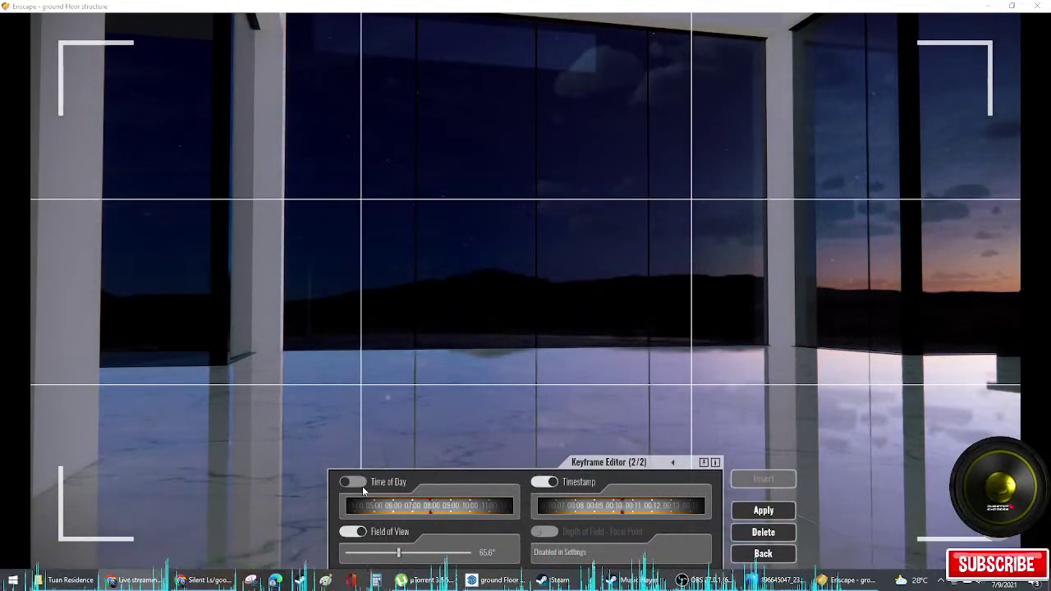
{"action": "left_click", "coordinate": [764, 512]}
{"action": "left_click", "coordinate": [763, 555]}
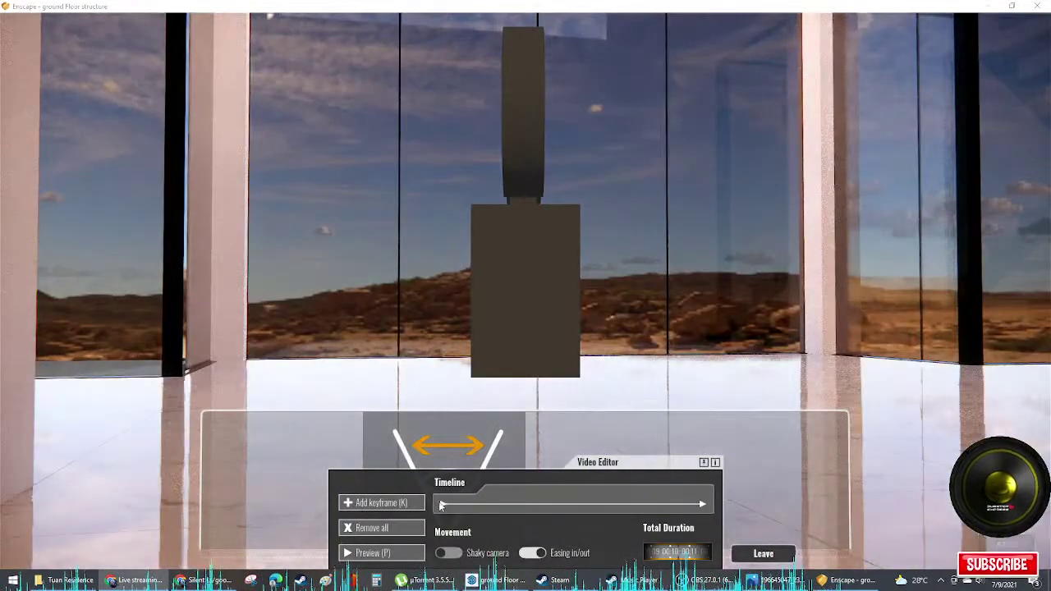
Step: Check the first keyframe's settings and preview the camera path
{"action": "left_click", "coordinate": [441, 506]}
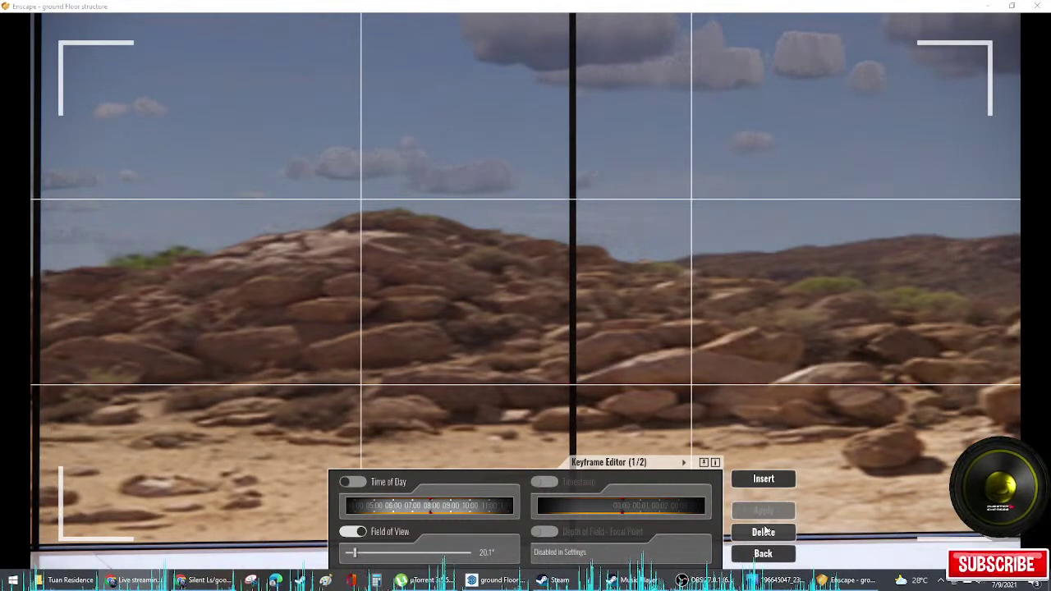
{"action": "left_click", "coordinate": [763, 554]}
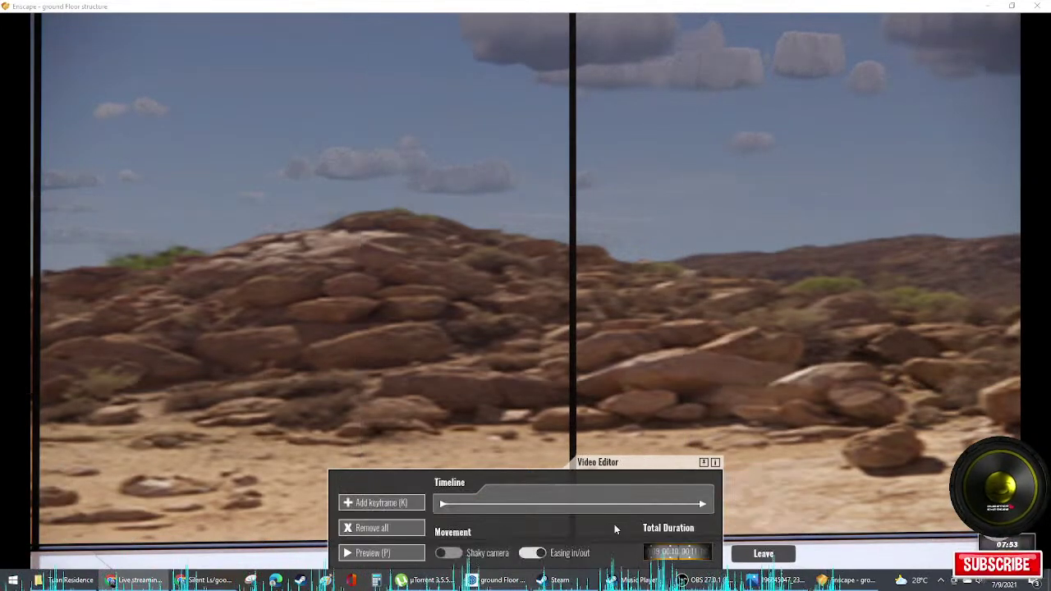
{"action": "left_click", "coordinate": [382, 553]}
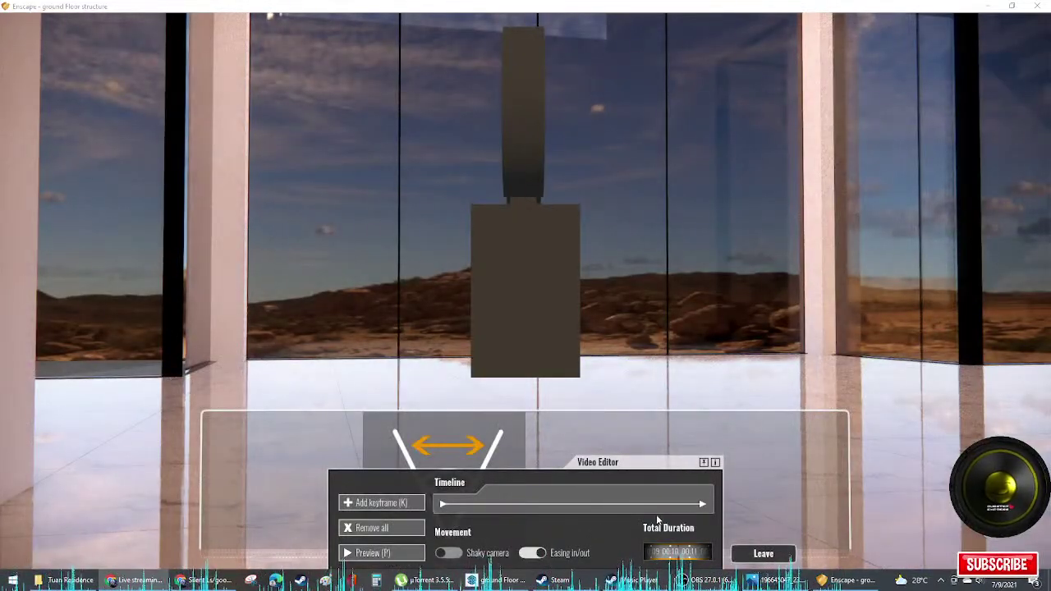
Step: Enable the end keyframe's time of day at about 15:43 and preview the camera path with Shaky camera on
{"action": "left_click", "coordinate": [695, 508]}
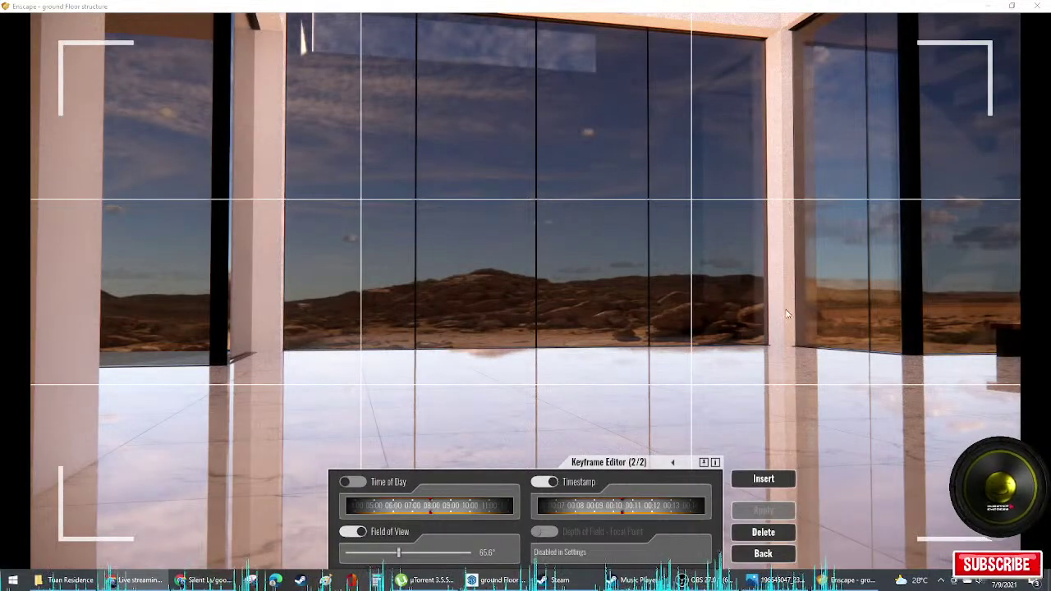
{"action": "right_click_drag", "start_coordinate": [770, 340], "coordinate": [657, 340], "text": "shift"}
{"action": "right_click_drag", "start_coordinate": [985, 543], "coordinate": [936, 476], "text": "shift"}
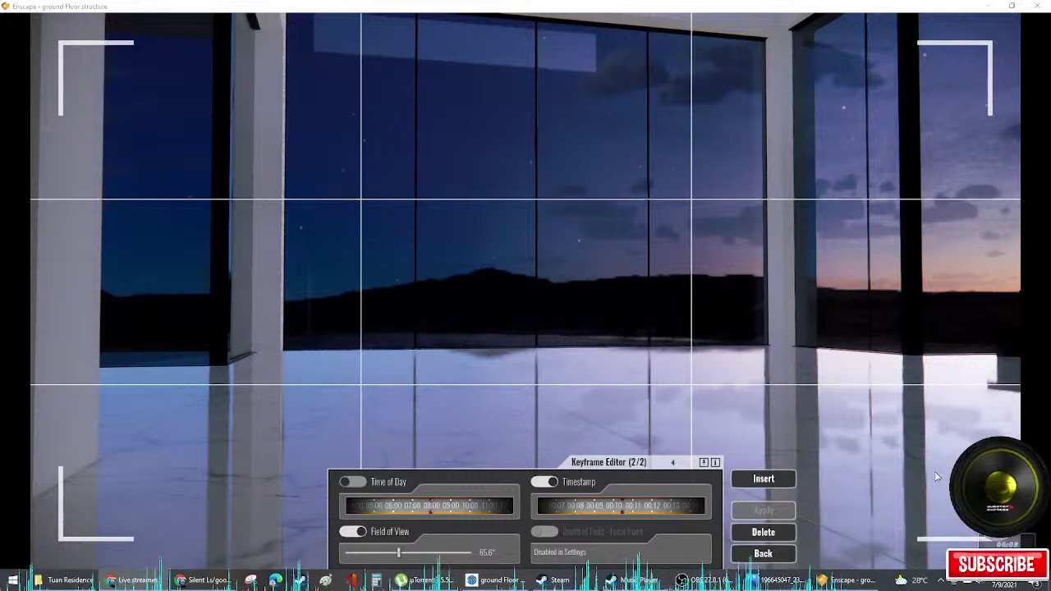
{"action": "left_click", "coordinate": [372, 484]}
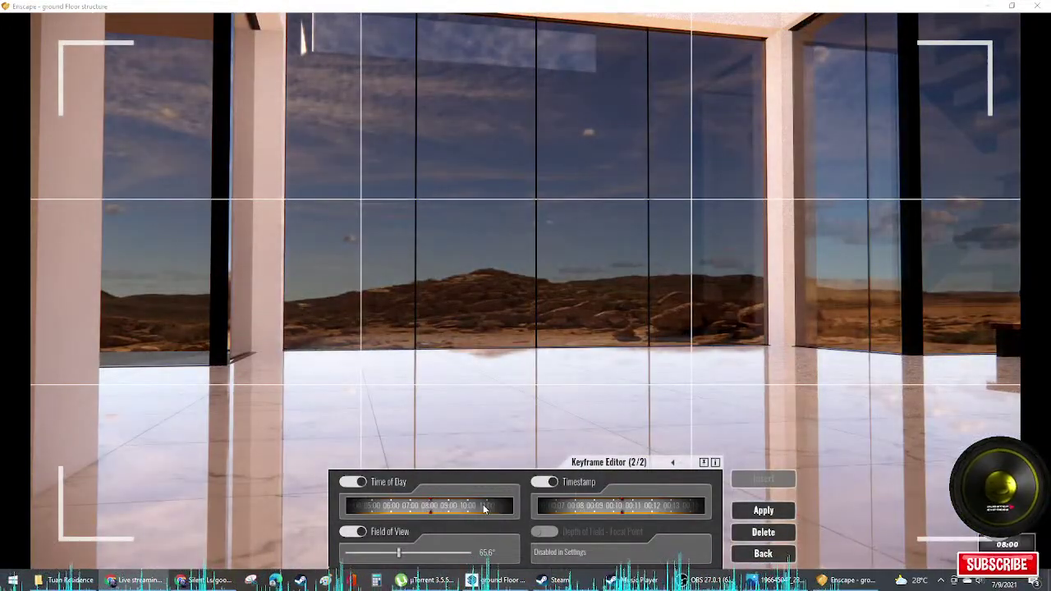
{"action": "left_click_drag", "start_coordinate": [484, 505], "coordinate": [319, 505]}
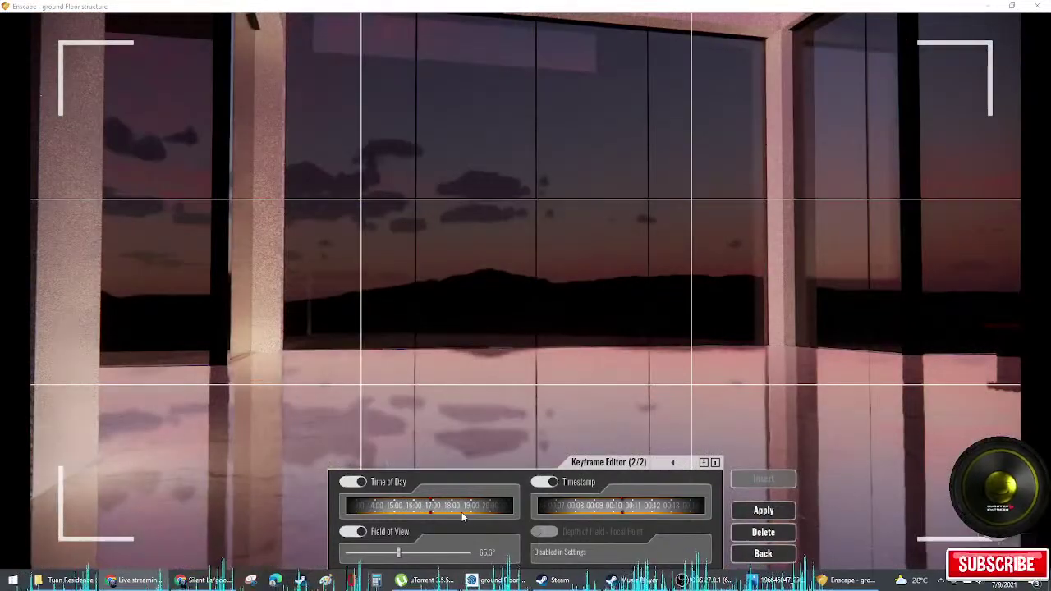
{"action": "left_click_drag", "start_coordinate": [465, 509], "coordinate": [498, 515]}
{"action": "left_click", "coordinate": [767, 513]}
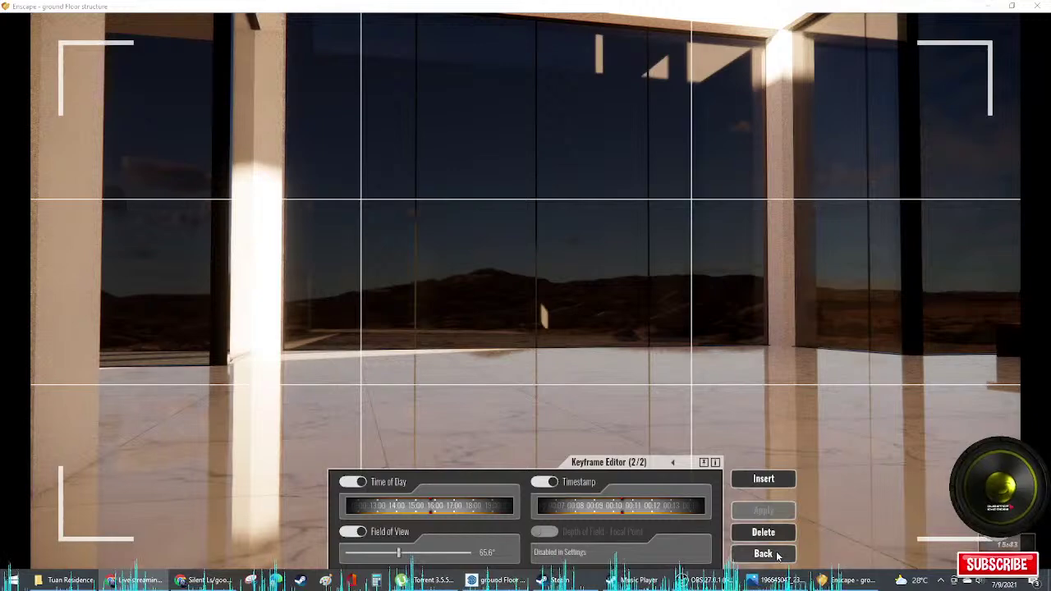
{"action": "left_click", "coordinate": [763, 553]}
{"action": "left_click", "coordinate": [381, 554]}
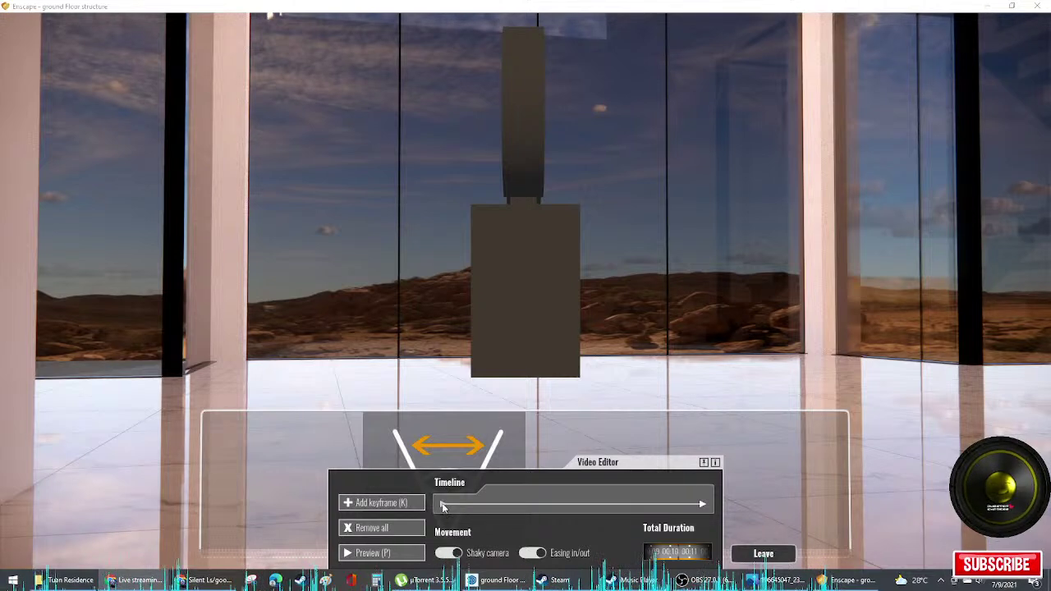
Step: Enable the first keyframe's time of day, set it to about 08:31 and apply it
{"action": "left_click", "coordinate": [443, 505]}
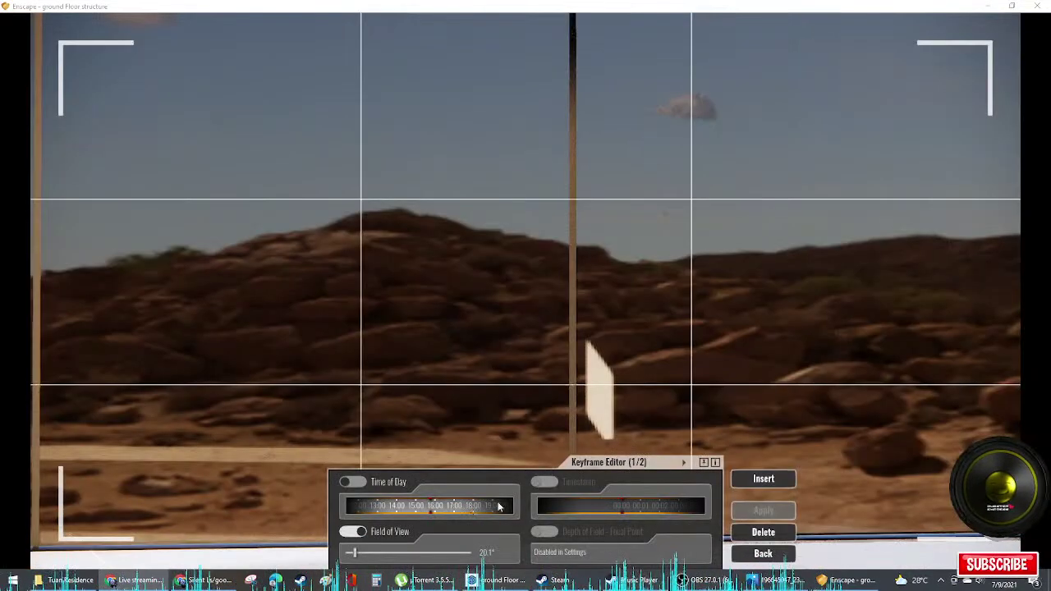
{"action": "left_click", "coordinate": [363, 483]}
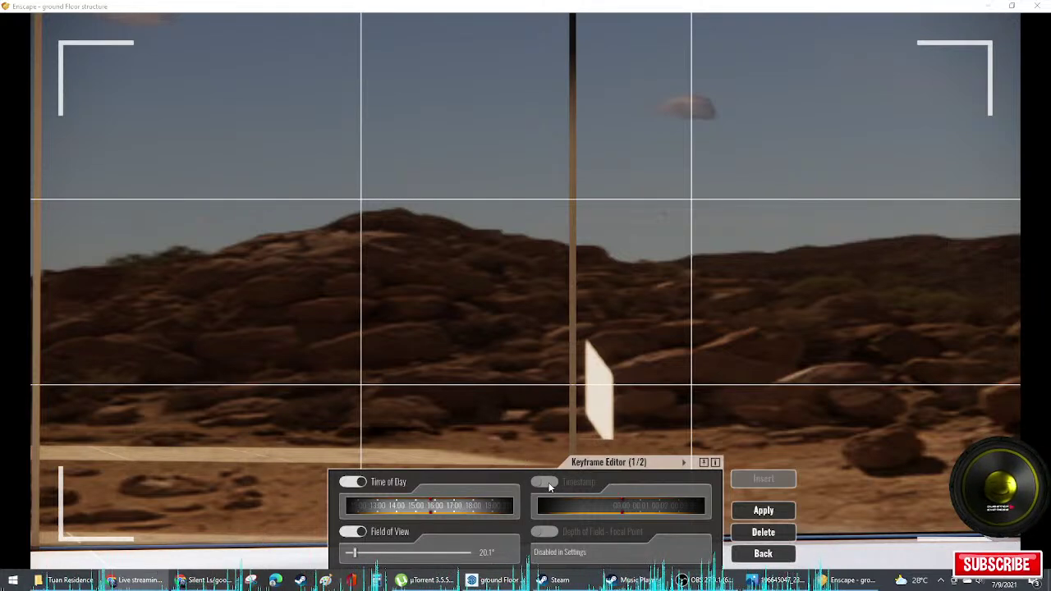
{"action": "left_click_drag", "start_coordinate": [473, 510], "coordinate": [510, 512]}
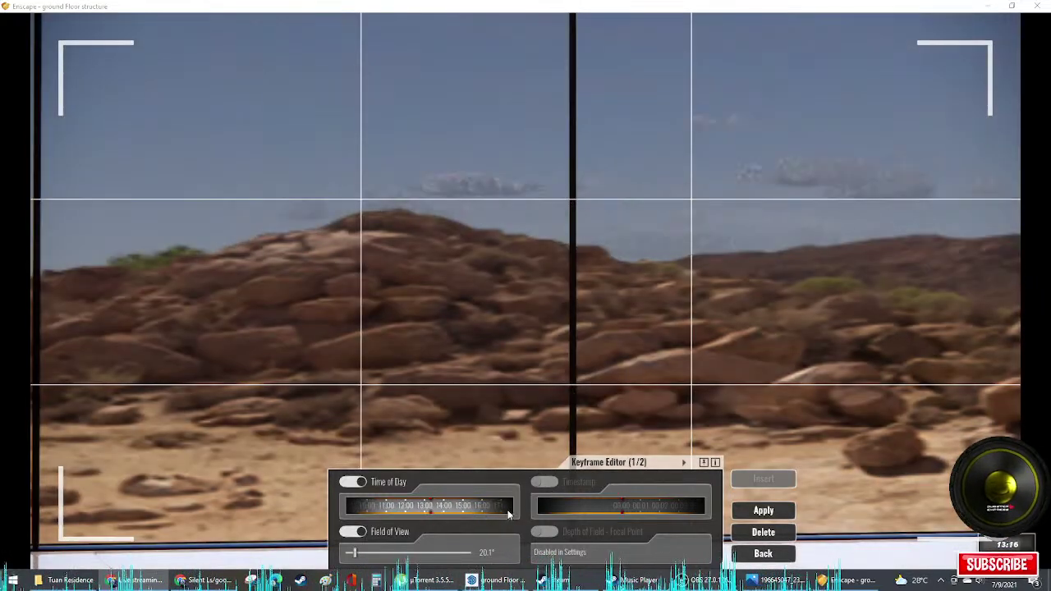
{"action": "left_click_drag", "start_coordinate": [424, 510], "coordinate": [520, 511]}
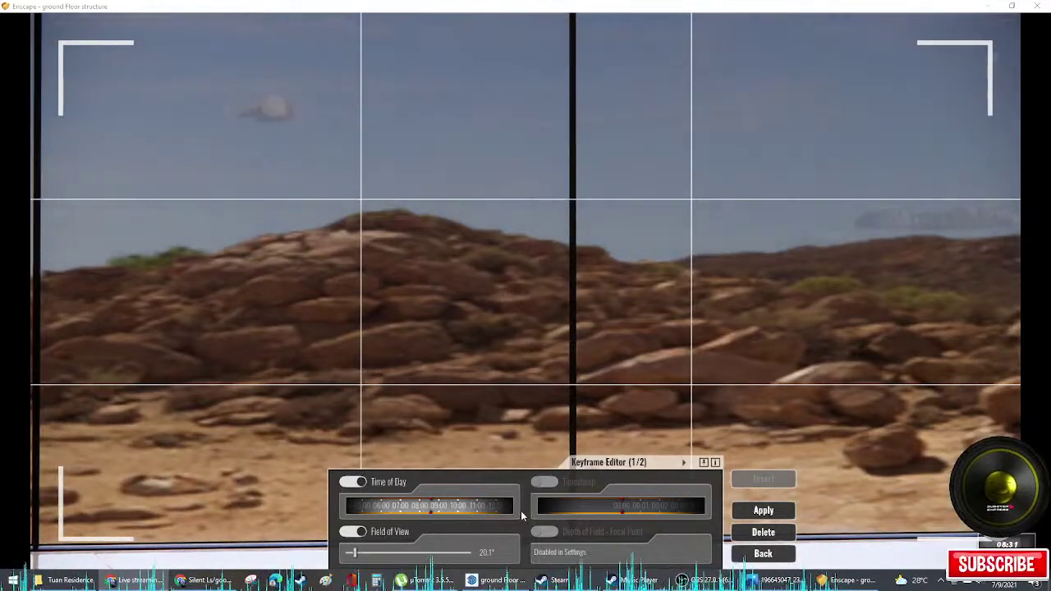
{"action": "left_click", "coordinate": [763, 510]}
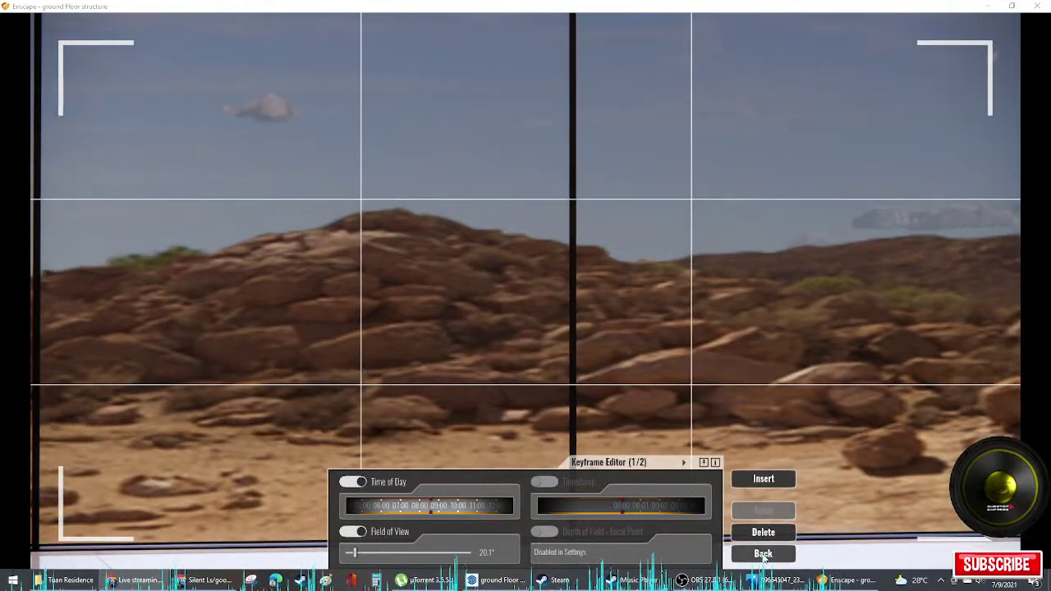
{"action": "left_click", "coordinate": [763, 555]}
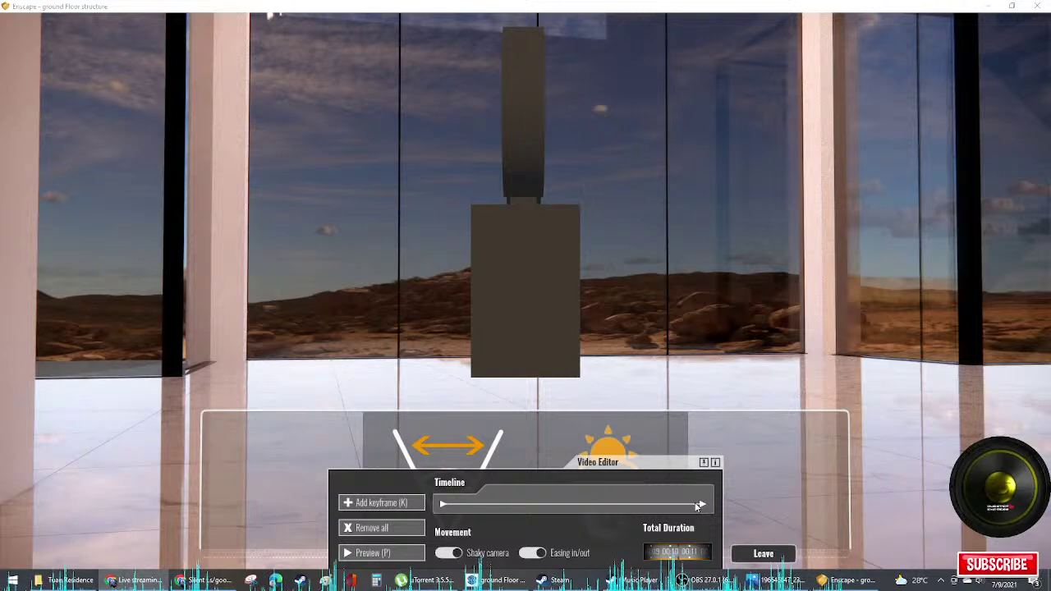
Step: Set the end keyframe's time of day to about 17:00 and apply it
{"action": "left_click", "coordinate": [455, 452]}
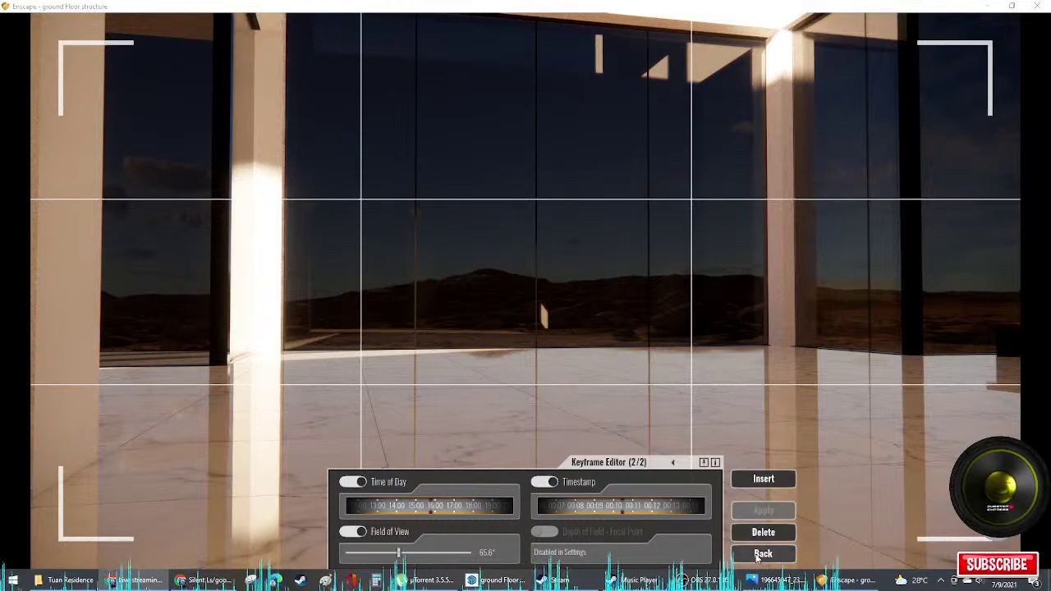
{"action": "left_click_drag", "start_coordinate": [500, 510], "coordinate": [471, 509]}
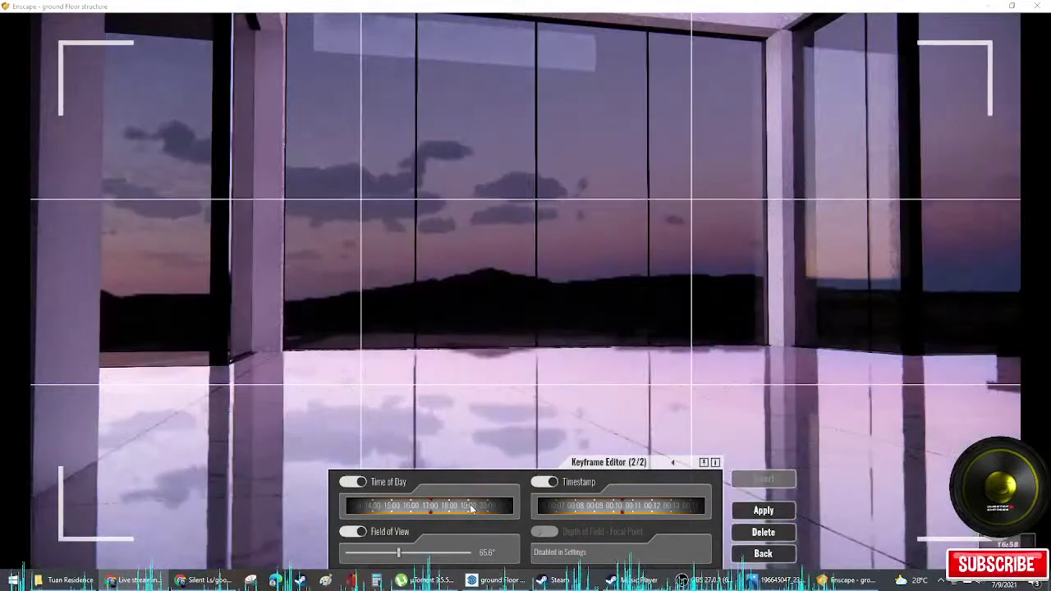
{"action": "left_click", "coordinate": [762, 514]}
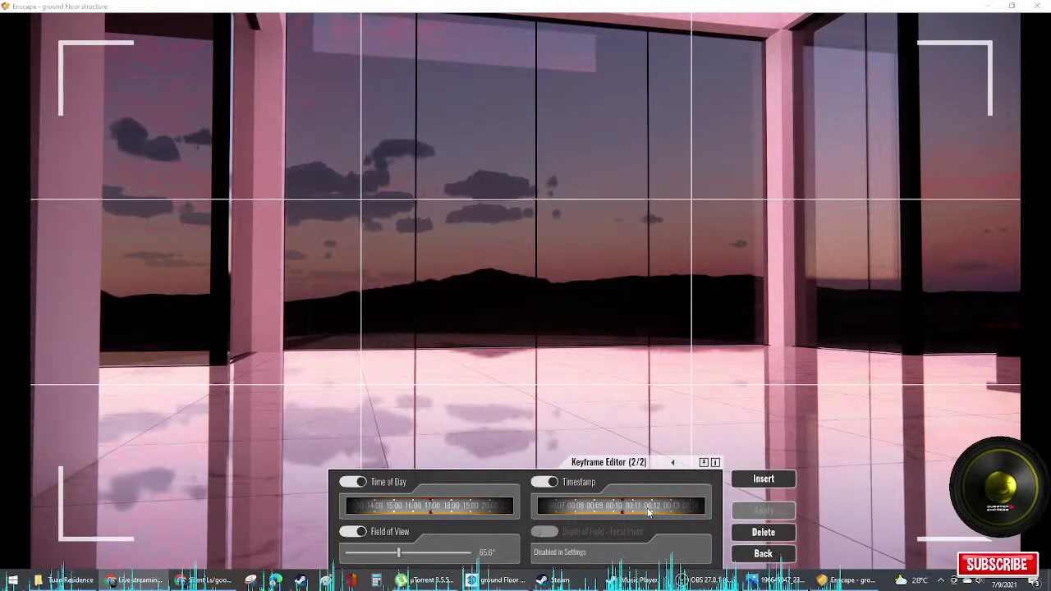
Step: Move the end keyframe's timestamp to about 11 seconds and preview the camera path
{"action": "left_click_drag", "start_coordinate": [649, 513], "coordinate": [641, 513]}
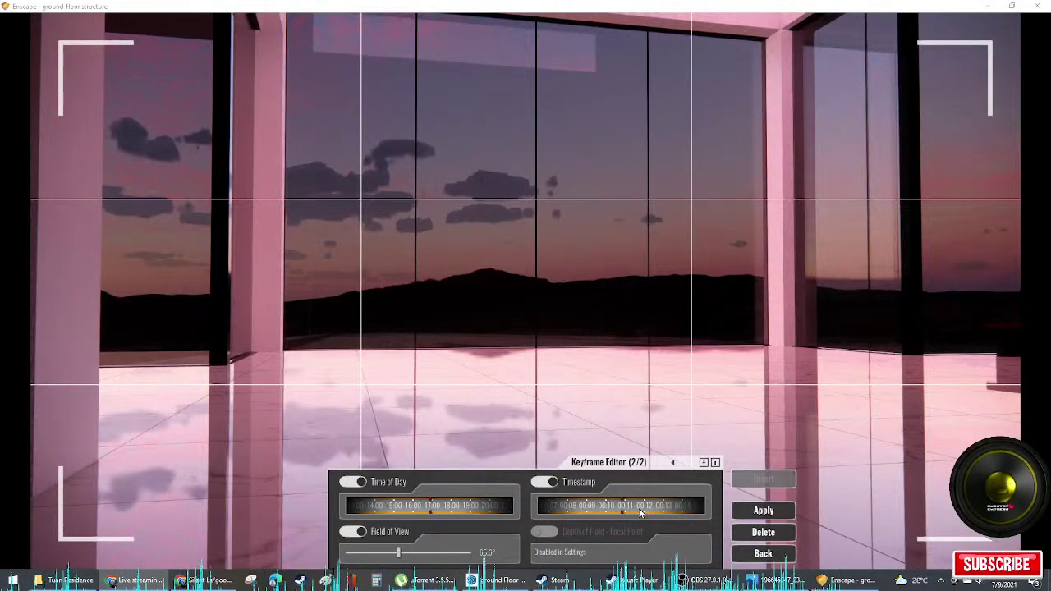
{"action": "left_click", "coordinate": [763, 553]}
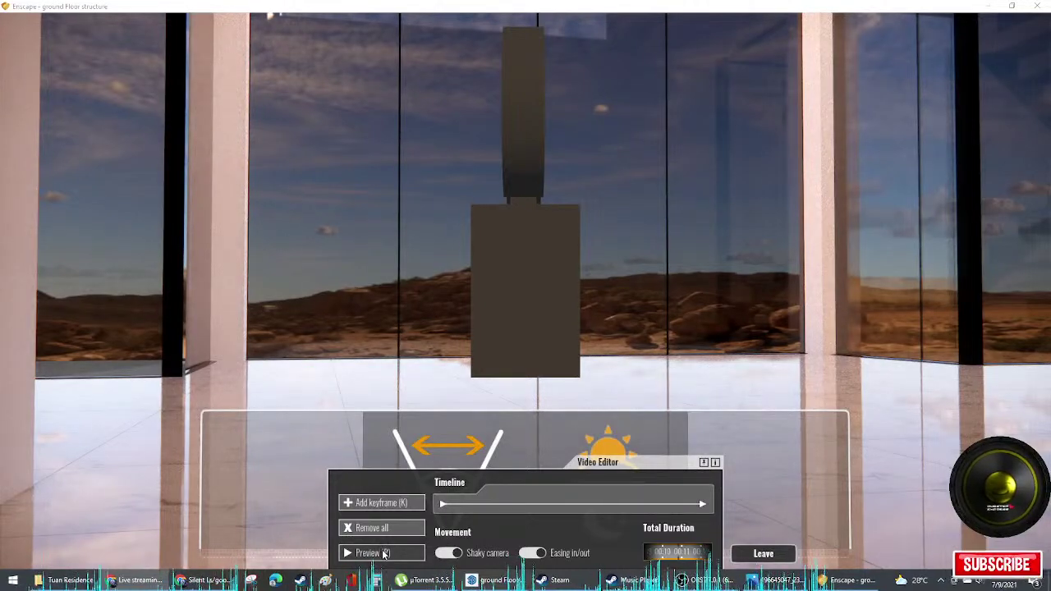
{"action": "left_click", "coordinate": [382, 552]}
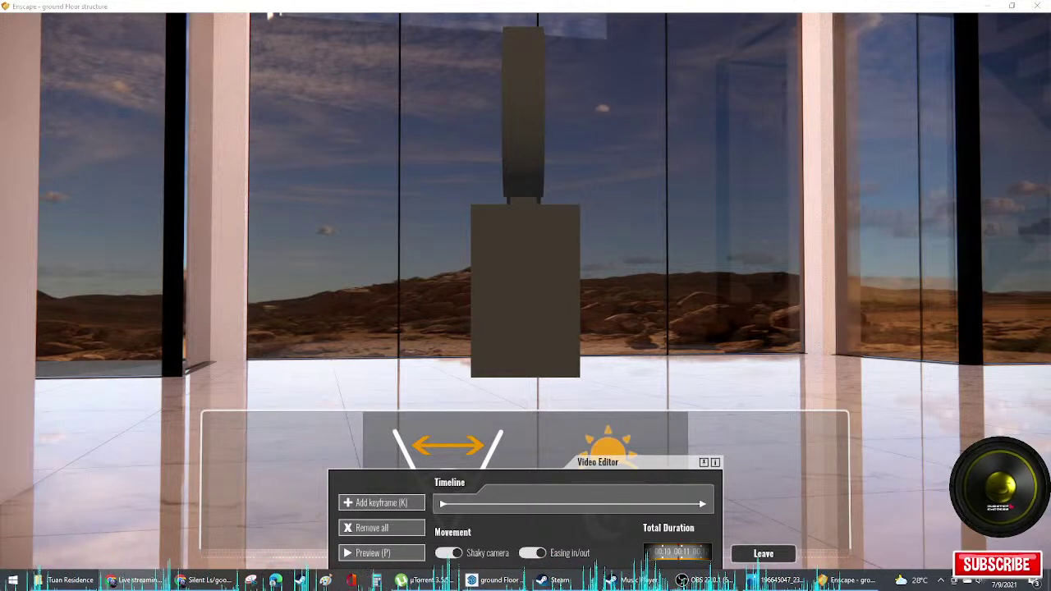
Step: Close the Enscape material editor and preview the camera path with Shaky camera turned off
{"action": "key", "text": "alt+Tab"}
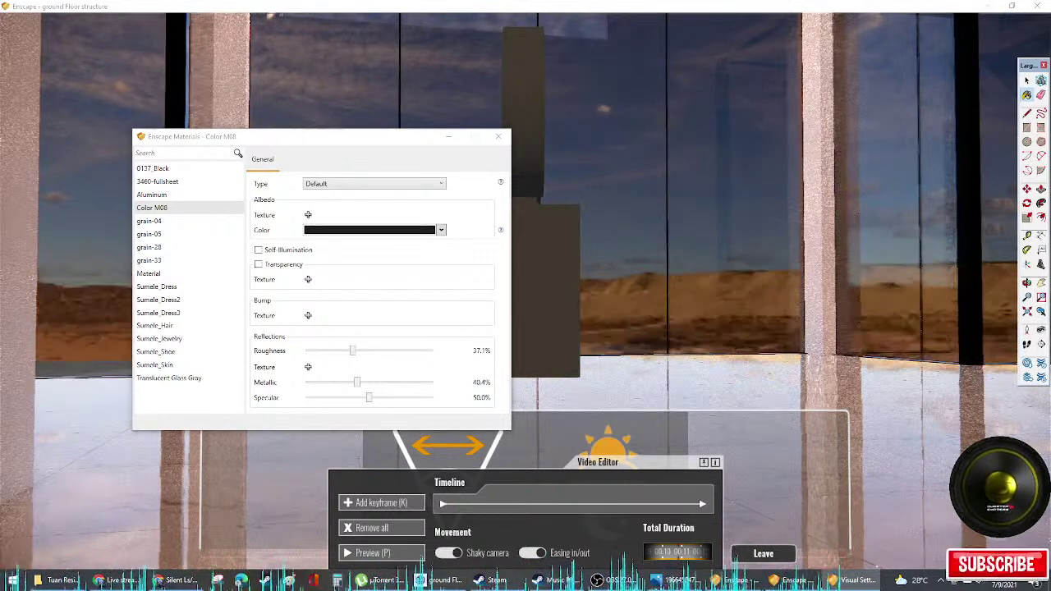
{"action": "left_click", "coordinate": [498, 136]}
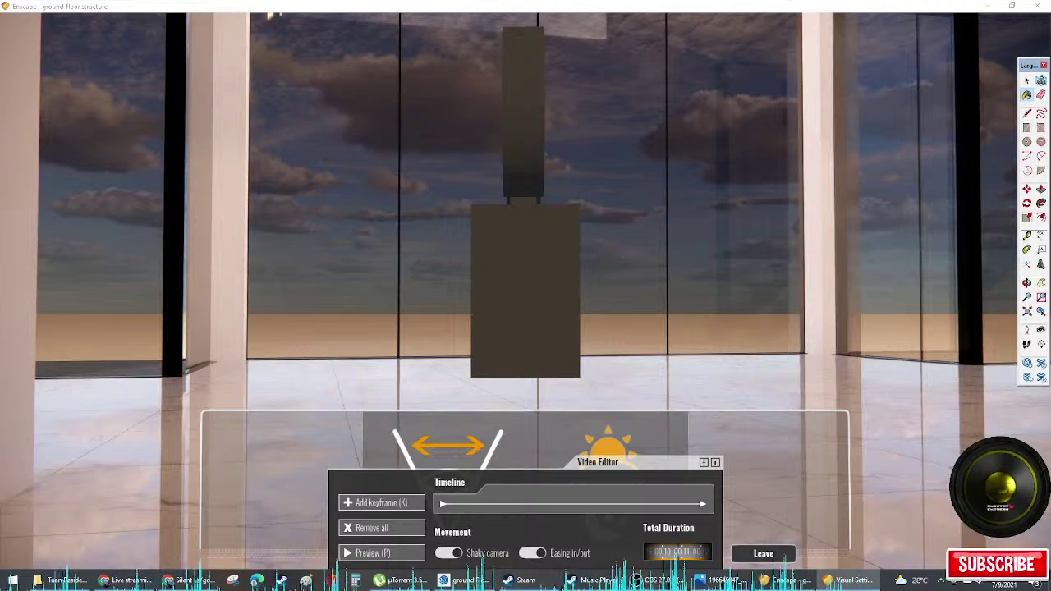
{"action": "left_click", "coordinate": [391, 556]}
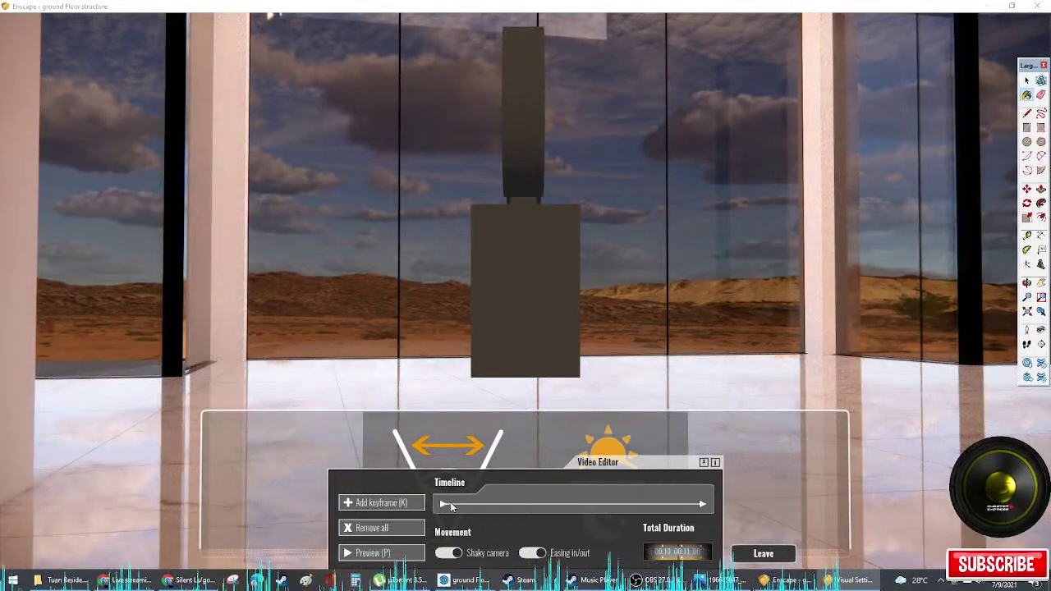
{"action": "left_click", "coordinate": [446, 553]}
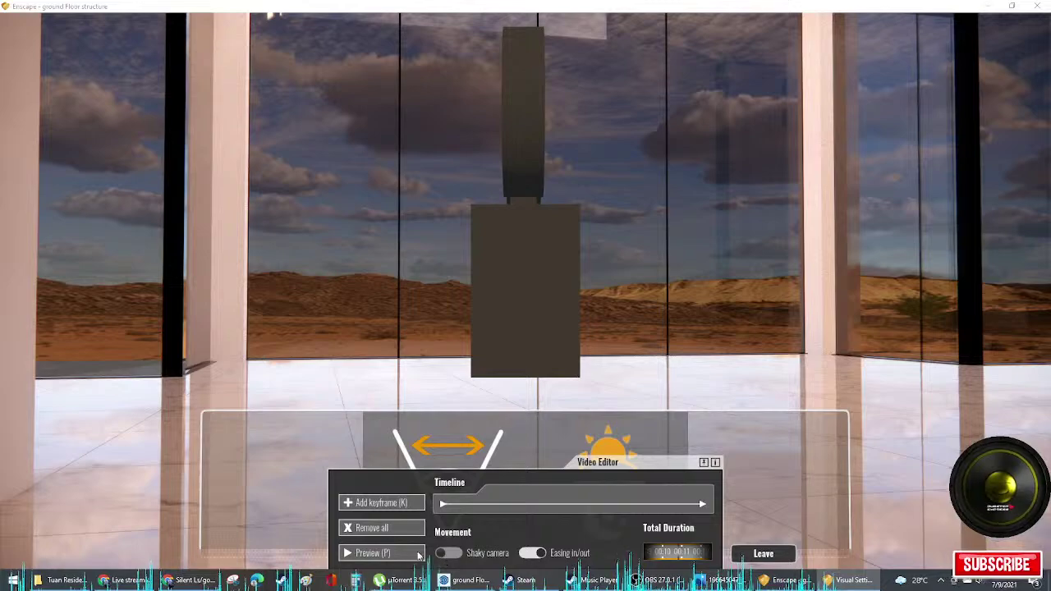
{"action": "left_click", "coordinate": [386, 553]}
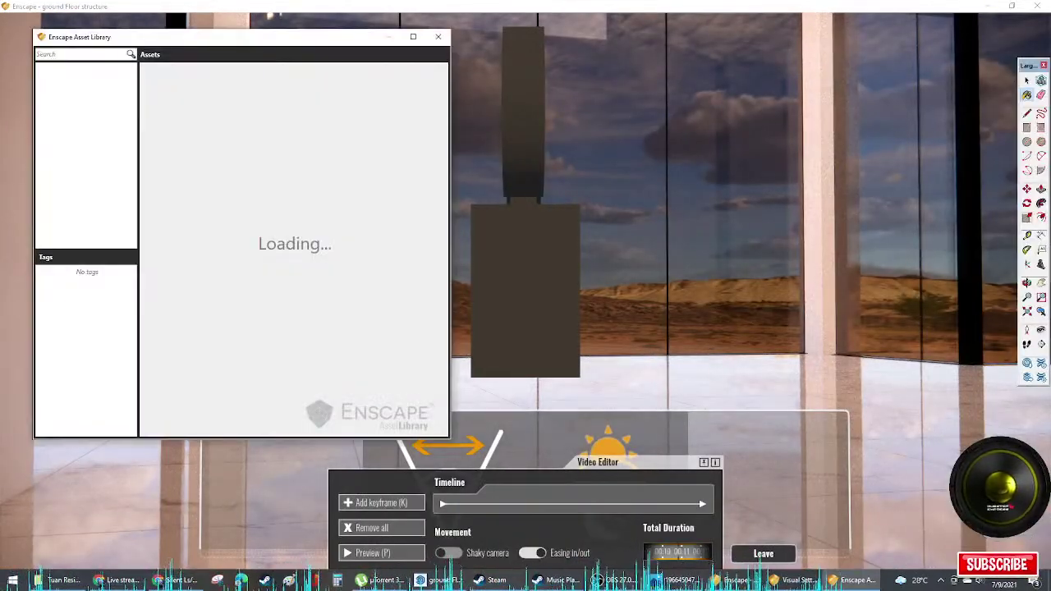
Step: Place a potted plant from the Enscape asset library on the marble floor in front of the glass wall
{"action": "left_click_drag", "start_coordinate": [175, 43], "coordinate": [1050, 76]}
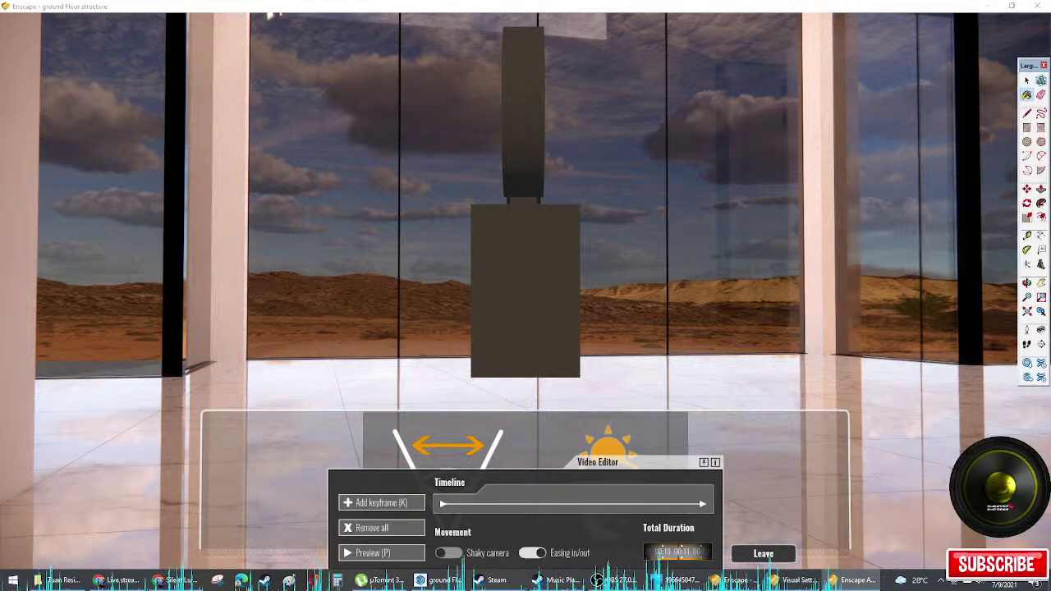
{"action": "key", "text": "s"}
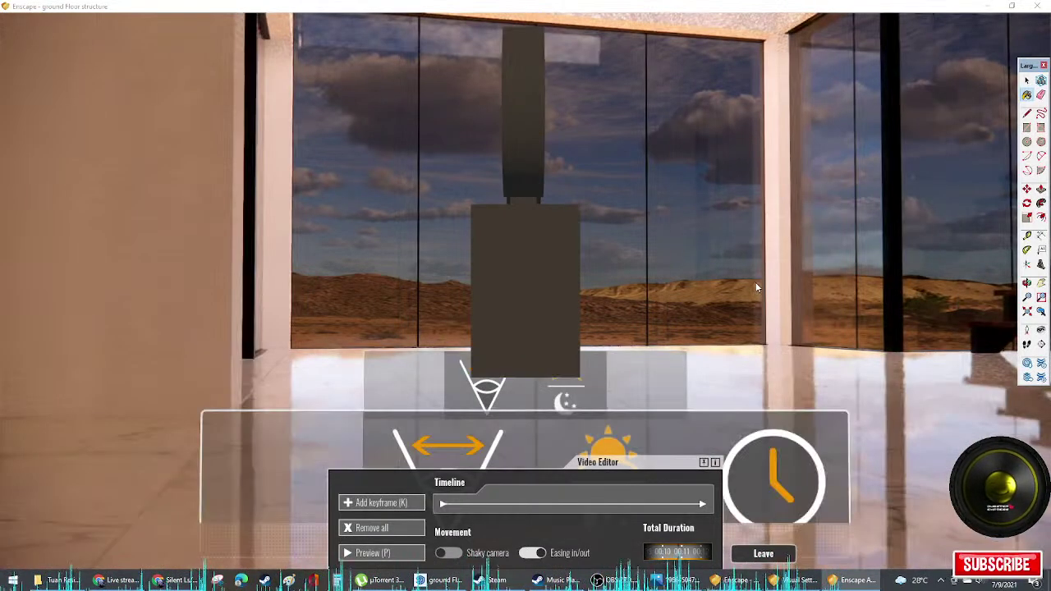
{"action": "key", "text": "d"}
{"action": "key", "text": "e"}
{"action": "key", "text": "s"}
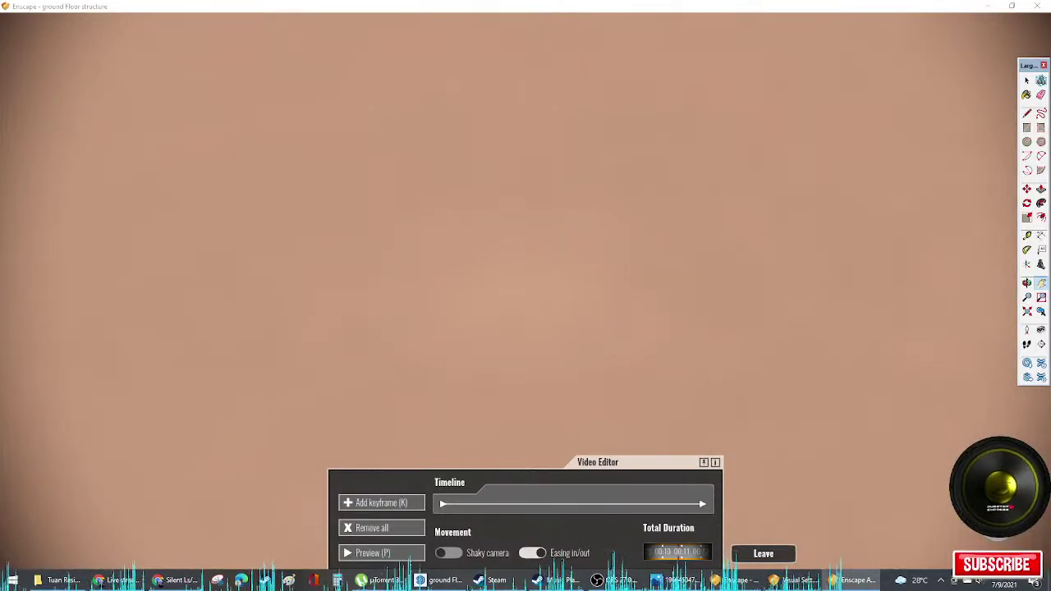
{"action": "key", "text": "s"}
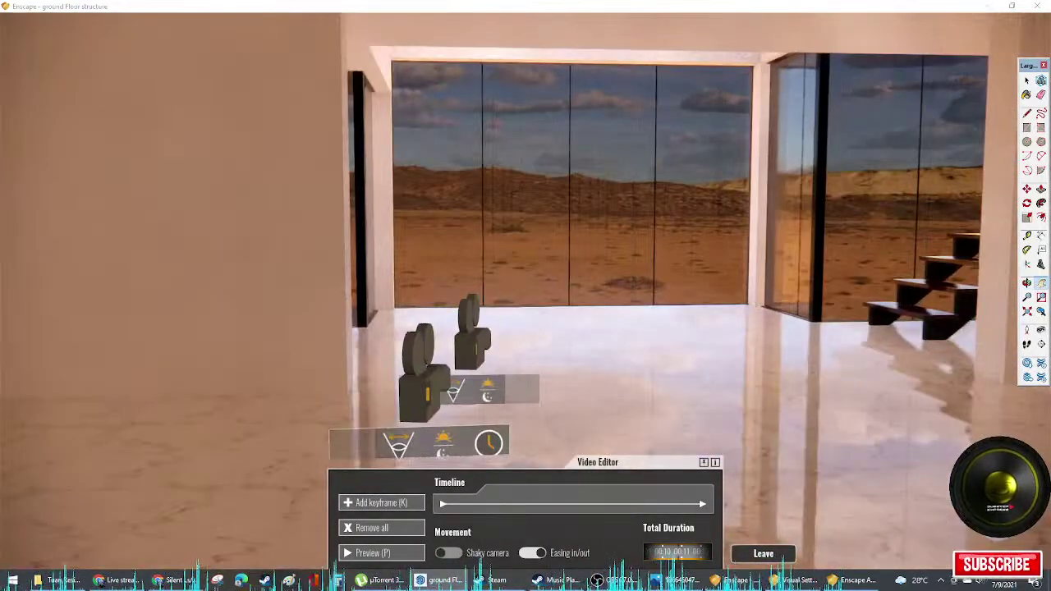
{"action": "key", "text": "d"}
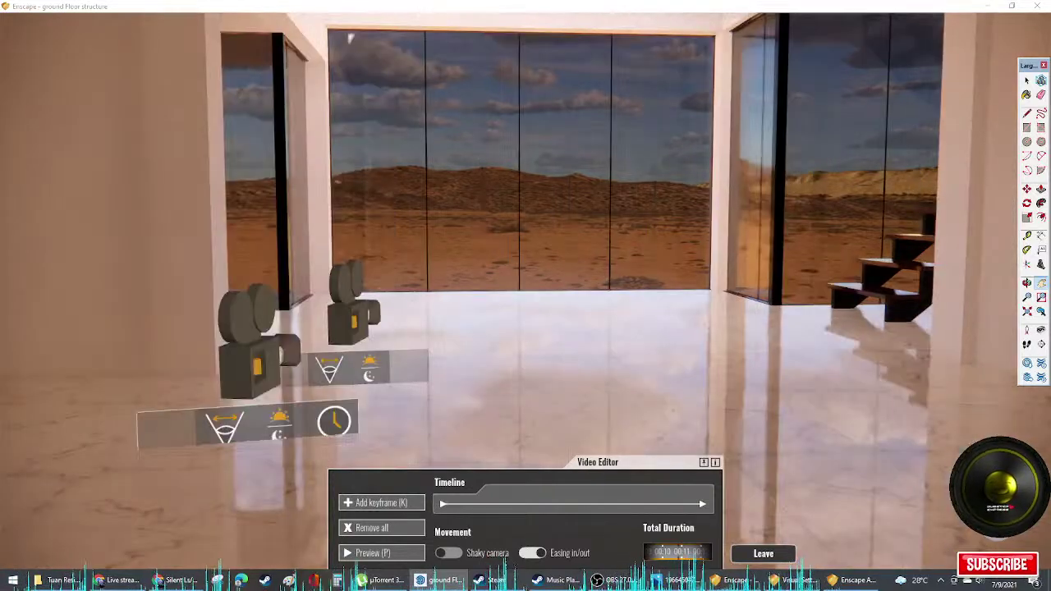
{"action": "key", "text": "d"}
{"action": "key", "text": "a"}
{"action": "key", "text": "e"}
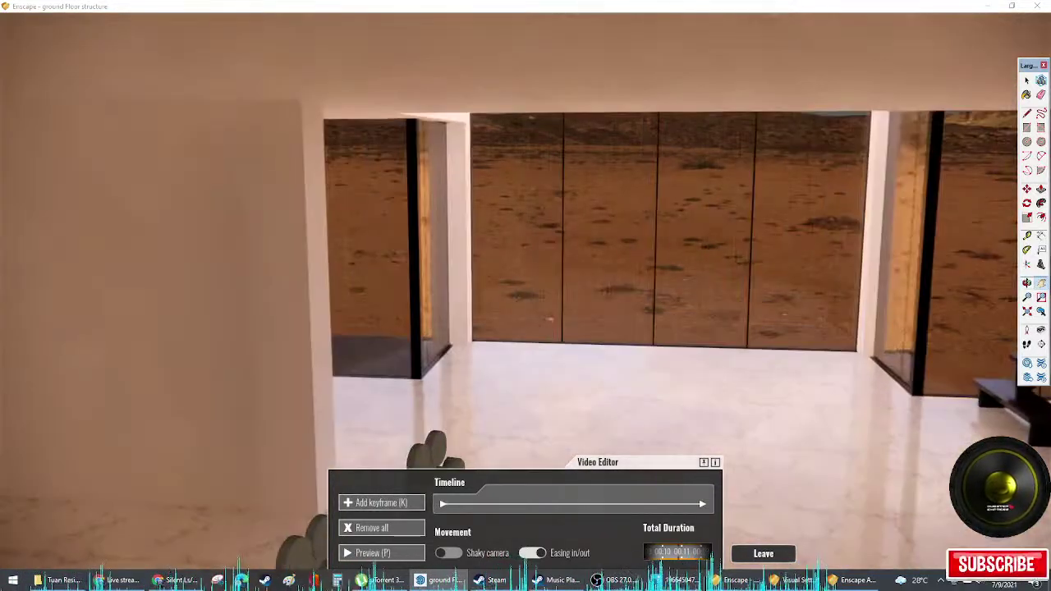
{"action": "key", "text": "w"}
{"action": "key", "text": "q"}
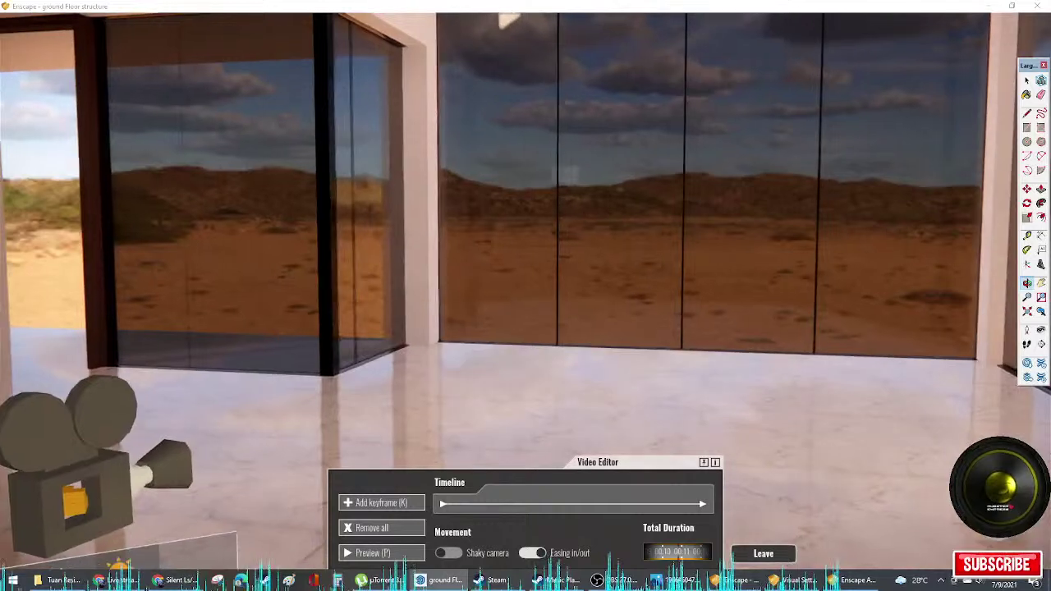
{"action": "key", "text": "h"}
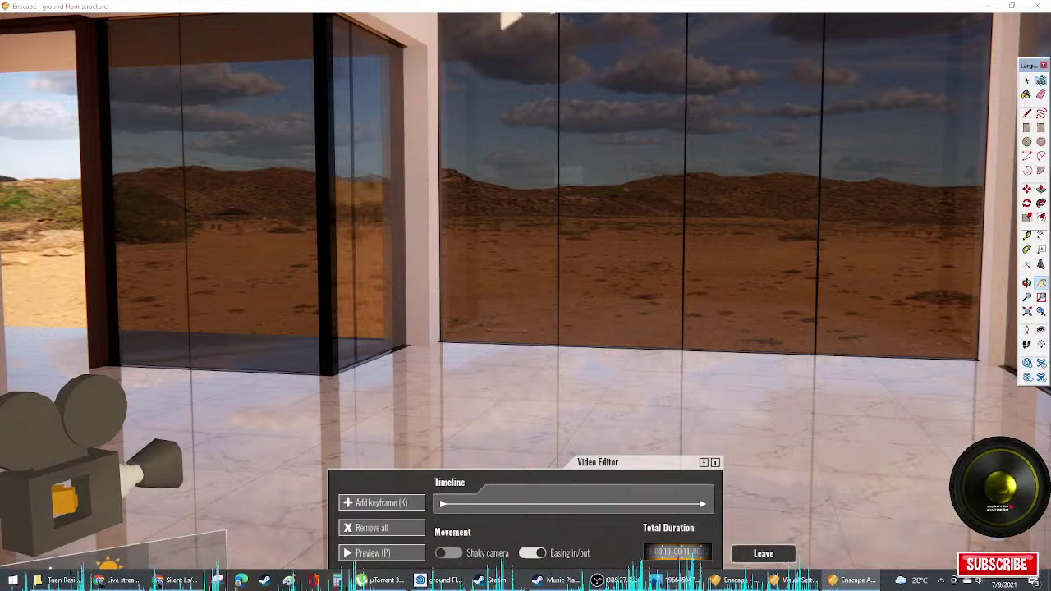
{"action": "key", "text": "super+d"}
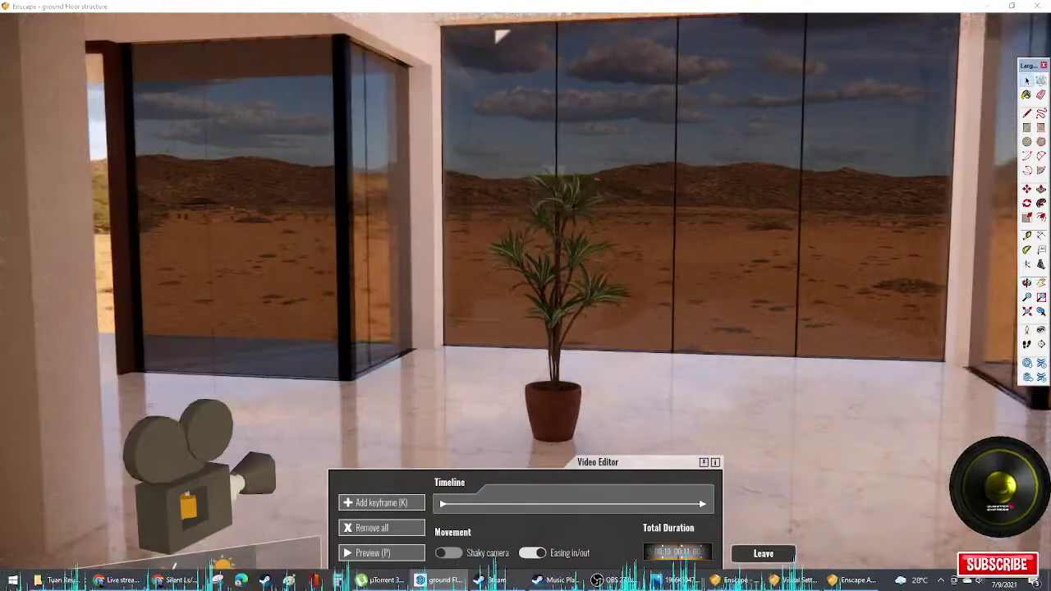
Step: Move the potted plant to the corner beside the glass wall and place a dark coffee table near the room's middle
{"action": "key", "text": "m"}
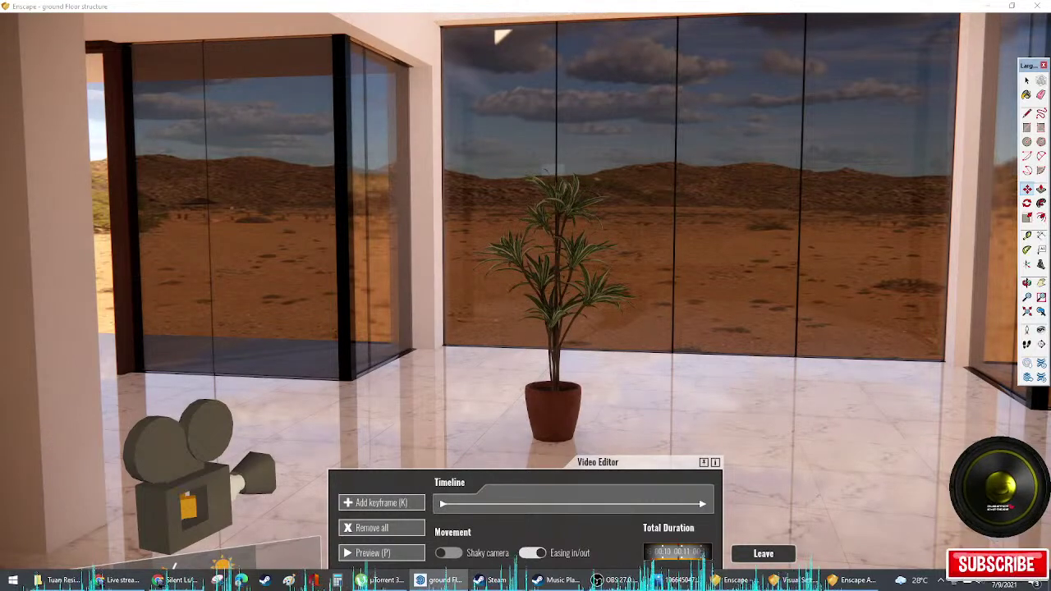
{"action": "key", "text": "space"}
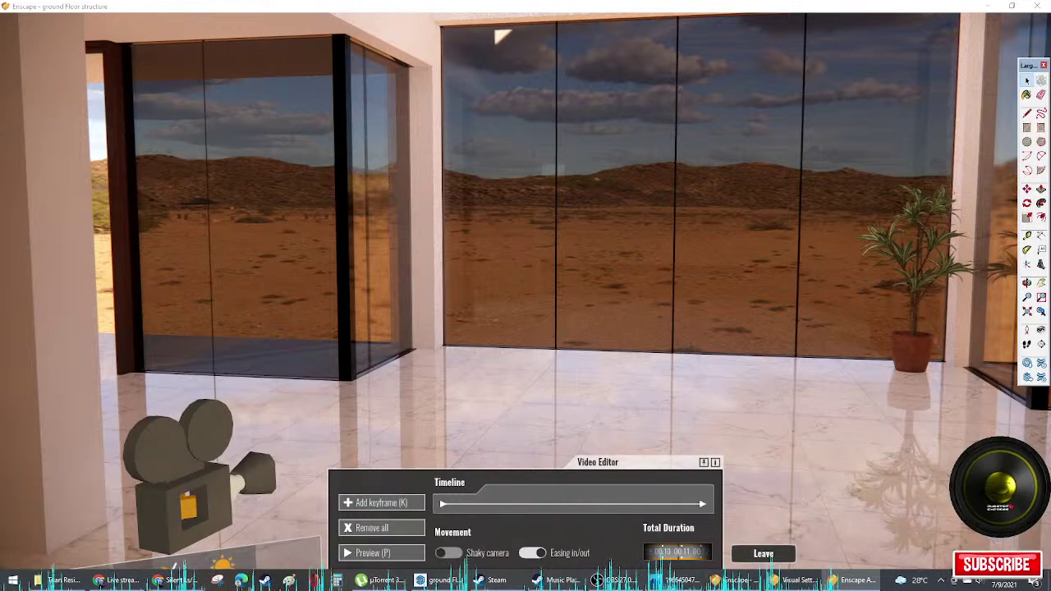
{"action": "key", "text": "alt+Tab"}
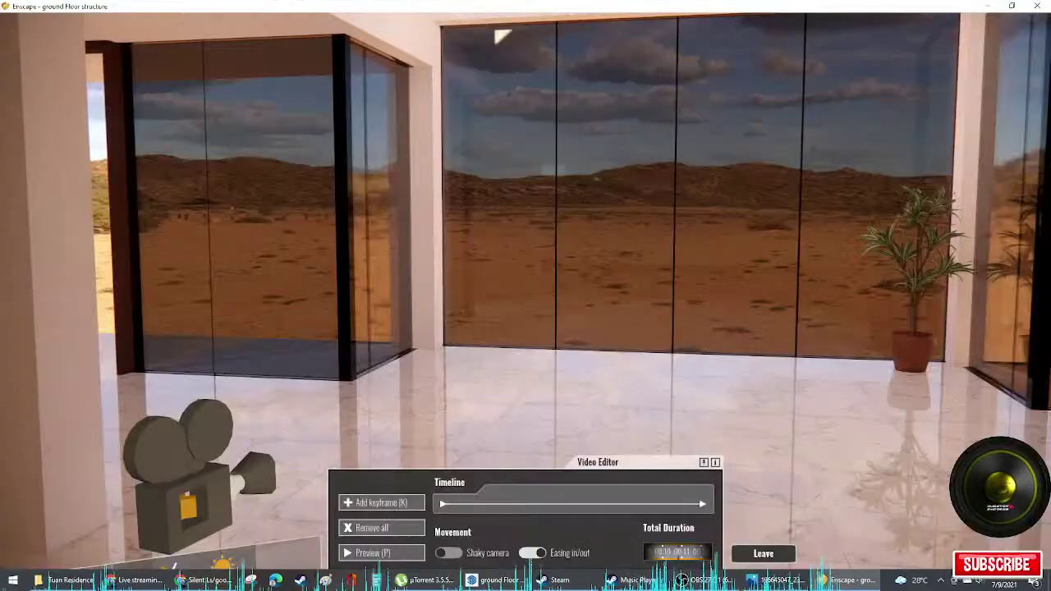
{"action": "key", "text": "alt+Tab"}
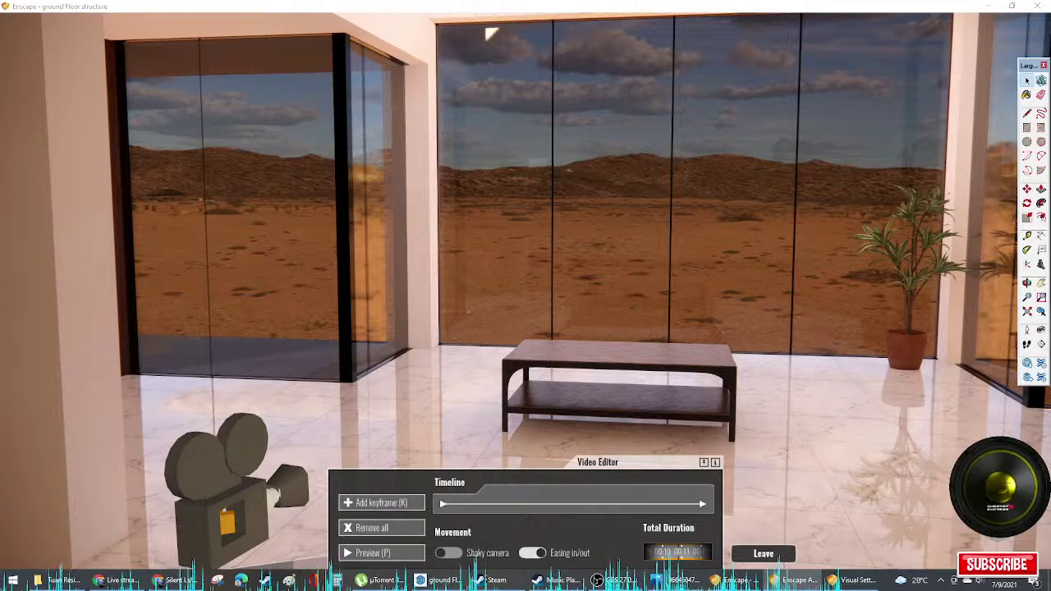
Step: Place a grey two-seat modular outdoor sofa with one armrest from the Furniture assets between the coffee table and the glass wall
{"action": "left_click", "coordinate": [795, 580]}
{"action": "left_click_drag", "start_coordinate": [918, 78], "coordinate": [685, 55]}
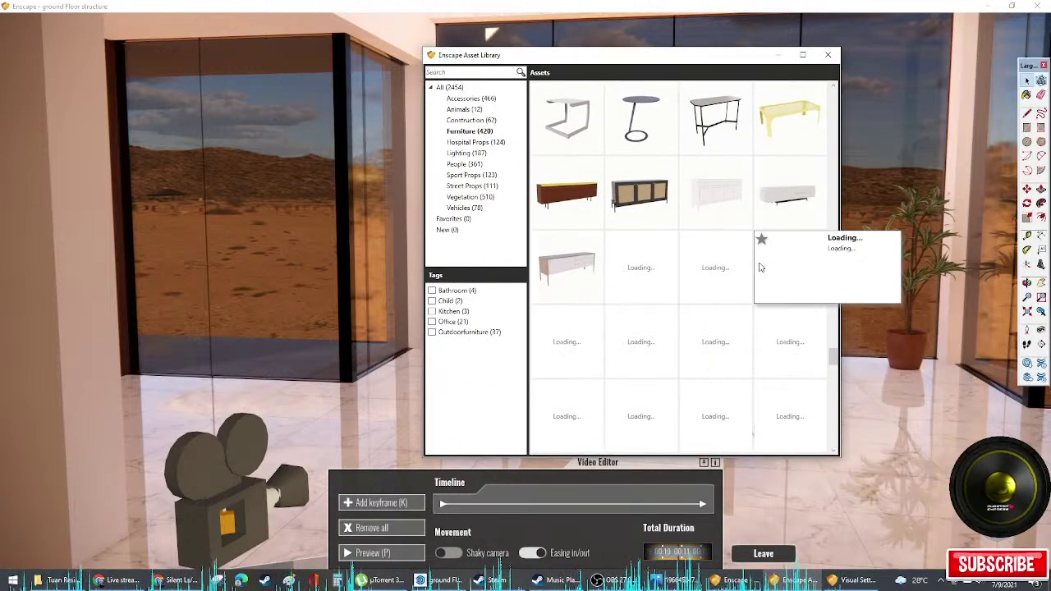
{"action": "scroll", "coordinate": [759, 267], "scroll_direction": "down", "scroll_amount": 3}
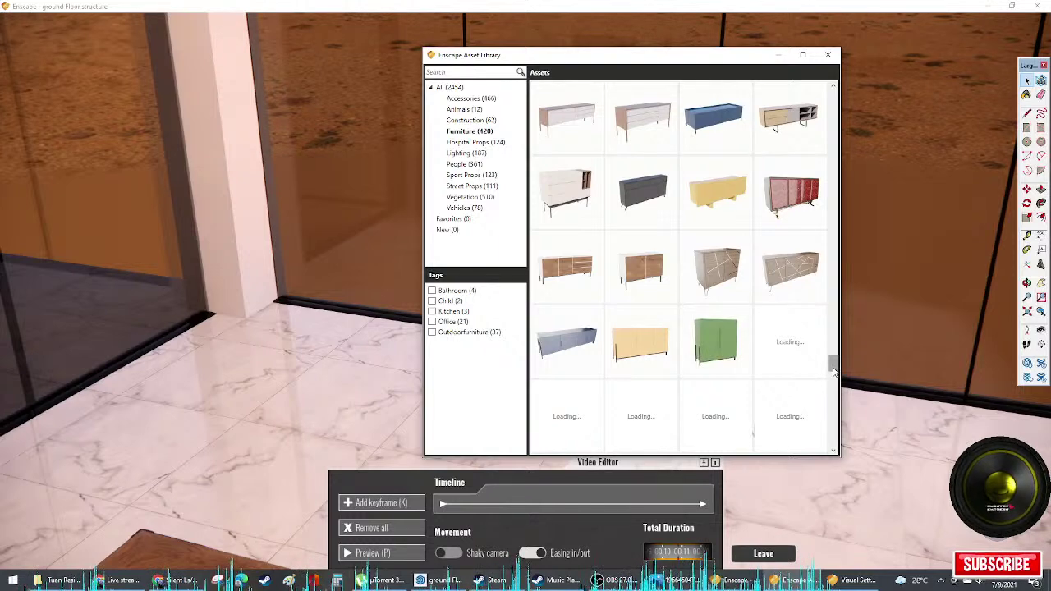
{"action": "left_click_drag", "start_coordinate": [833, 372], "coordinate": [833, 119]}
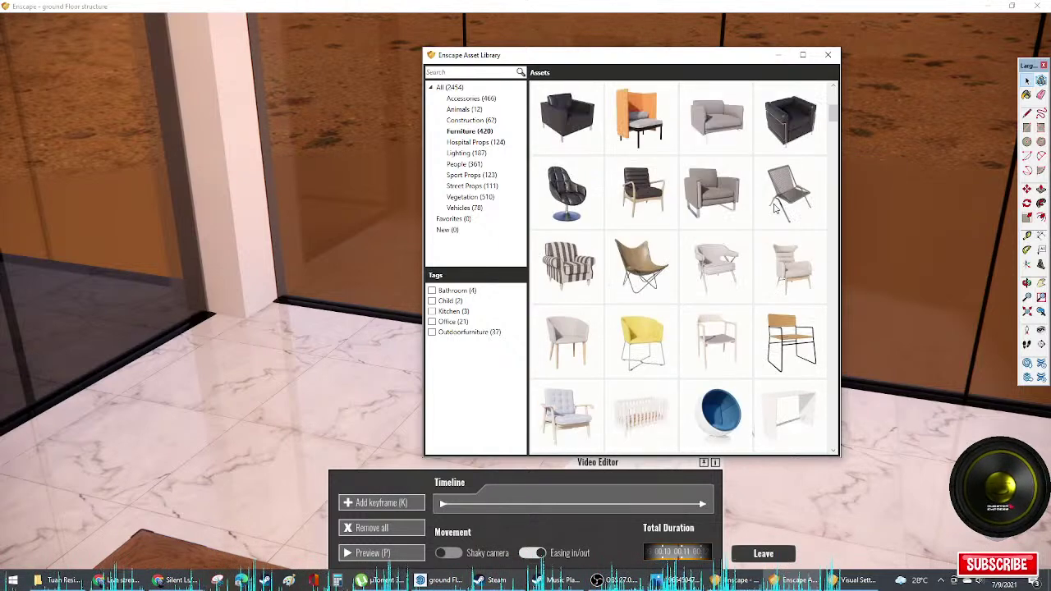
{"action": "scroll", "coordinate": [772, 218], "scroll_direction": "down", "scroll_amount": 6}
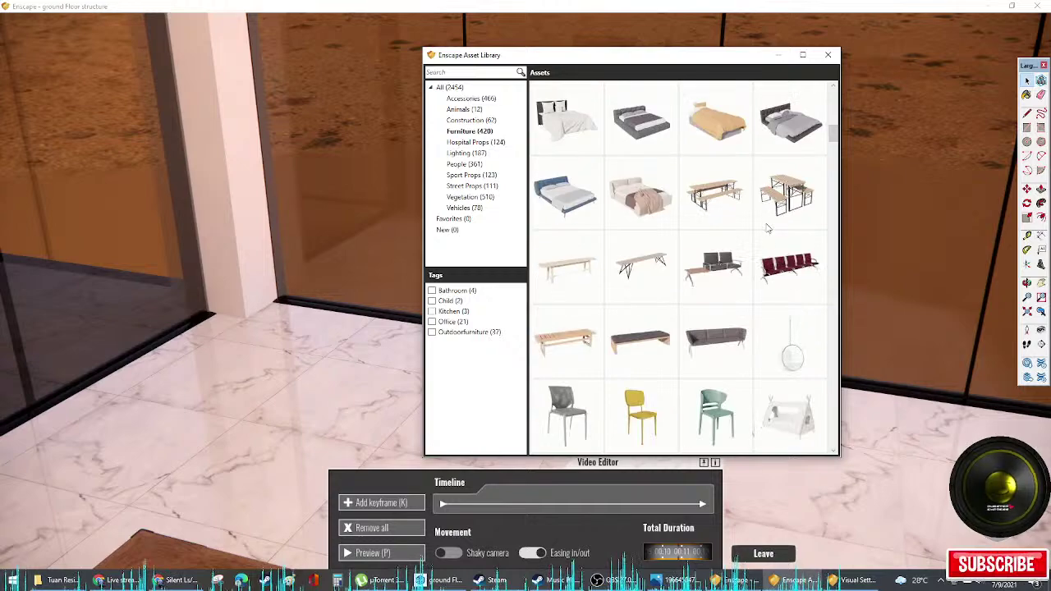
{"action": "scroll", "coordinate": [767, 230], "scroll_direction": "down", "scroll_amount": 5}
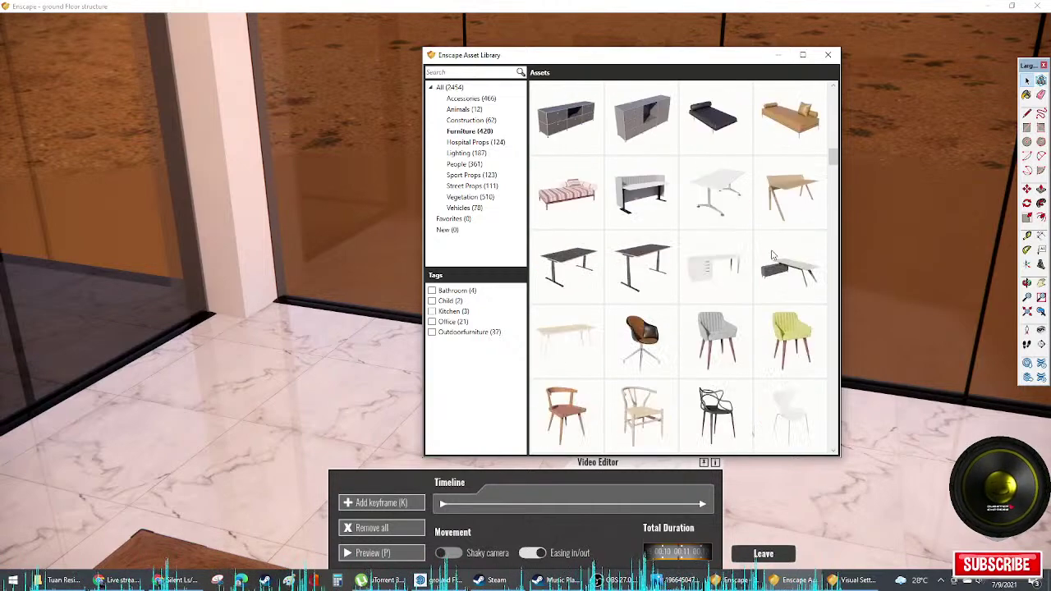
{"action": "scroll", "coordinate": [772, 256], "scroll_direction": "down", "scroll_amount": 6}
{"action": "scroll", "coordinate": [767, 258], "scroll_direction": "down", "scroll_amount": 6}
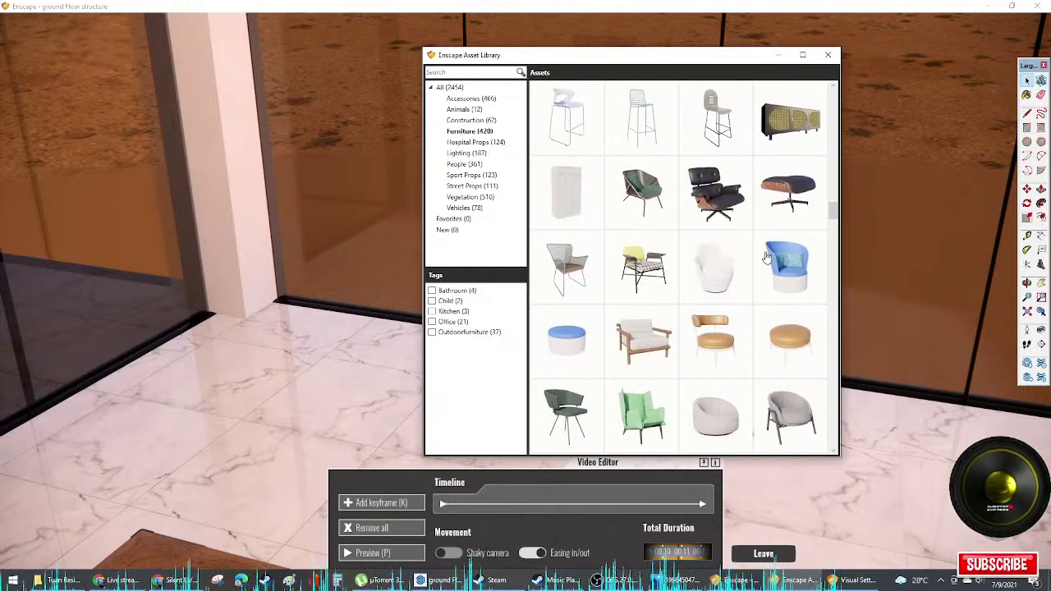
{"action": "scroll", "coordinate": [768, 261], "scroll_direction": "up", "scroll_amount": 2}
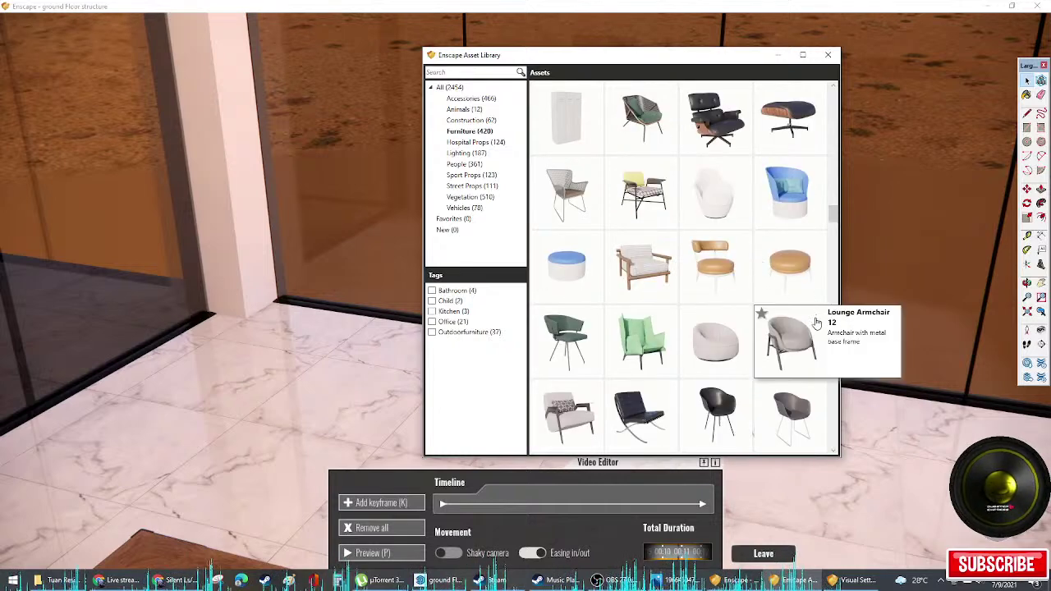
{"action": "scroll", "coordinate": [816, 323], "scroll_direction": "down", "scroll_amount": 4}
{"action": "scroll", "coordinate": [805, 328], "scroll_direction": "down", "scroll_amount": 3}
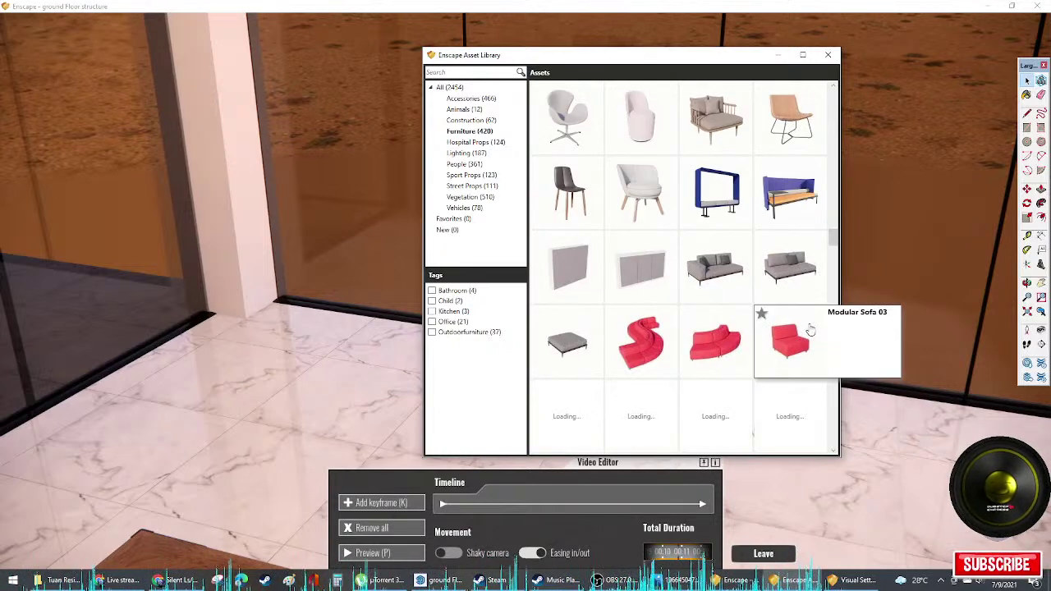
{"action": "mouse_move", "coordinate": [806, 305]}
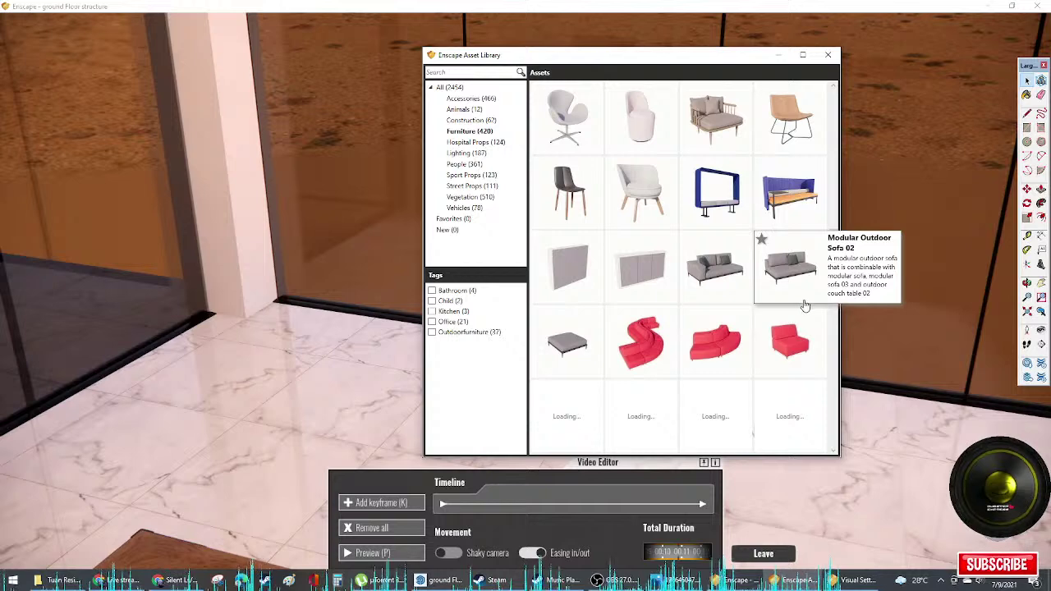
{"action": "left_click", "coordinate": [772, 294]}
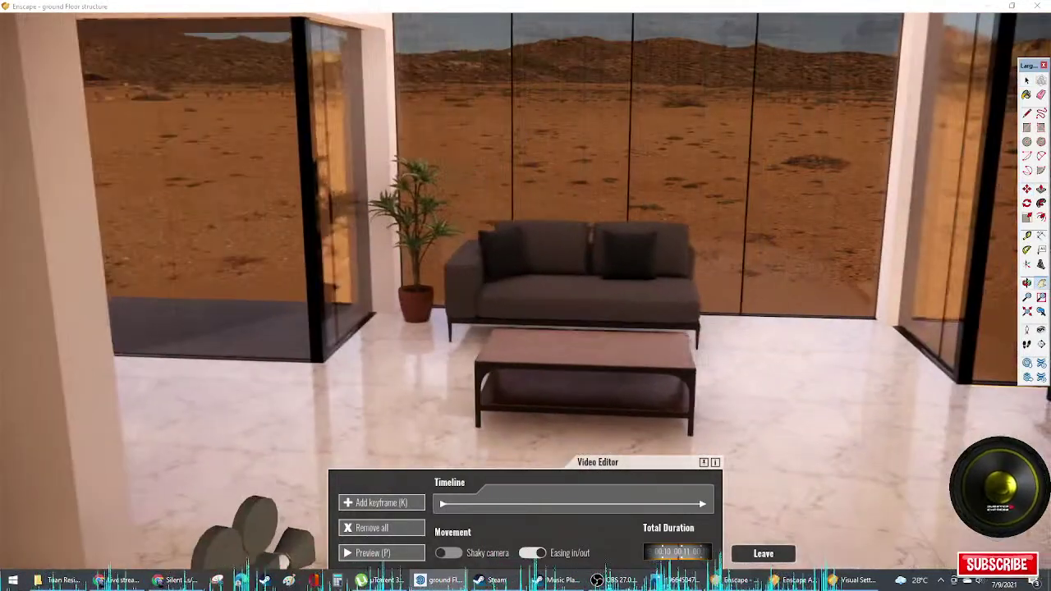
Step: Place Modular Outdoor Sofa 02 from the asset library and rotate it perpendicular to the first sofa, facing the coffee table
{"action": "left_click", "coordinate": [791, 580]}
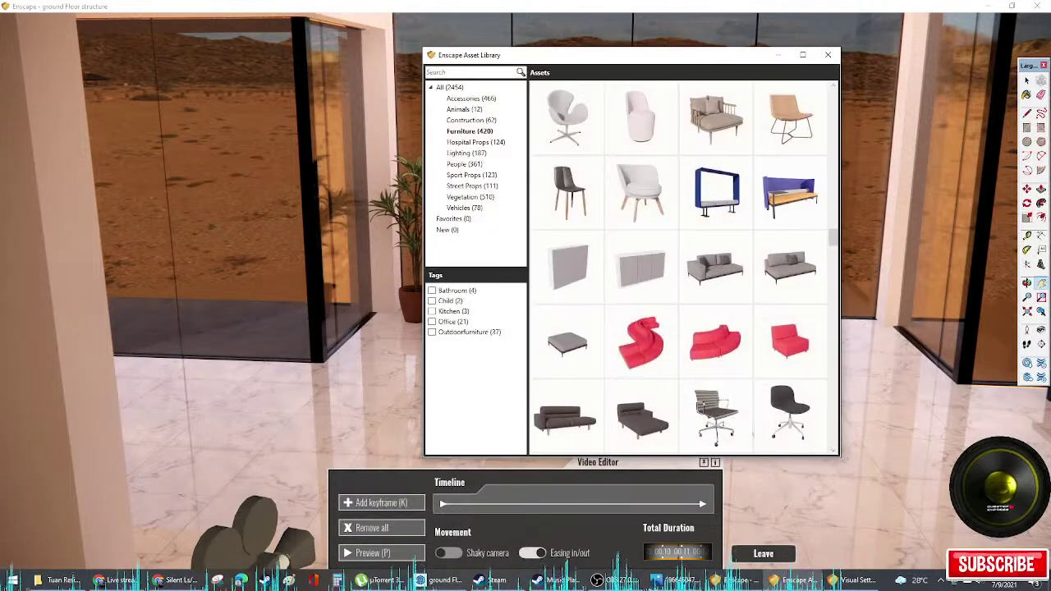
{"action": "left_click", "coordinate": [774, 276]}
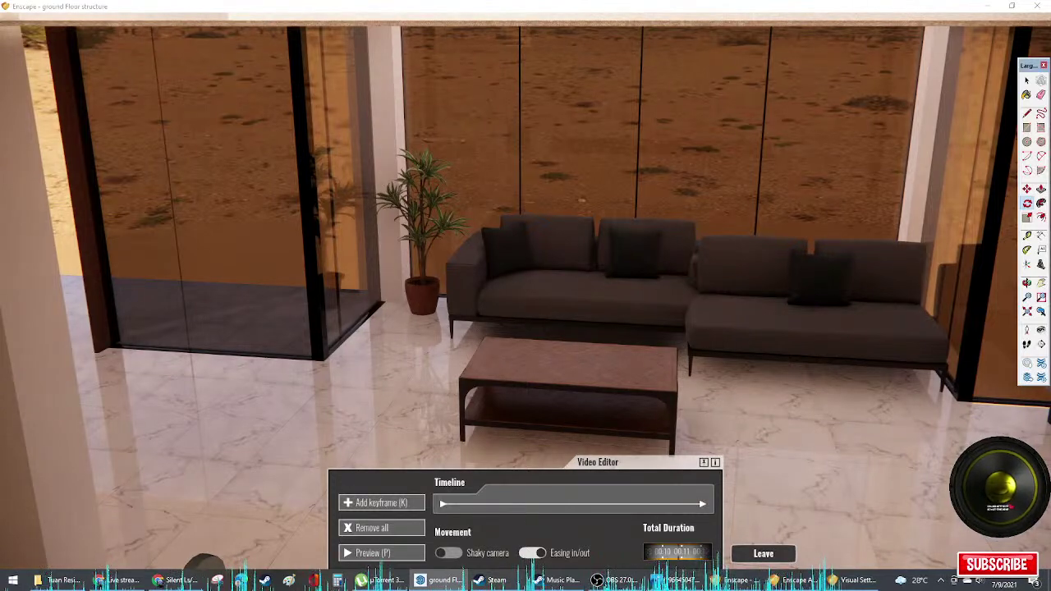
{"action": "key", "text": "space"}
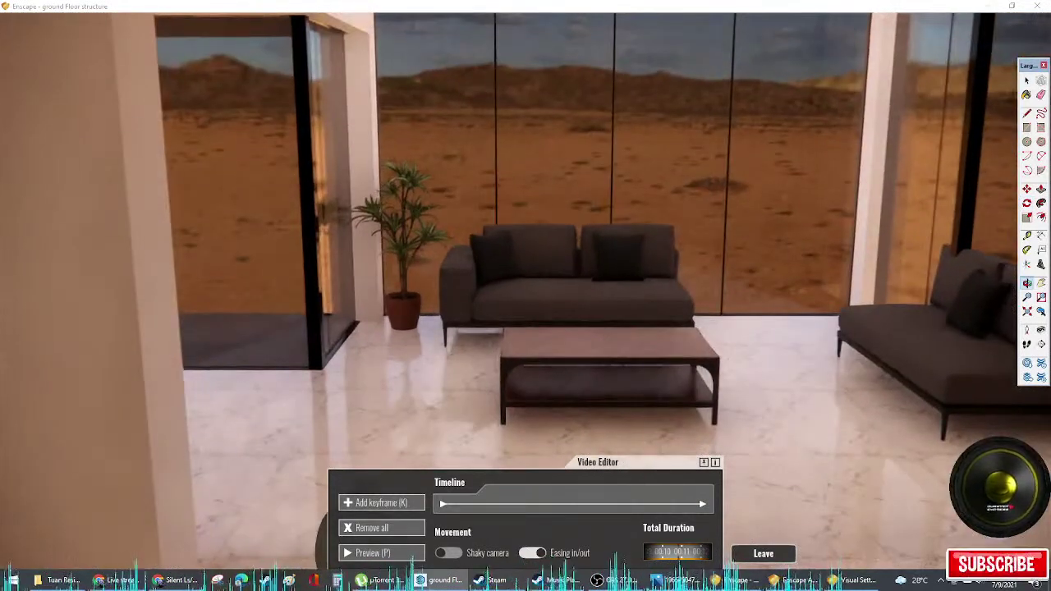
{"action": "key", "text": "m"}
{"action": "key", "text": "space"}
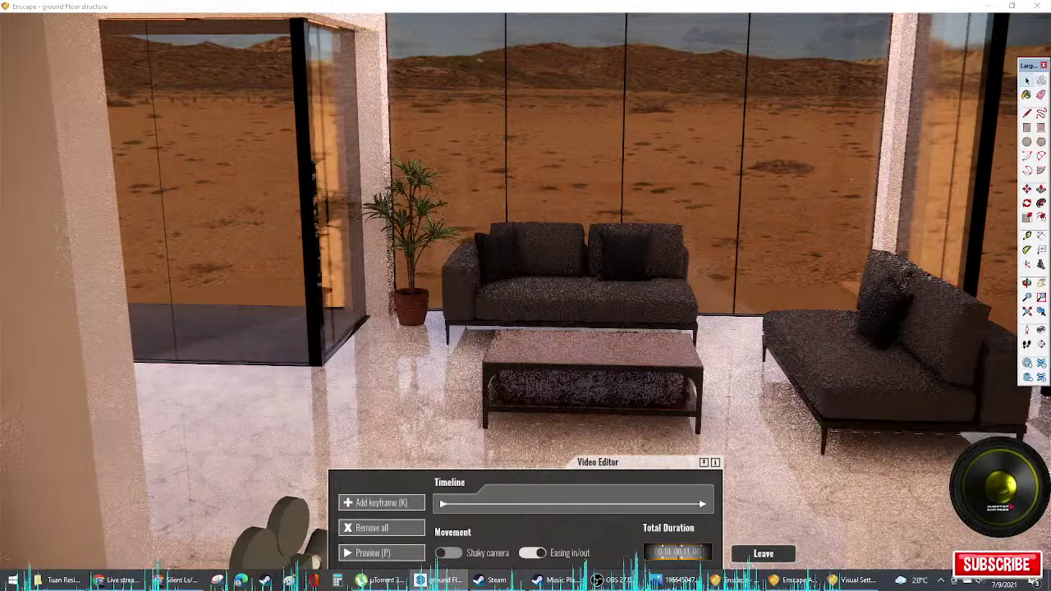
Step: Place a grey backless modular seat from the asset library in the corner between the two sofas
{"action": "key", "text": "o"}
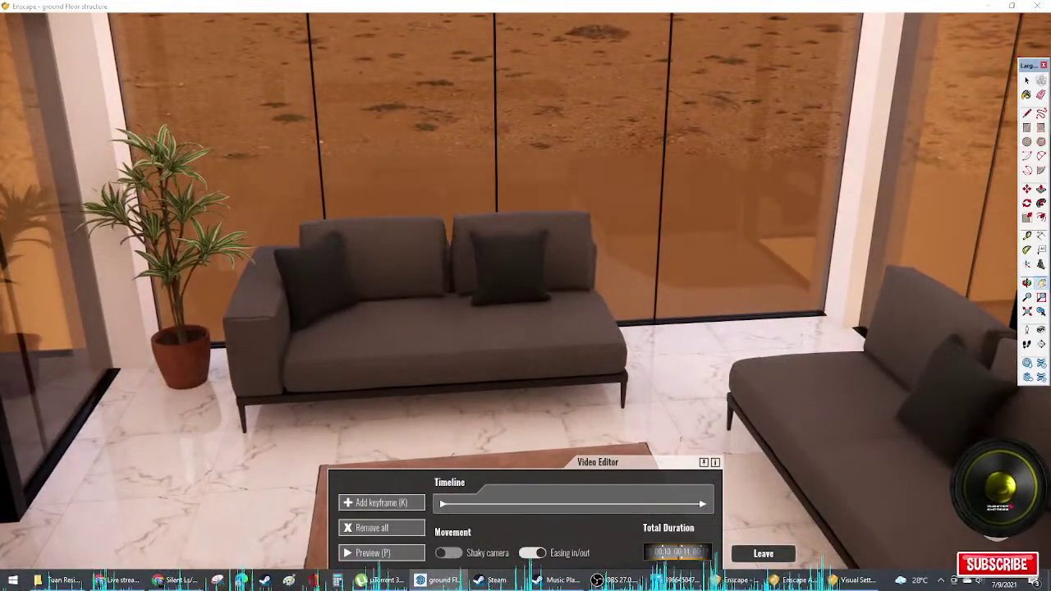
{"action": "left_click", "coordinate": [791, 580]}
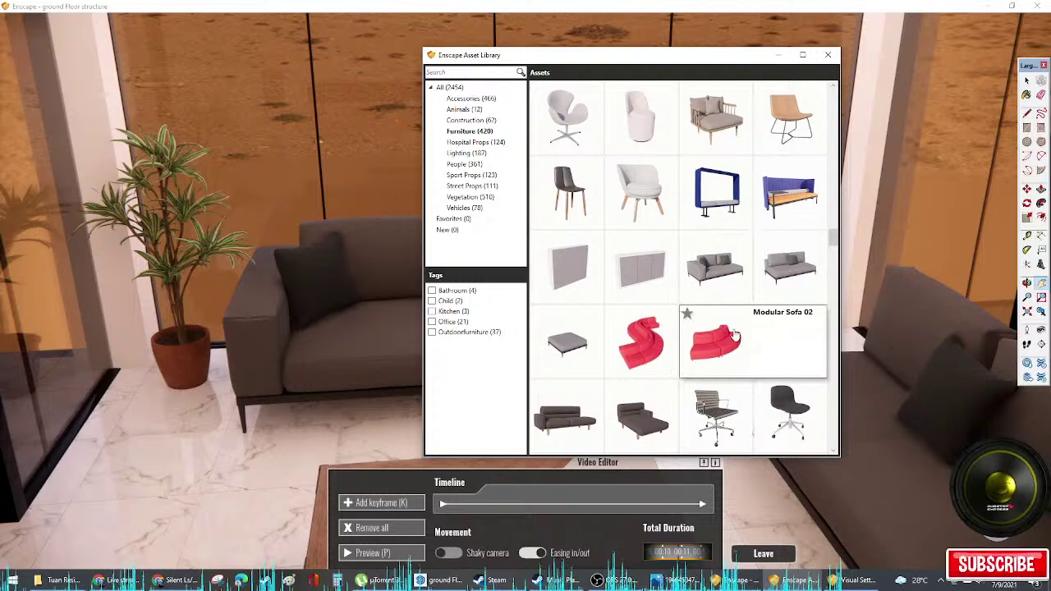
{"action": "left_click", "coordinate": [714, 341]}
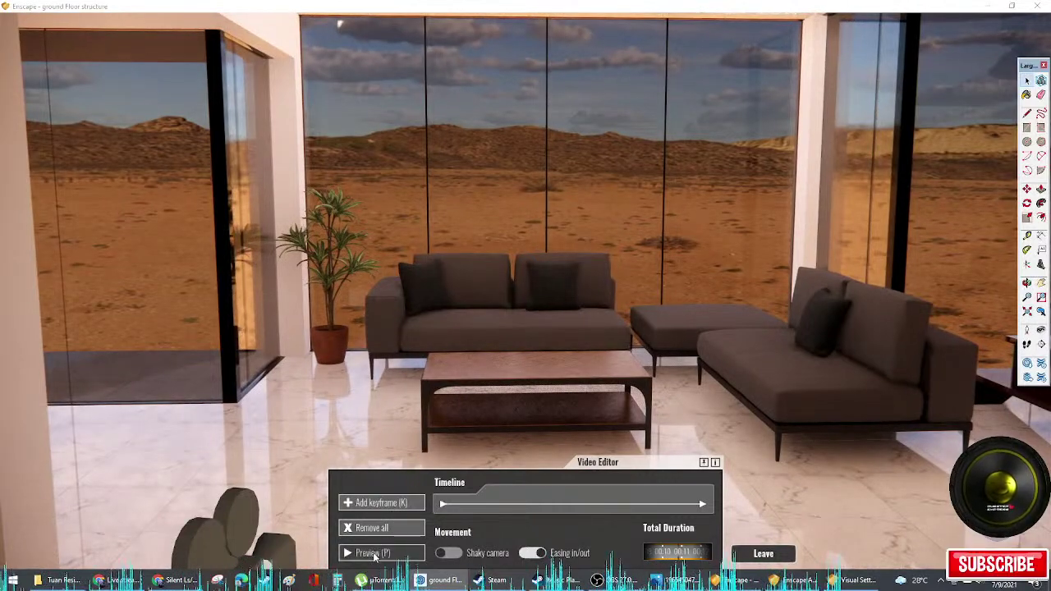
Step: Preview the current video camera path through the furnished living room
{"action": "left_click", "coordinate": [374, 556]}
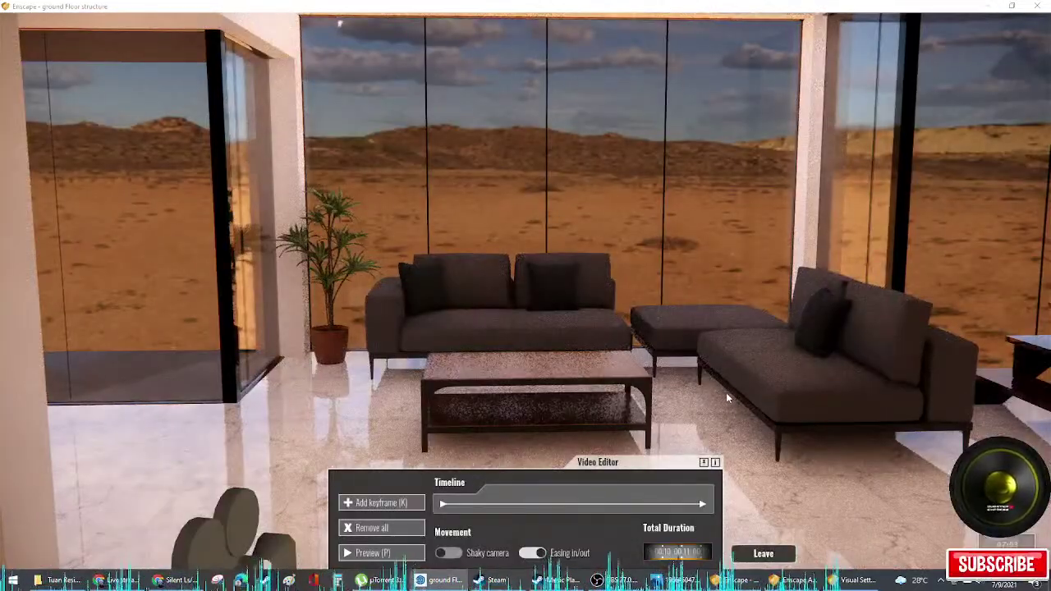
{"action": "key", "text": "a"}
{"action": "key", "text": "q"}
{"action": "key", "text": "s"}
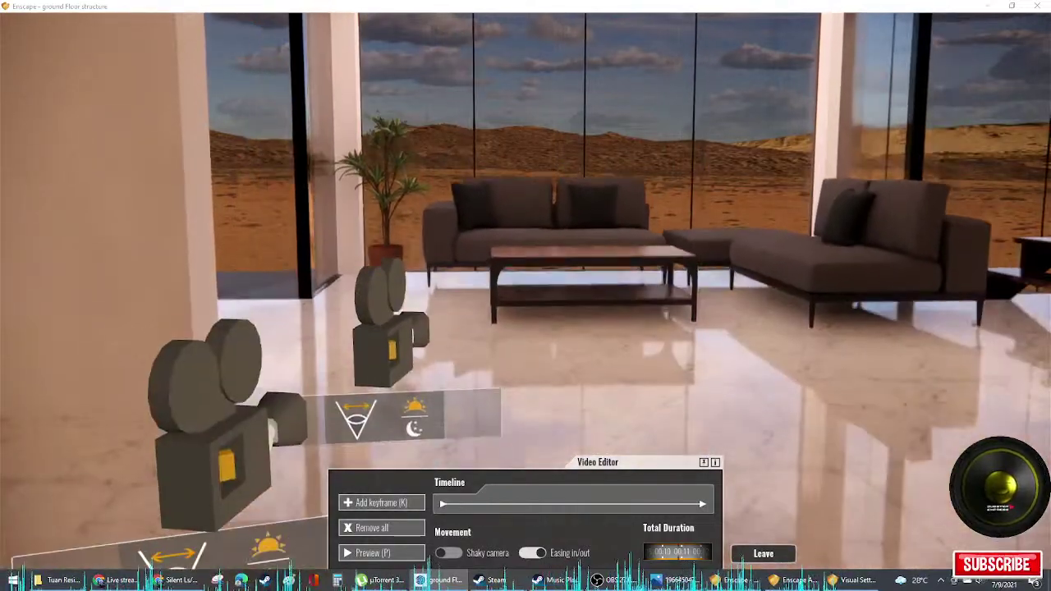
{"action": "key", "text": "s"}
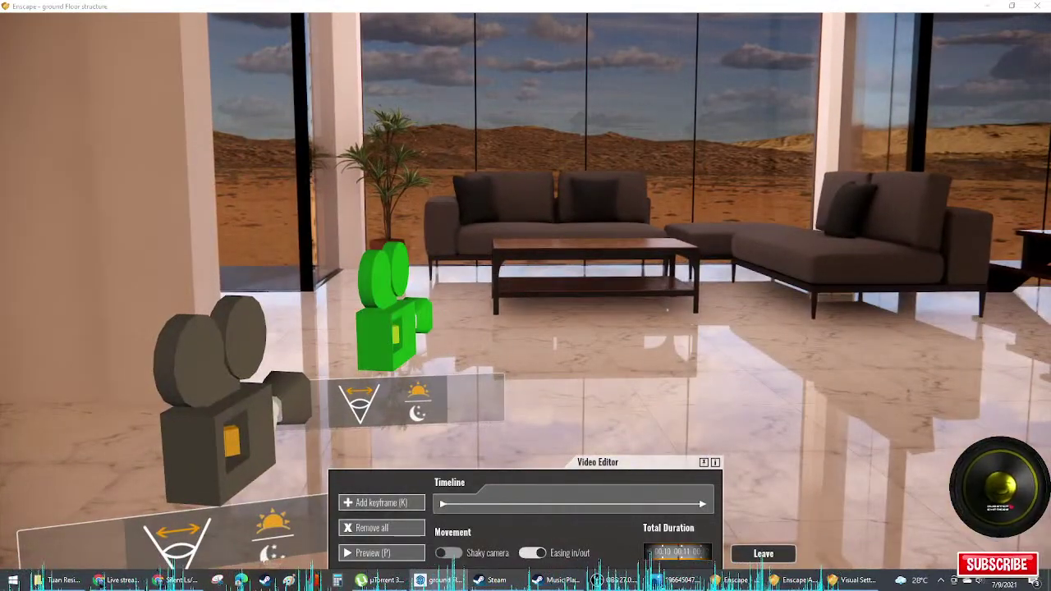
Step: Raise the first keyframe's camera so it looks slightly down over the sofa's armrest and cushions, apply it and preview the path
{"action": "left_click", "coordinate": [390, 336]}
{"action": "left_click_drag", "start_coordinate": [390, 337], "coordinate": [372, 354]}
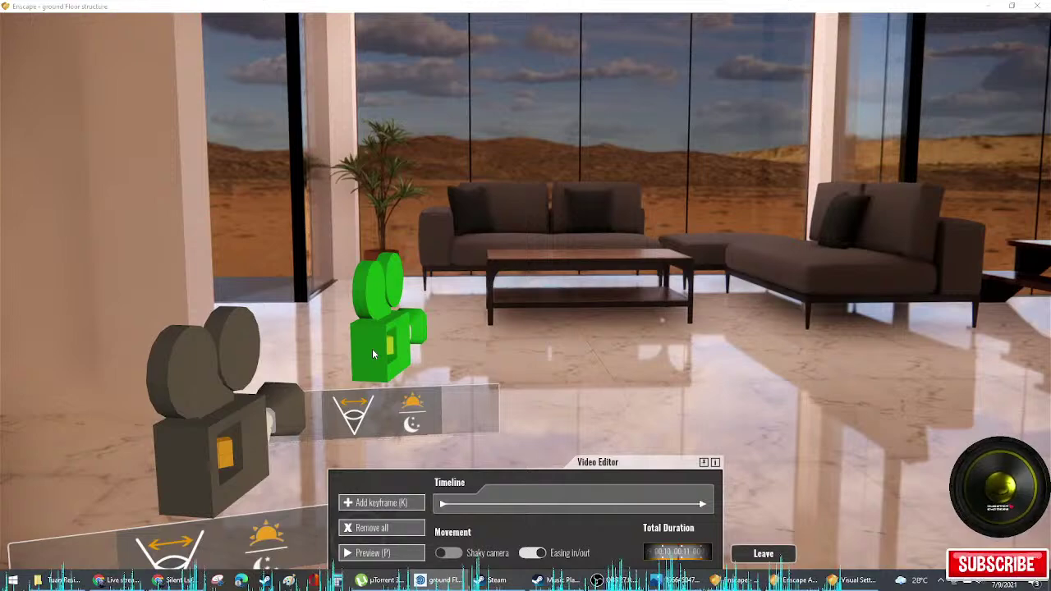
{"action": "left_click", "coordinate": [373, 350]}
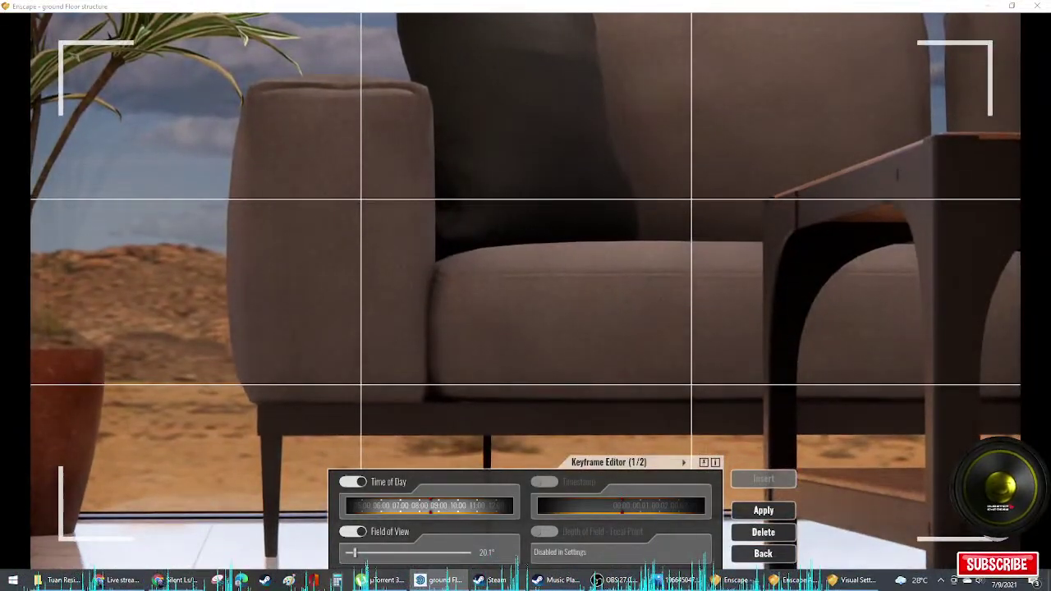
{"action": "middle_click_drag", "start_coordinate": [548, 164], "coordinate": [546, 295]}
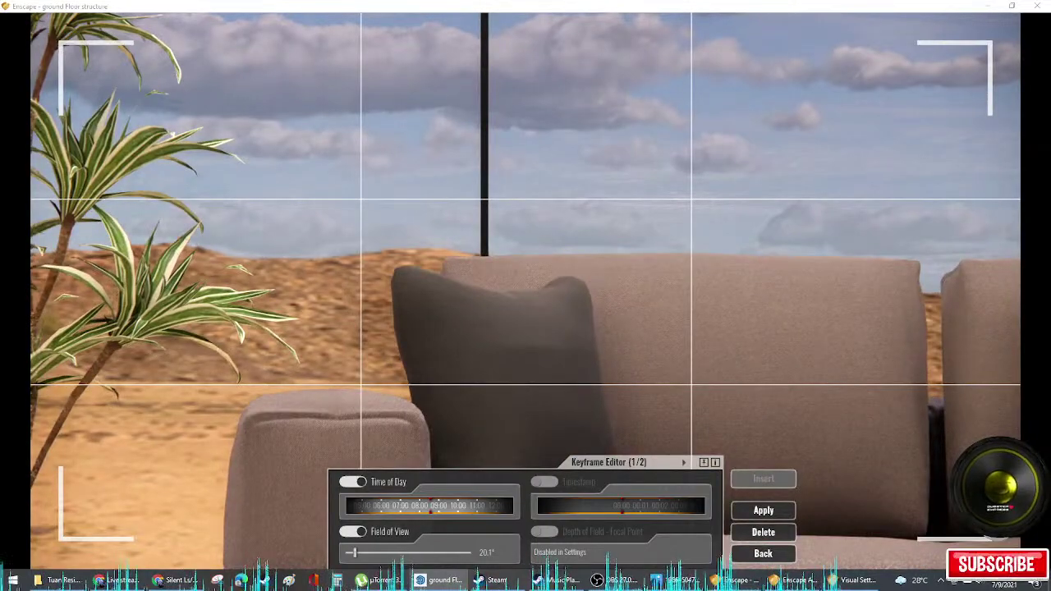
{"action": "right_click_drag", "start_coordinate": [546, 294], "coordinate": [544, 332]}
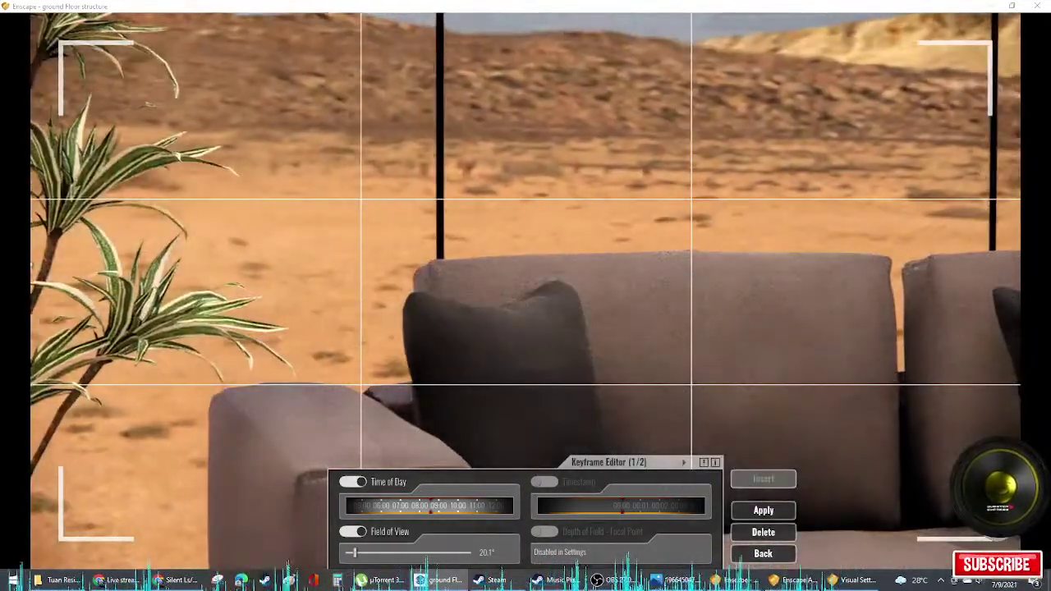
{"action": "right_click_drag", "start_coordinate": [637, 391], "coordinate": [646, 391]}
{"action": "left_click", "coordinate": [764, 510]}
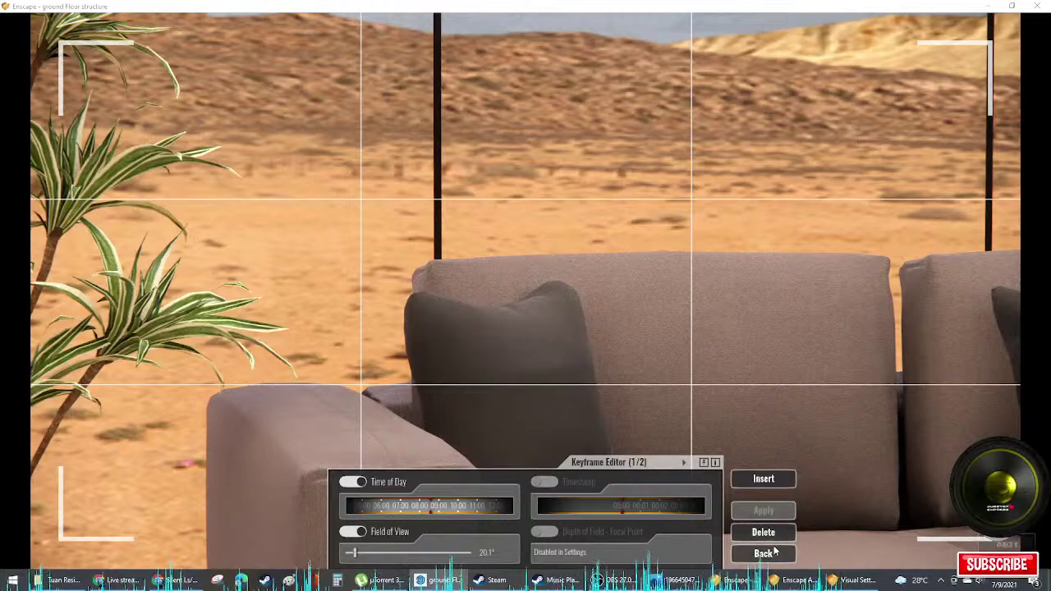
{"action": "left_click", "coordinate": [762, 553]}
{"action": "left_click", "coordinate": [370, 552]}
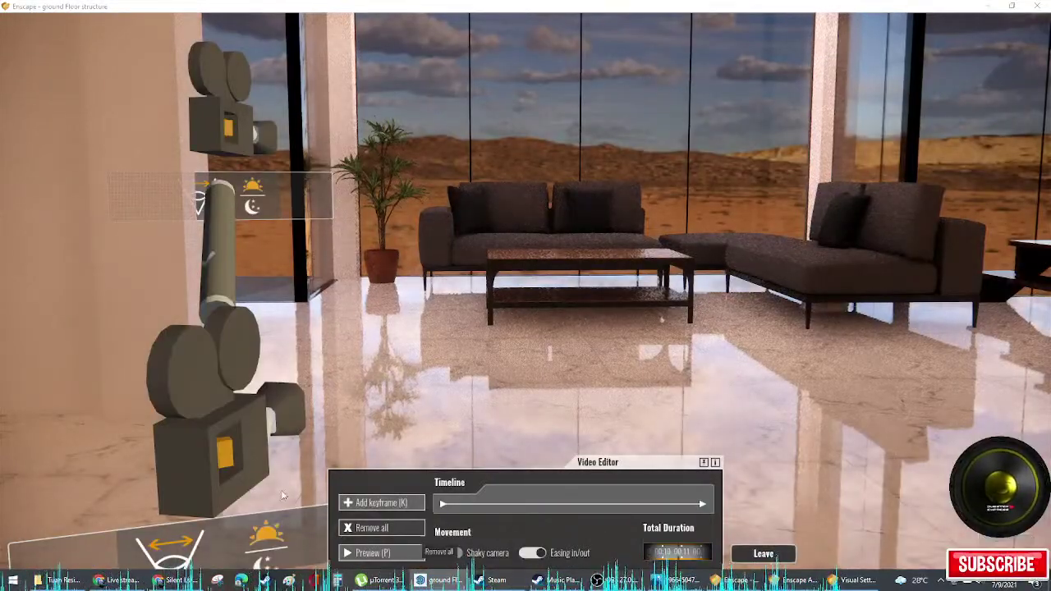
Step: Set the second keyframe's time of day to about 09:00 and preview the video path
{"action": "scroll", "coordinate": [281, 495], "scroll_direction": "down", "scroll_amount": 3}
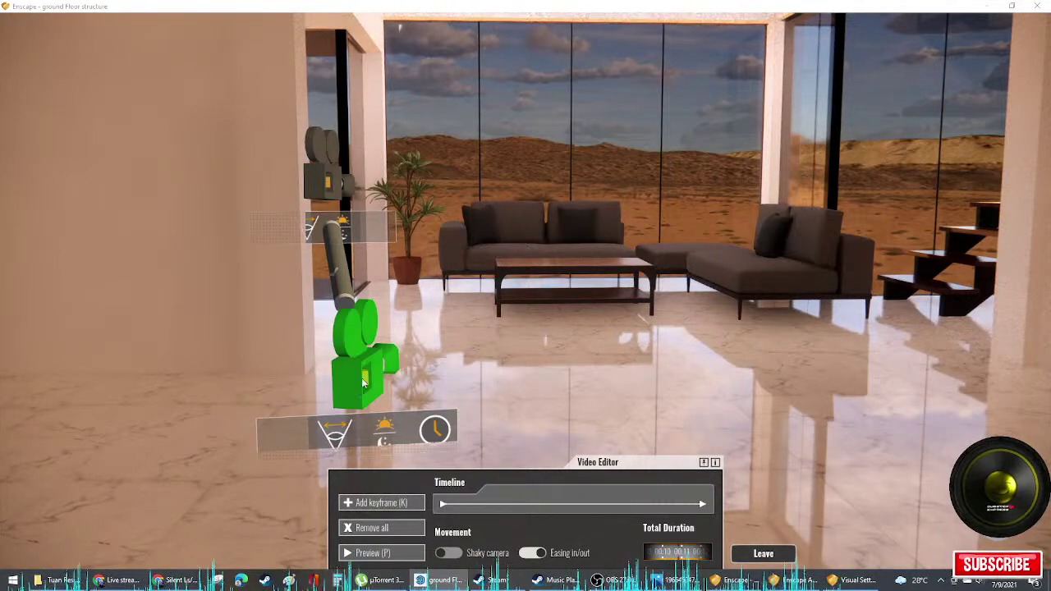
{"action": "left_click", "coordinate": [445, 348]}
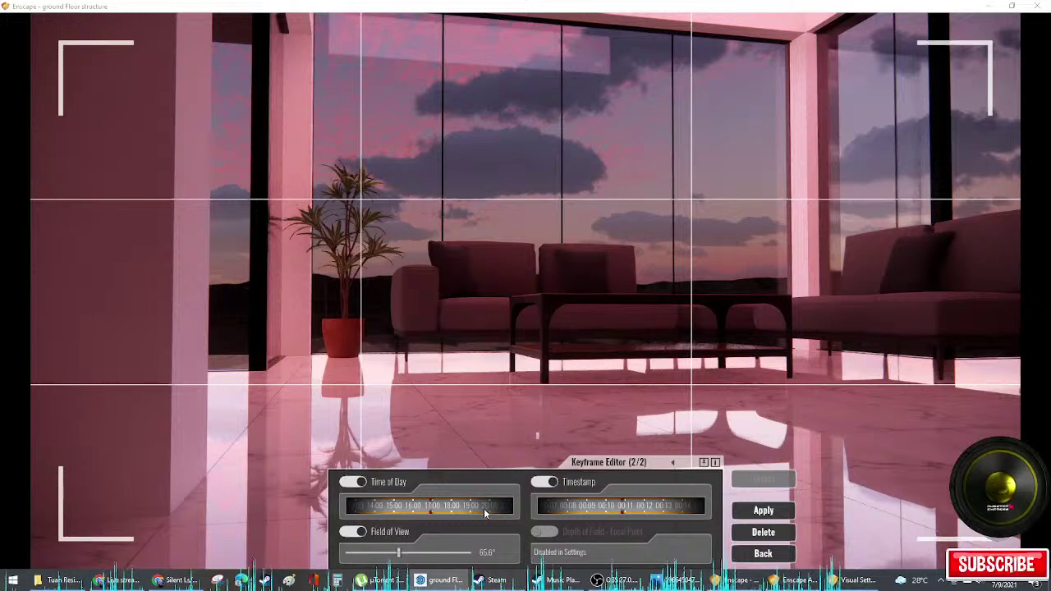
{"action": "left_click_drag", "start_coordinate": [472, 512], "coordinate": [161, 502]}
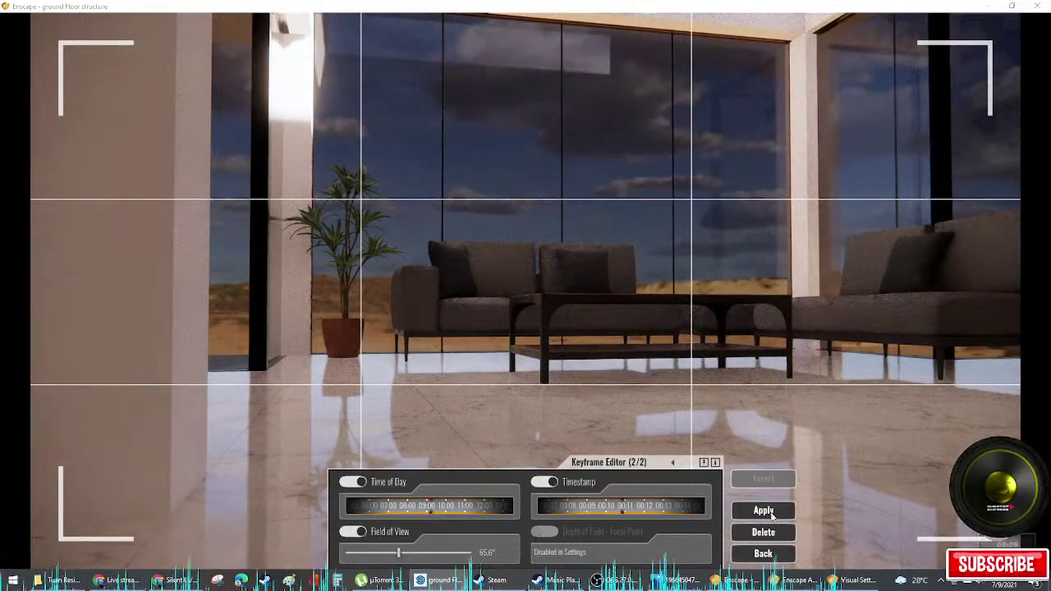
{"action": "left_click", "coordinate": [762, 553]}
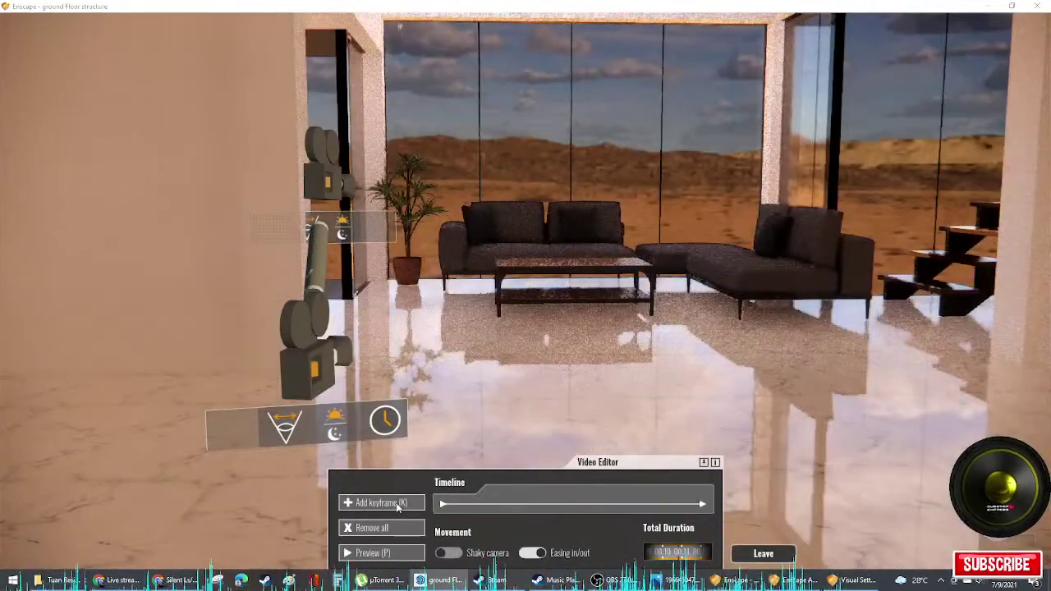
{"action": "left_click", "coordinate": [371, 552]}
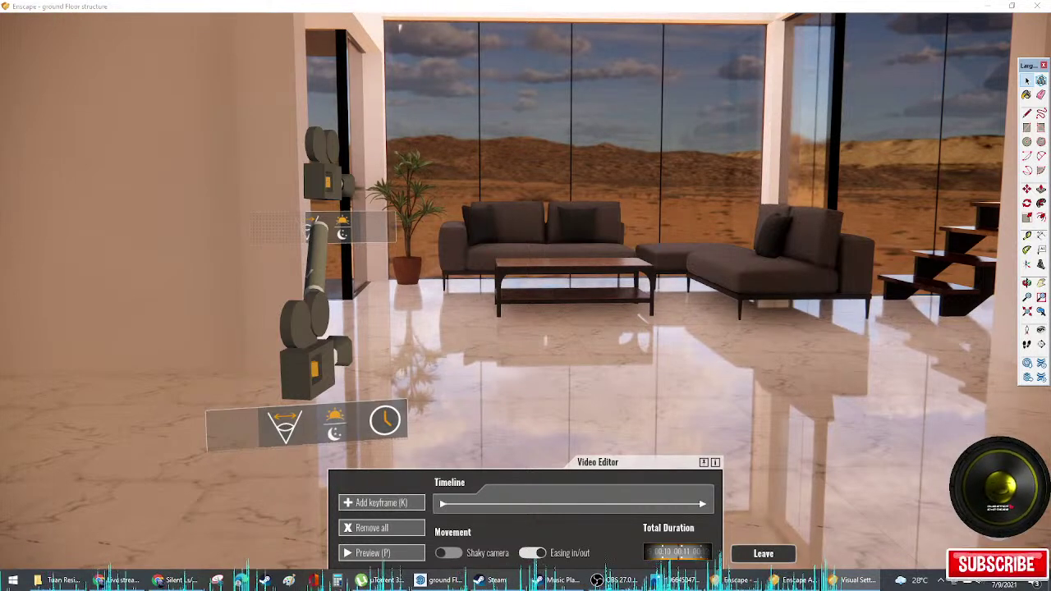
Step: Preview the video path again and examine the living room's ceiling and glass walls from inside and outside
{"action": "mouse_move", "coordinate": [640, 194]}
{"action": "middle_mouse_down"}
{"action": "mouse_move", "coordinate": [651, 185]}
{"action": "mouse_move", "coordinate": [615, 243]}
{"action": "middle_mouse_up"}
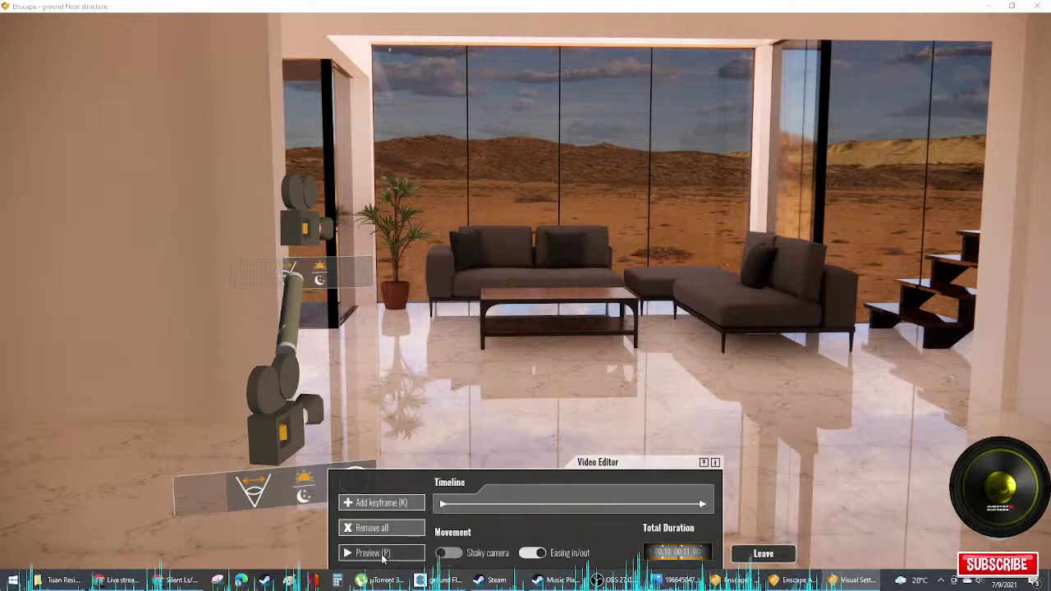
{"action": "left_click", "coordinate": [382, 555]}
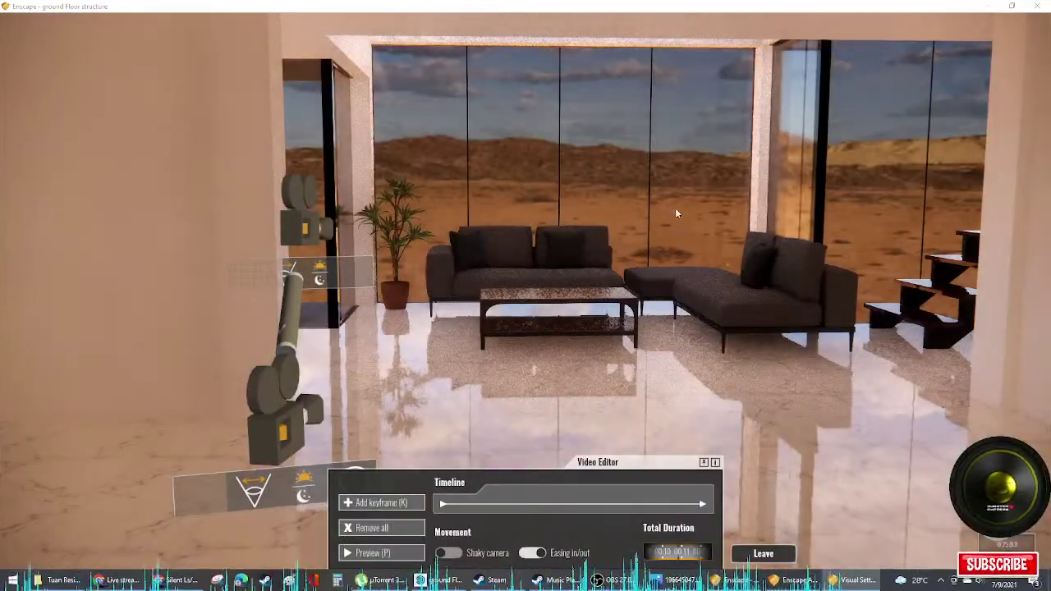
{"action": "right_click_drag", "start_coordinate": [726, 267], "coordinate": [661, 134]}
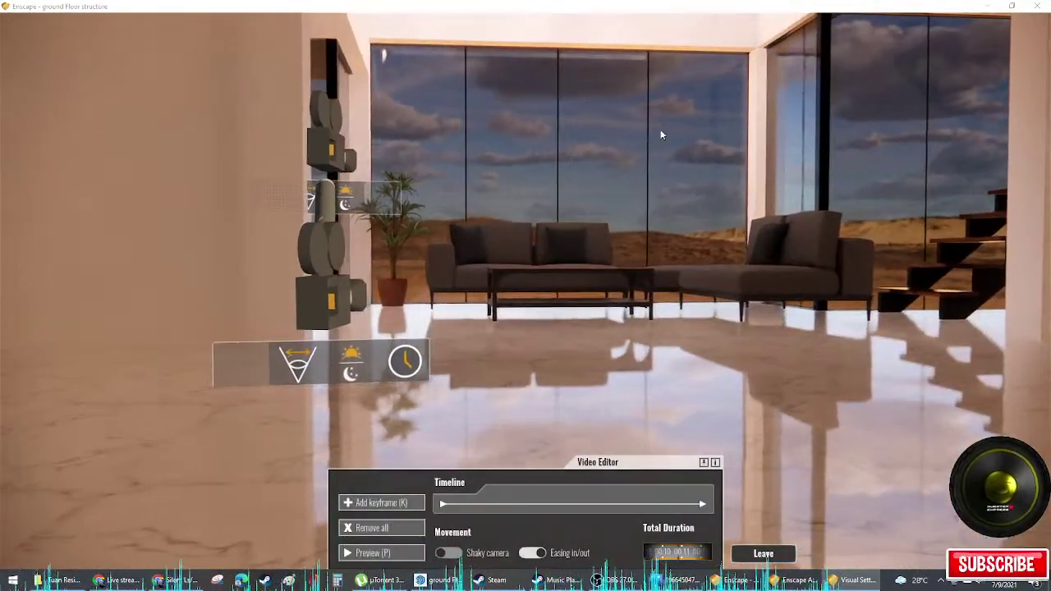
{"action": "middle_click_drag", "start_coordinate": [662, 134], "coordinate": [658, 158]}
{"action": "scroll", "coordinate": [587, 61], "scroll_direction": "up", "scroll_amount": 3}
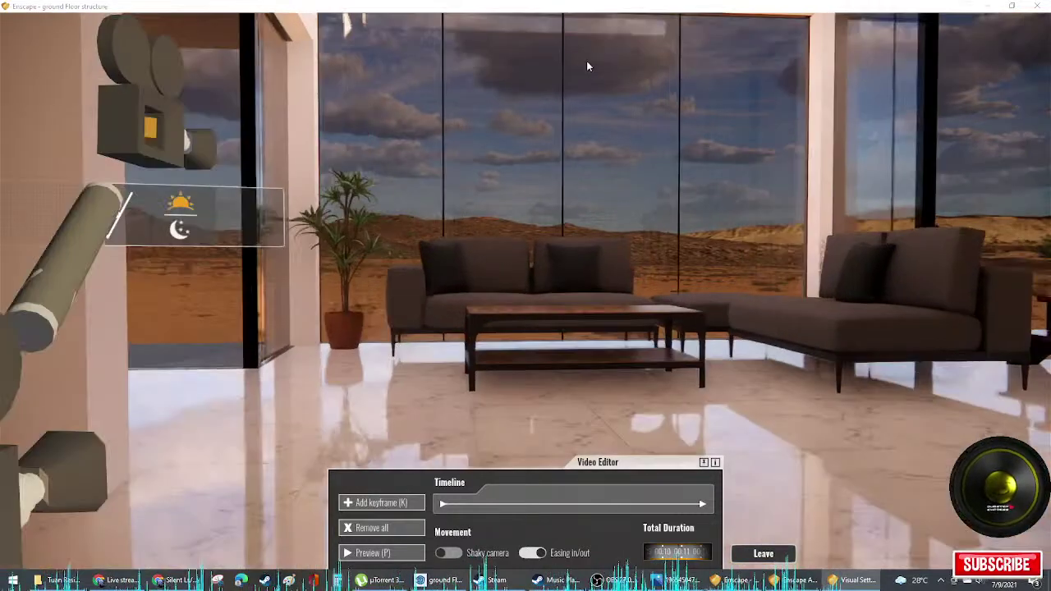
{"action": "scroll", "coordinate": [646, 96], "scroll_direction": "down", "scroll_amount": 3}
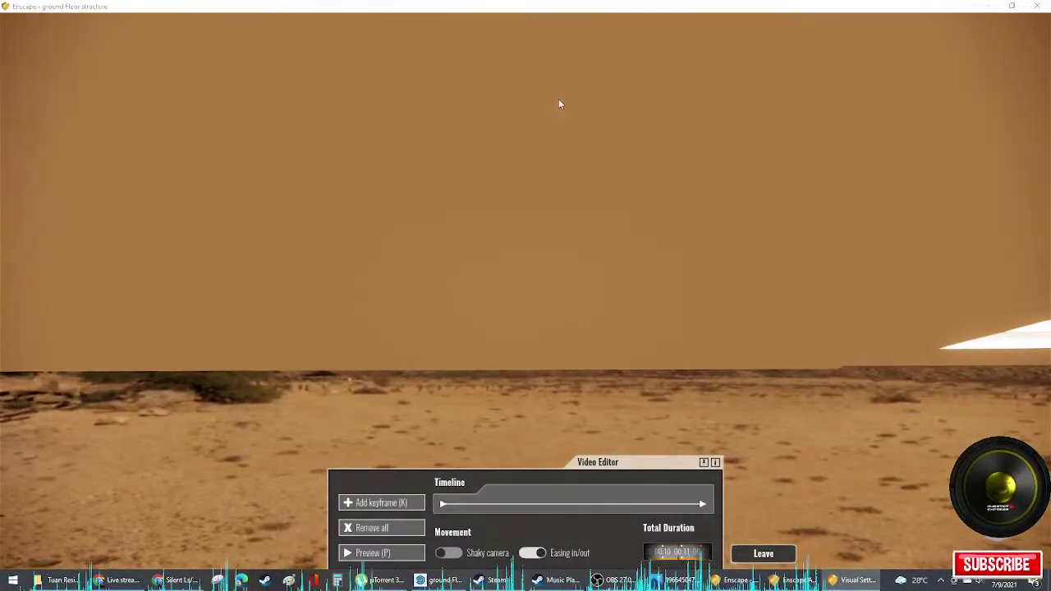
{"action": "scroll", "coordinate": [561, 103], "scroll_direction": "up", "scroll_amount": 3}
{"action": "middle_click_drag", "start_coordinate": [525, 122], "coordinate": [563, 186]}
{"action": "scroll", "coordinate": [532, 120], "scroll_direction": "up", "scroll_amount": 4}
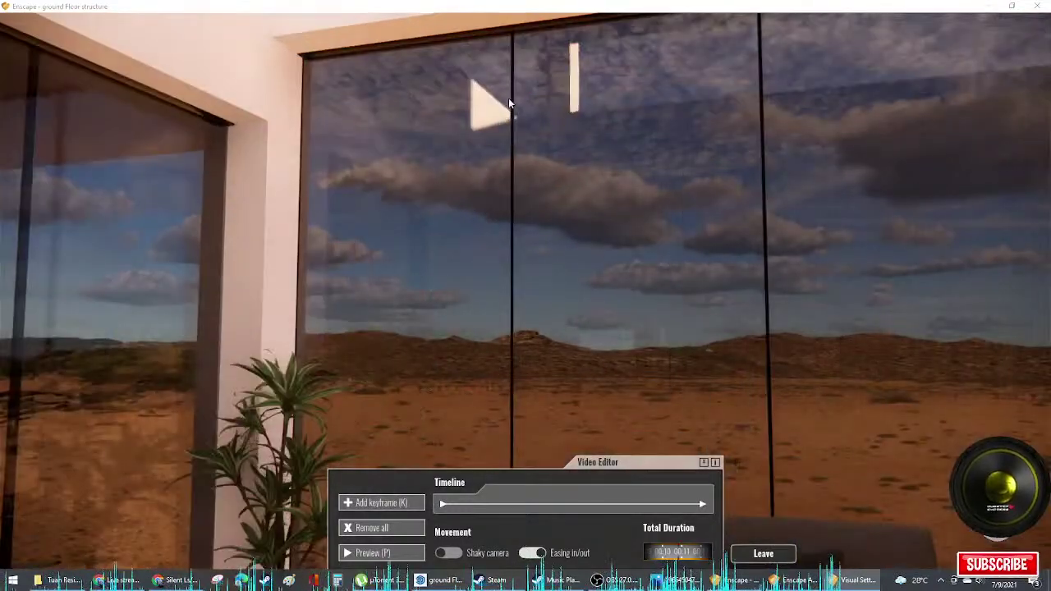
{"action": "middle_click_drag", "start_coordinate": [509, 103], "coordinate": [469, 54]}
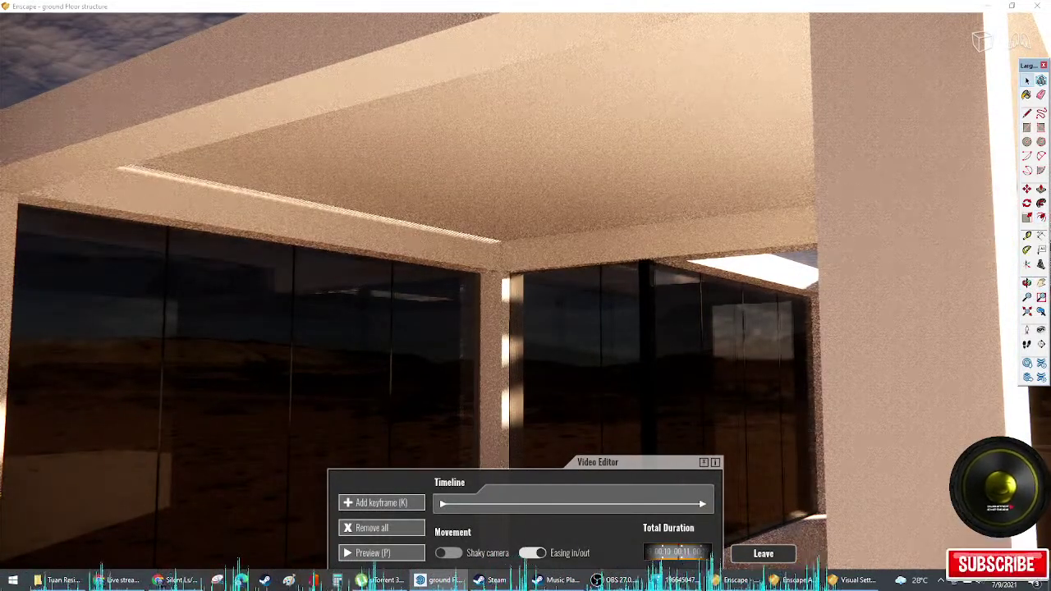
Step: Model a flat rectangular box hanging from the living room ceiling and paint it with the 0116_Lavender material
{"action": "key", "text": "space"}
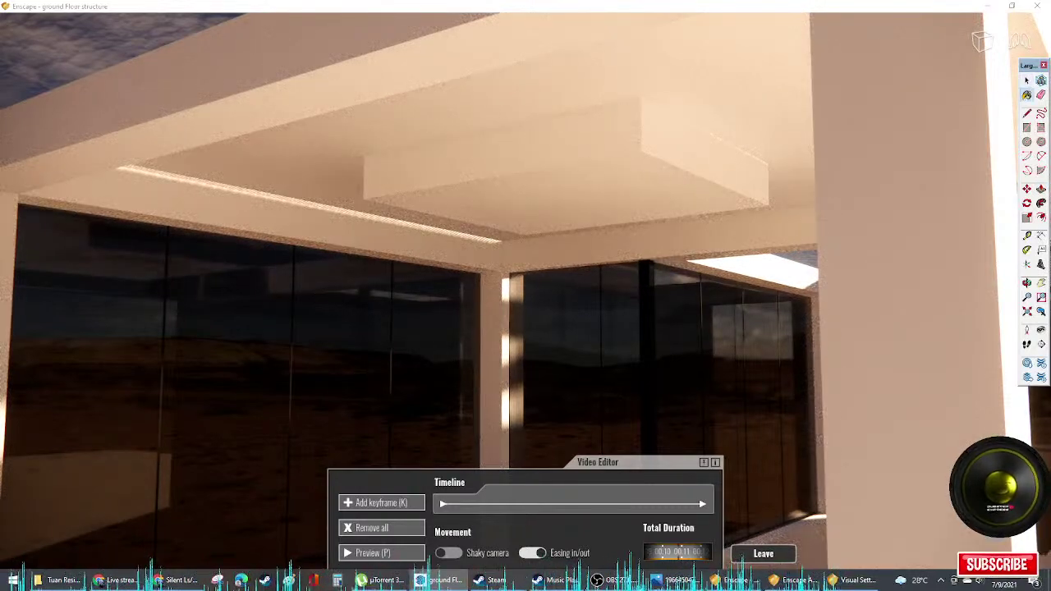
{"action": "key", "text": "space"}
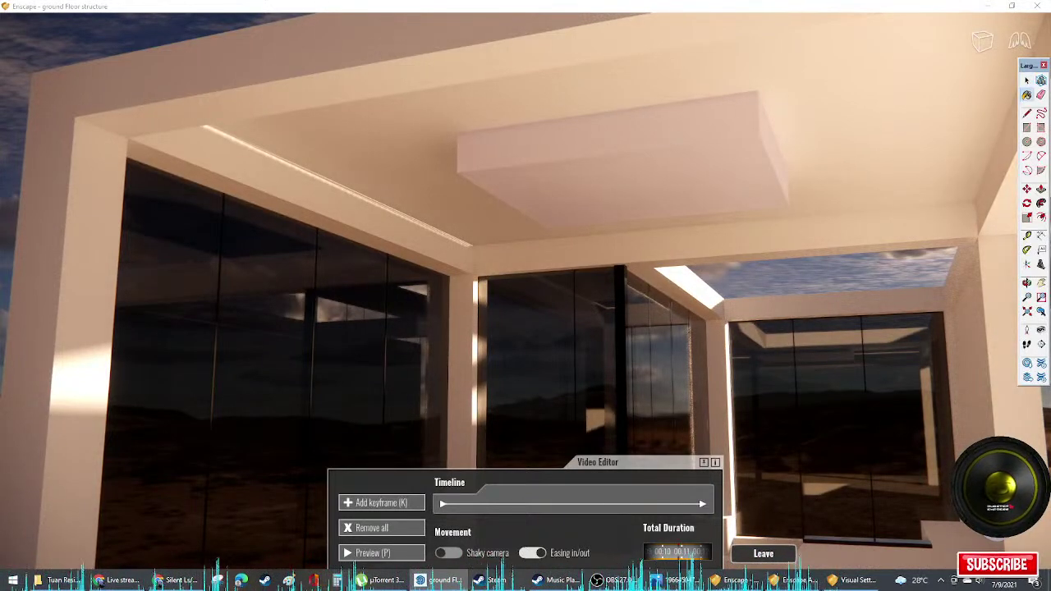
{"action": "key", "text": "s"}
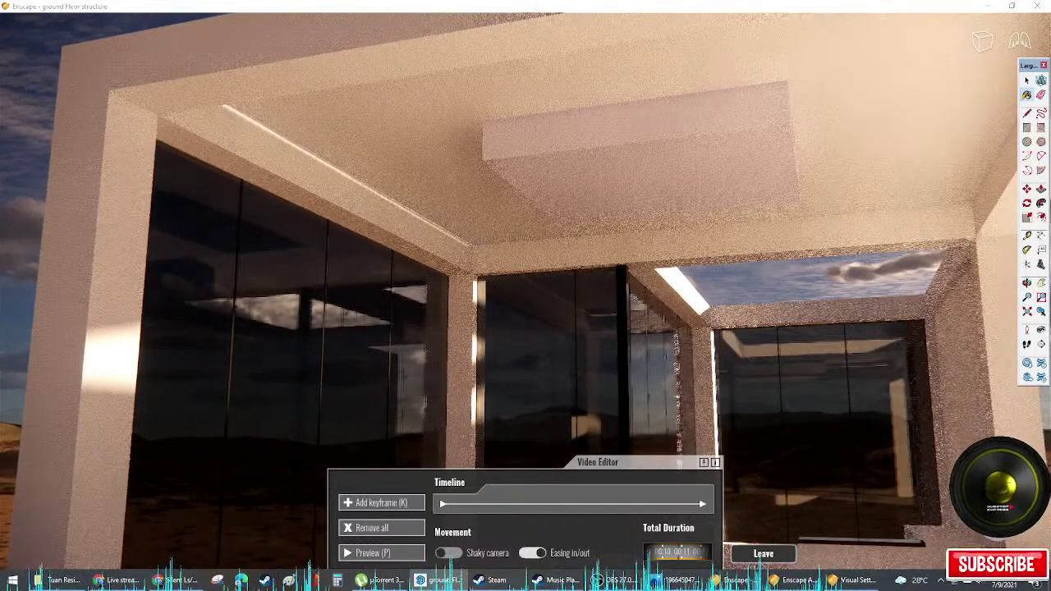
{"action": "key", "text": "space"}
{"action": "scroll", "coordinate": [525, 295], "scroll_direction": "down", "scroll_amount": 3}
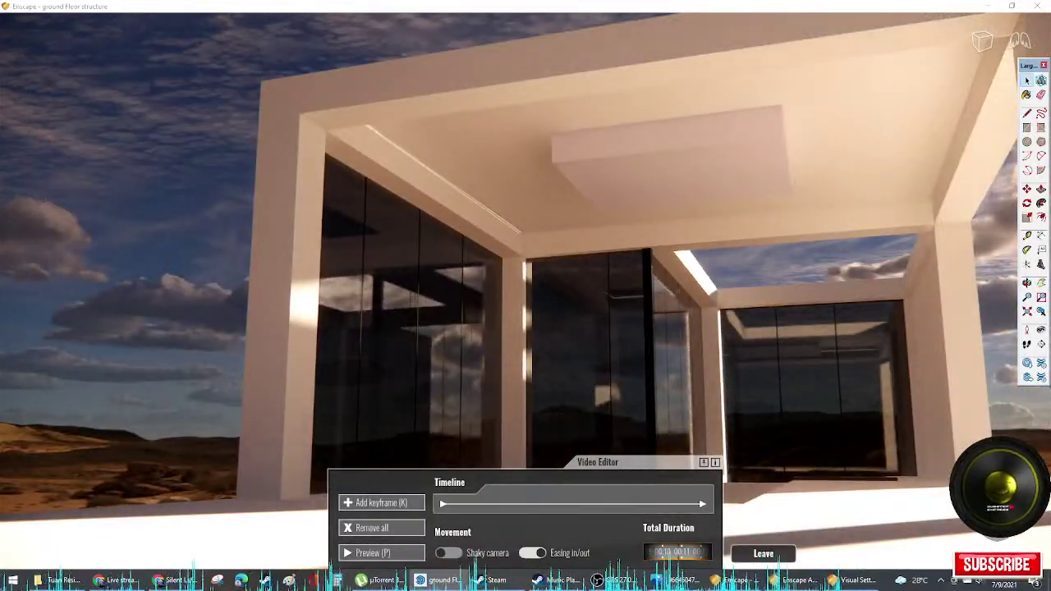
Step: Enable self-illumination on the 0116_Lavender material, raise its luminance above 5000 cd/m², and preview the video path
{"action": "key", "text": "b"}
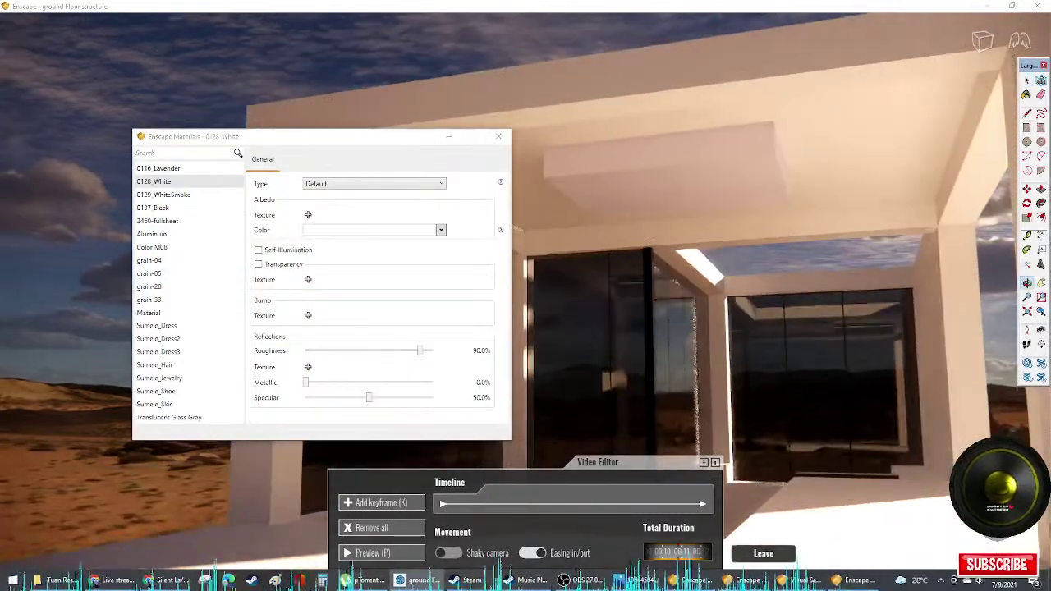
{"action": "left_click", "coordinate": [159, 168]}
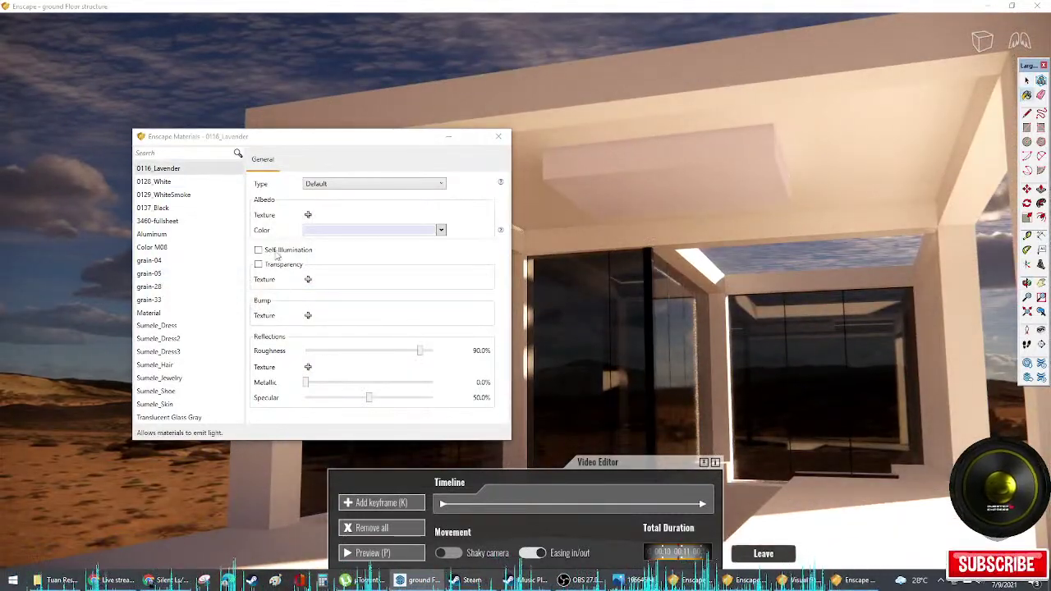
{"action": "left_click", "coordinate": [258, 250]}
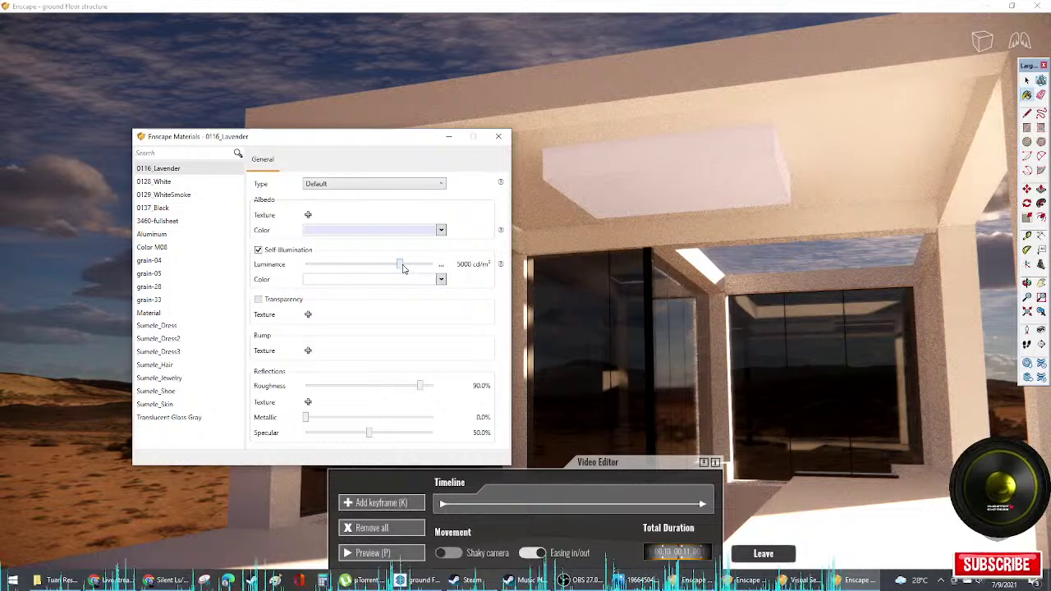
{"action": "left_click_drag", "start_coordinate": [403, 269], "coordinate": [425, 269]}
{"action": "left_click", "coordinate": [499, 137]}
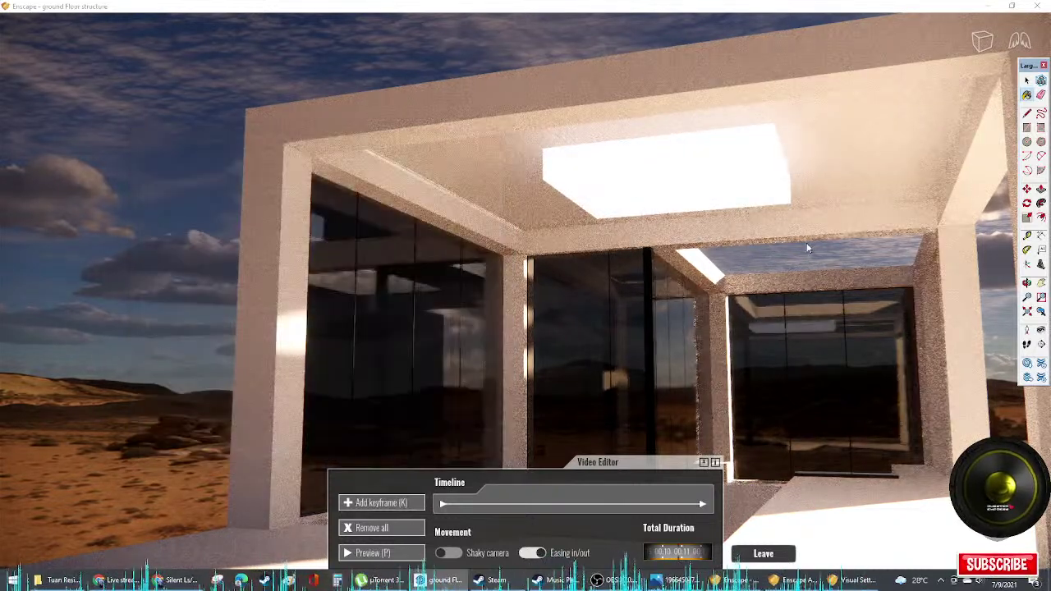
{"action": "left_click", "coordinate": [384, 553]}
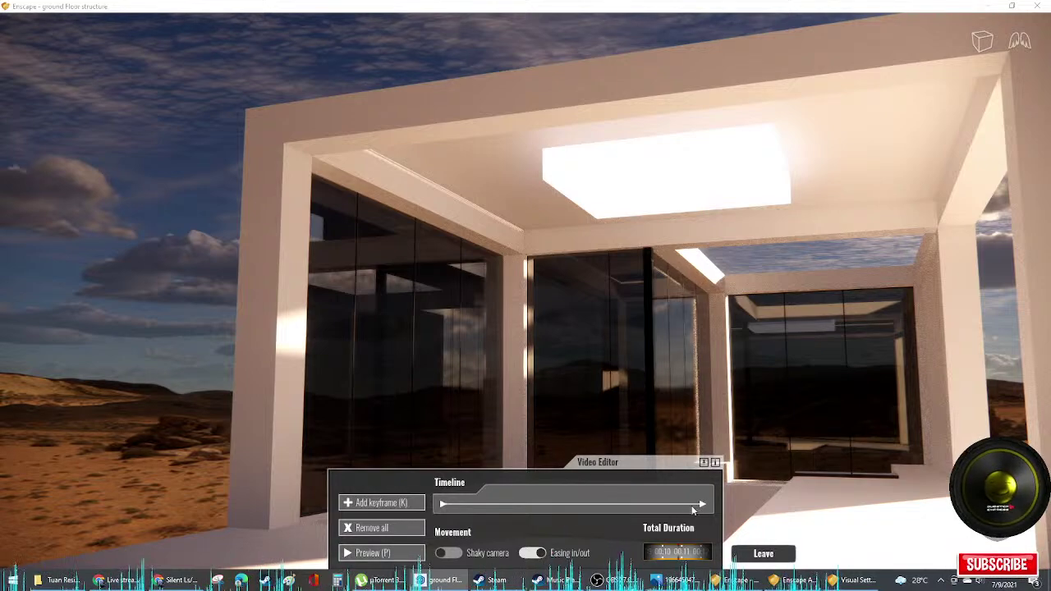
Step: Add a third keyframe with a wide view of the living room and apply a time of day of 13:07 to it
{"action": "double_click", "coordinate": [721, 401]}
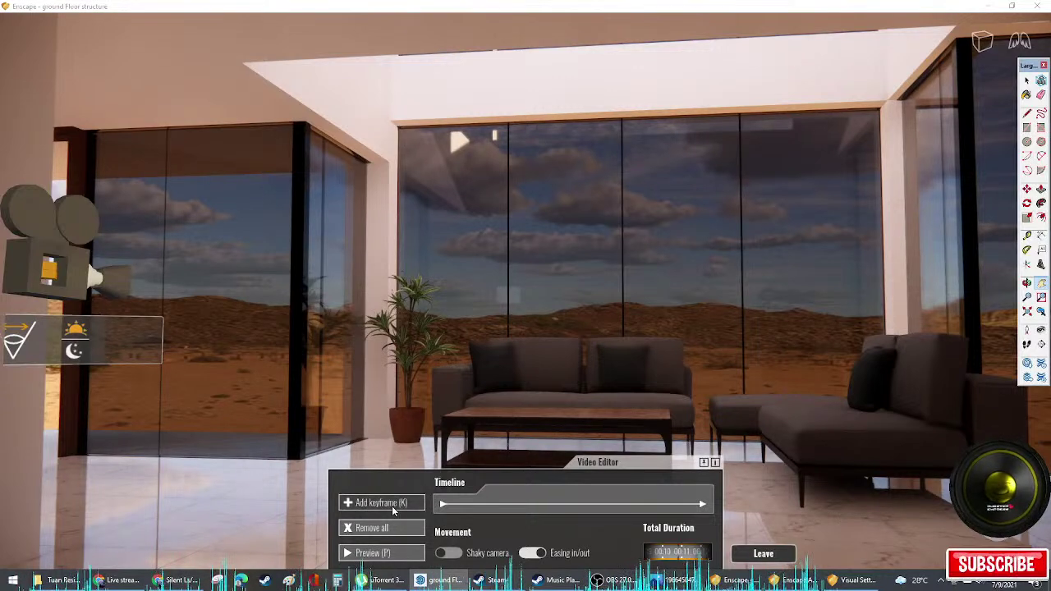
{"action": "left_click", "coordinate": [392, 506]}
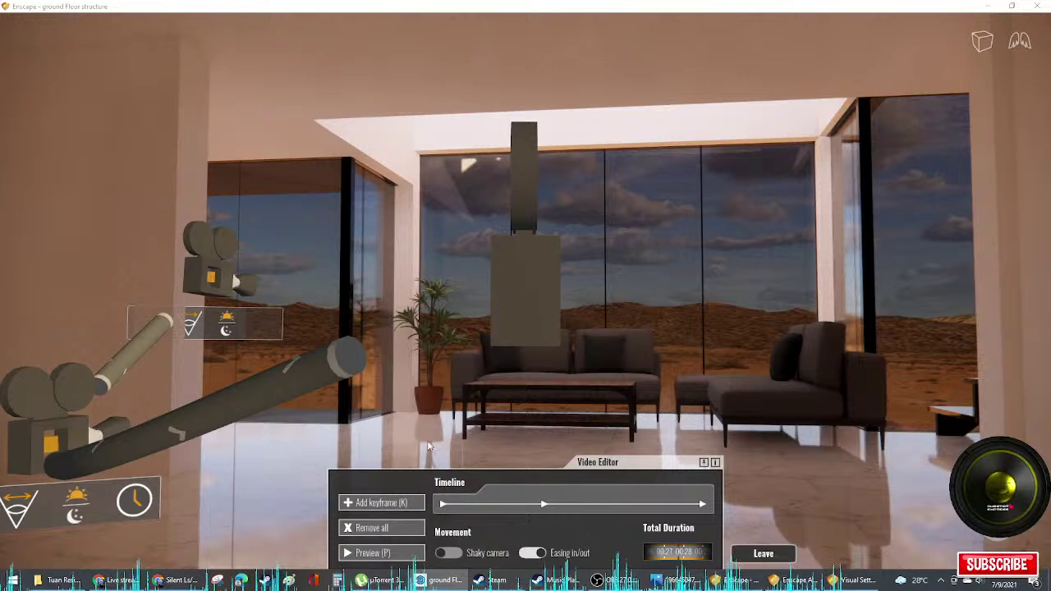
{"action": "left_click", "coordinate": [698, 505]}
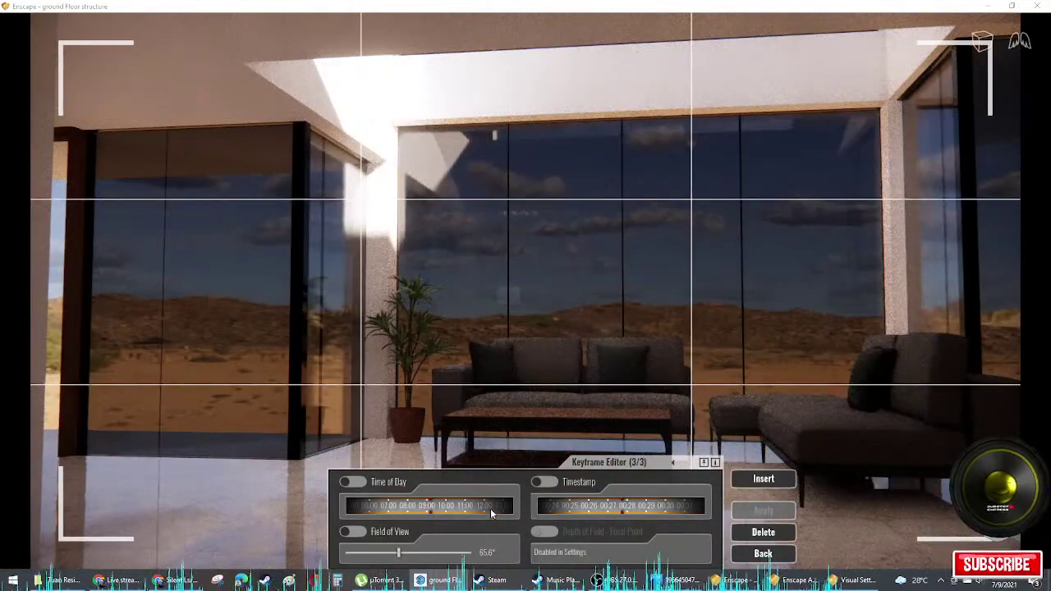
{"action": "left_click_drag", "start_coordinate": [483, 510], "coordinate": [414, 503]}
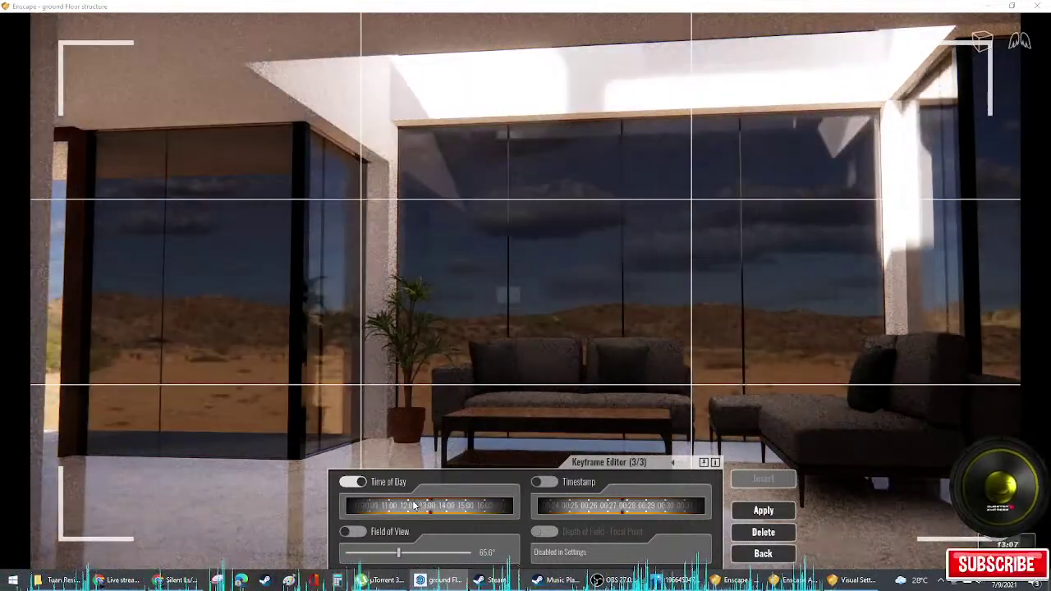
{"action": "left_click", "coordinate": [764, 513]}
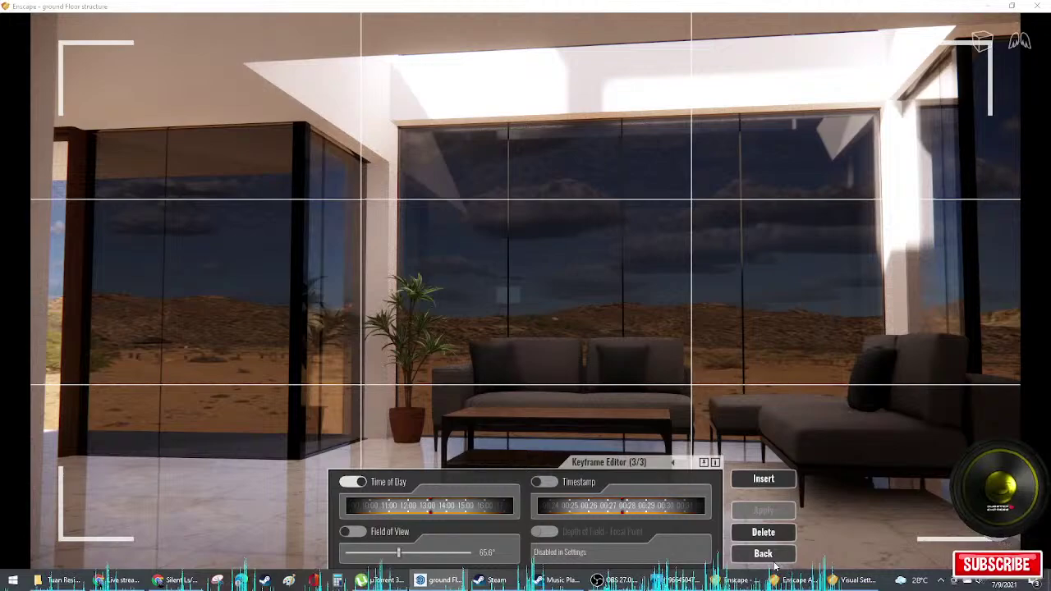
Step: Leave the third keyframe's settings and preview the full video path
{"action": "left_click", "coordinate": [772, 560]}
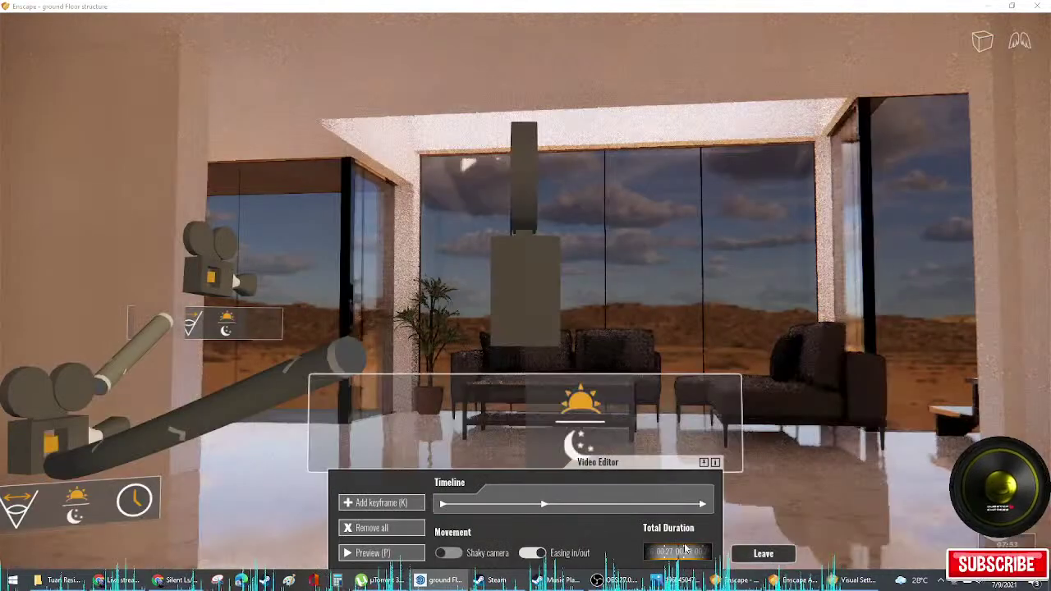
{"action": "left_click", "coordinate": [382, 553]}
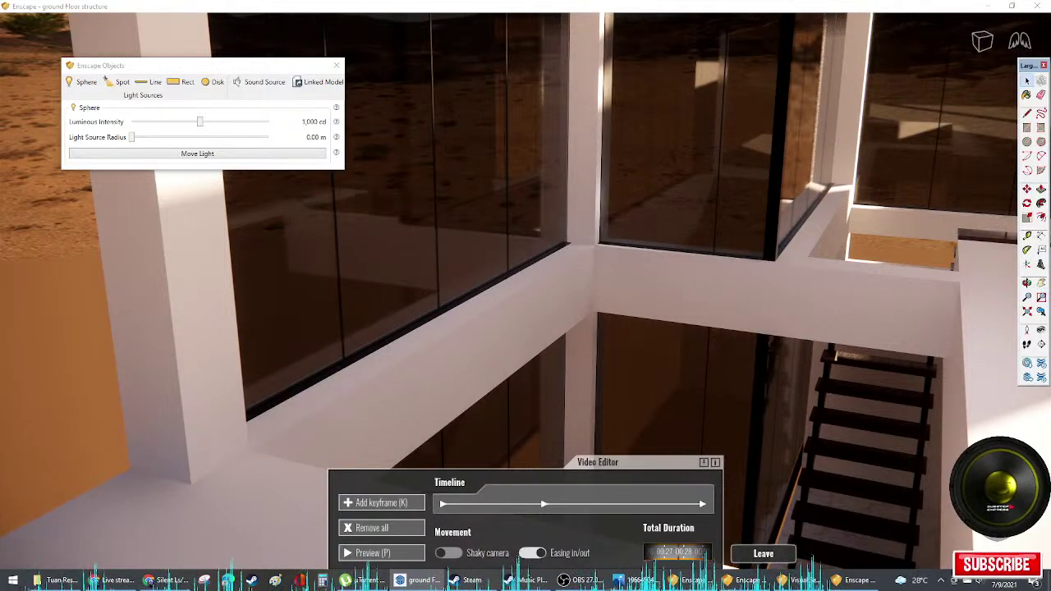
Step: Try to reposition the sphere light with the Move tool while viewing the house from outside
{"action": "key", "text": "m"}
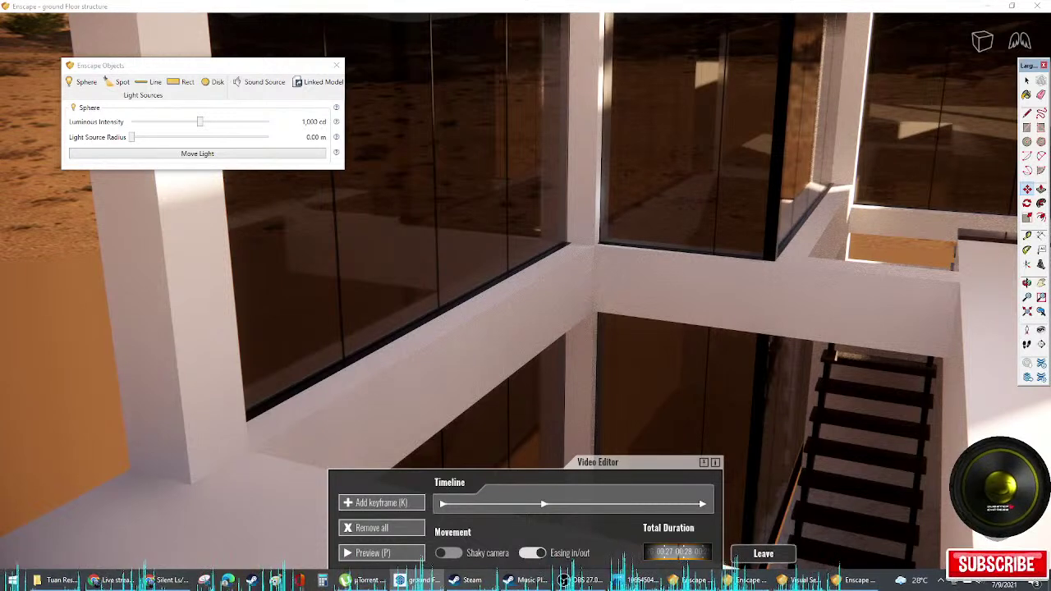
{"action": "key", "text": "super"}
{"action": "key", "text": "super"}
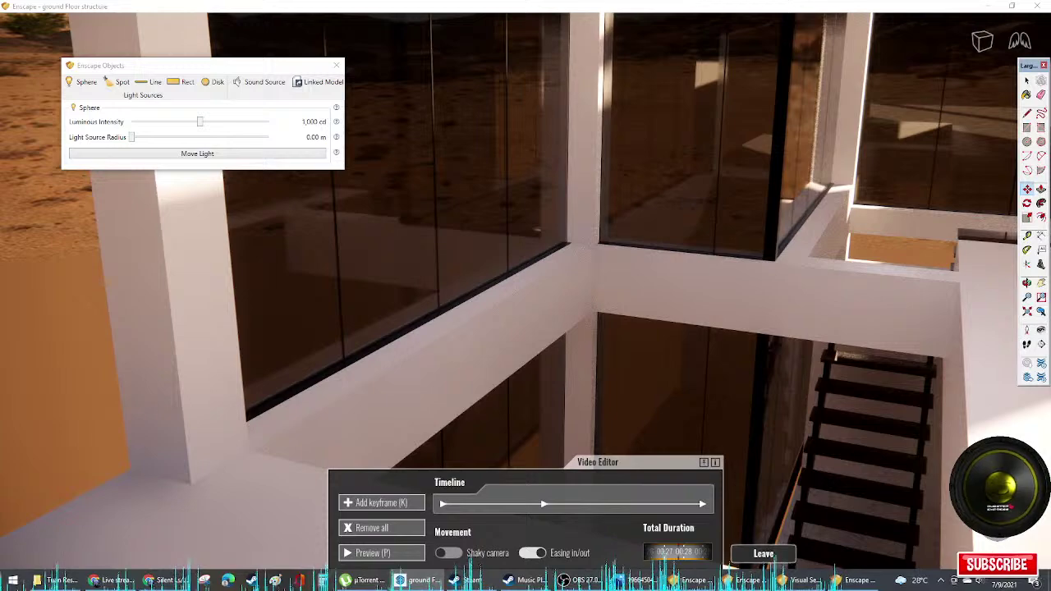
{"action": "scroll", "coordinate": [525, 295], "scroll_direction": "down", "scroll_amount": 3}
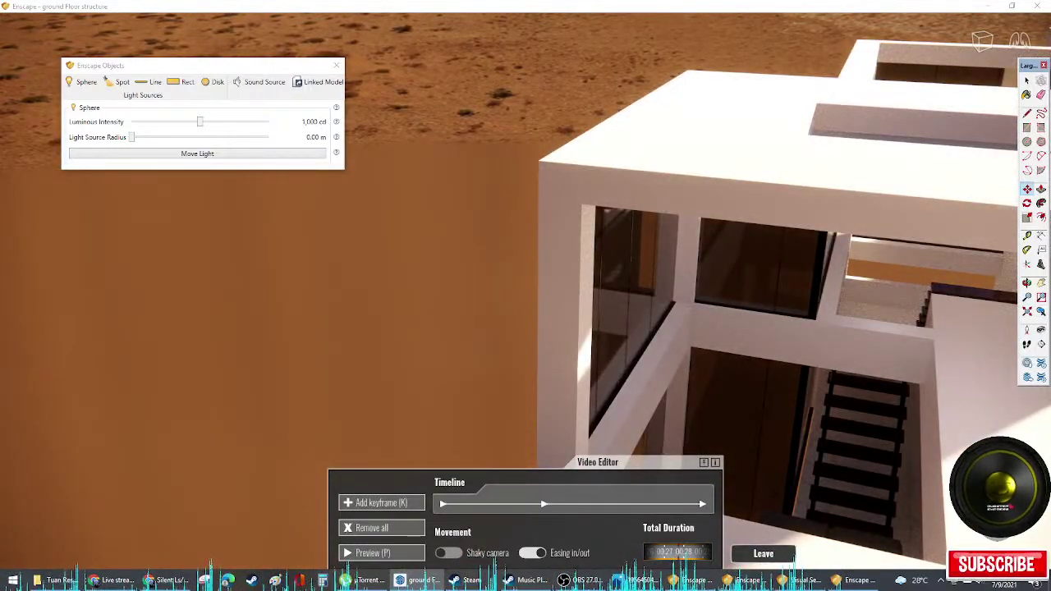
{"action": "mouse_move", "coordinate": [681, 316]}
{"action": "right_mouse_down"}
{"action": "mouse_move", "coordinate": [669, 266]}
{"action": "mouse_move", "coordinate": [657, 258]}
{"action": "mouse_move", "coordinate": [616, 271]}
{"action": "right_mouse_up"}
{"action": "key", "text": "space"}
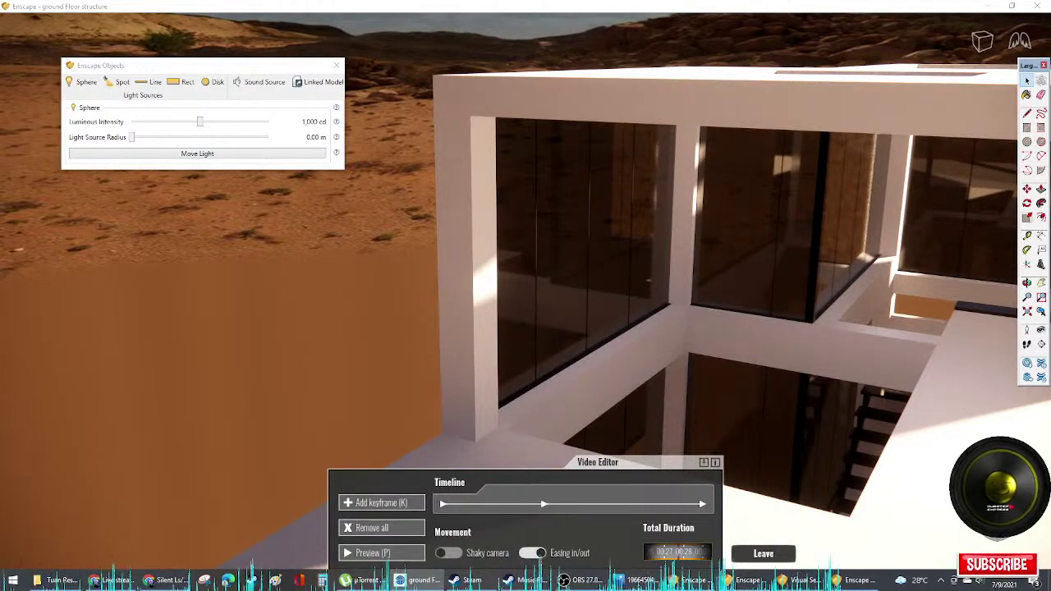
{"action": "key", "text": "Escape"}
{"action": "scroll", "coordinate": [714, 296], "scroll_direction": "down", "scroll_amount": 3}
{"action": "key", "text": "m"}
{"action": "right_click_drag", "start_coordinate": [714, 296], "coordinate": [716, 250]}
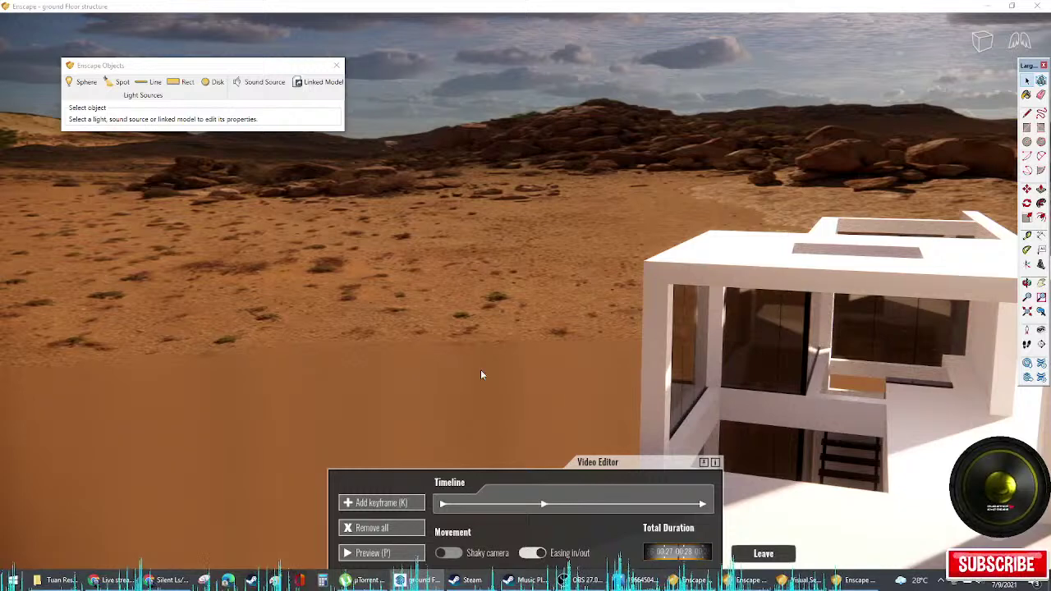
Step: Remove all keyframes from the video path and bring the camera from the desert view back into the living room
{"action": "left_click", "coordinate": [376, 503]}
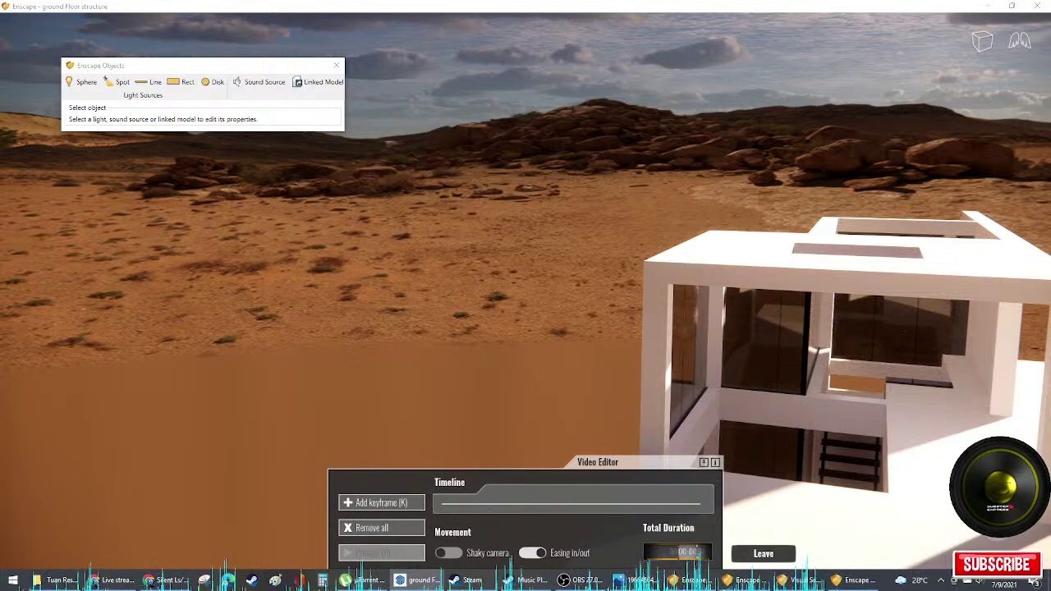
{"action": "middle_click_drag", "start_coordinate": [847, 393], "coordinate": [784, 377]}
{"action": "left_click_drag", "start_coordinate": [784, 377], "coordinate": [760, 379]}
{"action": "key", "text": "w"}
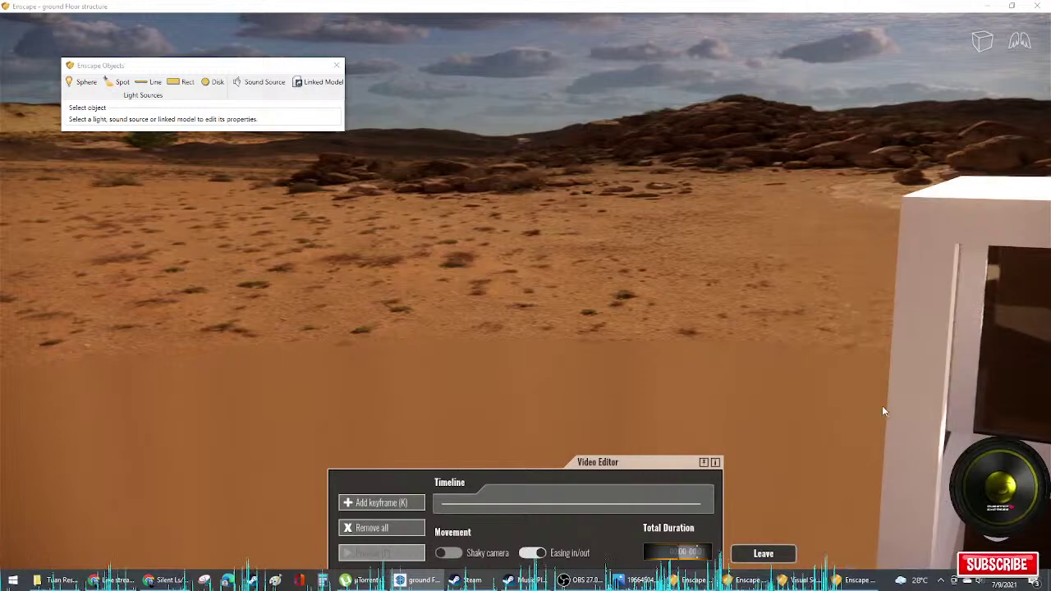
{"action": "key", "text": "d"}
{"action": "key", "text": "w"}
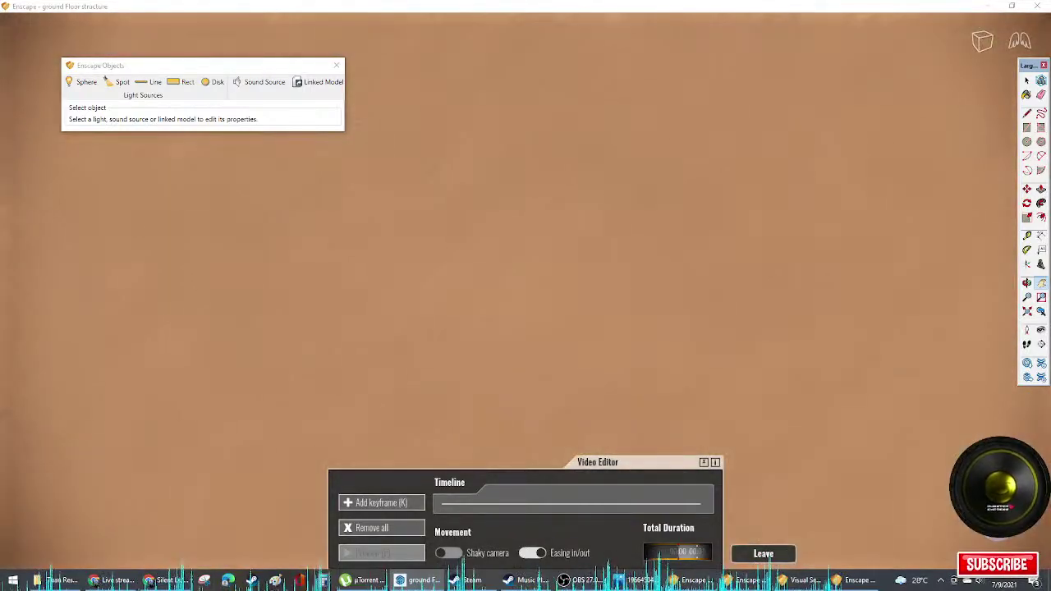
{"action": "key", "text": "w"}
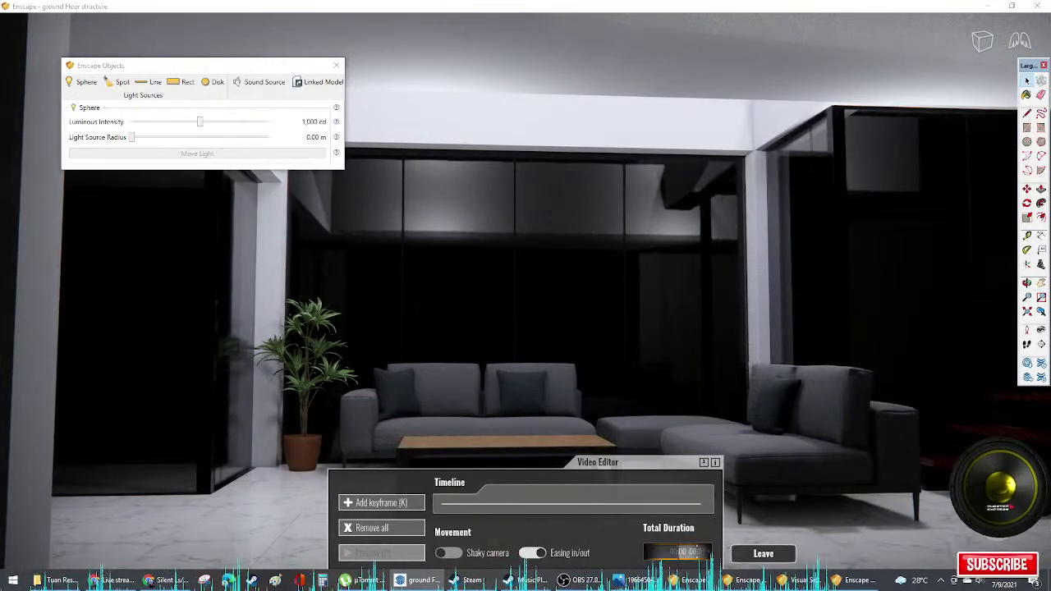
Step: Set the sphere light's luminous intensity to 27,704 cd and its light source radius to 0.90 m, then close its settings
{"action": "left_click_drag", "start_coordinate": [199, 123], "coordinate": [232, 123]}
{"action": "left_click_drag", "start_coordinate": [131, 138], "coordinate": [212, 145]}
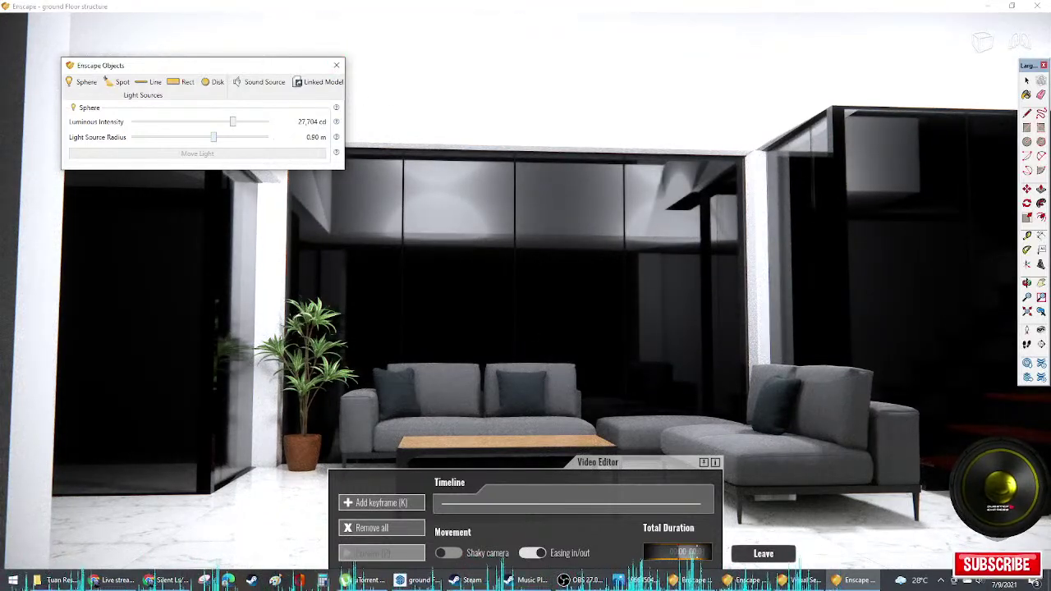
{"action": "left_click", "coordinate": [336, 65]}
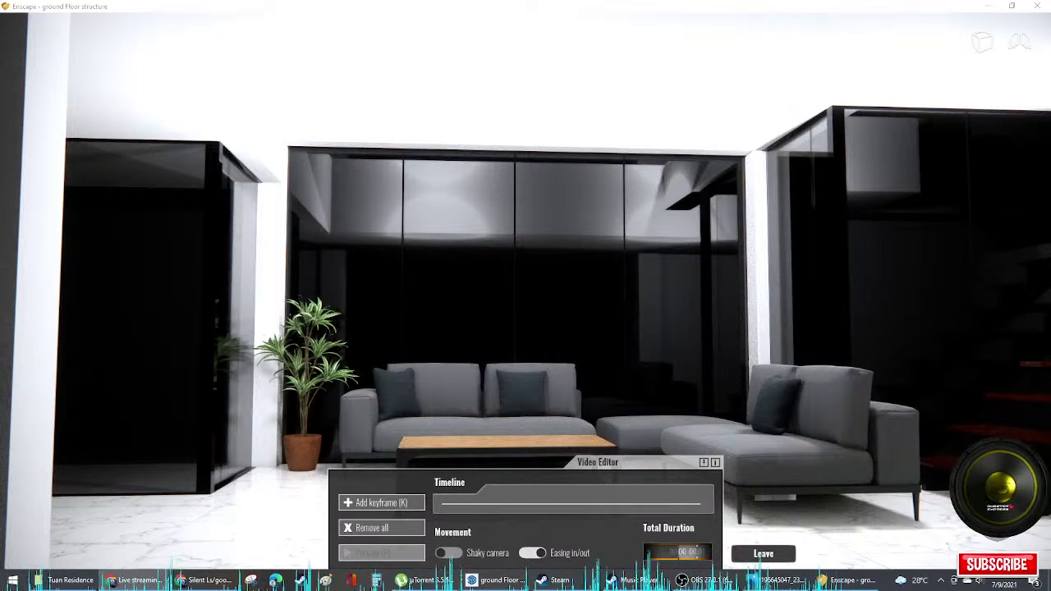
Step: Frame the sofas, coffee table and glass wall in a close view and add it as the first keyframe
{"action": "mouse_move", "coordinate": [637, 390]}
{"action": "left_mouse_down"}
{"action": "mouse_move", "coordinate": [656, 379]}
{"action": "mouse_move", "coordinate": [633, 393]}
{"action": "mouse_move", "coordinate": [619, 382]}
{"action": "left_mouse_up"}
{"action": "scroll", "coordinate": [593, 387], "scroll_direction": "up", "scroll_amount": 2}
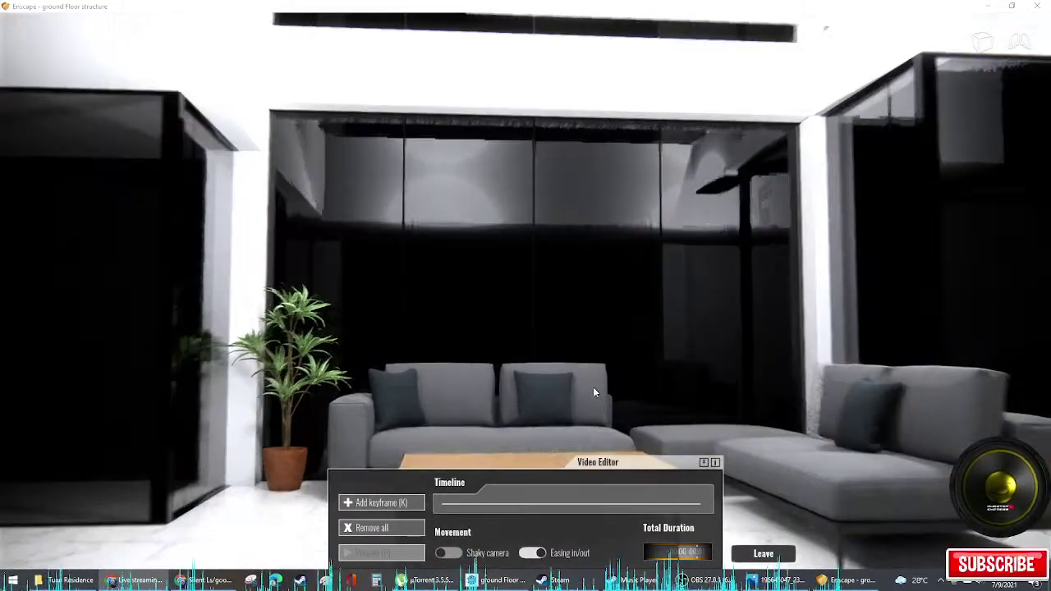
{"action": "scroll", "coordinate": [558, 388], "scroll_direction": "up", "scroll_amount": 3}
{"action": "scroll", "coordinate": [541, 404], "scroll_direction": "down", "scroll_amount": 3}
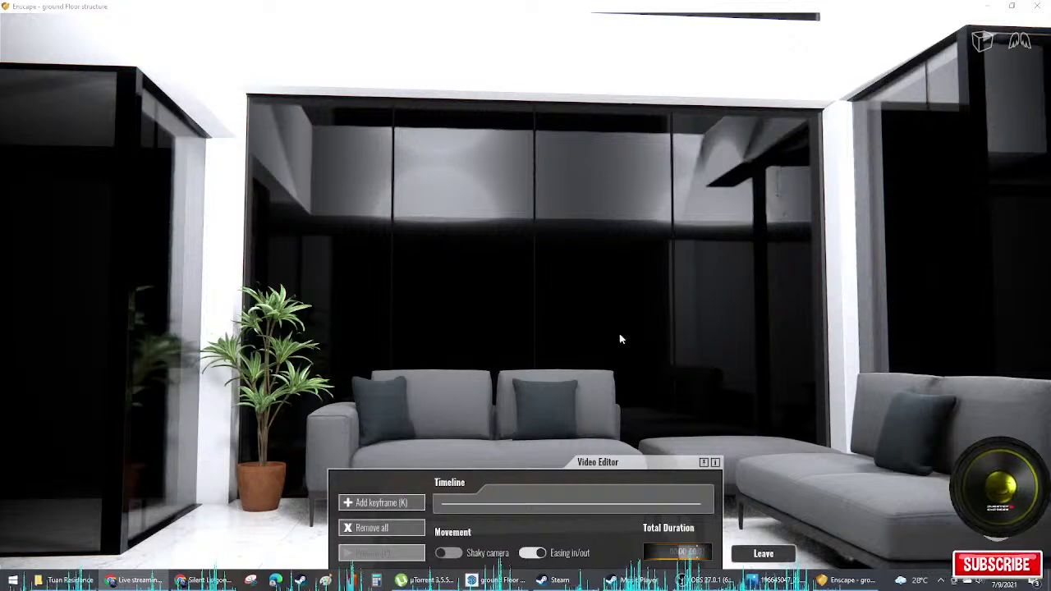
{"action": "right_click_drag", "start_coordinate": [620, 335], "coordinate": [607, 348]}
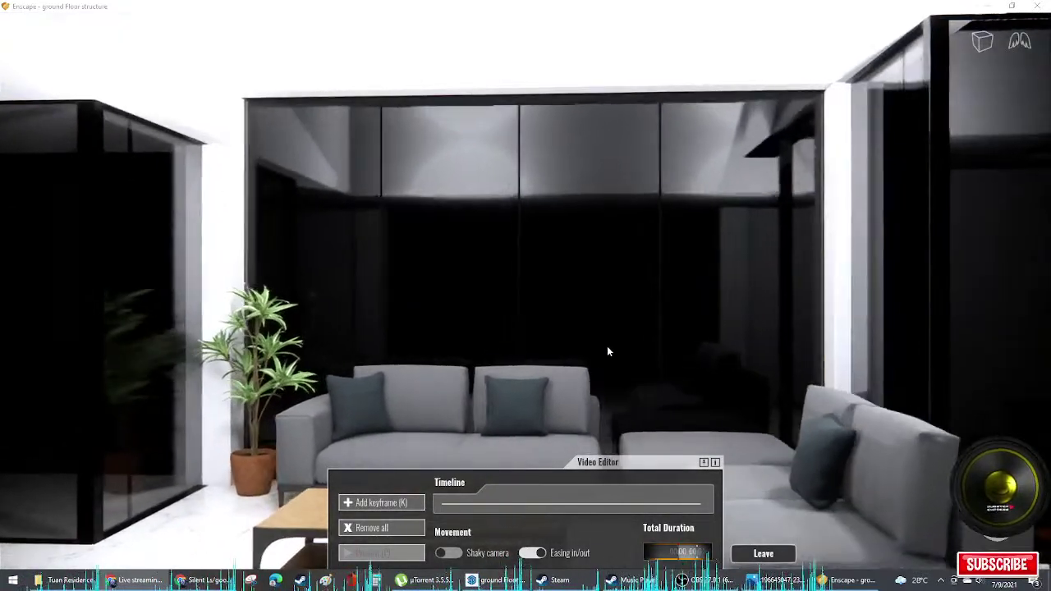
{"action": "key", "text": "q"}
{"action": "left_click", "coordinate": [382, 502]}
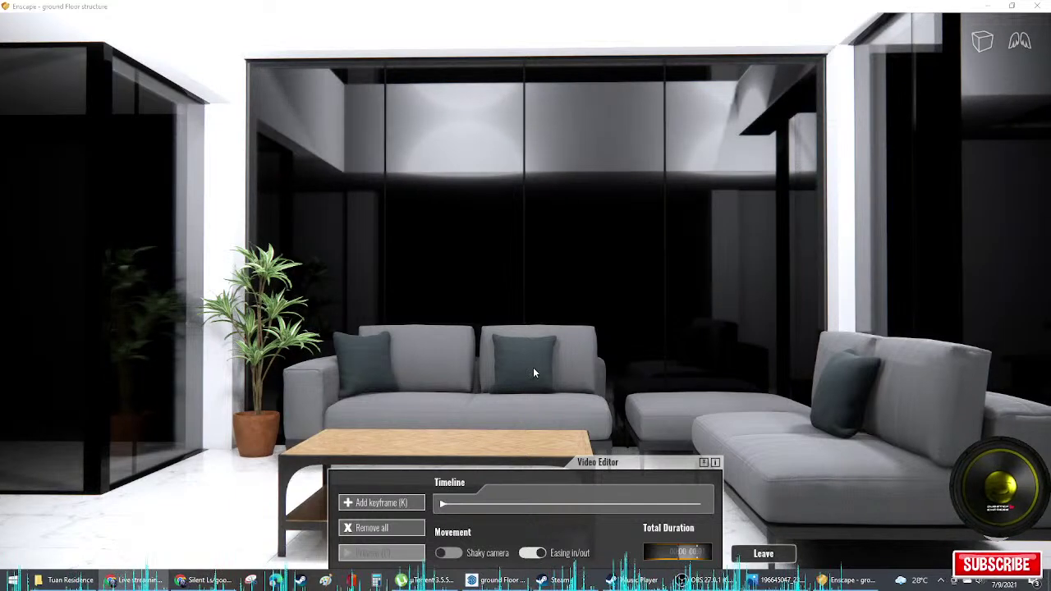
Step: Back the camera away for a wider view of the living room and add it as the second keyframe
{"action": "key", "text": "s"}
{"action": "key", "text": "s"}
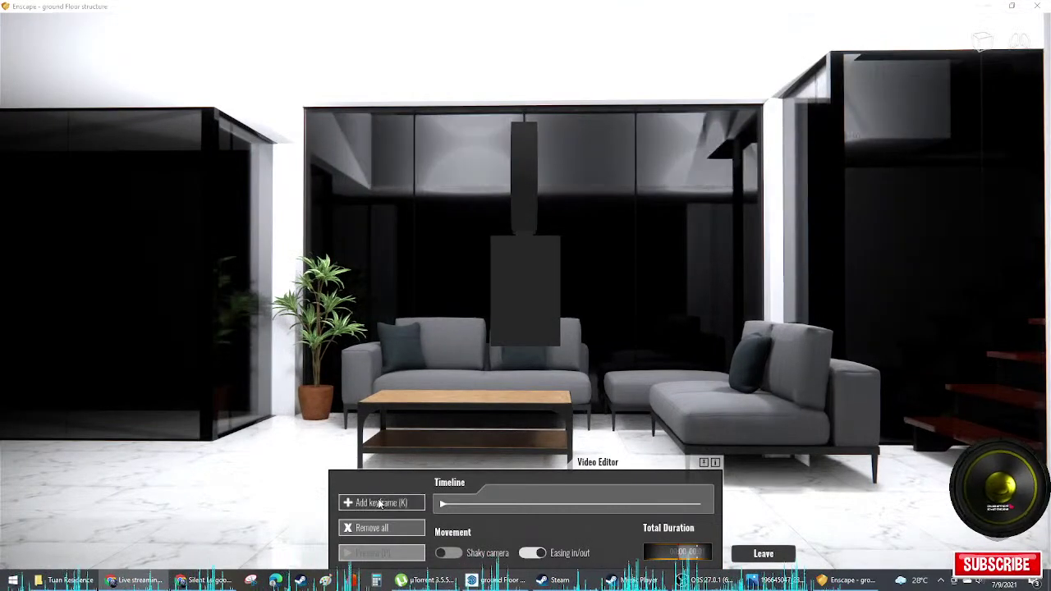
{"action": "left_click", "coordinate": [379, 503]}
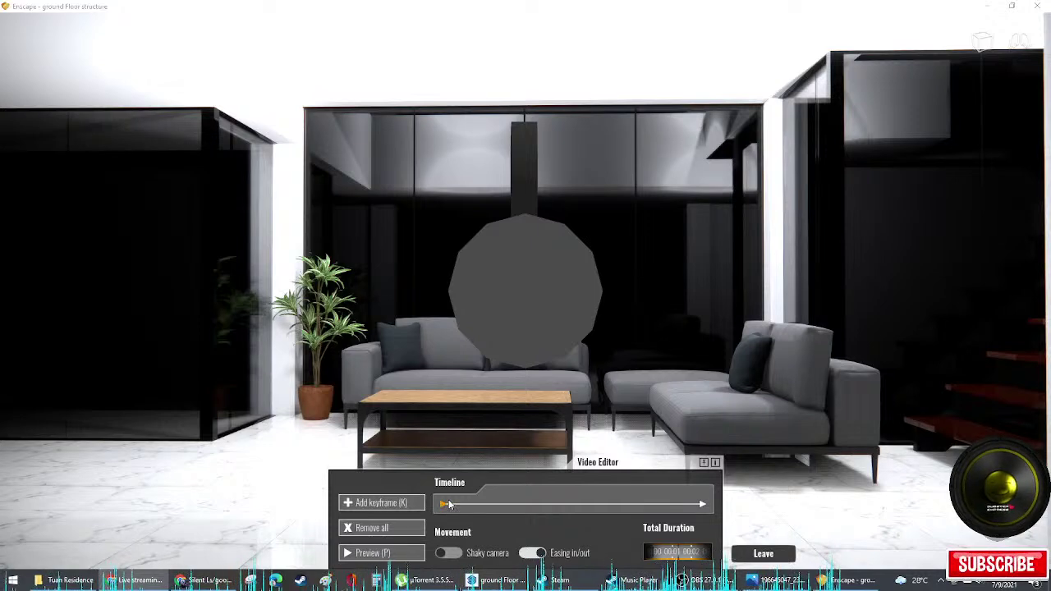
Step: Set the first keyframe's time of day to 07:12 and field of view to 10.0°, apply both and preview the path
{"action": "left_click", "coordinate": [445, 504]}
{"action": "left_click", "coordinate": [355, 482]}
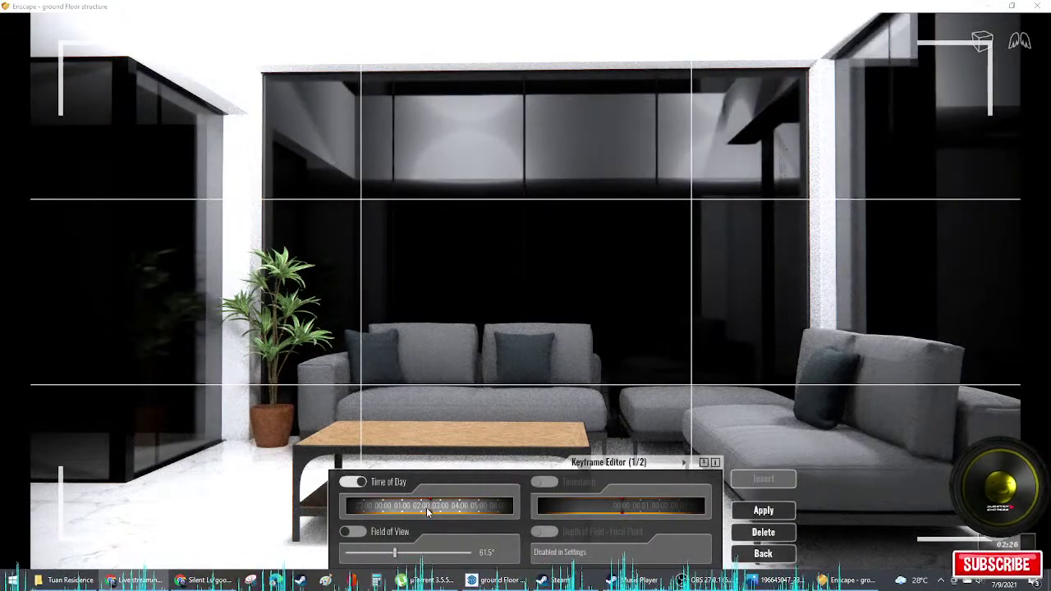
{"action": "left_click_drag", "start_coordinate": [444, 509], "coordinate": [545, 509]}
{"action": "left_click_drag", "start_coordinate": [681, 505], "coordinate": [810, 515]}
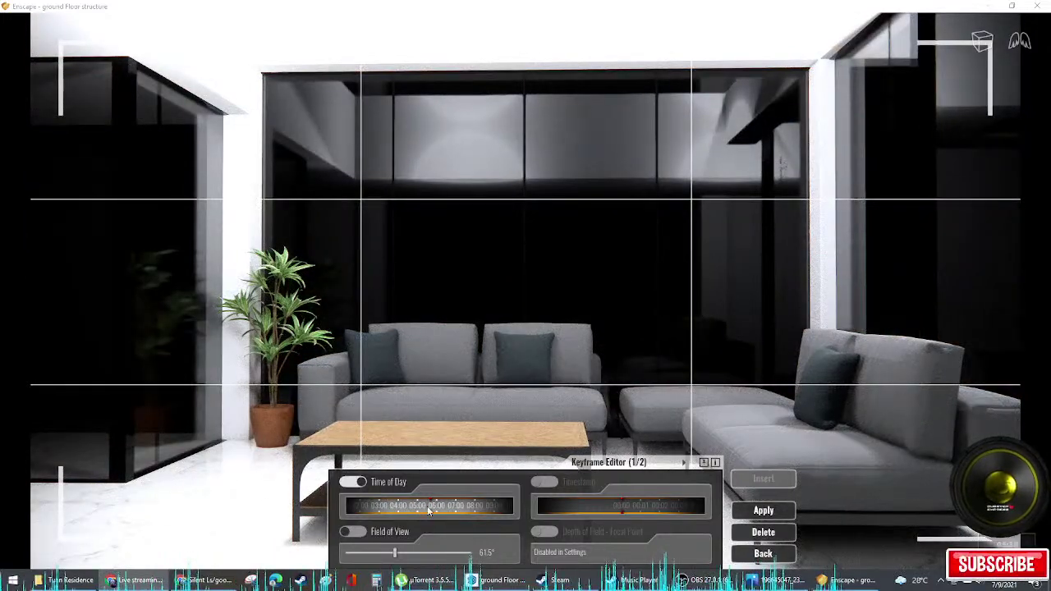
{"action": "left_click_drag", "start_coordinate": [473, 511], "coordinate": [765, 513]}
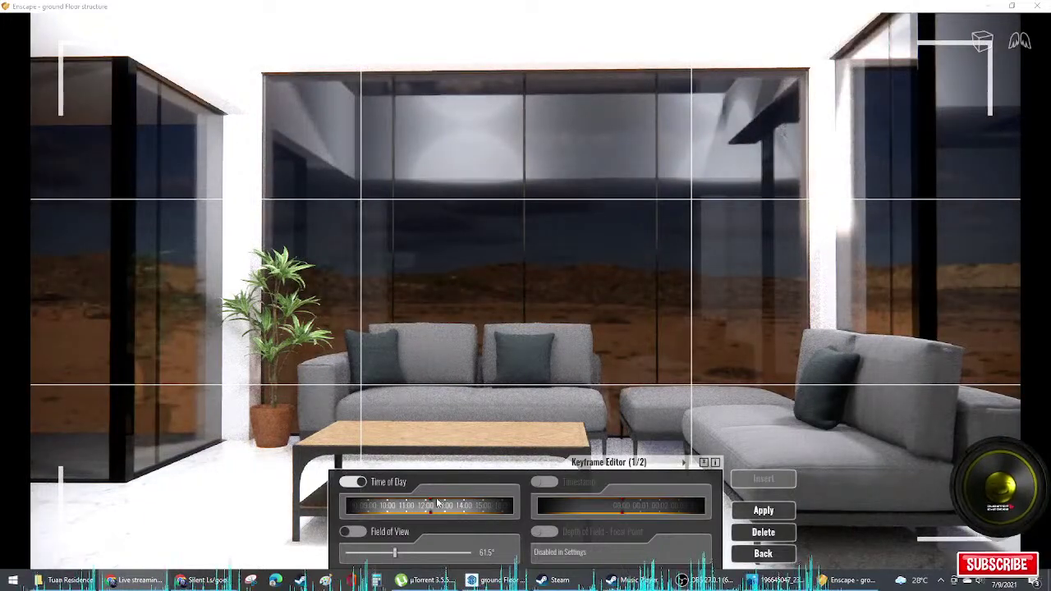
{"action": "left_click_drag", "start_coordinate": [438, 503], "coordinate": [476, 511]}
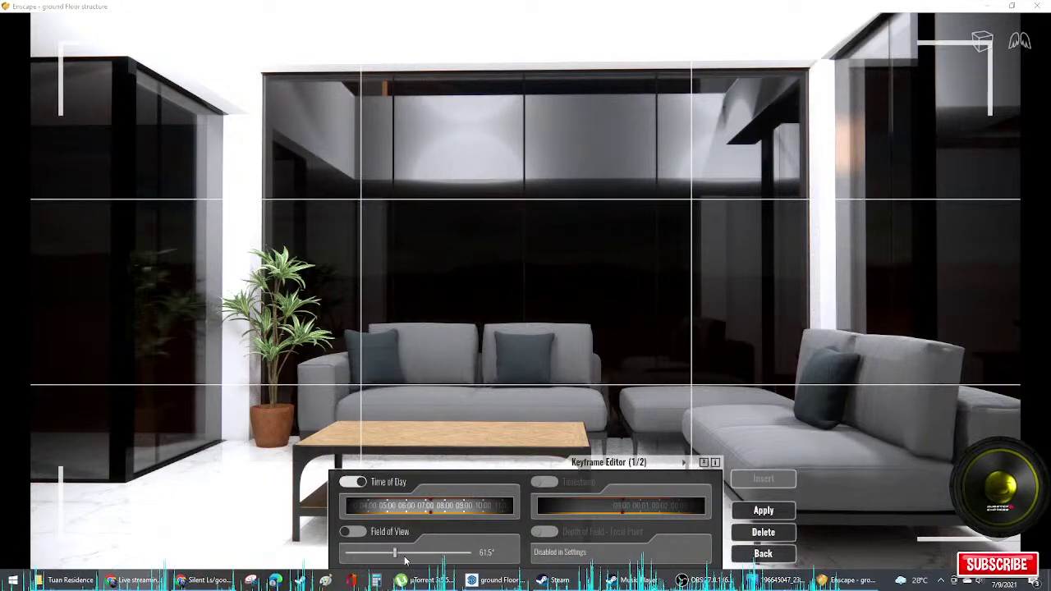
{"action": "left_click_drag", "start_coordinate": [397, 557], "coordinate": [345, 555]}
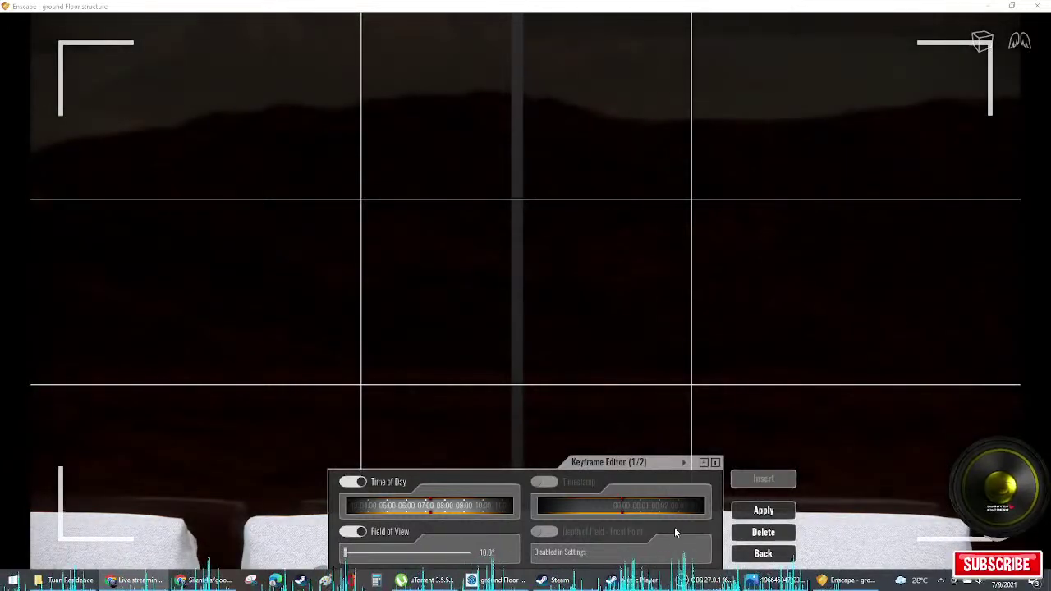
{"action": "left_click", "coordinate": [752, 514]}
{"action": "left_click", "coordinate": [763, 554]}
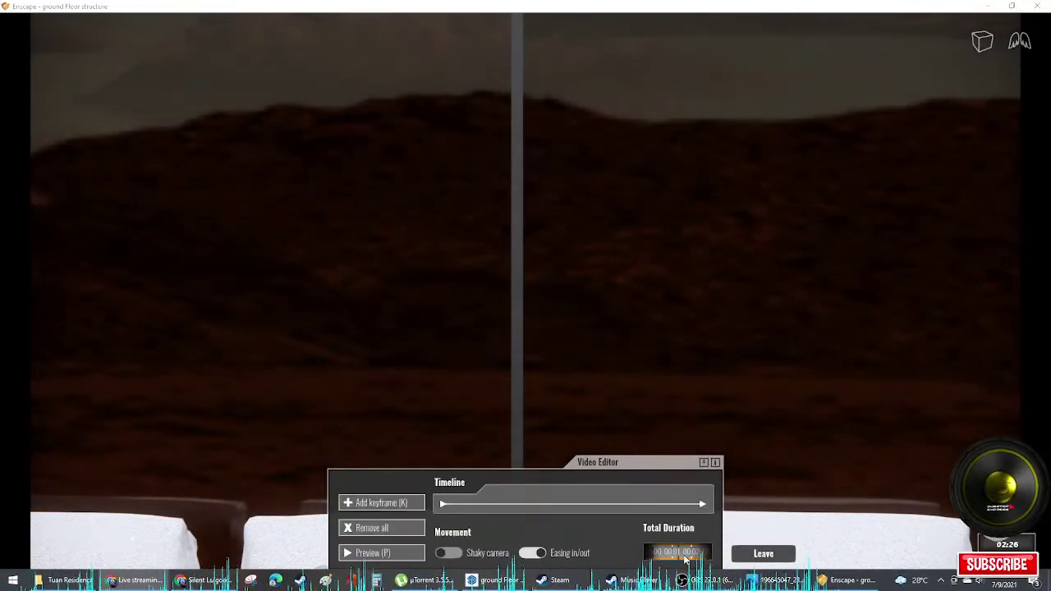
{"action": "left_click", "coordinate": [384, 554]}
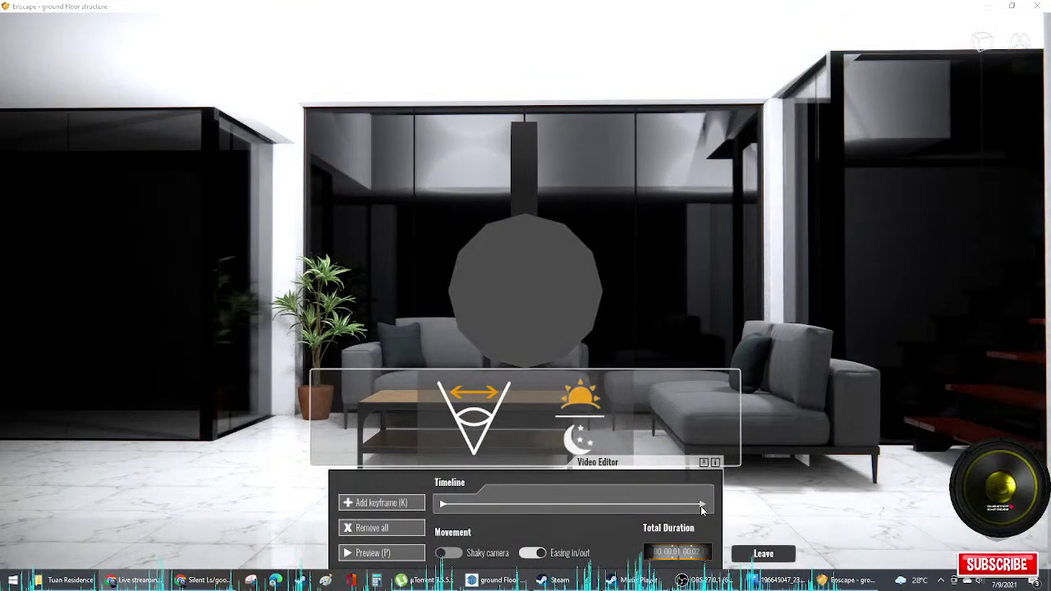
Step: Set the second keyframe's timestamp to about 12 seconds and its time of day to about 09:00
{"action": "left_click", "coordinate": [702, 506]}
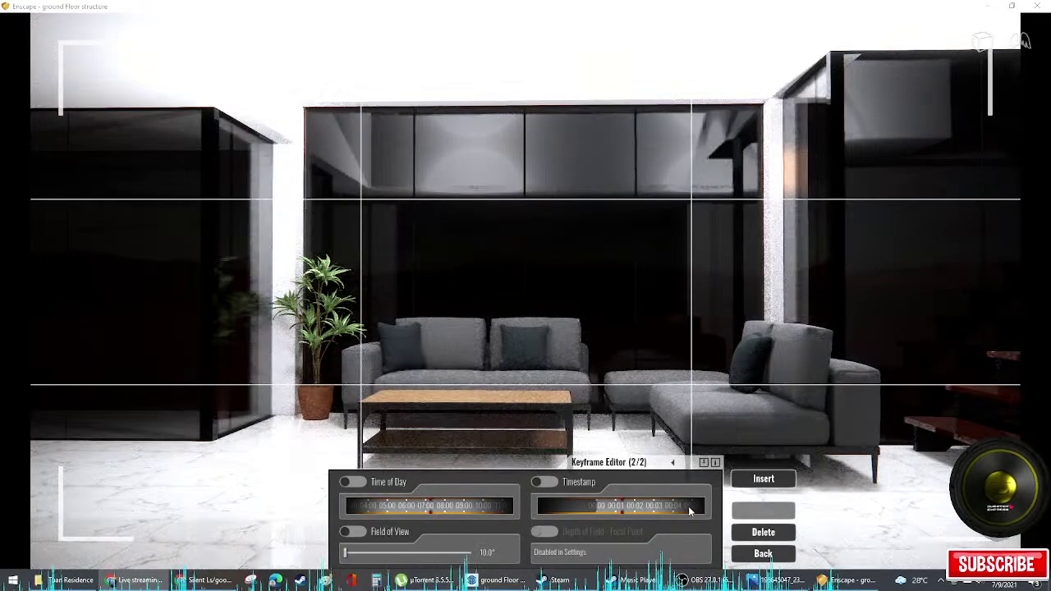
{"action": "mouse_move", "coordinate": [553, 514]}
{"action": "left_mouse_down"}
{"action": "mouse_move", "coordinate": [517, 515]}
{"action": "mouse_move", "coordinate": [558, 523]}
{"action": "left_mouse_up"}
{"action": "left_click", "coordinate": [758, 513]}
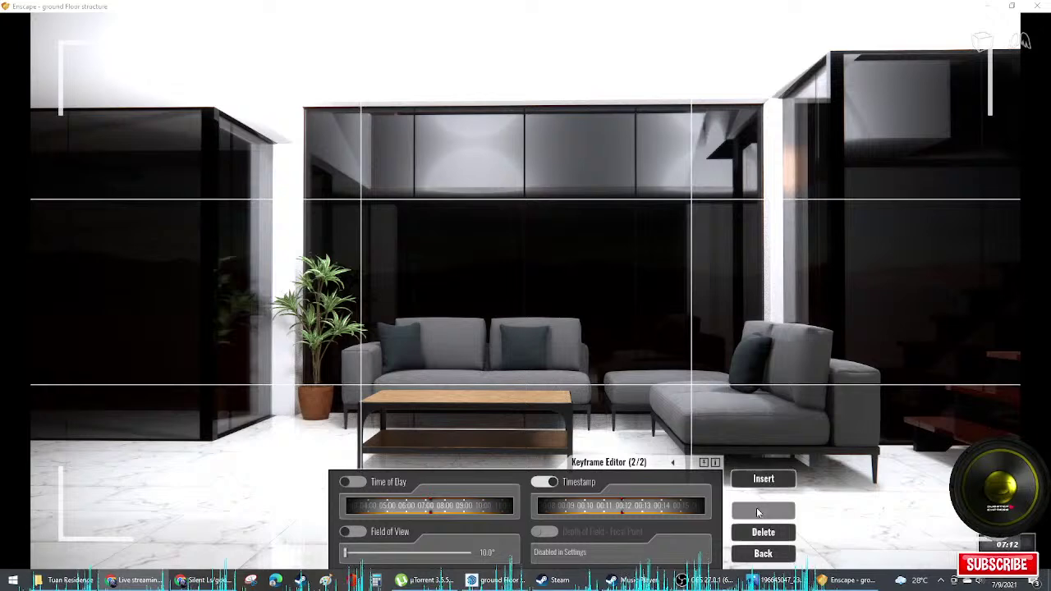
{"action": "left_click_drag", "start_coordinate": [475, 511], "coordinate": [259, 510]}
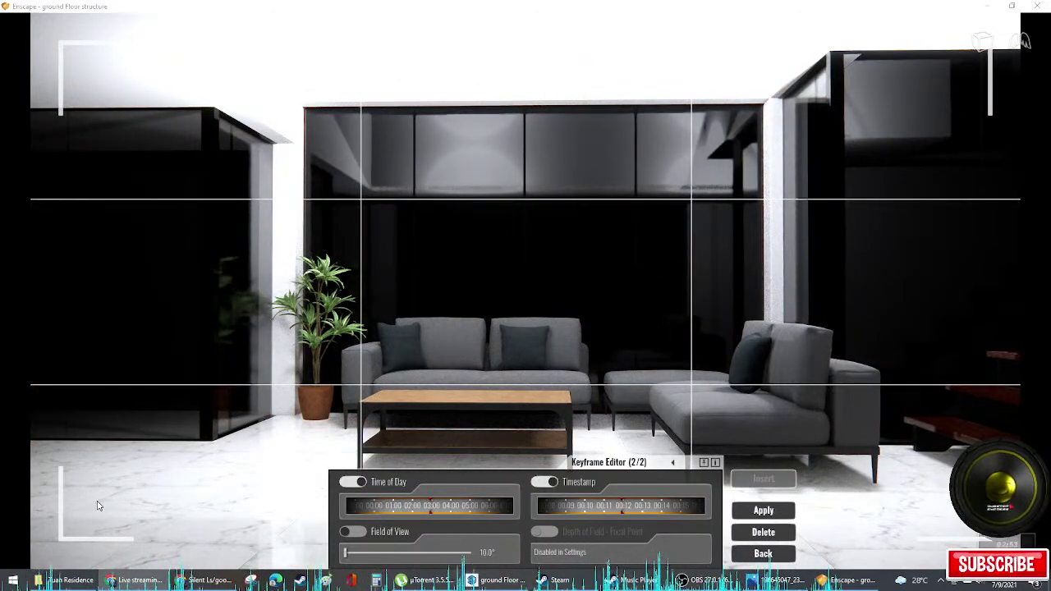
{"action": "left_click", "coordinate": [762, 511]}
{"action": "left_click_drag", "start_coordinate": [451, 510], "coordinate": [357, 508]}
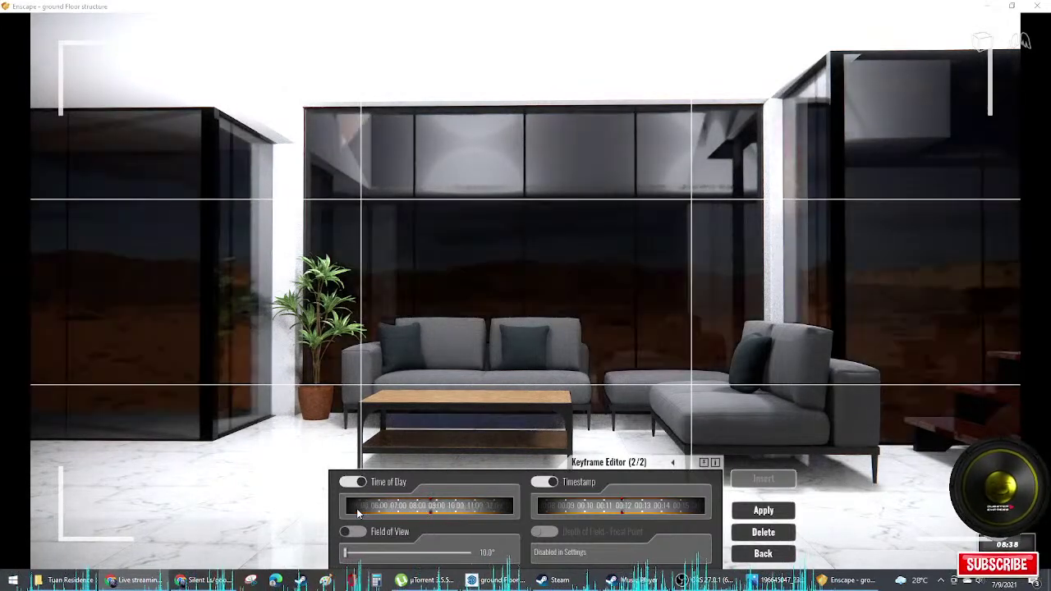
{"action": "left_click", "coordinate": [764, 554]}
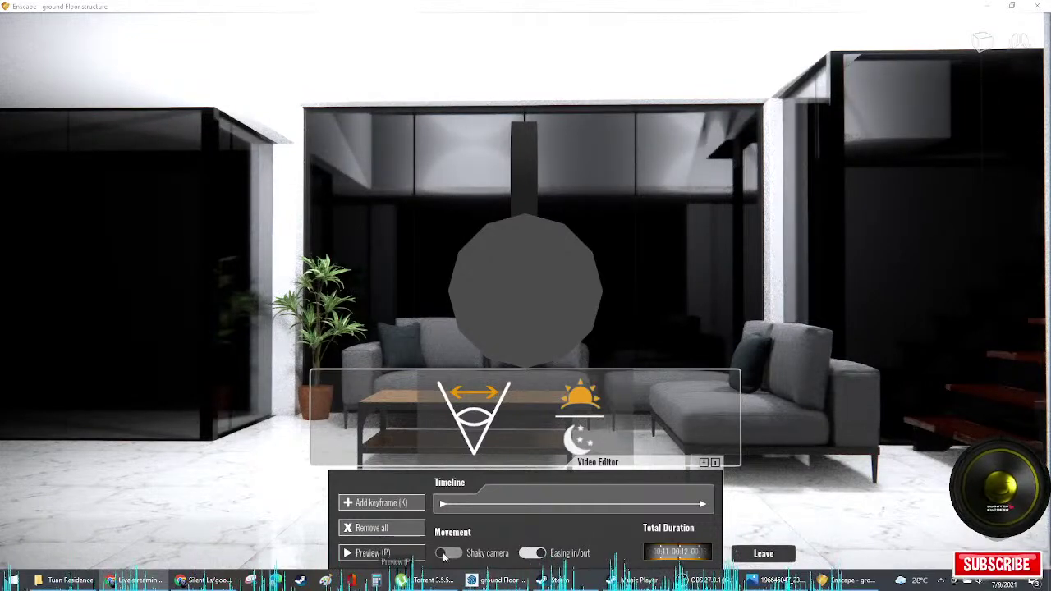
Step: Preview the video path with shaky camera movement enabled and set the second keyframe's field of view to 42.9°
{"action": "left_click", "coordinate": [381, 554]}
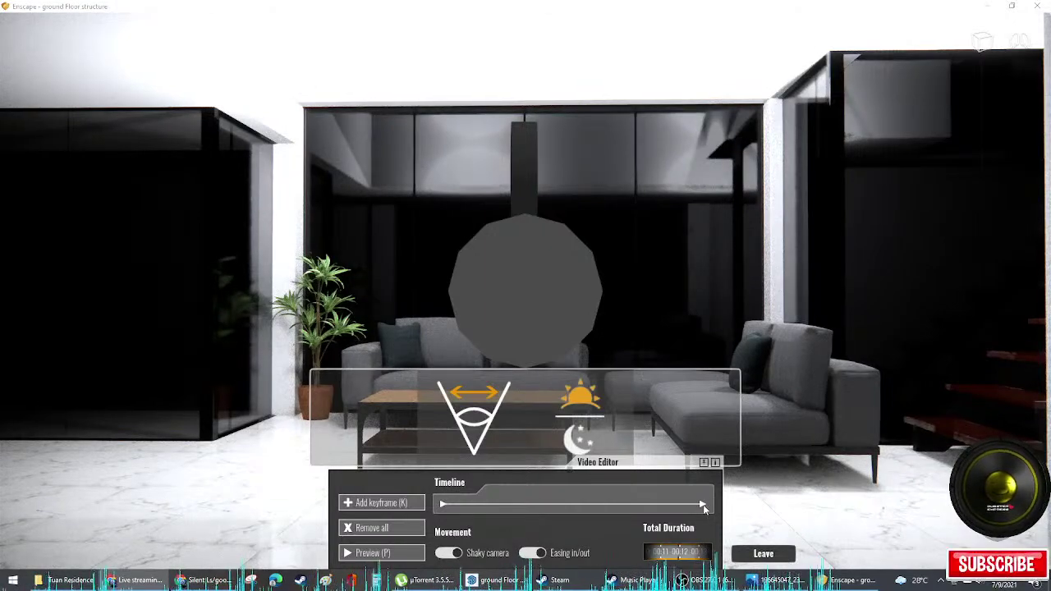
{"action": "left_click", "coordinate": [702, 507]}
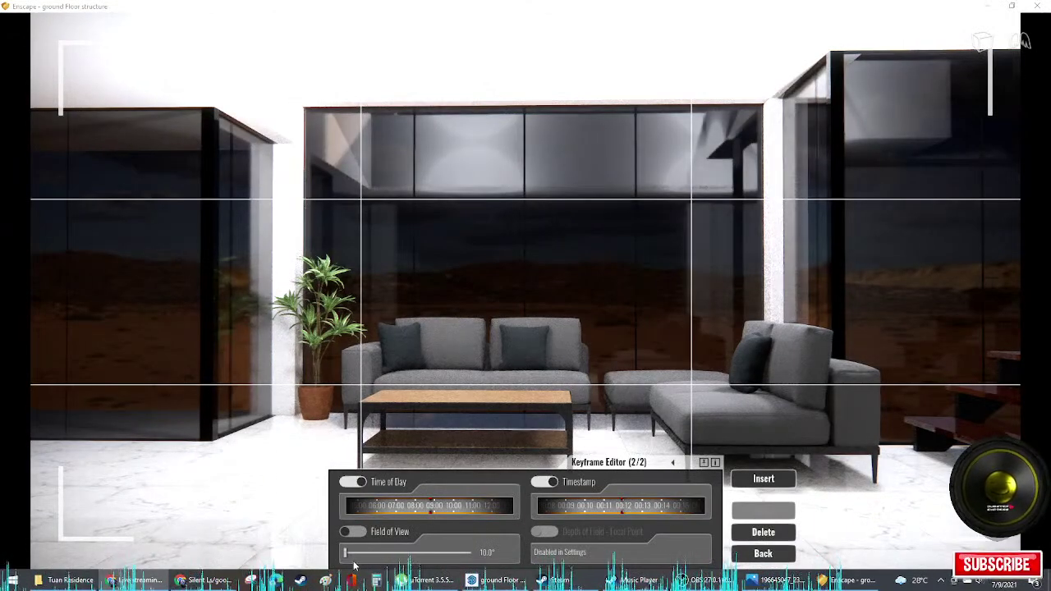
{"action": "left_click_drag", "start_coordinate": [346, 558], "coordinate": [379, 554]}
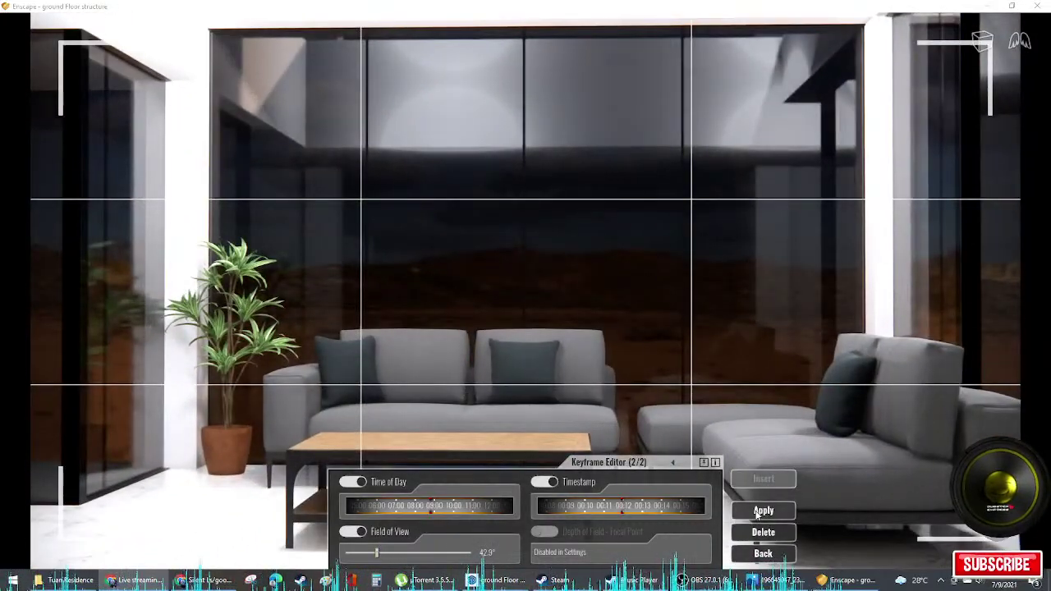
{"action": "left_click", "coordinate": [763, 555]}
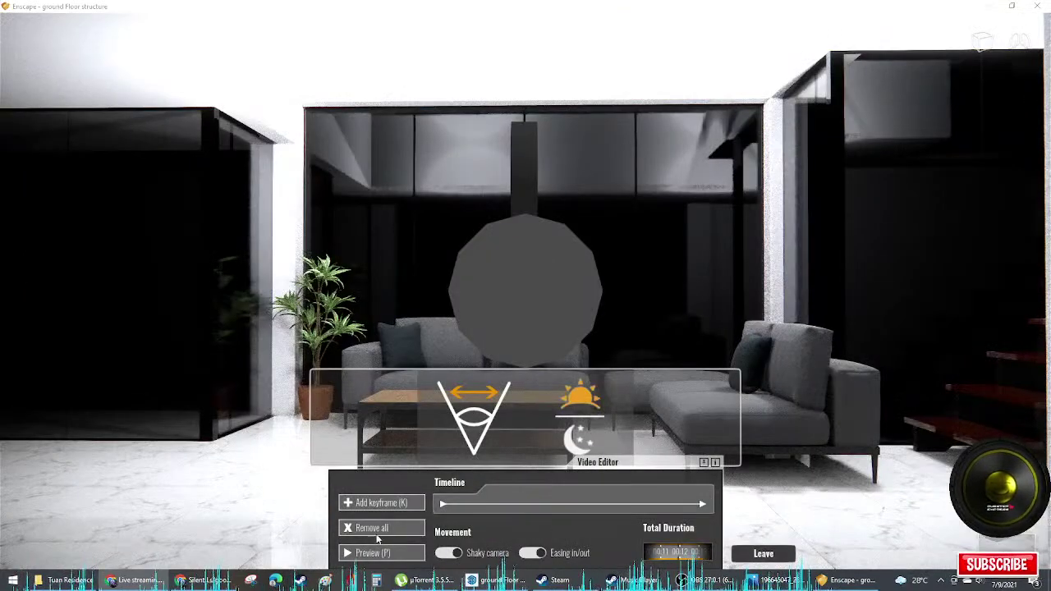
Step: Turn off shaky camera movement, set the first keyframe's field of view to 22.5° and preview the video path
{"action": "left_click", "coordinate": [381, 553]}
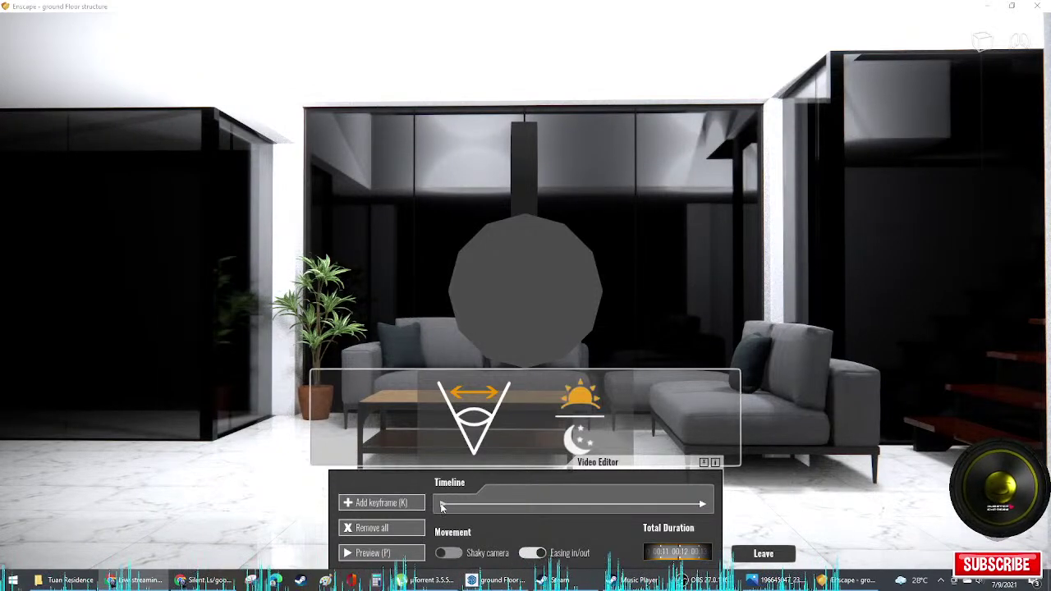
{"action": "left_click", "coordinate": [444, 504]}
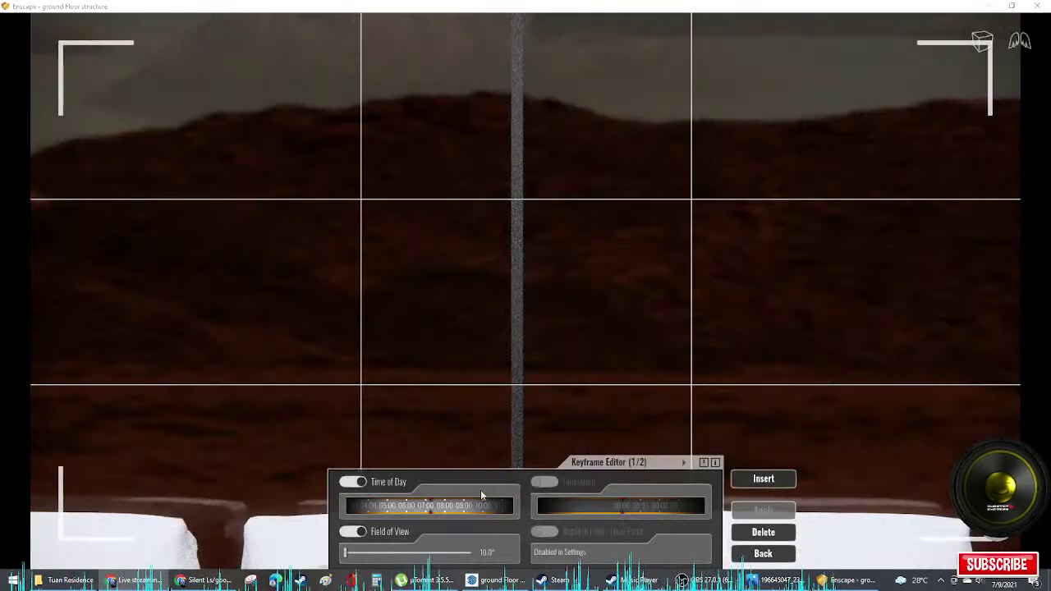
{"action": "left_click_drag", "start_coordinate": [343, 554], "coordinate": [358, 557]}
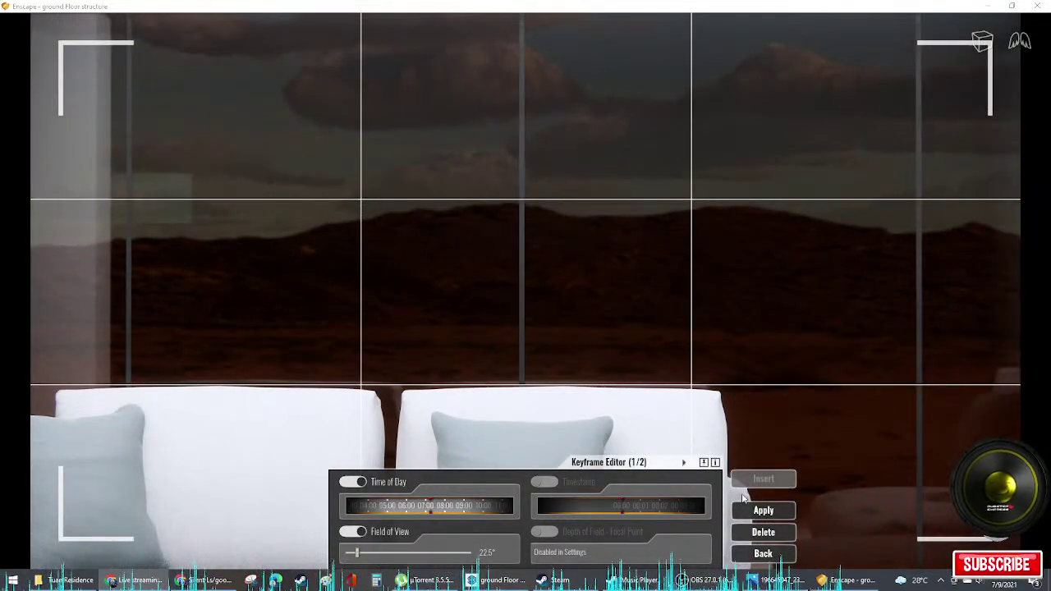
{"action": "left_click", "coordinate": [764, 554]}
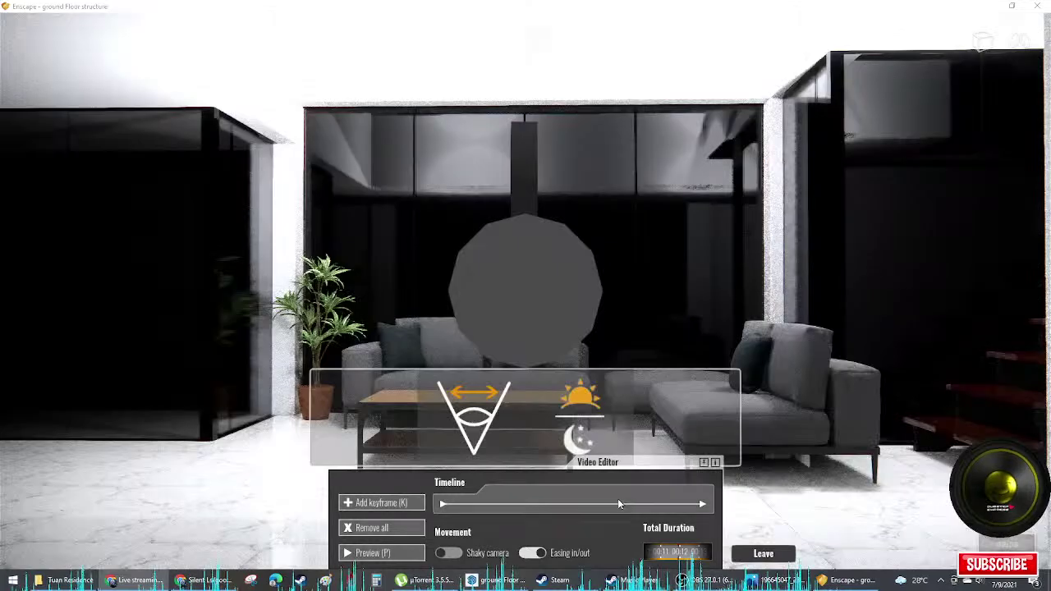
{"action": "left_click", "coordinate": [372, 555]}
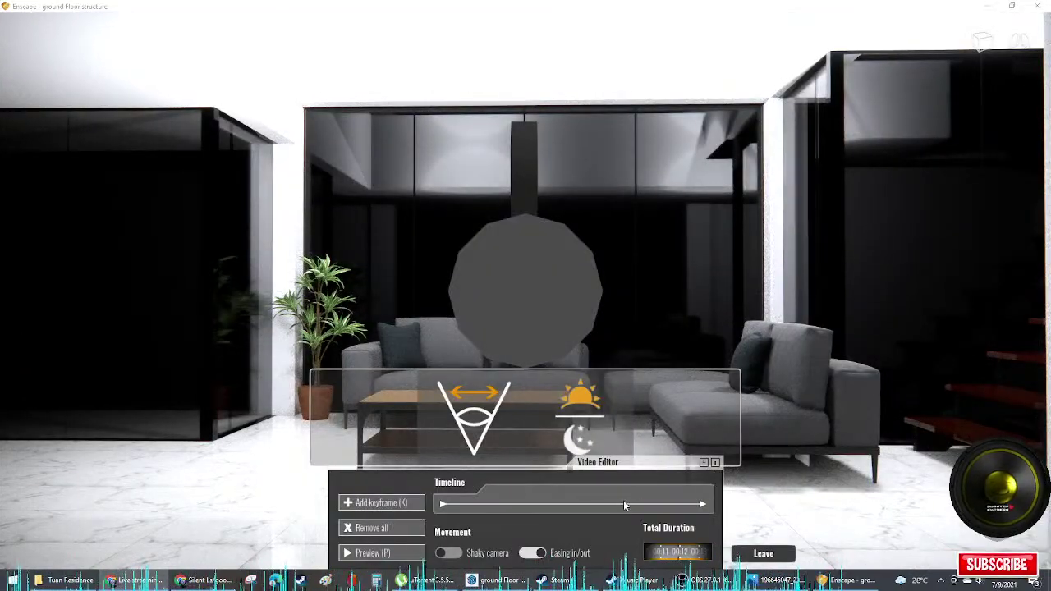
Step: Back the camera away to a wider living room view, add it as the third keyframe and set its timestamp to about 21 seconds
{"action": "scroll", "coordinate": [616, 328], "scroll_direction": "down", "scroll_amount": 1}
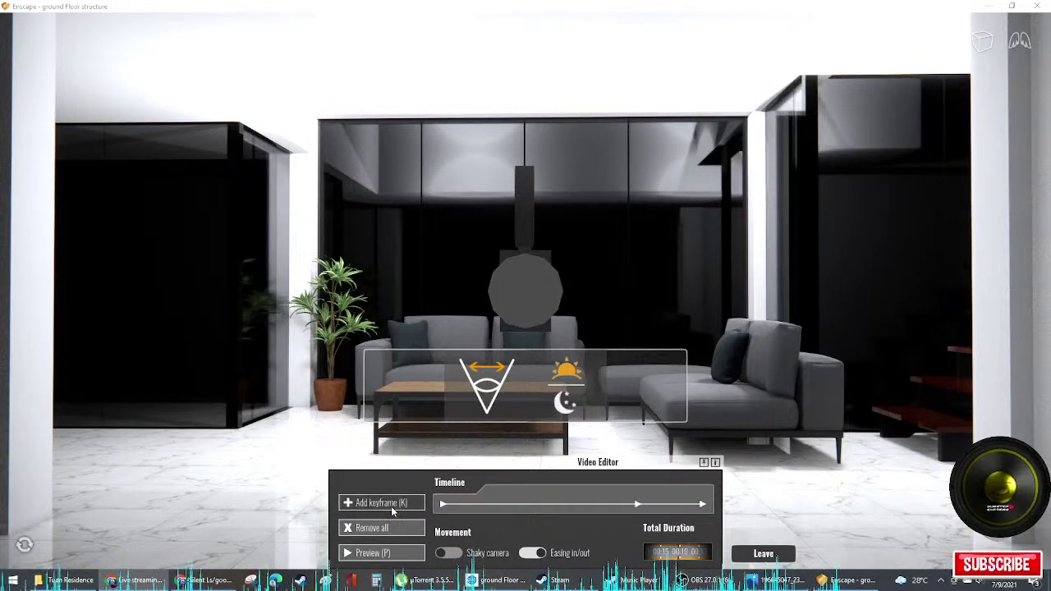
{"action": "left_click", "coordinate": [702, 504]}
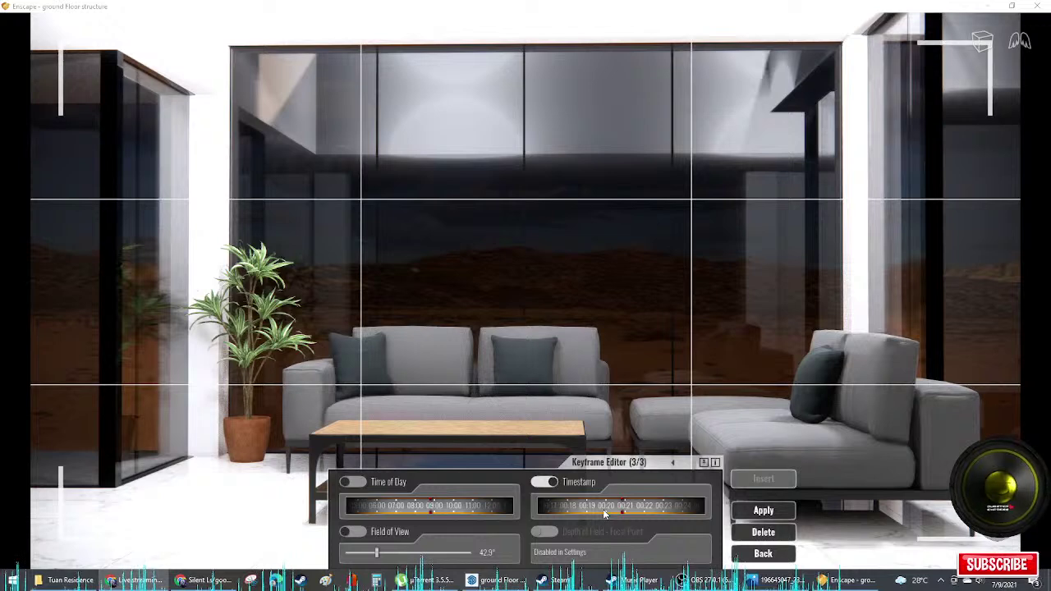
{"action": "left_click", "coordinate": [748, 513]}
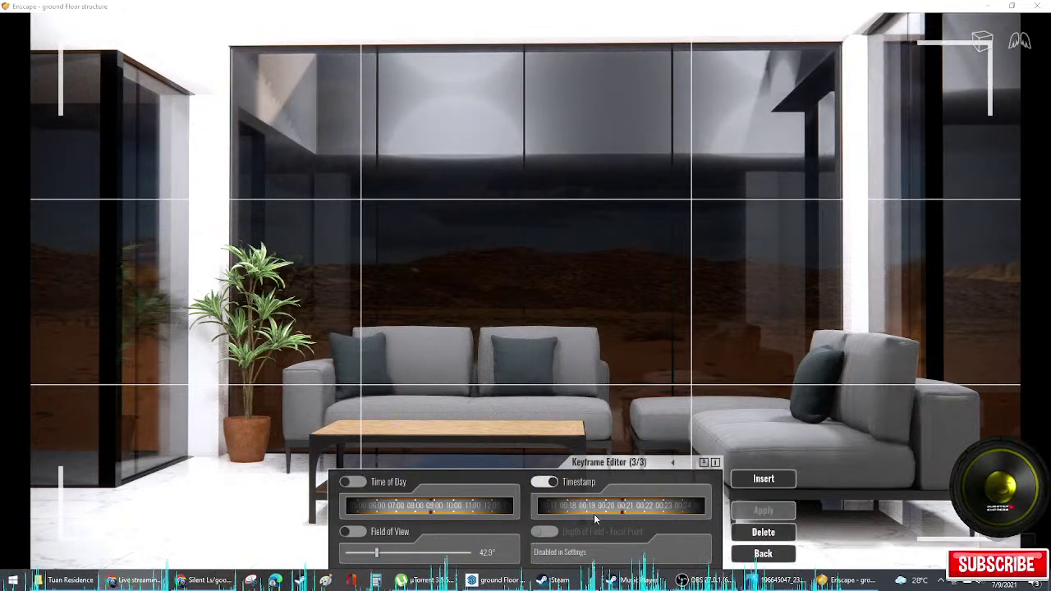
{"action": "left_click", "coordinate": [752, 555]}
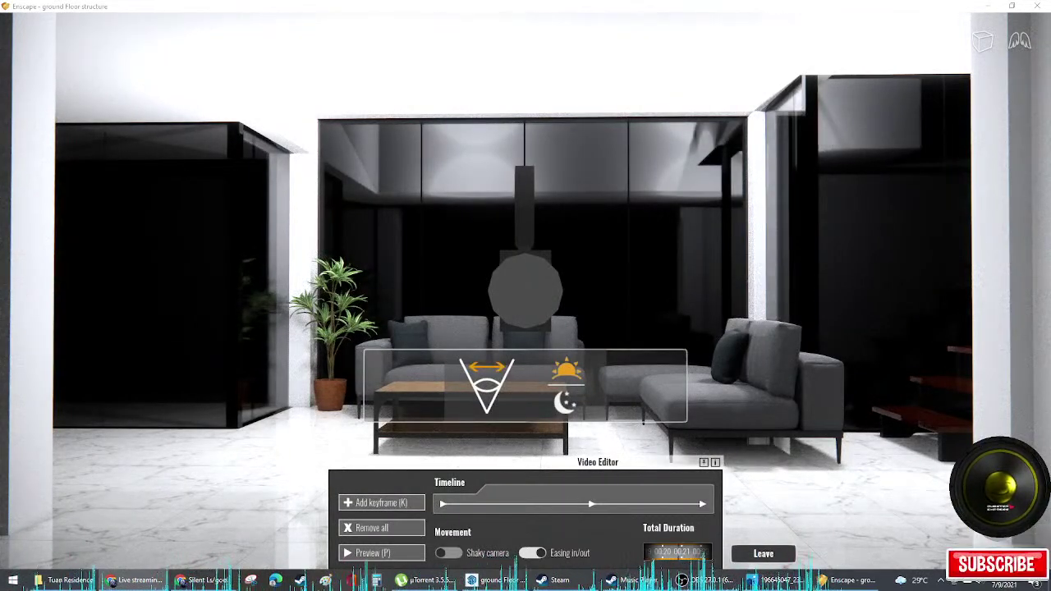
Step: Set the tint color of the Translucent Glass Gray material to white
{"action": "key", "text": "alt+Tab"}
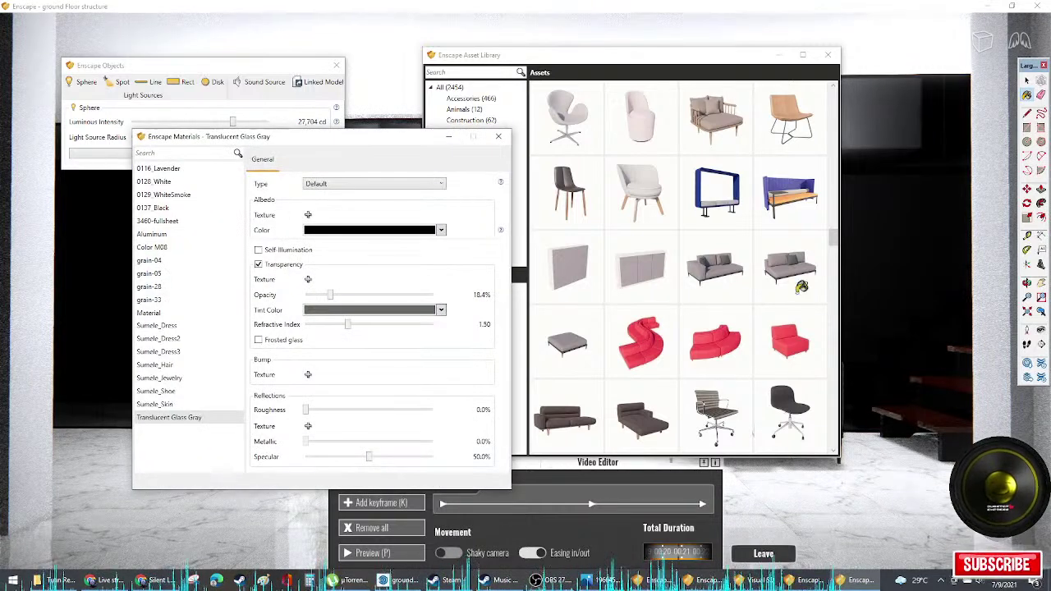
{"action": "left_click", "coordinate": [346, 235]}
{"action": "left_click", "coordinate": [346, 234]}
{"action": "left_click", "coordinate": [358, 311]}
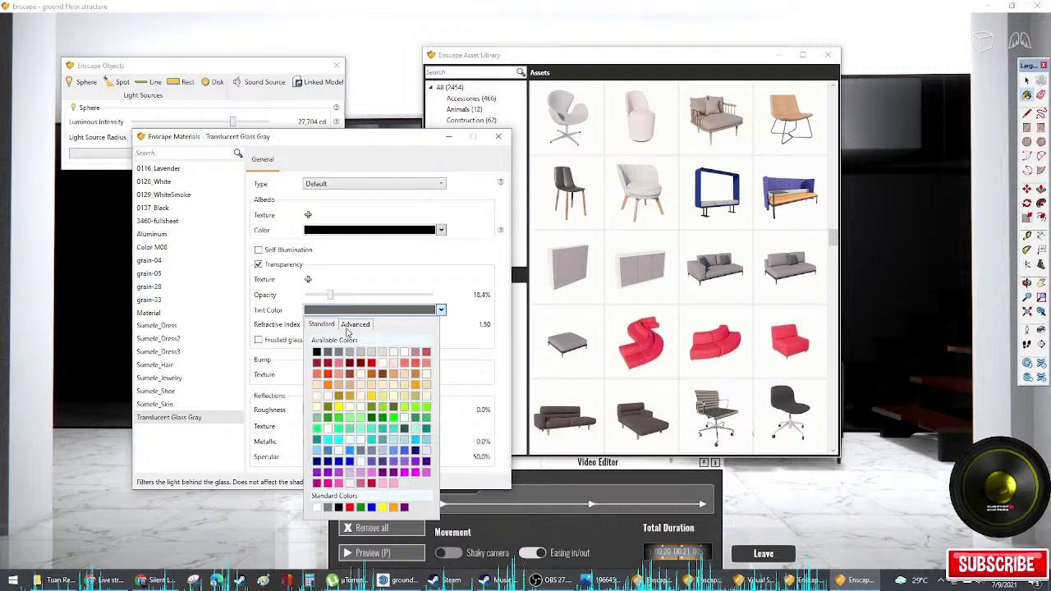
{"action": "left_click", "coordinate": [392, 353]}
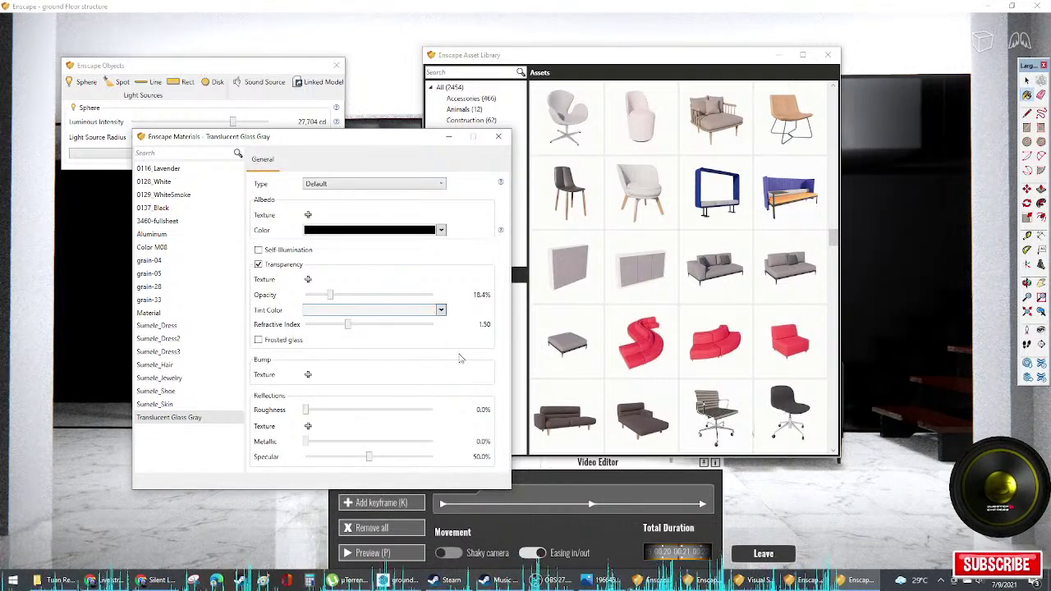
Step: Close the Enscape asset library, materials and objects windows and preview the video path
{"action": "left_click", "coordinate": [814, 73]}
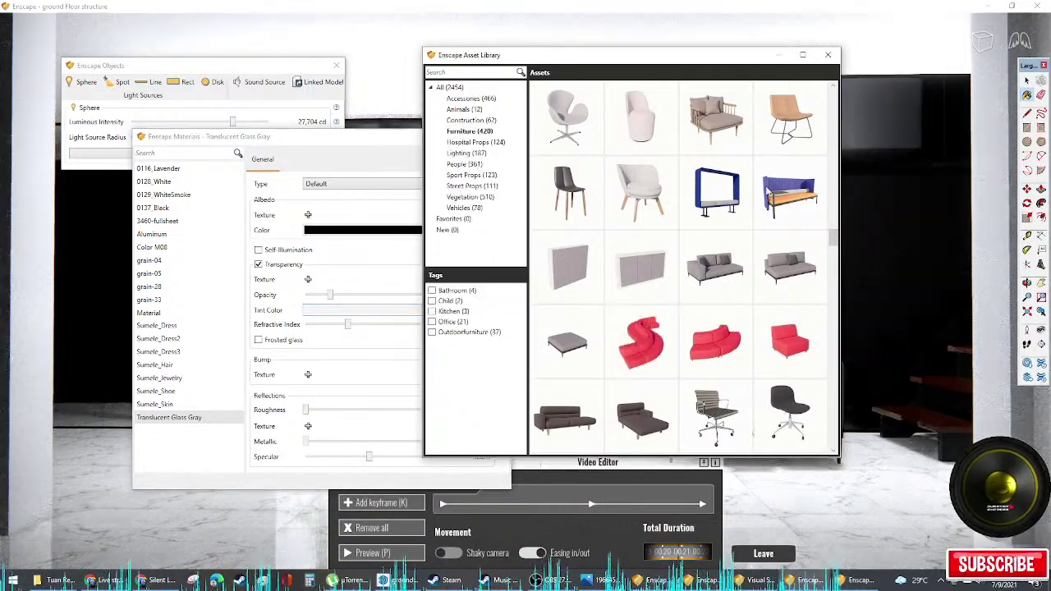
{"action": "left_click", "coordinate": [828, 56]}
{"action": "left_click", "coordinate": [501, 136]}
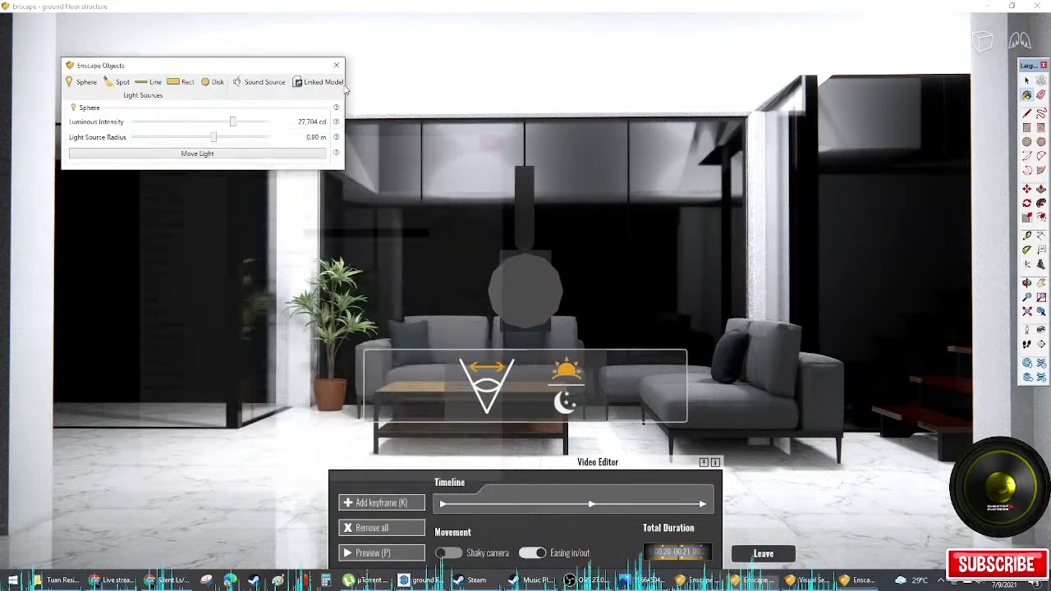
{"action": "left_click", "coordinate": [336, 66]}
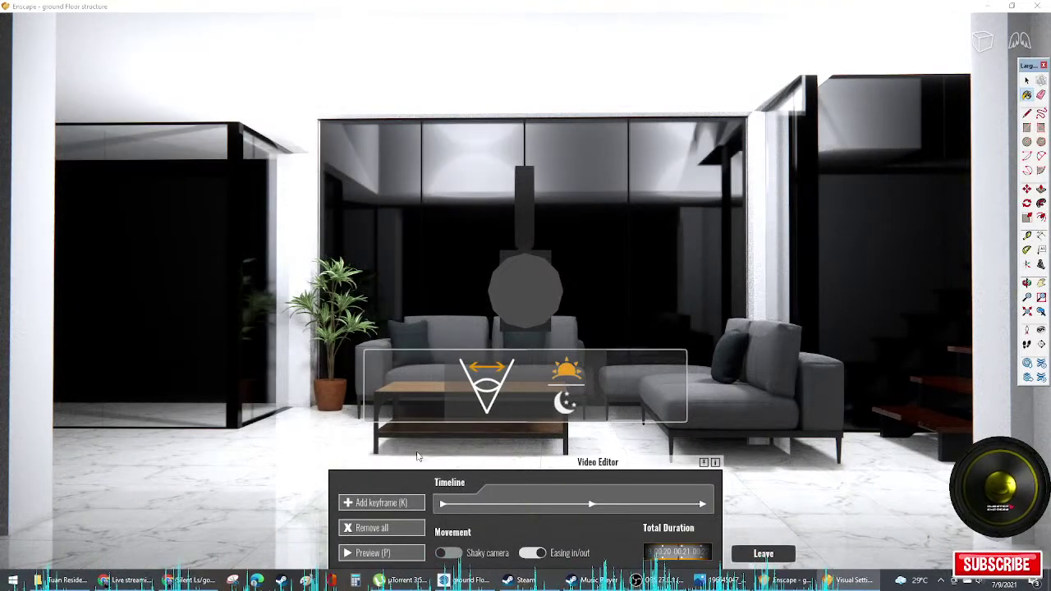
{"action": "left_click", "coordinate": [376, 554]}
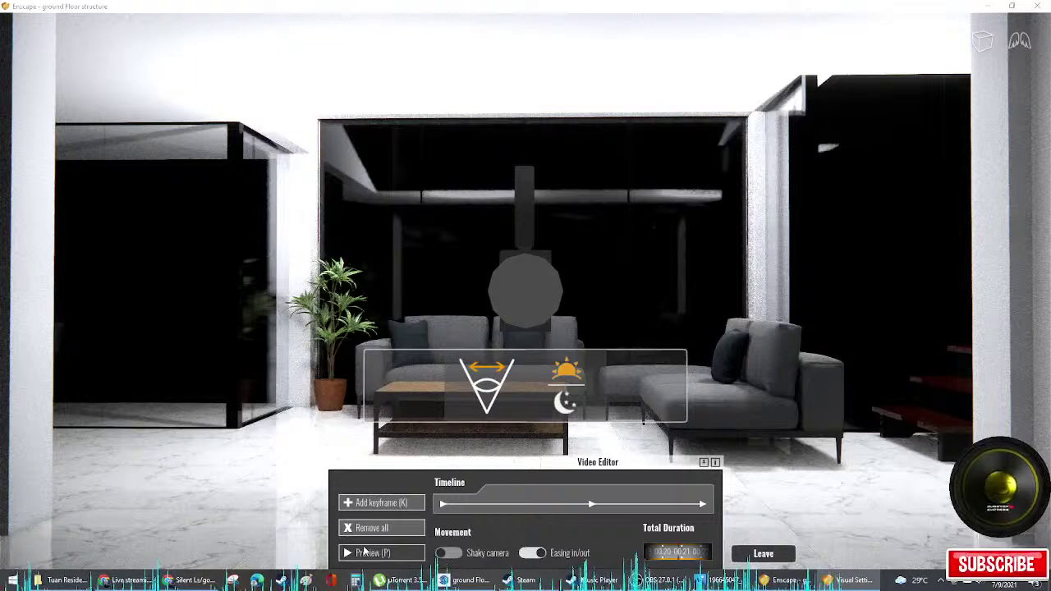
Step: Enable the third keyframe's time of day, set it to about 12:20, apply it and preview the path
{"action": "left_click", "coordinate": [700, 502]}
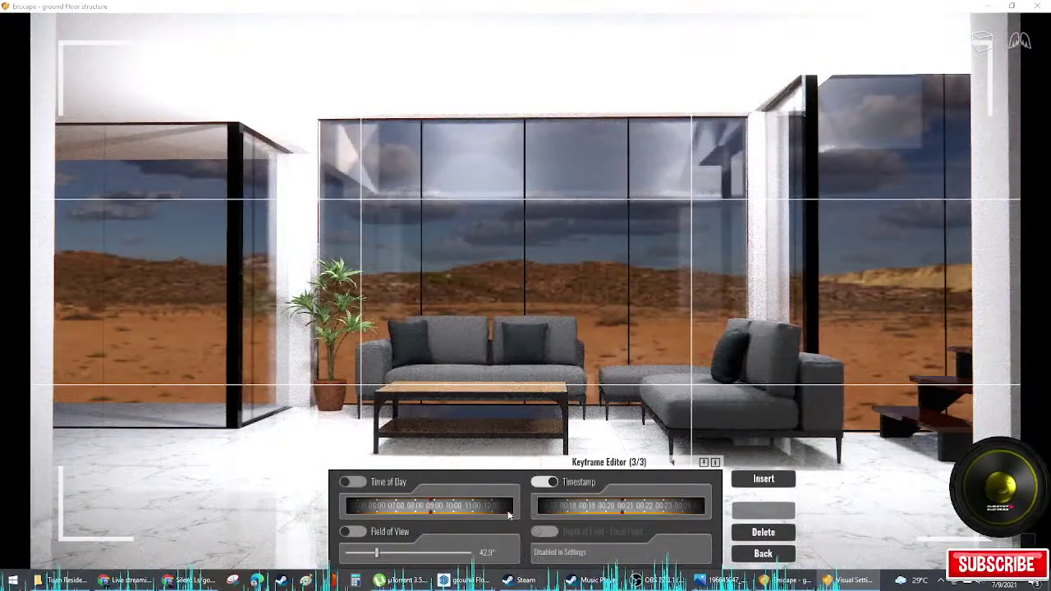
{"action": "left_click", "coordinate": [352, 482]}
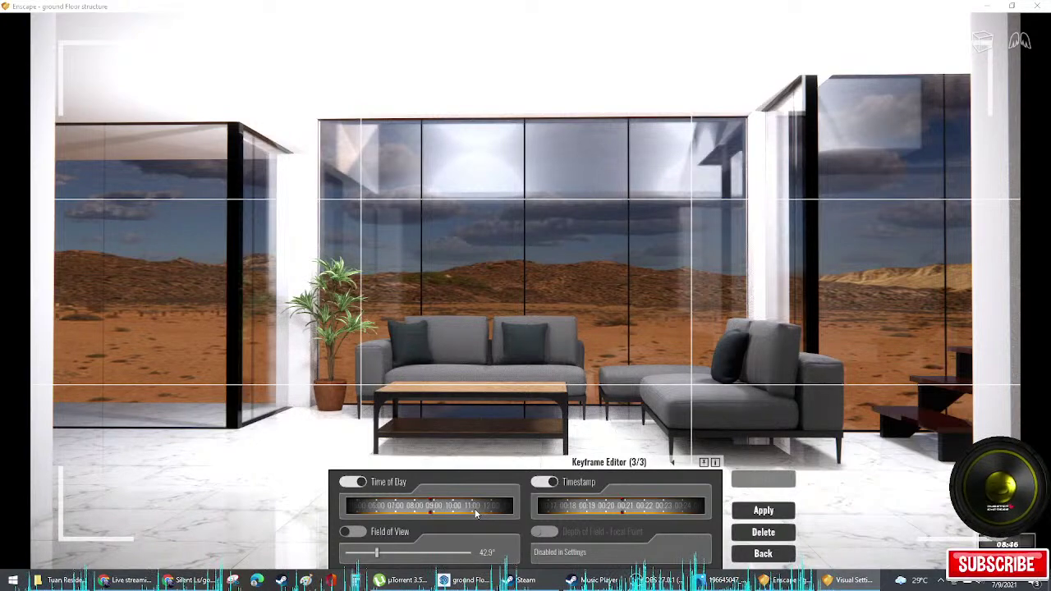
{"action": "left_click_drag", "start_coordinate": [475, 513], "coordinate": [406, 514]}
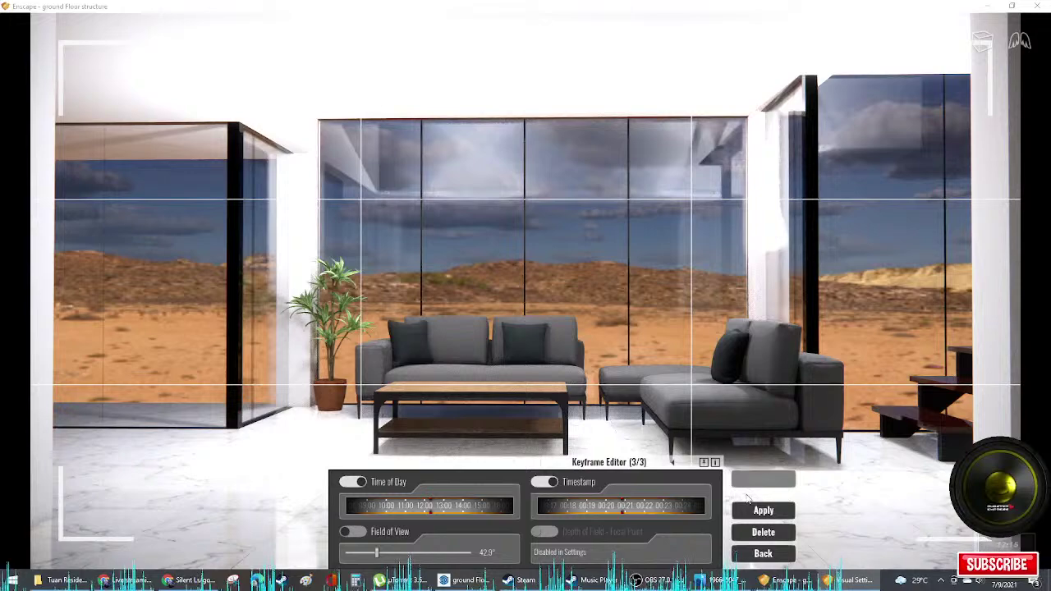
{"action": "left_click", "coordinate": [765, 515]}
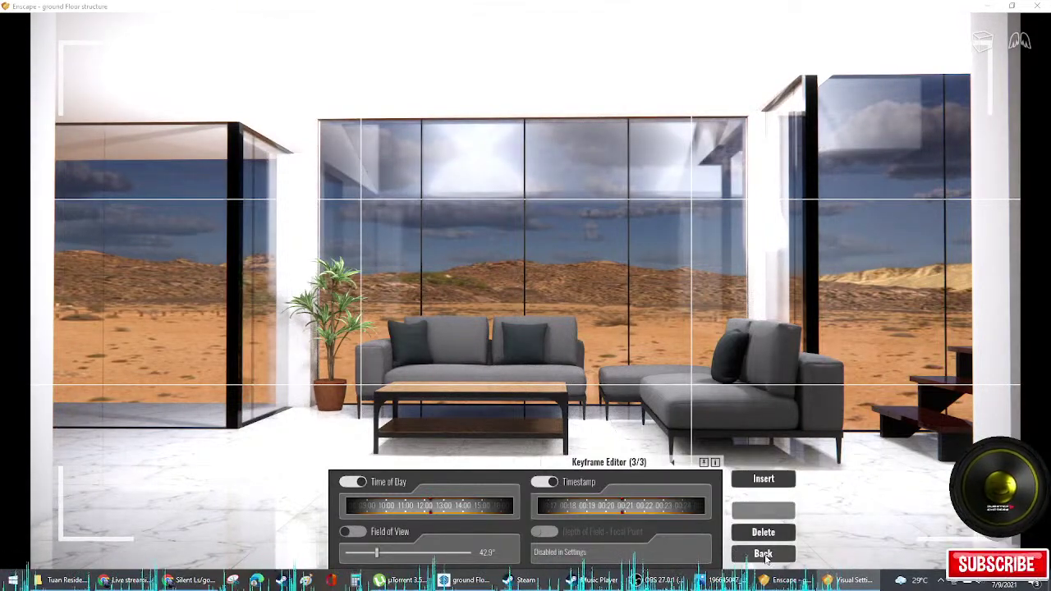
{"action": "left_click", "coordinate": [760, 554]}
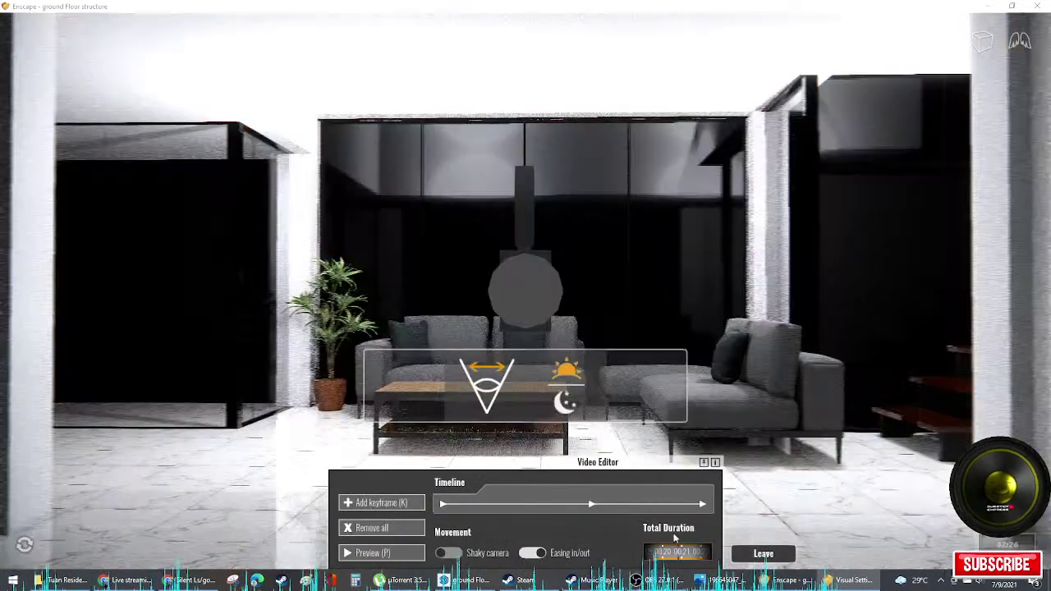
{"action": "left_click", "coordinate": [412, 547]}
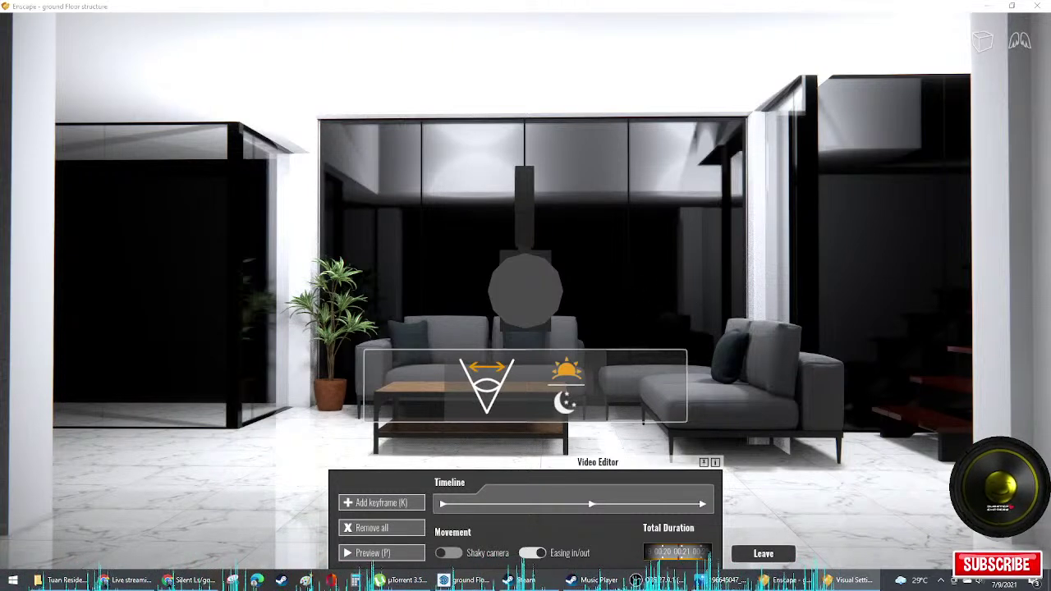
Step: Fly the camera out of the living room to view the building's glazed facade from outside
{"action": "left_click_drag", "start_coordinate": [579, 257], "coordinate": [635, 278]}
{"action": "key", "text": "a"}
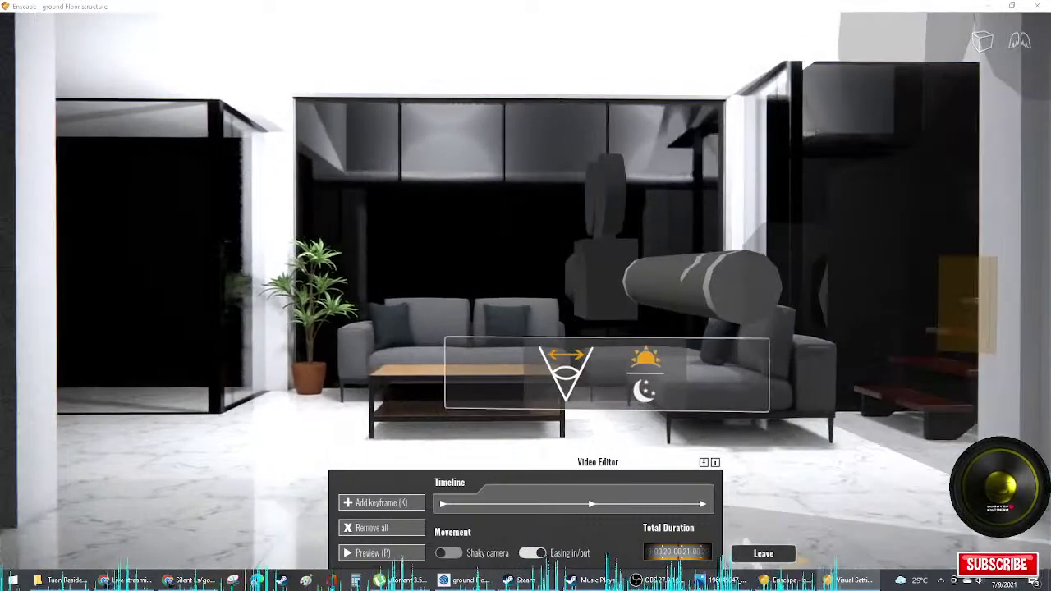
{"action": "key", "text": "a"}
{"action": "key", "text": "w"}
{"action": "key", "text": "alt+Tab"}
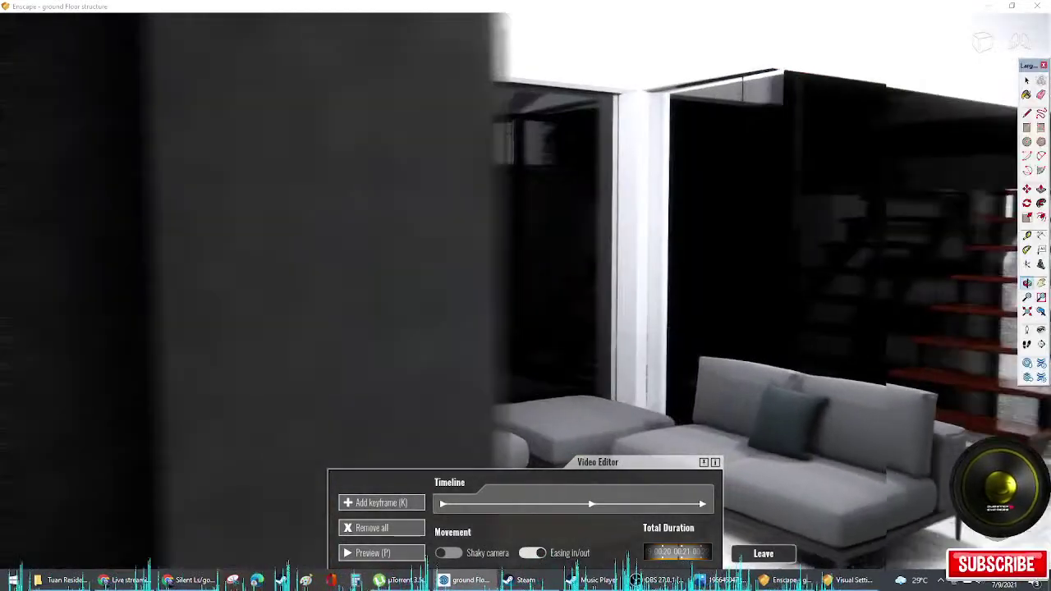
{"action": "key", "text": "d"}
{"action": "key", "text": "d"}
{"action": "key", "text": "a"}
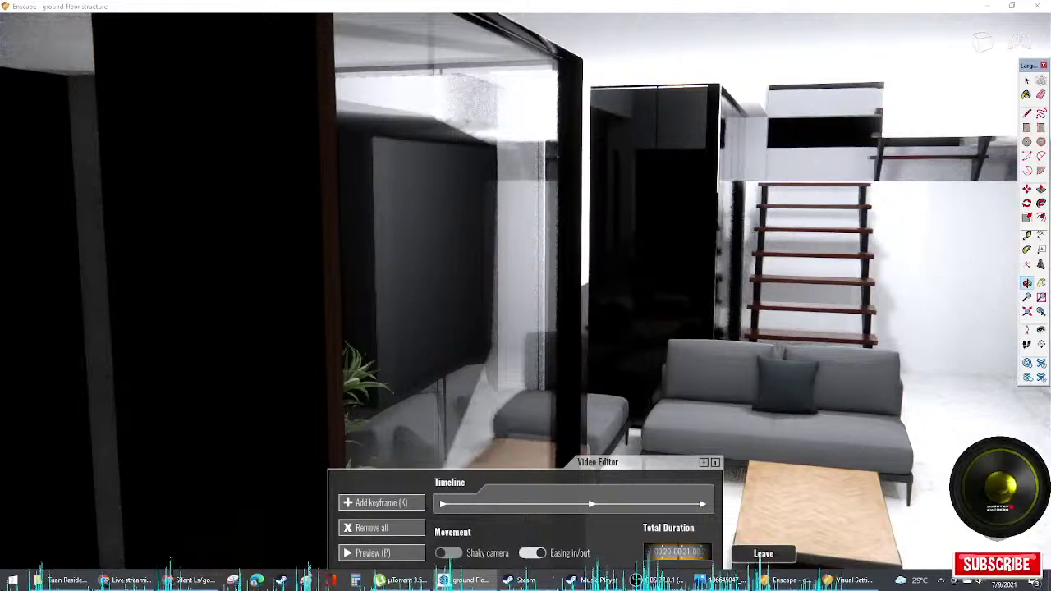
{"action": "key", "text": "a"}
{"action": "key", "text": "a"}
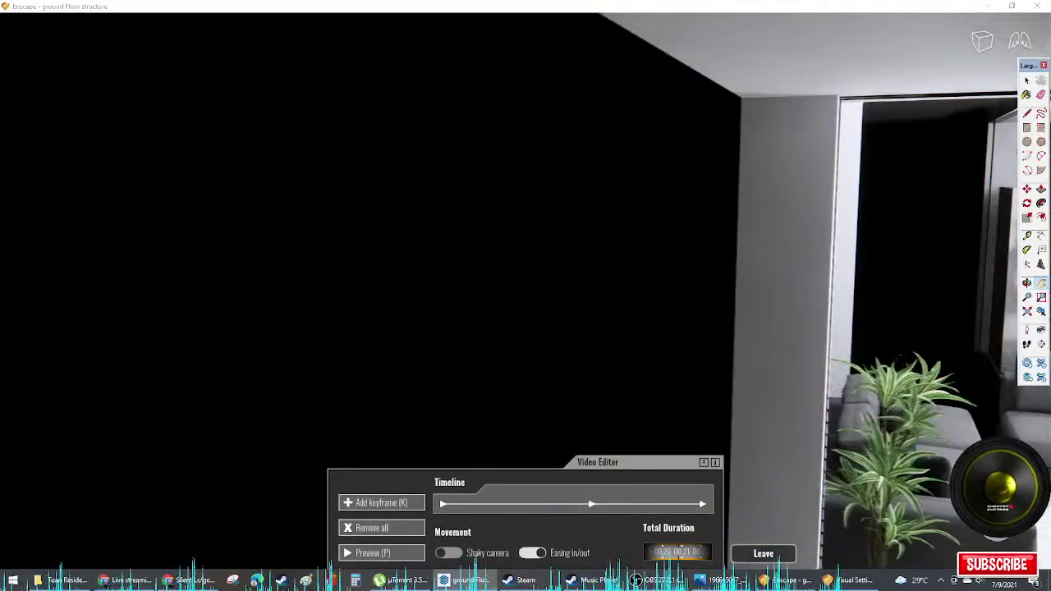
{"action": "key", "text": "a"}
{"action": "key", "text": "s"}
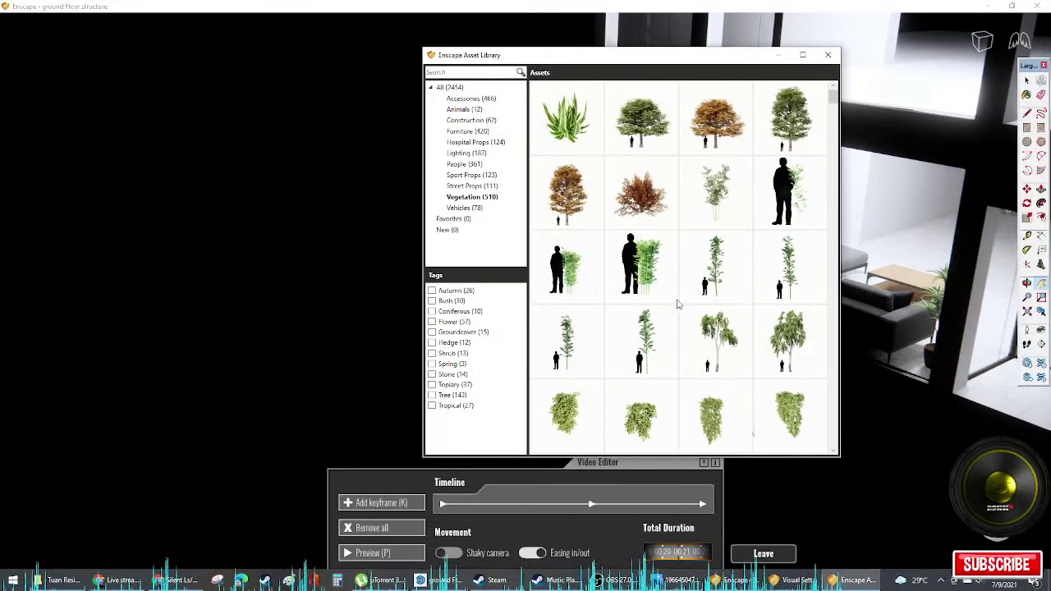
Step: Filter the asset library's Vegetation category by the Tree tag, browse the trees and move the library window clear of the facade view
{"action": "scroll", "coordinate": [659, 289], "scroll_direction": "down", "scroll_amount": 10}
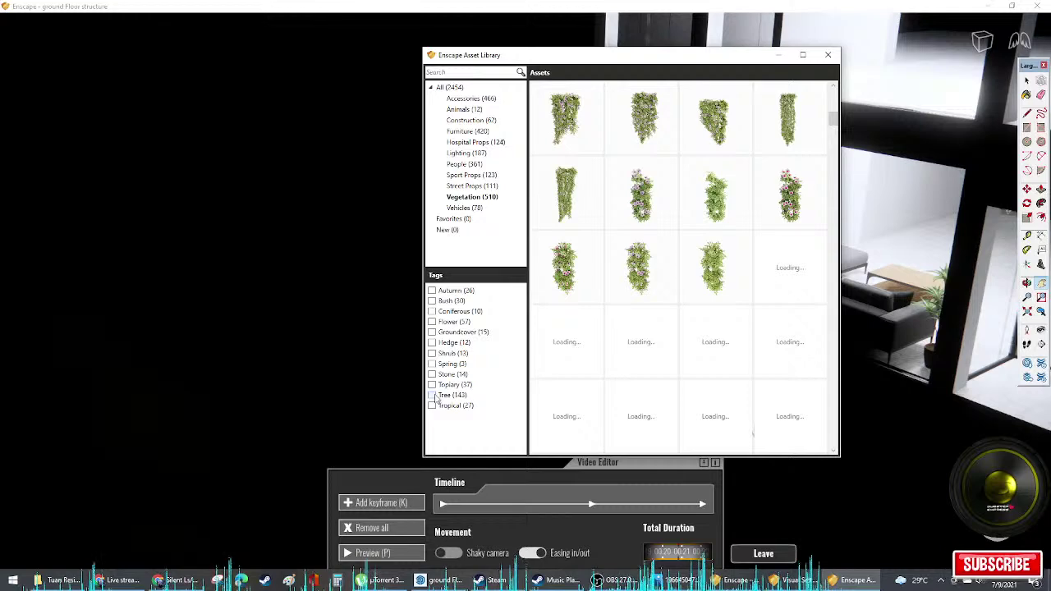
{"action": "scroll", "coordinate": [719, 362], "scroll_direction": "down", "scroll_amount": 5}
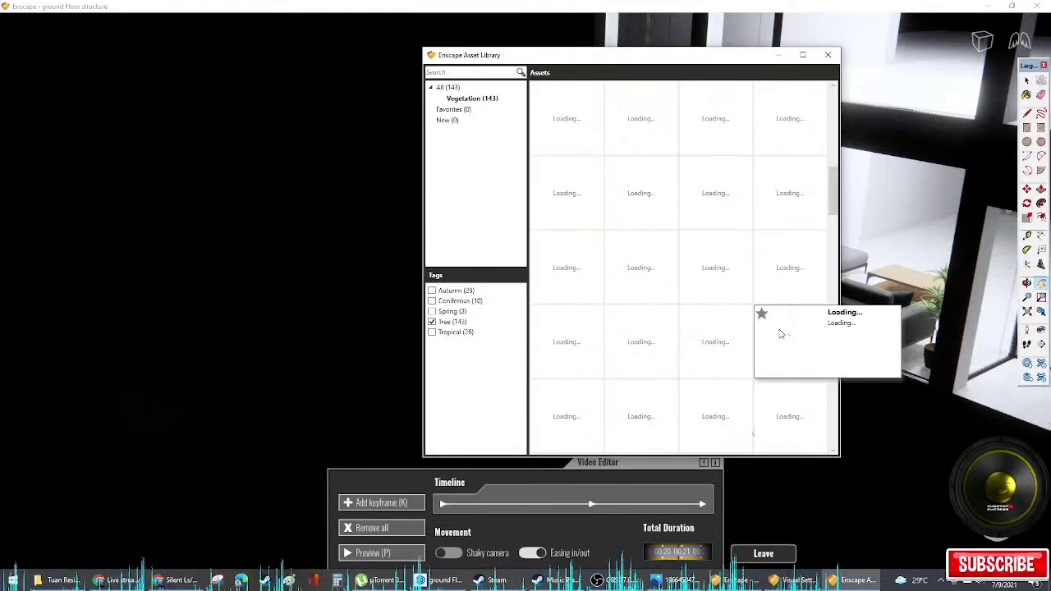
{"action": "mouse_move", "coordinate": [710, 334]}
{"action": "scroll", "coordinate": [695, 281], "scroll_direction": "down", "scroll_amount": 2}
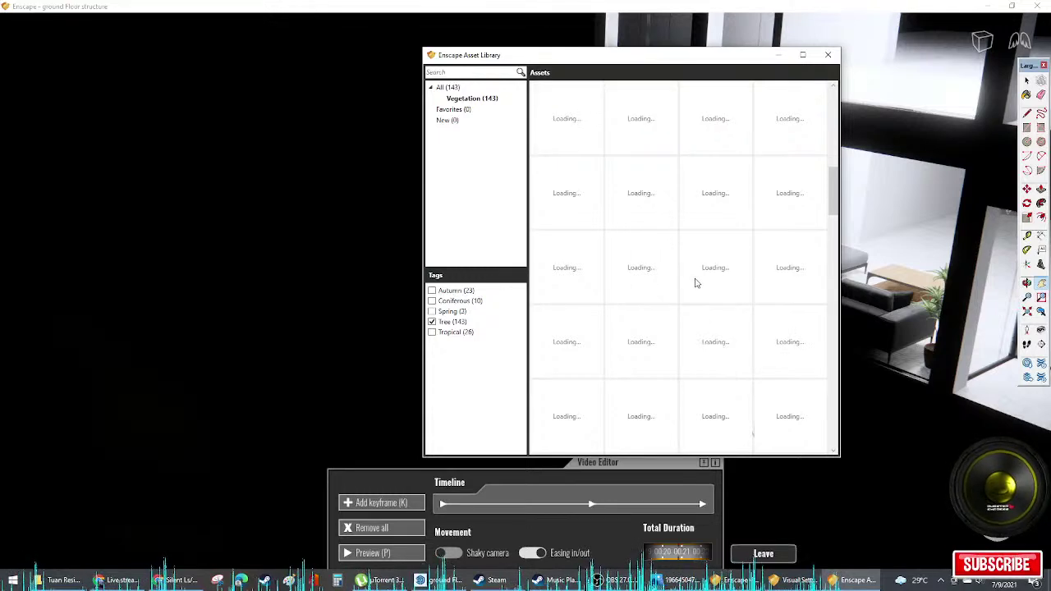
{"action": "scroll", "coordinate": [698, 282], "scroll_direction": "up", "scroll_amount": 3}
{"action": "scroll", "coordinate": [742, 288], "scroll_direction": "up", "scroll_amount": 2}
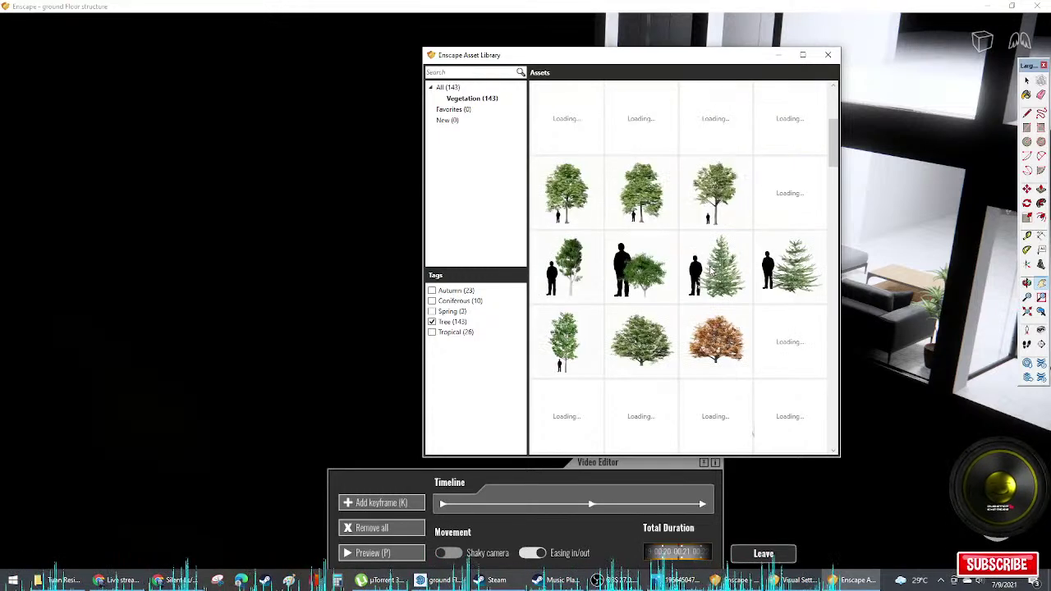
{"action": "scroll", "coordinate": [784, 300], "scroll_direction": "up", "scroll_amount": 2}
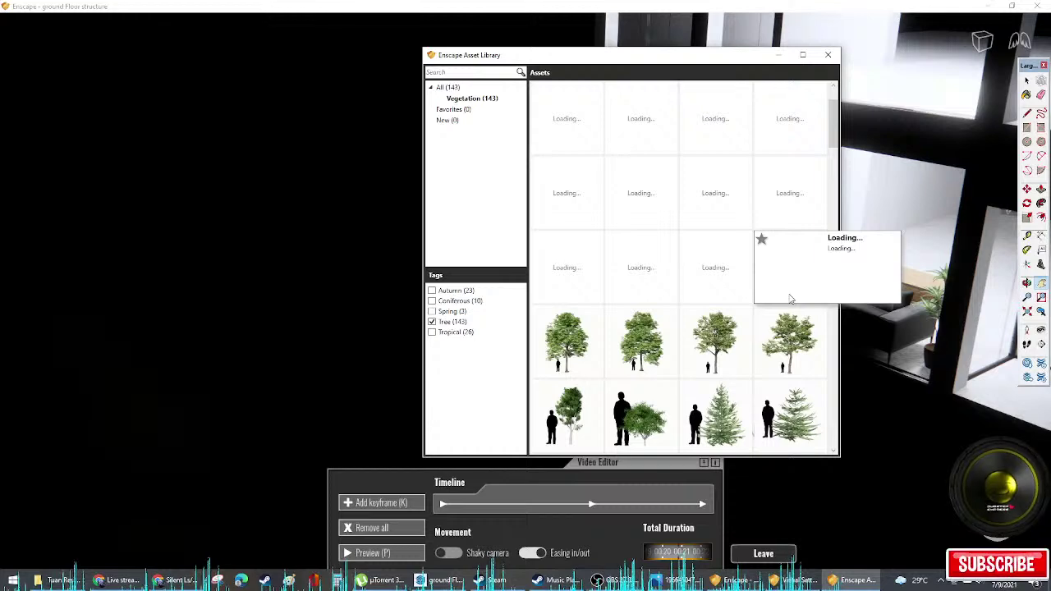
{"action": "scroll", "coordinate": [796, 296], "scroll_direction": "up", "scroll_amount": 1}
{"action": "mouse_move", "coordinate": [800, 295]}
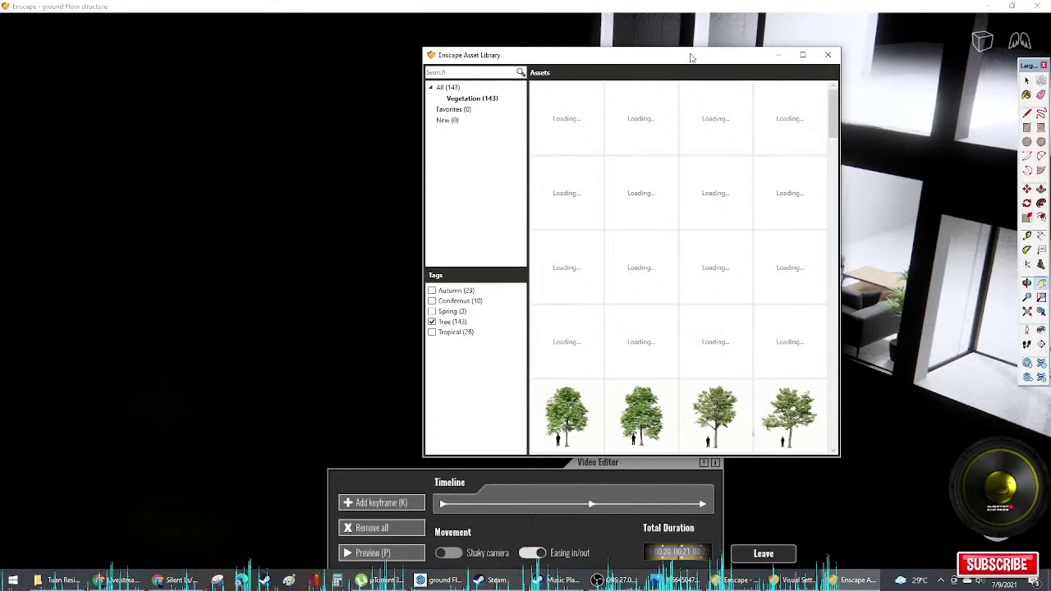
{"action": "left_click_drag", "start_coordinate": [655, 60], "coordinate": [347, 44]}
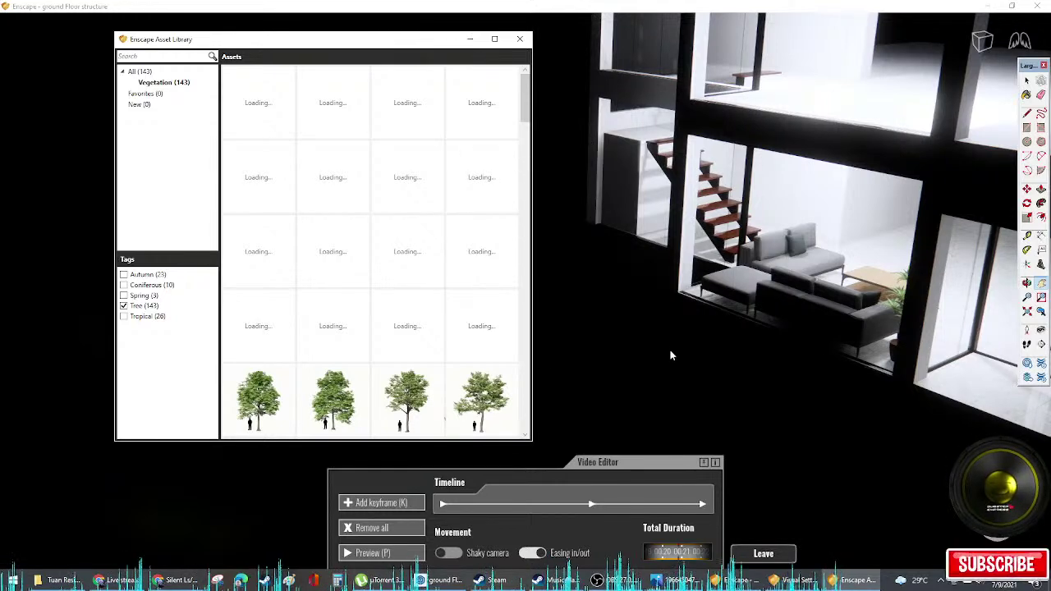
{"action": "left_click_drag", "start_coordinate": [671, 354], "coordinate": [763, 337]}
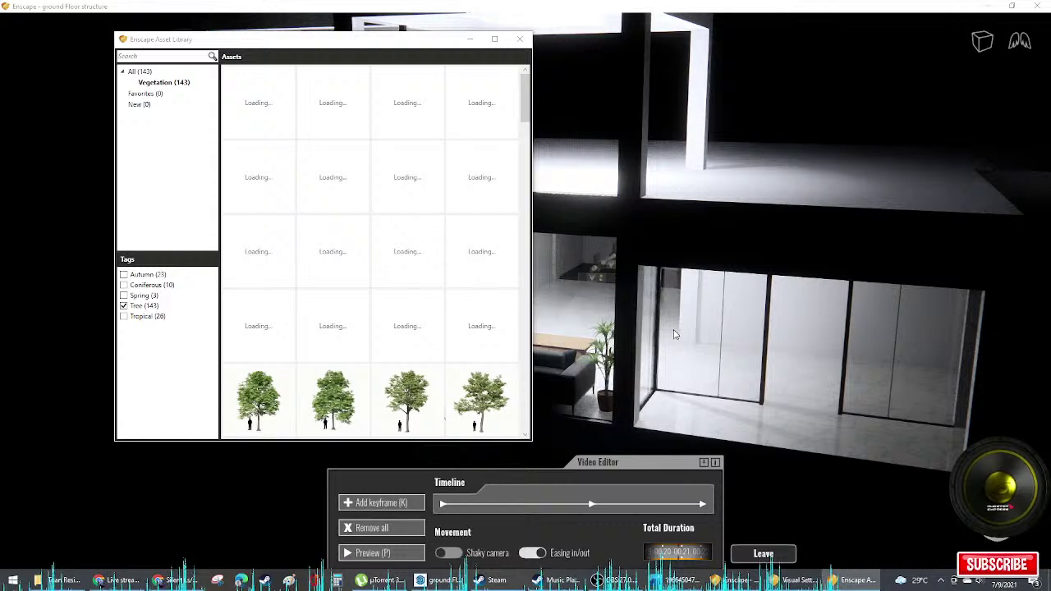
Step: Browse the Tree assets and place a lemon-scented gum tree outside the building
{"action": "middle_click_drag", "start_coordinate": [542, 318], "coordinate": [659, 310]}
{"action": "key", "text": "w"}
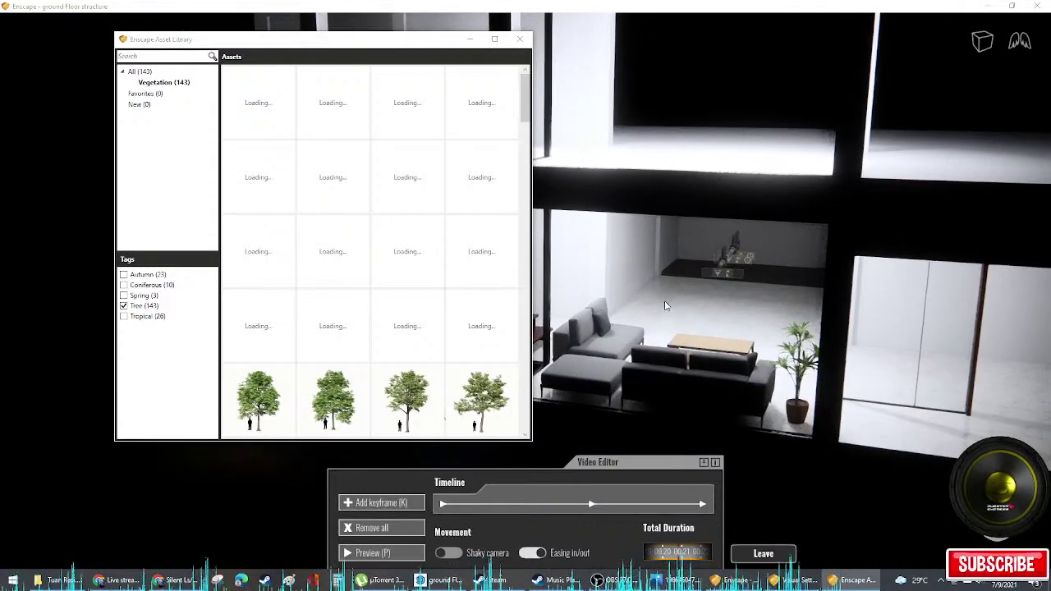
{"action": "key", "text": "q"}
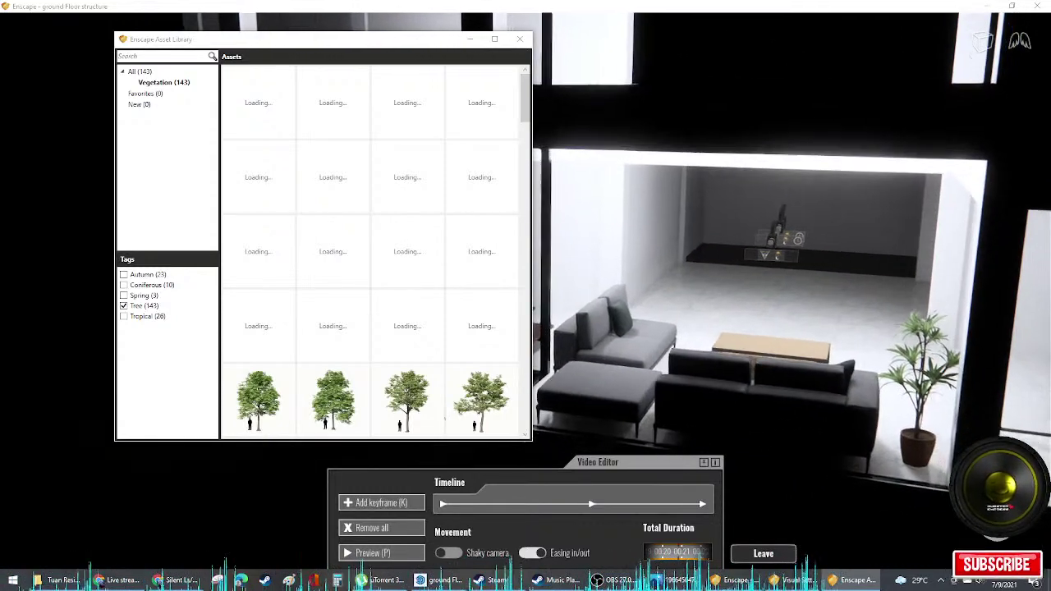
{"action": "scroll", "coordinate": [326, 304], "scroll_direction": "down", "scroll_amount": 3}
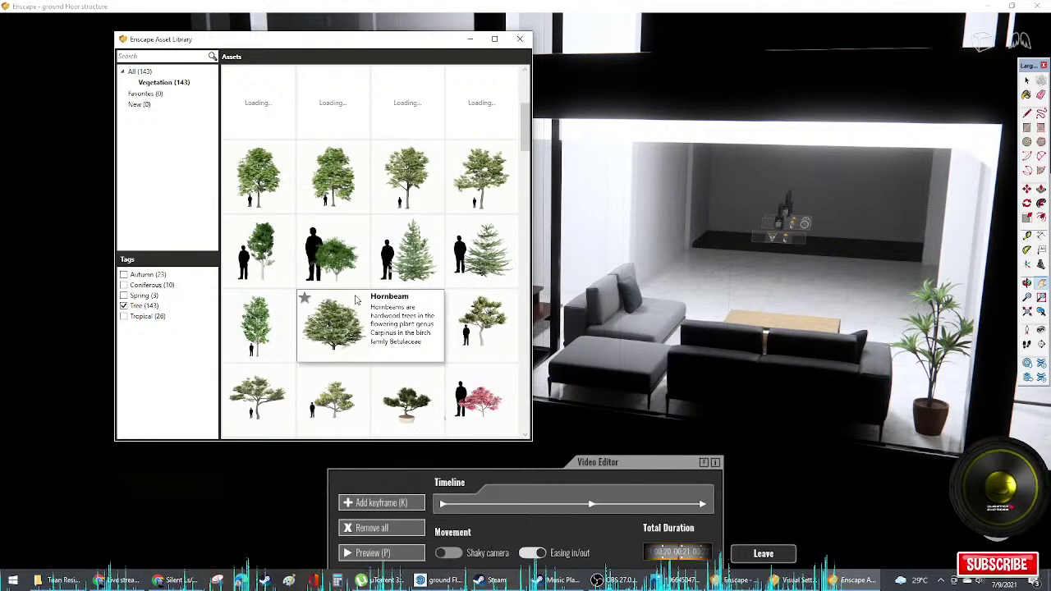
{"action": "scroll", "coordinate": [344, 304], "scroll_direction": "down", "scroll_amount": 5}
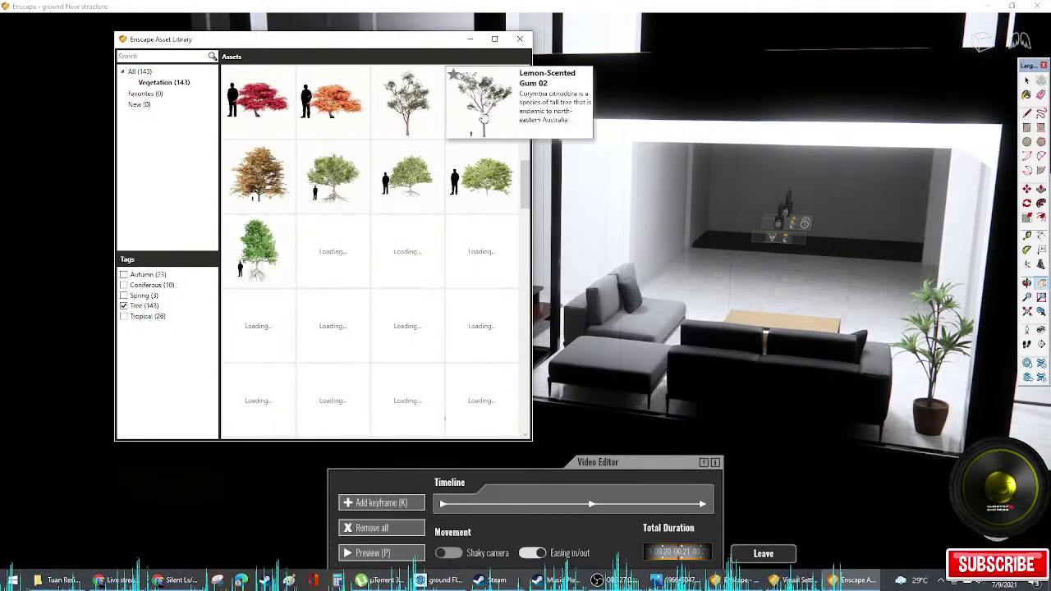
{"action": "scroll", "coordinate": [484, 147], "scroll_direction": "up", "scroll_amount": 1}
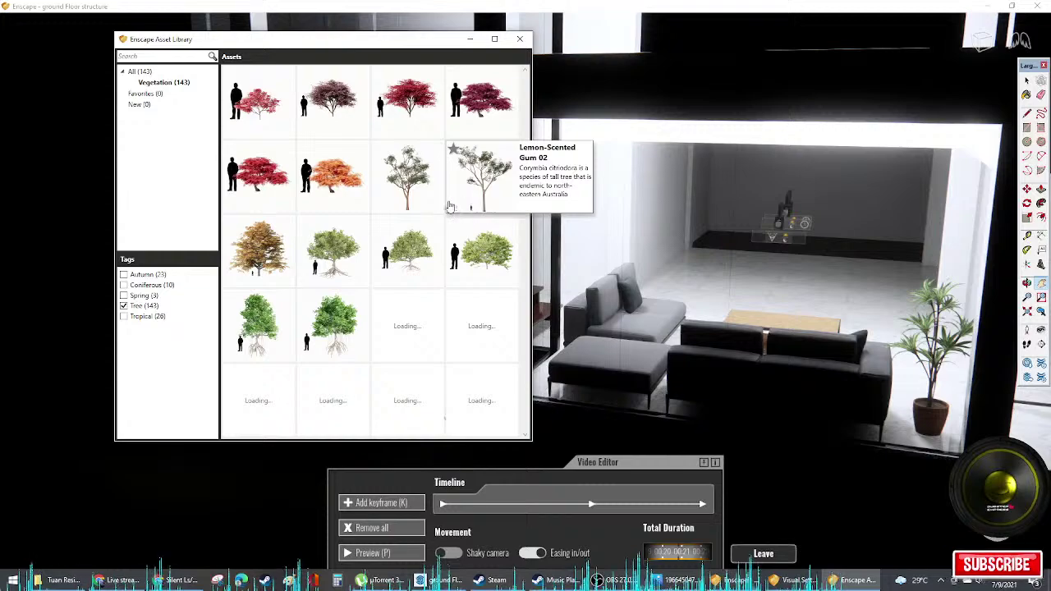
{"action": "left_click", "coordinate": [418, 207]}
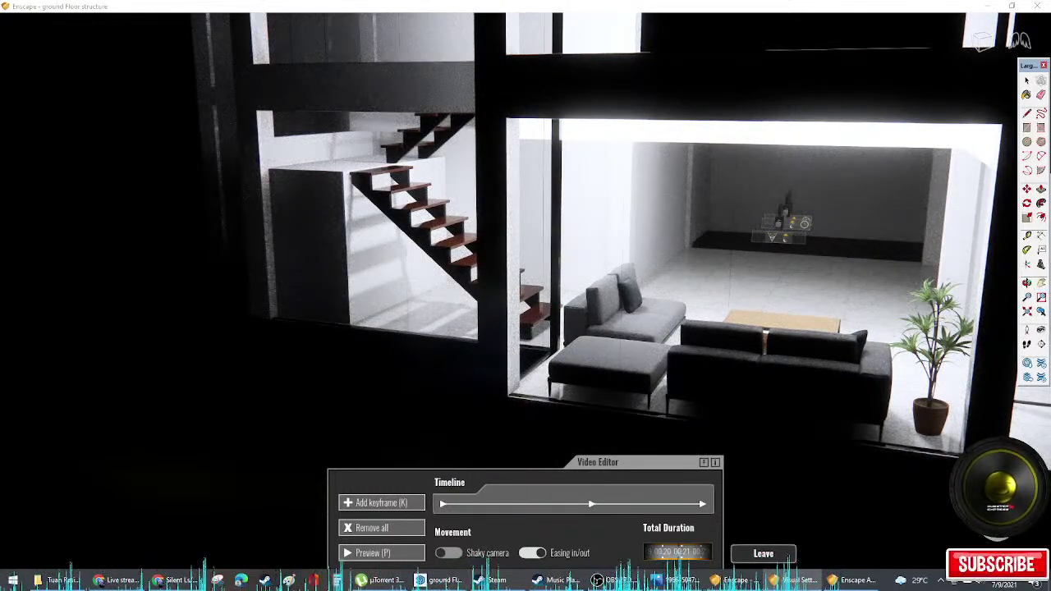
{"action": "scroll", "coordinate": [621, 259], "scroll_direction": "down", "scroll_amount": 5}
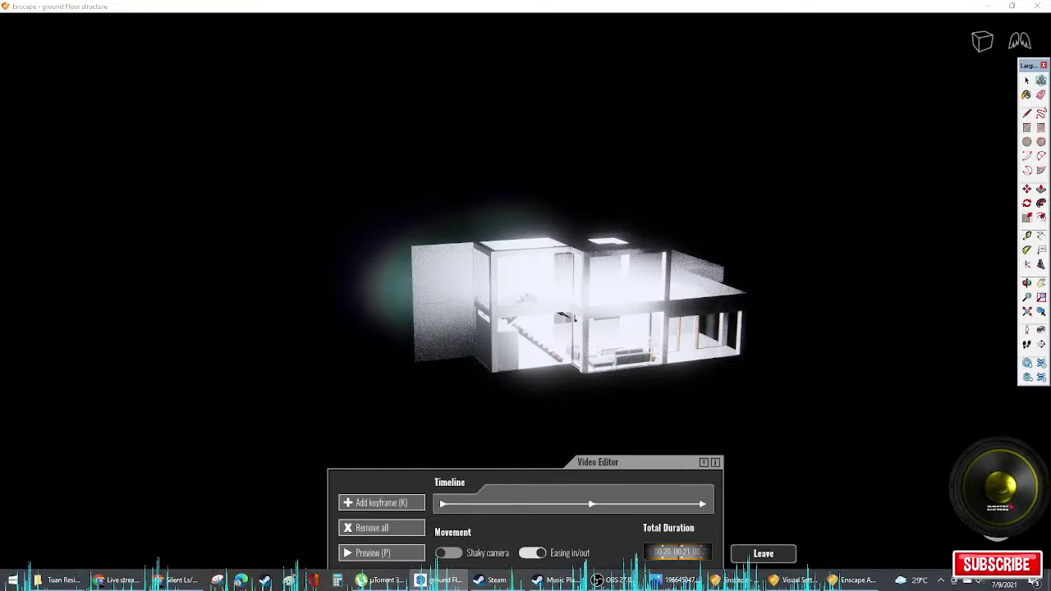
Step: Try another lemon-scented gum tree in front of the facade, and remove the gum trees
{"action": "left_click", "coordinate": [852, 580]}
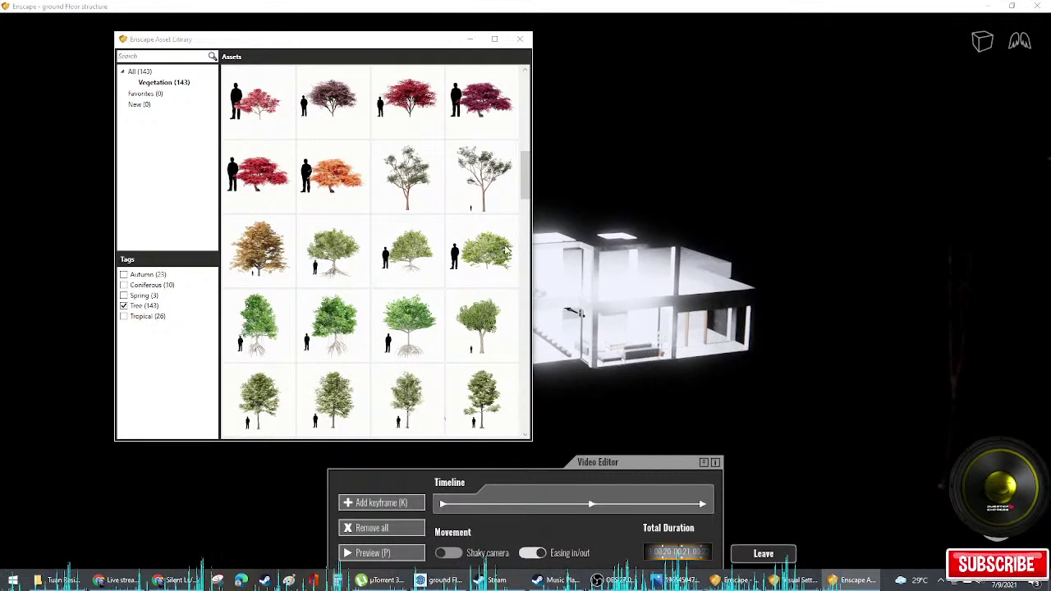
{"action": "left_click", "coordinate": [407, 202]}
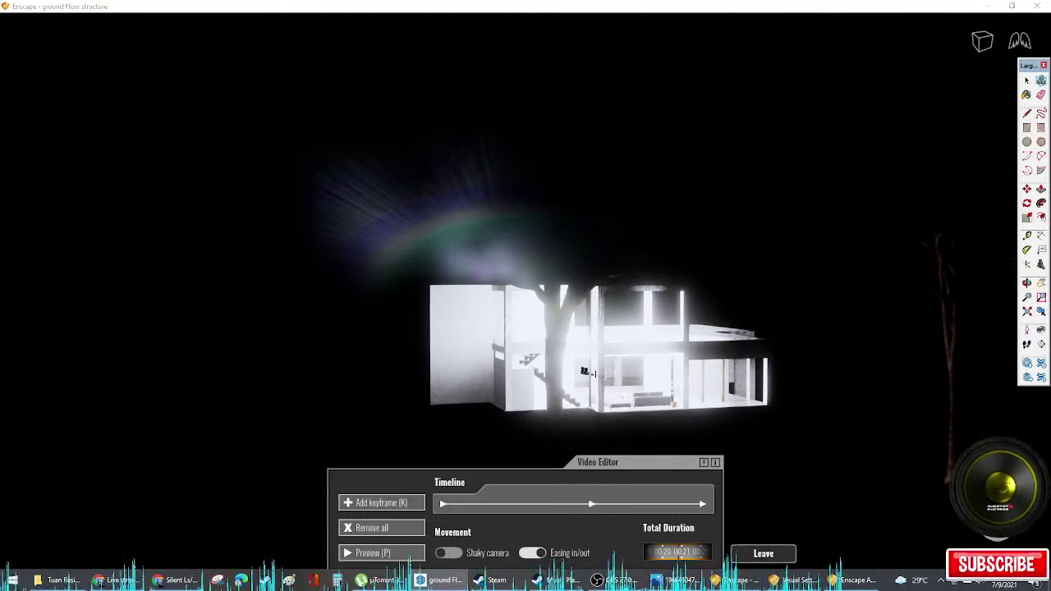
{"action": "left_click", "coordinate": [378, 554]}
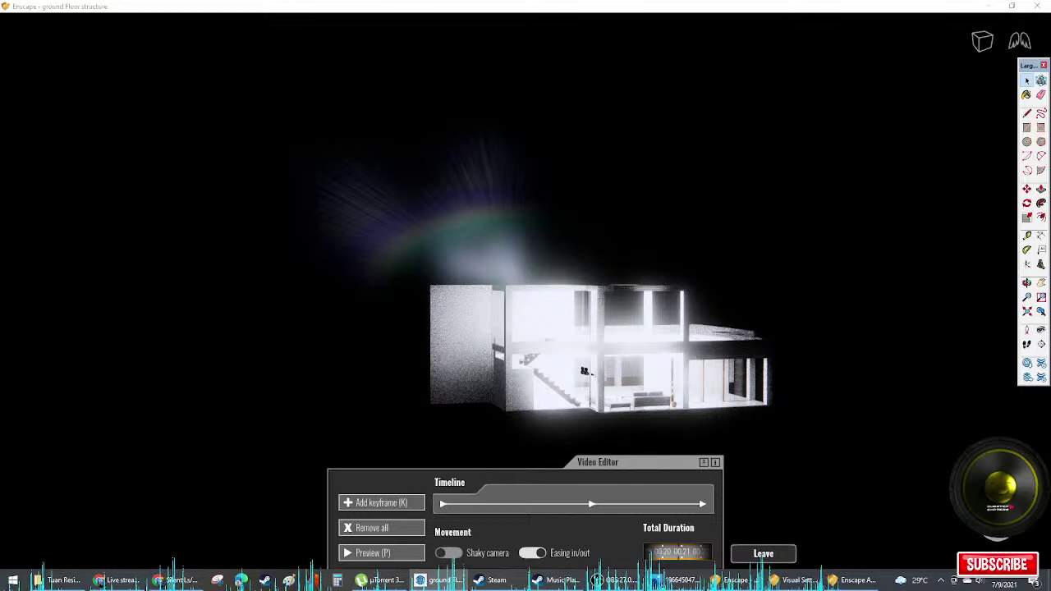
Step: Find the palms in the asset library's Tree assets and place several palm trees outside, beside the building
{"action": "key", "text": "alt+Tab"}
{"action": "scroll", "coordinate": [312, 246], "scroll_direction": "down", "scroll_amount": 5}
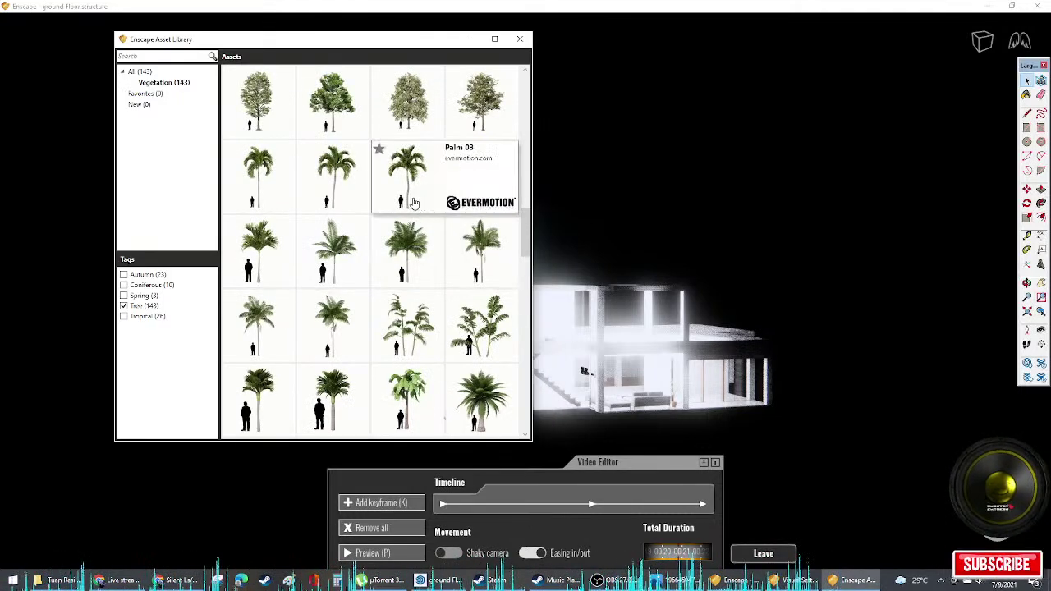
{"action": "left_click", "coordinate": [329, 278]}
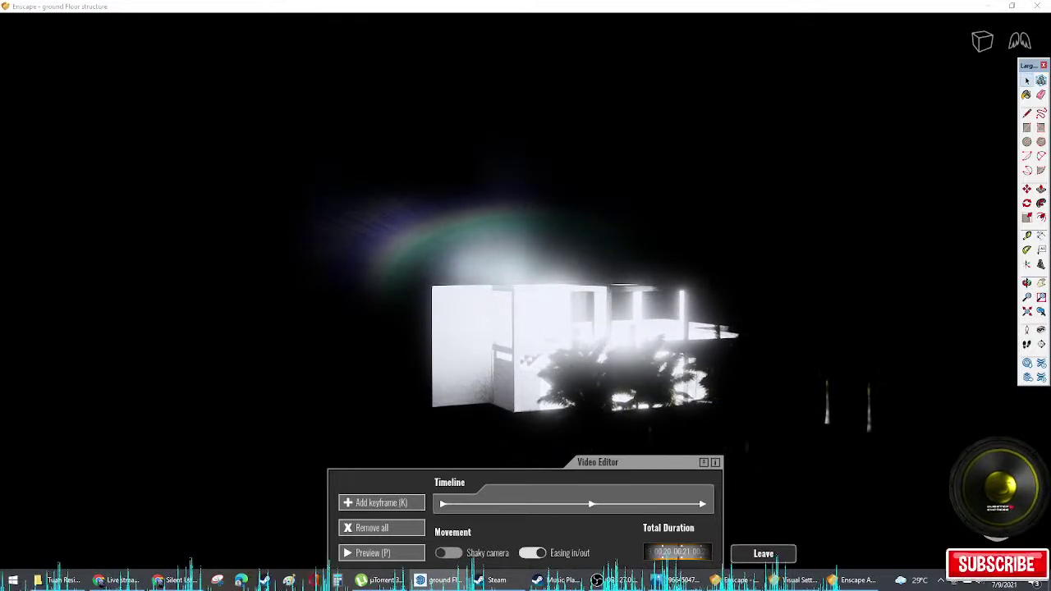
{"action": "left_click", "coordinate": [384, 554]}
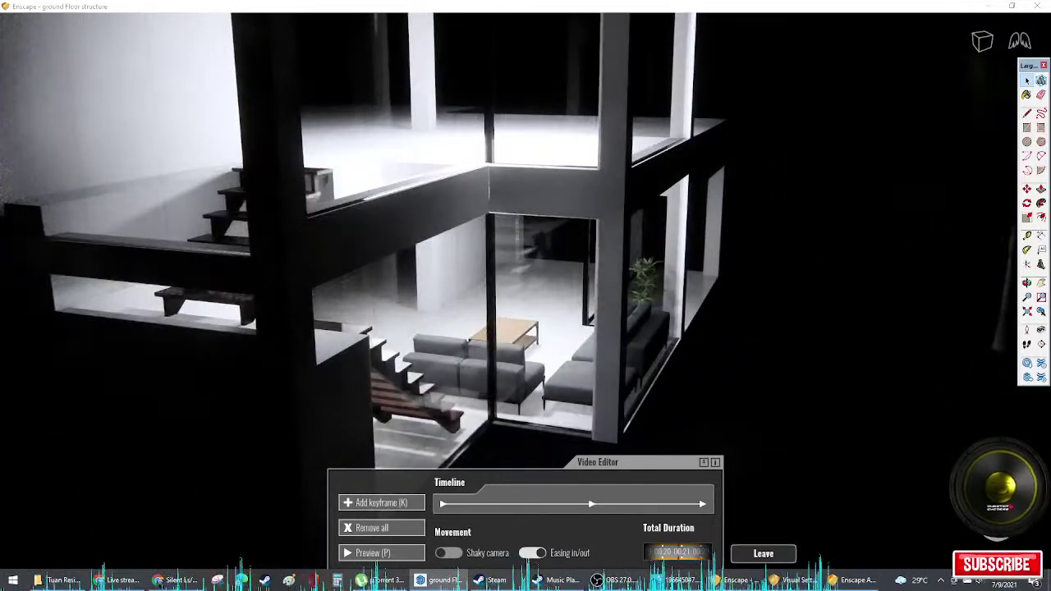
Step: Replace the Tree tag filter with Hedge in the Vegetation category and place a leafy hedge outside the living room's glass wall
{"action": "left_click", "coordinate": [854, 579]}
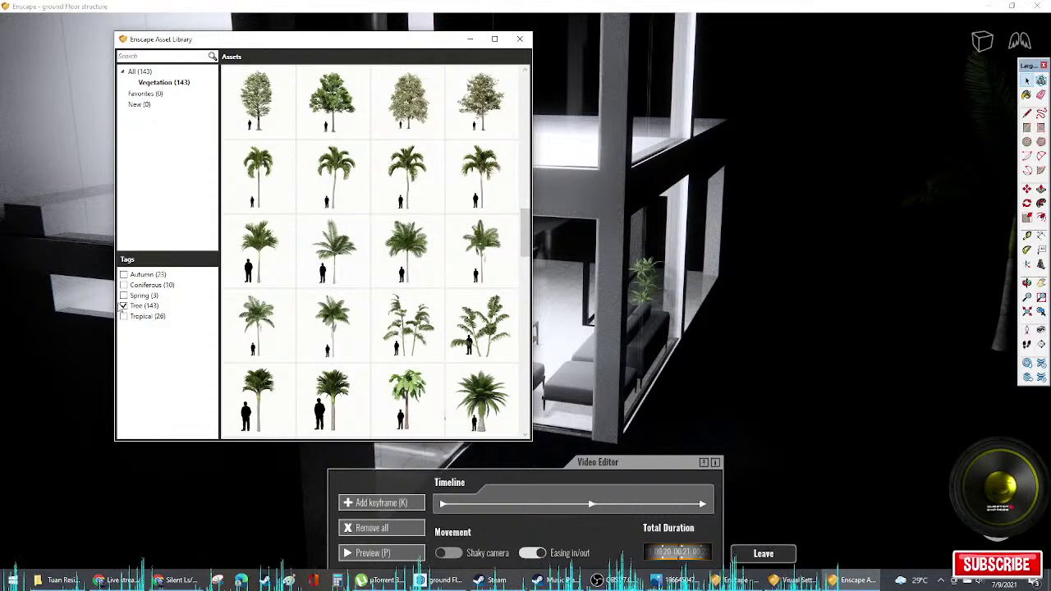
{"action": "mouse_move", "coordinate": [427, 297]}
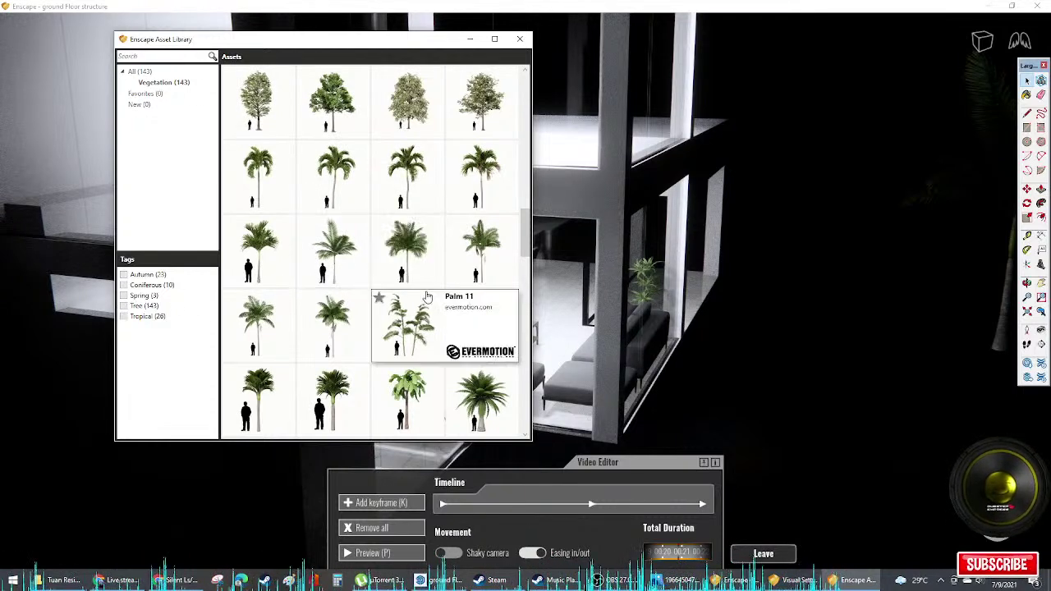
{"action": "scroll", "coordinate": [433, 200], "scroll_direction": "up", "scroll_amount": 5}
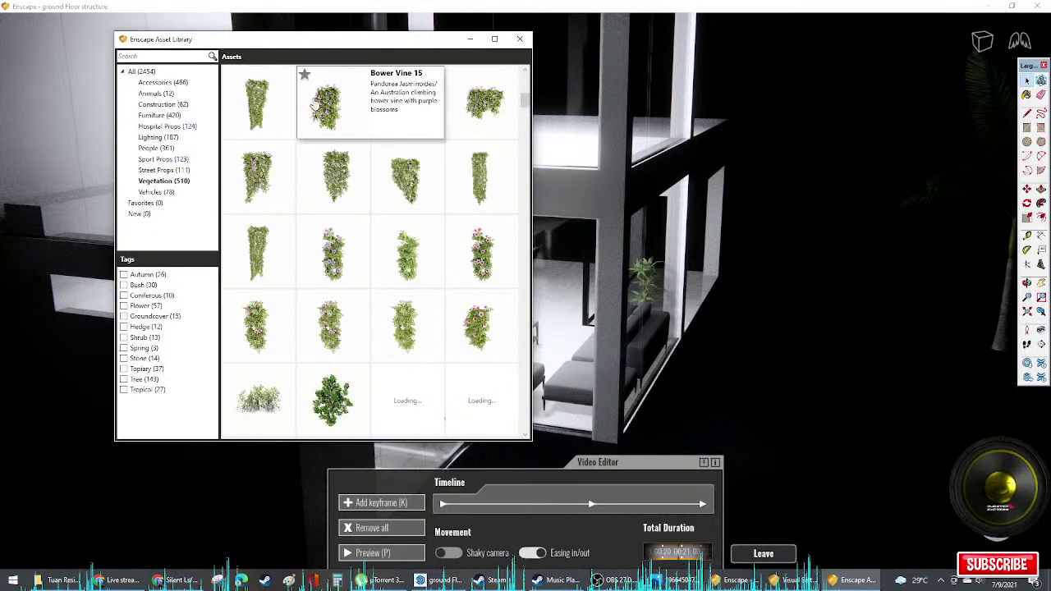
{"action": "scroll", "coordinate": [471, 237], "scroll_direction": "down", "scroll_amount": 4}
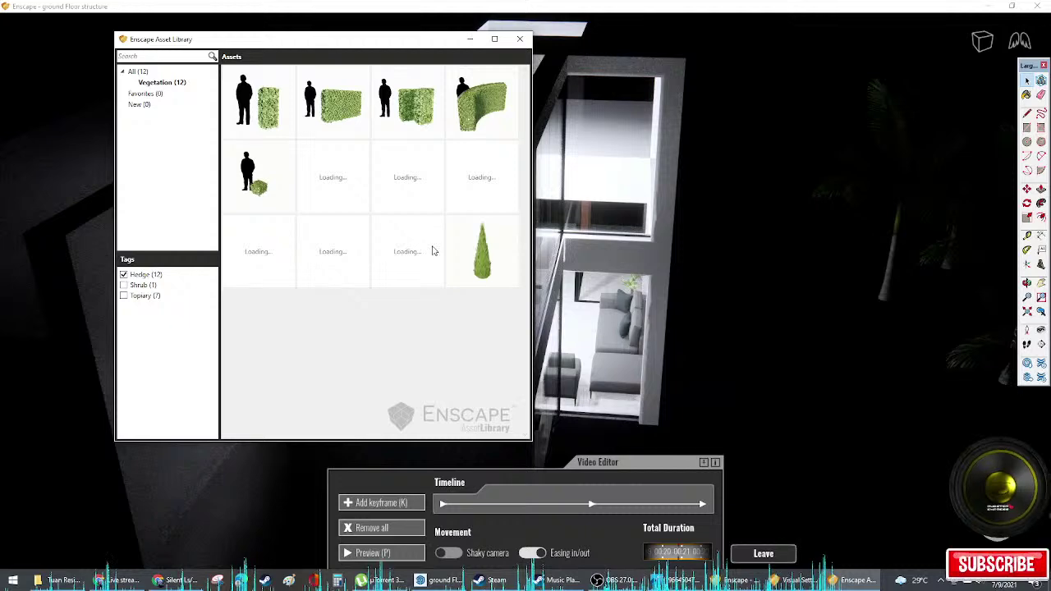
{"action": "mouse_move", "coordinate": [342, 204]}
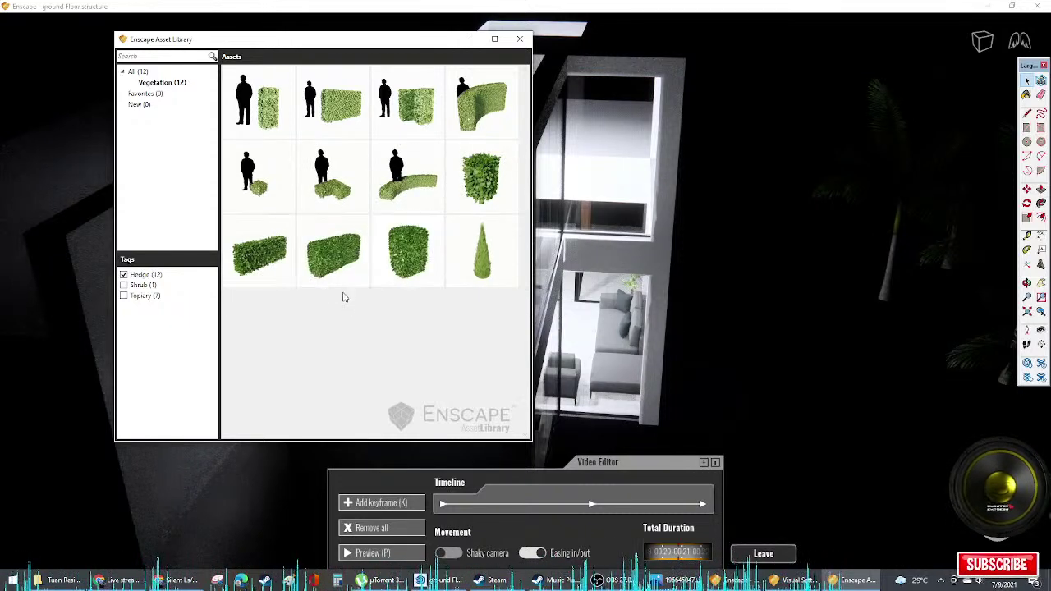
{"action": "left_click", "coordinate": [337, 263]}
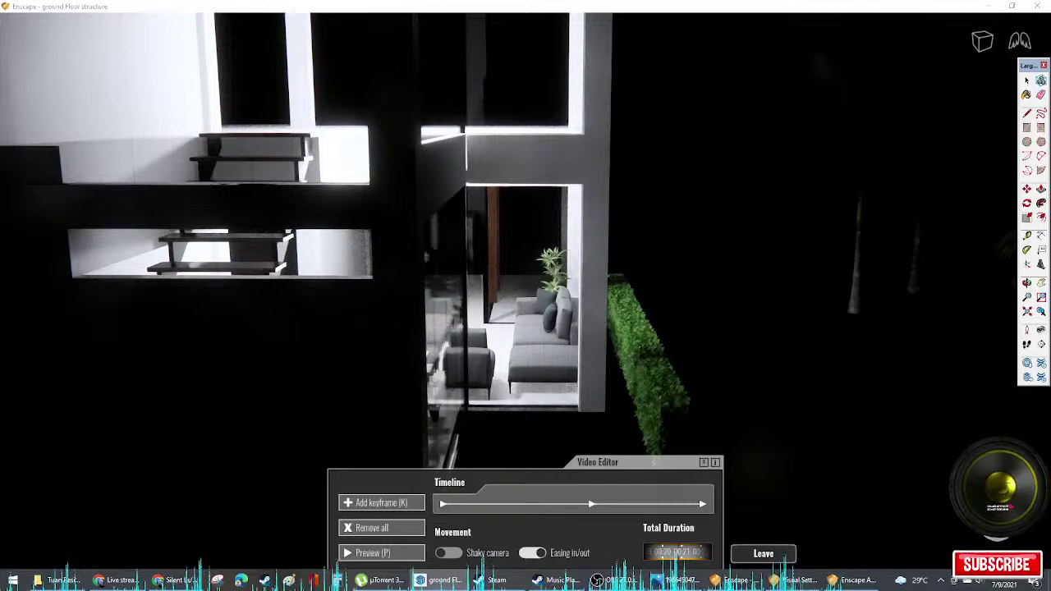
{"action": "left_click", "coordinate": [851, 580]}
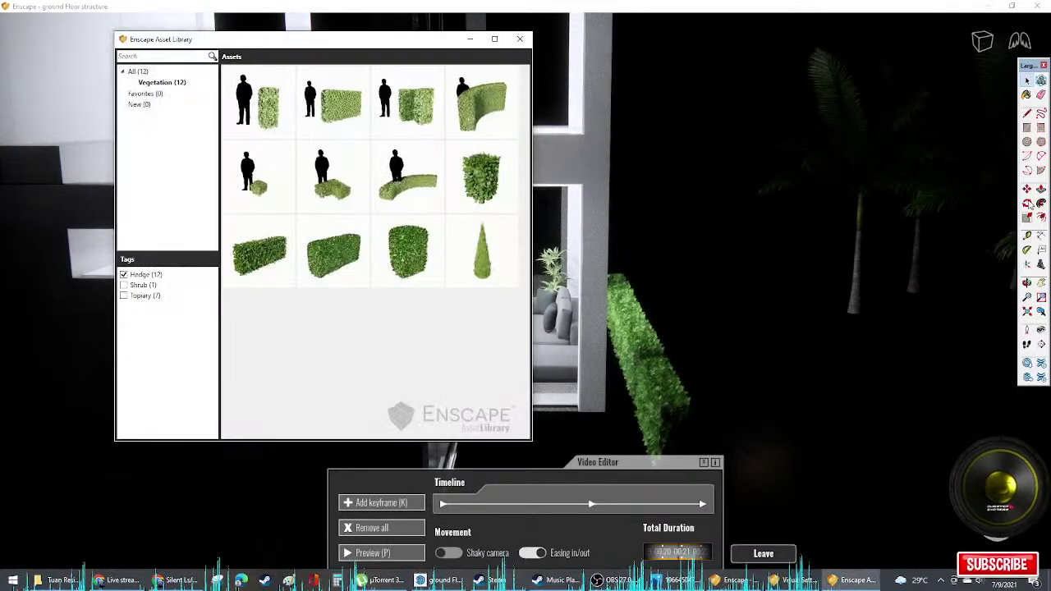
{"action": "left_click", "coordinate": [417, 117]}
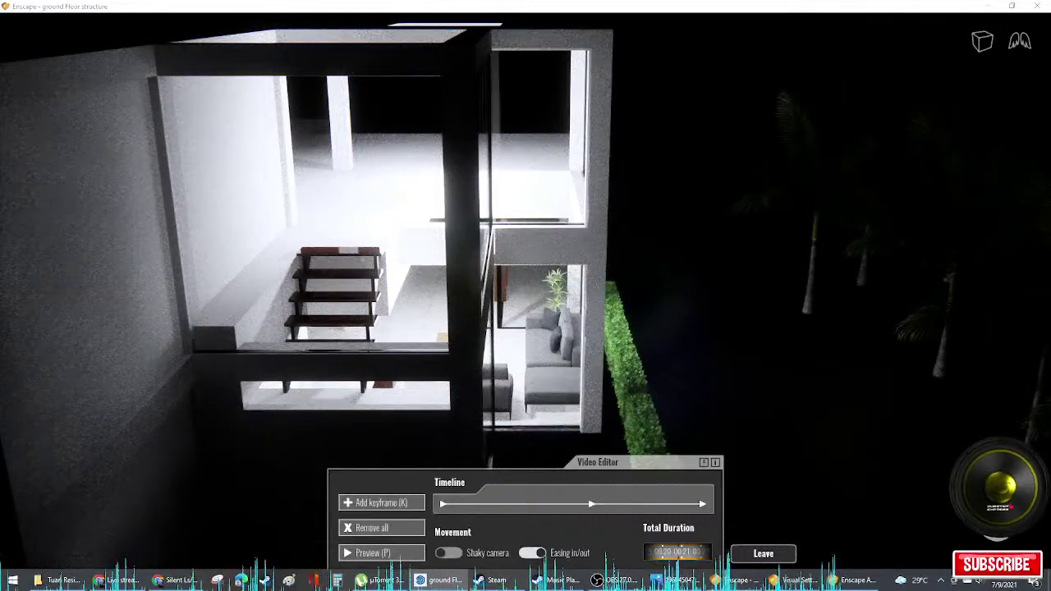
Step: Close the site reference photo, visual settings and asset library windows, and return to the render view
{"action": "left_click", "coordinate": [998, 7]}
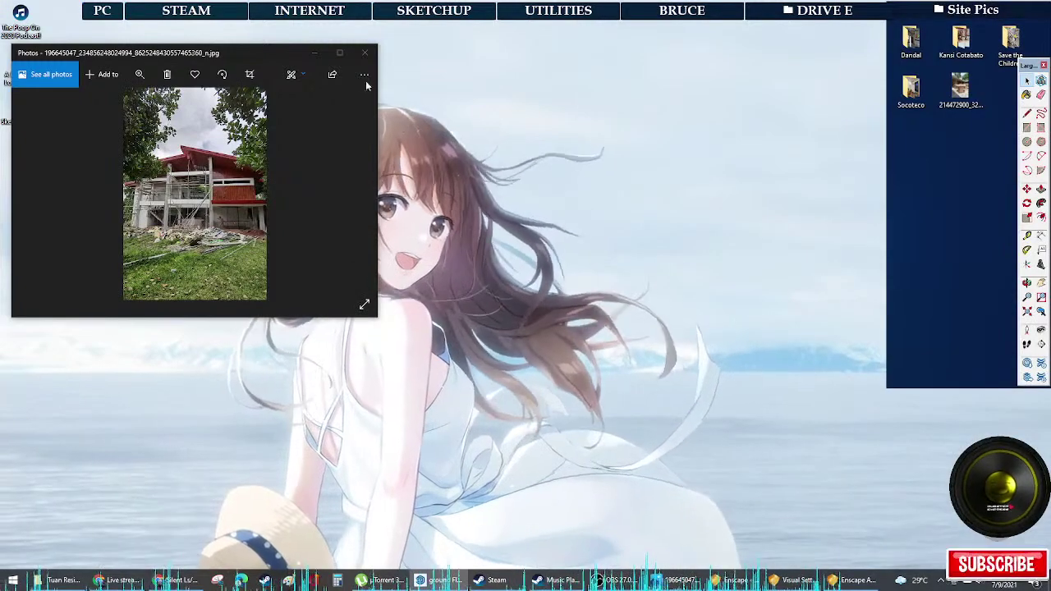
{"action": "left_click", "coordinate": [361, 54]}
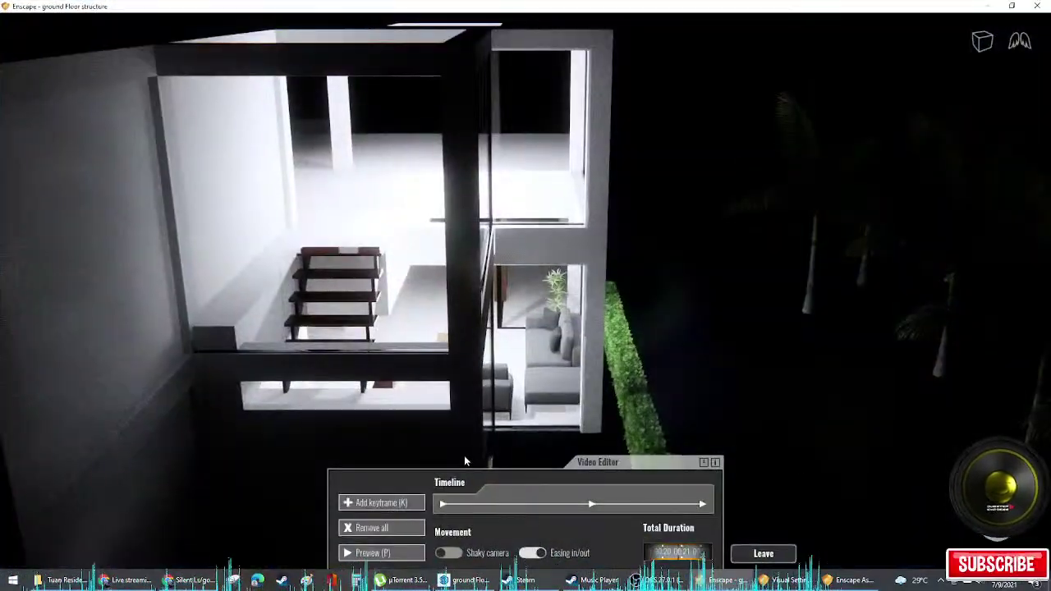
{"action": "left_click", "coordinate": [988, 5]}
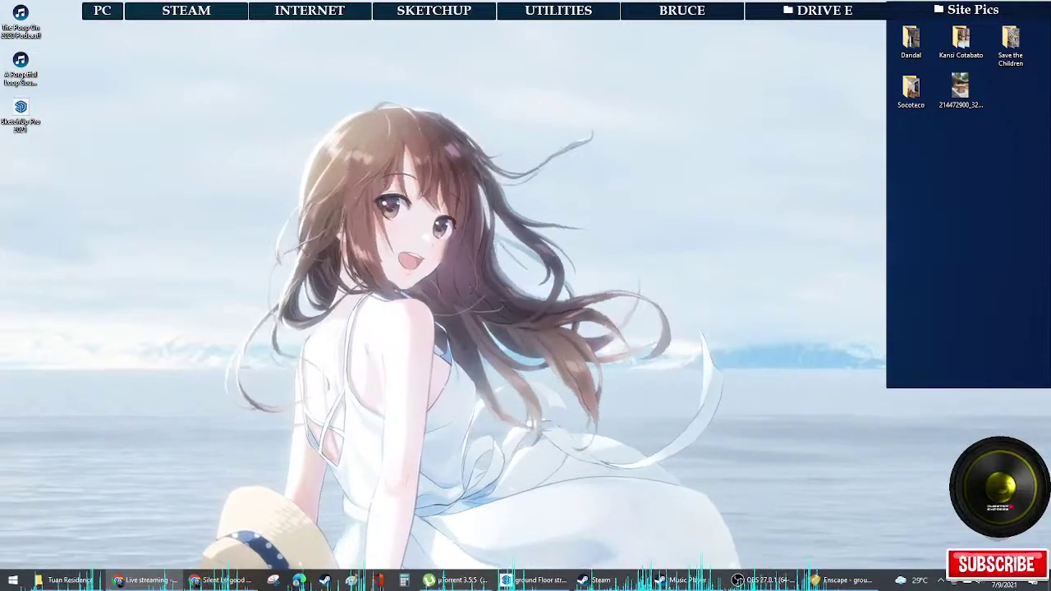
{"action": "key", "text": "alt+Tab"}
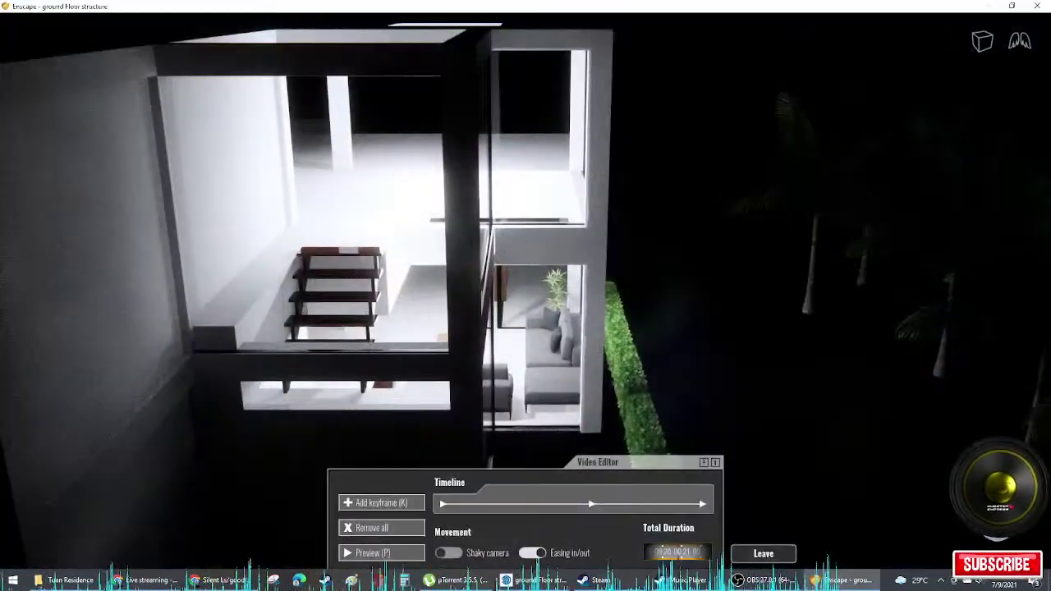
Step: Fly the camera from outside through the glazed corner into the living room to inspect the seating area
{"action": "scroll", "coordinate": [525, 246], "scroll_direction": "up", "scroll_amount": 2}
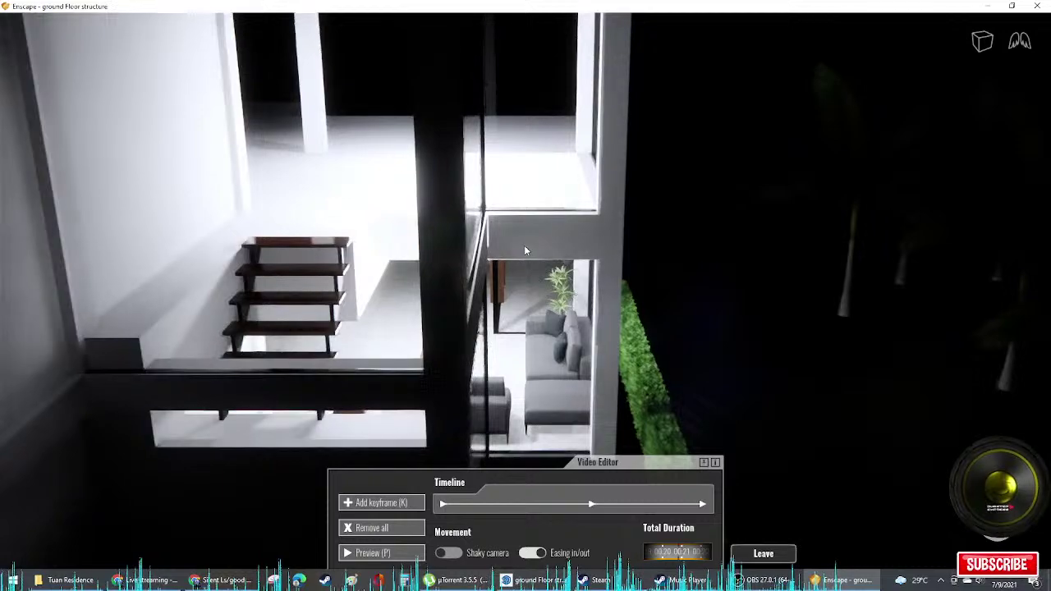
{"action": "left_click_drag", "start_coordinate": [523, 244], "coordinate": [1048, 331]}
{"action": "middle_click_drag", "start_coordinate": [1047, 332], "coordinate": [692, 337]}
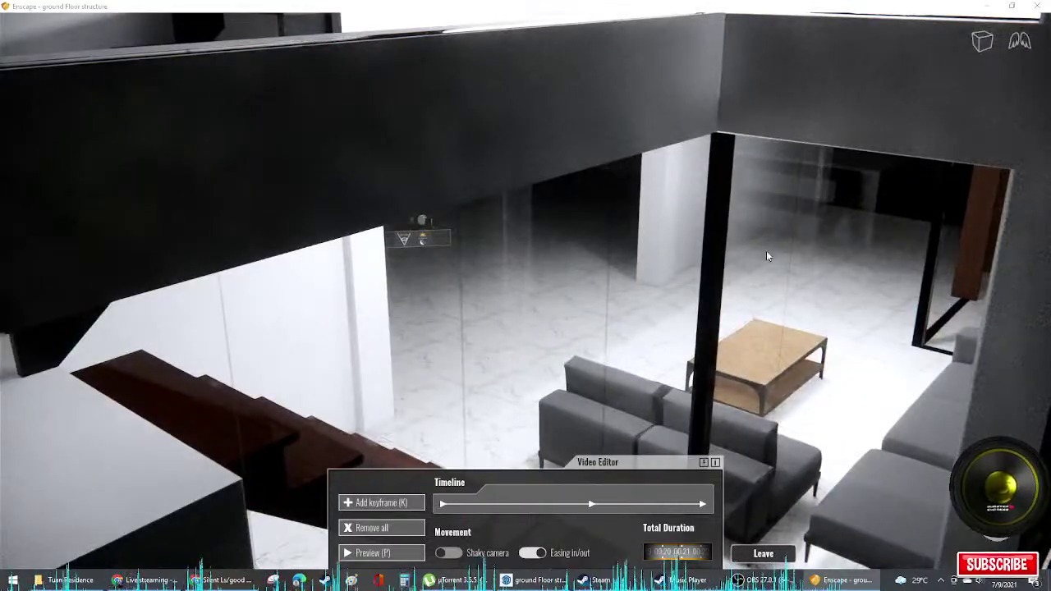
{"action": "scroll", "coordinate": [767, 256], "scroll_direction": "up", "scroll_amount": 6}
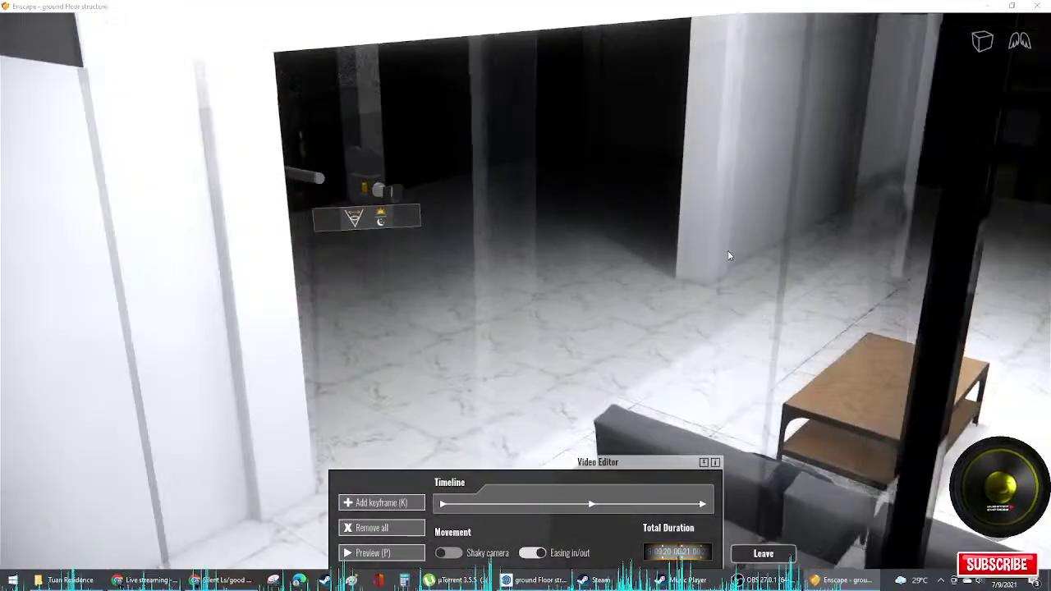
{"action": "left_click_drag", "start_coordinate": [738, 253], "coordinate": [535, 252]}
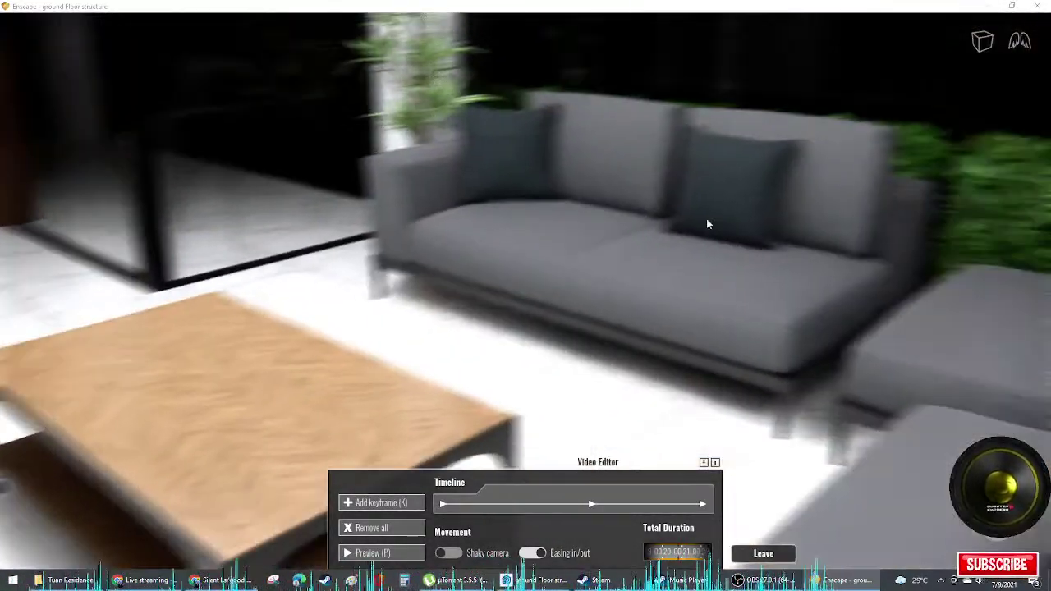
{"action": "left_click_drag", "start_coordinate": [706, 222], "coordinate": [458, 232]}
{"action": "scroll", "coordinate": [458, 236], "scroll_direction": "up", "scroll_amount": 5}
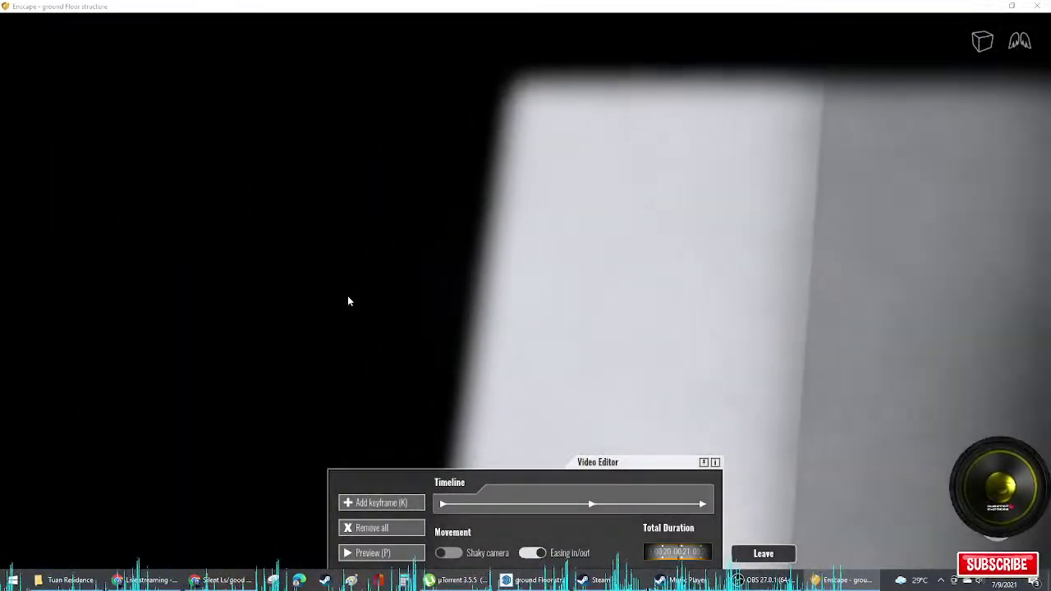
{"action": "scroll", "coordinate": [347, 301], "scroll_direction": "down", "scroll_amount": 5}
{"action": "scroll", "coordinate": [266, 322], "scroll_direction": "down", "scroll_amount": 4}
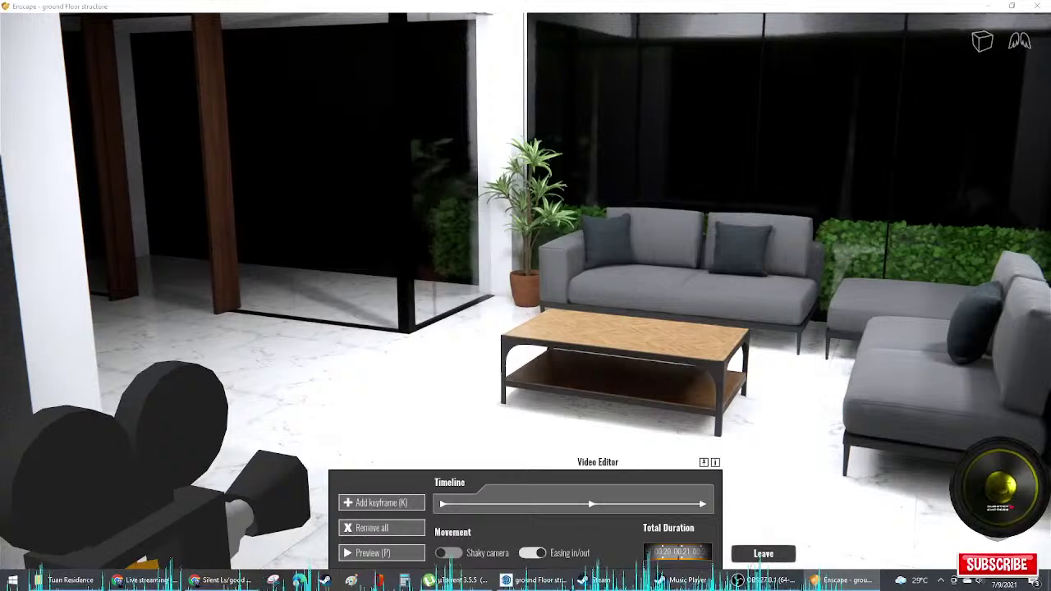
Step: View the sofas, coffee table and glass wall with the hedge behind it from several angles inside the living room
{"action": "left_click_drag", "start_coordinate": [332, 320], "coordinate": [451, 325]}
{"action": "scroll", "coordinate": [394, 344], "scroll_direction": "up", "scroll_amount": 3}
{"action": "key", "text": "s"}
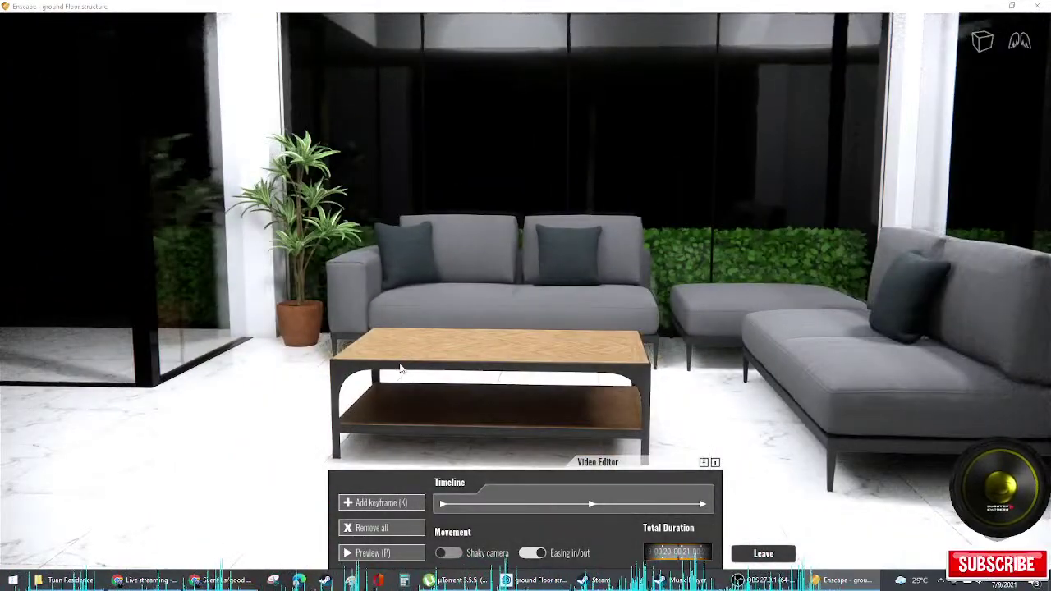
{"action": "middle_click_drag", "start_coordinate": [401, 368], "coordinate": [495, 303]}
{"action": "left_click_drag", "start_coordinate": [495, 303], "coordinate": [369, 415]}
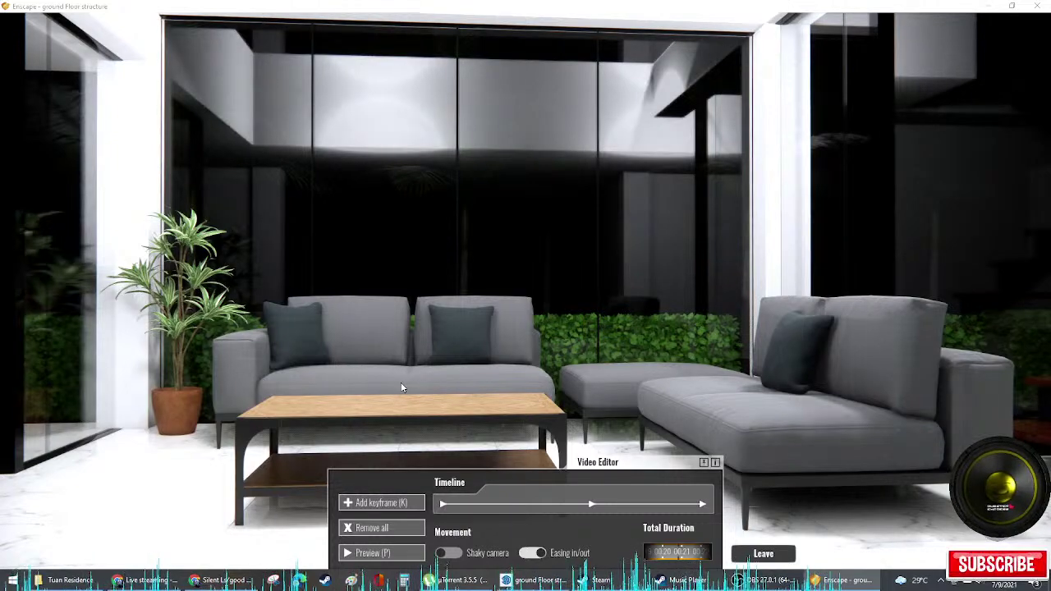
{"action": "key", "text": "w"}
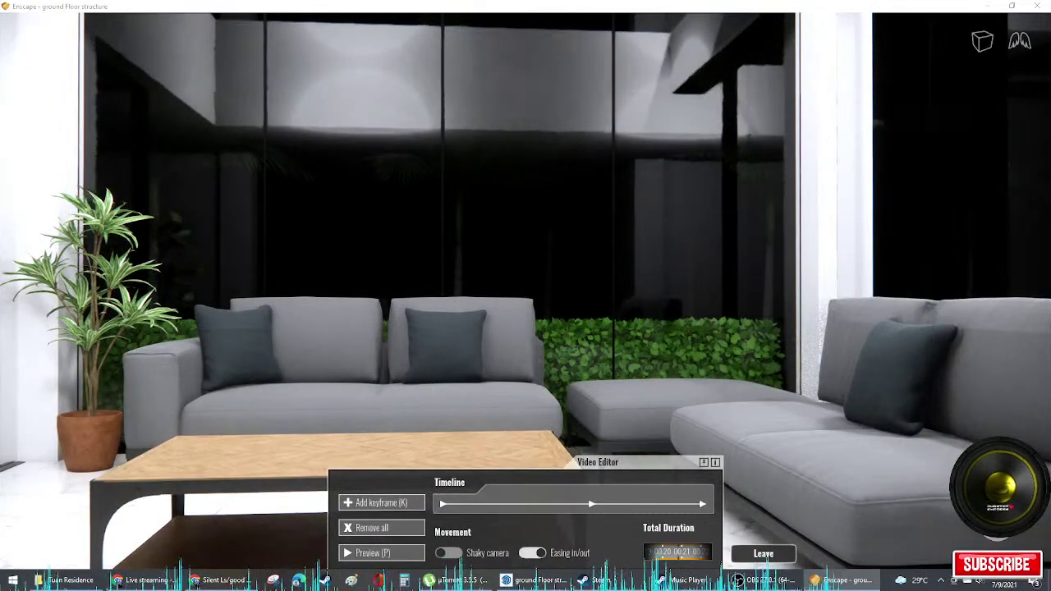
{"action": "left_click_drag", "start_coordinate": [428, 391], "coordinate": [495, 377]}
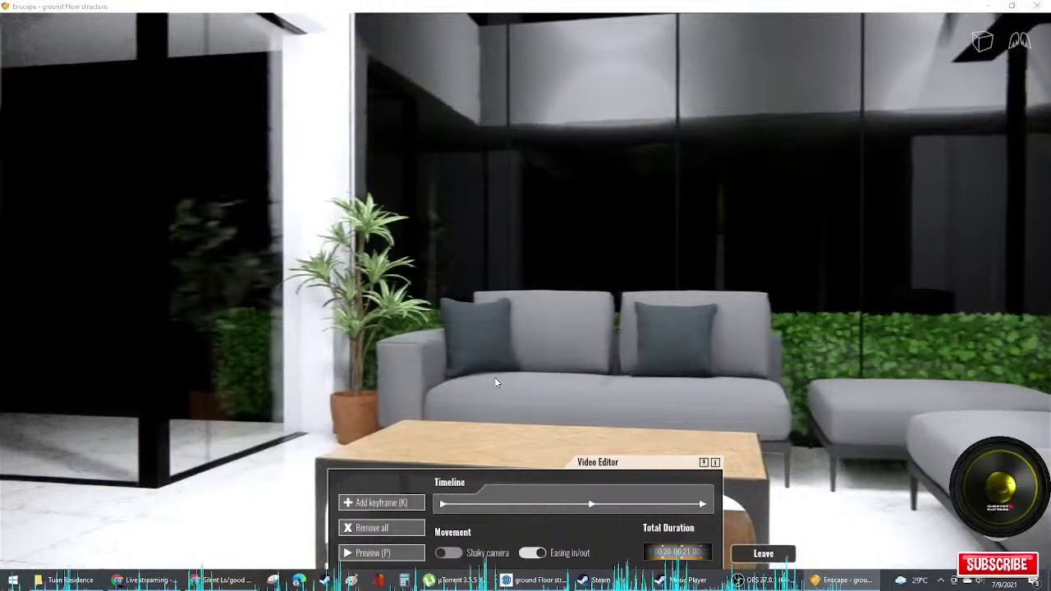
Step: Leave the video editor and change the time of day to daylight in the living room view
{"action": "key", "text": "s"}
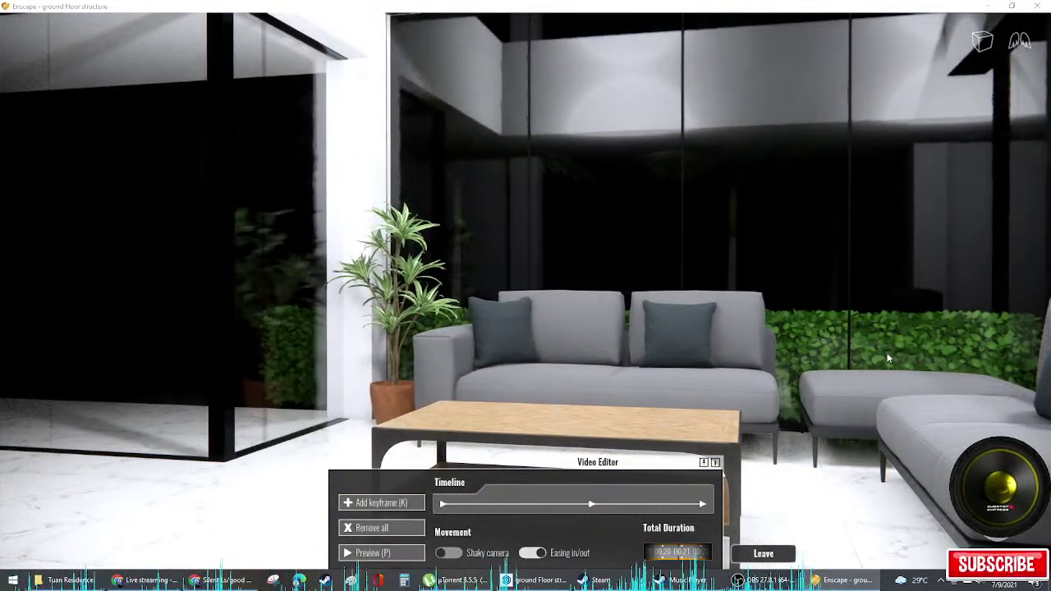
{"action": "left_click", "coordinate": [763, 553]}
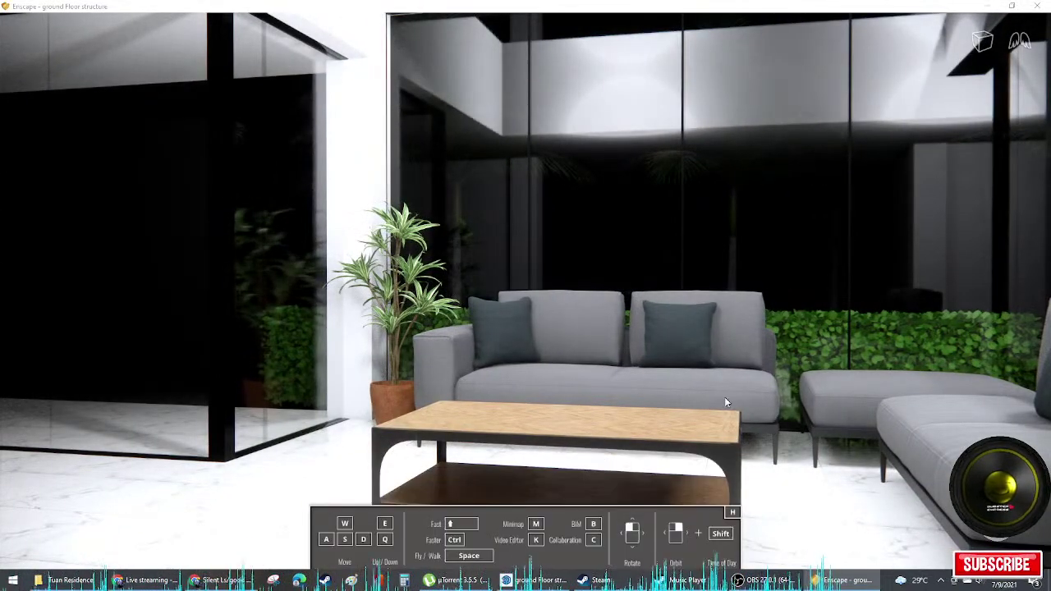
{"action": "left_click_drag", "start_coordinate": [724, 398], "coordinate": [747, 369]}
{"action": "key", "text": "d"}
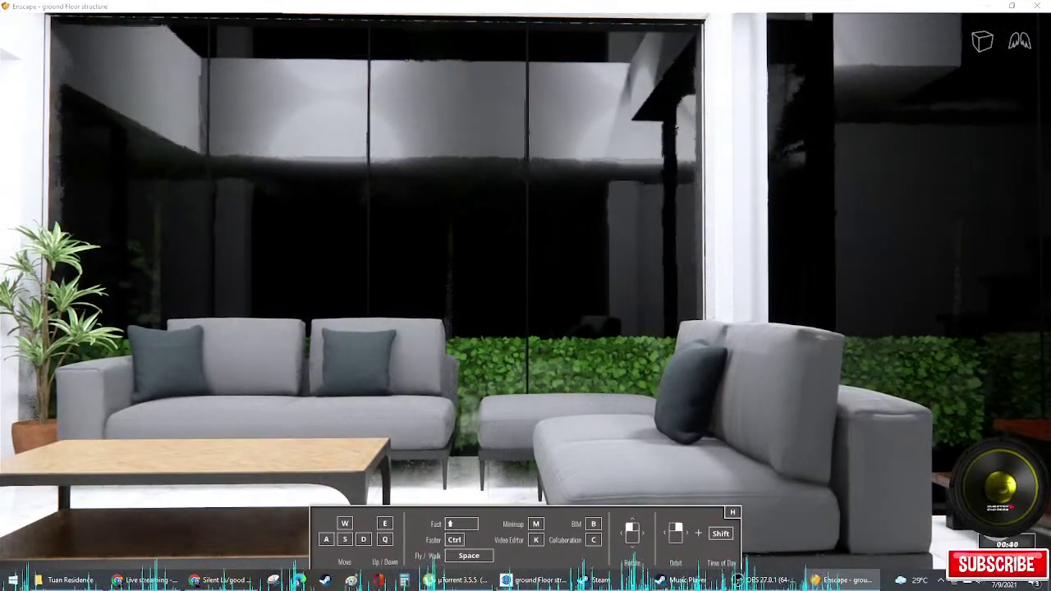
{"action": "right_click_drag", "start_coordinate": [747, 369], "coordinate": [585, 369], "text": "shift"}
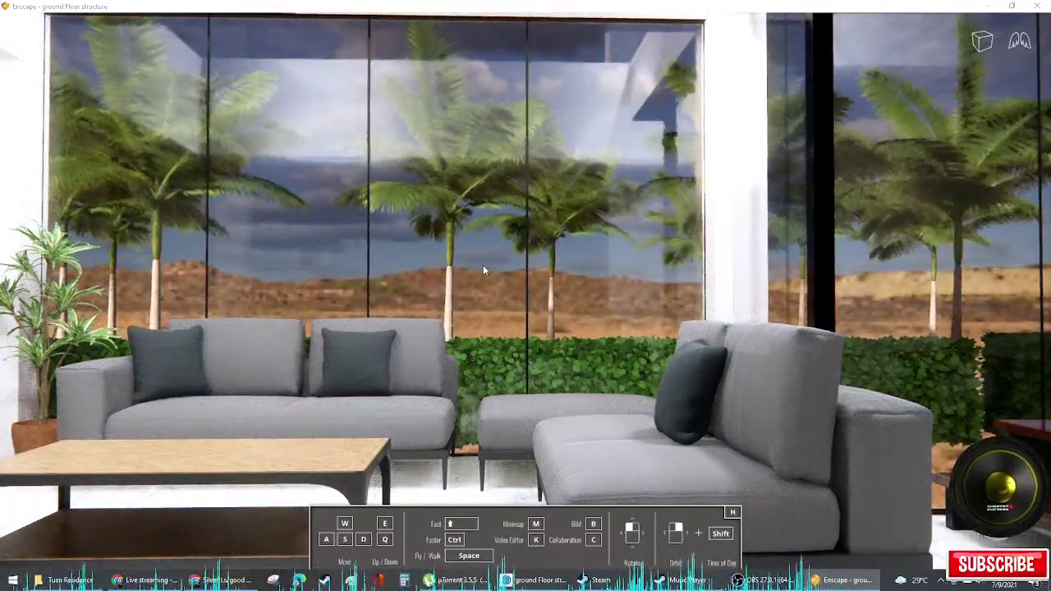
Step: Frame a low view of both sofas, the coffee table and the glazed corner with the staircase, and render it as a still image
{"action": "key", "text": "a"}
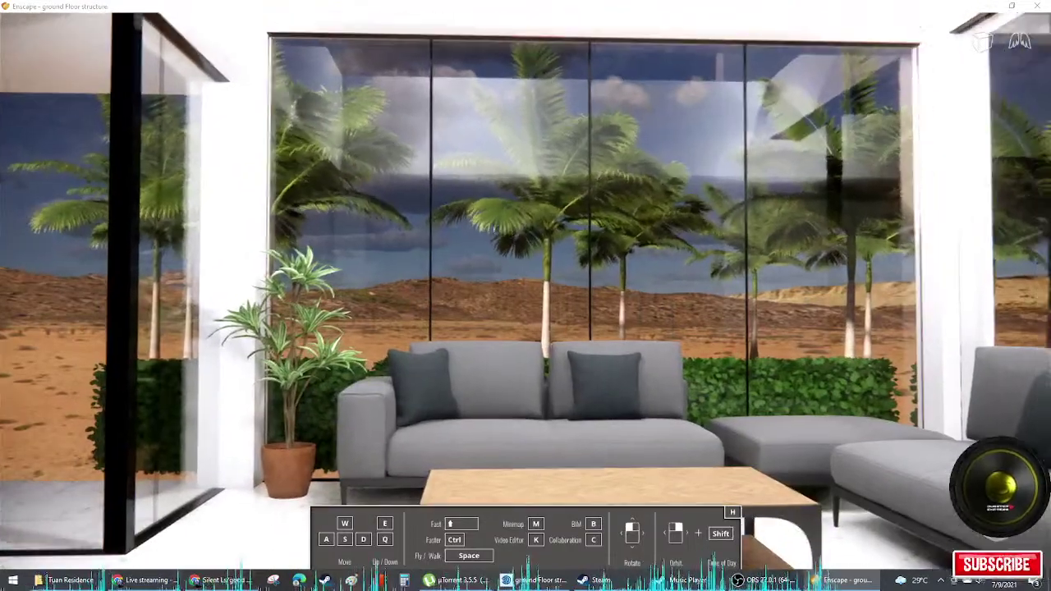
{"action": "left_click_drag", "start_coordinate": [488, 274], "coordinate": [476, 300]}
{"action": "key", "text": "q"}
{"action": "key", "text": "a"}
{"action": "key", "text": "w"}
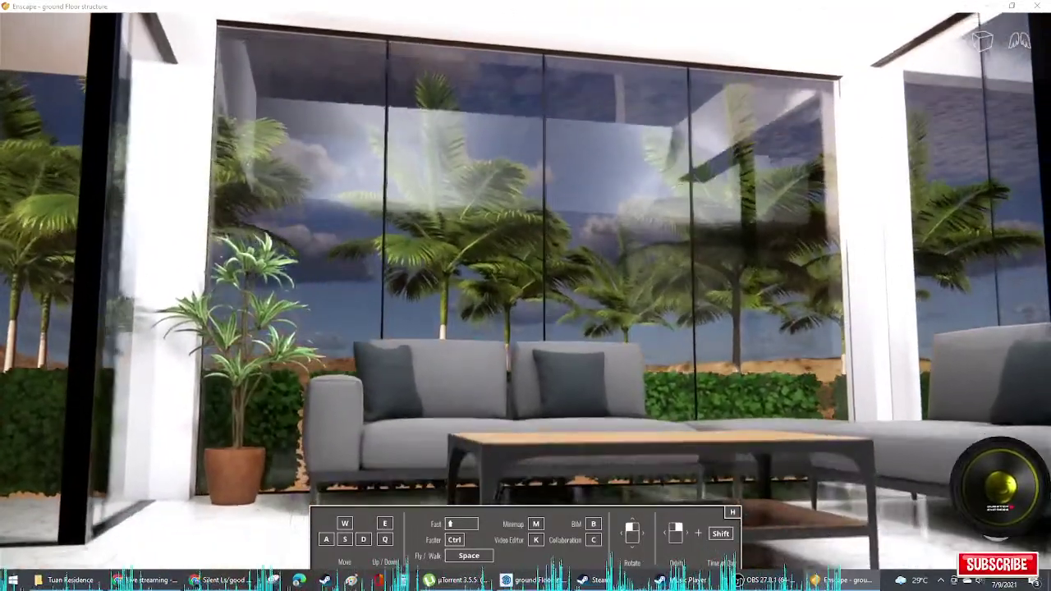
{"action": "key", "text": "a"}
{"action": "key", "text": "e"}
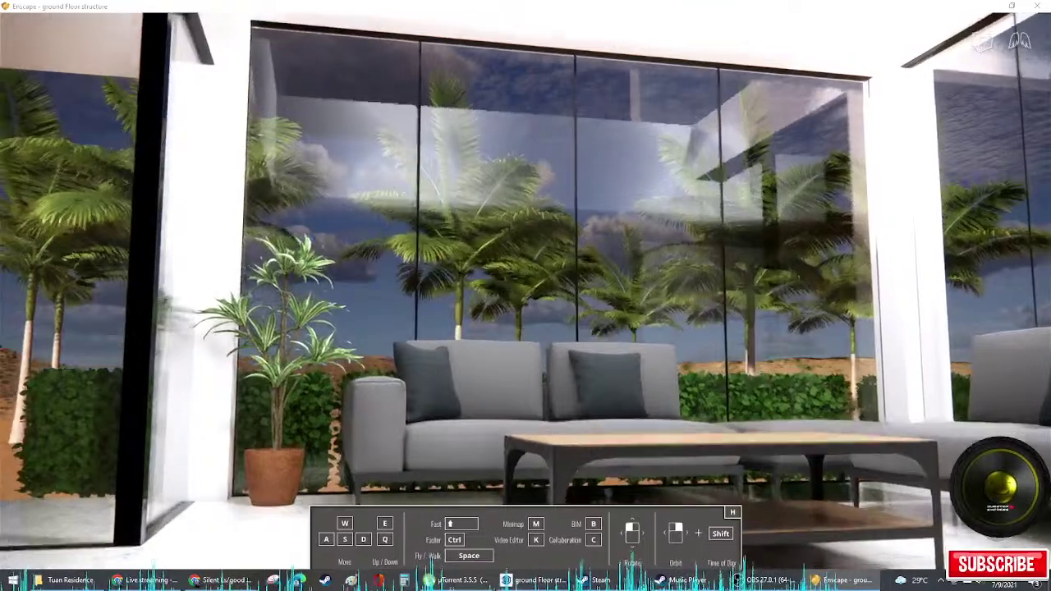
{"action": "left_click_drag", "start_coordinate": [525, 295], "coordinate": [764, 287]}
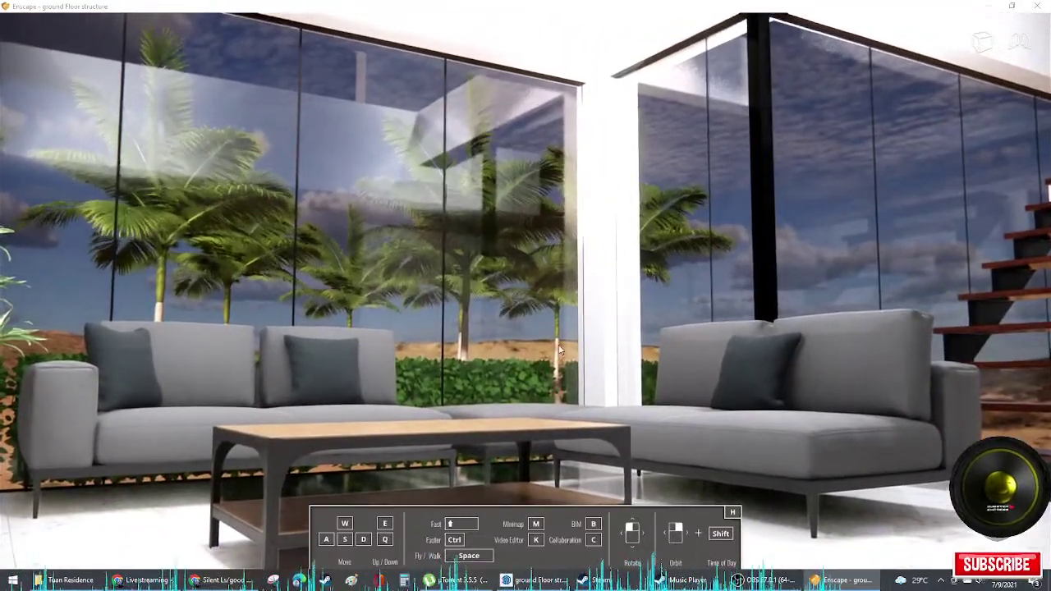
{"action": "key", "text": "s"}
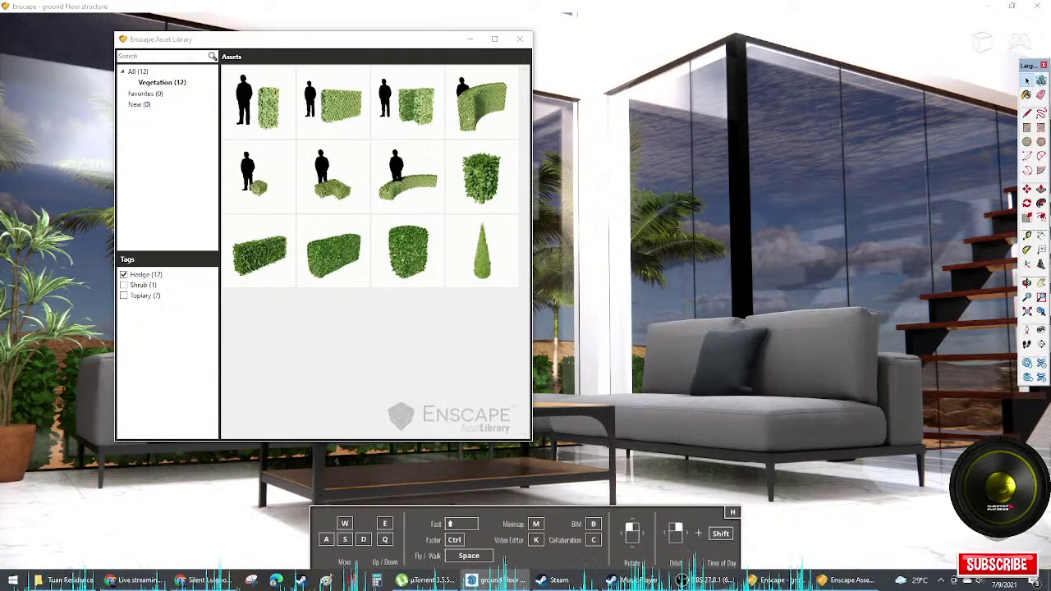
{"action": "key", "text": "shift+F11"}
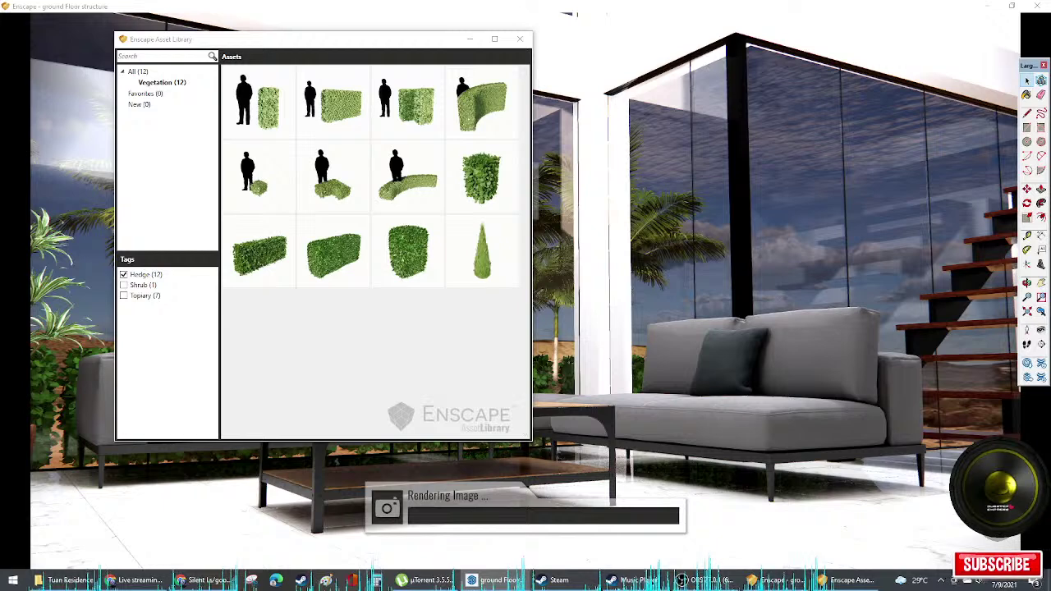
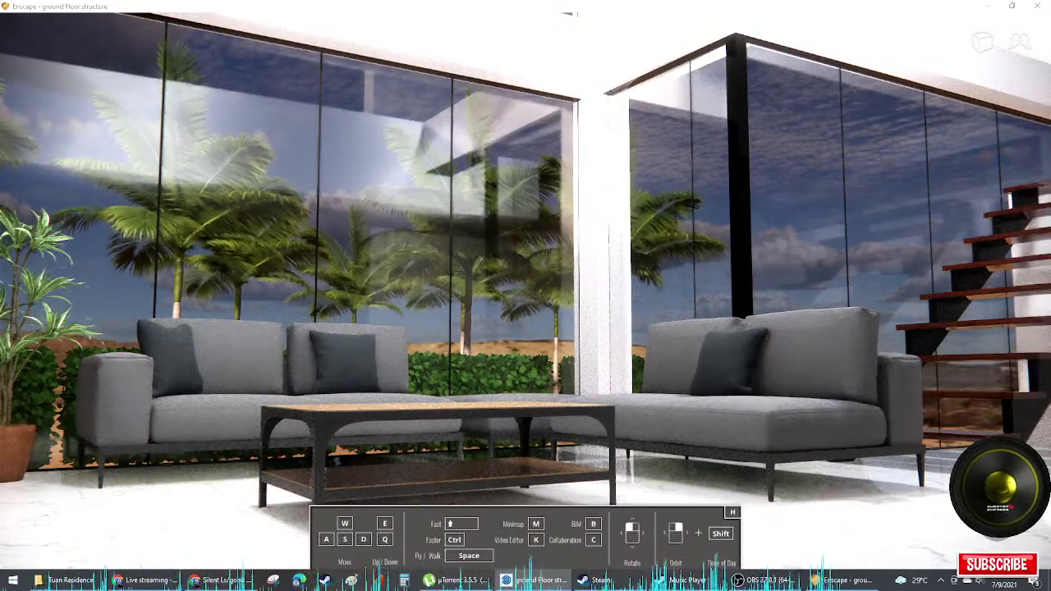
Step: Close the Enscape render window
{"action": "key", "text": "super+d"}
{"action": "key", "text": "super+d"}
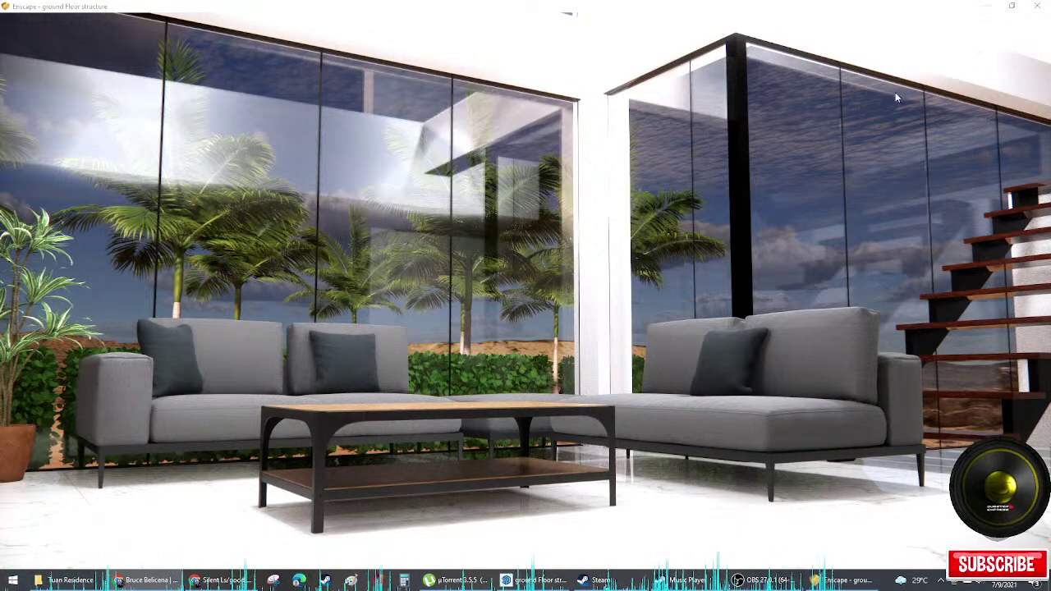
{"action": "left_click", "coordinate": [1036, 6]}
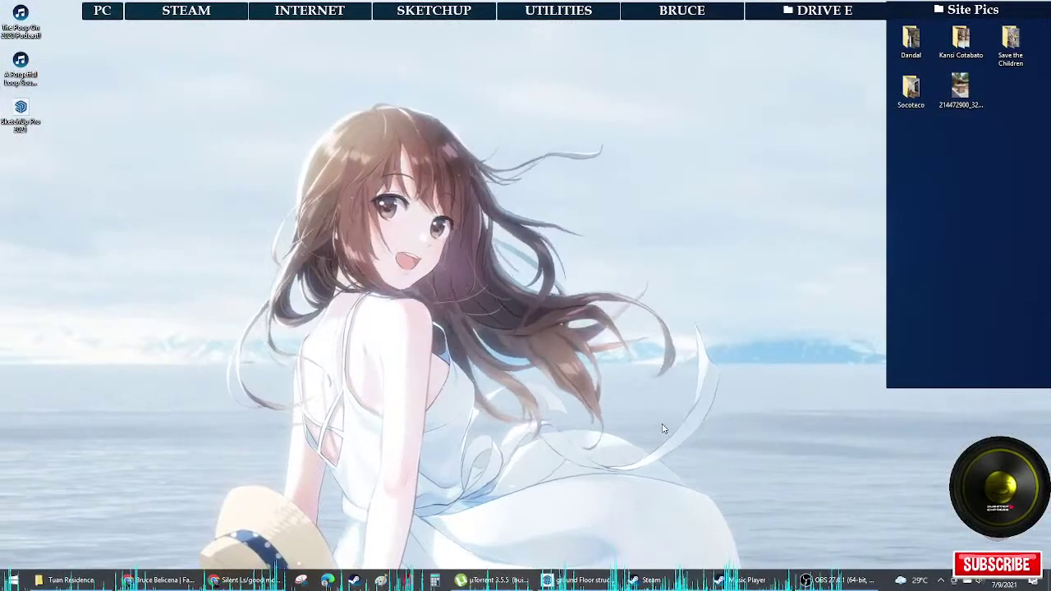
Step: Change the desktop to the next background picture and dismiss the SketchUp error report without sending it
{"action": "right_click", "coordinate": [663, 274]}
{"action": "left_click", "coordinate": [693, 317]}
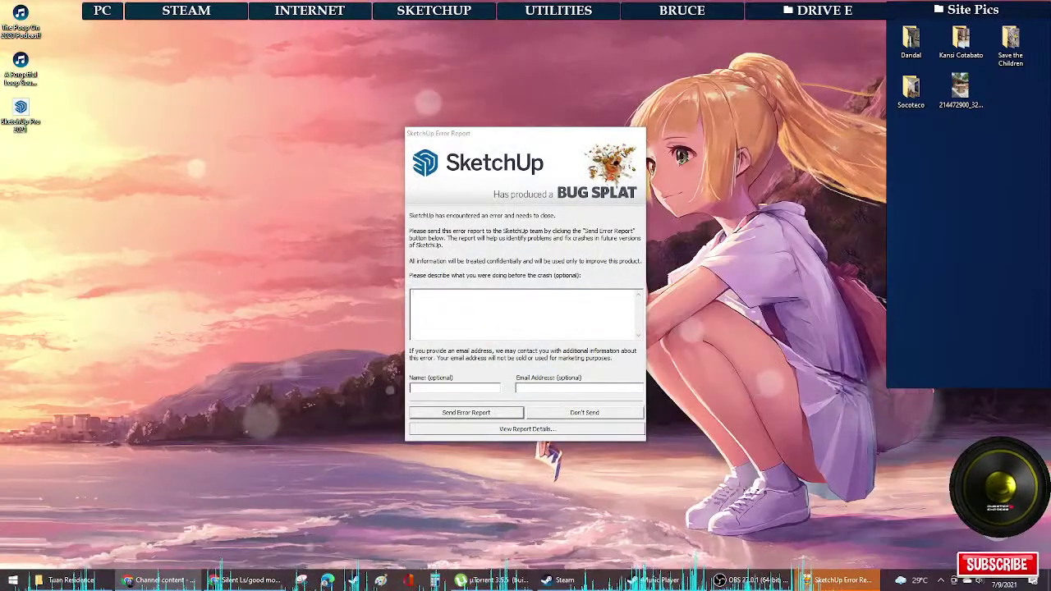
{"action": "left_click", "coordinate": [566, 413]}
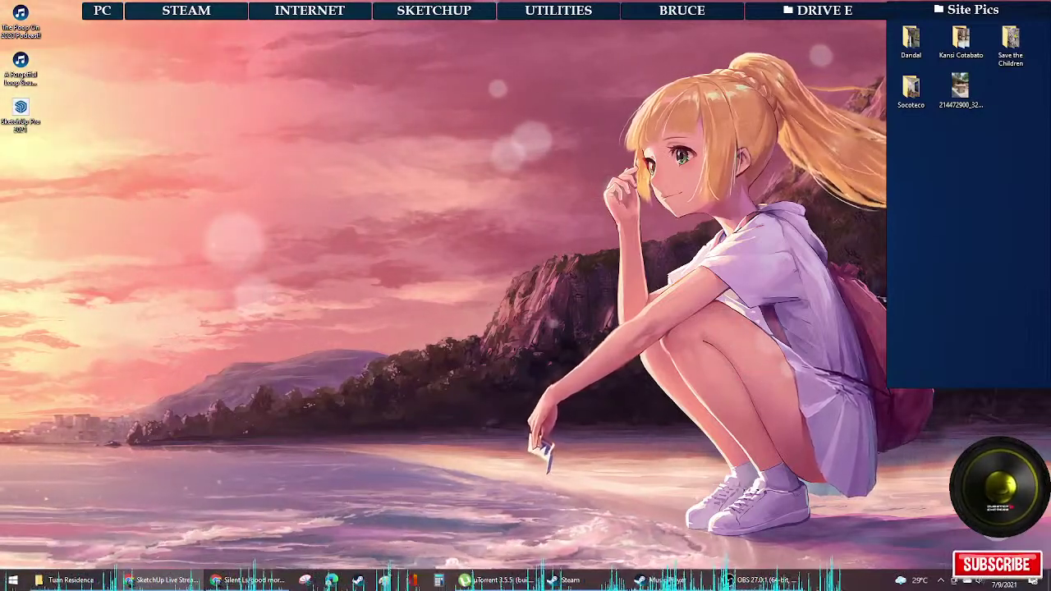
Step: Switch to the SketchUp live stream's YouTube page and open its video details for editing
{"action": "left_click_drag", "start_coordinate": [1050, 10], "coordinate": [427, 0]}
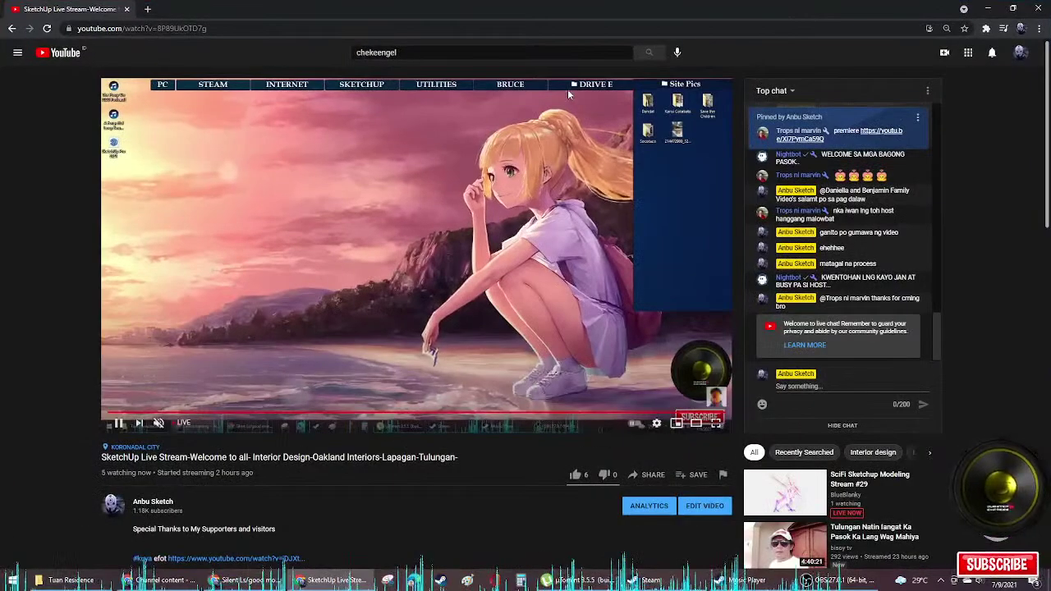
{"action": "scroll", "coordinate": [711, 401], "scroll_direction": "down", "scroll_amount": 3}
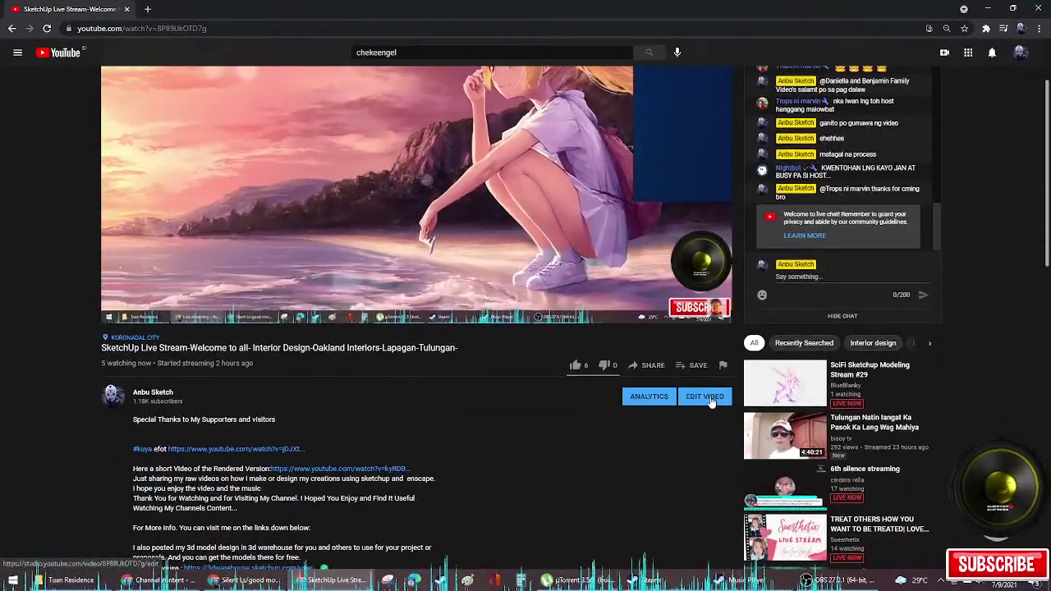
{"action": "left_click", "coordinate": [711, 400]}
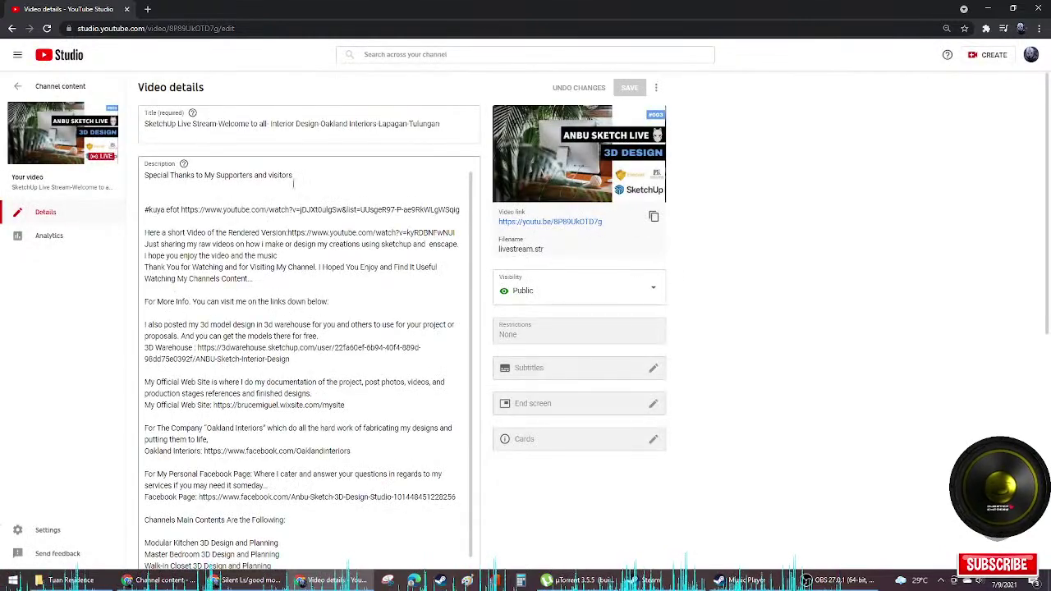
Step: Add a colon after "Special Thanks to My Supporters and visitors" in the description and insert a new line below it
{"action": "left_click", "coordinate": [303, 180]}
{"action": "key", "text": "BackSpace"}
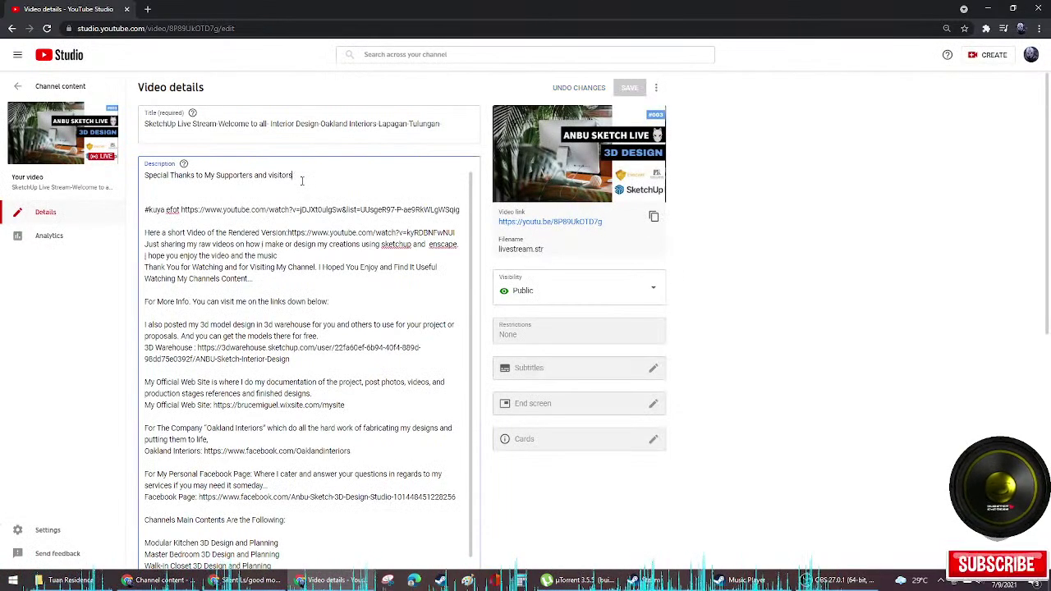
{"action": "type", "text": ":"}
{"action": "key", "text": "Return"}
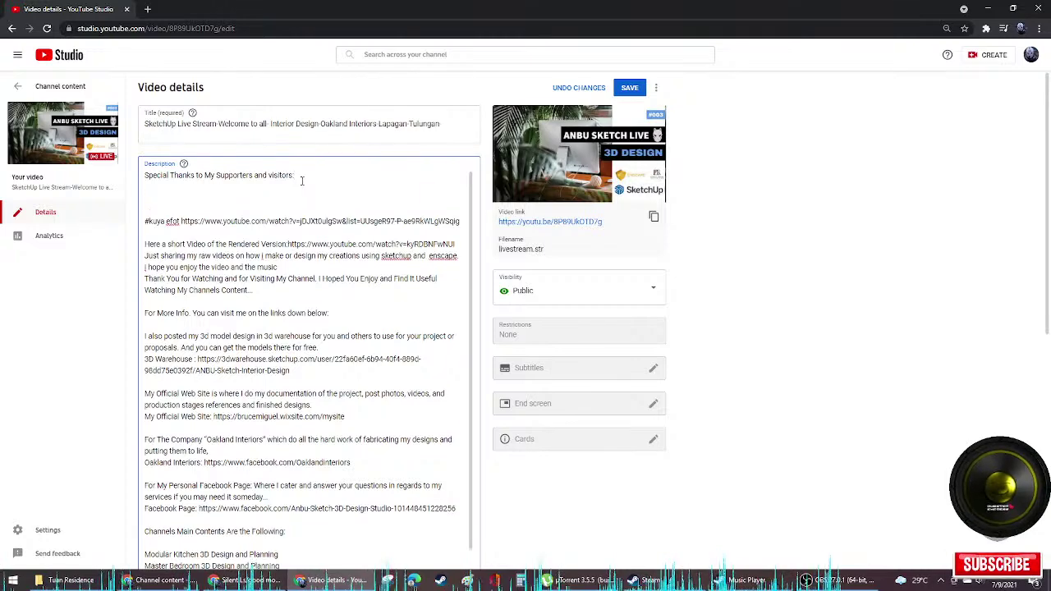
{"action": "key", "text": "alt+Tab"}
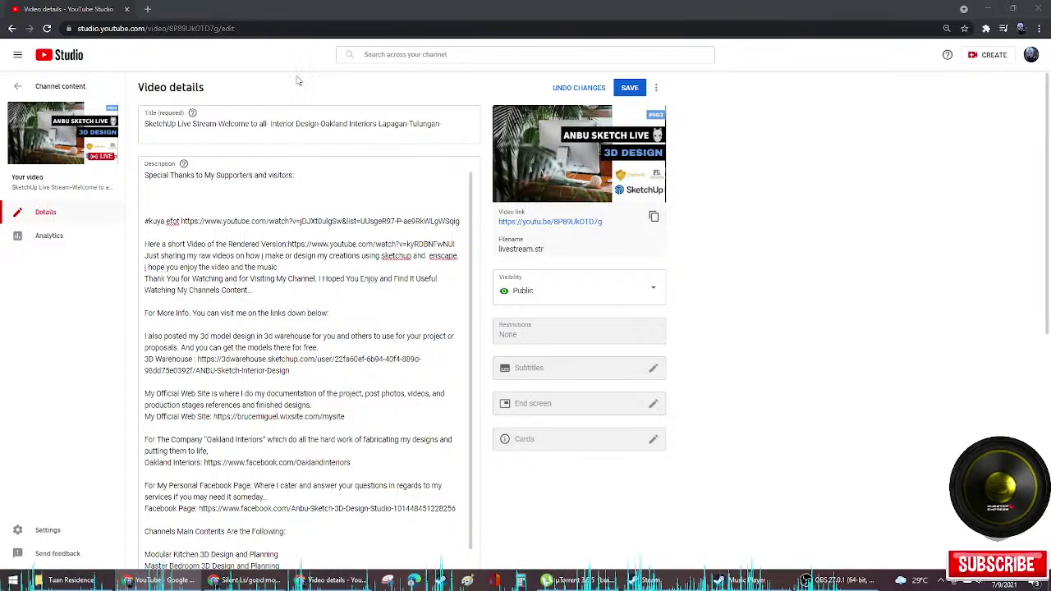
{"action": "left_click", "coordinate": [325, 185]}
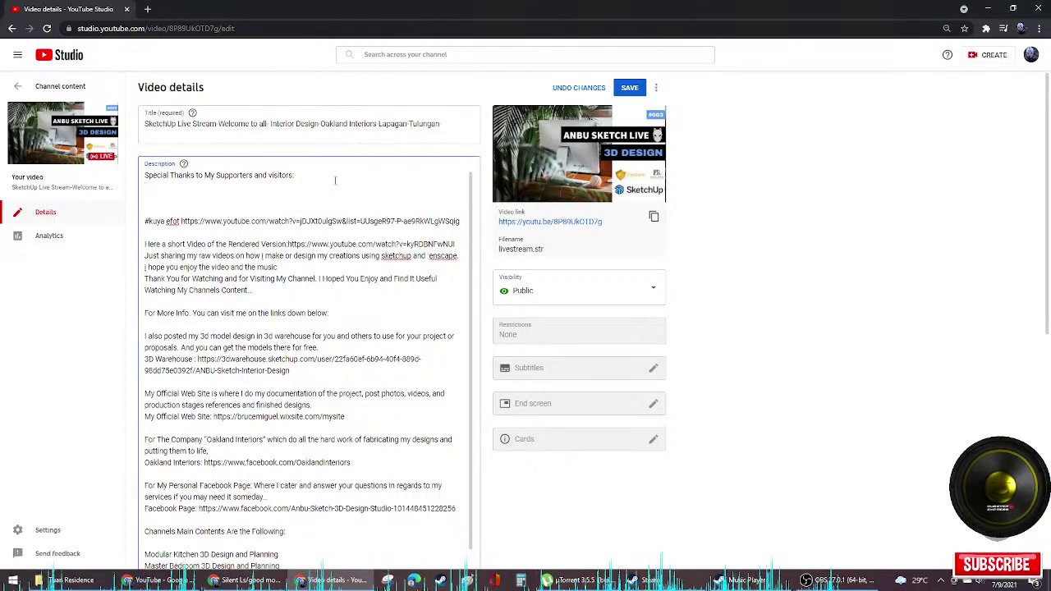
{"action": "type", "text": "#dann"}
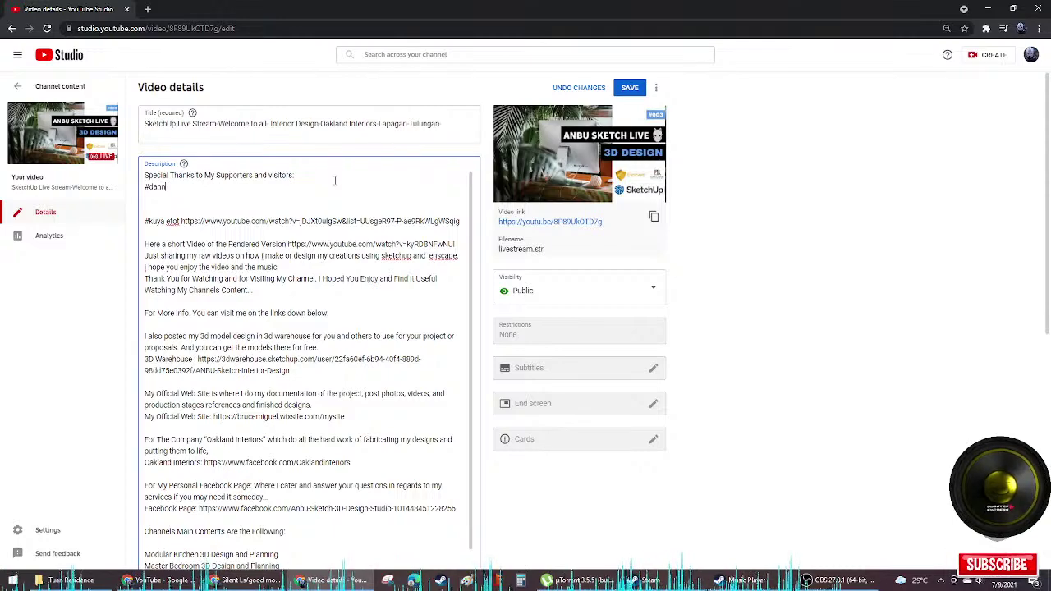
{"action": "key", "text": "BackSpace"}
{"action": "key", "text": "BackSpace"}
{"action": "key", "text": "BackSpace"}
{"action": "key", "text": "BackSpace"}
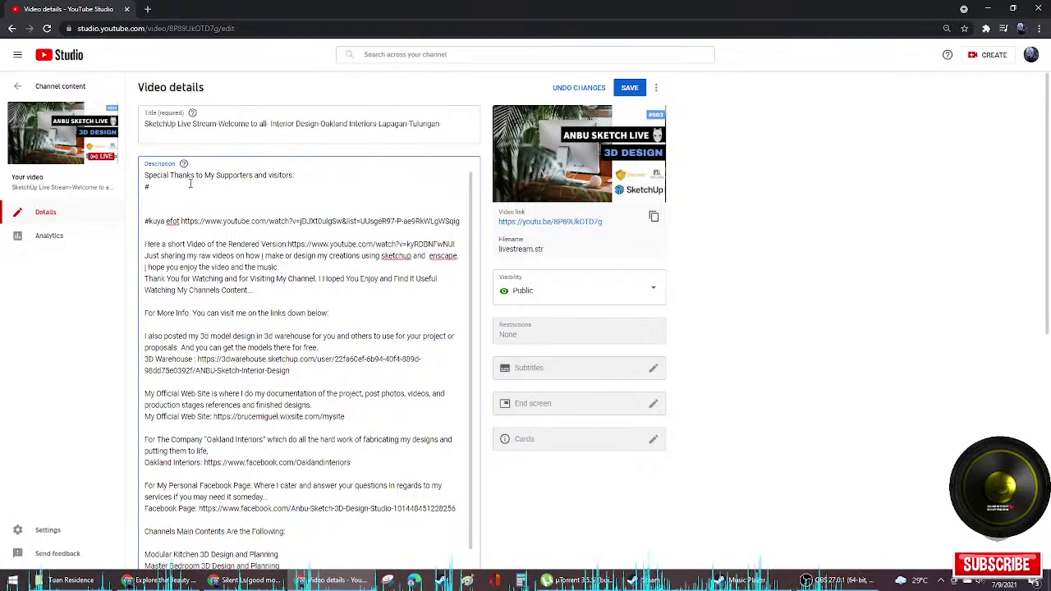
Step: Add a supporter's channel name as a hashtag under the special thanks line, followed by that channel's YouTube link
{"action": "key", "text": "Return"}
{"action": "type", "text": "Marvin d Martian"}
{"action": "left_click", "coordinate": [145, 198]}
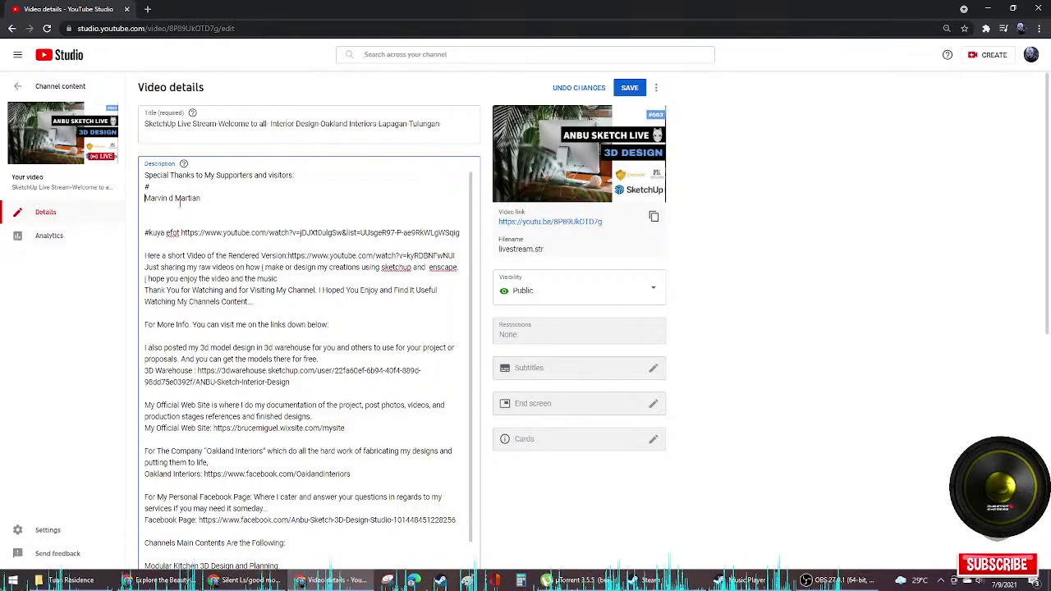
{"action": "type", "text": "#"}
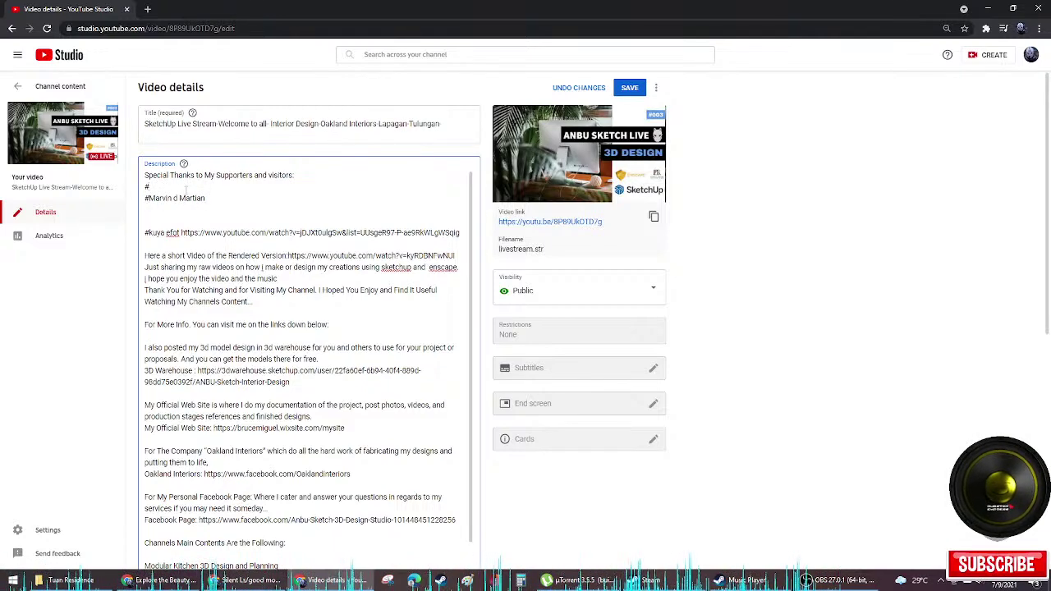
{"action": "left_click", "coordinate": [194, 189]}
{"action": "key", "text": "BackSpace"}
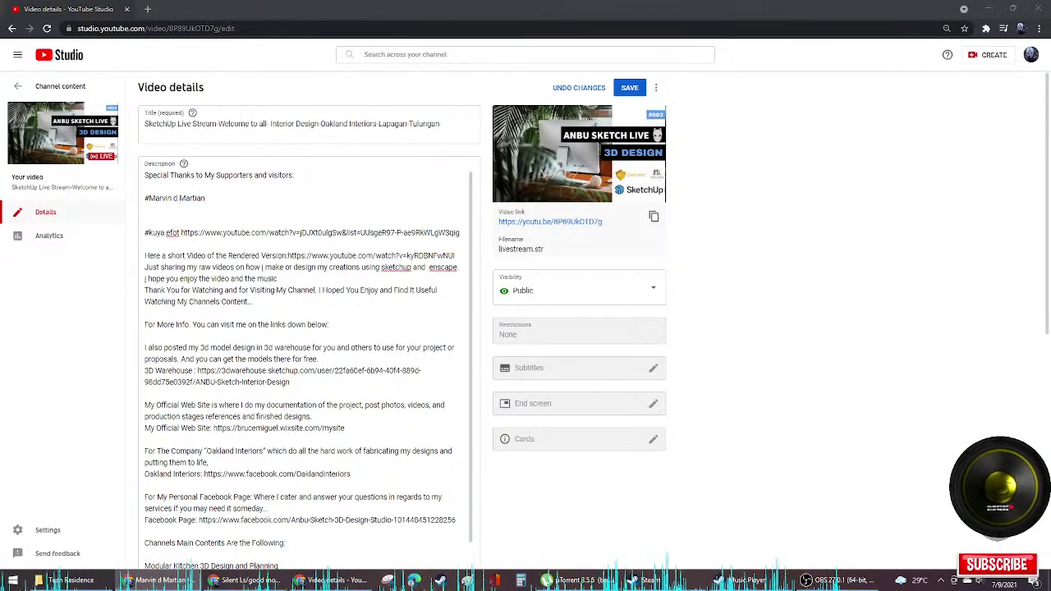
{"action": "left_click", "coordinate": [295, 197]}
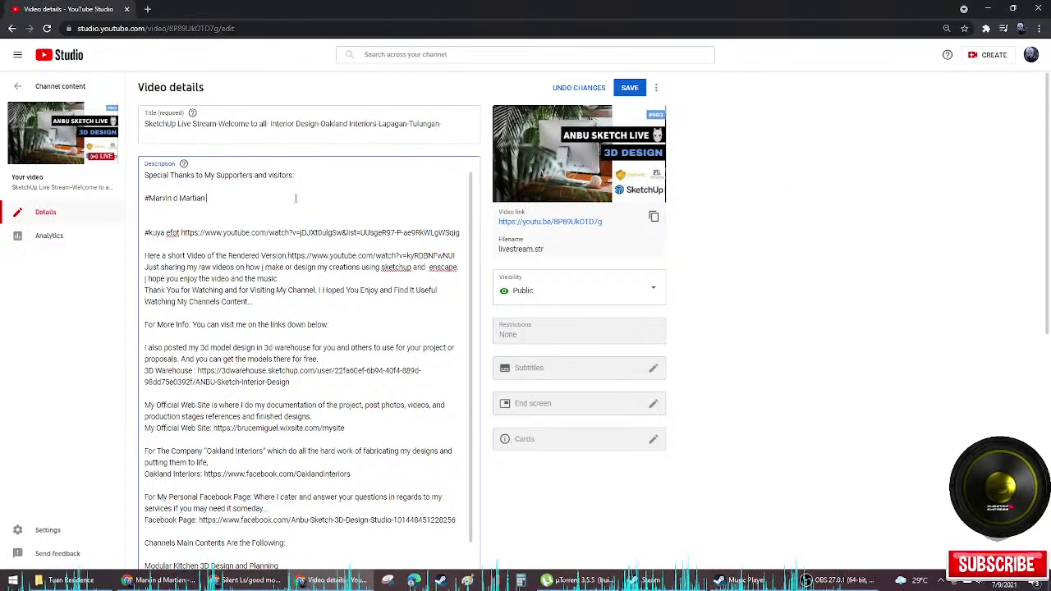
{"action": "type", "text": "https://www.youtube.com/channel/UC3oaVRXVC19K-Jbc4Ylpwyg"}
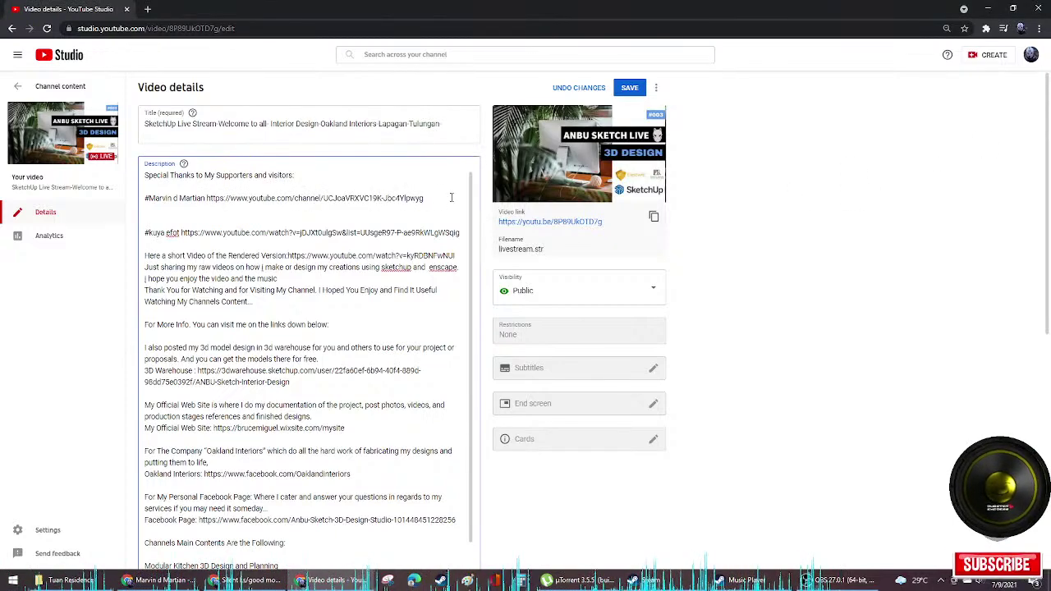
Step: Add a second supporter's channel name as a hashtag on the next line, followed by a space and that channel's YouTube link
{"action": "key", "text": "Return"}
{"action": "type", "text": "#P"}
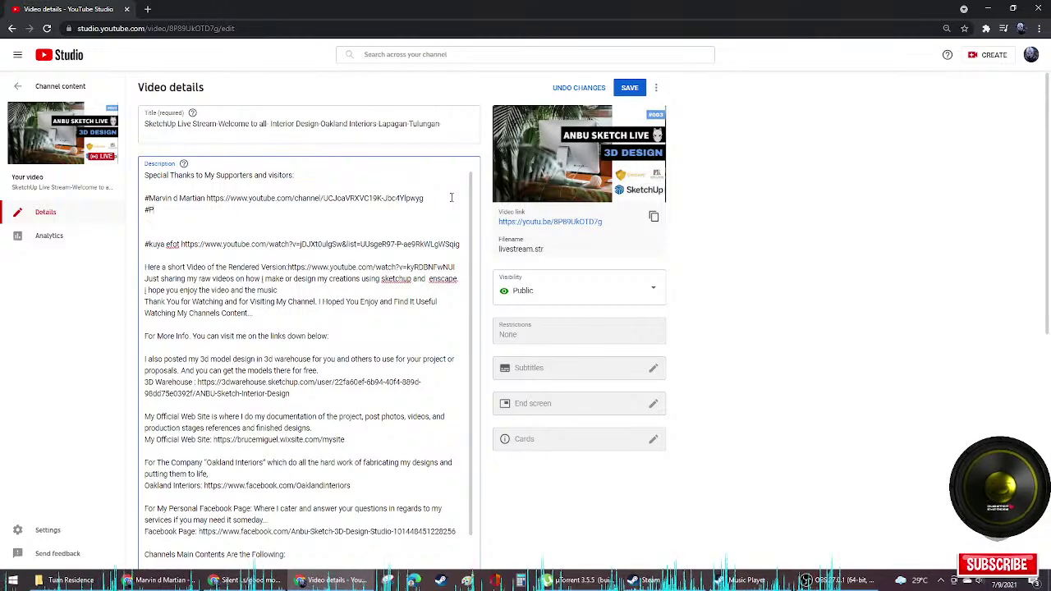
{"action": "type", "text": "rime Nemz"}
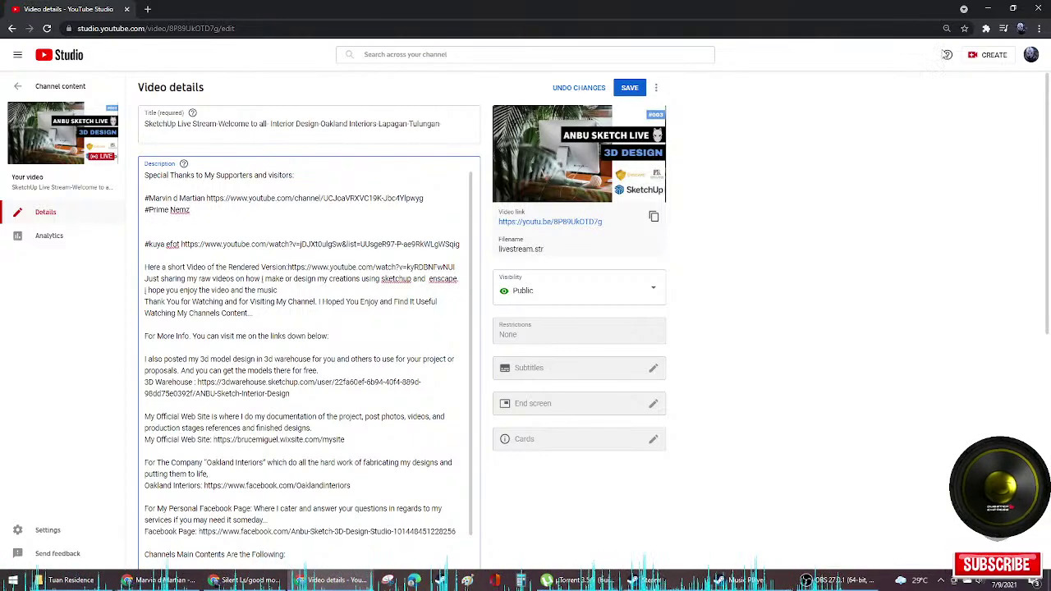
{"action": "left_click", "coordinate": [162, 580]}
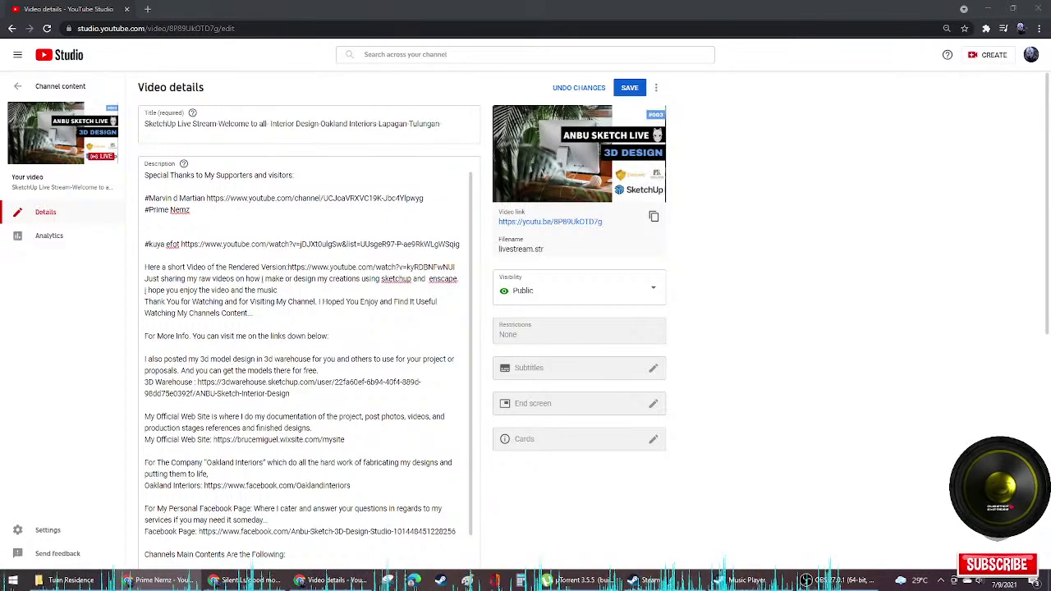
{"action": "left_click", "coordinate": [971, 123]}
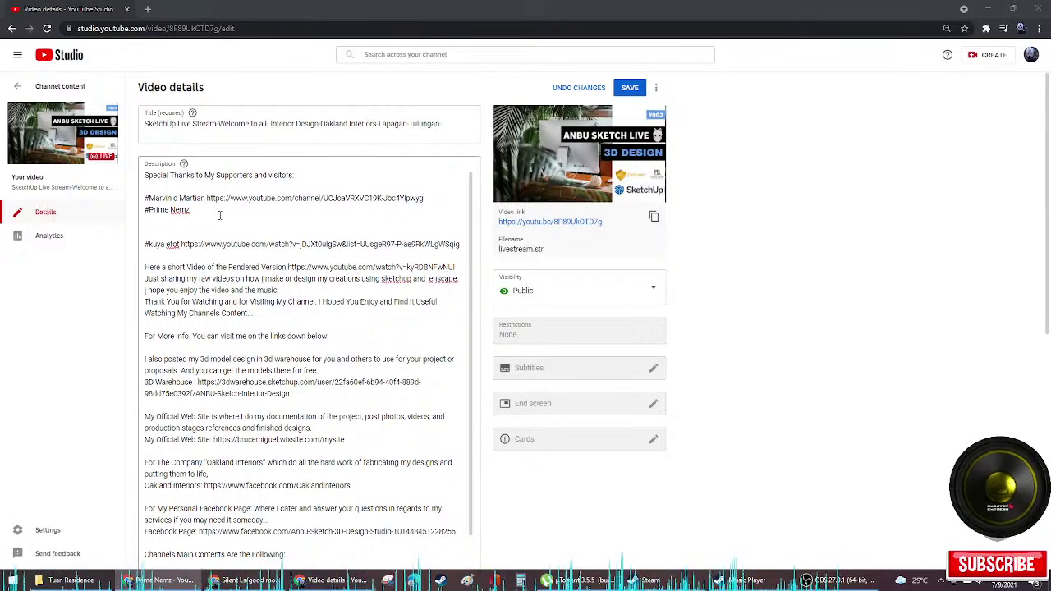
{"action": "left_click", "coordinate": [220, 210]}
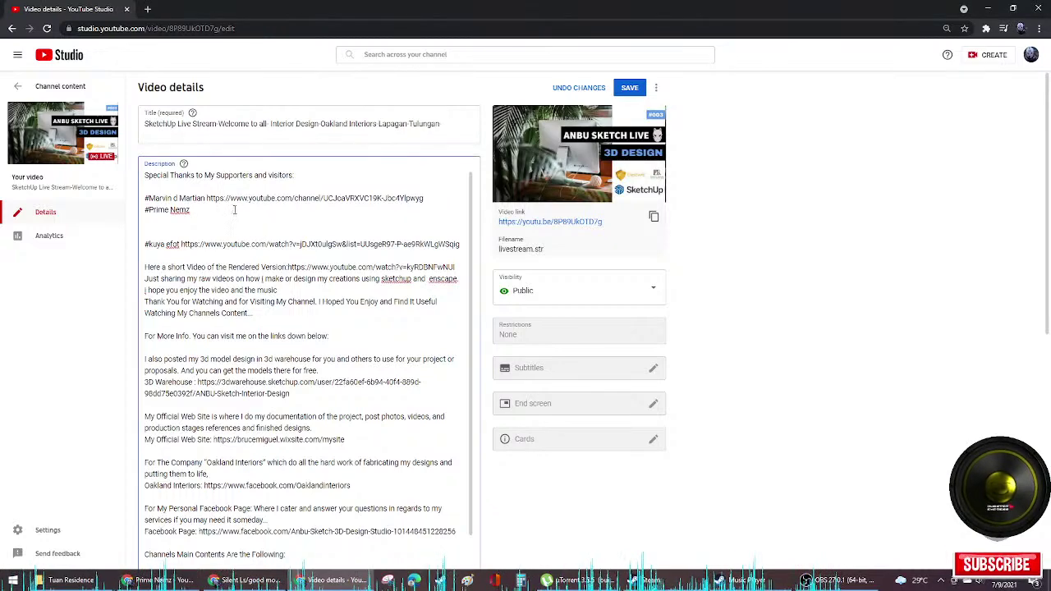
{"action": "key", "text": "space"}
{"action": "type", "text": "https://www.youtube.com/channel/UC6ydowcEvapov_m1B3AZunA"}
{"action": "left_click", "coordinate": [193, 210]}
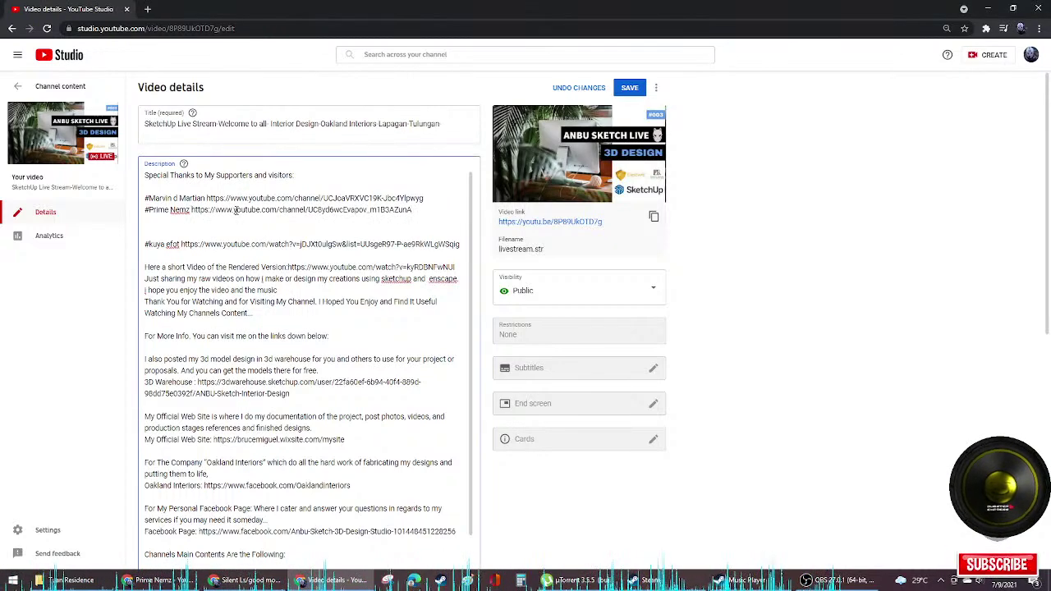
Step: Remove the separator between the first supporter's channel name and link, and insert a new line below the second supporter's entry
{"action": "left_click", "coordinate": [206, 199]}
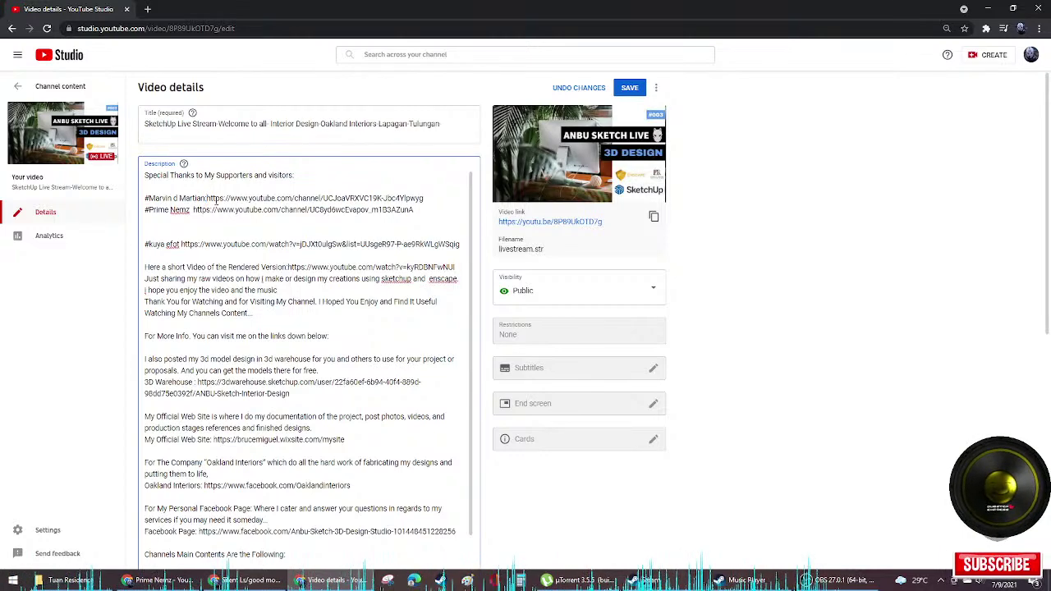
{"action": "key", "text": "Delete"}
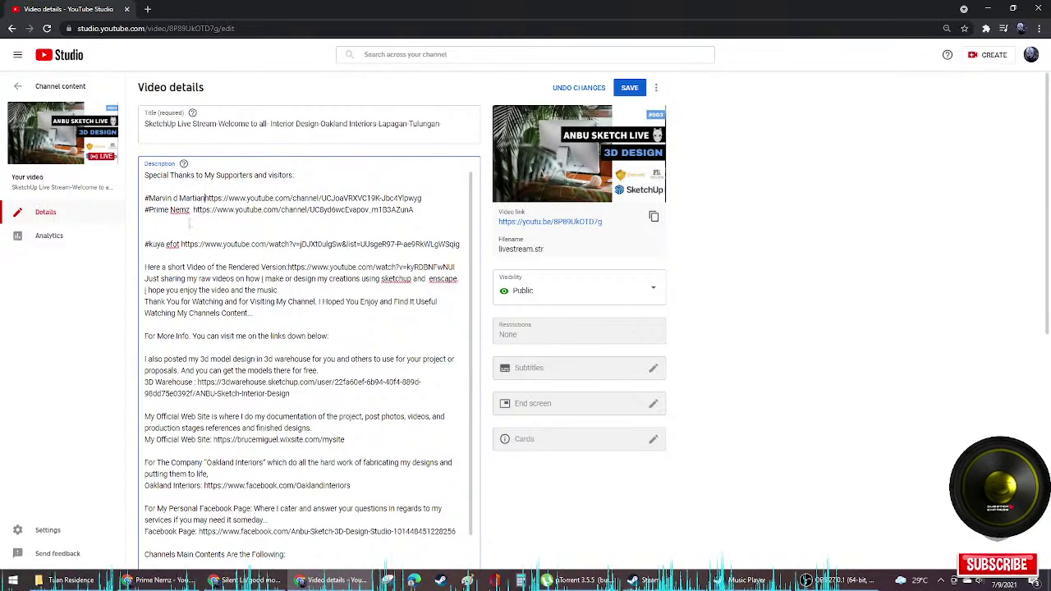
{"action": "left_click", "coordinate": [422, 211]}
{"action": "key", "text": "Return"}
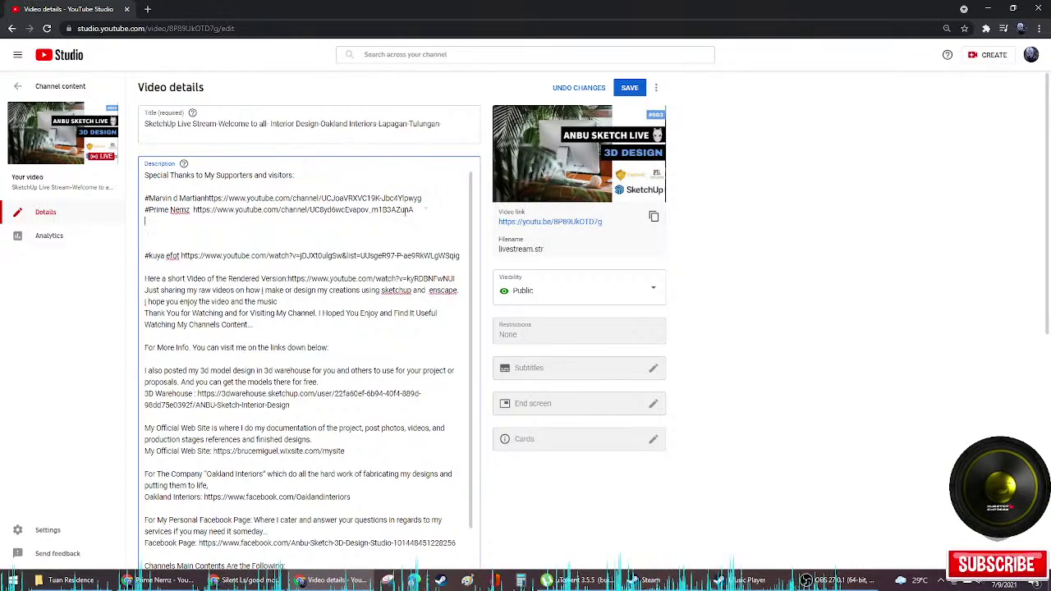
Step: Add a third supporter's full channel name as a hashtag on the new line, followed by a space and that channel's YouTube link
{"action": "type", "text": "@"}
{"action": "key", "text": "BackSpace"}
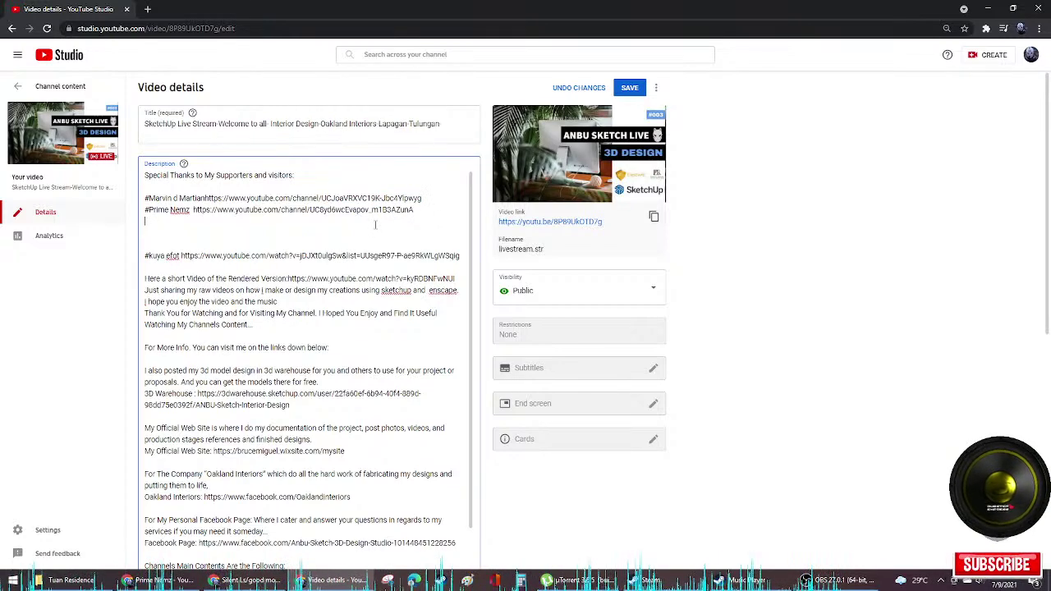
{"action": "type", "text": "#jho"}
{"action": "key", "text": "BackSpace"}
{"action": "key", "text": "BackSpace"}
{"action": "key", "text": "BackSpace"}
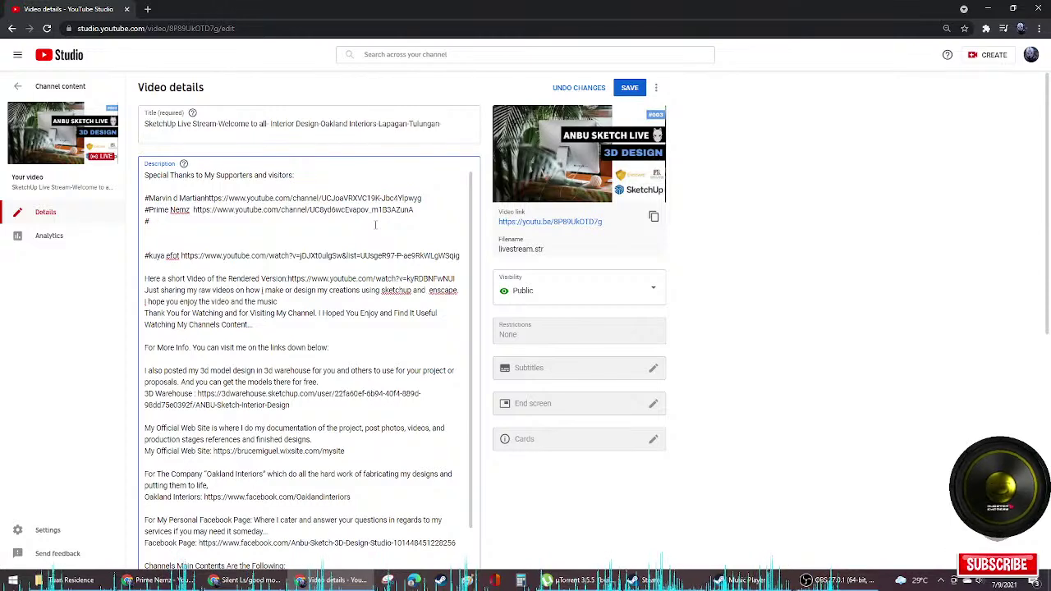
{"action": "type", "text": "Jhona"}
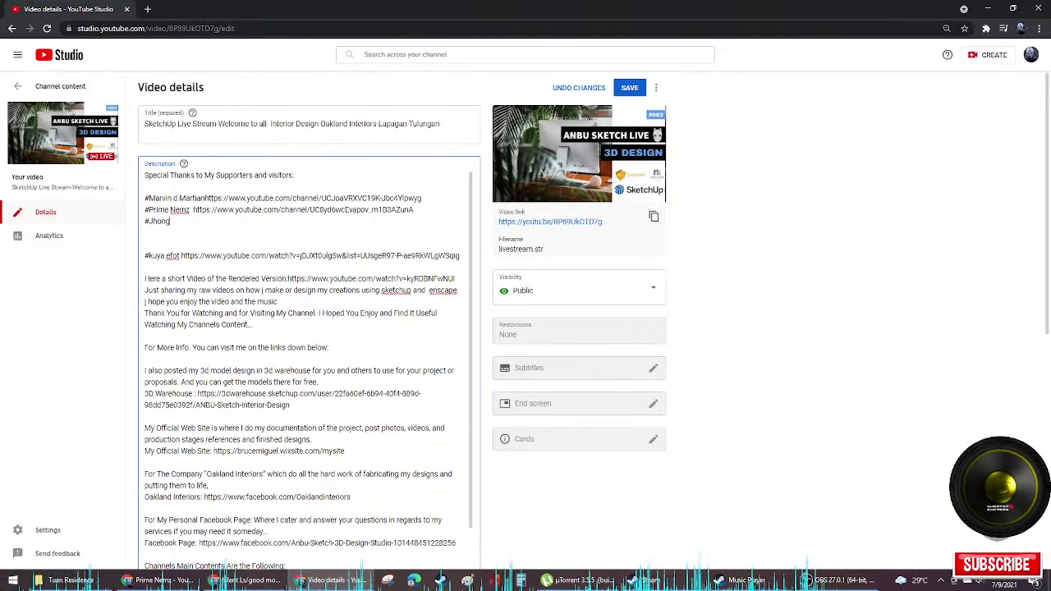
{"action": "left_click", "coordinate": [164, 581]}
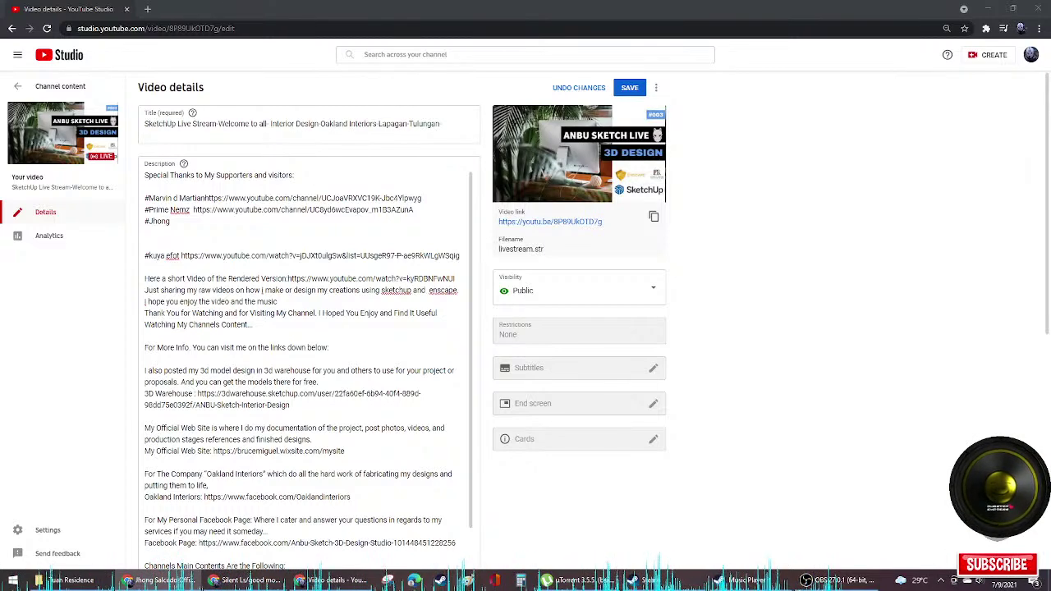
{"action": "left_click", "coordinate": [327, 236]}
{"action": "left_click_drag", "start_coordinate": [188, 223], "coordinate": [153, 225]}
{"action": "type", "text": "Jhong Salcedo Official"}
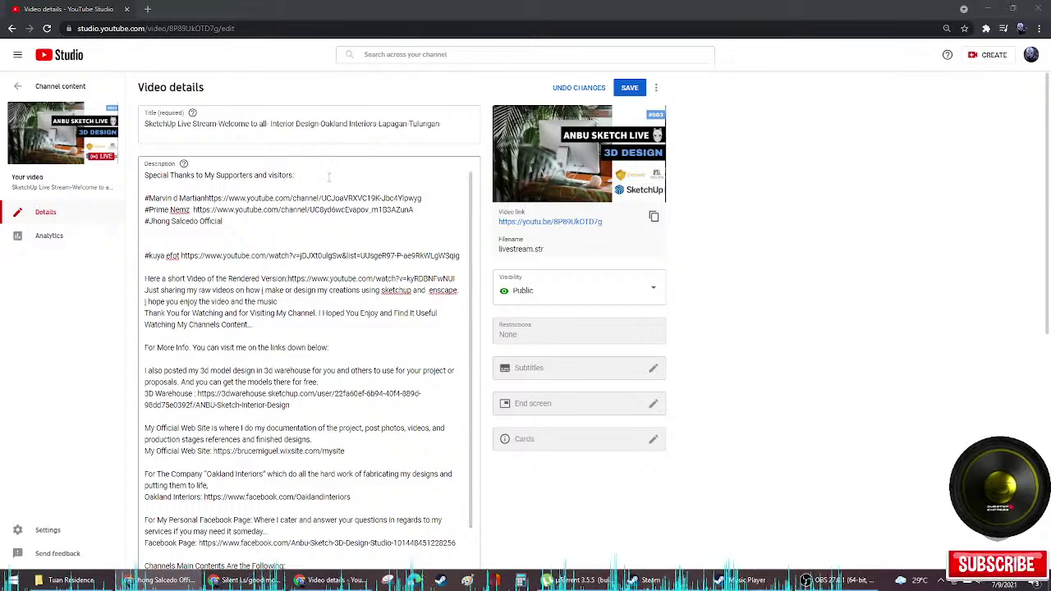
{"action": "type", "text": "https://www.youtube.com/channel/UCznDs4rCCdtkI1Z4D7dsC2w"}
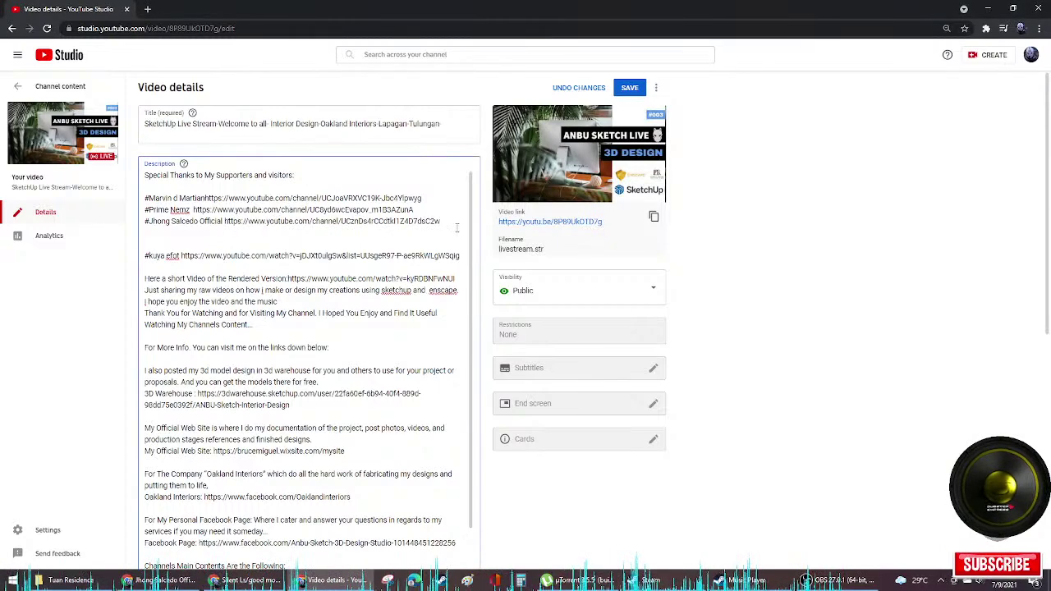
Step: Add a fourth supporter's channel name as a hashtag on the next line, followed by a space and that channel's YouTube link
{"action": "key", "text": "Return"}
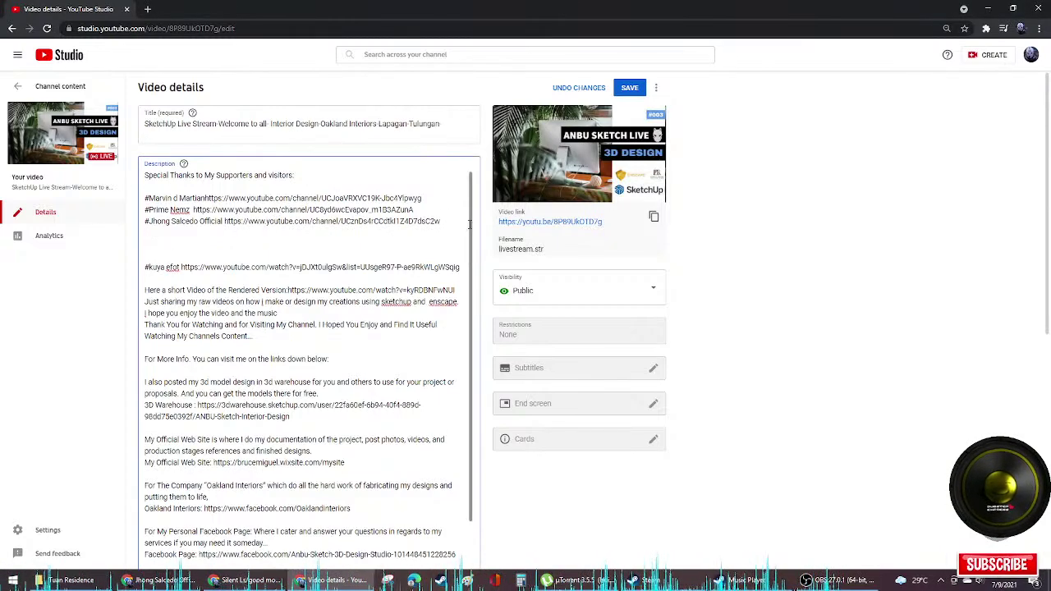
{"action": "type", "text": "#"}
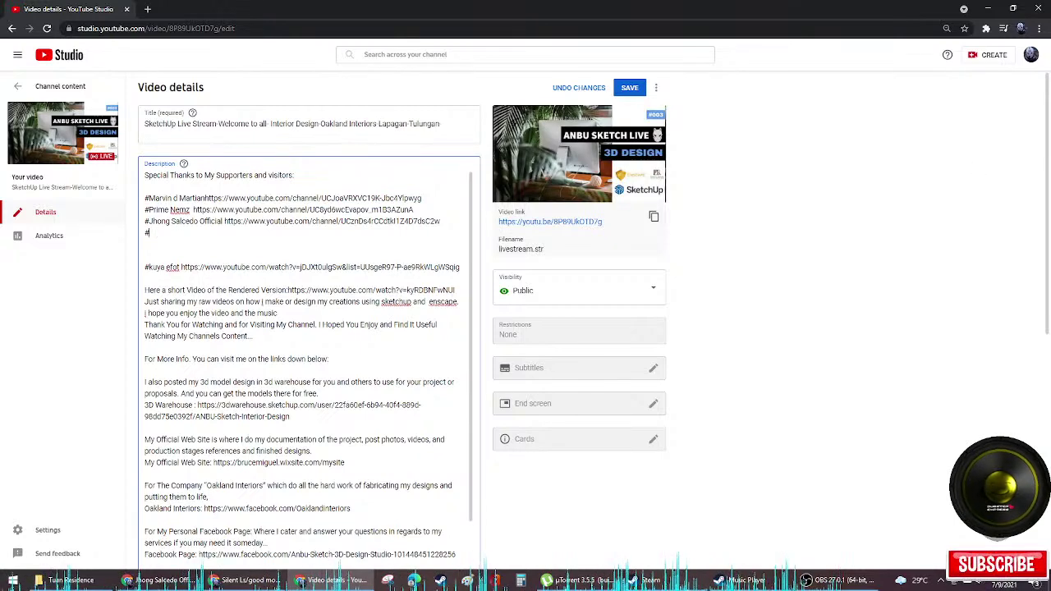
{"action": "left_click", "coordinate": [168, 580]}
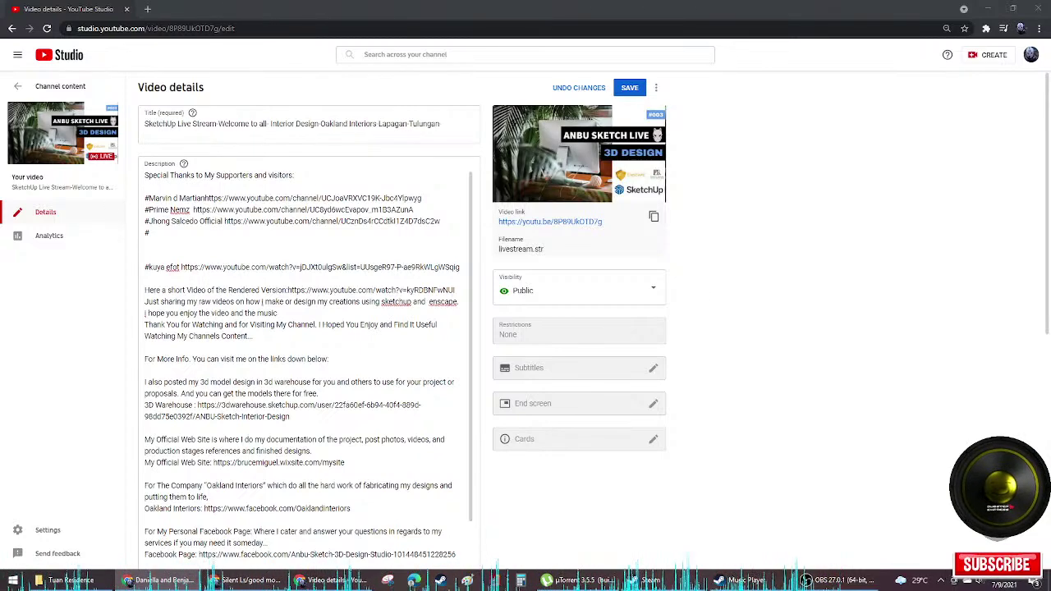
{"action": "left_click", "coordinate": [159, 233]}
{"action": "type", "text": "Daniella and Benjamin Family Video's"}
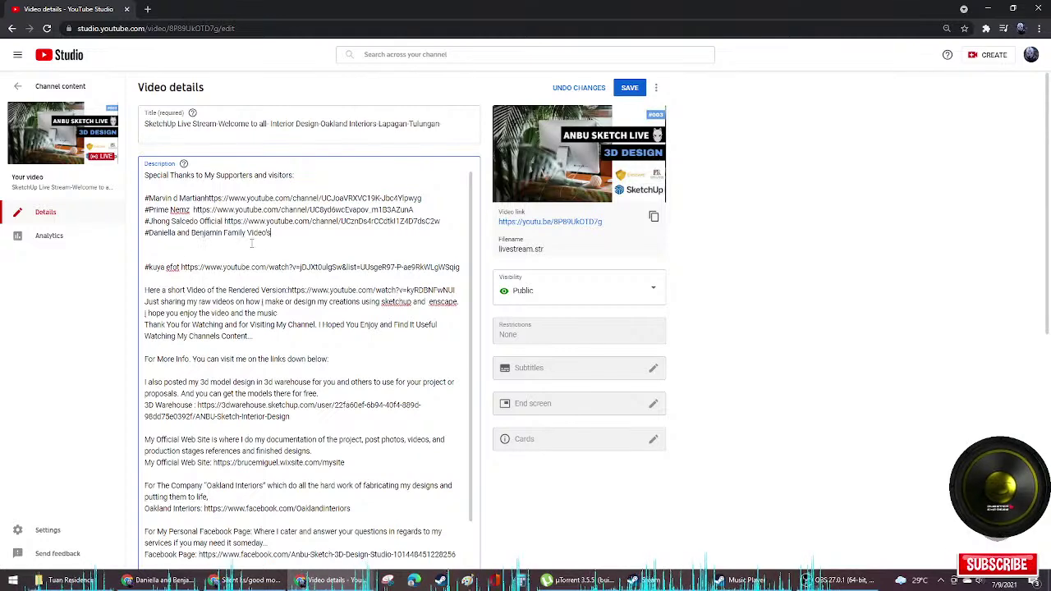
{"action": "key", "text": "alt+Tab"}
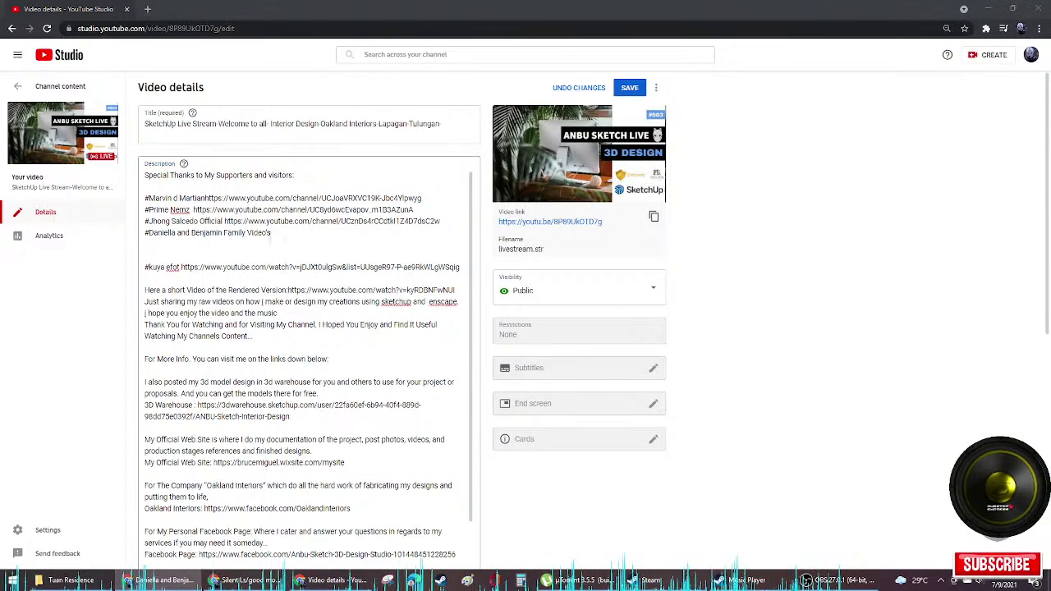
{"action": "left_click", "coordinate": [280, 236]}
{"action": "type", "text": "https://www.youtube.com/channel/UC-jokrIDPO1B80NAhqUif7A"}
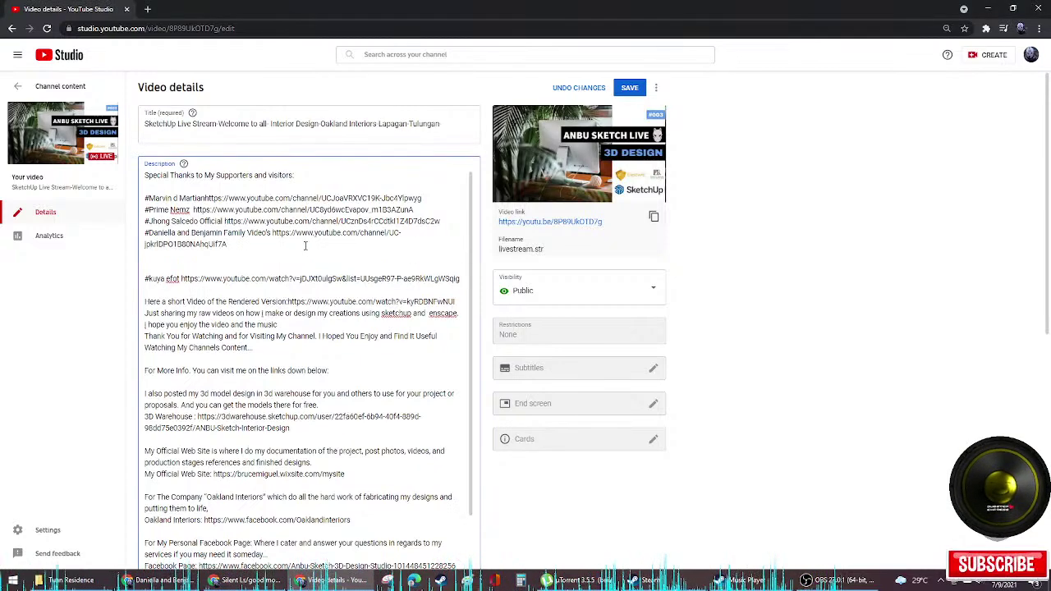
Step: Insert a new line below the fourth supporter's link, and switch to the Channel content browser window and move it aside
{"action": "key", "text": "Return"}
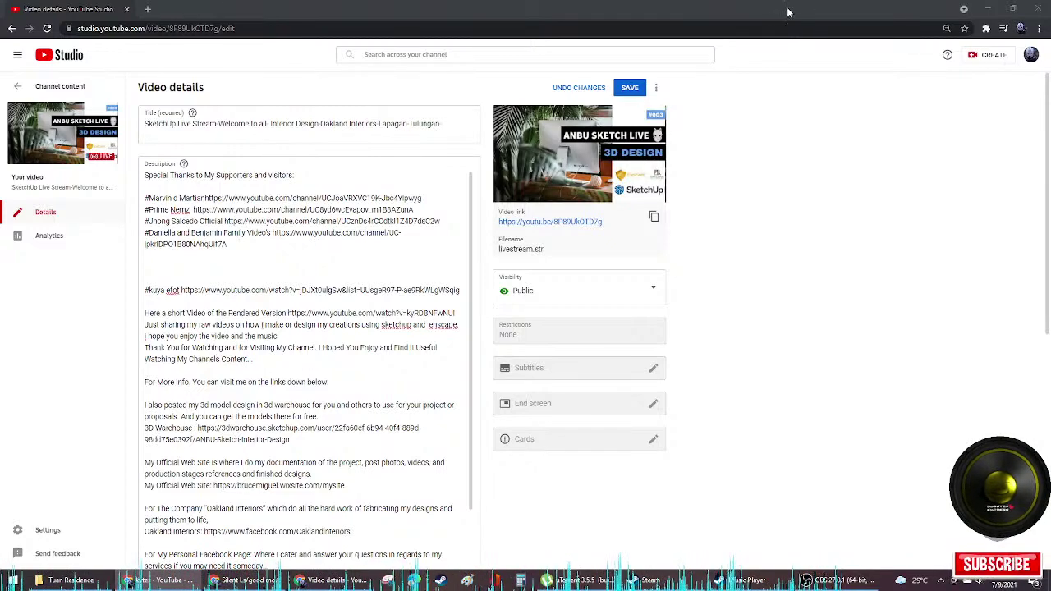
{"action": "left_click", "coordinate": [758, 15]}
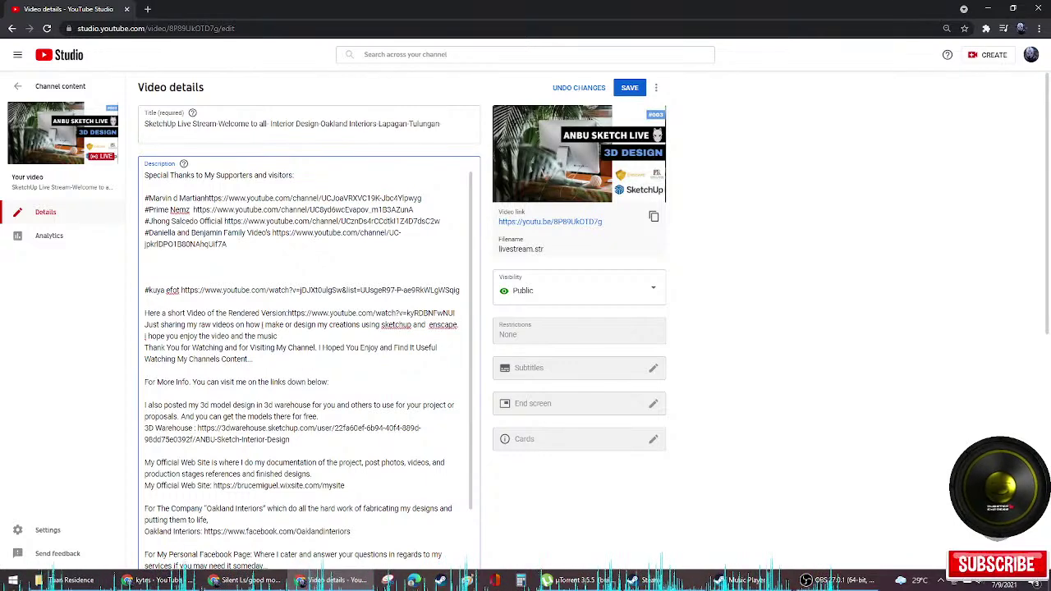
{"action": "left_click", "coordinate": [160, 580]}
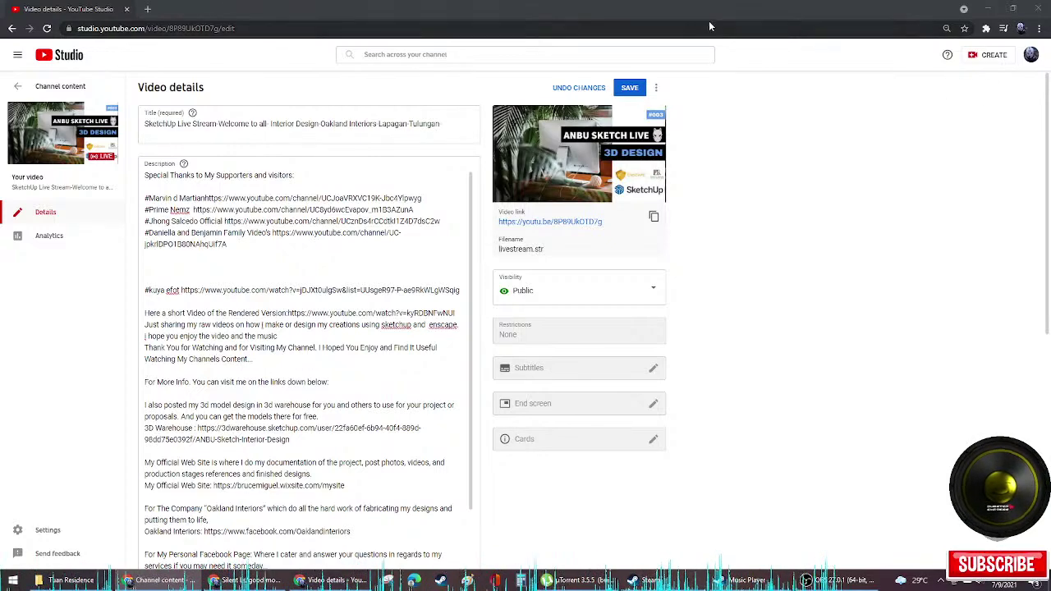
{"action": "left_click_drag", "start_coordinate": [711, 17], "coordinate": [1050, 26]}
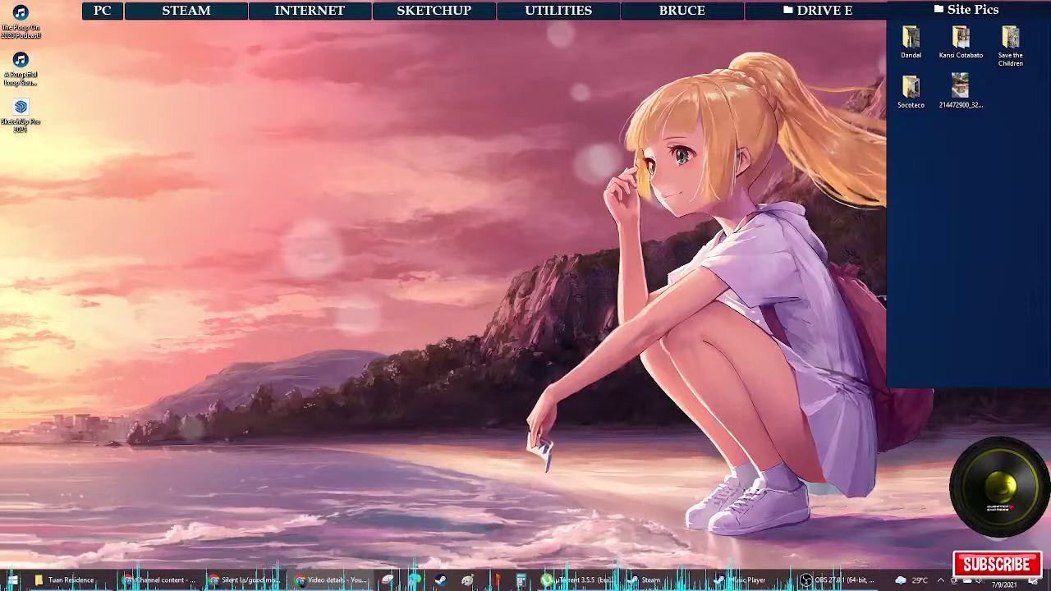